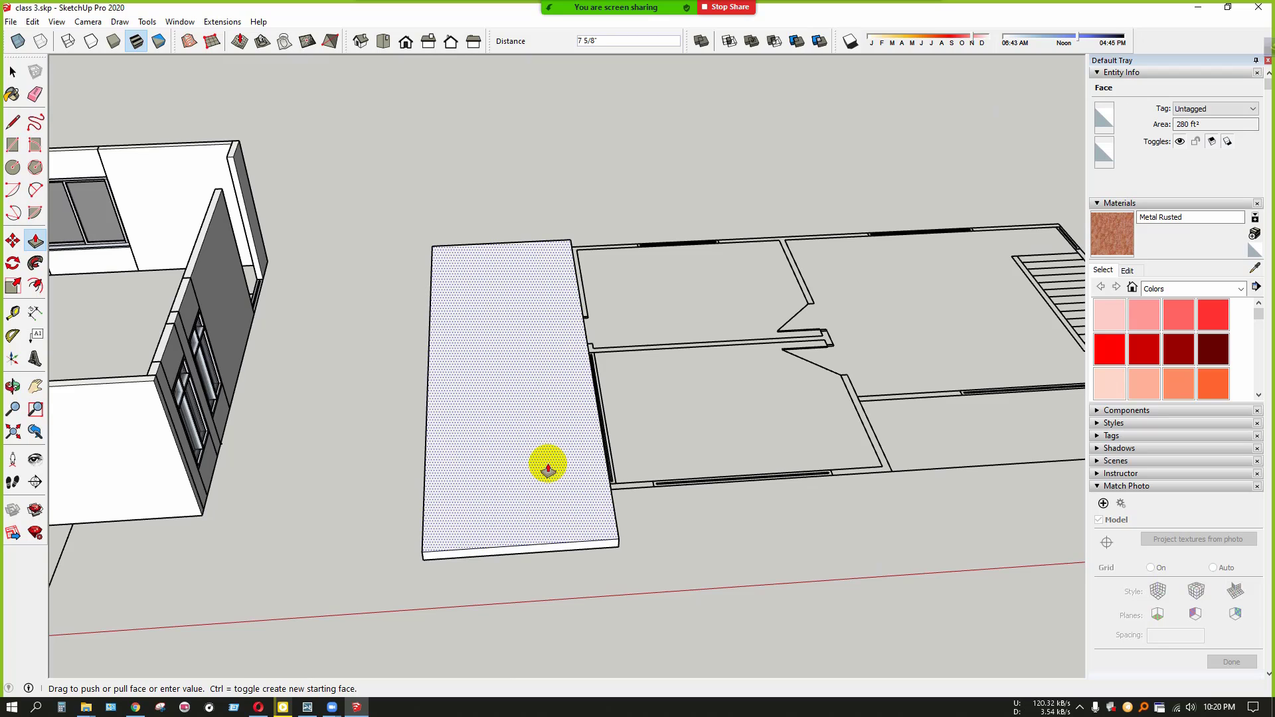
Group all the connected geometry of the narrow slab beside the floor plan and clear the selection
key("space")
triple_click(541, 461)
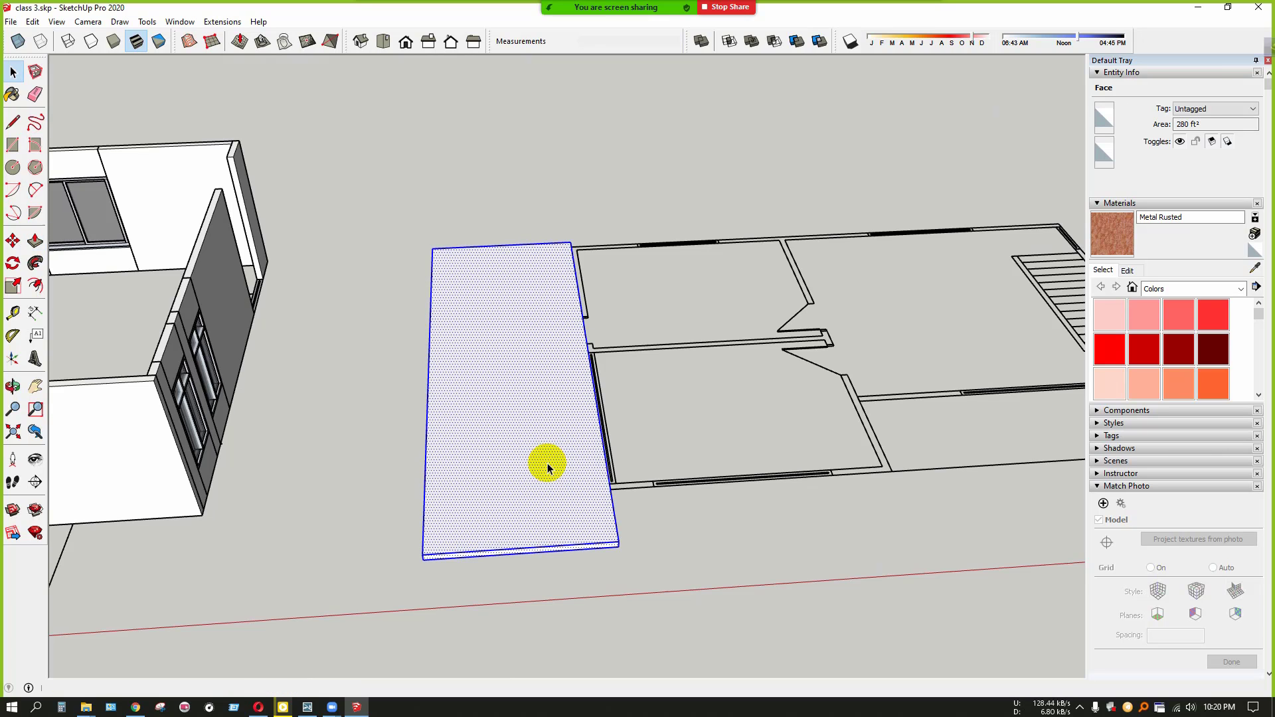
right_click(548, 465)
left_click(601, 580)
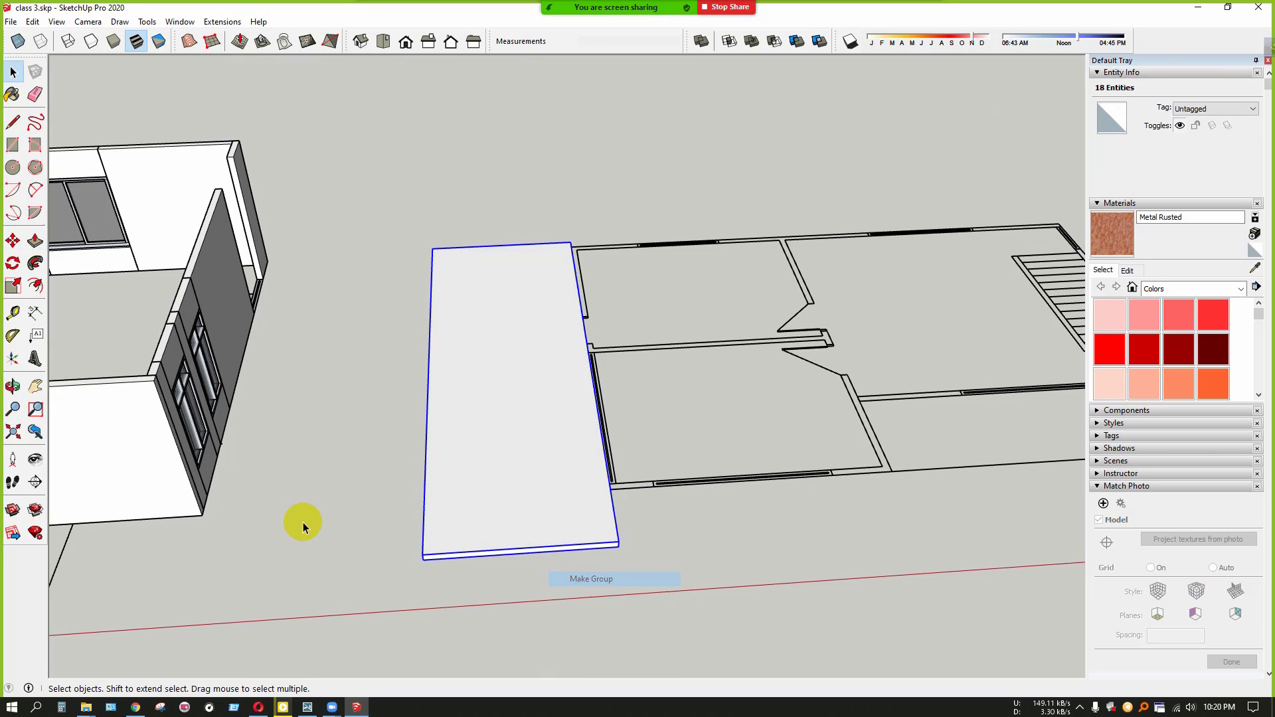
scroll(304, 526, "down", 3)
left_click(572, 484)
Draw a rectangle of about 37' by 24' over the floor plan, from the slab's bottom corner to the plan's diagonally opposite corner
left_click(13, 145)
scroll(484, 370, "up", 10)
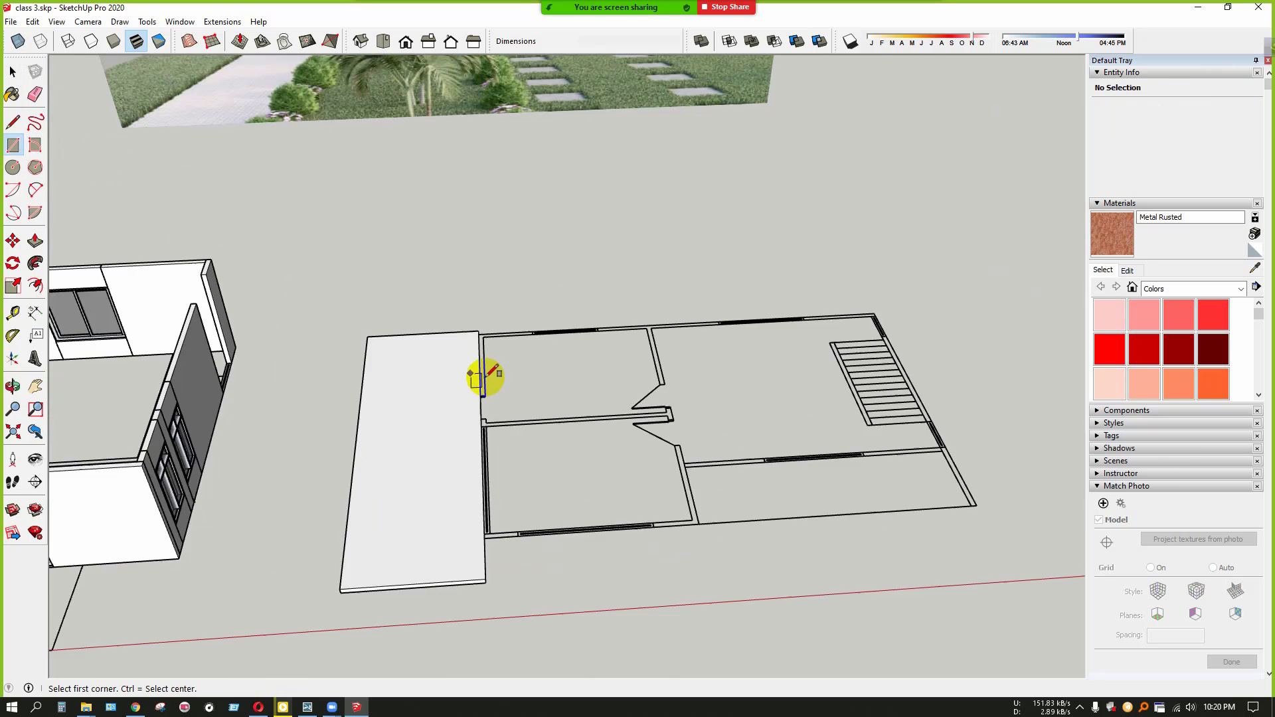
scroll(368, 306, "up", 4)
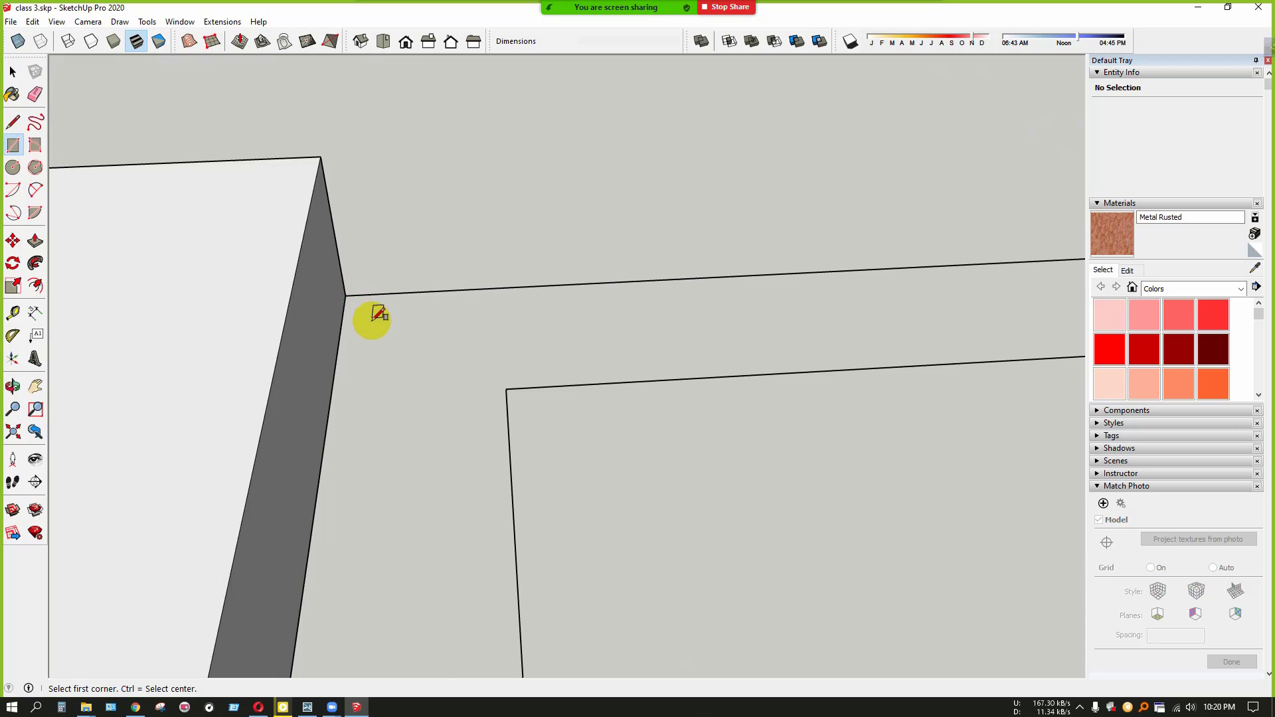
scroll(453, 406, "down", 2)
key("Escape")
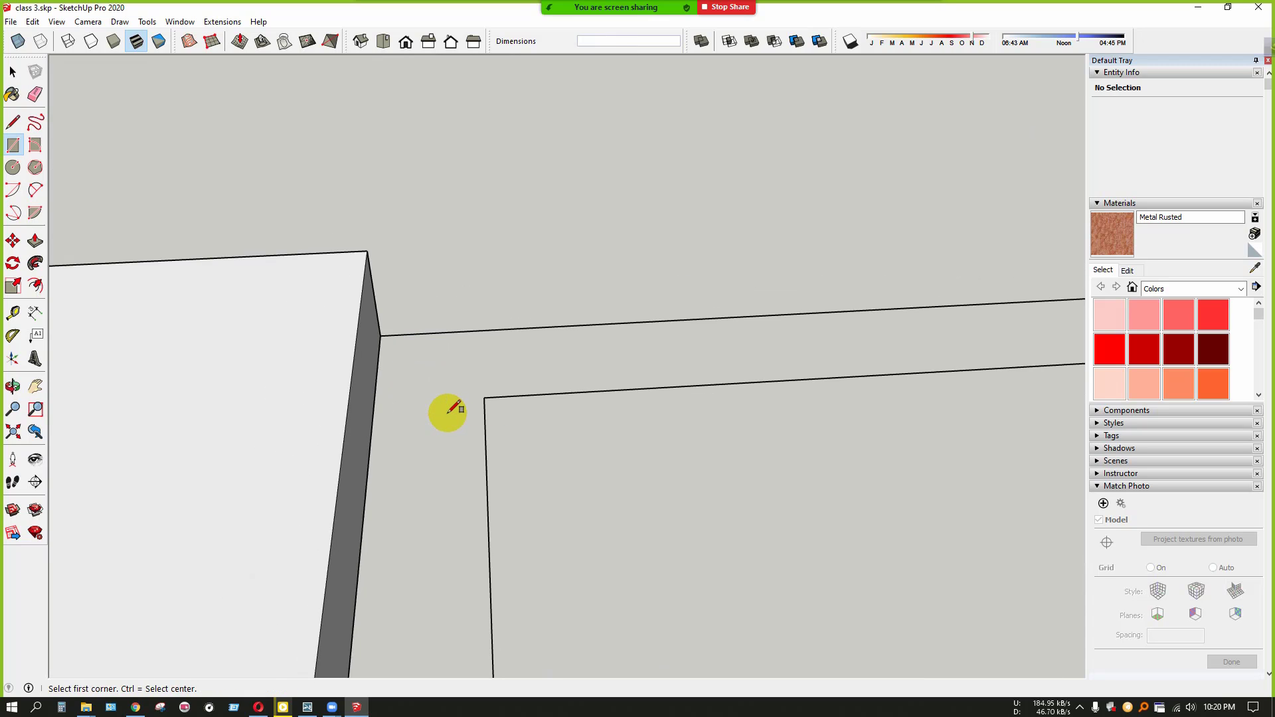
scroll(421, 353, "up", 6)
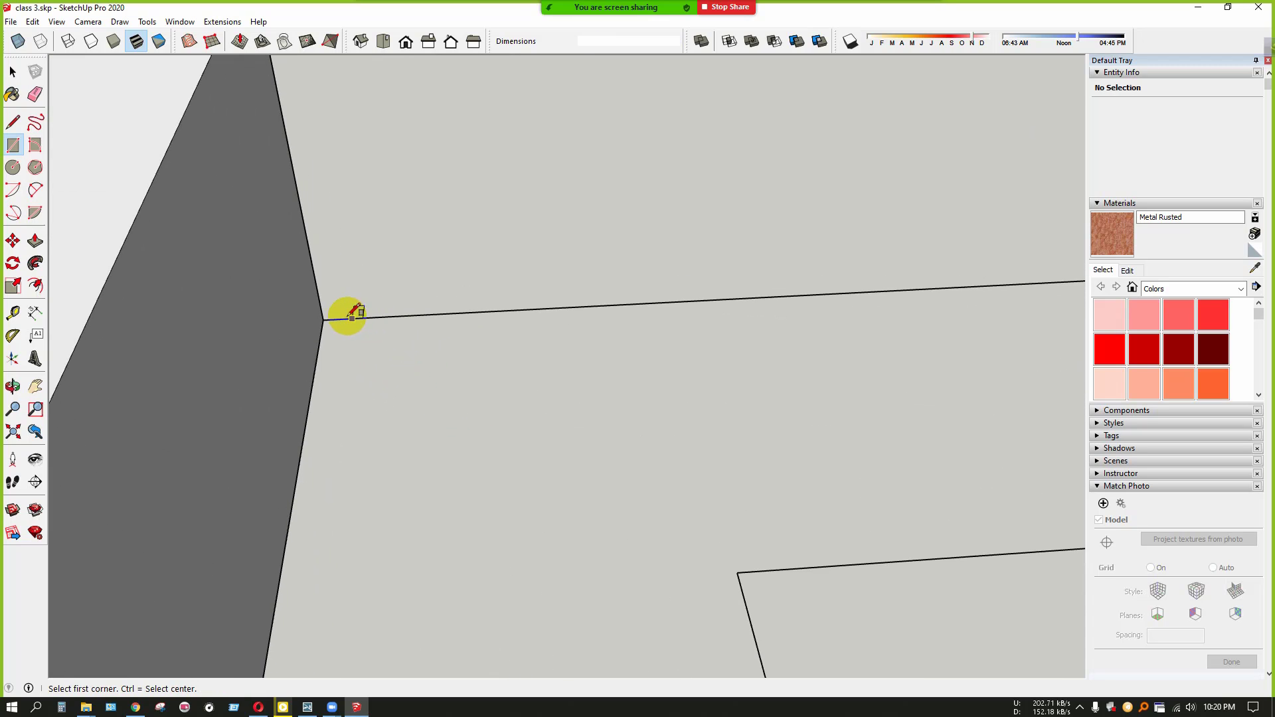
left_click(323, 319)
key("Escape")
scroll(439, 370, "down", 3)
scroll(408, 369, "up", 5)
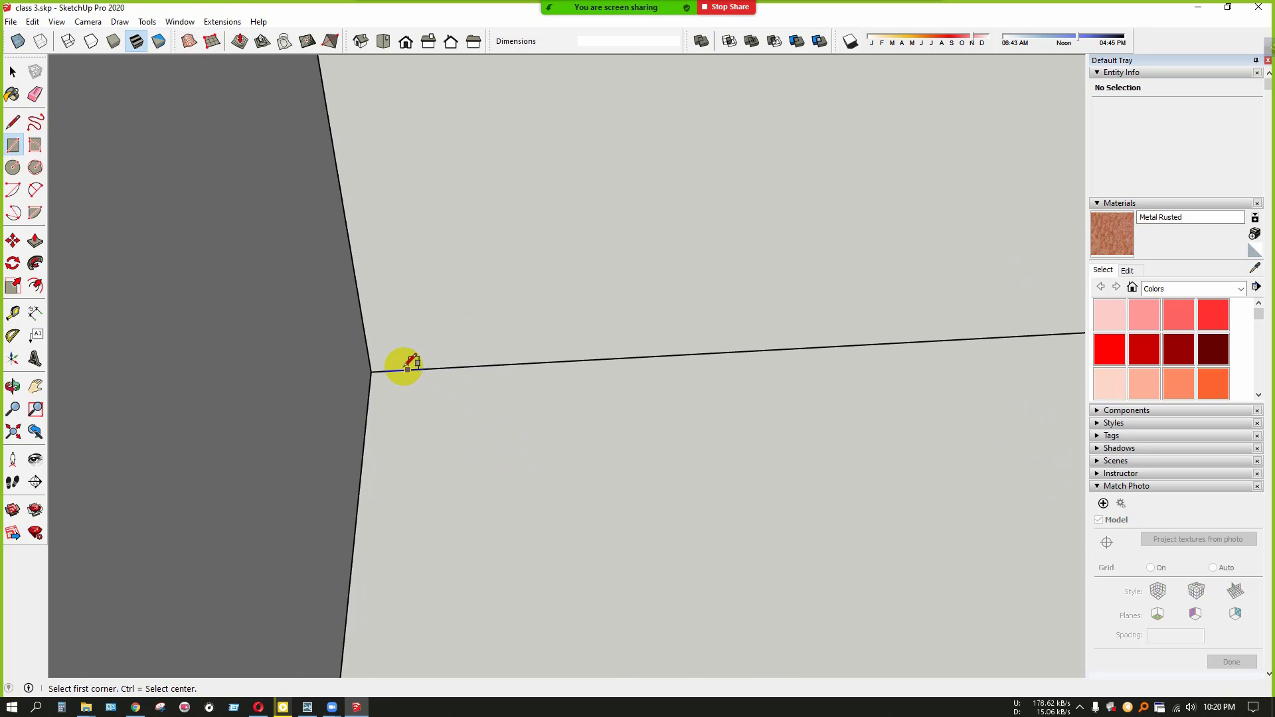
left_click(370, 372)
scroll(512, 449, "down", 6)
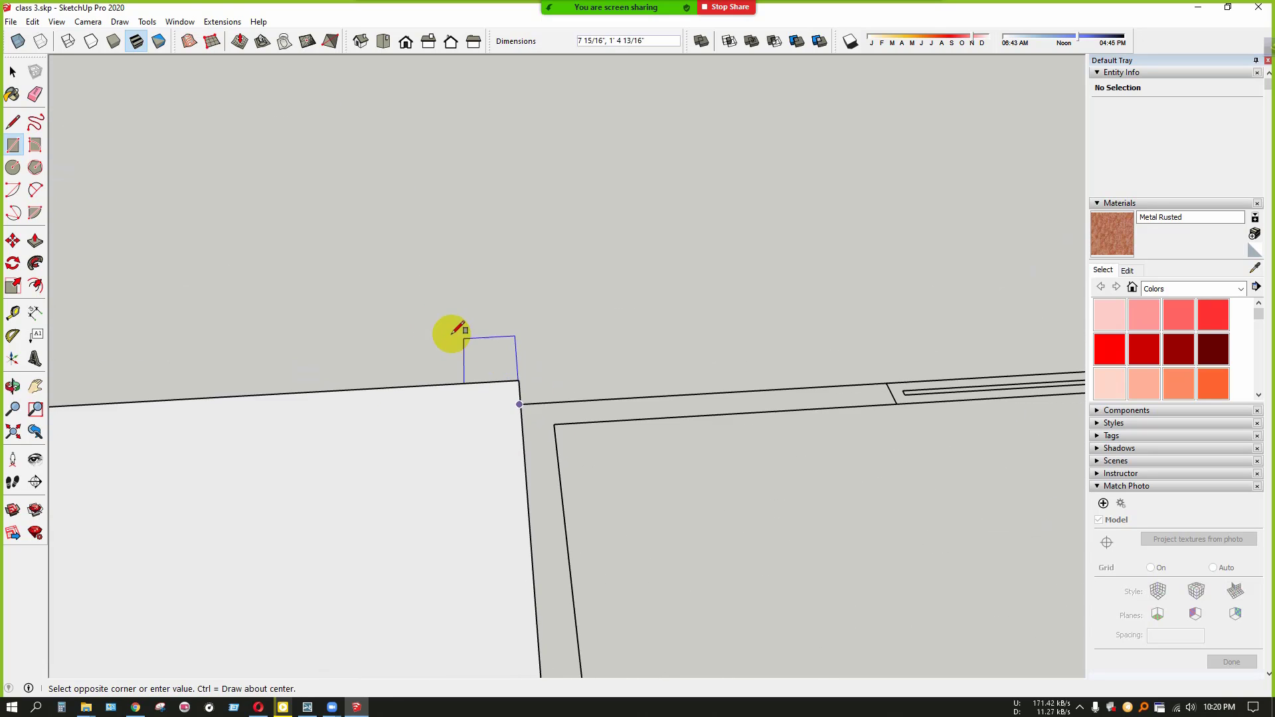
scroll(464, 286, "down", 5)
scroll(729, 441, "up", 8)
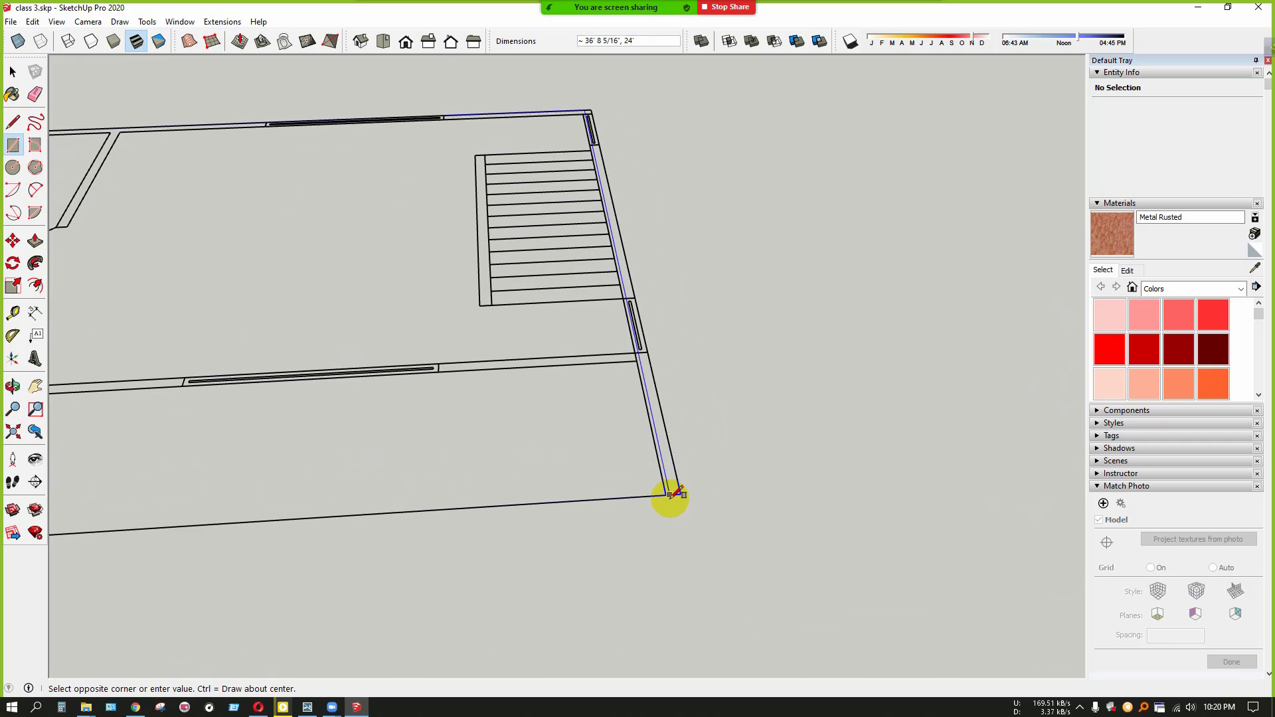
left_click(677, 495)
scroll(598, 505, "down", 3)
Extrude the rectangle over the floor plan upward with Push/Pull, level with the top of the adjoining narrow slab
key("space")
left_click(508, 476)
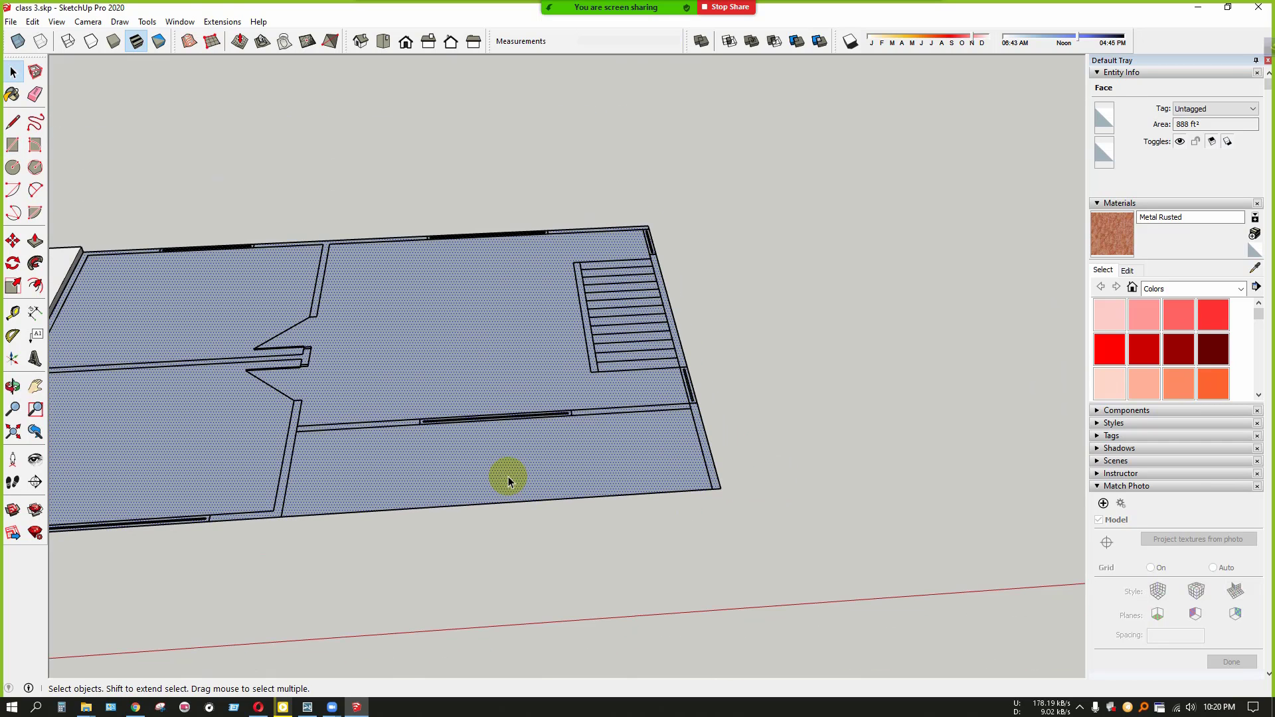
key("p")
left_click_drag(506, 477, 502, 451)
Make a group from all the faces and edges of the new large slab
key("space")
triple_click(508, 452)
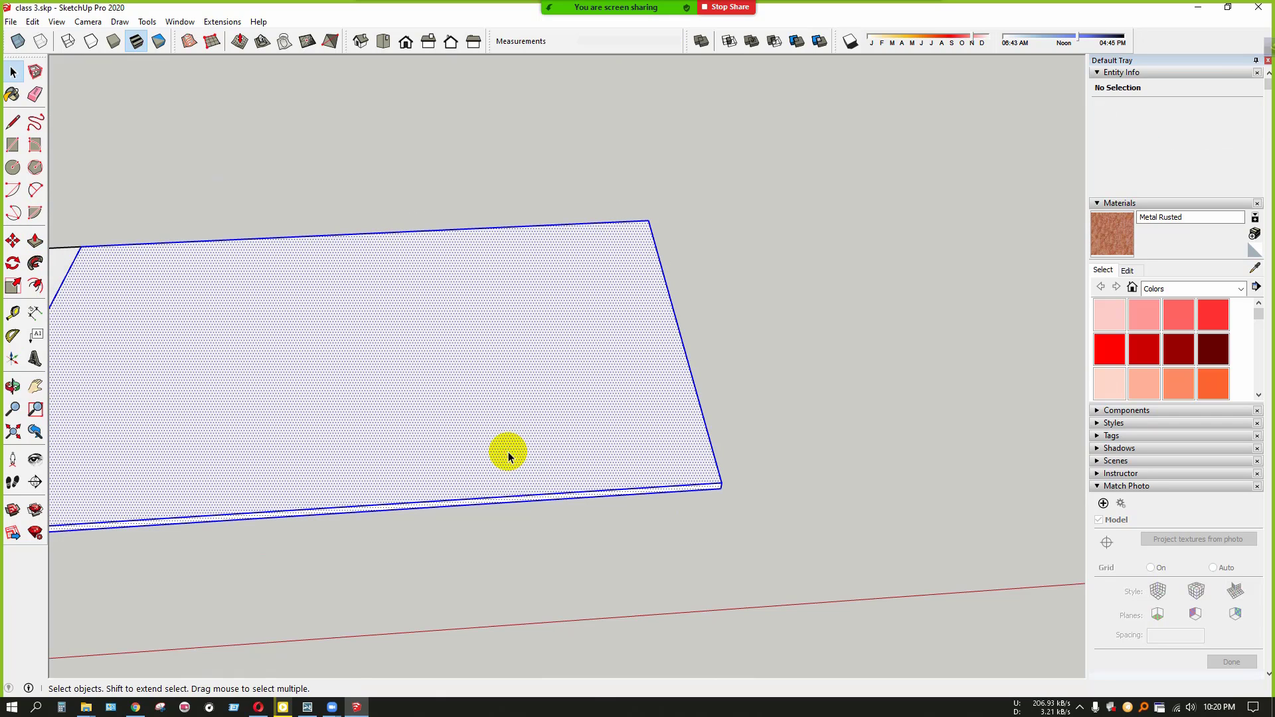
right_click(509, 452)
left_click(554, 568)
scroll(665, 524, "down", 5)
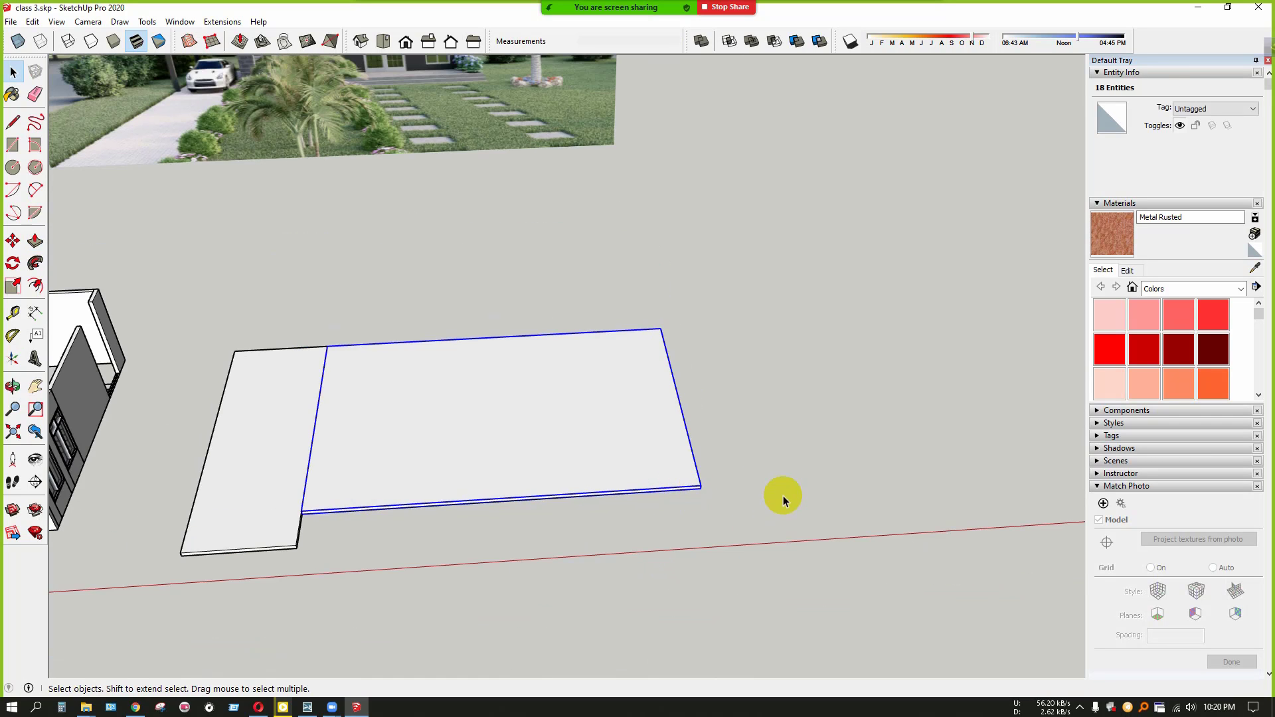
Examine the two adjoining slabs that cover the floor plan
middle_click_drag(556, 457, 555, 532)
scroll(536, 556, "up", 3)
scroll(387, 468, "down", 4)
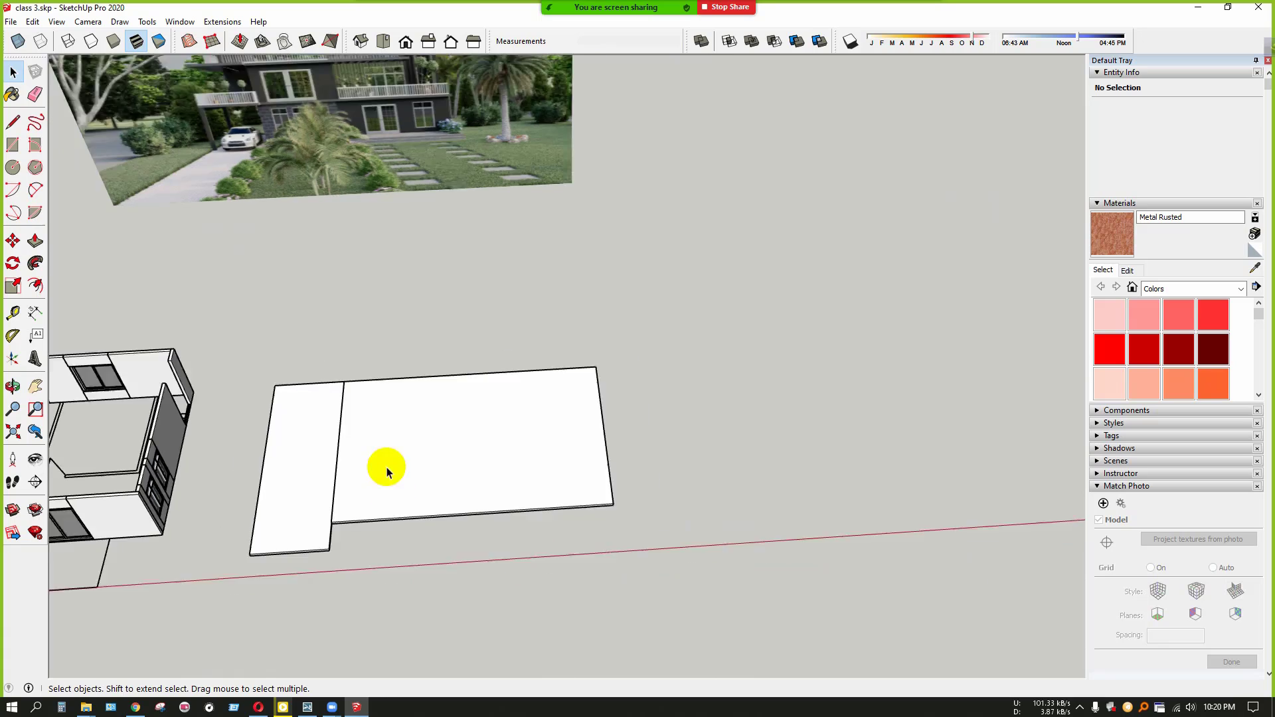
middle_click_drag(386, 468, 536, 364)
scroll(364, 423, "up", 3)
scroll(770, 428, "down", 3)
scroll(450, 493, "up", 4)
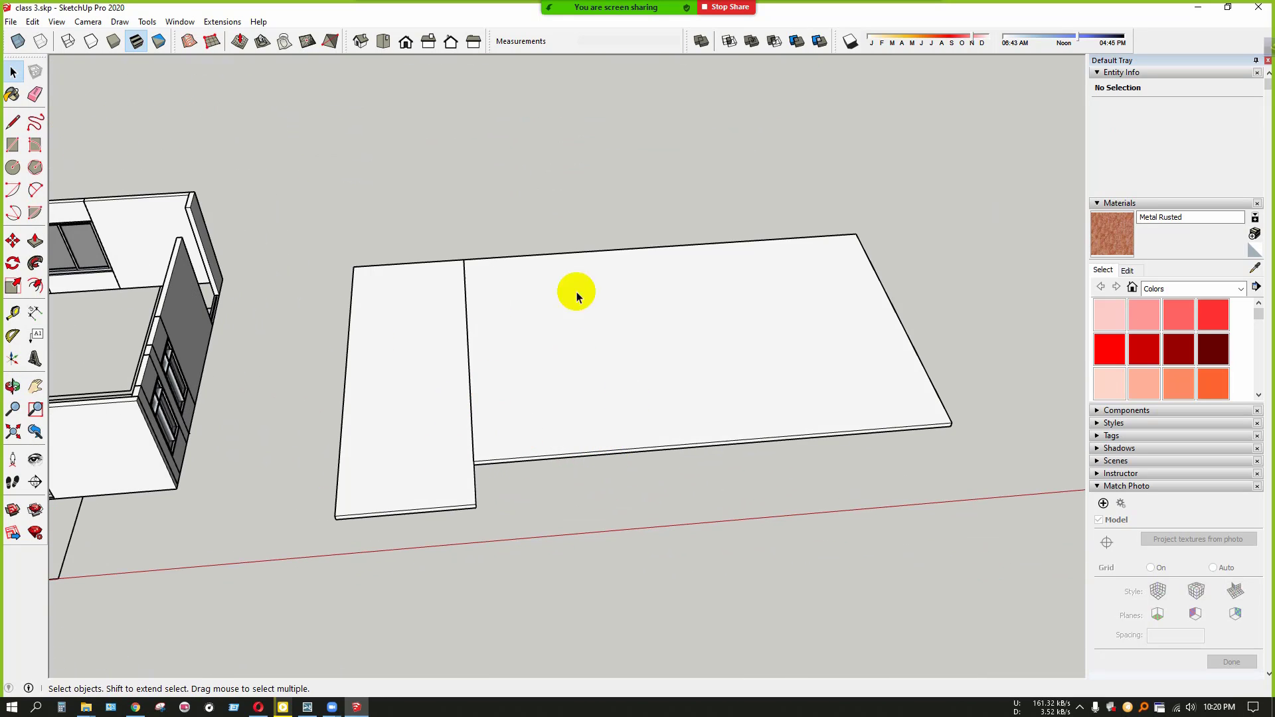
scroll(279, 481, "down", 3)
scroll(712, 408, "up", 3)
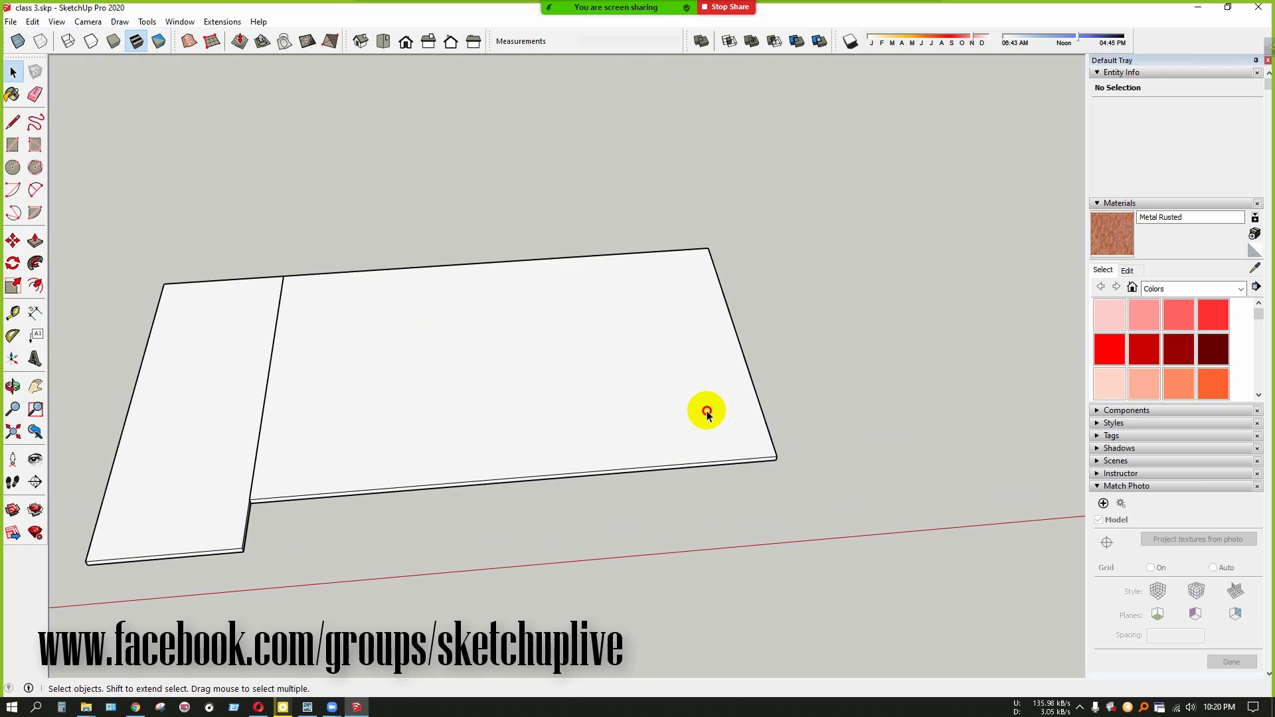
Take the large slab off the floor plan to expose the linework beneath, and undo that
right_click(711, 408)
left_click(736, 435)
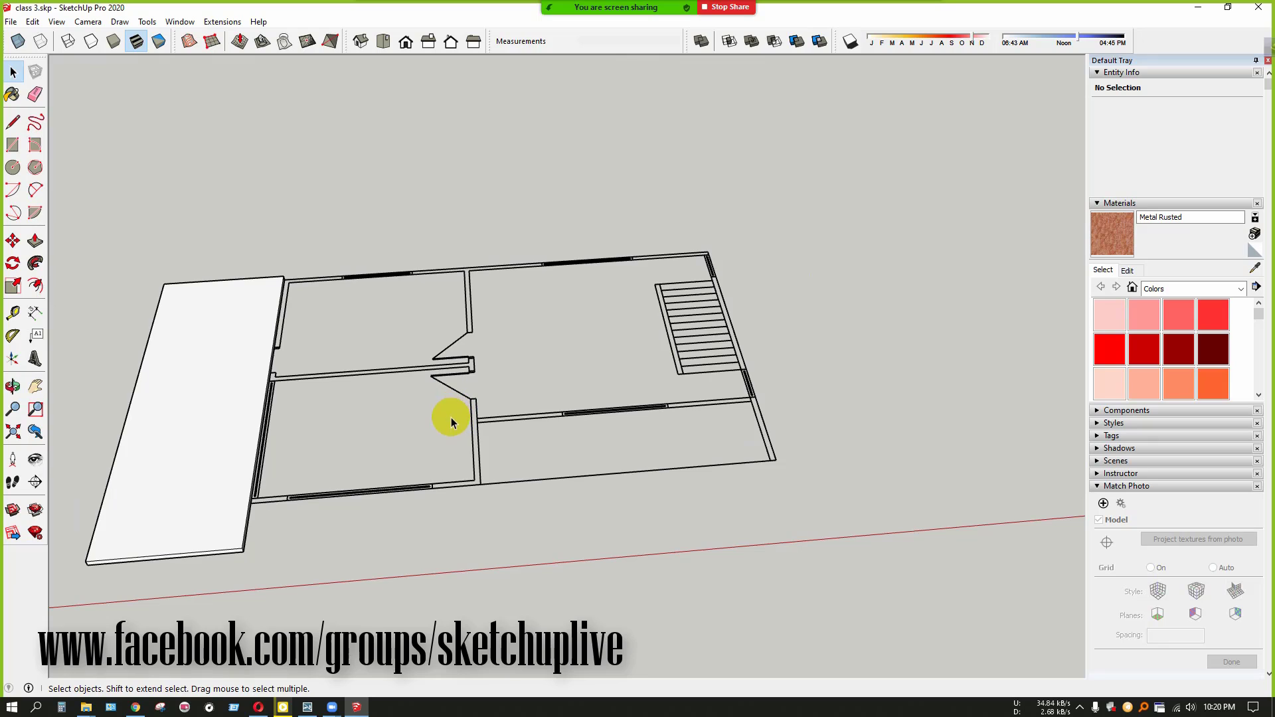
scroll(582, 449, "down", 2)
key("ctrl+z")
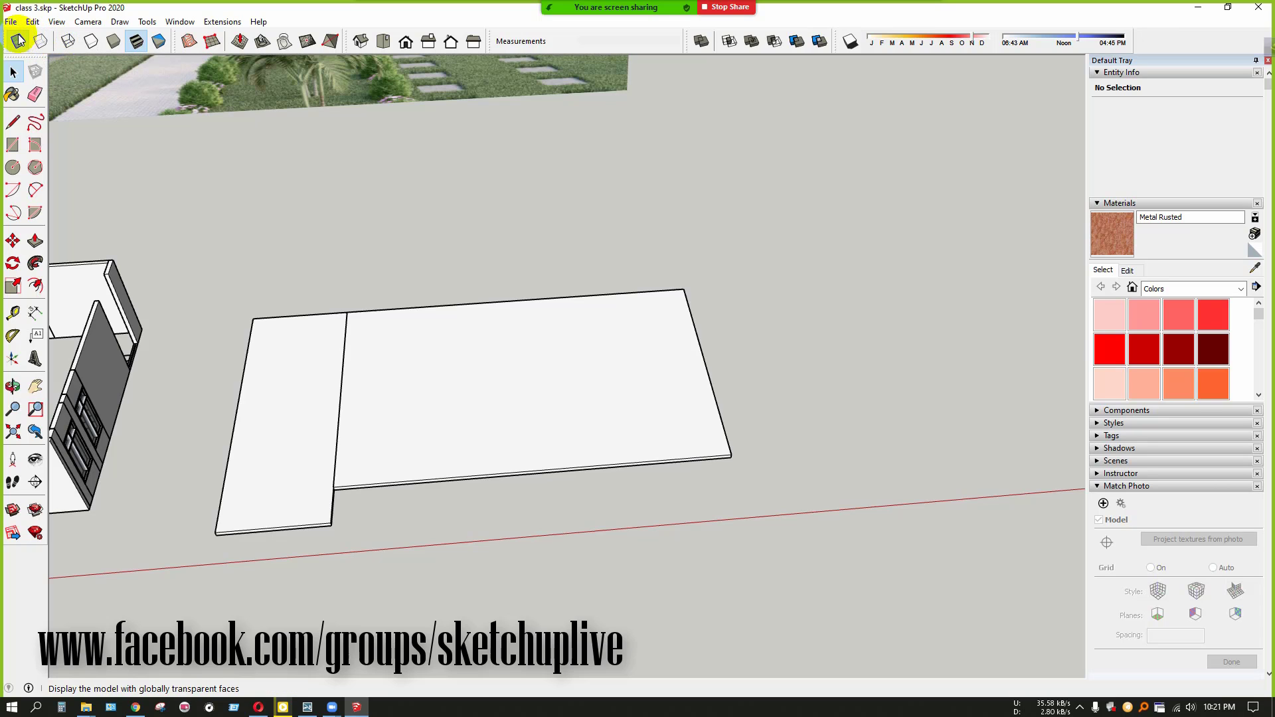
Undock and close the Styles toolbar, and restore it to its docked place
left_click_drag(4, 33, 265, 226)
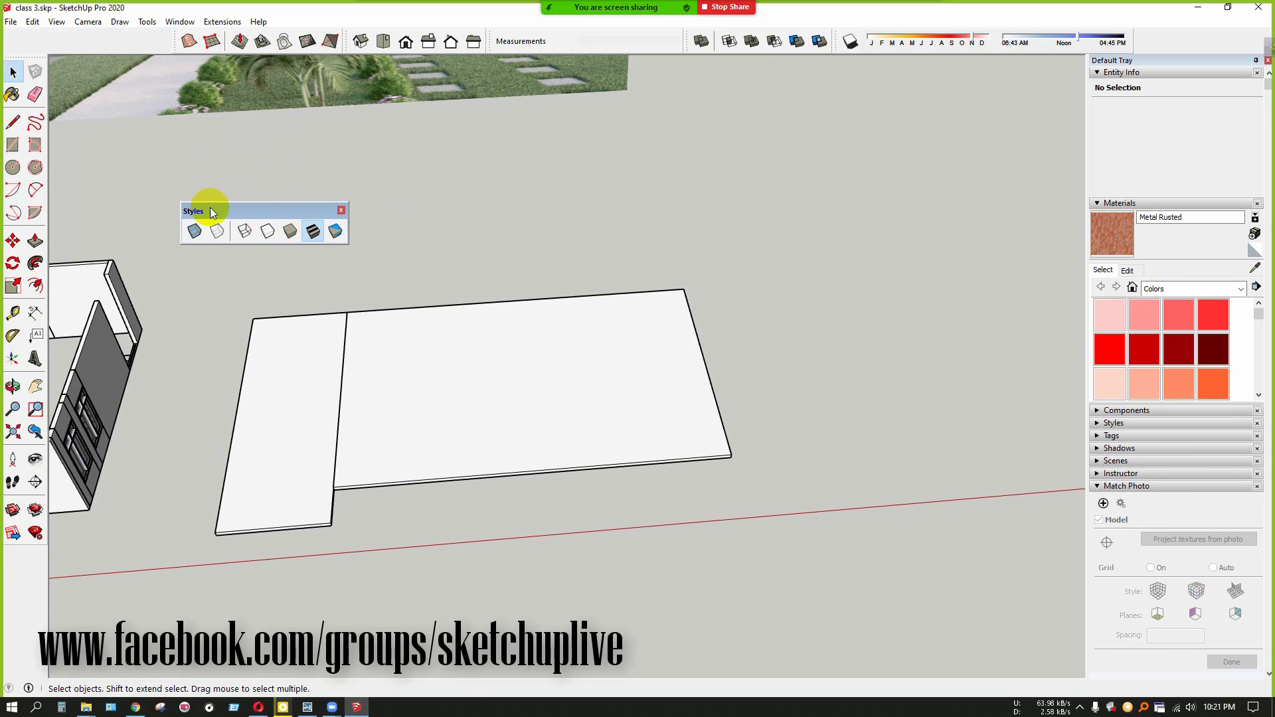
left_click(341, 210)
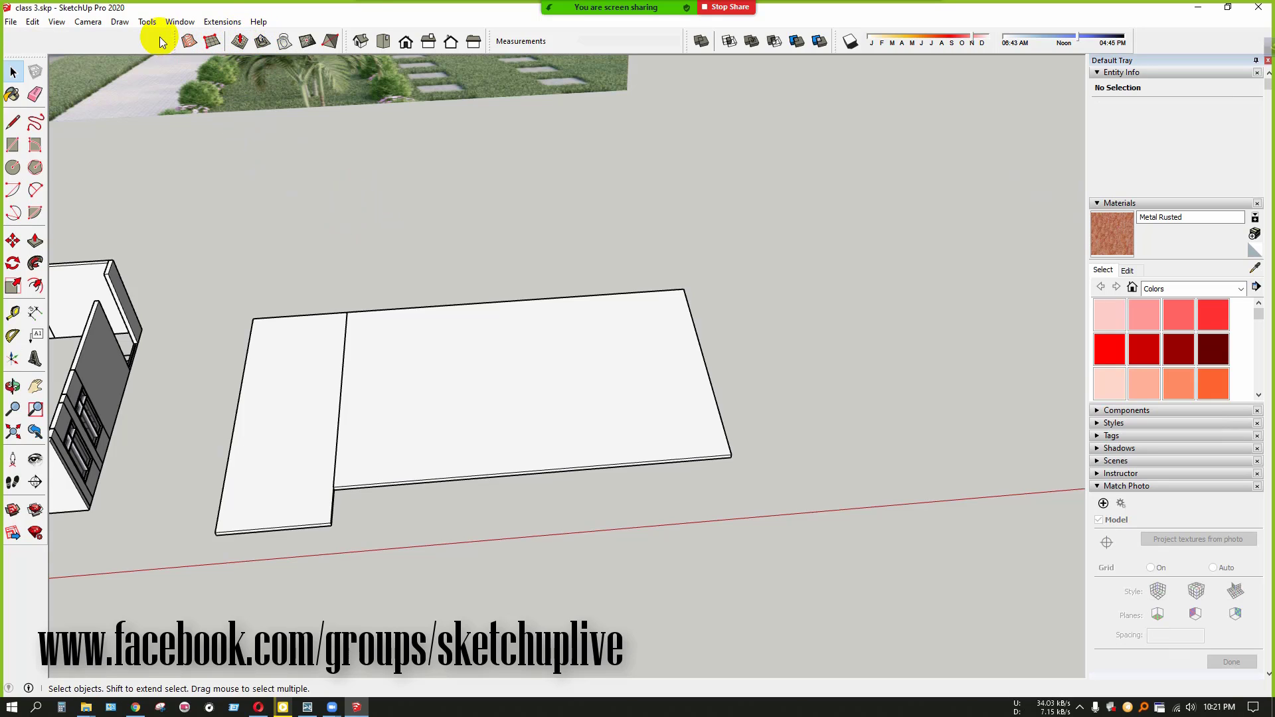
right_click(288, 37)
left_click(329, 397)
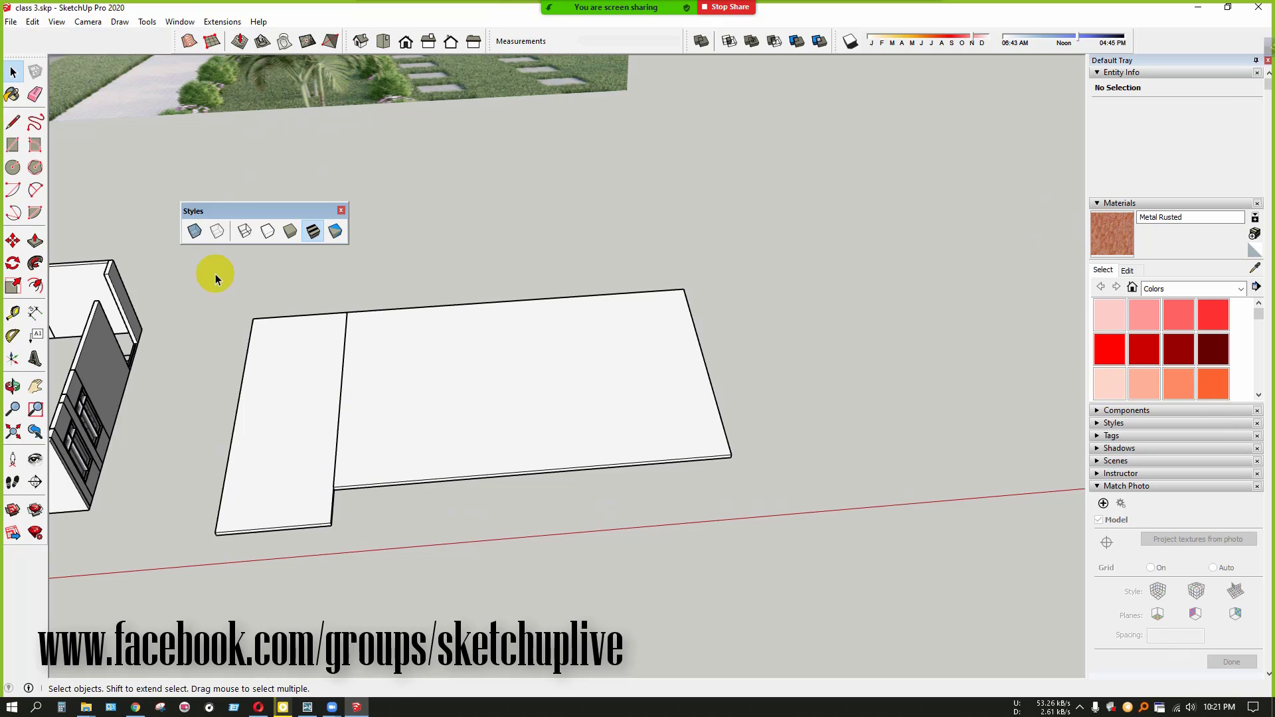
left_click_drag(225, 211, 28, 32)
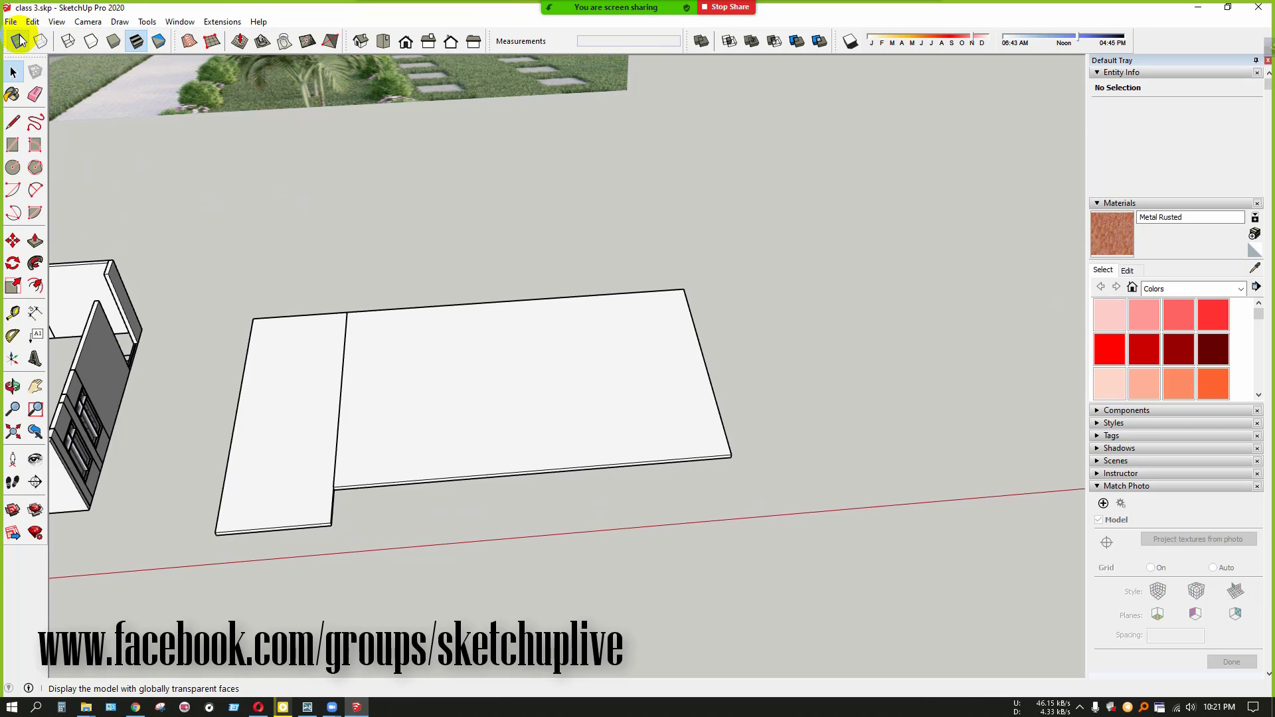
Turn on X-ray display and inspect the floor plan through the large slab
left_click(18, 42)
scroll(686, 486, "up", 2)
scroll(742, 498, "down", 3)
scroll(501, 462, "up", 4)
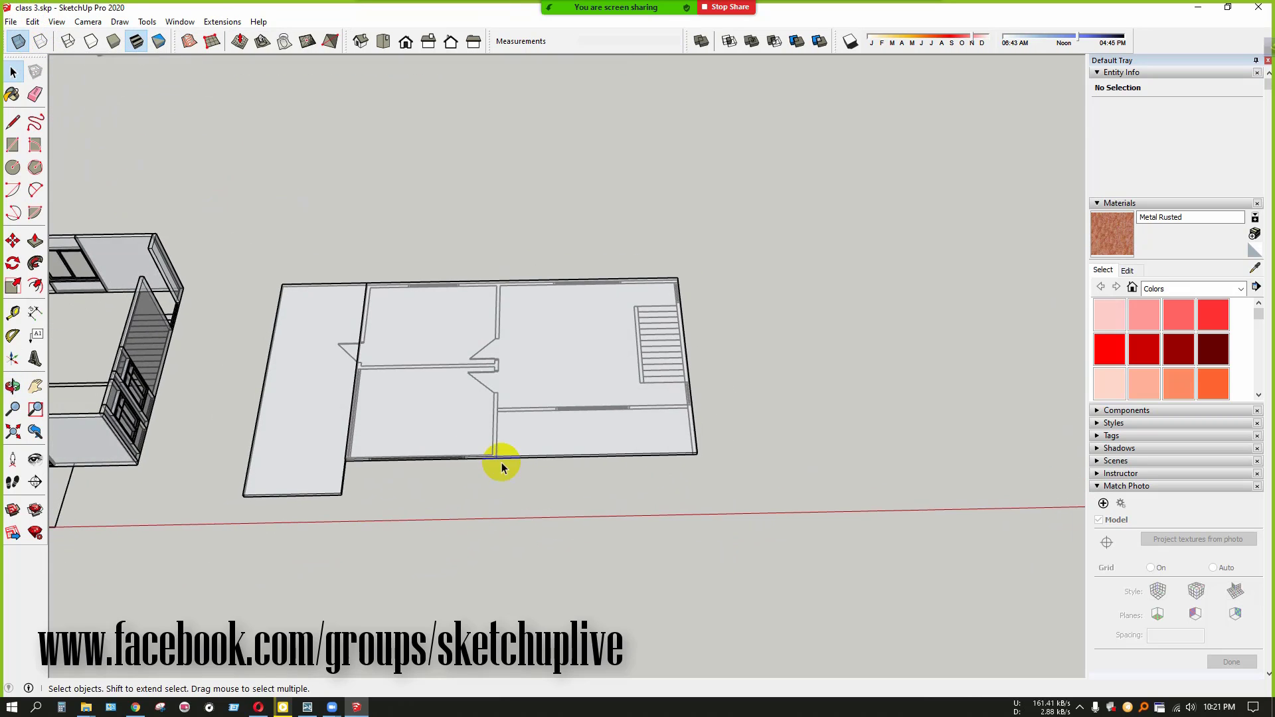
left_click(467, 514)
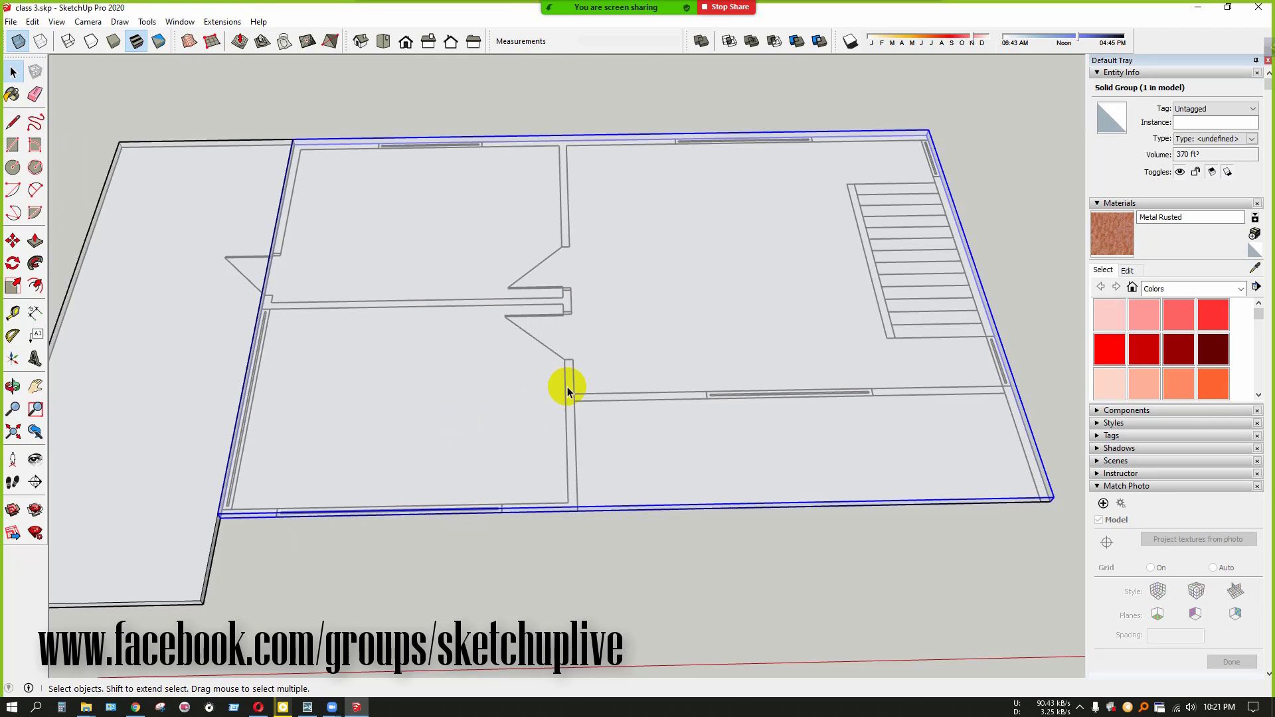
scroll(356, 415, "up", 2)
scroll(904, 388, "down", 5)
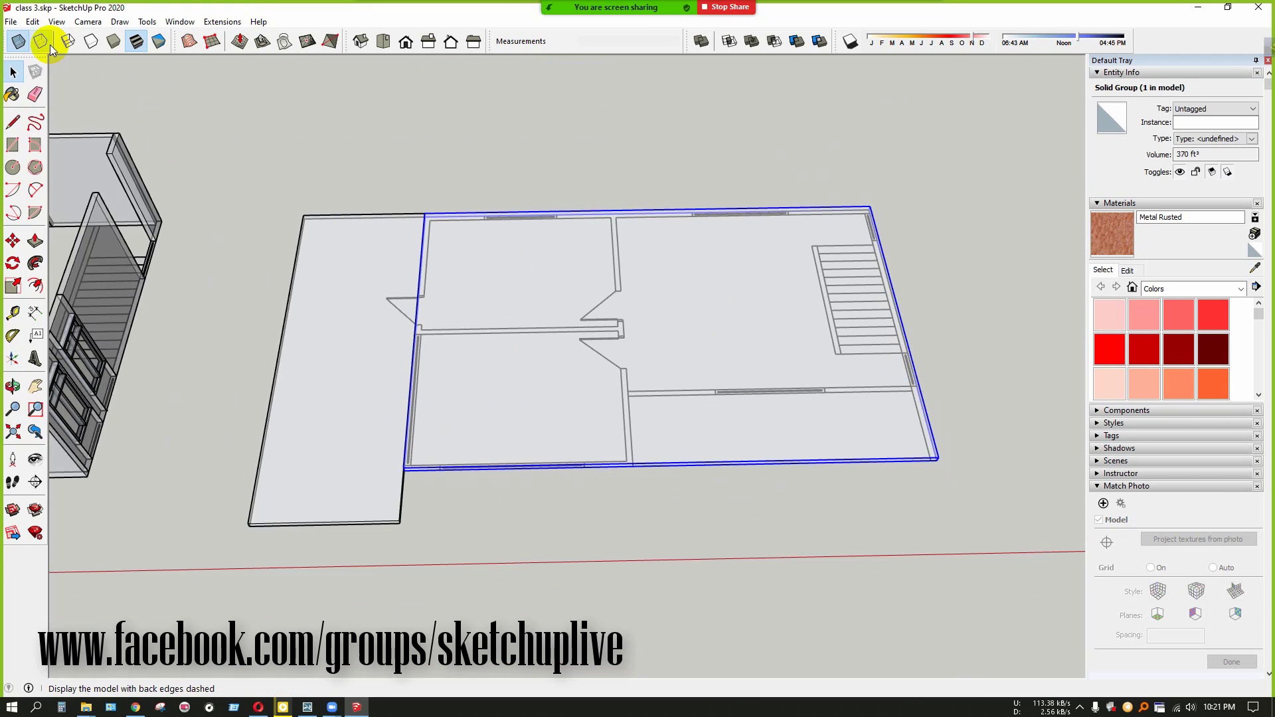
Switch the display from X-ray to dashed back edges and inspect the hidden plan lines under the slabs
left_click(50, 48)
scroll(490, 493, "up", 2)
left_click(423, 492)
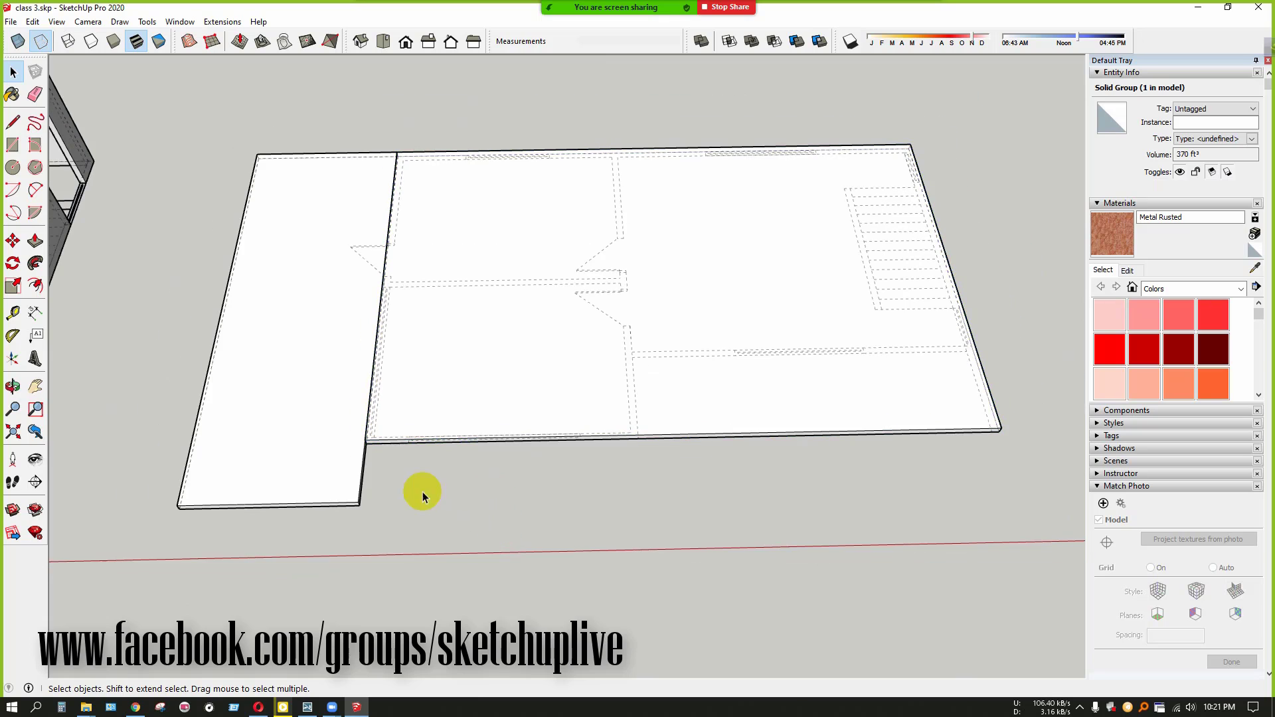
scroll(384, 442, "up", 5)
scroll(383, 440, "up", 3)
middle_click_drag(389, 449, 538, 375)
scroll(399, 535, "down", 5)
scroll(538, 377, "down", 2)
left_click(527, 411)
left_click(537, 509)
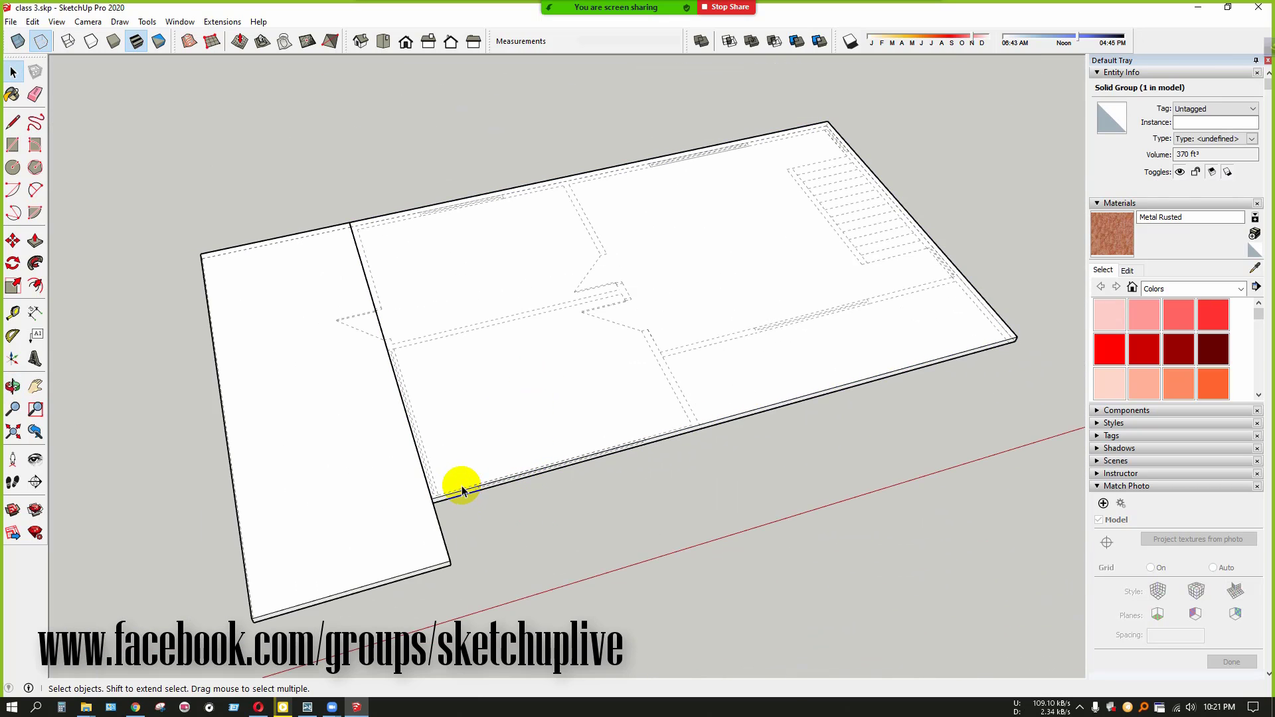
scroll(531, 464, "up", 4)
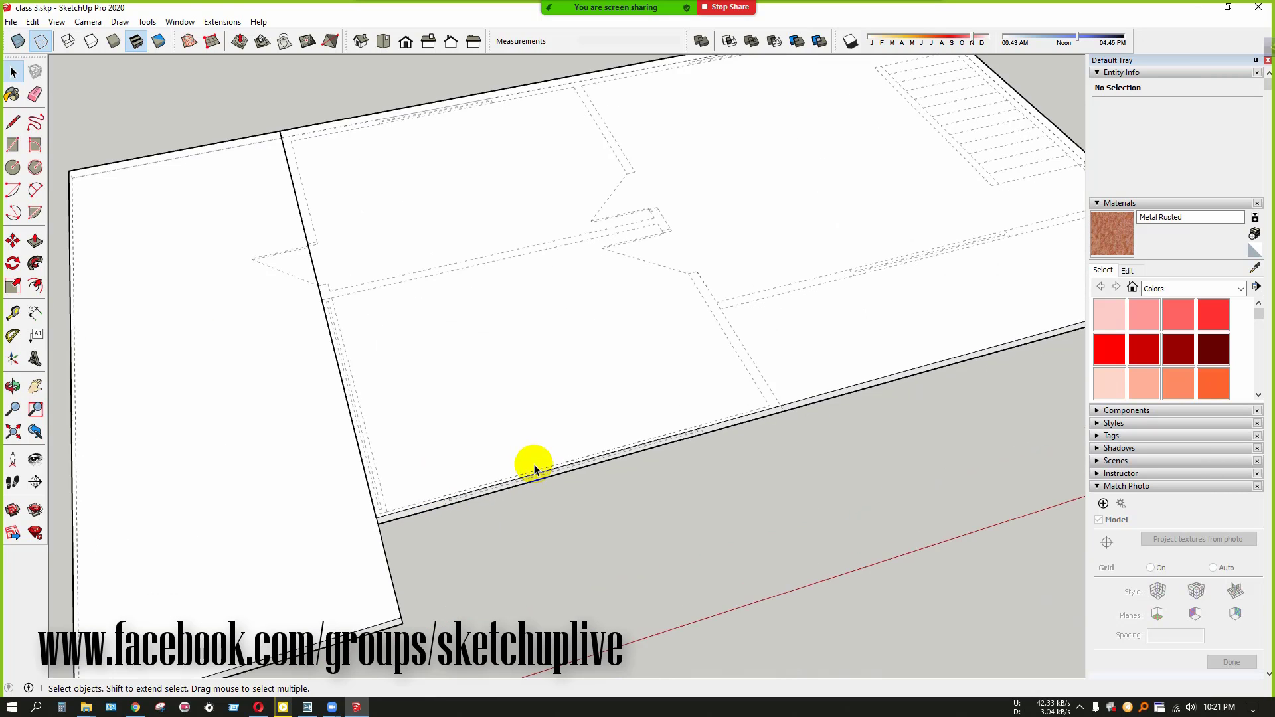
scroll(476, 475, "down", 1)
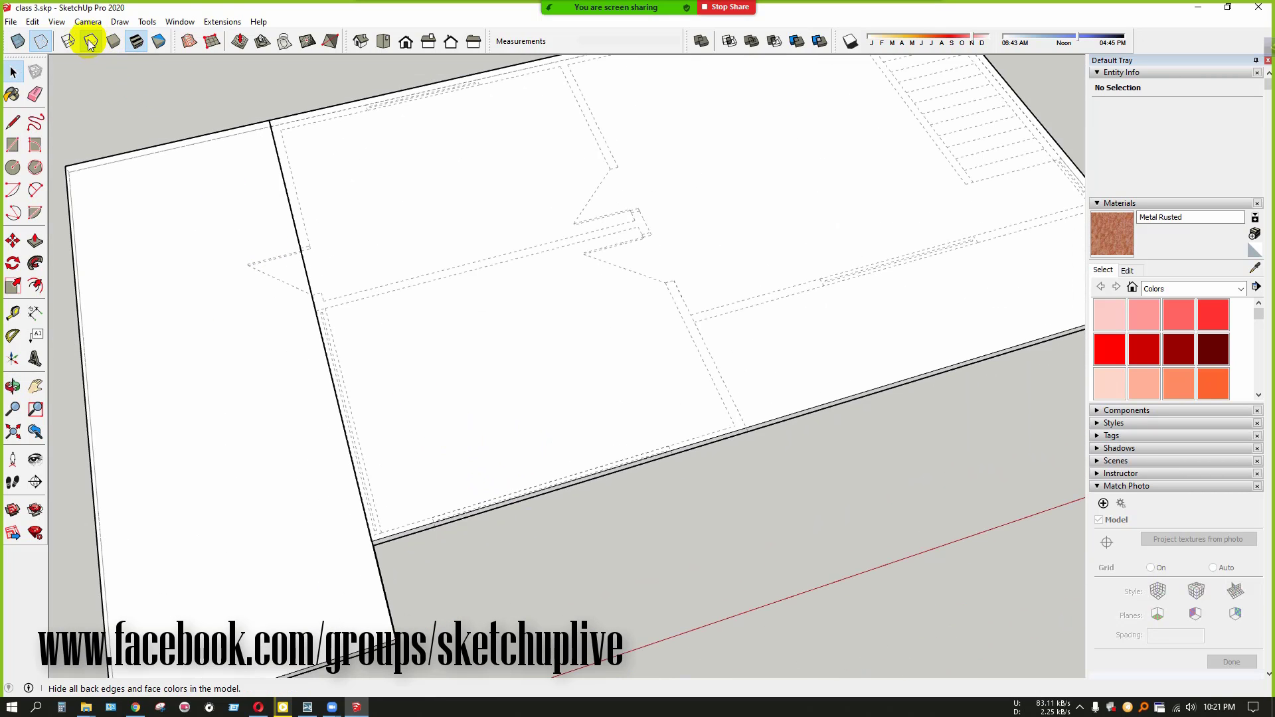
Display the model in Wireframe and inspect the slabs' corners and the plan lines within them
left_click(68, 41)
middle_click_drag(579, 430, 397, 374)
scroll(465, 376, "down", 3)
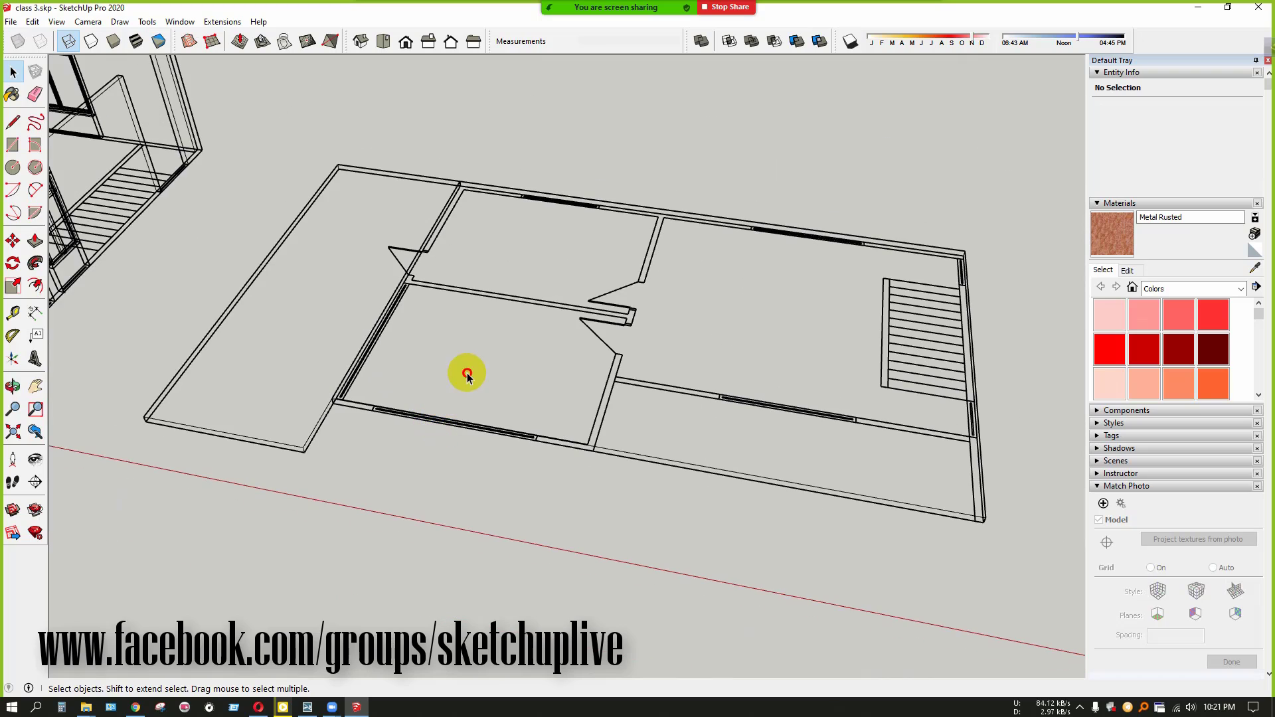
scroll(296, 436, "up", 3)
middle_click_drag(296, 435, 441, 402)
scroll(356, 305, "up", 2)
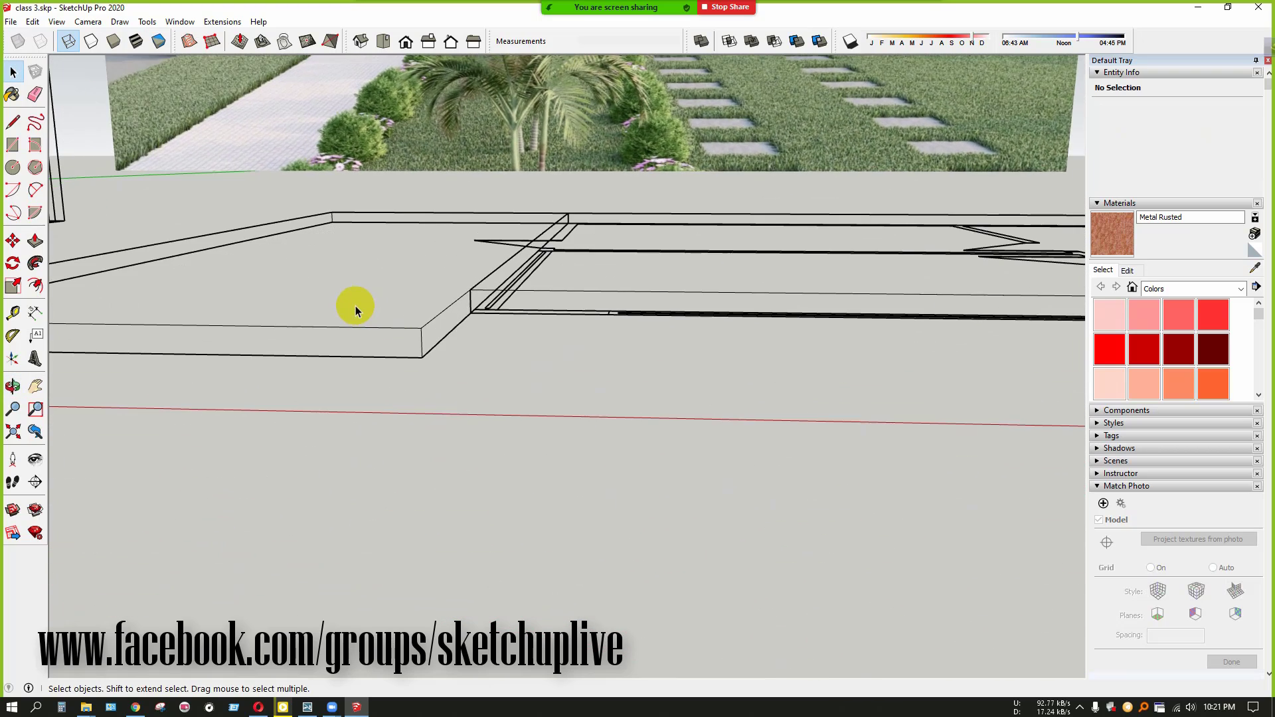
scroll(410, 311, "up", 5)
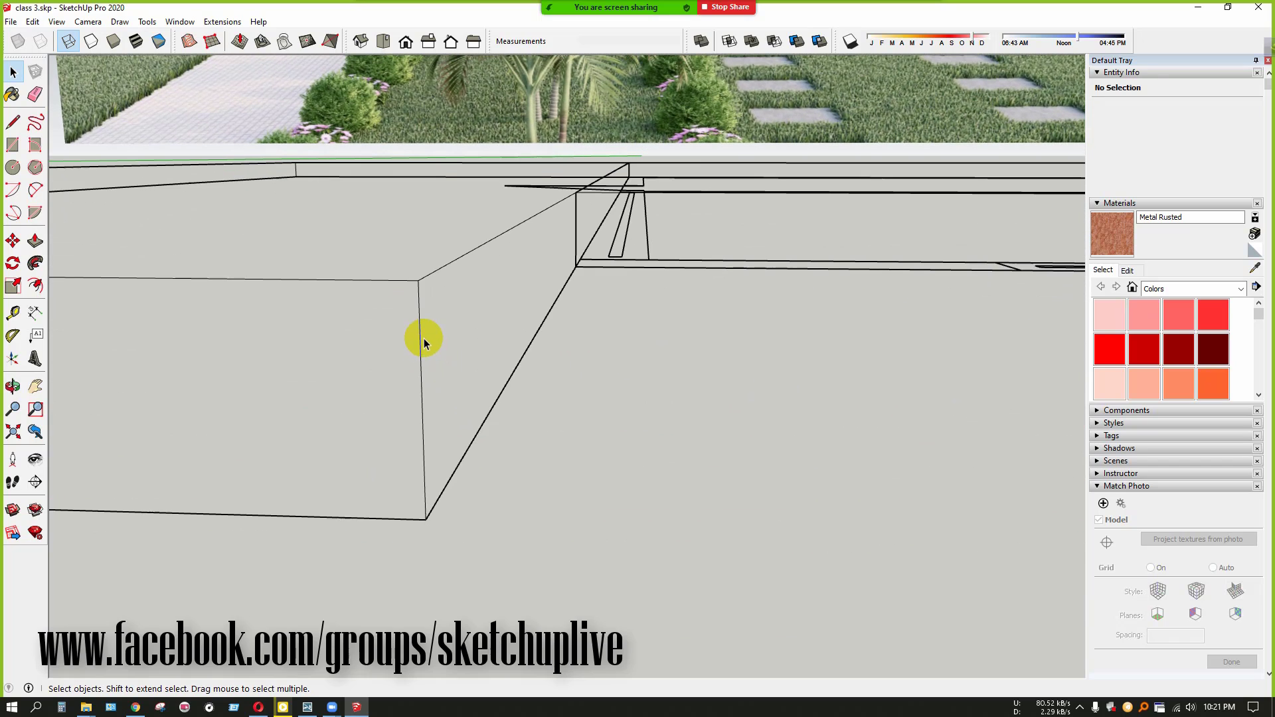
scroll(409, 340, "down", 5)
middle_click_drag(475, 229, 432, 392)
scroll(397, 289, "down", 3)
Change the face style to Hidden Line and view the slabs
left_click(94, 43)
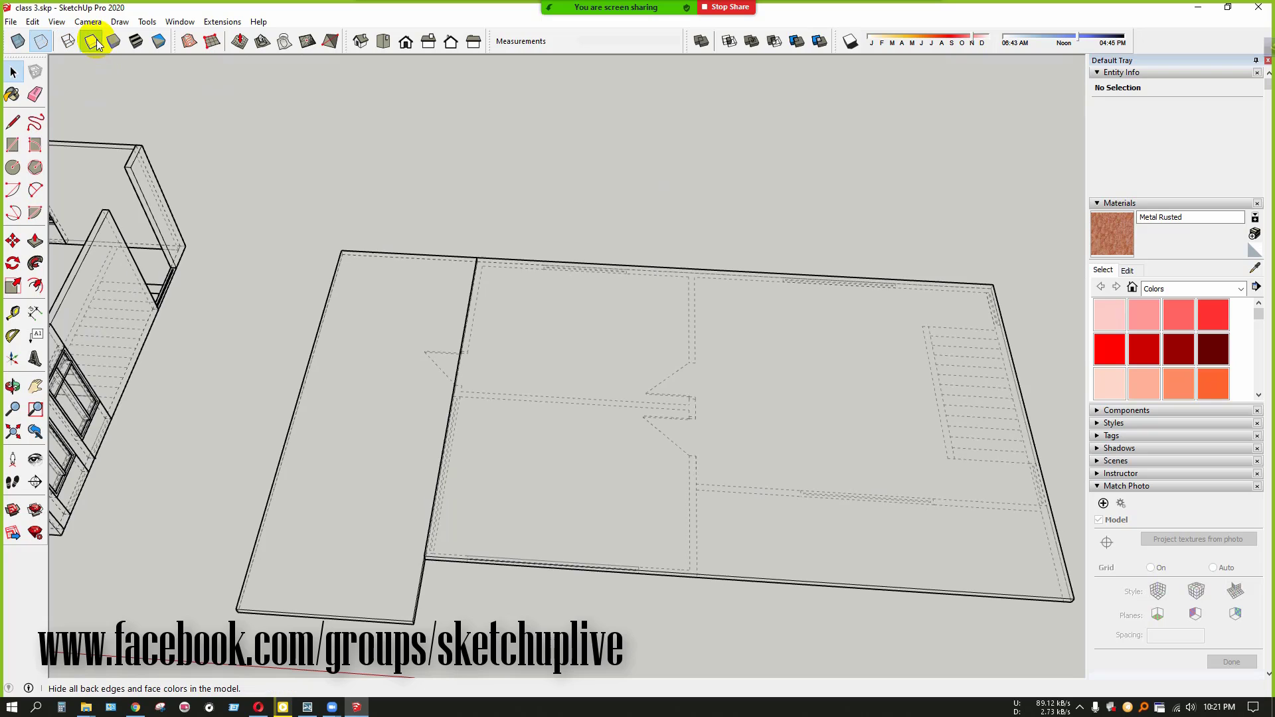
scroll(541, 408, "up", 3)
scroll(469, 340, "down", 4)
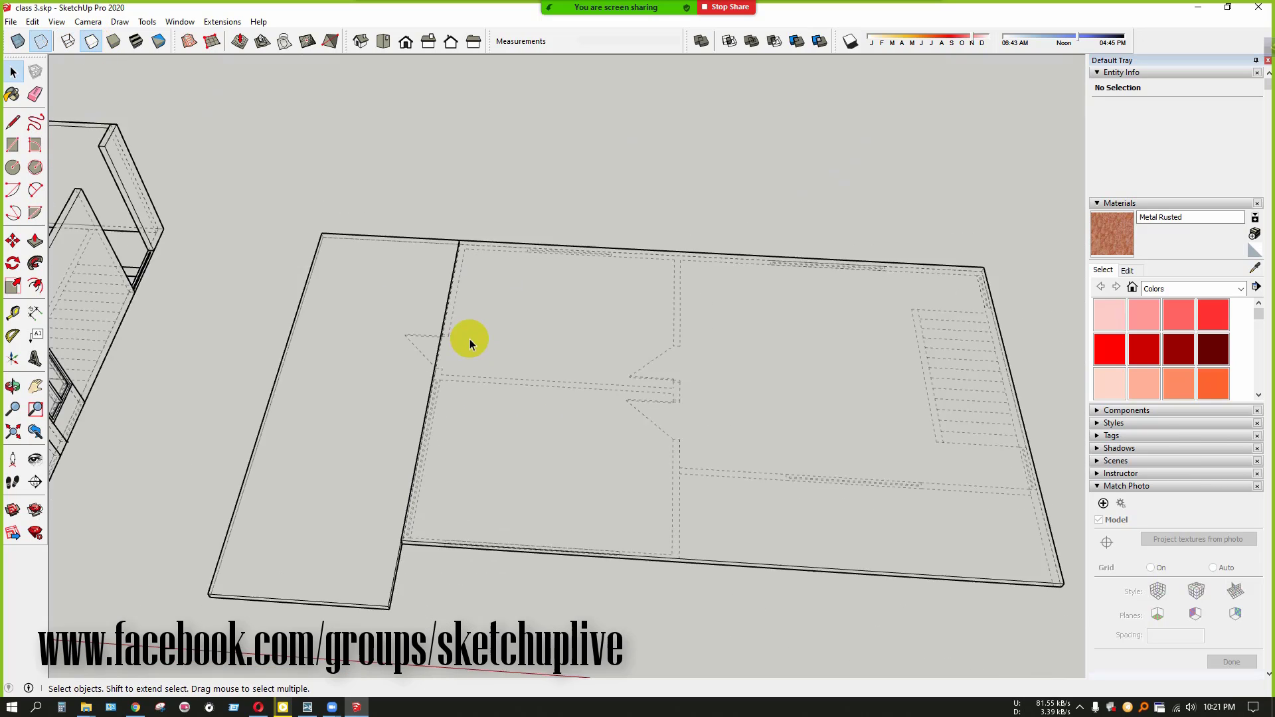
Turn off the dashed back edges and turn on X-ray display
left_click(44, 45)
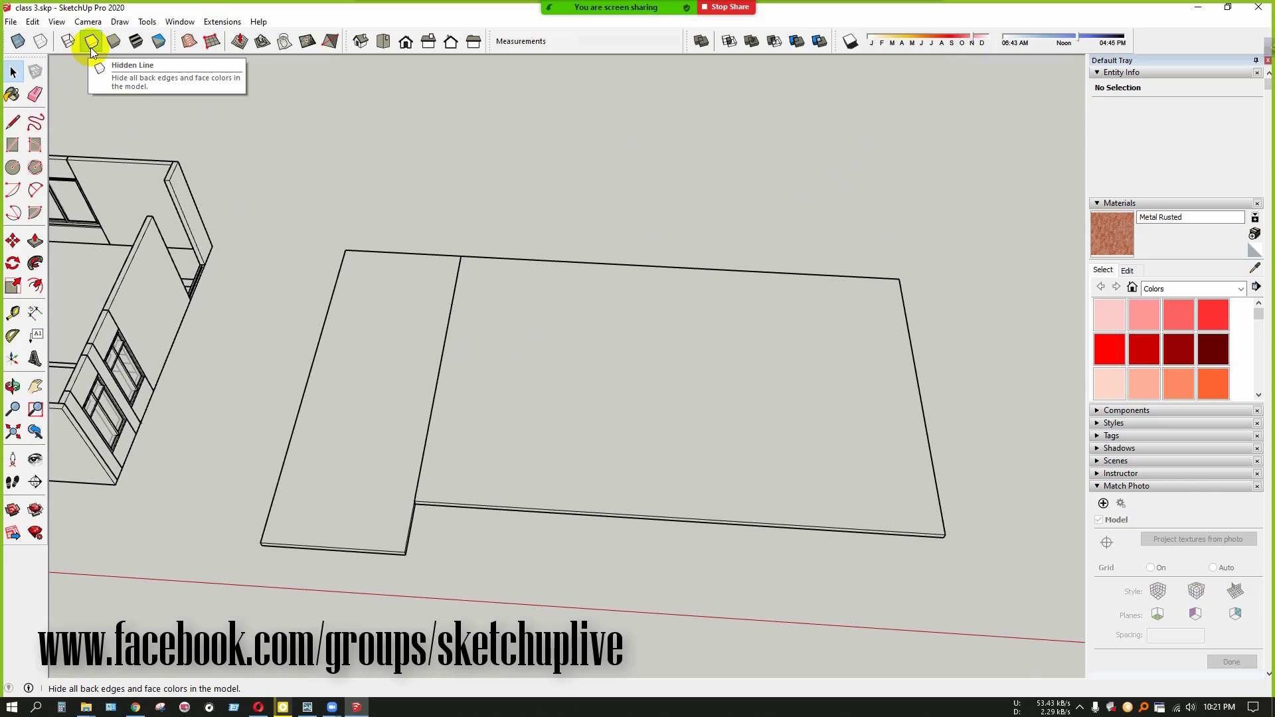
left_click(18, 41)
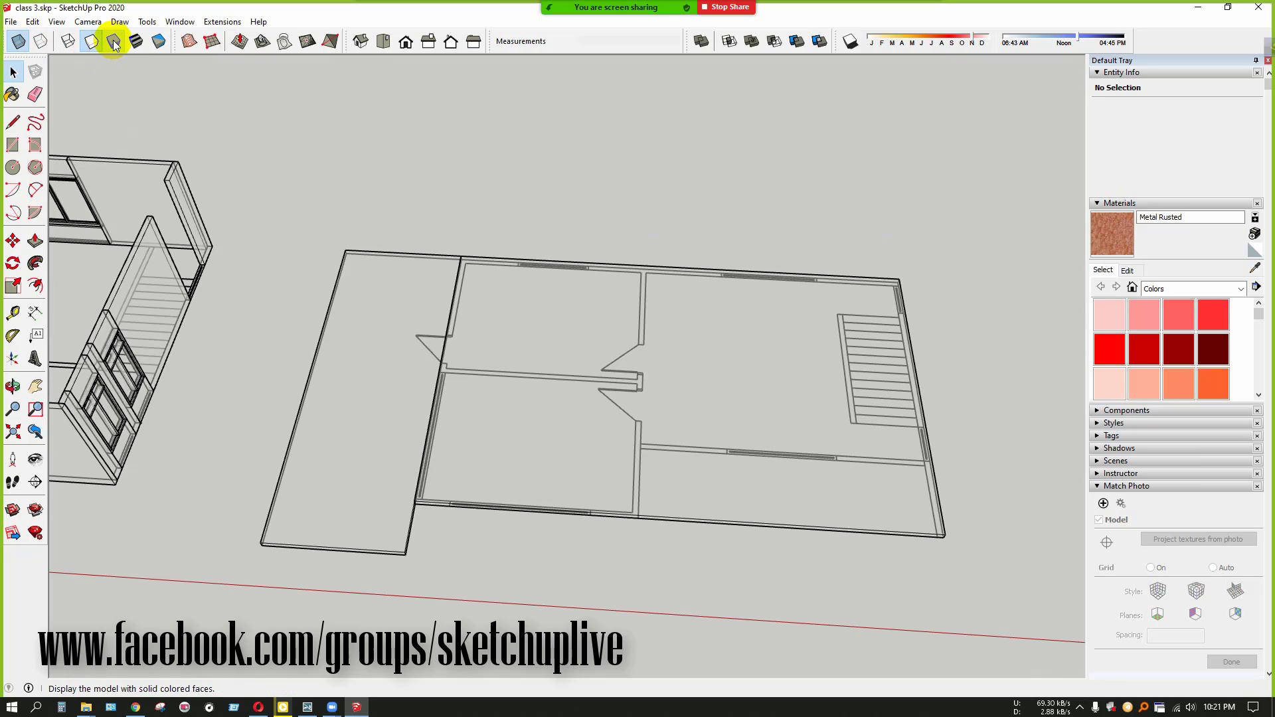
Change the face style to Monochrome and turn off X-ray display
left_click(114, 43)
left_click(152, 43)
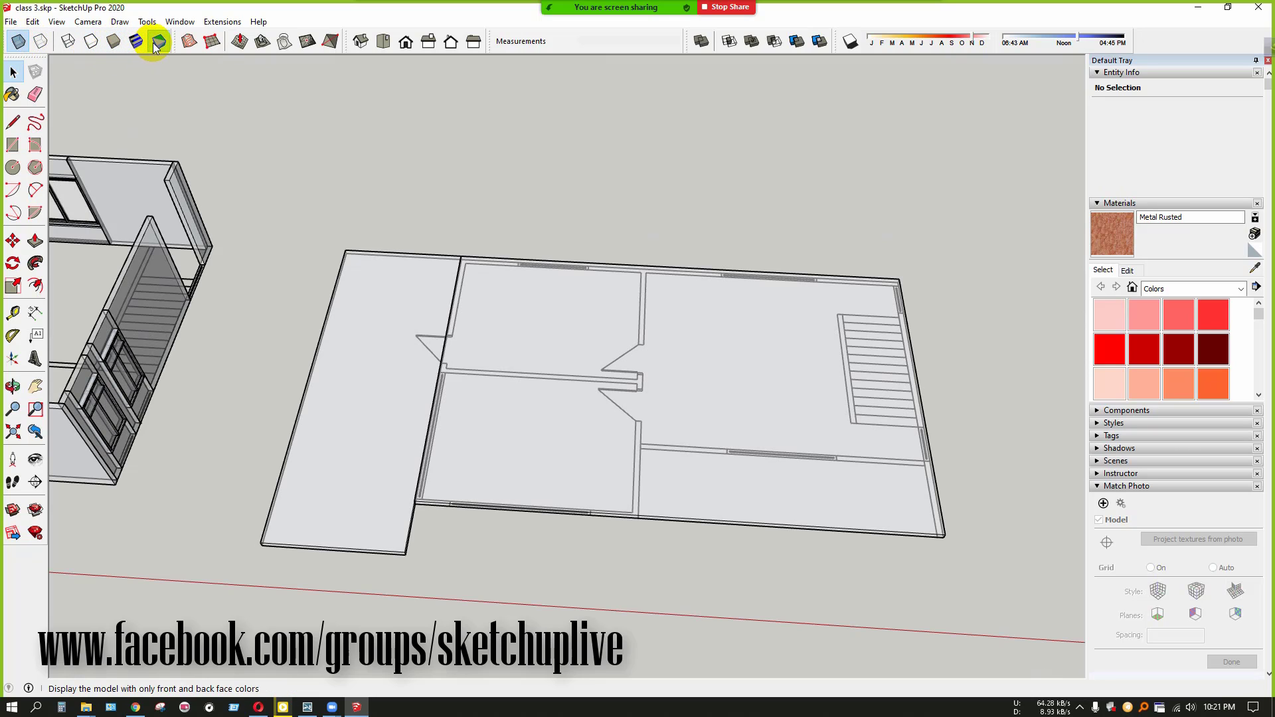
left_click(18, 41)
middle_click_drag(179, 86, 267, 224)
scroll(267, 225, "down", 2)
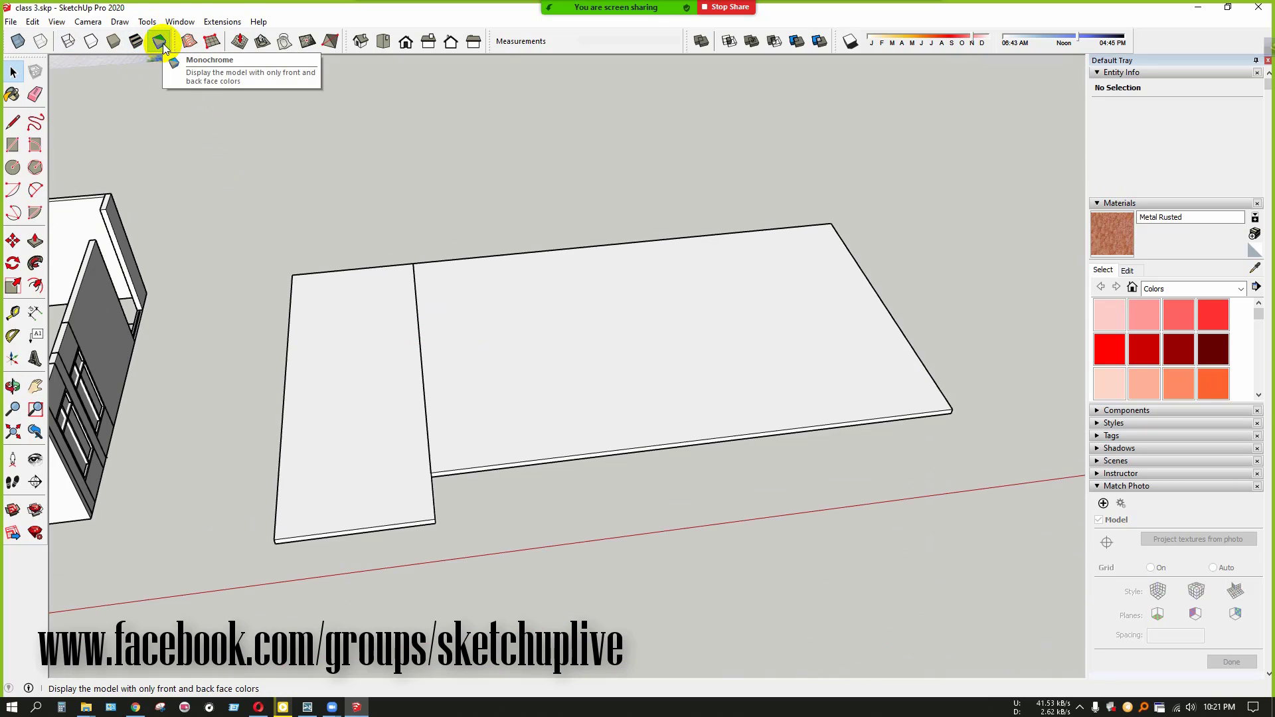
Turn on dashed back edges and view the plan lines beneath the slabs from above
left_click(41, 42)
scroll(826, 289, "up", 6)
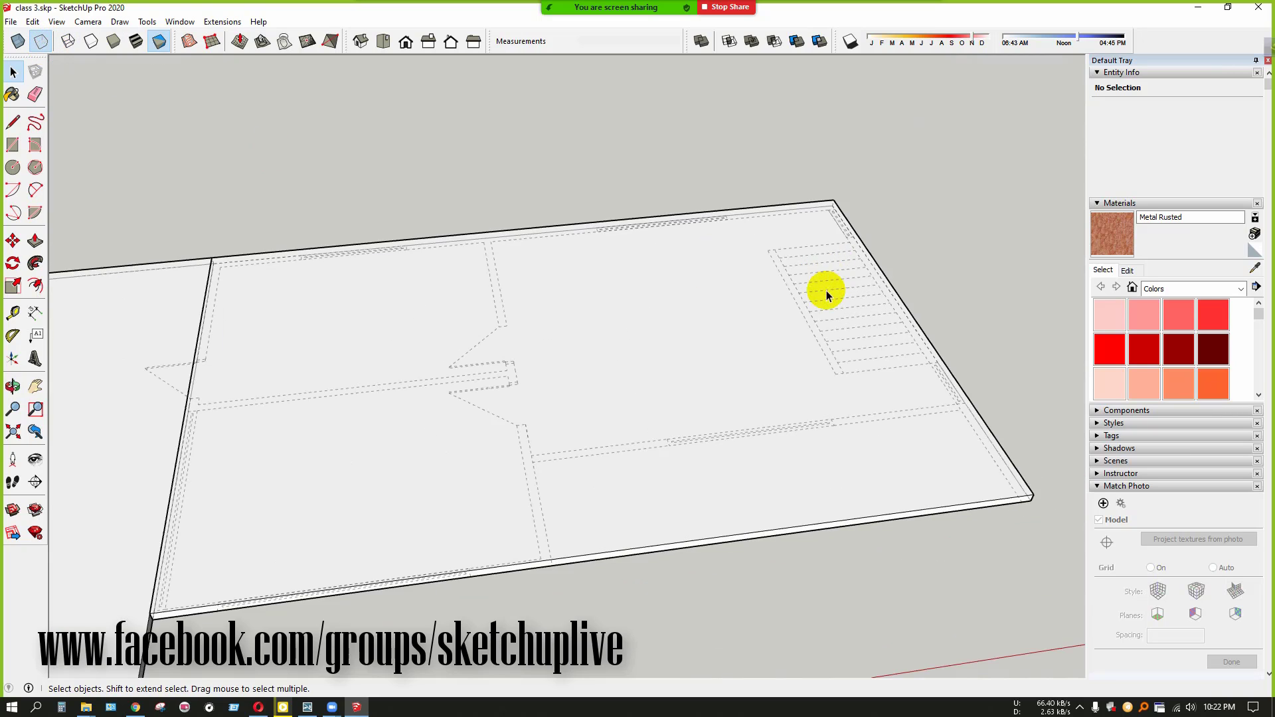
scroll(630, 572, "up", 2)
middle_click_drag(634, 568, 692, 637)
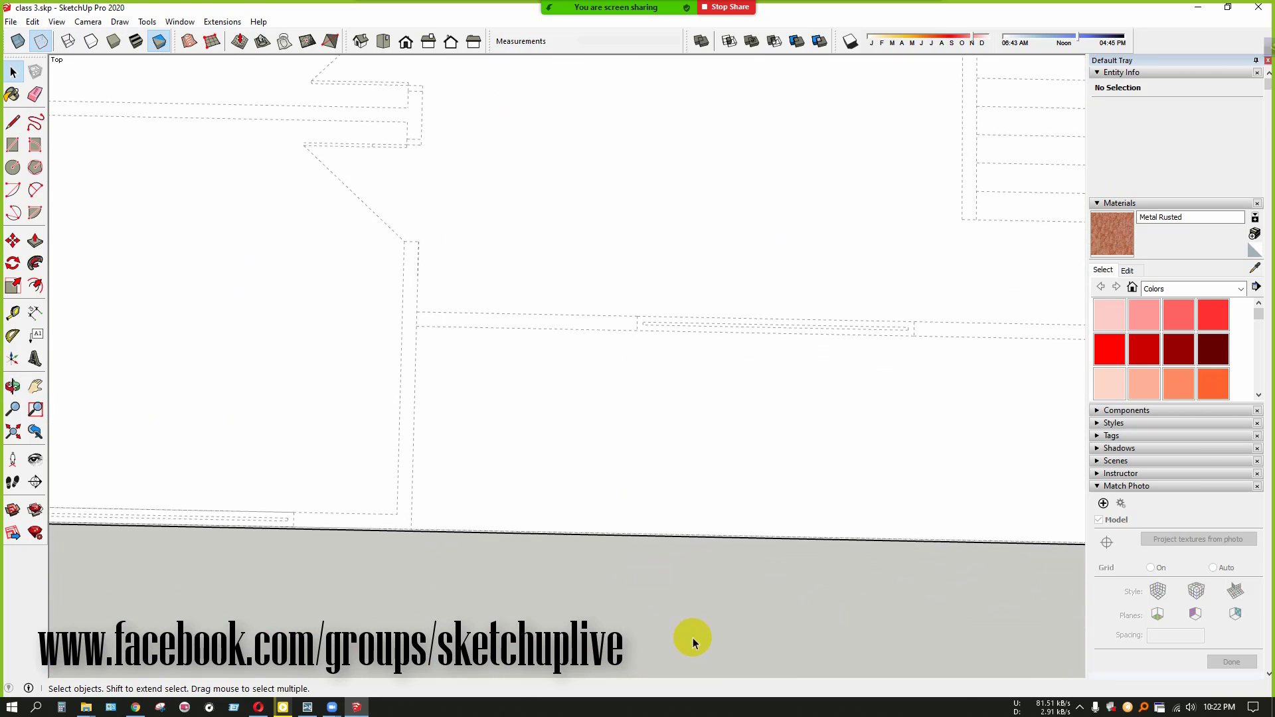
scroll(458, 483, "down", 3)
key("F2")
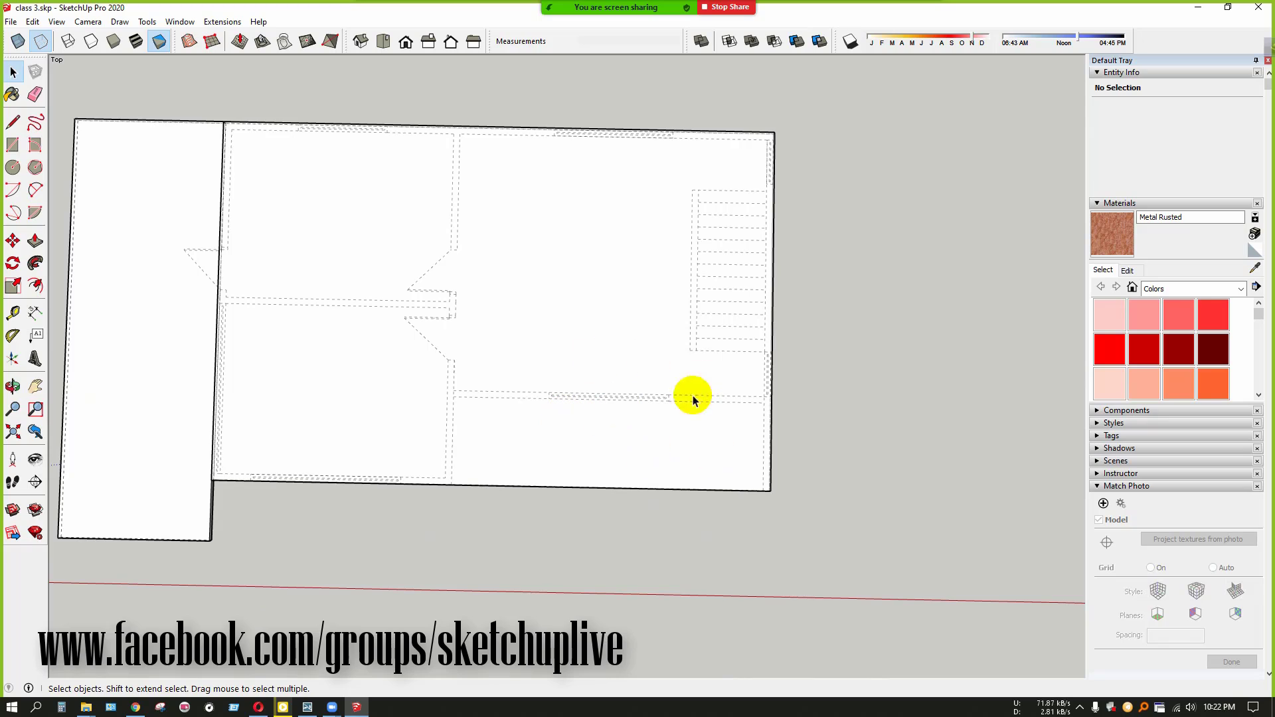
Examine the reference house photo and compare it with the slabs and their plan lines
middle_click_drag(661, 447, 608, 294)
scroll(551, 138, "up", 10)
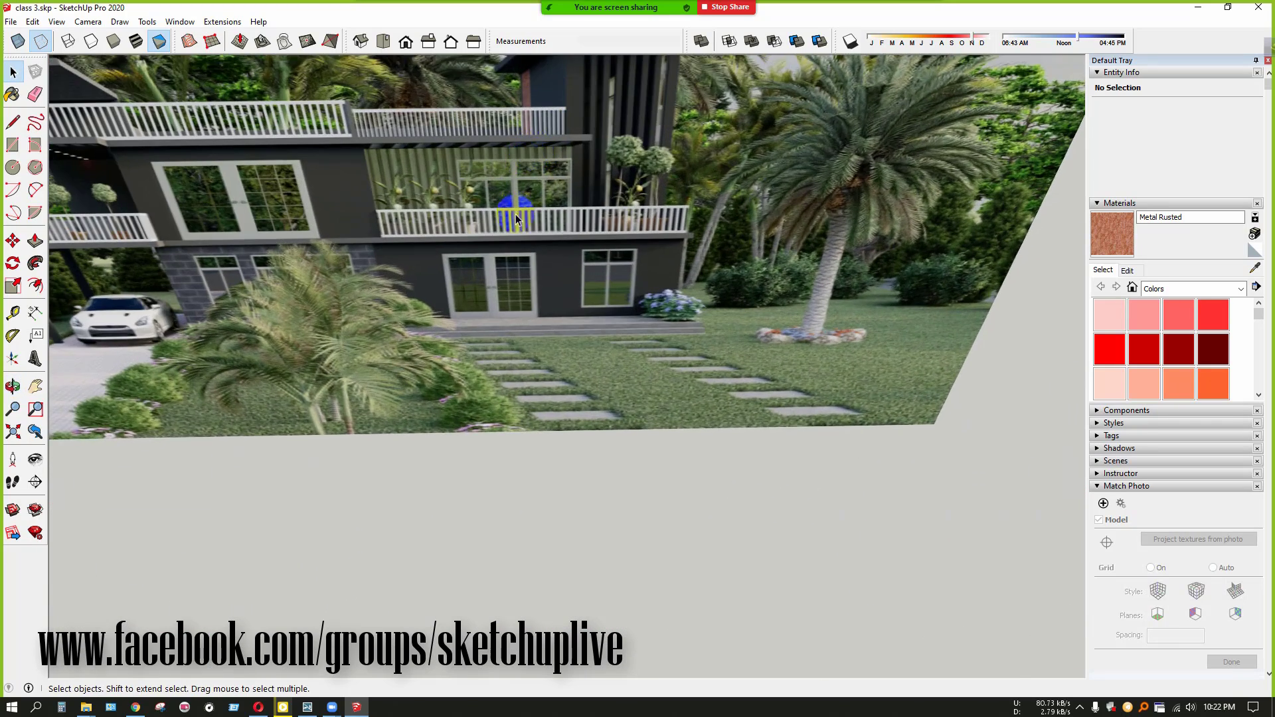
scroll(536, 225, "down", 6)
scroll(589, 469, "up", 4)
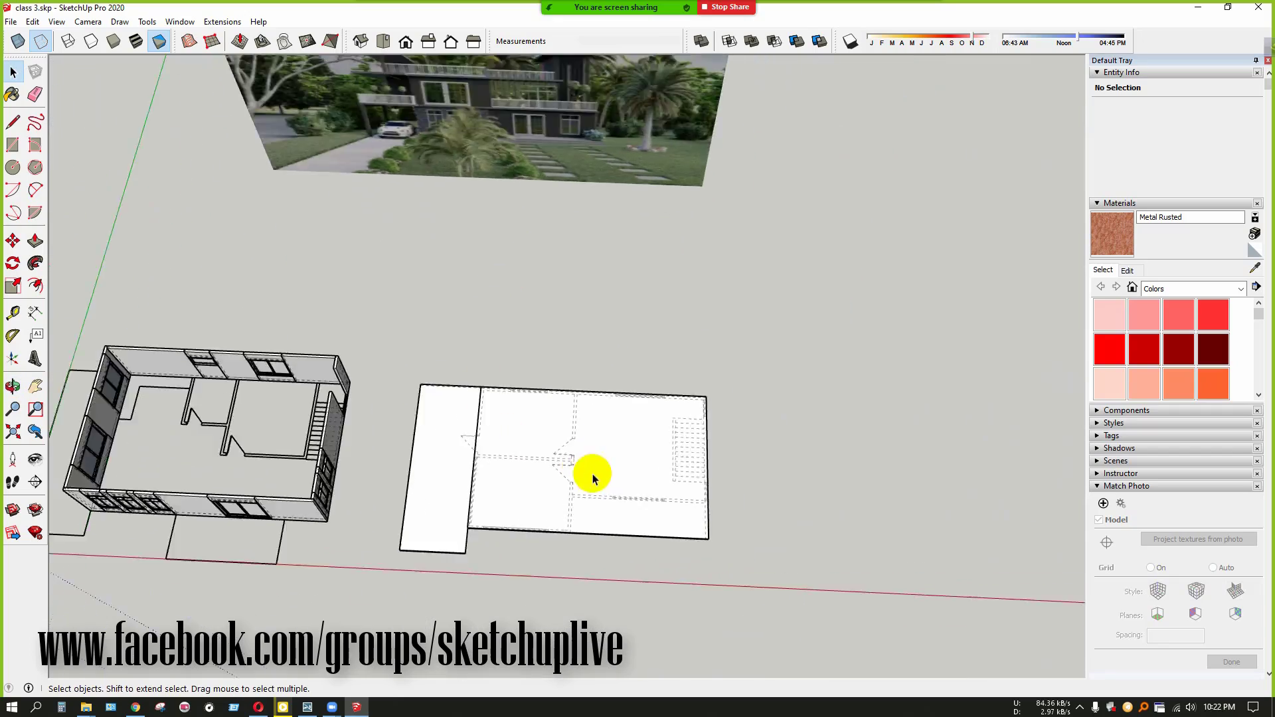
scroll(596, 518, "down", 4)
scroll(455, 192, "up", 3)
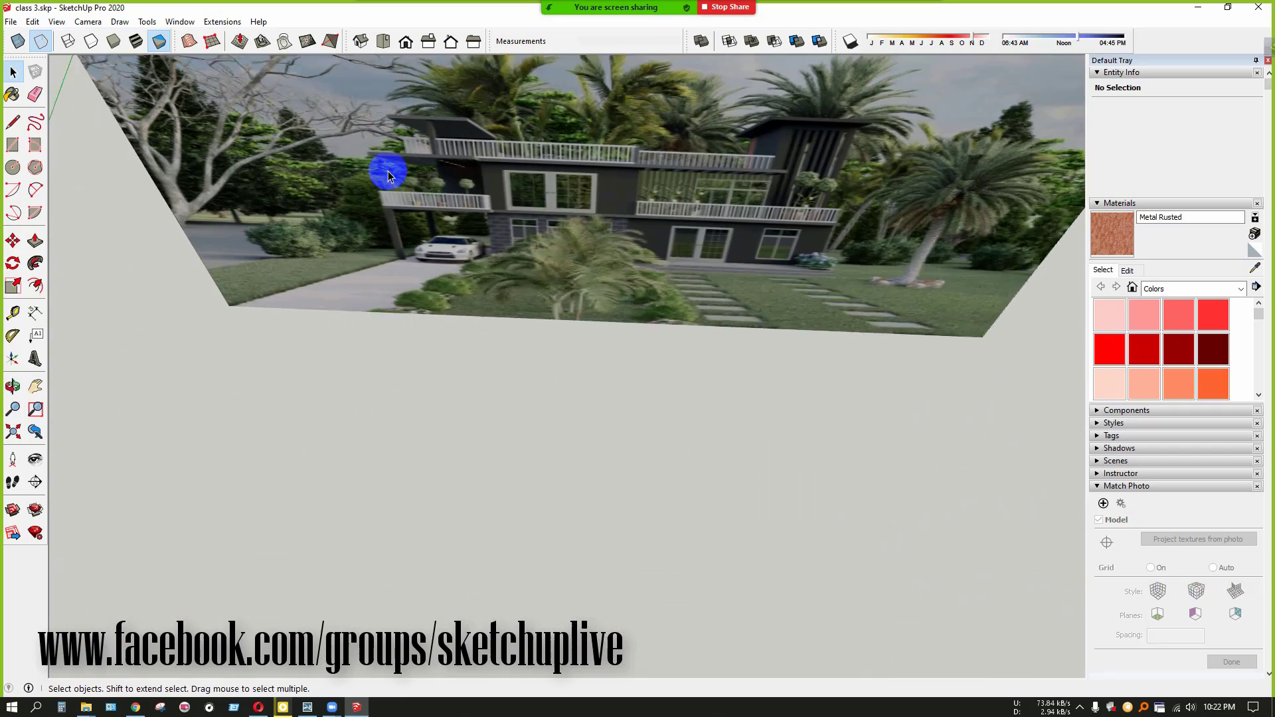
scroll(478, 241, "down", 5)
middle_click_drag(593, 454, 596, 458)
scroll(601, 532, "up", 10)
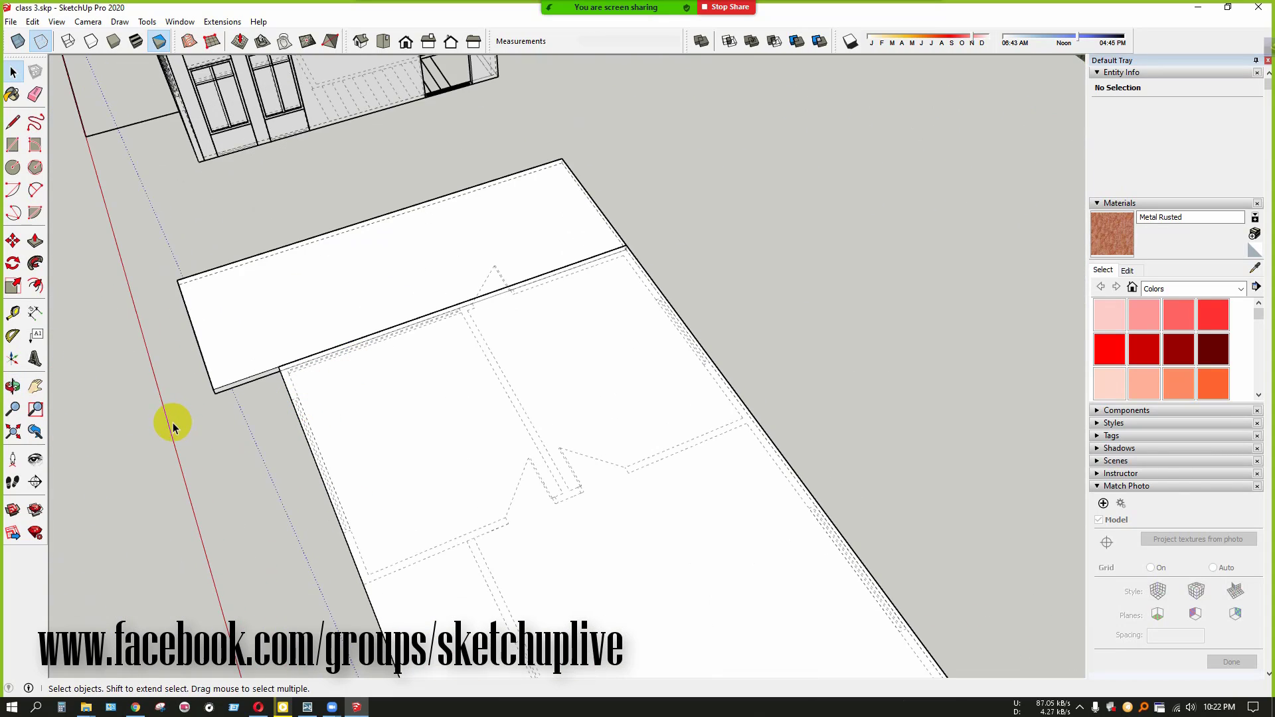
Draw a narrow wall-footprint rectangle 10' long on the main slab's long edge, starting at the corner beside the side slab
left_click(14, 143)
scroll(279, 328, "up", 8)
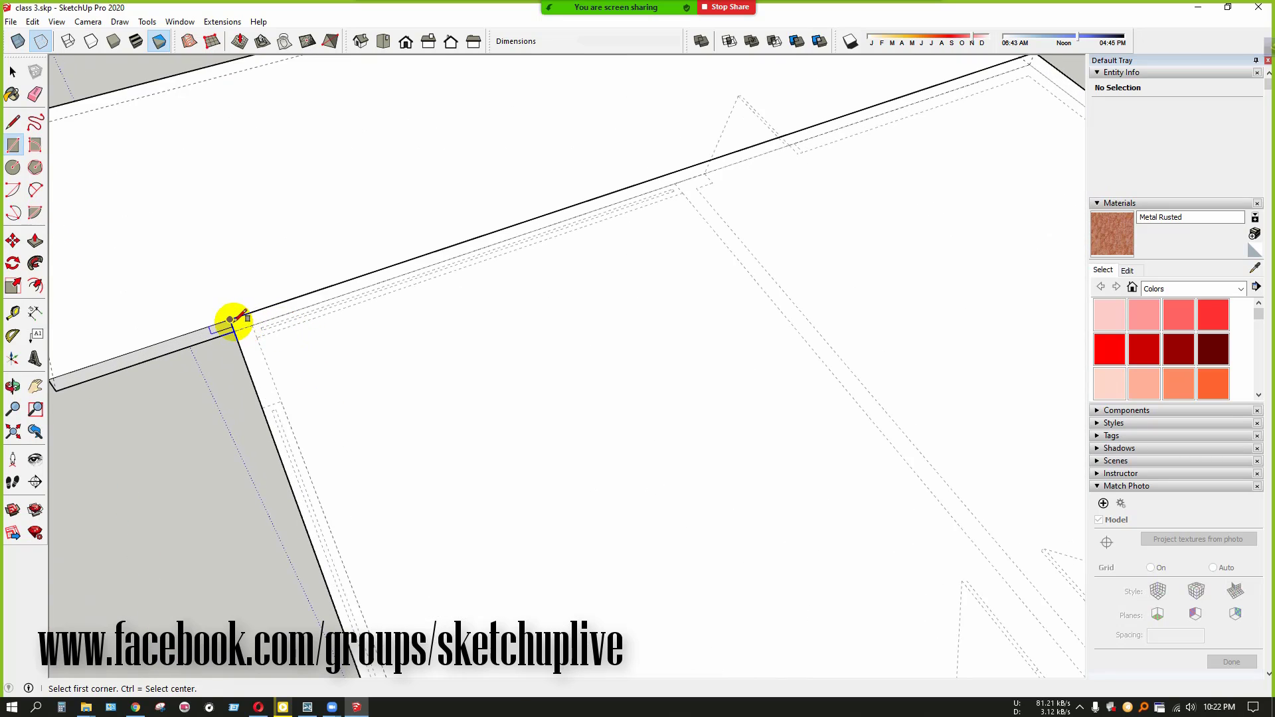
left_click(230, 320)
scroll(347, 461, "down", 8)
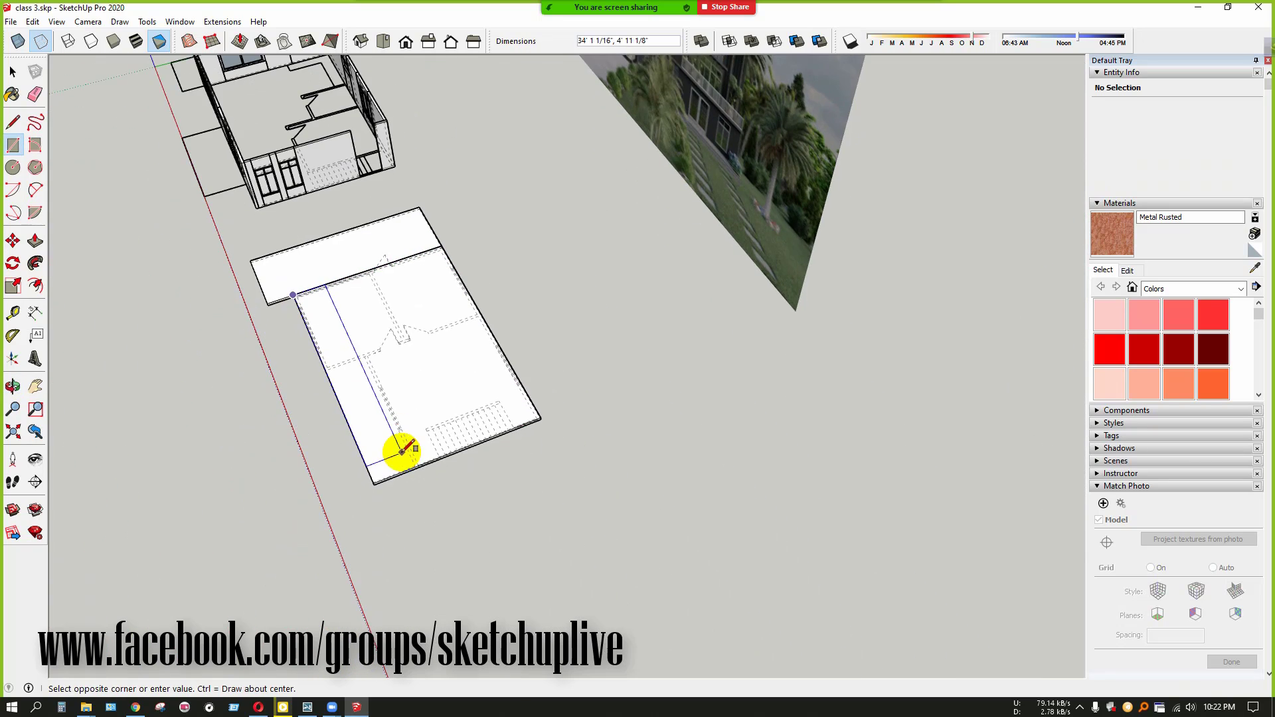
scroll(401, 452, "up", 3)
scroll(414, 489, "up", 2)
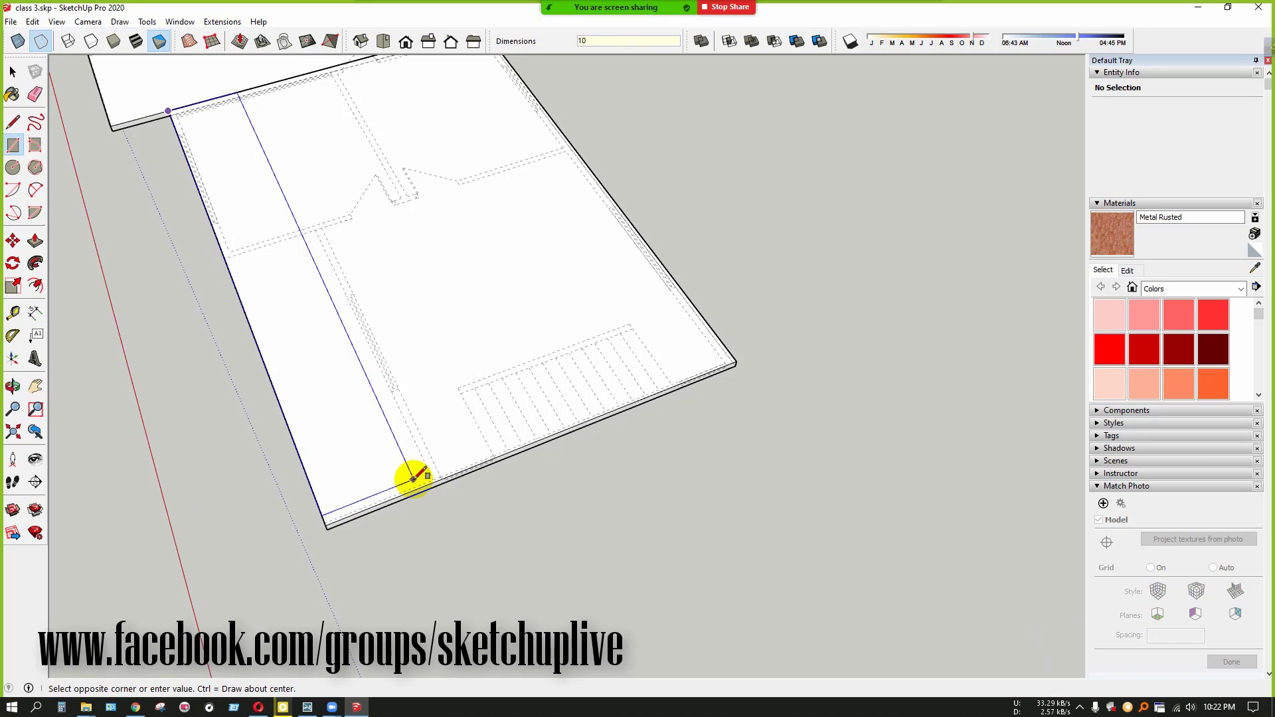
key("Escape")
key("space")
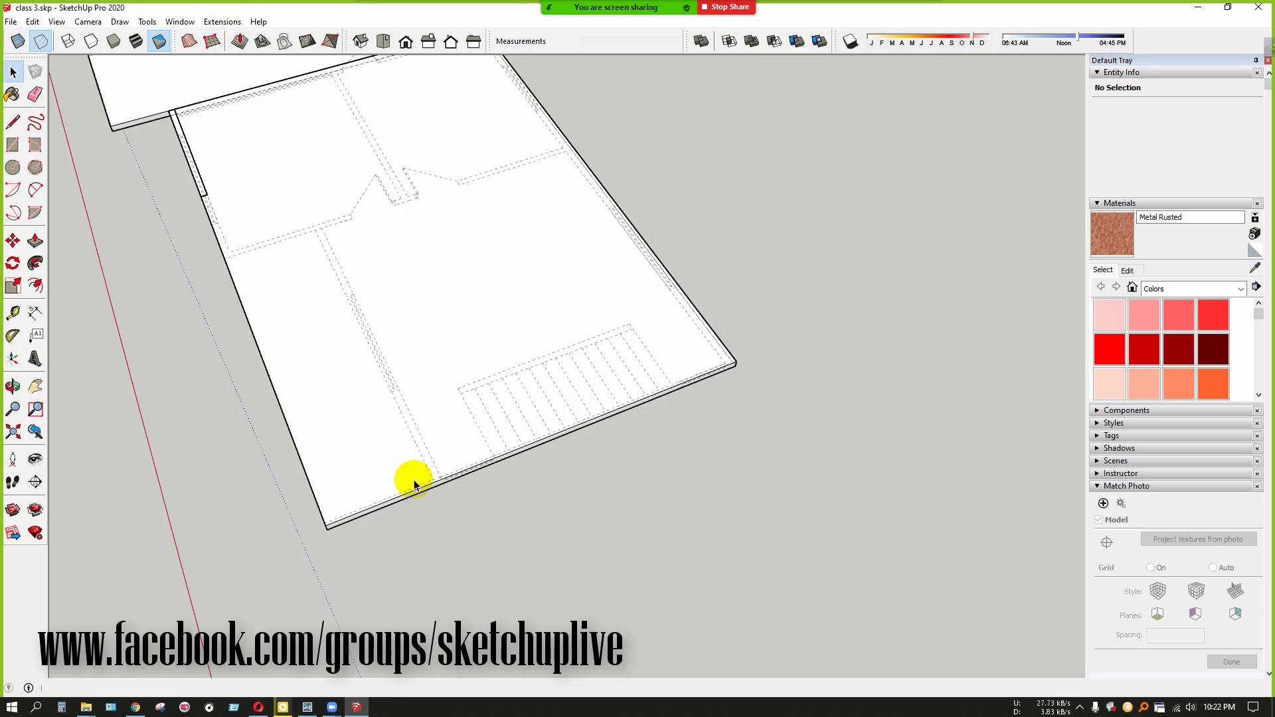
Push/Pull the narrow wall footprint up to a height of 10'
scroll(172, 221, "up", 5)
scroll(628, 420, "down", 1)
scroll(225, 213, "up", 5)
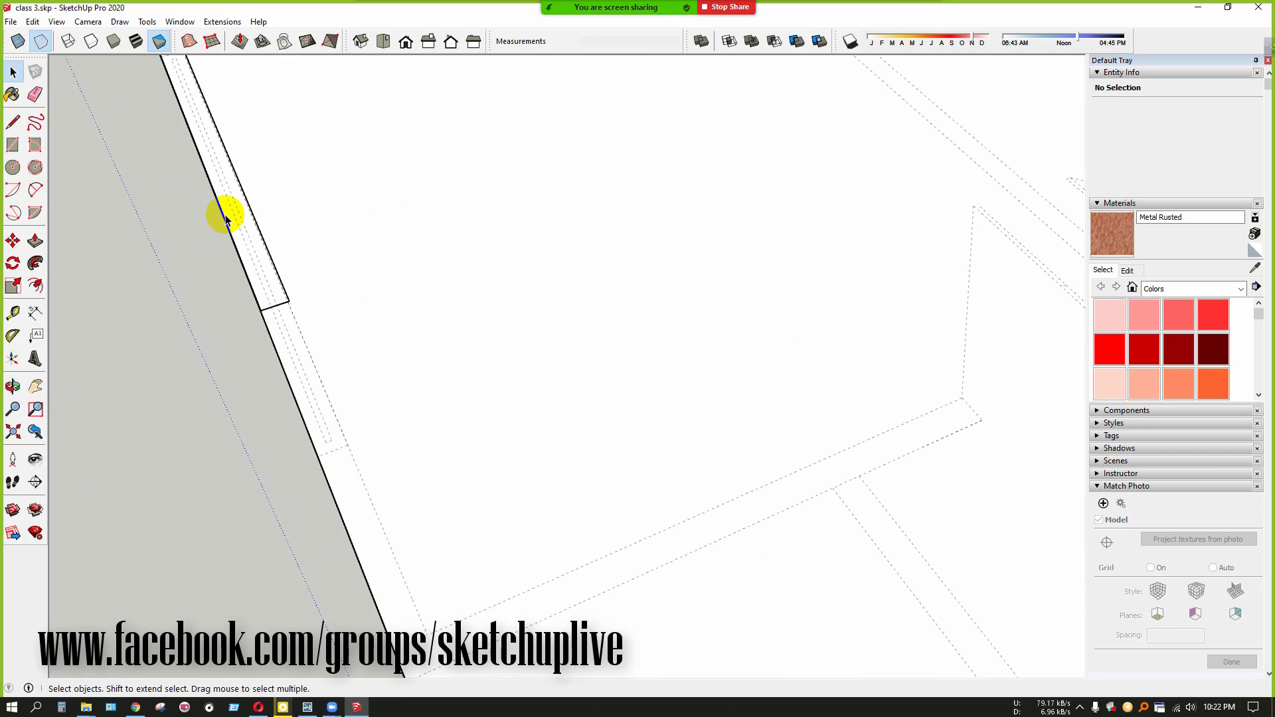
middle_click_drag(295, 205, 365, 223)
scroll(365, 223, "down", 2)
scroll(283, 319, "up", 1)
left_click(284, 312)
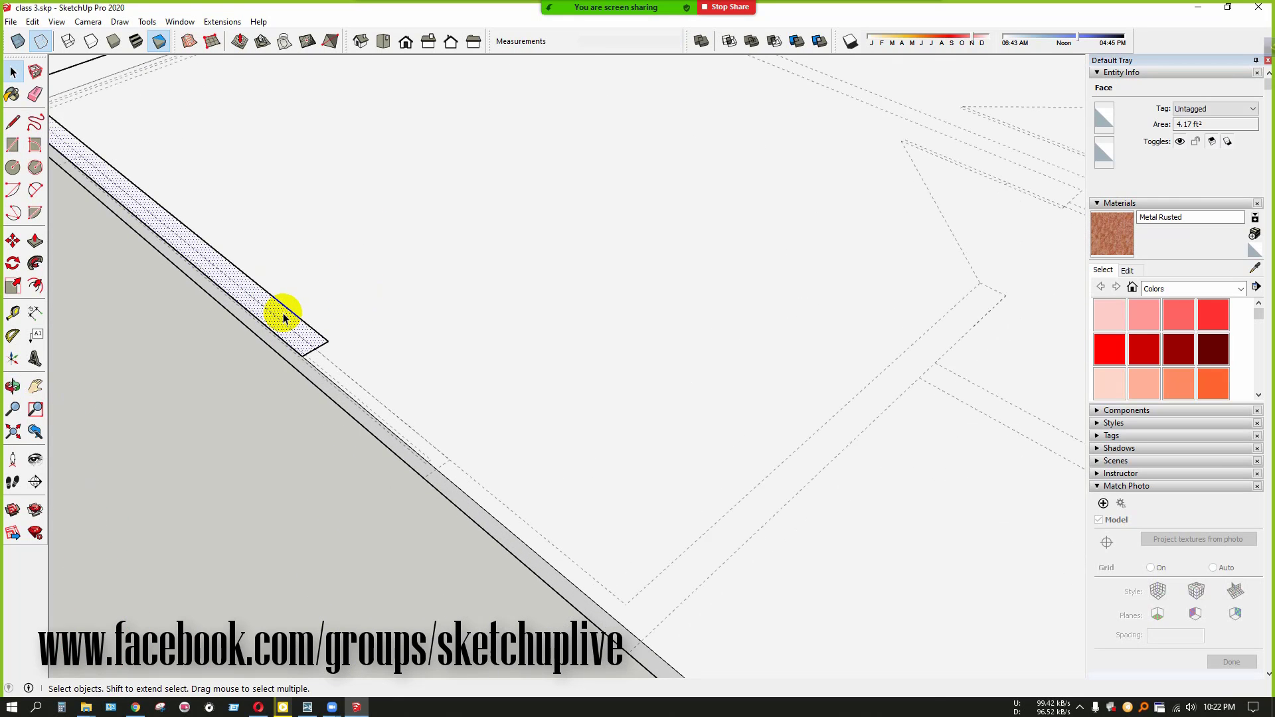
key("p")
left_click_drag(283, 313, 281, 299)
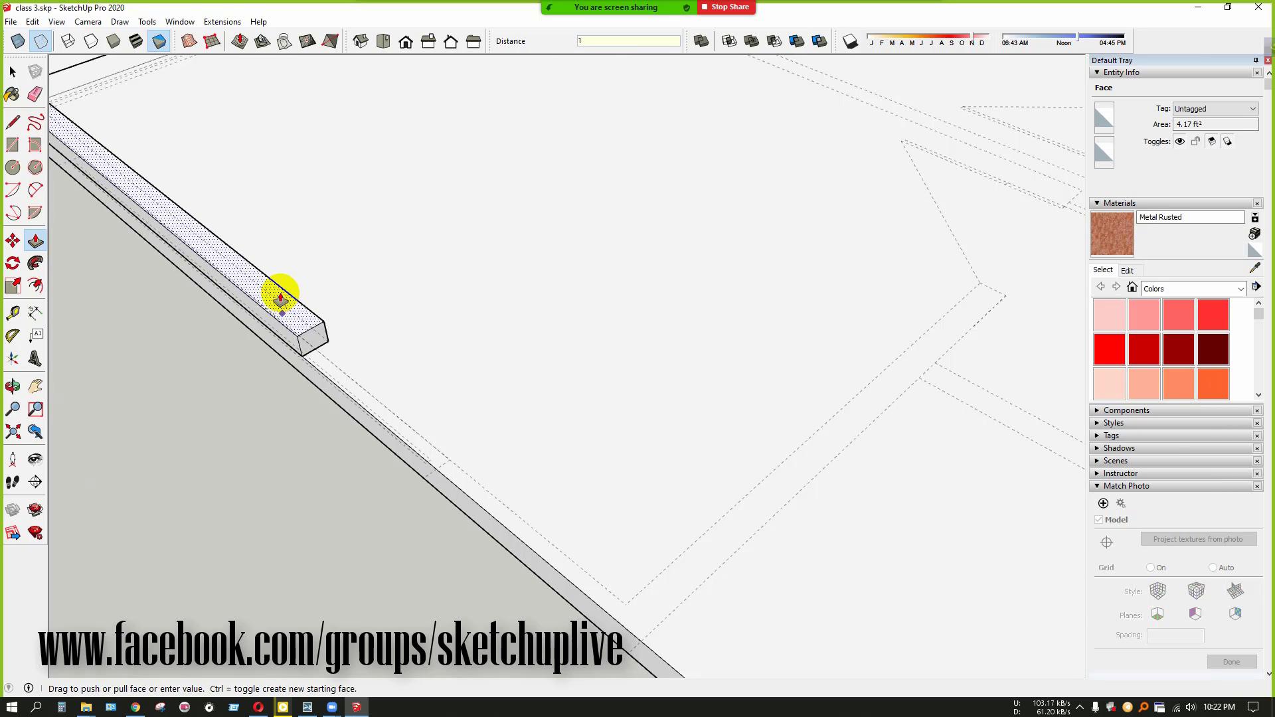
type("10'")
key("Return")
scroll(321, 359, "down", 4)
key("space")
scroll(263, 214, "up", 3)
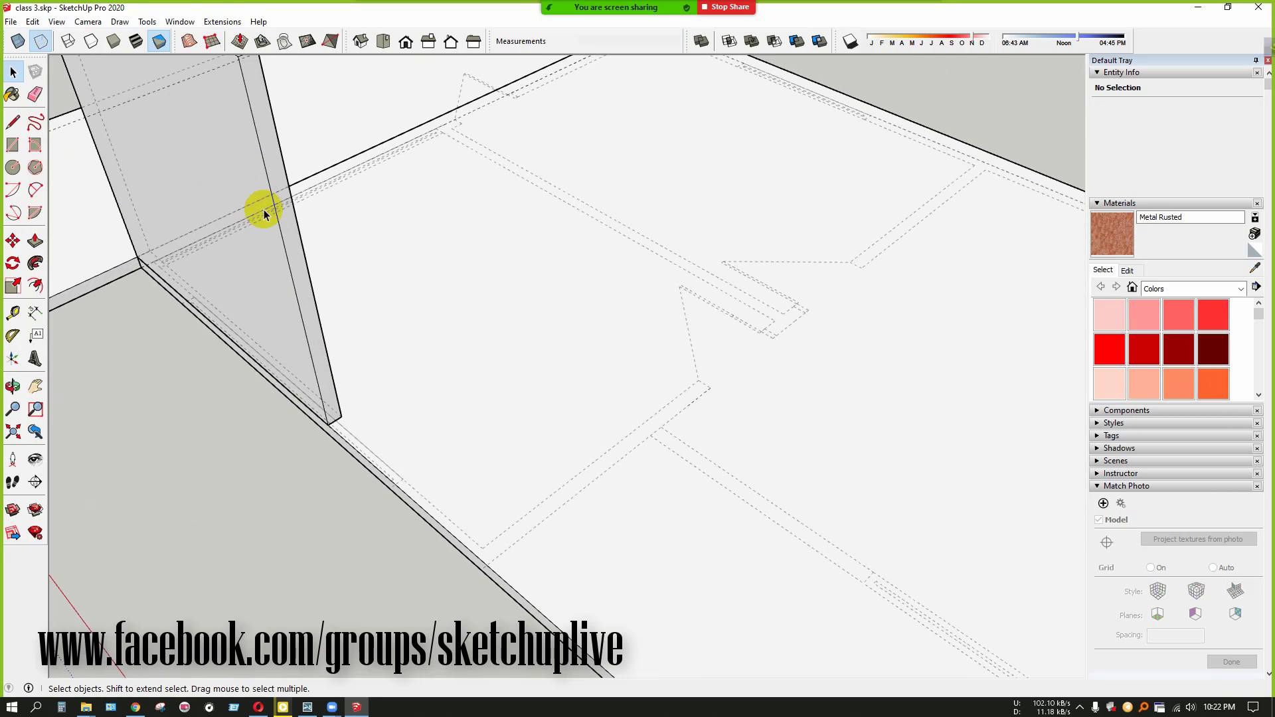
Extend the wall's end face along the slab edge to the slab's far corner with Push/Pull
left_click(299, 261)
key("p")
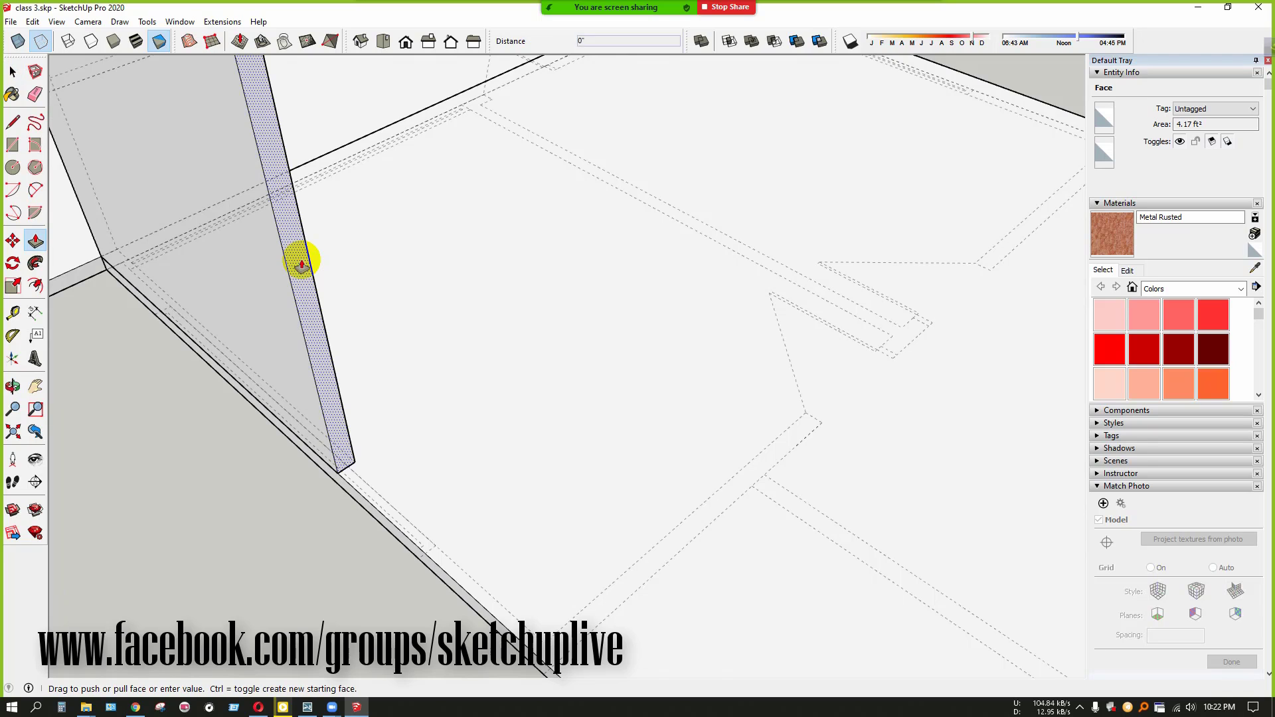
scroll(317, 284, "down", 3)
scroll(520, 468, "down", 2)
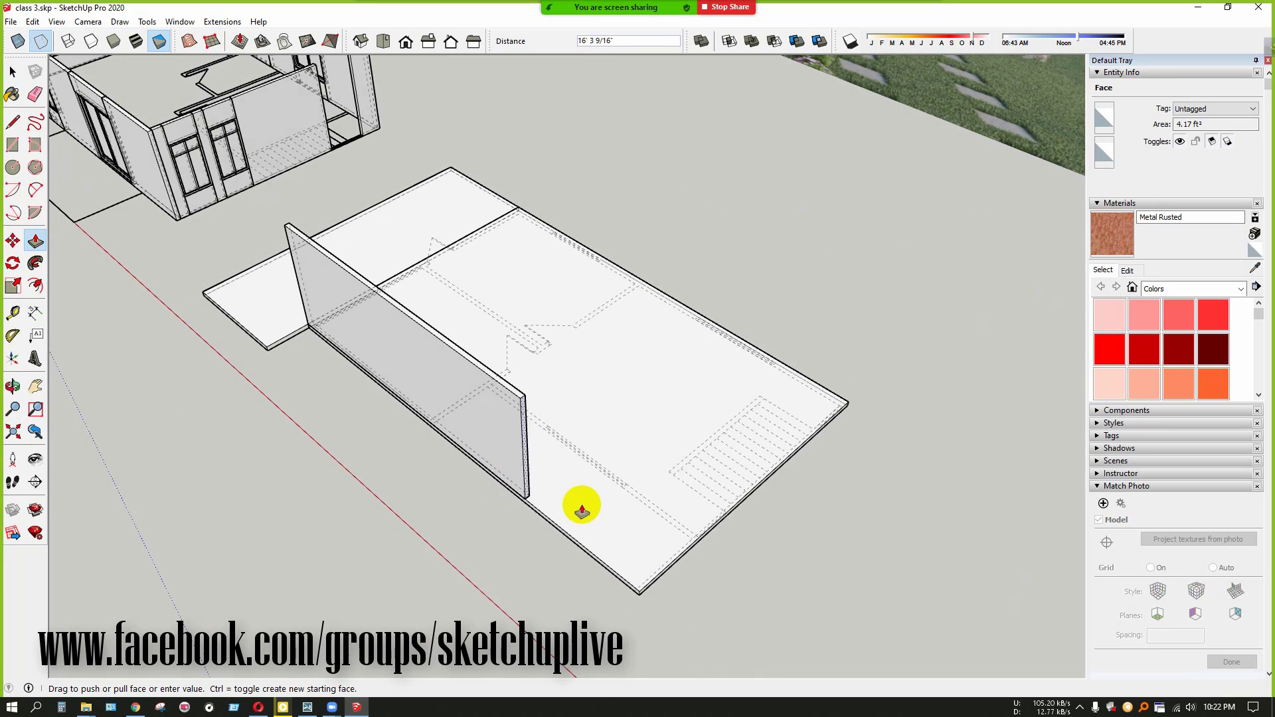
left_click(749, 499)
key("space")
middle_click_drag(464, 479, 589, 438)
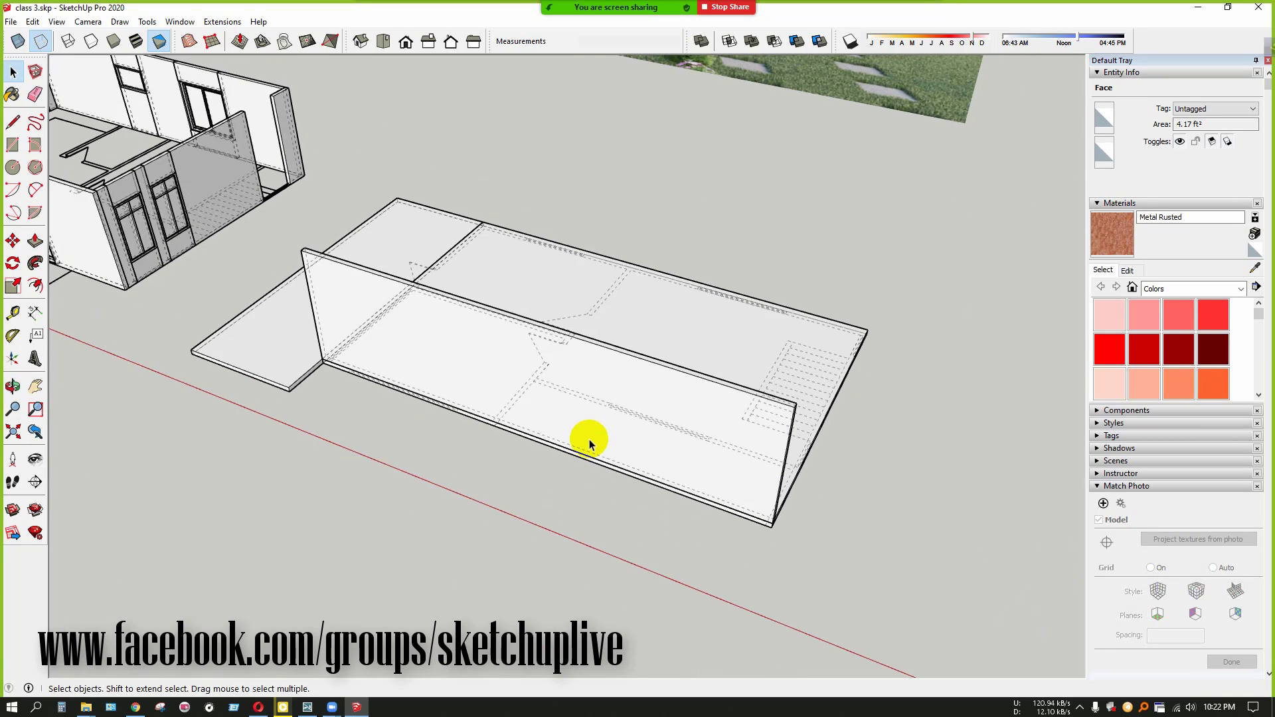
Select all the connected geometry of the long wall and make it a group
left_click(643, 415)
triple_click(643, 415)
right_click(643, 415)
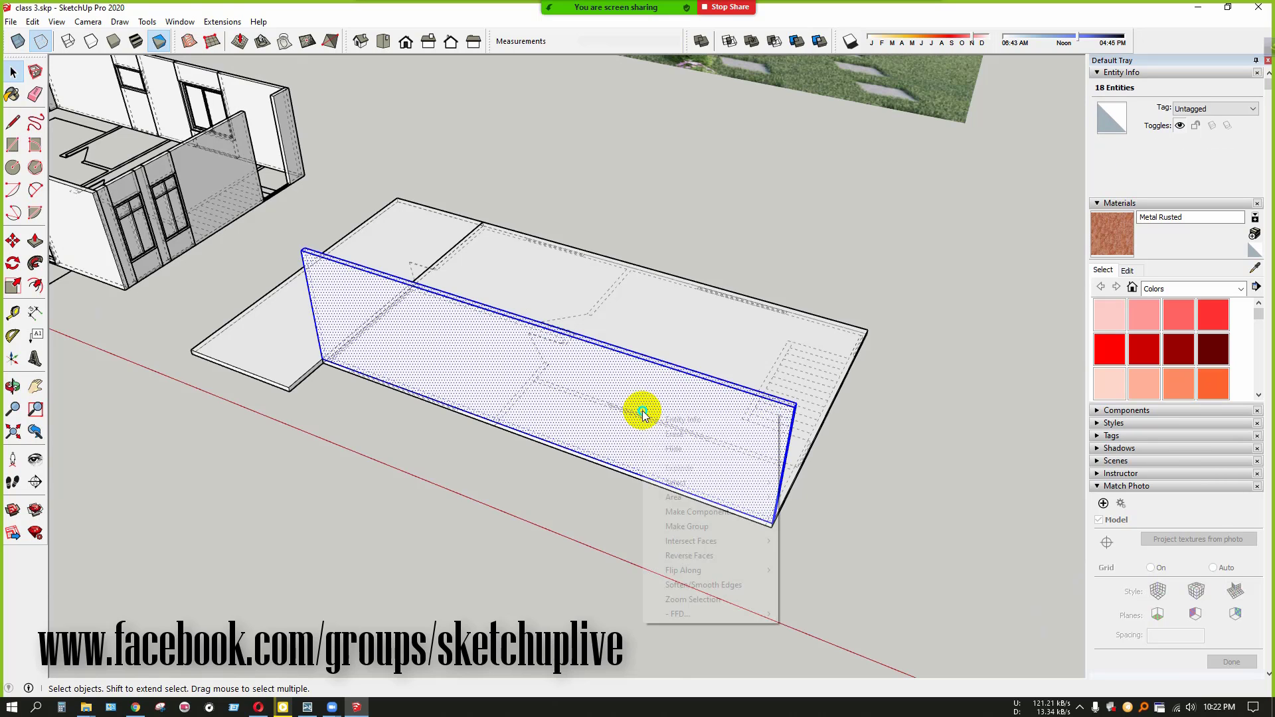
middle_click_drag(715, 518, 403, 457)
scroll(407, 460, "up", 2)
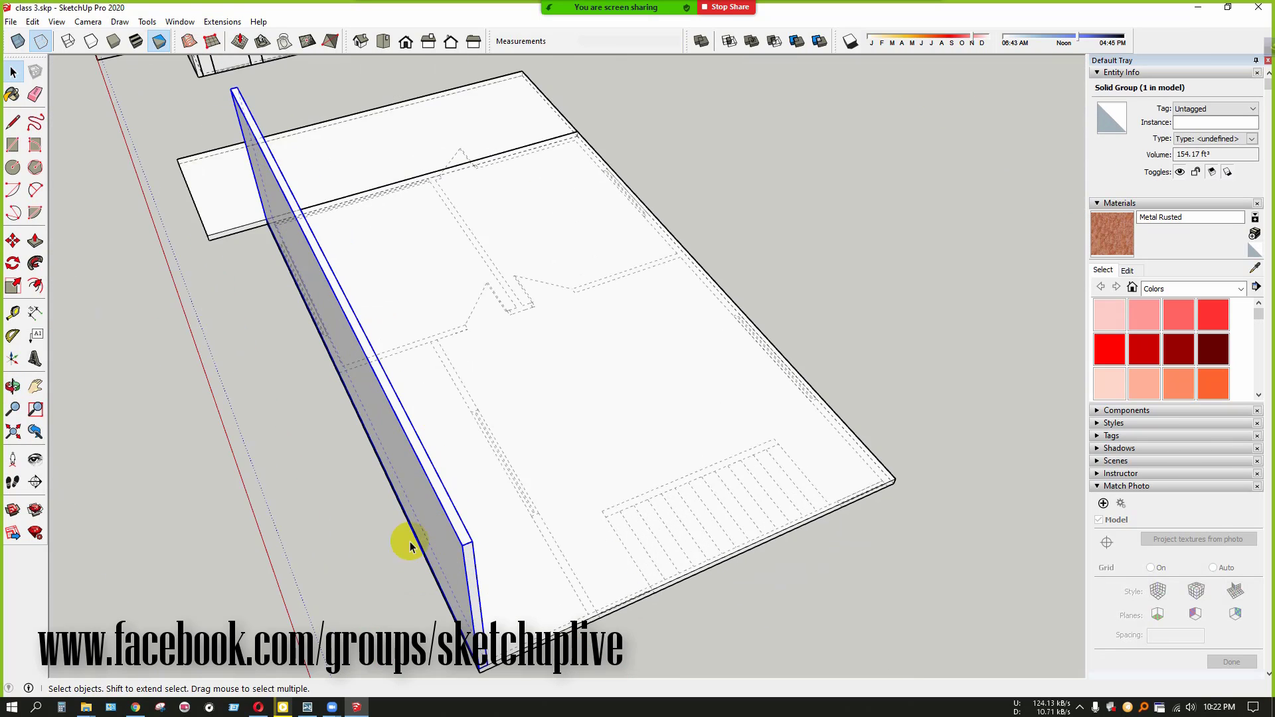
scroll(410, 541, "down", 3)
scroll(457, 589, "up", 2)
key("m")
scroll(457, 578, "up", 3)
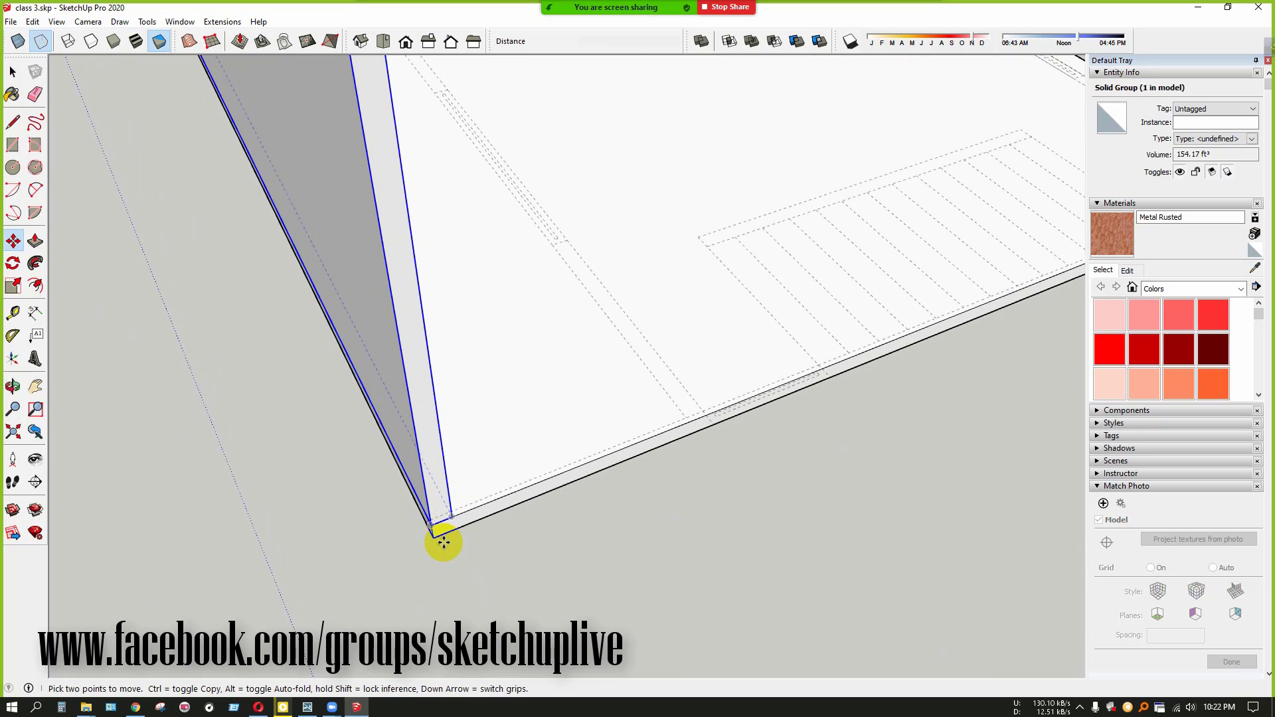
key("space")
scroll(369, 579, "down", 3)
middle_click_drag(368, 582, 347, 548)
left_click(347, 548)
scroll(377, 465, "up", 2)
left_click(384, 475)
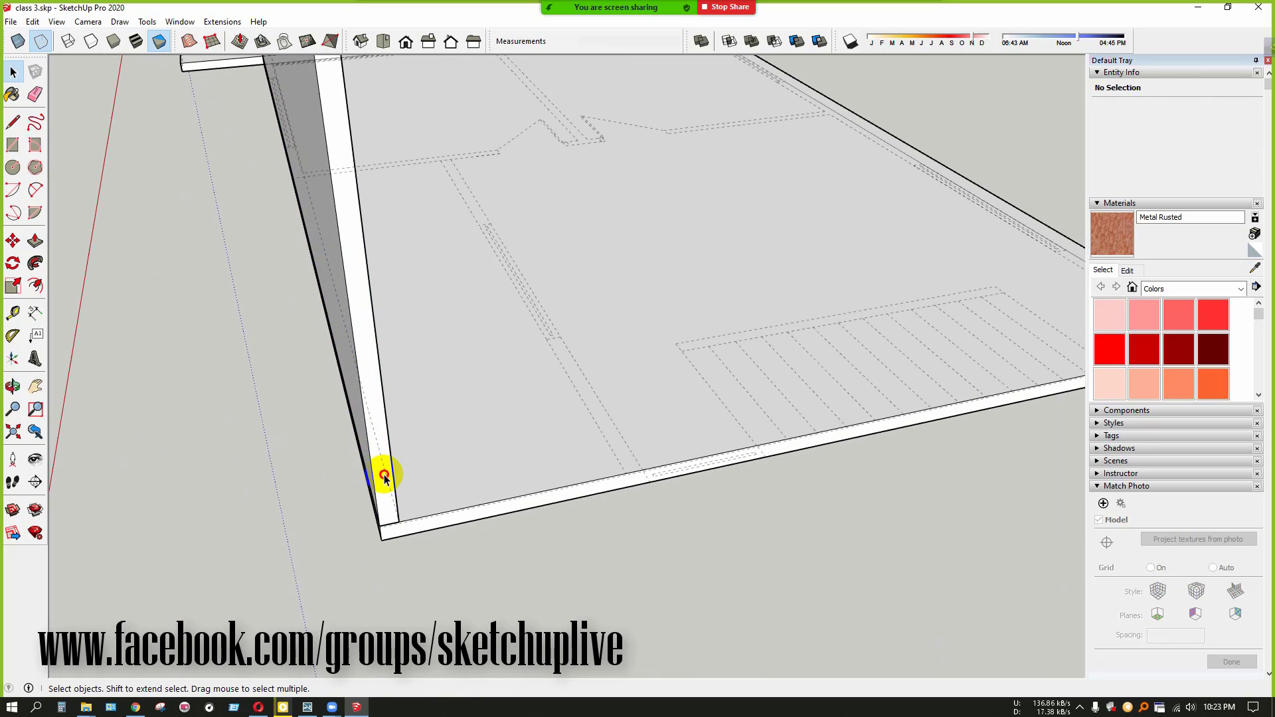
left_click(410, 561)
Copy the grouped wall 24' across to the main slab's opposite long edge
left_click(386, 474)
scroll(402, 538, "up", 2)
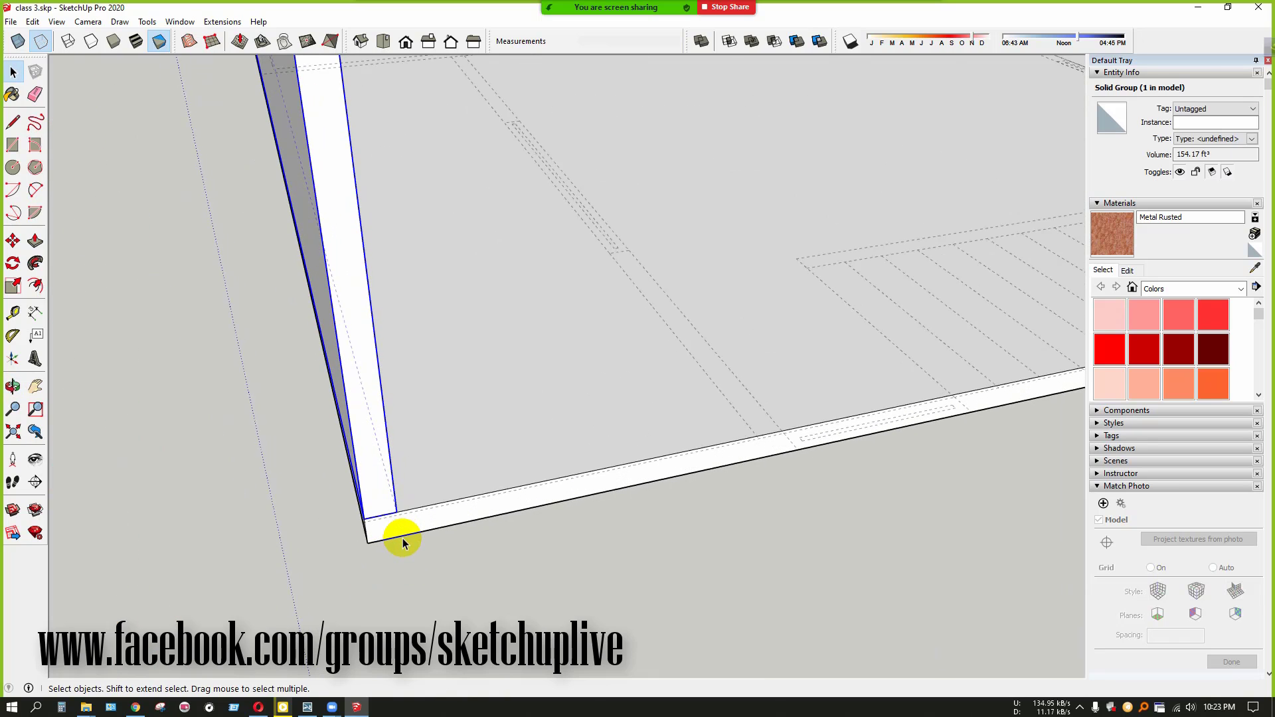
key("m")
scroll(386, 534, "up", 1)
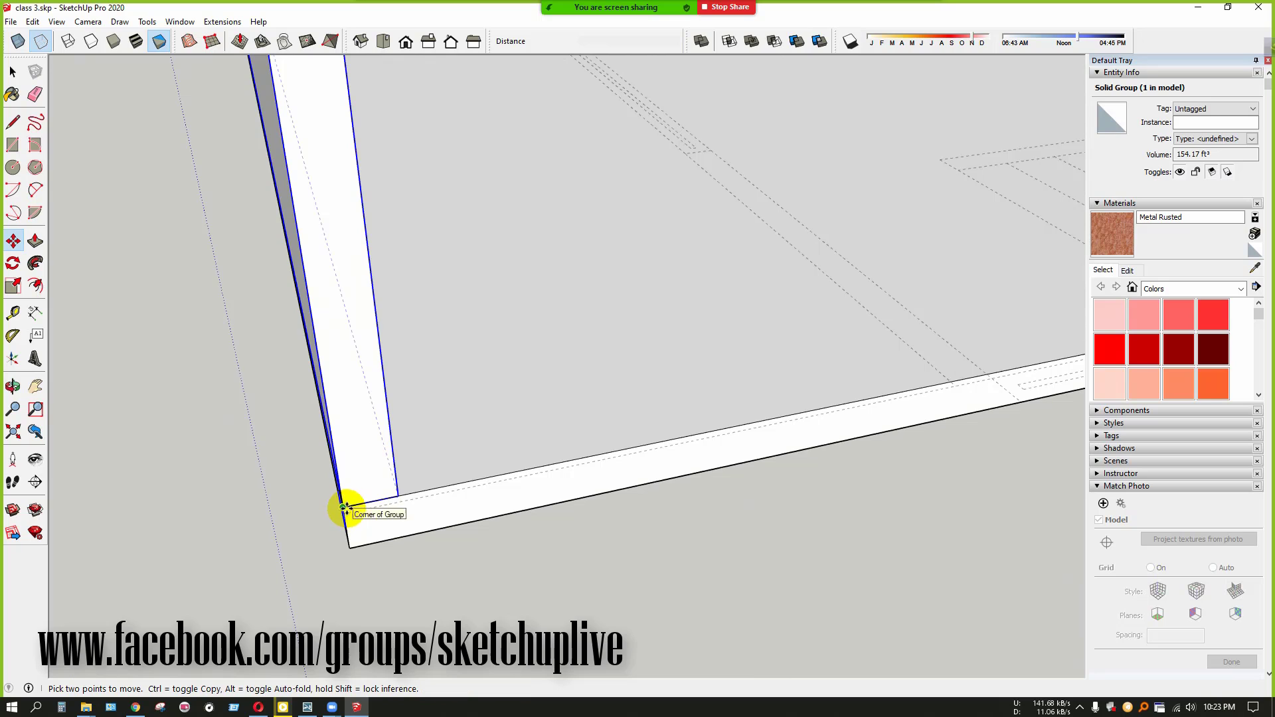
left_click(398, 495)
left_click(346, 509)
key("ctrl")
scroll(256, 530, "down", 5)
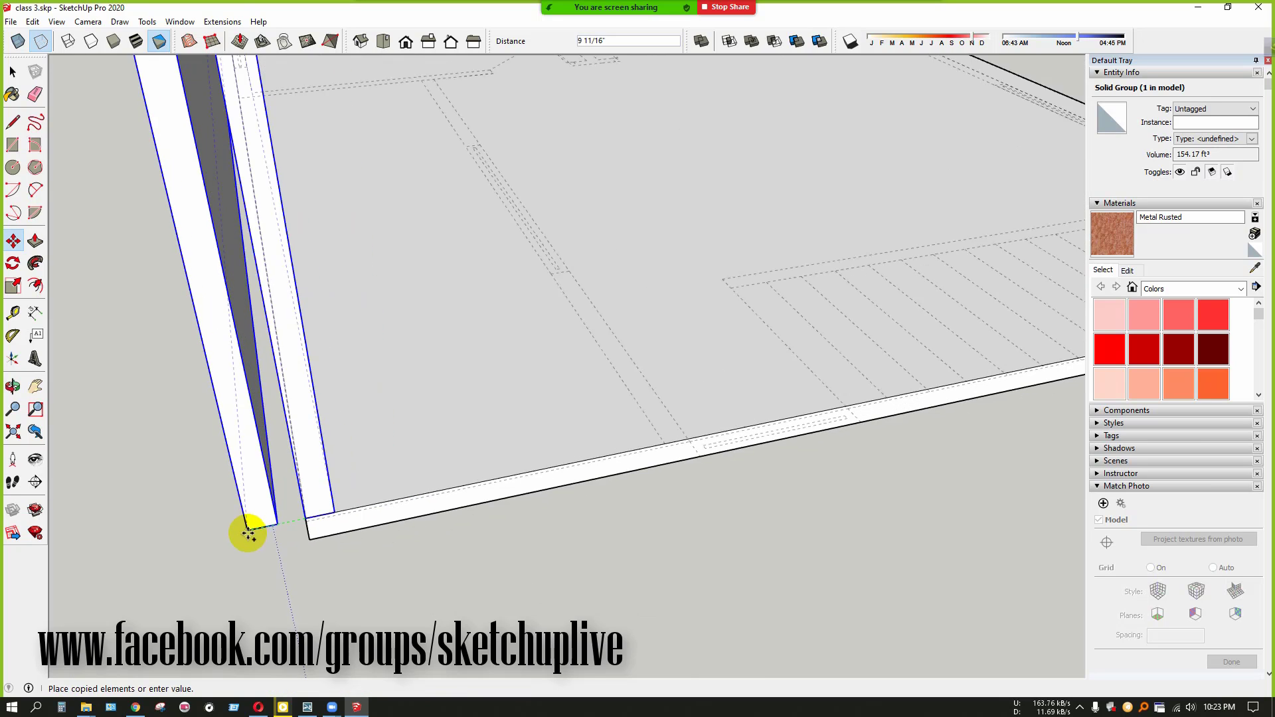
middle_click_drag(913, 392, 451, 505, "shift")
scroll(479, 513, "up", 1)
scroll(640, 452, "up", 1)
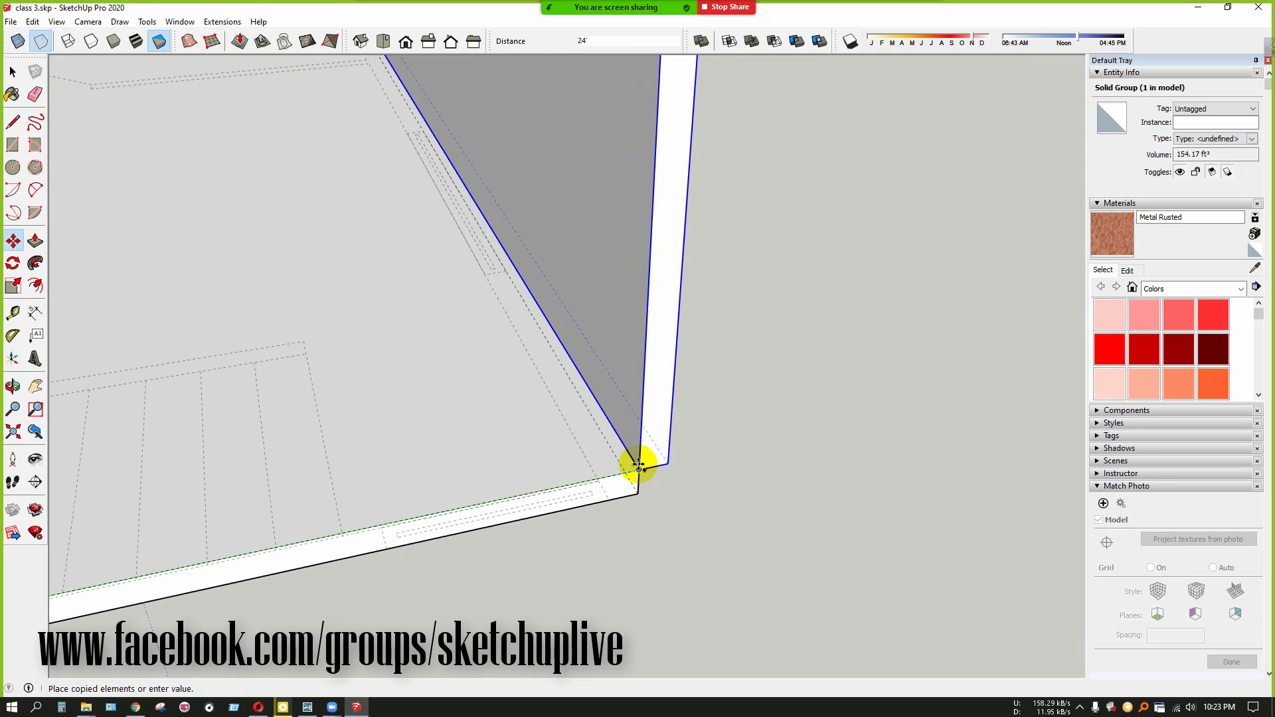
left_click(638, 465)
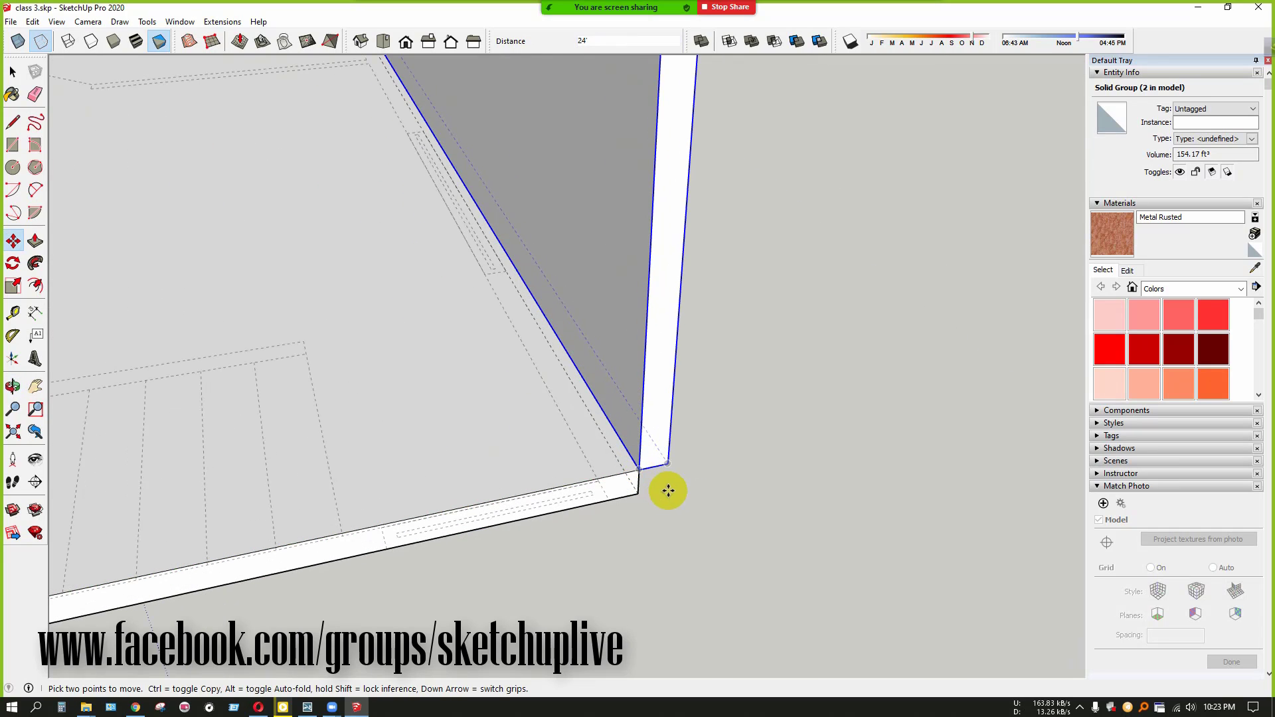
Move the copied wall inward so it sits flush with the slab's corner, and delete that copy
scroll(667, 475, "up", 1)
left_click(665, 463)
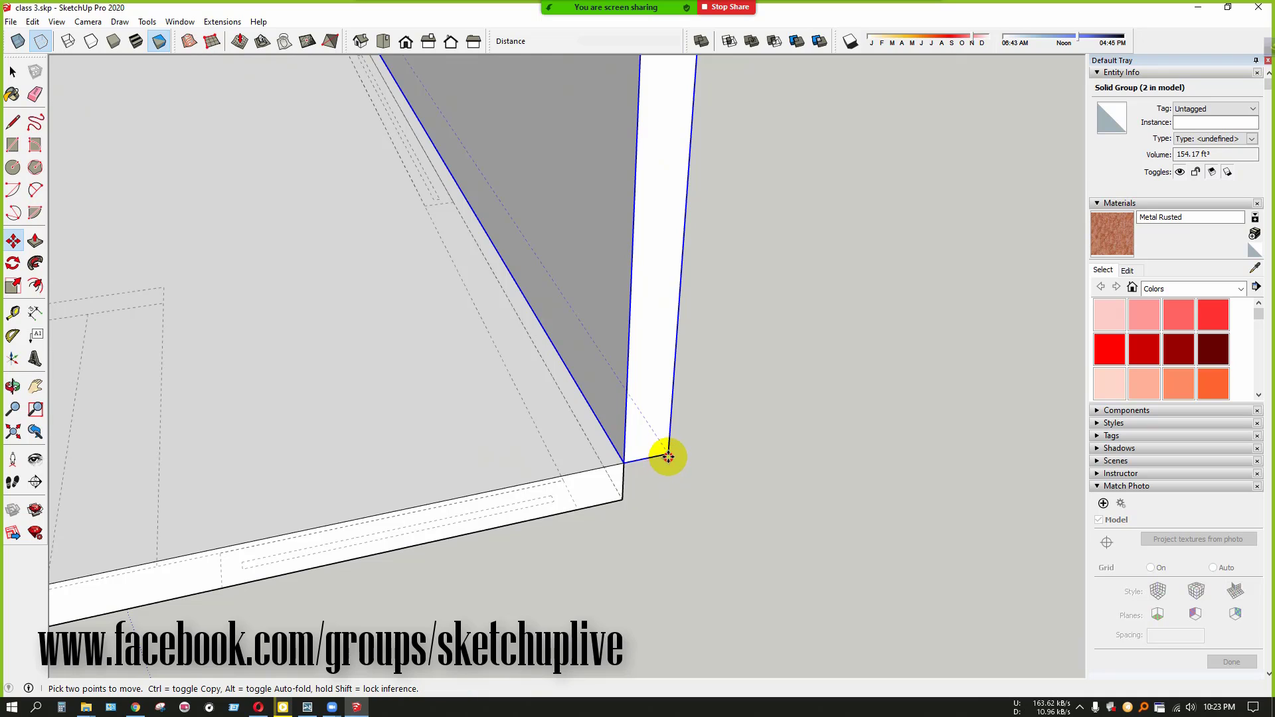
left_click(606, 464)
key("space")
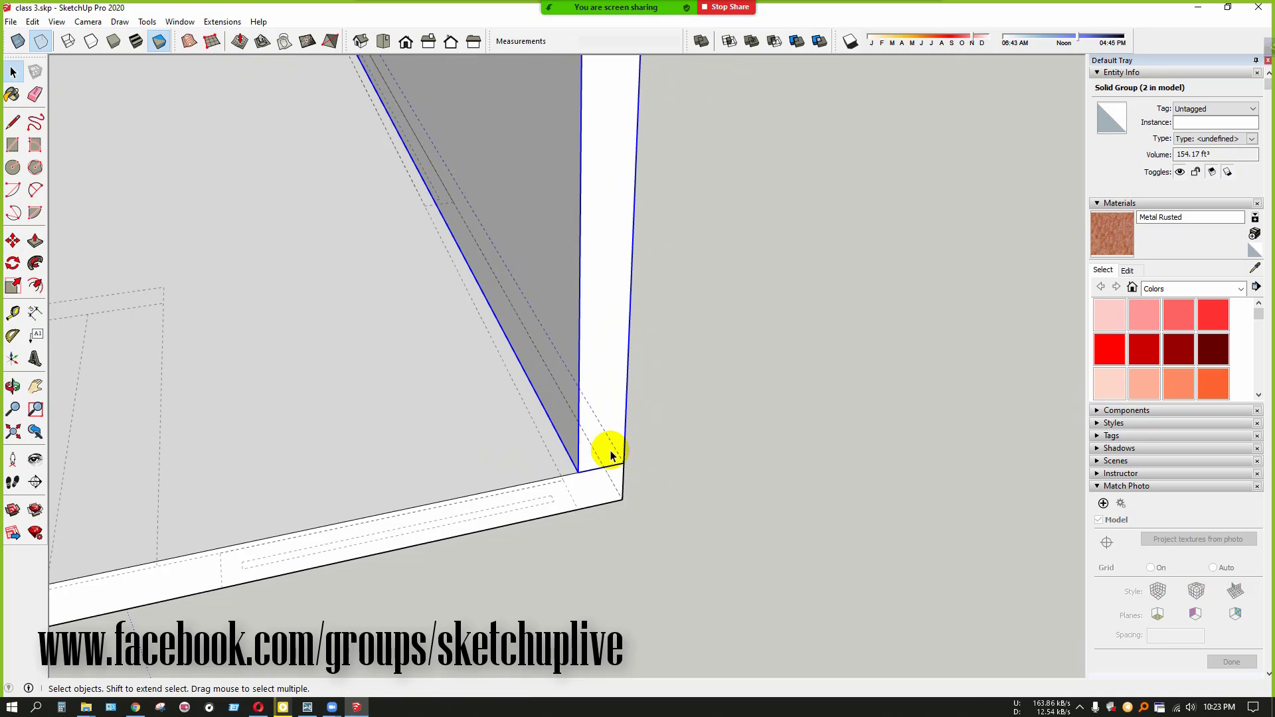
key("Delete")
scroll(835, 425, "down", 10)
scroll(564, 417, "up", 5)
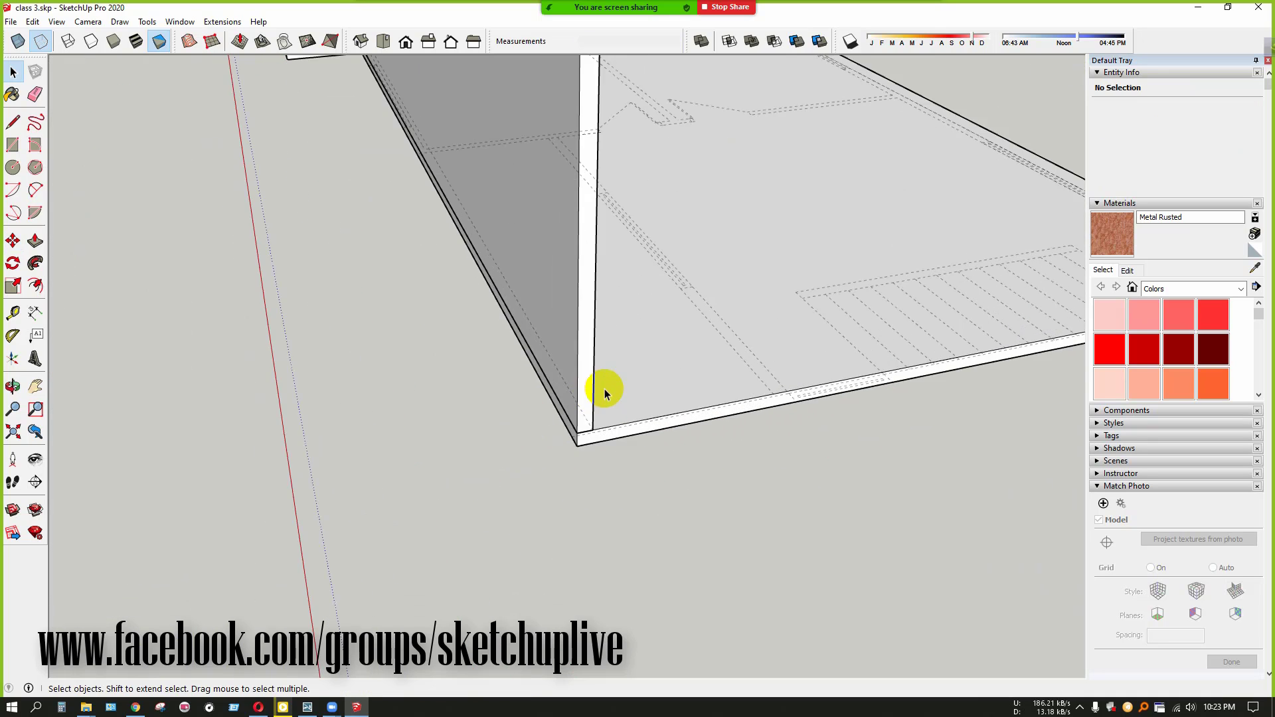
Copy the grouped wall from its inner bottom corner to the slab's opposite corner, flush with the outer edge
scroll(591, 399, "up", 2)
left_click(569, 490)
scroll(569, 495, "up", 2)
key("m")
scroll(578, 515, "up", 1)
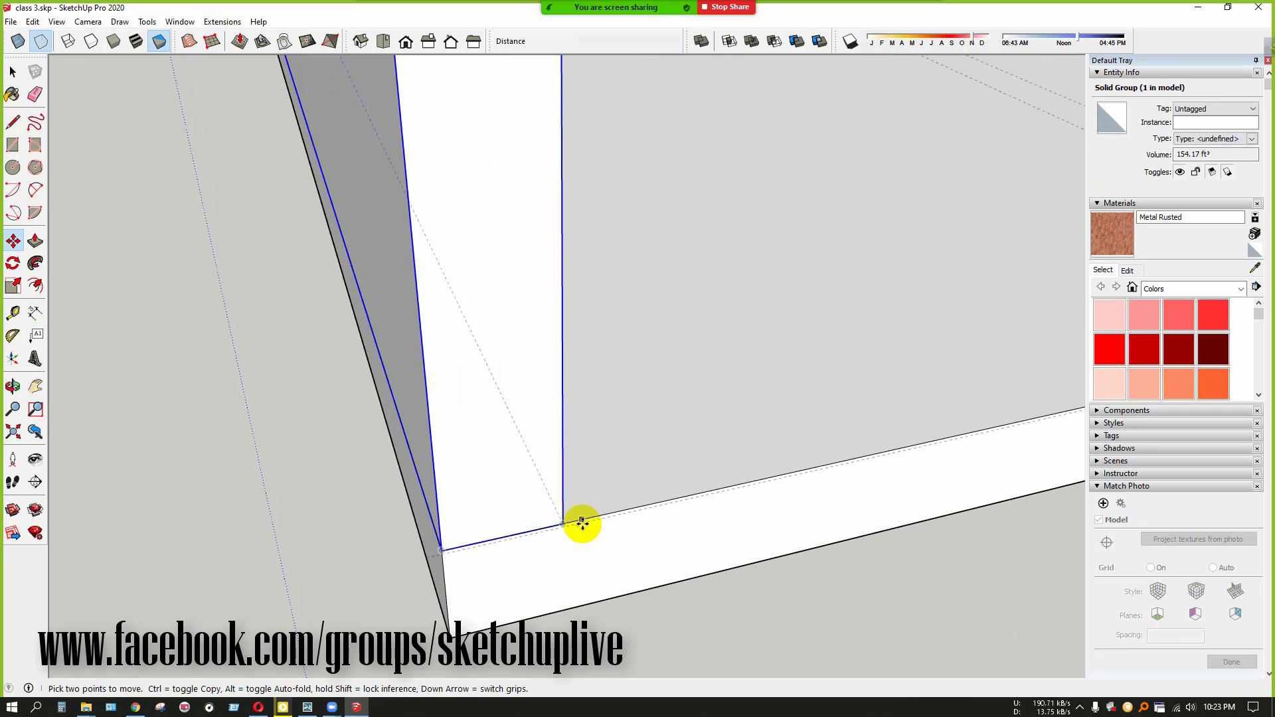
left_click(564, 524)
key("ctrl")
scroll(419, 563, "down", 4)
middle_click_drag(830, 407, 13, 621, "shift")
scroll(650, 477, "up", 2)
left_click(699, 553)
scroll(621, 507, "down", 6)
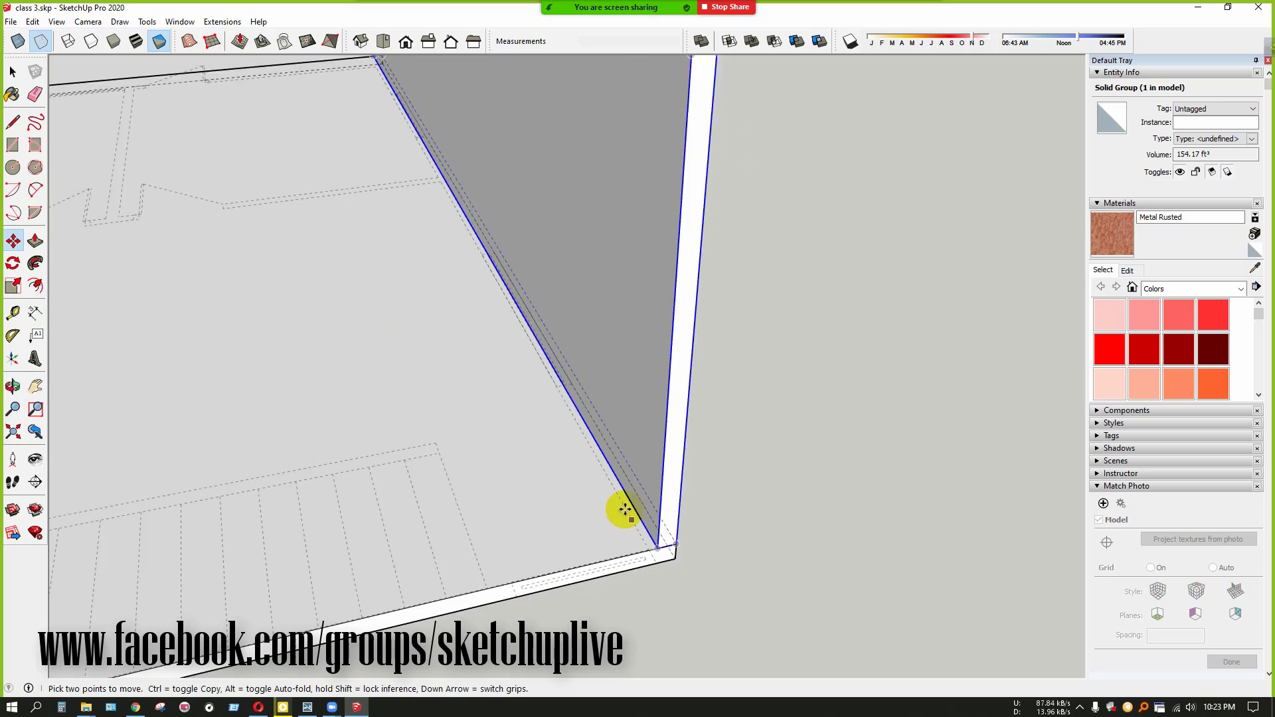
key("space")
left_click(604, 568)
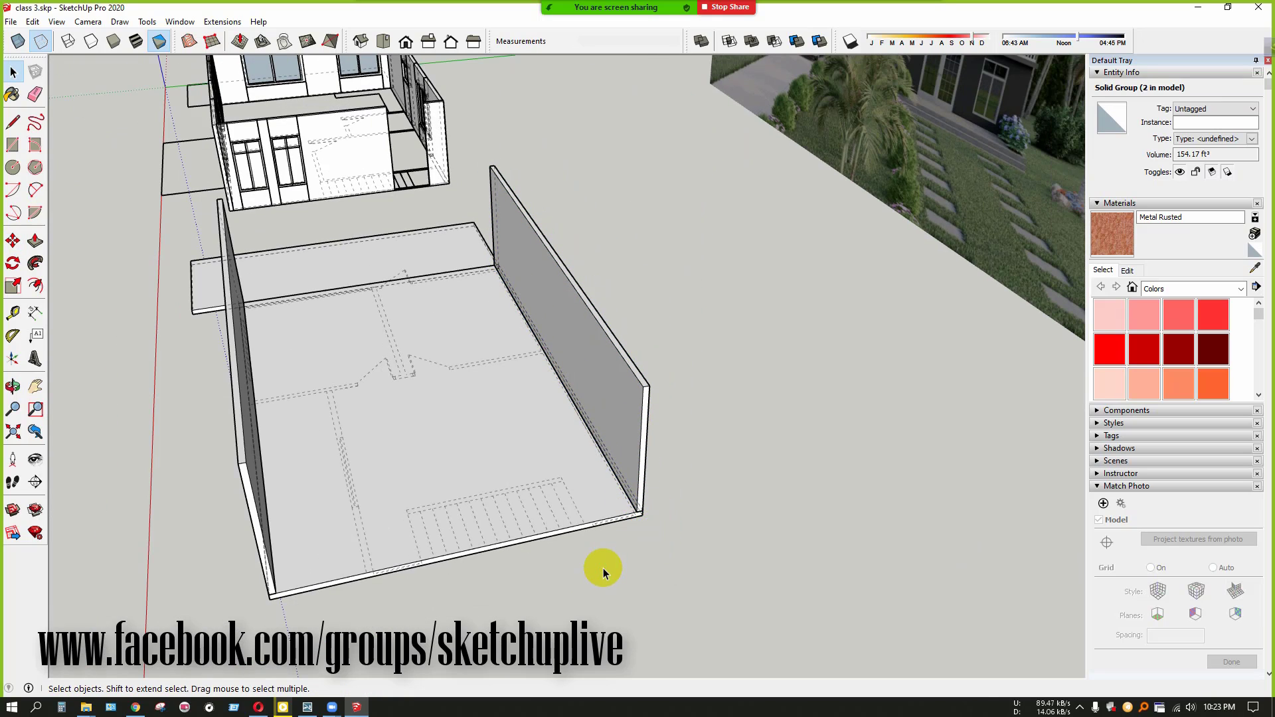
Make a copy of the grouped long wall on one side of the main slab, rotated 90 degrees
middle_click_drag(547, 569, 689, 484)
middle_click_drag(655, 441, 538, 476)
left_click(554, 468)
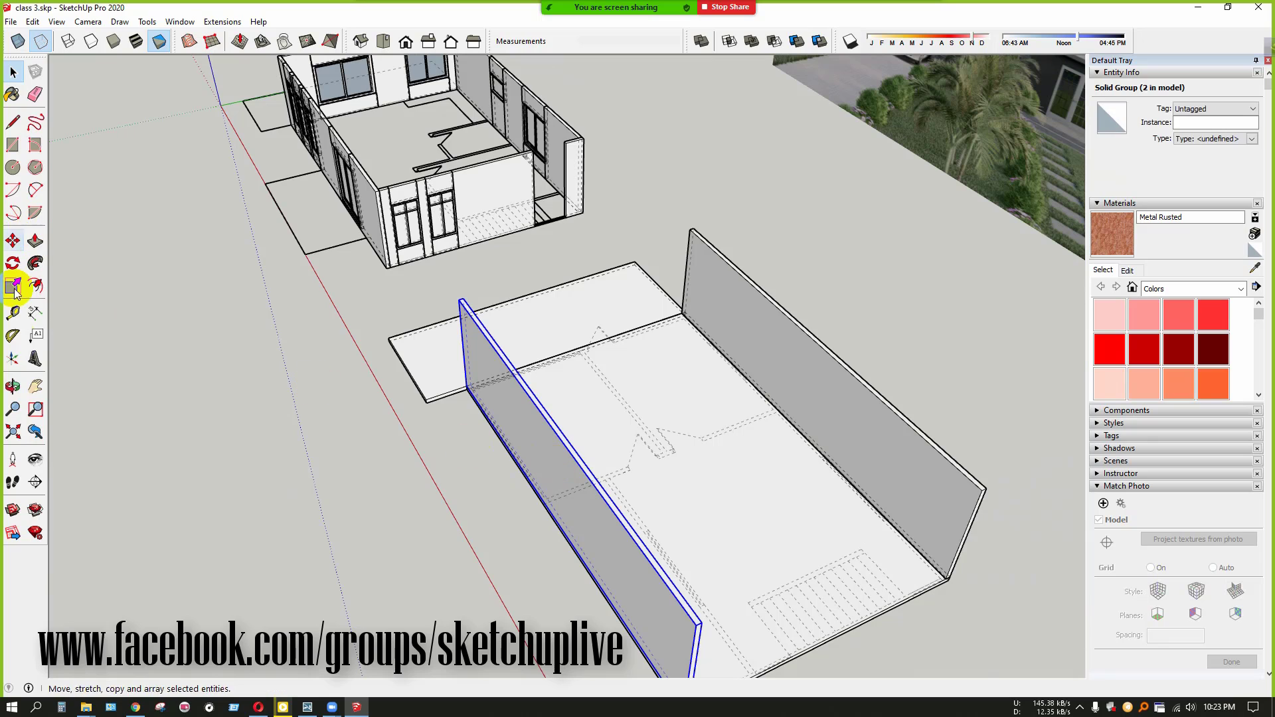
left_click(13, 263)
middle_click_drag(356, 370, 560, 447)
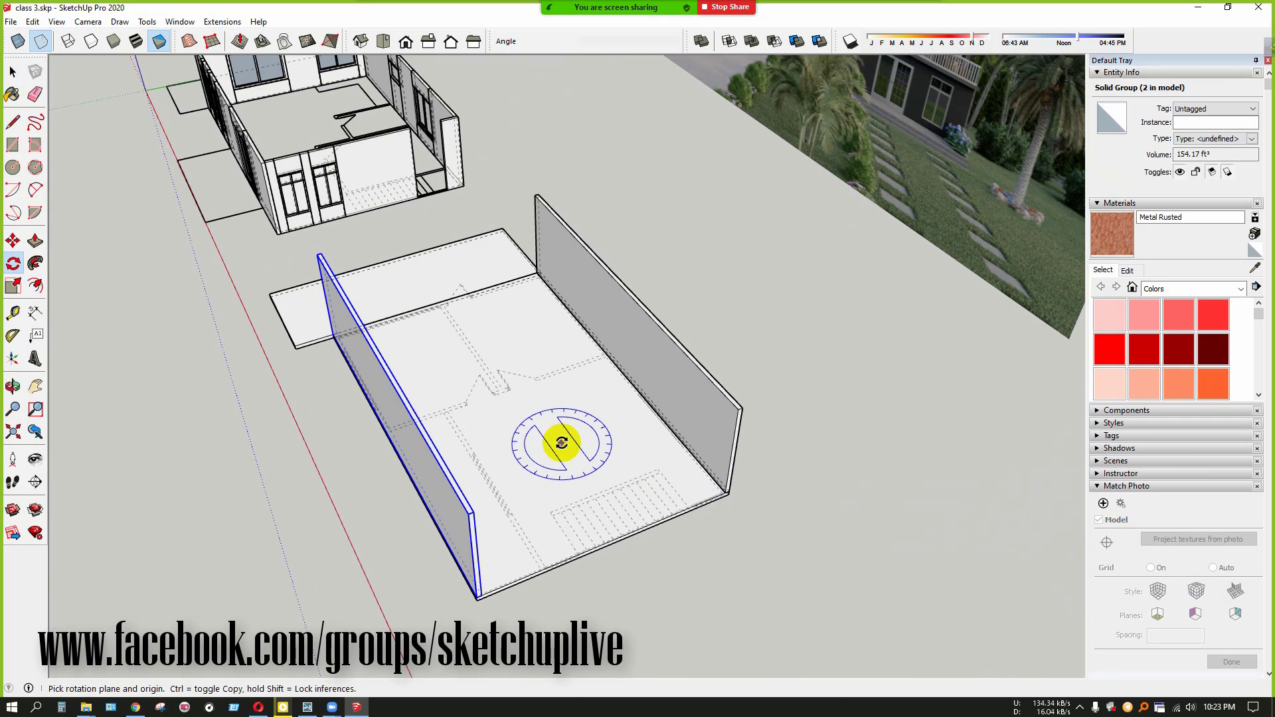
left_click(561, 443)
left_click(591, 483)
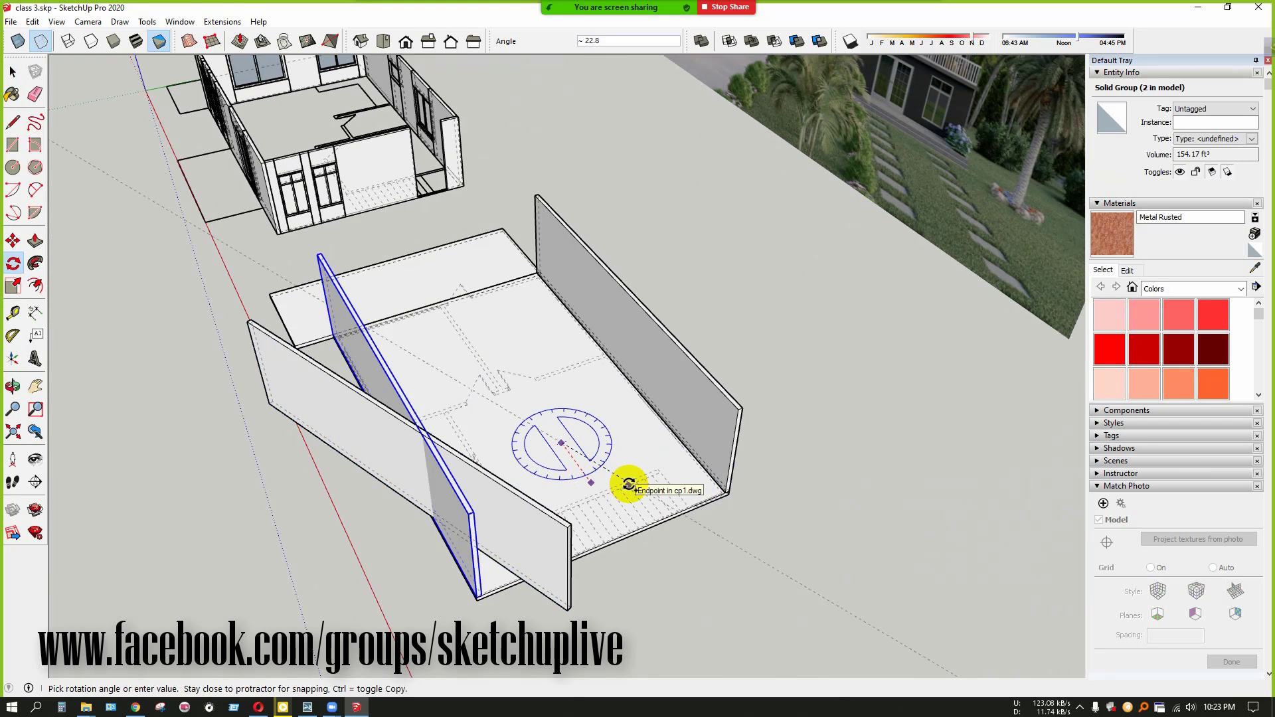
type("90")
key("Return")
key("space")
Move the rotated wall onto the stair end of the main slab, aligning its bottom corner with the long wall's inner bottom corner
middle_click_drag(775, 527, 235, 437)
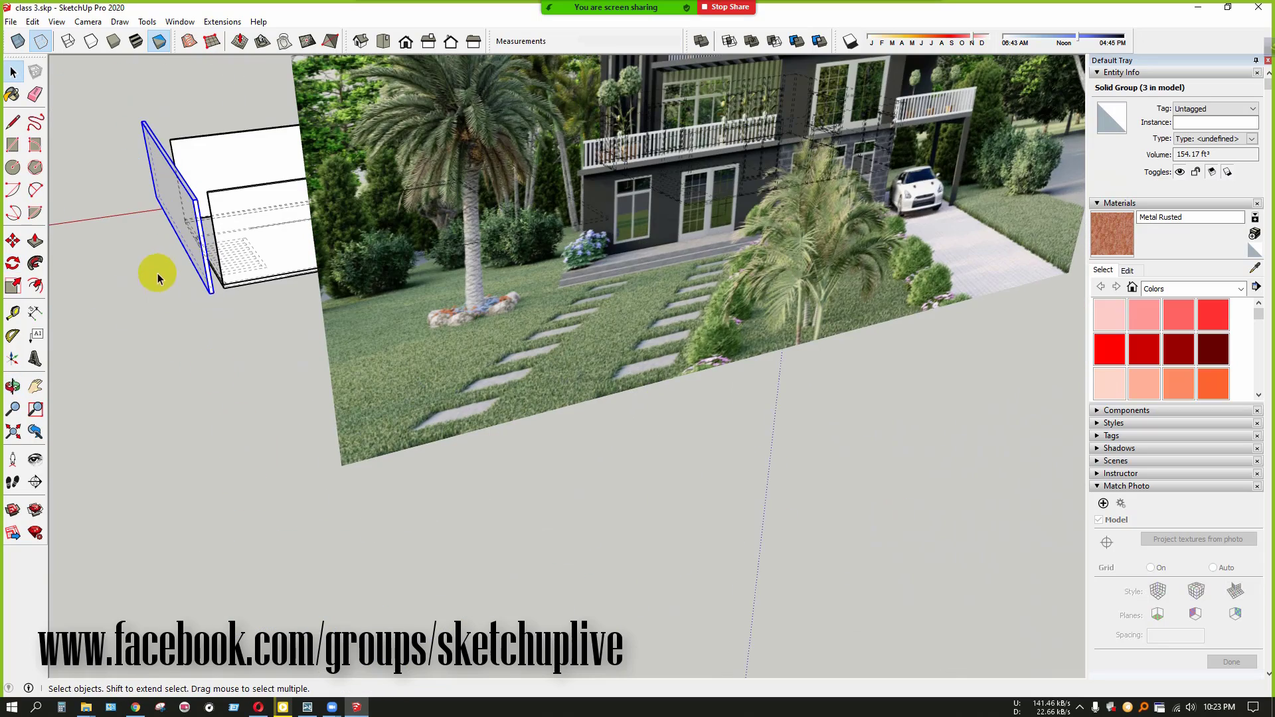
scroll(160, 256, "up", 3)
scroll(223, 261, "up", 3)
key("m")
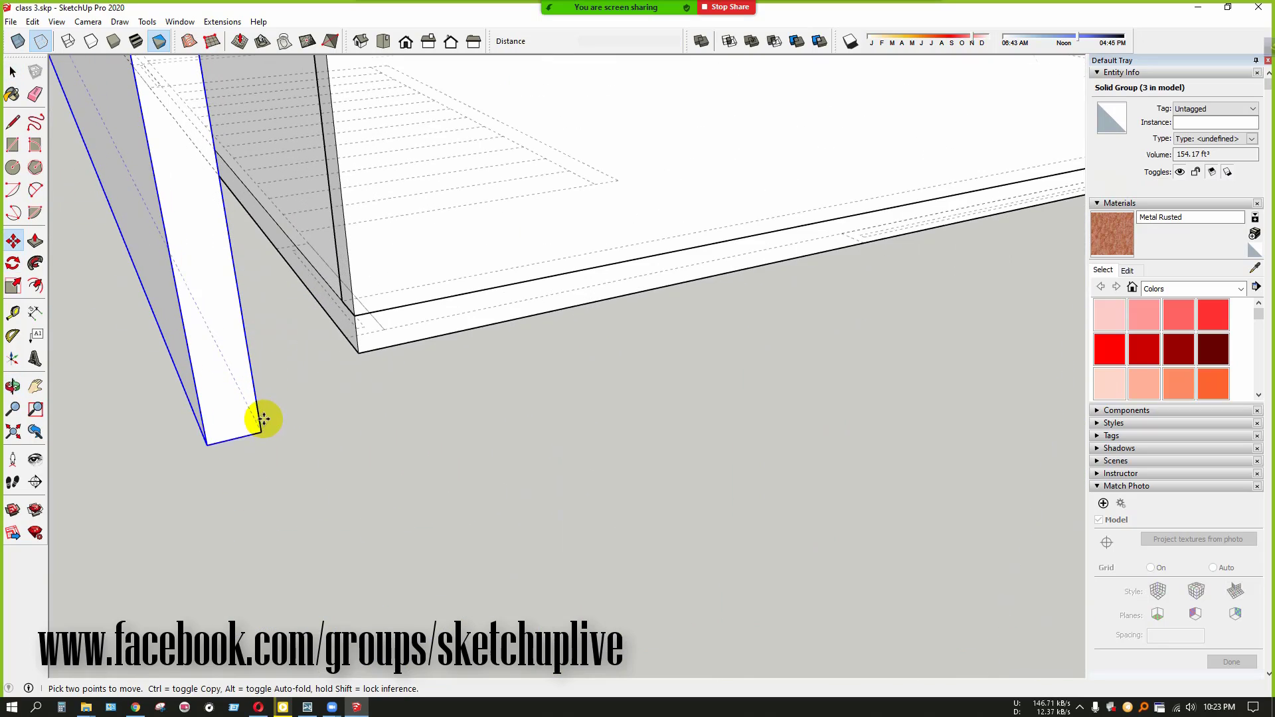
left_click(208, 442)
scroll(256, 290, "up", 5)
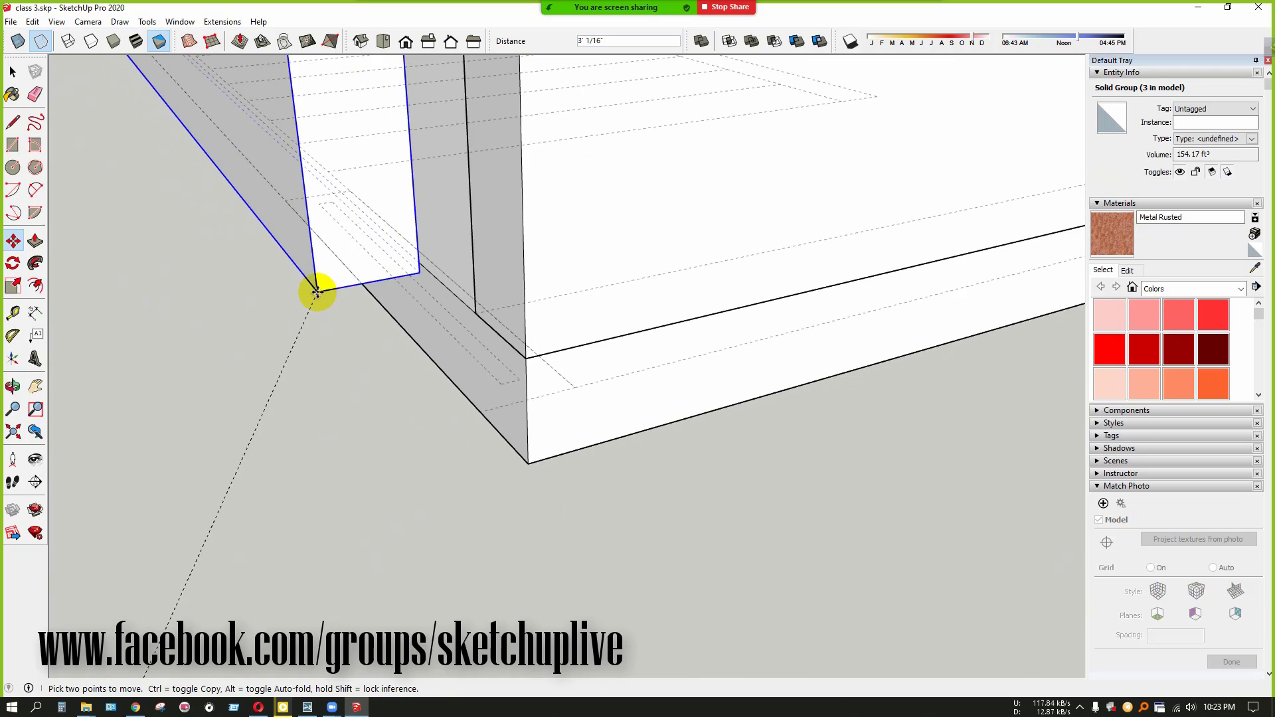
left_click(476, 309)
scroll(689, 451, "down", 10)
key("space")
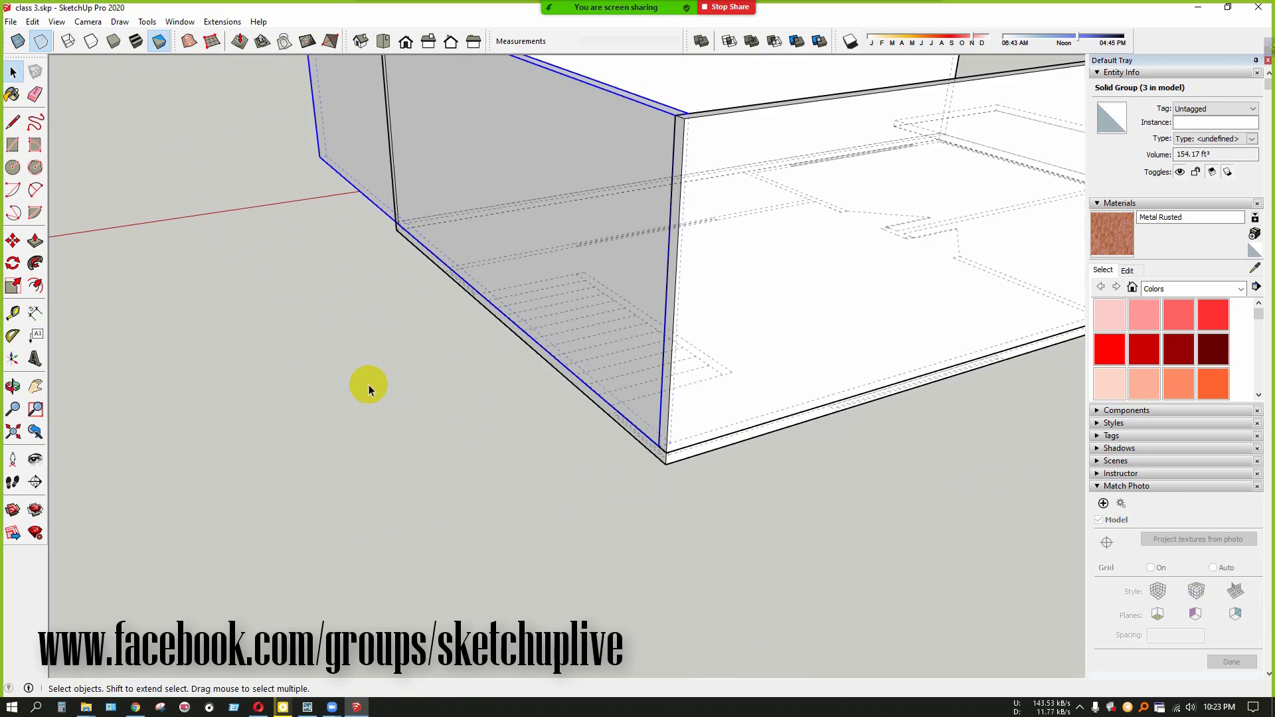
Shorten the stair-end wall by pushing its overhanging end face back to the inner face of the opposite long wall
middle_click_drag(845, 477, 859, 356)
scroll(678, 356, "up", 8)
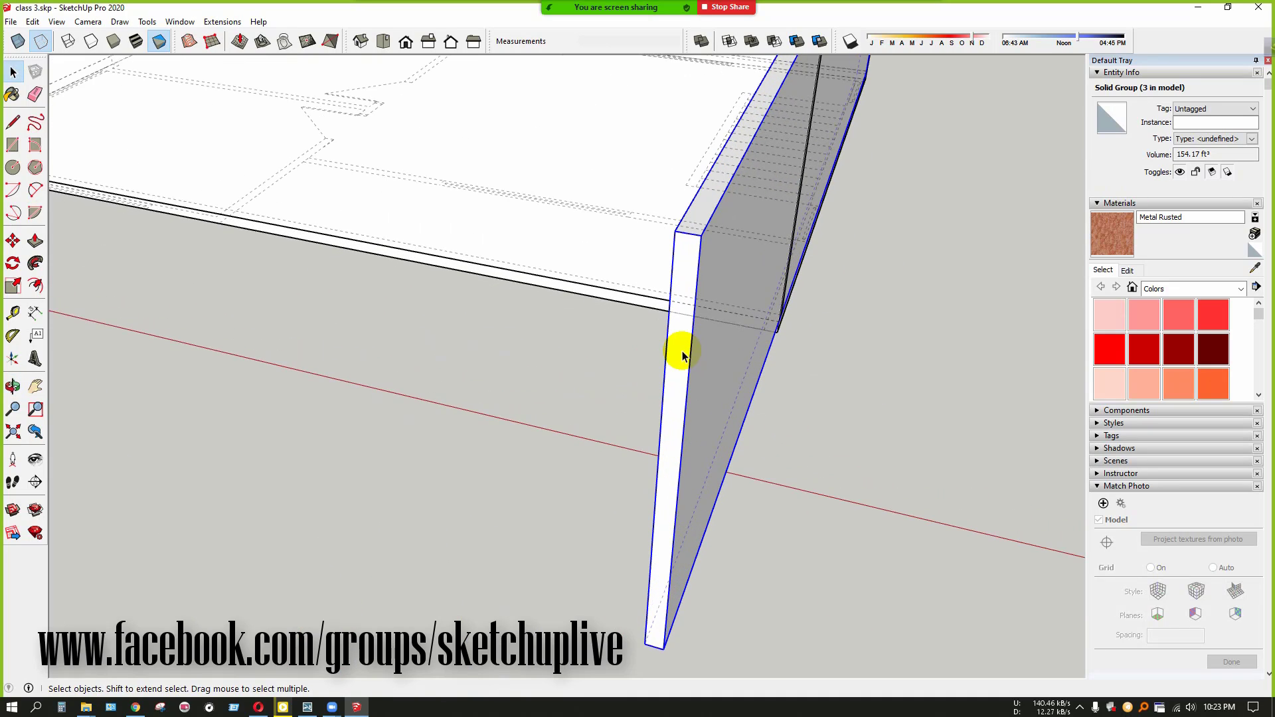
left_click(682, 352)
key("p")
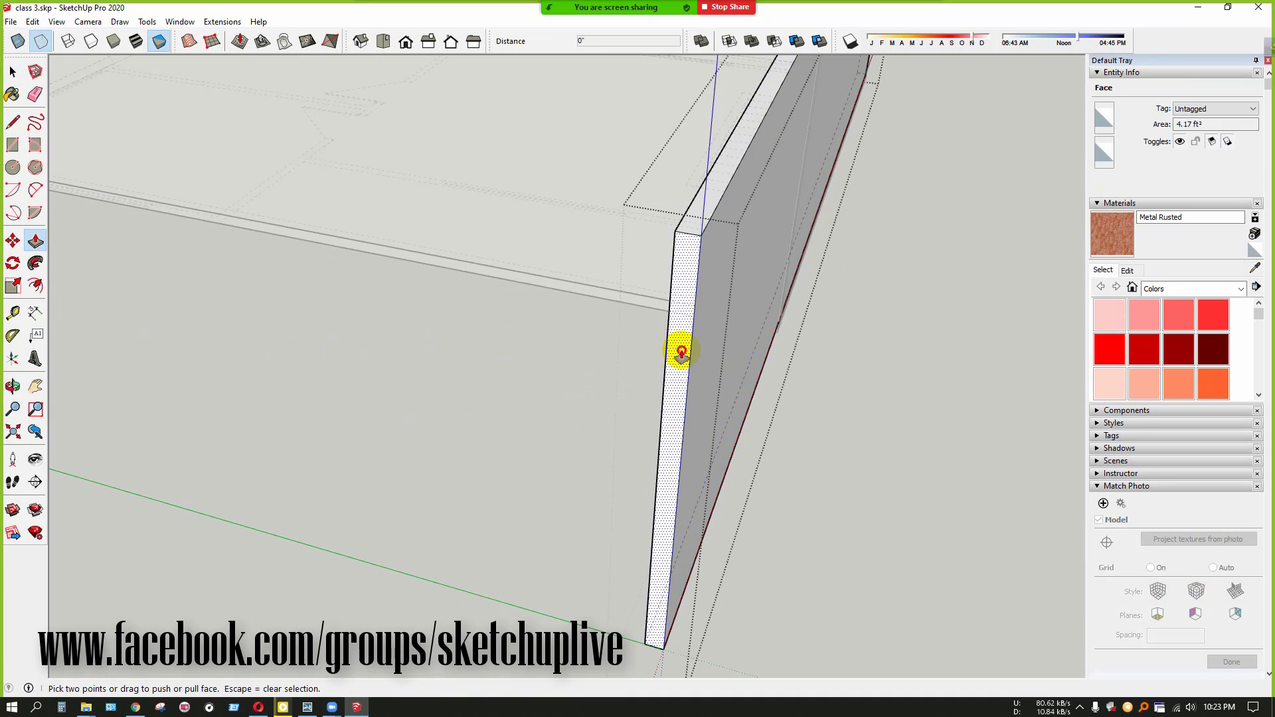
left_click(680, 353)
scroll(675, 349, "down", 4)
scroll(671, 348, "down", 3)
middle_click_drag(670, 347, 438, 327)
scroll(508, 335, "up", 4)
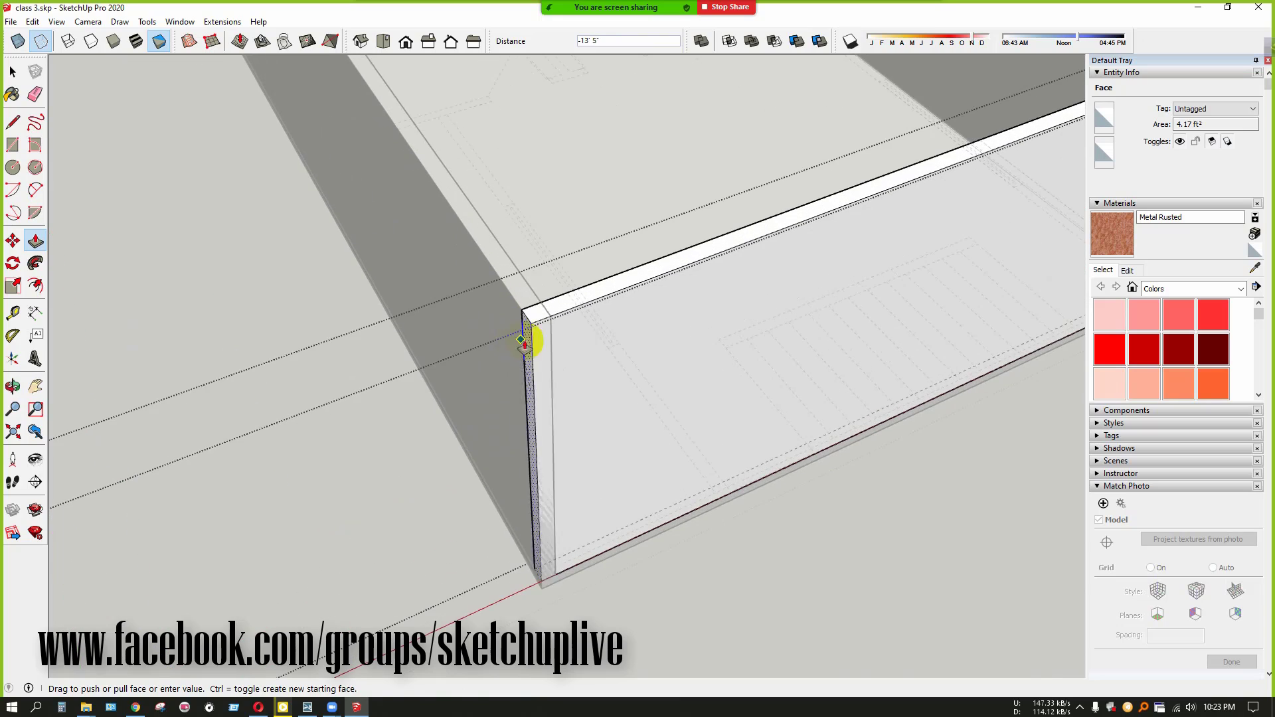
left_click(551, 336)
scroll(342, 397, "down", 4)
key("space")
left_click(435, 468)
Copy the shortened end wall 37' along the main slab to its opposite end, beside the smaller slab
middle_click_drag(571, 458, 695, 430)
left_click(696, 429)
scroll(664, 398, "up", 3)
left_click(618, 370)
scroll(532, 512, "up", 5)
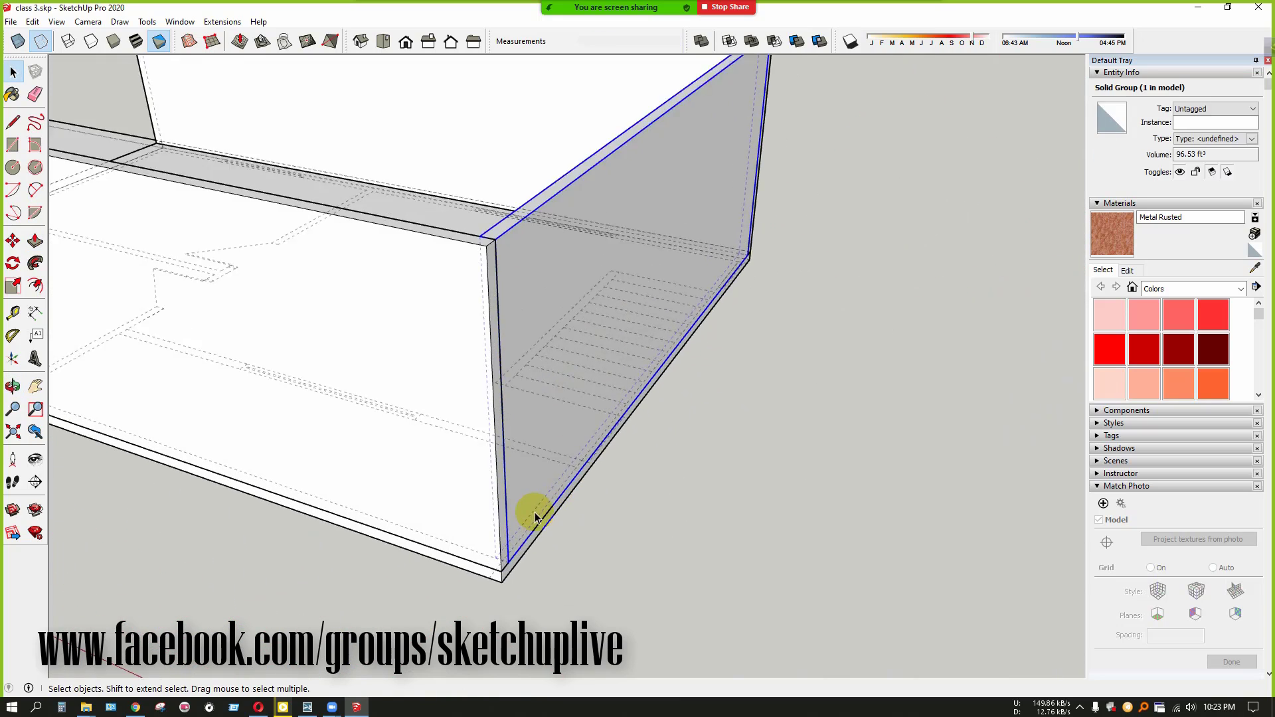
key("m")
scroll(499, 585, "up", 4)
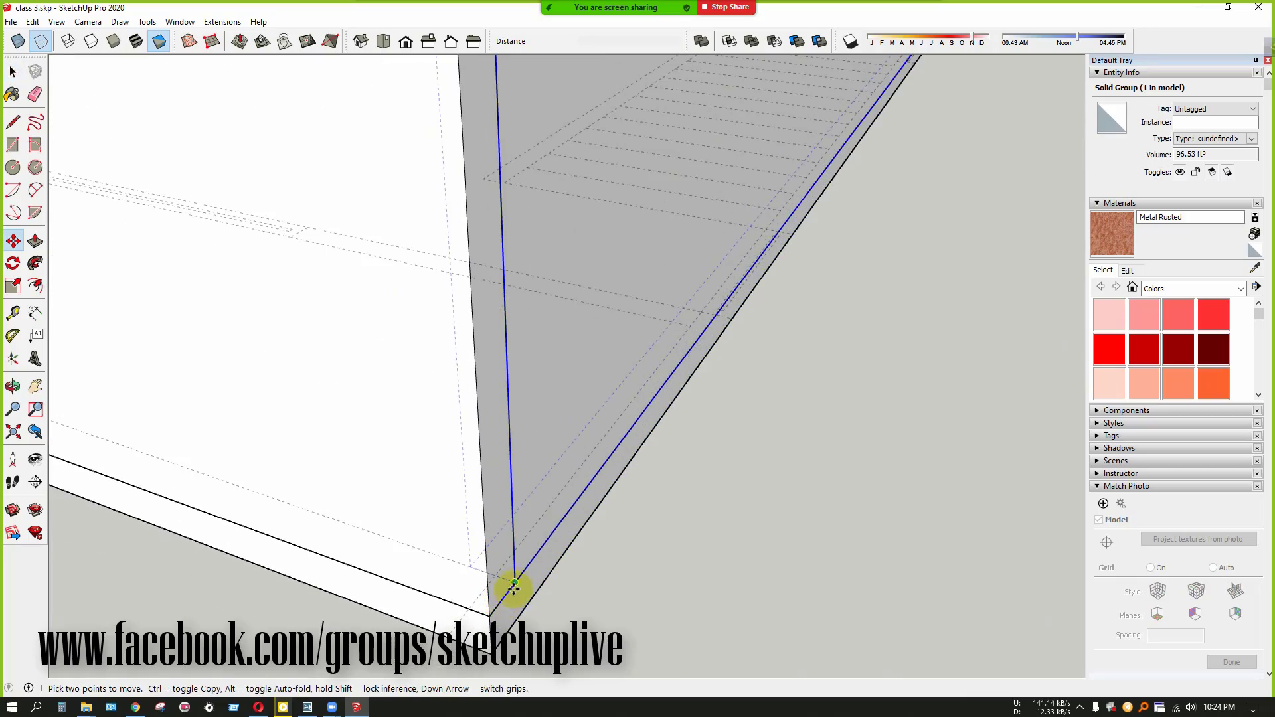
left_click(512, 582)
key("ctrl")
scroll(512, 581, "down", 10)
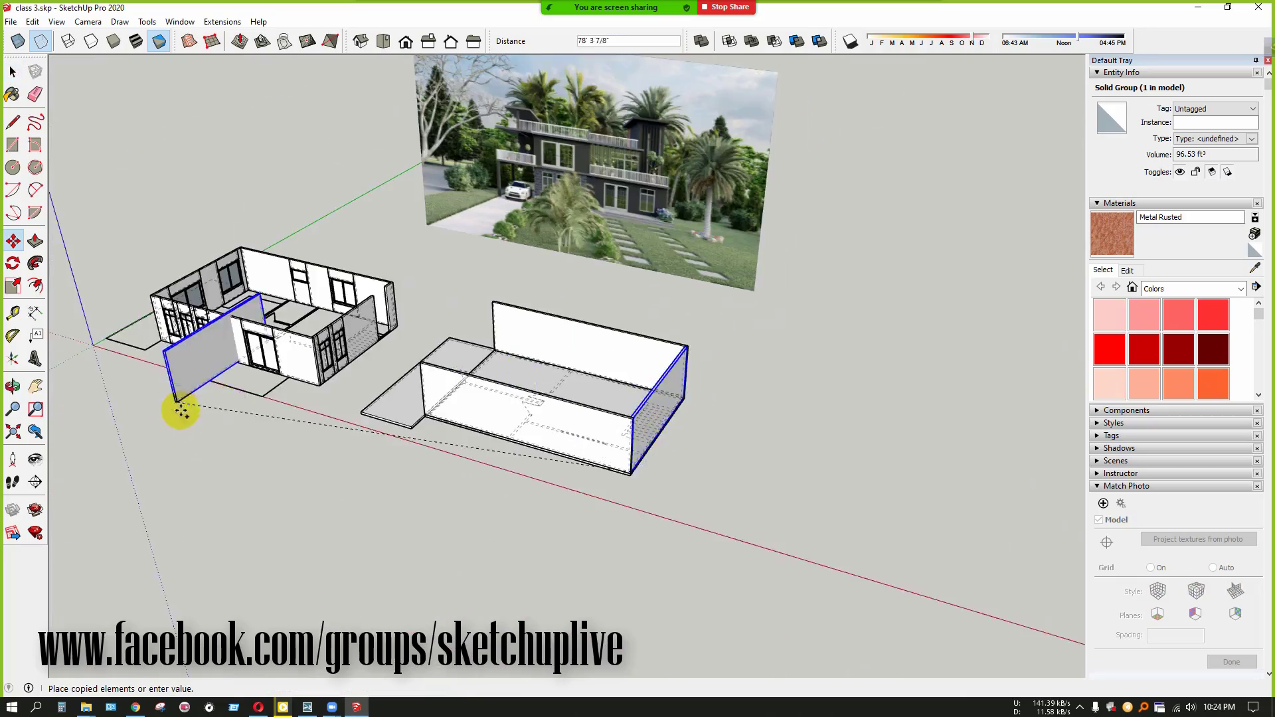
scroll(503, 454, "up", 8)
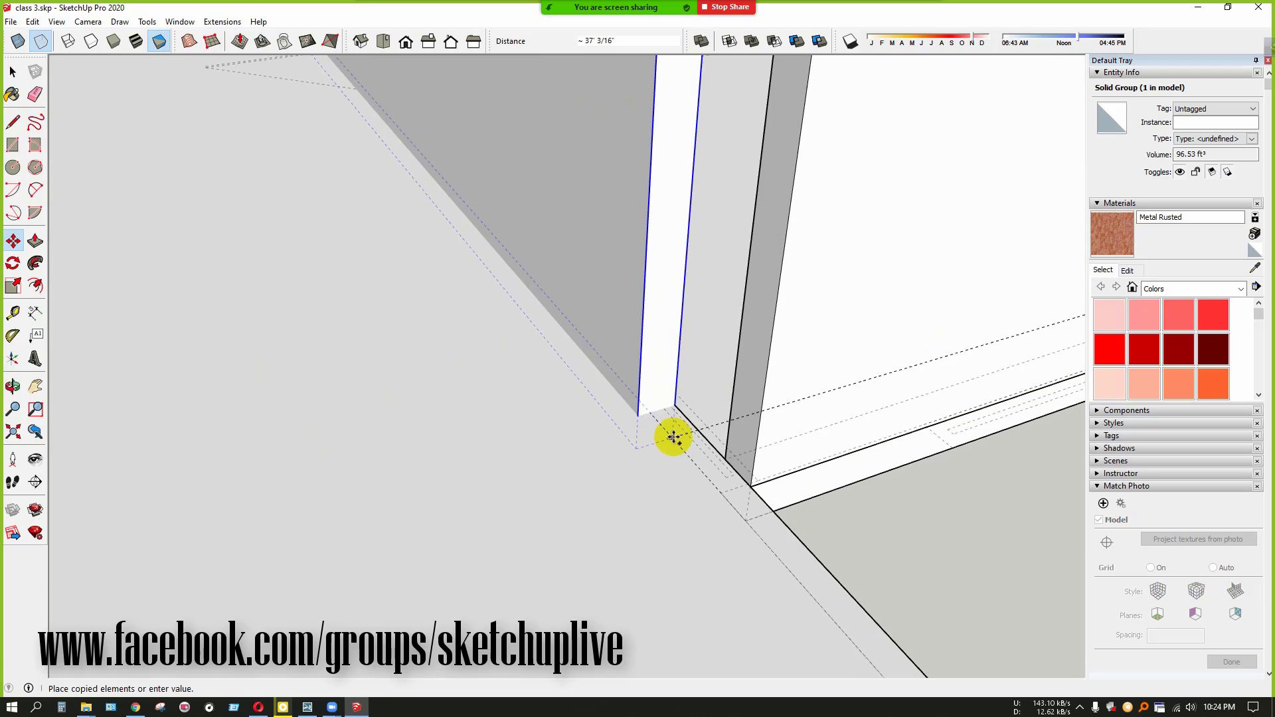
left_click(720, 450)
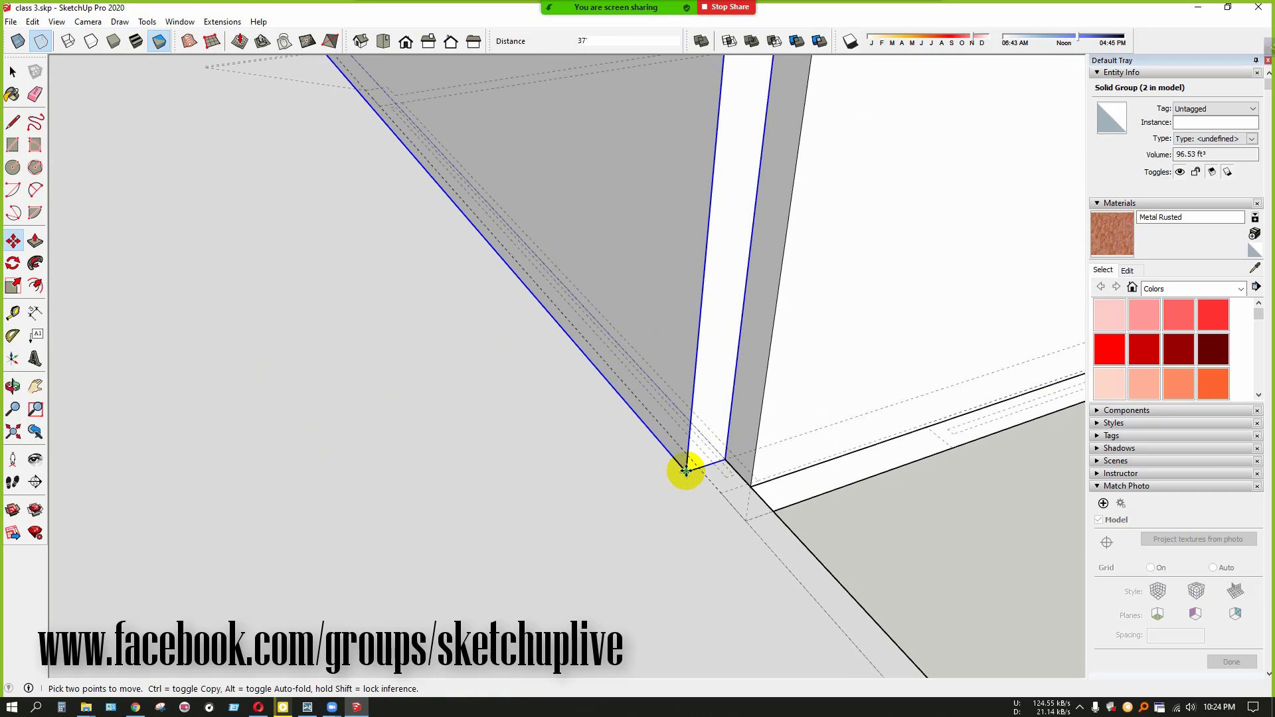
Move the copied end wall inward by its own thickness so it sits flush on the main slab's edge
left_click(686, 471)
left_click(725, 459)
scroll(475, 504, "down", 6)
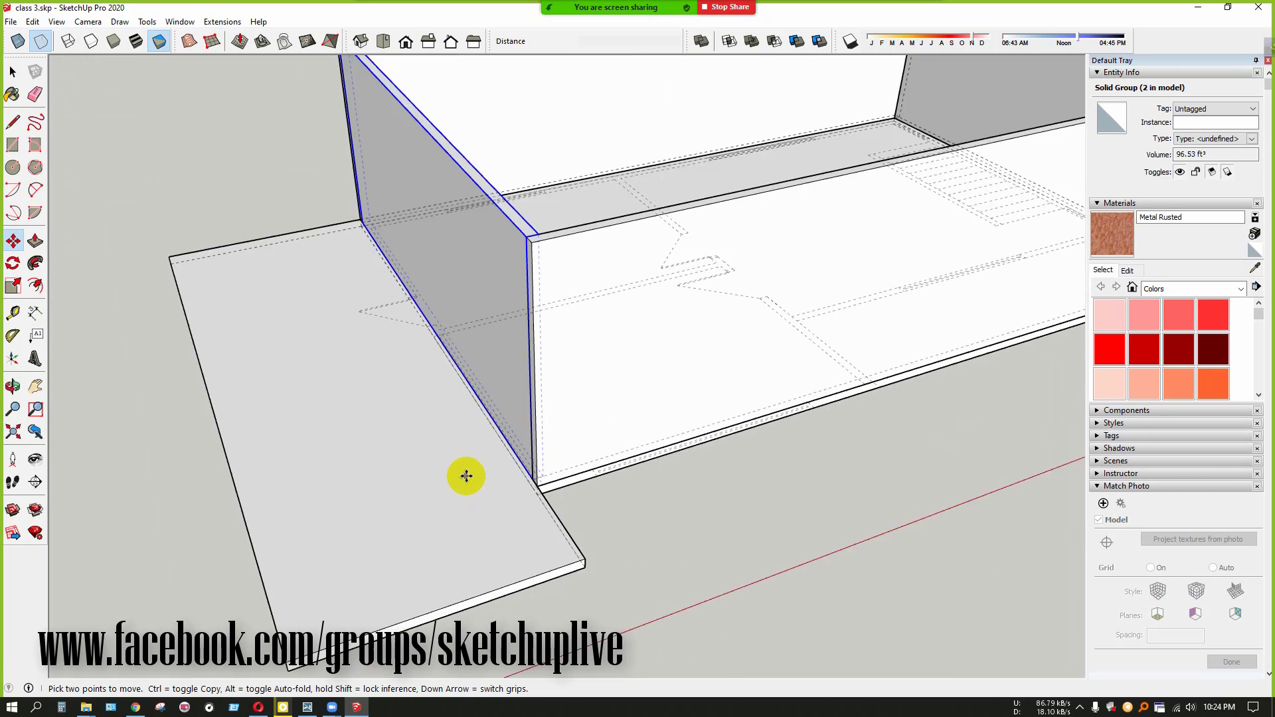
scroll(466, 476, "down", 3)
key("space")
left_click(758, 514)
Examine the four exterior walls and the interior plan lines on the main slab from several angles
middle_click_drag(601, 501, 272, 402)
scroll(372, 441, "down", 3)
middle_click_drag(377, 444, 606, 548)
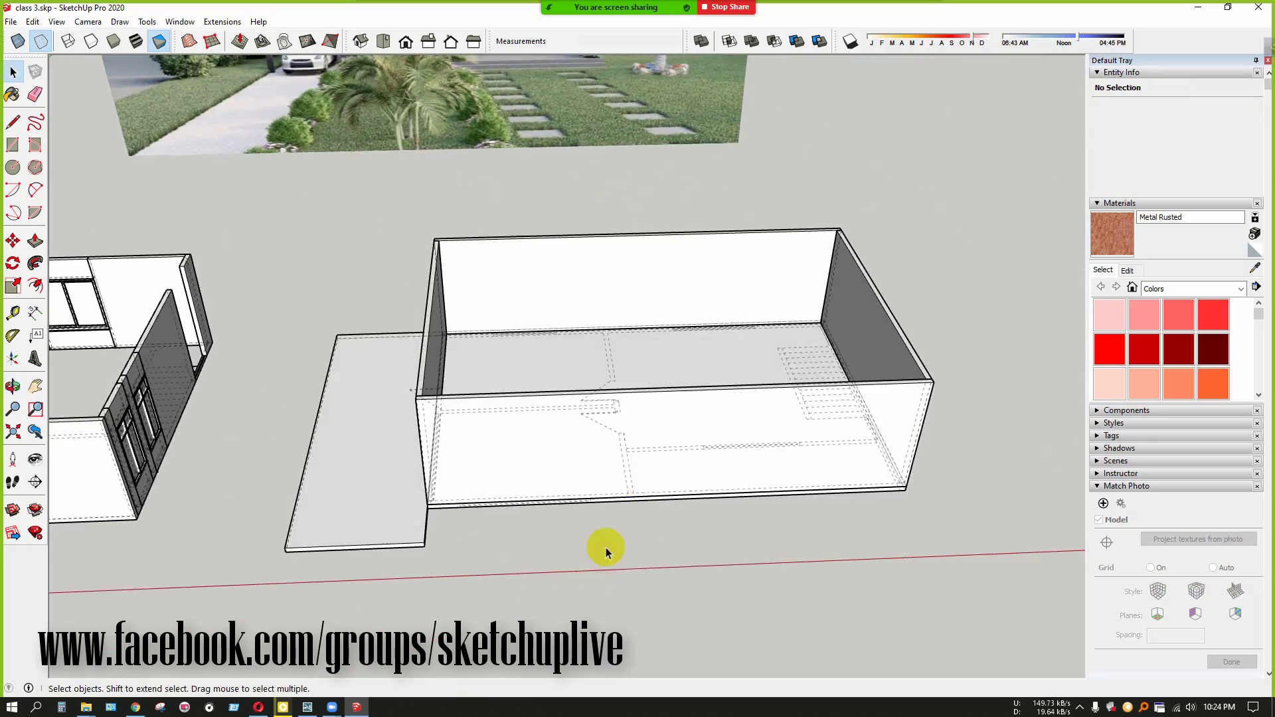
scroll(601, 465, "up", 3)
middle_click_drag(597, 471, 359, 475)
scroll(664, 408, "down", 4)
scroll(663, 411, "down", 3)
scroll(655, 441, "up", 5)
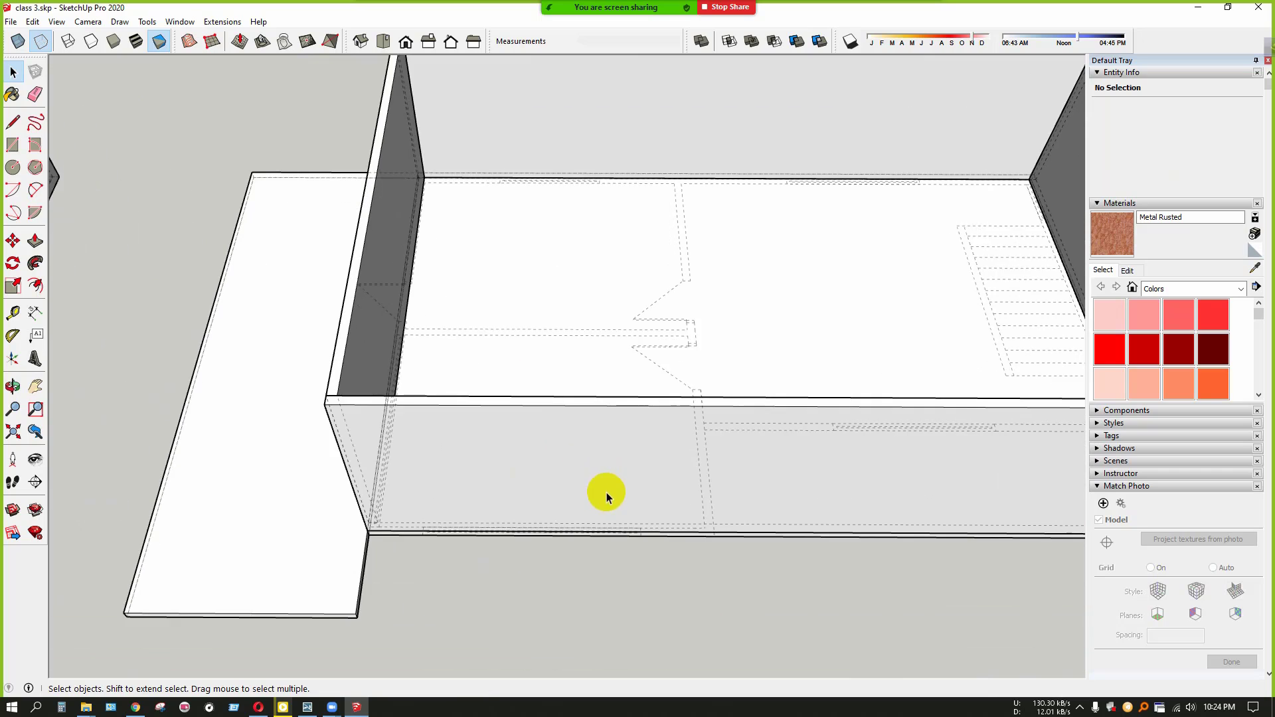
scroll(672, 349, "down", 7)
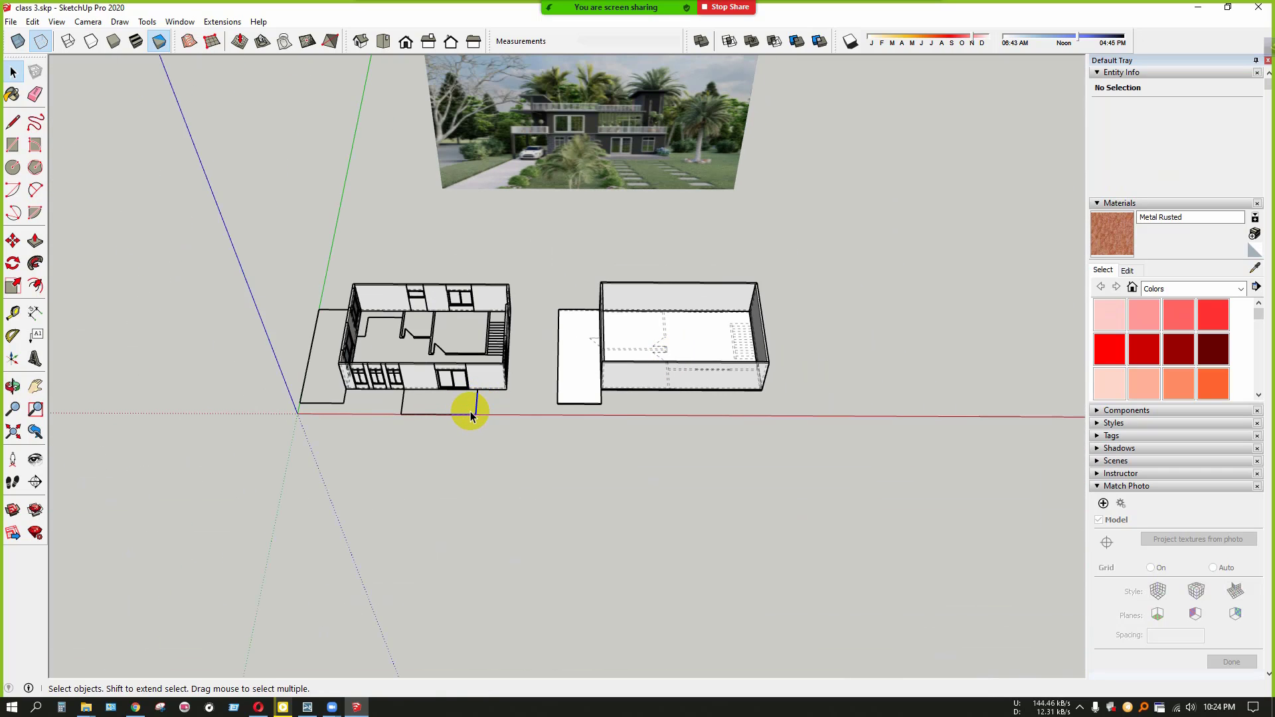
Copy the cp1.dwg floor plan component along the red axis to the empty area beyond the walled slab, and deselect it
left_click(464, 414)
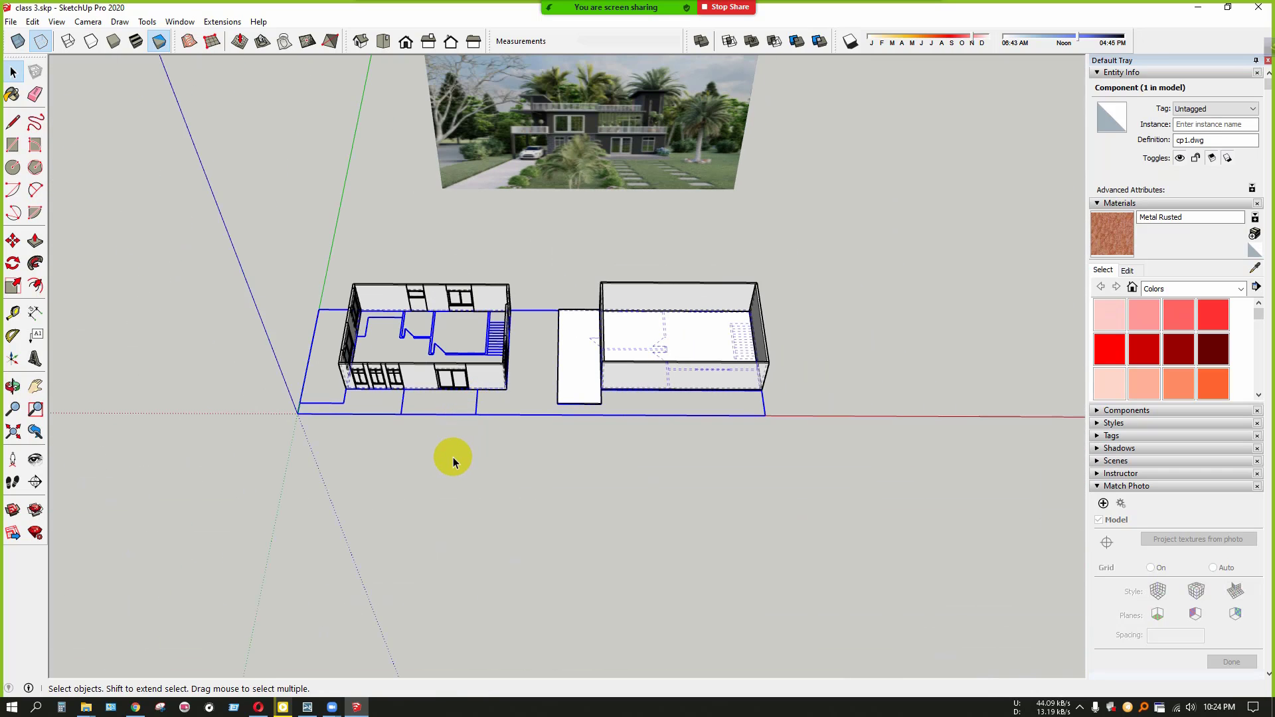
key("m")
left_click(368, 507)
scroll(583, 507, "down", 3)
middle_click_drag(717, 500, 556, 516, "shift")
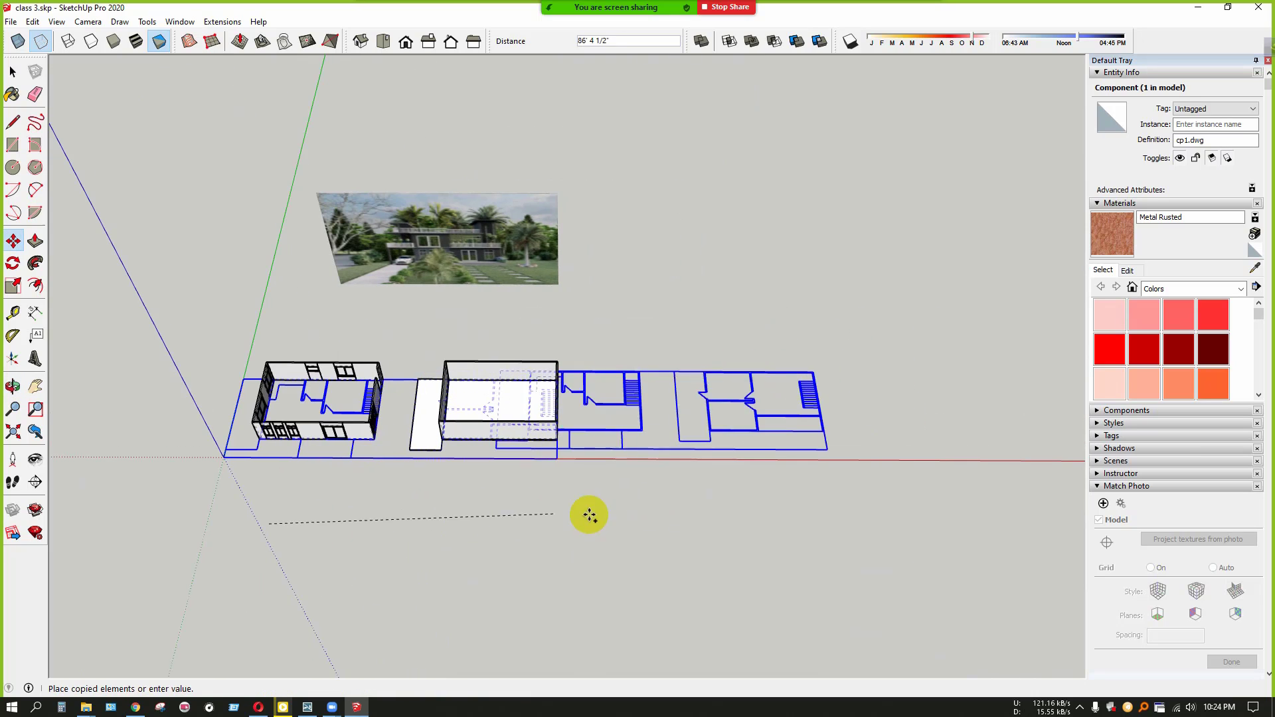
left_click(637, 521)
key("space")
scroll(819, 392, "up", 5)
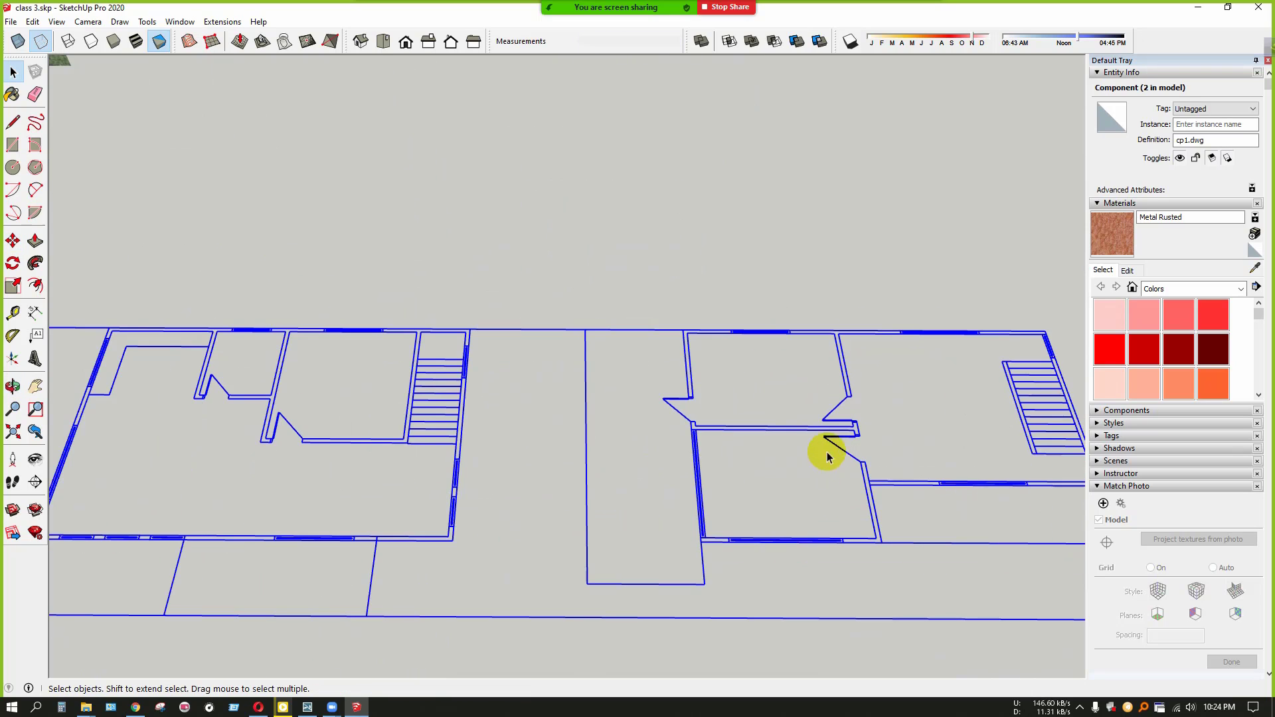
scroll(782, 542, "up", 1)
scroll(782, 541, "down", 4)
left_click(791, 450)
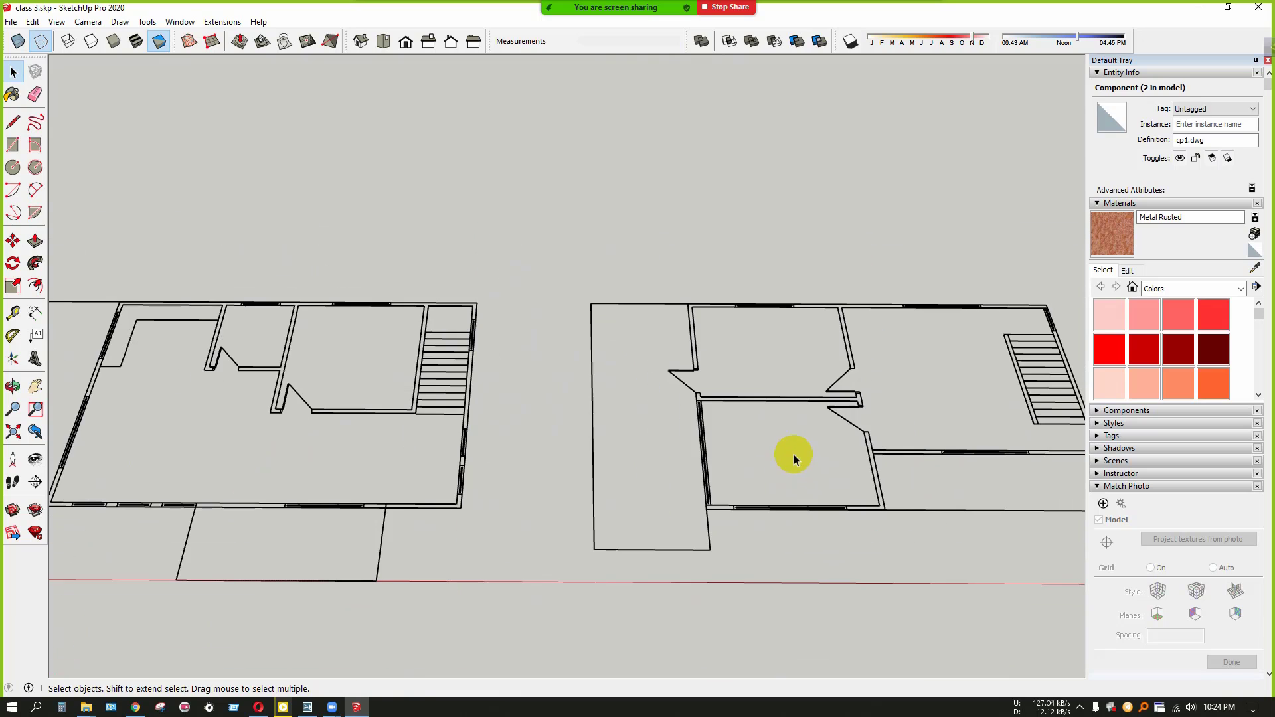
scroll(810, 408, "down", 1)
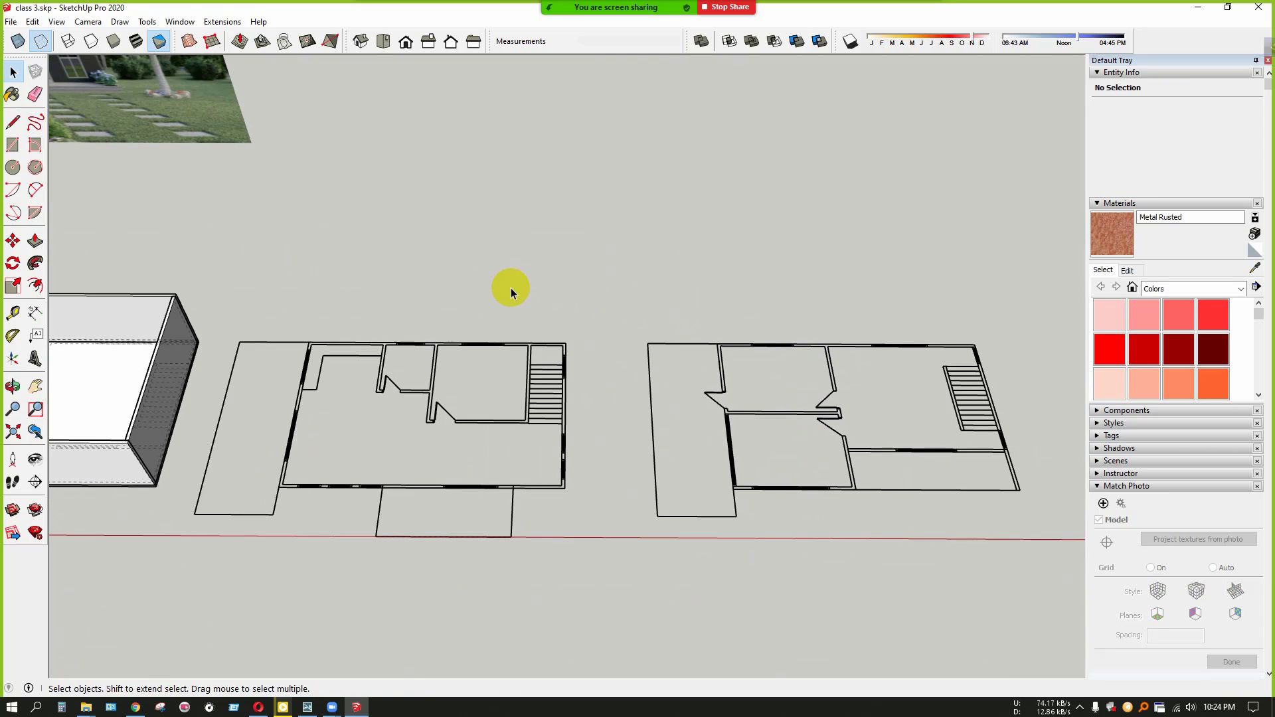
scroll(484, 285, "down", 1)
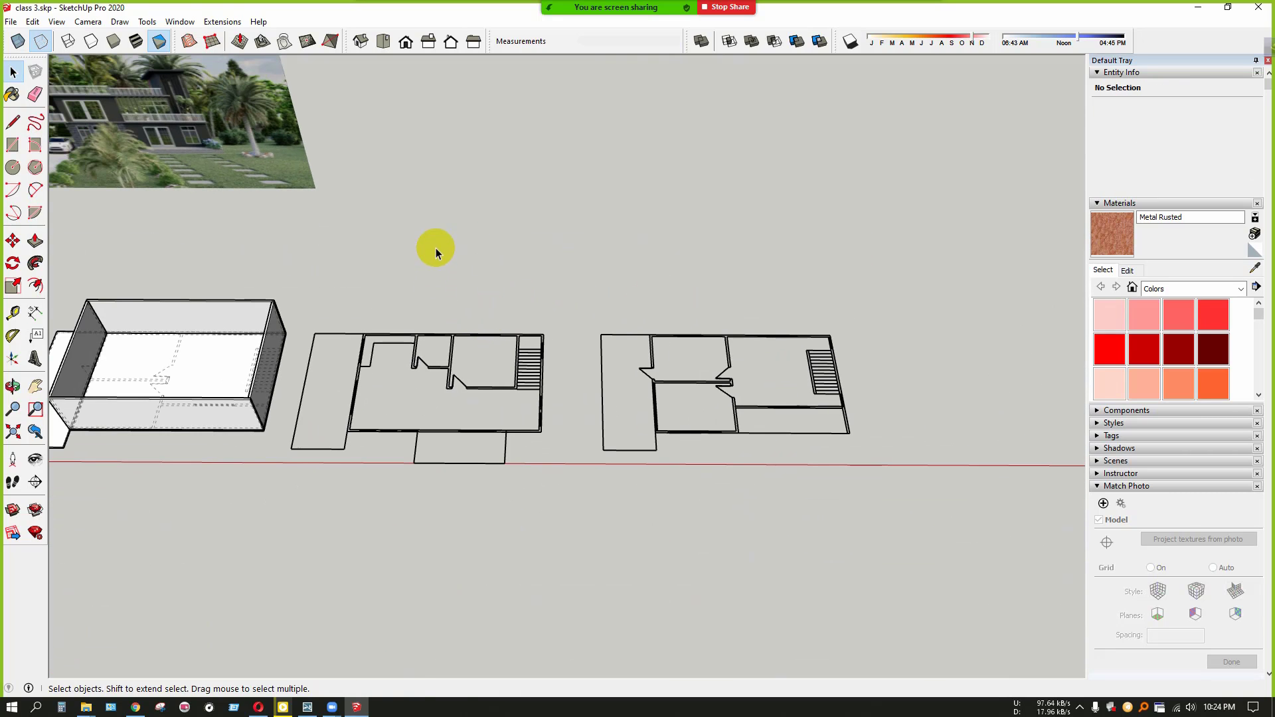
Open the Zoom meeting's participant list to check the attendees, and close it again
mouse_move(678, 8)
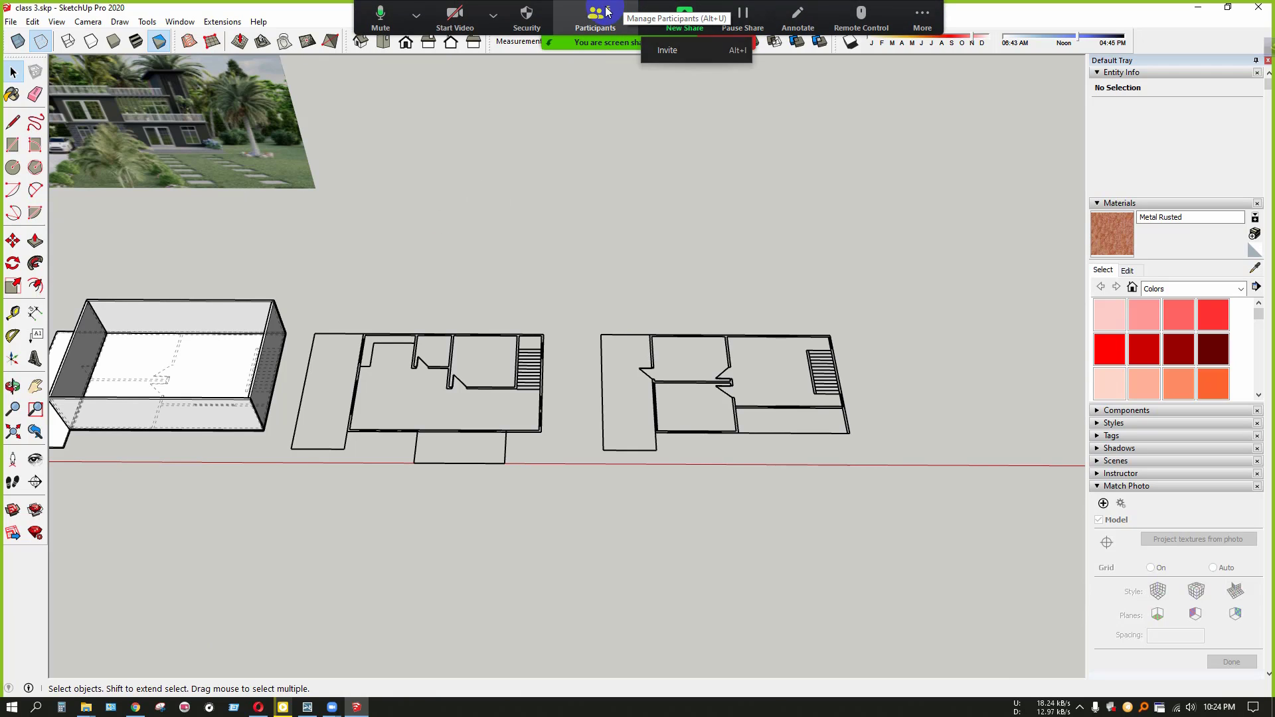
left_click(416, 16)
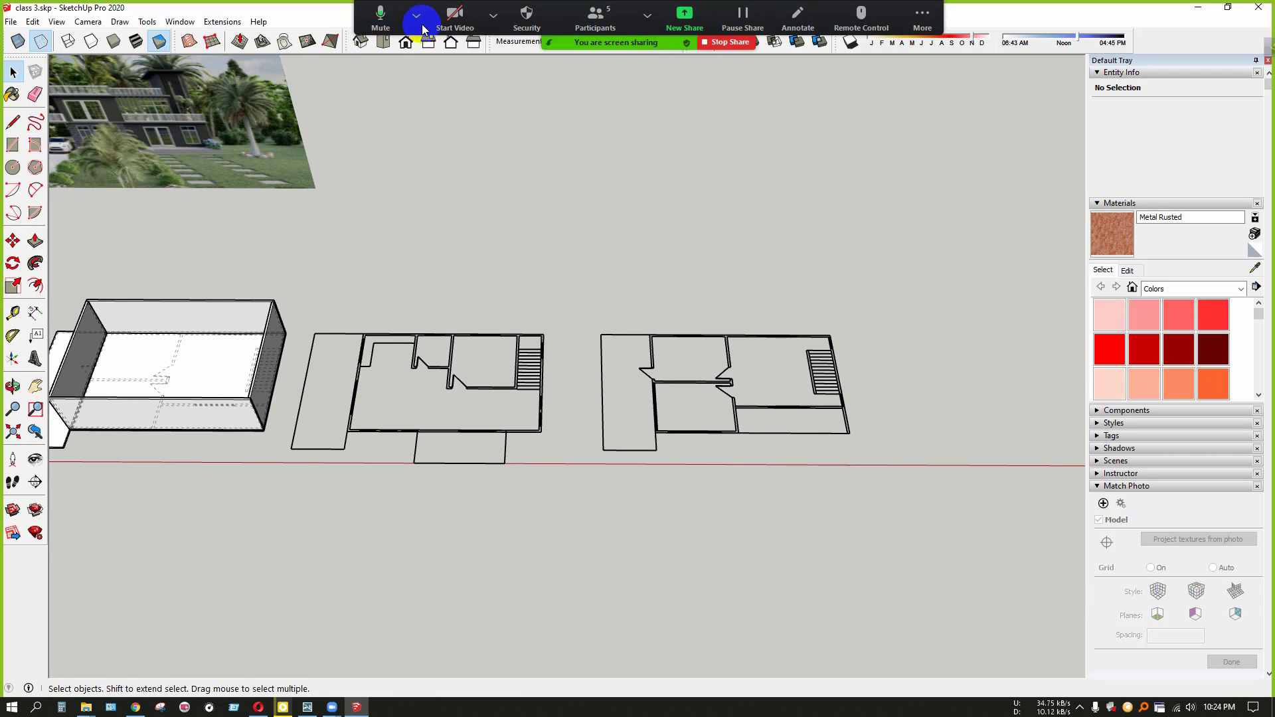
left_click(609, 20)
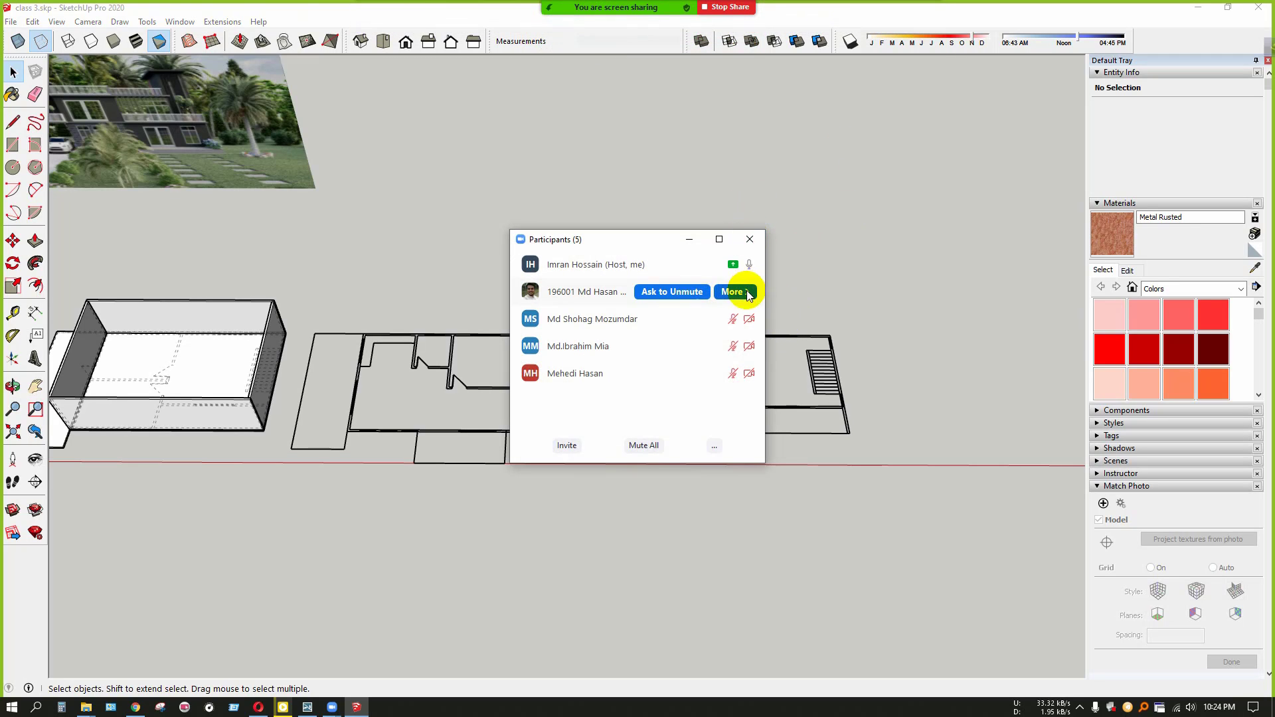
left_click(883, 194)
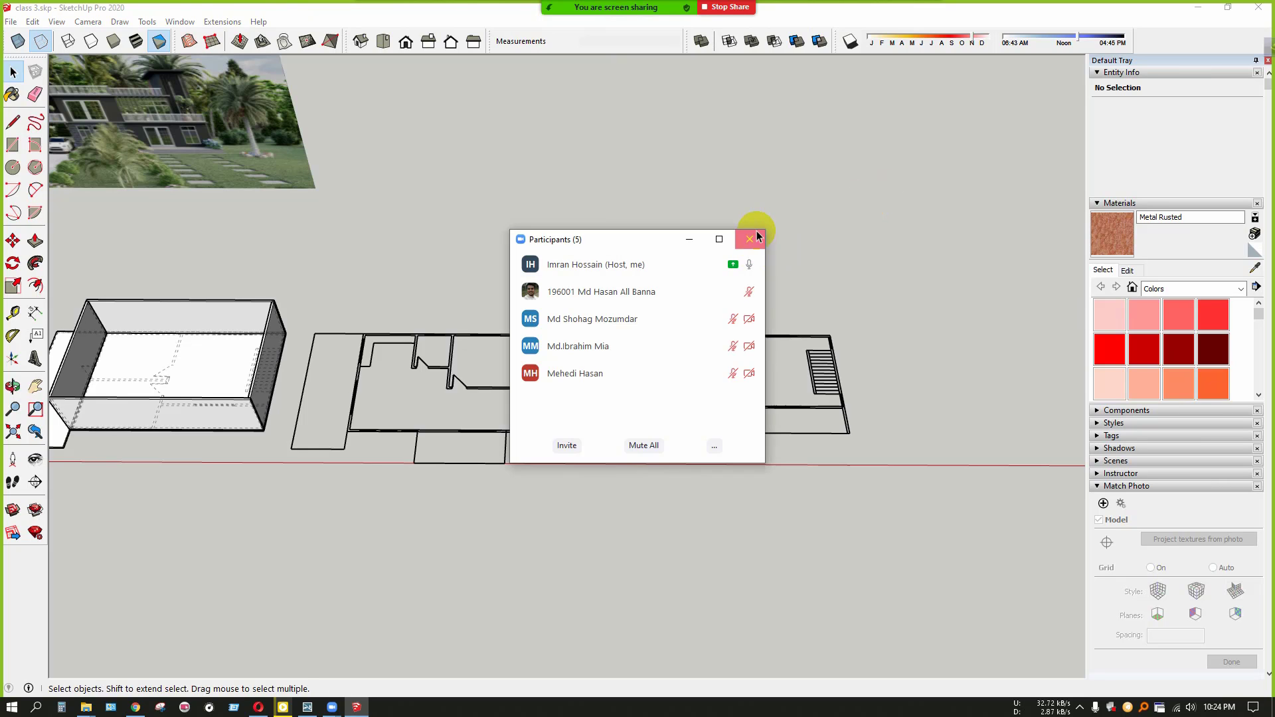
left_click(750, 239)
Compare the walled slab with the finished reference house, the copied floor plans and the reference photo
scroll(578, 307, "down", 3)
scroll(446, 378, "up", 6)
scroll(557, 341, "down", 2)
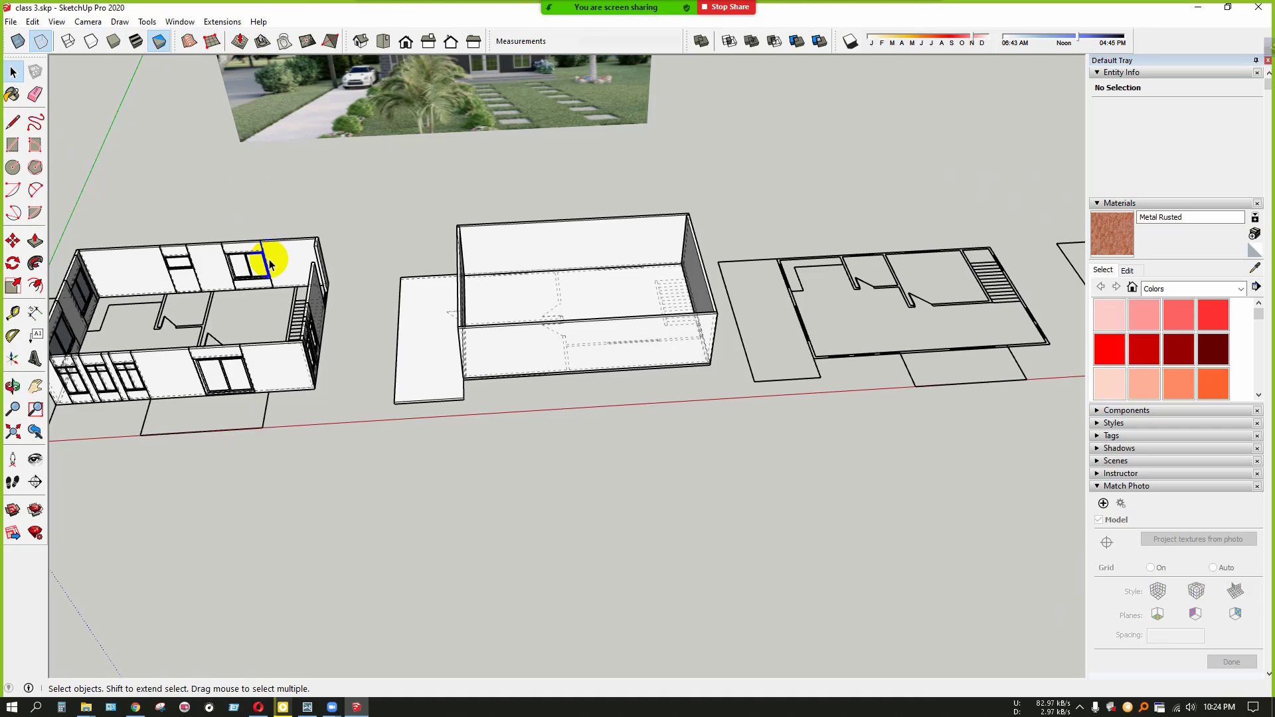
scroll(469, 359, "up", 10)
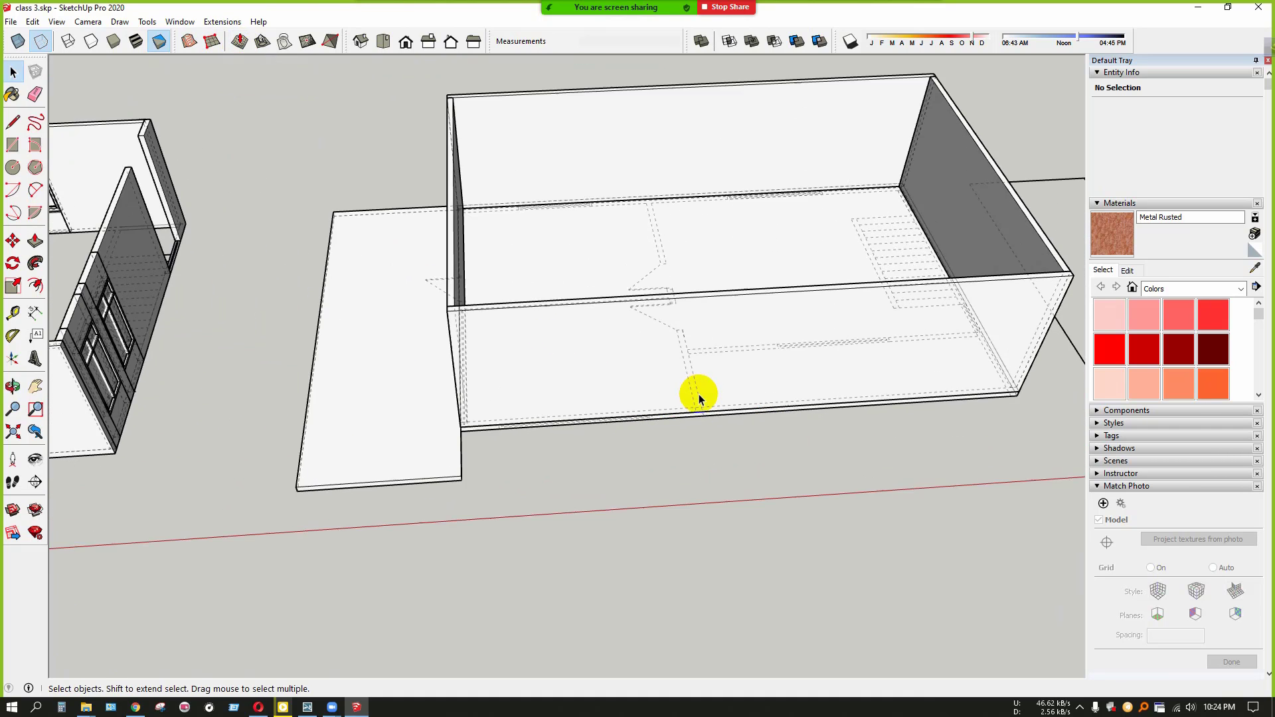
middle_click_drag(584, 413, 563, 456)
scroll(474, 407, "down", 7)
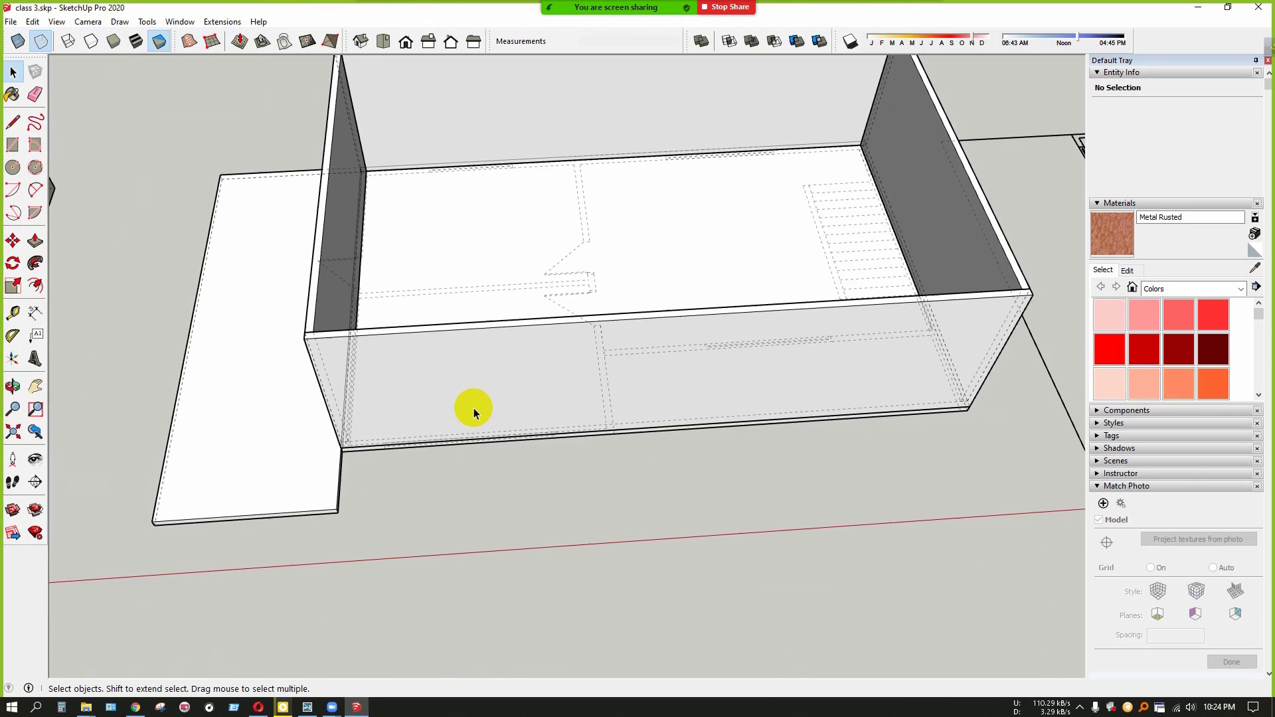
middle_click_drag(473, 408, 524, 162)
scroll(551, 197, "down", 1)
scroll(552, 196, "down", 4)
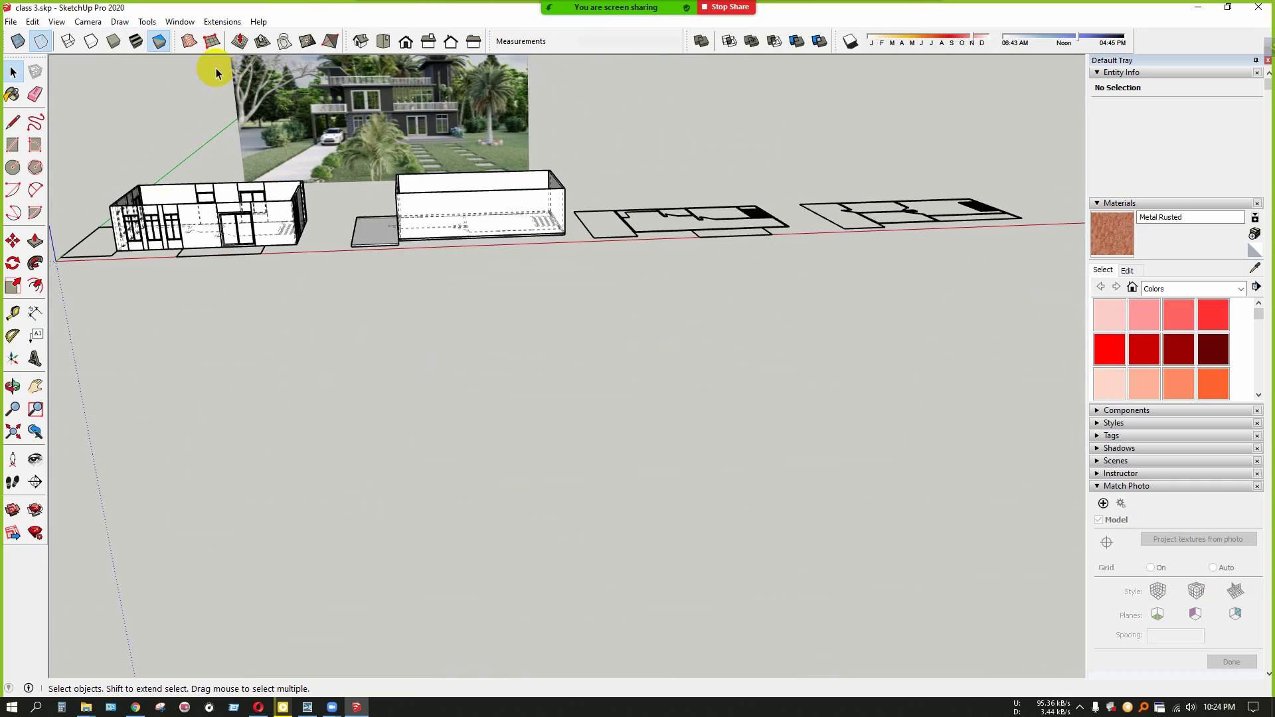
scroll(415, 194, "up", 3)
scroll(238, 97, "down", 1)
scroll(393, 213, "up", 5)
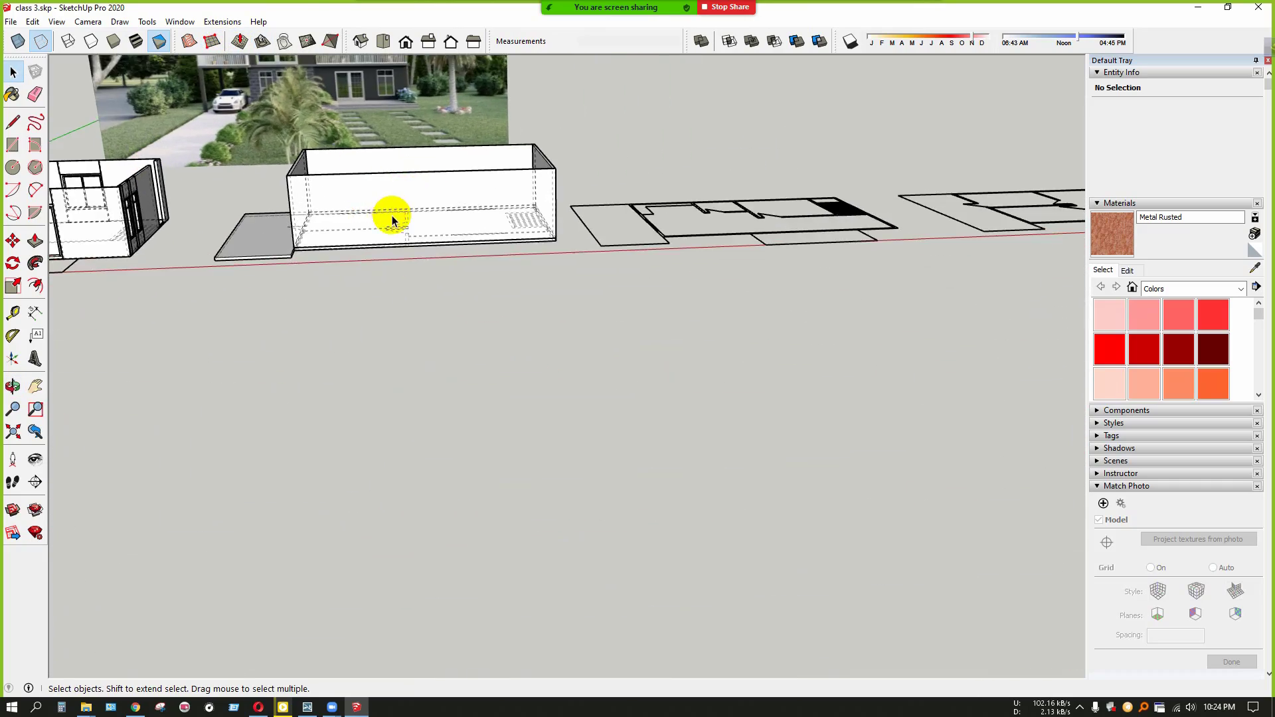
middle_click_drag(341, 205, 467, 256)
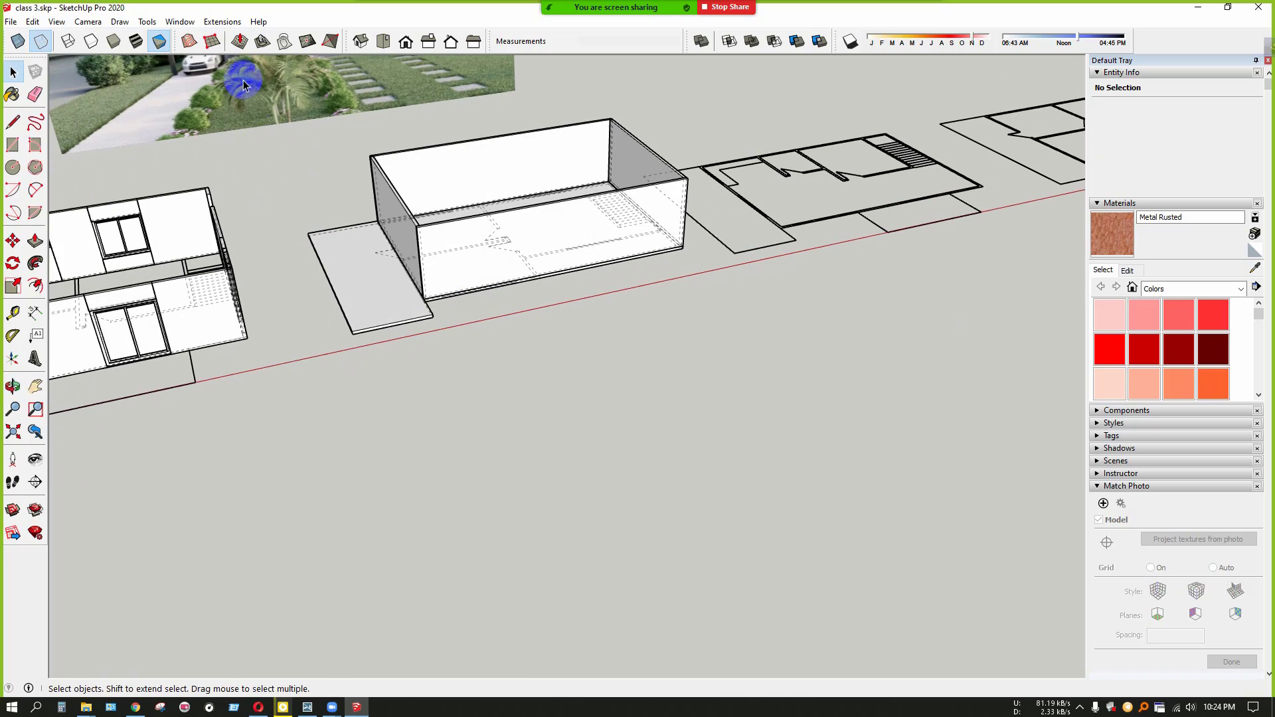
Uninstall the 1001bit tools extension in the Extension Manager and close the manager
right_click(180, 41)
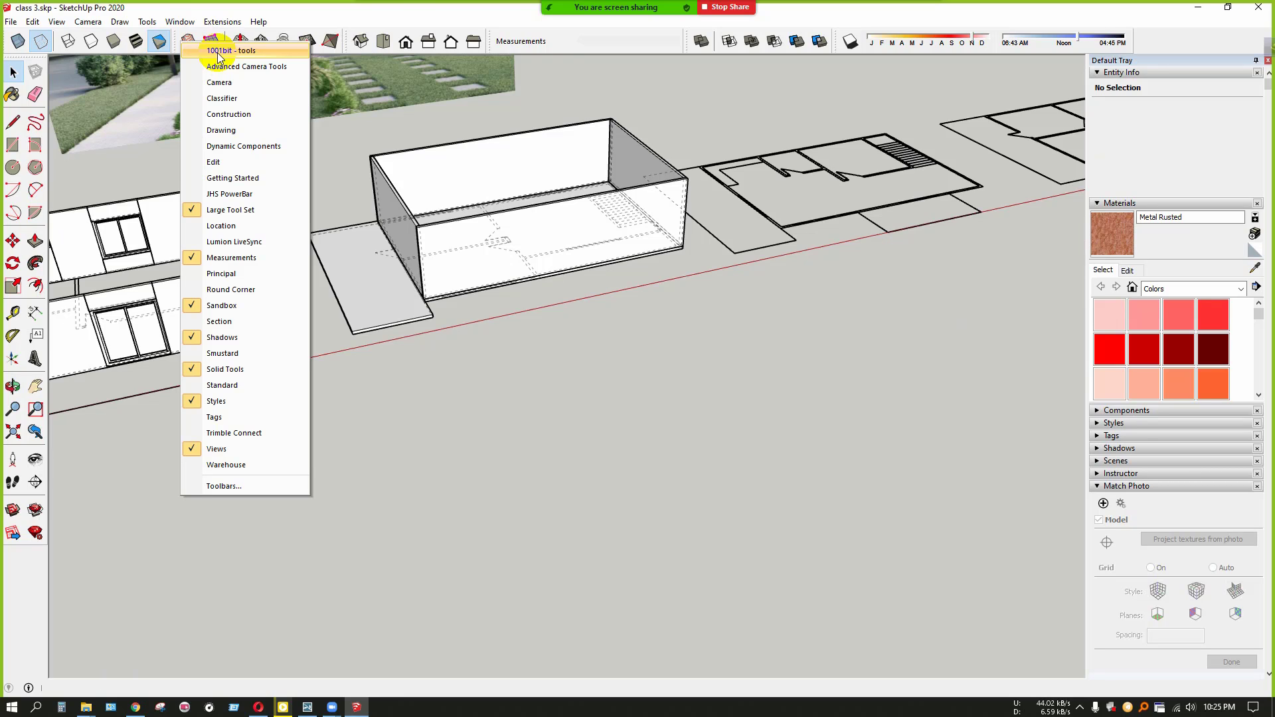
left_click(372, 21)
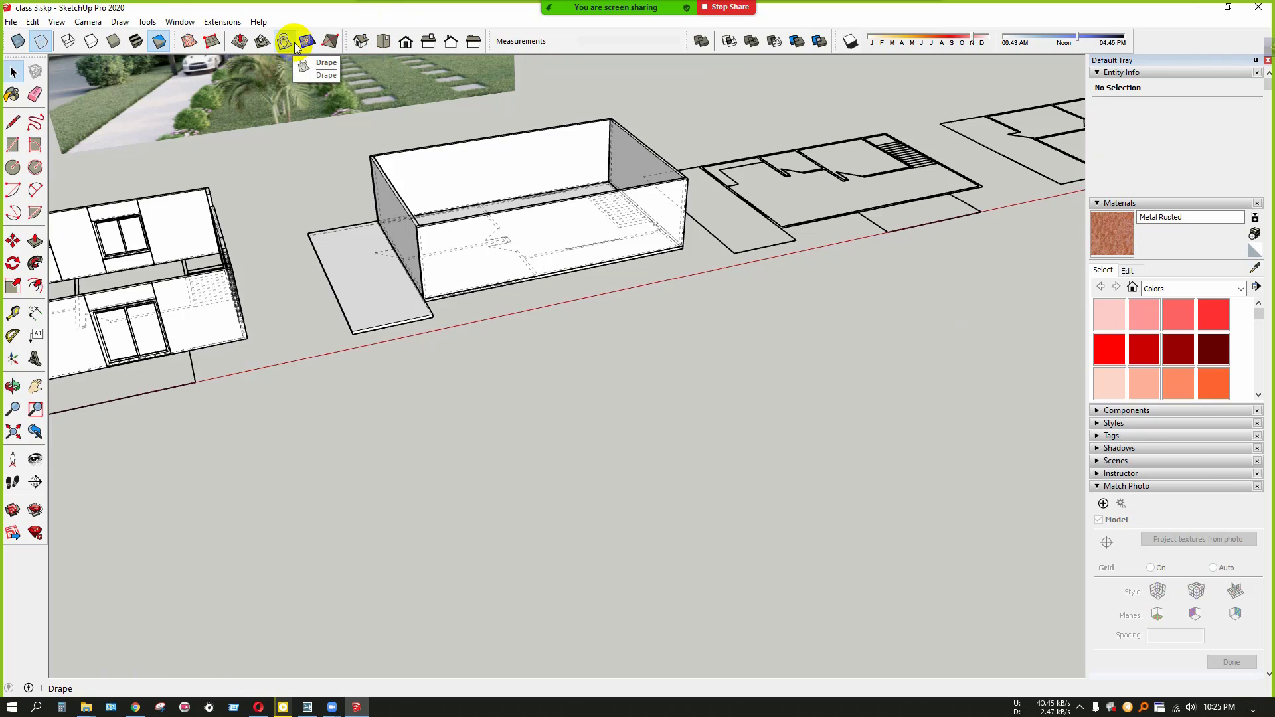
left_click(181, 22)
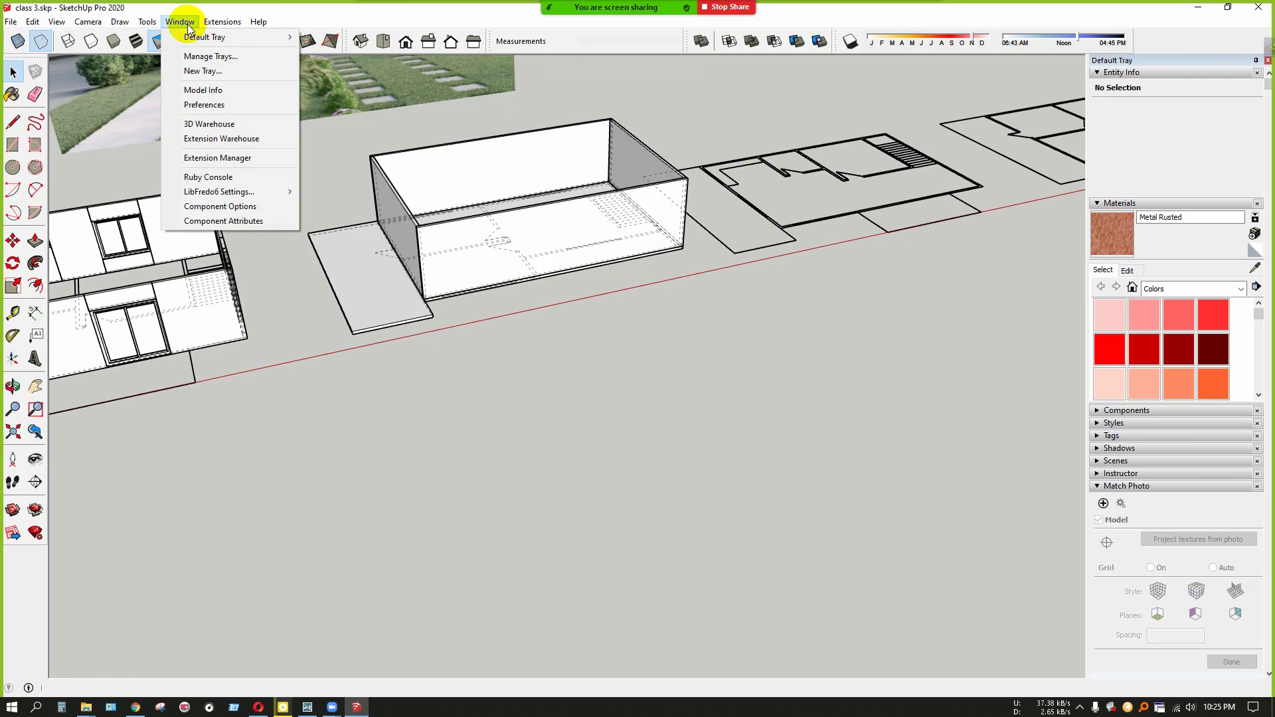
left_click(235, 158)
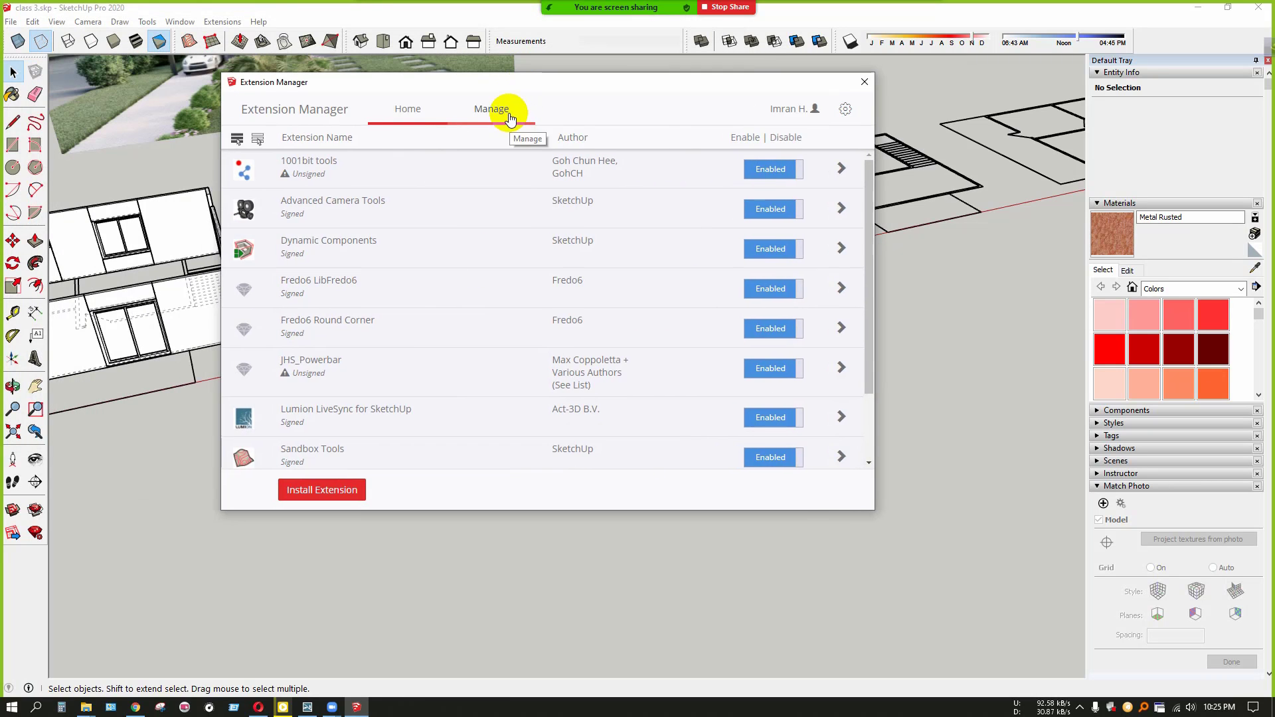
left_click(508, 117)
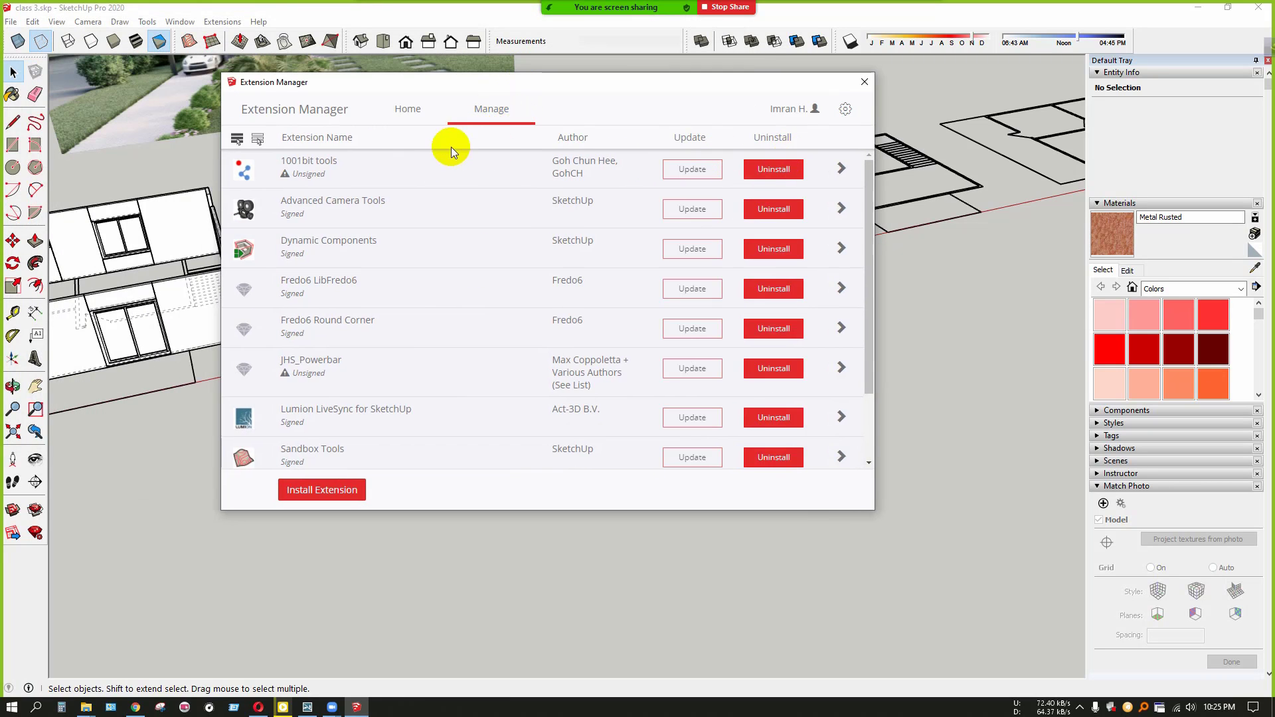
left_click(782, 174)
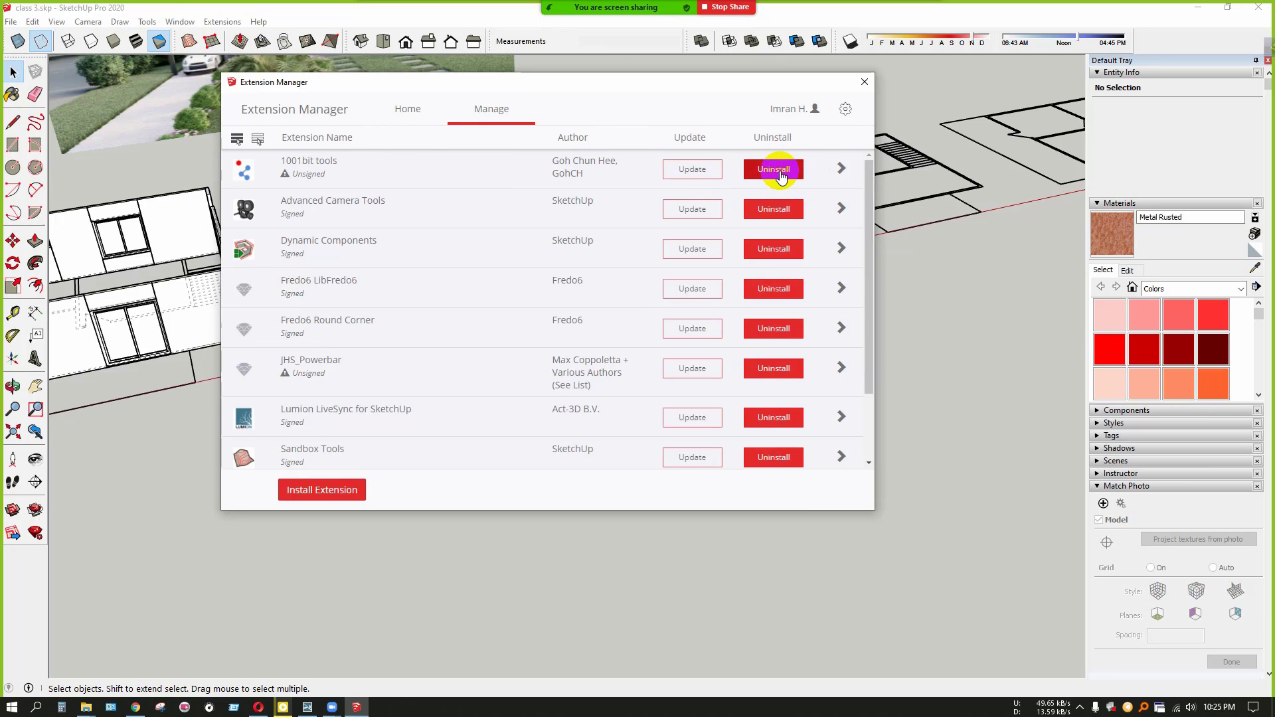
left_click(758, 174)
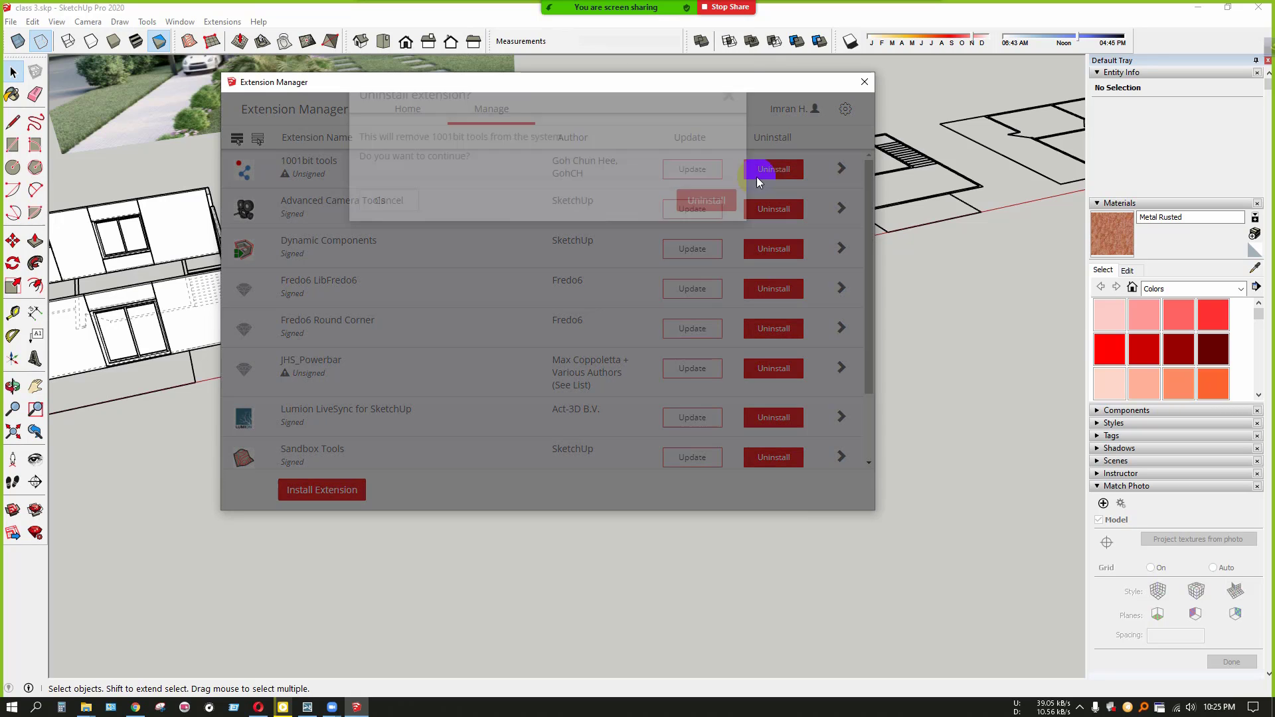
left_click(705, 238)
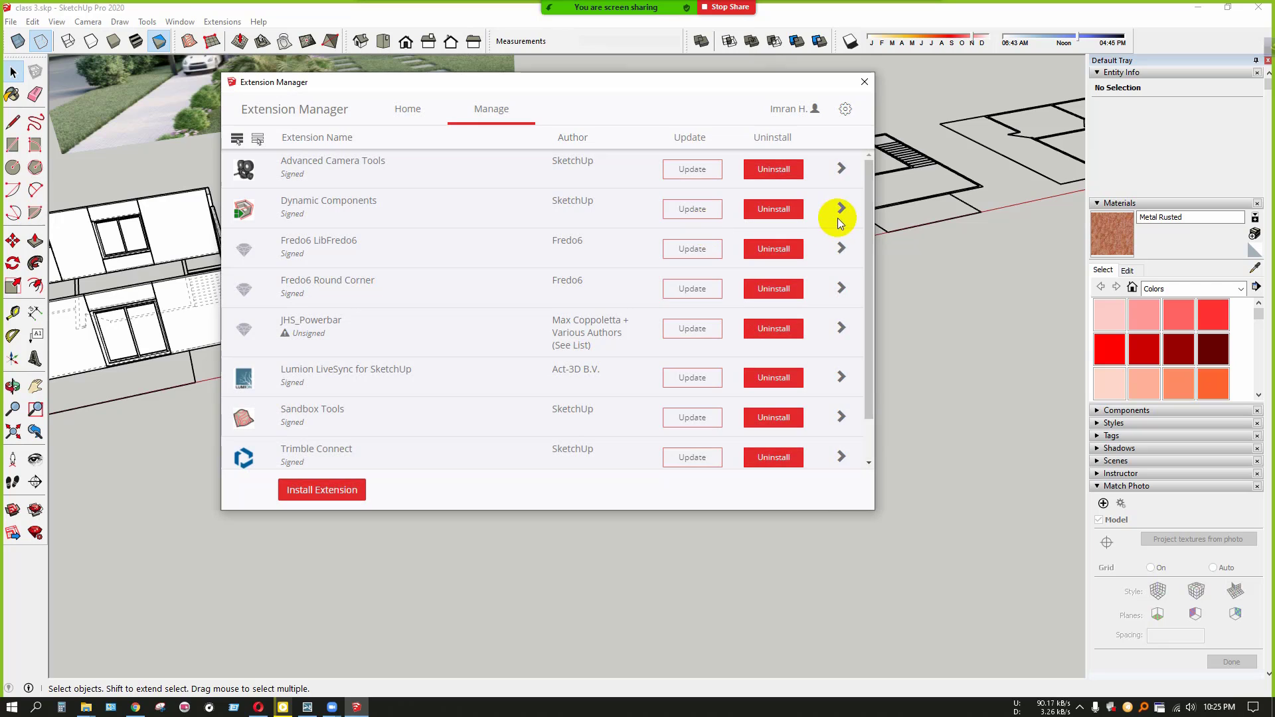
left_click(865, 82)
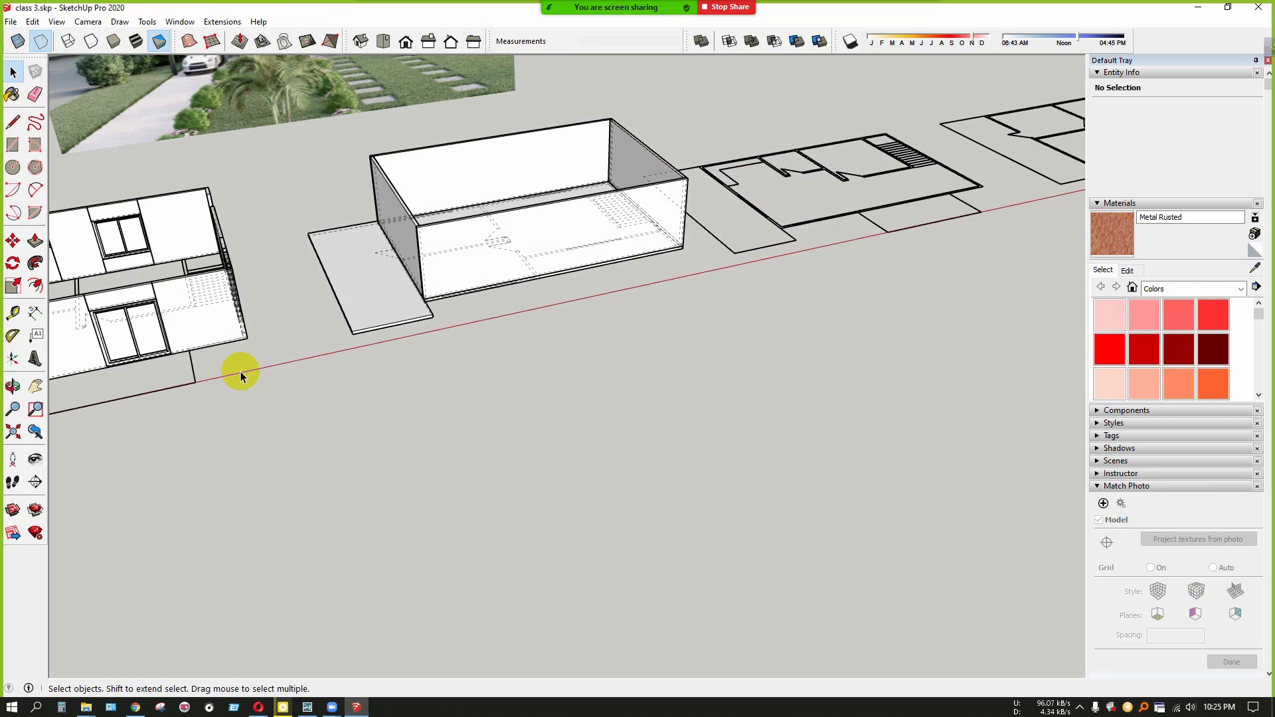
Check the available toolbars, the installed extensions and the extension commands for remaining 1001bit tools entries
right_click(304, 39)
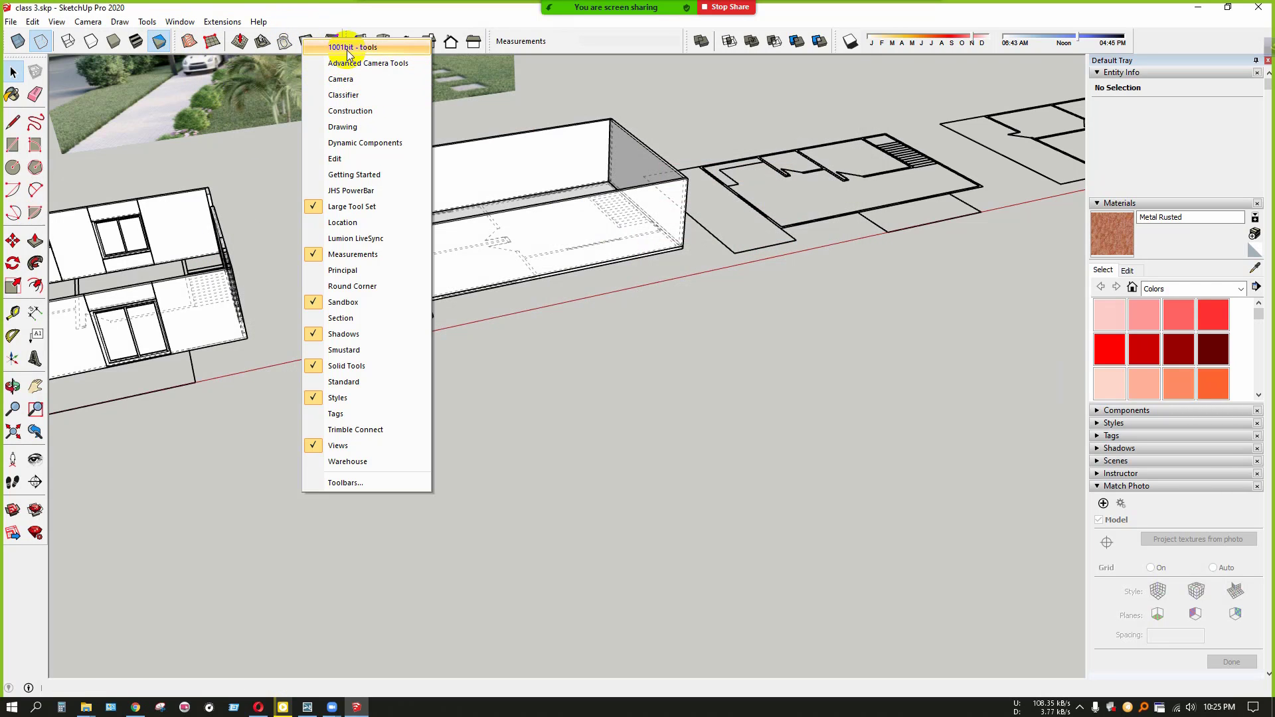
left_click(712, 470)
scroll(587, 426, "down", 2)
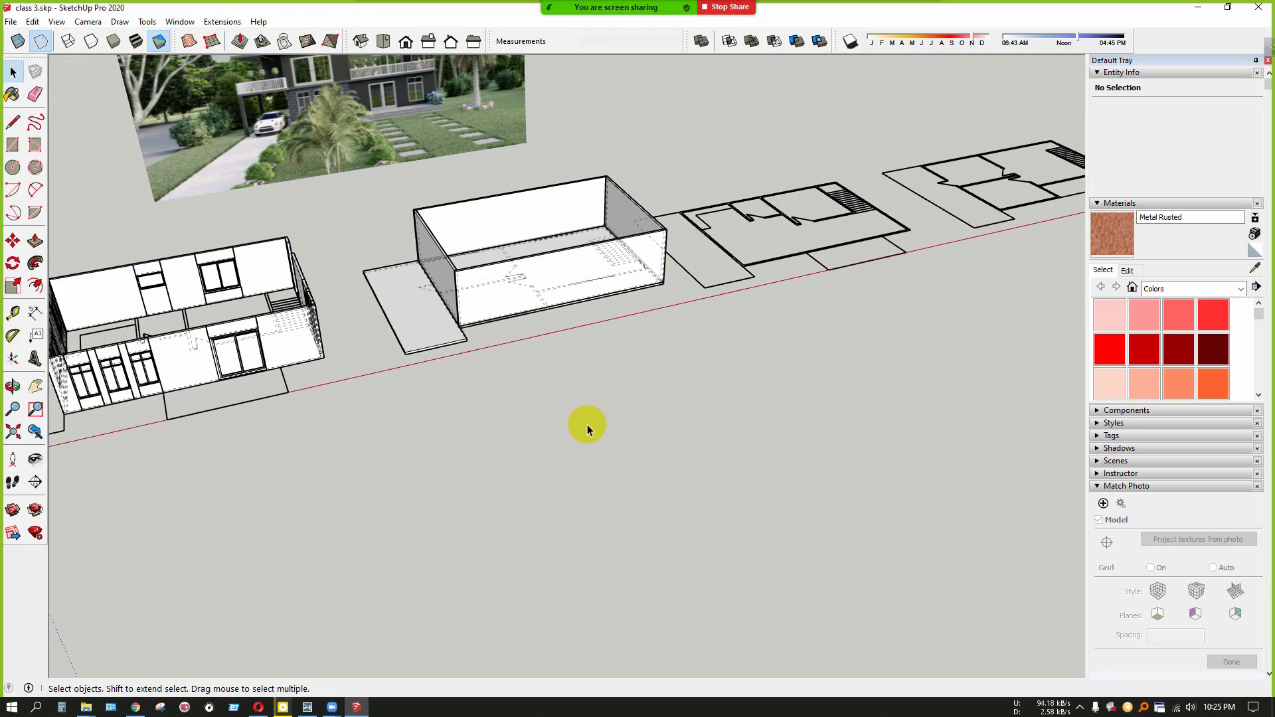
left_click(179, 21)
left_click(241, 158)
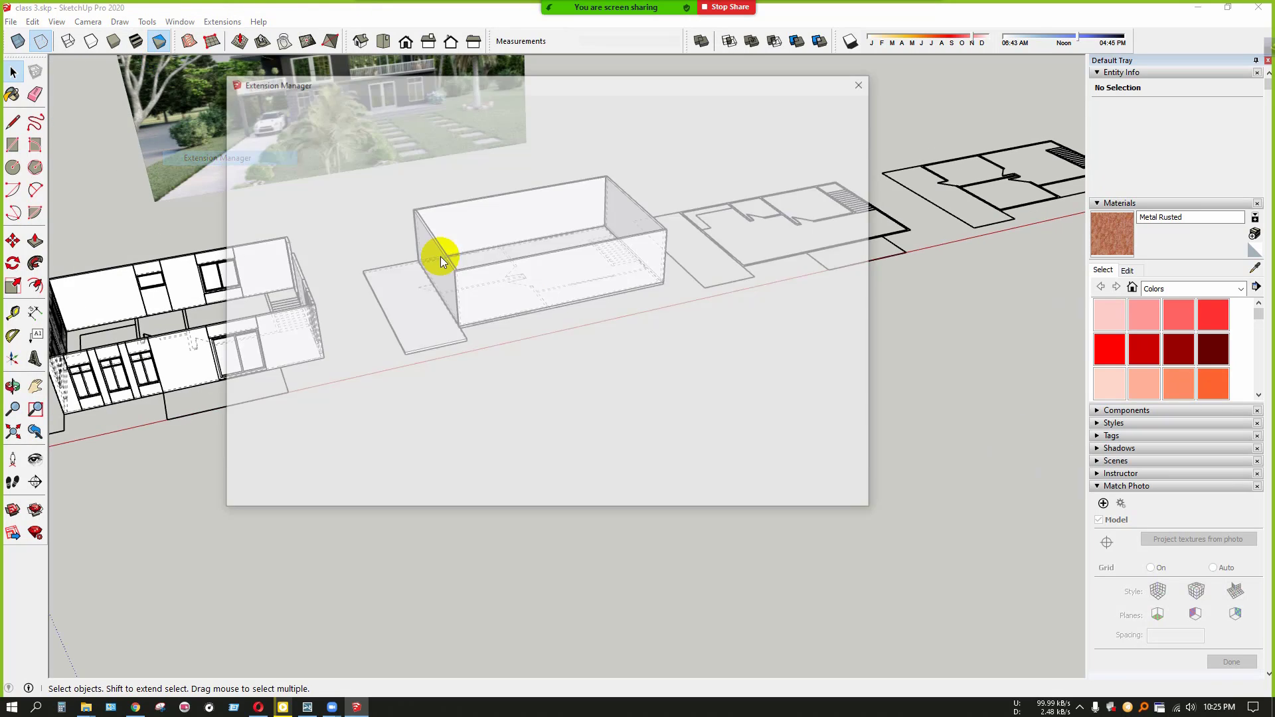
left_click(493, 118)
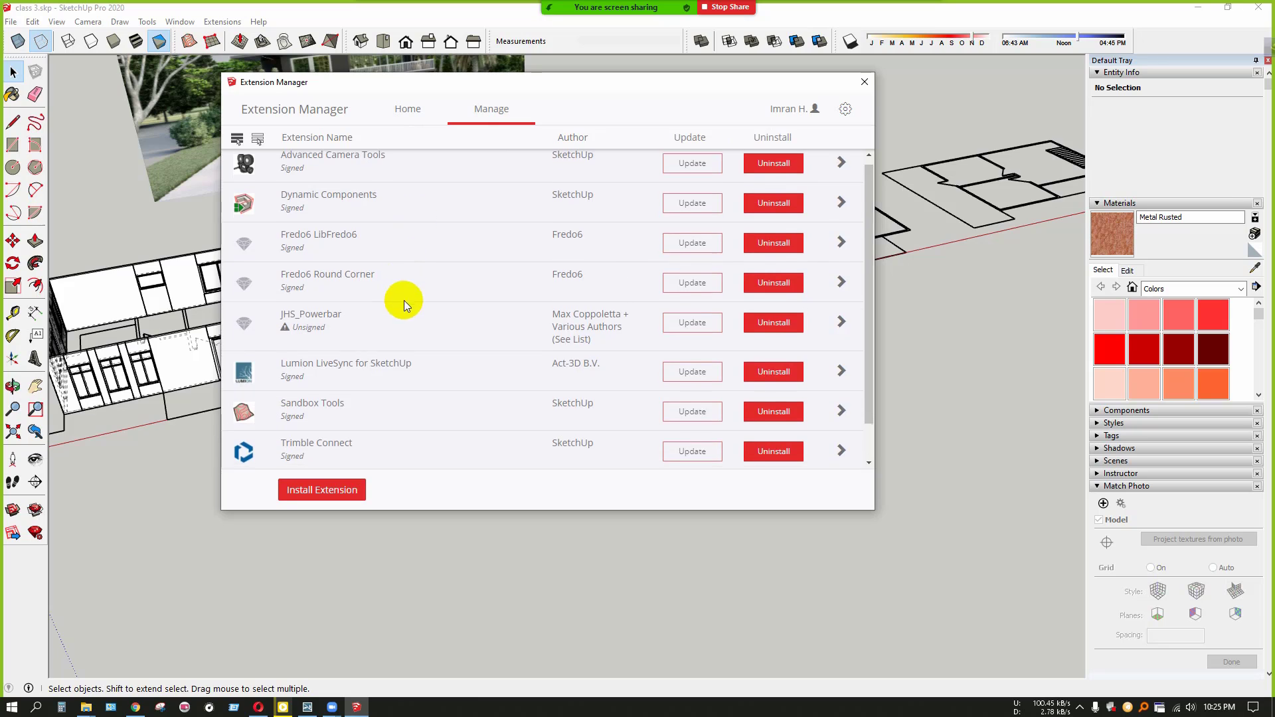
scroll(397, 292, "down", 2)
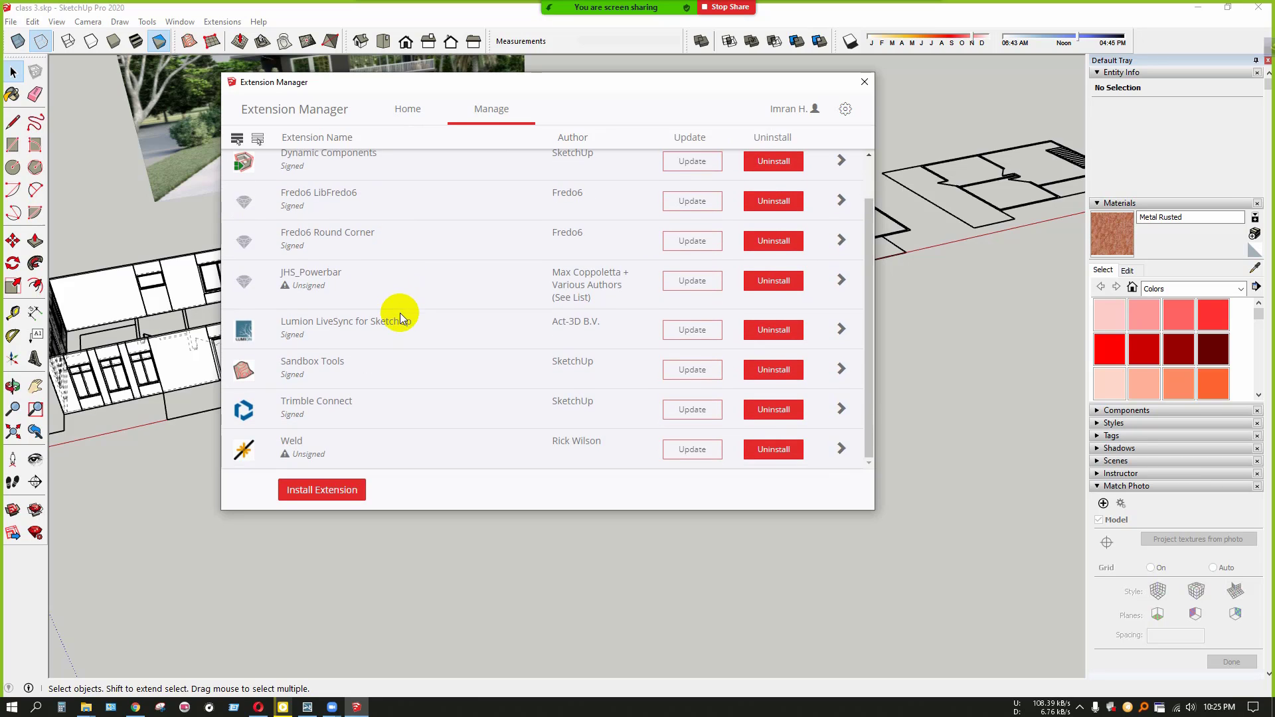
scroll(399, 312, "up", 2)
left_click(864, 82)
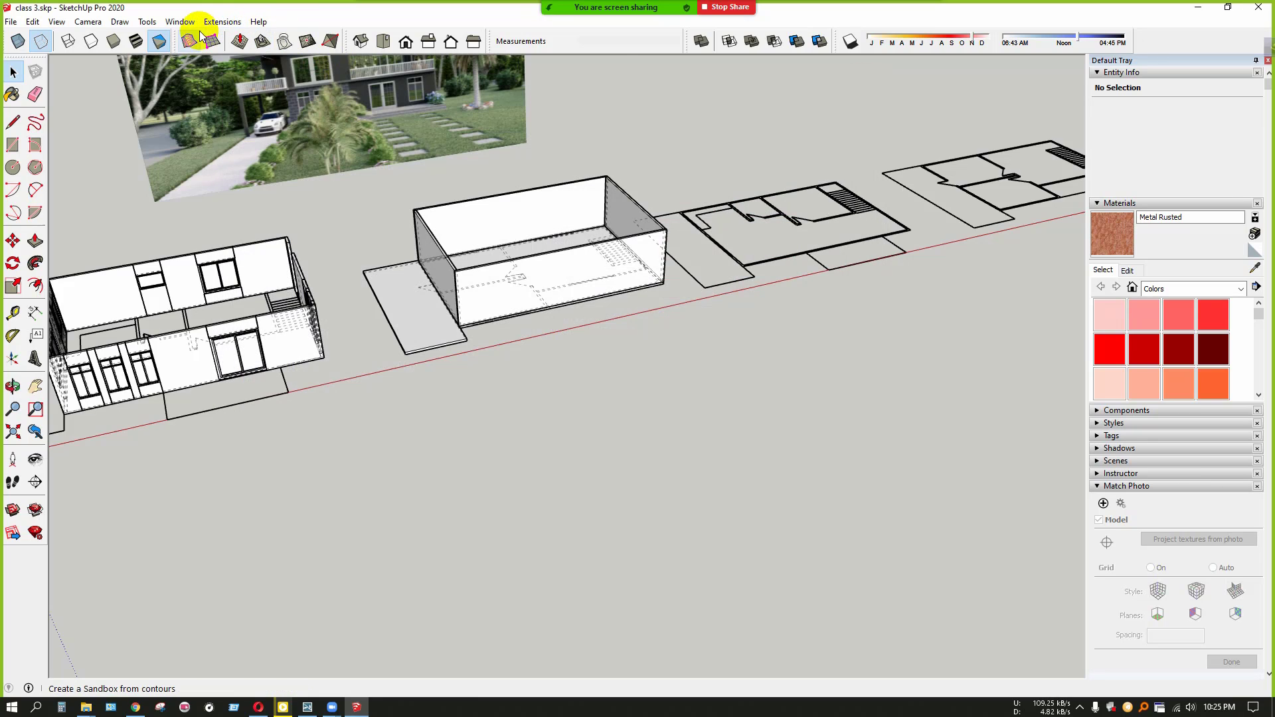
right_click(190, 42)
left_click(370, 14)
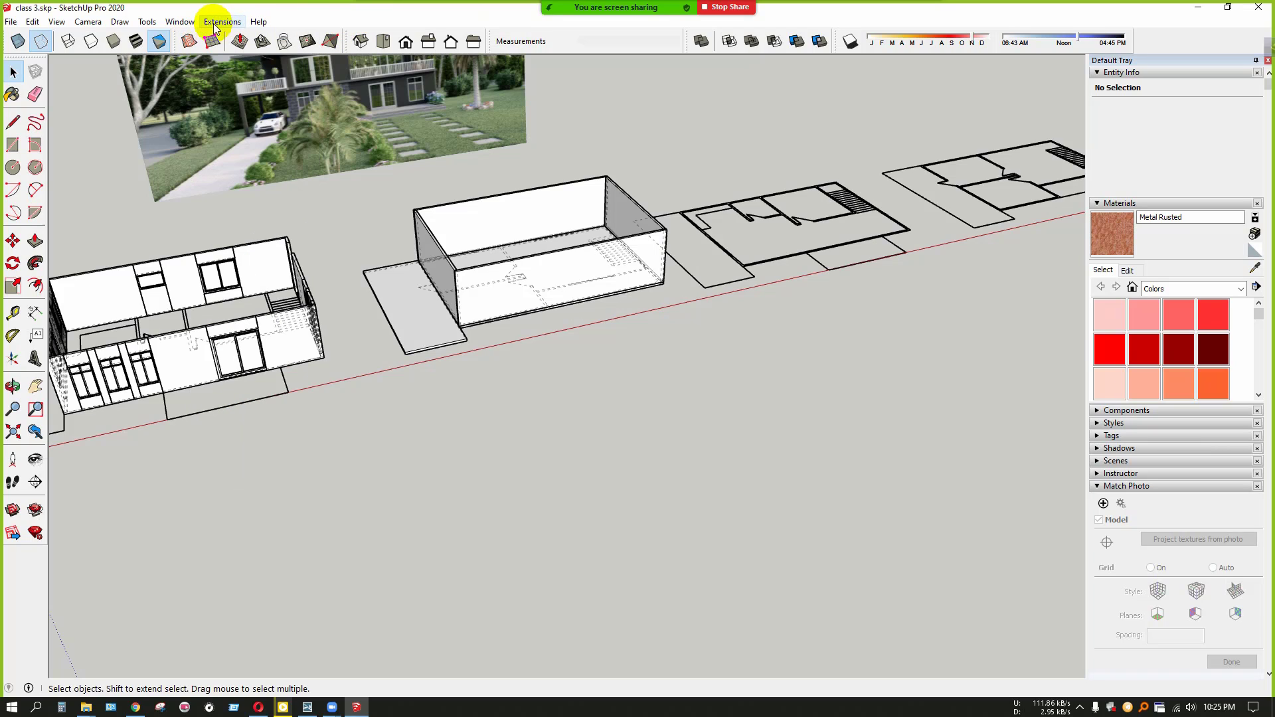
left_click(222, 22)
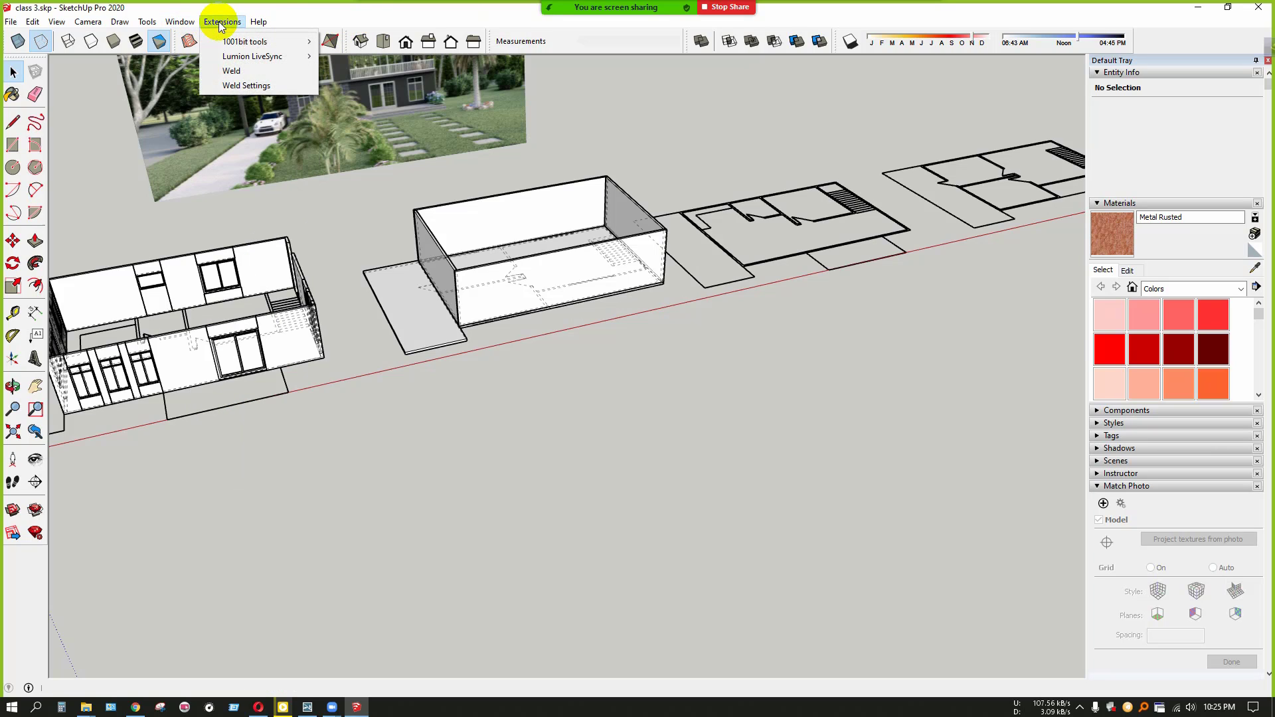
left_click(330, 14)
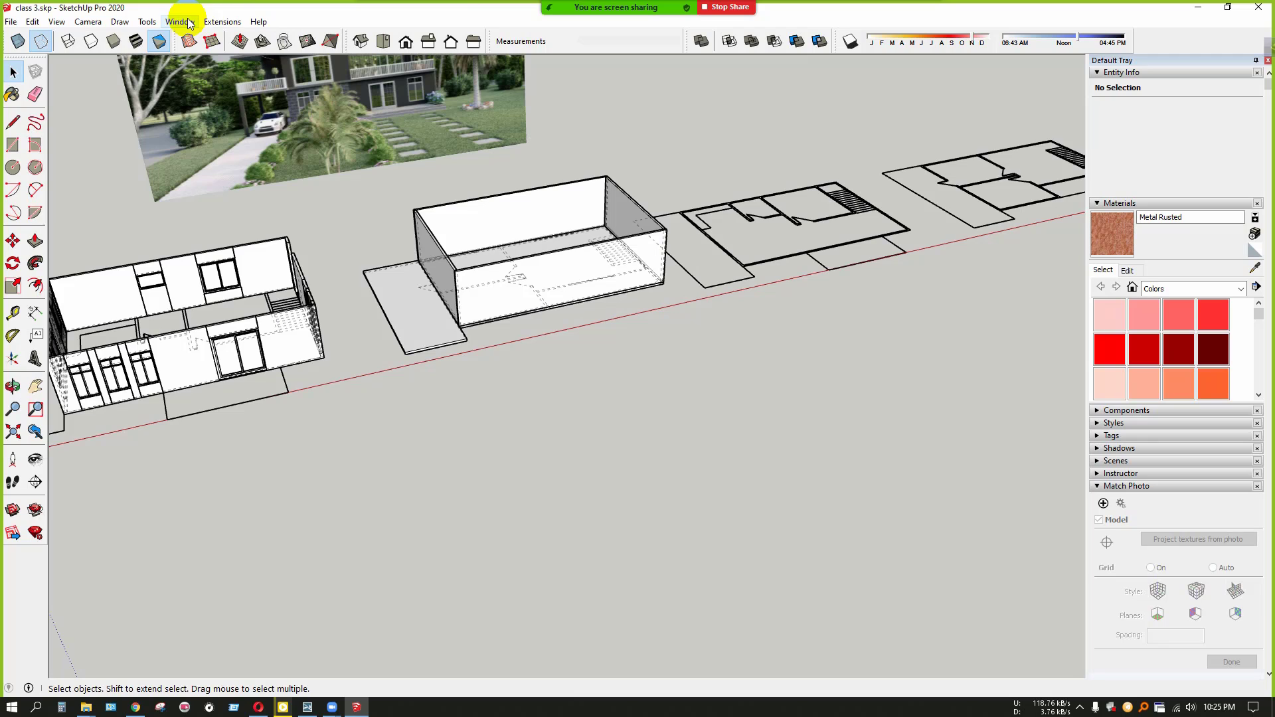
Open the Extension Warehouse and search it for "1001 bit"
left_click(214, 23)
mouse_move(189, 27)
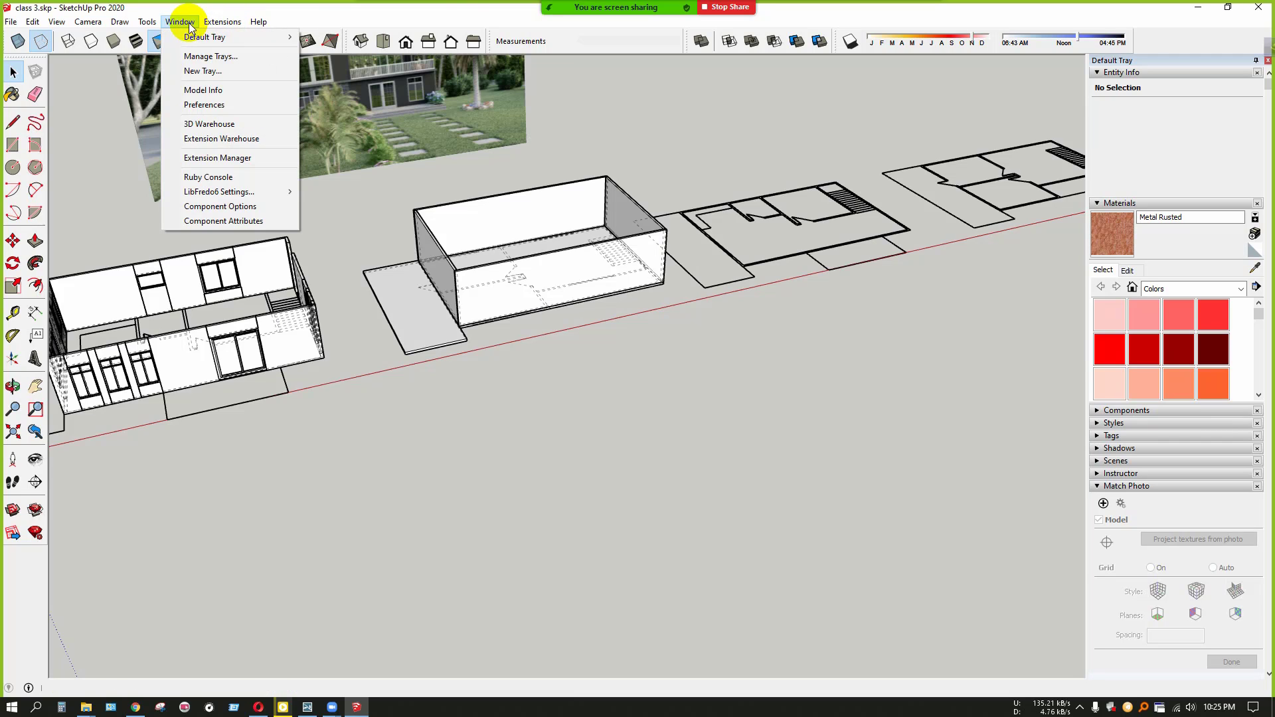
left_click(242, 139)
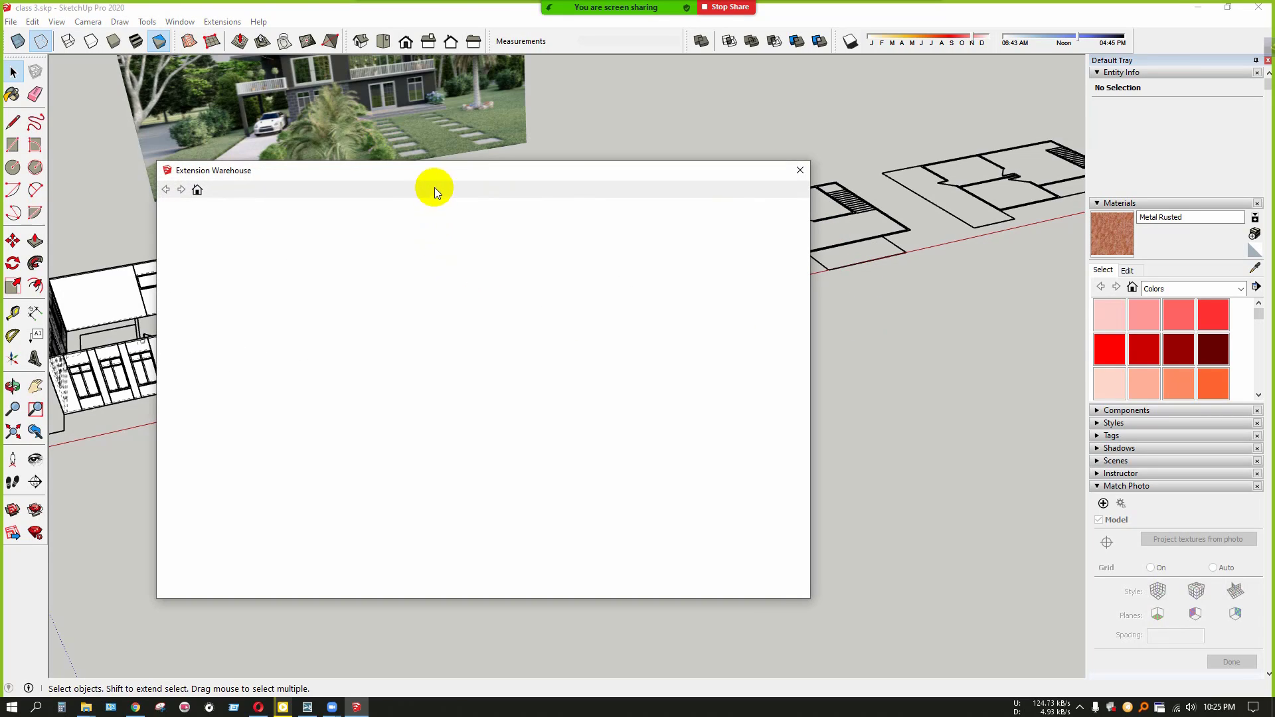
left_click_drag(439, 177, 508, 192)
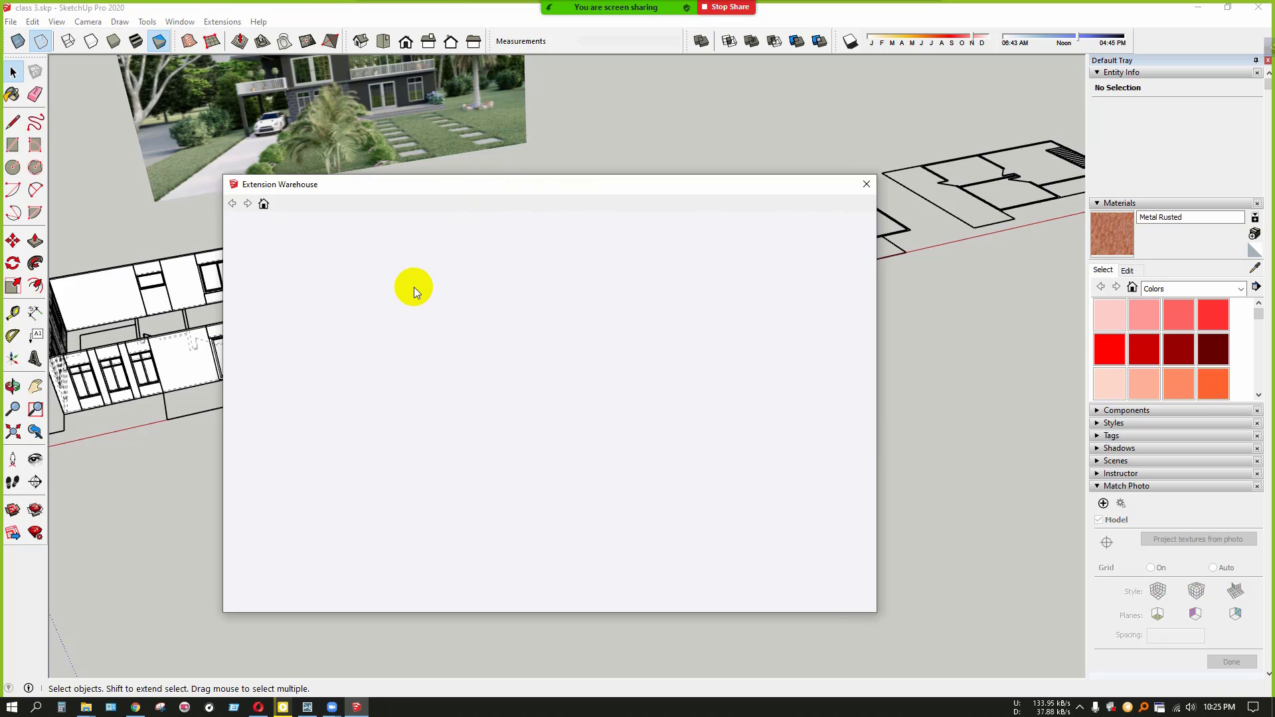
left_click(494, 235)
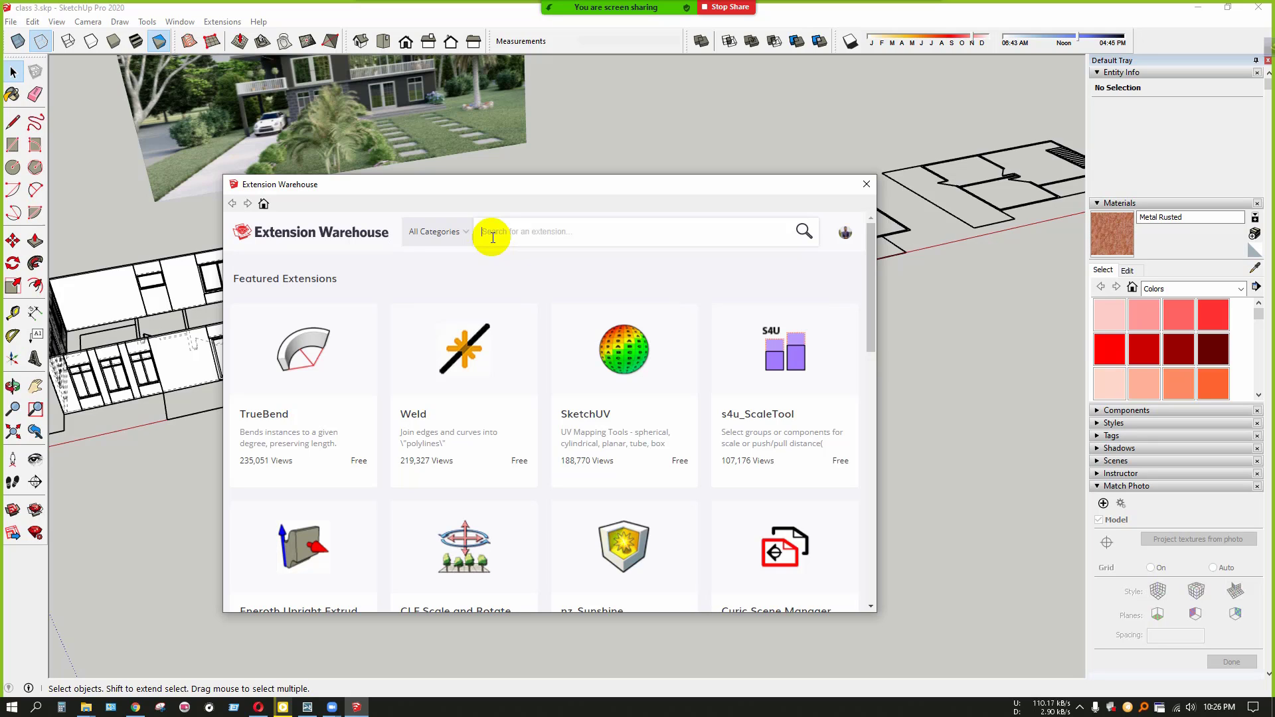
type("1001 bit")
key("Return")
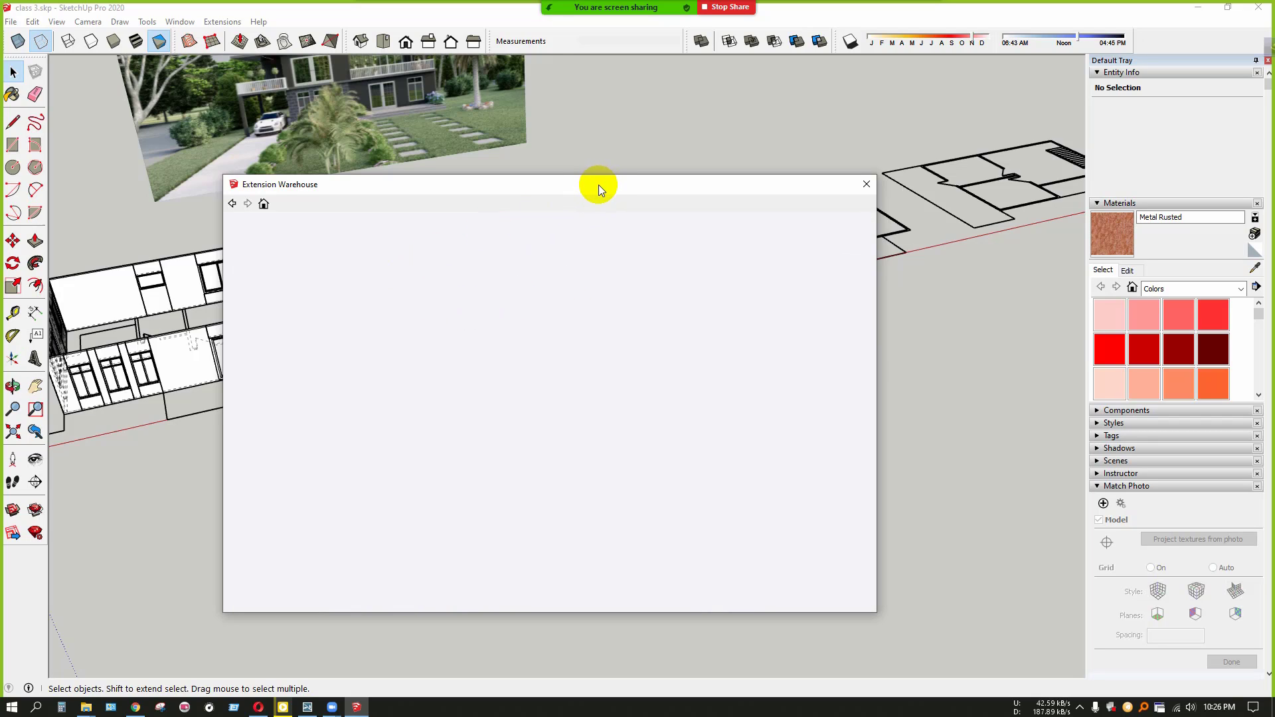
Search the Extension Warehouse for the suggested "1001bit tools freeware" and open the 1001bit Tools extension's page
left_click_drag(599, 184, 626, 153)
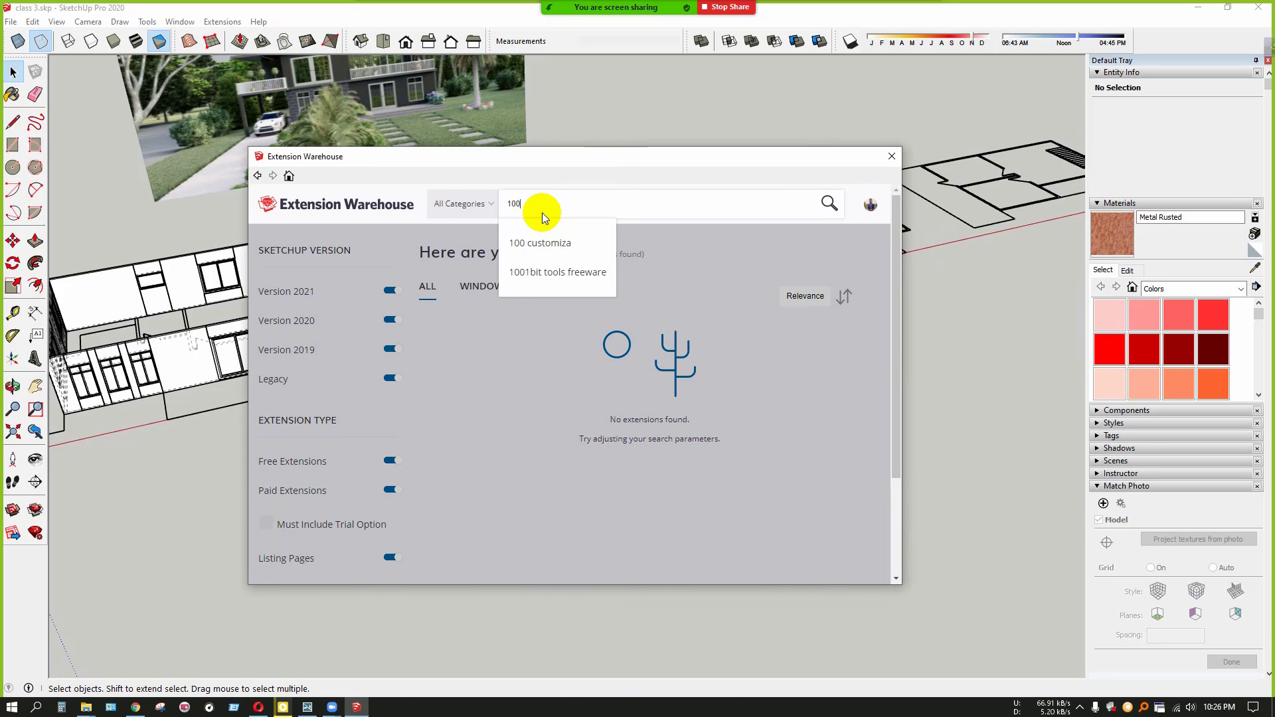
key("Return")
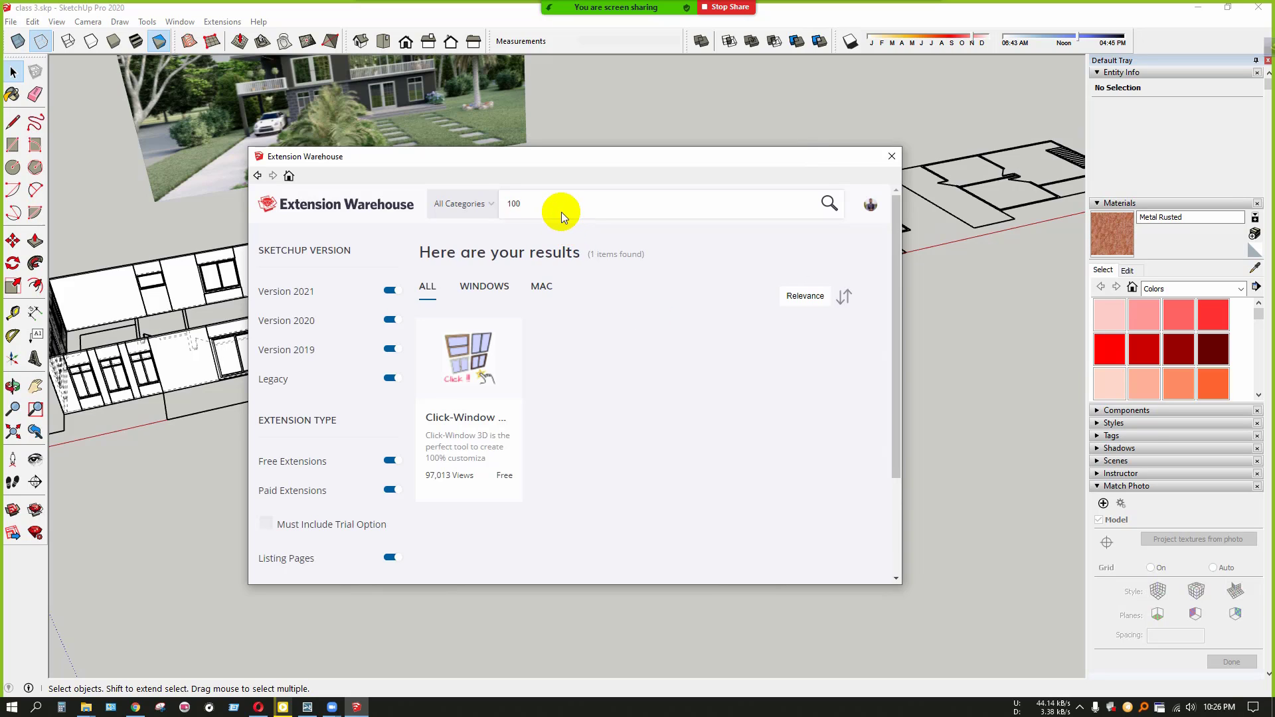
type("1")
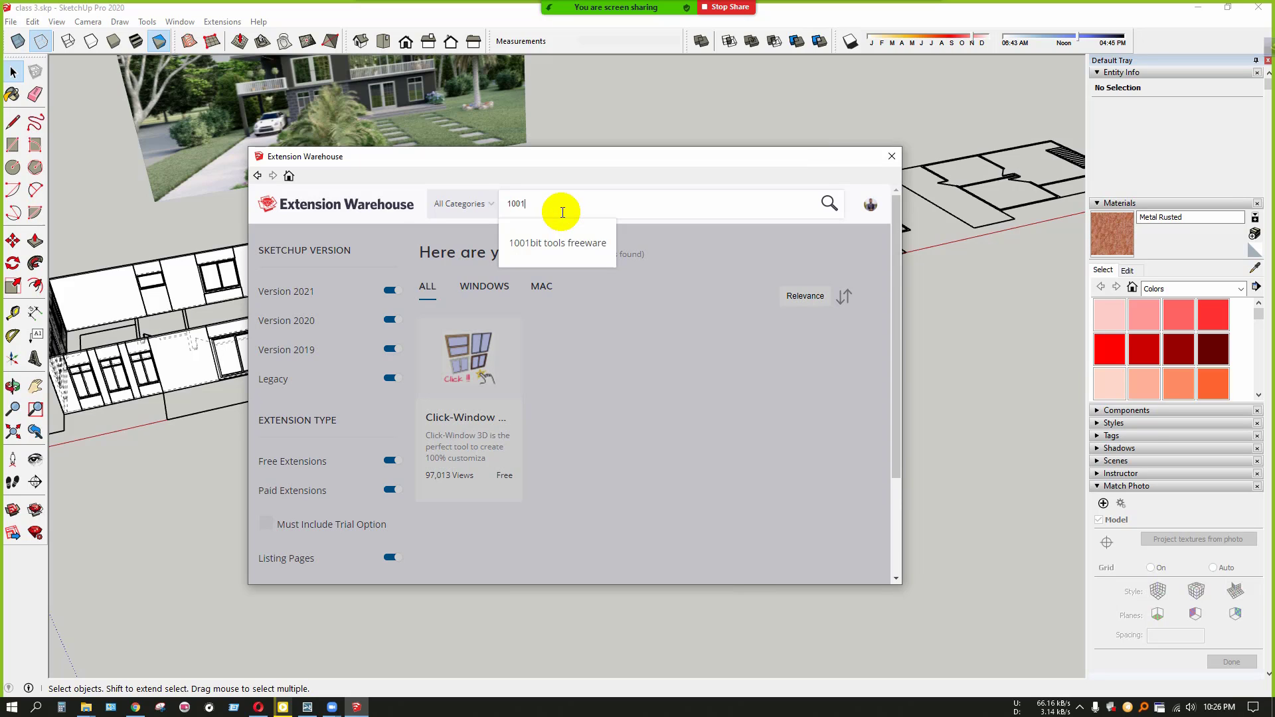
key("Return")
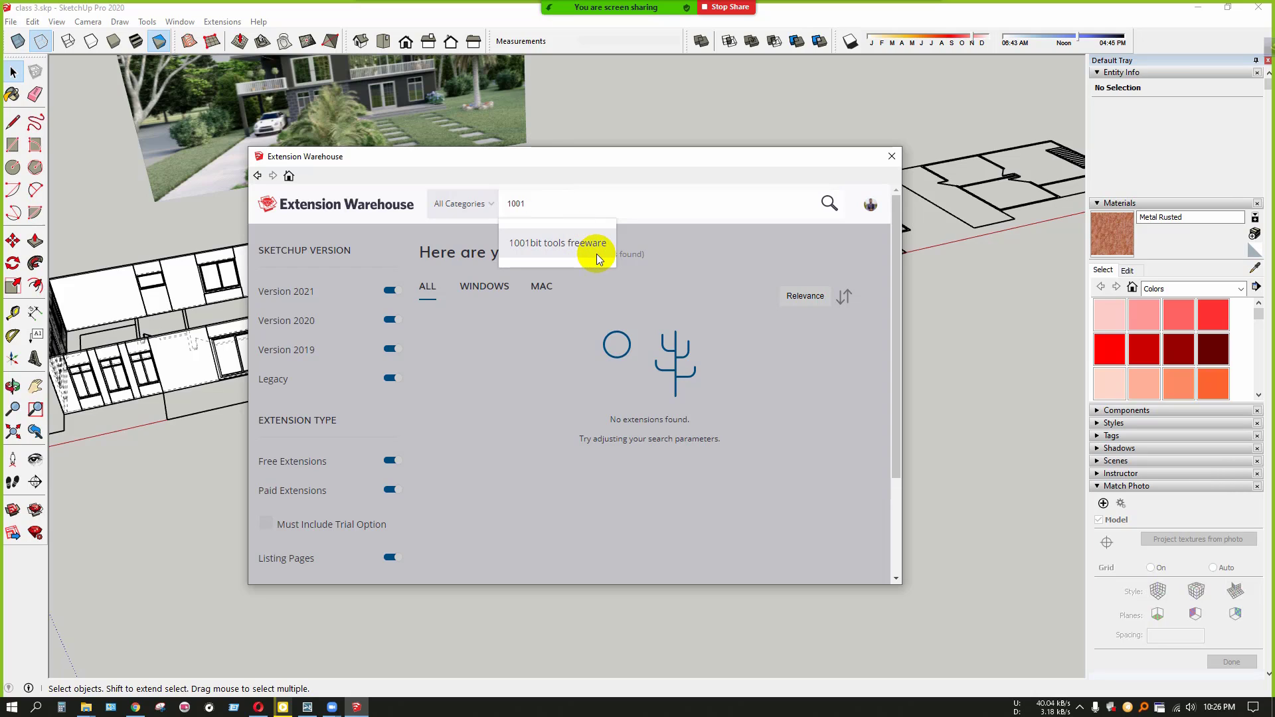
left_click(597, 257)
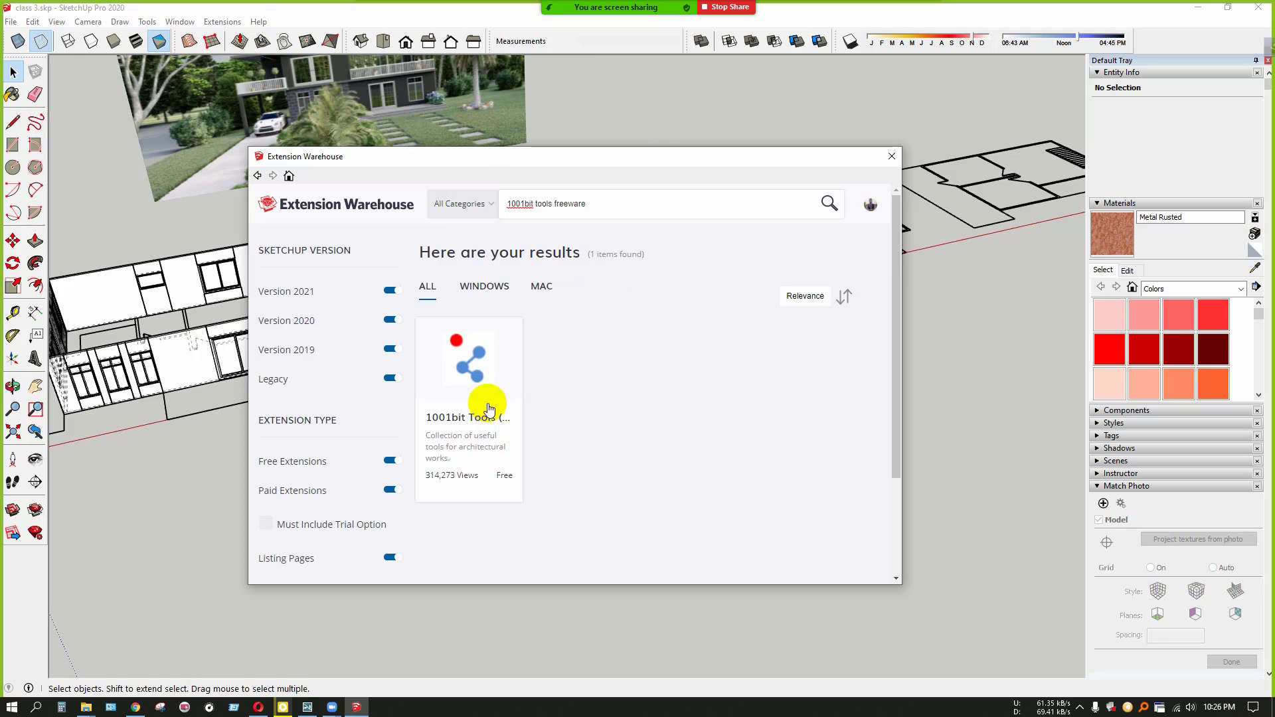
left_click(457, 379)
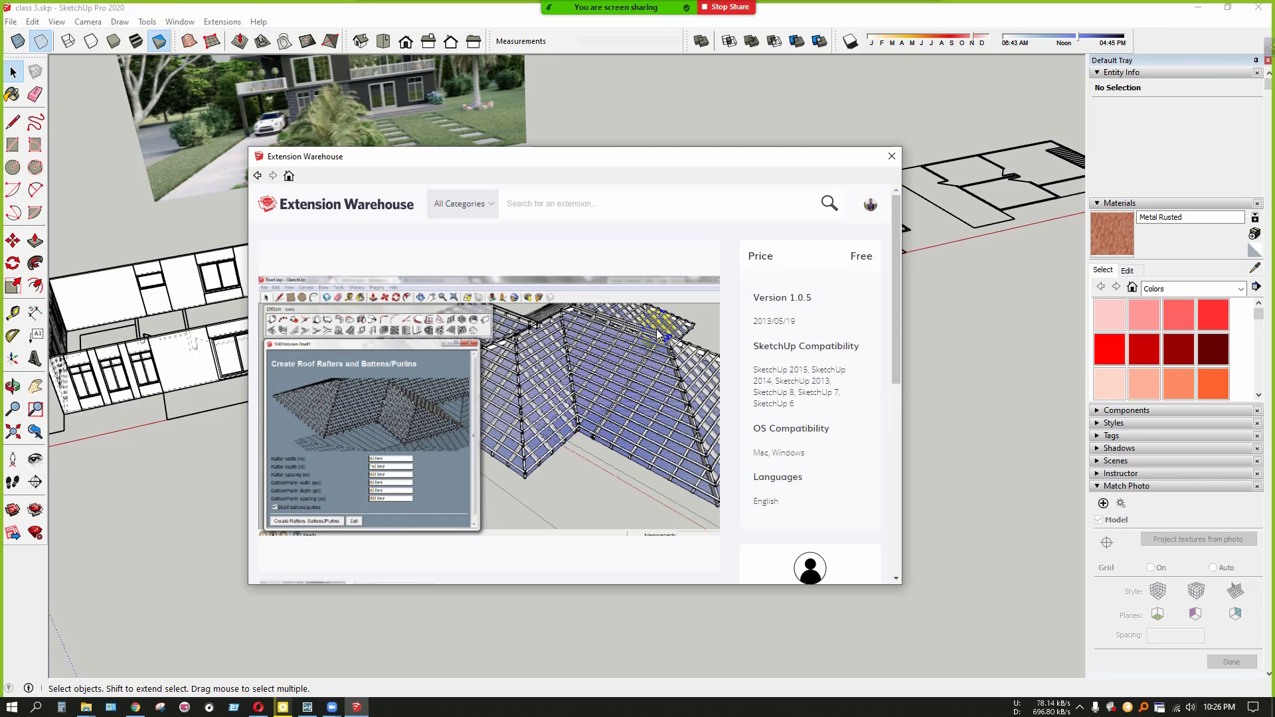
Install 1001bit Tools (Freeware), proceeding despite the compatibility mark and granting it access to the filesystem
scroll(535, 369, "down", 1)
scroll(535, 369, "down", 3)
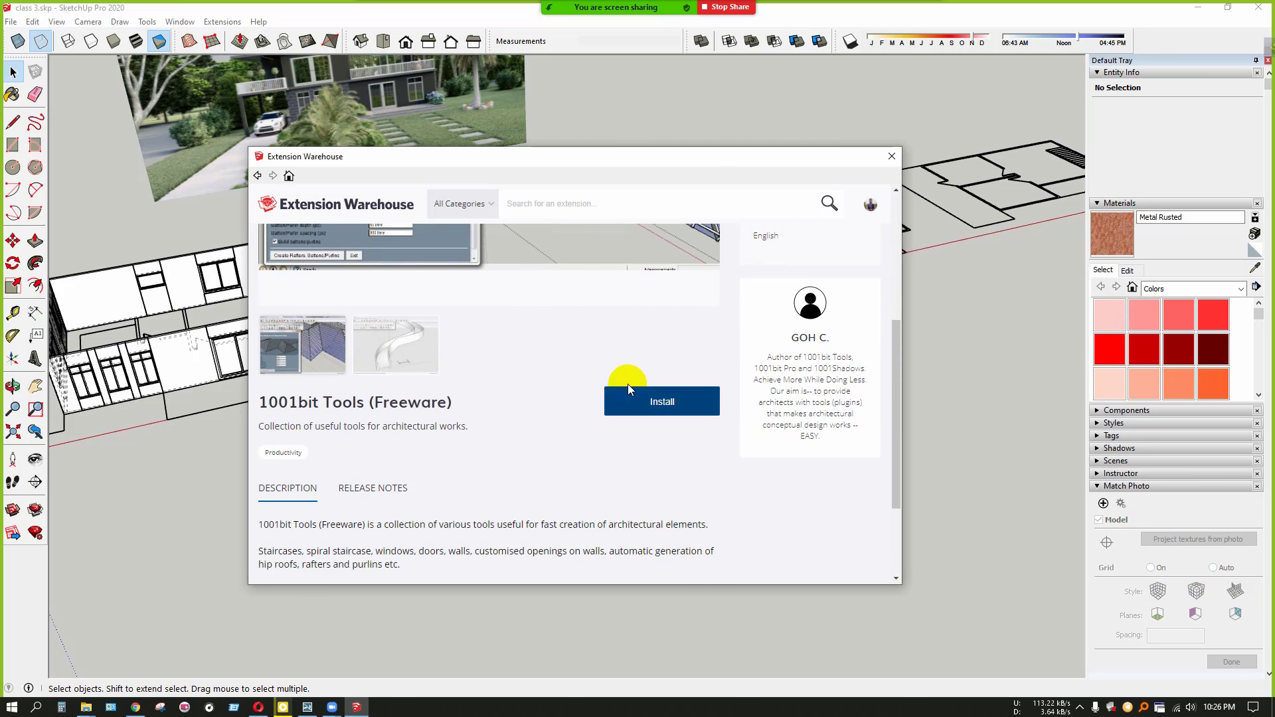
left_click(636, 393)
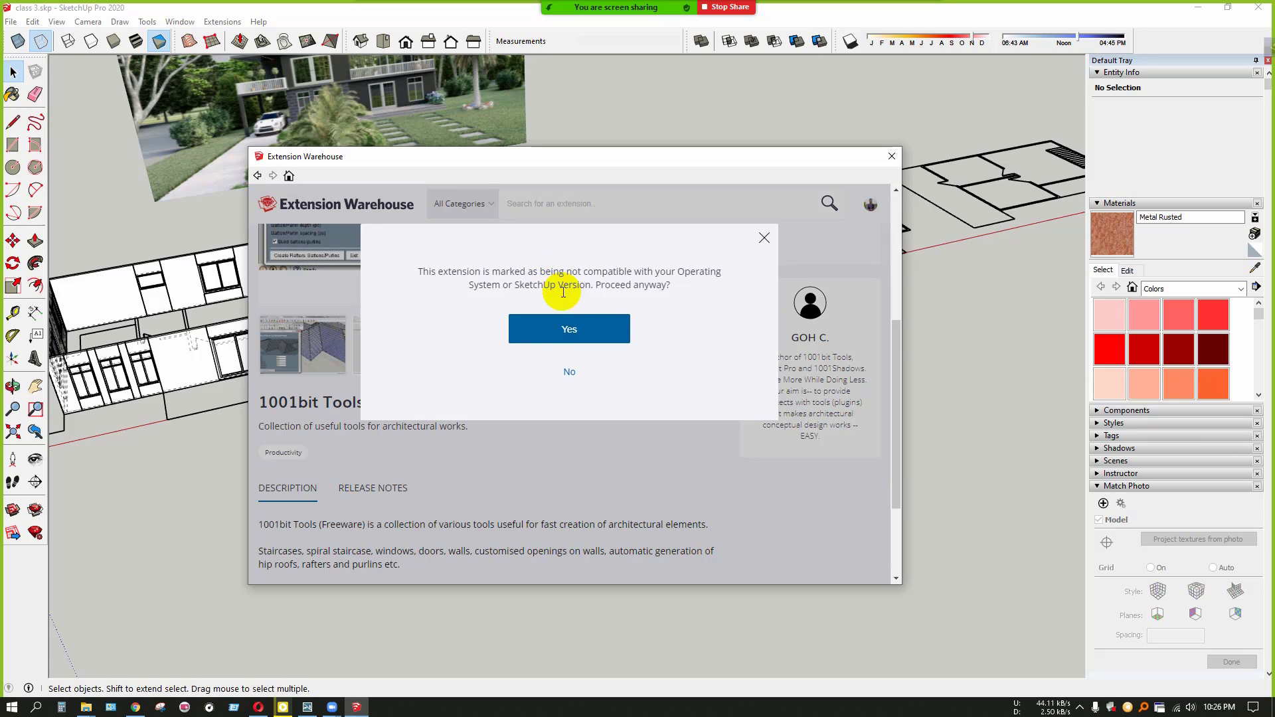
left_click(568, 332)
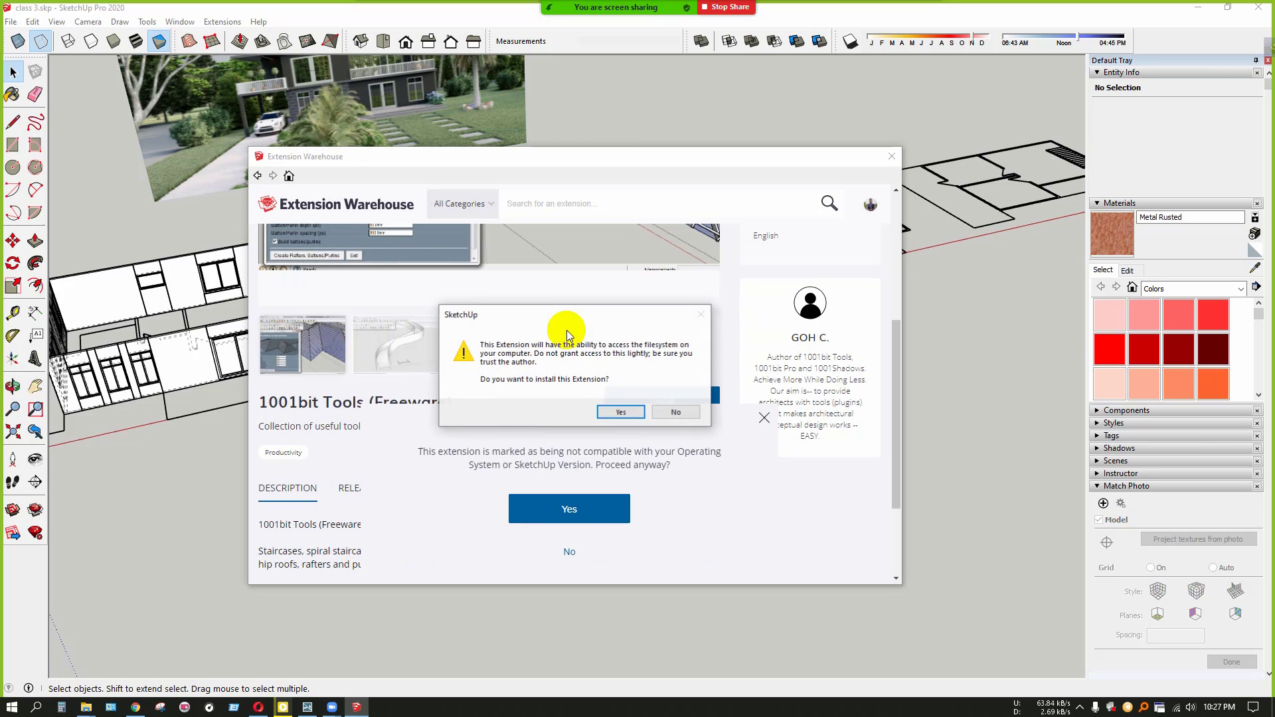
left_click(627, 412)
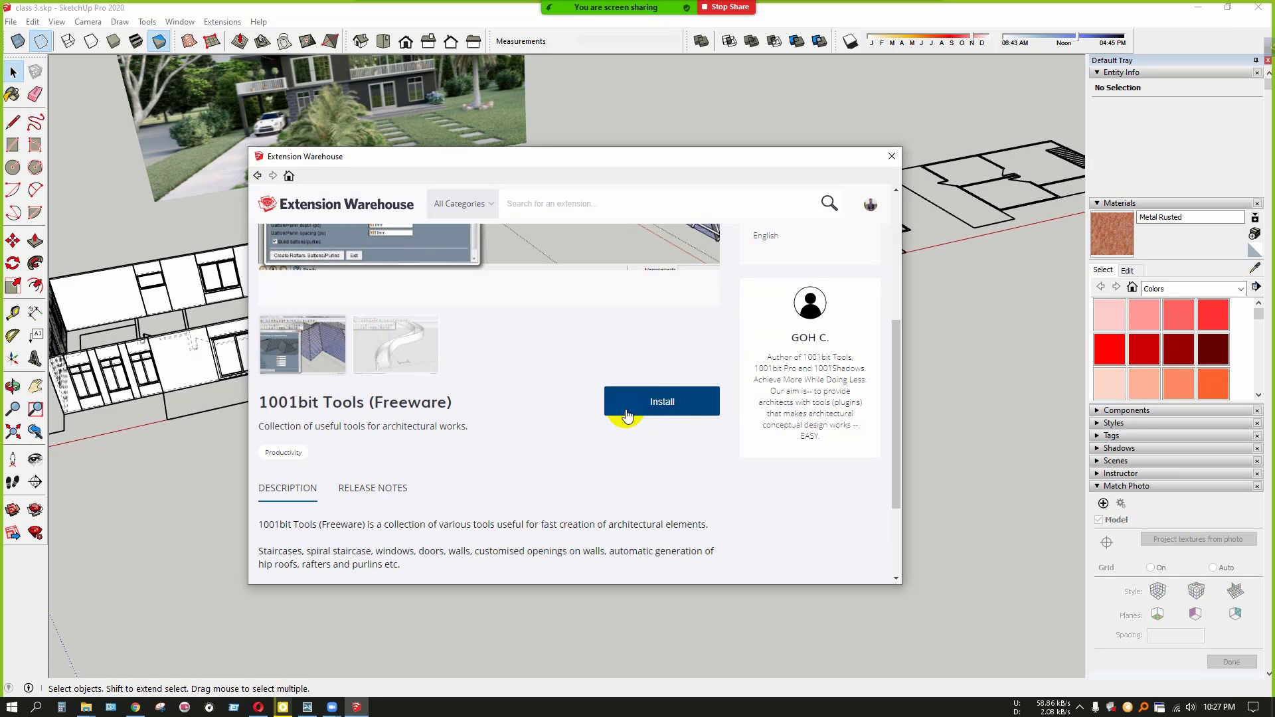
scroll(577, 410, "down", 1)
scroll(577, 412, "up", 2)
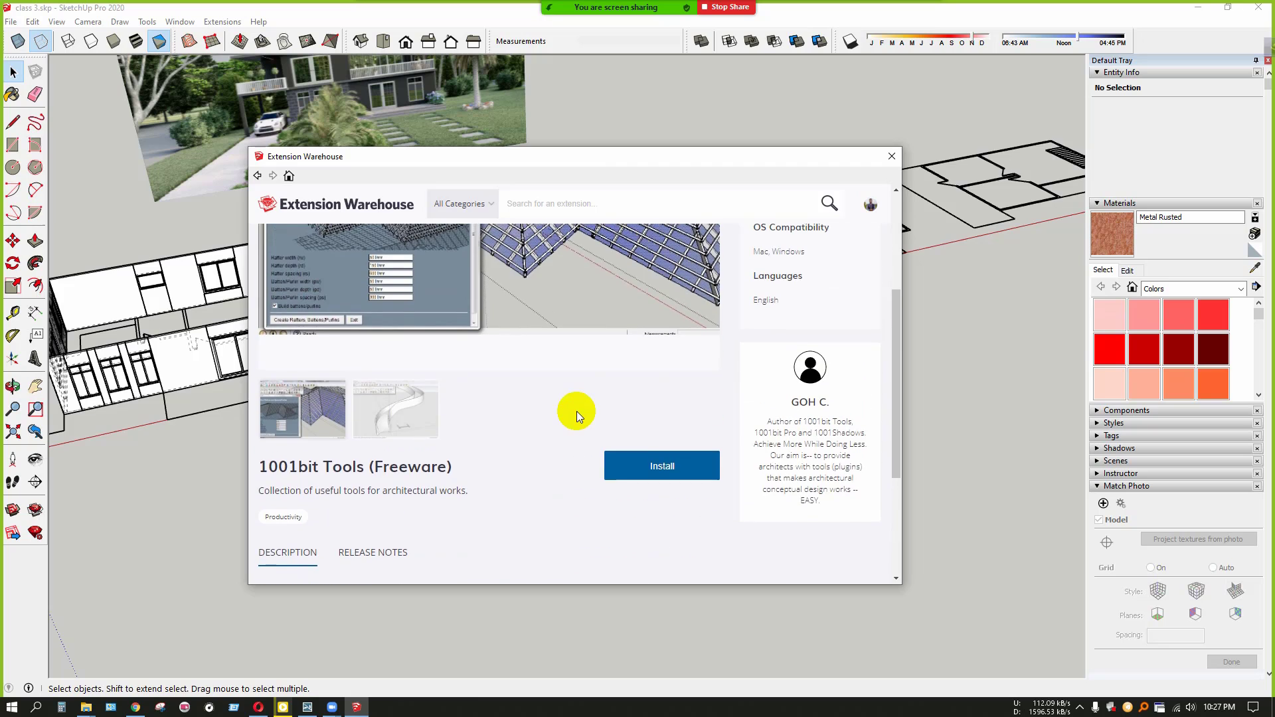
scroll(577, 411, "up", 3)
scroll(576, 411, "down", 5)
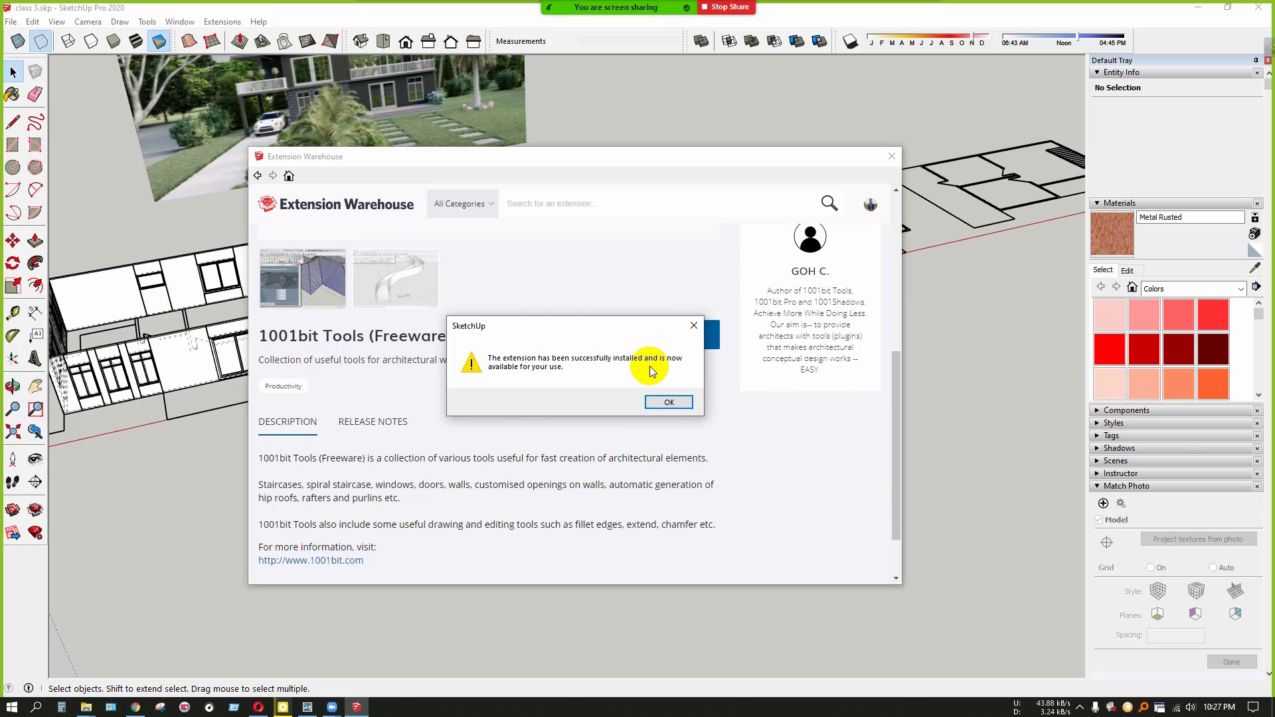
Close the Extension Warehouse, display the 1001bit - tools toolbar and dock it beneath the existing row of tools
left_click(667, 401)
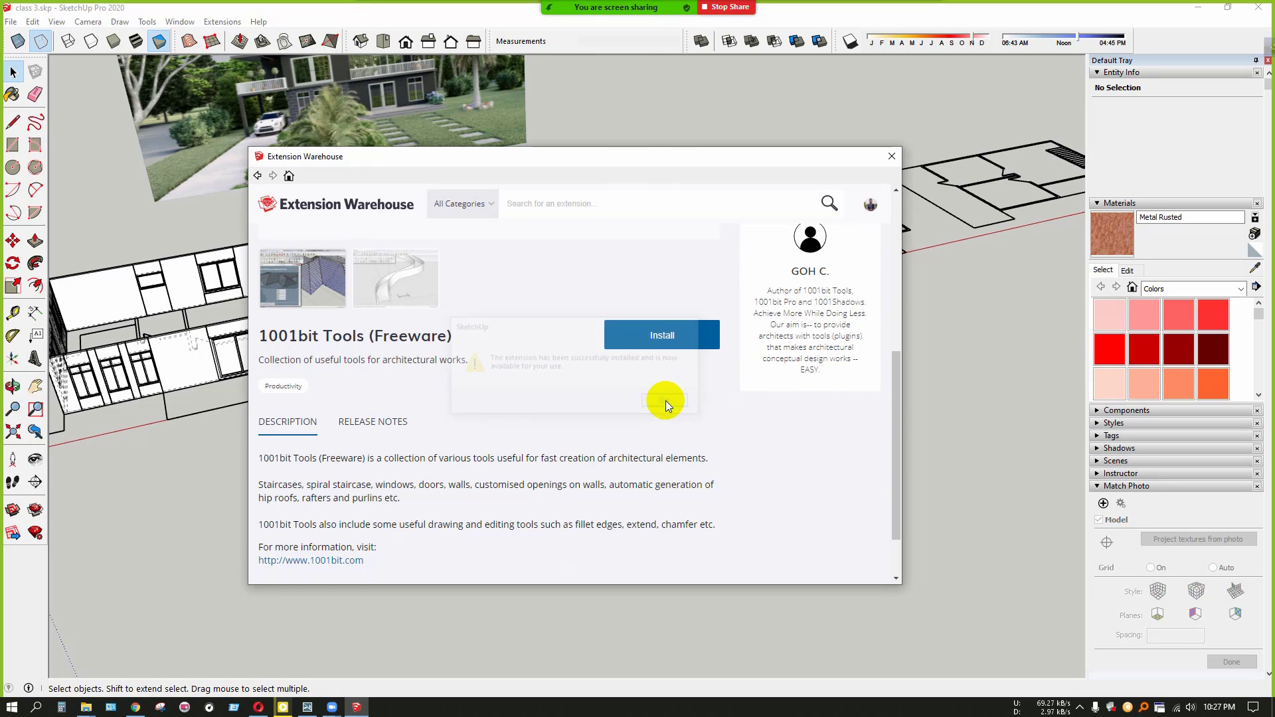
left_click(892, 156)
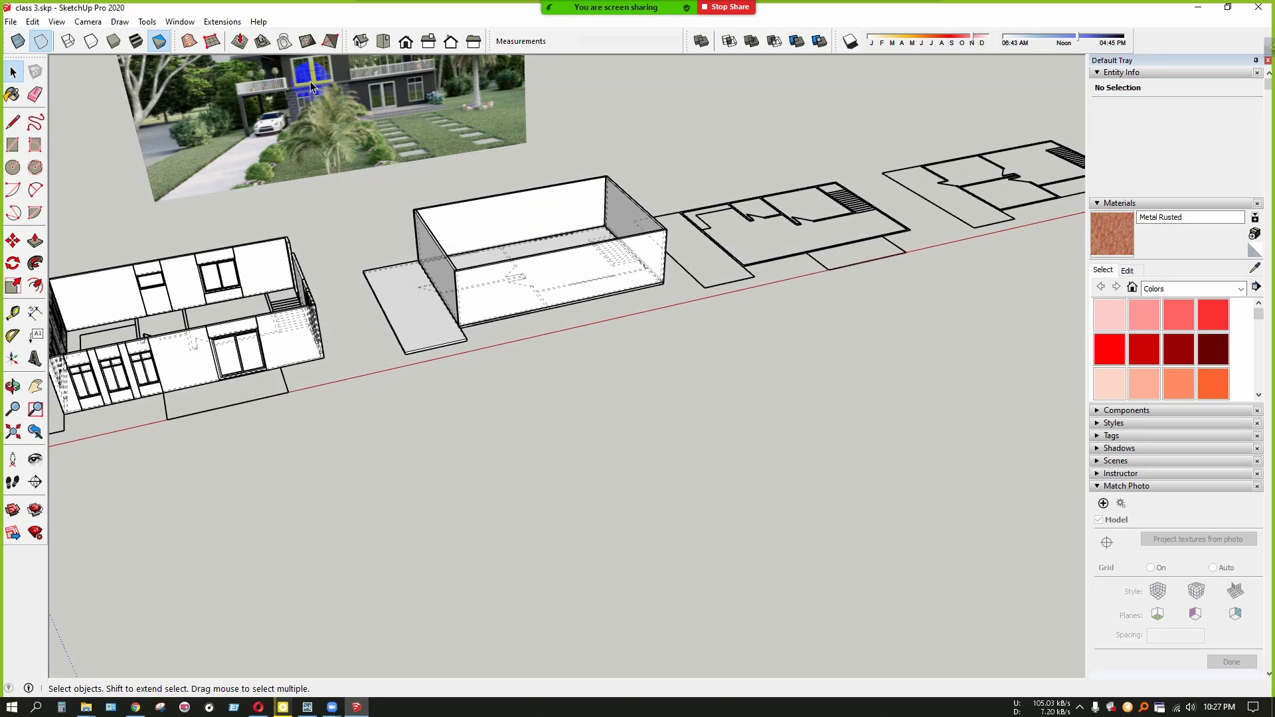
right_click(274, 29)
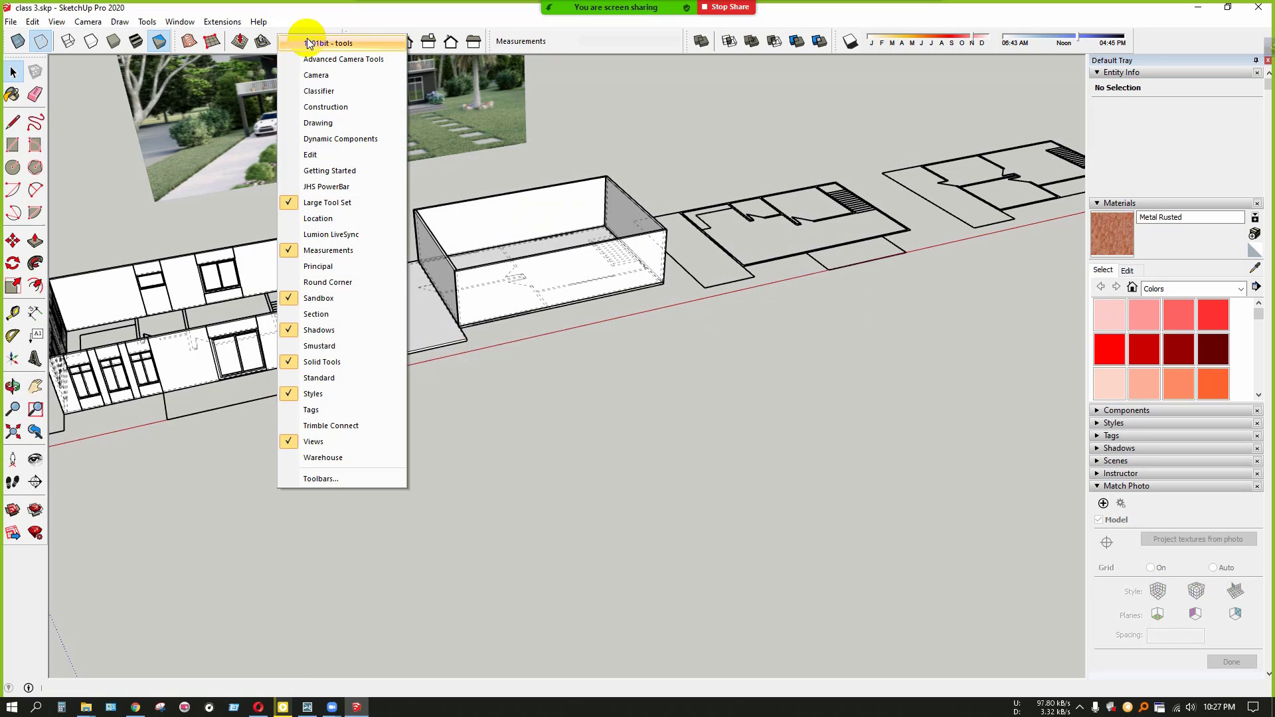
left_click(316, 40)
left_click_drag(337, 201, 653, 79)
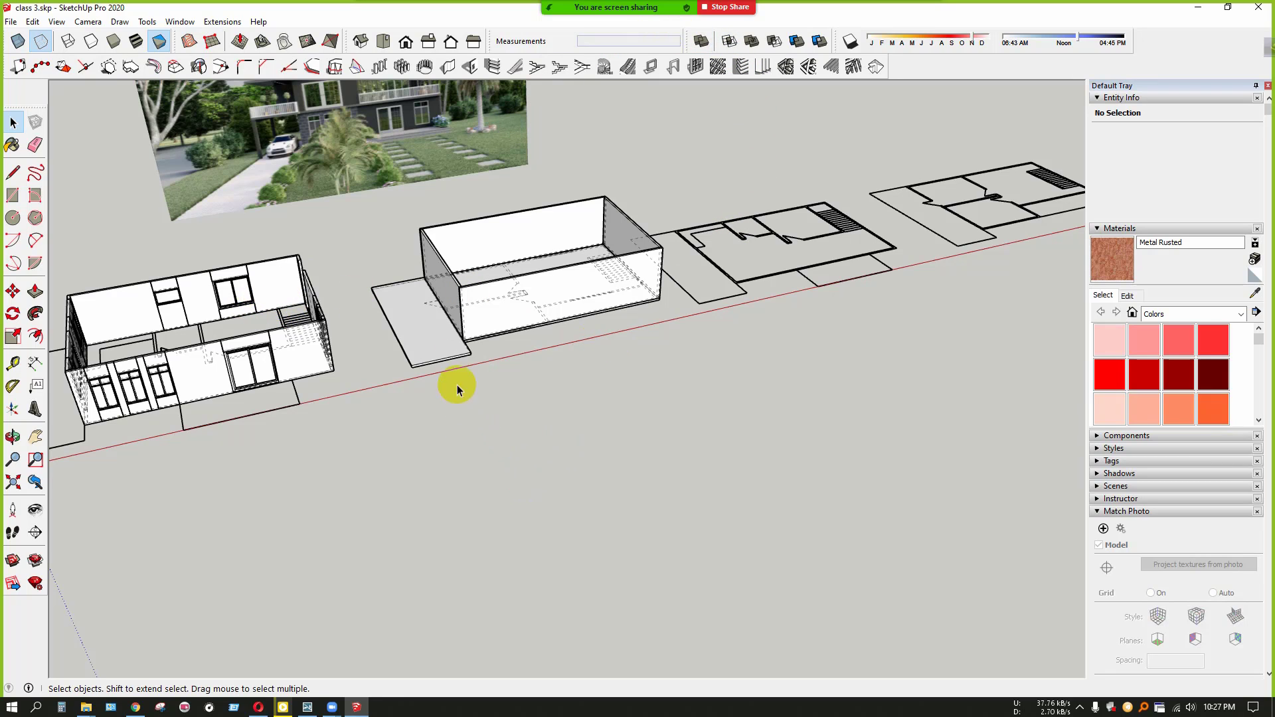
Move the Large Tool Set up so that it starts directly beneath the 1001bit tools row
scroll(449, 113, "up", 2)
scroll(582, 339, "down", 3)
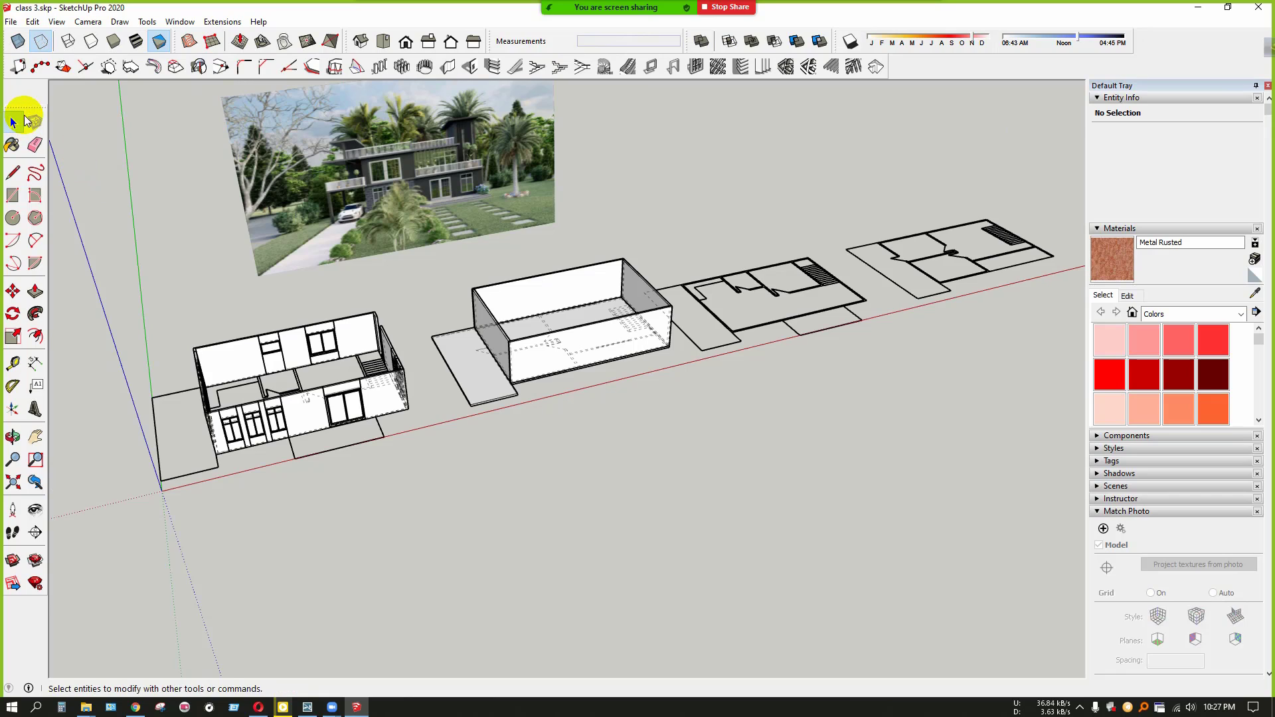
left_click_drag(24, 109, 22, 69)
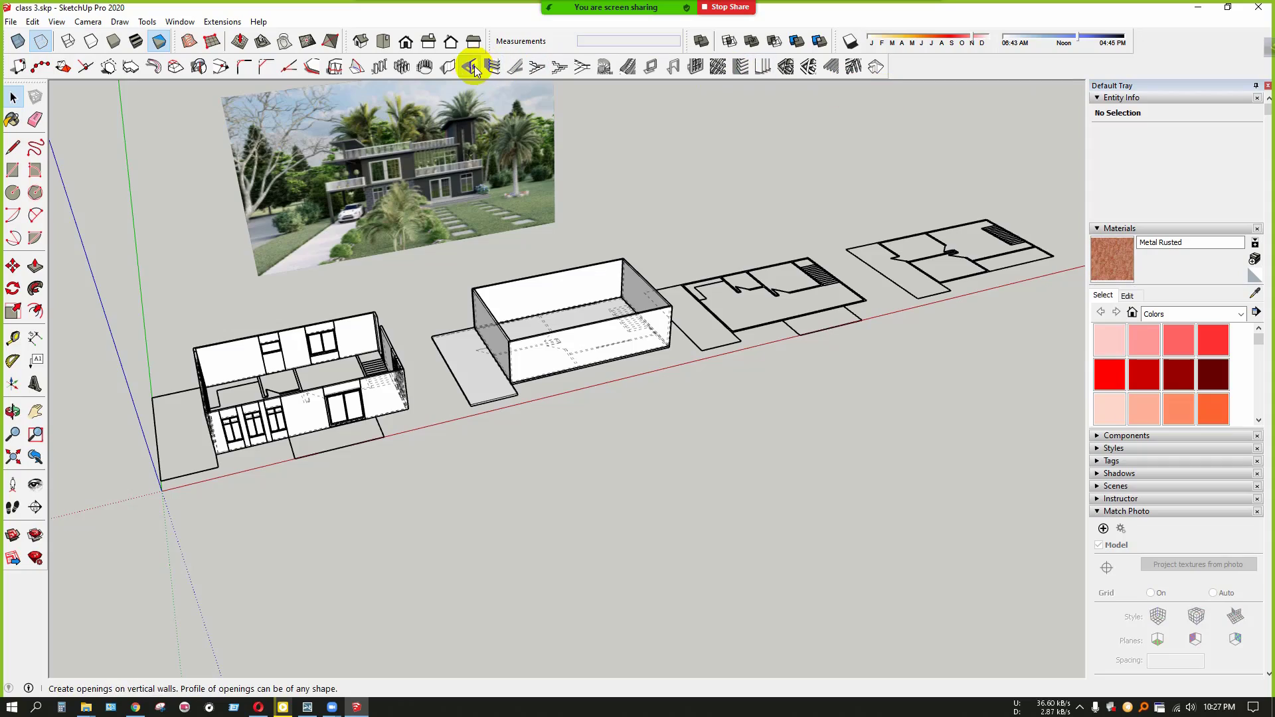
Try hiding the plain front wall panel beside the sliding door of the completed ground-floor model
scroll(599, 326, "up", 2)
scroll(538, 388, "up", 4)
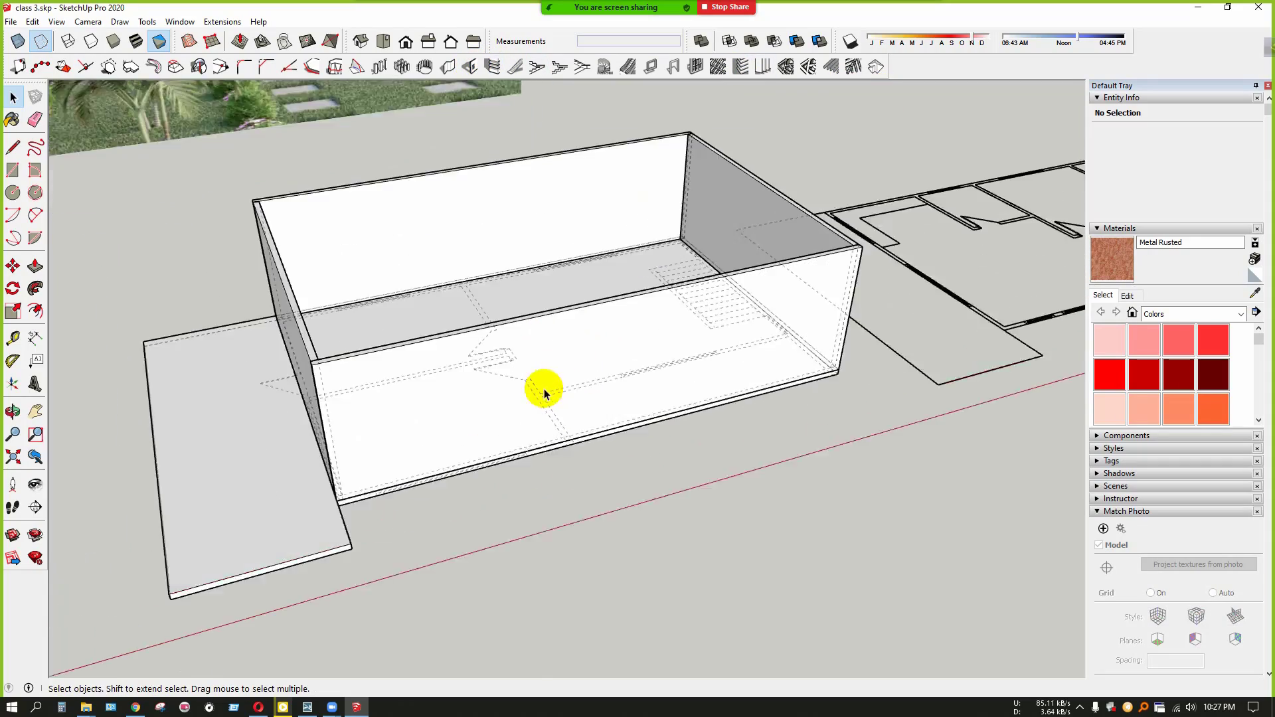
scroll(521, 392, "down", 3)
scroll(865, 376, "down", 1)
scroll(763, 362, "down", 4)
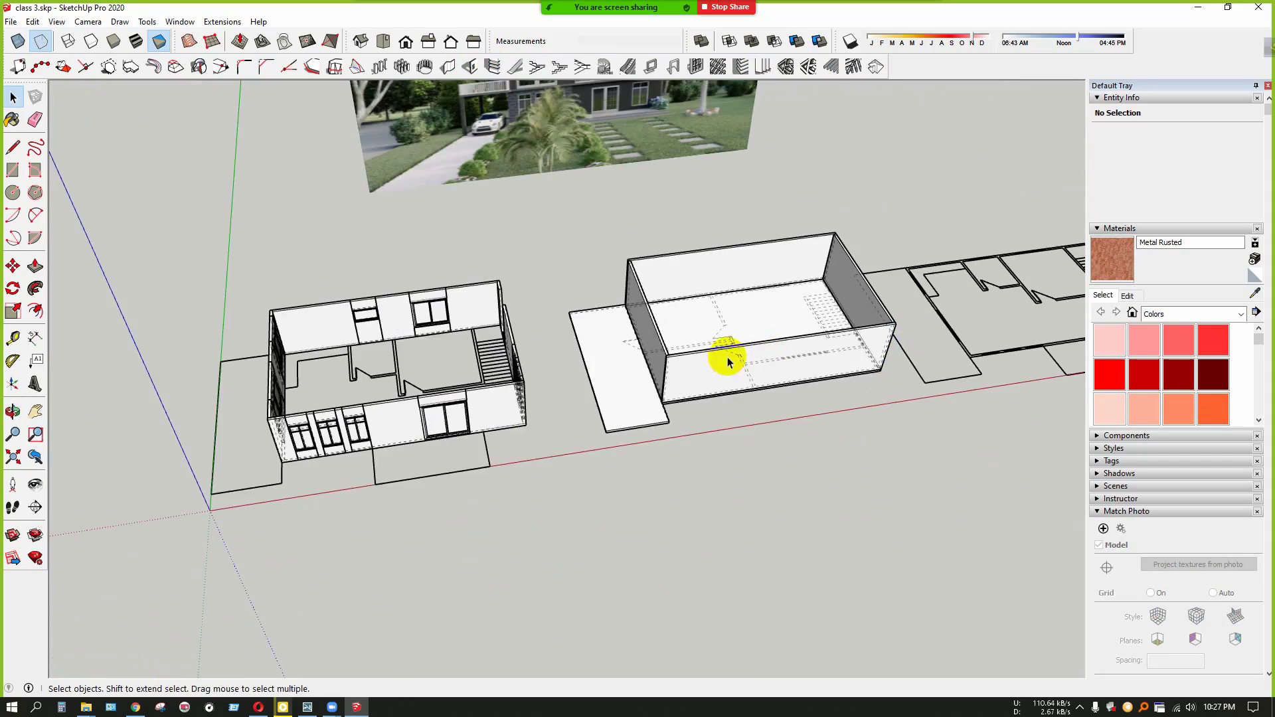
mouse_move(729, 356)
middle_mouse_down()
mouse_move(421, 347)
mouse_move(490, 344)
mouse_move(489, 356)
mouse_move(728, 333)
mouse_move(746, 373)
middle_mouse_up()
scroll(498, 314, "up", 4)
left_click(487, 328)
scroll(684, 421, "down", 2)
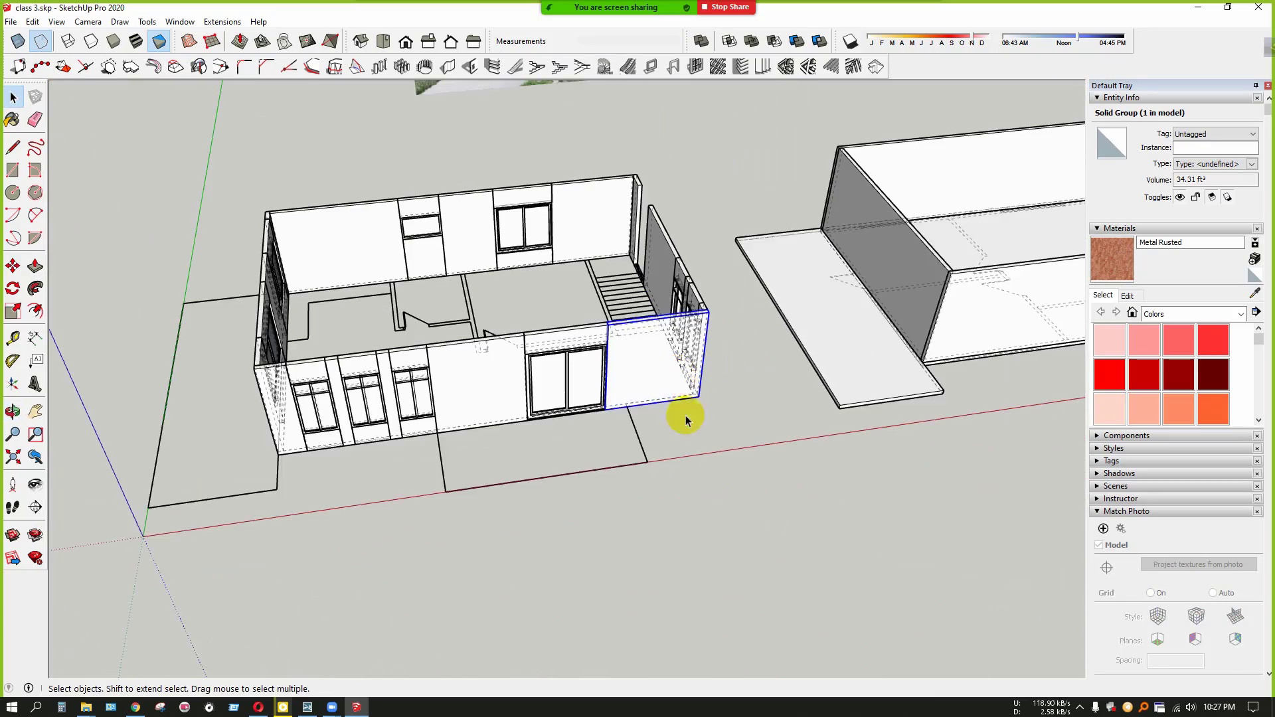
scroll(649, 347, "up", 2)
scroll(651, 348, "up", 1)
right_click(652, 348)
left_click(692, 384)
scroll(664, 375, "down", 3)
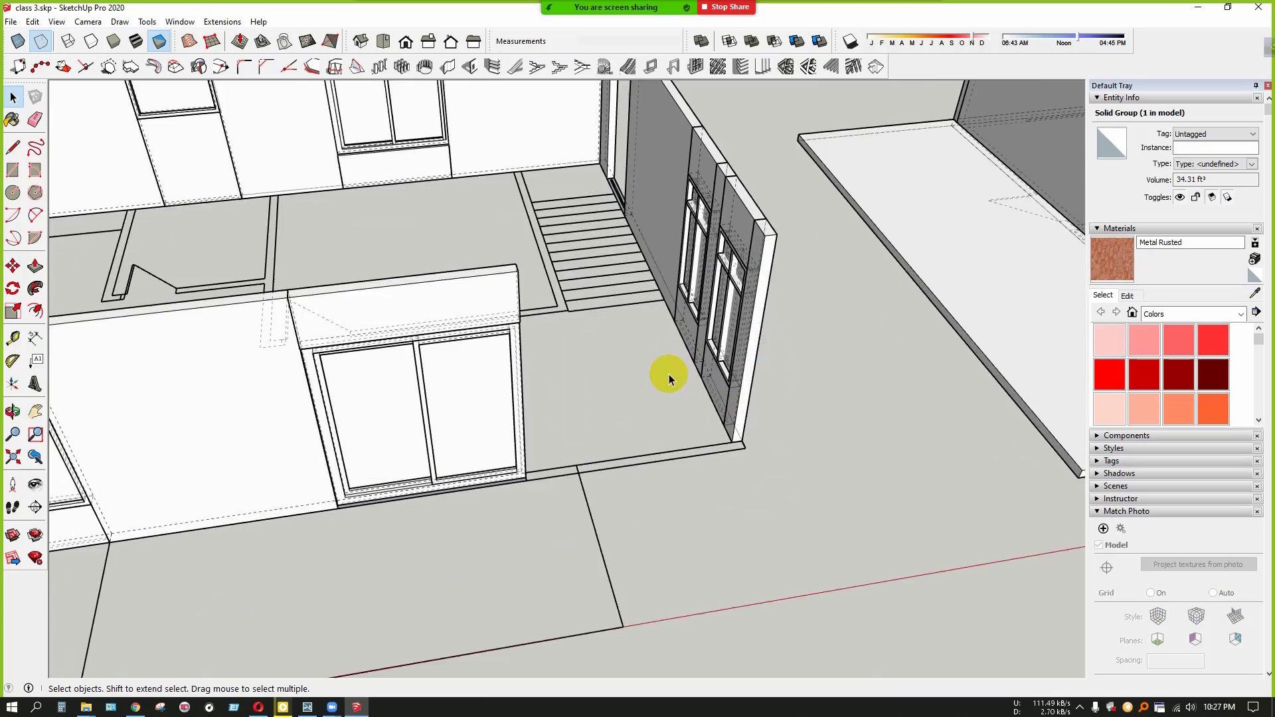
scroll(446, 528, "down", 4)
Examine the doors, windows and balconies on the front facade in the reference photo of the house
scroll(763, 484, "up", 3)
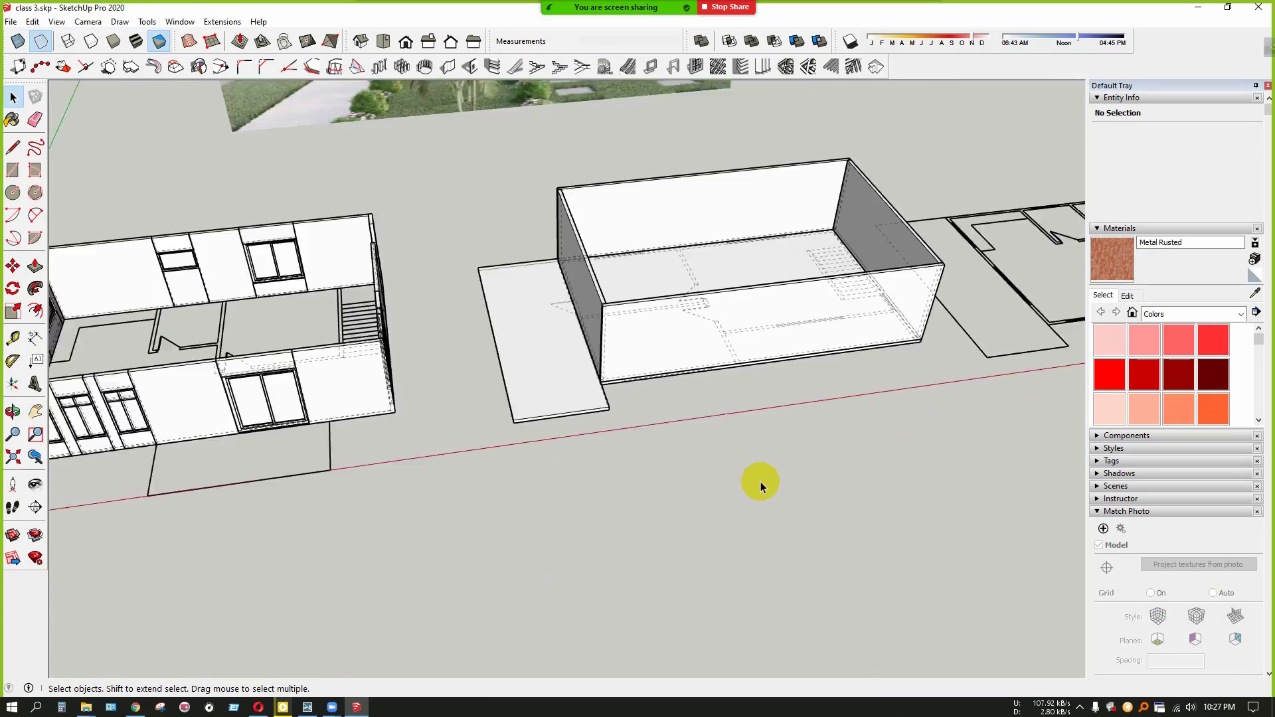
scroll(735, 313, "up", 3)
scroll(558, 455, "down", 2)
scroll(397, 460, "down", 2)
scroll(612, 521, "down", 4)
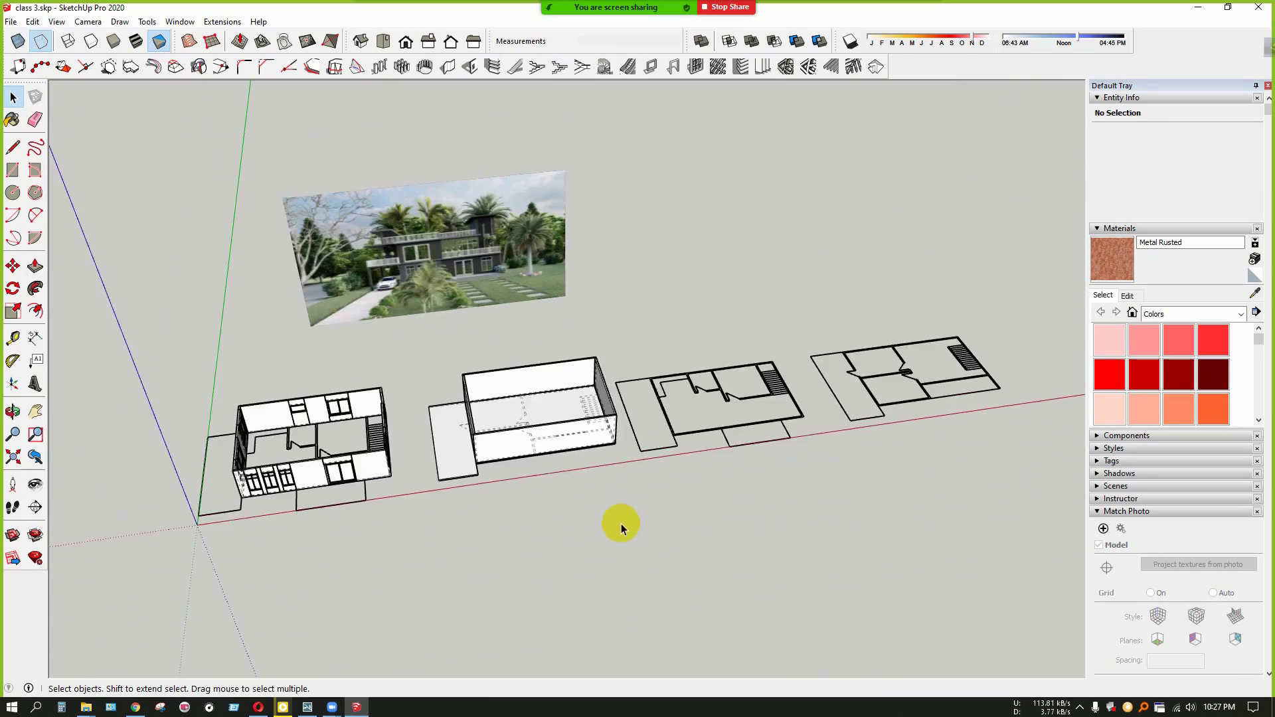
scroll(469, 304, "down", 2)
scroll(473, 305, "up", 3)
scroll(559, 427, "up", 3)
scroll(559, 425, "up", 6)
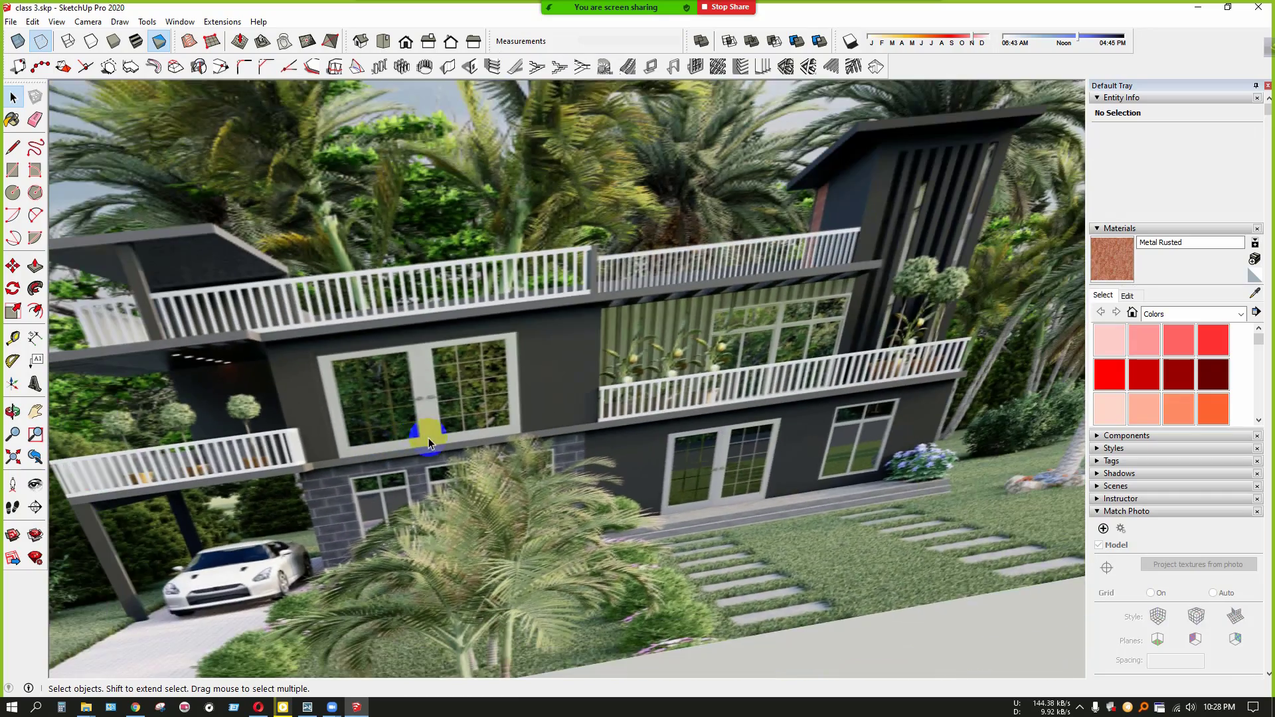
mouse_move(429, 444)
middle_mouse_down()
mouse_move(404, 313)
mouse_move(381, 359)
mouse_move(557, 336)
middle_mouse_up()
scroll(384, 362, "down", 3)
scroll(401, 405, "up", 3)
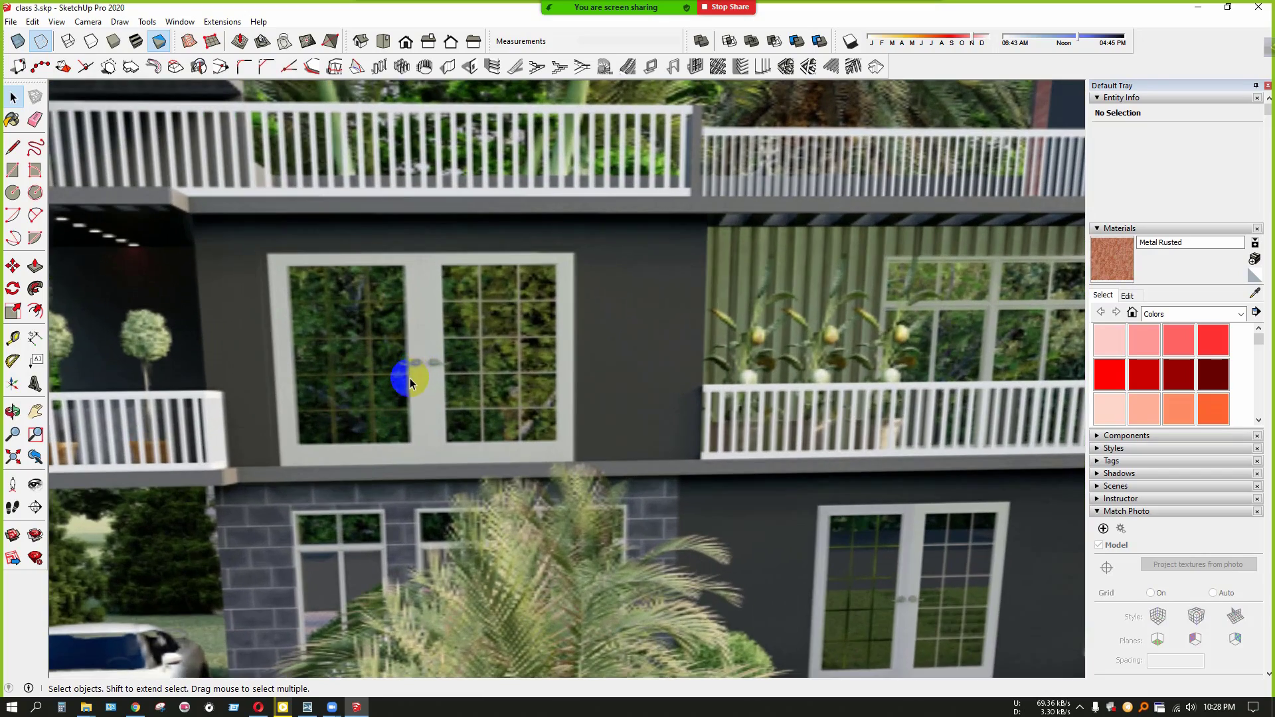
middle_click_drag(410, 383, 523, 352)
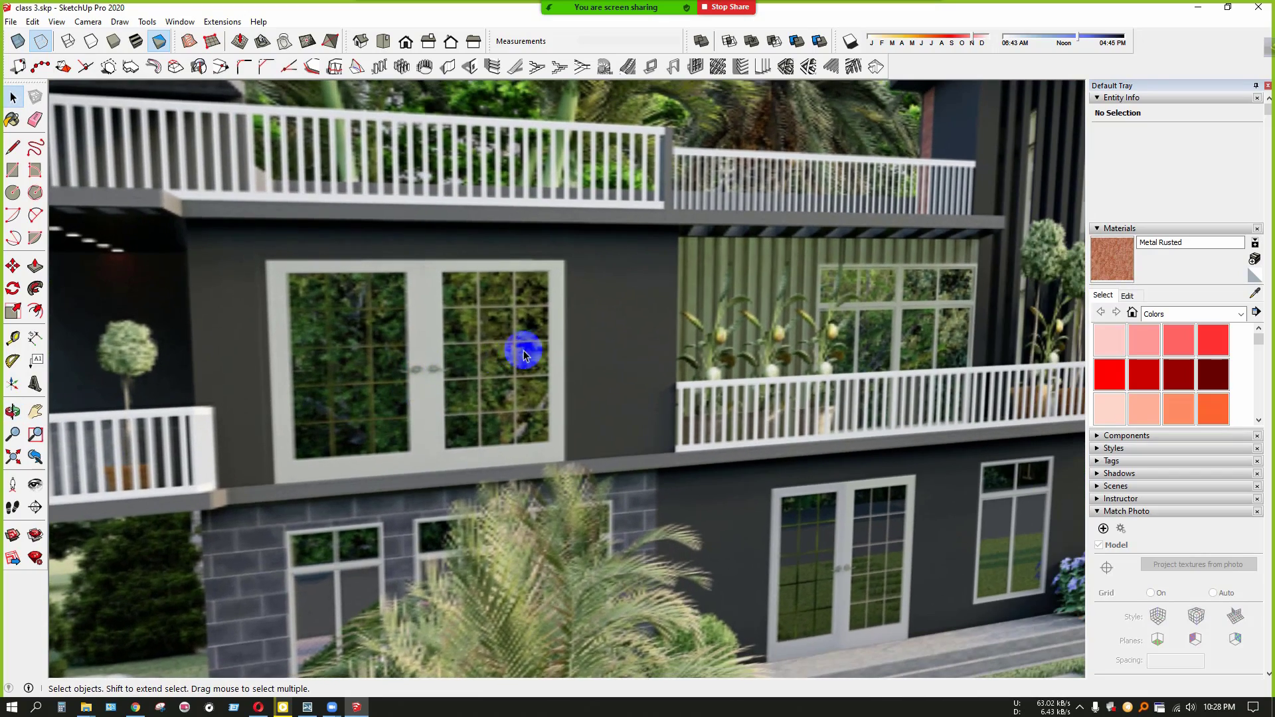
scroll(422, 352, "down", 4)
scroll(408, 467, "up", 5)
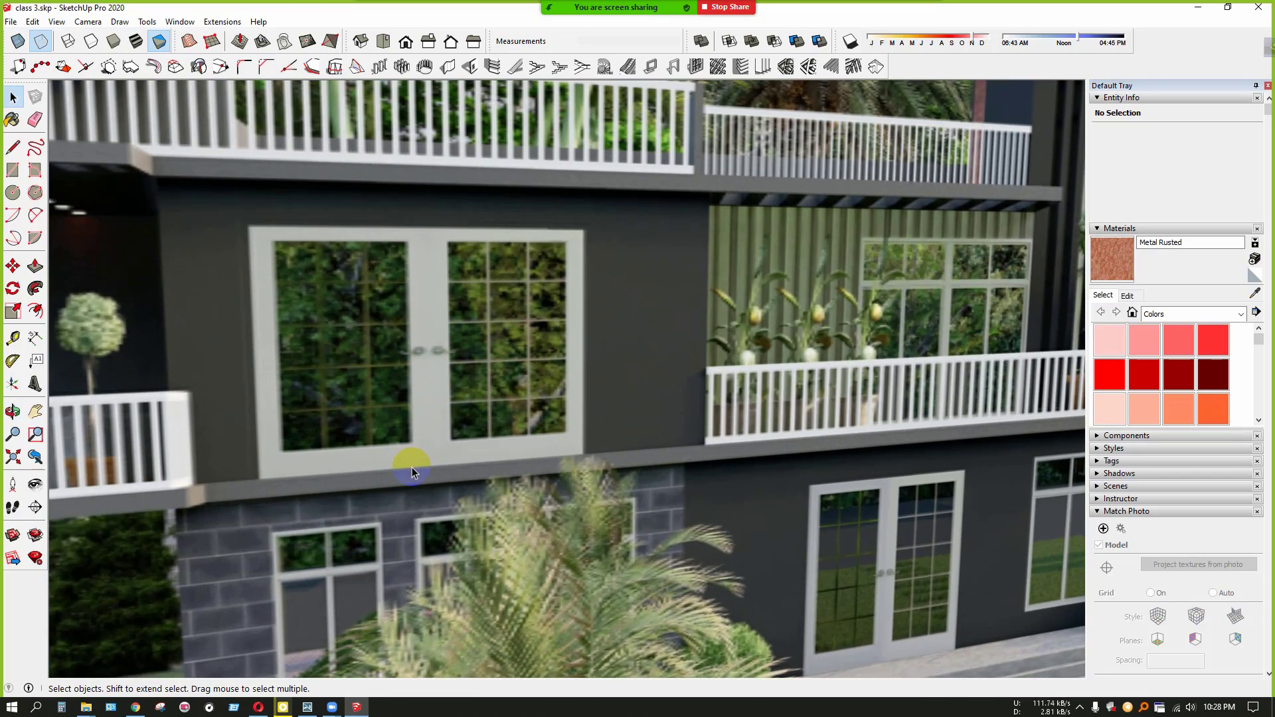
scroll(384, 266, "down", 4)
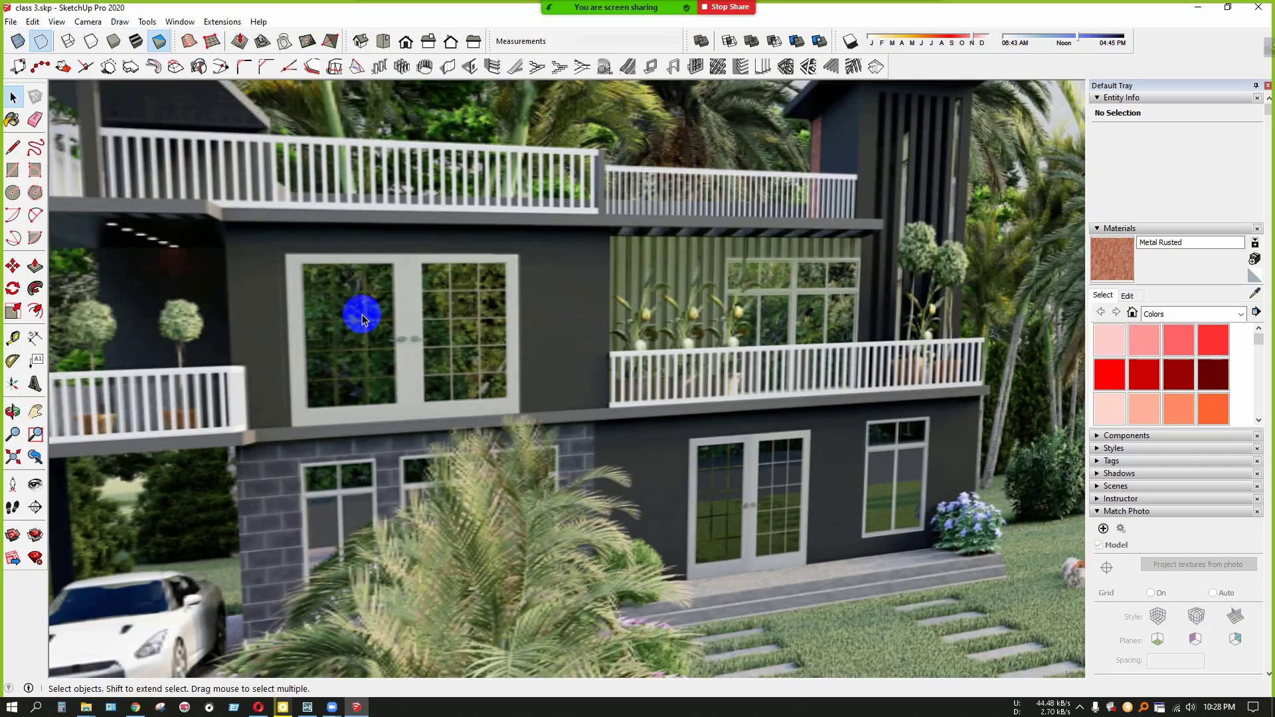
scroll(370, 442, "up", 1)
scroll(348, 319, "down", 2)
scroll(313, 306, "down", 6)
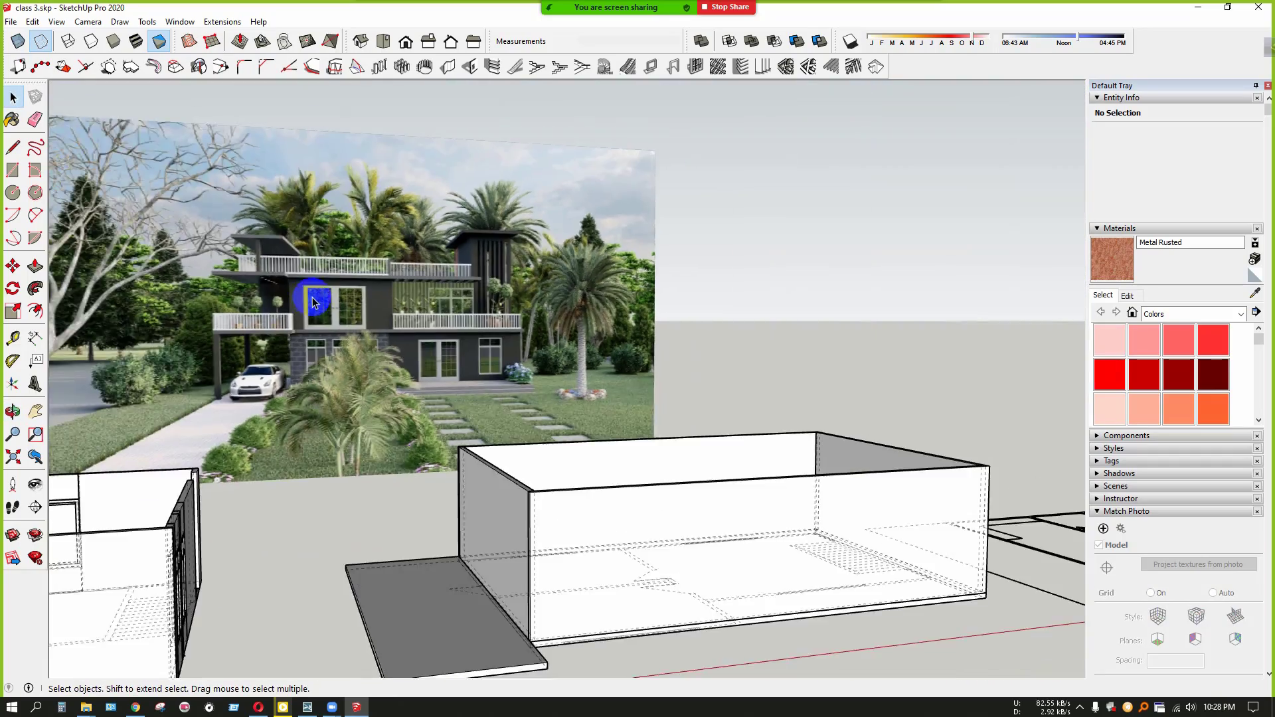
scroll(478, 442, "up", 3)
scroll(461, 400, "up", 1)
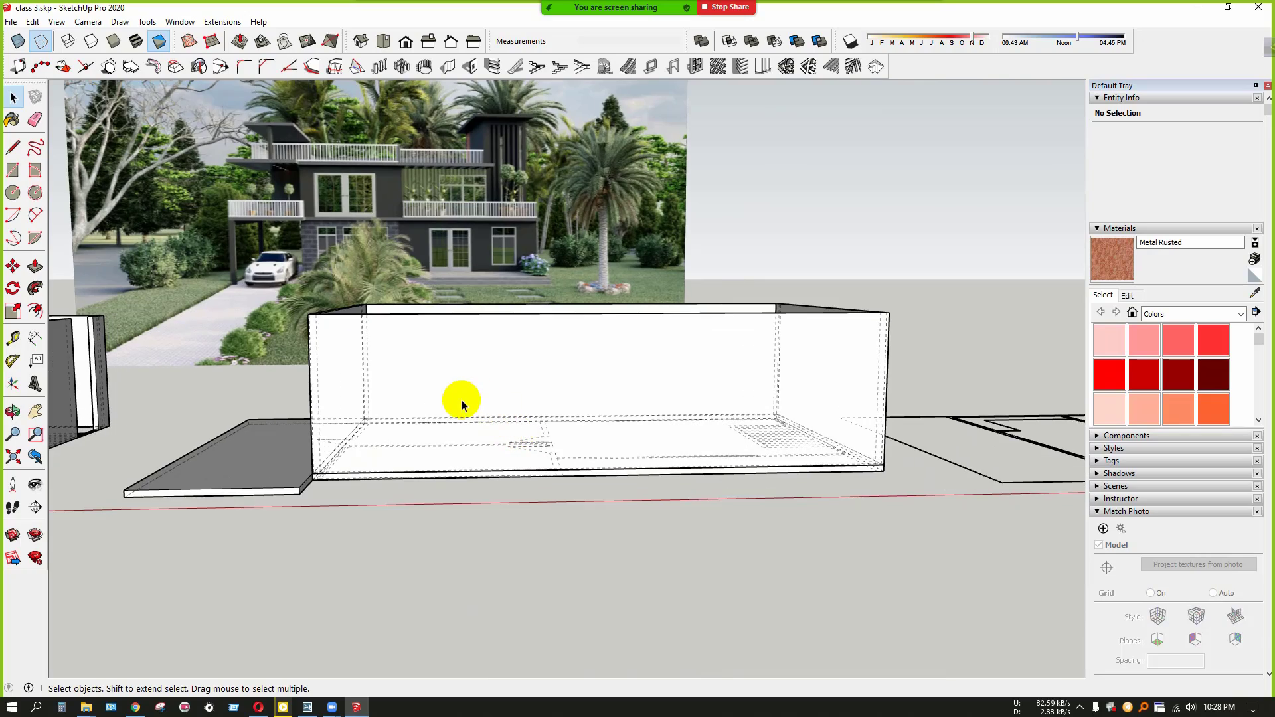
Compare the blank front wall of the new walled model with the house facade in the reference photo
middle_click_drag(461, 400, 473, 506)
scroll(500, 433, "down", 3)
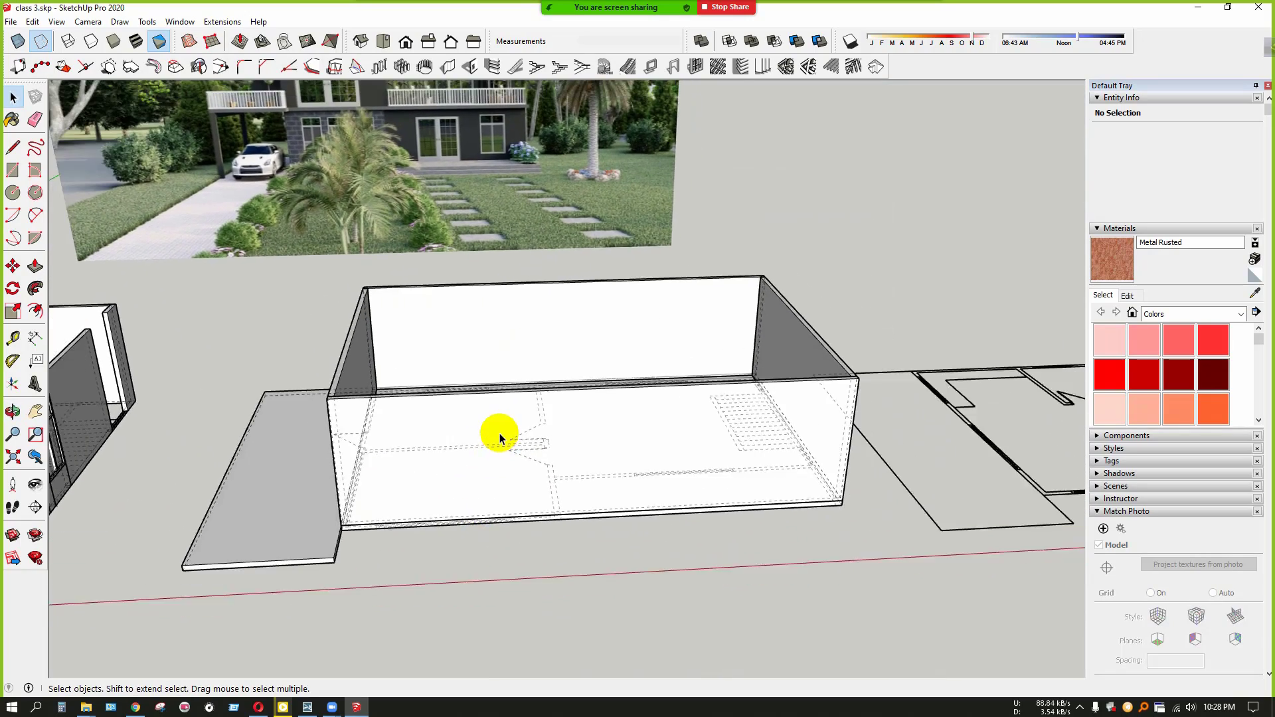
middle_click_drag(500, 433, 492, 481)
scroll(482, 483, "down", 3)
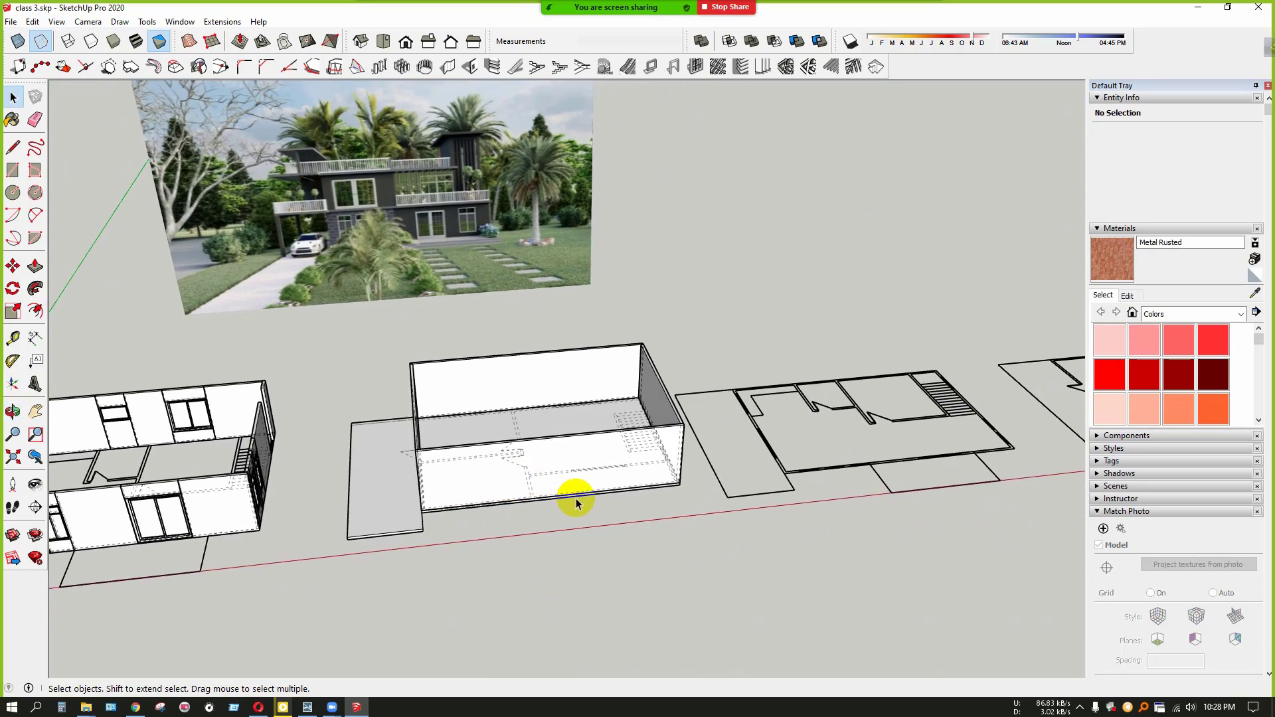
scroll(576, 498, "up", 2)
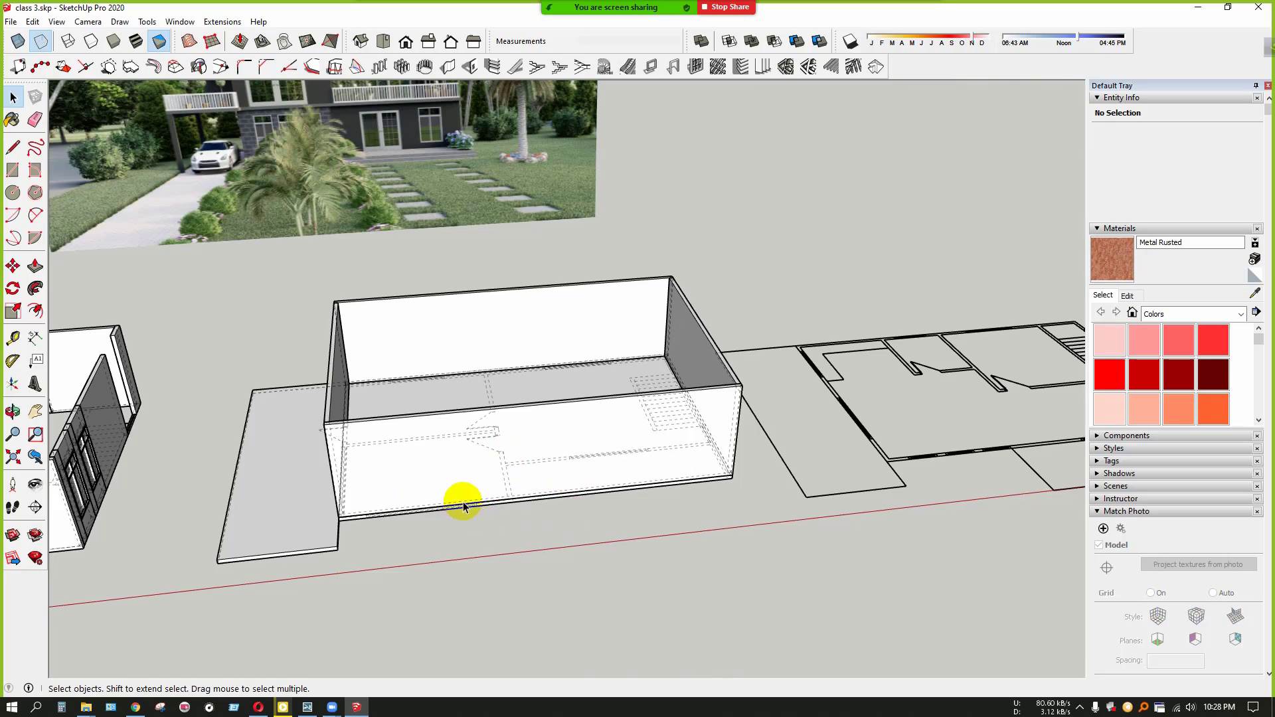
mouse_move(455, 503)
middle_mouse_down()
mouse_move(606, 507)
mouse_move(549, 521)
mouse_move(607, 518)
middle_mouse_up()
scroll(590, 509, "up", 4)
scroll(626, 522, "down", 3)
scroll(598, 495, "down", 4)
scroll(431, 279, "up", 10)
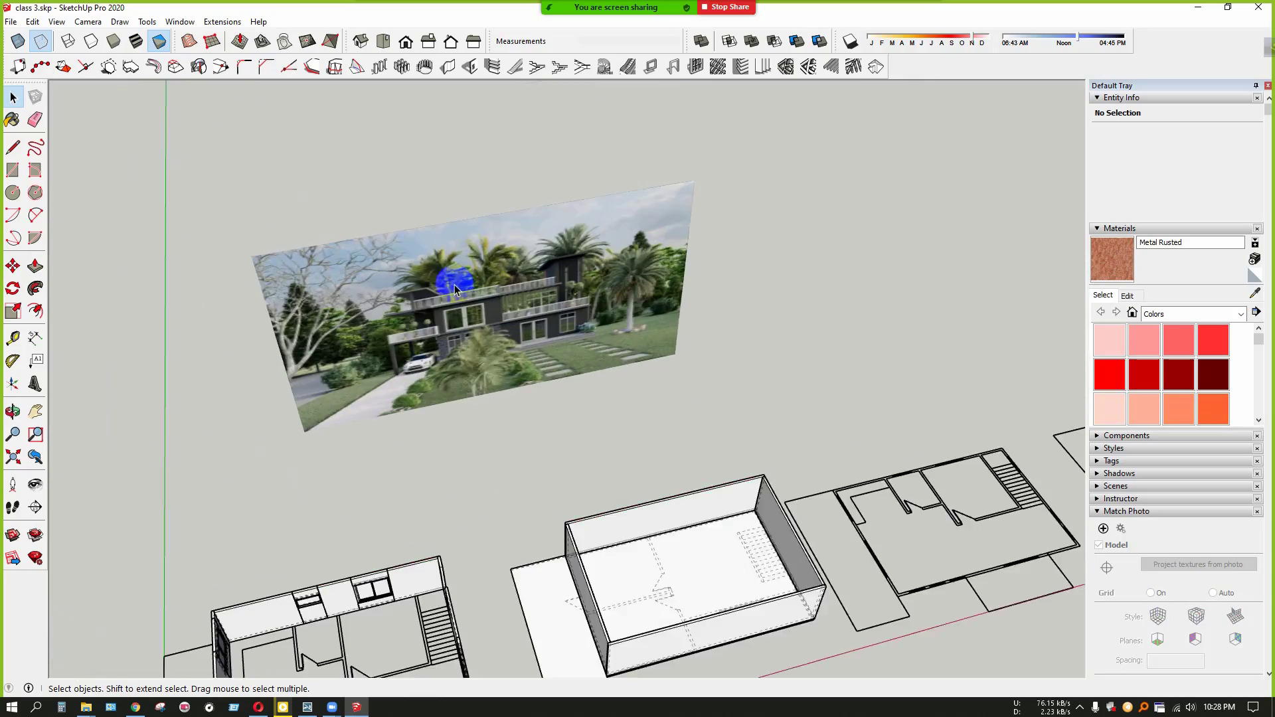
scroll(458, 294, "down", 10)
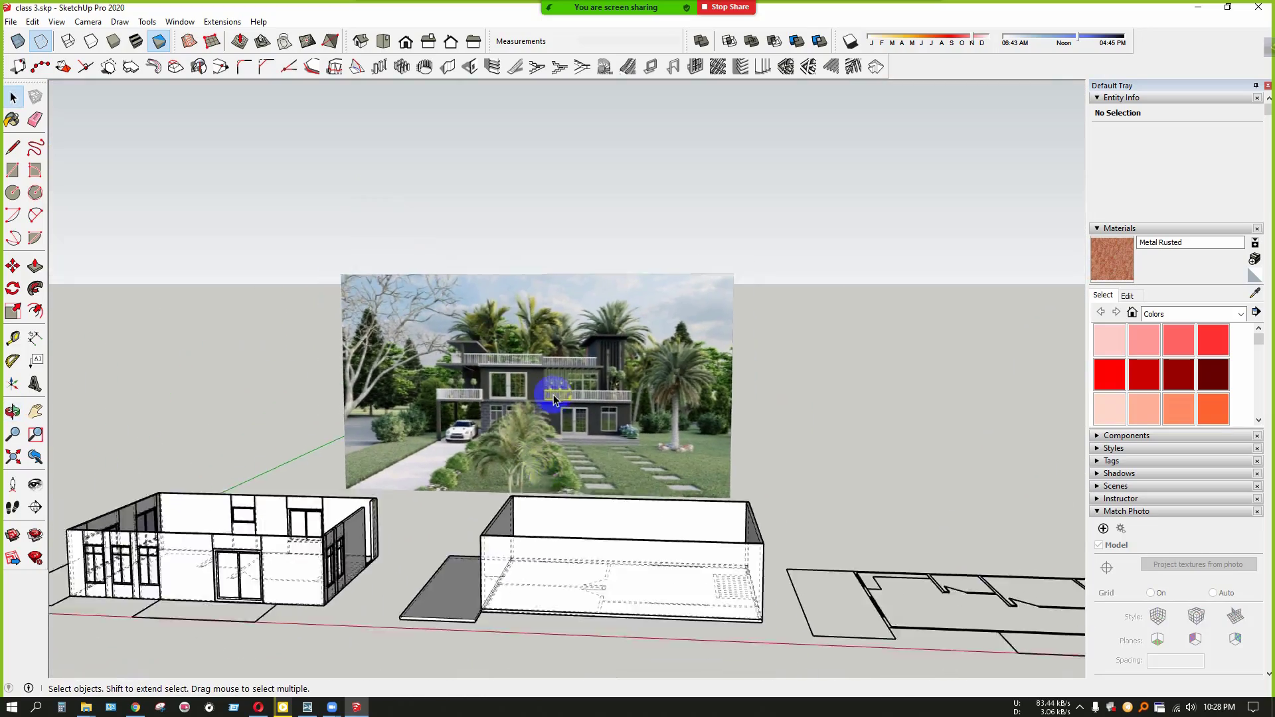
scroll(553, 399, "down", 3)
mouse_move(565, 488)
middle_mouse_down()
mouse_move(606, 601)
mouse_move(601, 559)
middle_mouse_up()
scroll(601, 558, "up", 9)
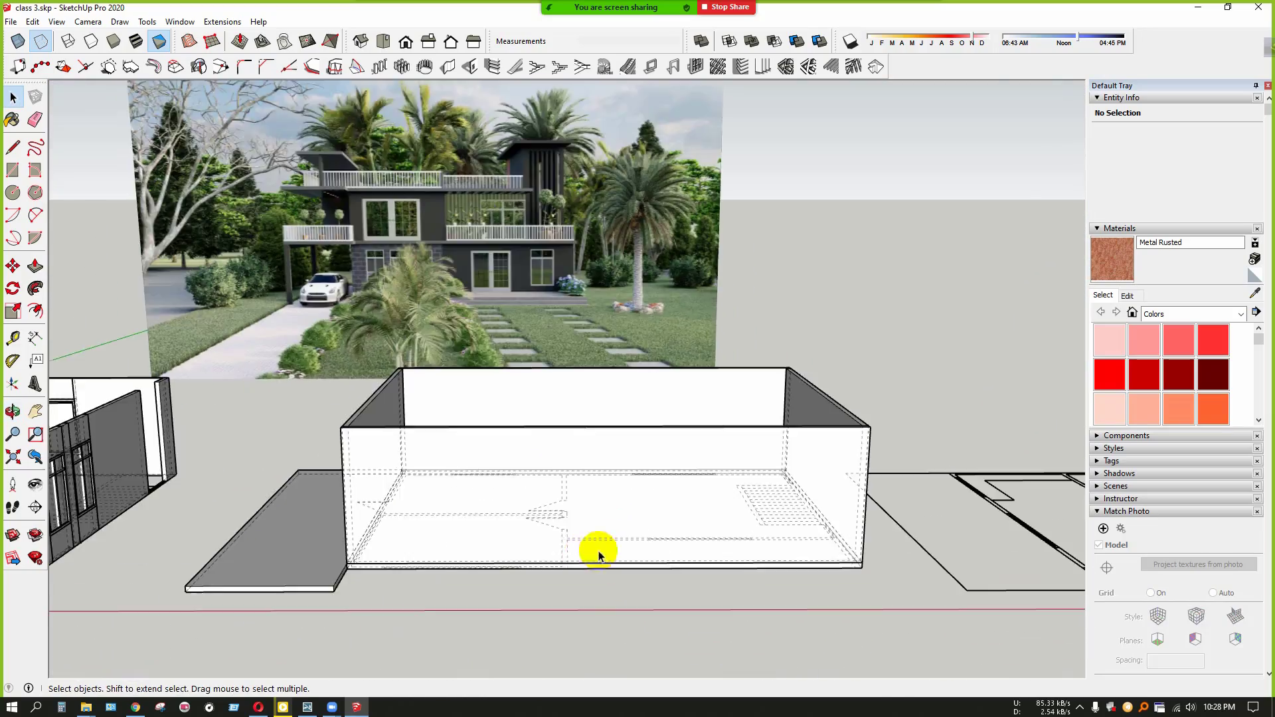
middle_click_drag(510, 562, 492, 602)
scroll(552, 532, "down", 3)
scroll(533, 577, "up", 4)
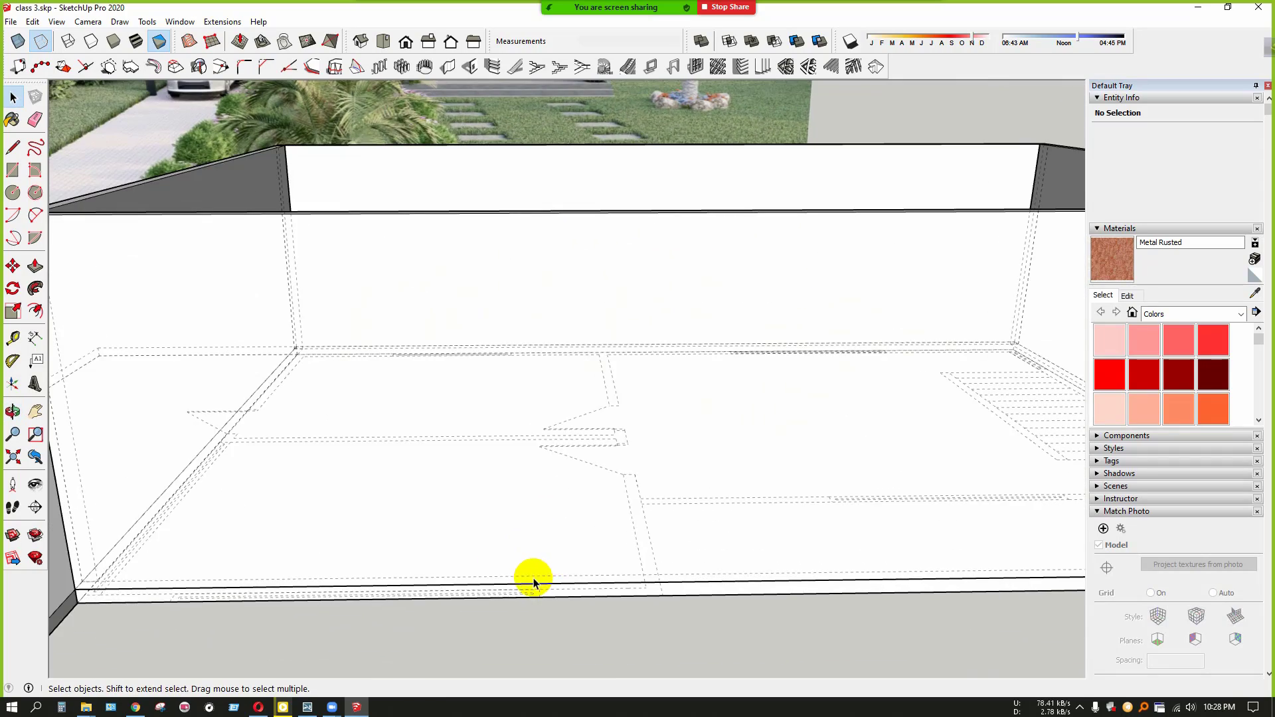
scroll(540, 540, "down", 5)
scroll(540, 539, "down", 3)
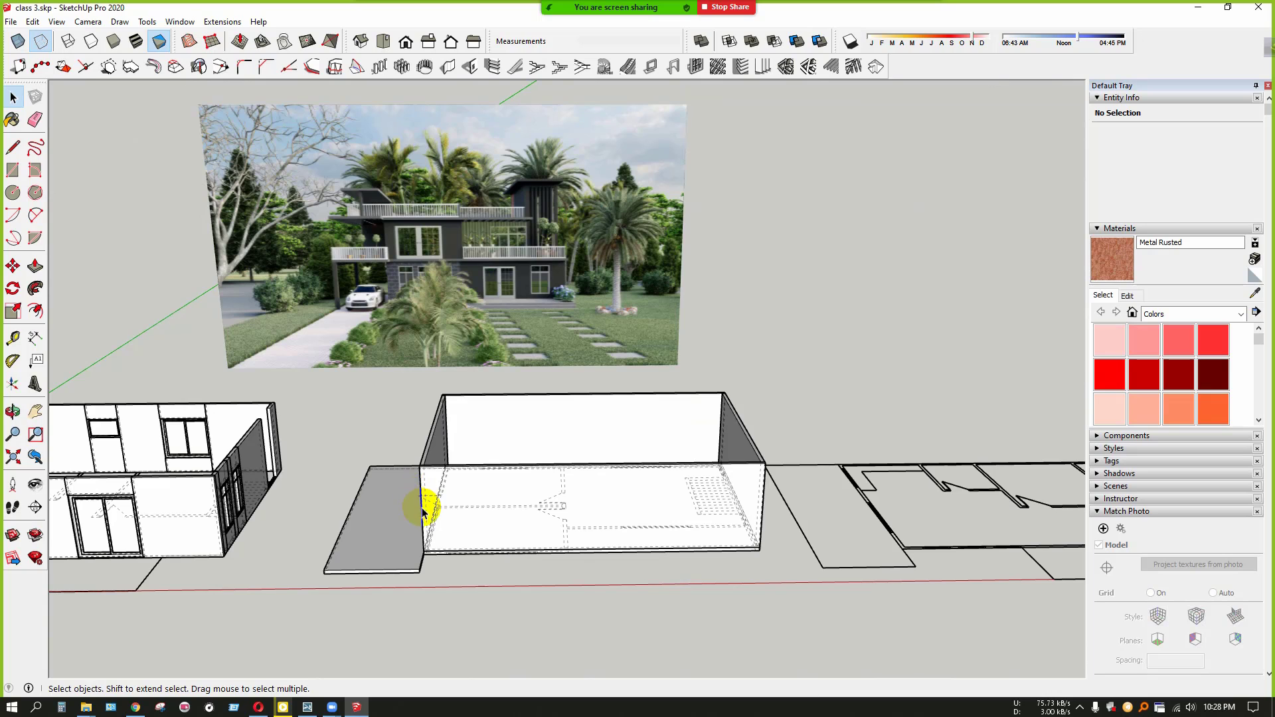
scroll(539, 525, "up", 2)
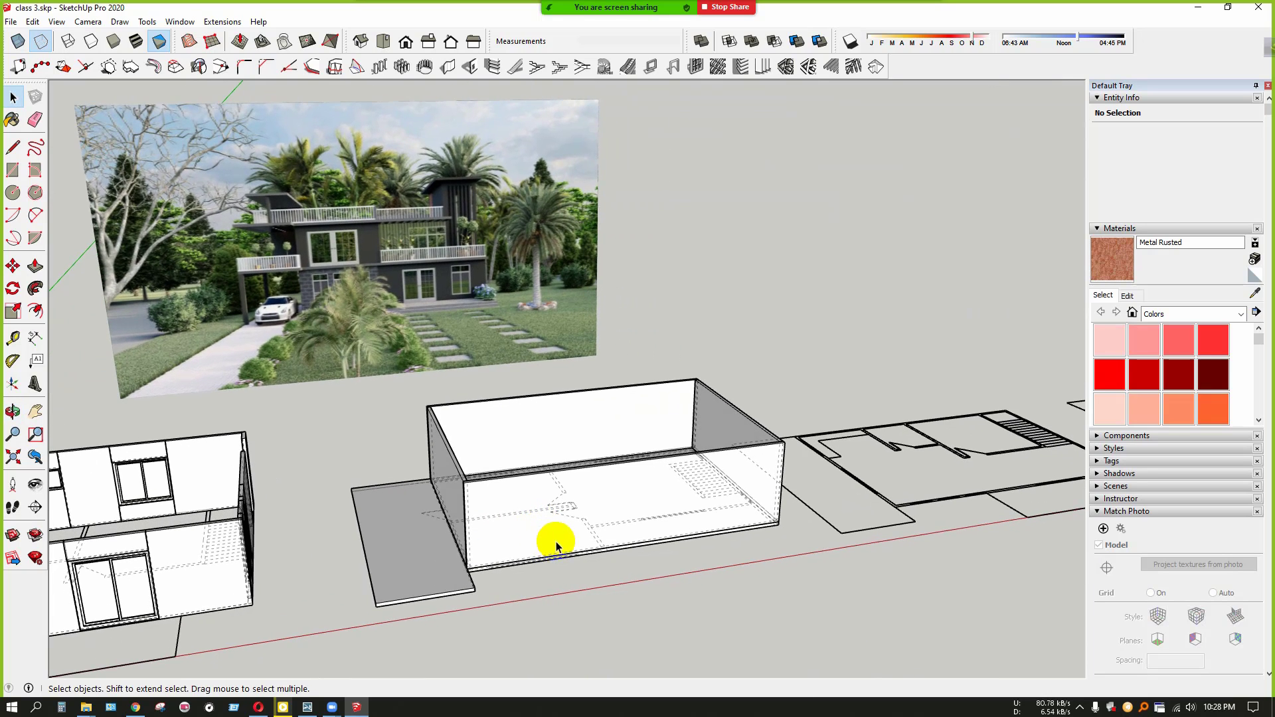
scroll(568, 541, "up", 2)
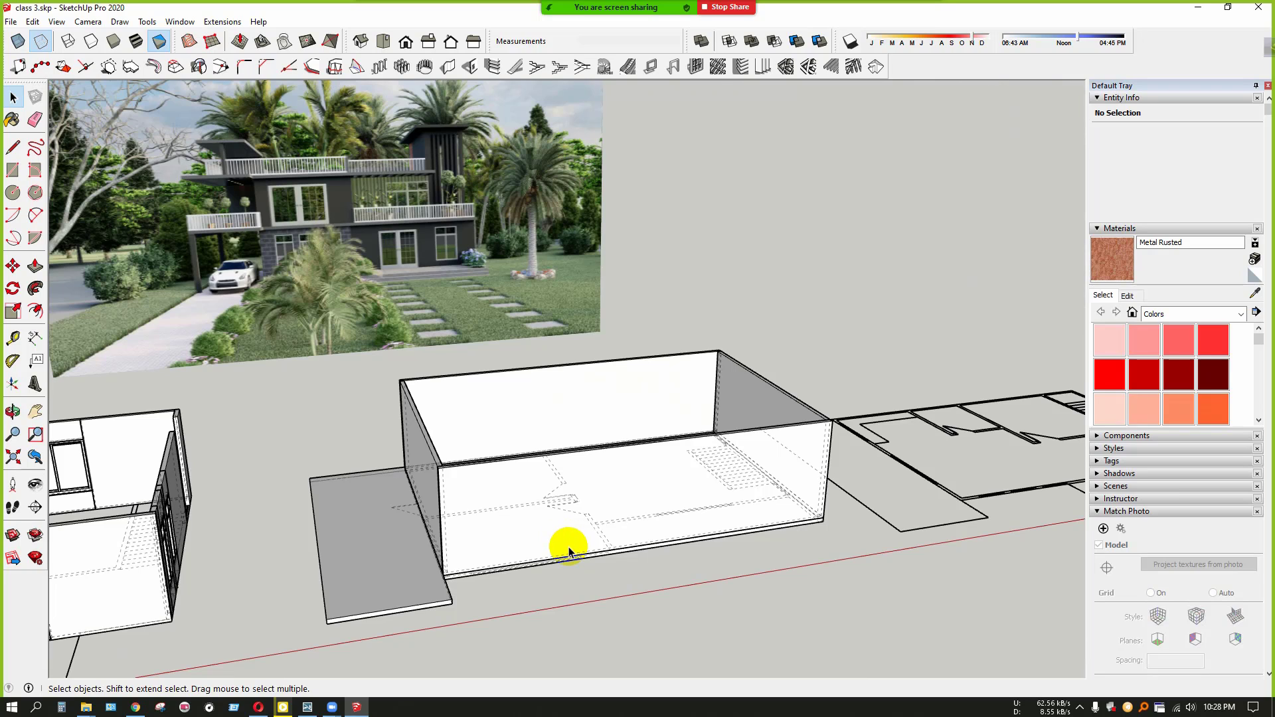
scroll(568, 558, "up", 1)
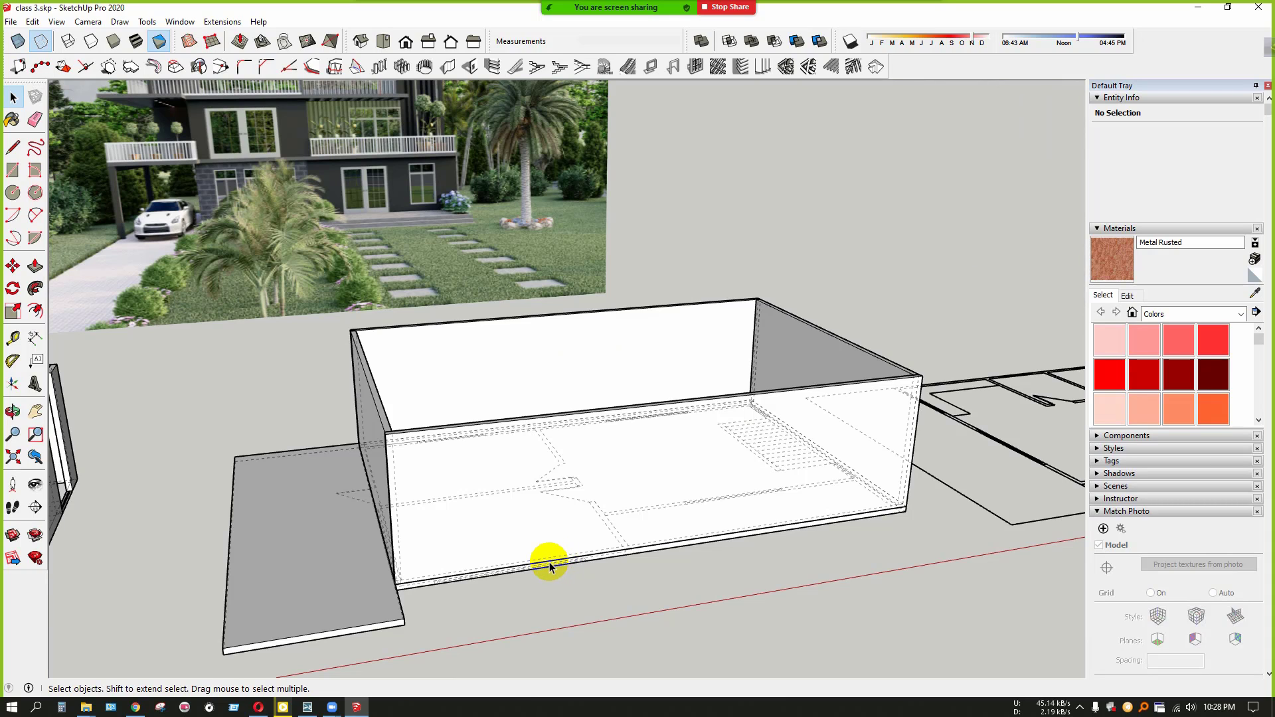
scroll(545, 566, "up", 3)
scroll(525, 558, "down", 2)
scroll(512, 562, "up", 3)
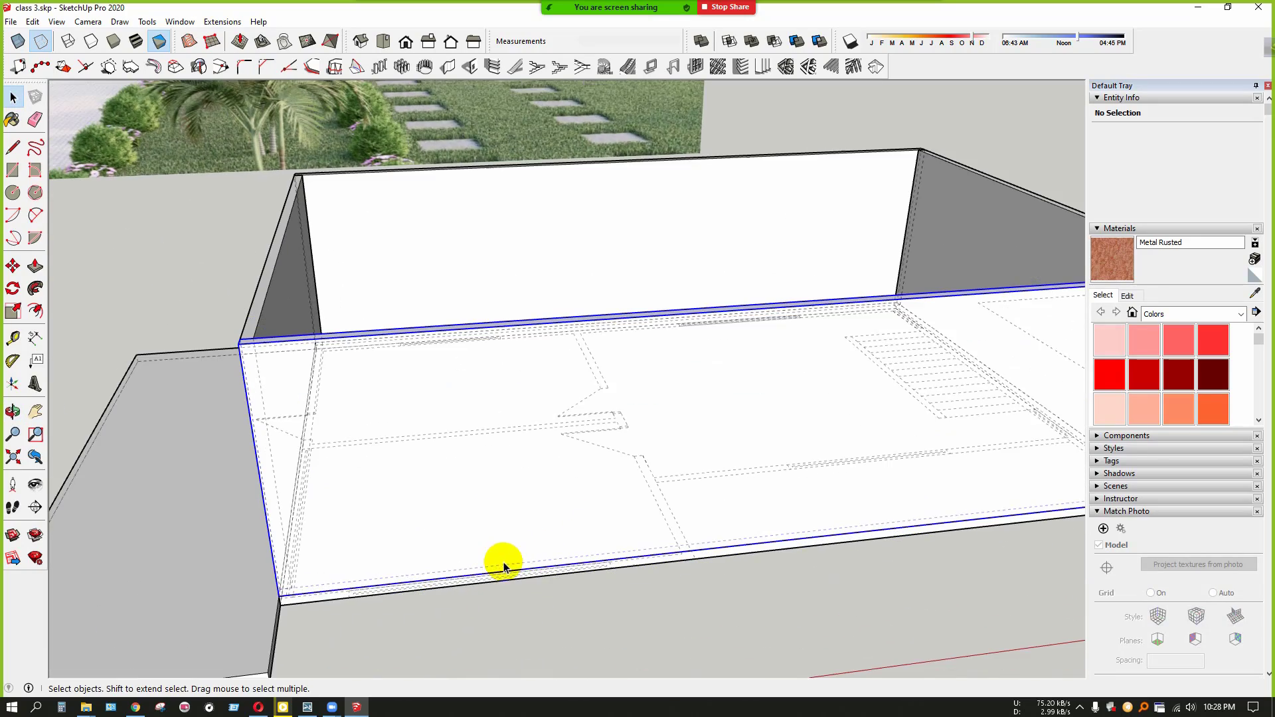
Switch to X-ray display to examine the plan's opening lines beneath the front wall, and return to the back-edges display
left_click(504, 566)
scroll(467, 560, "down", 3)
scroll(470, 575, "up", 4)
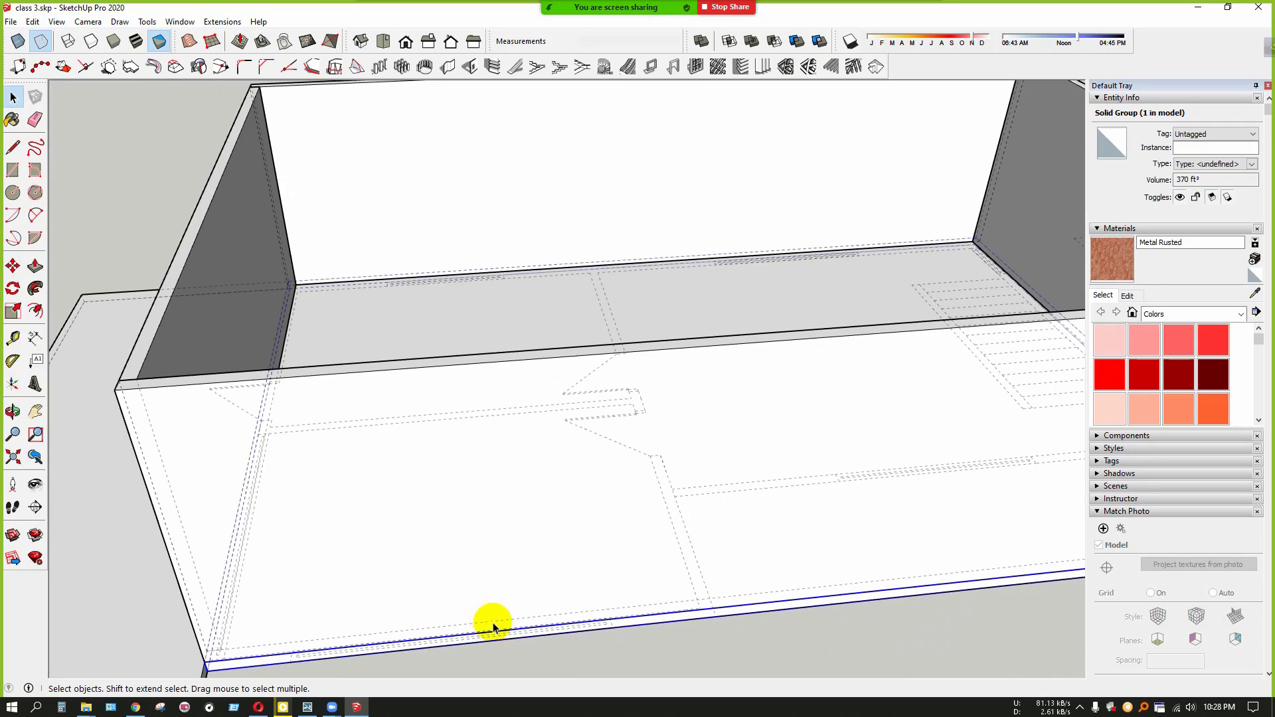
scroll(448, 303, "down", 2)
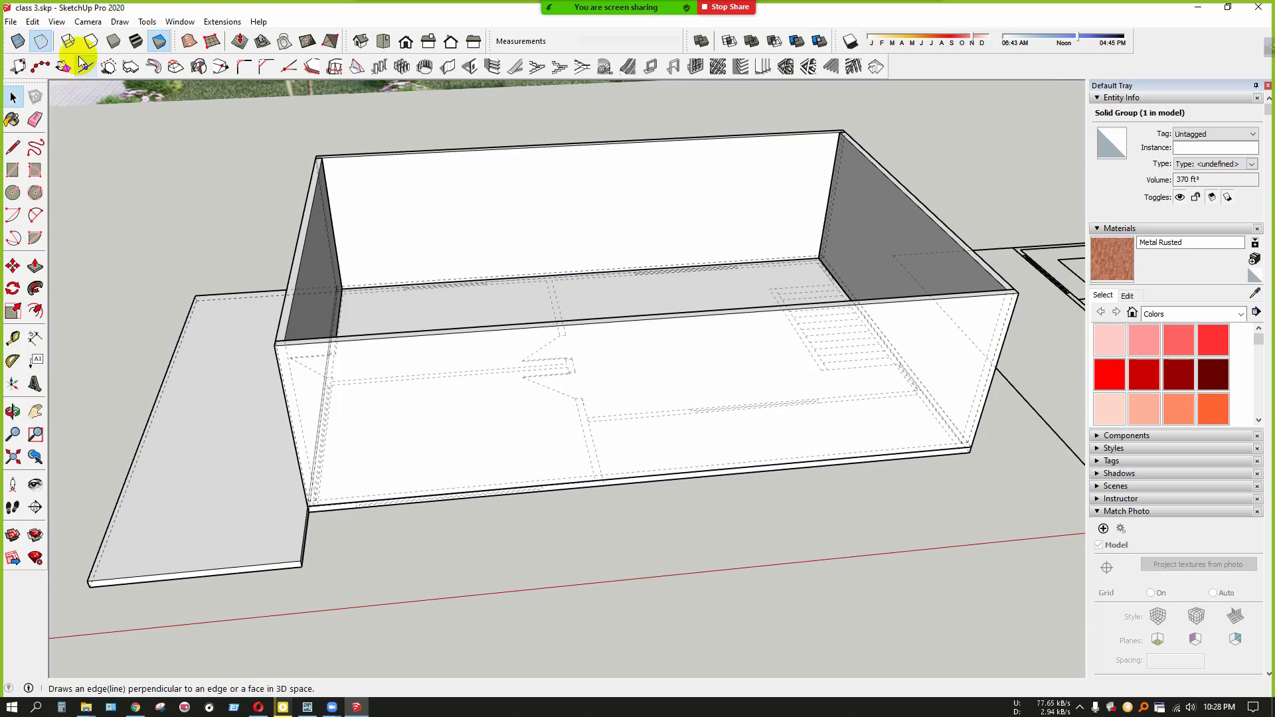
left_click(18, 41)
scroll(409, 546, "up", 4)
scroll(372, 528, "down", 3)
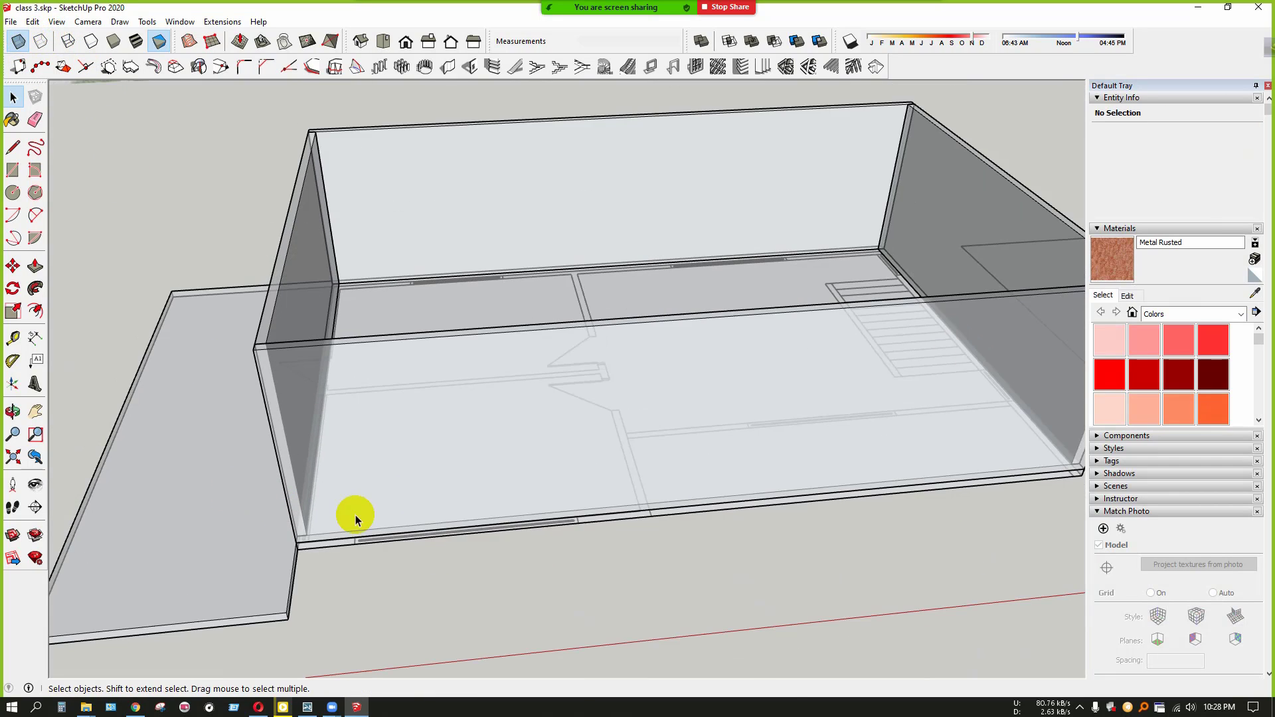
scroll(350, 516, "up", 2)
left_click(40, 41)
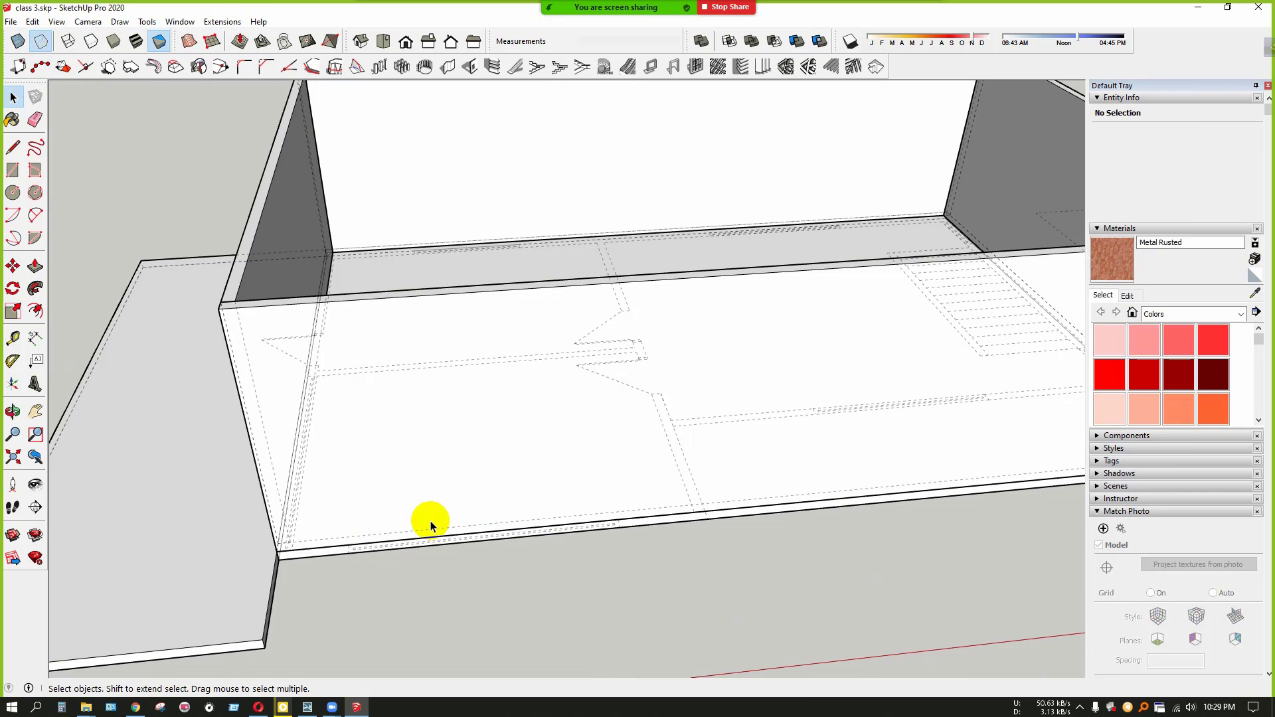
Turn on X-ray display and check the plan's opening lines beneath the front wall and the Create Wall Opening settings
left_click(18, 40)
scroll(369, 571, "up", 5)
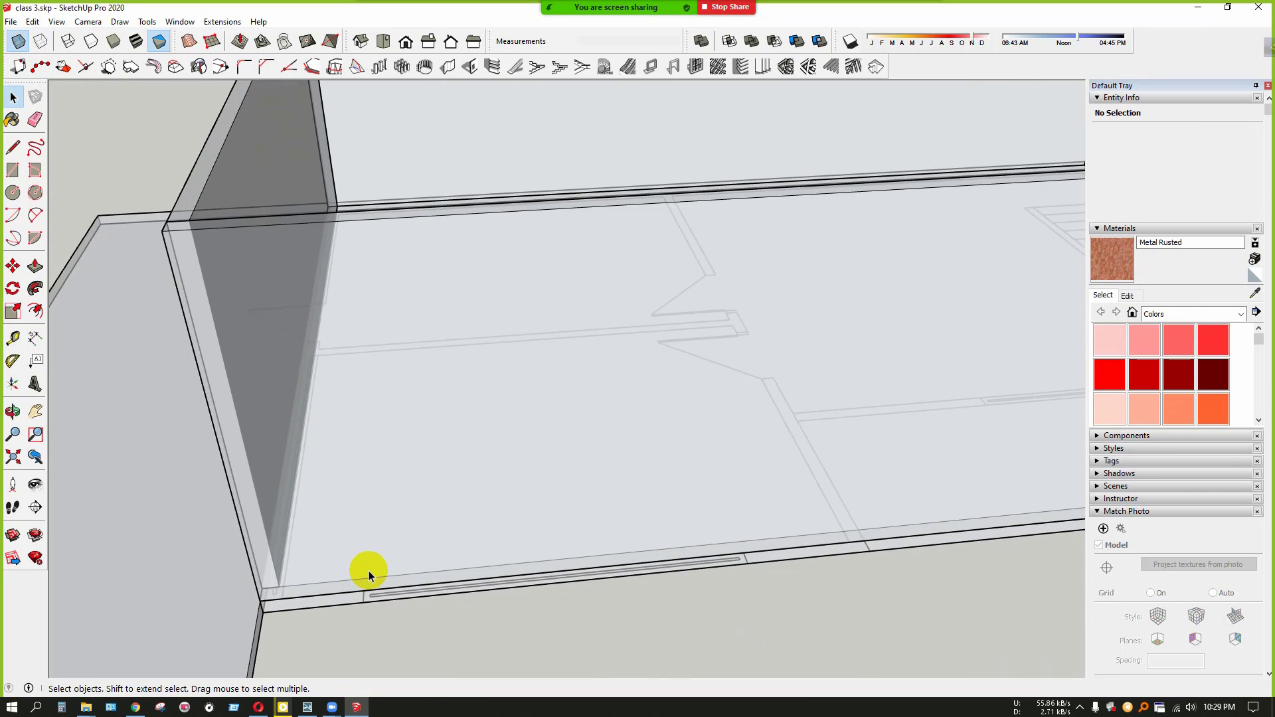
middle_click_drag(369, 571, 399, 583)
scroll(399, 624, "down", 5)
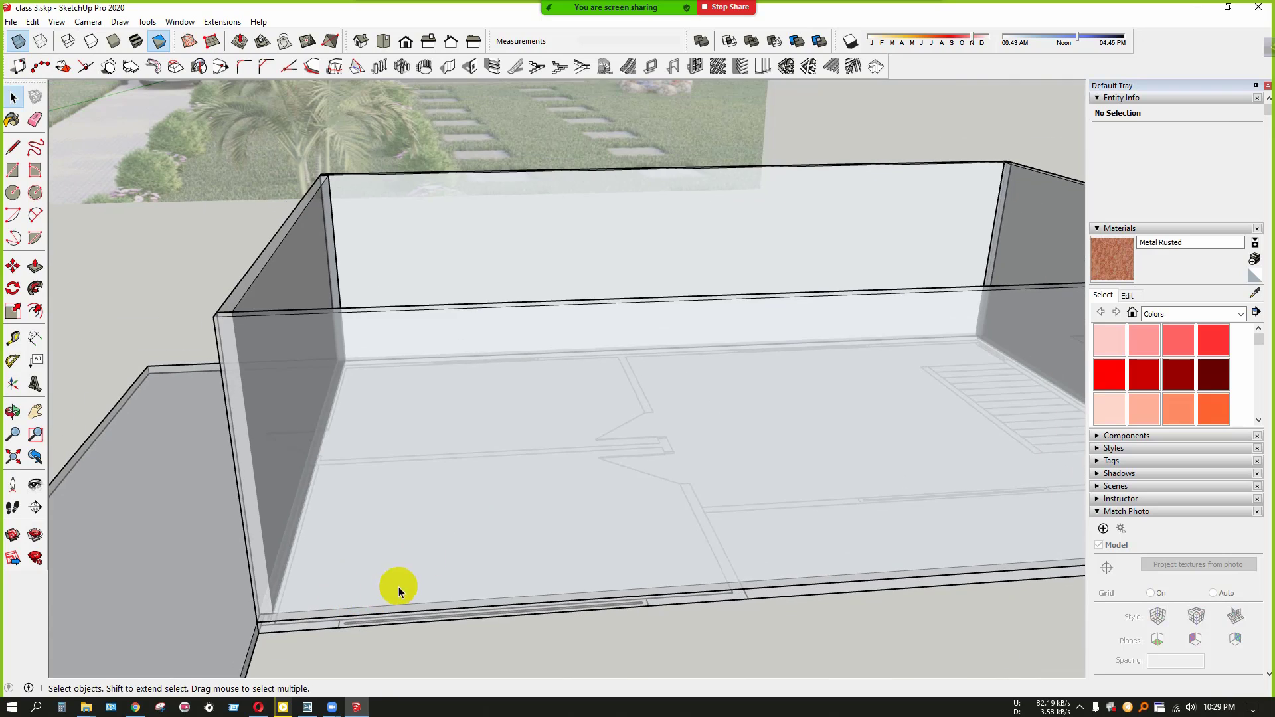
left_click(409, 619)
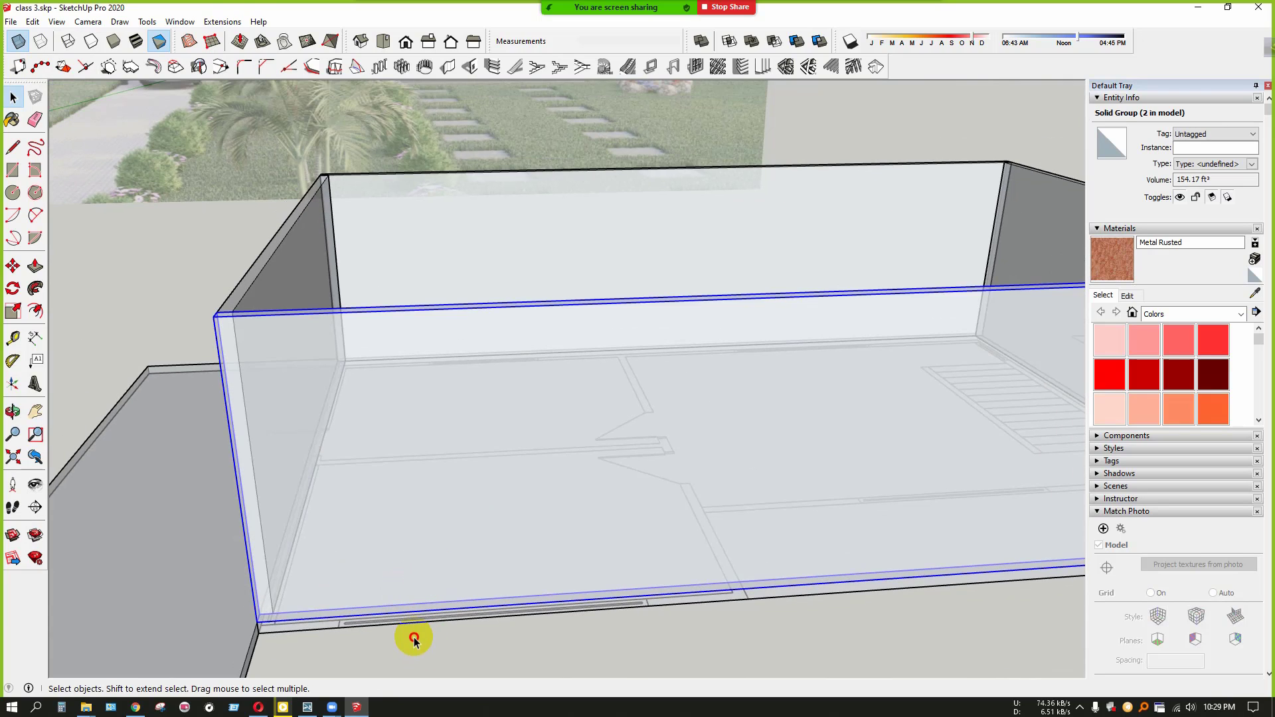
left_click(414, 638)
left_click(454, 572)
left_click(453, 639)
mouse_move(606, 20)
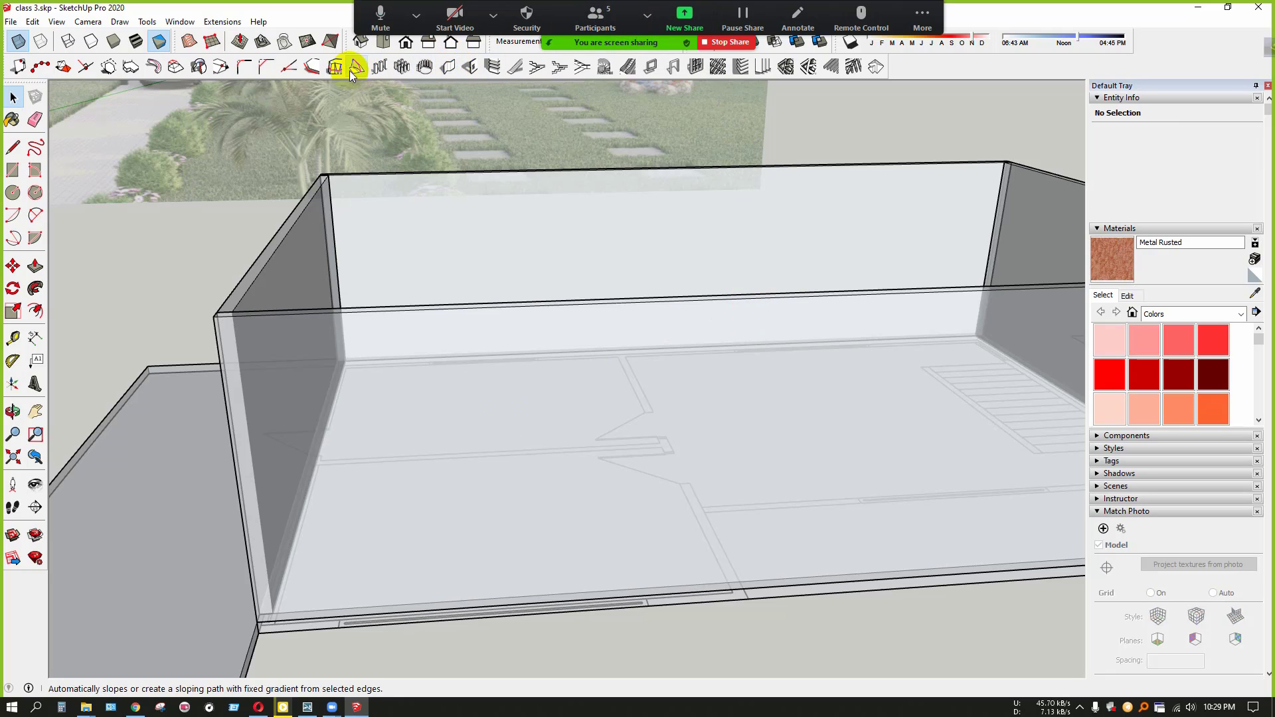
left_click(476, 68)
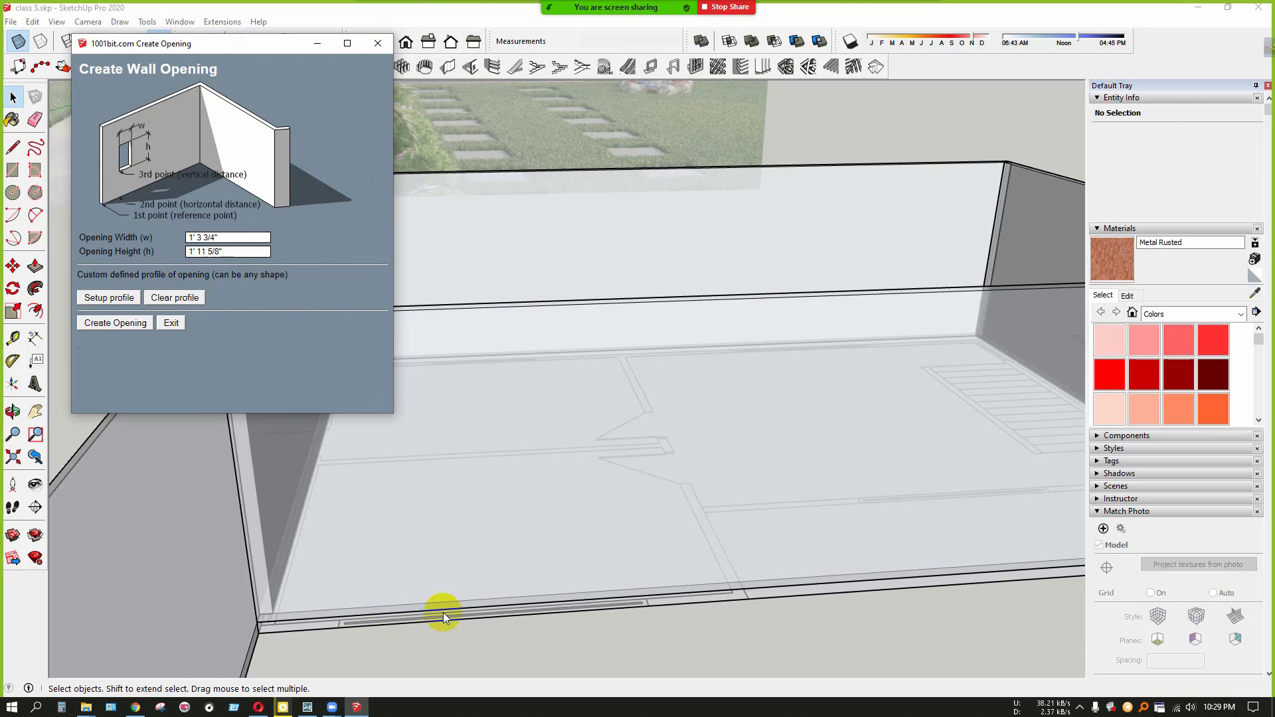
left_click(381, 47)
Dimension the width of the front room's front opening on the farthest flat floor plan, placing the dimension outside the wall
scroll(242, 410, "down", 8)
middle_click_drag(429, 420, 371, 553)
scroll(307, 470, "down", 3)
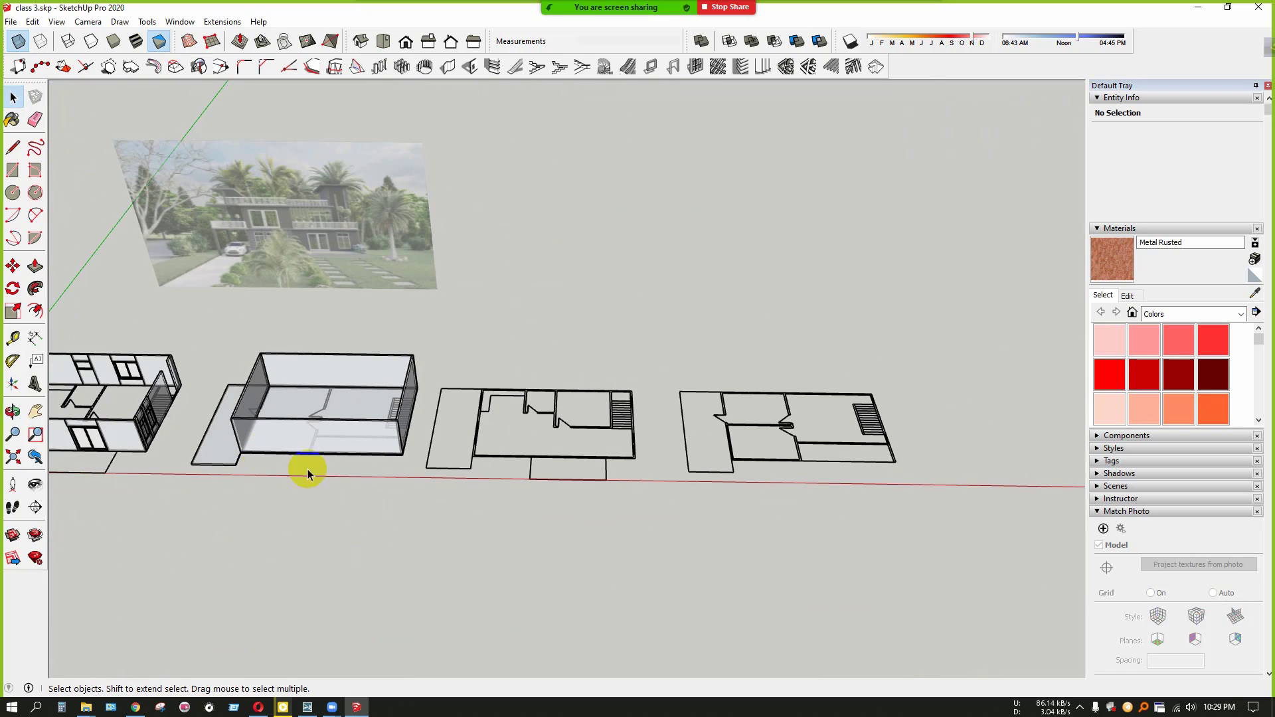
scroll(684, 524, "up", 3)
scroll(447, 419, "up", 6)
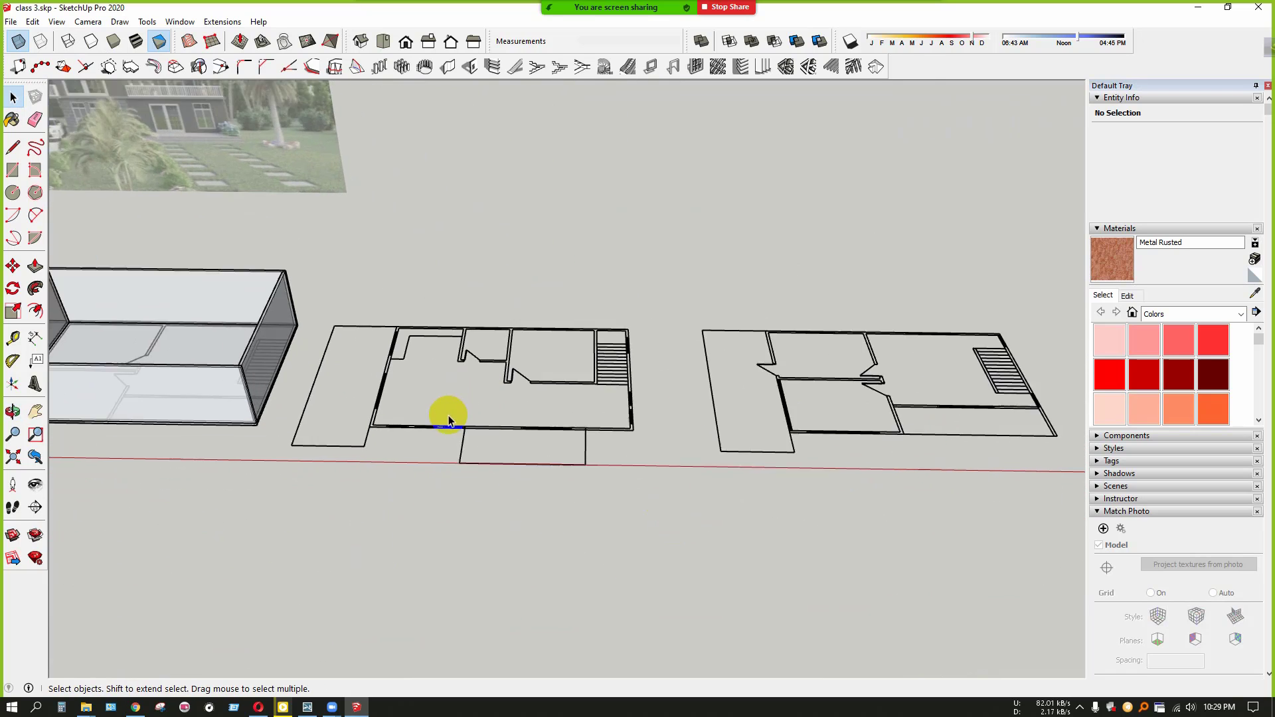
scroll(211, 441, "down", 4)
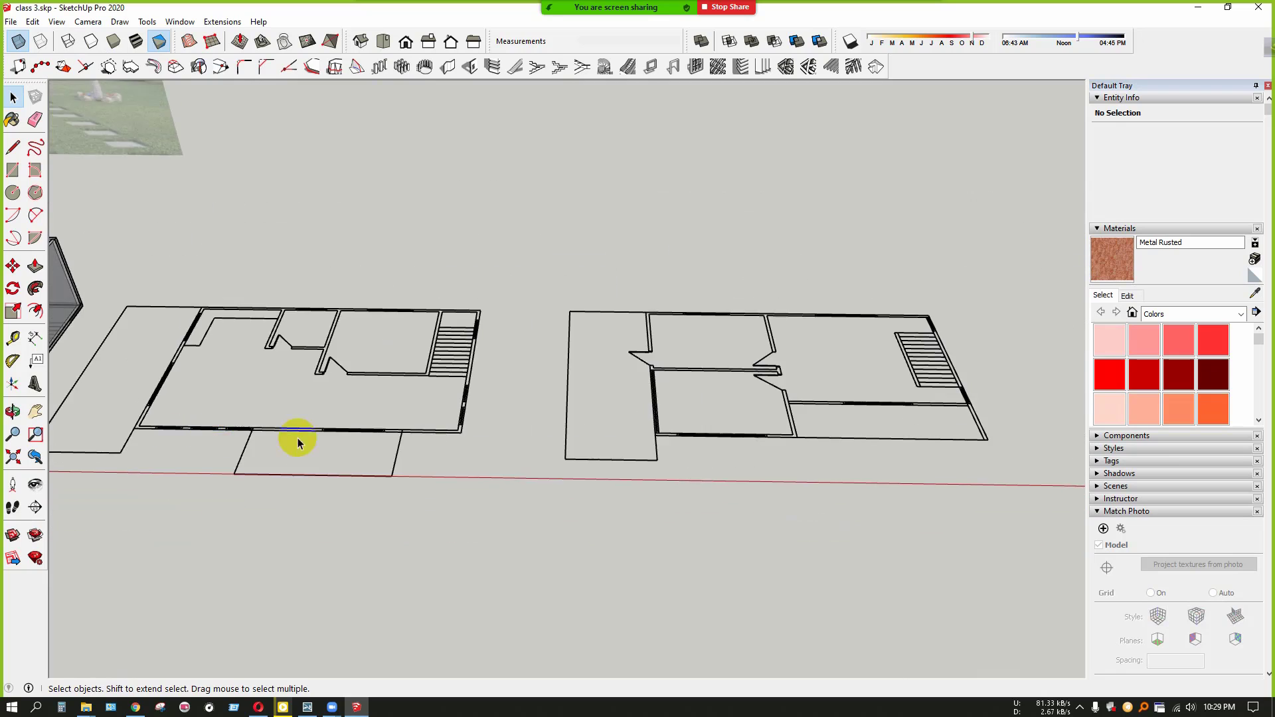
scroll(616, 441, "up", 10)
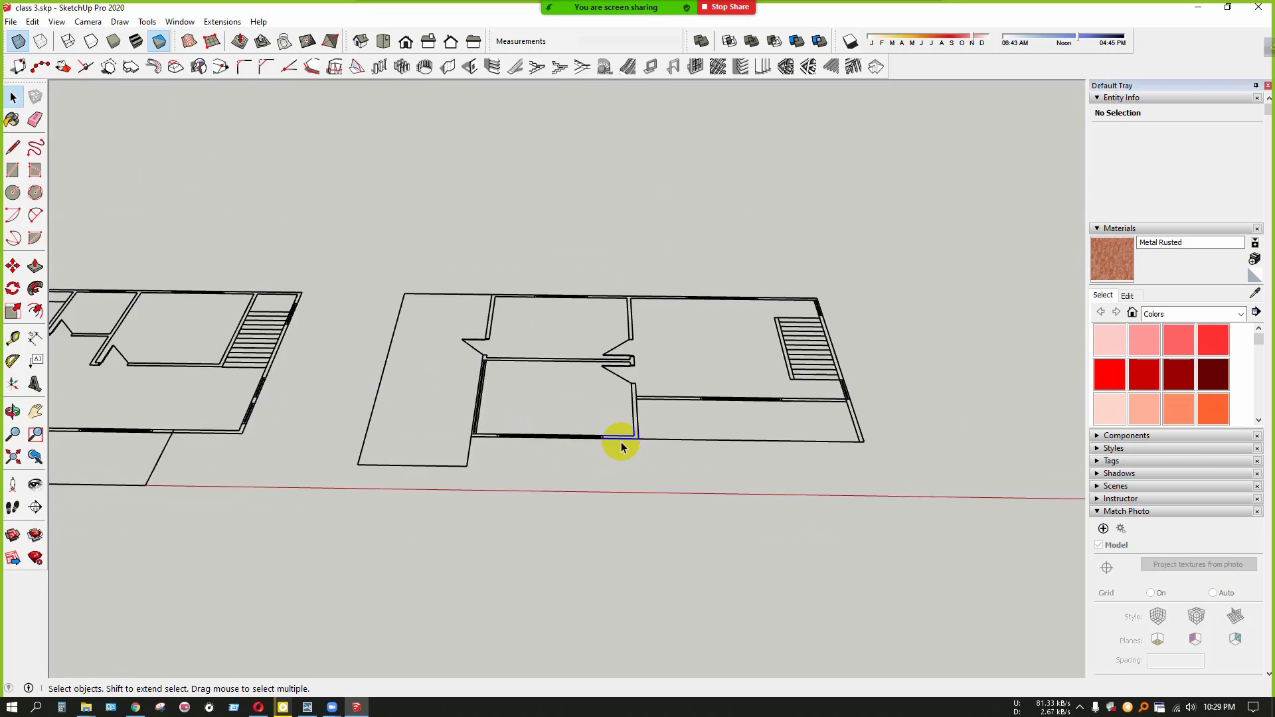
left_click(35, 338)
scroll(447, 492, "up", 2)
left_click(352, 446)
scroll(731, 551, "down", 2)
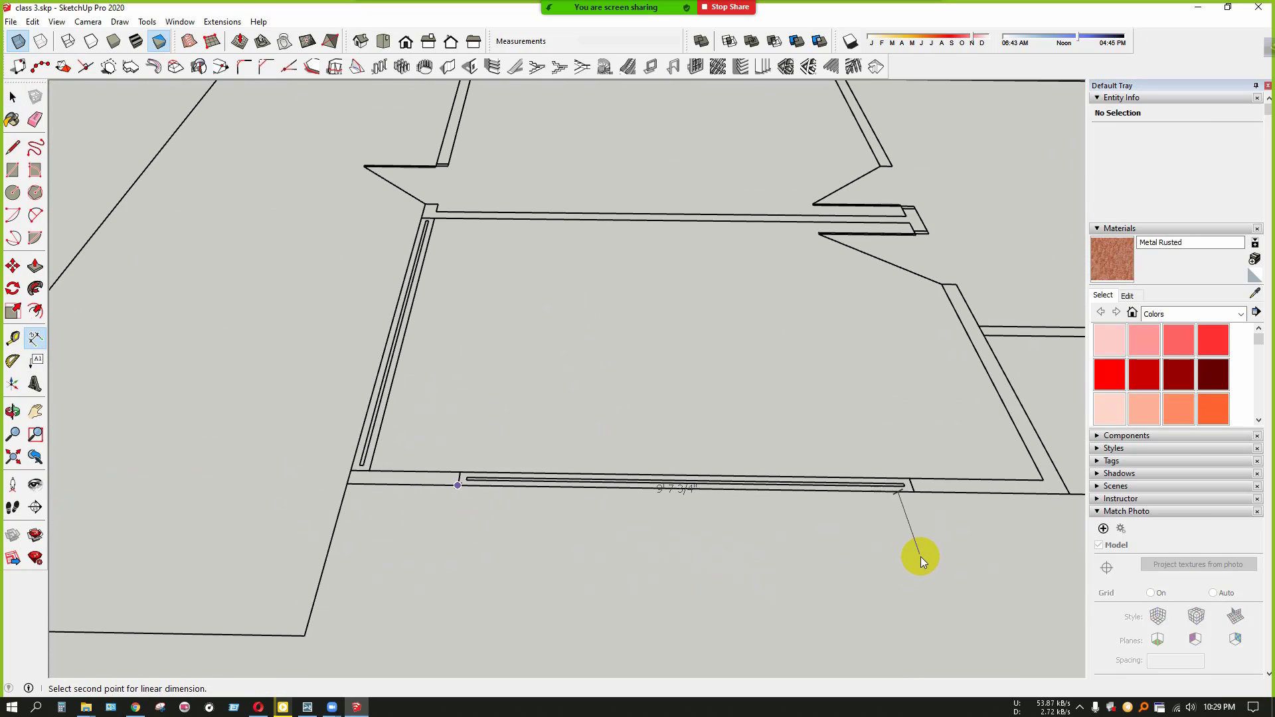
left_click(911, 494)
left_click(908, 543)
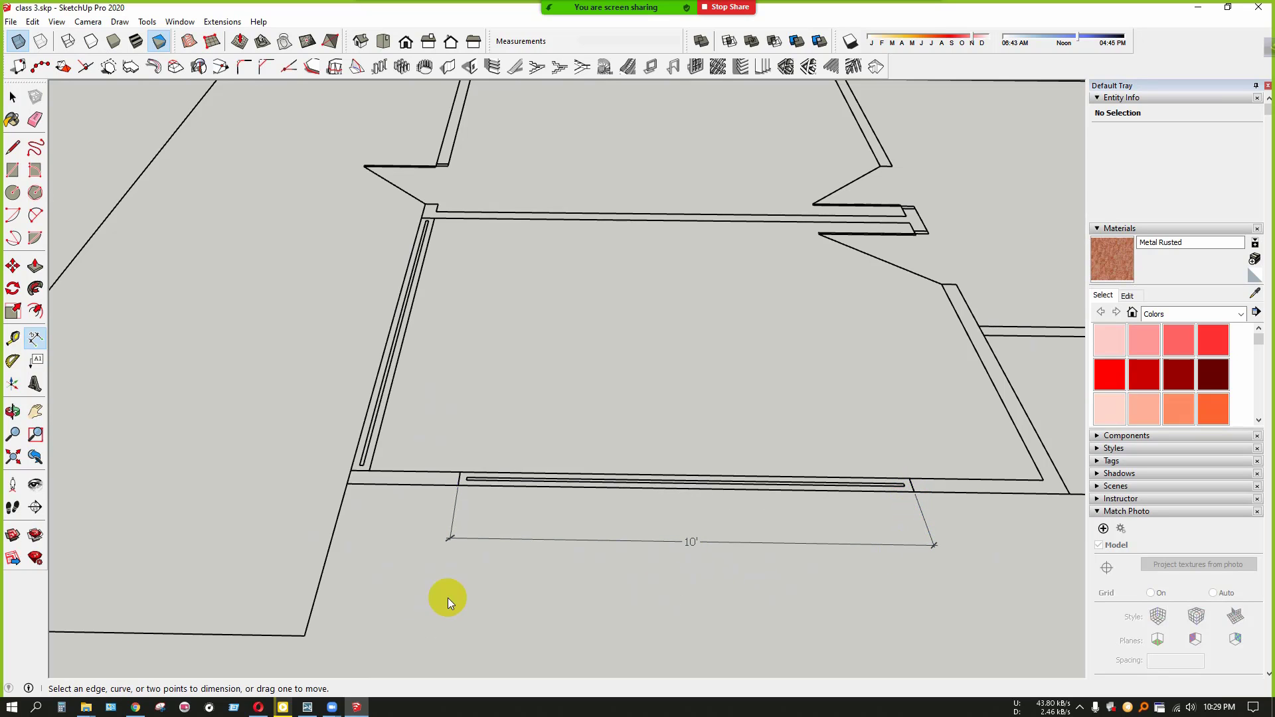
scroll(447, 598, "down", 3)
scroll(854, 527, "up", 2)
scroll(707, 529, "down", 3)
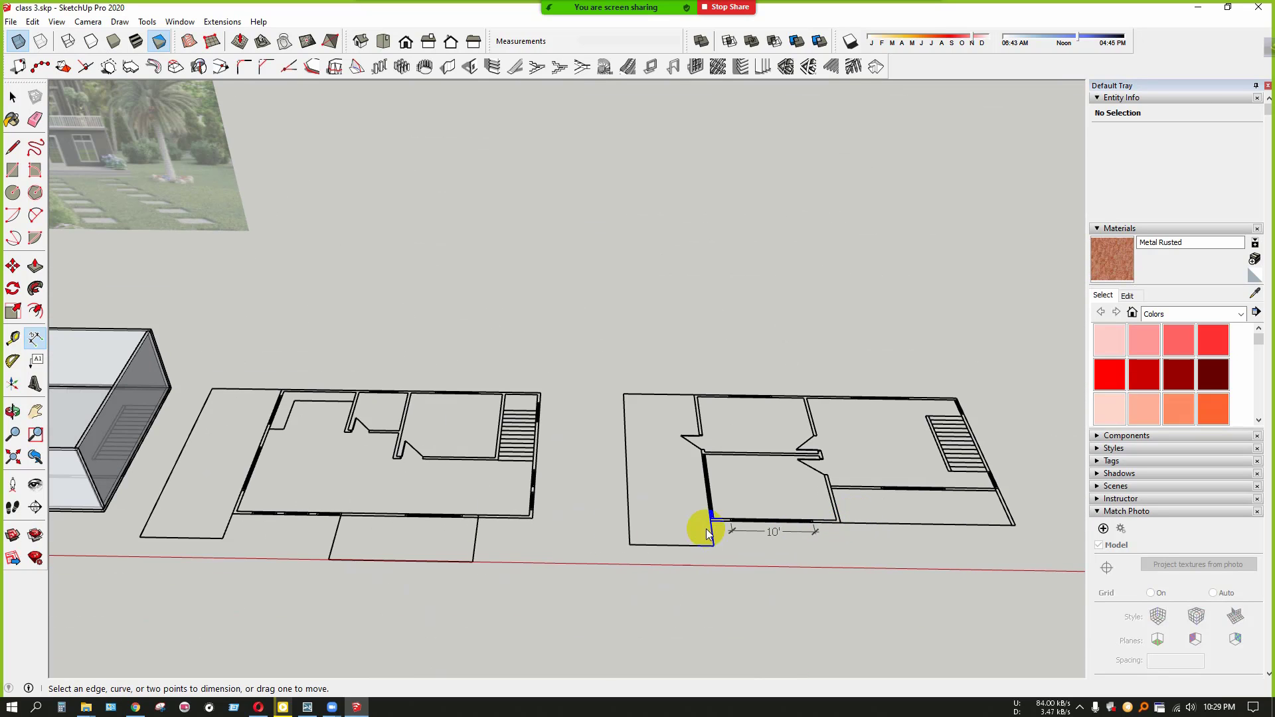
key("space")
Set up a 1001bit wall opening 10' wide and 7' high for the new walled model
scroll(387, 527, "up", 3)
scroll(653, 489, "down", 1)
scroll(750, 482, "down", 3)
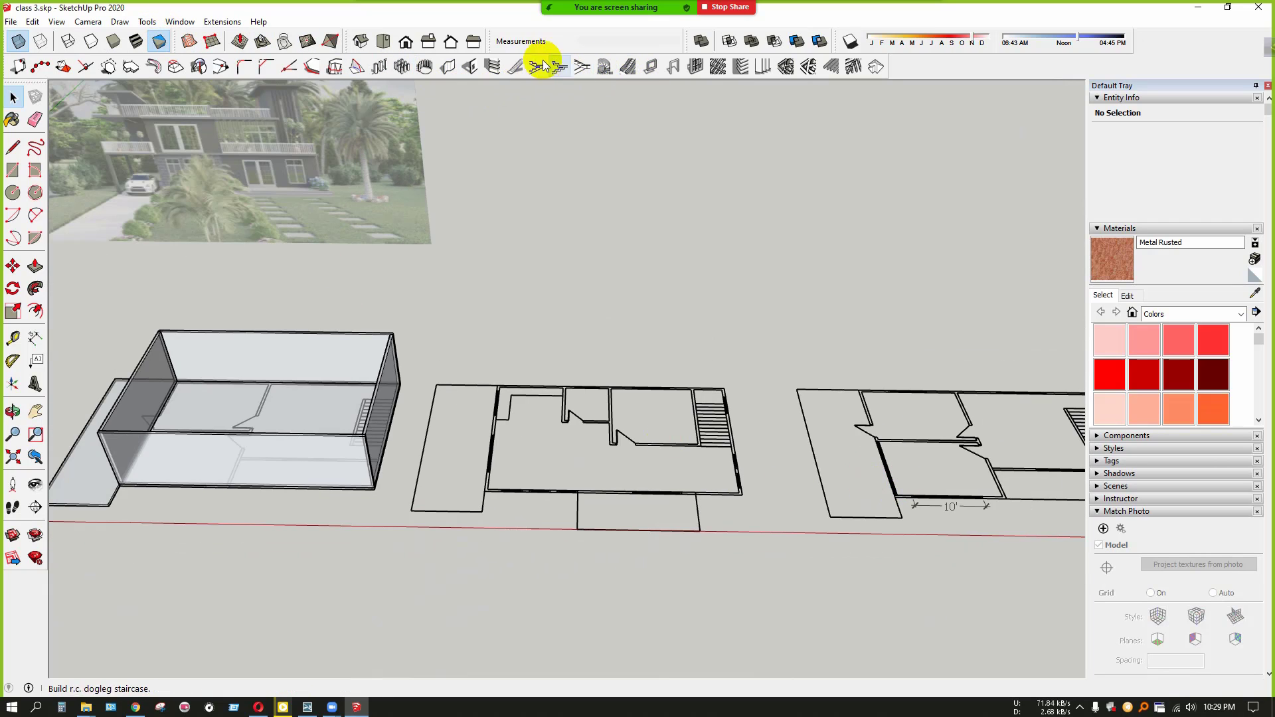
left_click(471, 66)
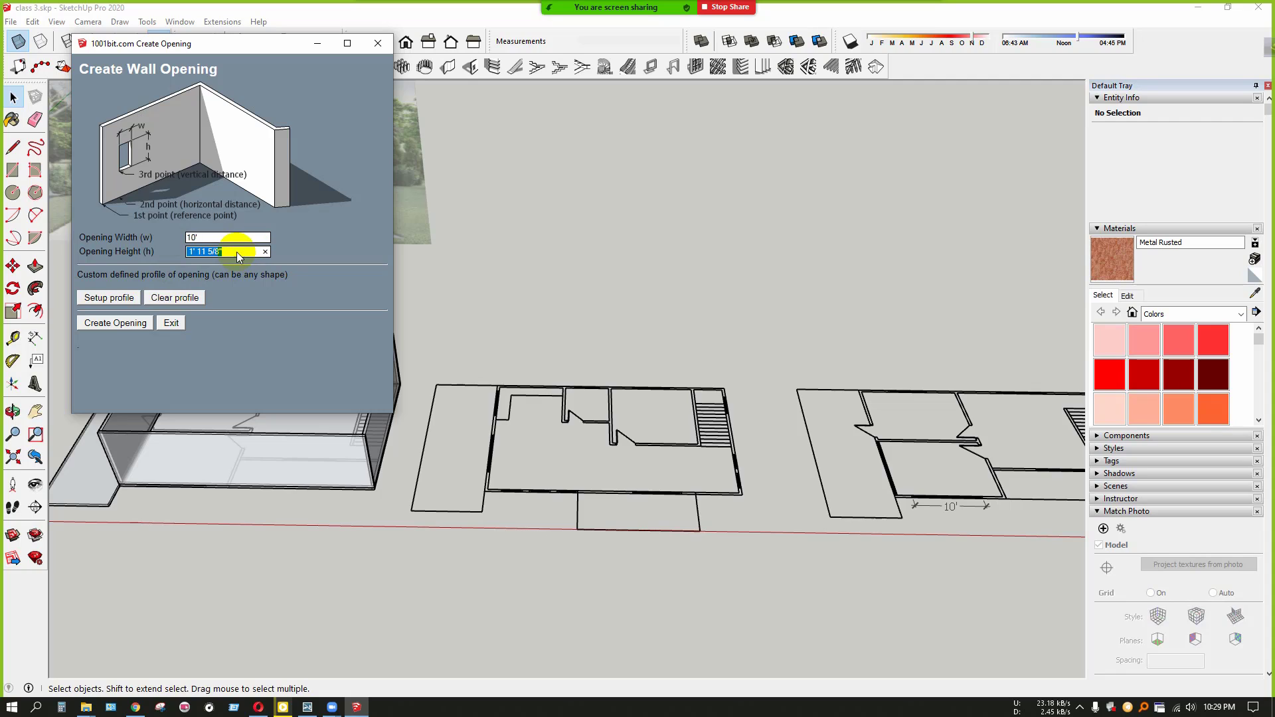
type("7")
scroll(902, 395, "down", 2)
scroll(237, 484, "up", 3)
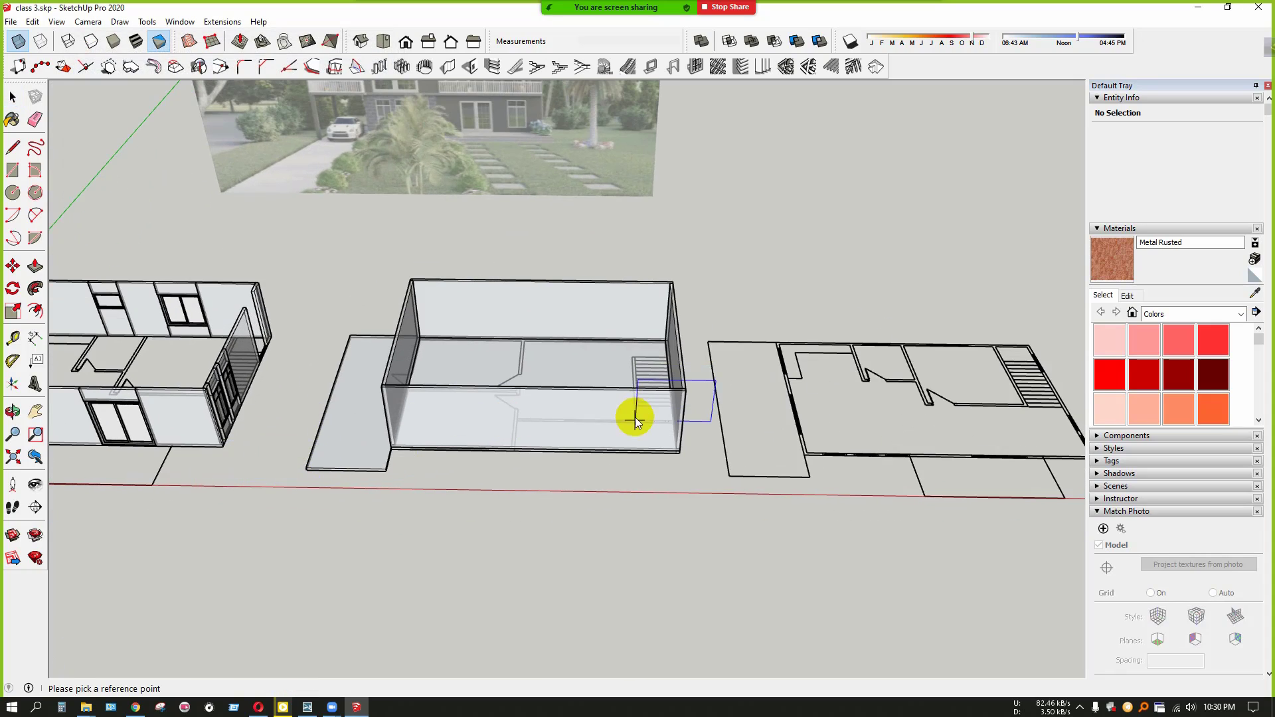
Place the wall opening on the front side of the model, starting at the nearer end of the plan's front opening lines
middle_click_drag(695, 435, 495, 433)
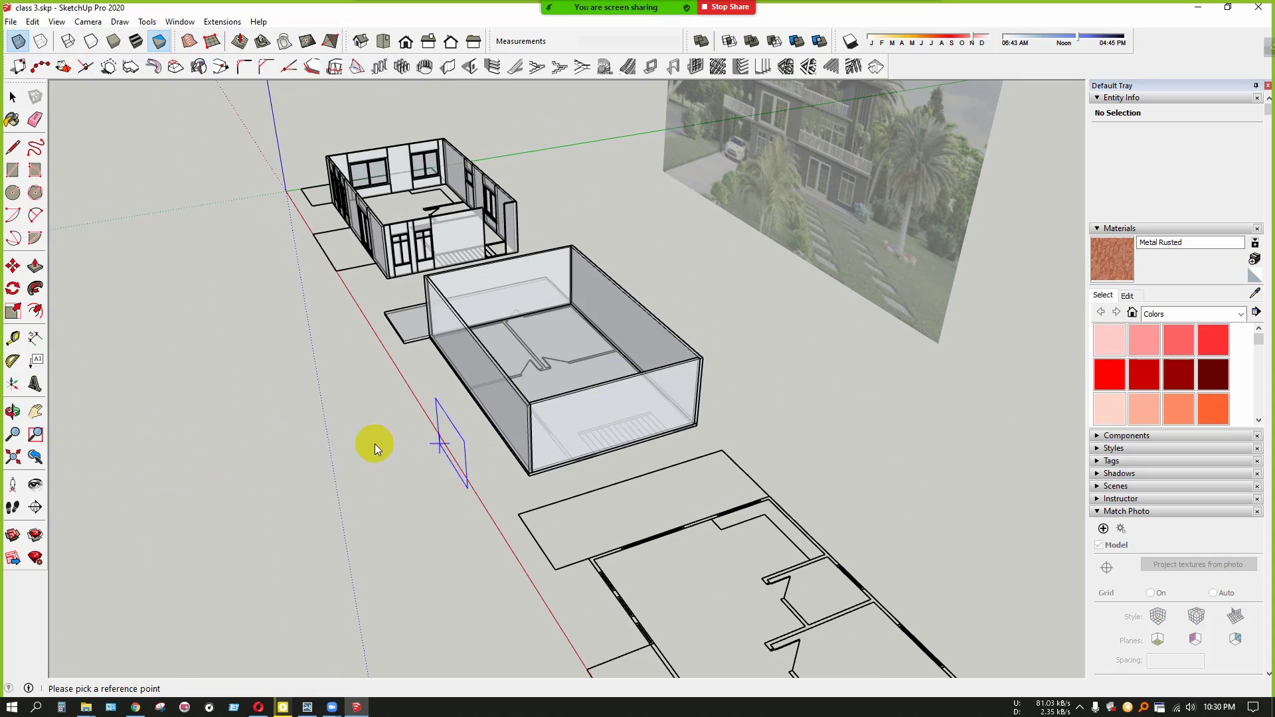
middle_click_drag(375, 443, 688, 348)
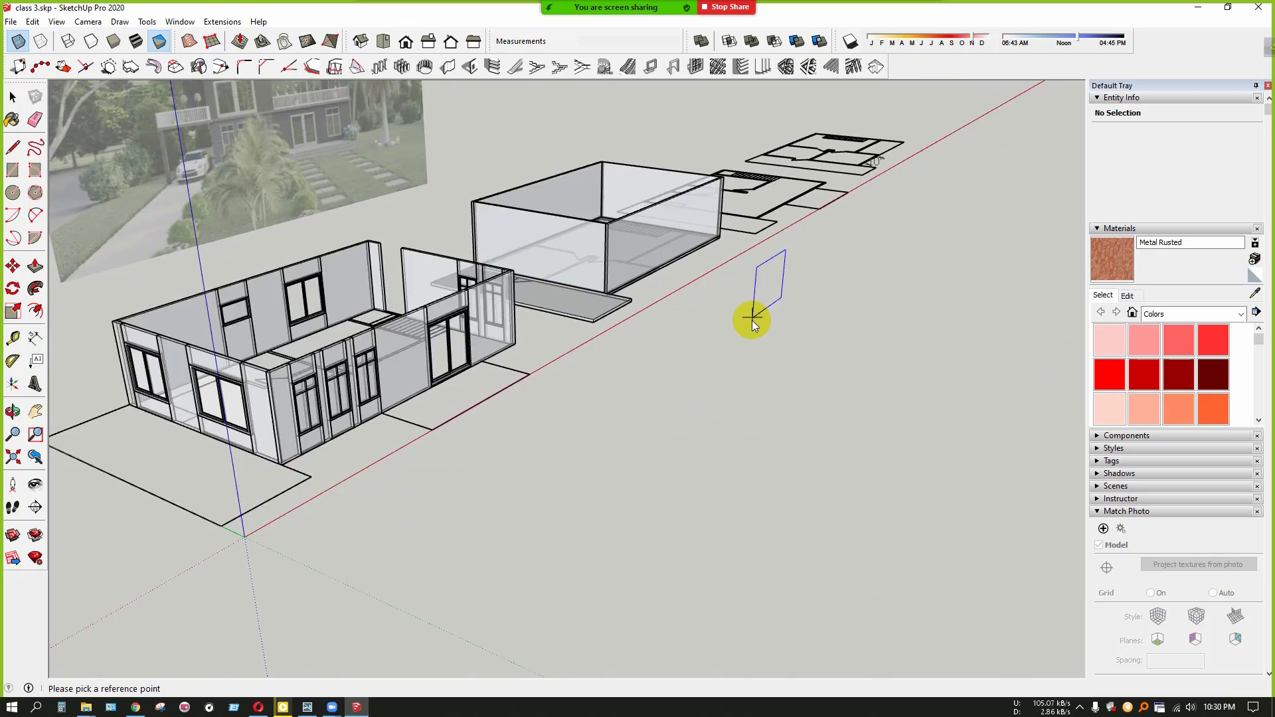
scroll(629, 242, "up", 15)
scroll(220, 301, "up", 4)
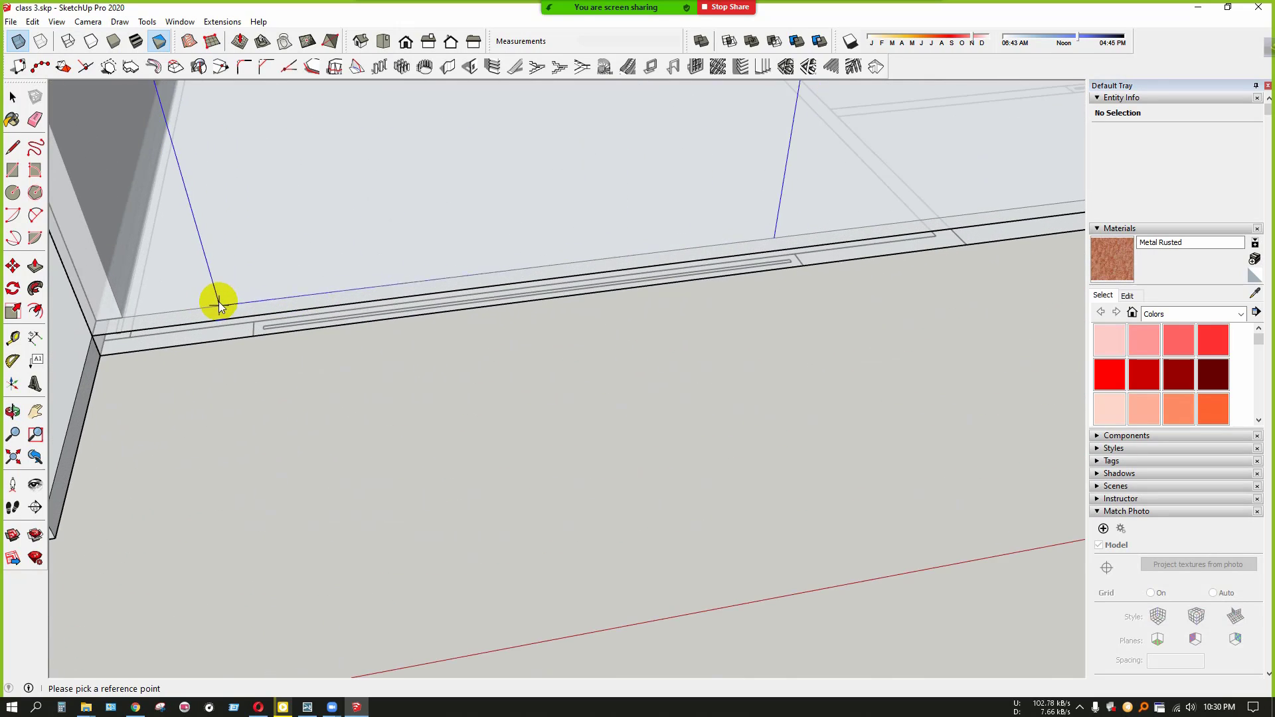
middle_click_drag(217, 302, 453, 233, "shift")
scroll(390, 311, "up", 8)
scroll(420, 357, "down", 3)
middle_click_drag(421, 357, 453, 248)
scroll(463, 368, "down", 4)
middle_click_drag(463, 368, 421, 412)
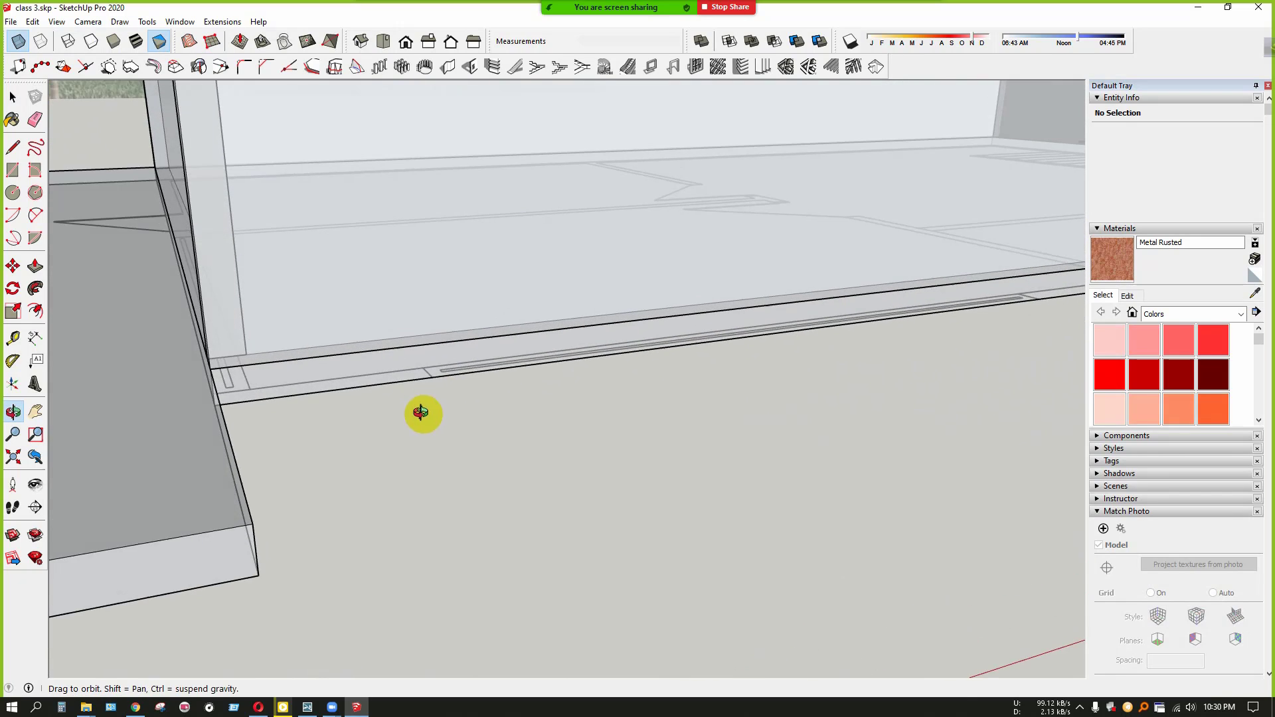
scroll(460, 313, "up", 3)
scroll(399, 339, "down", 3)
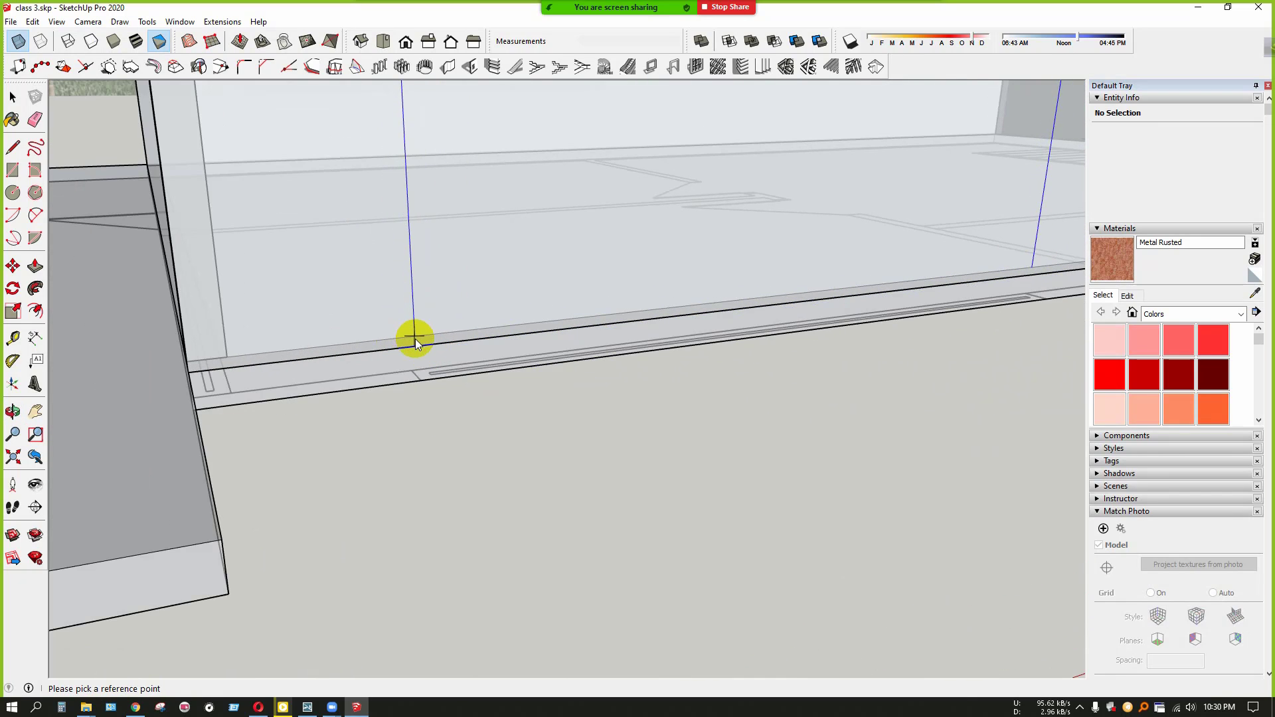
scroll(372, 347, "down", 2)
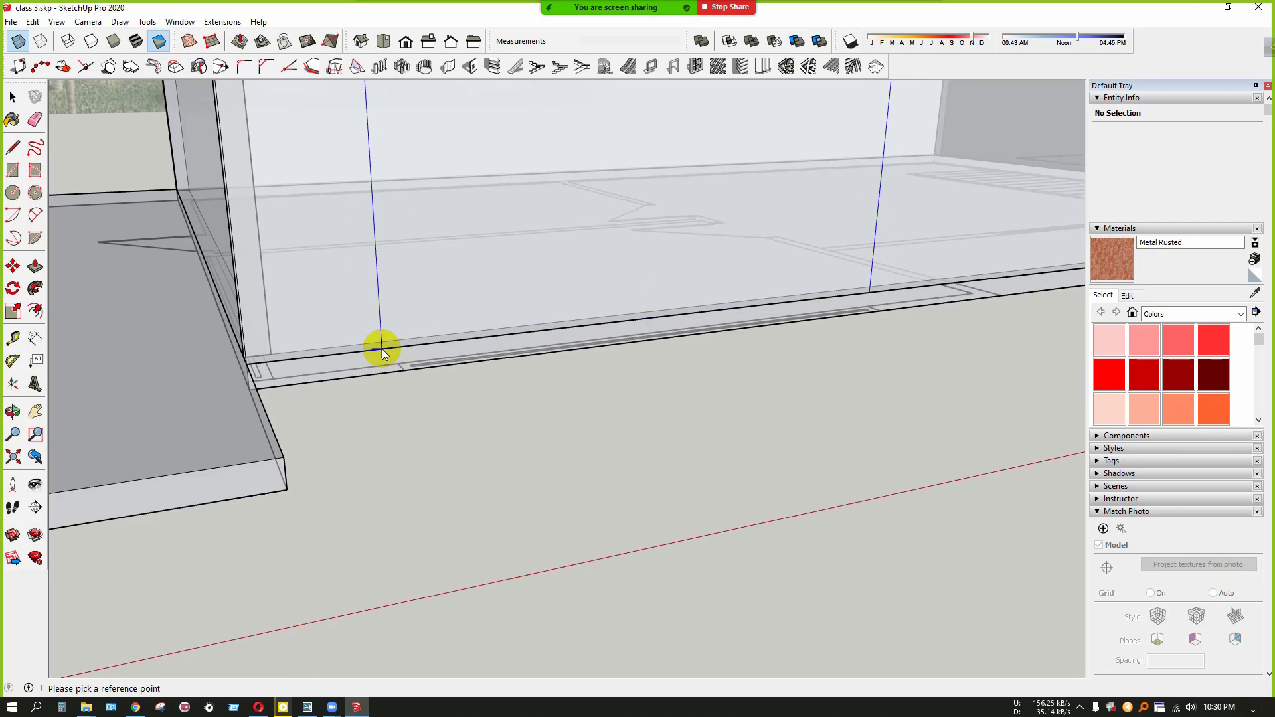
scroll(385, 342, "down", 1)
scroll(398, 350, "down", 1)
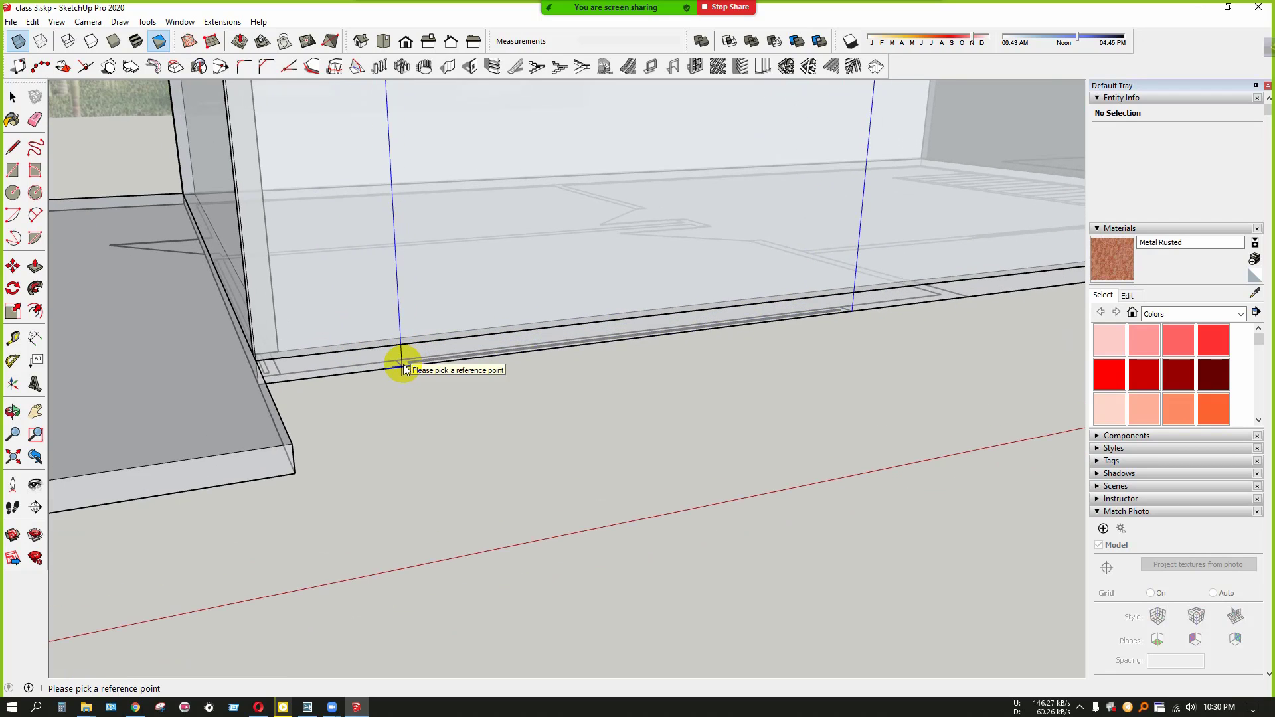
scroll(405, 365, "up", 3)
scroll(412, 359, "up", 3)
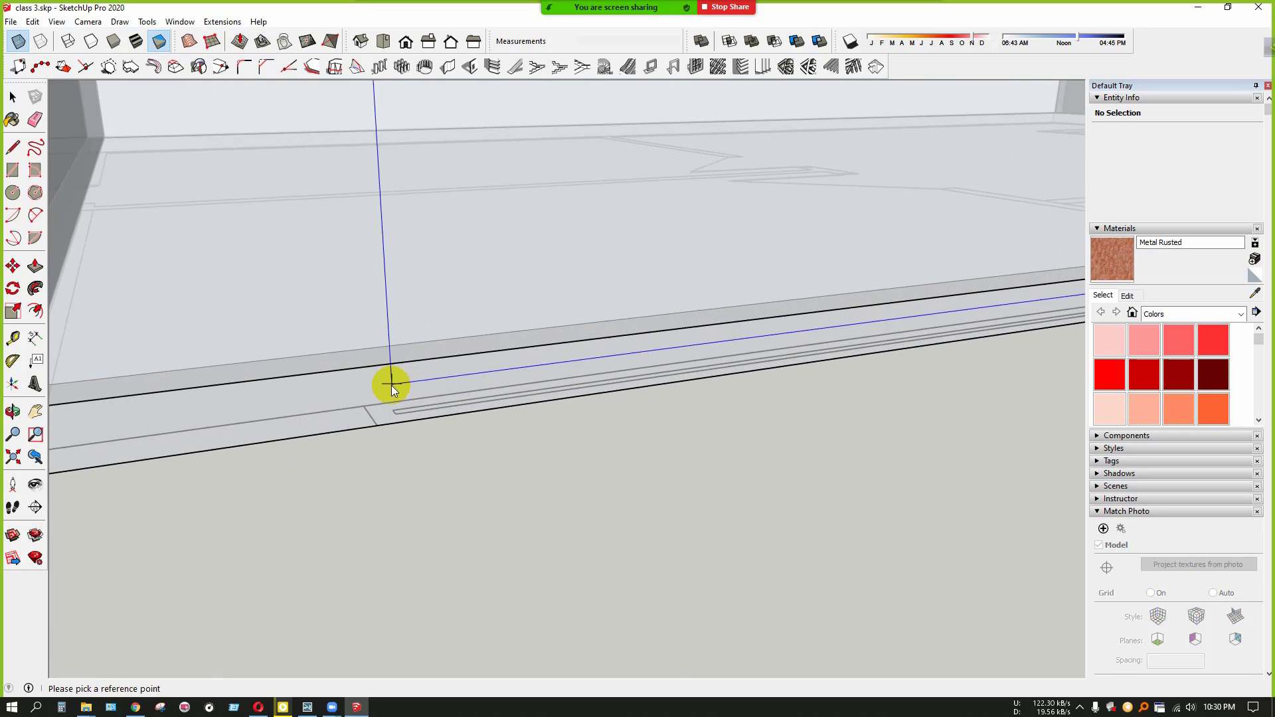
left_click(381, 421)
scroll(376, 412, "down", 1)
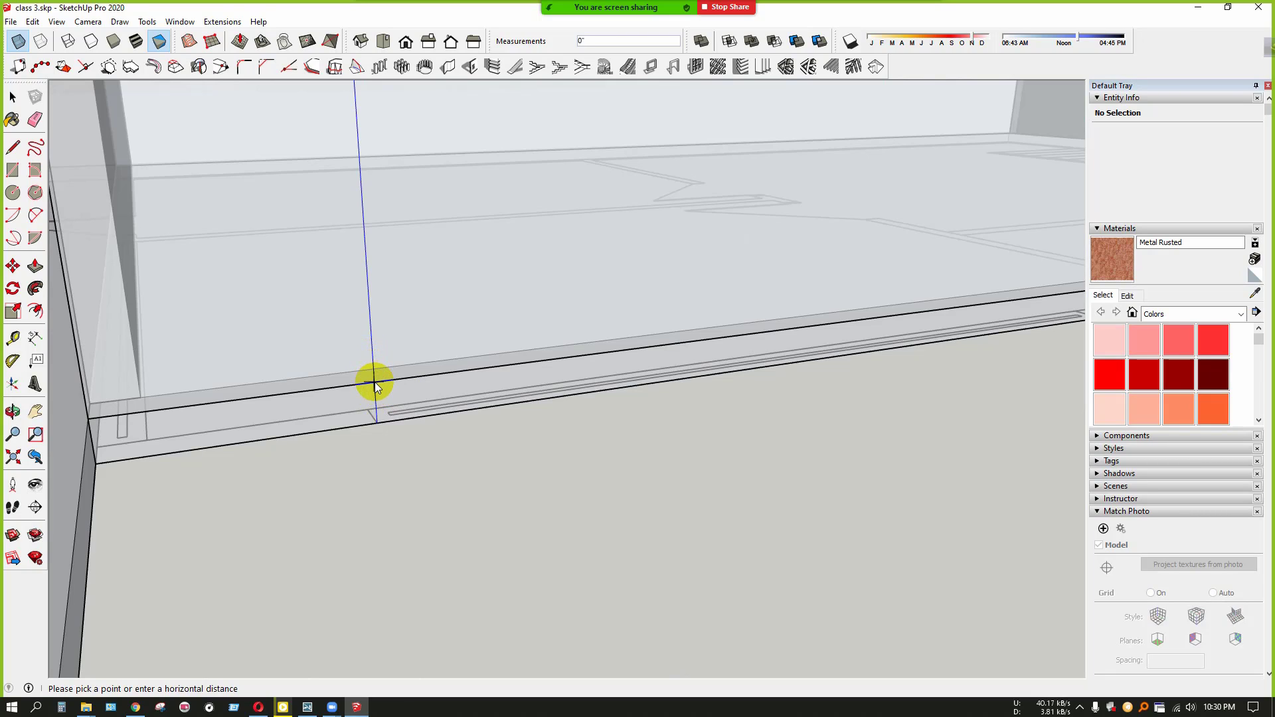
left_click(374, 380)
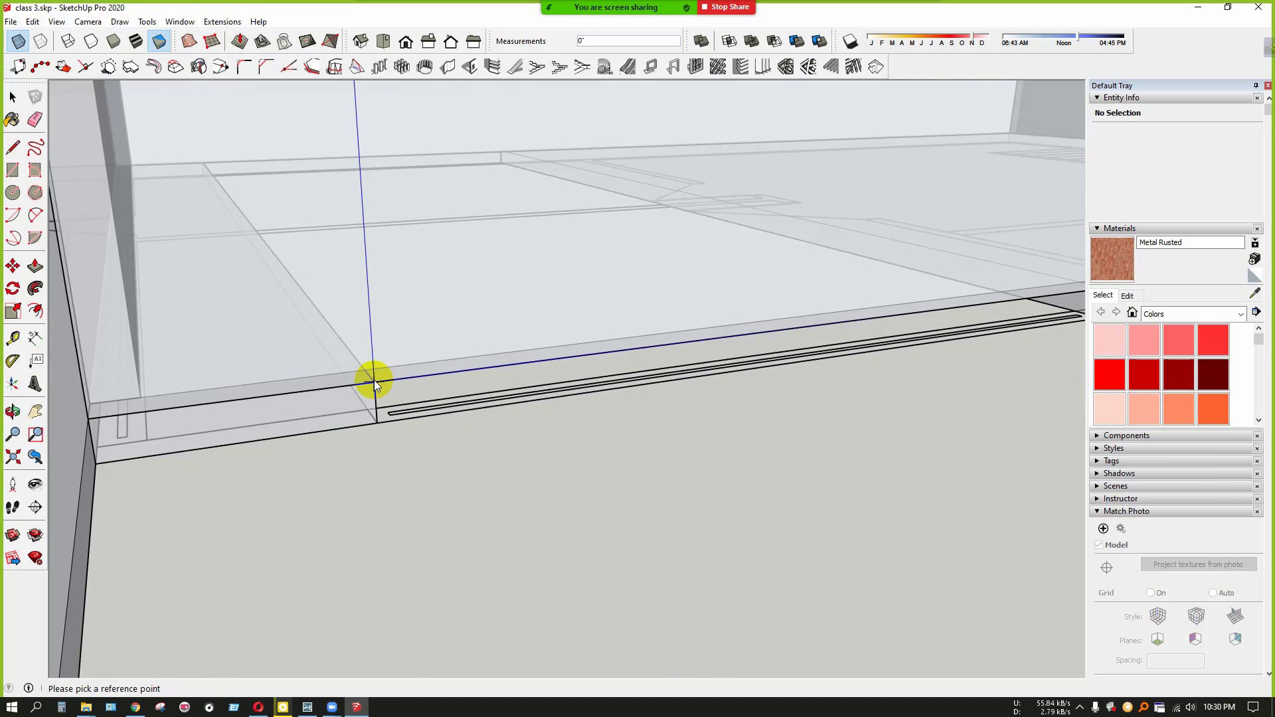
scroll(375, 392, "down", 2)
scroll(392, 372, "up", 2)
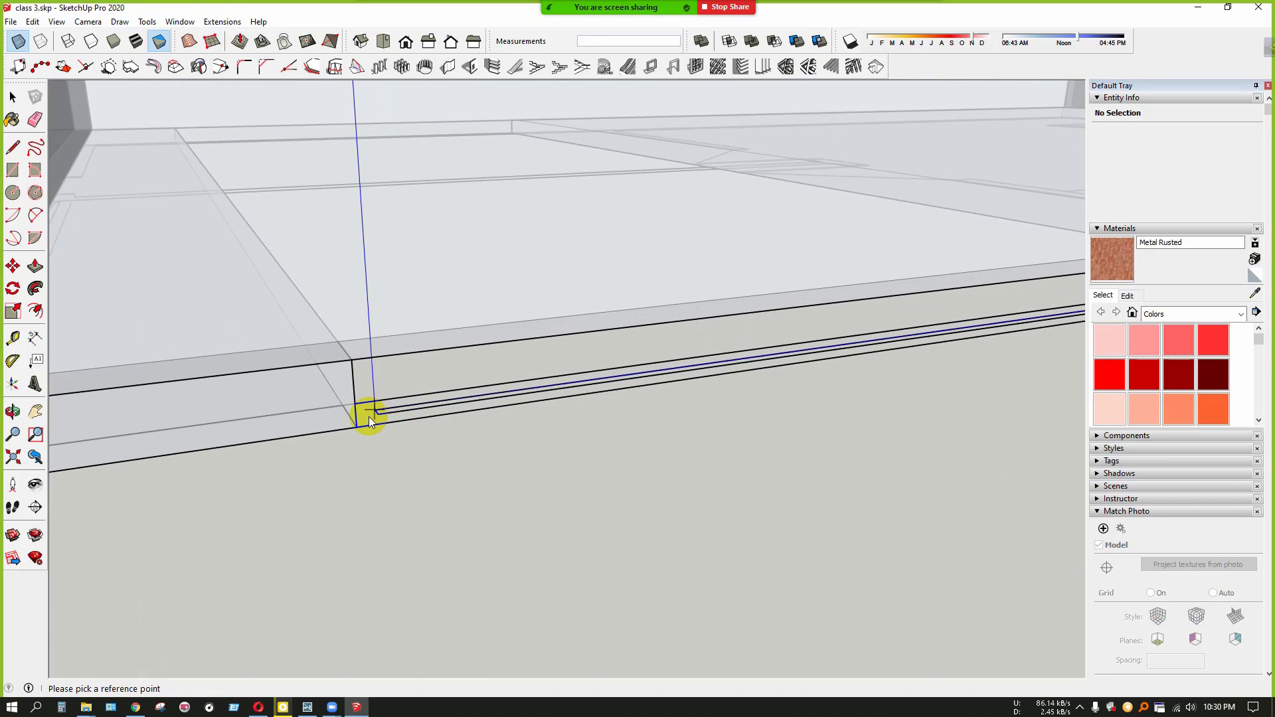
left_click(359, 423)
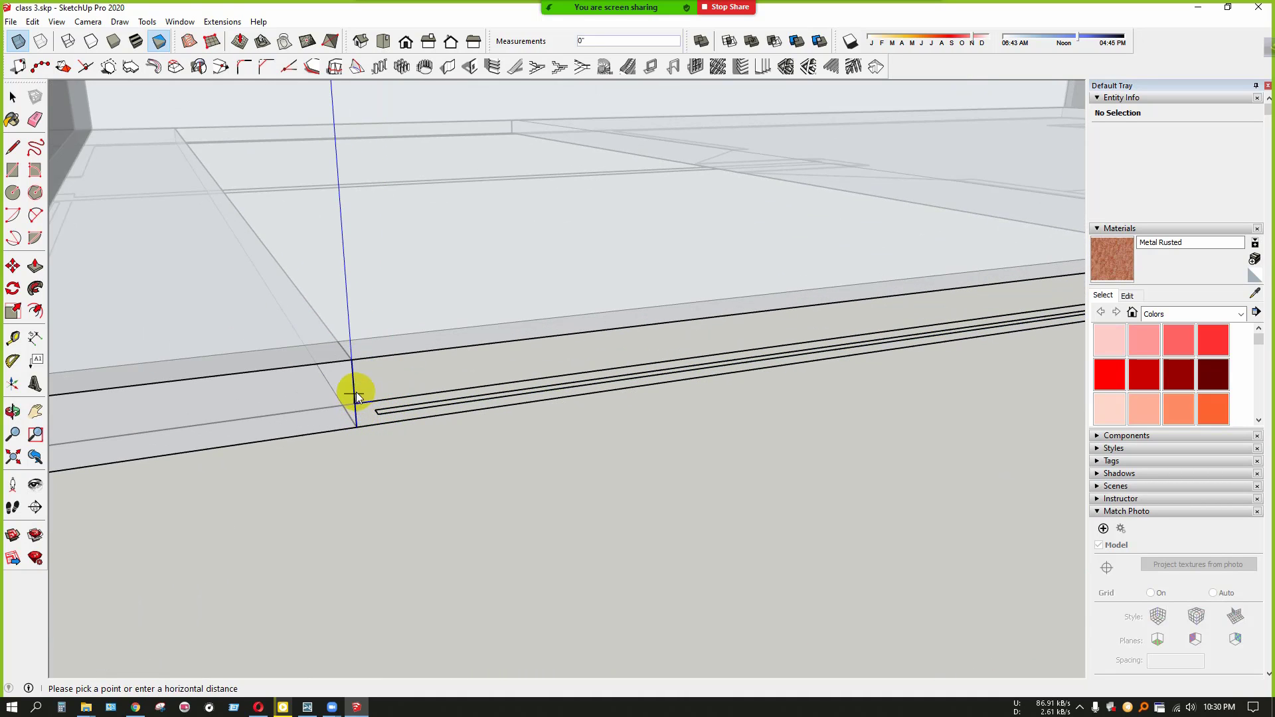
left_click(351, 356)
scroll(341, 424, "down", 2)
scroll(352, 465, "down", 4)
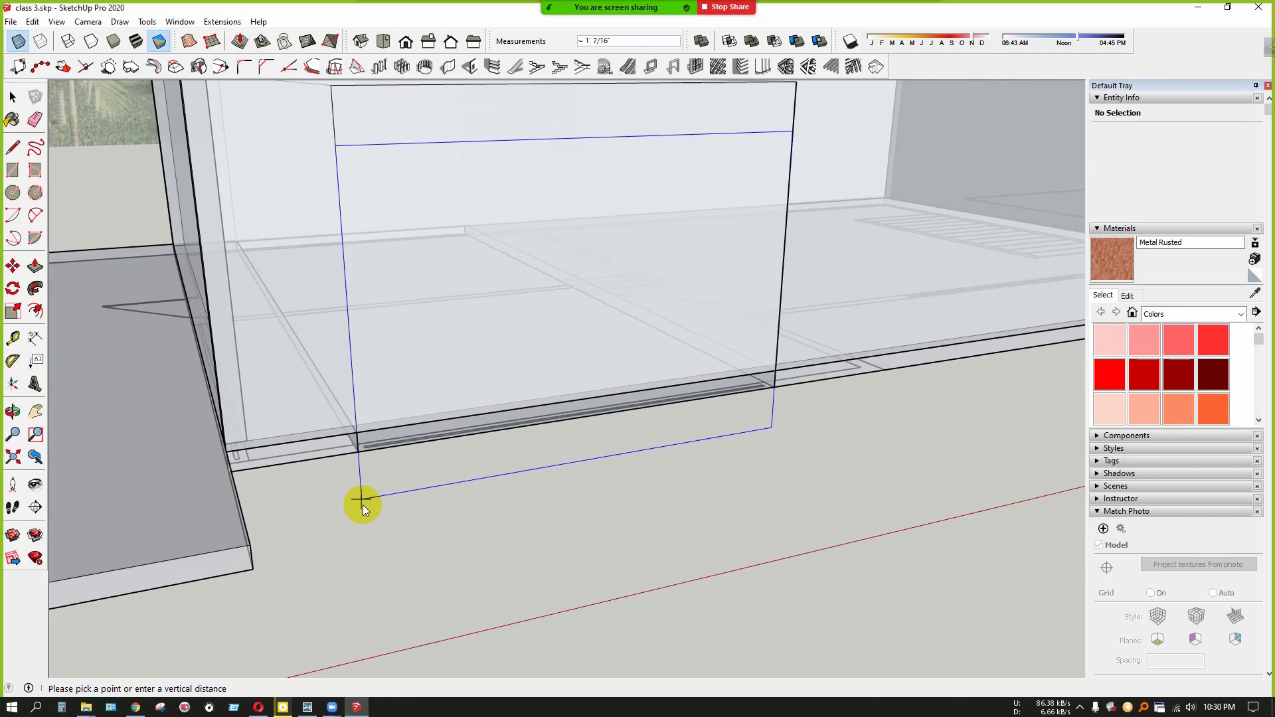
key("space")
Turn off X-ray display and examine the front side of the model with the new opening
middle_click_drag(409, 524, 513, 544)
scroll(513, 545, "down", 5)
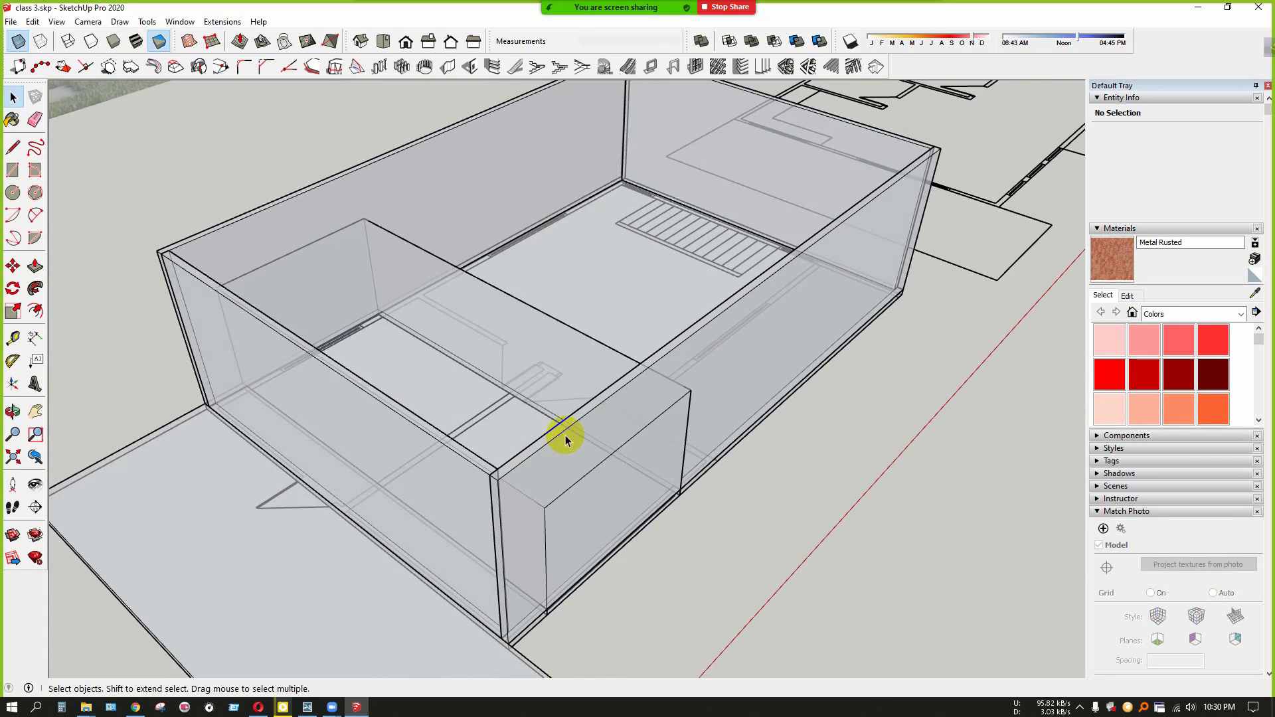
left_click(25, 43)
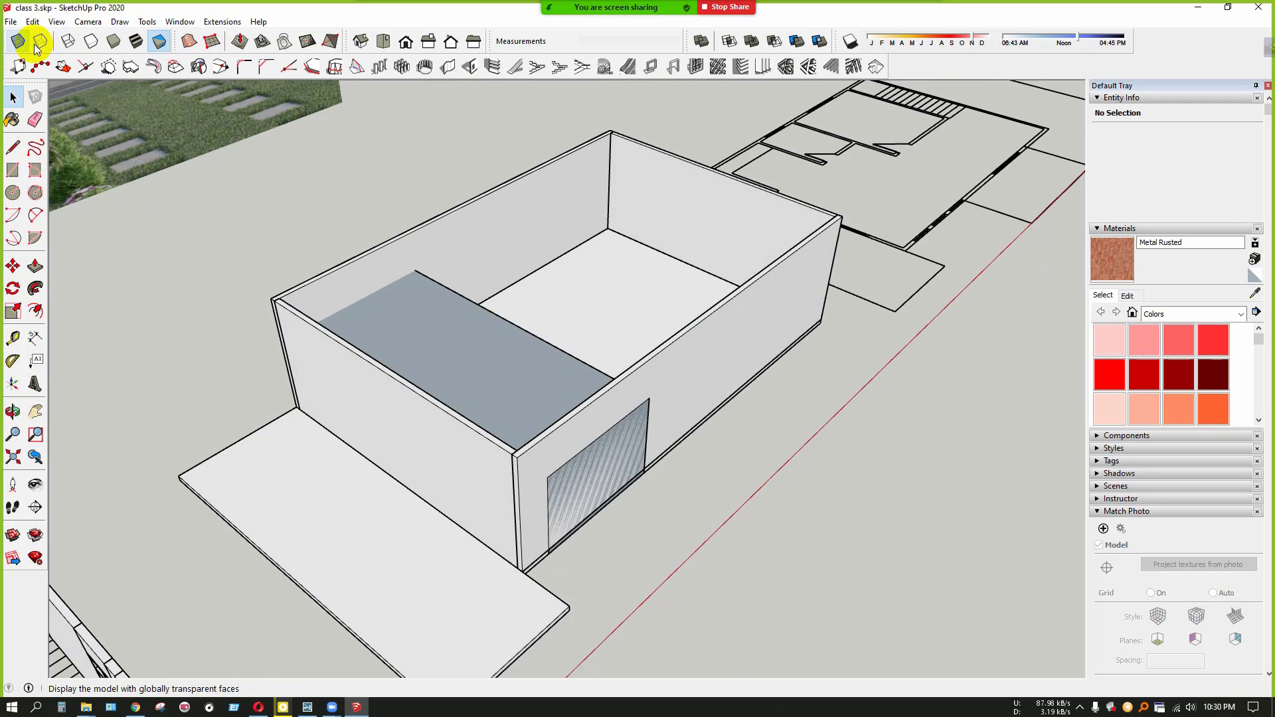
Try hiding the group that contains the new opening, and undo the hiding
scroll(702, 492, "up", 6)
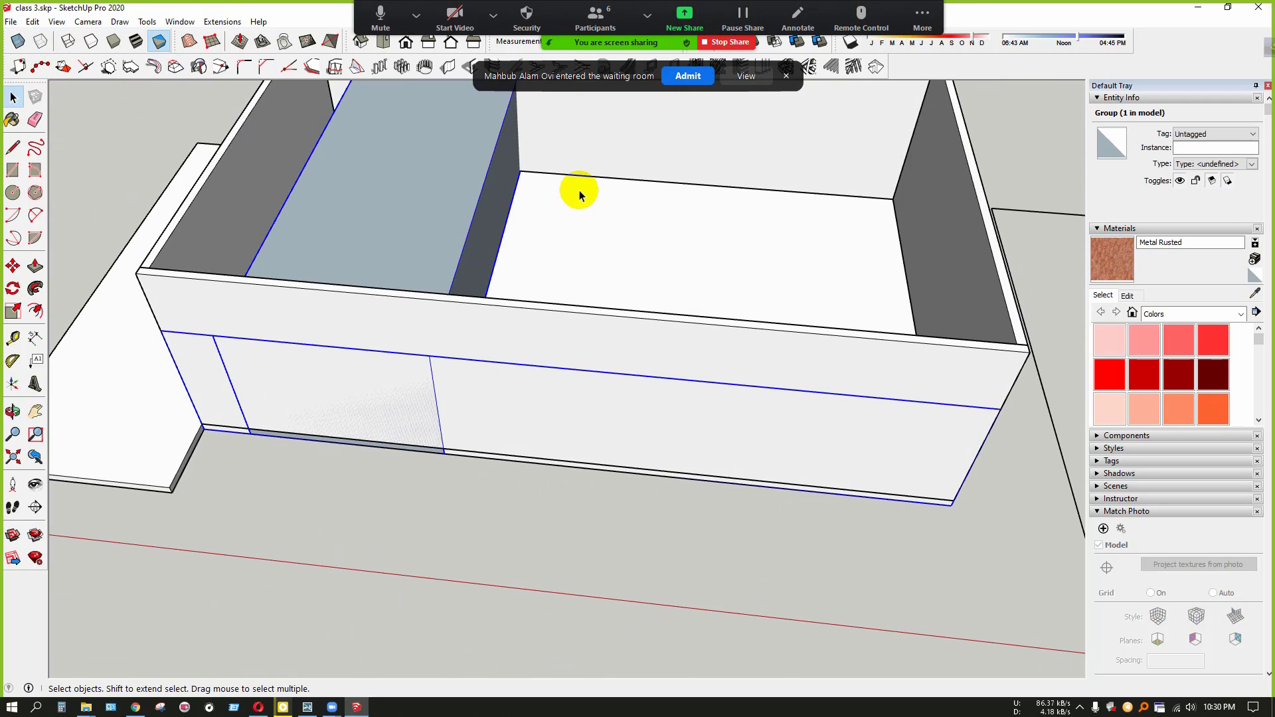
left_click(685, 76)
right_click(423, 192)
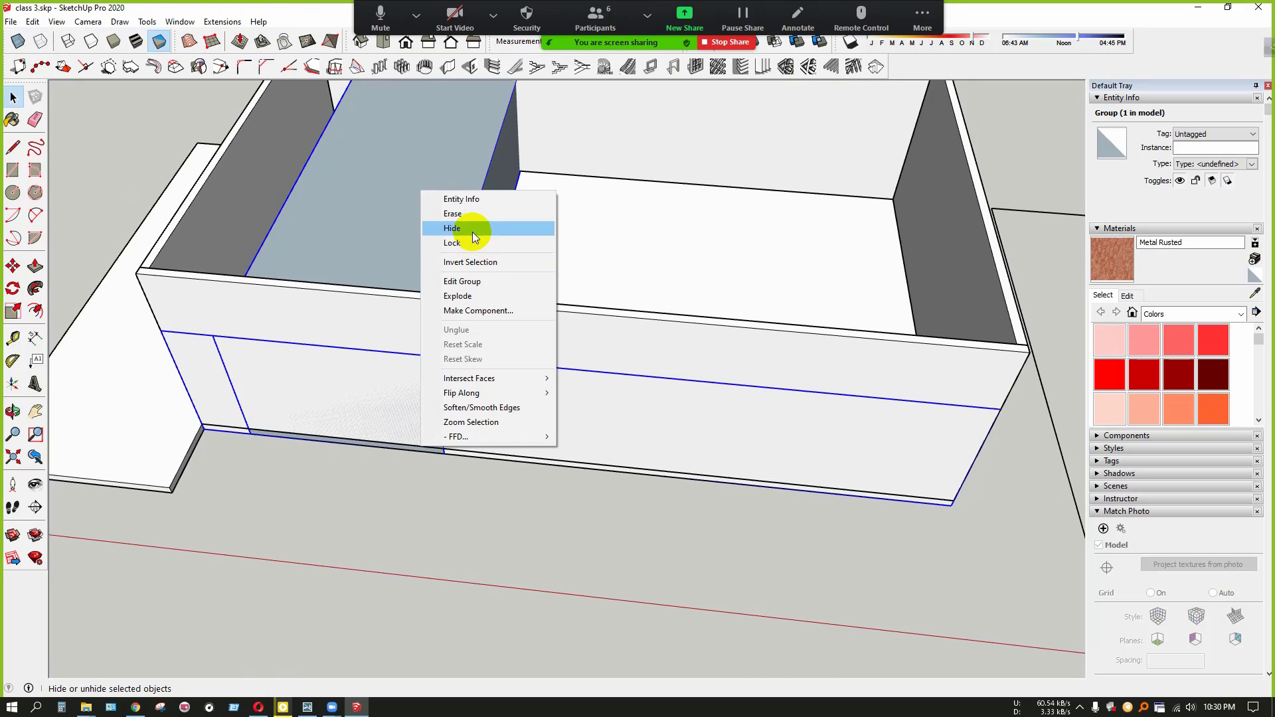
left_click(452, 228)
scroll(447, 388, "down", 2)
middle_click_drag(447, 388, 498, 345)
key("ctrl+z")
Delete the slab group that contains the wall opening from inside the walled model
middle_click_drag(412, 469, 724, 362)
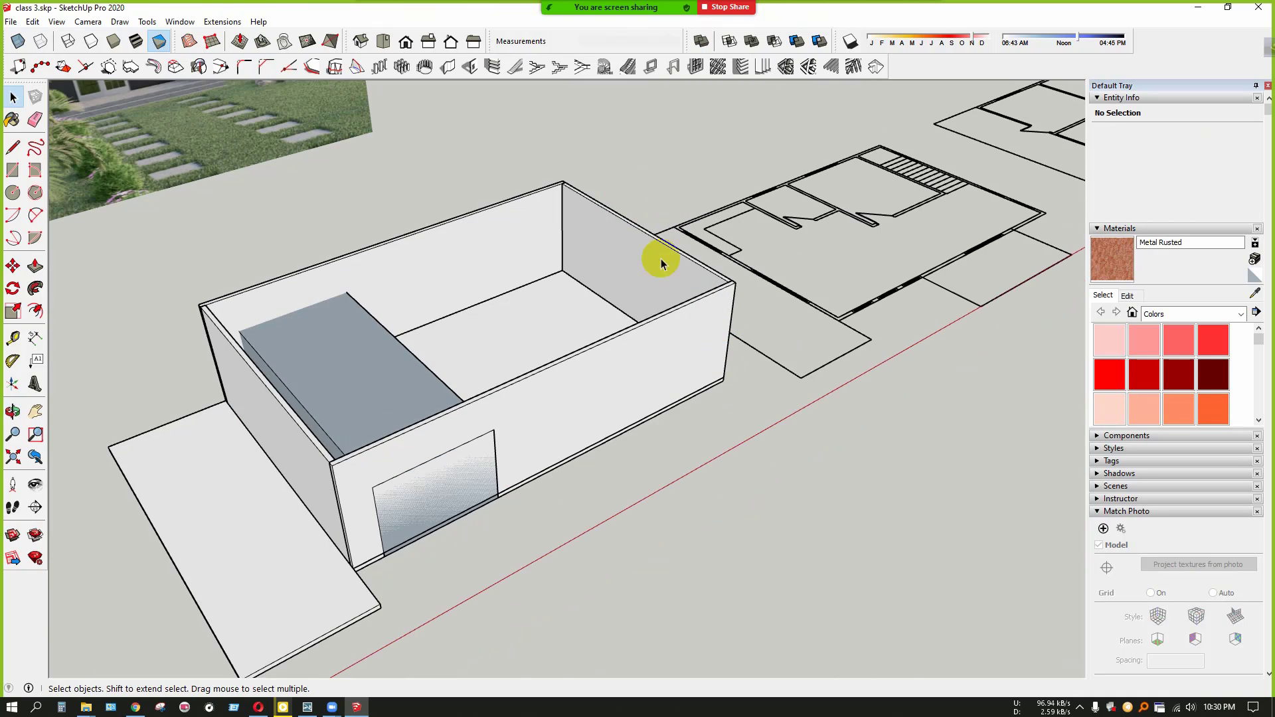
scroll(588, 336, "up", 2)
scroll(531, 349, "down", 3)
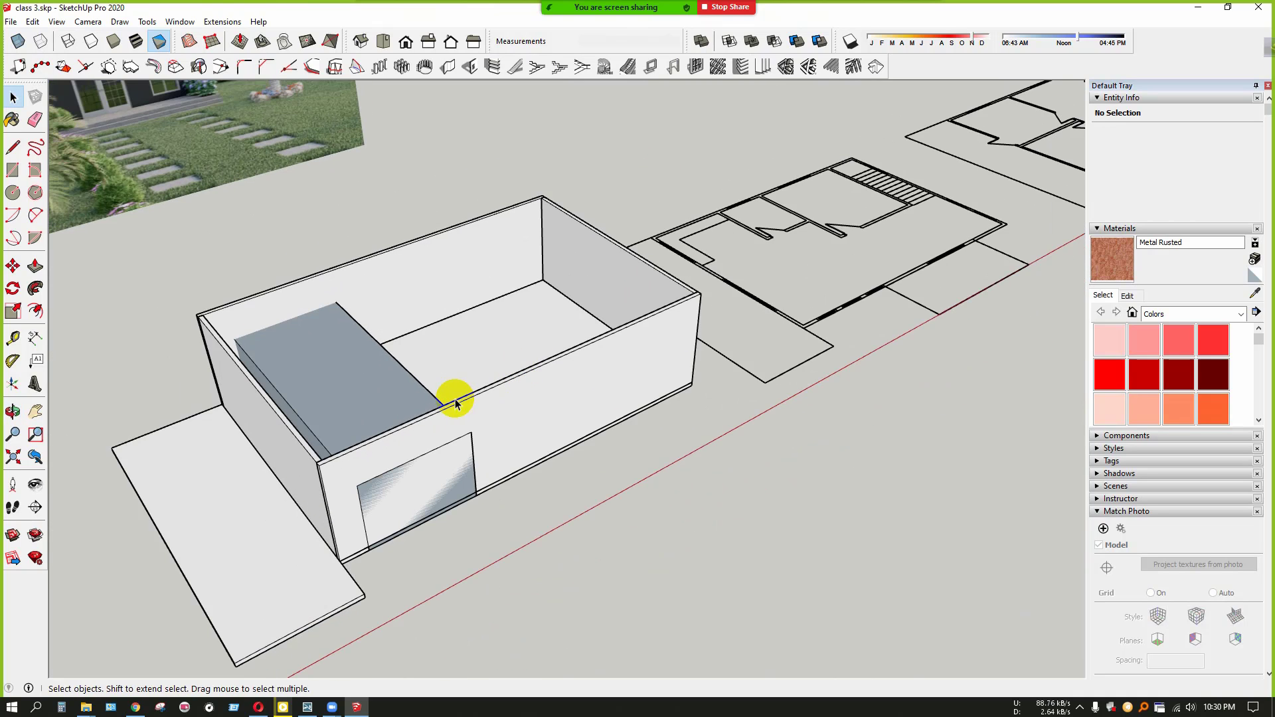
left_click(333, 393)
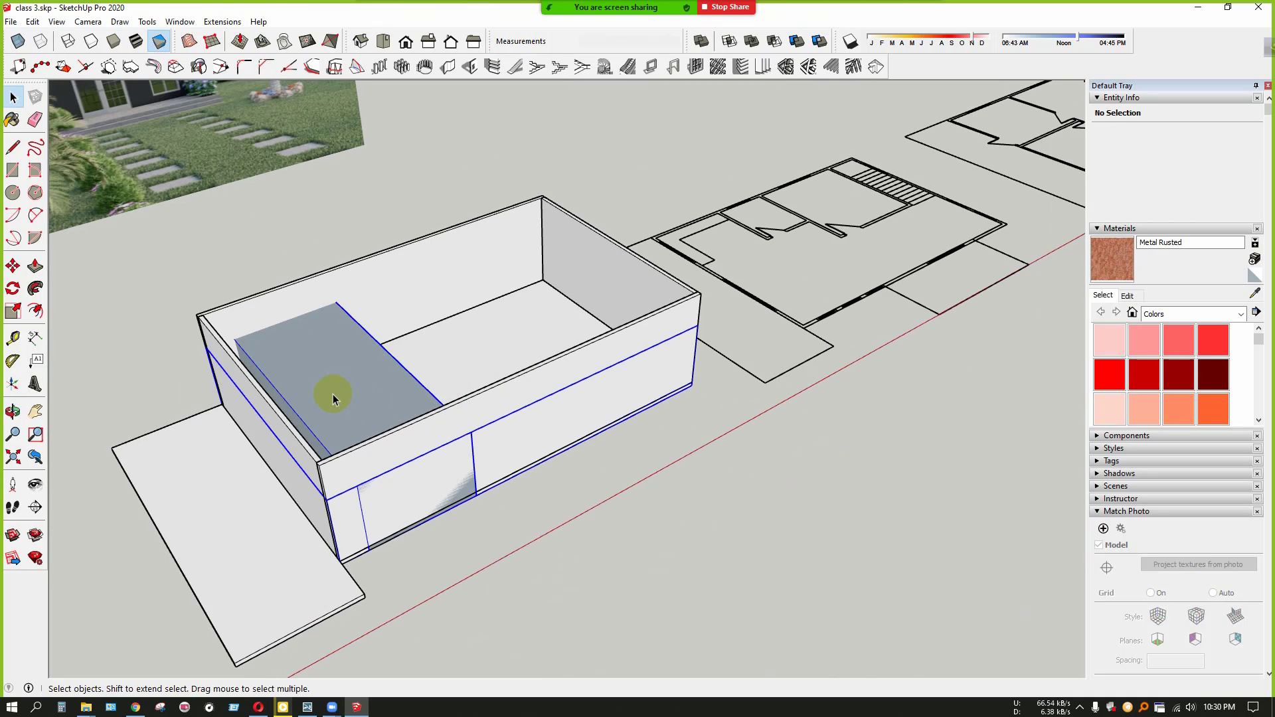
double_click(373, 384)
left_click(491, 461)
left_click(372, 384)
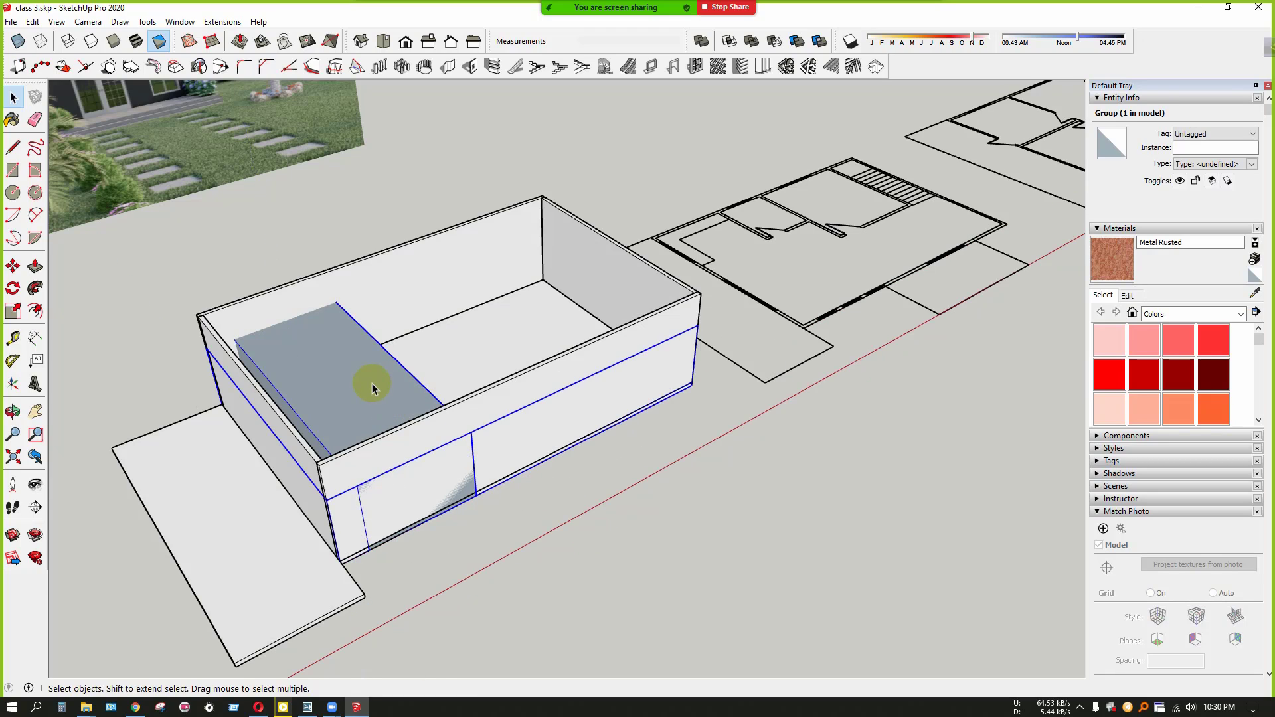
key("Delete")
Examine how the base of the front wall lines up with the plan lines beneath it
scroll(382, 465, "up", 2)
middle_click_drag(382, 465, 305, 441)
scroll(502, 420, "down", 3)
scroll(398, 492, "up", 3)
scroll(398, 478, "down", 3)
scroll(378, 455, "up", 5)
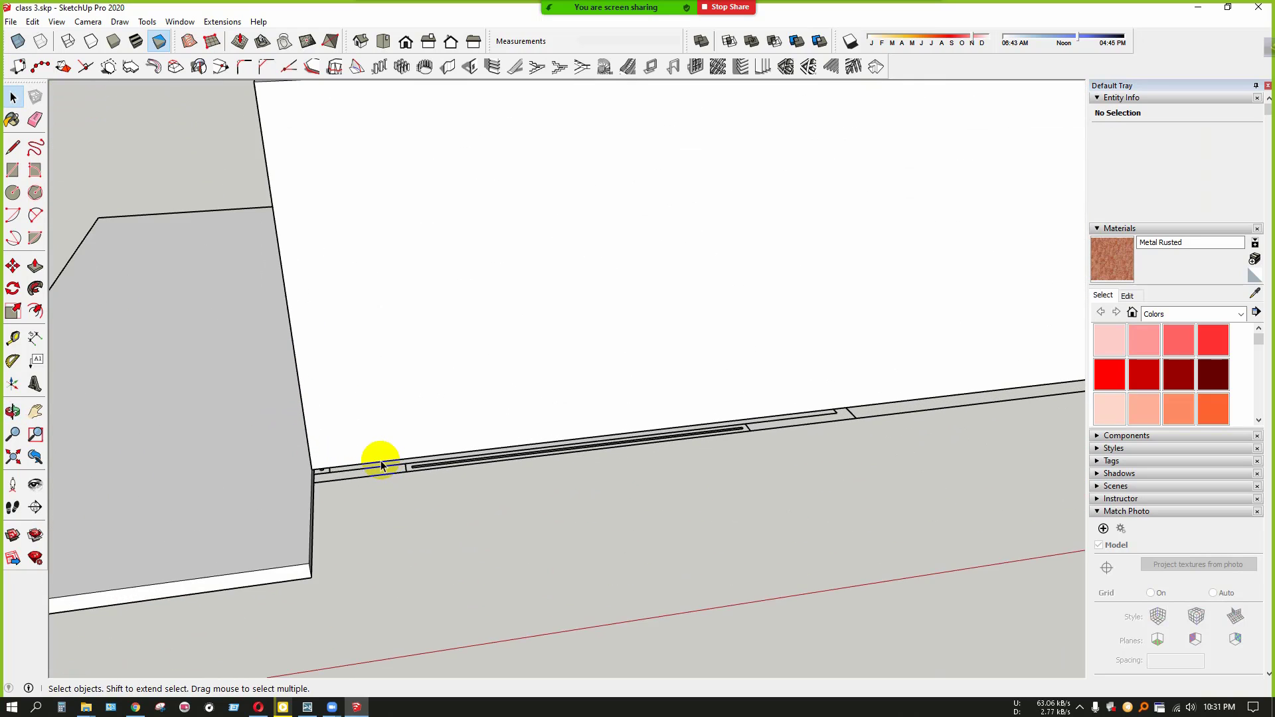
scroll(380, 465, "down", 2)
left_click(41, 21)
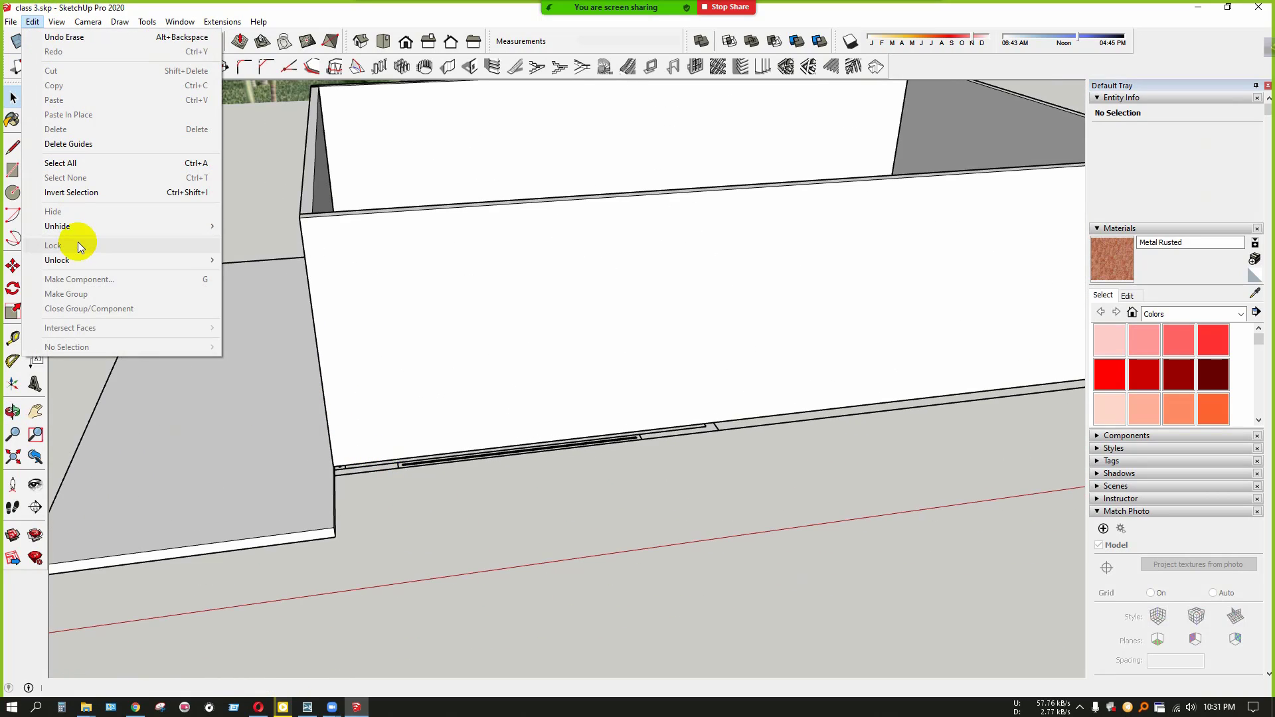
left_click(259, 256)
middle_click_drag(356, 331, 356, 253)
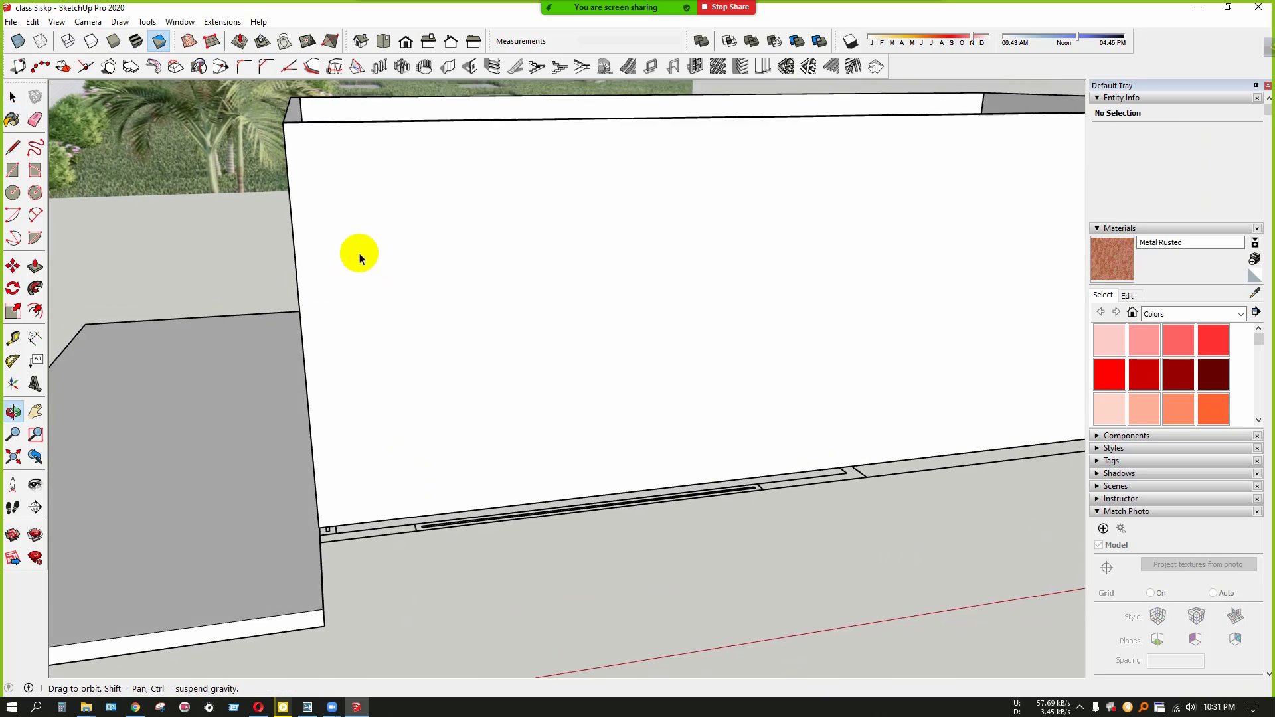
scroll(339, 306, "down", 3)
middle_click_drag(324, 359, 353, 401)
scroll(345, 405, "up", 3)
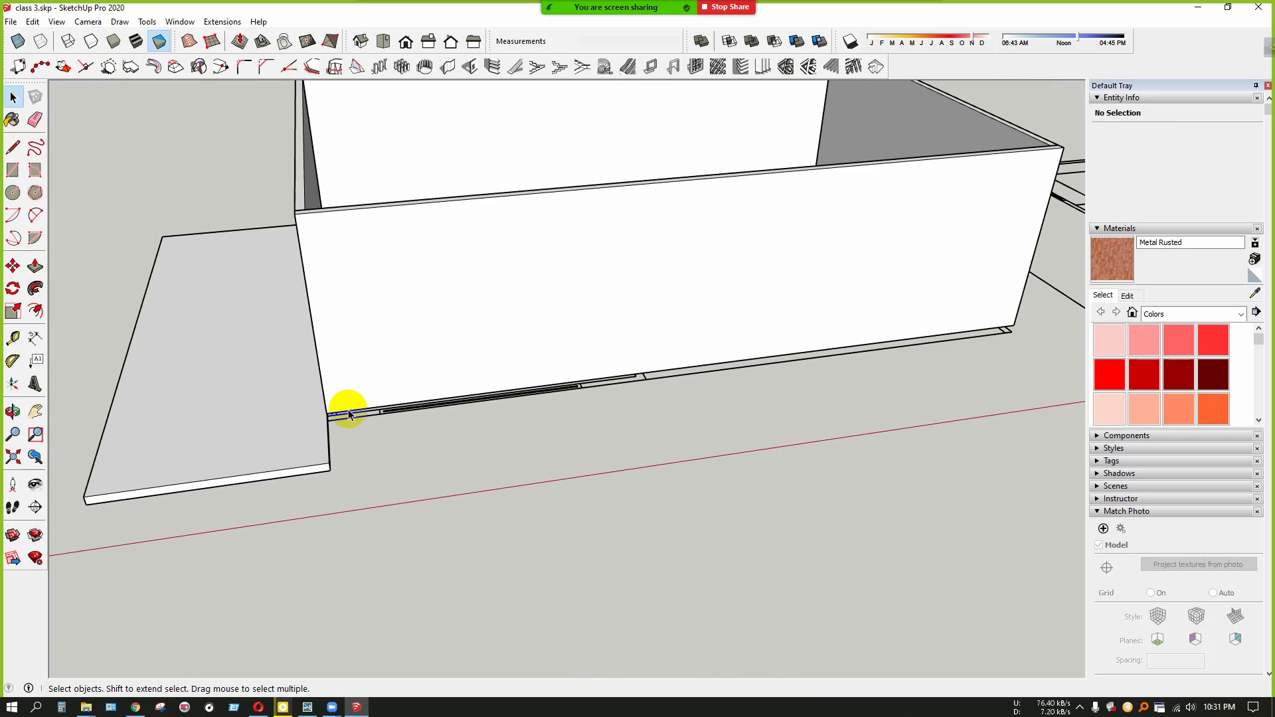
Move the side slab away from the walled model onto the open ground in front of the plans
left_click(293, 427)
scroll(295, 413, "down", 2)
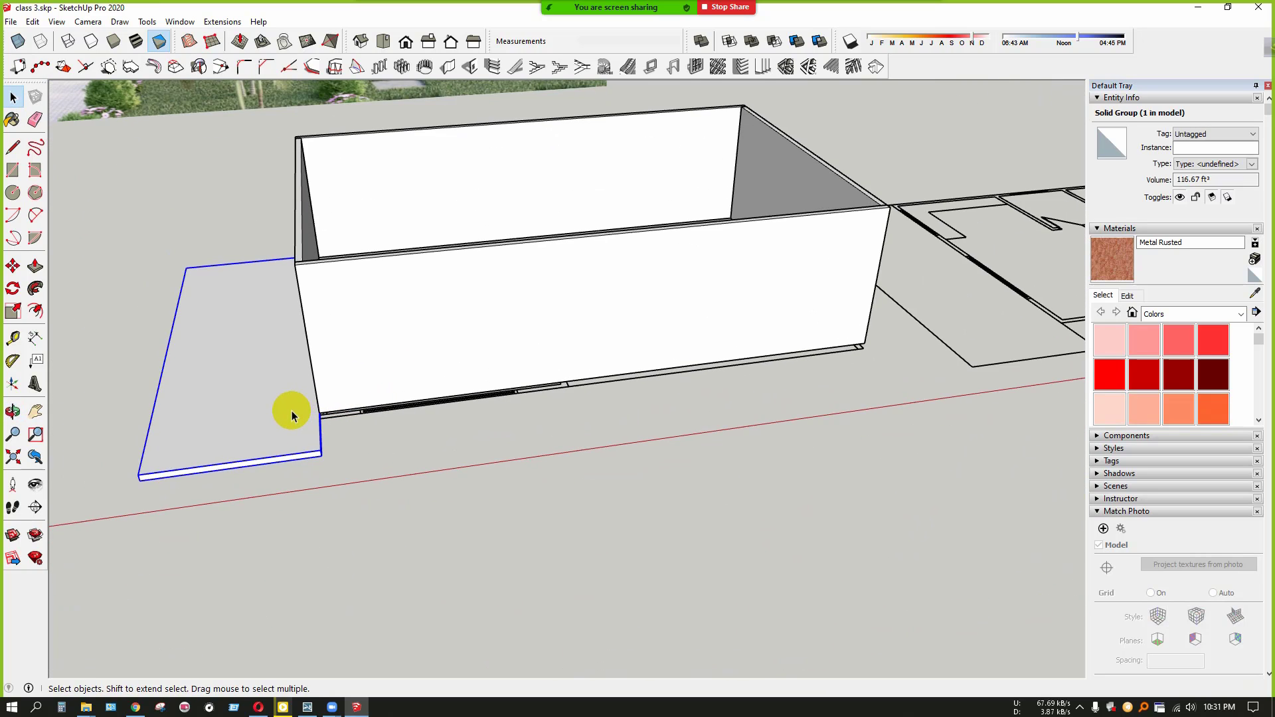
scroll(292, 415, "down", 2)
key("m")
left_click(292, 420)
scroll(232, 452, "down", 3)
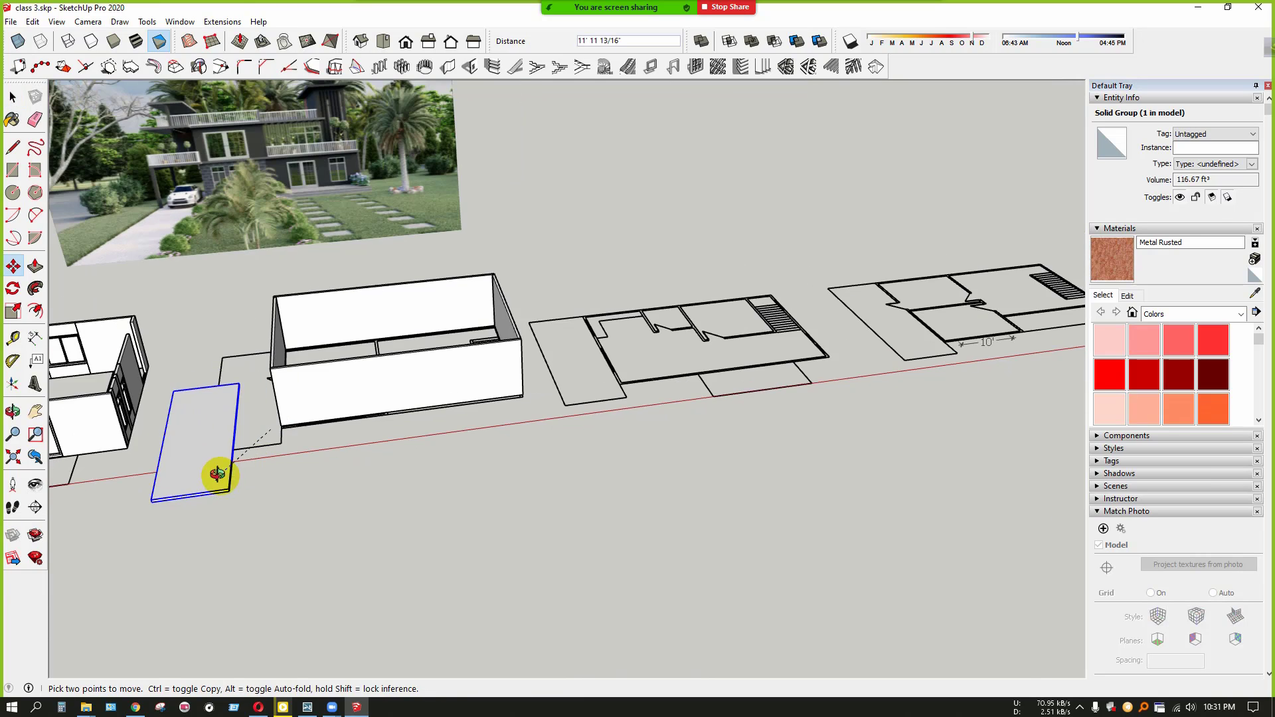
middle_click_drag(217, 476, 325, 358, "shift")
left_click(260, 476)
key("space")
Try moving only the front wall 5' onto the plan's front outer corner, and undo the move
left_click(400, 275)
scroll(401, 276, "up", 5)
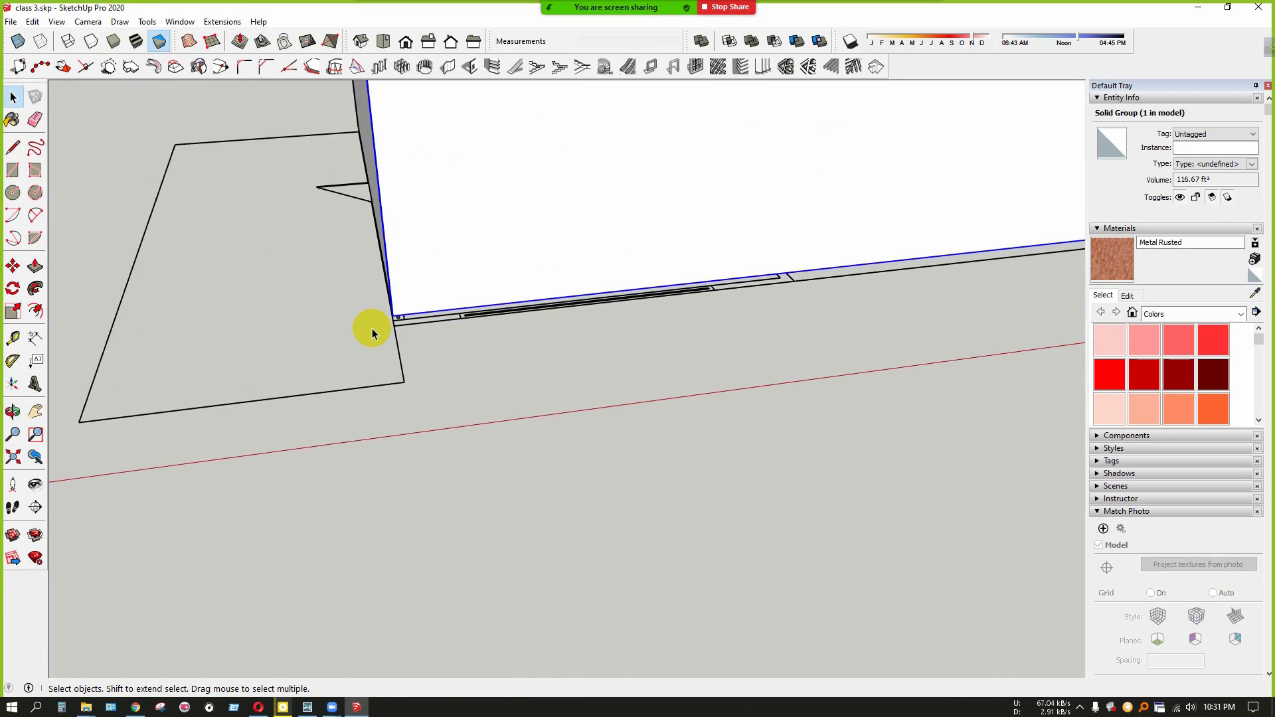
key("m")
scroll(398, 319, "up", 3)
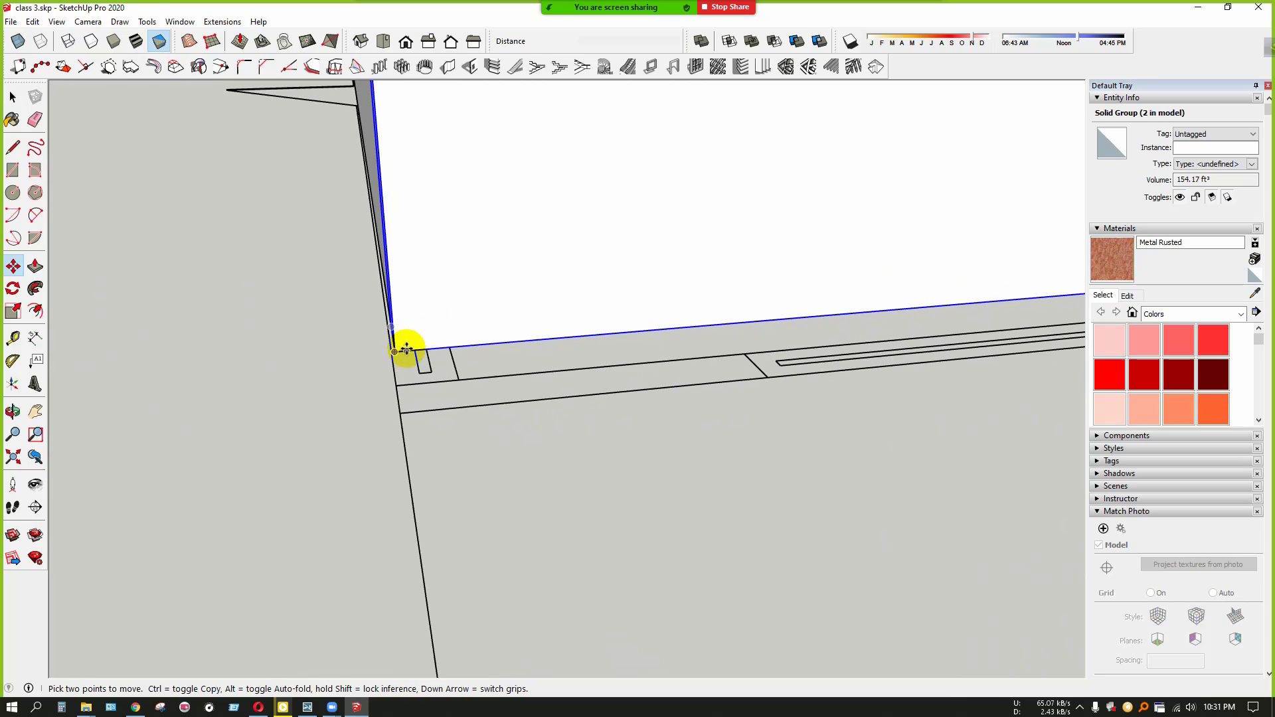
left_click_drag(396, 350, 403, 412)
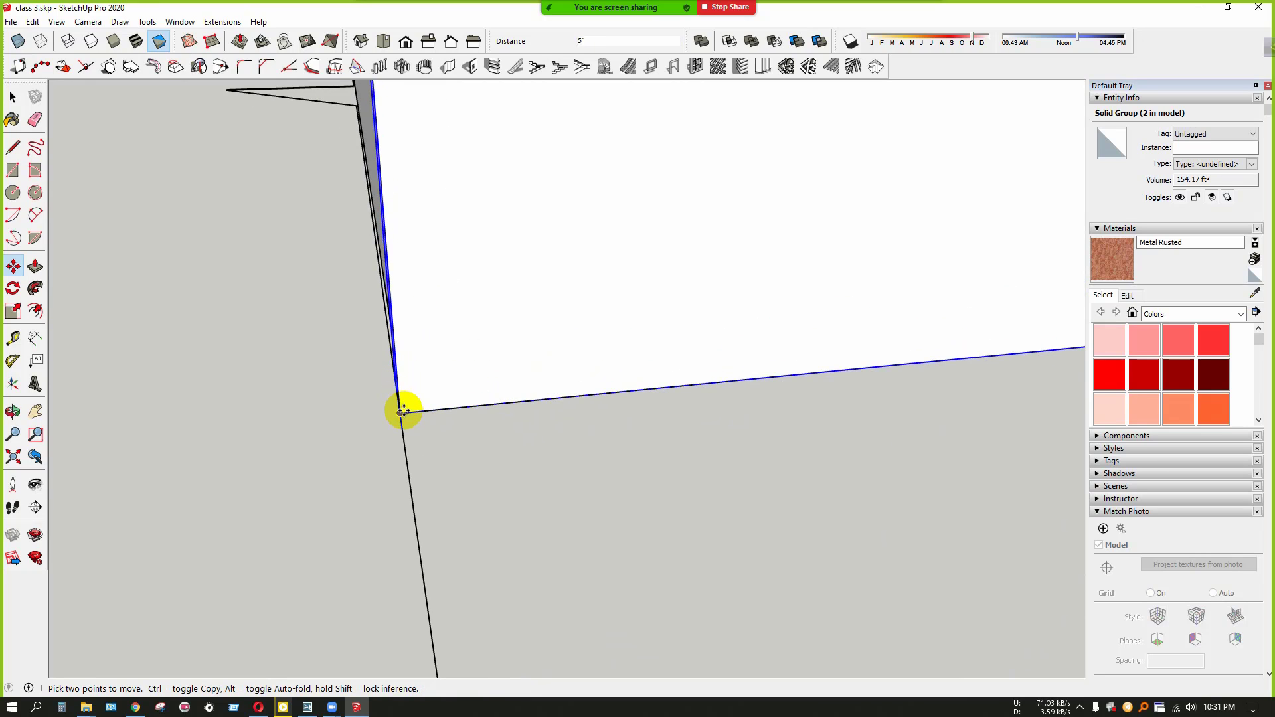
scroll(372, 425, "down", 8)
key("space")
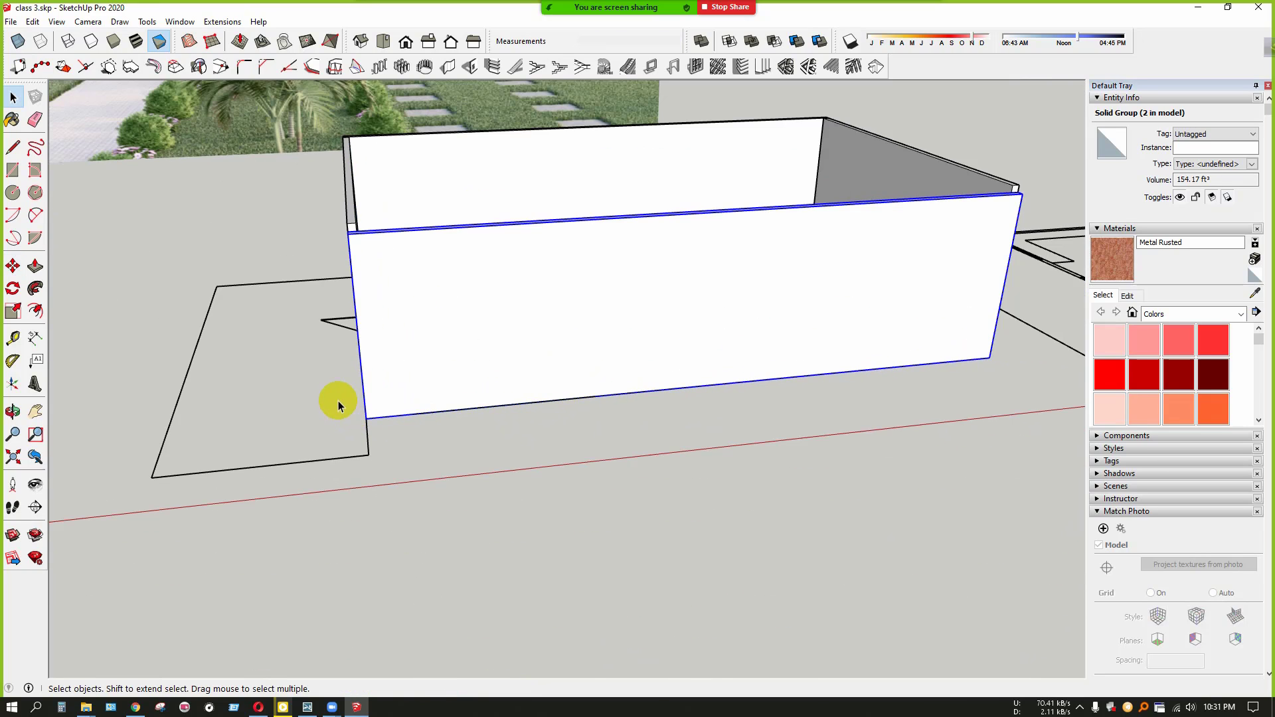
key("ctrl+z")
Select the walled model's wall groups together with the reference plan beneath them
scroll(369, 400, "down", 4)
middle_click_drag(369, 401, 372, 440)
scroll(372, 439, "down", 2)
left_click(493, 414)
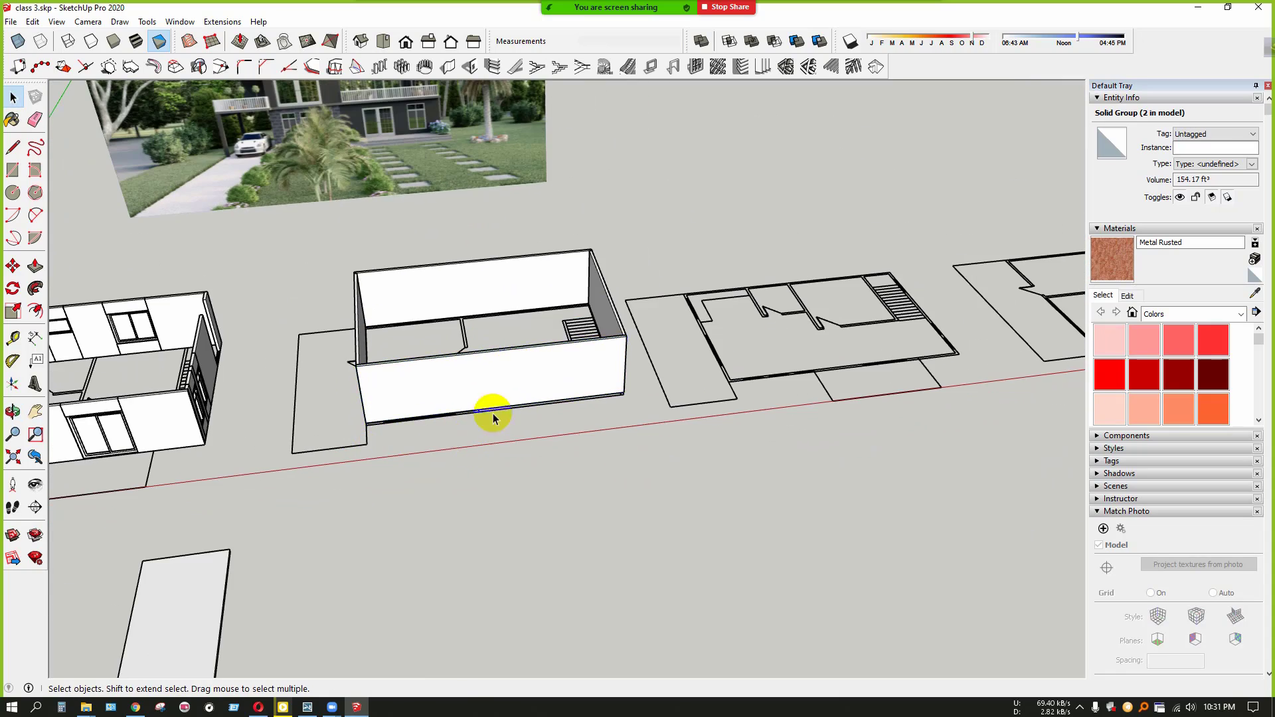
middle_click_drag(511, 401, 509, 422)
scroll(509, 425, "down", 2)
scroll(493, 365, "up", 4)
scroll(423, 385, "down", 2)
middle_click_drag(423, 385, 538, 362)
left_click(635, 275)
left_click_drag(556, 330, 385, 399)
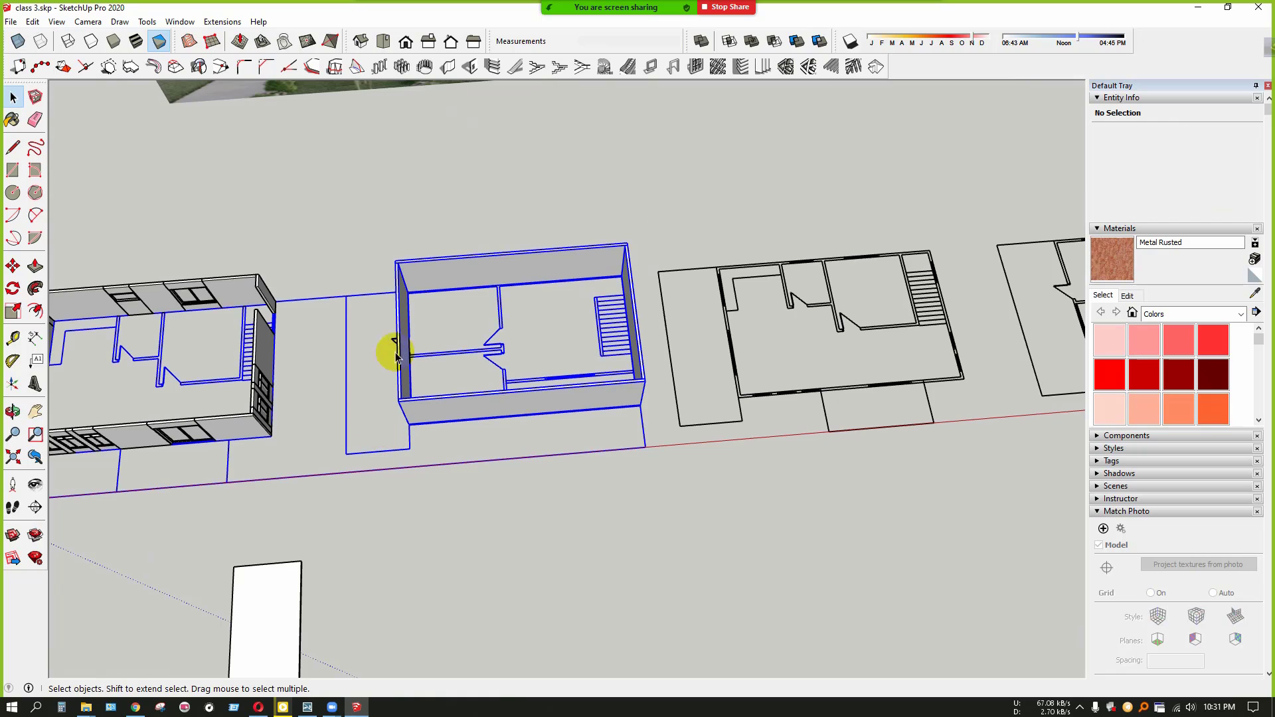
scroll(484, 433, "up", 2)
scroll(584, 382, "down", 2)
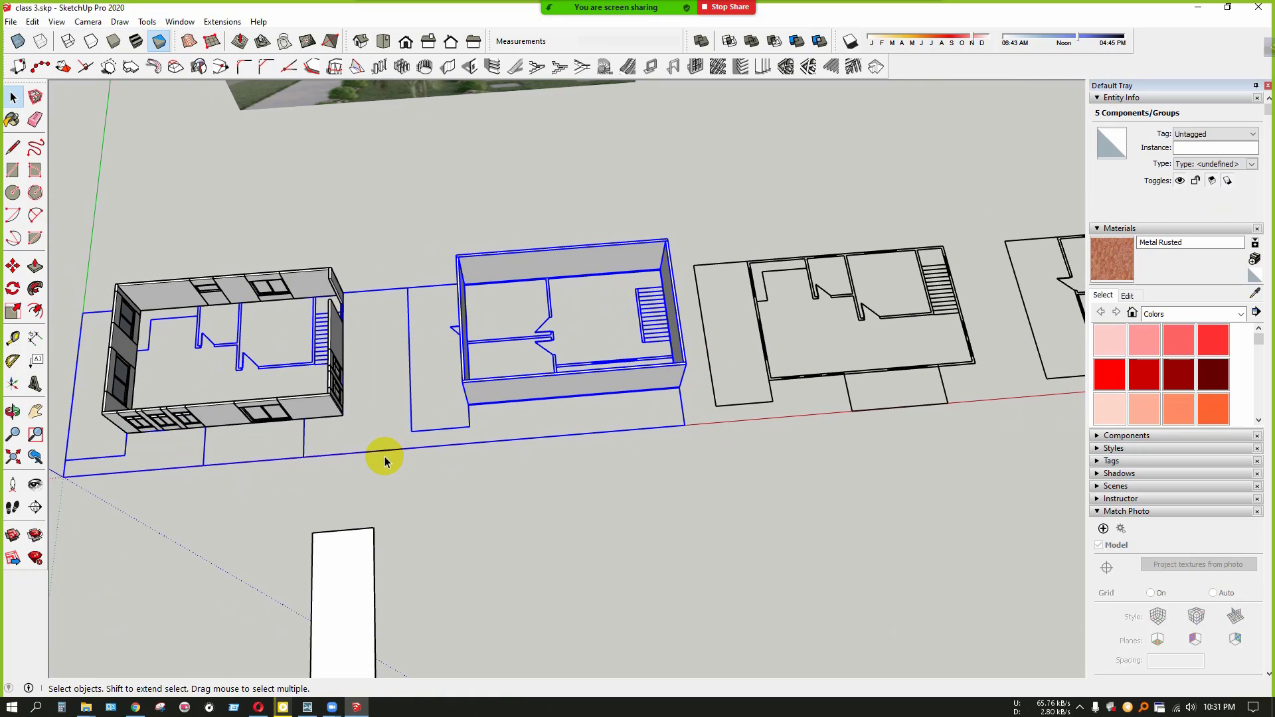
scroll(385, 459, "up", 2)
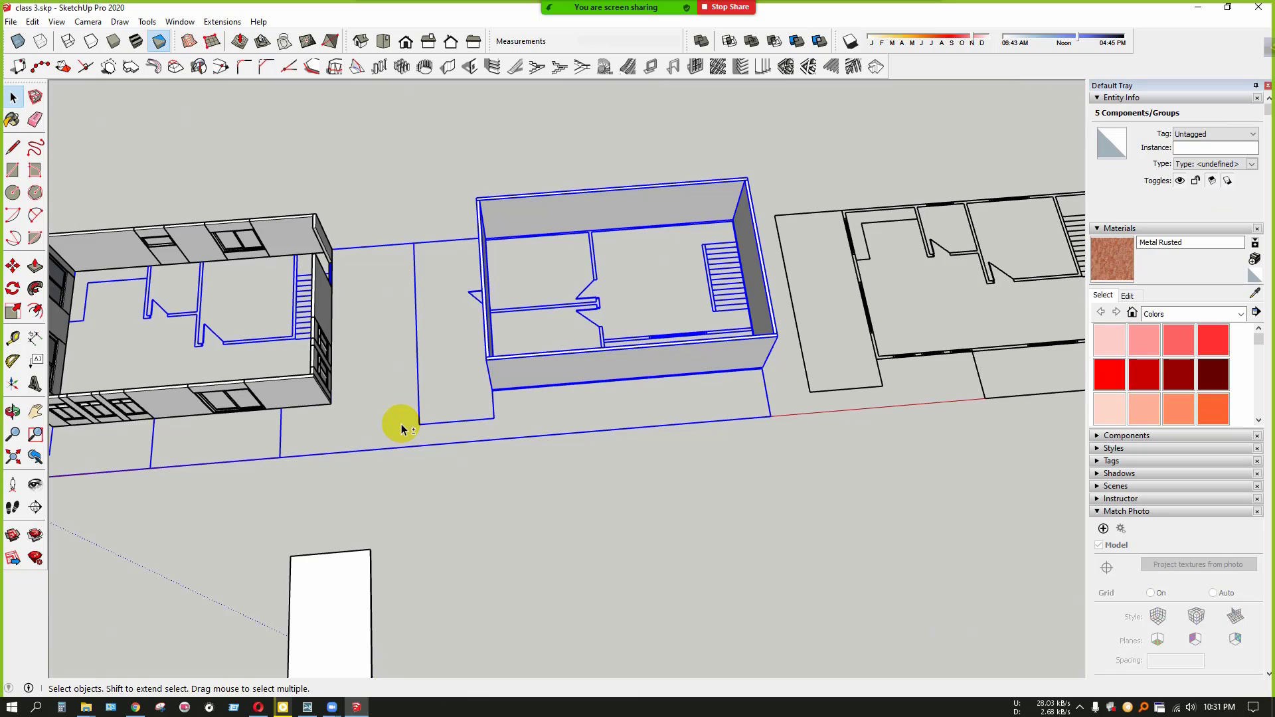
scroll(412, 374, "down", 1)
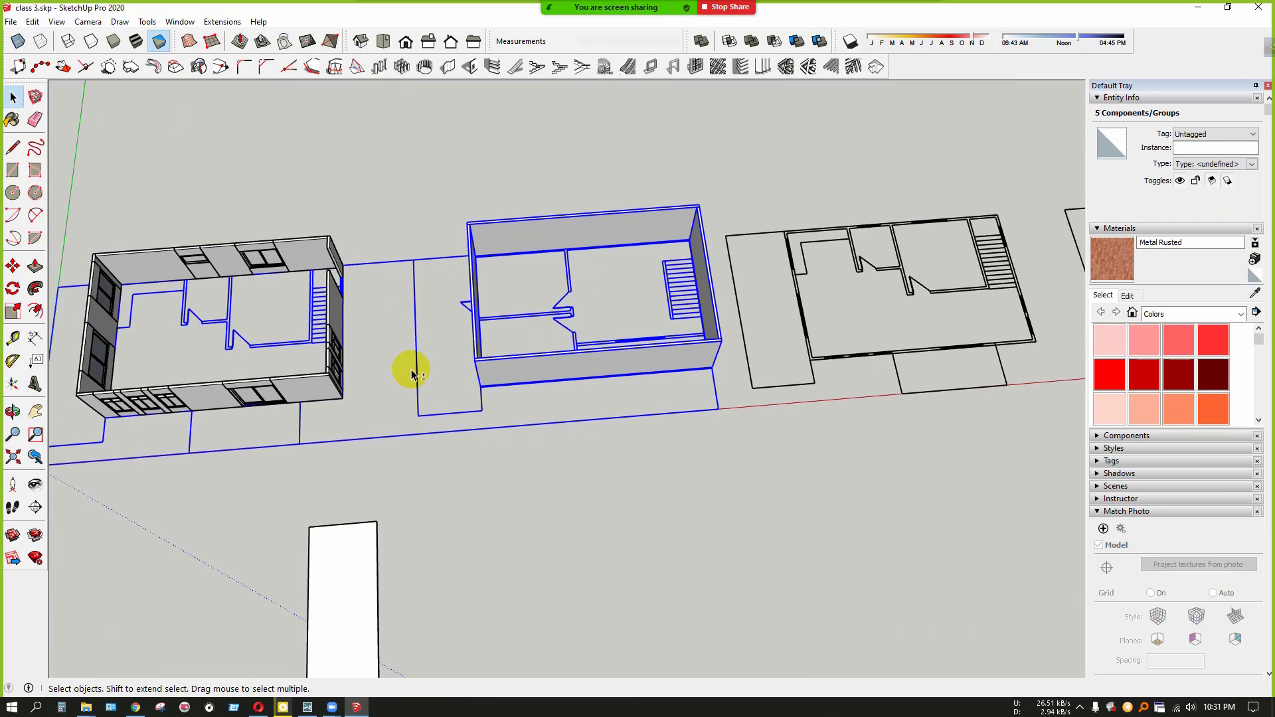
Take the reference plans out of the wall selection, check the front corner against the plan, and clear the selection
left_click(827, 362, "shift")
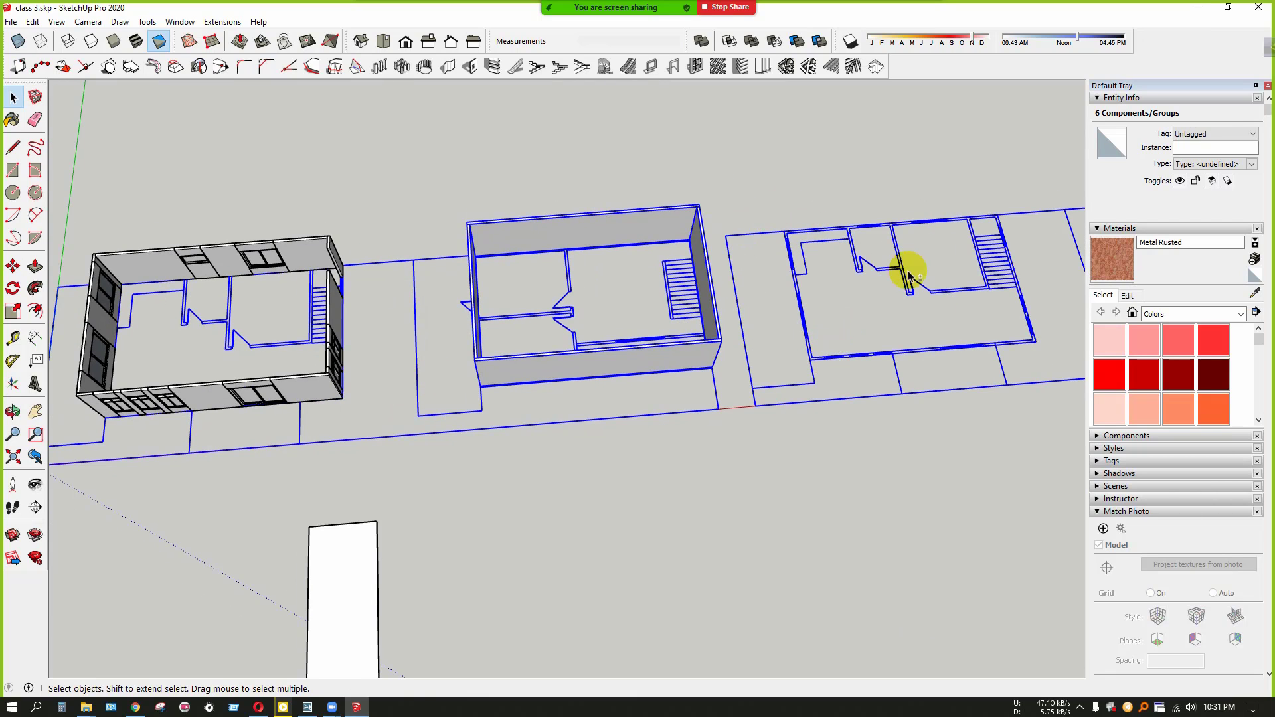
left_click(835, 359, "shift")
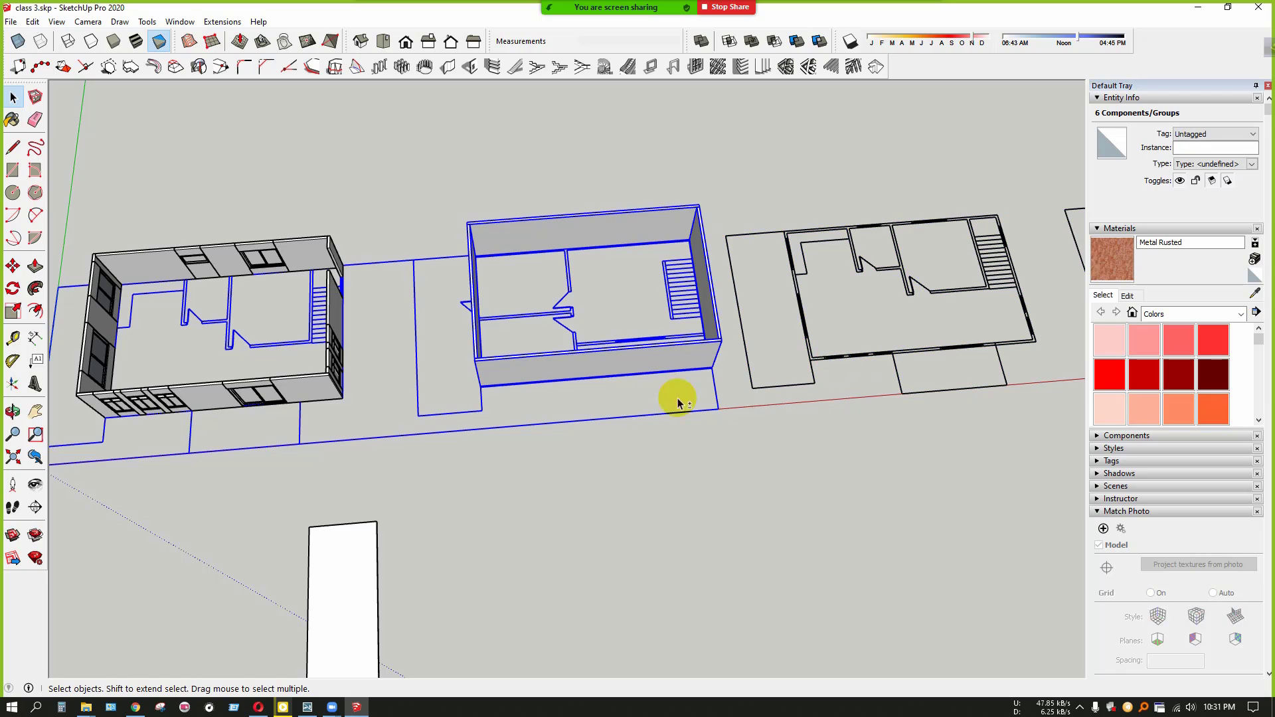
left_click(467, 414, "shift")
scroll(531, 441, "up", 8)
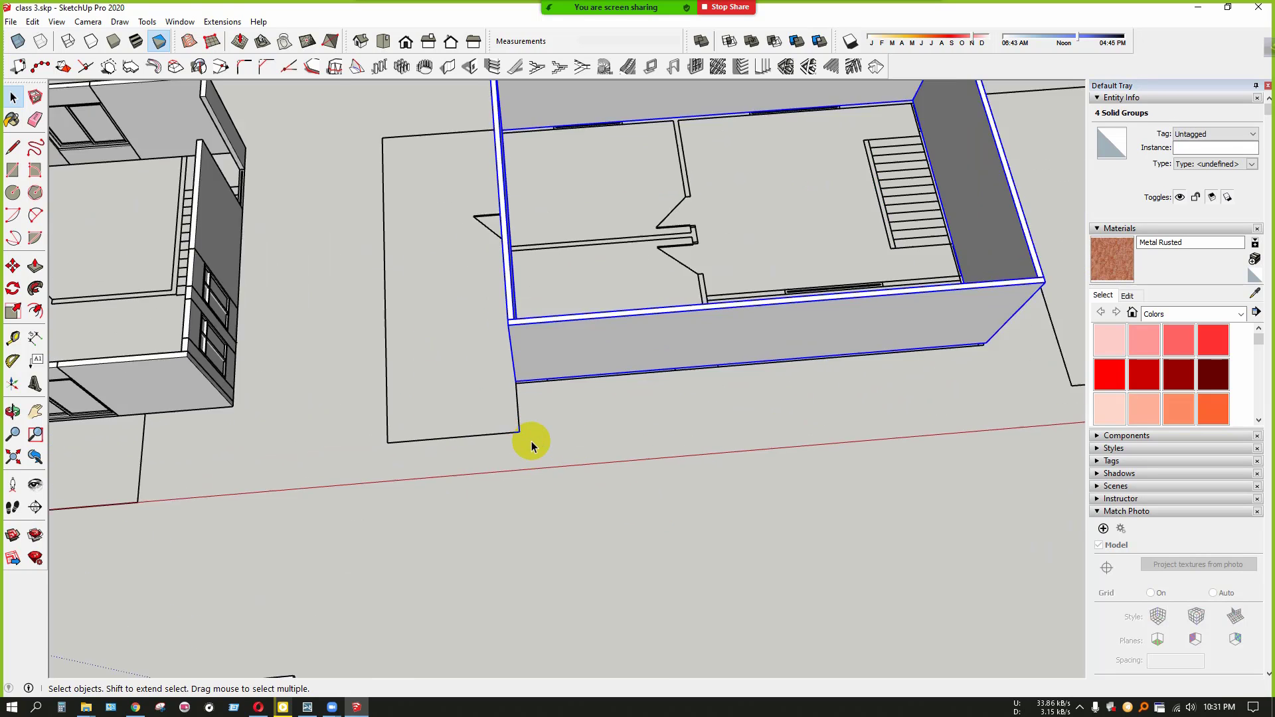
scroll(447, 439, "up", 4)
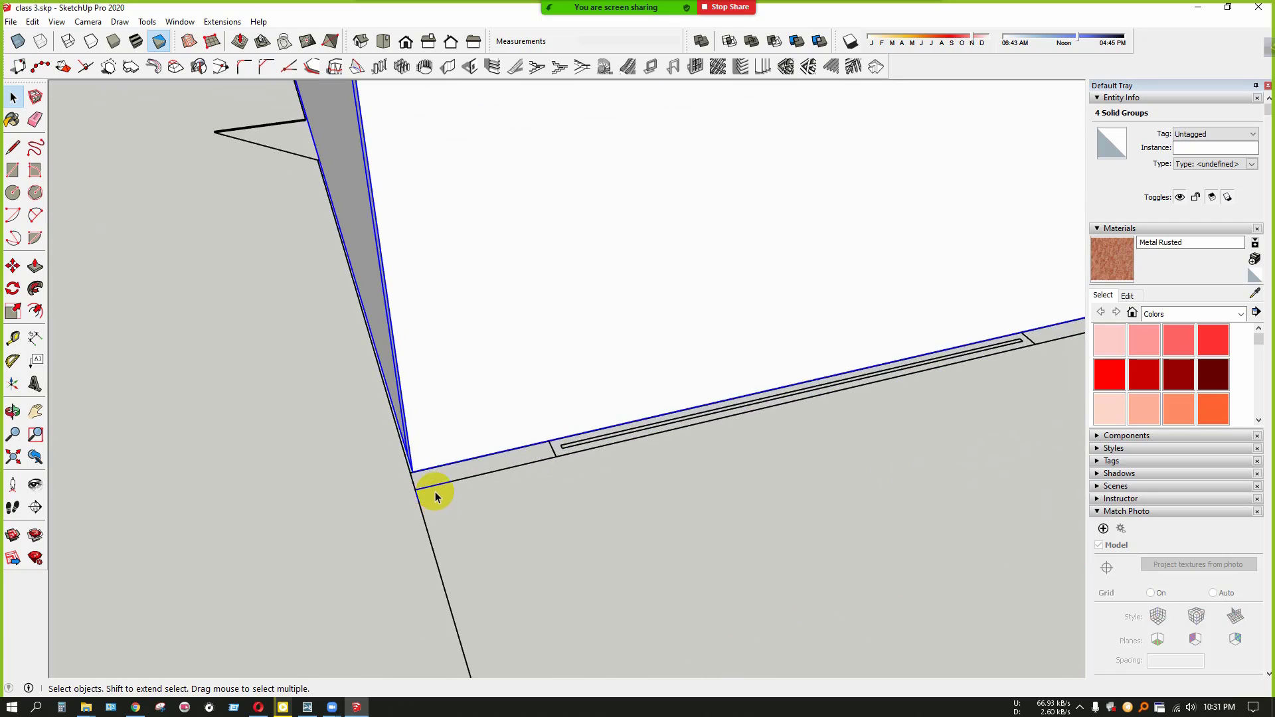
scroll(420, 459, "down", 6)
left_click(549, 463)
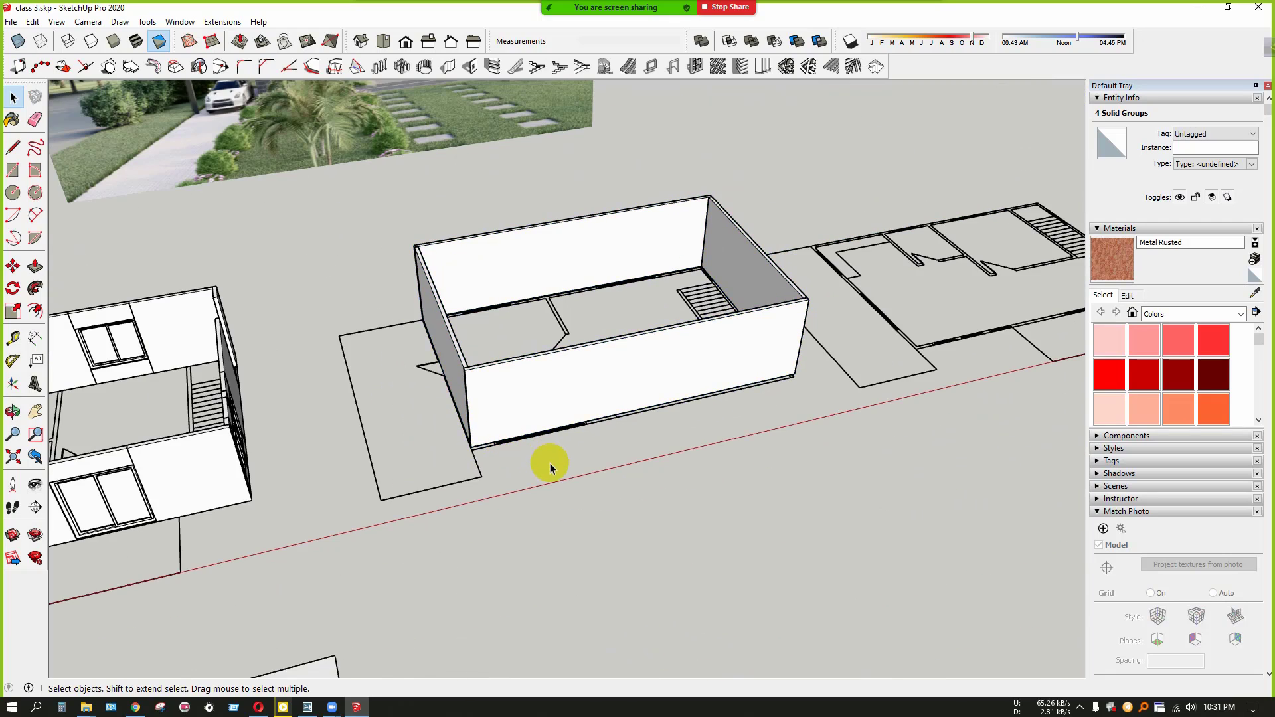
Lock the reference plan component that lies under the walled model
scroll(550, 463, "down", 5)
scroll(425, 467, "up", 3)
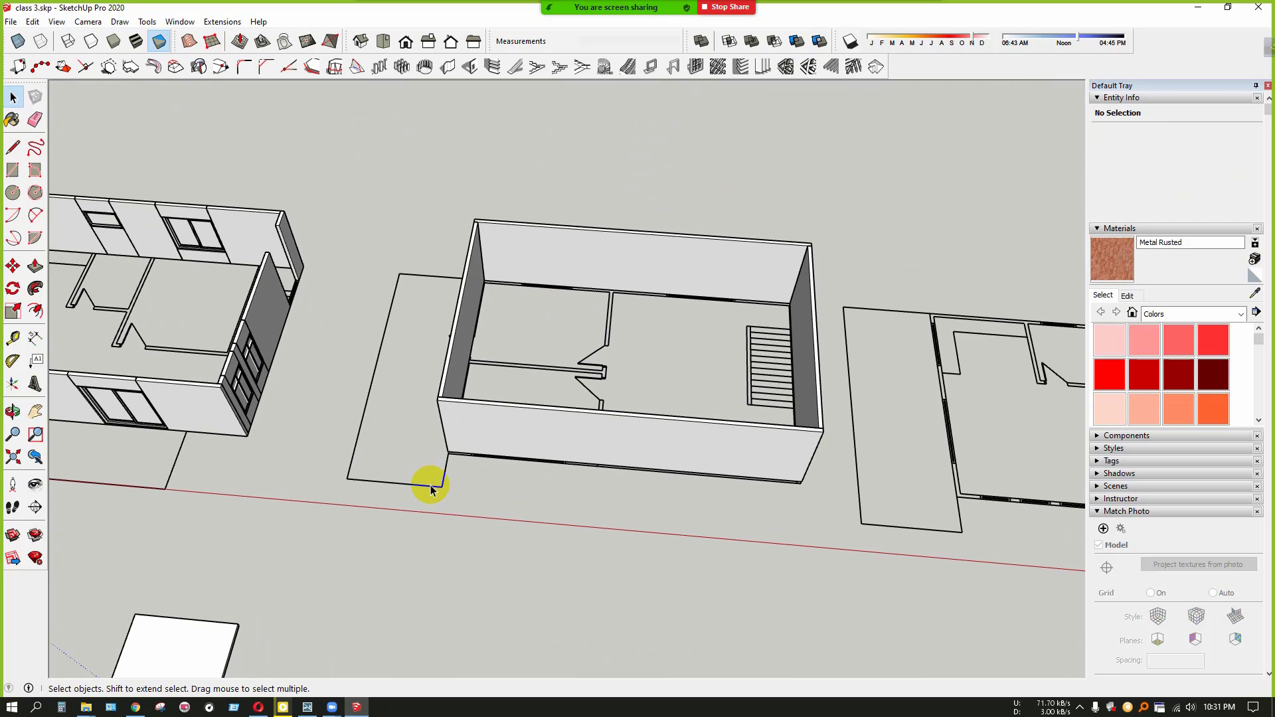
left_click(428, 486)
right_click(430, 486)
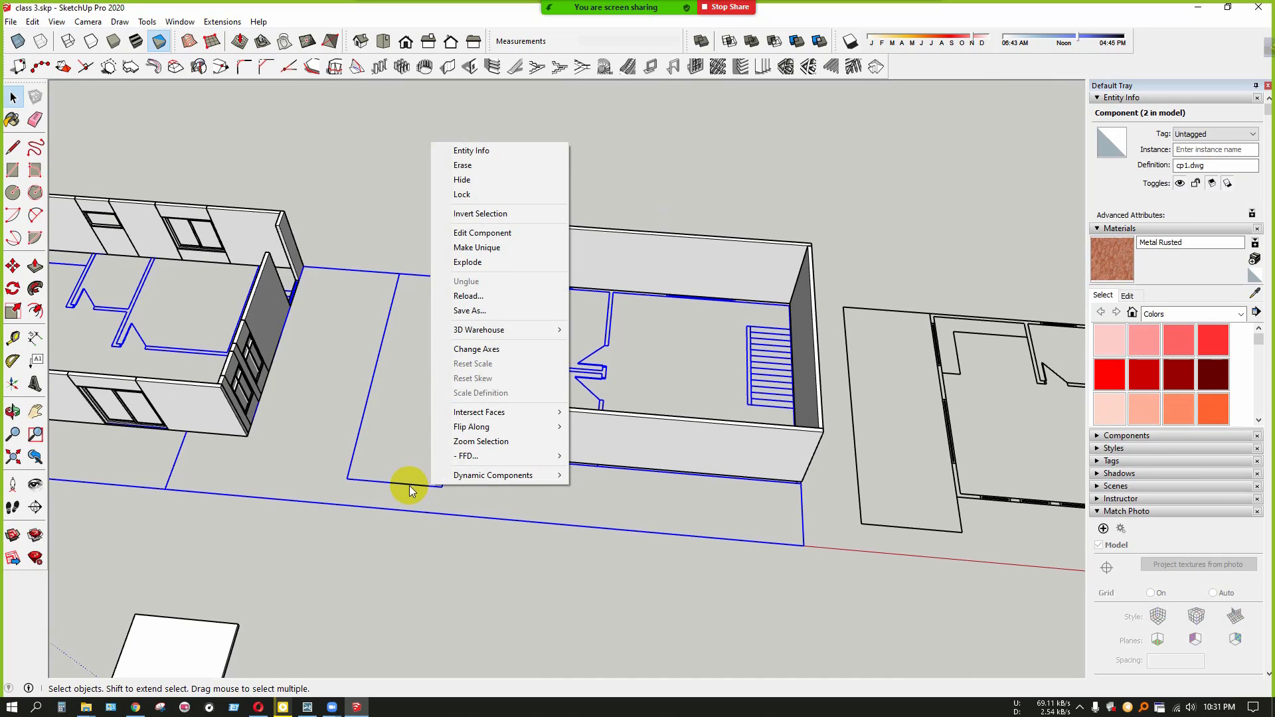
left_click(409, 489)
left_click(361, 482)
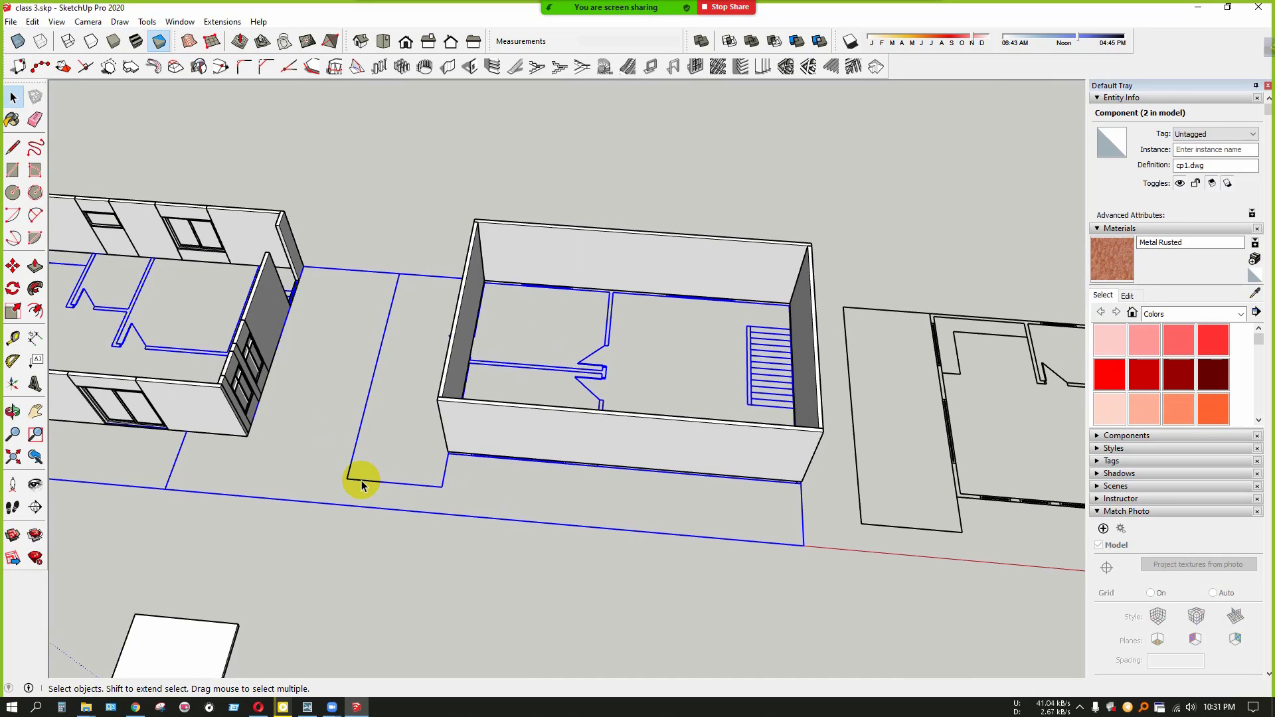
right_click(361, 482)
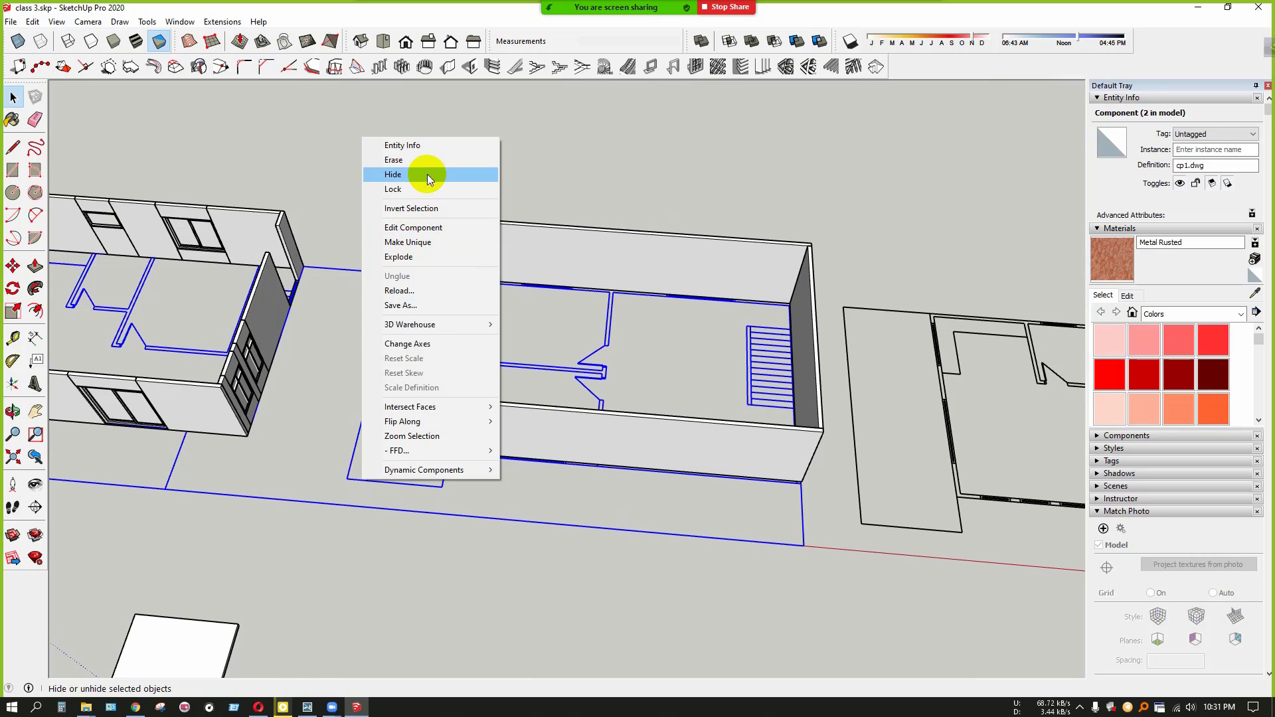
left_click(398, 190)
middle_click_drag(432, 279, 465, 536)
left_click(465, 536)
Test an area selection over the walled model, and lock the neighbouring reference plan component as well
scroll(464, 536, "down", 3)
middle_click_drag(465, 472, 531, 488)
left_click(684, 383)
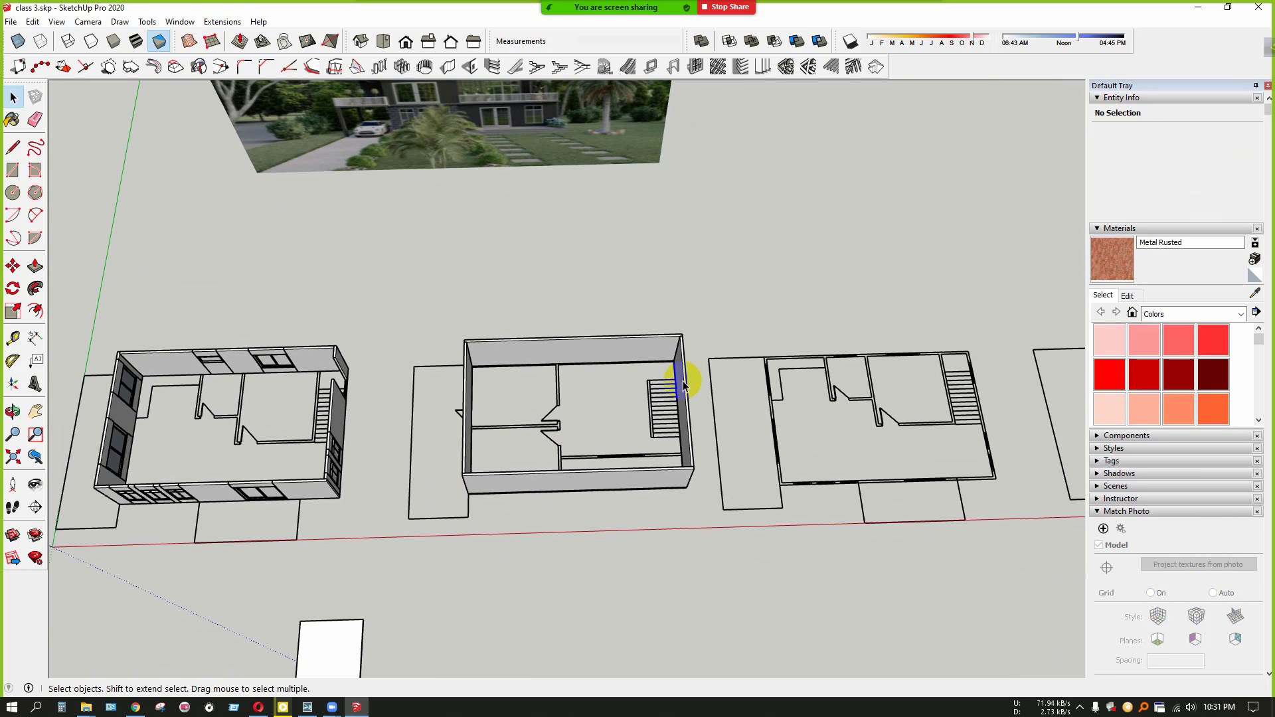
left_click_drag(450, 563, 438, 561)
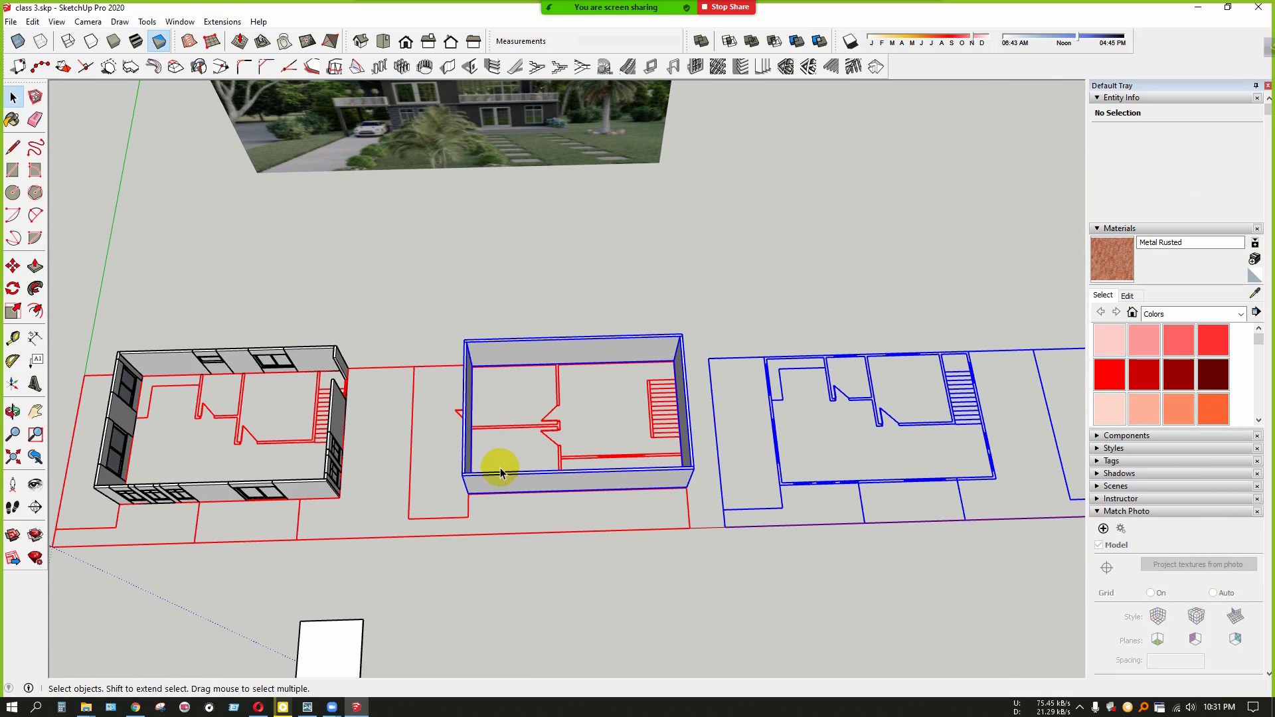
left_click(620, 570)
left_click(833, 522)
right_click(854, 483)
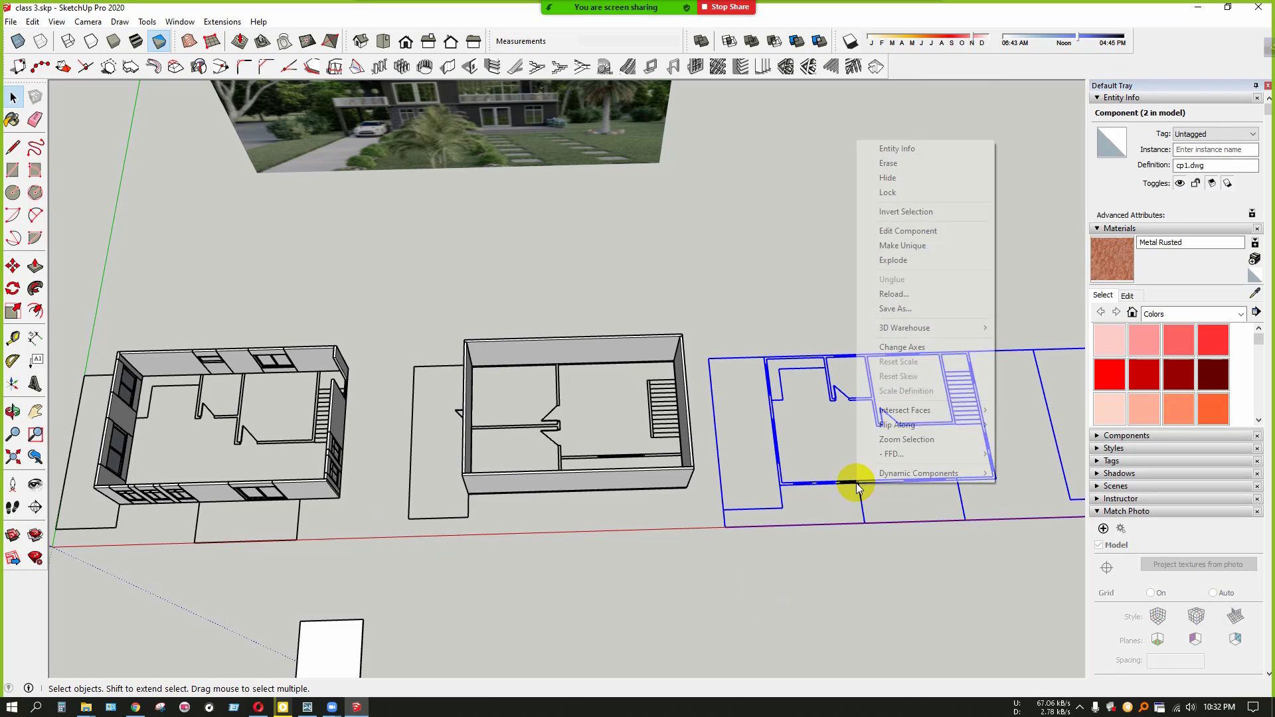
left_click(888, 192)
Move the middle building's wall groups by their front lower corner onto the matching reference plan corner, and clear the selection
left_click(717, 296)
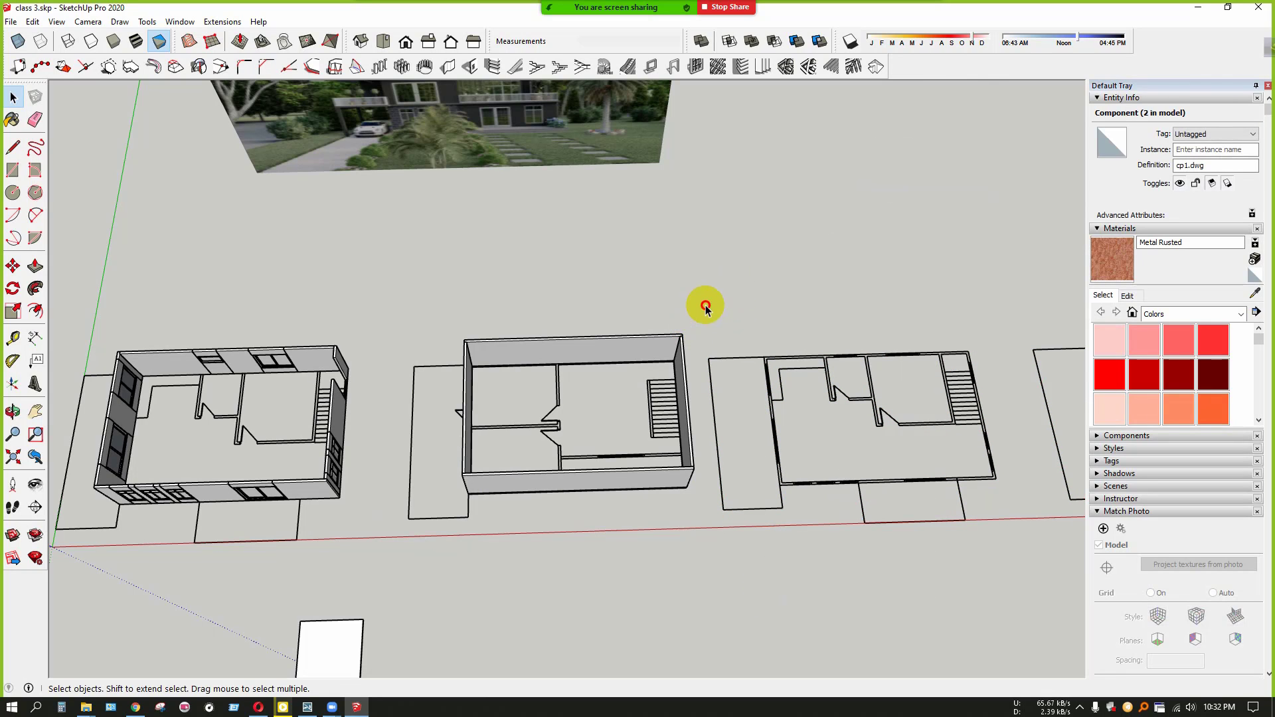
left_click_drag(704, 305, 454, 555)
scroll(455, 554, "up", 8)
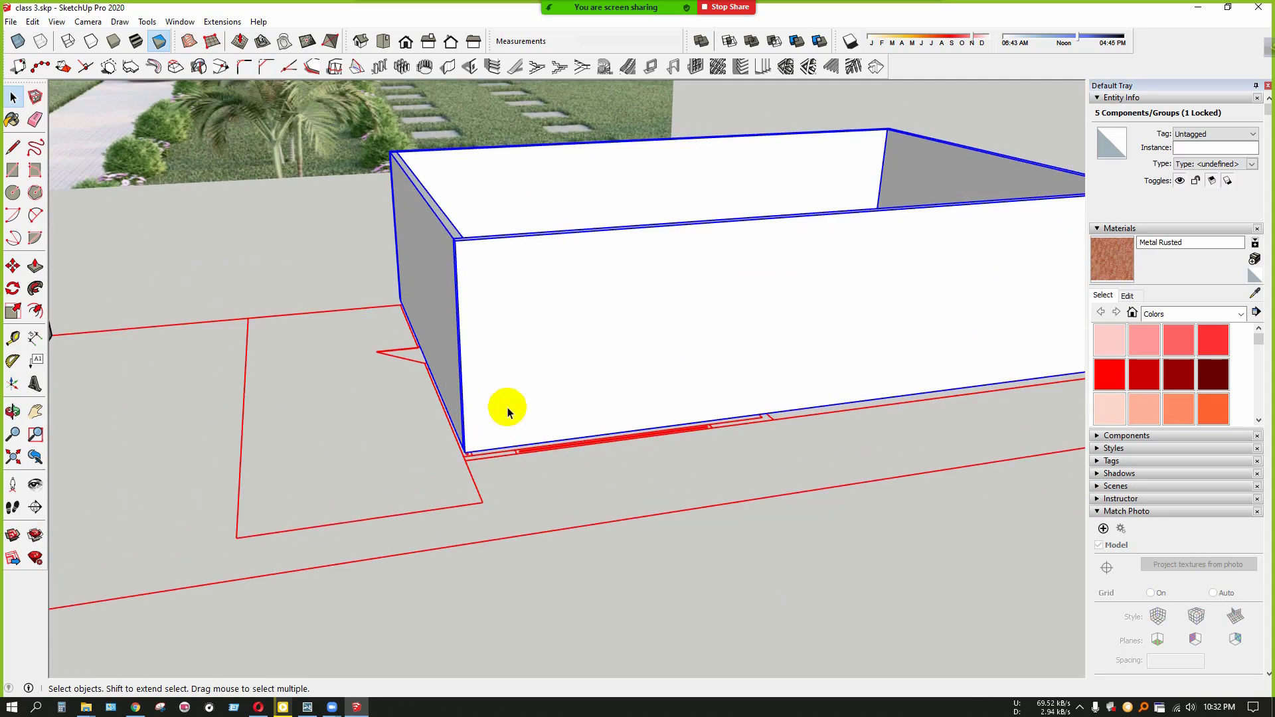
key("m")
scroll(441, 475, "up", 2)
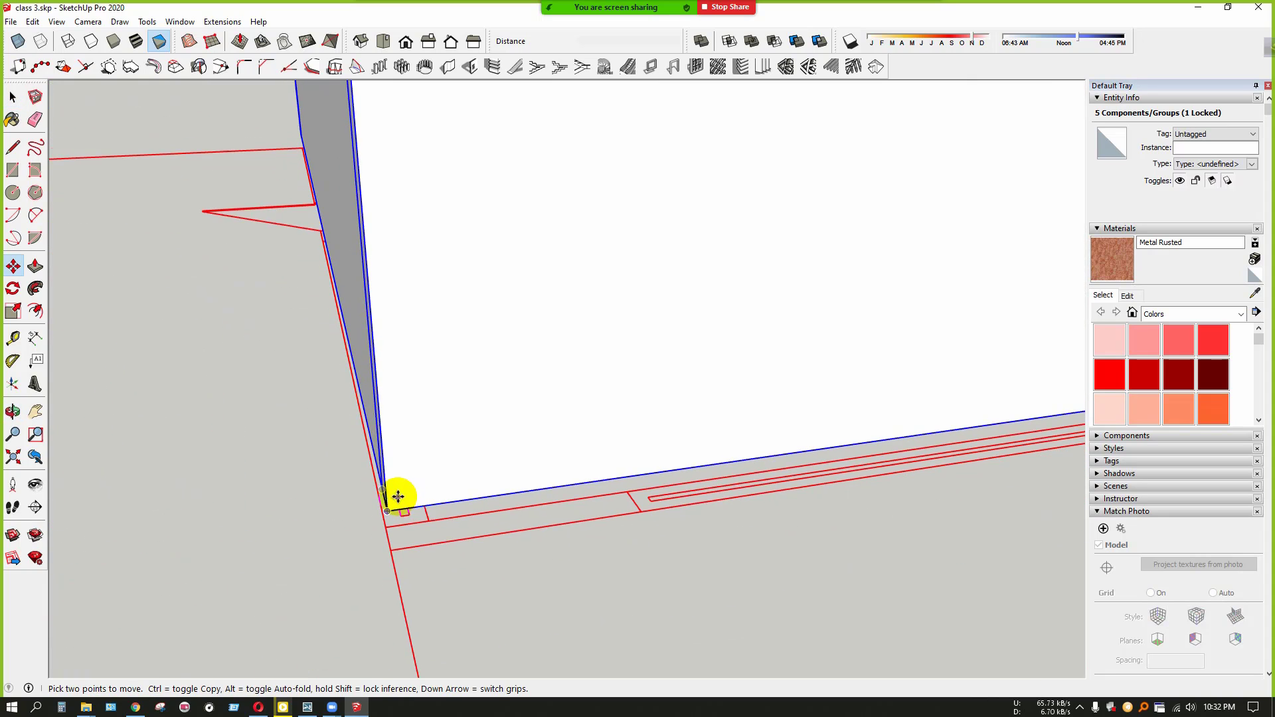
left_click(381, 501)
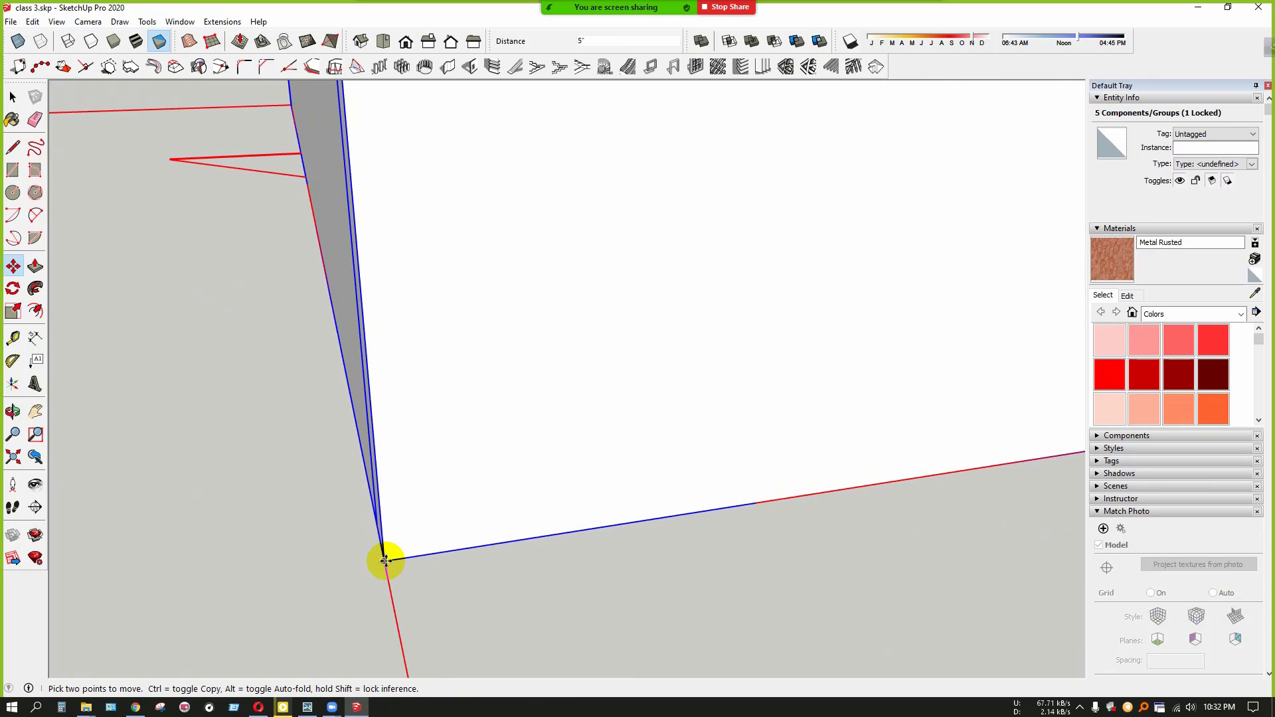
left_click(380, 557)
scroll(352, 569, "down", 2)
scroll(363, 564, "down", 5)
key("space")
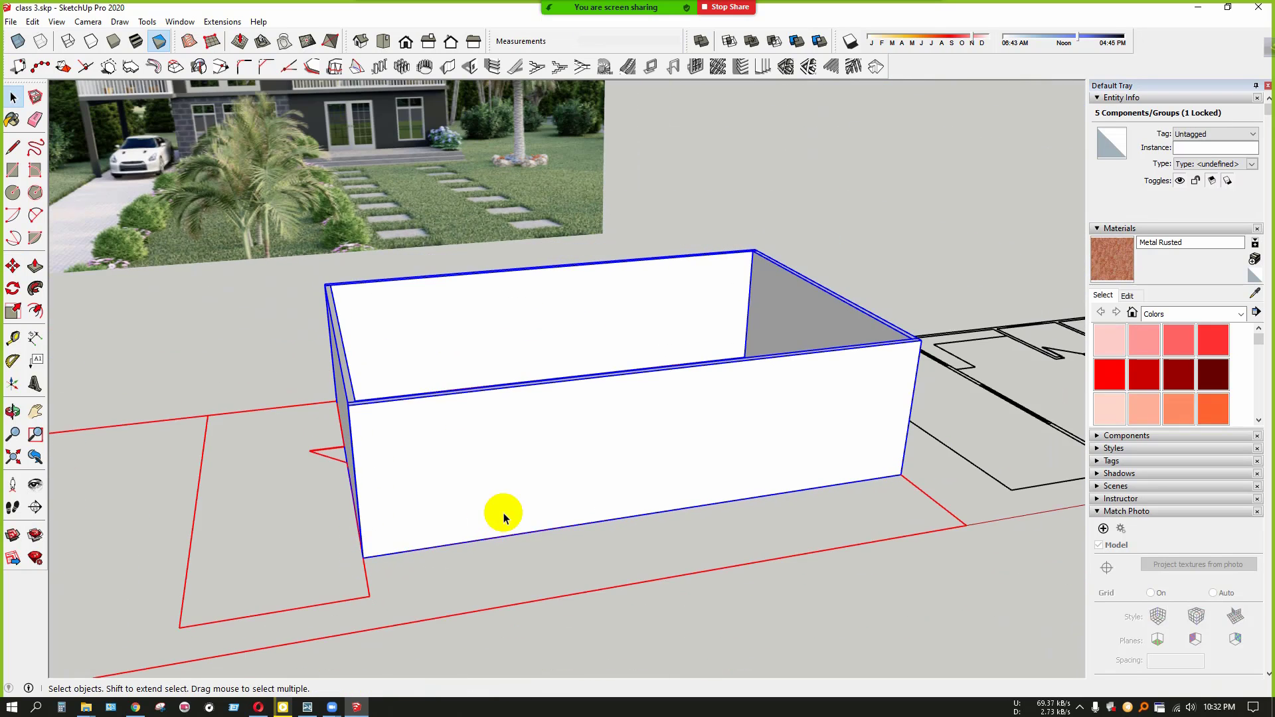
middle_click_drag(501, 512, 458, 565)
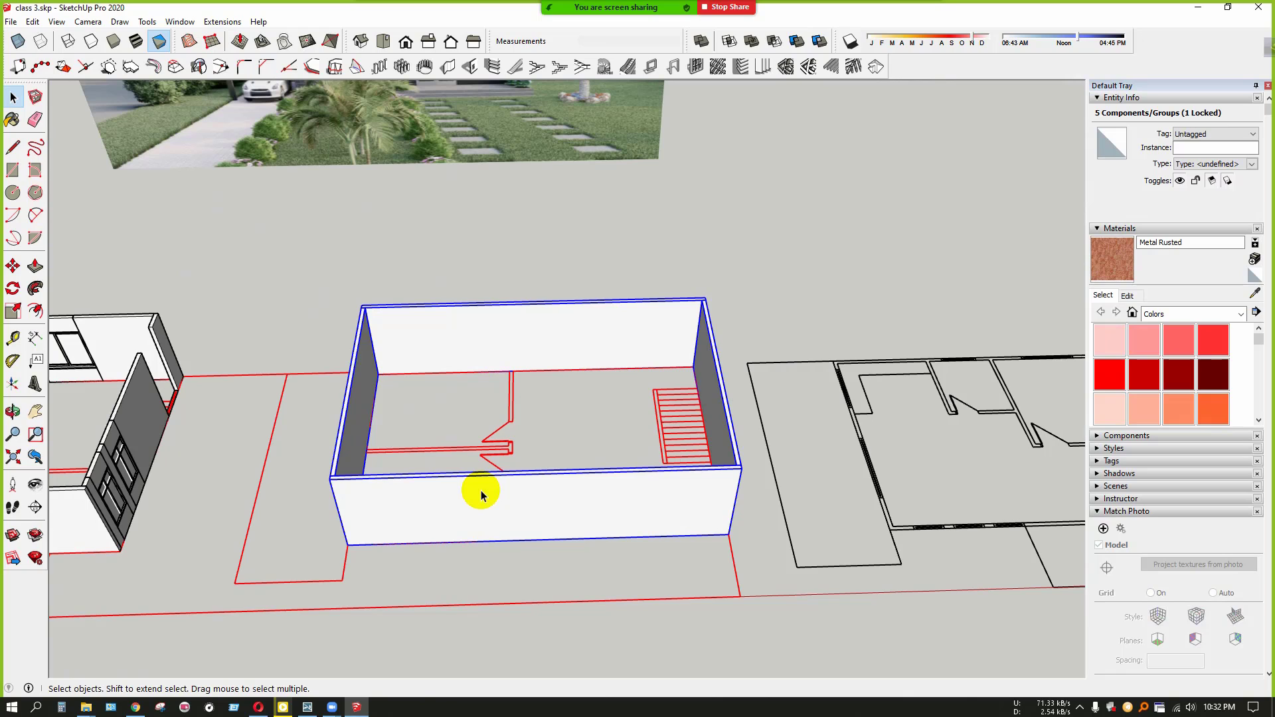
scroll(604, 492, "down", 2)
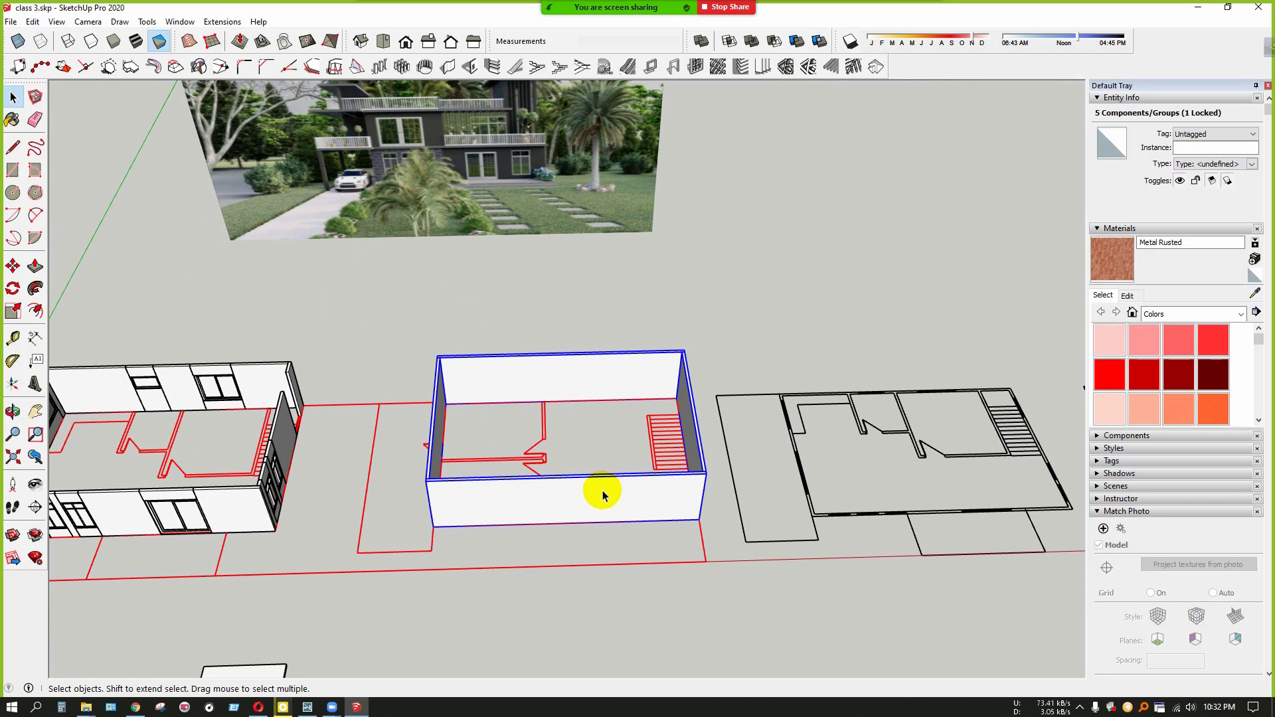
left_click(548, 613)
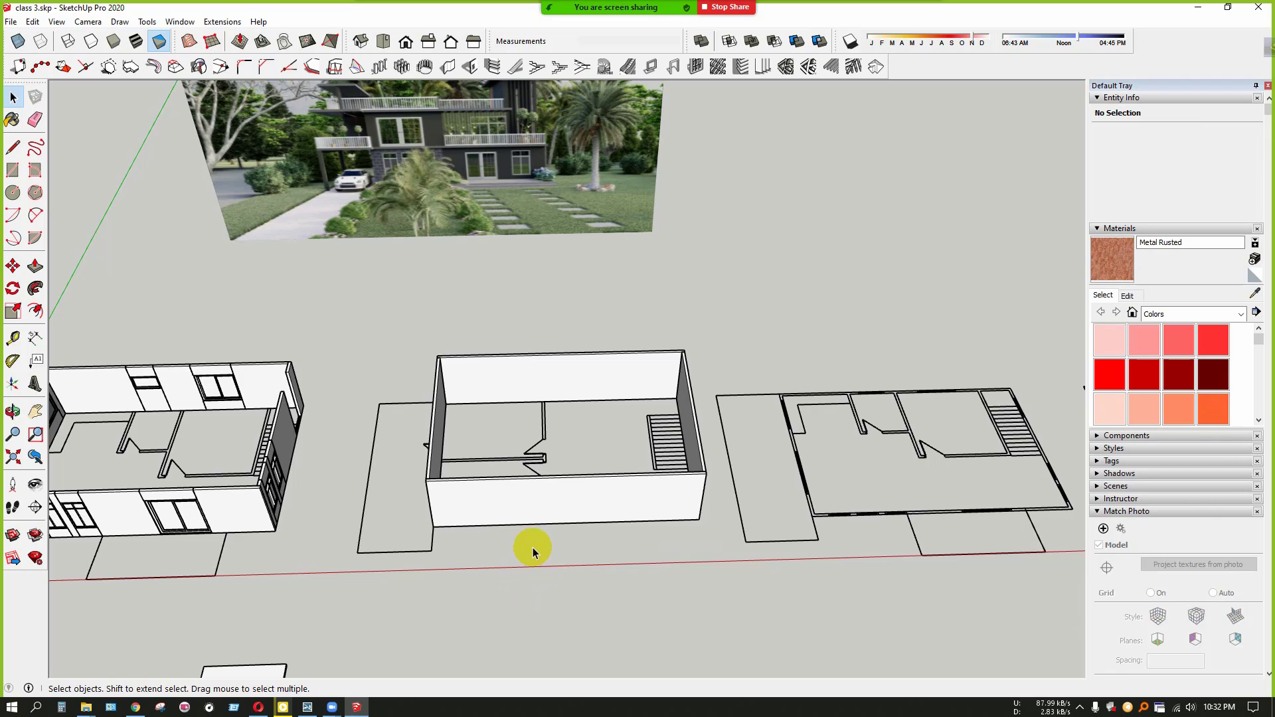
Display the model in X-Ray mode so the plan lines behind the middle building's walls can be traced
scroll(532, 533, "up", 3)
middle_click_drag(533, 534, 539, 456)
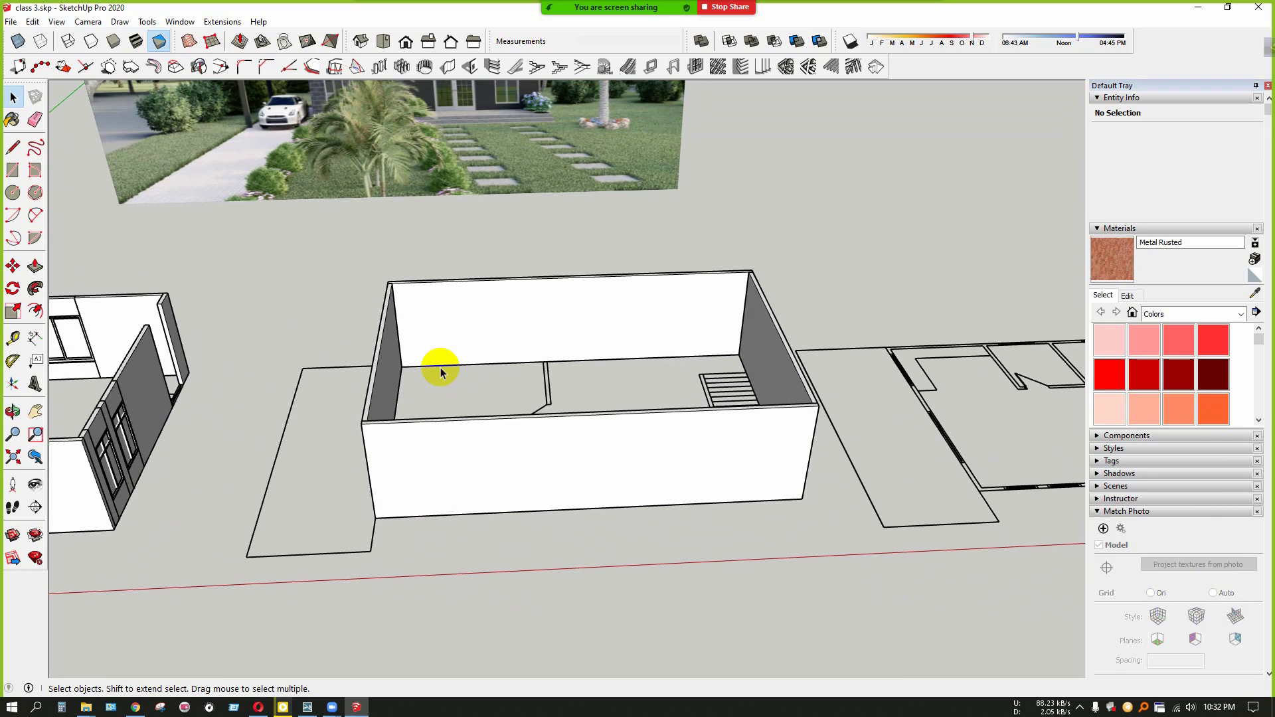
left_click(37, 40)
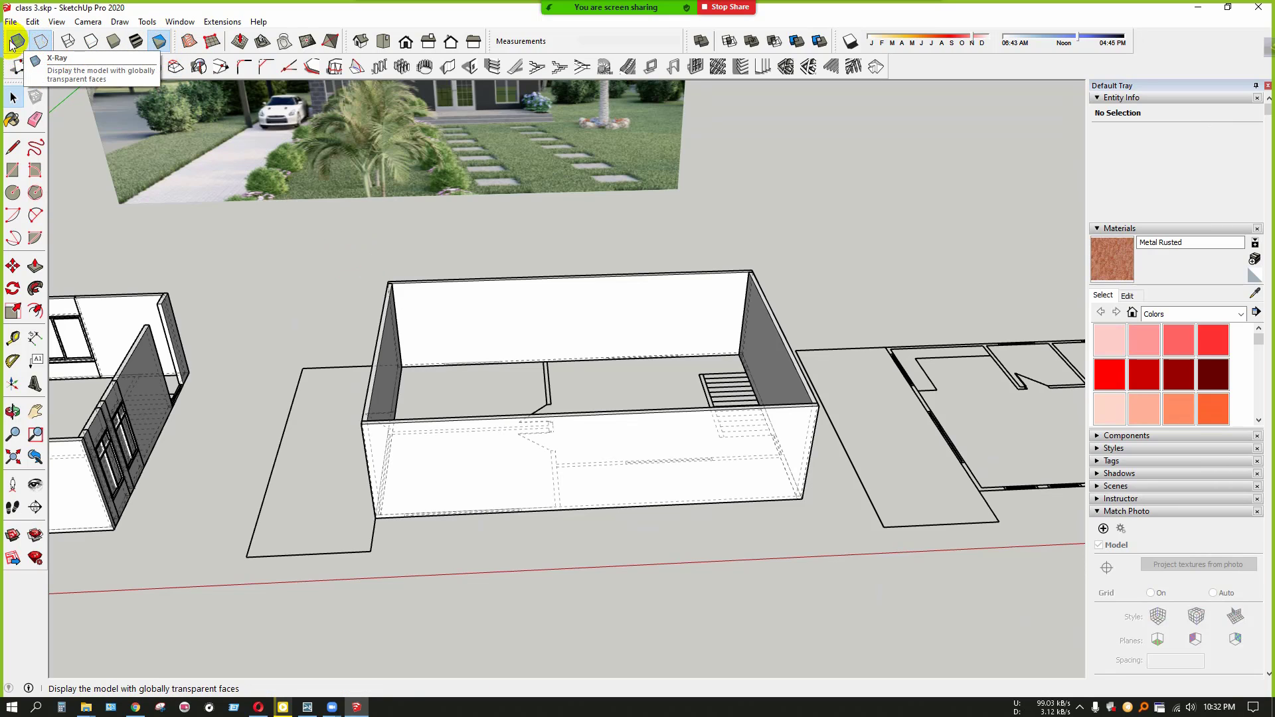
left_click(15, 42)
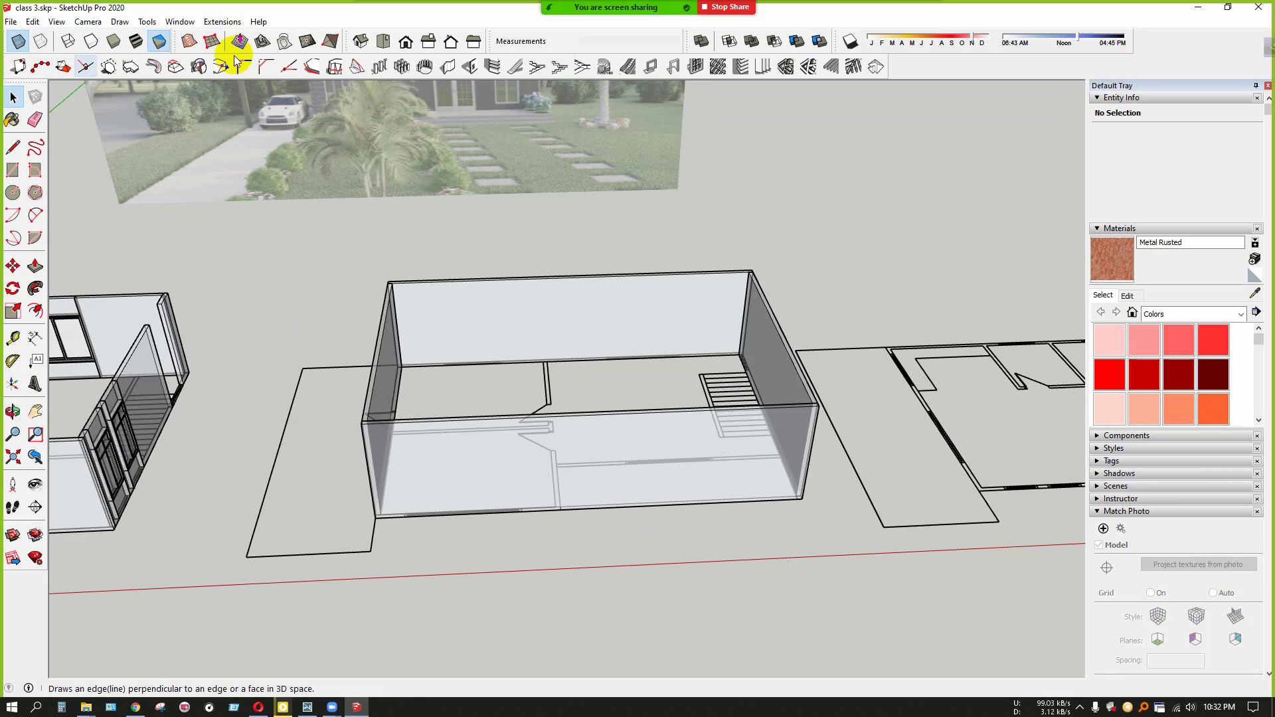
Cut a 10' wide, 7' high opening in the middle building's front wall, starting at the end of the plan's window line
left_click(478, 65)
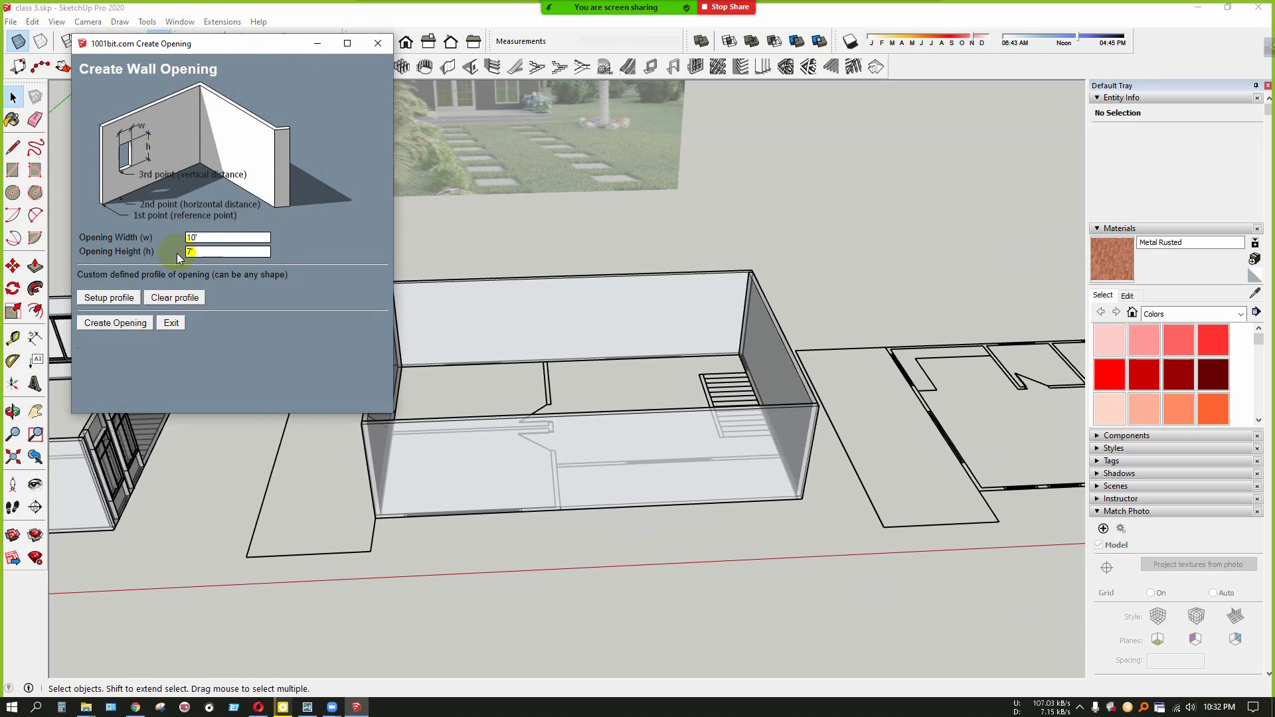
left_click(120, 322)
scroll(411, 513, "up", 10)
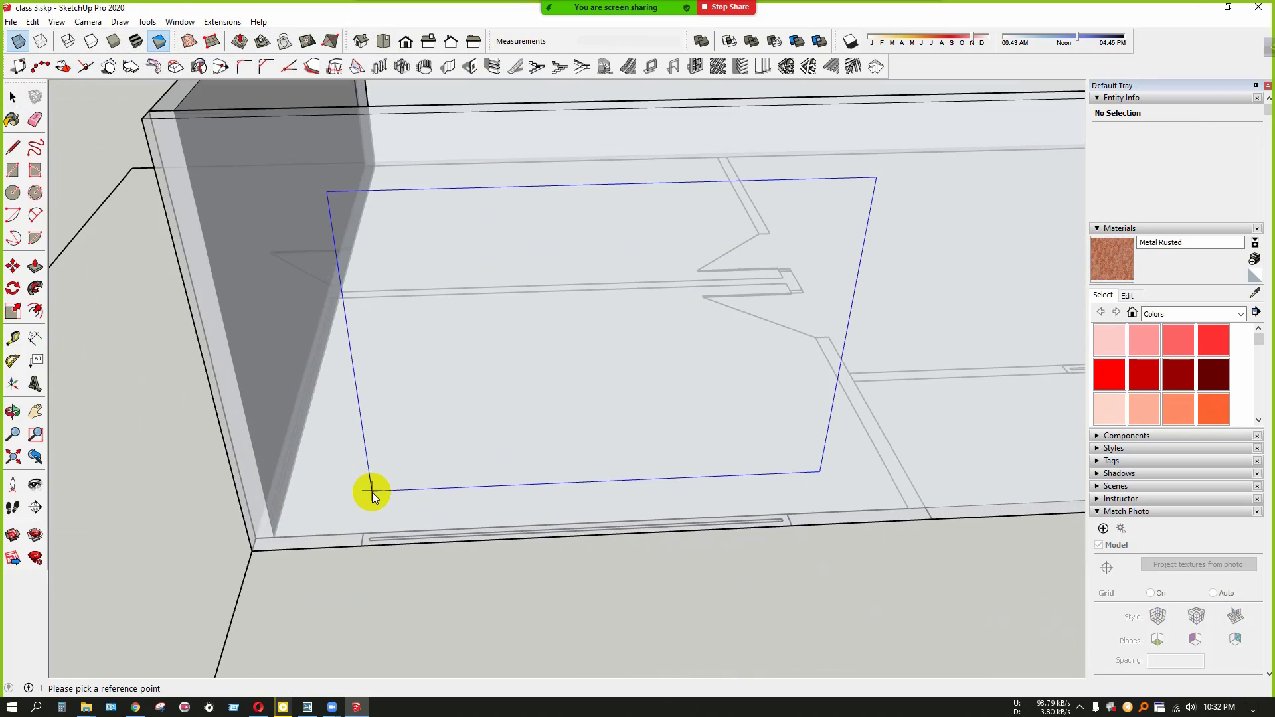
left_click(356, 568)
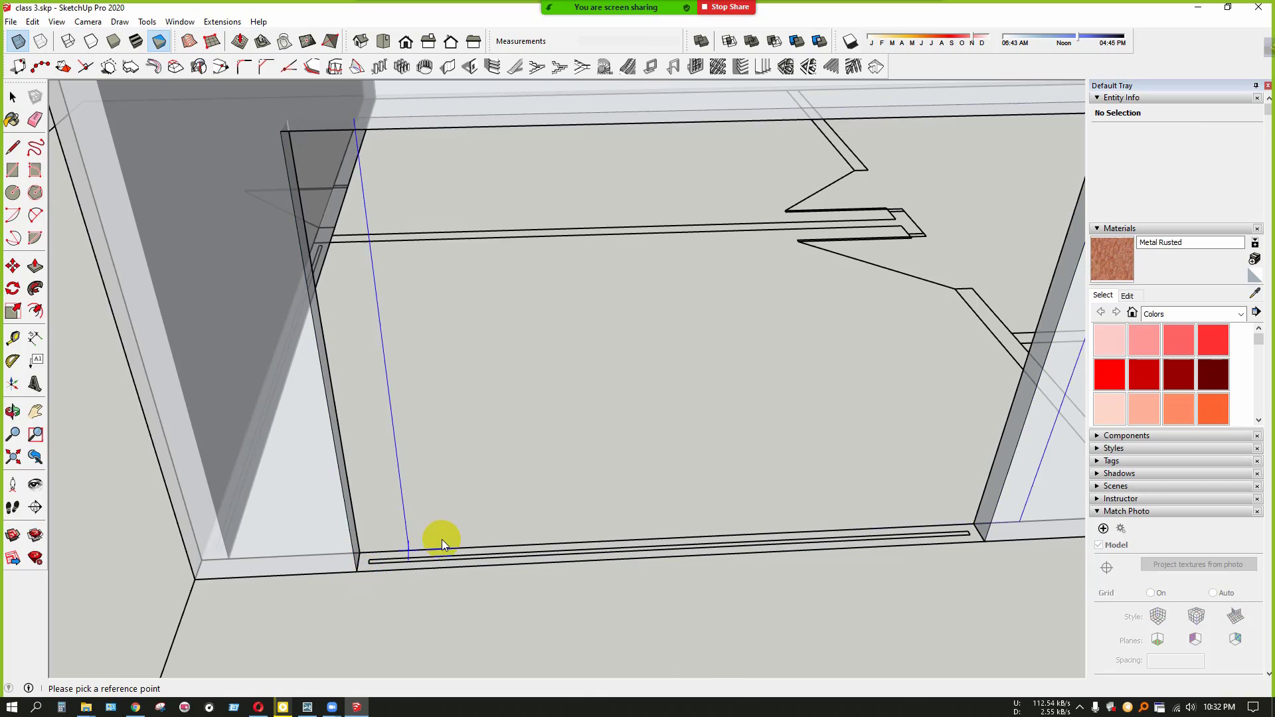
scroll(444, 525, "down", 5)
middle_click_drag(446, 507, 660, 413)
key("space")
Measure the window width marked on the plan along the side wall next to the front wall's opening
middle_click_drag(668, 463, 601, 484)
scroll(563, 432, "down", 2)
middle_click_drag(563, 432, 472, 426)
scroll(563, 413, "down", 5)
scroll(621, 435, "up", 4)
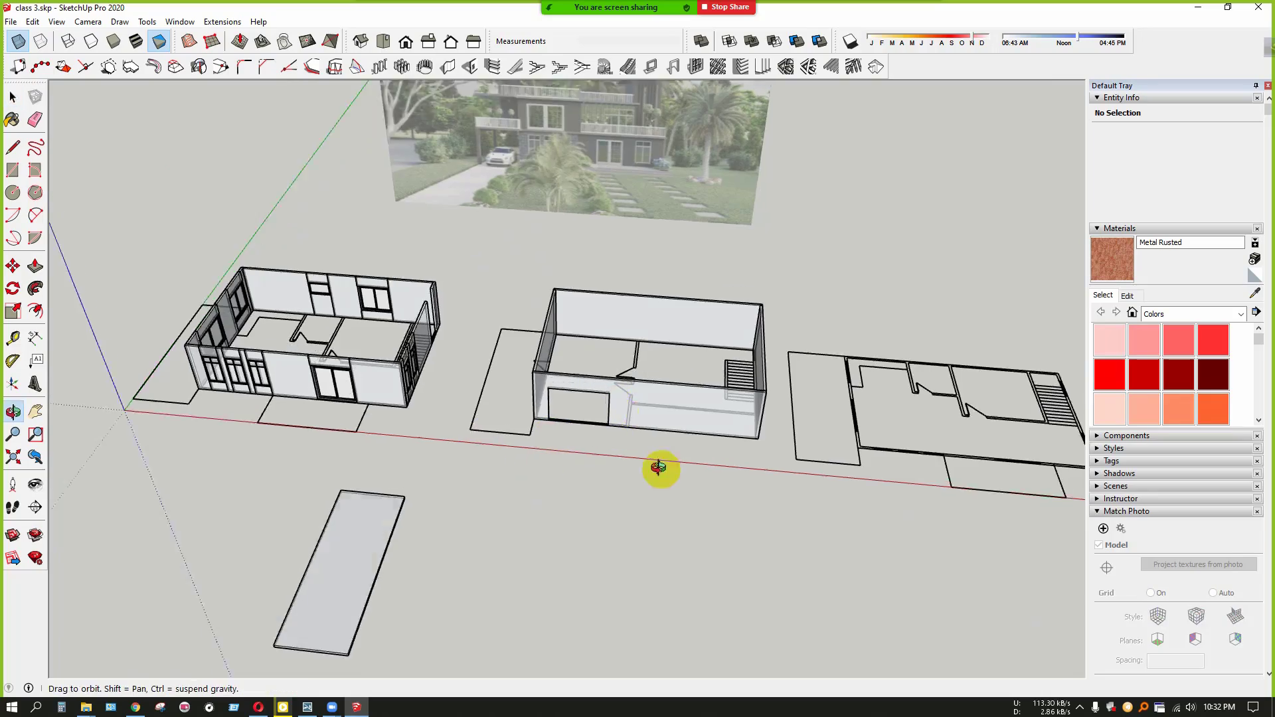
middle_click_drag(347, 429, 612, 407)
scroll(492, 455, "up", 4)
scroll(492, 455, "up", 5)
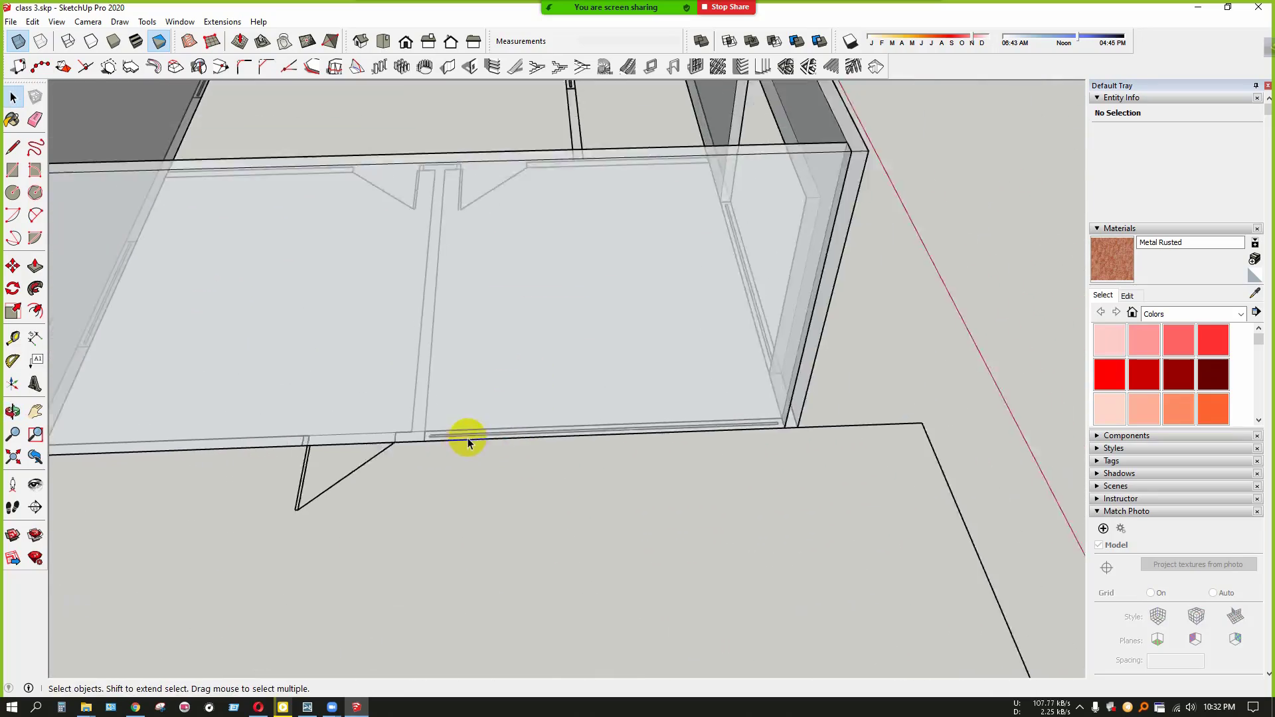
left_click(35, 339)
left_click(363, 451)
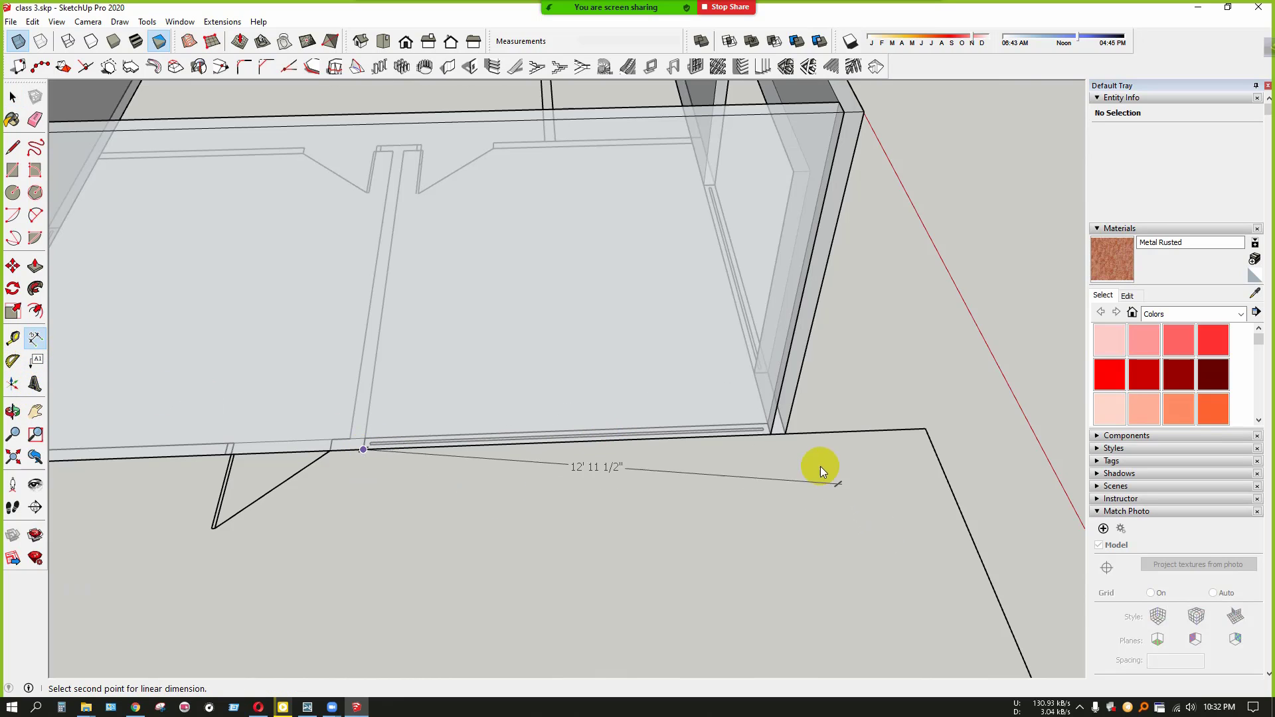
left_click(770, 434)
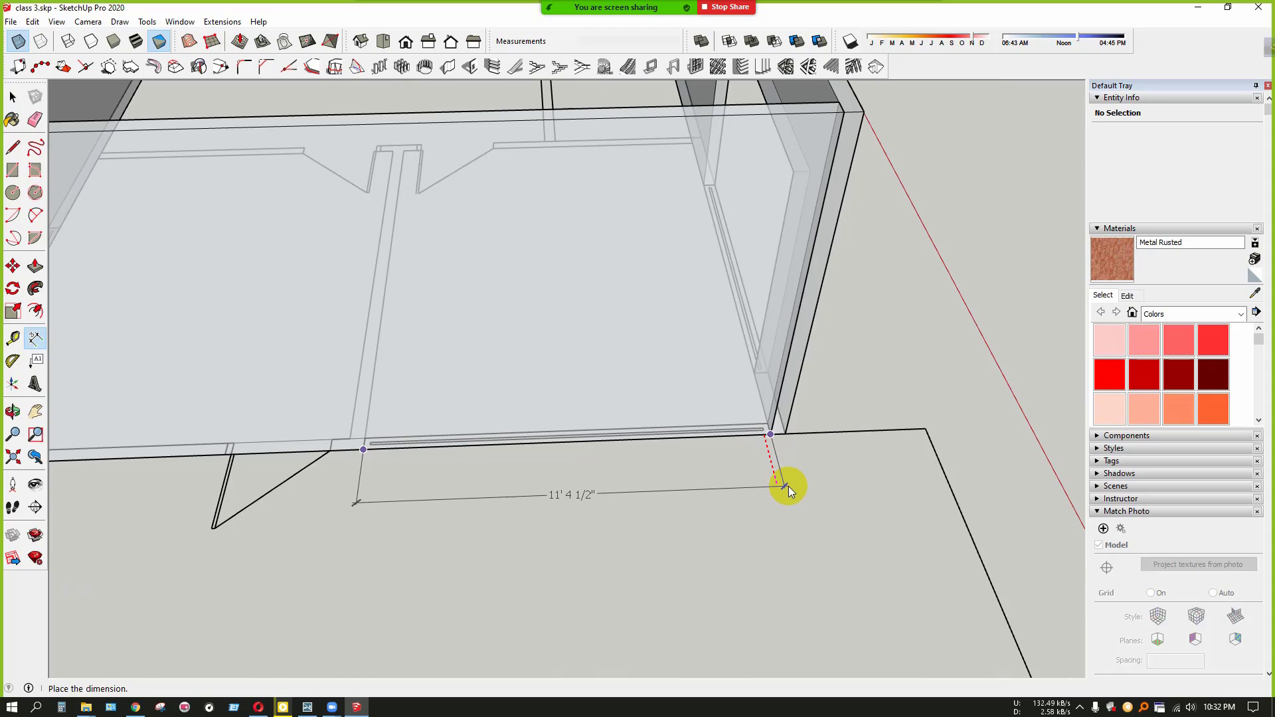
key("space")
Open the side wall group beside the front wall's opening for editing
middle_click_drag(631, 535, 651, 392)
scroll(598, 432, "up", 5)
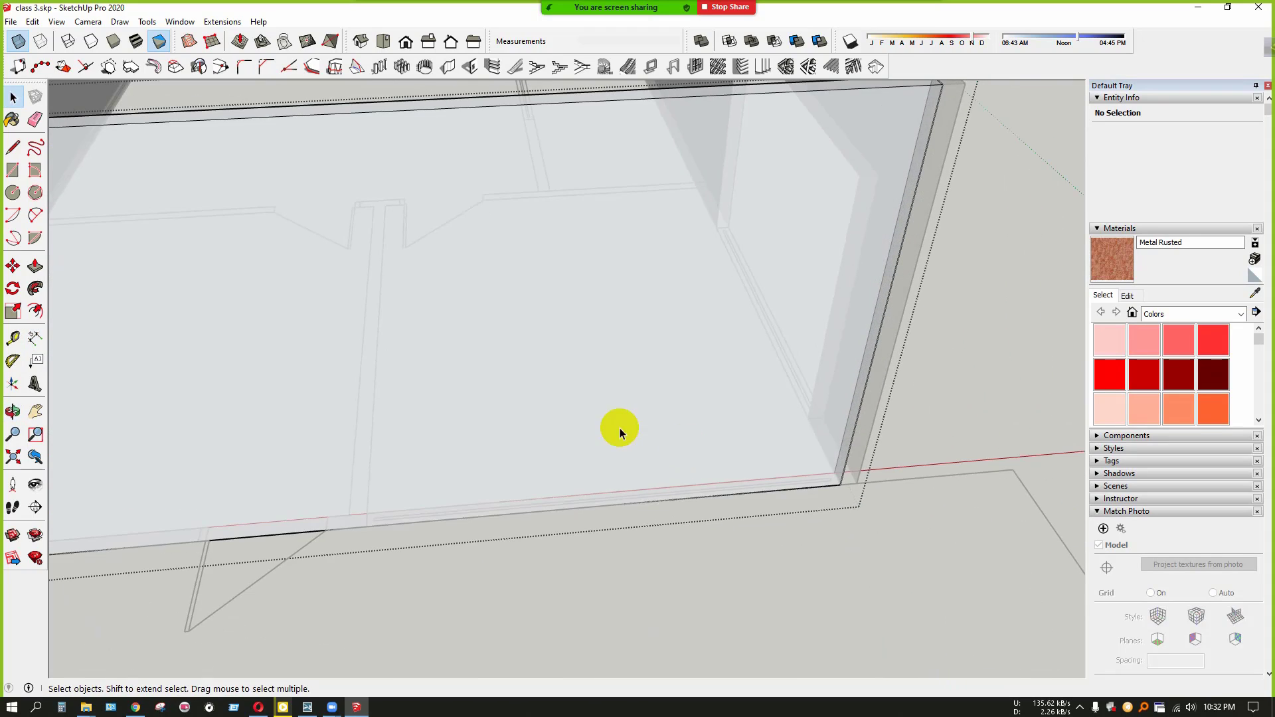
scroll(619, 428, "down", 6)
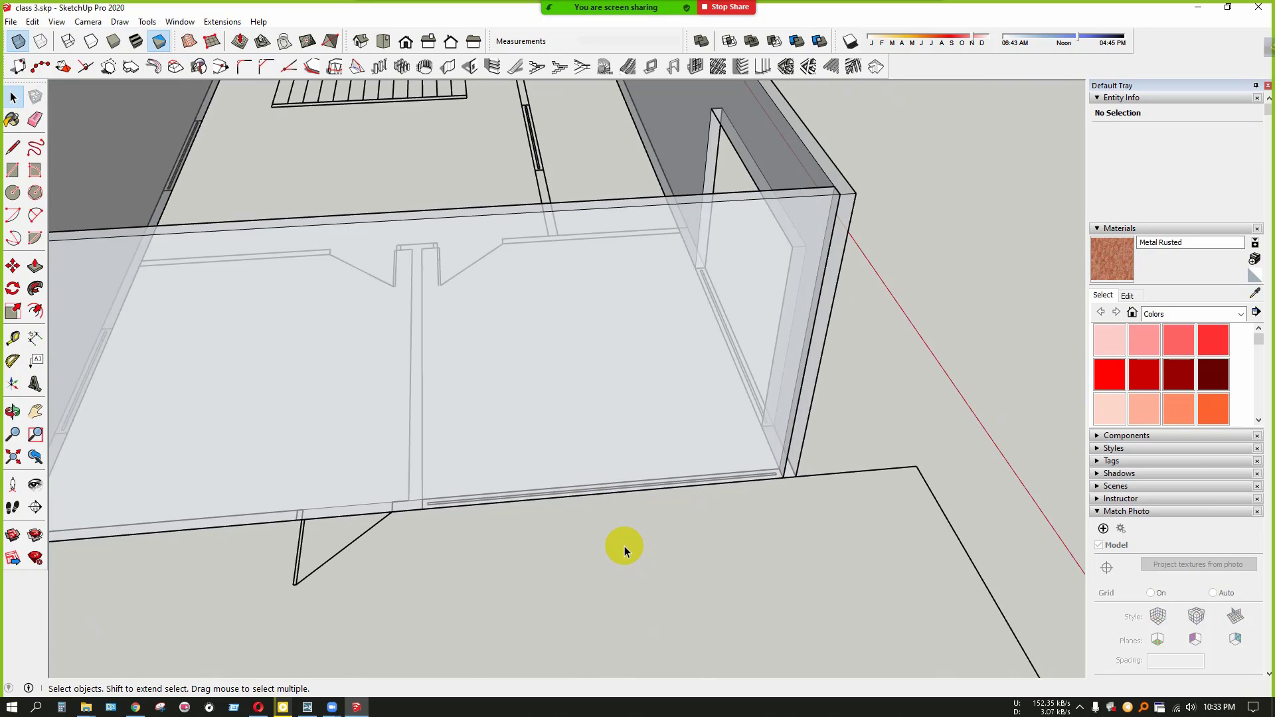
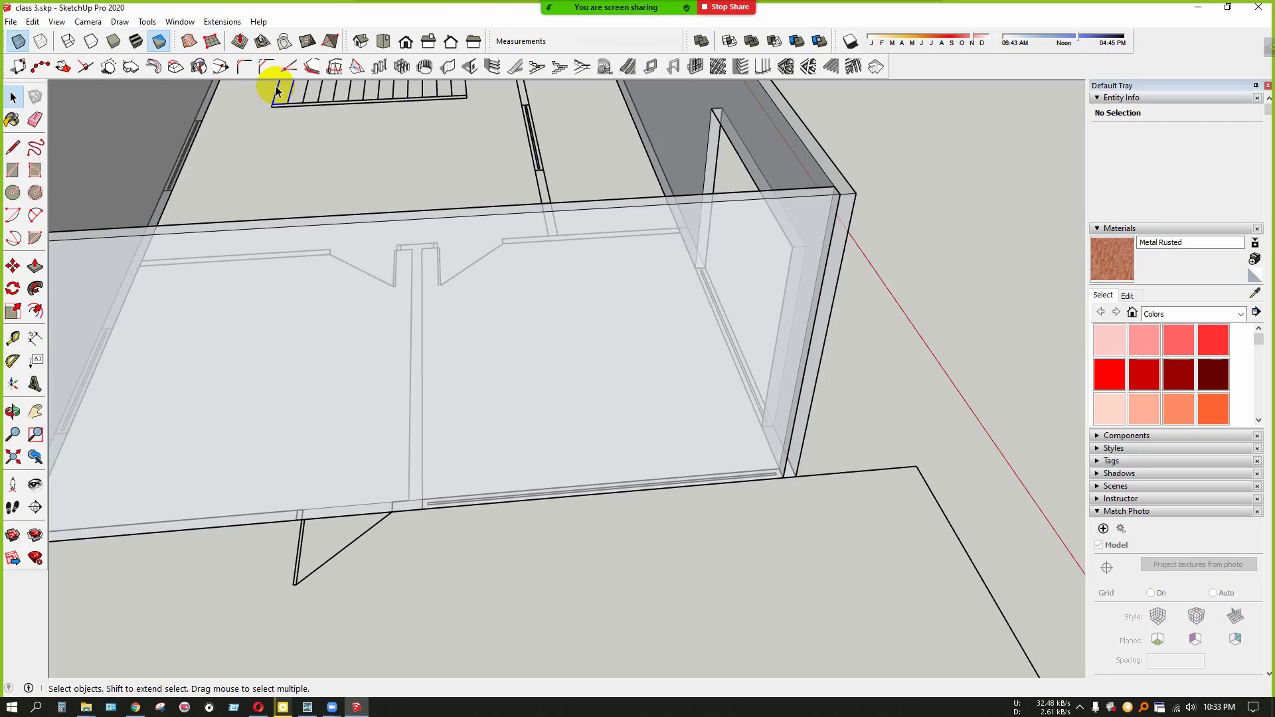
scroll(559, 348, "up", 6)
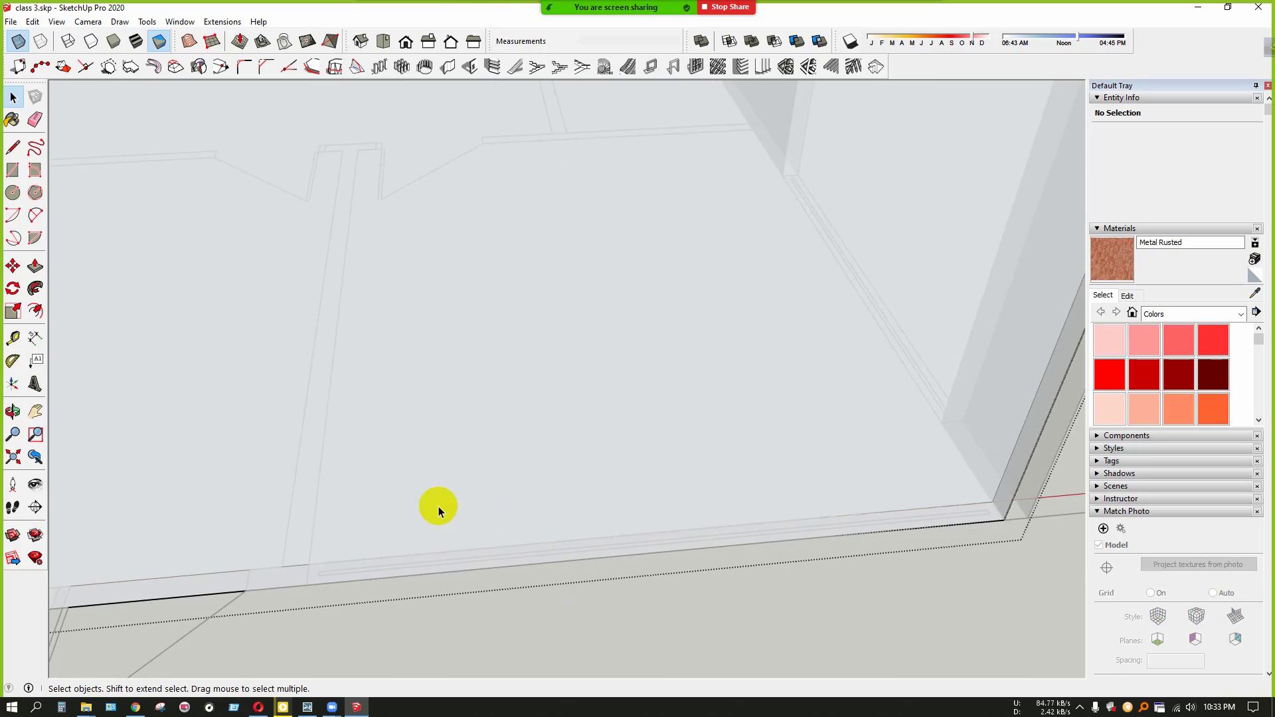
left_click(12, 170)
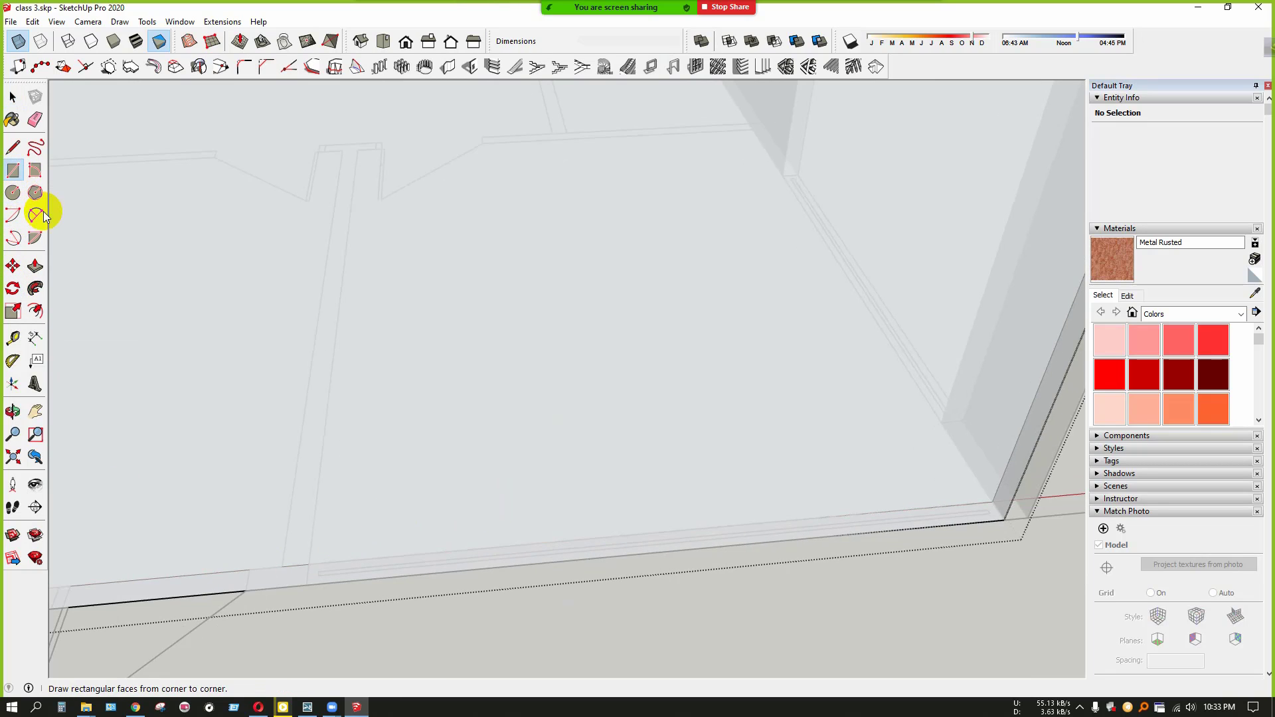
left_click(306, 584)
scroll(819, 549, "down", 3)
scroll(854, 551, "up", 5)
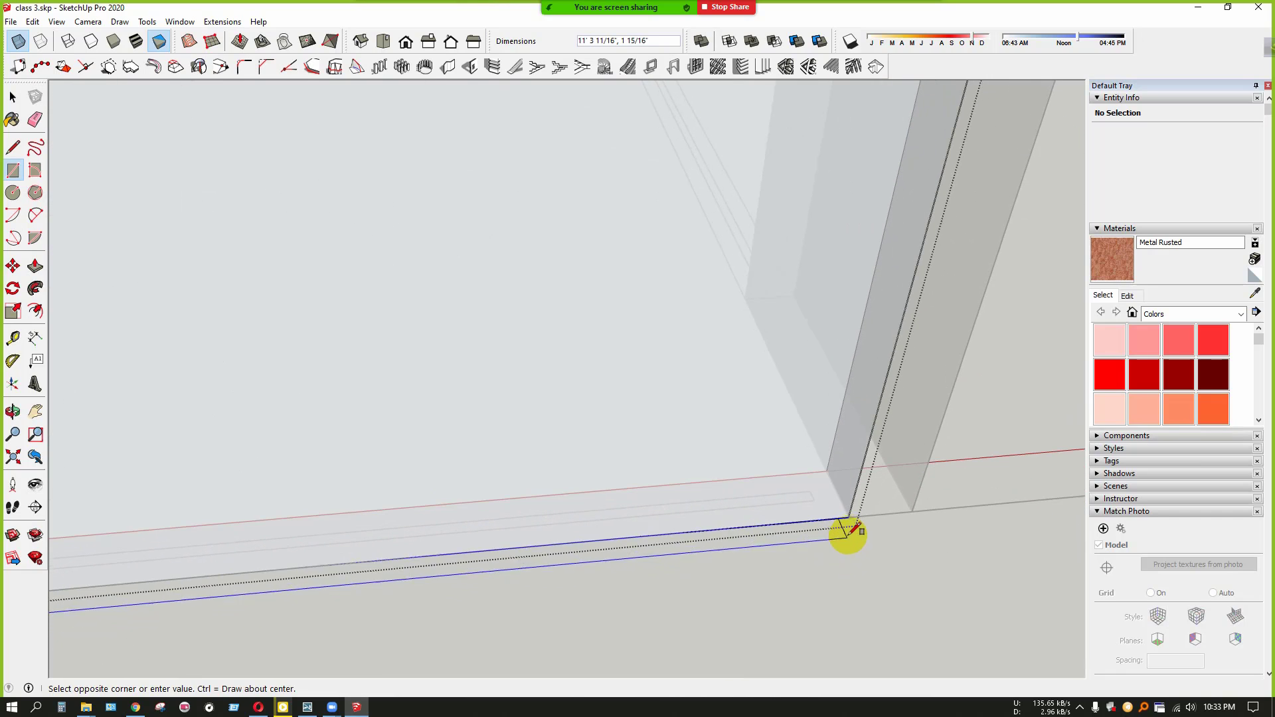
scroll(847, 508, "down", 5)
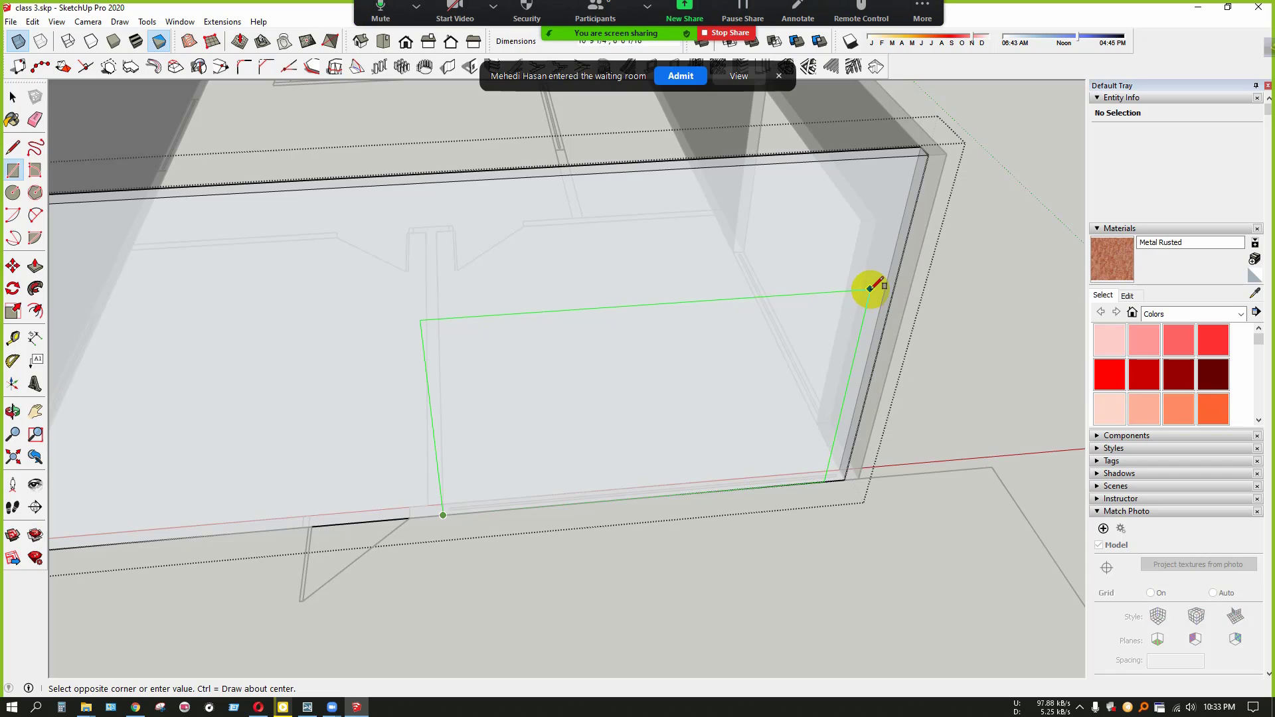
left_click(680, 79)
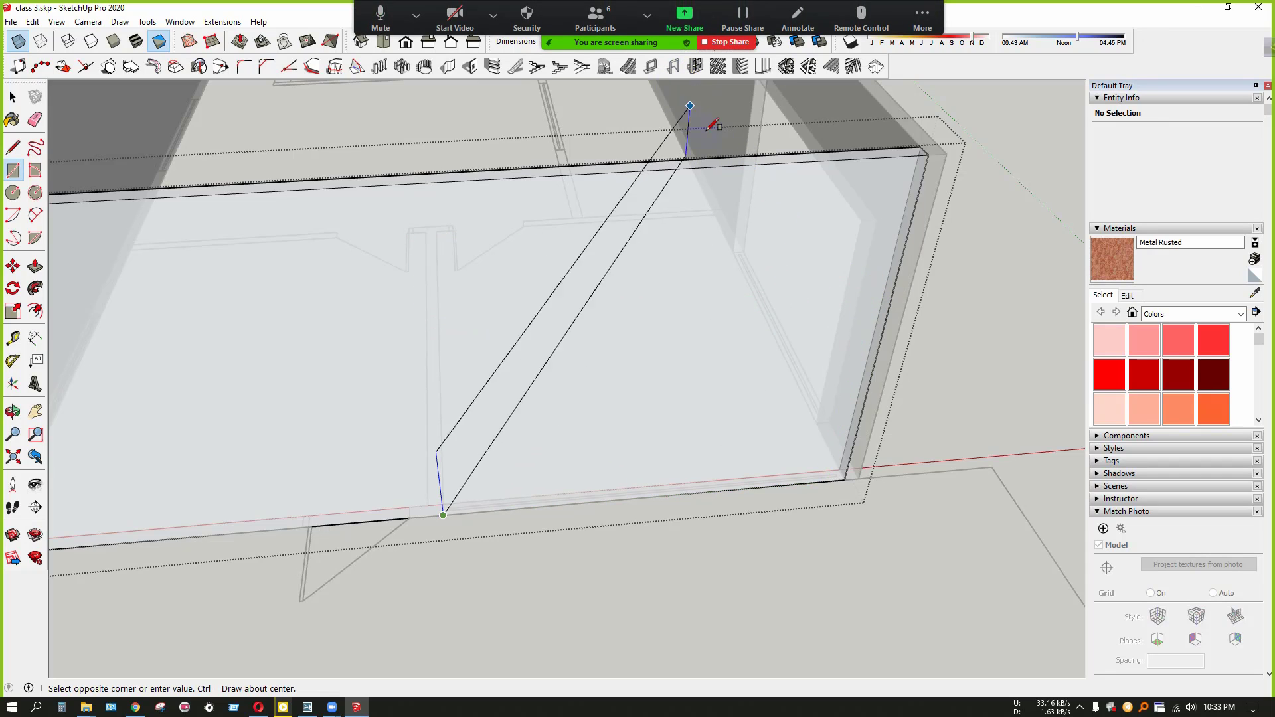
key("Escape")
Select the outer face of the side wall inside its open group
scroll(561, 507, "up", 5)
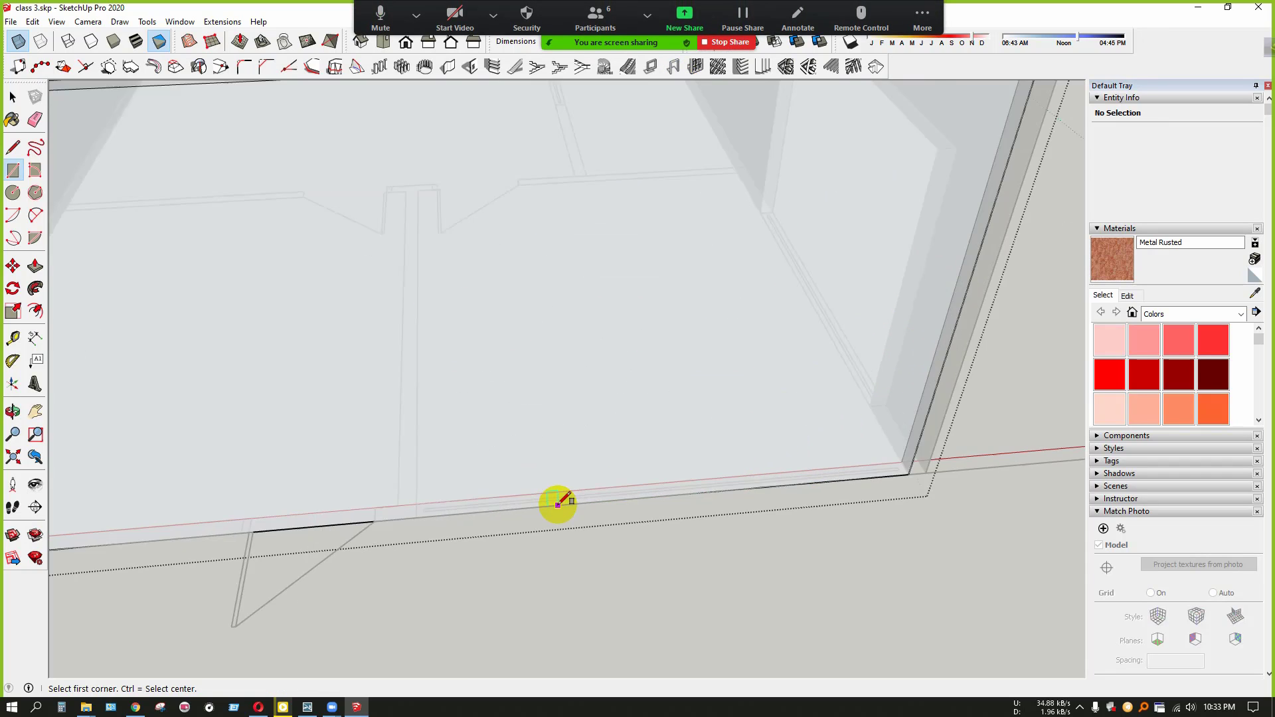
key("space")
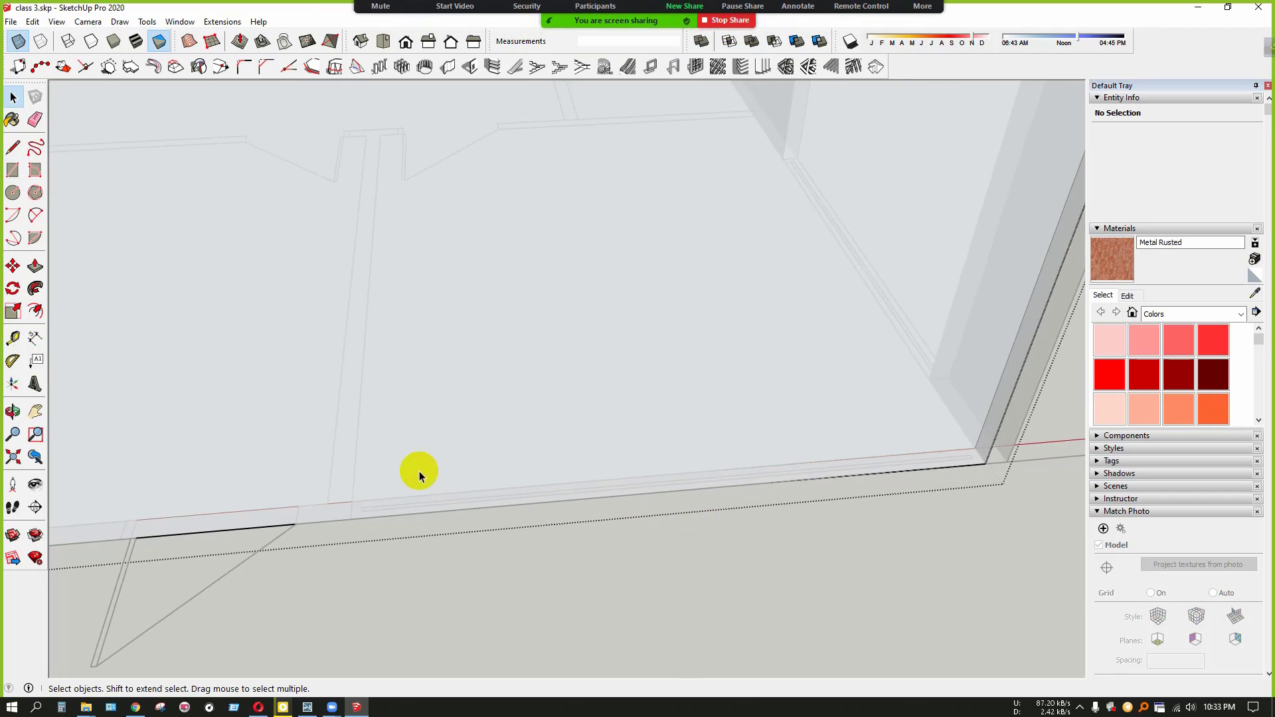
left_click(528, 449)
left_click(13, 171)
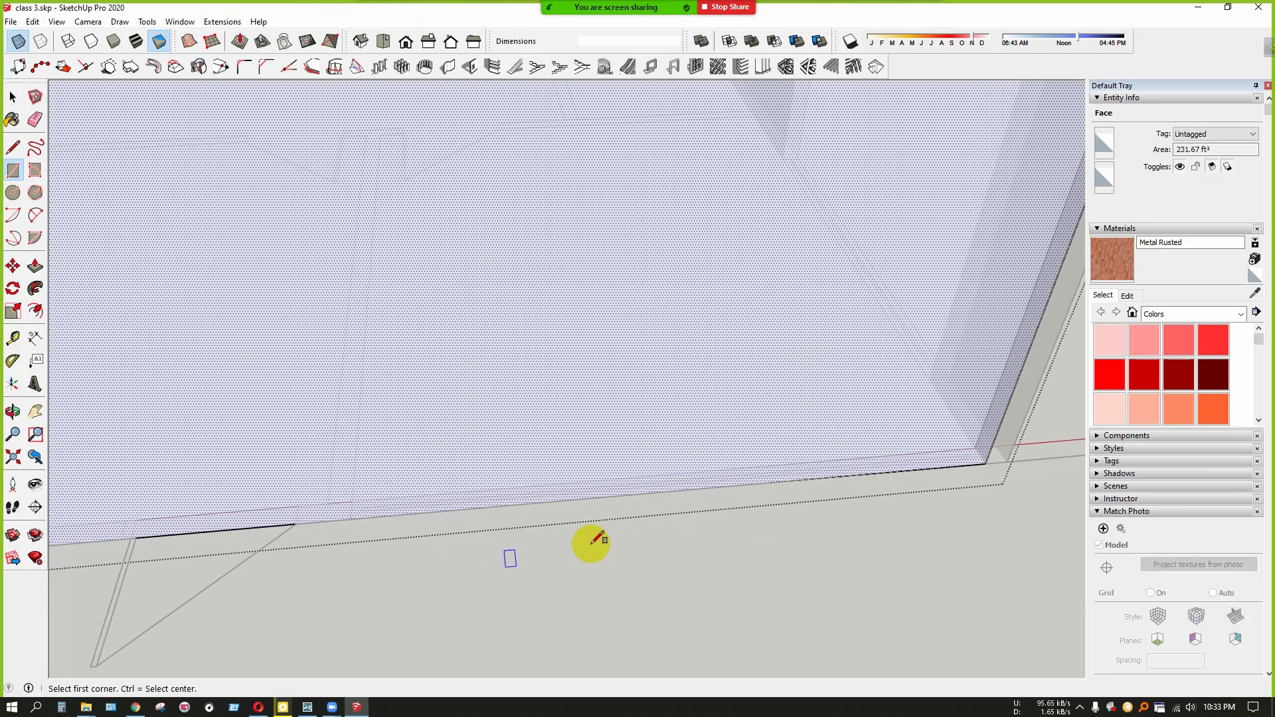
left_click(987, 461)
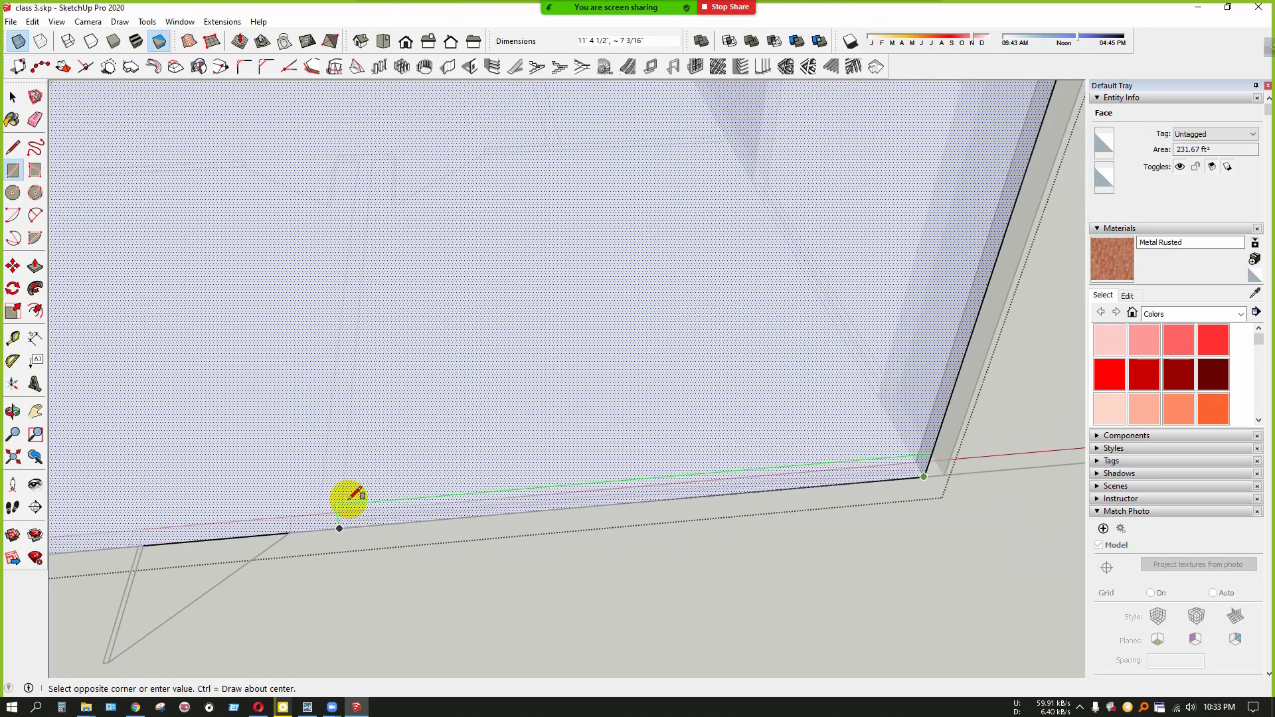
scroll(347, 499, "down", 2)
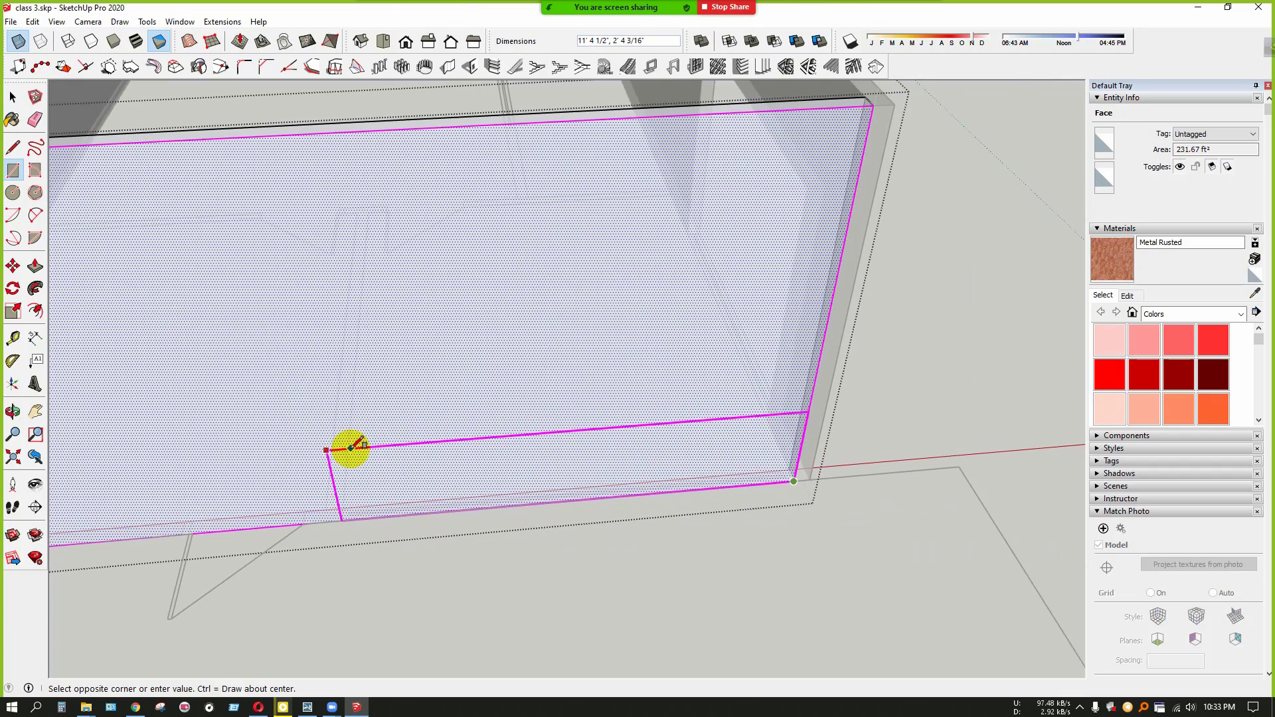
key("Escape")
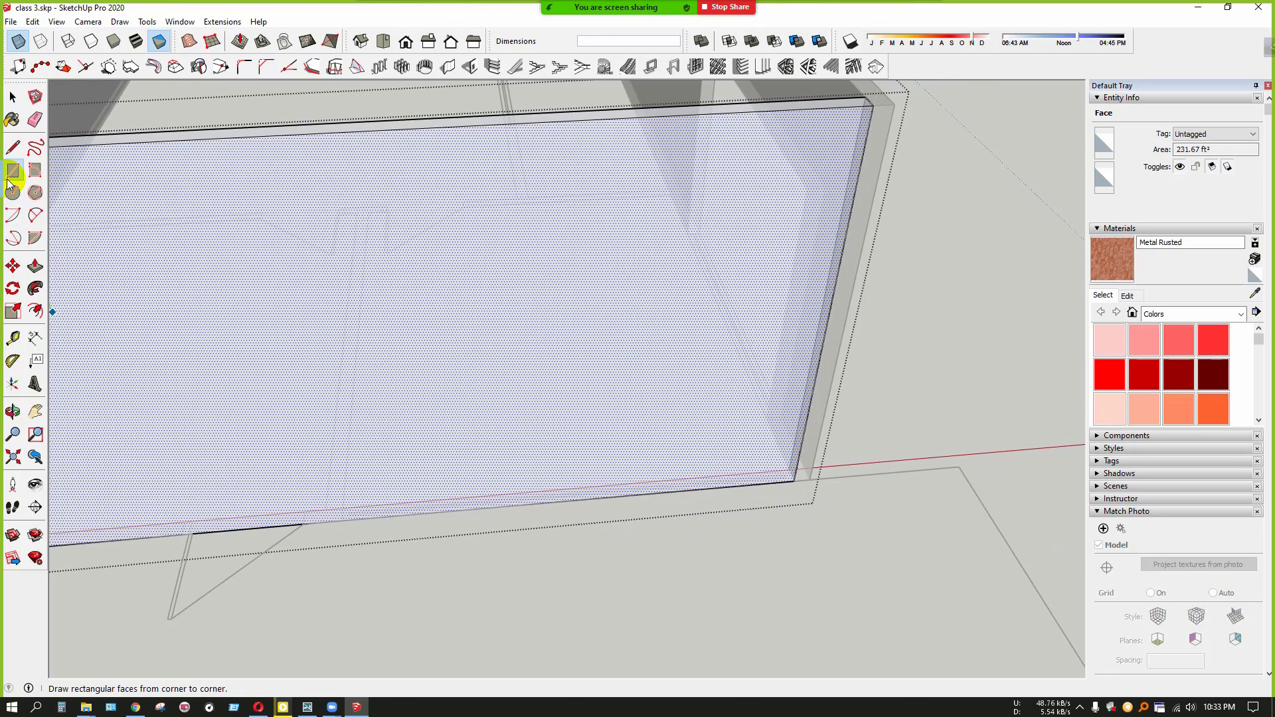
left_click(795, 479)
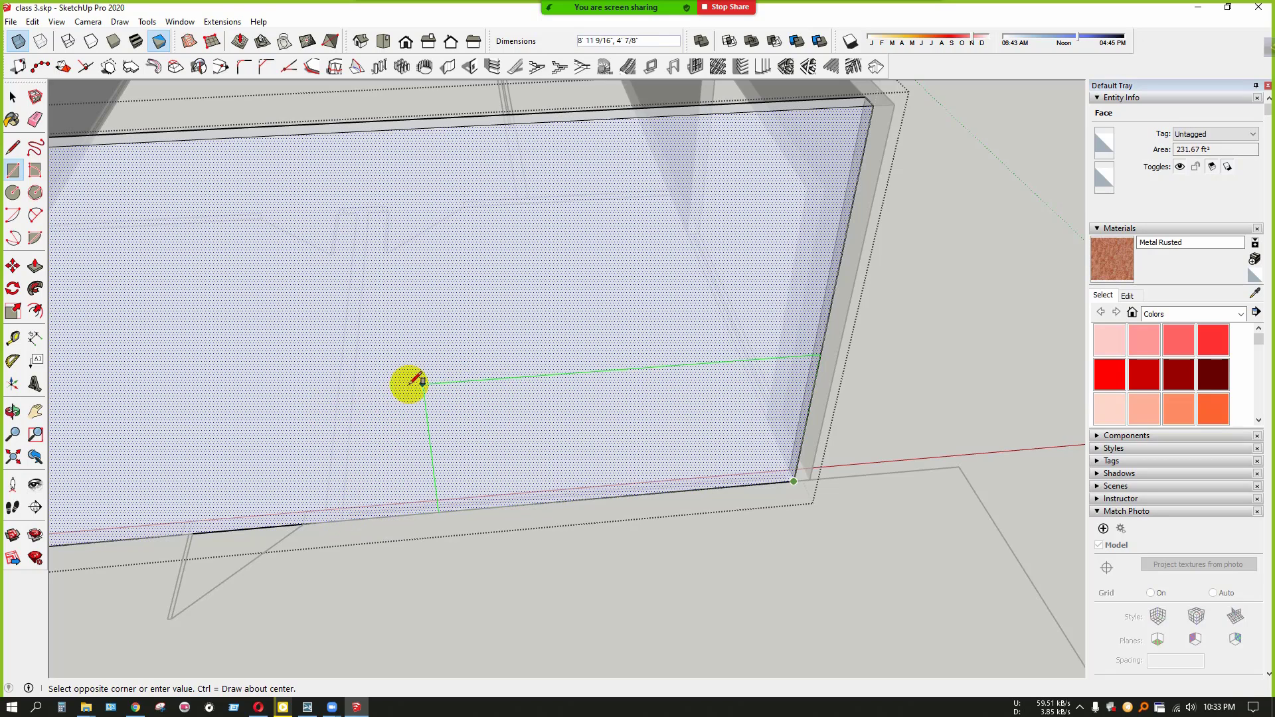
key("Escape")
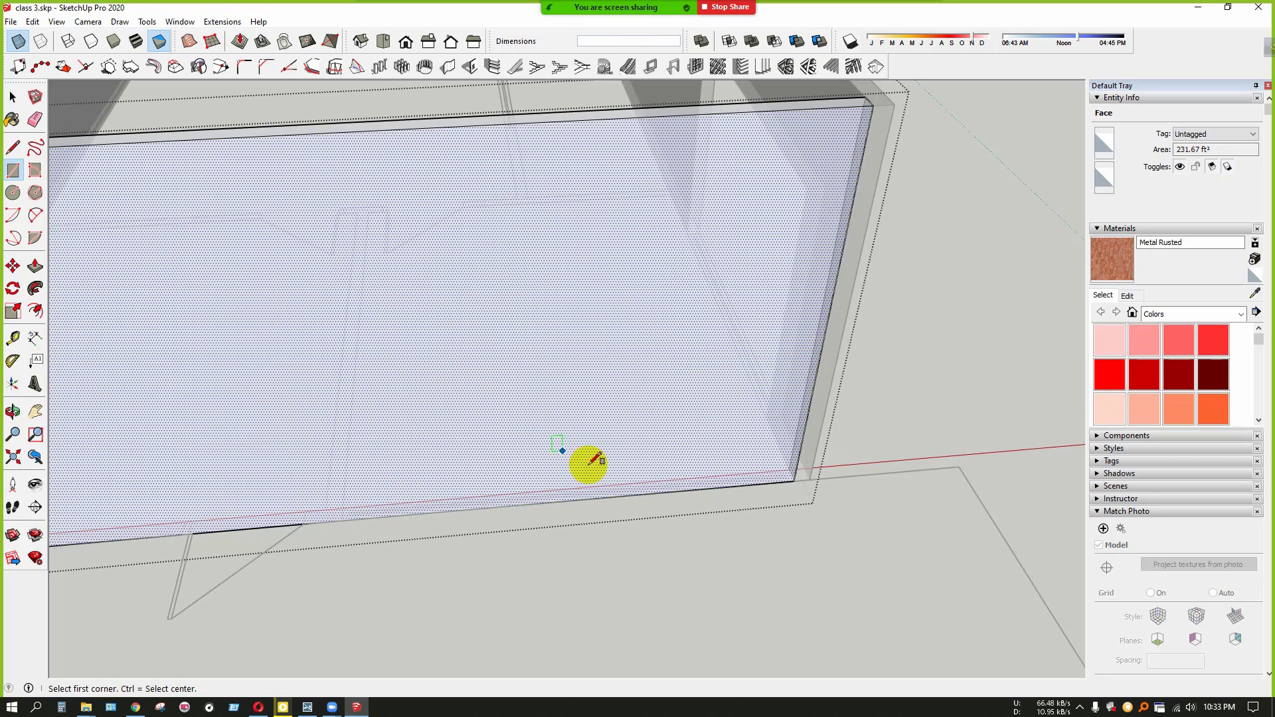
scroll(797, 477, "up", 4)
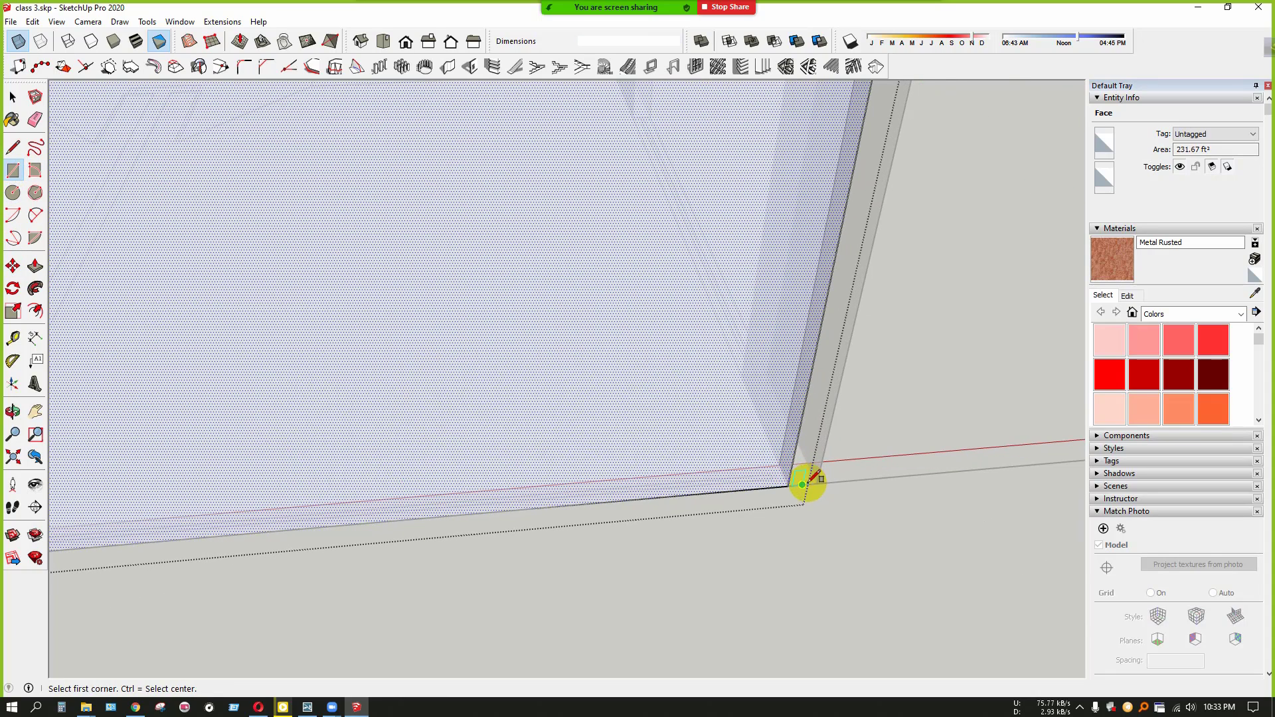
left_click(789, 487)
scroll(717, 512, "down", 4)
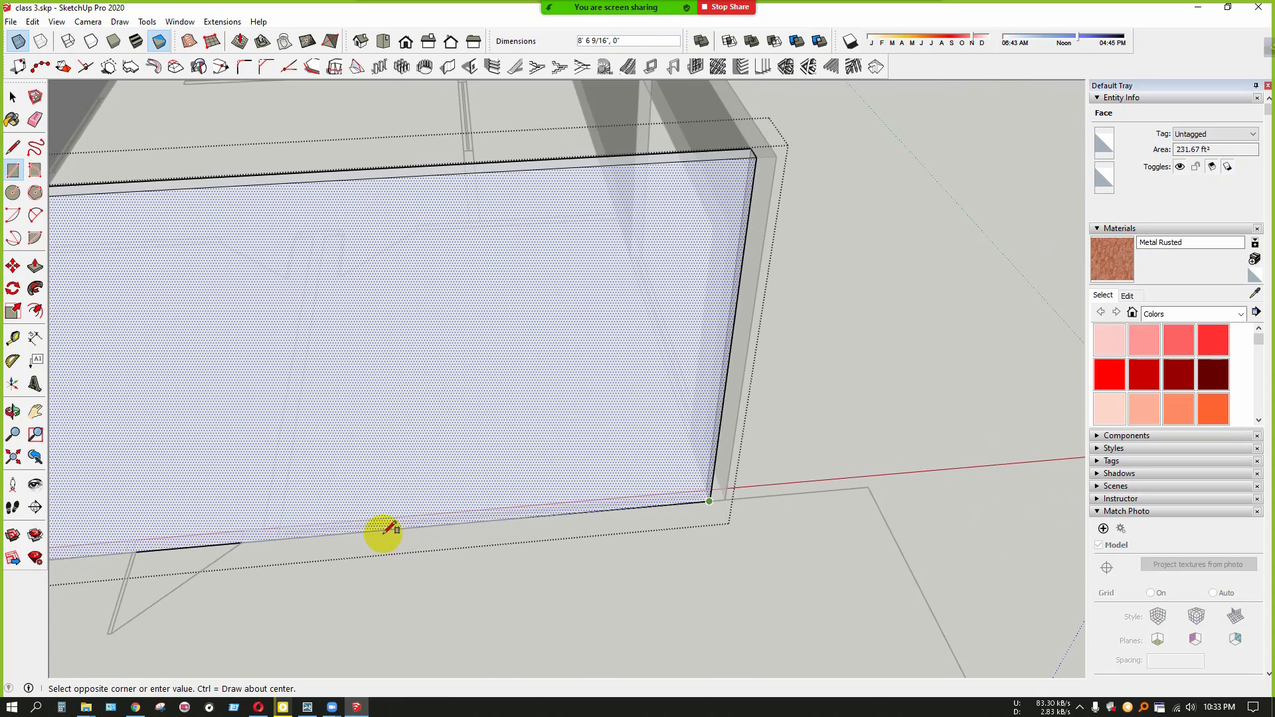
scroll(279, 538, "up", 3)
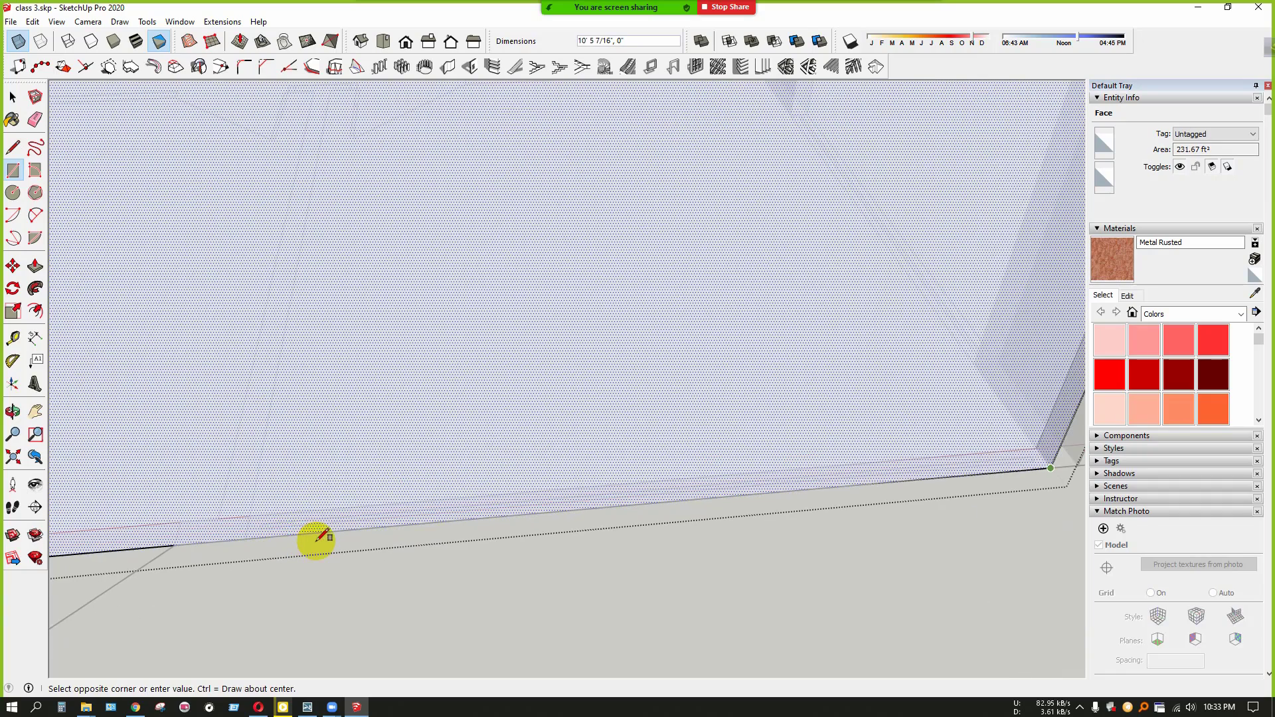
scroll(247, 531, "down", 3)
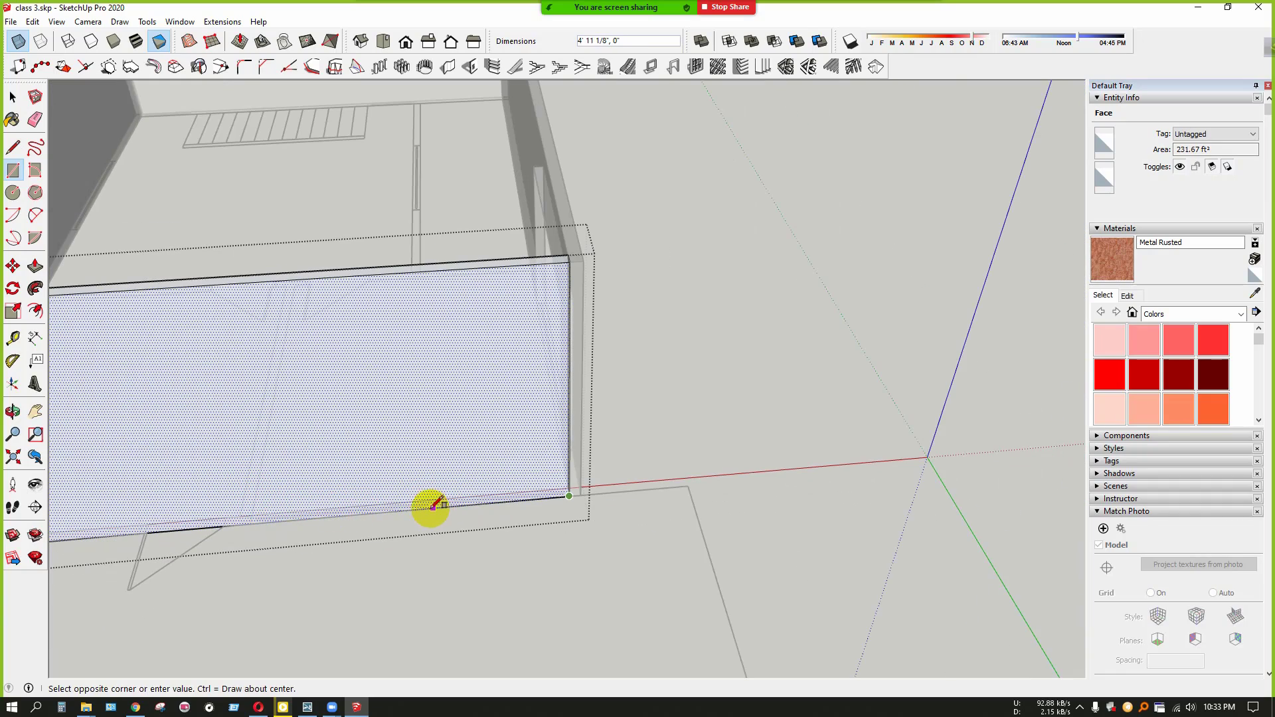
left_click(12, 174)
scroll(526, 505, "up", 5)
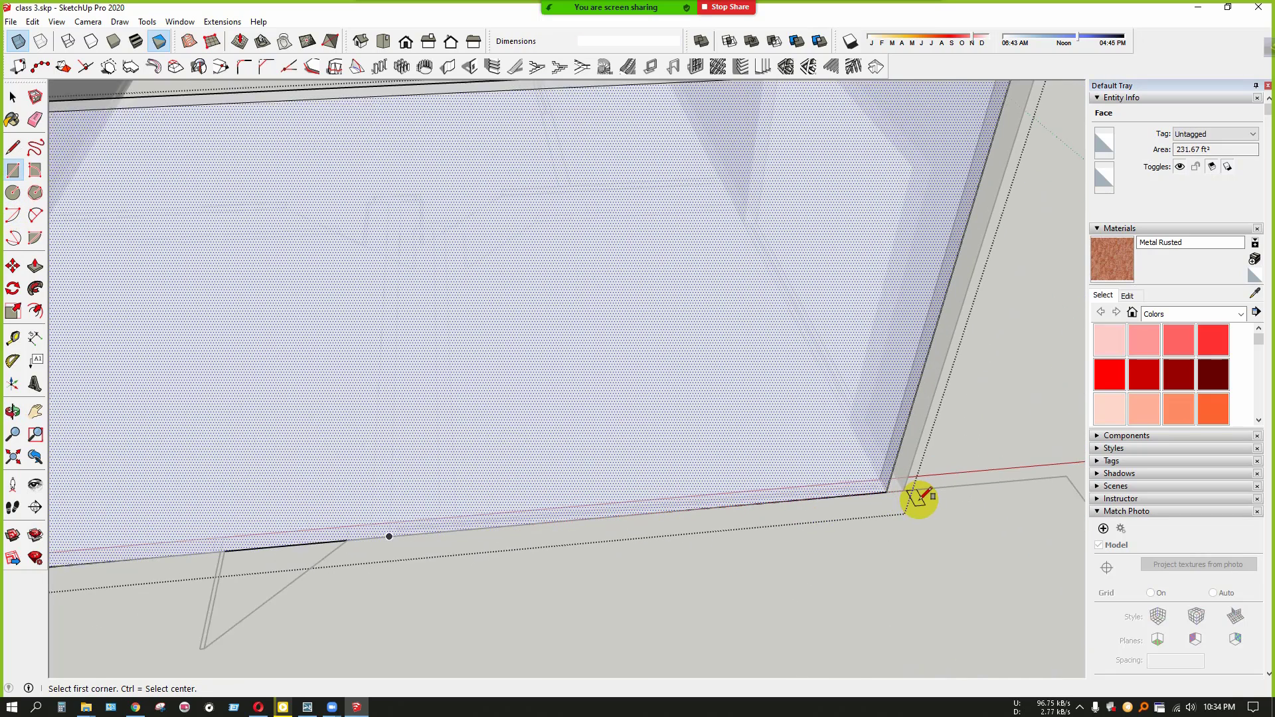
left_click(882, 491)
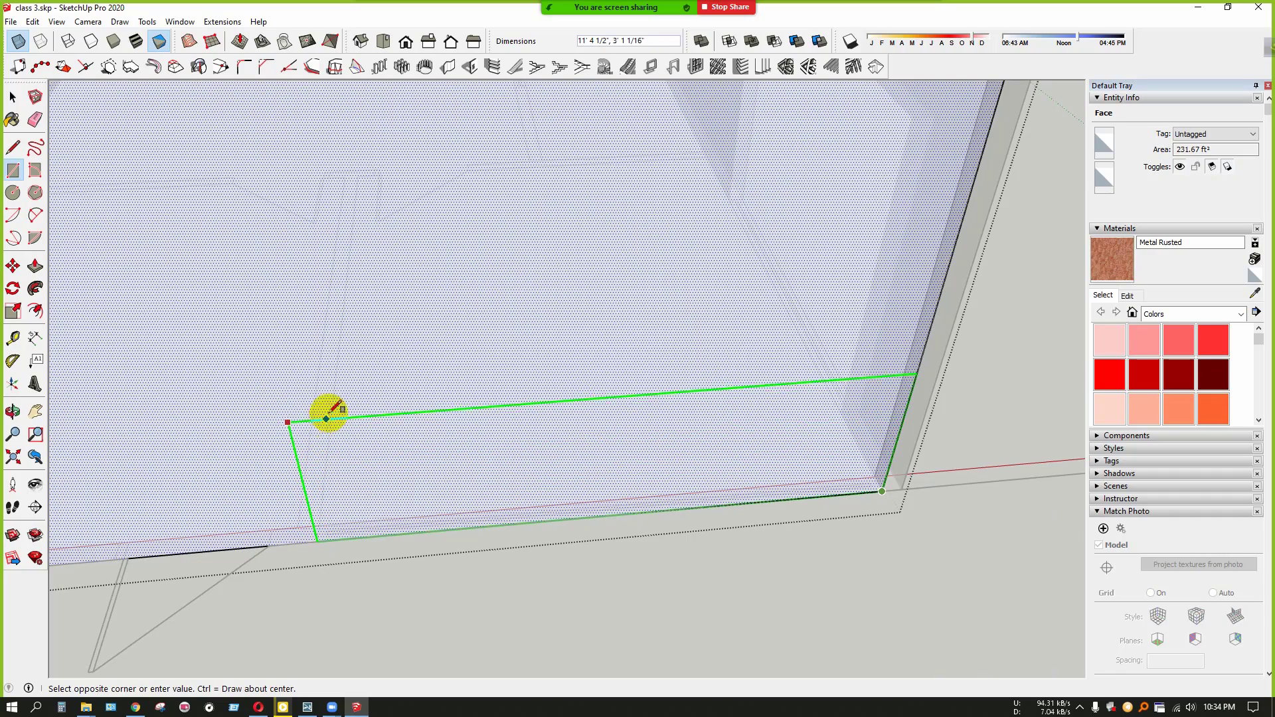
scroll(305, 378, "down", 2)
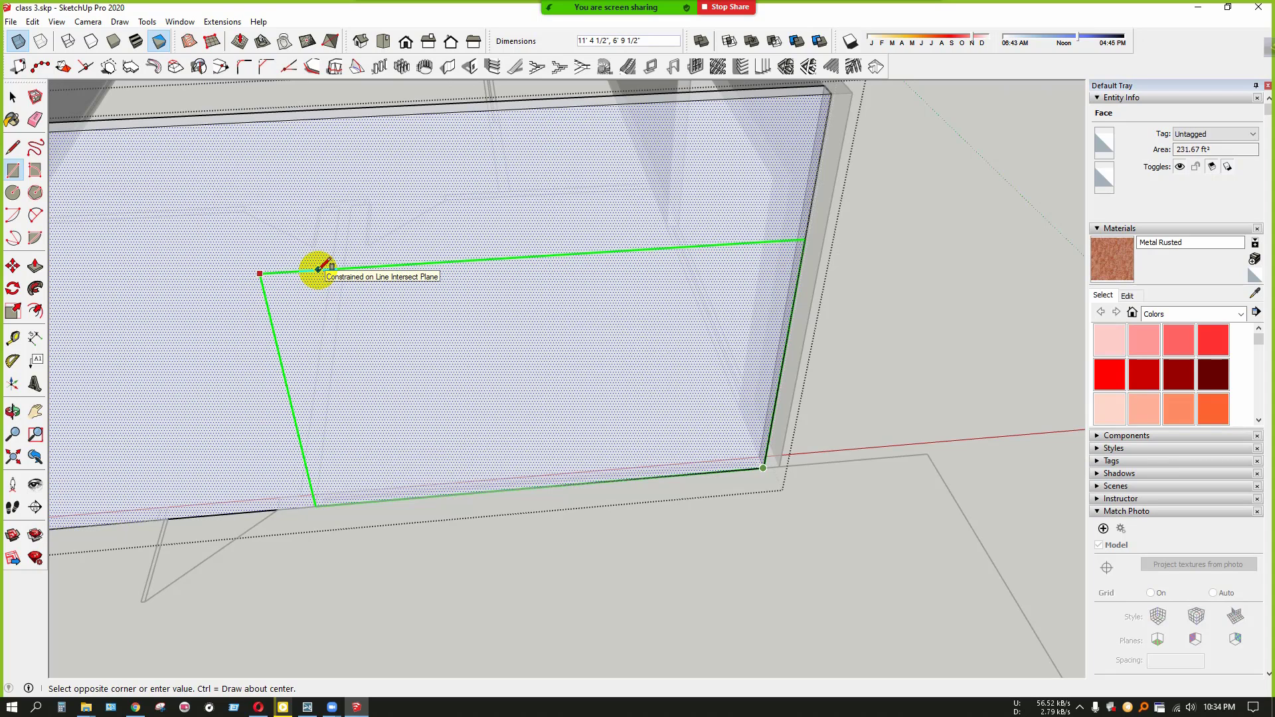
key("space")
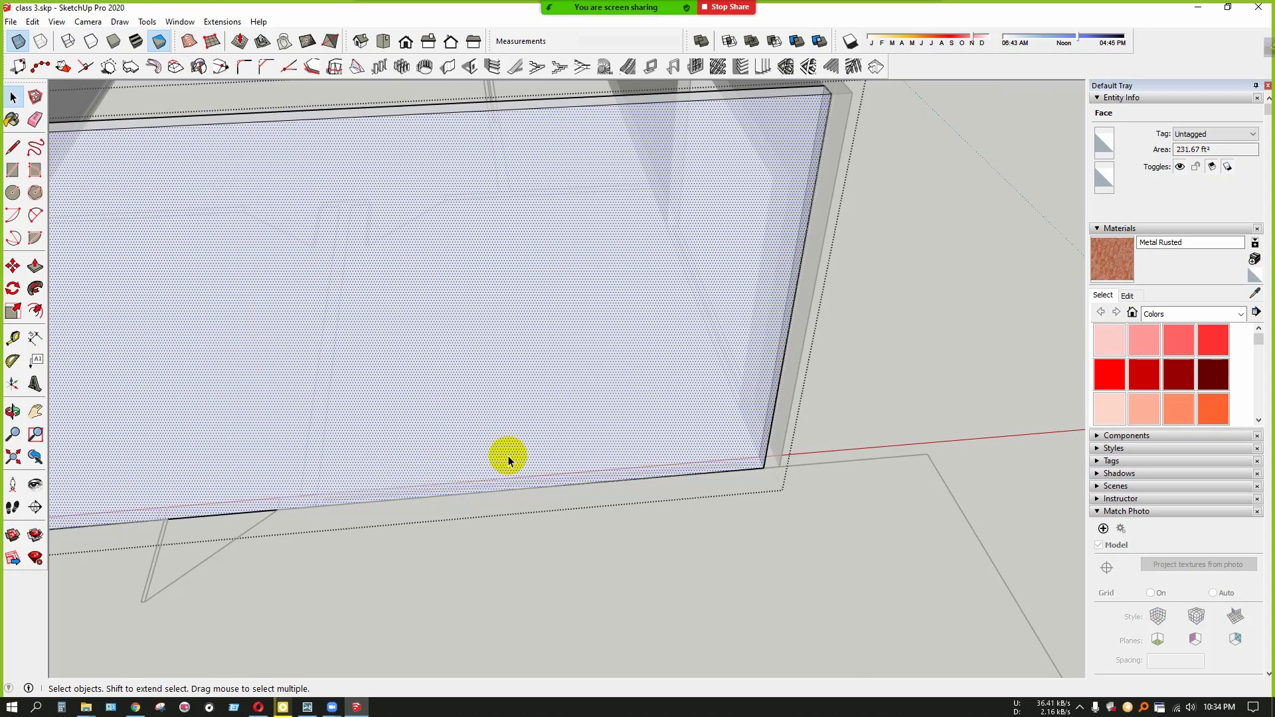
Close the side wall group to return to the main model
scroll(607, 428, "down", 7)
left_click(718, 457)
scroll(655, 471, "up", 2)
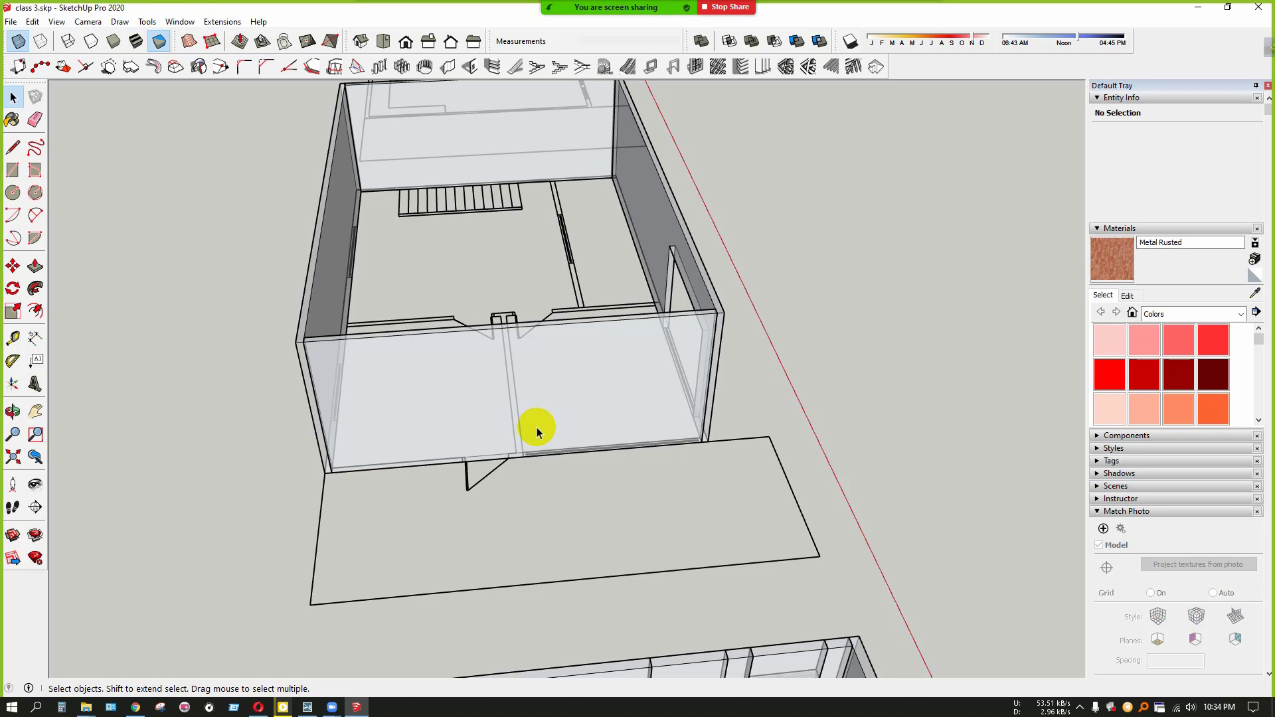
middle_click_drag(536, 428, 584, 432)
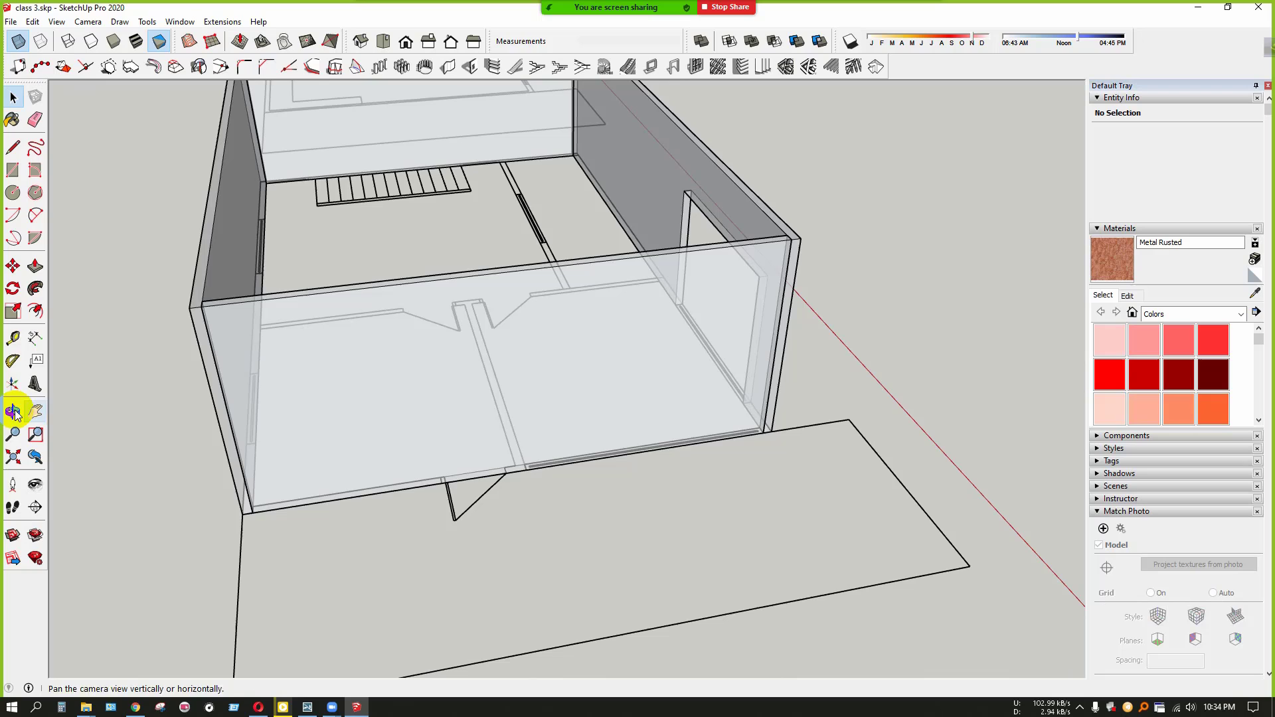
left_click(13, 338)
scroll(702, 401, "down", 1)
scroll(450, 446, "up", 3)
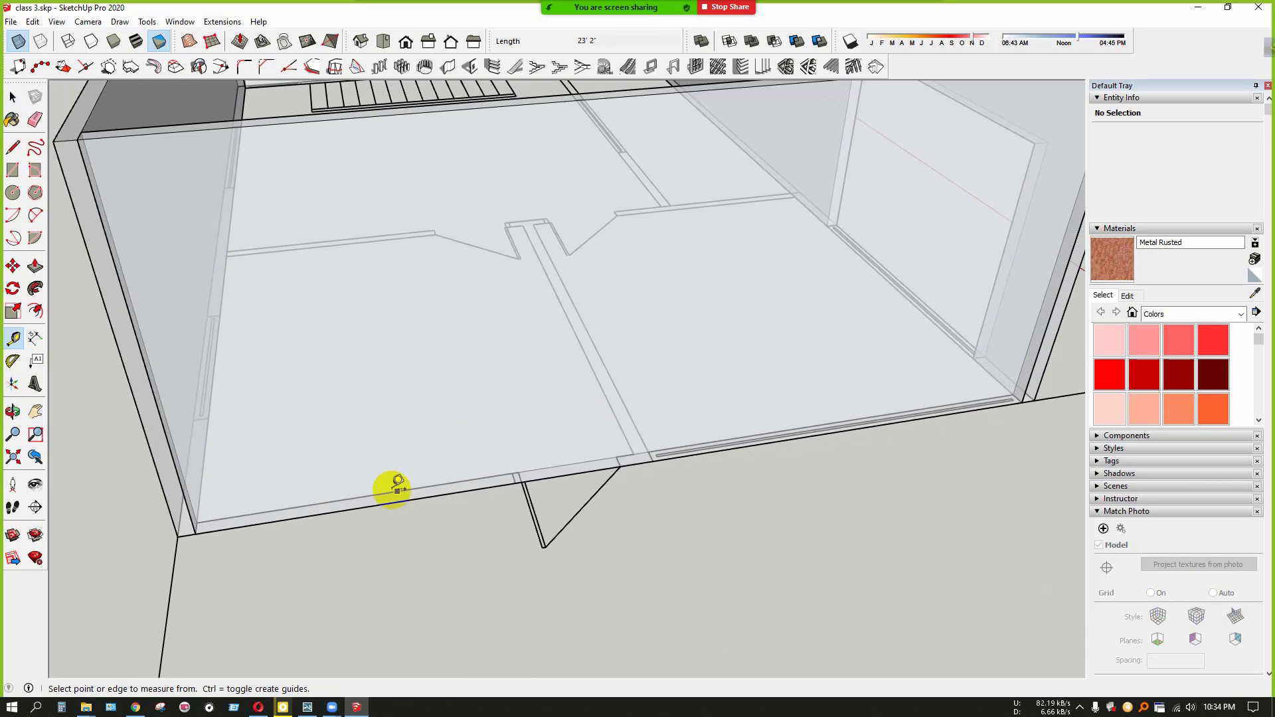
left_click(379, 503)
scroll(374, 495, "down", 3)
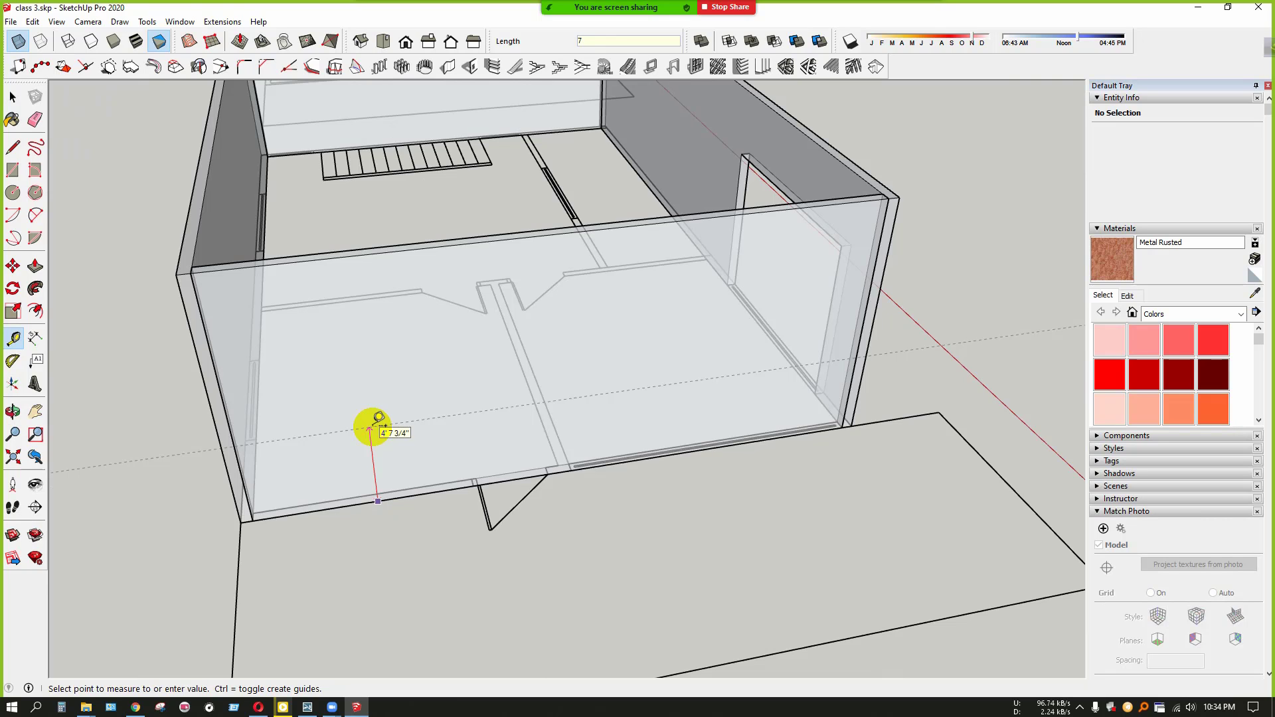
key("space")
Place a horizontal guide line 7' above the side wall's bottom edge with the Tape Measure tool
middle_click_drag(519, 302, 403, 354)
scroll(583, 403, "up", 2)
scroll(584, 404, "down", 2)
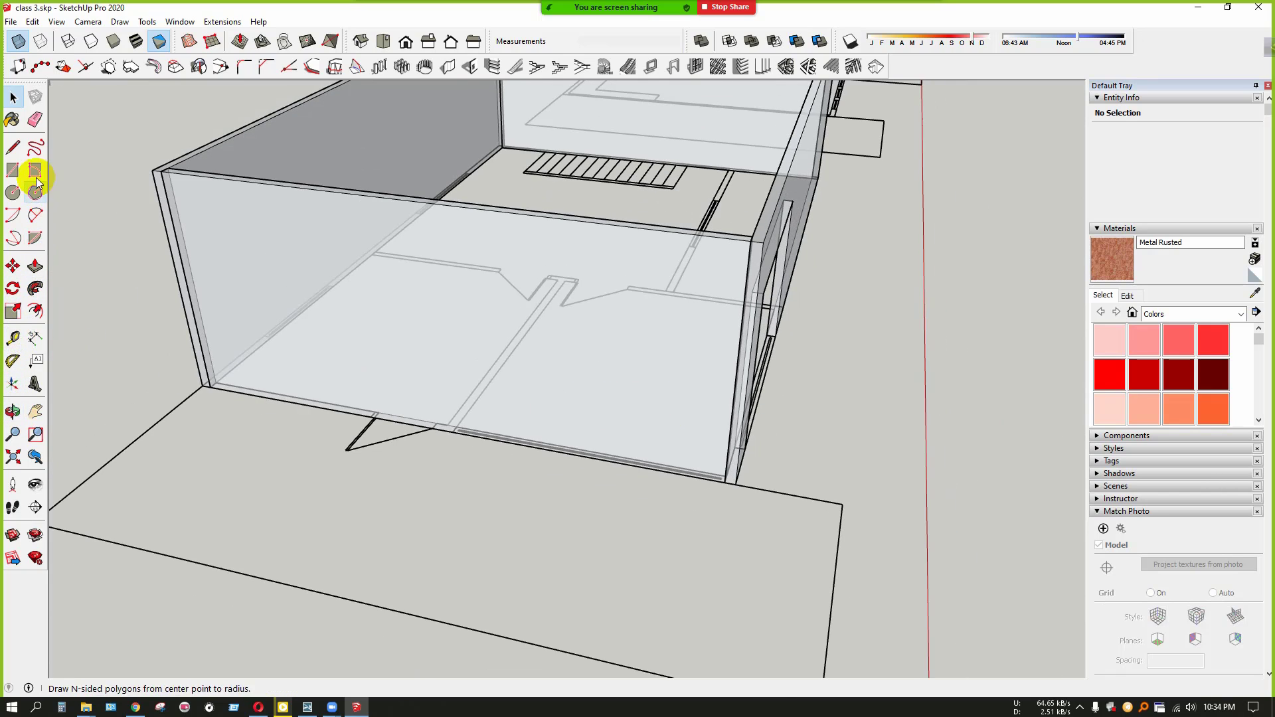
left_click(13, 339)
scroll(222, 365, "up", 4)
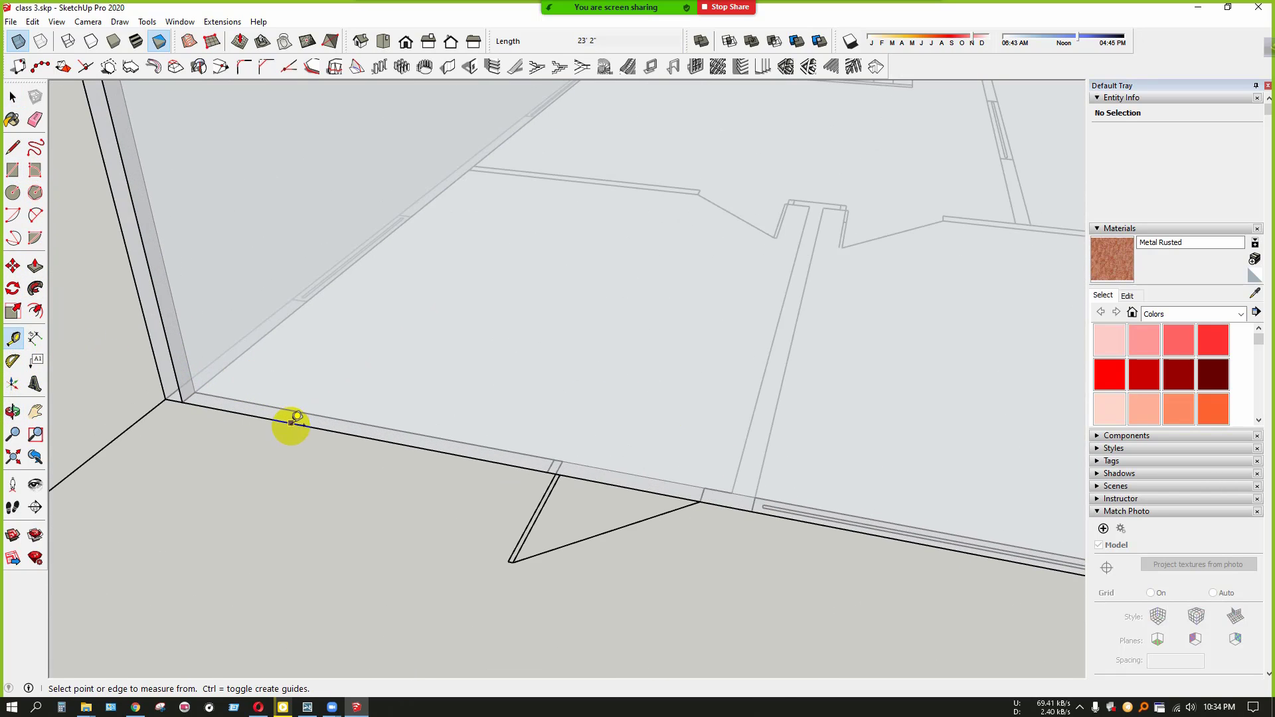
left_click(292, 425)
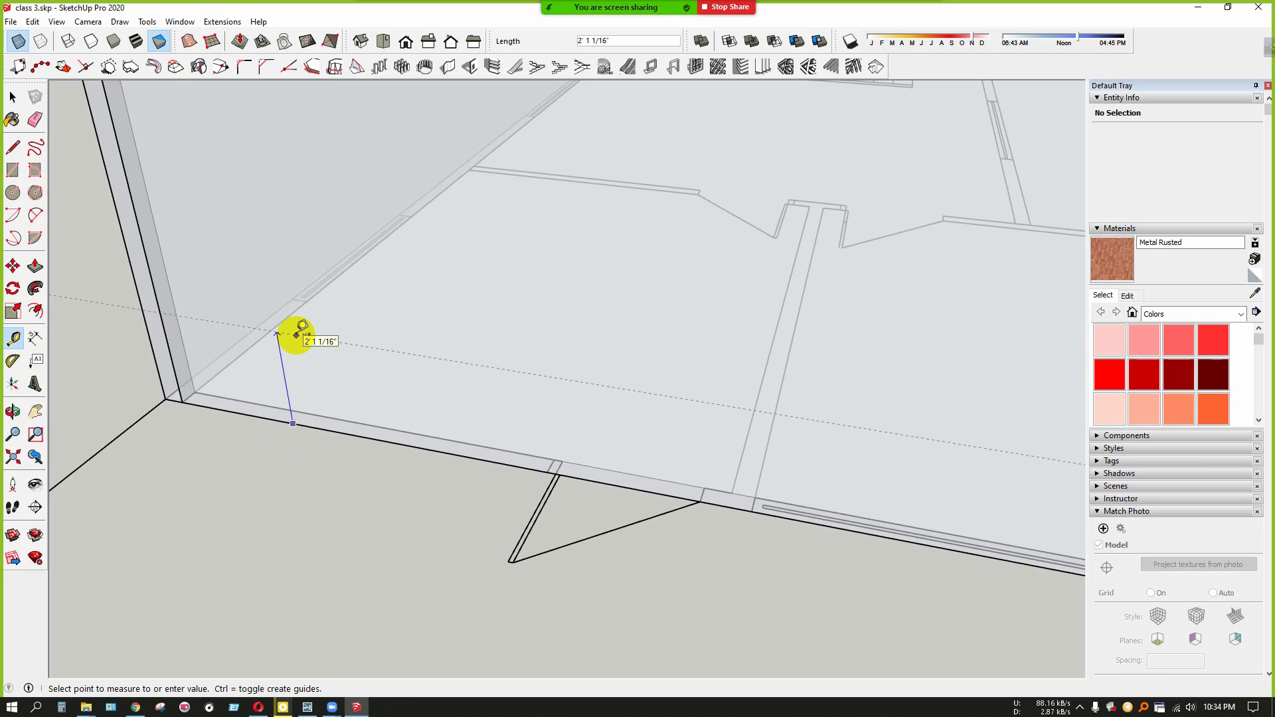
key("space")
scroll(276, 383, "down", 4)
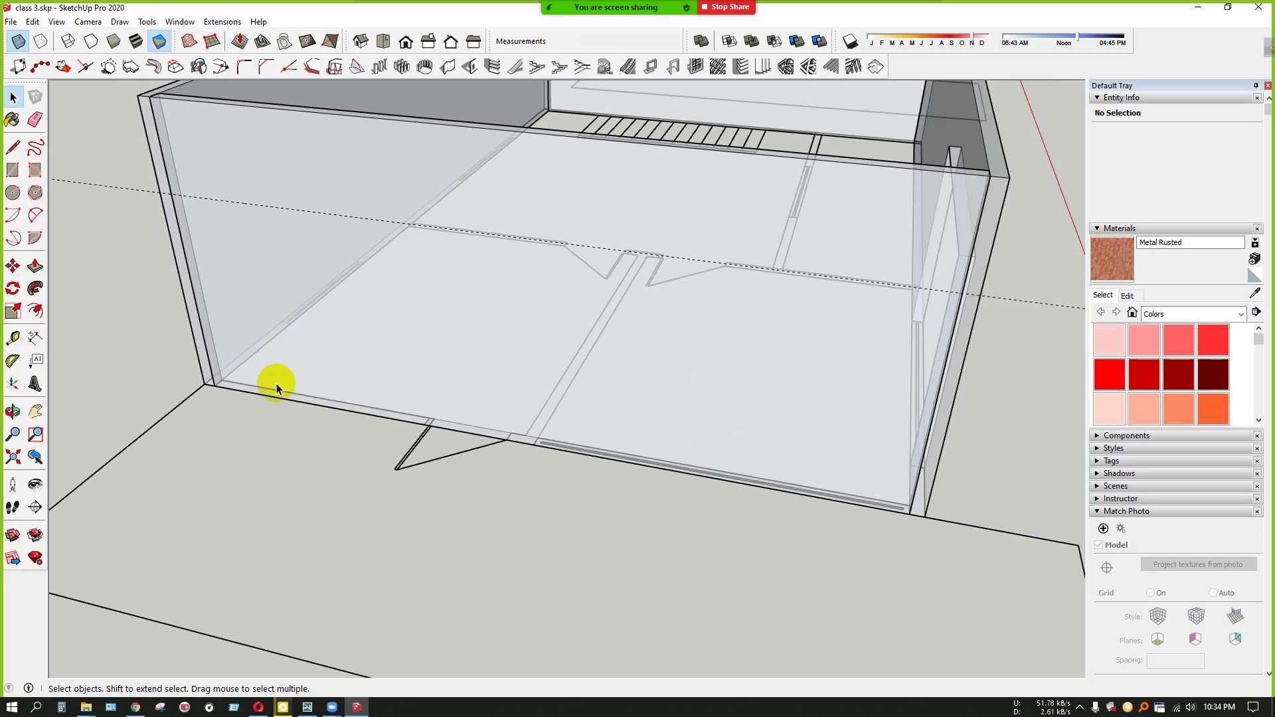
Inside the side wall group, draw a rectangle 11' 4 1/2" wide from the bottom corner to the plan's window end, reaching up to the guide line
mouse_move(684, 328)
middle_mouse_down()
mouse_move(797, 337)
mouse_move(704, 336)
middle_mouse_up()
scroll(703, 337, "down", 1)
scroll(621, 359, "up", 5)
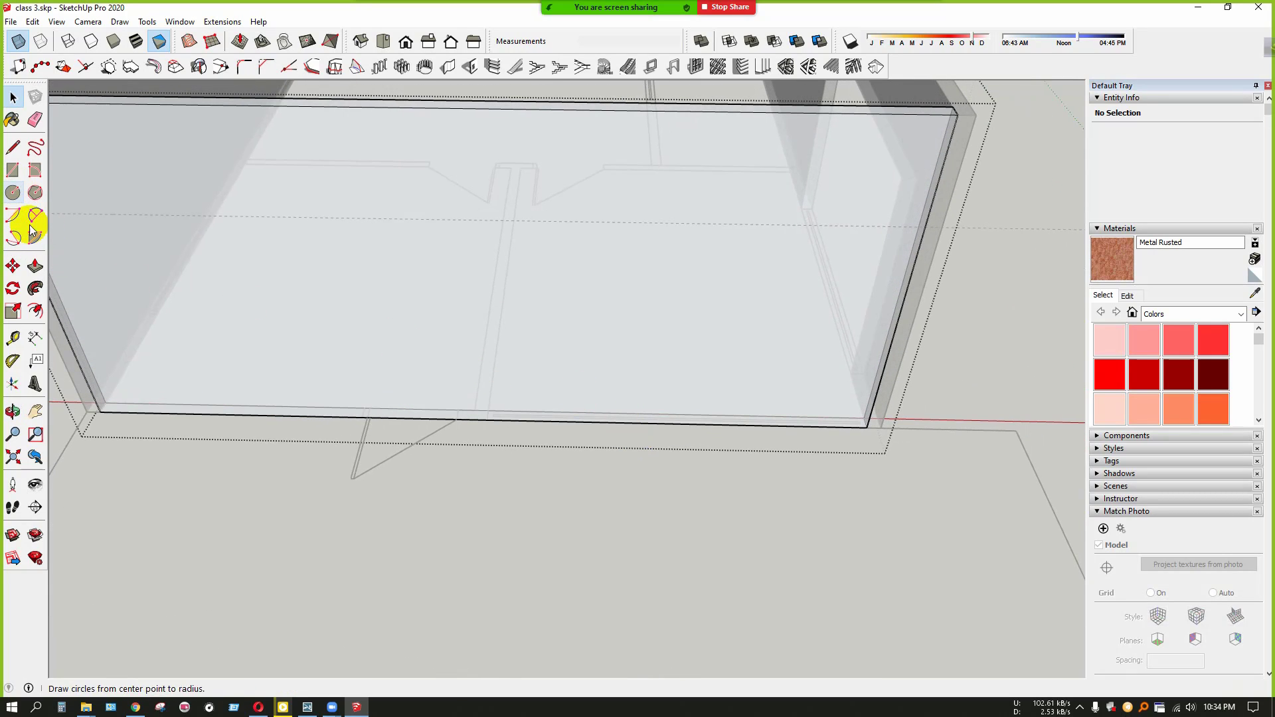
left_click(13, 170)
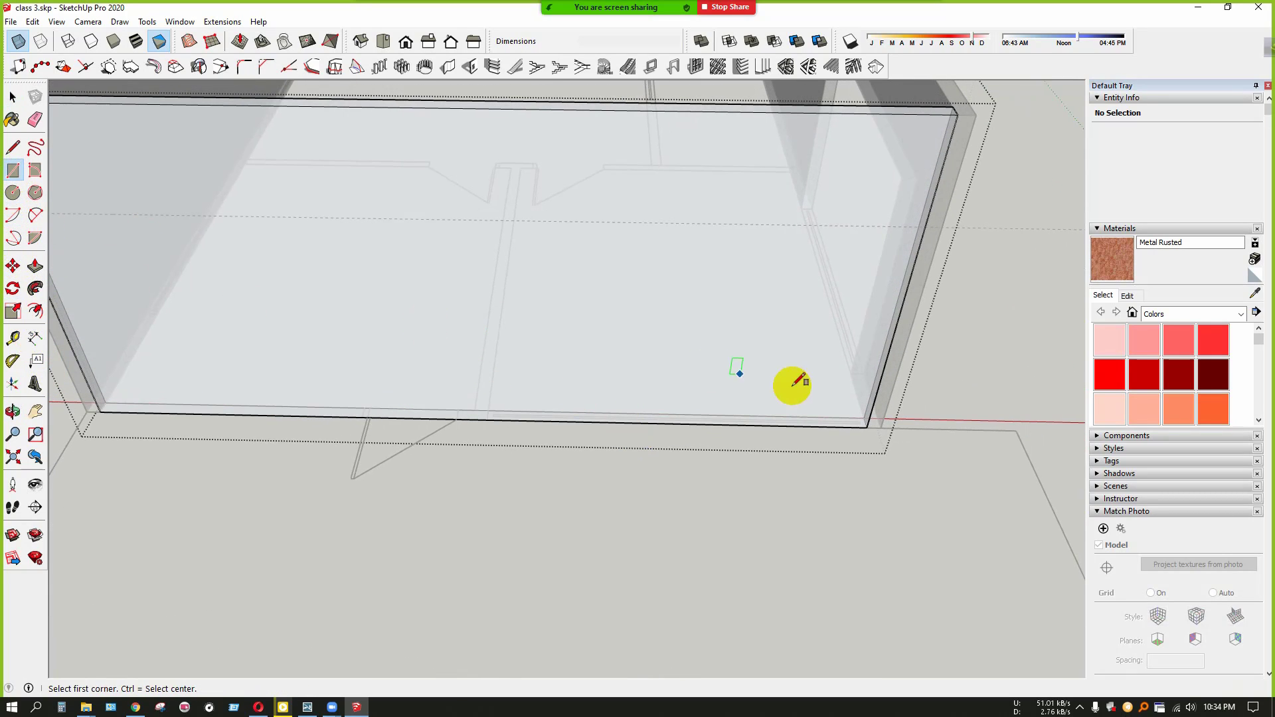
scroll(797, 388, "up", 1)
left_click(883, 436)
scroll(760, 435, "down", 2)
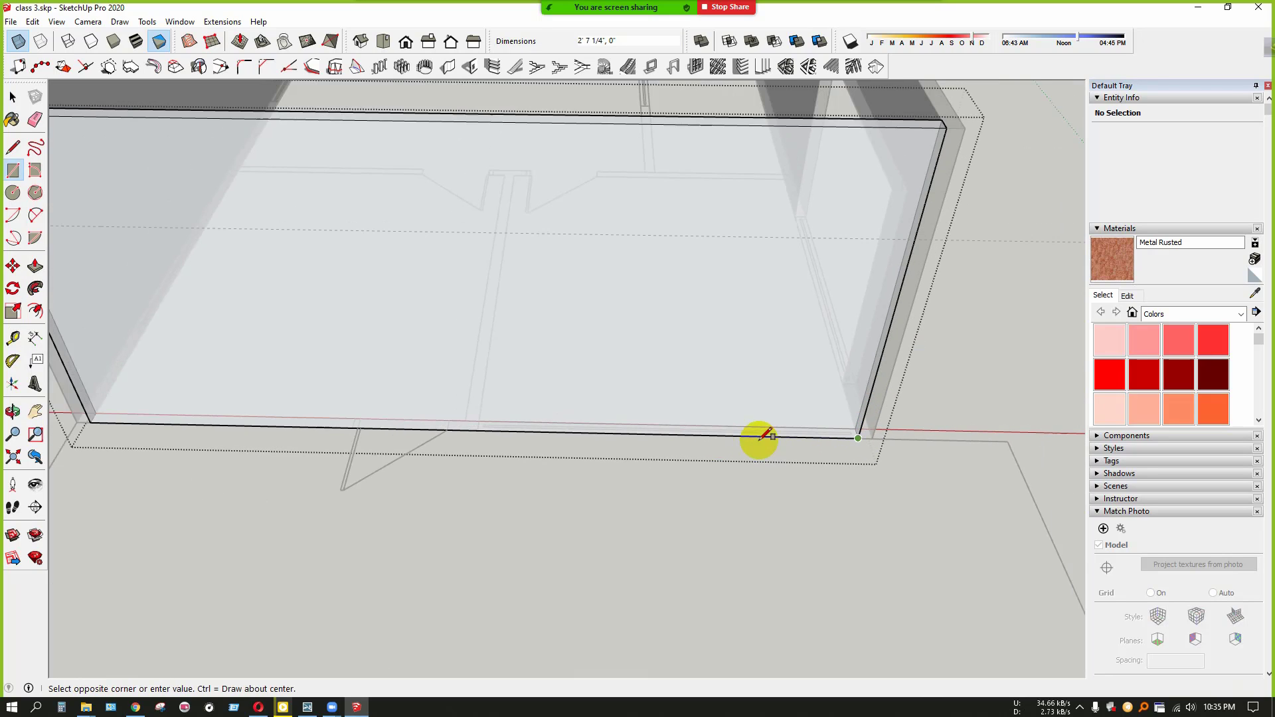
scroll(515, 427, "up", 3)
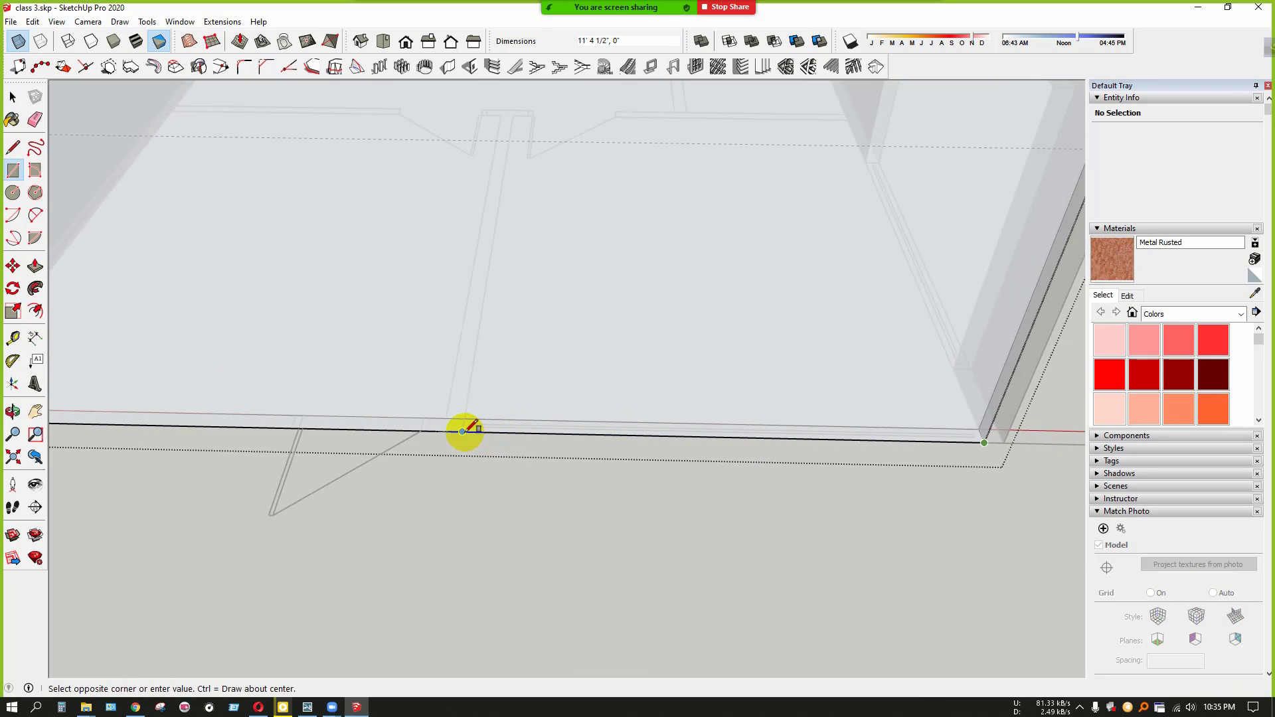
scroll(467, 403, "down", 2)
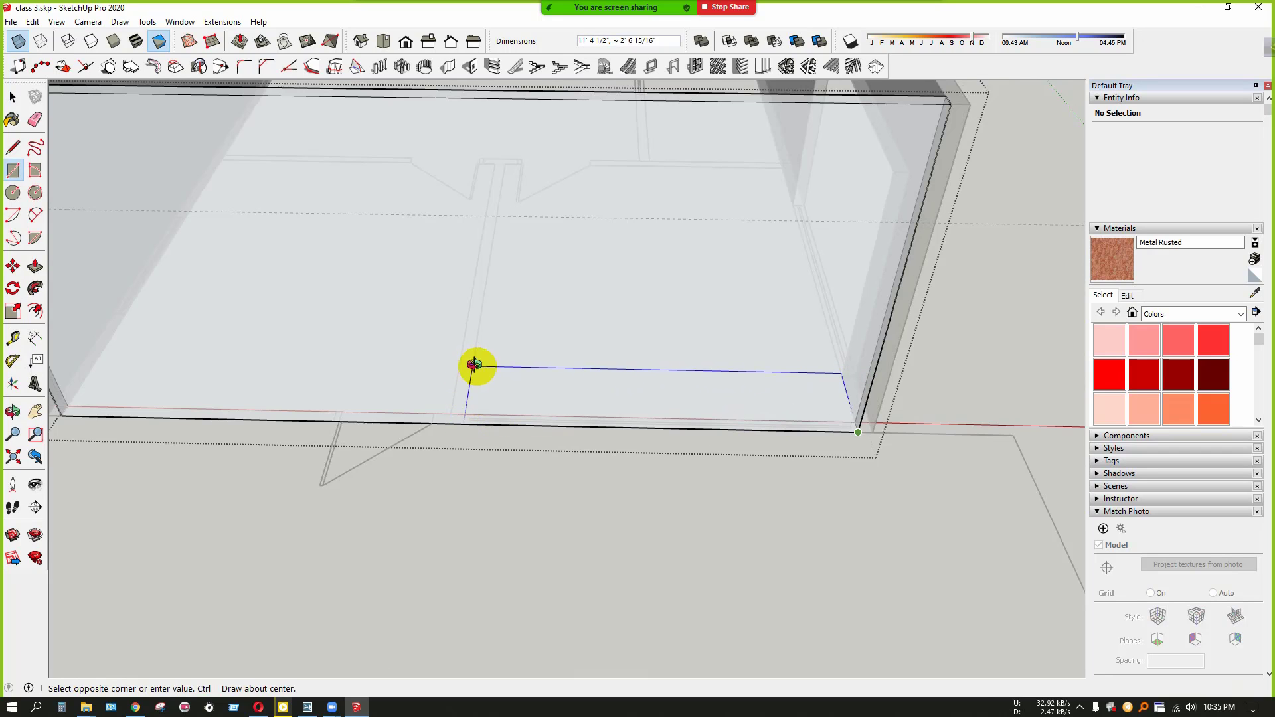
middle_click_drag(472, 366, 666, 228)
scroll(464, 398, "up", 1)
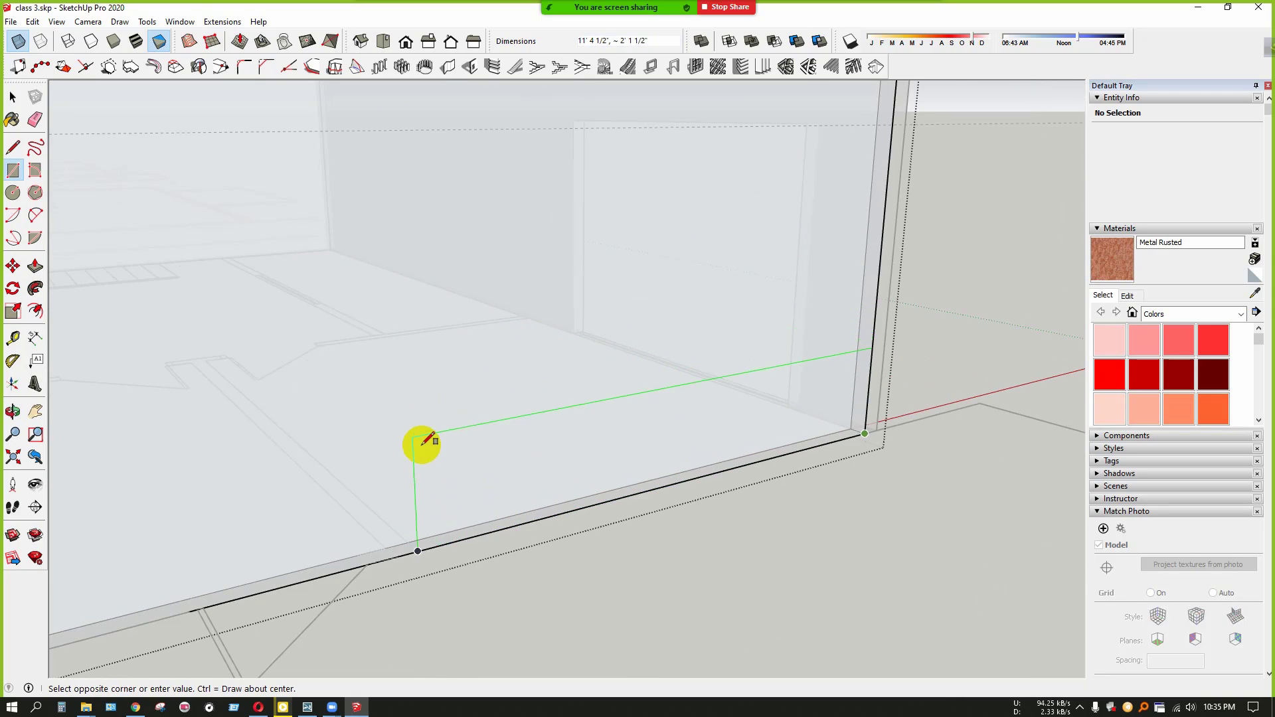
scroll(423, 458, "up", 1)
scroll(406, 408, "down", 1)
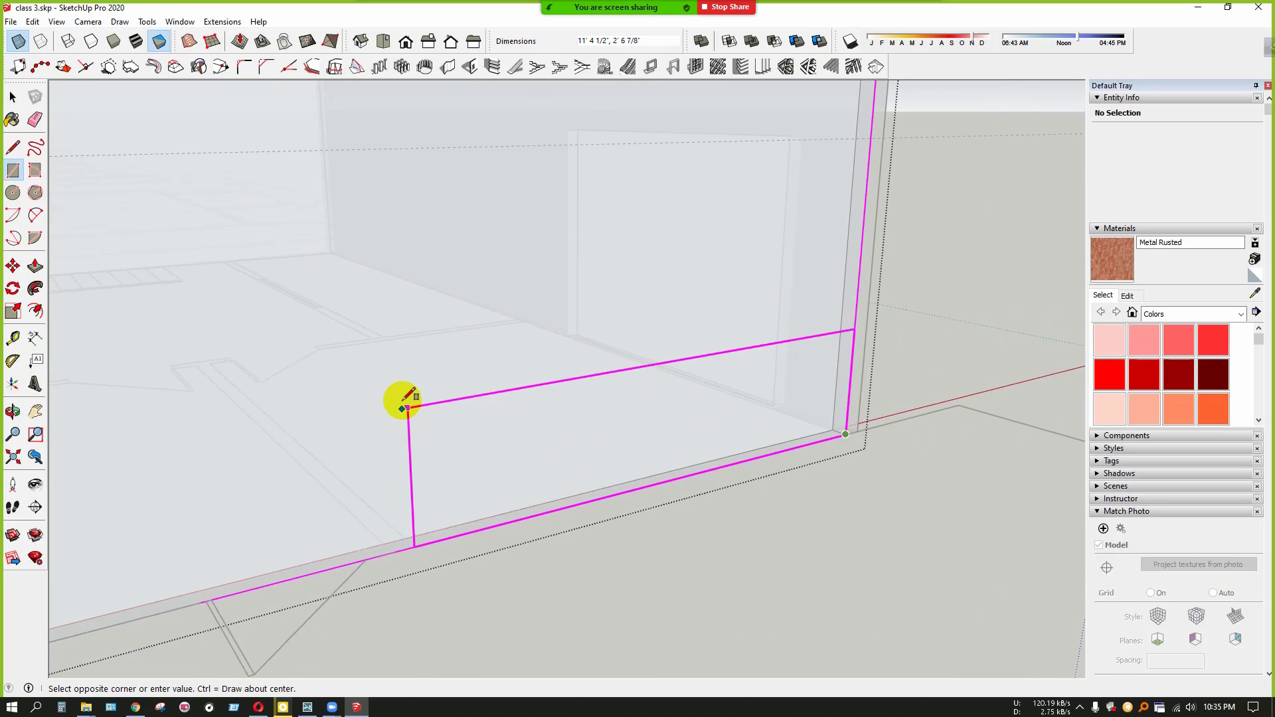
scroll(390, 354, "down", 1)
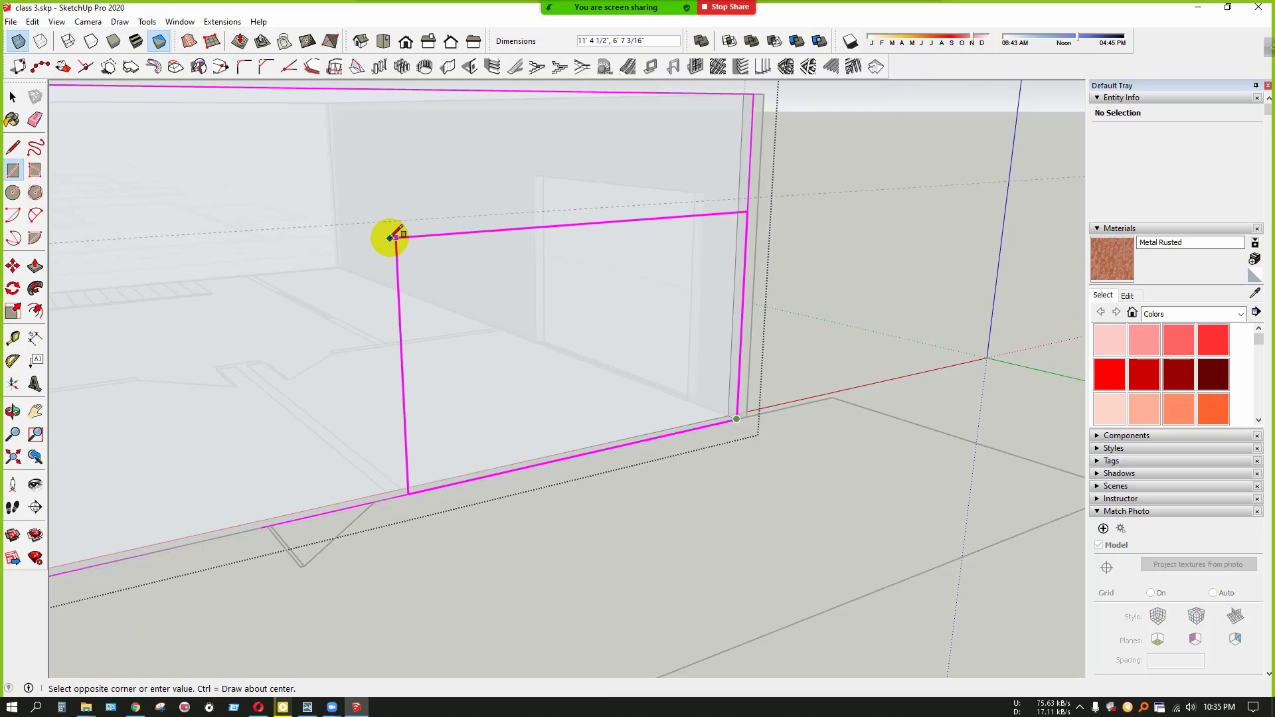
left_click(395, 221)
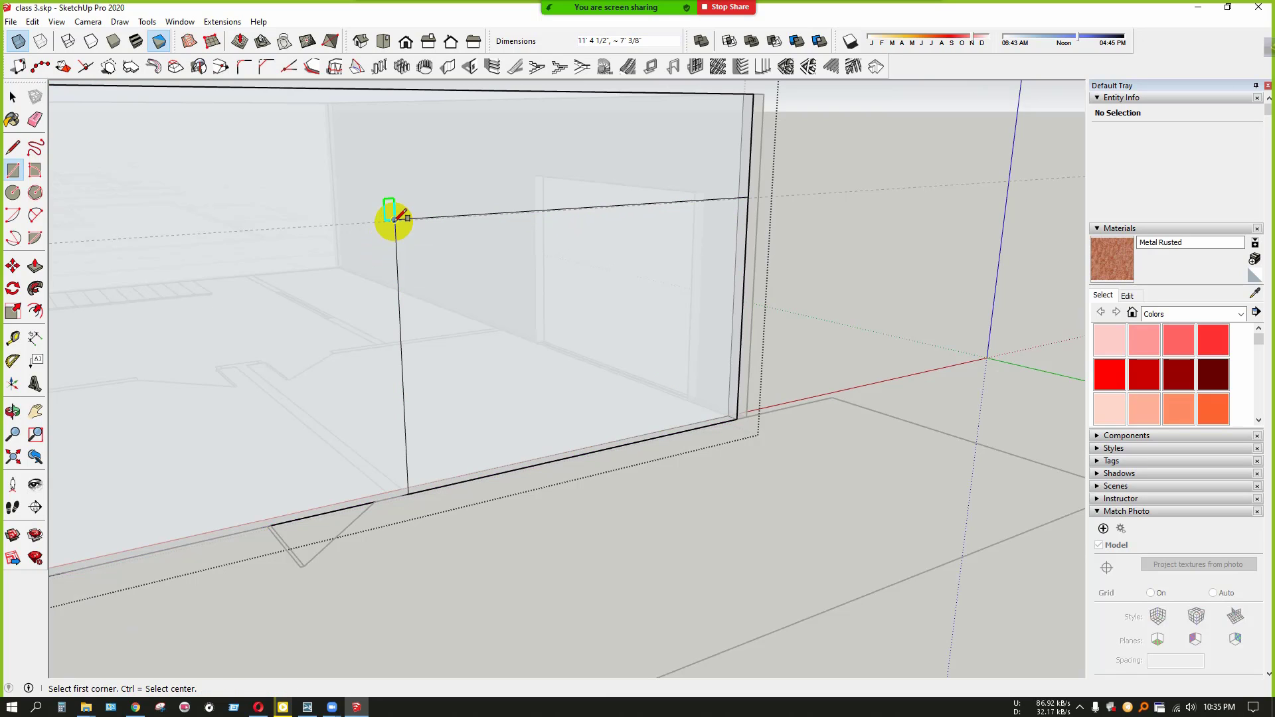
key("space")
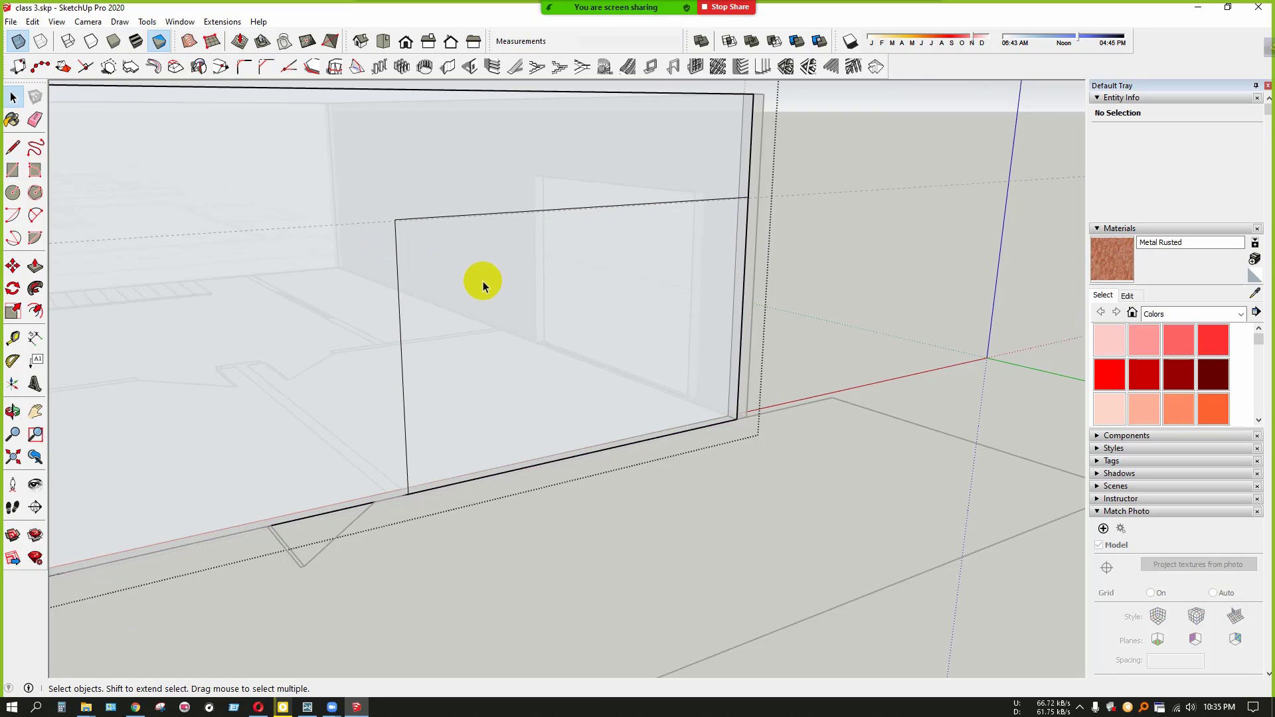
Push the corner rectangle 6" through the side wall to cut the window opening
middle_click_drag(484, 281, 551, 342)
left_click(552, 341)
key("p")
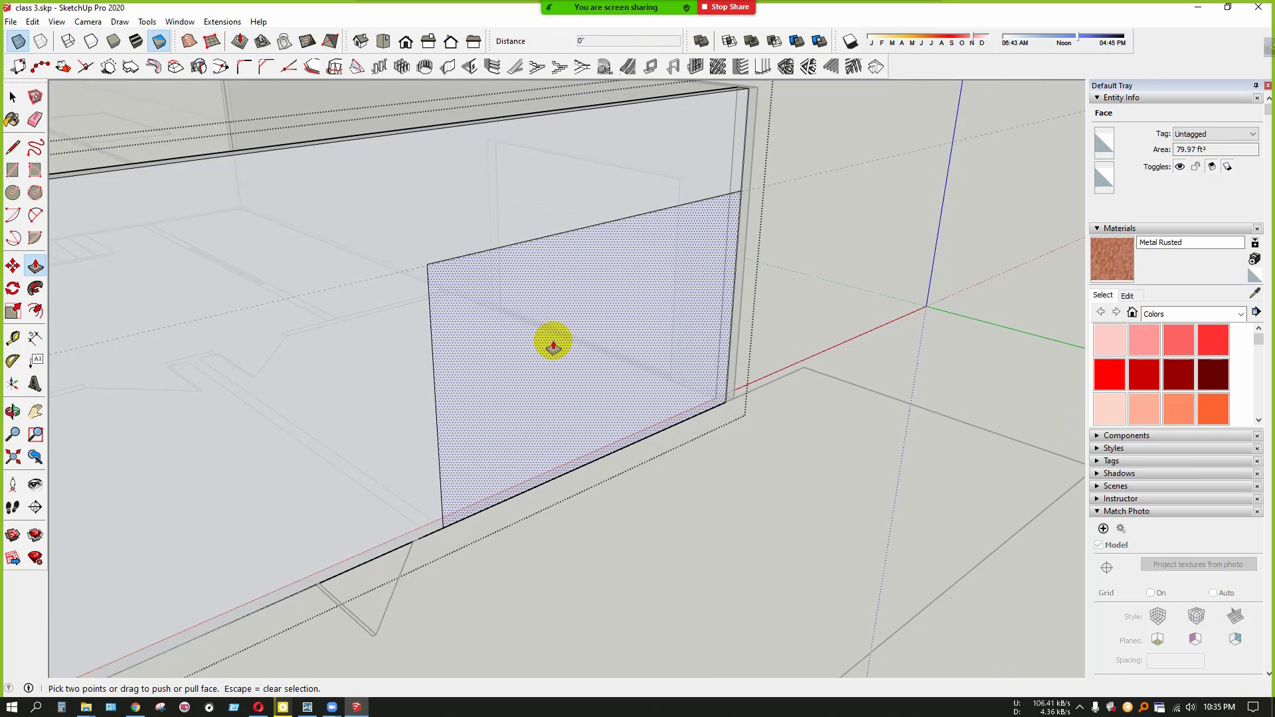
left_click(551, 345)
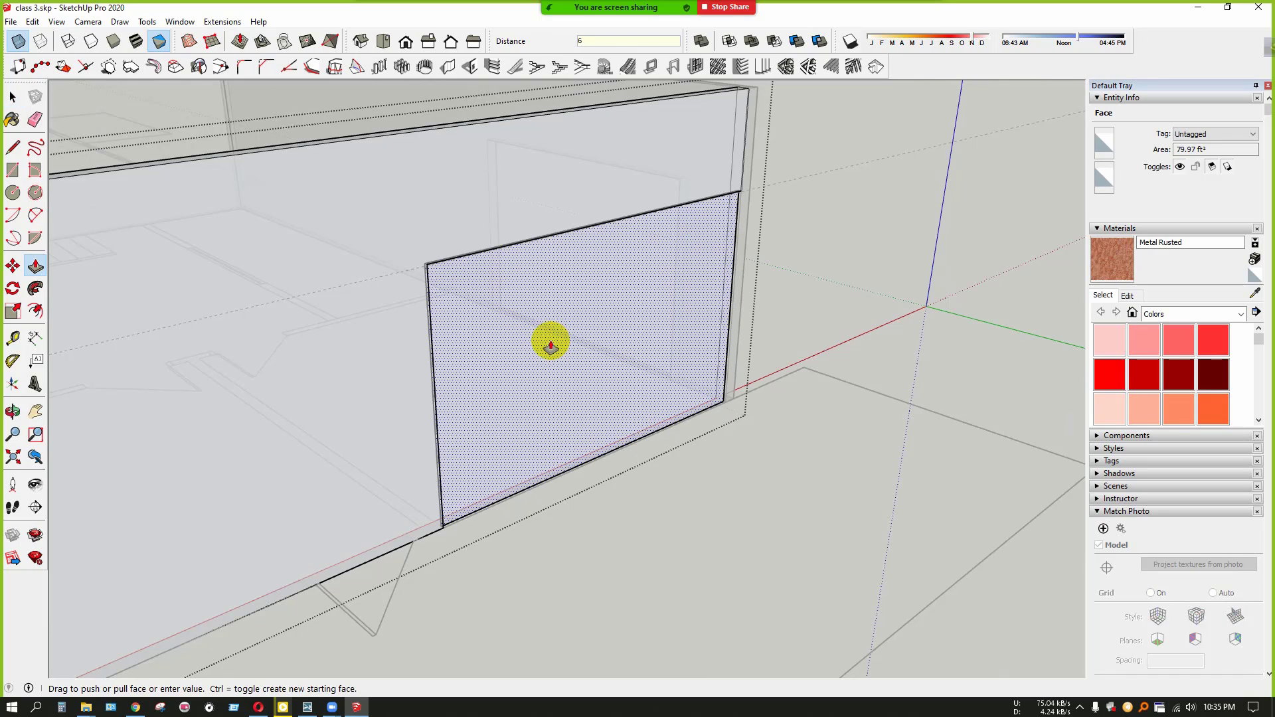
key("Return")
key("space")
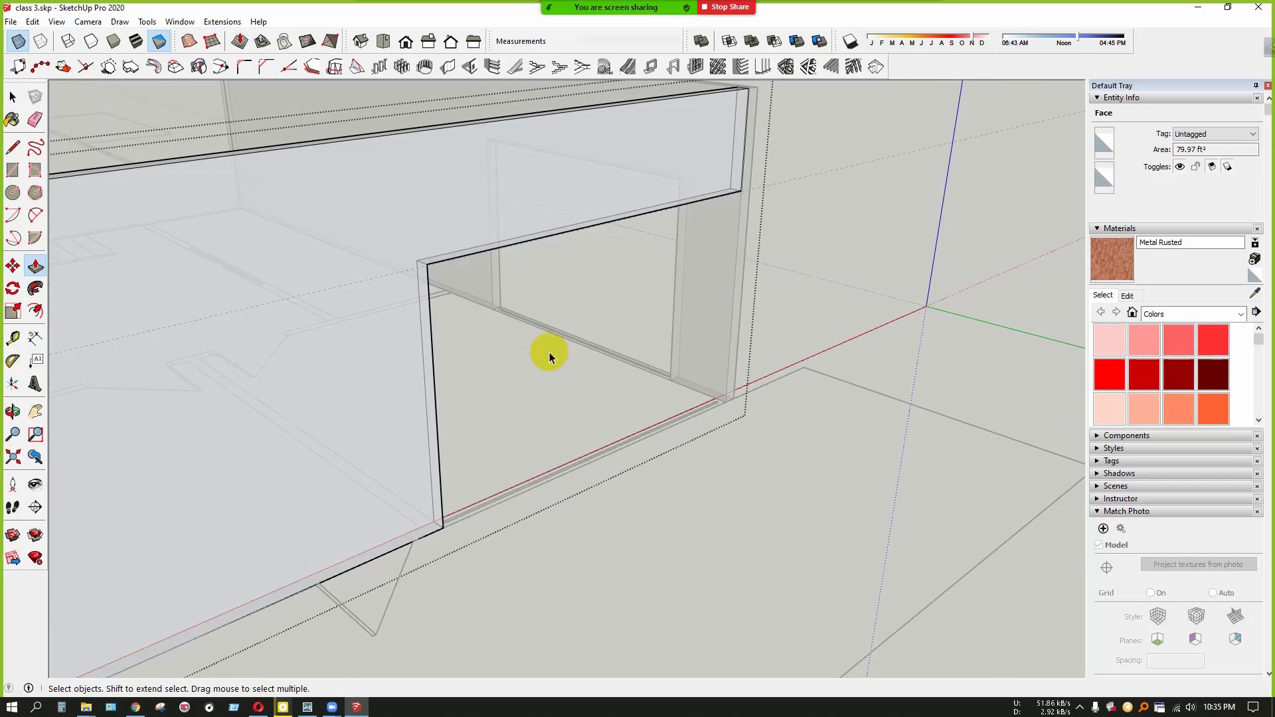
Close the side wall group with the new corner opening to return to the main model
scroll(550, 347, "down", 2)
middle_click_drag(642, 364, 620, 392)
key("Escape")
scroll(665, 376, "down", 4)
scroll(686, 376, "down", 2)
Examine the corner window openings in the second floor plan's walls from several sides and compare them with the reference photo
middle_click_drag(745, 383, 676, 391)
scroll(676, 391, "up", 4)
scroll(524, 373, "down", 3)
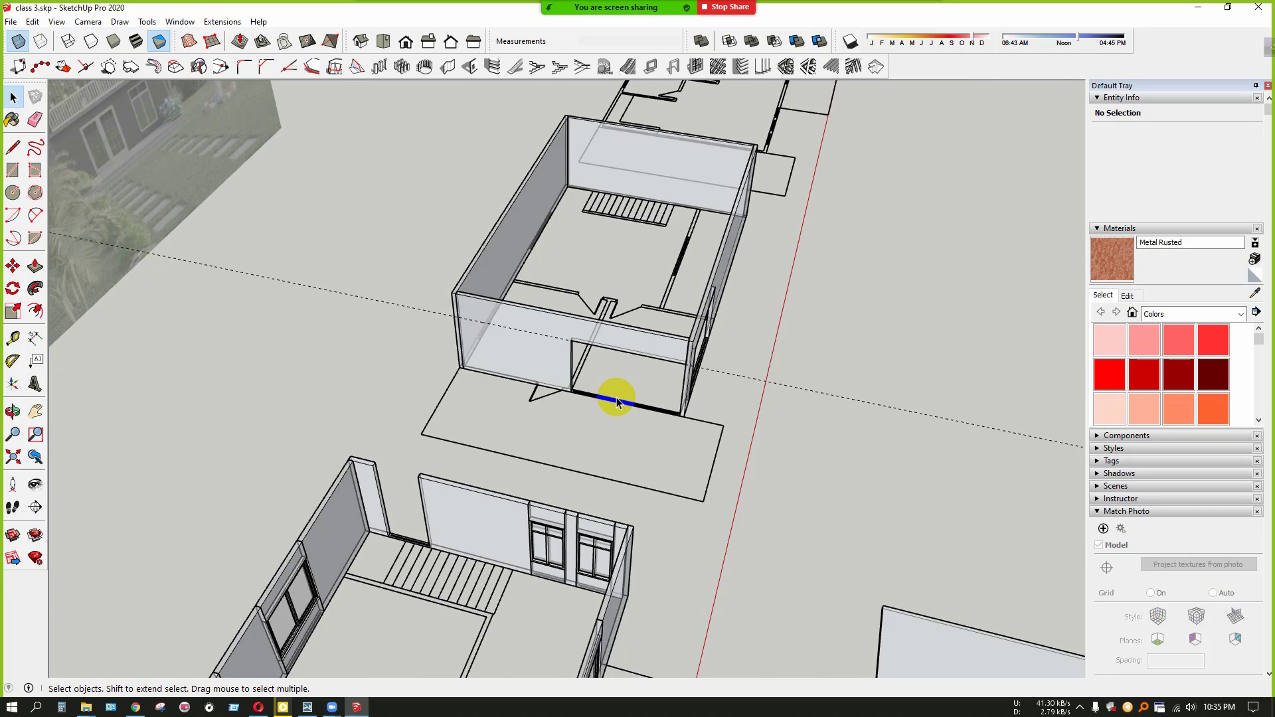
scroll(610, 403, "down", 3)
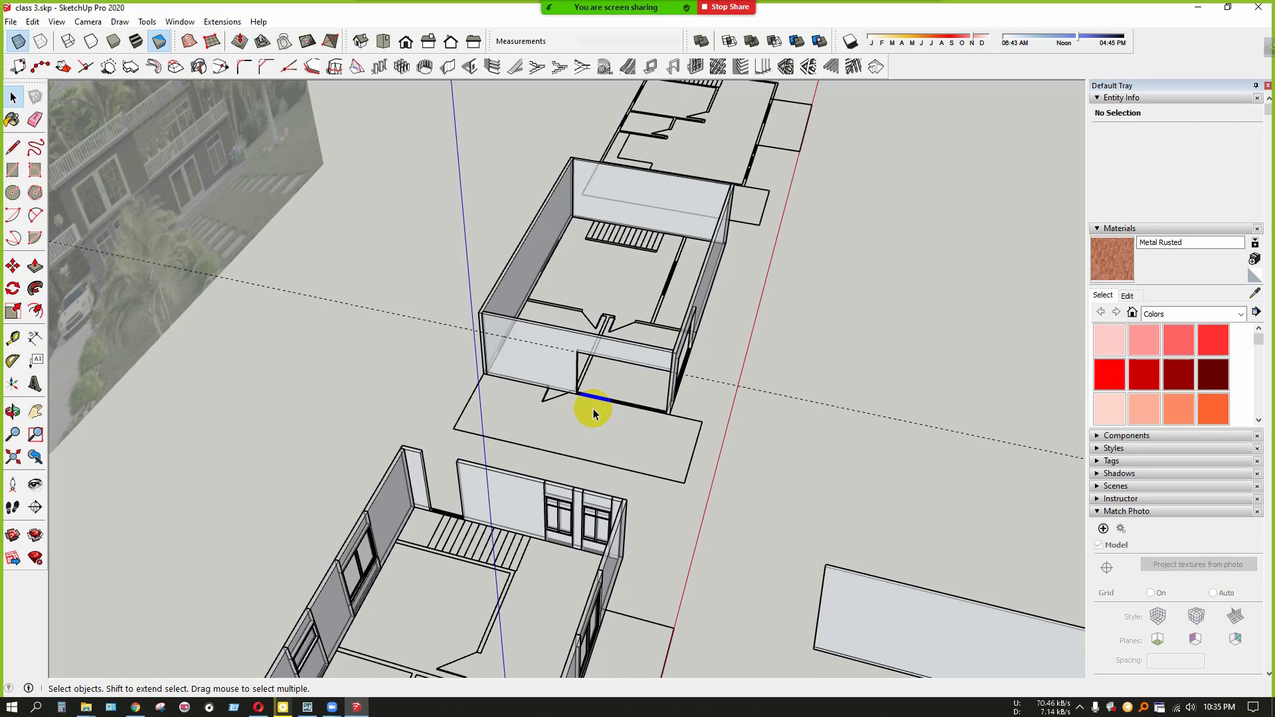
scroll(593, 409, "down", 2)
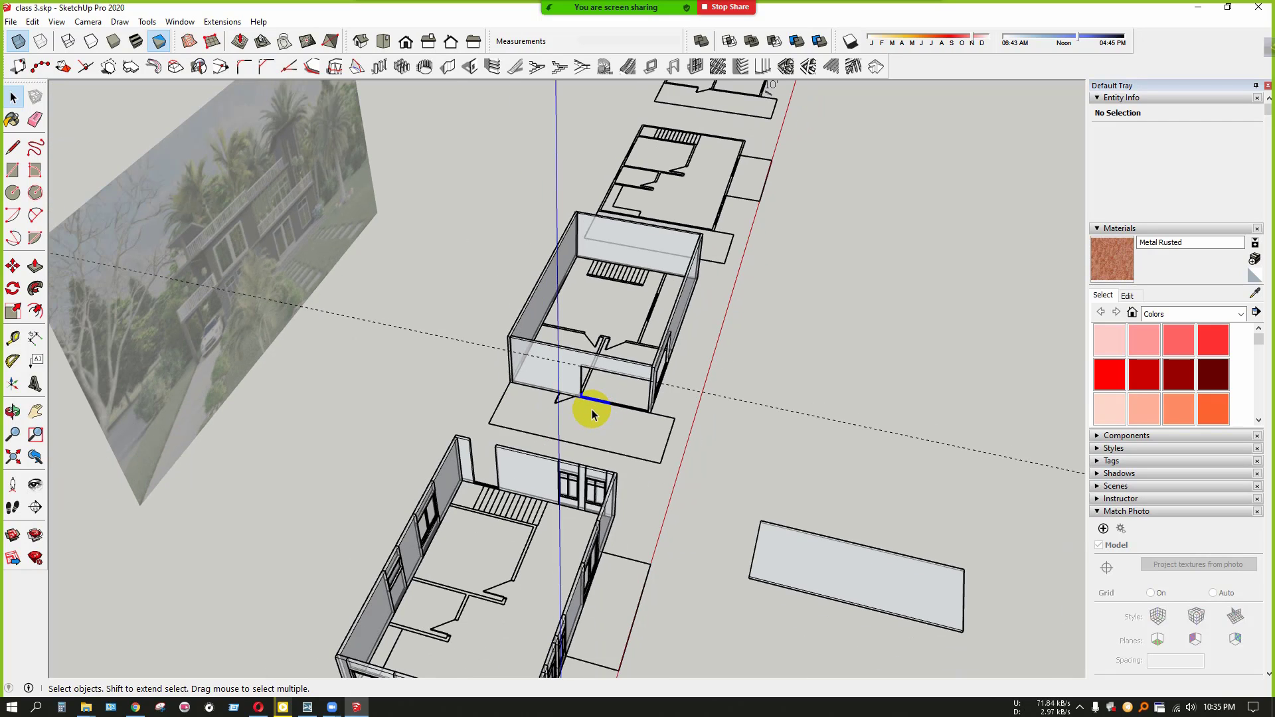
scroll(592, 409, "up", 2)
mouse_move(591, 399)
middle_mouse_down()
mouse_move(780, 345)
mouse_move(655, 361)
mouse_move(441, 430)
middle_mouse_up()
scroll(473, 421, "up", 5)
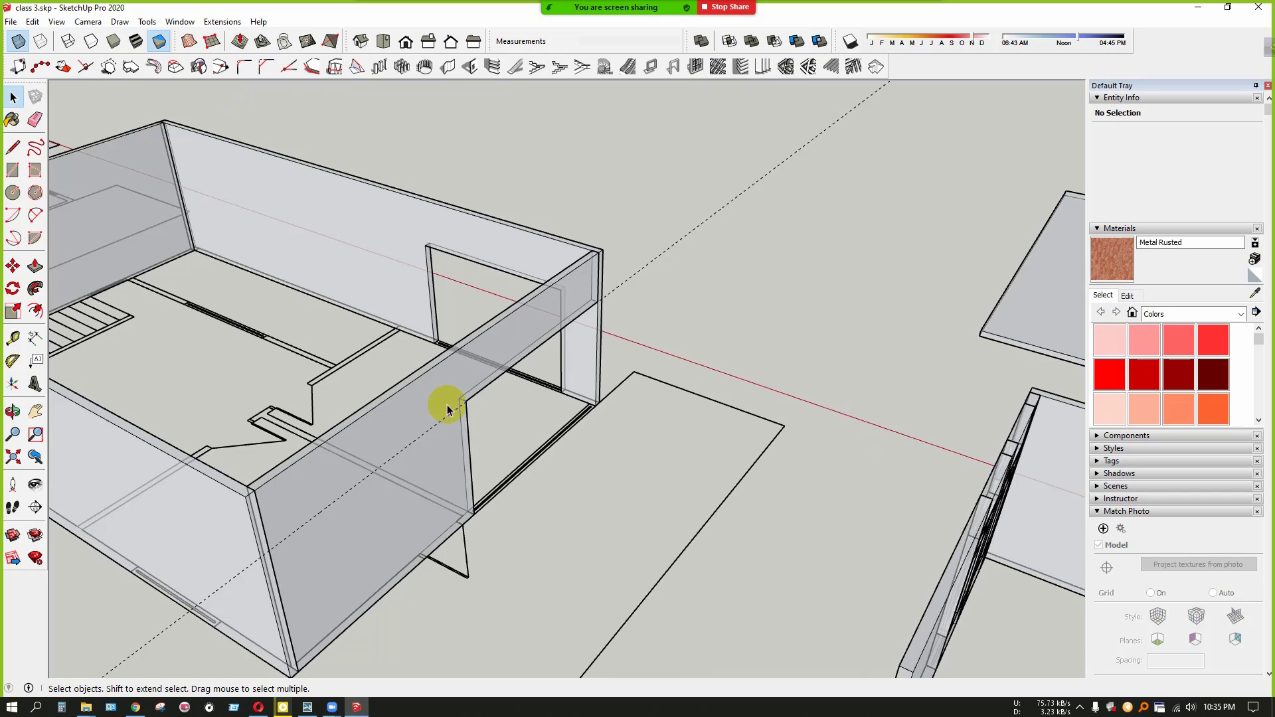
scroll(487, 417, "down", 2)
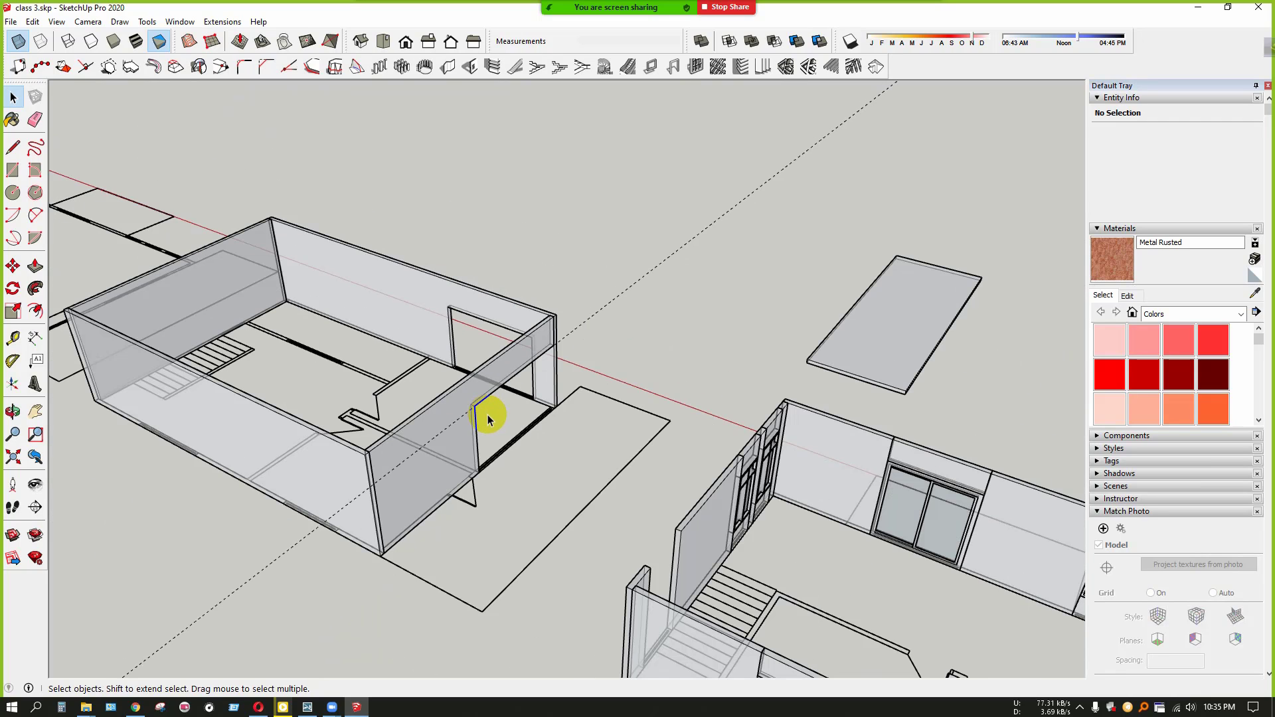
scroll(488, 416, "down", 3)
middle_click_drag(487, 416, 490, 467)
middle_click_drag(559, 342, 8, 240)
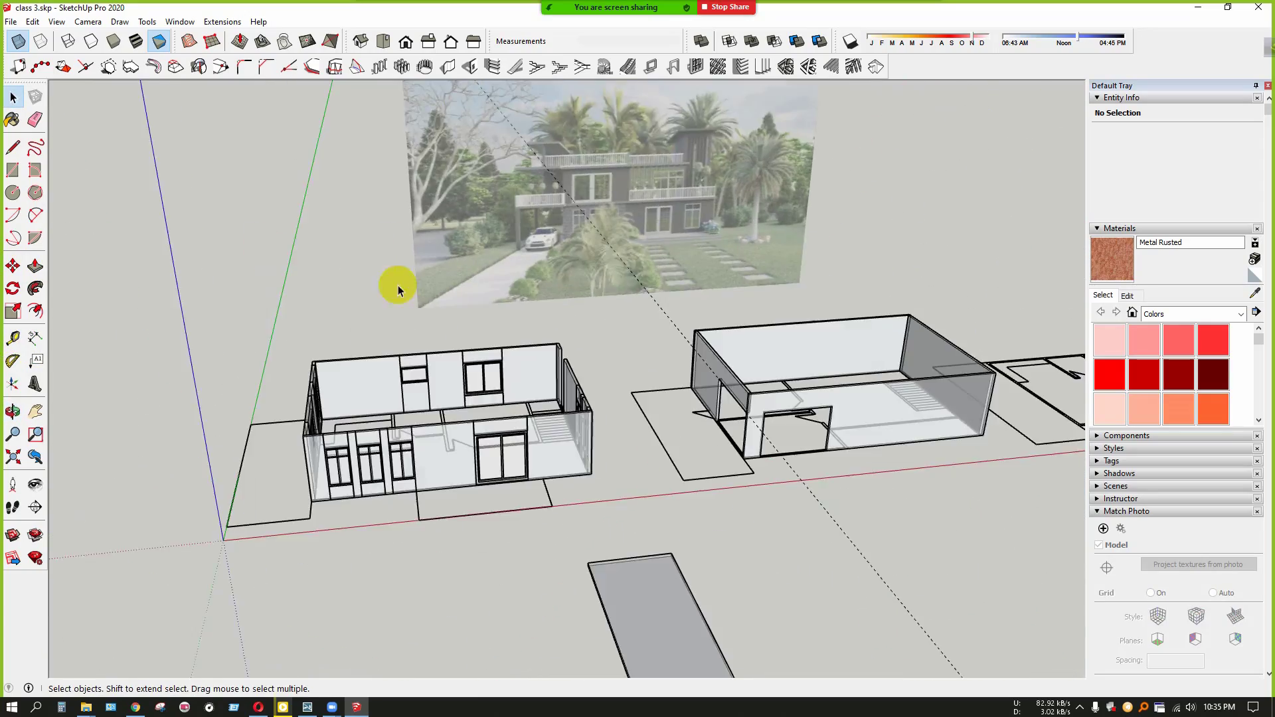
scroll(768, 429, "up", 3)
scroll(763, 425, "up", 1)
middle_click_drag(746, 412, 846, 402)
scroll(675, 336, "up", 3)
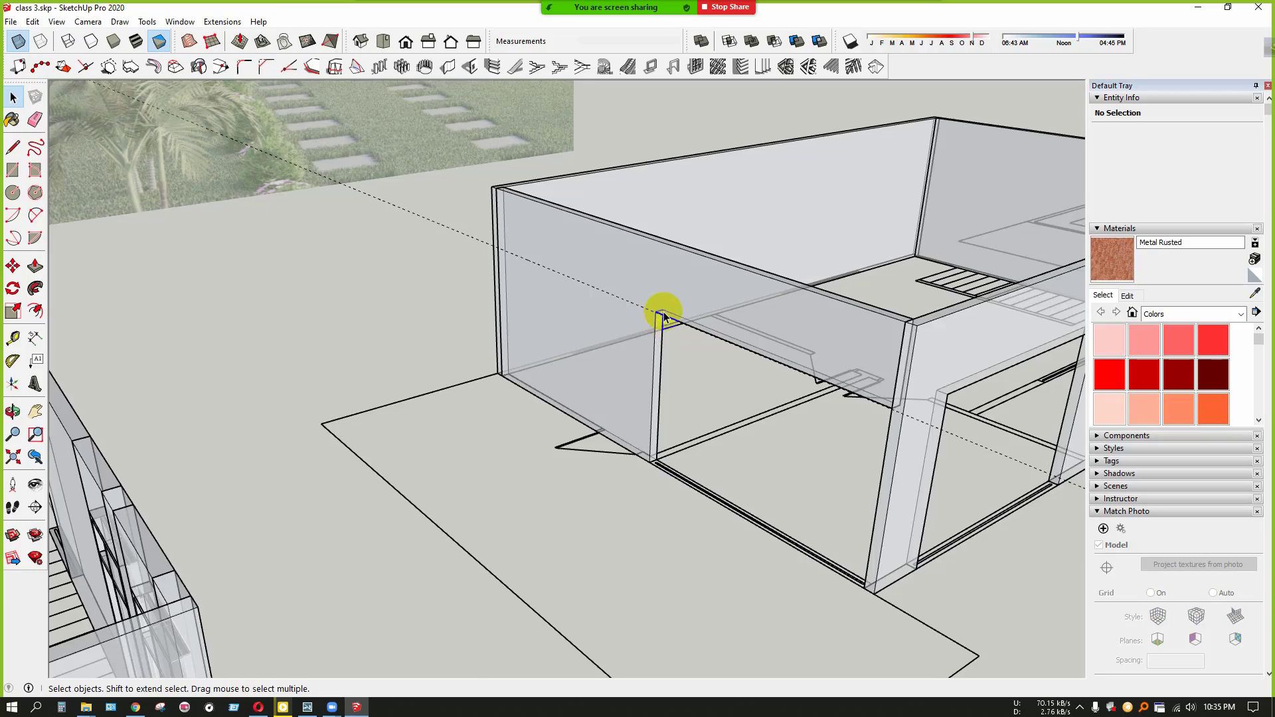
scroll(664, 315, "down", 3)
scroll(683, 265, "down", 2)
mouse_move(513, 339)
middle_mouse_down()
mouse_move(675, 396)
mouse_move(649, 520)
mouse_move(449, 399)
mouse_move(791, 327)
middle_mouse_up()
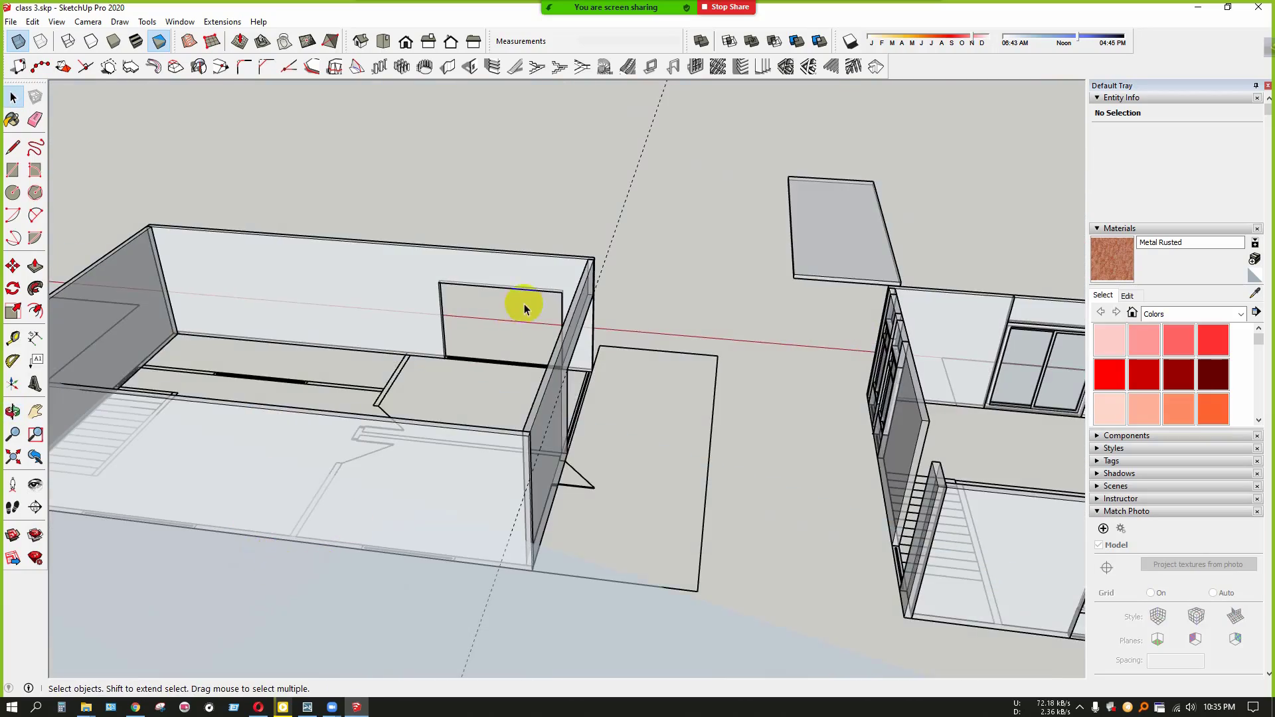
mouse_move(524, 309)
middle_mouse_down()
mouse_move(375, 470)
mouse_move(518, 464)
middle_mouse_up()
scroll(524, 465, "up", 5)
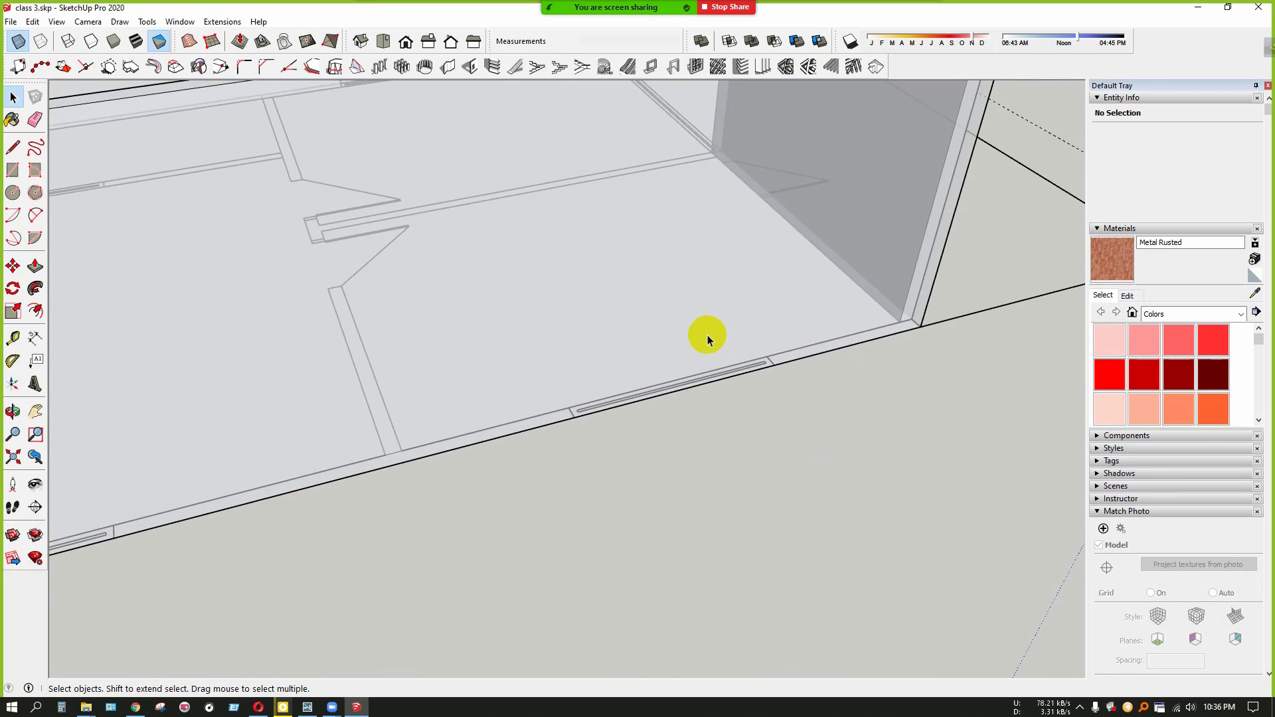
scroll(674, 353, "down", 5)
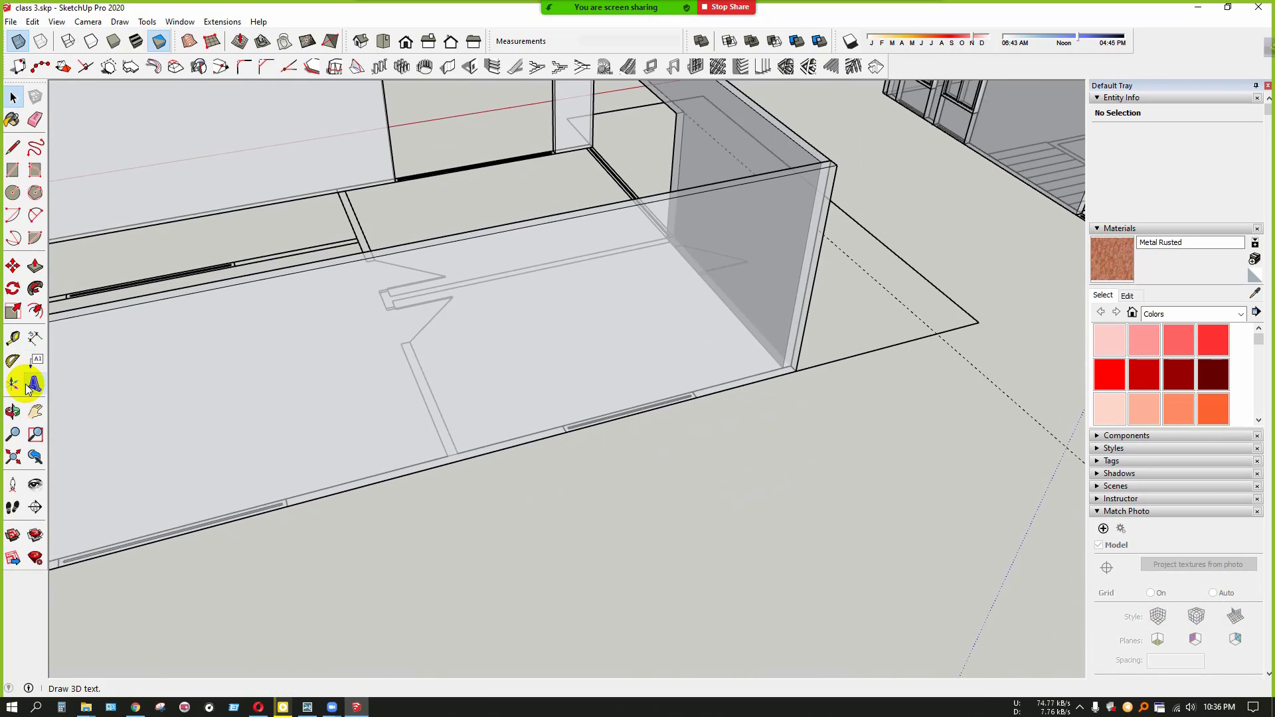
left_click(13, 338)
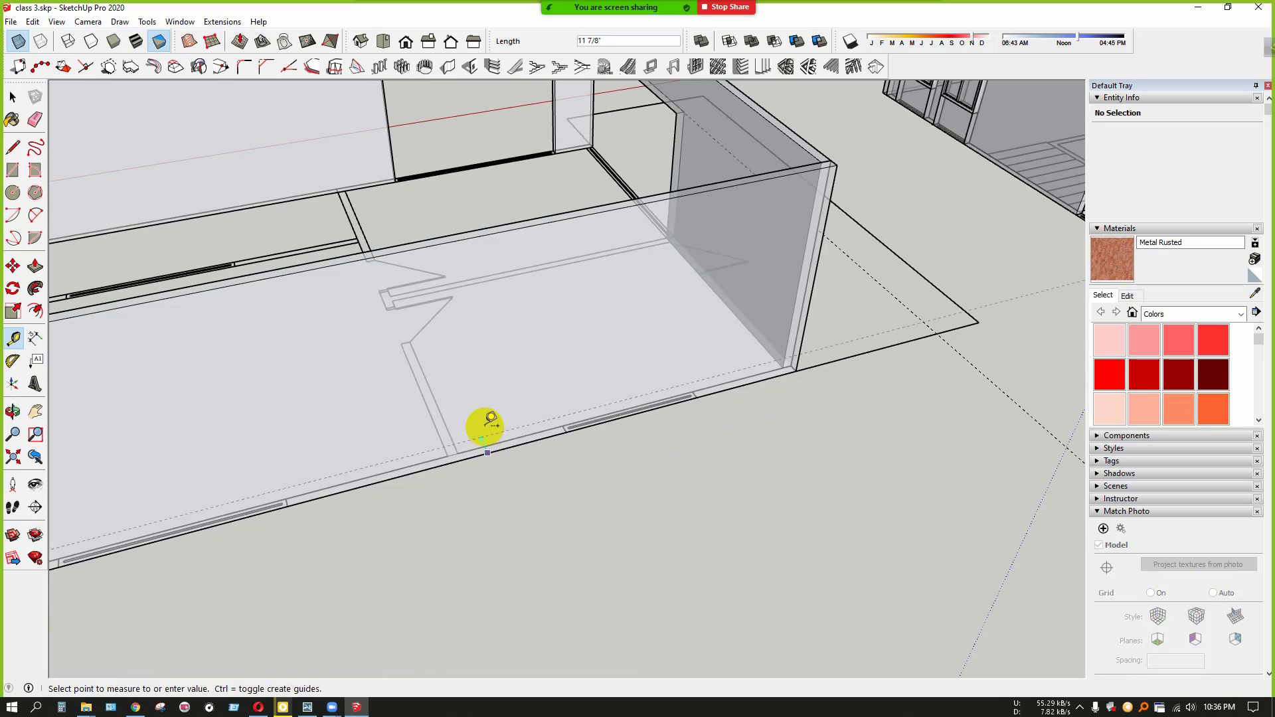
key("space")
Hide the reference photo image standing beside the floor plan models
scroll(478, 399, "down", 3)
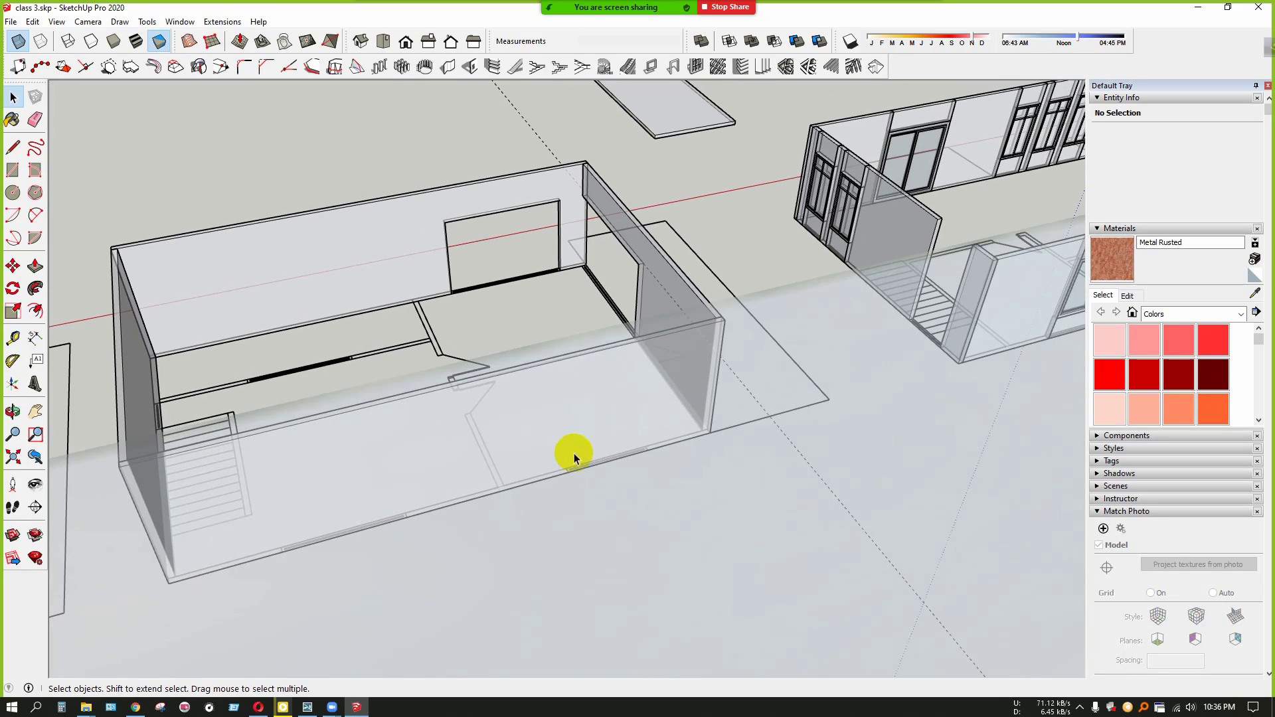
middle_click_drag(574, 453, 702, 444)
scroll(702, 445, "down", 3)
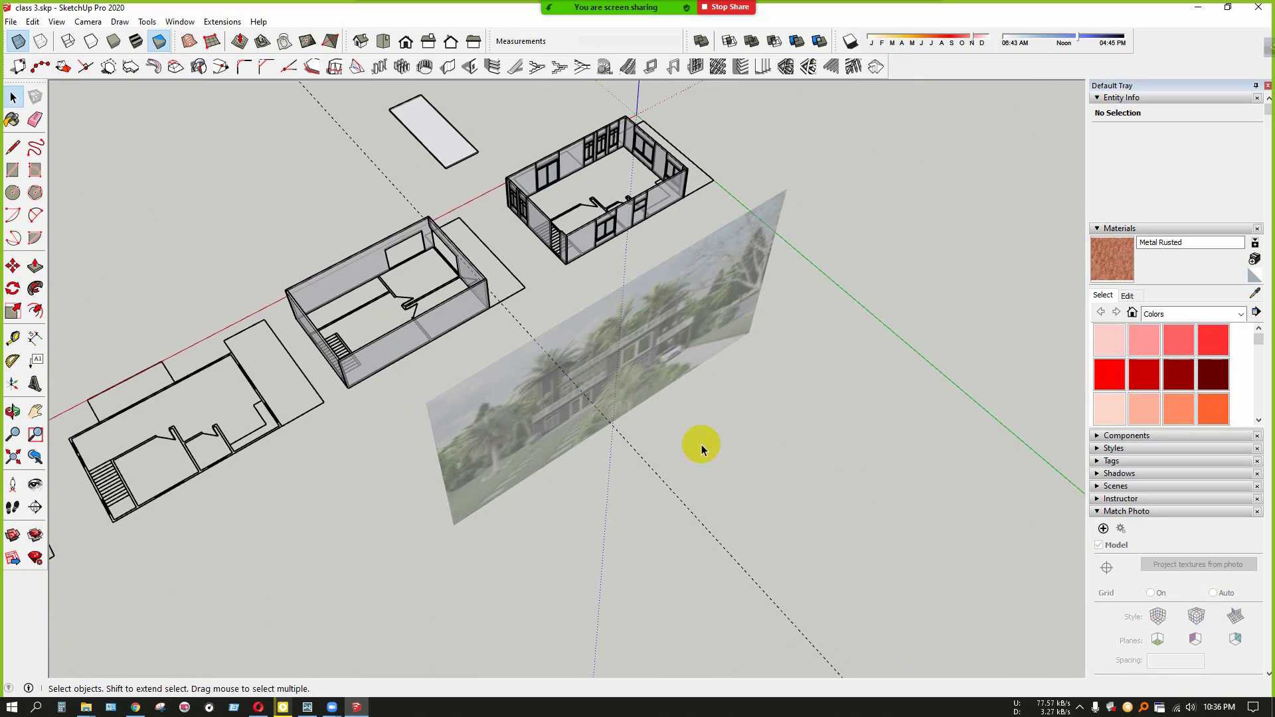
scroll(394, 336, "up", 3)
middle_click_drag(393, 336, 398, 302)
scroll(399, 301, "down", 3)
left_click(536, 435)
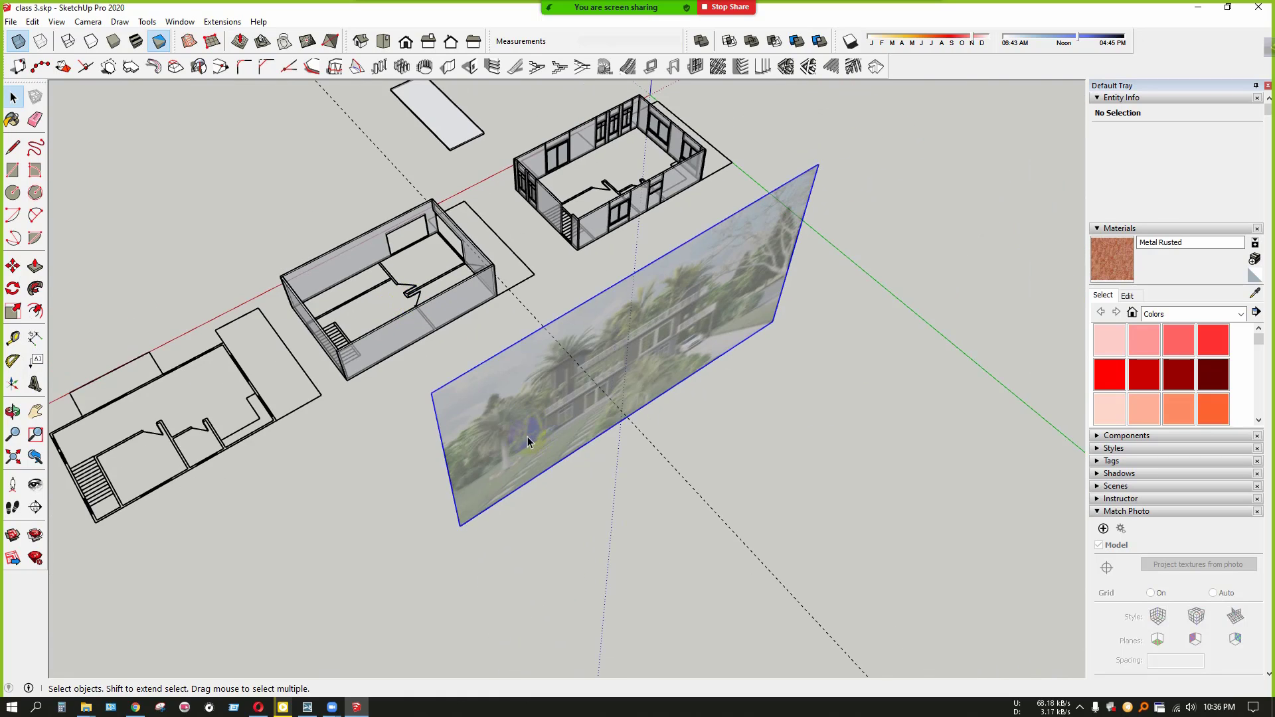
middle_click_drag(529, 437, 593, 491)
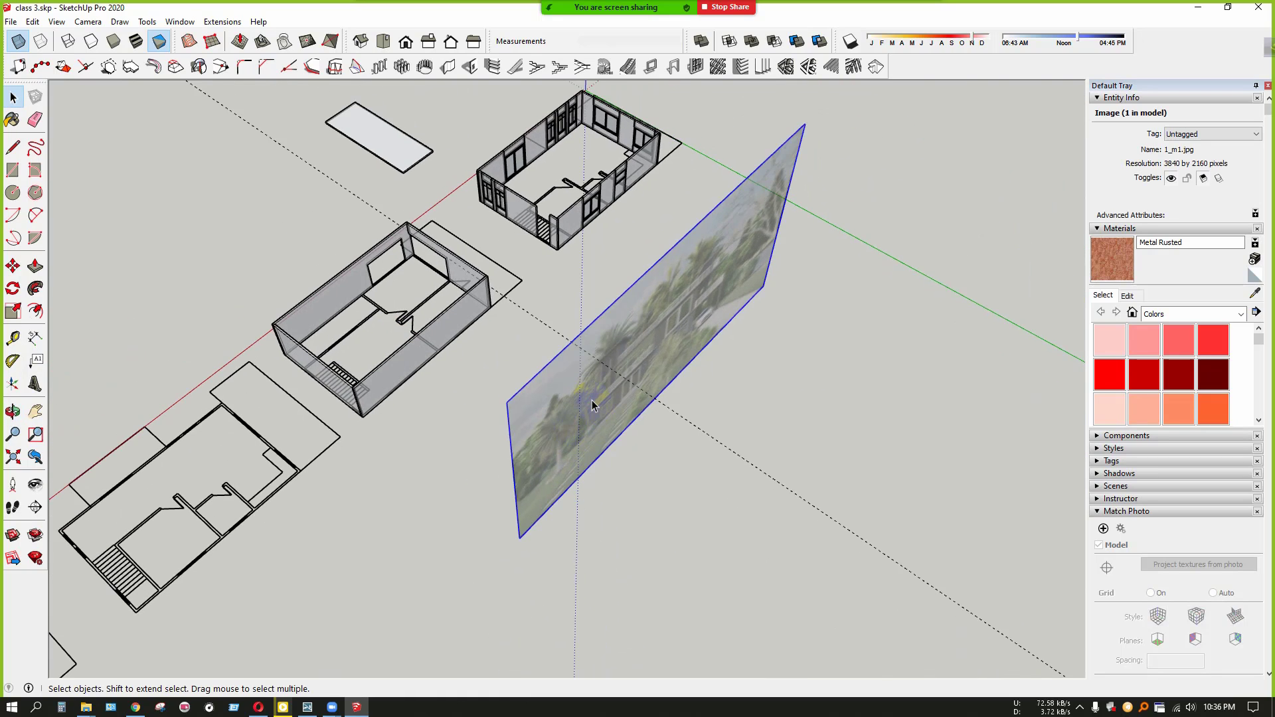
left_click(820, 346)
right_click(716, 302)
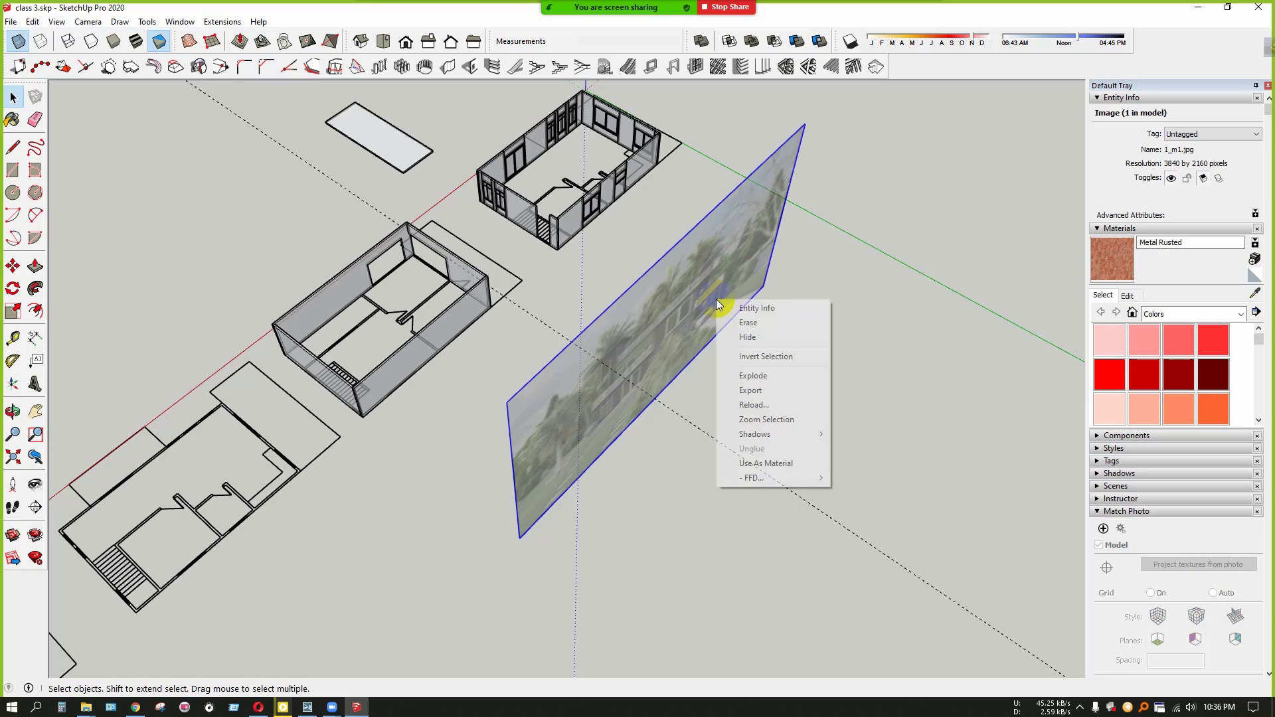
left_click(749, 339)
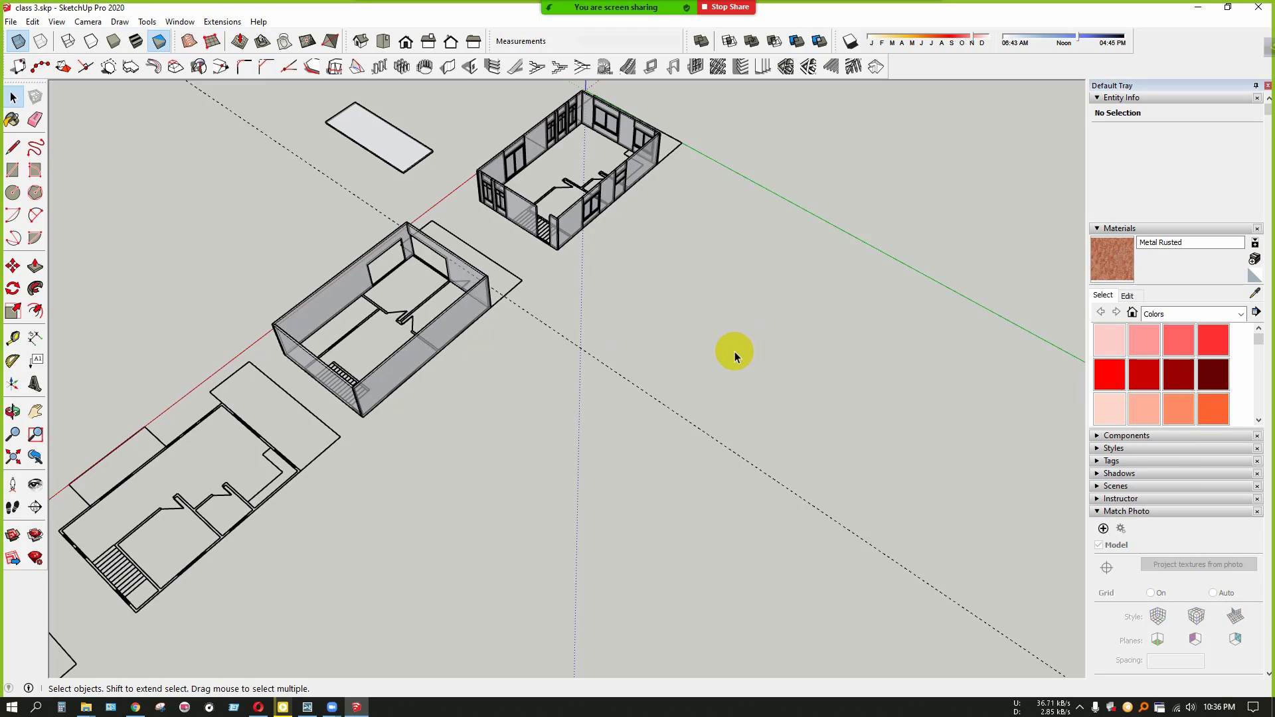
Undo the removal of the house reference image, then hide that image in the model
key("ctrl+z")
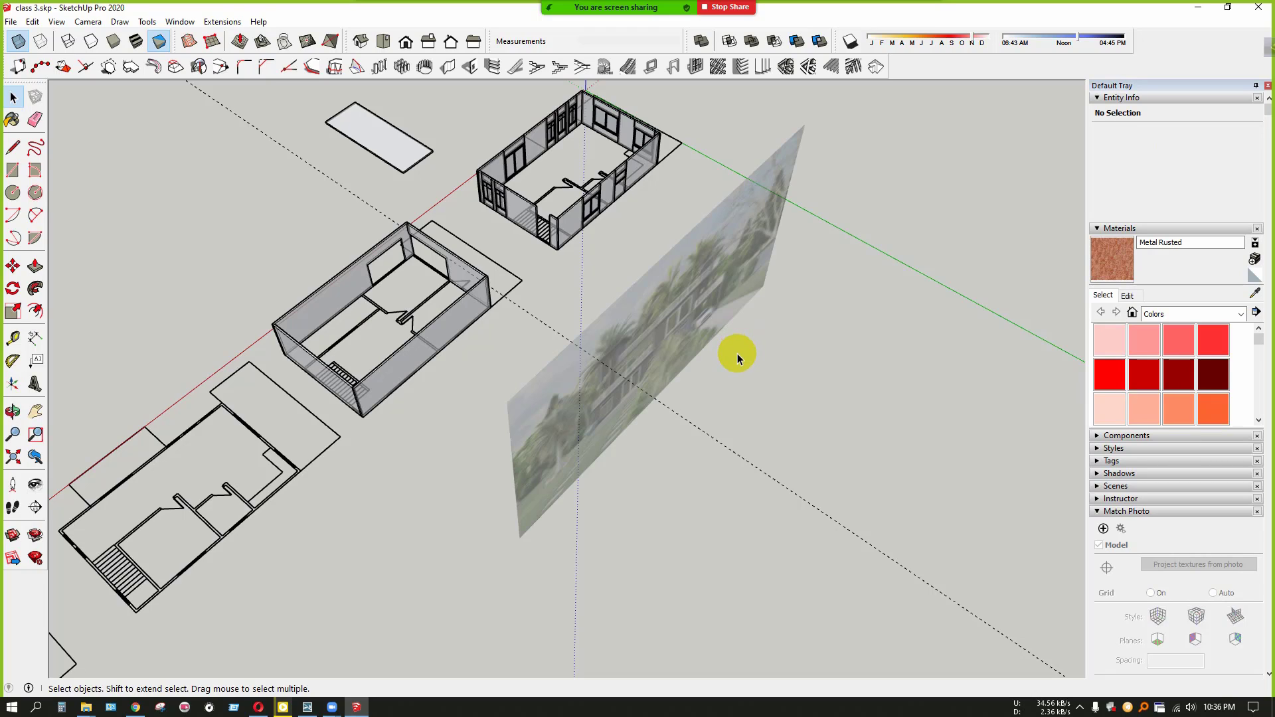
scroll(1189, 486, "down", 1)
scroll(1165, 484, "up", 1)
left_click(1151, 371)
left_click(1147, 384)
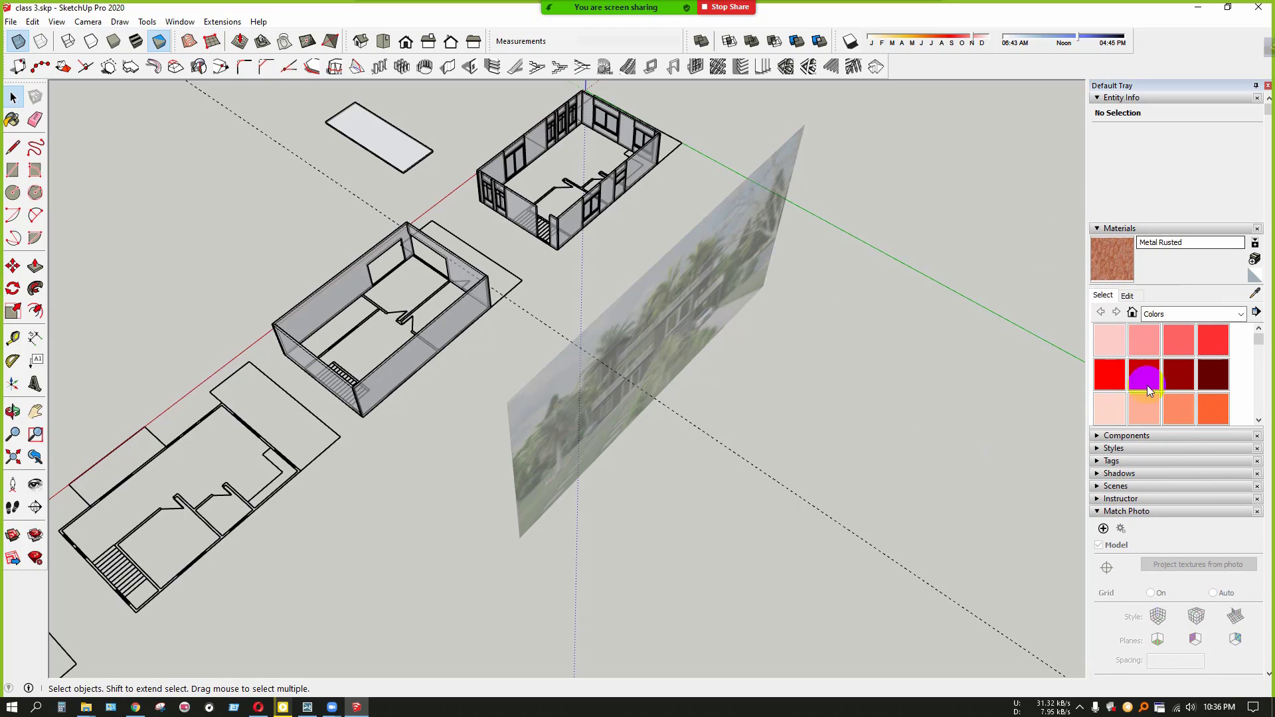
right_click(697, 323)
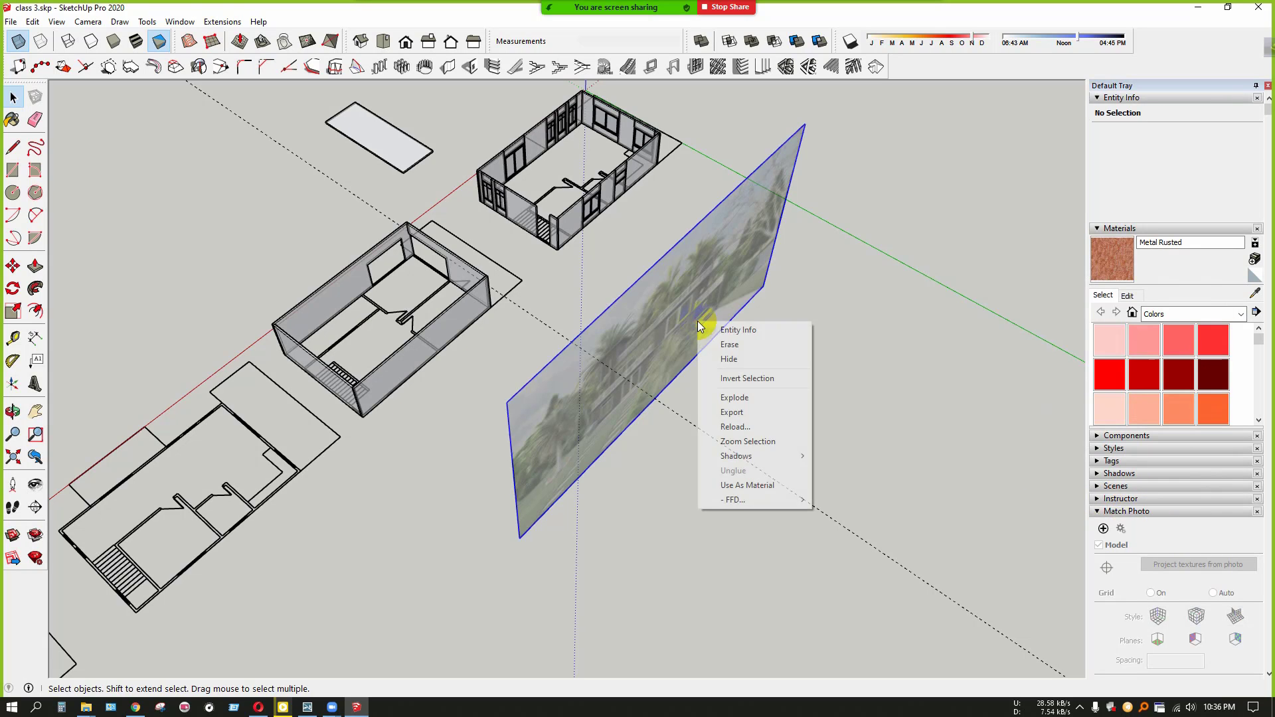
left_click(766, 356)
Add a linear dimension across the window marking nearest the corner, along the base of the middle building's long outer wall
scroll(483, 356, "up", 3)
scroll(484, 356, "up", 5)
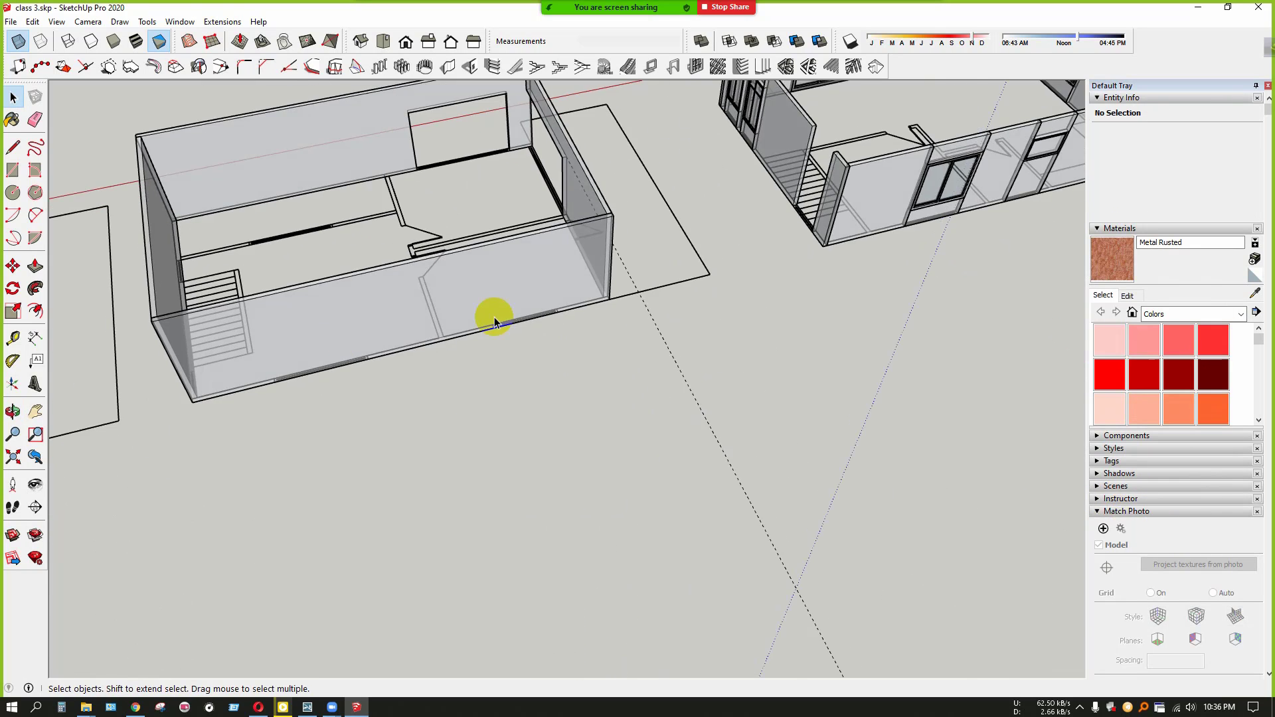
left_click(512, 362)
left_click(34, 338)
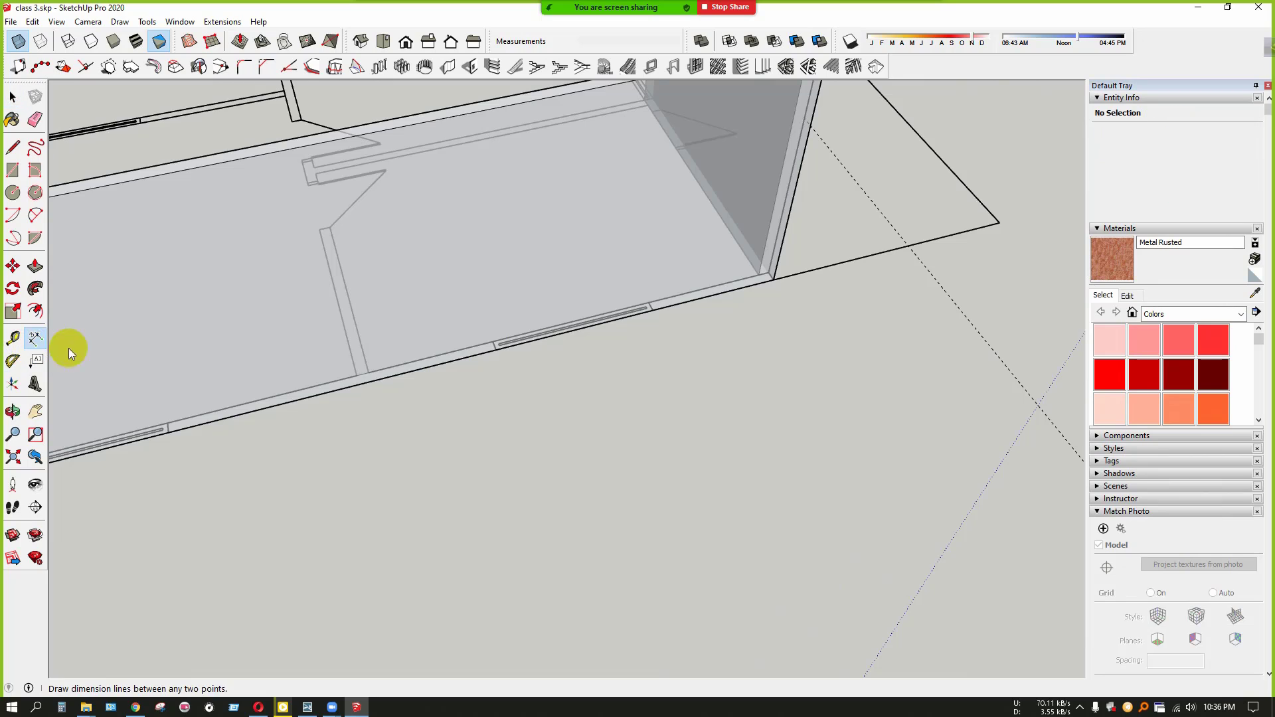
scroll(650, 336, "up", 2)
left_click(719, 281)
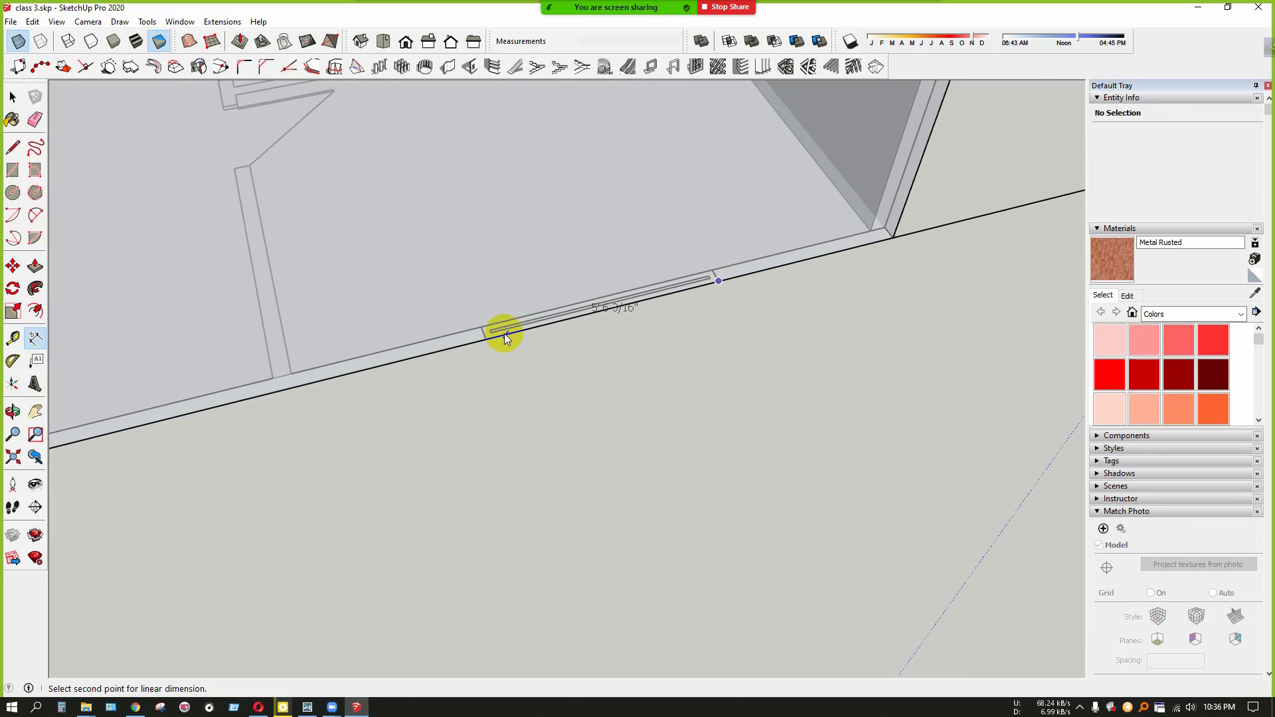
left_click(485, 338)
left_click(513, 386)
scroll(465, 456, "down", 3)
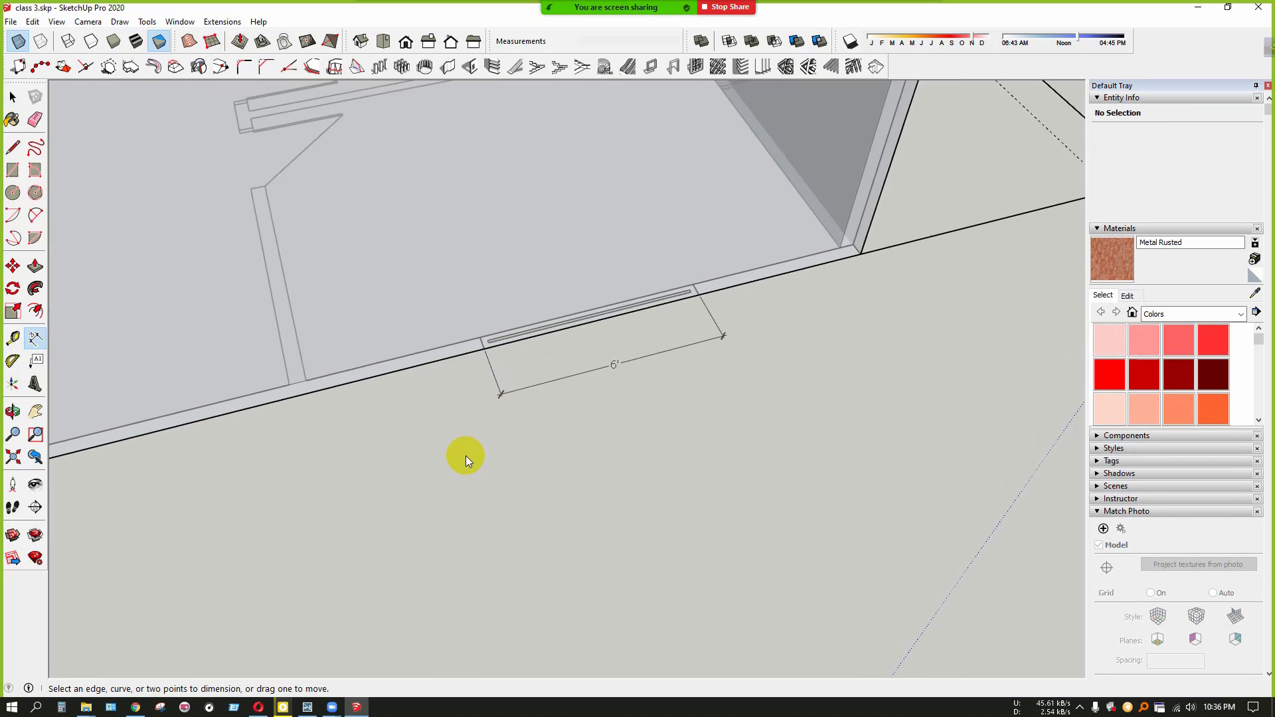
key("space")
scroll(493, 469, "down", 2)
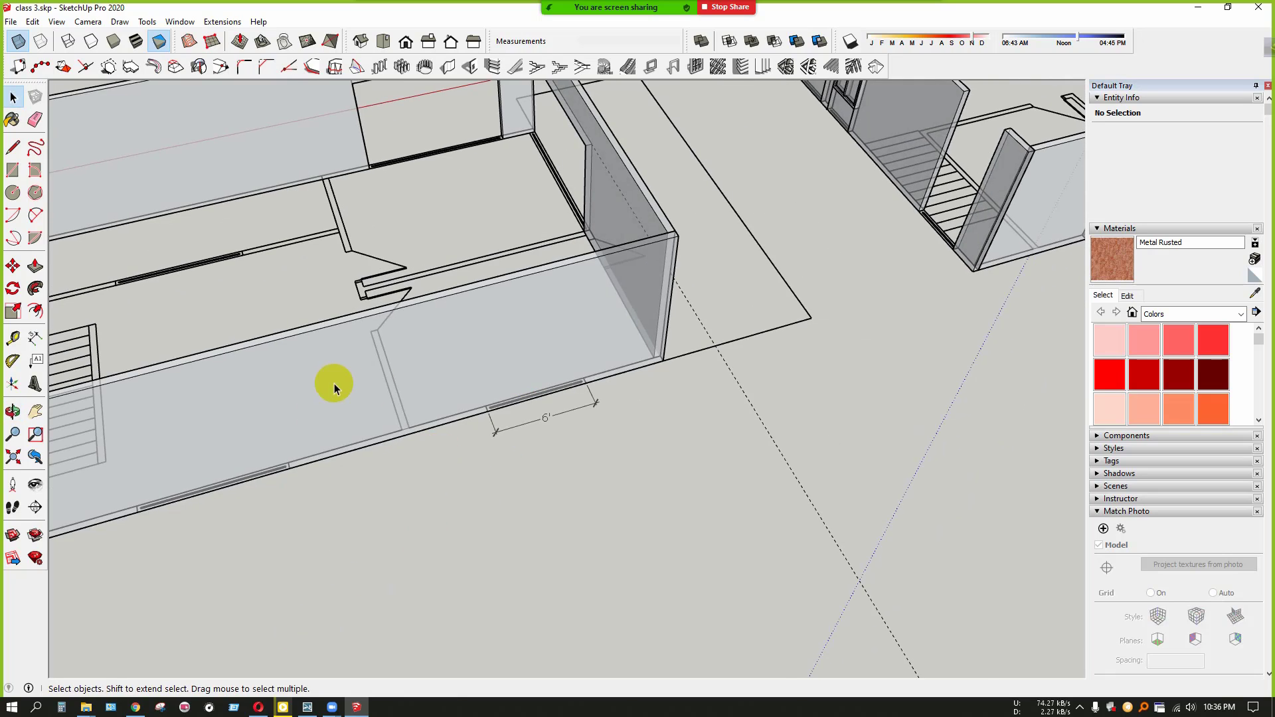
middle_click_drag(334, 389, 617, 370)
scroll(570, 390, "up", 2)
scroll(570, 391, "down", 2)
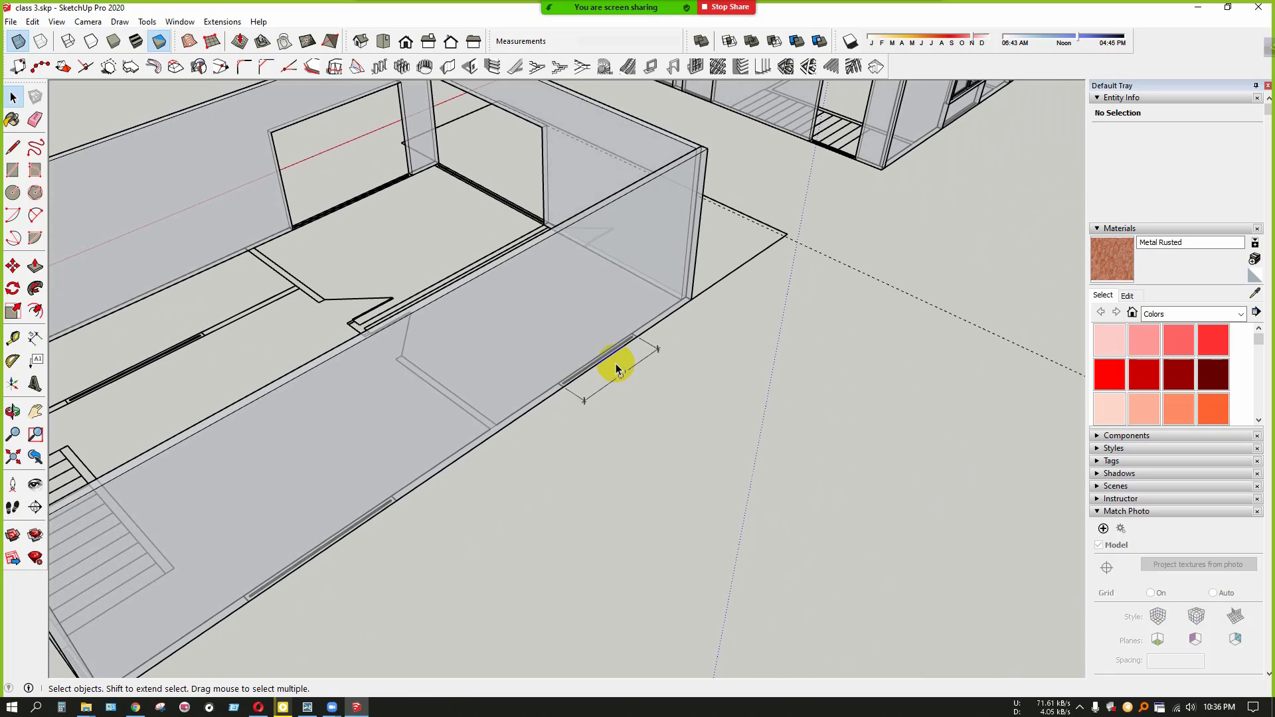
scroll(617, 369, "down", 3)
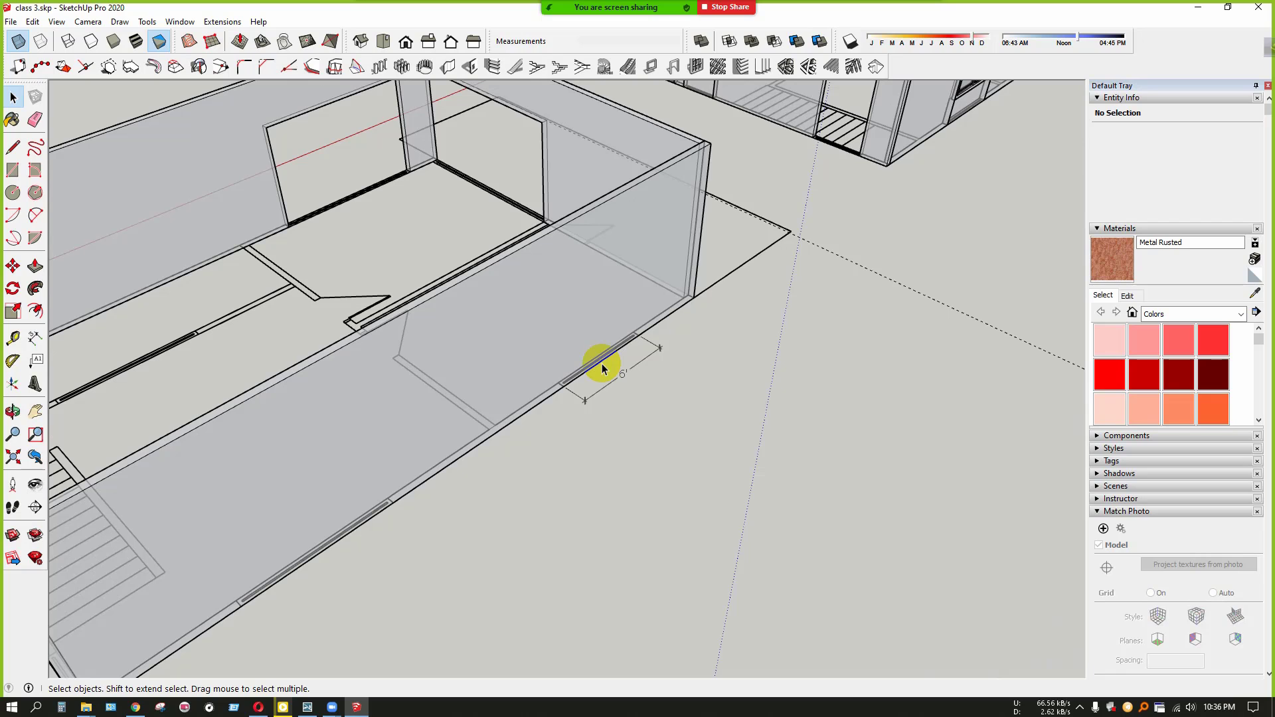
scroll(399, 585, "down", 2)
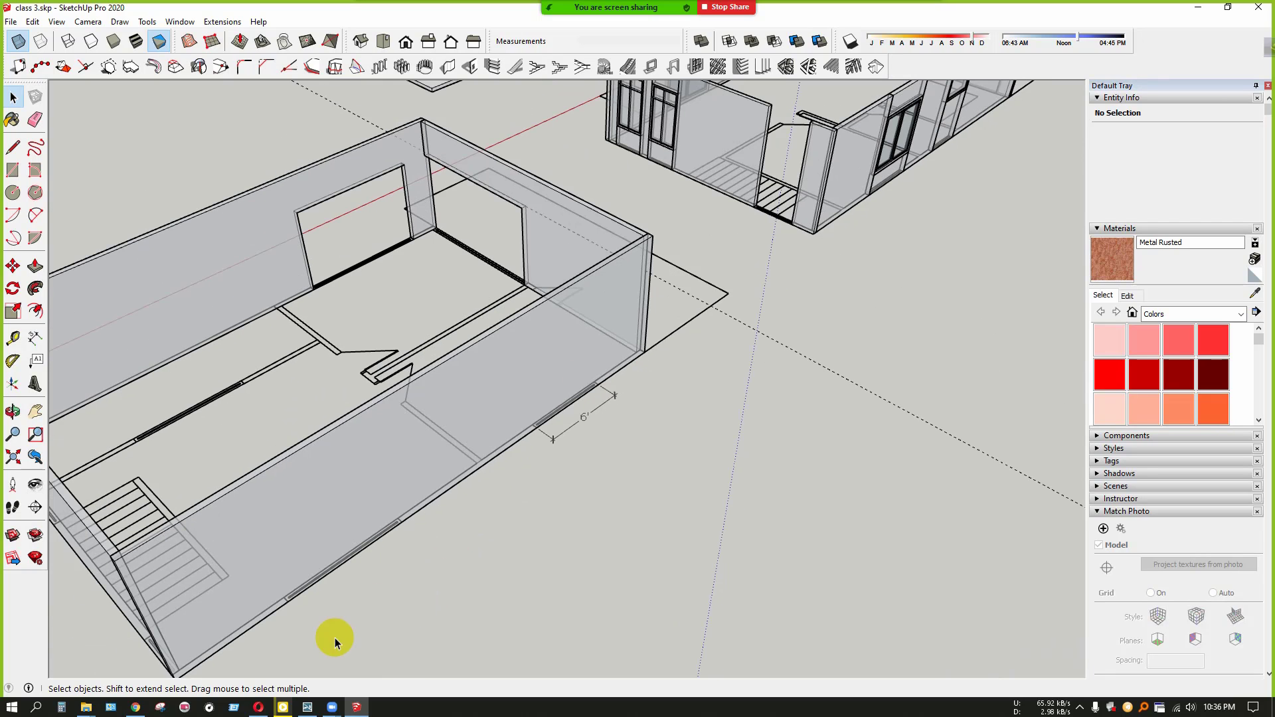
Open the house renders in the image viewer, examine the window and facade design from several views, and return to the model
mouse_move(84, 711)
left_click(90, 664)
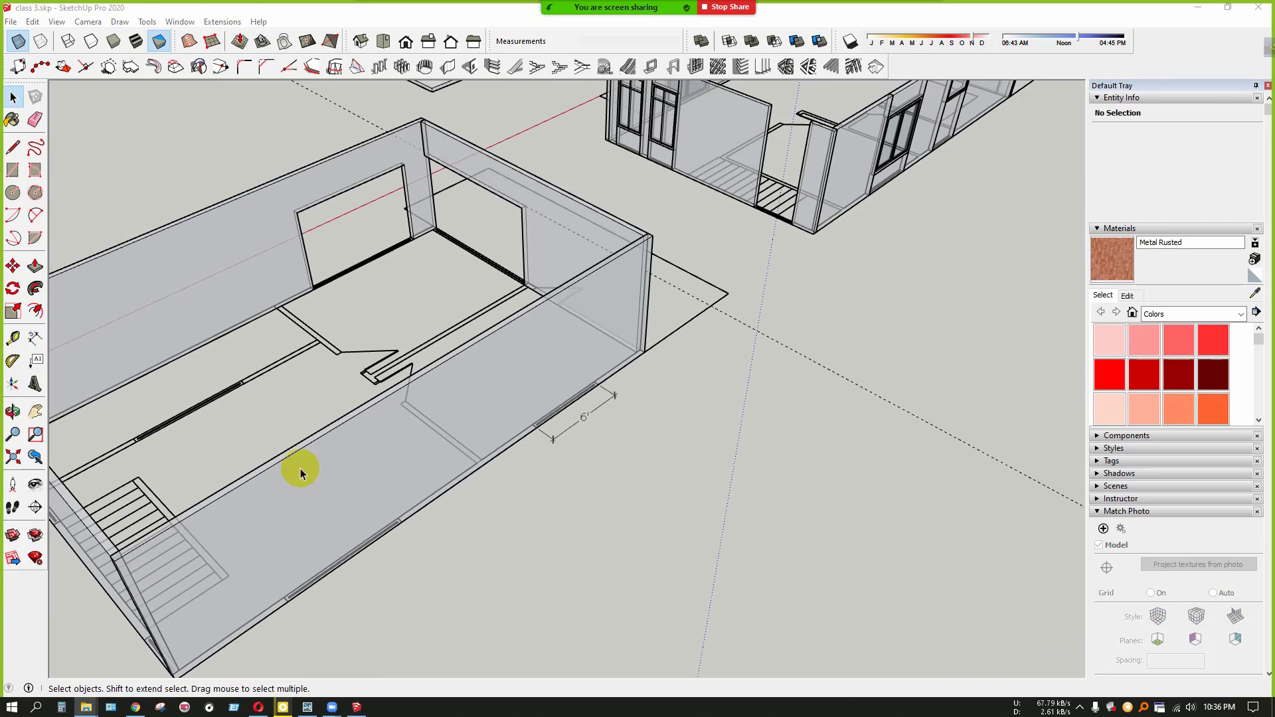
double_click(525, 246)
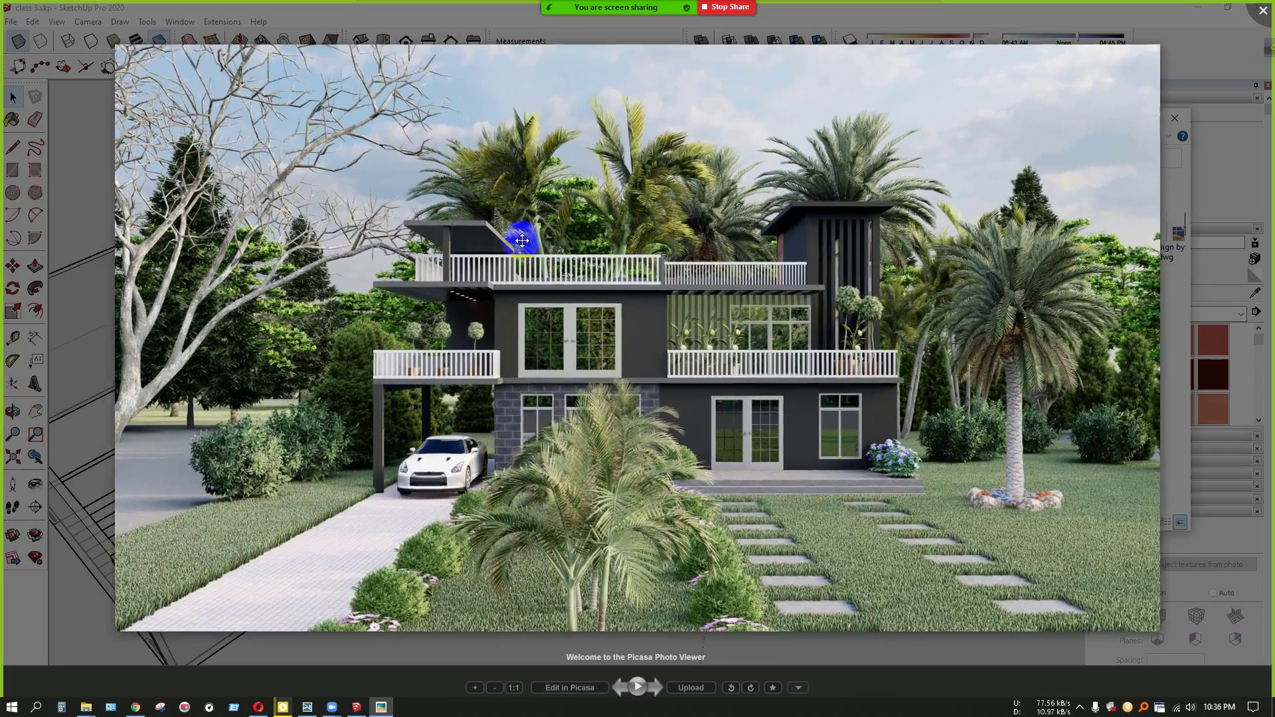
key("Right")
key("Right")
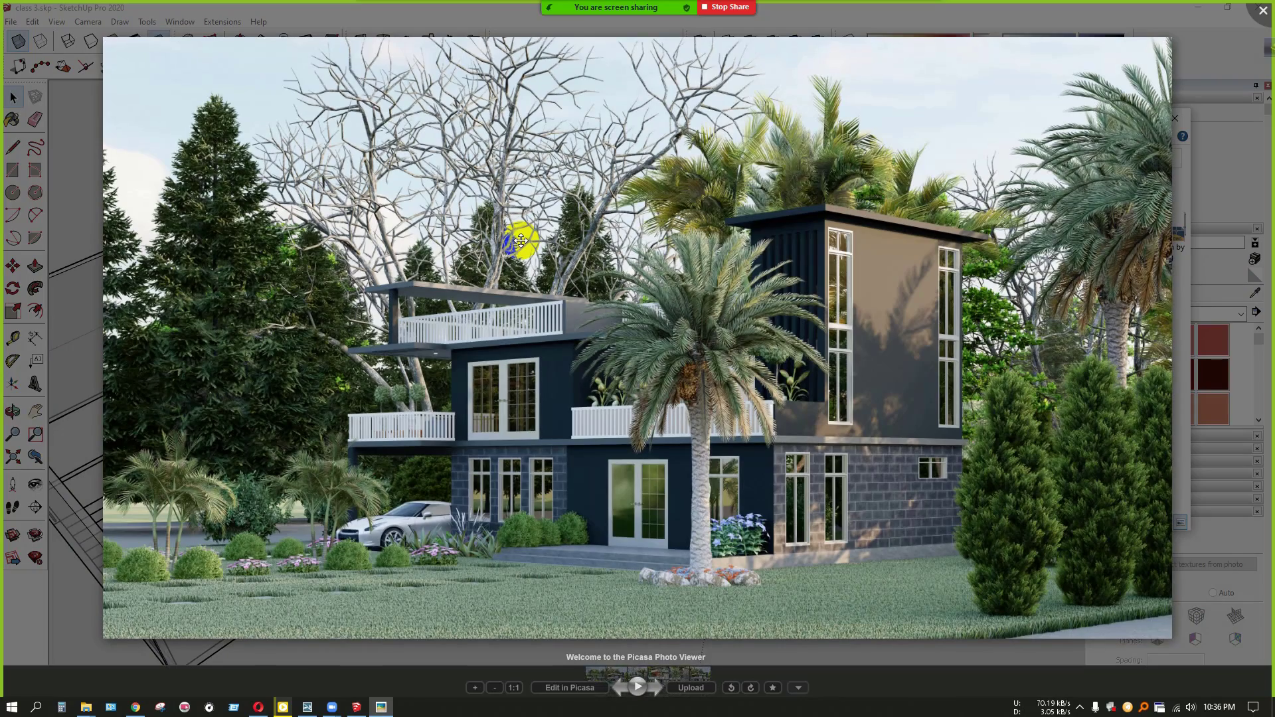
key("Right")
key("Right")
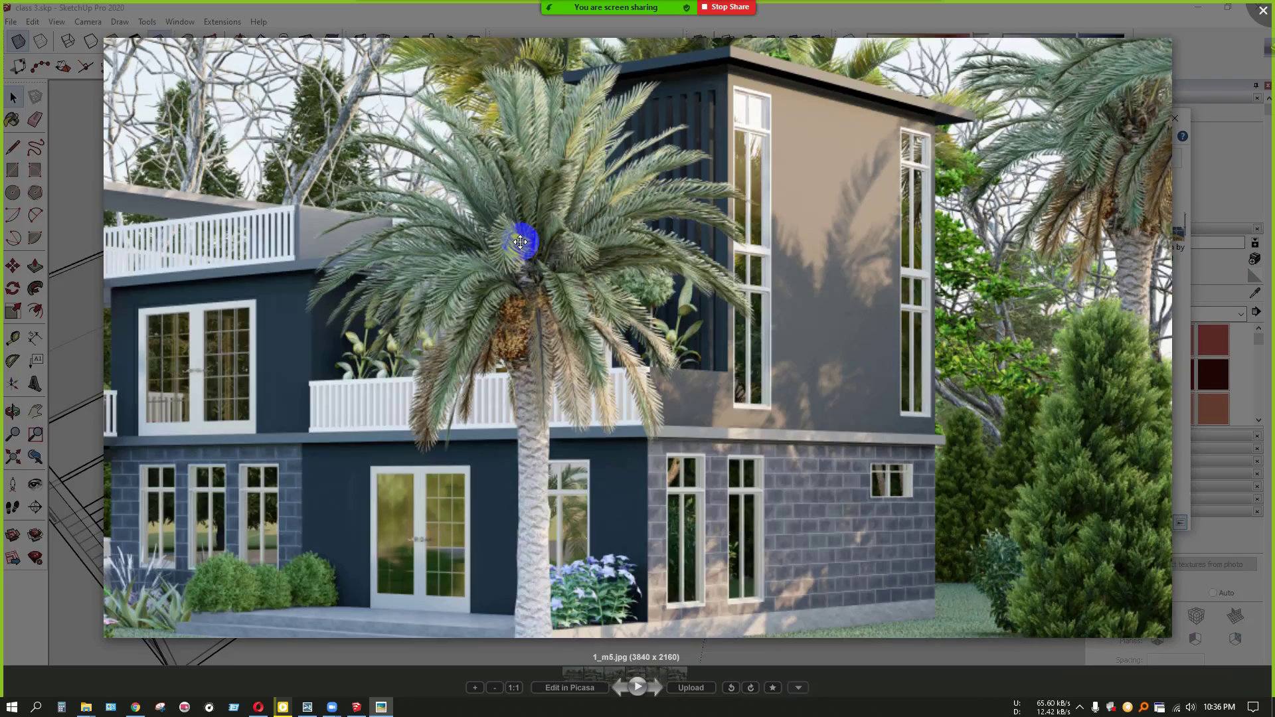
key("Right")
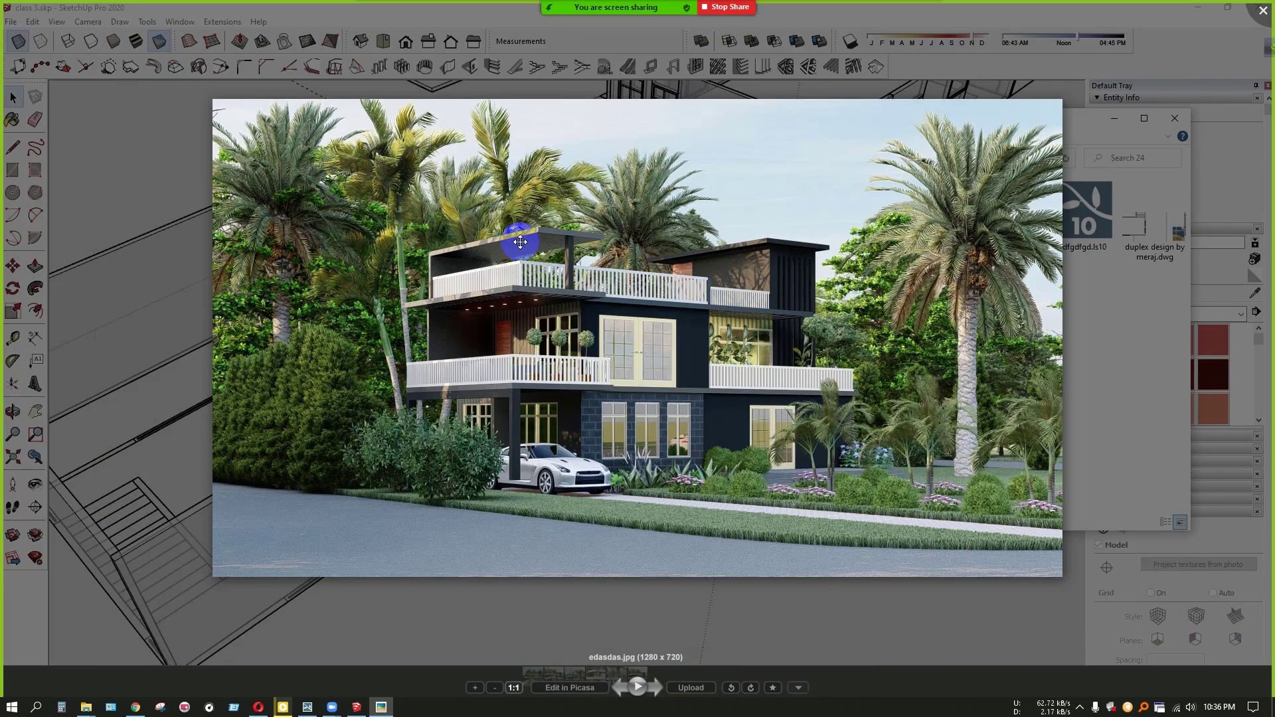
key("Left")
key("Right")
key("Left")
key("Left")
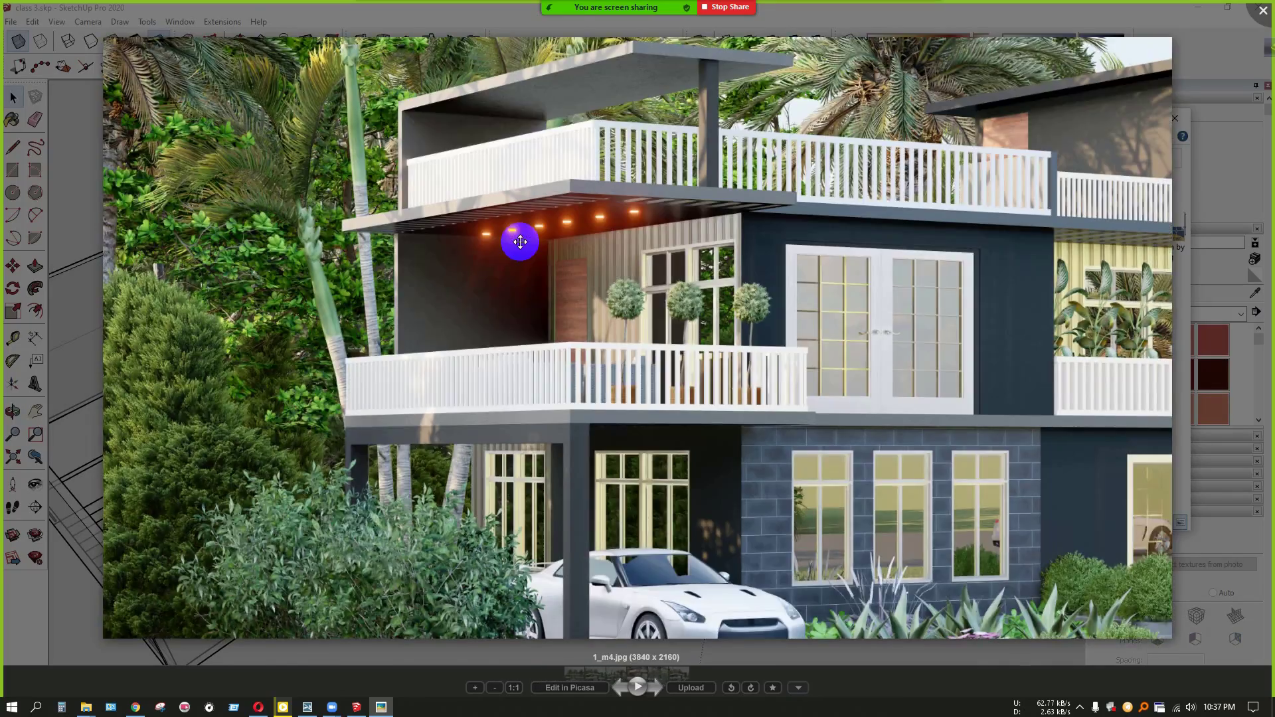
key("Left")
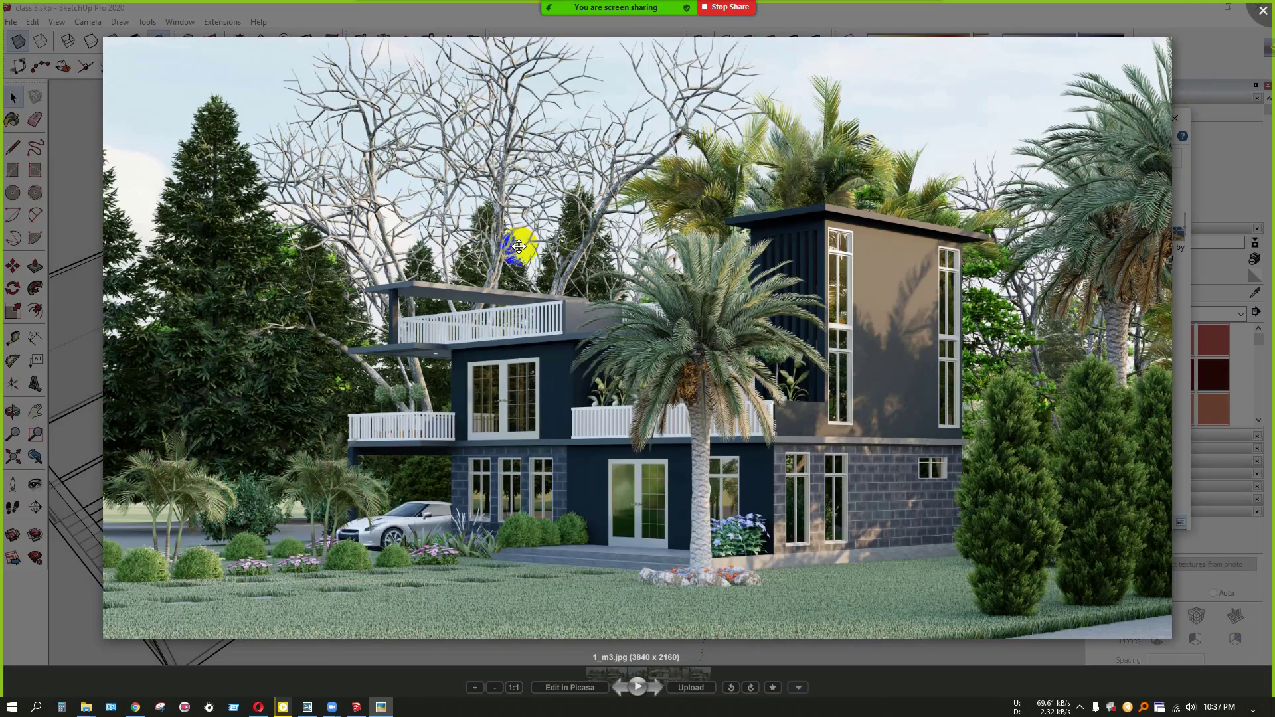
key("Right")
key("Right")
key("Right")
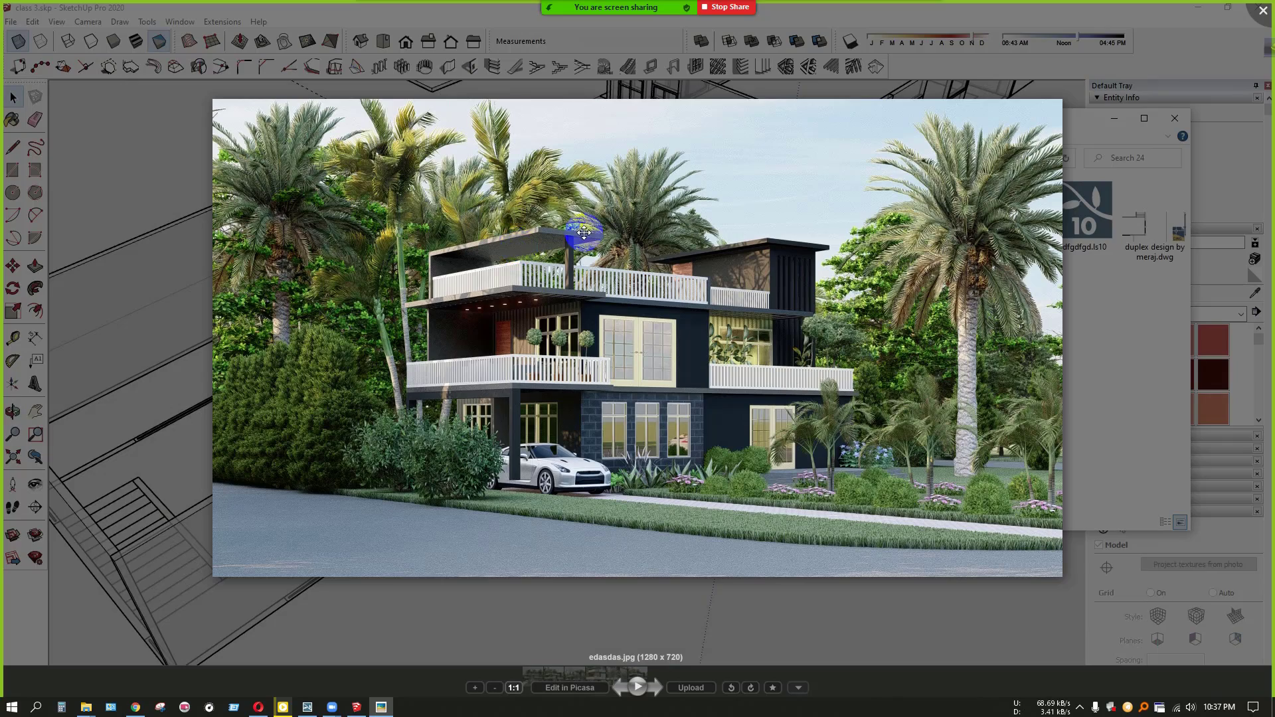
left_click(1270, 7)
left_click(1116, 115)
Select the long outer wall's face inside its group and set up a wall opening 6' wide and 4'6 high
scroll(575, 428, "up", 2)
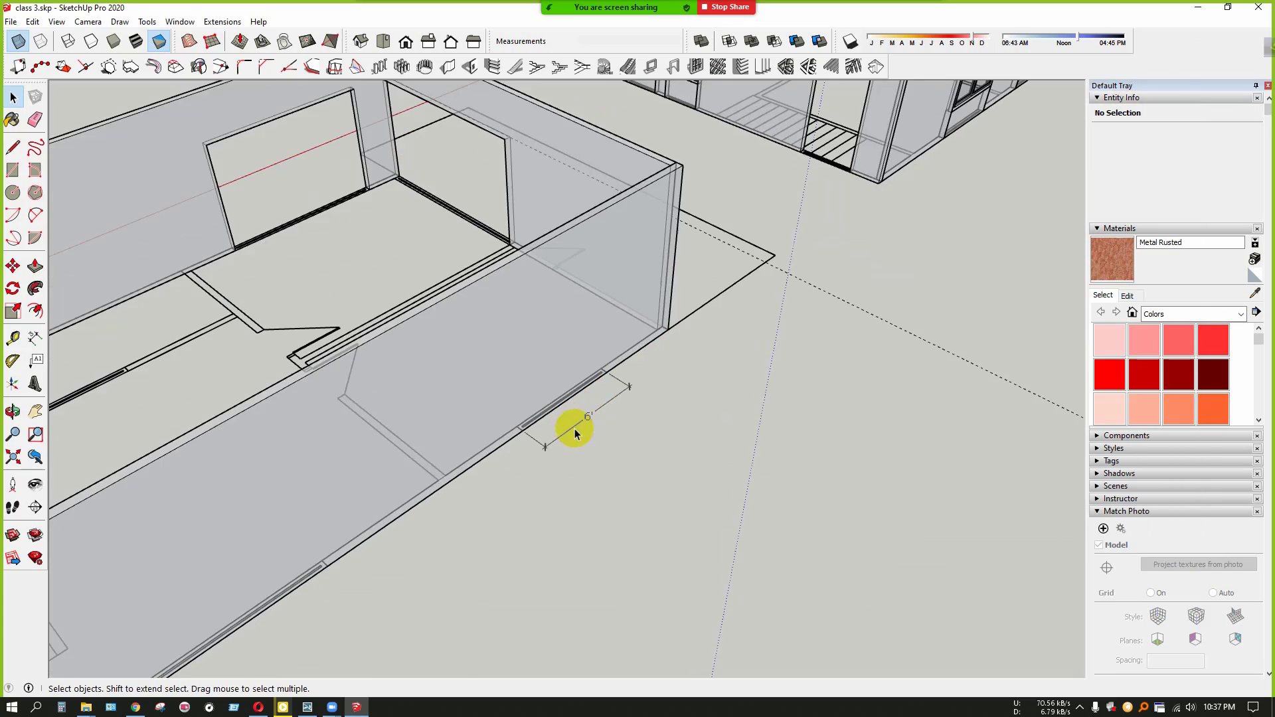
middle_click_drag(598, 446, 427, 345)
middle_click_drag(509, 360, 594, 451)
scroll(588, 468, "up", 1)
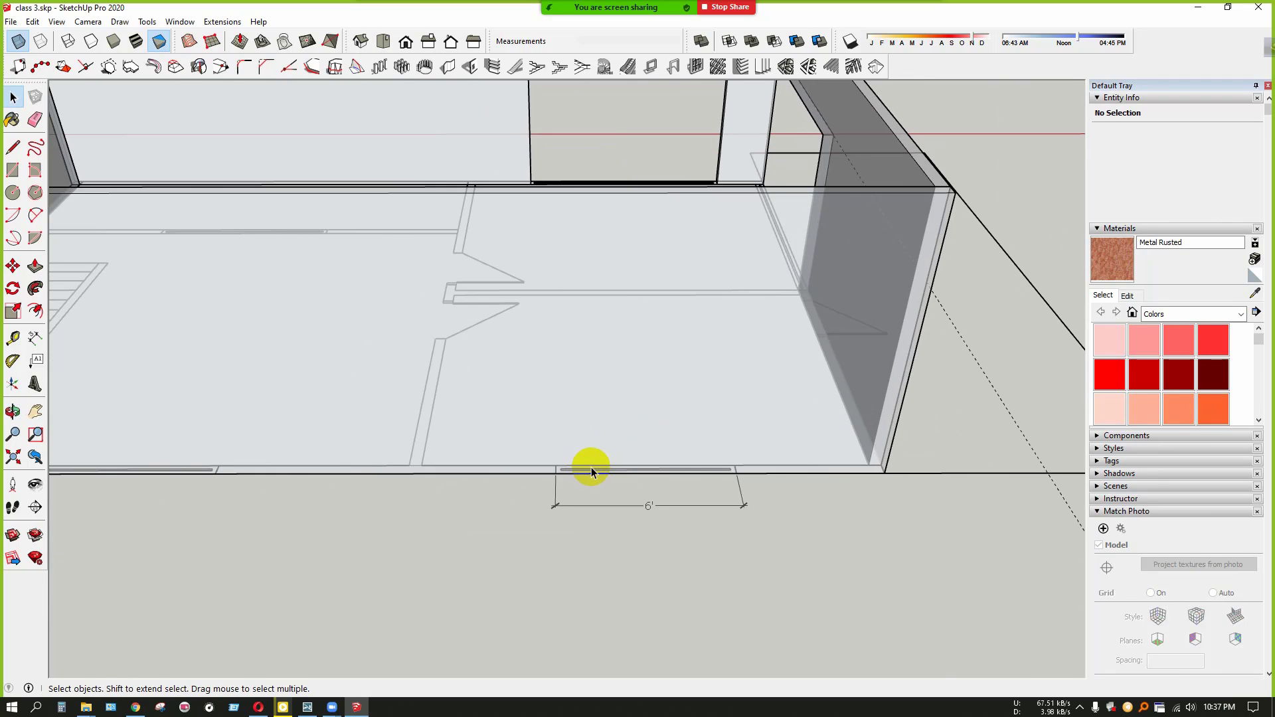
scroll(604, 442, "up", 2)
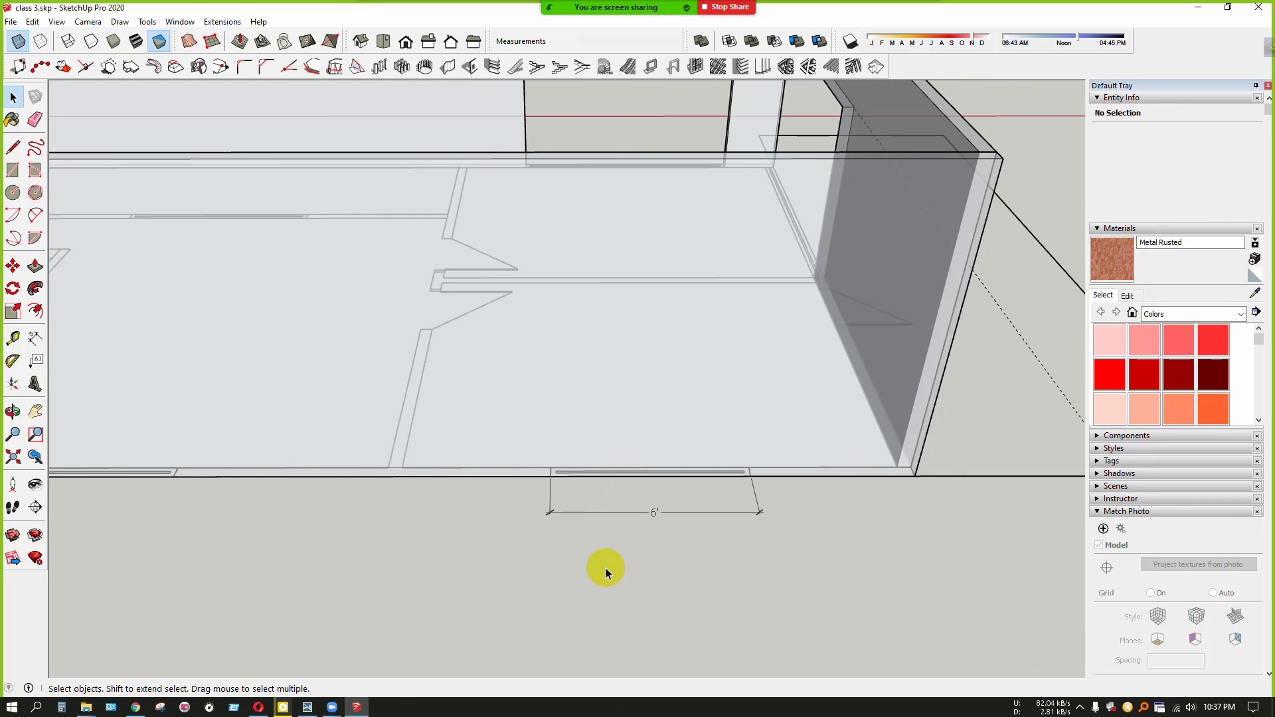
double_click(615, 419)
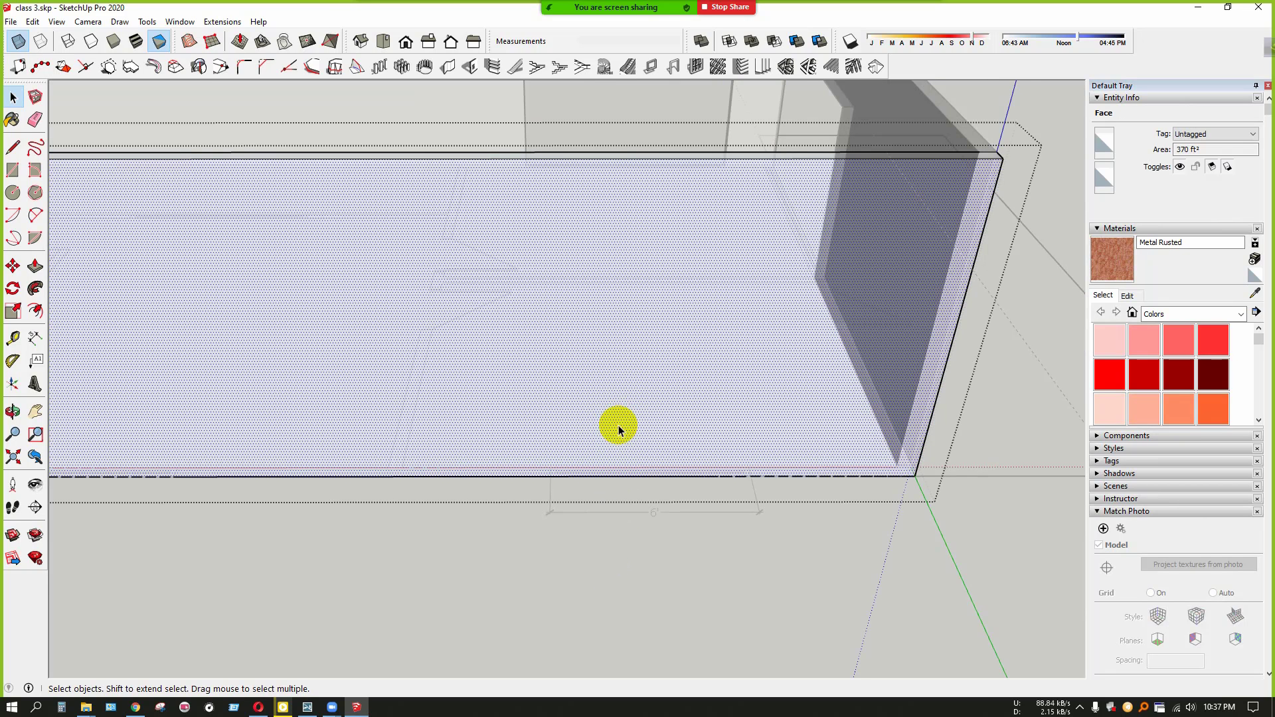
left_click(489, 66)
left_click(404, 44)
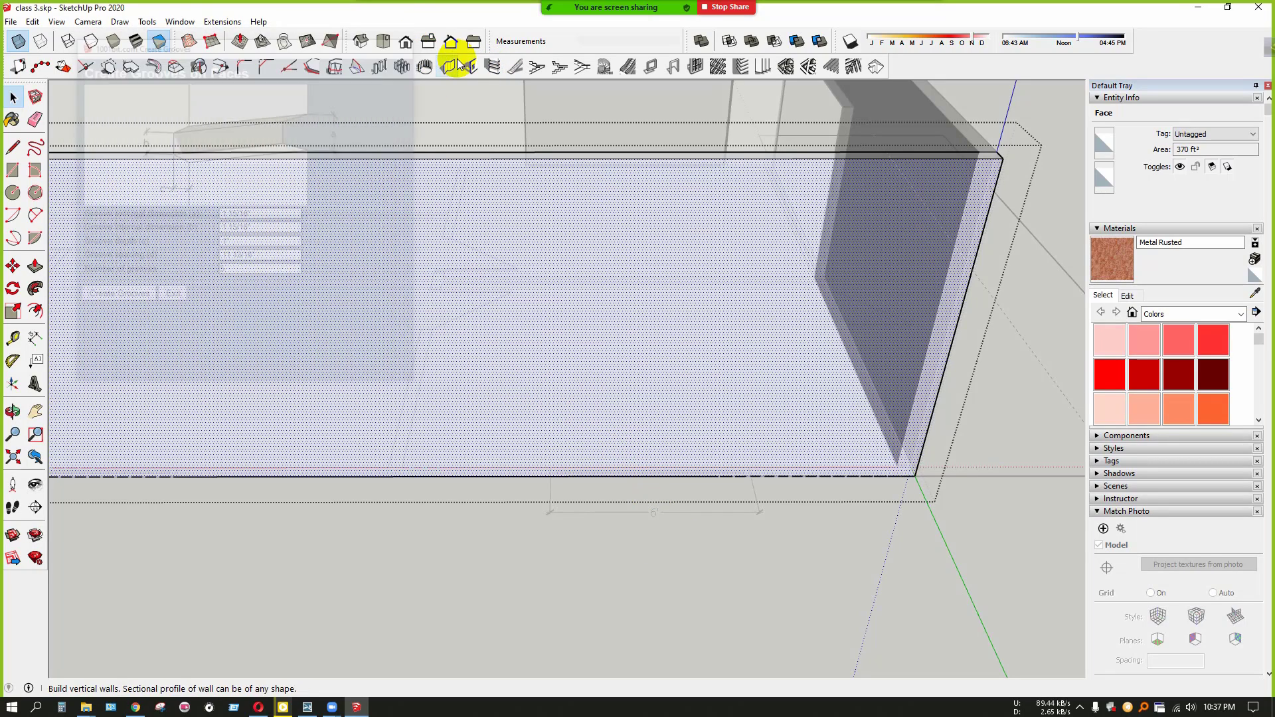
left_click(466, 65)
double_click(238, 237)
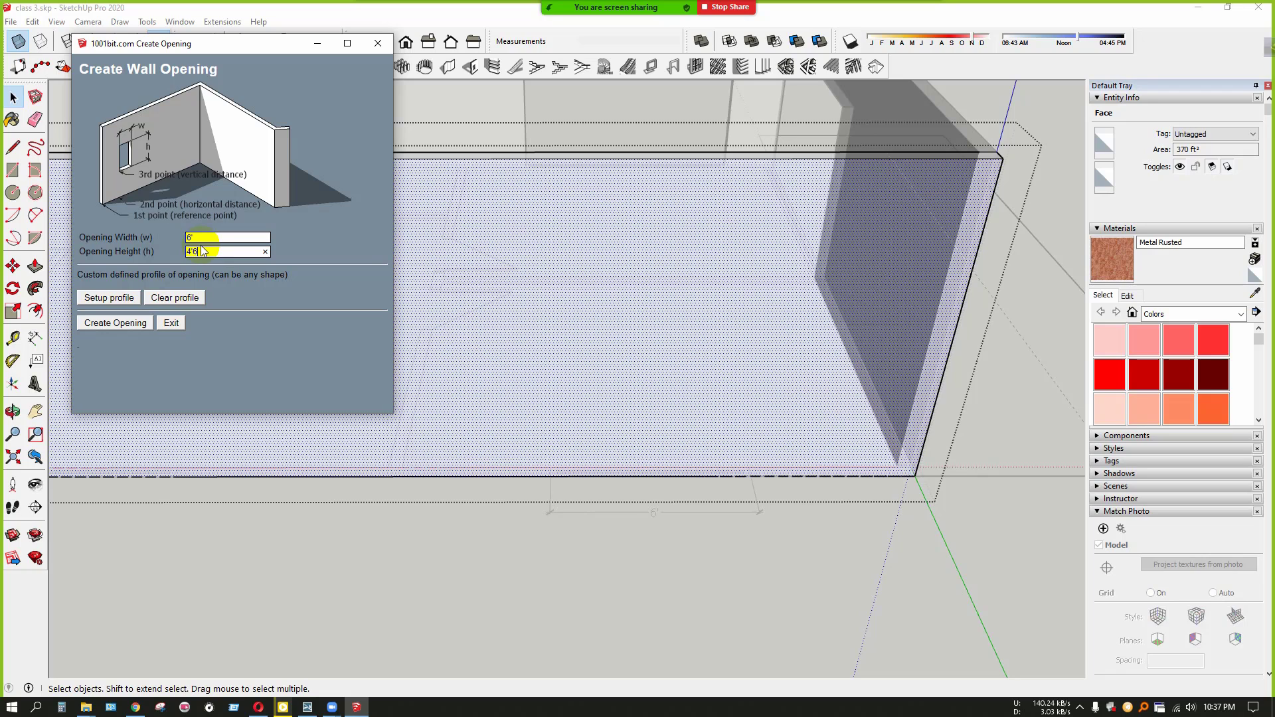
left_click(123, 323)
Place the wall opening between the two ends of the dimensioned window marking, at a vertical distance of 2'6 above the base
scroll(763, 439, "up", 2)
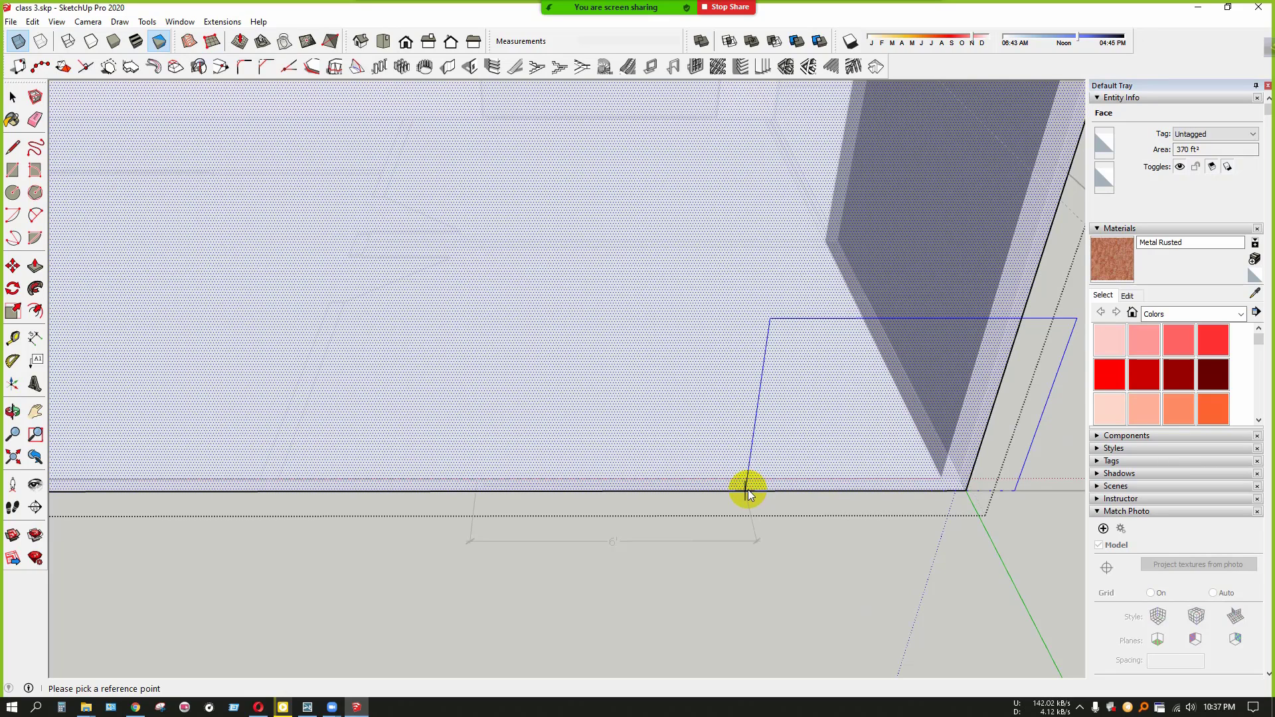
left_click(748, 493)
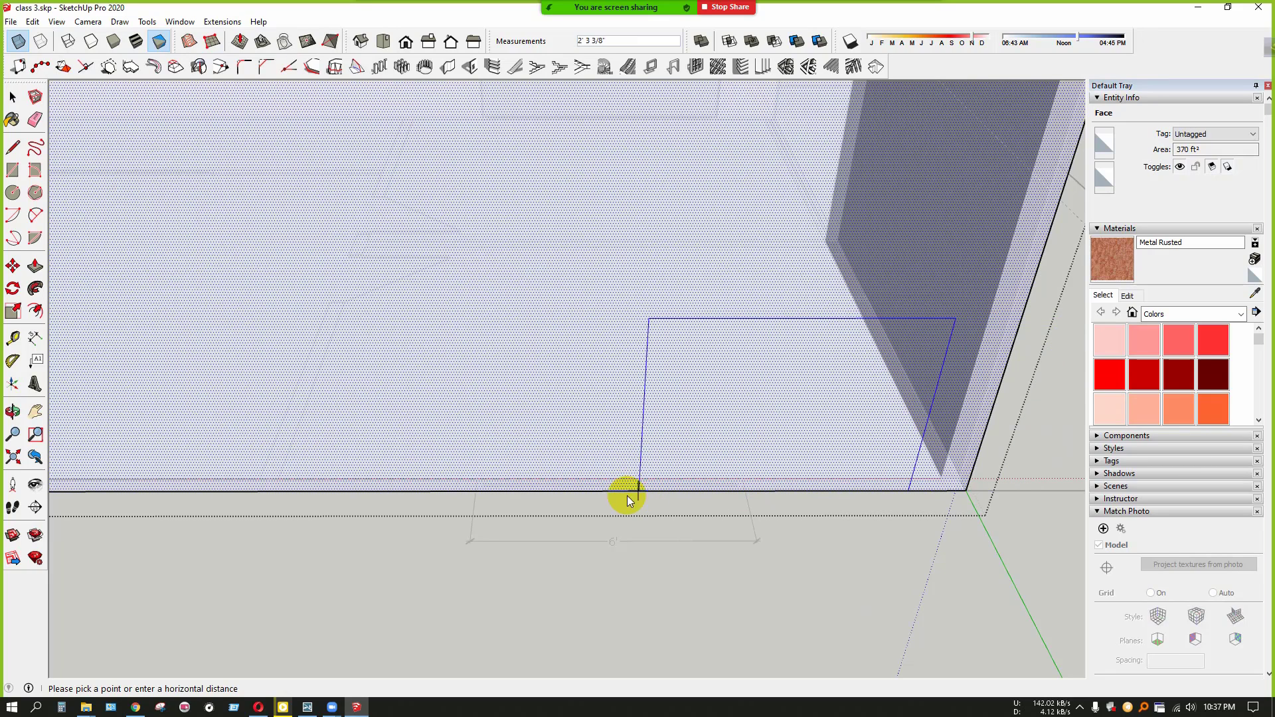
left_click(474, 493)
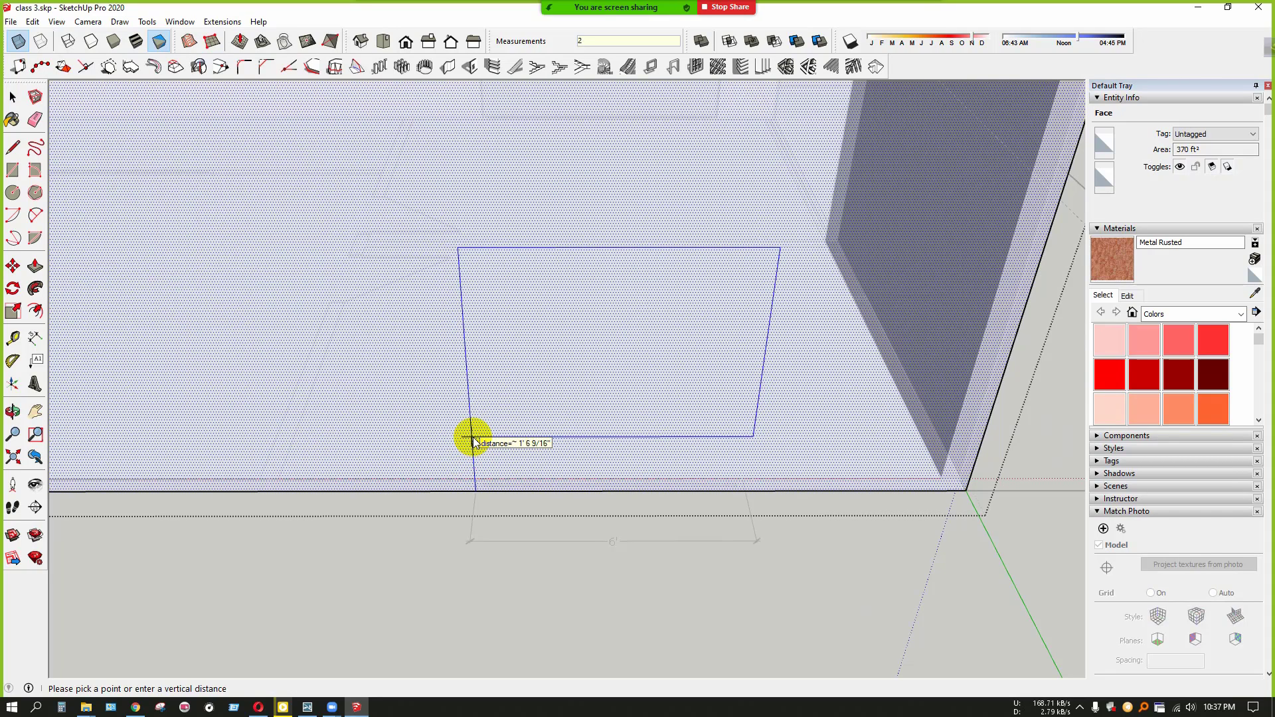
type("2'6")
key("Return")
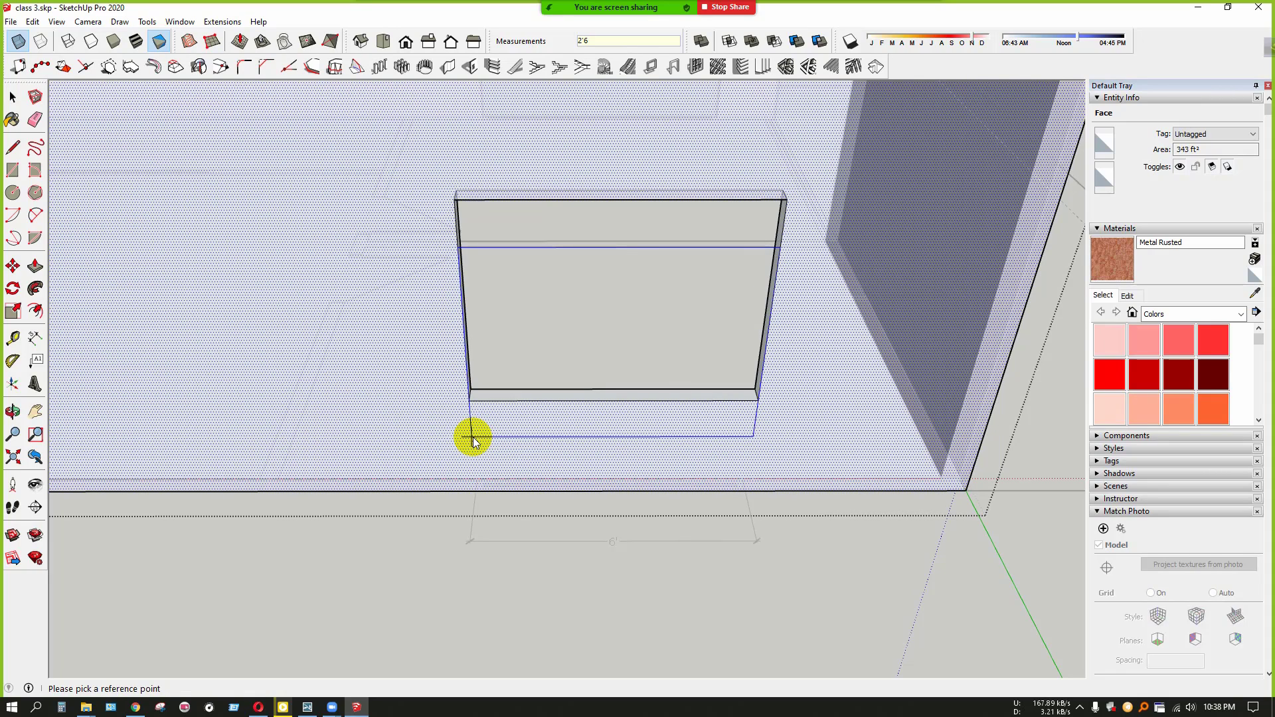
key("space")
Finish editing the wall group and return to the whole model around the second window marking
scroll(473, 439, "down", 3)
middle_click_drag(473, 439, 1022, 491, "shift")
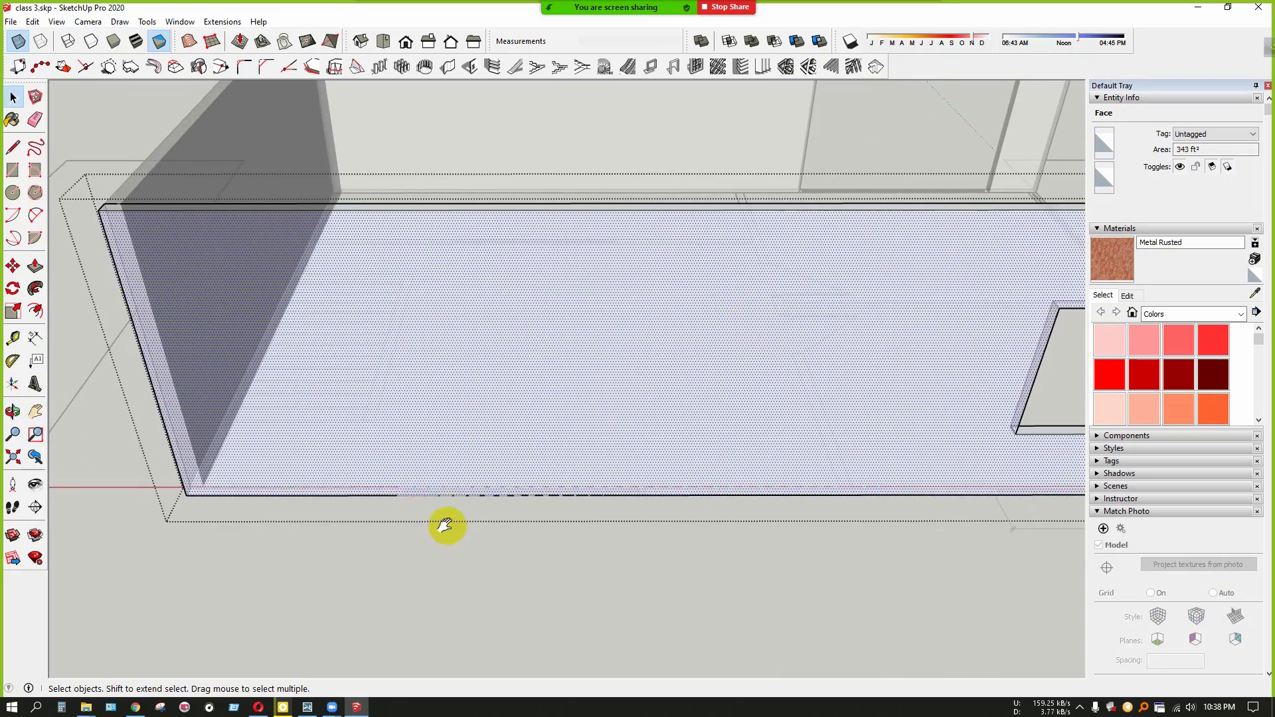
middle_click_drag(447, 527, 641, 509)
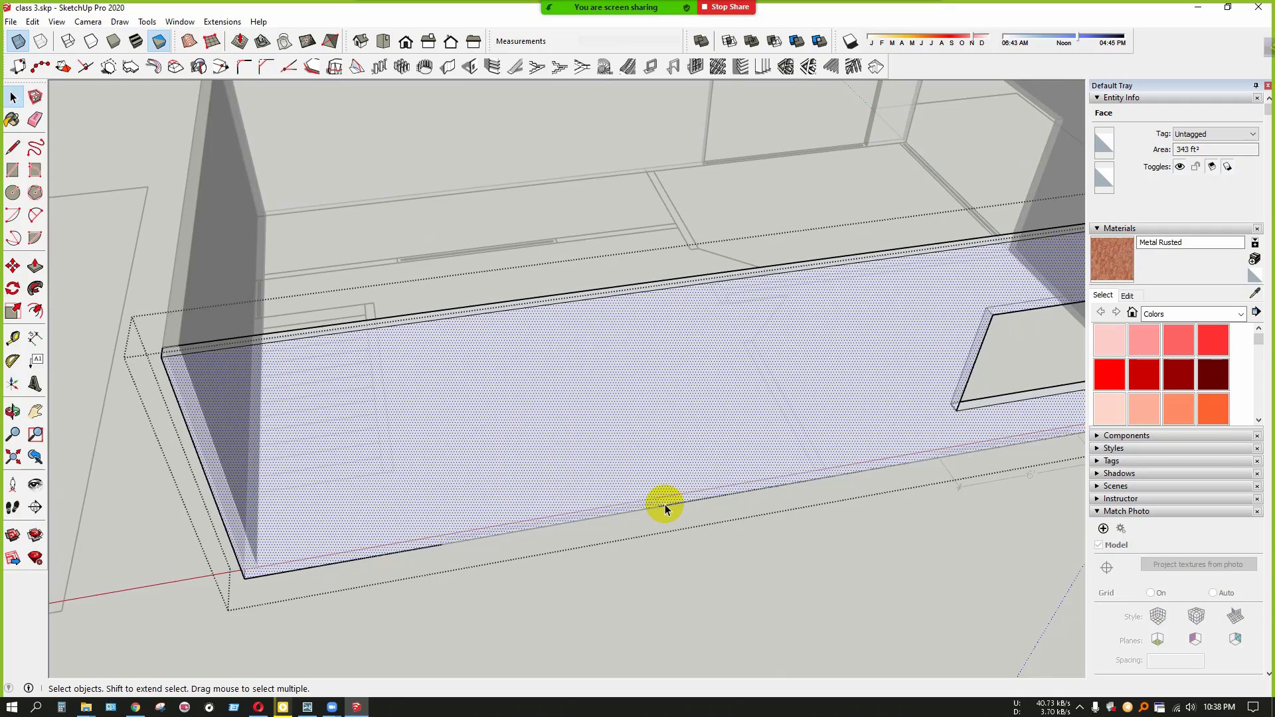
middle_click_drag(589, 439, 620, 445)
scroll(211, 430, "up", 3)
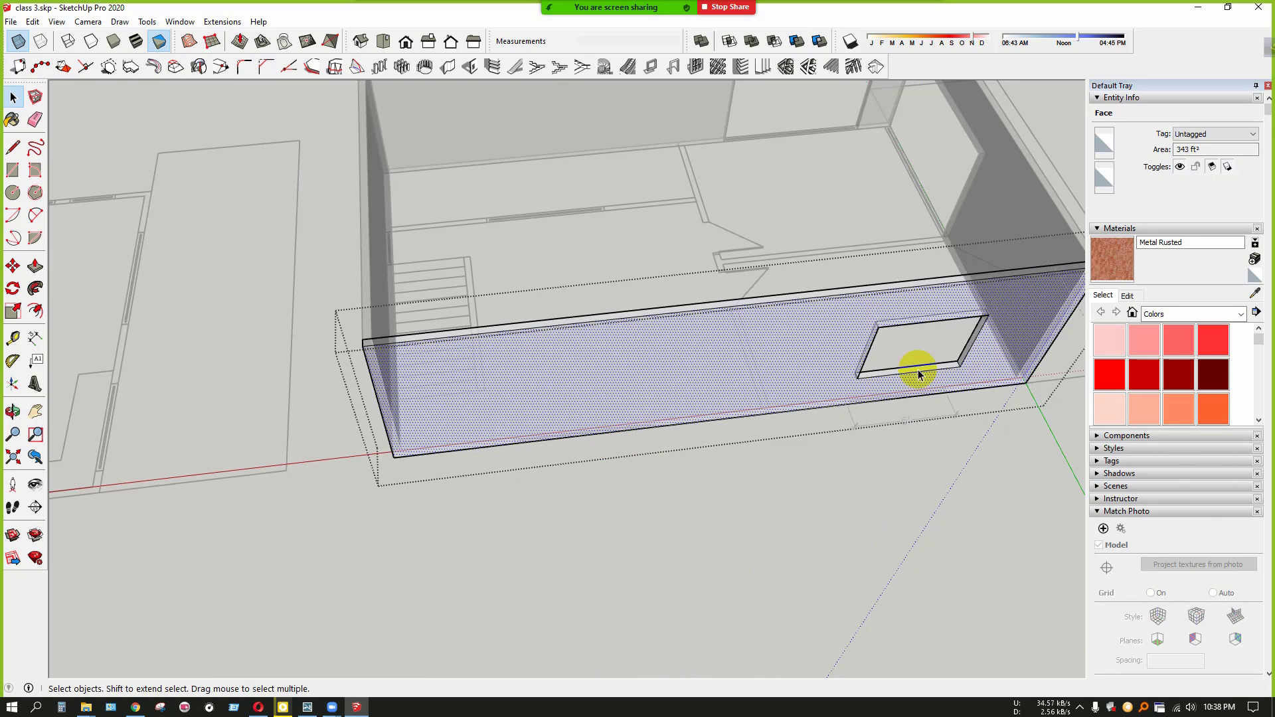
scroll(900, 369, "up", 2)
left_click(757, 488)
Add a horizontal guide line 2'6 above the base edge of the long outer wall
scroll(418, 550, "up", 2)
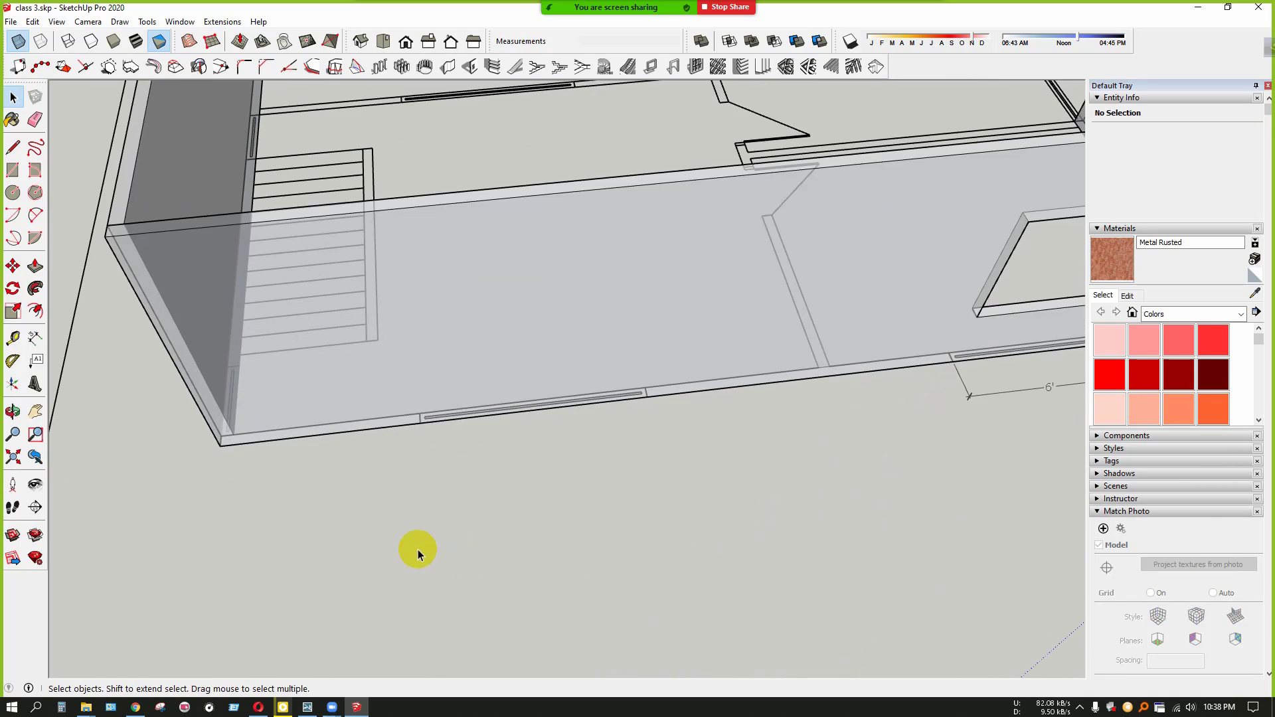
middle_click_drag(418, 549, 461, 380)
left_click(13, 339)
scroll(521, 444, "up", 2)
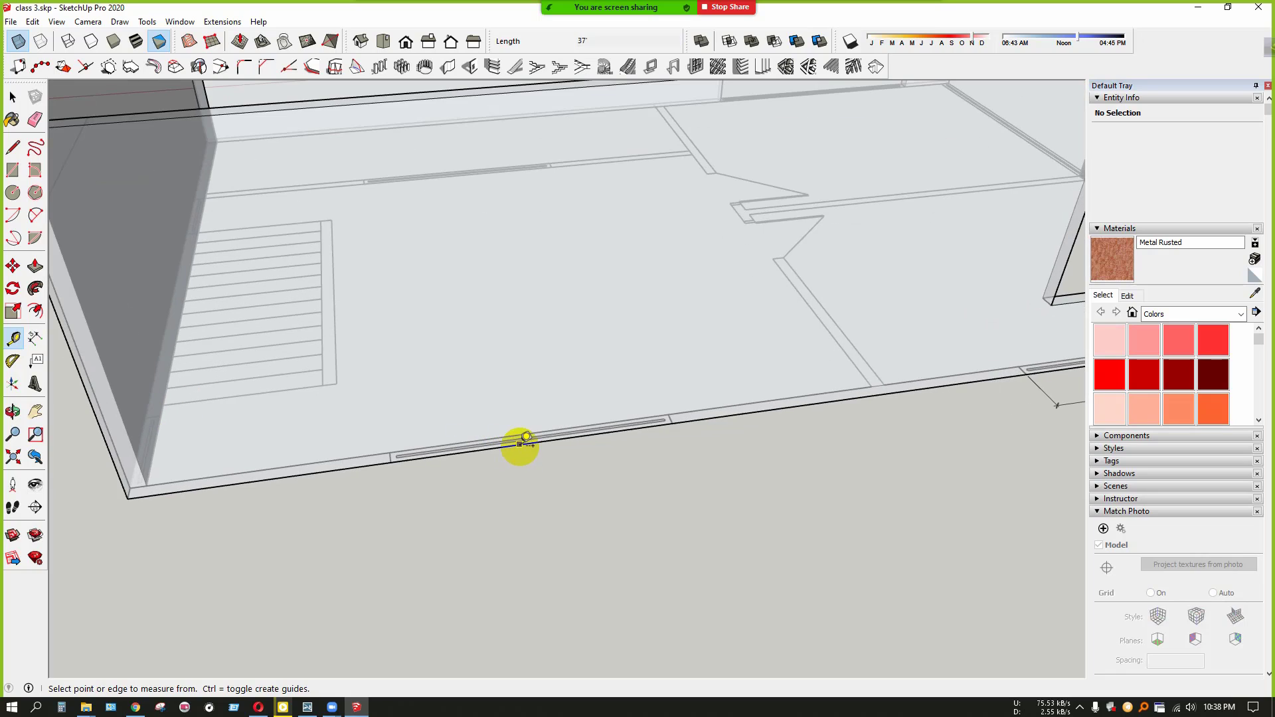
left_click(518, 445)
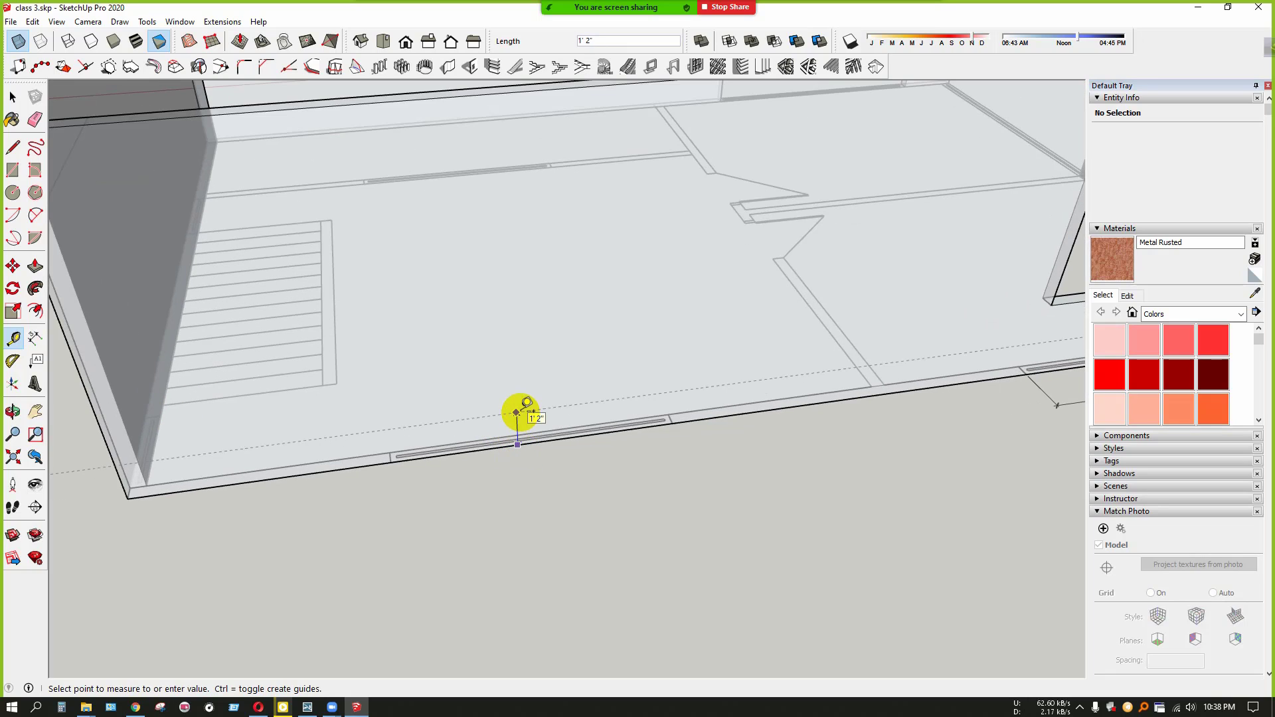
left_click(518, 412)
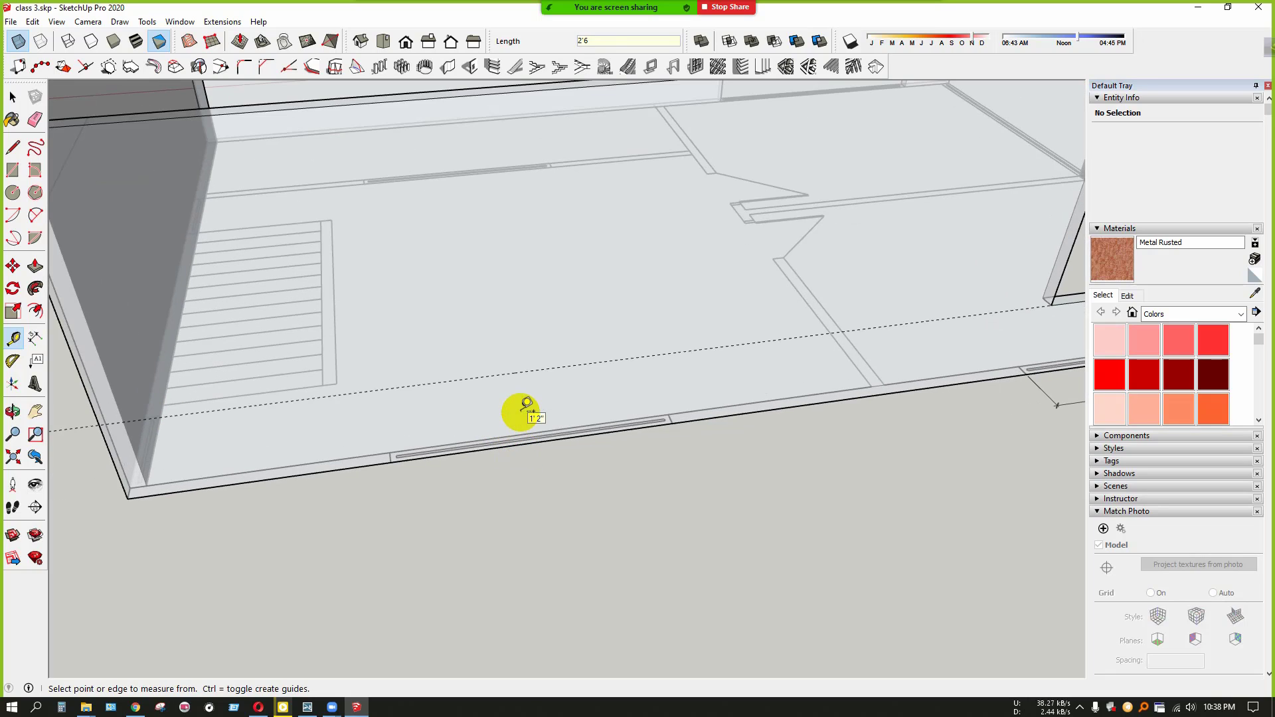
key("space")
Measure the length of the second window marking at the foot of the long outer wall
middle_click_drag(592, 506, 528, 425)
double_click(545, 357)
scroll(544, 364, "up", 2)
key("Escape")
left_click(34, 341)
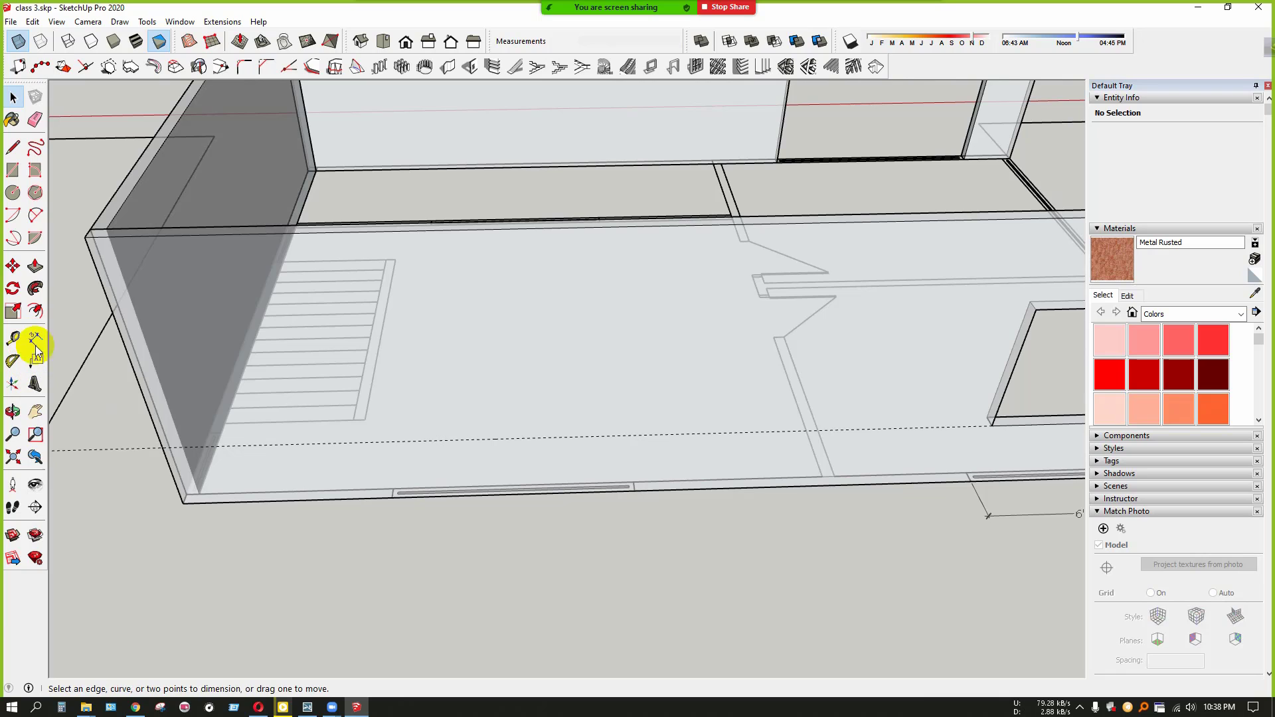
left_click(392, 498)
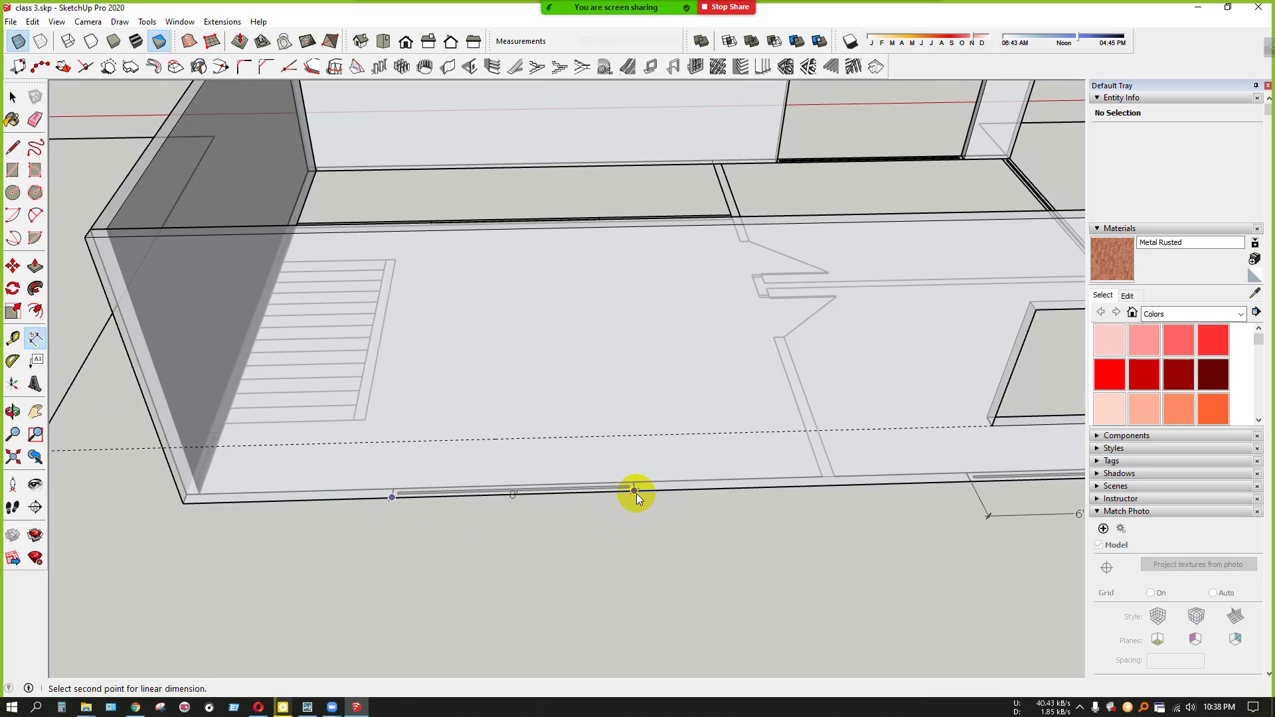
key("space")
scroll(607, 532, "down", 3)
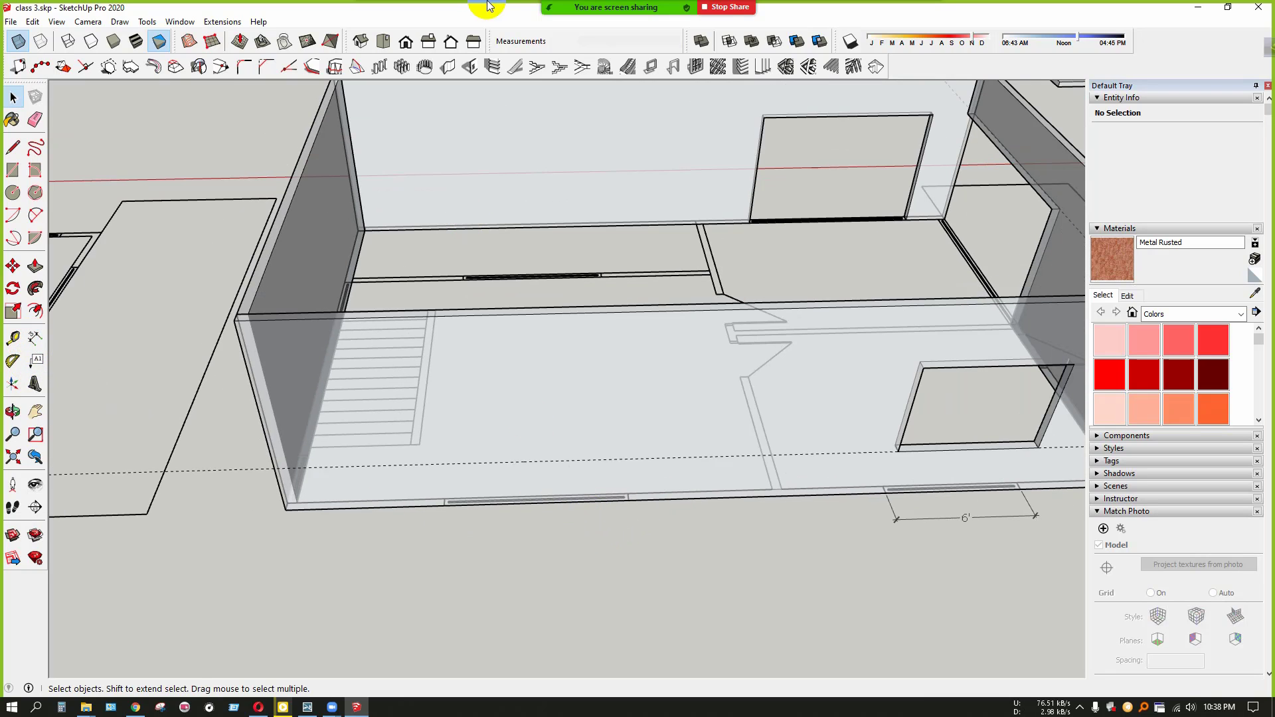
Cut a wall opening 8' wide and 4'6 high between the second window marking's ends, with its sill on the guide line
left_click(471, 67)
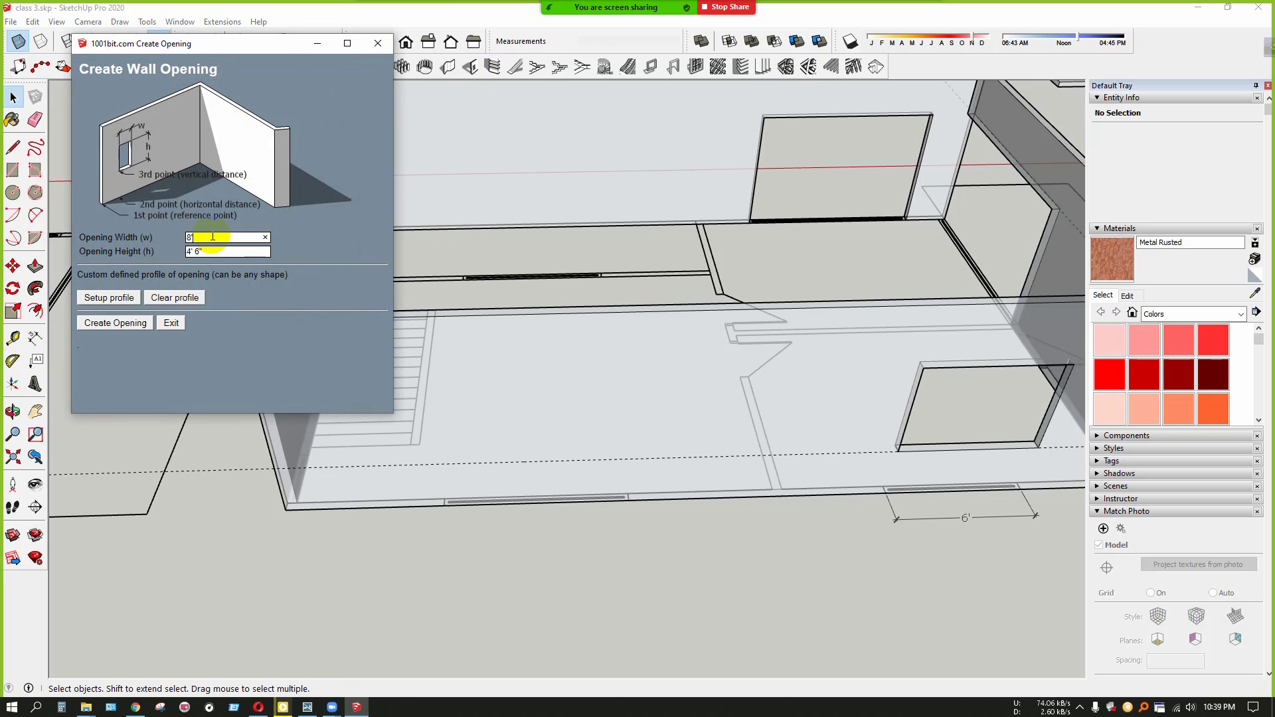
left_click(116, 323)
scroll(688, 528, "up", 1)
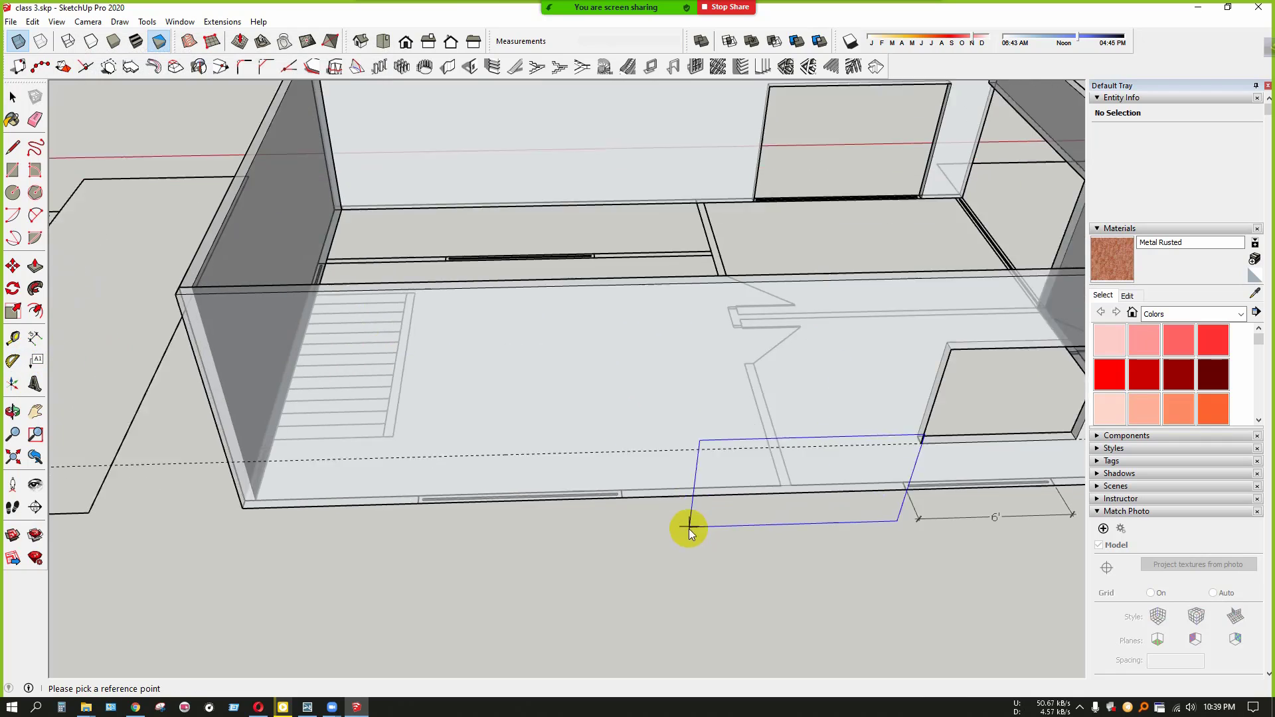
scroll(688, 529, "up", 1)
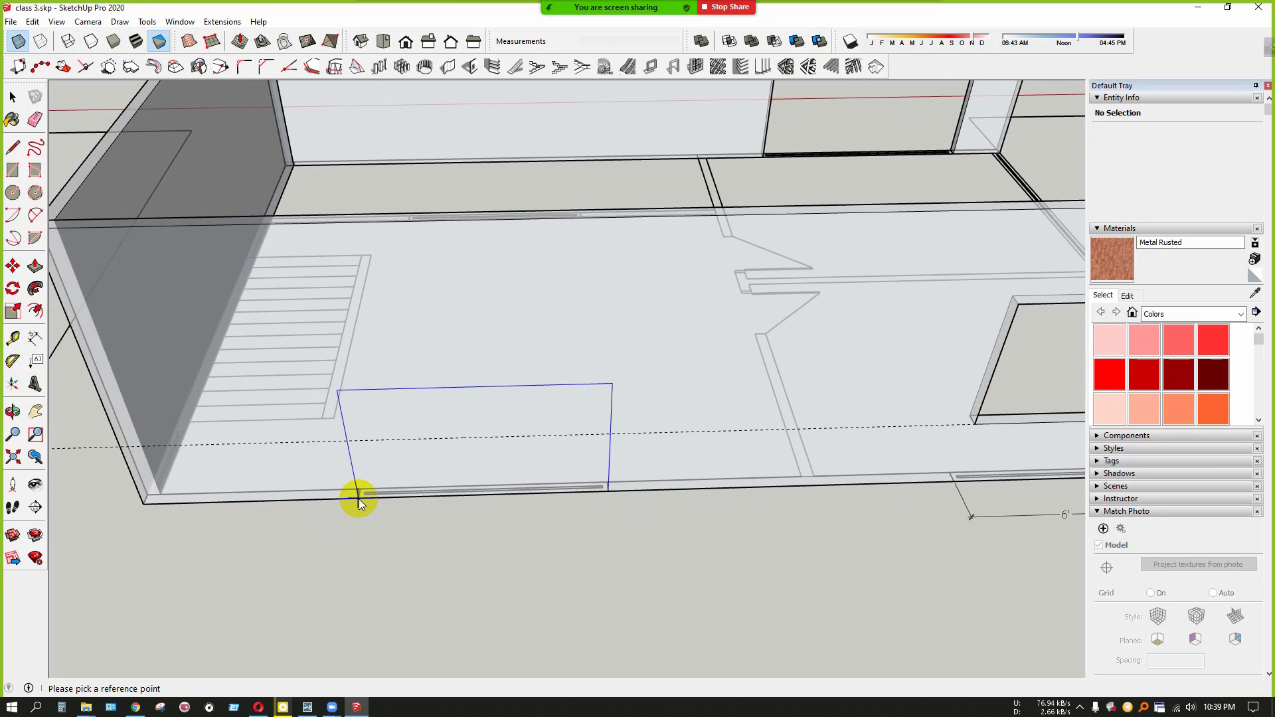
left_click(604, 492)
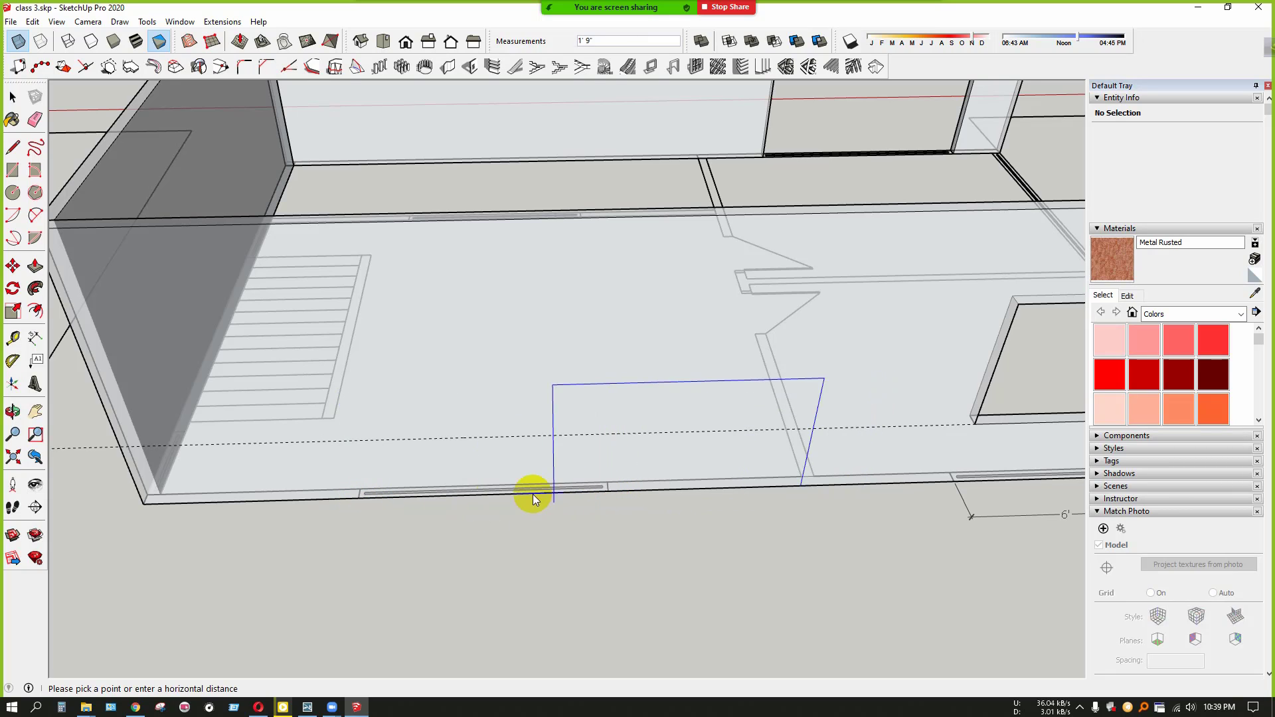
left_click(356, 495)
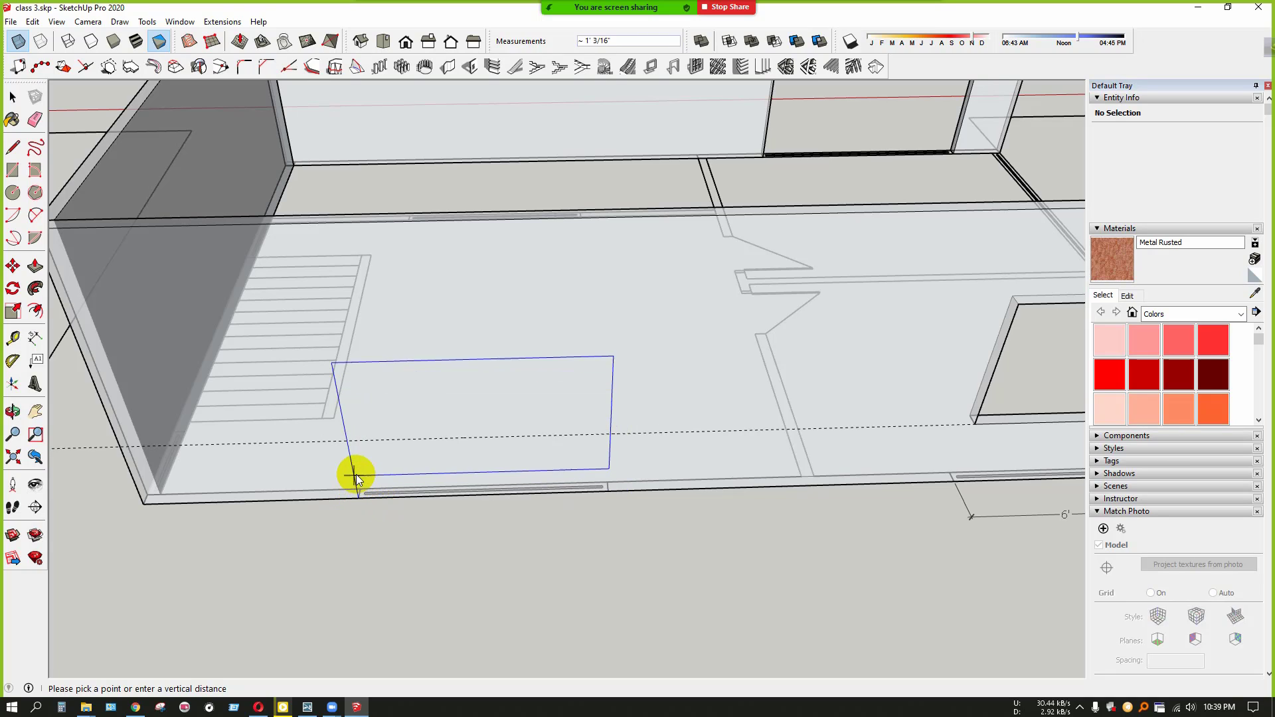
left_click(347, 442)
scroll(575, 532, "down", 3)
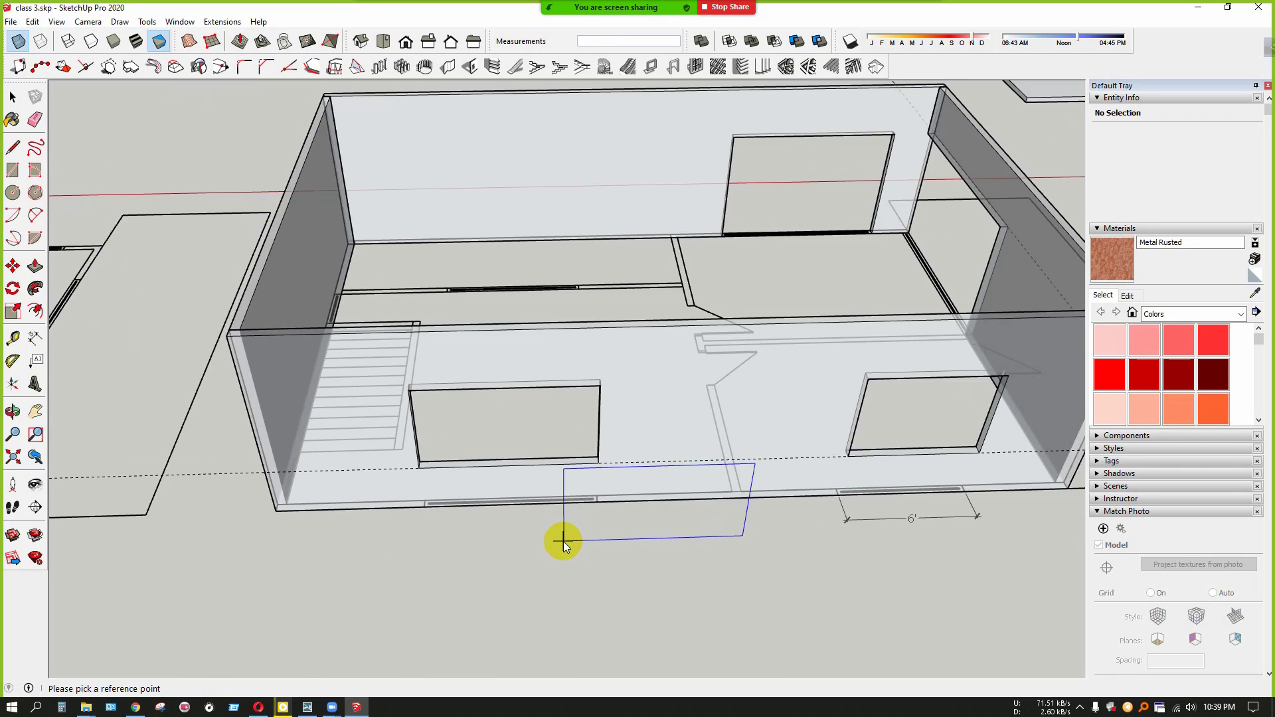
key("space")
mouse_move(686, 14)
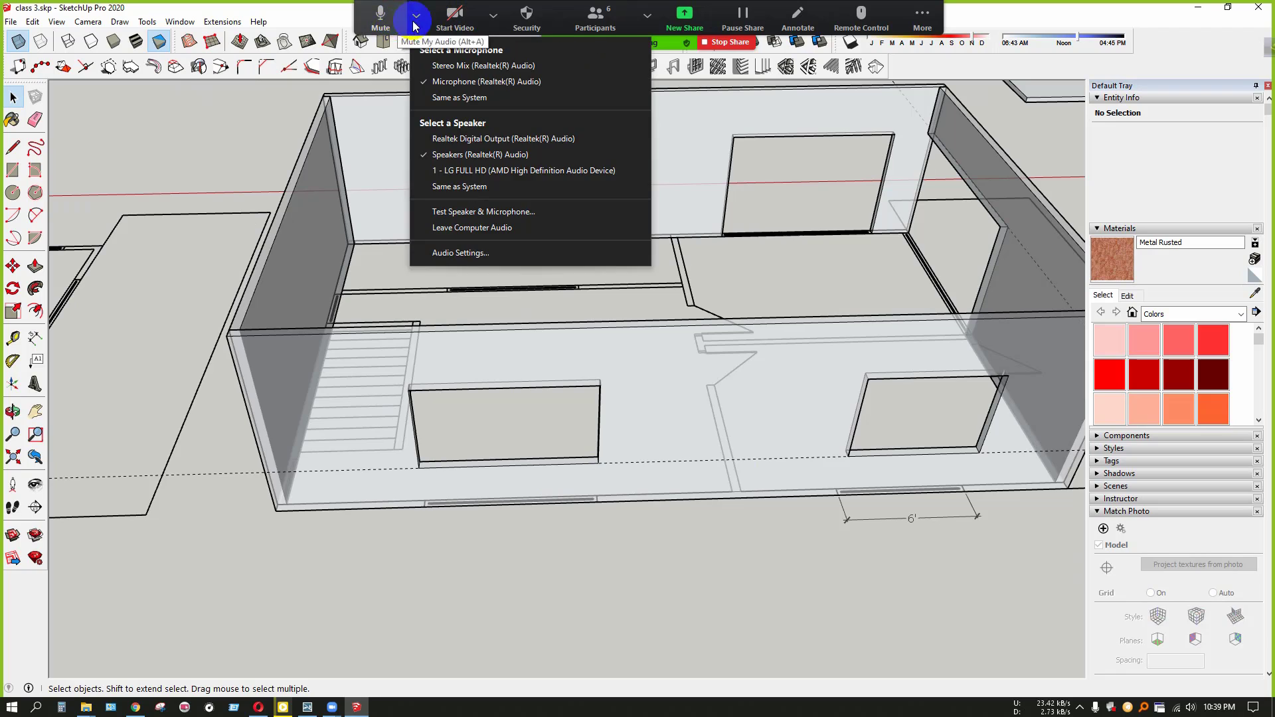
middle_click_drag(341, 498, 506, 582)
middle_click_drag(333, 549, 404, 568)
mouse_move(686, 15)
scroll(533, 523, "up", 3)
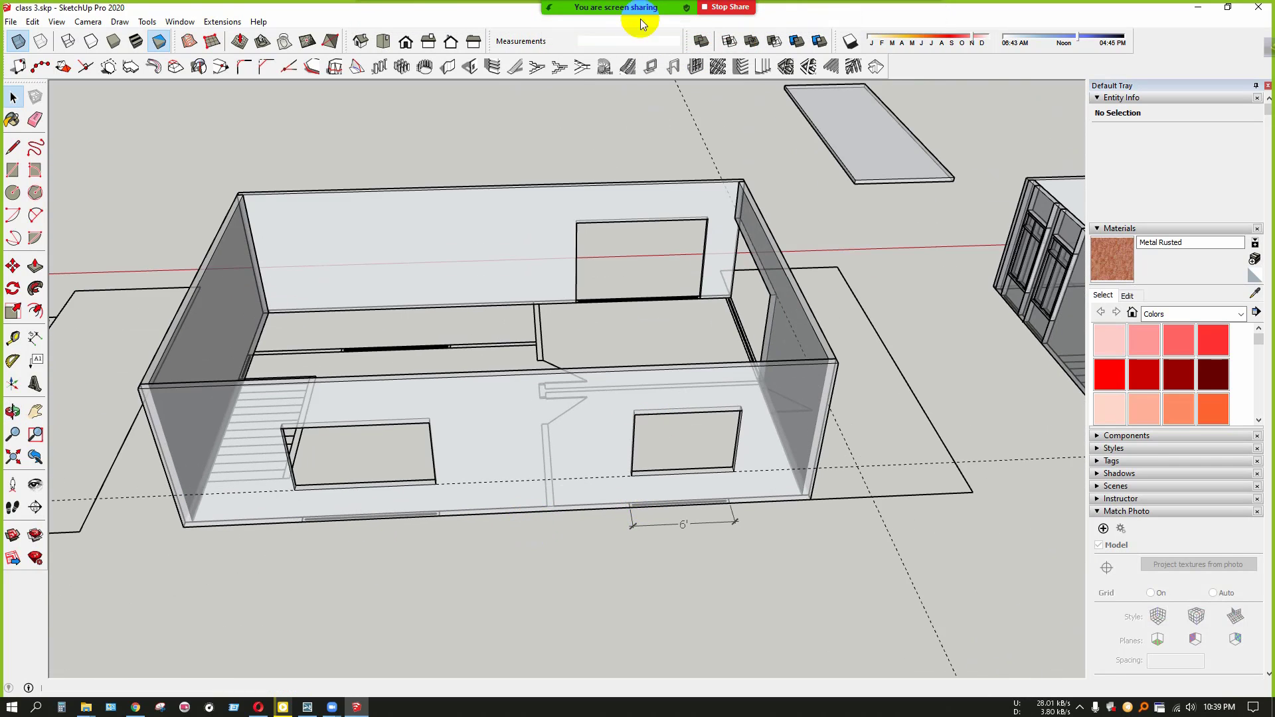
mouse_move(537, 23)
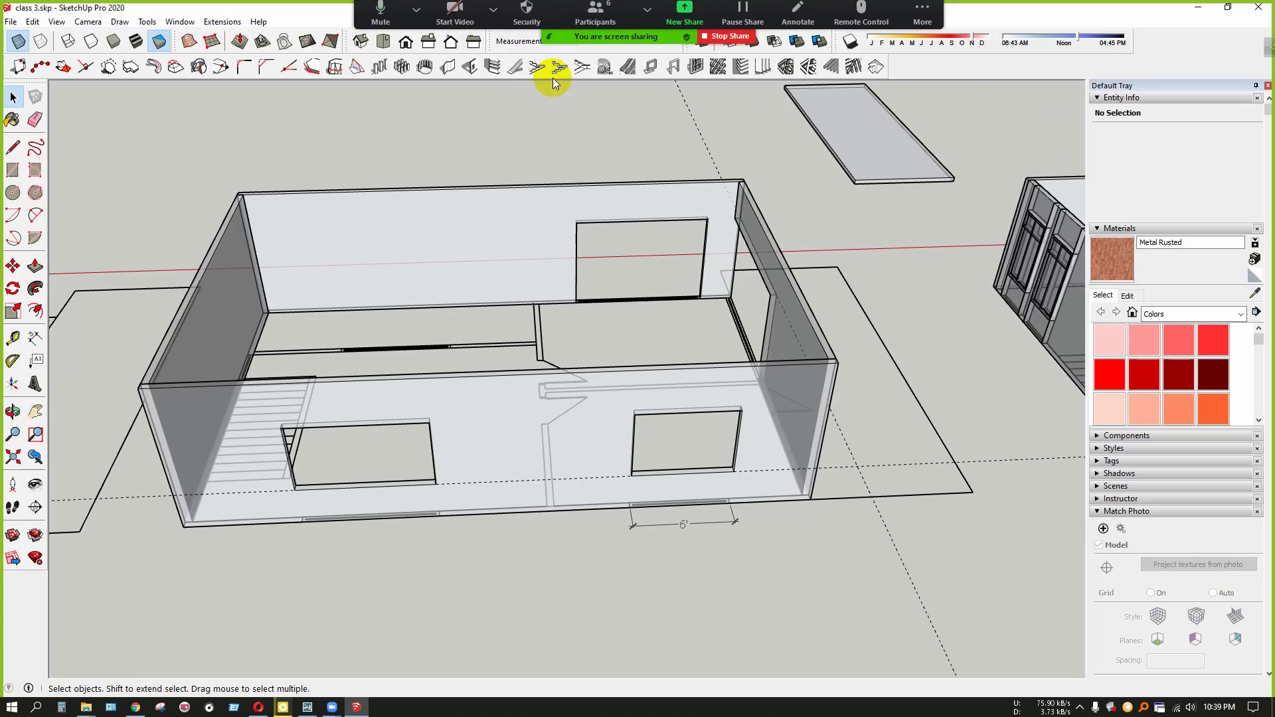
Examine the neighbouring floor plan, including the window markings in the wall beside the stairs
middle_click_drag(522, 269, 699, 417)
scroll(688, 273, "down", 3)
scroll(658, 309, "down", 5)
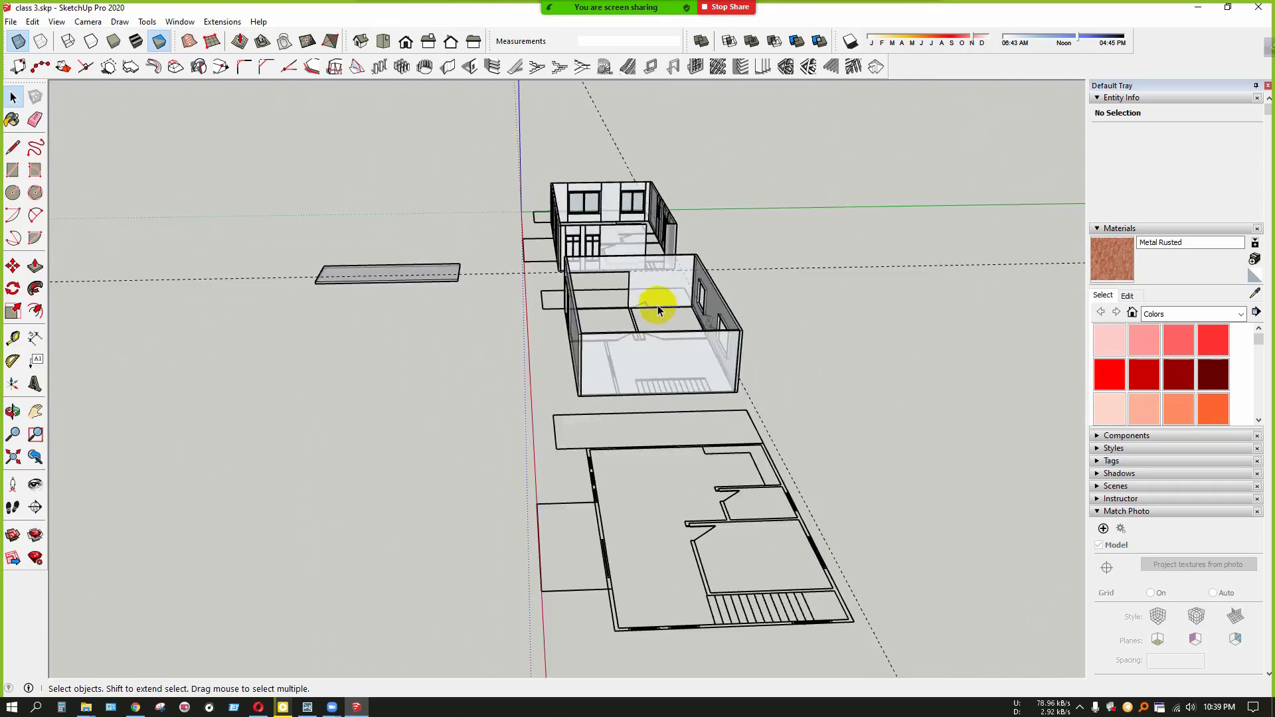
middle_click_drag(669, 348, 692, 354)
scroll(691, 354, "up", 5)
scroll(569, 319, "down", 3)
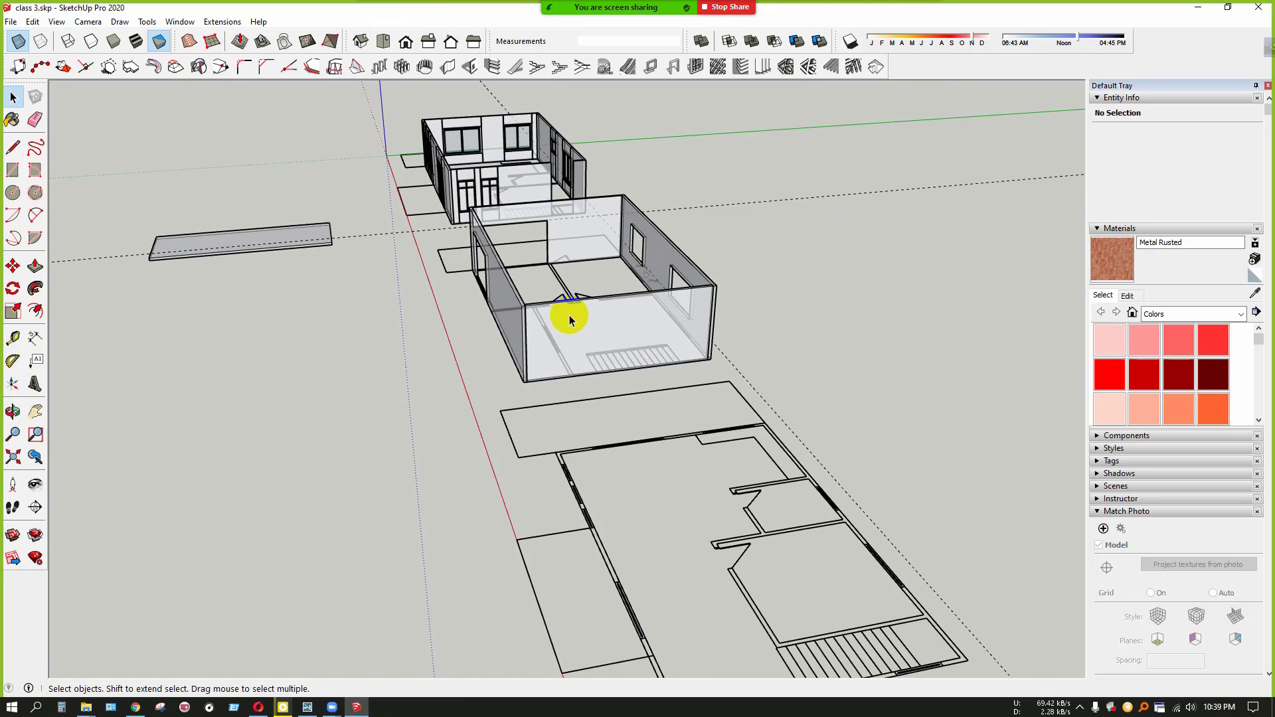
scroll(675, 560, "up", 5)
scroll(781, 558, "up", 3)
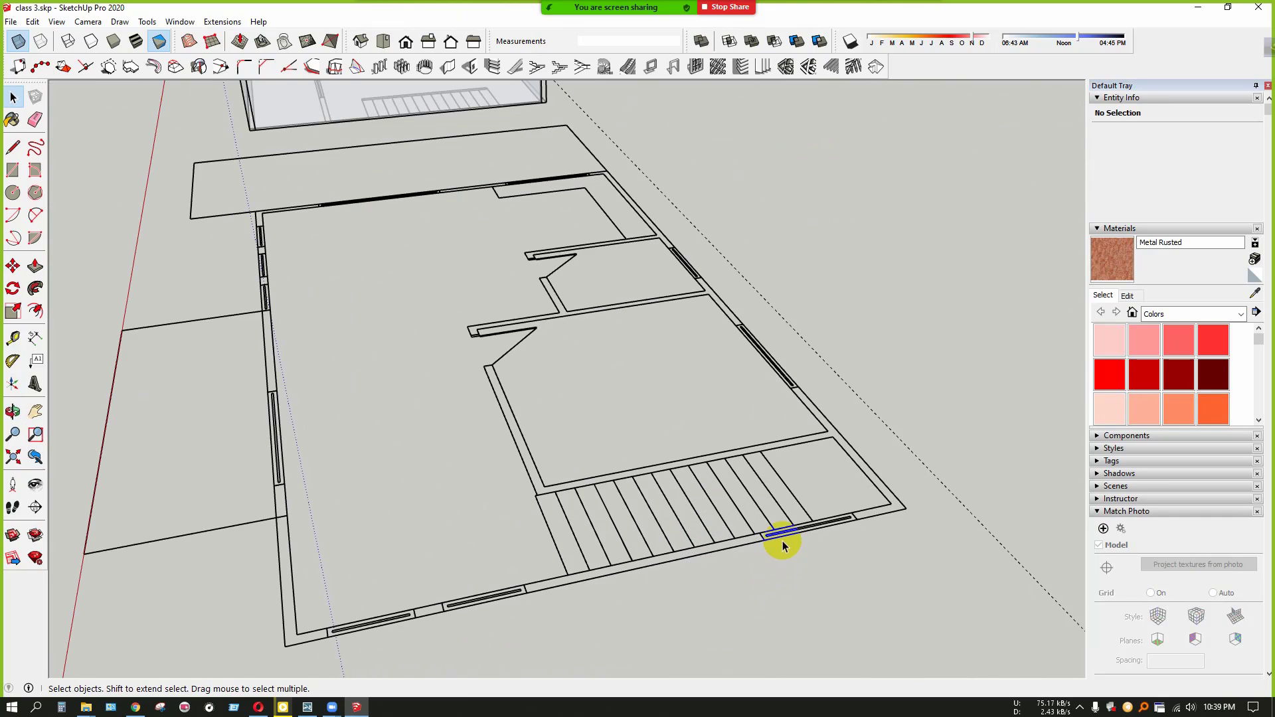
scroll(694, 505, "down", 3)
scroll(595, 585, "up", 1)
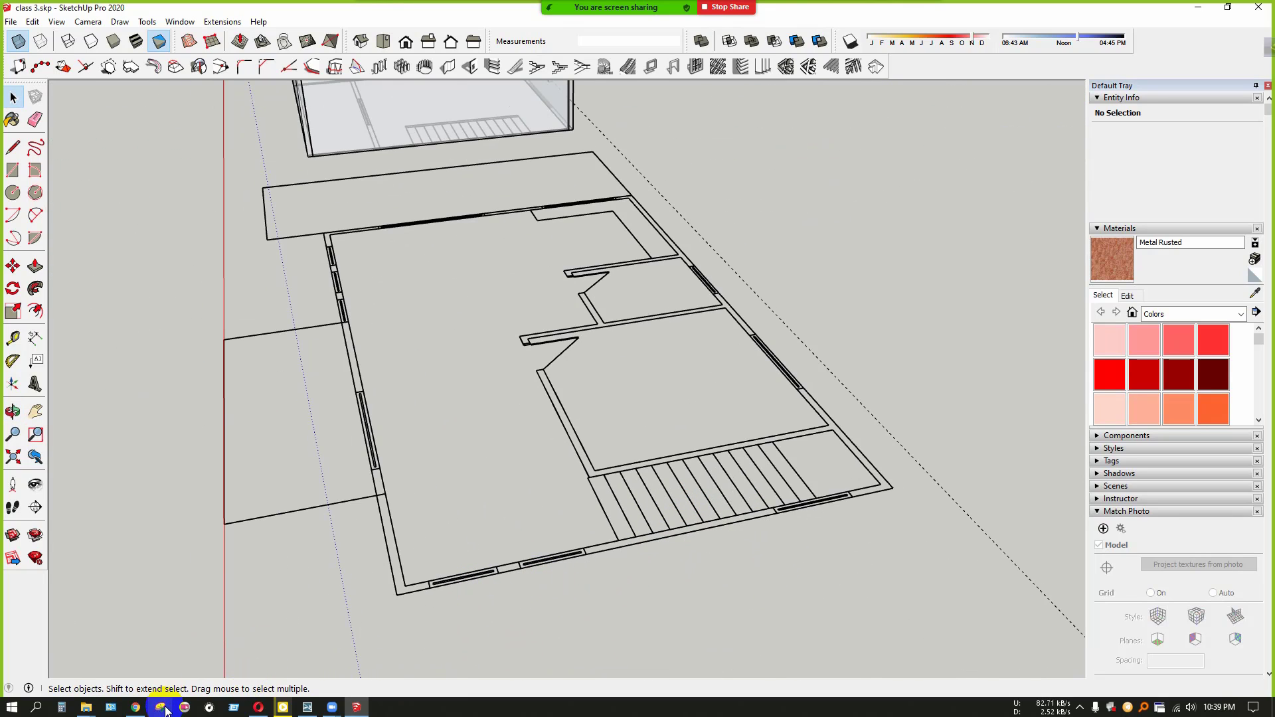
Open the house renders in the image viewer, examine the tall stair-tower windows in 1_m3.jpg, and return to the model
mouse_move(86, 706)
left_click(69, 654)
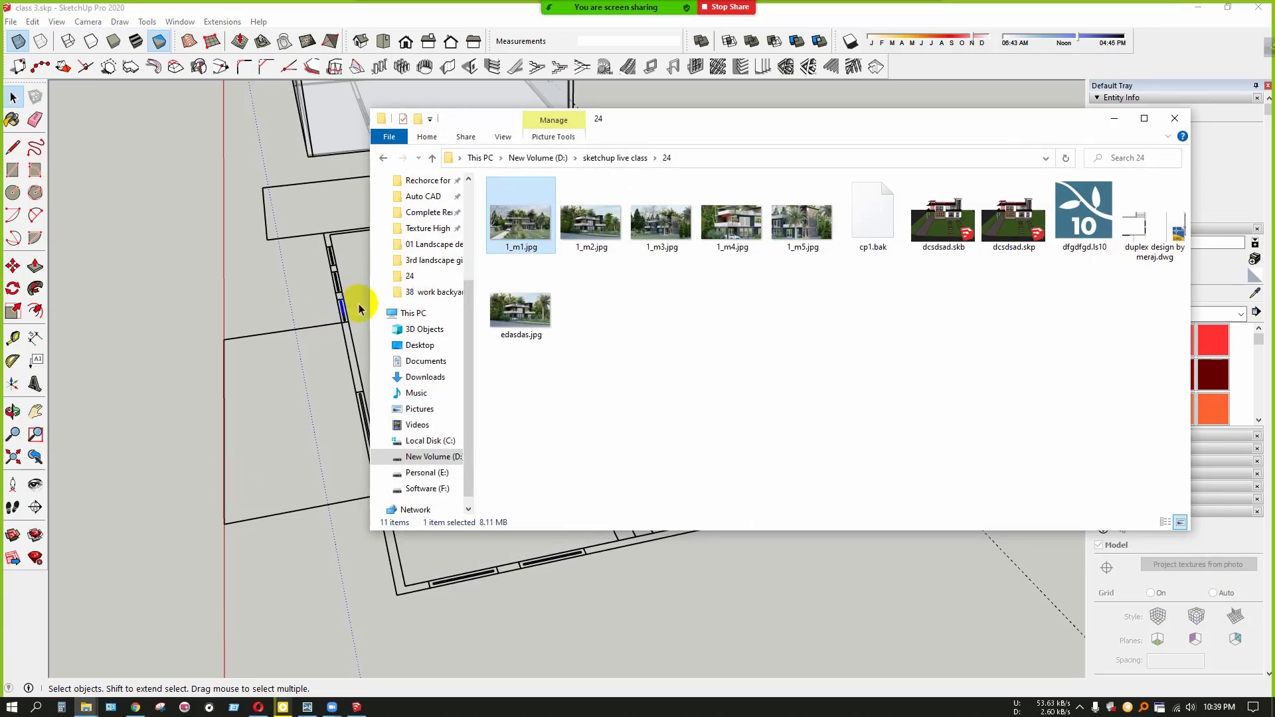
double_click(535, 229)
key("Left")
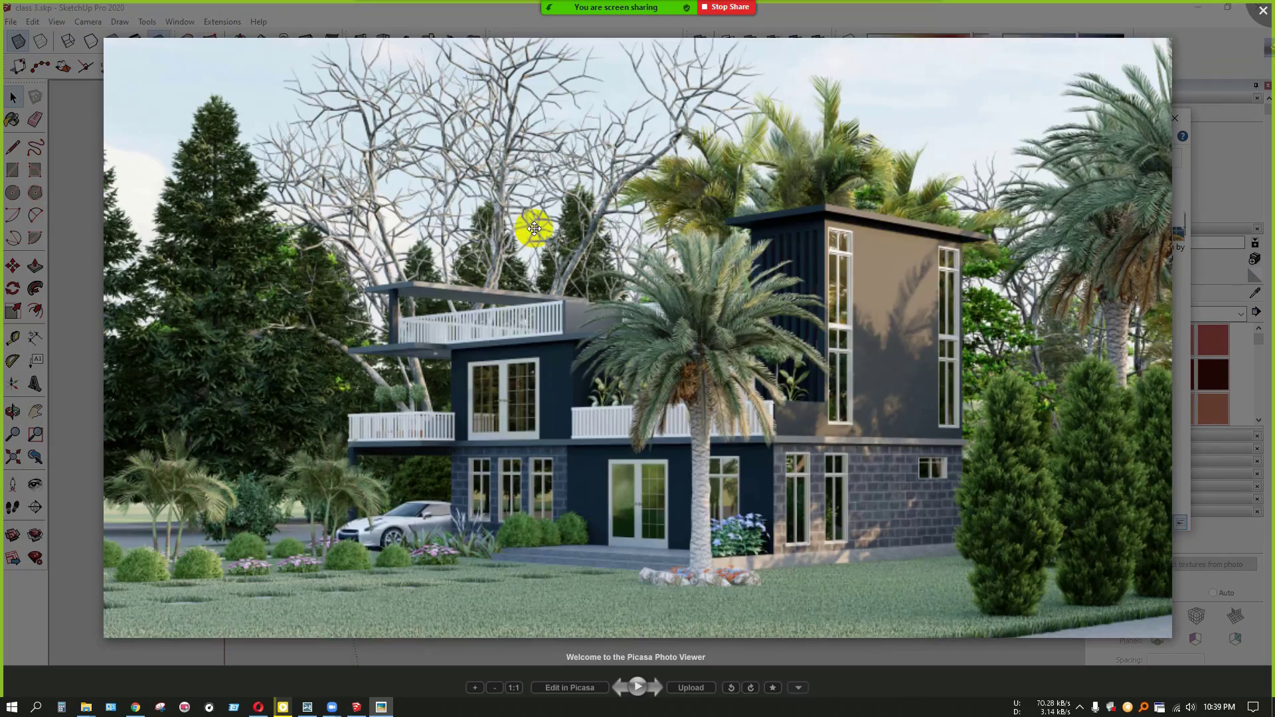
key("Left")
key("Right")
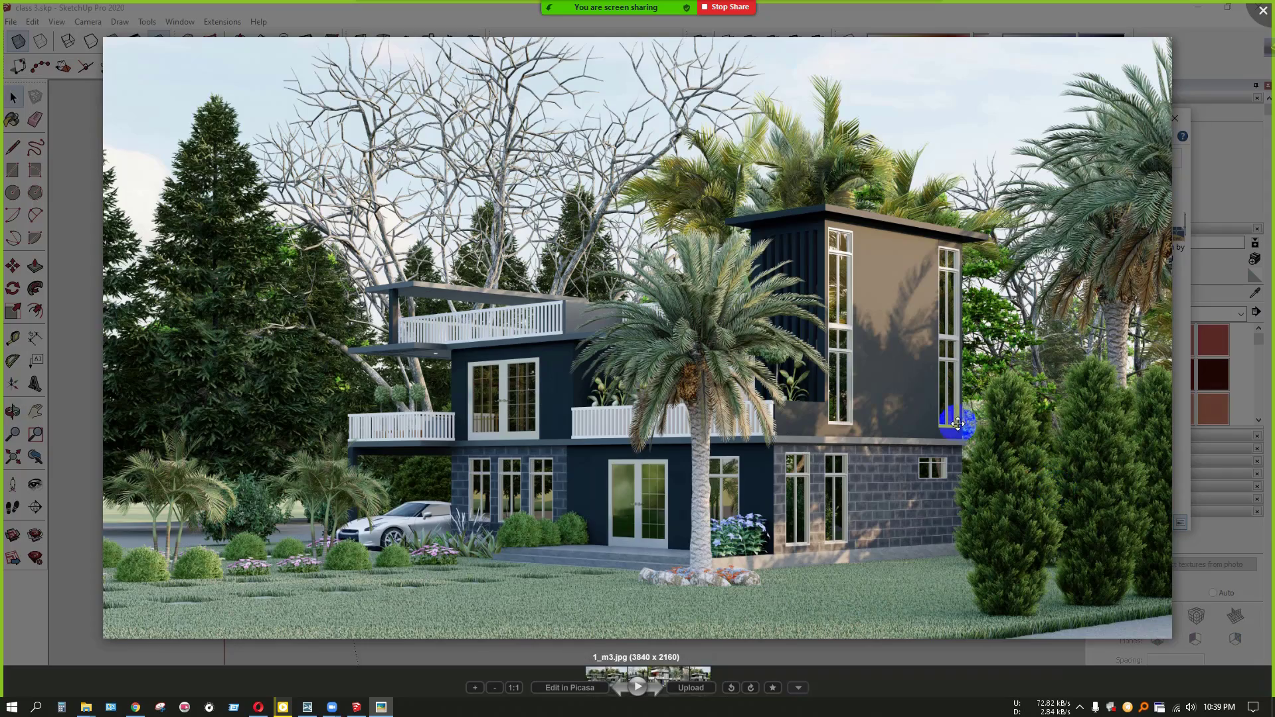
scroll(943, 415, "up", 2)
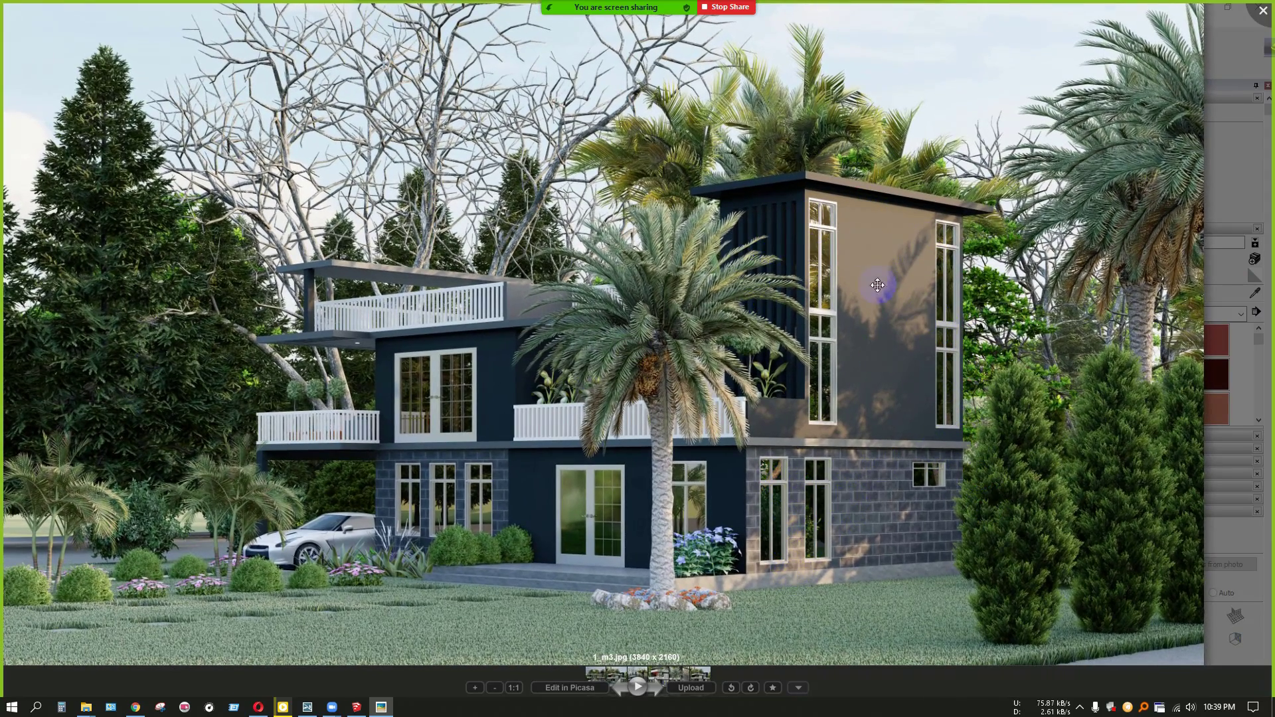
scroll(854, 265, "up", 1)
scroll(854, 264, "down", 2)
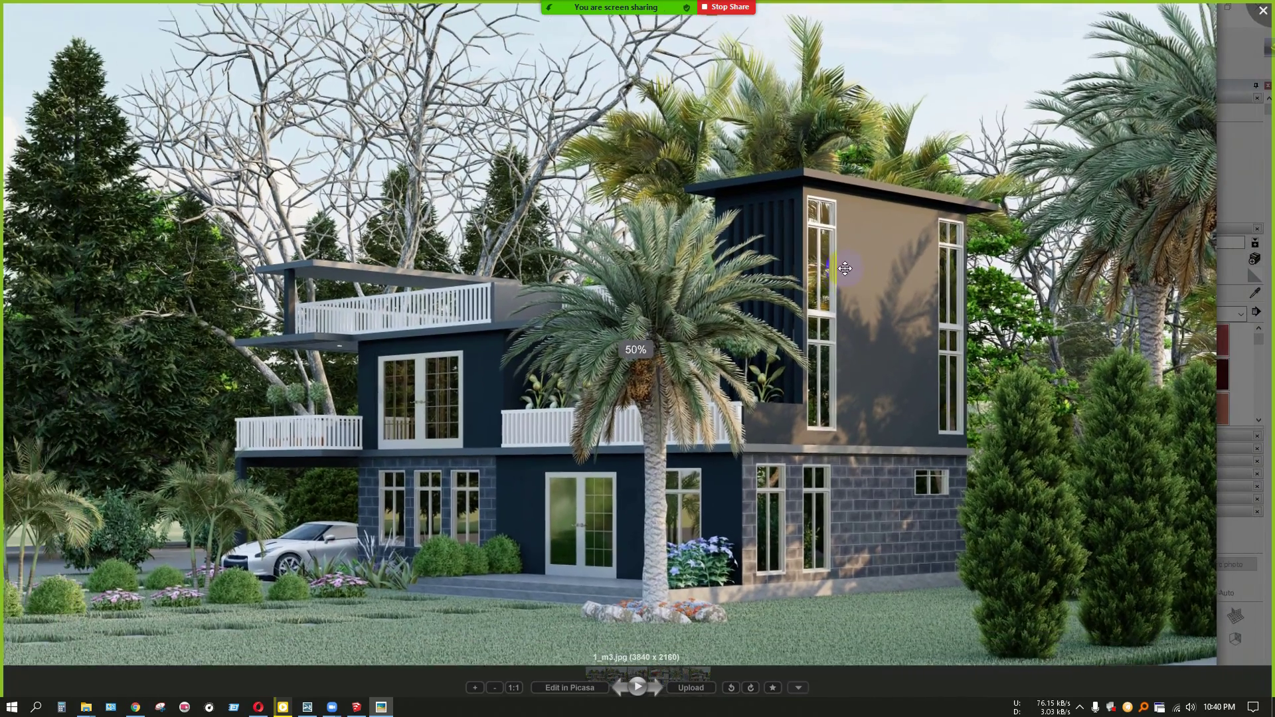
left_click(1263, 16)
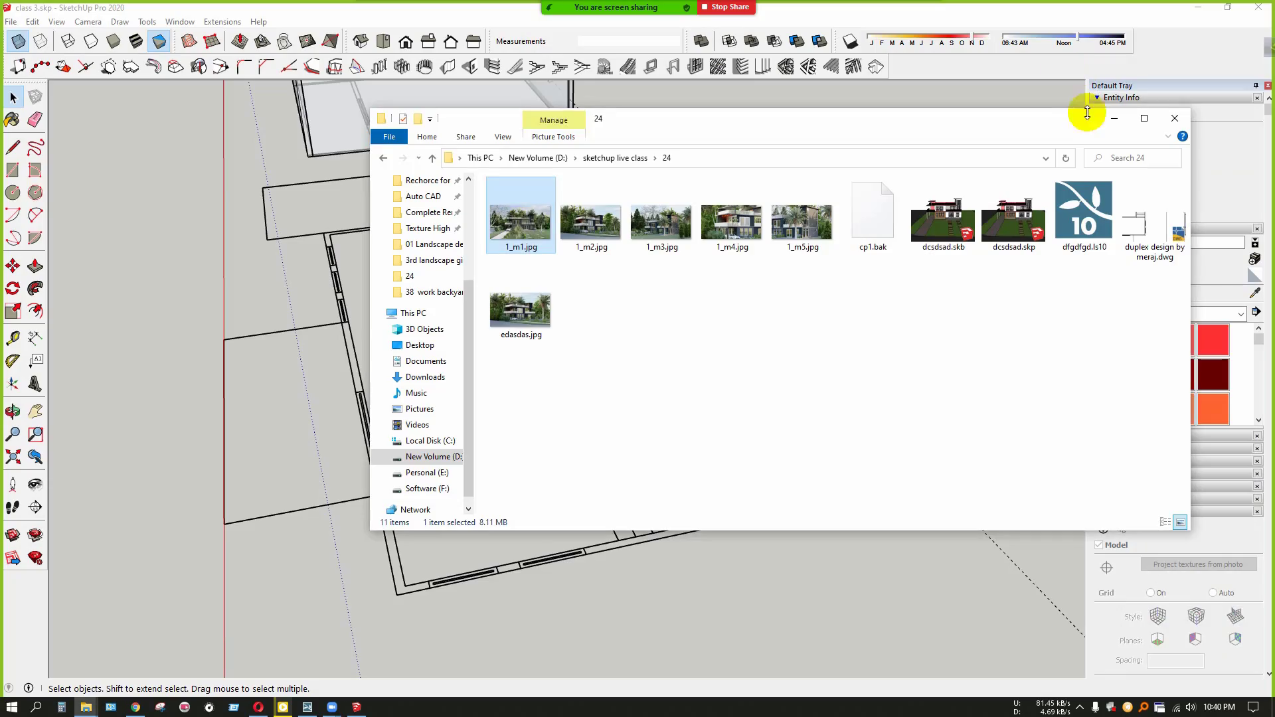
left_click(1109, 119)
Examine the walls, windows and stair corner of the floor model with fitted windows alongside the floor model being cut
scroll(637, 473, "down", 3)
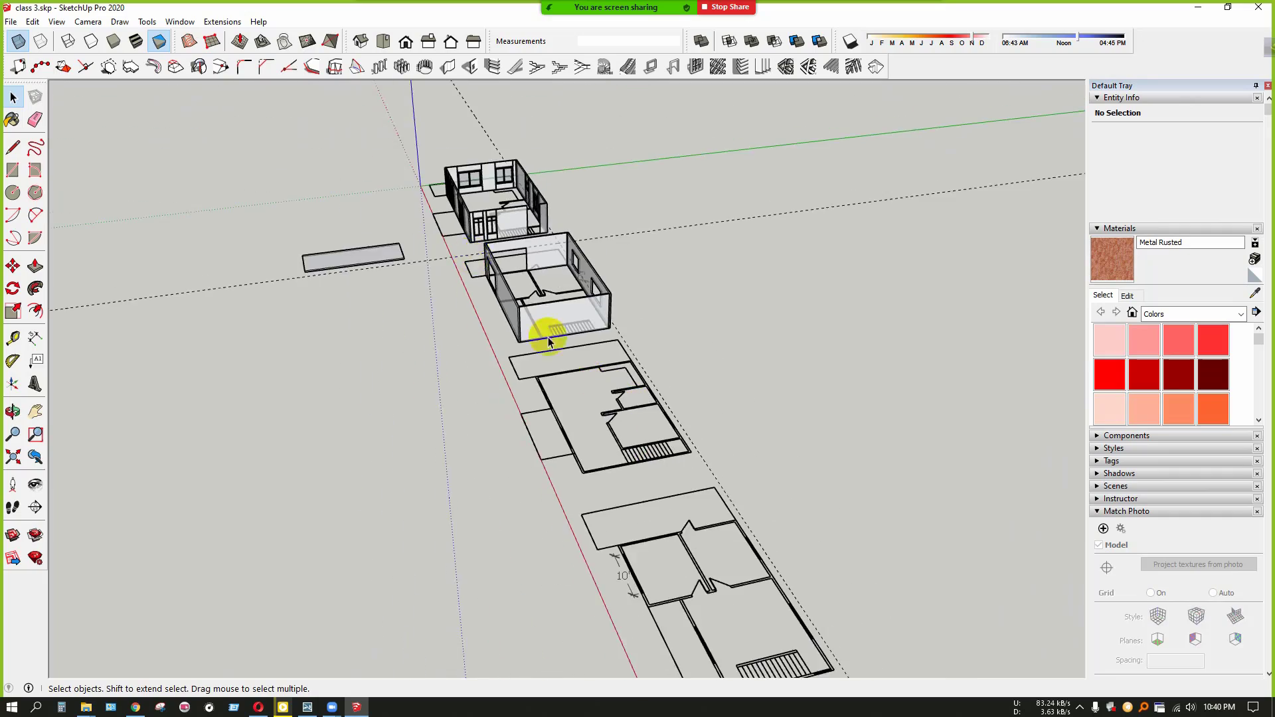
scroll(541, 333, "up", 10)
mouse_move(585, 405)
middle_mouse_down()
mouse_move(562, 507)
mouse_move(584, 490)
mouse_move(613, 500)
middle_mouse_up()
scroll(574, 455, "down", 5)
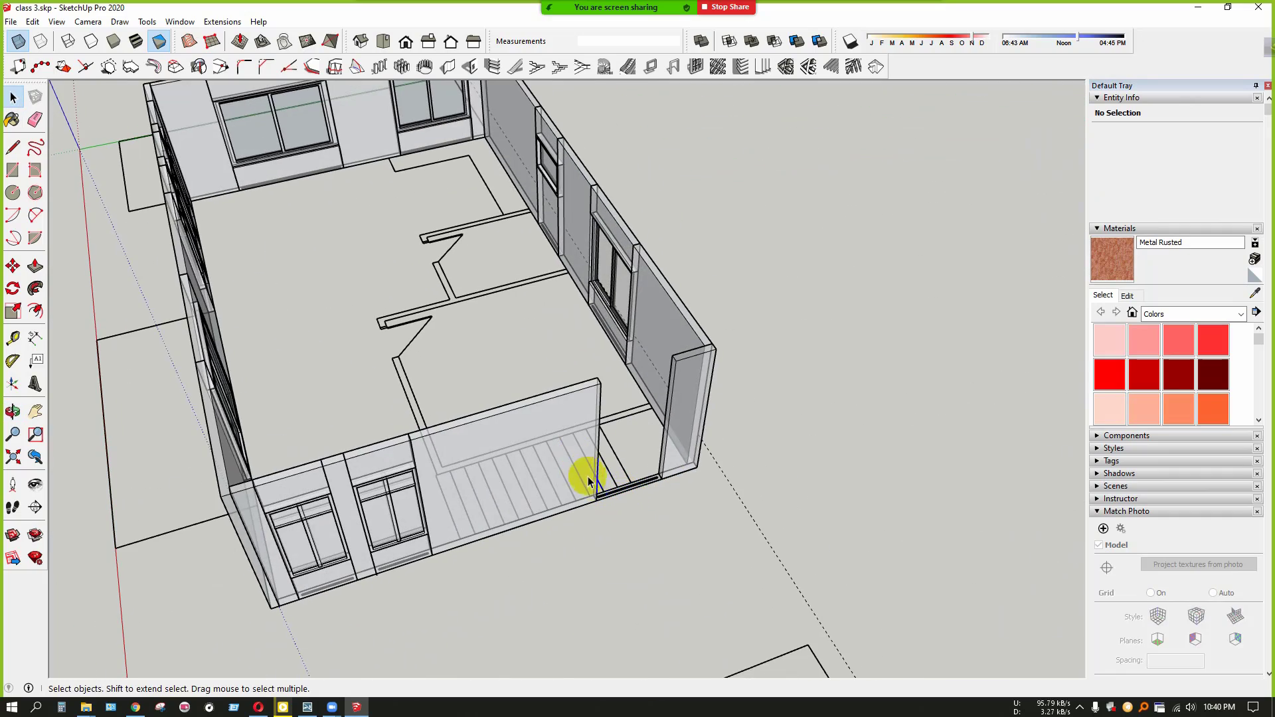
scroll(703, 457, "up", 3)
mouse_move(697, 459)
middle_mouse_down()
mouse_move(558, 492)
mouse_move(691, 457)
mouse_move(611, 490)
mouse_move(661, 429)
mouse_move(592, 470)
mouse_move(763, 535)
middle_mouse_up()
scroll(558, 493, "up", 3)
scroll(600, 481, "up", 3)
scroll(608, 491, "down", 3)
scroll(644, 463, "up", 3)
scroll(617, 450, "down", 3)
scroll(654, 416, "up", 3)
scroll(654, 416, "down", 3)
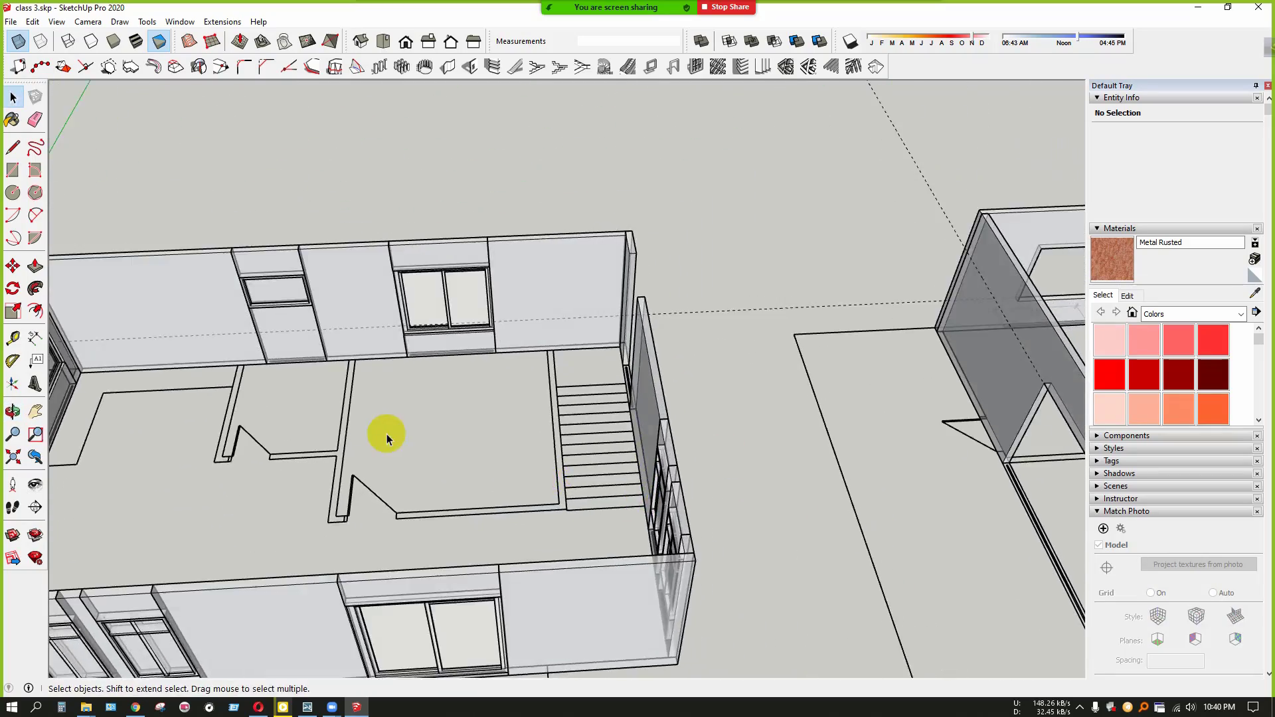
scroll(370, 432, "down", 2)
middle_click_drag(370, 432, 472, 507)
scroll(356, 428, "down", 2)
mouse_move(356, 427)
middle_mouse_down()
mouse_move(474, 478)
mouse_move(455, 463)
middle_mouse_up()
scroll(398, 398, "down", 2)
scroll(468, 413, "up", 1)
mouse_move(468, 412)
middle_mouse_down()
mouse_move(478, 399)
mouse_move(428, 316)
mouse_move(493, 370)
mouse_move(610, 316)
mouse_move(572, 314)
middle_mouse_up()
scroll(431, 317, "up", 1)
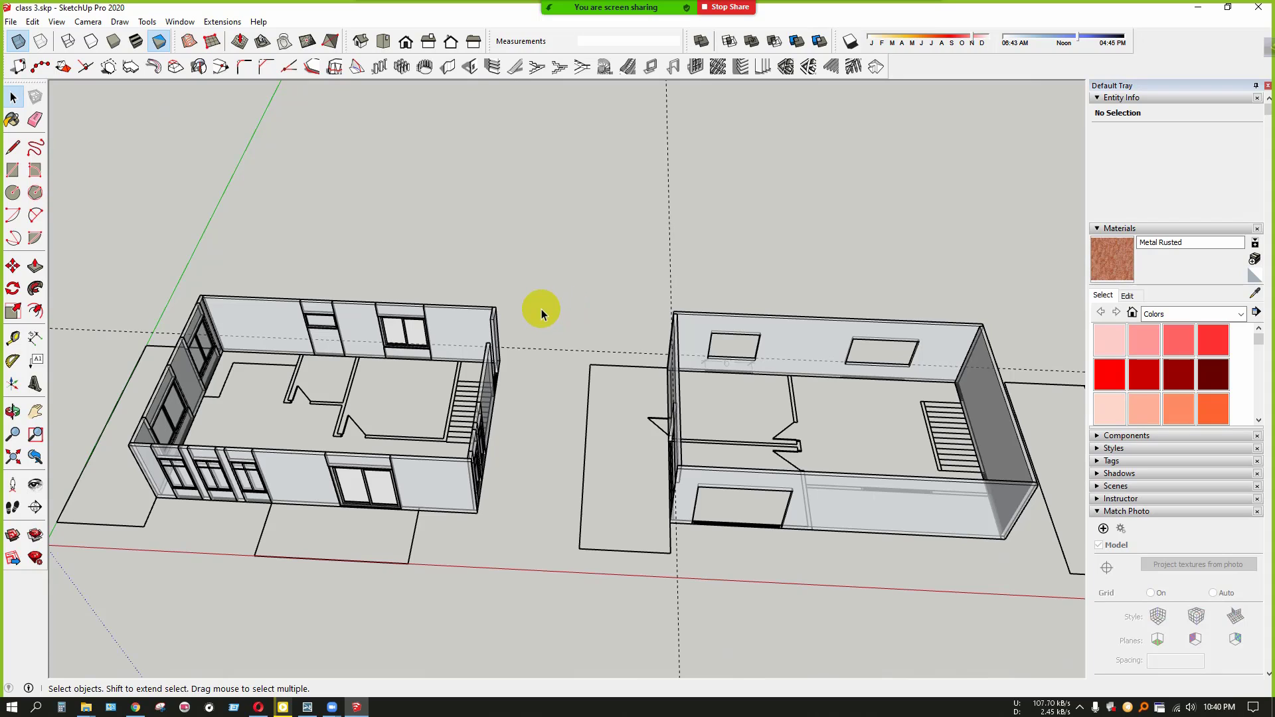
mouse_move(553, 8)
left_click(416, 16)
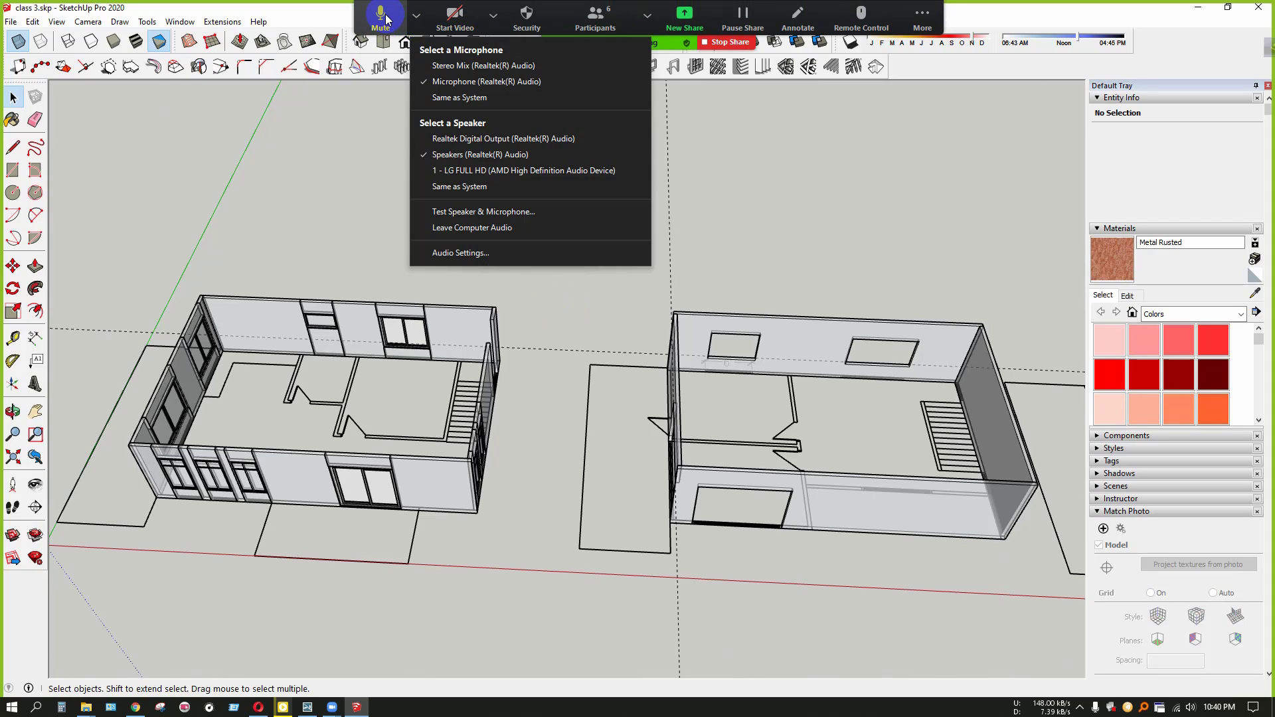
left_click(384, 18)
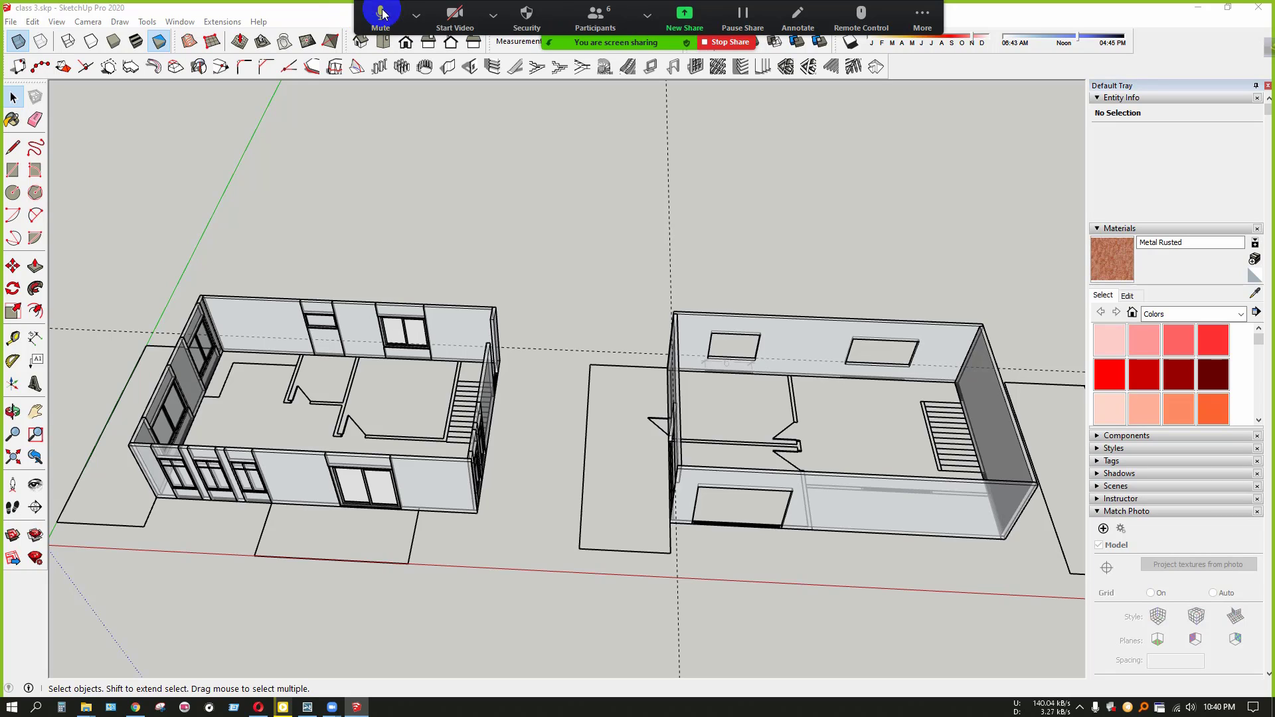
Browse the house renders, examine the stair-side wall and its tall windows in 1_m3.jpg, and return to the model
scroll(648, 399, "up", 3)
mouse_move(649, 398)
middle_mouse_down()
mouse_move(692, 370)
mouse_move(712, 511)
mouse_move(498, 412)
mouse_move(658, 427)
mouse_move(604, 529)
mouse_move(602, 512)
middle_mouse_up()
scroll(603, 512, "up", 3)
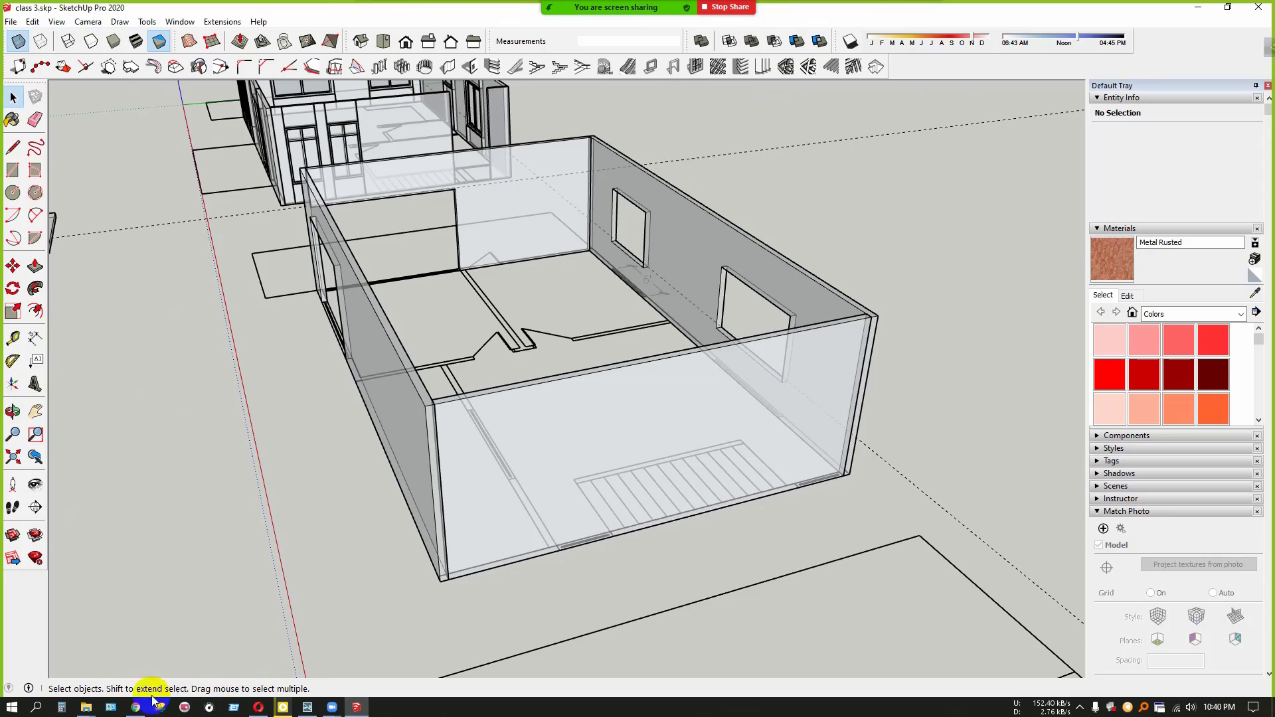
mouse_move(86, 708)
left_click(110, 608)
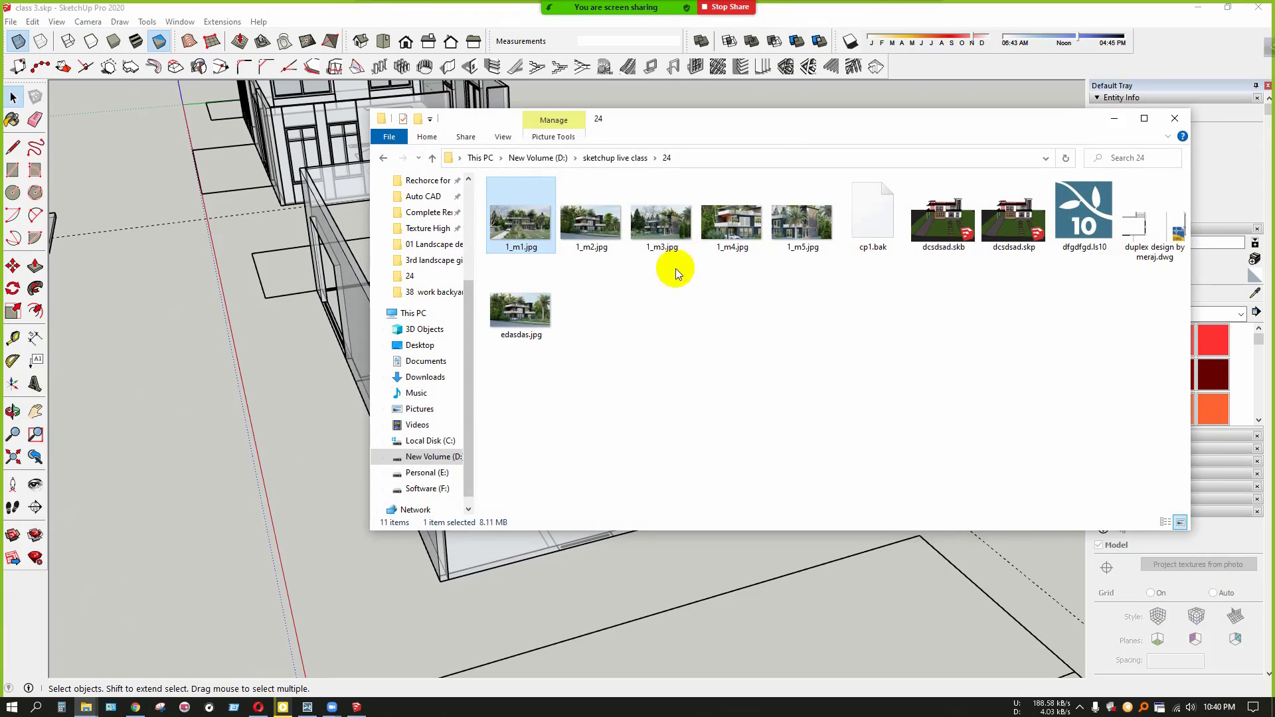
double_click(661, 214)
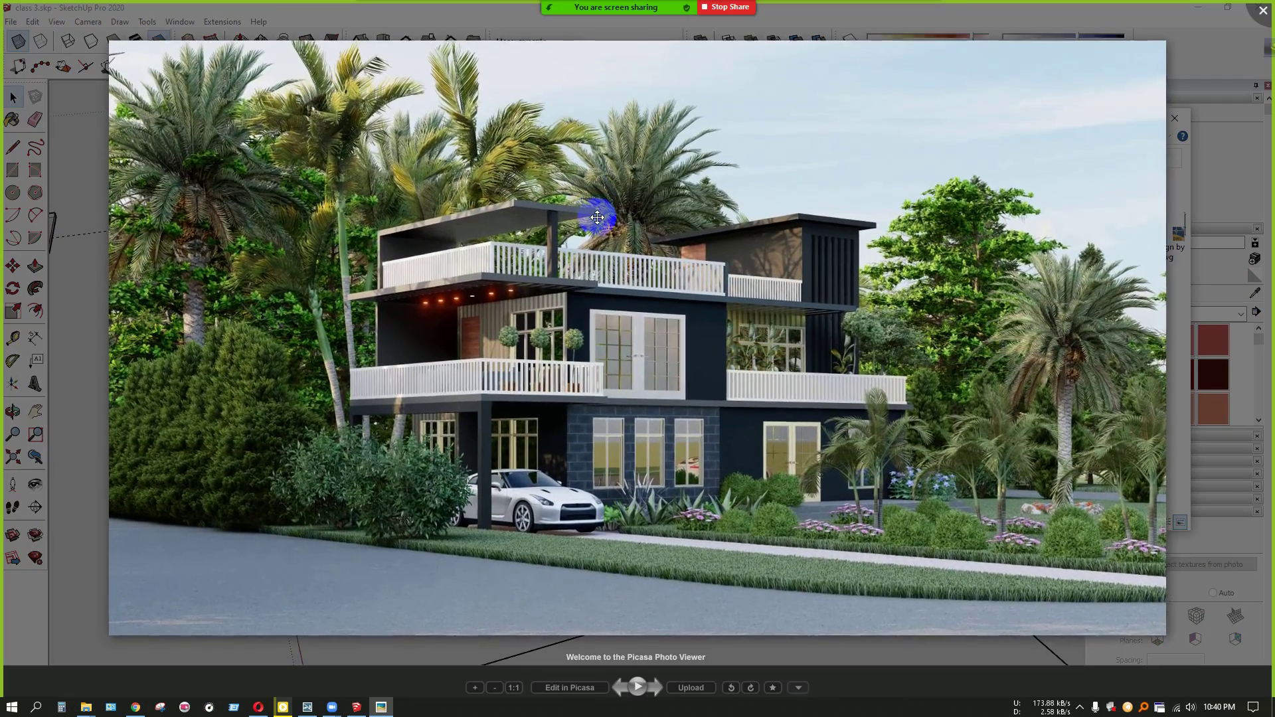
scroll(597, 217, "up", 2)
key("Right")
key("Right")
key("Right")
key("Left")
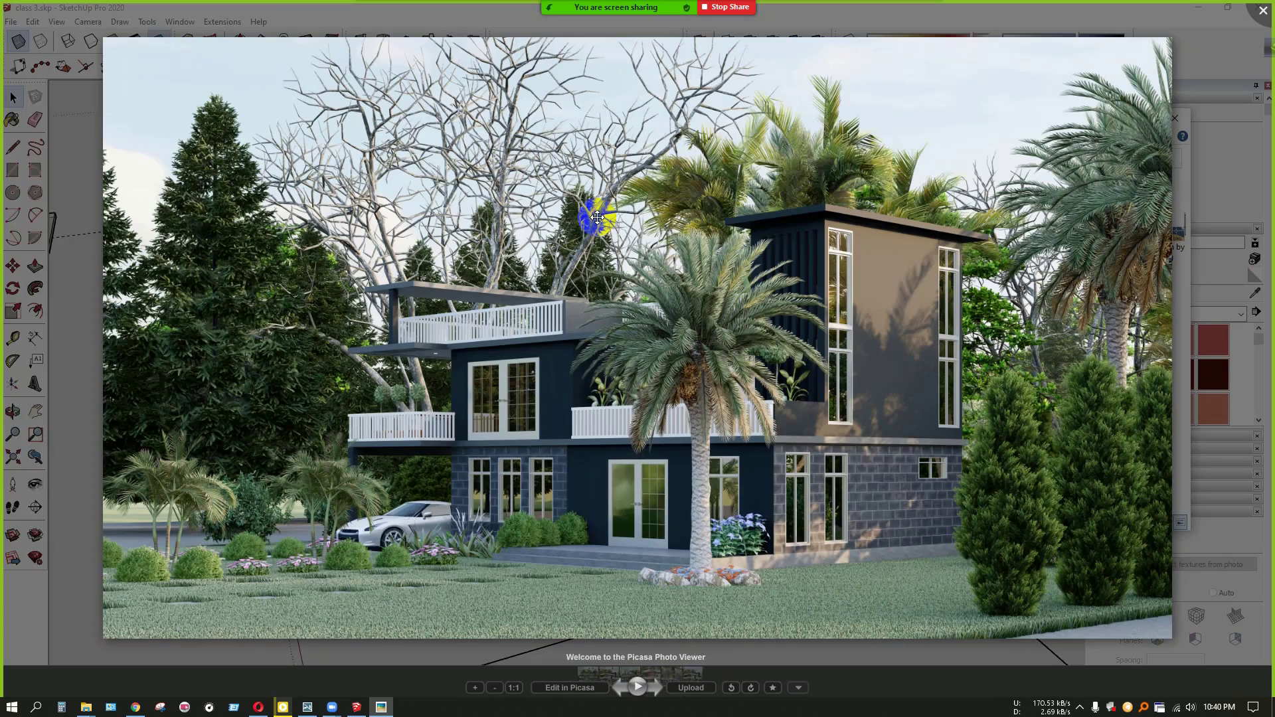
scroll(926, 449, "up", 2)
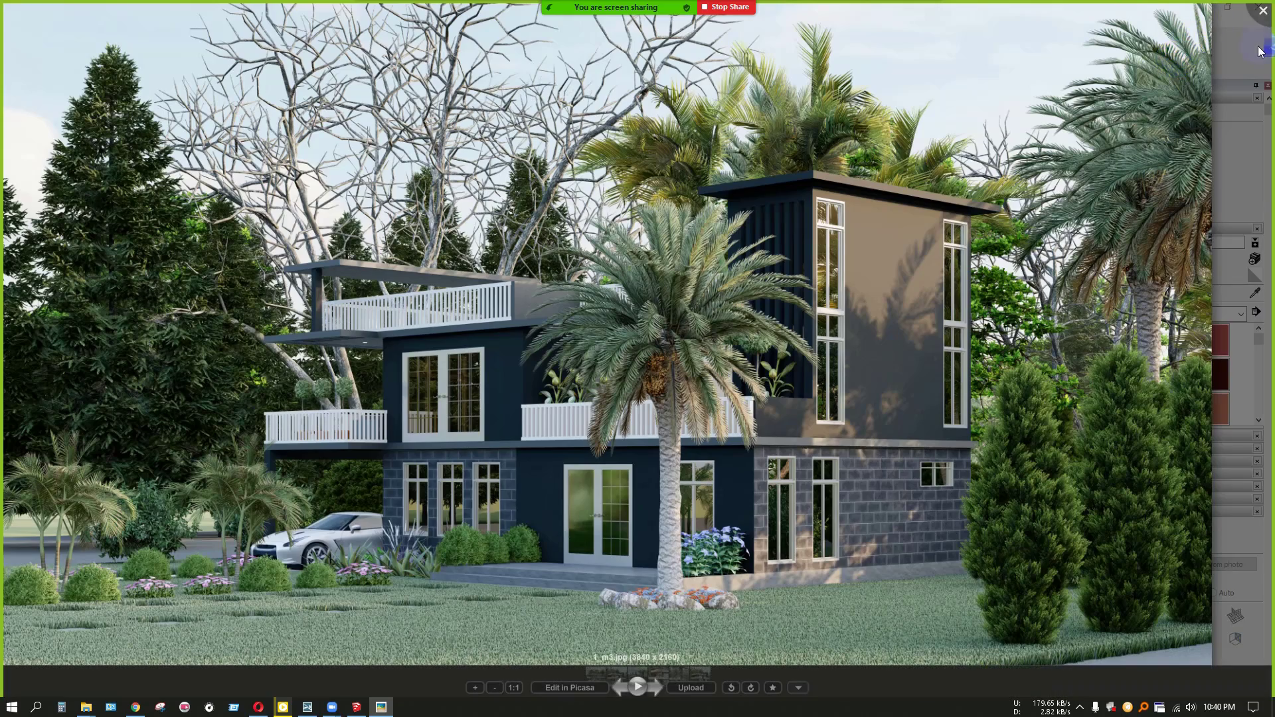
left_click(1262, 12)
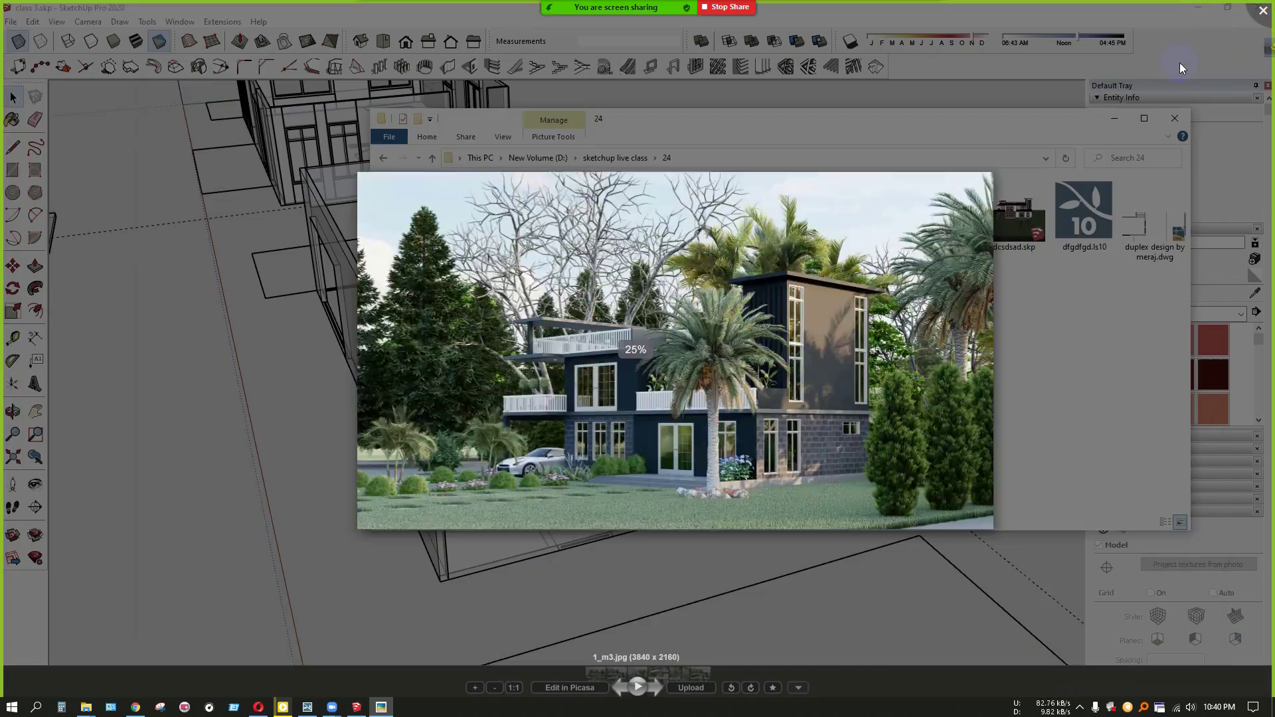
left_click(1115, 118)
scroll(585, 465, "up", 3)
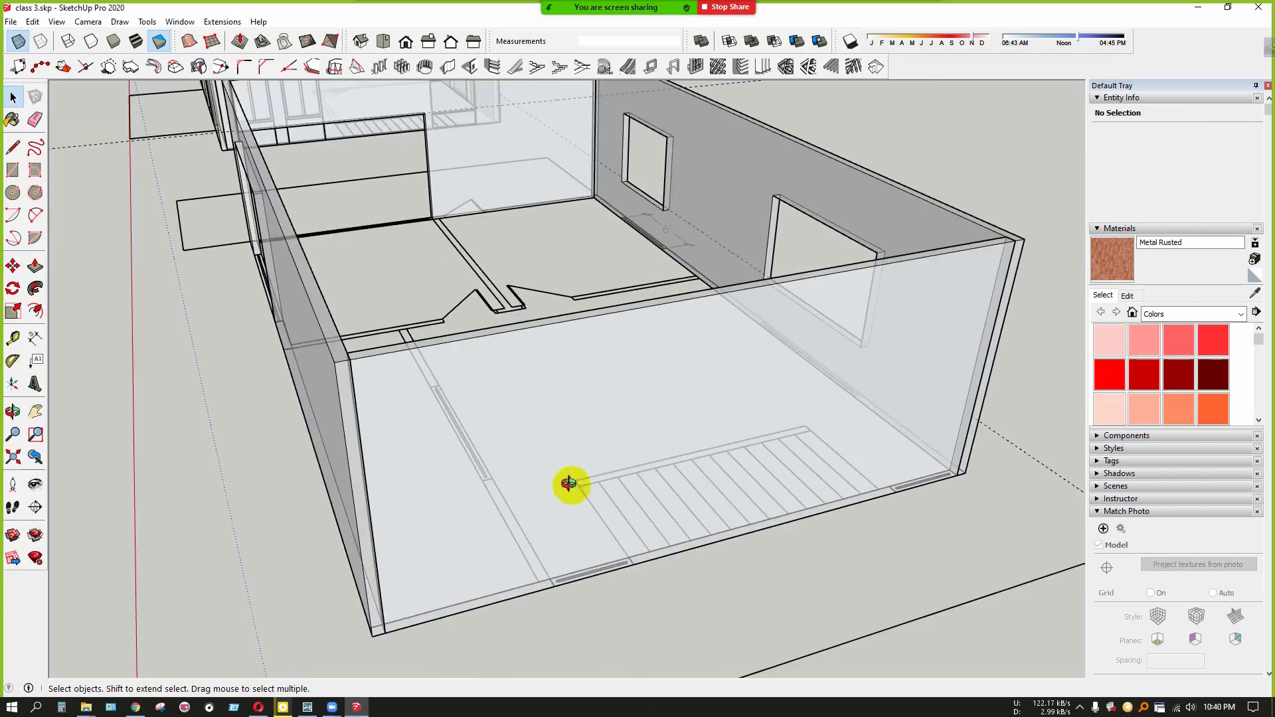
mouse_move(569, 484)
middle_mouse_down()
mouse_move(691, 578)
mouse_move(618, 538)
mouse_move(539, 577)
middle_mouse_up()
scroll(618, 538, "down", 3)
scroll(585, 574, "up", 2)
scroll(568, 572, "up", 2)
scroll(569, 564, "down", 3)
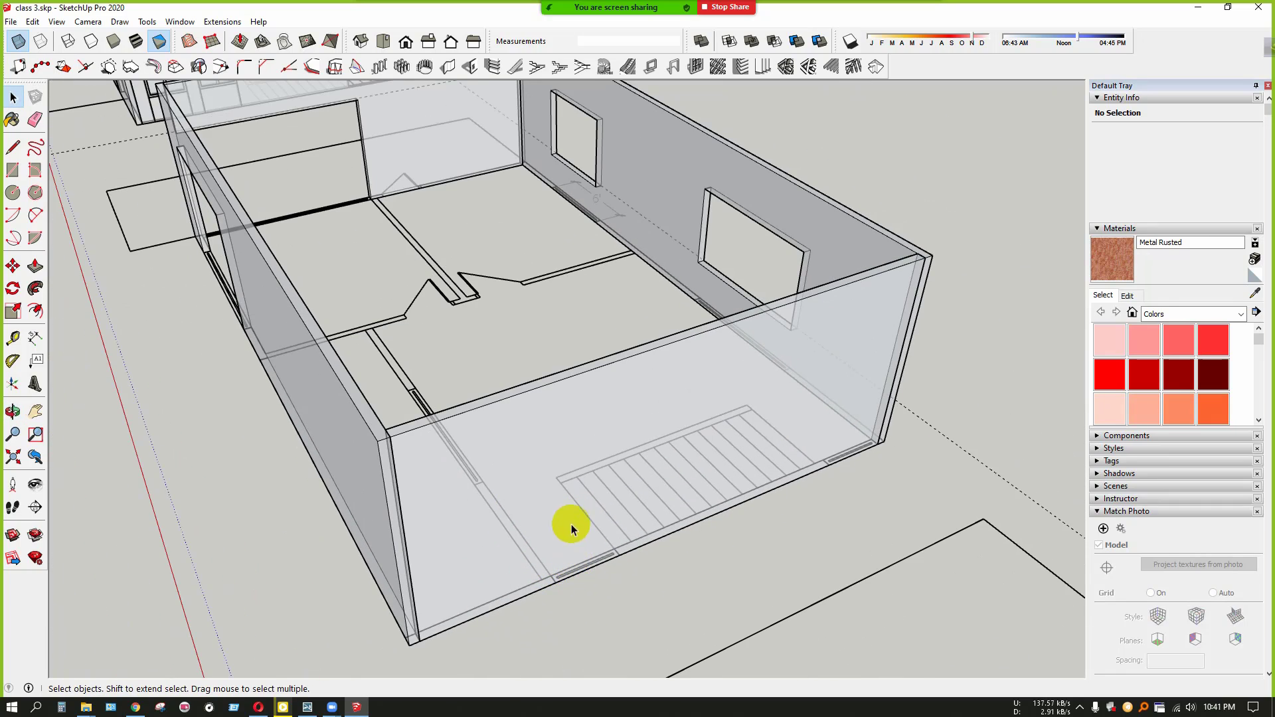
scroll(564, 571, "up", 3)
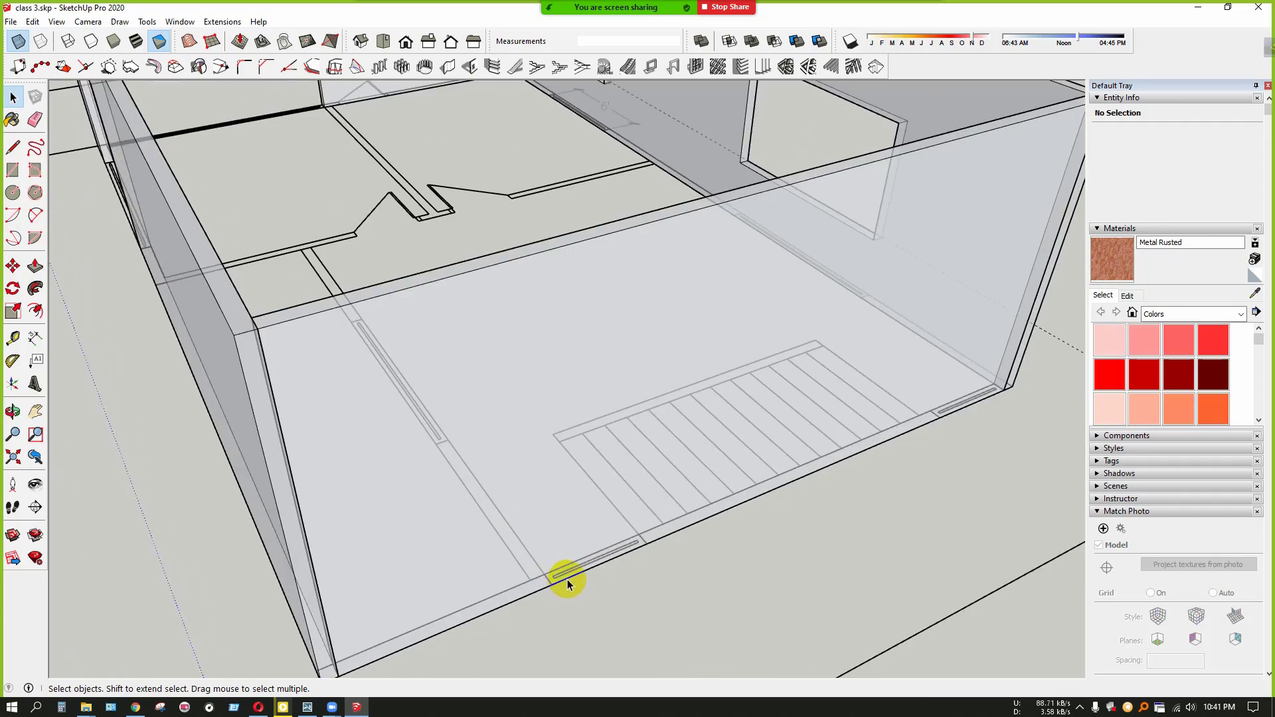
scroll(574, 554, "up", 2)
left_click(572, 554)
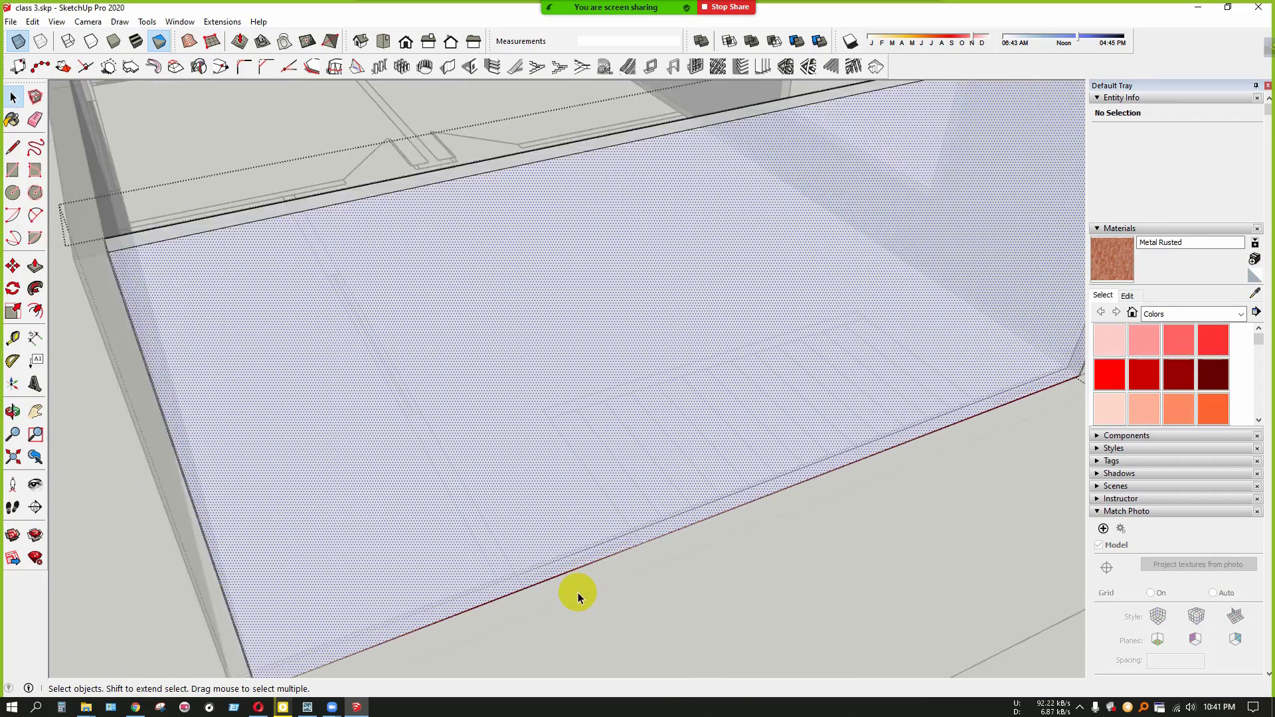
scroll(578, 596, "up", 3)
left_click(13, 170)
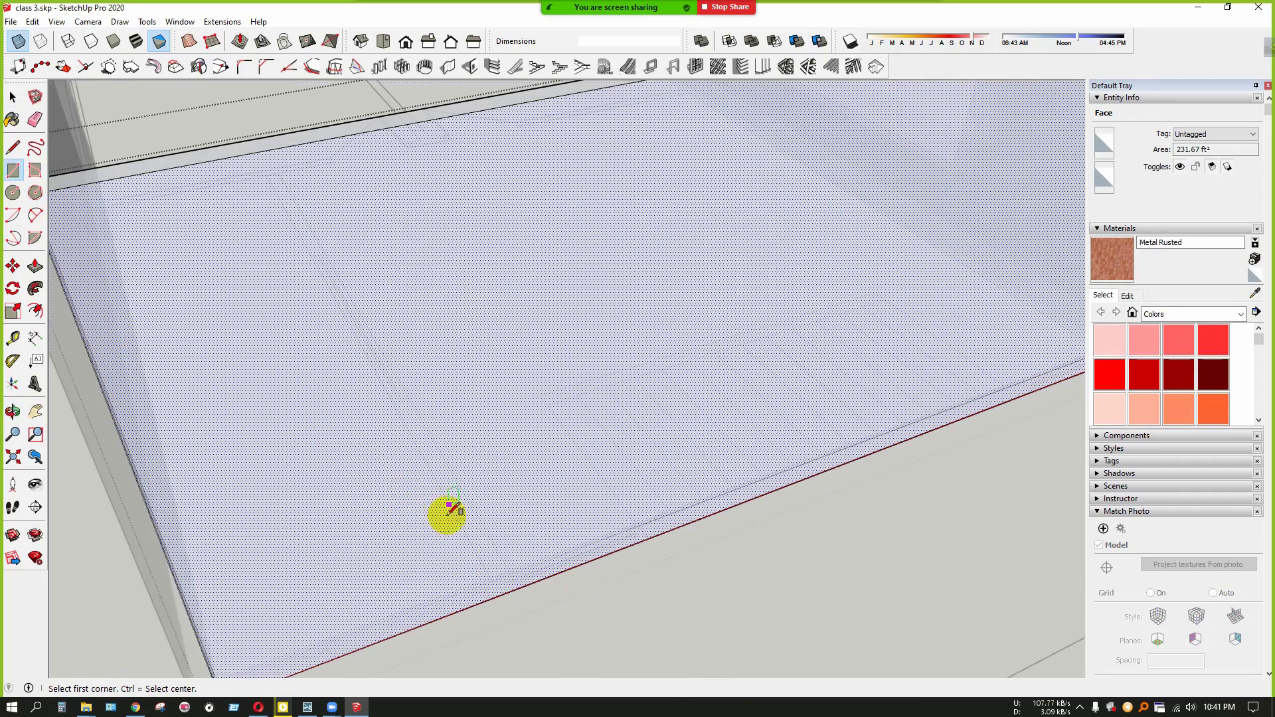
scroll(557, 588, "up", 2)
scroll(722, 541, "down", 5)
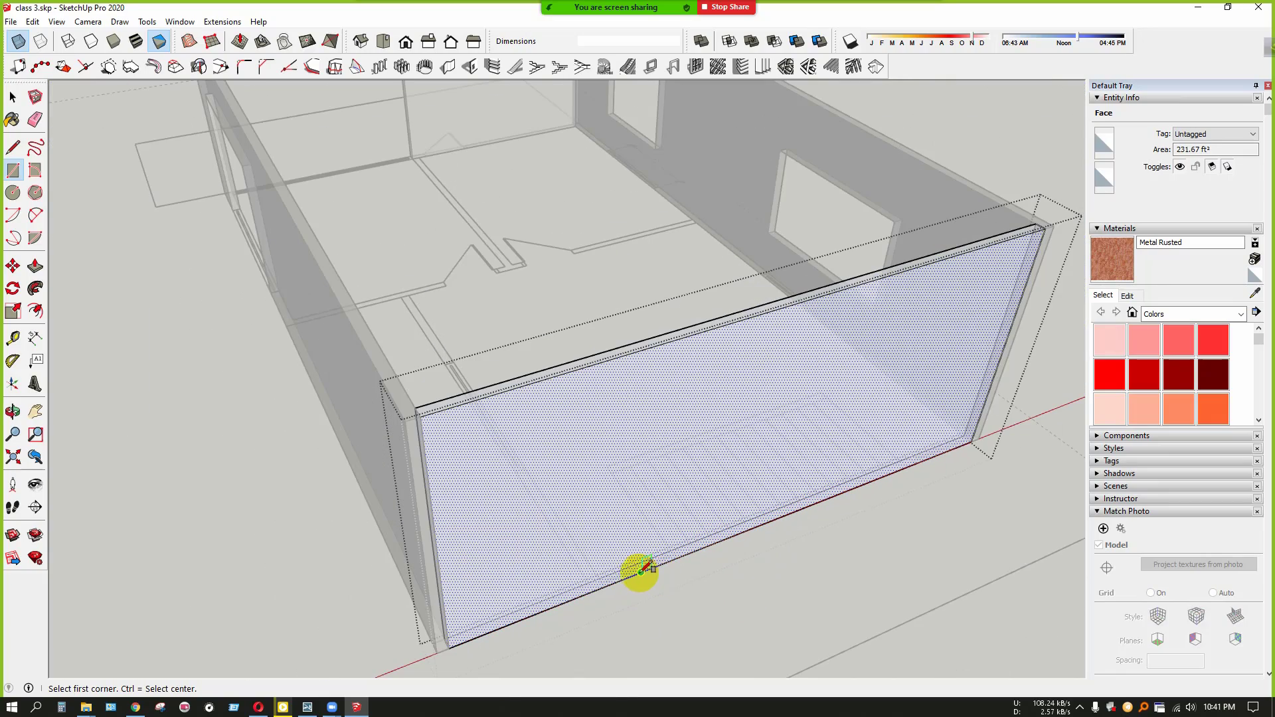
key("space")
scroll(279, 431, "down", 3)
left_click(177, 378)
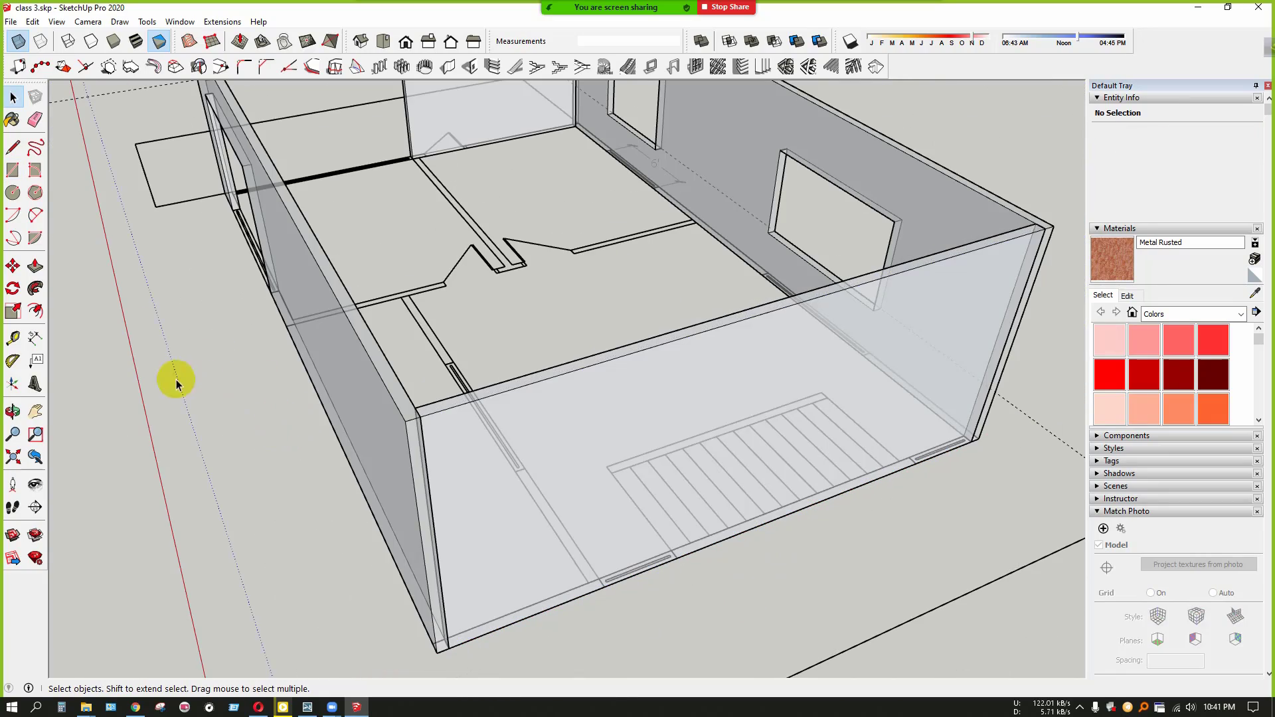
Place a guide line 7' above the bottom edge of the wall beside the stairs
scroll(465, 504, "down", 3)
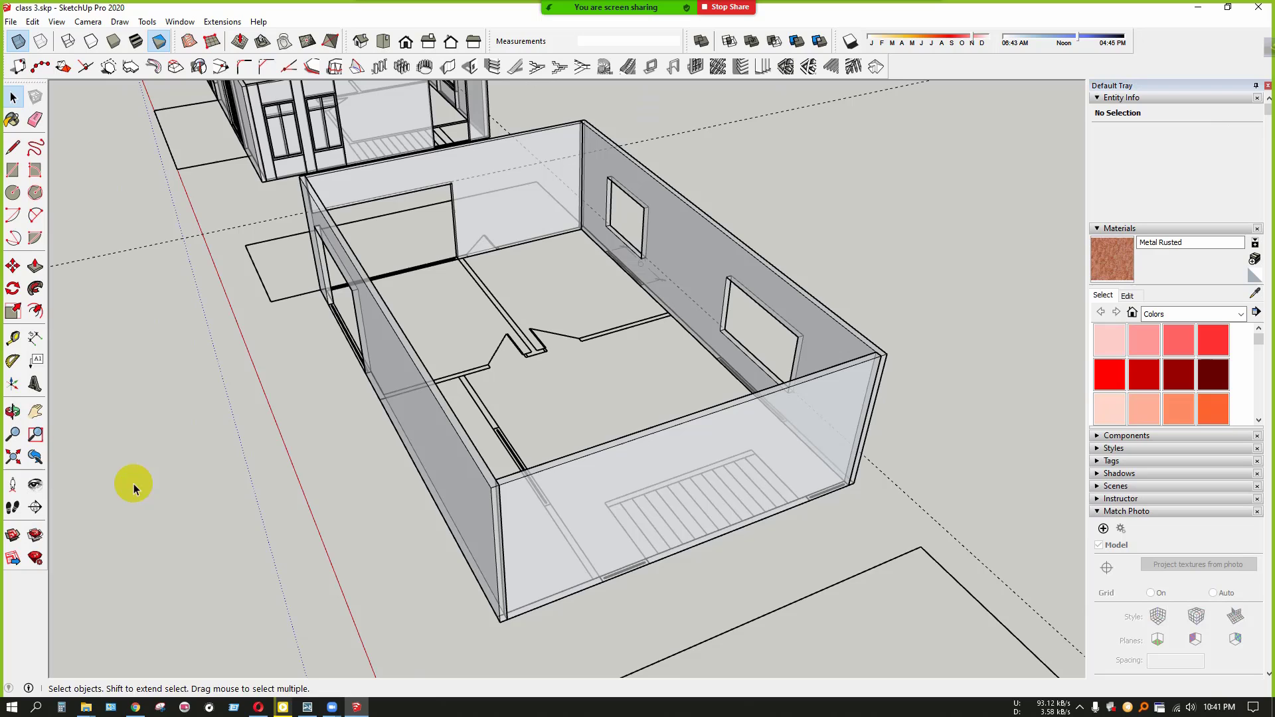
left_click(13, 338)
scroll(432, 545, "up", 2)
scroll(468, 329, "down", 2)
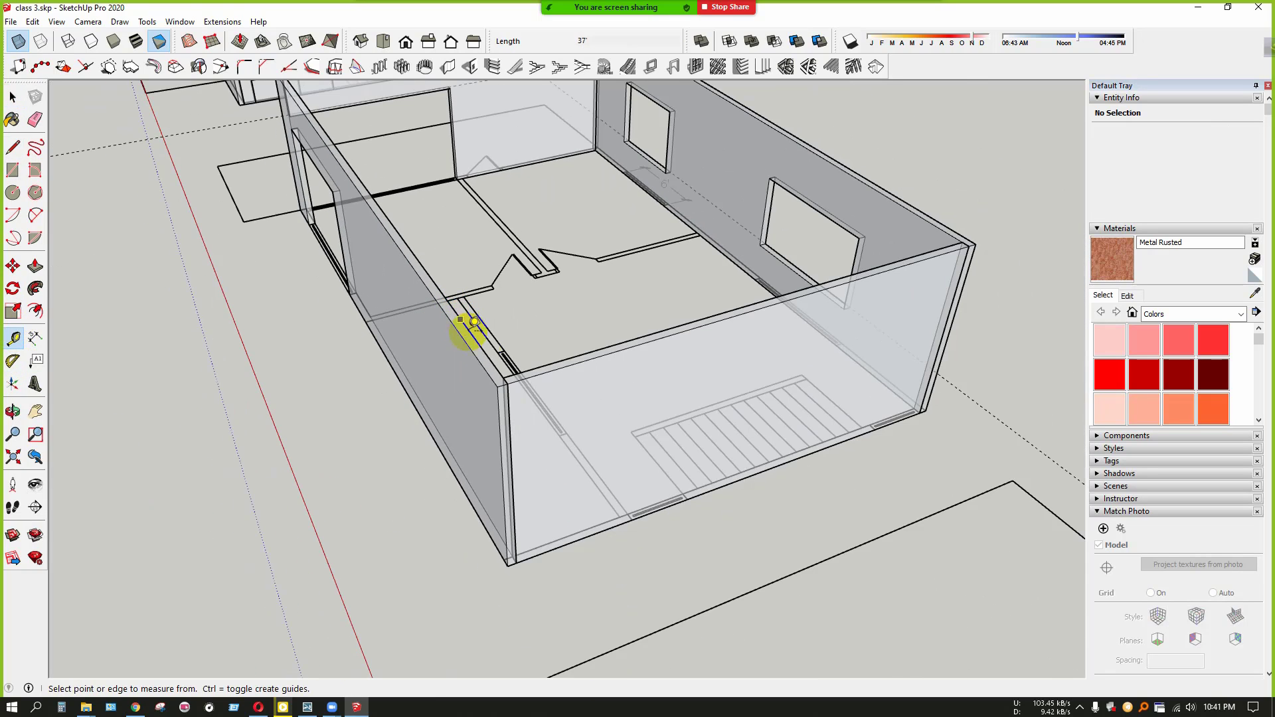
scroll(613, 546, "up", 2)
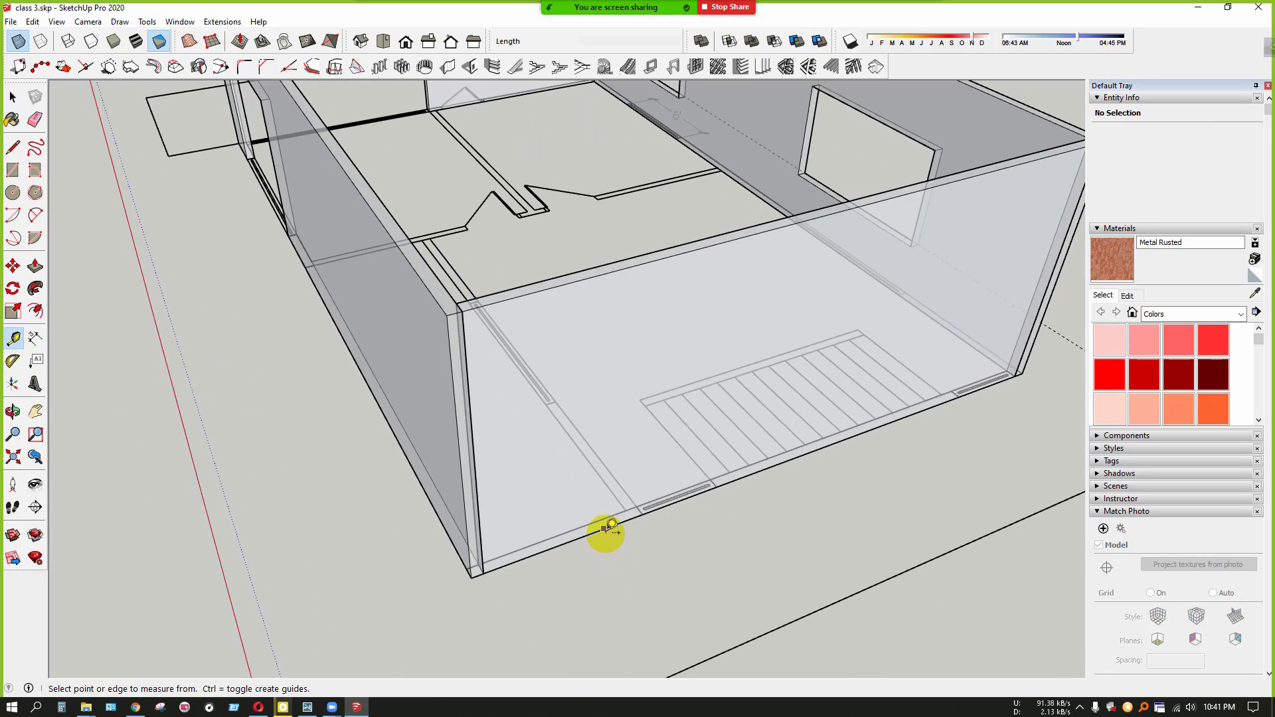
left_click(603, 530)
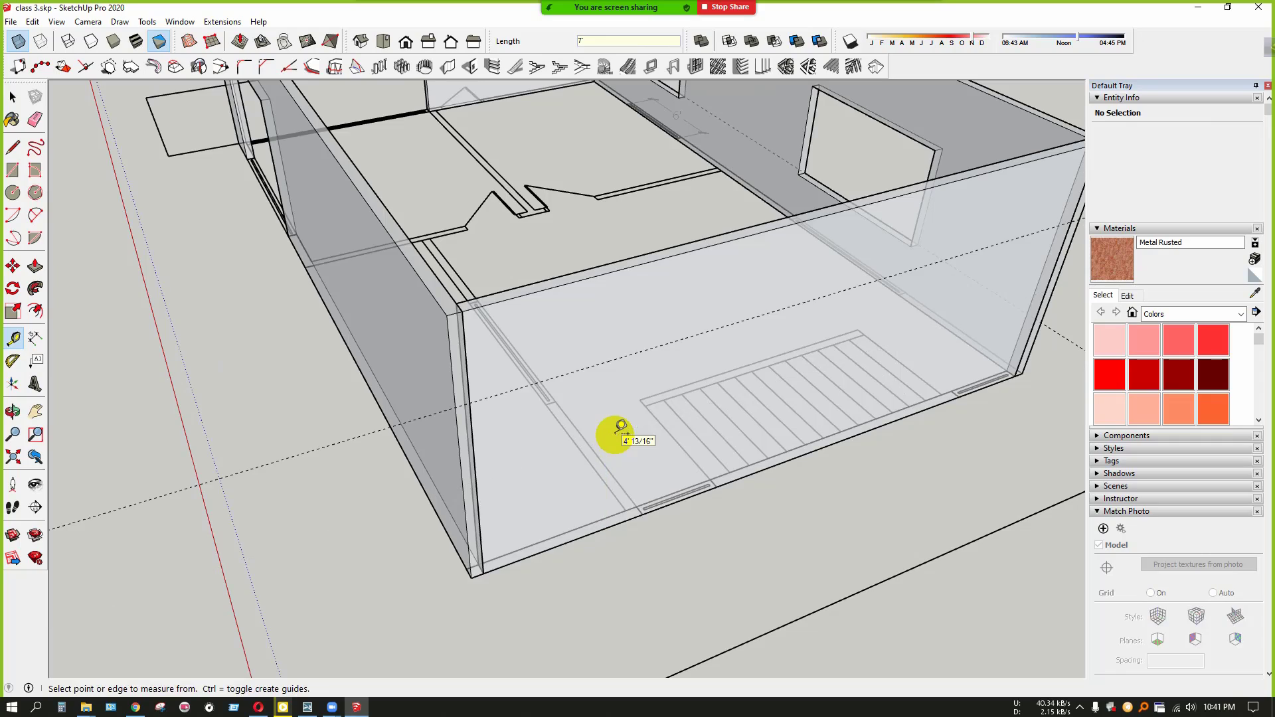
key("space")
Draw a 3' by 7' rectangle on the stair-side wall, spanning the first window marking's ends from the base to the guide line
scroll(664, 477, "up", 3)
scroll(651, 478, "up", 2)
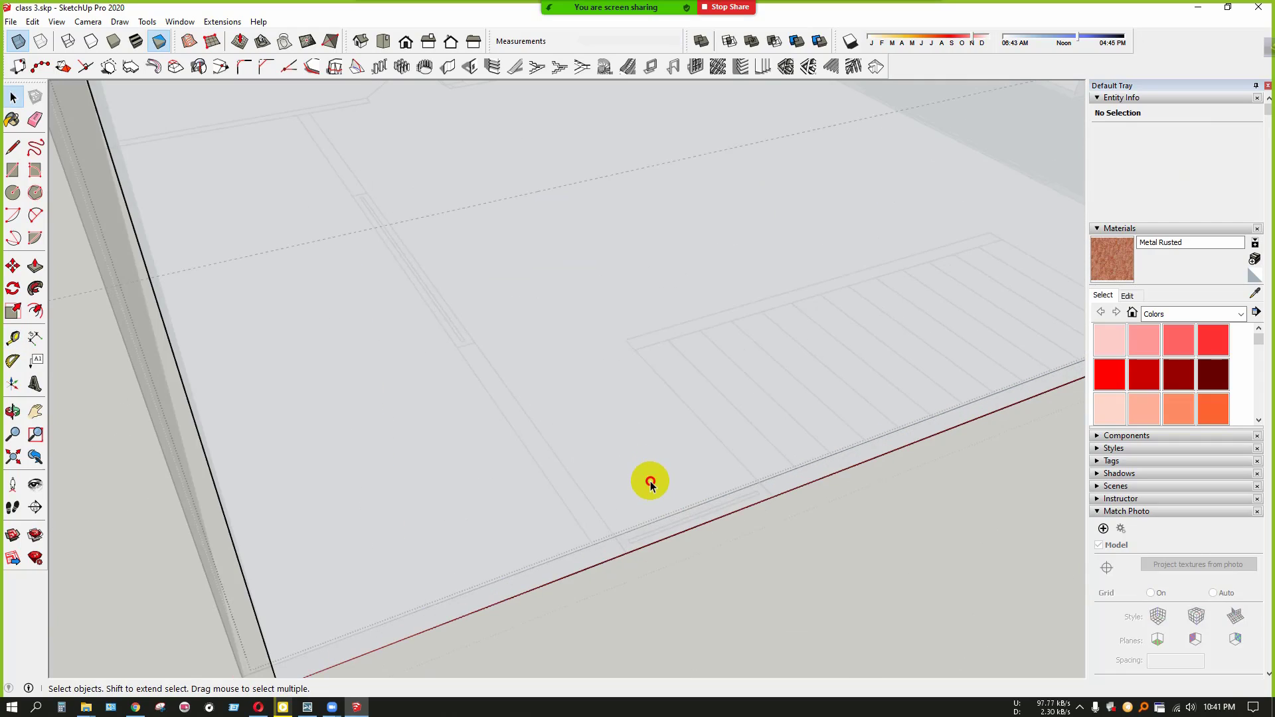
left_click(650, 484)
scroll(638, 498, "down", 2)
key("r")
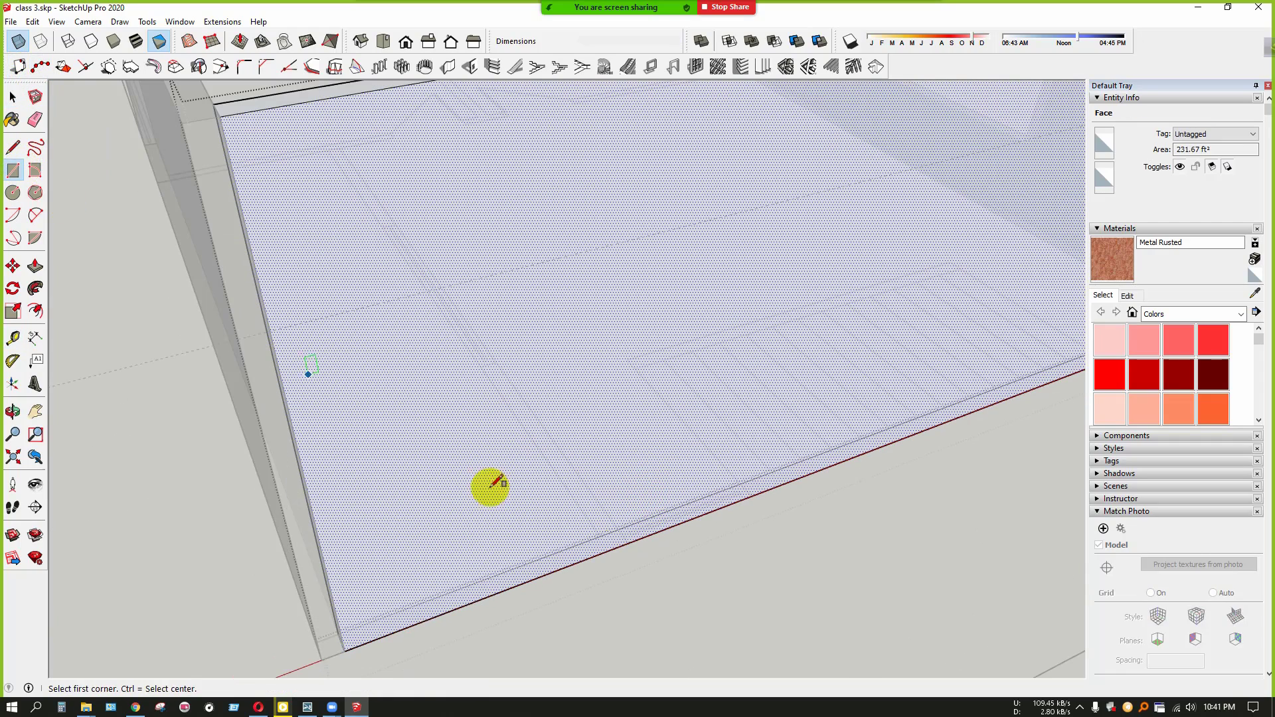
scroll(648, 539, "up", 2)
left_click(821, 470)
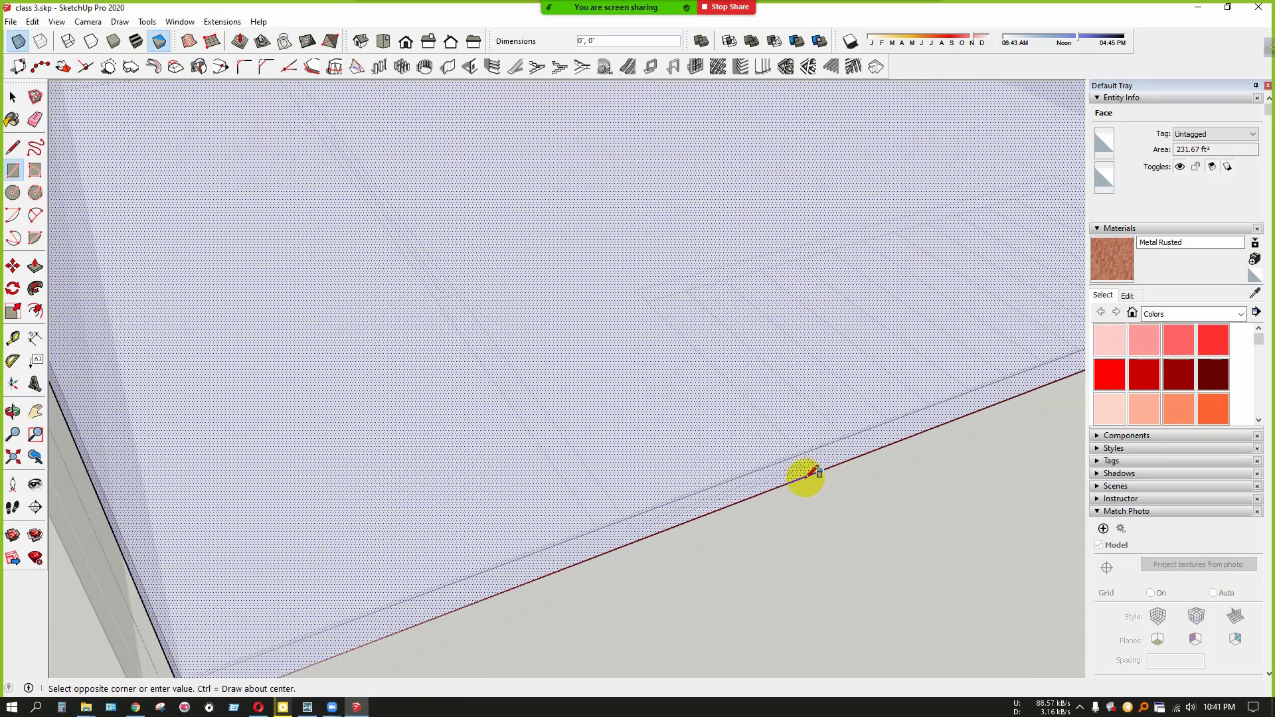
scroll(642, 538, "down", 4)
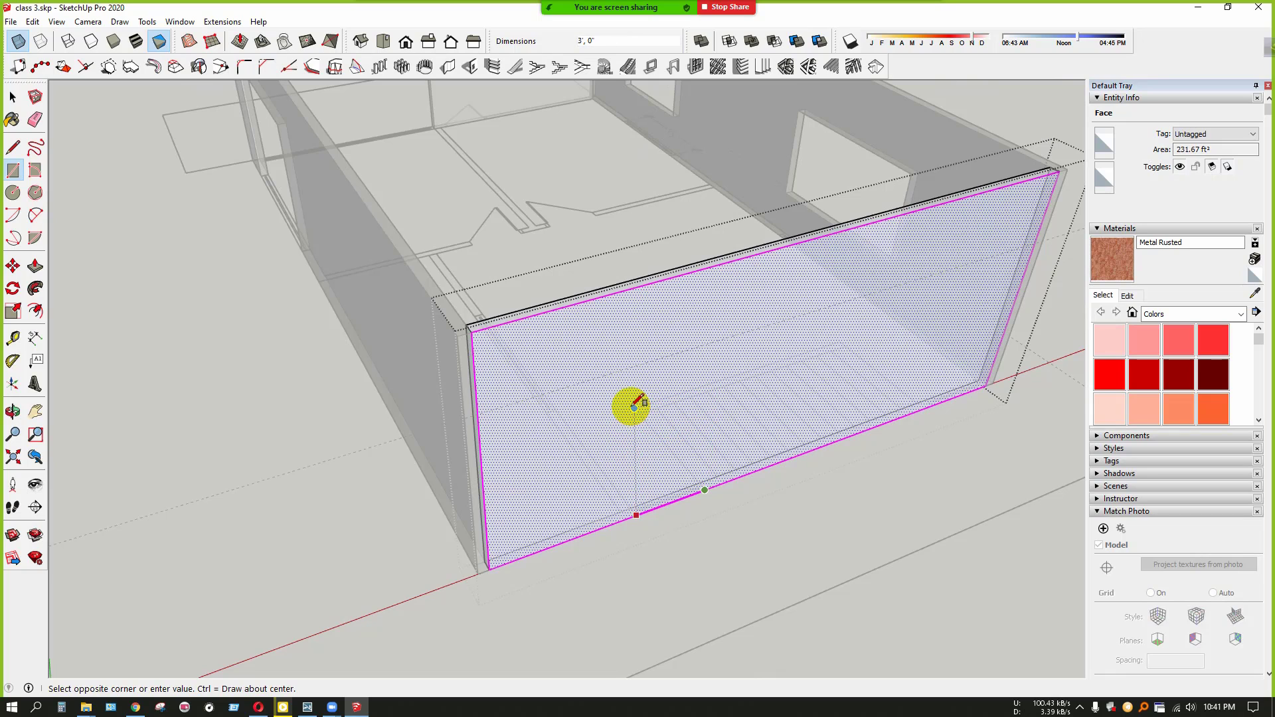
scroll(642, 372, "up", 1)
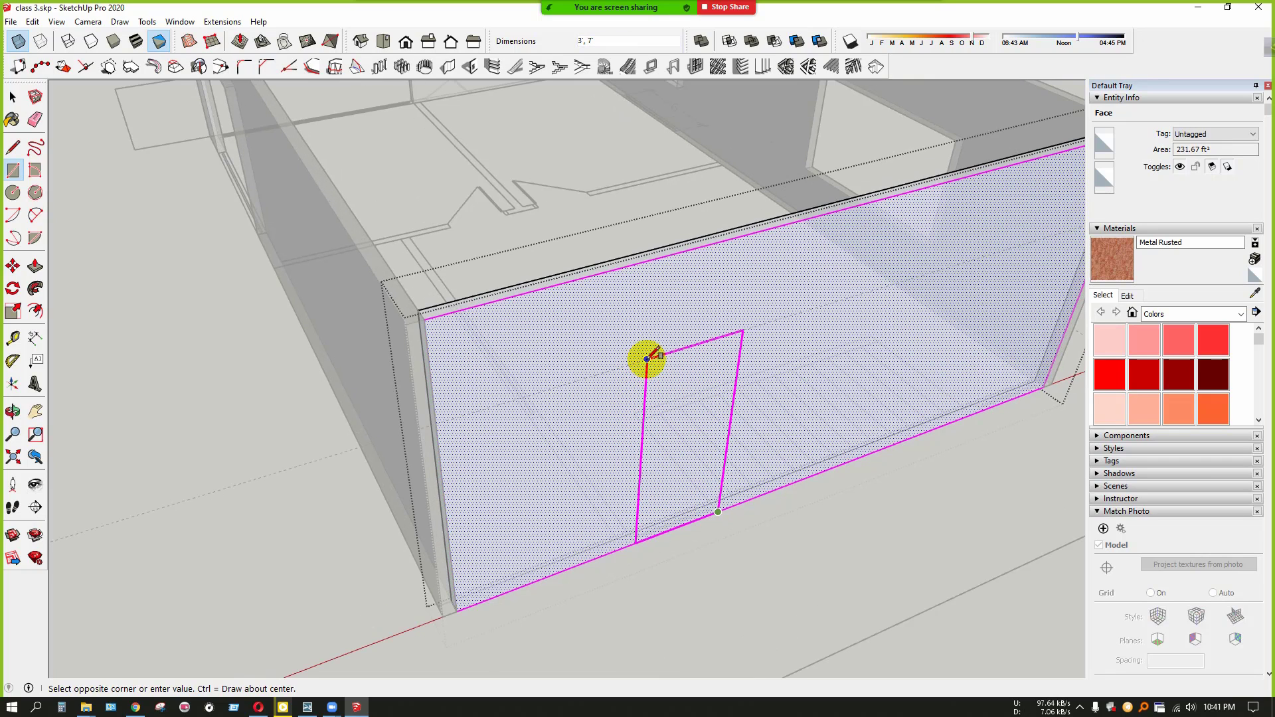
left_click(642, 360)
Push the 3' by 7' rectangle through the wall thickness to cut the opening
scroll(658, 391, "down", 3)
key("space")
left_click(667, 413)
scroll(667, 413, "up", 1)
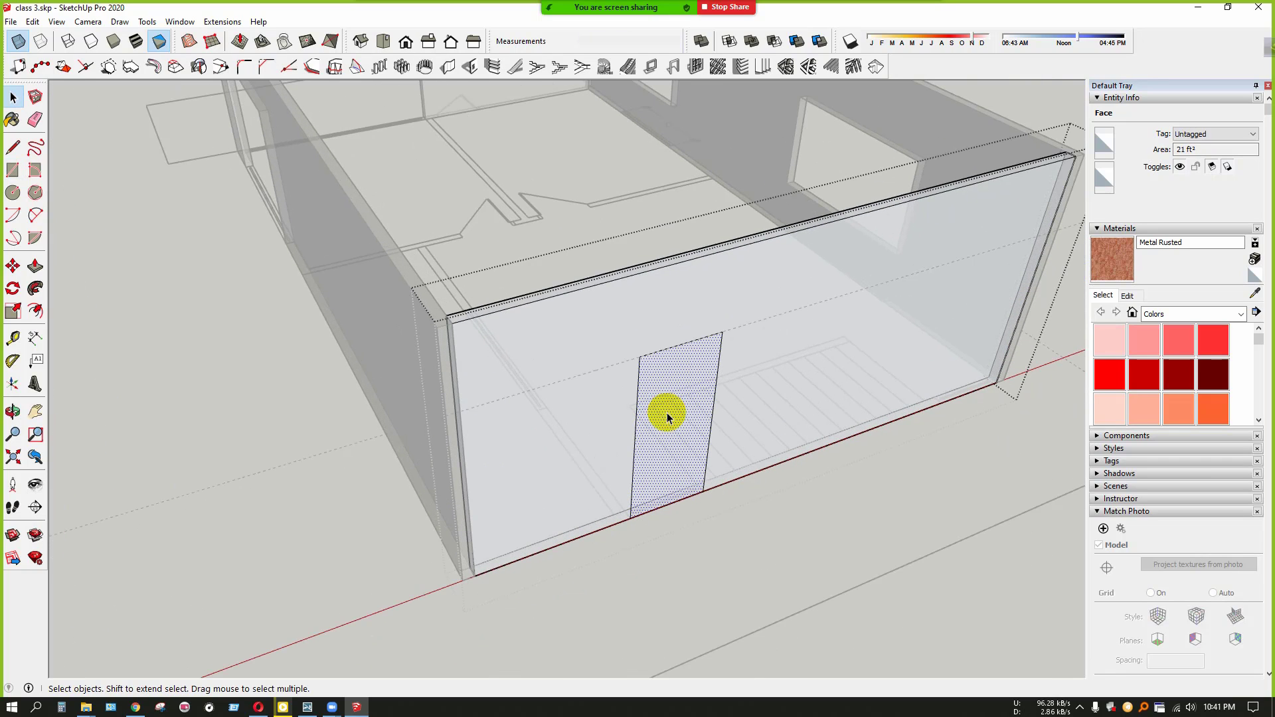
key("p")
left_click(667, 413)
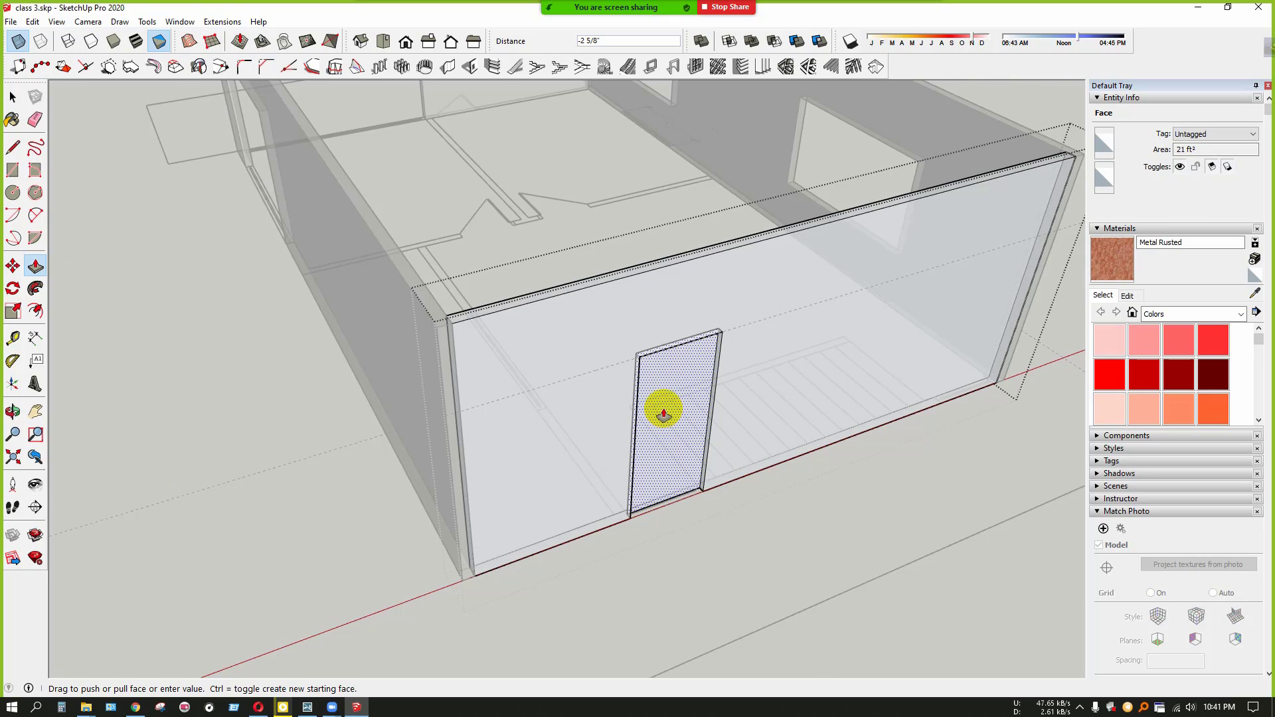
key("Return")
scroll(620, 441, "down", 4)
key("space")
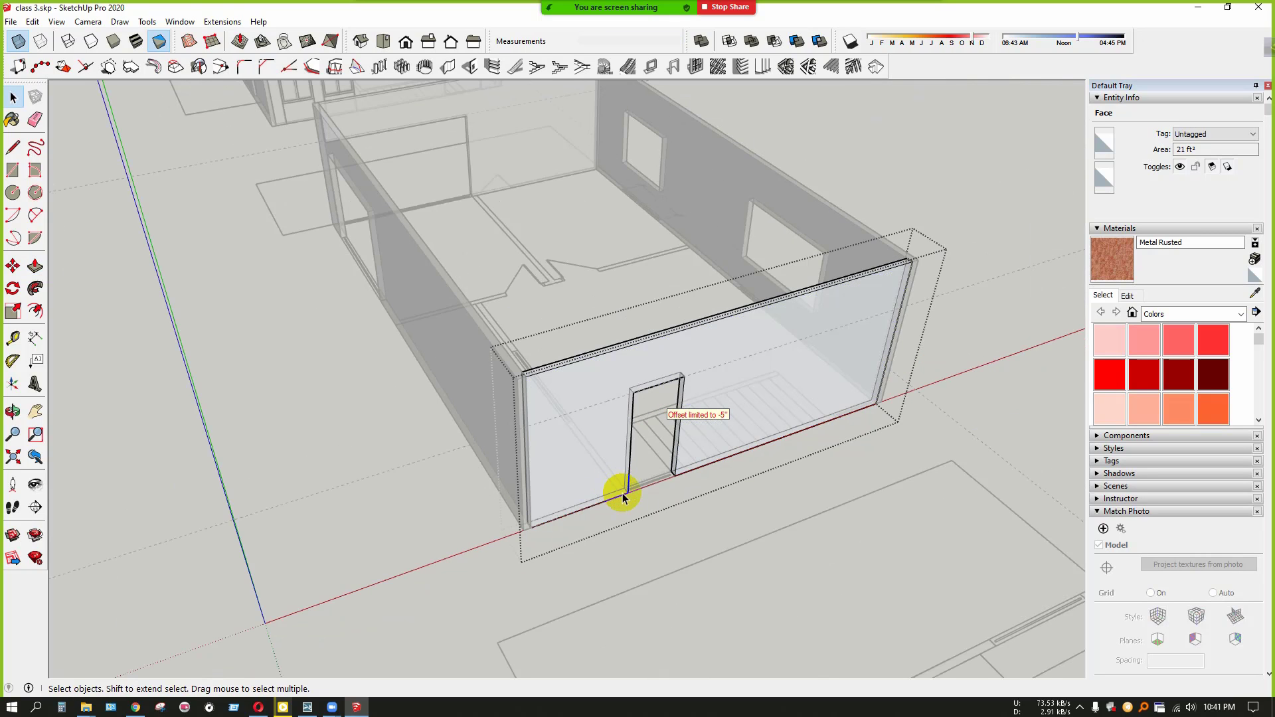
Examine the fitted windows in the neighbouring floor model, including their sills and the tall pair in its stair-side wall
middle_click_drag(490, 500, 871, 481)
scroll(911, 392, "down", 6)
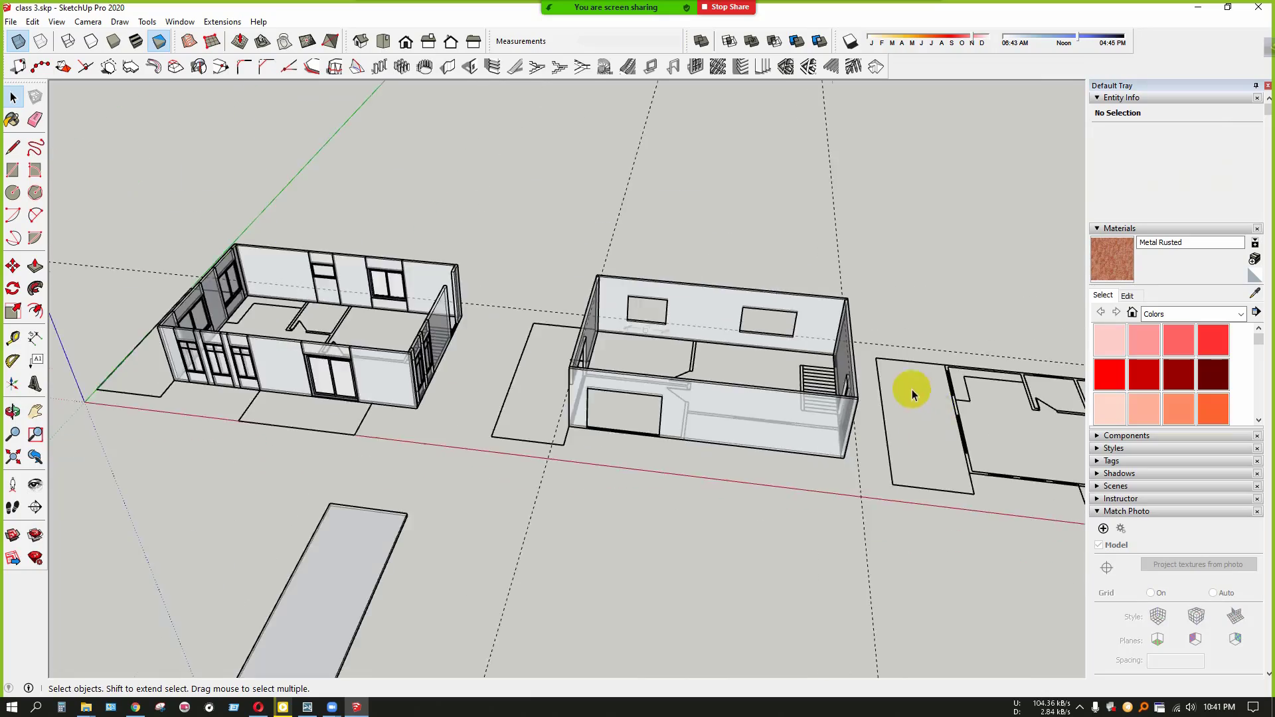
scroll(500, 339, "up", 8)
scroll(471, 404, "up", 4)
middle_click_drag(472, 405, 572, 333)
scroll(572, 332, "up", 5)
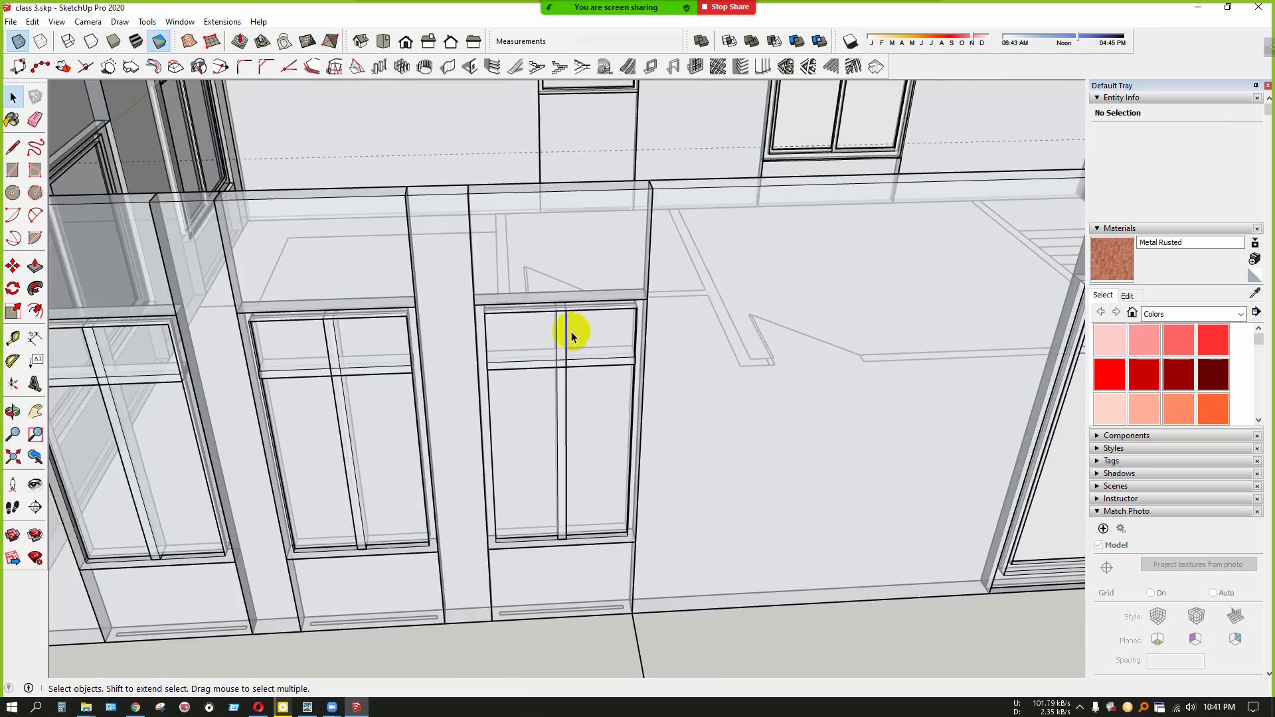
scroll(487, 376, "down", 4)
middle_click_drag(485, 376, 352, 348)
scroll(342, 364, "down", 5)
middle_click_drag(546, 409, 206, 445)
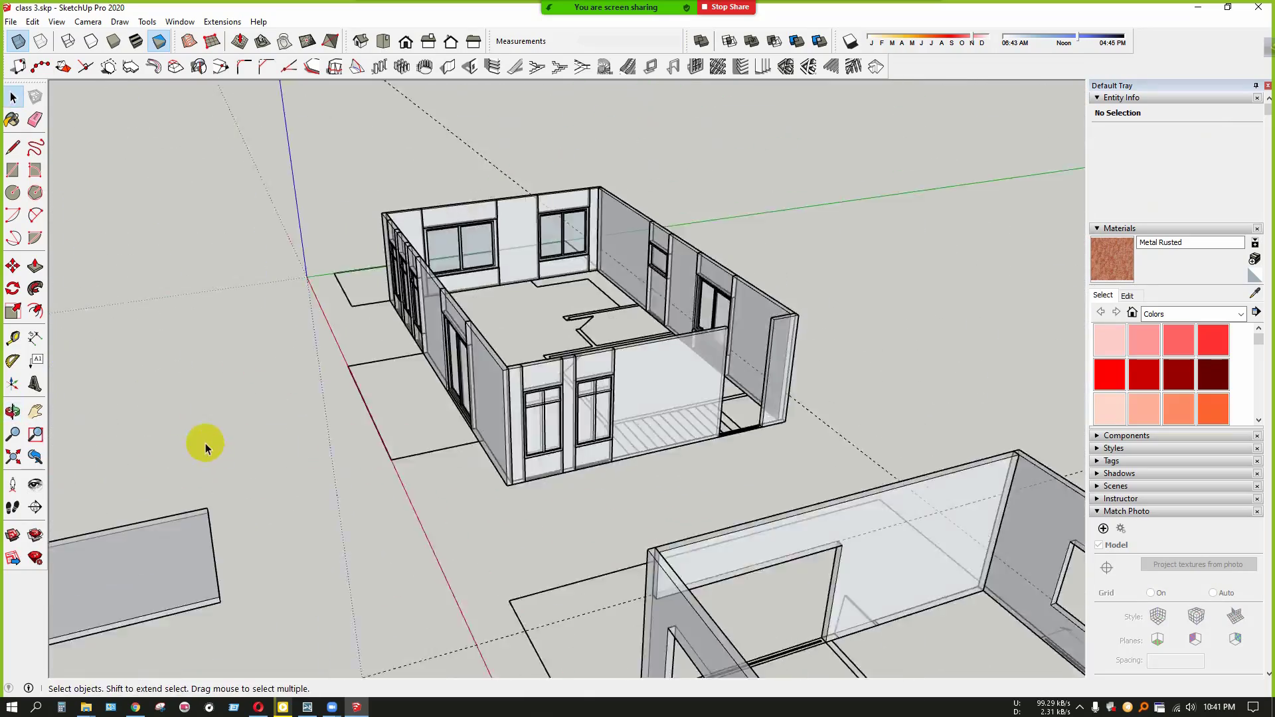
scroll(391, 336, "down", 7)
Open the stair-side wall group for editing, close to the second window marking at the outer corner beyond the stairs
scroll(532, 441, "up", 3)
scroll(569, 435, "up", 3)
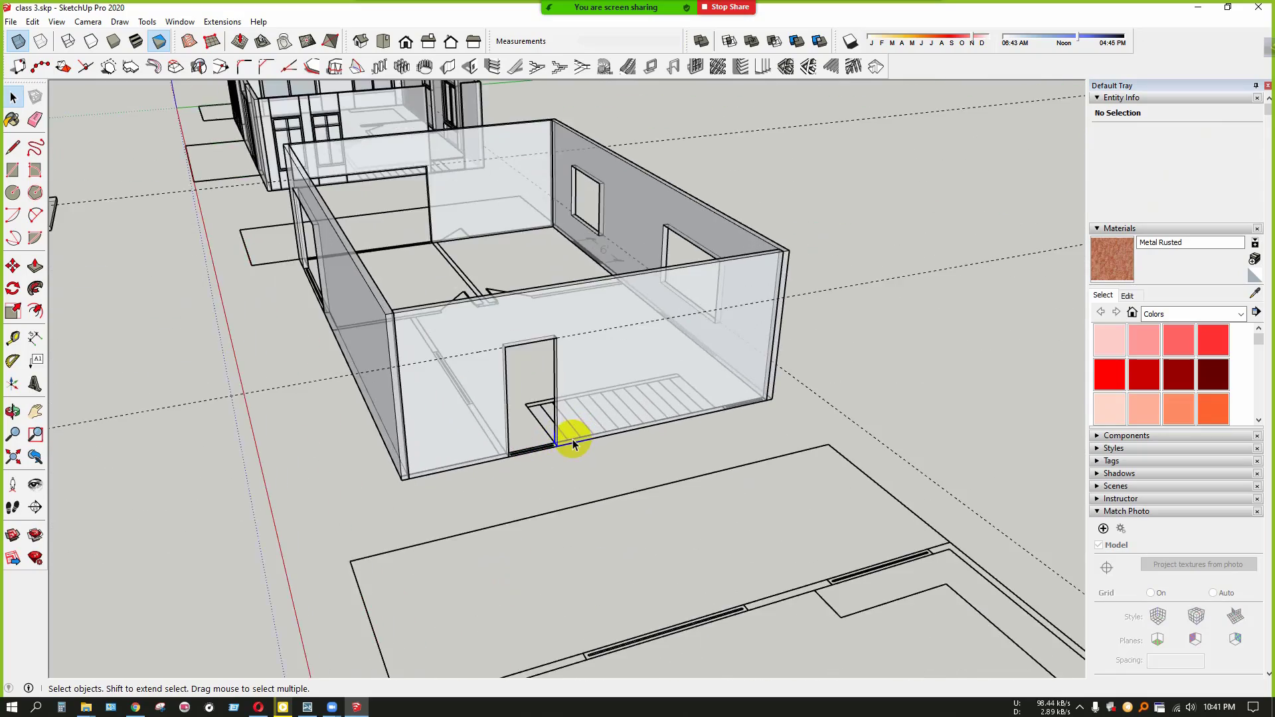
scroll(470, 504, "up", 3)
scroll(615, 510, "up", 2)
scroll(614, 505, "down", 2)
scroll(645, 495, "up", 2)
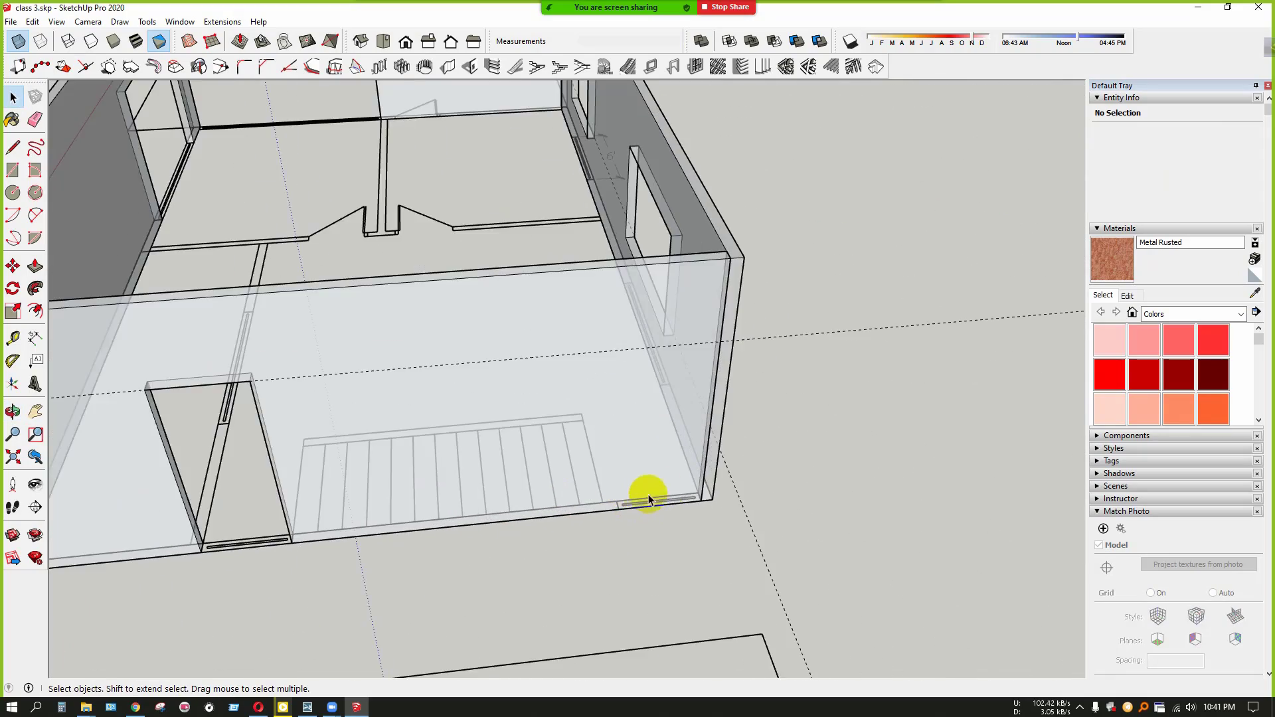
scroll(649, 492, "down", 2)
middle_click_drag(653, 498, 687, 433)
scroll(684, 435, "up", 2)
scroll(675, 442, "down", 2)
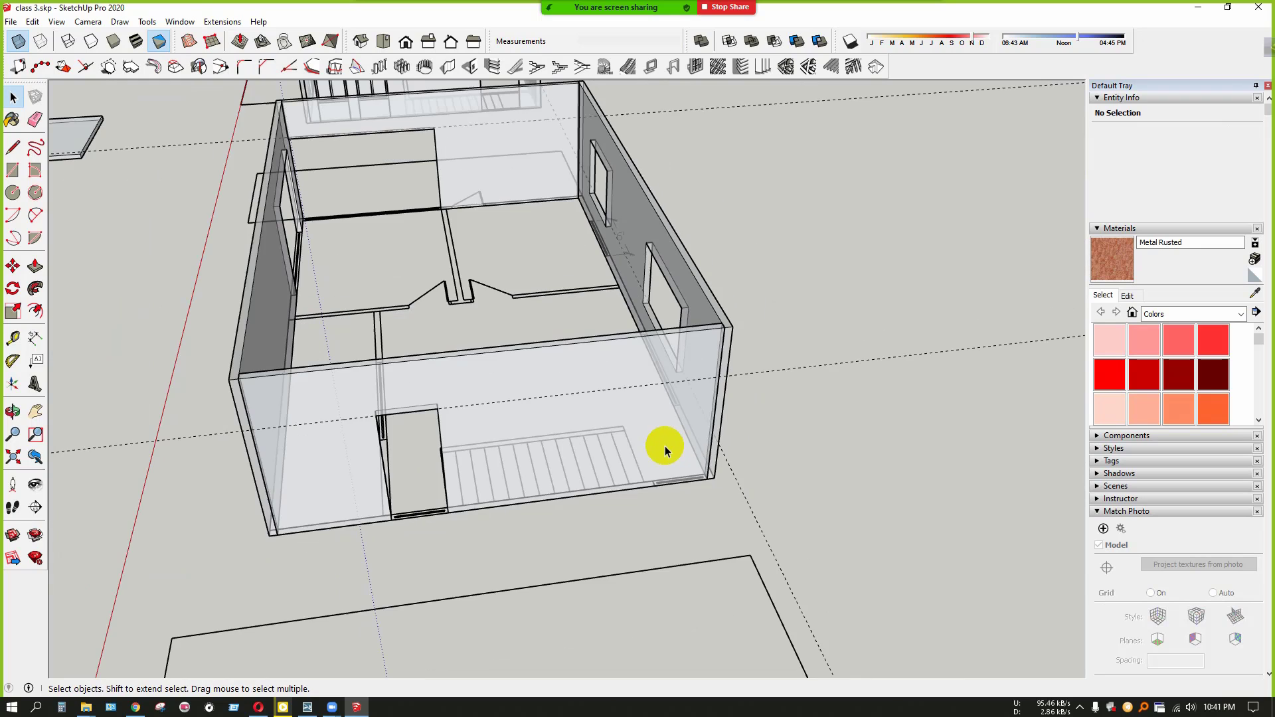
left_click(665, 446)
scroll(668, 455, "up", 2)
scroll(673, 462, "up", 2)
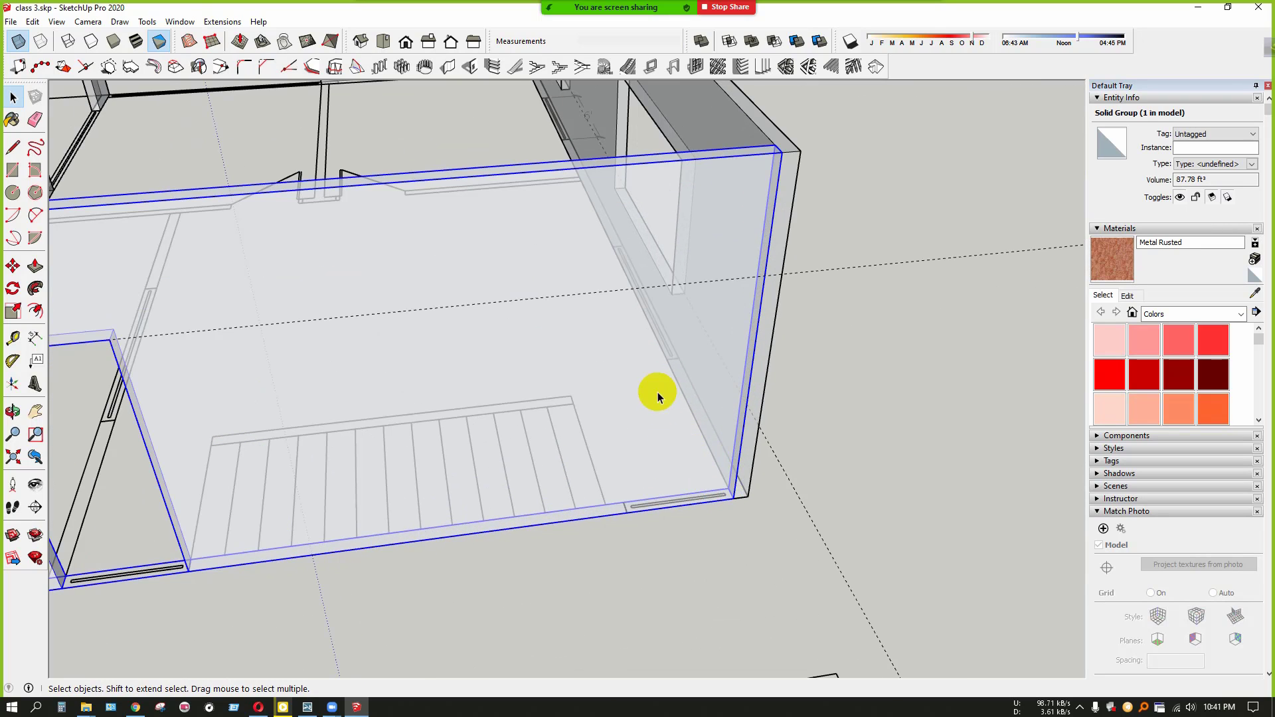
middle_click_drag(657, 392, 690, 419)
left_click(838, 380)
scroll(683, 439, "up", 3)
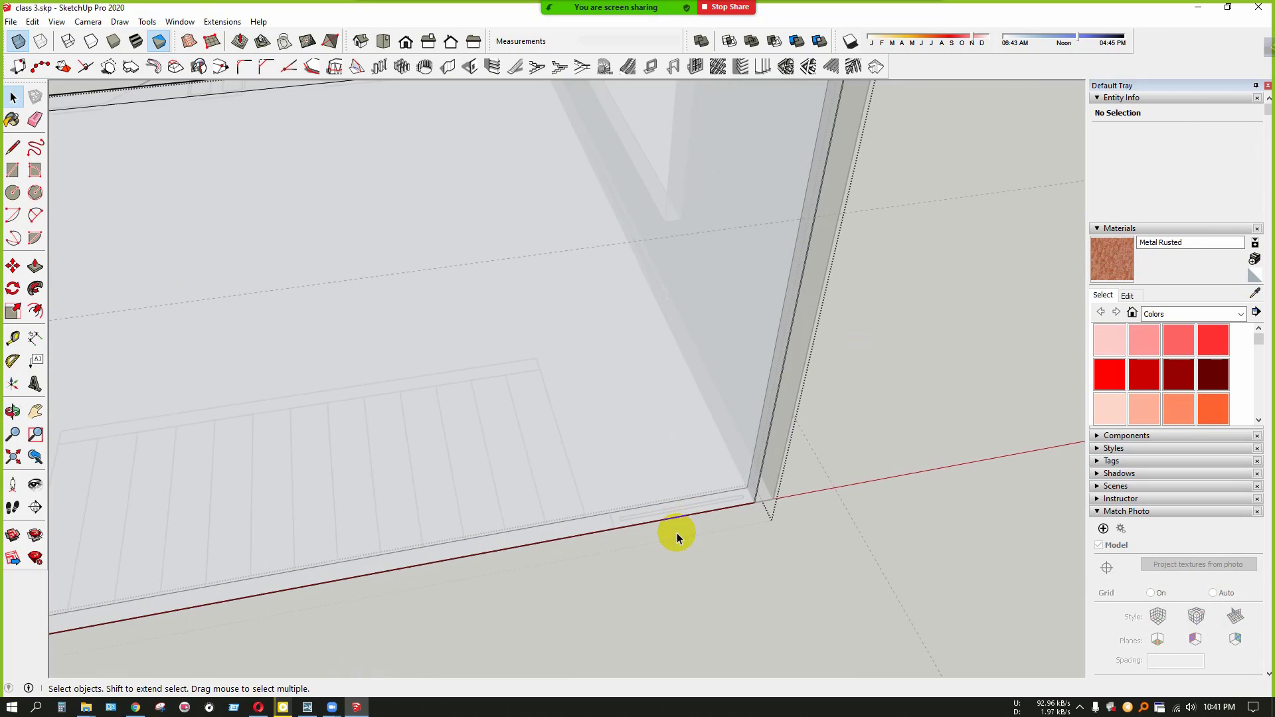
Draw a 3' by 7' rectangle on the stair-side wall from the second window marking's inner end to the wall's corner edge
left_click(644, 508)
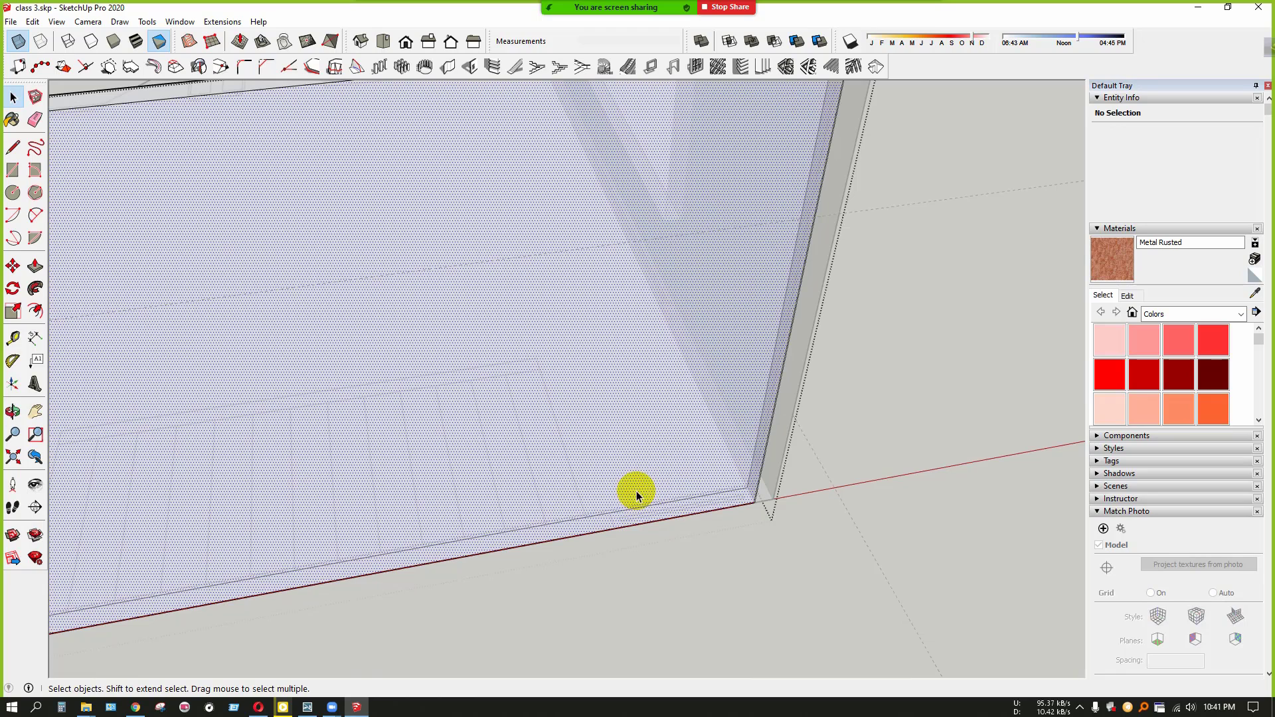
left_click(12, 170)
scroll(707, 516, "up", 1)
scroll(830, 518, "up", 2)
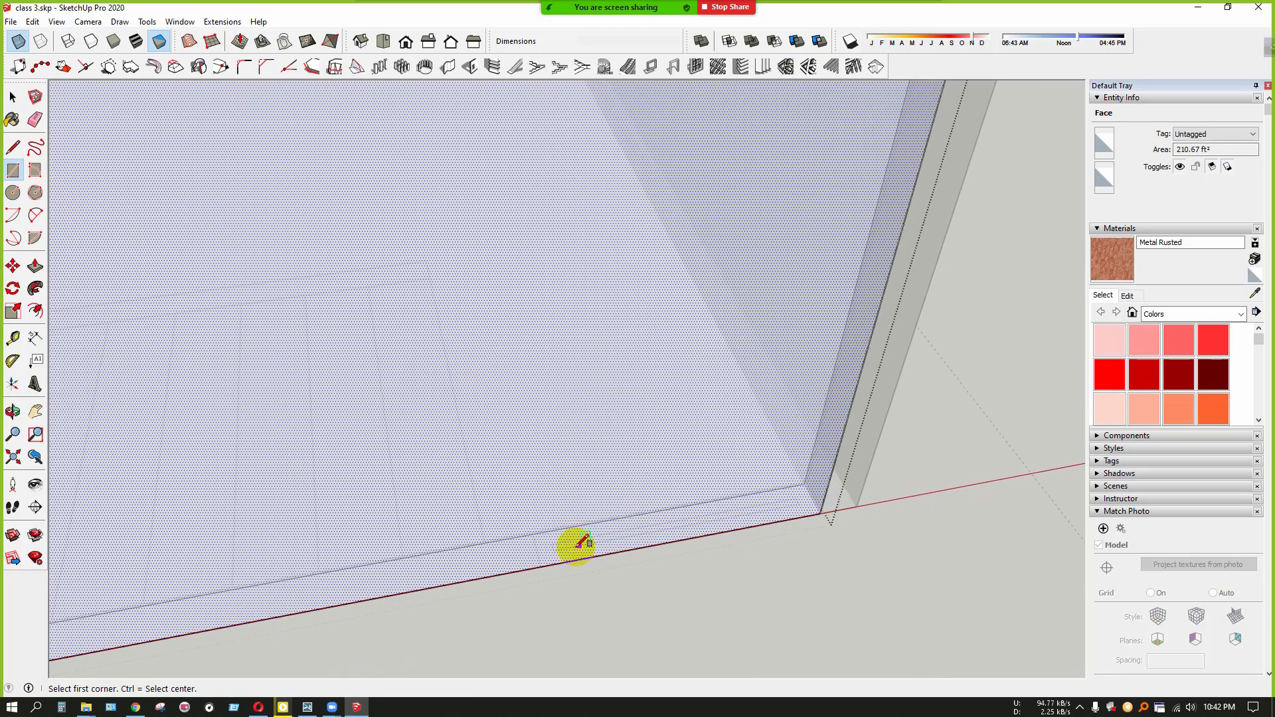
left_click(541, 567)
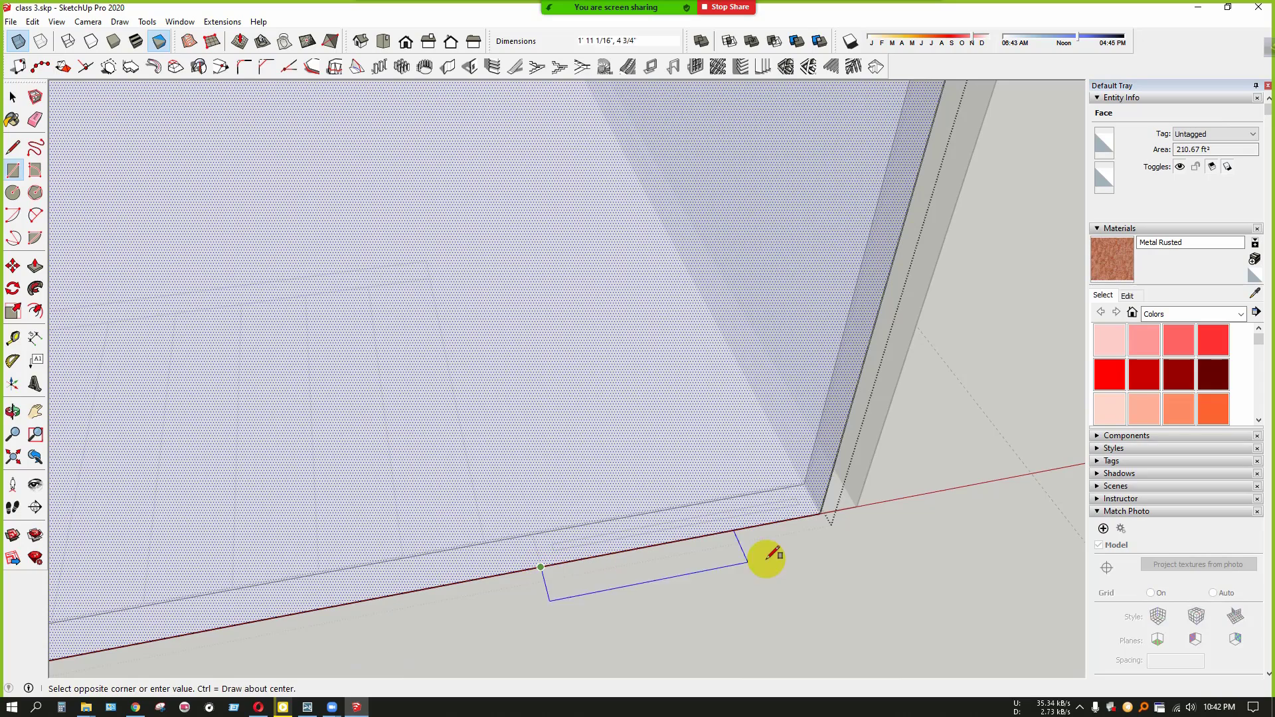
scroll(818, 503, "down", 3)
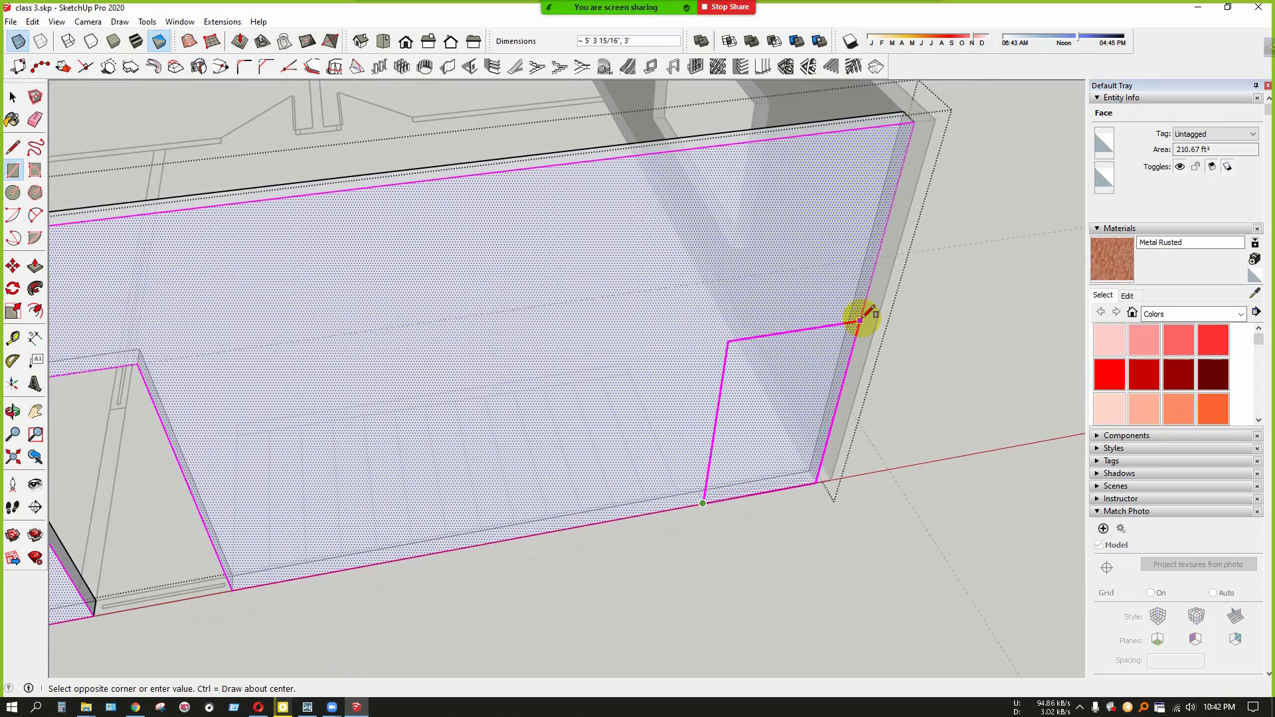
left_click(878, 257)
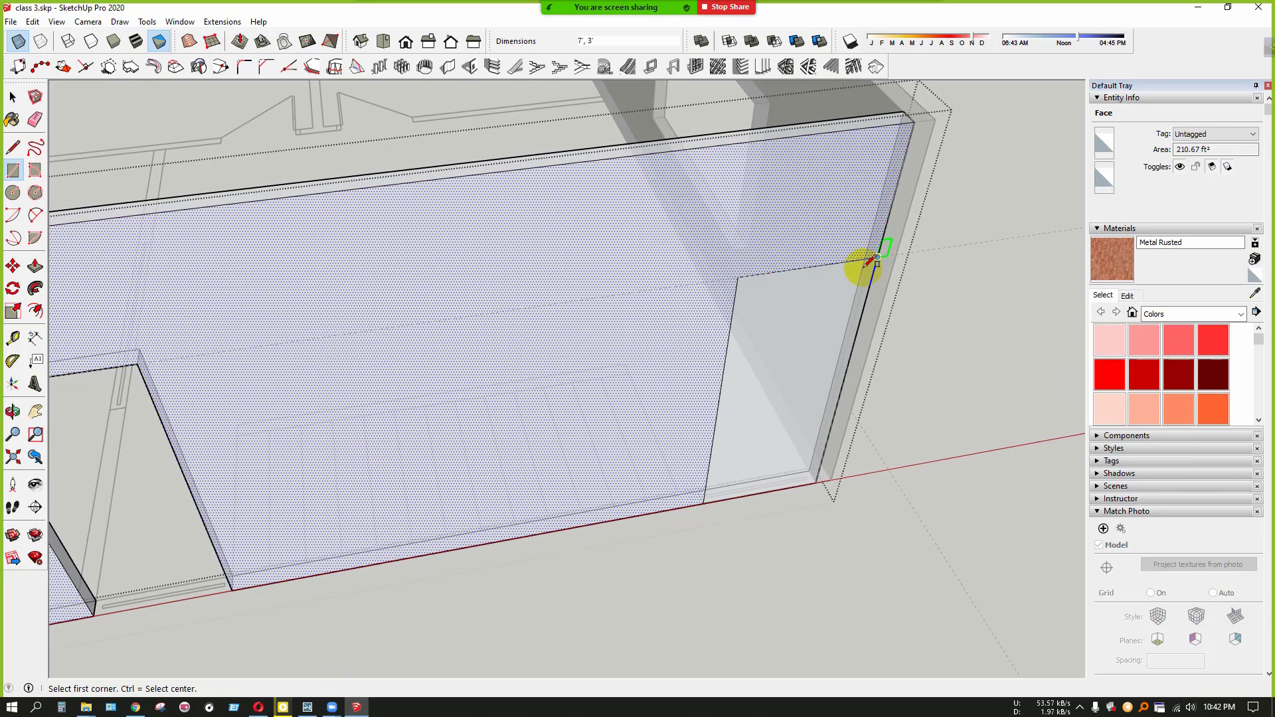
Push the corner rectangle 5" through the wall thickness to cut the second opening in the stair-side wall, and leave the wall group
key("space")
left_click(811, 350)
key("p")
left_click(803, 362)
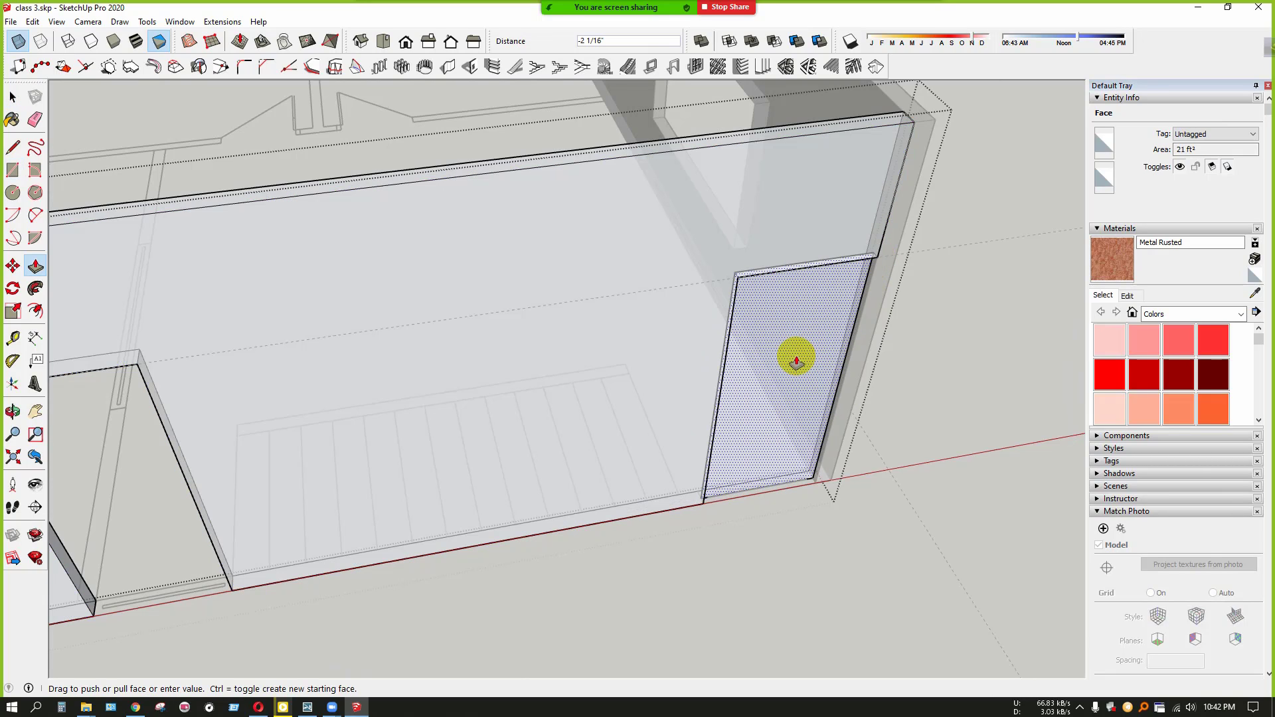
key("Return")
scroll(735, 522, "down", 3)
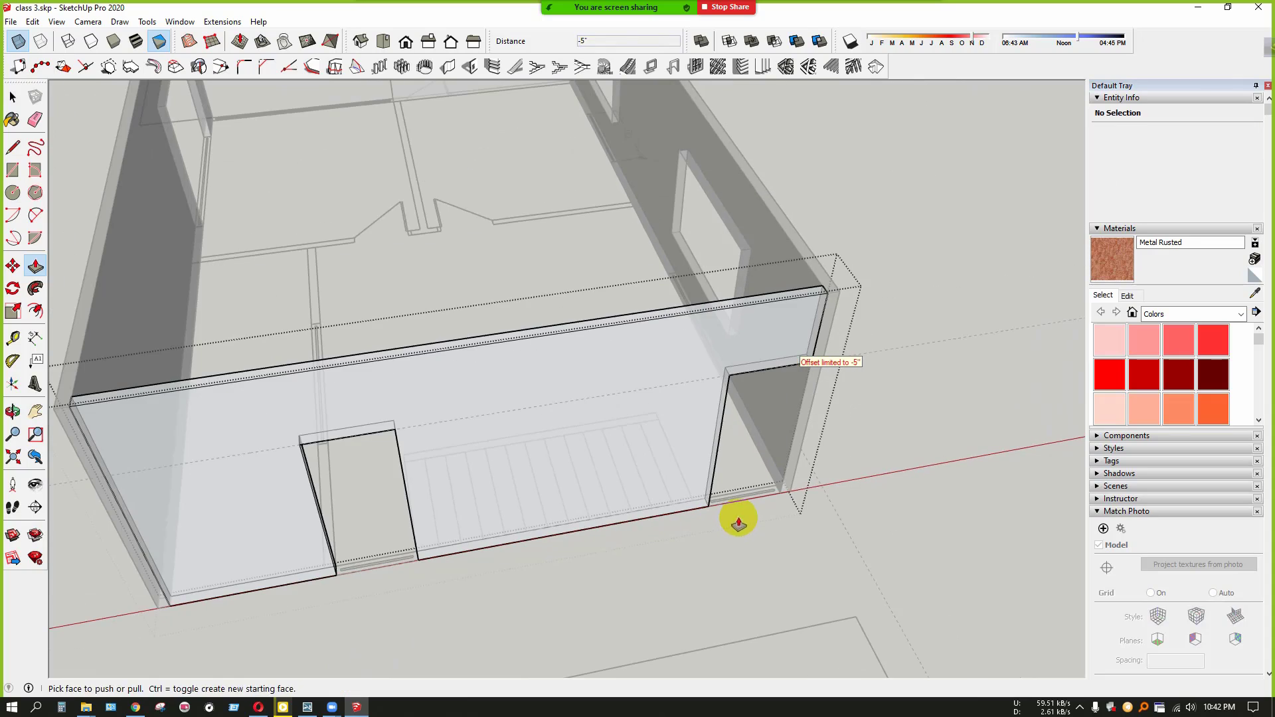
key("space")
Examine the openings on all sides of the upper-floor walls and compare them with the neighbouring floor model
scroll(779, 317, "down", 8)
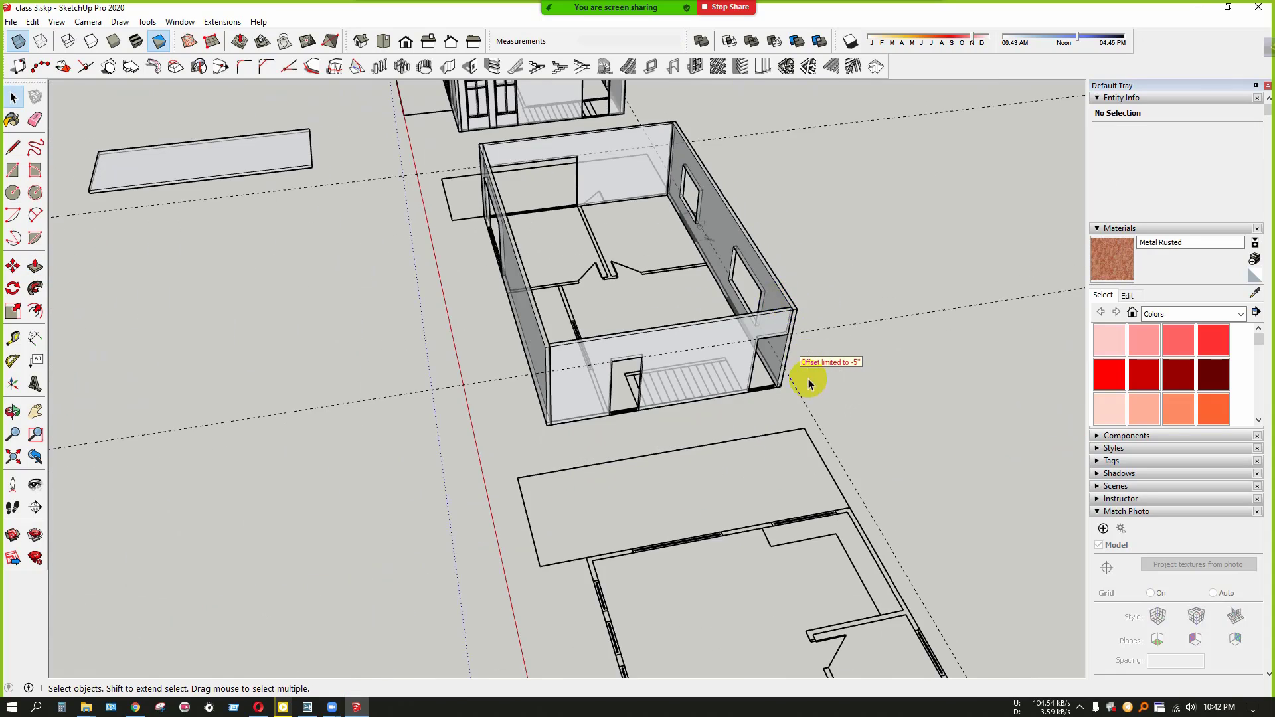
middle_click_drag(692, 396, 660, 285)
scroll(527, 149, "up", 4)
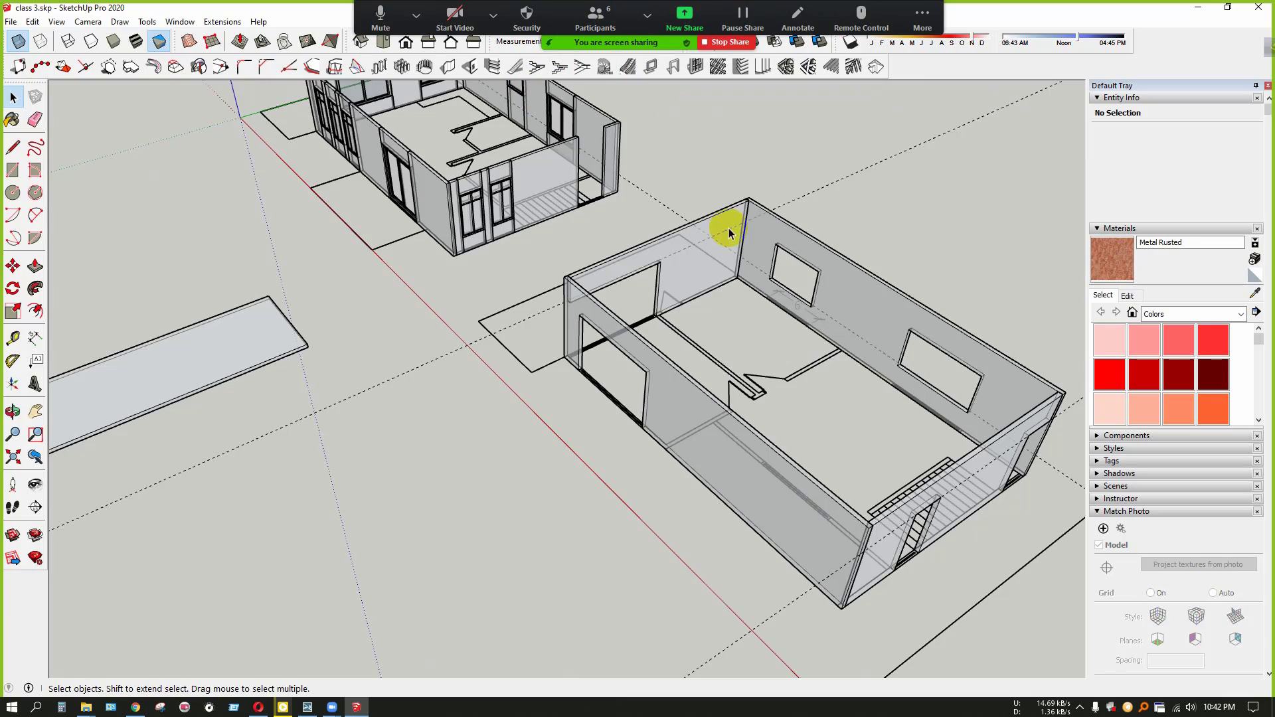
scroll(683, 606, "down", 3)
middle_click_drag(683, 606, 825, 540)
scroll(734, 299, "up", 4)
middle_click_drag(734, 299, 884, 258)
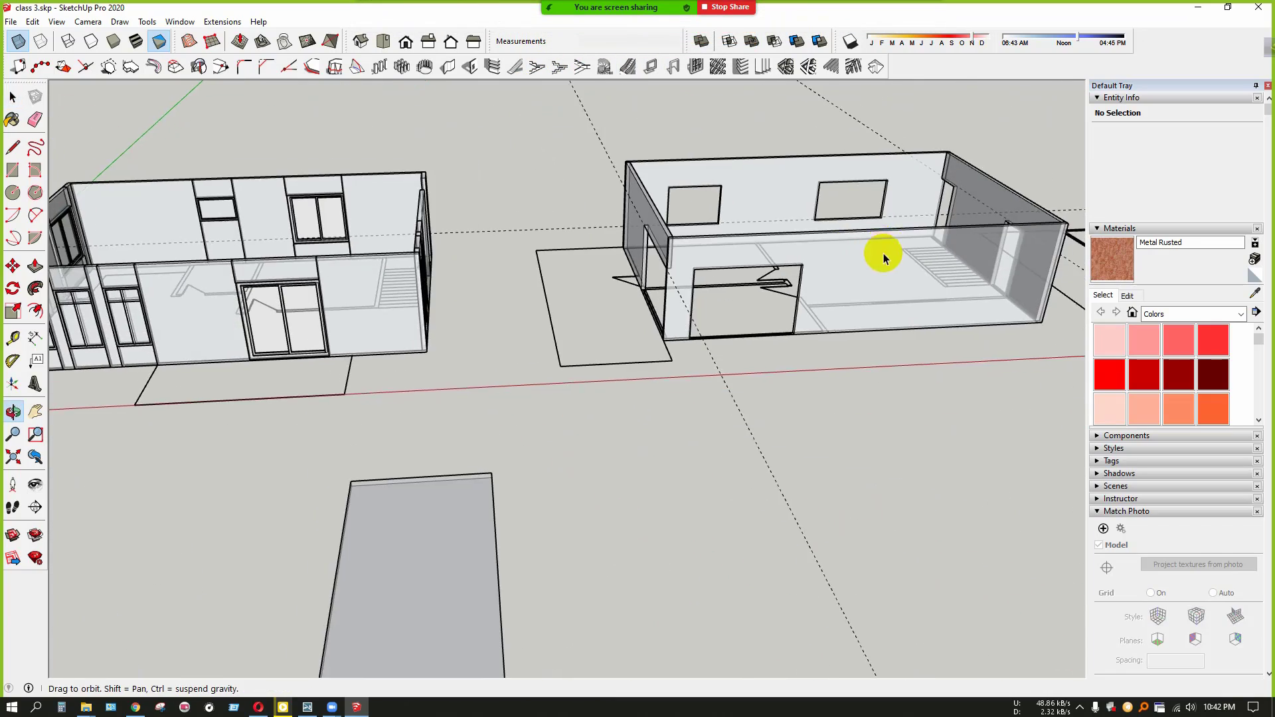
scroll(757, 253, "up", 3)
scroll(405, 372, "down", 3)
mouse_move(763, 275)
middle_mouse_down()
mouse_move(974, 293)
mouse_move(541, 279)
mouse_move(484, 423)
middle_mouse_up()
scroll(527, 256, "down", 4)
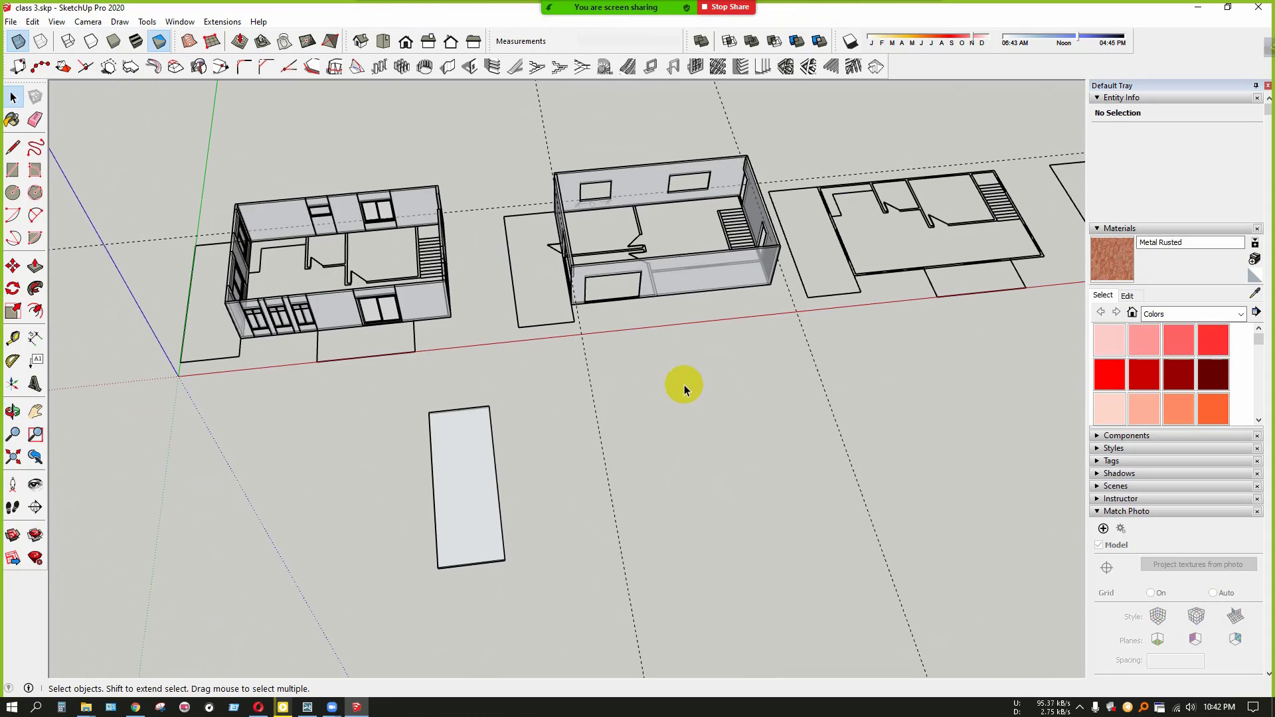
scroll(619, 315, "up", 5)
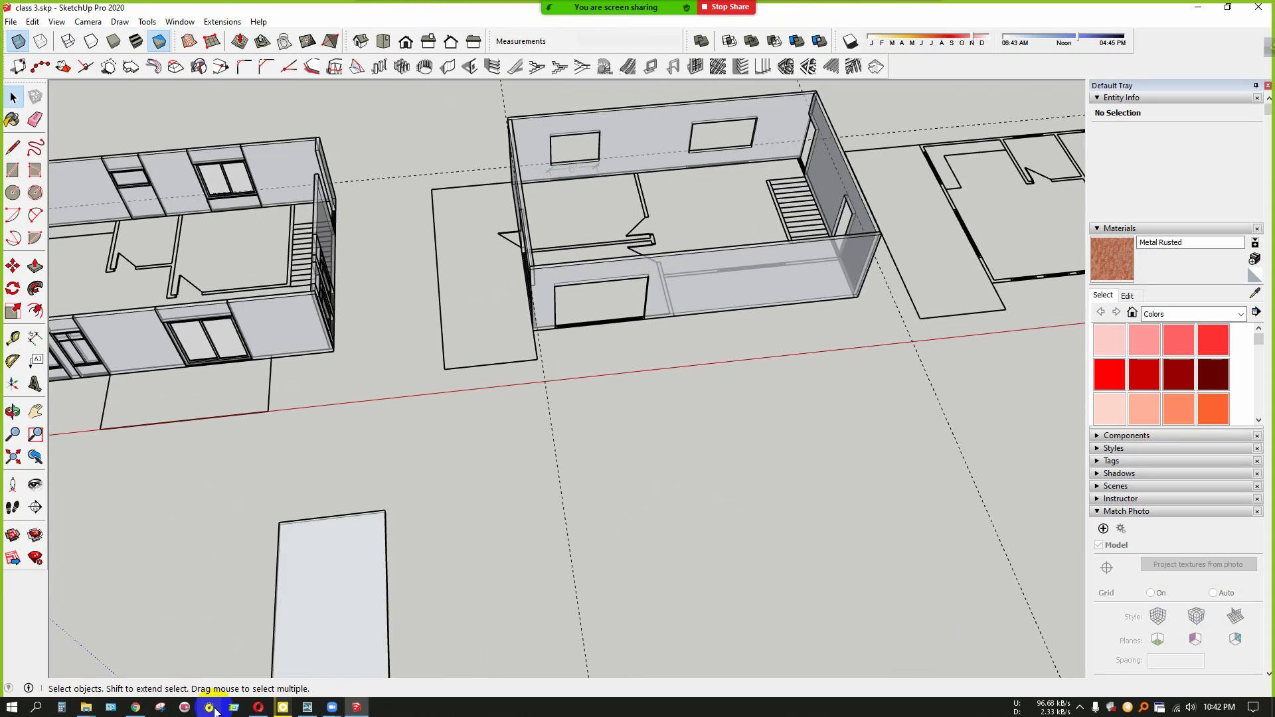
scroll(498, 489, "down", 5)
Unhide the reference render image standing behind the floor models
left_click(32, 22)
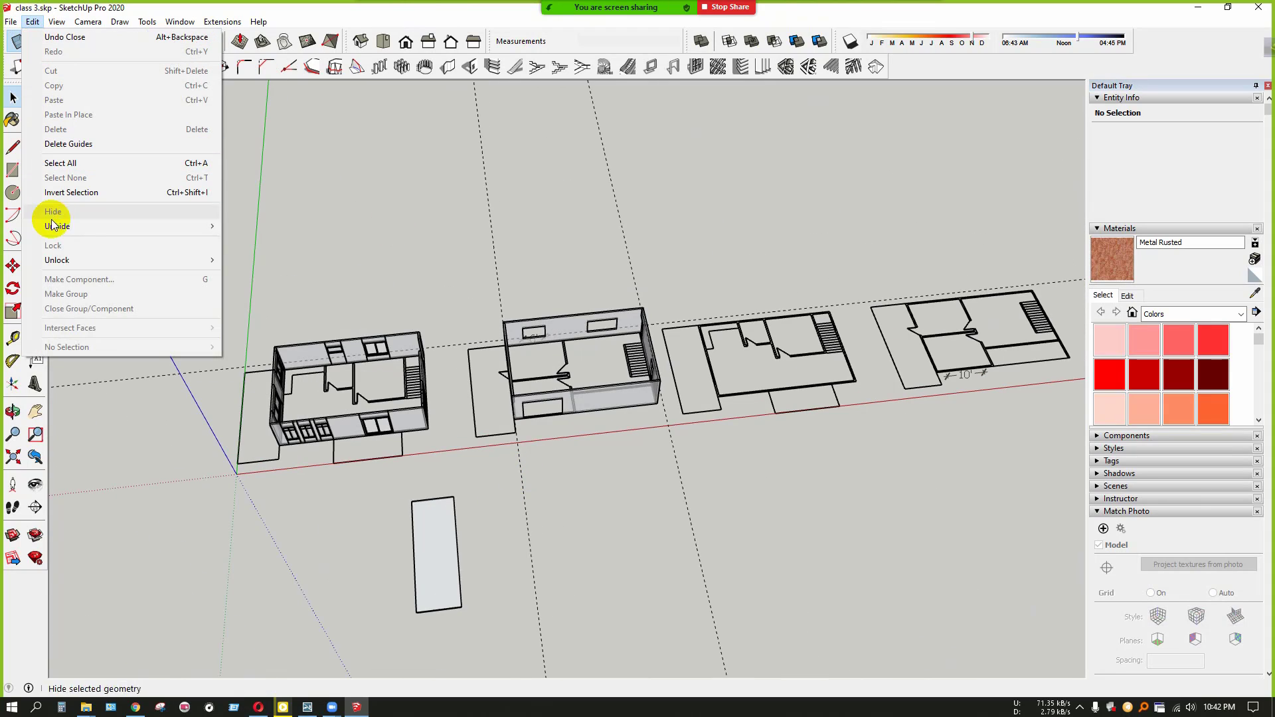
left_click(281, 241)
scroll(411, 116, "up", 8)
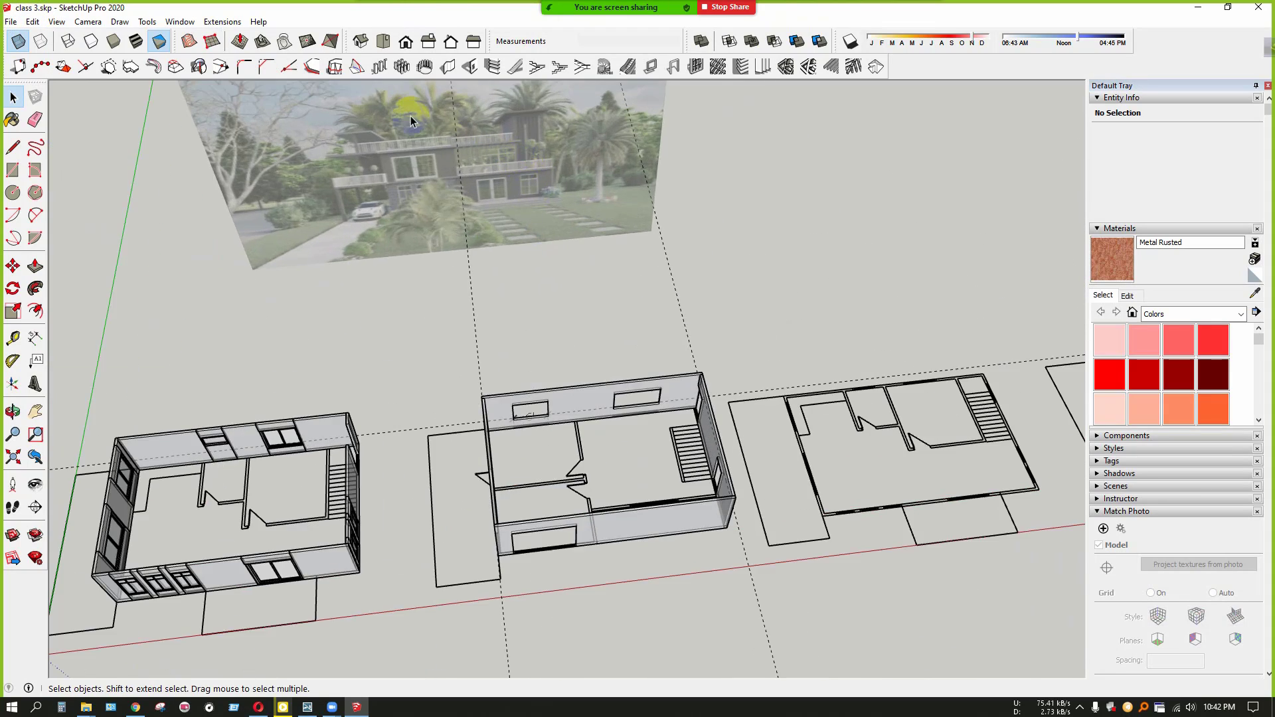
scroll(435, 194, "down", 10)
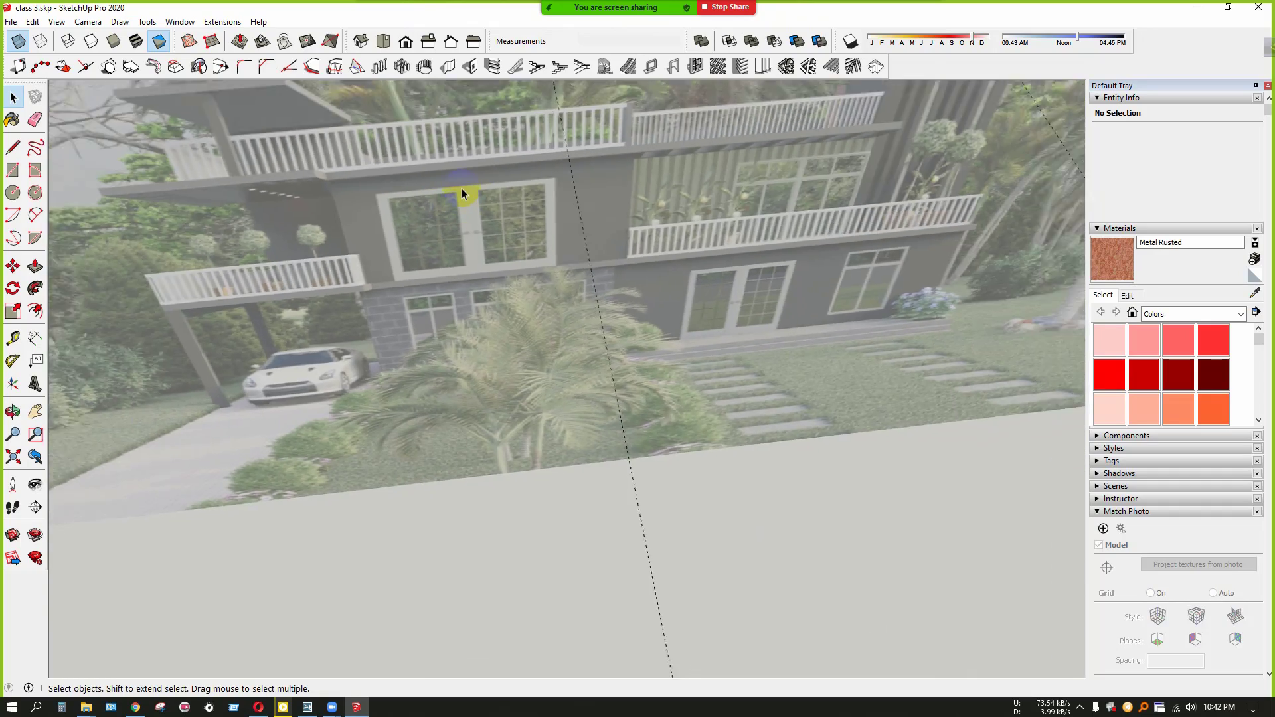
scroll(511, 417, "up", 5)
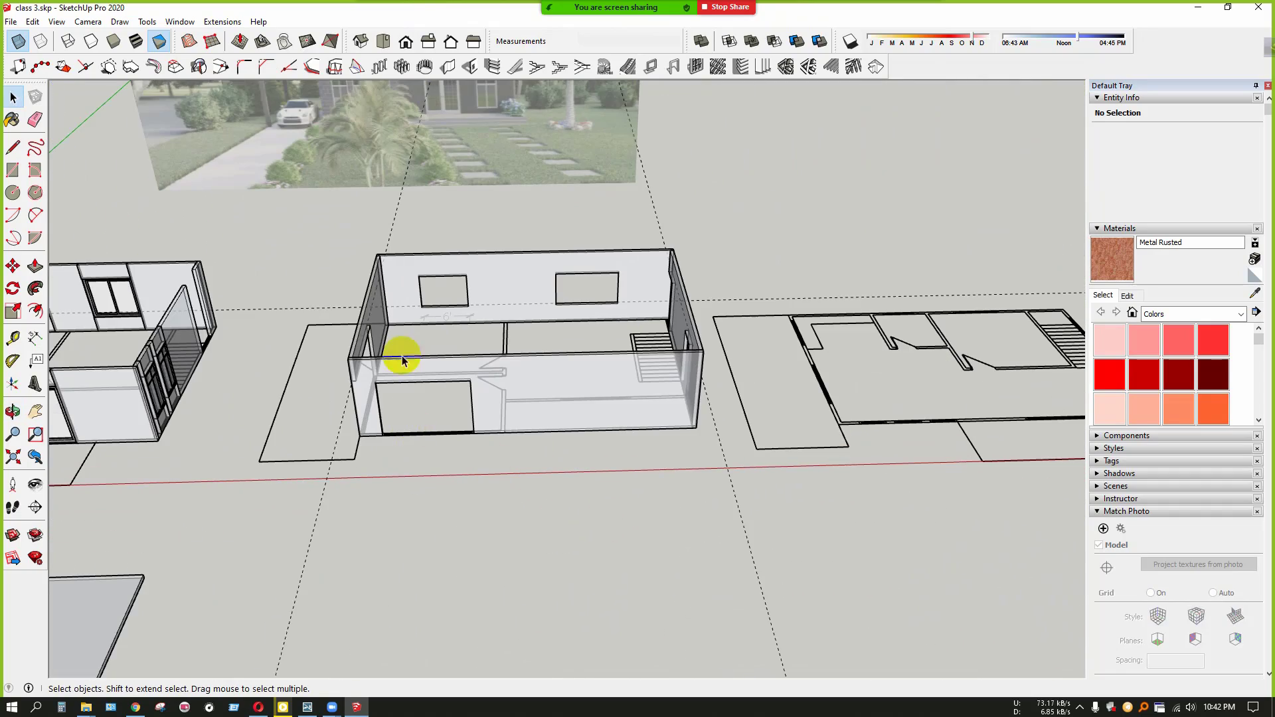
Turn off the X-ray face style so the walls and the reference render display opaque
scroll(380, 435, "up", 2)
scroll(588, 299, "down", 3)
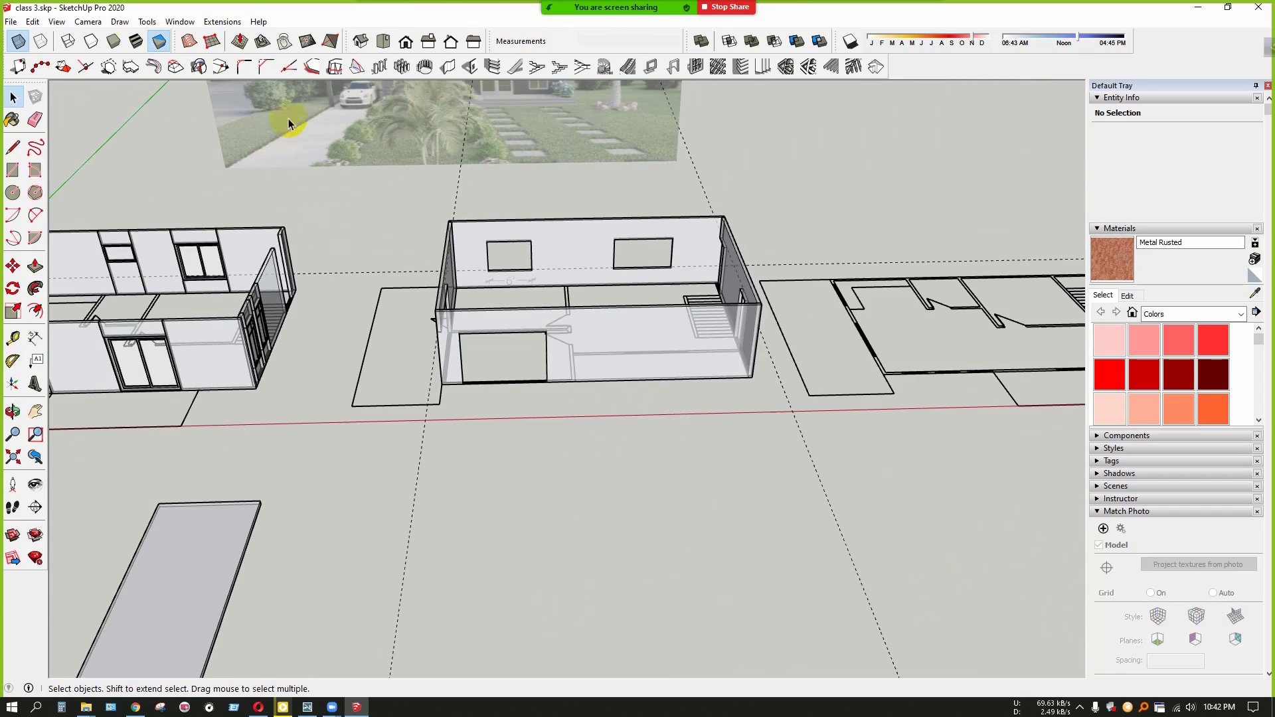
left_click(18, 43)
scroll(533, 431, "up", 3)
middle_click_drag(533, 432, 779, 519)
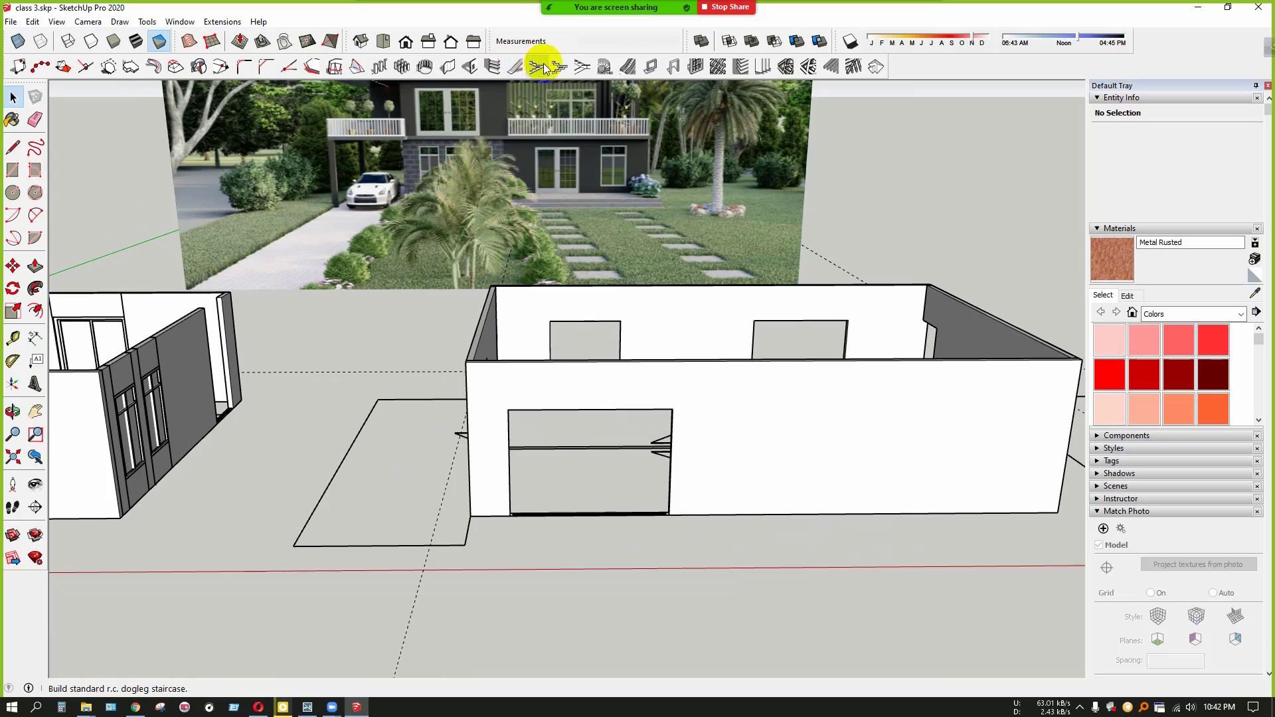
Examine the upper-floor double glazed doors in the reference render against the large opening in the model's front wall
middle_click_drag(620, 441, 616, 454)
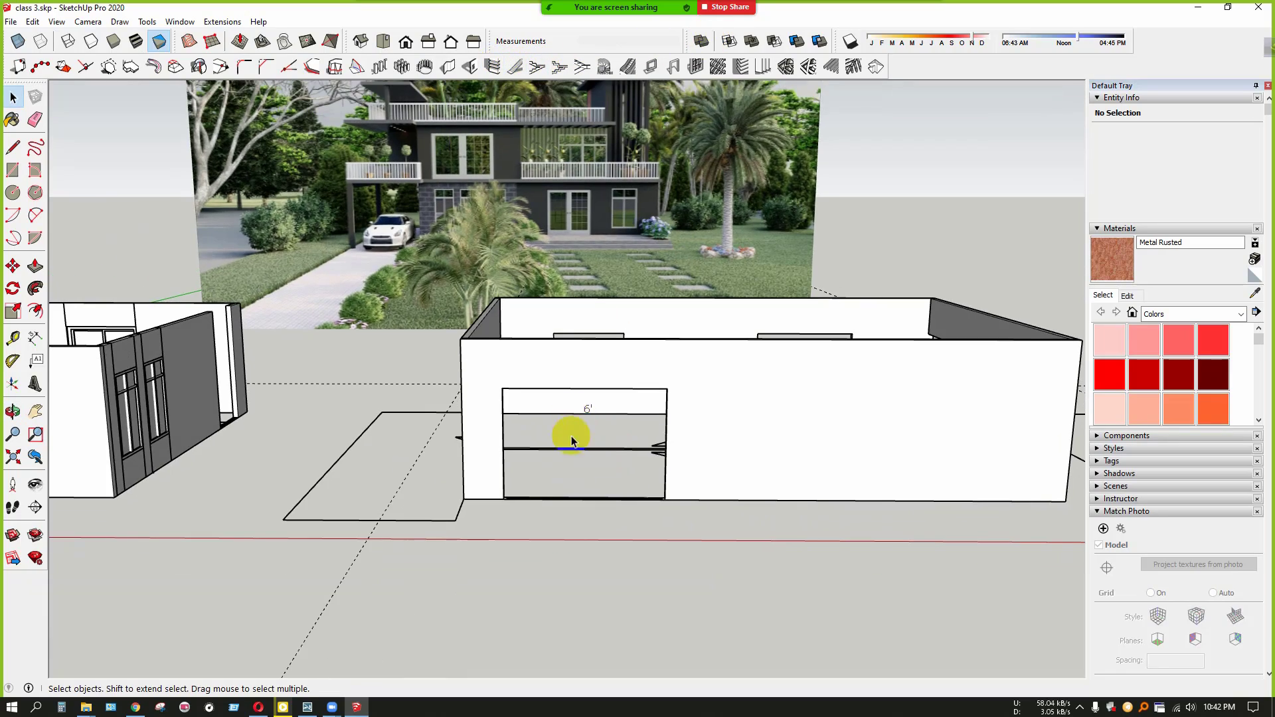
scroll(571, 441, "down", 3)
scroll(474, 246, "up", 10)
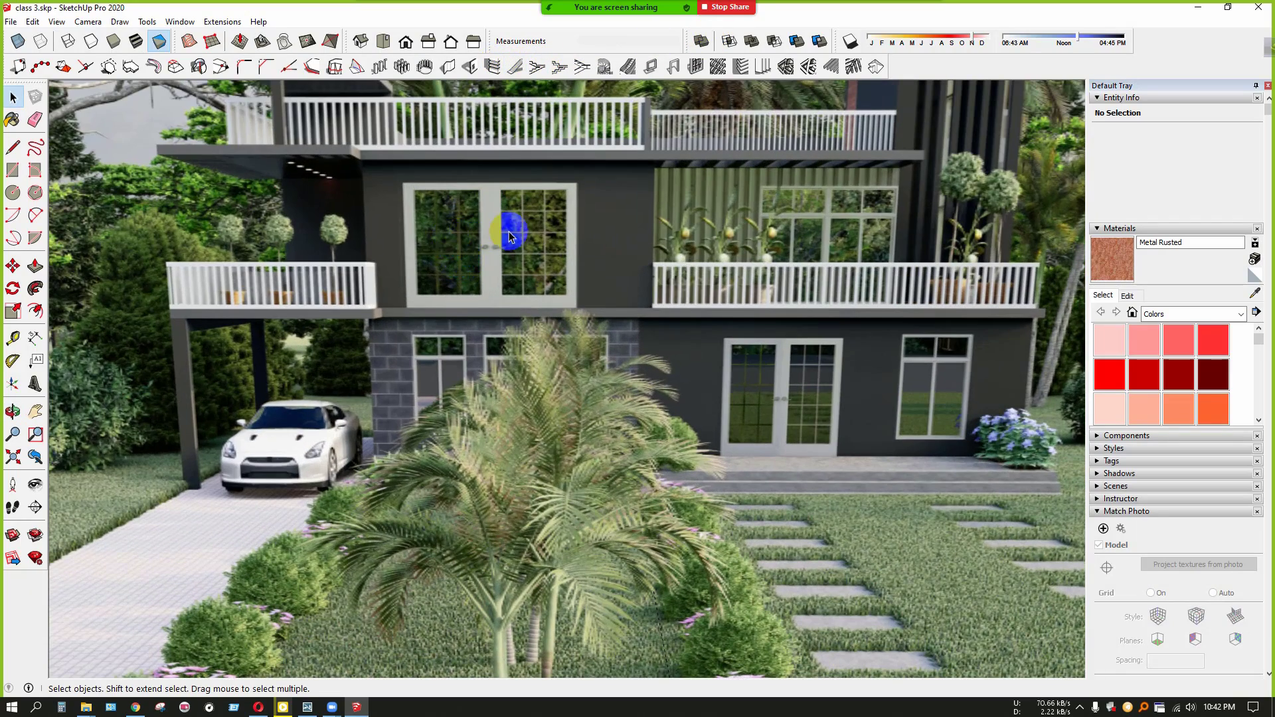
middle_click_drag(510, 236, 428, 254)
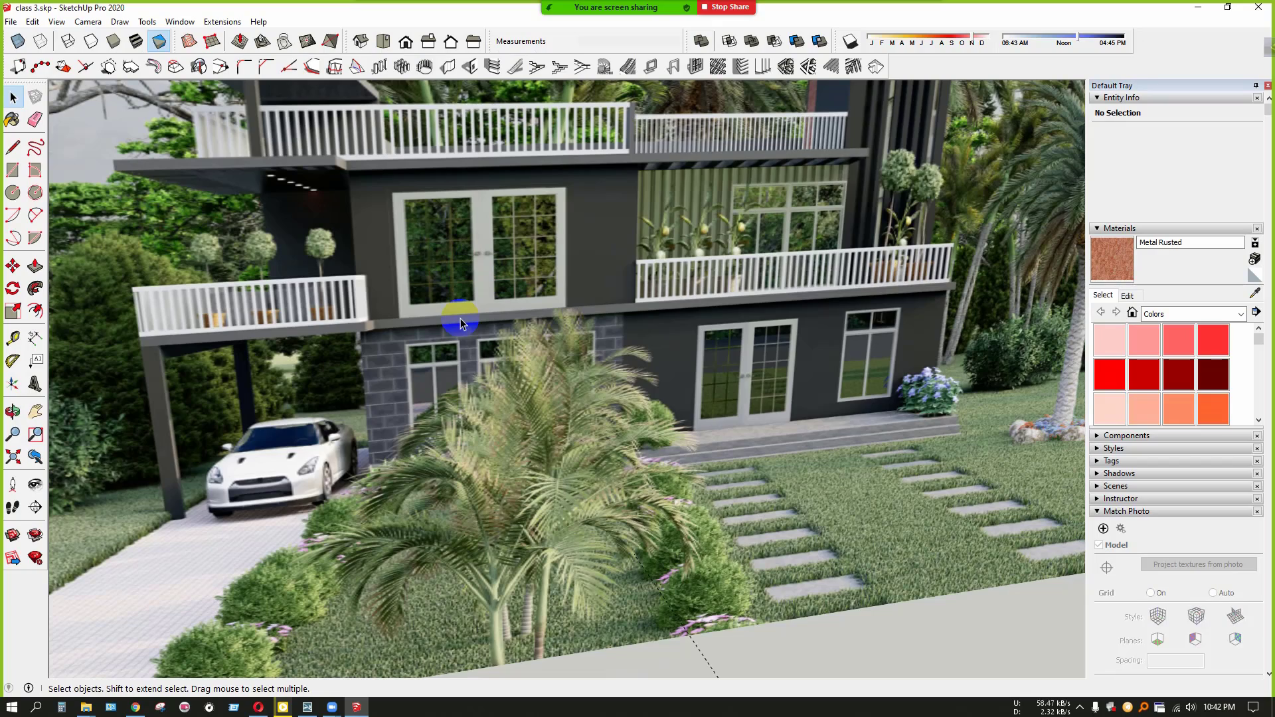
scroll(460, 317, "down", 6)
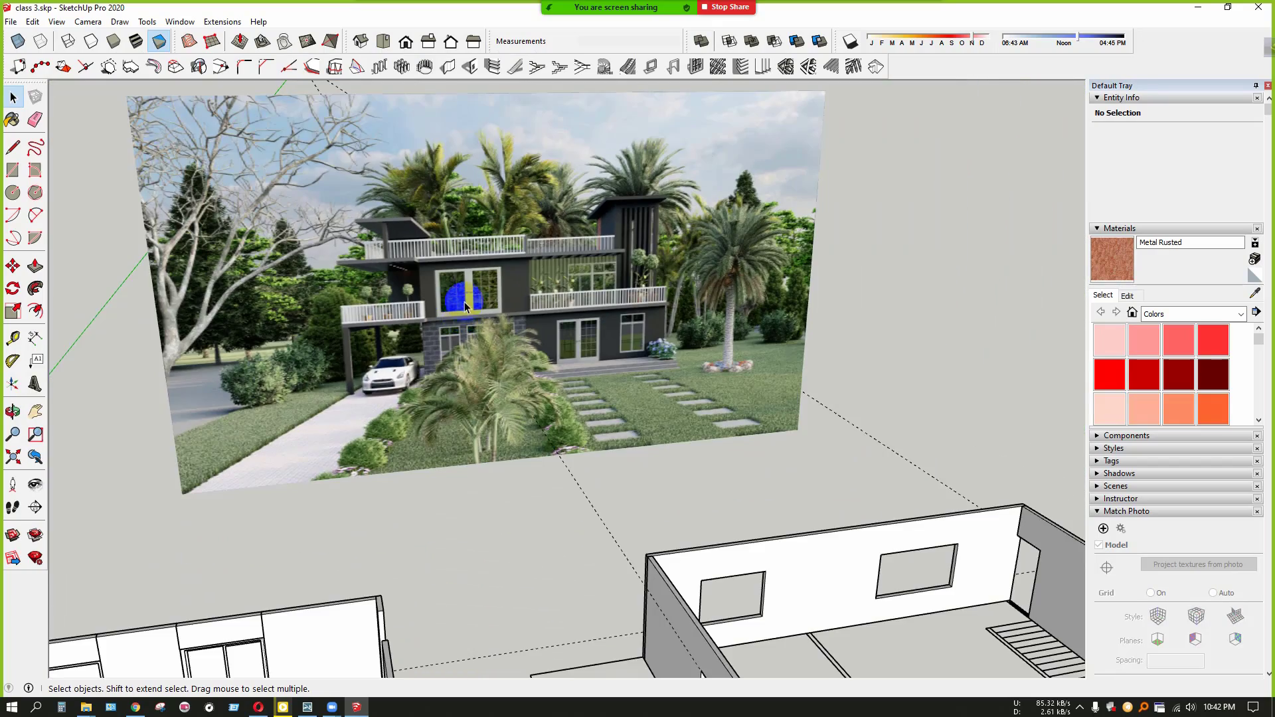
scroll(464, 299, "up", 5)
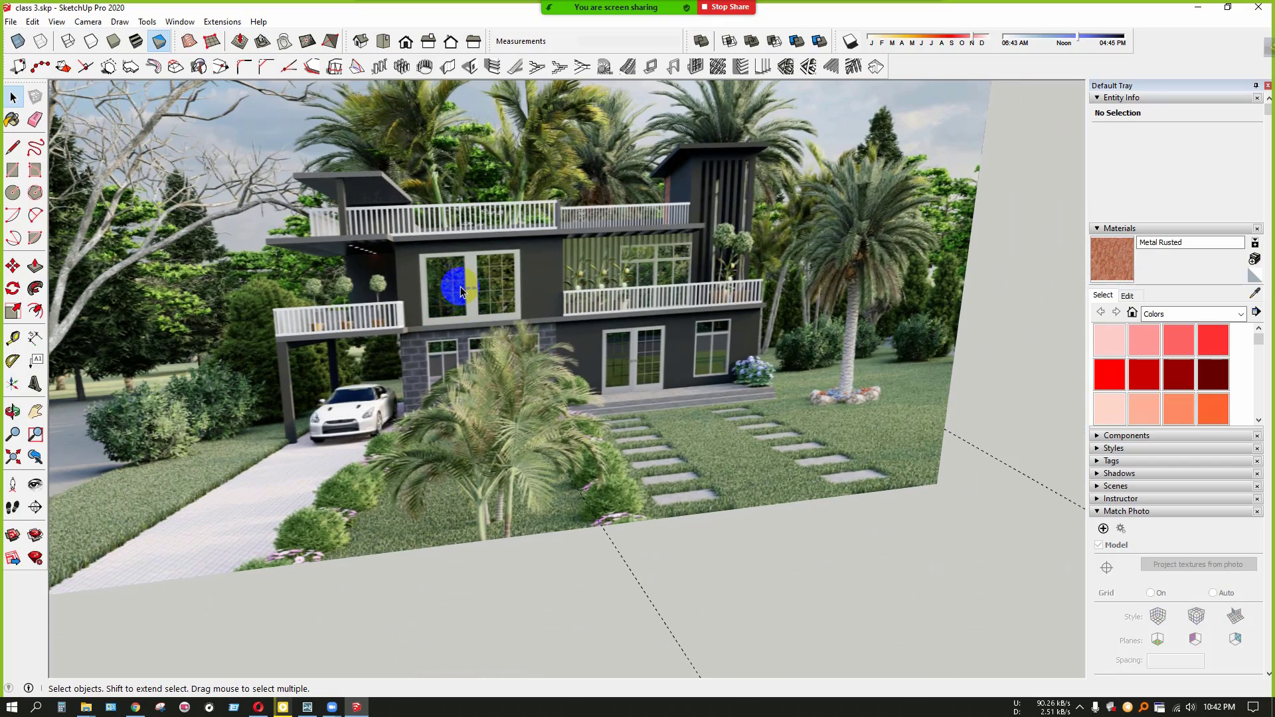
scroll(462, 300, "down", 6)
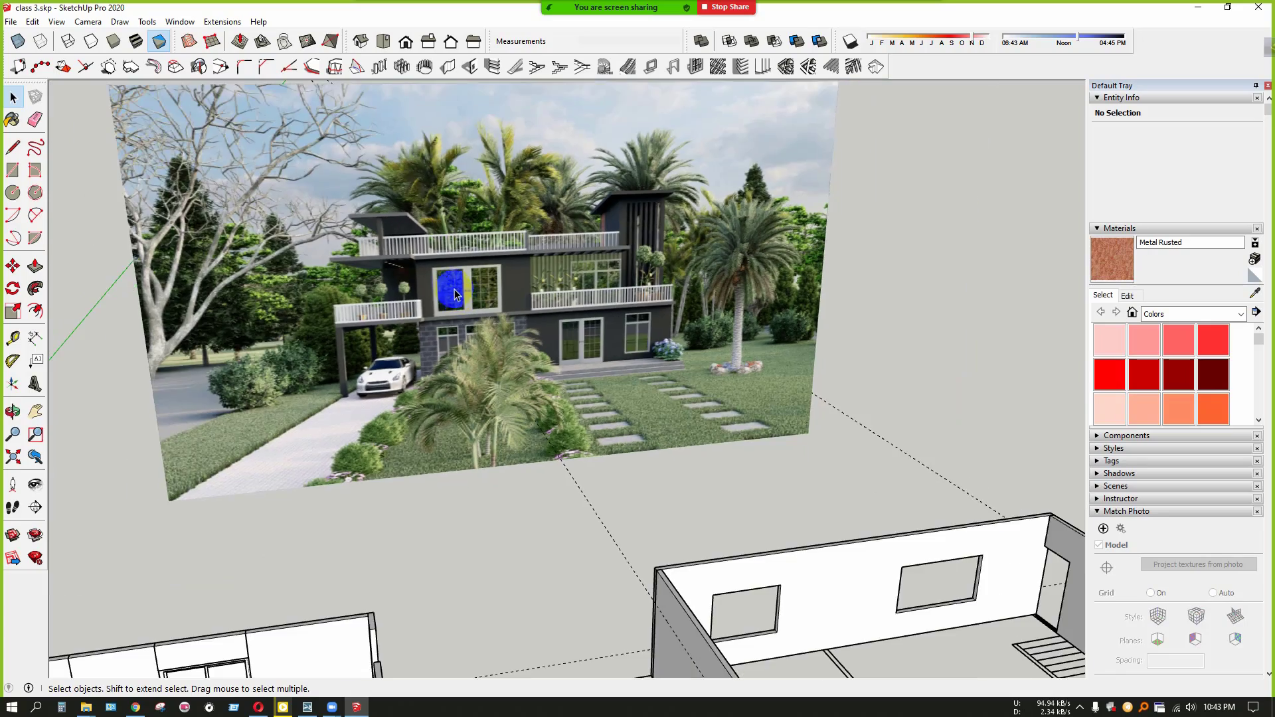
scroll(470, 441, "up", 4)
scroll(551, 405, "up", 3)
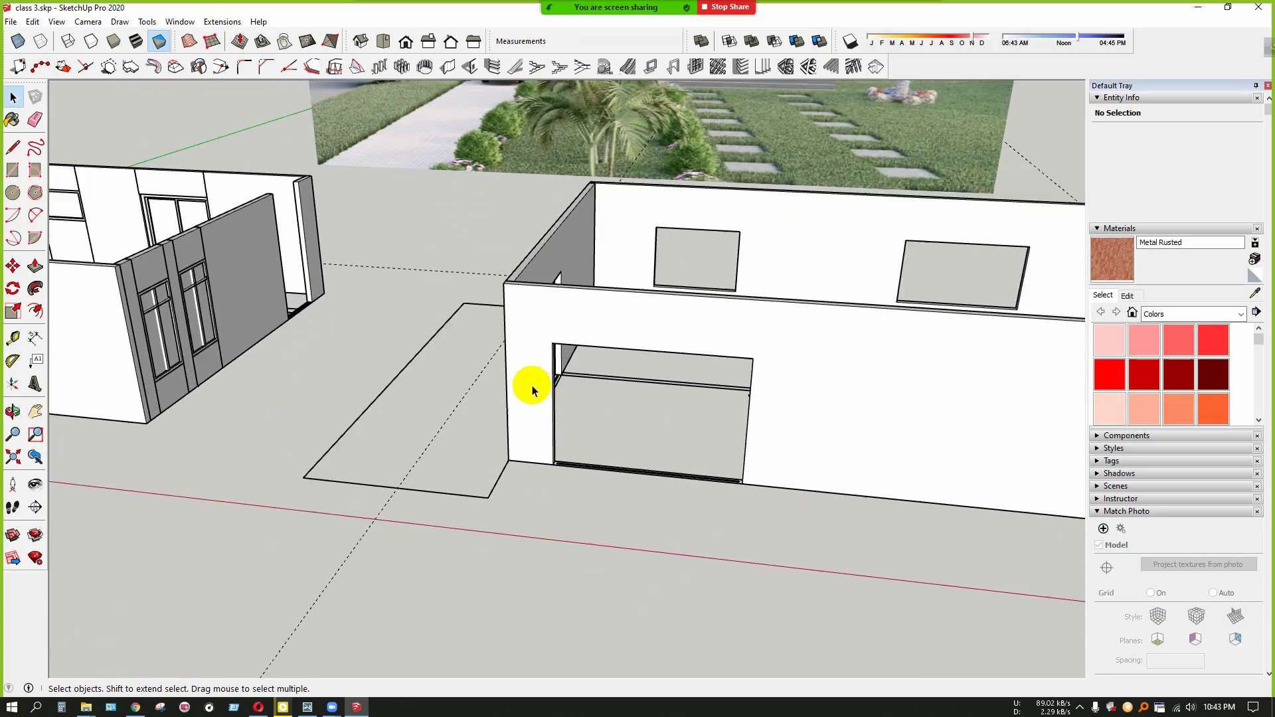
Compare the upper-floor front wall with the matching facade in the render, including its balconies and railings
left_click(533, 357)
scroll(609, 590, "up", 3)
scroll(566, 609, "down", 1)
scroll(548, 596, "down", 4)
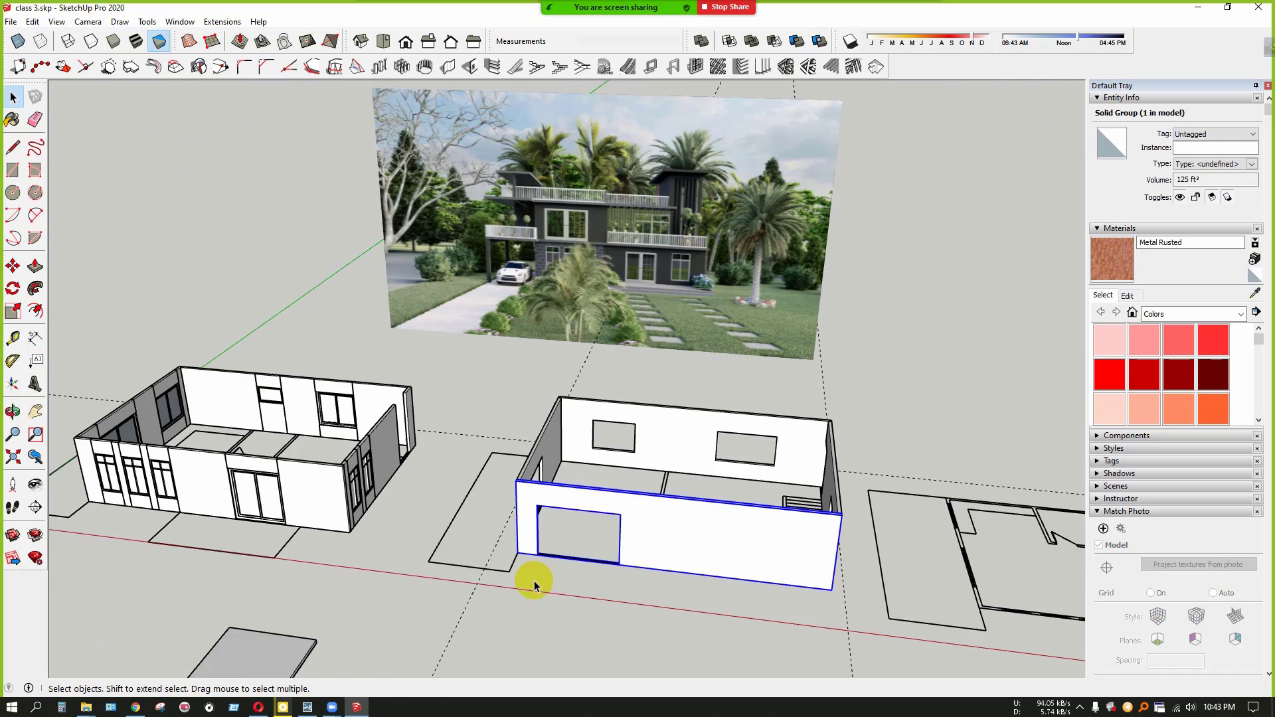
scroll(550, 247, "up", 4)
scroll(578, 186, "down", 2)
left_click(590, 186)
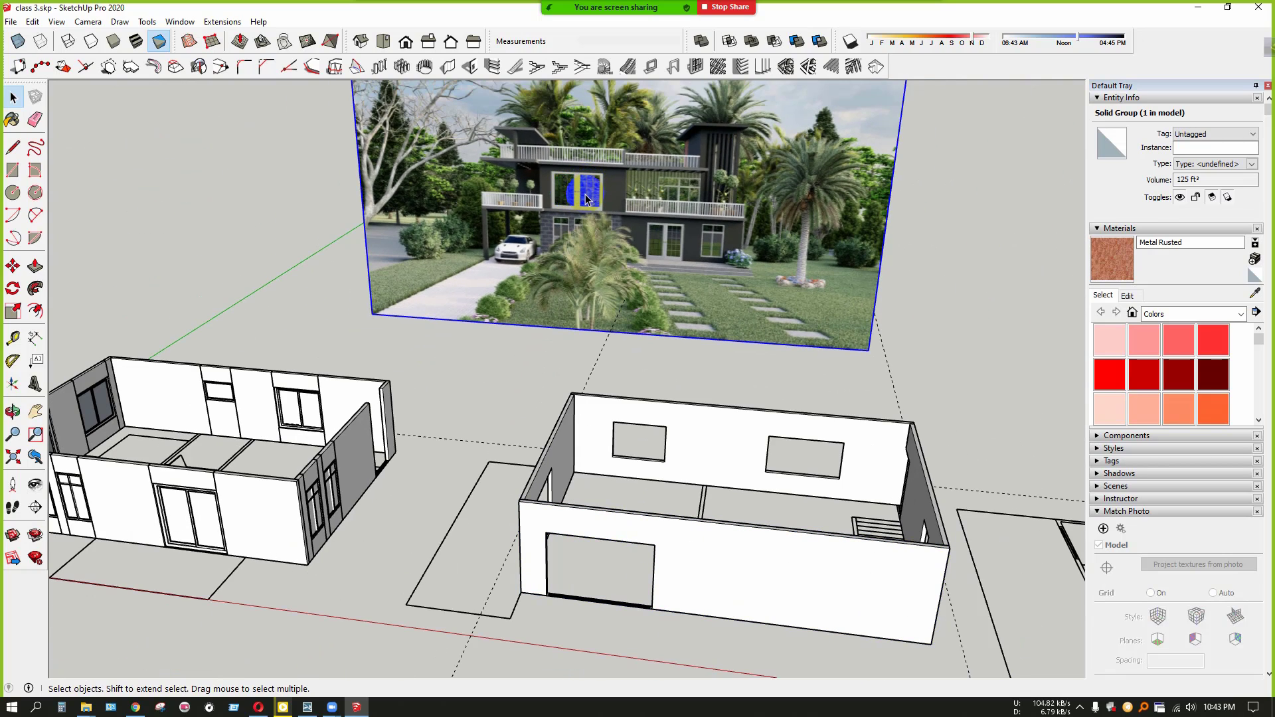
left_click(1019, 277)
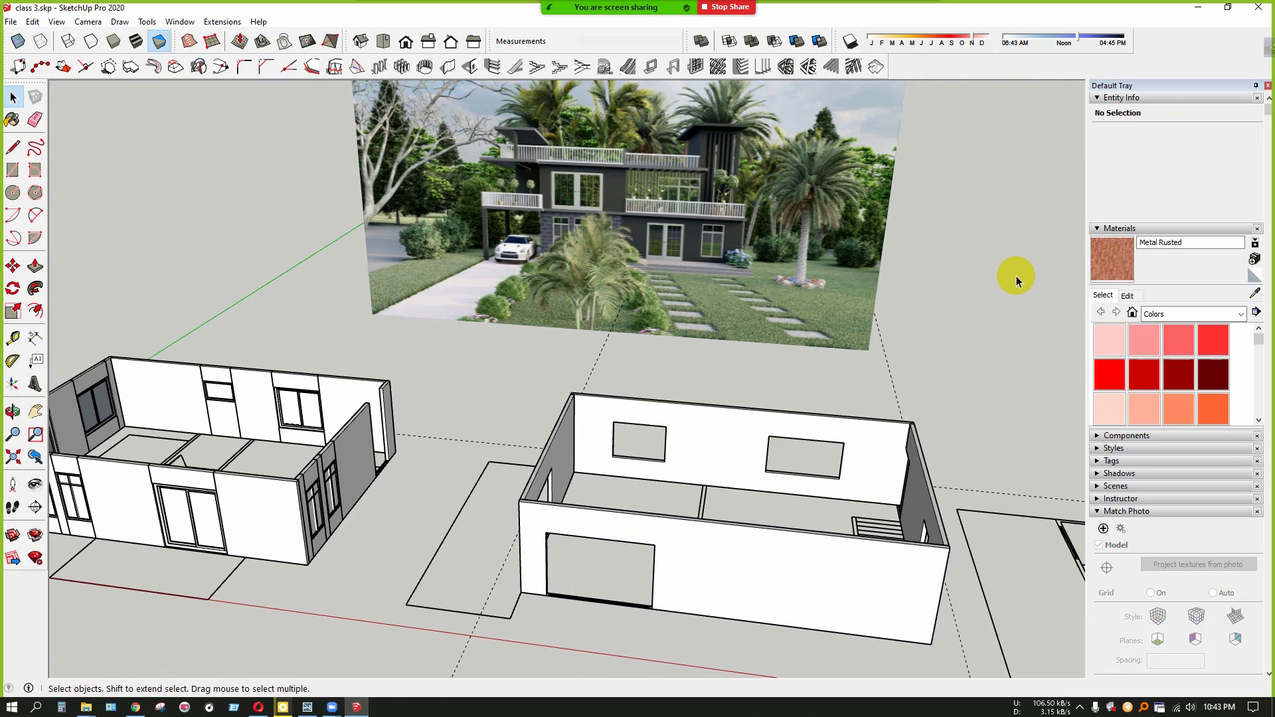
scroll(586, 251, "up", 5)
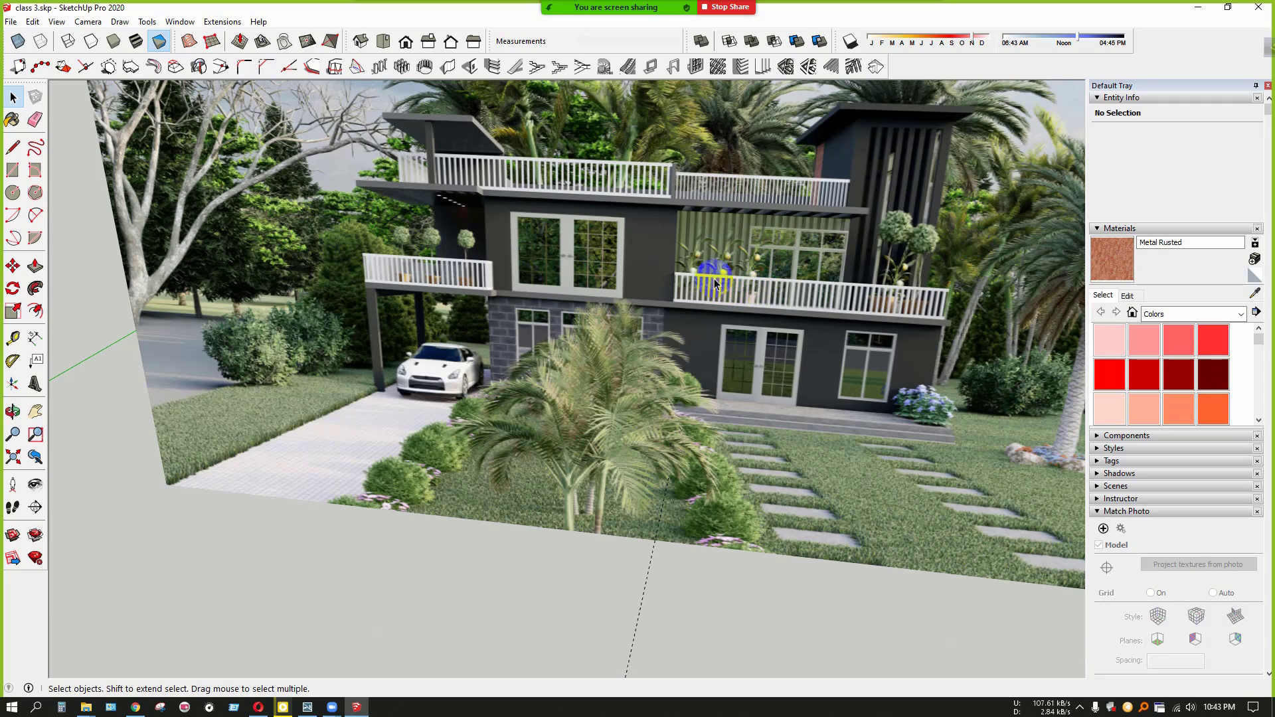
scroll(715, 282, "up", 8)
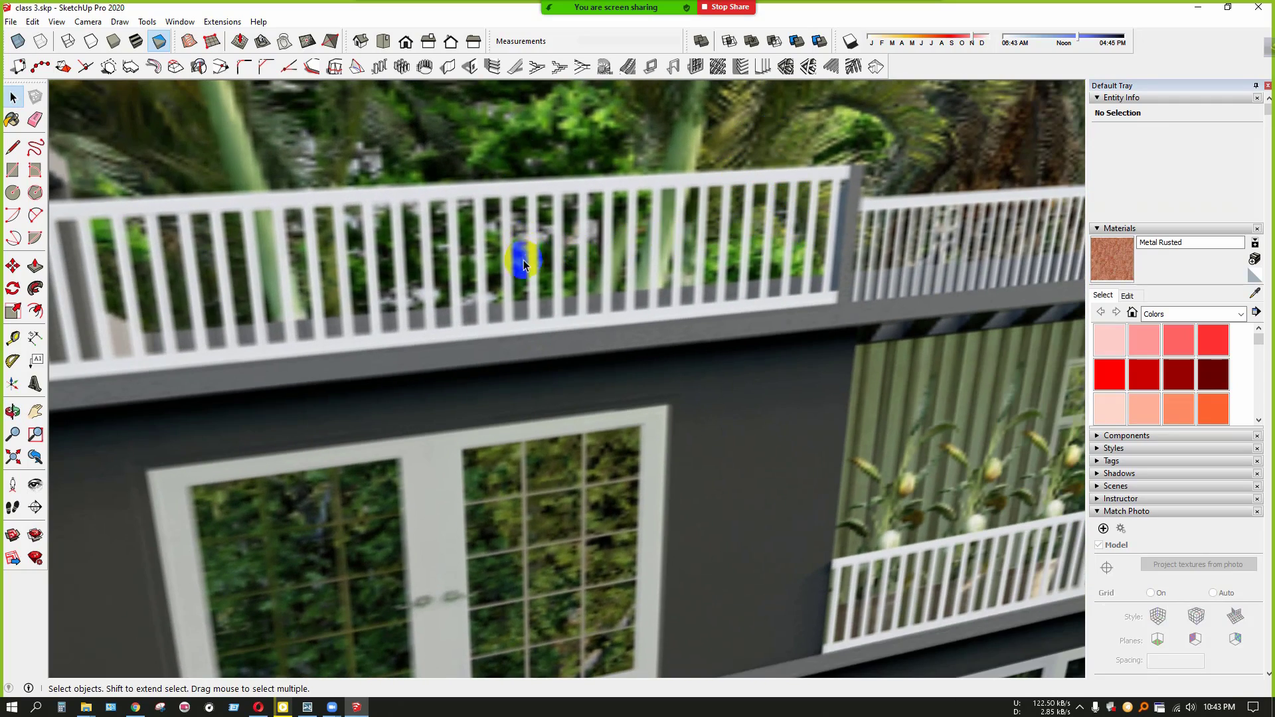
Draw a rectangle face filling the large door opening in the upper-floor model's front wall, spanning it corner to corner
scroll(615, 228, "down", 10)
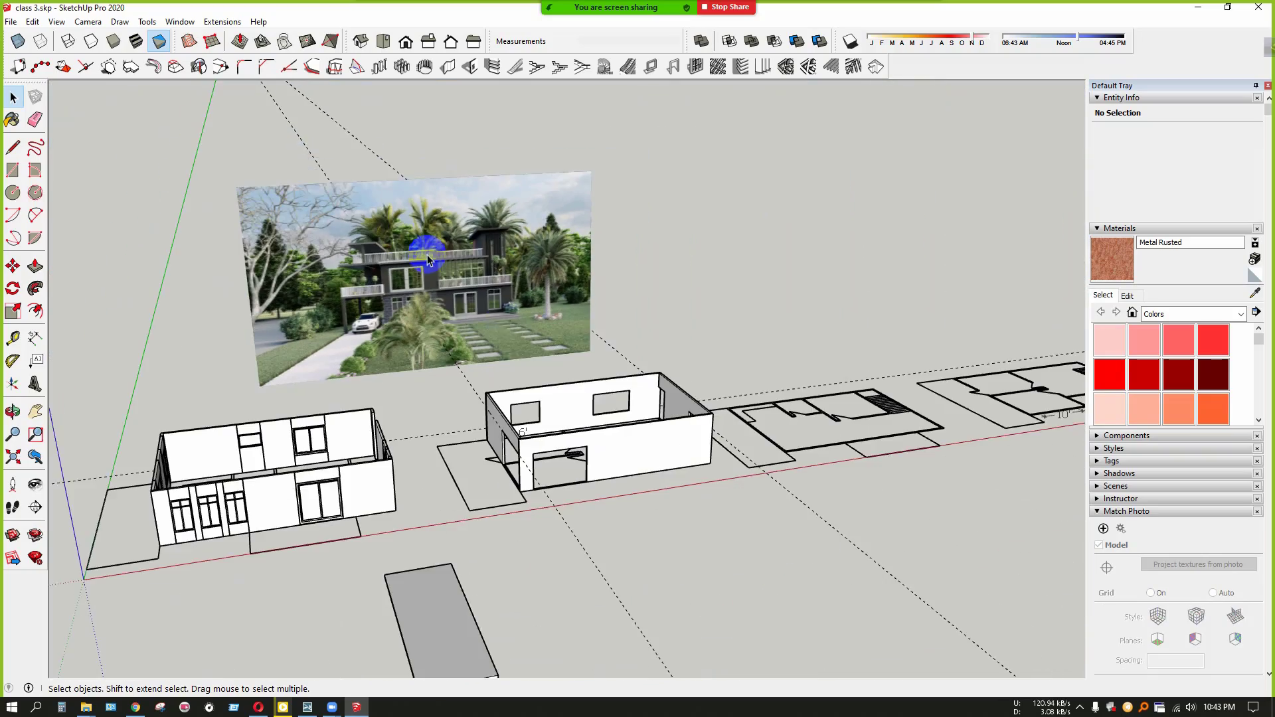
scroll(566, 496, "up", 6)
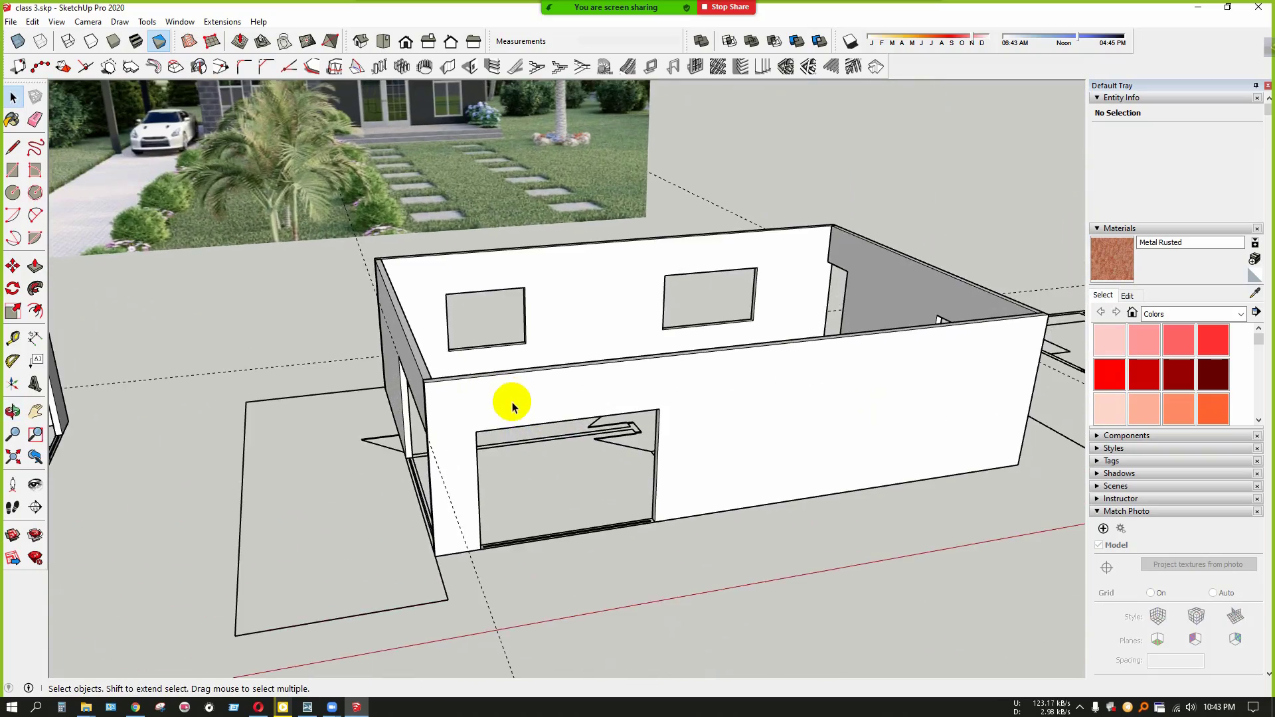
scroll(555, 513, "up", 5)
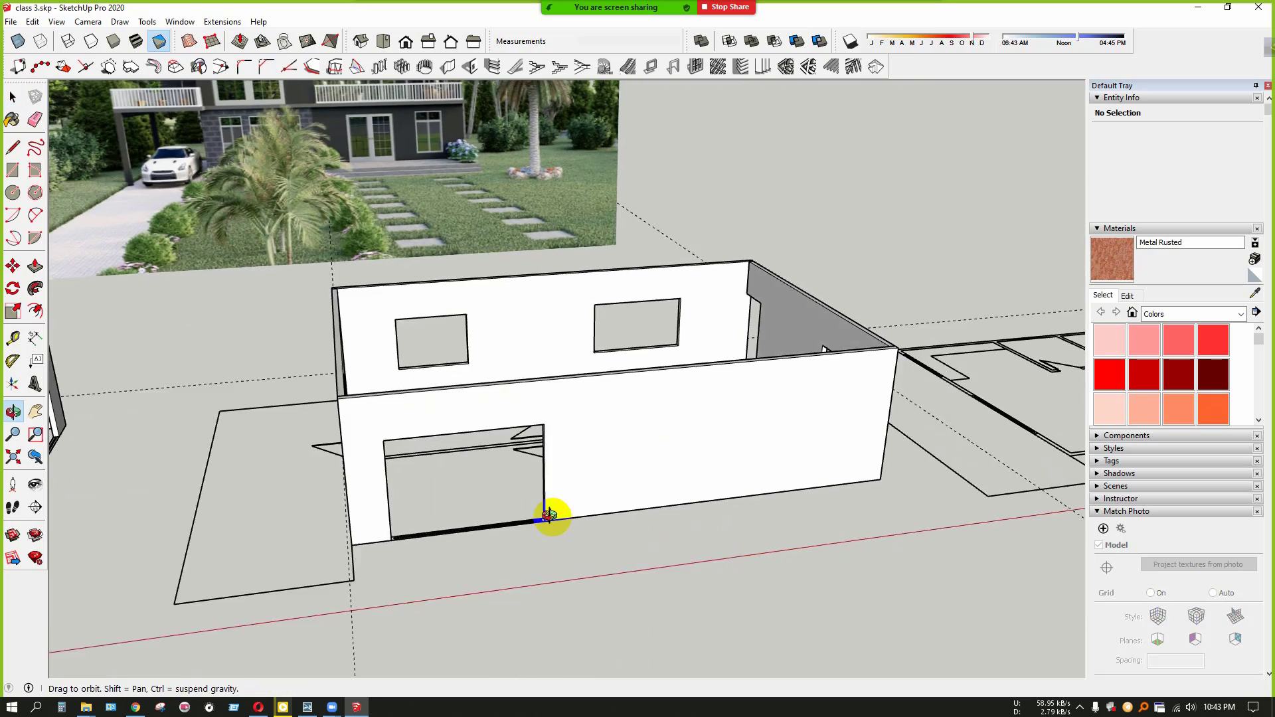
scroll(321, 398, "up", 6)
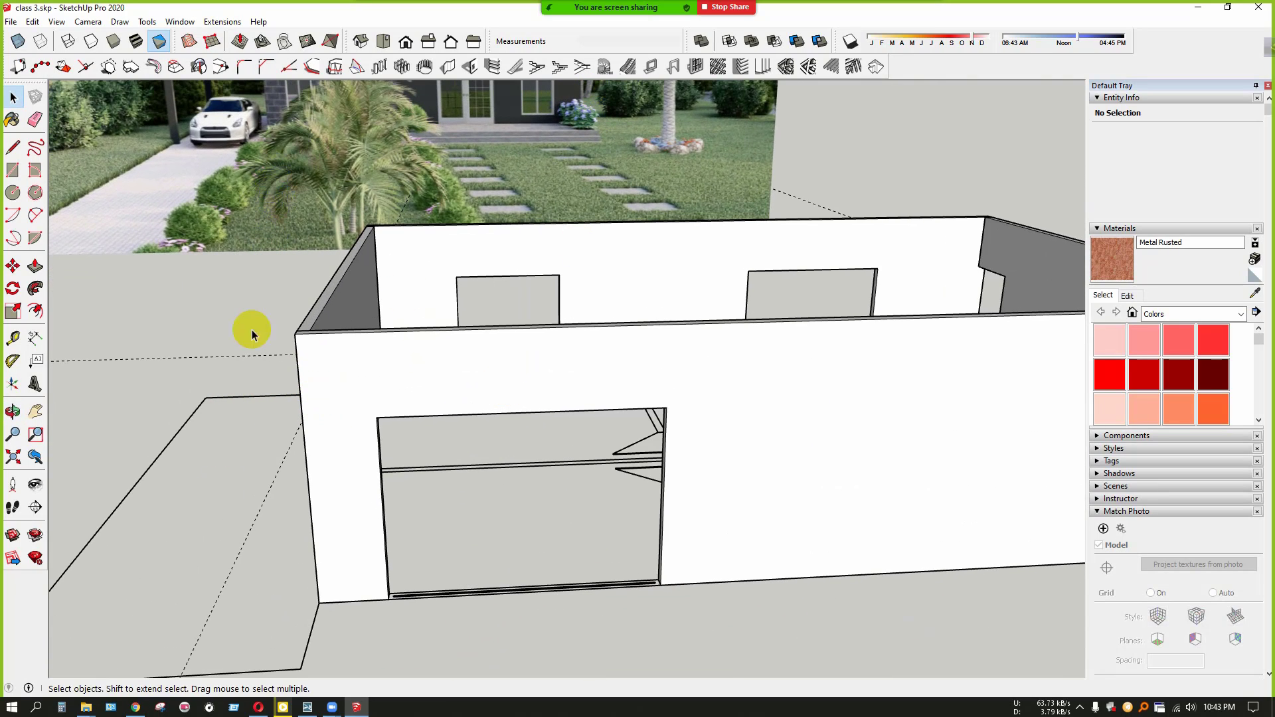
left_click(12, 170)
scroll(302, 417, "up", 2)
scroll(399, 415, "up", 4)
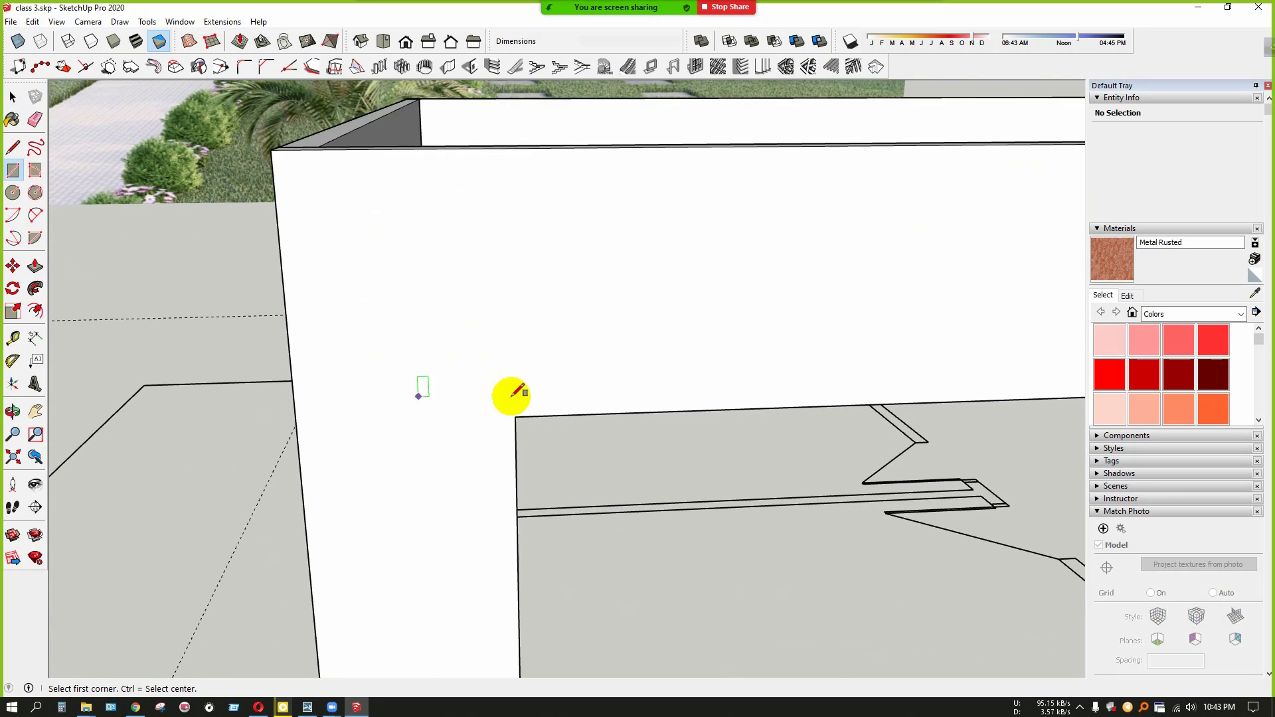
left_click(497, 423)
scroll(393, 370, "down", 5)
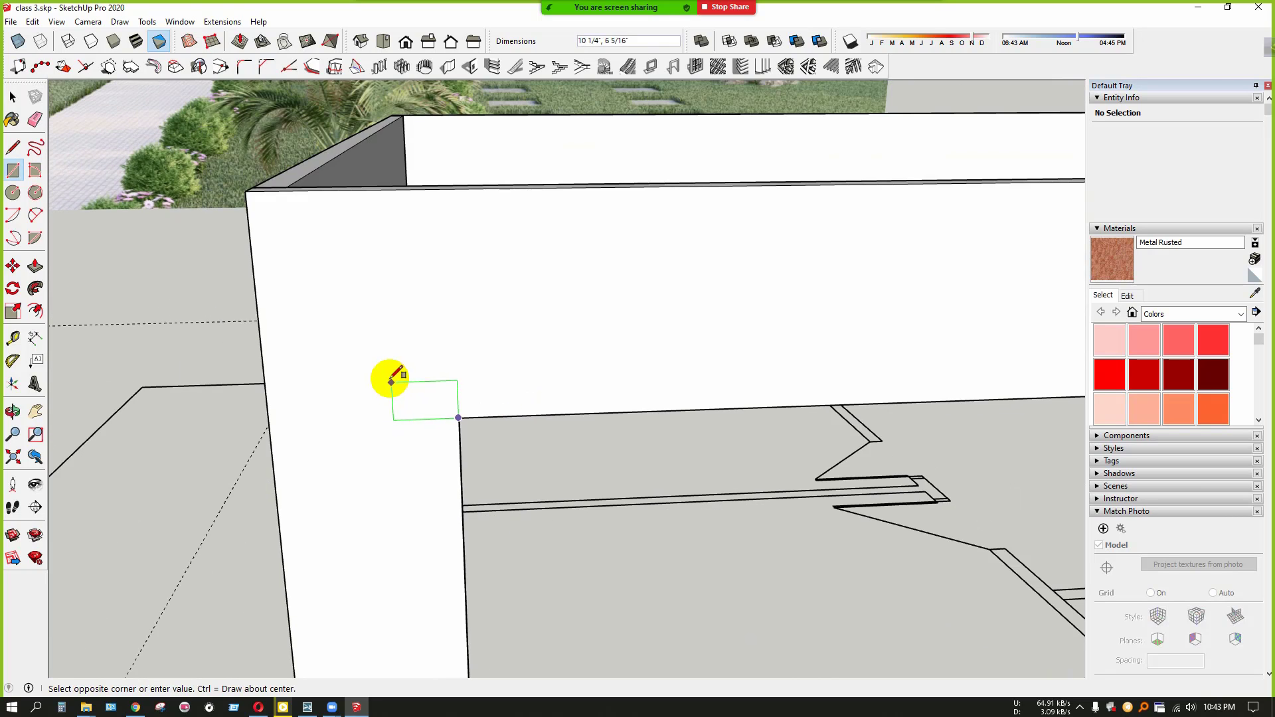
scroll(569, 513, "up", 10)
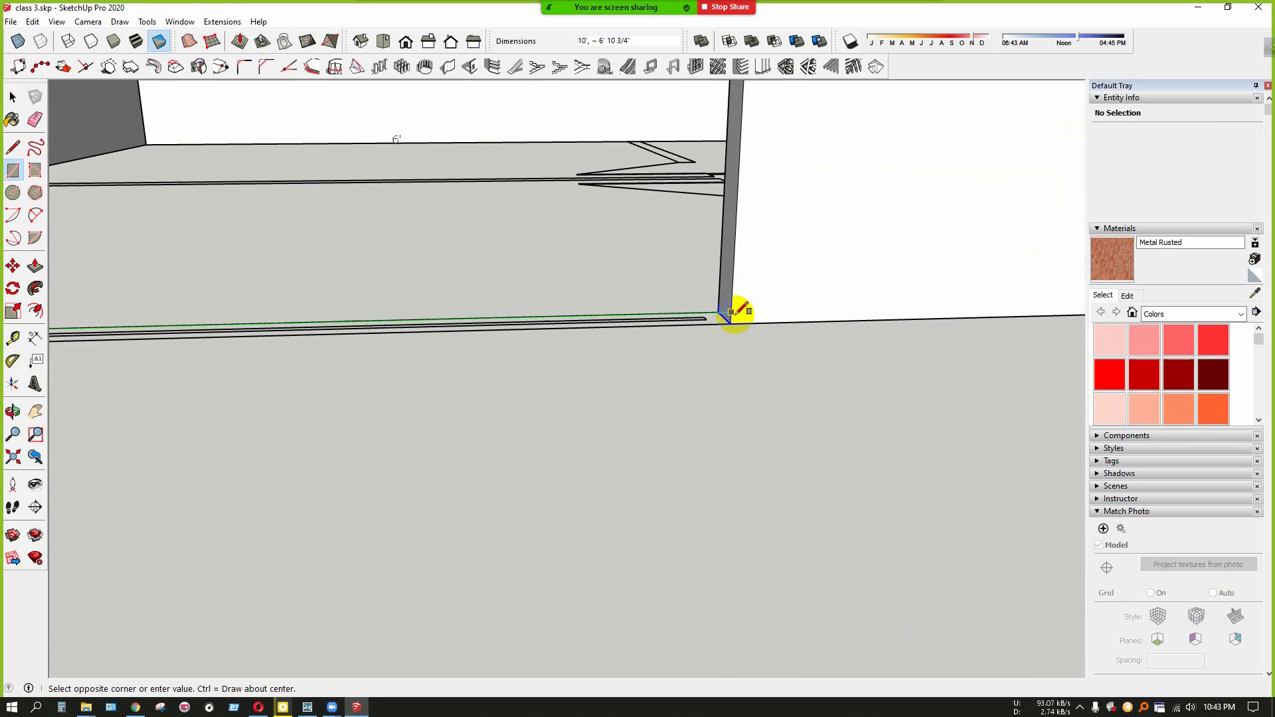
left_click(733, 321)
scroll(691, 443, "down", 6)
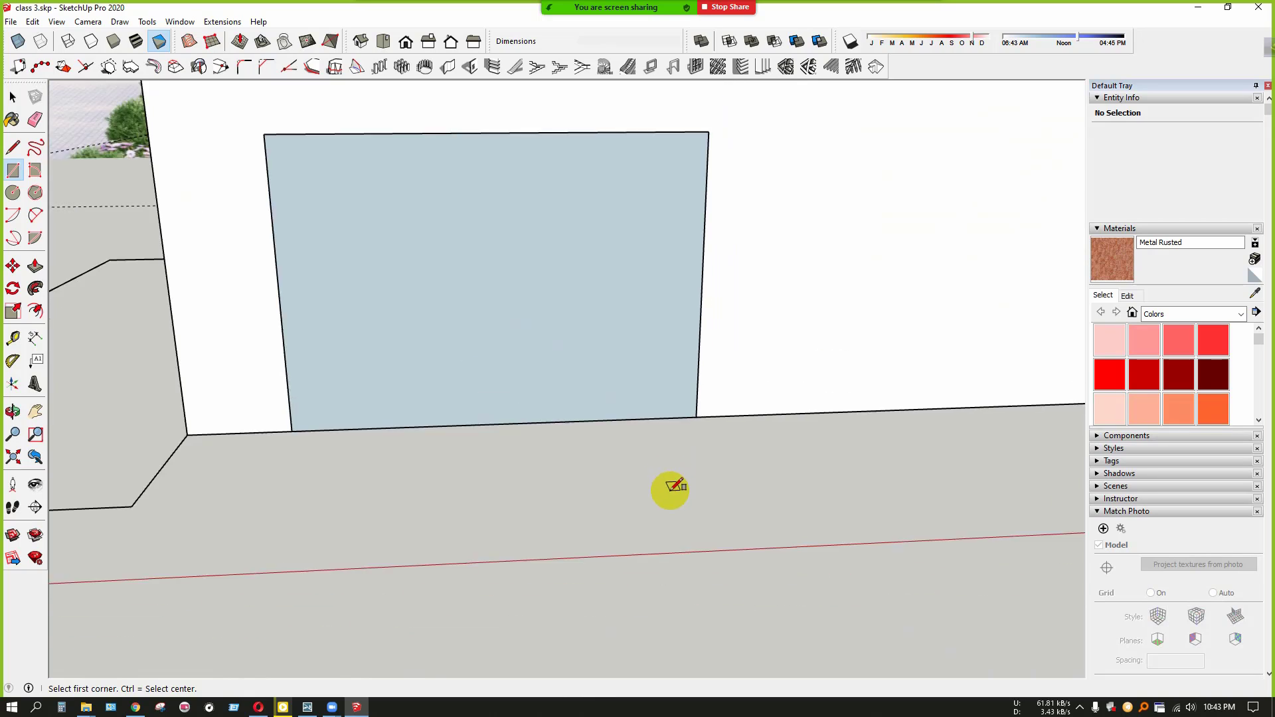
key("space")
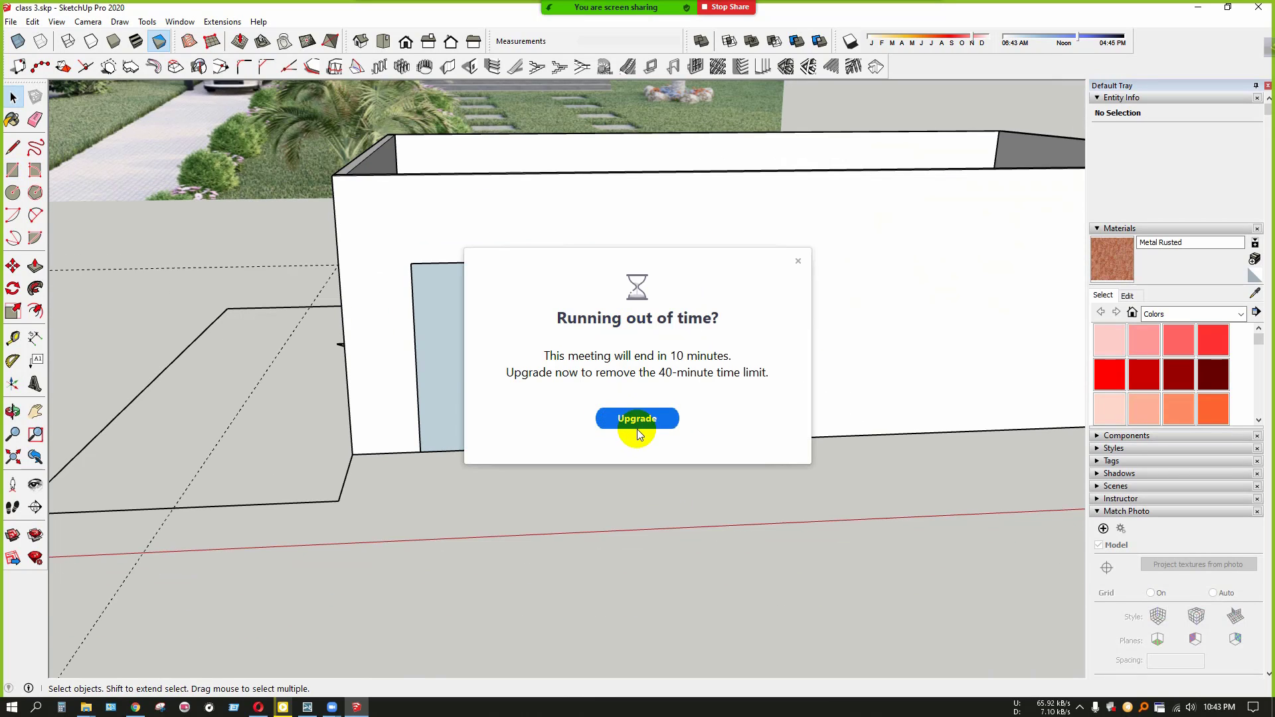
Close the meeting time-limit notice covering the model
mouse_move(684, 7)
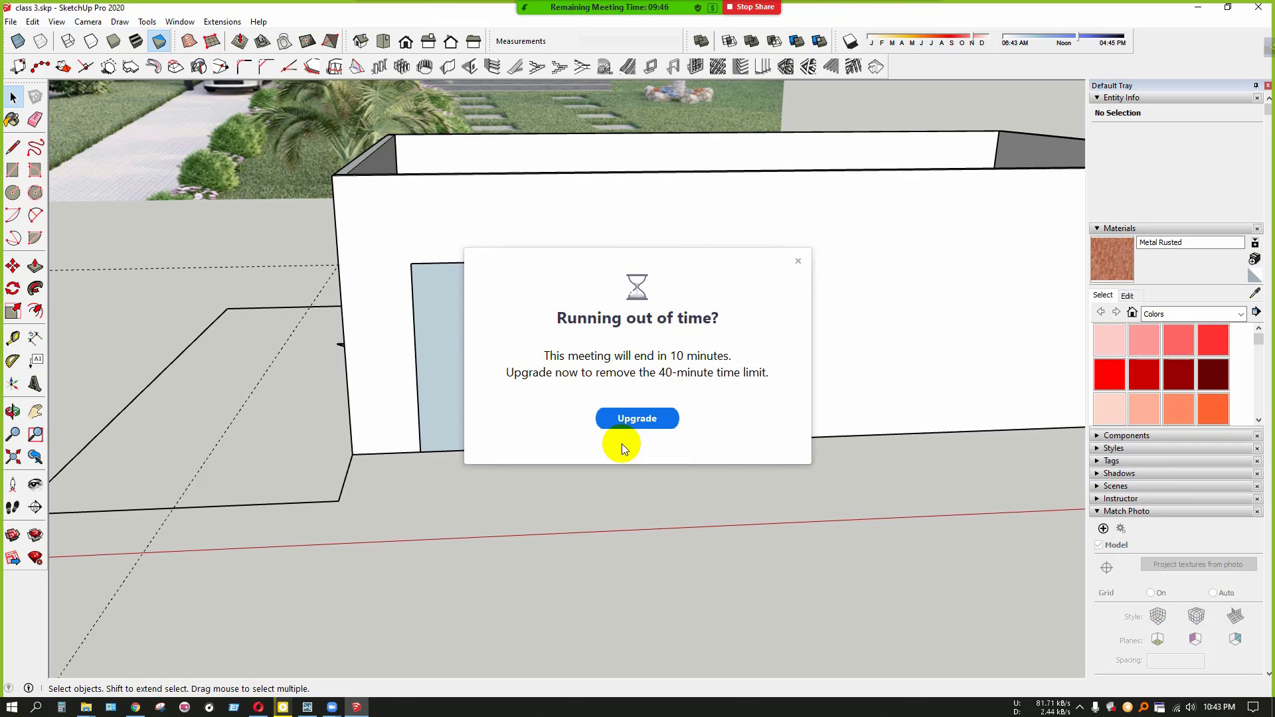
left_click(798, 261)
scroll(527, 324, "up", 2)
scroll(556, 335, "down", 2)
left_click(556, 326)
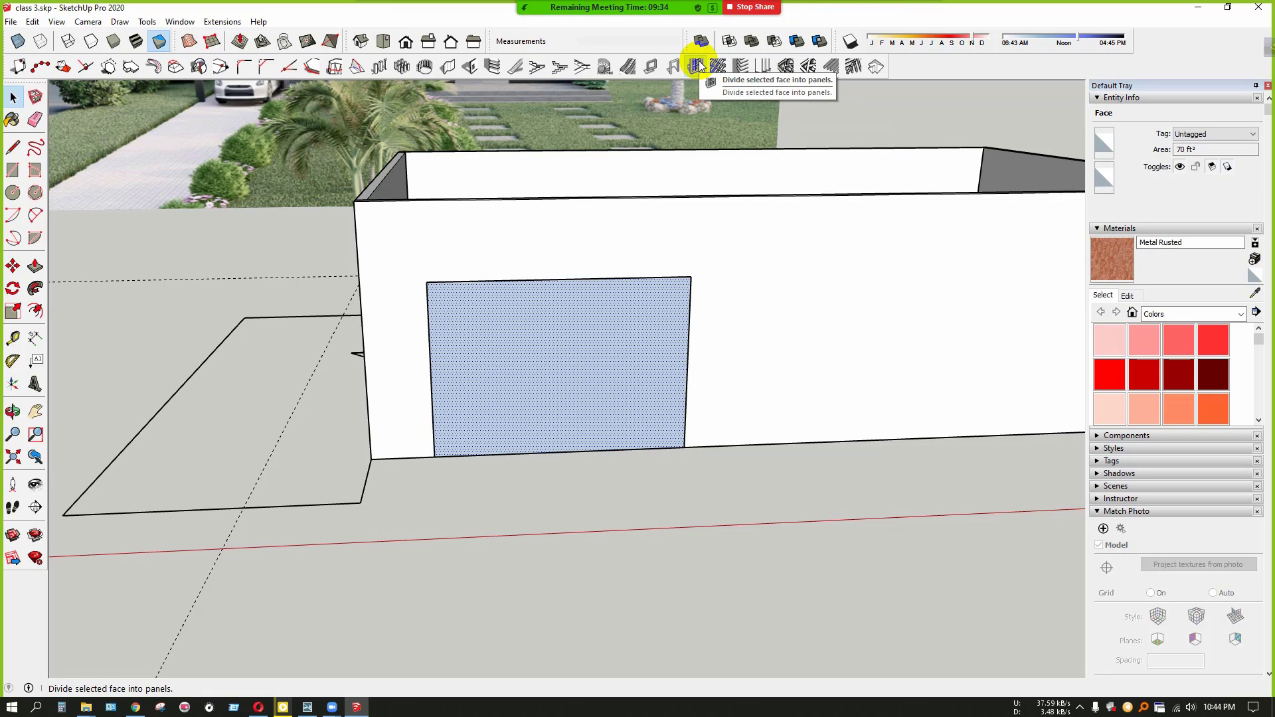
scroll(546, 484, "down", 5)
scroll(479, 138, "up", 6)
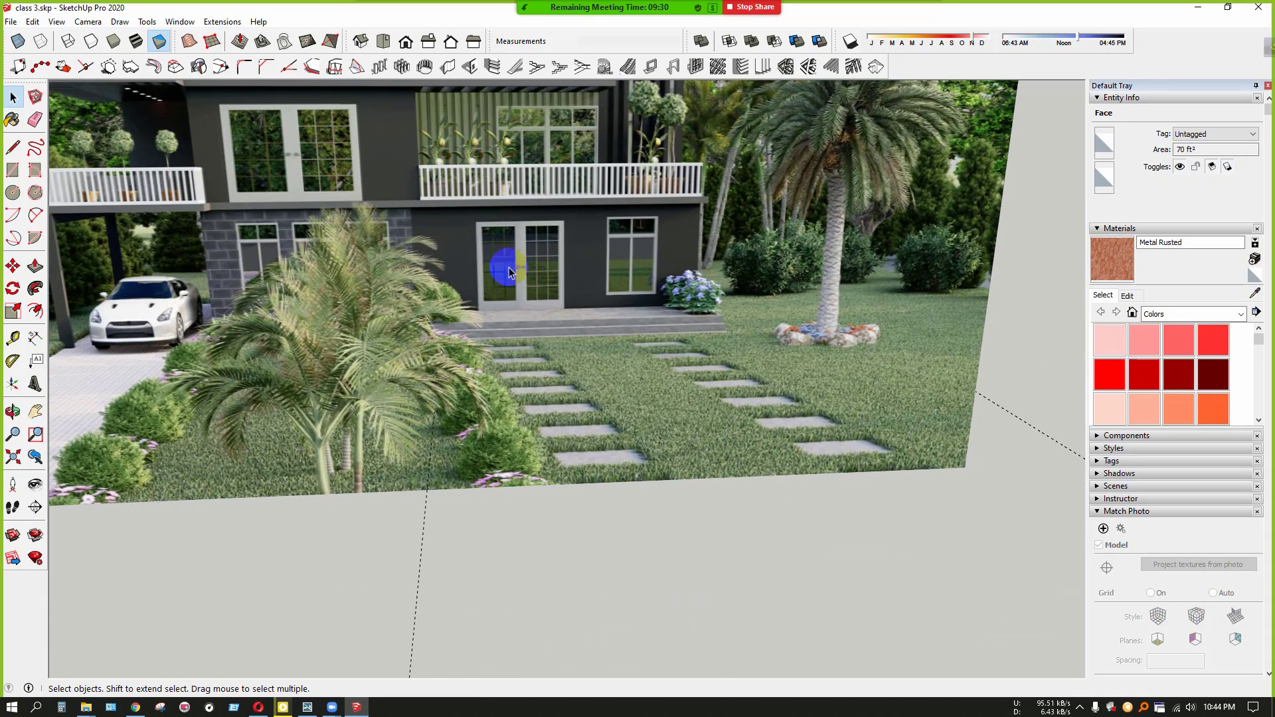
scroll(501, 271, "down", 4)
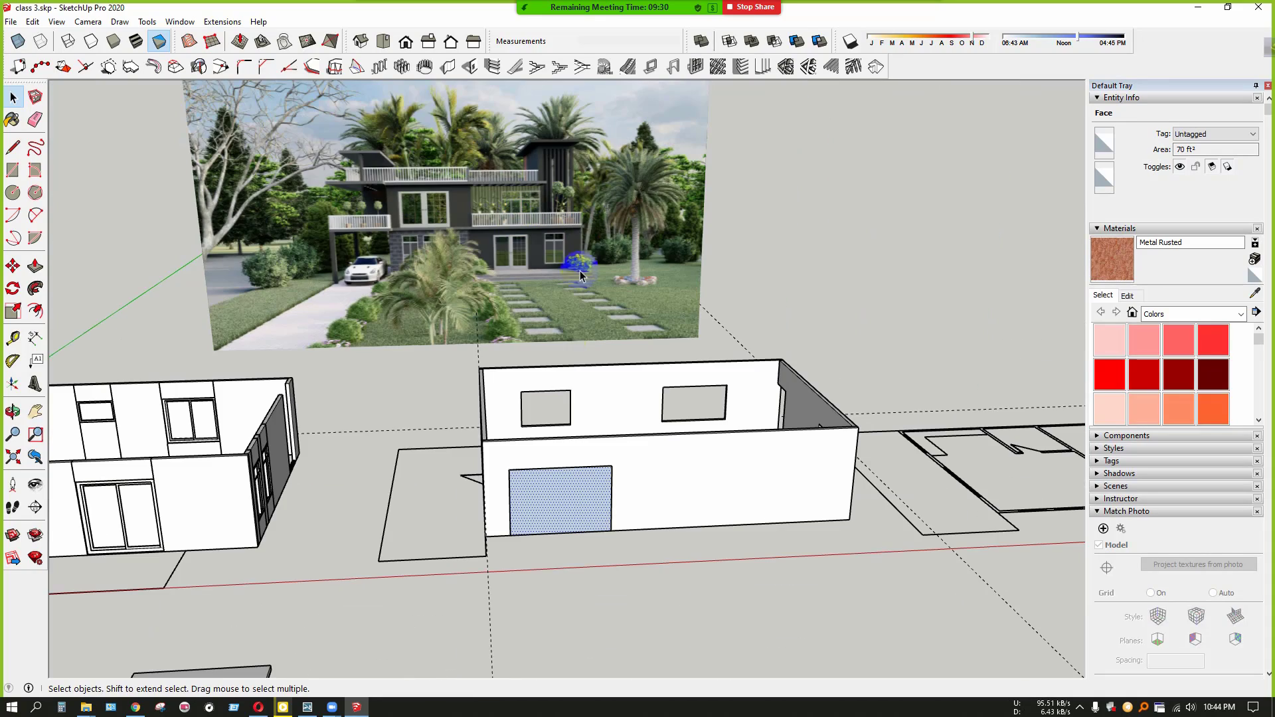
left_click(677, 72)
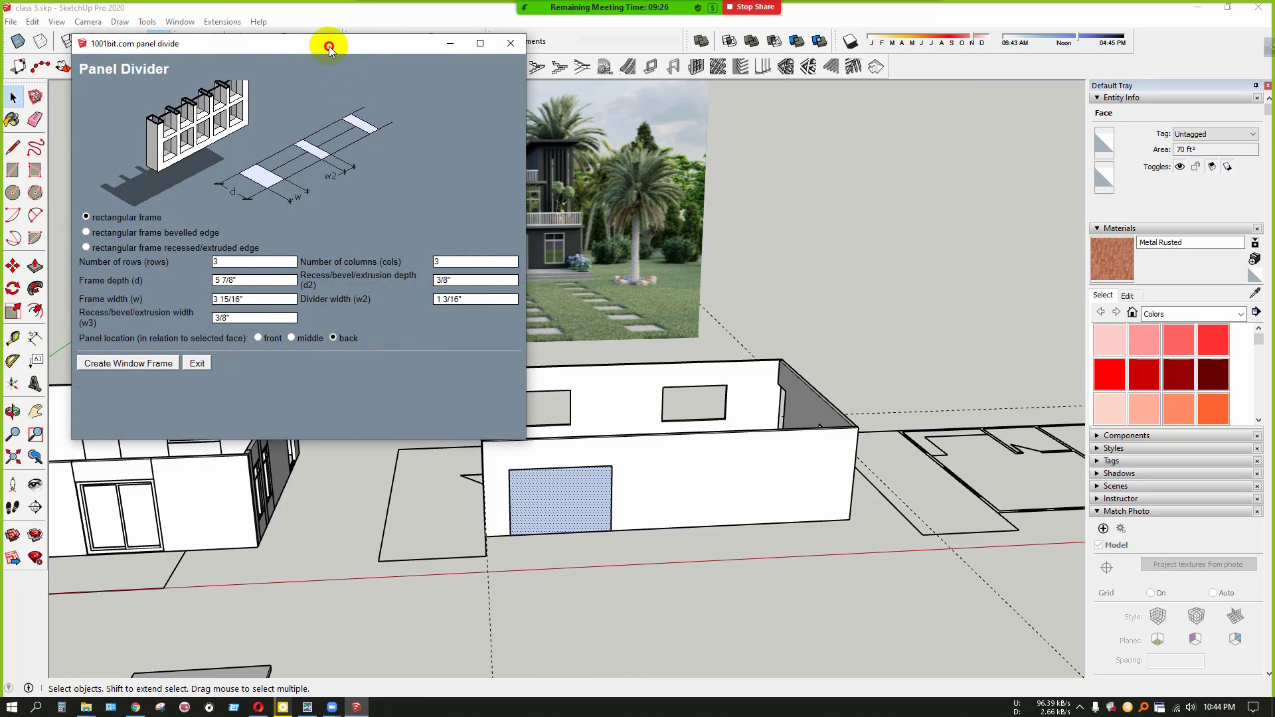
left_click_drag(329, 46, 675, 133)
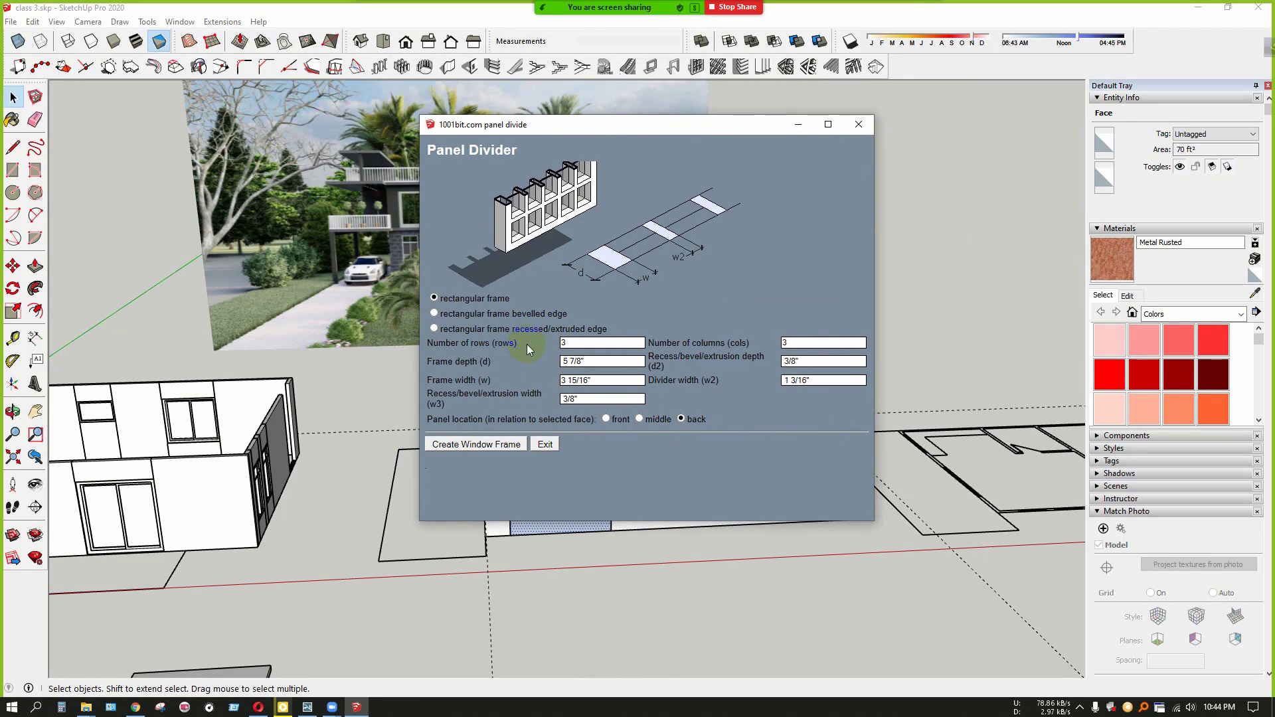
double_click(571, 343)
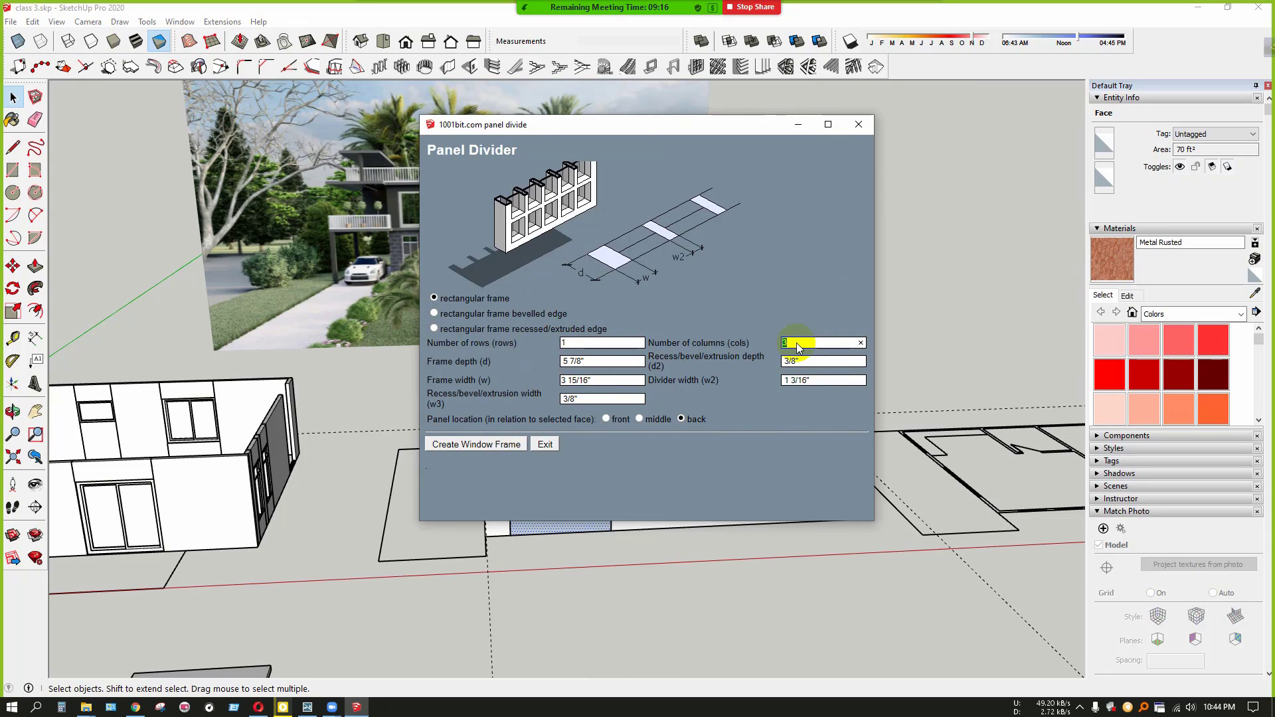
type("3")
left_click(796, 124)
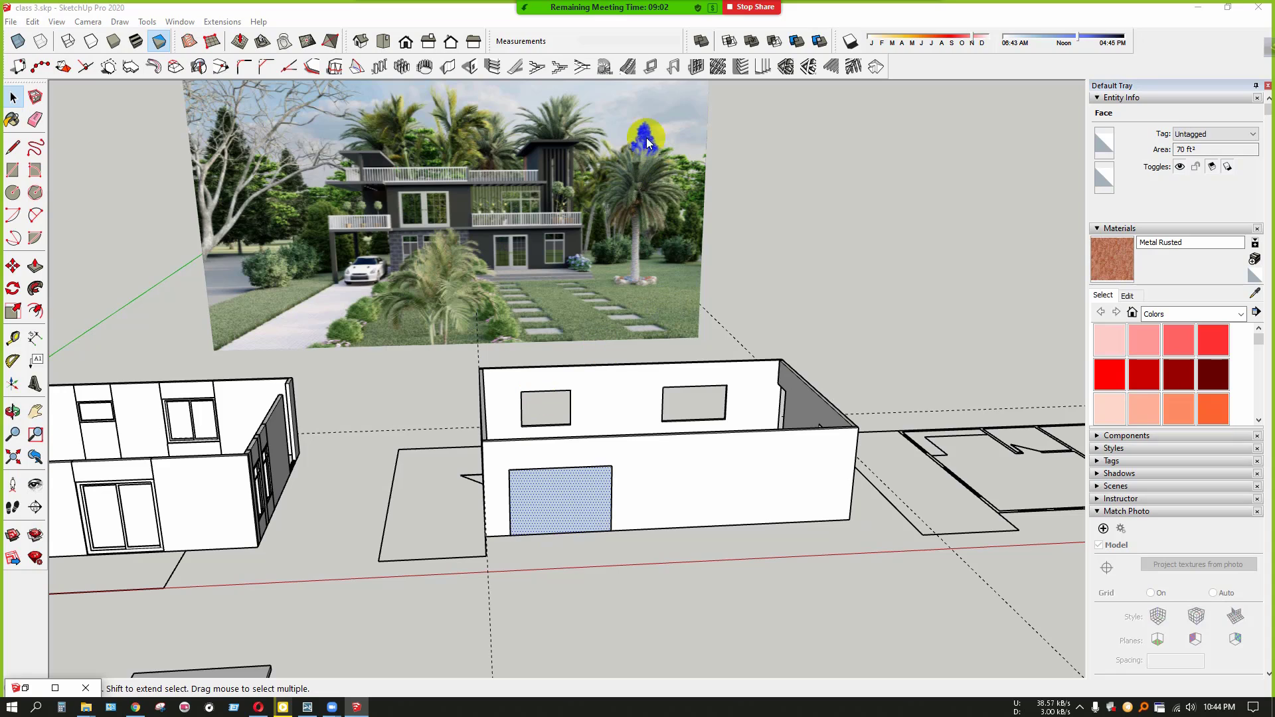
left_click(367, 711)
right_click(423, 708)
left_click(663, 602)
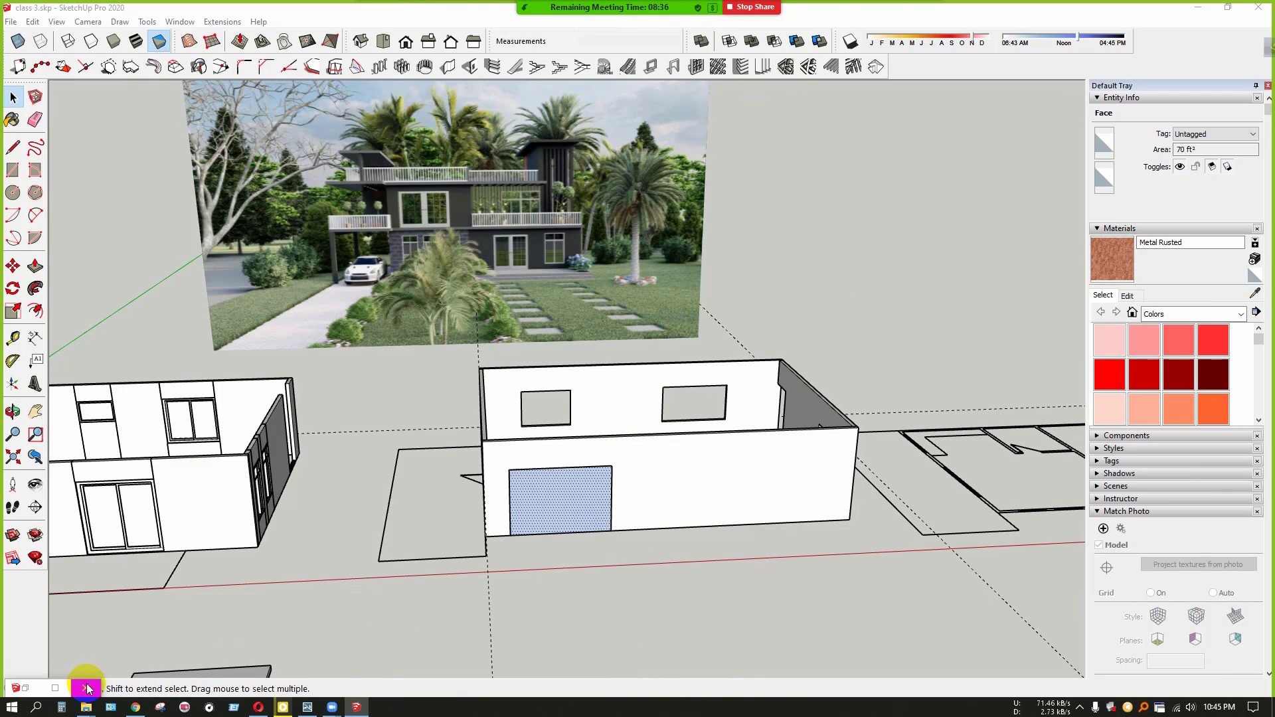
left_click(511, 163)
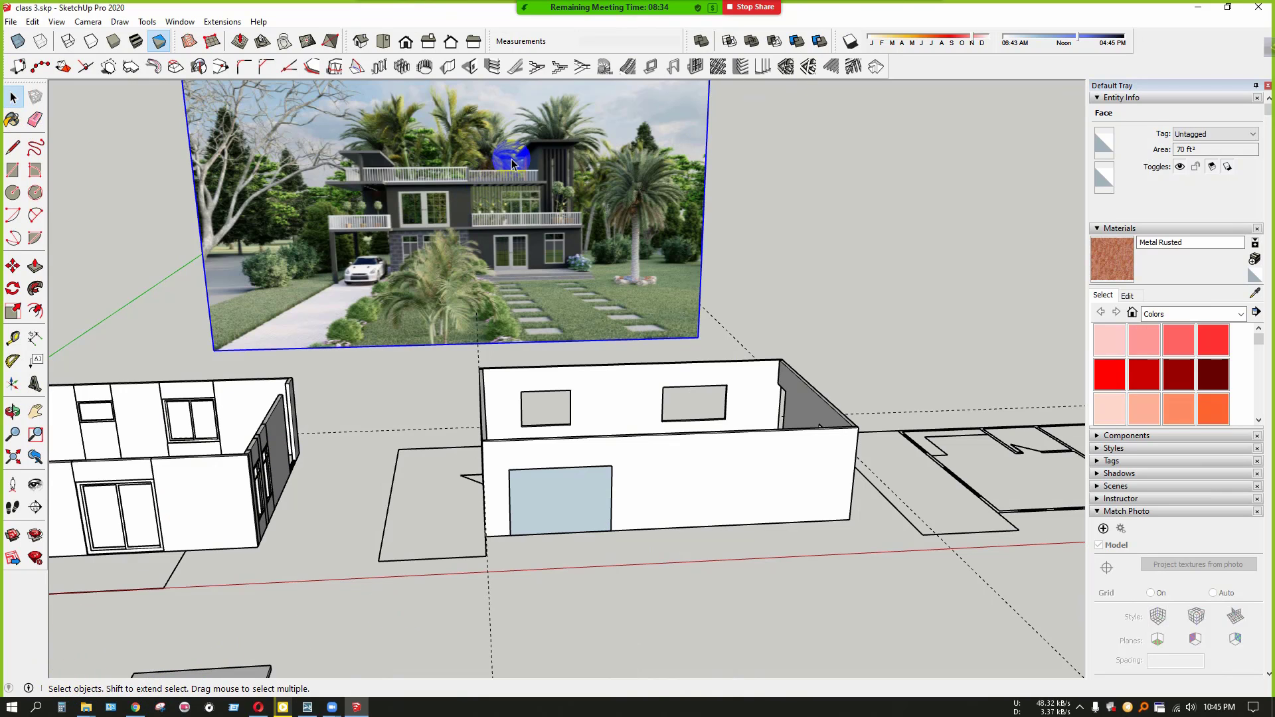
left_click(861, 293)
scroll(450, 128, "up", 5)
scroll(435, 136, "down", 5)
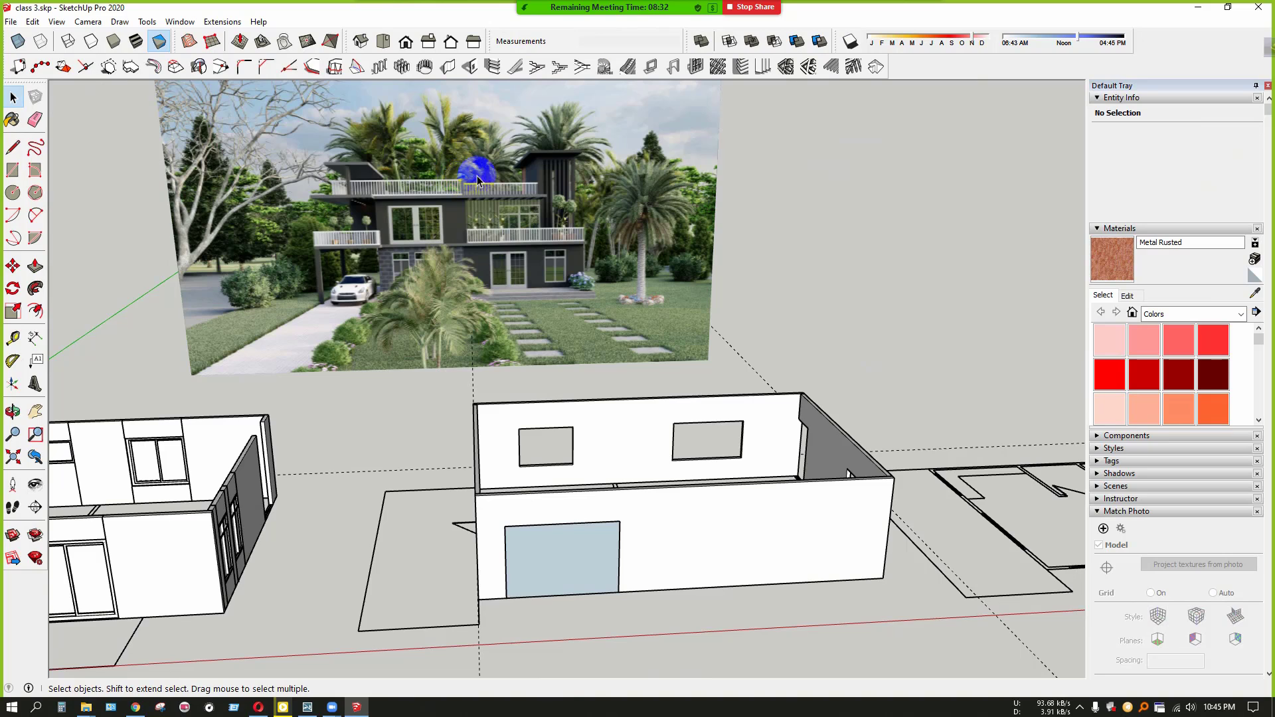
left_click(694, 66)
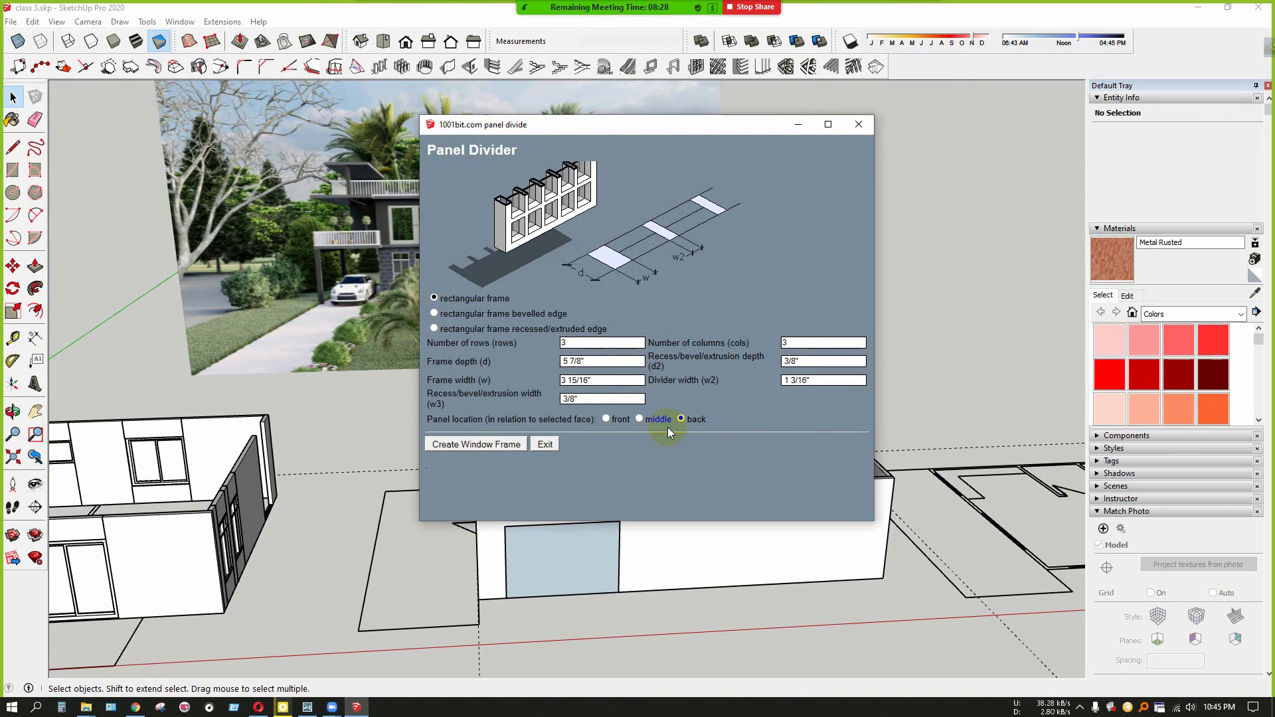
left_click(858, 124)
Create a rectangular window frame on the front-opening face with Panel Divider: 1 row, 3 columns, frame depth, frame width and divider width 2
scroll(421, 279, "up", 10)
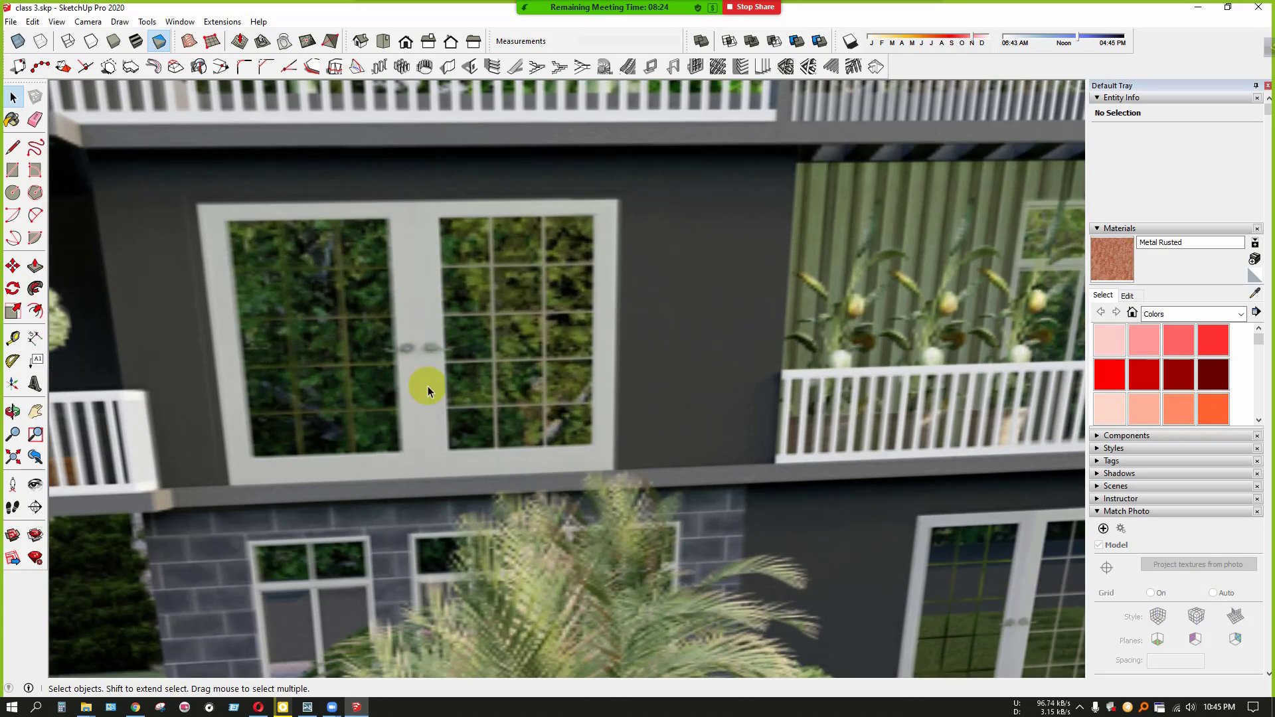
scroll(428, 385, "down", 10)
scroll(447, 281, "up", 3)
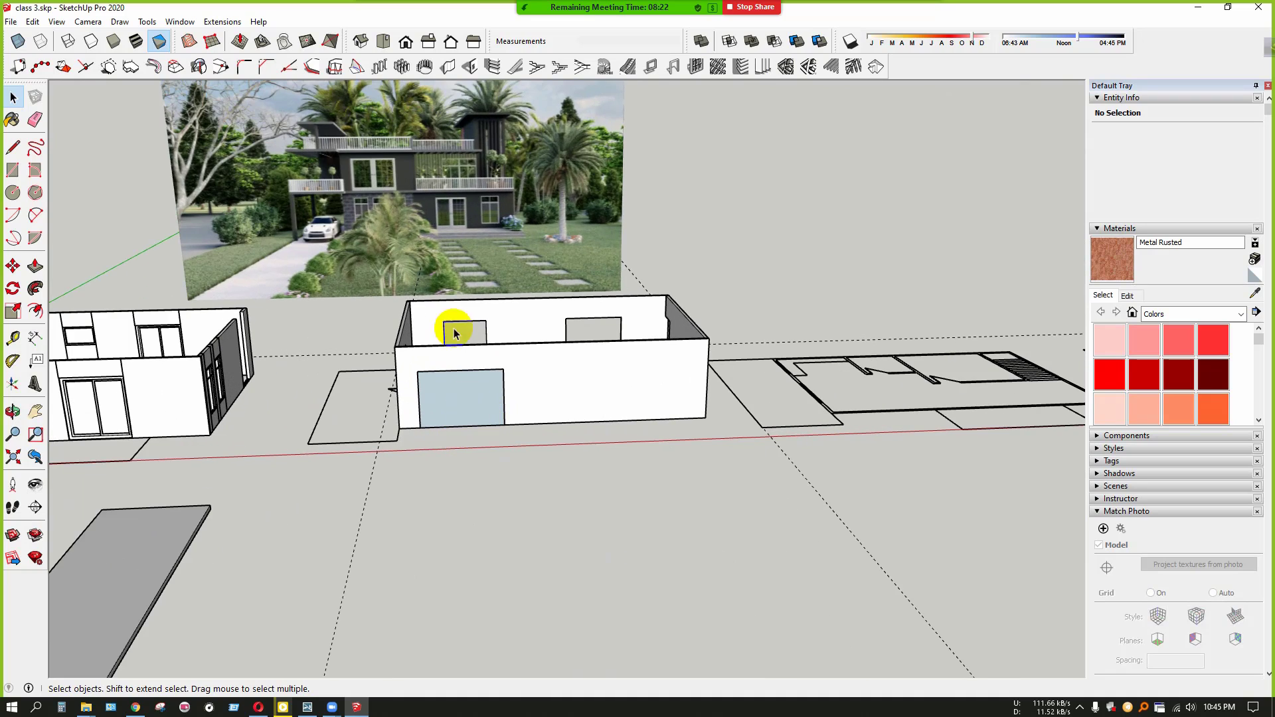
left_click(673, 74)
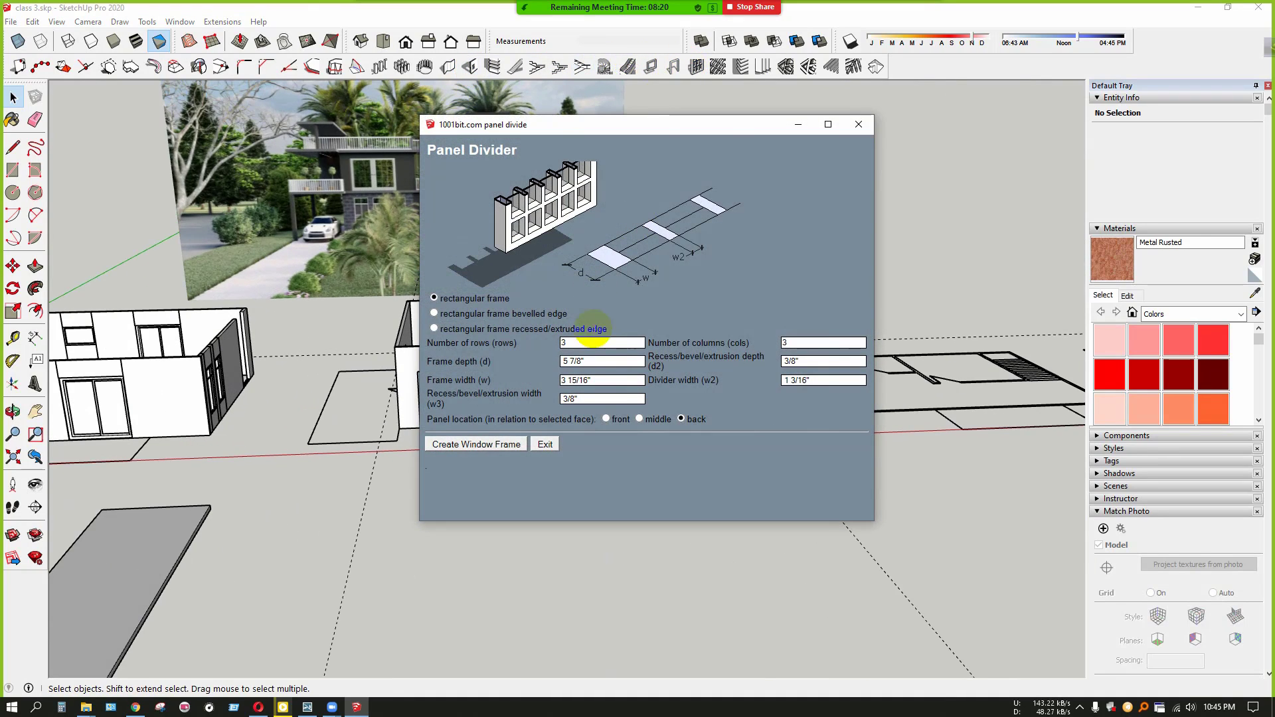
double_click(578, 343)
type("1")
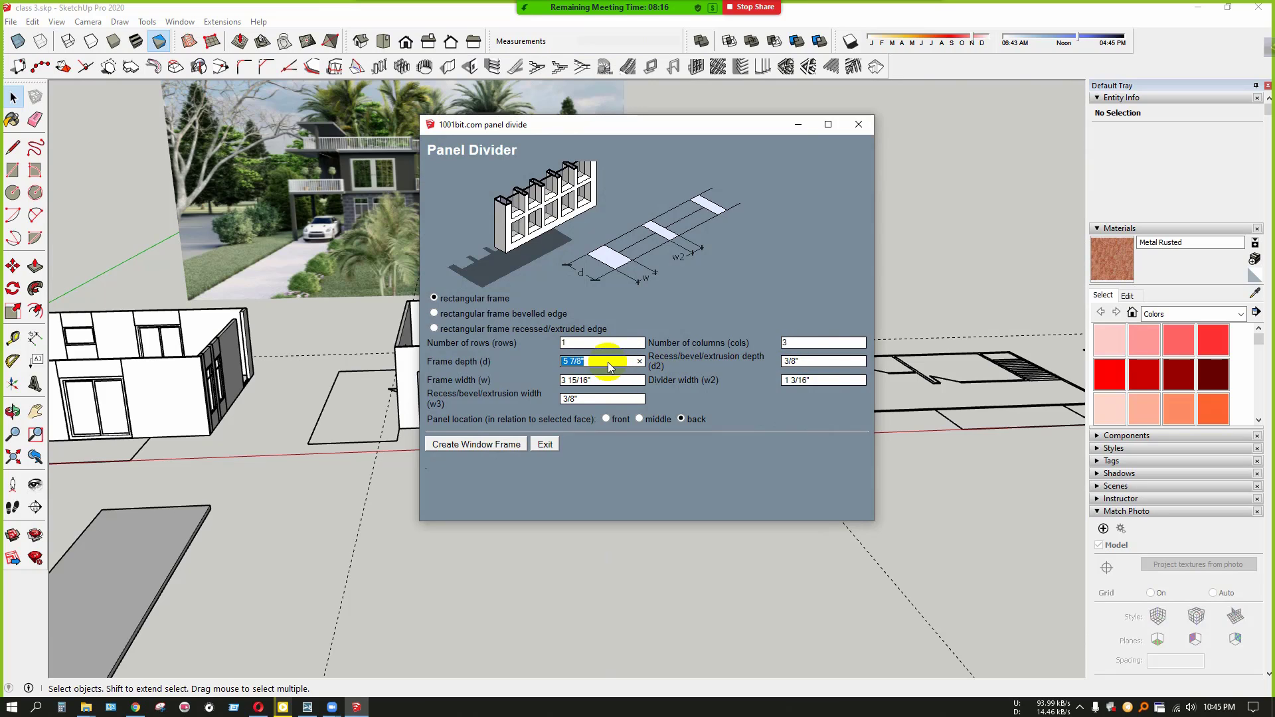
triple_click(582, 379)
type("2")
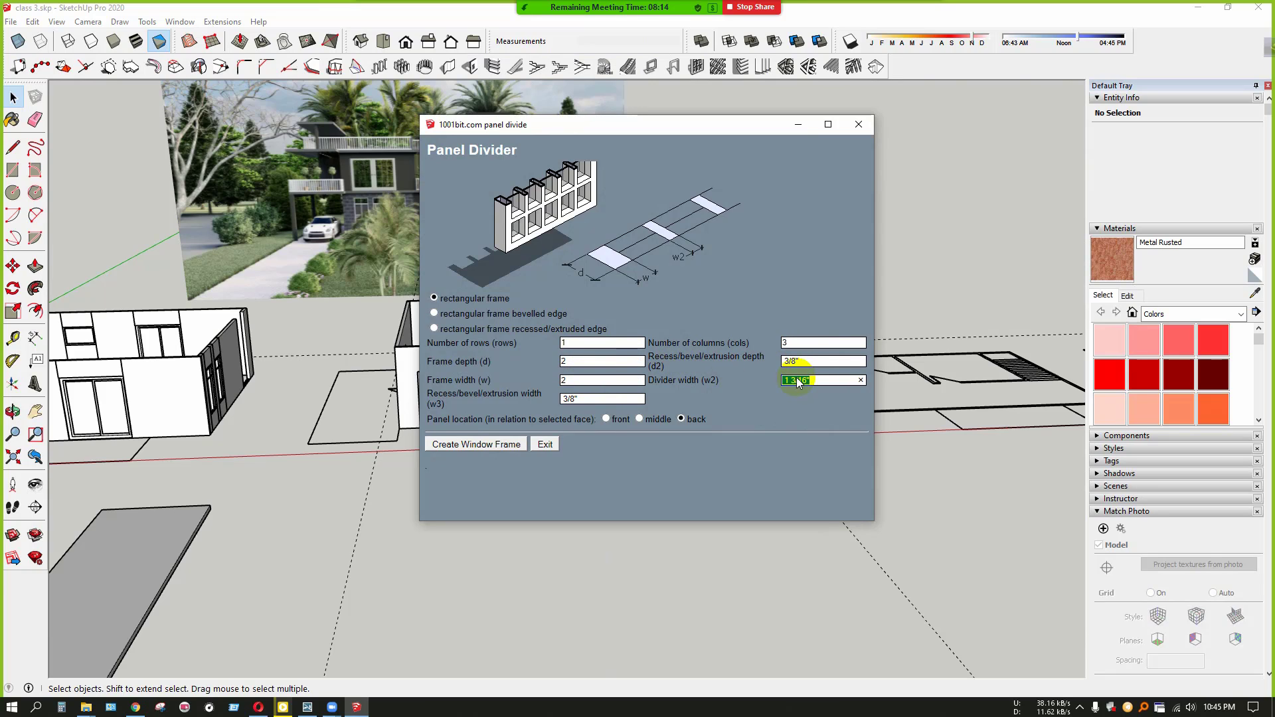
left_click(453, 448)
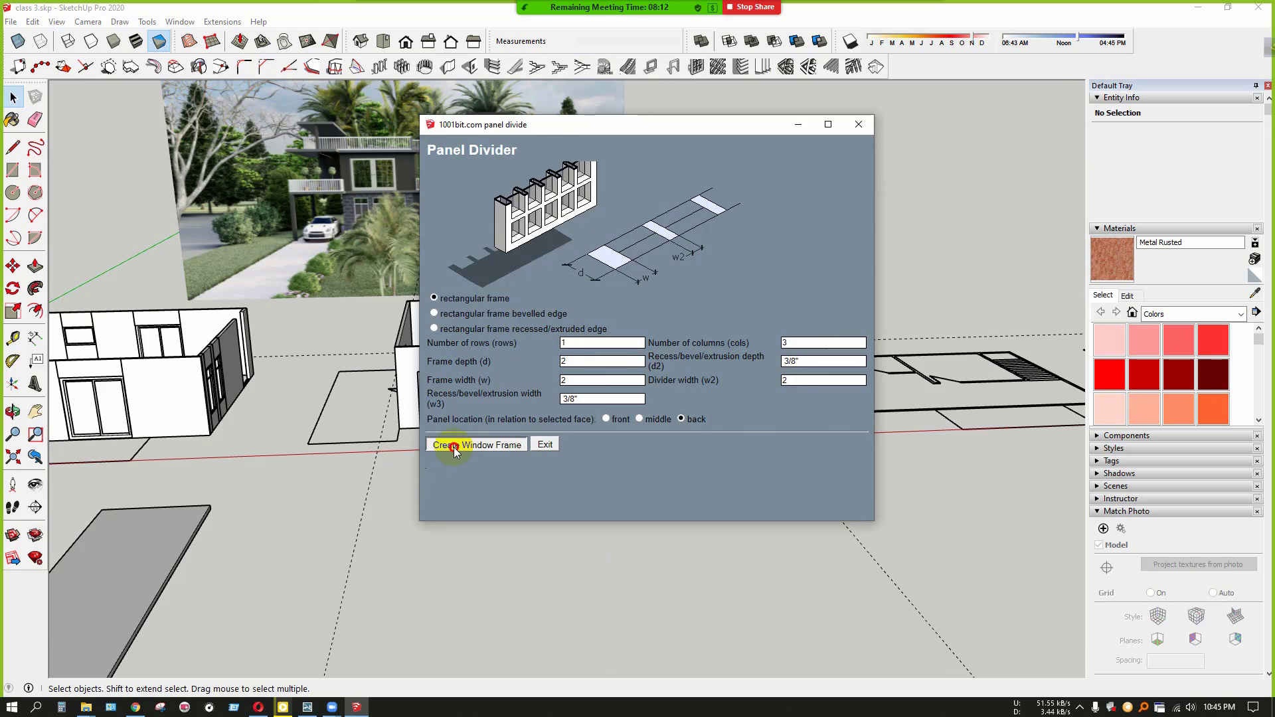
left_click(462, 405)
Move the three-panel door frame inward by its own depth so that it sits flush with the upper-floor front wall
scroll(413, 438, "up", 10)
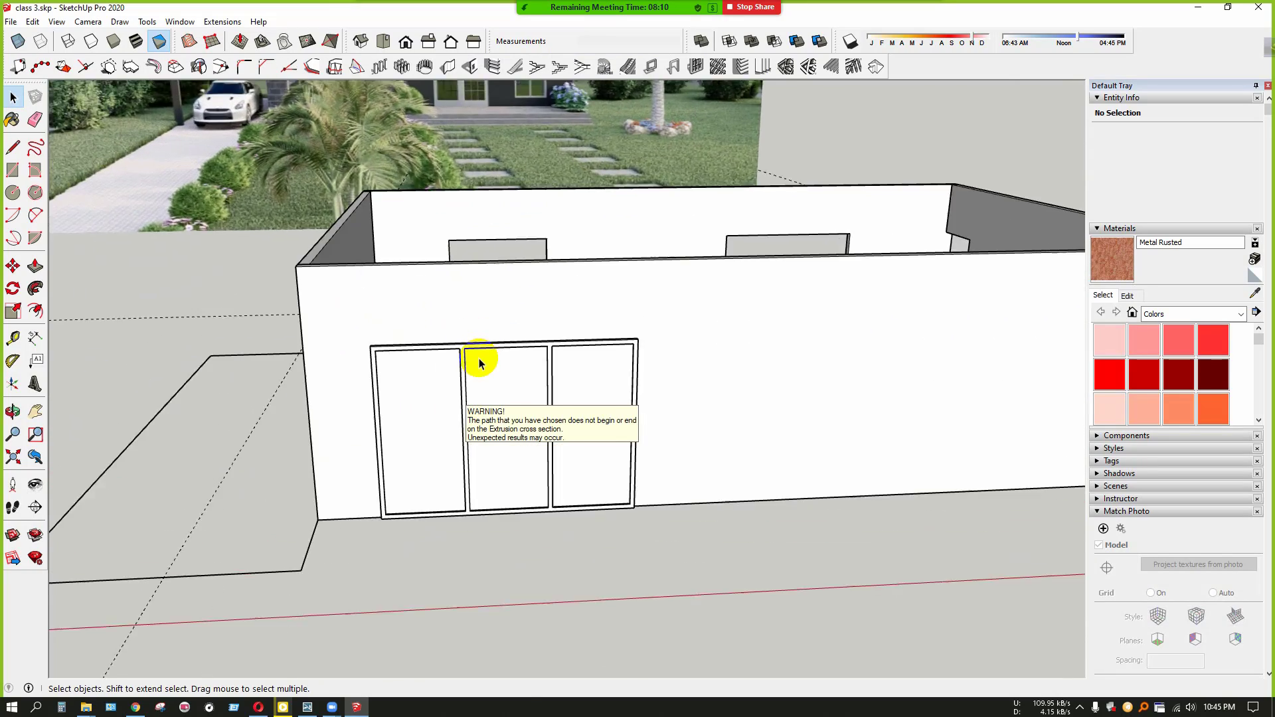
scroll(598, 399, "down", 5)
middle_click_drag(689, 489, 398, 546)
scroll(436, 404, "up", 5)
scroll(436, 404, "down", 3)
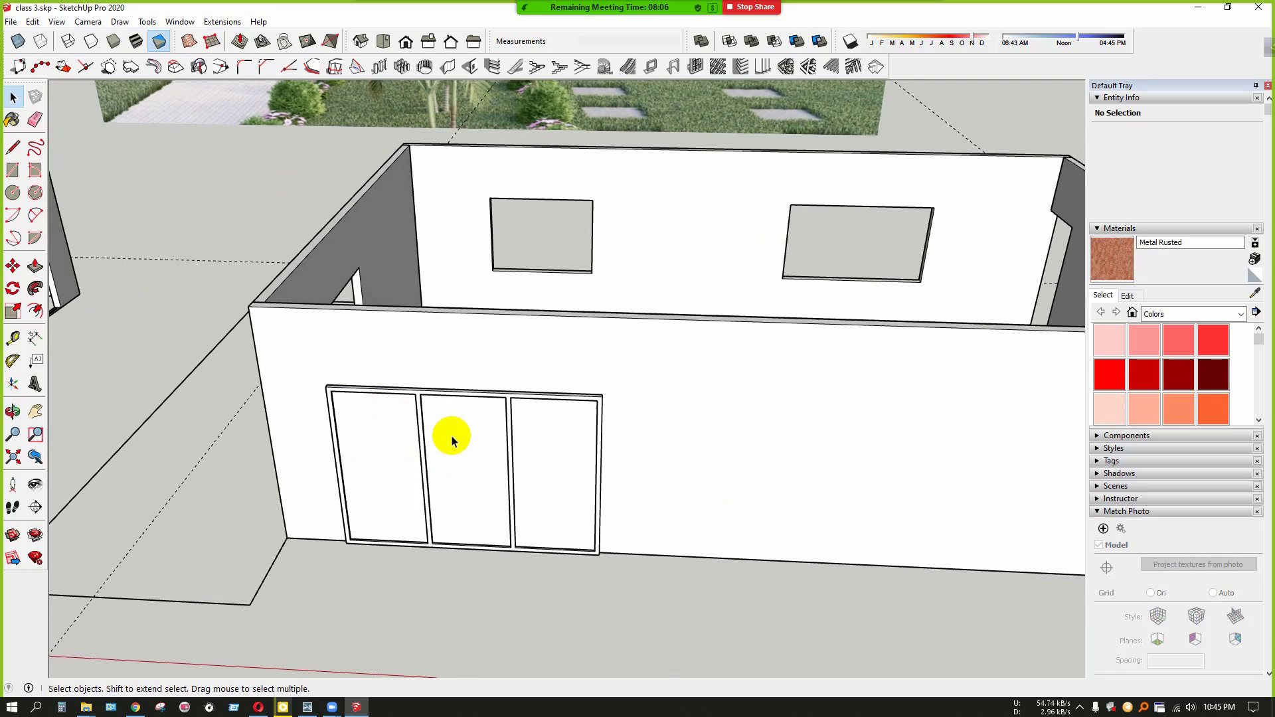
scroll(407, 413, "up", 3)
scroll(359, 391, "up", 2)
middle_click_drag(347, 396, 501, 492)
scroll(523, 543, "up", 4)
scroll(523, 543, "up", 2)
left_click(513, 519)
scroll(513, 517, "up", 1)
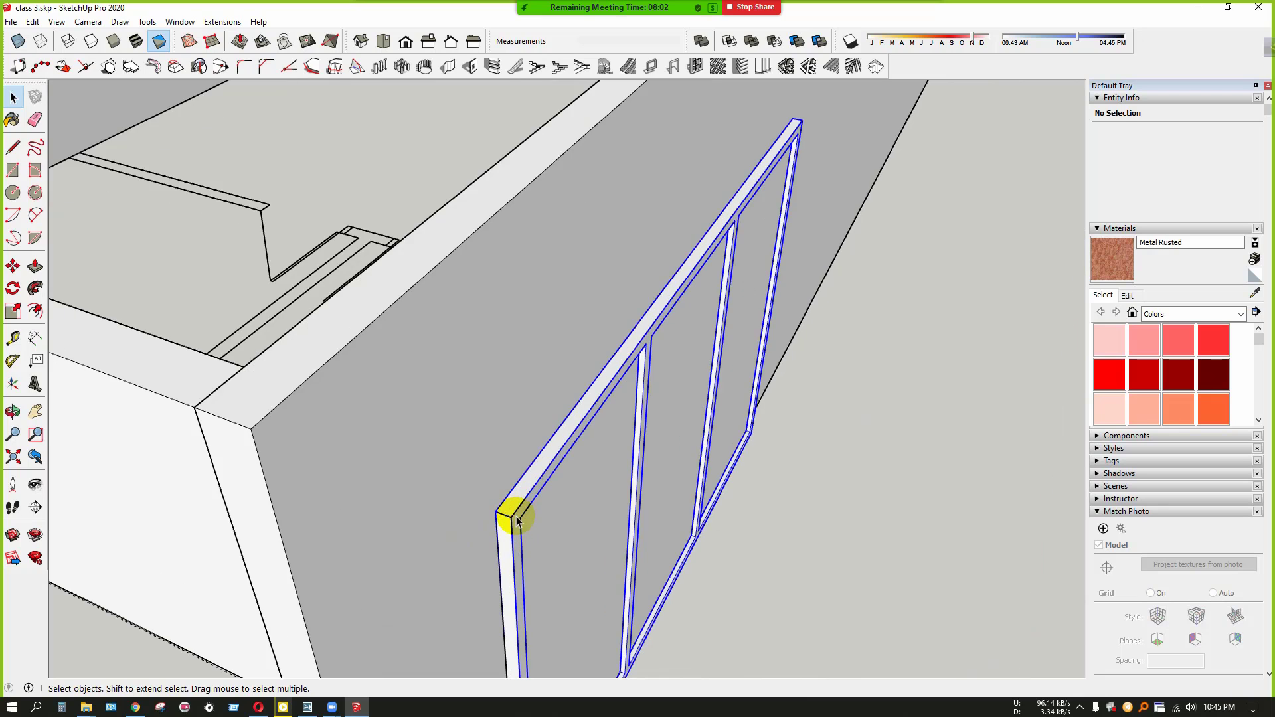
key("m")
scroll(515, 525, "up", 3)
left_click(508, 510)
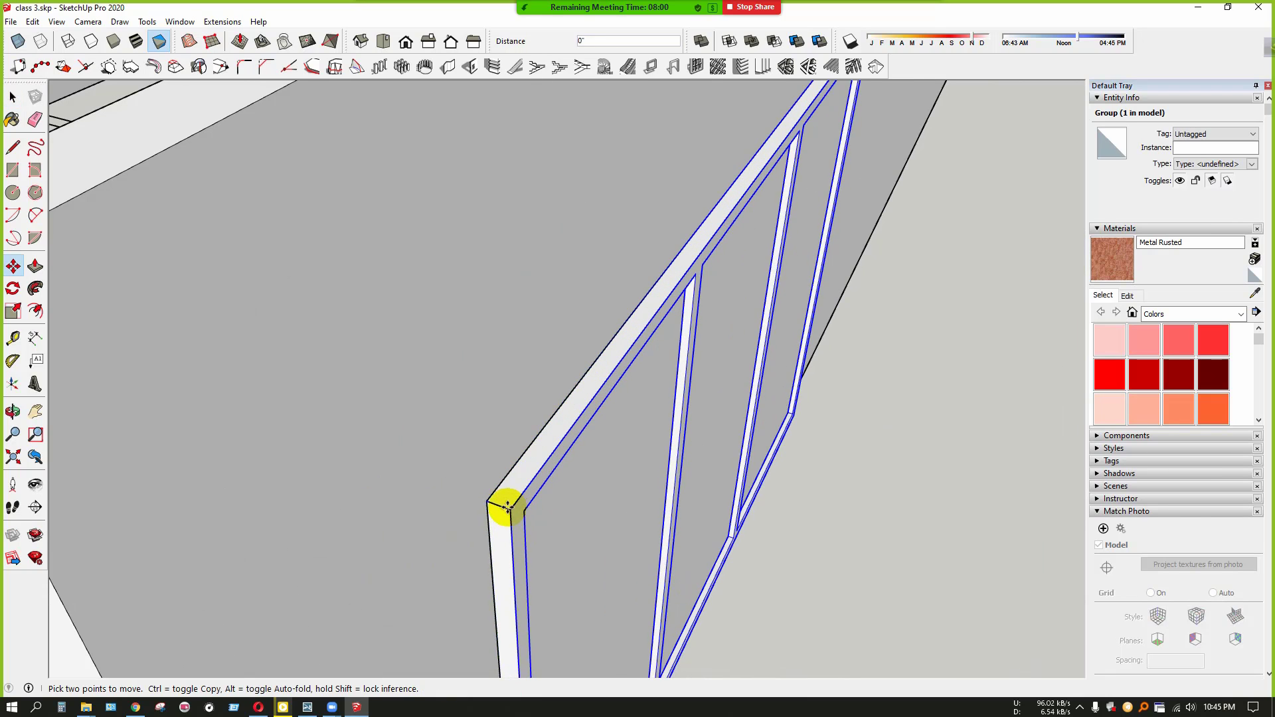
left_click(487, 503)
scroll(578, 479, "down", 3)
key("space")
middle_click_drag(684, 465, 302, 476)
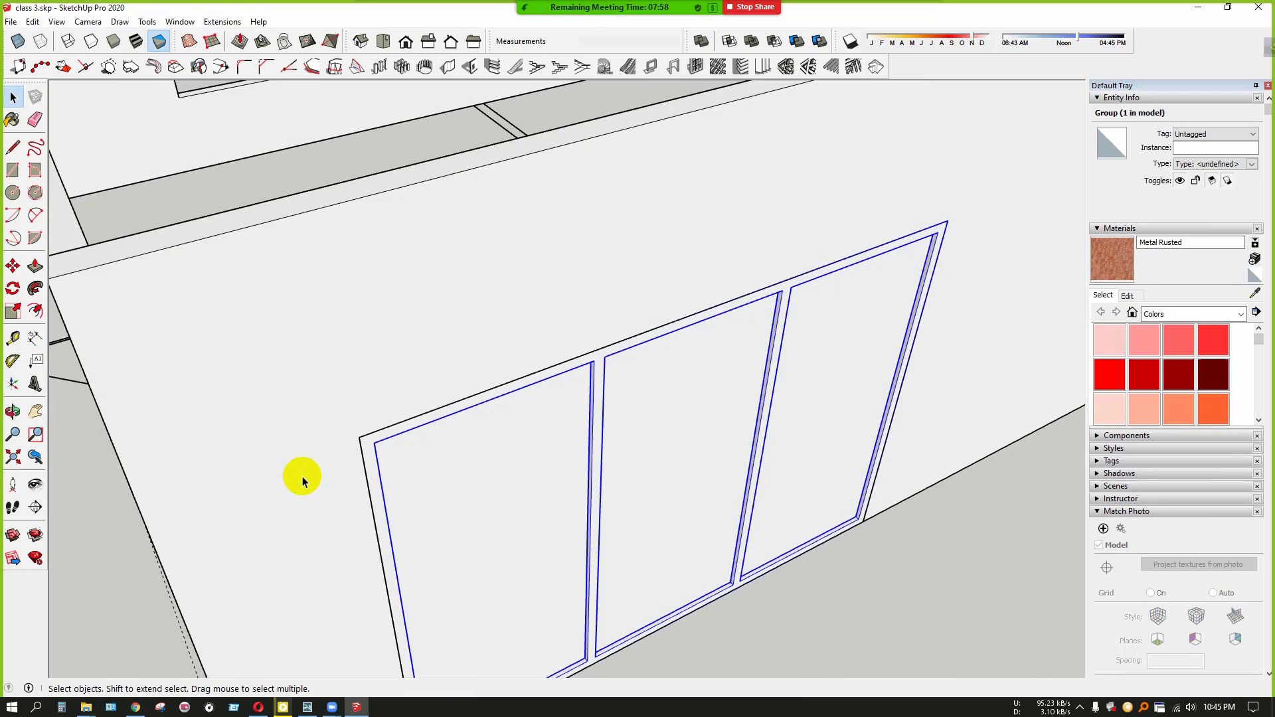
scroll(301, 476, "down", 2)
middle_click_drag(412, 415, 265, 425)
scroll(266, 425, "down", 2)
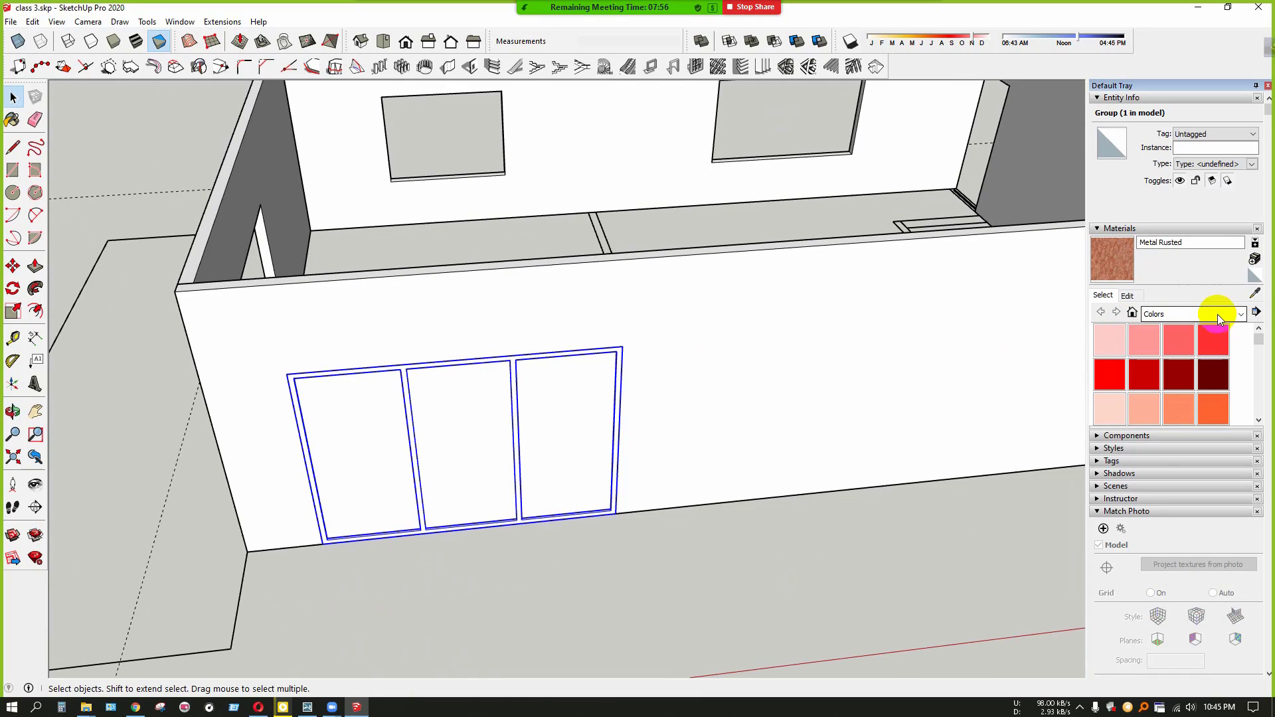
left_click(1217, 314)
left_click(825, 585)
scroll(876, 509, "down", 5)
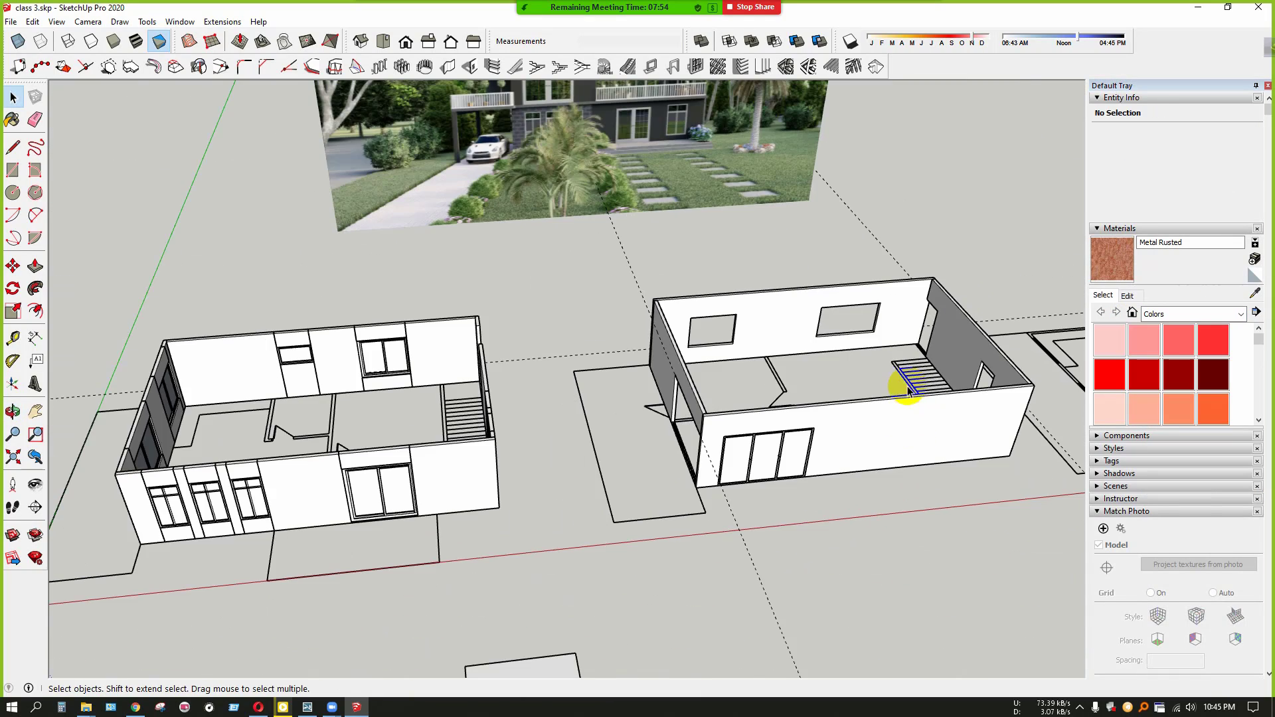
scroll(285, 484, "up", 5)
scroll(265, 453, "up", 3)
scroll(518, 359, "down", 5)
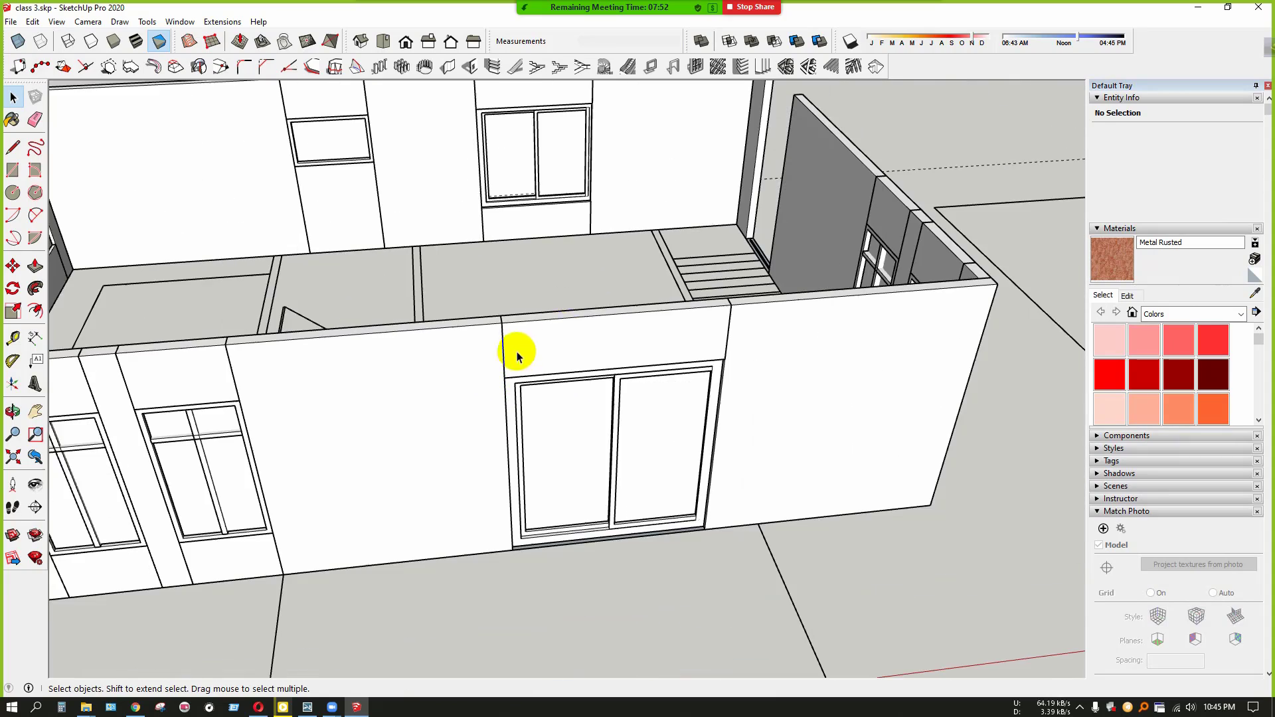
Switch the model's face style to Shaded With Textures so the materials are displayed
middle_click_drag(528, 381, 689, 336)
scroll(689, 336, "down", 3)
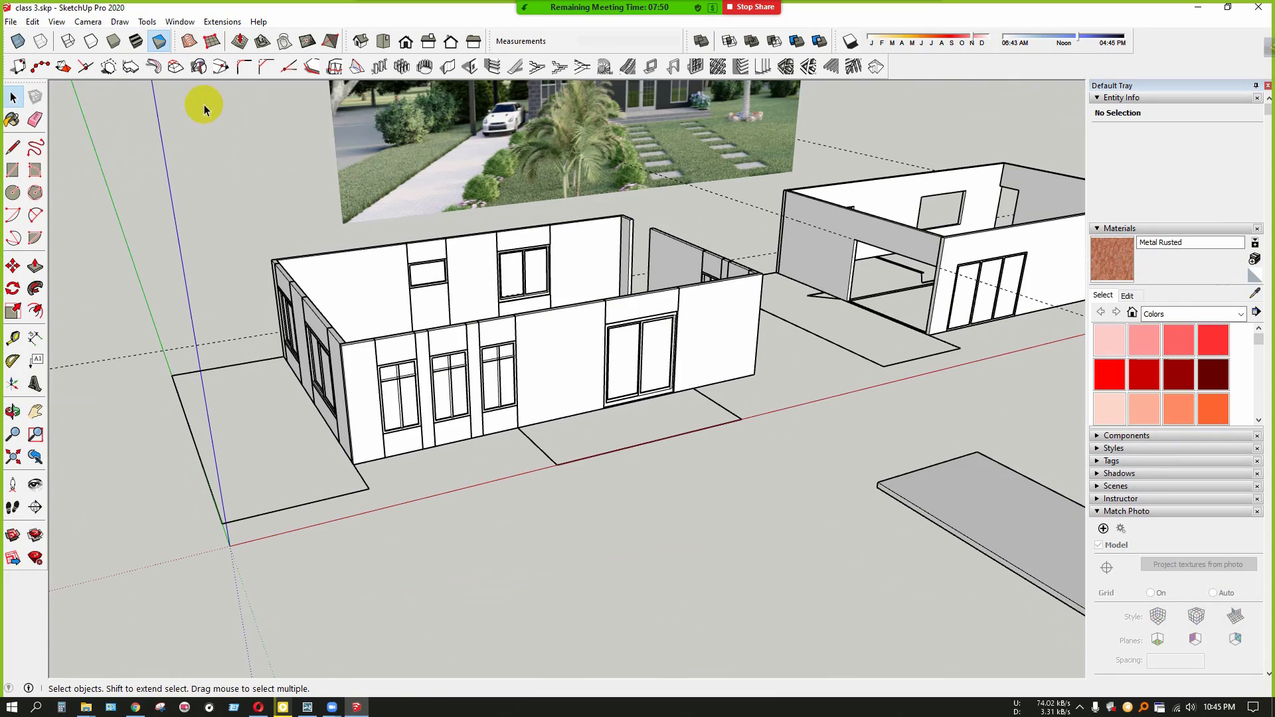
left_click(138, 41)
scroll(644, 313, "up", 7)
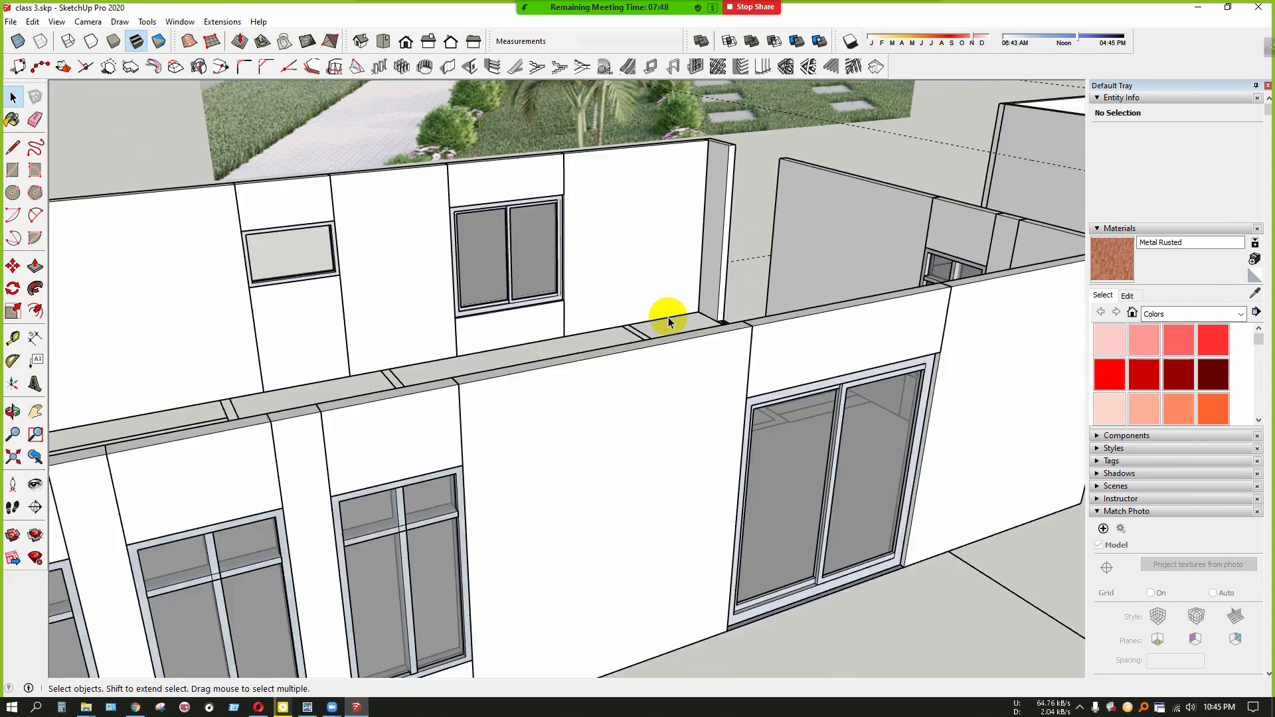
Sample Frame_Beige_Texture from the ground-floor sliding door's frame and paint the upper floor's three-panel door frame with it
middle_click_drag(669, 326, 731, 468)
scroll(775, 501, "down", 2)
scroll(783, 501, "up", 2)
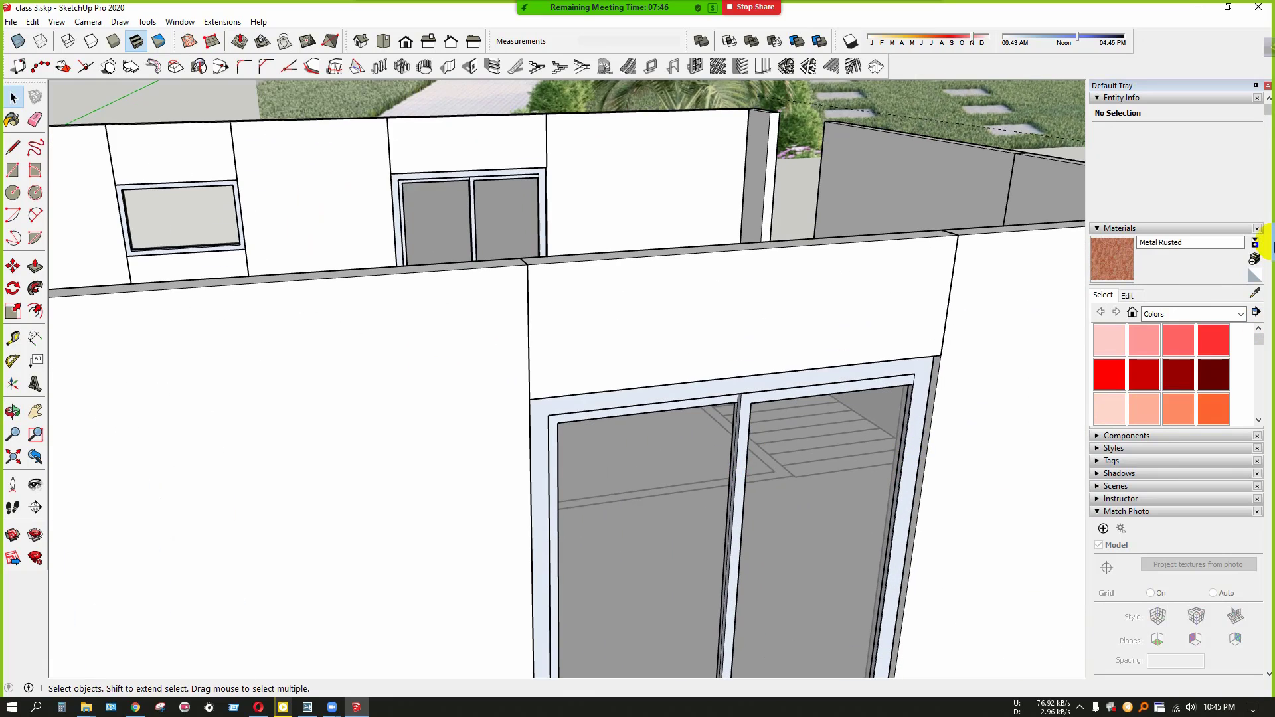
left_click(1254, 293)
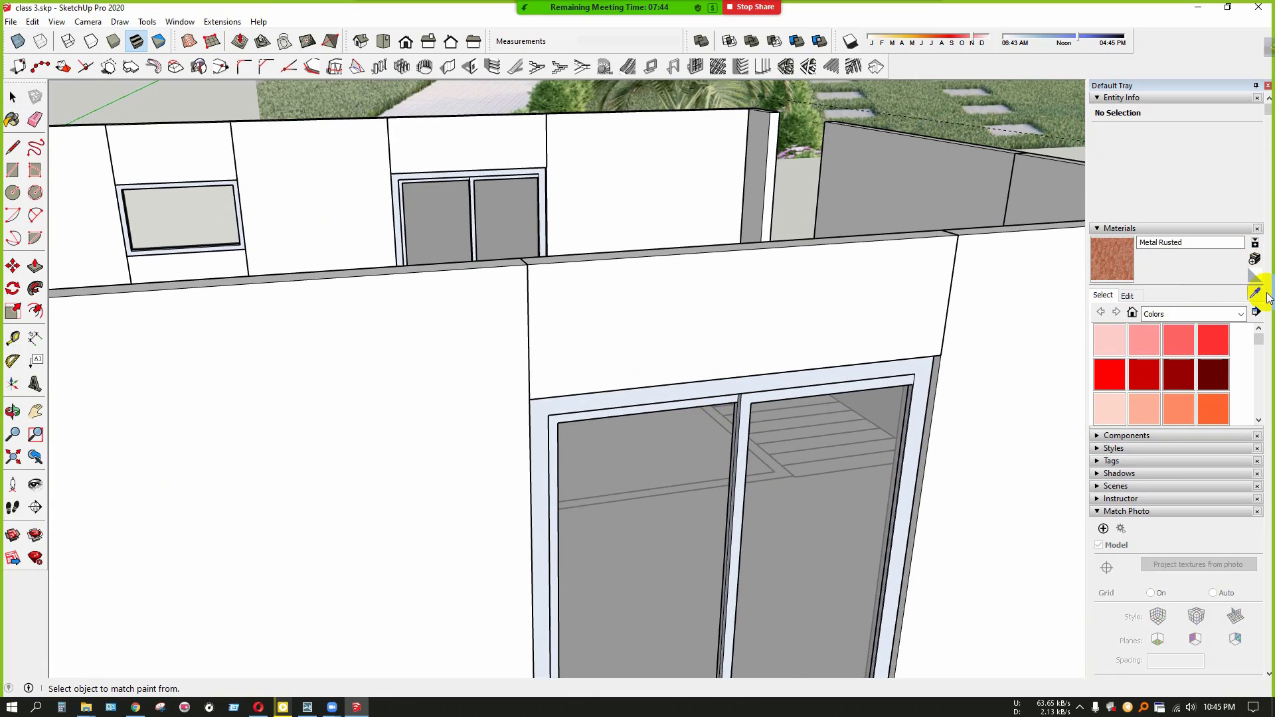
left_click(816, 372)
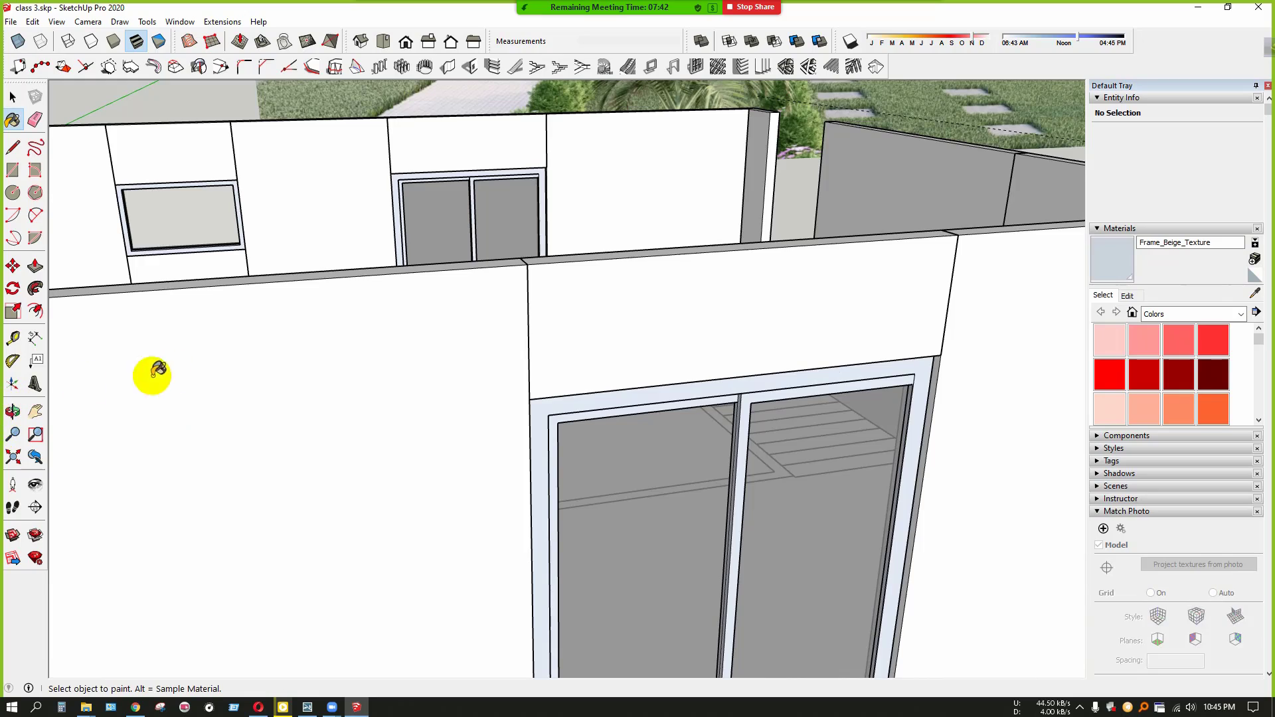
scroll(163, 372, "down", 6)
scroll(725, 357, "up", 3)
left_click(724, 358)
scroll(839, 336, "down", 4)
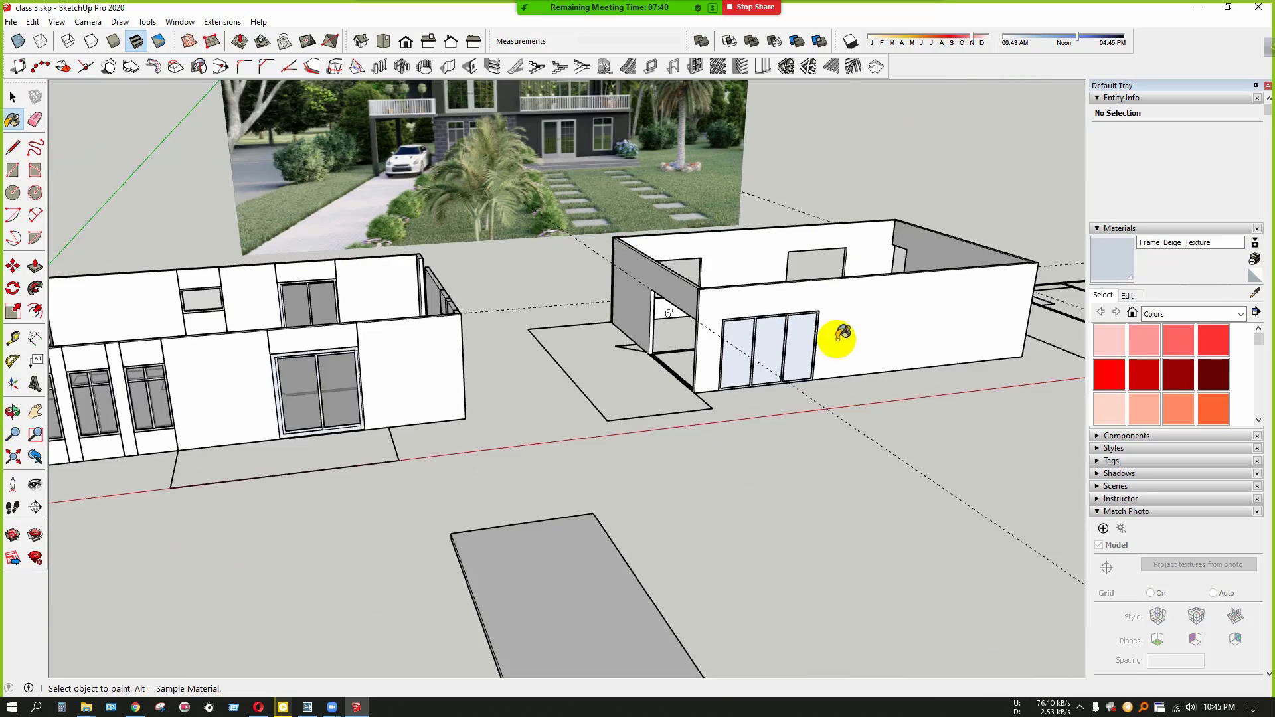
Open the three-panel door group, paint its glass panes with Gray_Glass sampled from the ground-floor sliding door, and close the group
scroll(826, 316, "up", 2)
scroll(786, 307, "down", 1)
scroll(867, 299, "up", 3)
scroll(857, 315, "down", 3)
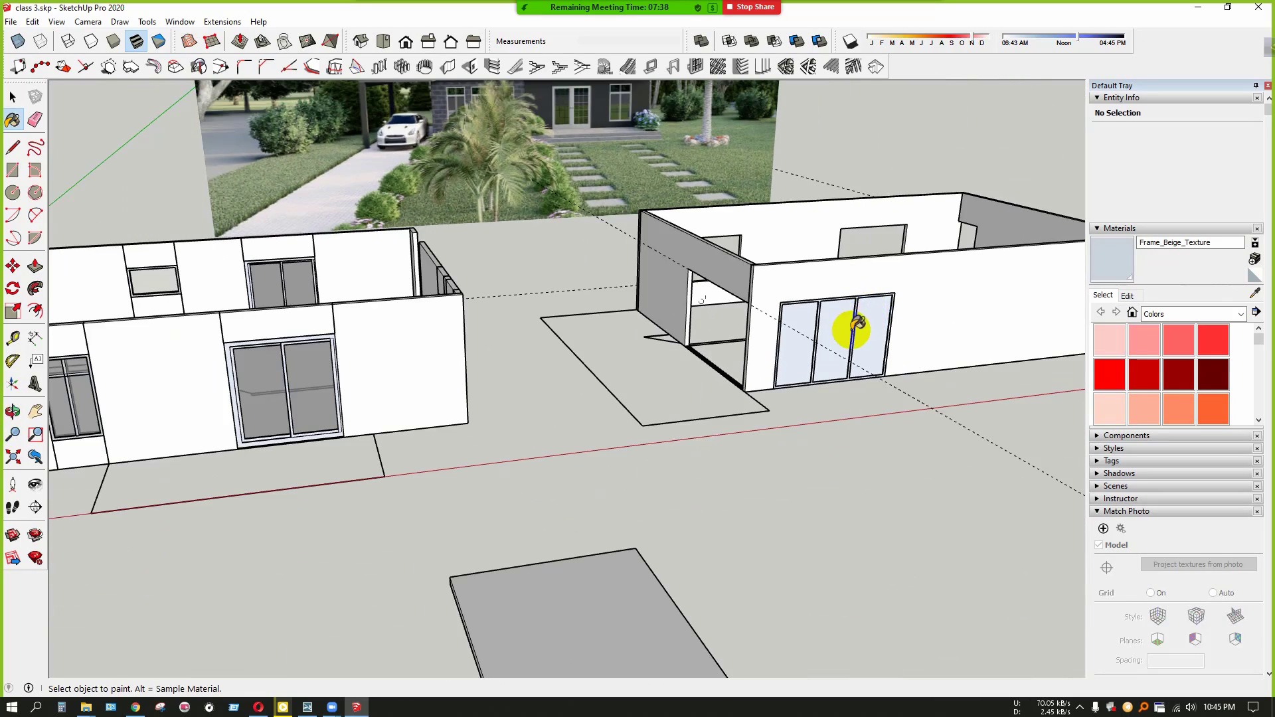
key("space")
scroll(834, 330, "up", 3)
double_click(836, 334)
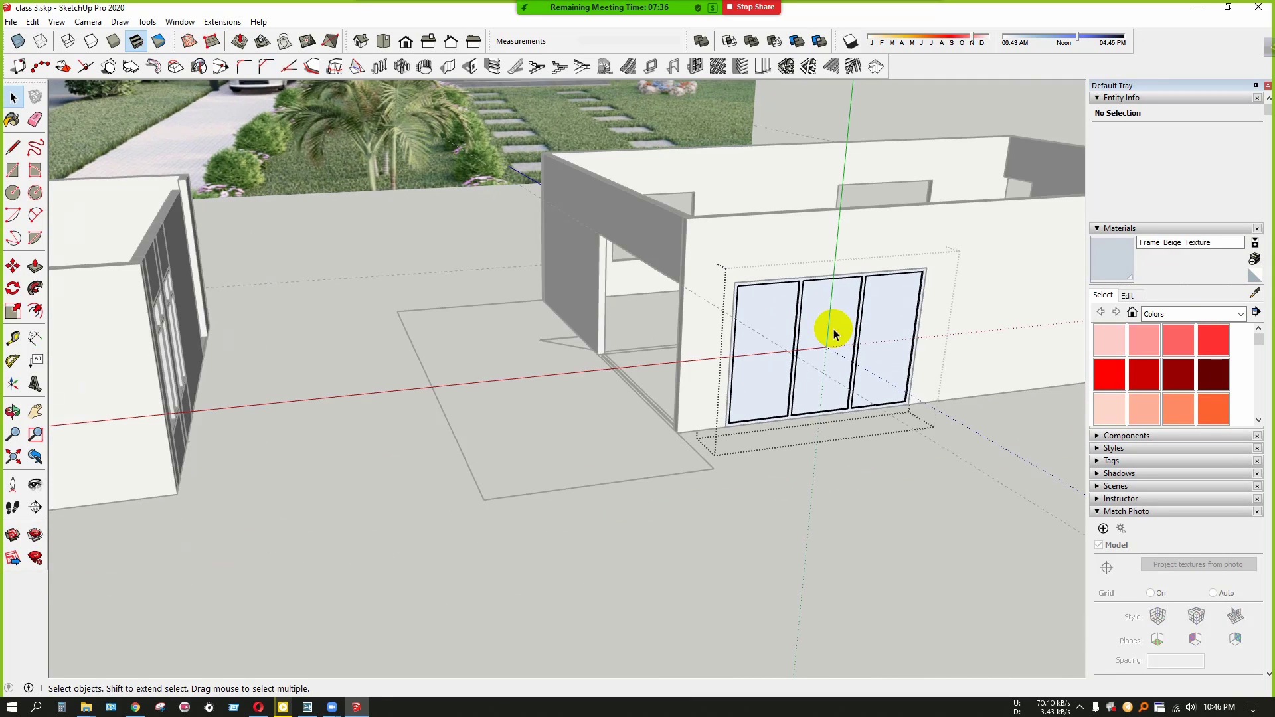
left_click(1255, 293)
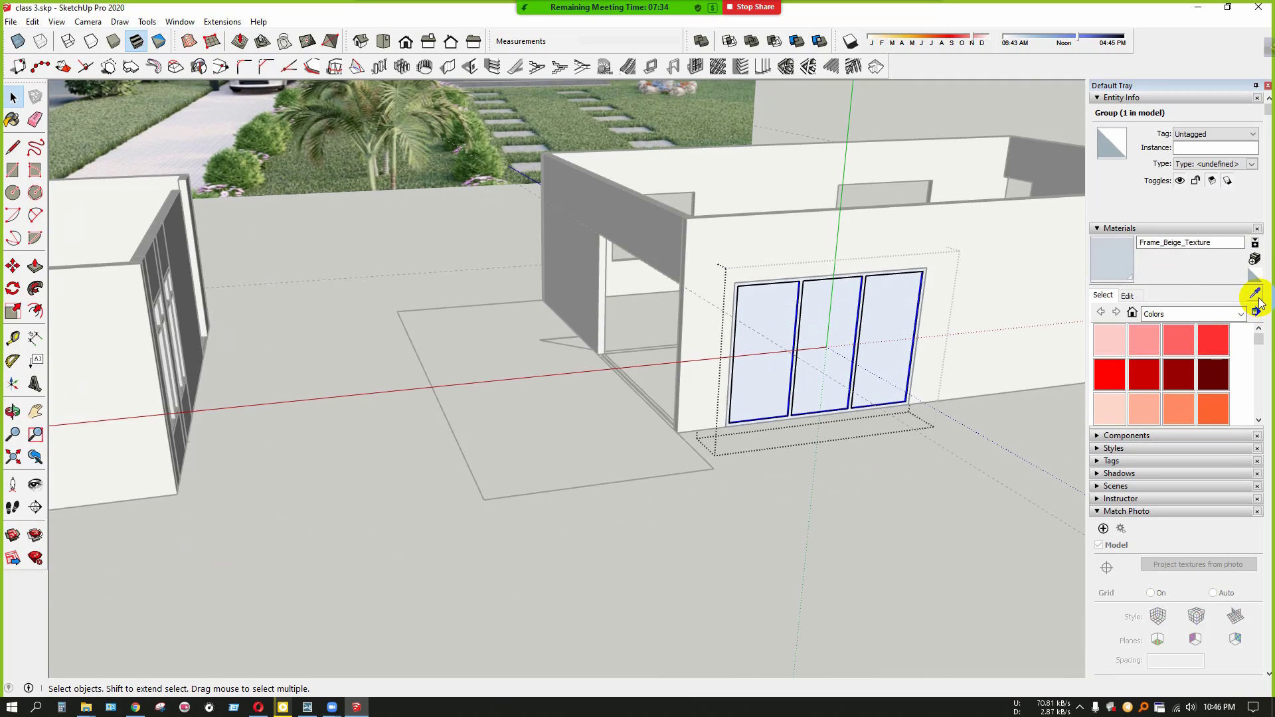
scroll(397, 495, "down", 1)
scroll(390, 455, "down", 4)
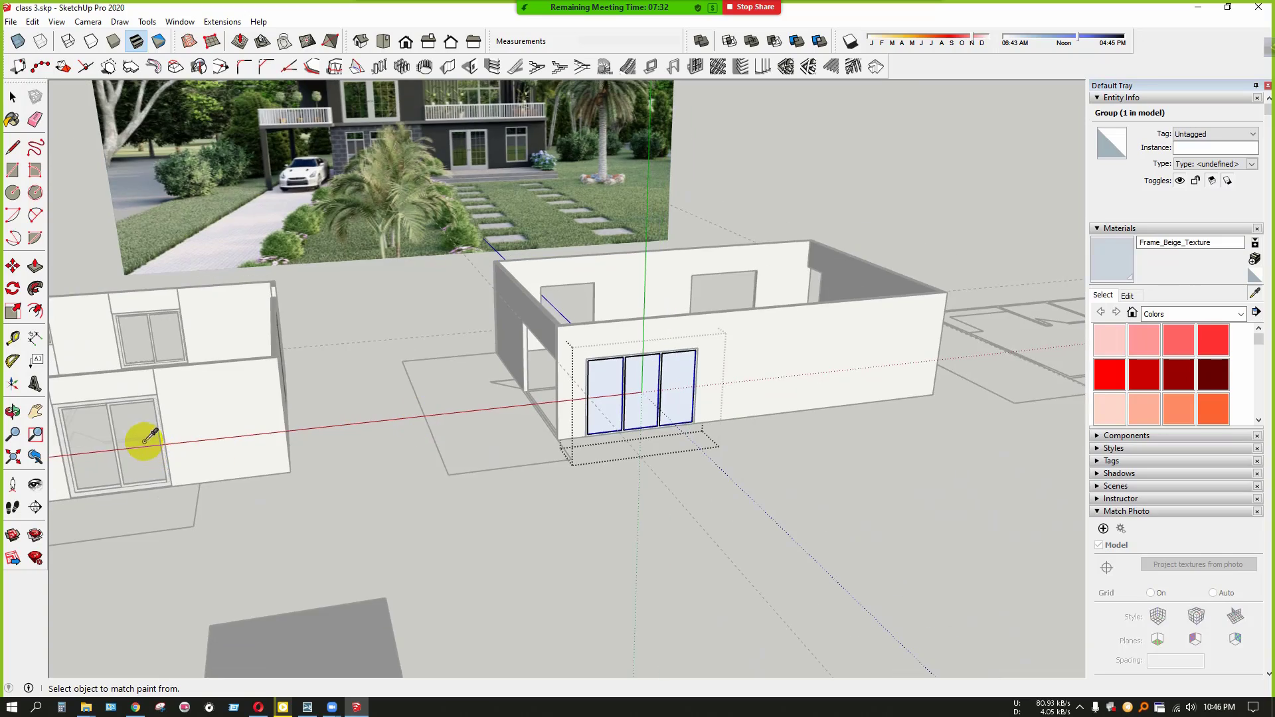
left_click(136, 442)
scroll(624, 396, "up", 3)
scroll(628, 400, "up", 4)
left_click(652, 382)
scroll(655, 398, "down", 3)
key("space")
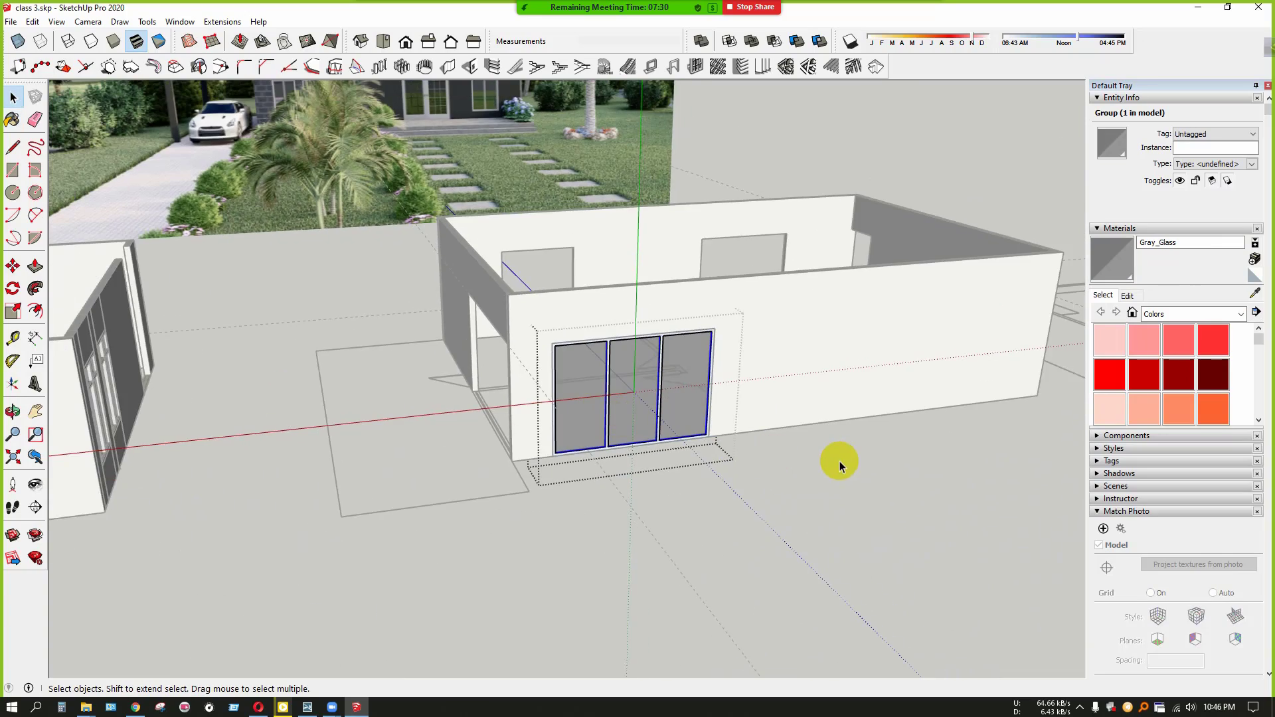
left_click(840, 461)
left_click(836, 457)
Examine the glazed three-panel door and the upper floor's remaining openings from the side and the front
middle_click_drag(836, 457, 519, 527)
scroll(614, 460, "down", 2)
scroll(518, 527, "up", 3)
scroll(546, 493, "down", 1)
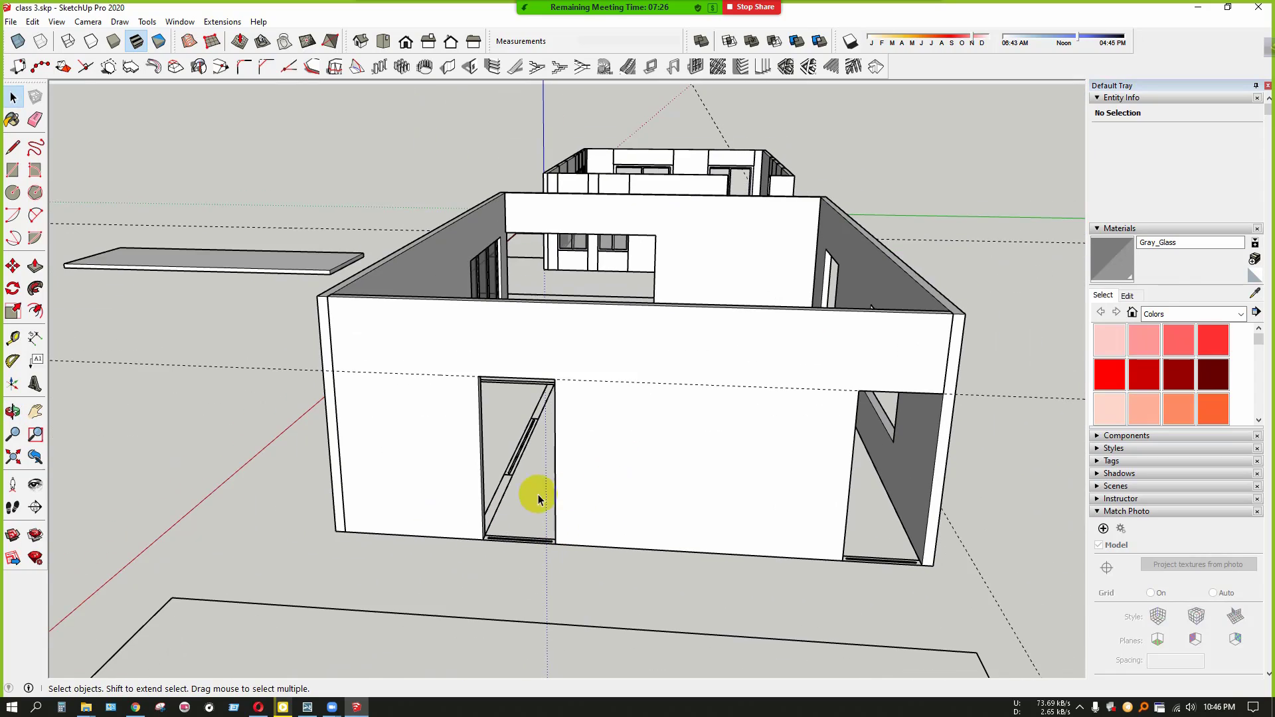
scroll(460, 412, "up", 3)
scroll(589, 390, "down", 4)
middle_click_drag(469, 416, 605, 455)
left_click(606, 453)
scroll(540, 457, "up", 4)
scroll(582, 296, "up", 4)
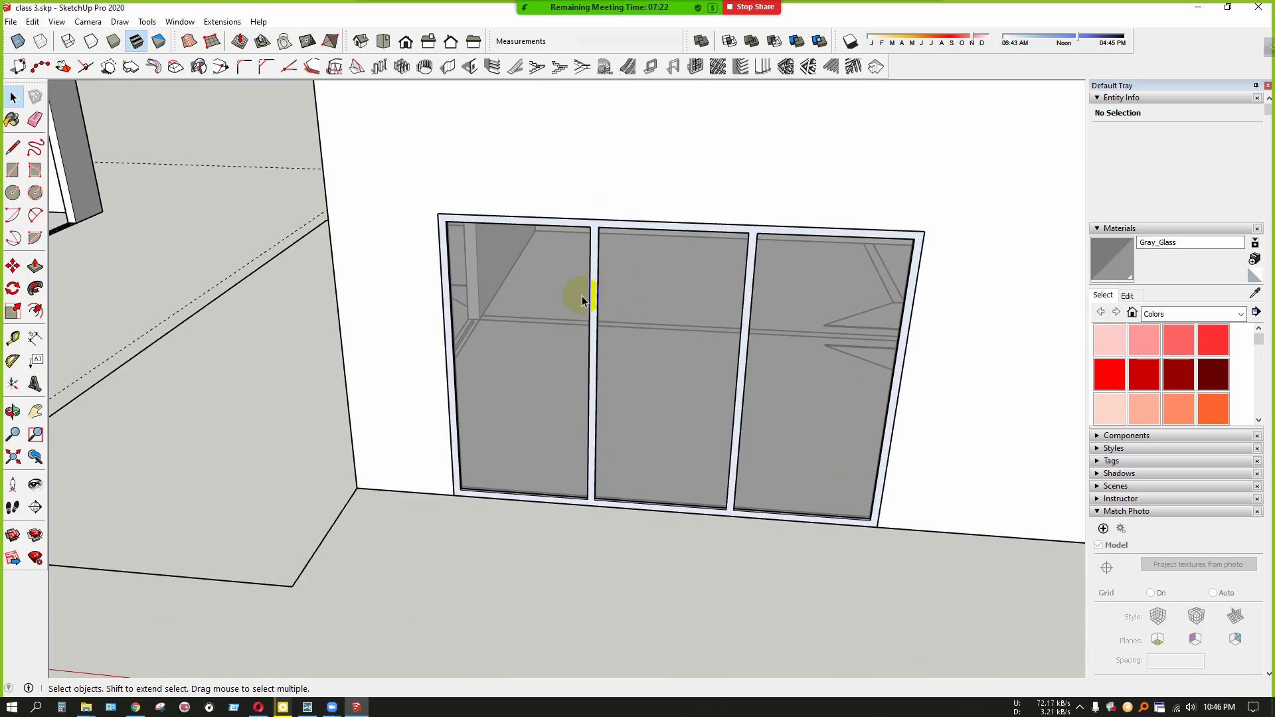
scroll(563, 319, "down", 5)
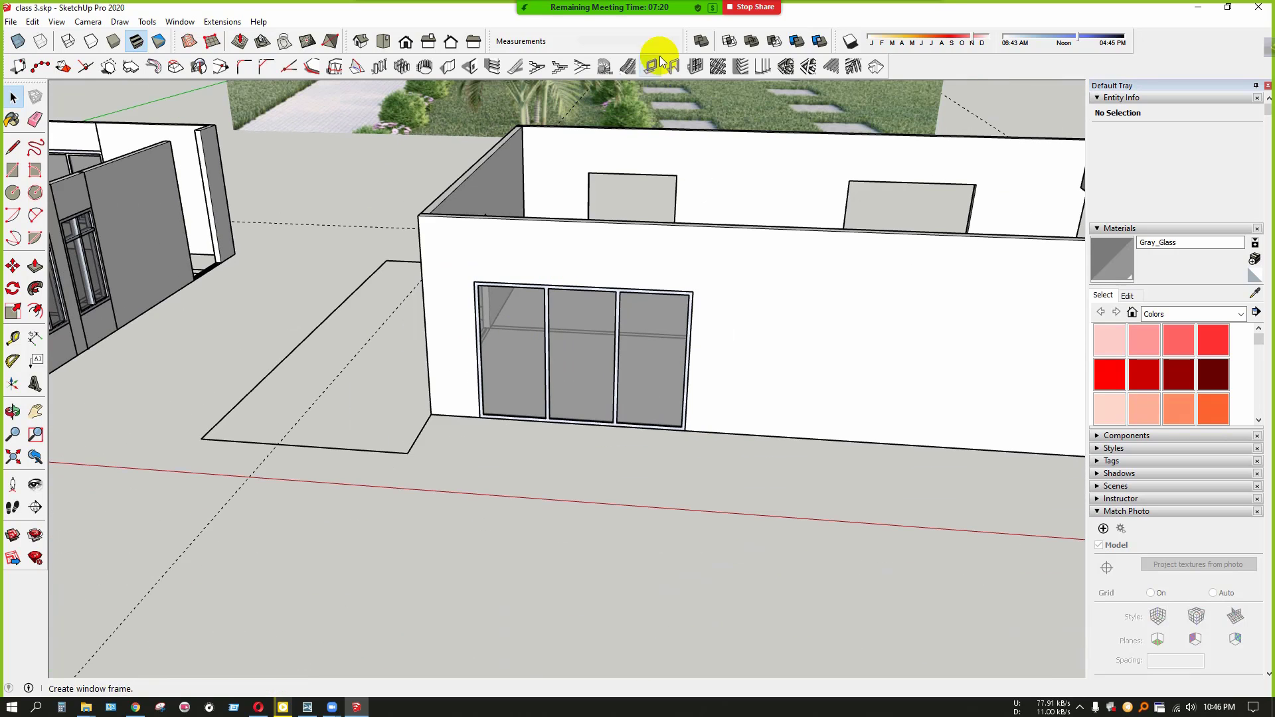
scroll(499, 318, "up", 2)
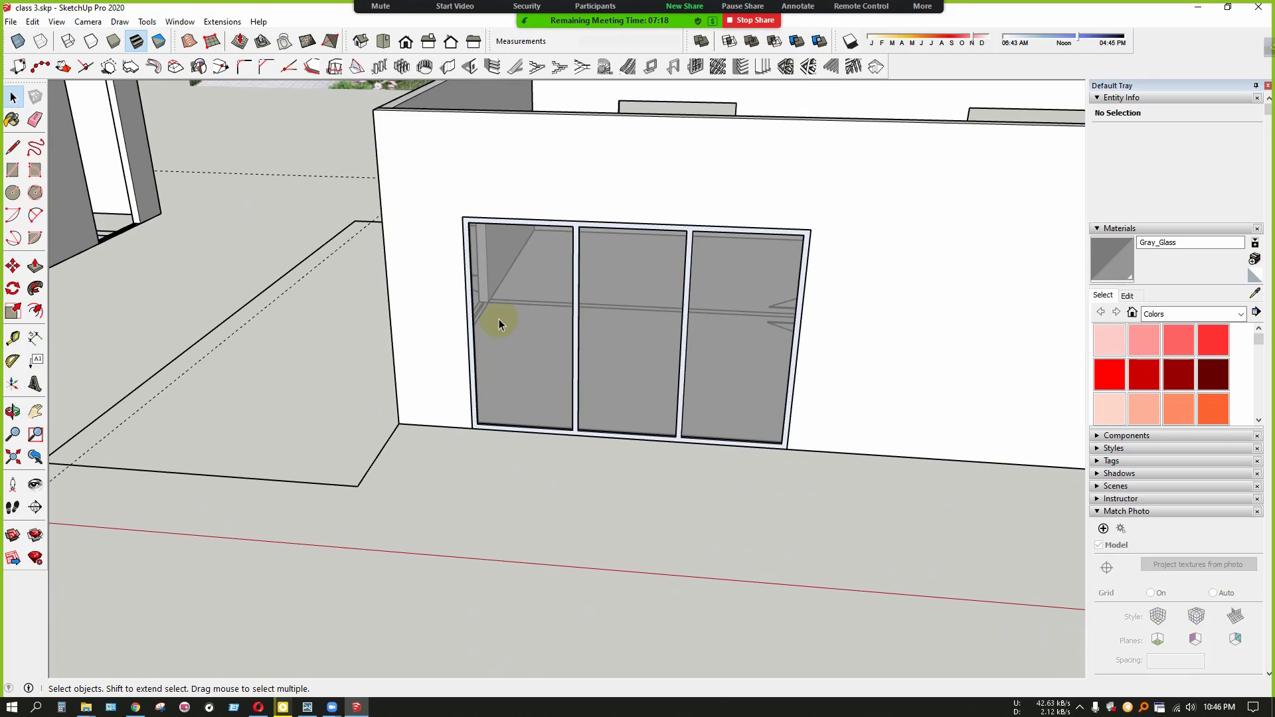
scroll(626, 288, "up", 1)
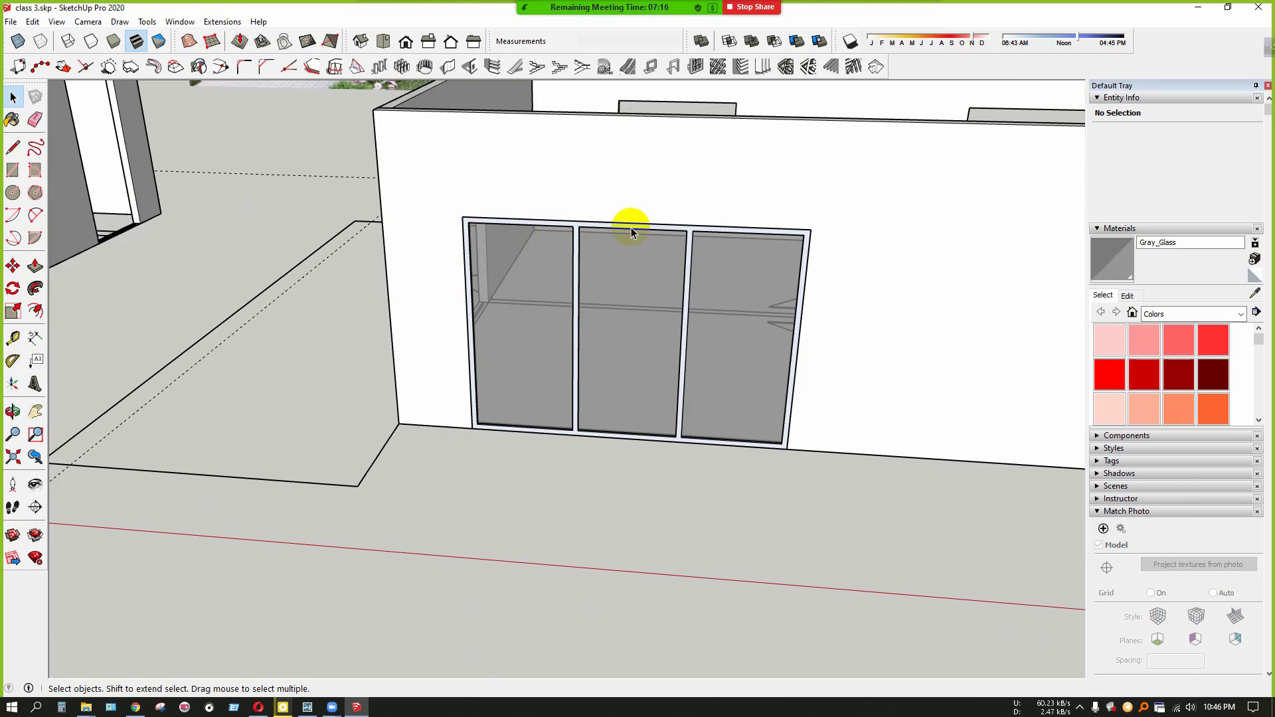
Move the three-panel door frame straight out of its opening, clear of the front wall
middle_click_drag(632, 219, 587, 398)
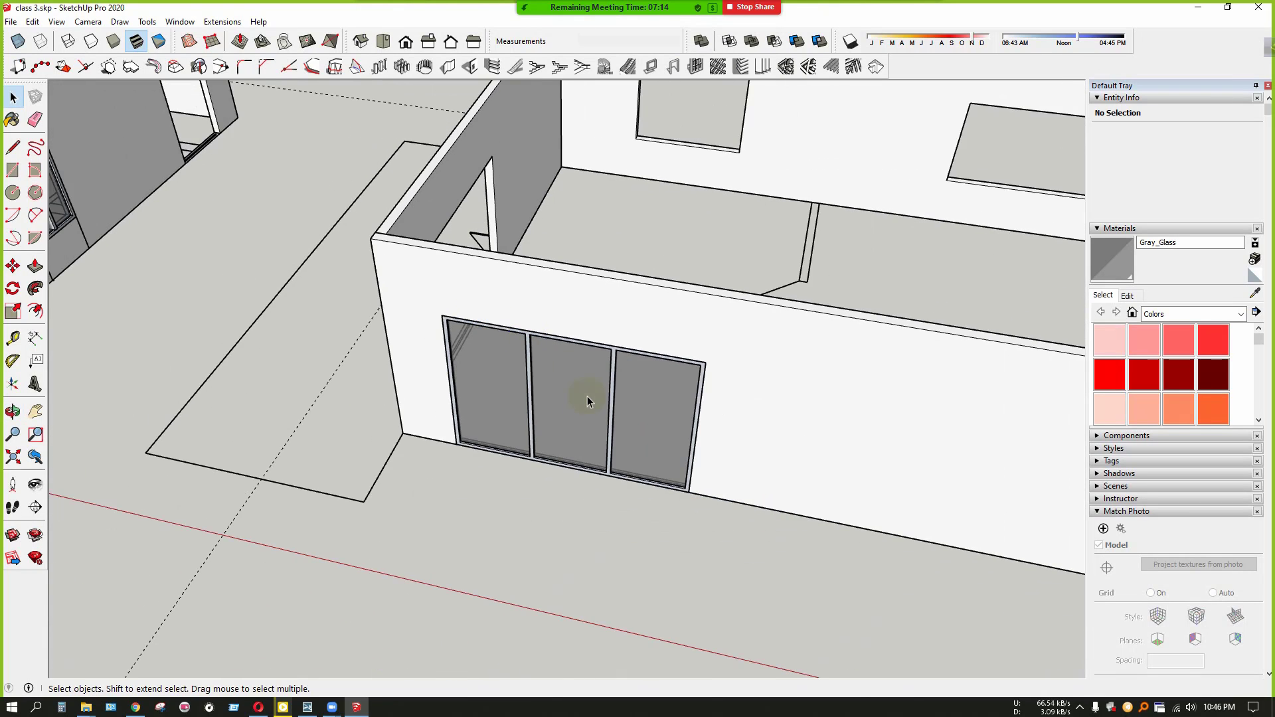
left_click(587, 401)
scroll(587, 400, "down", 4)
key("m")
left_click(675, 475)
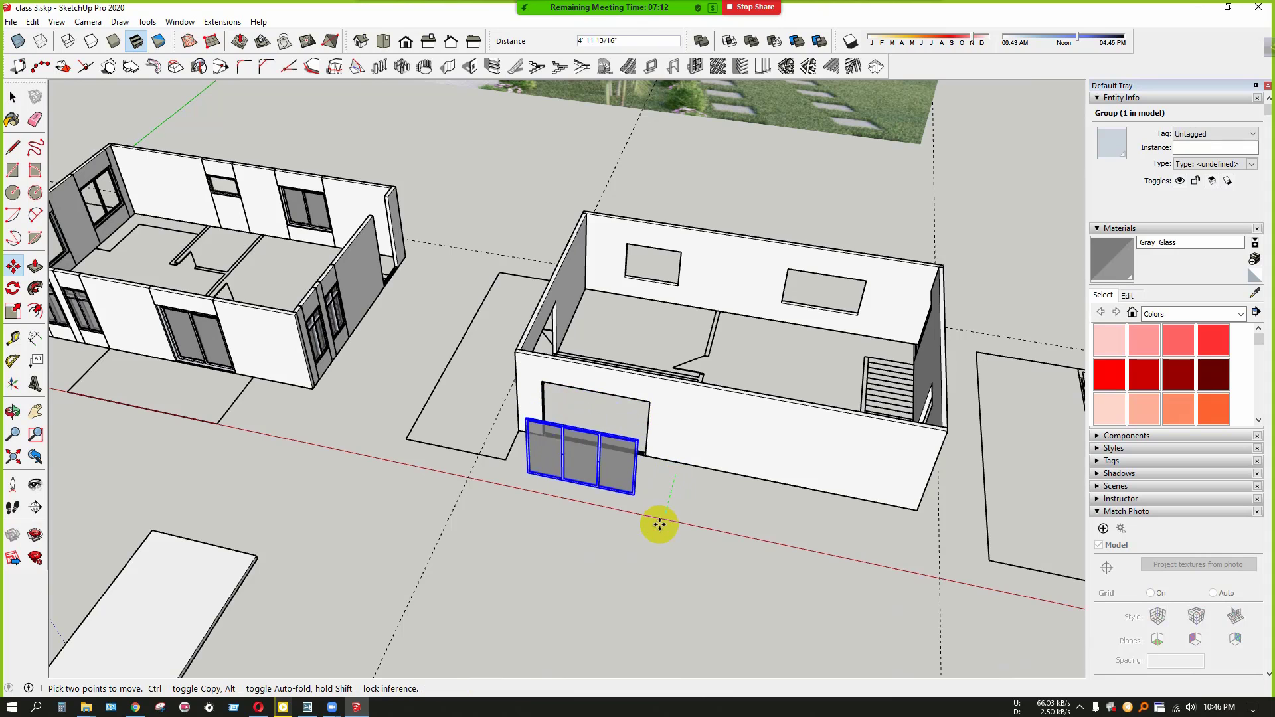
left_click(649, 555)
key("space")
Examine the detached door frame's depth, top rail and dividers from above and from the front
scroll(583, 478, "up", 8)
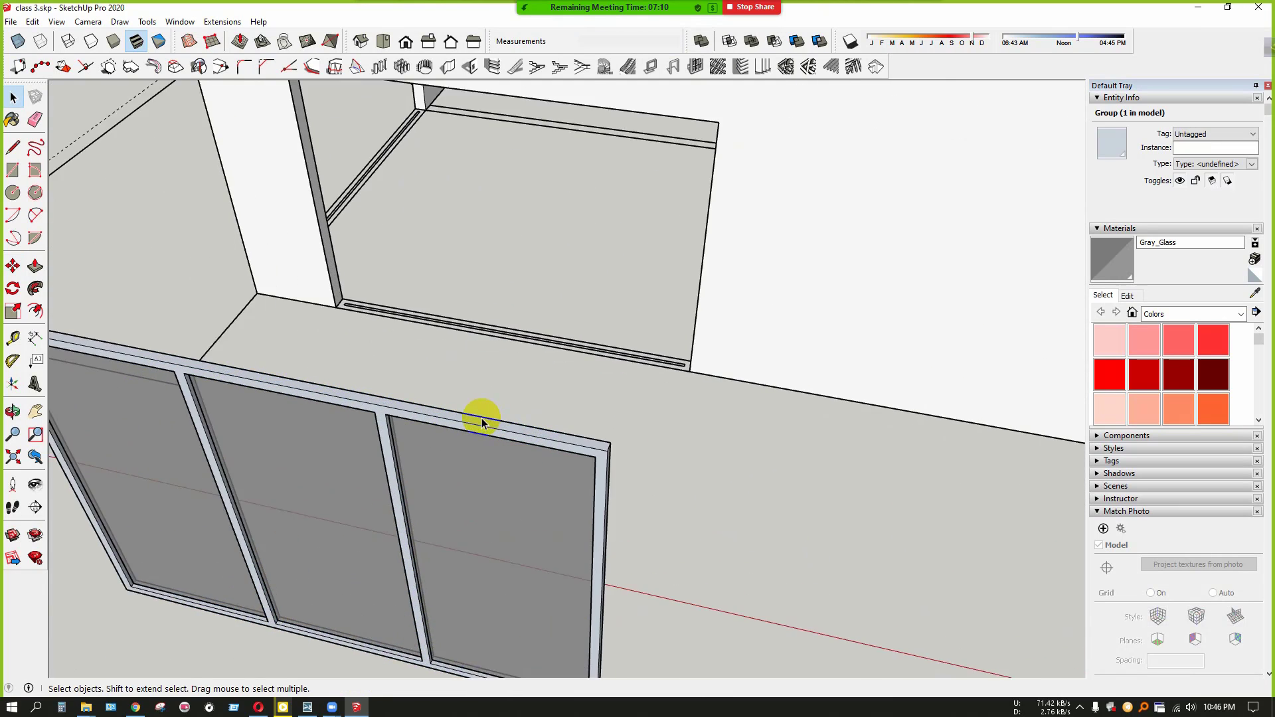
scroll(570, 441, "up", 5)
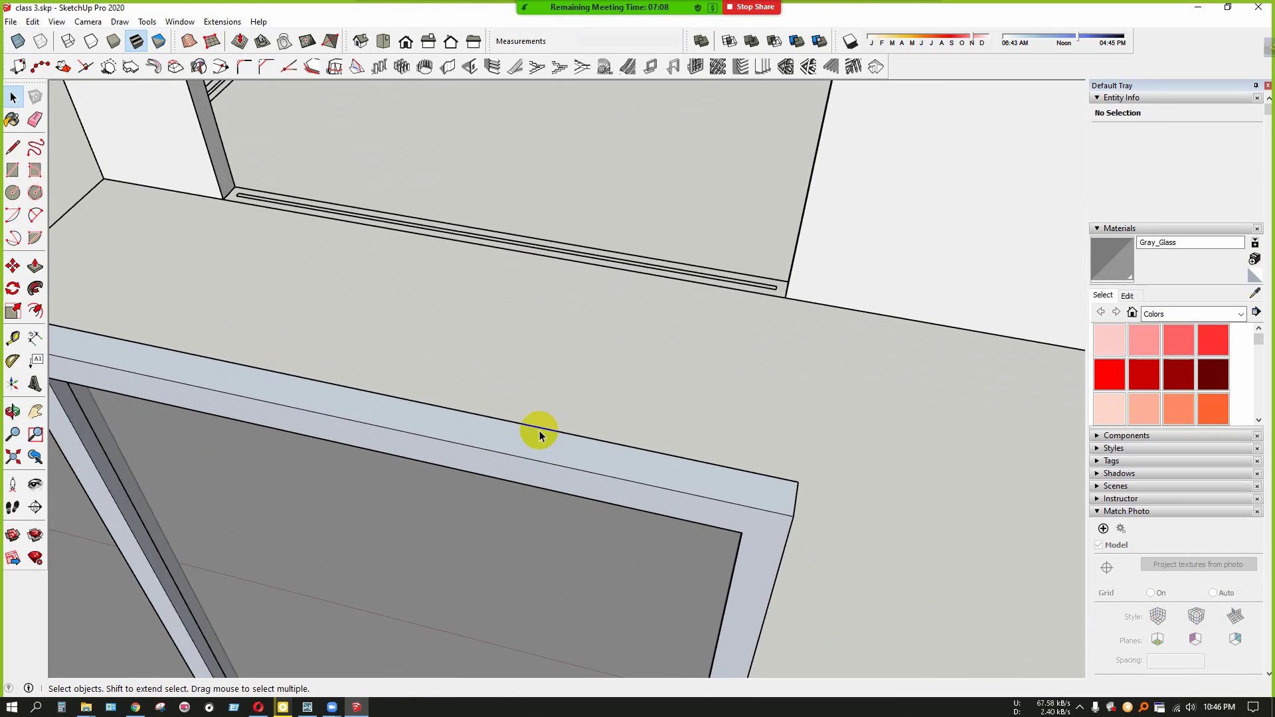
scroll(556, 425, "down", 2)
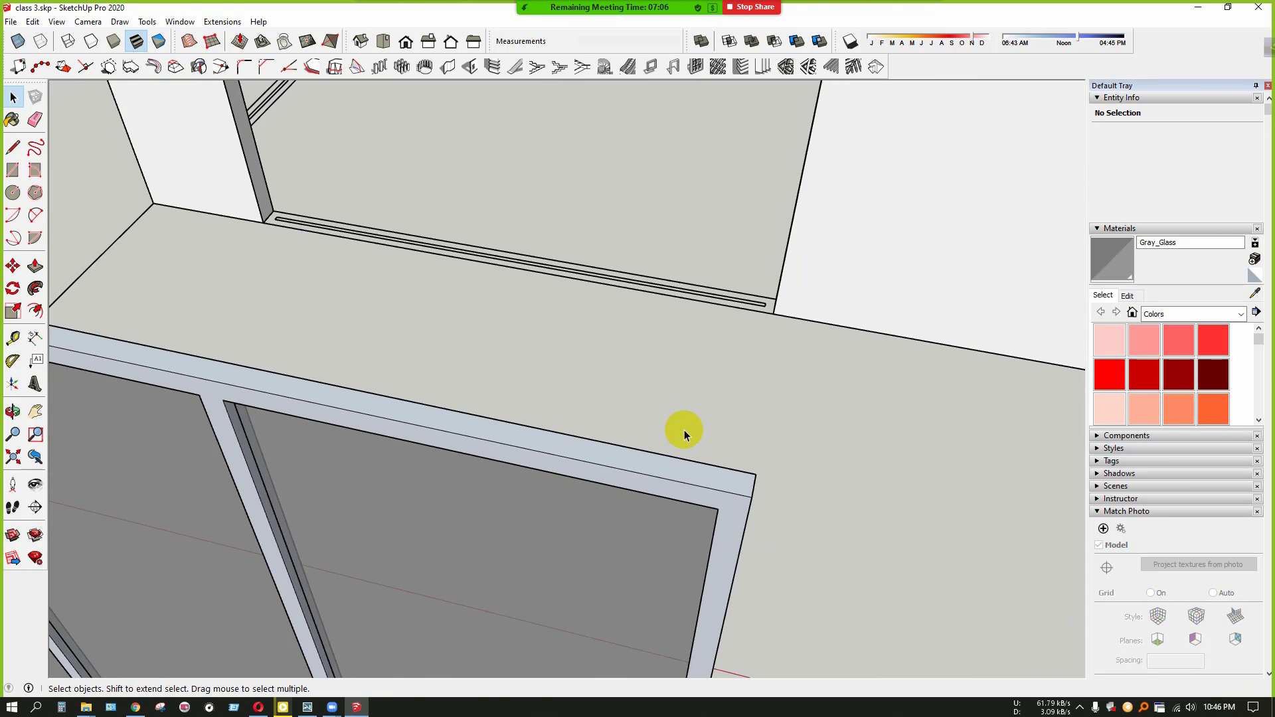
middle_click_drag(718, 522, 507, 410)
scroll(558, 458, "down", 4)
middle_click_drag(603, 528, 888, 230)
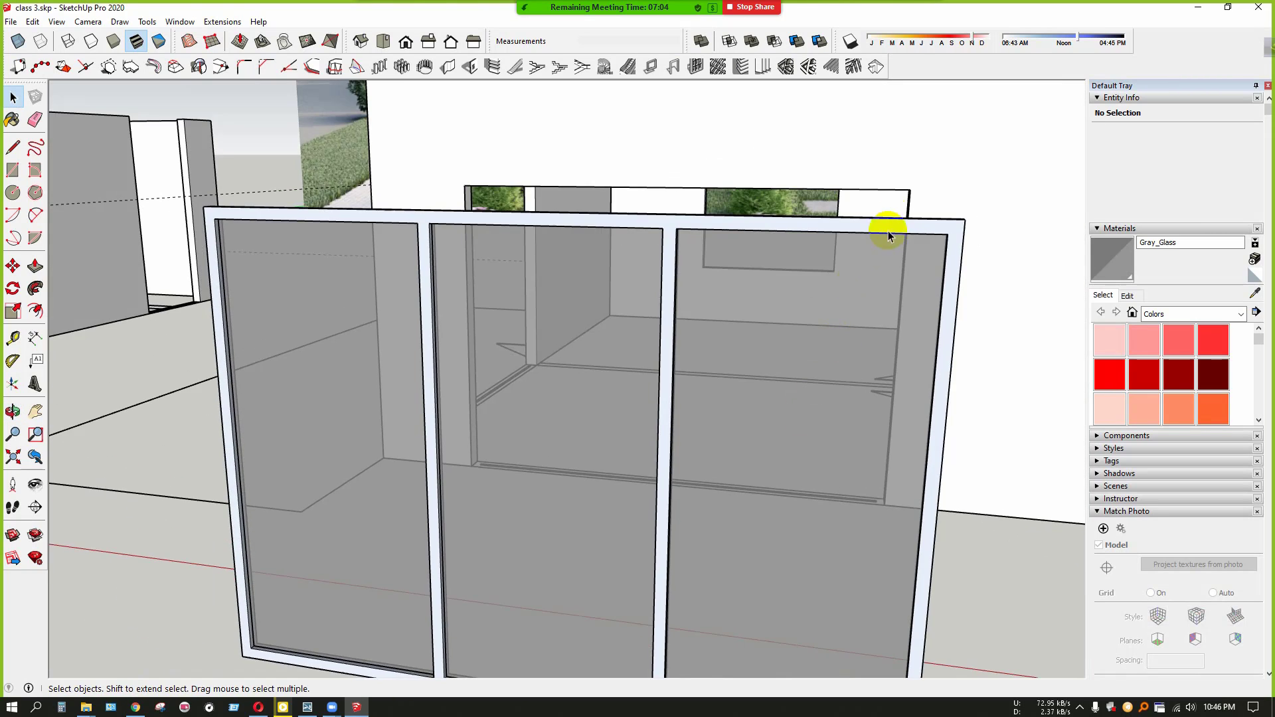
scroll(910, 220, "up", 5)
scroll(890, 245, "down", 4)
scroll(637, 248, "up", 5)
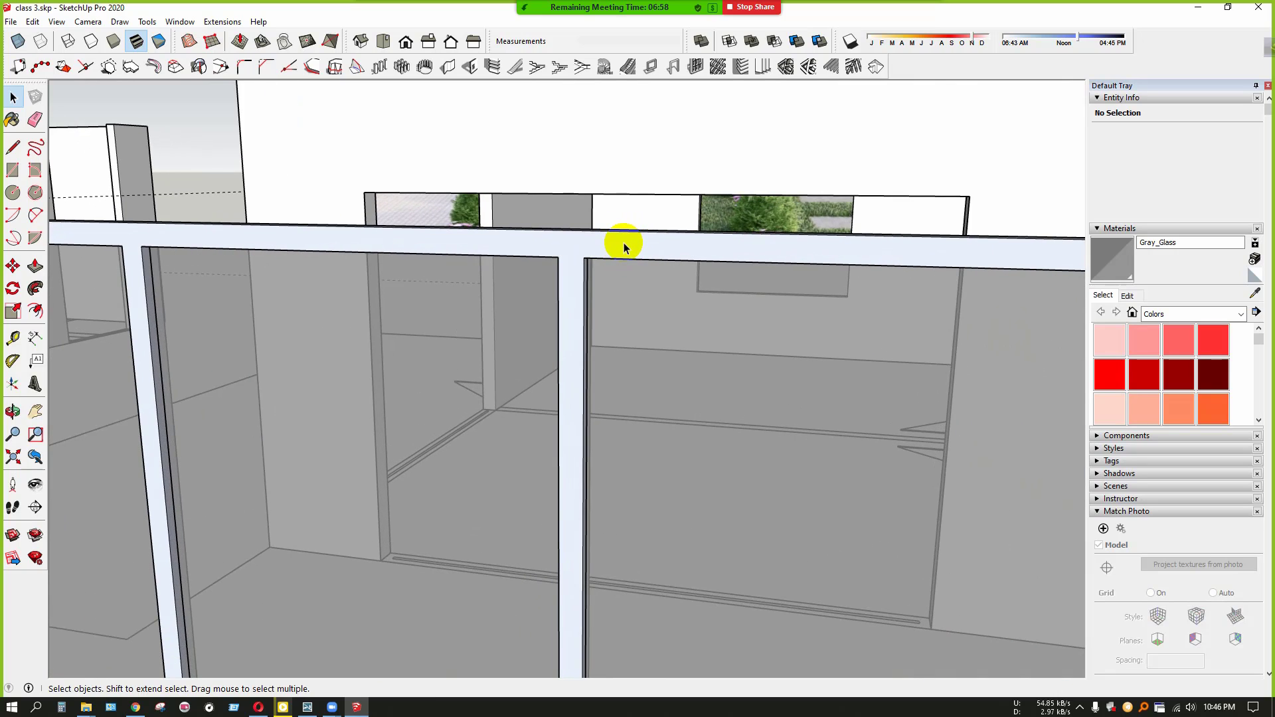
middle_click_drag(623, 247, 691, 248)
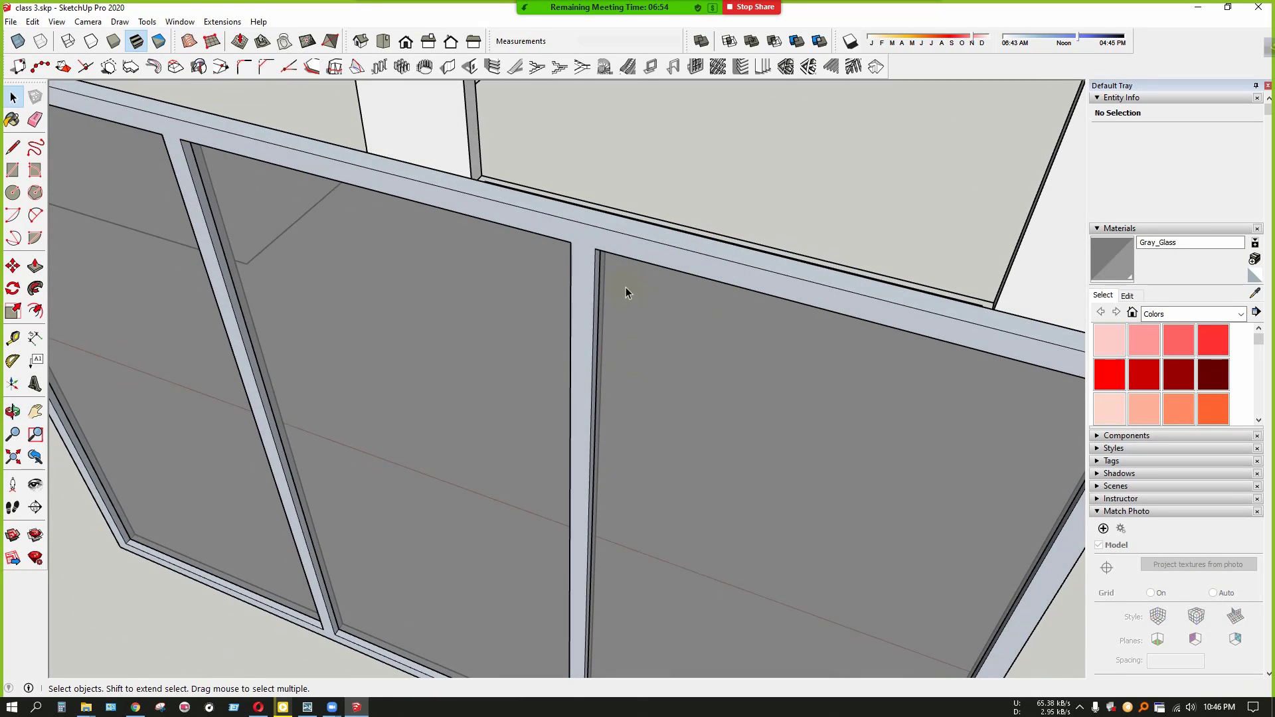
middle_click_drag(626, 288, 557, 293)
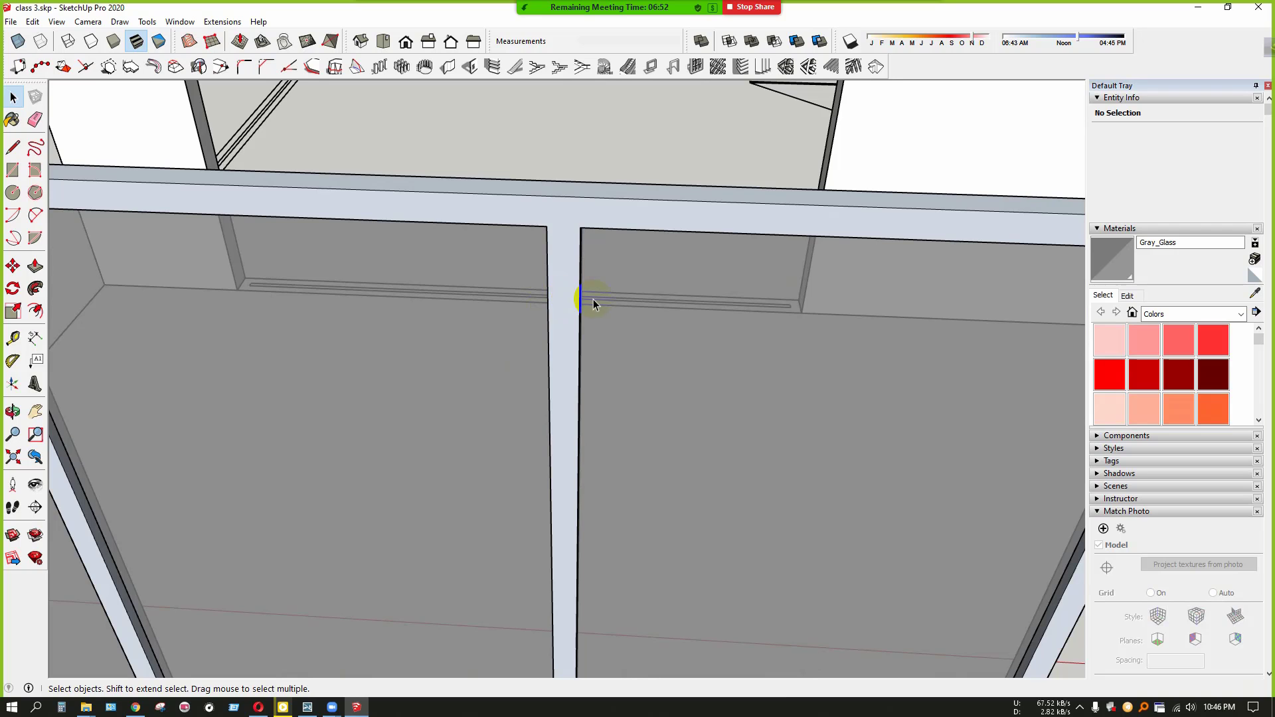
scroll(478, 372, "down", 5)
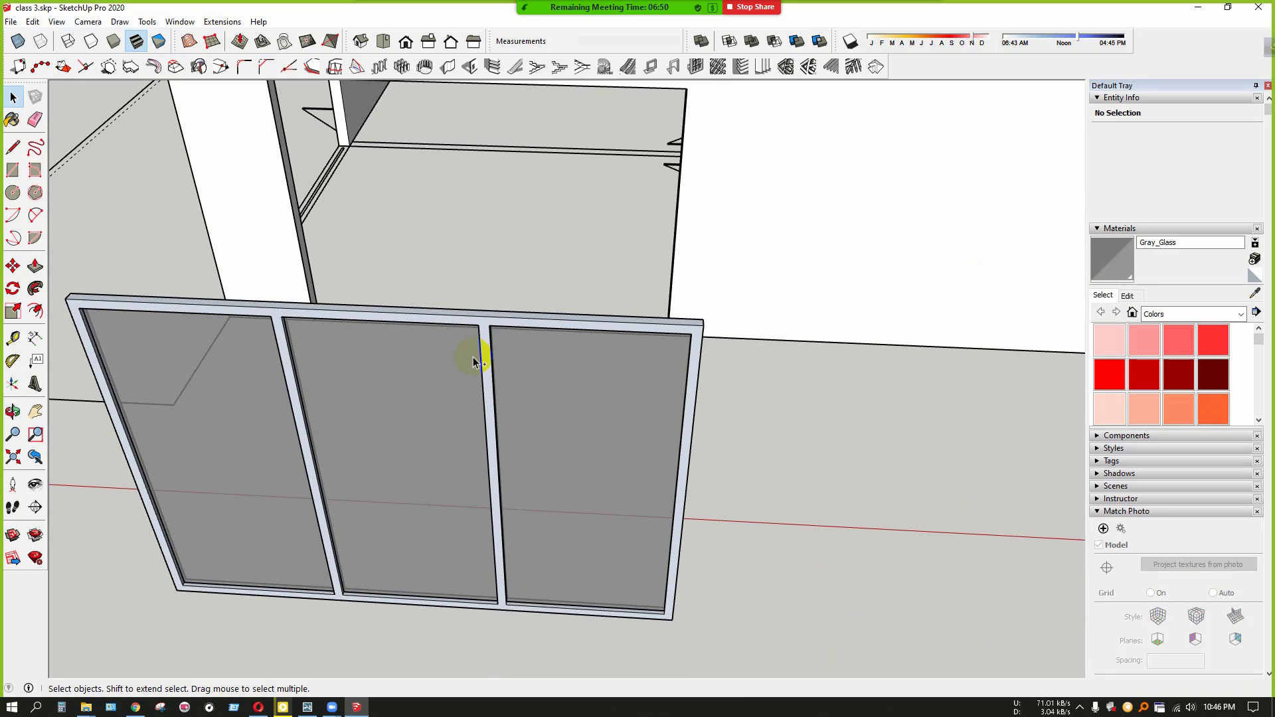
scroll(473, 357, "down", 5)
Draw a rectangle face filling the narrow door opening in the upper-floor model's end wall, spanning it corner to corner
middle_click_drag(421, 406, 310, 421)
scroll(578, 478, "up", 3)
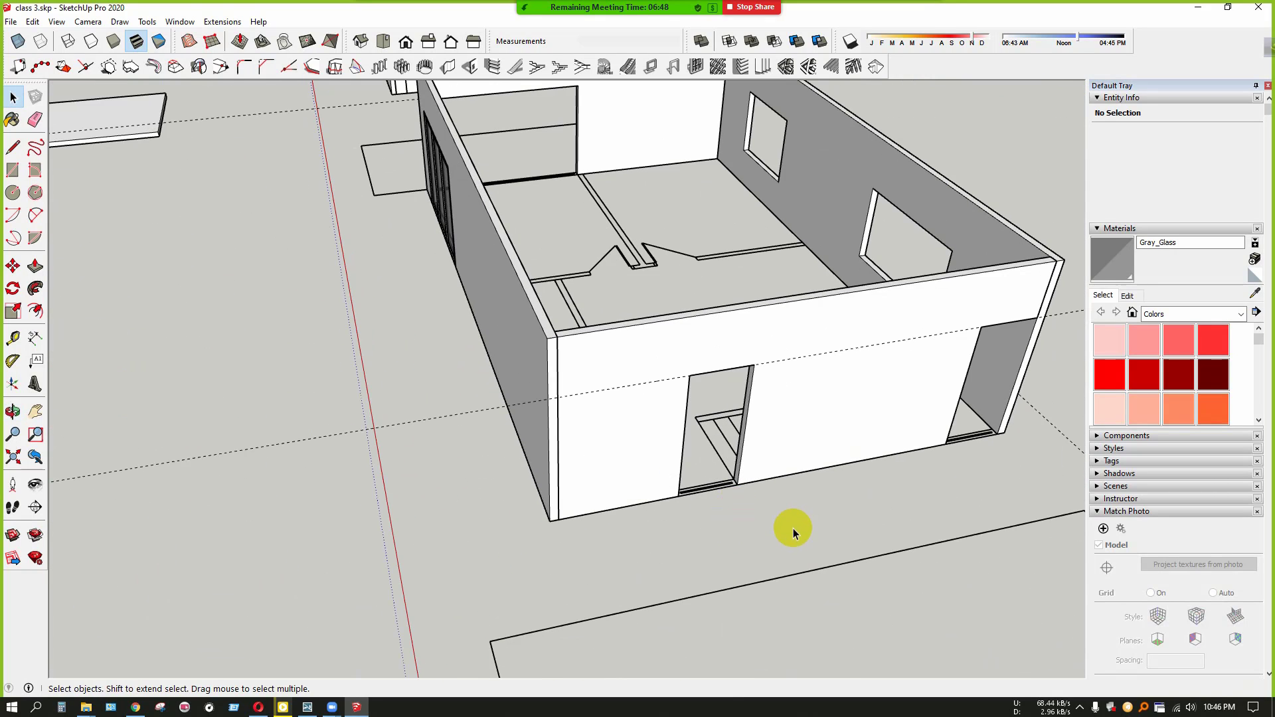
middle_click_drag(793, 528, 651, 458)
left_click(13, 170)
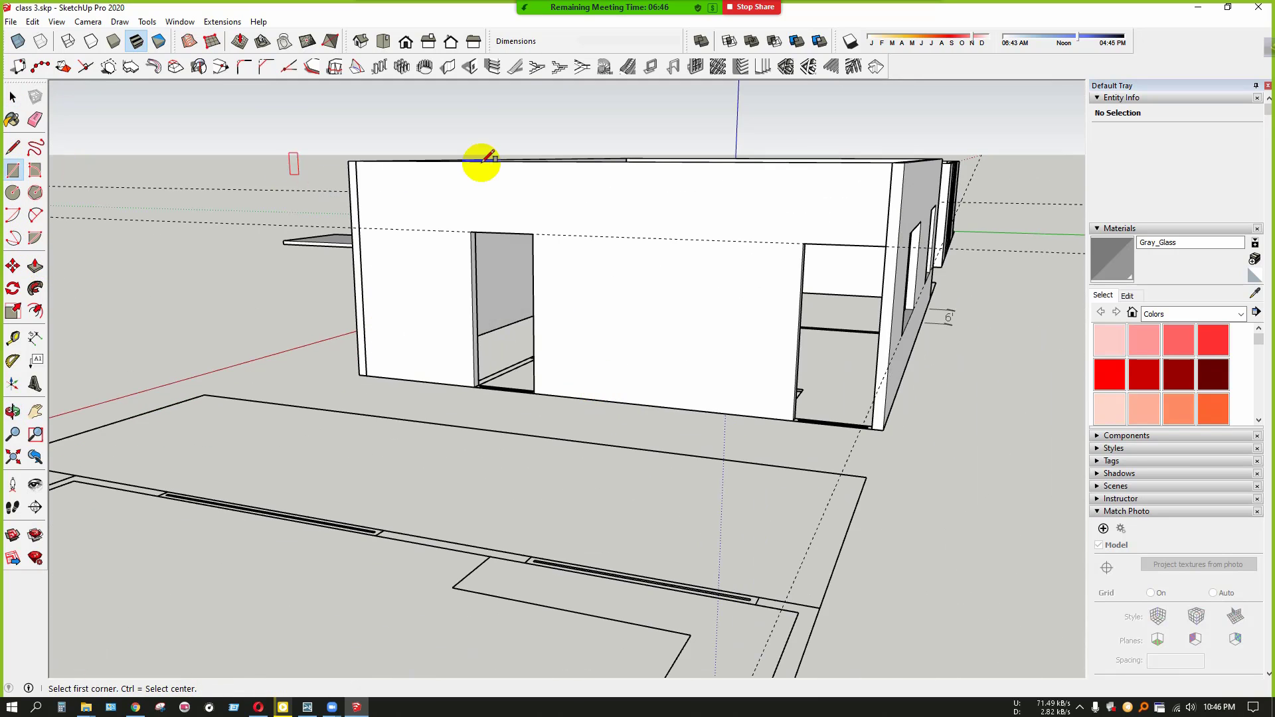
scroll(489, 158, "up", 3)
left_click(455, 269)
scroll(469, 299, "up", 3)
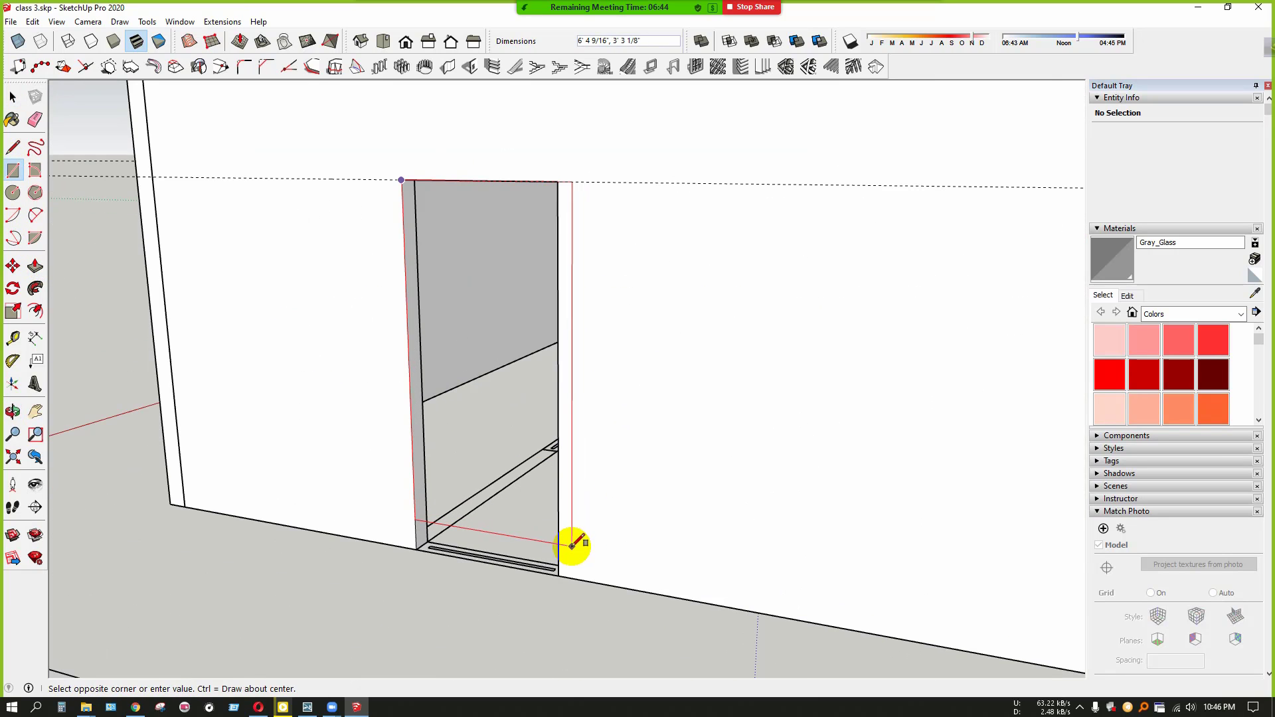
left_click(559, 574)
key("space")
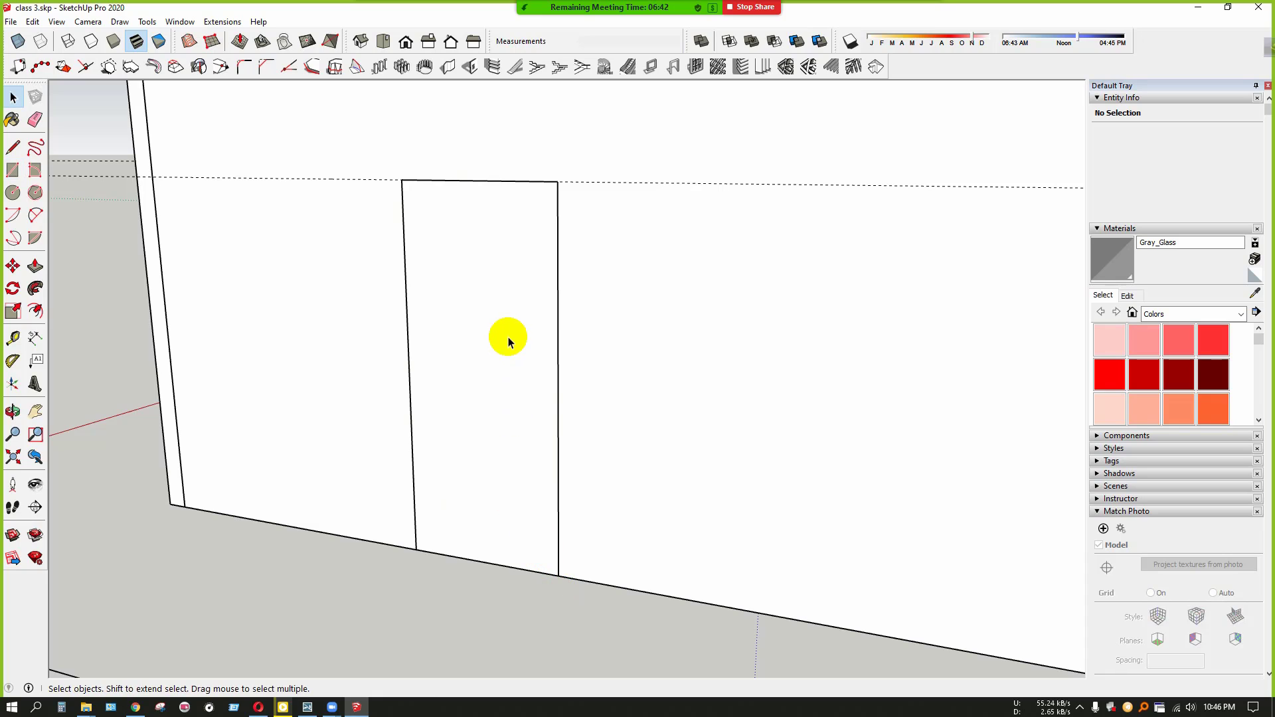
Create a single-panel rectangular frame on the narrow door face with Panel Divider, using frame depth 3 and frame width 3
left_click(507, 342)
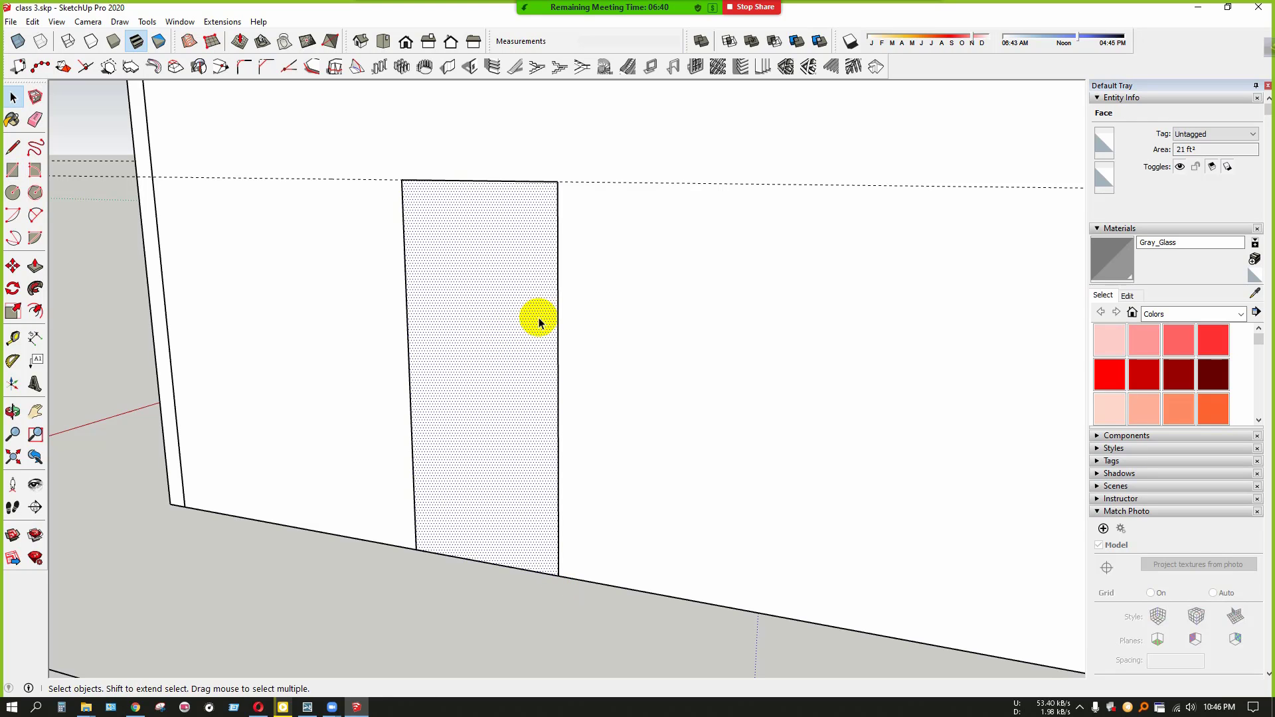
left_click(695, 68)
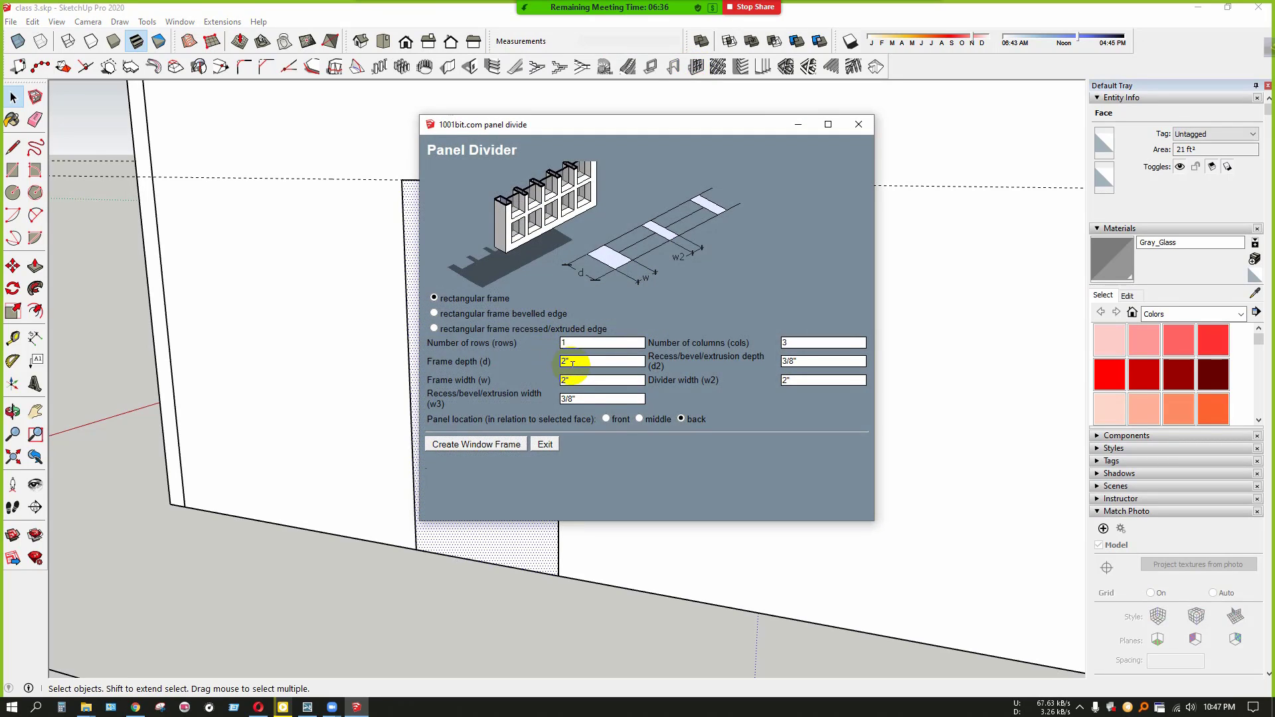
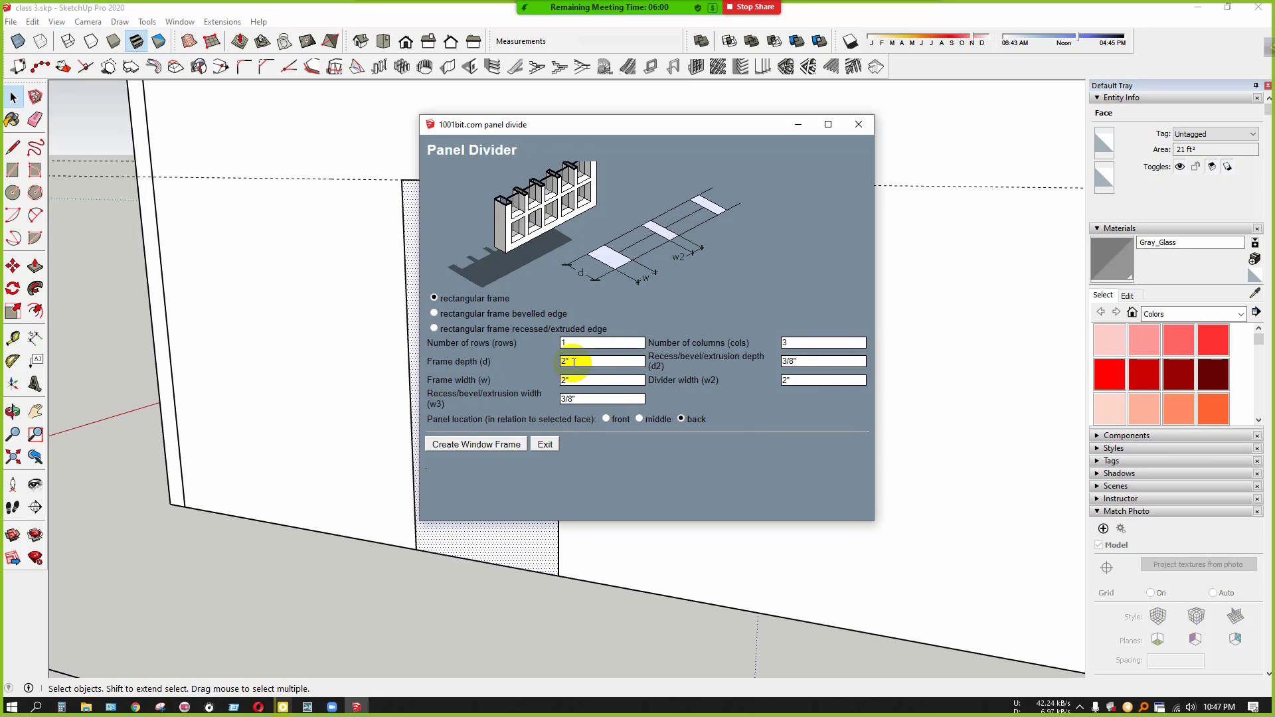
type("3")
double_click(573, 379)
type("3")
left_click(508, 446)
middle_click_drag(509, 446, 824, 441)
scroll(612, 555, "down", 3)
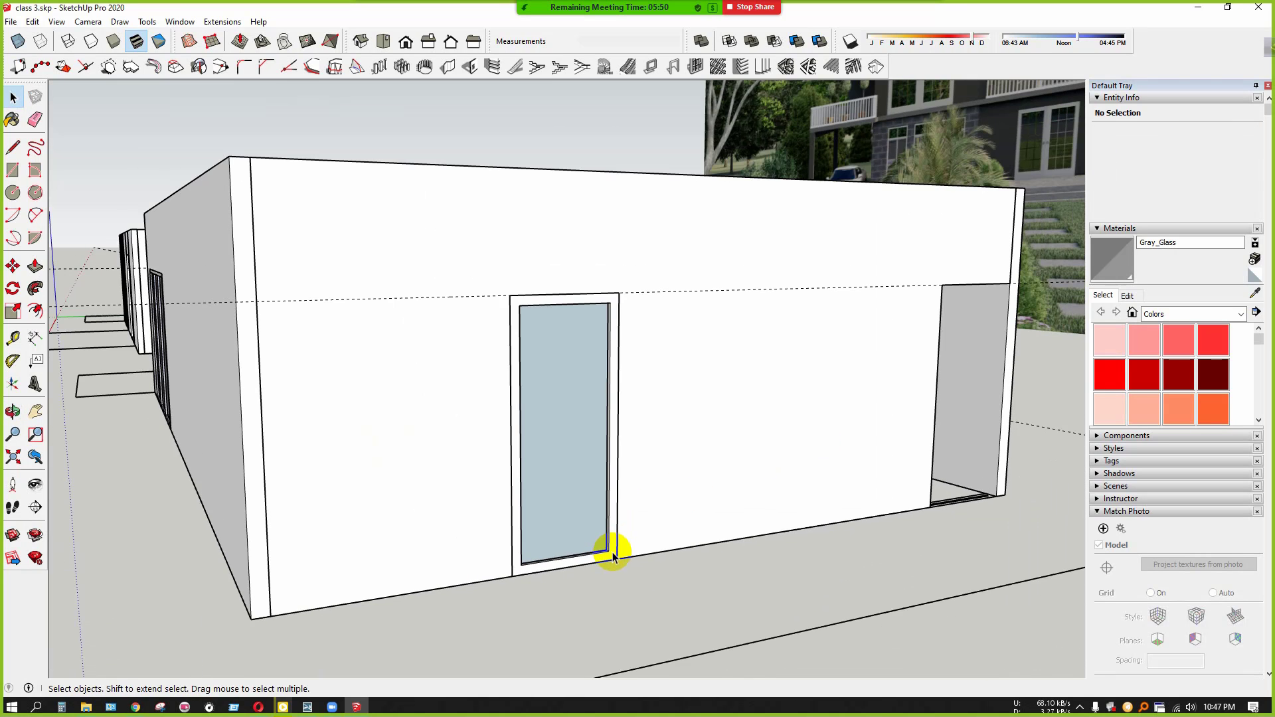
scroll(470, 558, "down", 2)
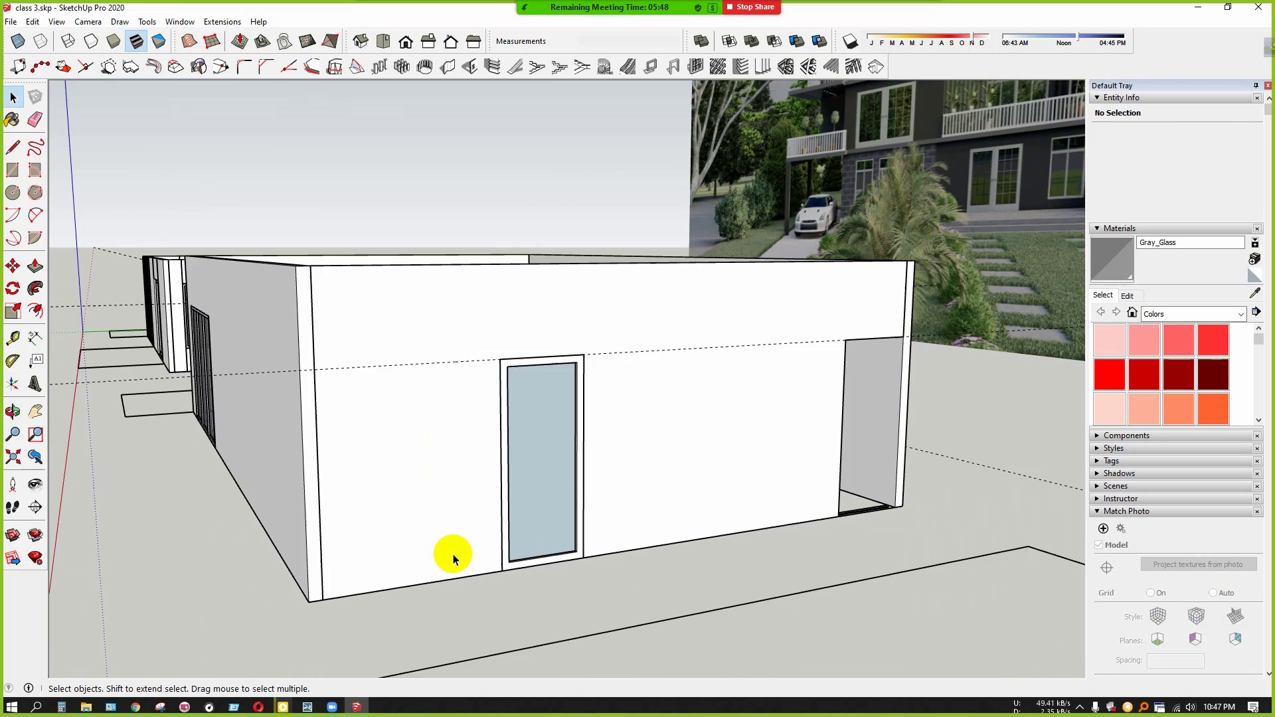
Draw a 7' by 3' rectangle face filling the open doorway beside the corner of the upper-floor model's end wall
middle_click_drag(884, 499, 751, 530)
scroll(743, 465, "up", 2)
scroll(729, 430, "down", 2)
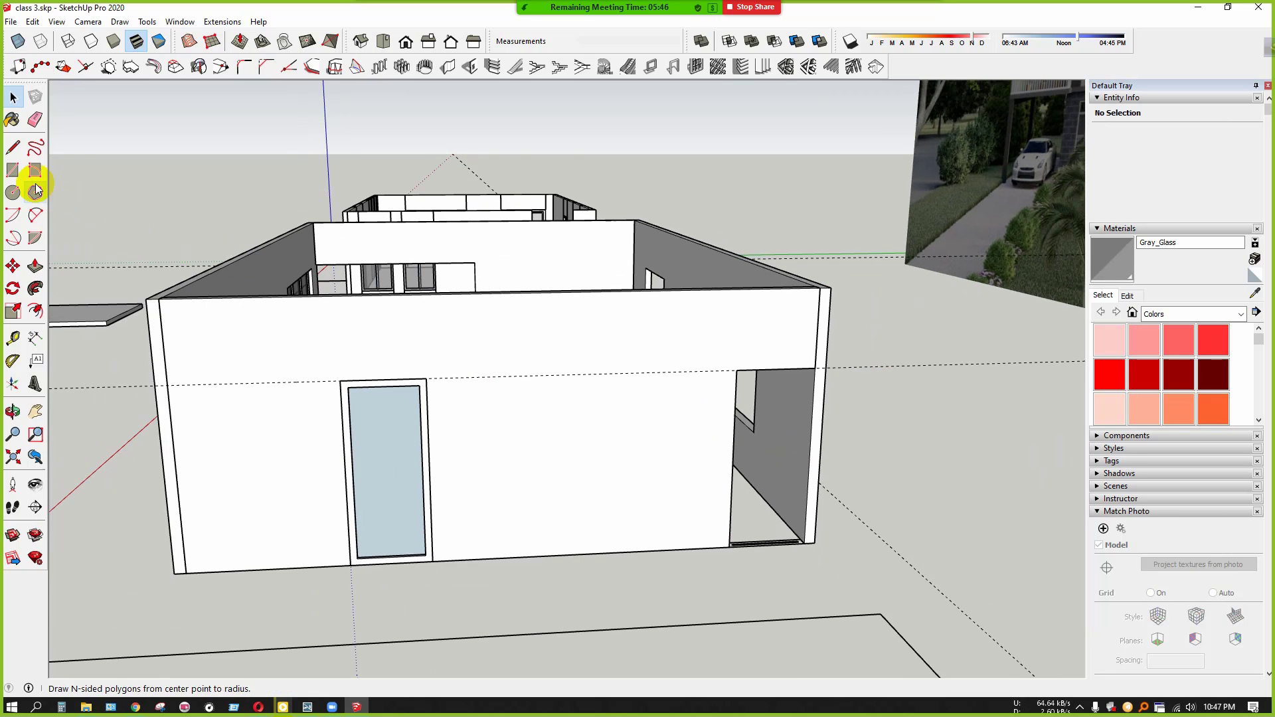
scroll(604, 384, "up", 3)
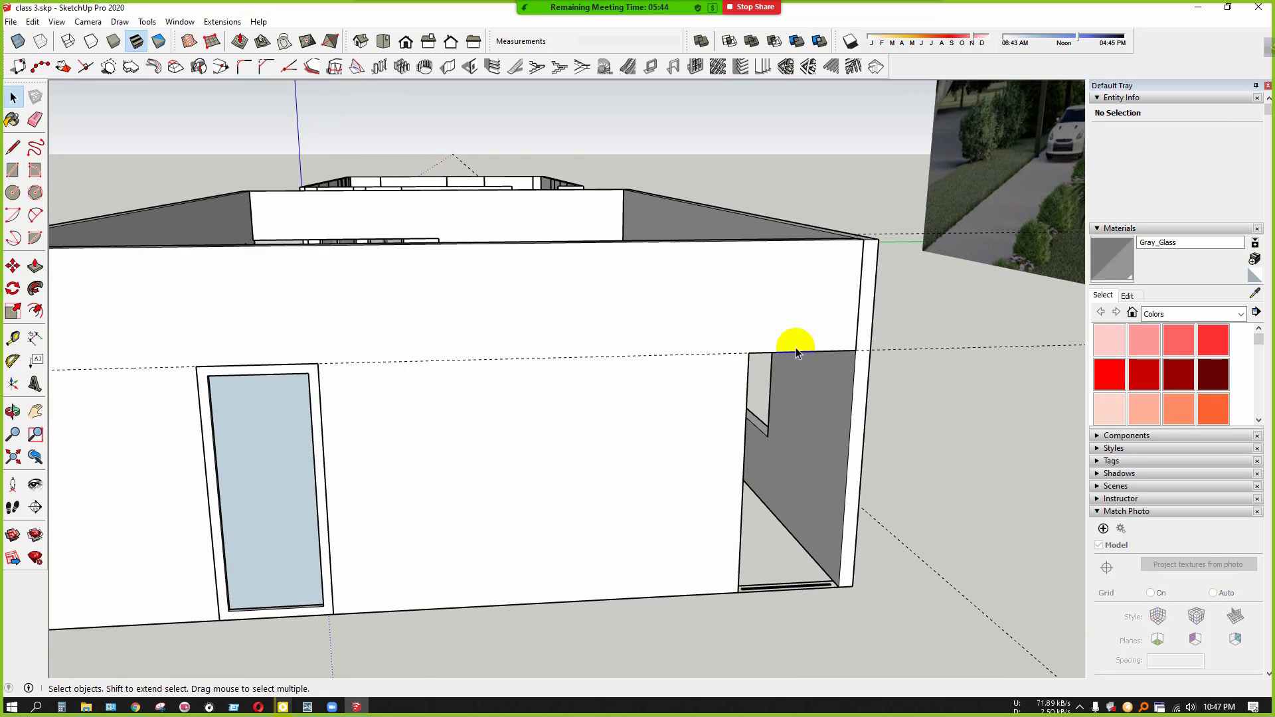
left_click(13, 169)
scroll(881, 368, "up", 3)
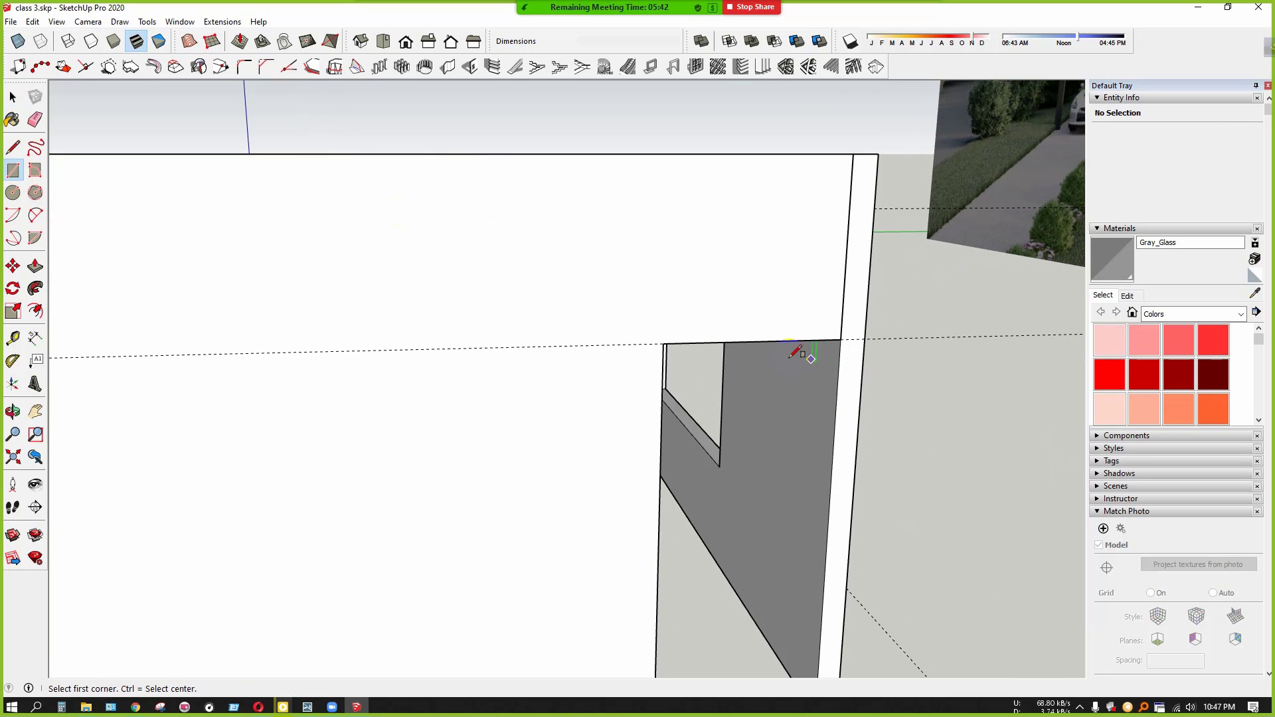
left_click(665, 344)
scroll(763, 505, "down", 3)
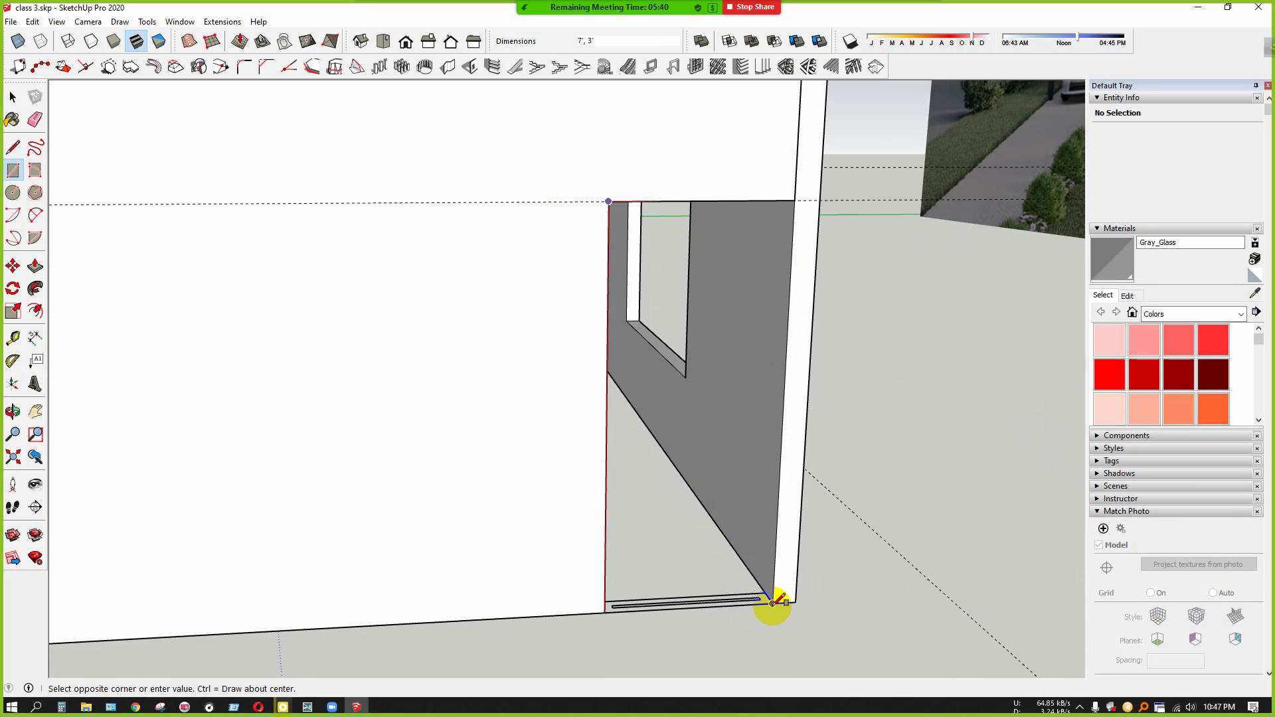
left_click(772, 604)
Create a single-panel rectangular frame on the corner doorway face with Panel Divider, using 3" frame depth and width and the back panel location
scroll(743, 518, "down", 4)
key("space")
left_click(728, 427)
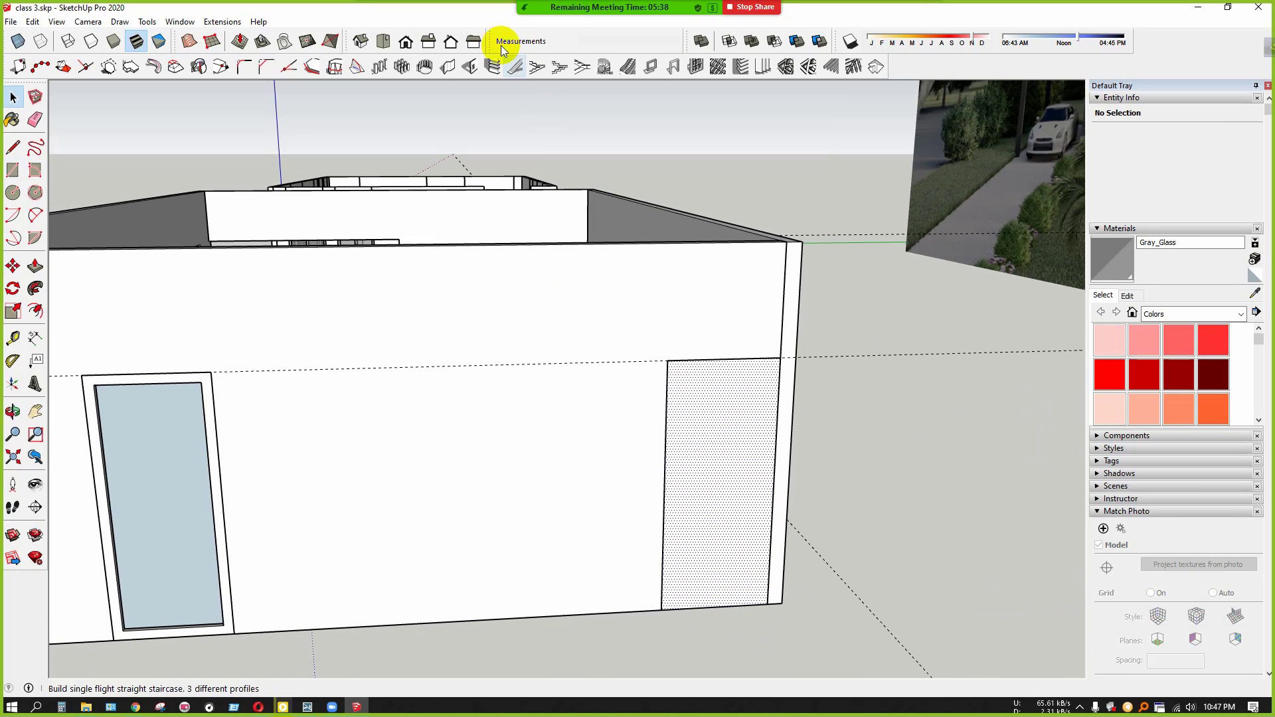
left_click(698, 65)
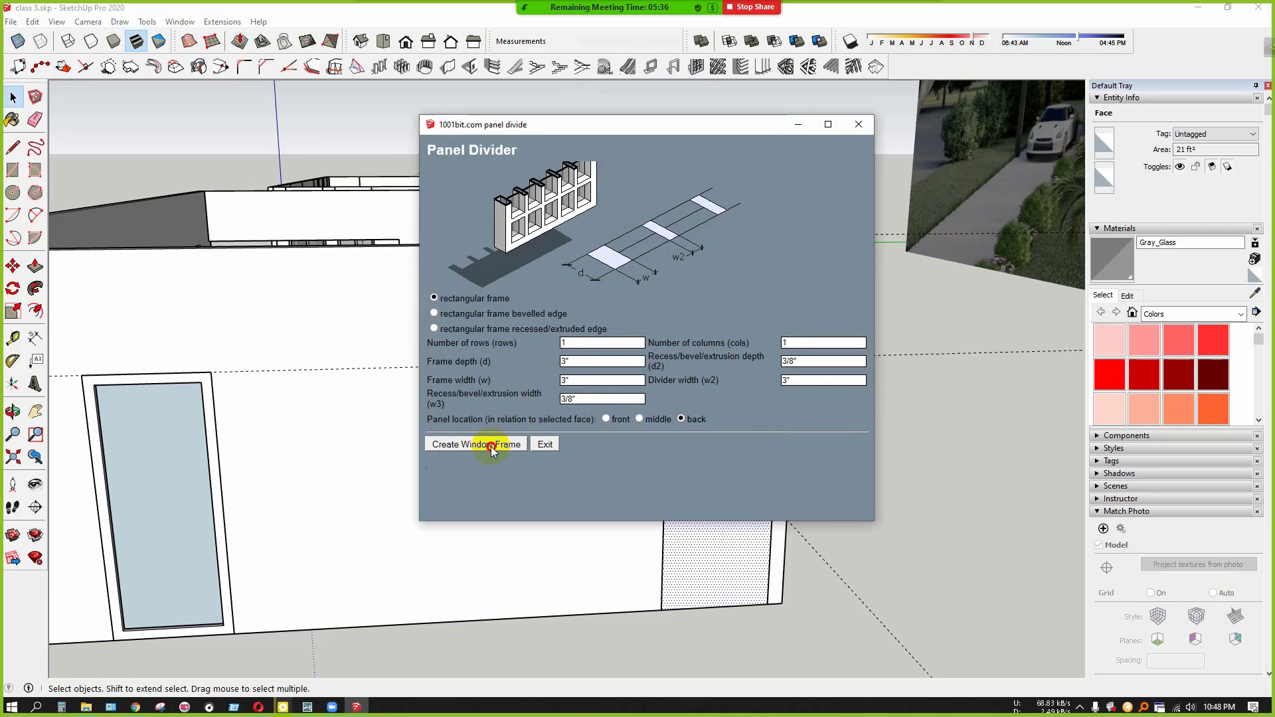
left_click(492, 446)
Draw a rectangle face filling the wider window opening in the upper-floor model's long side wall, corner to corner
middle_click_drag(711, 421, 603, 418)
scroll(457, 413, "up", 3)
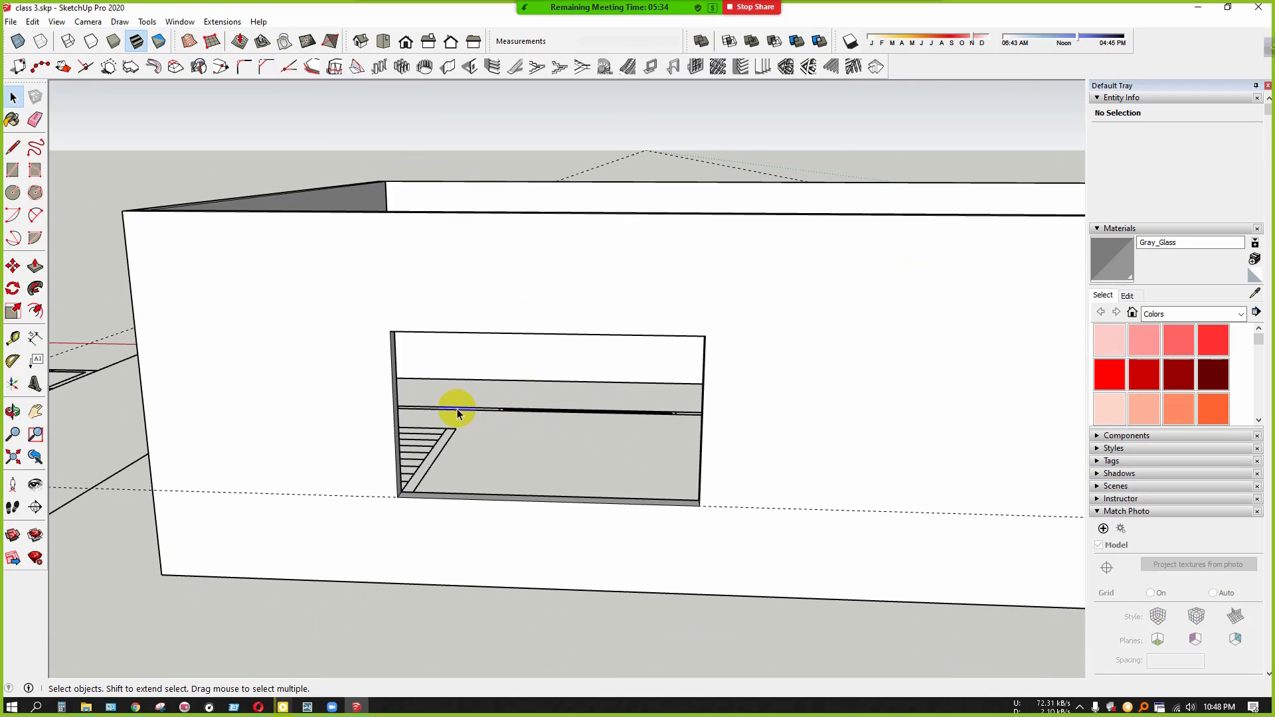
middle_click_drag(457, 413, 399, 399)
left_click(13, 170)
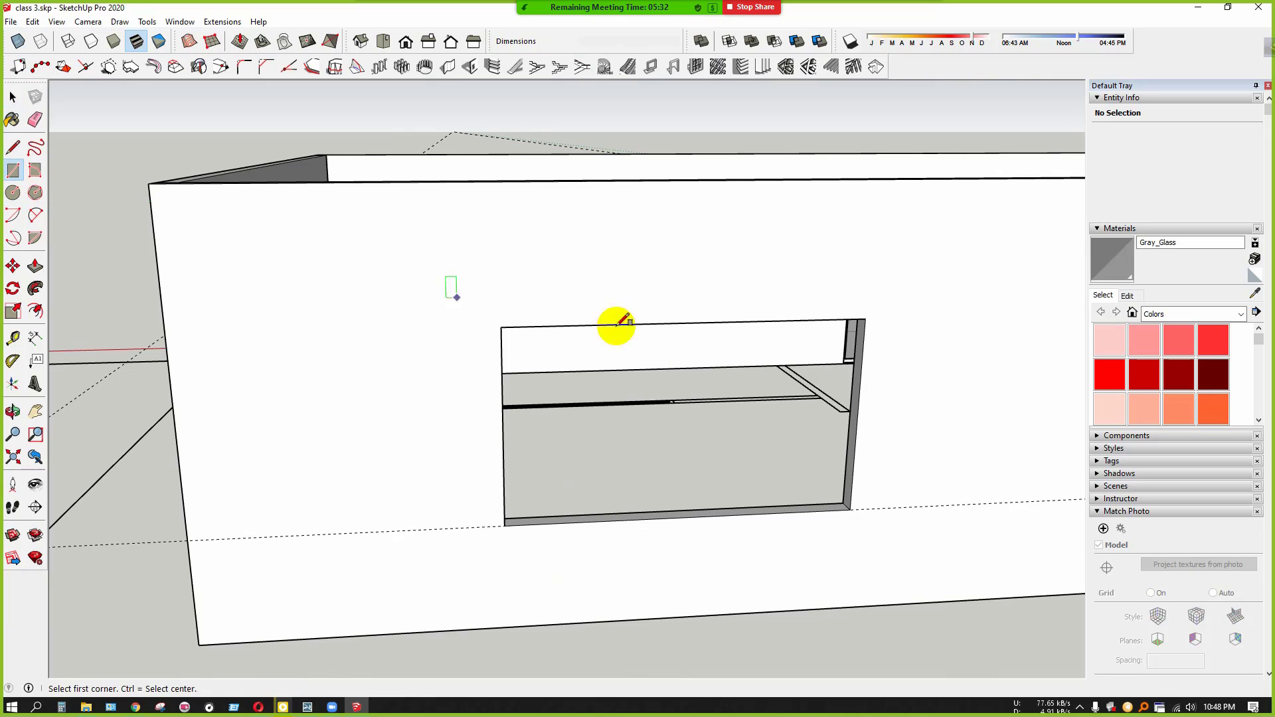
left_click(504, 327)
scroll(801, 492, "up", 3)
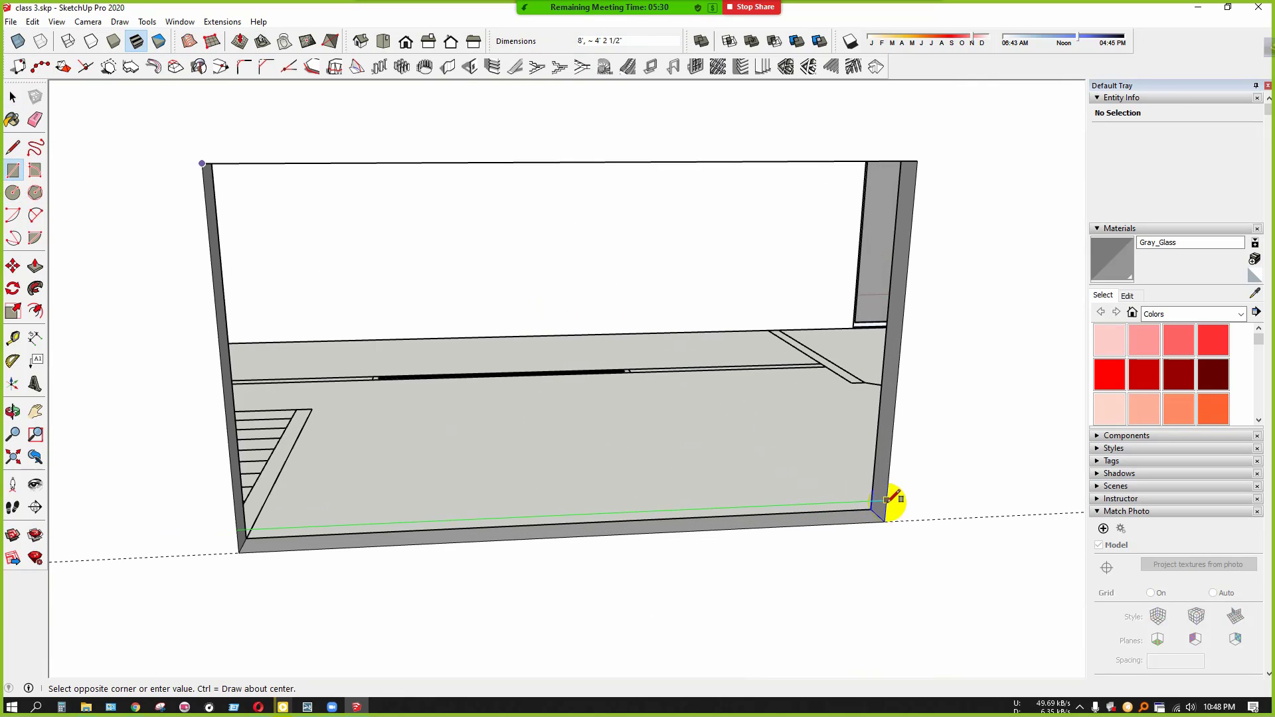
left_click(885, 522)
Try a one-row, two-column Panel Divider frame at the back location on the window face, inspect its depth, and undo it
scroll(838, 524, "down", 3)
key("space")
left_click(666, 393)
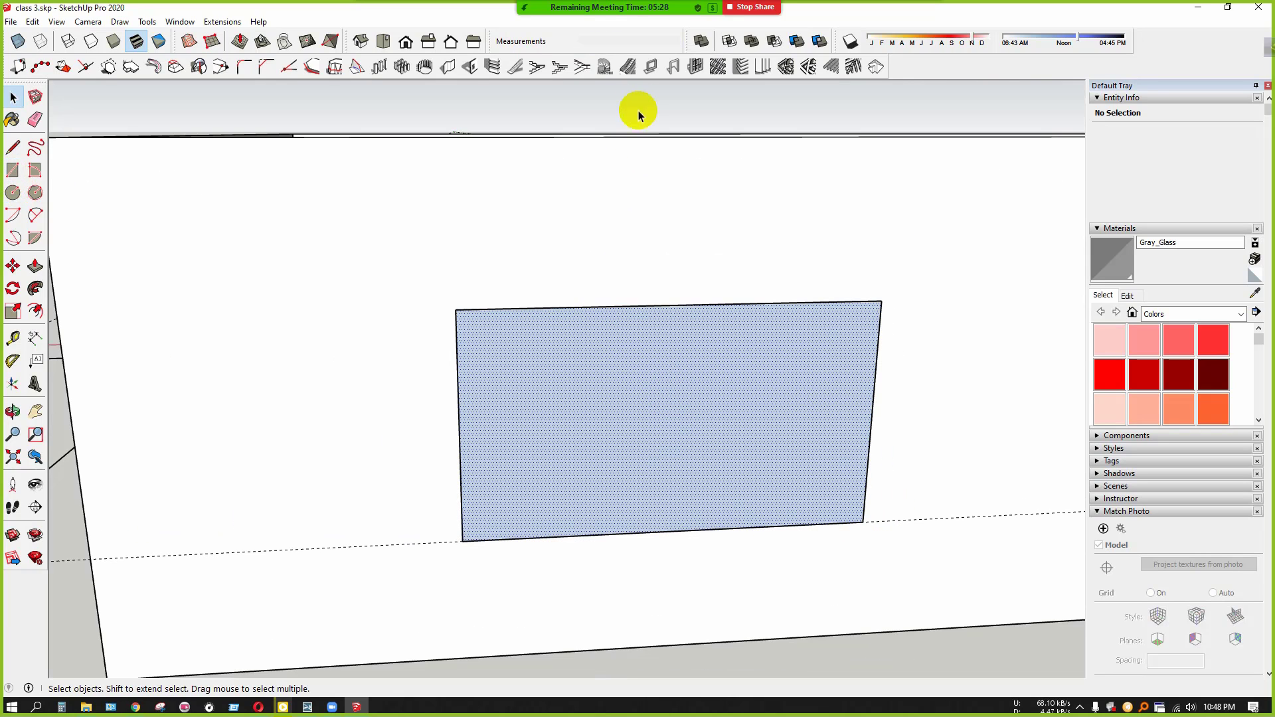
left_click(694, 66)
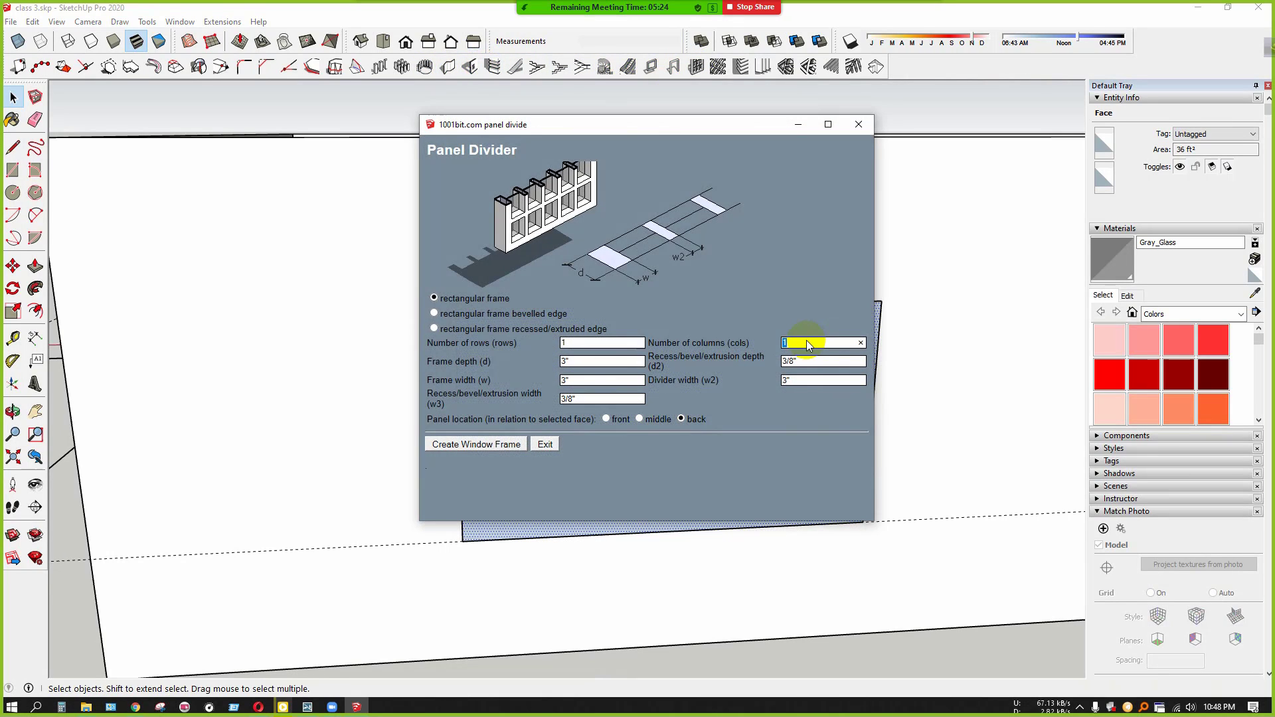
left_click(498, 444)
middle_click_drag(336, 449, 678, 415)
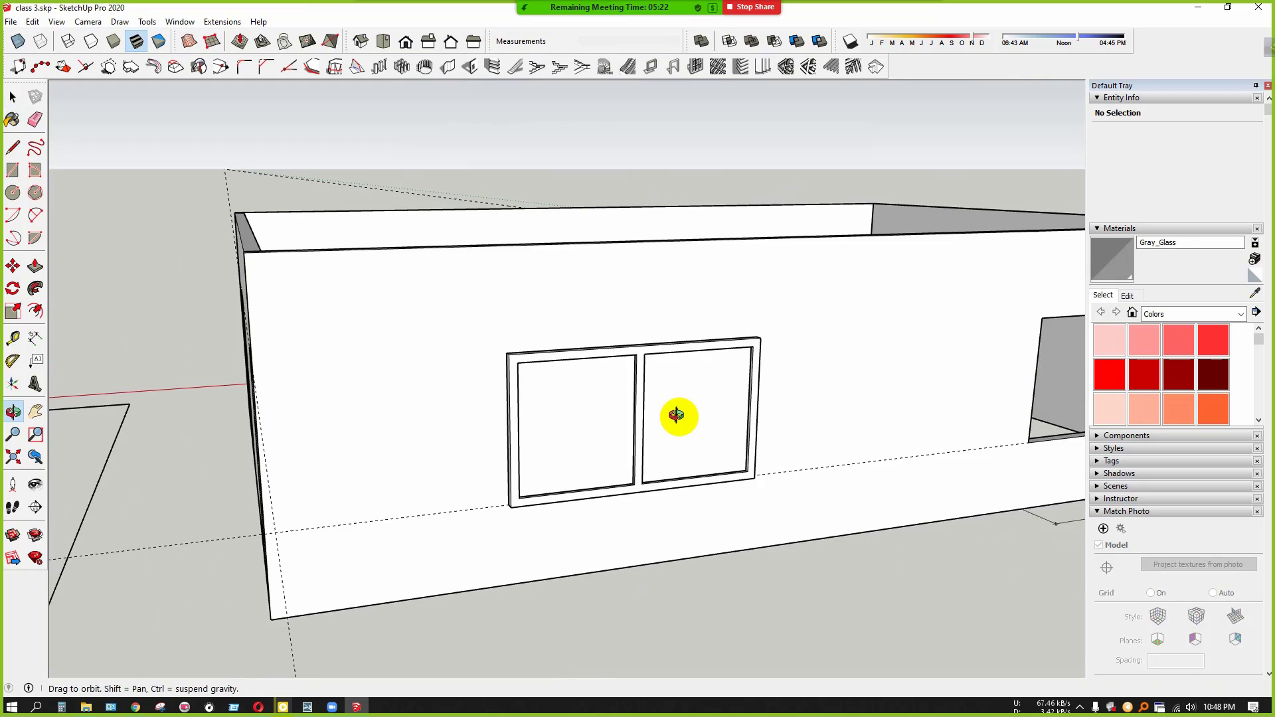
scroll(604, 396, "up", 3)
middle_click_drag(604, 396, 553, 479)
scroll(553, 480, "down", 3)
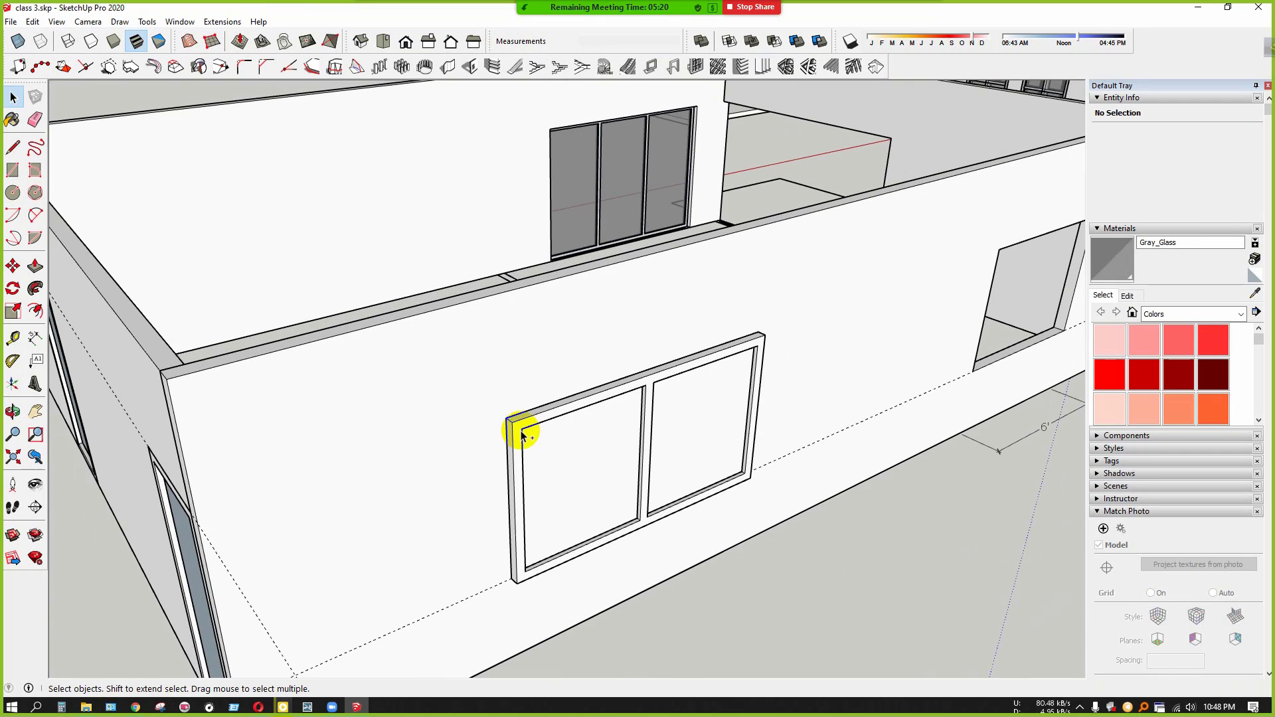
key("ctrl+z")
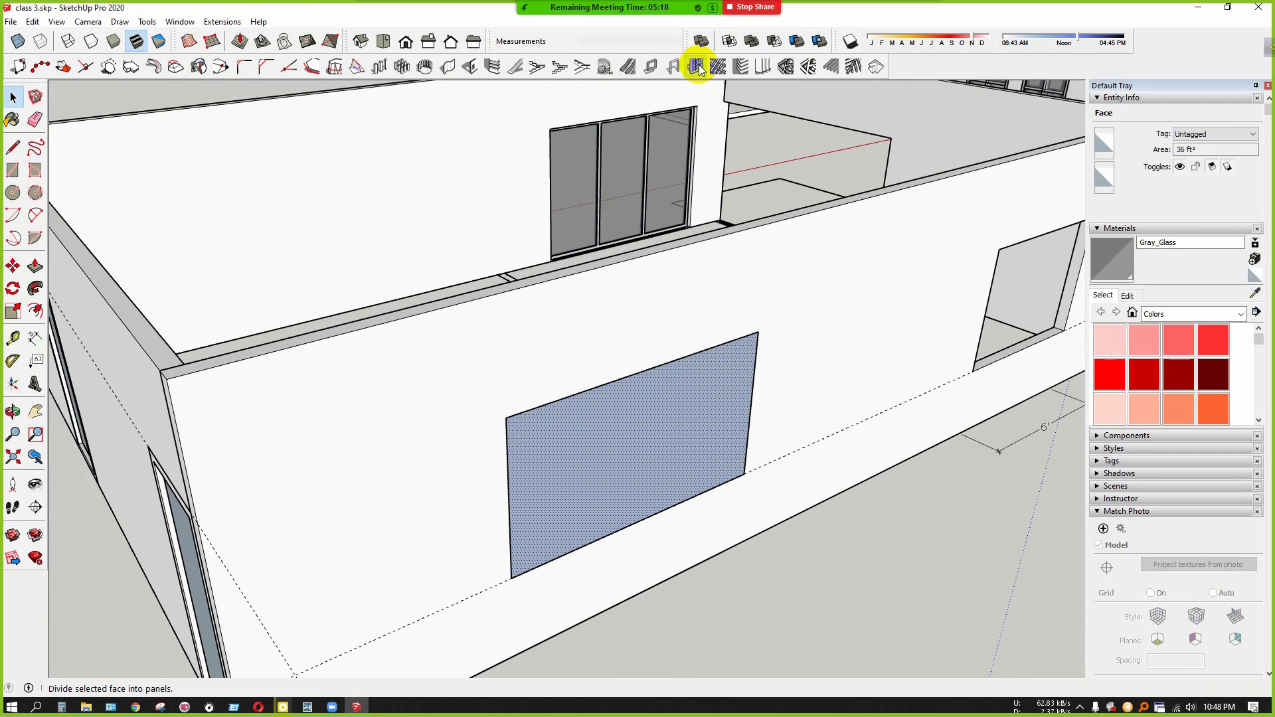
Retry the two-column window frame with the back panel location, check how it projects from the wall, and undo it
left_click(695, 66)
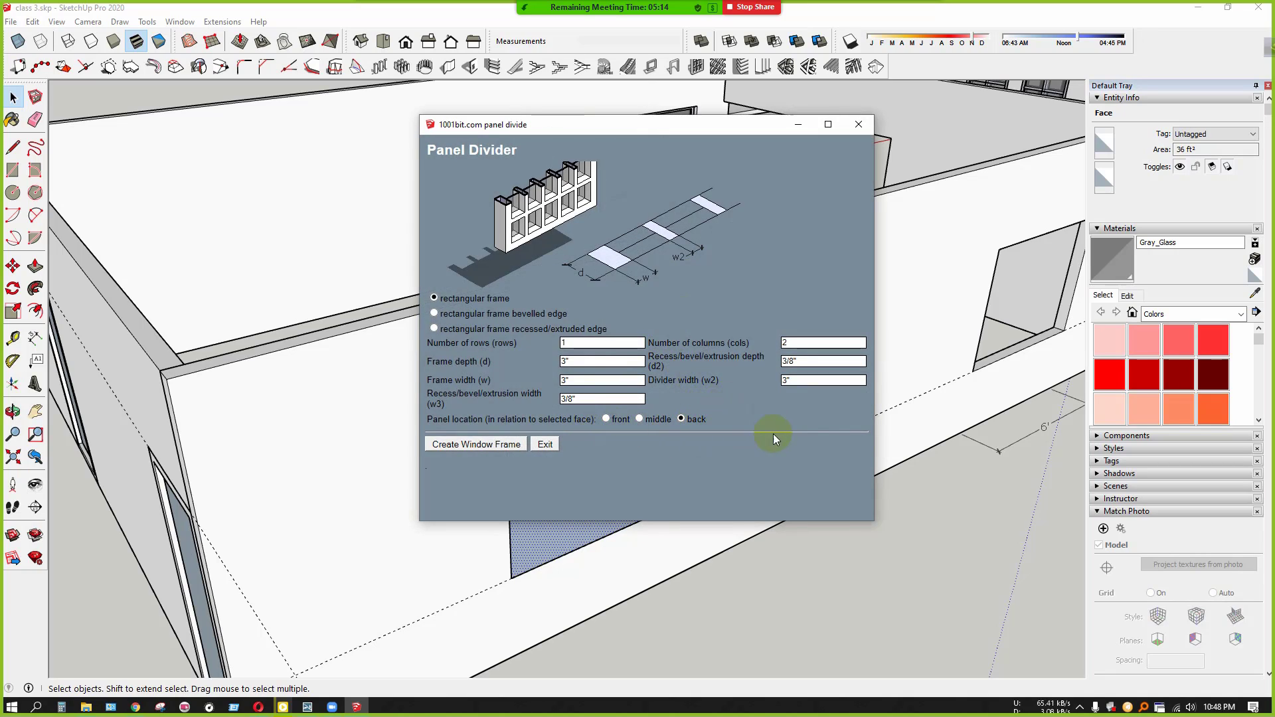
left_click(643, 421)
left_click(857, 126)
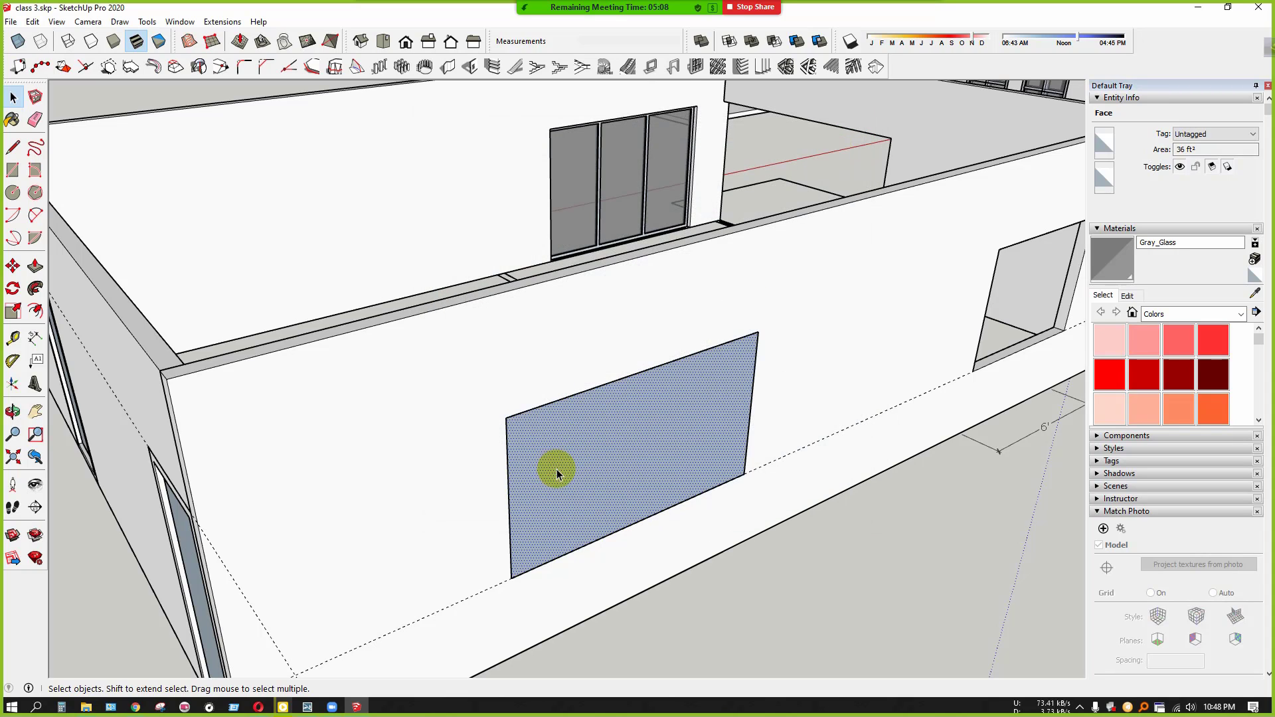
left_click(697, 66)
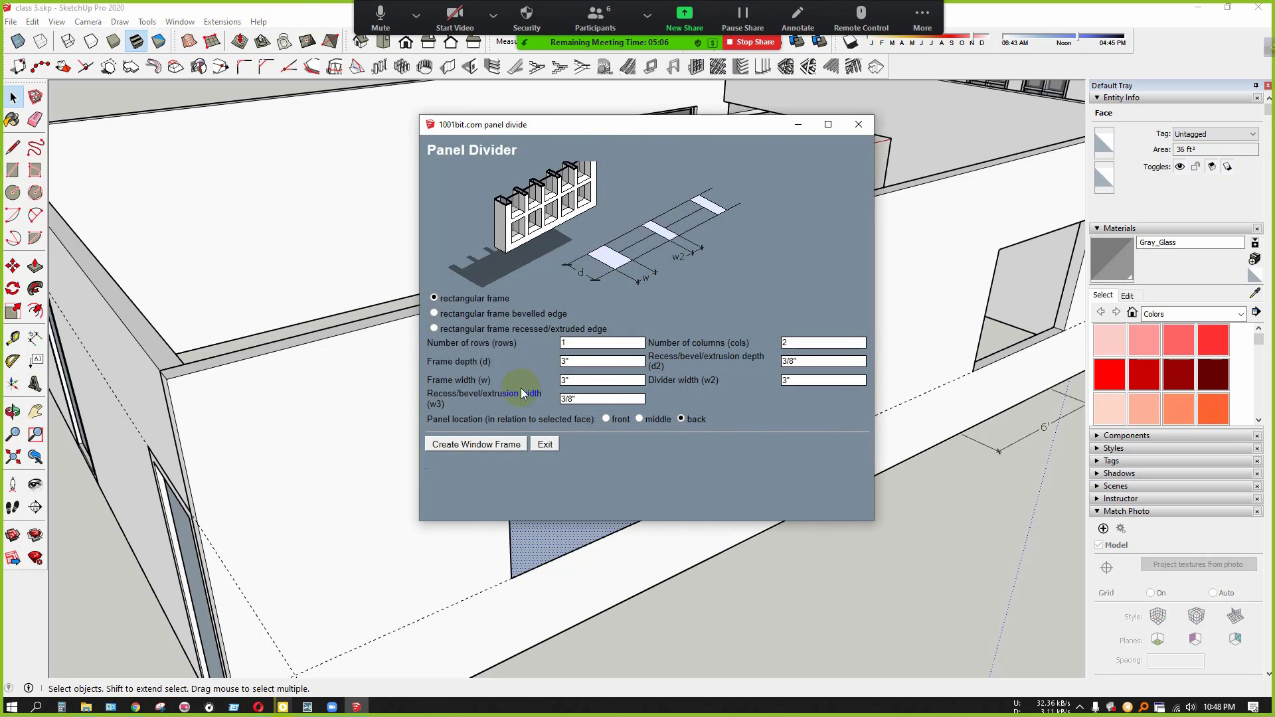
left_click(486, 444)
middle_click_drag(505, 446, 714, 451)
scroll(573, 426, "up", 4)
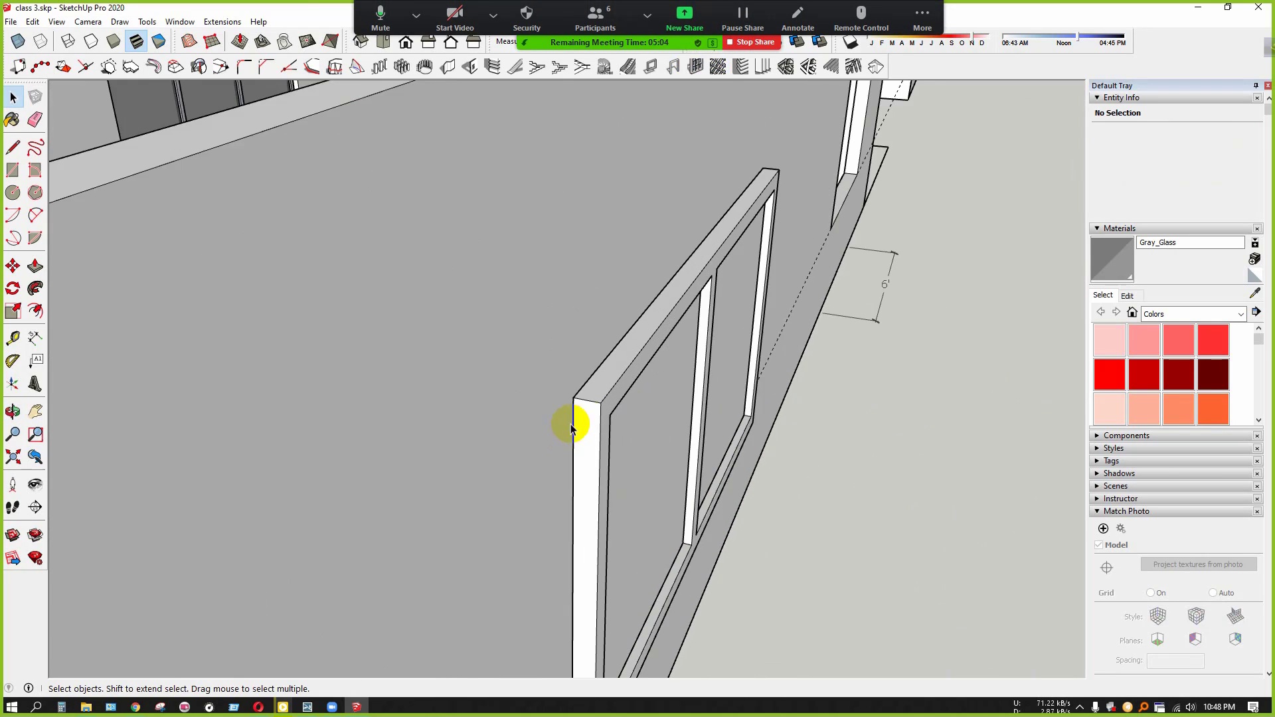
middle_click_drag(571, 427, 317, 389)
scroll(623, 458, "down", 1)
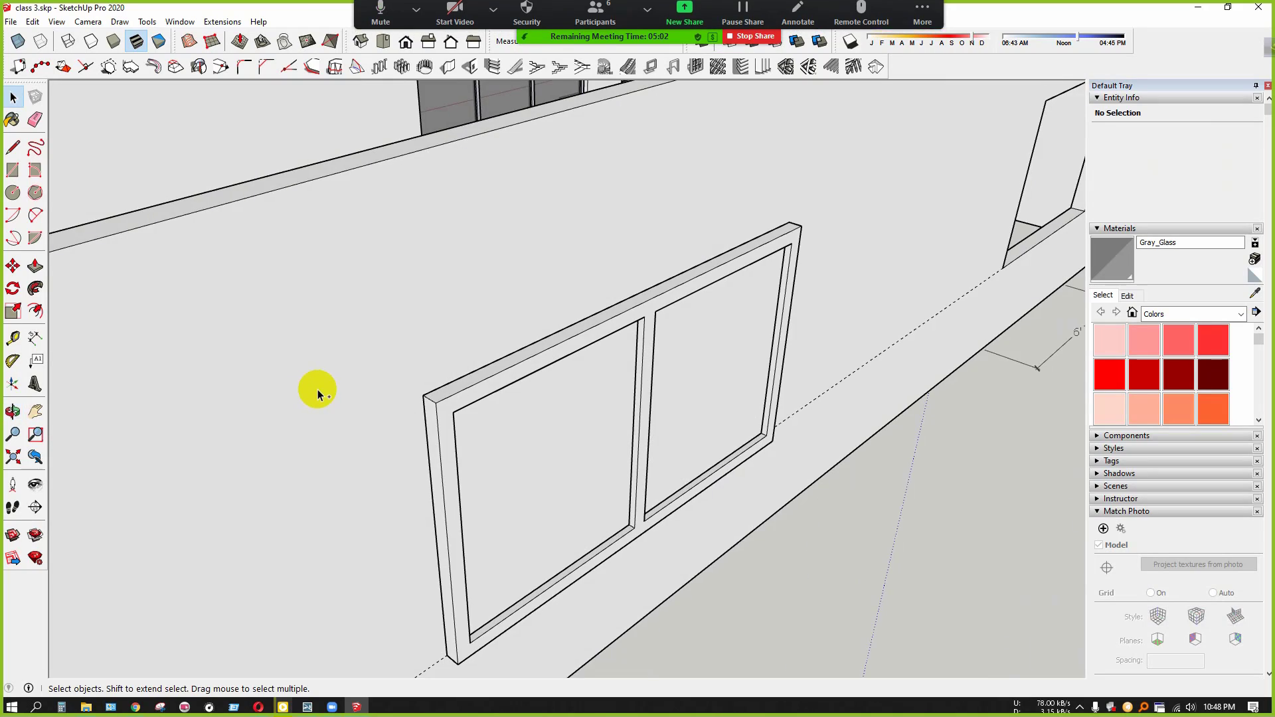
key("ctrl+z")
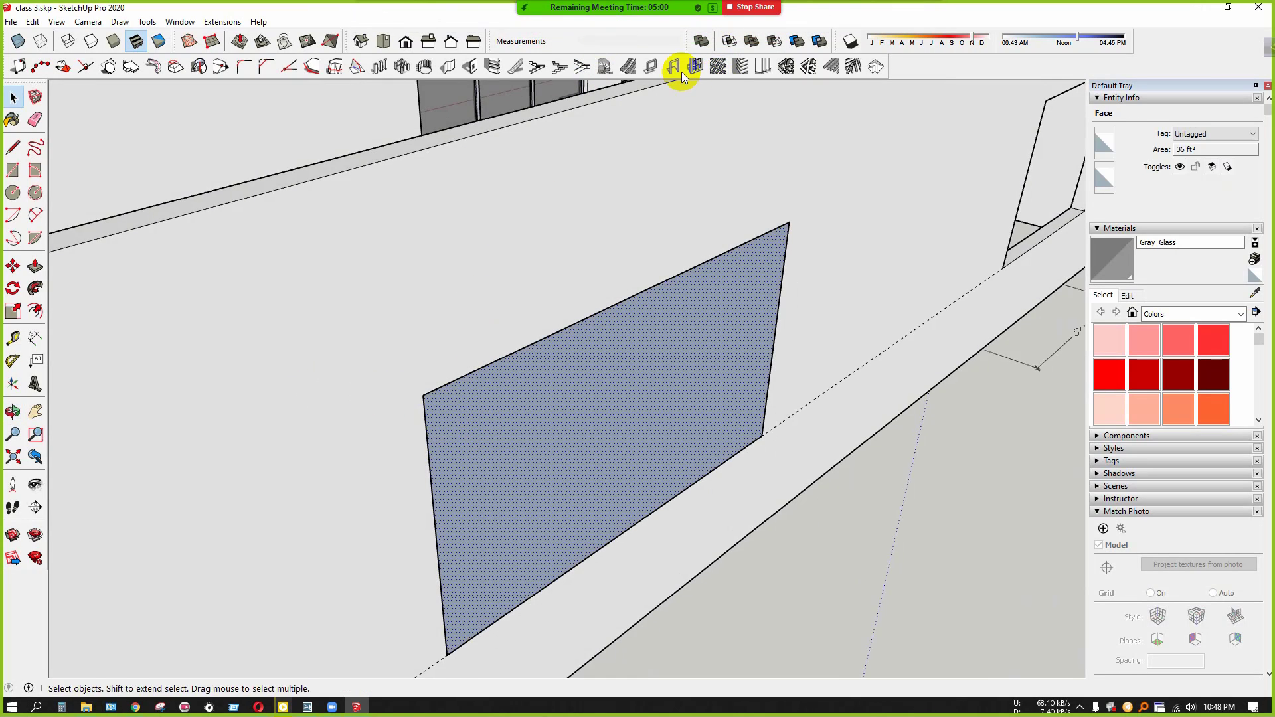
Try the two-column window frame with the middle panel location on the same face, and undo it
left_click(697, 66)
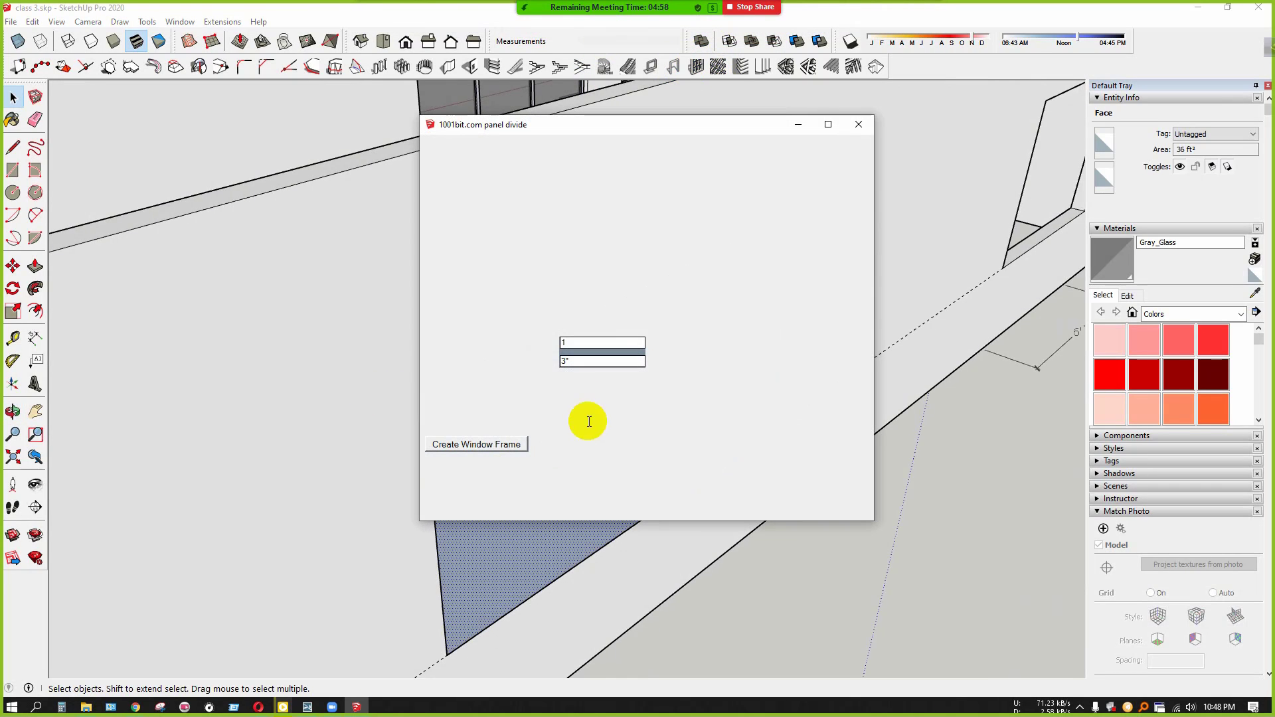
left_click(860, 125)
left_click(697, 66)
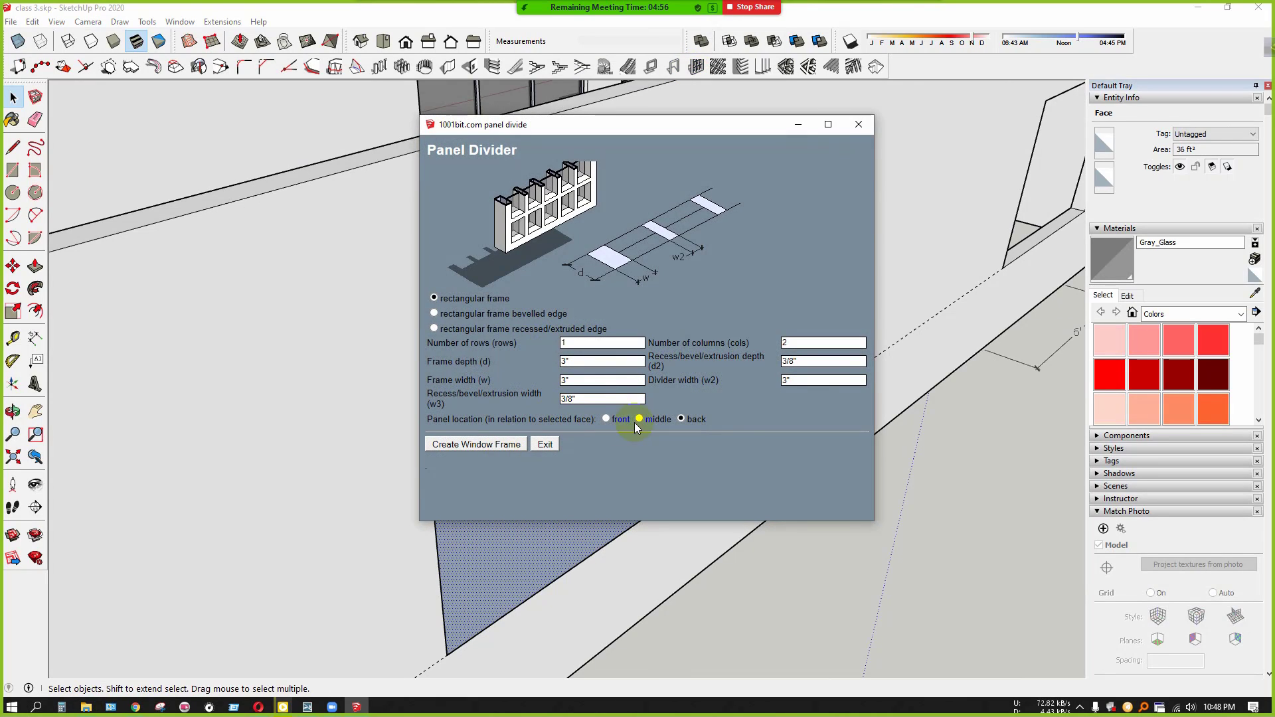
left_click(467, 445)
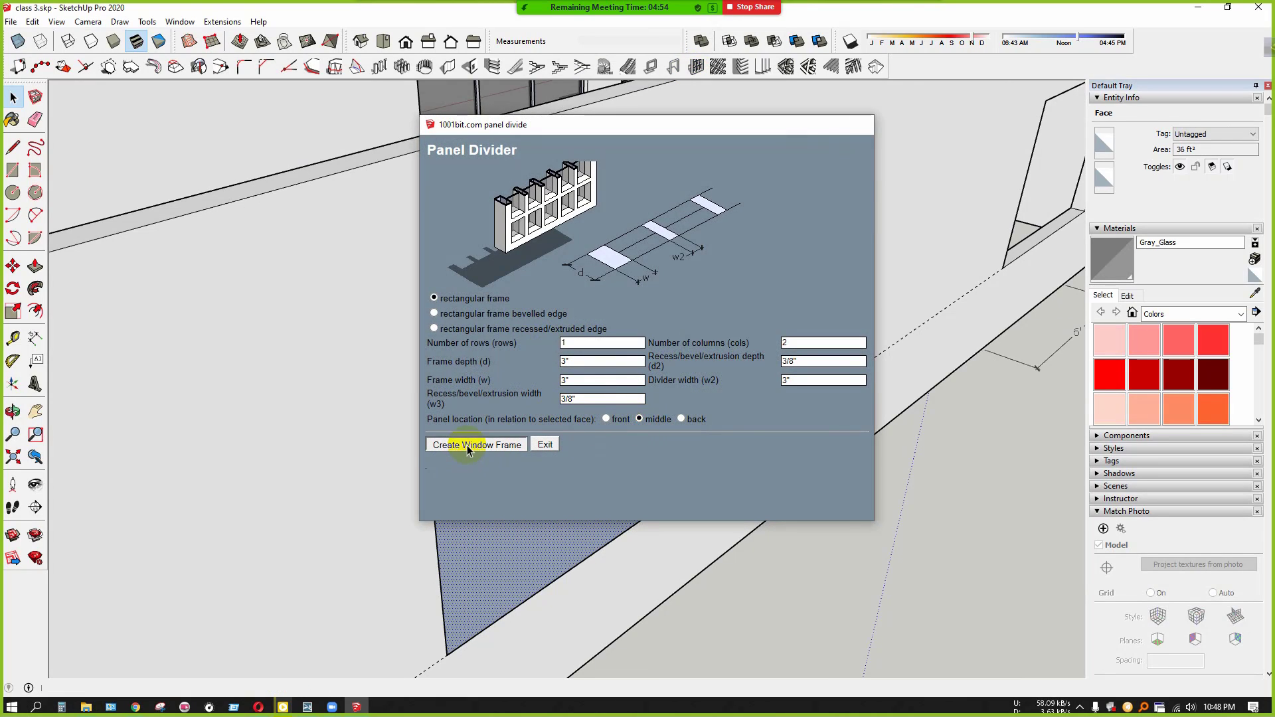
middle_click_drag(484, 464, 513, 517)
key("ctrl+z")
Create the wider window's rectangular frame with 1 row, 2 columns, 3" depth and widths, and the front panel location
left_click(524, 503)
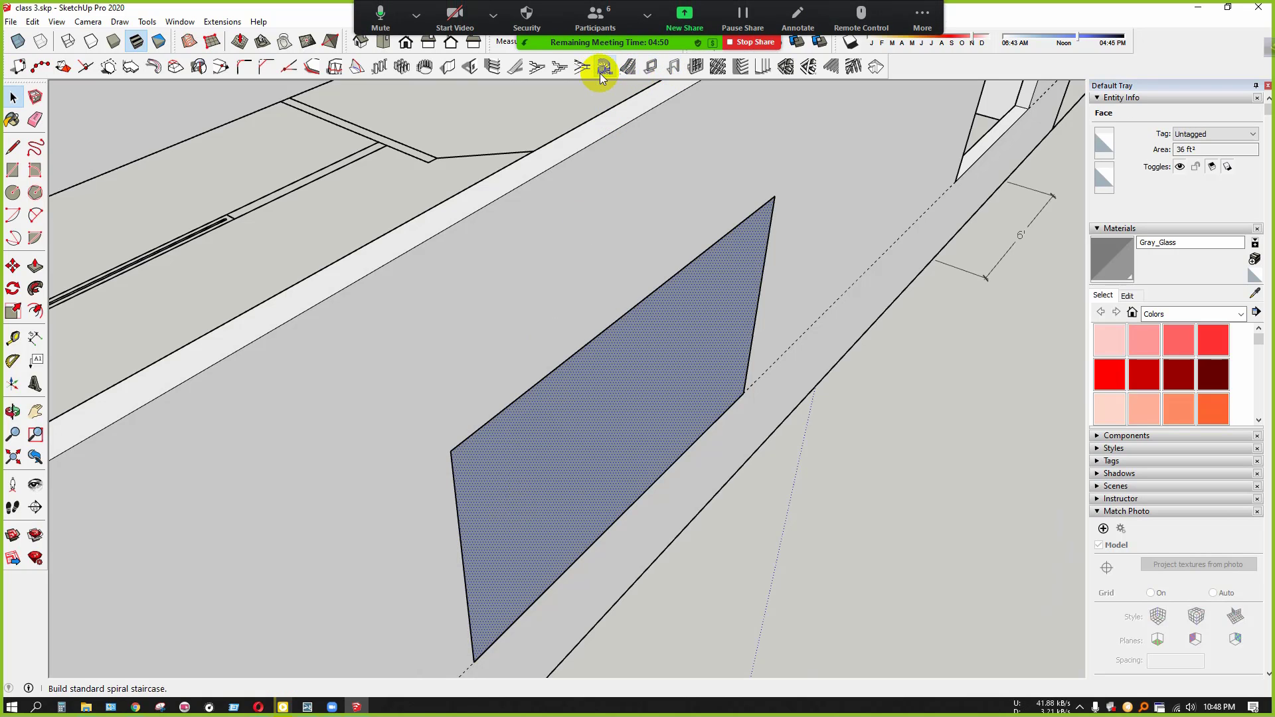
left_click(696, 66)
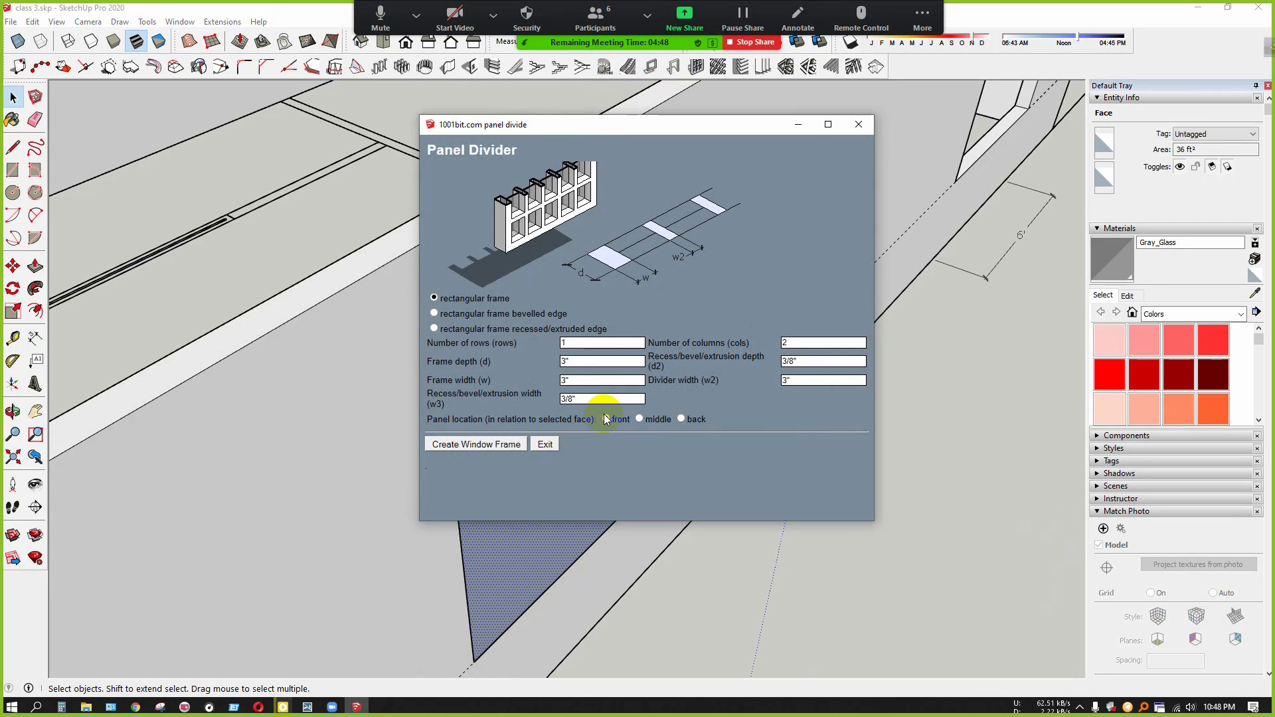
left_click(504, 446)
middle_click_drag(499, 455, 444, 407)
scroll(443, 406, "down", 5)
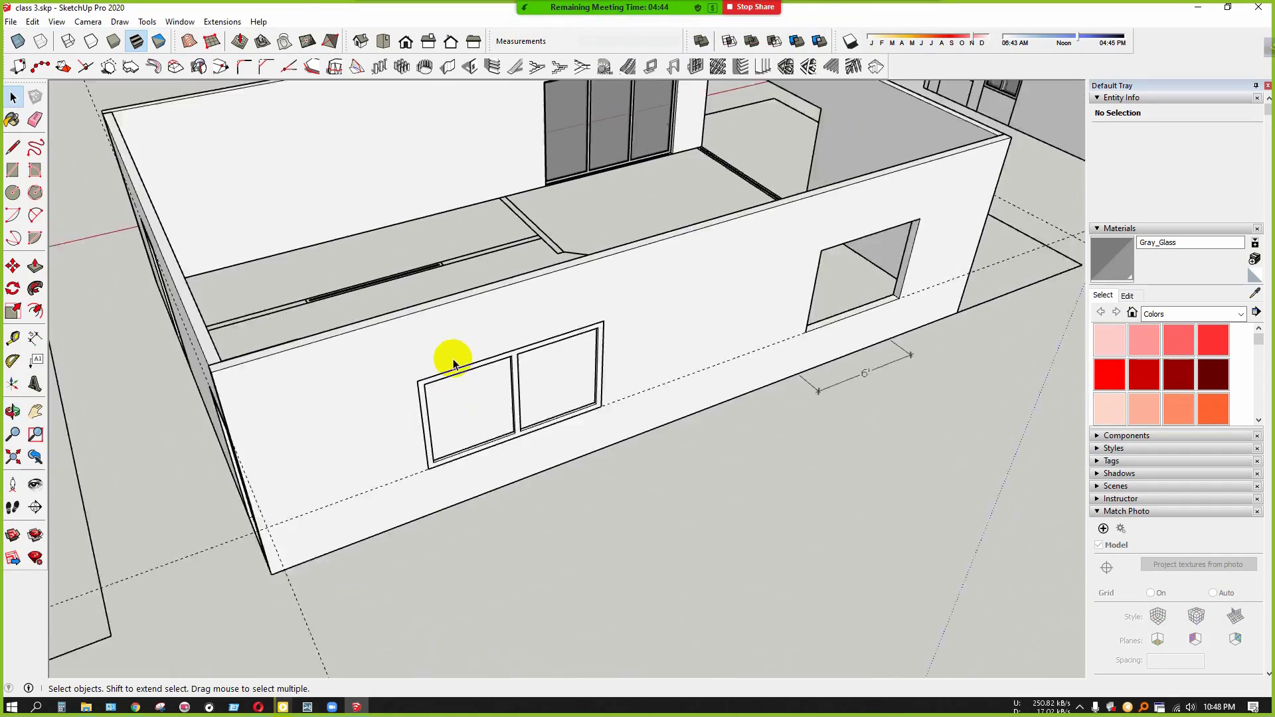
Draw a rectangle face filling the 6' wide window opening in the same side wall, corner to corner
middle_click_drag(450, 356, 624, 378)
left_click(13, 146)
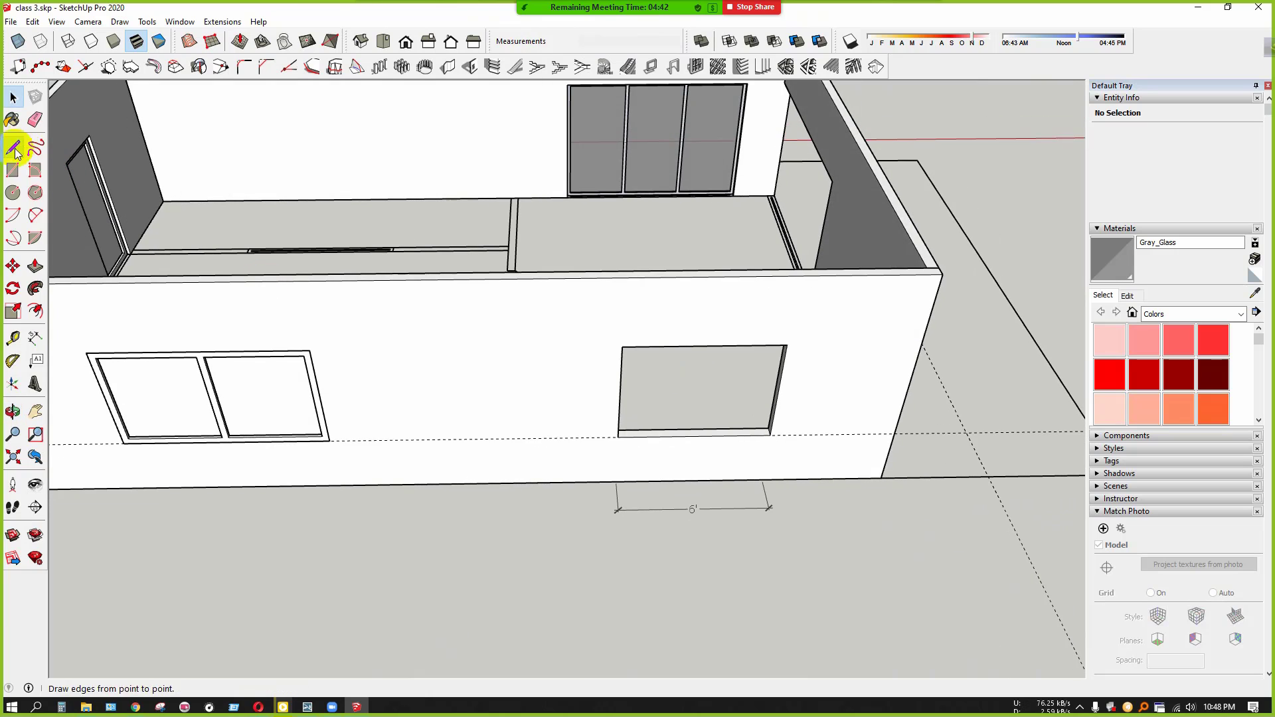
left_click(13, 172)
scroll(711, 405, "up", 5)
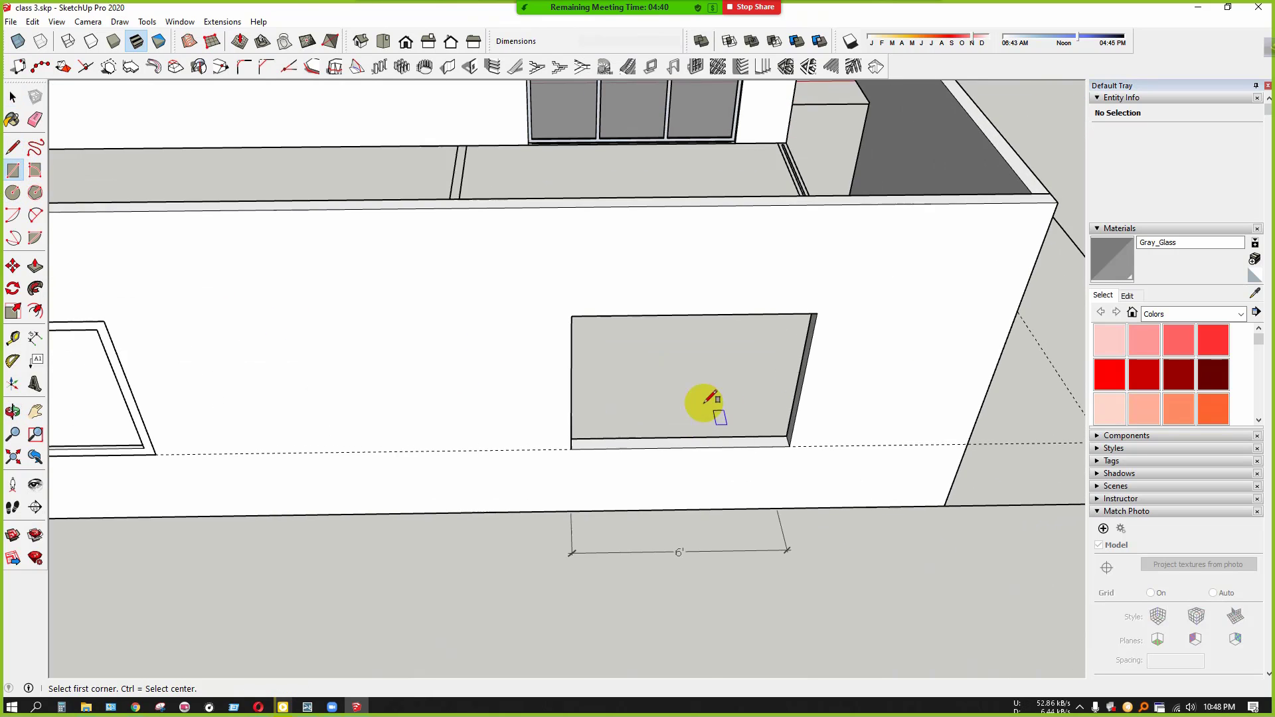
left_click(539, 307)
scroll(786, 476, "down", 2)
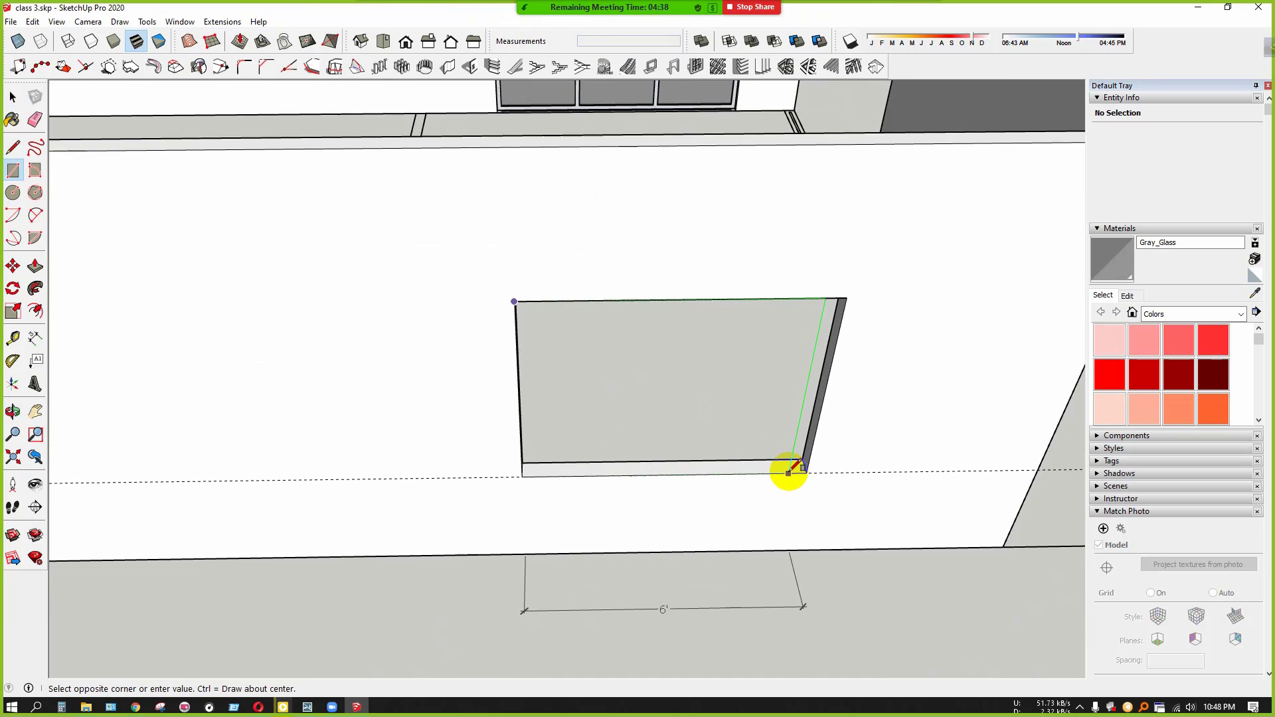
scroll(811, 469, "up", 3)
left_click(806, 478)
Create a one-row, two-column rectangular frame on the 6' window face with Panel Divider, using 3" depth and widths and the front location
key("space")
scroll(707, 397, "down", 3)
left_click(707, 397)
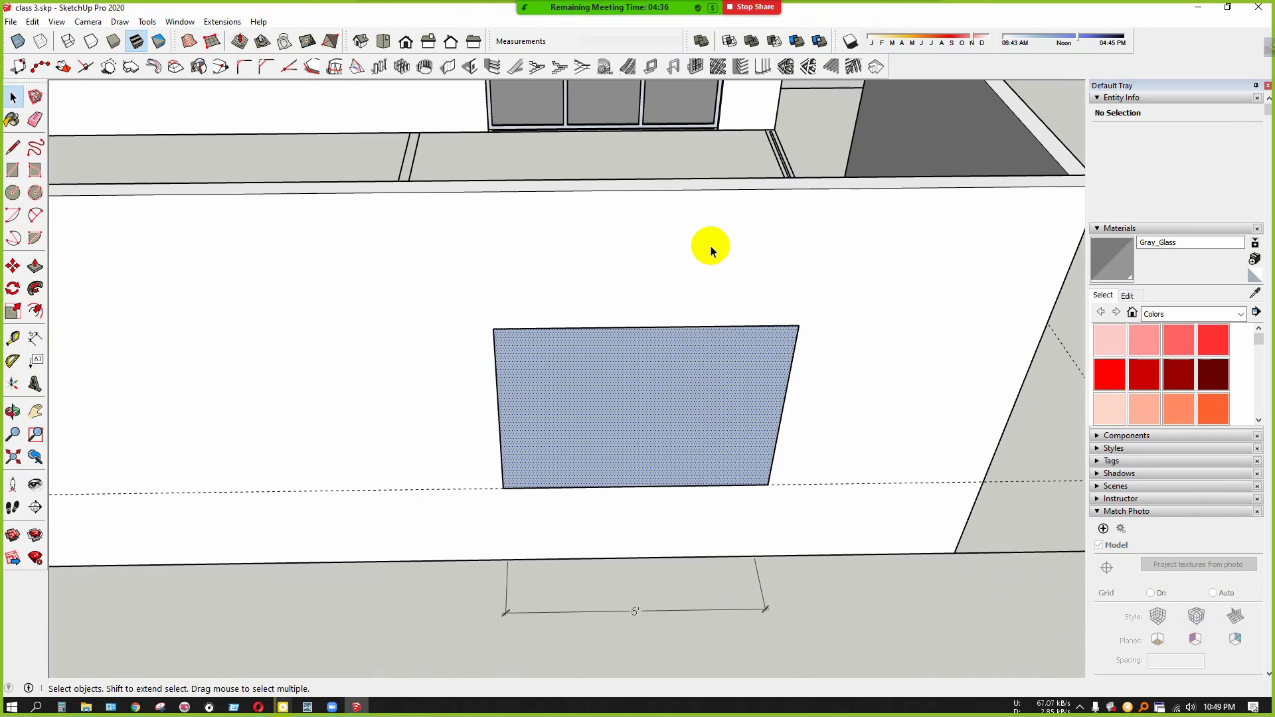
left_click(674, 66)
left_click(482, 443)
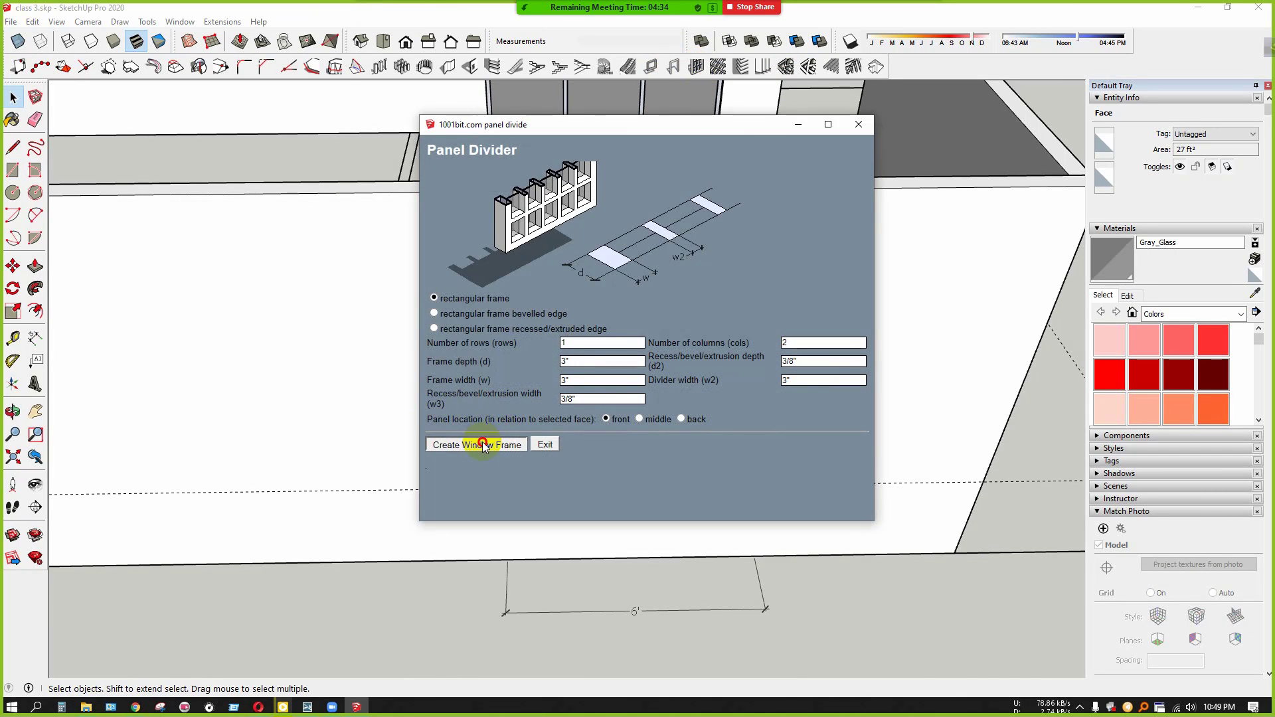
Draw a rectangle face about 11' 4 1/2" by 7' 3/8" filling the large opening in the upper floor's end wall, corner to corner
scroll(464, 433, "down", 2)
middle_click_drag(465, 432, 487, 356)
left_click(13, 170)
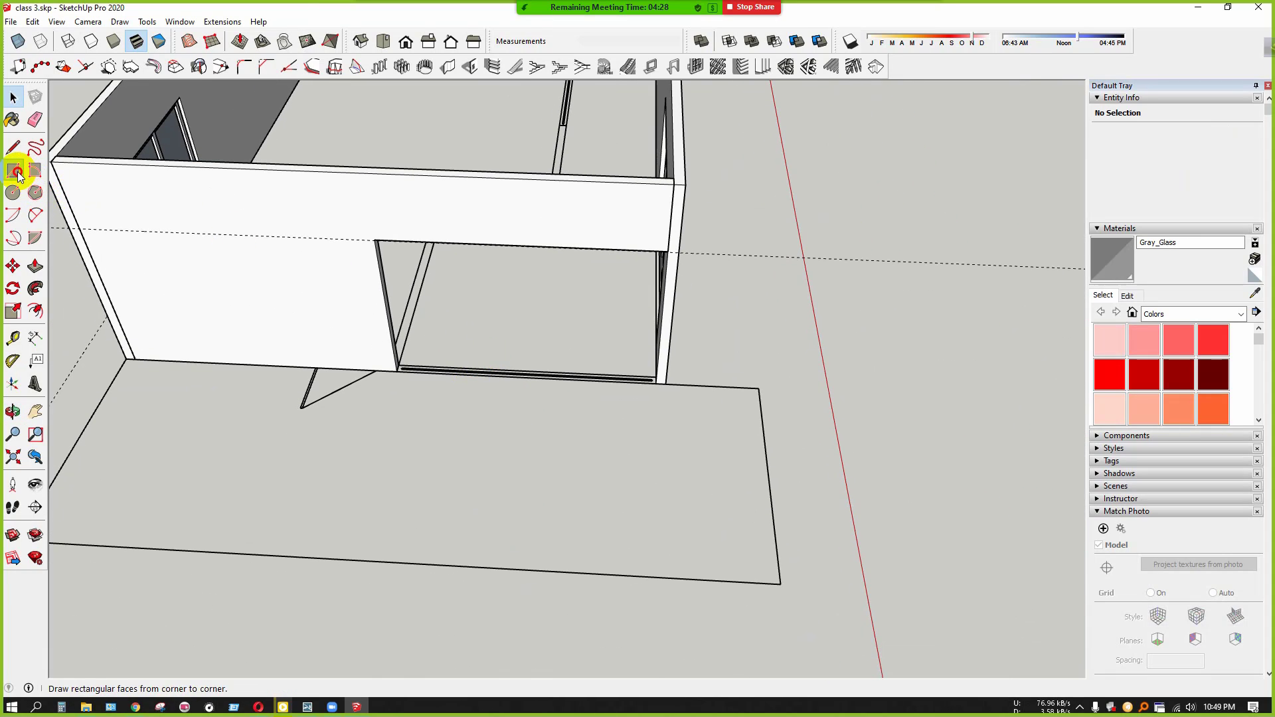
scroll(413, 262, "up", 6)
scroll(371, 194, "up", 6)
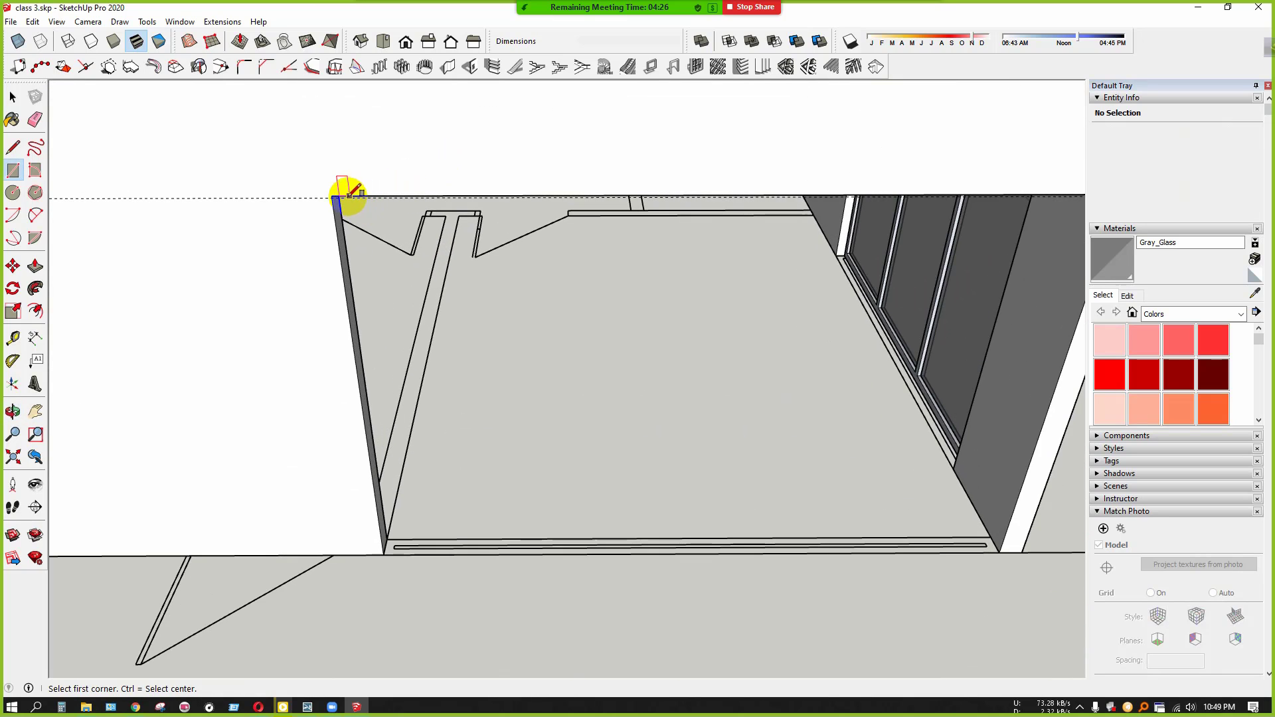
scroll(313, 193, "down", 5)
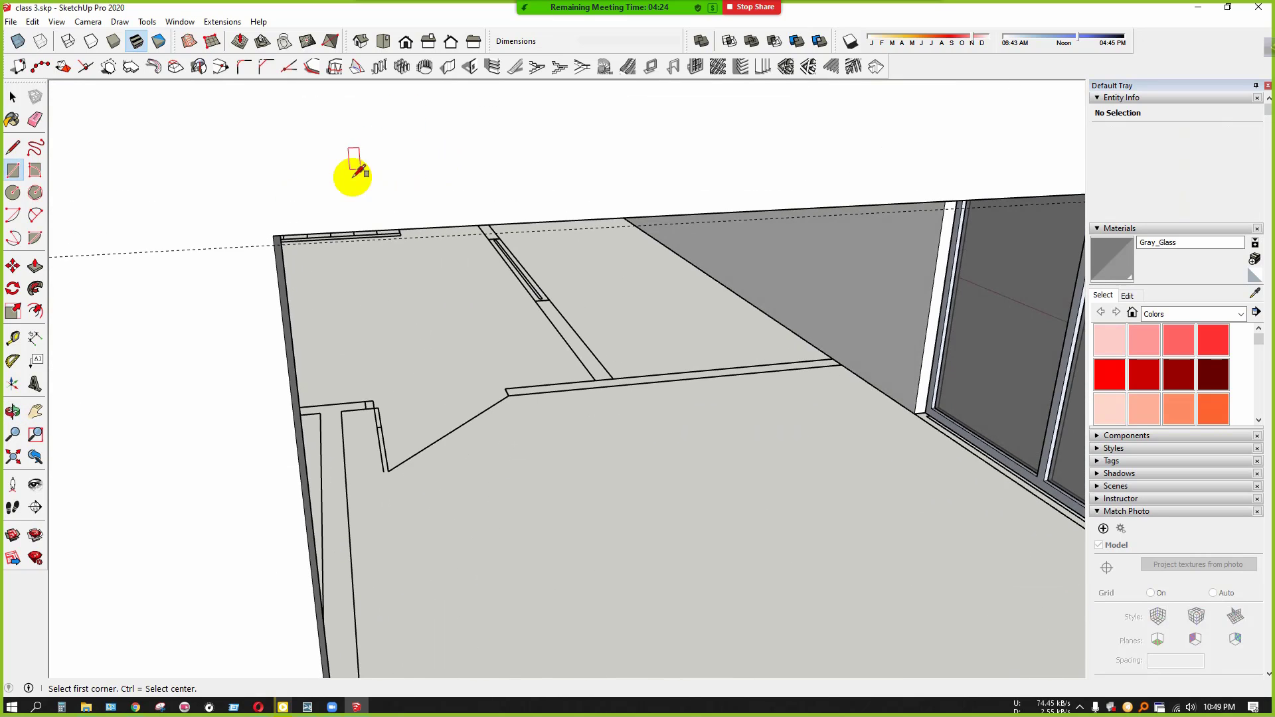
left_click(268, 233)
scroll(268, 233, "up", 4)
scroll(541, 399, "down", 5)
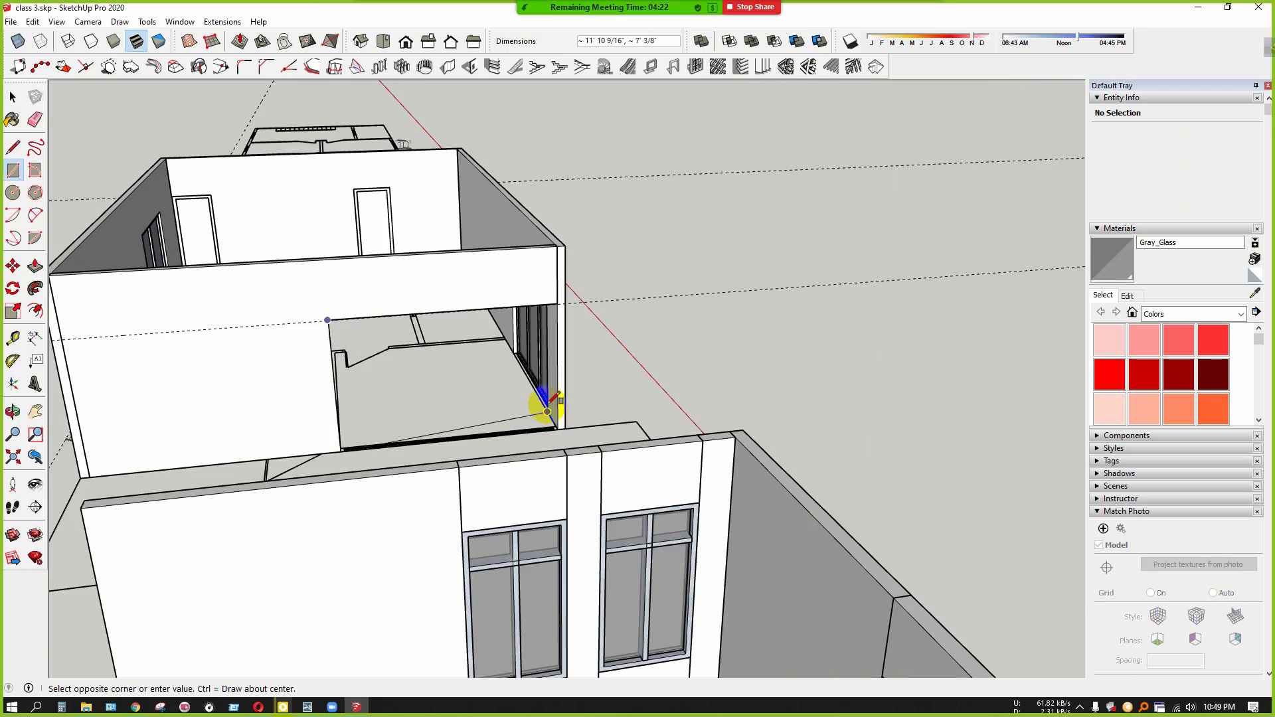
scroll(584, 399, "up", 6)
left_click(579, 470)
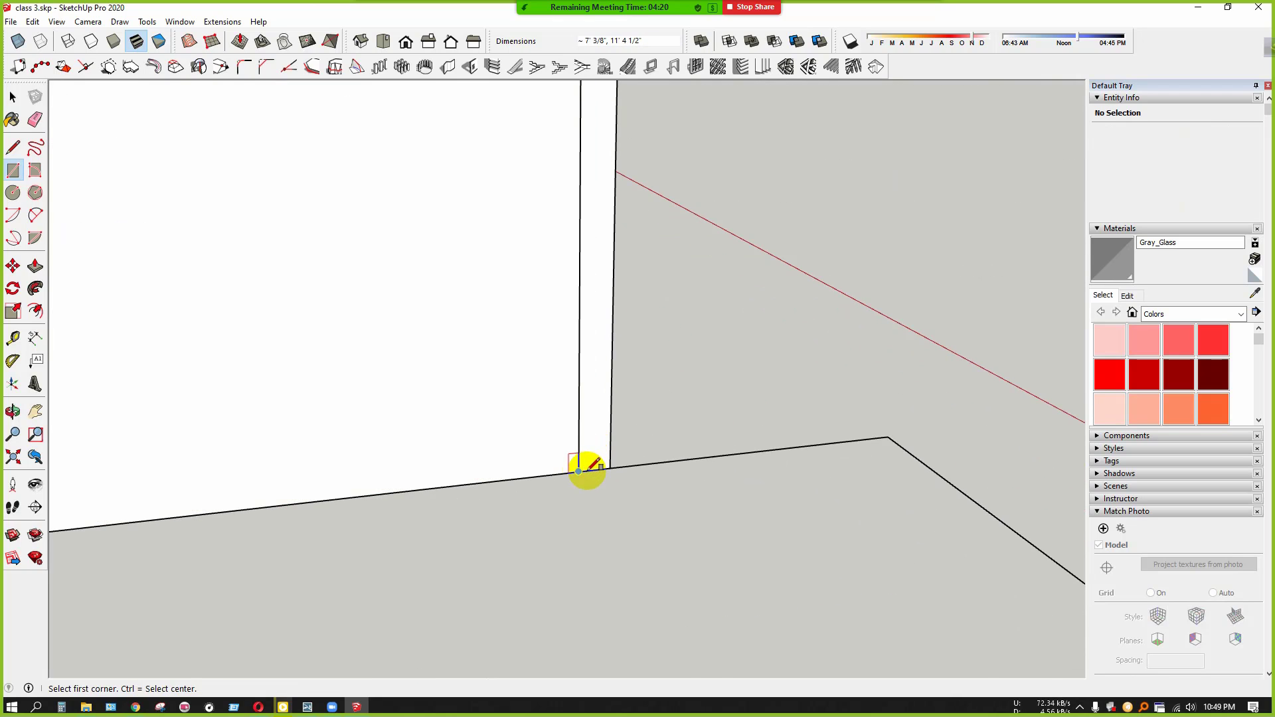
Create a one-row, two-column rectangular frame on the end-wall face with Panel Divider, using 3" depth and widths and the front location
key("space")
scroll(479, 401, "down", 3)
left_click(478, 401)
left_click(650, 68)
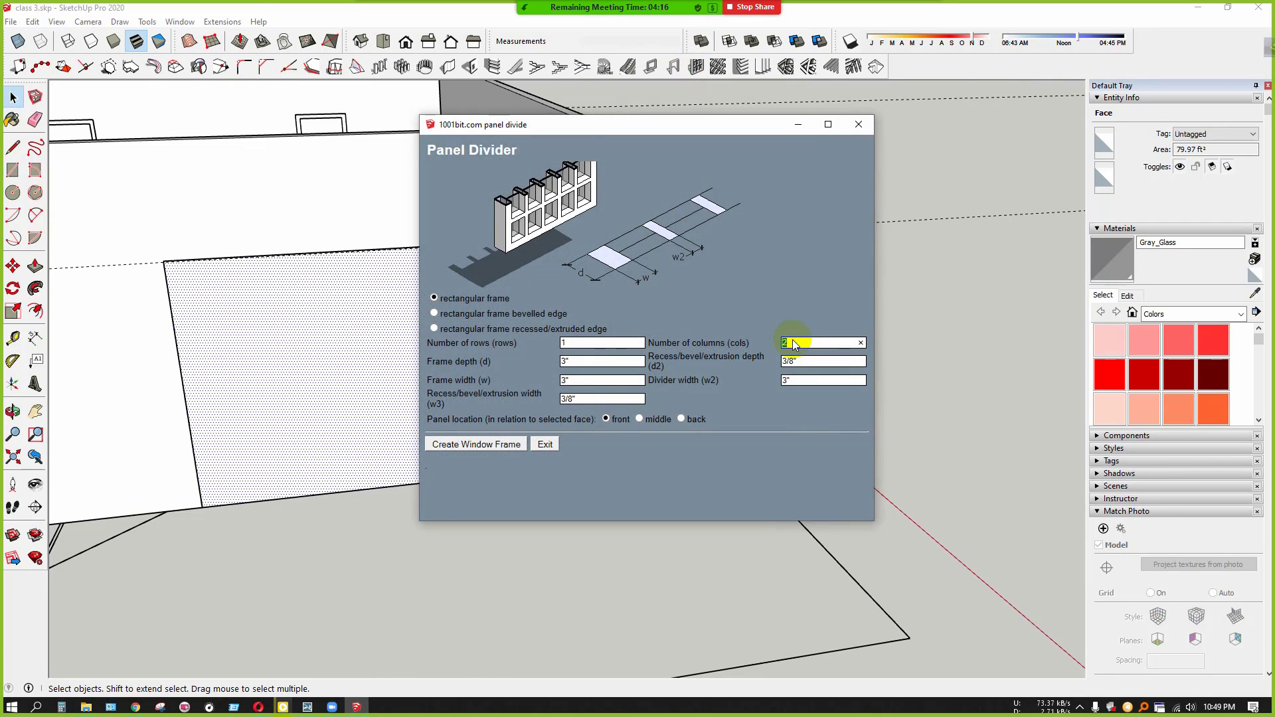
left_click(477, 444)
Try deleting the new two-column frame from the end-wall opening, and undo the deletion
middle_click_drag(436, 385, 677, 423)
left_click(676, 421)
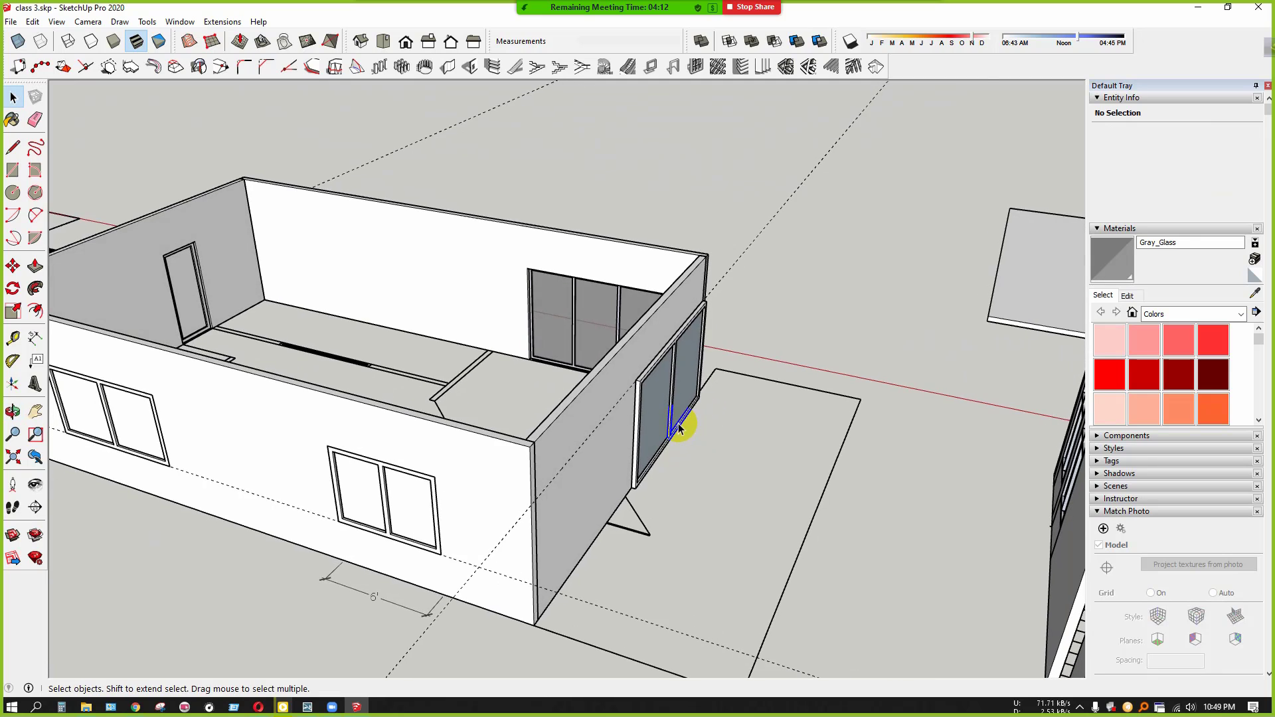
key("Delete")
scroll(666, 394, "up", 2)
left_click(669, 395)
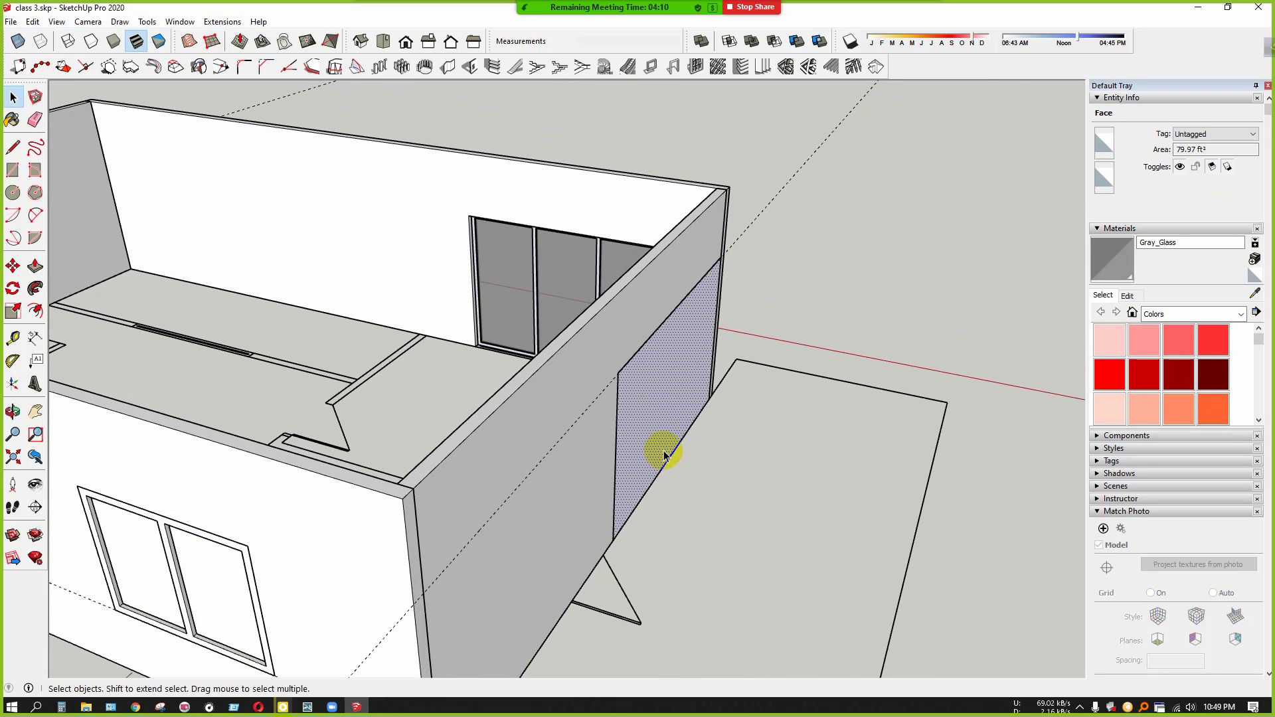
key("ctrl+z")
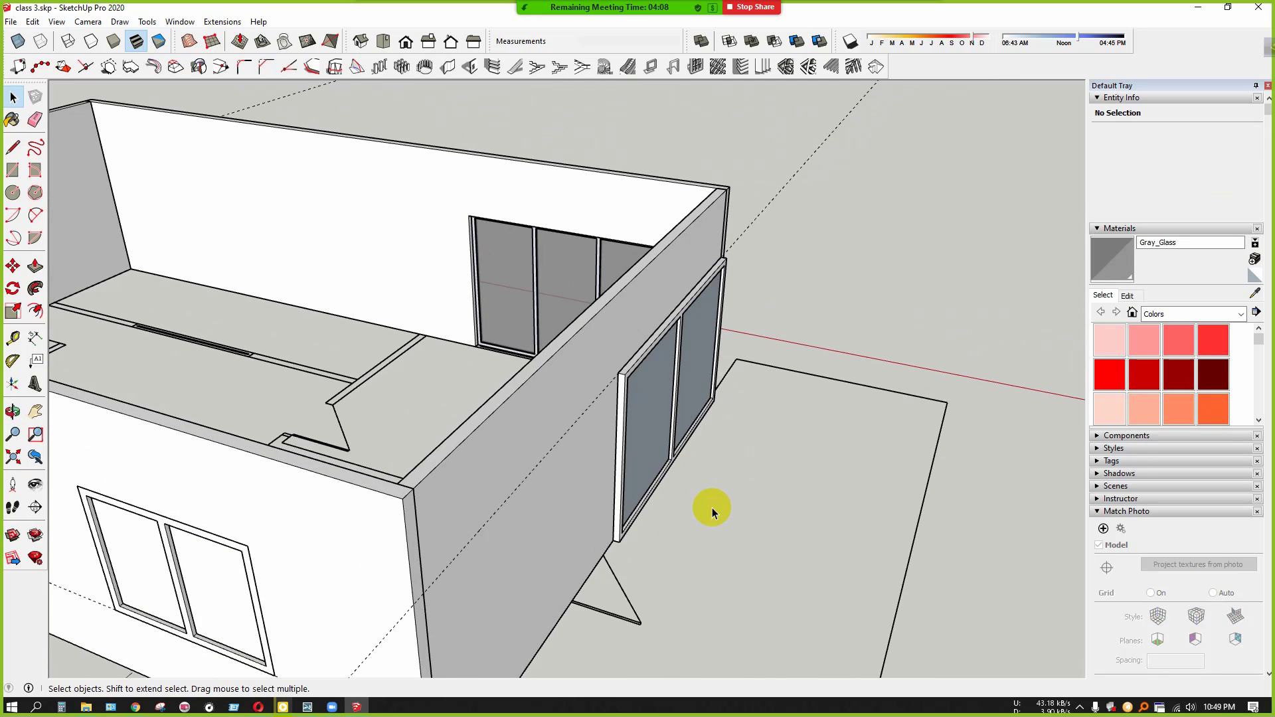
Move the end-wall frame inward by its own depth, outer corner to inner corner, to set it inside the wall opening
scroll(585, 338, "up", 5)
scroll(615, 372, "up", 2)
left_click(615, 371)
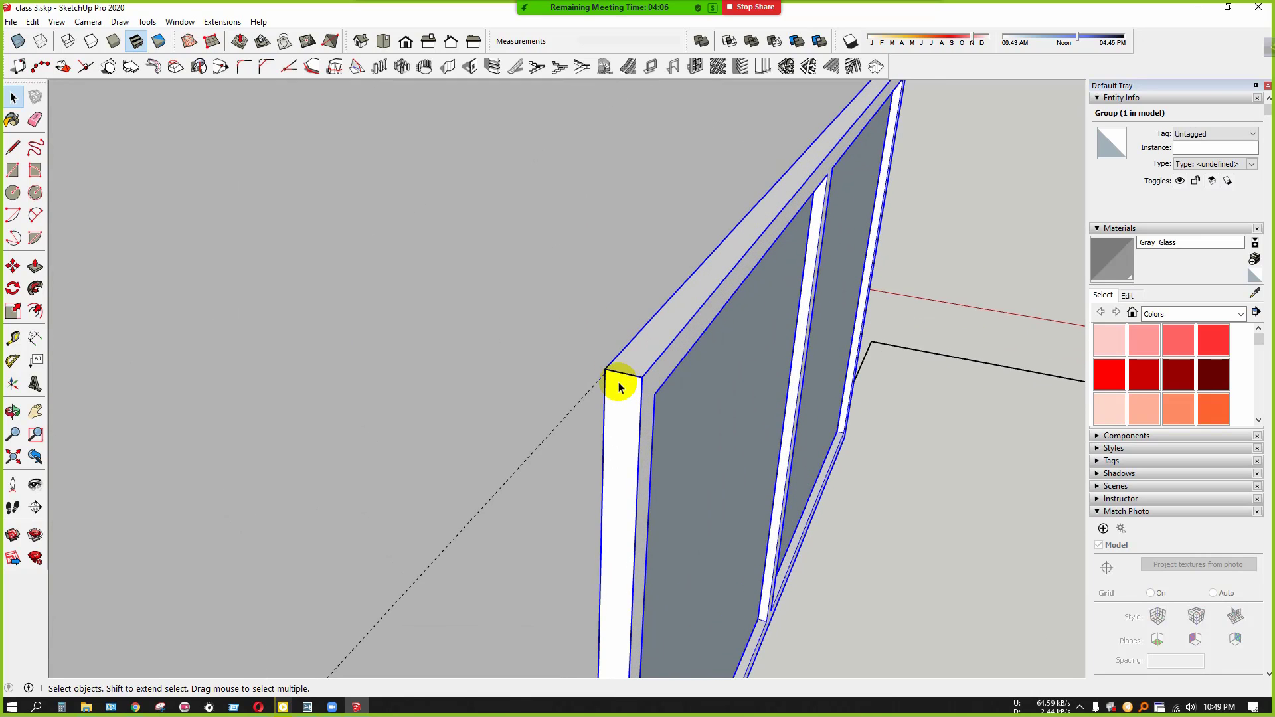
key("m")
scroll(637, 373, "up", 1)
left_click(653, 376)
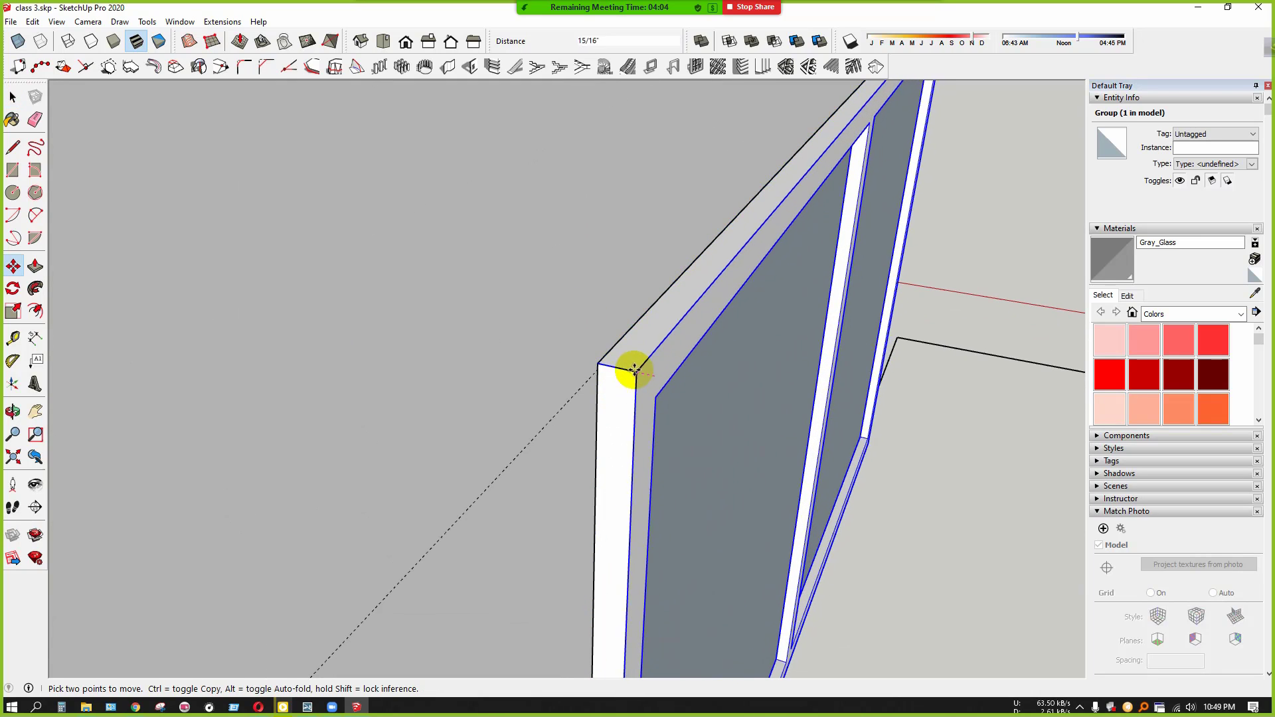
left_click(600, 364)
scroll(675, 341, "down", 8)
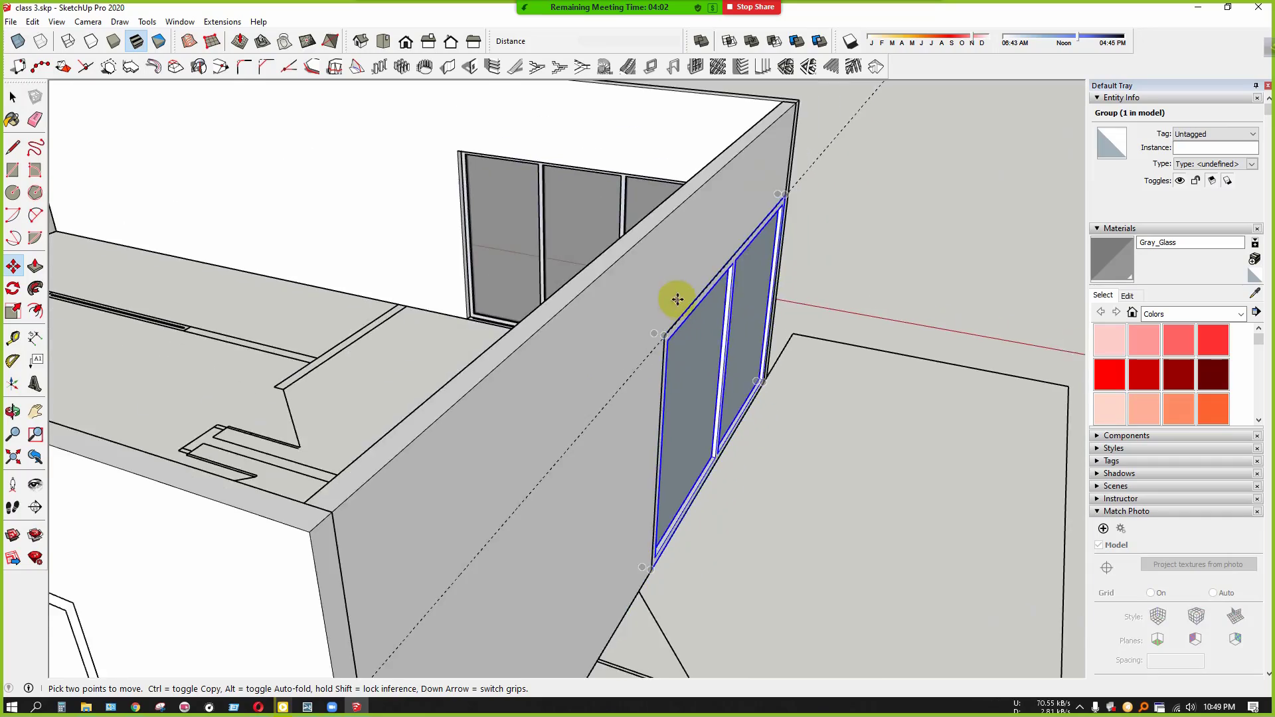
key("space")
Compare the upper floor's glazed openings with the reference render, examining the render's upper-floor double door with its gridded glass panes
middle_click_drag(809, 281, 717, 273)
scroll(442, 358, "up", 2)
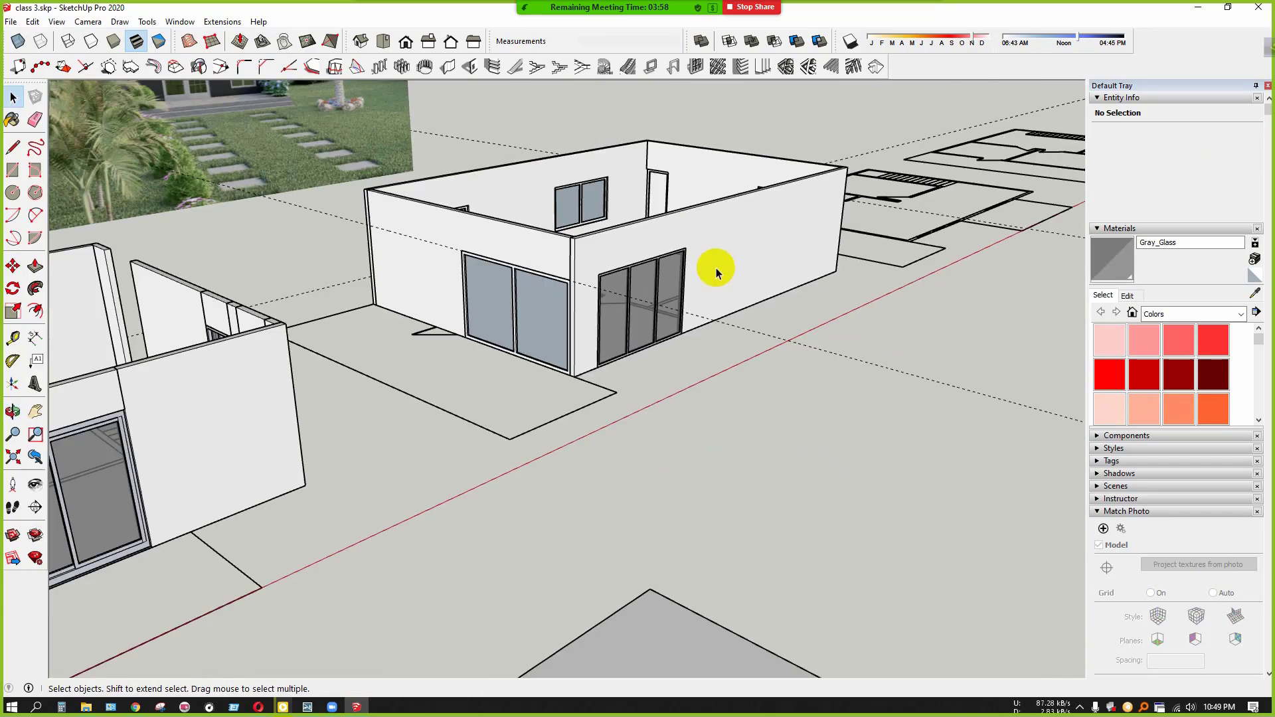
middle_click_drag(602, 258, 737, 312)
scroll(529, 199, "up", 3)
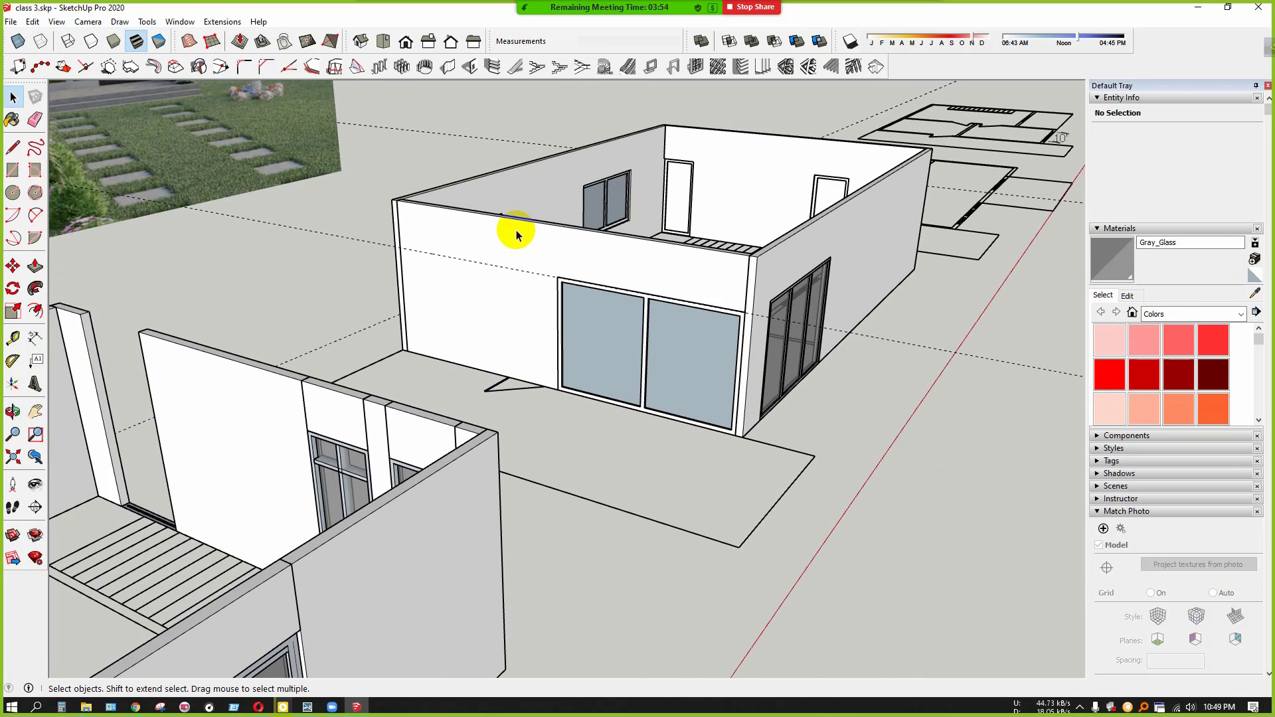
scroll(698, 313, "down", 5)
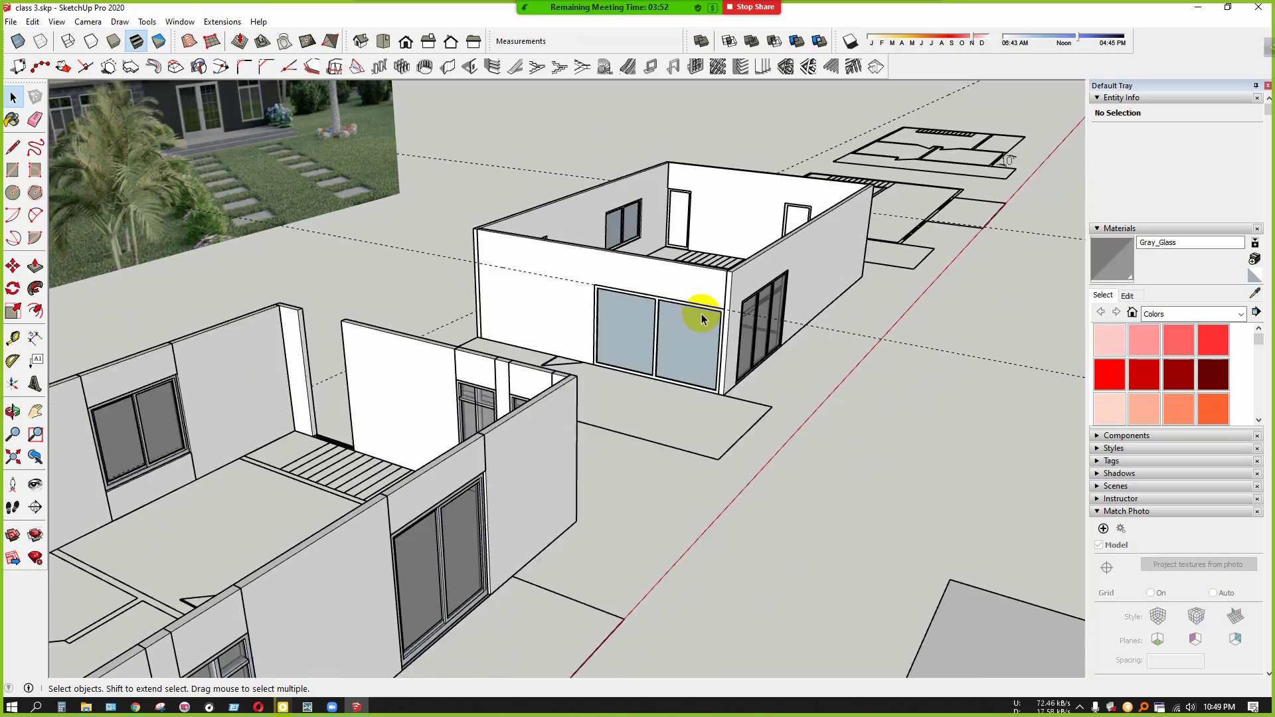
middle_click_drag(722, 321, 490, 239)
scroll(559, 435, "down", 3)
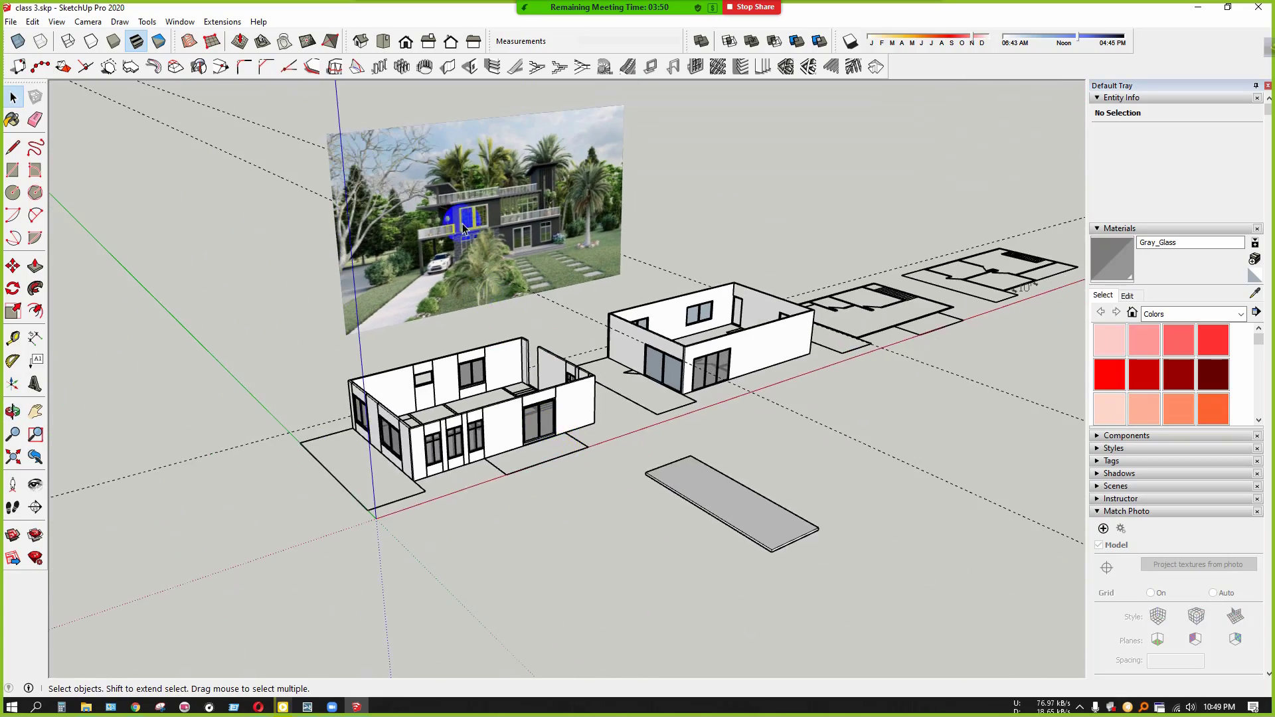
scroll(462, 224, "up", 3)
scroll(463, 260, "down", 2)
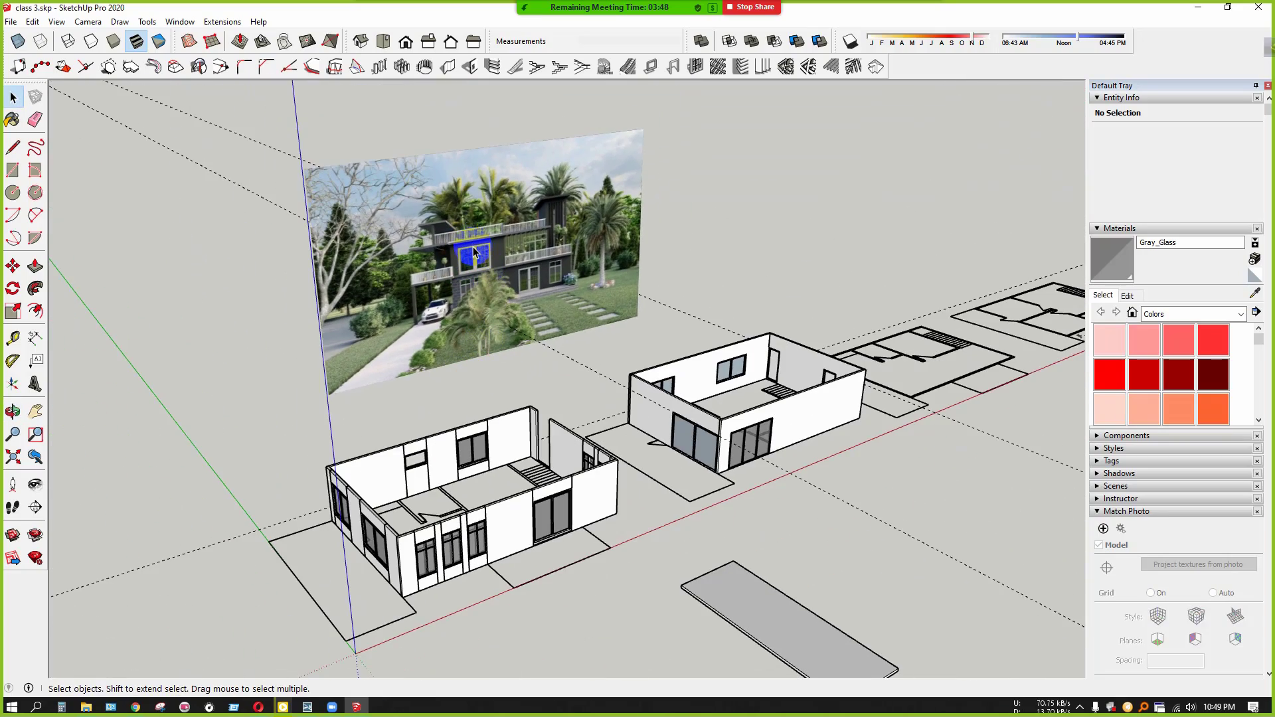
scroll(502, 489, "down", 2)
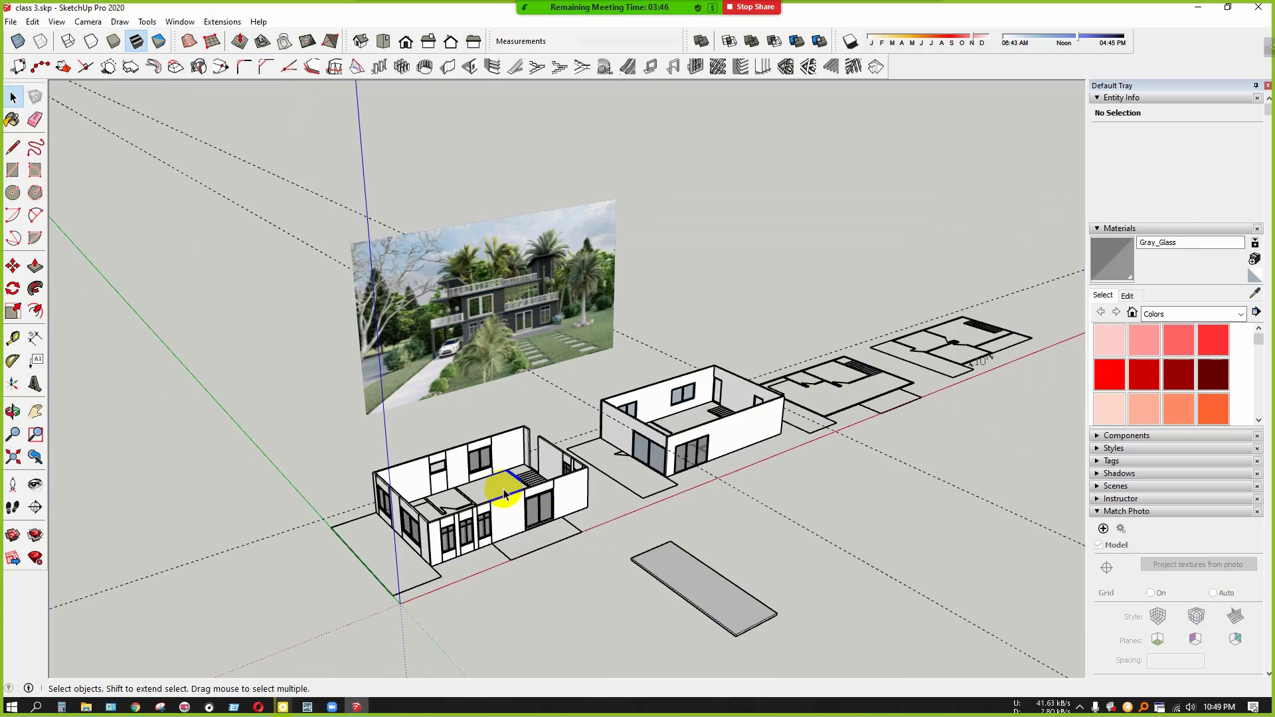
scroll(492, 360, "up", 3)
scroll(492, 360, "up", 8)
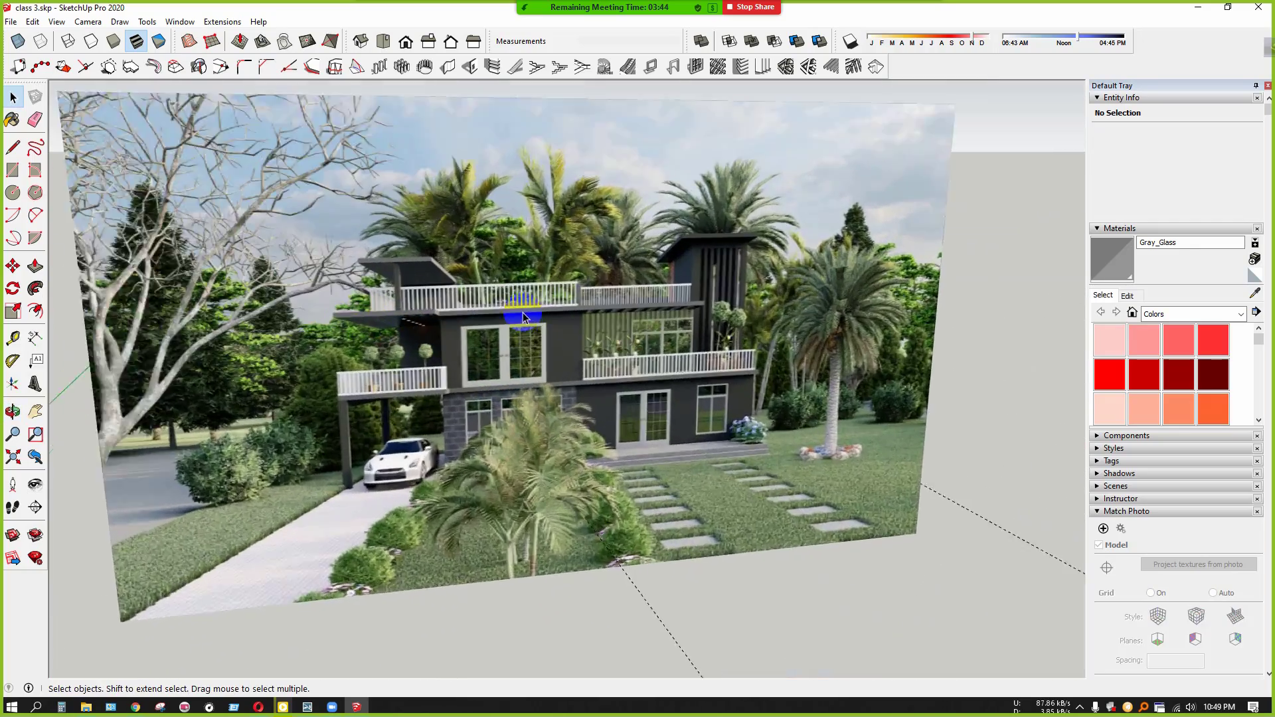
scroll(471, 397, "up", 5)
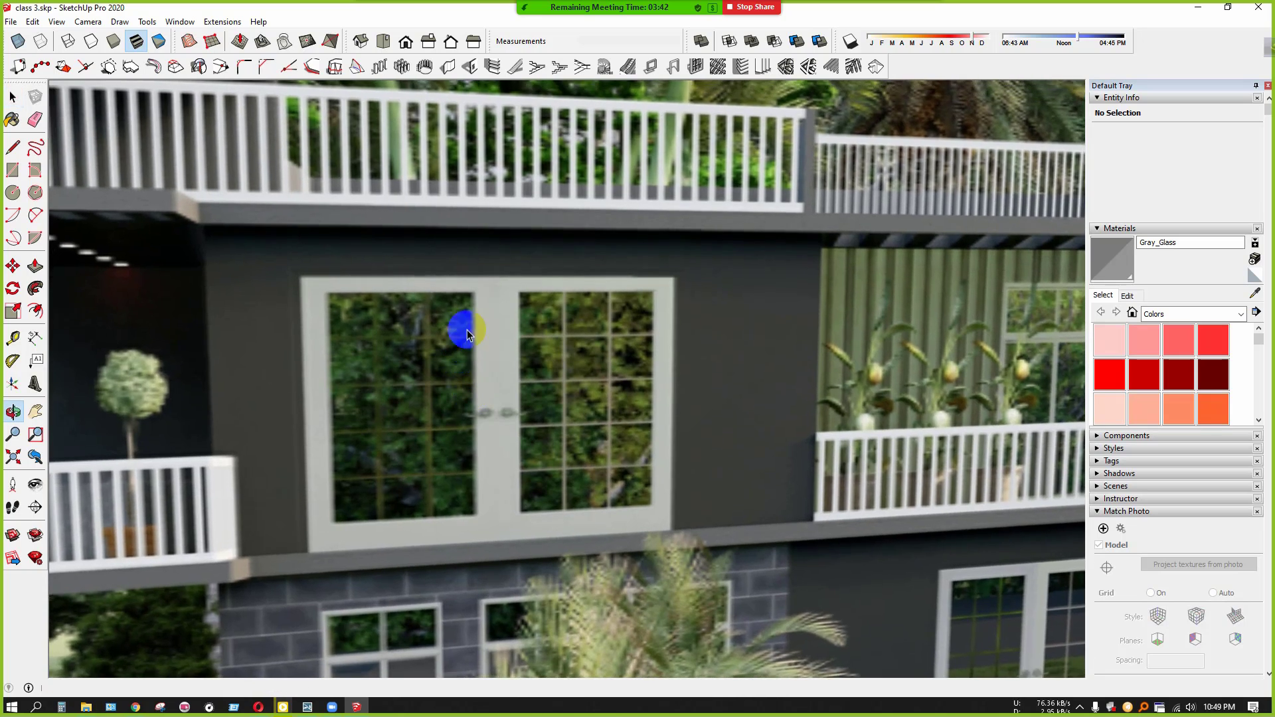
scroll(398, 319, "down", 1)
scroll(404, 272, "up", 2)
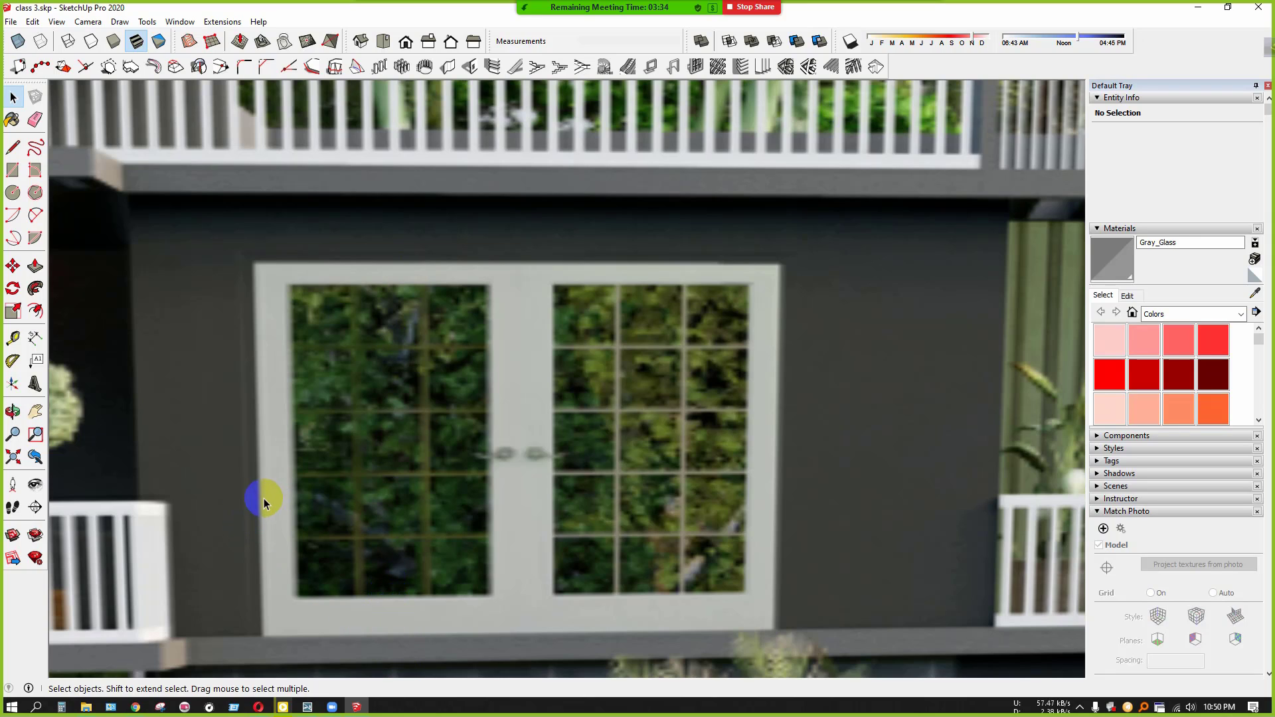
scroll(292, 502, "down", 3)
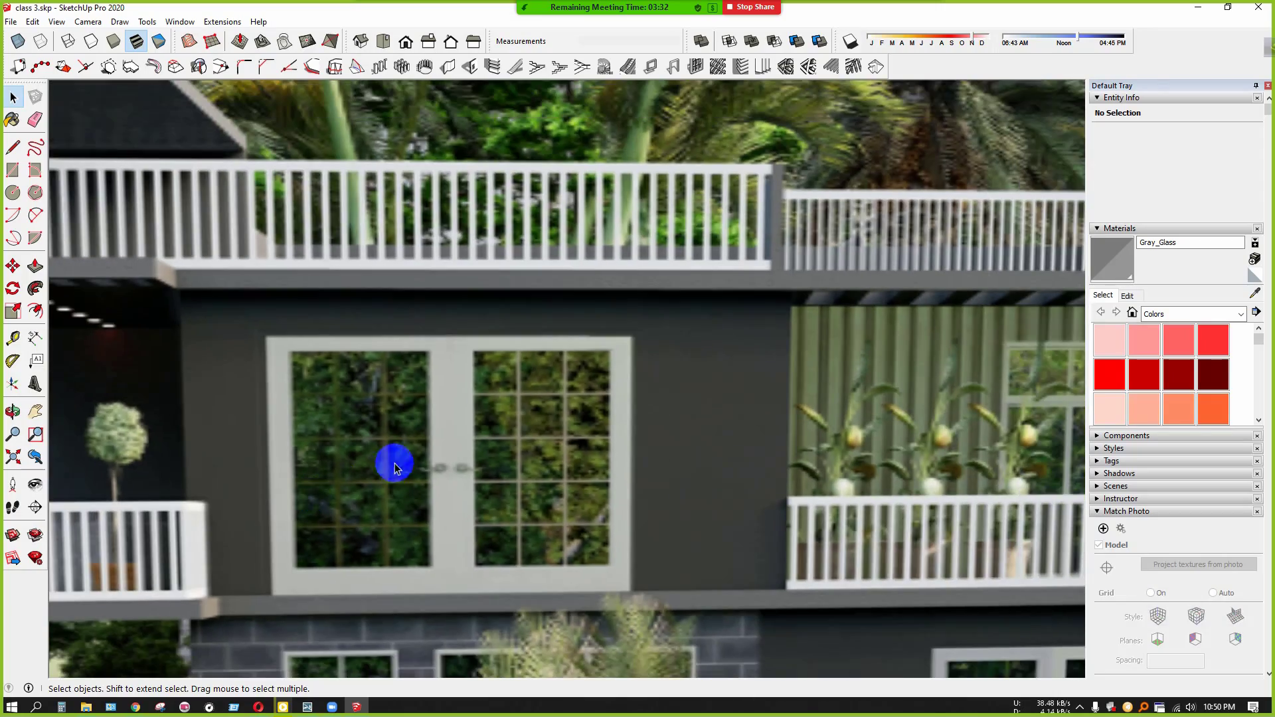
scroll(465, 464, "down", 2)
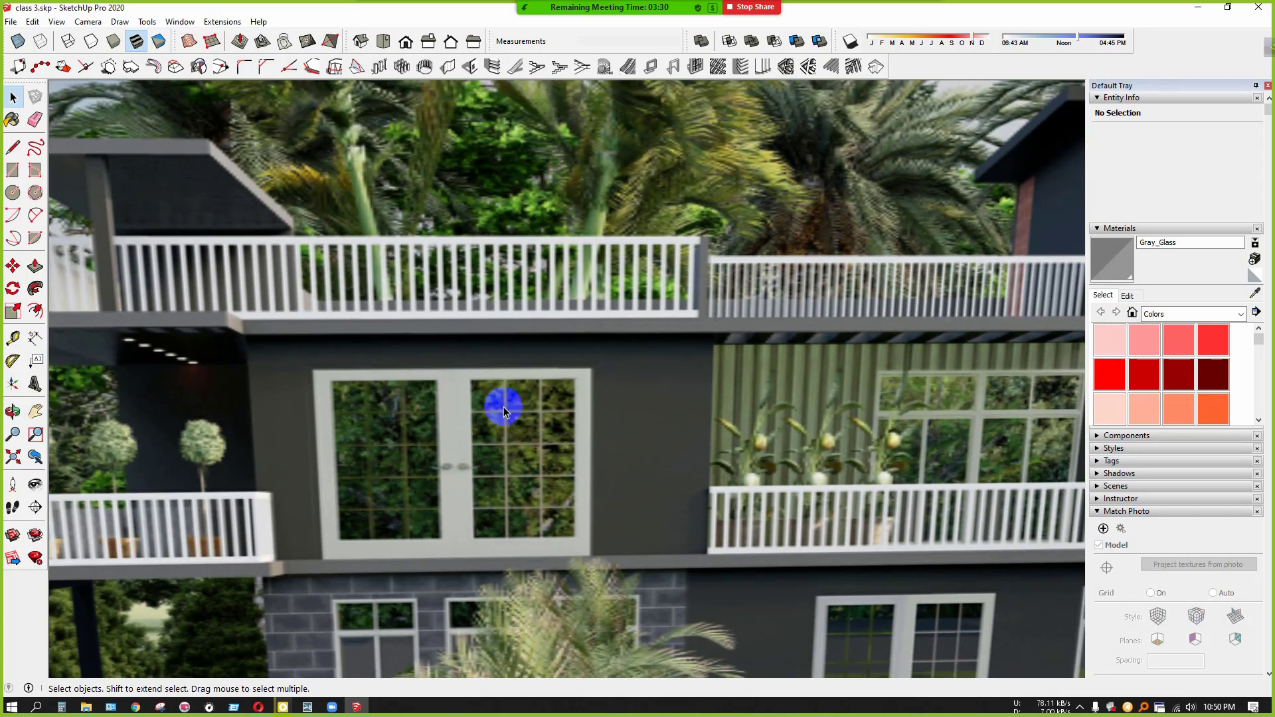
scroll(465, 412, "down", 4)
scroll(453, 414, "up", 3)
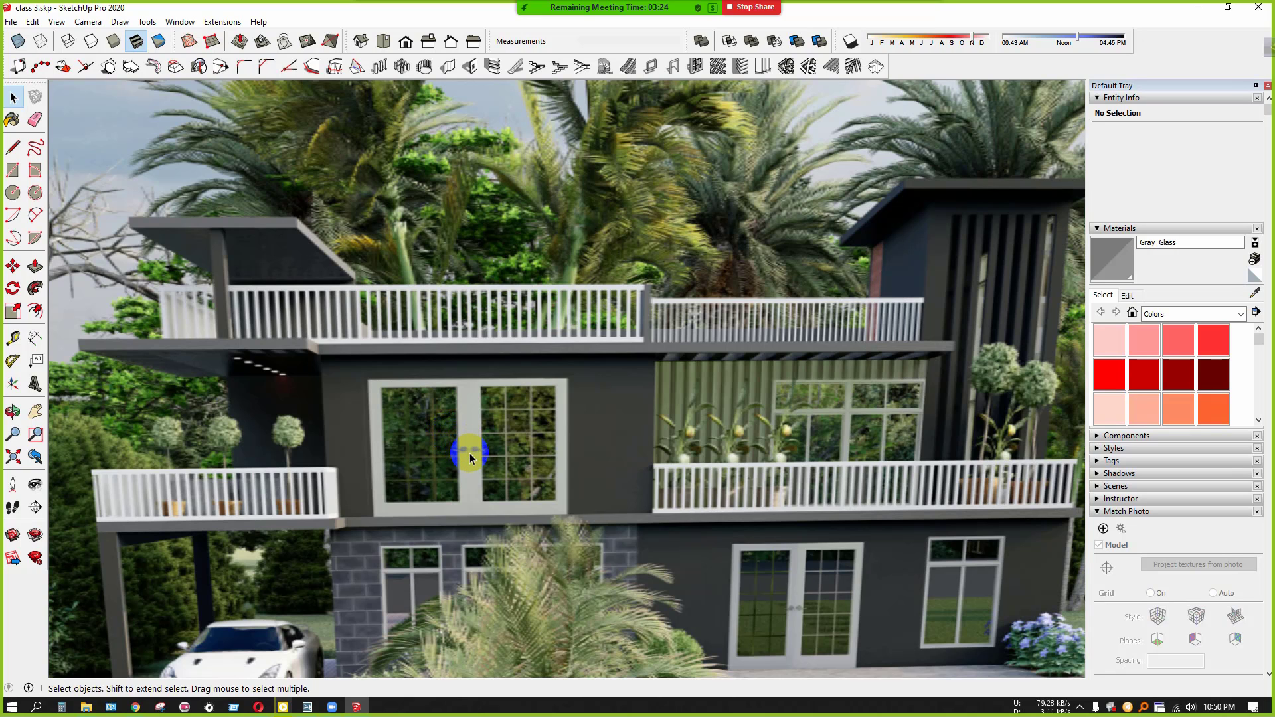
scroll(469, 453, "down", 8)
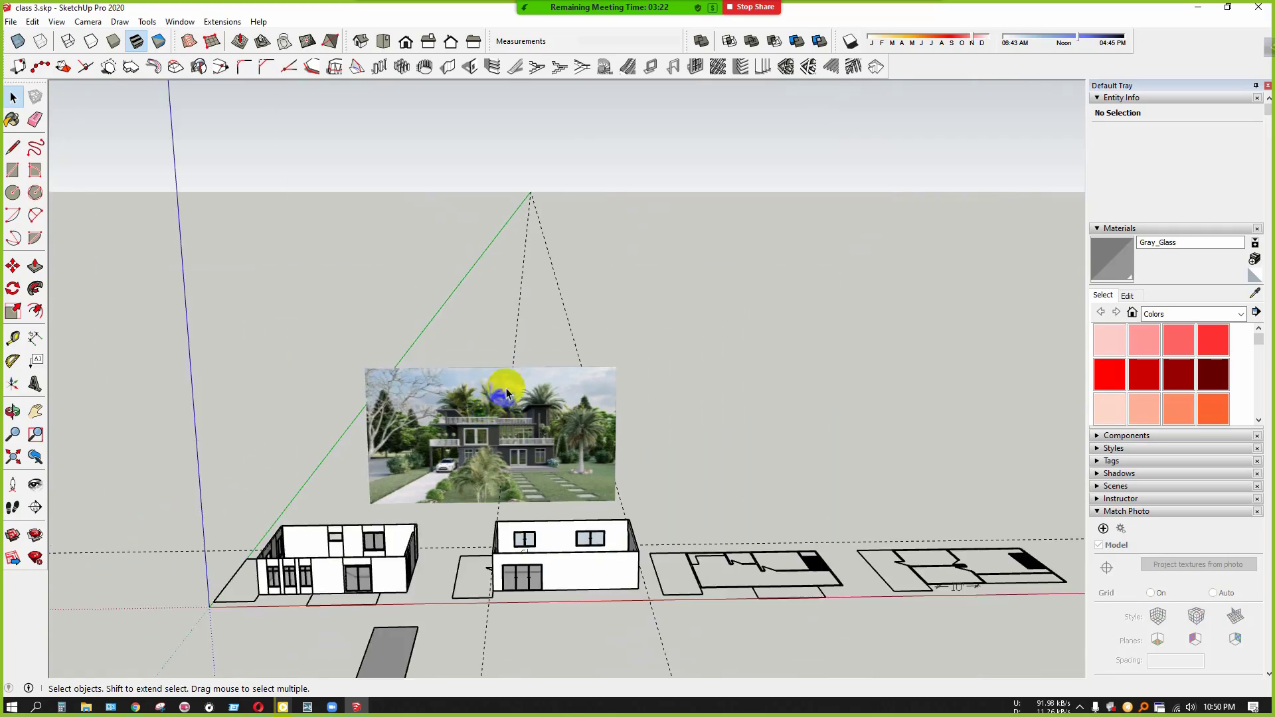
scroll(523, 500, "up", 6)
Copy the smaller two-panel back-wall window to the open ground in front of the upper-floor model
left_click(491, 458)
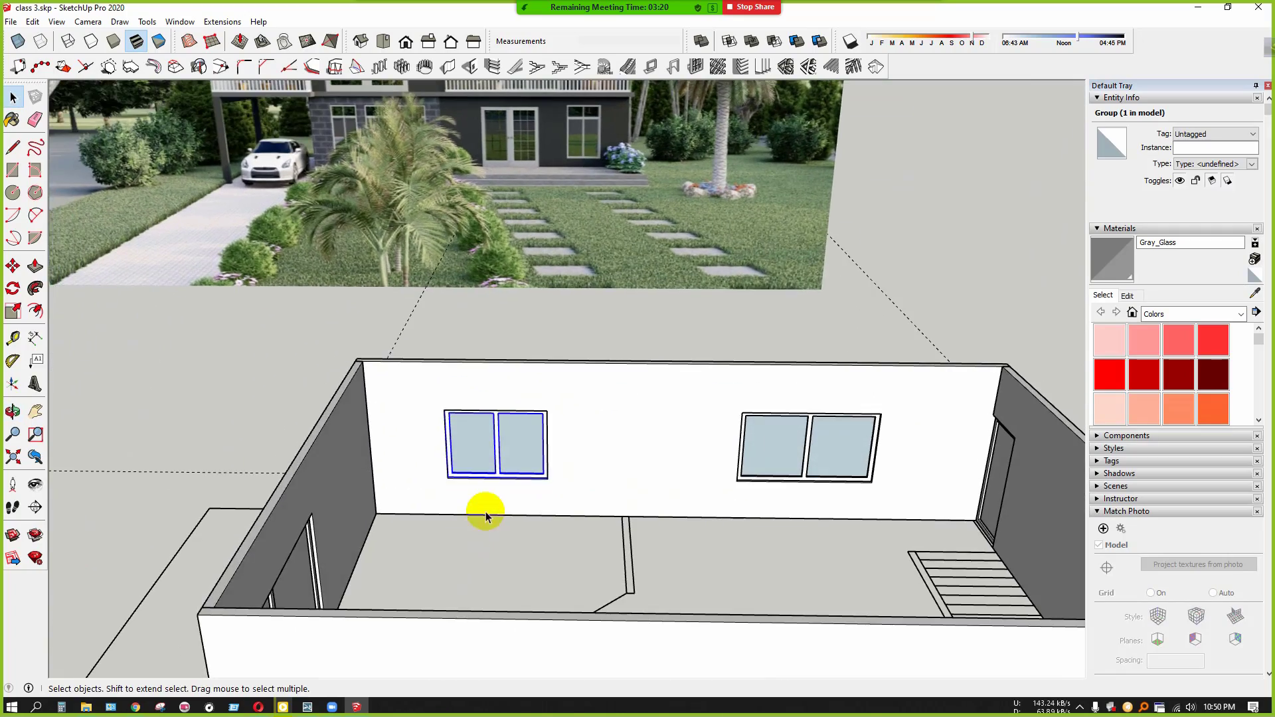
scroll(499, 489, "down", 6)
middle_click_drag(493, 504, 506, 545)
scroll(505, 429, "up", 8)
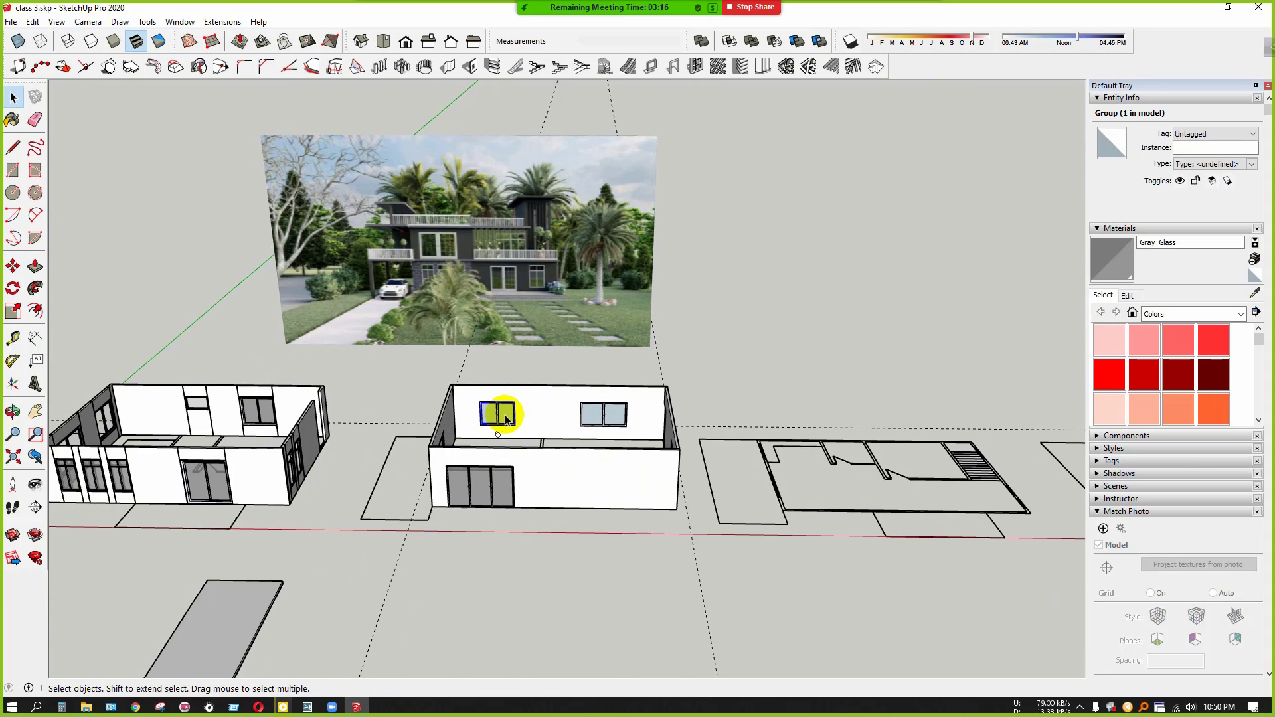
key("m")
scroll(519, 426, "up", 2)
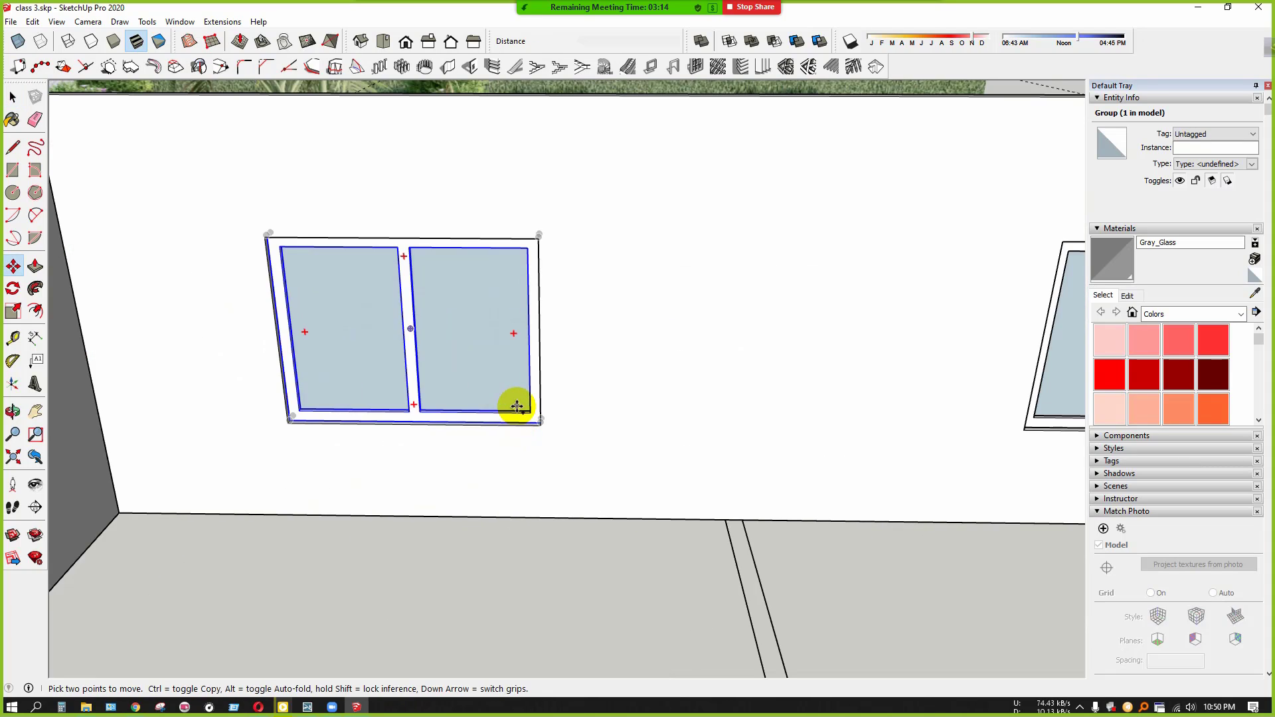
key("ctrl")
left_click(517, 408)
scroll(479, 444, "down", 9)
middle_click_drag(446, 605, 475, 473)
scroll(485, 541, "up", 1)
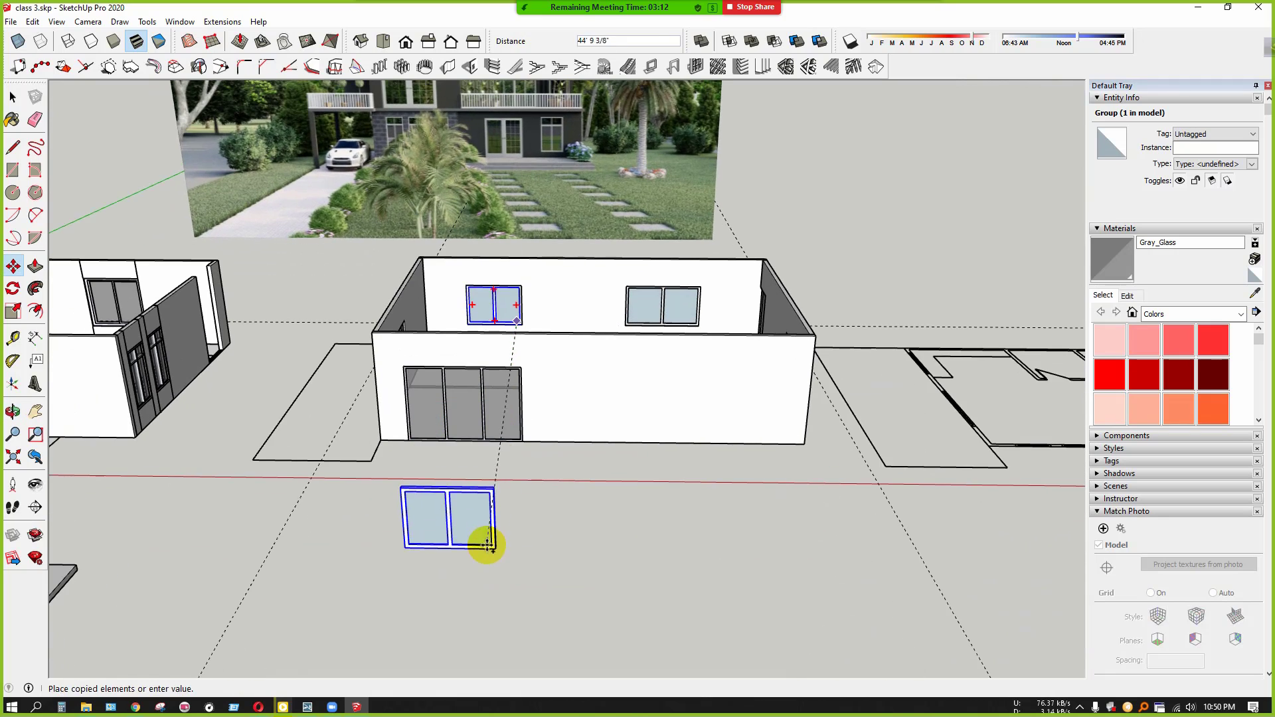
scroll(442, 504, "up", 2)
scroll(489, 543, "up", 2)
left_click(475, 578)
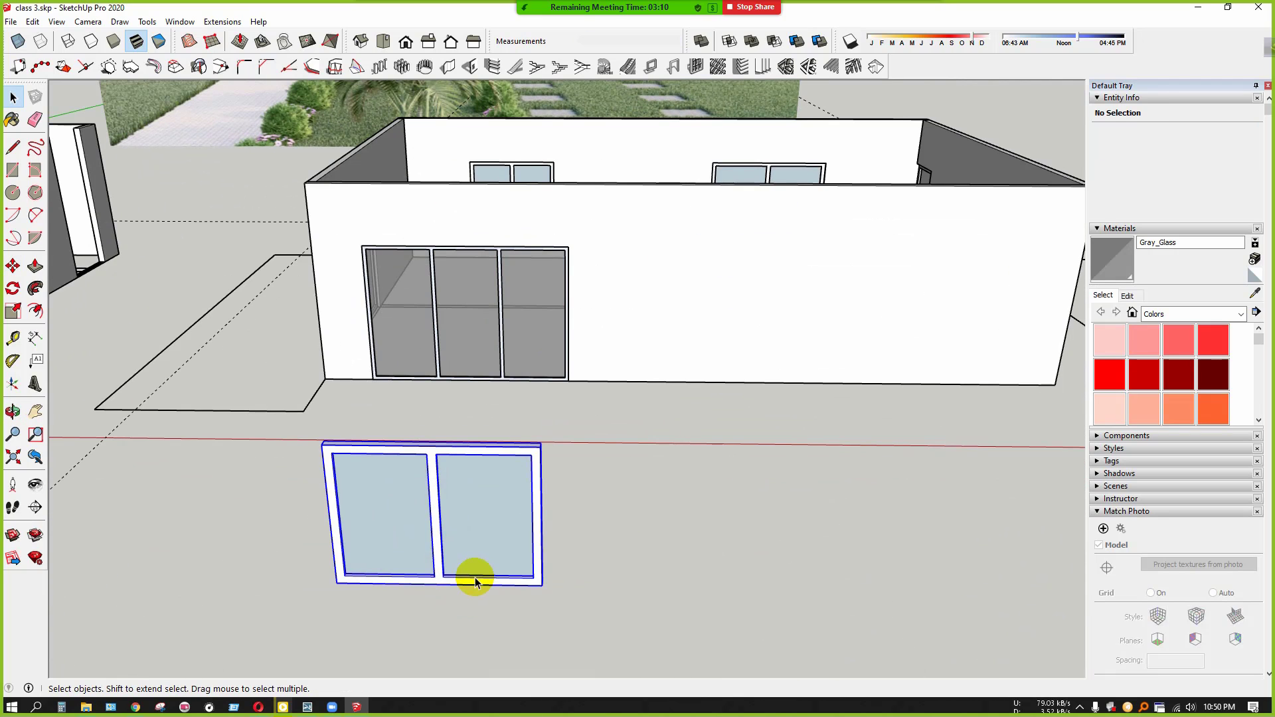
Try stretching the copied window sideways along the red axis with the Scale tool
left_click(13, 311)
scroll(560, 555, "up", 6)
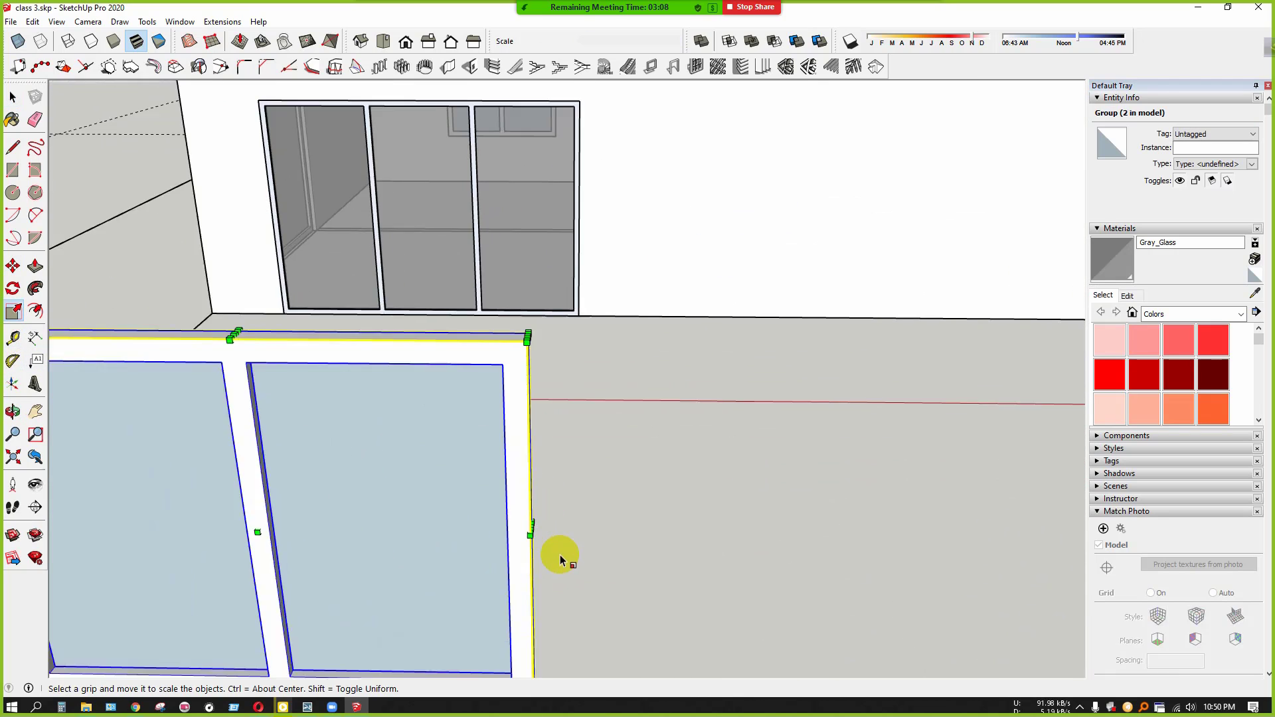
left_click(482, 487)
scroll(535, 496, "down", 6)
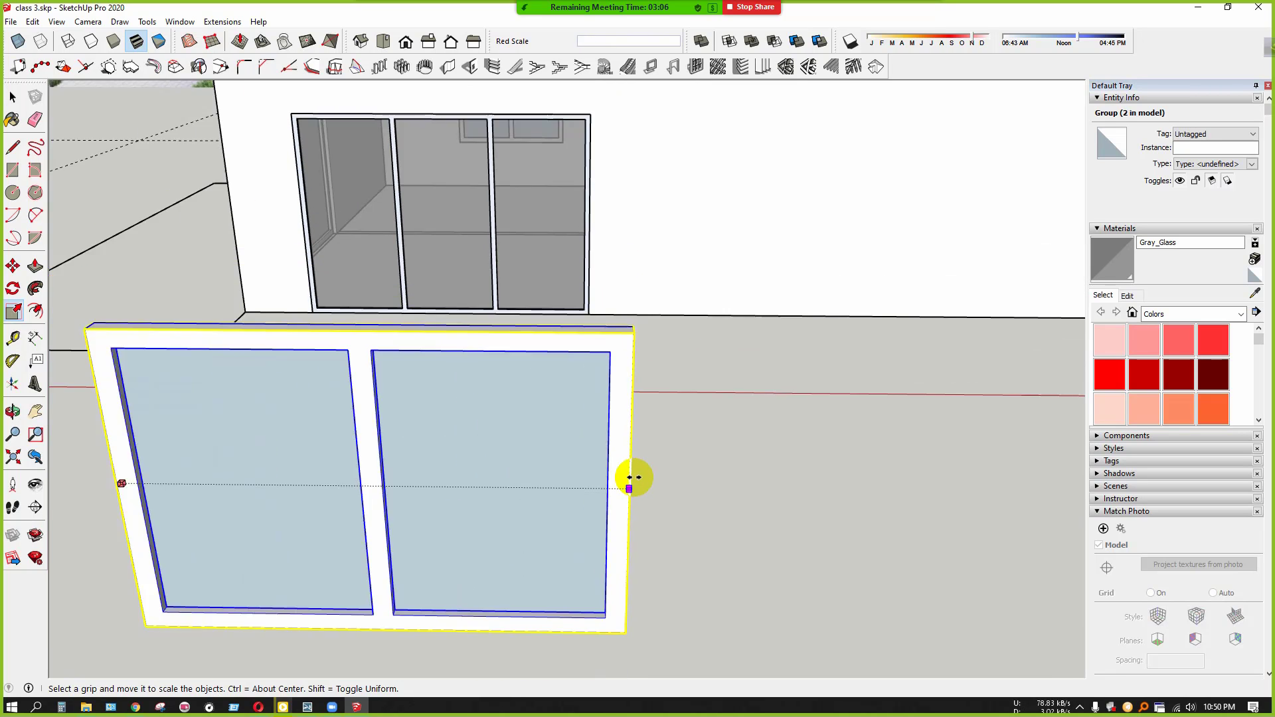
key("space")
left_click(717, 600)
middle_click_drag(489, 500, 682, 314)
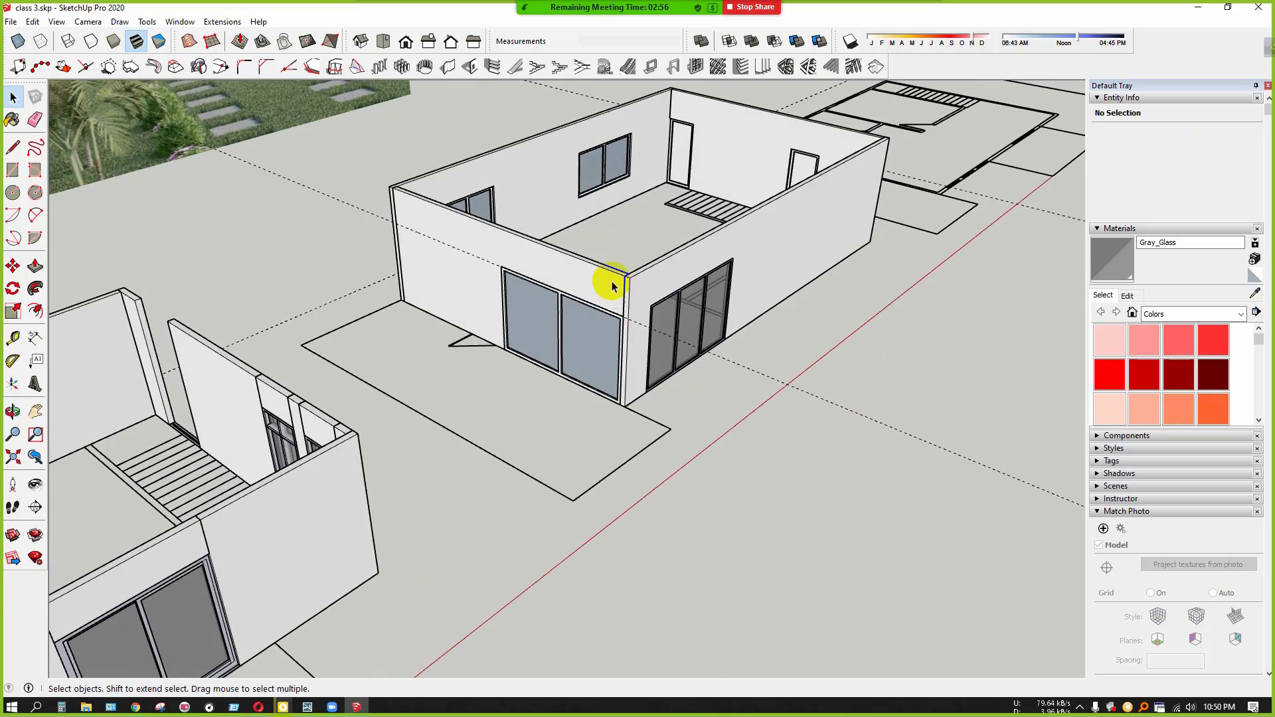
middle_click_drag(612, 286, 579, 306)
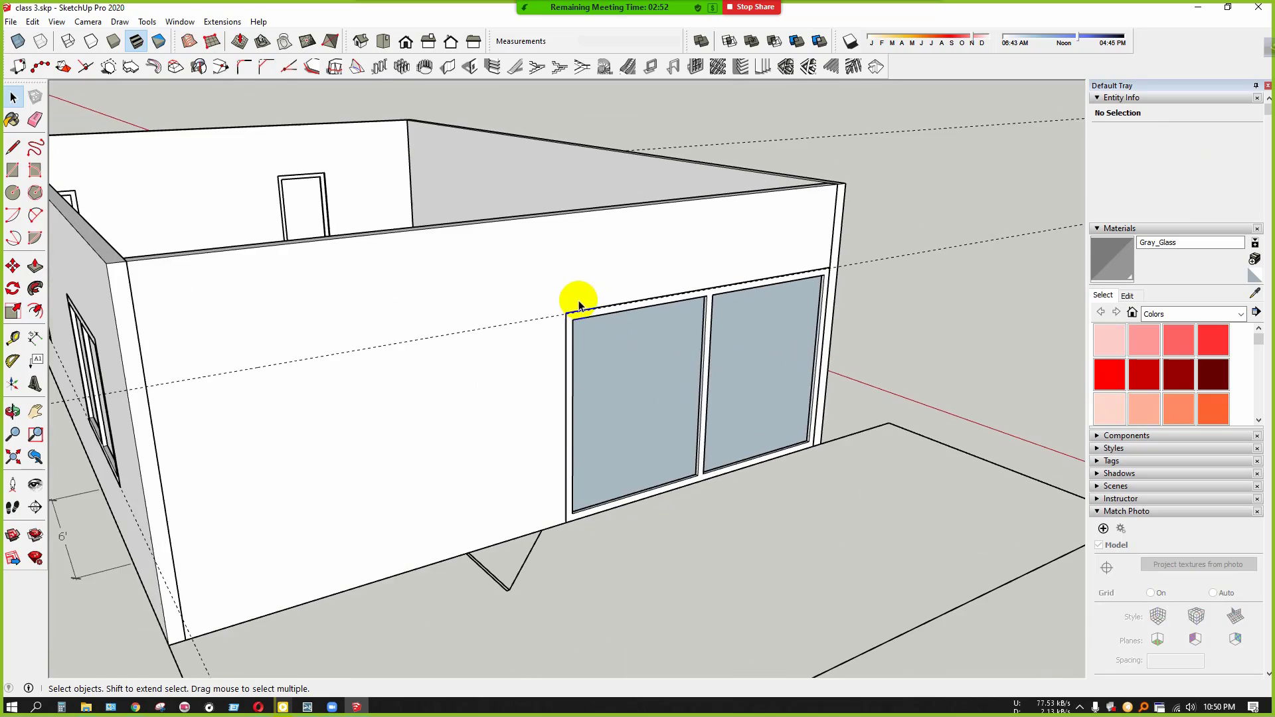
scroll(579, 305, "up", 3)
scroll(572, 311, "up", 2)
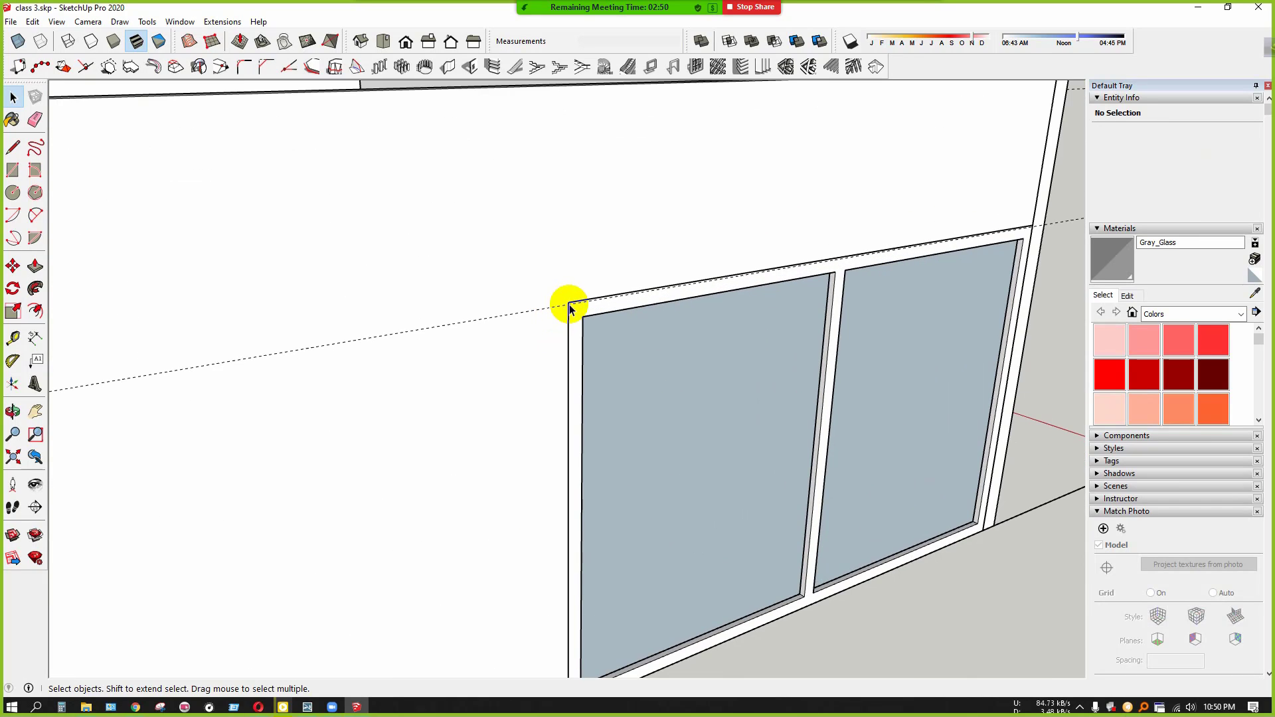
Paint the two-panel frame in the upper floor's end wall with the Frame_Beige_Texture material sampled from an existing window
scroll(580, 314, "down", 5)
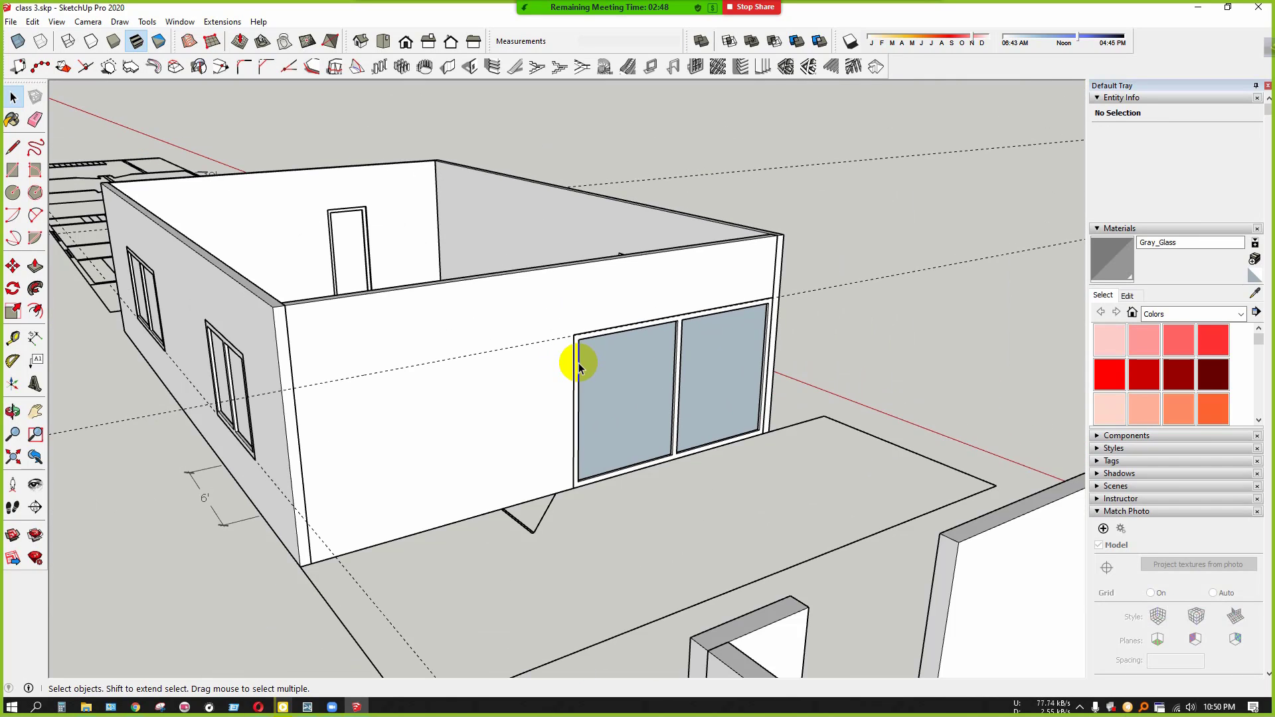
scroll(578, 366, "down", 2)
middle_click_drag(576, 361, 362, 342)
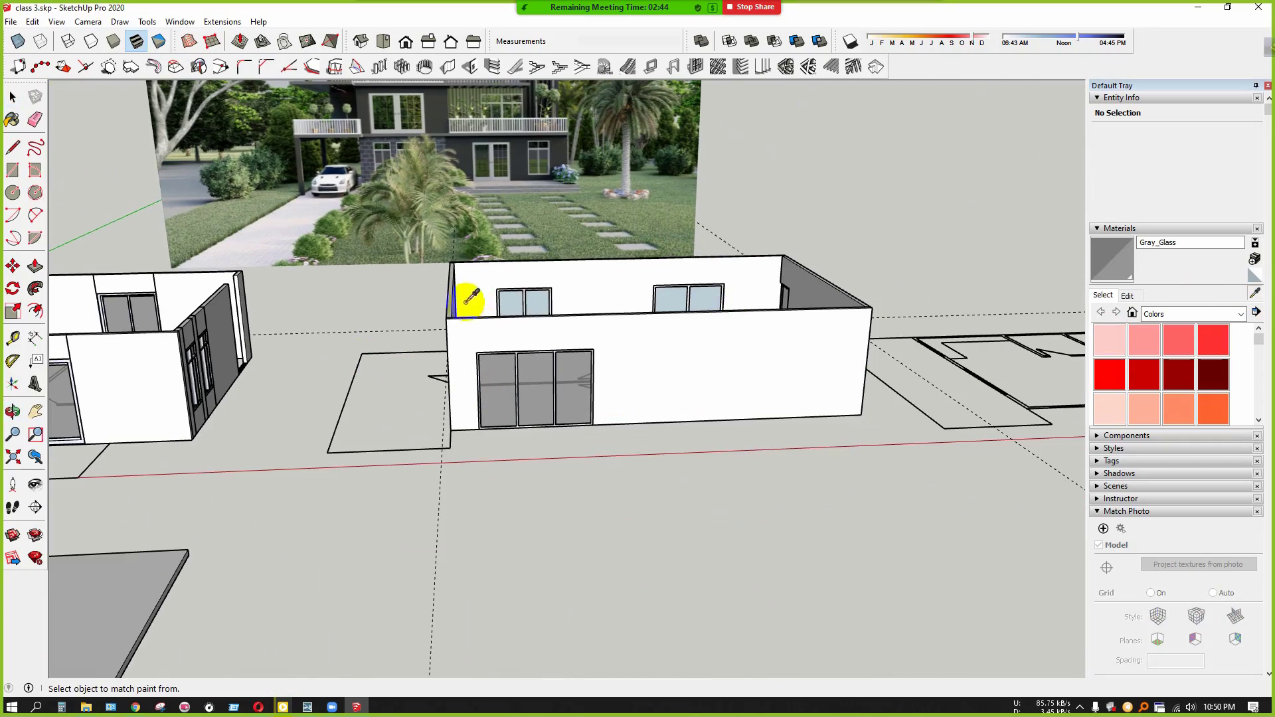
scroll(505, 332, "up", 2)
middle_click_drag(527, 356, 883, 390)
scroll(665, 406, "up", 4)
key("space")
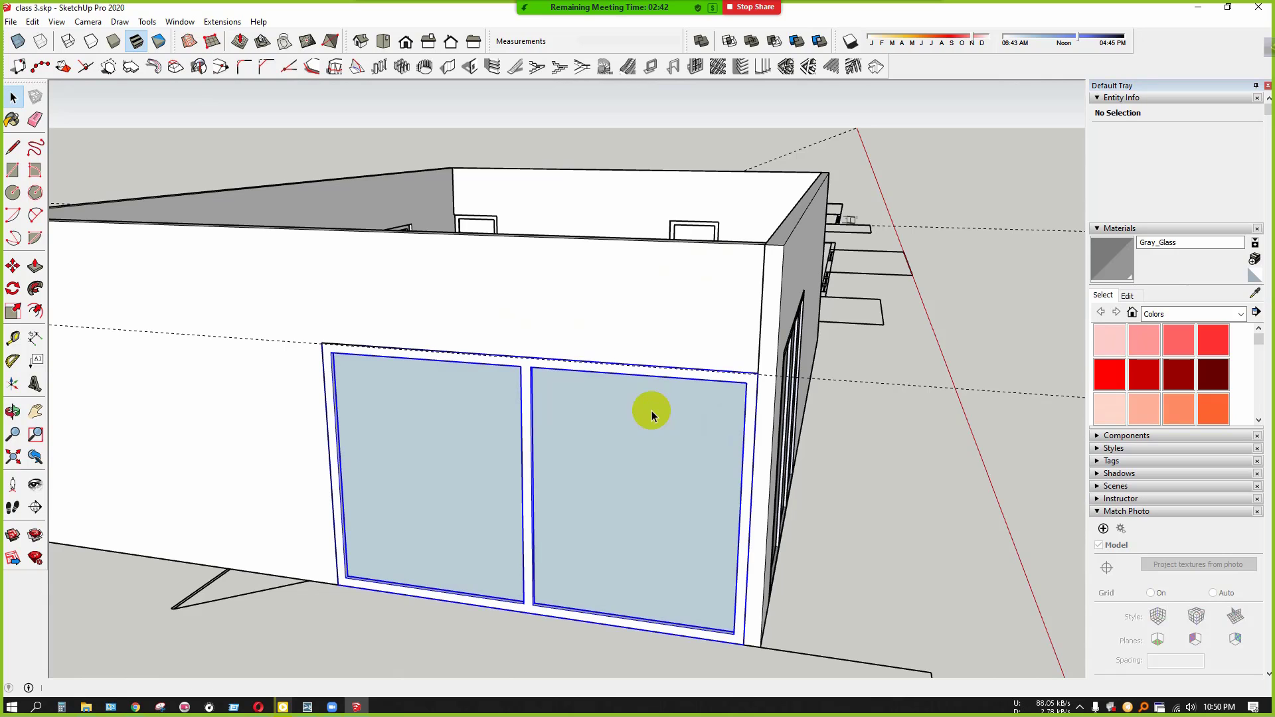
left_click(651, 411)
middle_click_drag(747, 413, 618, 356)
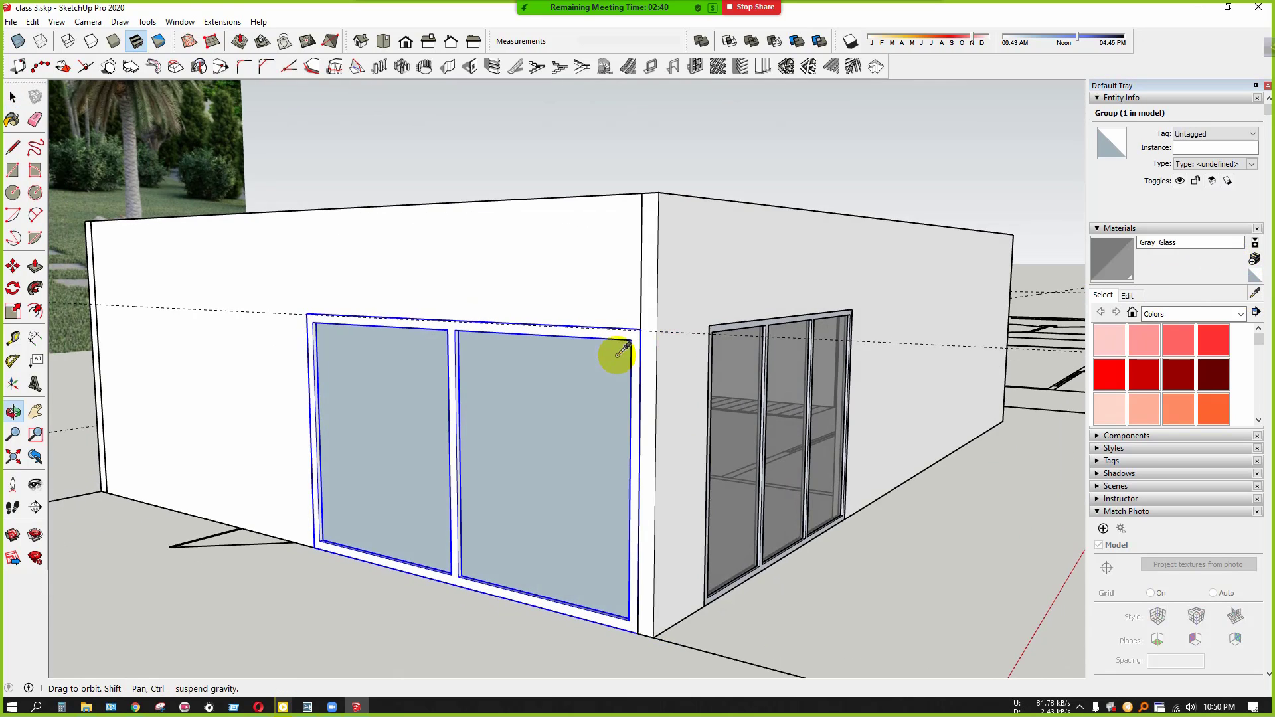
scroll(777, 323, "up", 2)
left_click(491, 391)
Open the end-wall frame group and paint its glass panes with Gray_Glass sampled from the glazed three-panel door
key("space")
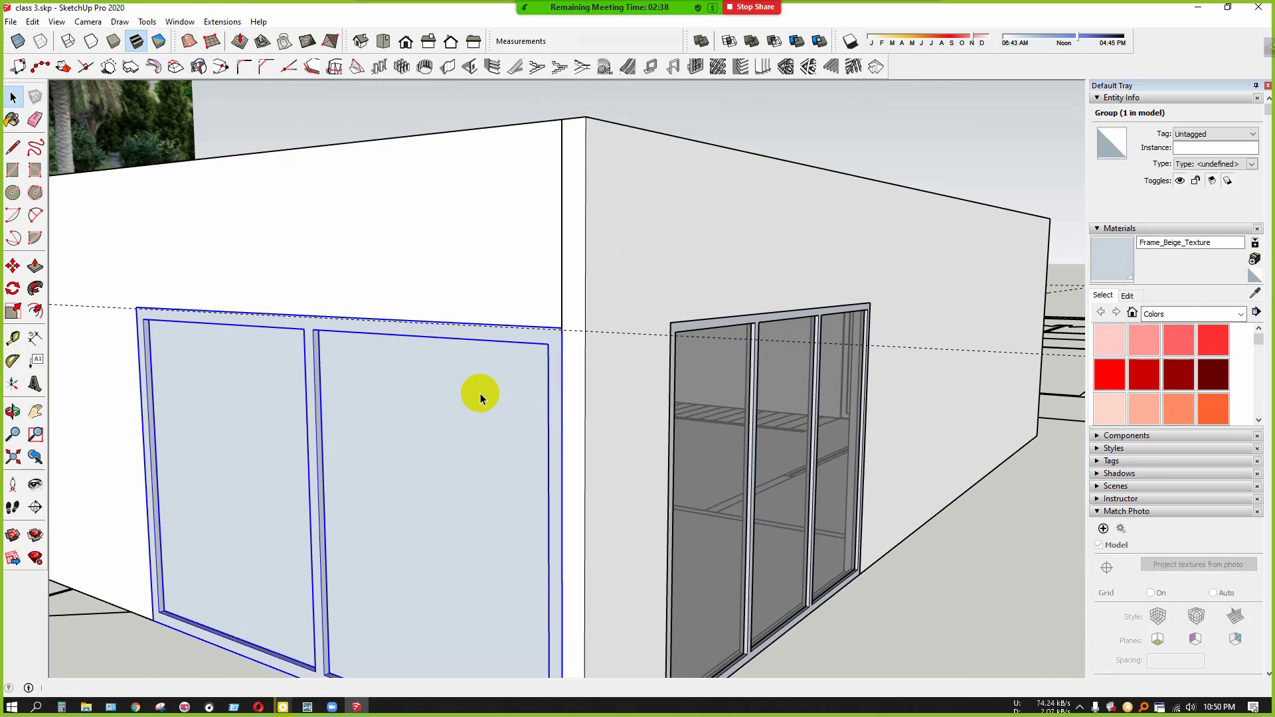
double_click(480, 395)
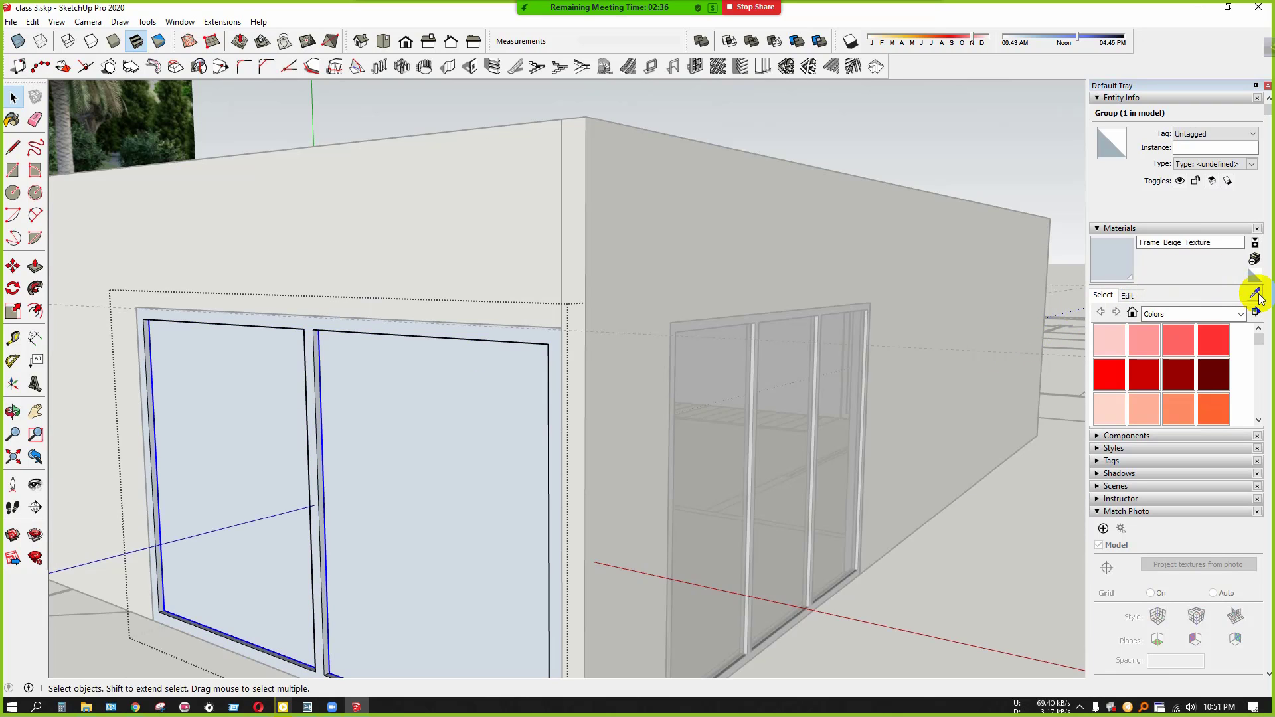
left_click(480, 455)
middle_click_drag(479, 455, 989, 437)
scroll(989, 437, "down", 5)
key("space")
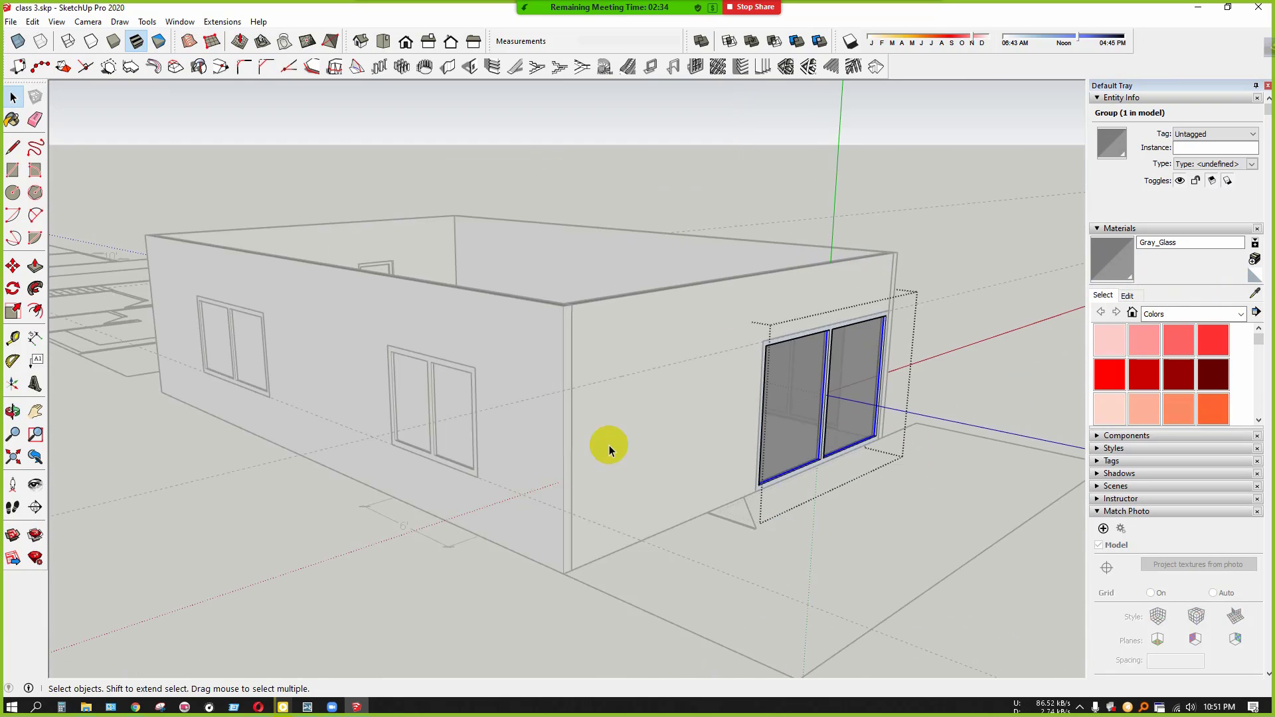
middle_click_drag(609, 445, 688, 477)
left_click(683, 426)
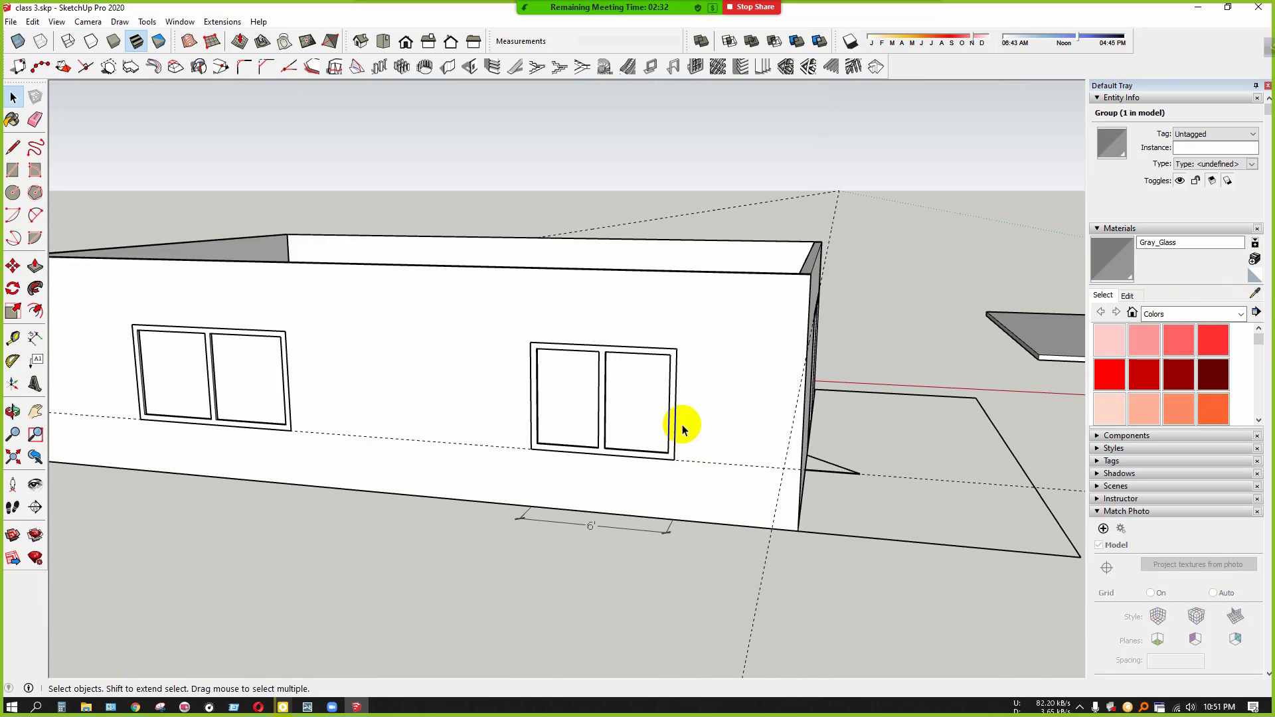
Sample Frame_Beige_Texture from the end-wall frame and paint both two-panel back-wall windows with it
middle_click_drag(640, 381, 763, 438)
left_click(1256, 293)
scroll(724, 360, "up", 3)
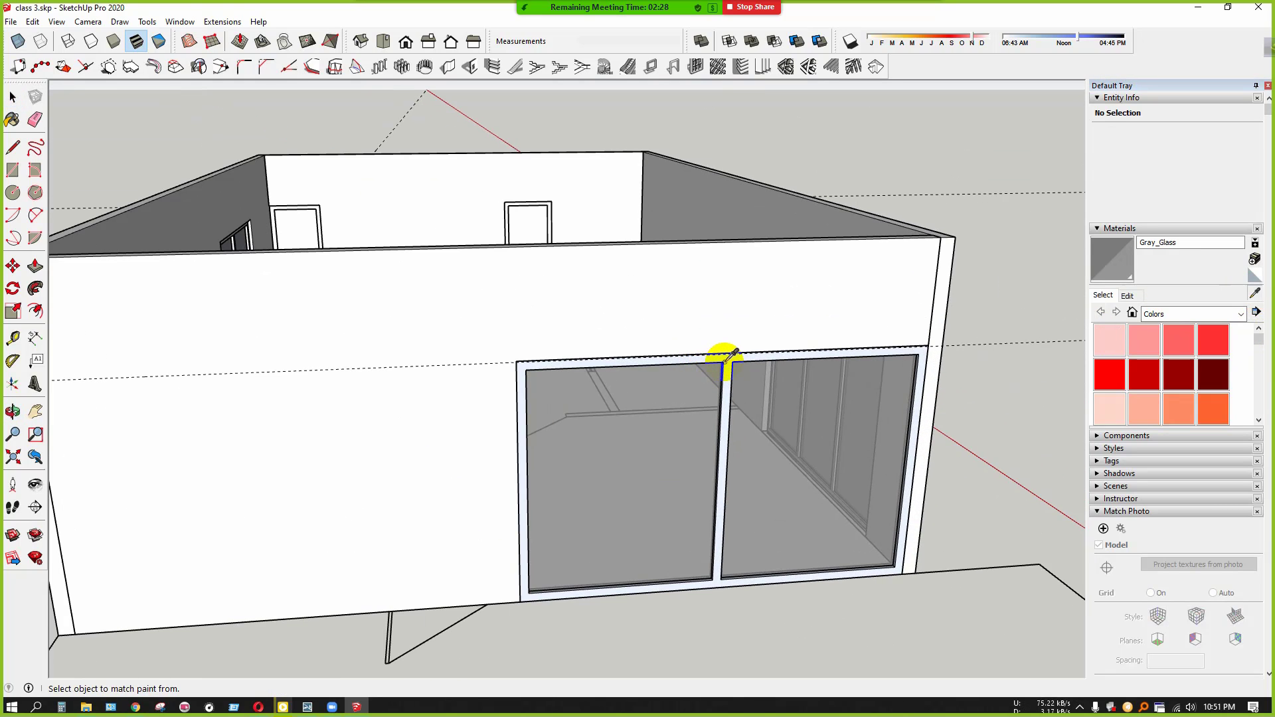
middle_click_drag(640, 444, 751, 435)
scroll(684, 435, "down", 2)
left_click(557, 444)
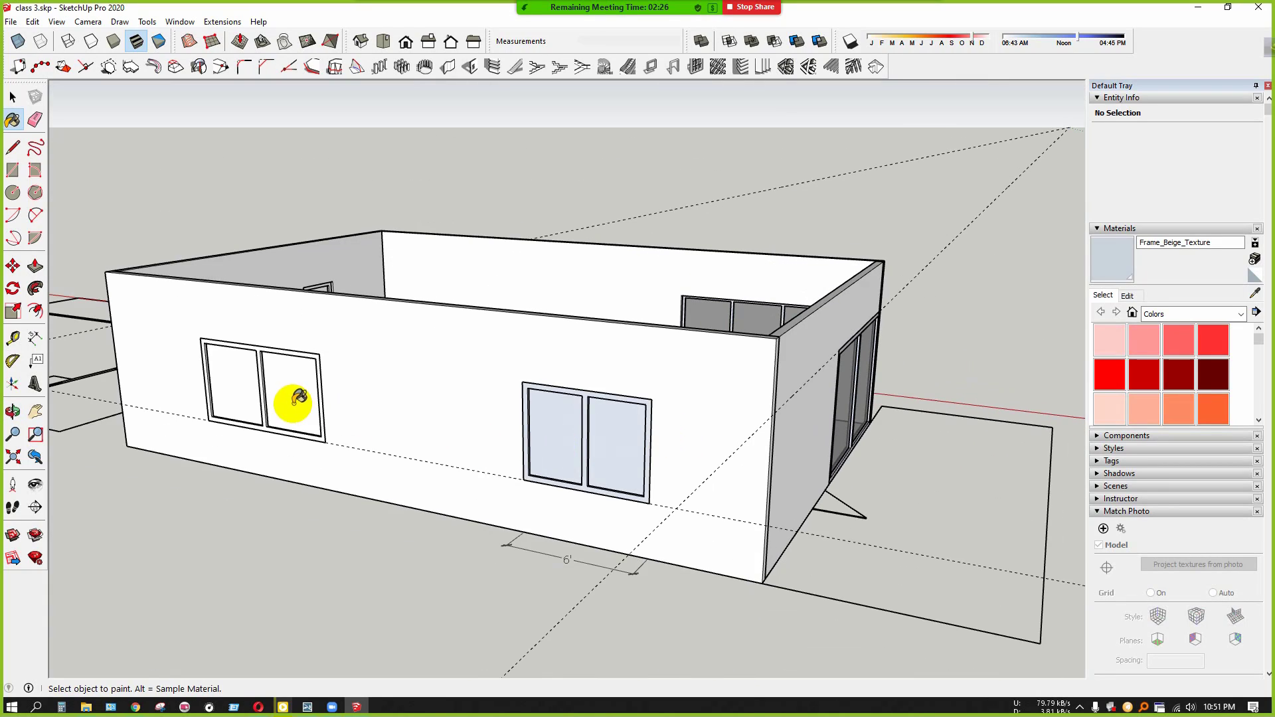
left_click(299, 397)
Paint the panes inside both back-wall window groups with Gray_Glass sampled from the end-wall glazing
key("space")
double_click(610, 444)
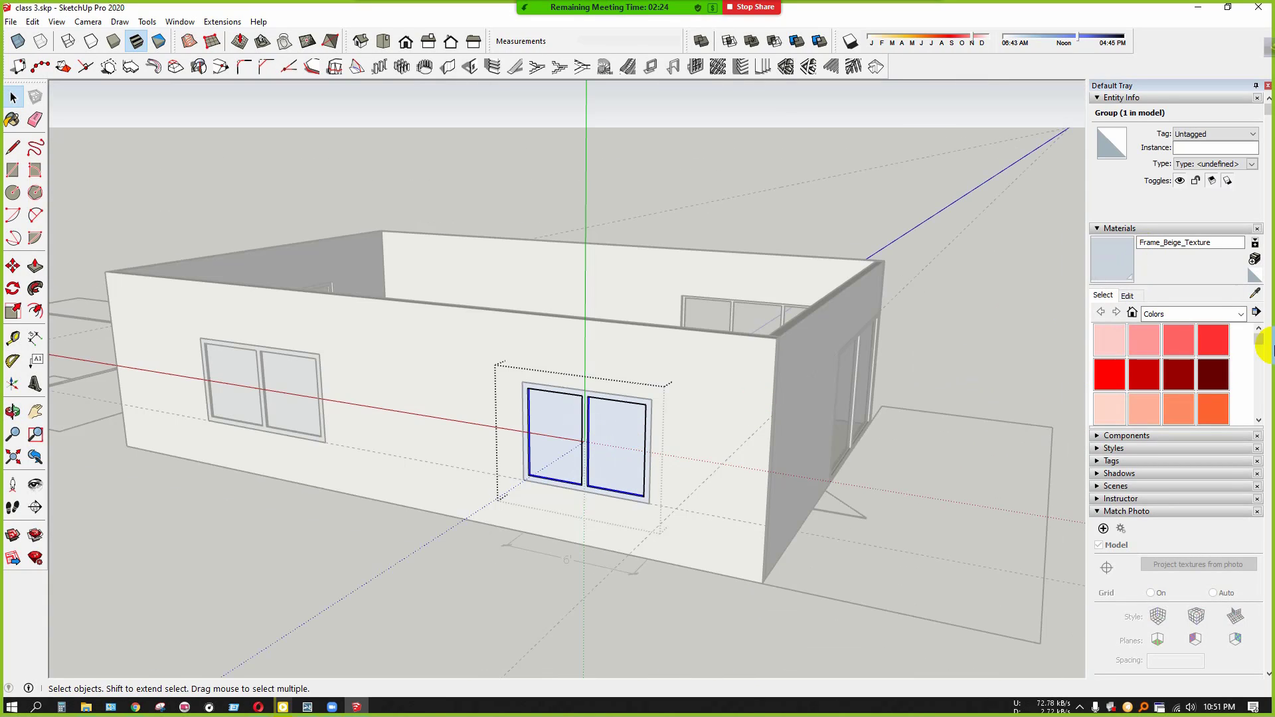
scroll(890, 346, "up", 1)
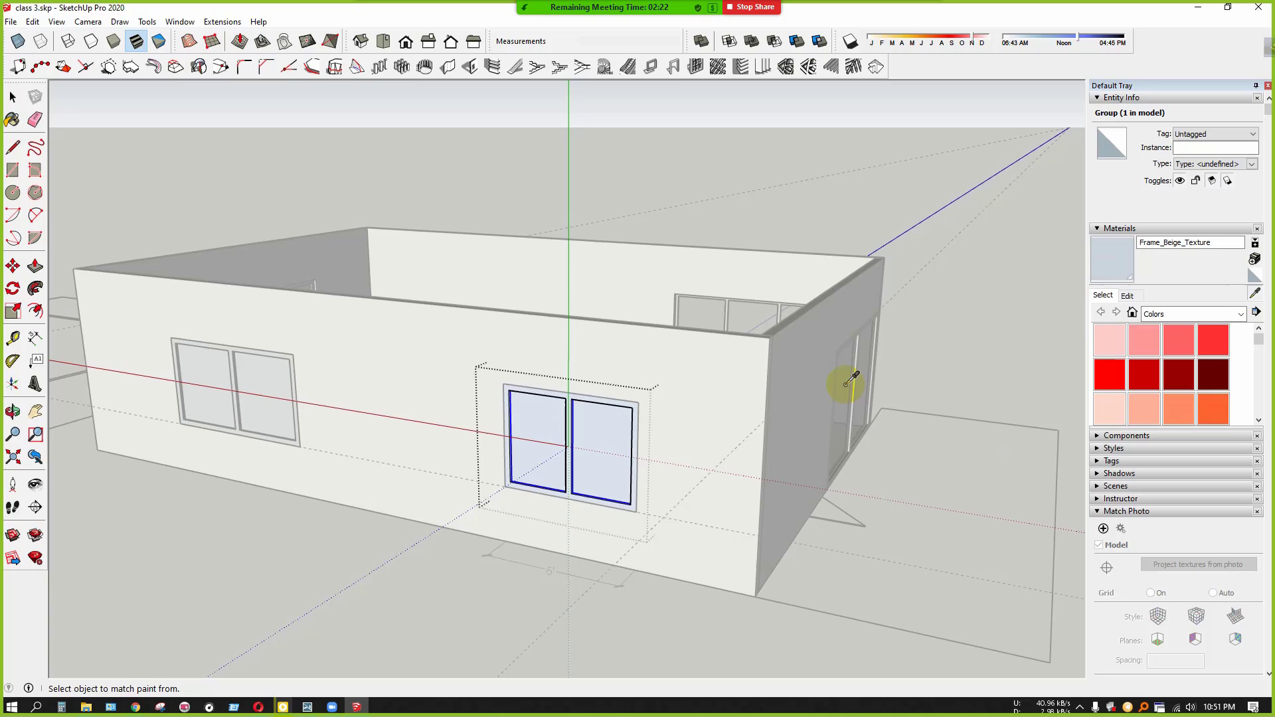
left_click(613, 453)
key("space")
middle_click_drag(388, 482, 421, 463)
scroll(391, 465, "up", 3)
left_click(370, 461)
double_click(370, 461)
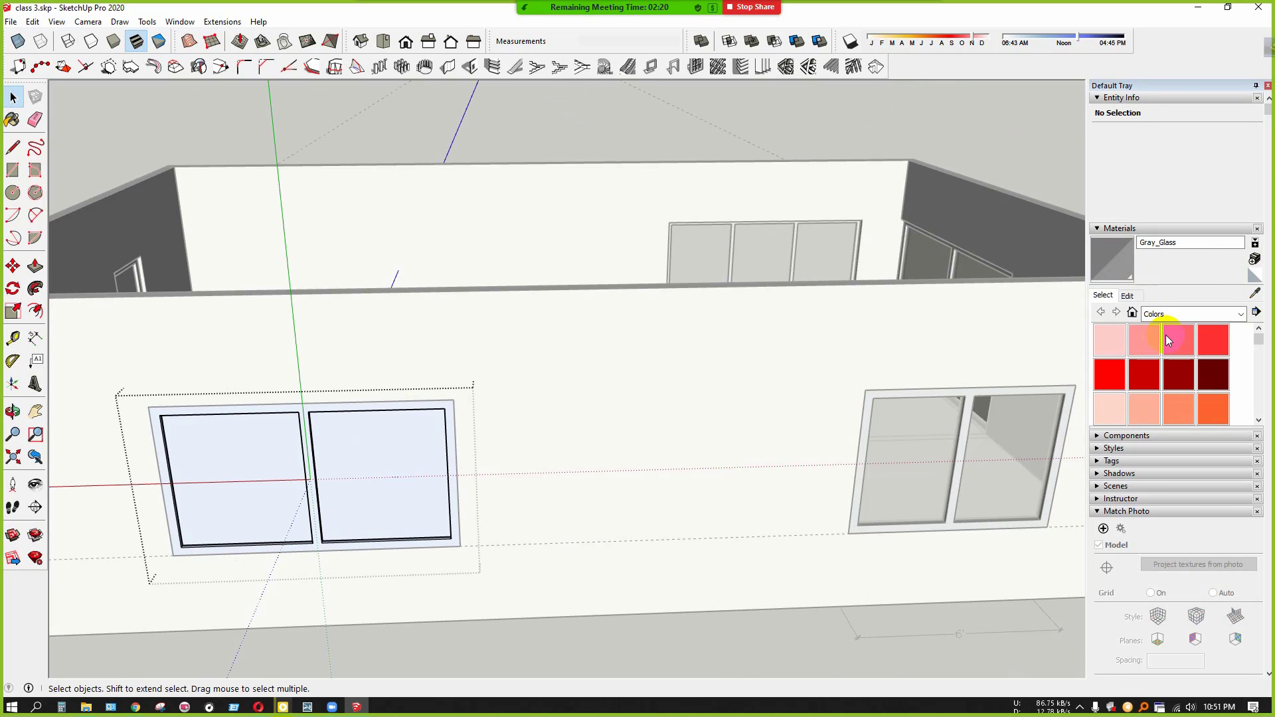
left_click(412, 468)
Sample Frame_Beige_Texture from the back-wall window and paint the two narrow door frames on the opposite end wall
scroll(425, 459, "down", 5)
middle_click_drag(461, 432, 811, 385)
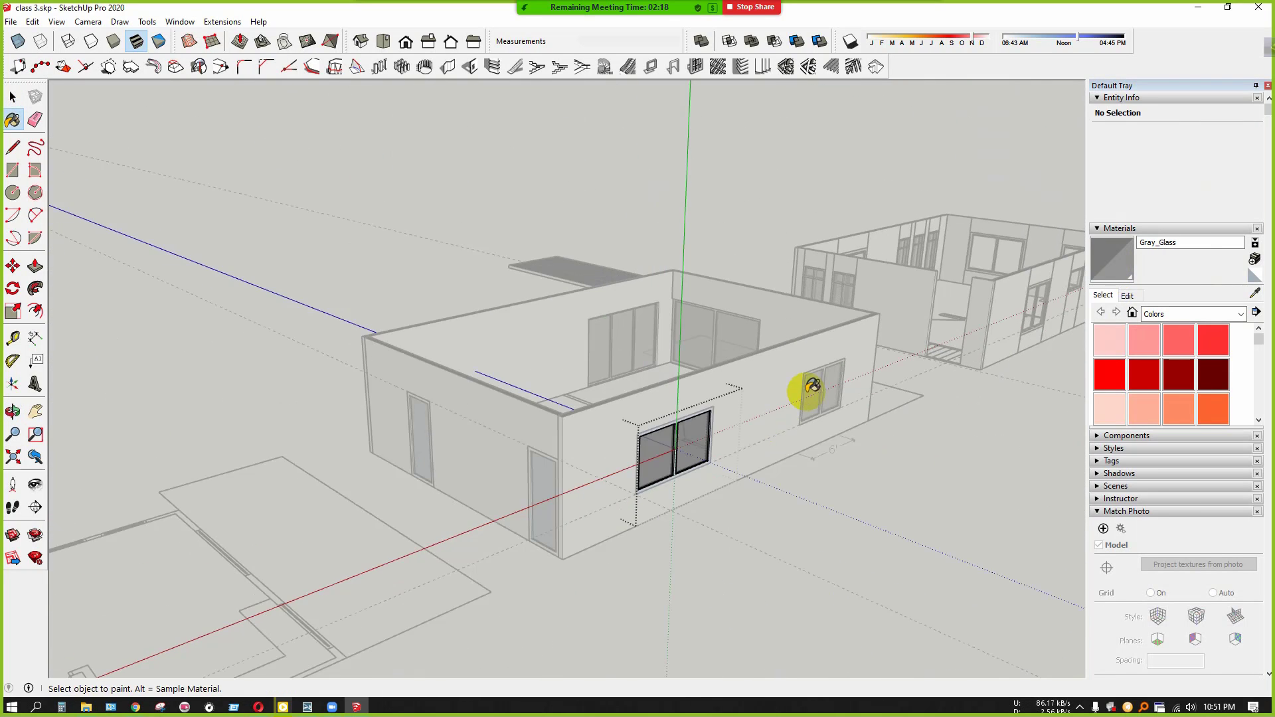
left_click(1256, 293)
scroll(603, 435, "up", 5)
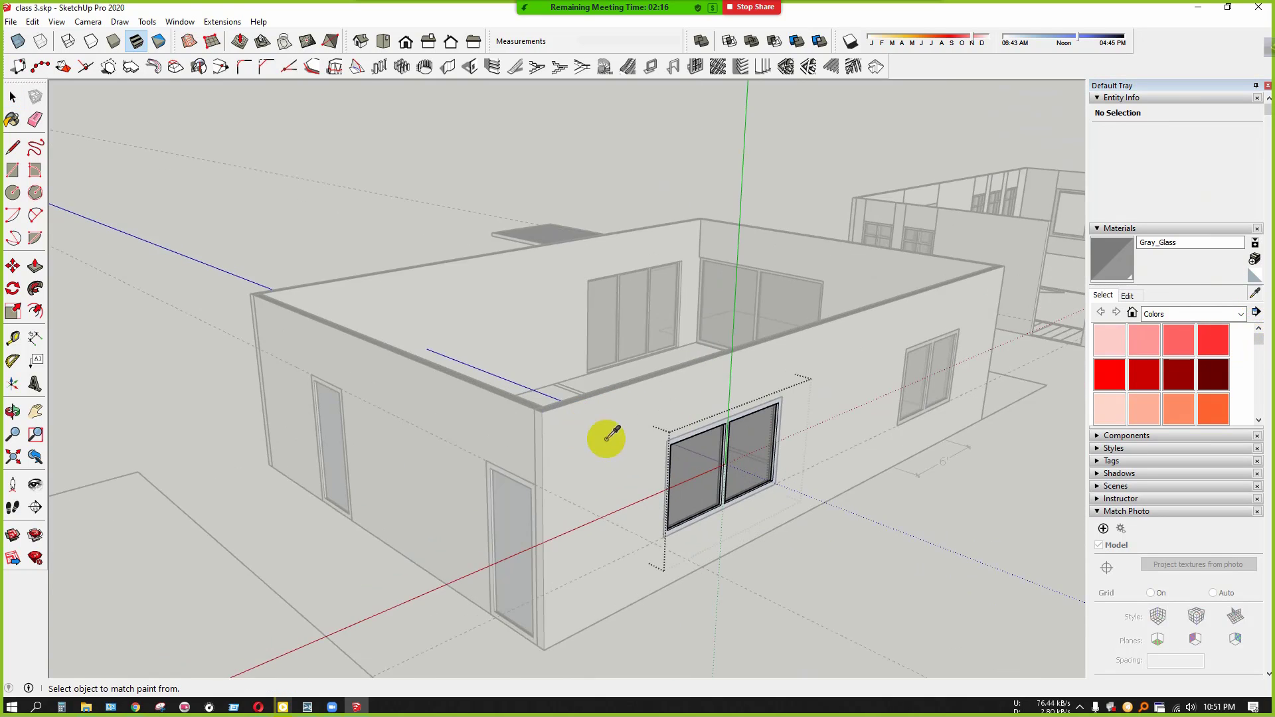
left_click(807, 412)
scroll(807, 412, "down", 4)
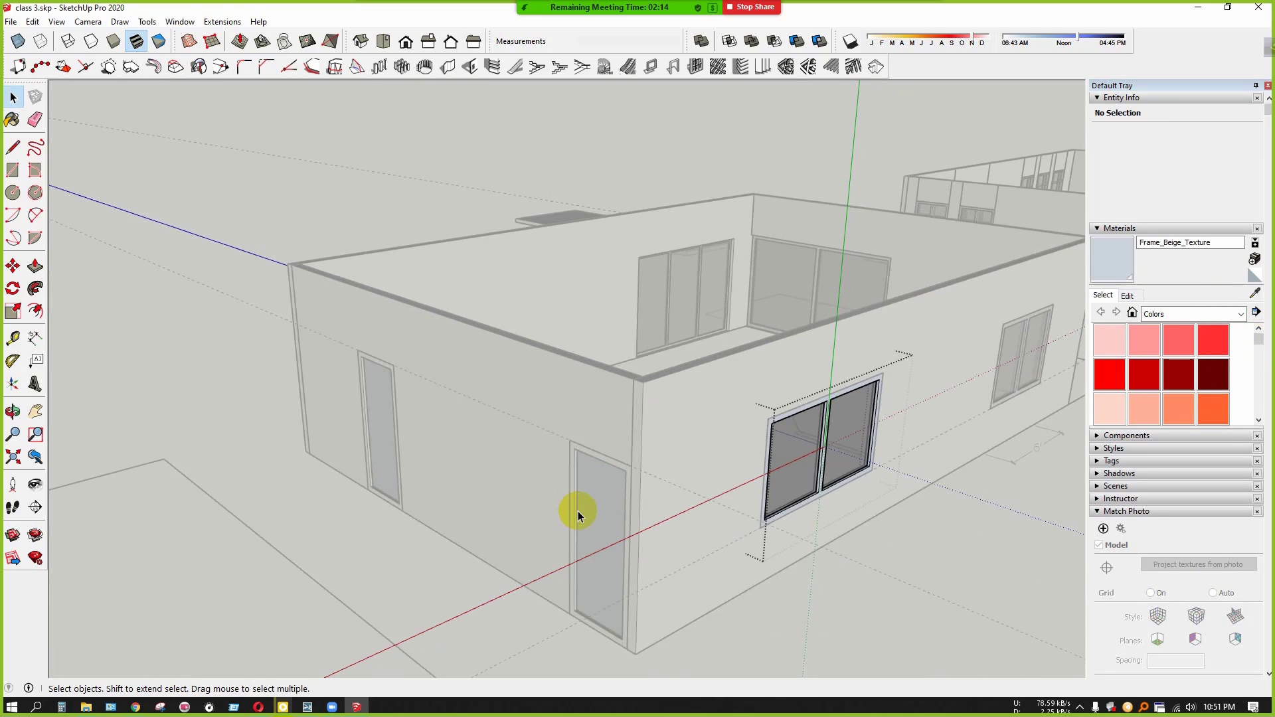
left_click(587, 511)
middle_click_drag(587, 511, 635, 508)
left_click(1040, 303)
left_click(1113, 274)
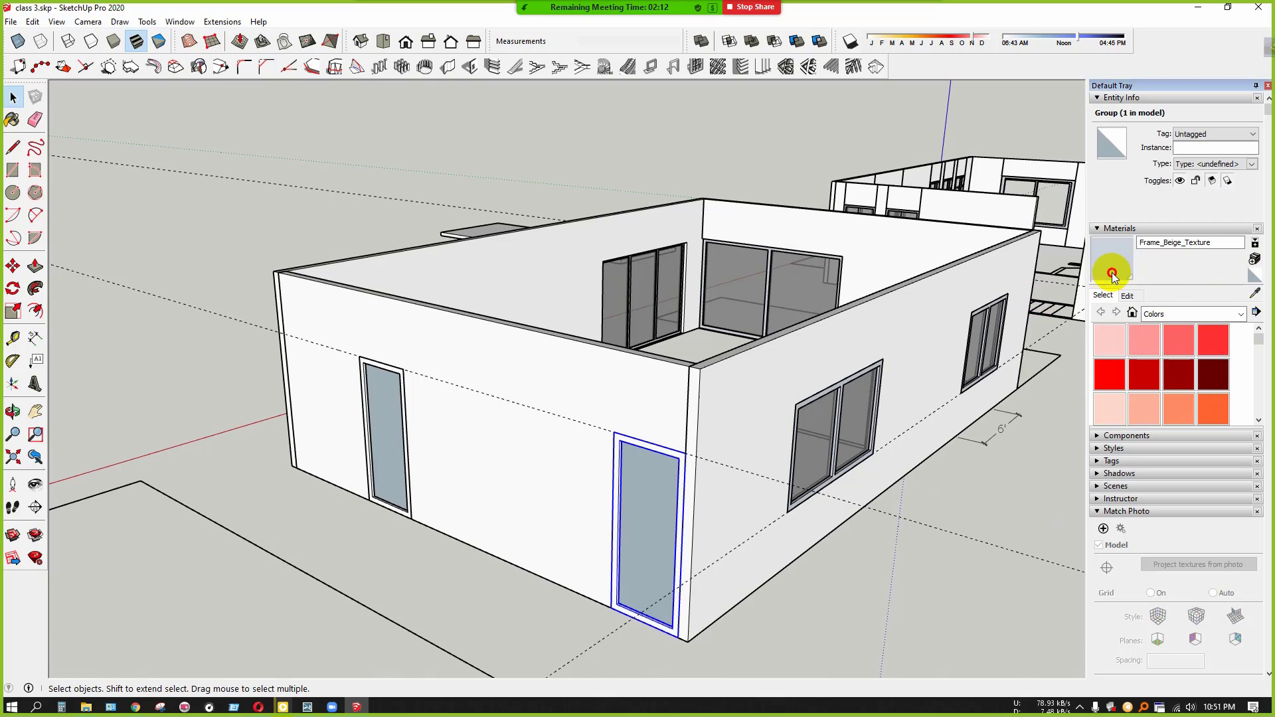
left_click(650, 491)
left_click(391, 442)
Open the group of the narrow door nearest the back-wall corner and paint its pane with Gray_Glass
key("space")
scroll(665, 518, "up", 3)
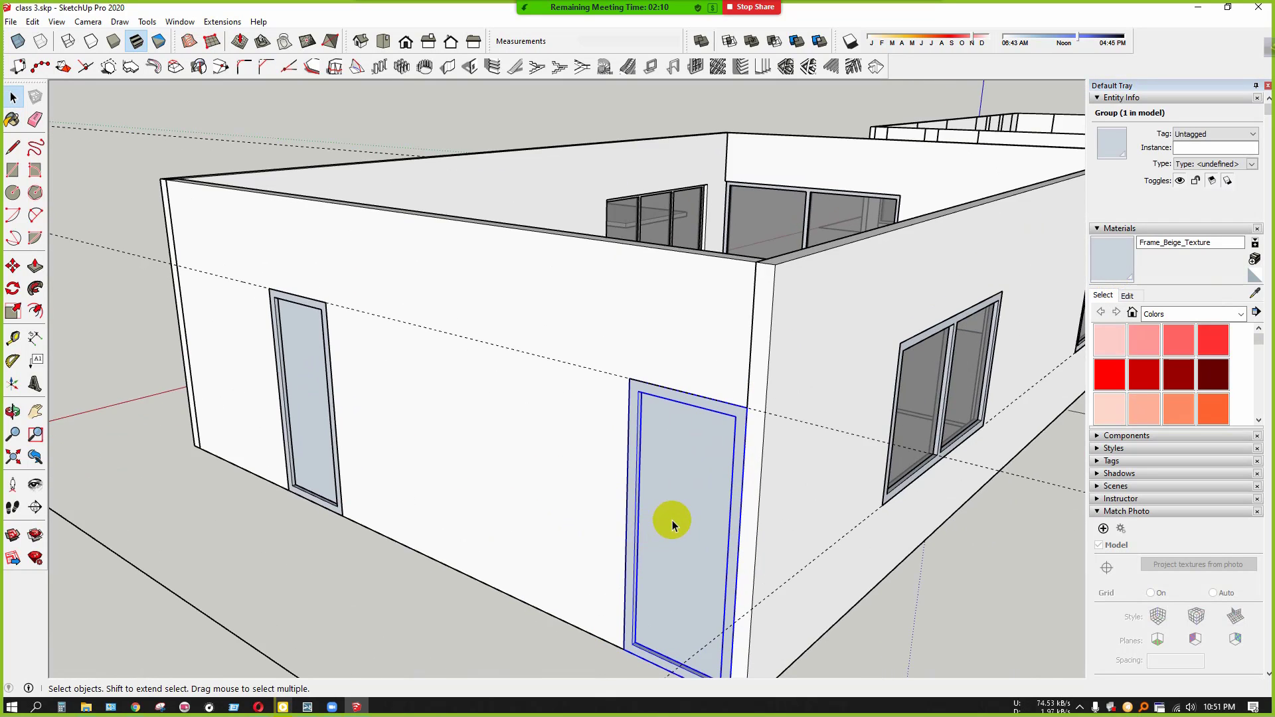
double_click(669, 518)
left_click(1267, 298)
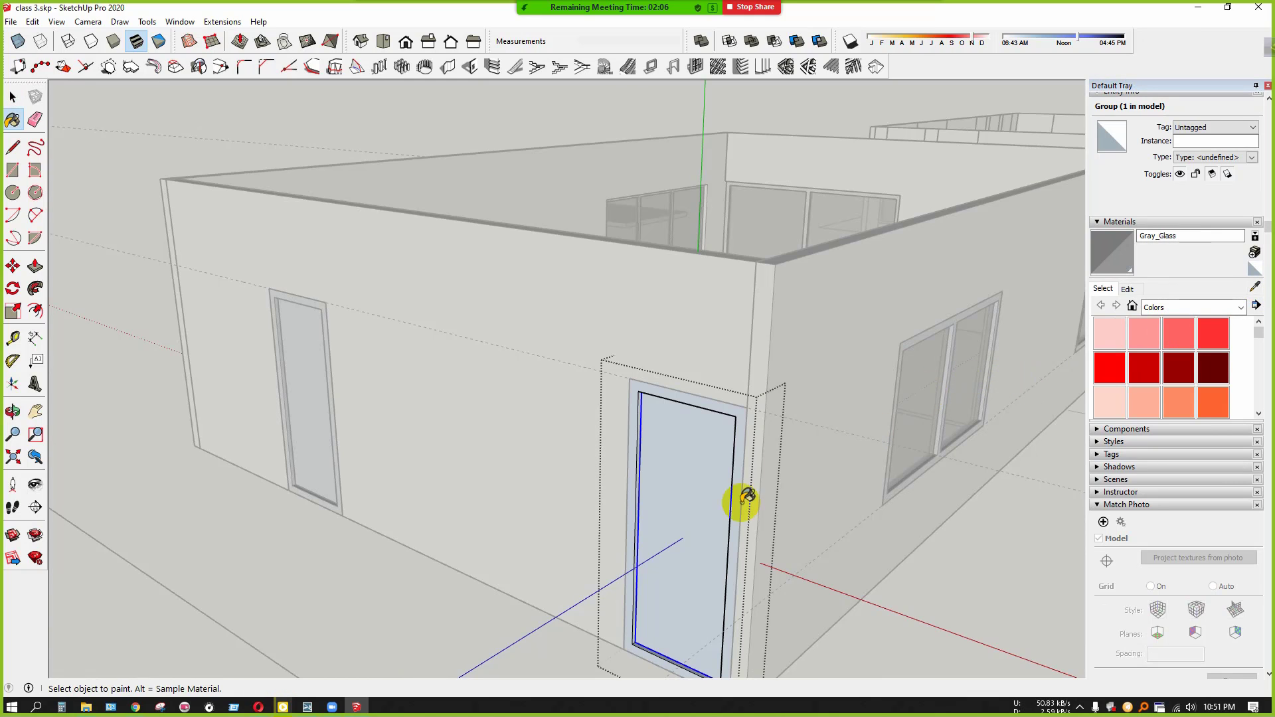
left_click(677, 519)
Paint the pane of the other narrow end-wall door with Gray_Glass and close its group
middle_click_drag(618, 535, 895, 455)
scroll(890, 455, "down", 2)
key("space")
double_click(474, 447)
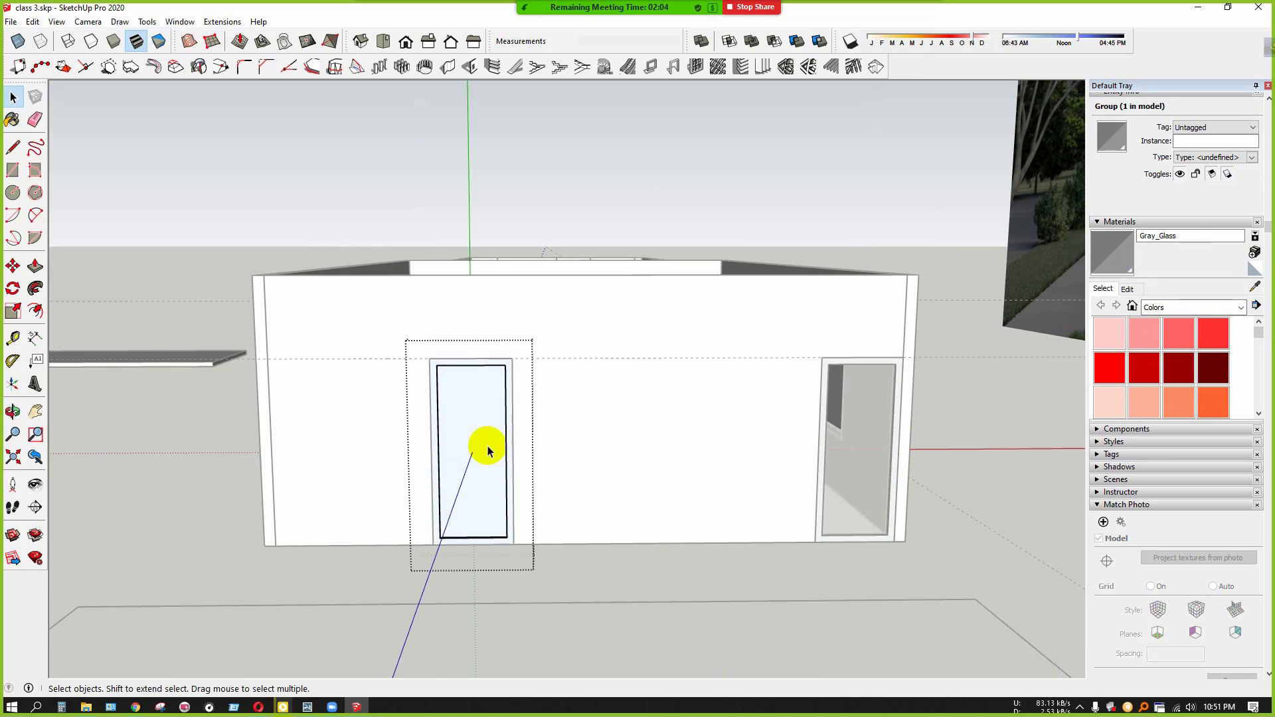
left_click(1127, 266)
left_click(485, 423)
scroll(469, 442, "down", 3)
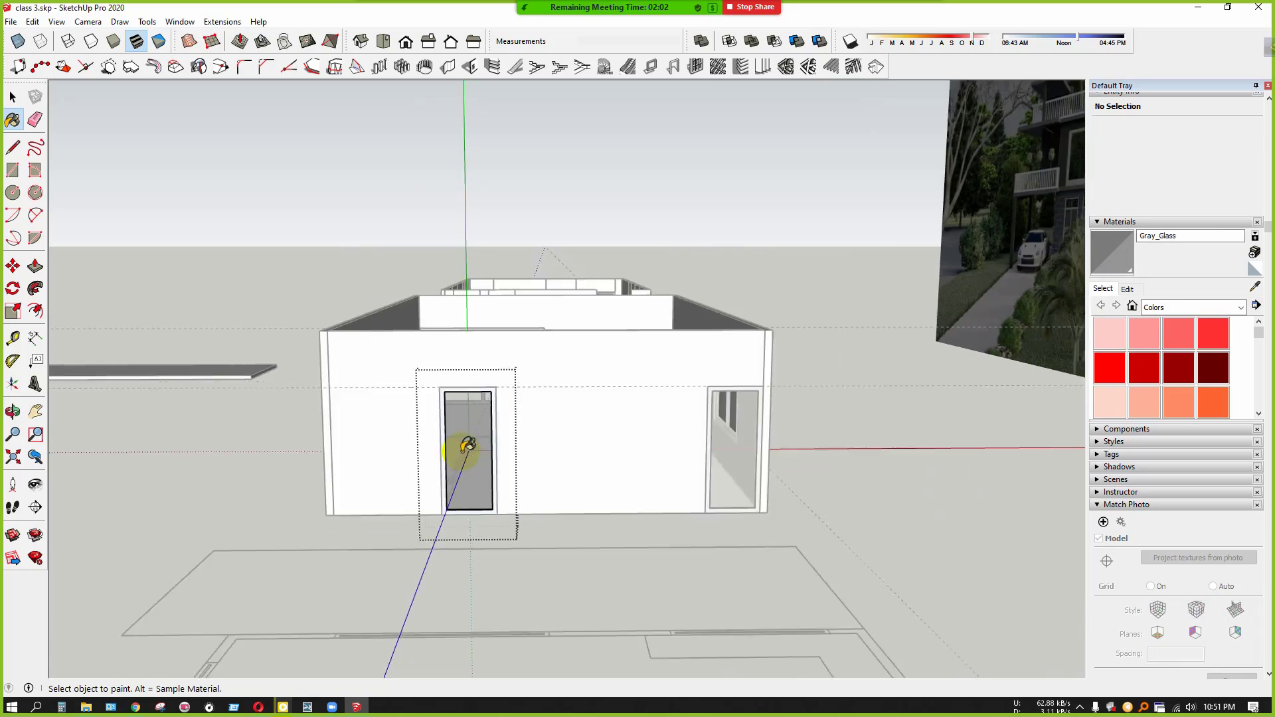
middle_click_drag(467, 444, 849, 438)
key("space")
middle_click_drag(478, 488, 671, 520)
left_click(657, 574)
scroll(499, 593, "down", 2)
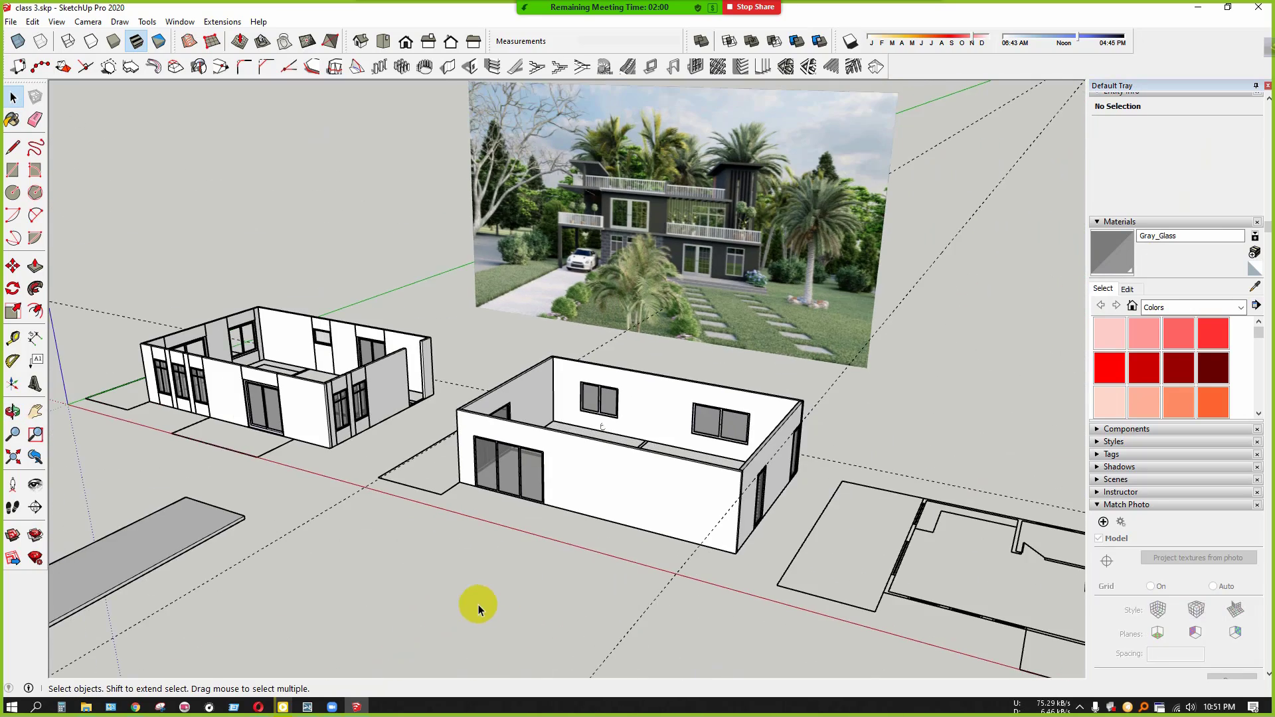
Compare the glazed upper-floor model with the ground floor and the reference render's upper-floor facade
middle_click_drag(478, 606, 580, 627)
scroll(458, 603, "down", 2)
scroll(587, 348, "down", 2)
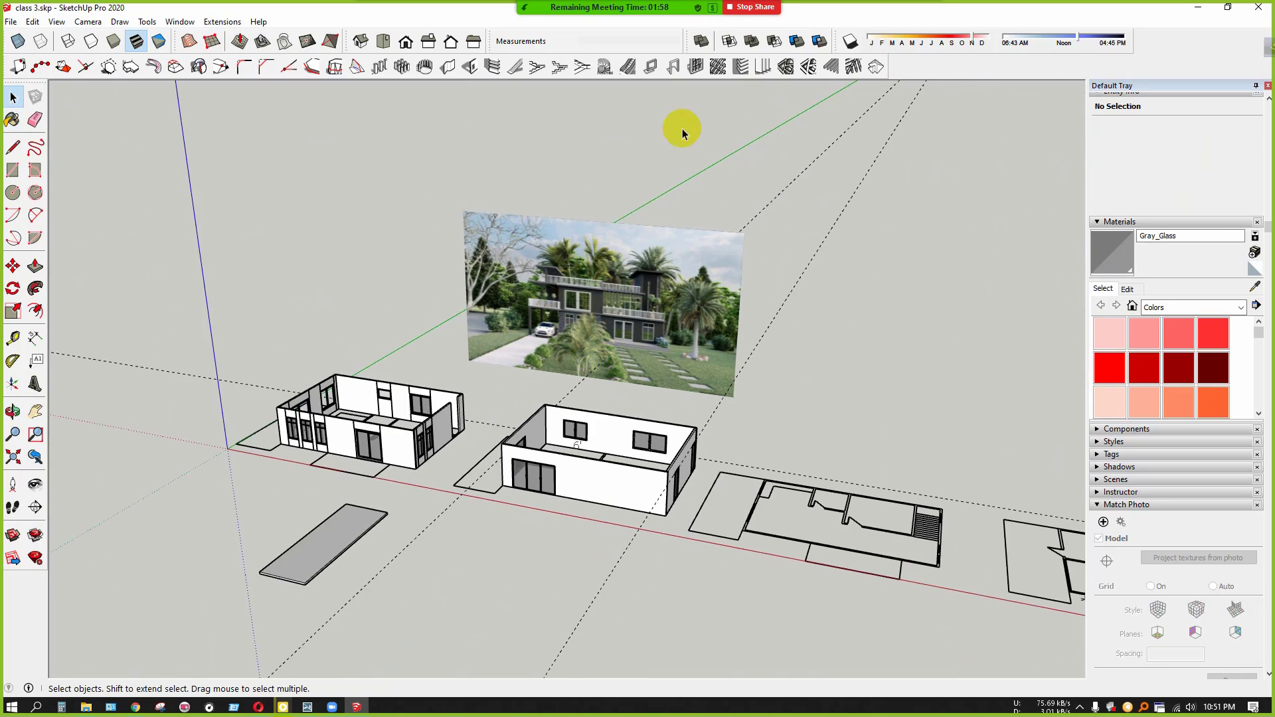
mouse_move(650, 6)
scroll(571, 490, "up", 3)
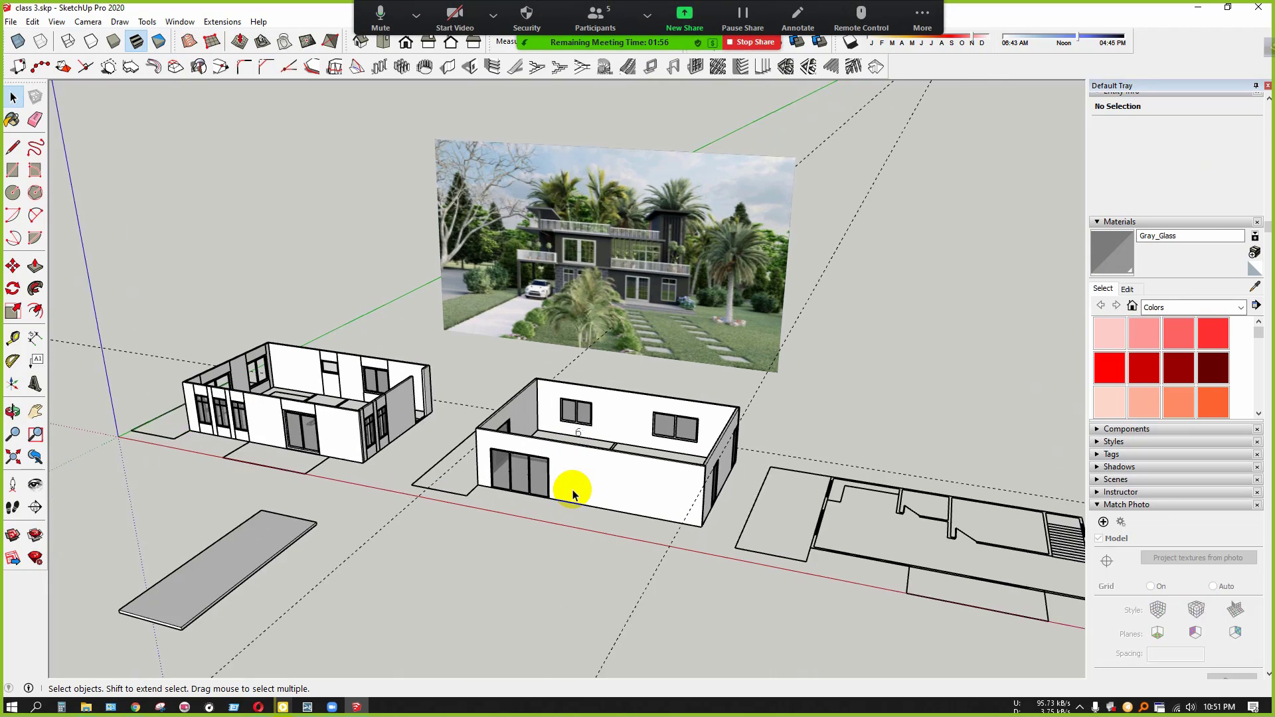
scroll(635, 246, "up", 3)
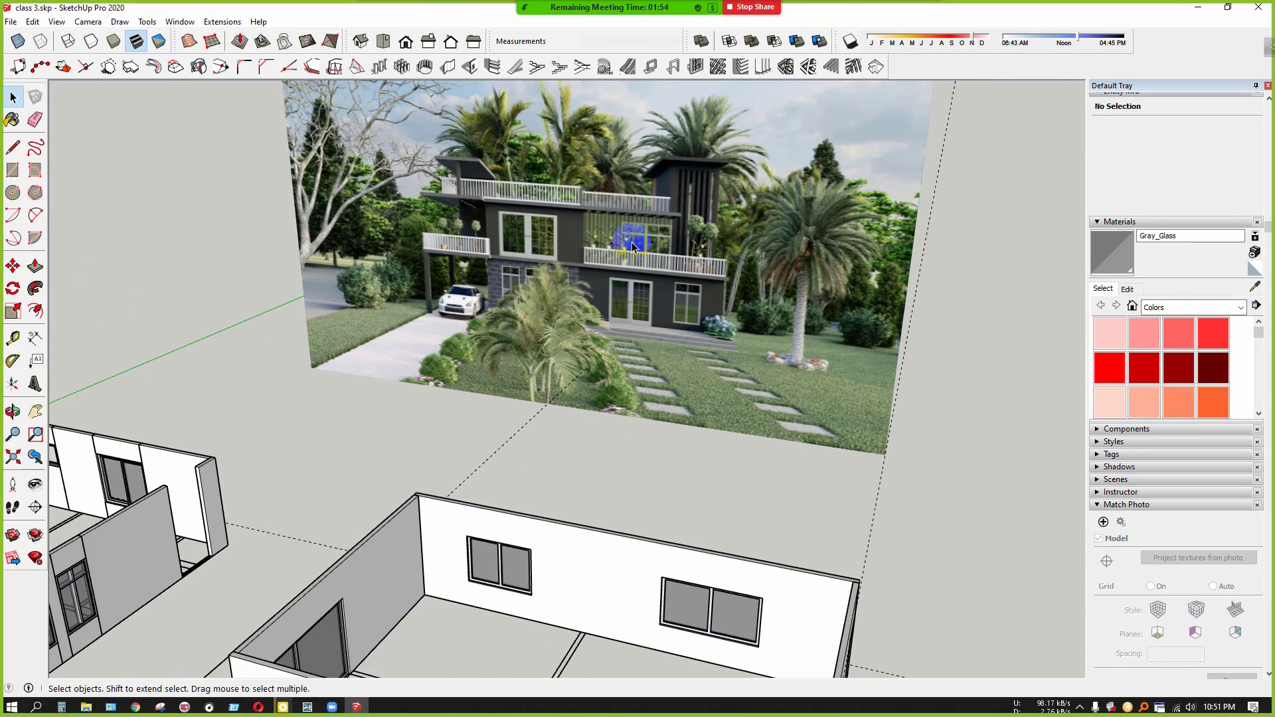
middle_click_drag(612, 237, 609, 286)
scroll(608, 292, "down", 3)
middle_click_drag(583, 478, 645, 574)
scroll(644, 575, "down", 2)
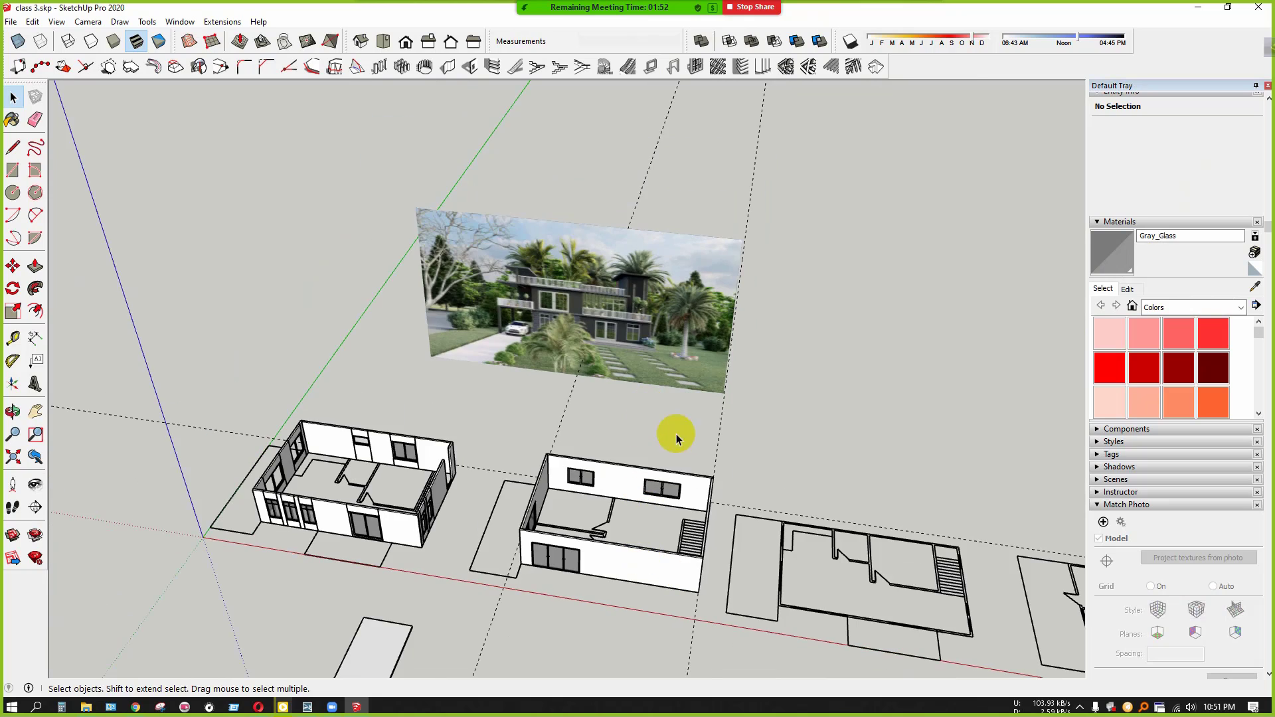
mouse_move(675, 433)
middle_mouse_down()
mouse_move(564, 558)
mouse_move(585, 464)
middle_mouse_up()
Stop the screen share and end the Zoom meeting for all participants
mouse_move(740, 25)
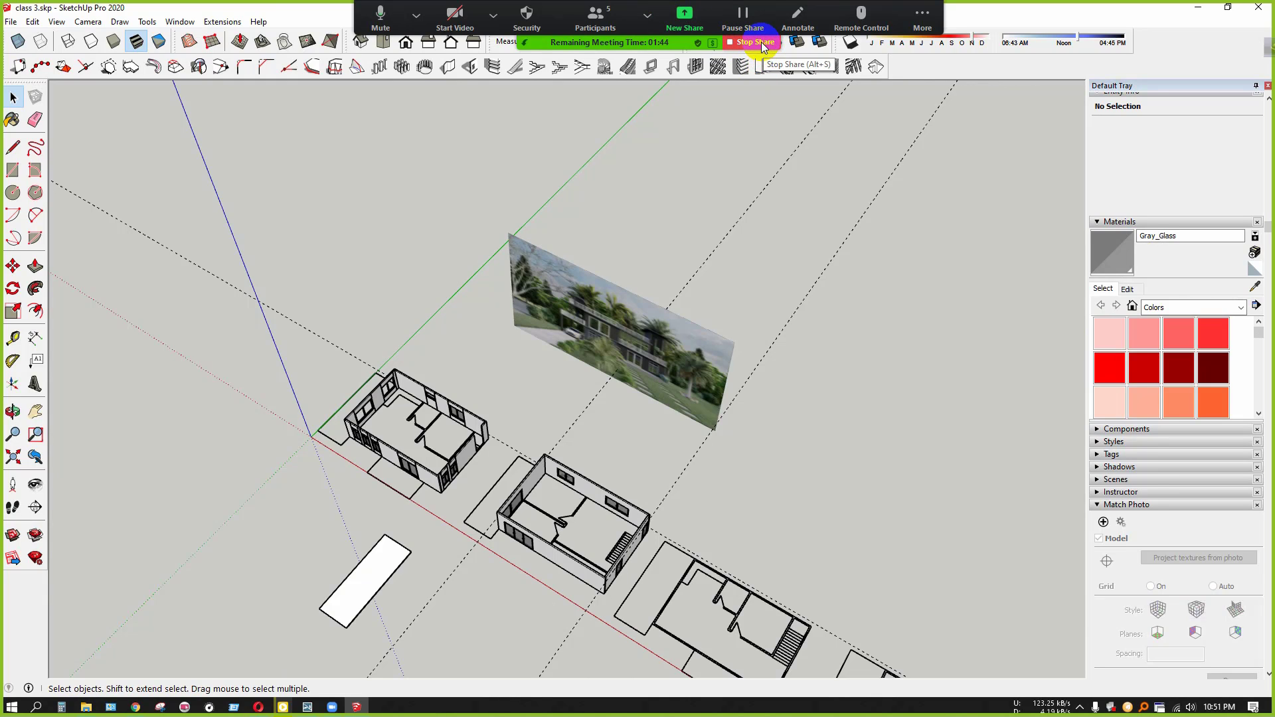
left_click(757, 42)
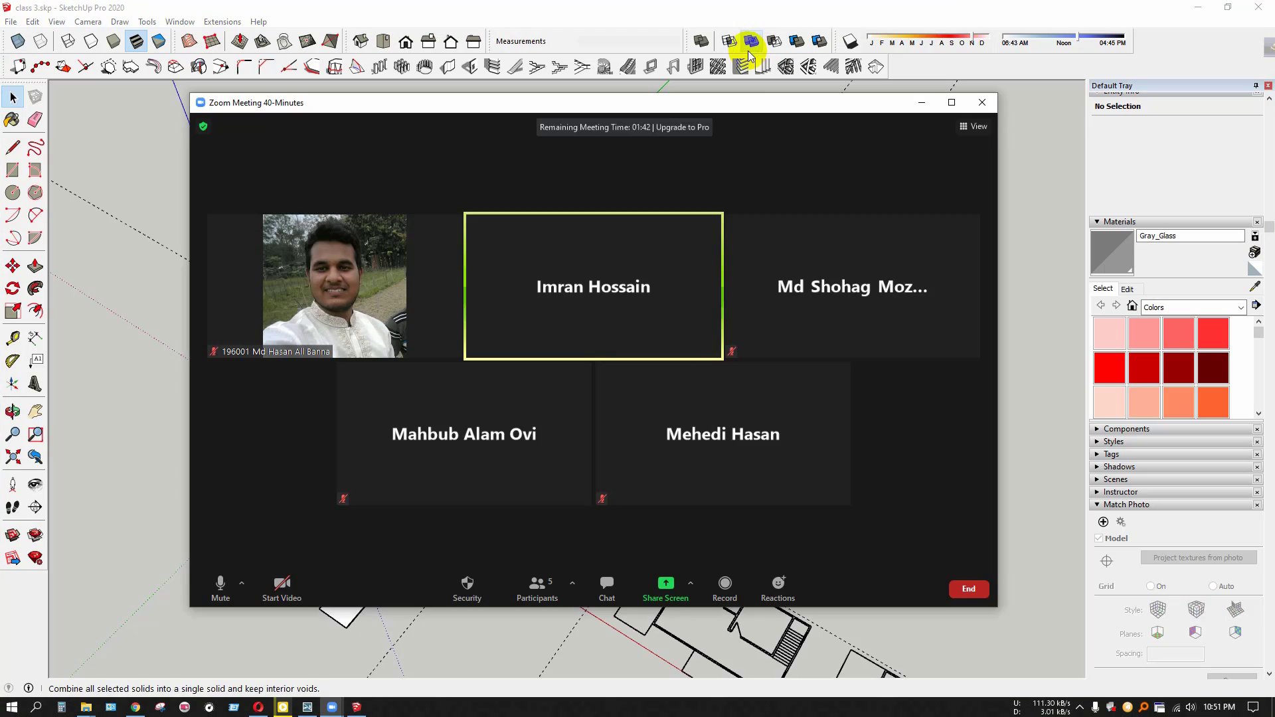
left_click(971, 591)
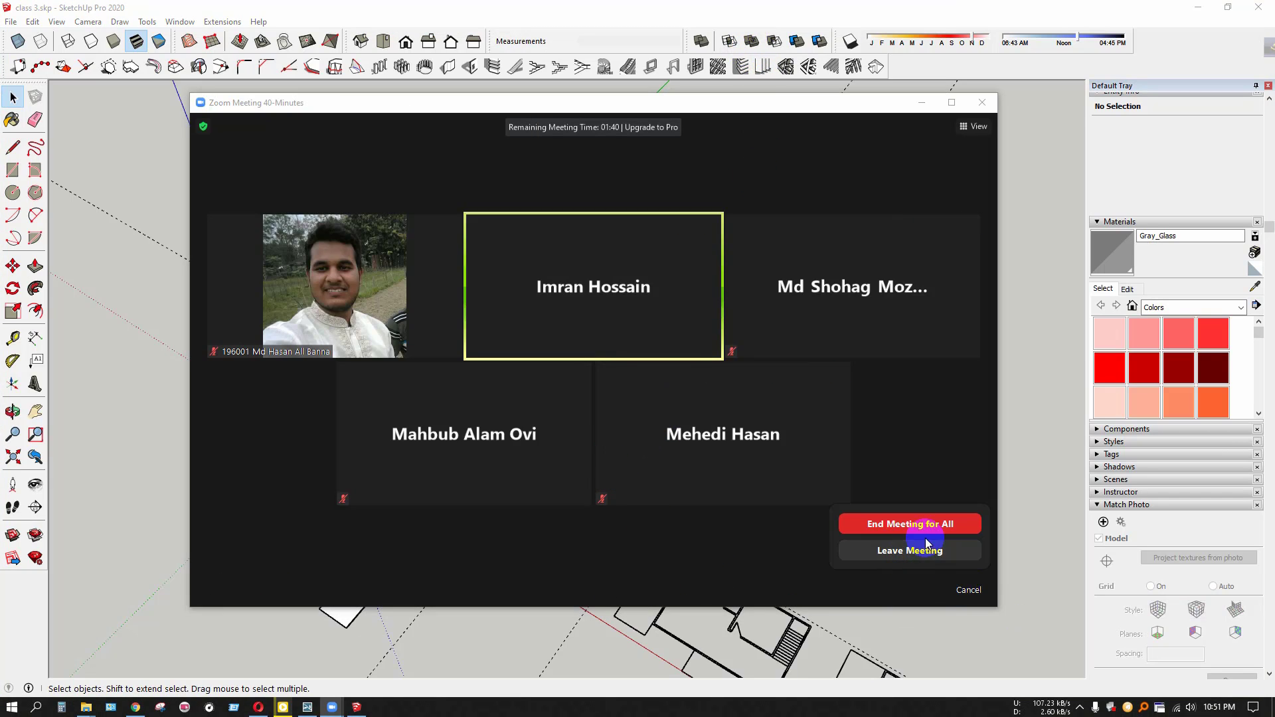
left_click(928, 529)
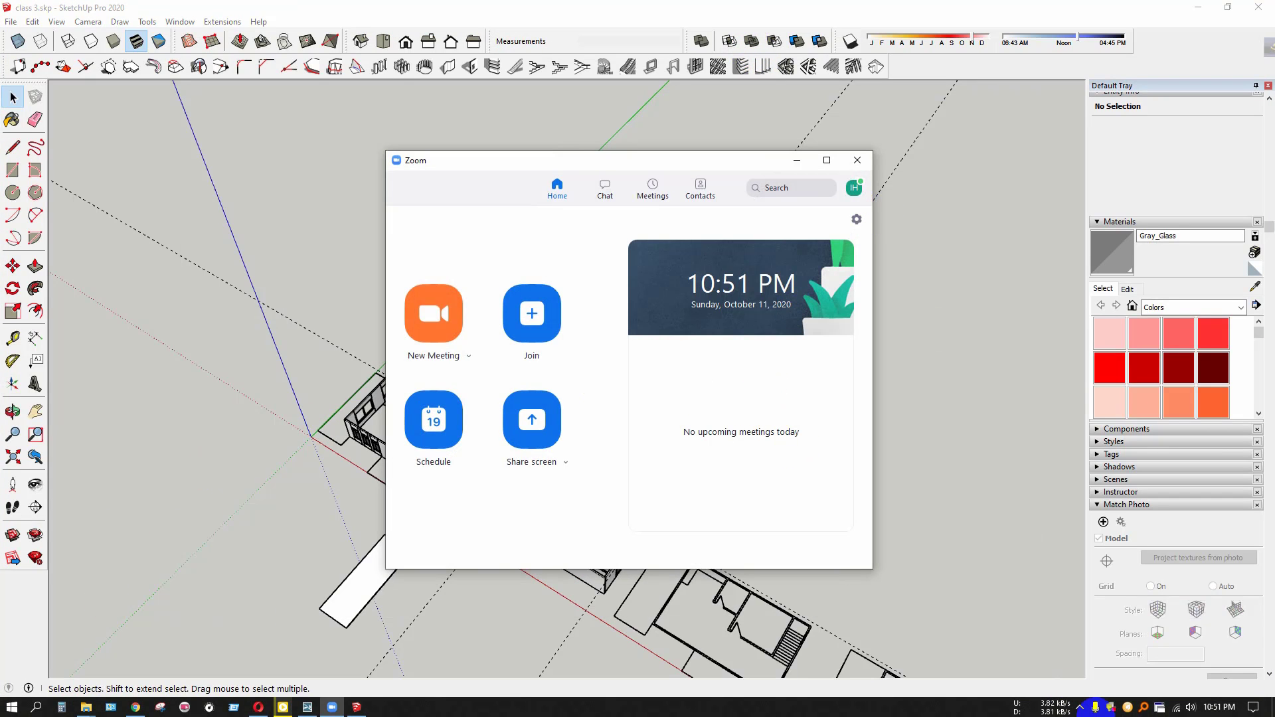
left_click(1081, 705)
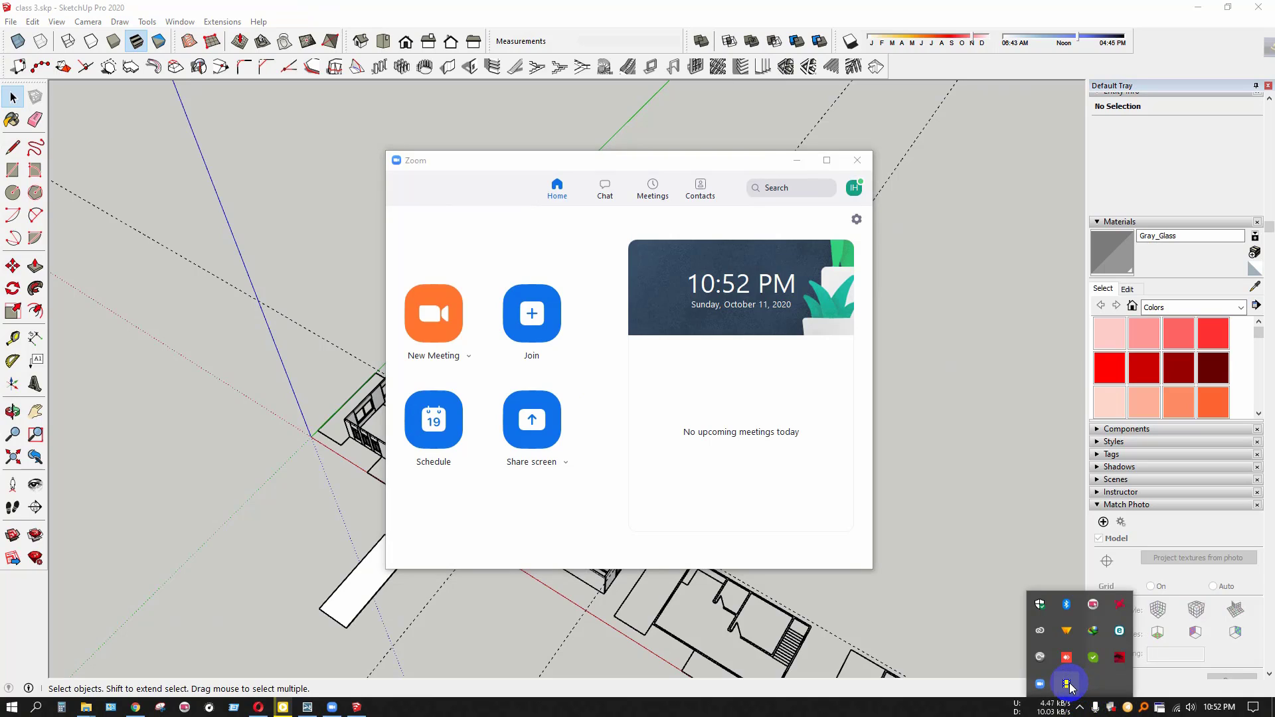
left_click(1110, 628)
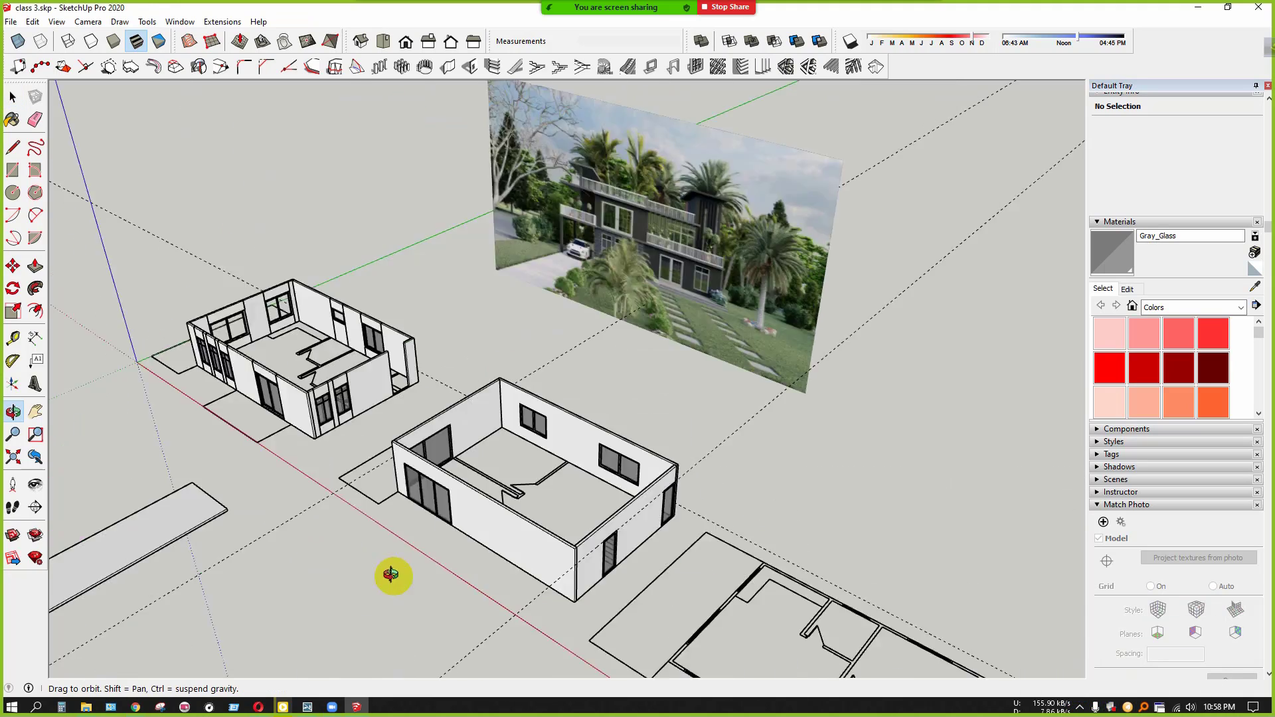
Examine both floor models and the remaining floor plans, and zoom in on the reference render's facade
mouse_move(389, 575)
left_mouse_down()
mouse_move(544, 485)
mouse_move(813, 580)
mouse_move(578, 535)
mouse_move(738, 521)
mouse_move(478, 571)
mouse_move(440, 601)
left_mouse_up()
scroll(569, 398, "down", 4)
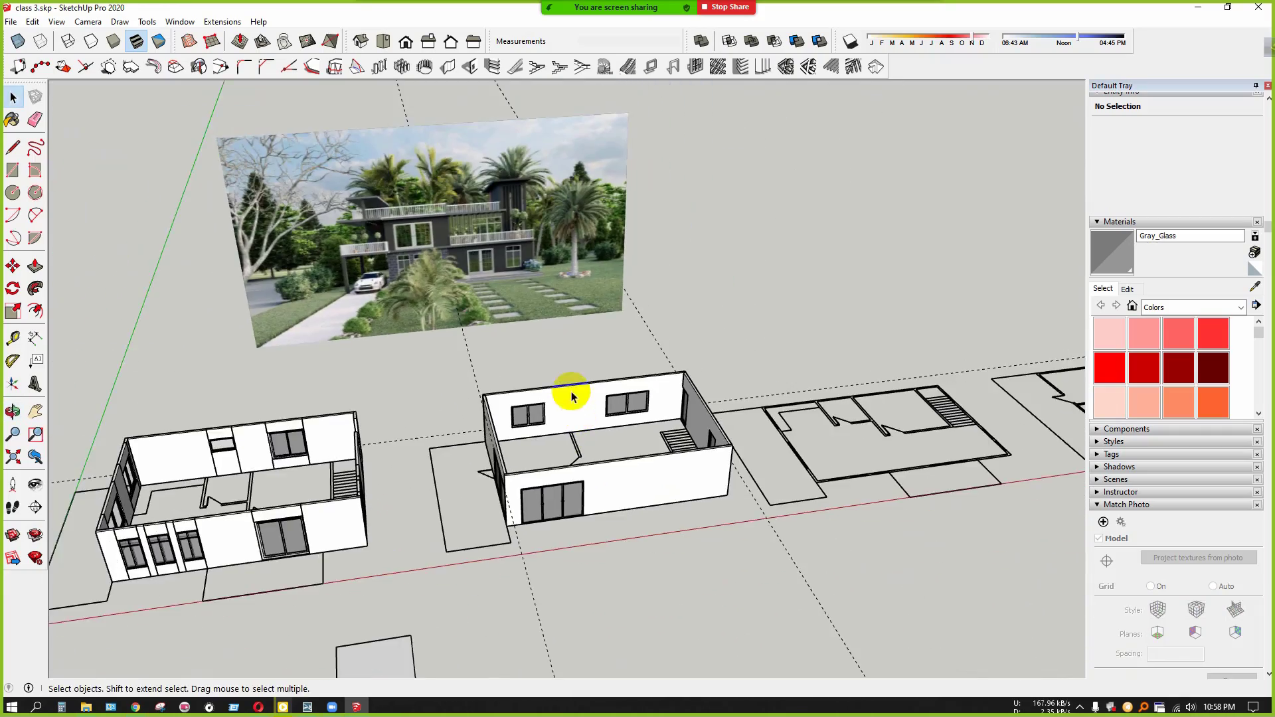
middle_click_drag(569, 398, 556, 524)
scroll(561, 484, "up", 4)
scroll(571, 465, "down", 4)
middle_click_drag(584, 445, 735, 407)
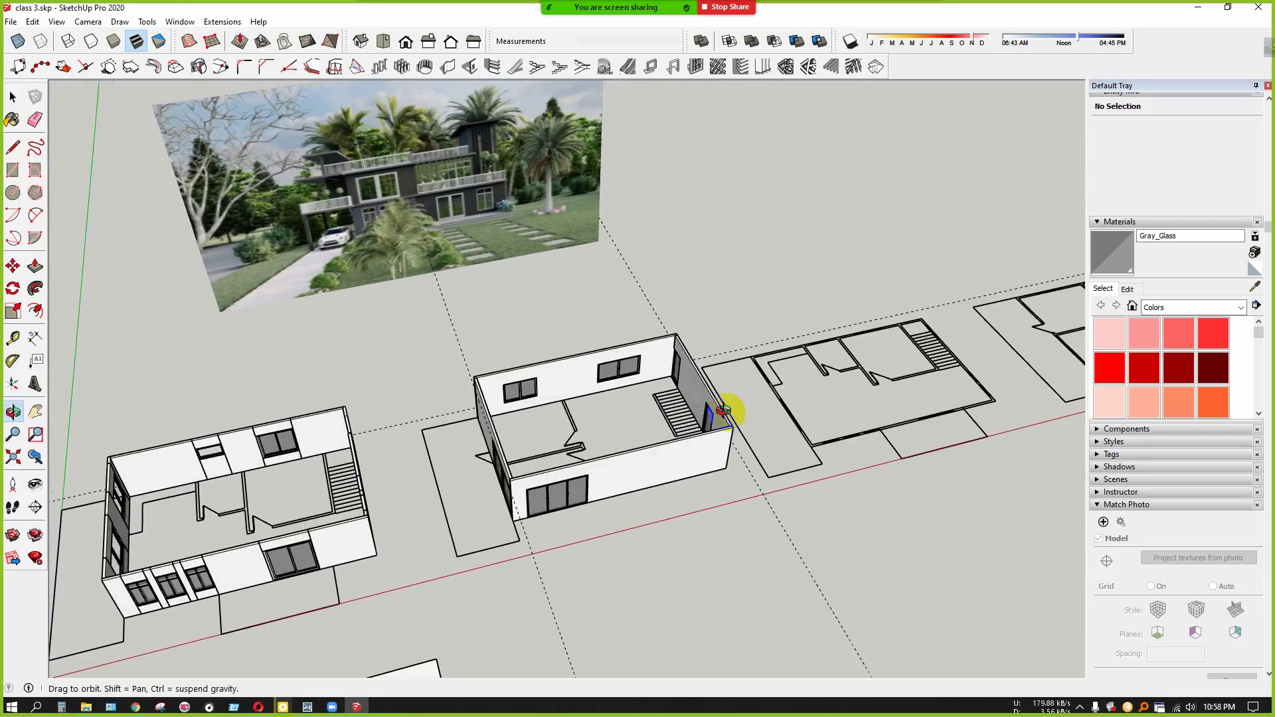
scroll(347, 182, "up", 5)
scroll(454, 227, "down", 2)
middle_click_drag(454, 228, 336, 120)
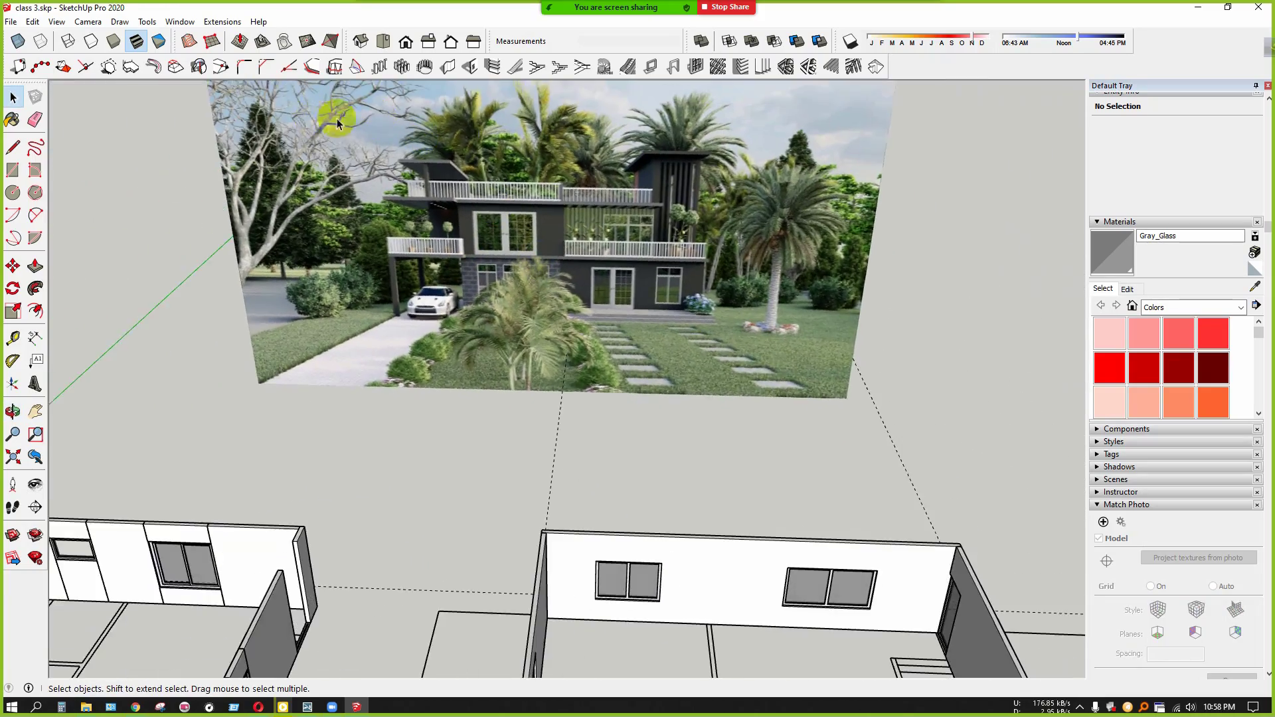
Examine the reference render's roof railings and stair tower, and compare them with the upper-floor model's staircase area
scroll(578, 196, "up", 6)
middle_click_drag(603, 219, 649, 238)
scroll(601, 224, "up", 6)
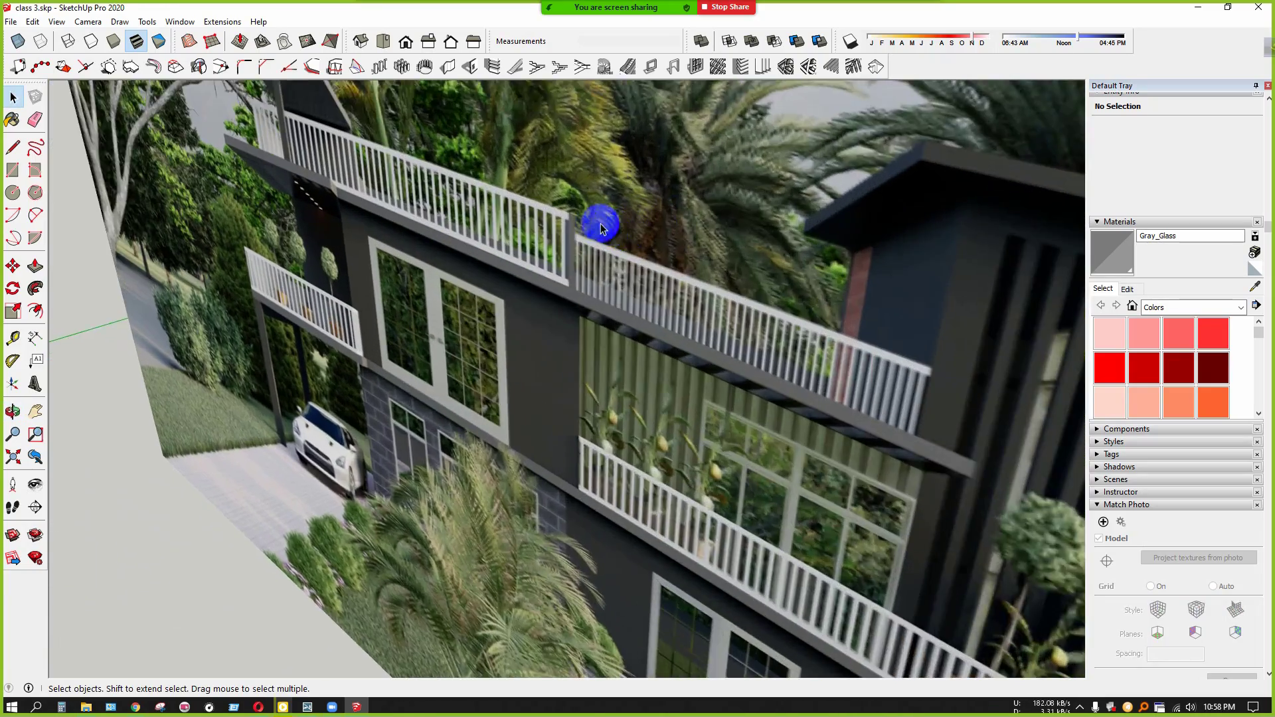
scroll(577, 229, "down", 5)
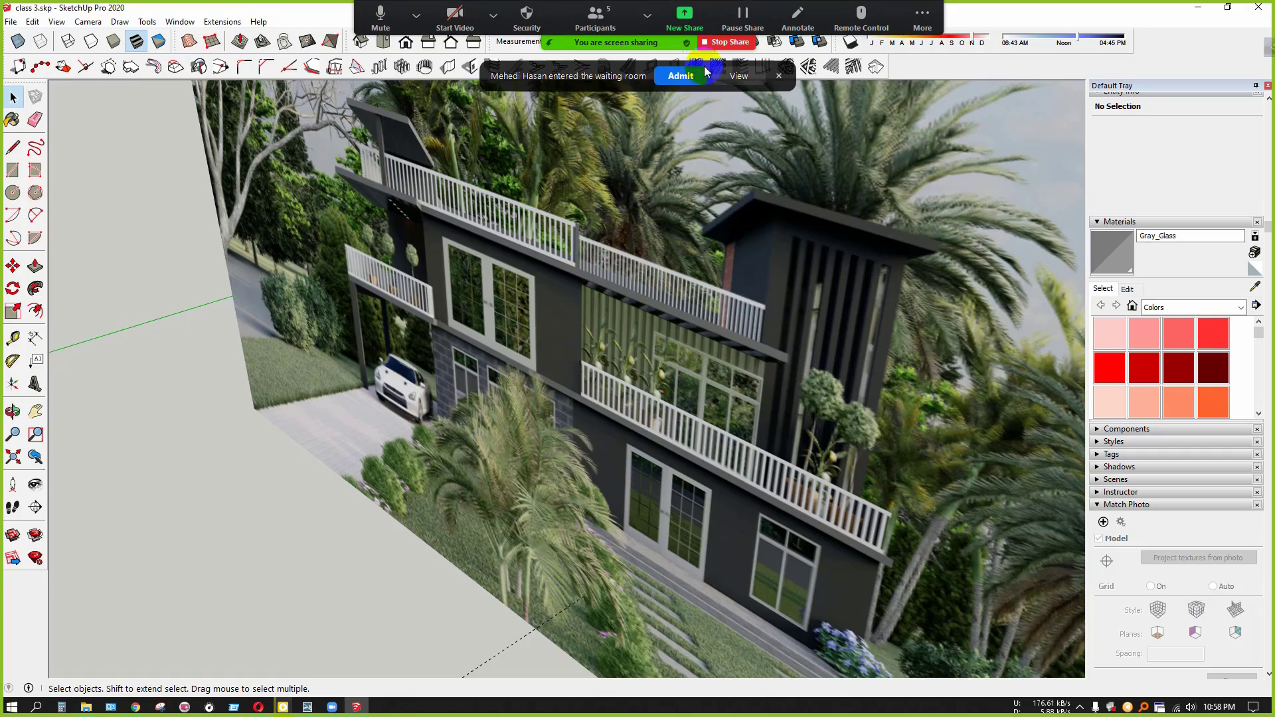
scroll(464, 305, "down", 4)
middle_click_drag(463, 304, 572, 259)
scroll(623, 305, "up", 5)
scroll(587, 250, "up", 3)
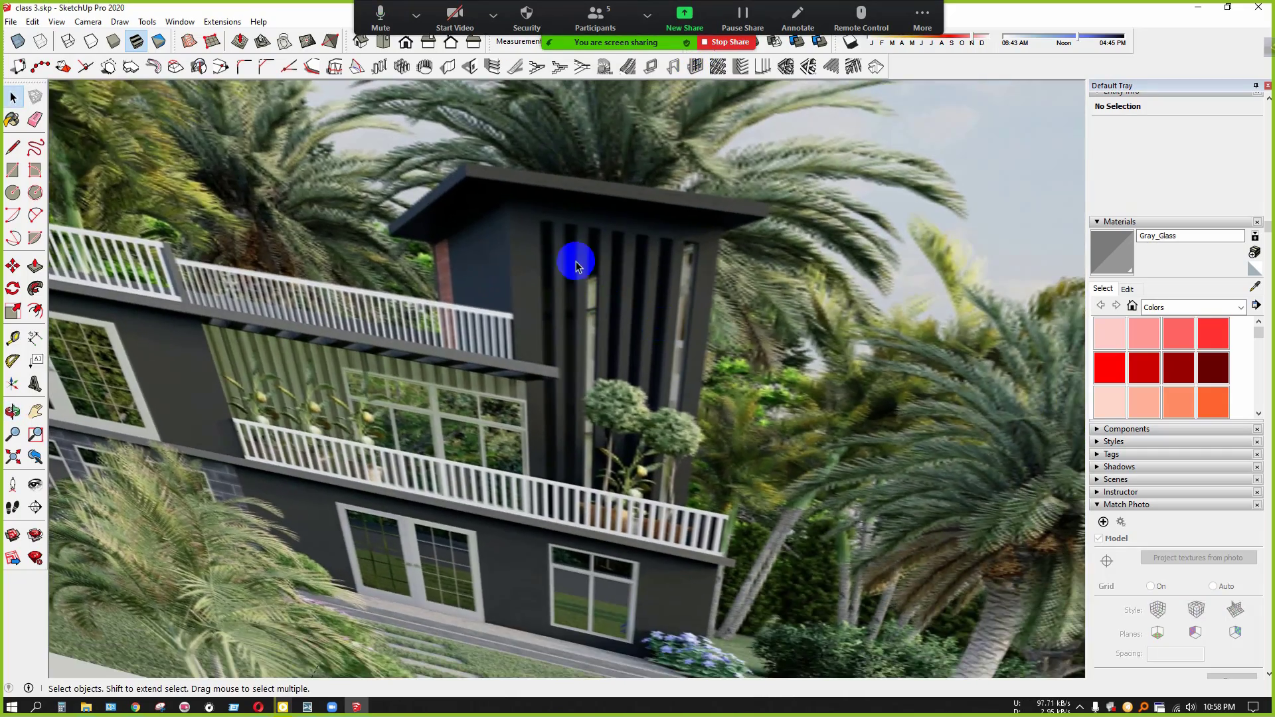
scroll(568, 259, "down", 5)
scroll(568, 259, "down", 8)
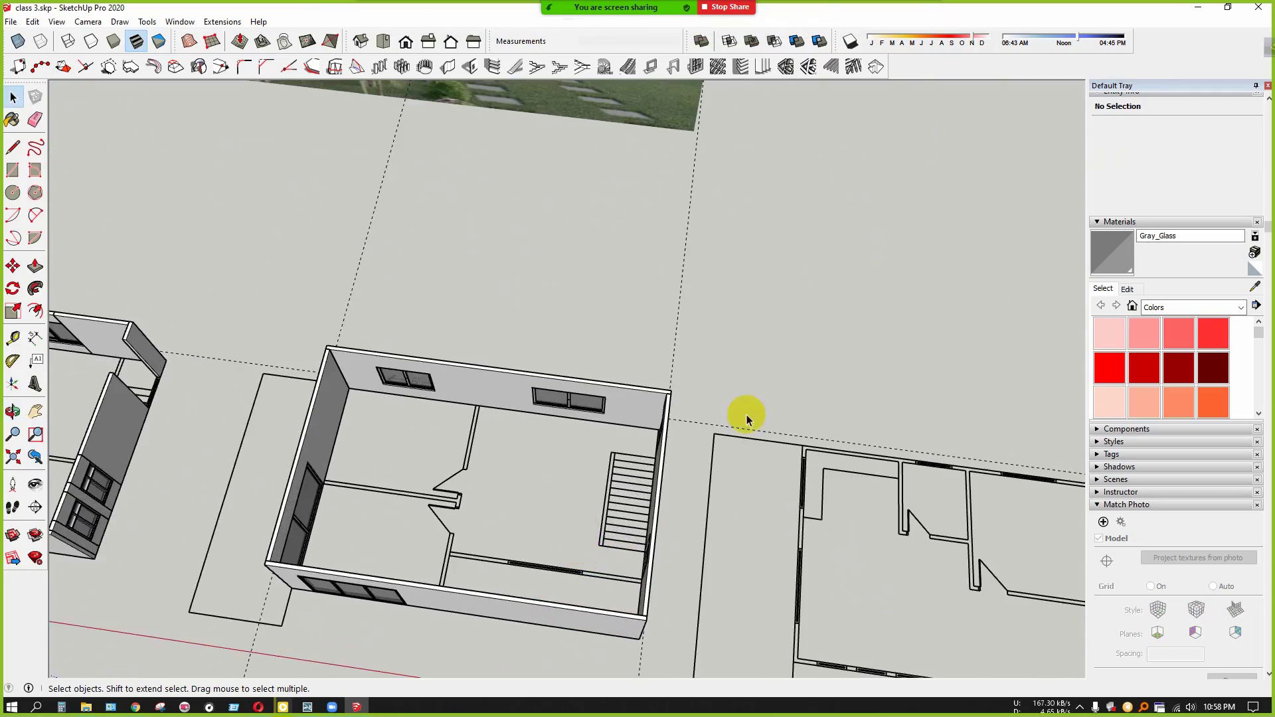
scroll(746, 419, "down", 3)
middle_click_drag(644, 507, 534, 504)
scroll(560, 239, "up", 5)
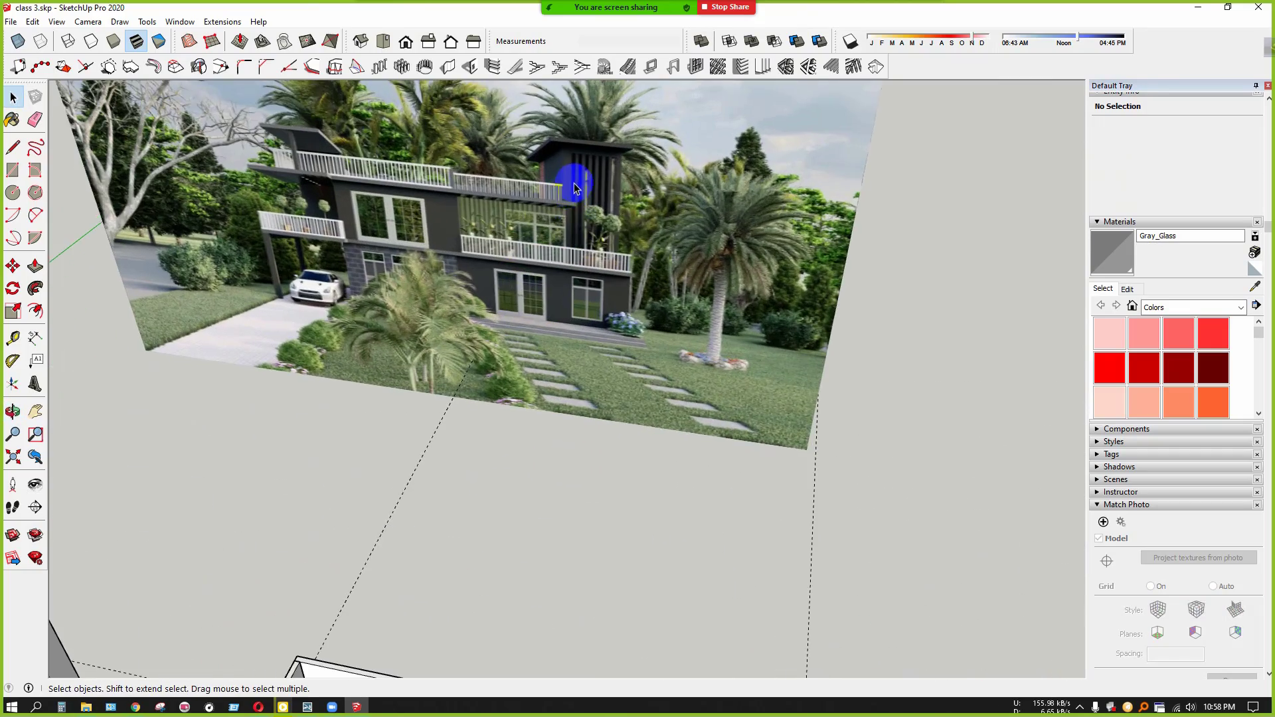
middle_click_drag(569, 222, 546, 247)
scroll(548, 249, "down", 4)
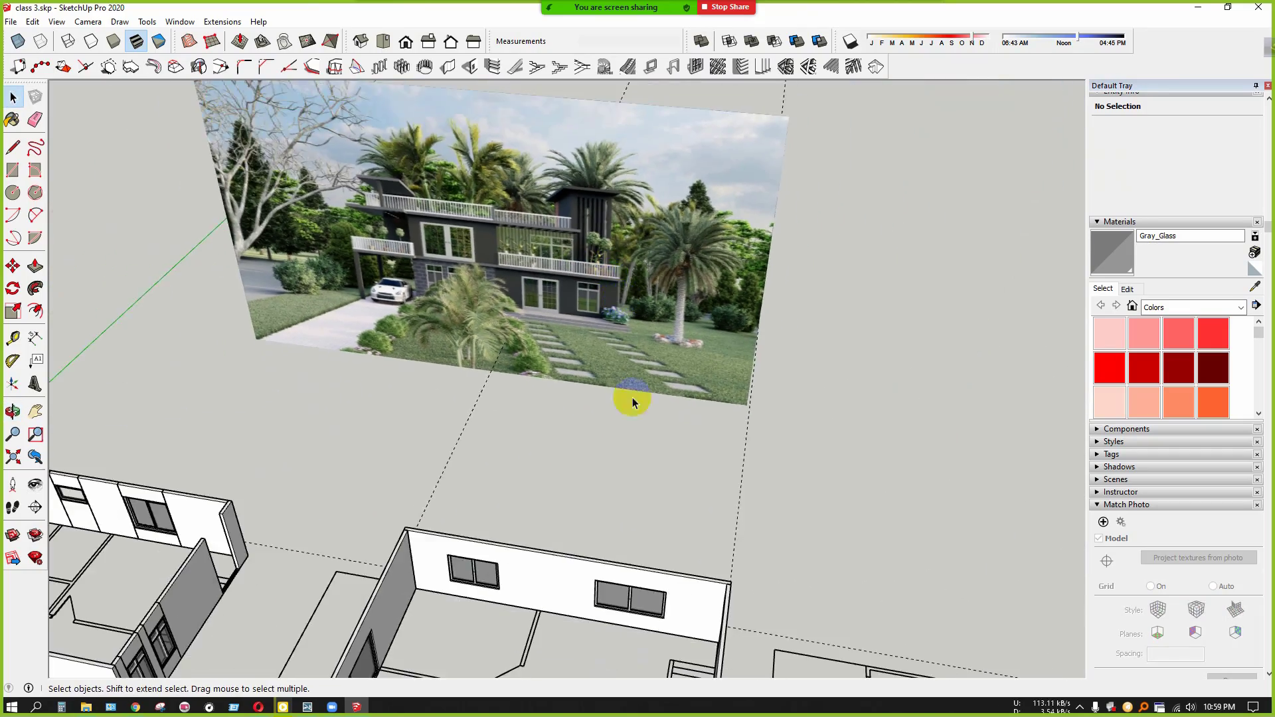
middle_click_drag(632, 405, 624, 285)
scroll(618, 287, "down", 3)
middle_click_drag(618, 473, 784, 578)
scroll(601, 589, "up", 3)
scroll(642, 544, "up", 2)
scroll(726, 373, "up", 3)
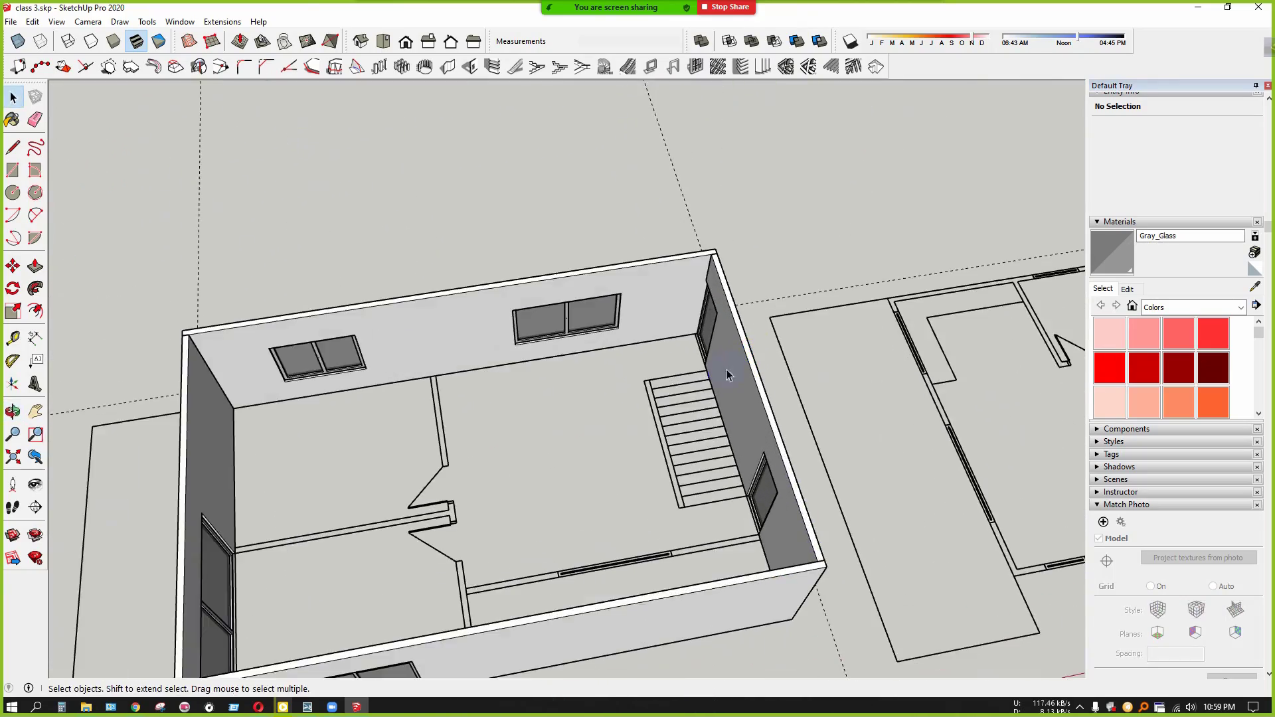
Draw a rectangle about 6' 9 1/2" by 18' 2" around the staircase on the last floor plan, from the outer wall corner to the front wall
middle_click_drag(726, 373, 738, 379)
scroll(517, 432, "down", 4)
middle_click_drag(839, 345, 646, 392)
middle_click_drag(717, 323, 684, 430)
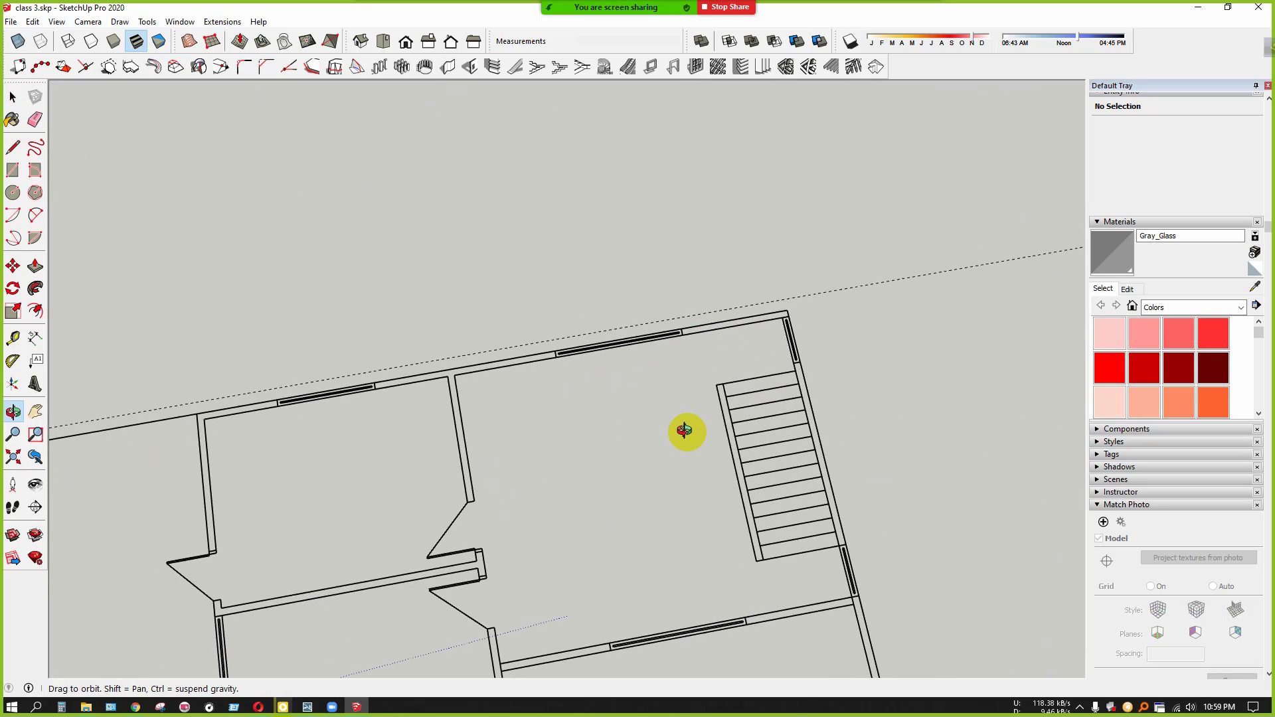
scroll(768, 279, "up", 5)
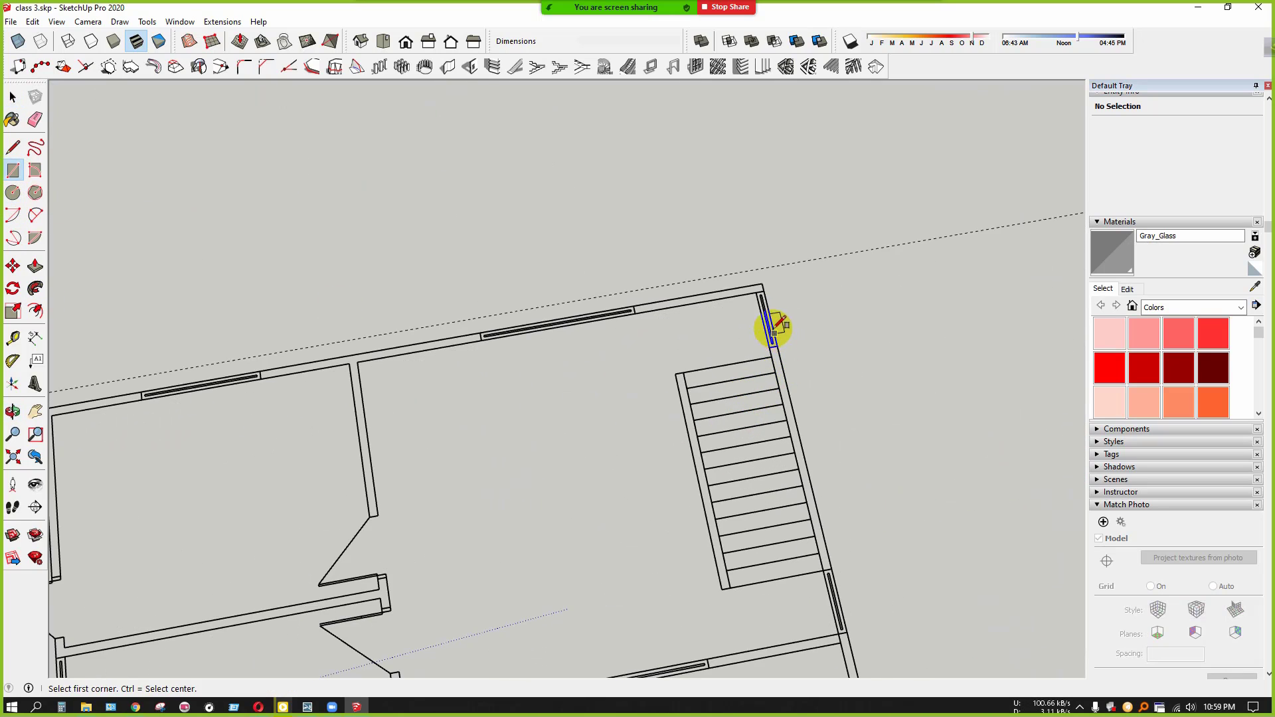
left_click(753, 259)
scroll(632, 348, "down", 5)
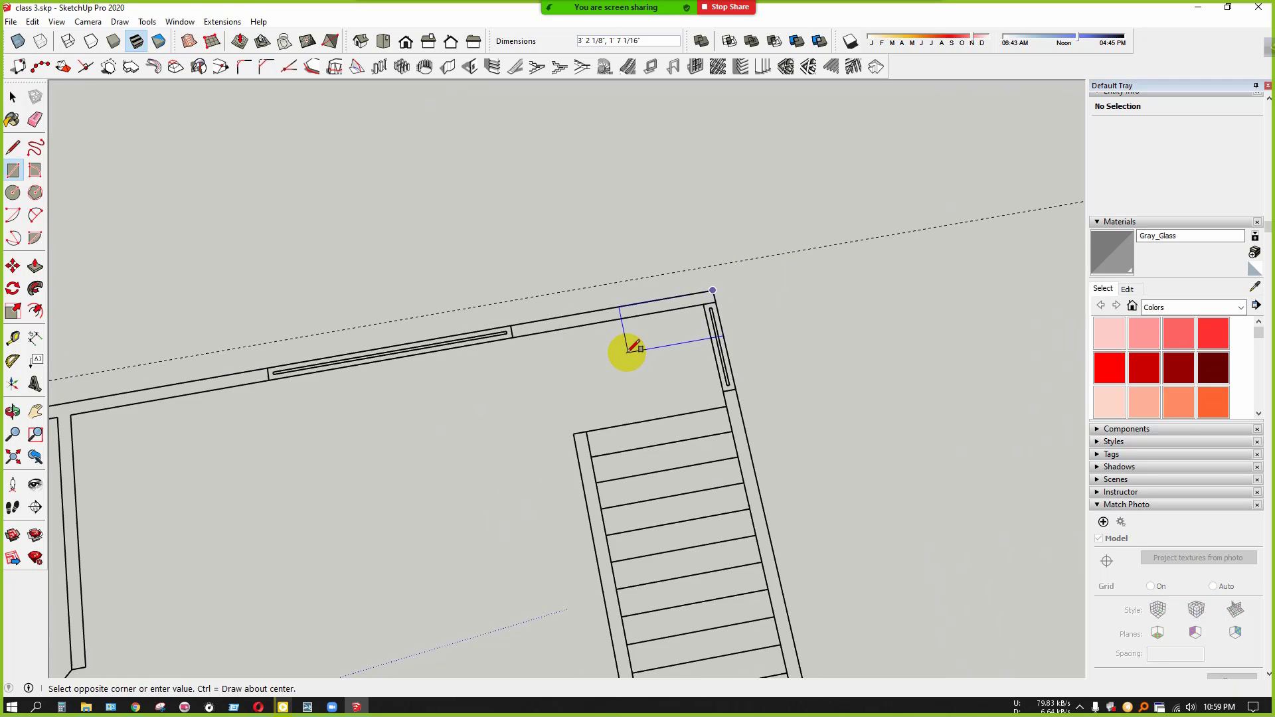
middle_click_drag(602, 448, 604, 199, "shift")
scroll(620, 436, "up", 2)
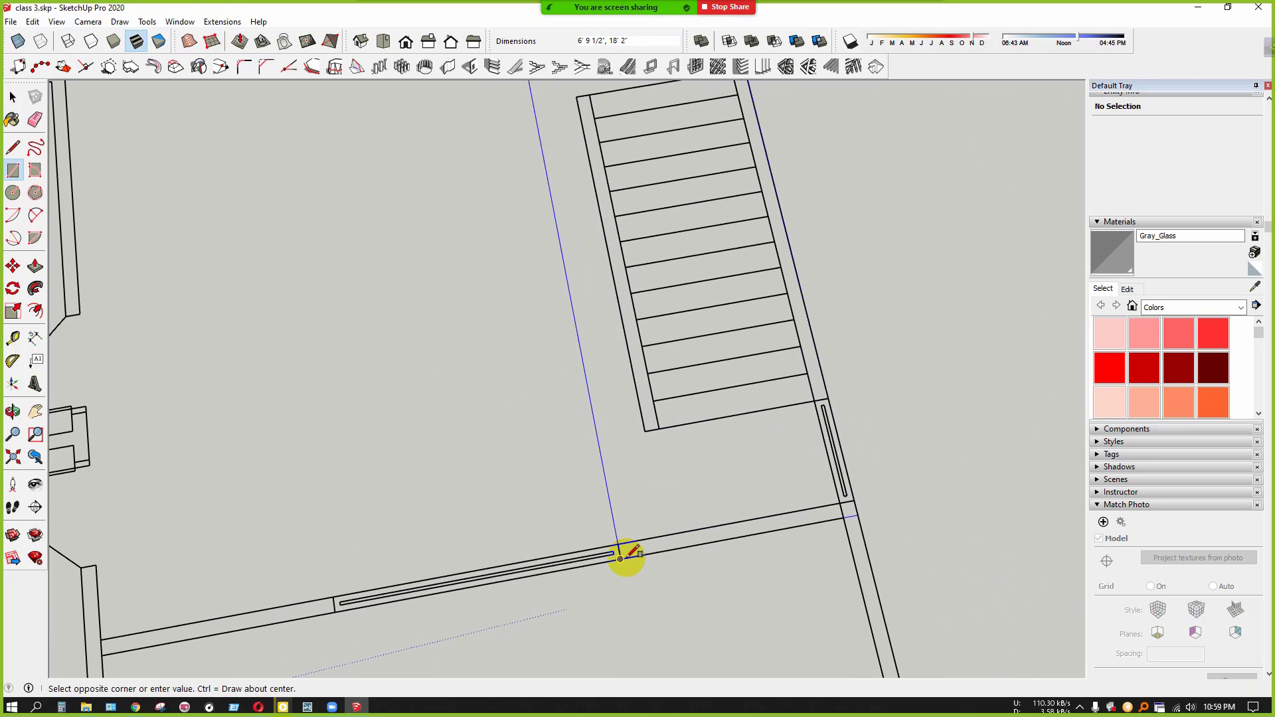
scroll(575, 488, "down", 8)
key("space")
middle_click_drag(765, 406, 838, 352)
middle_click_drag(583, 434, 702, 419, "shift")
scroll(732, 461, "up", 8)
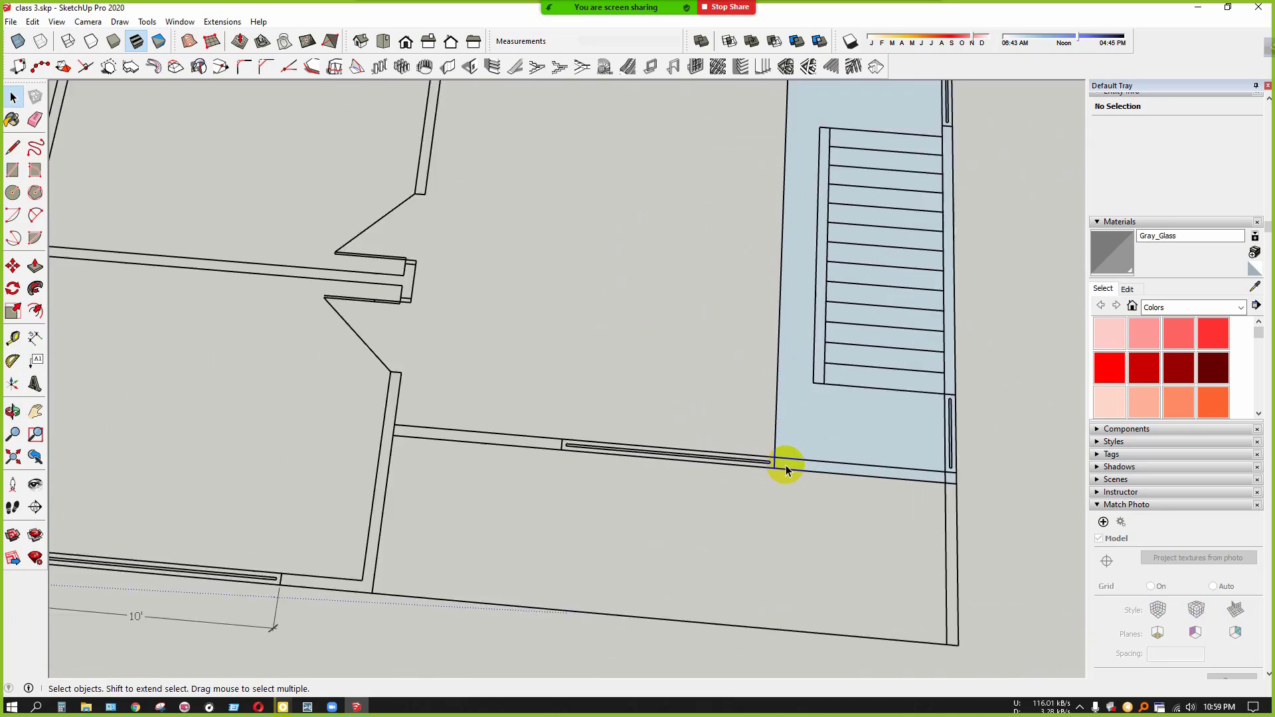
Examine the staircase rectangle on the last floor plan in relation to the other plans, the upper-floor model and the reference render
scroll(718, 473, "down", 3)
middle_click_drag(688, 474, 782, 453)
scroll(661, 467, "down", 10)
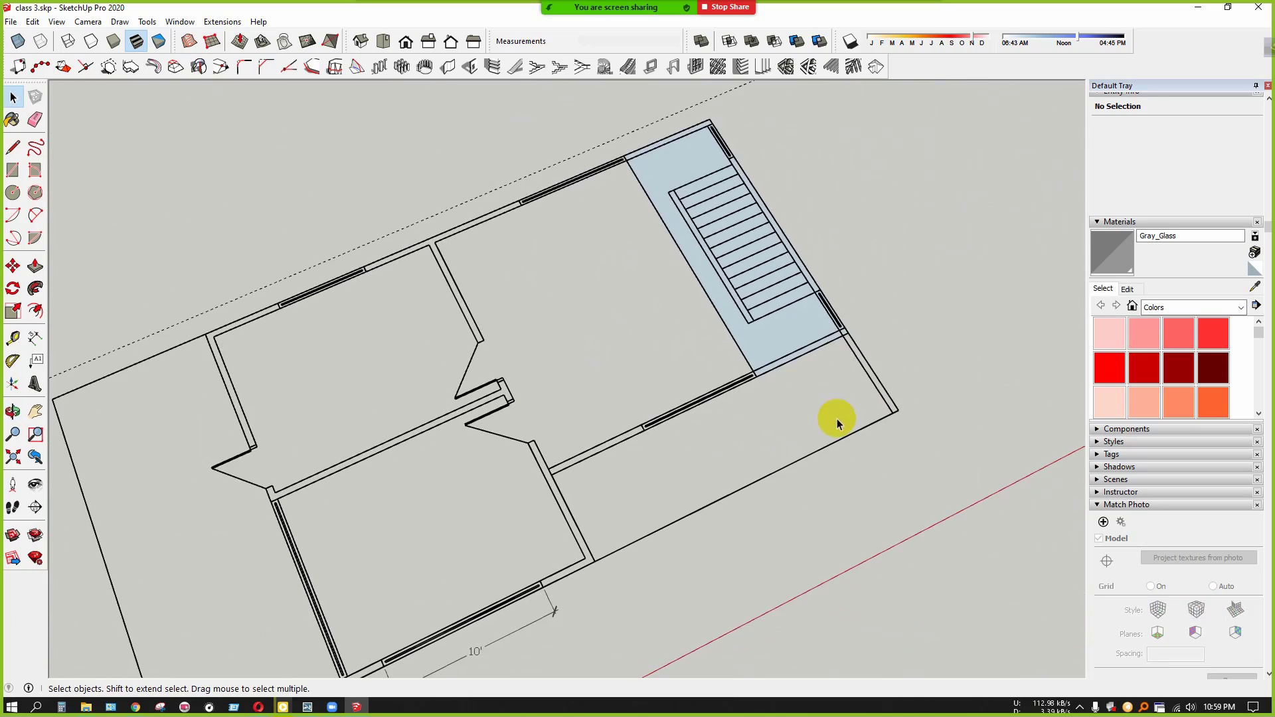
scroll(884, 285, "down", 2)
scroll(743, 396, "down", 3)
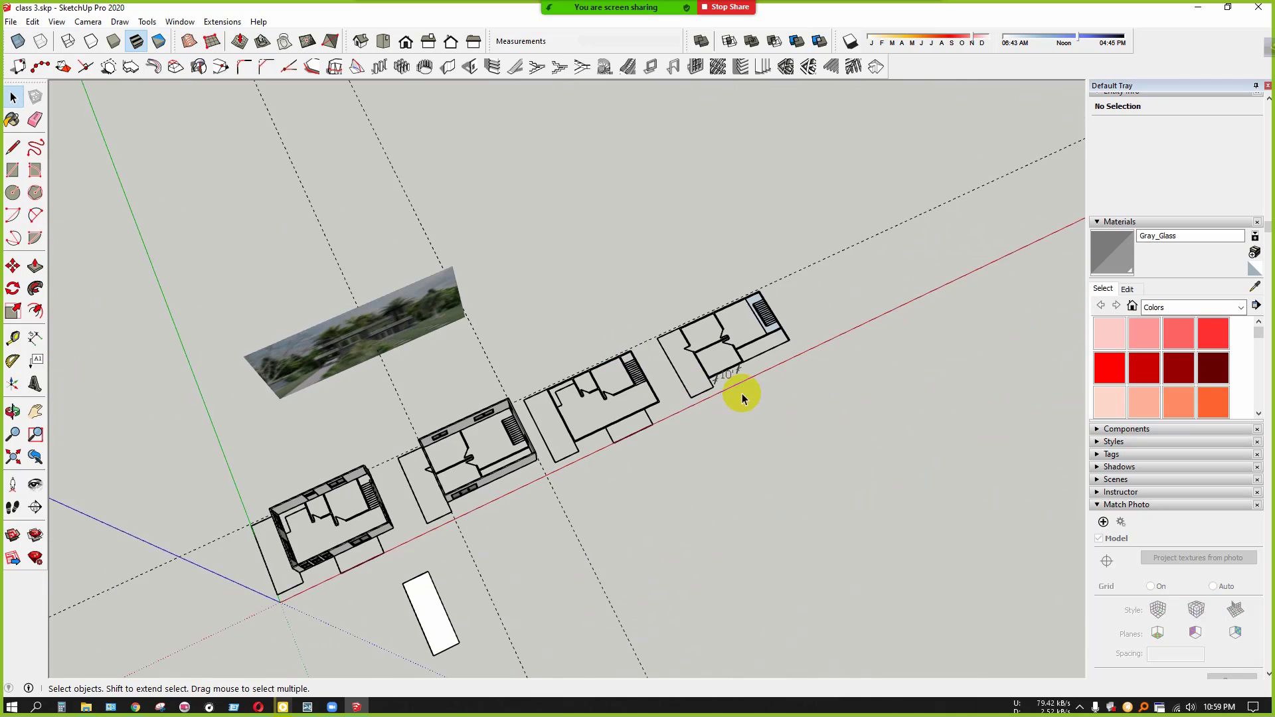
middle_click_drag(743, 396, 871, 356)
scroll(820, 373, "up", 4)
left_click(743, 382)
middle_click_drag(743, 384, 810, 390)
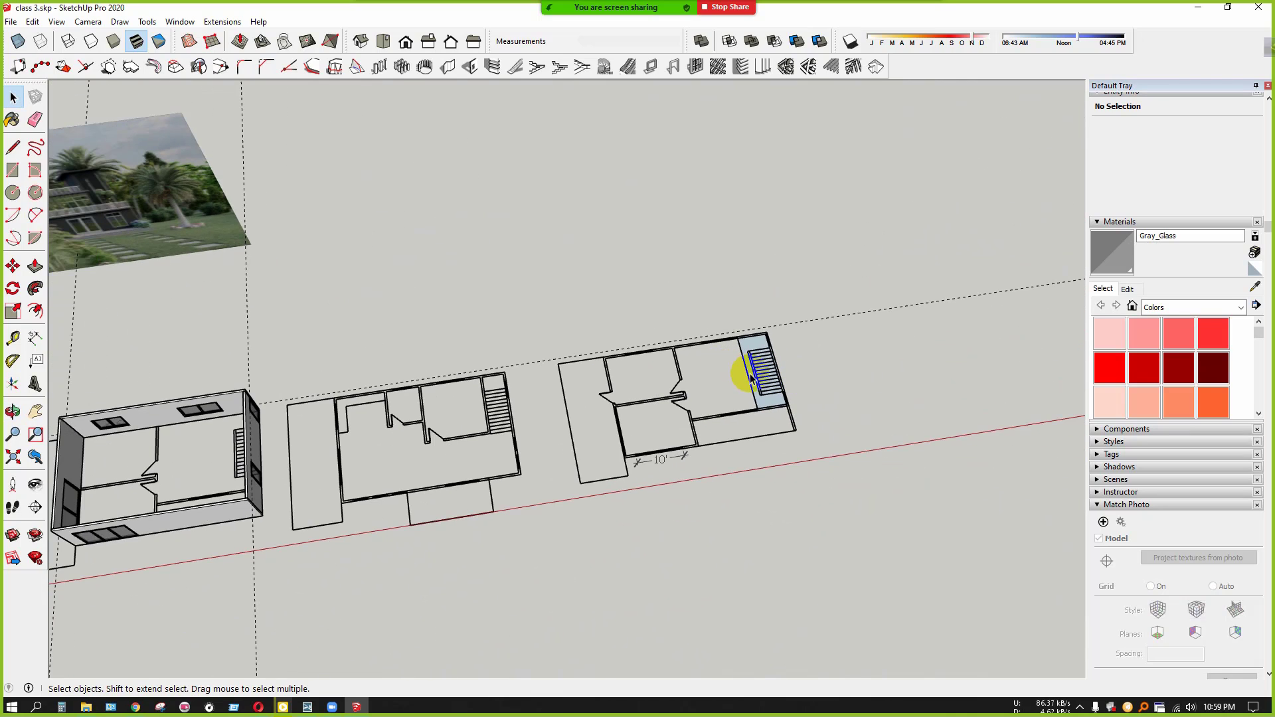
scroll(743, 388, "up", 6)
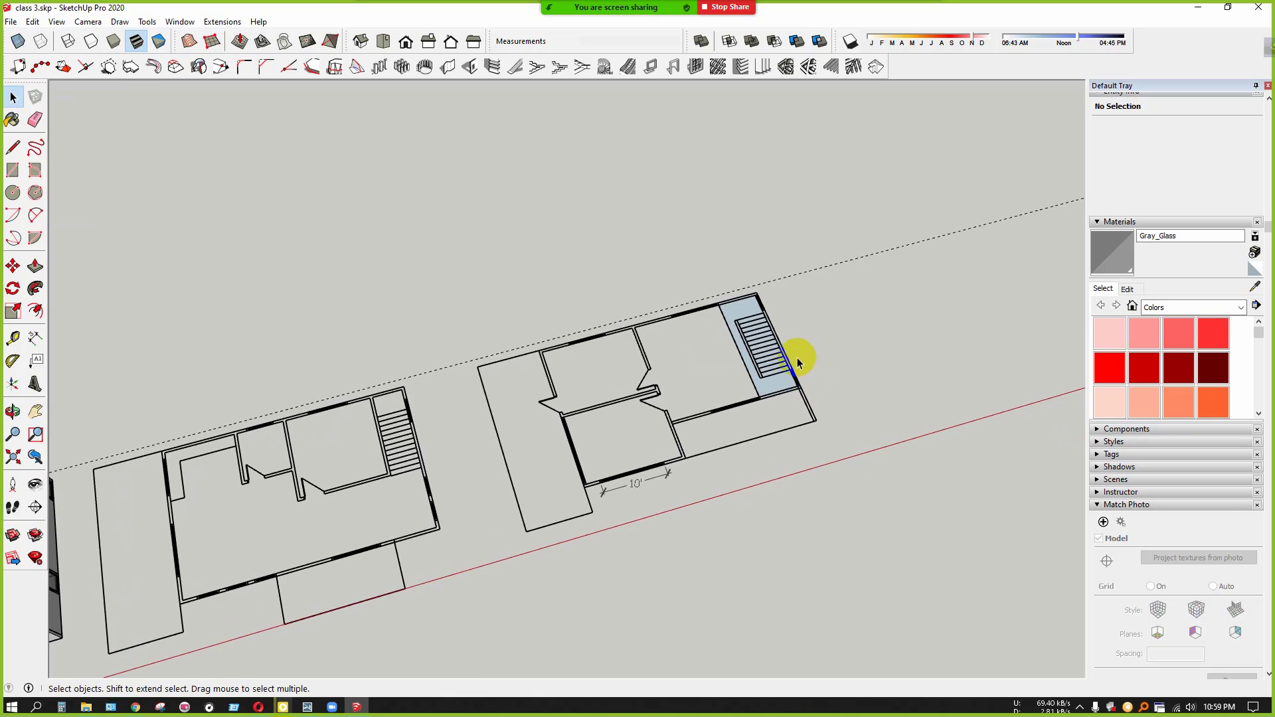
middle_click_drag(728, 359, 796, 343)
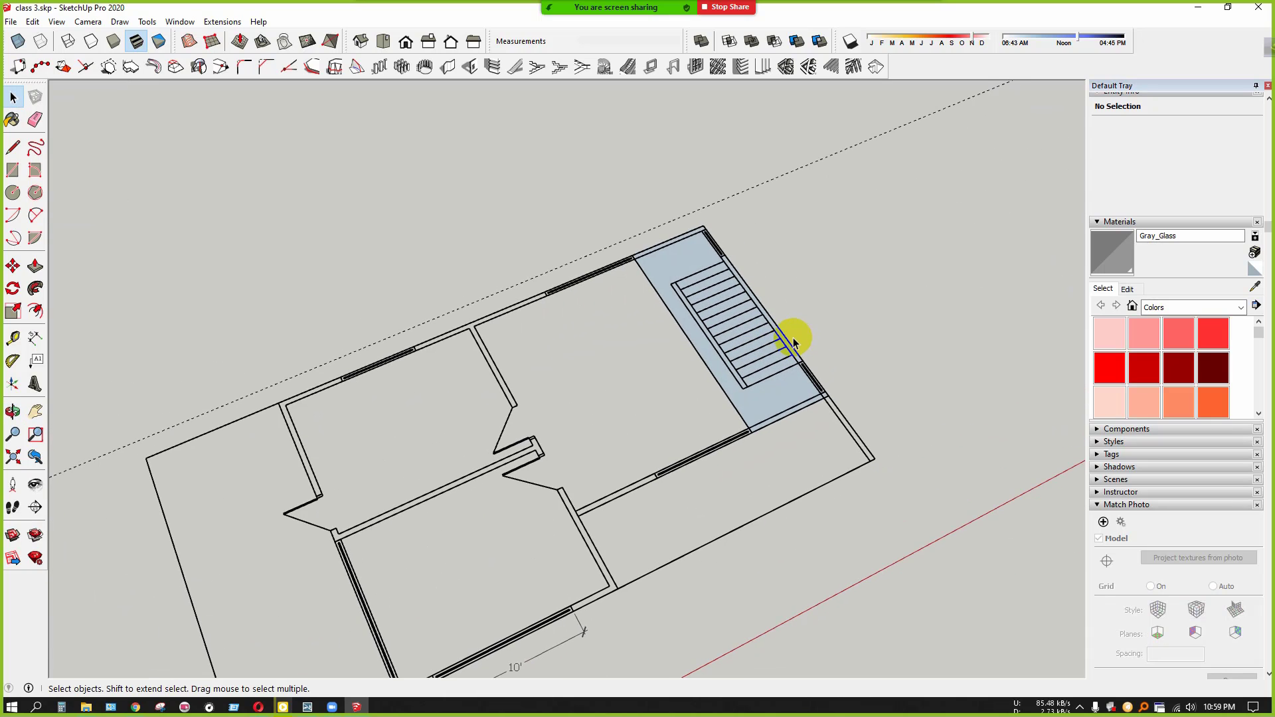
scroll(789, 350, "down", 8)
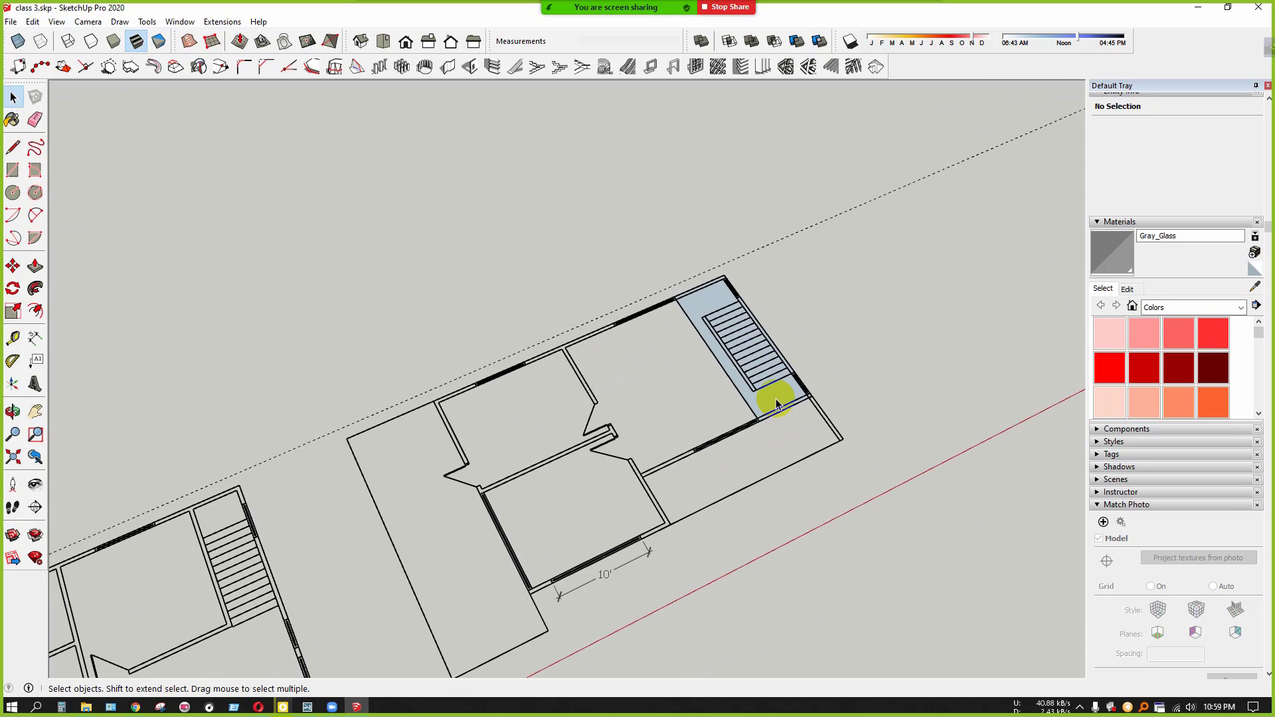
middle_click_drag(843, 324, 916, 375)
scroll(817, 421, "up", 5)
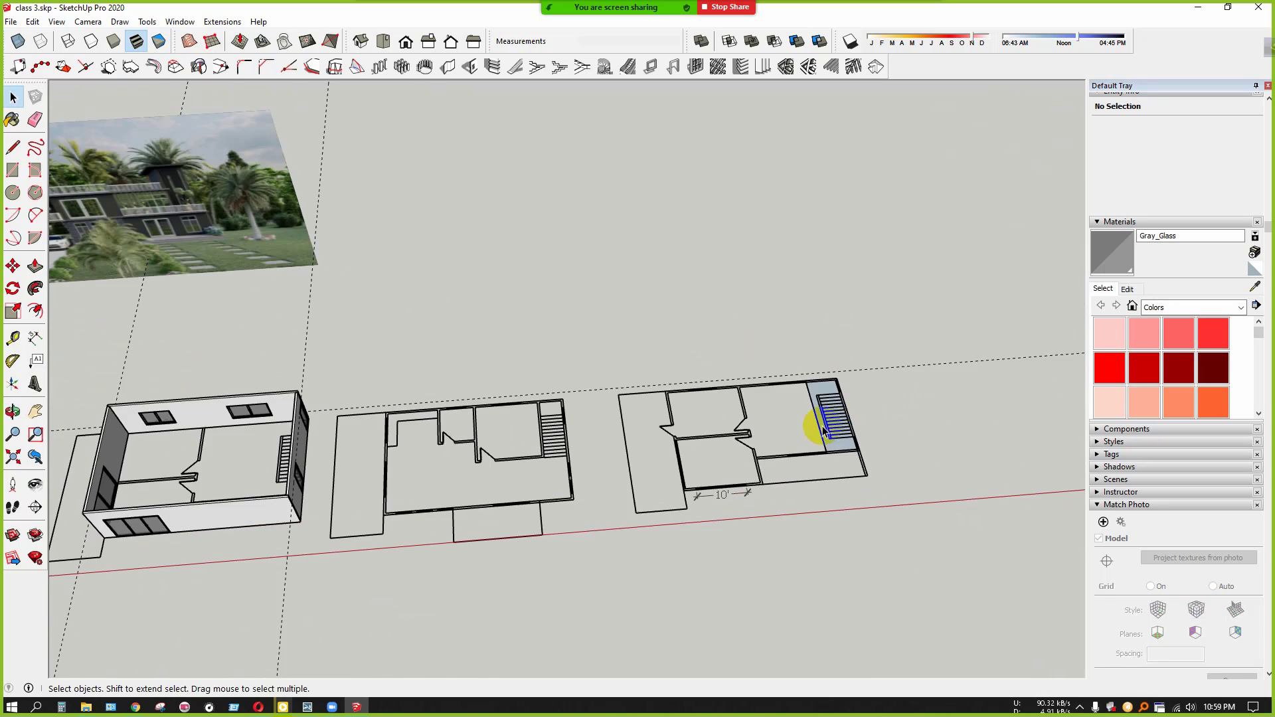
Examine the row of floor plans and compare the first walled model with the second one's front wall
scroll(919, 478, "down", 3)
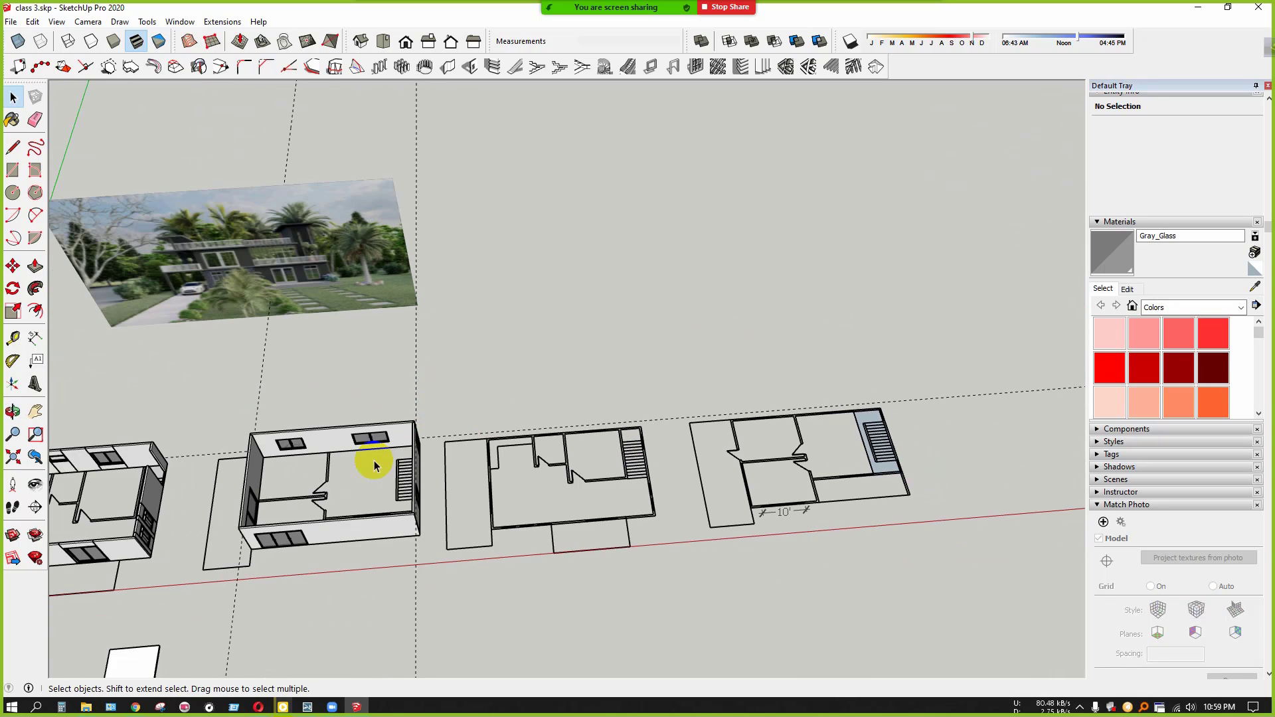
scroll(373, 465, "down", 6)
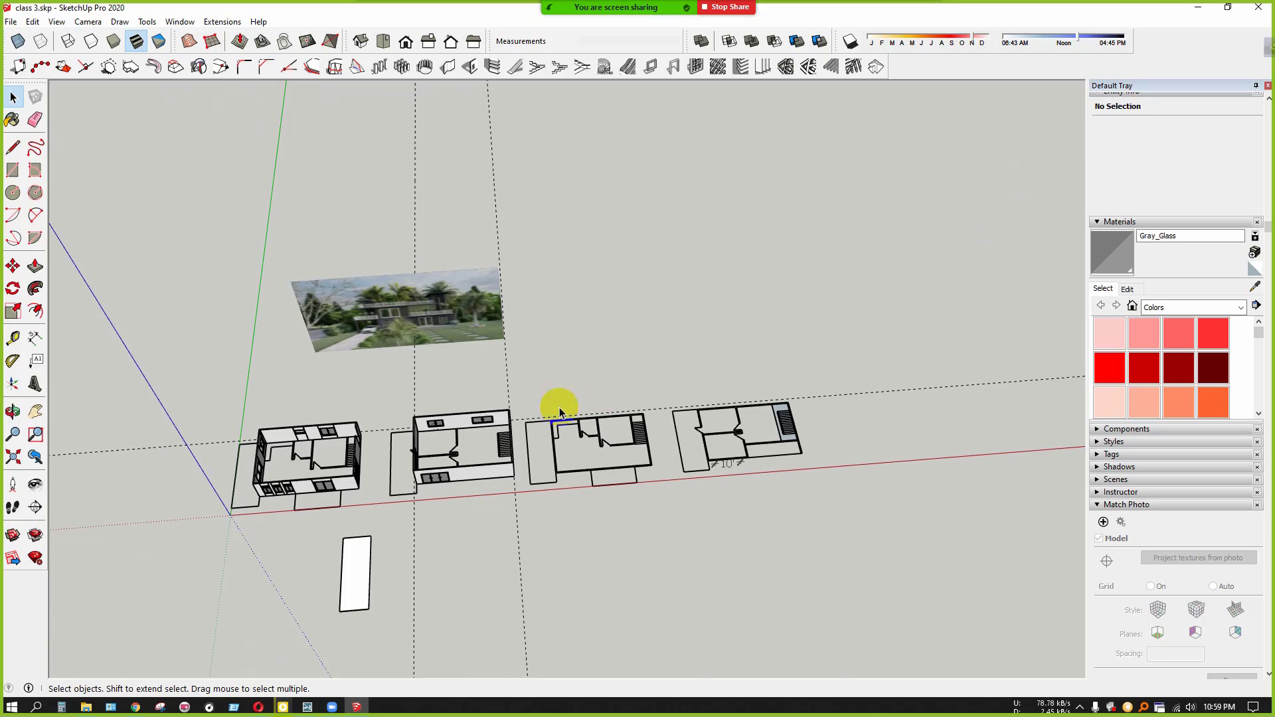
scroll(441, 477, "up", 4)
middle_click_drag(478, 475, 532, 469)
scroll(532, 469, "up", 3)
middle_click_drag(526, 551, 520, 686)
scroll(527, 506, "up", 2)
scroll(575, 521, "up", 2)
mouse_move(501, 492)
middle_mouse_down("shift")
mouse_move(576, 521)
mouse_move(562, 580)
mouse_move(499, 468)
middle_mouse_up("shift")
middle_click_drag(595, 487, 426, 508)
scroll(487, 444, "up", 2)
middle_click_drag(490, 431, 531, 382)
scroll(531, 429, "down", 2)
middle_click_drag(531, 572, 584, 462)
scroll(583, 463, "down", 3)
Shorten the second model's front wall by about 21' 2" with Push/Pull, ending it at the outer corner of the recess in the plan
left_click(637, 454)
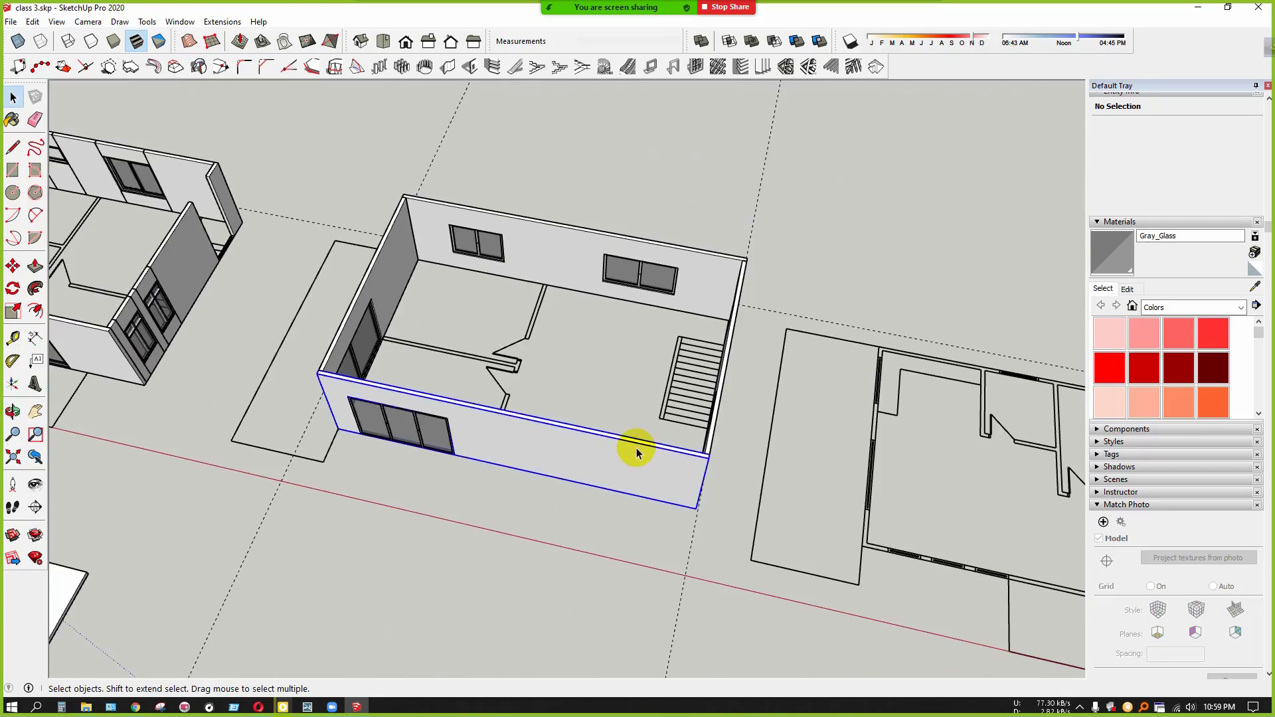
scroll(663, 464, "up", 2)
middle_click_drag(664, 464, 592, 436)
scroll(667, 441, "up", 4)
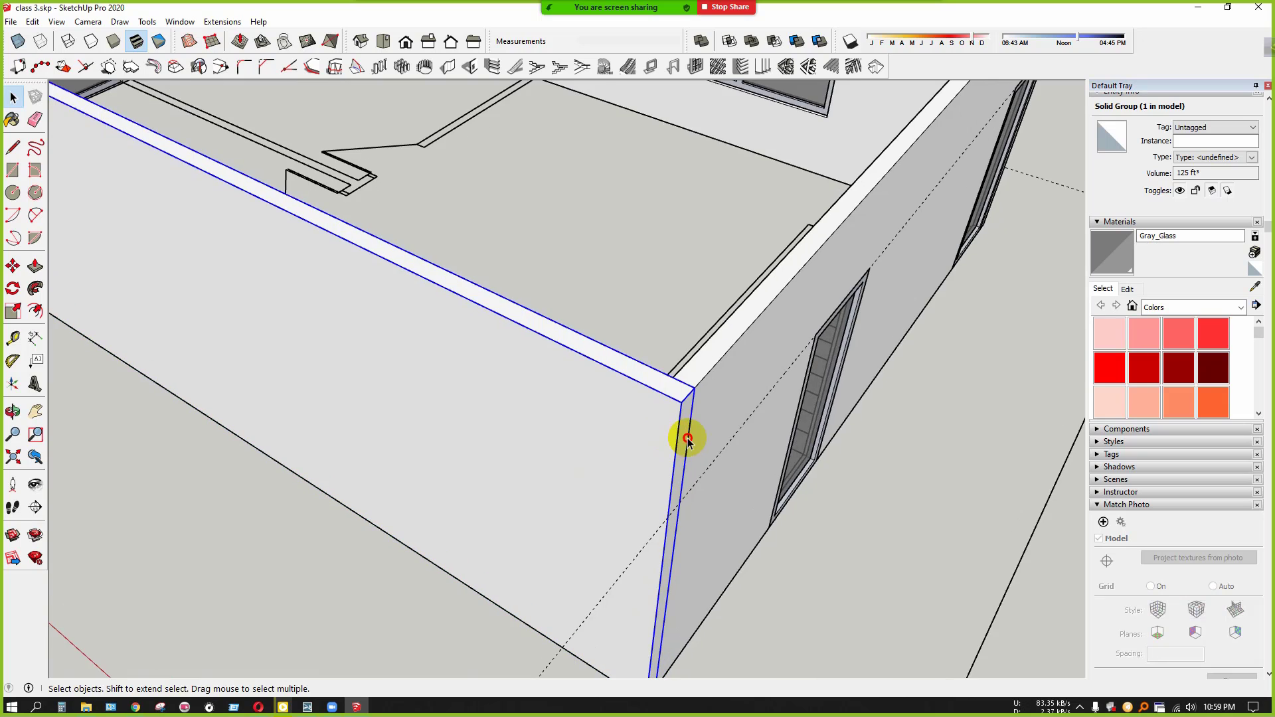
double_click(687, 441)
scroll(644, 436, "down", 3)
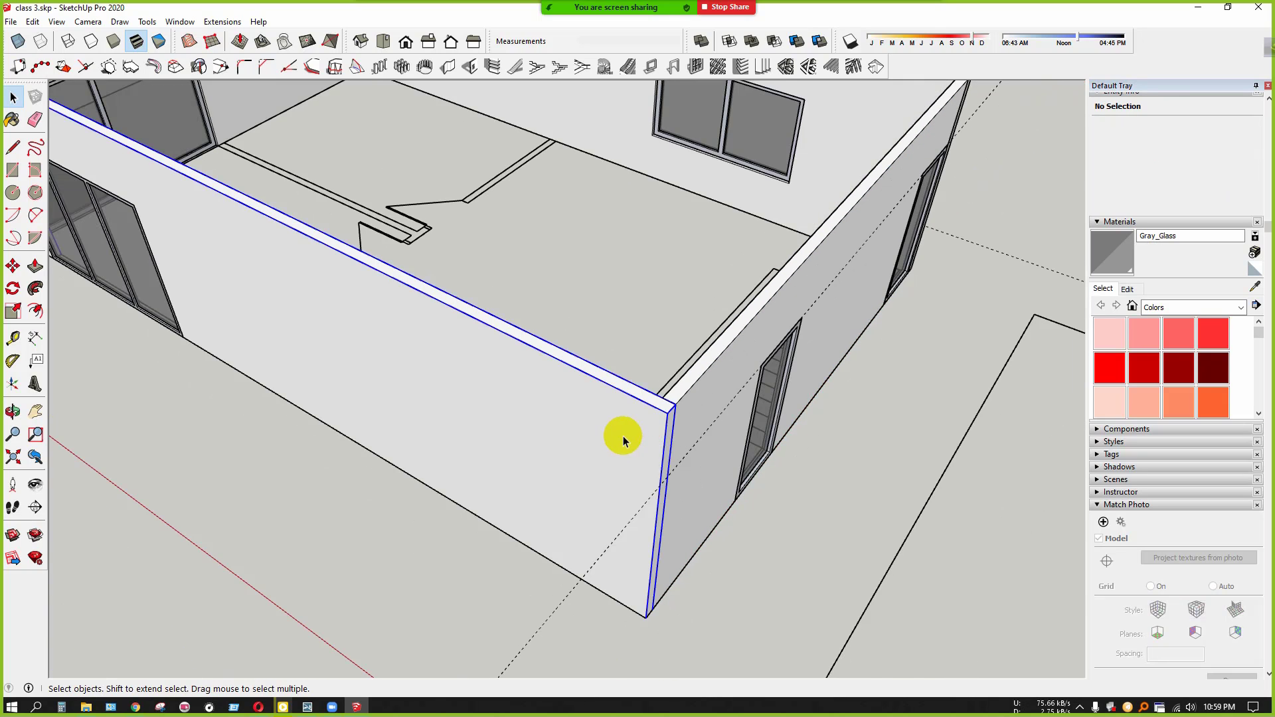
scroll(623, 439, "up", 3)
double_click(671, 438)
scroll(670, 438, "down", 4)
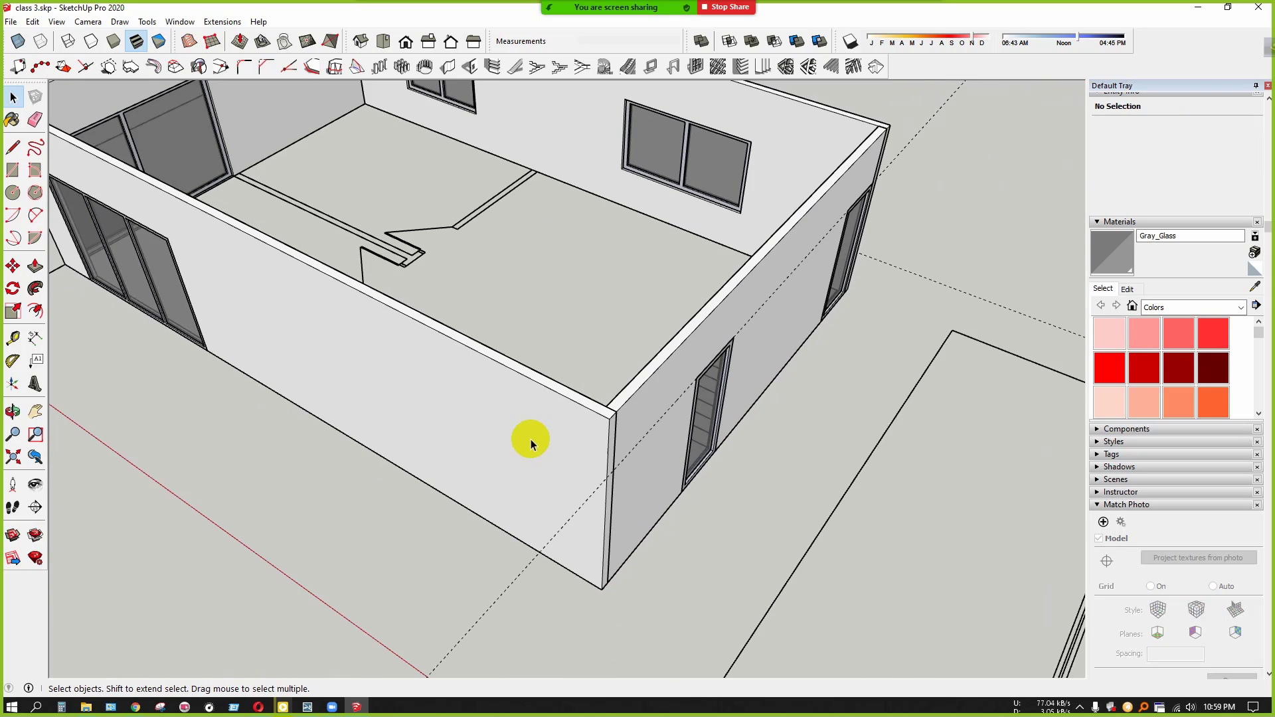
middle_click_drag(527, 436, 352, 352)
scroll(421, 319, "up", 5)
scroll(474, 299, "up", 2)
double_click(474, 292)
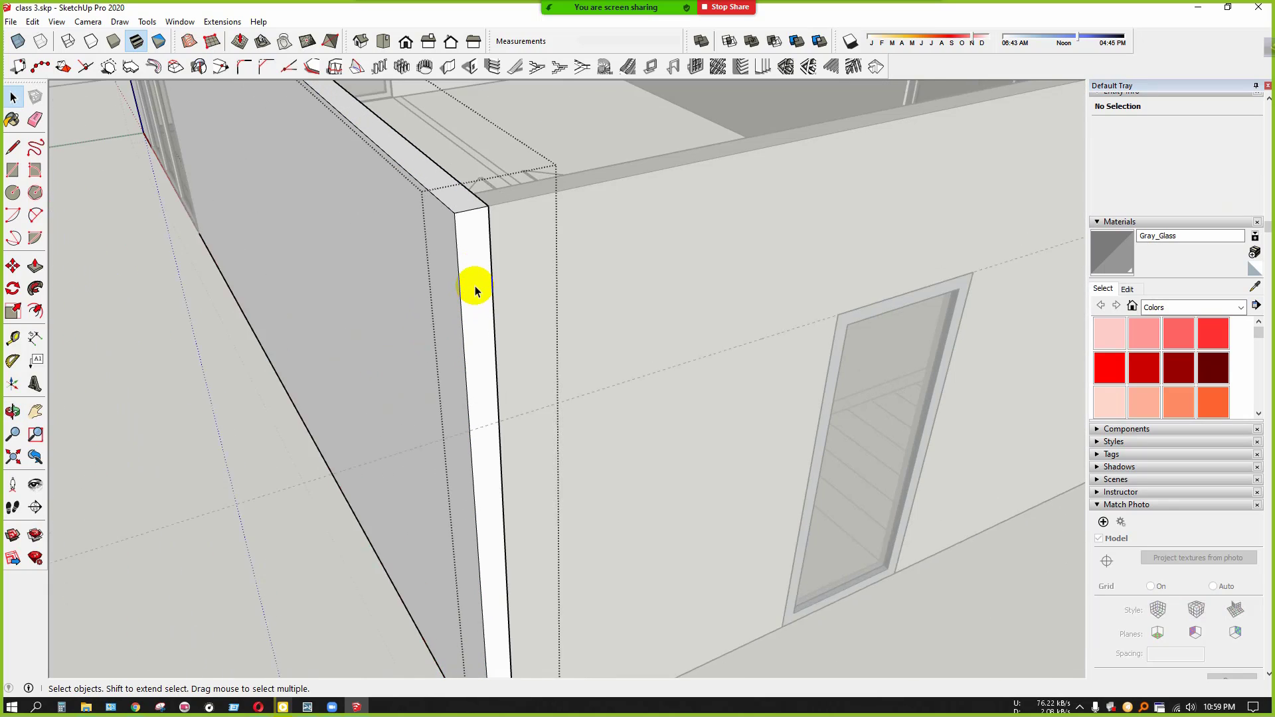
left_click(473, 290)
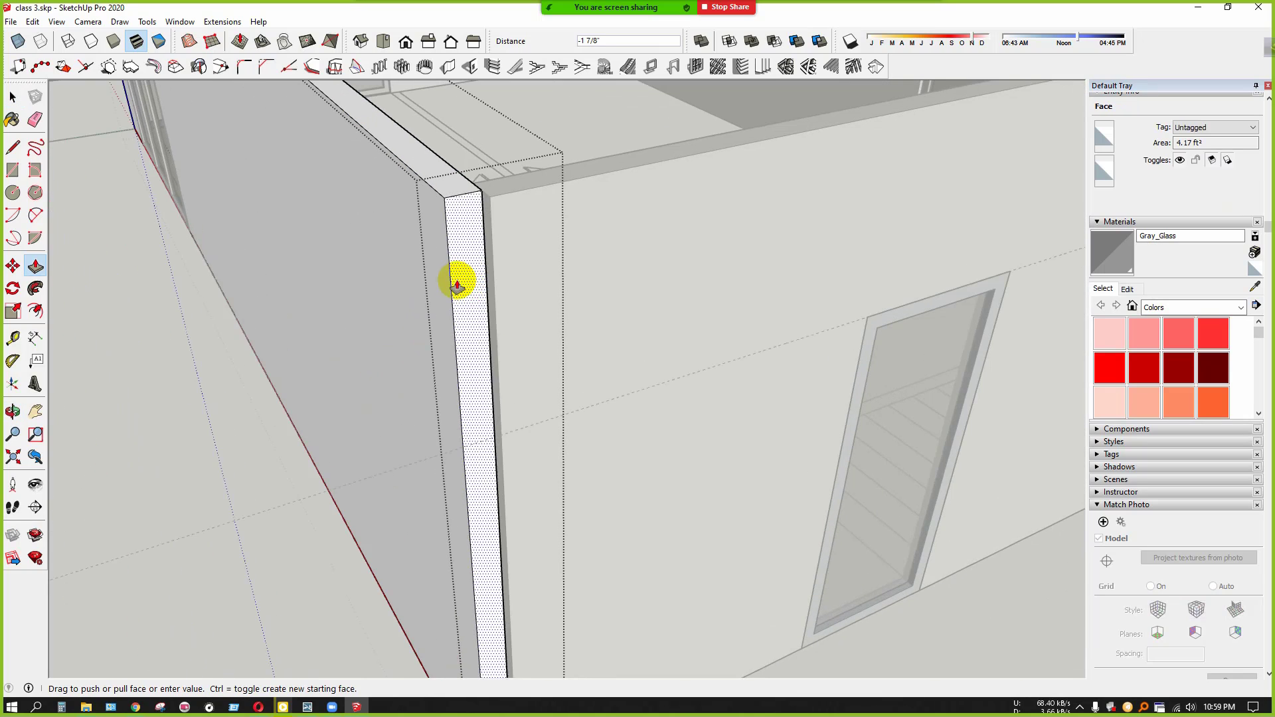
scroll(457, 285, "down", 5)
middle_click_drag(392, 207, 492, 349)
scroll(323, 257, "up", 3)
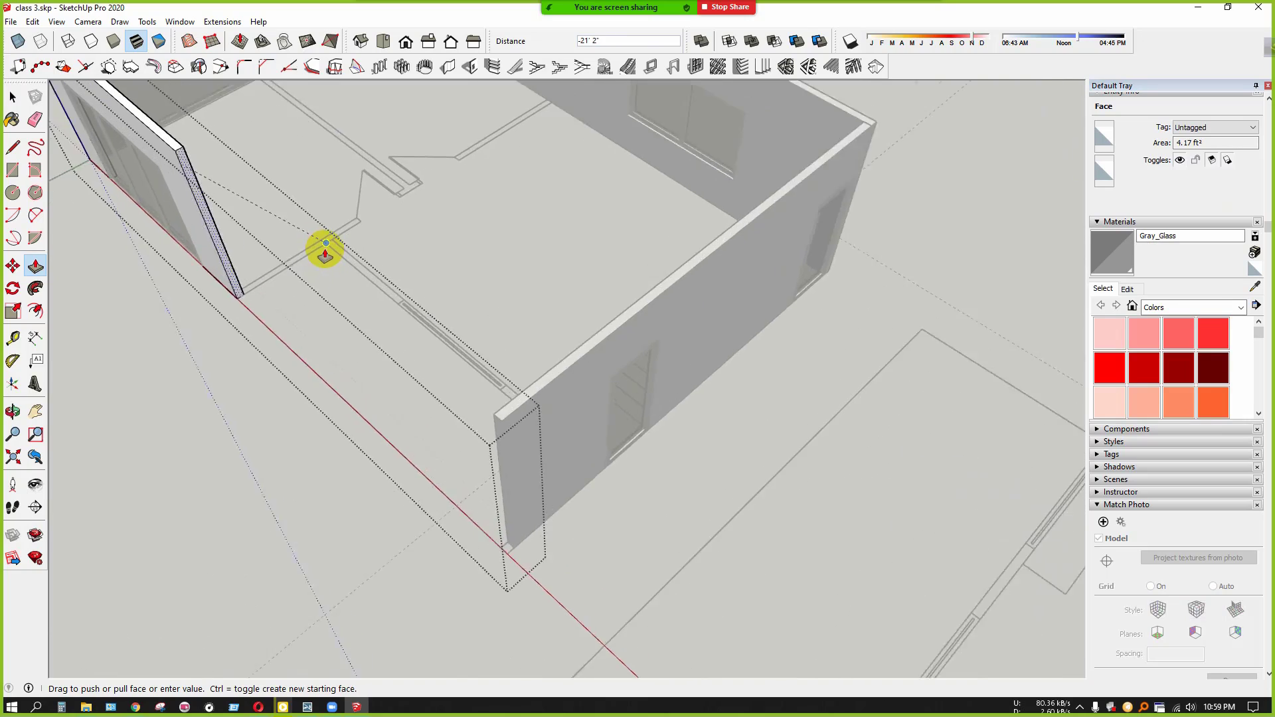
left_click(323, 249)
key("space")
scroll(367, 357, "down", 4)
left_click(422, 362)
Draw a rectangle over the short partition outline running inward from the shortened front wall's end
mouse_move(423, 361)
middle_mouse_down()
mouse_move(262, 265)
mouse_move(447, 296)
middle_mouse_up()
scroll(401, 398, "up", 3)
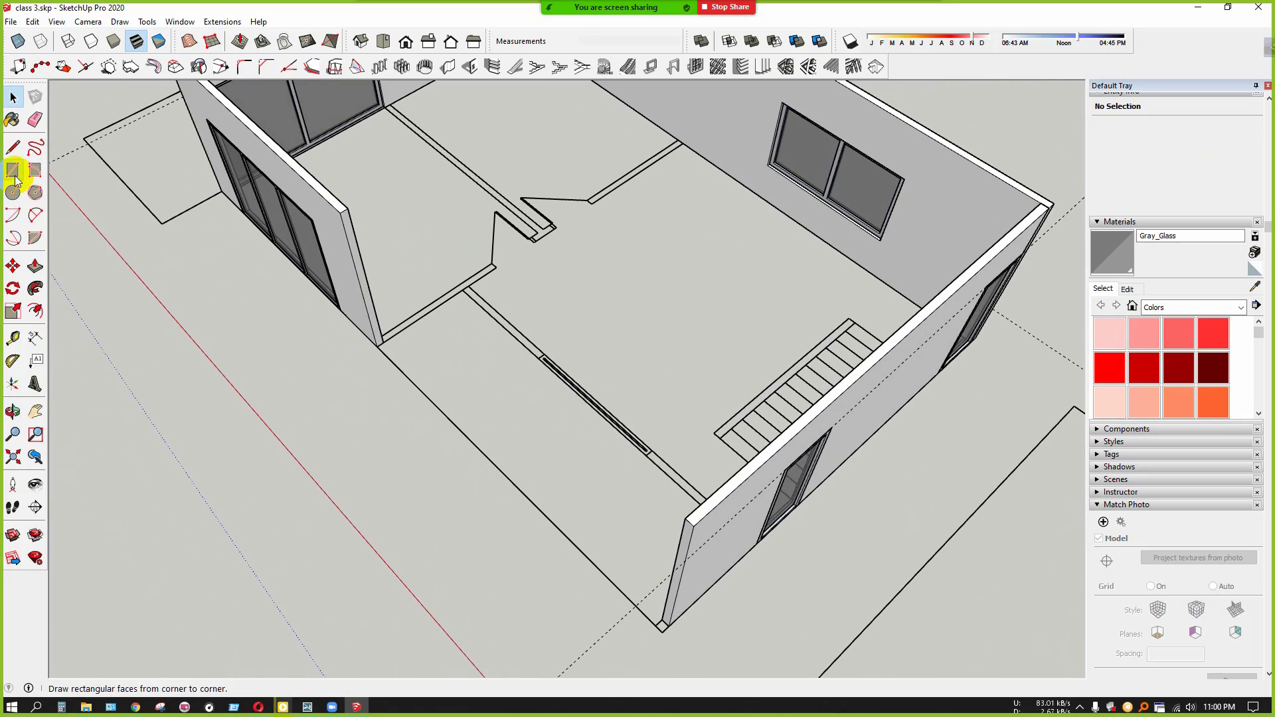
left_click(18, 172)
middle_click_drag(171, 192, 551, 247)
scroll(570, 248, "up", 5)
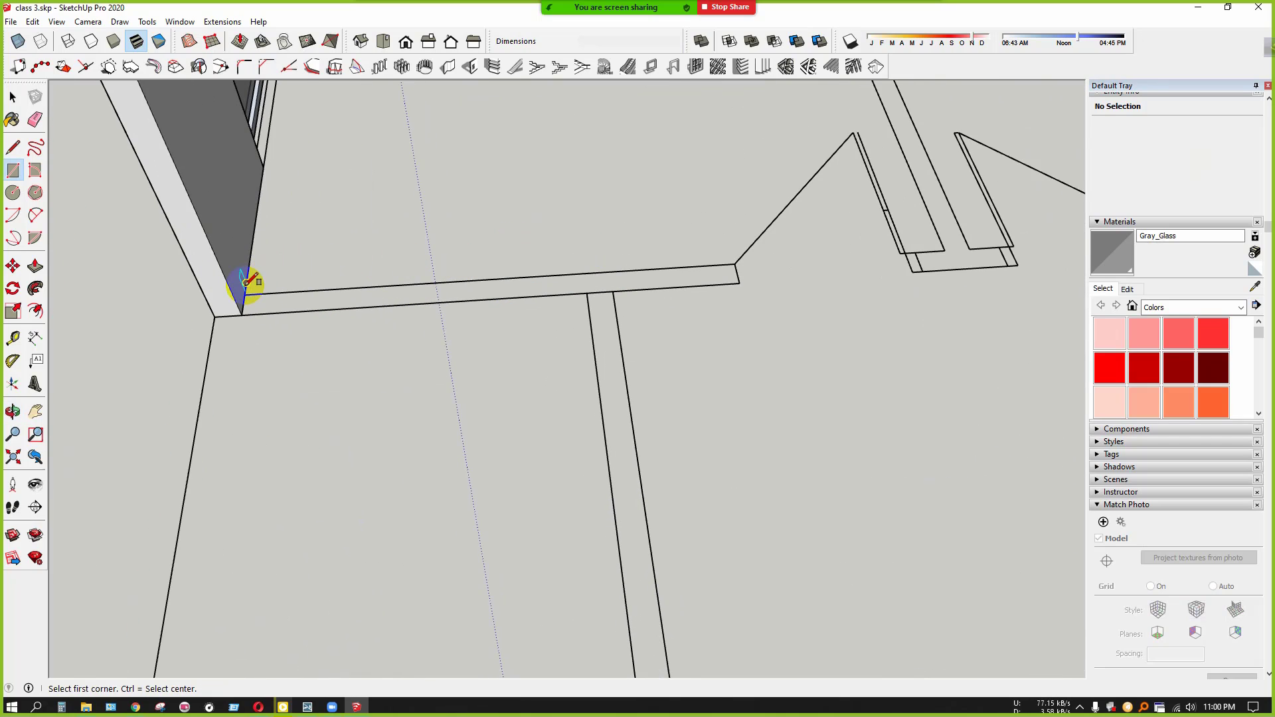
left_click(243, 293)
left_click(736, 280)
key("space")
Extrude the partition rectangle up to the same height as the existing walls with Push/Pull
left_click(649, 277)
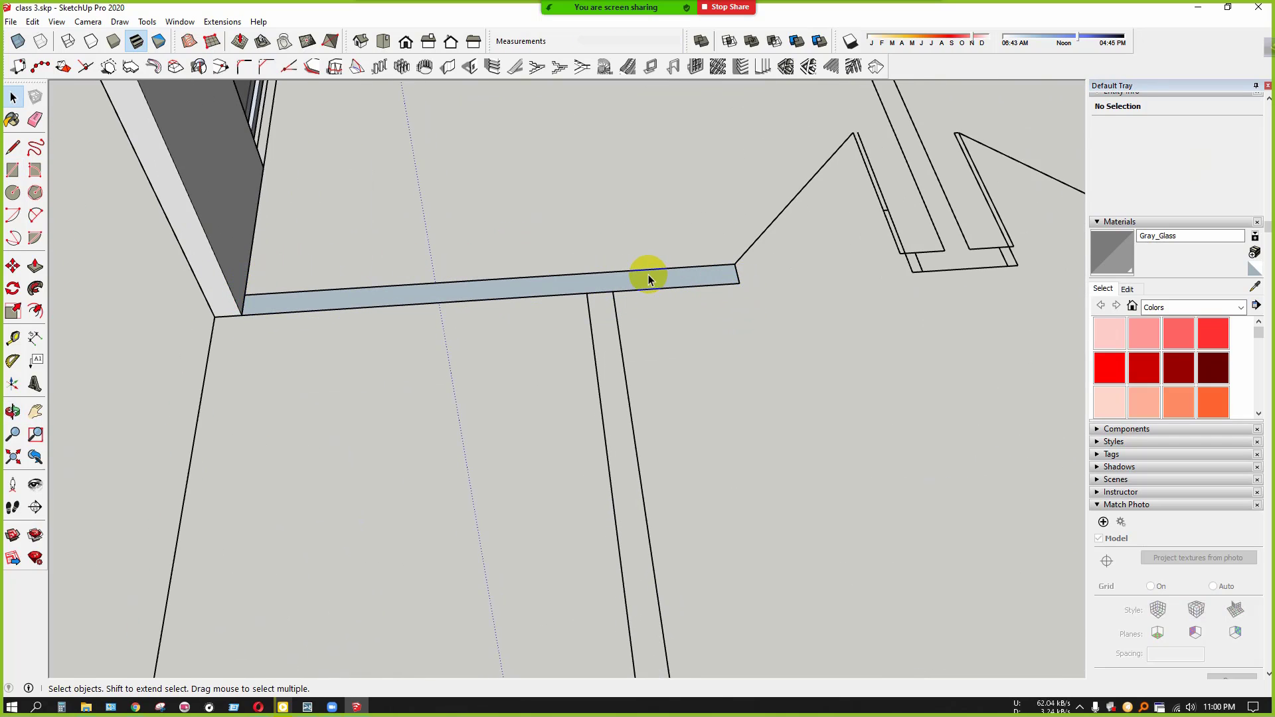
key("p")
left_click_drag(649, 273, 645, 268)
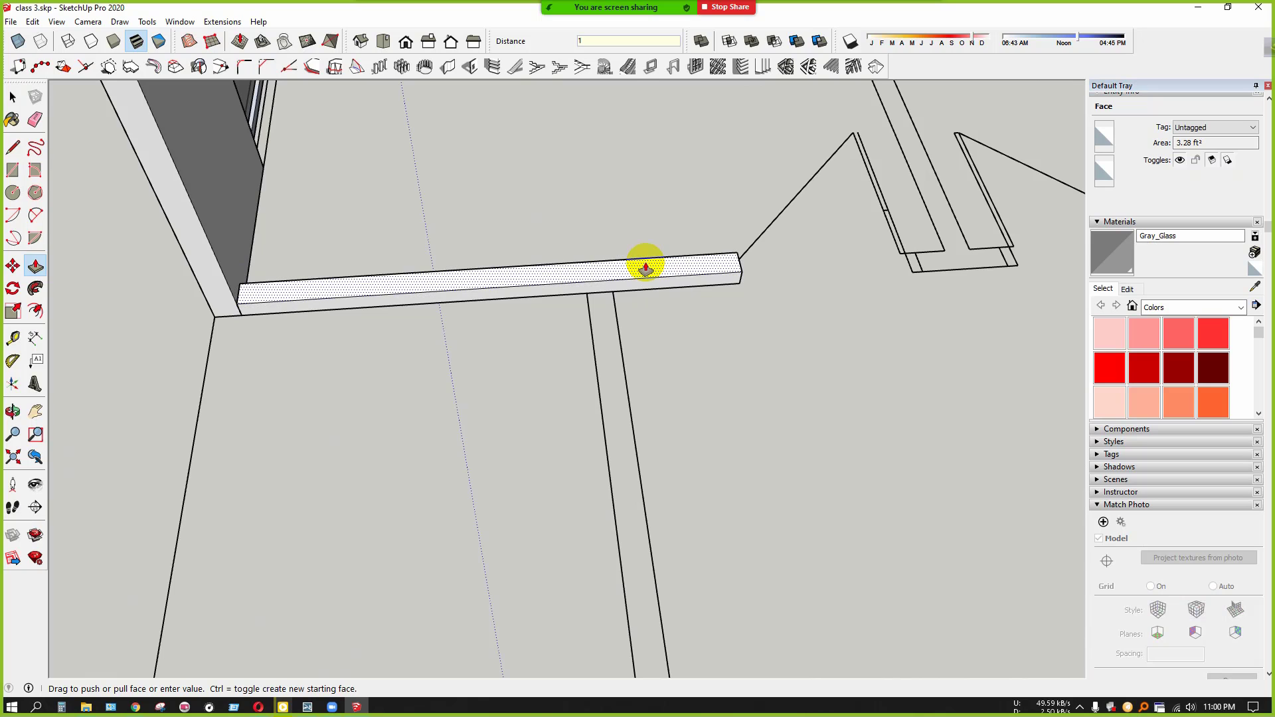
key("Return")
scroll(671, 326, "down", 5)
key("space")
left_click(467, 372)
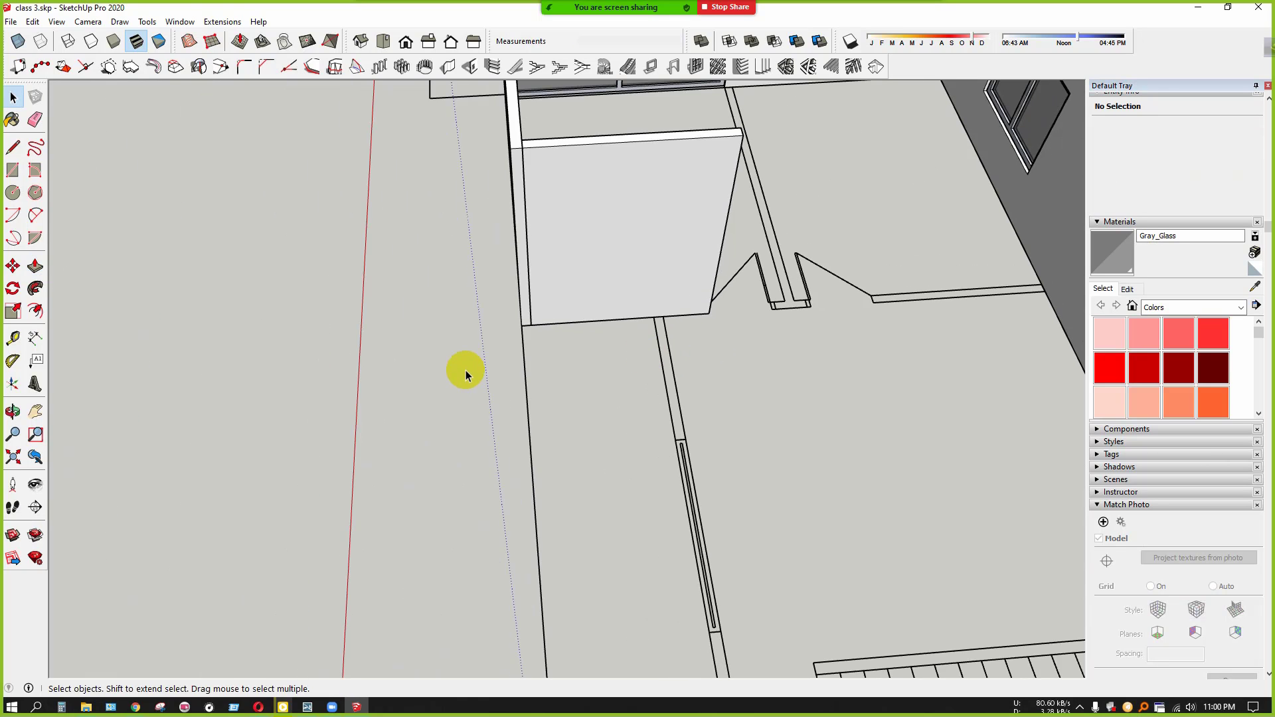
Select all the geometry of the new partition wall and make it a group
middle_click_drag(467, 372, 689, 272)
scroll(689, 272, "up", 3)
left_click(494, 235)
right_click(494, 233)
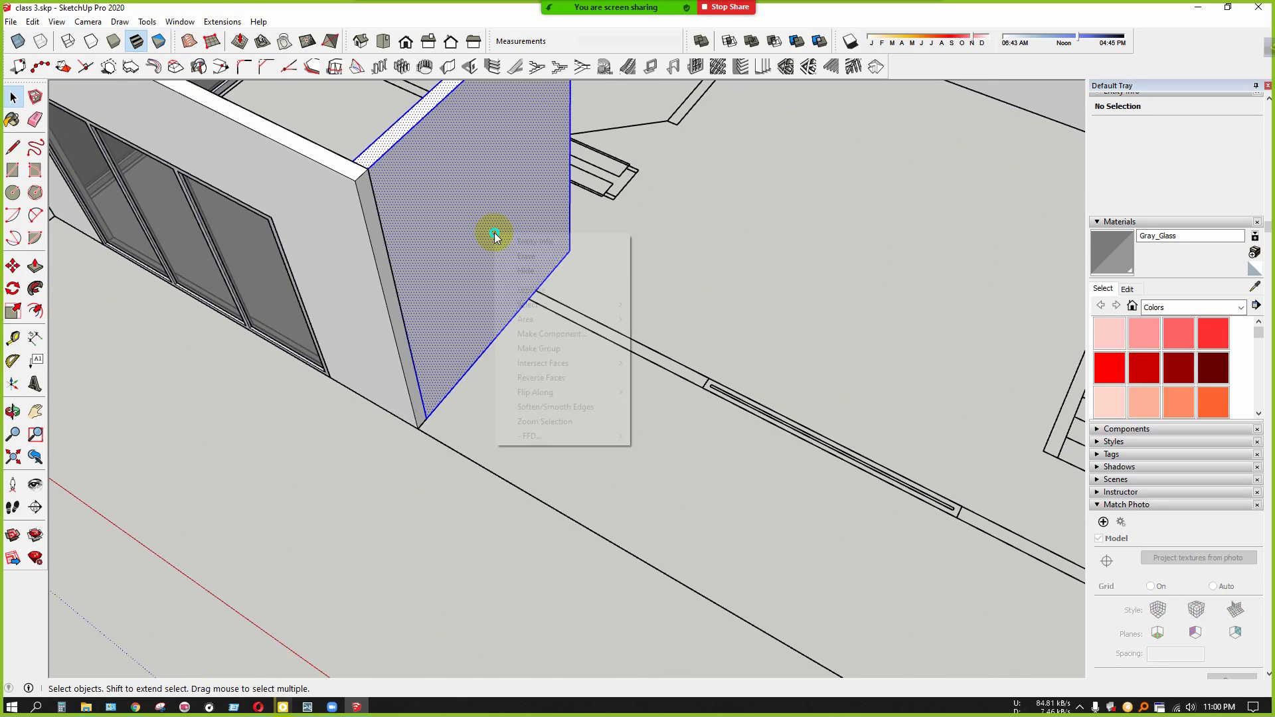
left_click(572, 346)
scroll(501, 362, "down", 5)
left_click(402, 462)
Create a rotated copy of the partition wall group standing perpendicular to the original
middle_click_drag(402, 462, 441, 384)
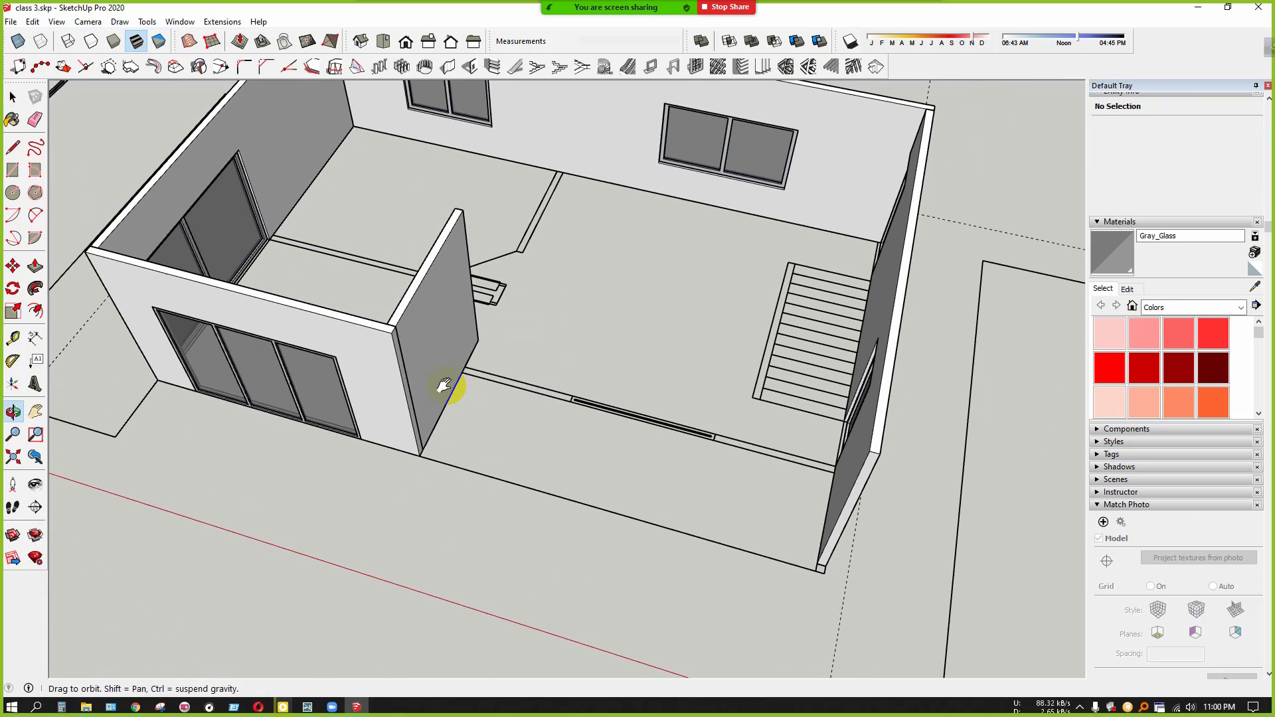
scroll(446, 358, "up", 3)
left_click(447, 358)
left_click(13, 287)
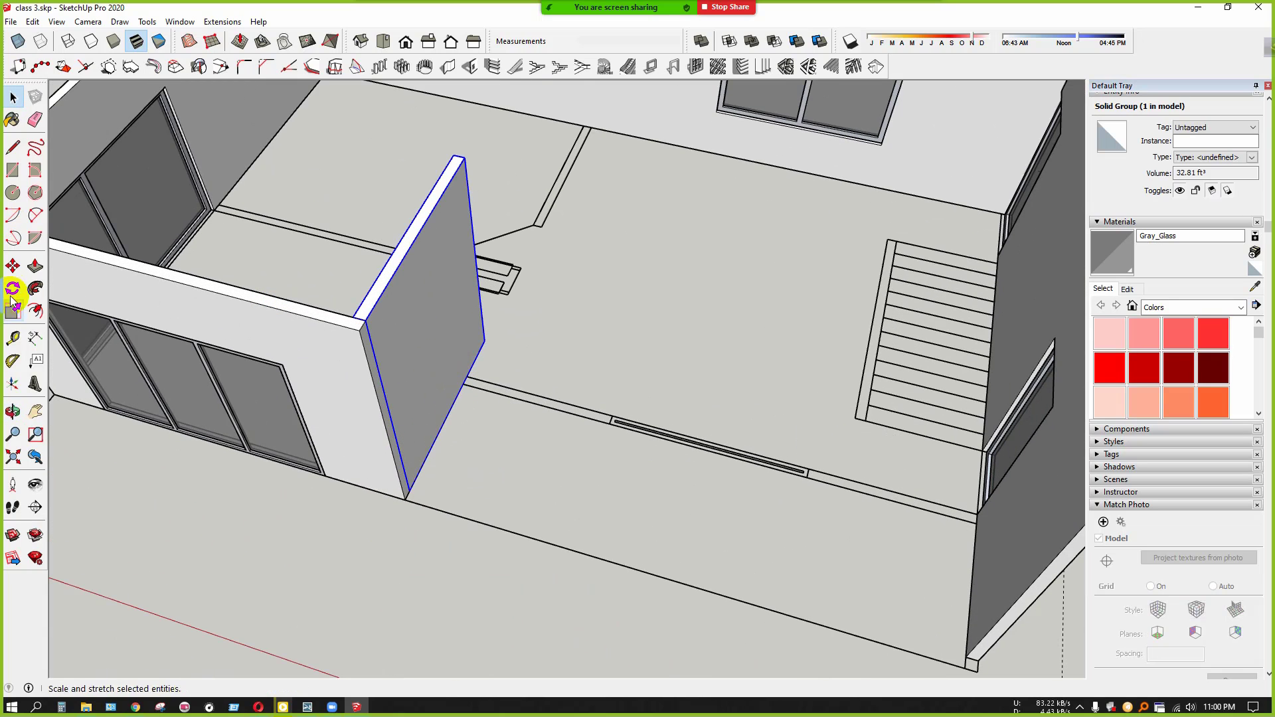
left_click(555, 442)
left_click(618, 468)
key("ctrl")
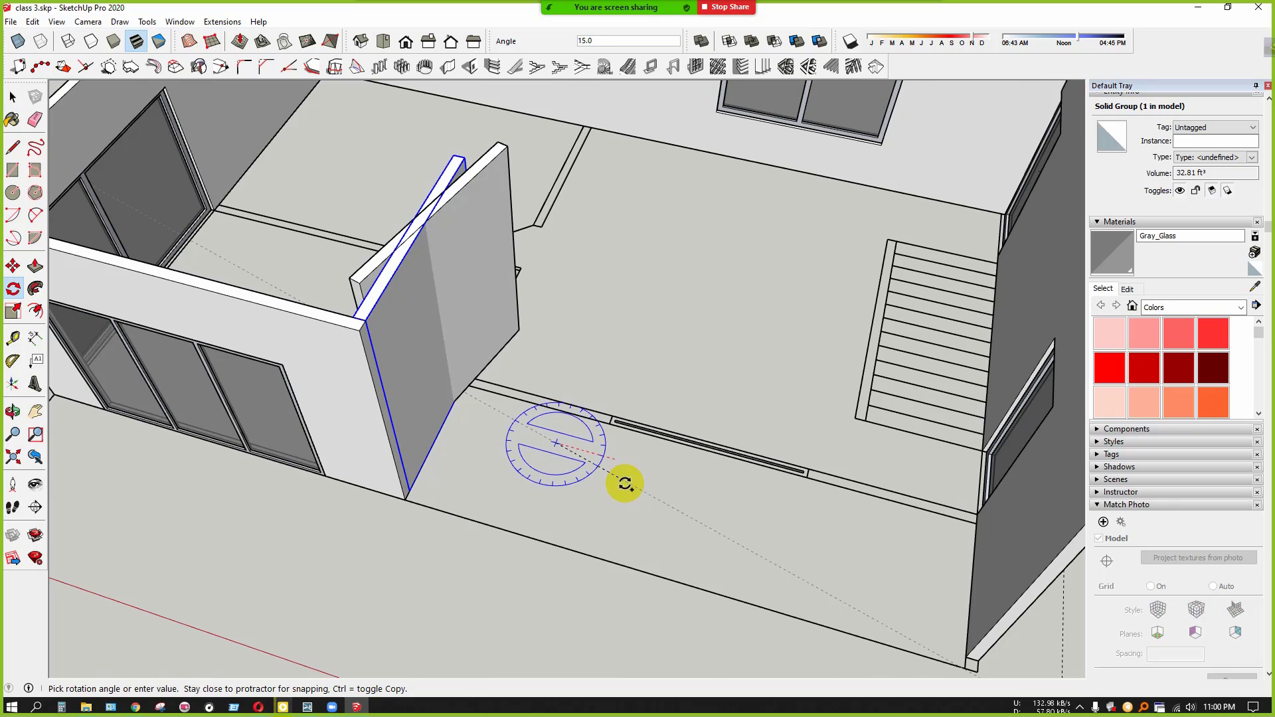
key("Return")
key("space")
Move the rotated wall copy by its bottom corner onto the recess's back wall line, against the partition wall
scroll(641, 418, "up", 3)
middle_click_drag(577, 263, 545, 286)
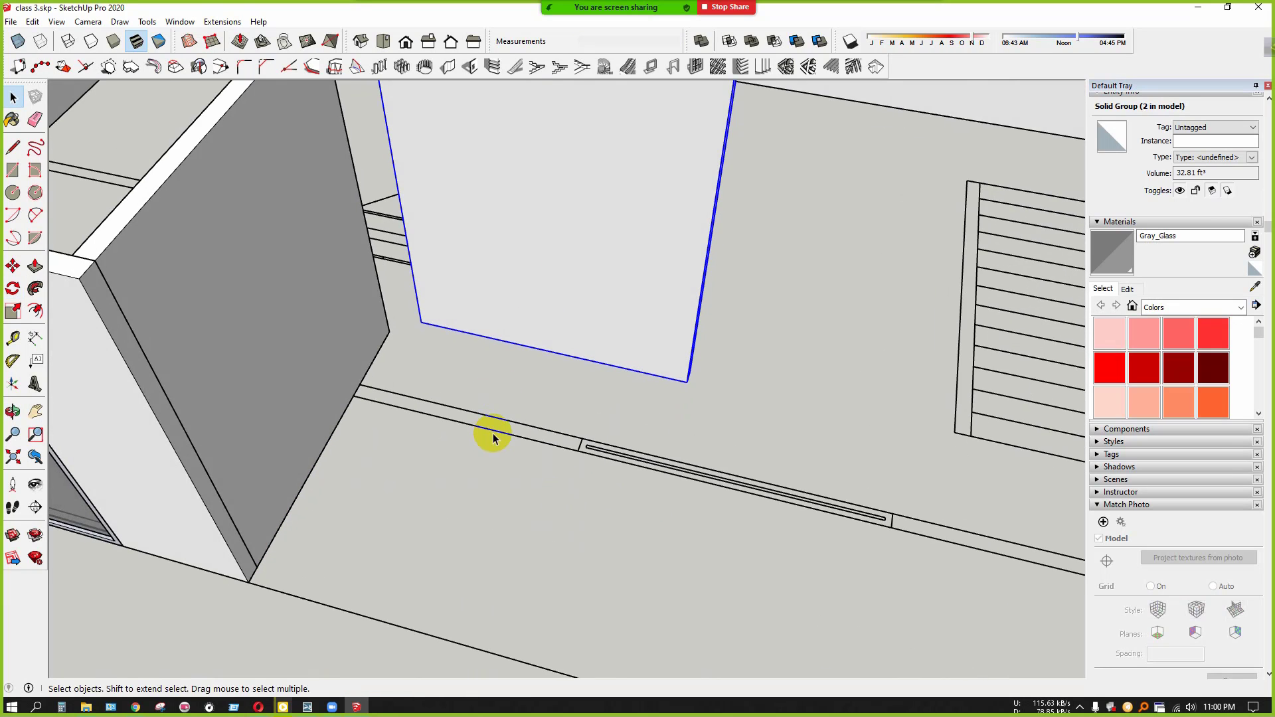
key("m")
scroll(463, 404, "up", 3)
left_click(397, 276)
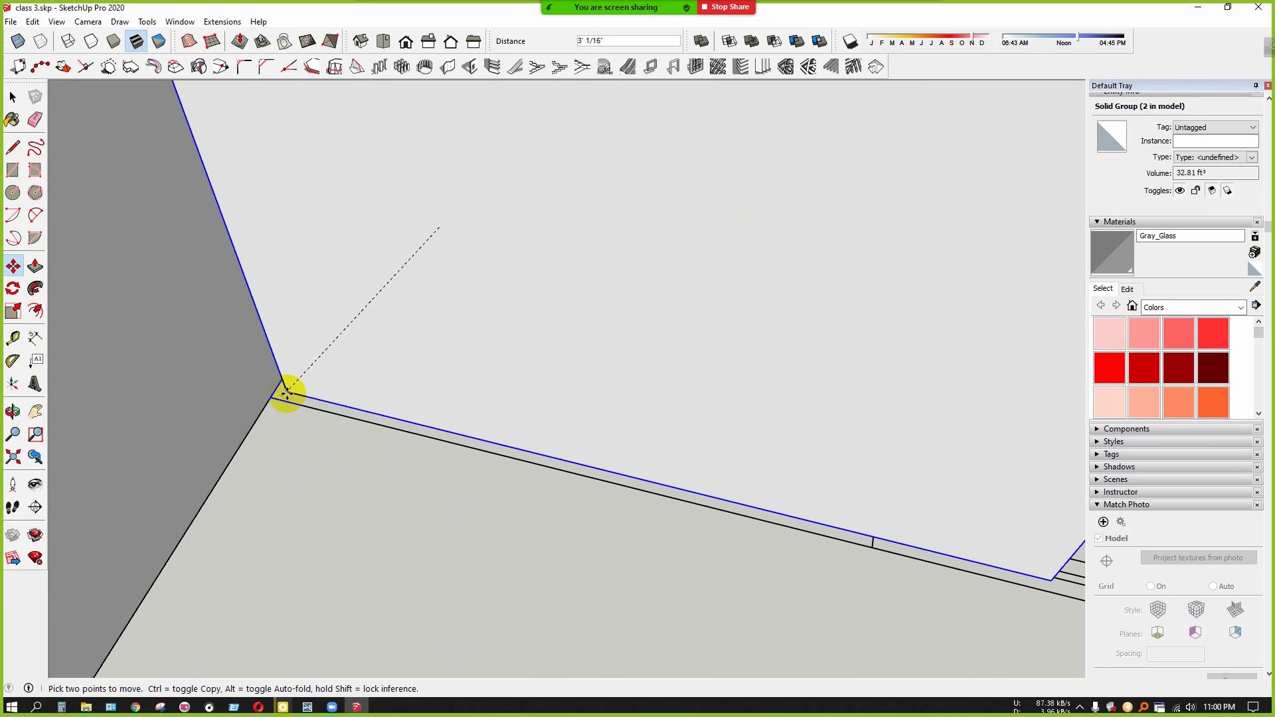
left_click(273, 399)
key("space")
Inside the copied wall group, extend the end face to the opposite side wall with Push/Pull and close the group
scroll(295, 448, "down", 5)
scroll(564, 417, "up", 8)
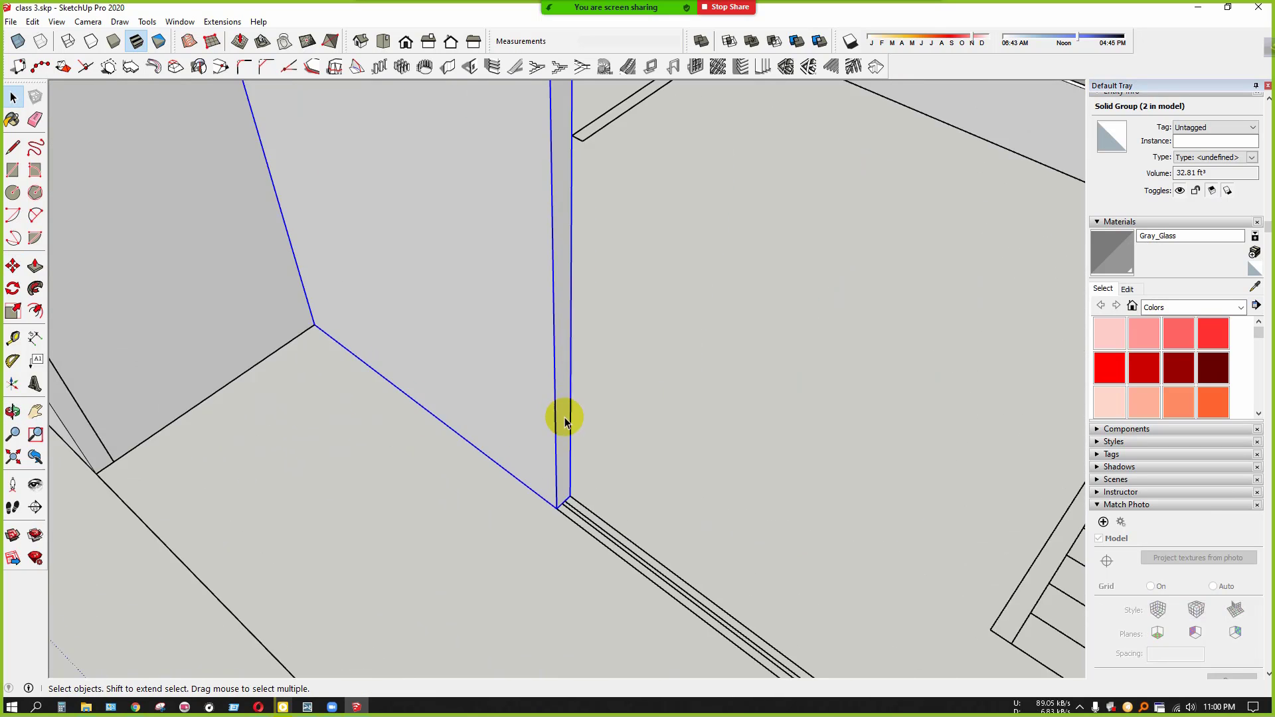
scroll(535, 410, "up", 2)
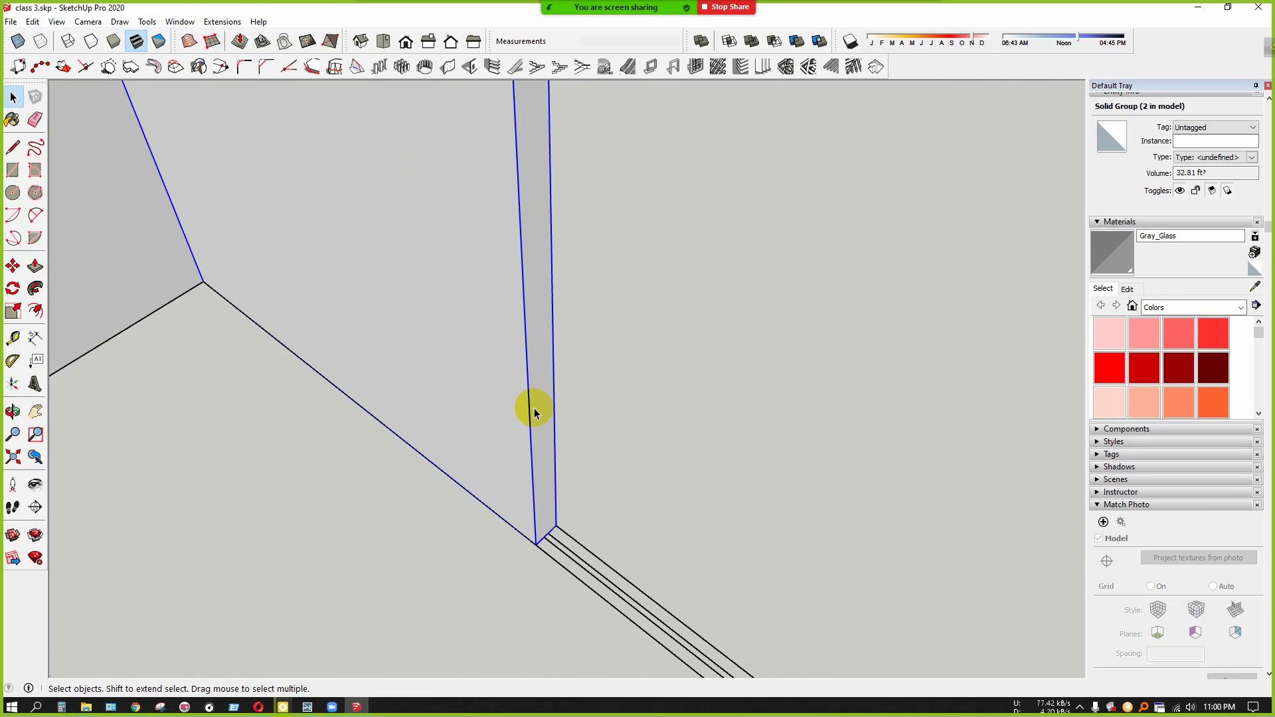
double_click(534, 408)
left_click(539, 404)
key("p")
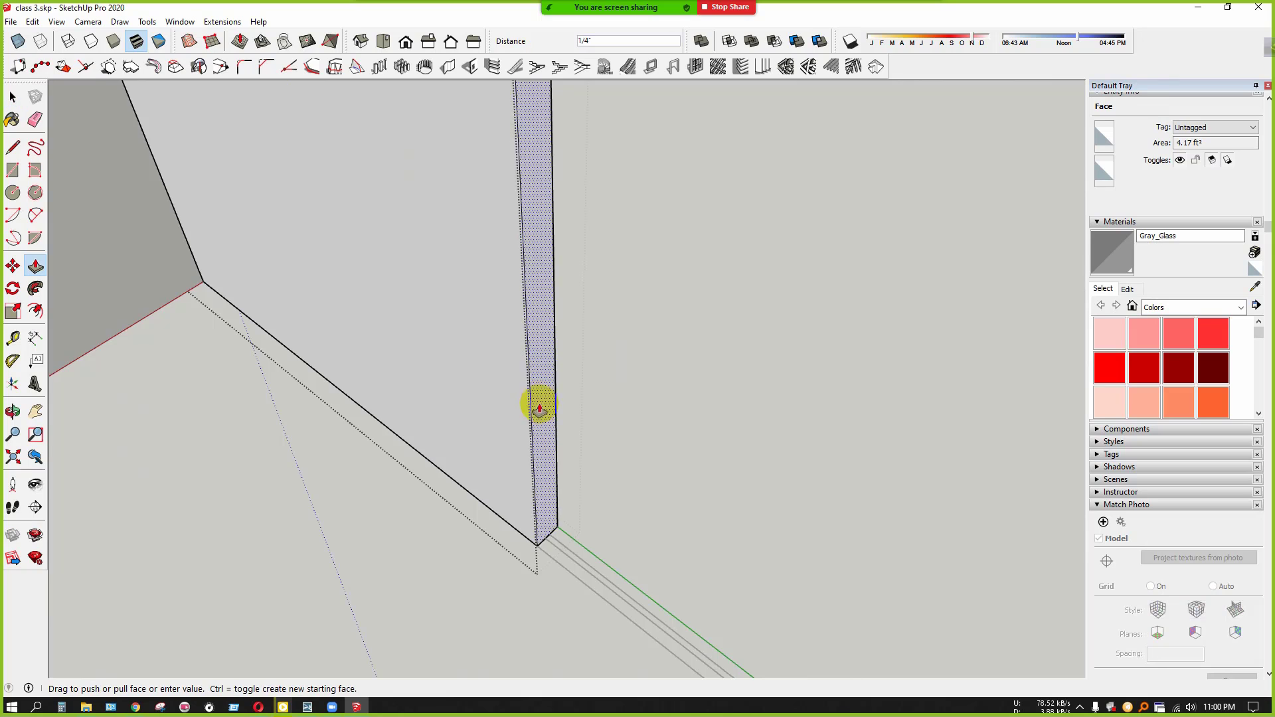
scroll(539, 407, "down", 5)
middle_click_drag(540, 407, 817, 485)
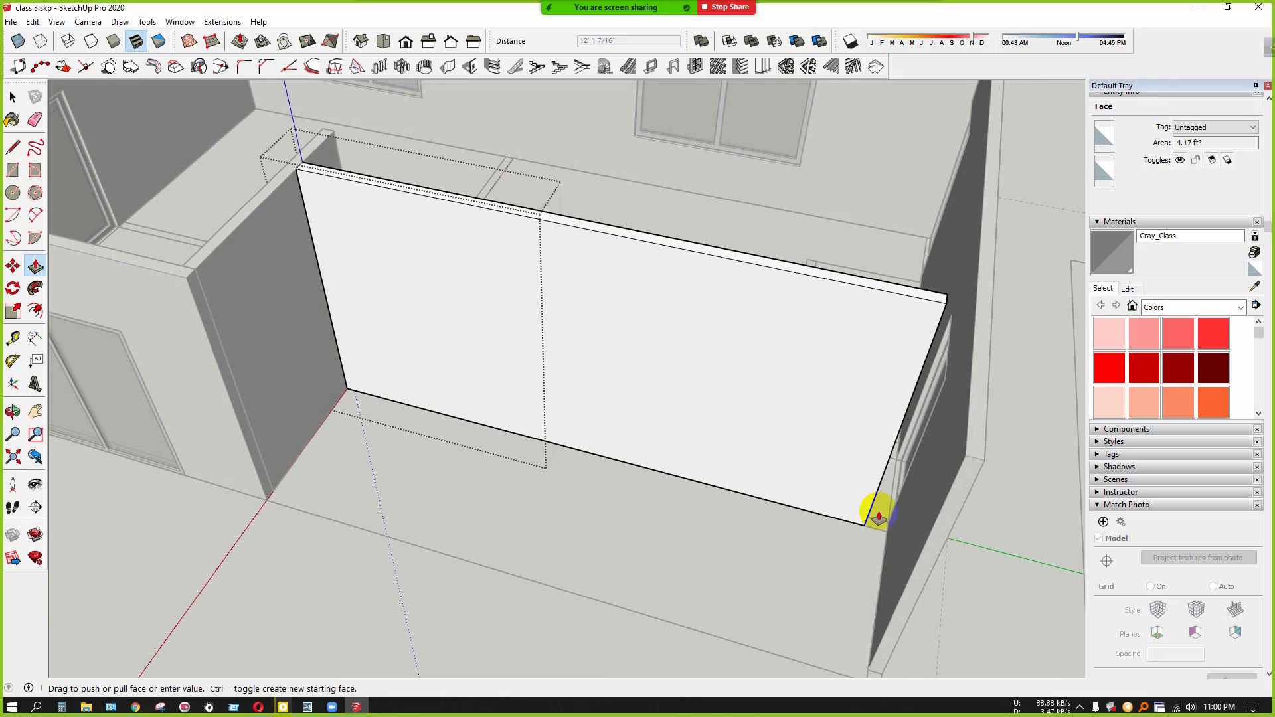
left_click(933, 461)
key("space")
scroll(717, 495, "down", 3)
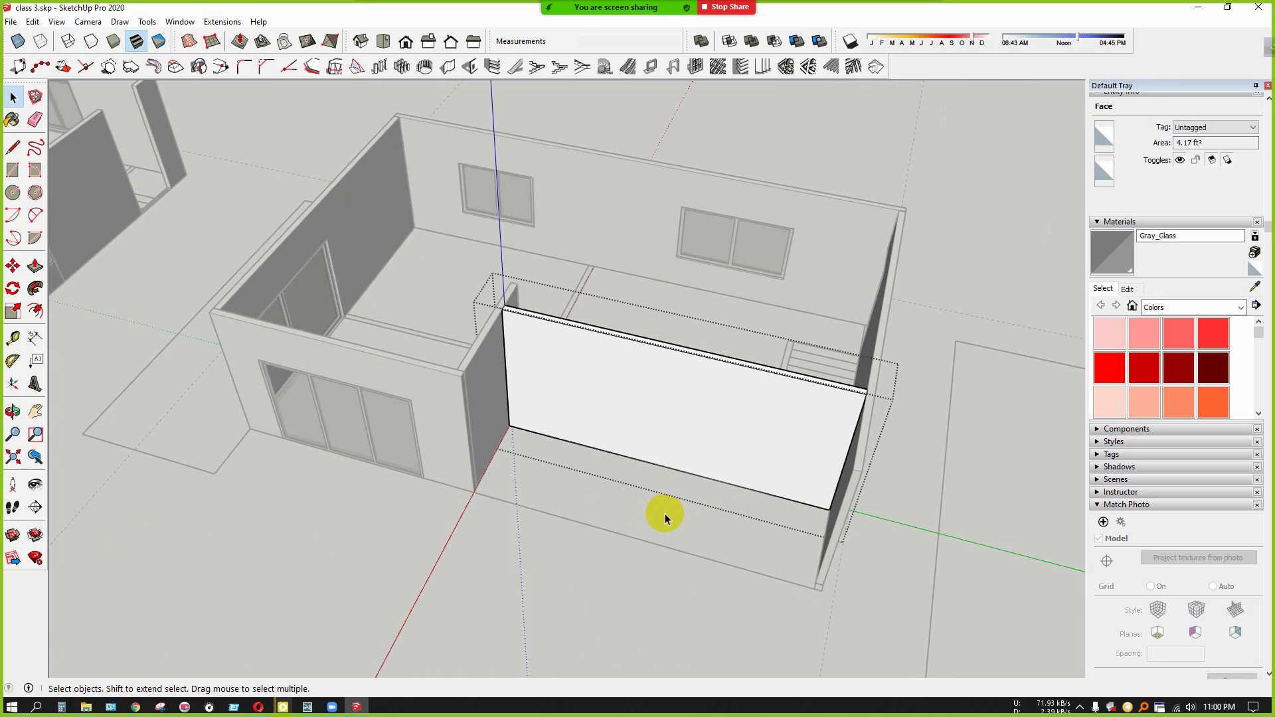
left_click(663, 516)
Turn on X-ray display and draw a rectangle about 8' by 7' on the recessed wall's face, over the opening marked in the plan
left_click(16, 43)
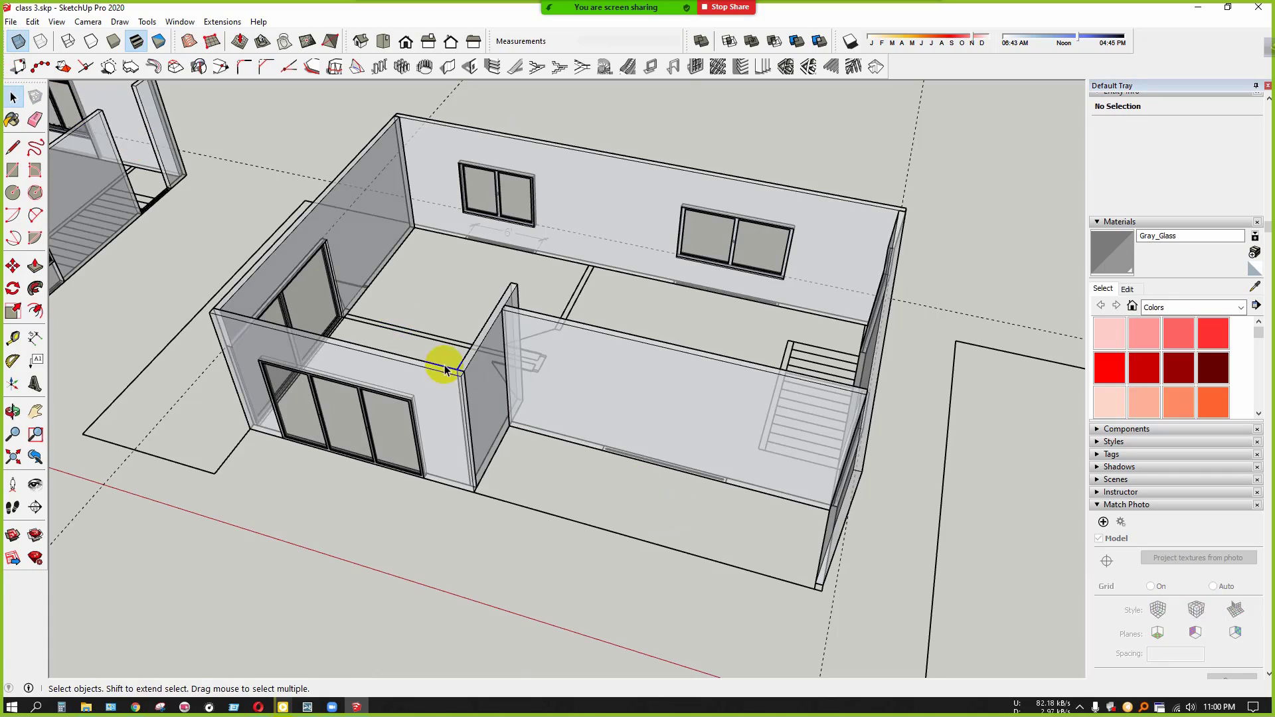
scroll(697, 382, "up", 8)
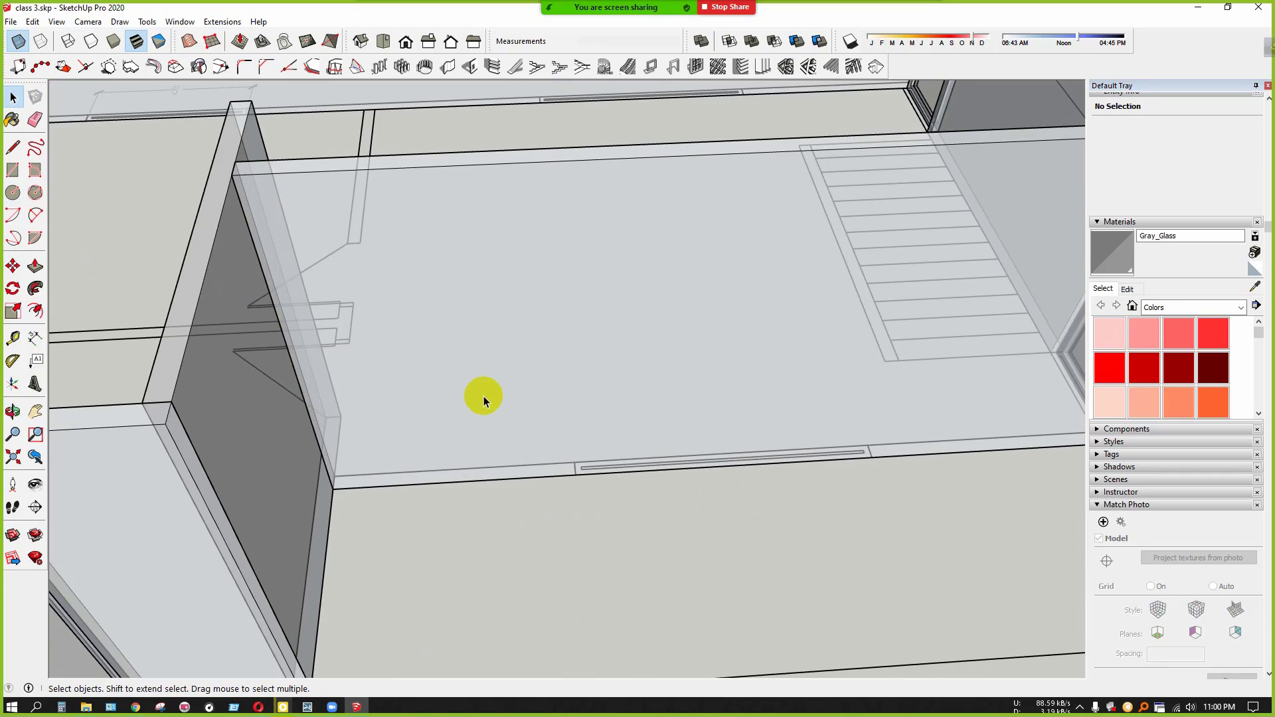
scroll(748, 390, "up", 5)
left_click(765, 397)
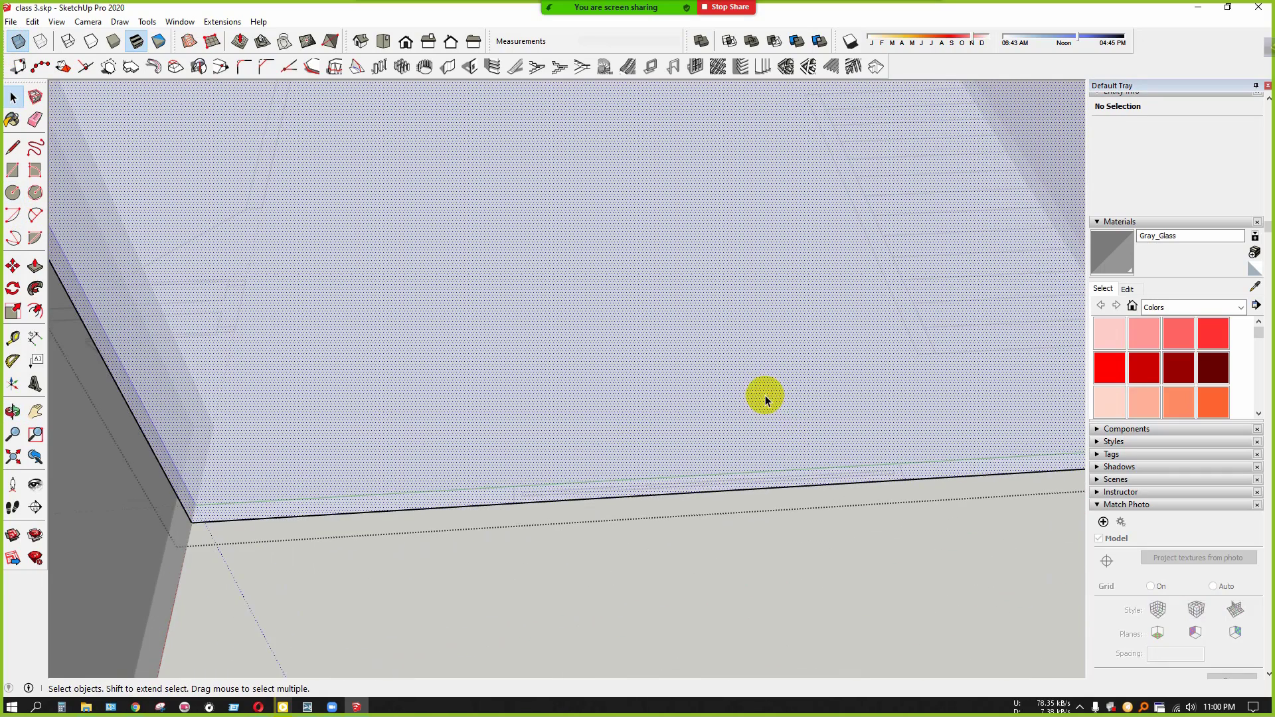
left_click(13, 170)
scroll(597, 506, "up", 2)
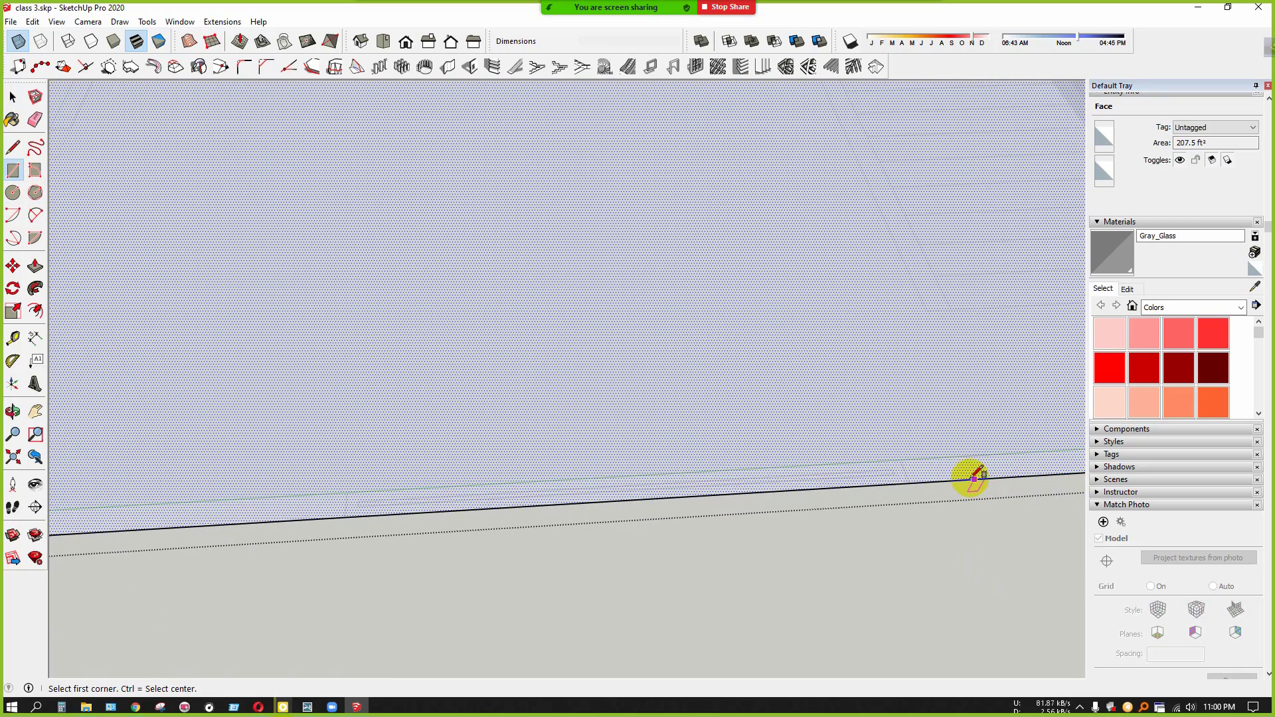
left_click(910, 482)
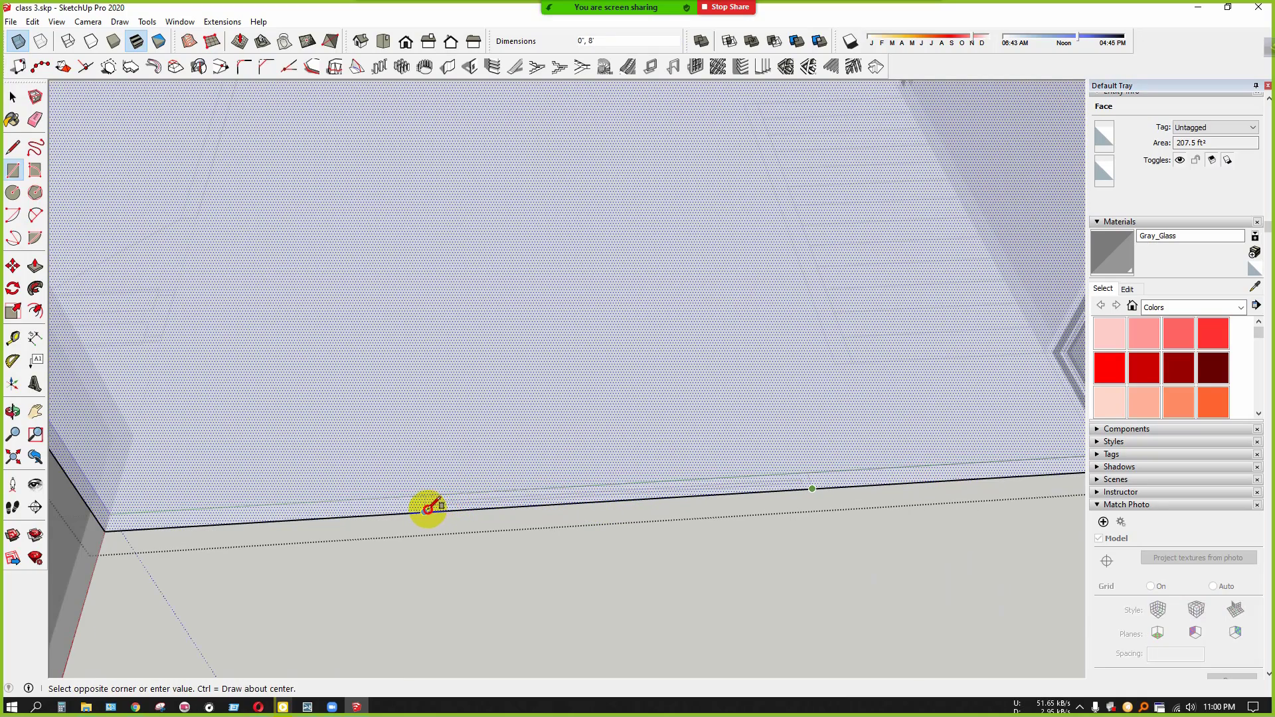
scroll(427, 506, "down", 5)
middle_click_drag(427, 489, 421, 455)
scroll(421, 456, "up", 2)
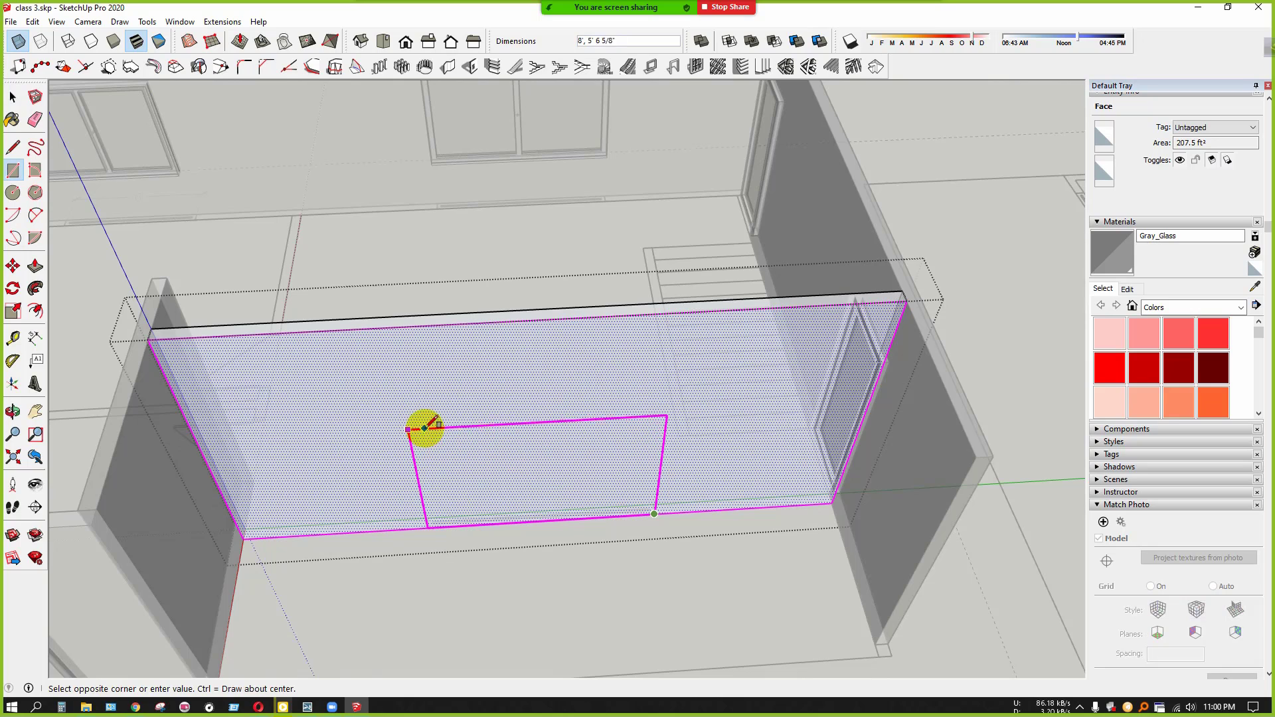
scroll(422, 412, "down", 1)
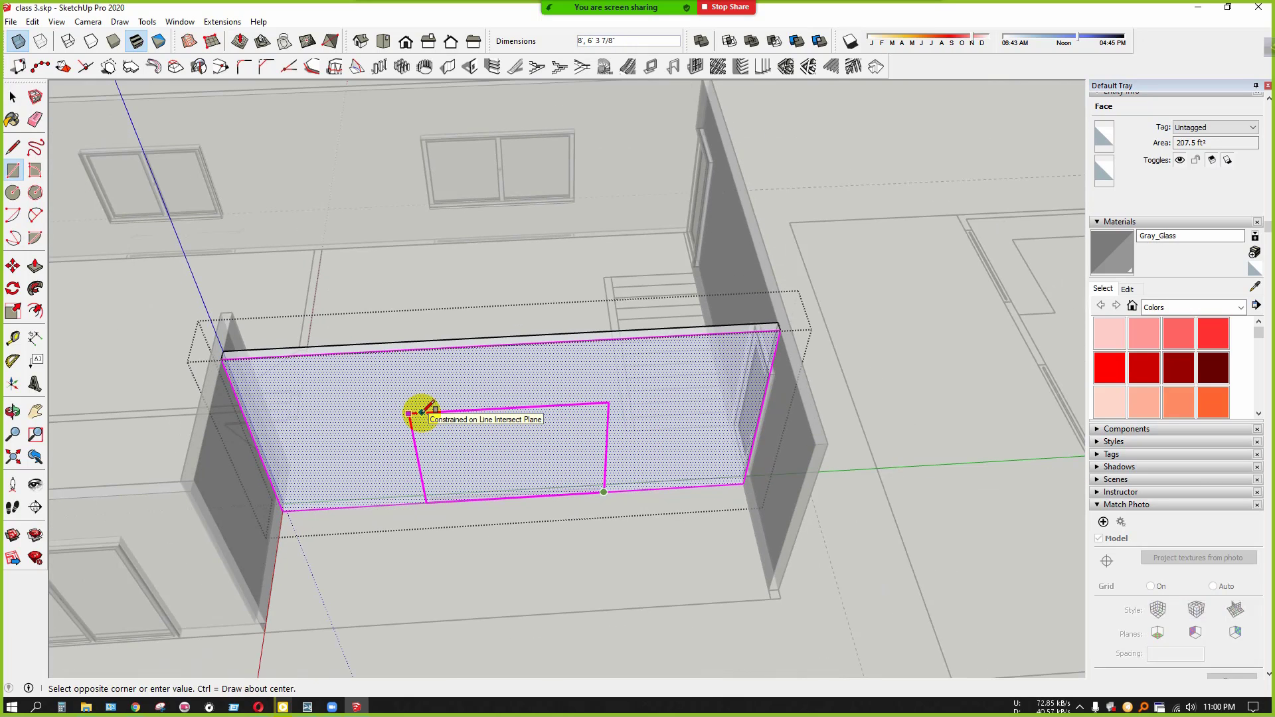
middle_click_drag(423, 412, 419, 279)
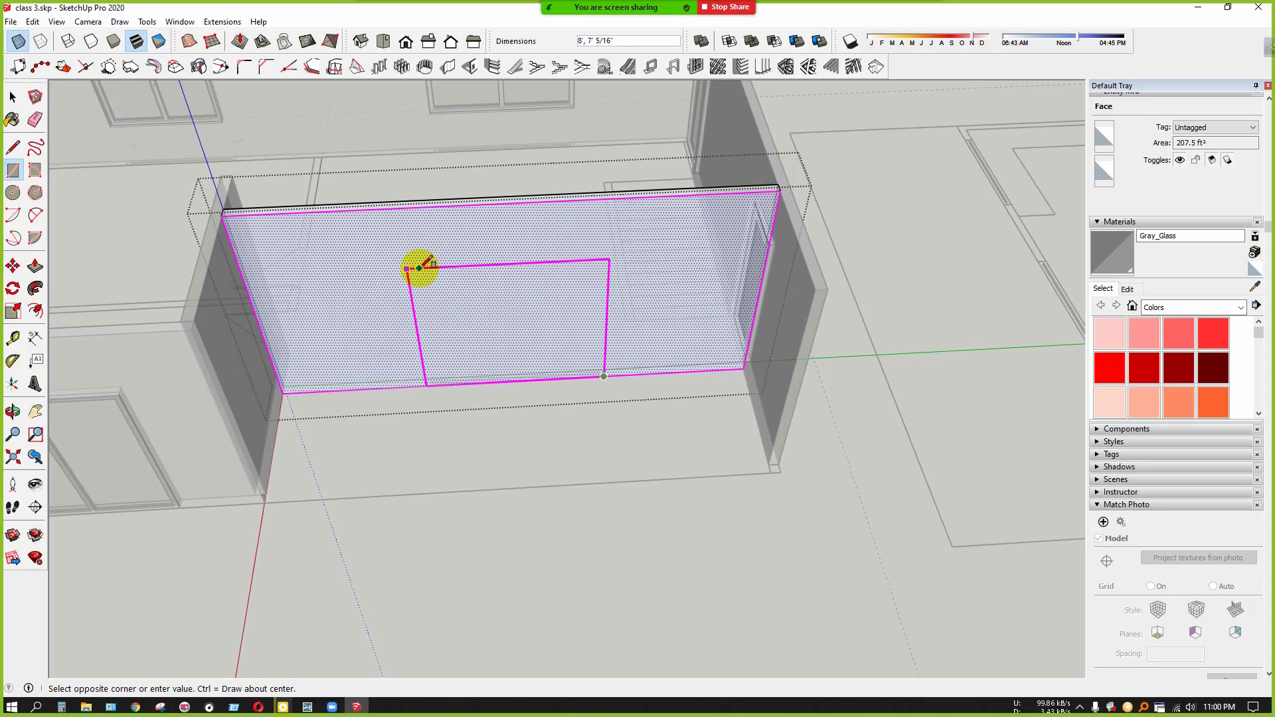
left_click(420, 269)
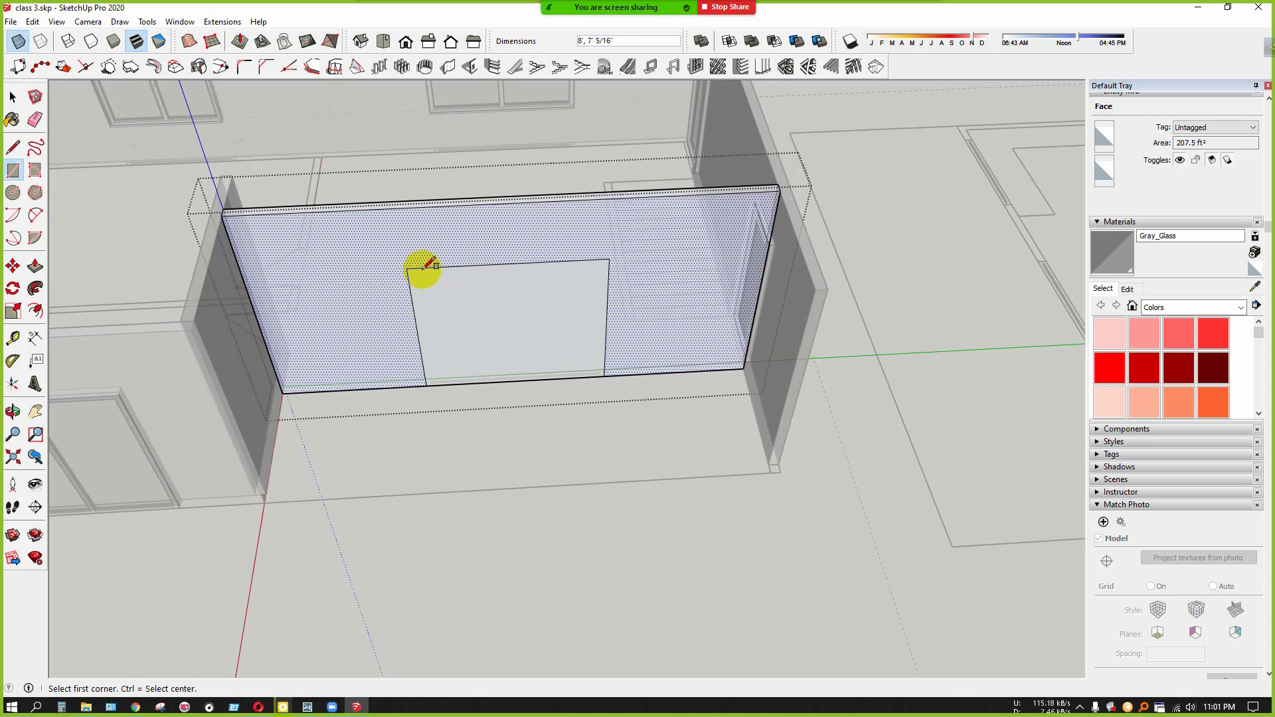
key("space")
middle_click_drag(504, 359, 538, 314)
scroll(389, 253, "up", 5)
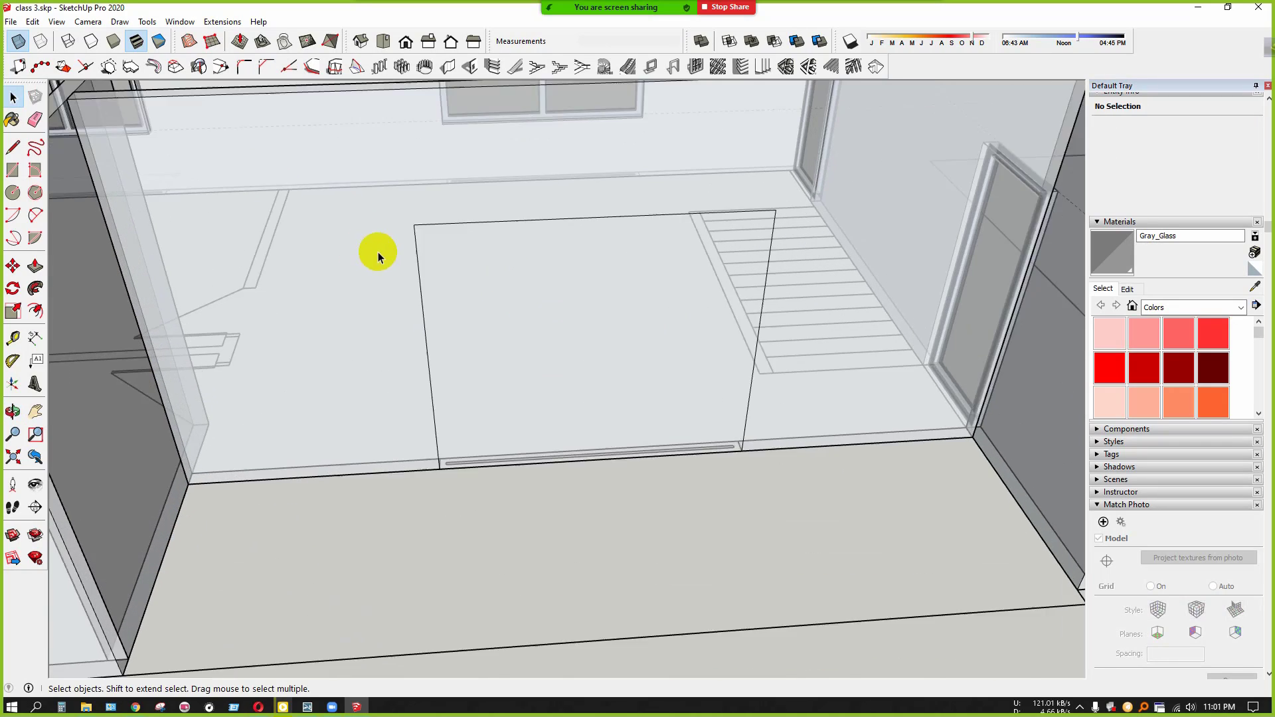
Open the recessed wall group, push the opening rectangle 5" through the wall with Push/Pull, and close the group
middle_click_drag(647, 299, 659, 271)
left_click(666, 317)
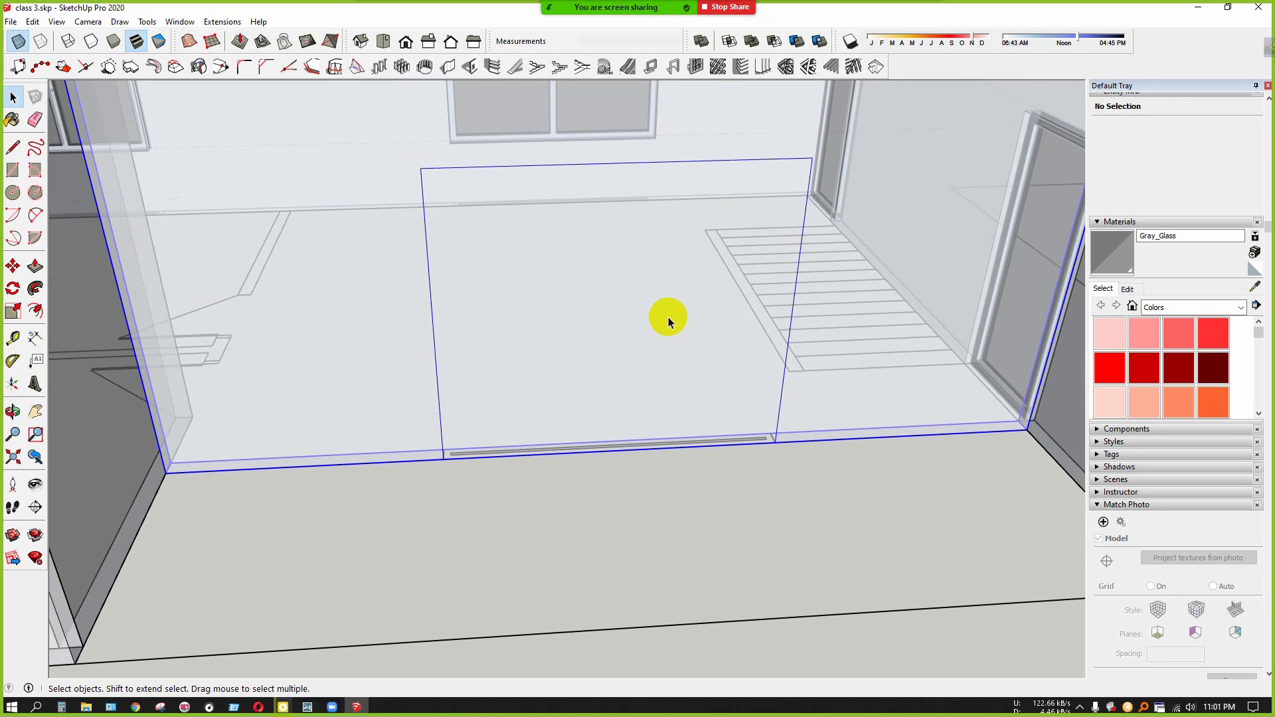
double_click(656, 313)
left_click(529, 283)
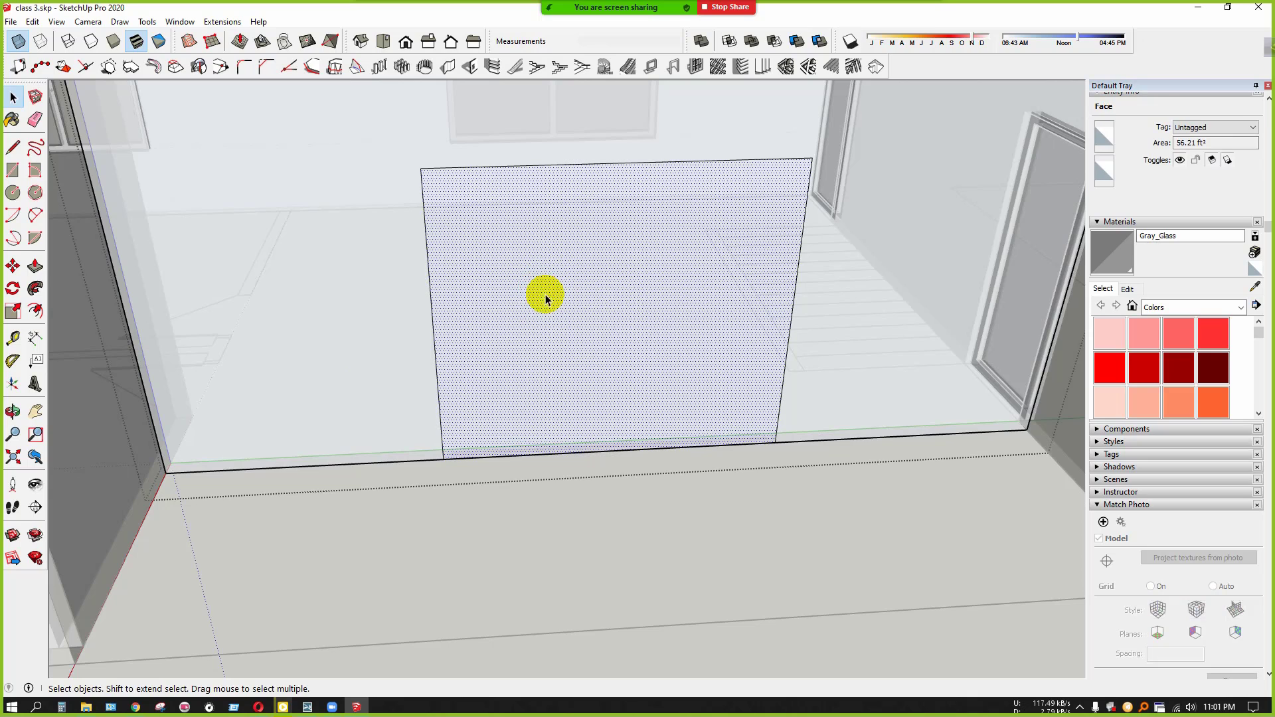
key("p")
left_click(544, 296)
left_click(543, 294)
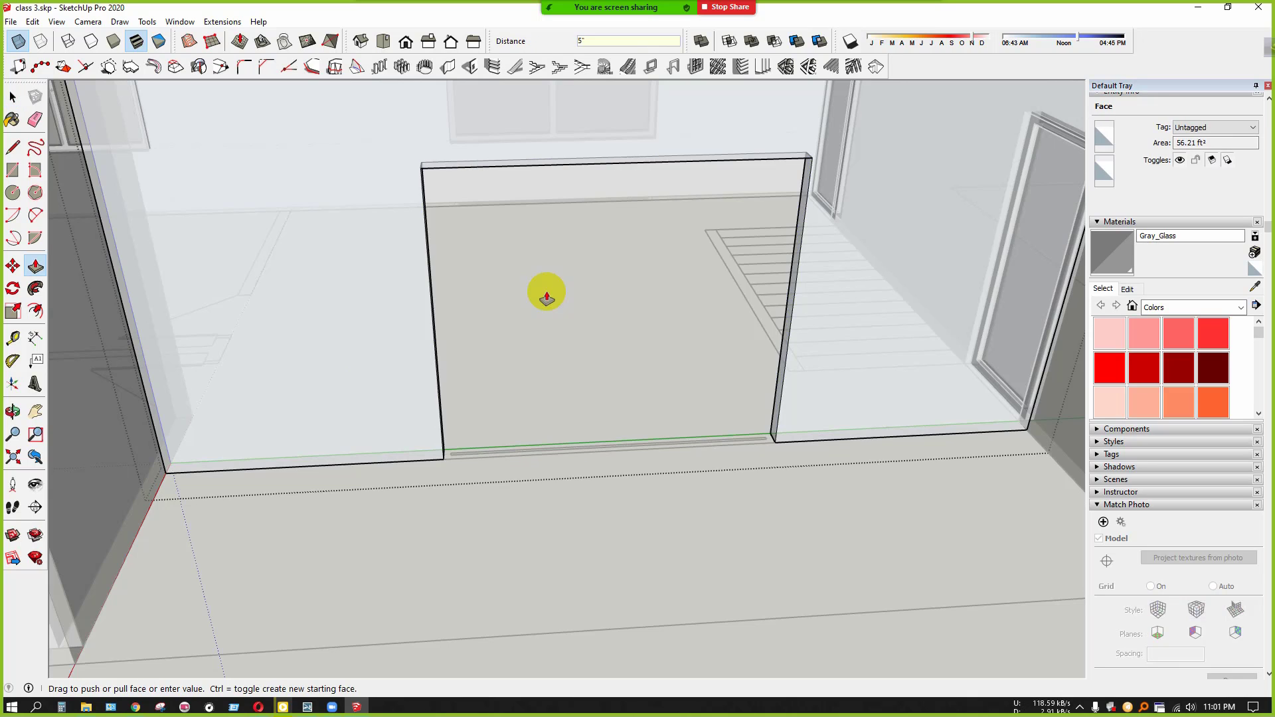
scroll(548, 384, "down", 3)
middle_click_drag(53, 458, 393, 428)
scroll(448, 449, "down", 3)
key("space")
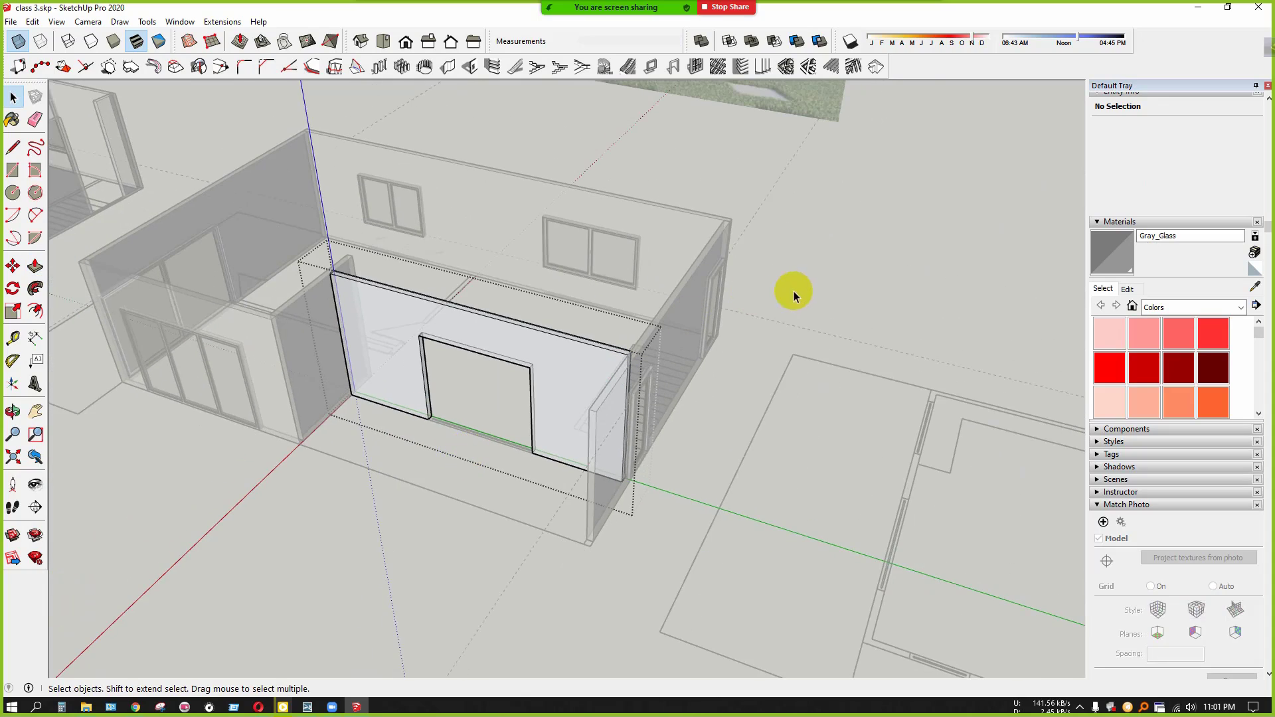
left_click(805, 288)
Inside the recessed wall group, place a horizontal guide at the opening's head, offset from the wall's bottom edge with Tape Measure
scroll(395, 325, "up", 3)
middle_click_drag(413, 278, 165, 314)
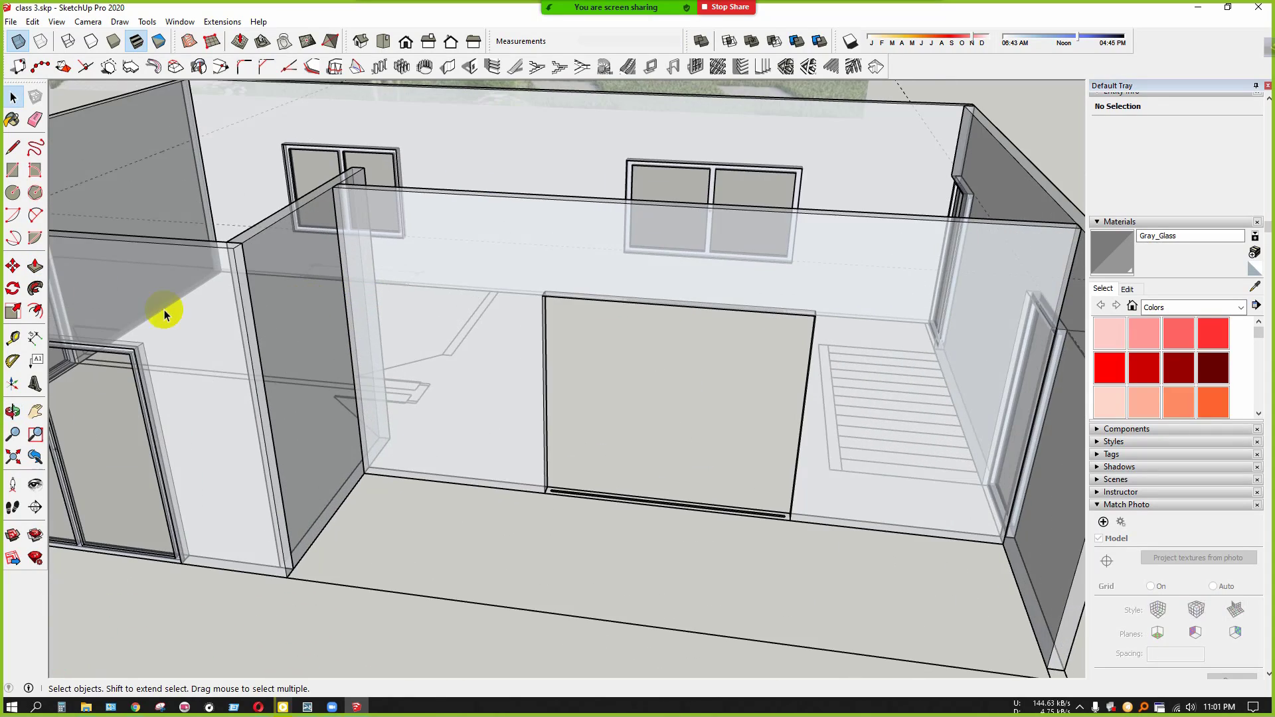
scroll(484, 396, "up", 2)
double_click(484, 397)
scroll(484, 396, "up", 1)
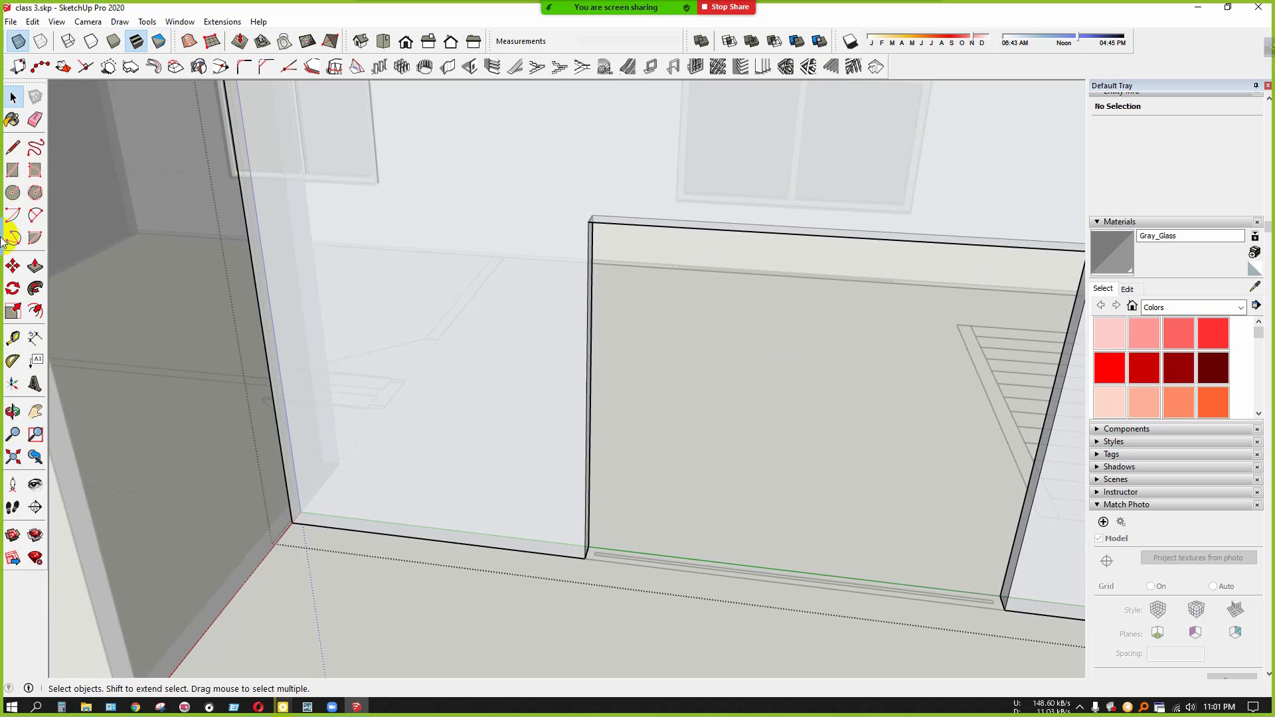
left_click(13, 338)
scroll(399, 478, "up", 2)
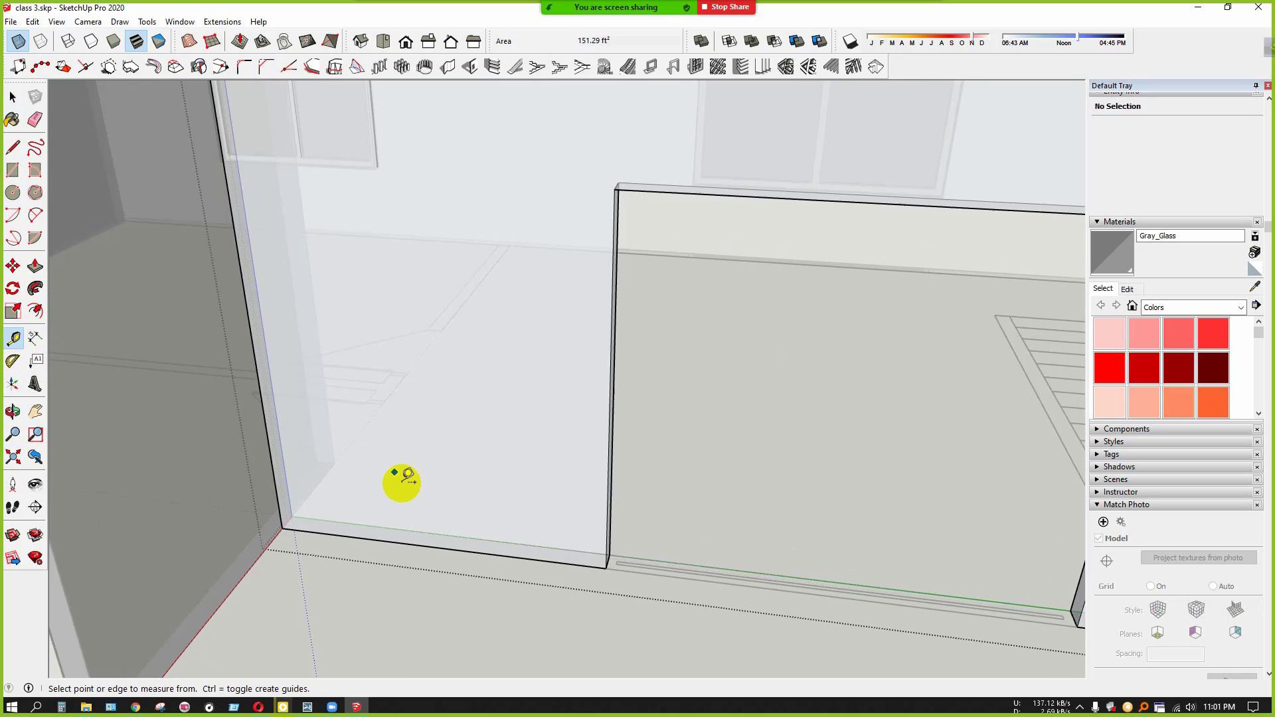
left_click(420, 559)
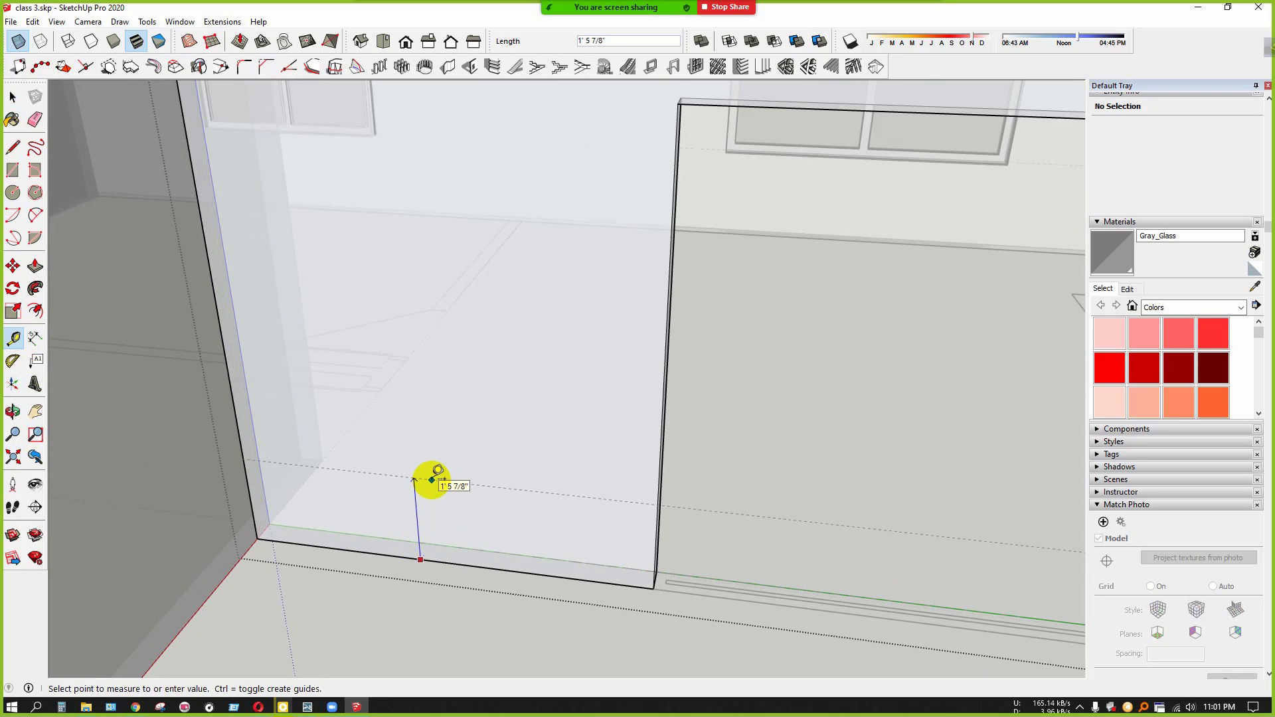
key("space")
scroll(432, 476, "down", 3)
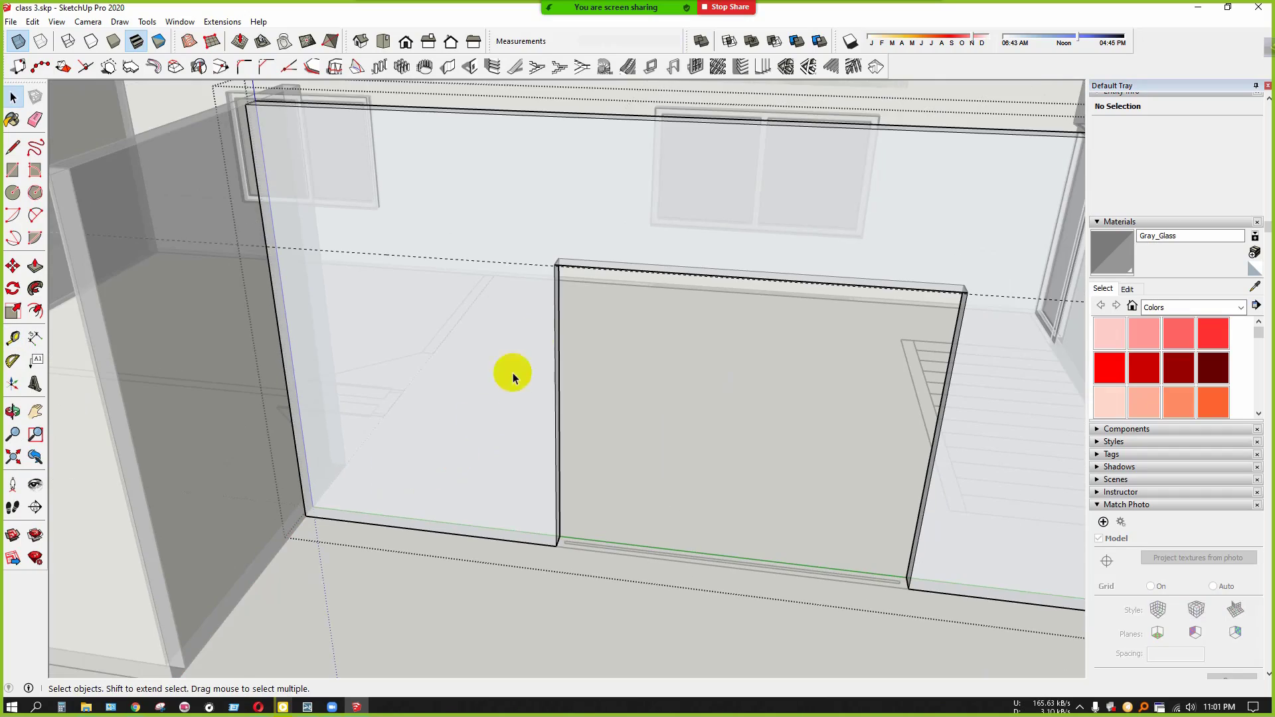
Push/Pull the opening's head face so that it lines up with the guide
middle_click_drag(512, 376, 447, 319)
scroll(555, 137, "up", 3)
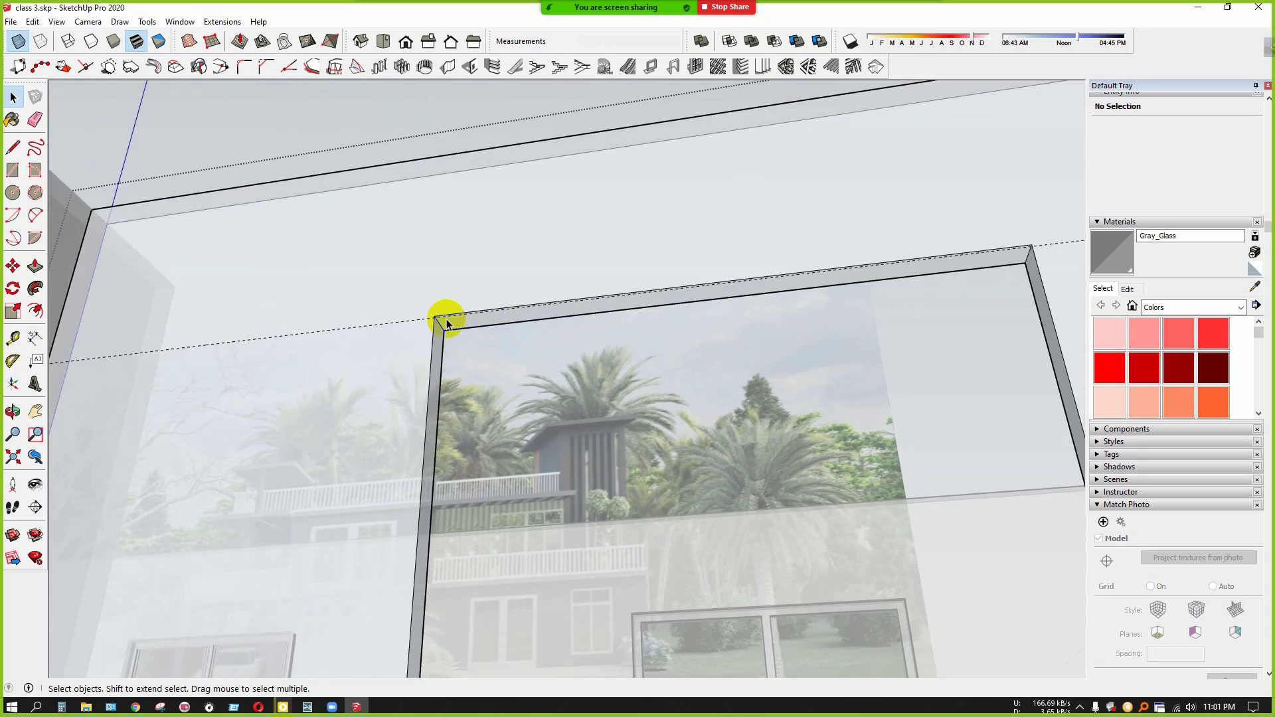
scroll(441, 319, "up", 2)
double_click(456, 321)
left_click(462, 328)
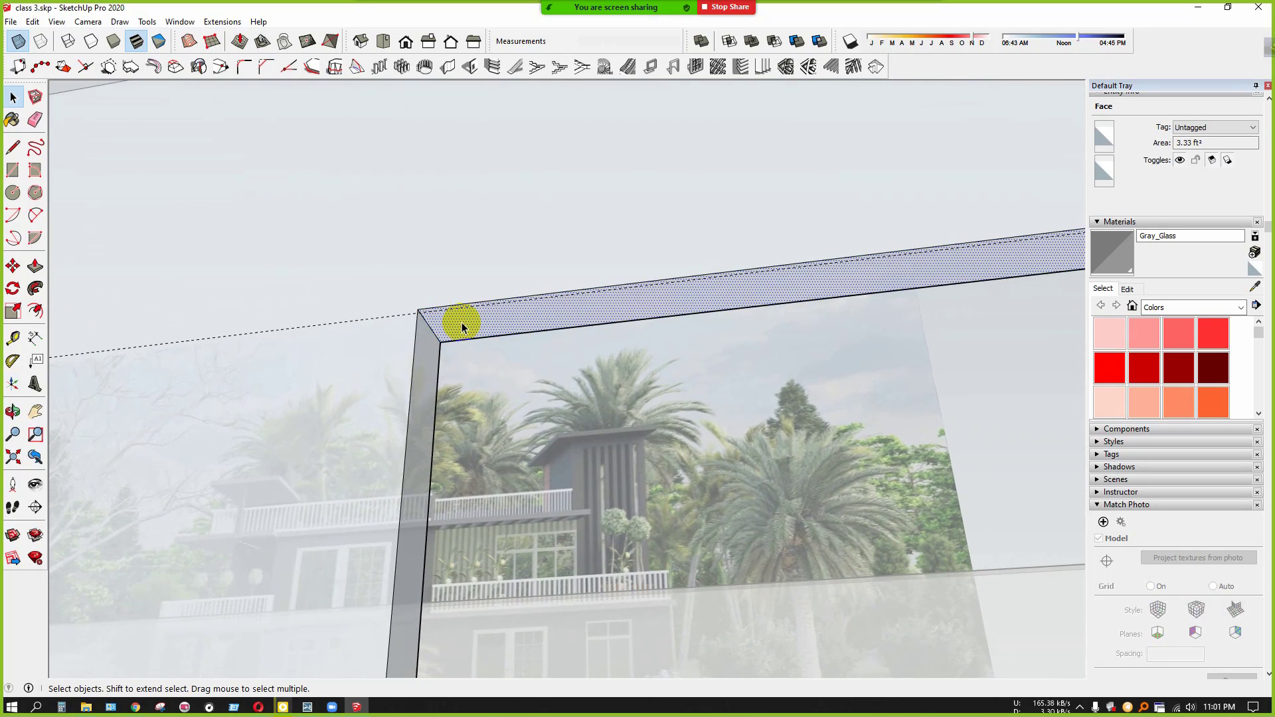
key("p")
left_click(464, 324)
left_click(396, 317)
key("space")
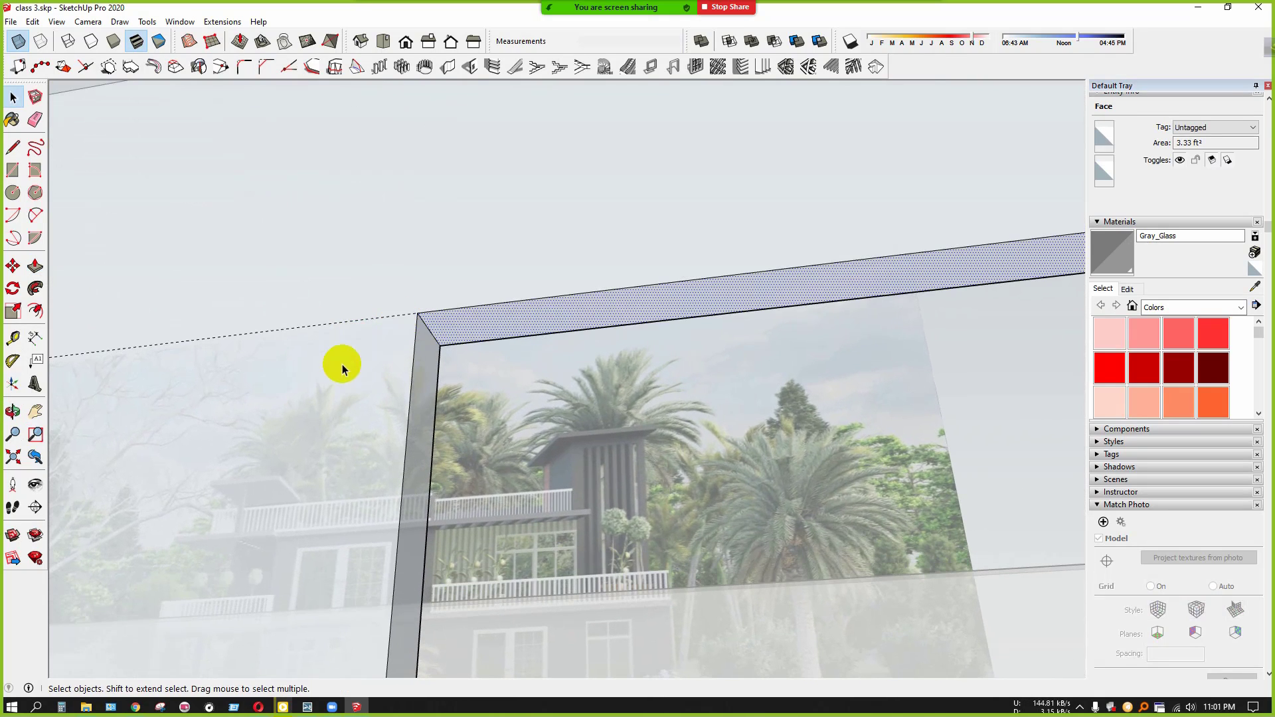
Delete the guide at the opening's head inside the recessed wall group and close the group
scroll(342, 367, "down", 4)
middle_click_drag(341, 368, 466, 467)
scroll(467, 467, "down", 3)
left_click(394, 523)
left_click(397, 523)
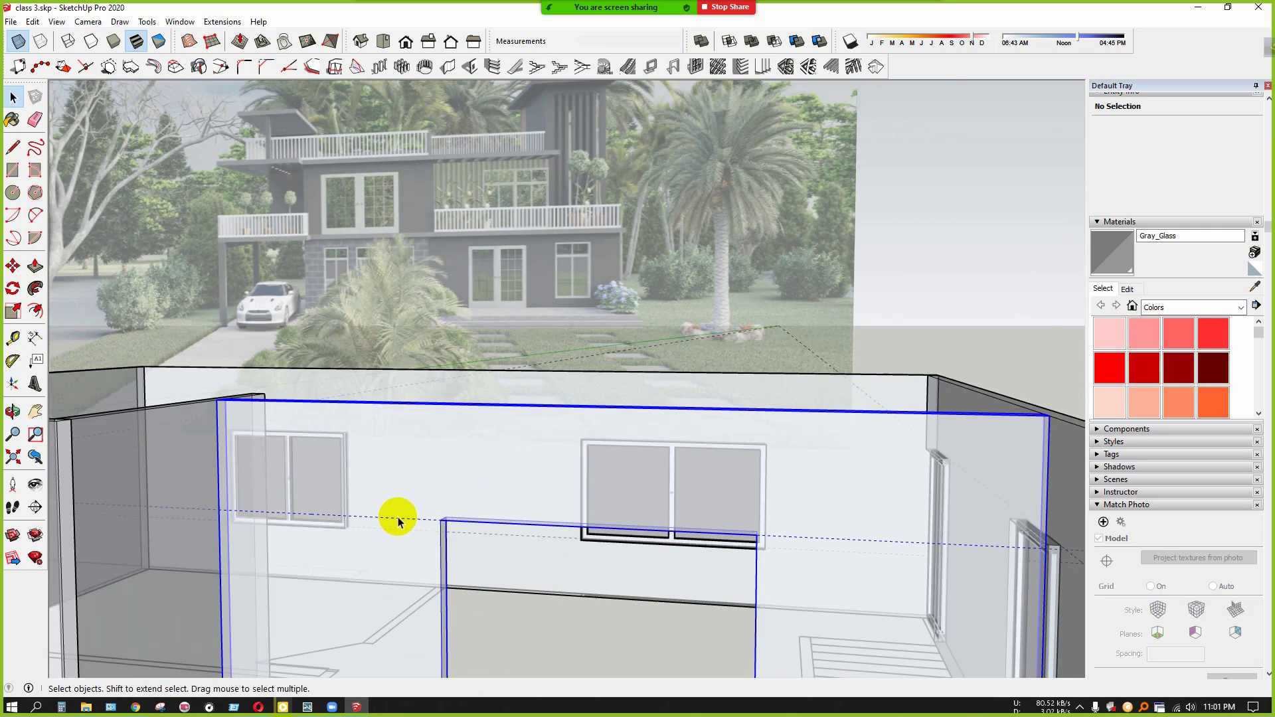
middle_click_drag(408, 501, 414, 651)
scroll(452, 509, "down", 3)
scroll(374, 633, "up", 2)
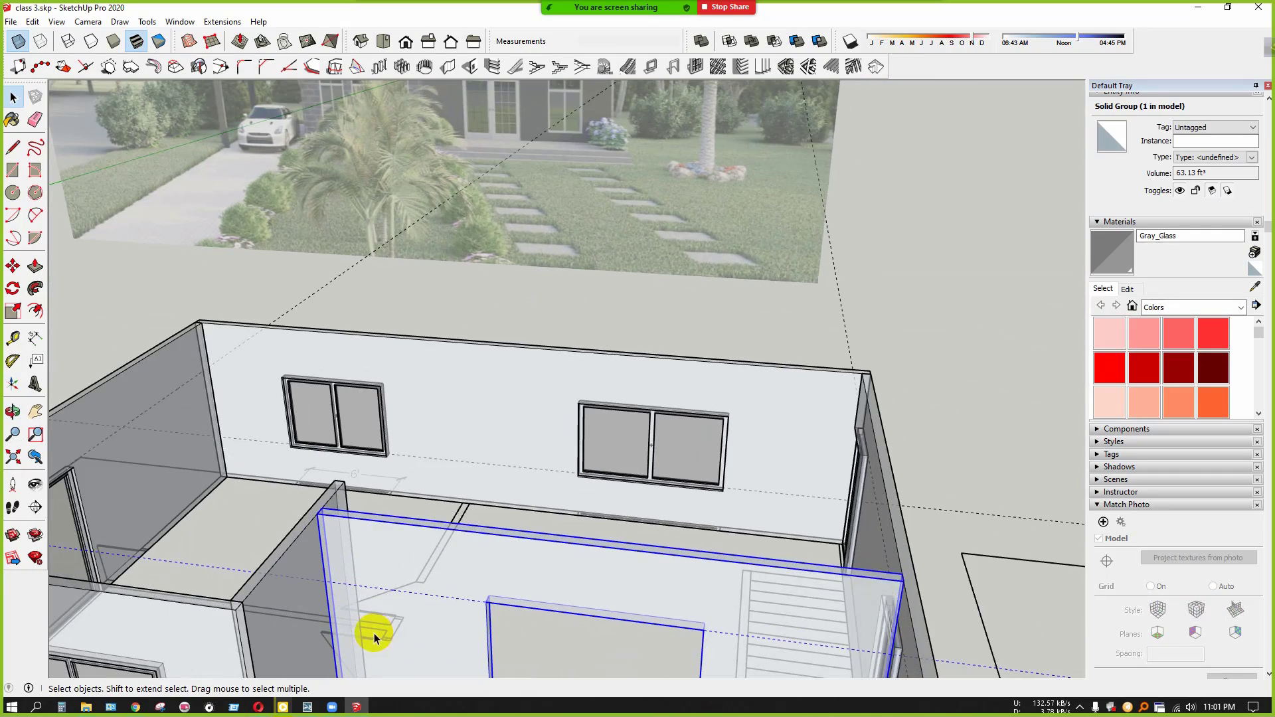
double_click(373, 624)
scroll(396, 592, "up", 2)
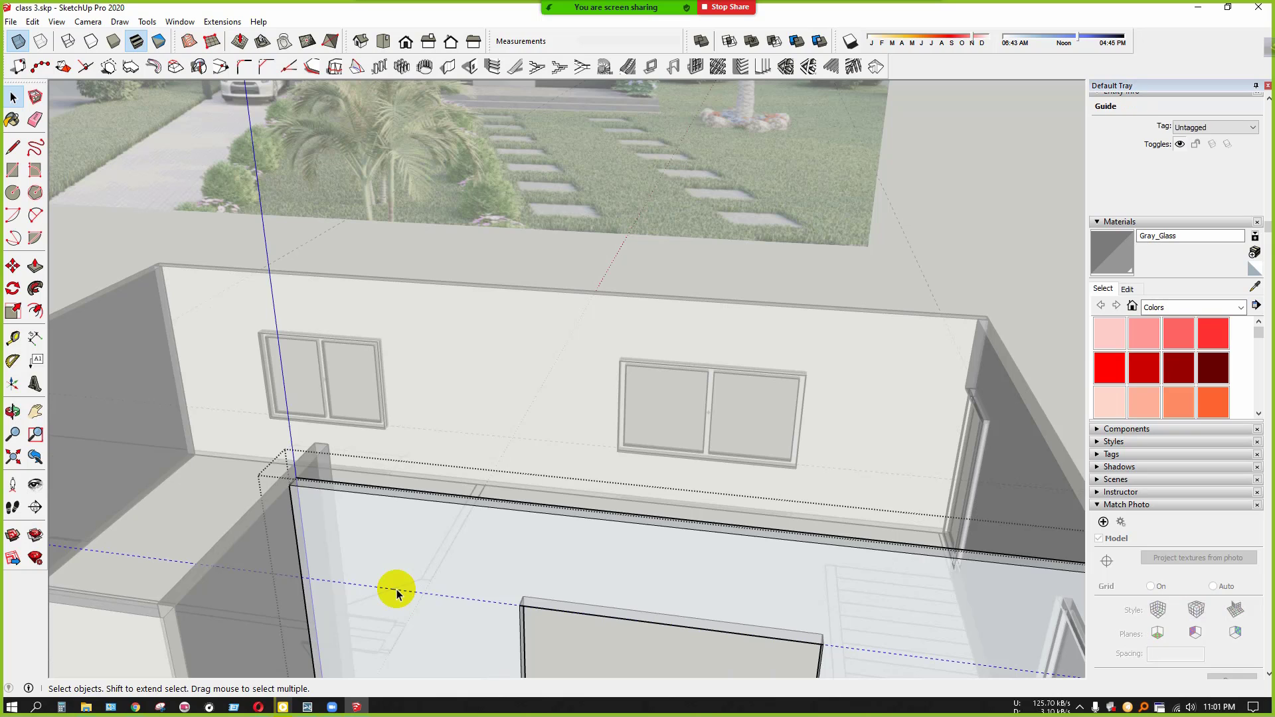
key("Delete")
scroll(397, 589, "down", 3)
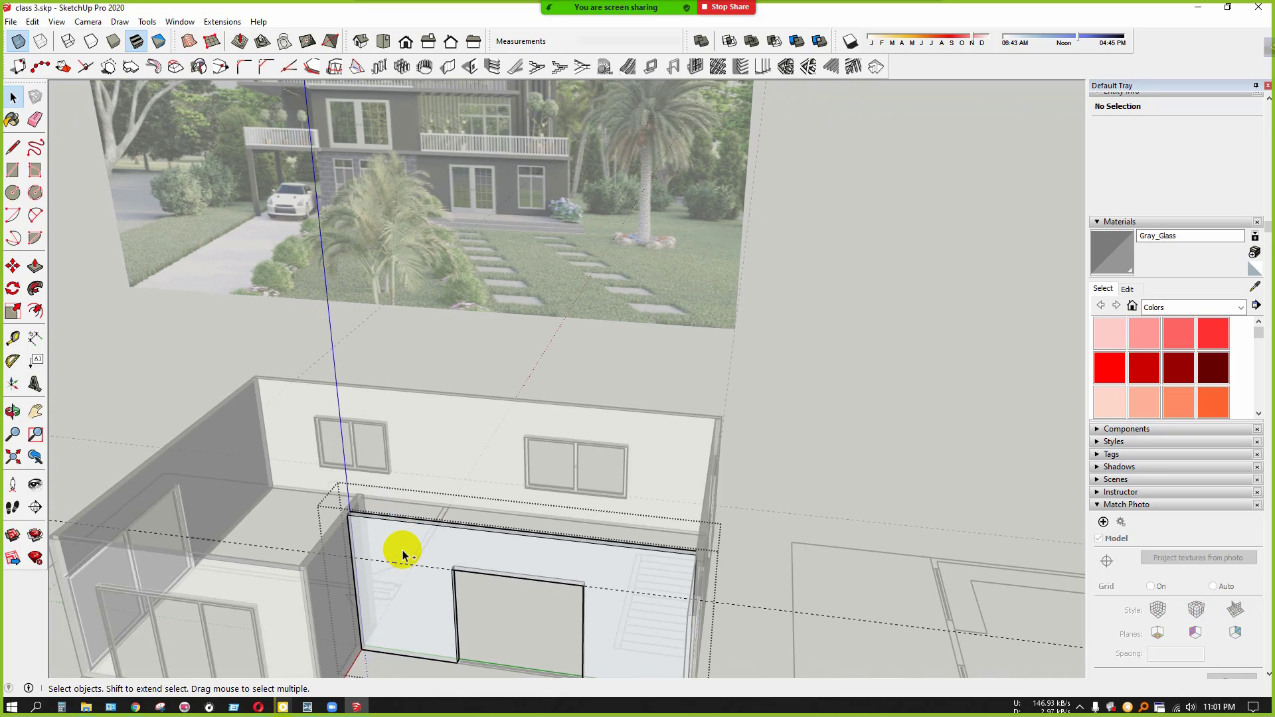
scroll(401, 551, "down", 2)
left_click(787, 523)
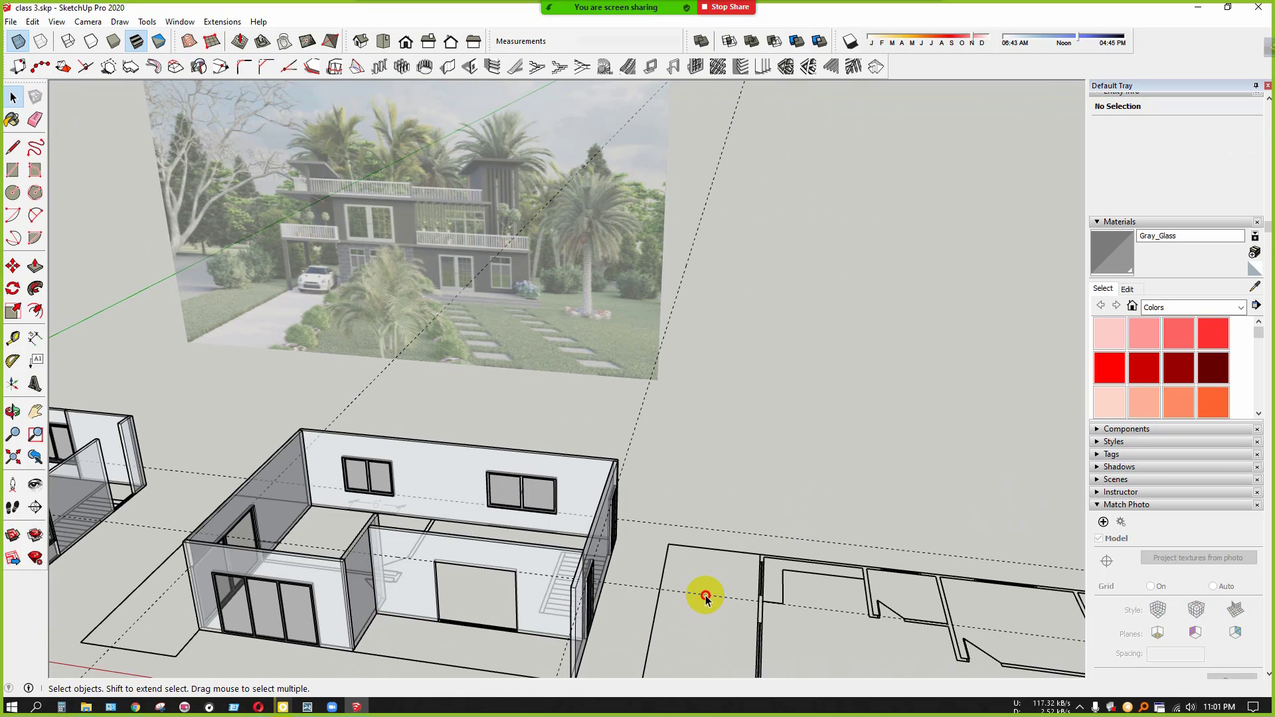
Reopen the recessed wall group, delete the remaining guide at the opening's head, and close the group
scroll(334, 612, "up", 2)
scroll(425, 514, "up", 1)
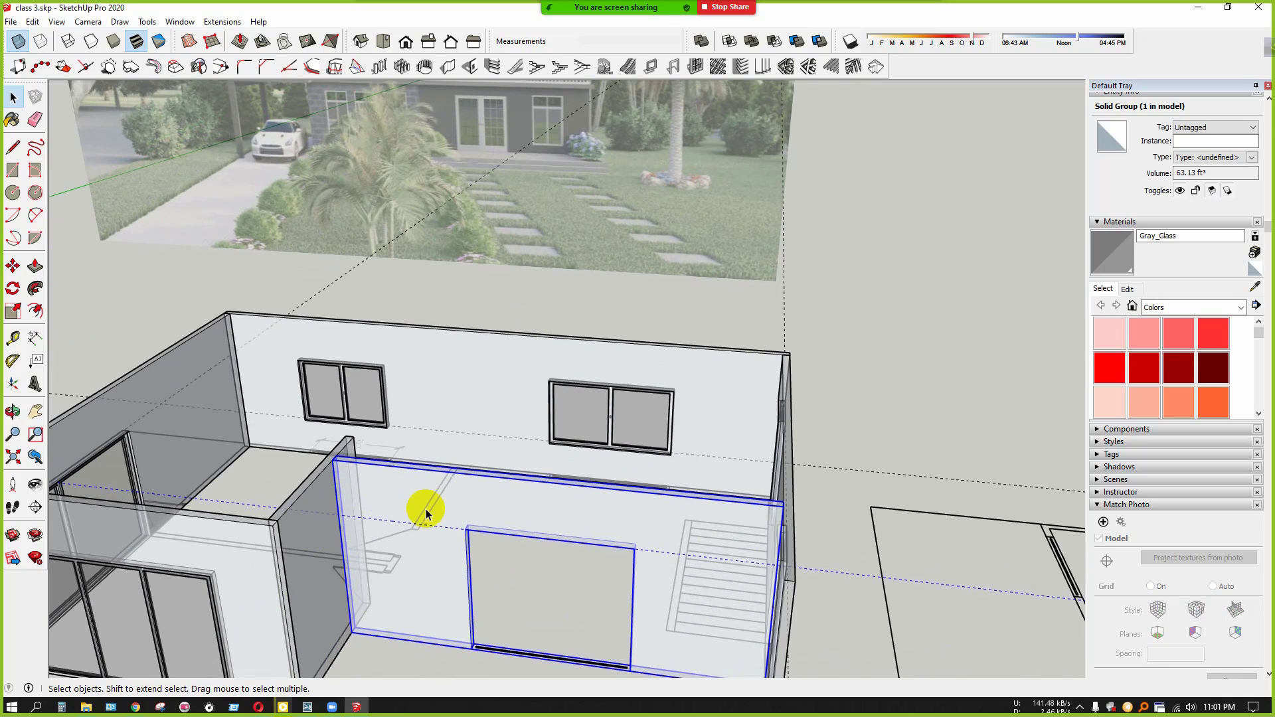
scroll(417, 524, "up", 1)
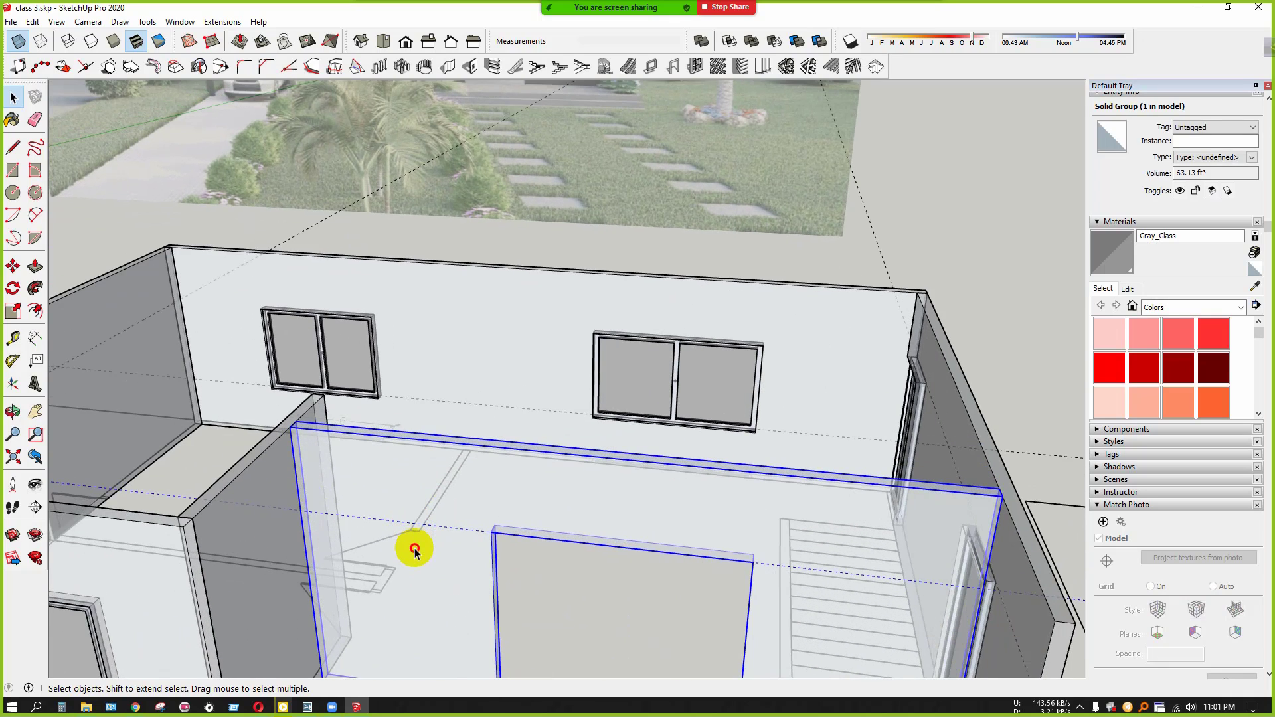
double_click(415, 550)
scroll(414, 539, "up", 3)
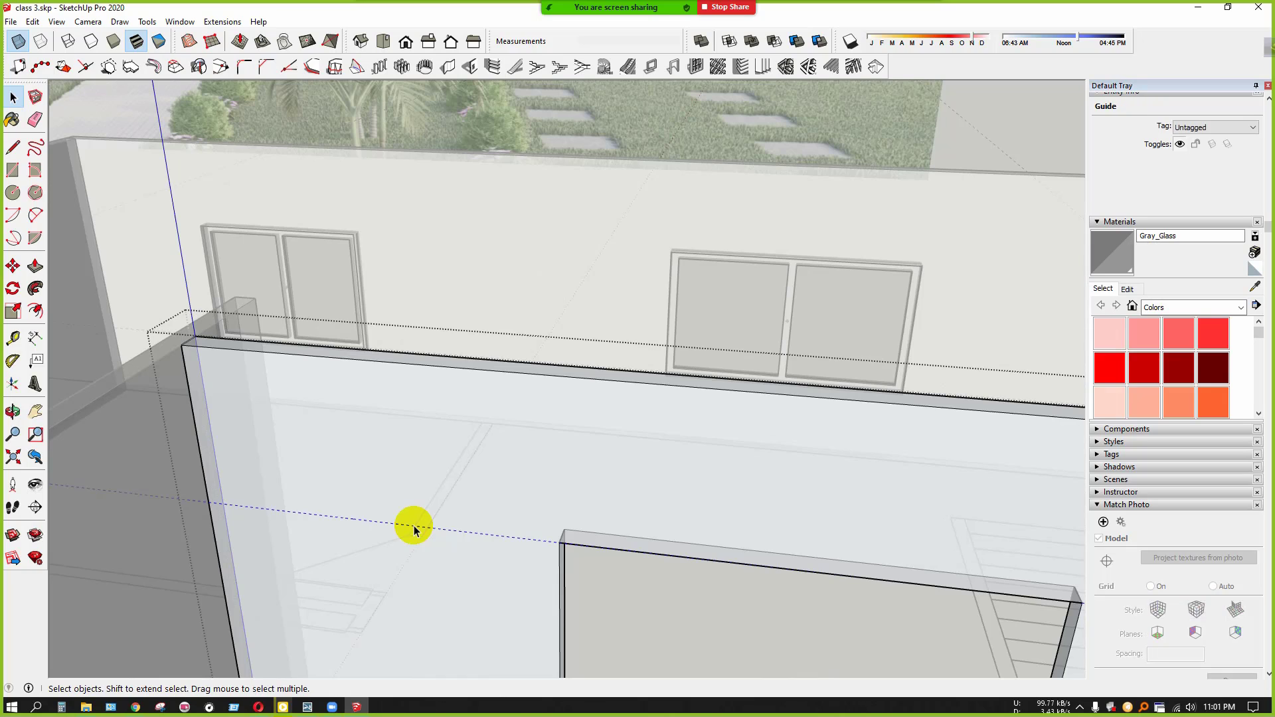
key("Delete")
scroll(409, 521, "down", 4)
left_click(515, 410)
scroll(493, 528, "down", 3)
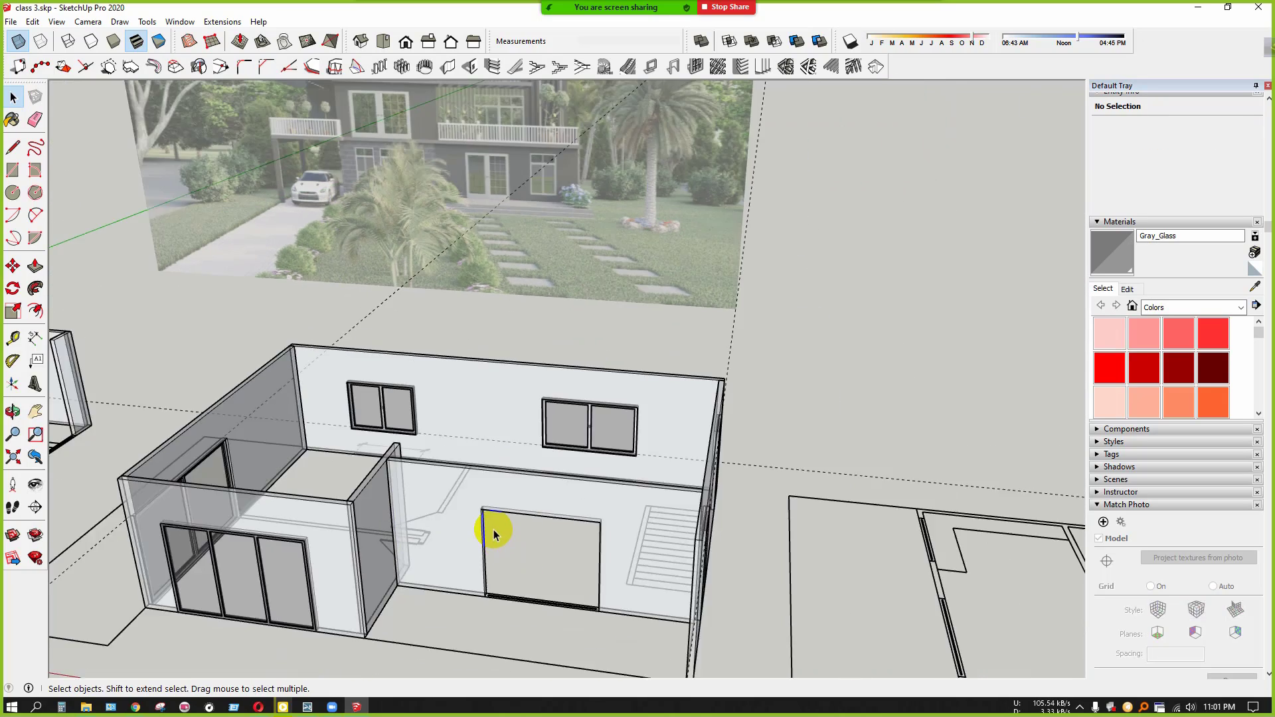
Draw a rectangle from corner to corner across the opening in the recessed wall
middle_click_drag(493, 529, 669, 425)
scroll(657, 402, "up", 3)
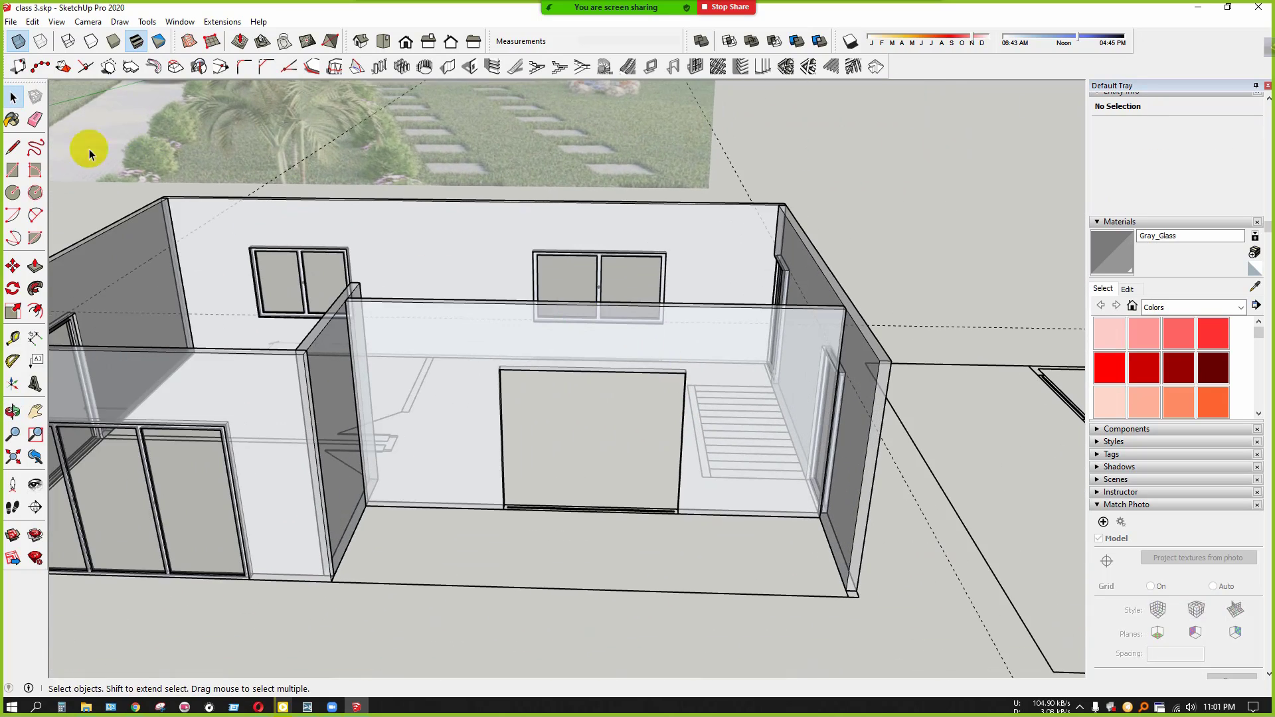
left_click(13, 169)
scroll(610, 360, "up", 2)
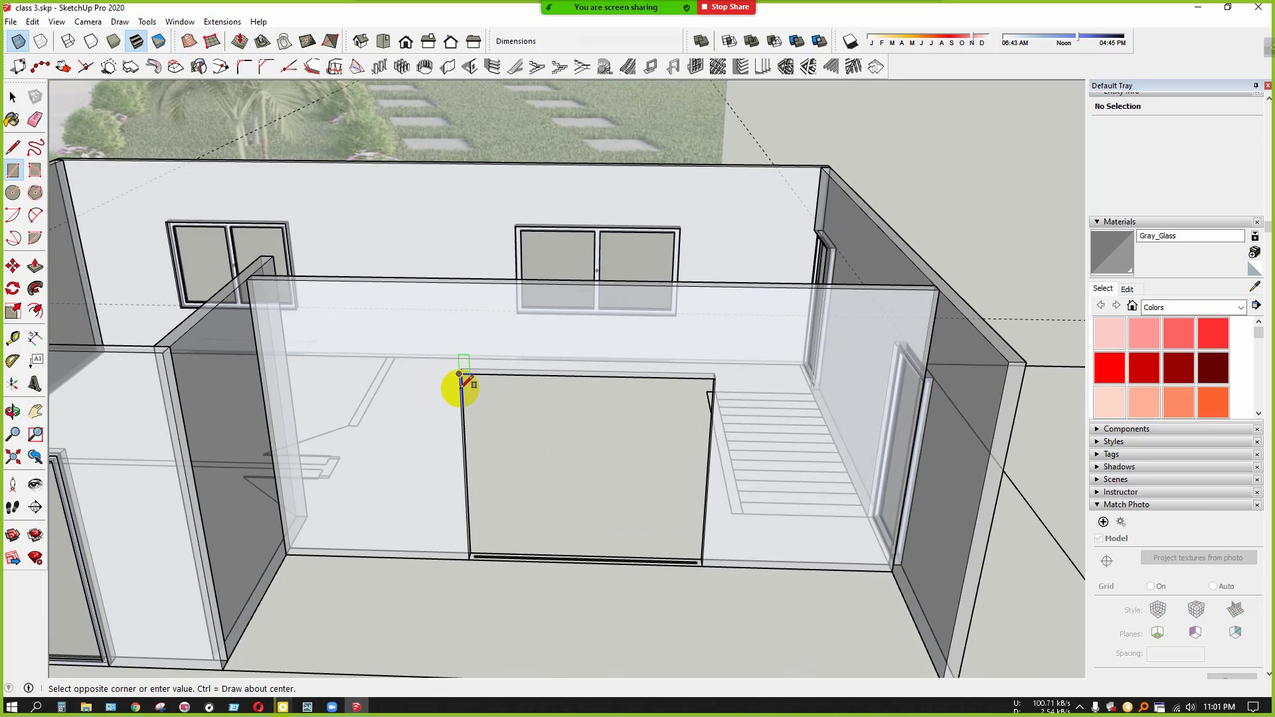
scroll(701, 558, "up", 2)
left_click(706, 534)
key("space")
scroll(564, 393, "down", 3)
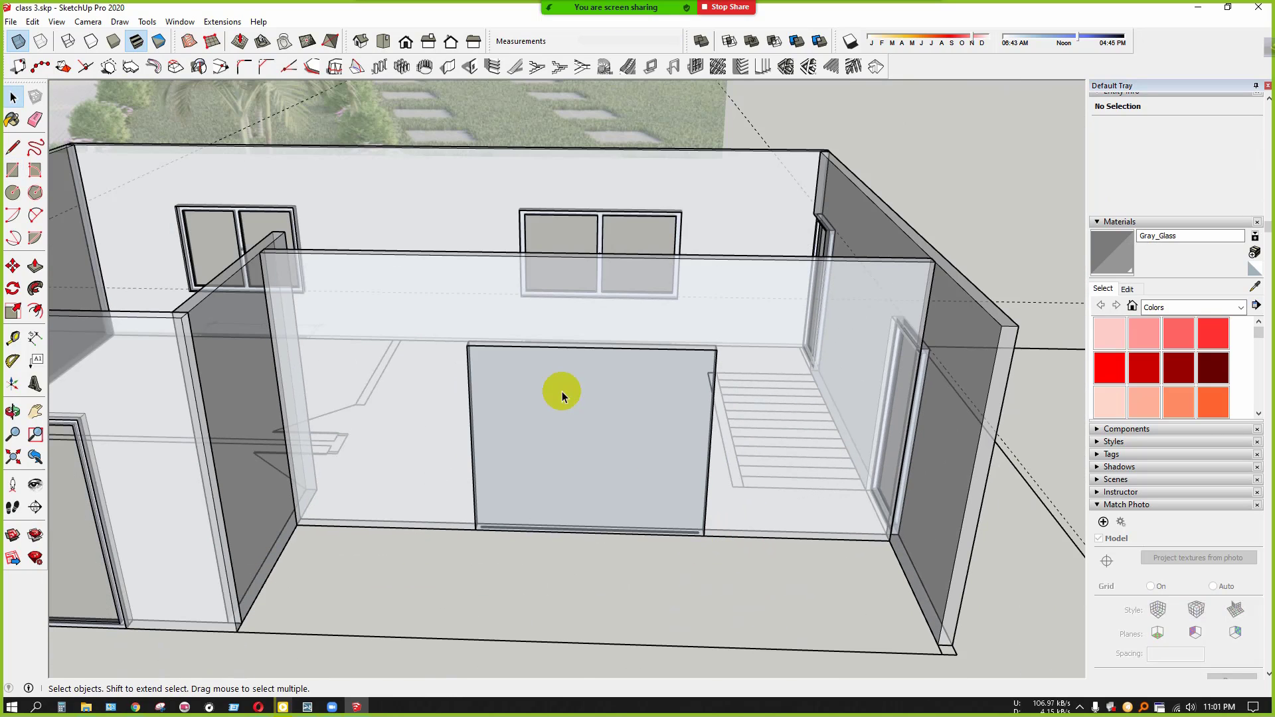
Turn the opening's face into a rectangular Panel Divider frame with 1 row, 2 columns and 3" frame members, and turn off X-ray display
left_click(564, 392)
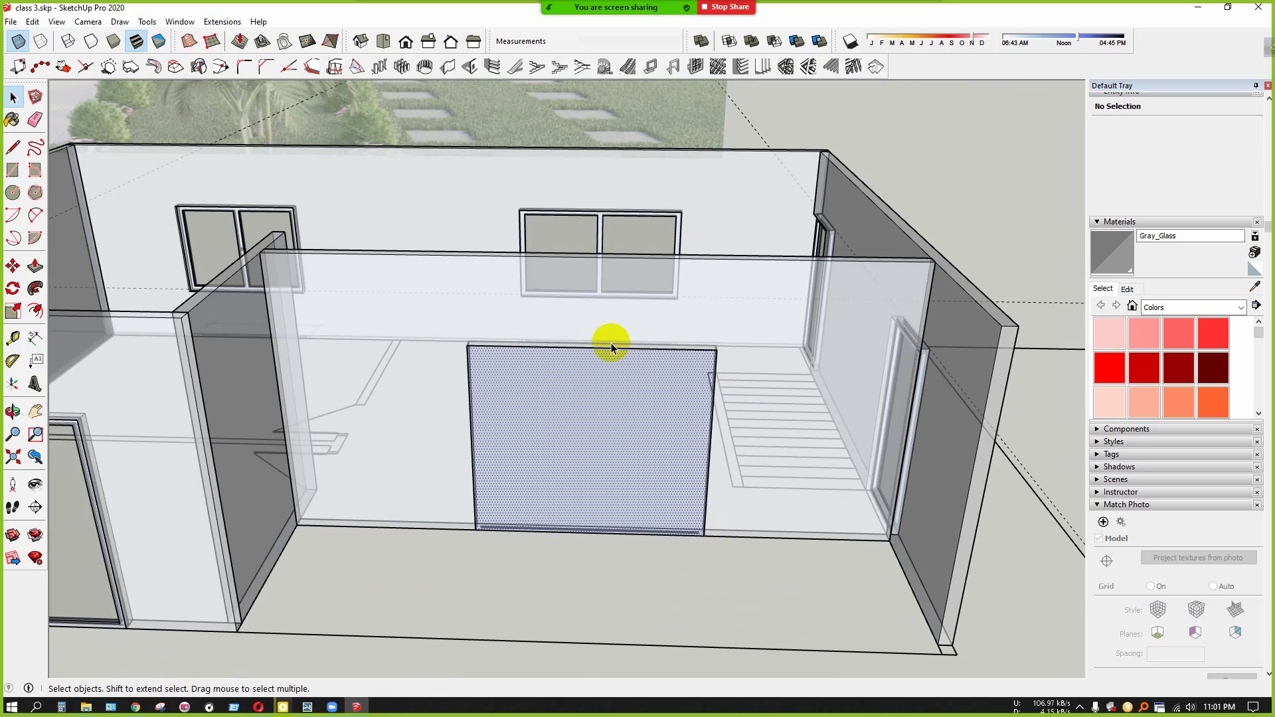
left_click(697, 67)
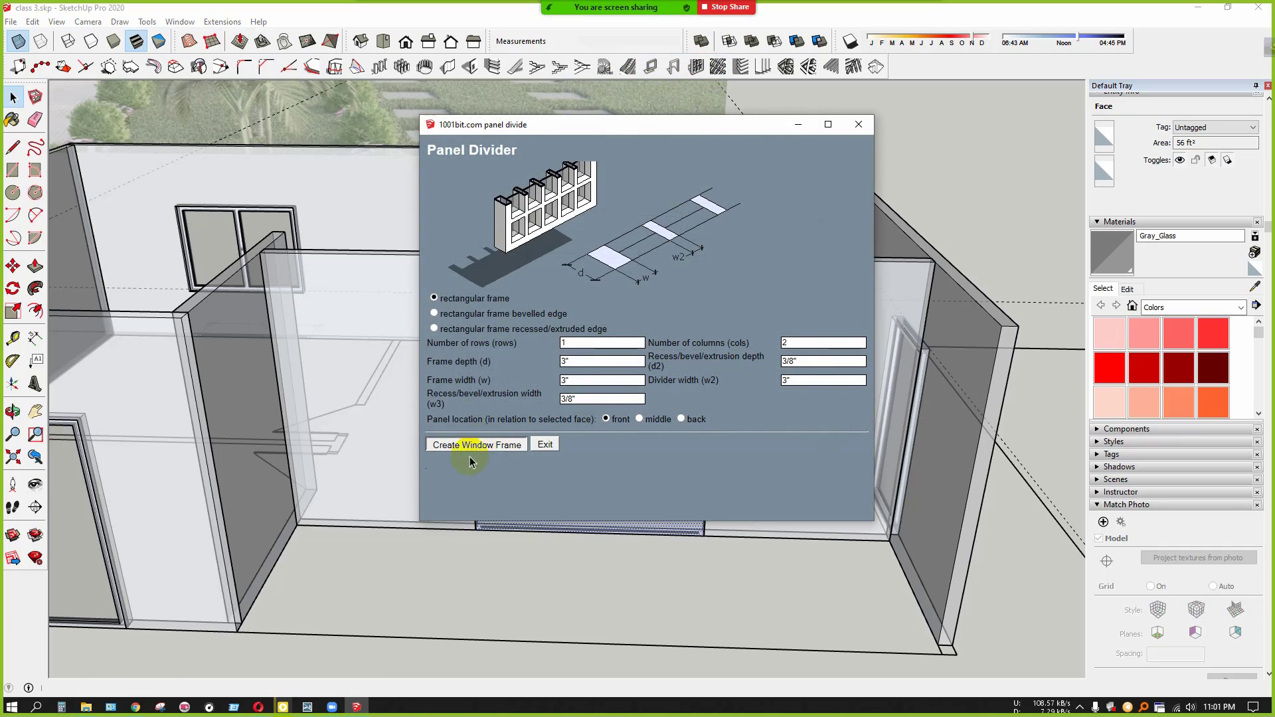
middle_click_drag(512, 461, 484, 349)
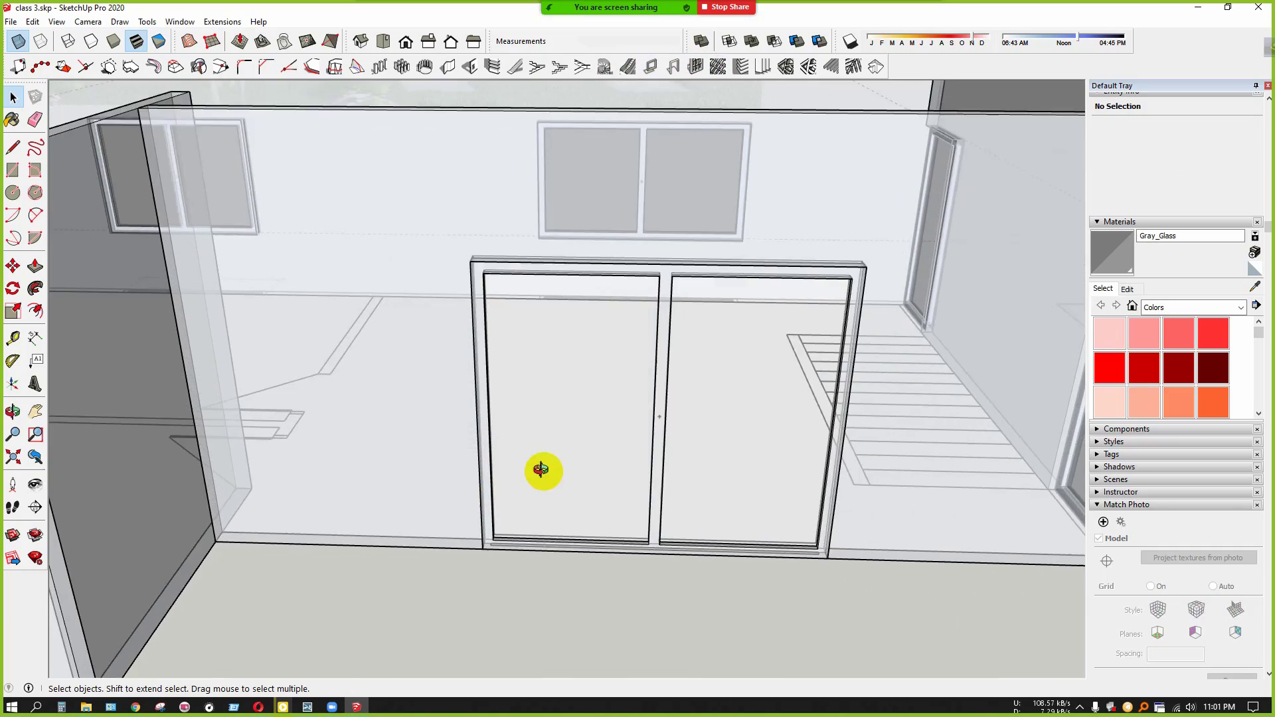
scroll(526, 412, "down", 3)
scroll(485, 349, "down", 2)
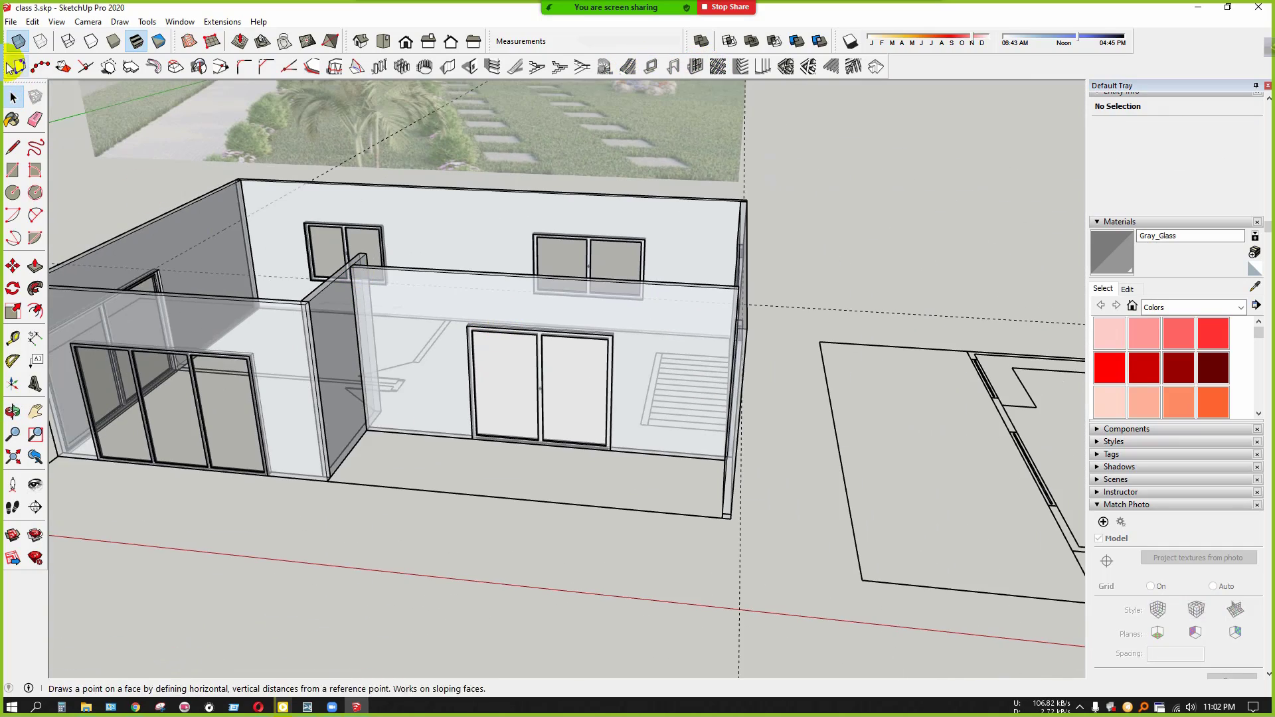
left_click(18, 43)
scroll(506, 425, "down", 2)
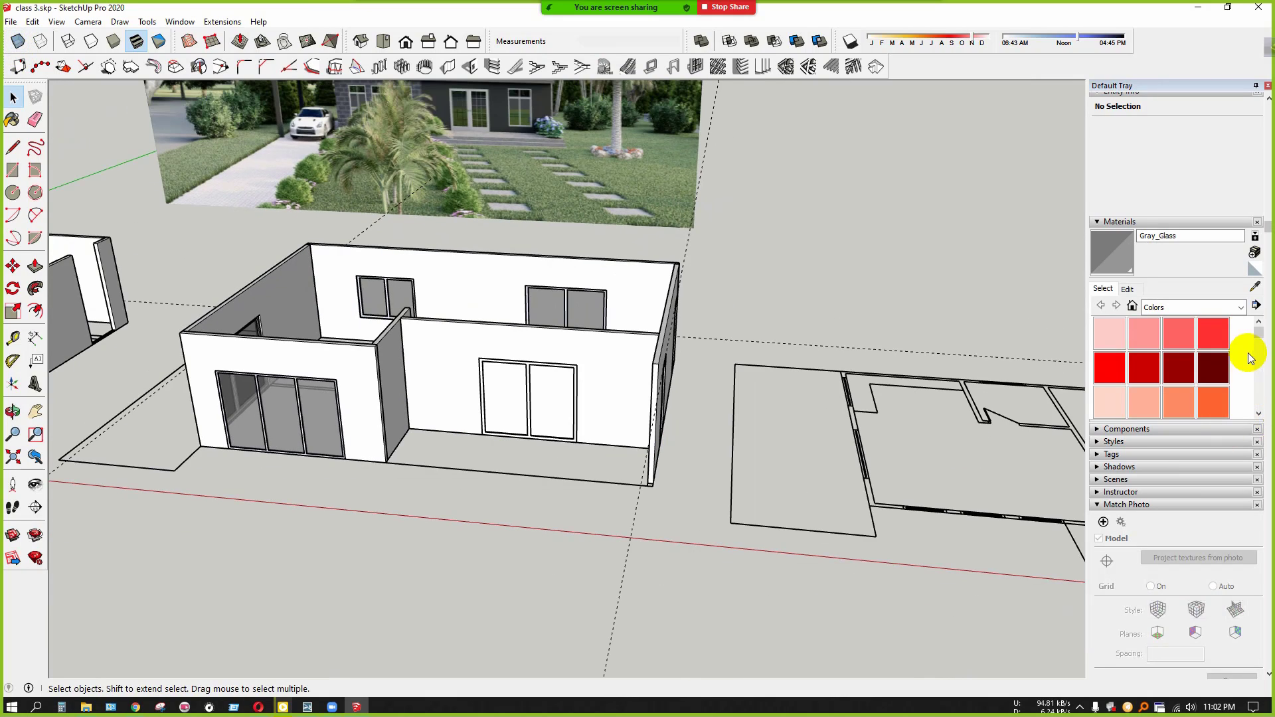
Sample Frame_Beige_Texture from the front window's frame and paint the new frame in the recess with it
left_click(1255, 287)
scroll(336, 359, "up", 5)
left_click(358, 412)
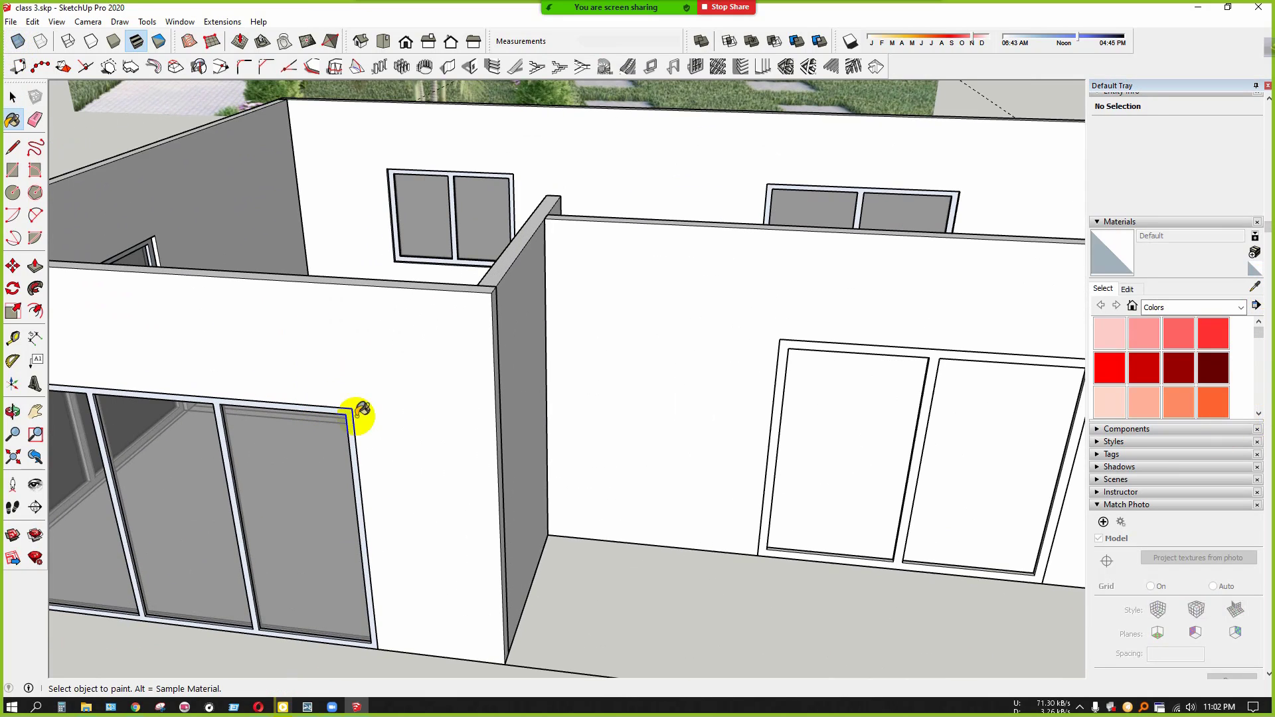
left_click(1255, 289)
scroll(341, 401, "up", 5)
left_click(185, 404)
scroll(719, 410, "down", 5)
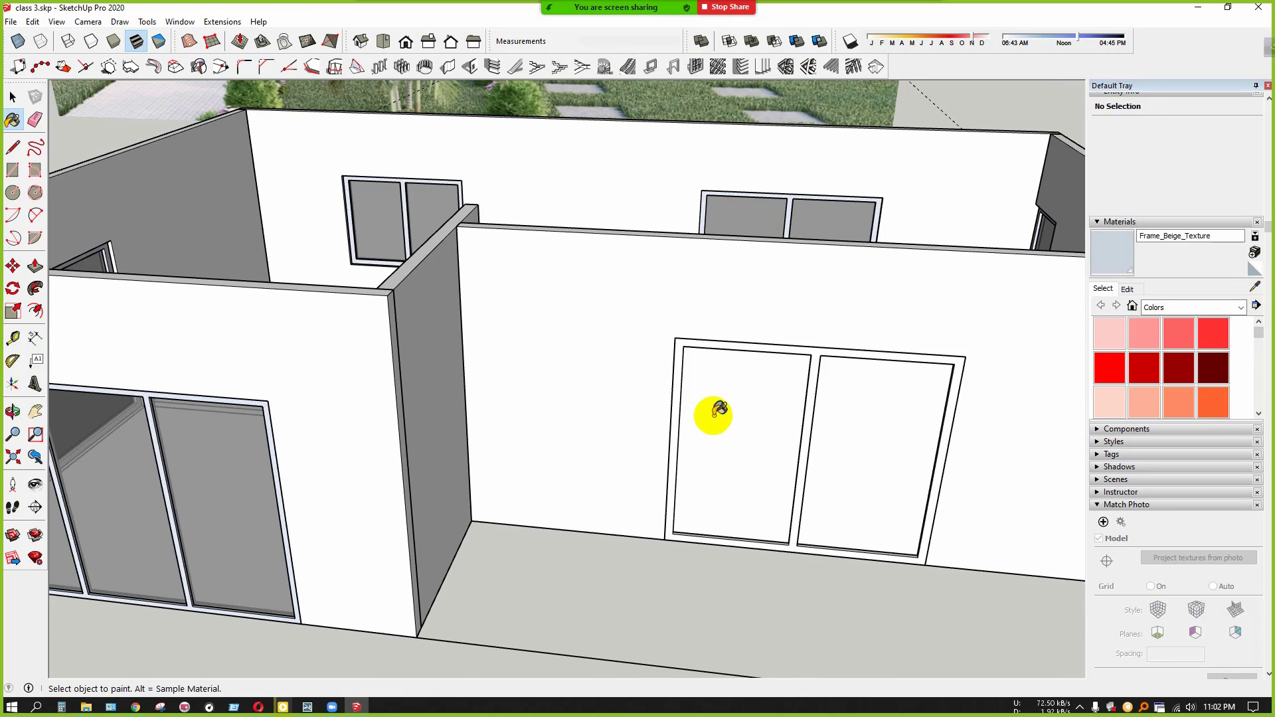
left_click(726, 414)
scroll(862, 395, "down", 2)
scroll(789, 435, "up", 1)
key("space")
Inside the new frame group, paint the panes with Gray_Glass sampled from the front window, and close the group
double_click(787, 419)
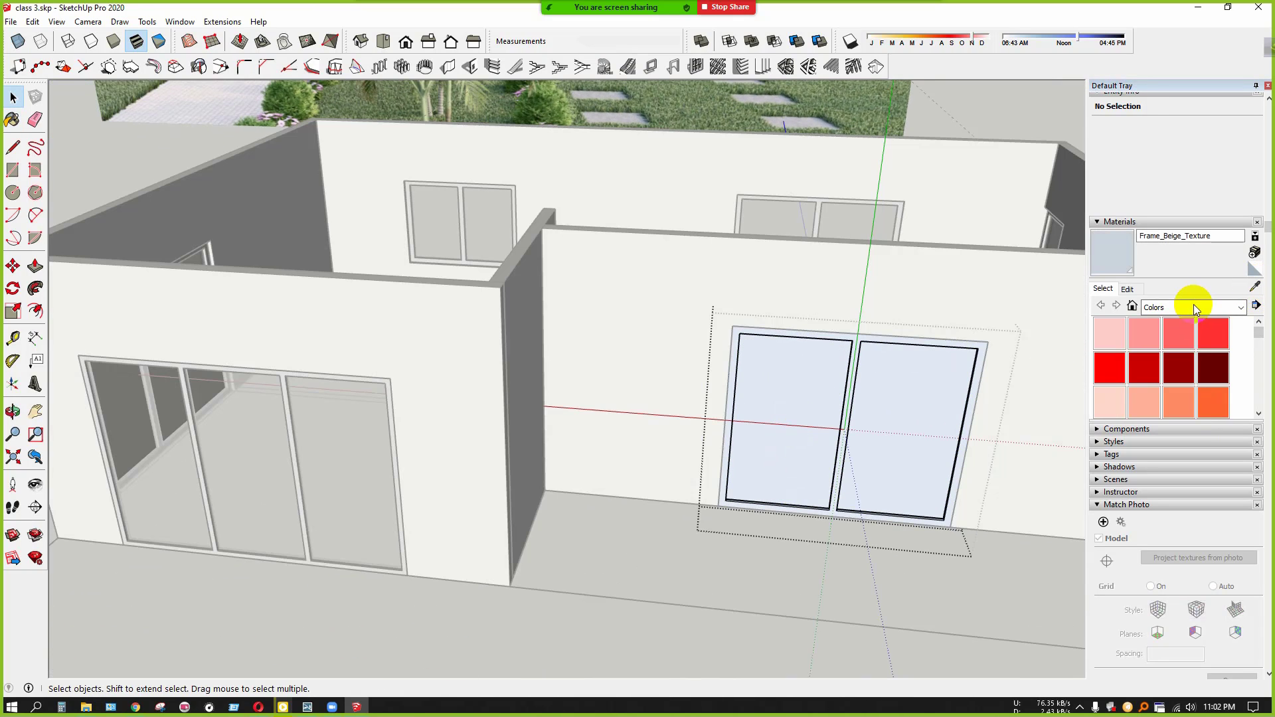
left_click(1254, 287)
left_click(339, 489)
left_click(774, 419)
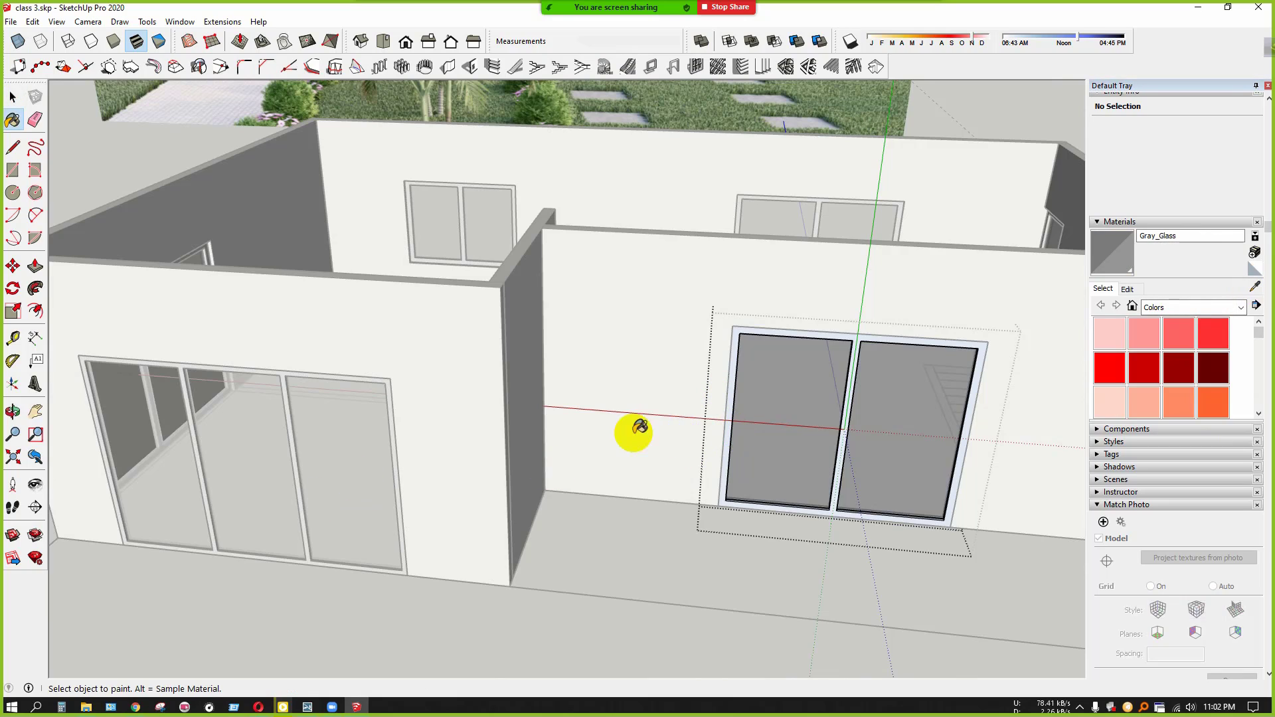
scroll(635, 427, "down", 3)
key("space")
left_click(568, 589)
scroll(518, 545, "down", 2)
middle_click_drag(512, 534, 583, 563)
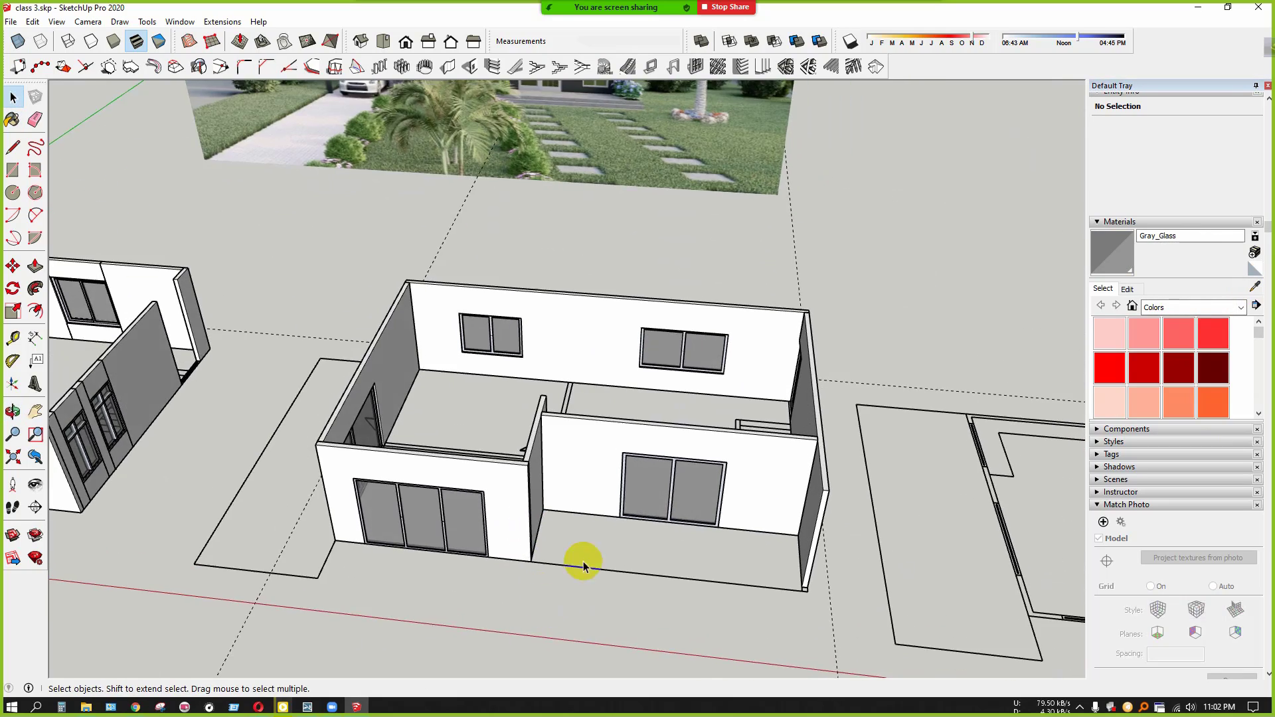
Examine the second-floor balcony and recessed front of the house in the reference image
scroll(631, 423, "down", 4)
scroll(592, 222, "up", 5)
scroll(607, 120, "up", 3)
scroll(484, 276, "up", 2)
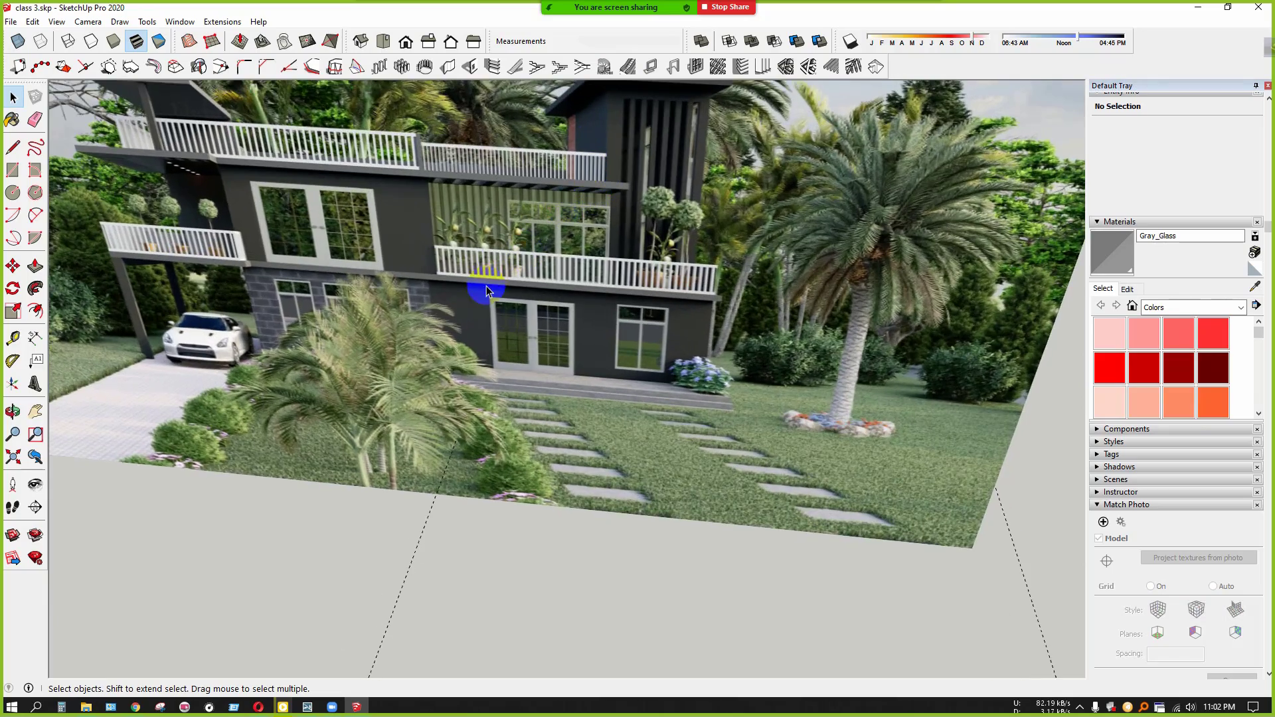
scroll(425, 271, "down", 3)
scroll(137, 604, "down", 2)
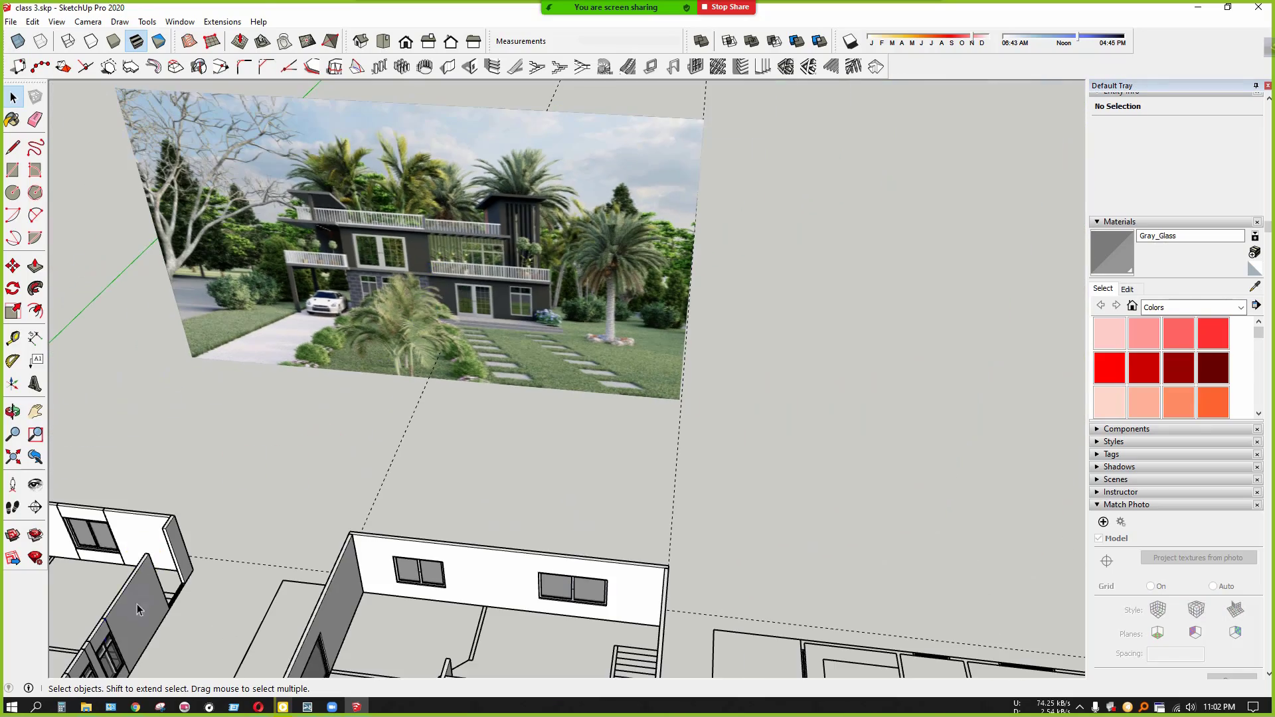
left_click(134, 707)
left_click(134, 707)
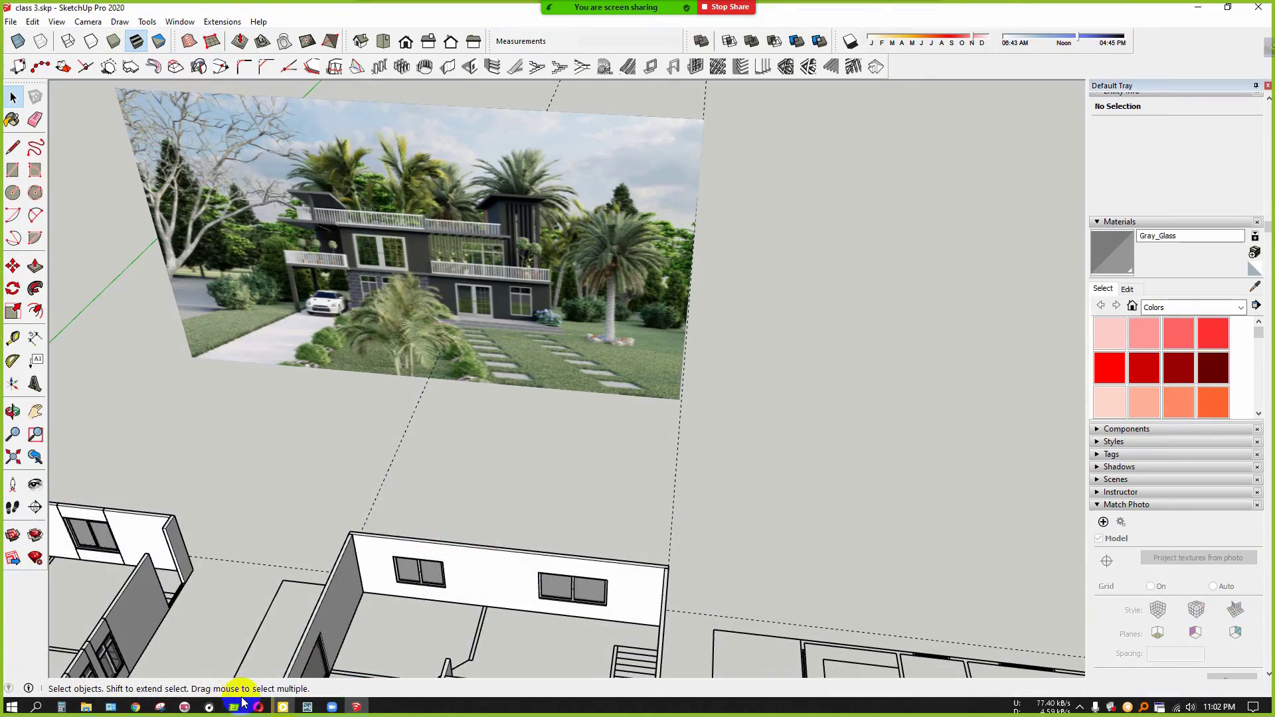
left_click(356, 707)
left_click(357, 707)
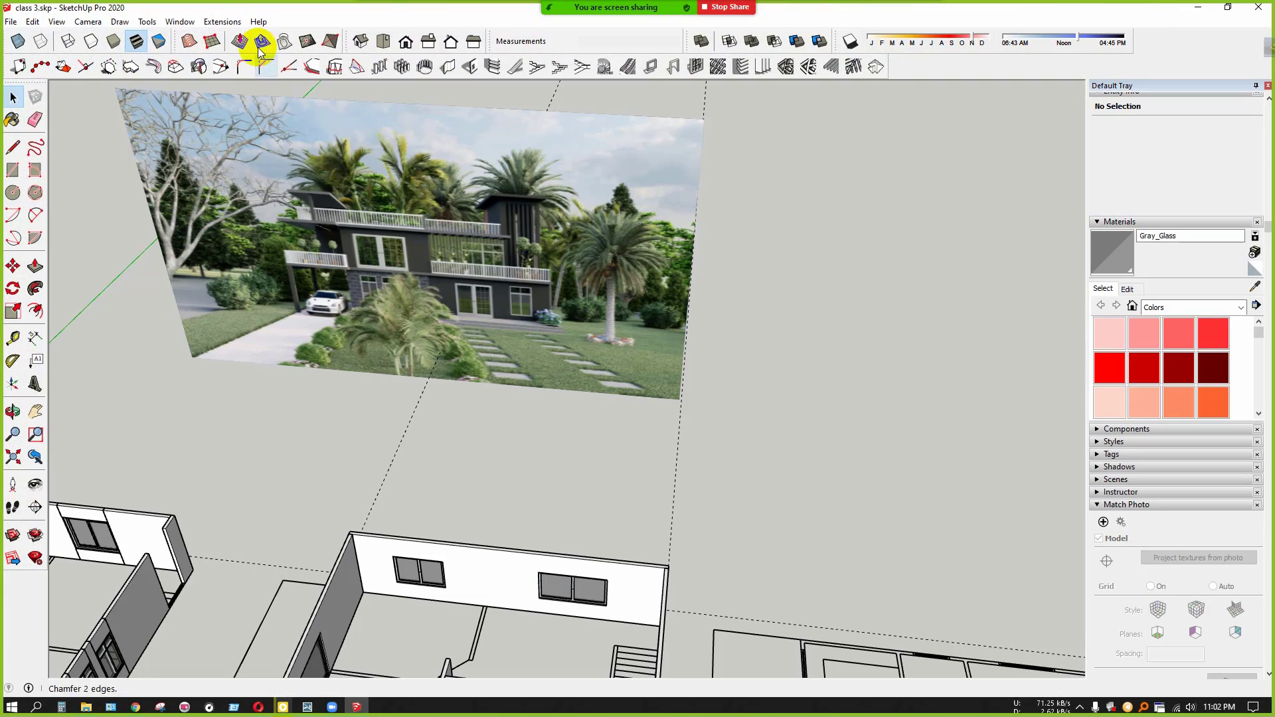
Open 3D Warehouse and search all categories for "window railing"
left_click(179, 22)
left_click(189, 122)
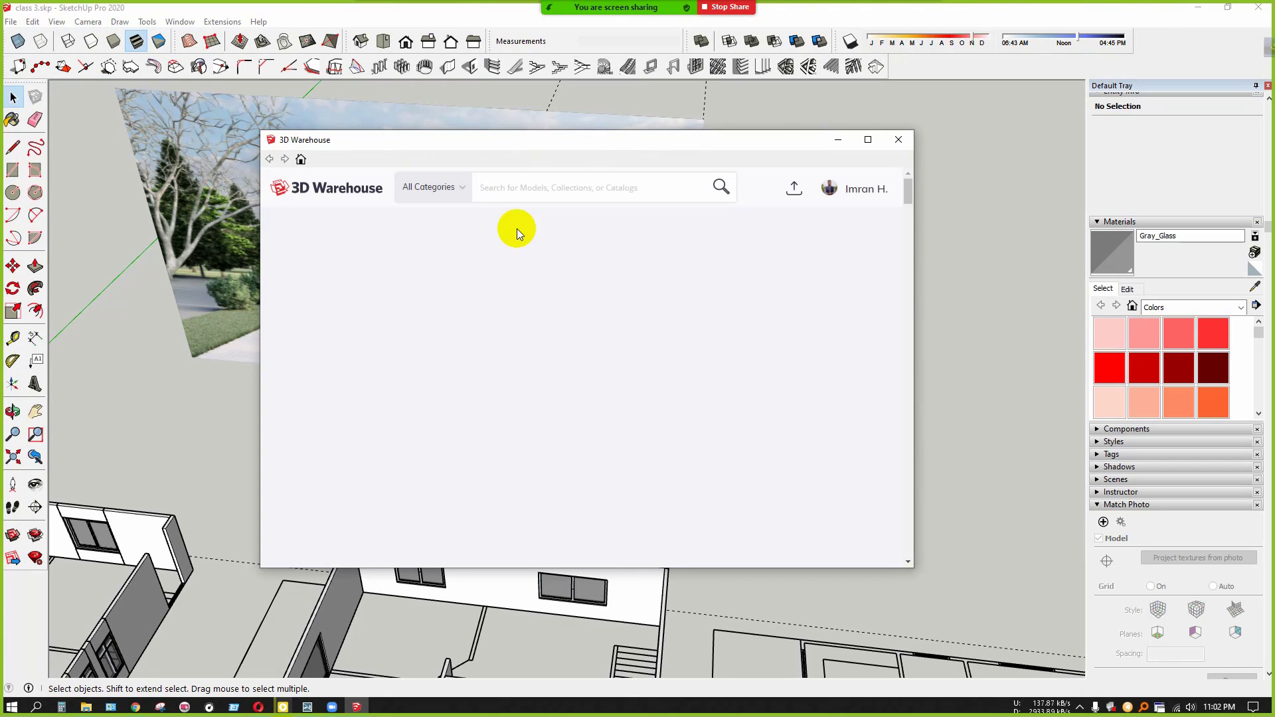
type("window")
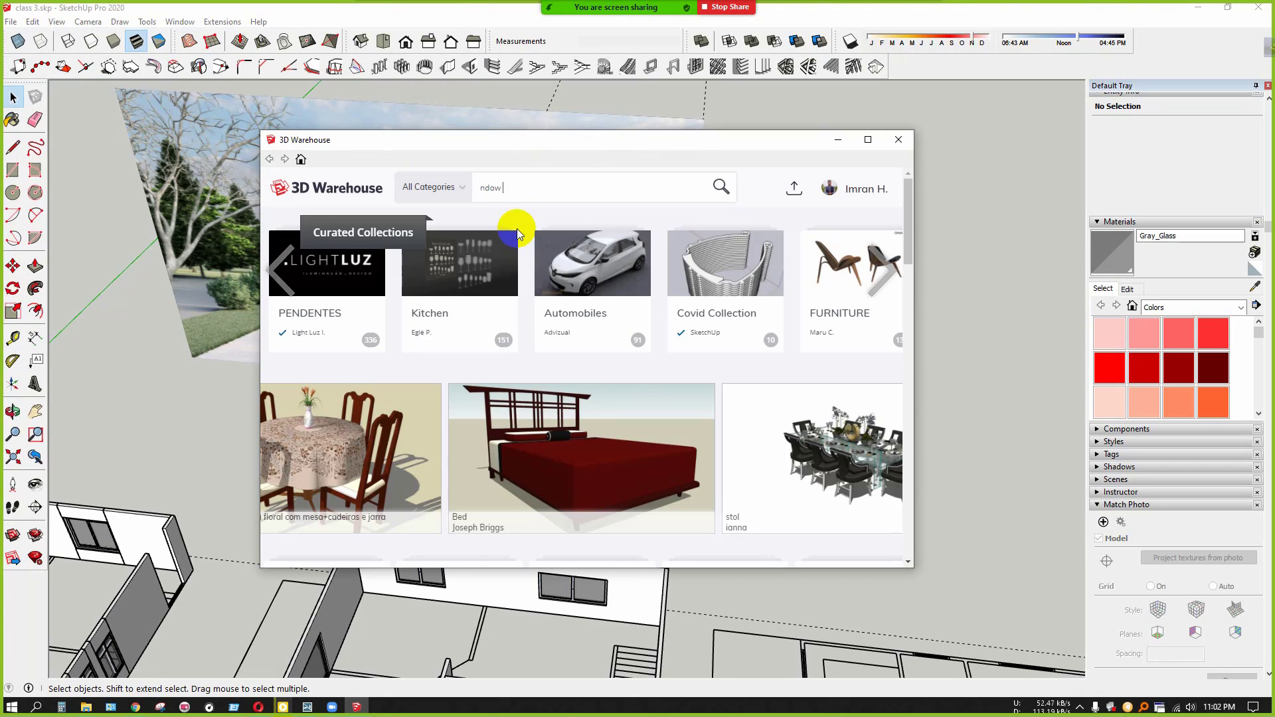
key("BackSpace")
key("BackSpace")
key("BackSpace")
key("BackSpace")
type("win")
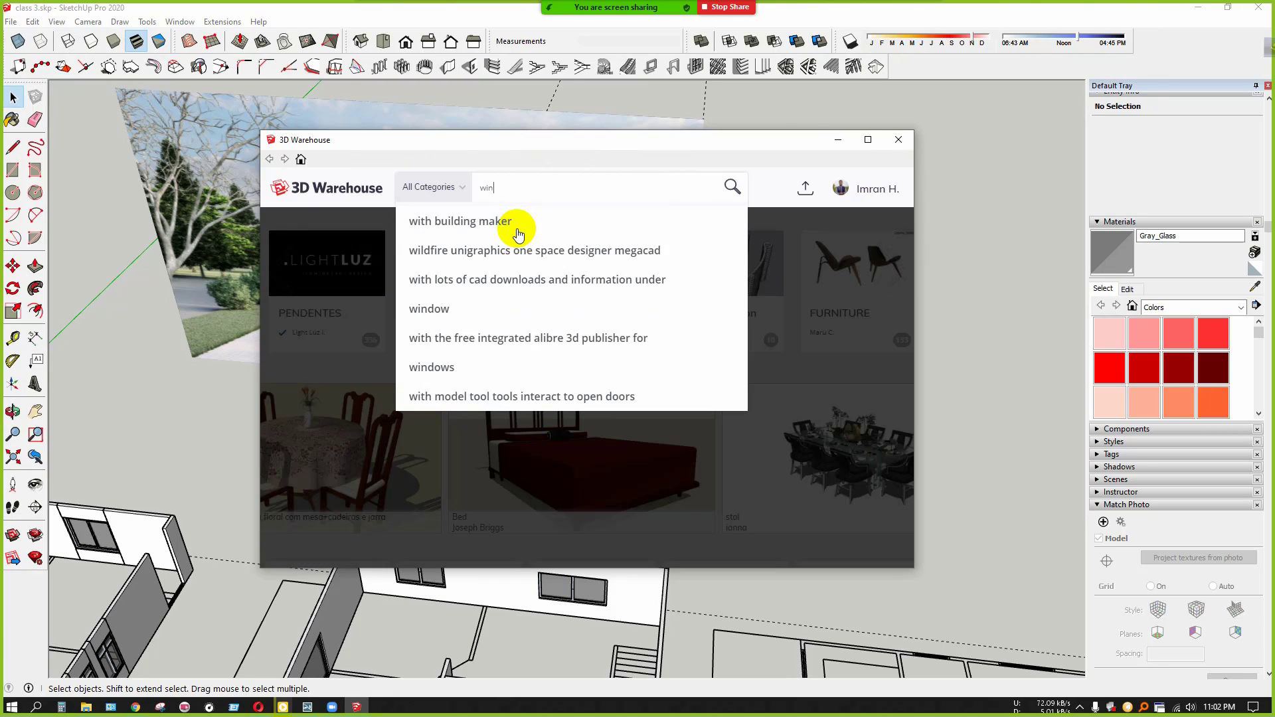
type("dow ra")
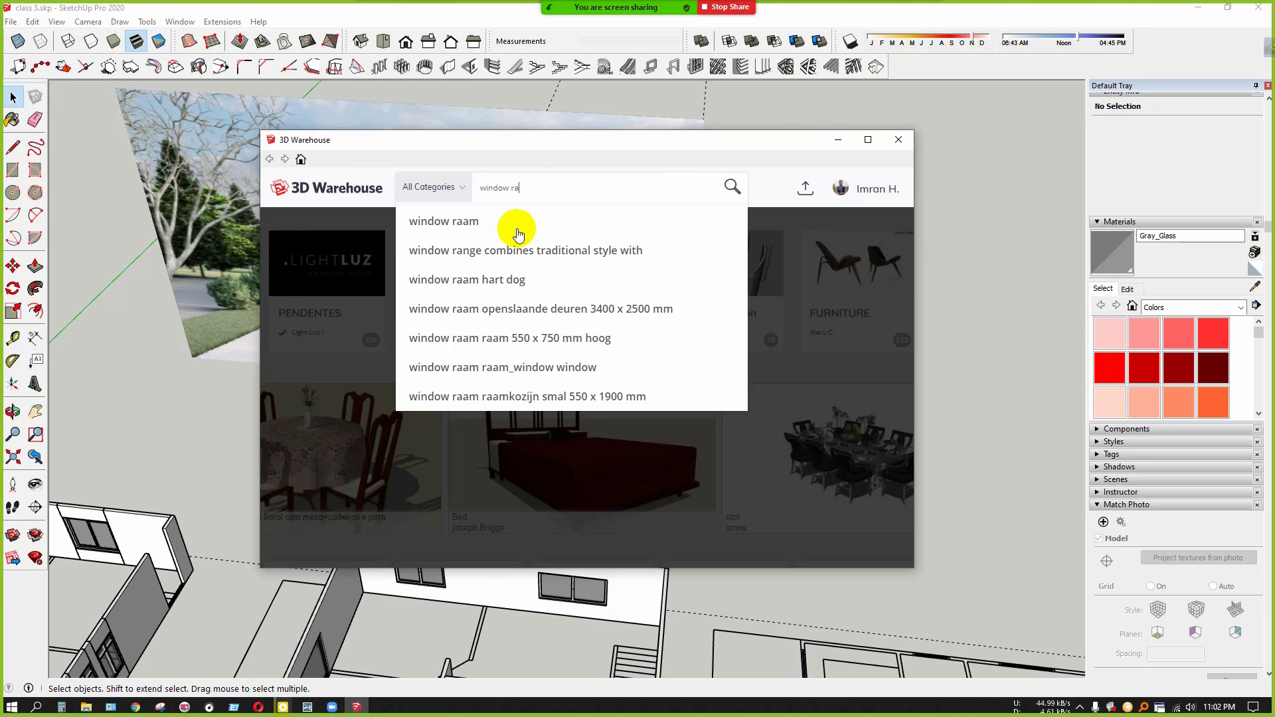
type("iling")
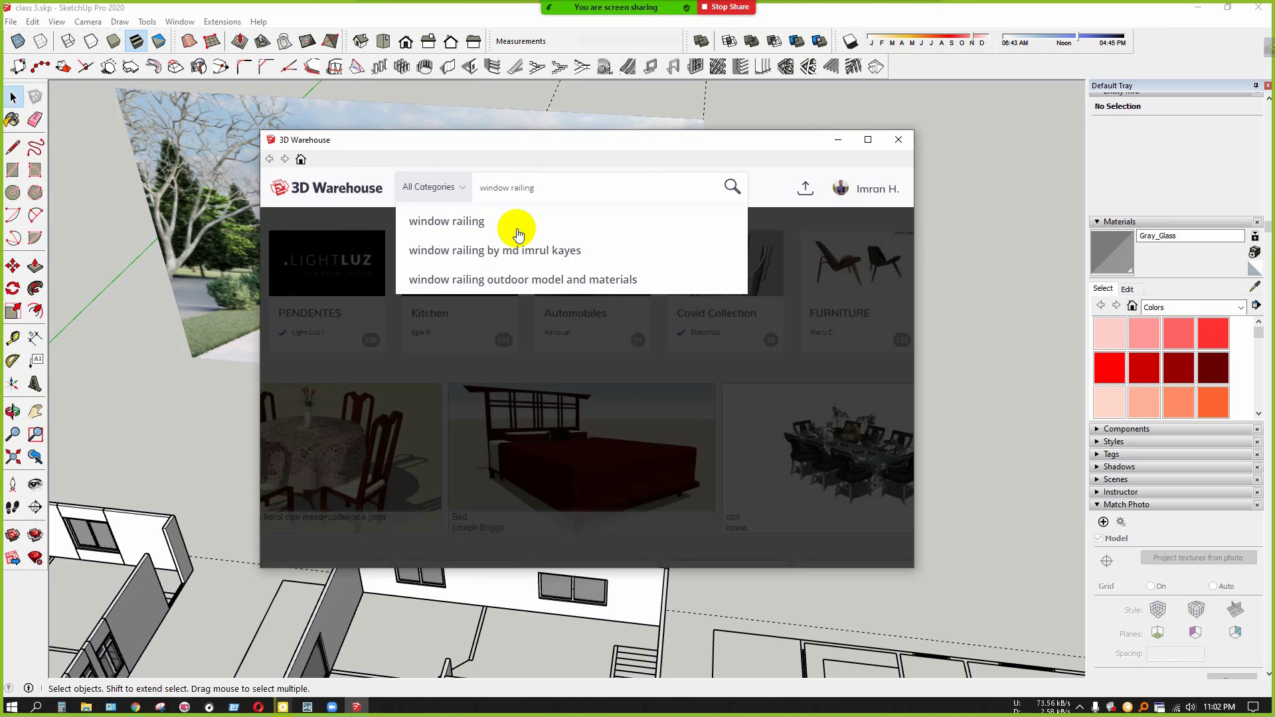
left_click(518, 231)
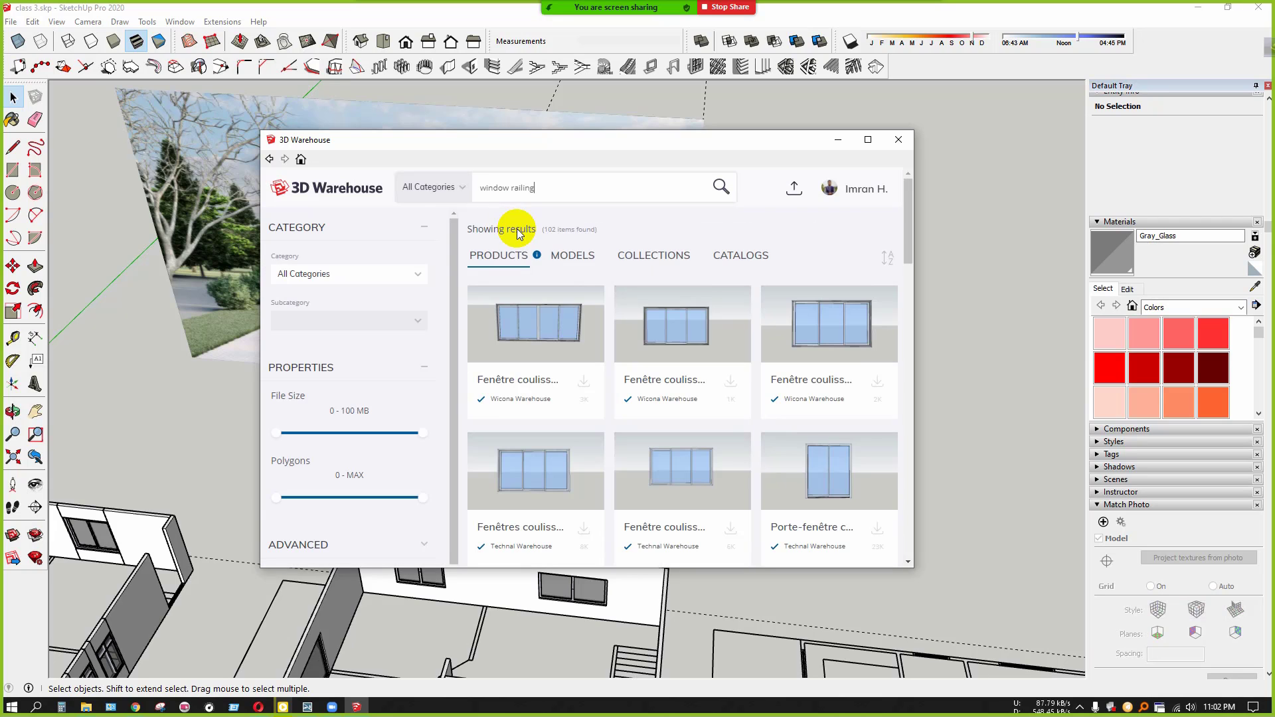
Maximize the 3D Warehouse window and look through the "window railing" products for a suitable model
scroll(657, 313, "down", 7)
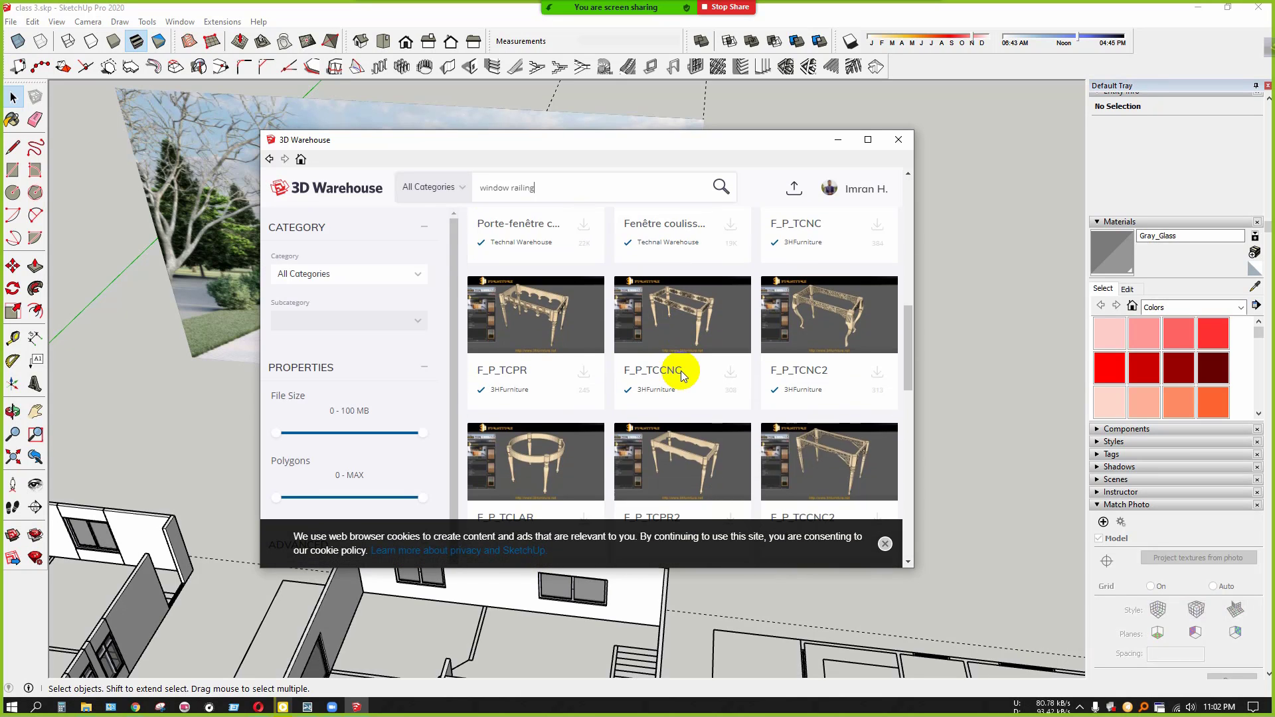
scroll(706, 381, "down", 6)
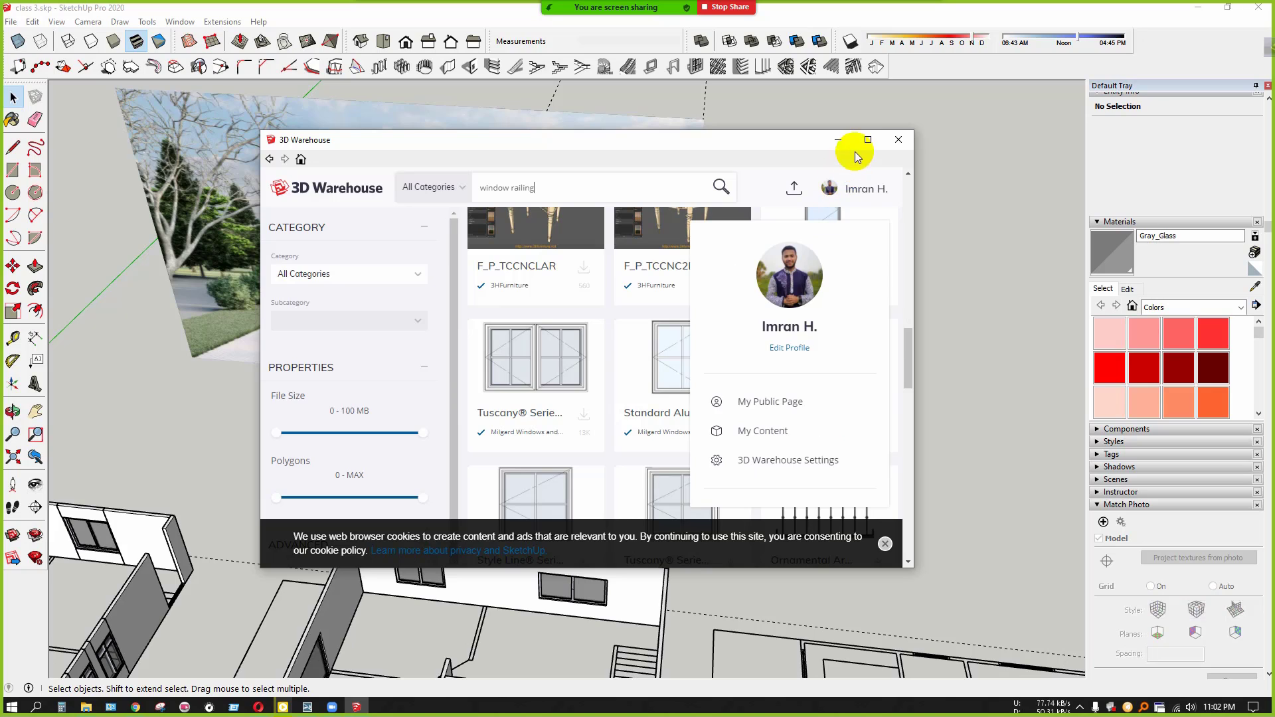
left_click(868, 140)
scroll(787, 354, "down", 5)
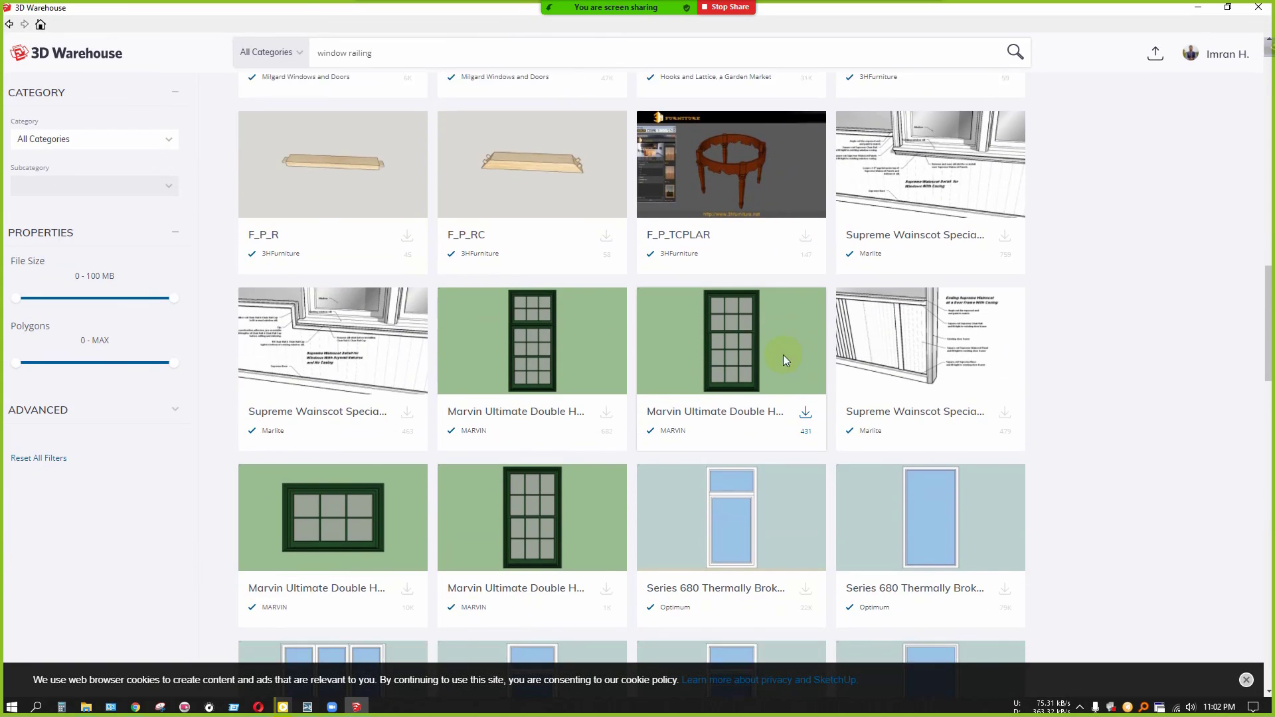
scroll(784, 359, "up", 4)
scroll(784, 359, "down", 6)
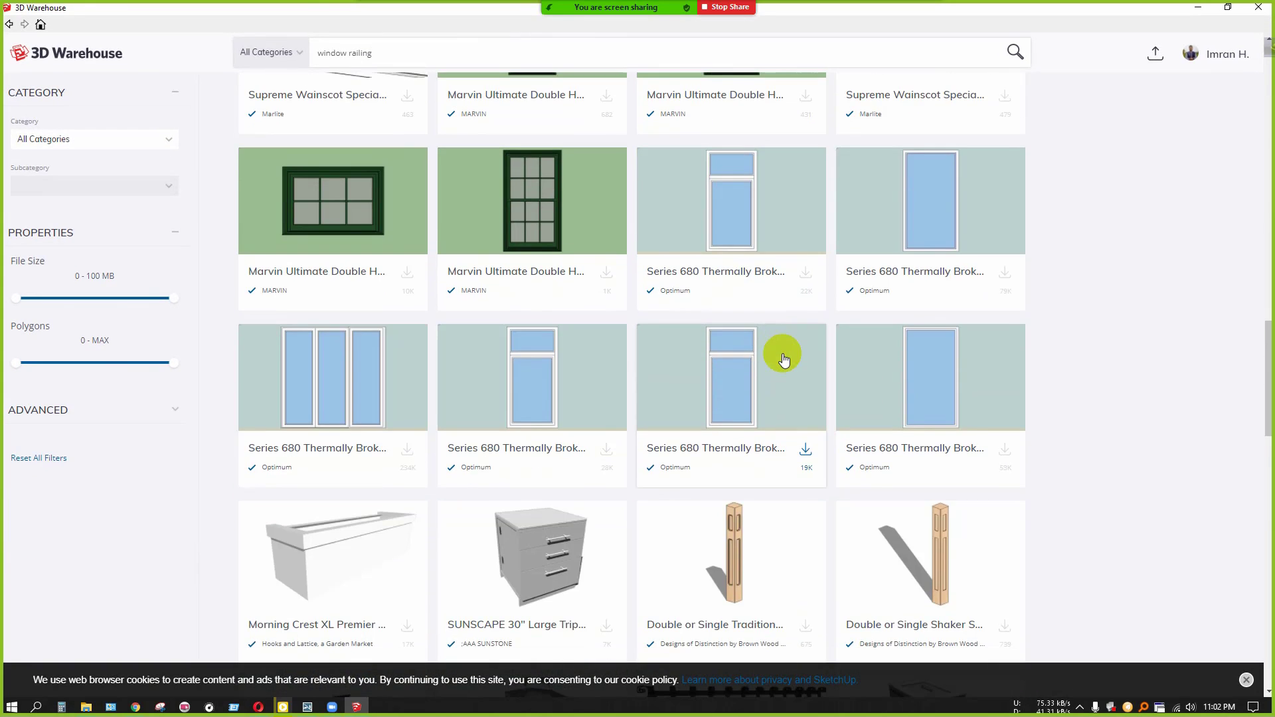
scroll(784, 359, "down", 9)
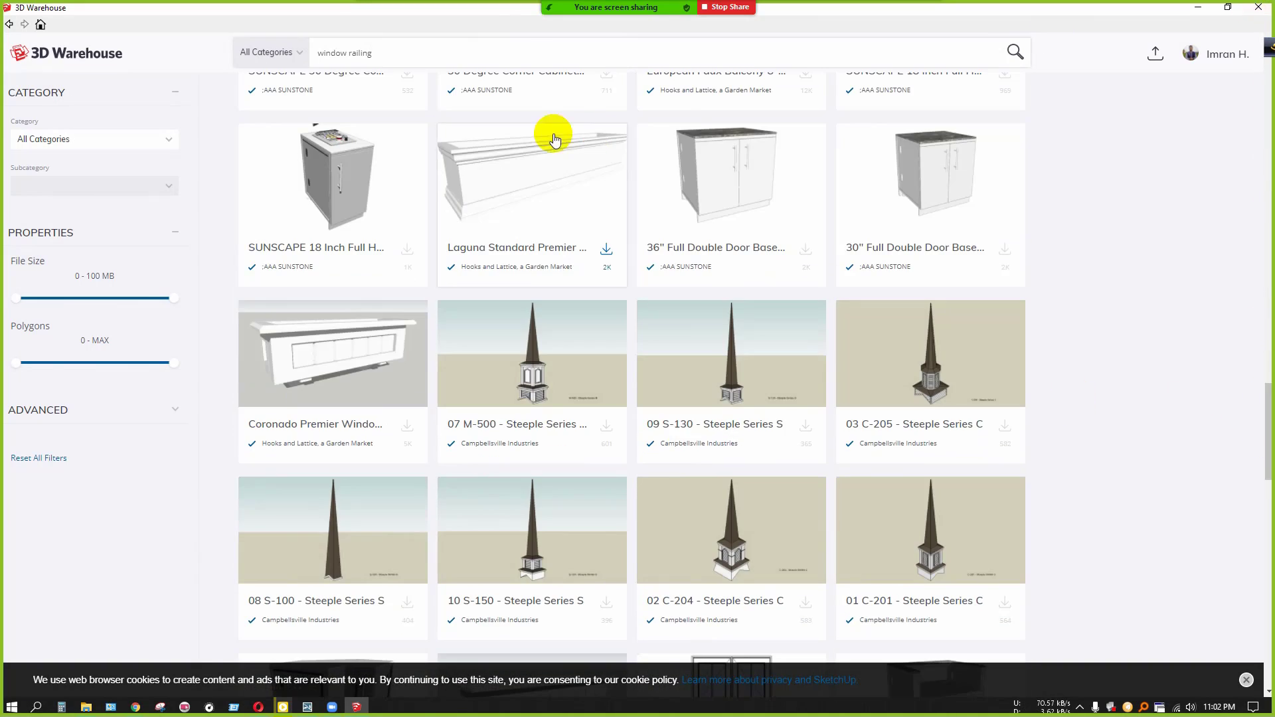
scroll(878, 385, "up", 10)
scroll(338, 250, "up", 10)
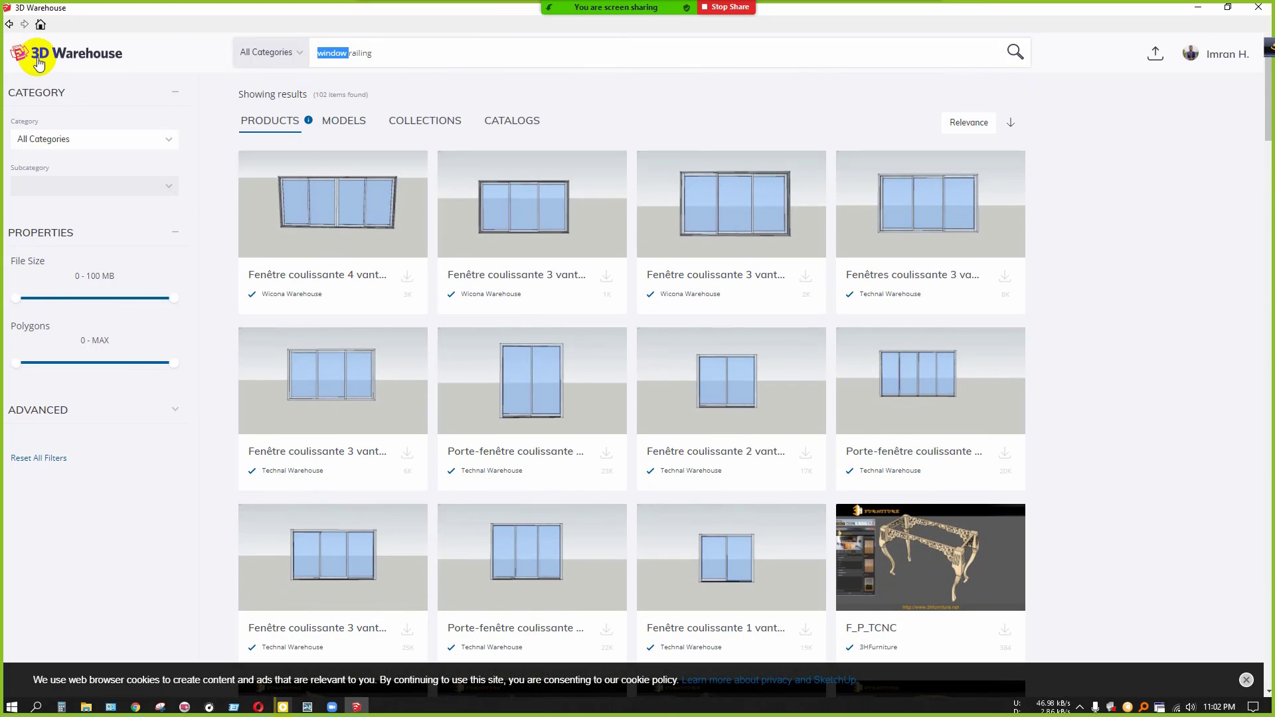
Search 3D Warehouse for "railing" instead and look through the products for a suitable railing model
key("BackSpace")
key("Return")
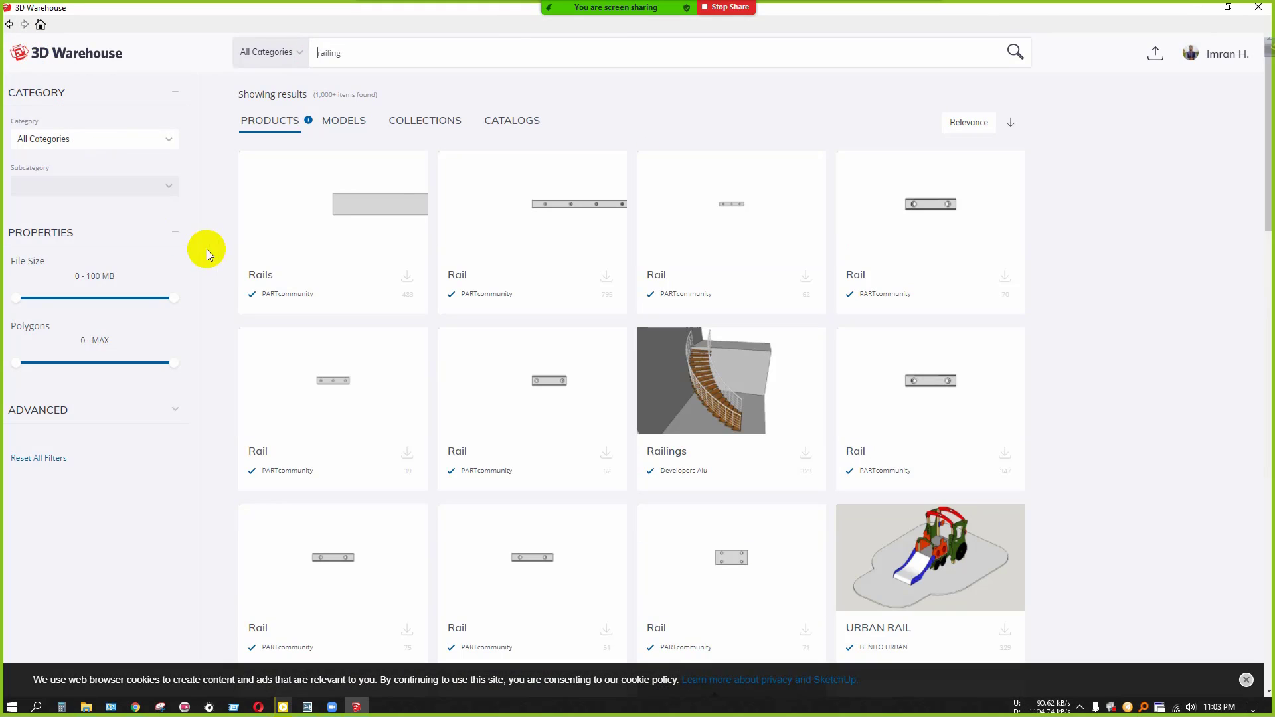
scroll(655, 266, "down", 12)
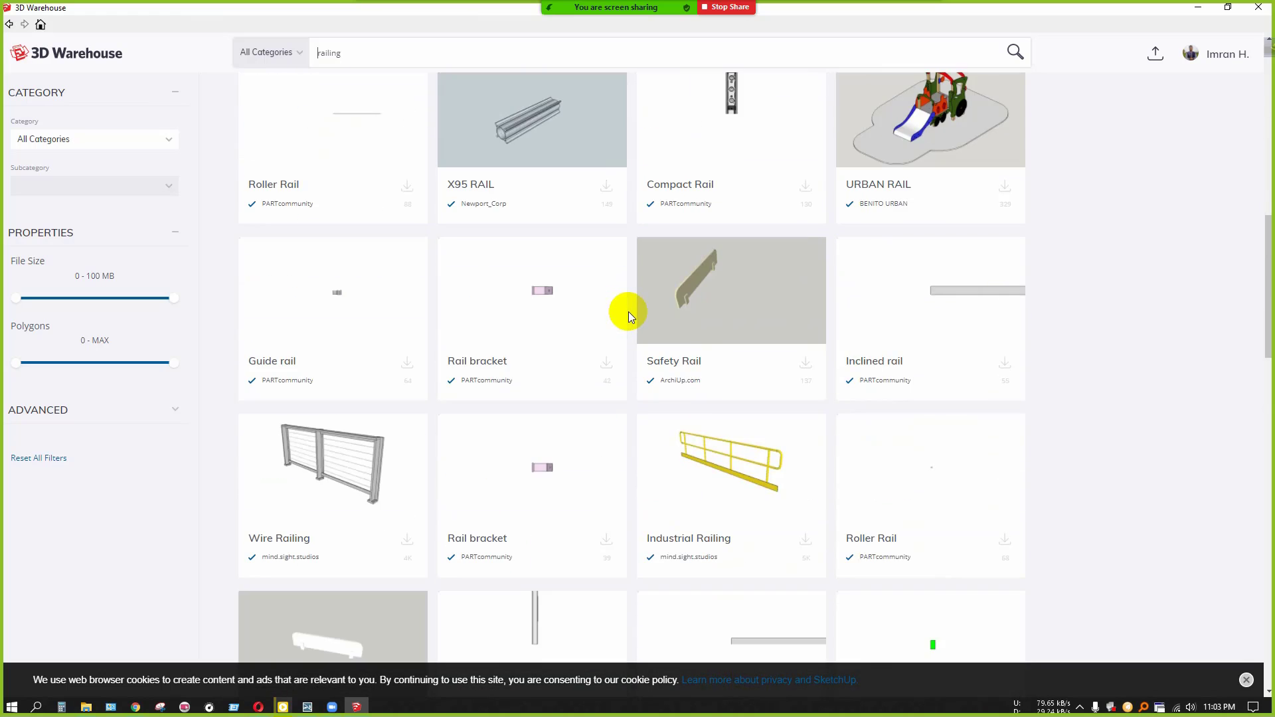
scroll(631, 311, "down", 4)
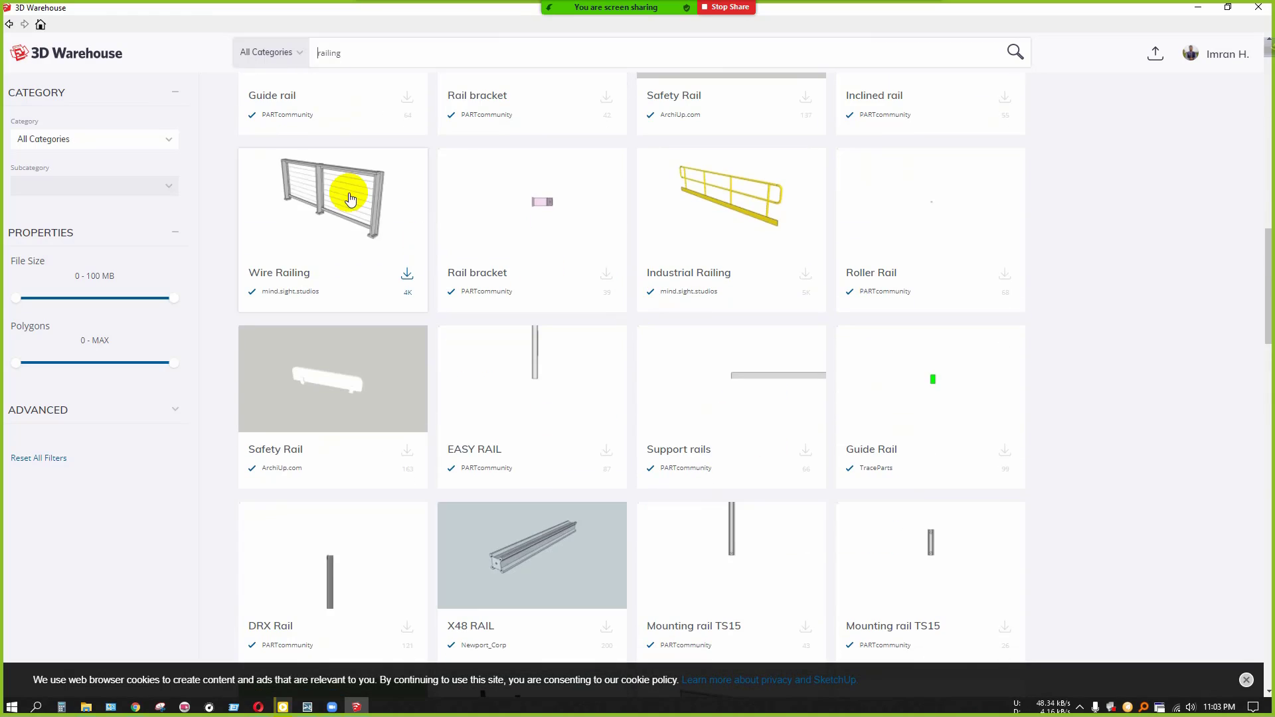
scroll(392, 211, "down", 6)
scroll(538, 360, "down", 5)
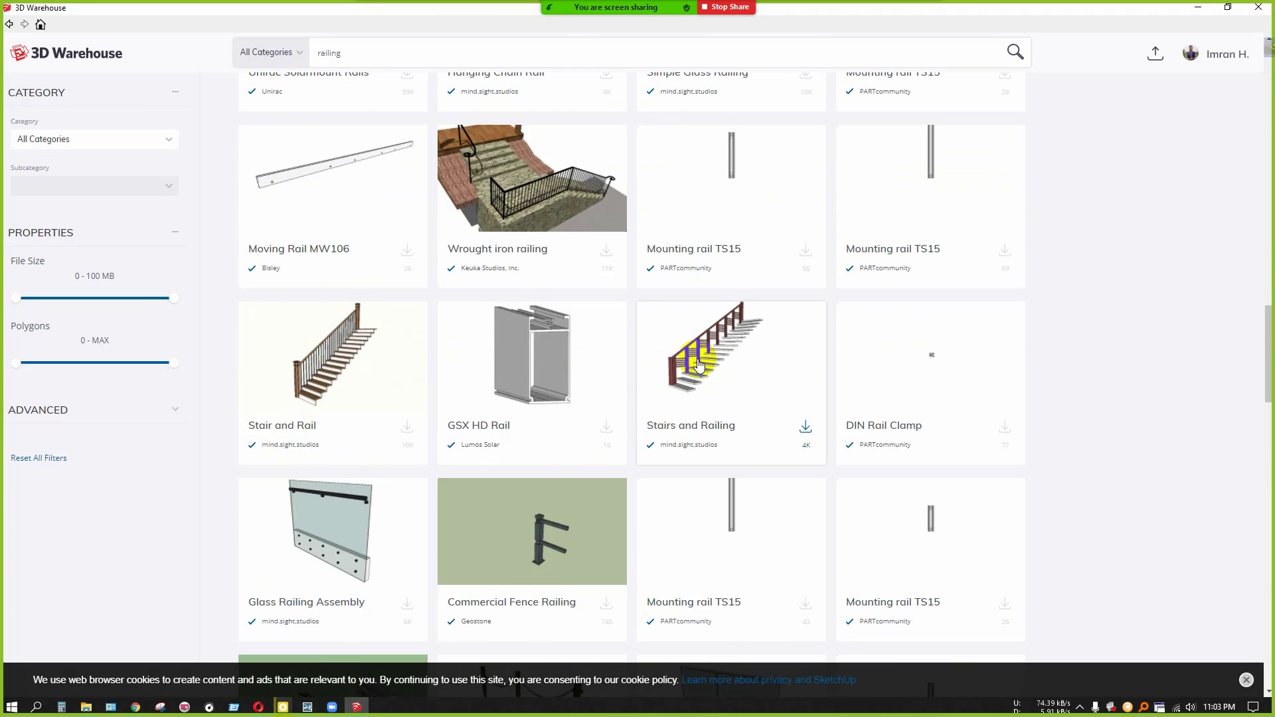
scroll(472, 307, "down", 5)
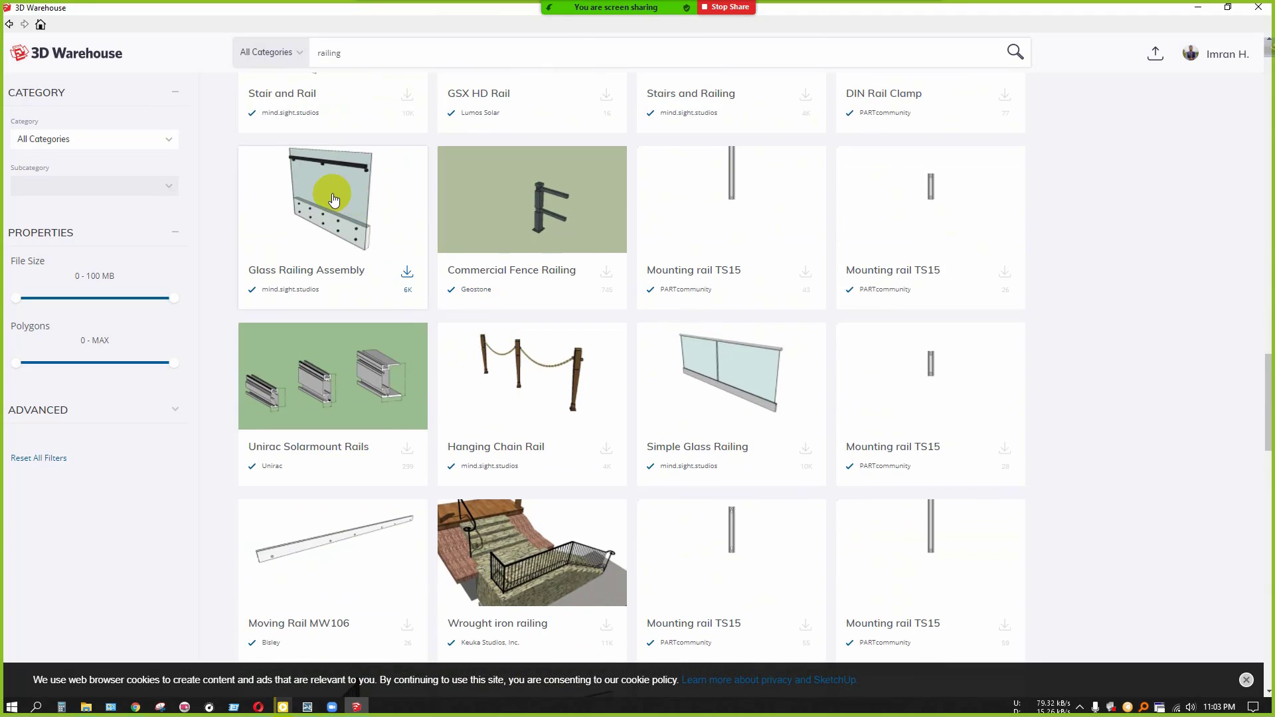
scroll(333, 200, "down", 4)
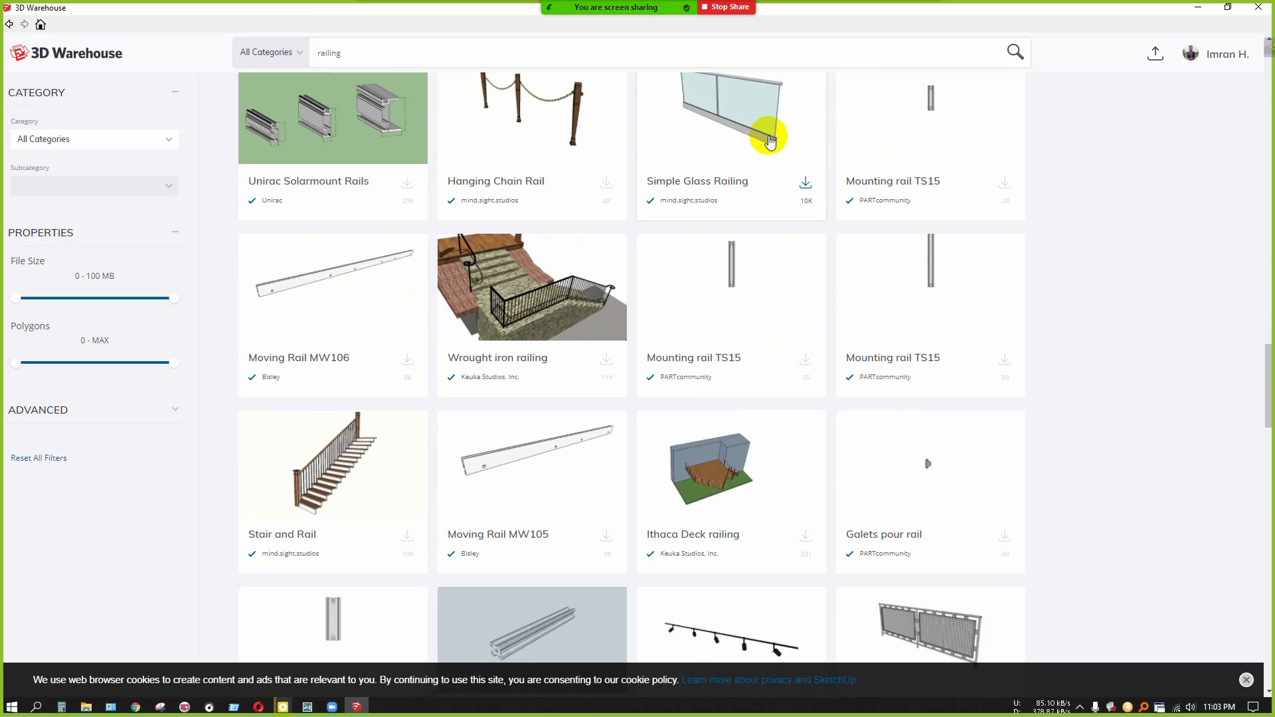
scroll(769, 141, "down", 6)
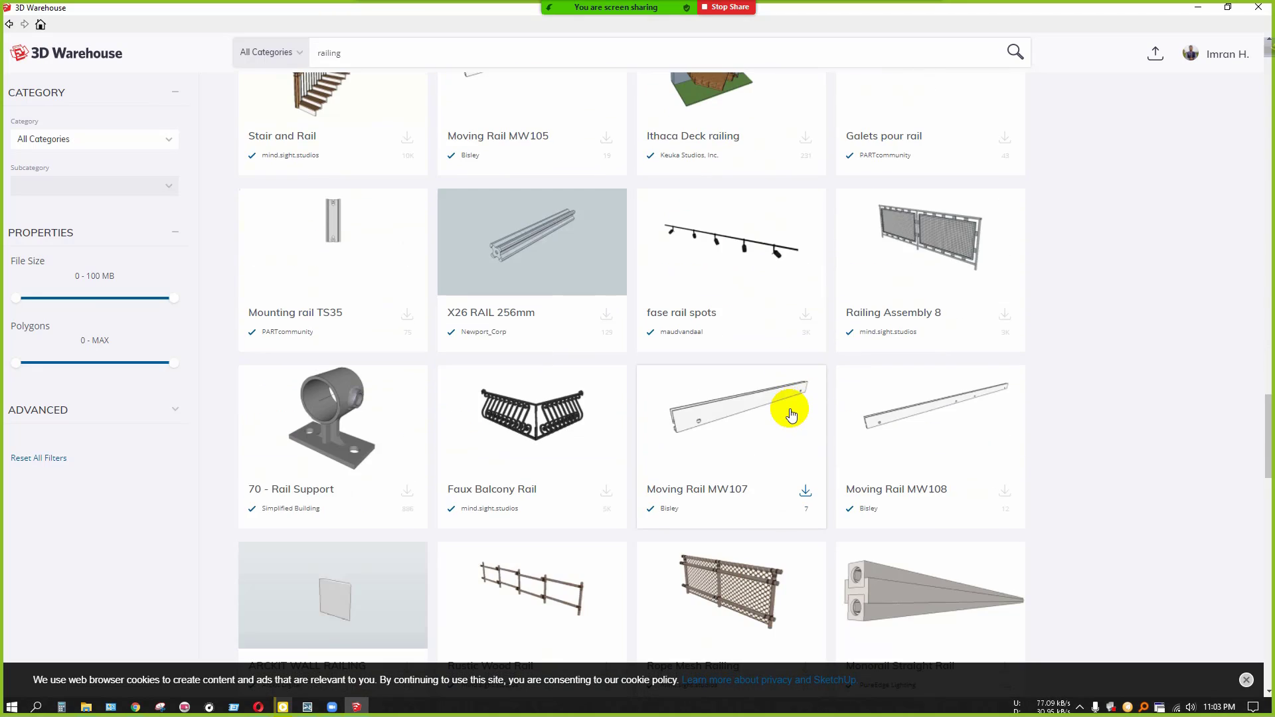
scroll(736, 578, "down", 5)
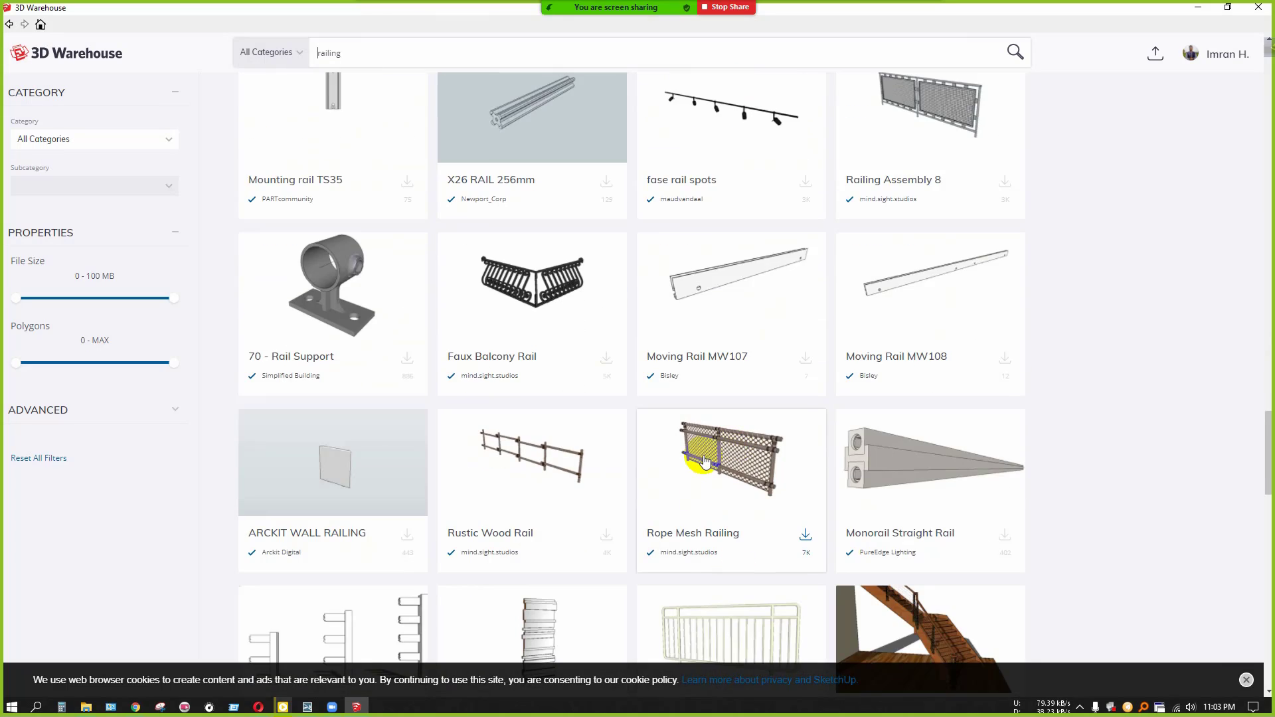
left_click_drag(1271, 454, 1255, 9)
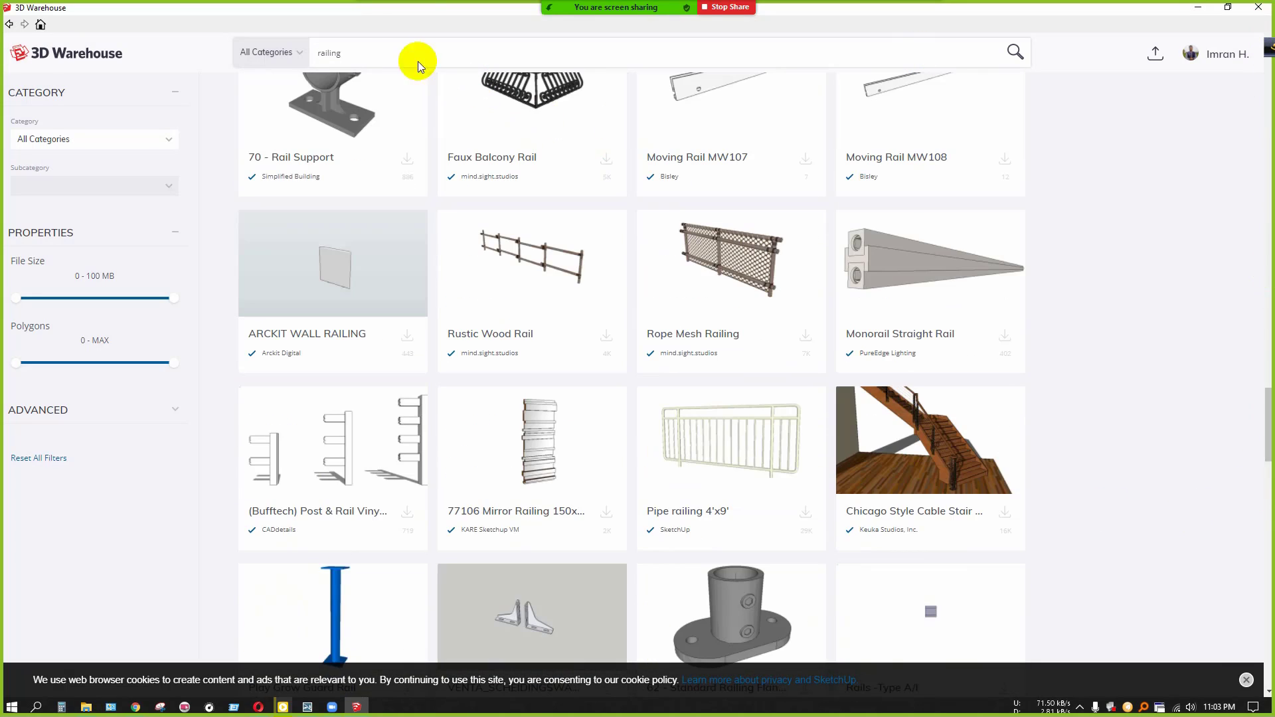
Change the search to "window wood railing" and look through the product results
left_click(368, 59)
key("Home")
type("window ")
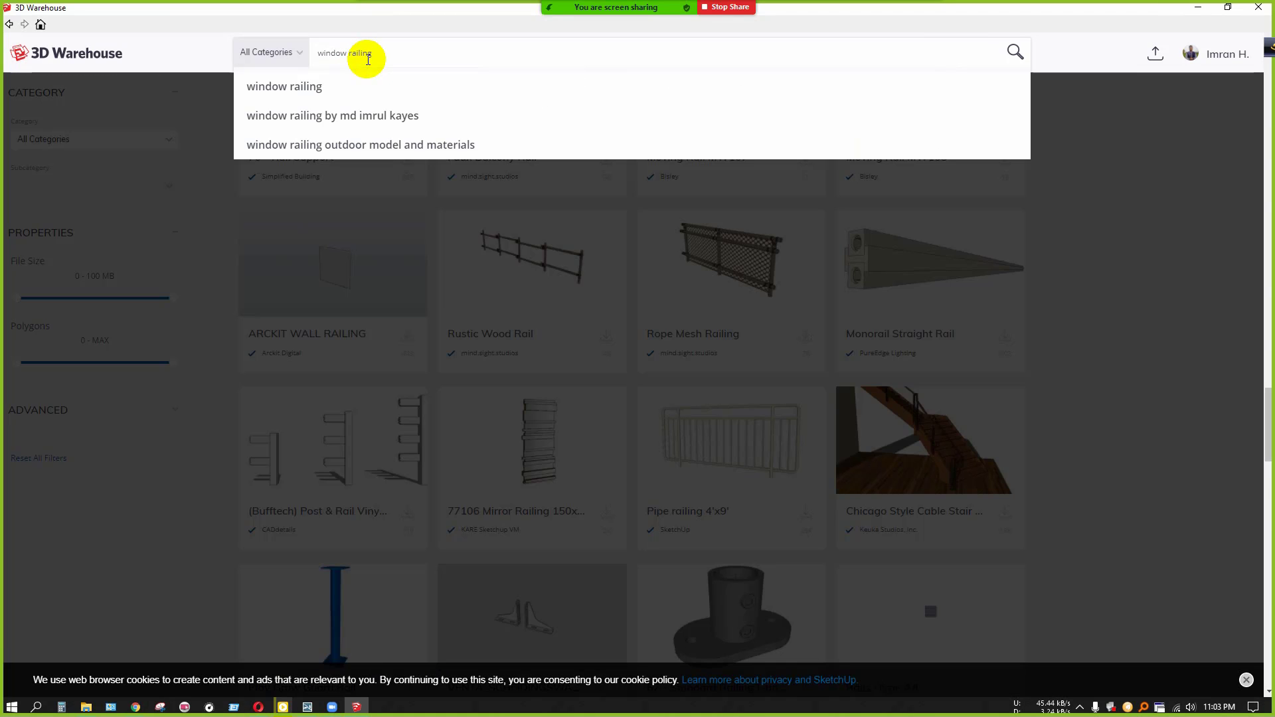
type("wood")
key("Return")
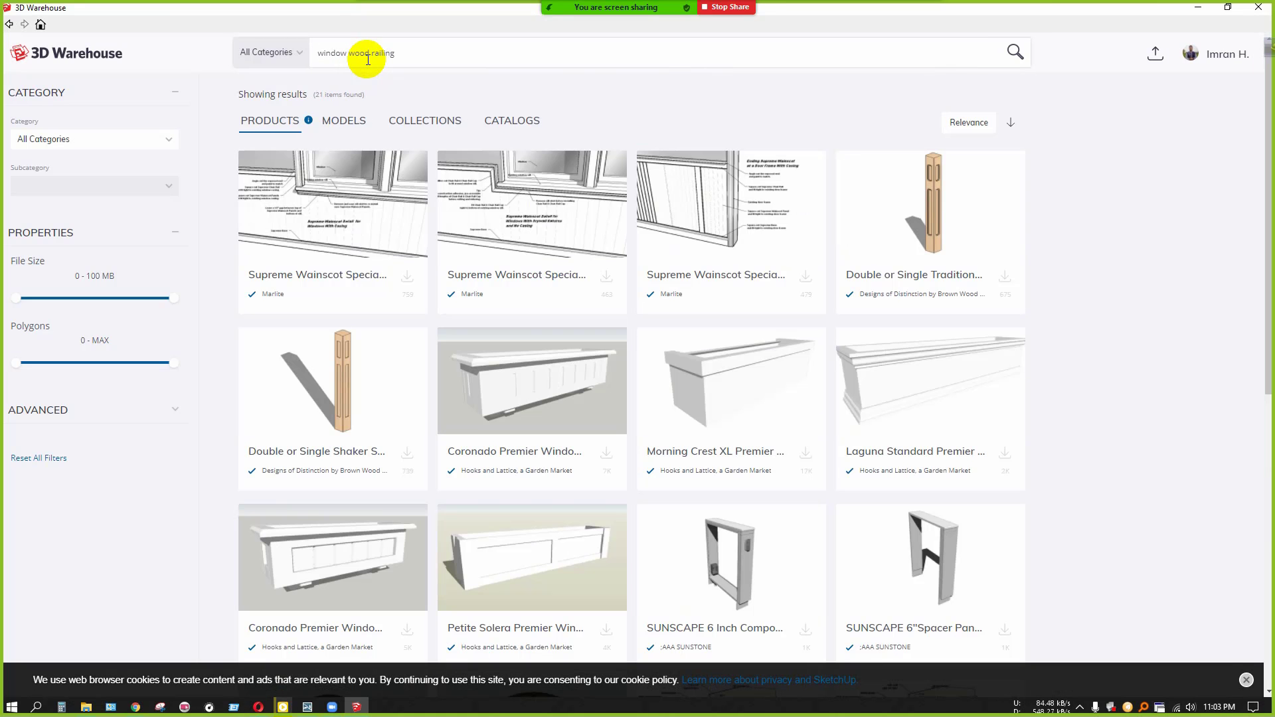
scroll(734, 393, "down", 5)
scroll(731, 394, "up", 2)
scroll(730, 393, "up", 3)
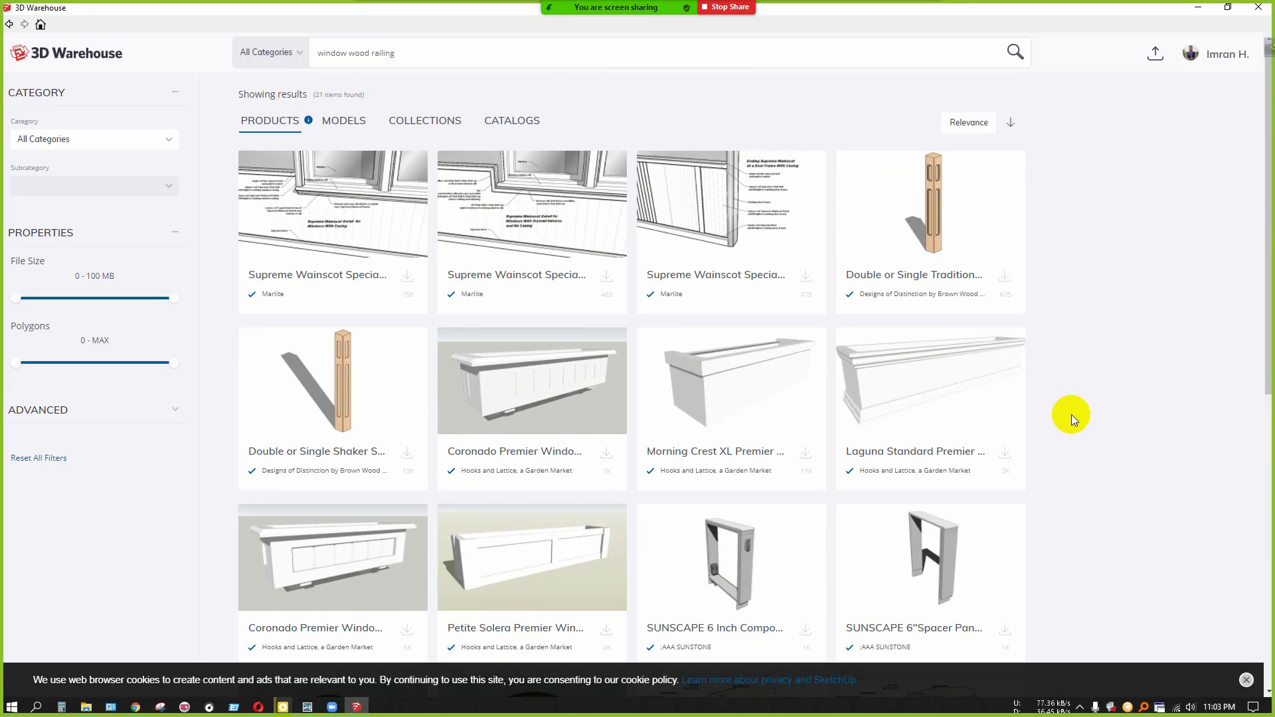
Check the models, collections and catalogs for "window wood railing", and close 3D Warehouse
left_click(334, 123)
left_click(409, 121)
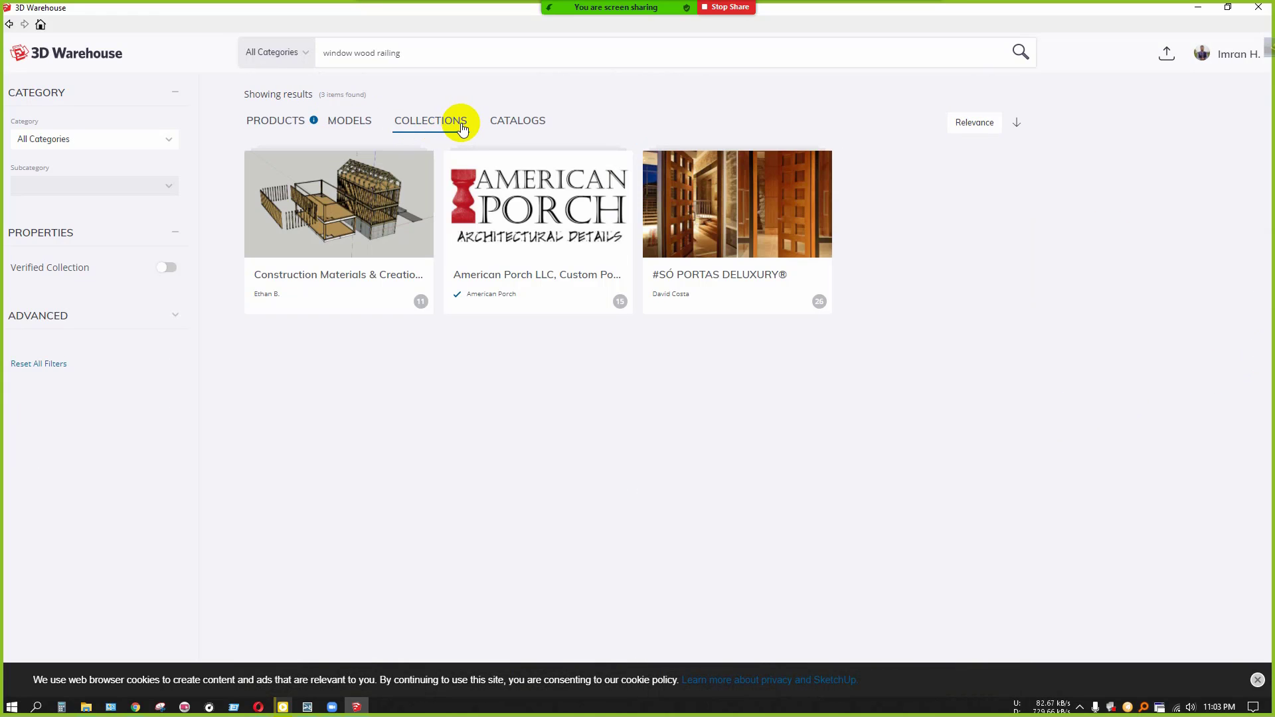
left_click(505, 119)
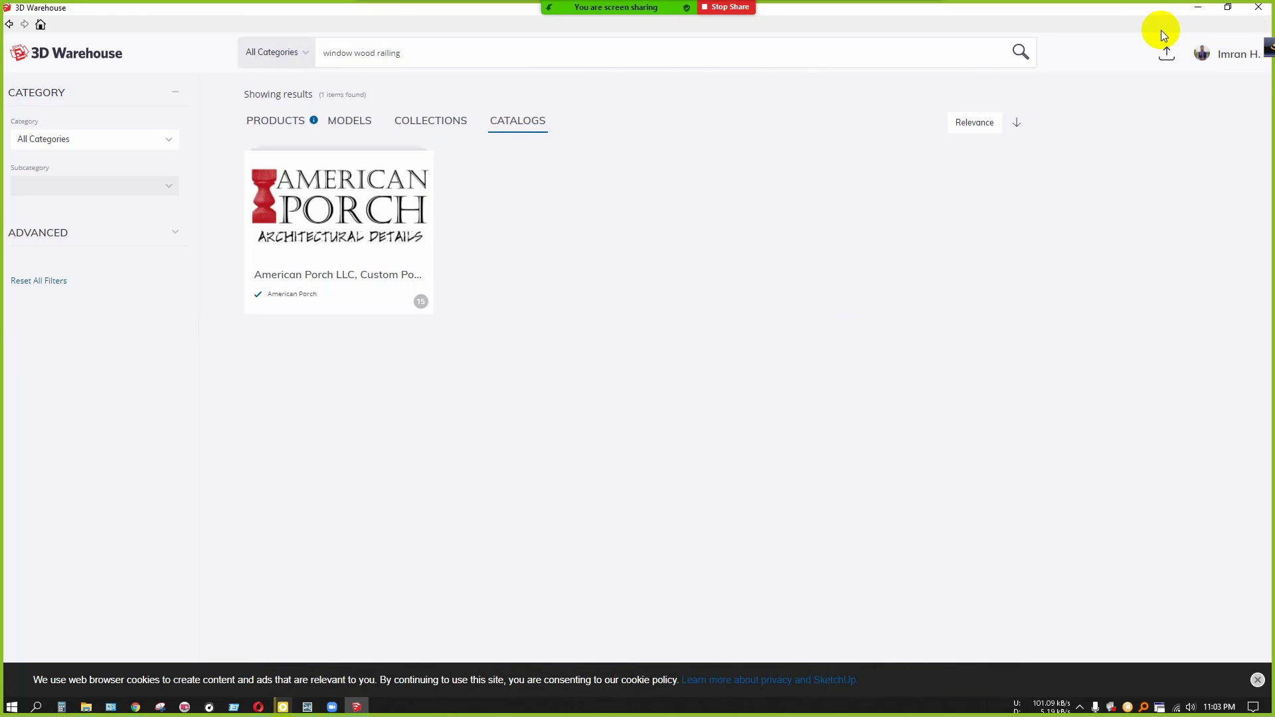
left_click(10, 25)
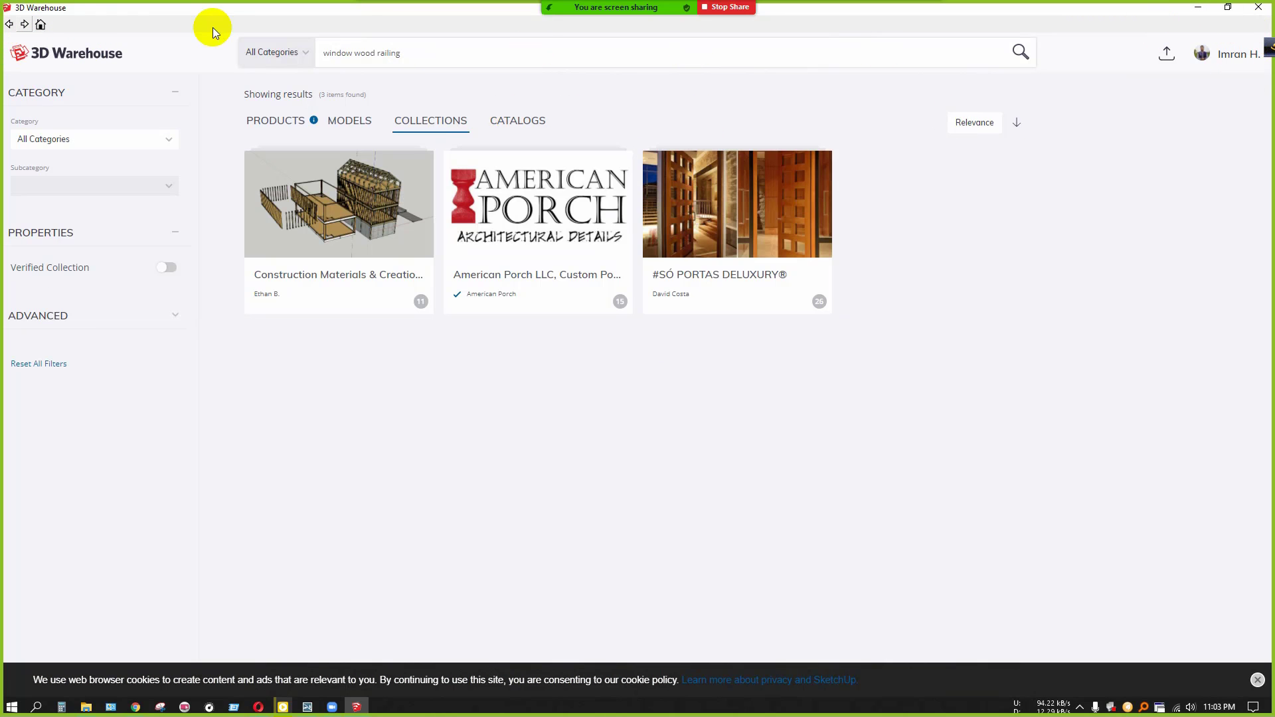
left_click(1267, 13)
Compare the second-floor front in the reference house image with the modeled second floor
scroll(512, 401, "down", 2)
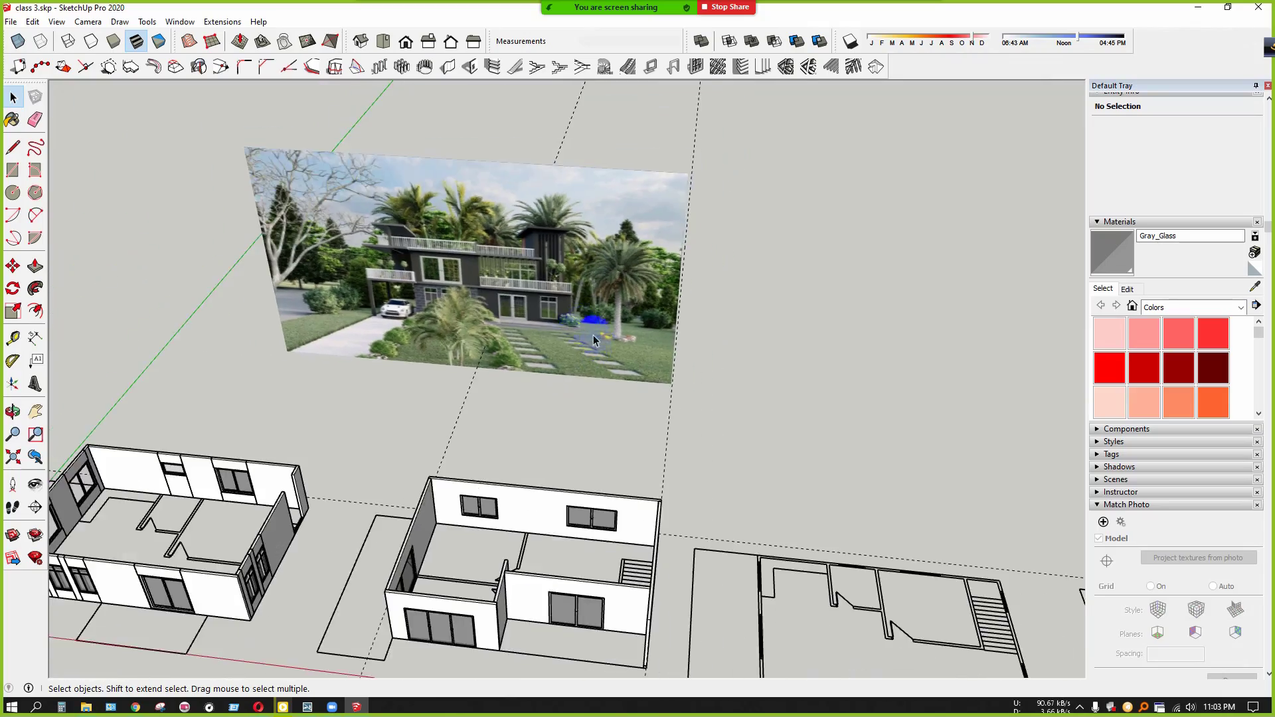
scroll(531, 300, "up", 6)
scroll(443, 247, "down", 10)
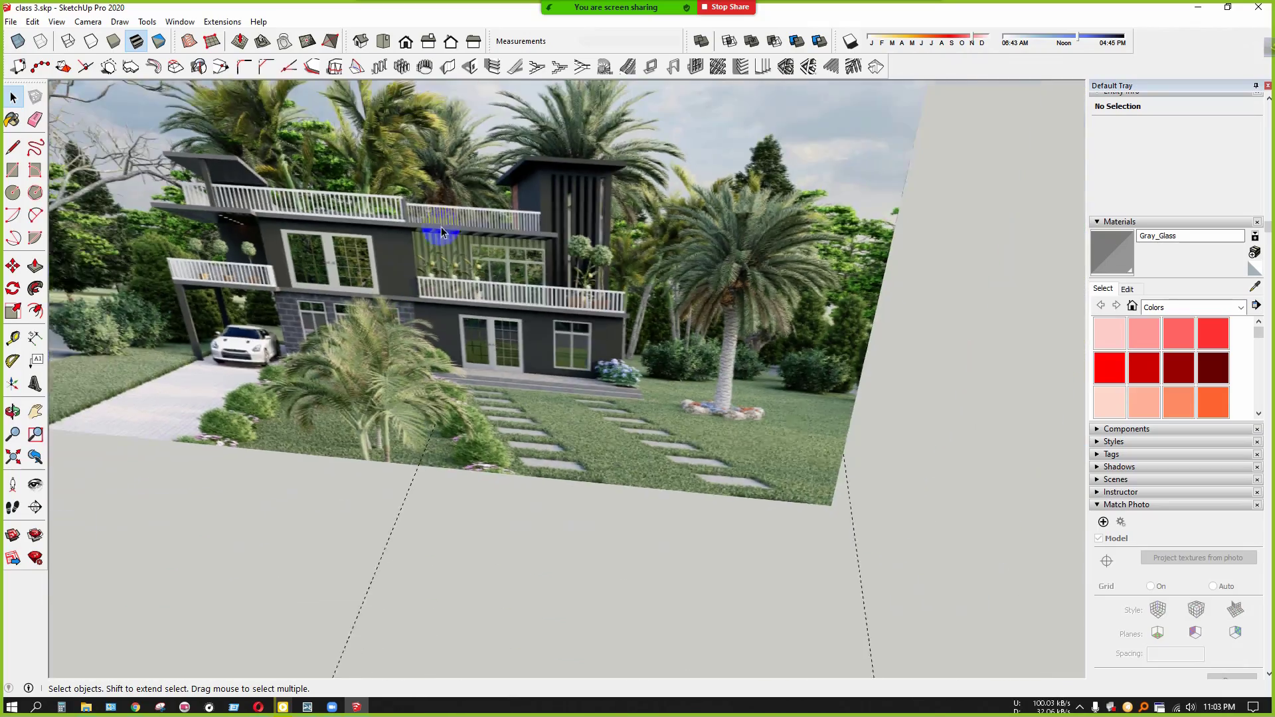
scroll(549, 373, "up", 6)
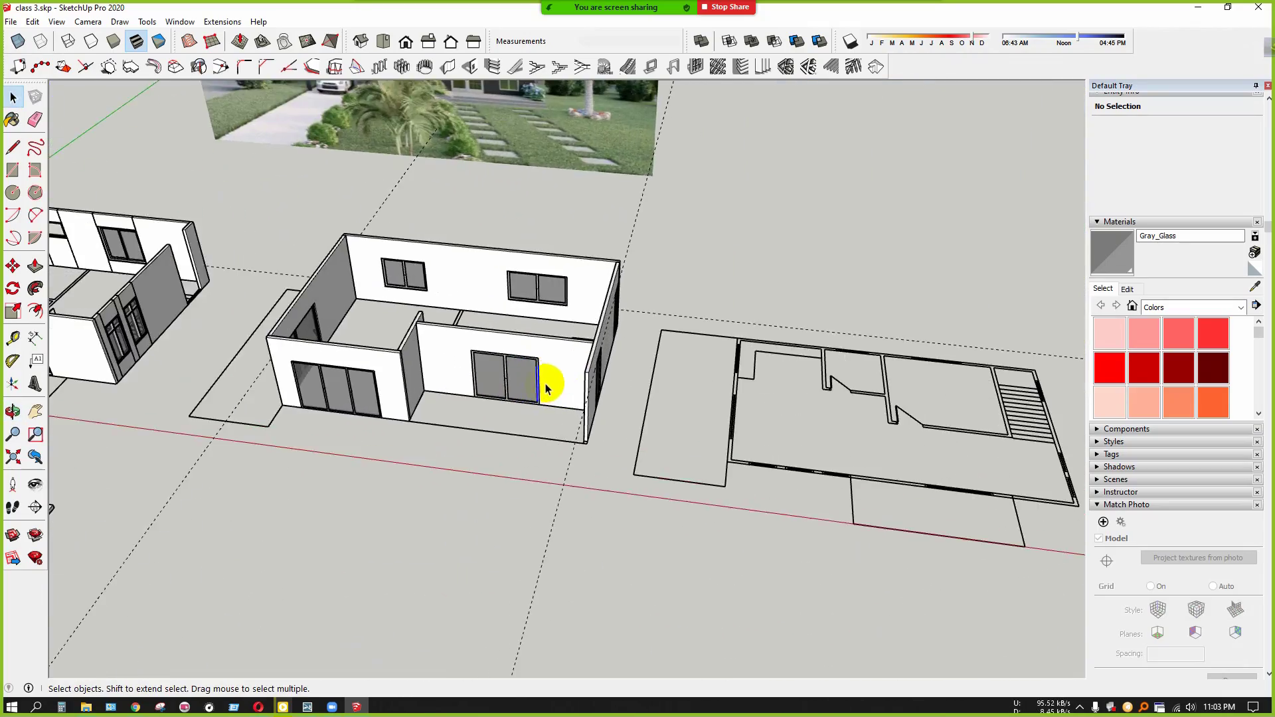
middle_click_drag(547, 388, 587, 464)
scroll(578, 458, "down", 7)
scroll(501, 280, "up", 6)
scroll(501, 219, "down", 5)
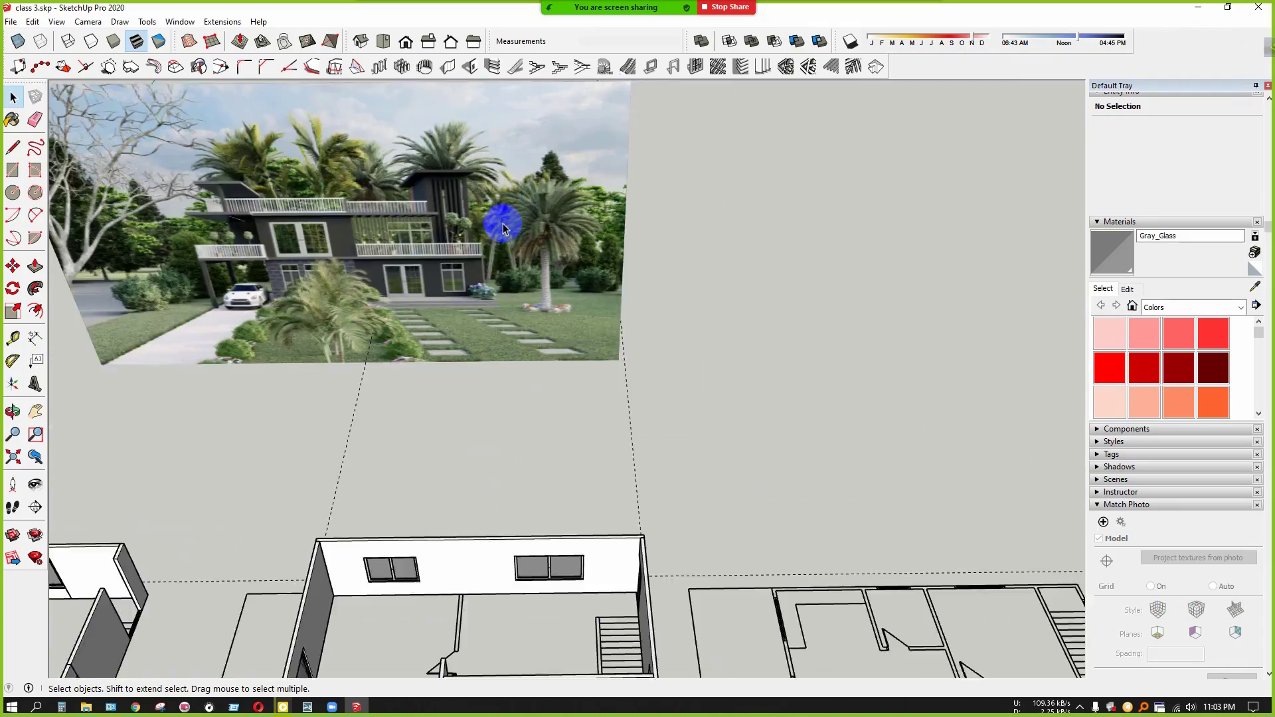
middle_click_drag(655, 535, 520, 482)
scroll(517, 480, "up", 3)
scroll(516, 479, "up", 10)
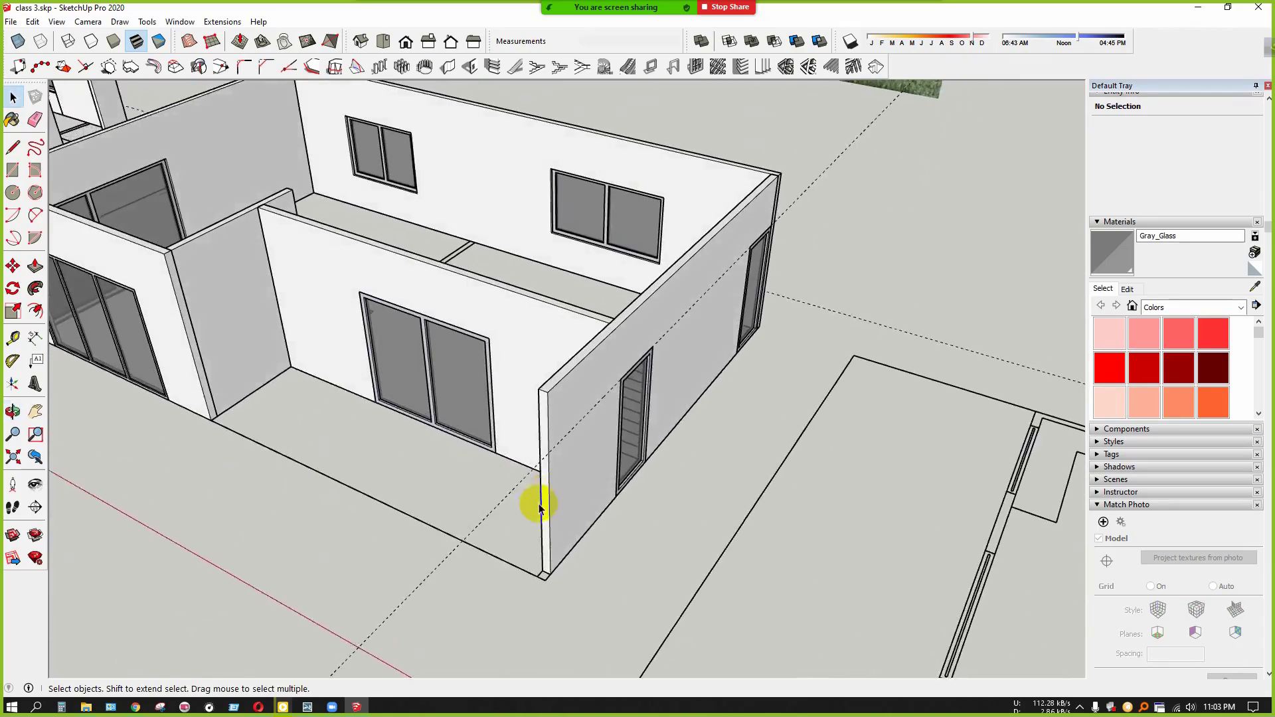
scroll(761, 550, "up", 2)
scroll(764, 555, "down", 3)
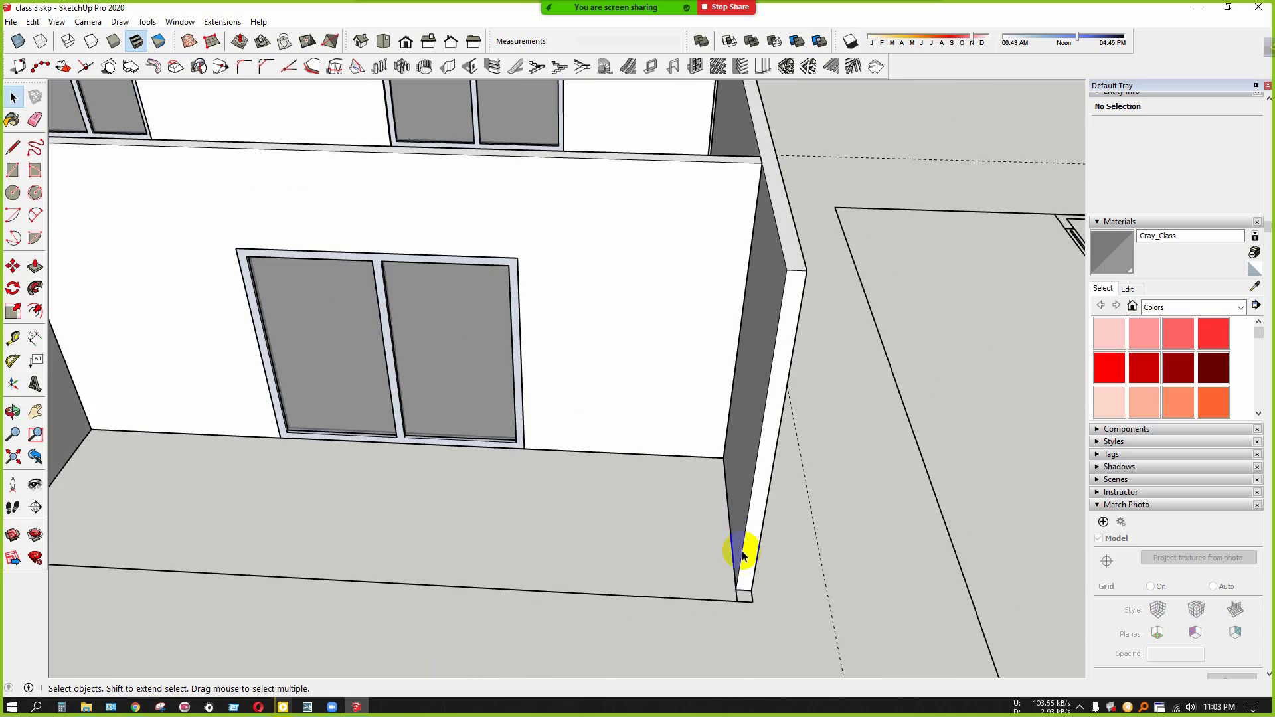
middle_click_drag(746, 556, 525, 611)
scroll(488, 597, "up", 4)
key("alt+x")
left_click(466, 596)
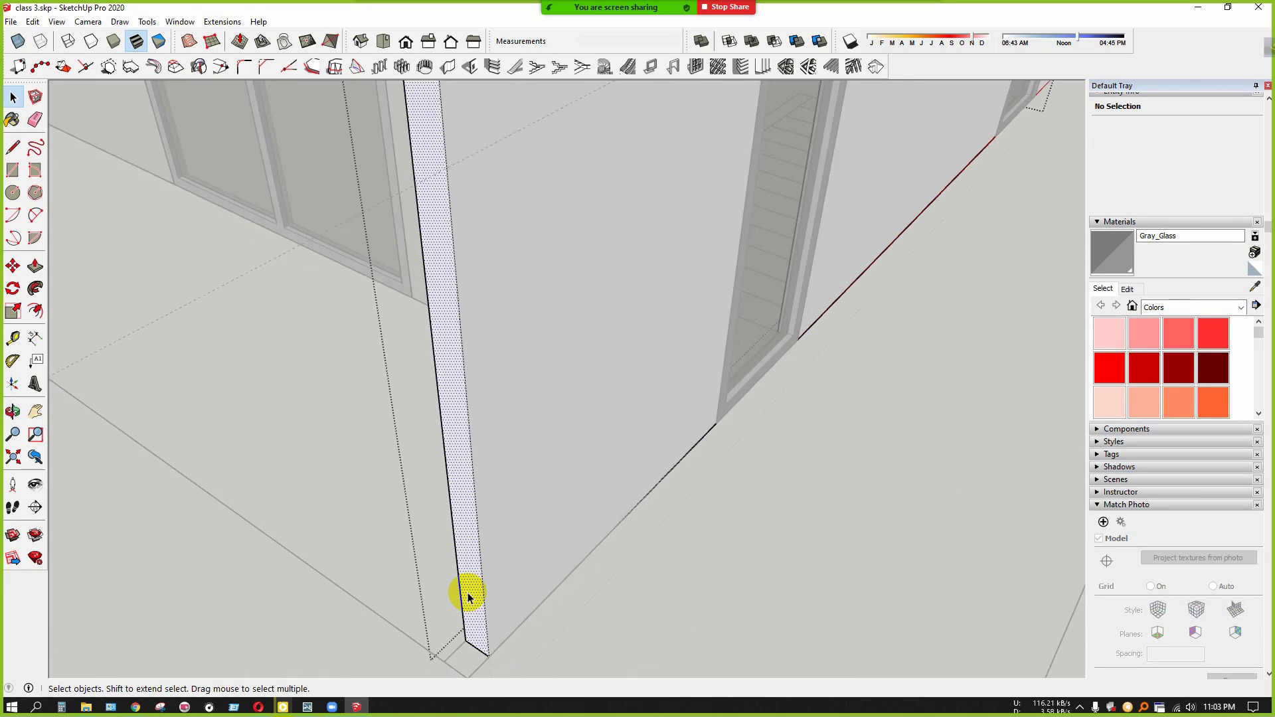
key("p")
left_click(467, 593)
middle_click_drag(461, 607, 492, 544)
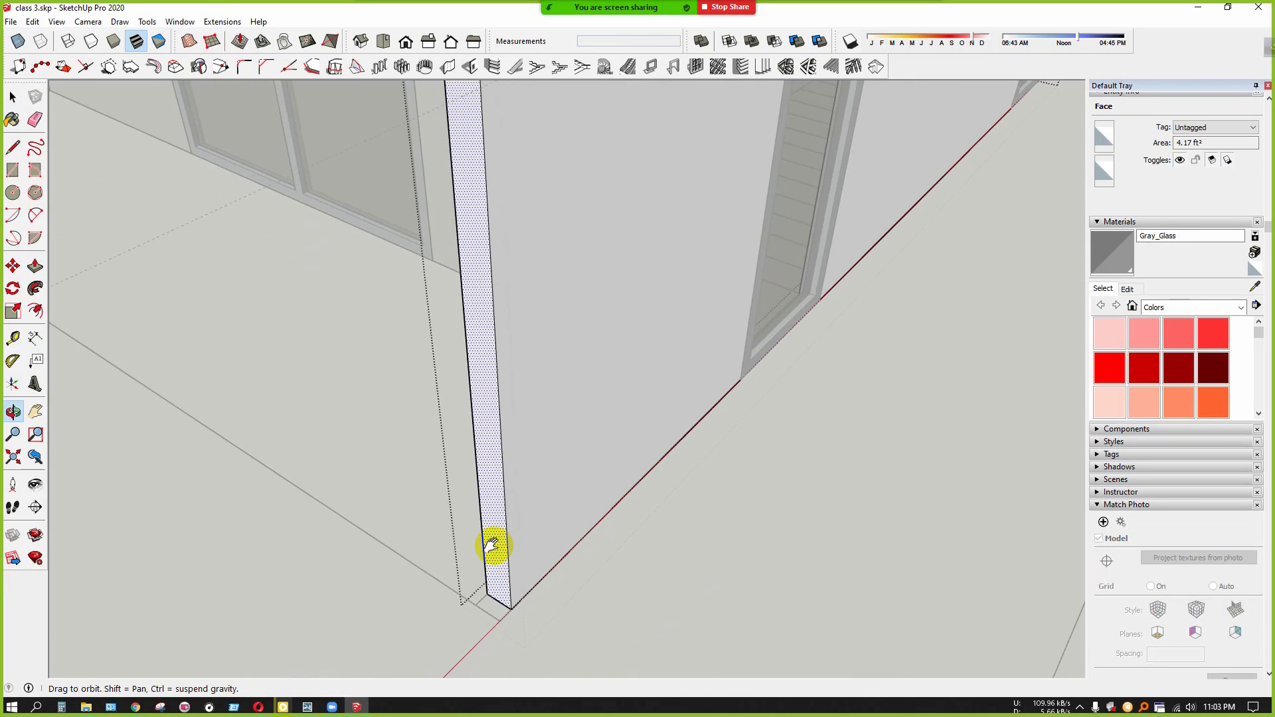
key("space")
scroll(608, 585, "down", 1)
left_click(618, 601)
scroll(657, 586, "down", 3)
middle_click_drag(680, 571, 227, 356)
scroll(269, 453, "up", 3)
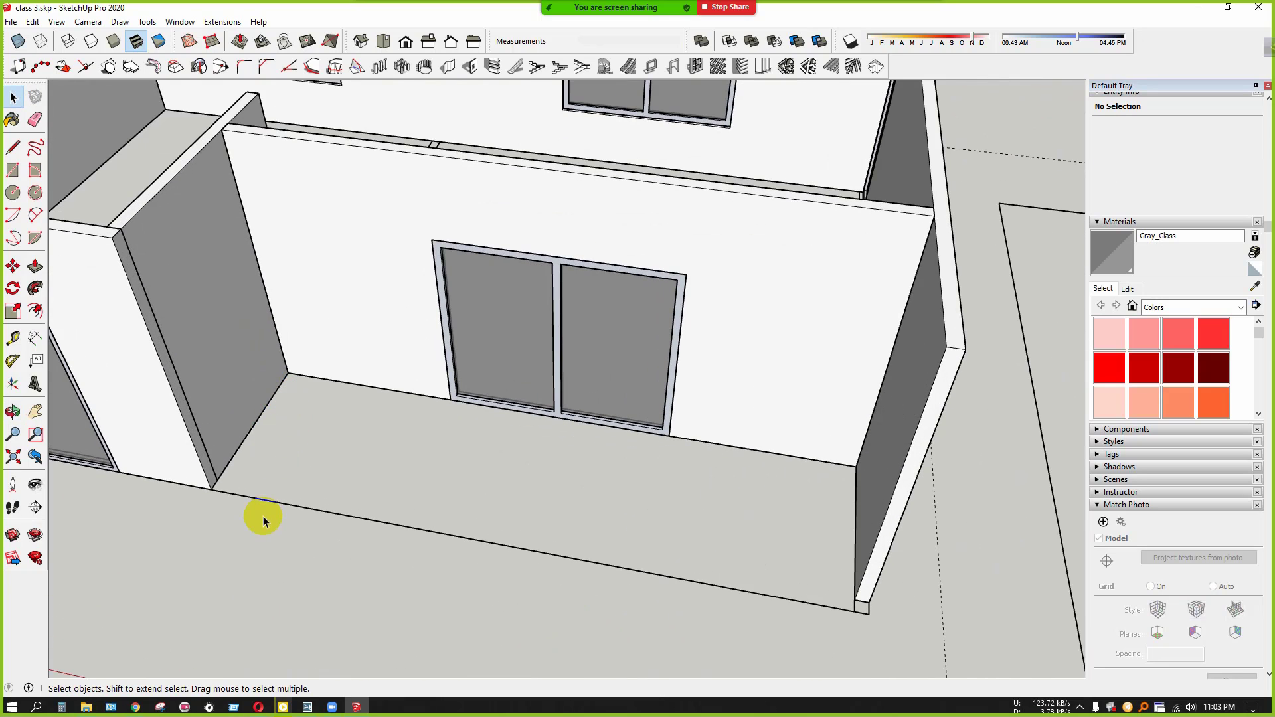
Draw a 4 by 4 inch square on the recess floor's front edge, just beside the projecting room's wall corner
scroll(202, 535, "down", 6)
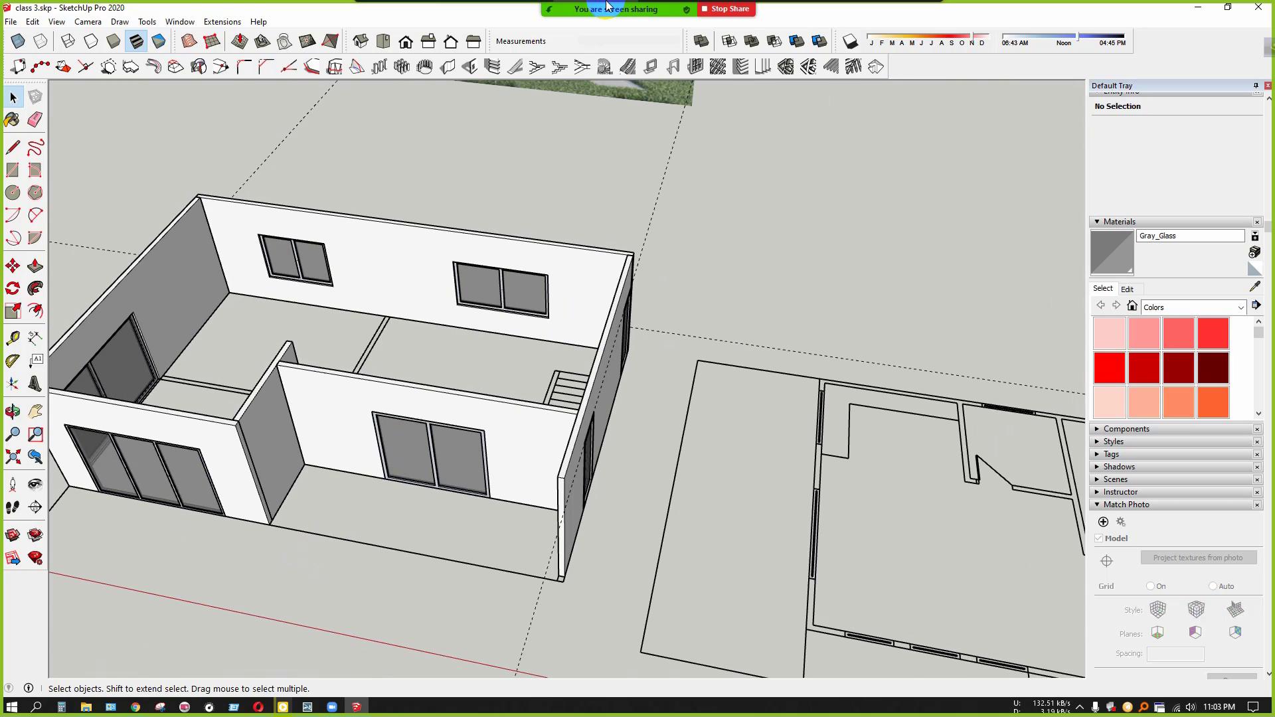
scroll(257, 504, "up", 8)
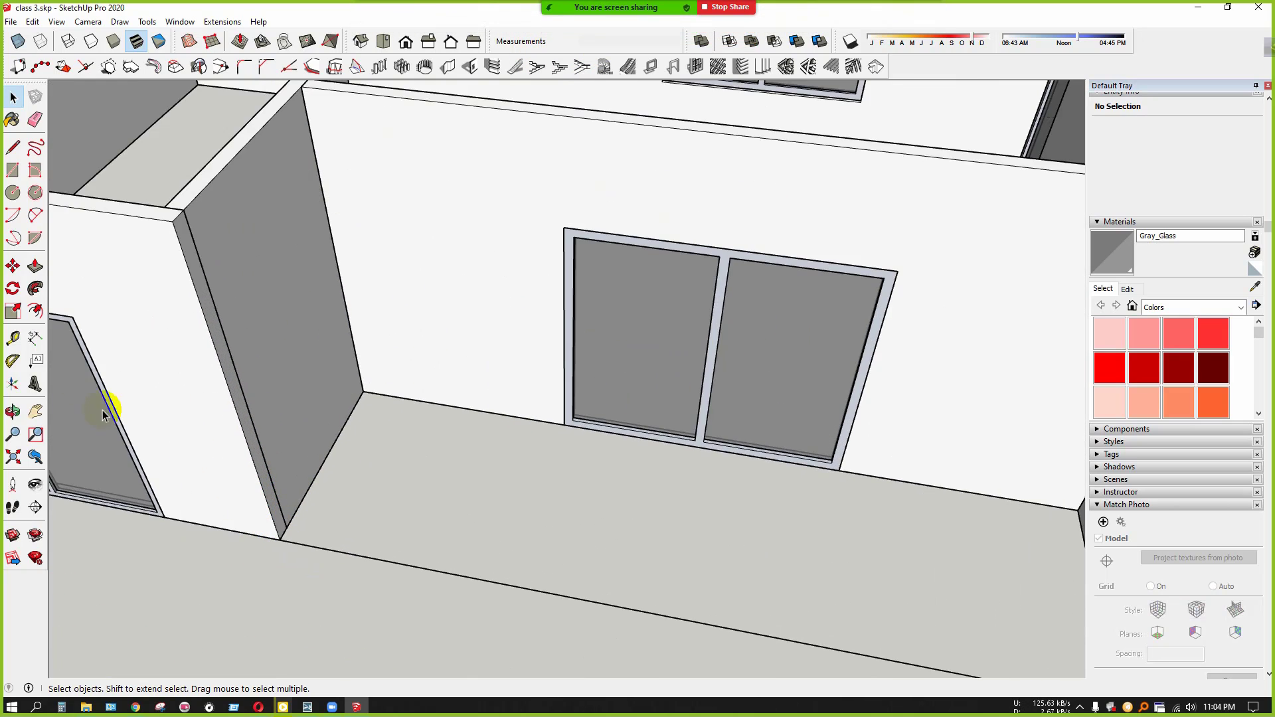
left_click(12, 170)
scroll(390, 620, "up", 4)
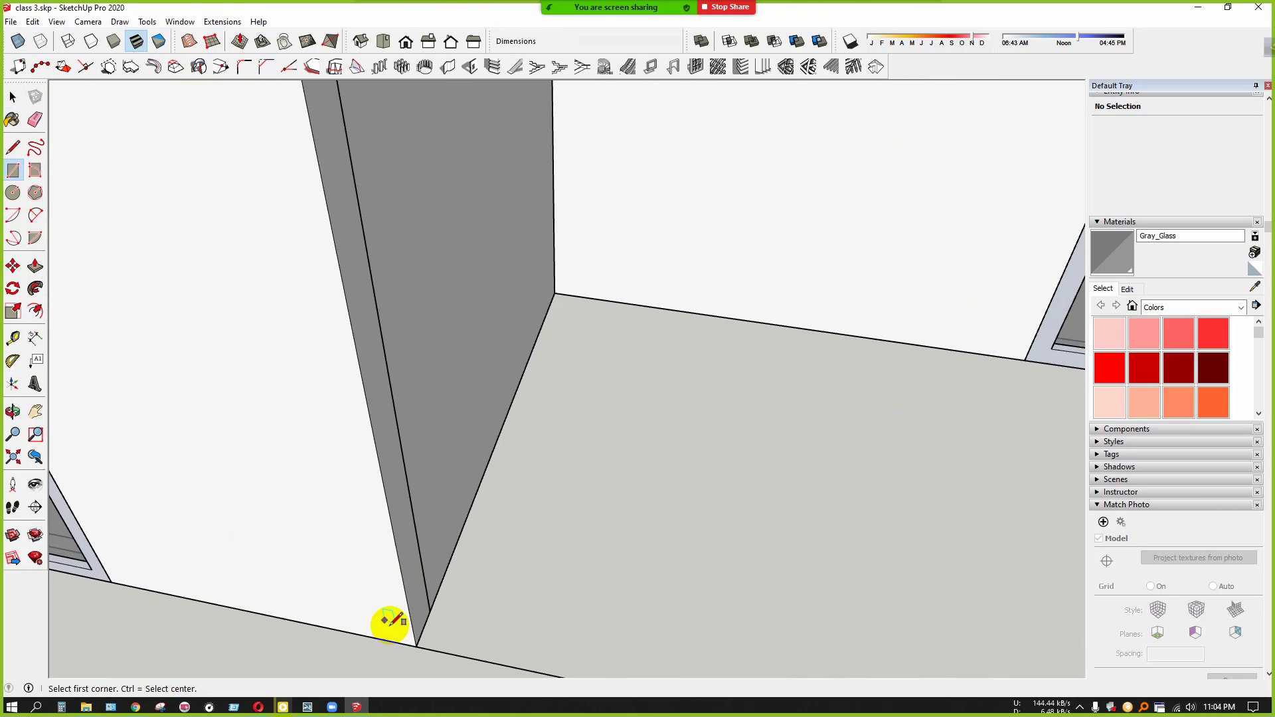
middle_click_drag(390, 620, 339, 495)
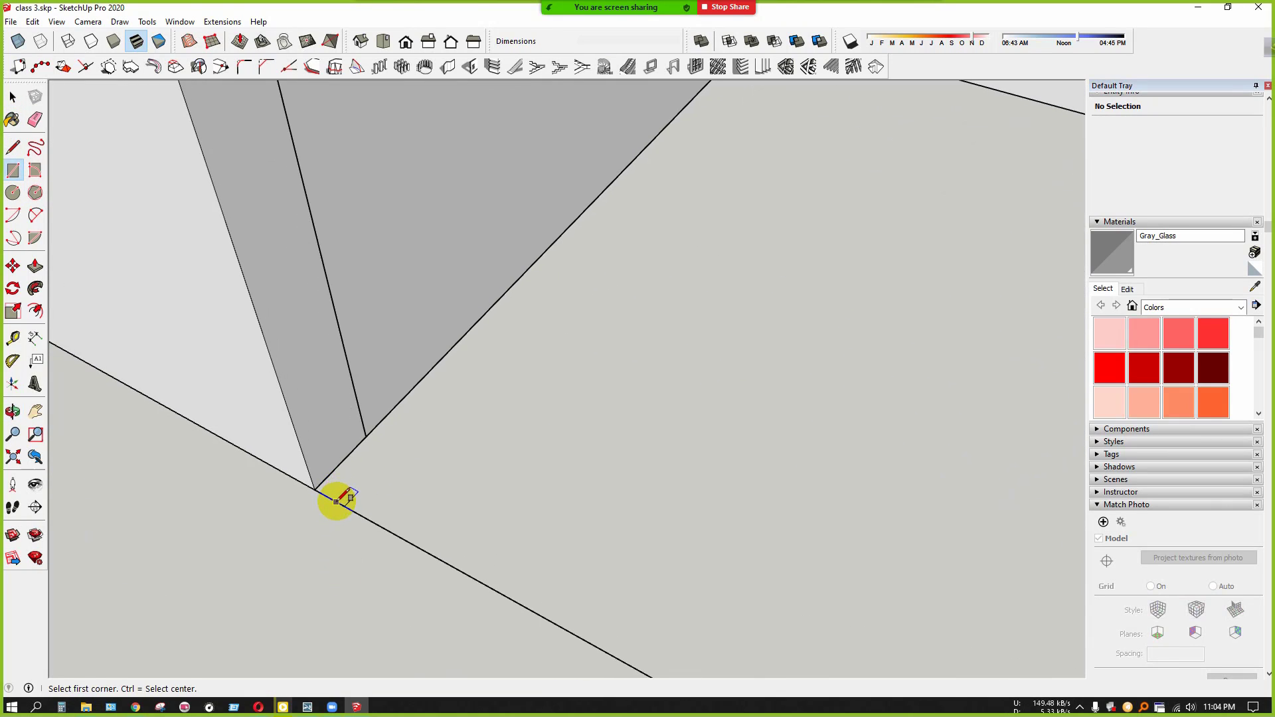
left_click(338, 502)
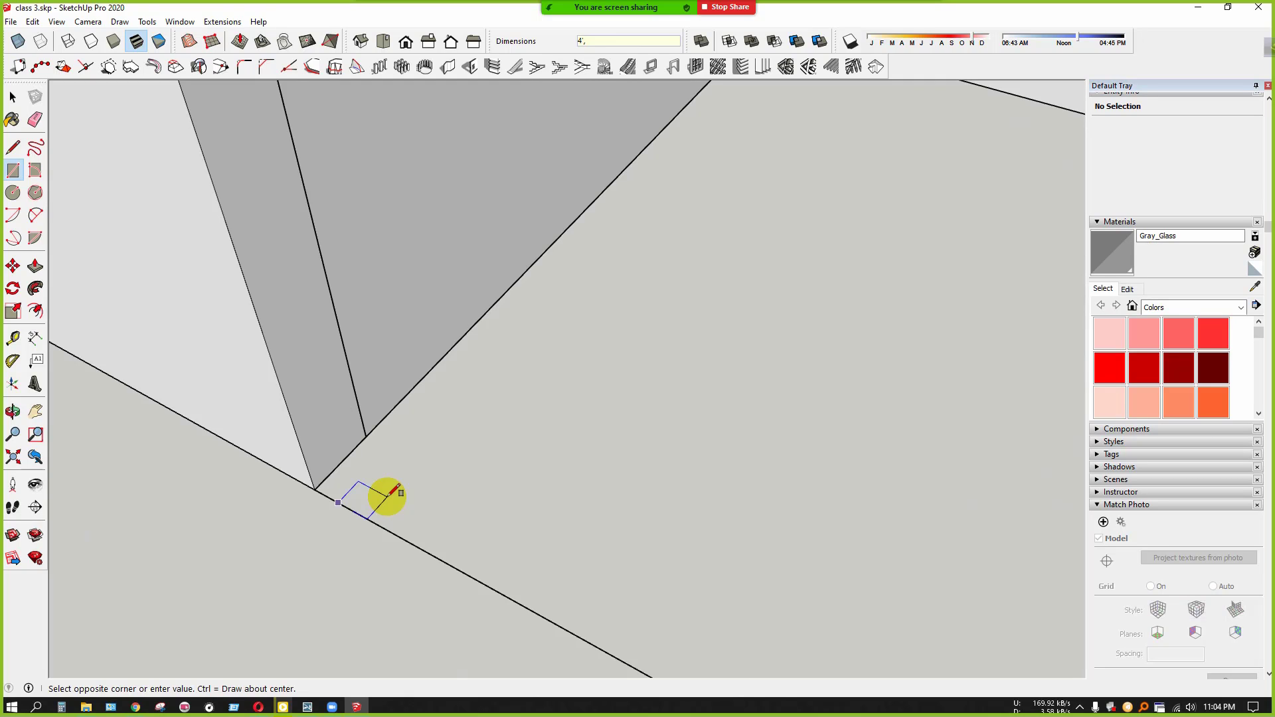
type("4")
key("Return")
key("ctrl+z")
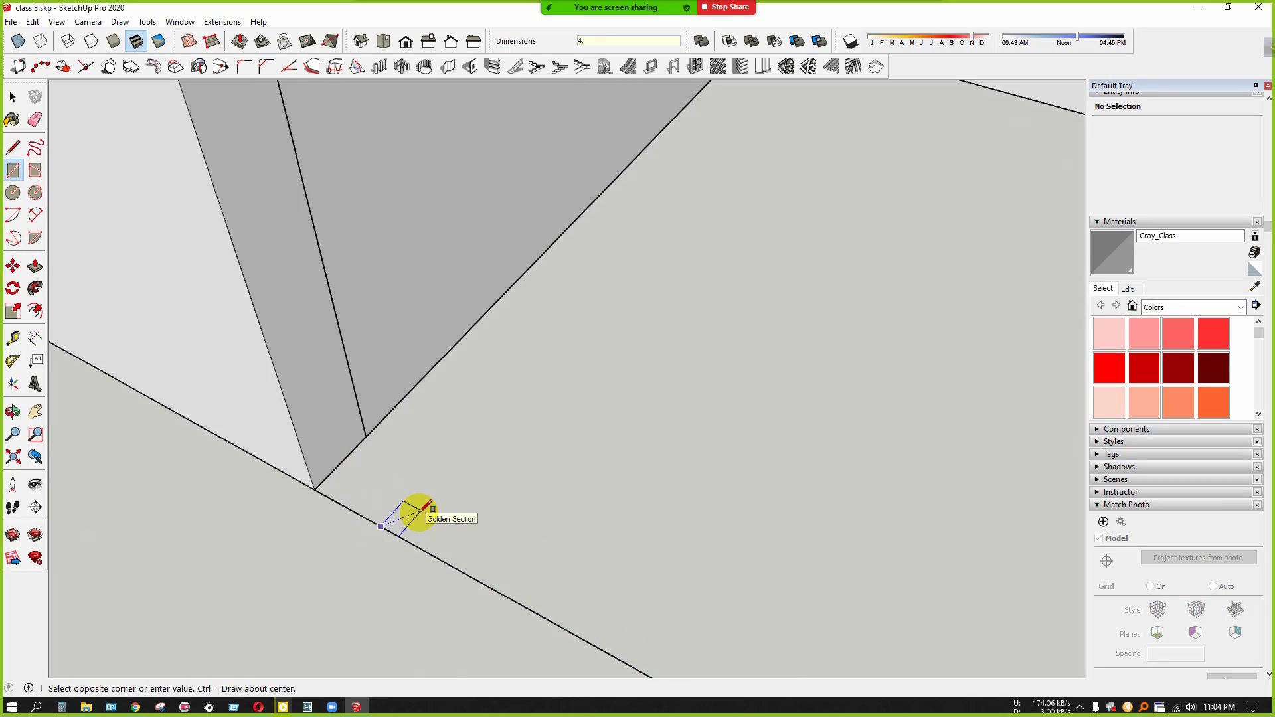
key("Return")
key("space")
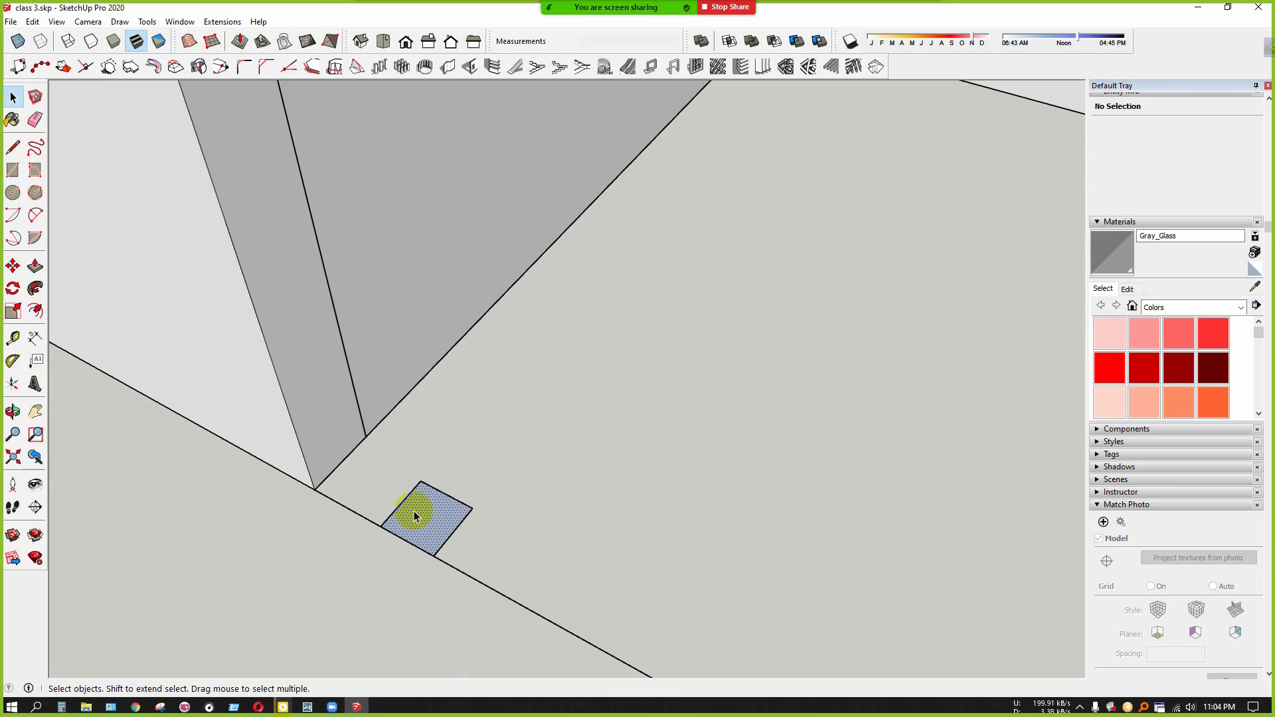
Extrude the small square upward 30 inches to form a railing post
left_click(423, 511)
scroll(422, 511, "down", 1)
scroll(423, 511, "down", 1)
key("p")
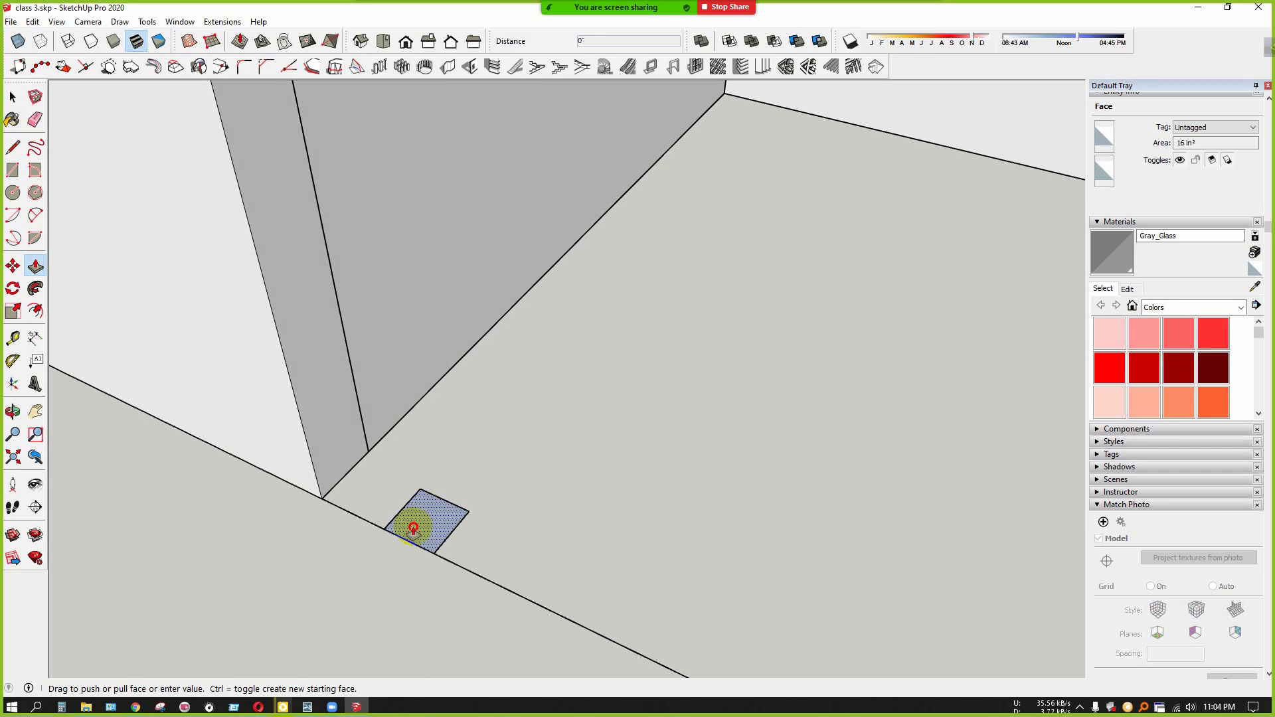
left_click_drag(413, 525, 401, 516)
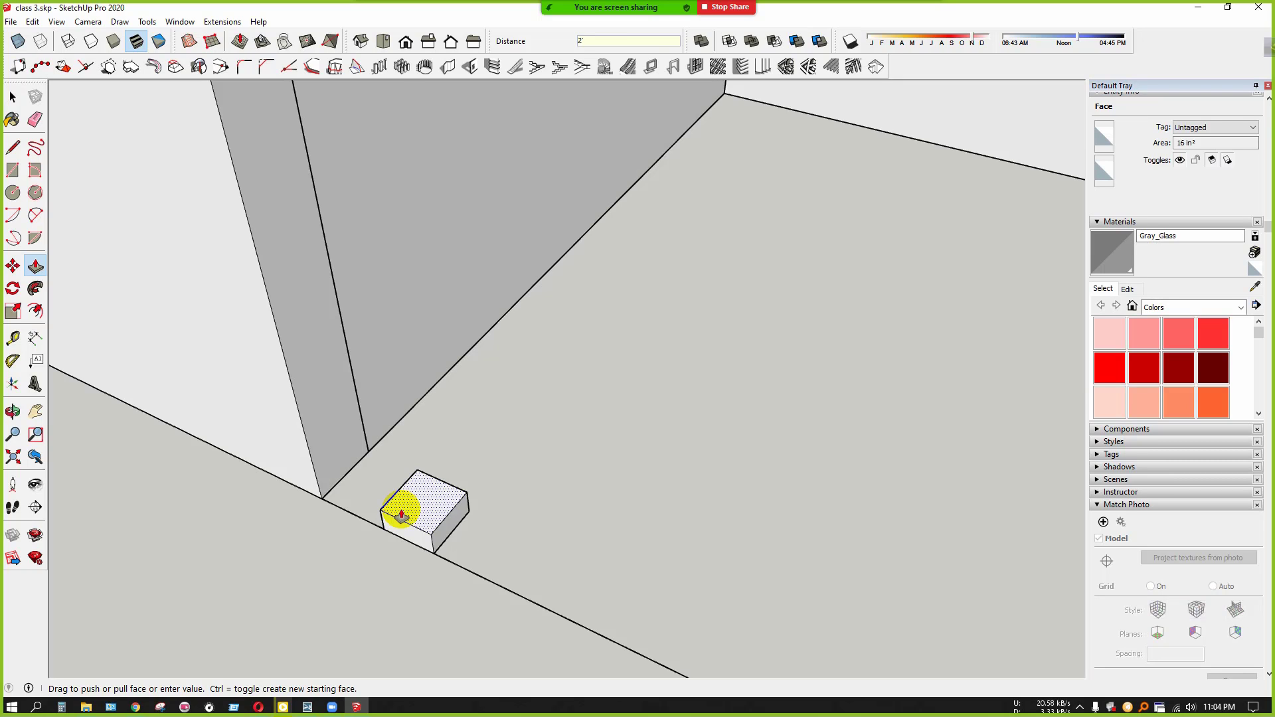
key("Return")
key("space")
scroll(401, 509, "down", 2)
scroll(472, 555, "down", 2)
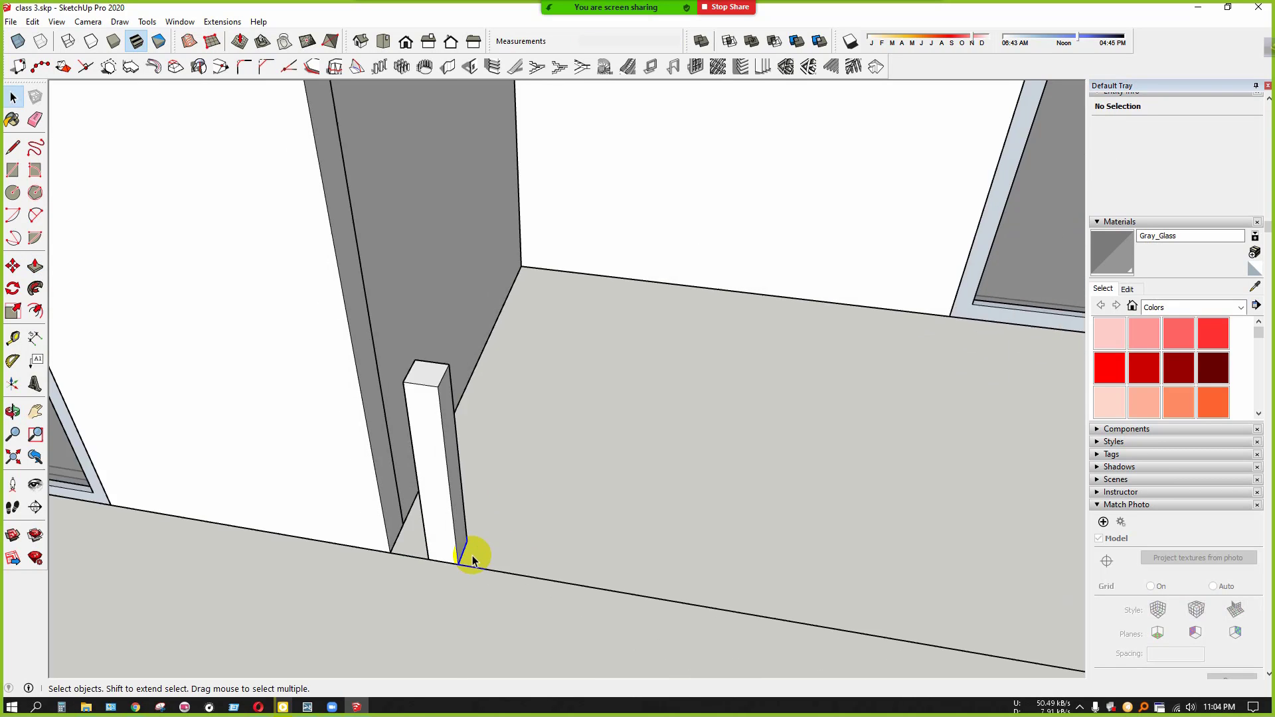
Compare the railing in the reference house image with the new post at the recess's front edge
scroll(472, 556, "down", 6)
scroll(494, 141, "up", 4)
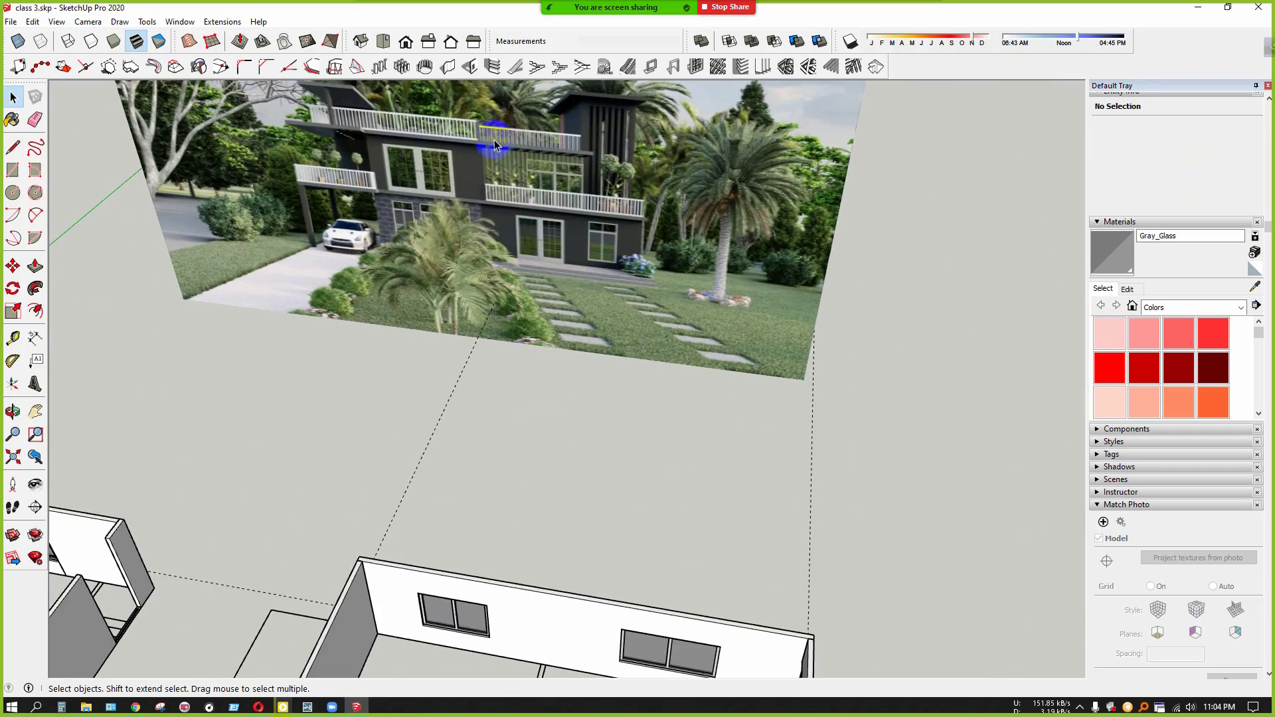
scroll(494, 141, "down", 4)
scroll(513, 350, "up", 6)
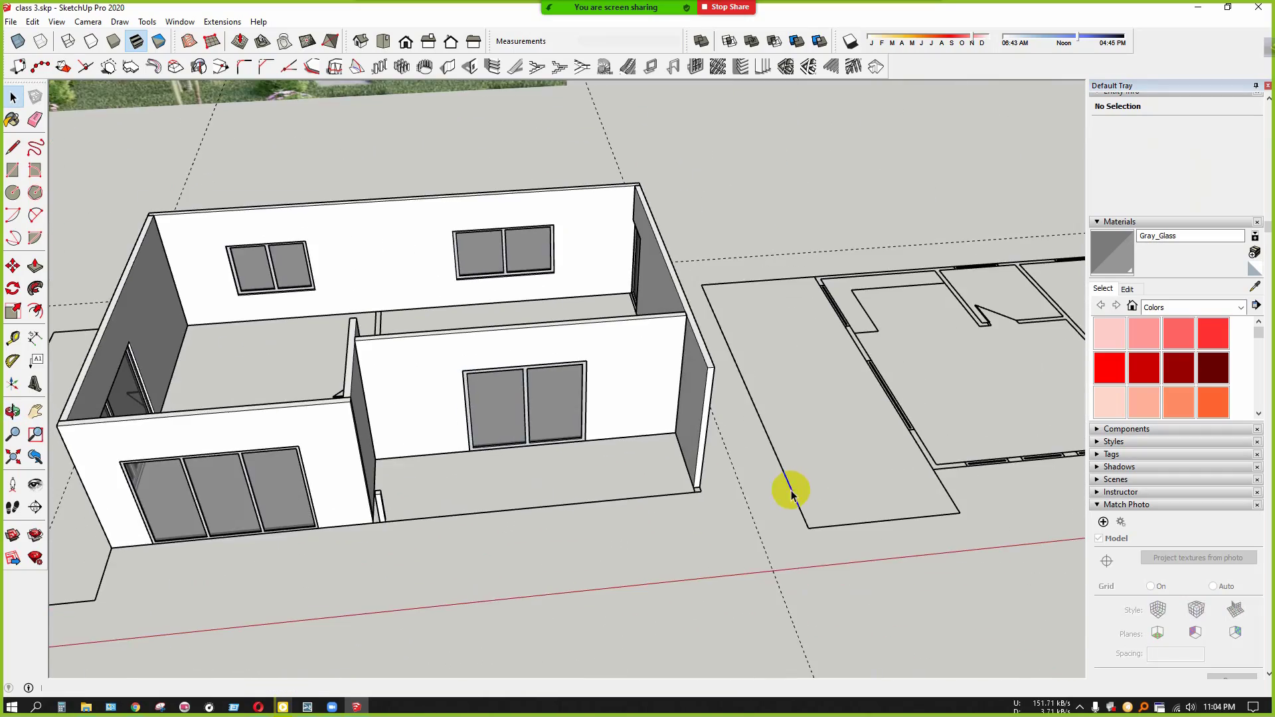
scroll(385, 507, "up", 8)
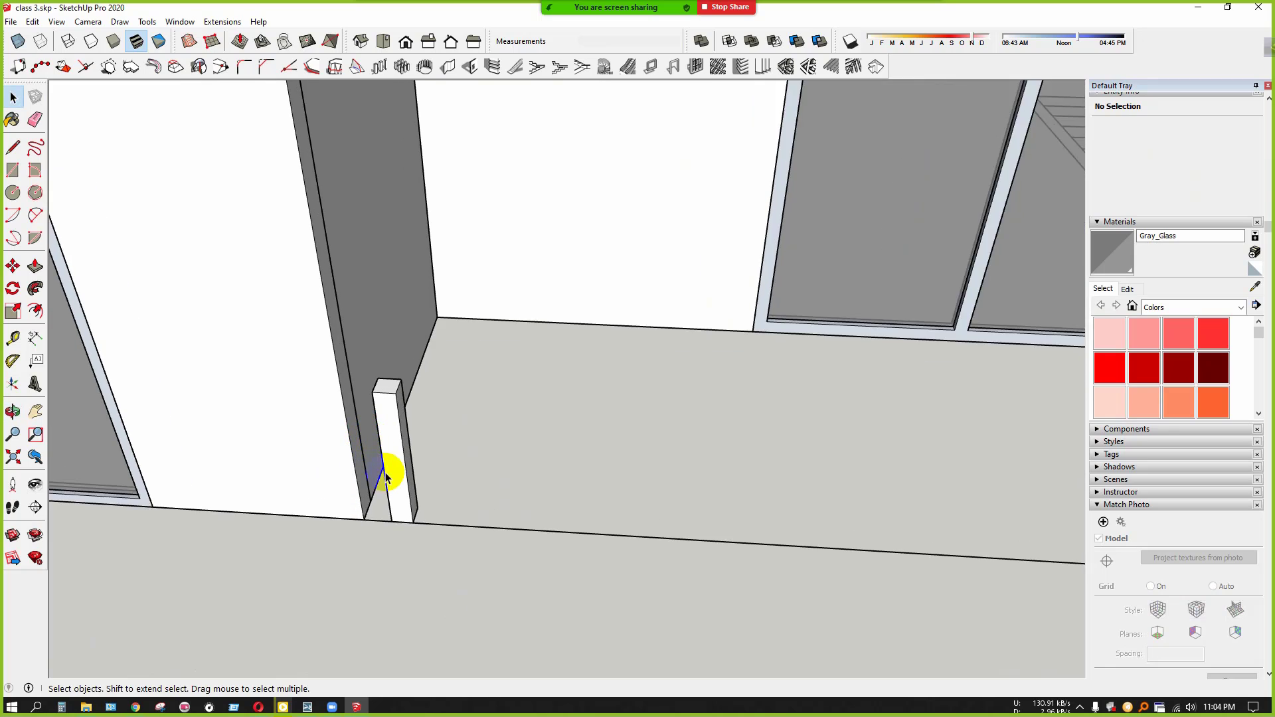
scroll(388, 475, "up", 1)
middle_click_drag(393, 474, 377, 418)
scroll(325, 353, "up", 2)
scroll(398, 388, "up", 2)
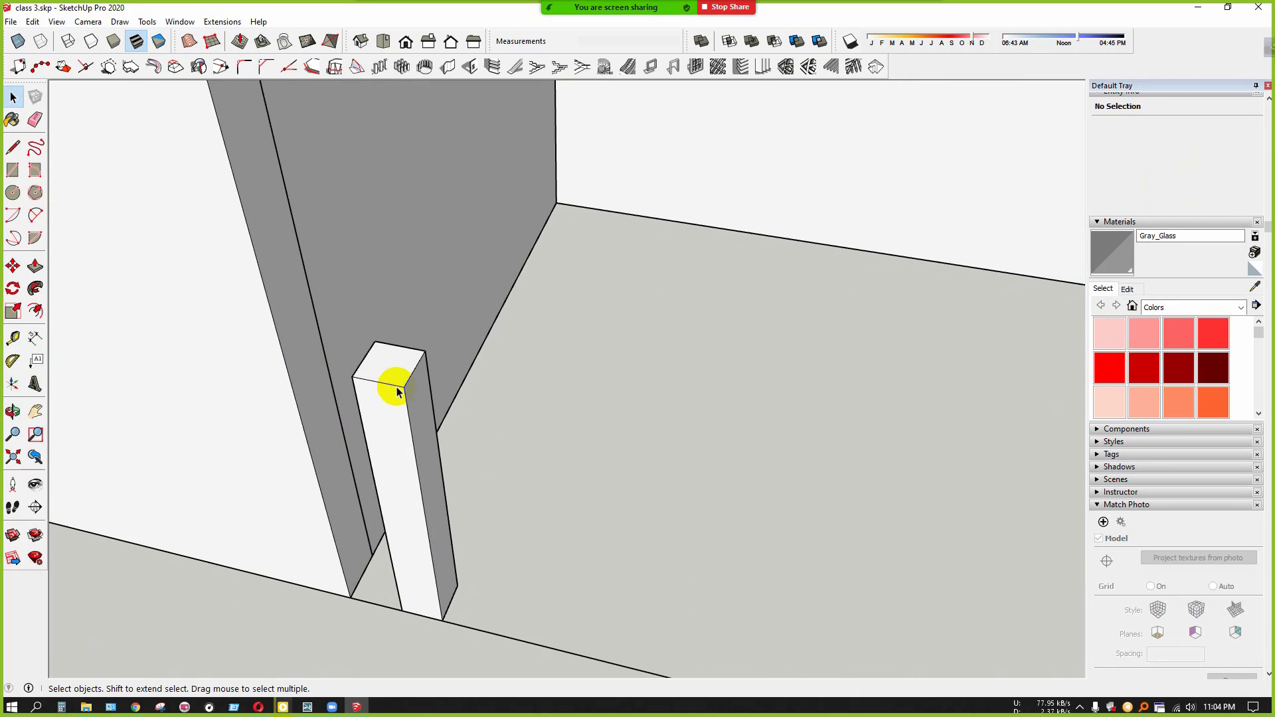
scroll(409, 451, "down", 2)
scroll(399, 435, "up", 2)
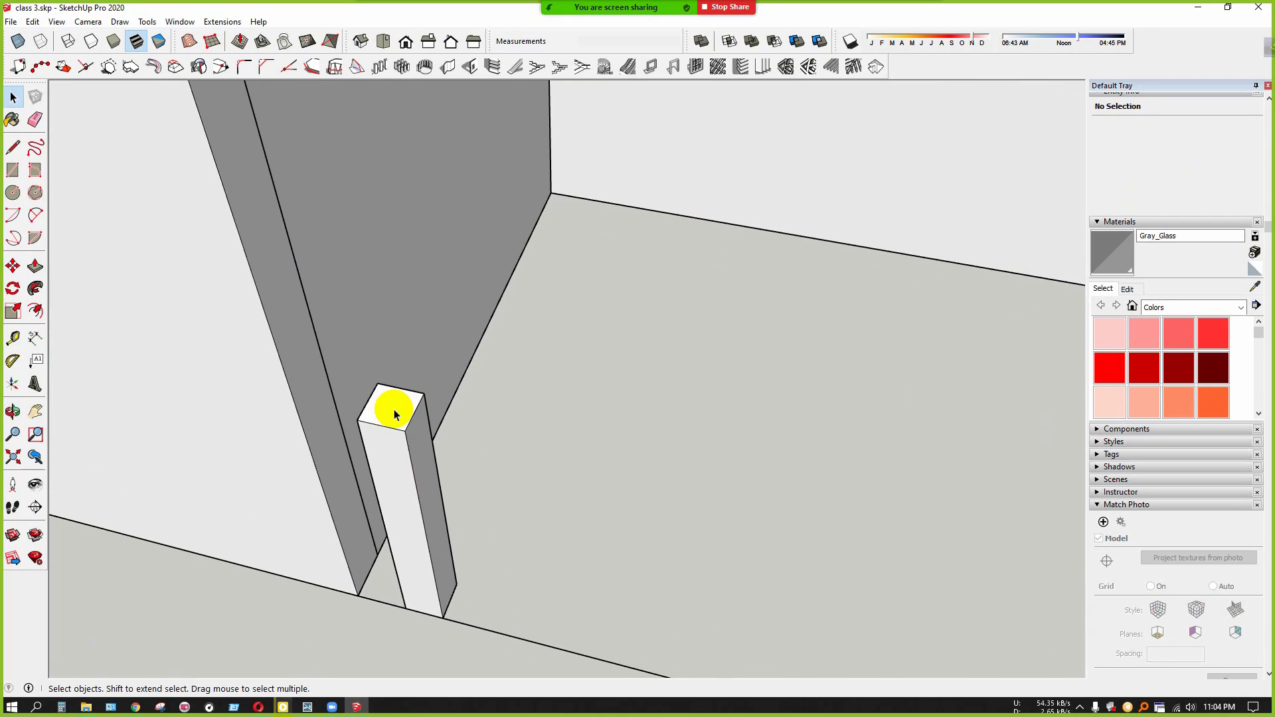
Try to push the post's side face inward by 1 inch
left_click(393, 409)
middle_click_drag(393, 409, 425, 477)
left_click(425, 480)
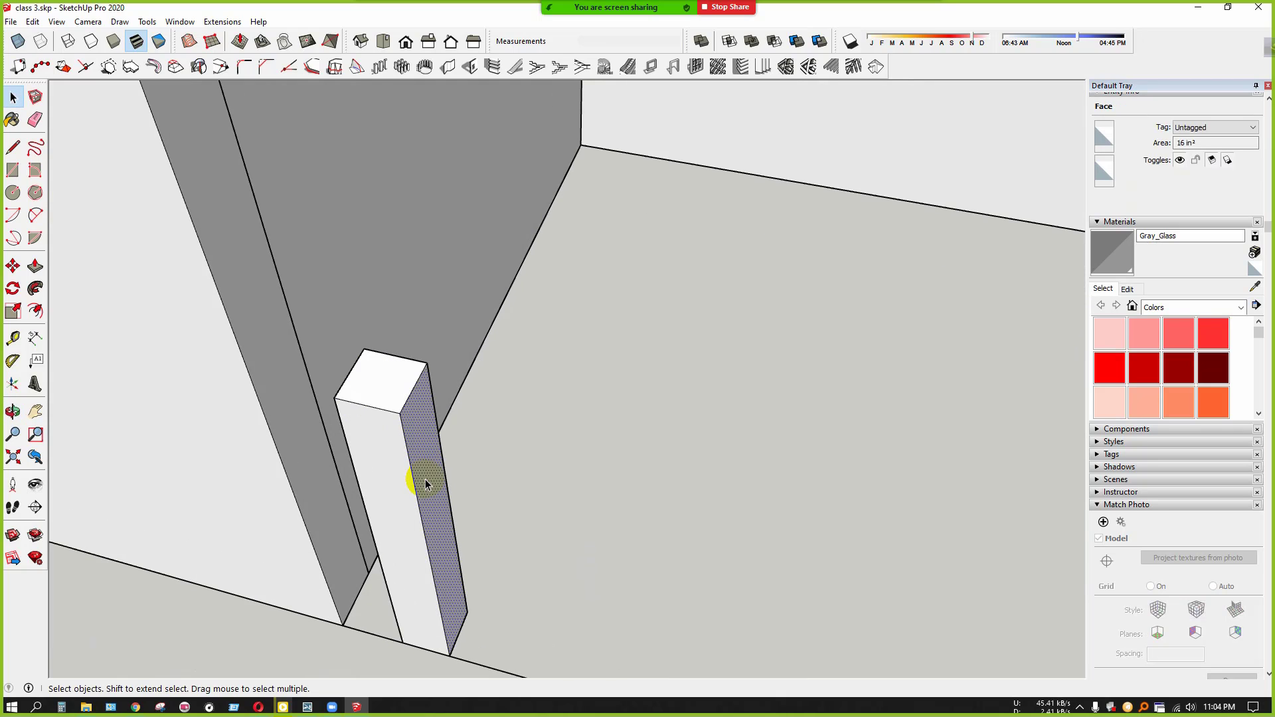
key("p")
left_click(425, 480)
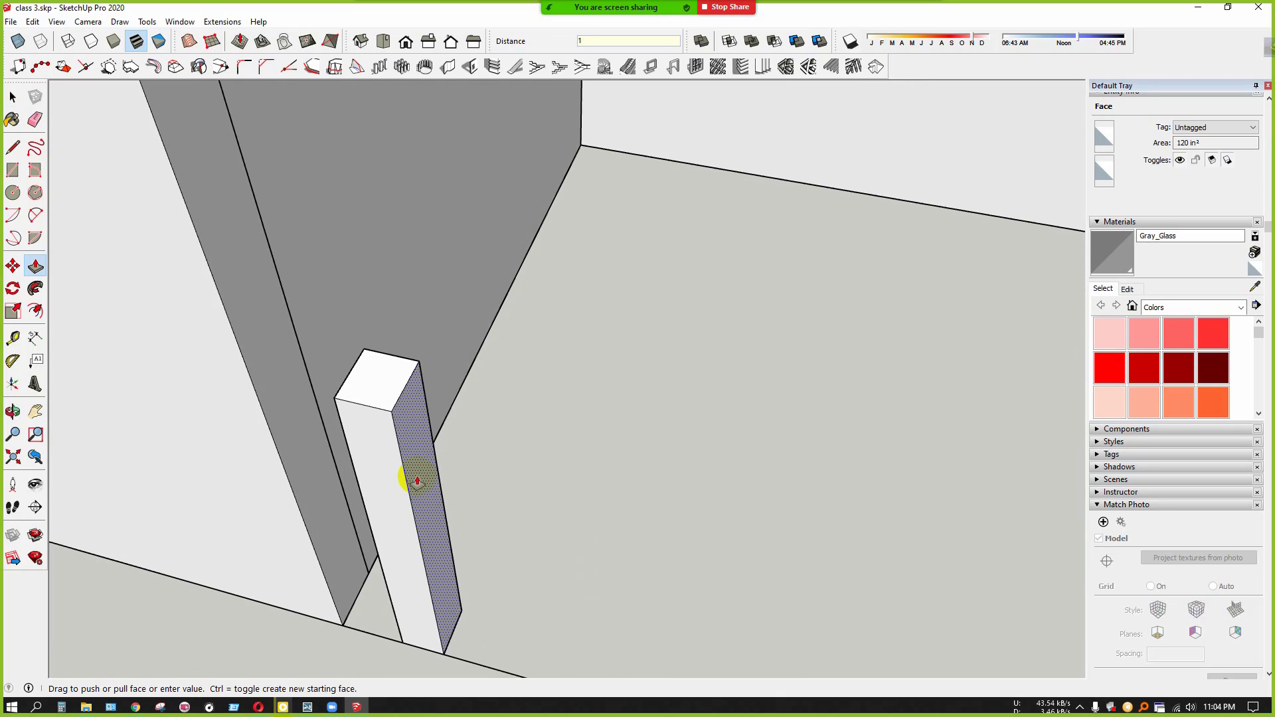
key("Return")
key("space")
Reduce the post's width by 1 inch by pushing in the side face that faces away from the room wall
left_click(421, 475)
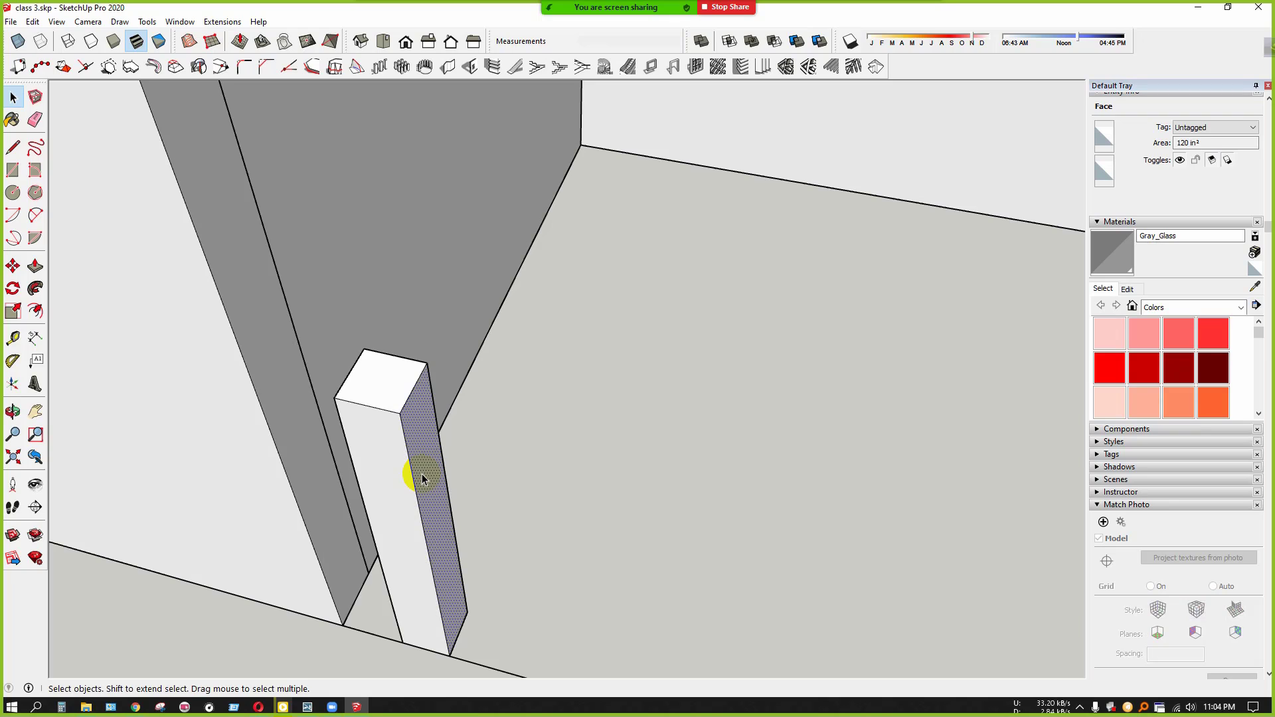
key("p")
left_click(422, 474)
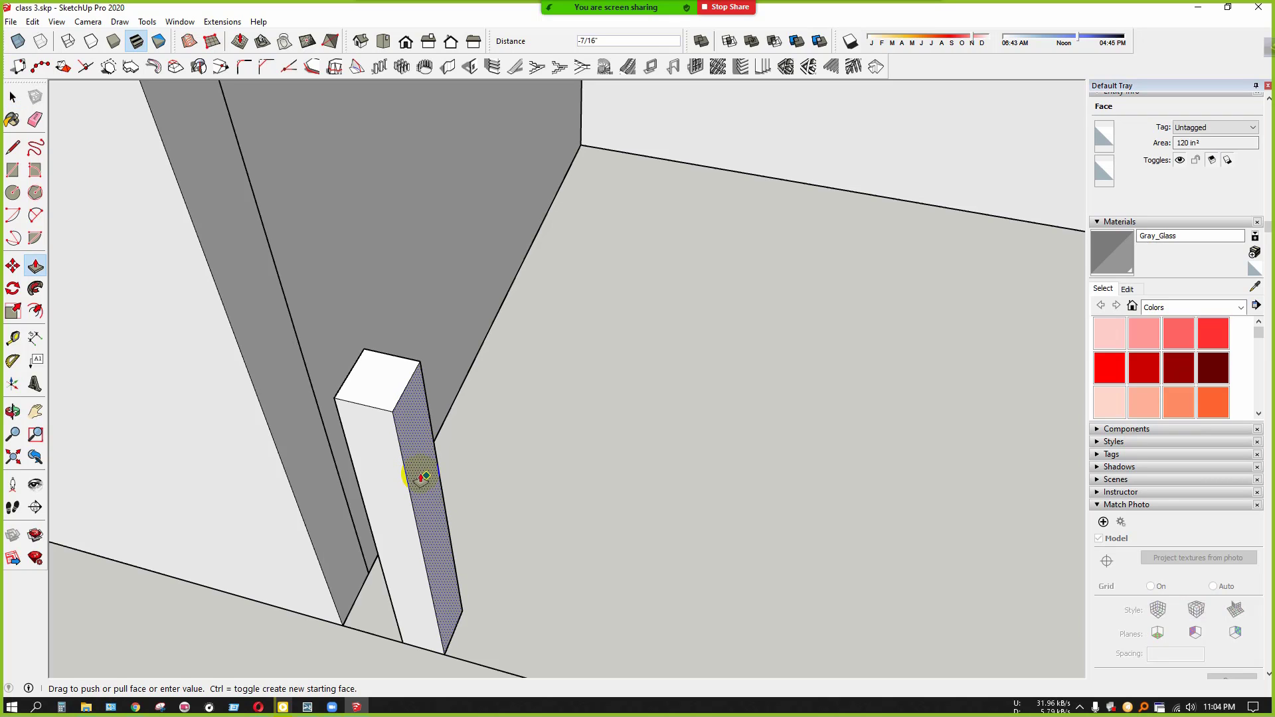
key("Return")
key("space")
Push the post's front face inward by 1 inch, setting it back from the floor edge
scroll(419, 477, "up", 1)
left_click(395, 500)
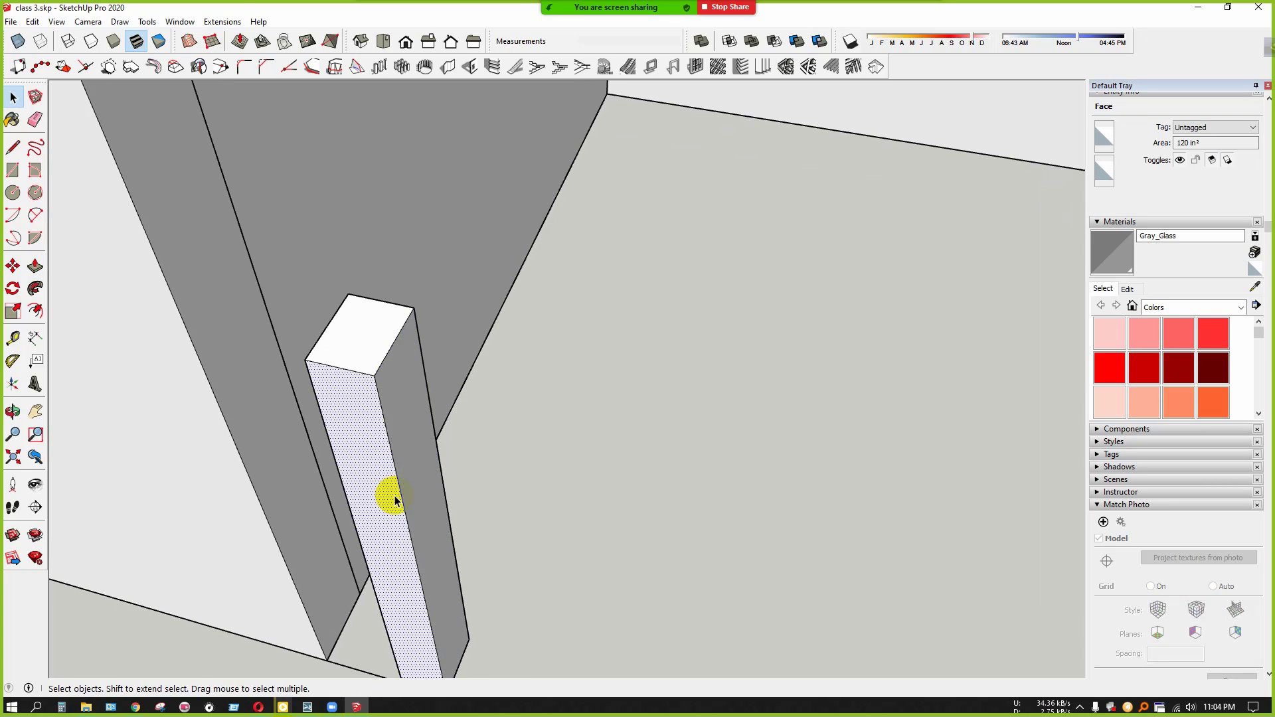
key("p")
left_click(394, 499)
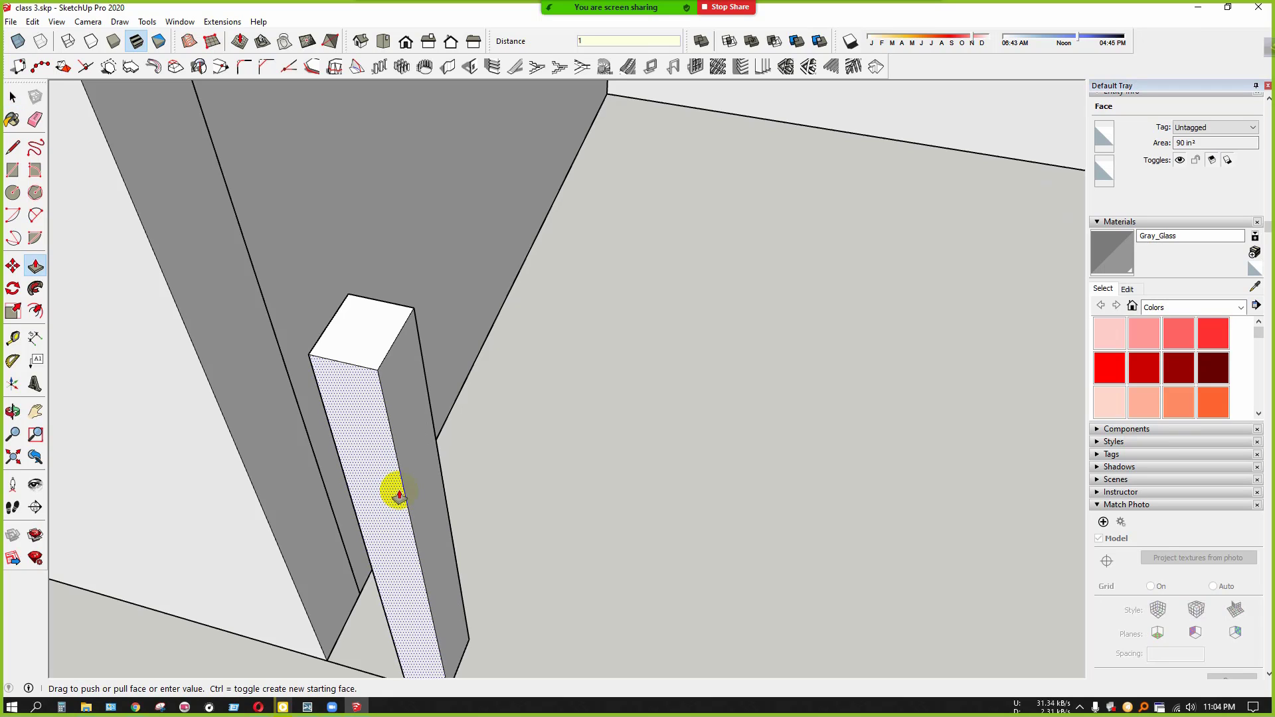
type("1")
key("Return")
key("space")
scroll(392, 491, "down", 2)
middle_click_drag(392, 491, 521, 504)
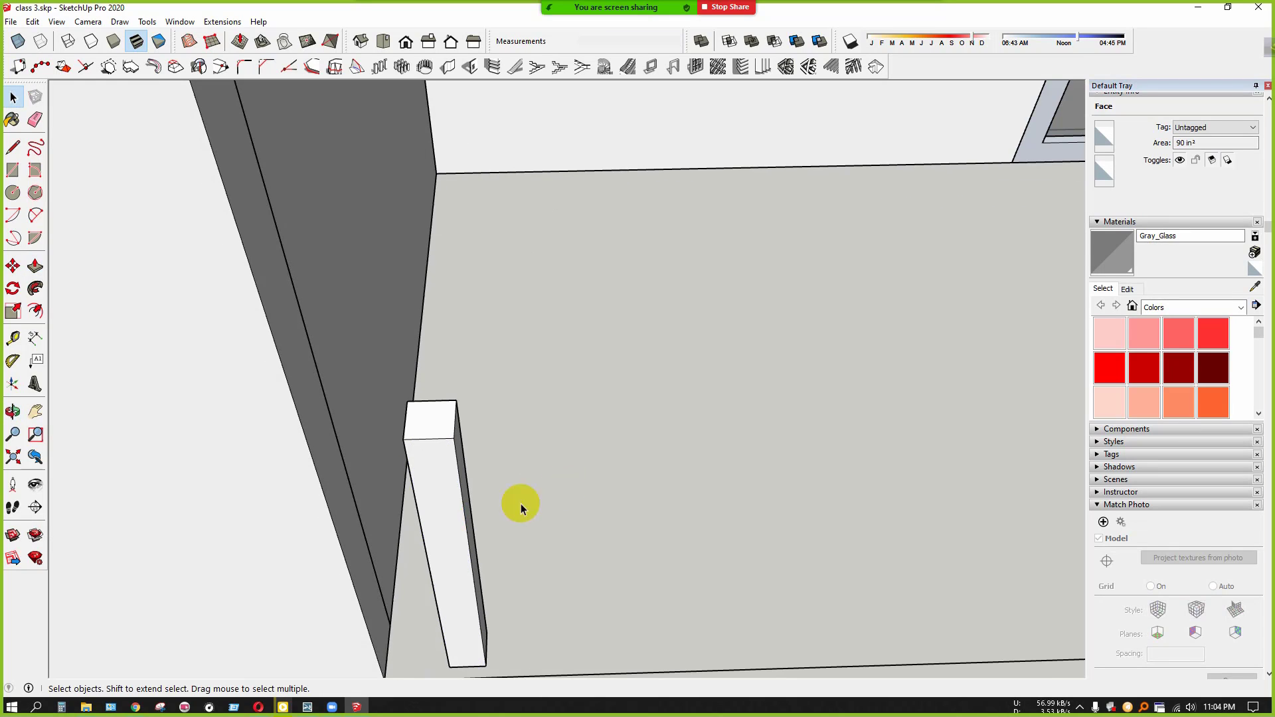
Select the whole post with all its faces and edges and make it a group
triple_click(455, 521)
right_click(456, 521)
left_click(556, 429)
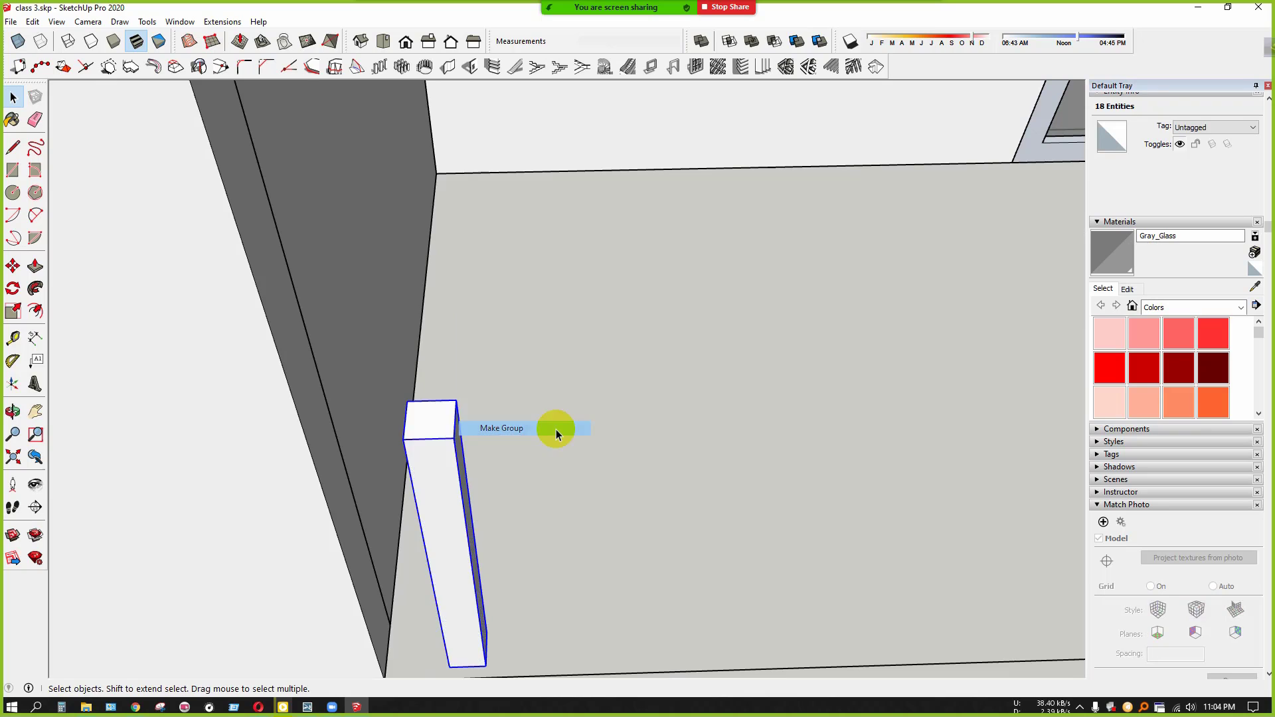
scroll(611, 472, "down", 3)
left_click(715, 452)
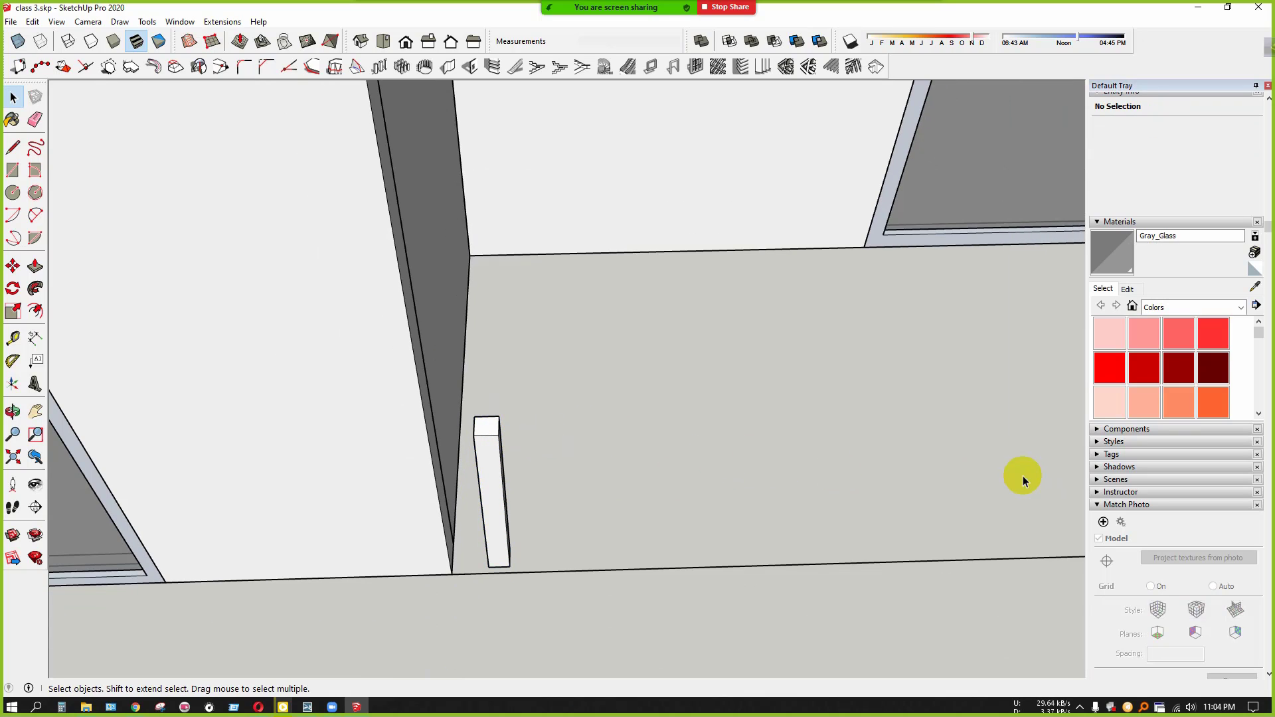
scroll(496, 480, "up", 1)
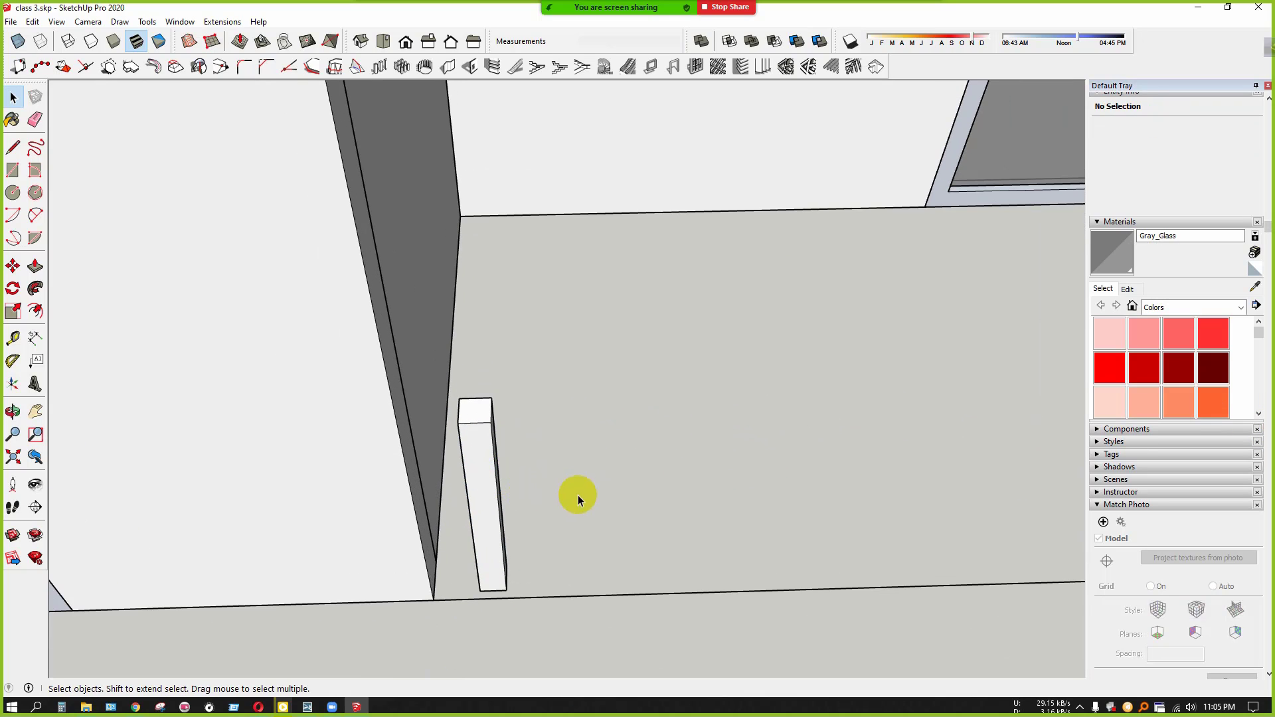
middle_click_drag(578, 496, 477, 497)
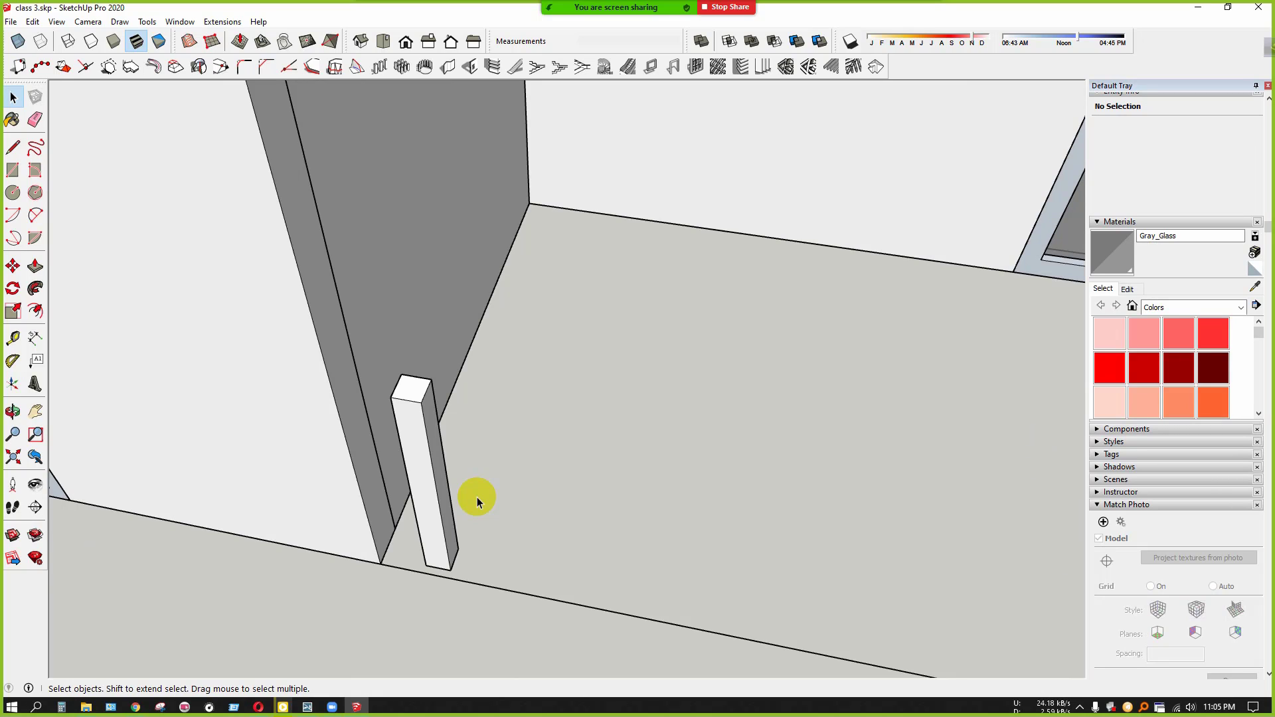
Display the Round Corner tools and dock them at the end of the 1001bit tools row
right_click(339, 44)
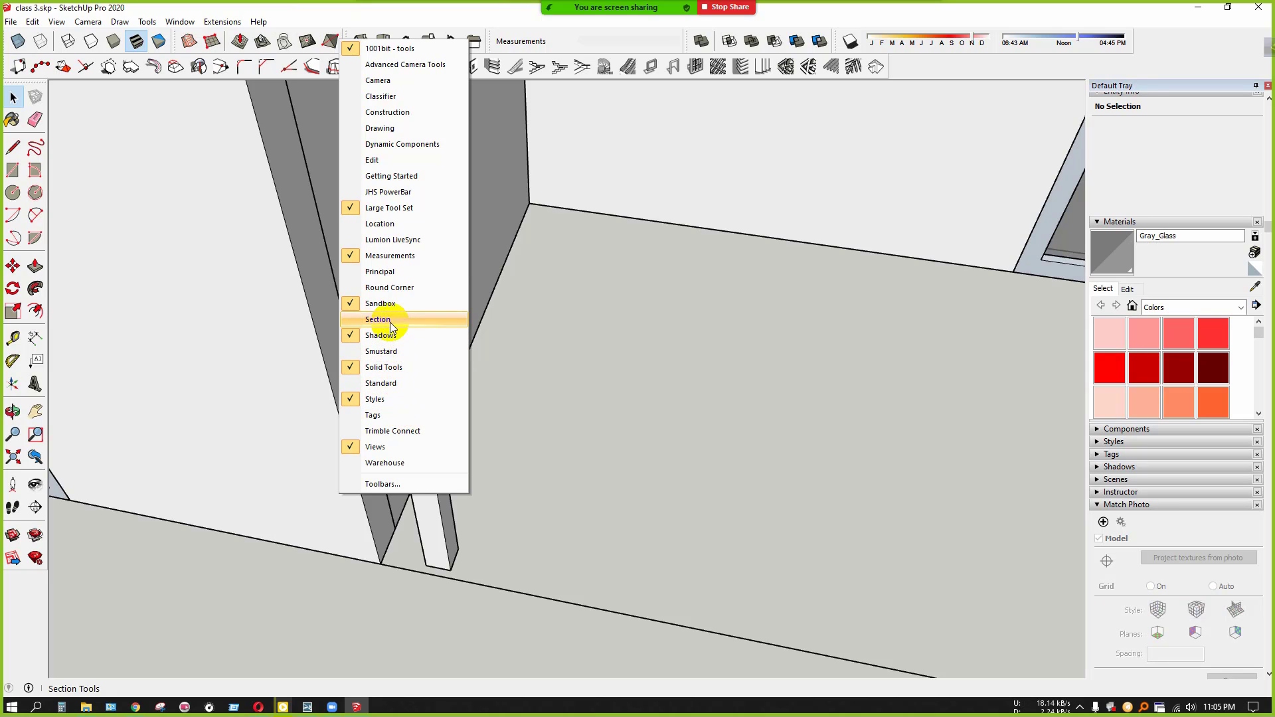
left_click(389, 287)
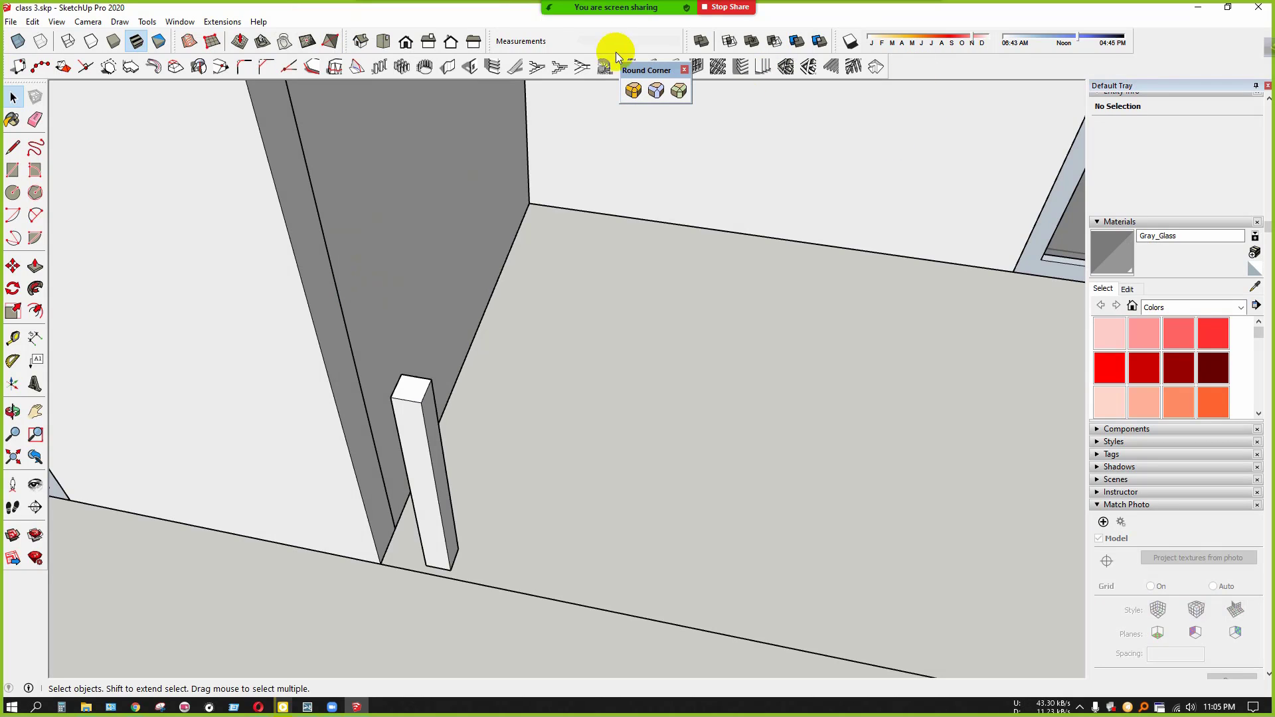
left_click_drag(632, 69, 878, 60)
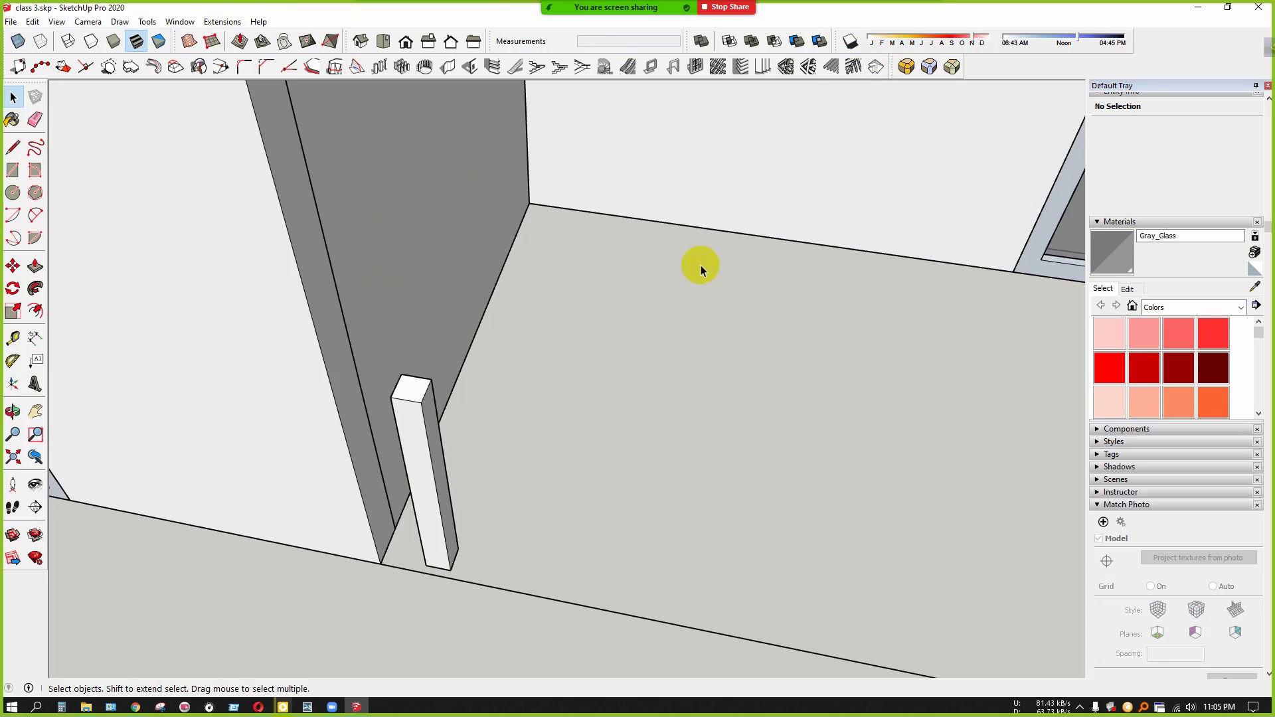
scroll(701, 265, "up", 3)
scroll(656, 322, "down", 3)
middle_click_drag(634, 340, 572, 390)
scroll(448, 452, "up", 2)
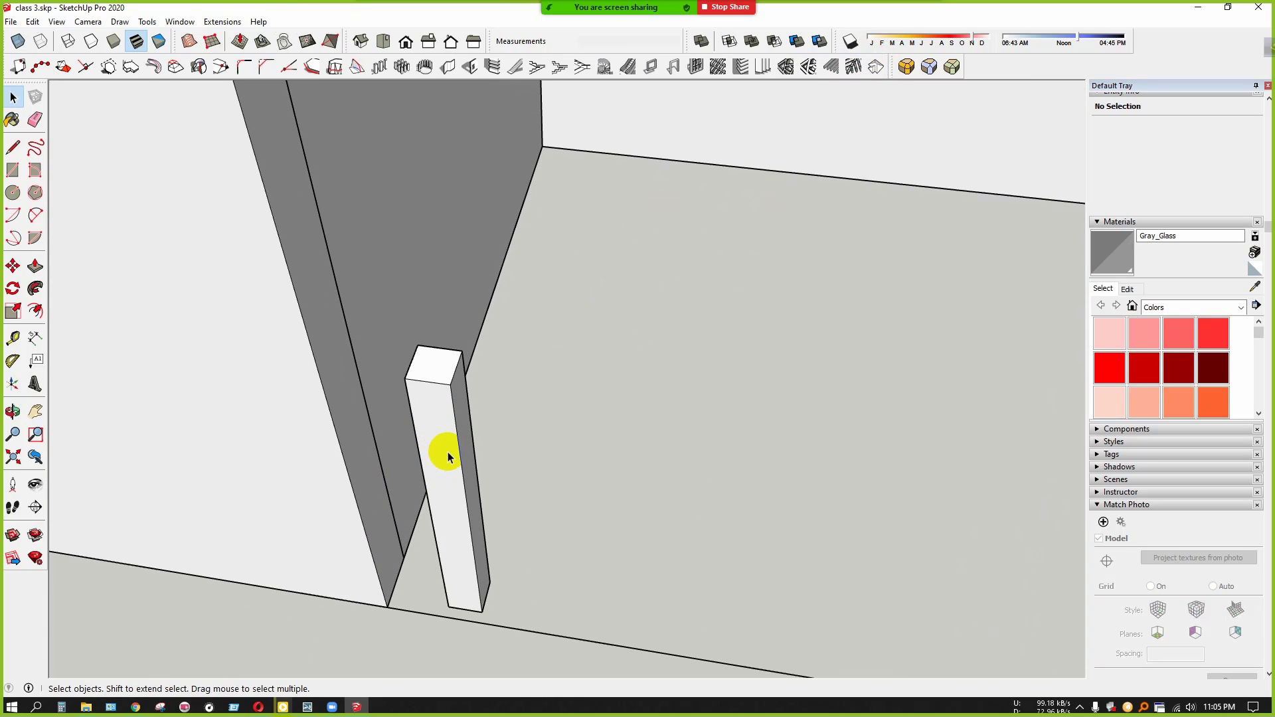
Open the post group for editing, select all its faces and edges, and start Round Corner on them
scroll(428, 427, "up", 2)
double_click(428, 428)
triple_click(427, 427)
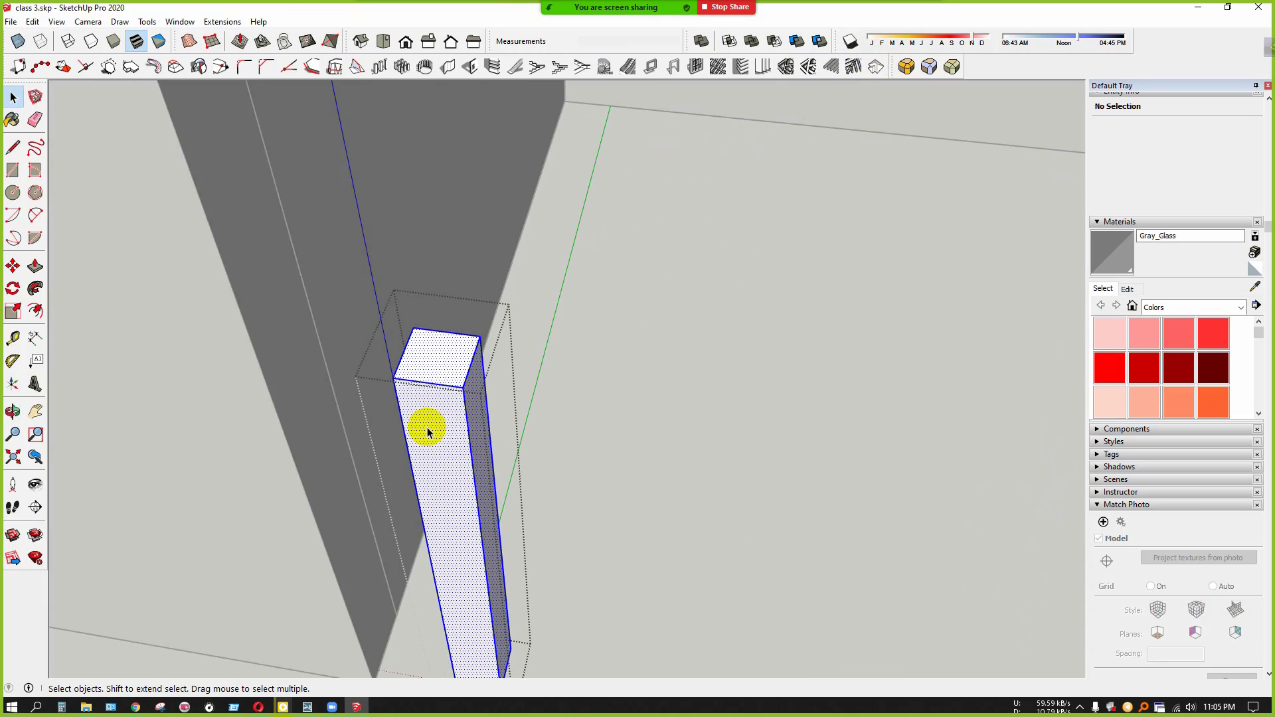
left_click(906, 66)
scroll(394, 401, "up", 2)
scroll(393, 392, "up", 1)
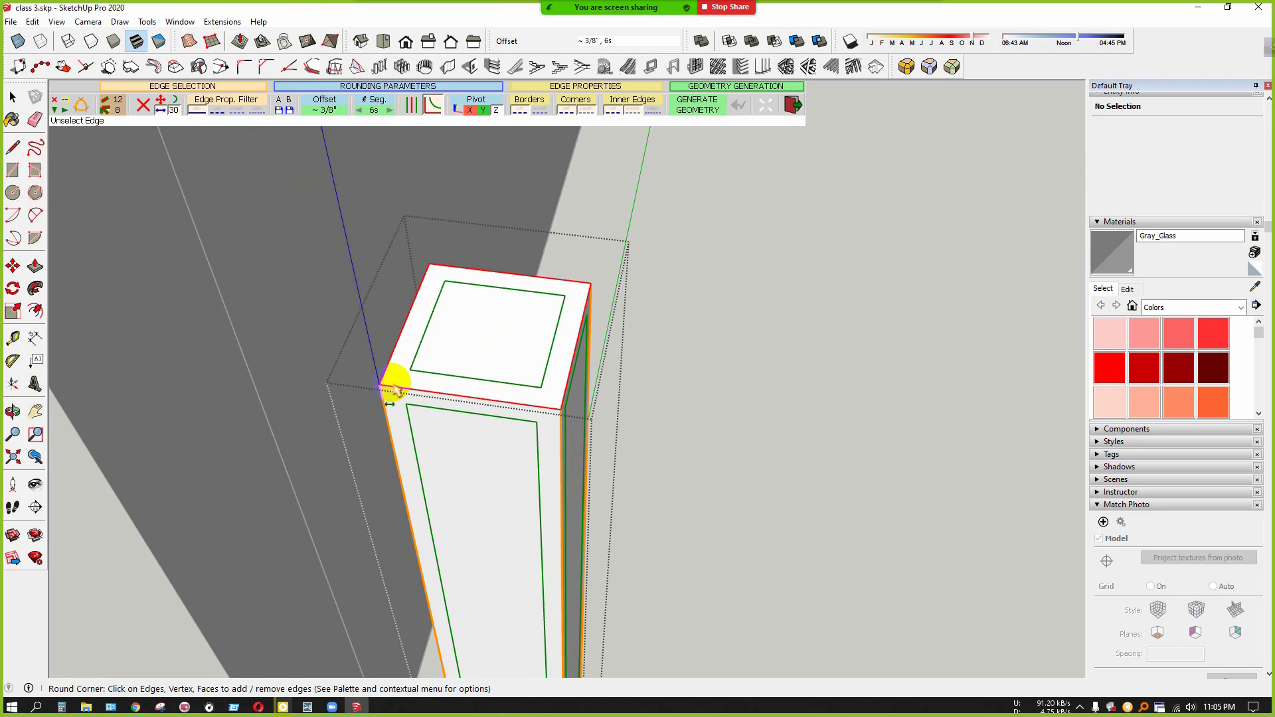
scroll(422, 345, "up", 2)
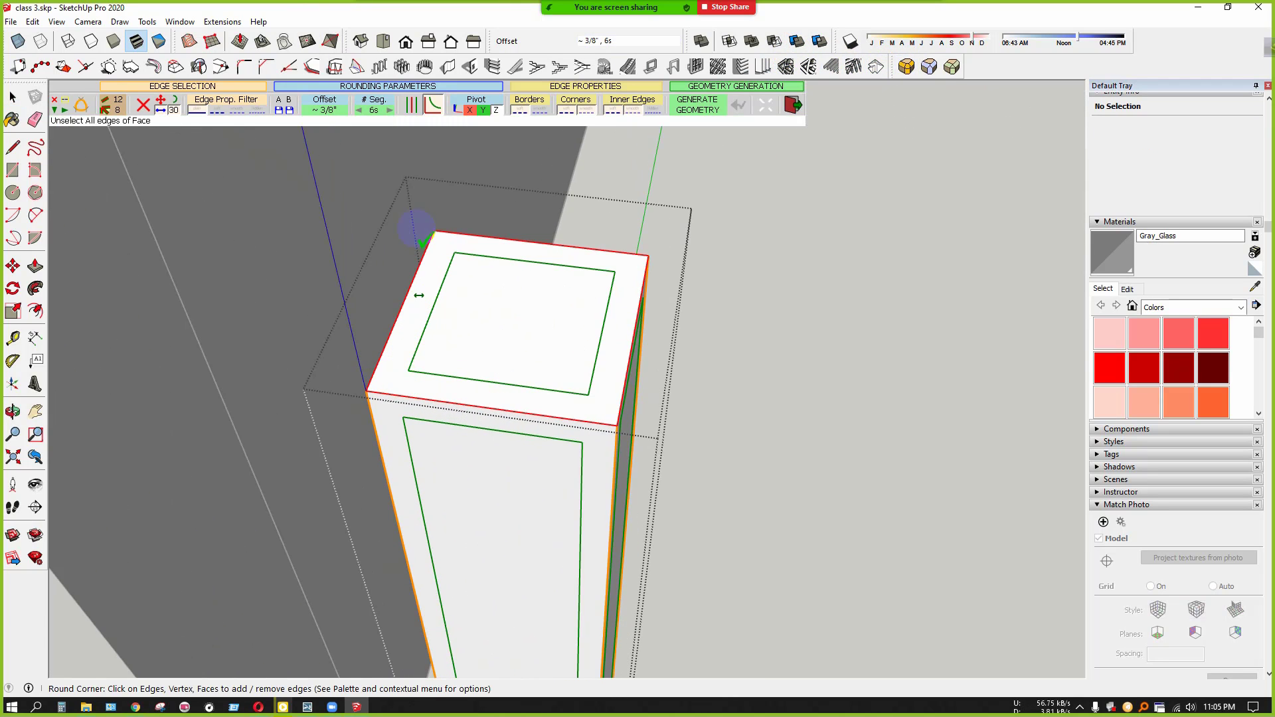
Try a rounding offset of 1 inch and one of about 1/8 inch on the post's edges
left_click(336, 110)
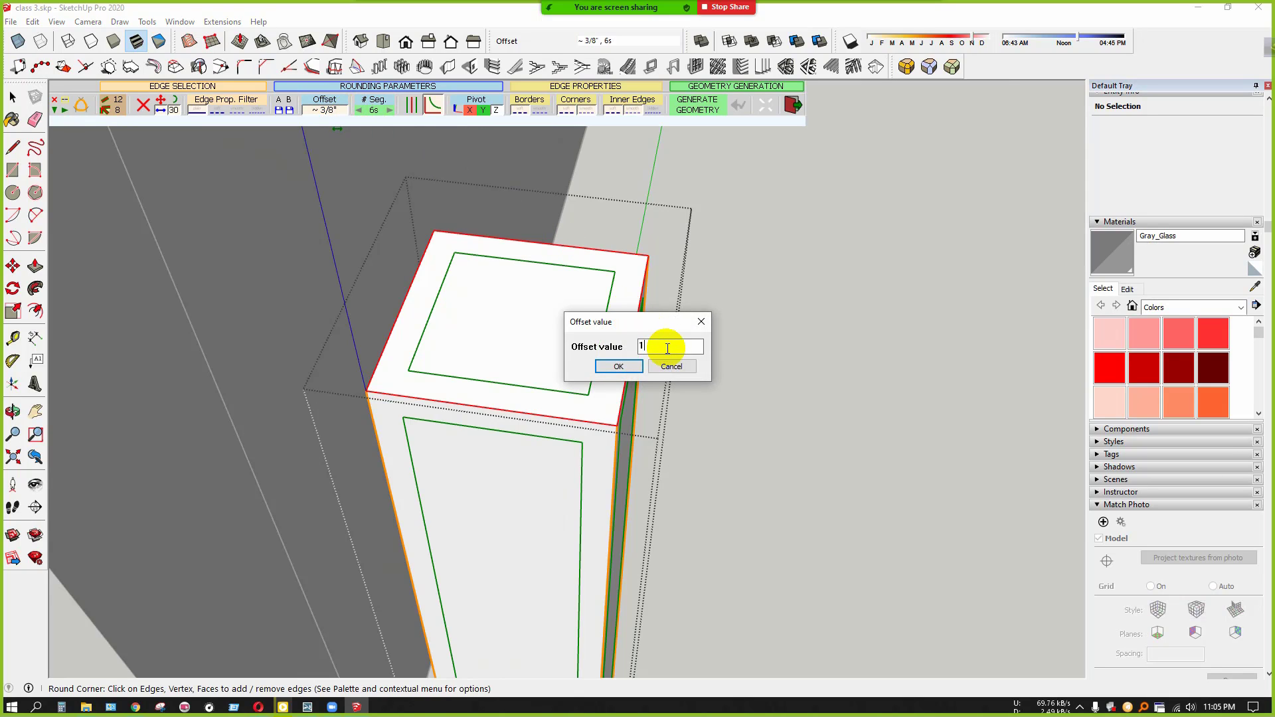
left_click(618, 366)
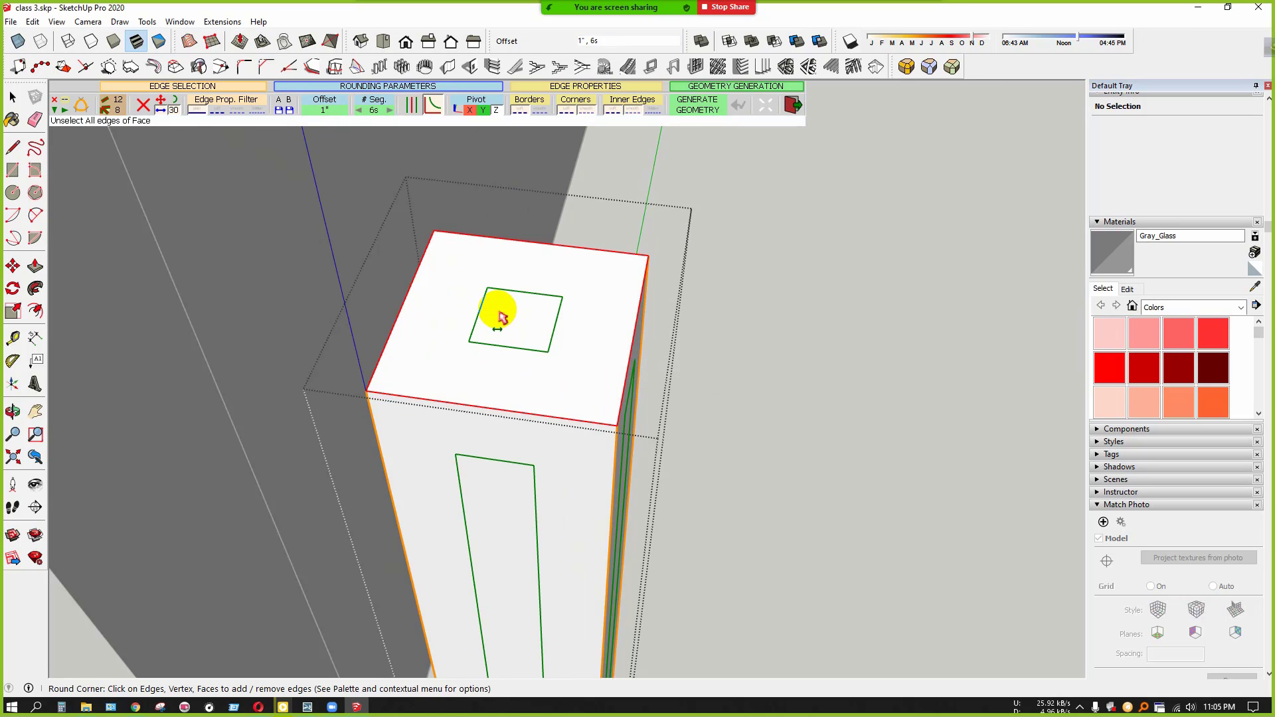
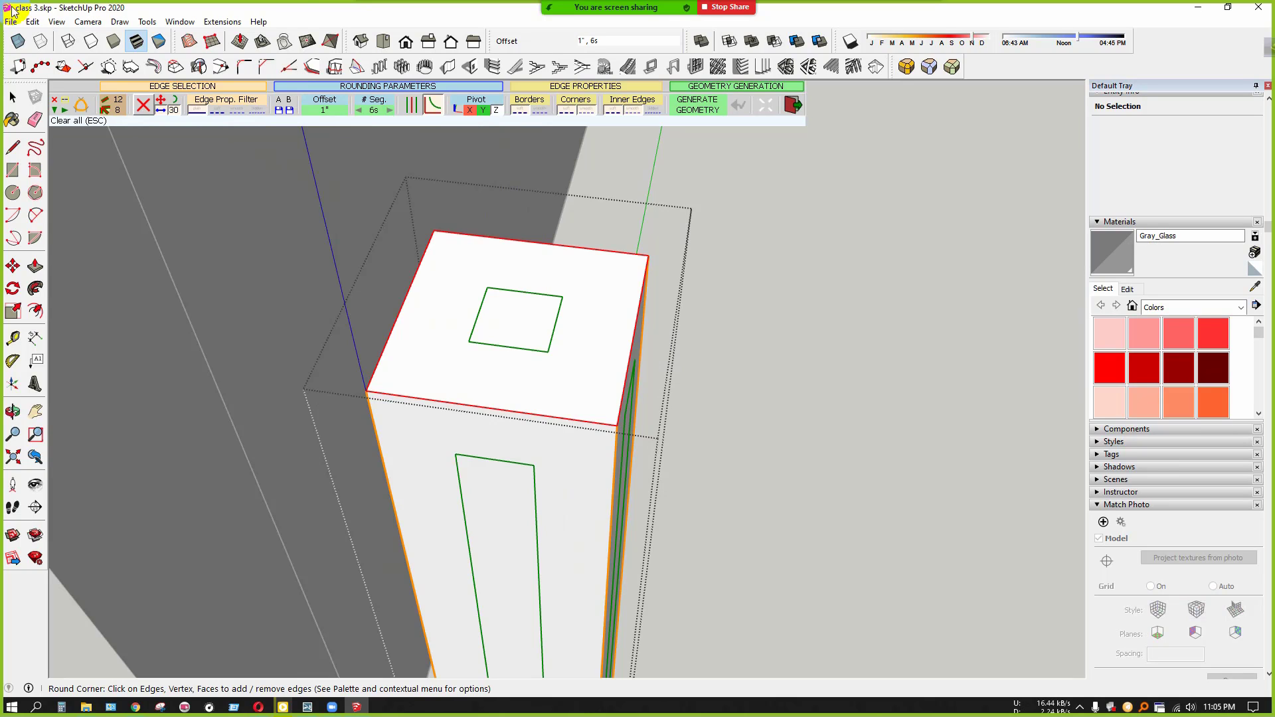
left_click(325, 106)
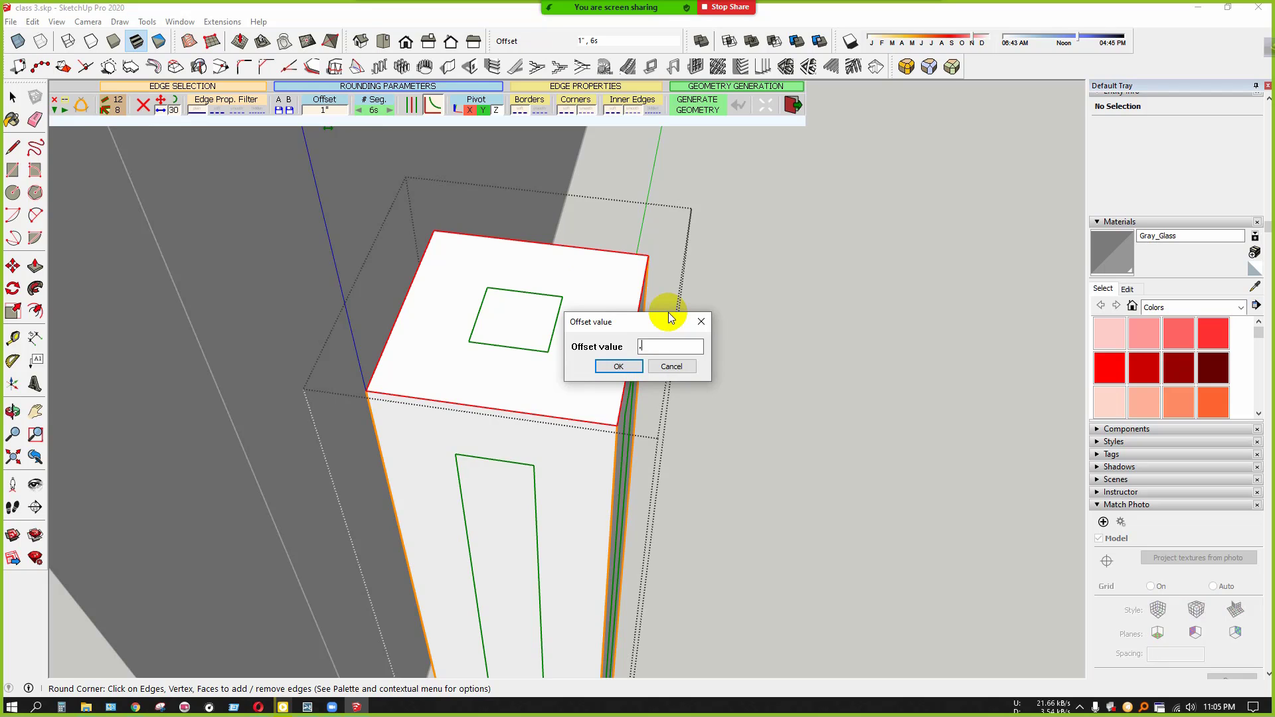
left_click(622, 366)
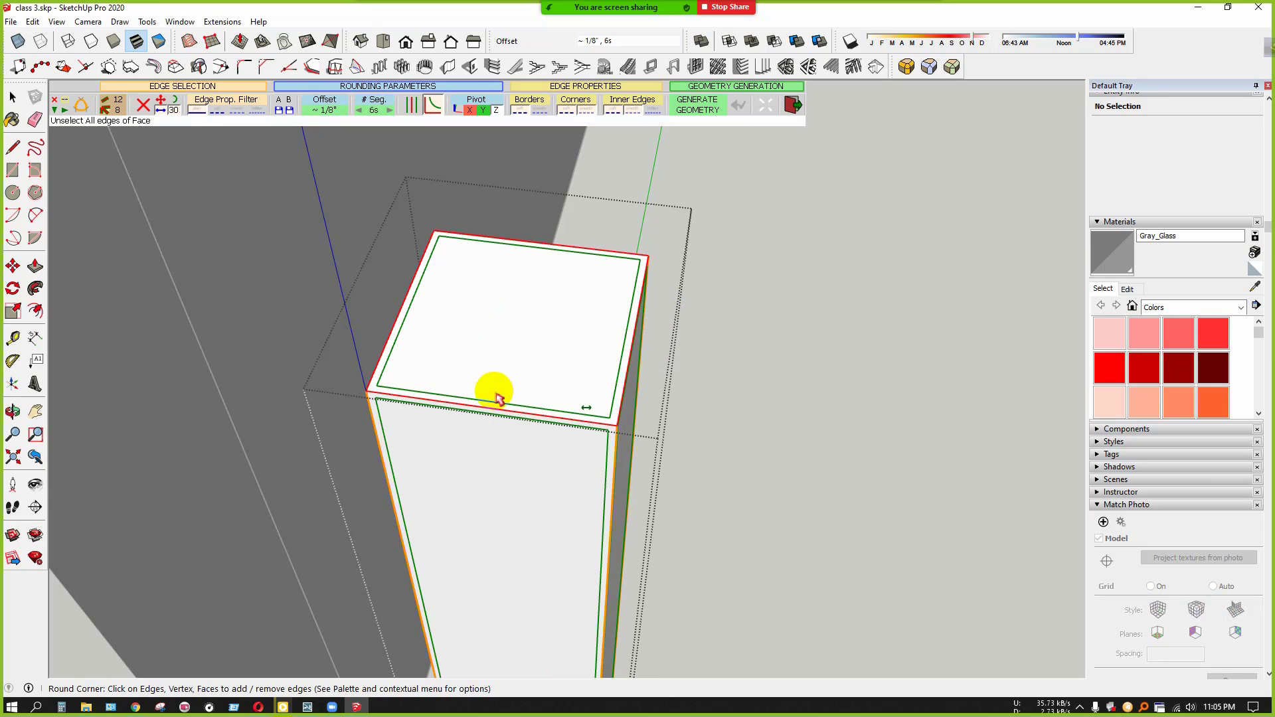
scroll(465, 397, "up", 2)
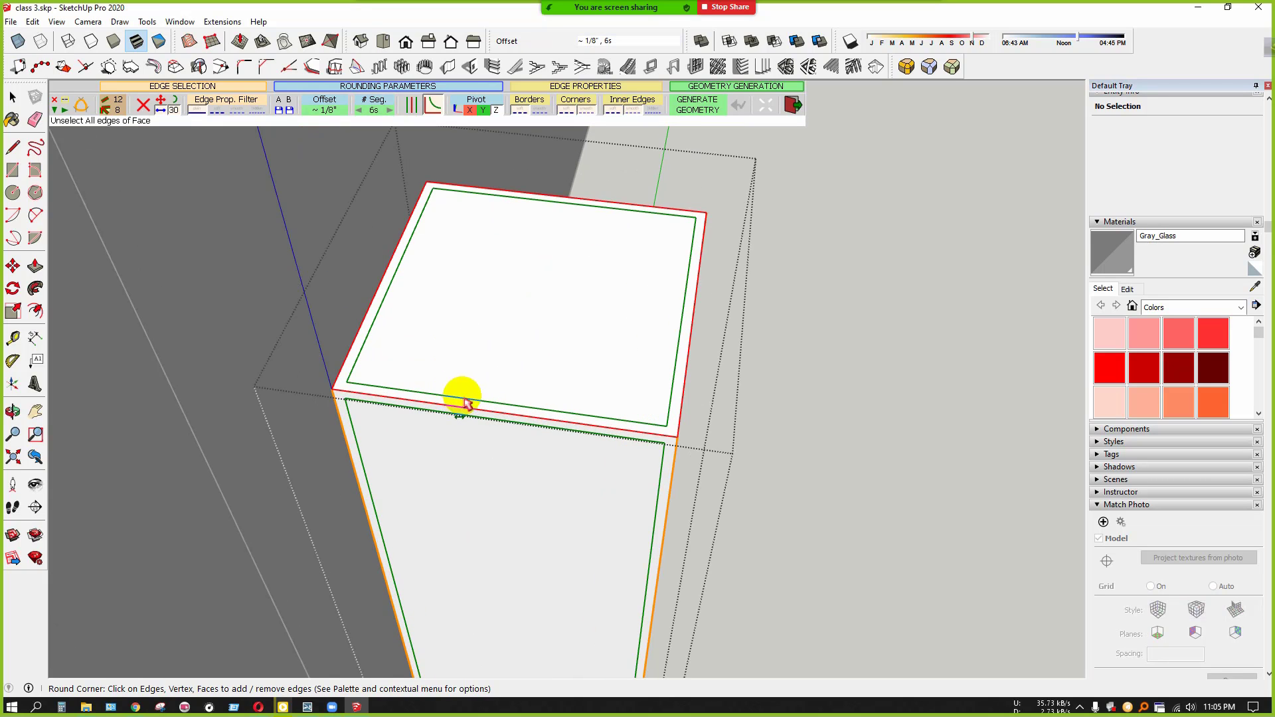
Set the Round Corner offset for the post's edges to .2 inch
left_click(327, 109)
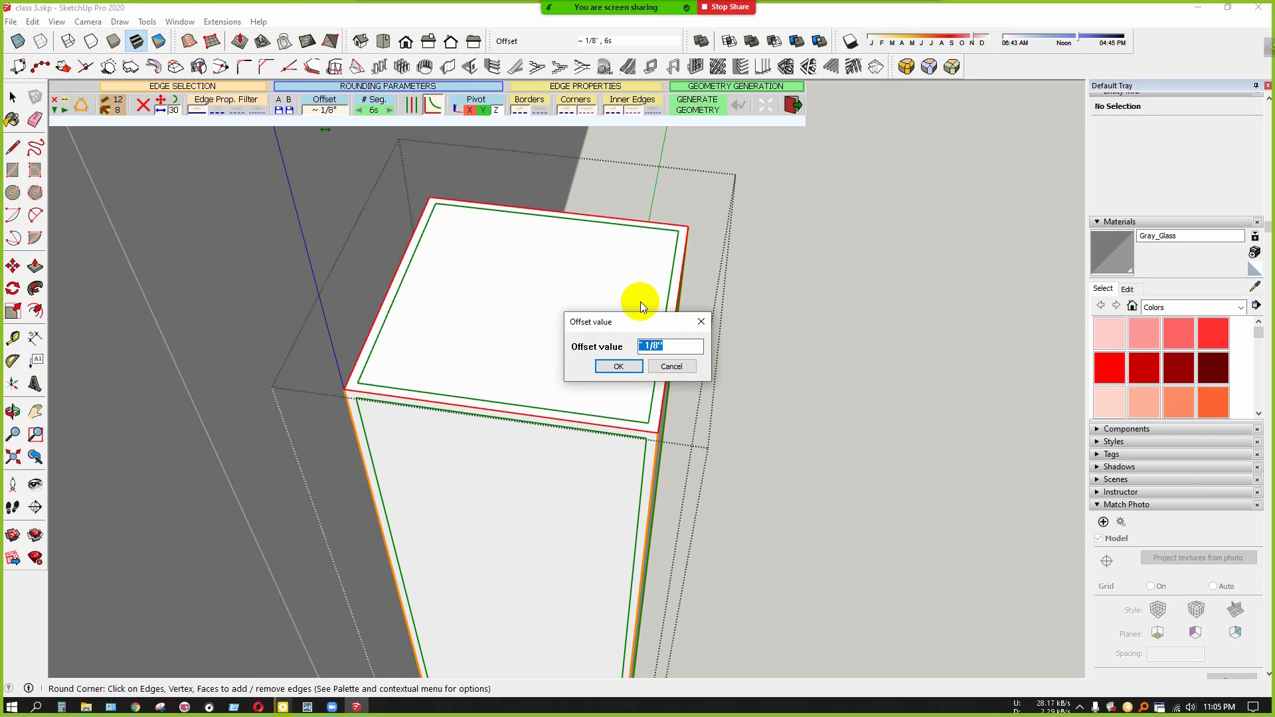
type(".2")
left_click(628, 366)
scroll(621, 451, "down", 2)
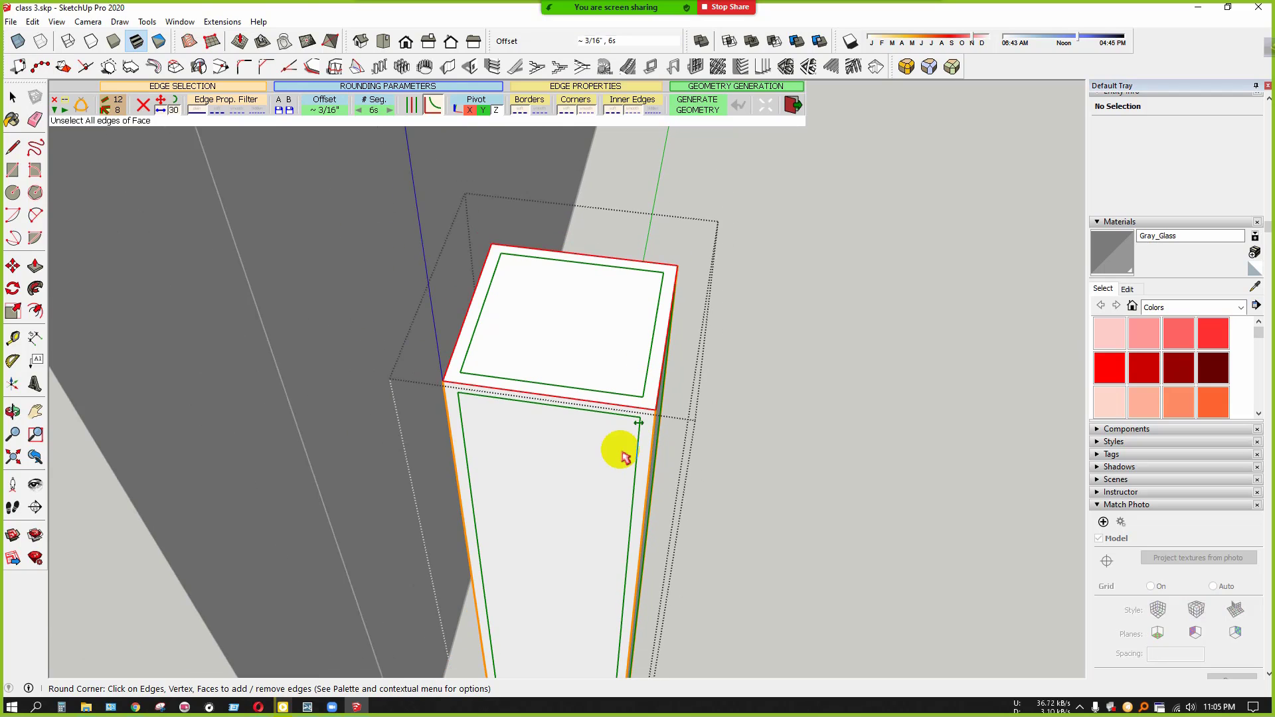
scroll(623, 459, "down", 3)
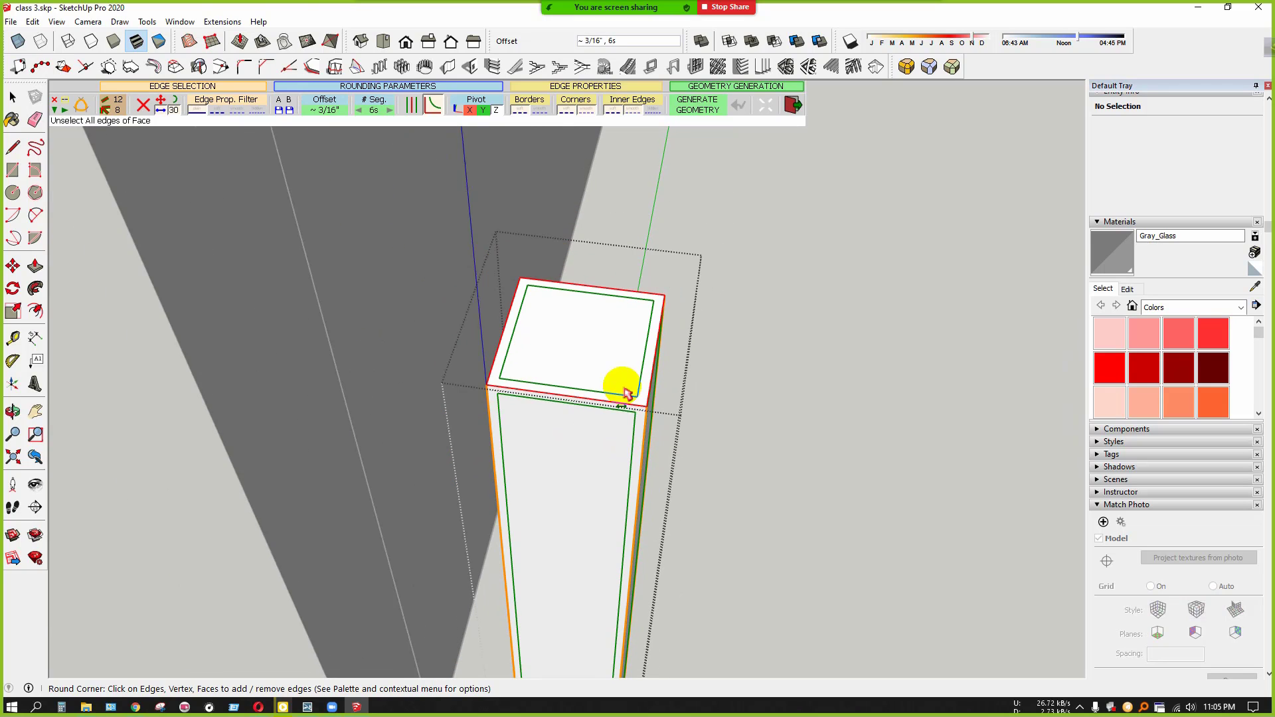
scroll(621, 398, "up", 3)
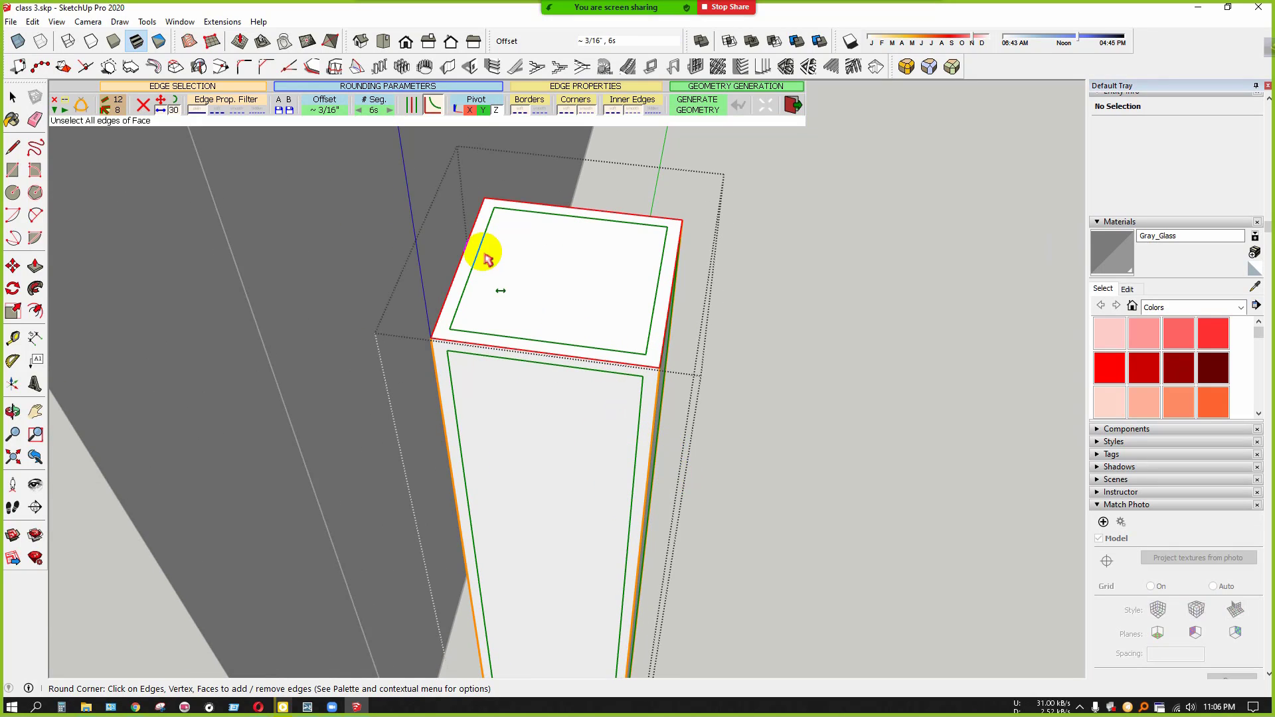
scroll(525, 345, "up", 1)
scroll(684, 418, "up", 1)
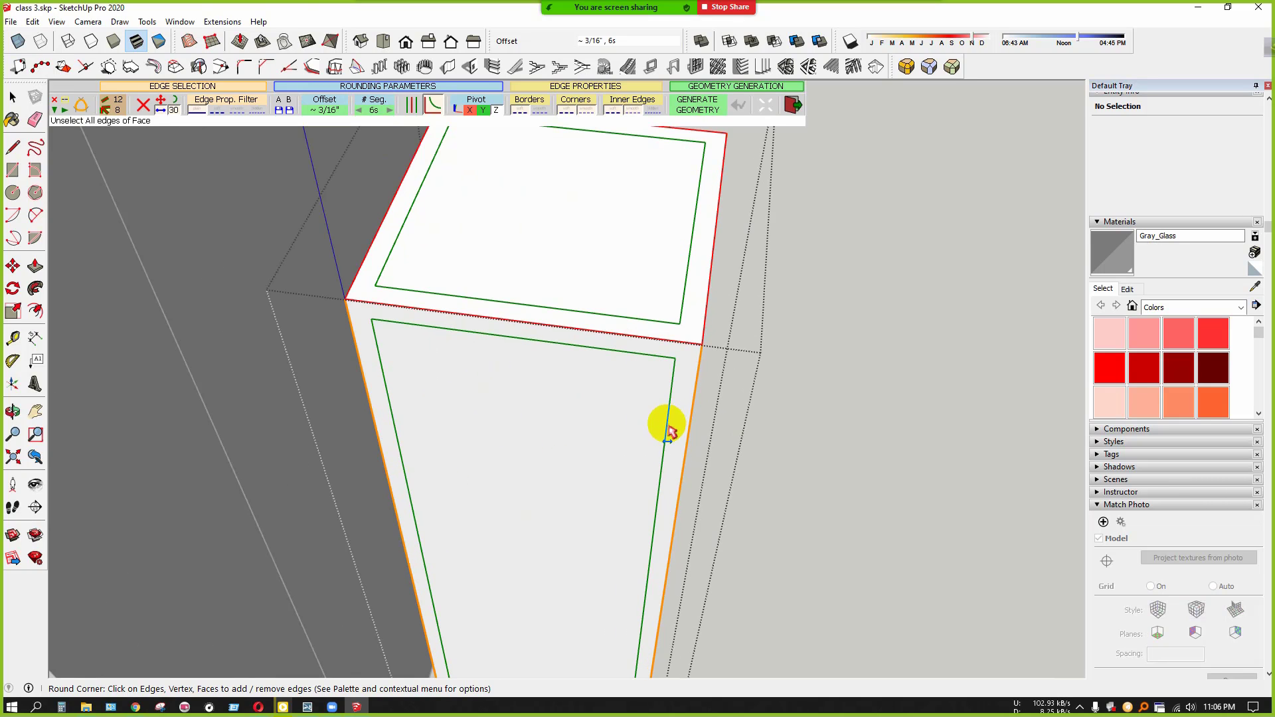
left_click(669, 432)
scroll(663, 411, "down", 1)
middle_click_drag(663, 412, 391, 413)
key("ctrl+z")
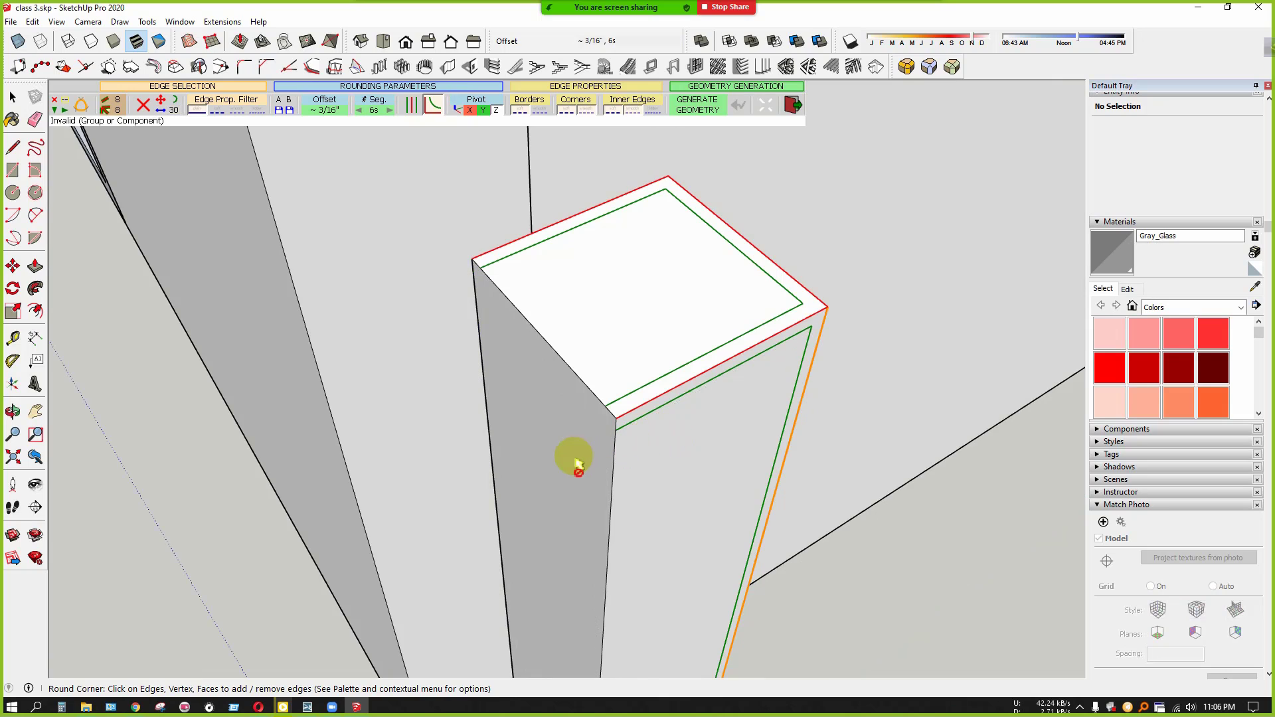
mouse_move(585, 463)
middle_mouse_down()
mouse_move(678, 447)
mouse_move(584, 444)
middle_mouse_up()
left_click(588, 455)
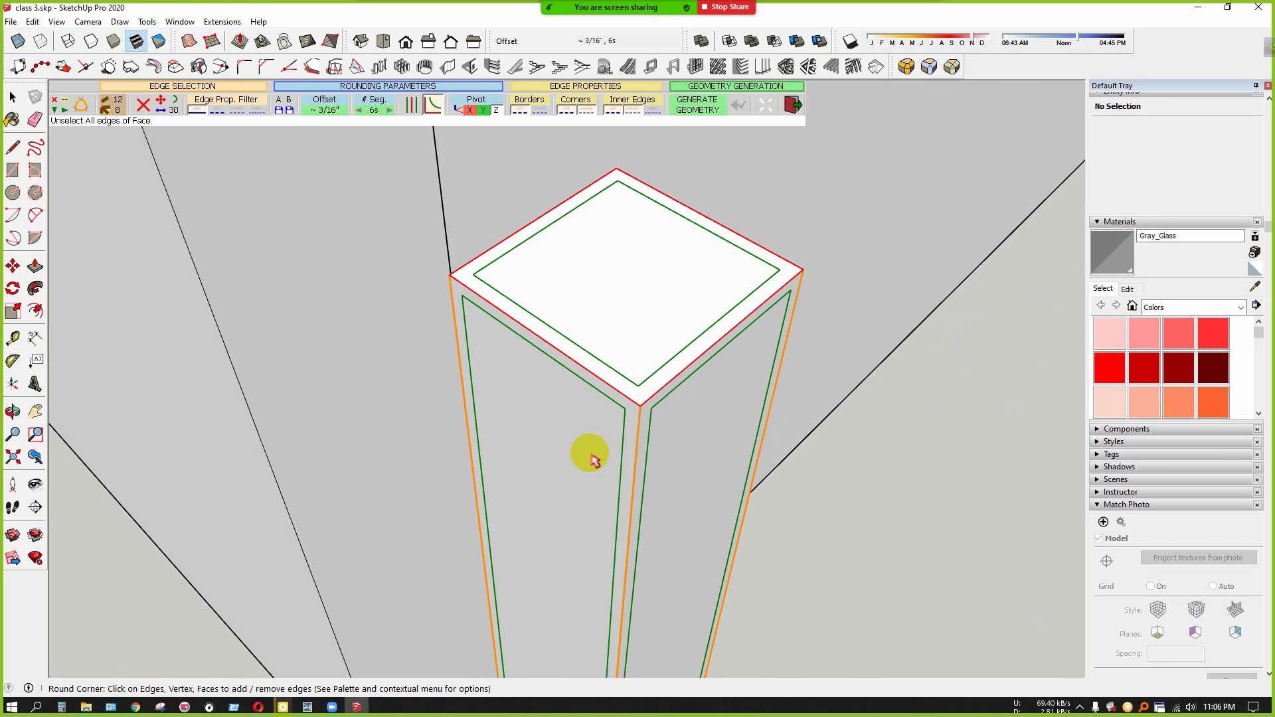
Generate the rounded edges on the whole post and leave the Round Corner tool
scroll(688, 352, "up", 3)
scroll(687, 352, "down", 6)
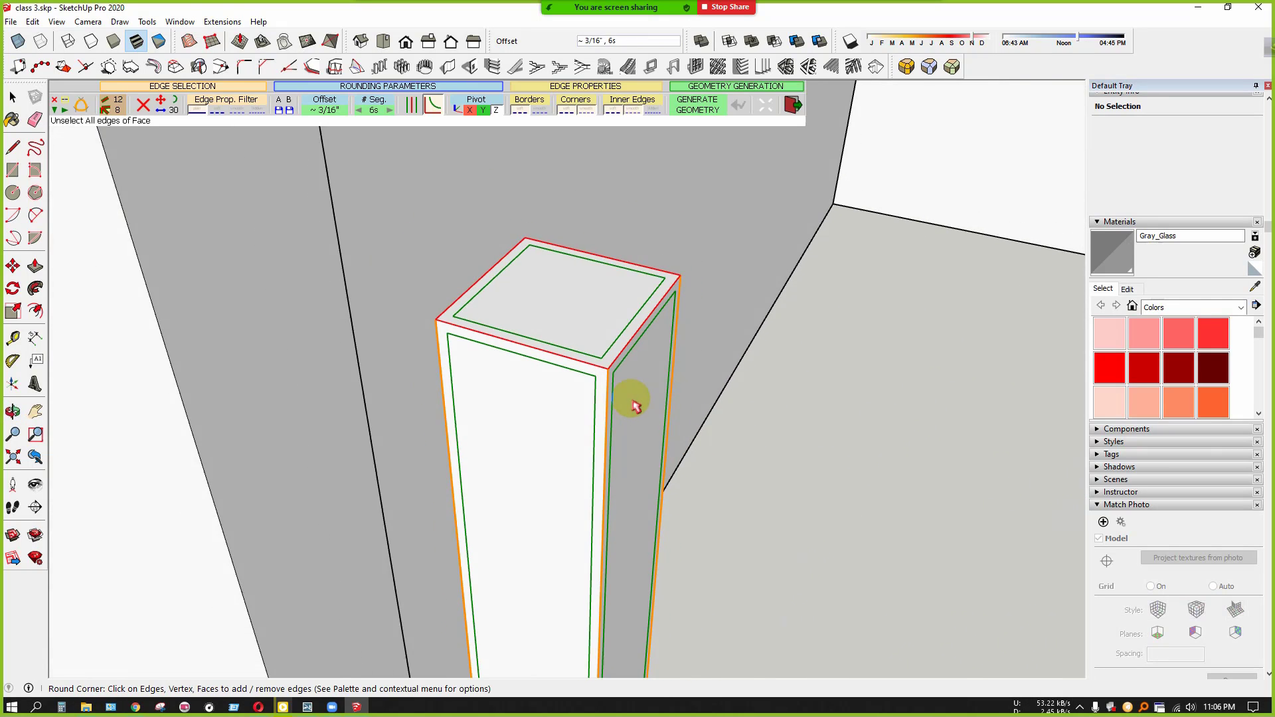
middle_click_drag(621, 413, 526, 422)
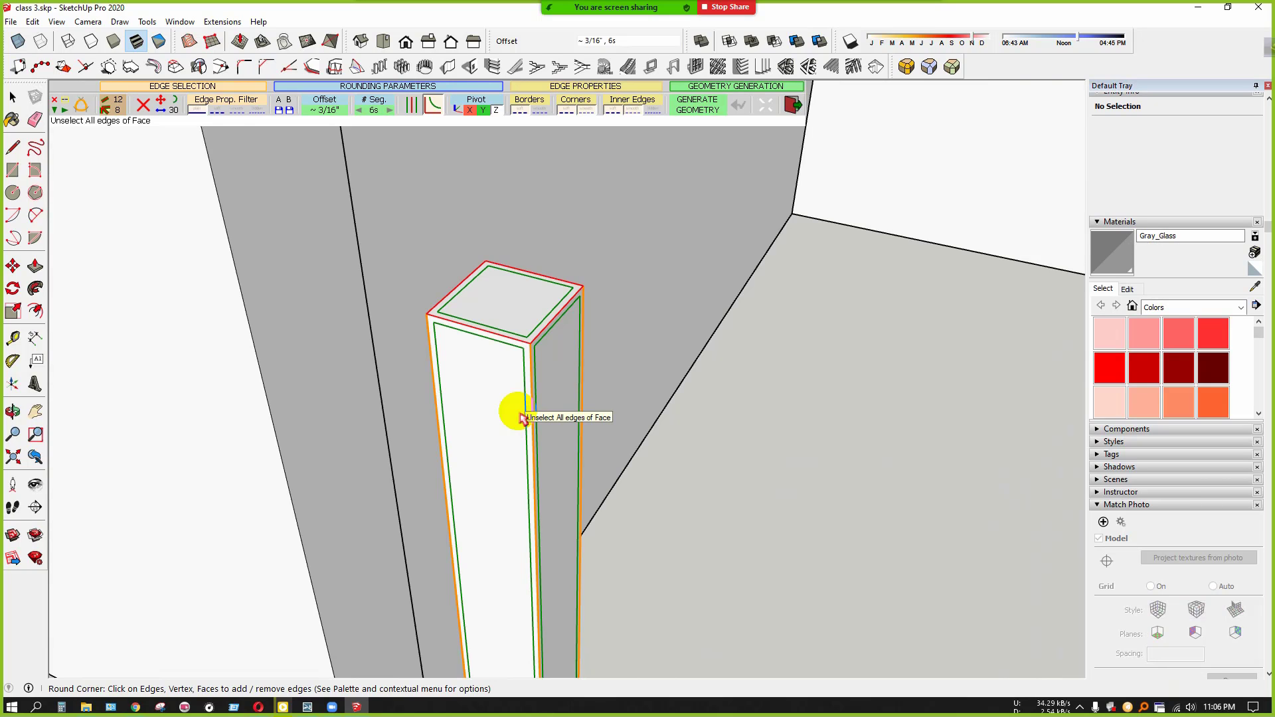
scroll(522, 419, "up", 1)
middle_click_drag(521, 419, 586, 370)
scroll(578, 379, "down", 5)
scroll(539, 321, "up", 2)
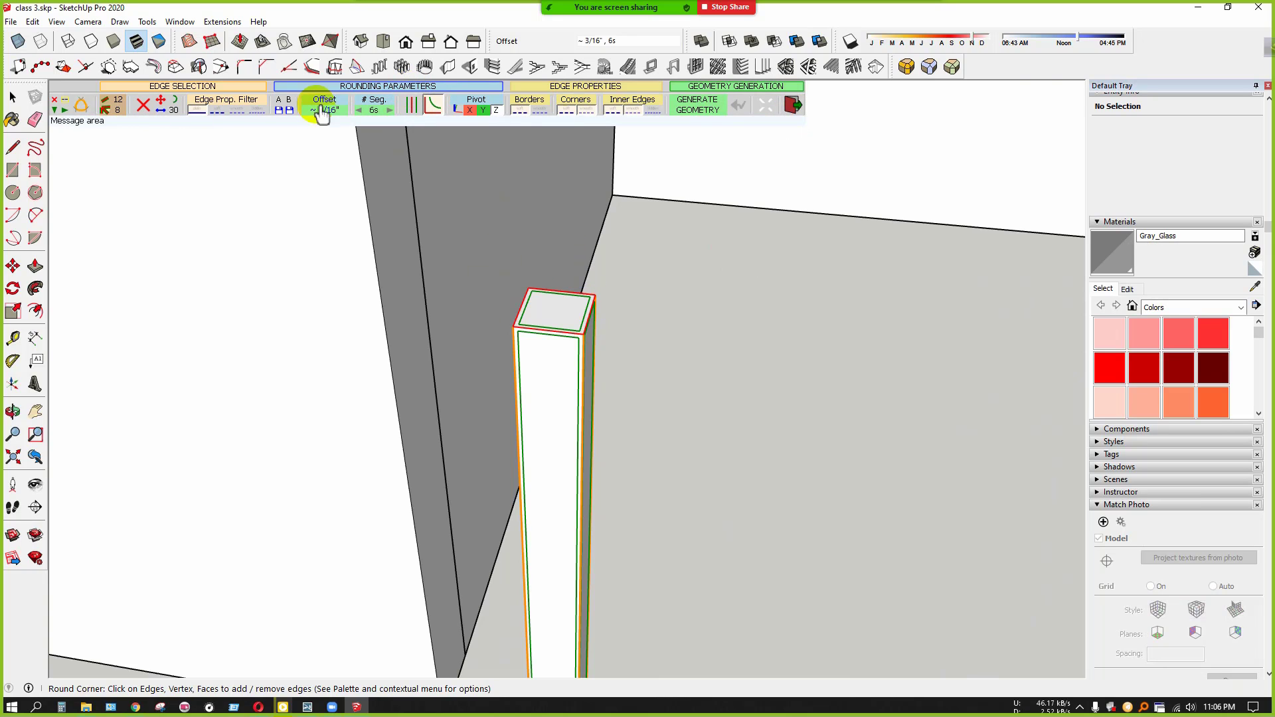
key("Return")
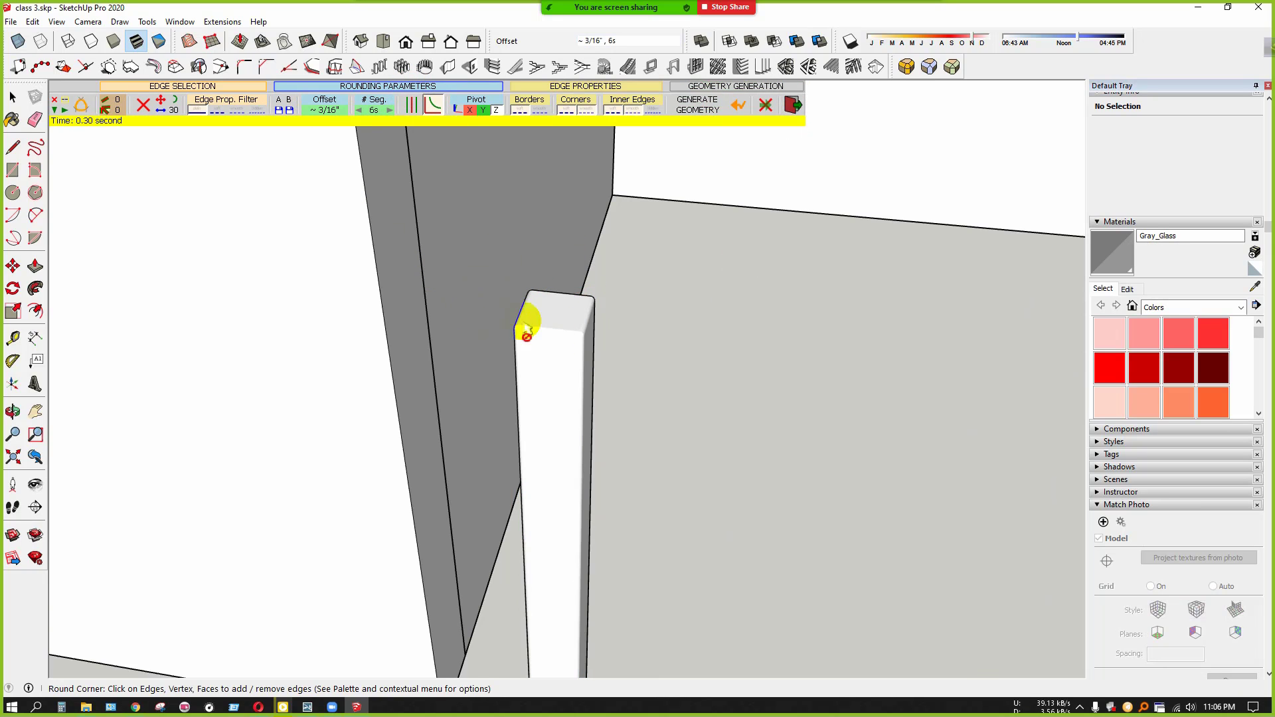
middle_click_drag(526, 330, 364, 457)
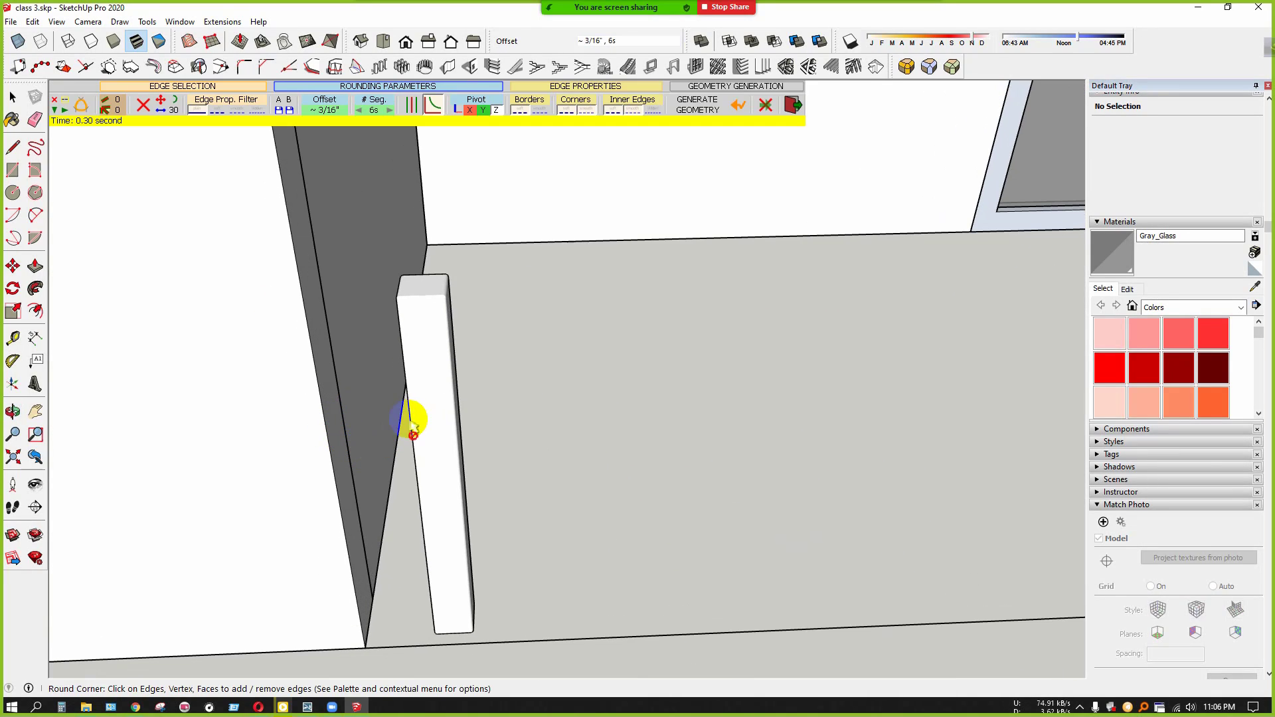
key("space")
scroll(413, 364, "up", 2)
scroll(412, 364, "down", 2)
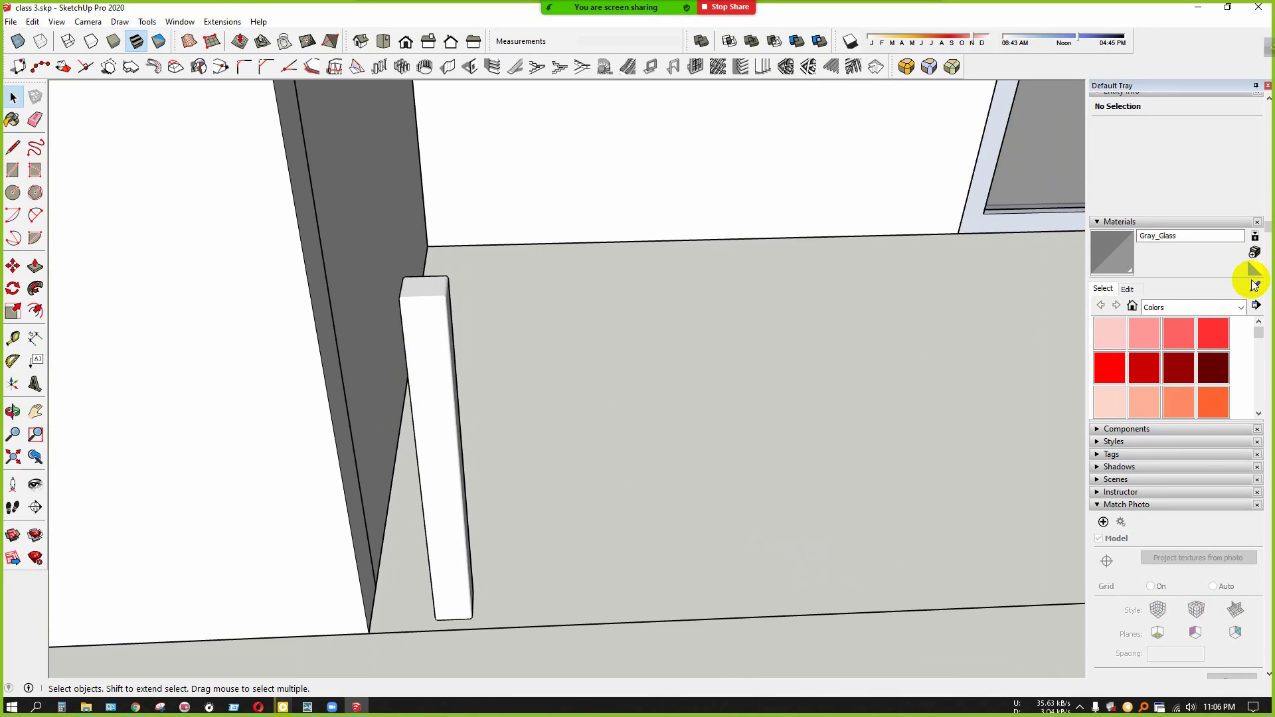
Paint the post with the Wood Bamboo material from the Wood collection
left_click(1207, 307)
left_click(1173, 488)
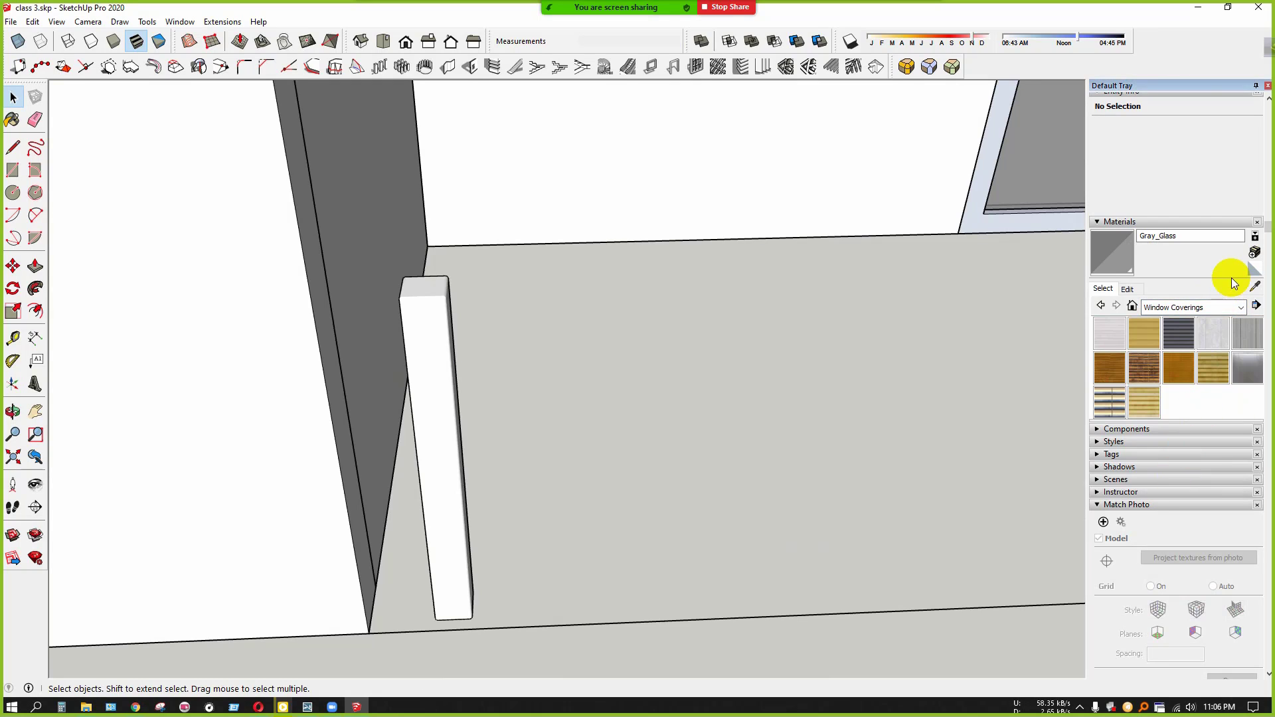
left_click(1218, 307)
left_click(1169, 486)
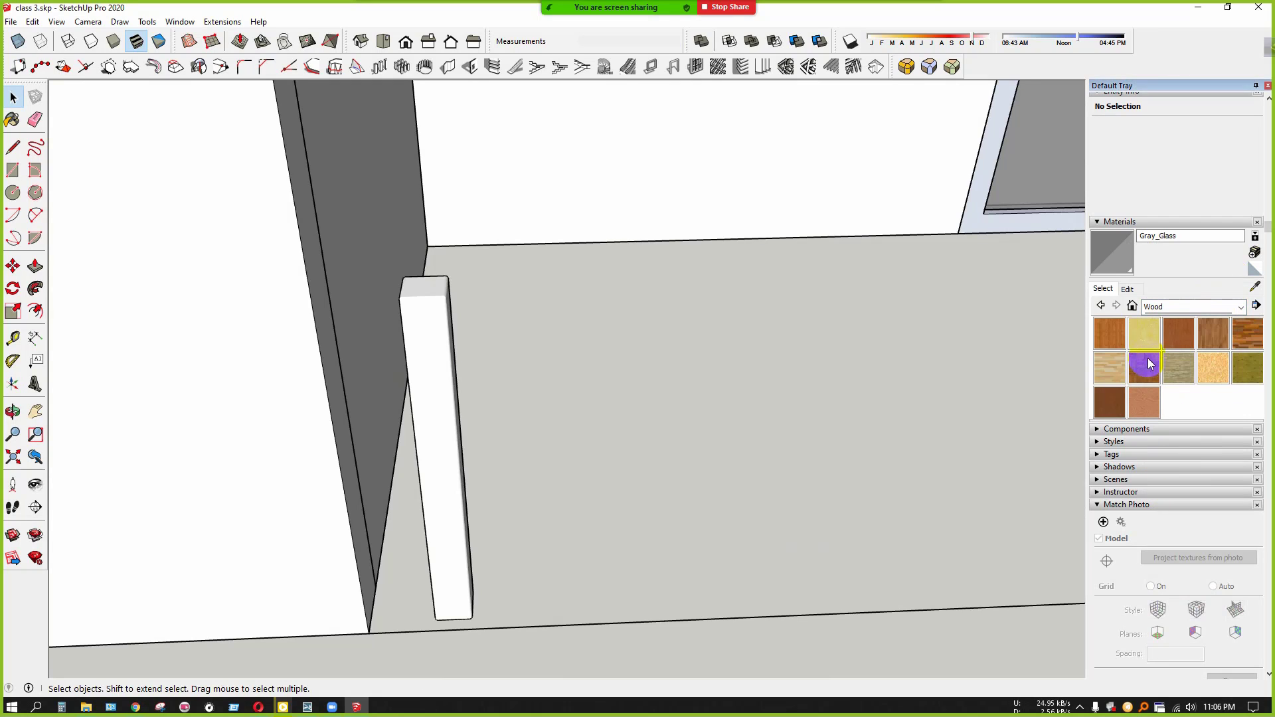
left_click(1122, 339)
scroll(460, 442, "down", 1)
left_click(461, 437)
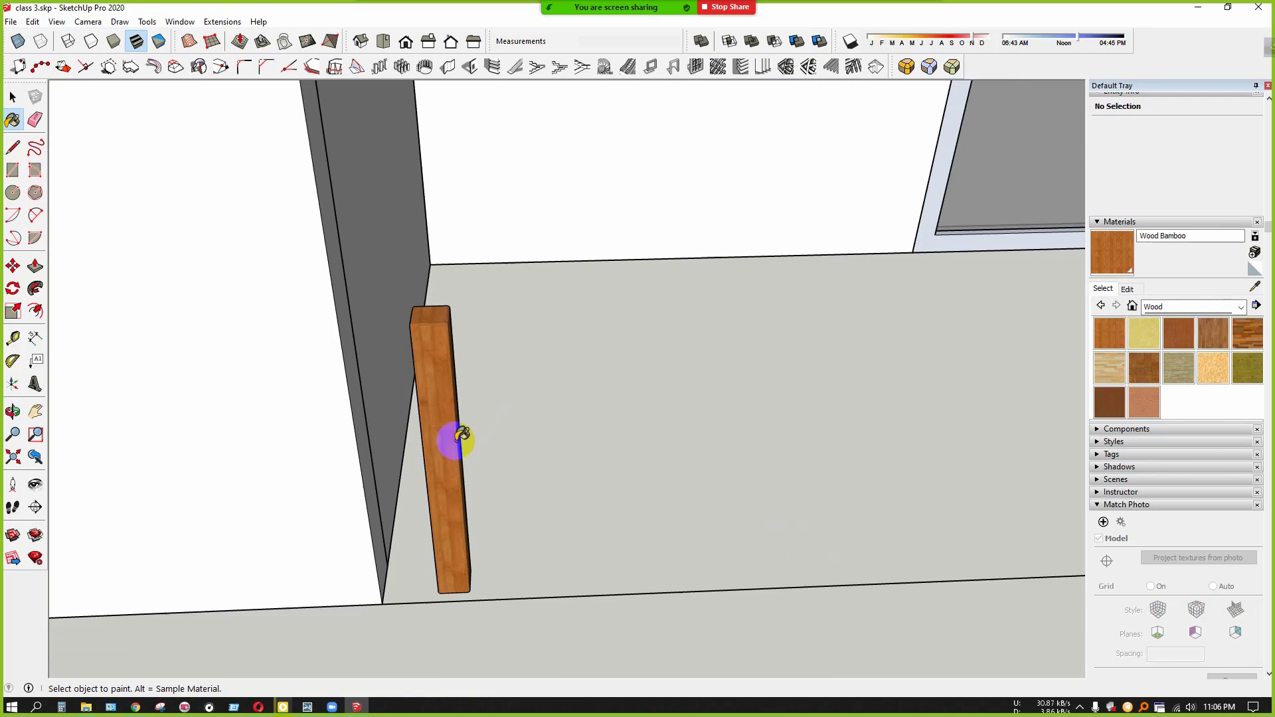
middle_click_drag(520, 534, 452, 470)
scroll(322, 448, "down", 2)
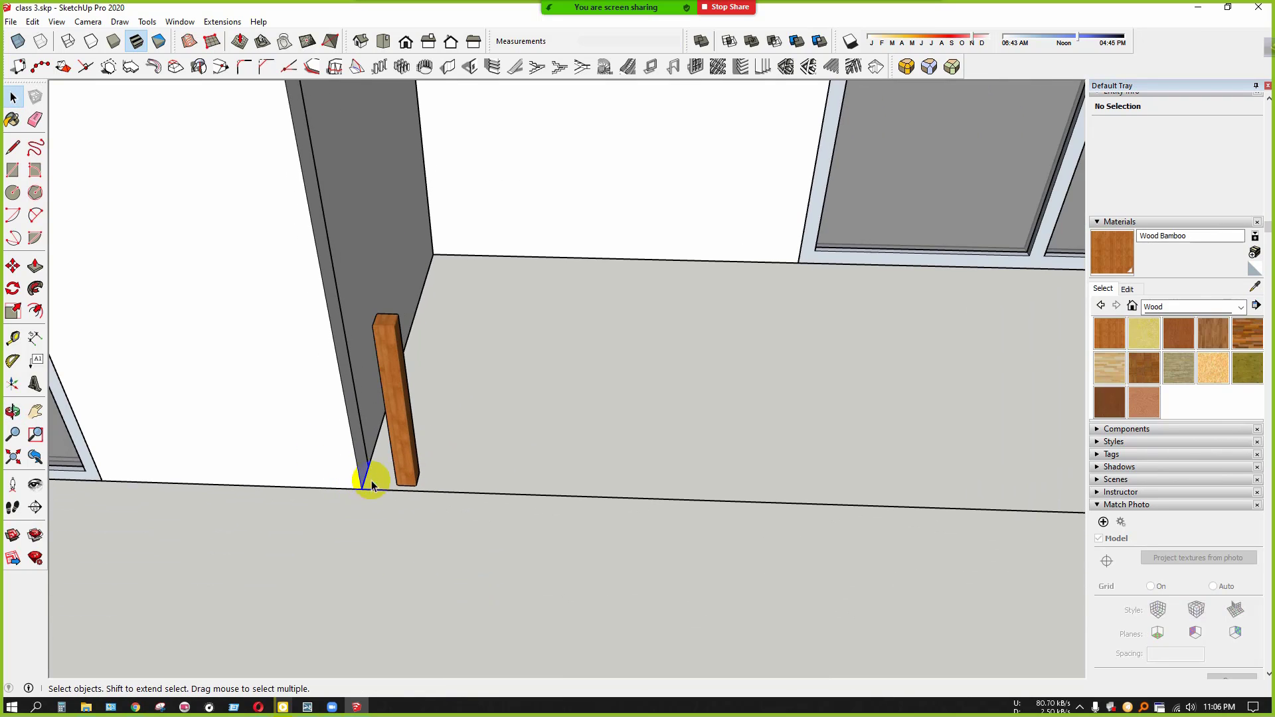
Make the wood-painted post a group and select that group
scroll(400, 493, "up", 2)
left_click(408, 476)
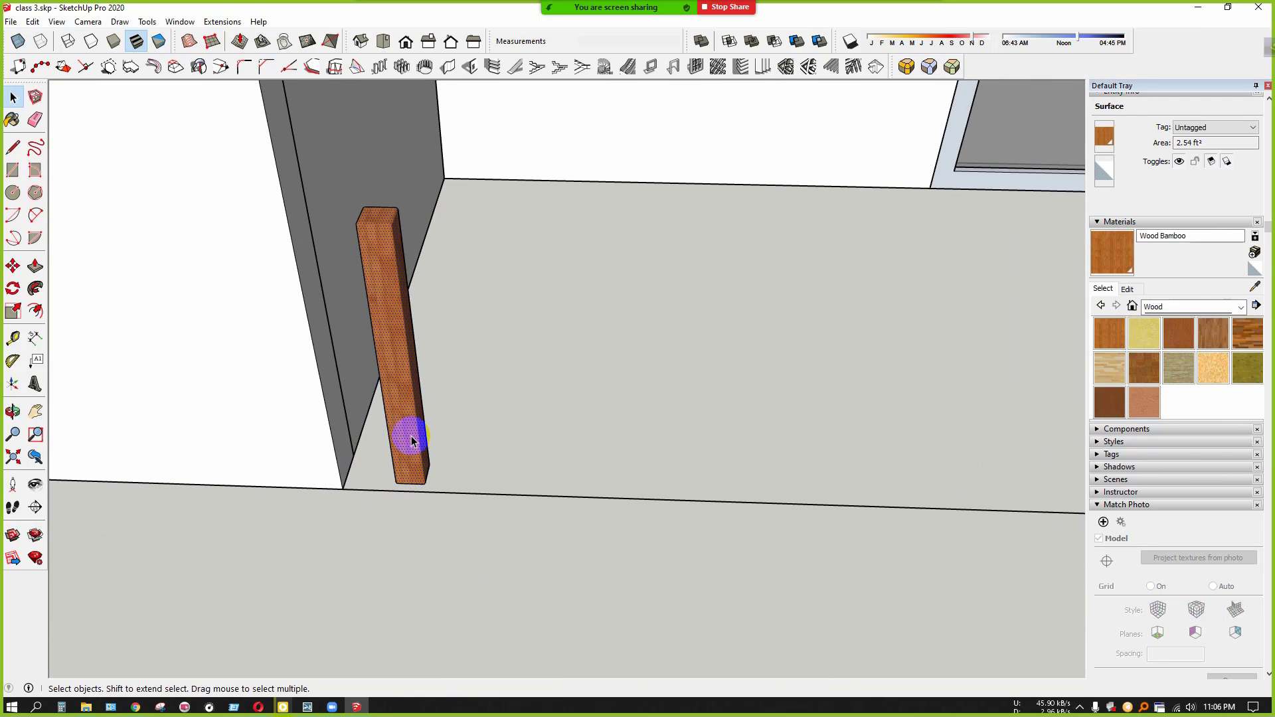
right_click(412, 439)
left_click(469, 551)
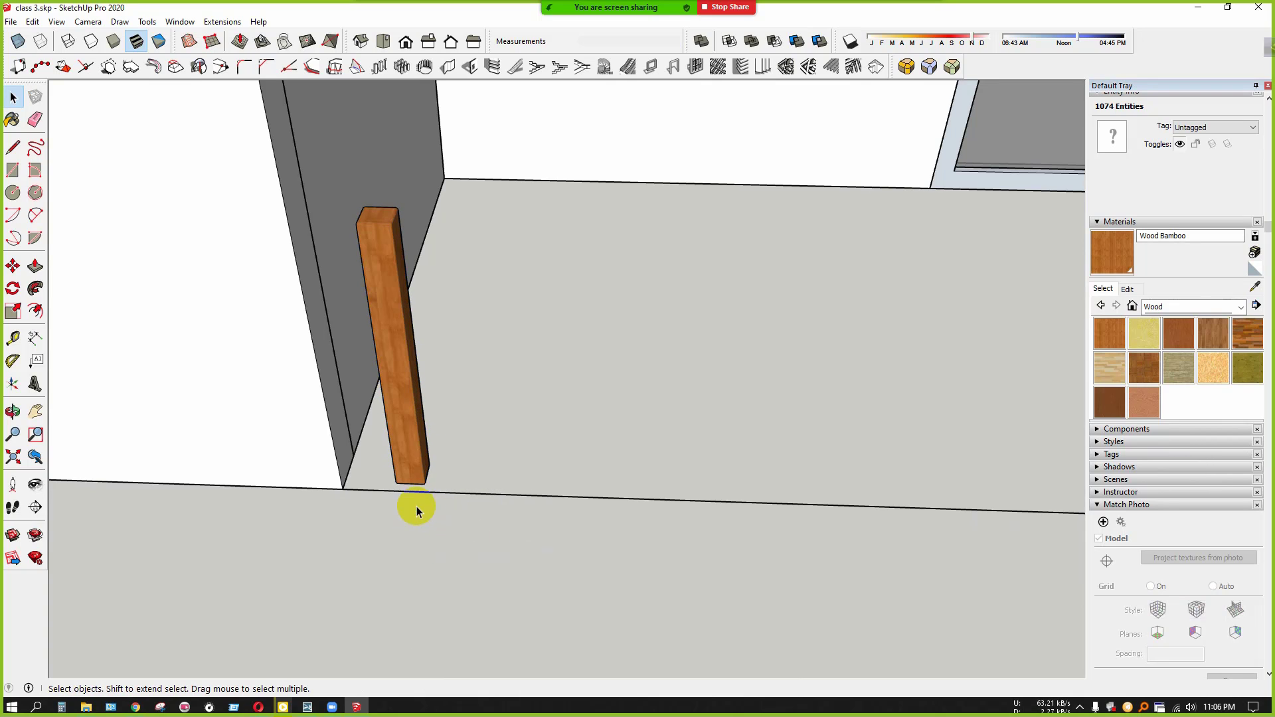
left_click(417, 430)
Move the post about 20' 5 3/16" from the recess wall to the outer corner at the floor edge's other end
key("m")
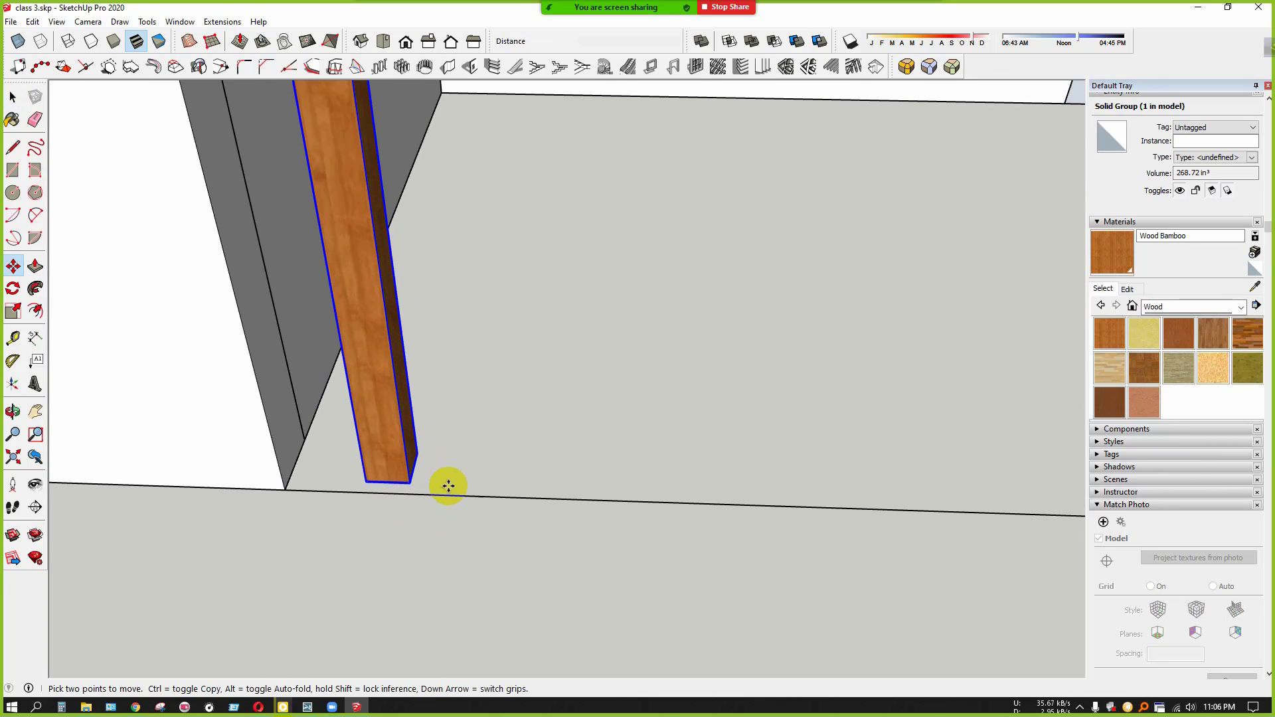
scroll(447, 485, "up", 5)
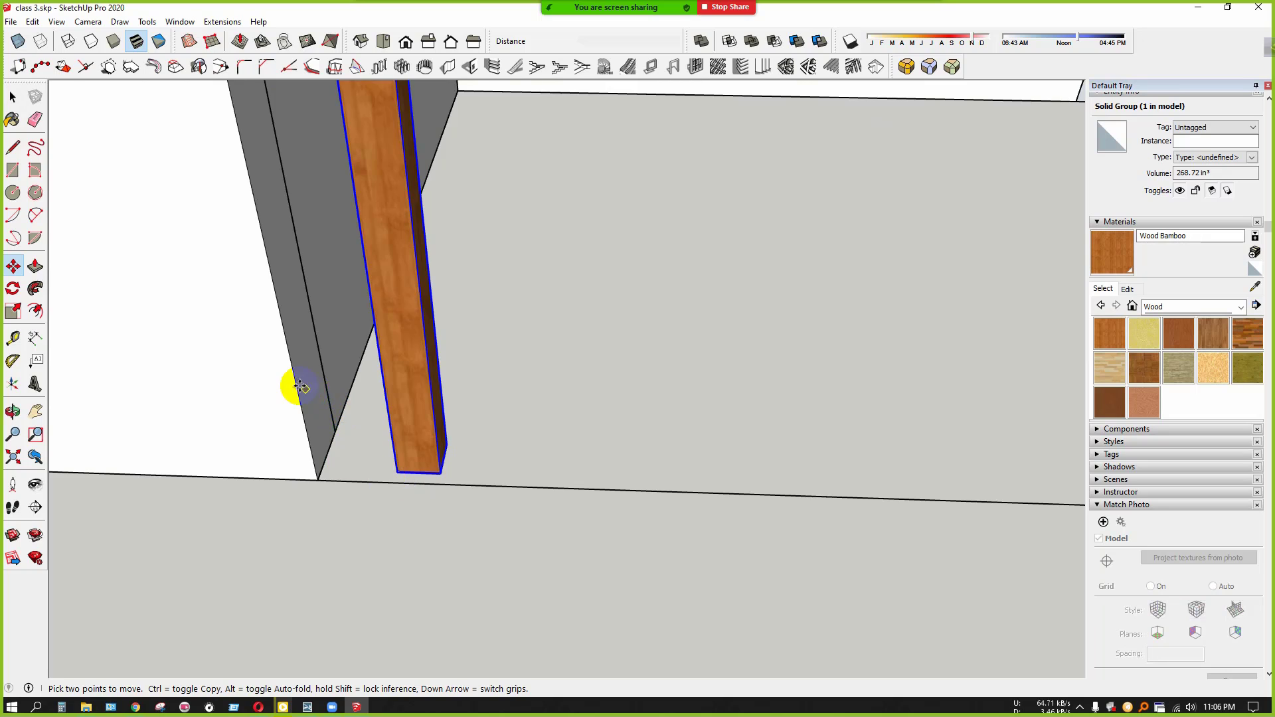
scroll(301, 387, "down", 2)
left_click(395, 443)
scroll(299, 478, "down", 3)
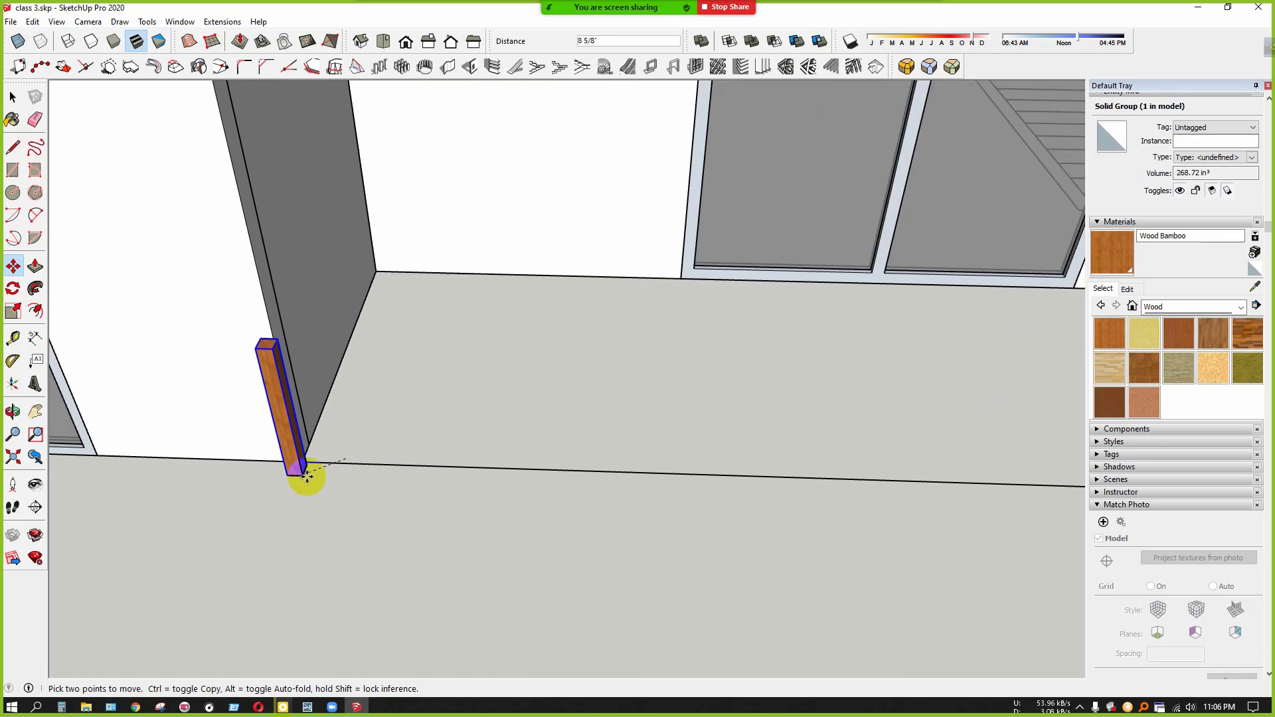
scroll(718, 428, "up", 4)
scroll(744, 433, "up", 1)
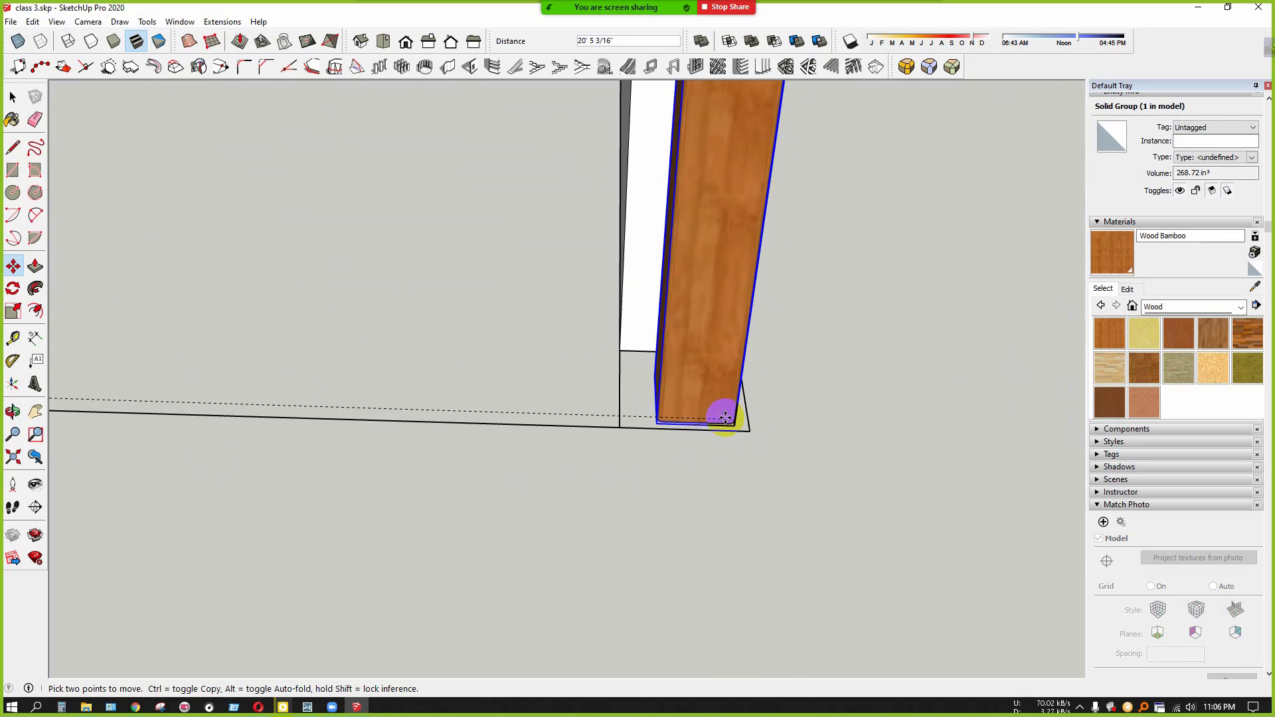
left_click(720, 412)
Shift the post slightly so its outer bottom corner sits exactly on the floor's outer corner
scroll(703, 424, "up", 3)
left_click(738, 402)
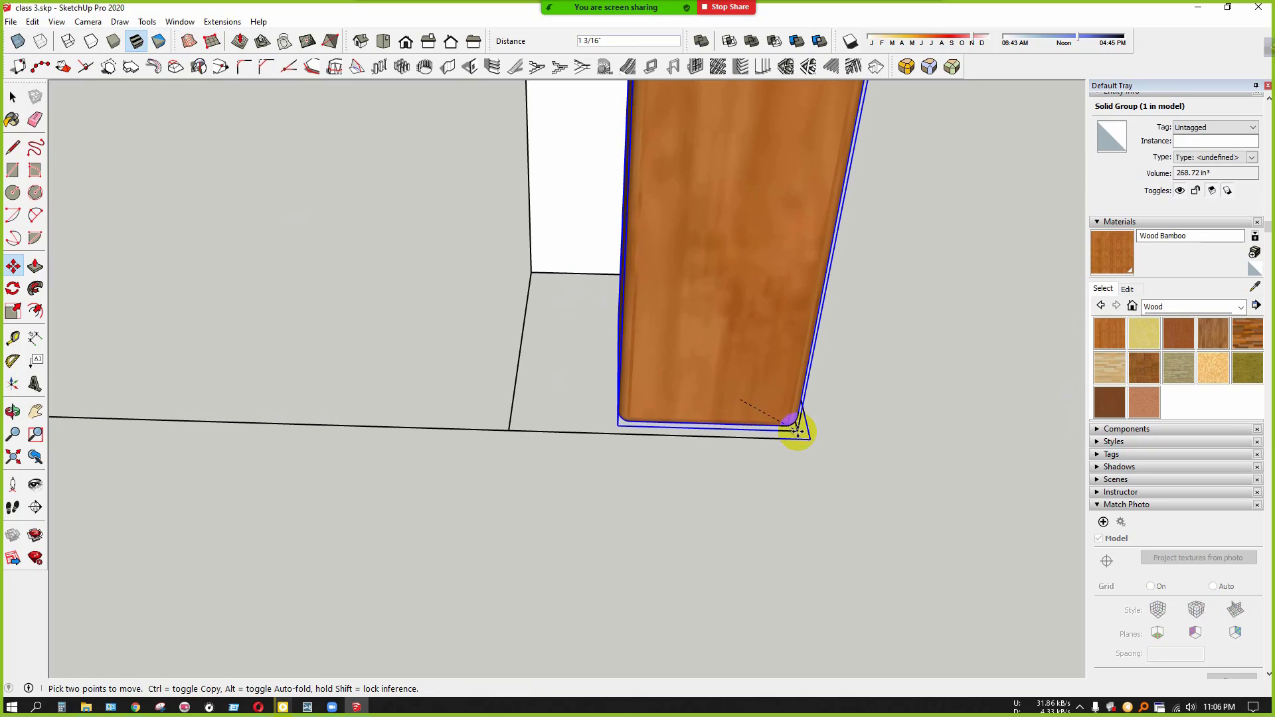
left_click(810, 439)
middle_click_drag(800, 449, 703, 486)
scroll(626, 526, "down", 6)
key("space")
Copy the wooden corner post about 6 1/16" inward along the floor's outer edge
scroll(674, 433, "up", 3)
middle_click_drag(675, 433, 696, 422)
middle_click_drag(697, 474, 709, 515)
scroll(702, 515, "up", 2)
key("m")
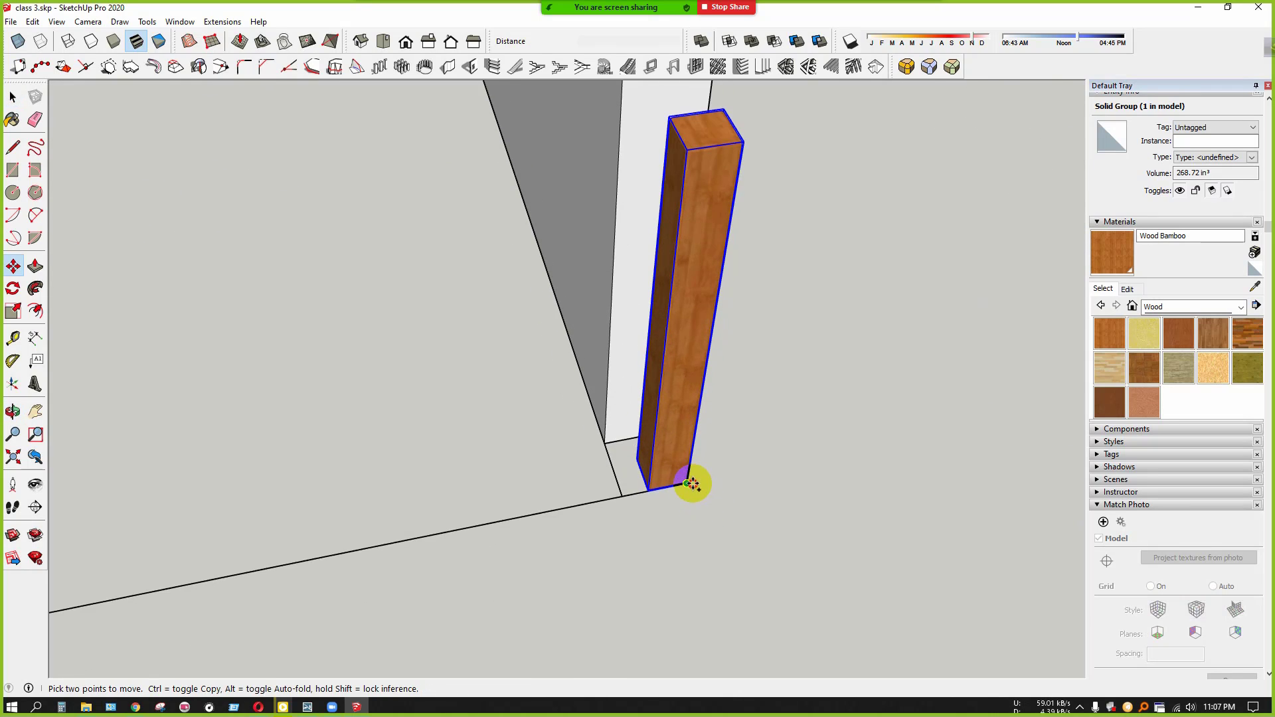
left_click(693, 484)
key("ctrl")
scroll(621, 507, "down", 1)
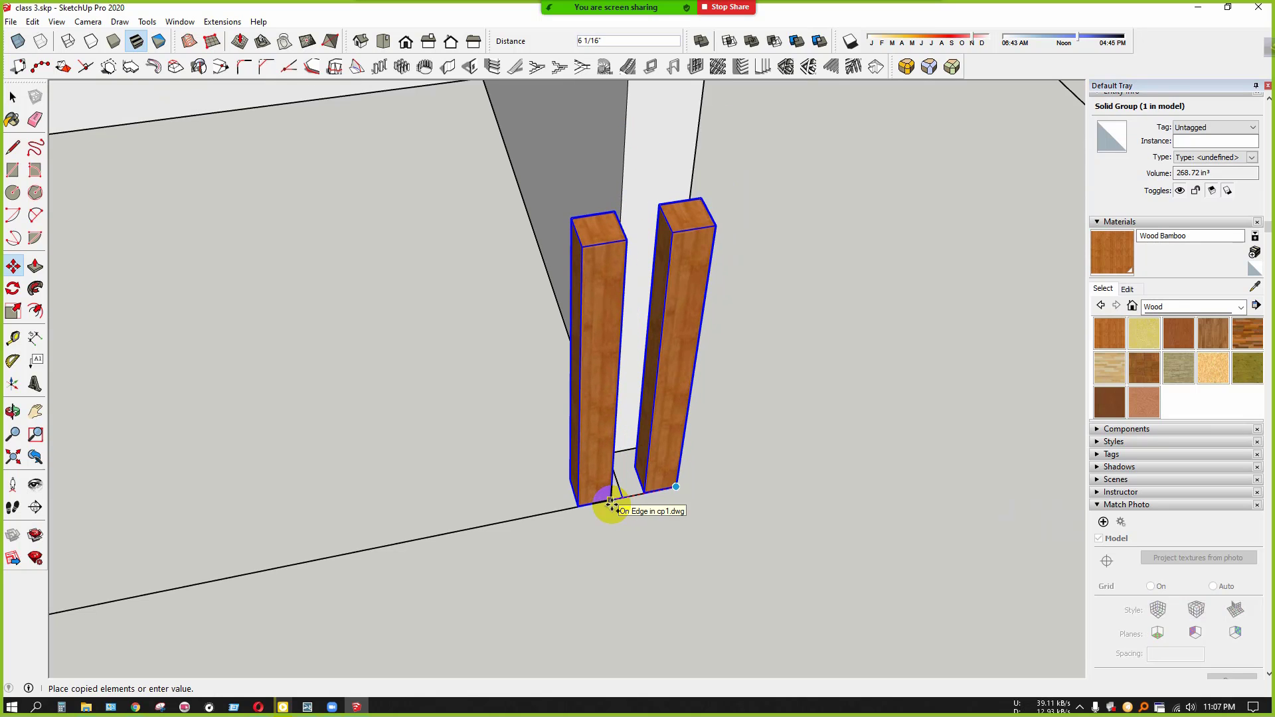
left_click(577, 512)
key("space")
middle_click_drag(515, 495, 696, 467)
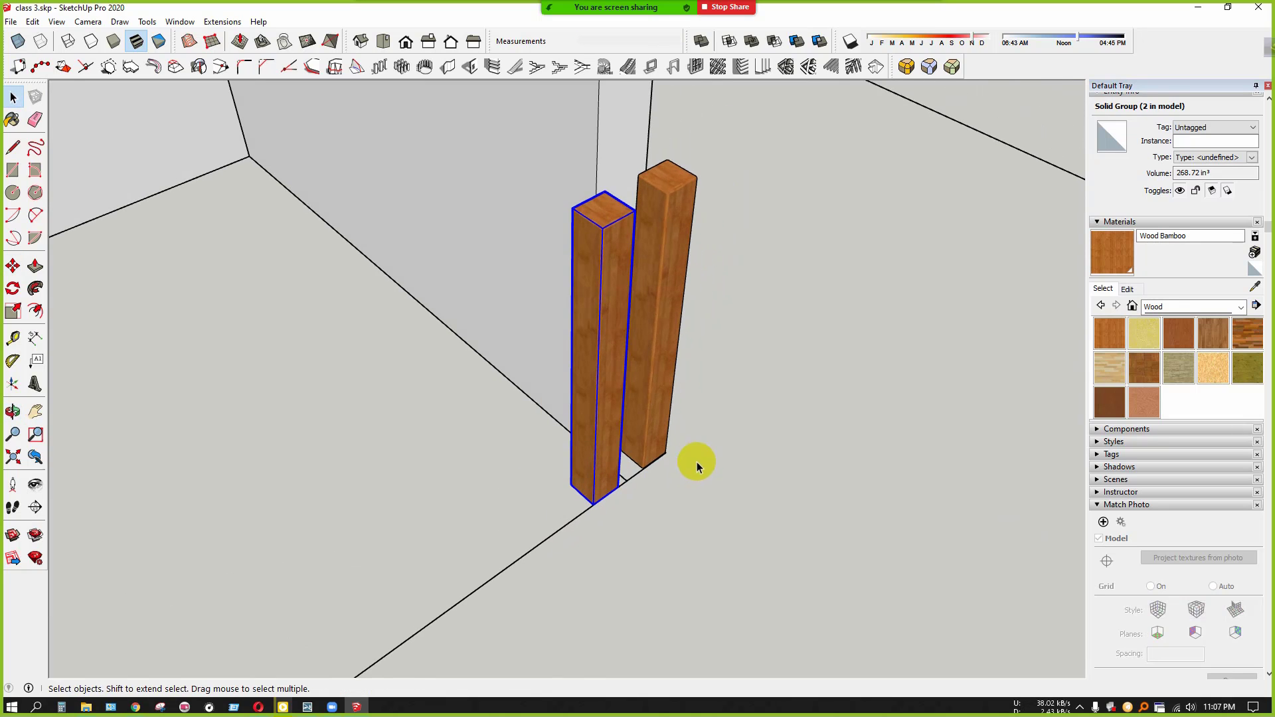
Scale the copied post down uniformly to about 0.4 of its size, keeping its base on the floor edge
left_click(12, 310)
scroll(581, 231, "up", 1)
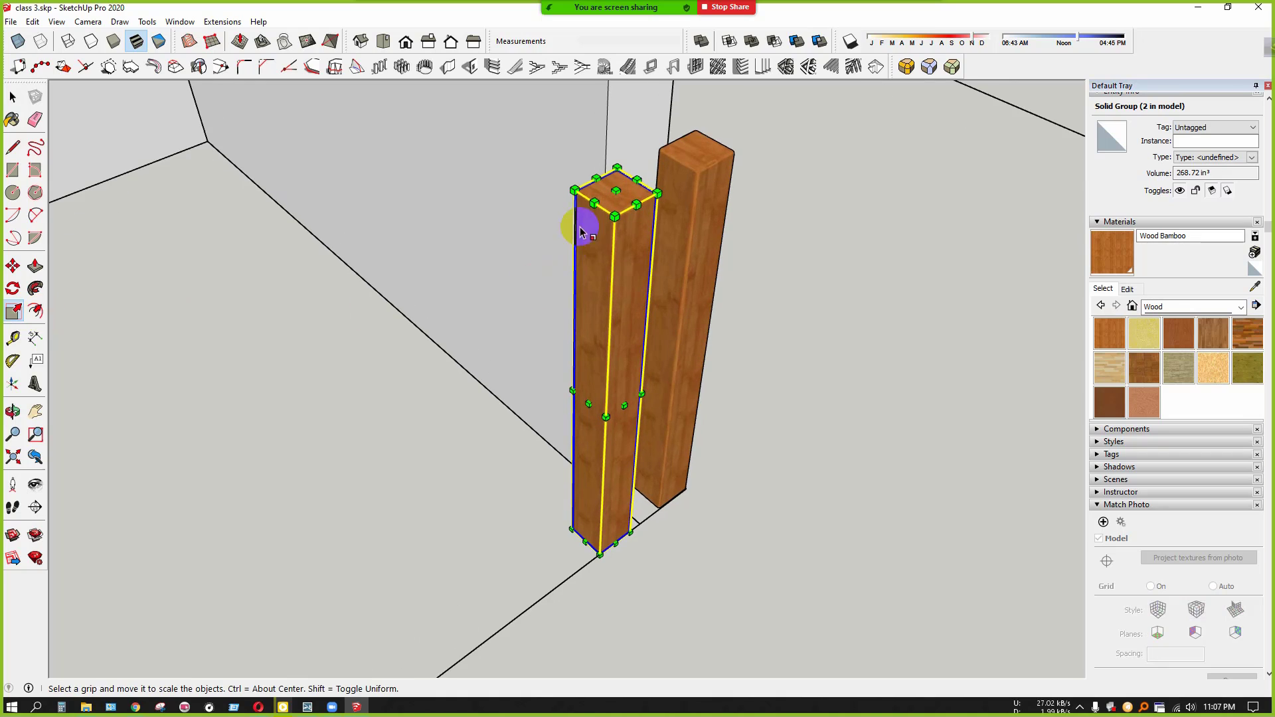
left_click_drag(576, 190, 660, 388)
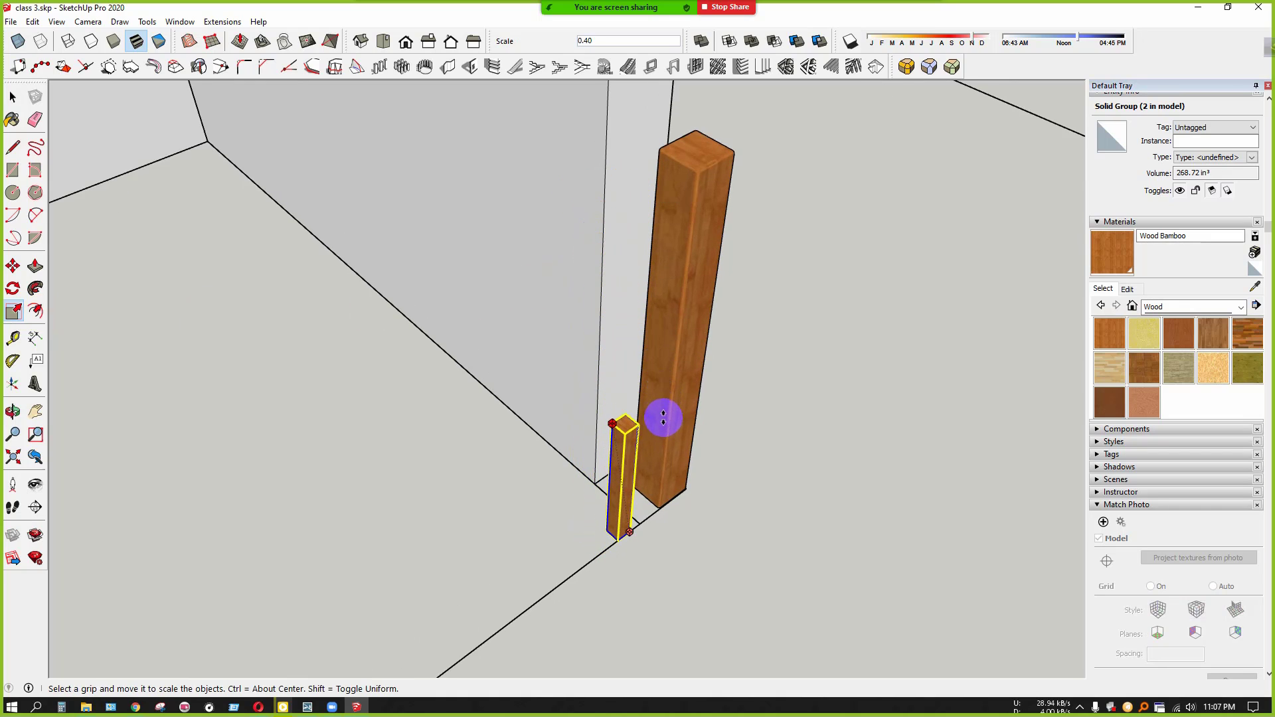
scroll(436, 527, "down", 8)
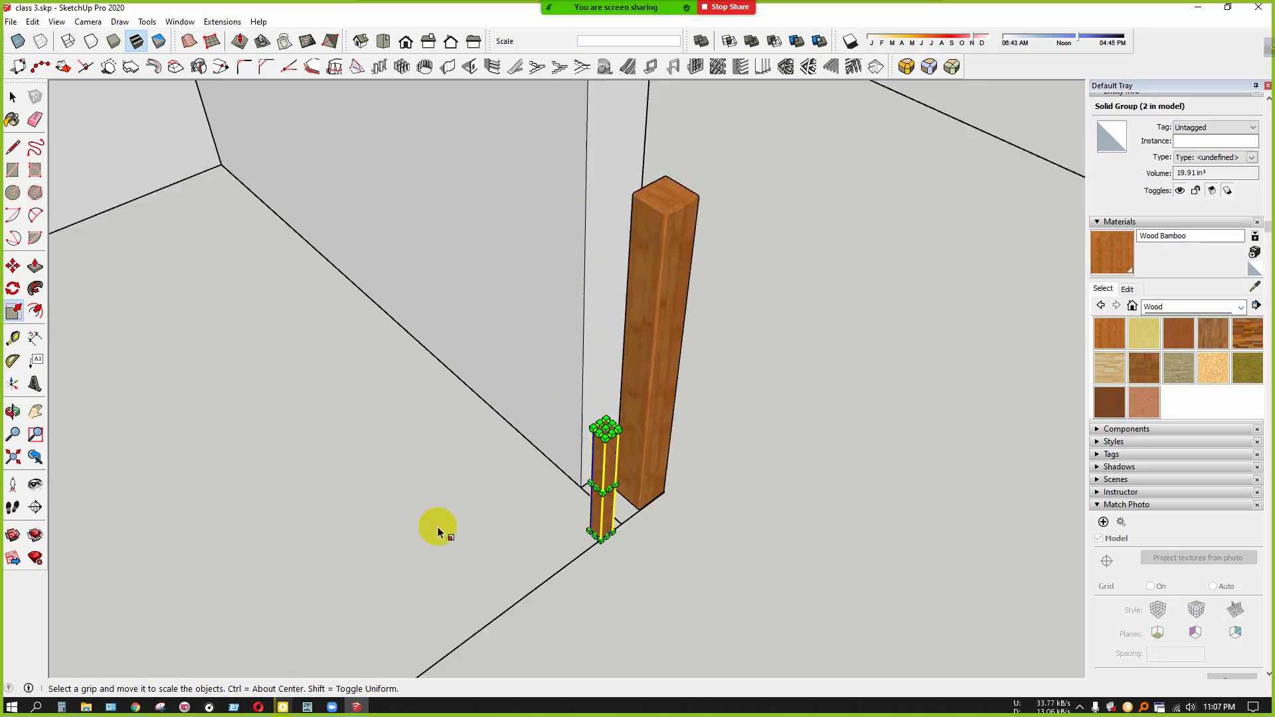
Compare with the railing in the reference image and stretch the small post's height by a factor of about 2.24
middle_click_drag(663, 464, 427, 489)
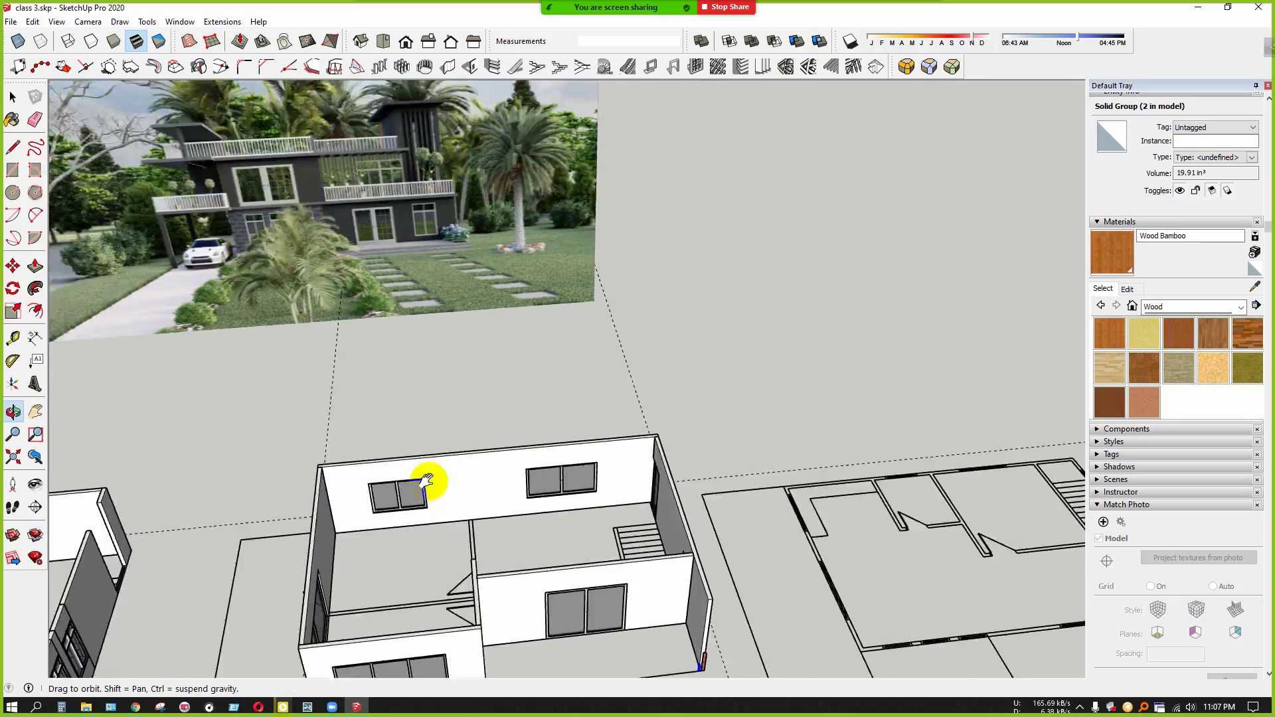
scroll(441, 143, "up", 10)
scroll(367, 270, "down", 6)
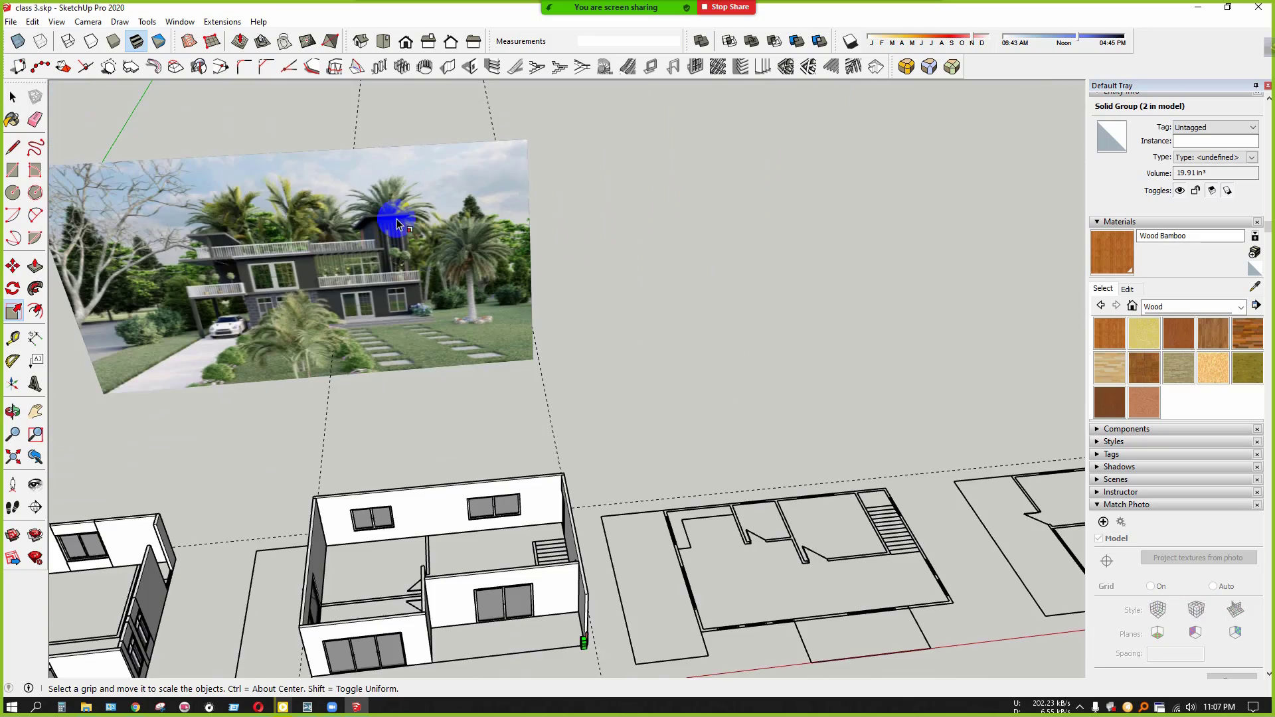
scroll(512, 358, "up", 10)
key("space")
scroll(647, 376, "up", 8)
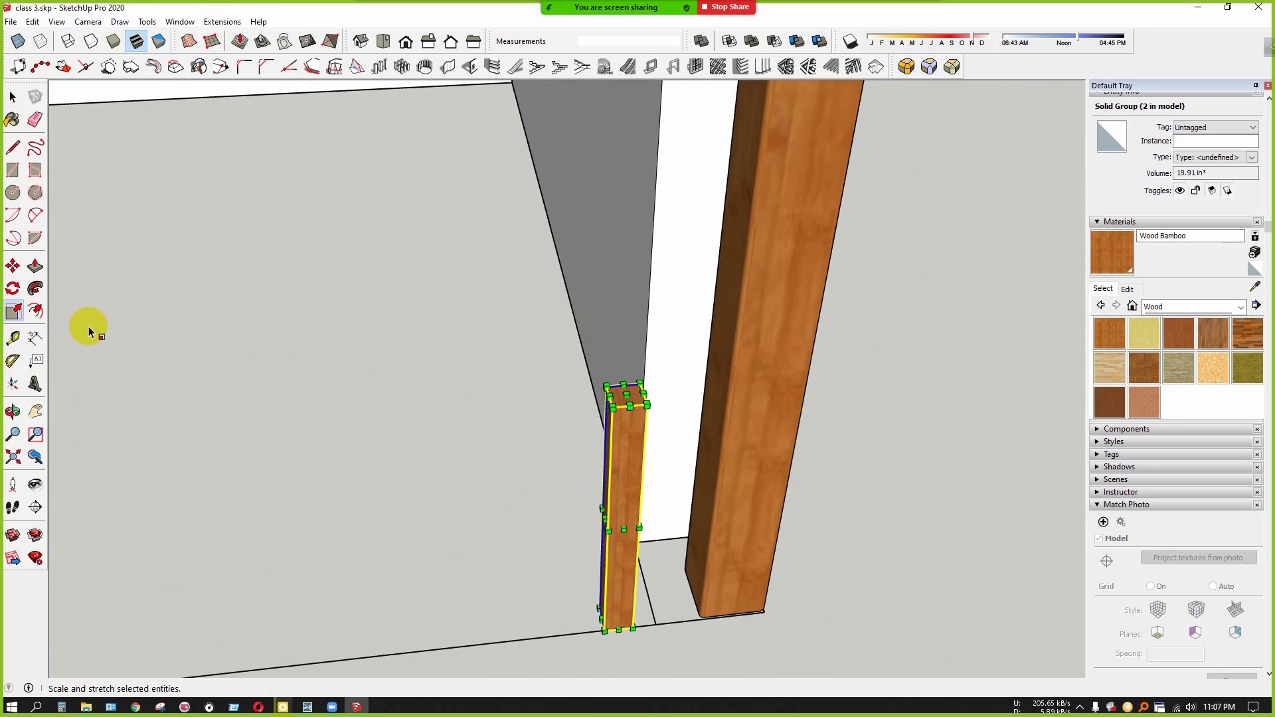
key("space")
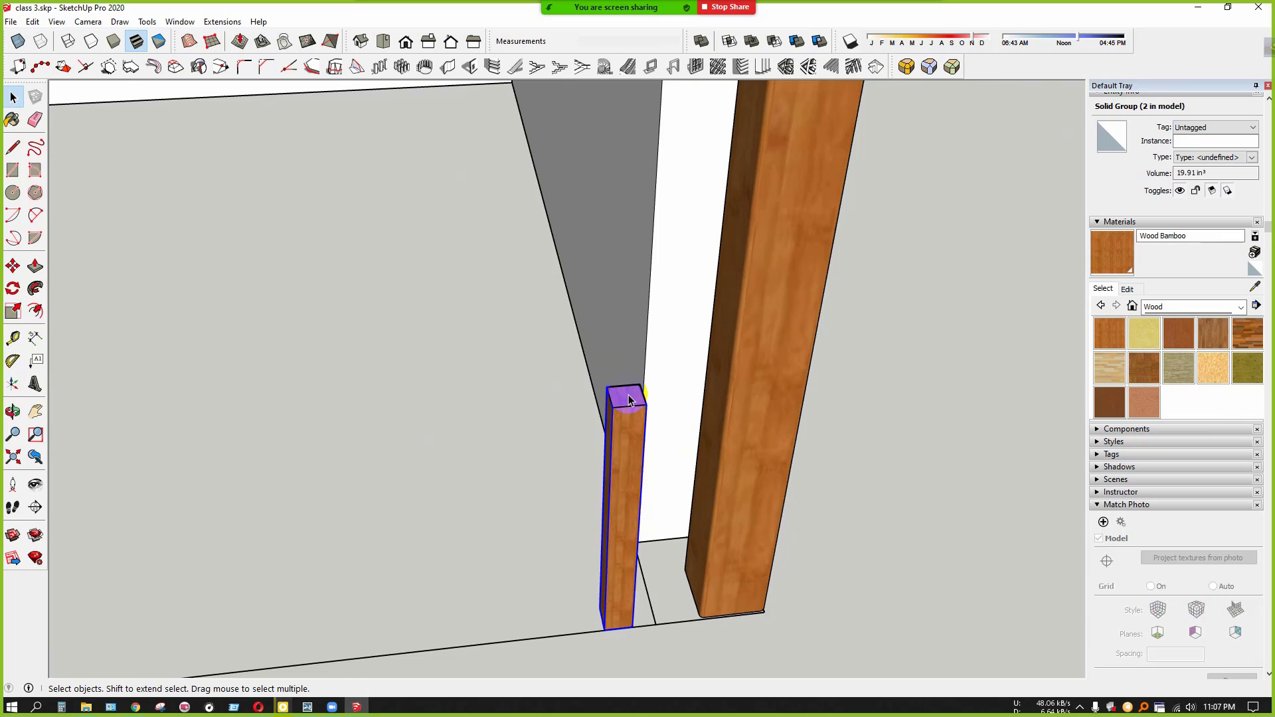
left_click(12, 310)
scroll(578, 385, "up", 3)
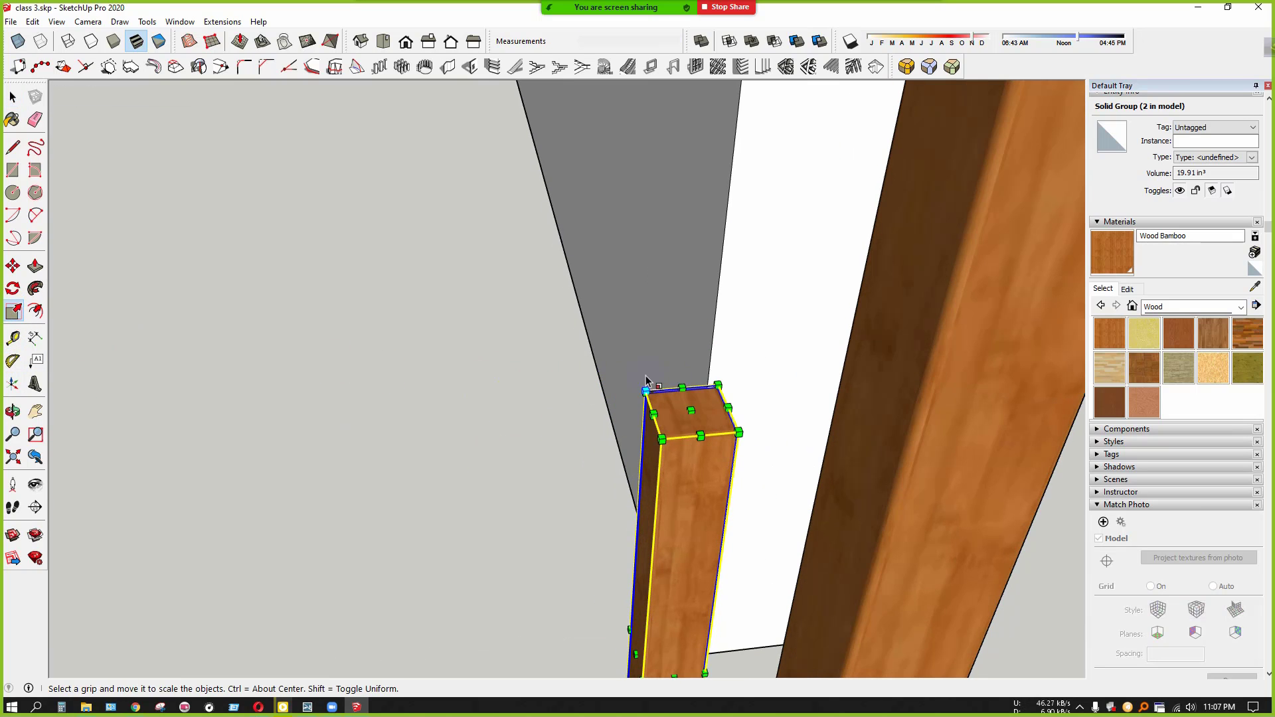
scroll(672, 407, "down", 4)
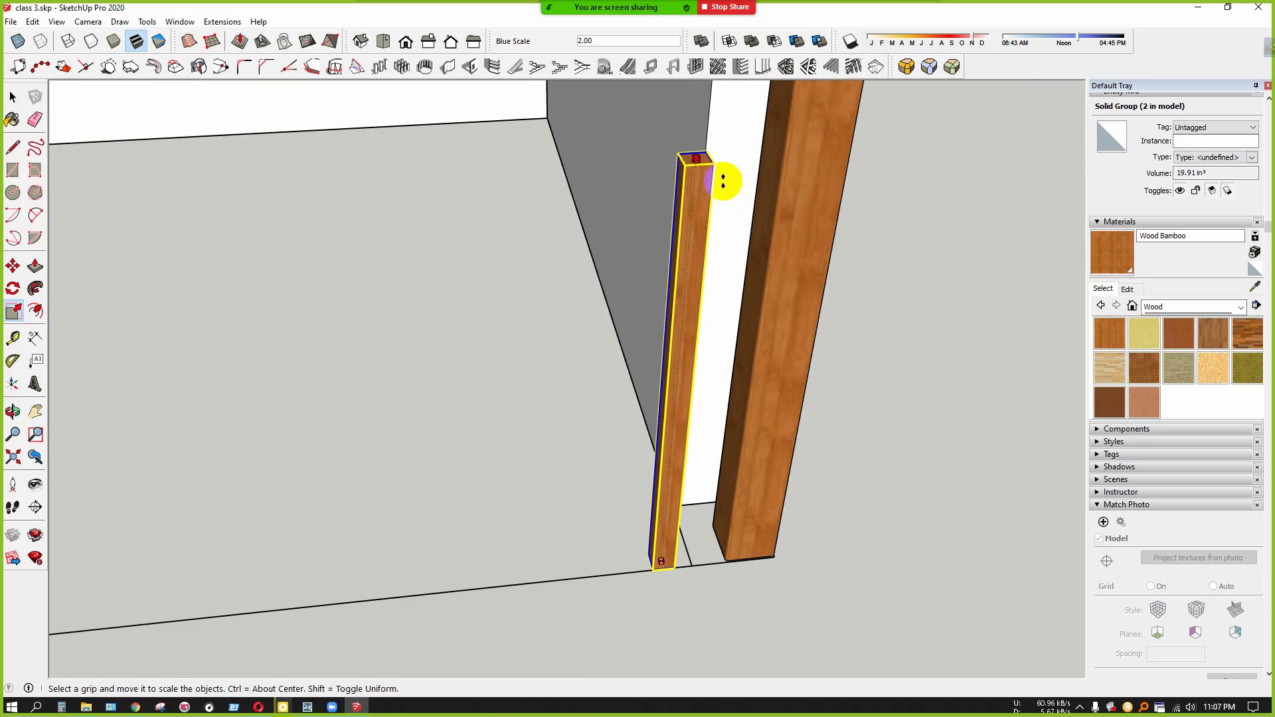
scroll(722, 181, "down", 2)
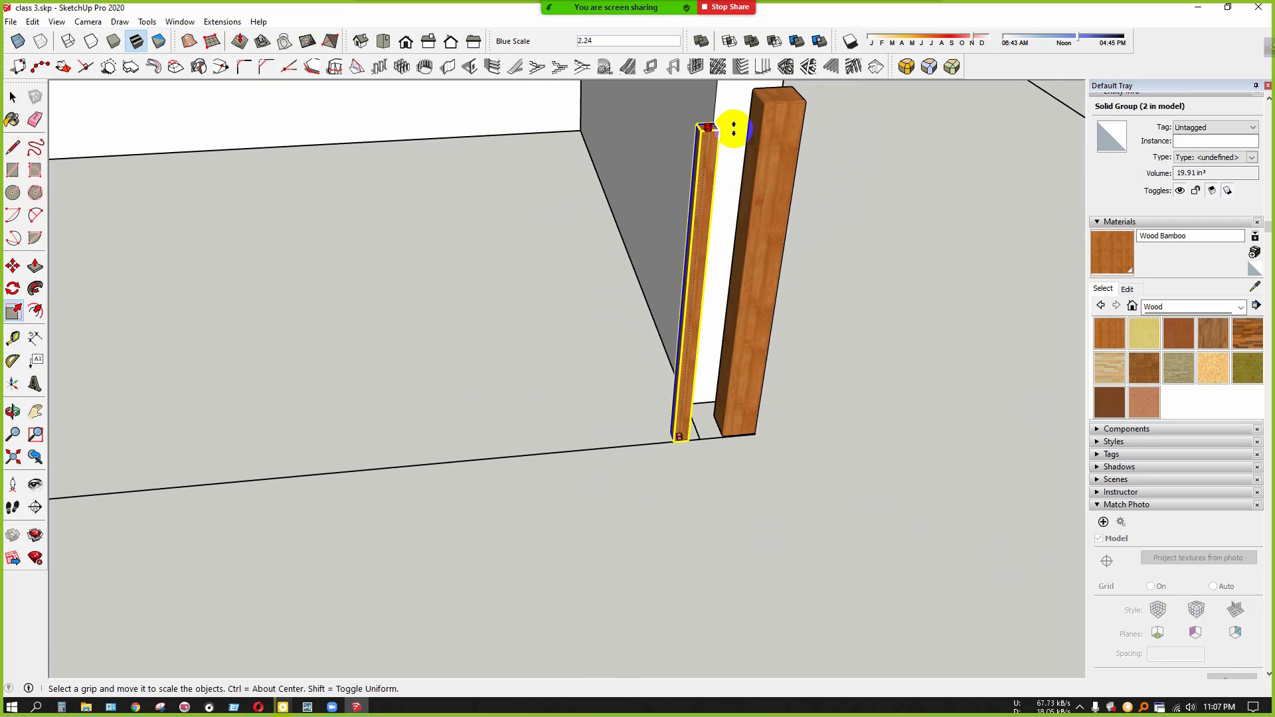
scroll(710, 352, "down", 3)
key("space")
Make a copy of the thick corner post rotated 90 degrees about its front face's centre, forming a horizontal beam
middle_click_drag(734, 245, 667, 297)
scroll(715, 313, "up", 2)
left_click(800, 395)
left_click(743, 325)
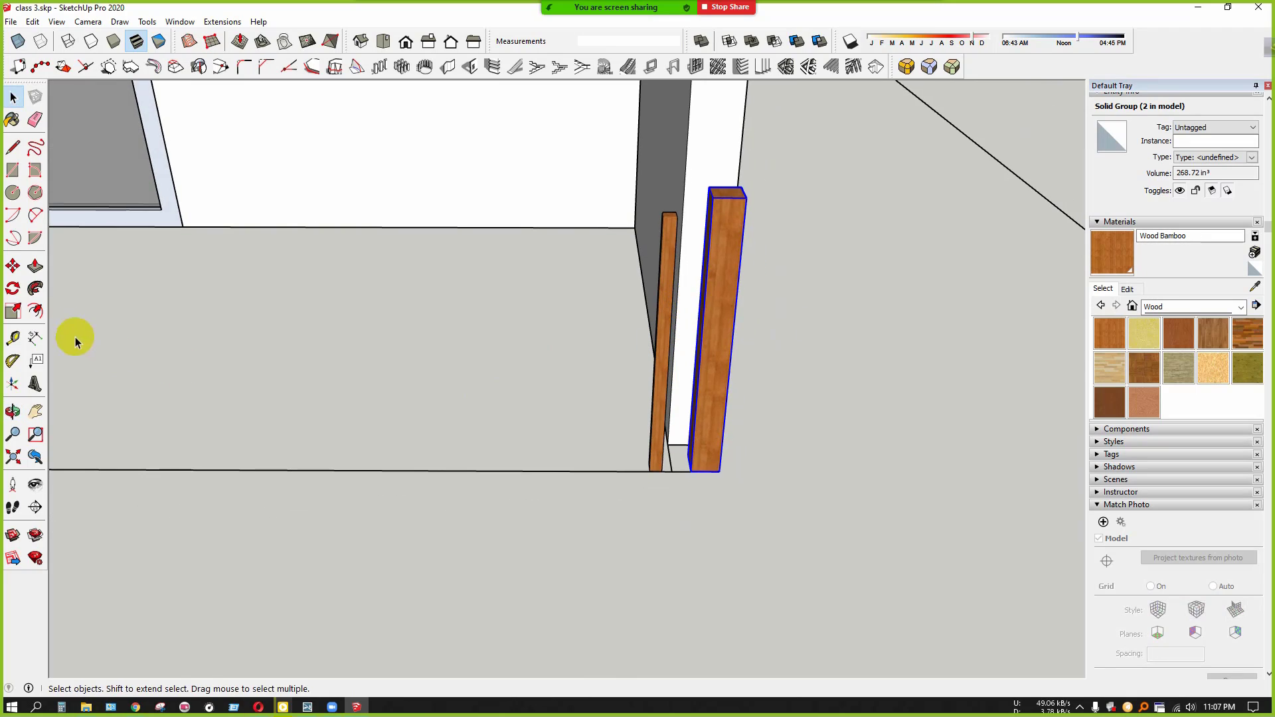
left_click(13, 288)
scroll(638, 306, "up", 2)
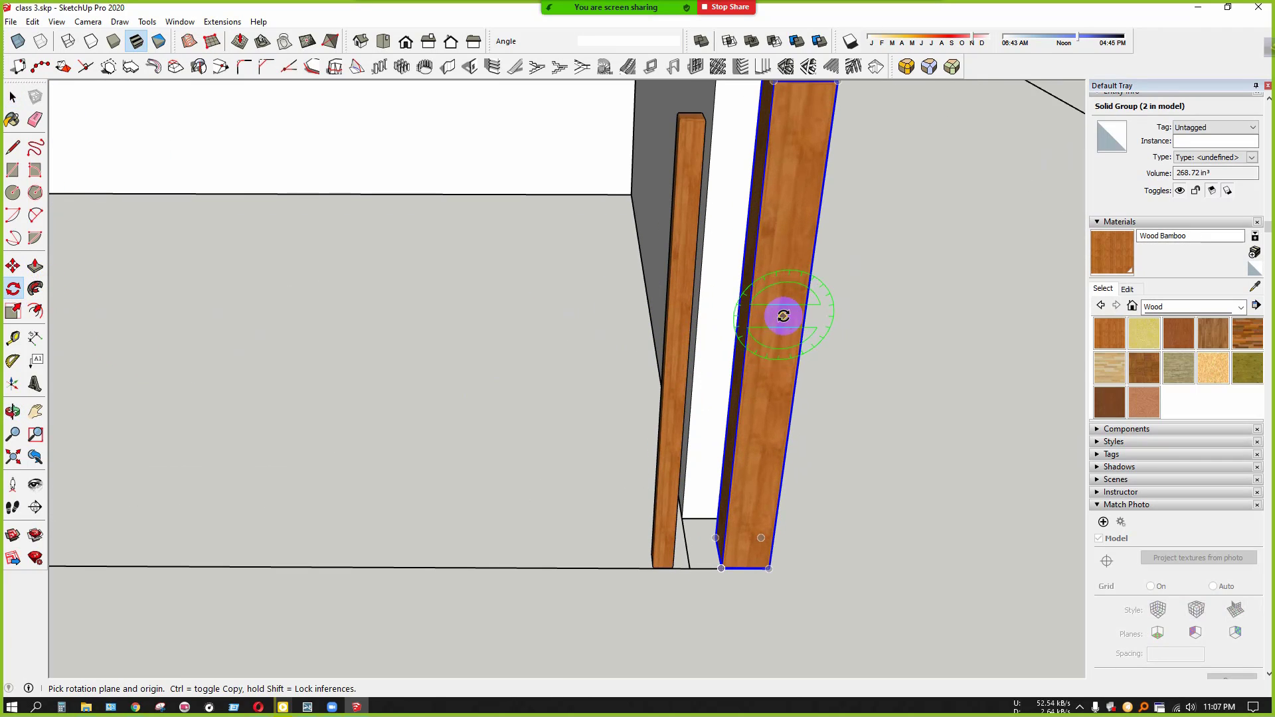
left_click(770, 349)
key("ctrl")
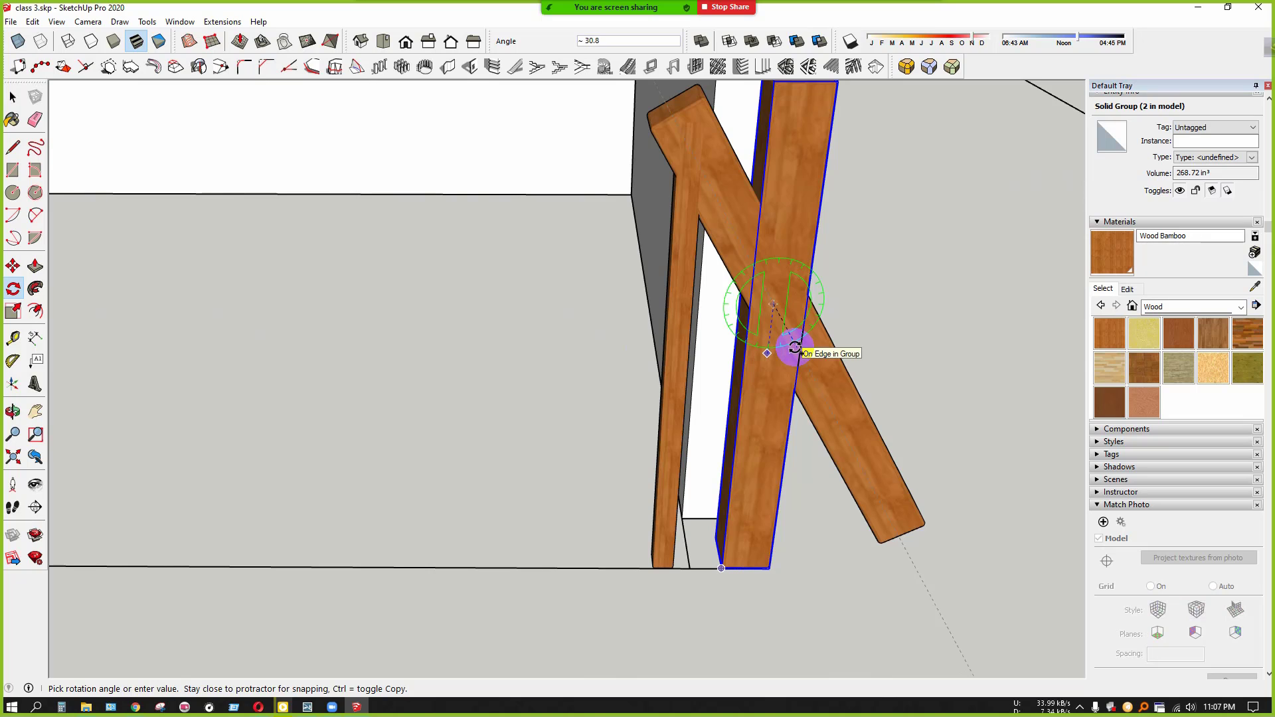
type("90")
key("Return")
key("space")
scroll(734, 385, "down", 3)
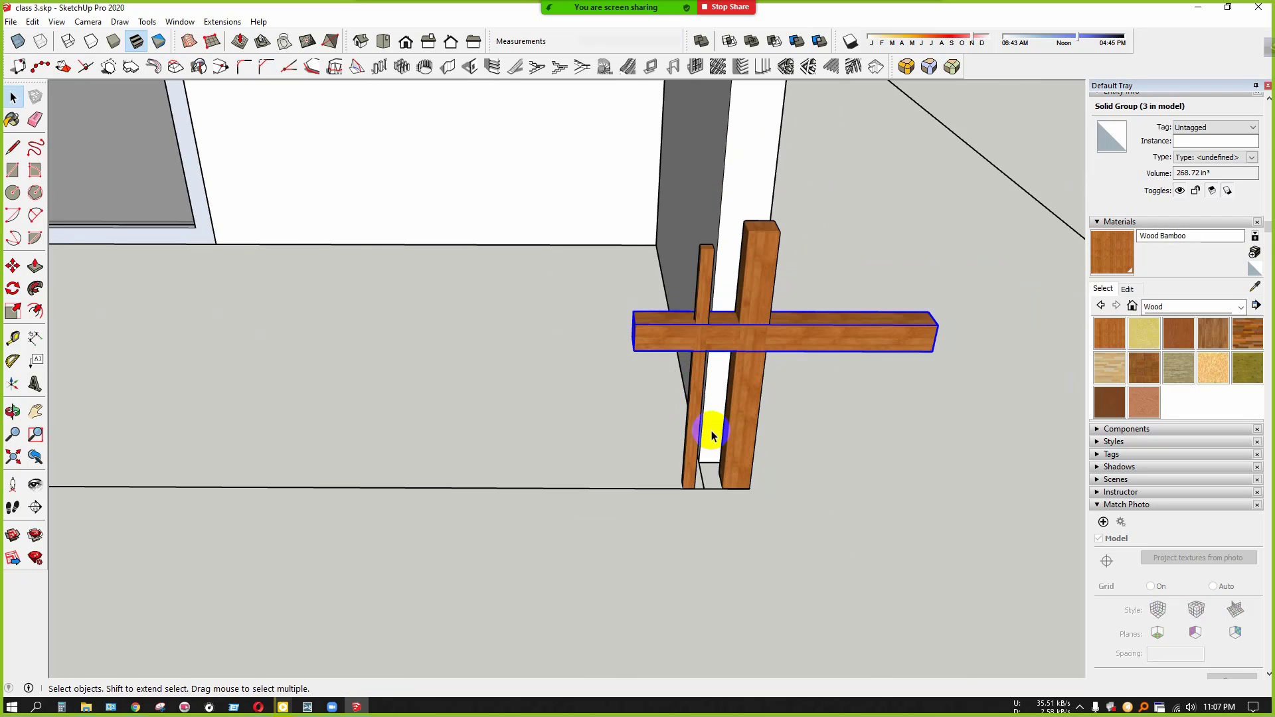
Move the horizontal beam so its end lines up with the corner post's outer top corner
middle_click_drag(711, 431, 734, 344)
key("m")
scroll(908, 388, "up", 2)
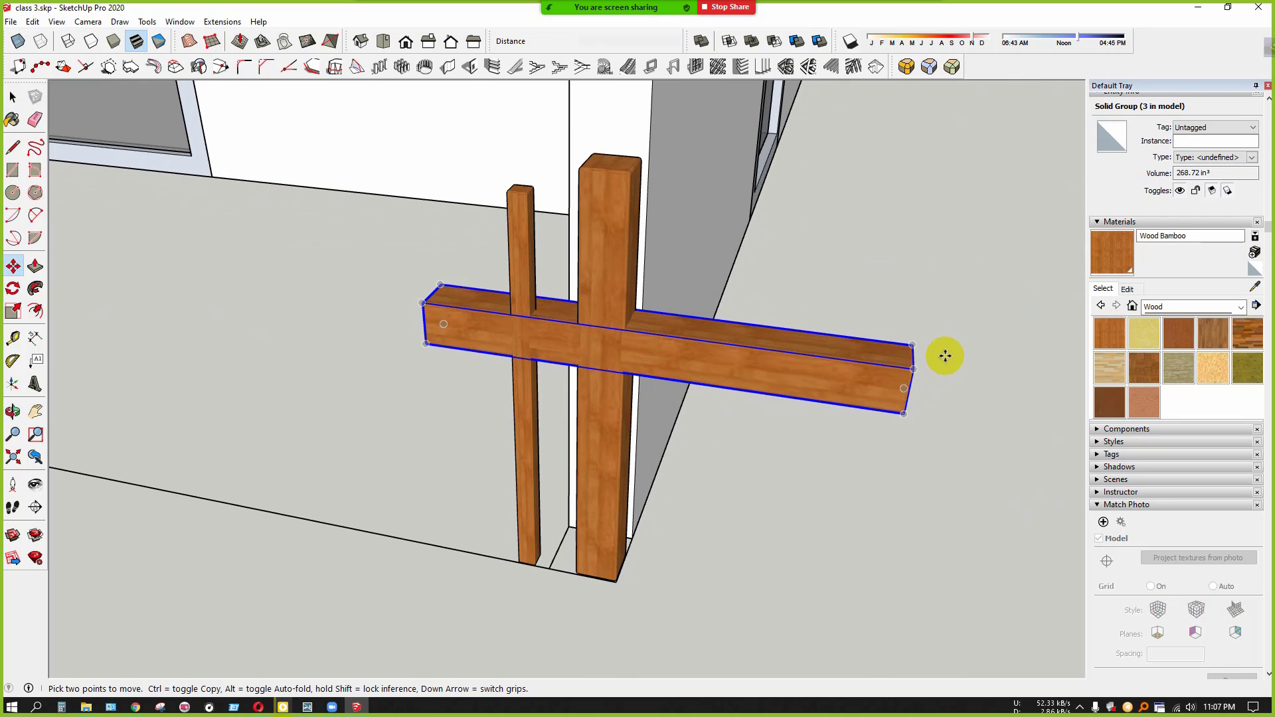
left_click(915, 368)
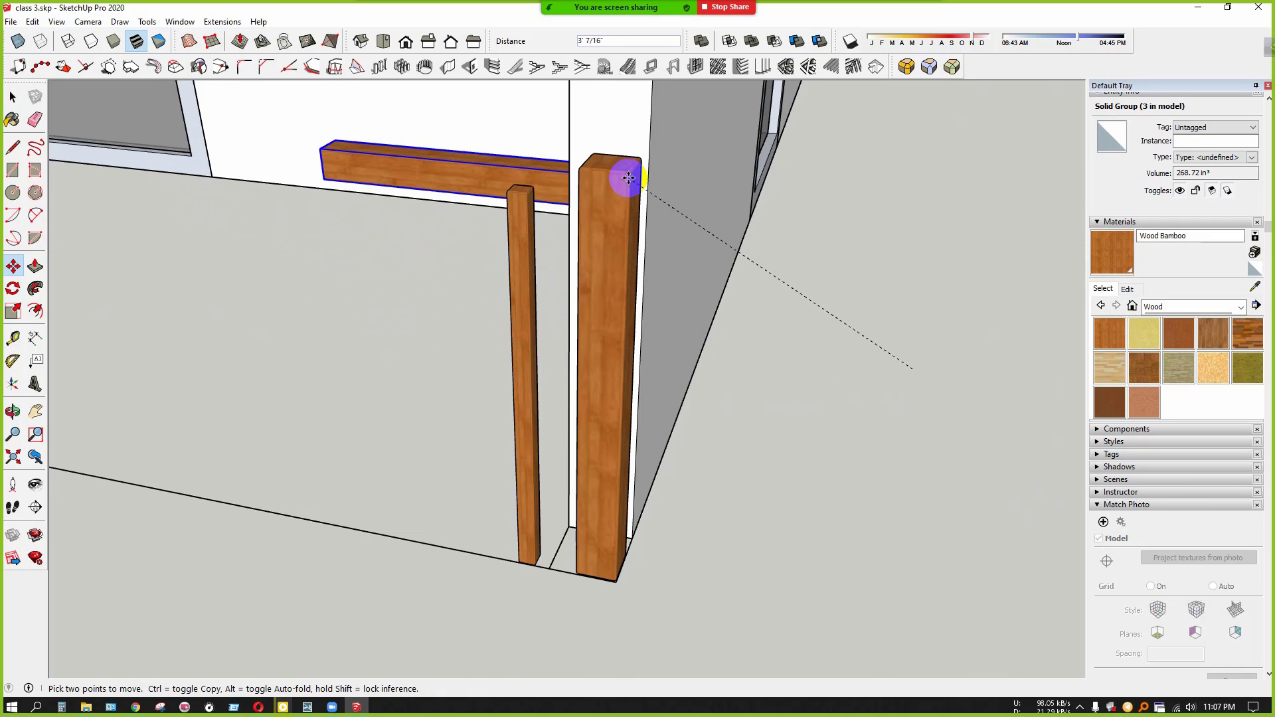
left_click(550, 200)
scroll(577, 142, "up", 5)
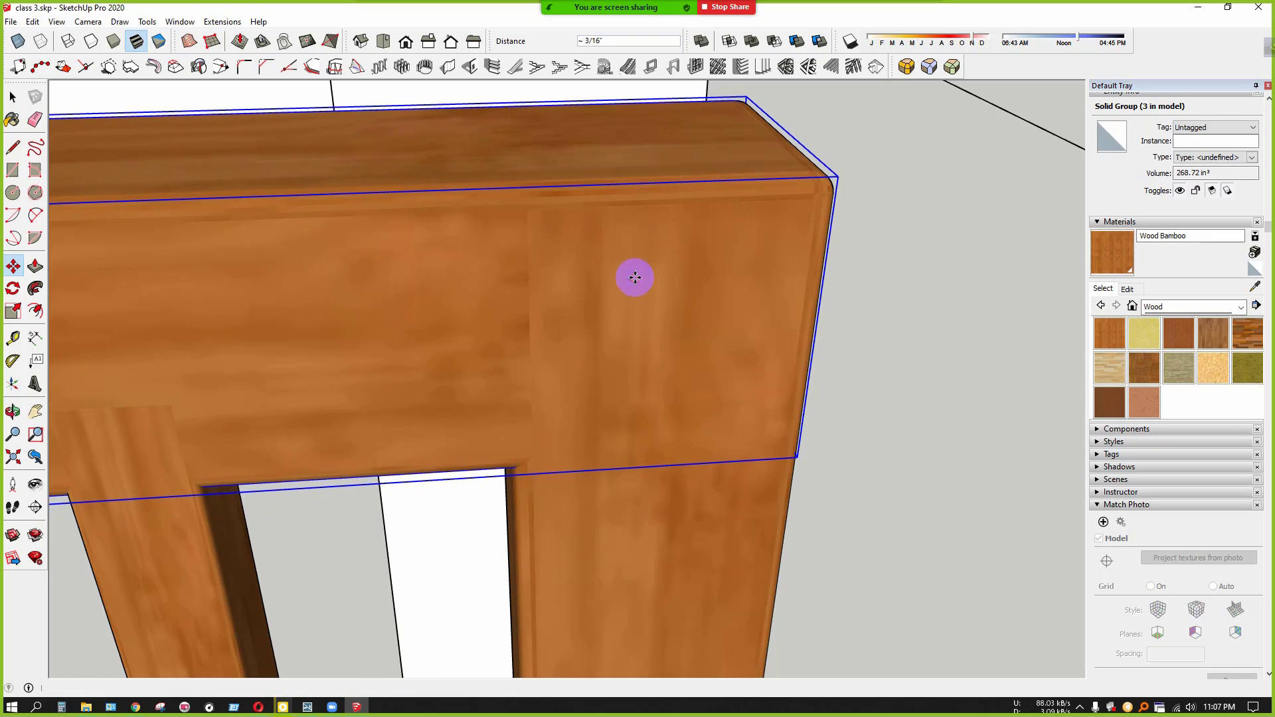
left_click(635, 278)
scroll(864, 293, "down", 10)
Stretch the horizontal beam lengthwise by a factor of about 8.47 so the handrail reaches the opposite recess wall
middle_click_drag(451, 379, 665, 391)
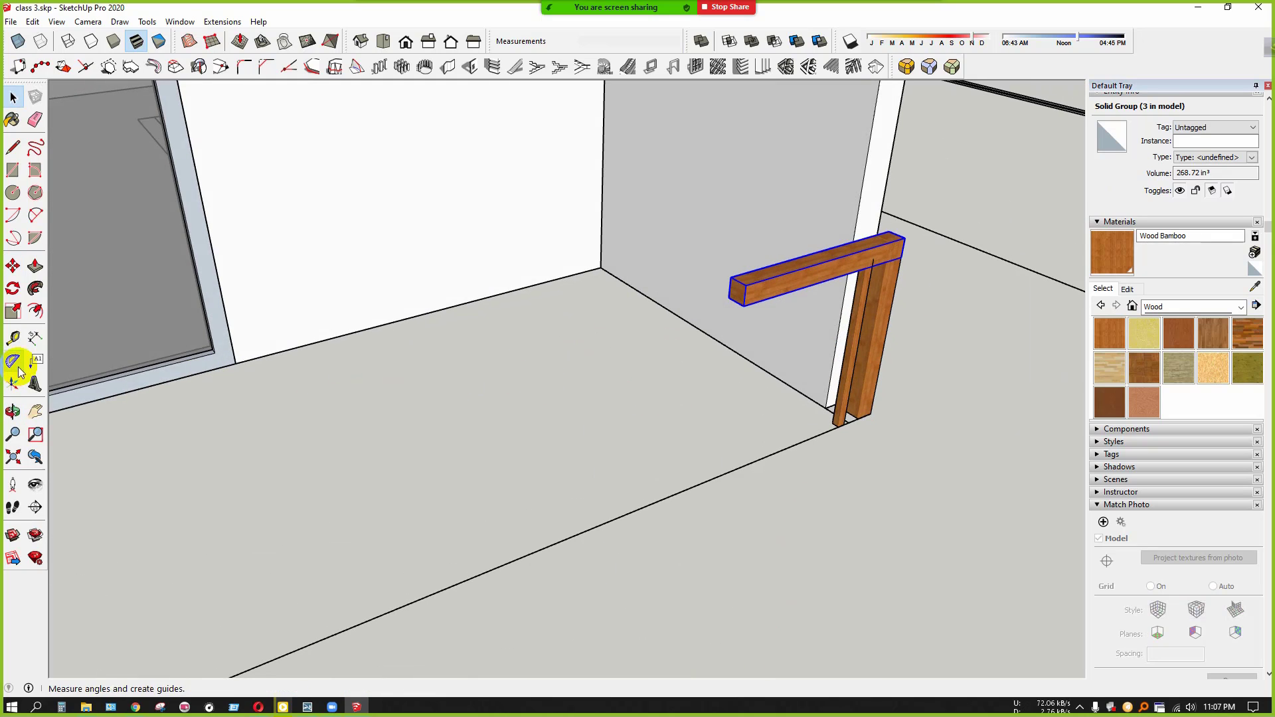
left_click(14, 312)
scroll(827, 312, "up", 5)
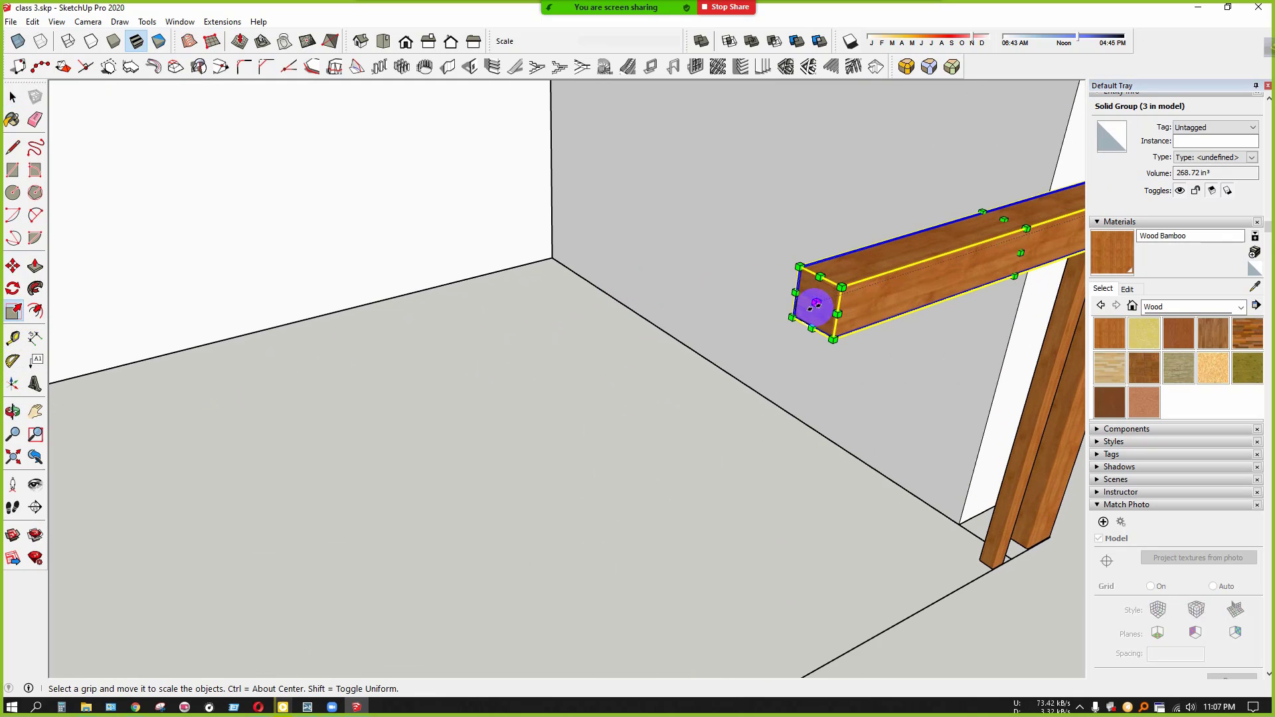
left_click(816, 305)
scroll(684, 342, "down", 5)
scroll(412, 425, "up", 3)
middle_click_drag(412, 425, 883, 185, "shift")
scroll(882, 186, "down", 5)
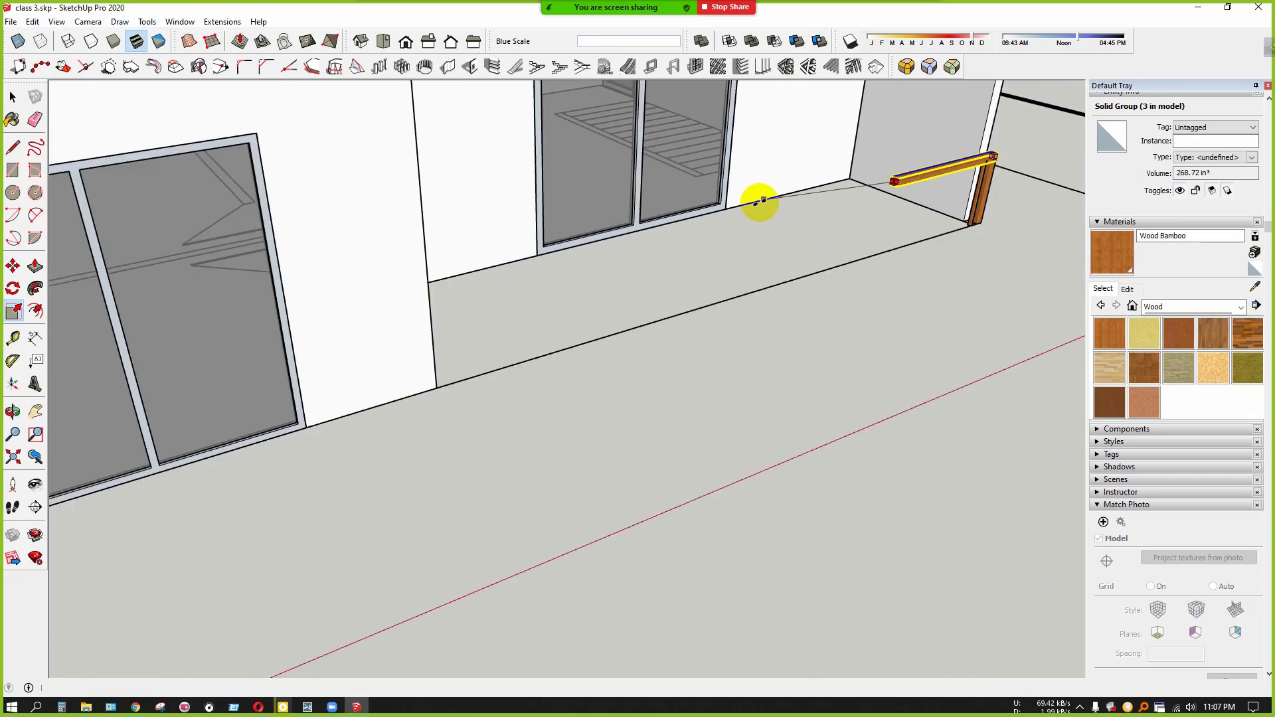
scroll(512, 293, "up", 2)
scroll(333, 304, "up", 2)
scroll(284, 311, "up", 3)
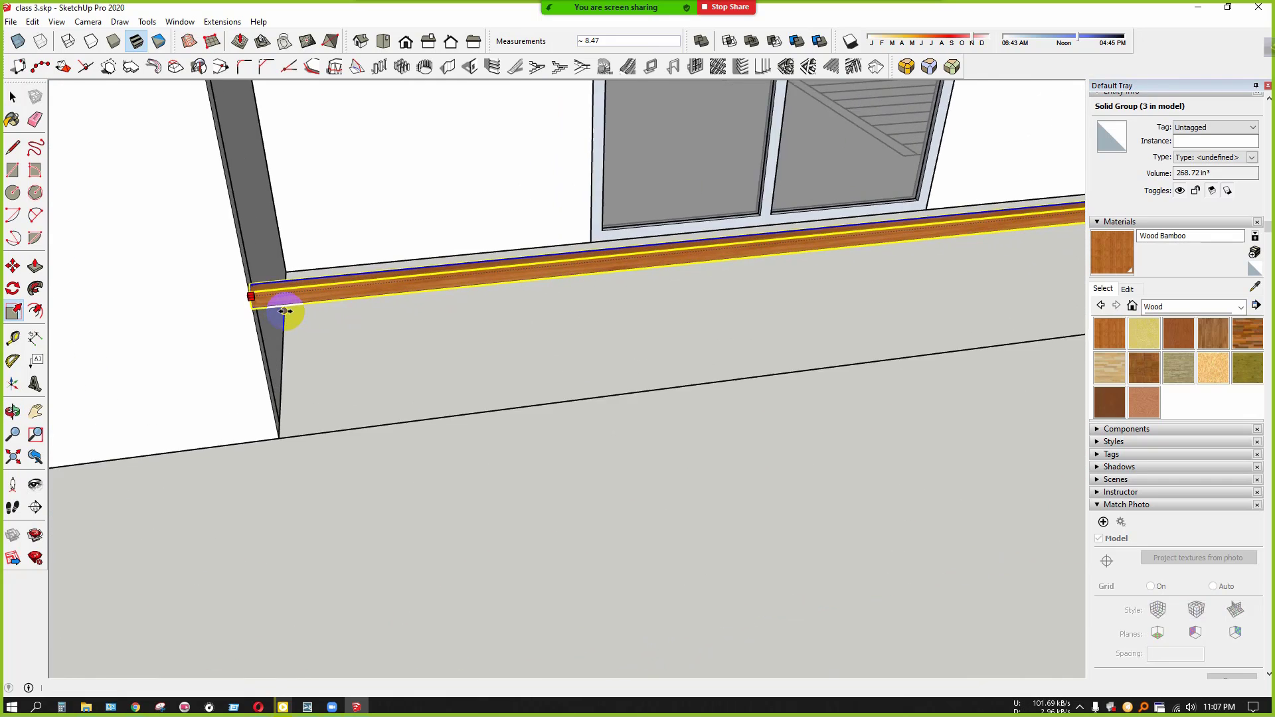
scroll(284, 311, "up", 2)
left_click(211, 307)
scroll(196, 372, "down", 4)
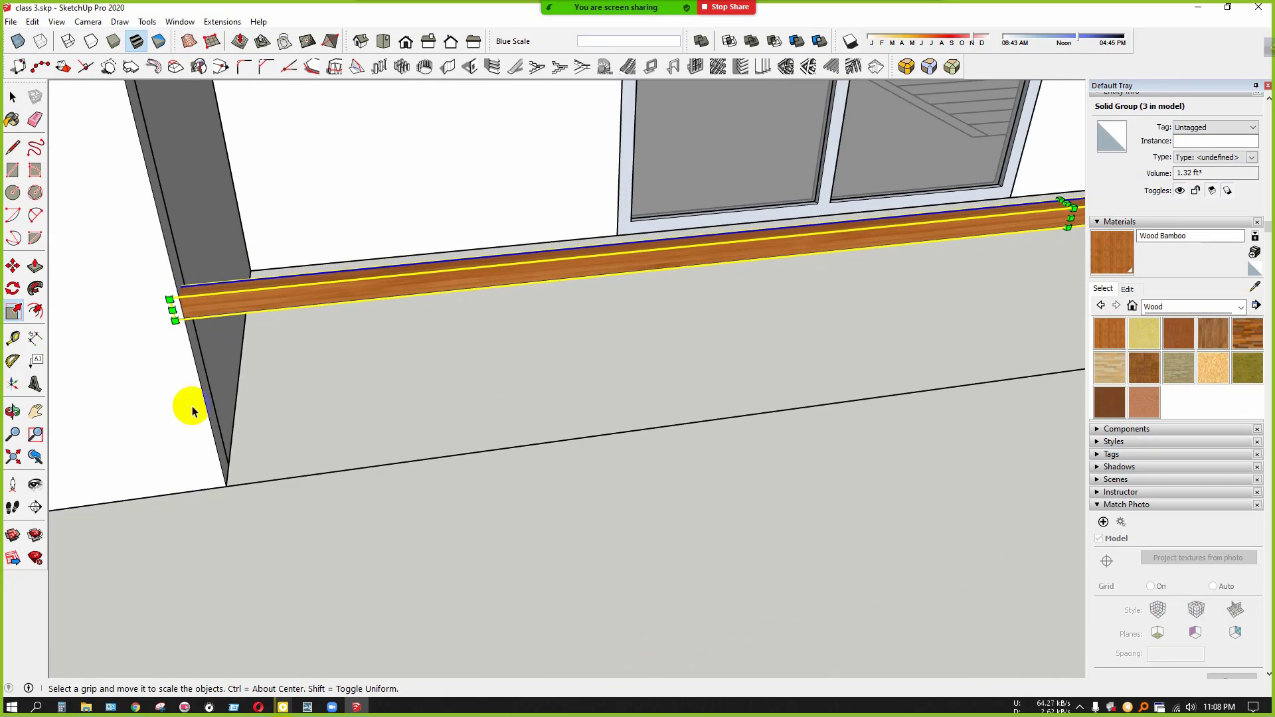
key("space")
Inspect the extended handrail and the two posts beneath it at the floor's outer corner
middle_click_drag(265, 425, 137, 441)
scroll(136, 441, "down", 3)
left_click(726, 480)
scroll(784, 374, "up", 4)
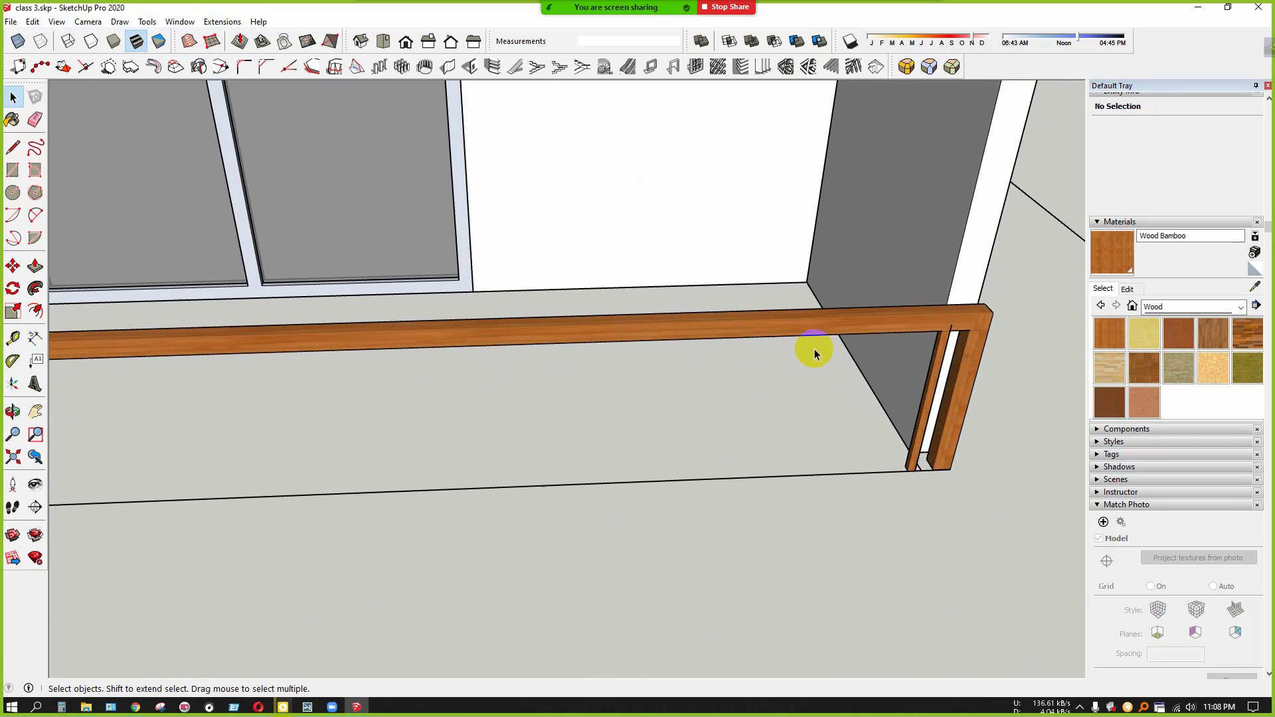
middle_click_drag(816, 356, 772, 392)
scroll(761, 425, "down", 4)
scroll(772, 392, "up", 2)
scroll(772, 385, "up", 5)
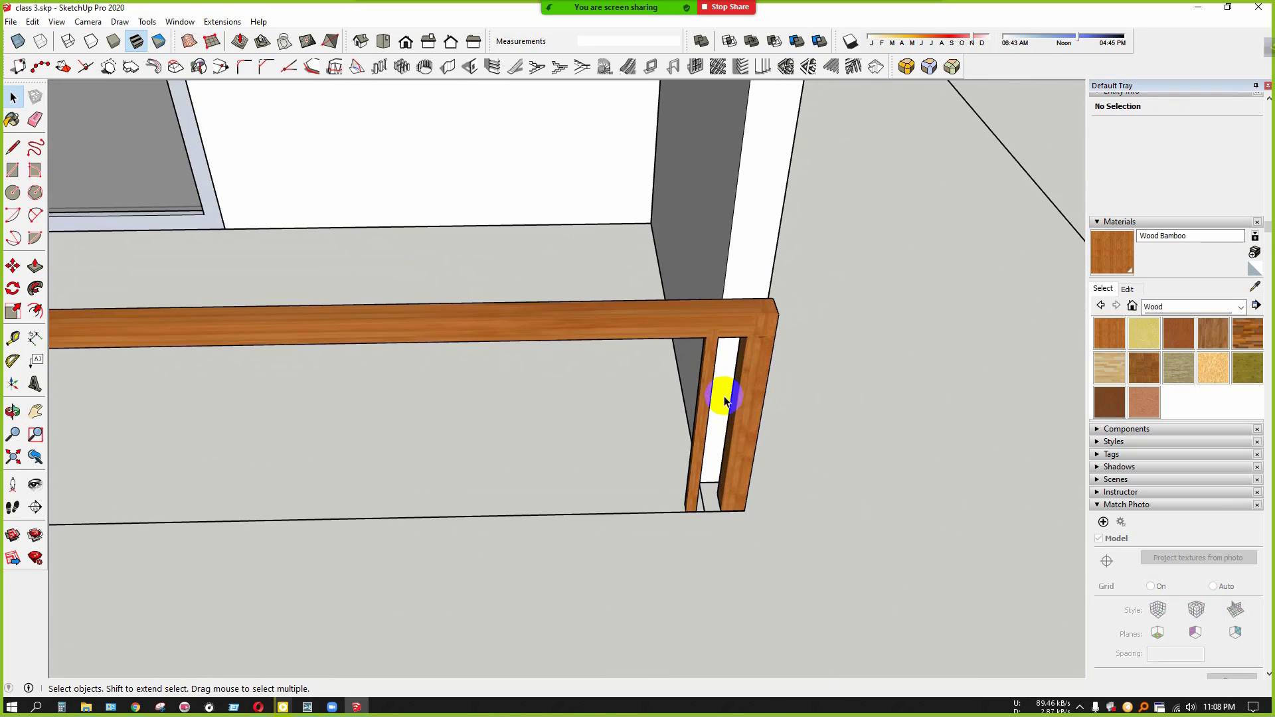
Scale the thin post's depth inward to match the depth of the thick corner post
middle_click_drag(627, 551, 718, 612)
scroll(718, 612, "up", 2)
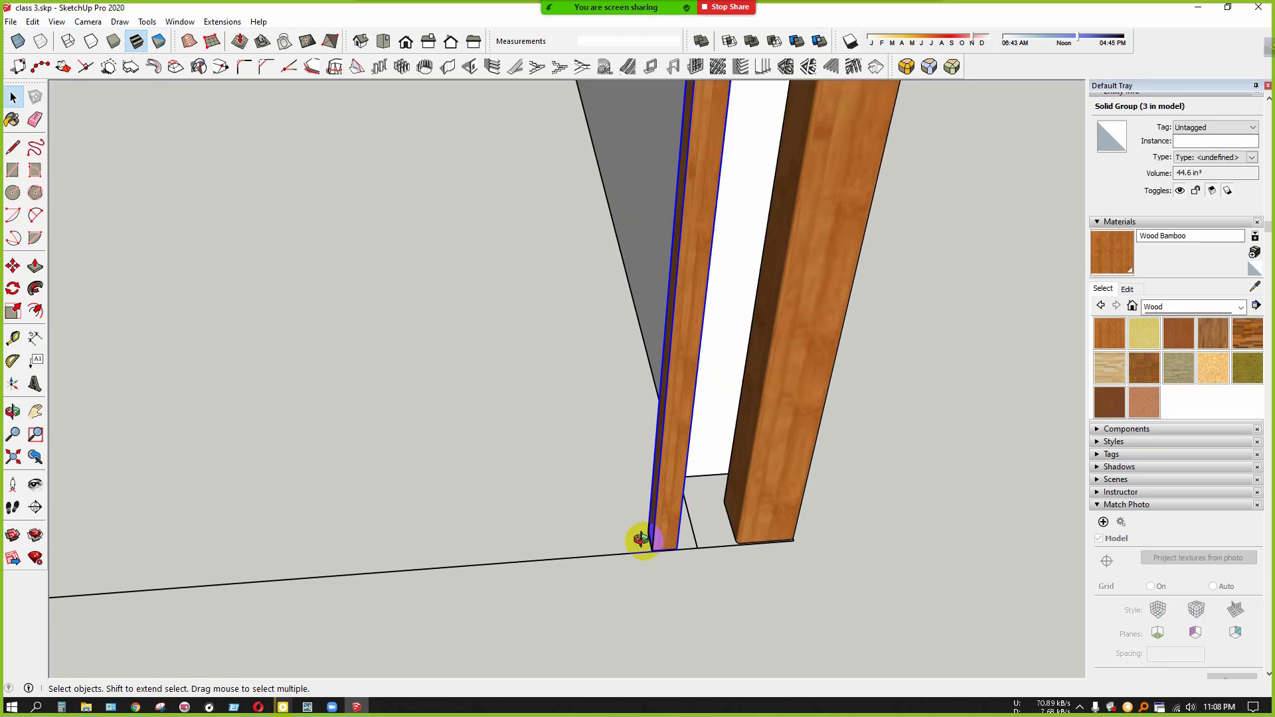
middle_click_drag(643, 541, 730, 489)
scroll(604, 520, "down", 2)
middle_click_drag(591, 463, 4, 331)
scroll(649, 361, "up", 5)
scroll(684, 419, "down", 2)
left_click(14, 311)
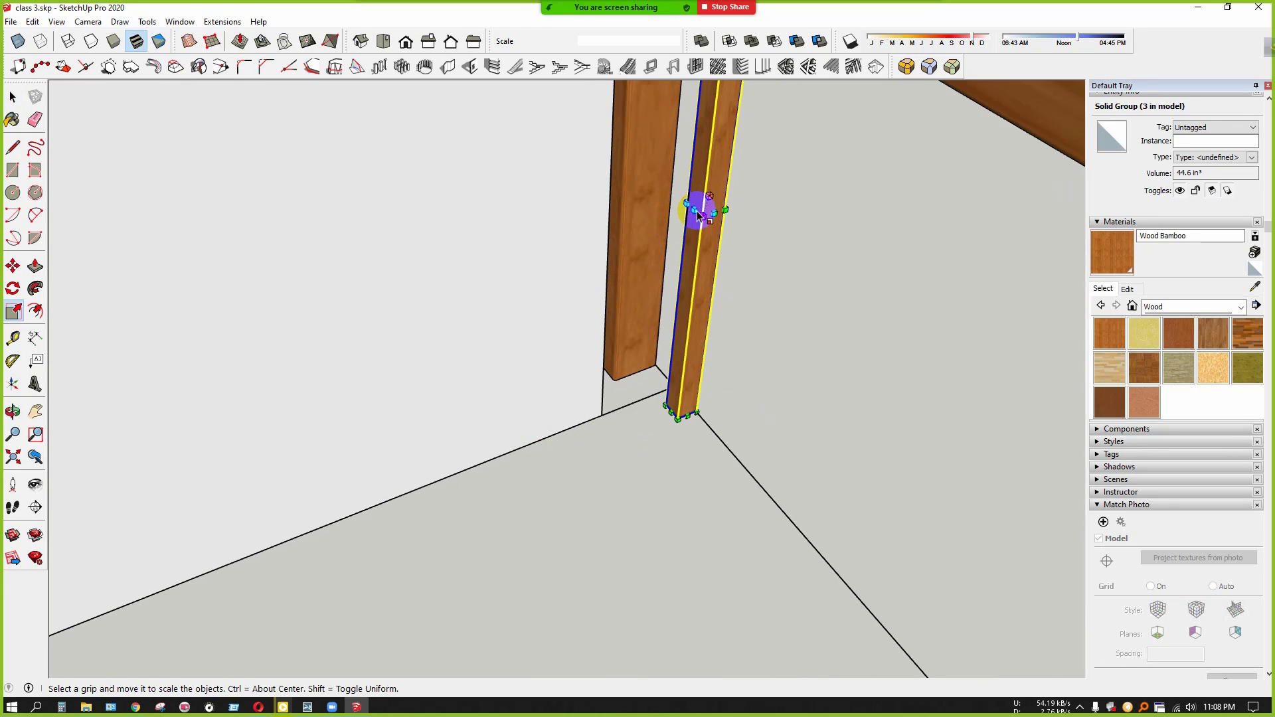
left_click_drag(695, 211, 797, 140)
scroll(668, 146, "down", 2)
scroll(698, 133, "down", 2)
scroll(656, 332, "down", 3)
key("space")
scroll(656, 334, "down", 1)
middle_click_drag(562, 356, 320, 356)
scroll(725, 405, "down", 4)
middle_click_drag(725, 407, 689, 406)
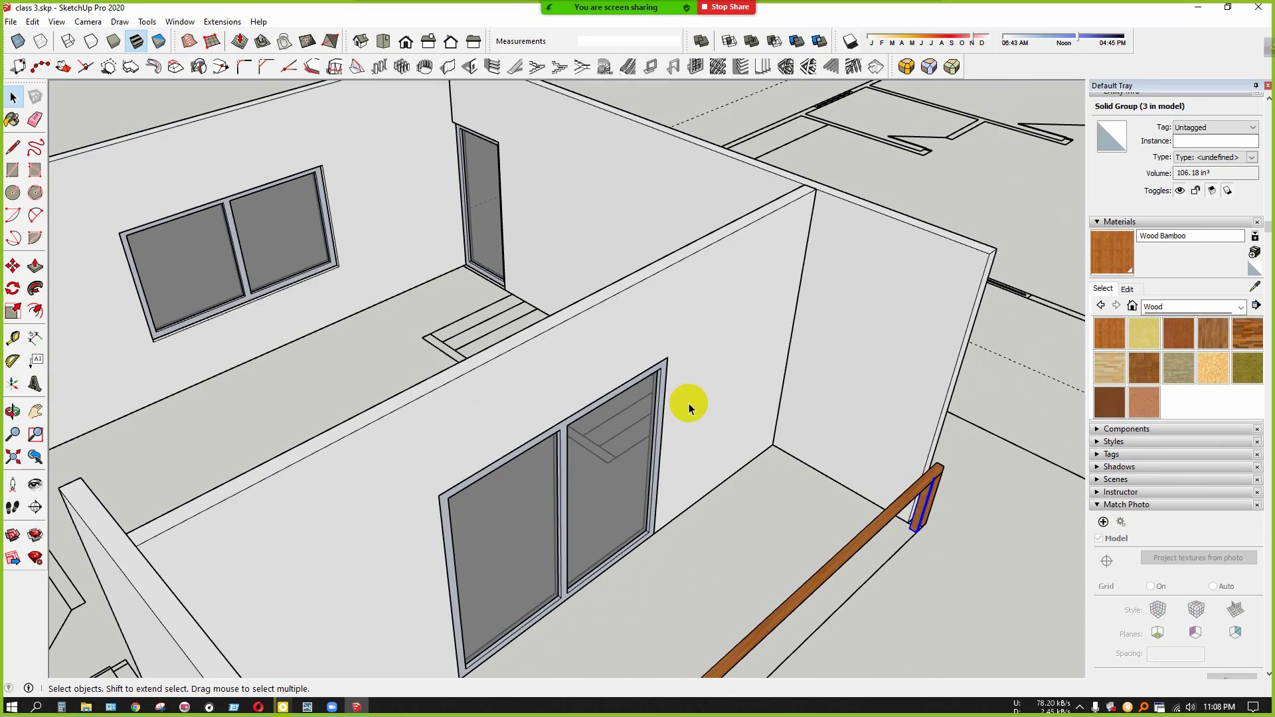
Move the thin post along the floor's outer edge so it stands directly against the thick corner post
middle_click_drag(970, 522, 694, 389)
scroll(692, 489, "up", 2)
scroll(733, 554, "up", 5)
left_click(731, 555)
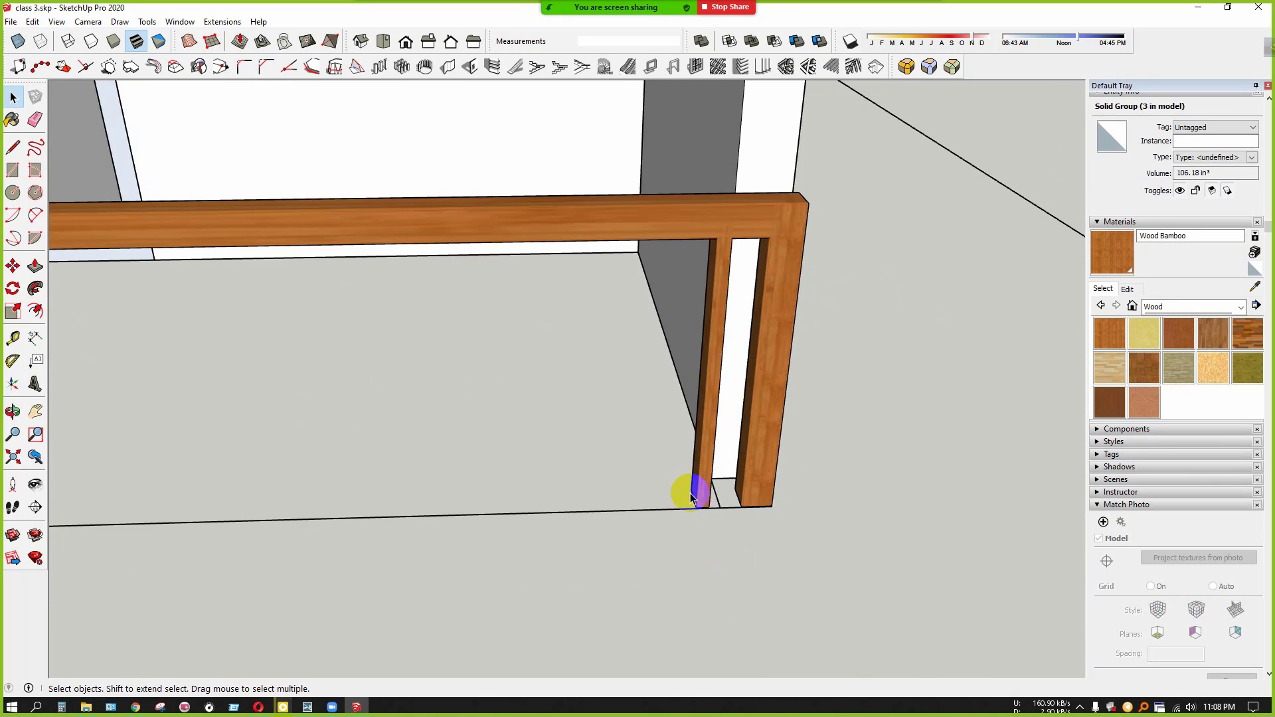
scroll(703, 511, "up", 5)
scroll(704, 515, "up", 2)
left_click(709, 516)
scroll(691, 550, "up", 4)
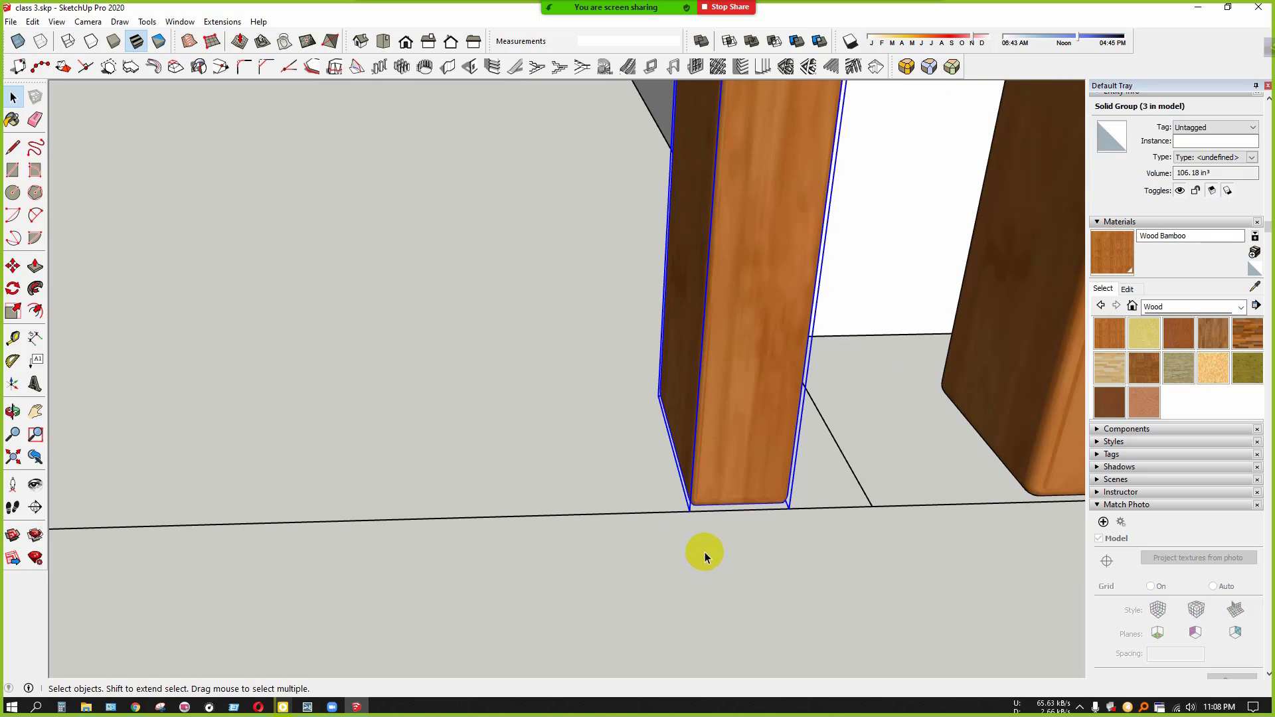
key("m")
scroll(718, 510, "up", 1)
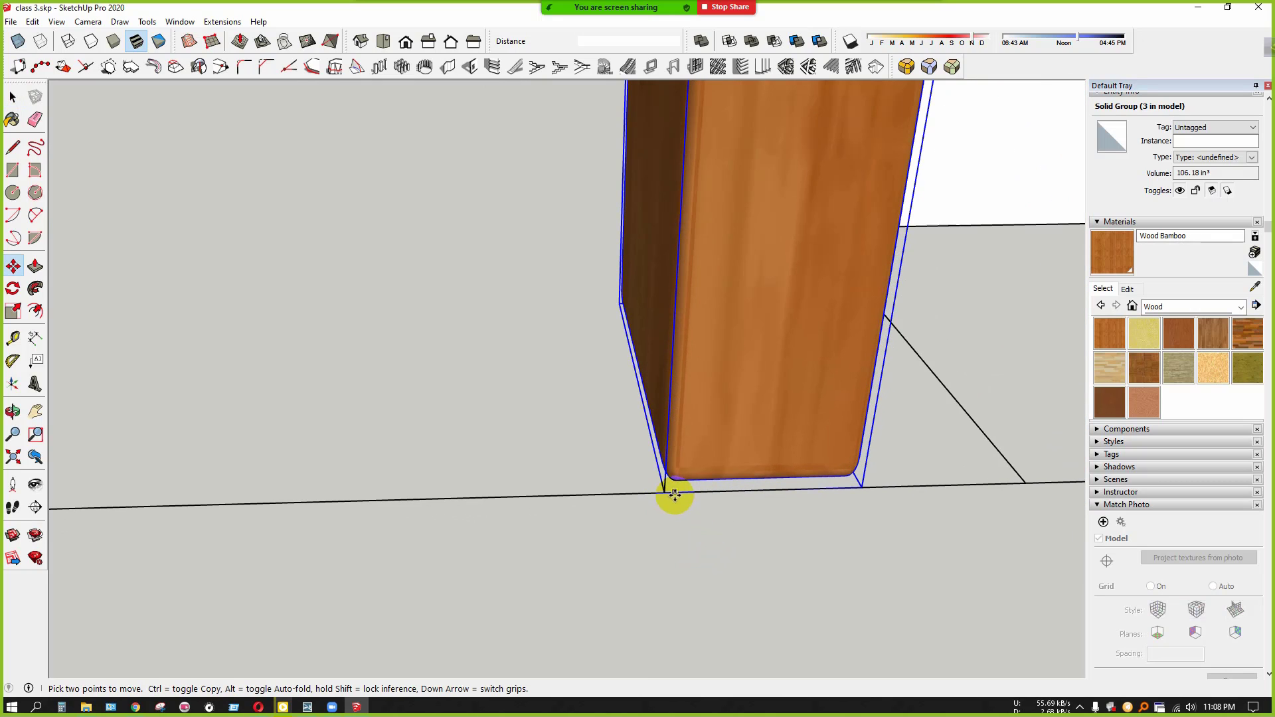
left_click(861, 485)
scroll(737, 497, "down", 2)
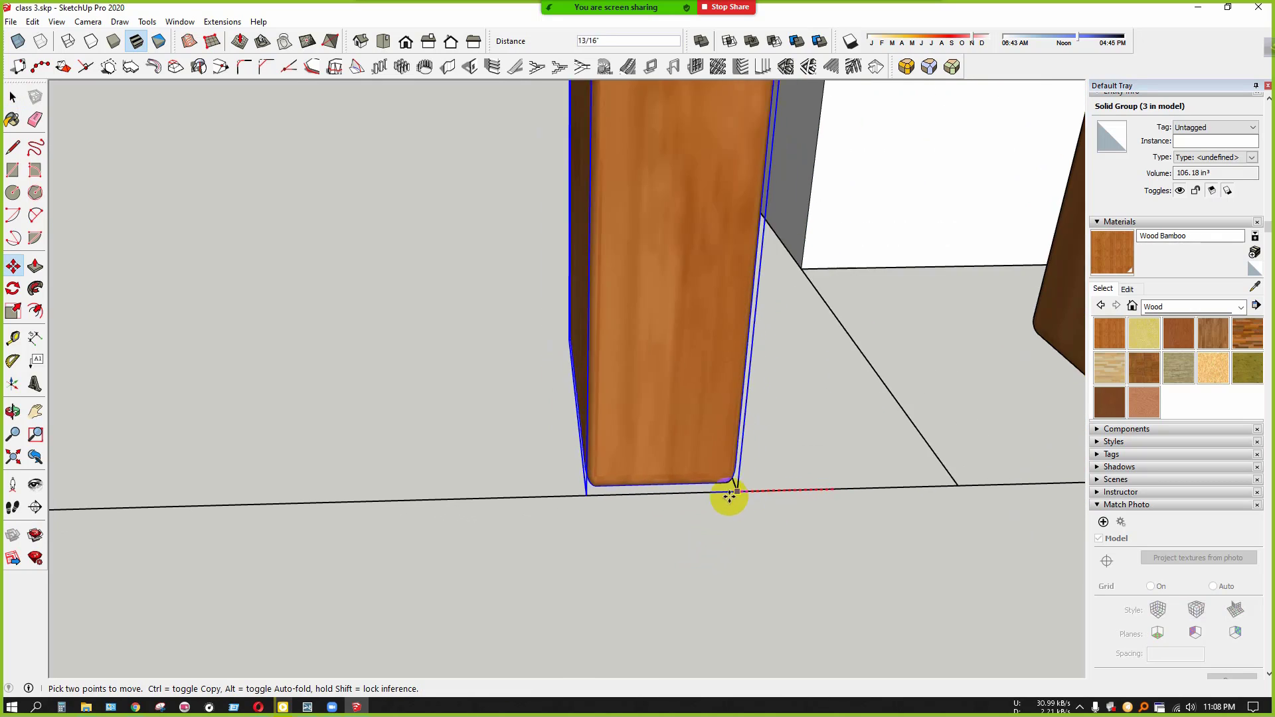
middle_click_drag(824, 492, 524, 516, "shift")
scroll(598, 510, "up", 2)
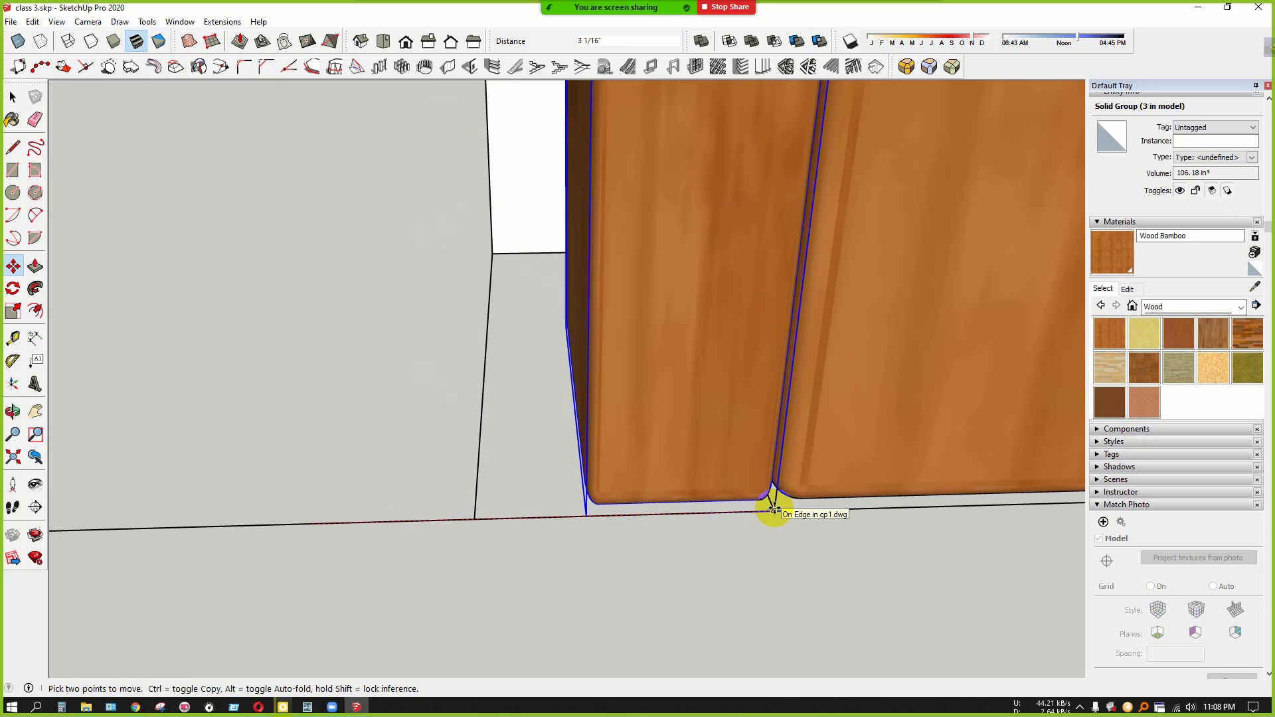
middle_click_drag(713, 531, 505, 560)
scroll(598, 538, "up", 5)
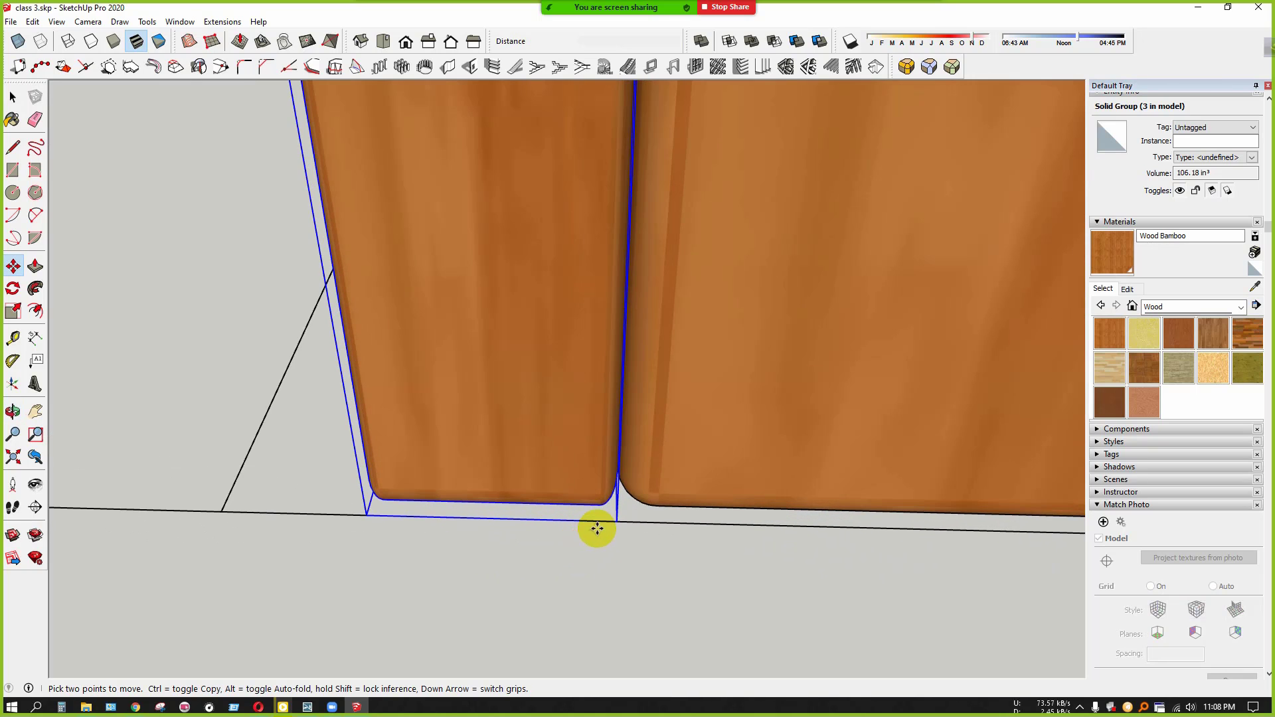
scroll(627, 524, "up", 2)
left_click(615, 521)
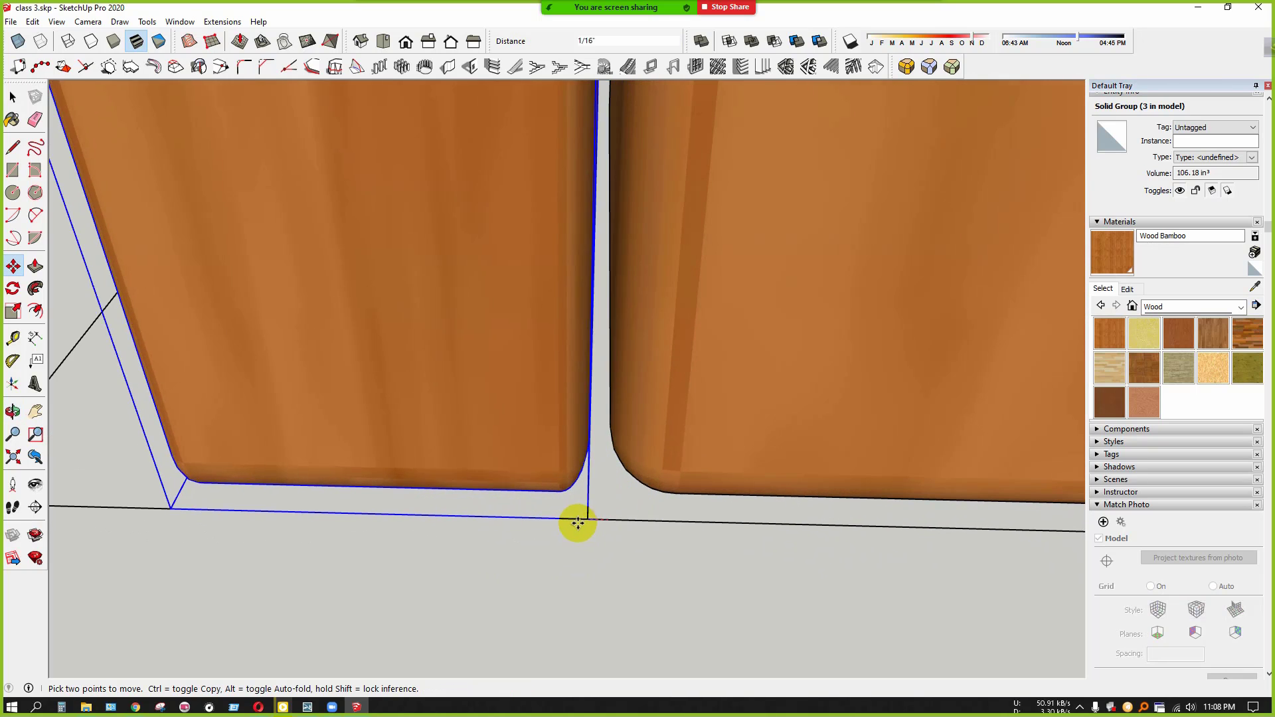
middle_click_drag(578, 521, 811, 549)
key("ctrl")
scroll(641, 555, "down", 2)
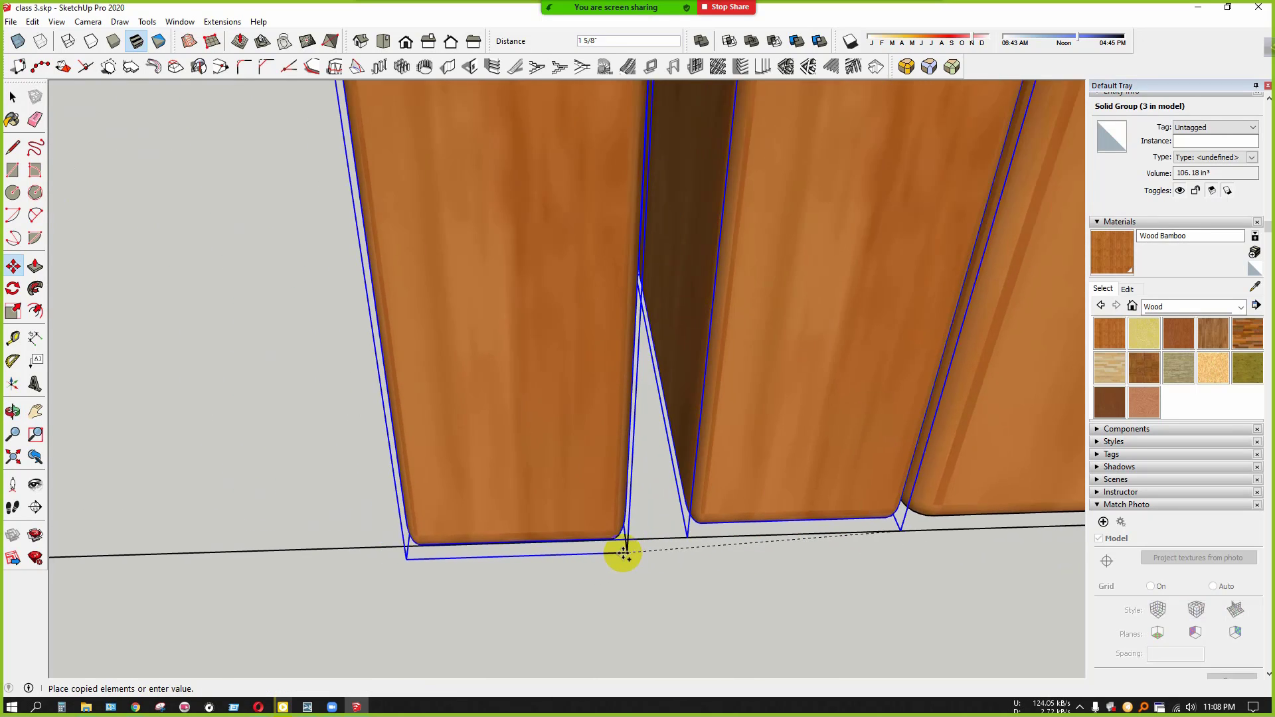
key("space")
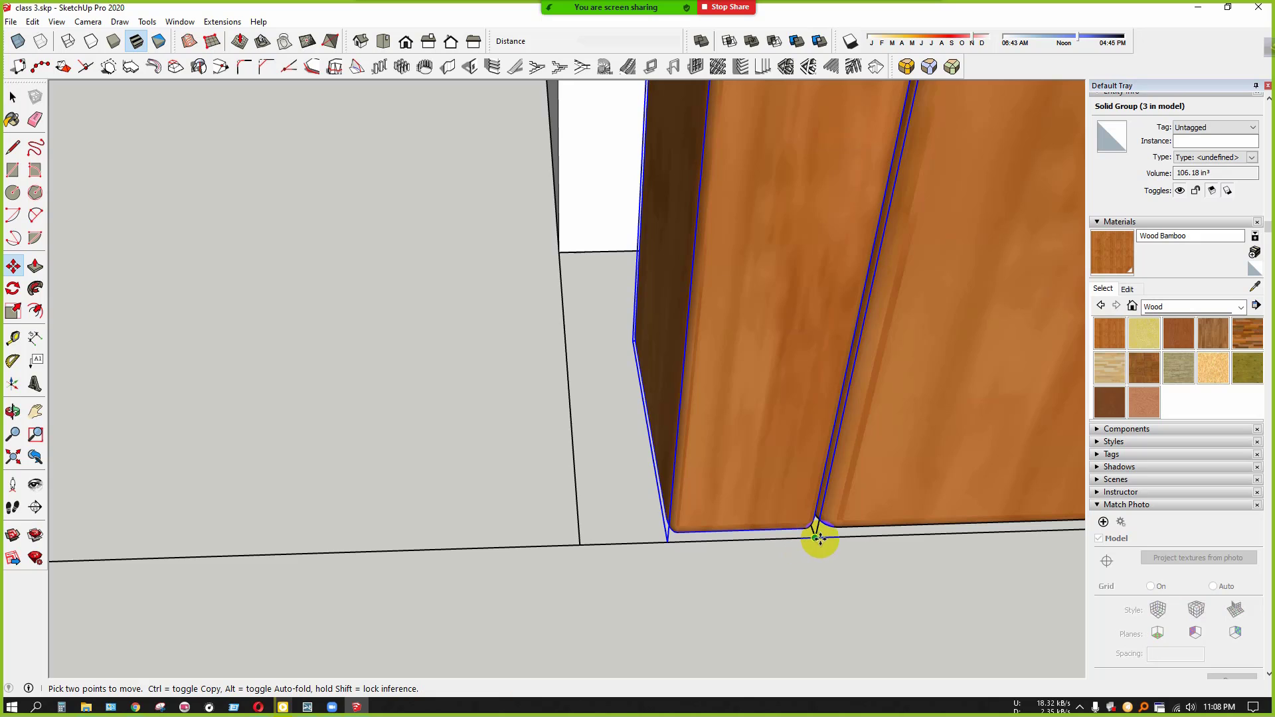
Copy the thin post 6" along the floor edge and repeat the copy 20 times as a row of balusters
left_click(818, 538)
key("ctrl")
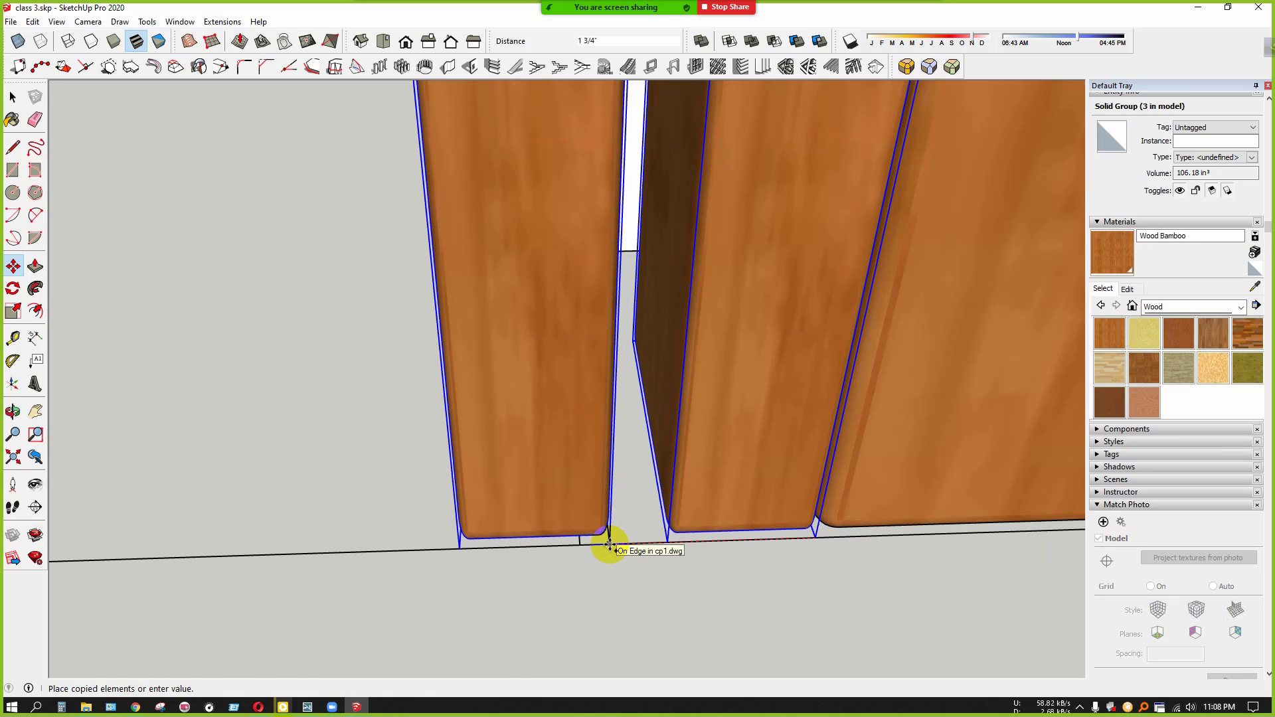
type("6")
key("Return")
scroll(666, 564, "down", 1)
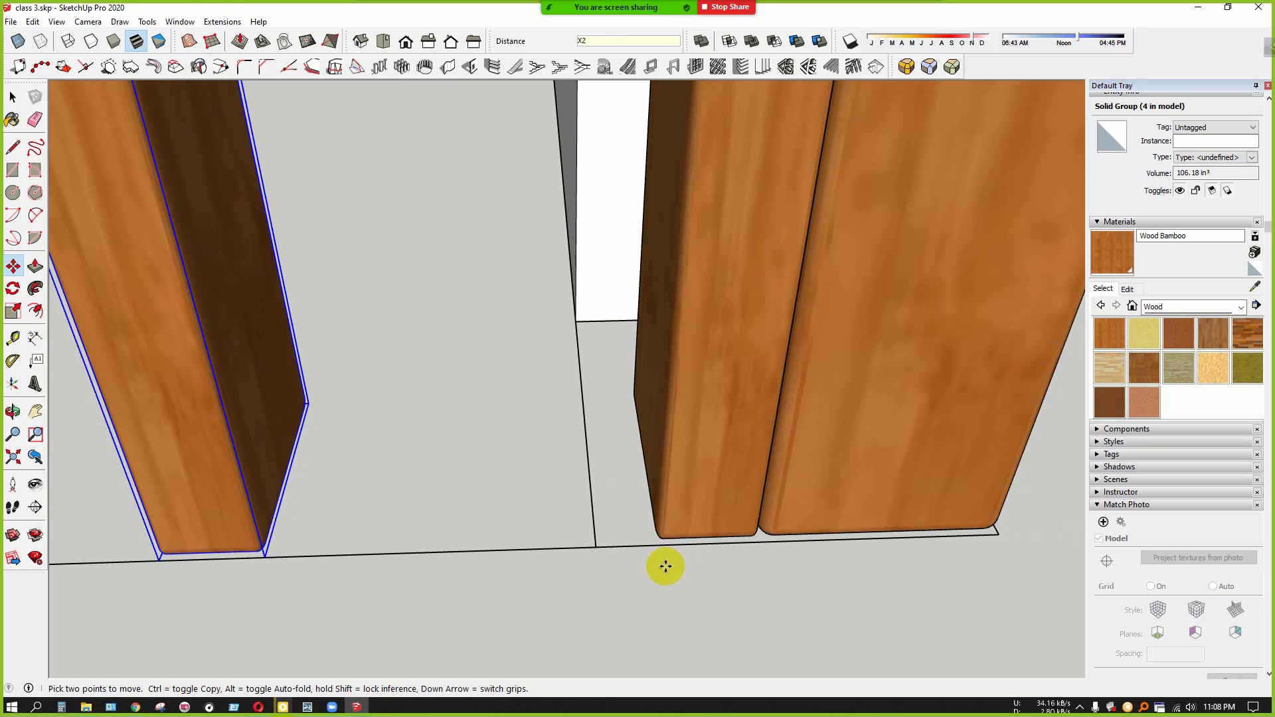
key("Return")
scroll(665, 566, "down", 10)
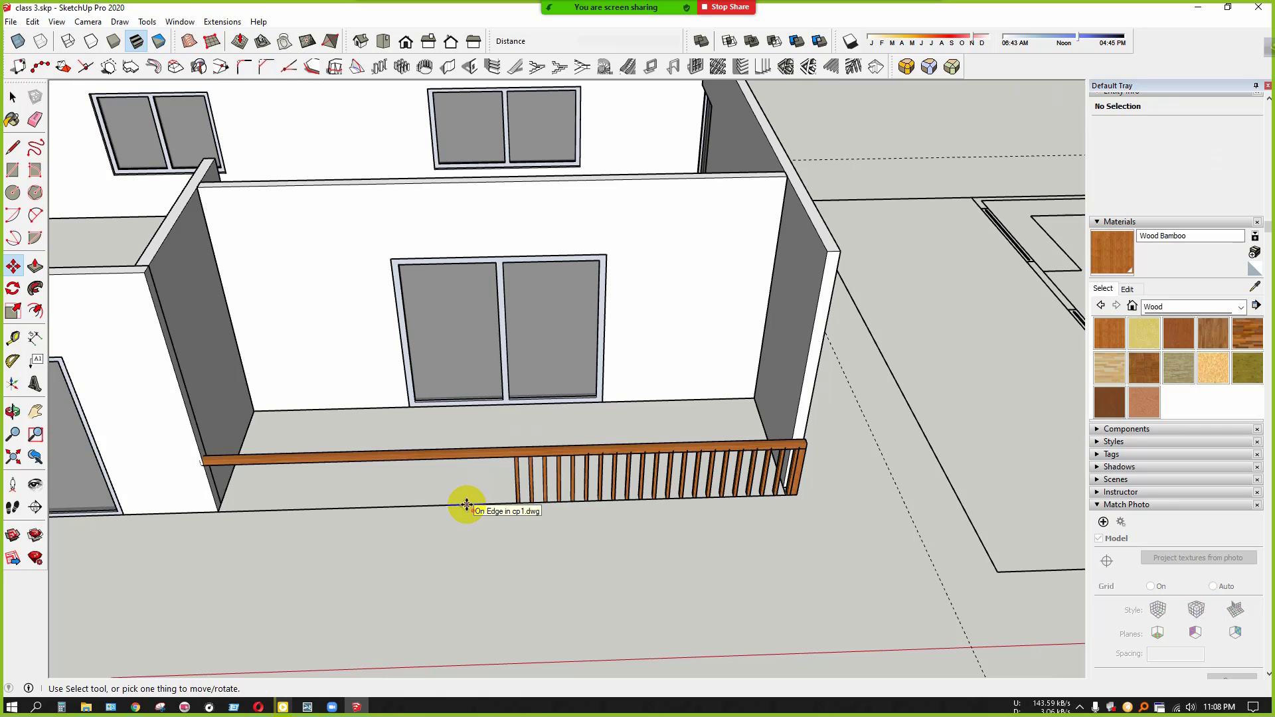
Copy most of the balusters as a set about 9' along the floor edge to fill the empty stretch beneath the handrail
scroll(496, 459, "up", 3)
middle_click_drag(341, 497, 428, 477)
middle_click_drag(731, 451, 831, 478)
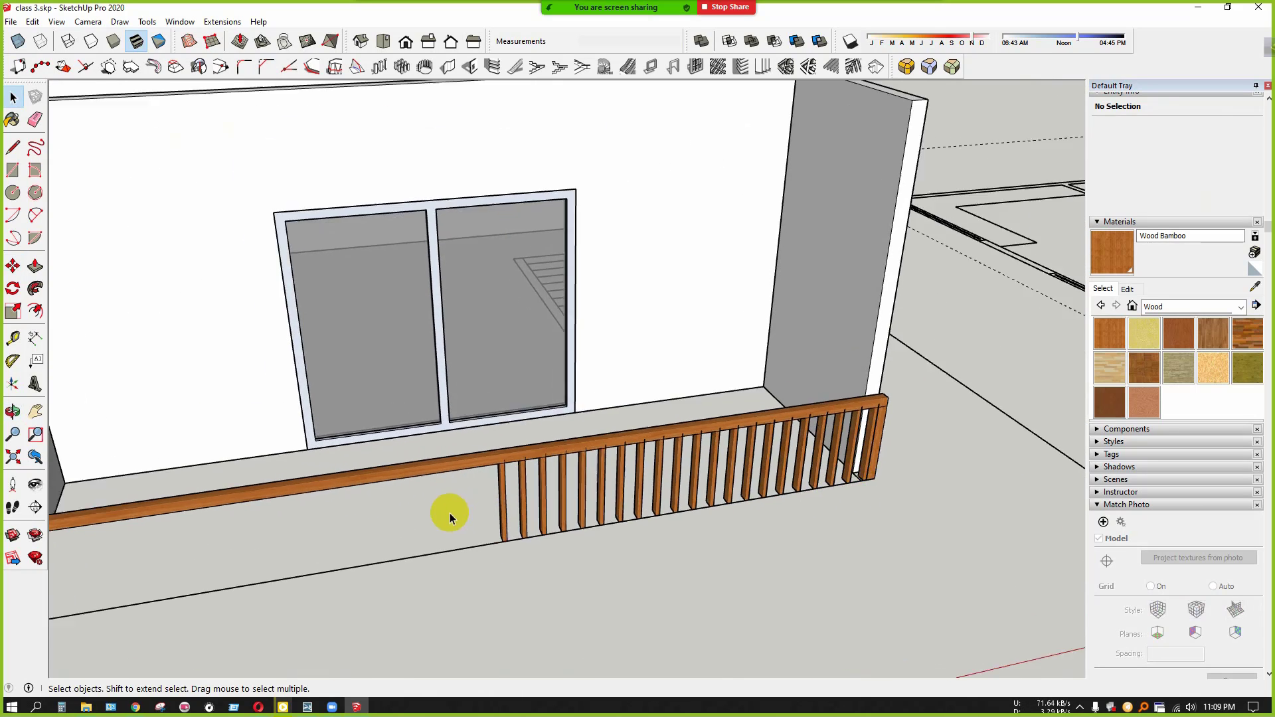
scroll(478, 522, "up", 4)
left_click(560, 488, "shift")
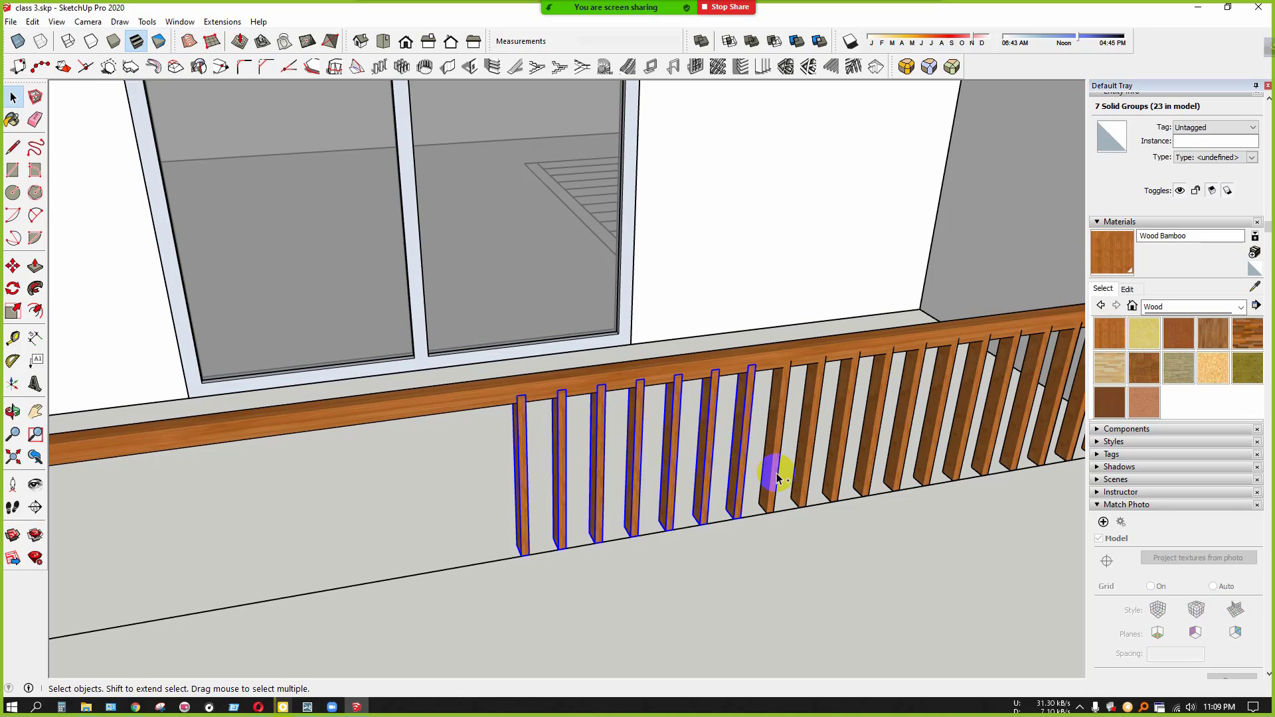
middle_click_drag(551, 483, 708, 568)
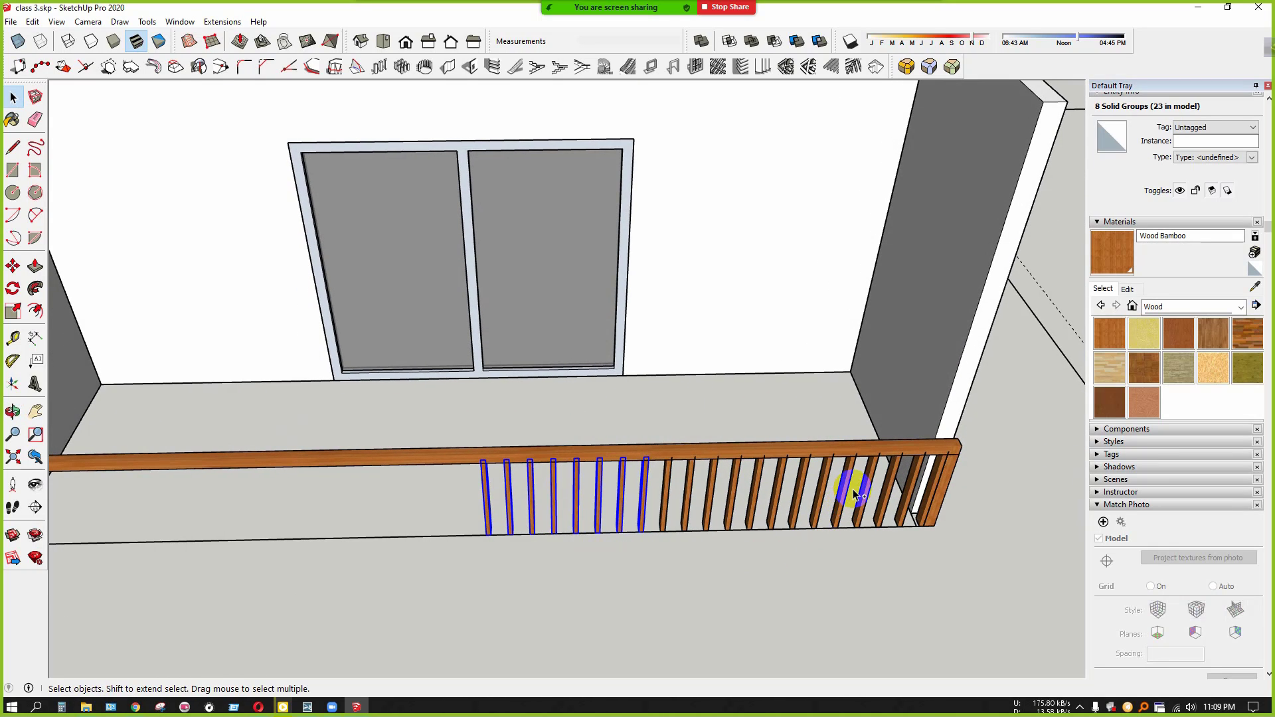
left_click_drag(593, 563, 584, 569)
middle_click_drag(584, 569, 754, 521)
scroll(819, 558, "up", 5)
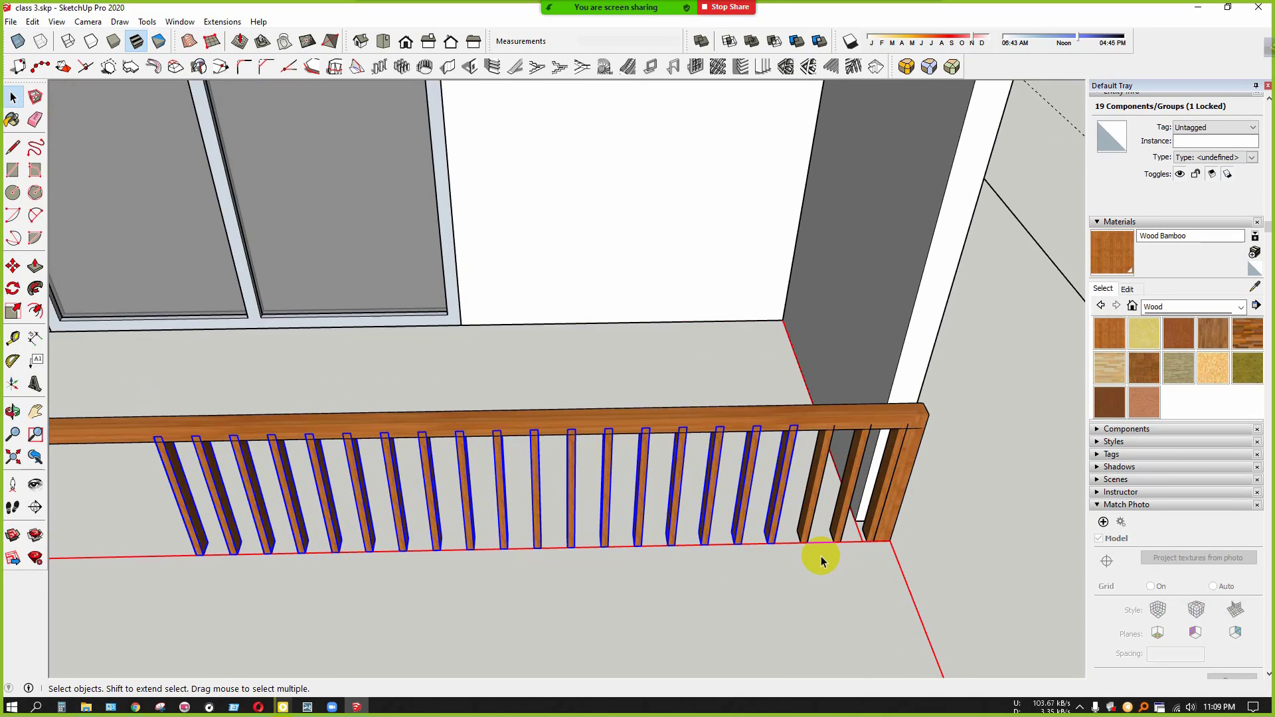
key("m")
scroll(766, 560, "up", 8)
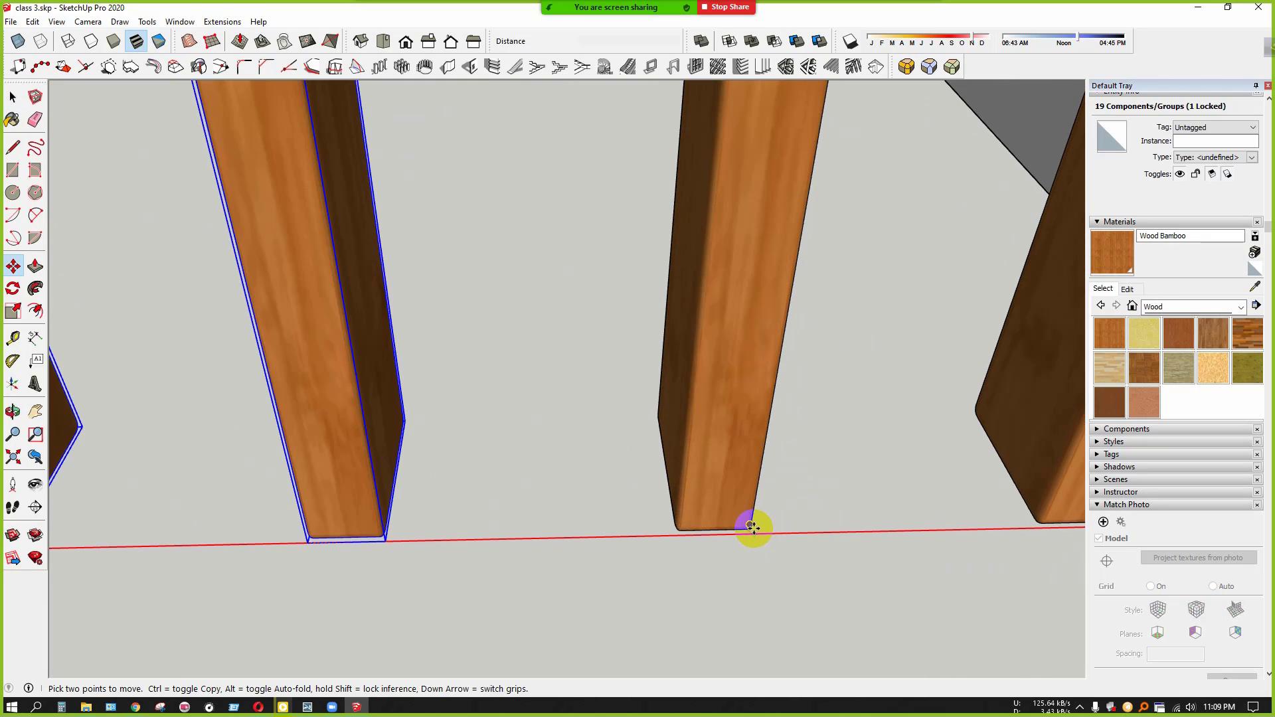
key("ctrl")
left_click(733, 544)
scroll(698, 585, "down", 10)
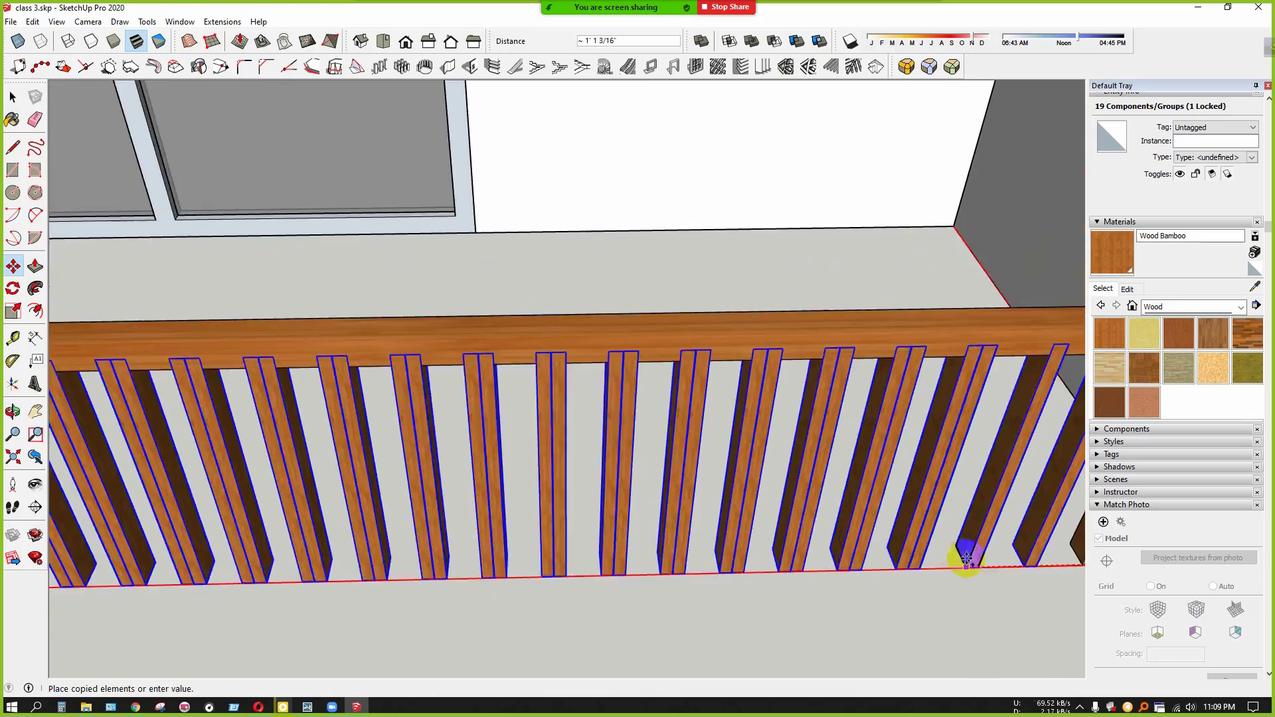
scroll(405, 581, "up", 6)
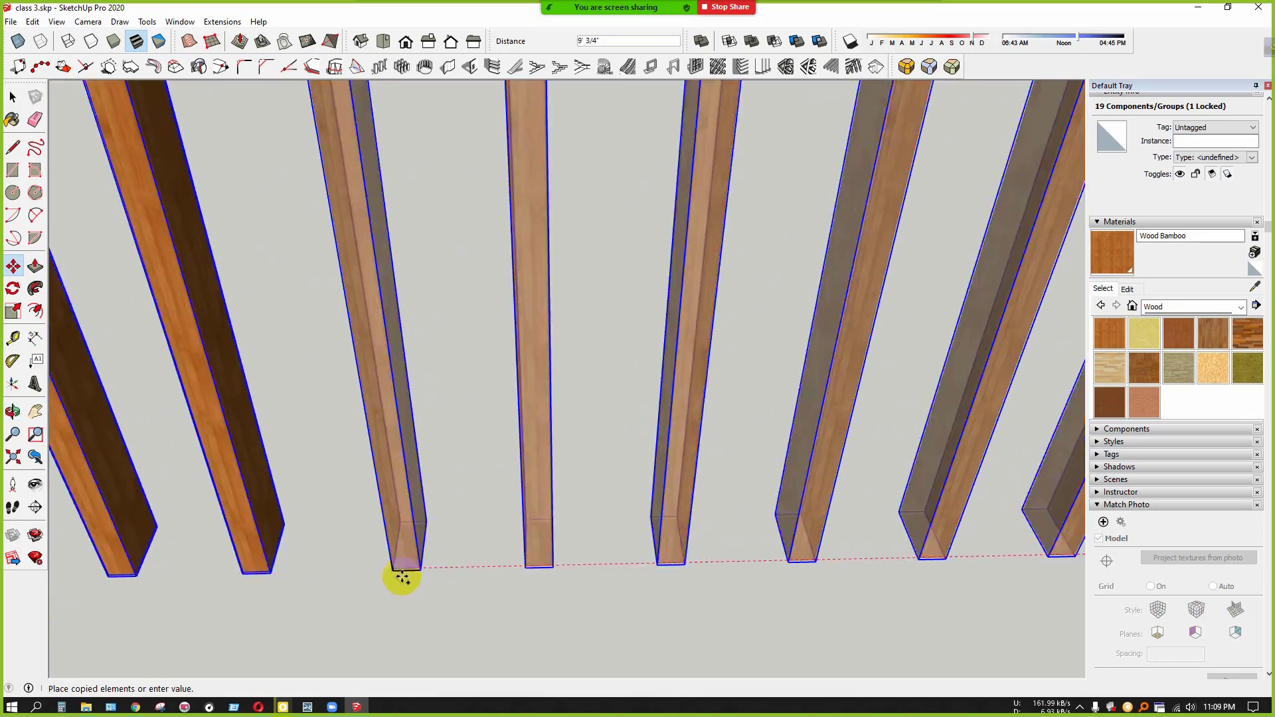
scroll(425, 571, "down", 3)
left_click(429, 562)
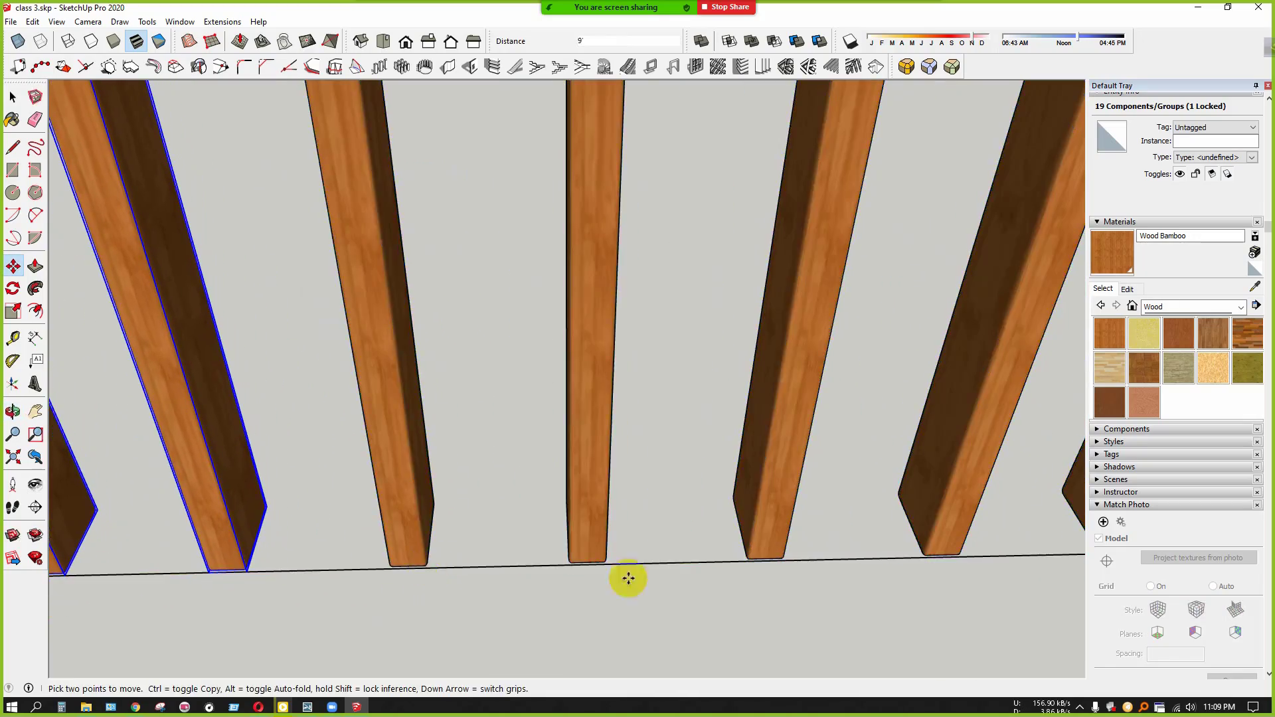
Delete the copied set of balusters beneath the handrail
scroll(730, 552, "down", 4)
scroll(750, 542, "down", 4)
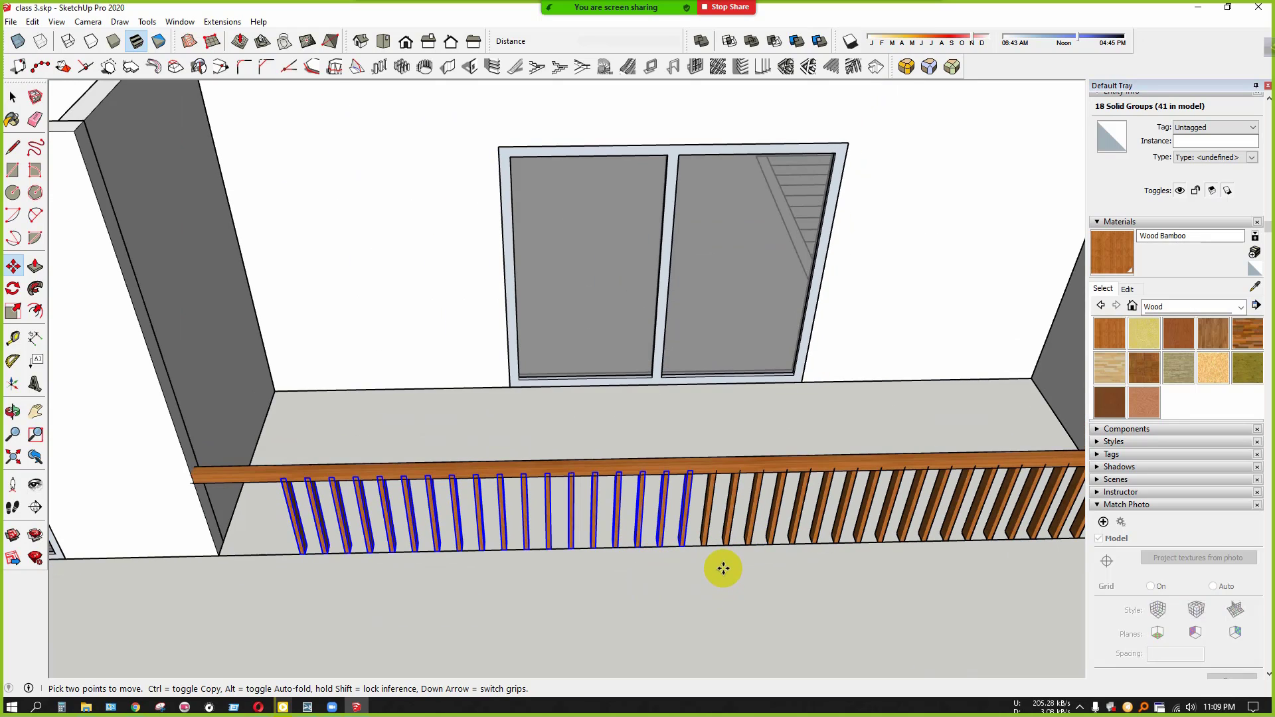
scroll(718, 478, "up", 3)
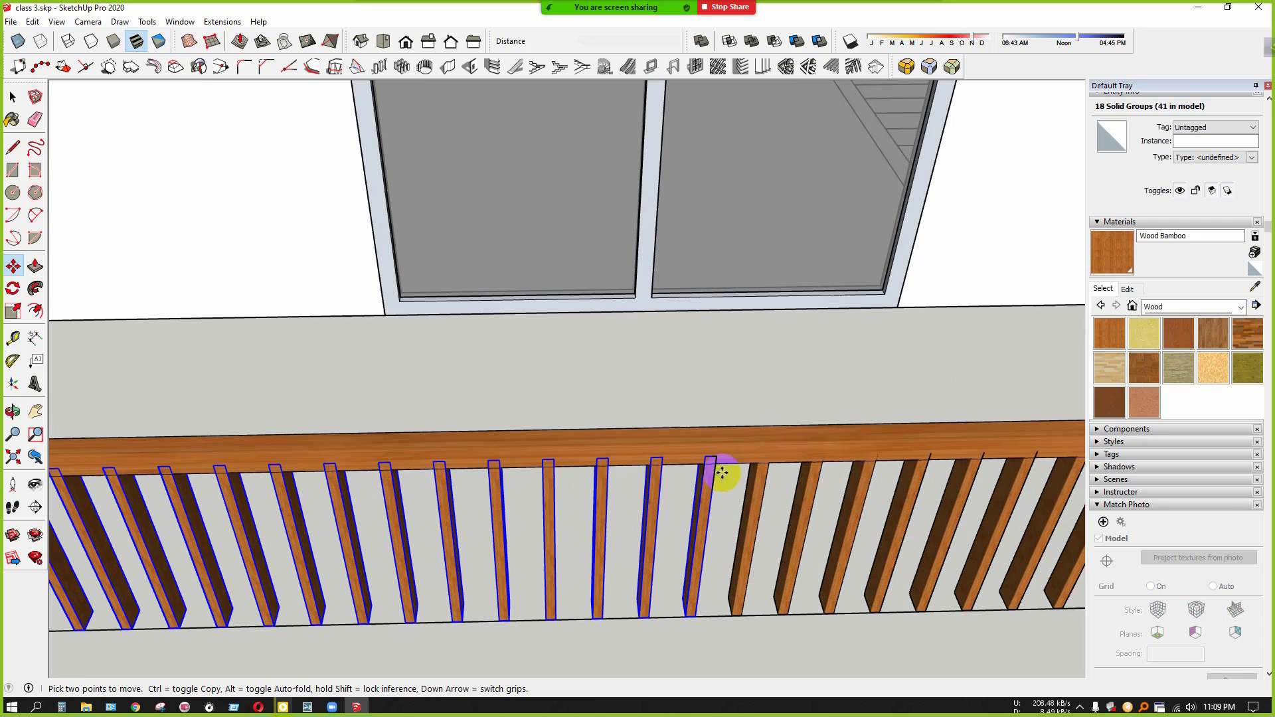
scroll(704, 491, "down", 2)
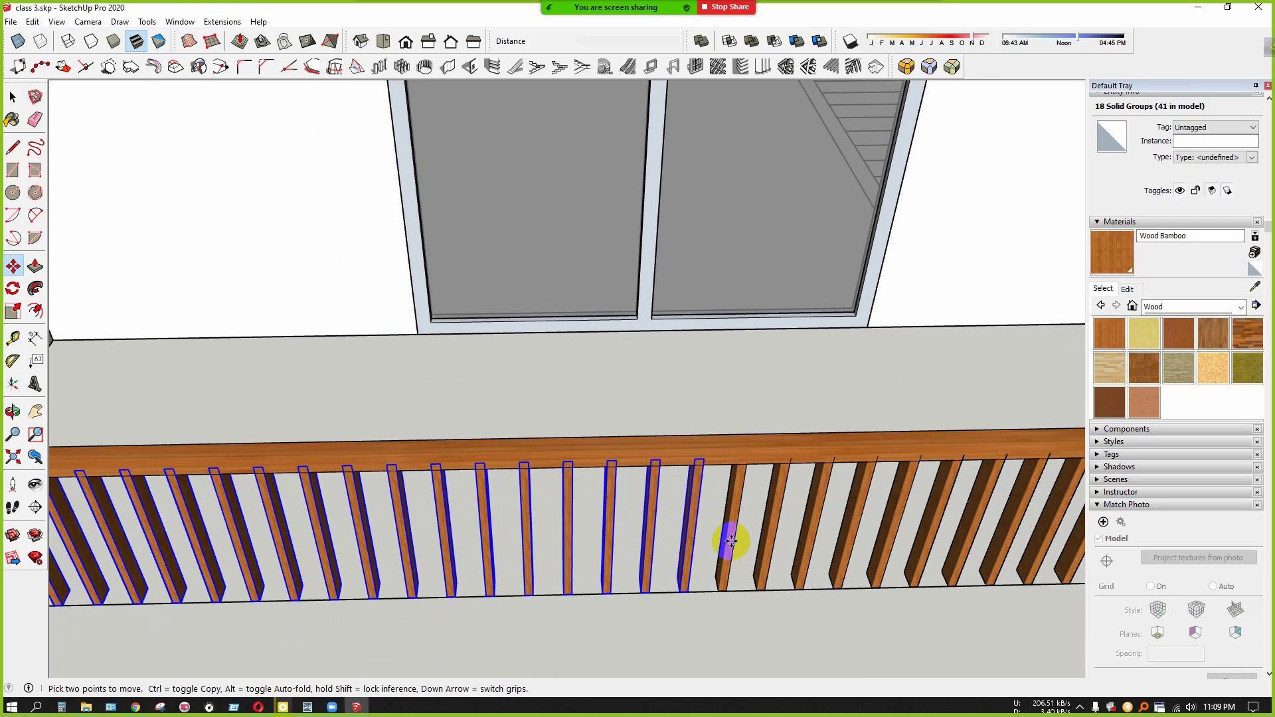
key("Delete")
key("space")
Copy the last baluster along the floor edge at the existing spacing and repeat the copy 20 times toward the opposite recess wall
scroll(328, 515, "down", 4)
scroll(470, 540, "up", 8)
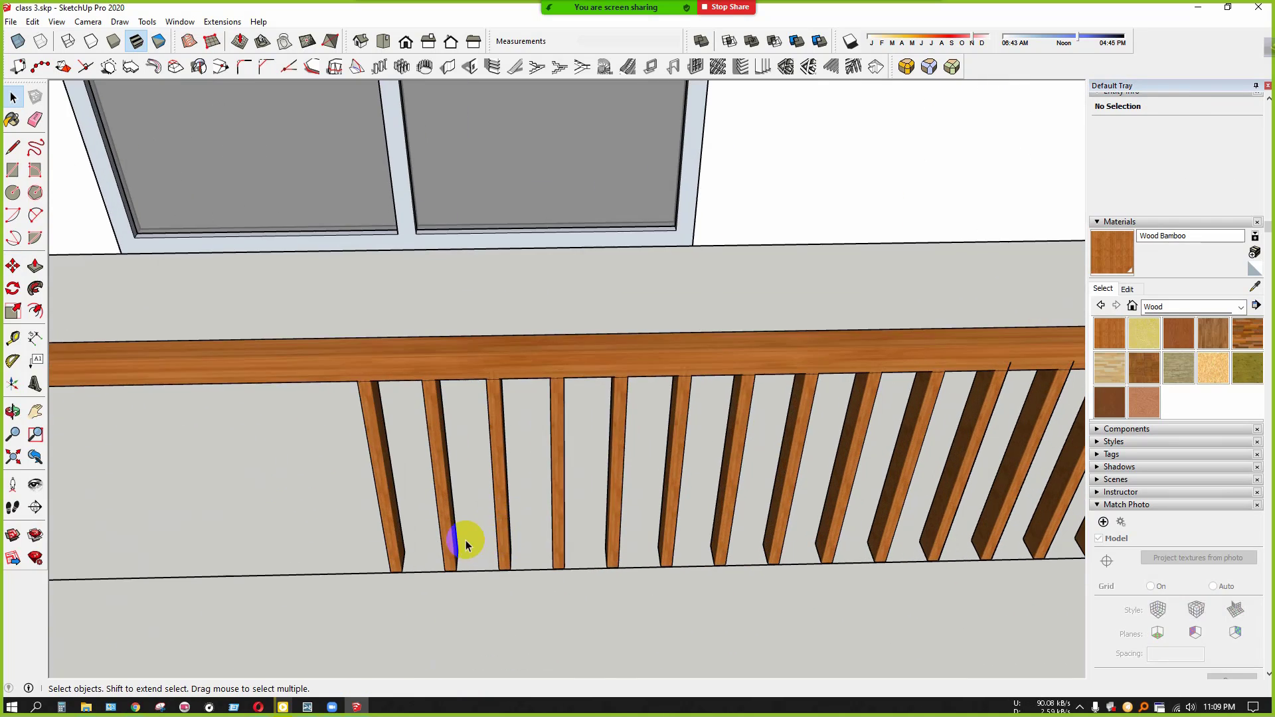
middle_click_drag(356, 606, 548, 532, "shift")
scroll(549, 532, "up", 6)
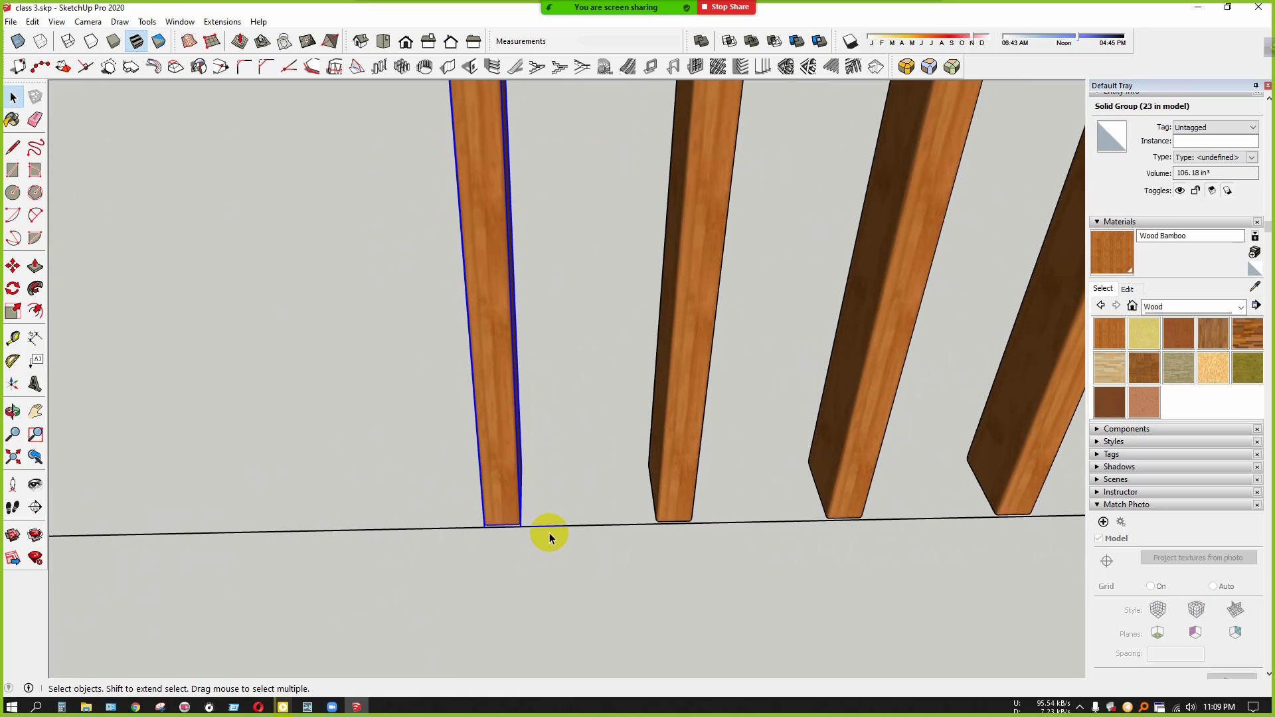
key("m")
left_click(503, 510)
scroll(510, 531, "up", 4)
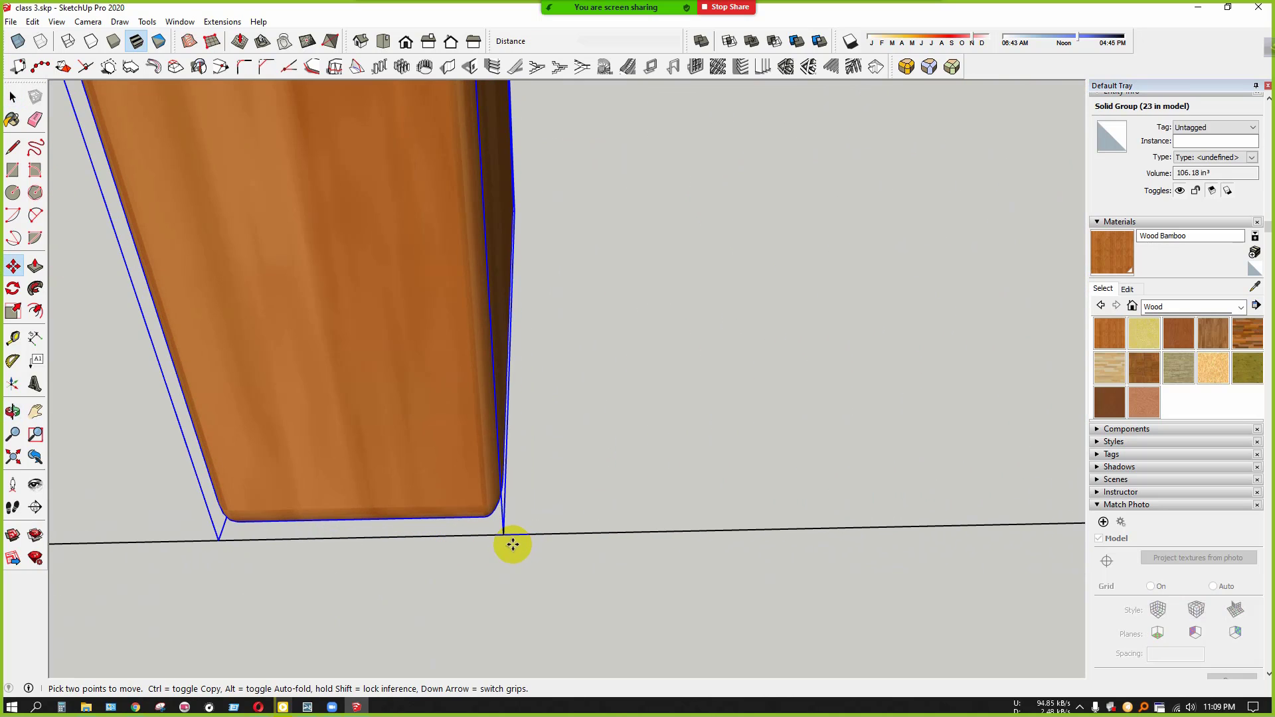
key("ctrl")
scroll(492, 536, "down", 2)
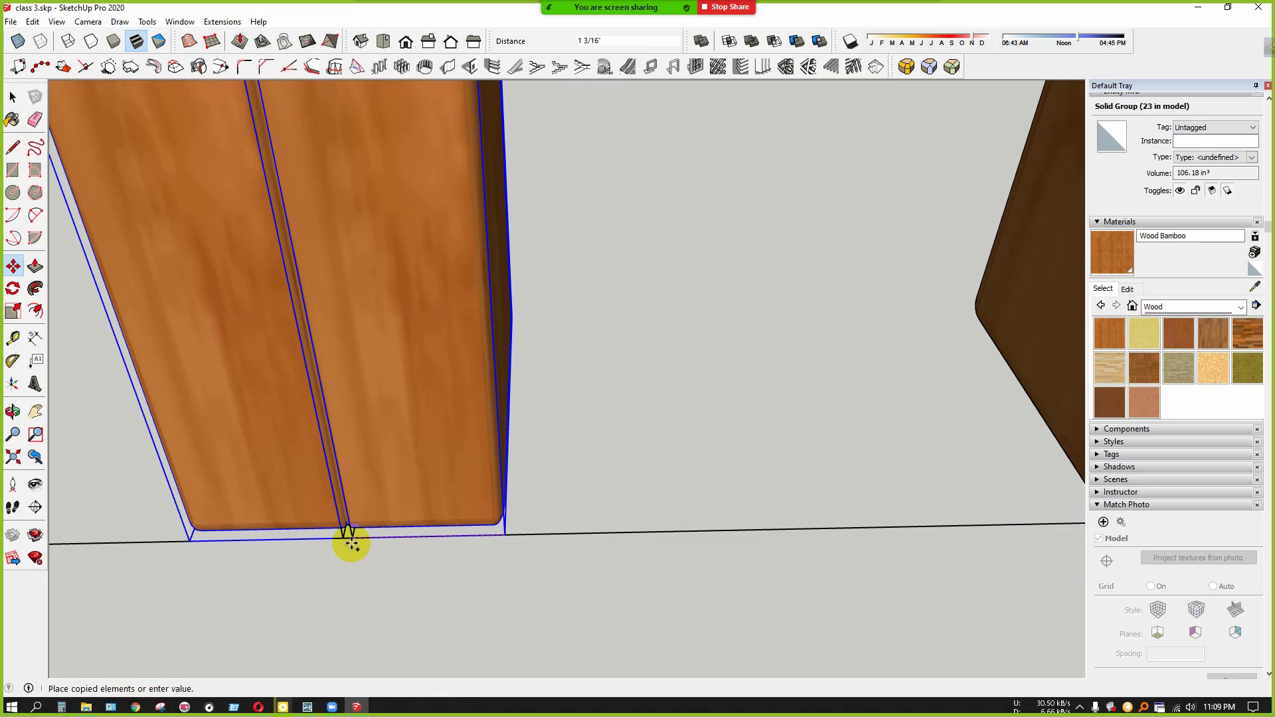
key("Escape")
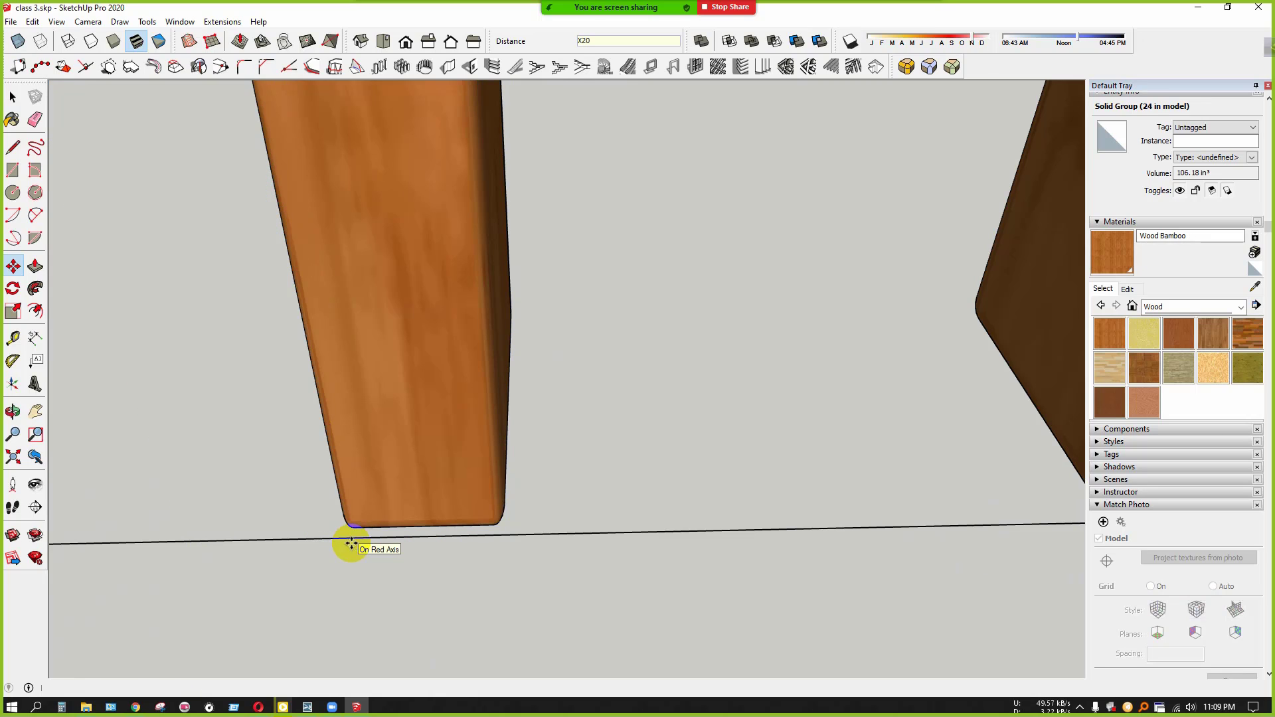
scroll(657, 512, "down", 10)
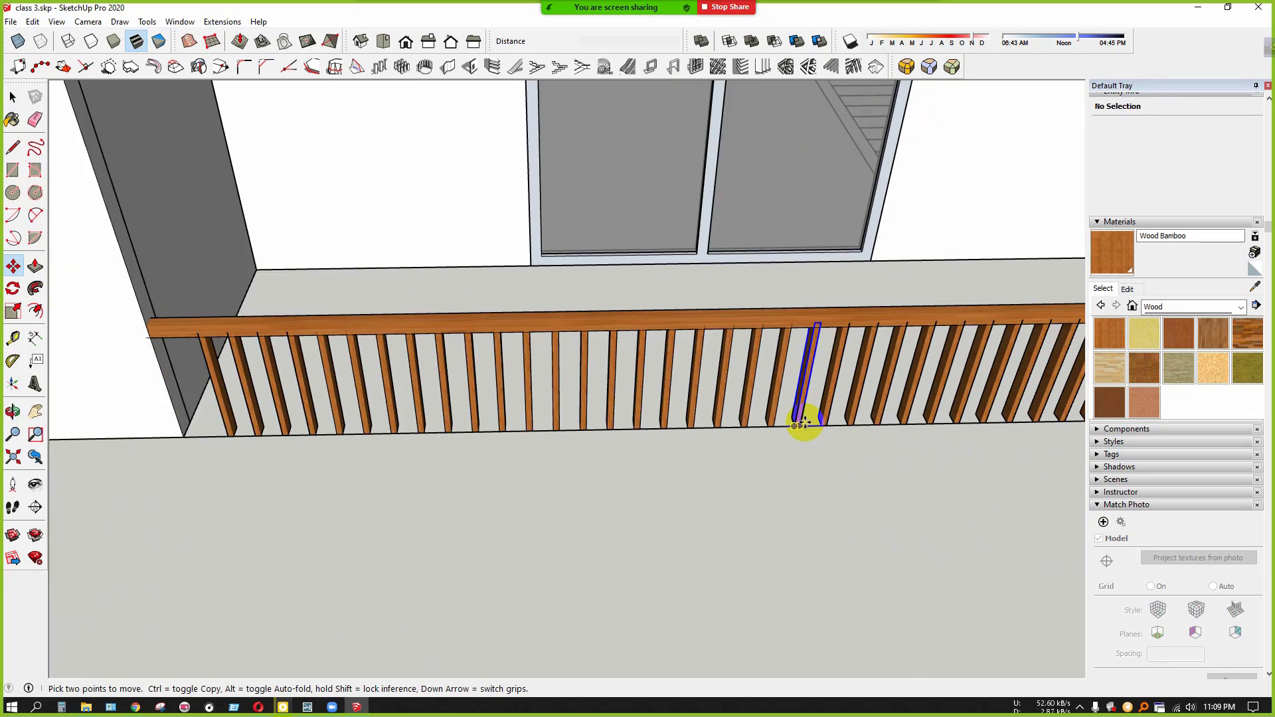
Add one more copy of the end baluster beside the recess wall, using the gap between neighbouring balusters as the offset
scroll(803, 423, "down", 3)
key("space")
middle_click_drag(478, 427, 435, 287)
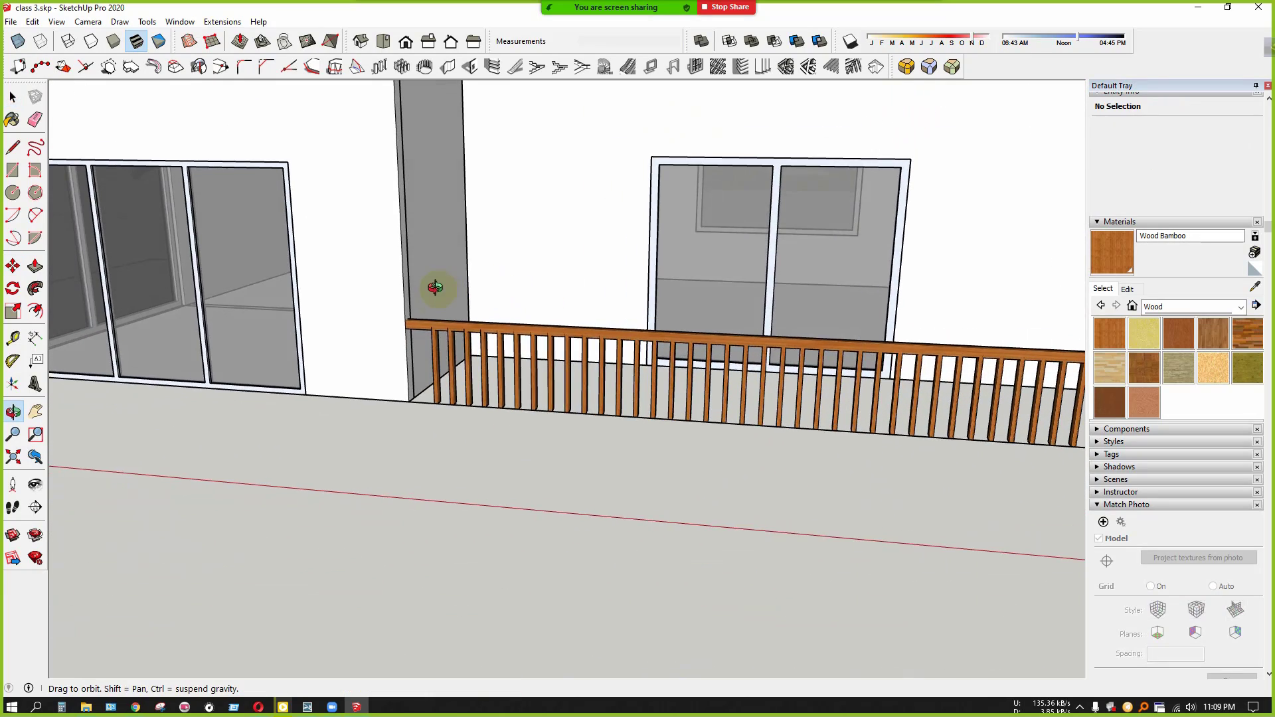
scroll(452, 478, "down", 5)
middle_click_drag(476, 512, 421, 541)
scroll(458, 494, "up", 10)
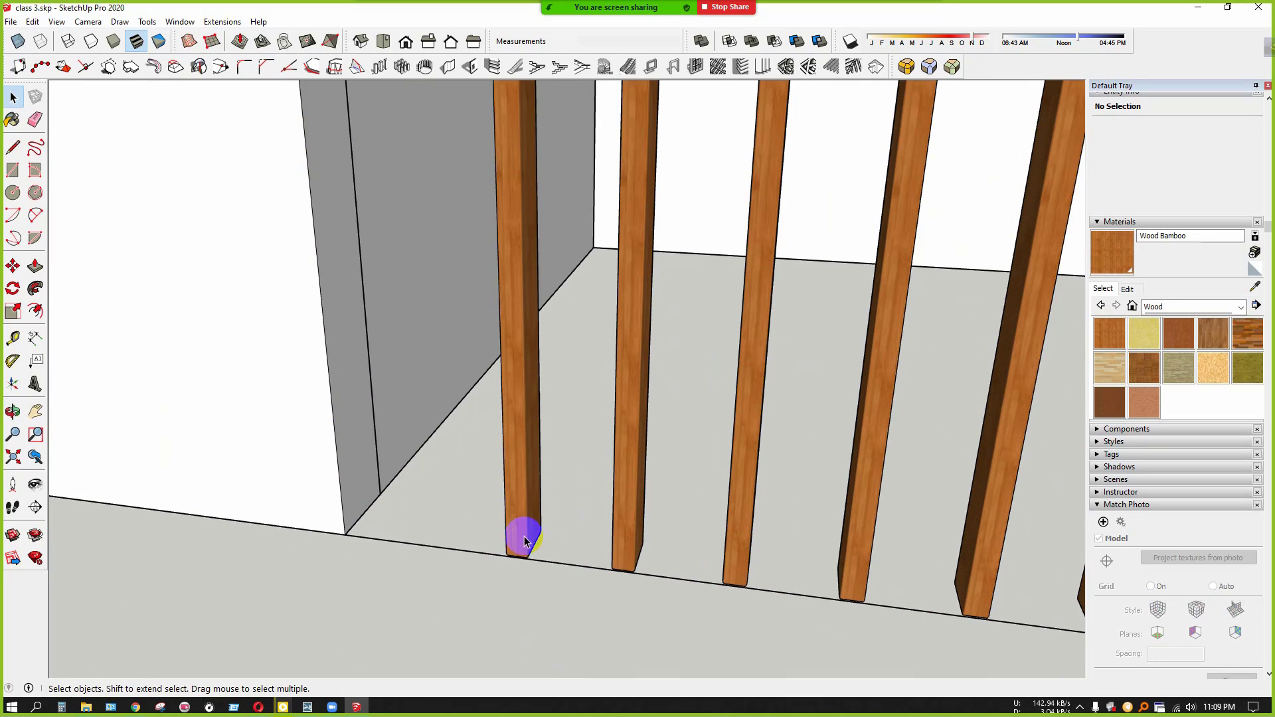
left_click(539, 551)
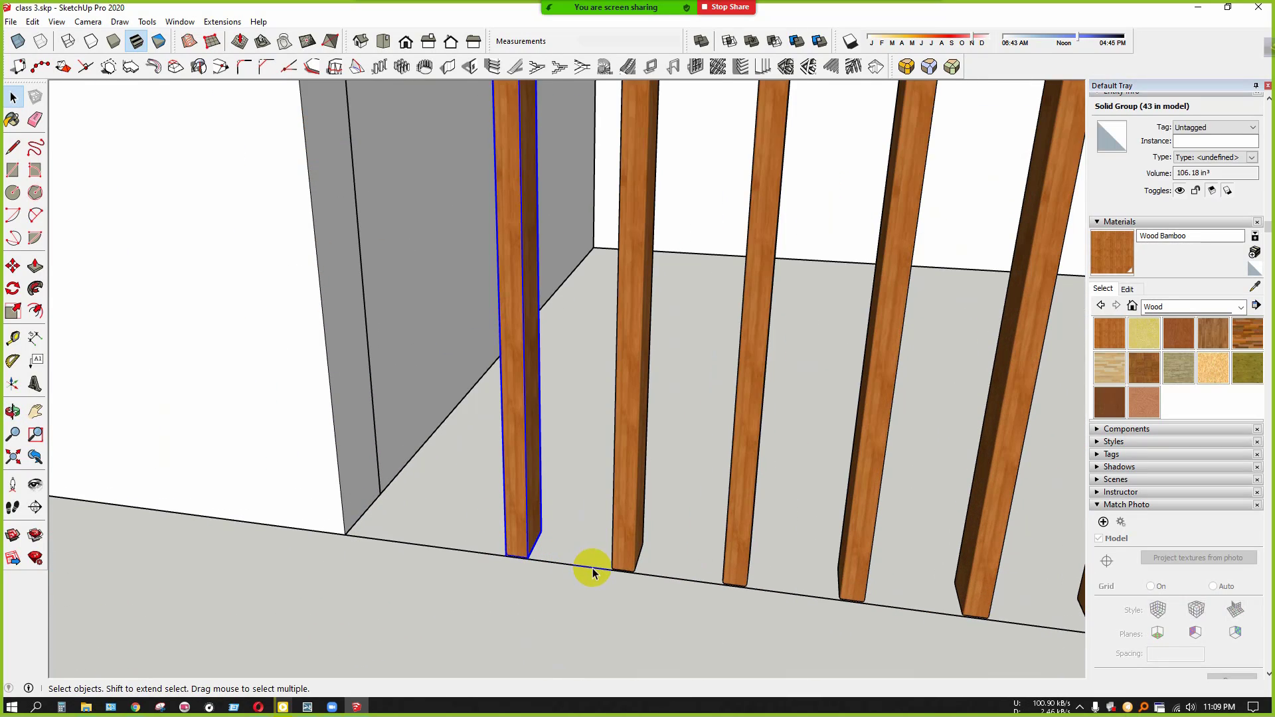
key("m")
left_click(636, 575)
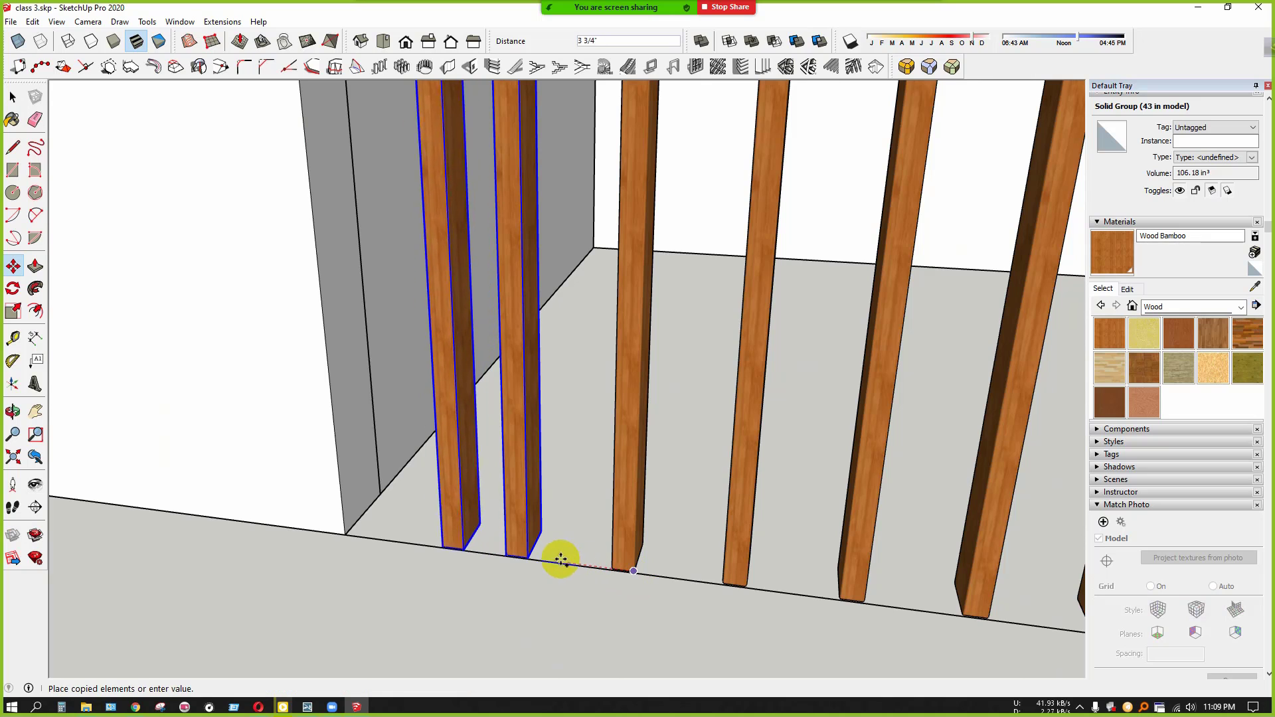
left_click(523, 560)
scroll(473, 600, "down", 2)
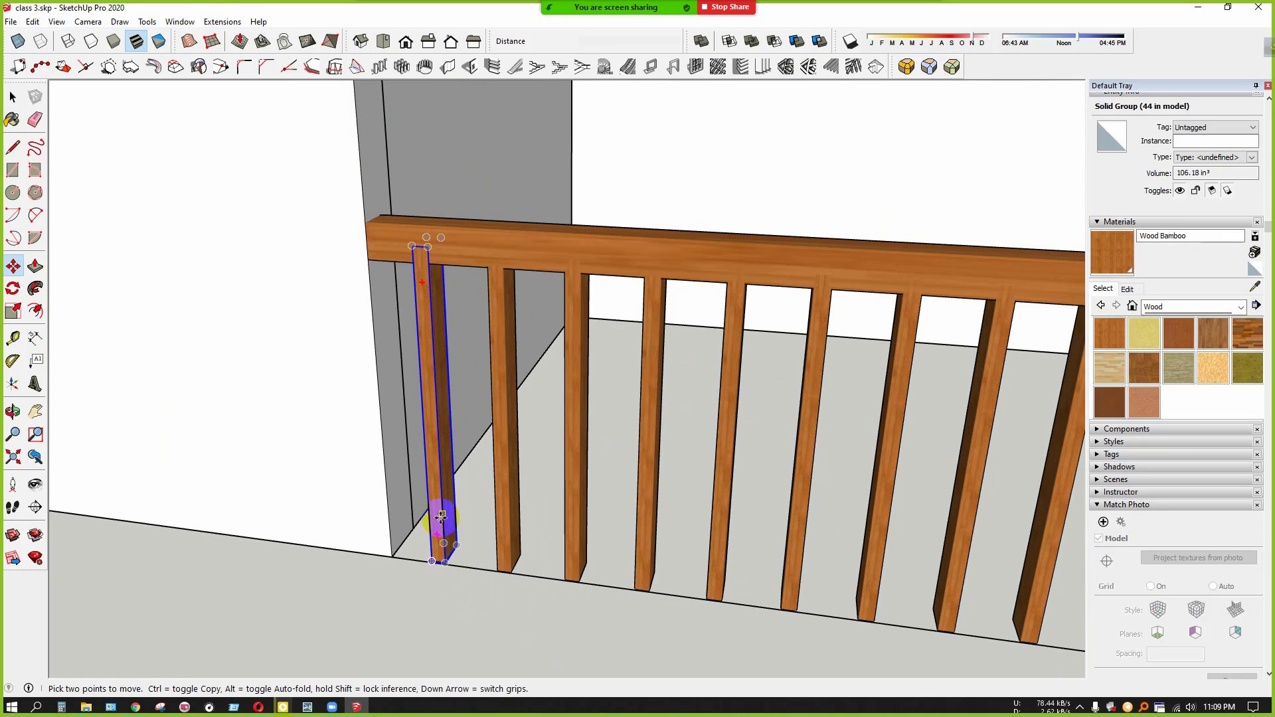
scroll(414, 587, "up", 2)
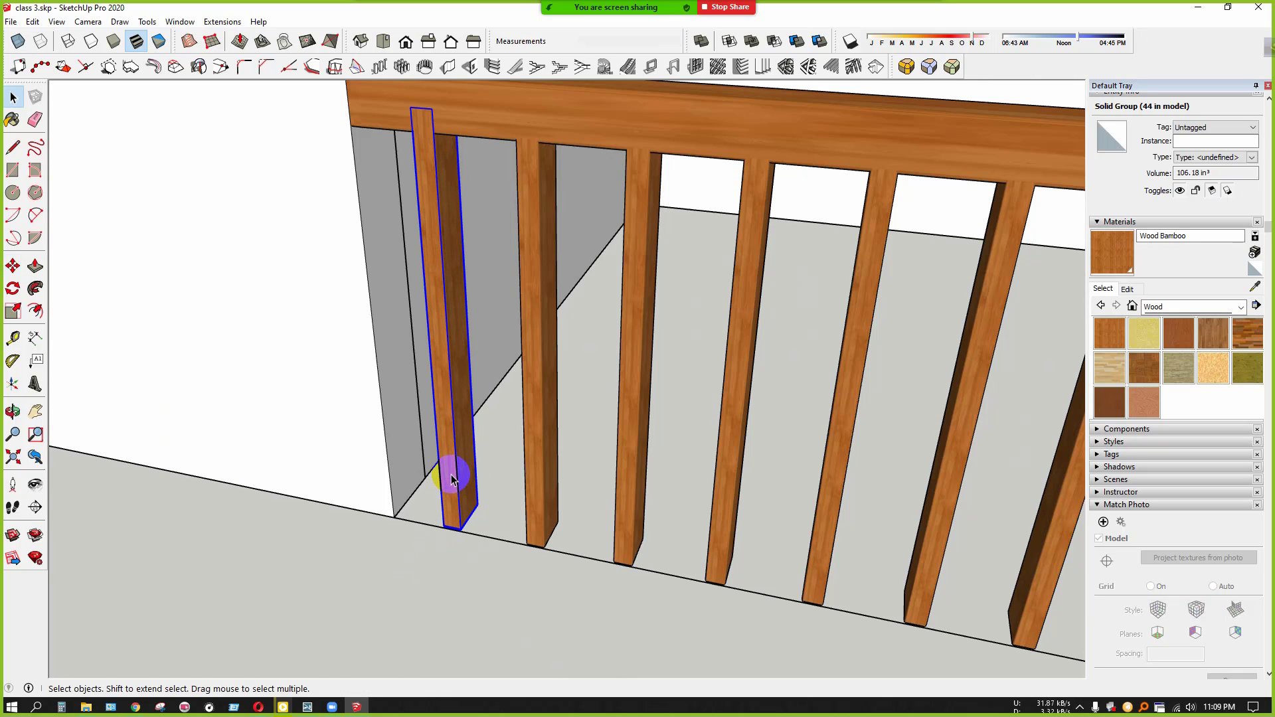
Copy the end baluster along the floor edge to place another one beside the recess wall
scroll(484, 497, "up", 3)
left_click(534, 565)
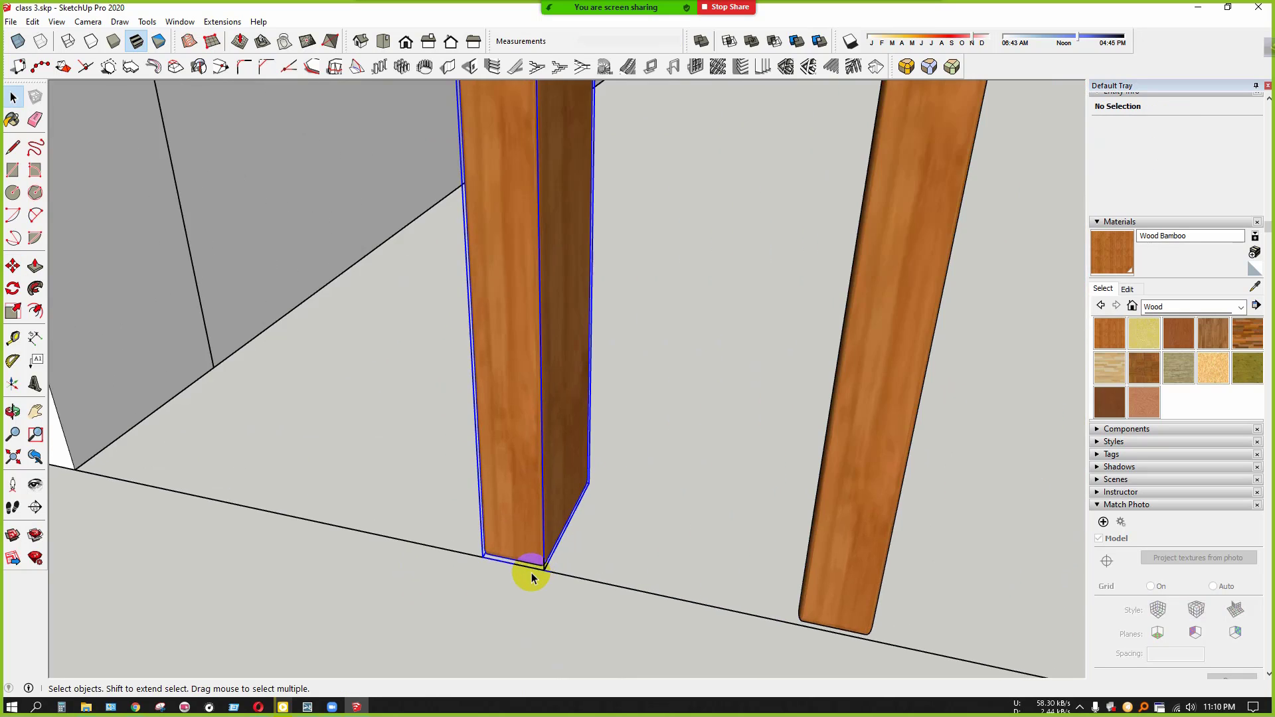
scroll(530, 575, "up", 4)
scroll(532, 577, "up", 4)
key("m")
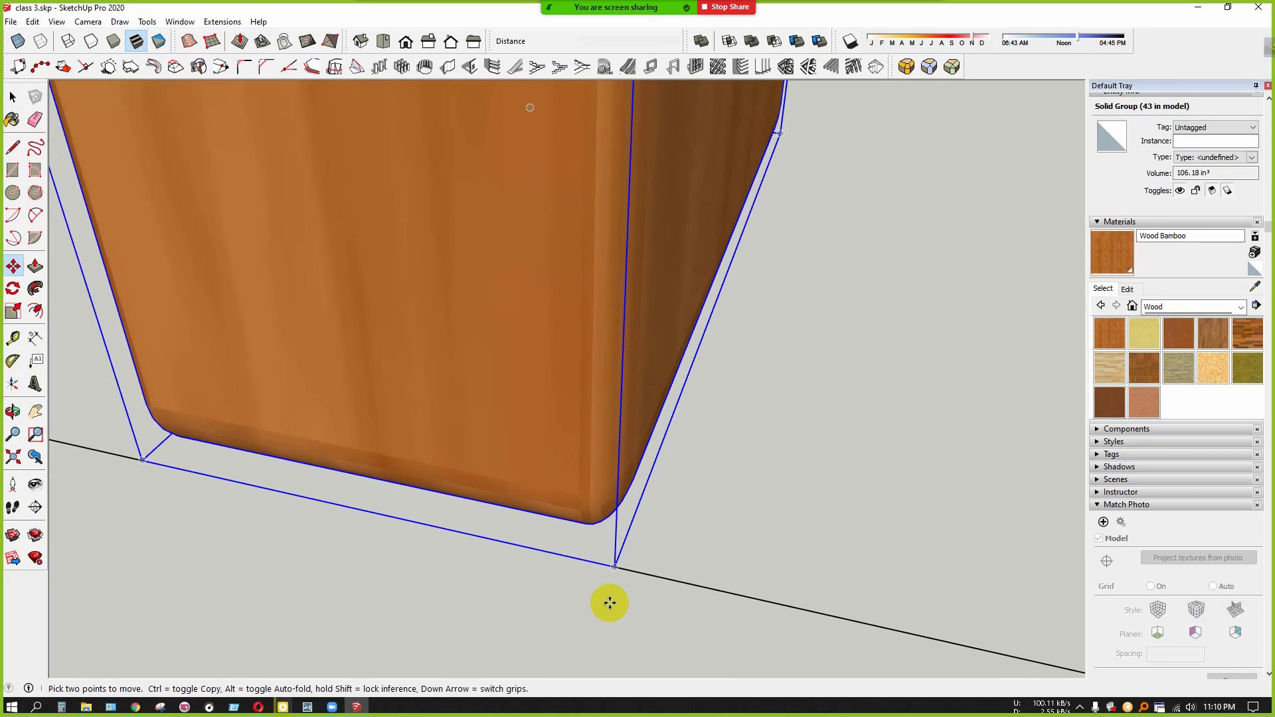
left_click(617, 568)
key("ctrl")
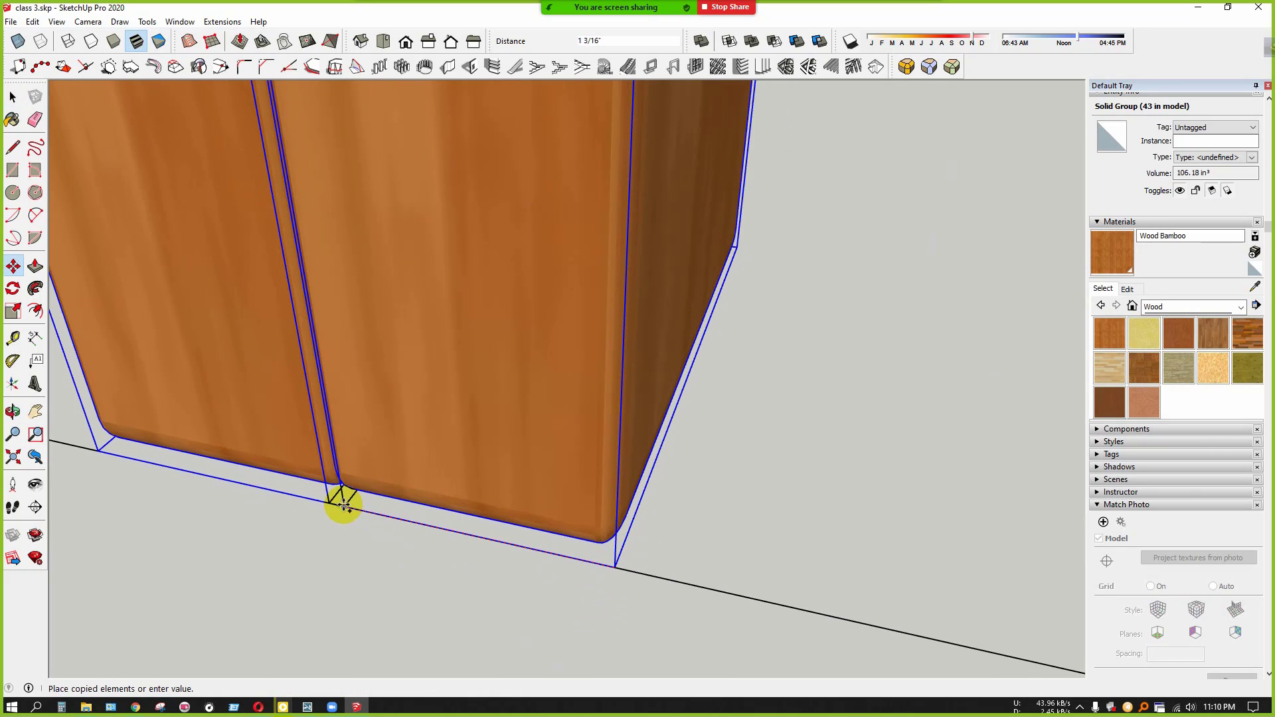
key("Return")
scroll(338, 508, "down", 10)
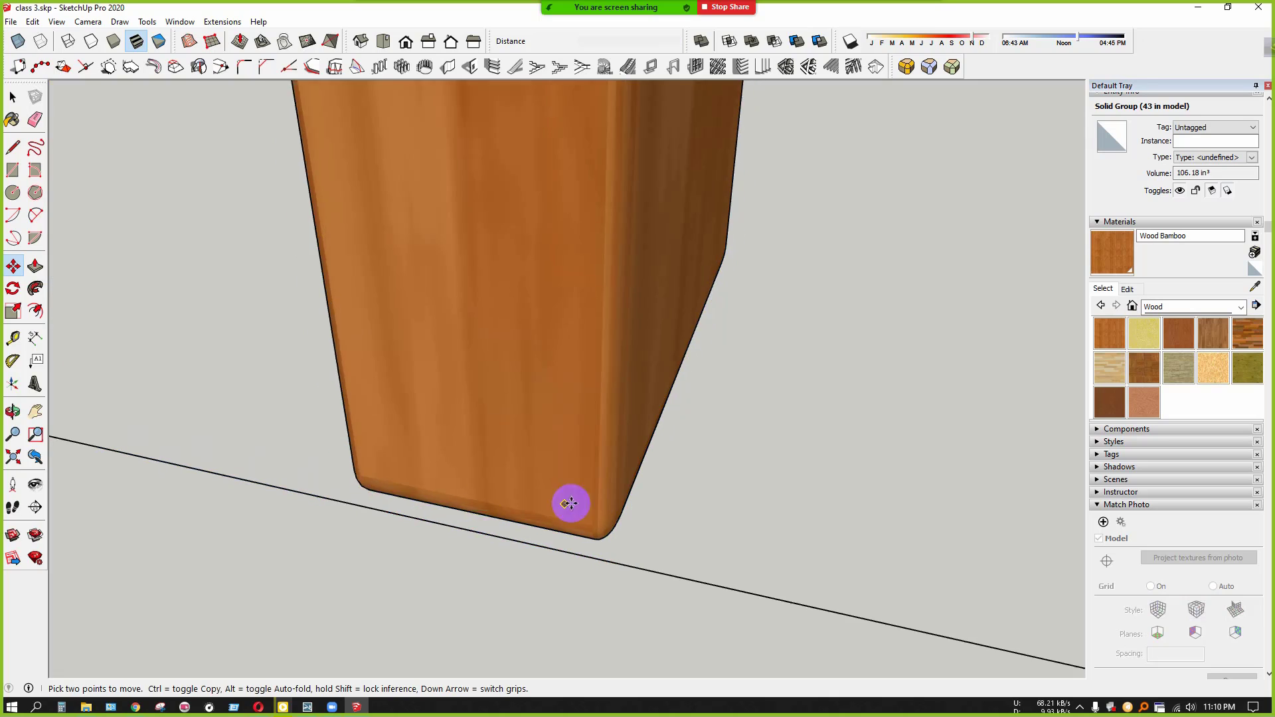
key("space")
scroll(317, 518, "down", 10)
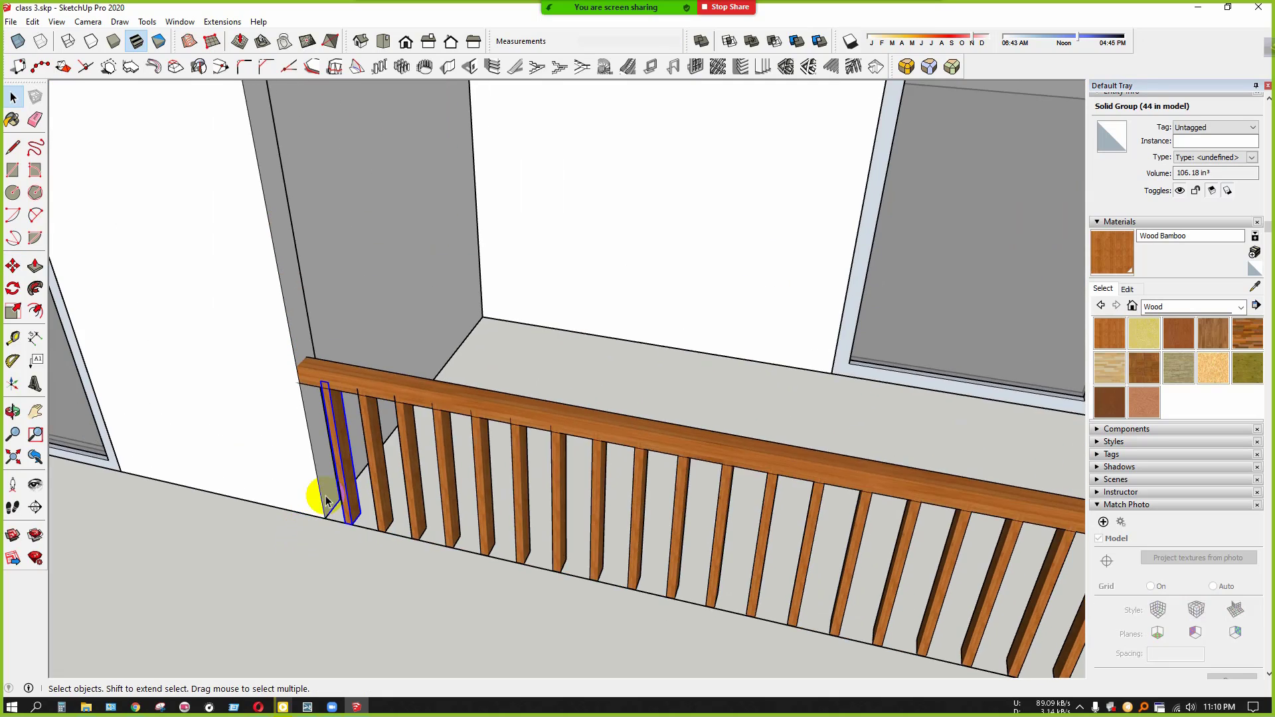
scroll(337, 455, "up", 5)
left_click(353, 431)
scroll(325, 408, "down", 10)
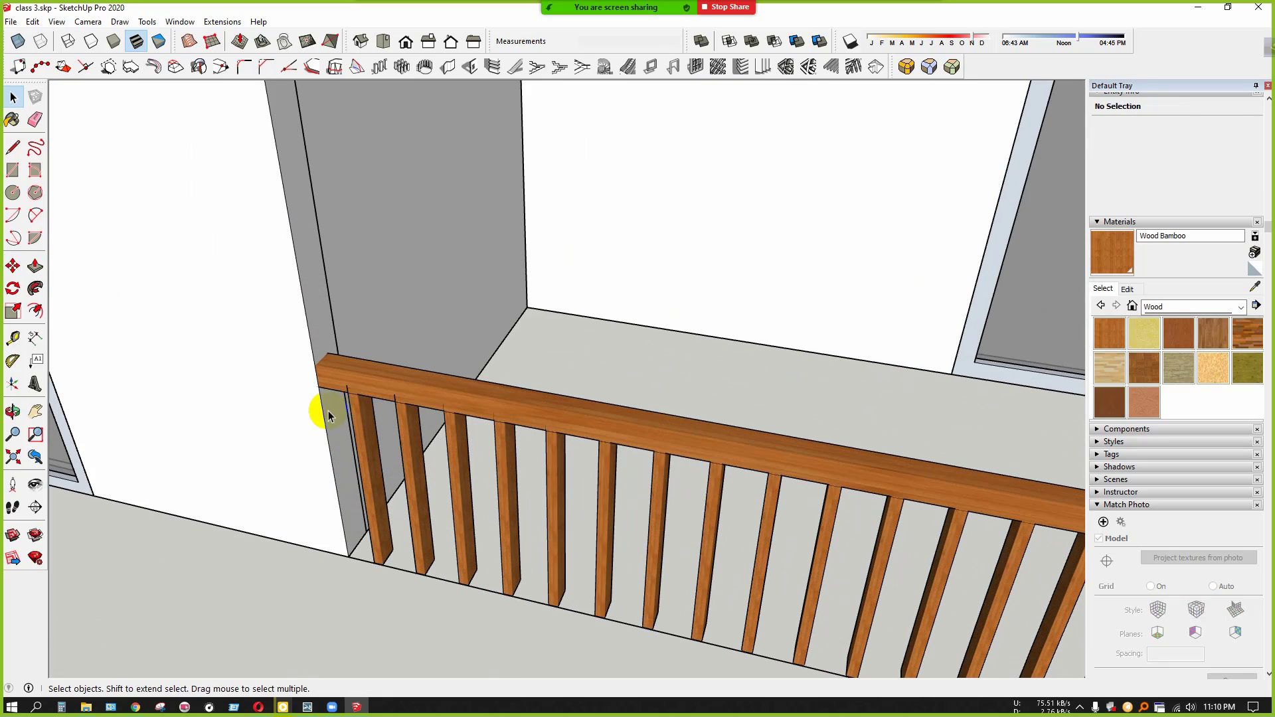
Admit the participant waiting to join the meeting
middle_click_drag(333, 408, 571, 590)
scroll(591, 564, "up", 2)
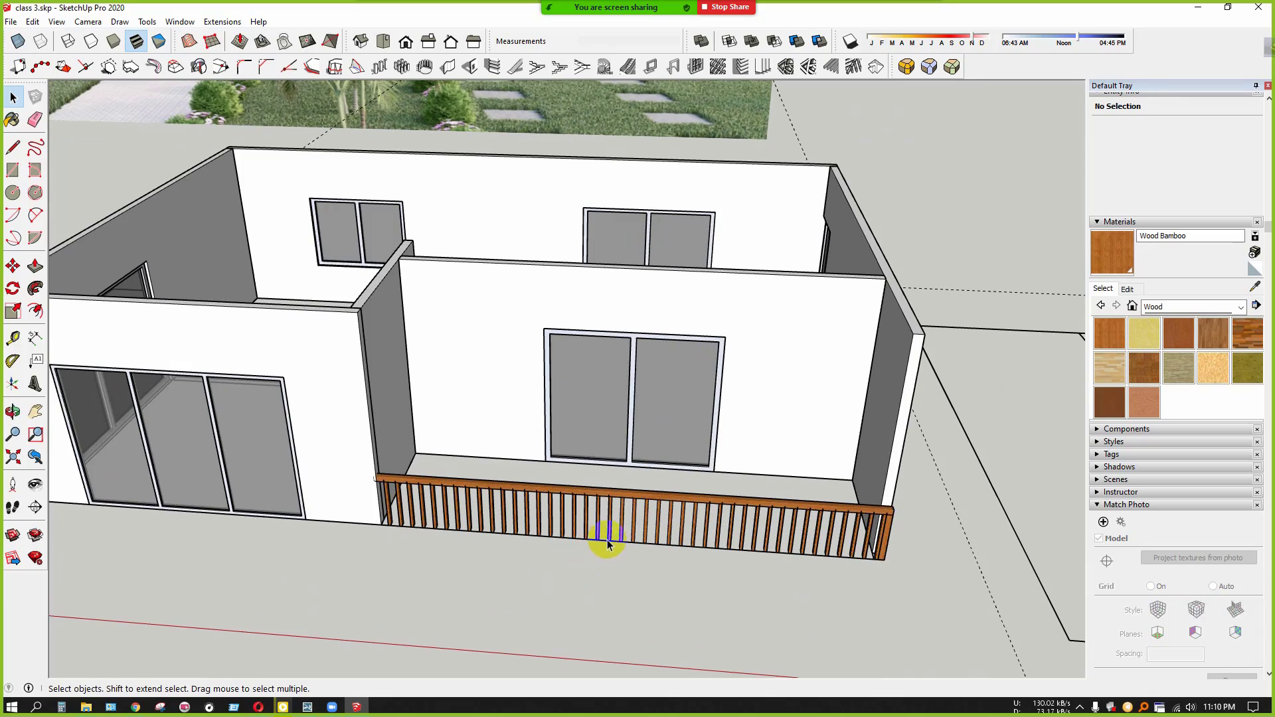
middle_click_drag(620, 478, 967, 417)
scroll(920, 395, "up", 3)
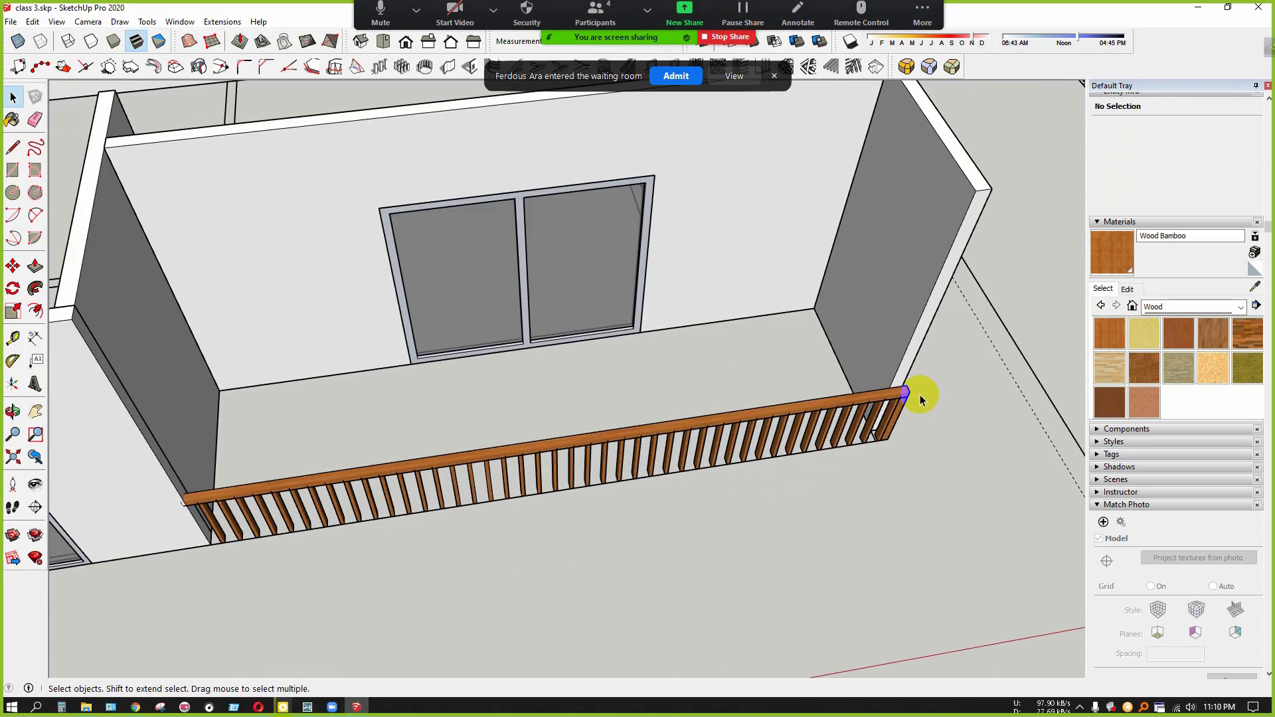
left_click(689, 77)
Select the handrail, end post and all balusters of the railing and make them one group
middle_click_drag(488, 276, 750, 432)
scroll(751, 431, "down", 1)
scroll(750, 432, "down", 1)
left_click_drag(819, 418, 414, 506)
middle_click_drag(356, 509, 521, 422)
scroll(520, 425, "down", 2)
middle_click_drag(600, 399, 498, 328)
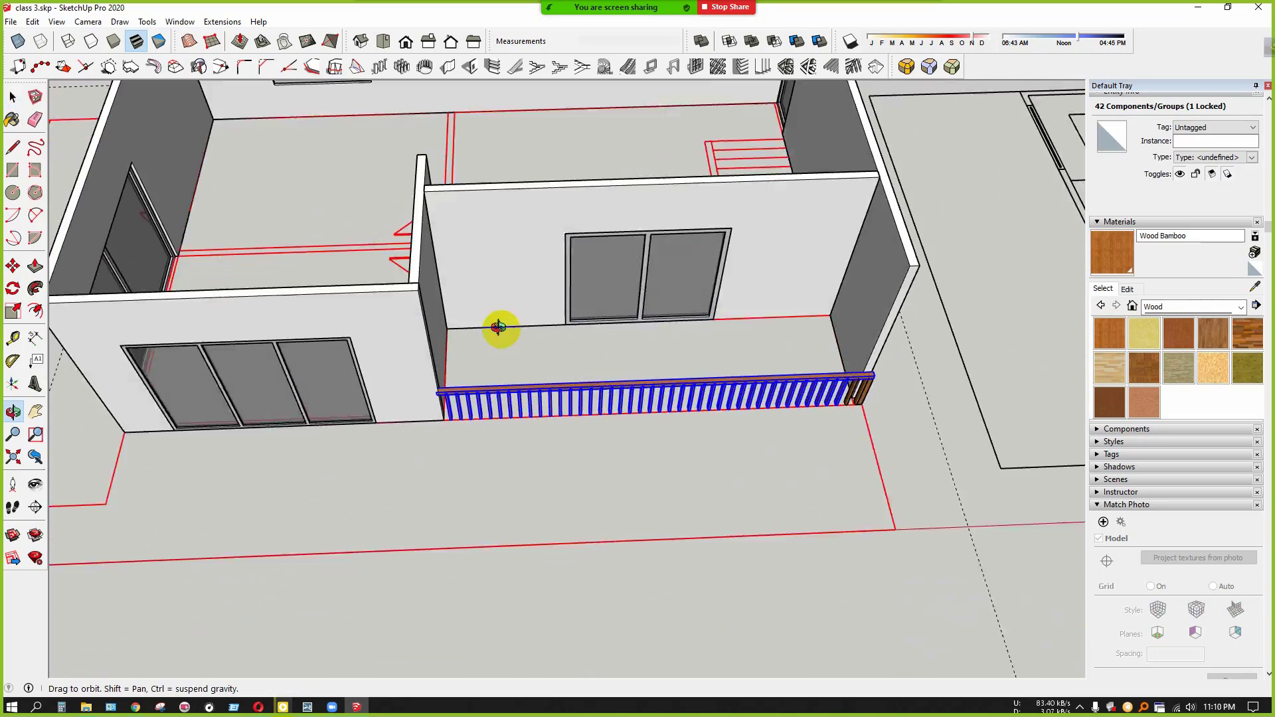
scroll(480, 336, "down", 3)
middle_click_drag(593, 348, 481, 293)
scroll(717, 429, "up", 3)
scroll(763, 436, "up", 3)
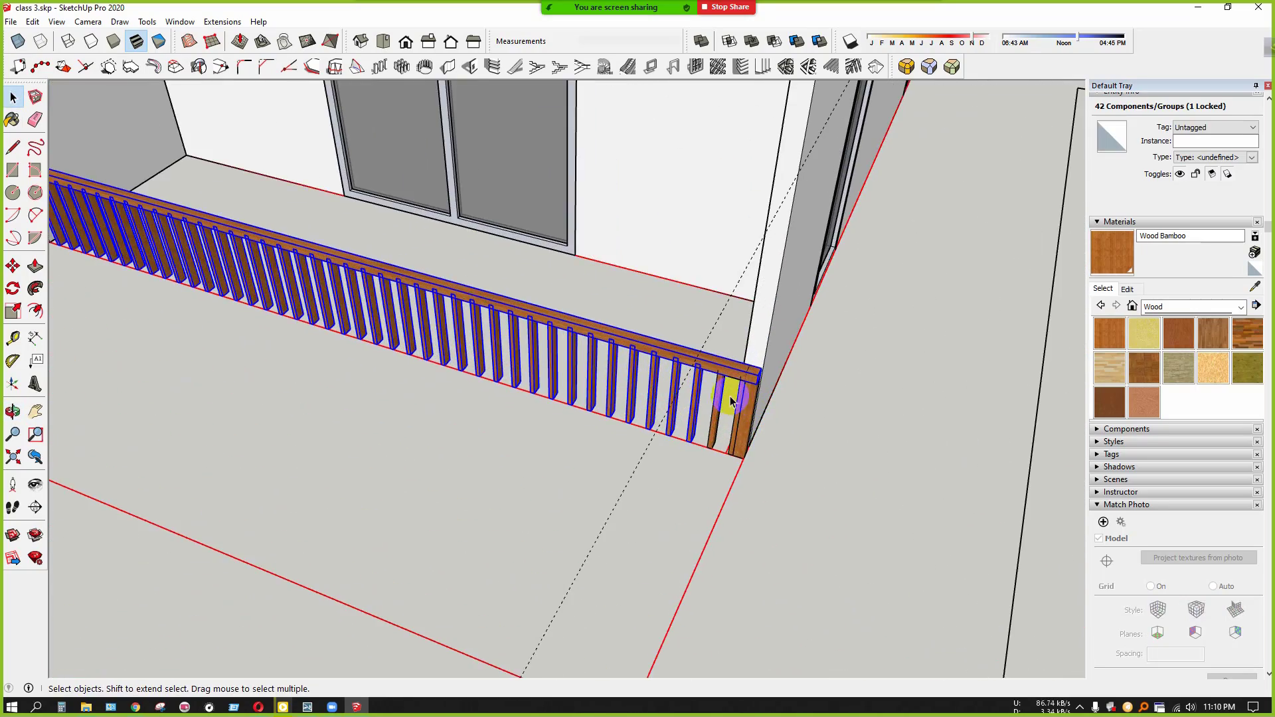
scroll(752, 411, "up", 2)
scroll(757, 405, "up", 4)
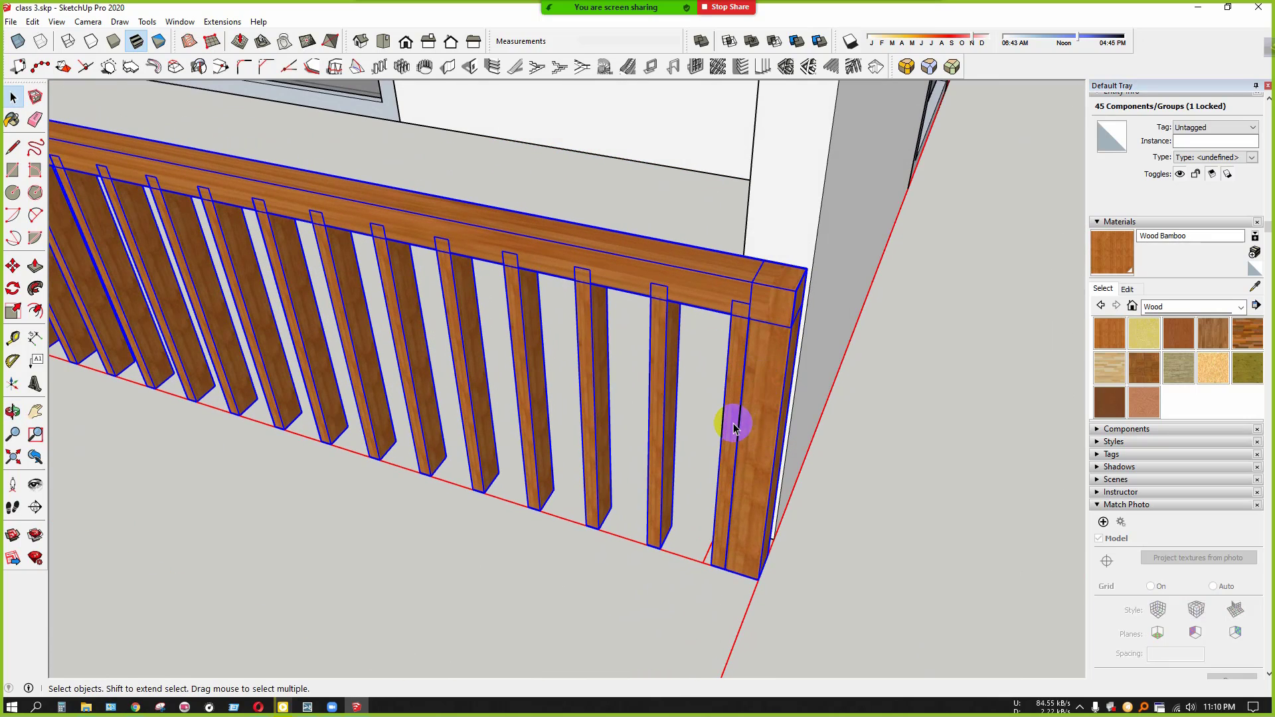
scroll(857, 431, "down", 6)
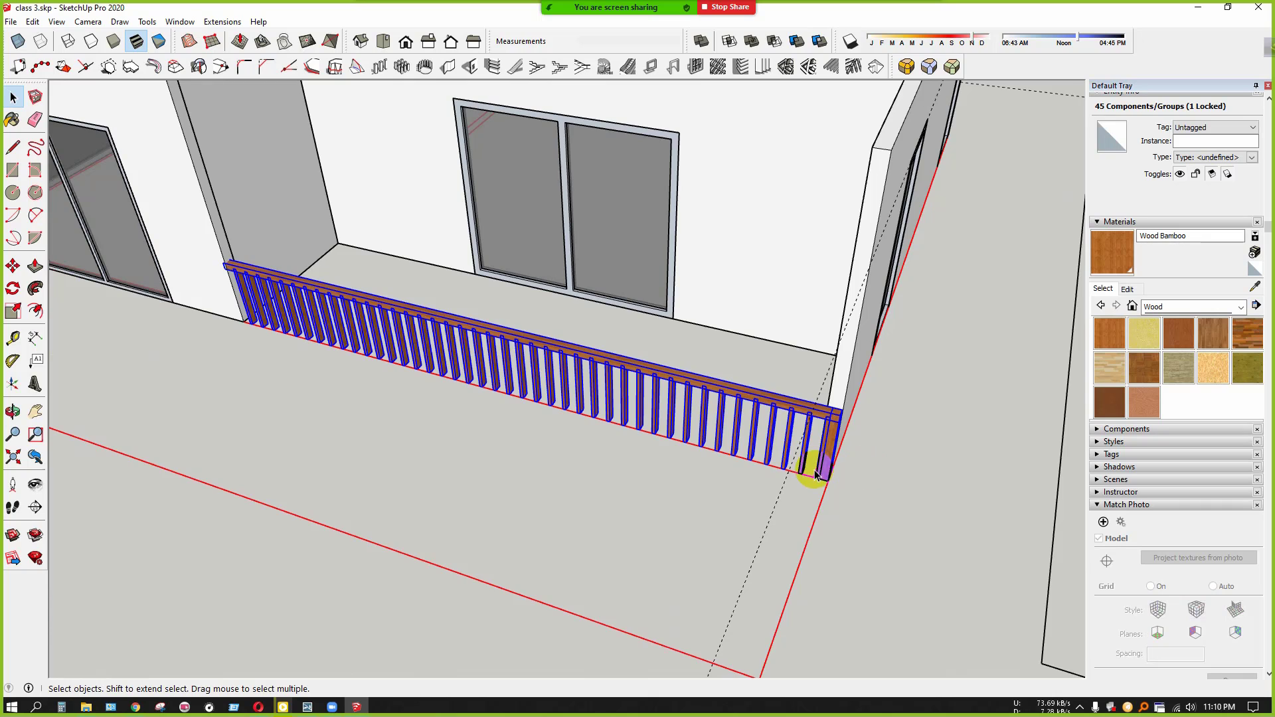
scroll(816, 474, "up", 1)
right_click(828, 485)
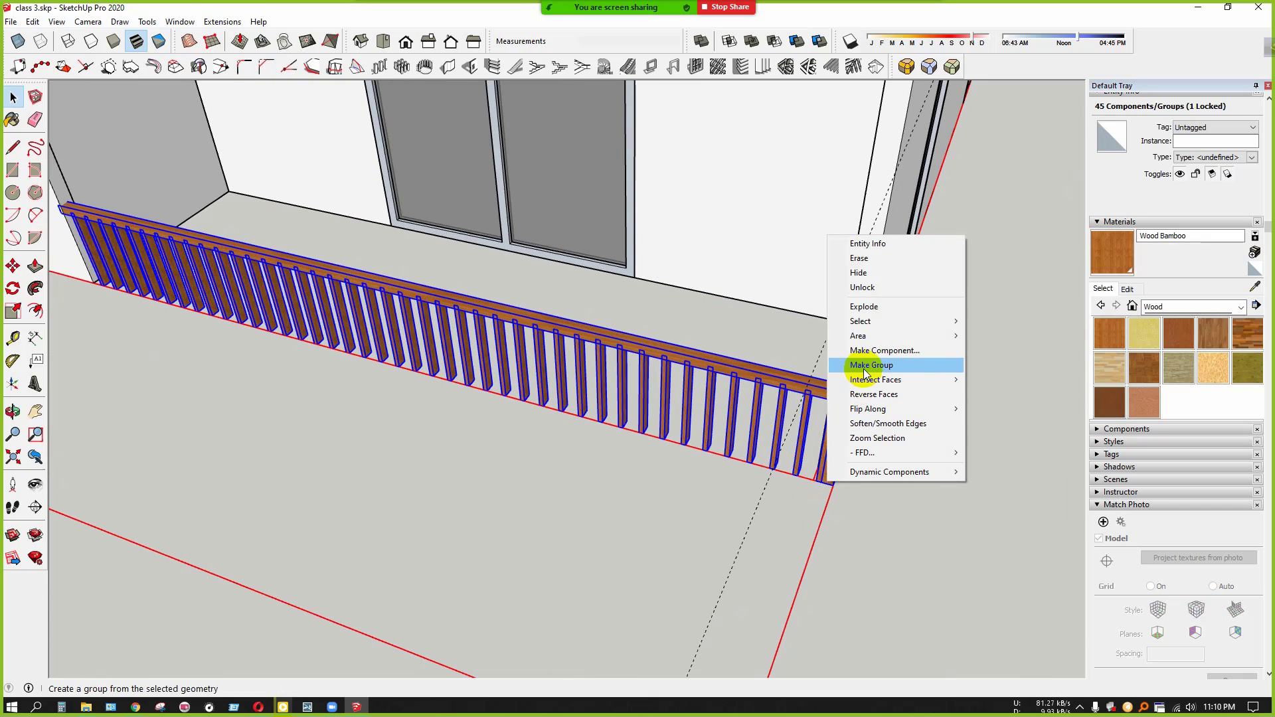
left_click(865, 366)
Copy the railing group about 37' 6" along the building front to the side balcony outline between the two floors
scroll(797, 427, "down", 5)
scroll(799, 427, "up", 2)
key("m")
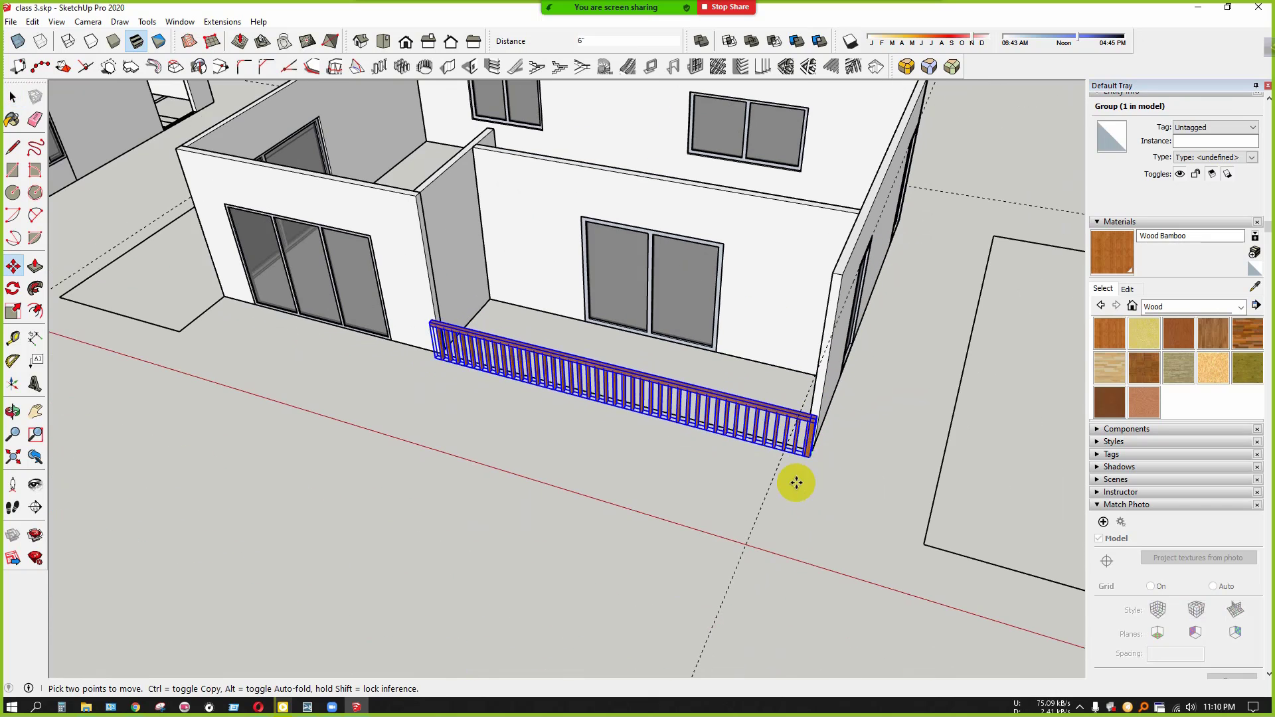
left_click(797, 484)
key("ctrl")
middle_click_drag(746, 512, 656, 456)
scroll(811, 515, "down", 5)
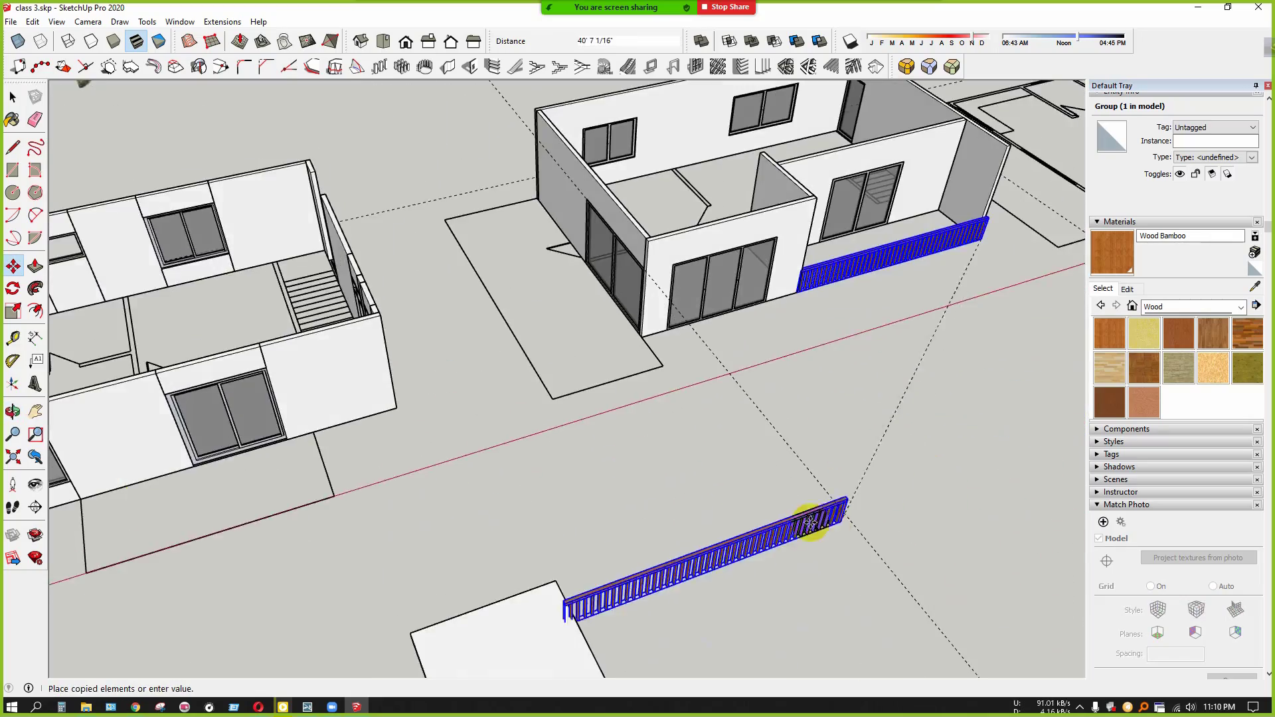
scroll(664, 393, "up", 8)
left_click(651, 452)
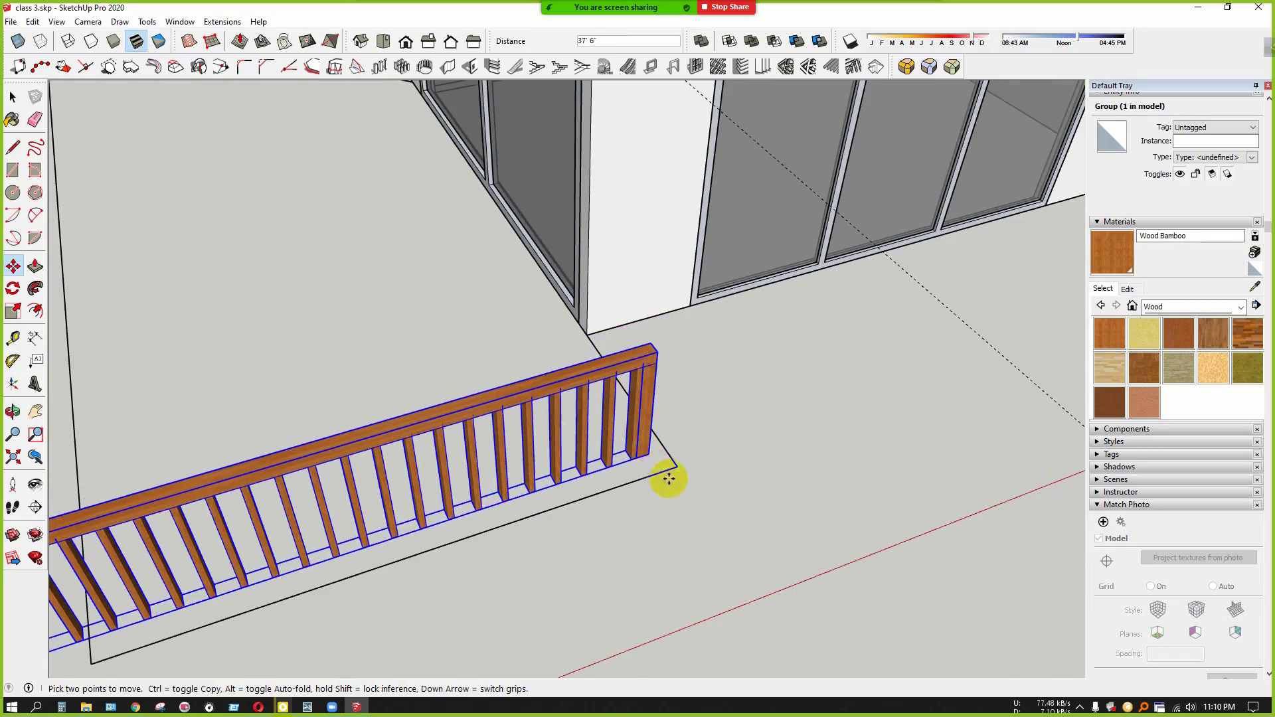
middle_click_drag(666, 475, 653, 499)
scroll(628, 463, "up", 5)
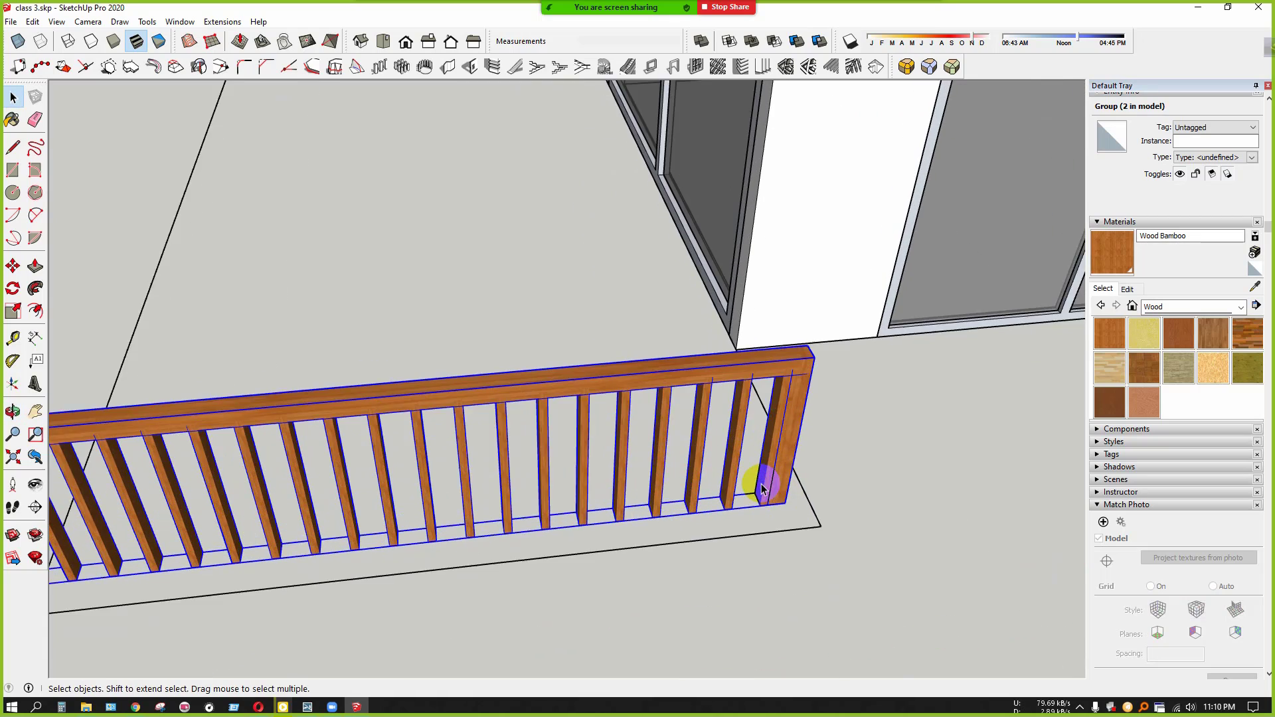
Open the copied railing group and delete the baluster touching the end post
double_click(764, 486)
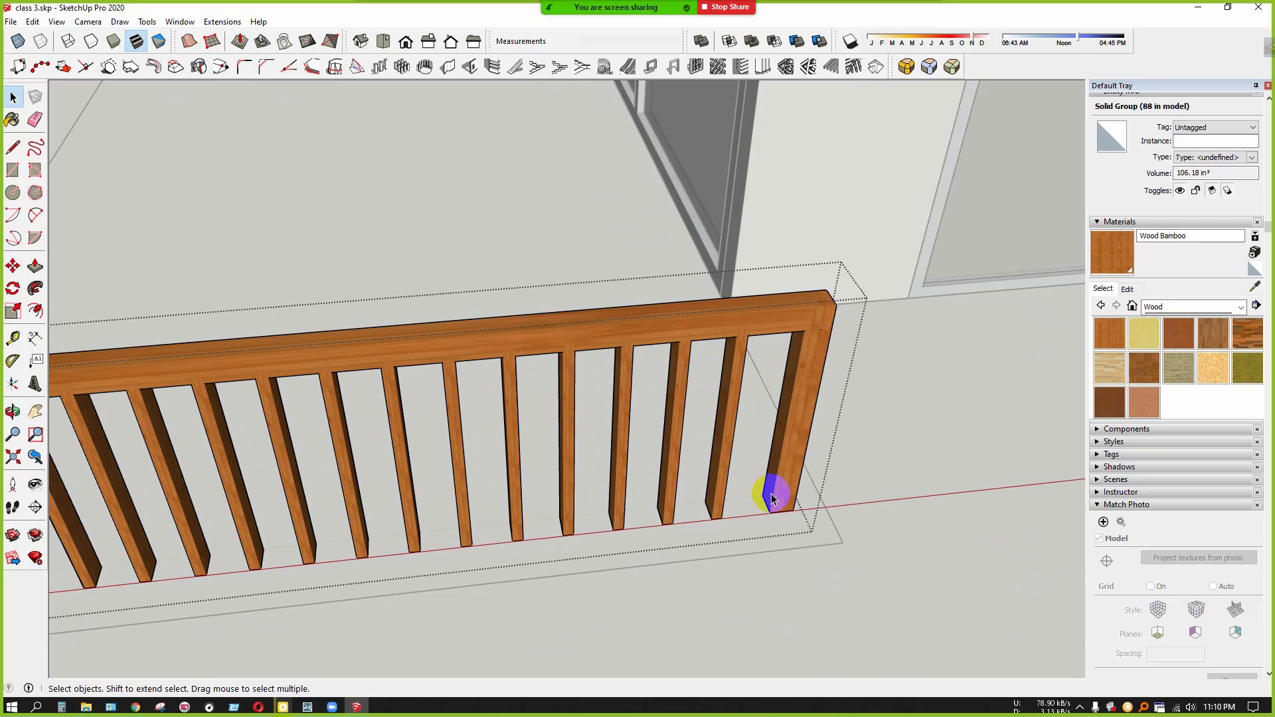
scroll(772, 498, "down", 5)
middle_click_drag(589, 413, 855, 457)
scroll(755, 449, "up", 3)
scroll(755, 449, "down", 3)
scroll(876, 456, "down", 2)
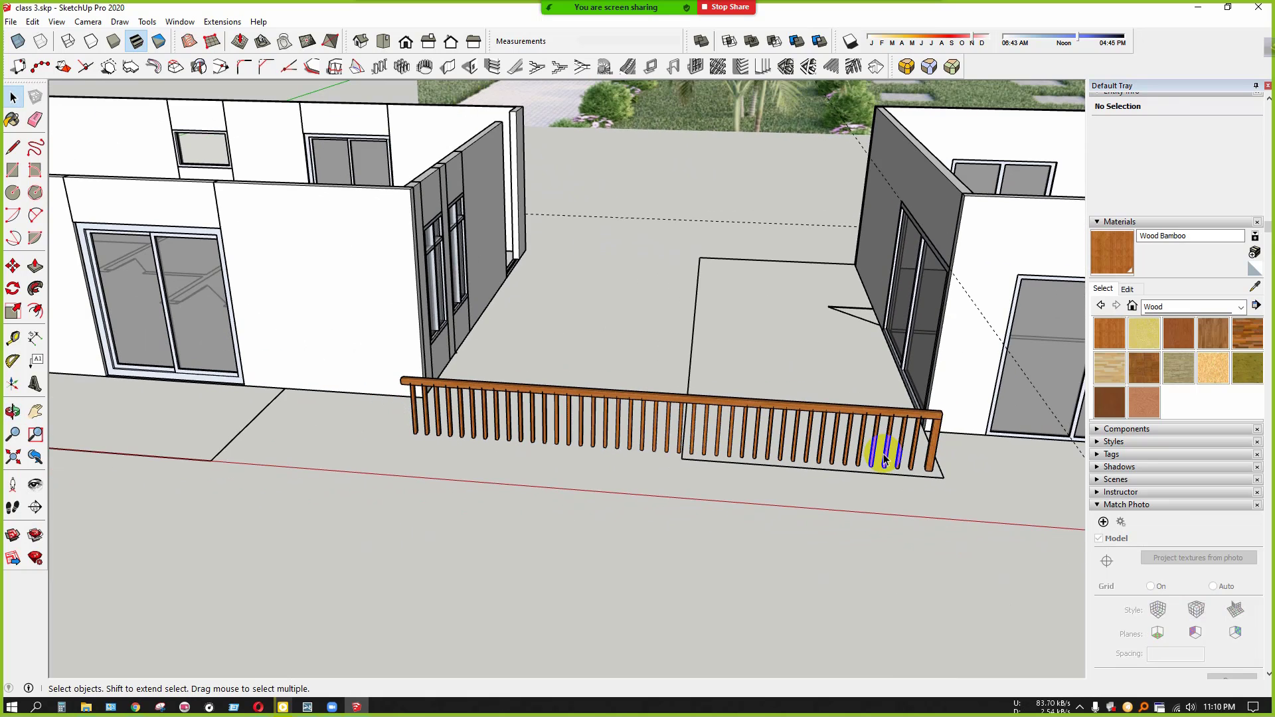
Select all balusters inside the copied railing and move them about 1 3/8" toward the end post
double_click(878, 420)
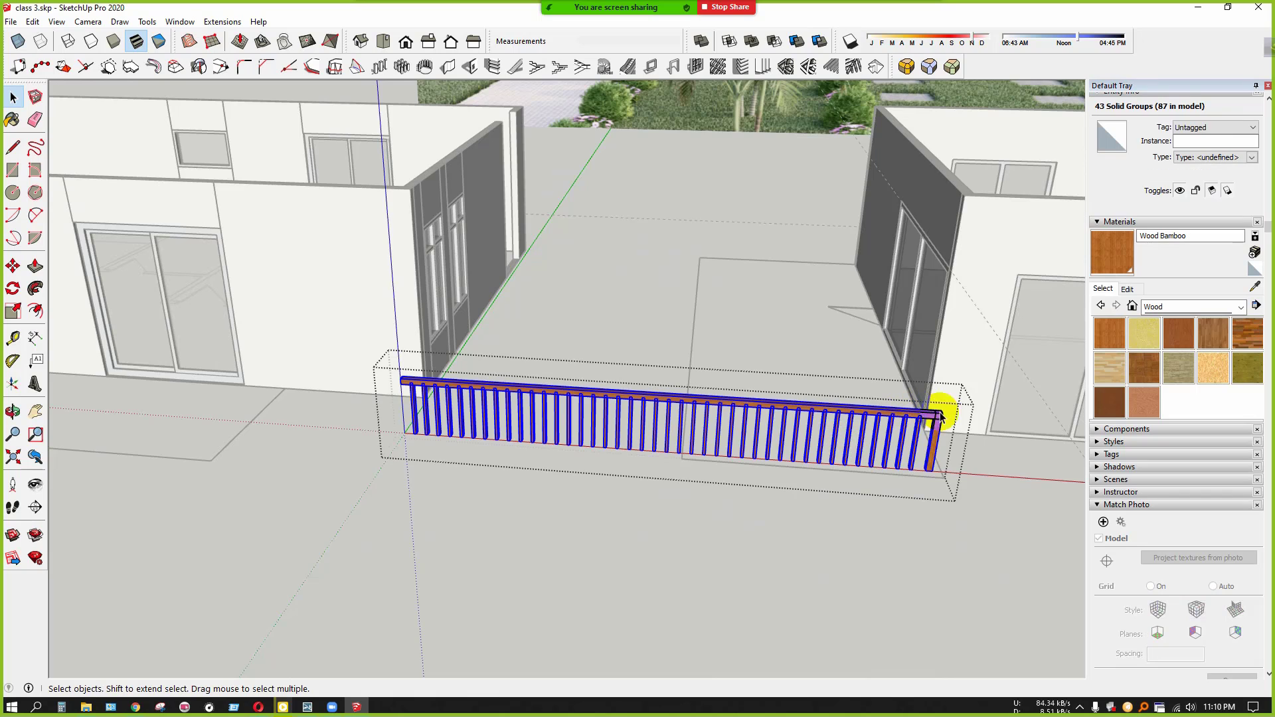
scroll(940, 415, "up", 4)
left_click(896, 470, "shift")
scroll(877, 657, "up", 2)
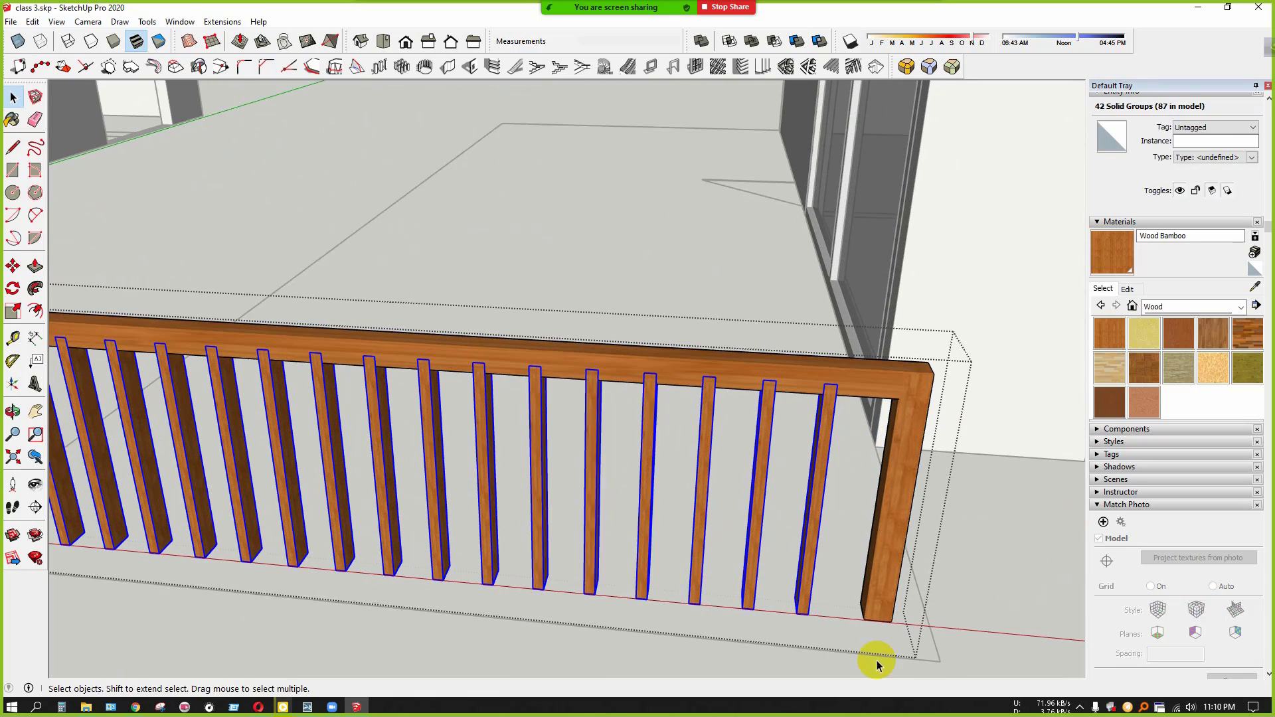
left_click(776, 644)
key("Return")
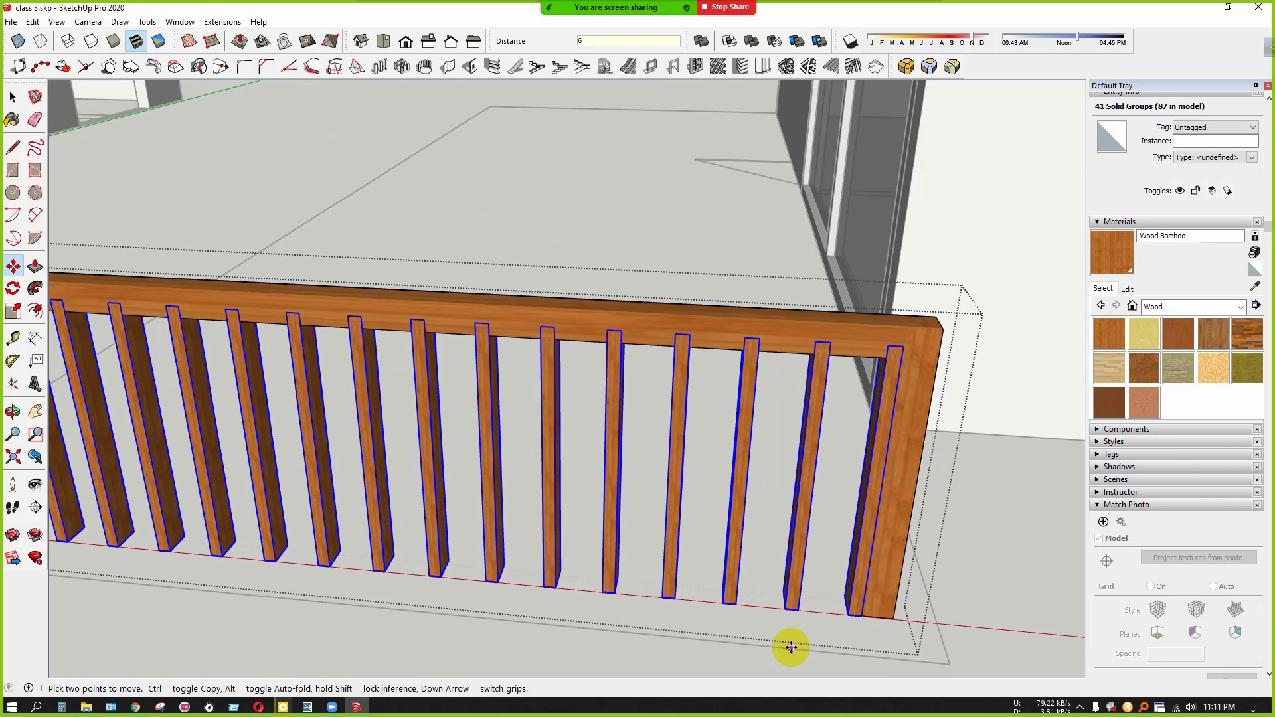
scroll(753, 628, "down", 2)
scroll(793, 645, "up", 1)
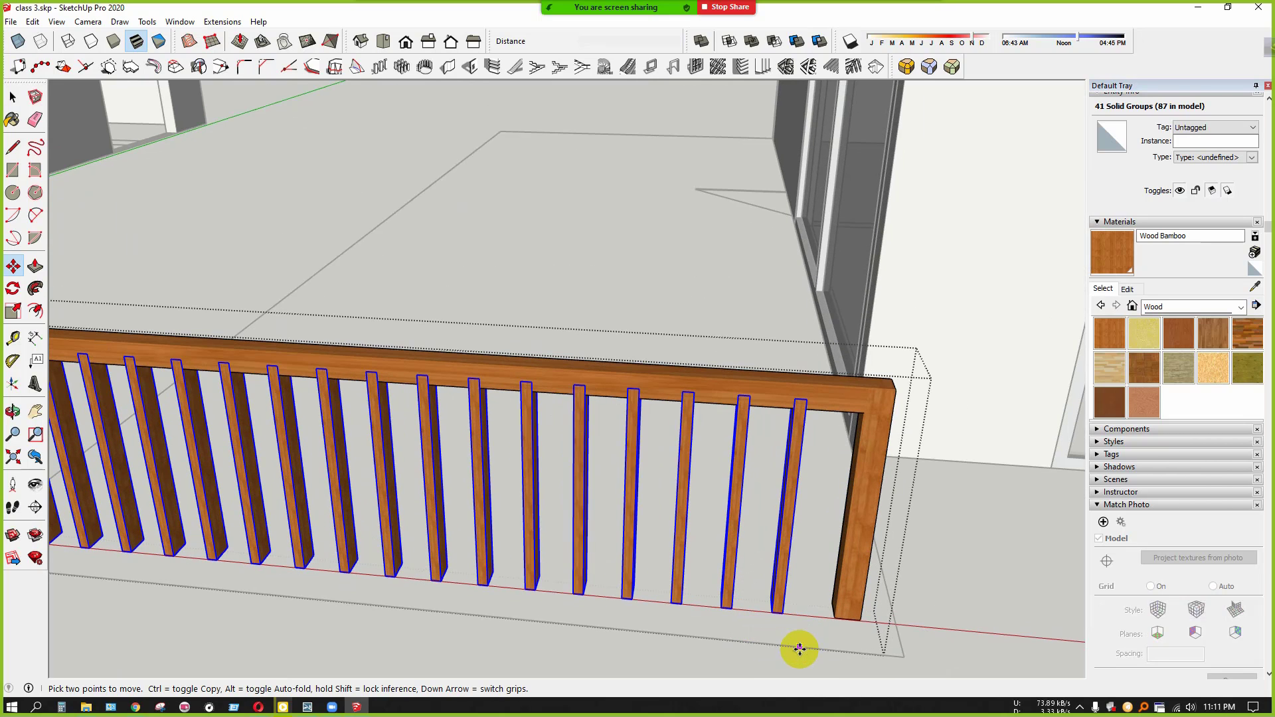
left_click(763, 658)
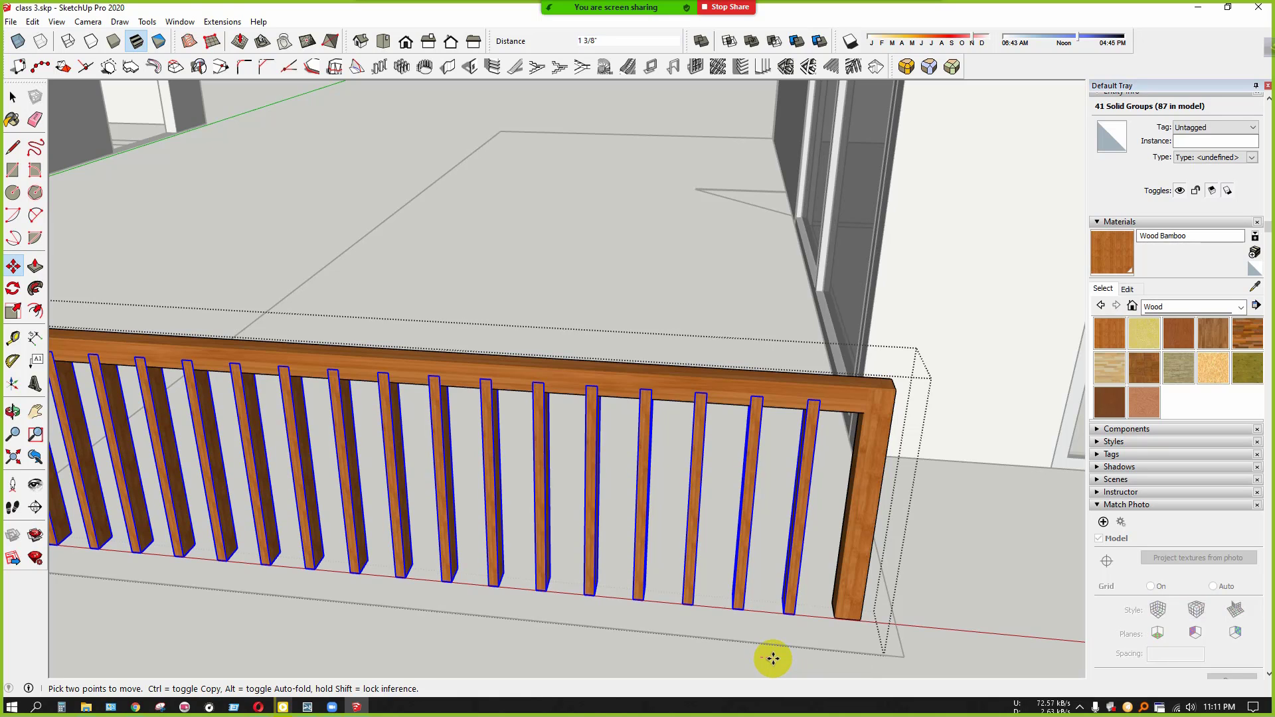
scroll(763, 566, "down", 3)
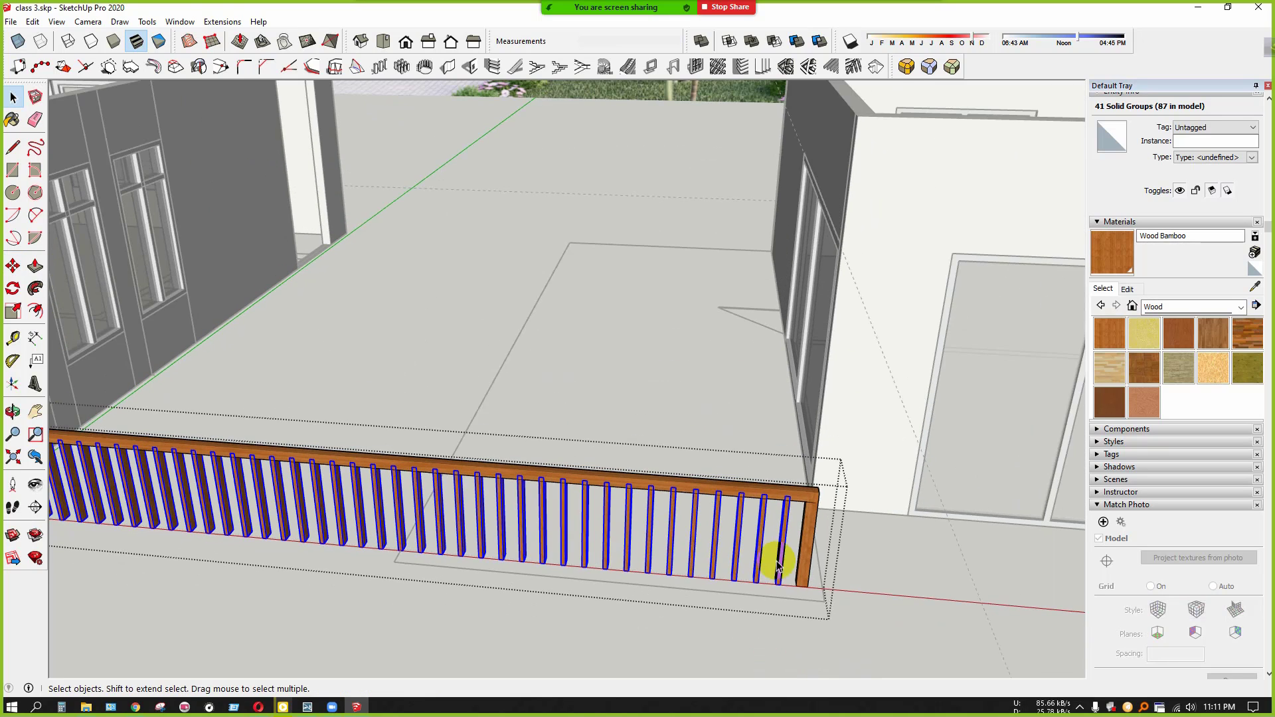
left_click(877, 603)
Move the loose white slab straight back toward the buildings, up to the red axis beside the front patio outline
scroll(877, 603, "down", 3)
scroll(900, 591, "up", 2)
middle_click_drag(864, 571, 800, 500)
scroll(792, 513, "up", 3)
scroll(792, 525, "down", 3)
scroll(794, 518, "up", 2)
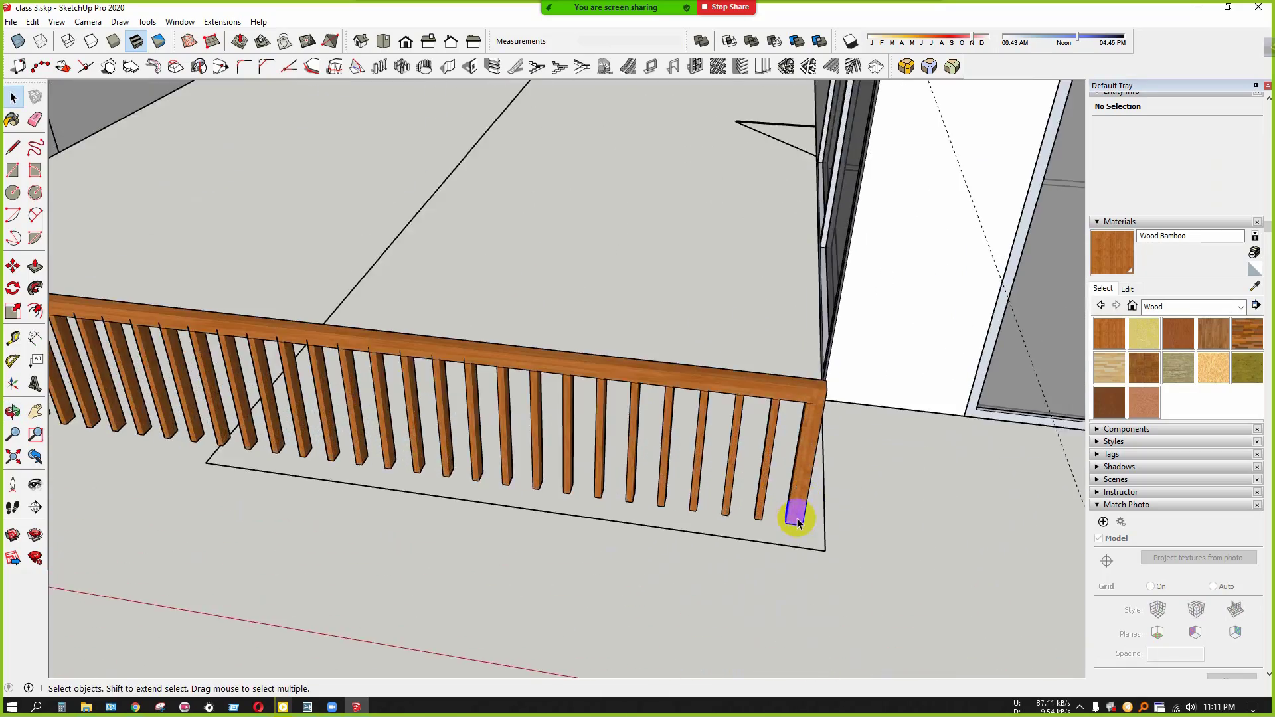
scroll(658, 465, "down", 8)
scroll(548, 568, "down", 2)
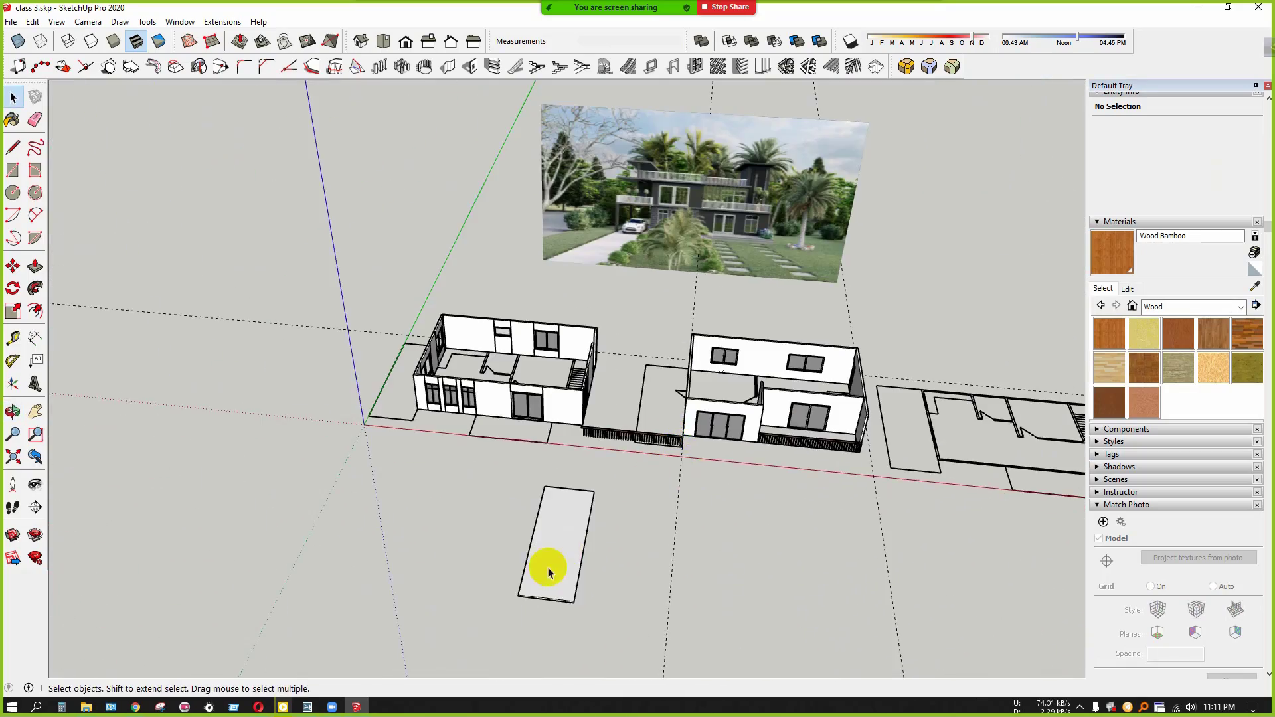
left_click(547, 569)
scroll(560, 626, "up", 5)
key("m")
scroll(541, 497, "down", 5)
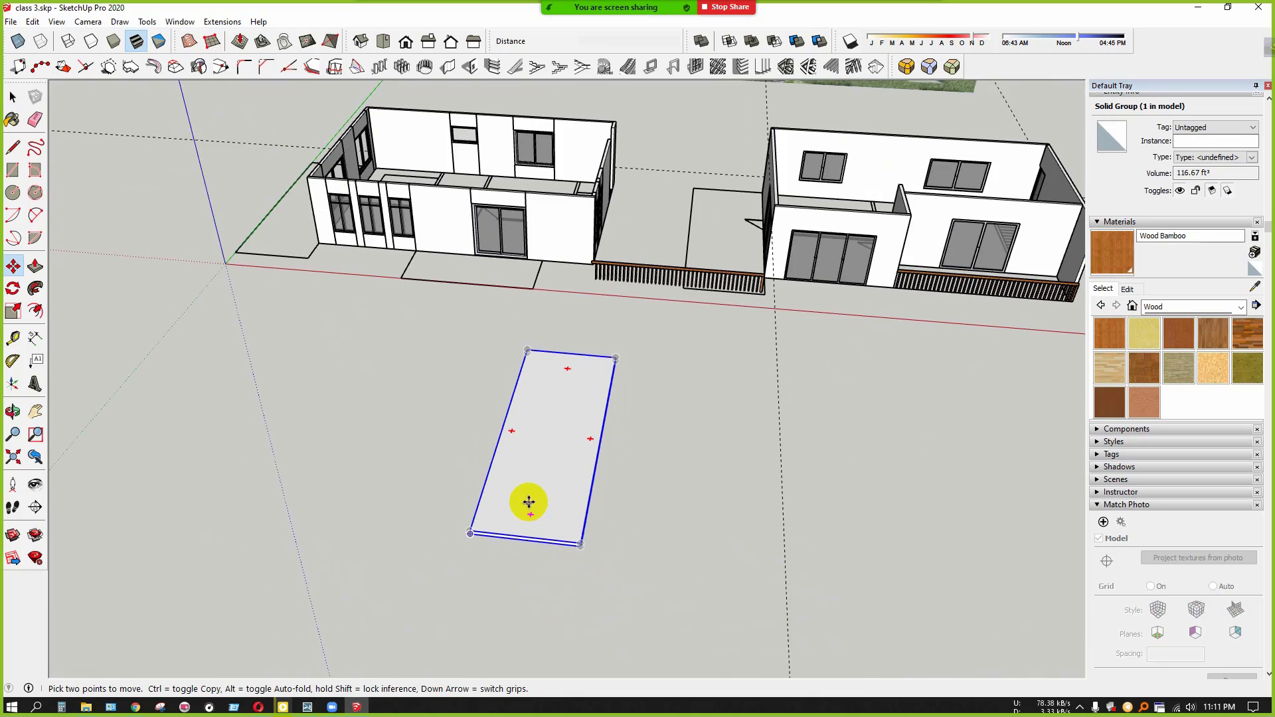
left_click(870, 455)
scroll(823, 308, "up", 3)
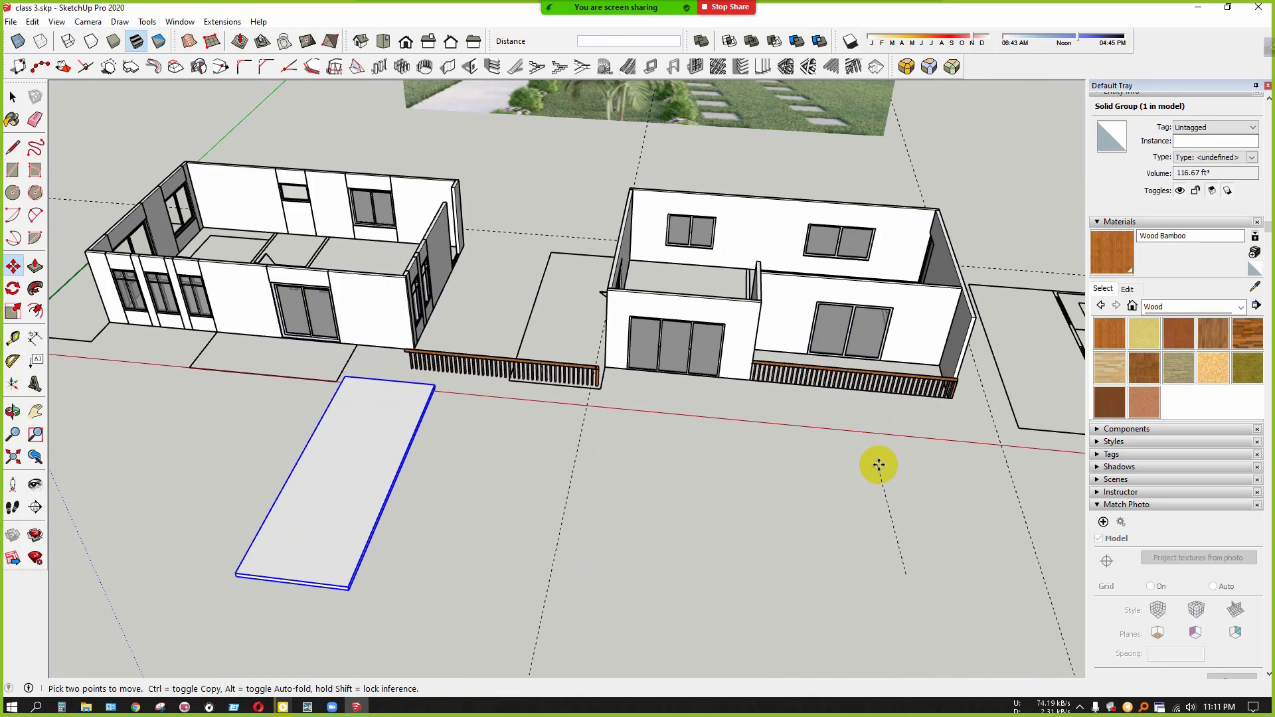
scroll(726, 498, "down", 3)
left_click(721, 515)
middle_click_drag(721, 515, 561, 427)
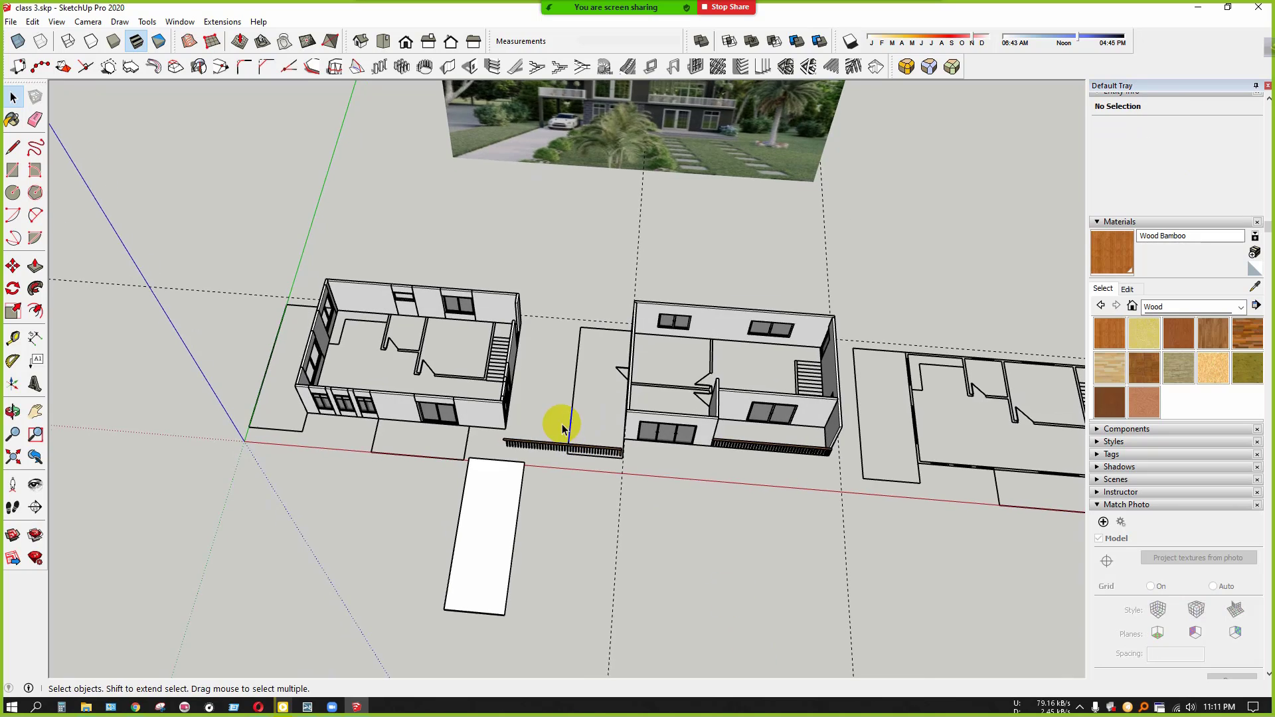
Move the copied railing about 11' 10 1/2" forward from the buildings so it lies beside the white slab
scroll(579, 445, "up", 3)
scroll(579, 449, "up", 2)
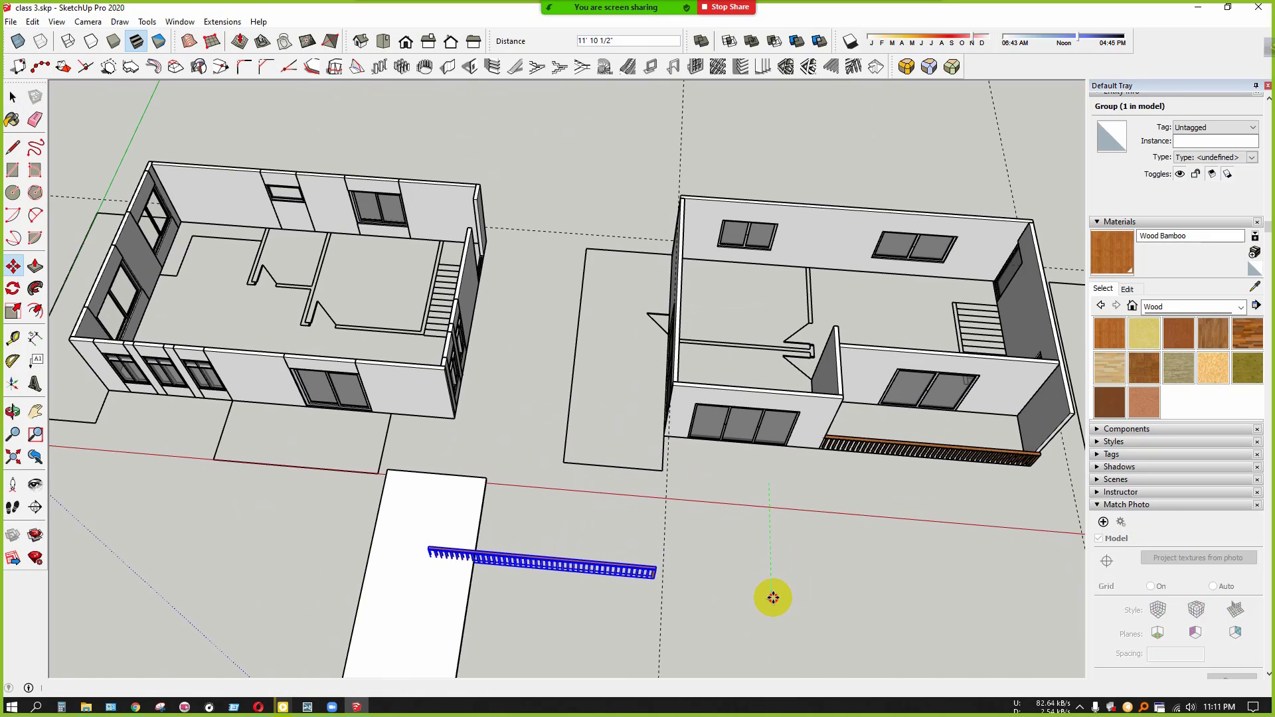
key("space")
scroll(800, 528, "down", 2)
middle_click_drag(876, 365, 882, 360)
left_click(882, 360)
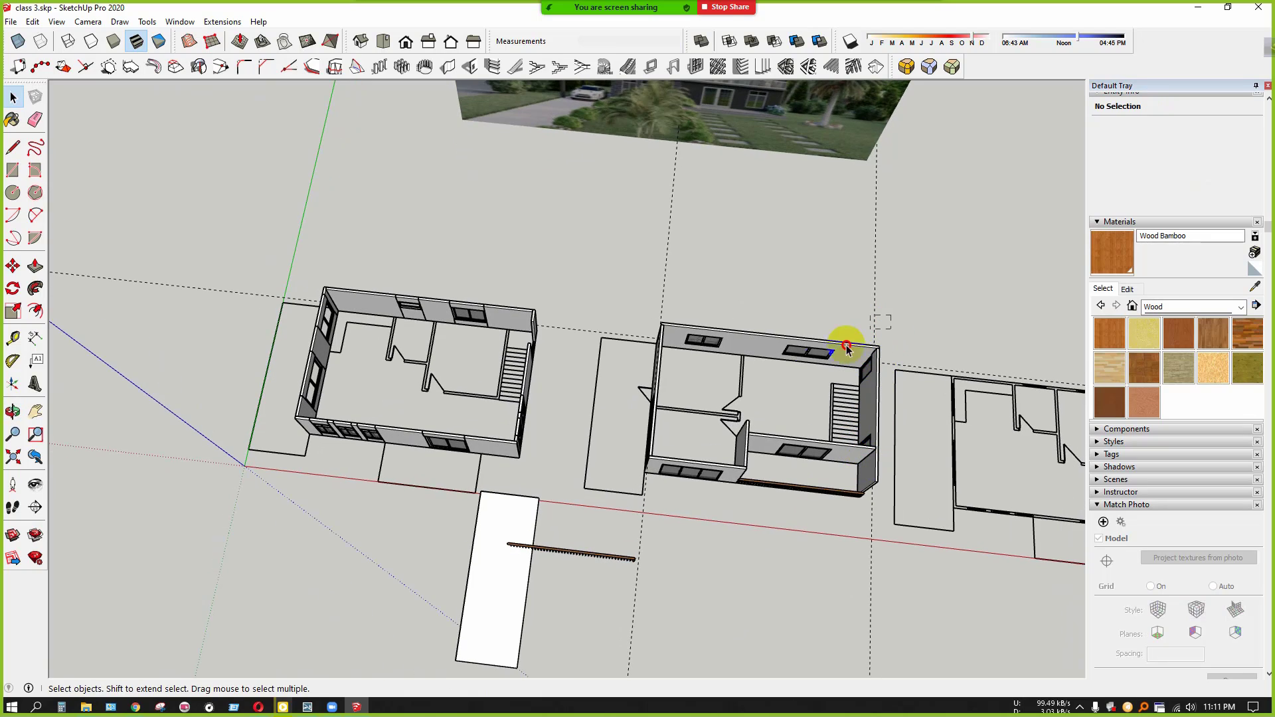
Delete the shaded face and its border edges around the staircase in the flat second-floor plan
middle_click_drag(605, 482, 697, 499)
middle_click_drag(961, 562, 621, 502, "shift")
scroll(606, 470, "up", 3)
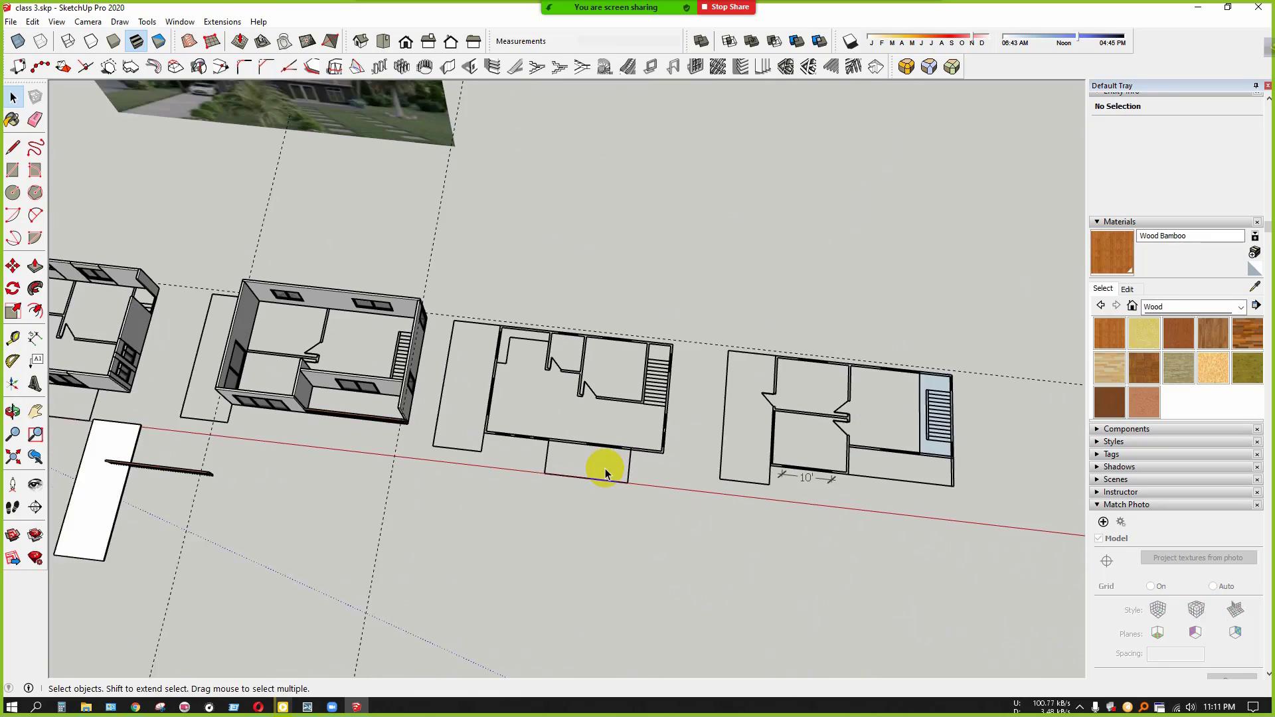
middle_click_drag(706, 444, 604, 385)
scroll(930, 438, "up", 1)
middle_click_drag(939, 442, 663, 376, "shift")
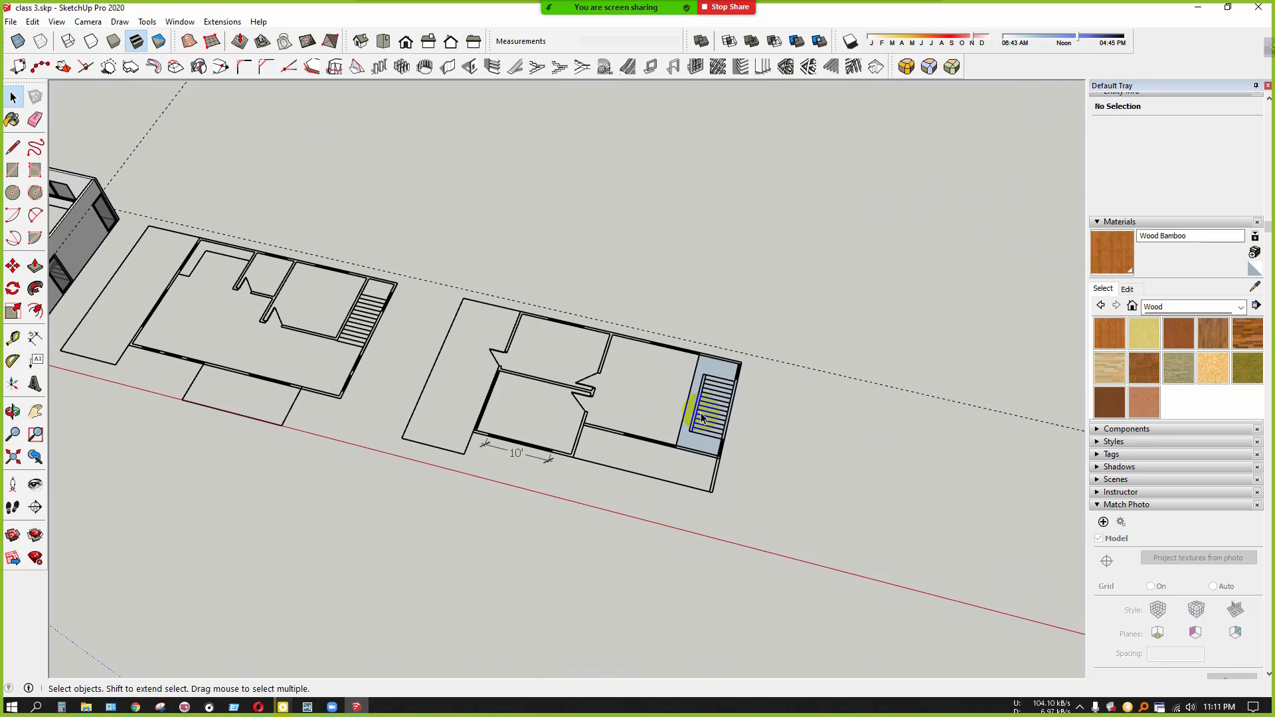
scroll(701, 414, "up", 1)
middle_click_drag(636, 458, 685, 452, "shift")
double_click(738, 436)
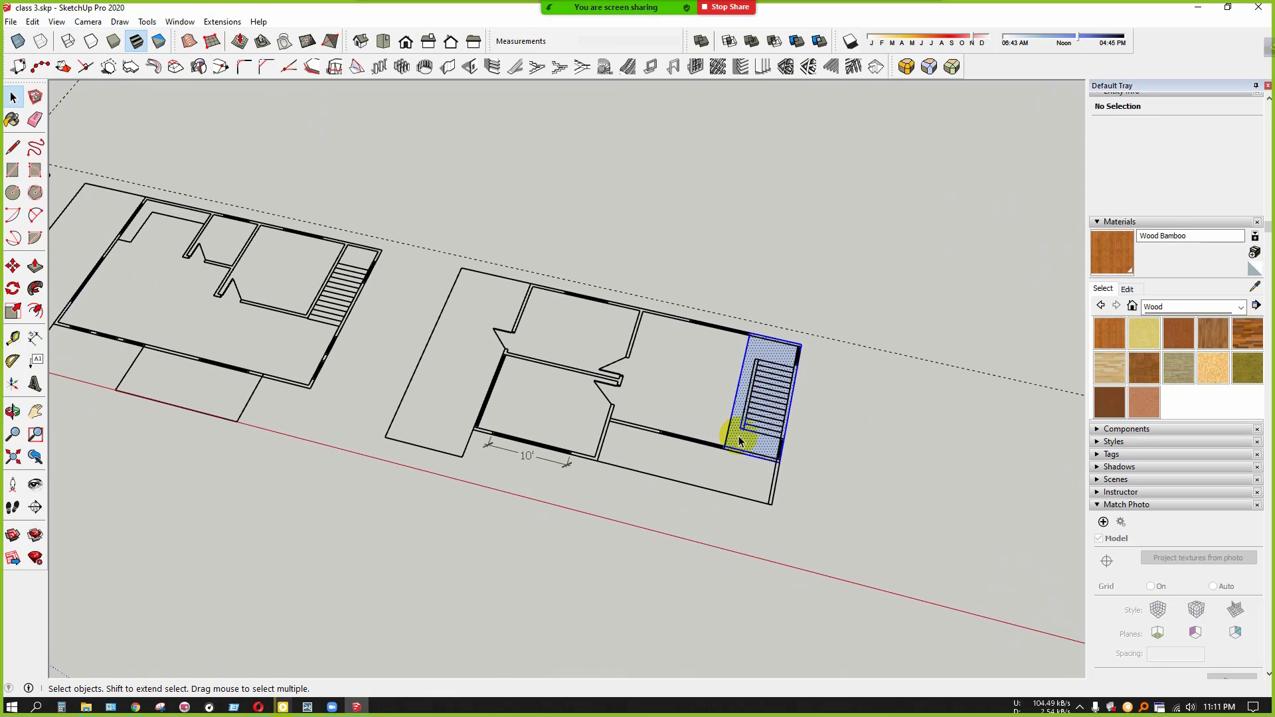
left_click(527, 507)
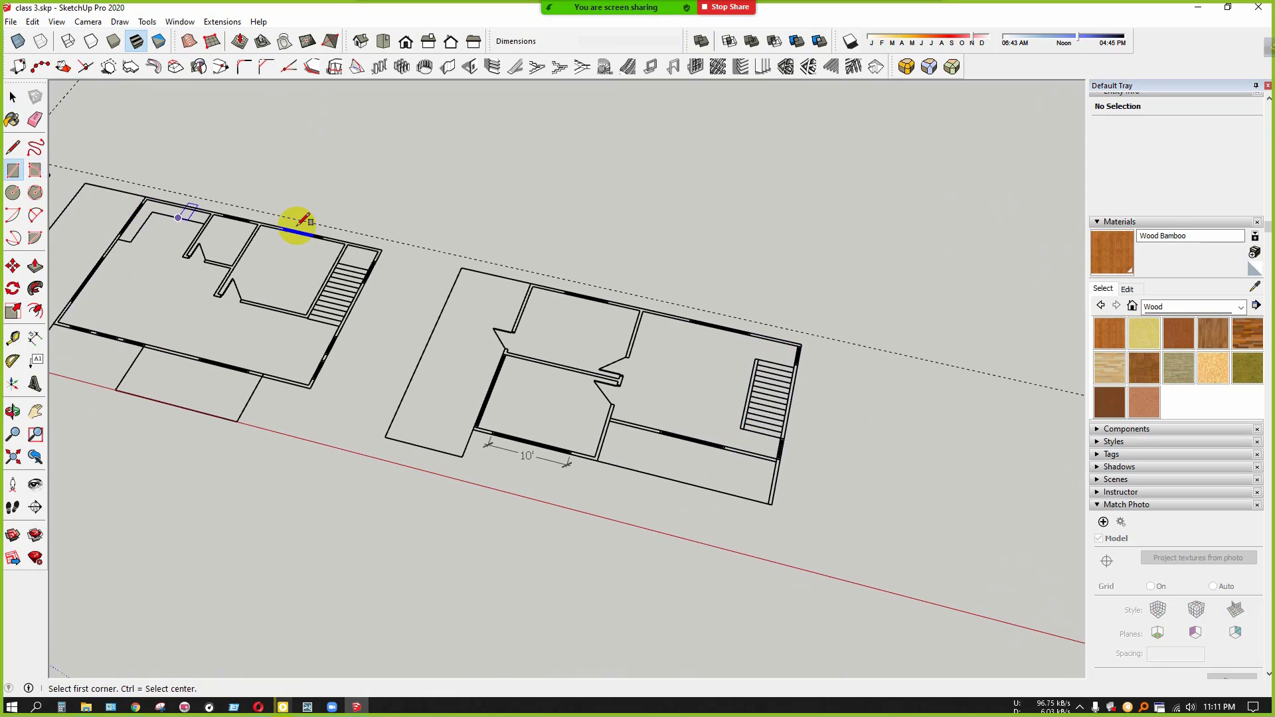
Draw a rectangle of about 37' by 24' over the second-floor plan, from its back corner to the opposite front corner
scroll(664, 334, "up", 5)
left_click(619, 342)
scroll(418, 276, "down", 5)
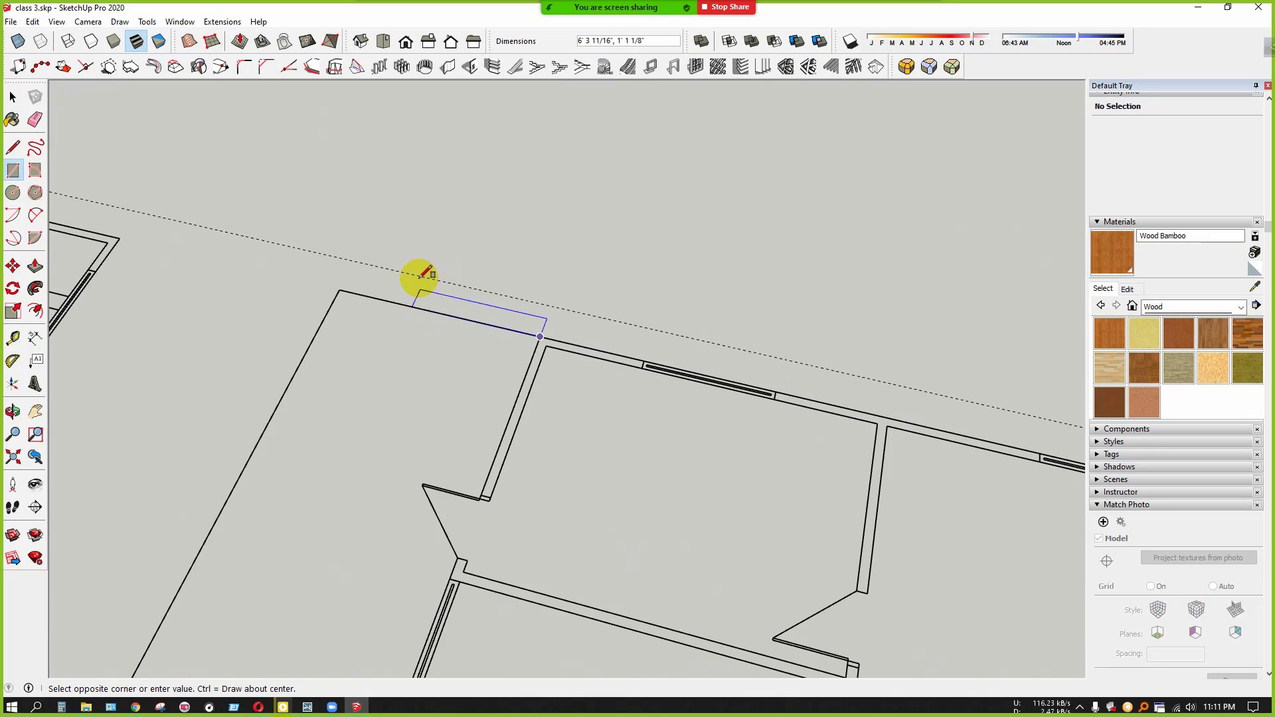
scroll(507, 447, "up", 6)
scroll(888, 387, "up", 2)
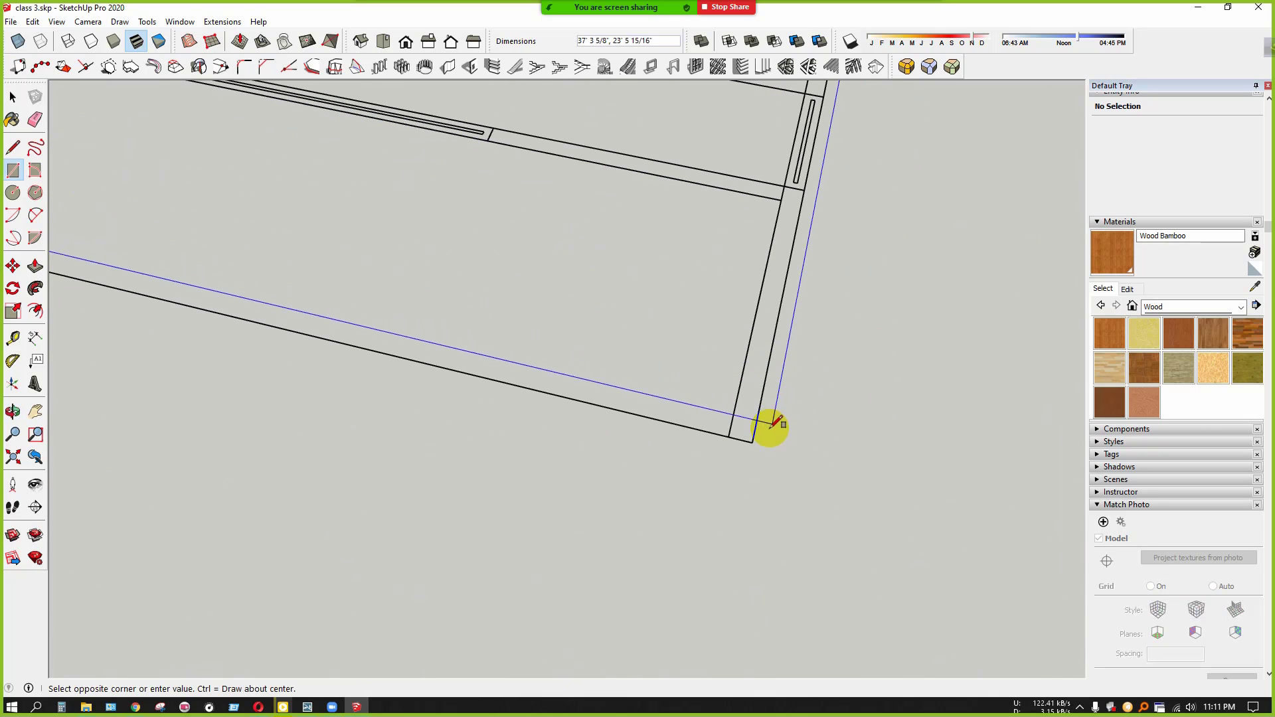
left_click(753, 439)
key("space")
Extrude the rectangle over the second-floor plan upward into a thin floor slab
left_click(631, 361)
key("p")
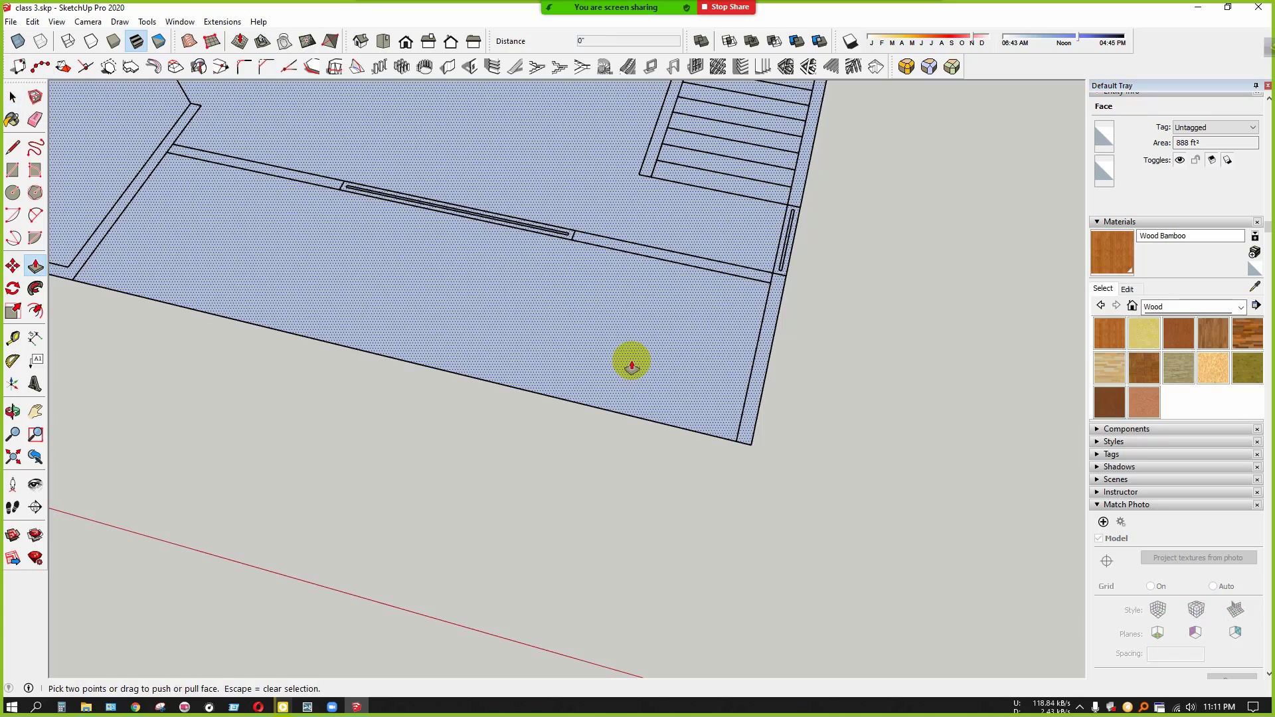
left_click(631, 362)
key("Return")
key("space")
Select all connected geometry of the new floor slab and make it a group
scroll(626, 382, "down", 4)
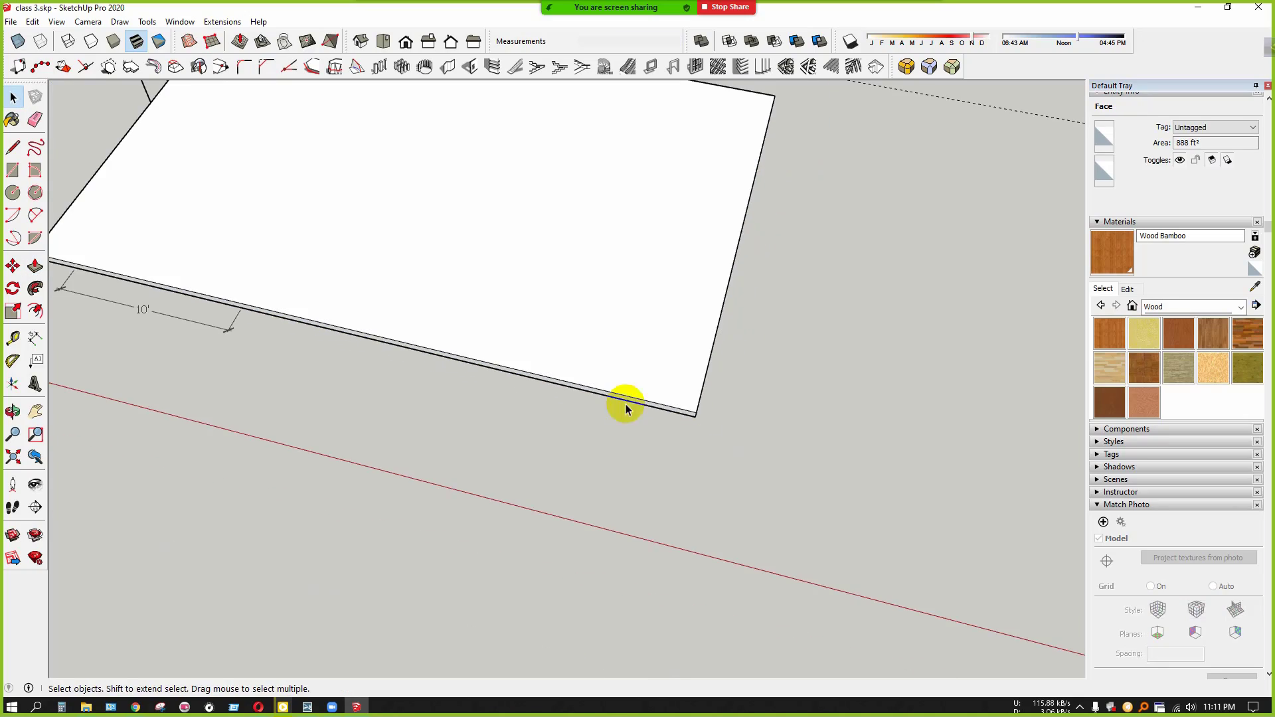
middle_click_drag(652, 414, 706, 332)
triple_click(675, 336)
right_click(675, 336)
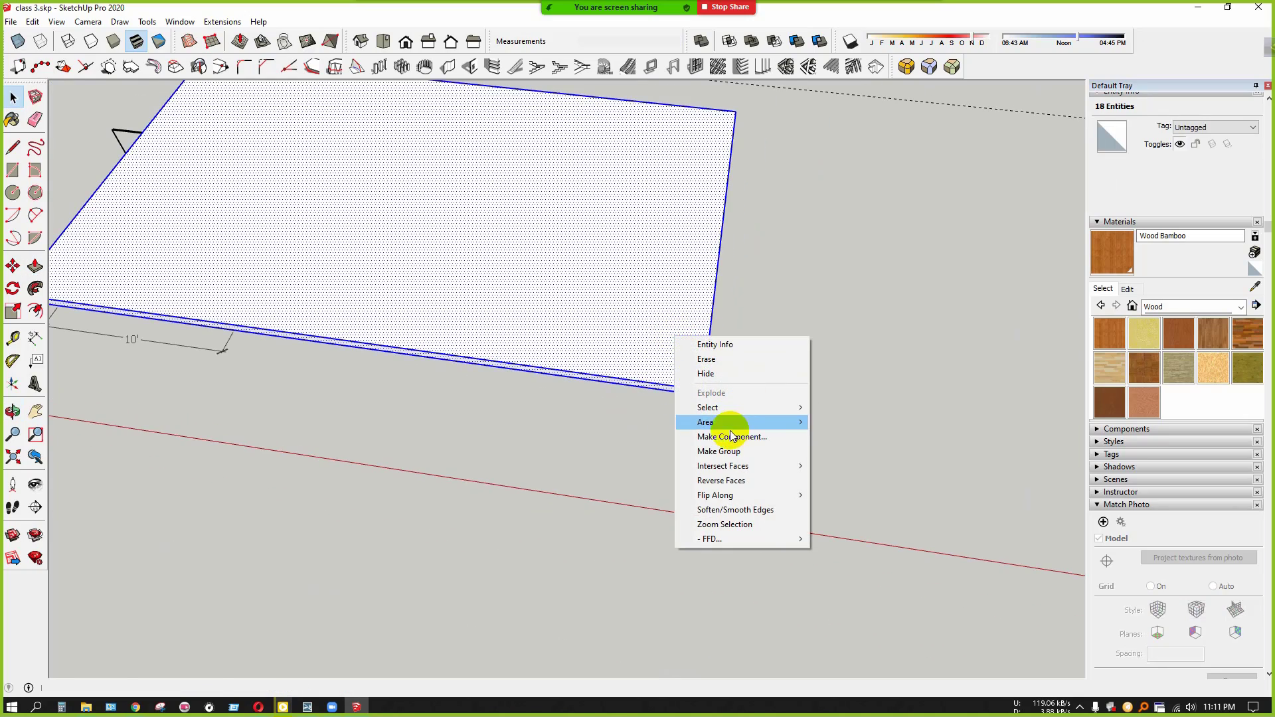
left_click(729, 452)
scroll(870, 448, "down", 6)
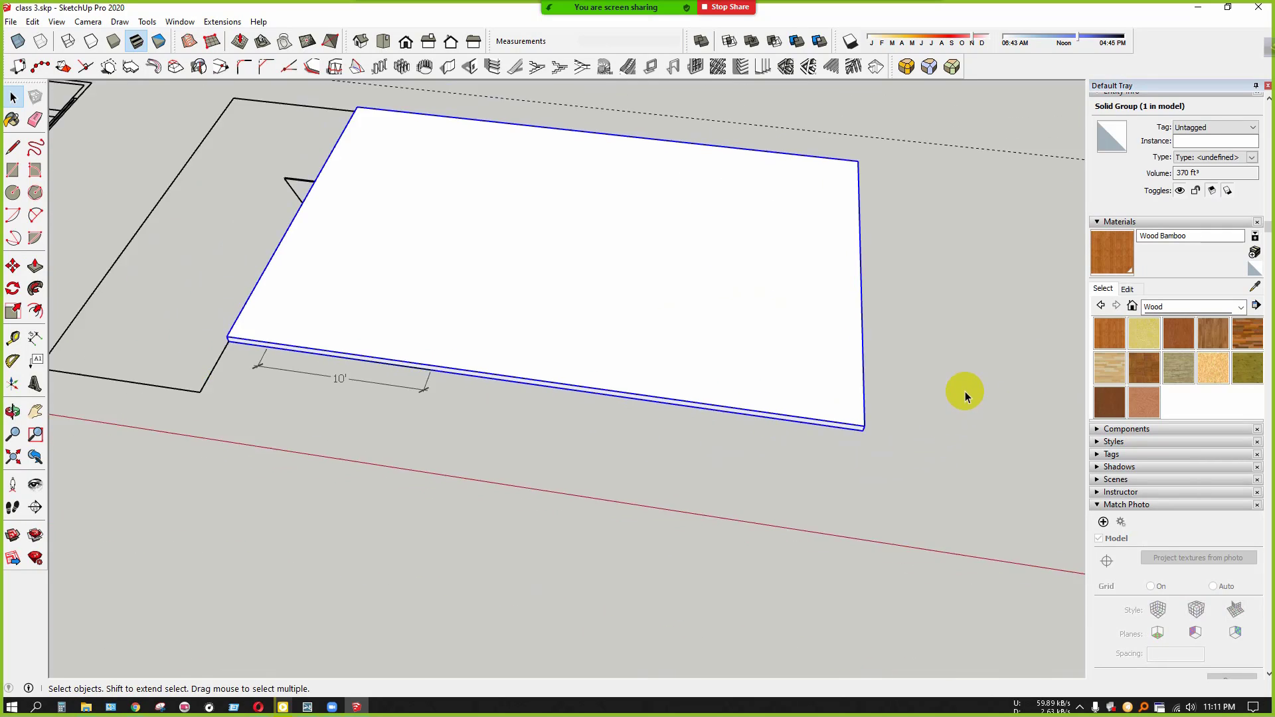
Select the entire 3D second-floor building with its front railing and move it straight up along the blue axis
middle_click_drag(464, 422, 925, 330, "shift")
scroll(925, 330, "down", 3)
middle_click_drag(674, 425, 714, 465)
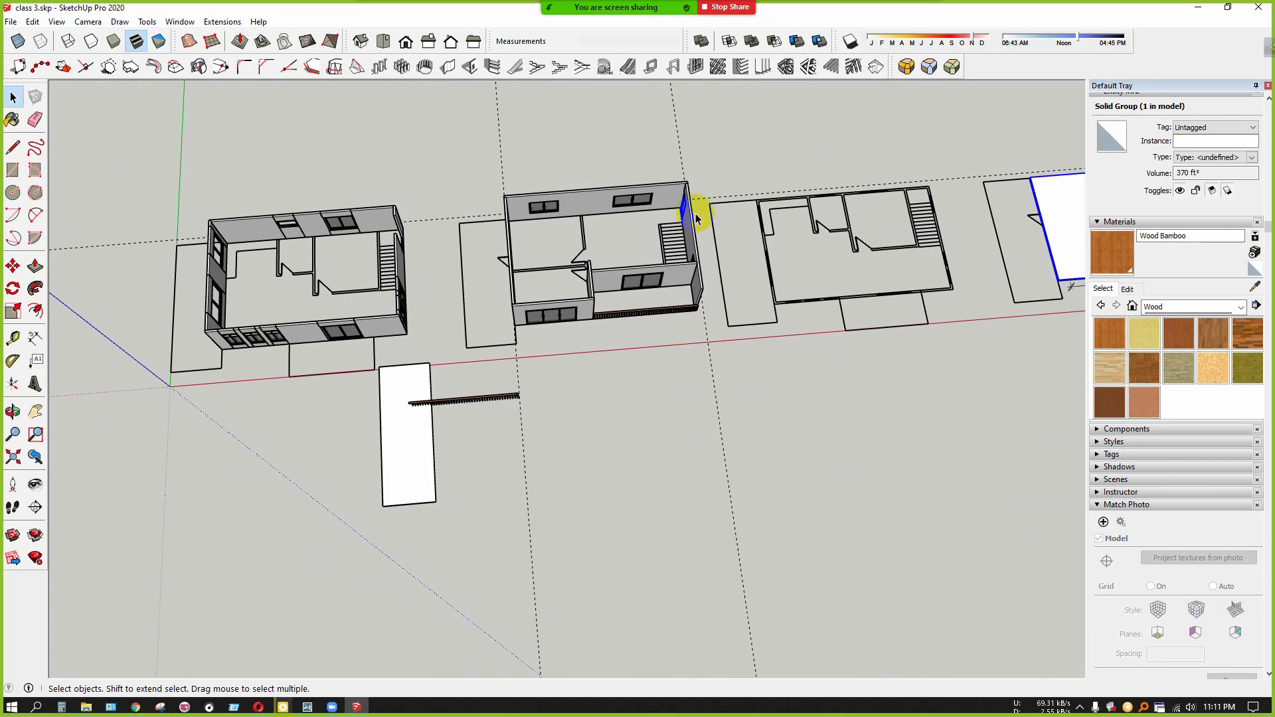
left_click_drag(485, 342, 484, 344, "ctrl")
scroll(640, 335, "up", 4)
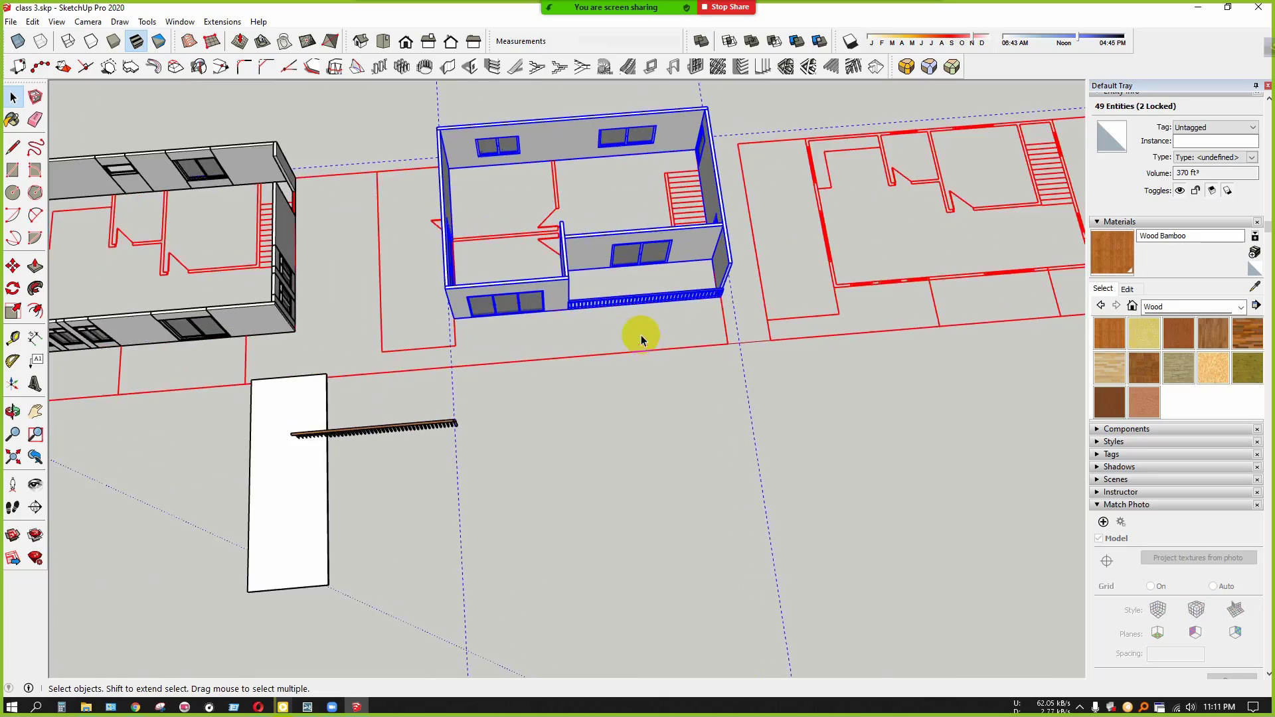
middle_click_drag(677, 332, 671, 96)
scroll(665, 250, "up", 3)
scroll(805, 243, "up", 3)
scroll(805, 242, "up", 1)
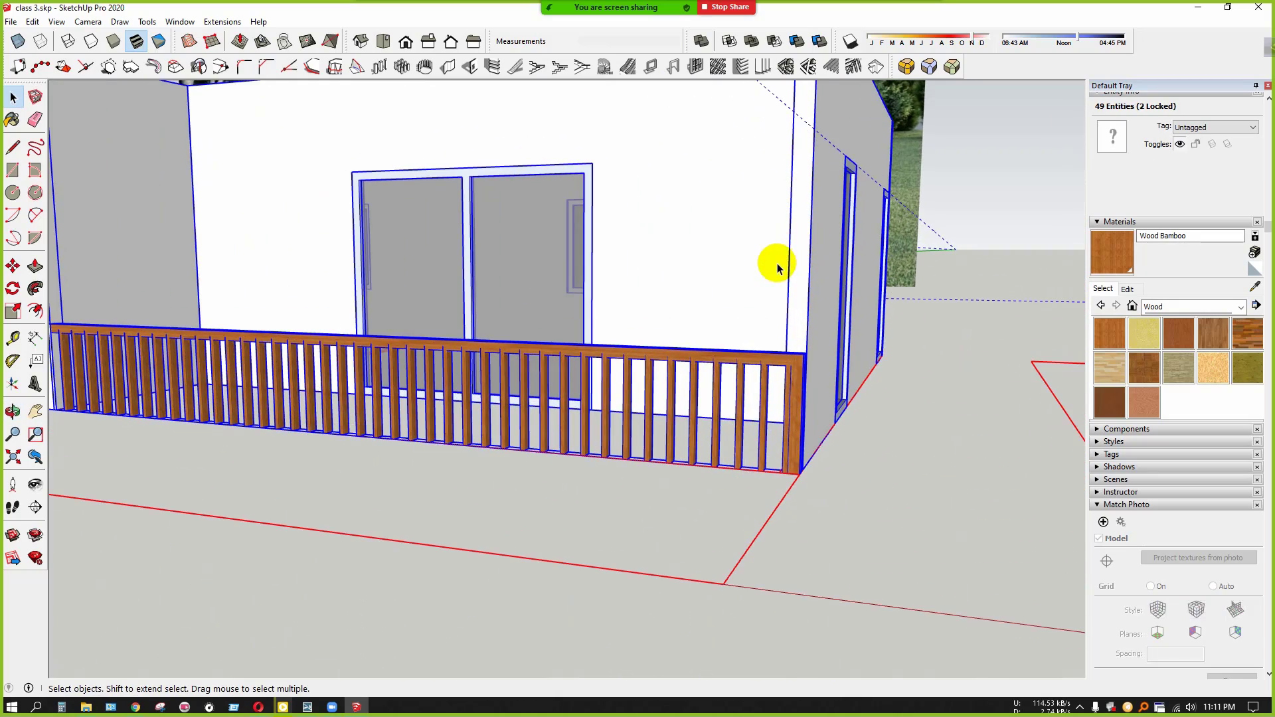
scroll(768, 265, "up", 2)
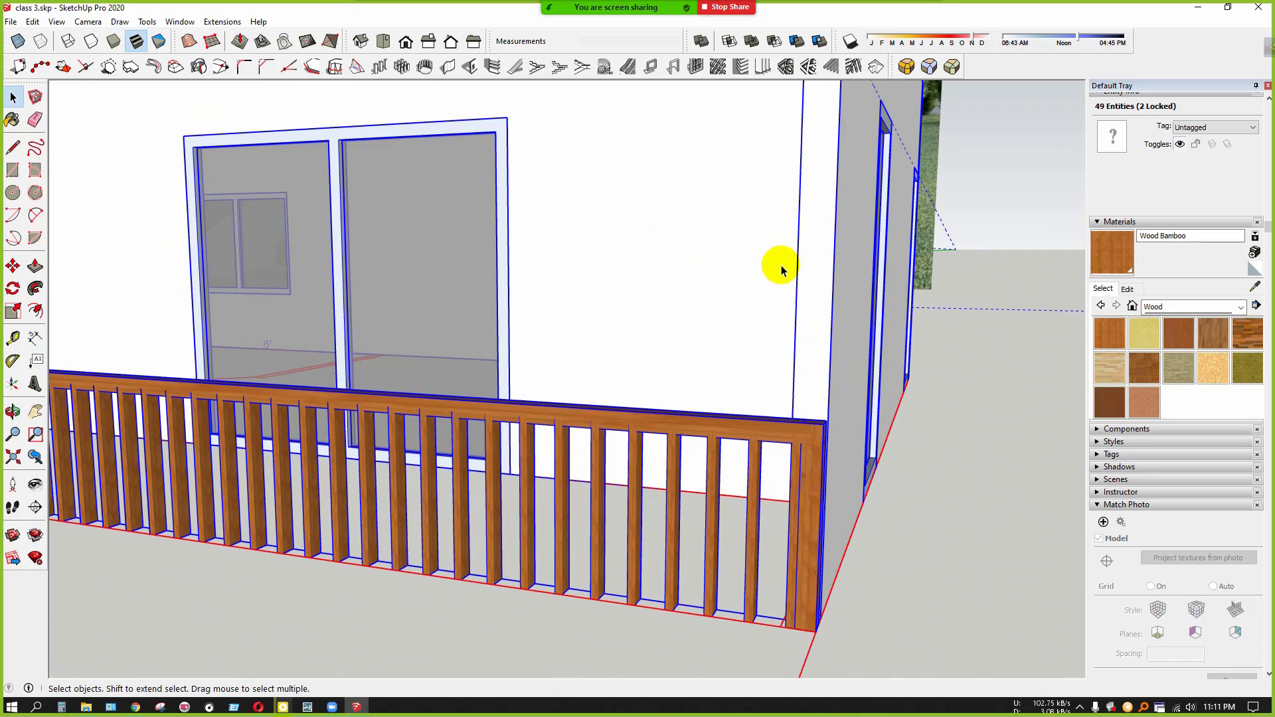
left_click(831, 300)
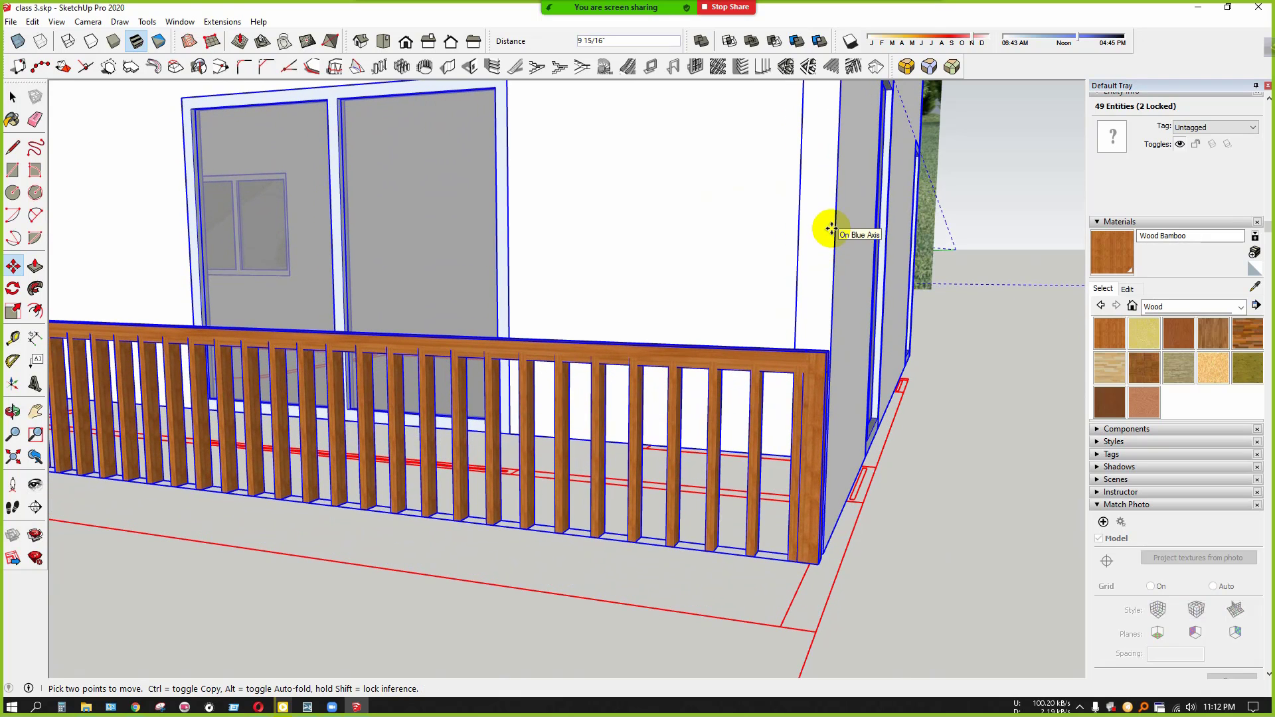
key("space")
Move the grouped floor slab by its bottom back corner to the matching plan corner beneath the raised second-floor walls
scroll(655, 293, "down", 8)
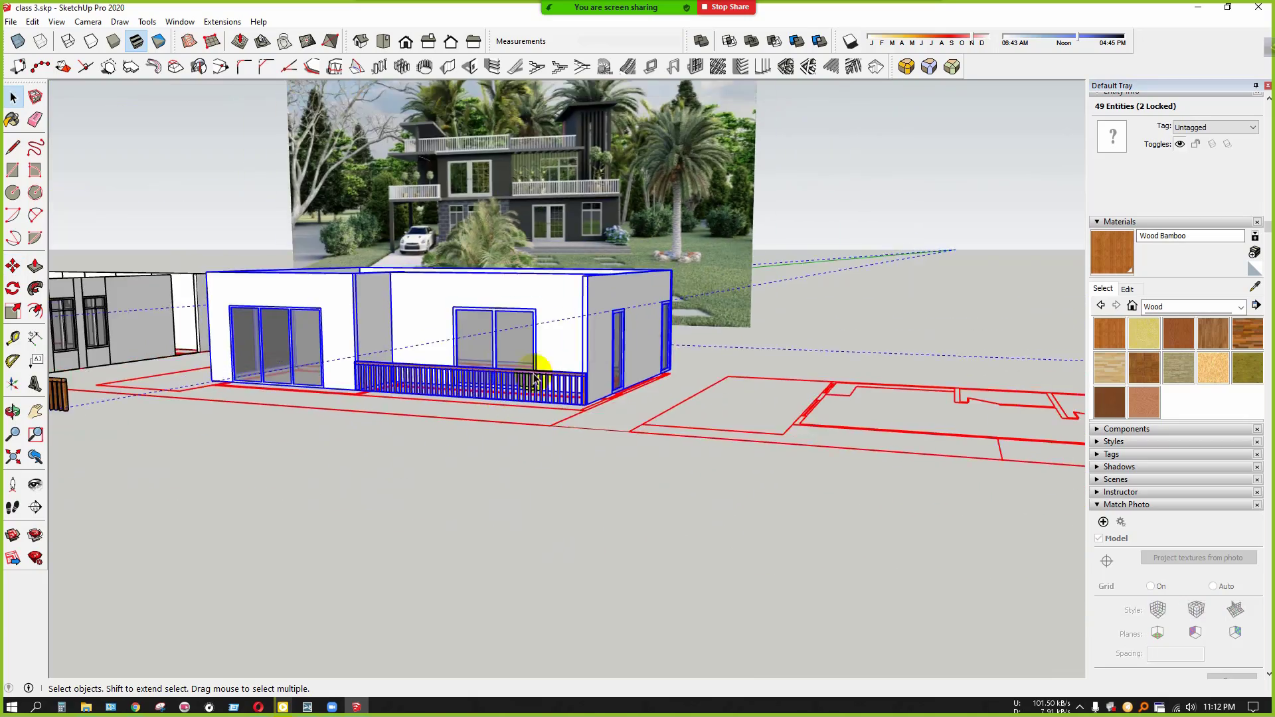
middle_click_drag(535, 370, 381, 358)
scroll(558, 407, "down", 4)
left_click(898, 470)
scroll(939, 481, "up", 3)
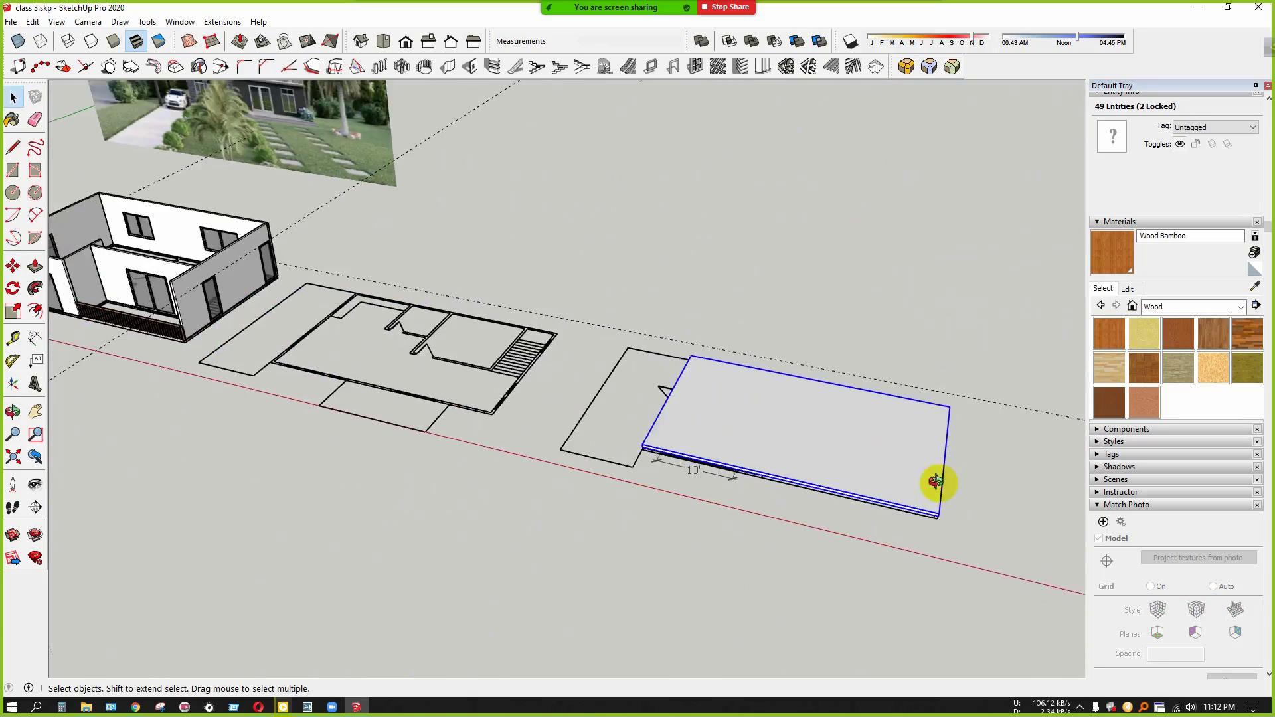
middle_click_drag(939, 481, 777, 507)
scroll(777, 507, "up", 2)
scroll(618, 531, "up", 2)
key("m")
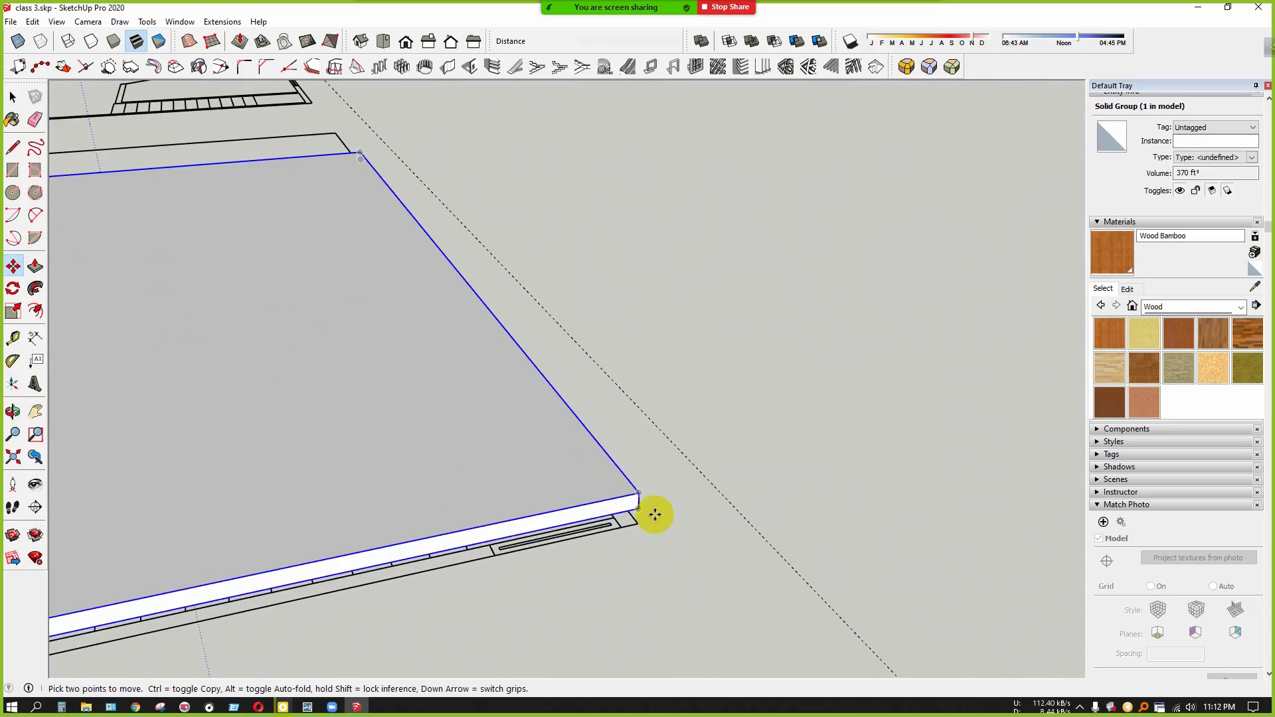
left_click(642, 507)
scroll(624, 352, "down", 4)
middle_click_drag(623, 353, 788, 646)
scroll(763, 527, "up", 5)
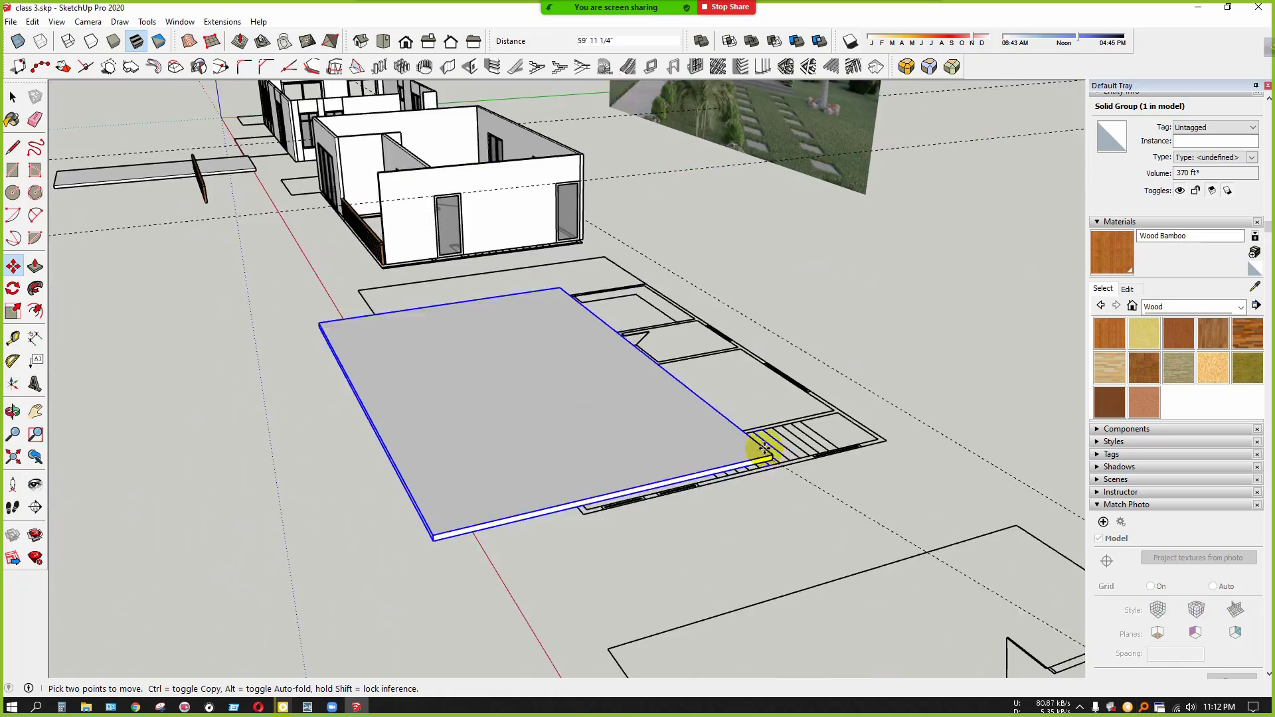
scroll(737, 282, "down", 5)
scroll(723, 428, "up", 5)
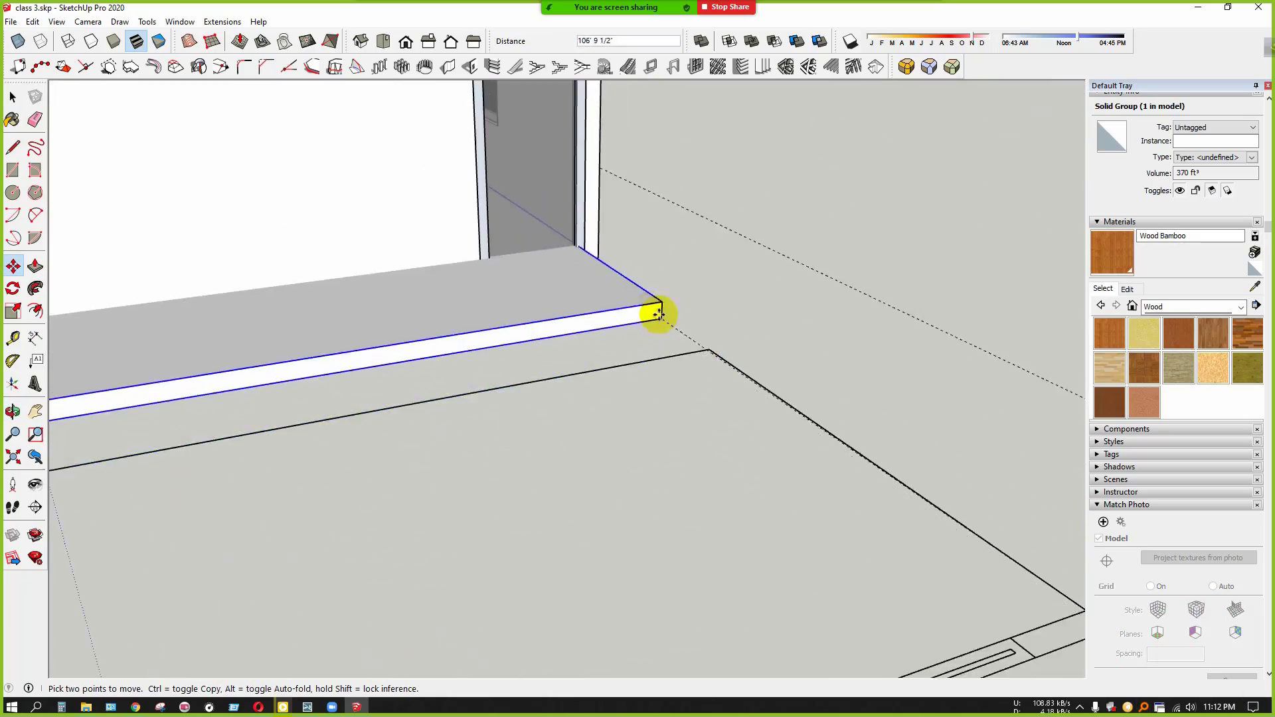
scroll(755, 507, "up", 4)
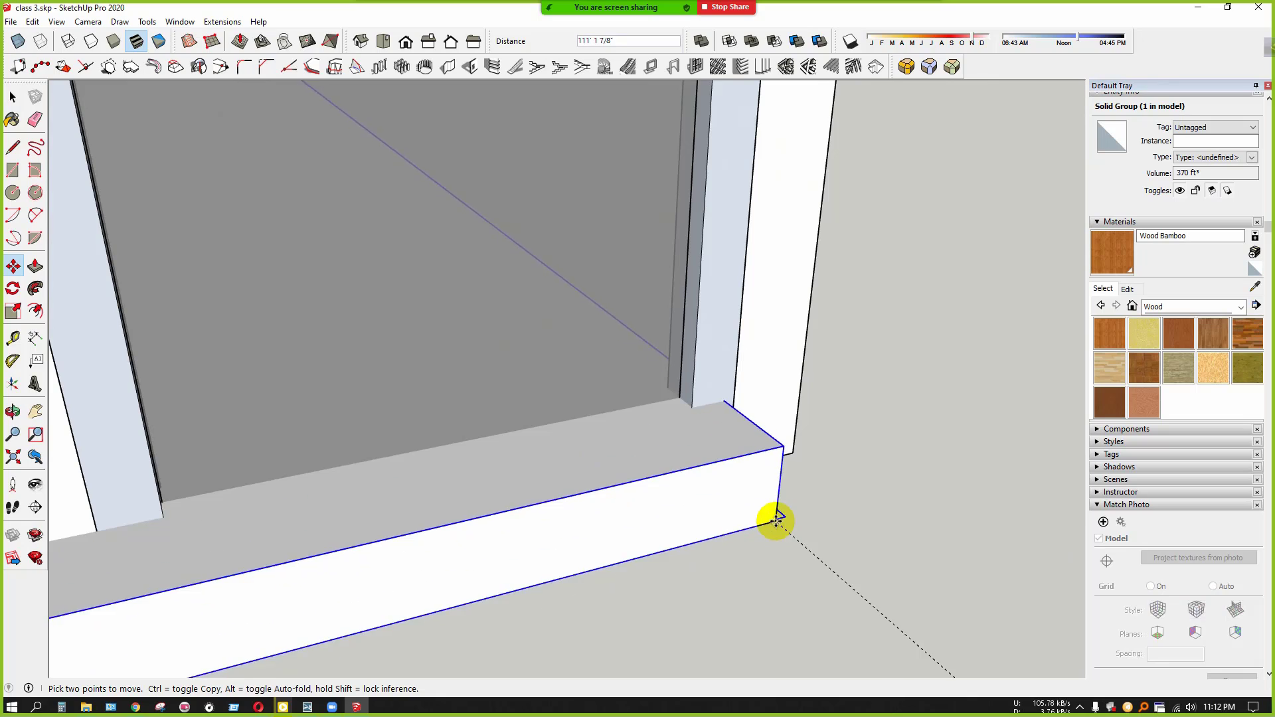
middle_click_drag(793, 519, 945, 251)
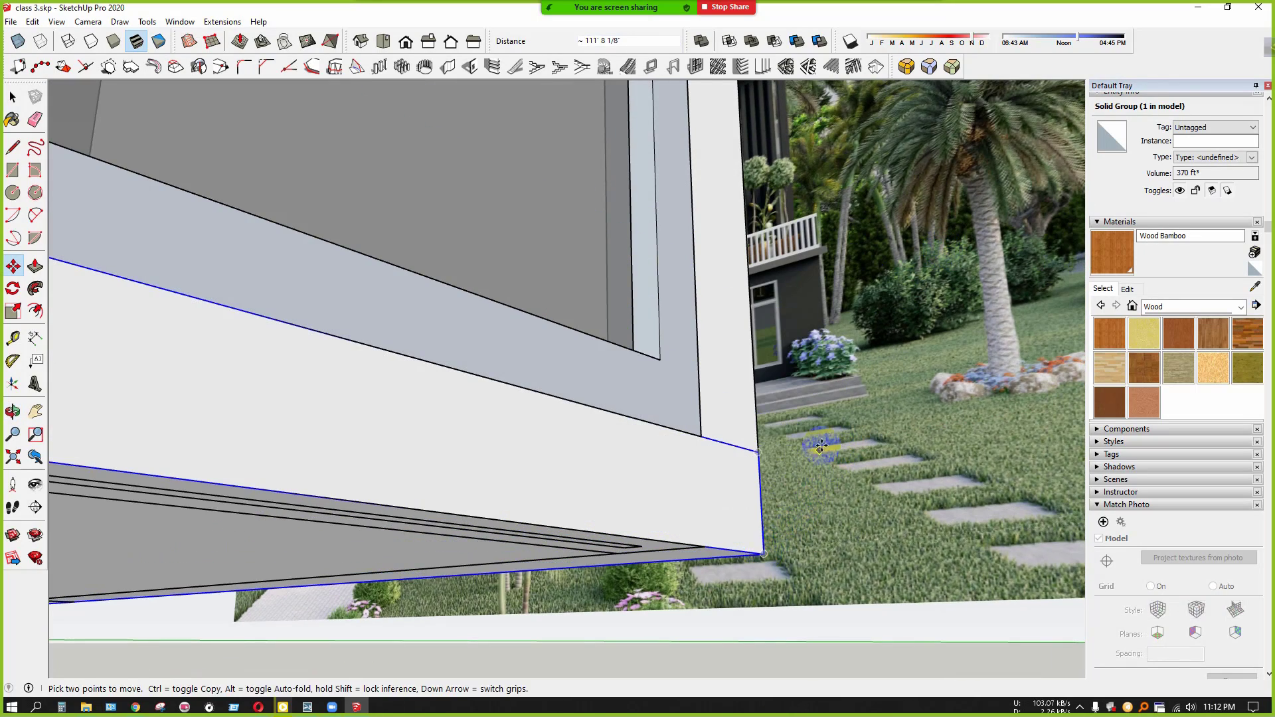
middle_click_drag(822, 446, 766, 557)
scroll(797, 412, "down", 8)
key("space")
middle_click_drag(510, 597, 791, 662)
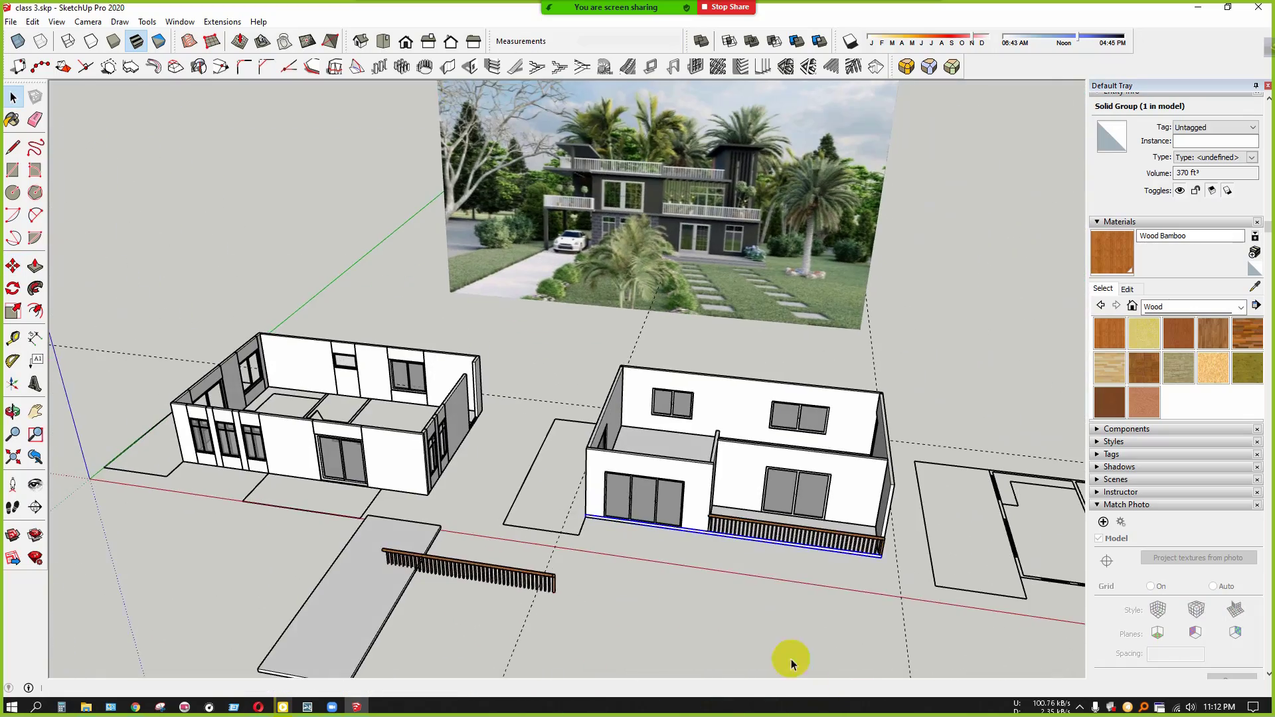
left_click(790, 545)
Move the loose balcony slab by its bottom front corner onto the side balcony outline, flush against the second-floor building
scroll(791, 507, "up", 5)
middle_click_drag(647, 618, 877, 407)
scroll(739, 512, "down", 4)
scroll(739, 505, "down", 2)
scroll(863, 418, "down", 3)
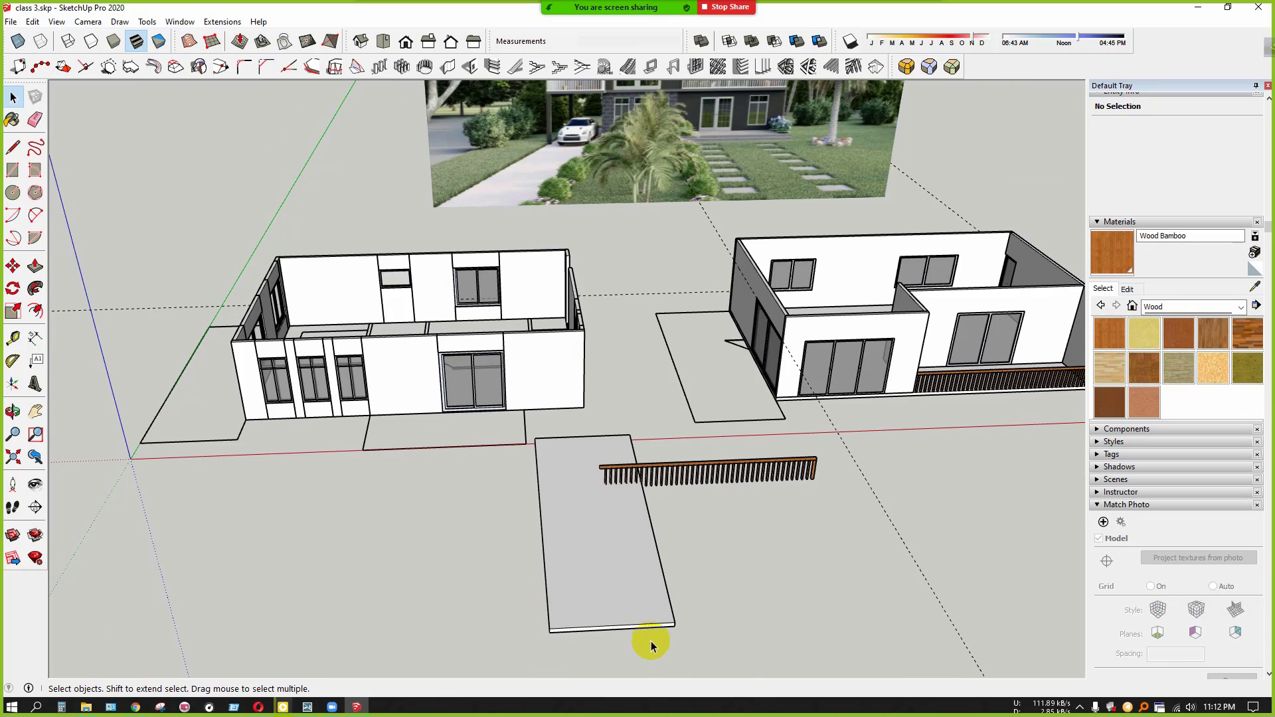
left_click(674, 626)
scroll(682, 638, "up", 5)
key("m")
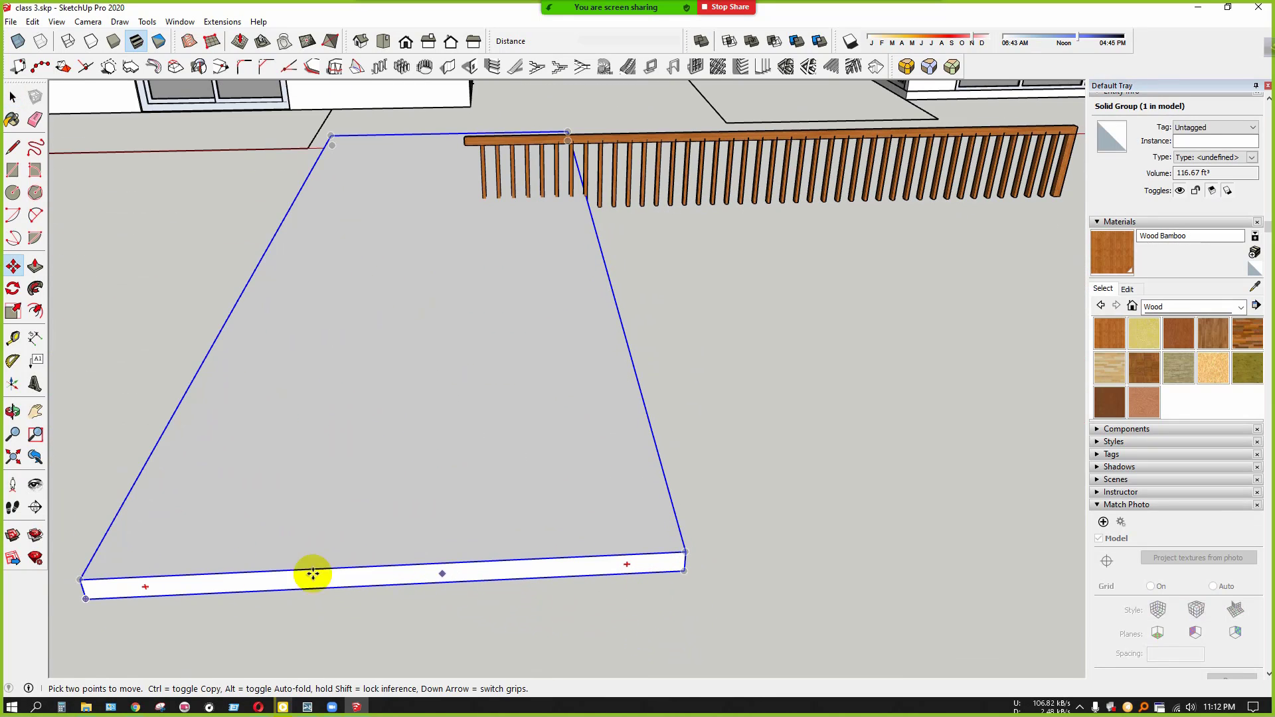
left_click(87, 603)
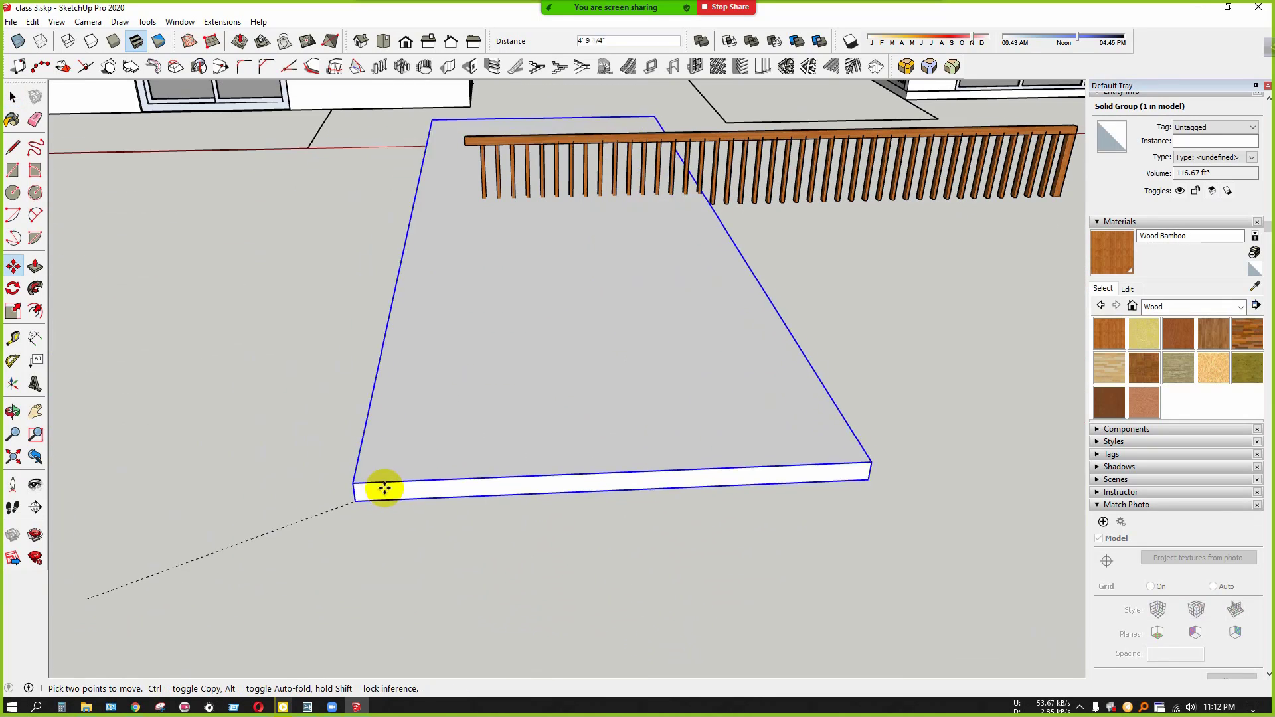
scroll(358, 544, "down", 3)
scroll(655, 179, "up", 6)
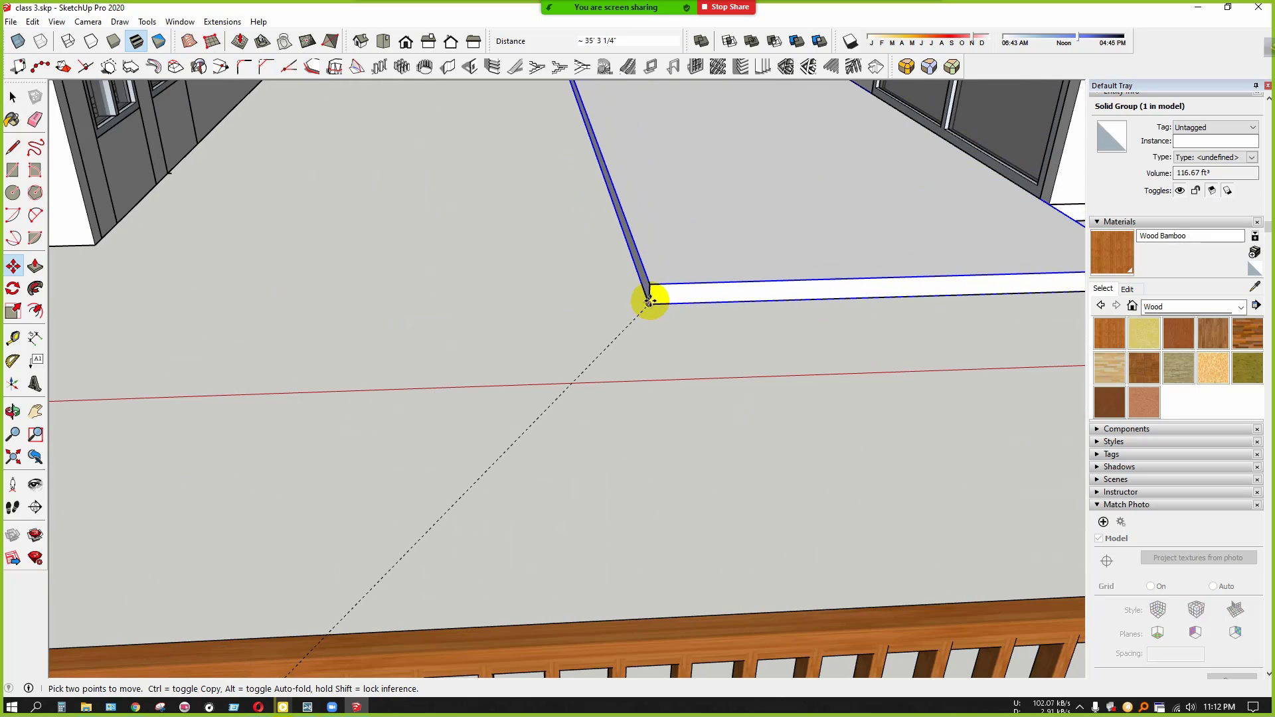
left_click(544, 373)
scroll(578, 354, "down", 3)
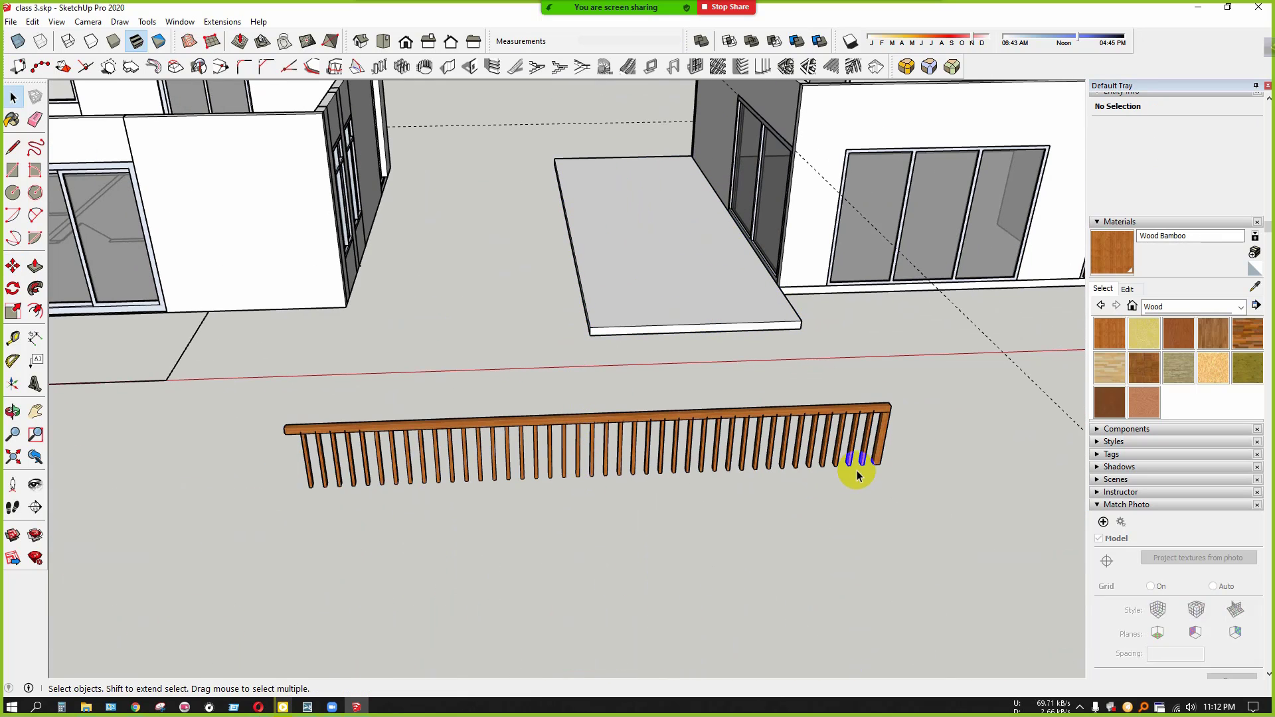
Move the copied railing by its end post's bottom corner onto the top front corner of the side balcony slab
scroll(857, 475, "up", 3)
scroll(867, 492, "up", 2)
key("m")
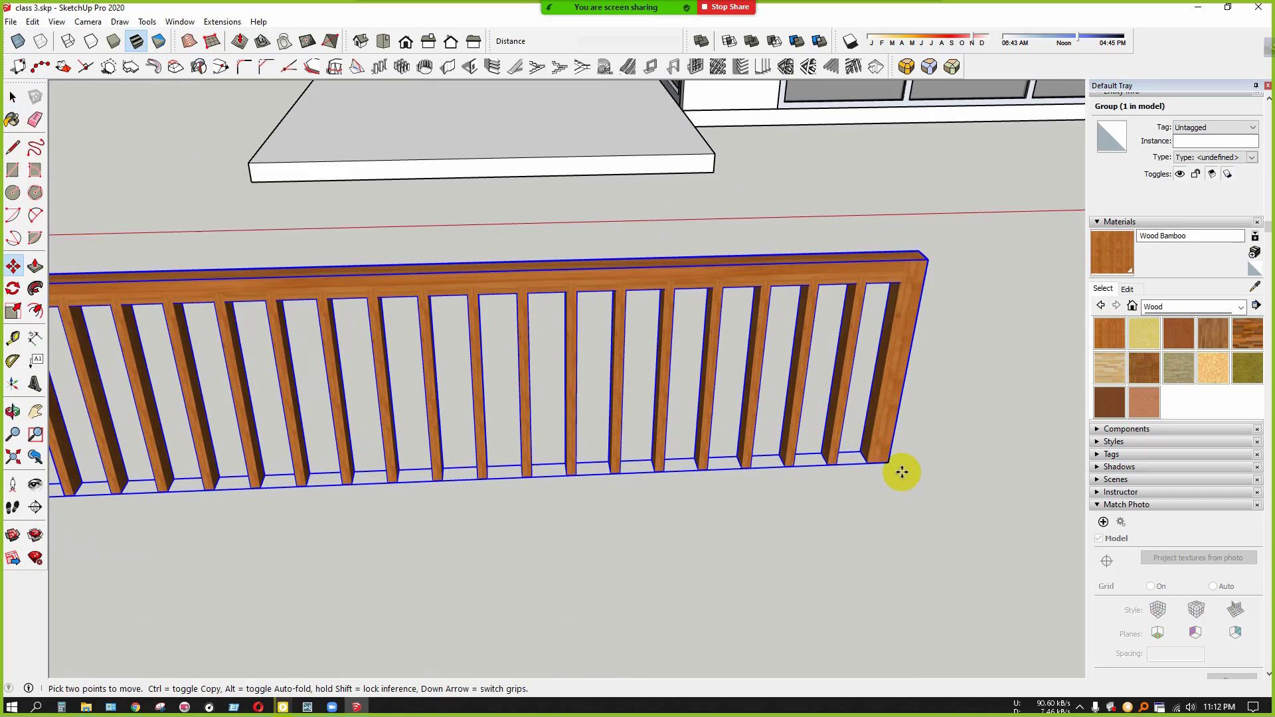
left_click(888, 466)
scroll(682, 365, "down", 3)
scroll(683, 412, "up", 4)
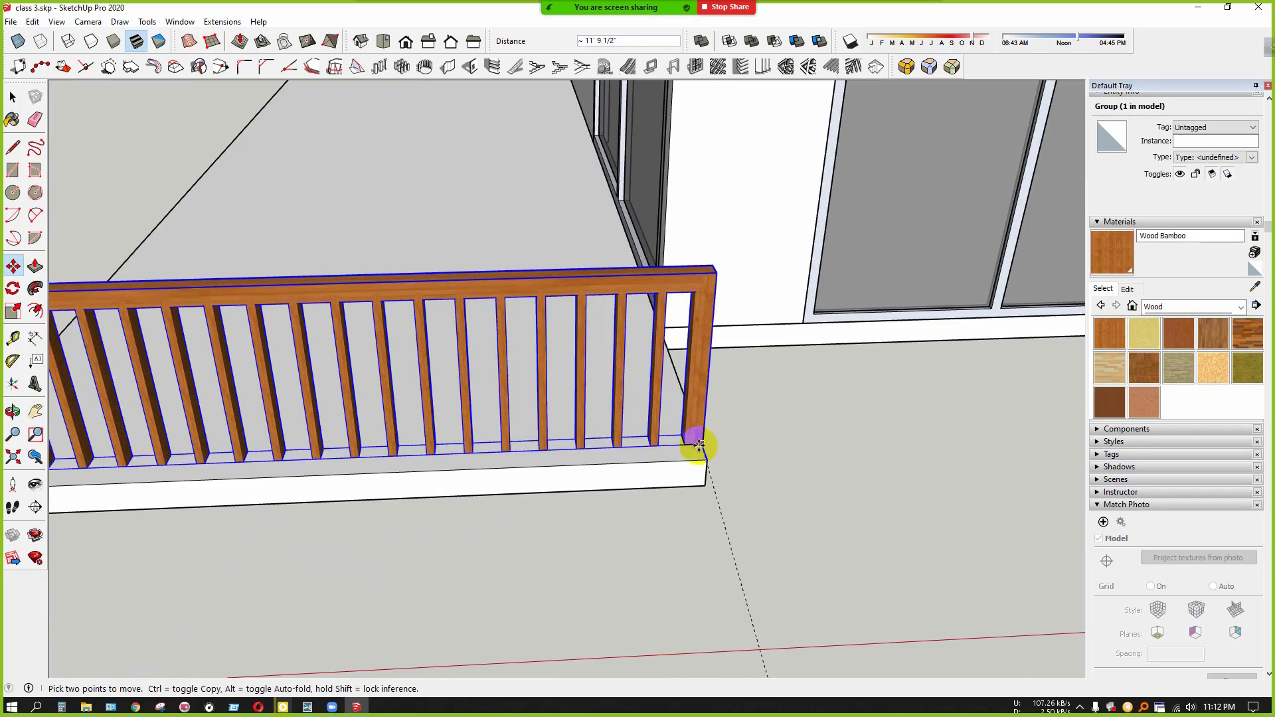
left_click(711, 463)
scroll(831, 503, "down", 3)
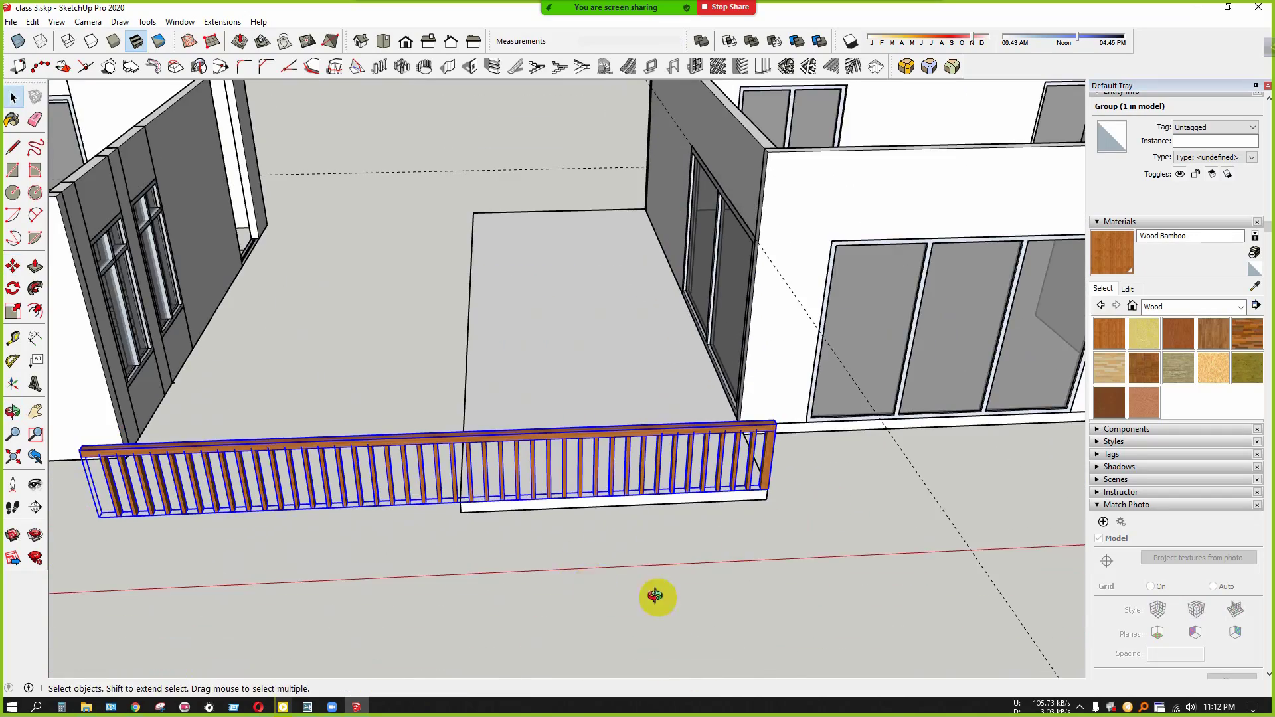
middle_click_drag(656, 596, 780, 396)
left_click(891, 497)
Make a rotated copy of the front railing on the side balcony, turned 90 degrees to run parallel to the slab's long edge
middle_click_drag(892, 497, 783, 436)
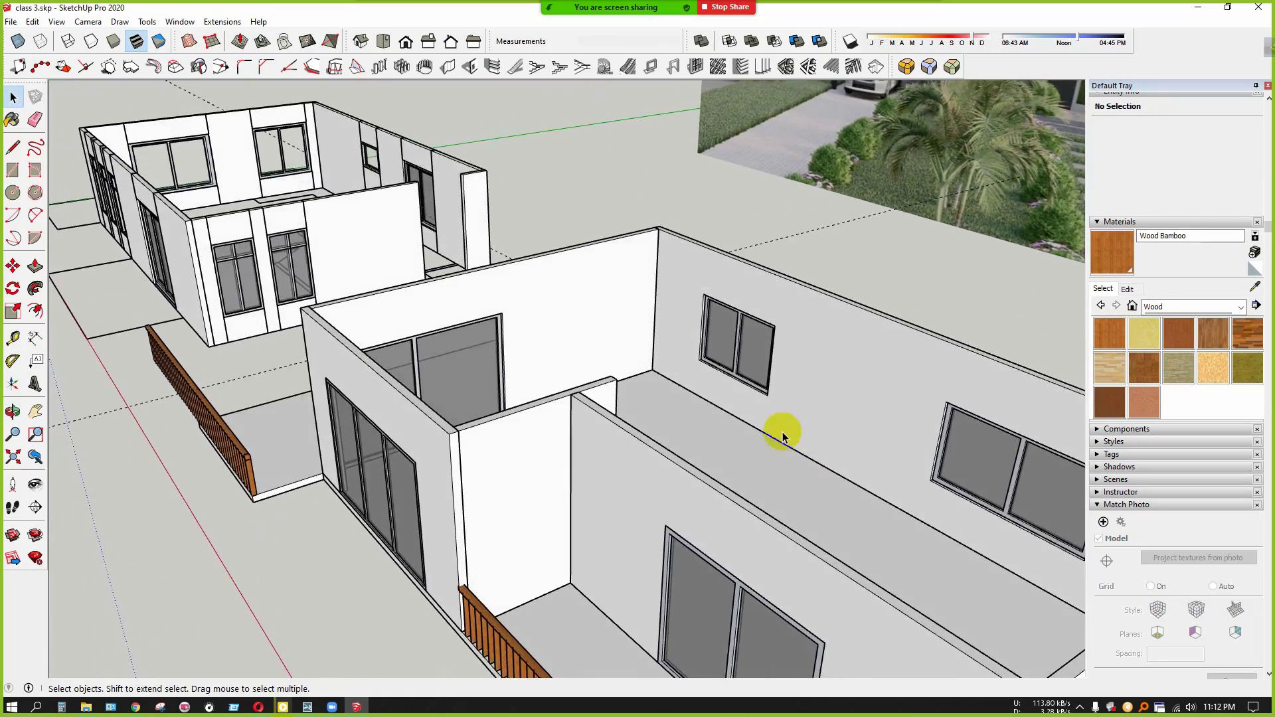
scroll(783, 436, "down", 3)
middle_click_drag(733, 475, 837, 438)
scroll(534, 470, "up", 2)
middle_click_drag(535, 471, 851, 505)
scroll(680, 481, "up", 3)
middle_click_drag(689, 483, 675, 523)
scroll(675, 523, "up", 3)
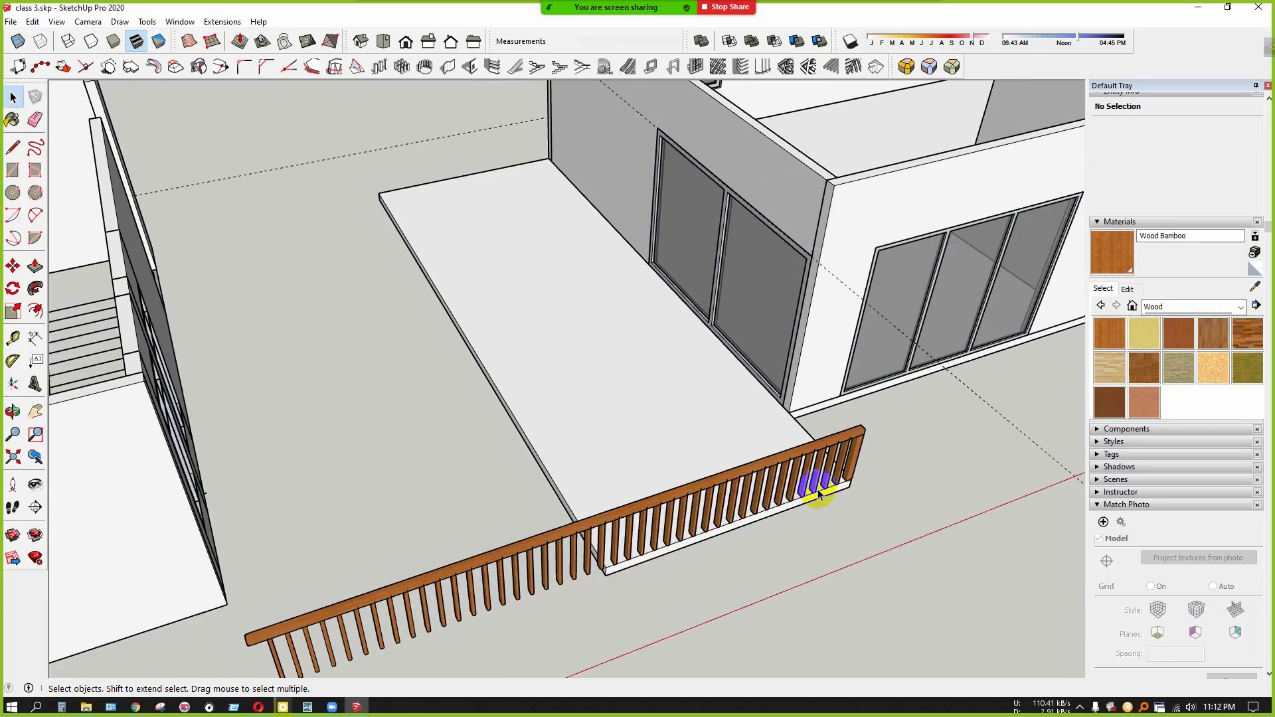
scroll(741, 397, "down", 3)
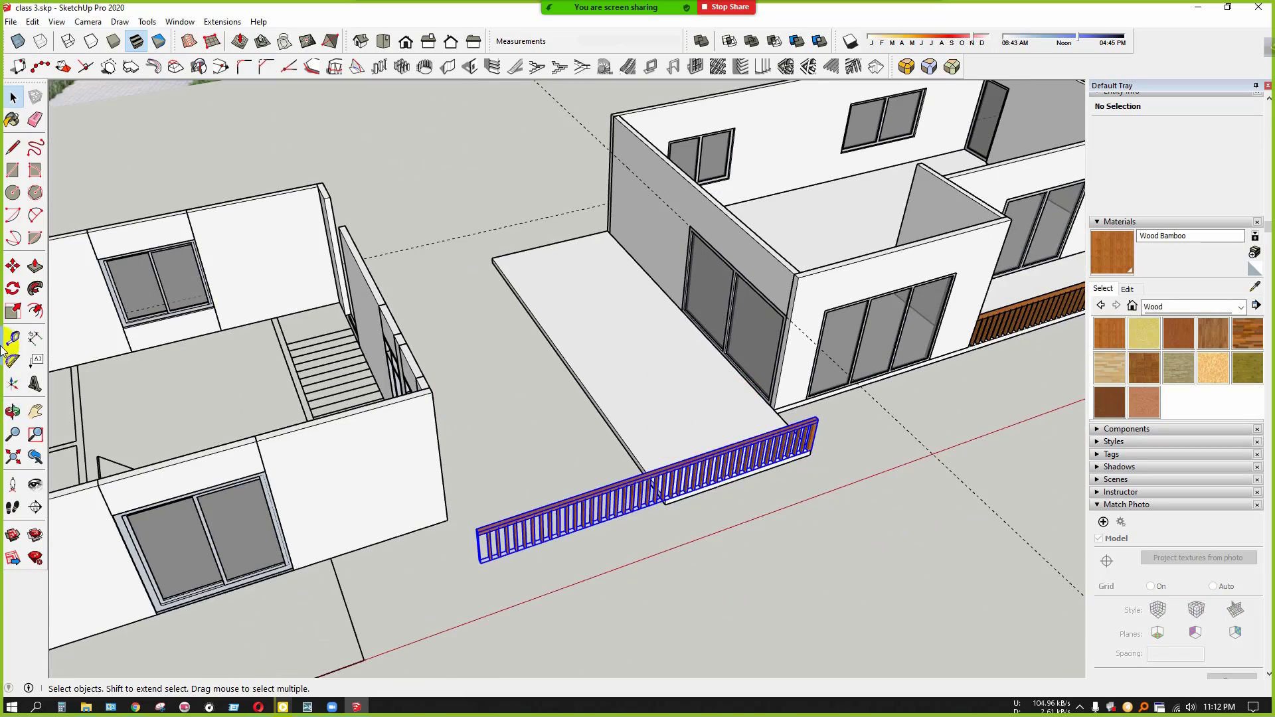
scroll(662, 398, "up", 2)
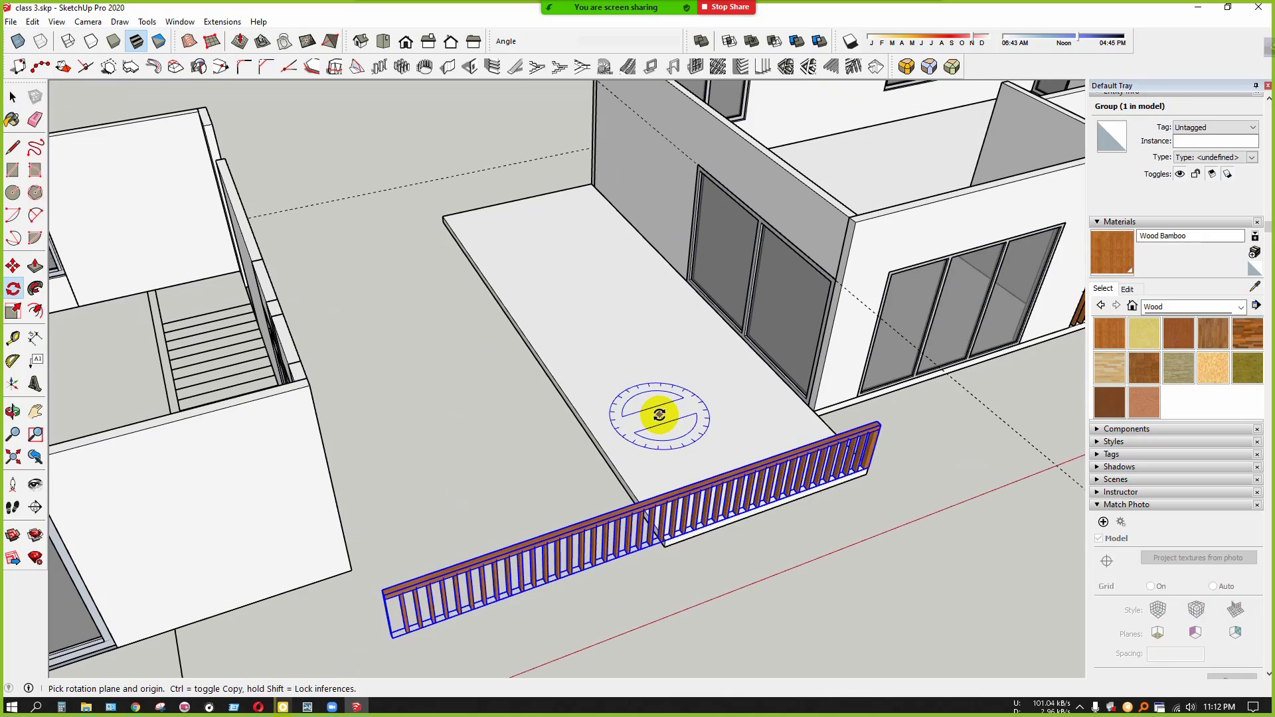
left_click(702, 403)
key("ctrl")
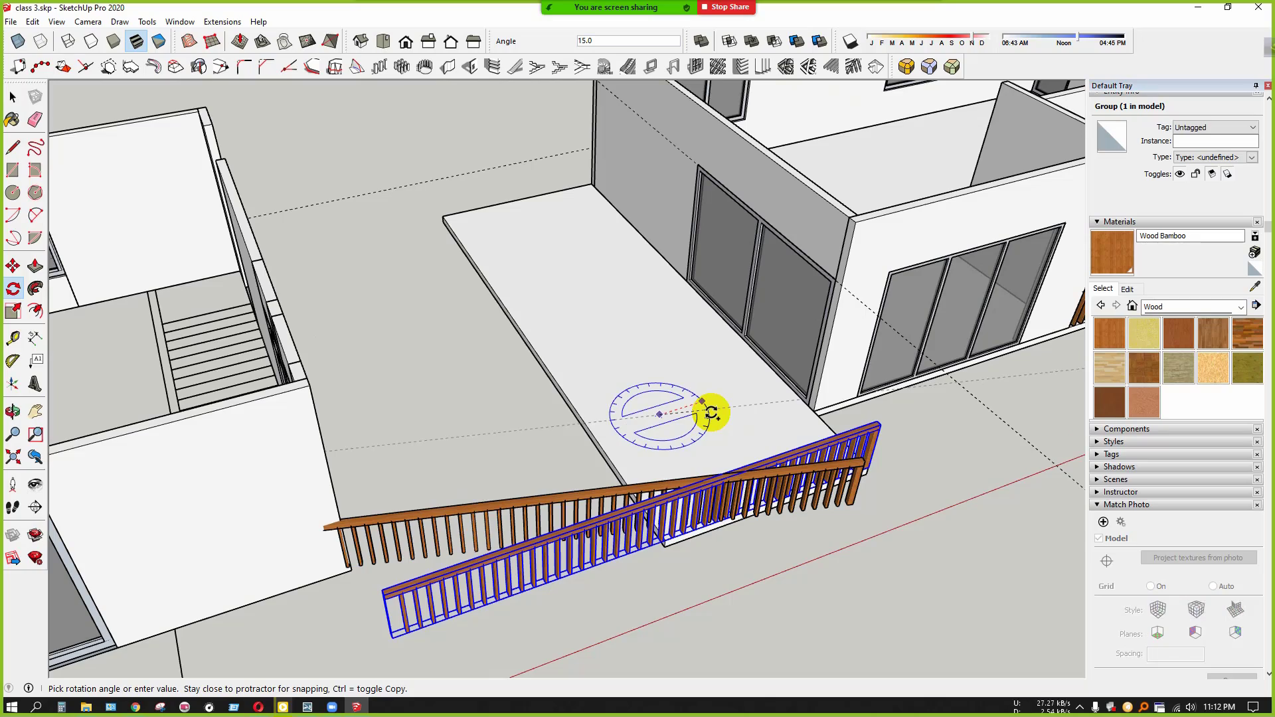
key("Return")
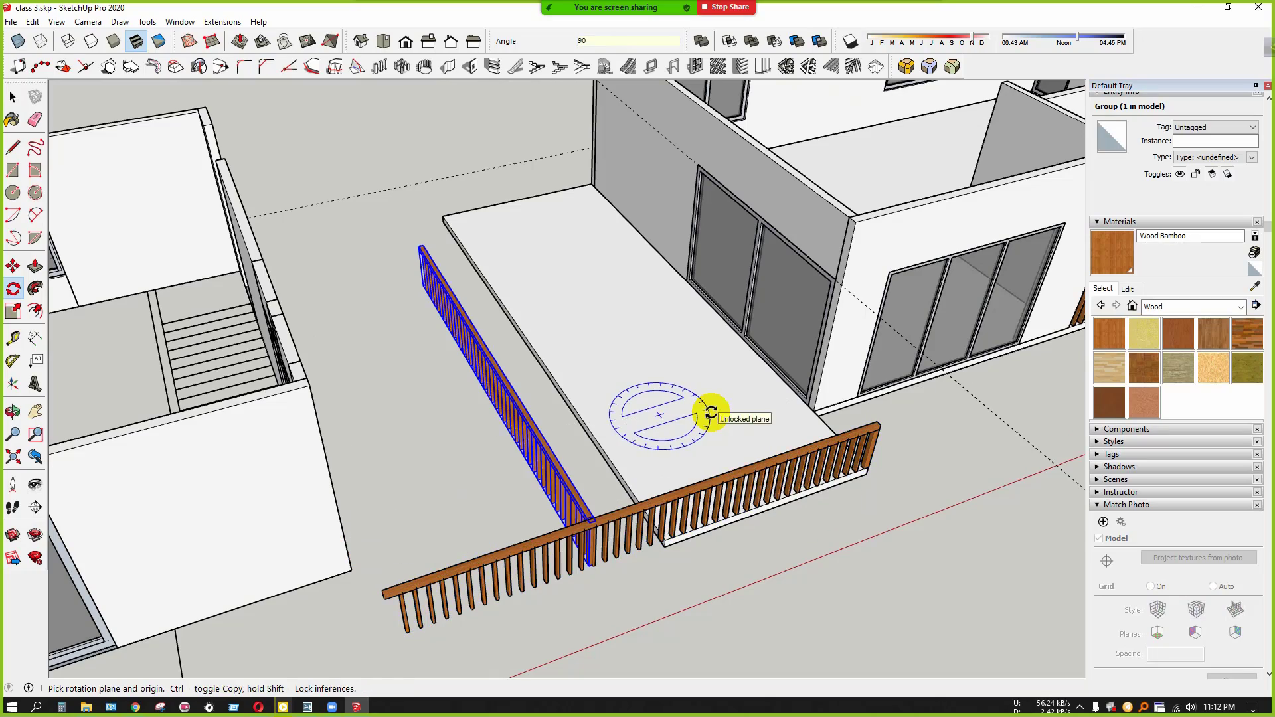
key("space")
Copy the rotated railing by its end post's bottom corner toward the front corner of the side balcony slab
scroll(575, 519, "up", 5)
scroll(541, 585, "down", 5)
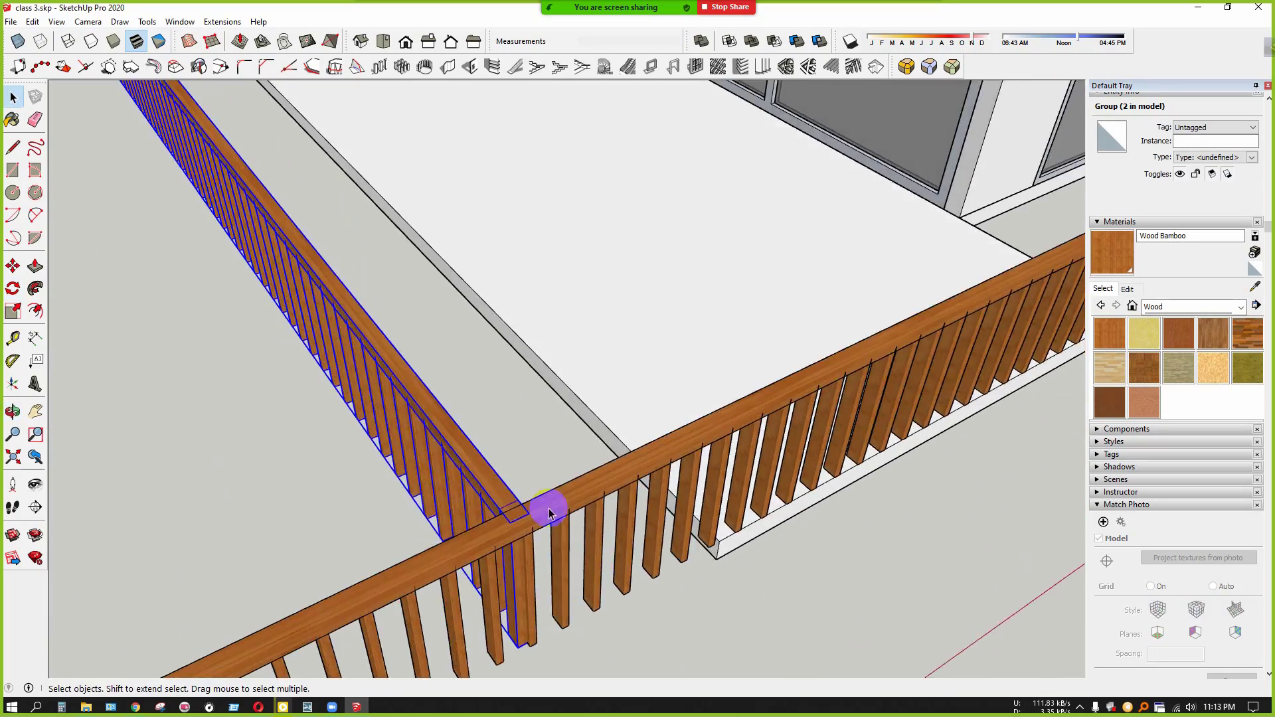
middle_click_drag(524, 632, 766, 356)
scroll(495, 329, "up", 6)
middle_click_drag(484, 328, 531, 281)
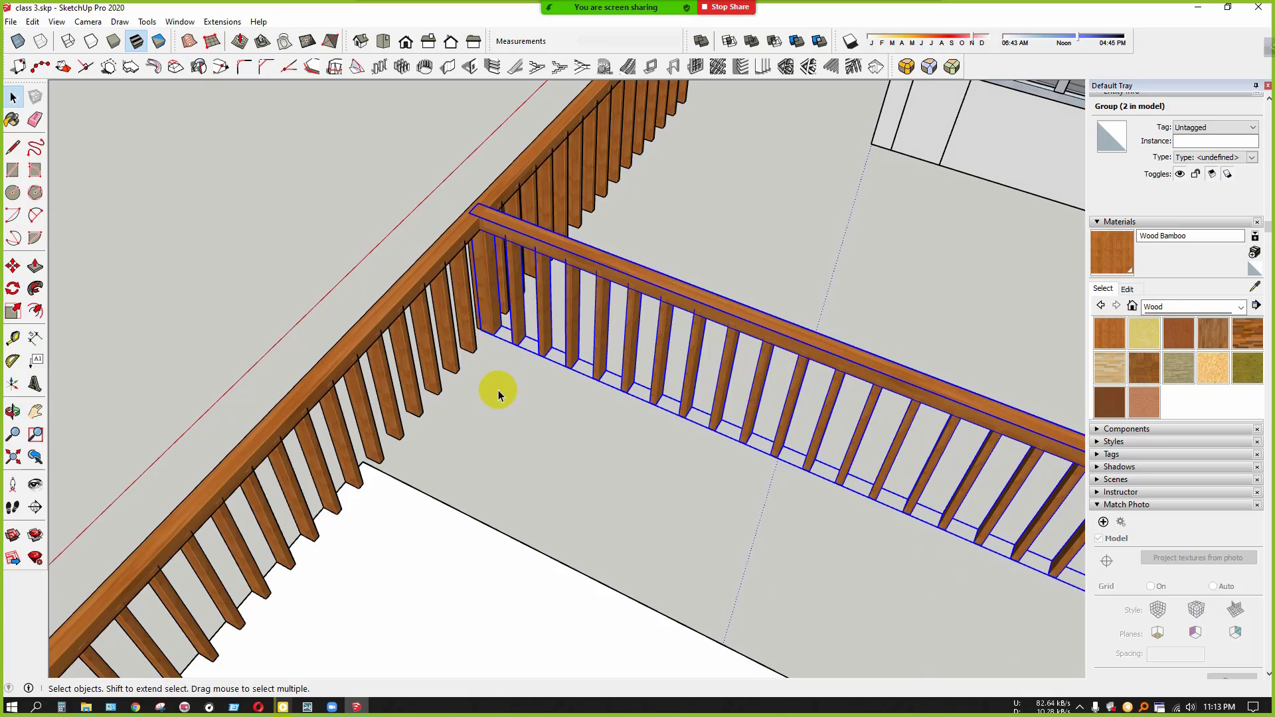
key("m")
scroll(493, 386, "up", 3)
left_click(495, 316)
middle_click_drag(319, 485, 475, 432)
key("ctrl")
left_click(437, 500)
Move the copied railing by its end post's bottom corner onto the top outer front corner of the side balcony slab
middle_click_drag(439, 498, 1089, 435)
scroll(753, 464, "up", 3)
middle_click_drag(615, 463, 769, 475)
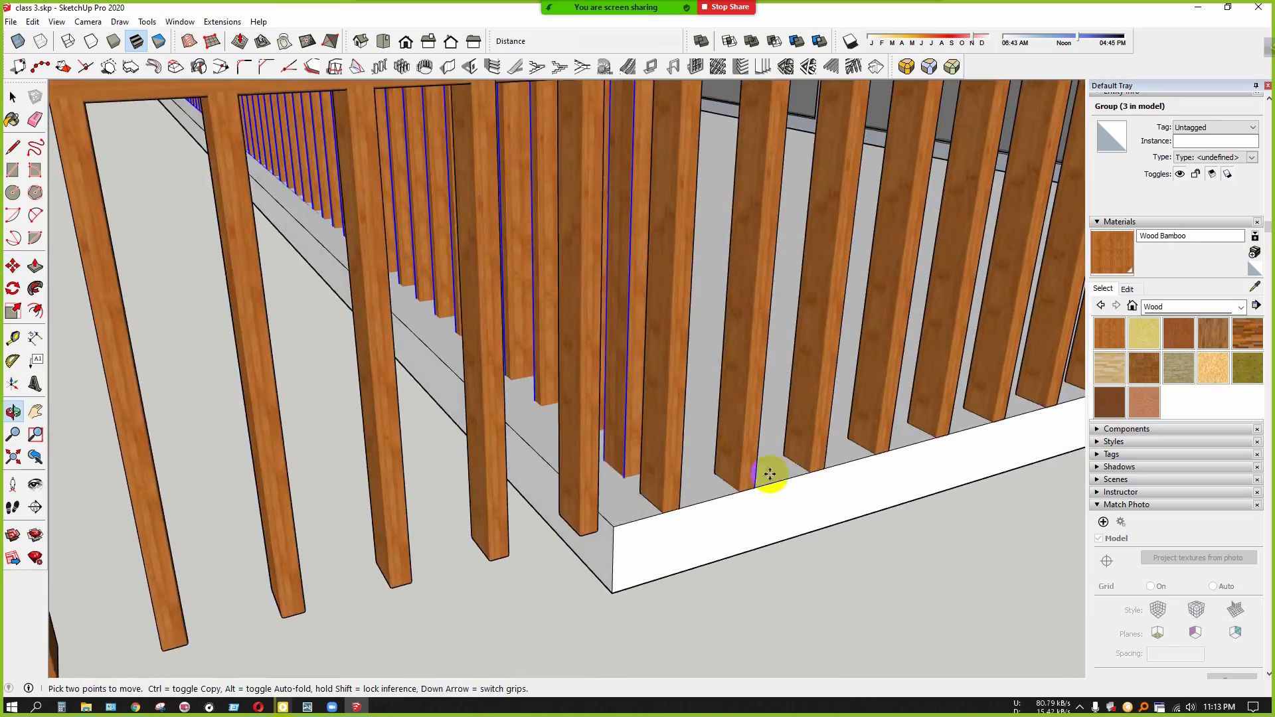
scroll(622, 477, "up", 3)
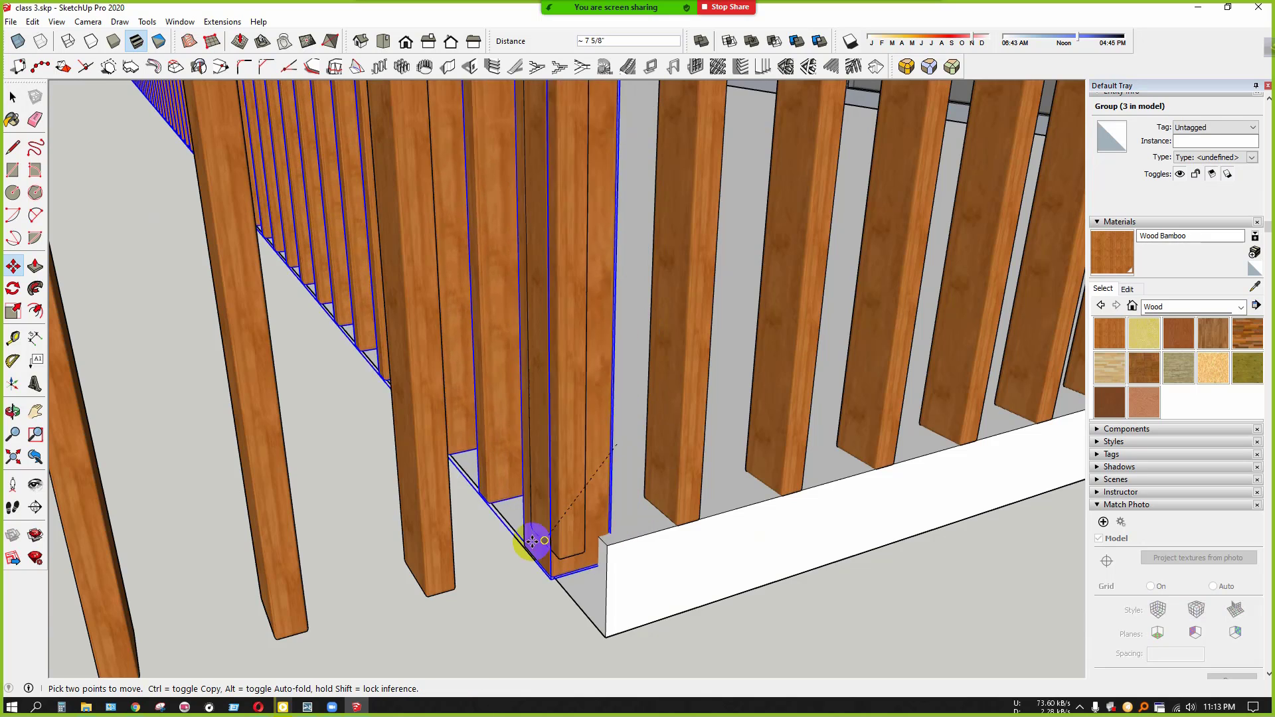
left_click(517, 614)
scroll(517, 617, "up", 3)
scroll(509, 577, "up", 2)
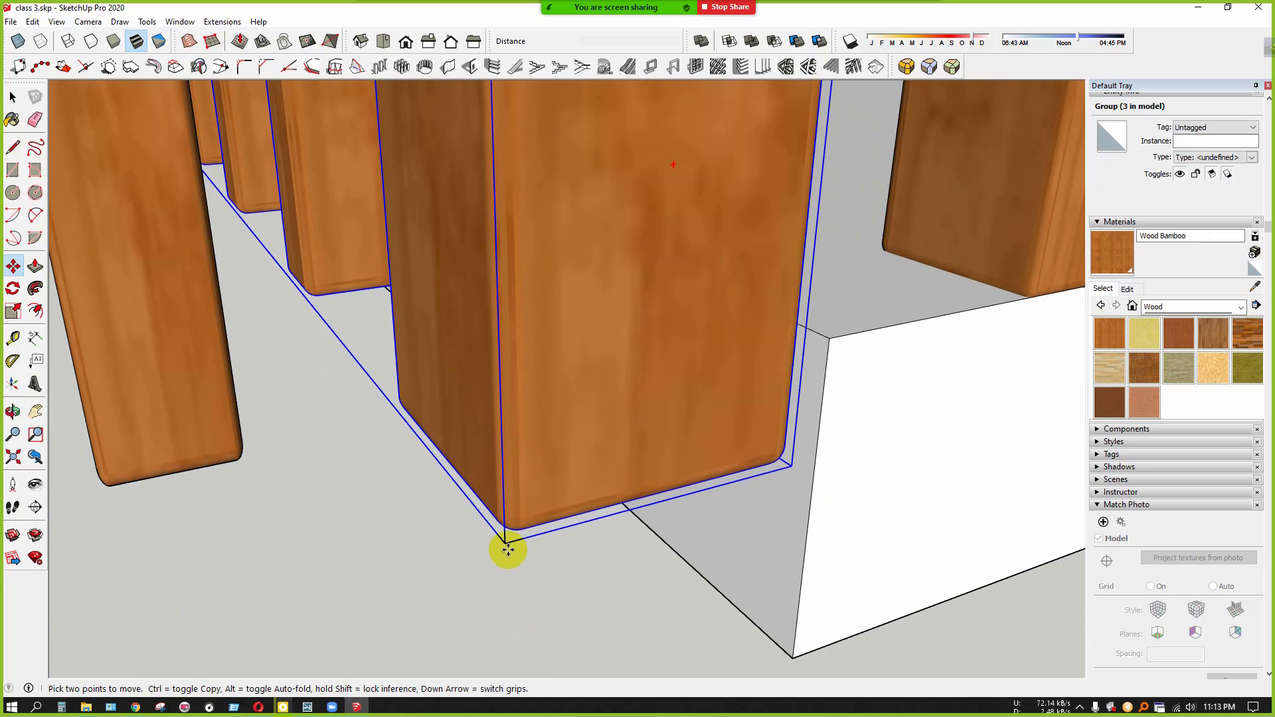
left_click(504, 545)
left_click(833, 340)
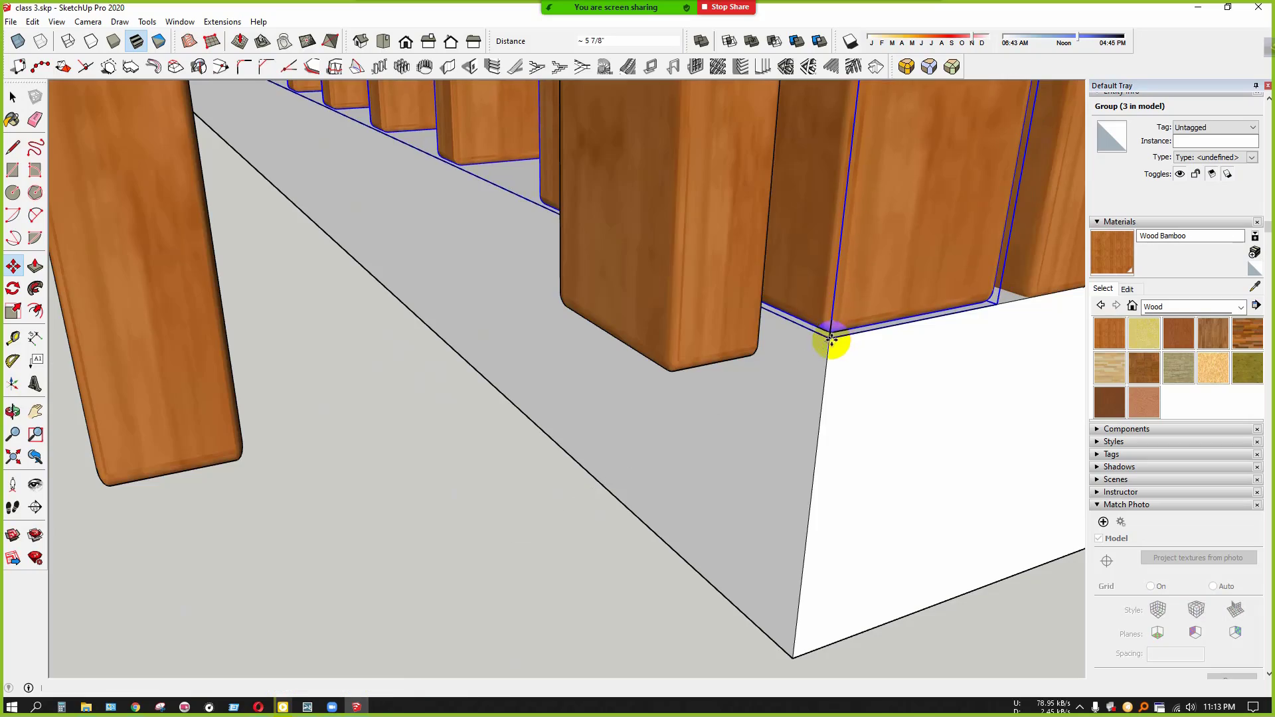
scroll(600, 510, "down", 10)
key("space")
middle_click_drag(618, 515, 615, 480)
Inside the side balcony's front railing group, delete the balusters that extend past the slab's outer corner
left_click(535, 443)
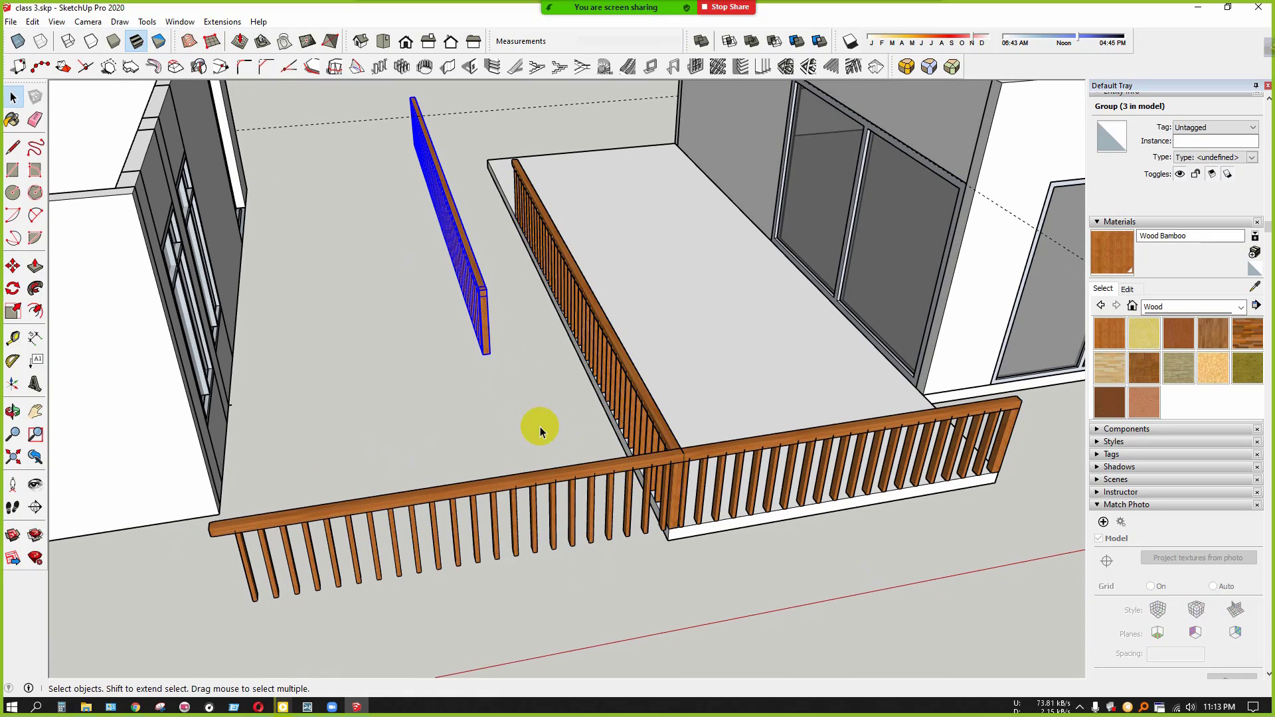
middle_click_drag(540, 432, 595, 420)
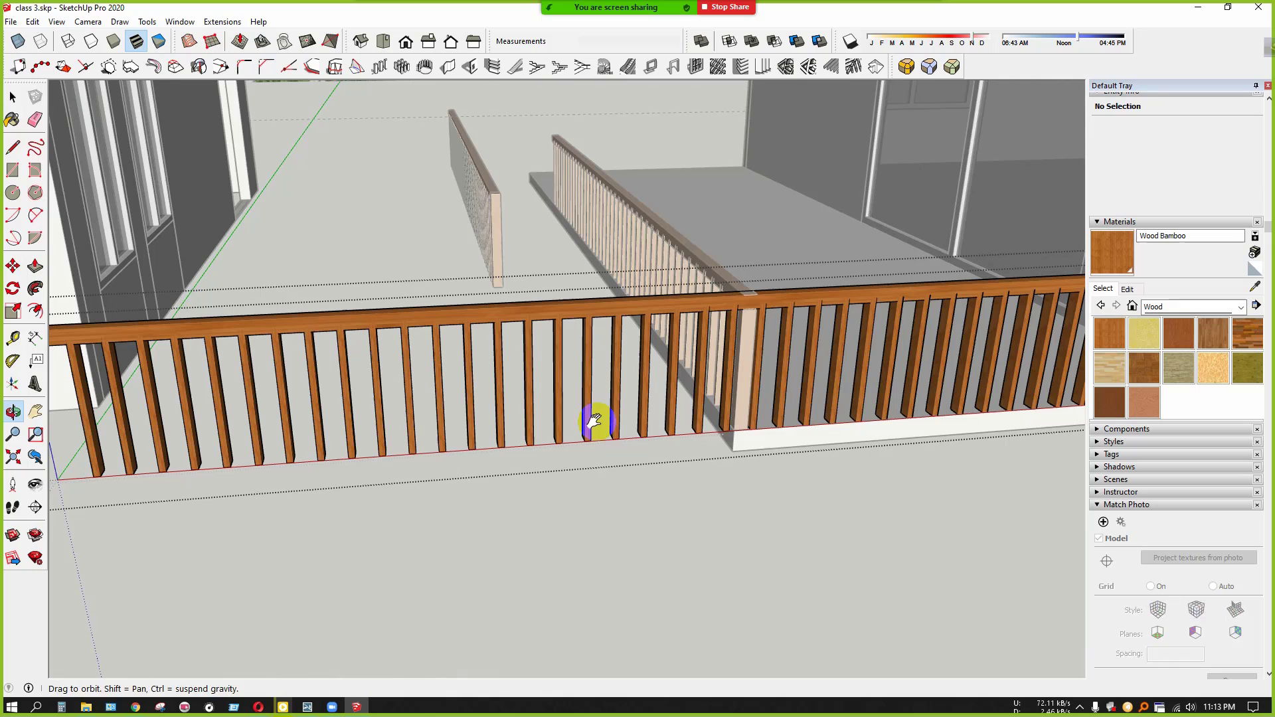
middle_click_drag(682, 409, 695, 411)
scroll(706, 417, "down", 3)
left_click(697, 417)
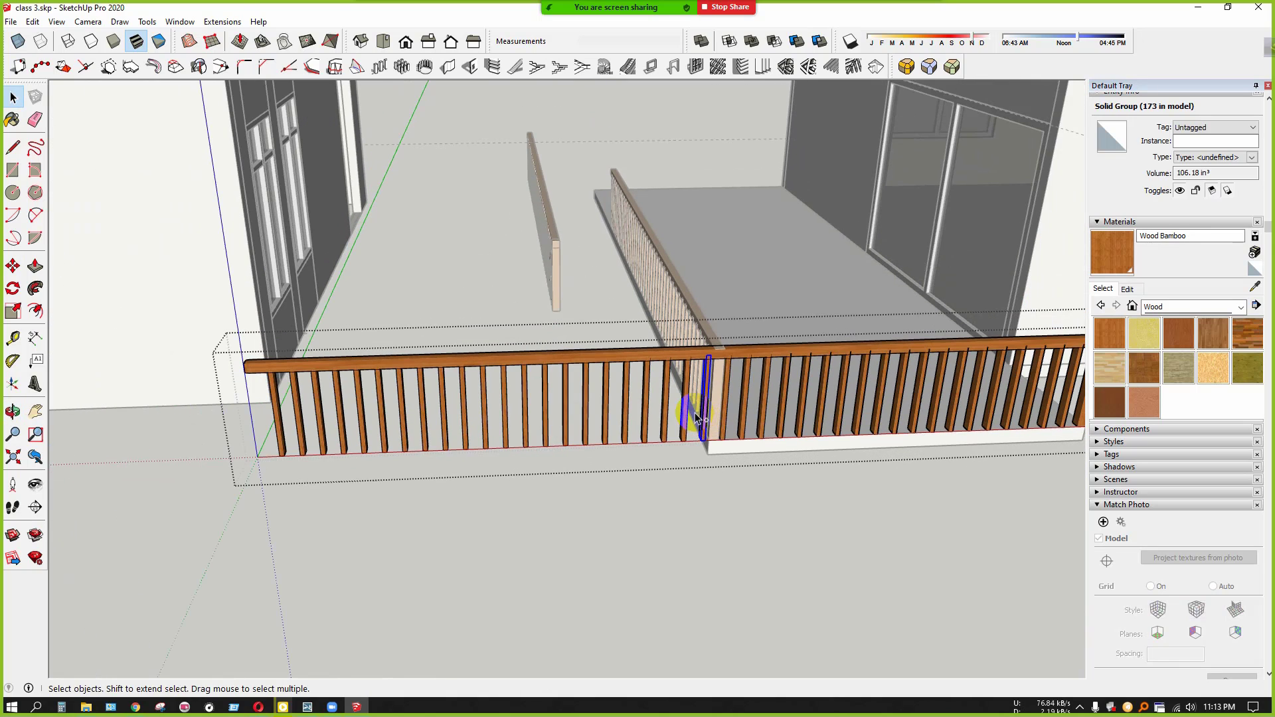
left_click_drag(262, 537, 264, 536)
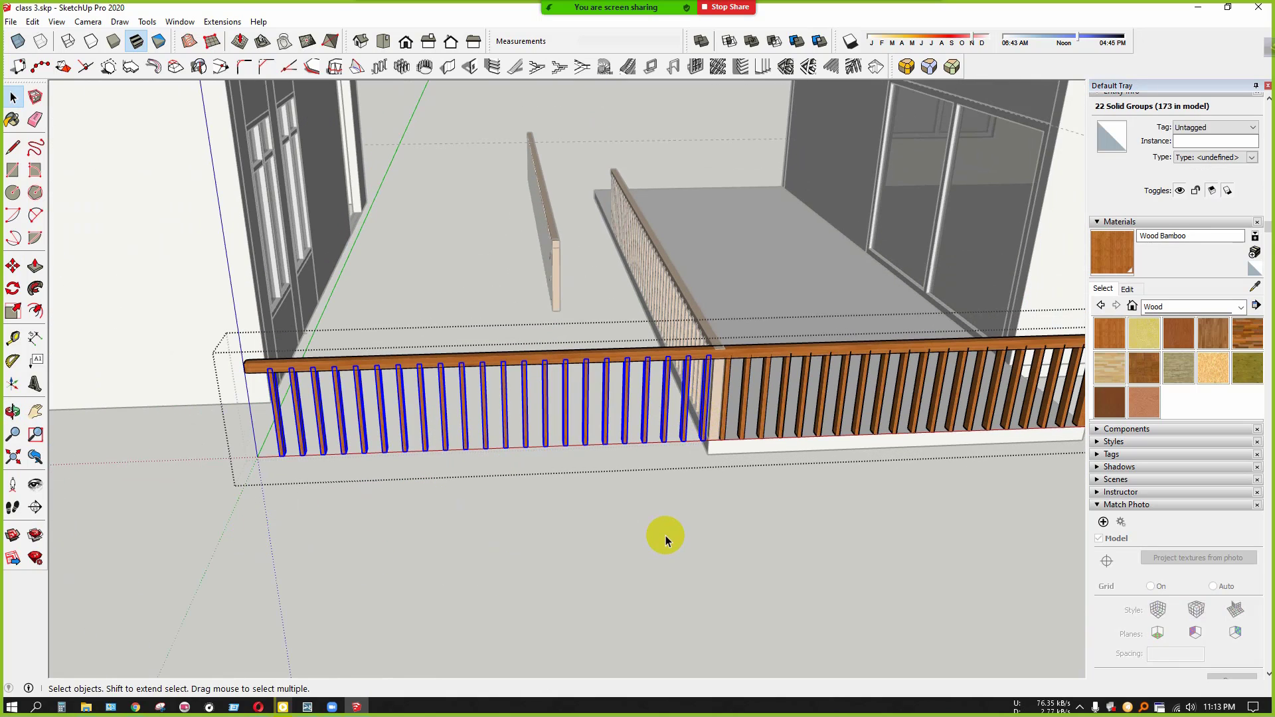
key("Delete")
middle_click_drag(626, 495, 531, 443)
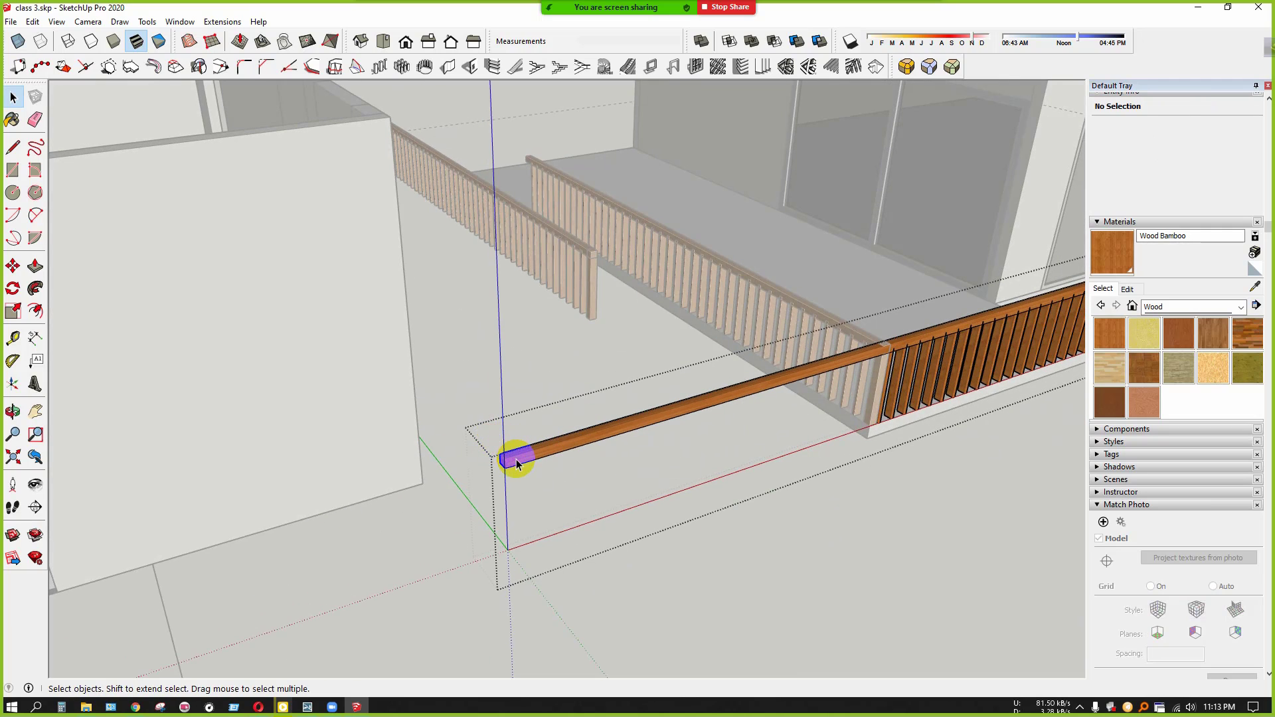
Scale the top rail of the short railing to about 0.47 of its length so it ends at the corner post, and close the group
left_click(13, 310)
scroll(521, 433, "up", 5)
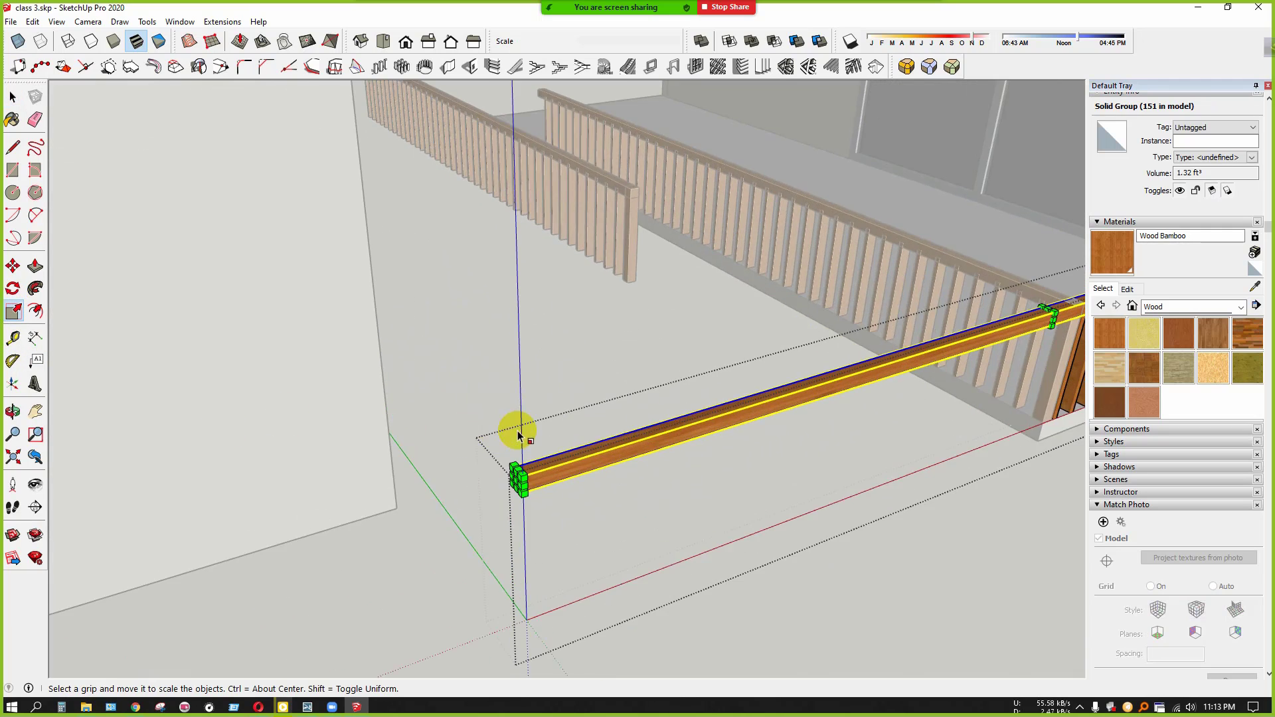
left_click(487, 545)
scroll(535, 513, "down", 2)
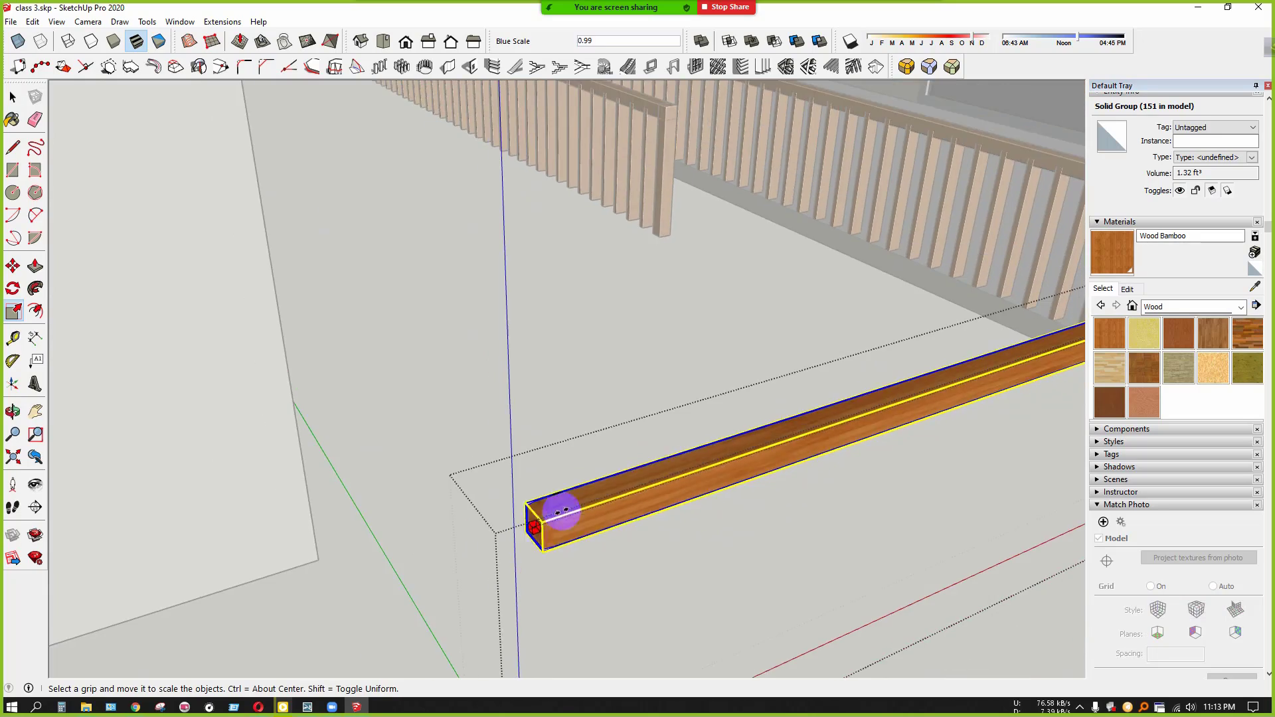
middle_click_drag(743, 465, 9, 611, "shift")
middle_click_drag(660, 387, 309, 438, "shift")
scroll(340, 420, "up", 2)
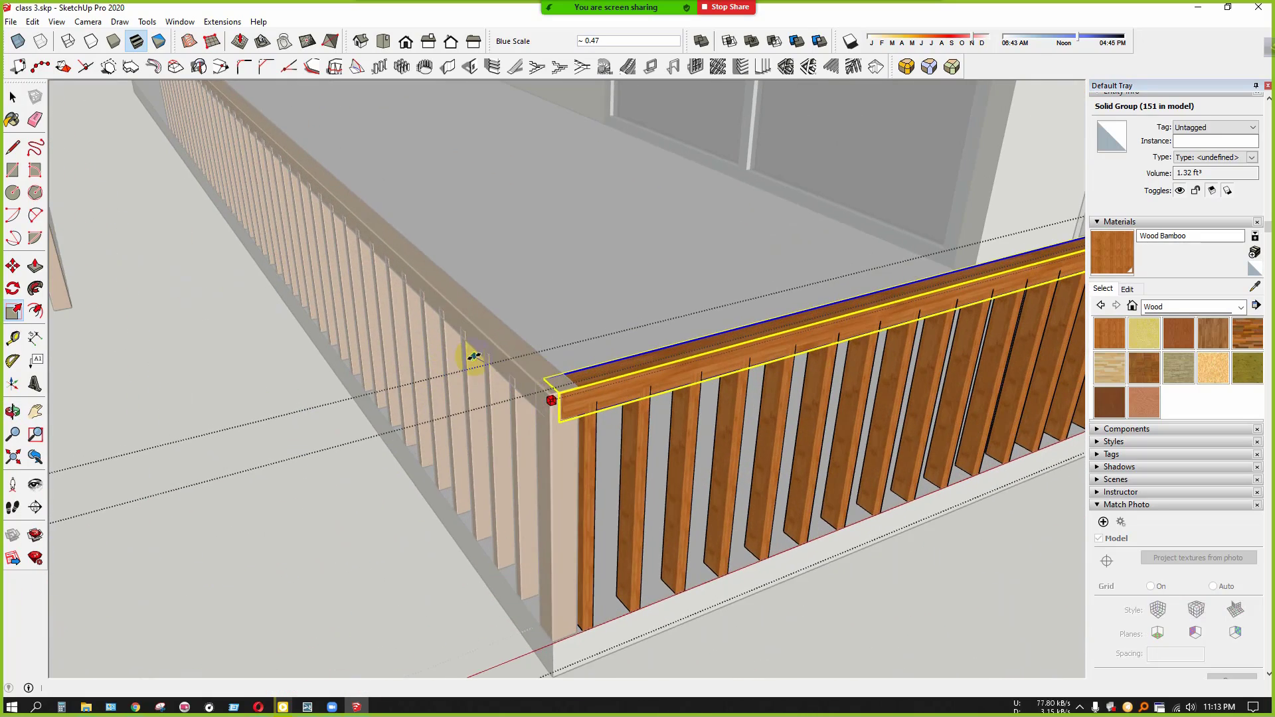
left_click(484, 347)
scroll(412, 429, "down", 2)
key("space")
left_click(336, 525)
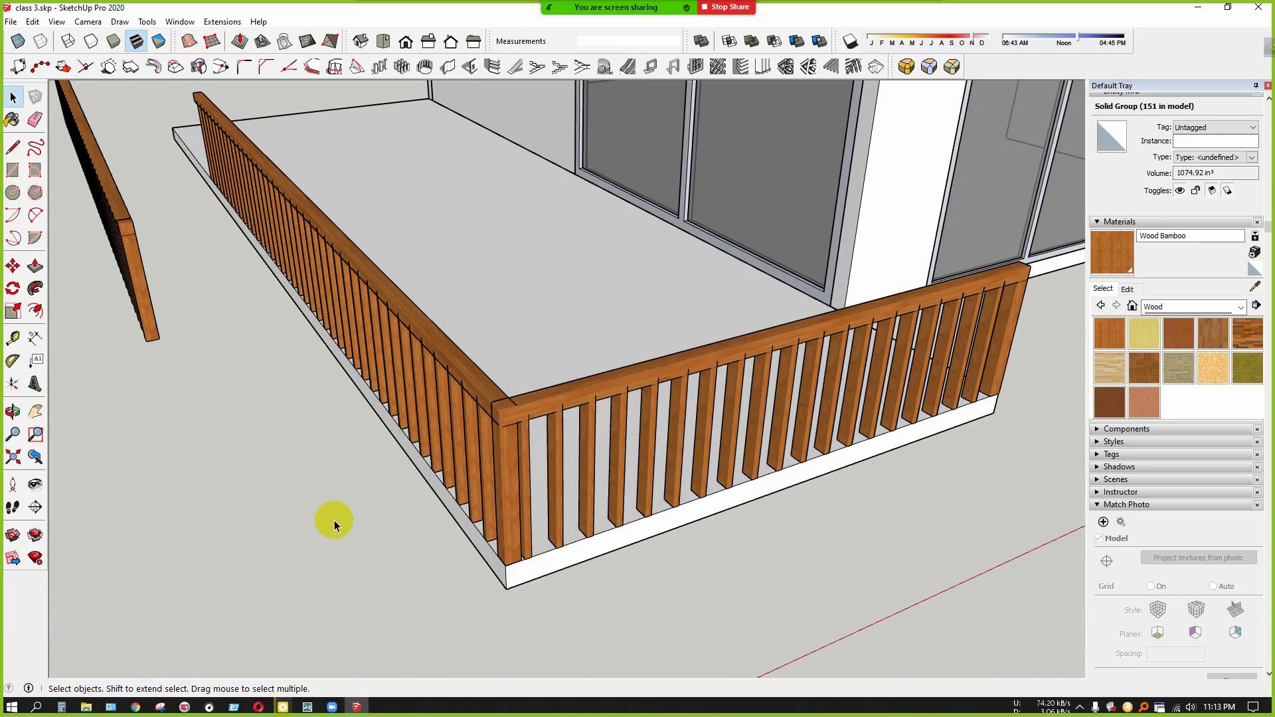
Open the railing group along the terrace's long edge for editing at its unfinished end
middle_click_drag(405, 565, 1149, 475)
scroll(1149, 475, "down", 1)
scroll(967, 458, "down", 3)
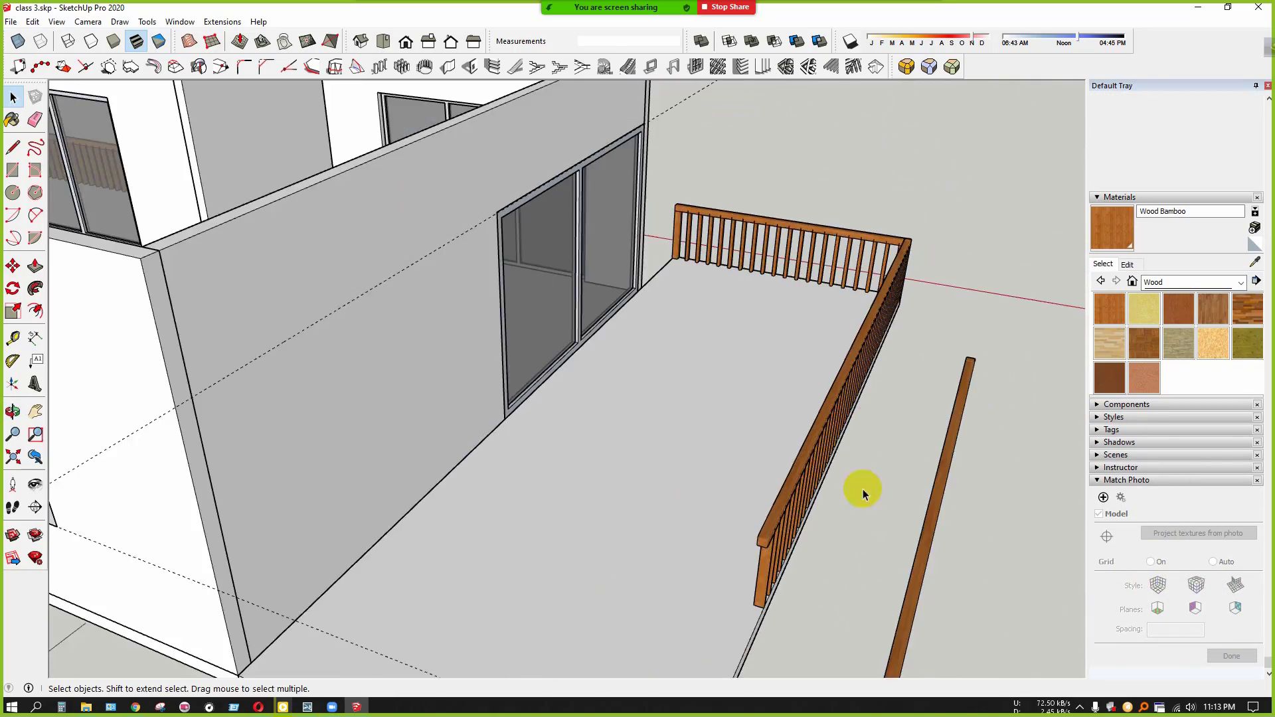
scroll(754, 624, "up", 2)
middle_click_drag(711, 438, 524, 327, "shift")
middle_click_drag(612, 270, 755, 186, "shift")
right_click(755, 186)
left_click(738, 404)
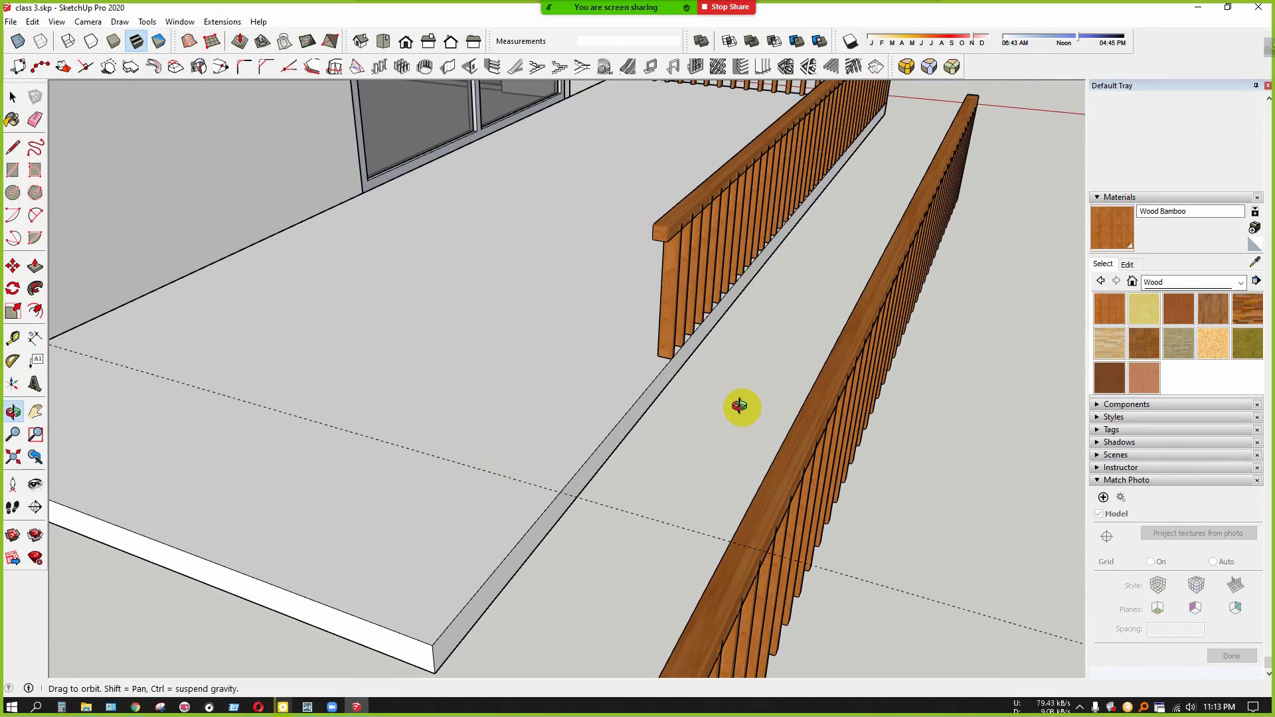
scroll(743, 402, "down", 2)
left_click_drag(742, 402, 662, 444)
key("space")
middle_click_drag(672, 428, 635, 370)
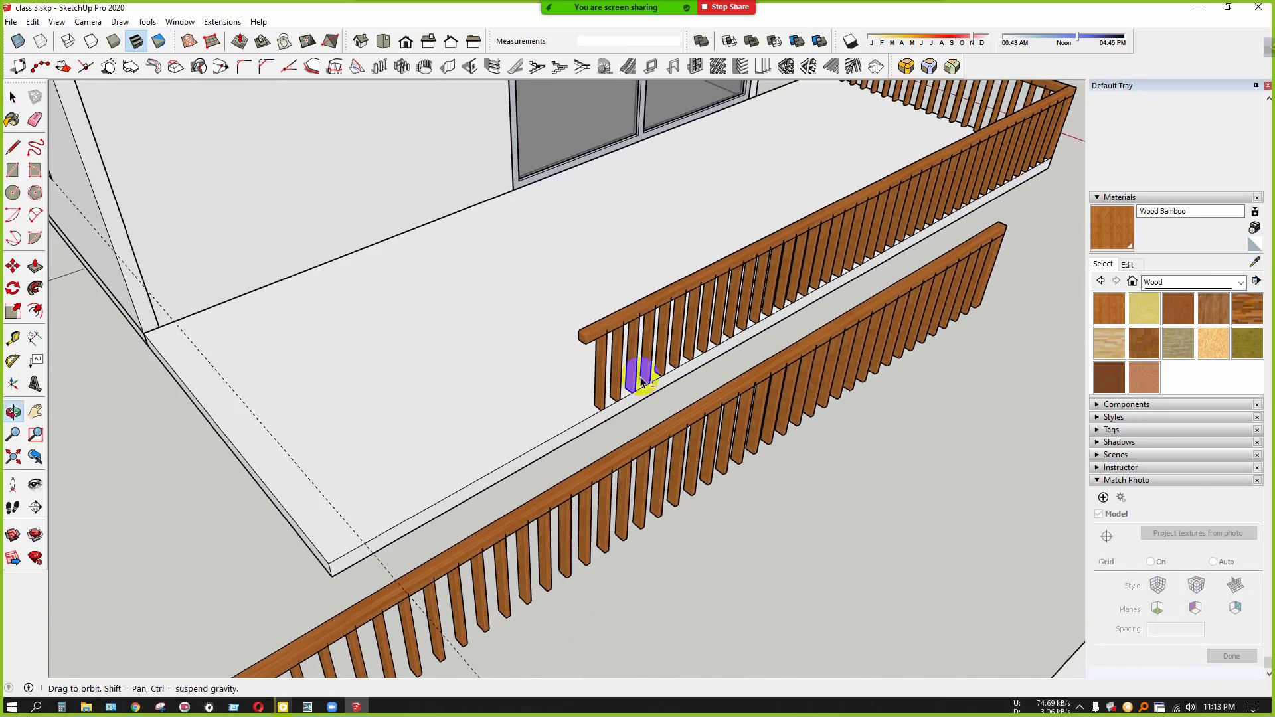
scroll(611, 321, "up", 3)
left_click(605, 336)
scroll(631, 307, "up", 1)
double_click(617, 330)
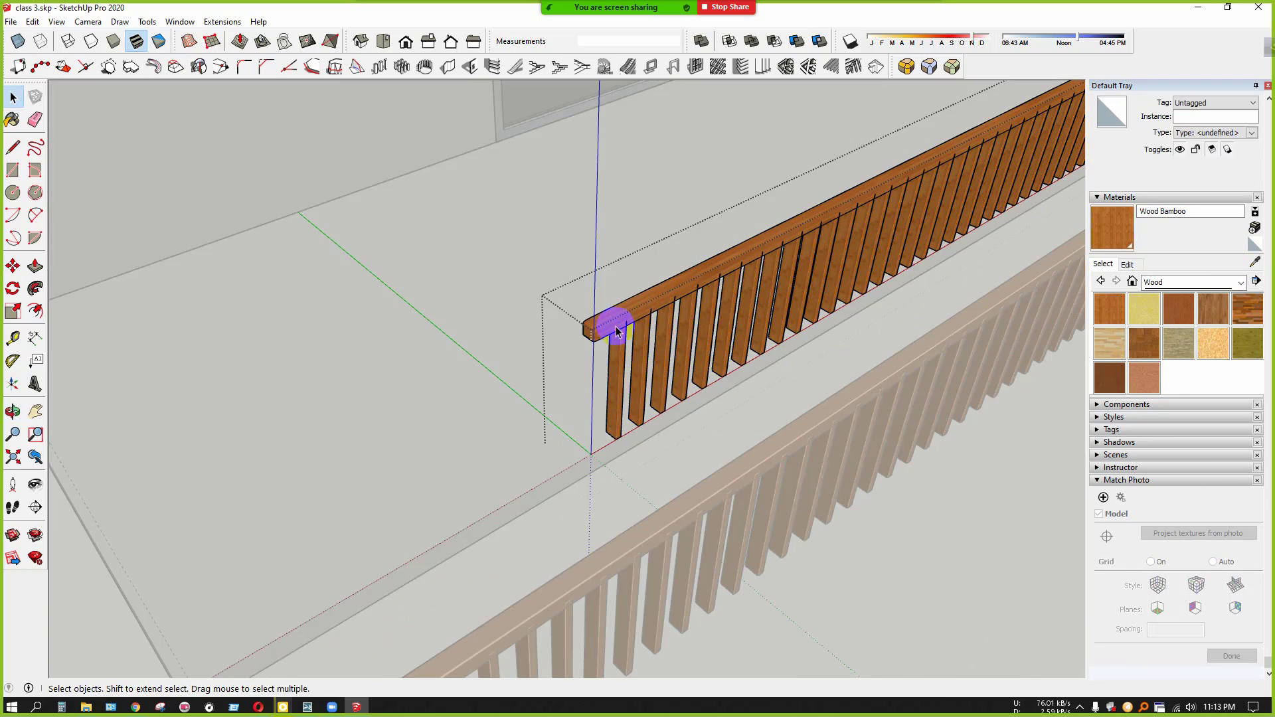
Stretch the long railing's top rail along its length by a factor of about 1.32 to reach the terrace slab's end
middle_click_drag(535, 347, 667, 230, "shift")
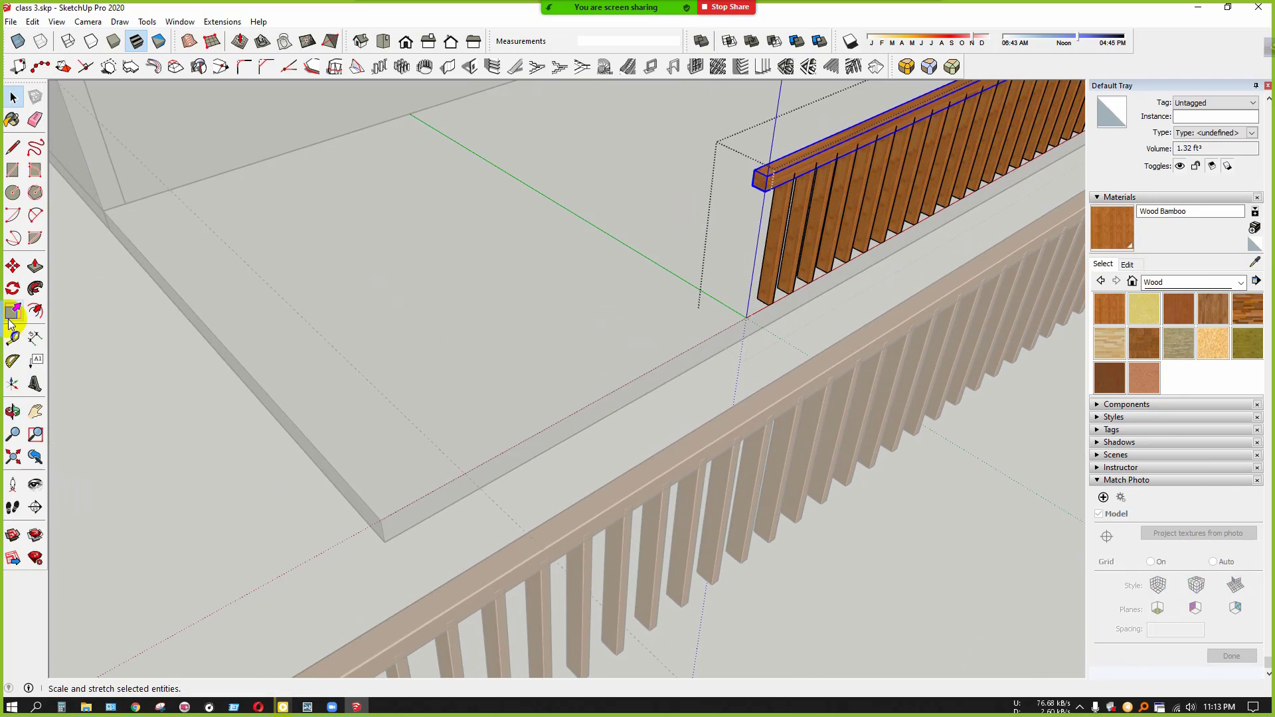
left_click(20, 311)
scroll(769, 198, "up", 2)
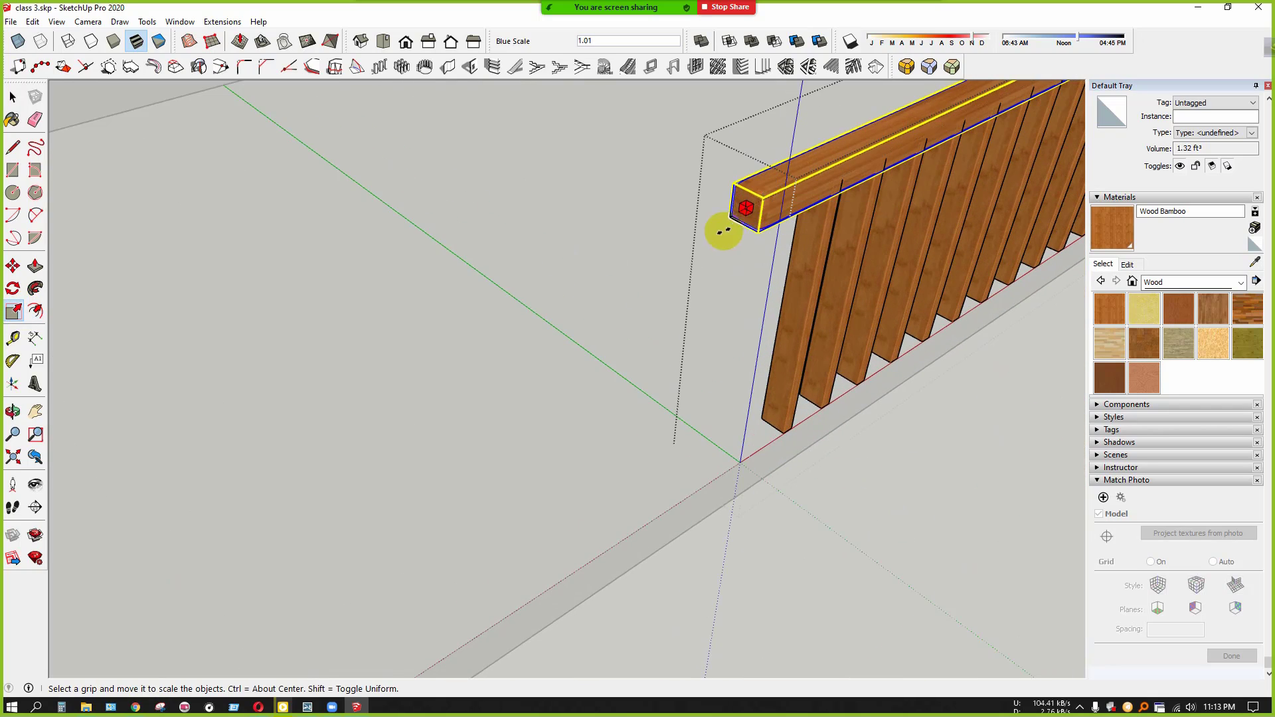
scroll(724, 231, "down", 3)
middle_click_drag(611, 317, 717, 339, "shift")
scroll(731, 309, "down", 3)
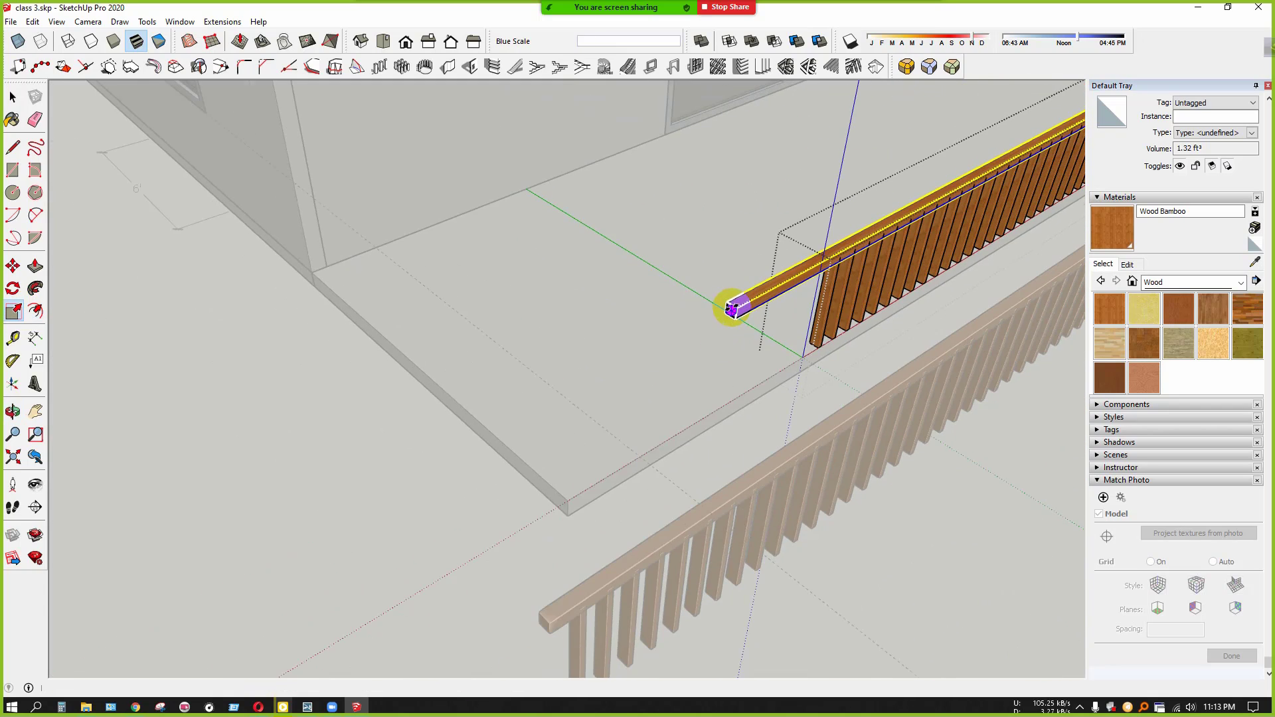
middle_click_drag(621, 396, 689, 285, "shift")
scroll(646, 370, "up", 2)
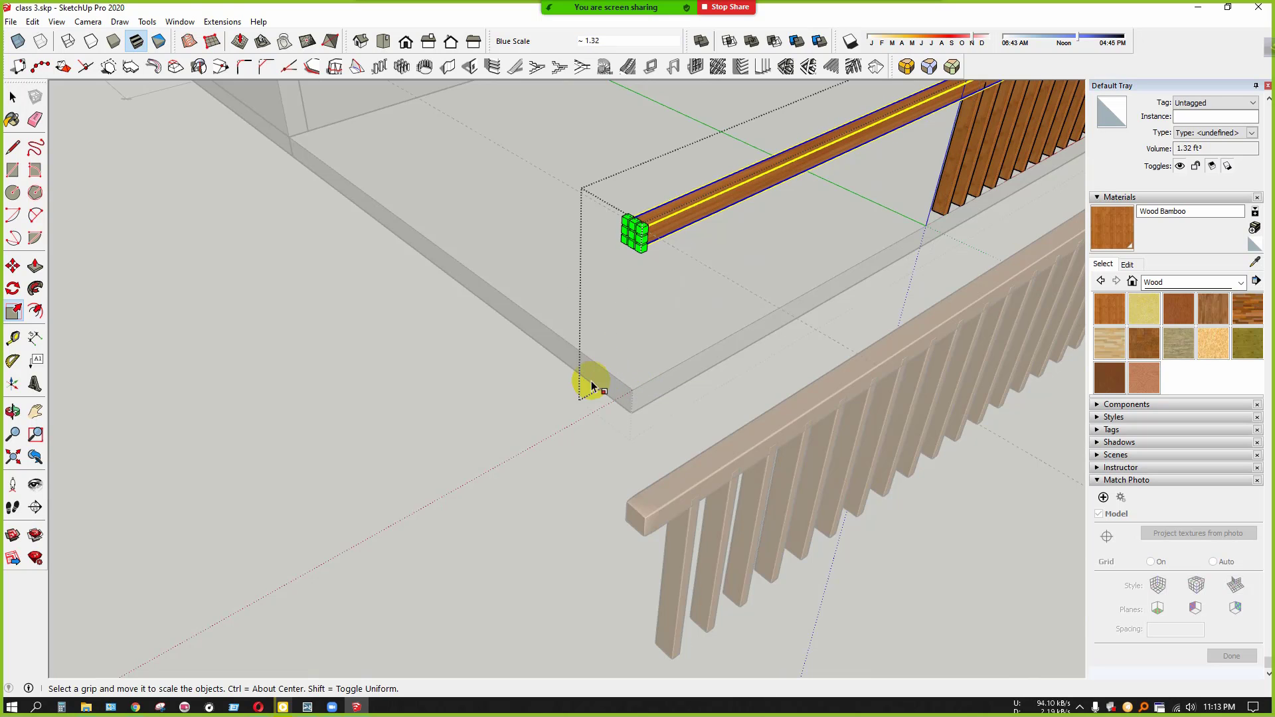
scroll(569, 386, "down", 2)
key("space")
Copy the end baluster outward under the extended rail at the existing baluster spacing, as an array of 10 copies
scroll(799, 261, "up", 3)
middle_click_drag(800, 262, 494, 336)
scroll(494, 336, "down", 3)
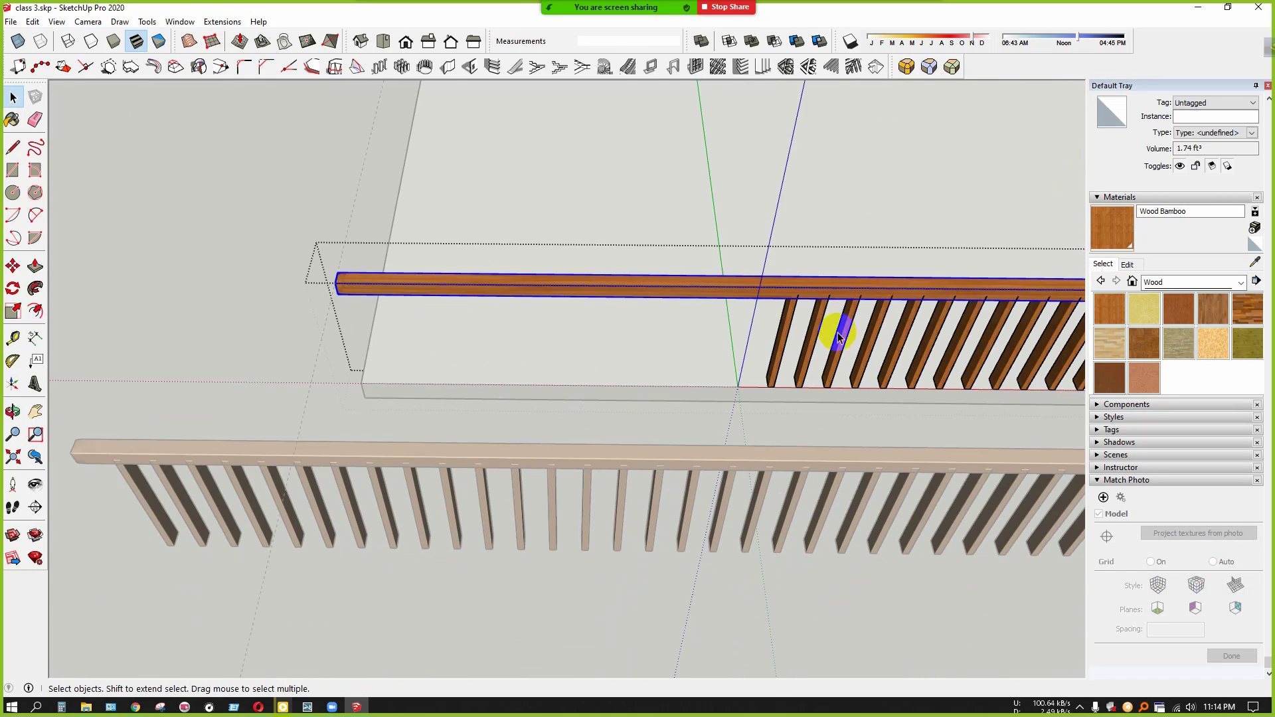
middle_click_drag(839, 338, 544, 353, "shift")
scroll(601, 387, "up", 4)
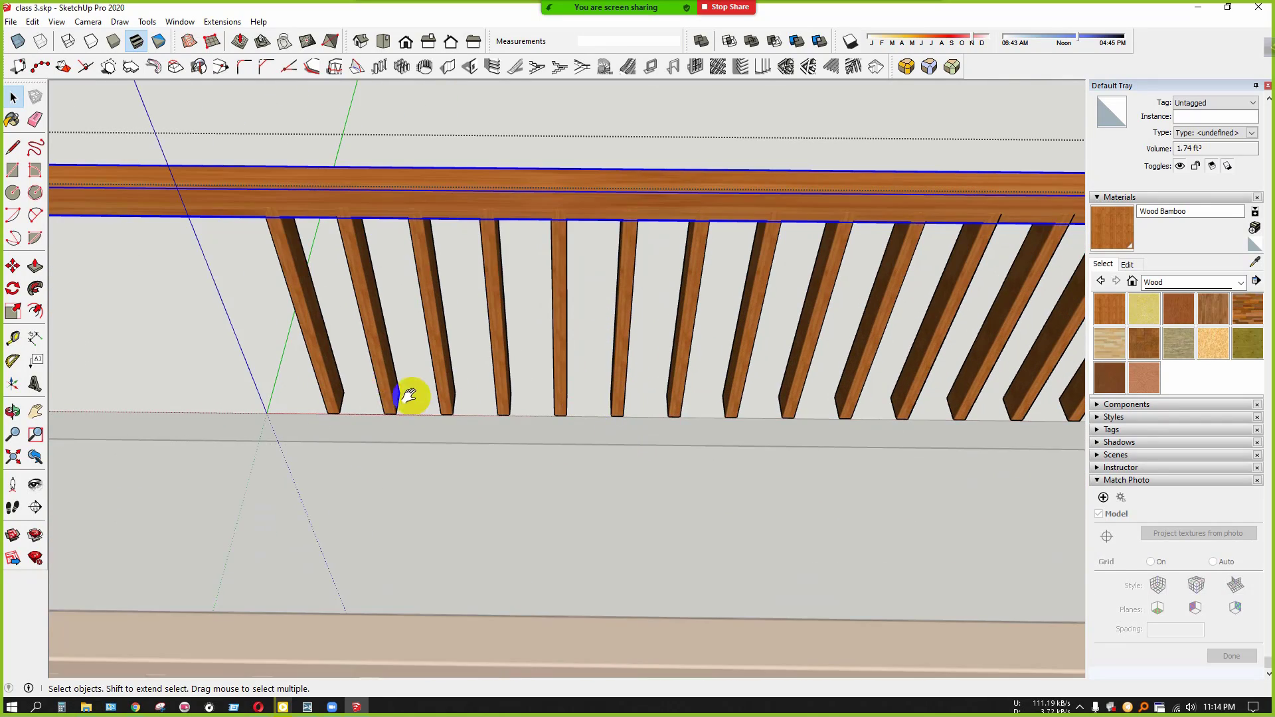
scroll(407, 379, "down", 1)
middle_click_drag(409, 397, 626, 353, "shift")
left_click(431, 353)
scroll(433, 355, "down", 3)
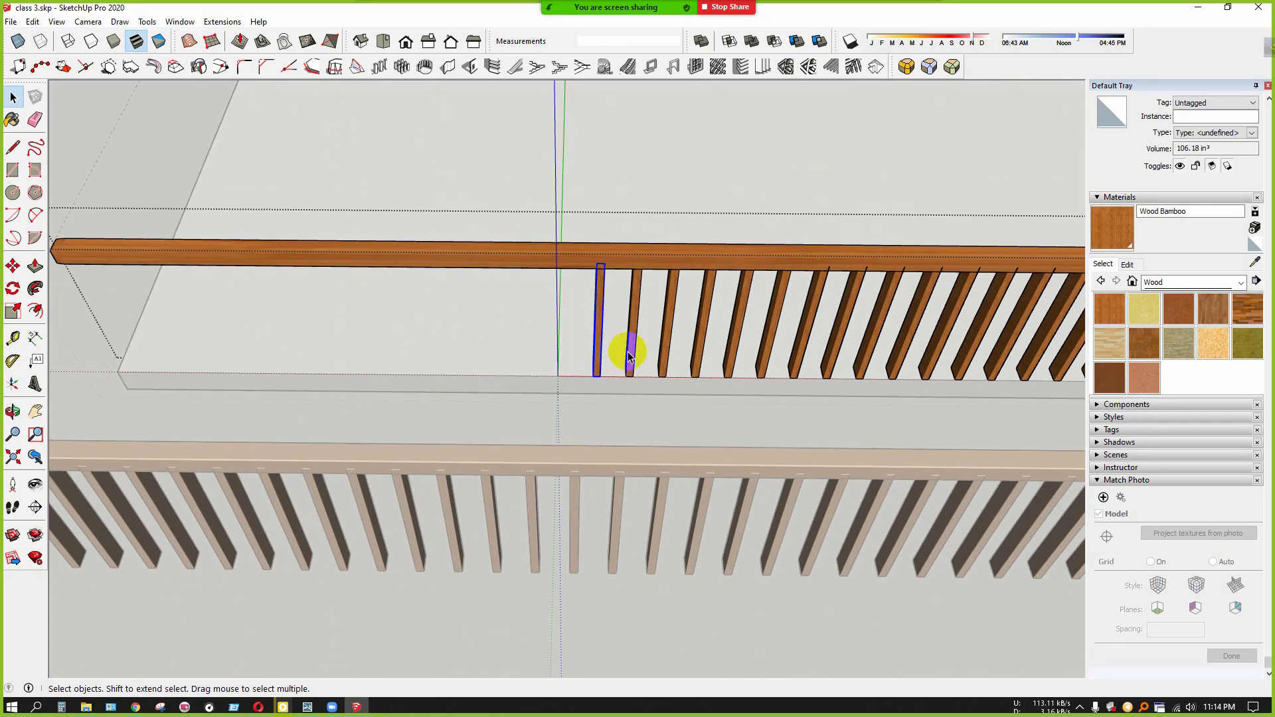
scroll(550, 362, "down", 1)
scroll(612, 367, "up", 2)
scroll(611, 371, "up", 6)
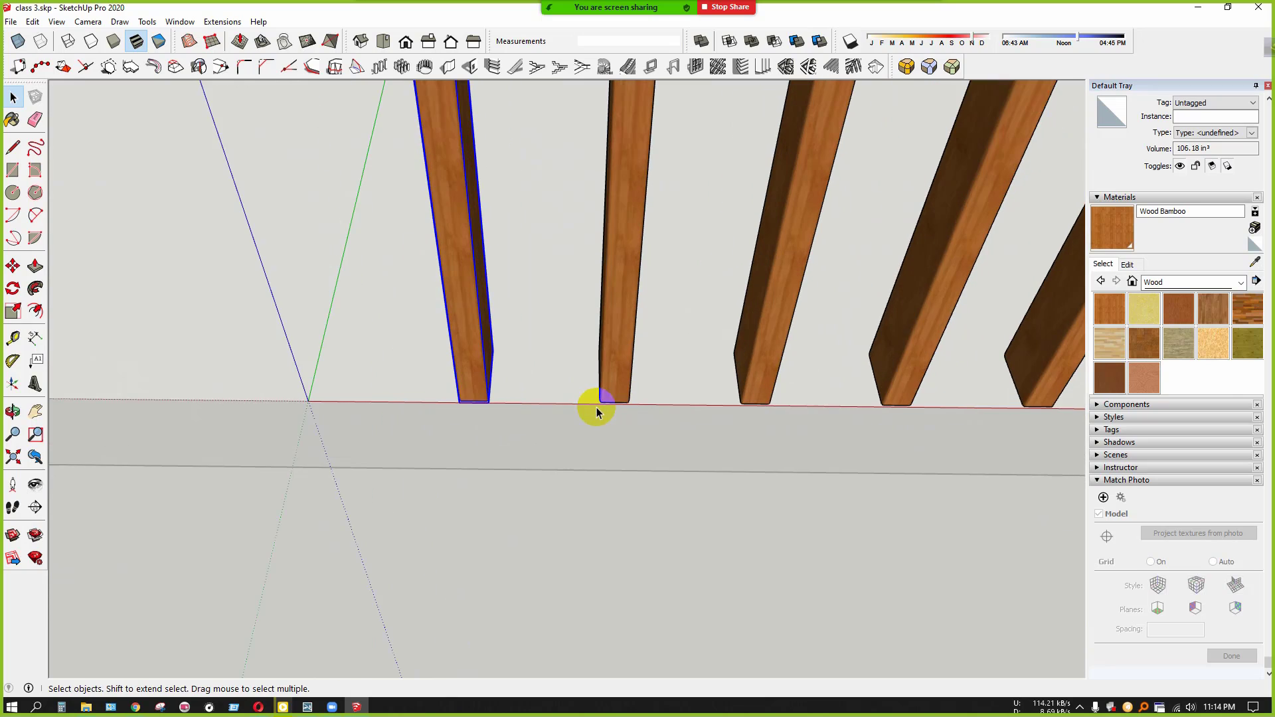
scroll(593, 405, "up", 1)
key("m")
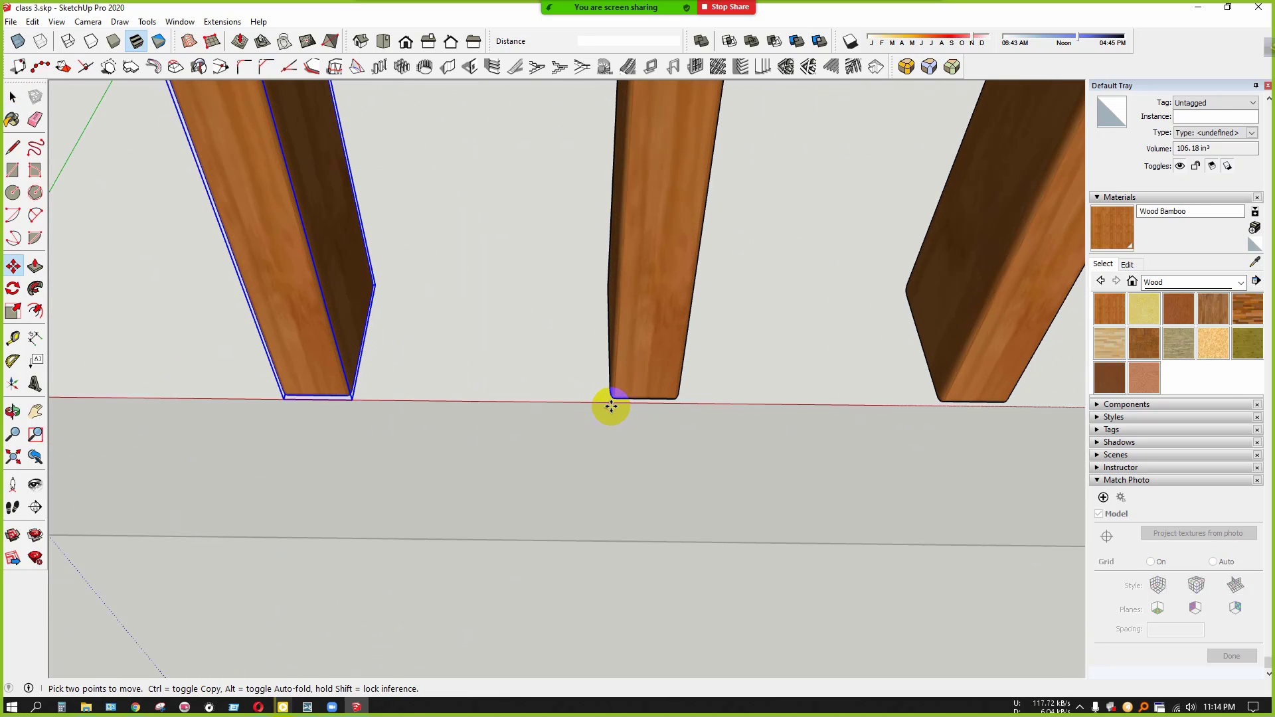
left_click(682, 406)
key("ctrl")
scroll(682, 406, "down", 1)
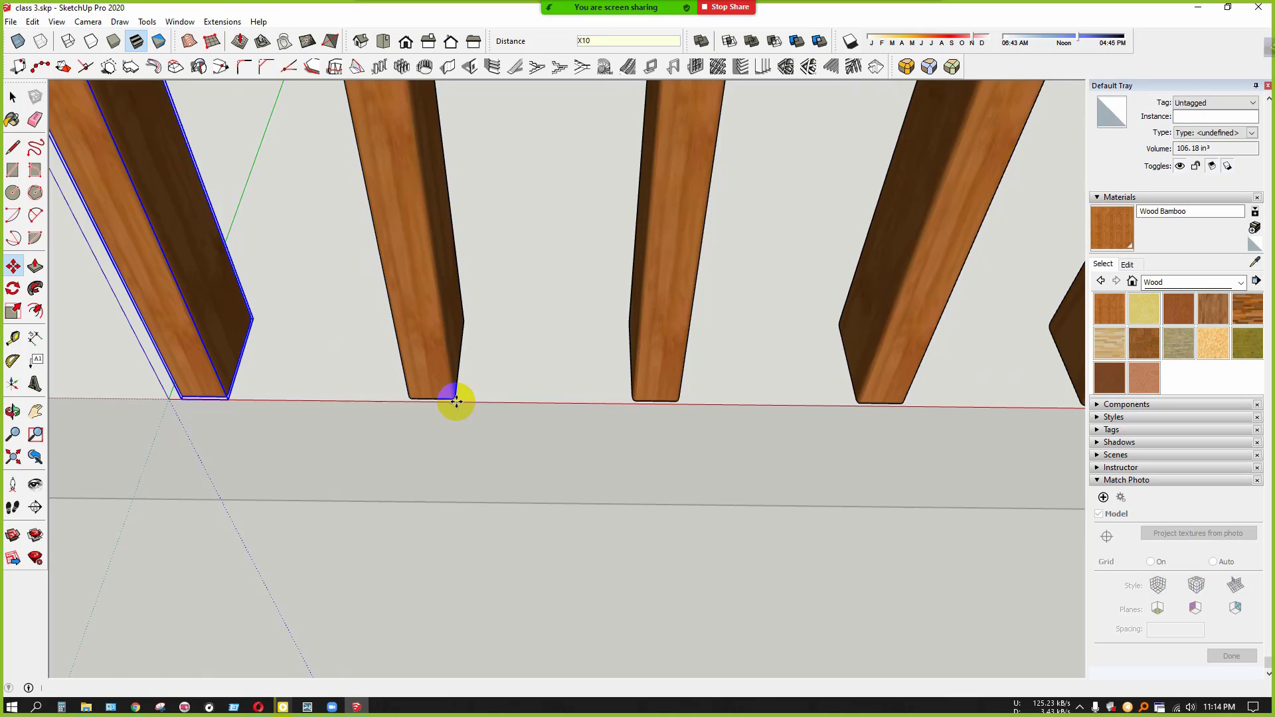
scroll(872, 415, "down", 6)
key("space")
Array the new outermost baluster 4 more times at the same spacing to fill the railing up to the slab's corner
middle_click_drag(498, 370, 680, 375, "shift")
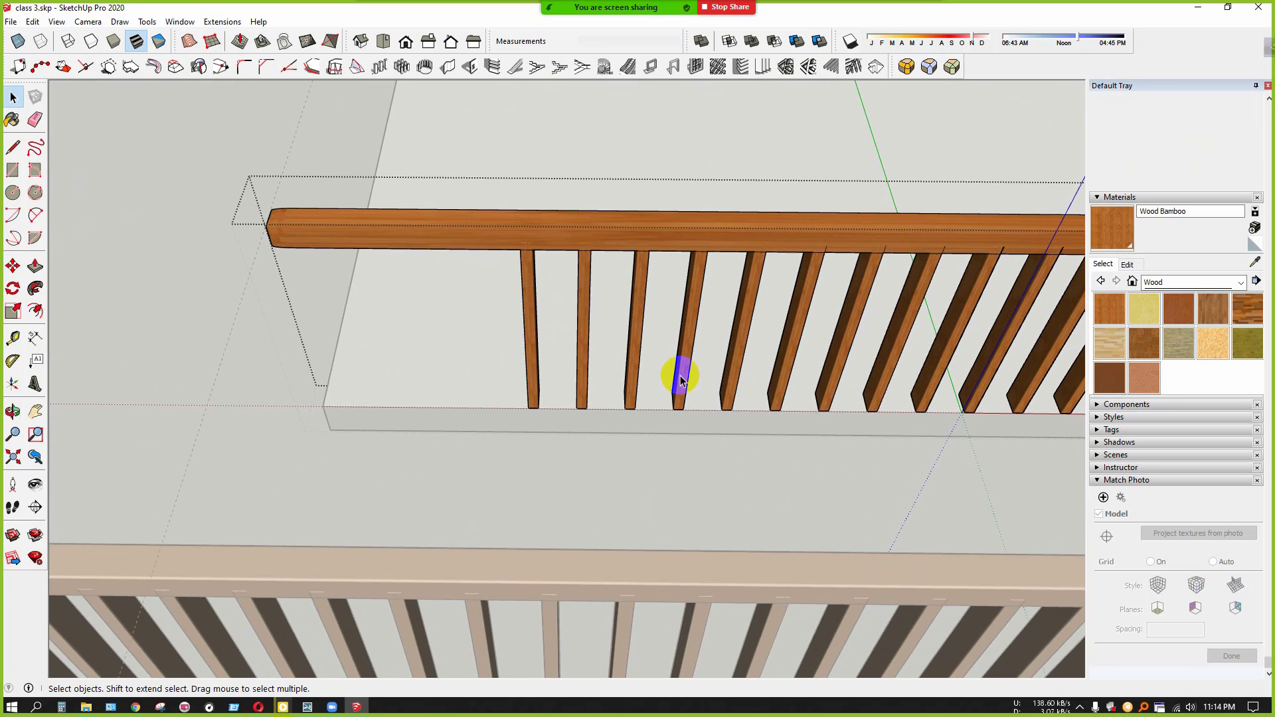
scroll(671, 382, "up", 3)
left_click(435, 425)
middle_click_drag(435, 425, 649, 476, "shift")
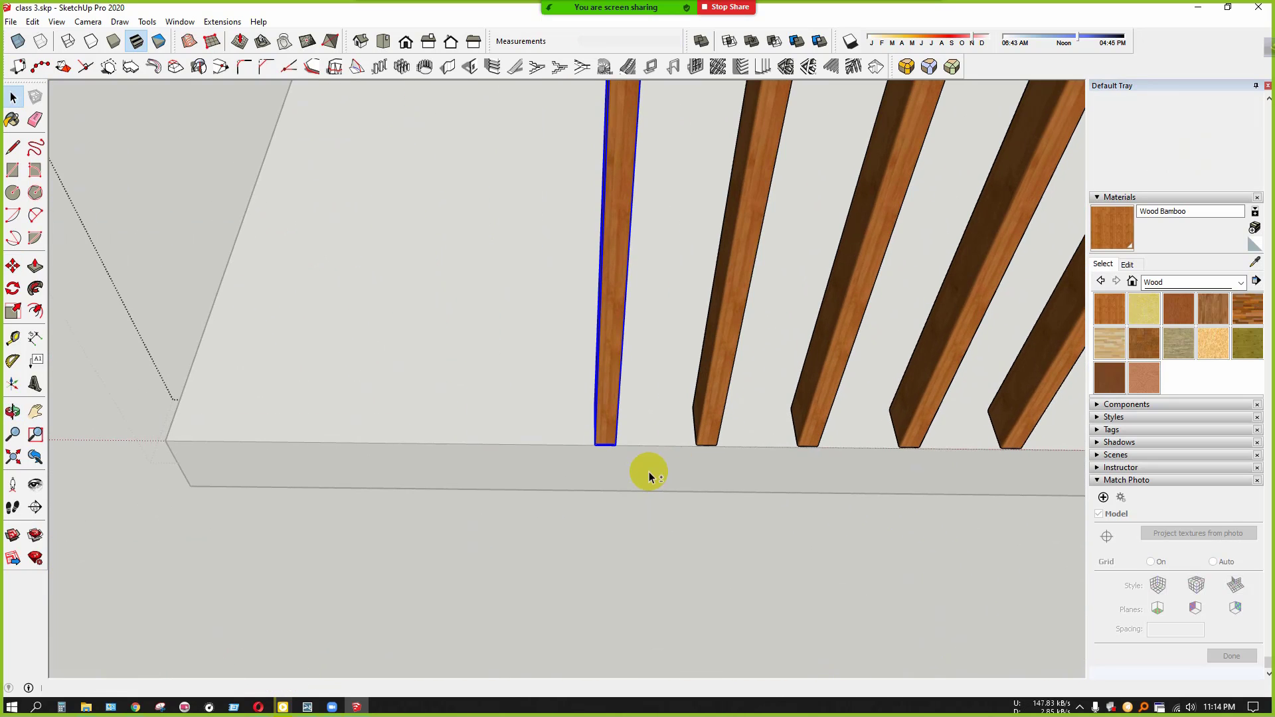
key("m")
scroll(687, 456, "up", 2)
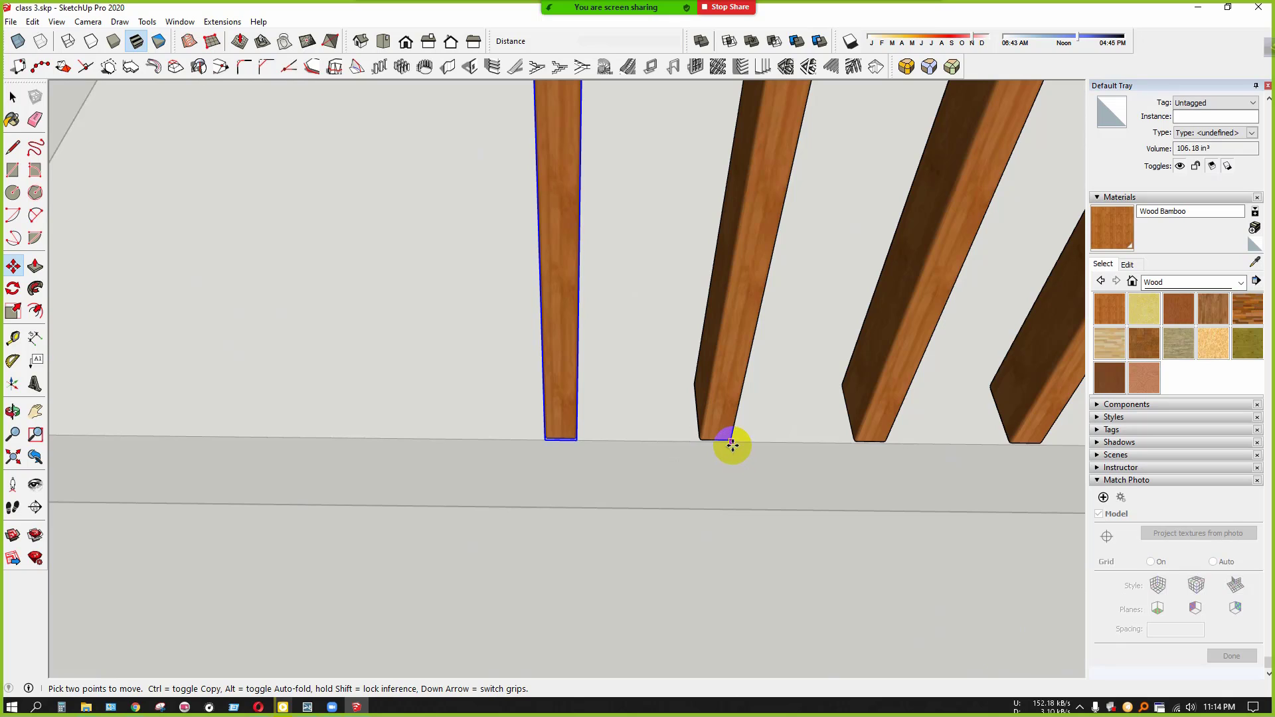
left_click(732, 444)
key("ctrl")
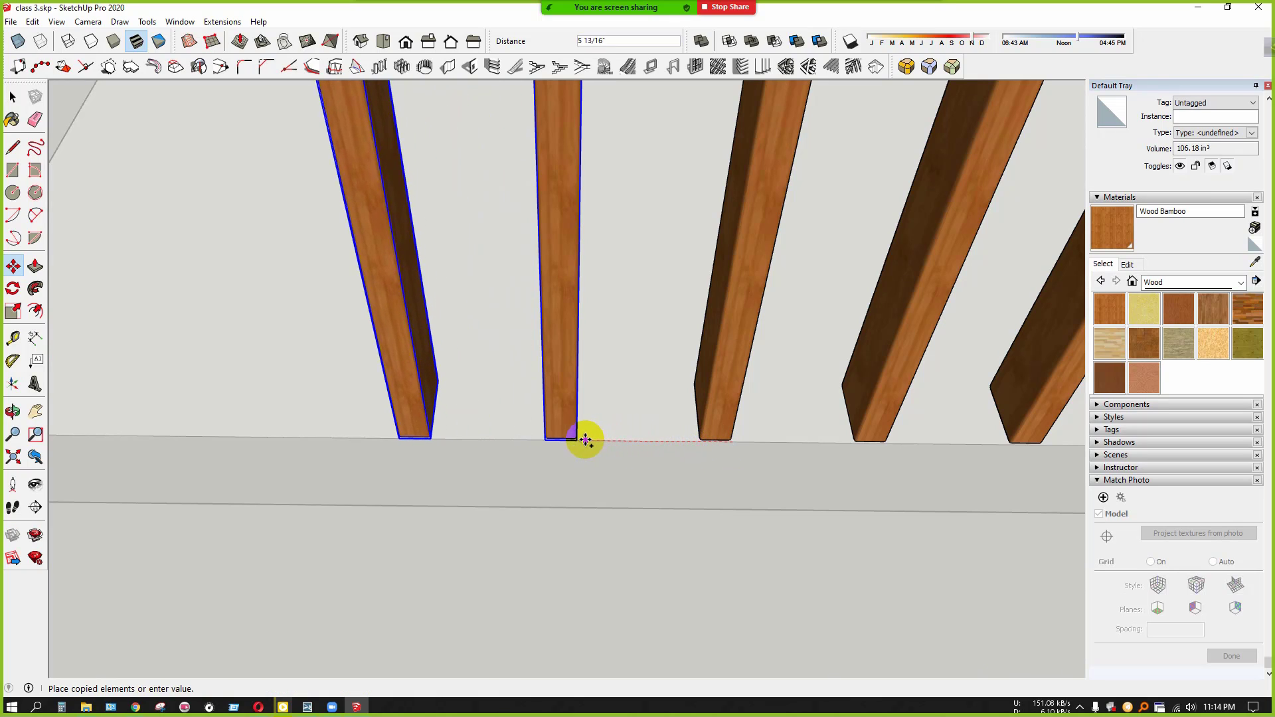
type("X")
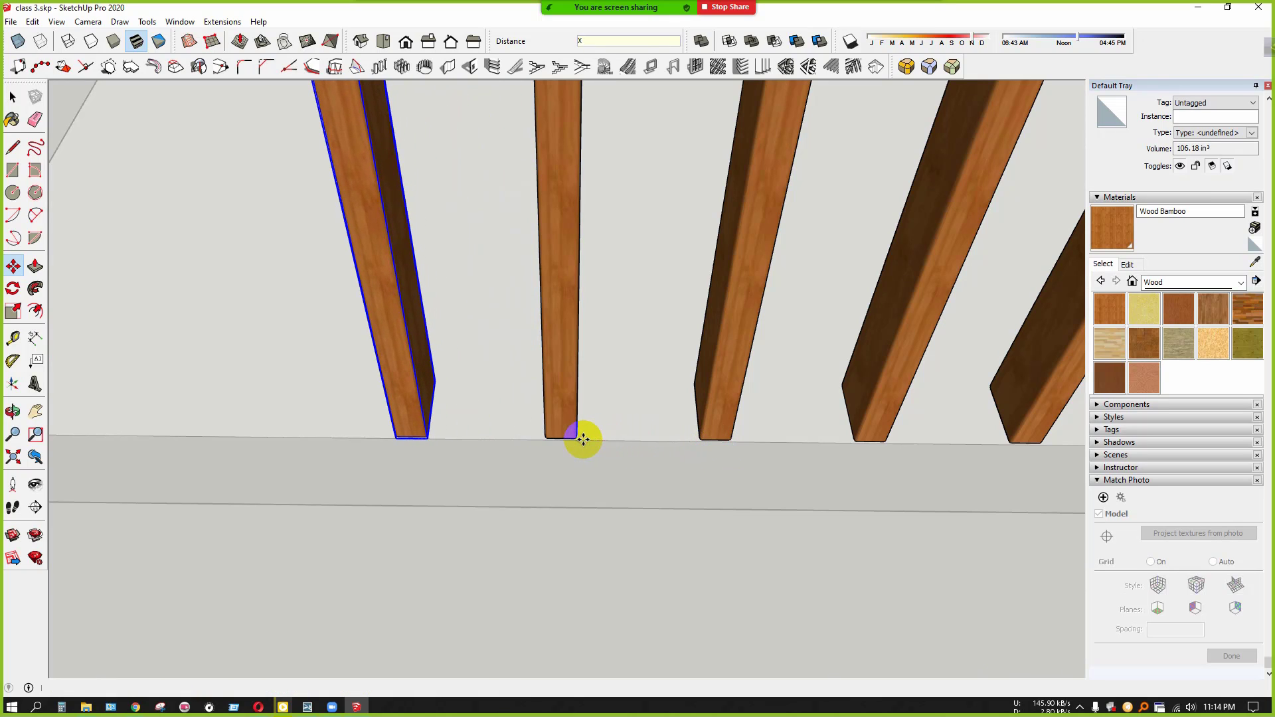
type("4")
key("Return")
scroll(768, 439, "down", 4)
key("space")
Copy the long railing's end post about 27' 8" to the slab corner at the other end, and close the railing group
scroll(496, 429, "down", 2)
middle_click_drag(438, 440, 484, 460)
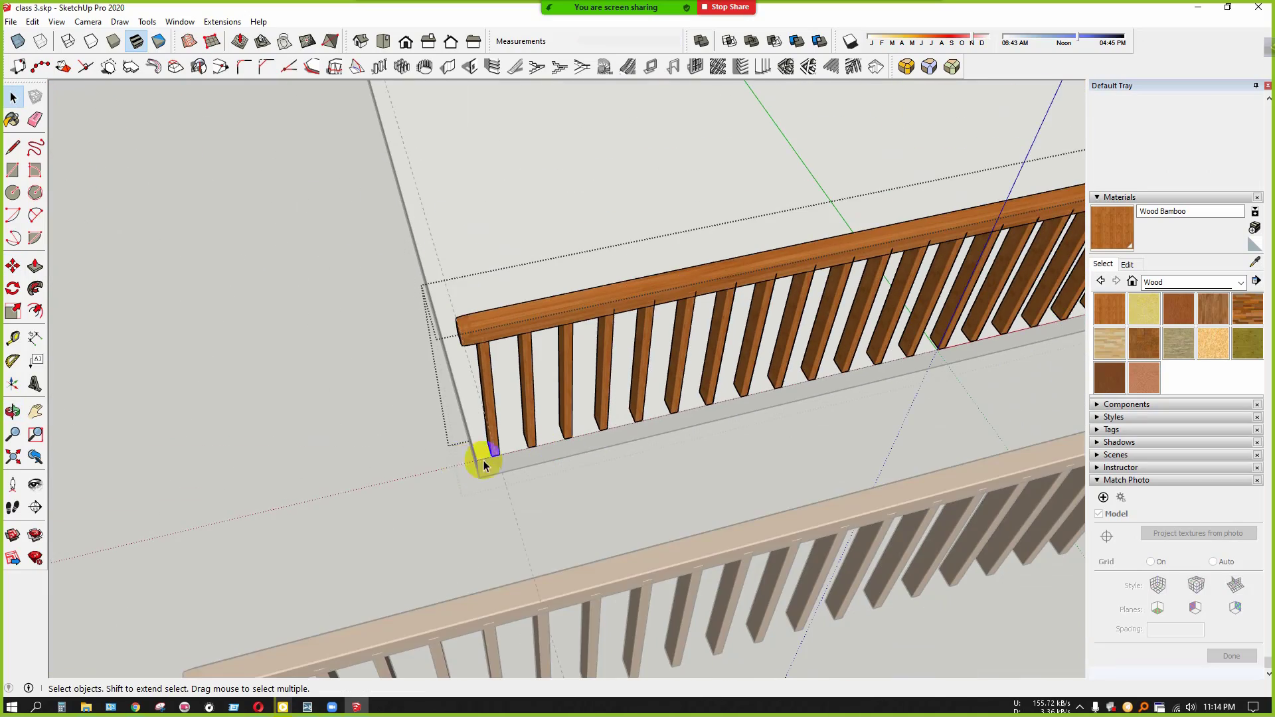
left_click(458, 464)
scroll(385, 455, "down", 4)
middle_click_drag(717, 357, 210, 469, "shift")
scroll(578, 365, "up", 2)
middle_click_drag(578, 365, 655, 298, "shift")
scroll(737, 339, "up", 5)
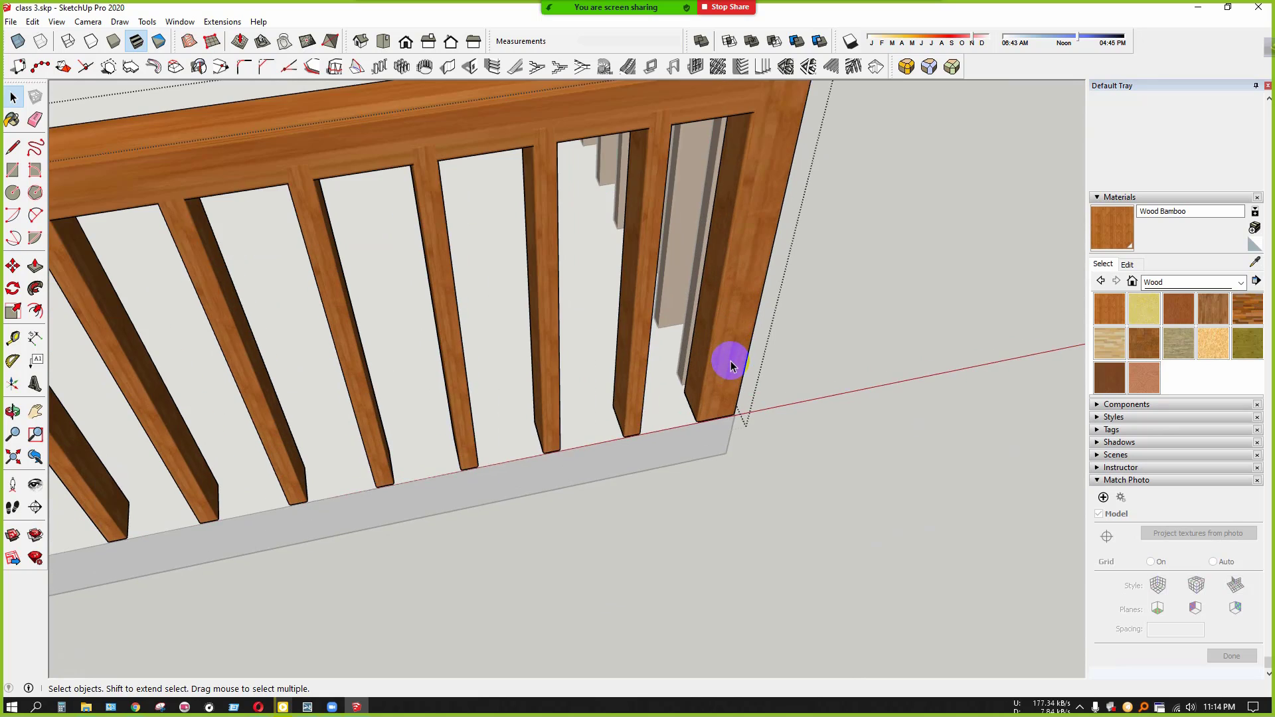
left_click(731, 366)
scroll(716, 447, "up", 6)
key("m")
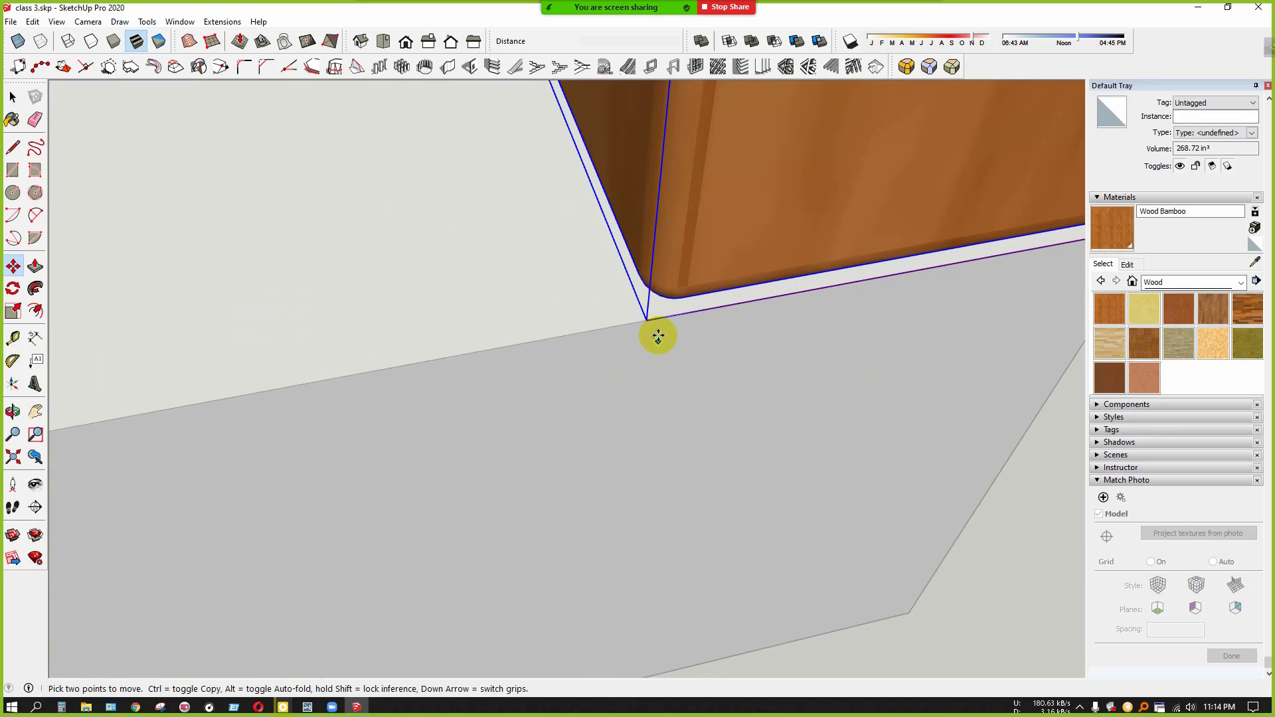
left_click(649, 323)
key("ctrl")
scroll(659, 400, "down", 7)
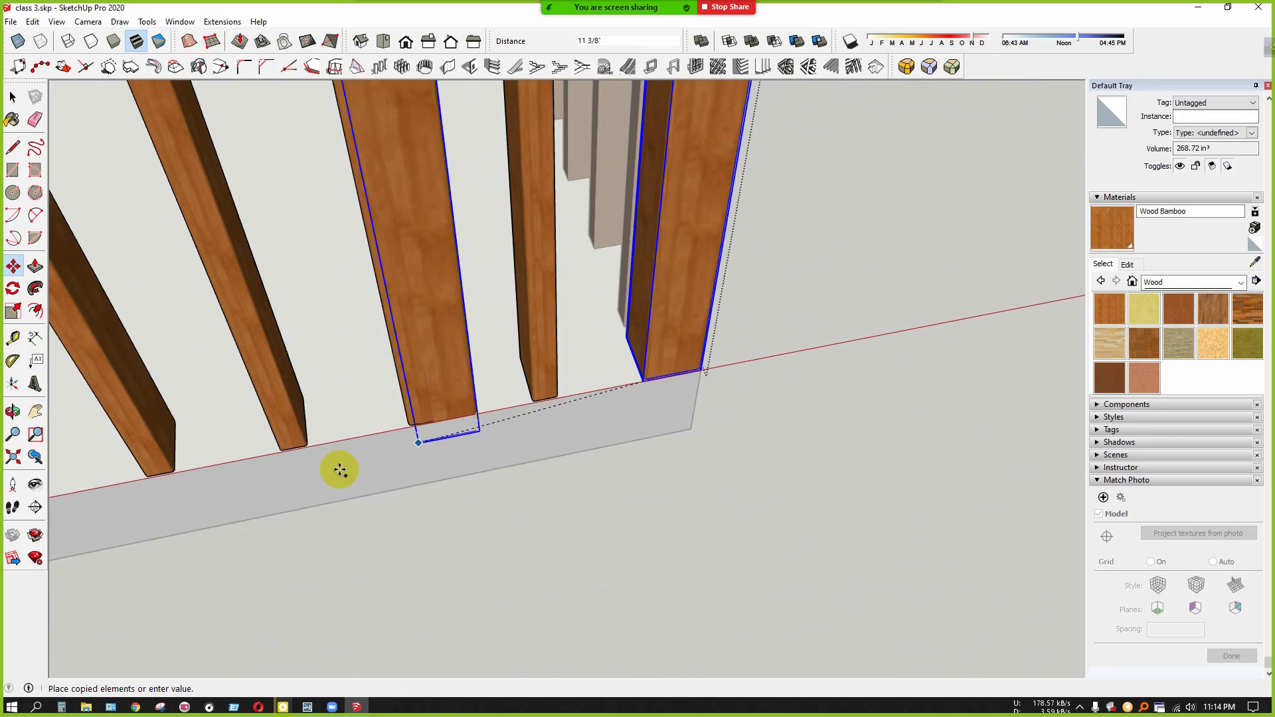
middle_click_drag(340, 467, 921, 364, "shift")
scroll(649, 369, "down", 8)
scroll(415, 450, "up", 7)
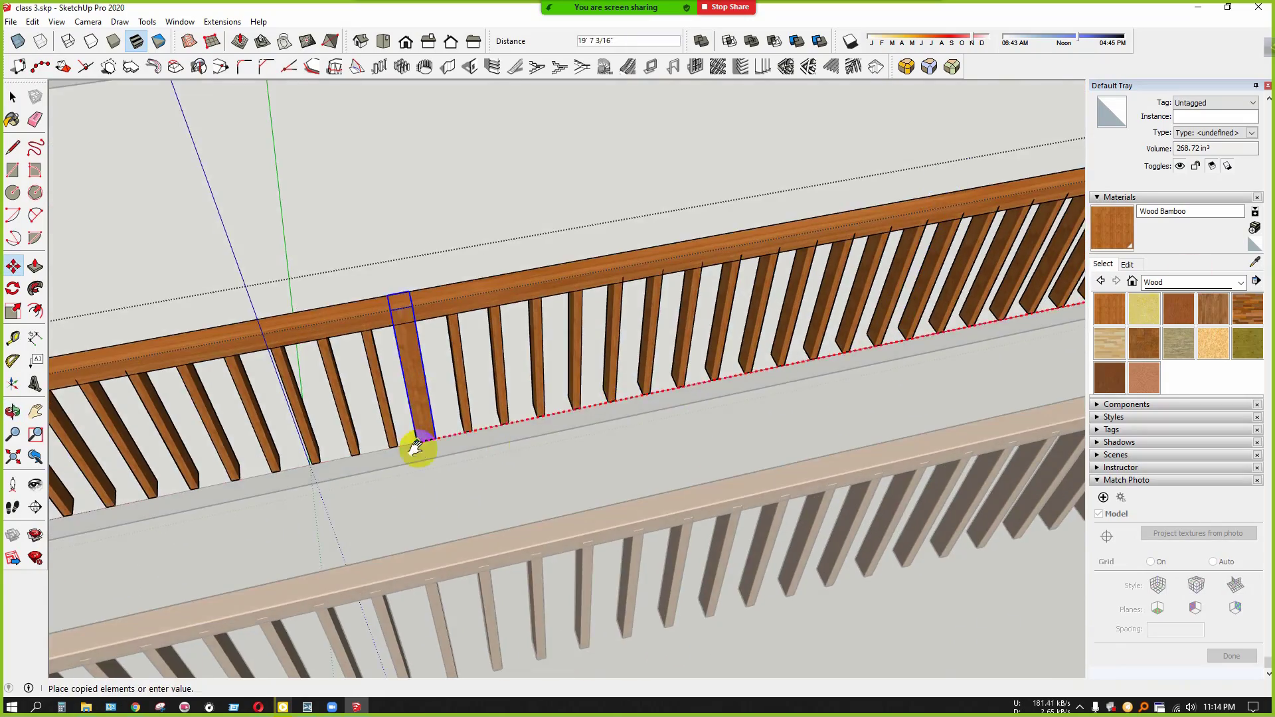
scroll(476, 428, "up", 6)
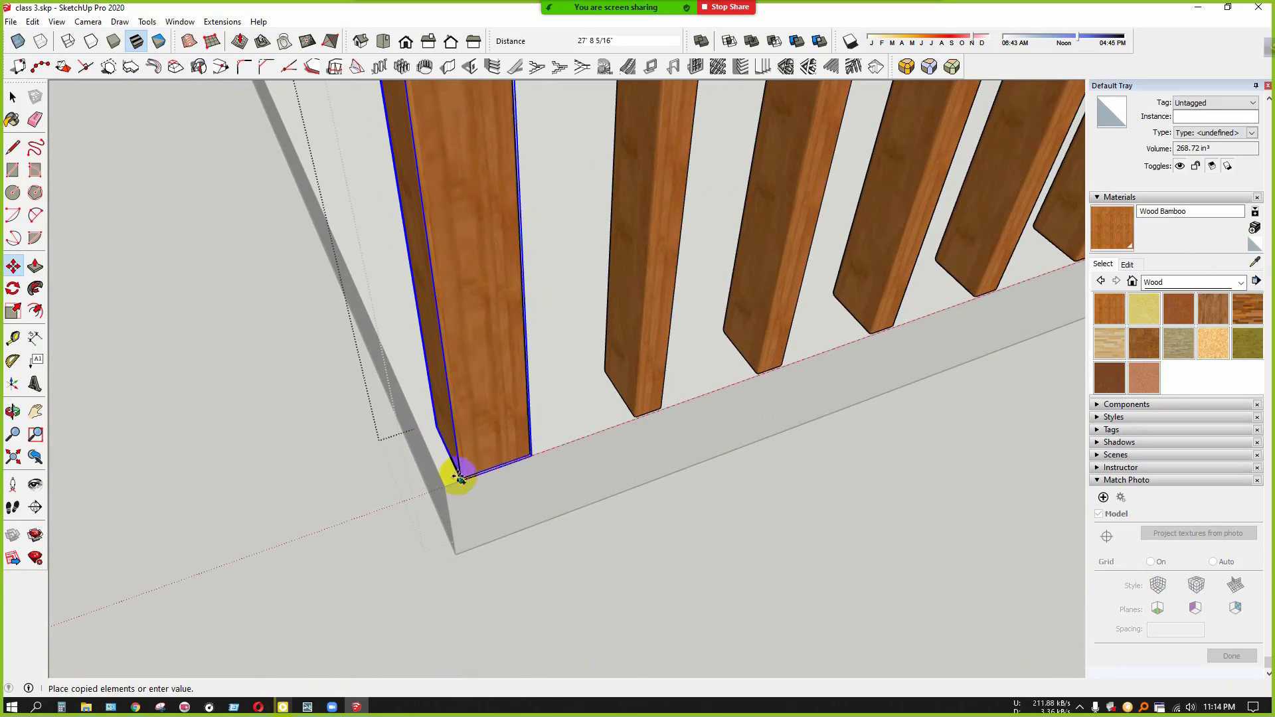
left_click(449, 482)
scroll(429, 506, "down", 5)
key("space")
middle_click_drag(385, 513, 604, 477)
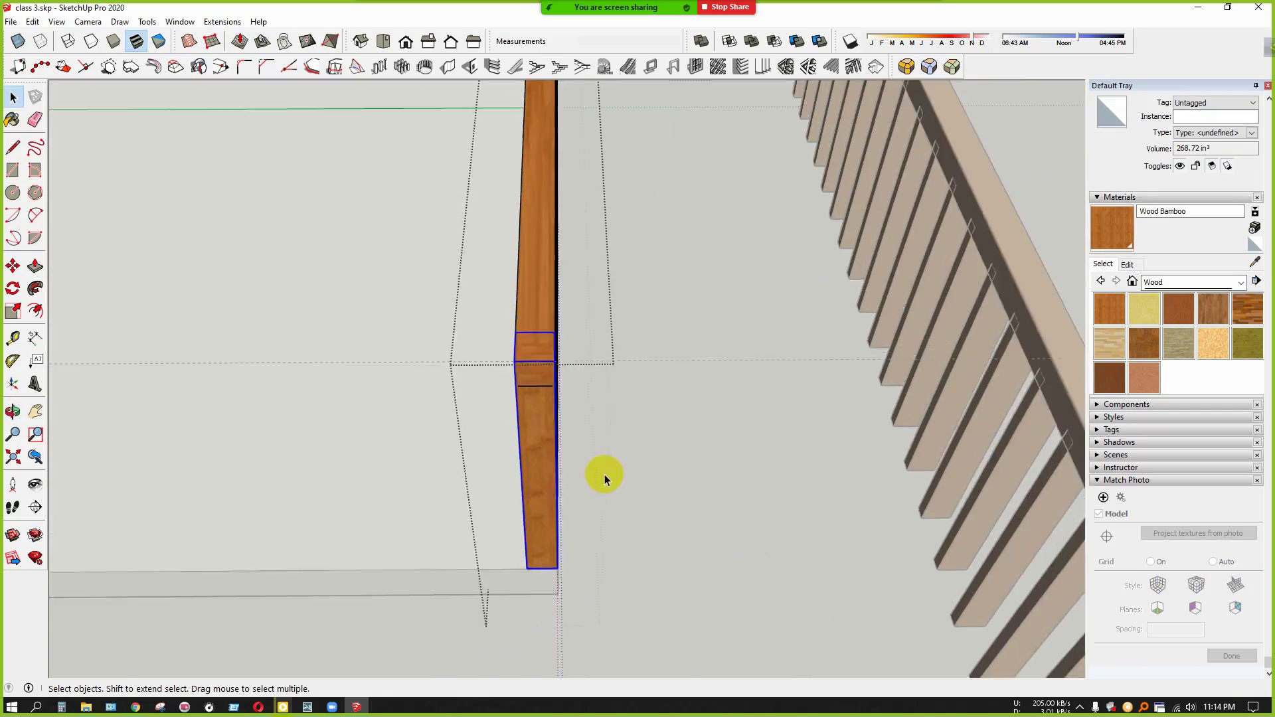
scroll(559, 542, "down", 6)
left_click(554, 544)
scroll(554, 543, "down", 7)
Copy the short end railing about 27' 8" along the terrace slab, placing its outer bottom corner on the slab's opposite corner
scroll(485, 202, "up", 6)
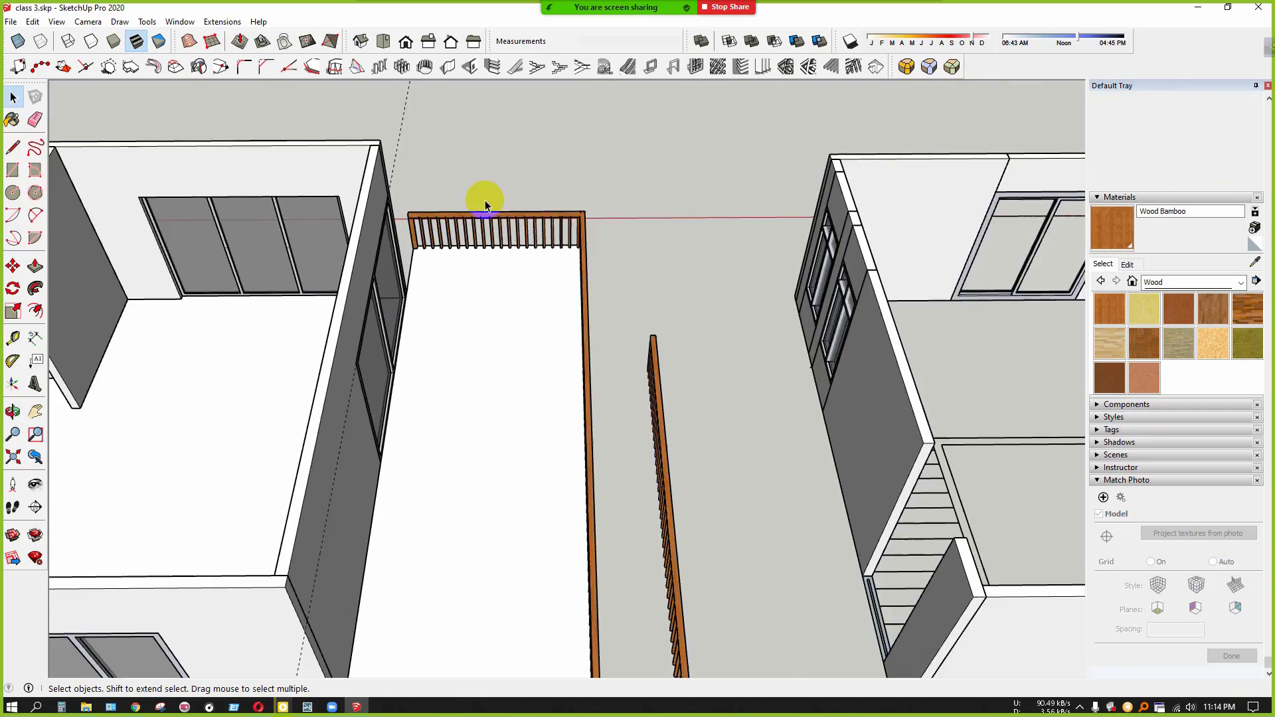
left_click(417, 235)
middle_click_drag(417, 235, 390, 298)
scroll(336, 248, "up", 6)
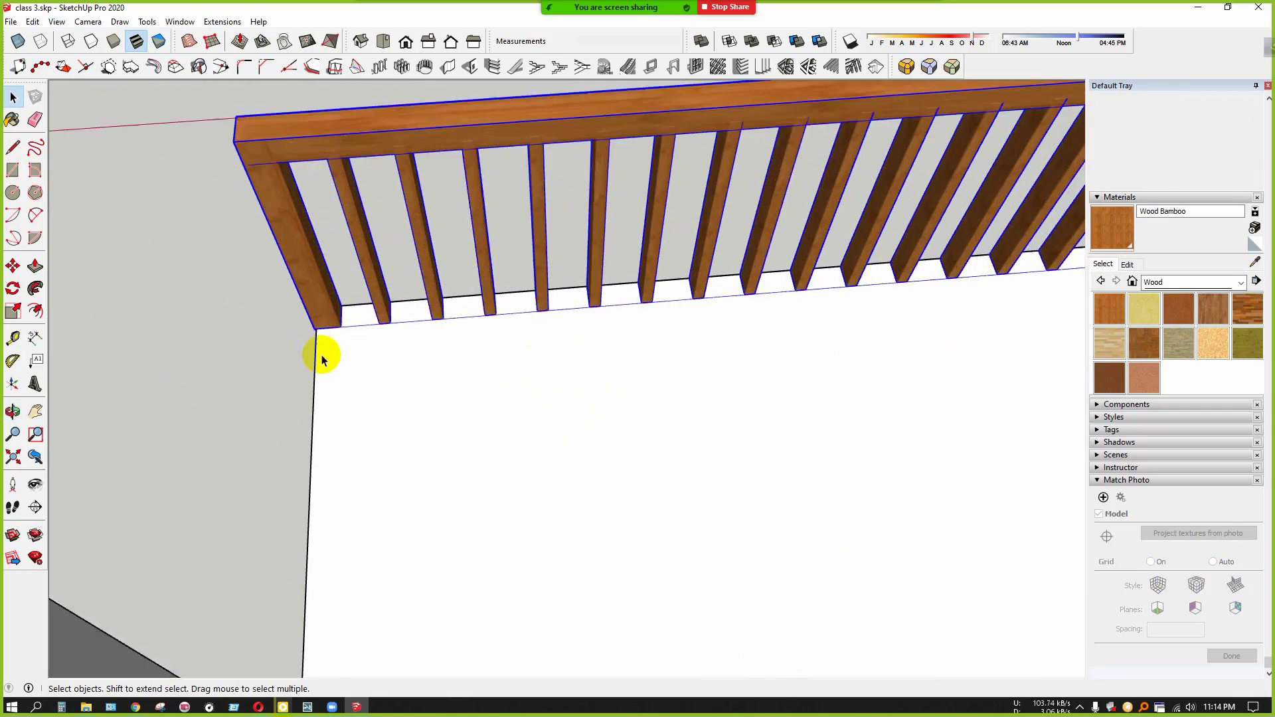
scroll(333, 433, "up", 5)
key("m")
scroll(265, 390, "up", 5)
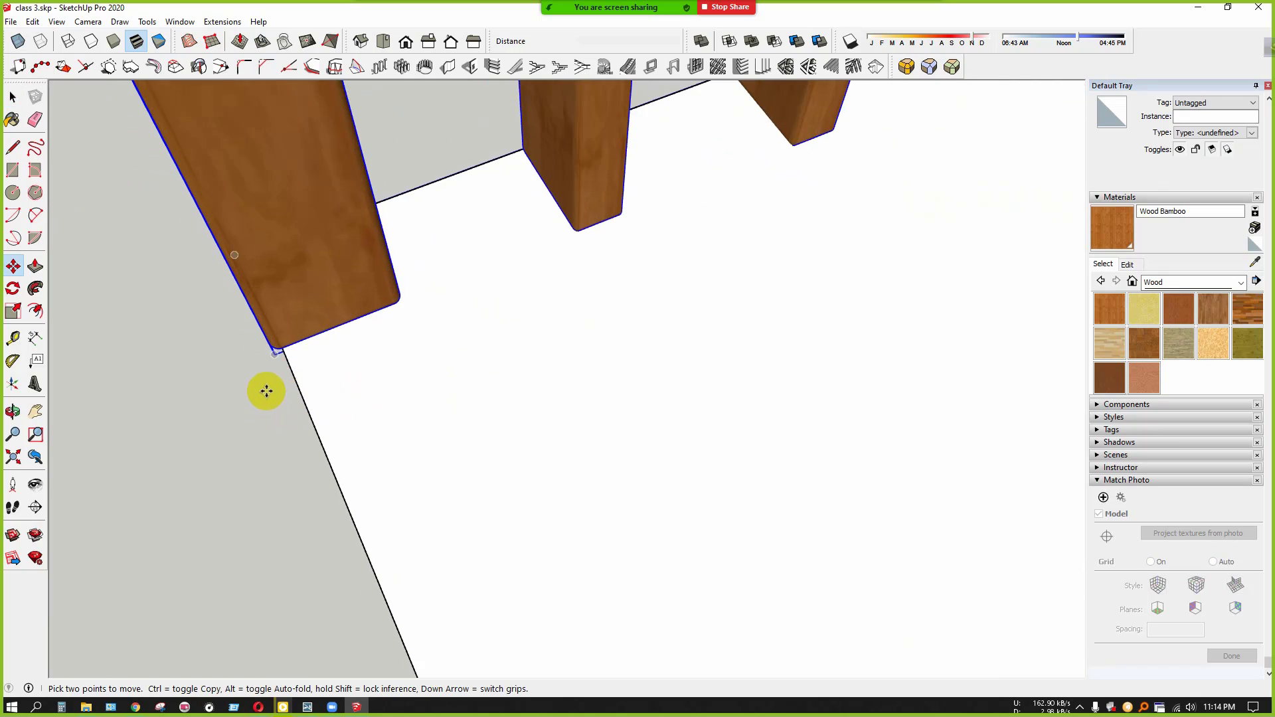
left_click(266, 325)
scroll(236, 352, "down", 6)
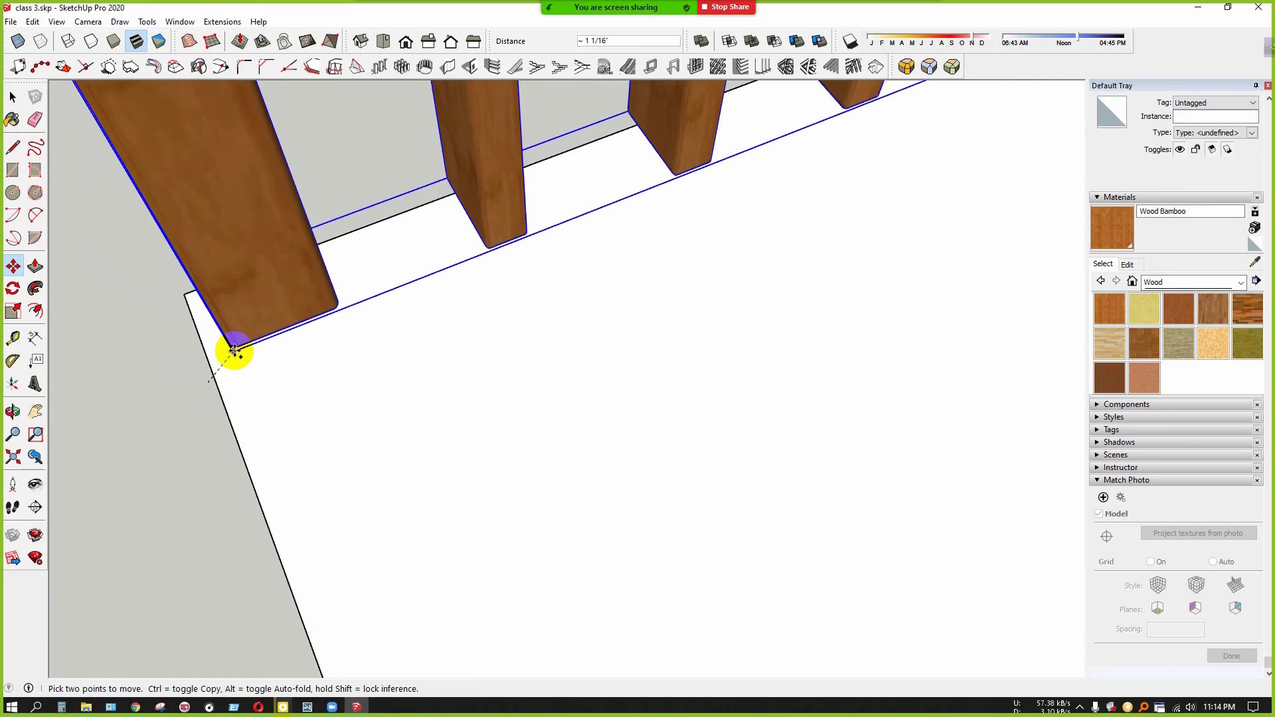
key("ctrl")
scroll(210, 360, "down", 4)
scroll(222, 284, "down", 7)
middle_click_drag(431, 425, 382, 133, "shift")
scroll(389, 285, "up", 4)
middle_click_drag(315, 403, 309, 411, "shift")
scroll(383, 364, "up", 8)
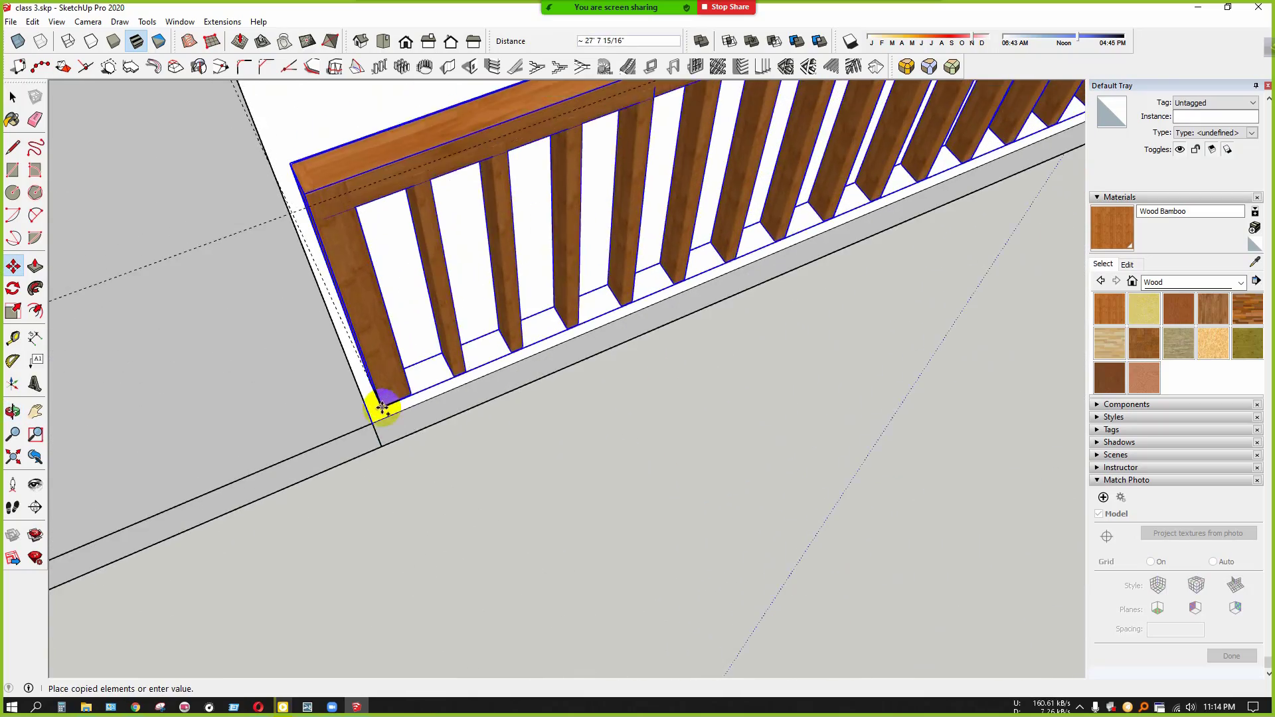
left_click(366, 439)
scroll(411, 448, "down", 8)
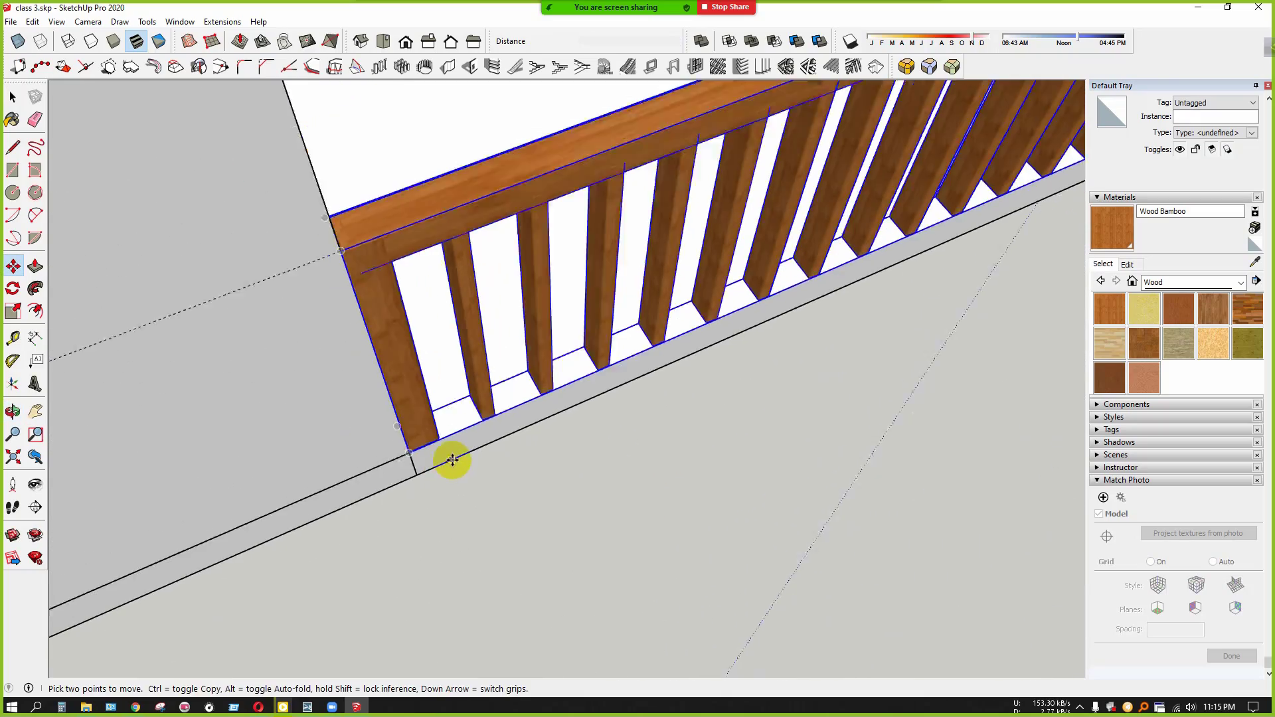
key("space")
Examine how the copied end railing and its end post line up with the slab's corner and edge
middle_click_drag(621, 427, 216, 538)
scroll(348, 349, "down", 9)
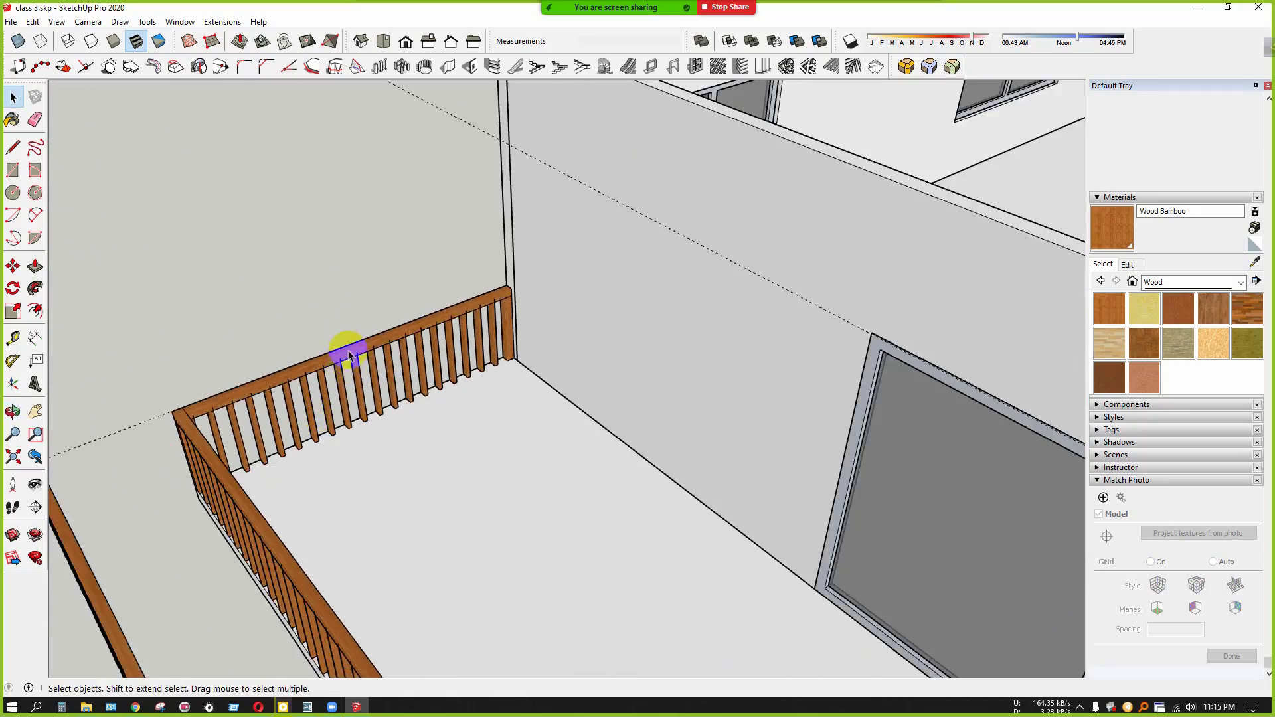
scroll(456, 506, "up", 6)
middle_click_drag(700, 584, 554, 509)
scroll(613, 492, "up", 3)
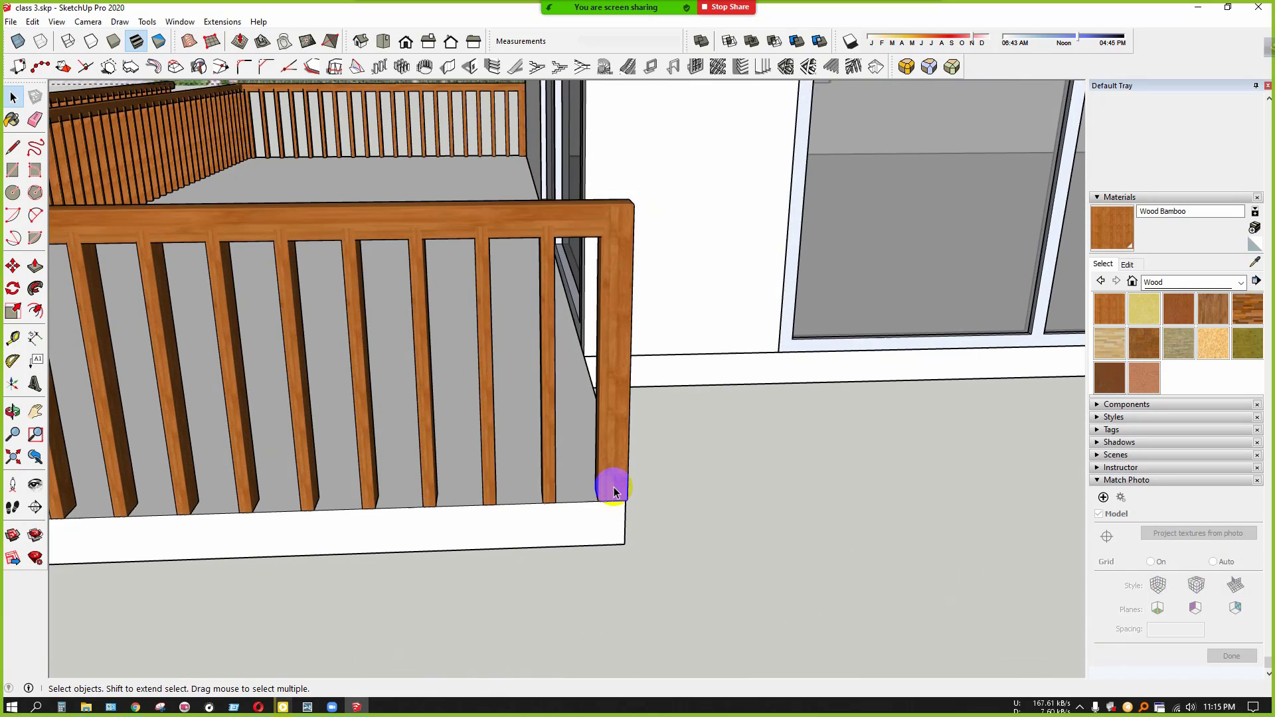
scroll(618, 492, "up", 6)
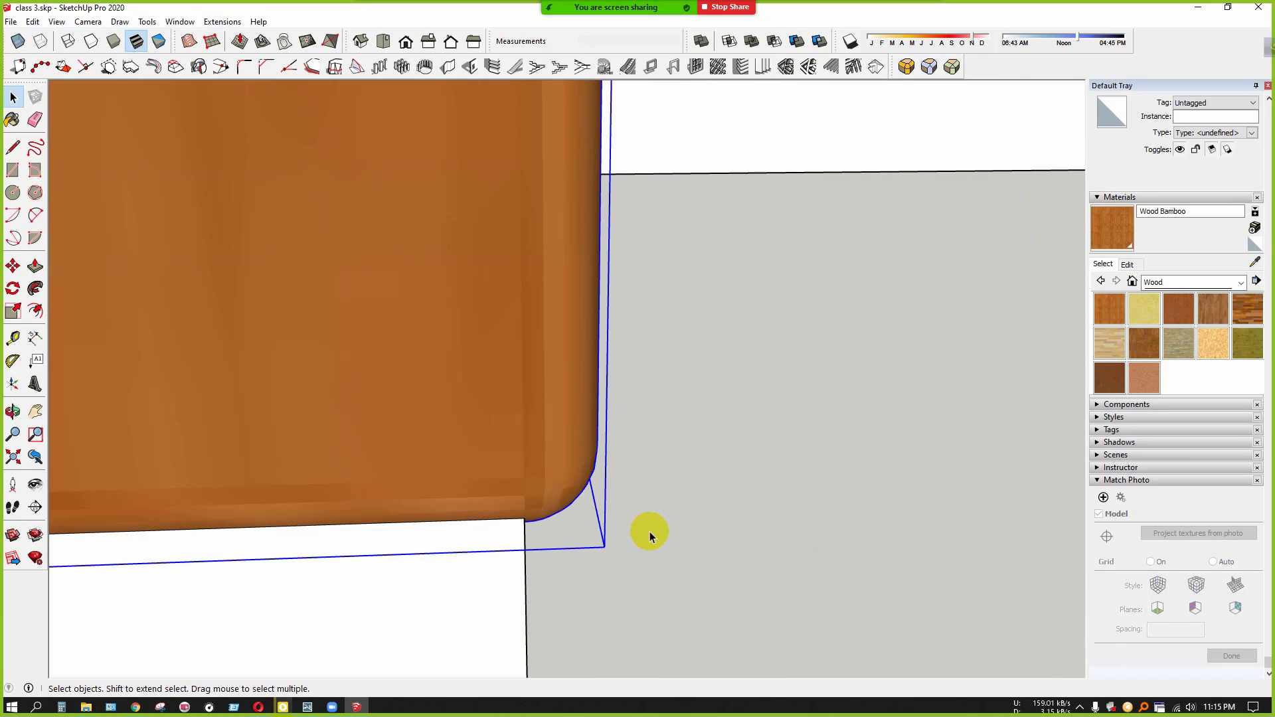
key("m")
scroll(636, 545, "up", 1)
scroll(666, 511, "down", 1)
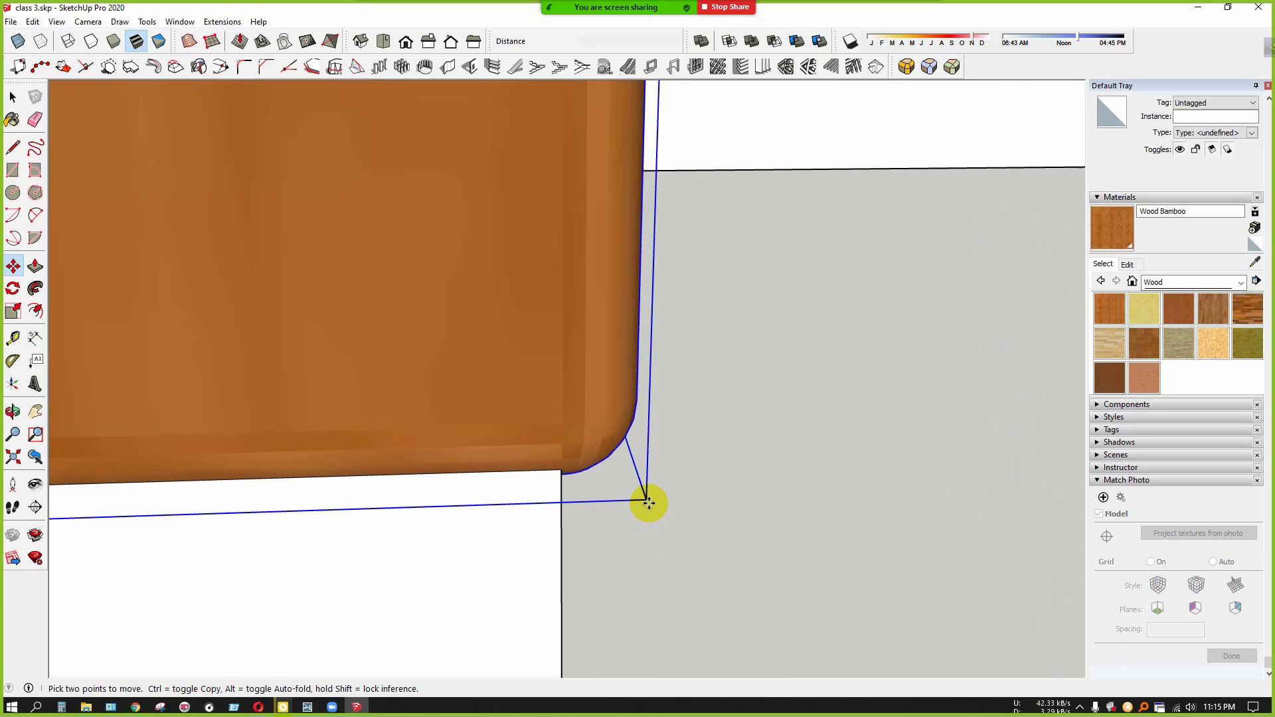
scroll(569, 456, "down", 5)
key("space")
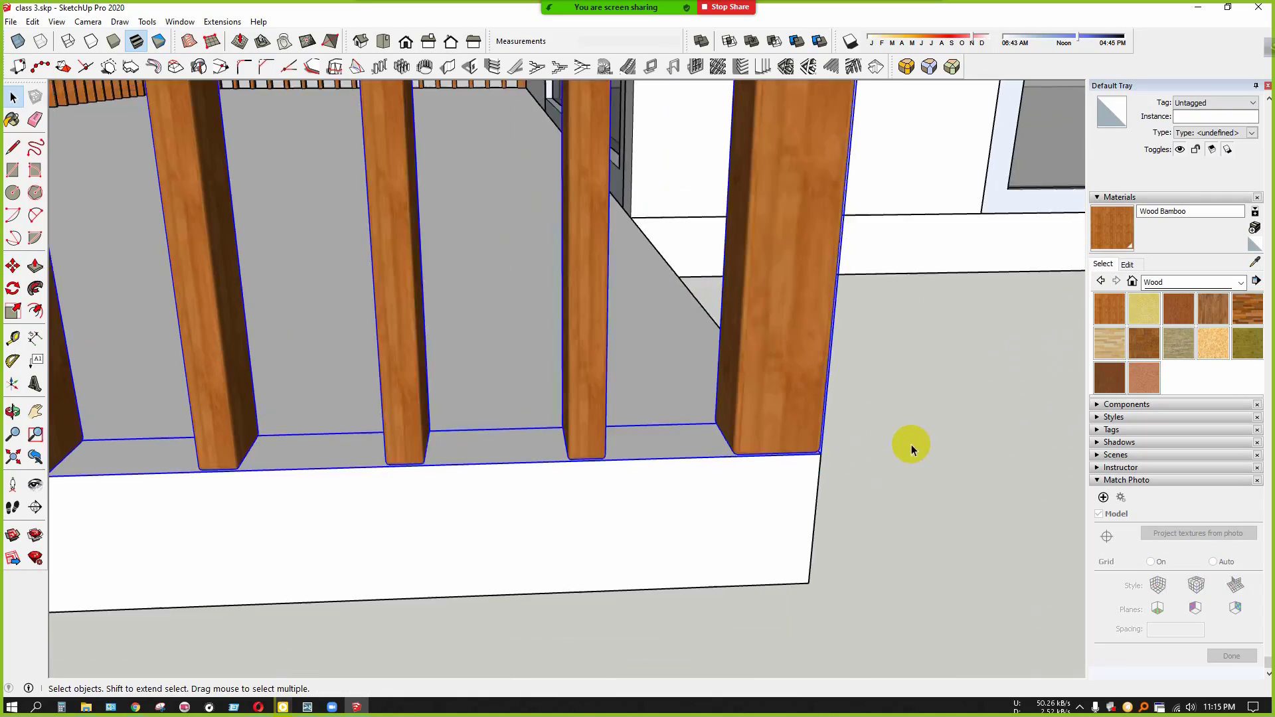
scroll(930, 429, "down", 8)
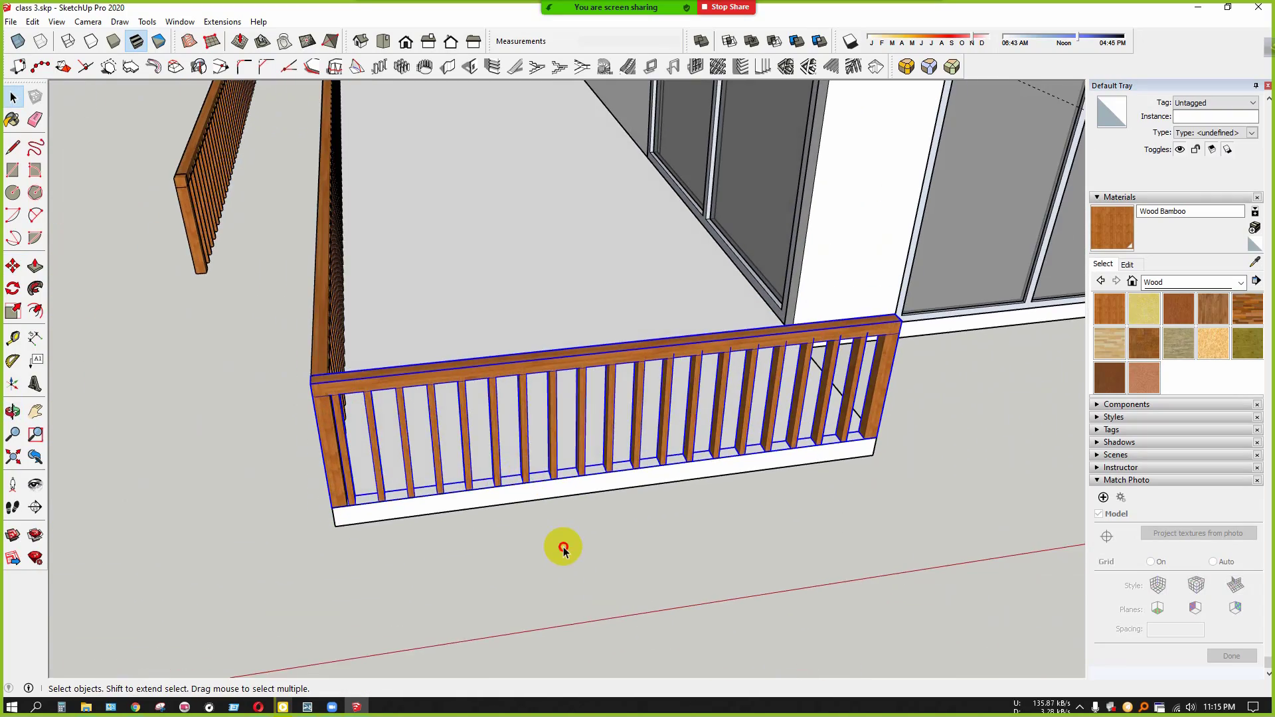
left_click(563, 550)
Rotate the spare long railing 180 degrees about a point on the terrace floor
scroll(559, 552, "down", 3)
middle_click_drag(557, 552, 664, 564)
scroll(443, 528, "down", 3)
middle_click_drag(571, 432, 588, 558)
scroll(774, 603, "up", 1)
scroll(655, 490, "up", 1)
scroll(578, 531, "down", 2)
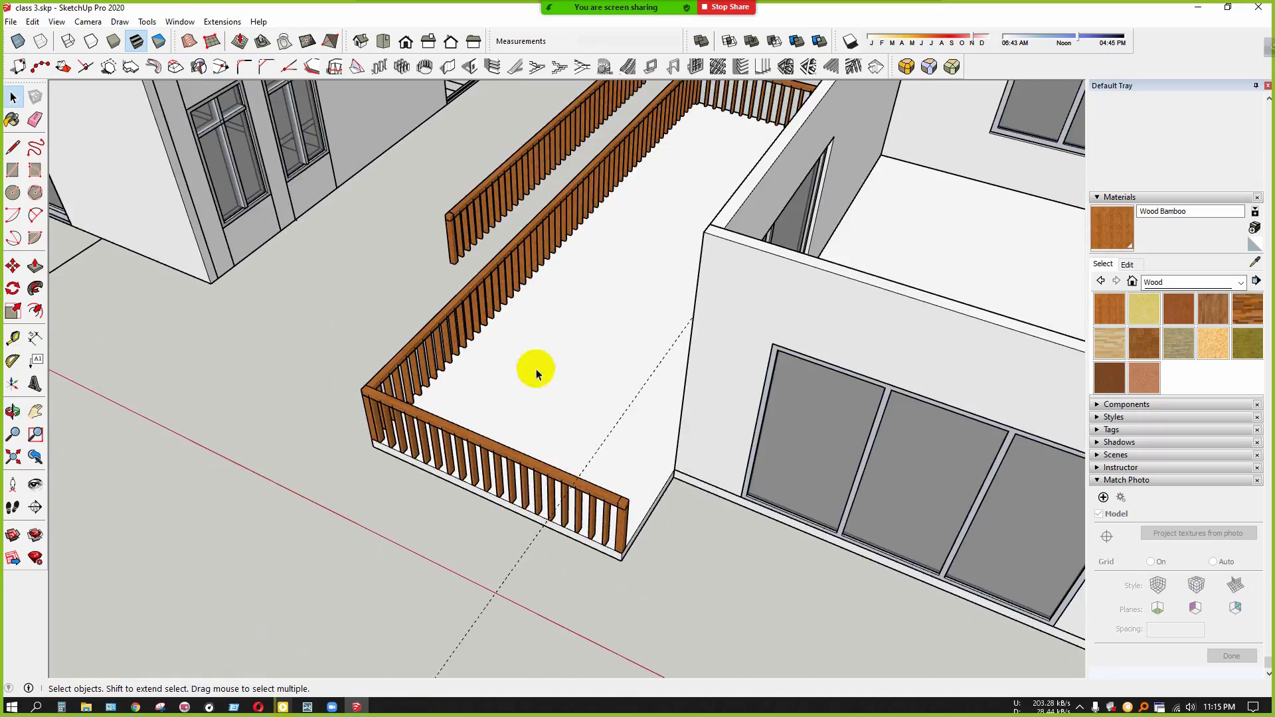
scroll(454, 243, "up", 2)
scroll(468, 263, "down", 3)
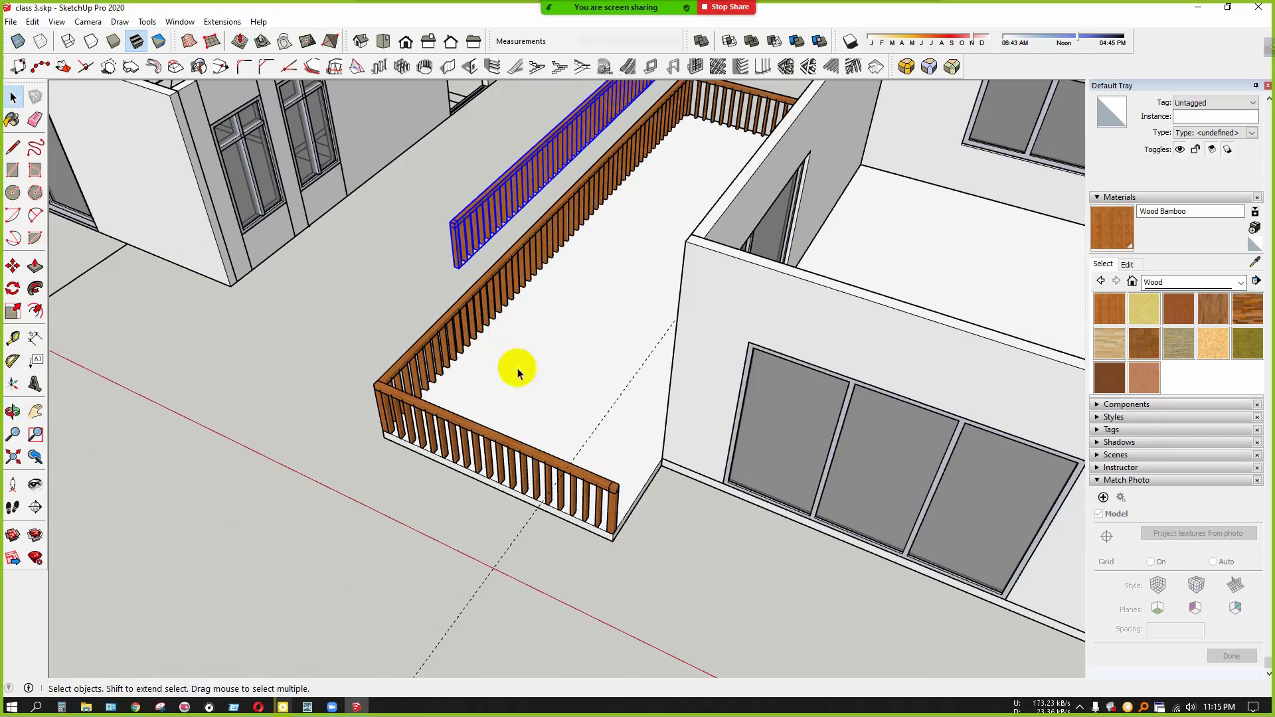
scroll(590, 452, "up", 1)
left_click(550, 391)
left_click(569, 397)
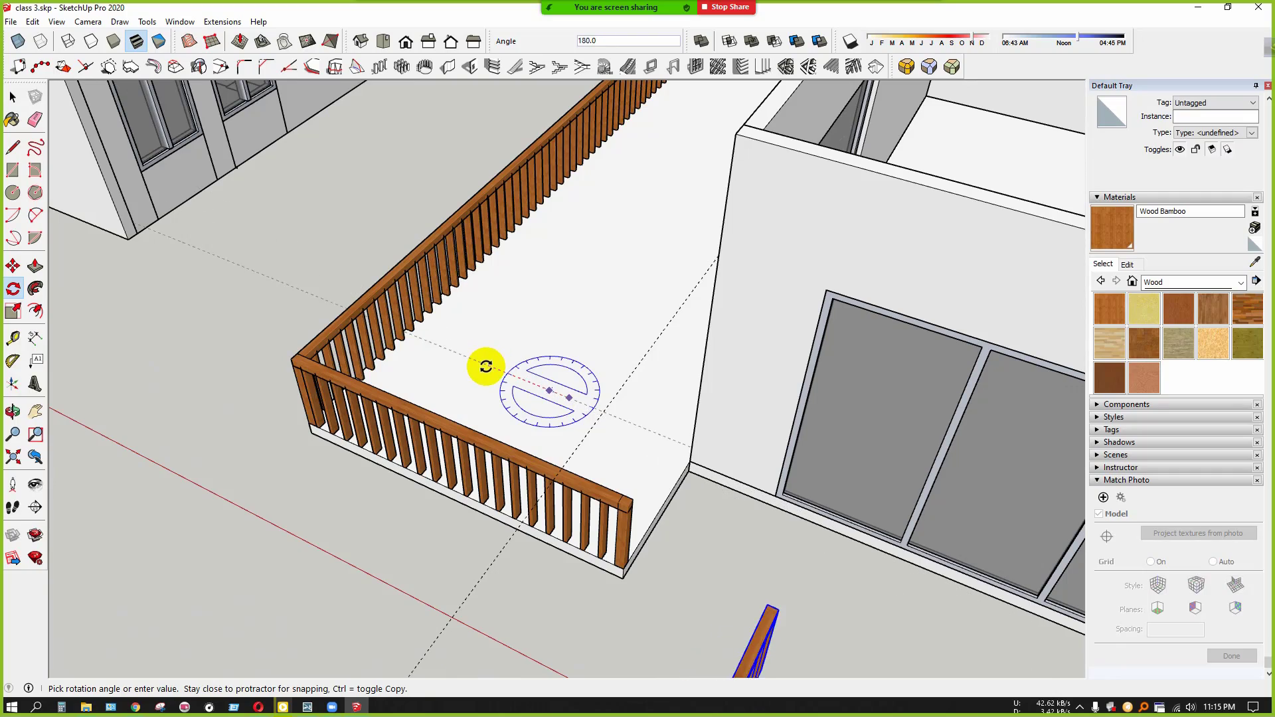
scroll(505, 346, "down", 4)
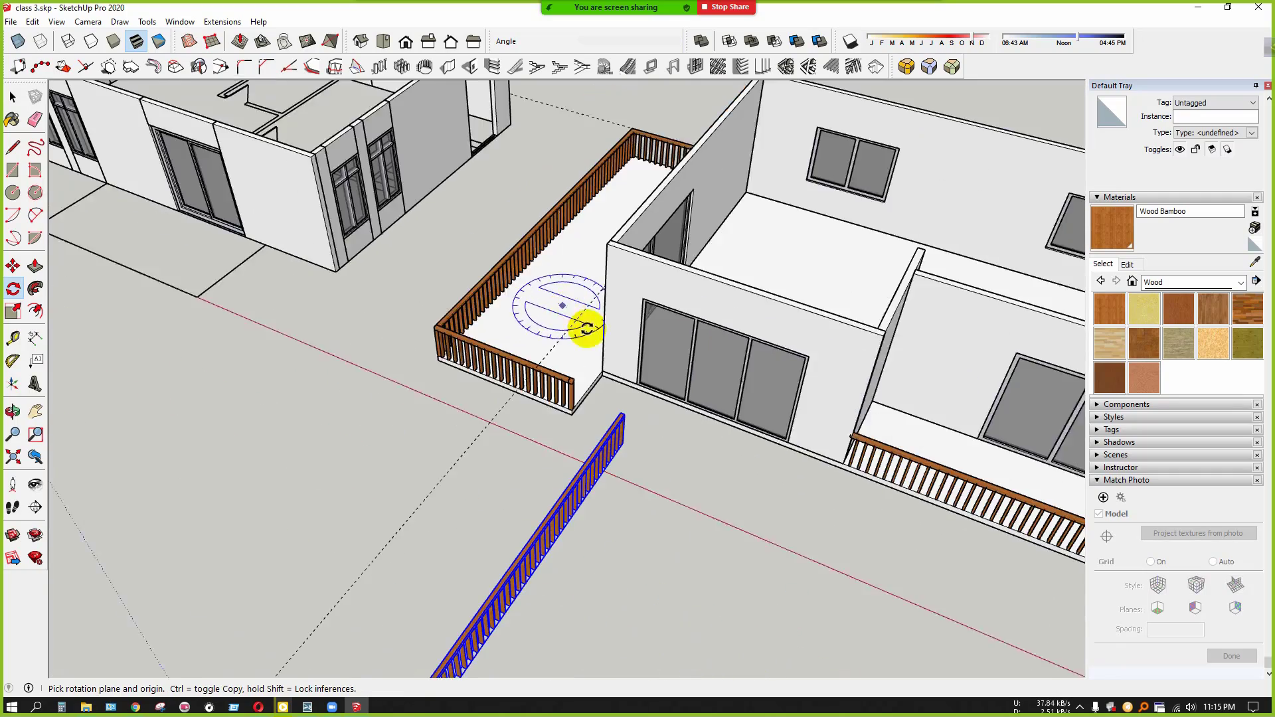
key("space")
Inside the rotated railing group, delete the end post and the adjoining run of balusters nearest the terrace, keeping the top rail
middle_click_drag(586, 327, 743, 372)
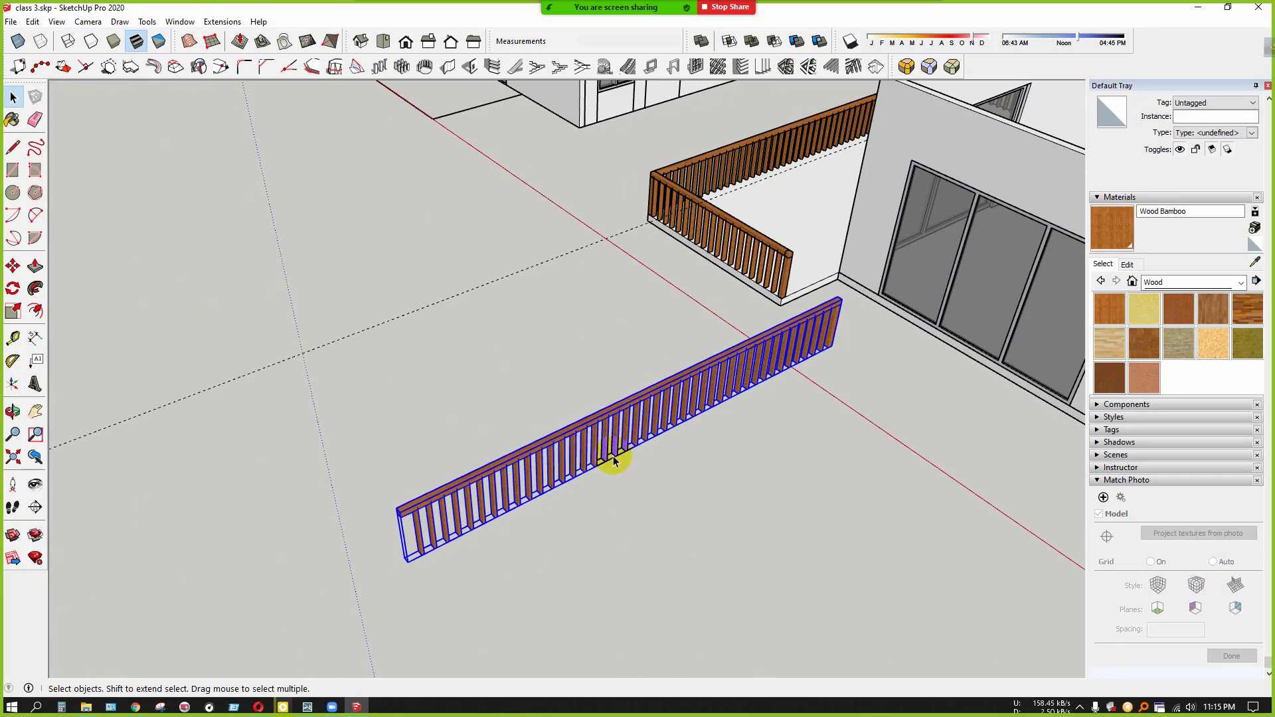
scroll(463, 509, "up", 1)
middle_click_drag(422, 521, 629, 463)
double_click(524, 443)
middle_click_drag(524, 444, 792, 438)
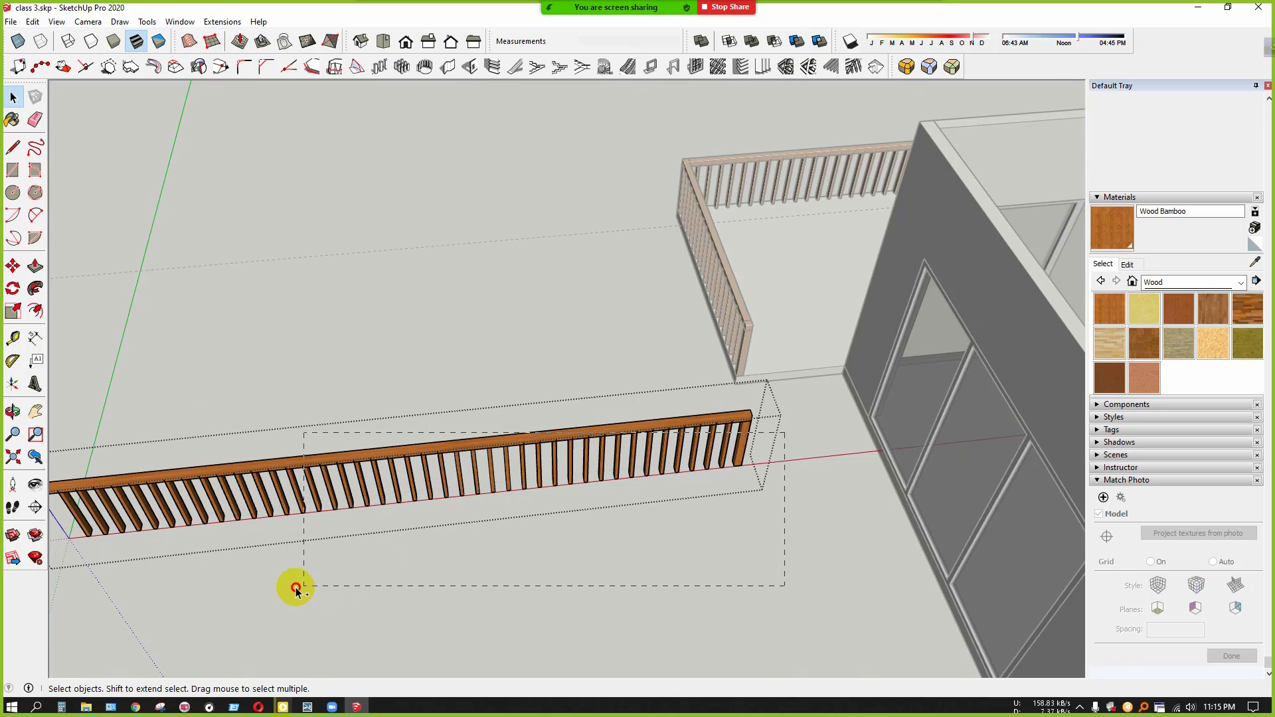
left_click_drag(309, 582, 309, 581)
scroll(498, 441, "up", 5)
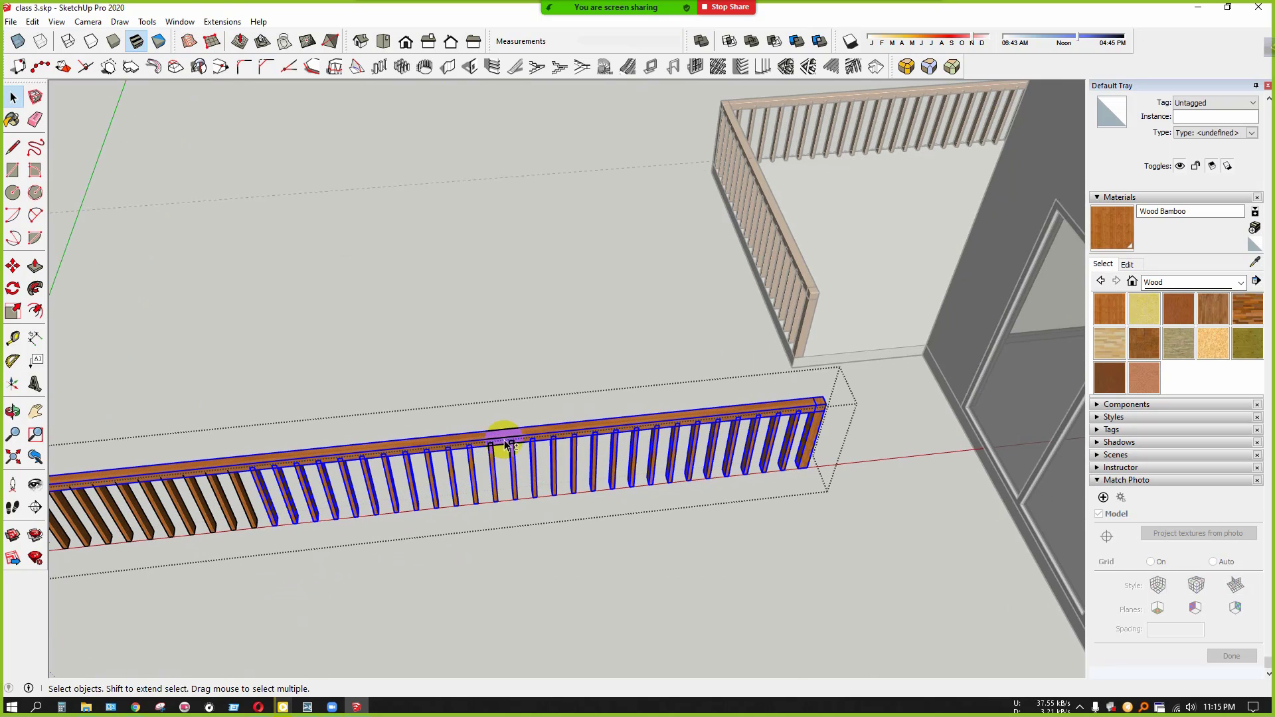
scroll(523, 465, "down", 3)
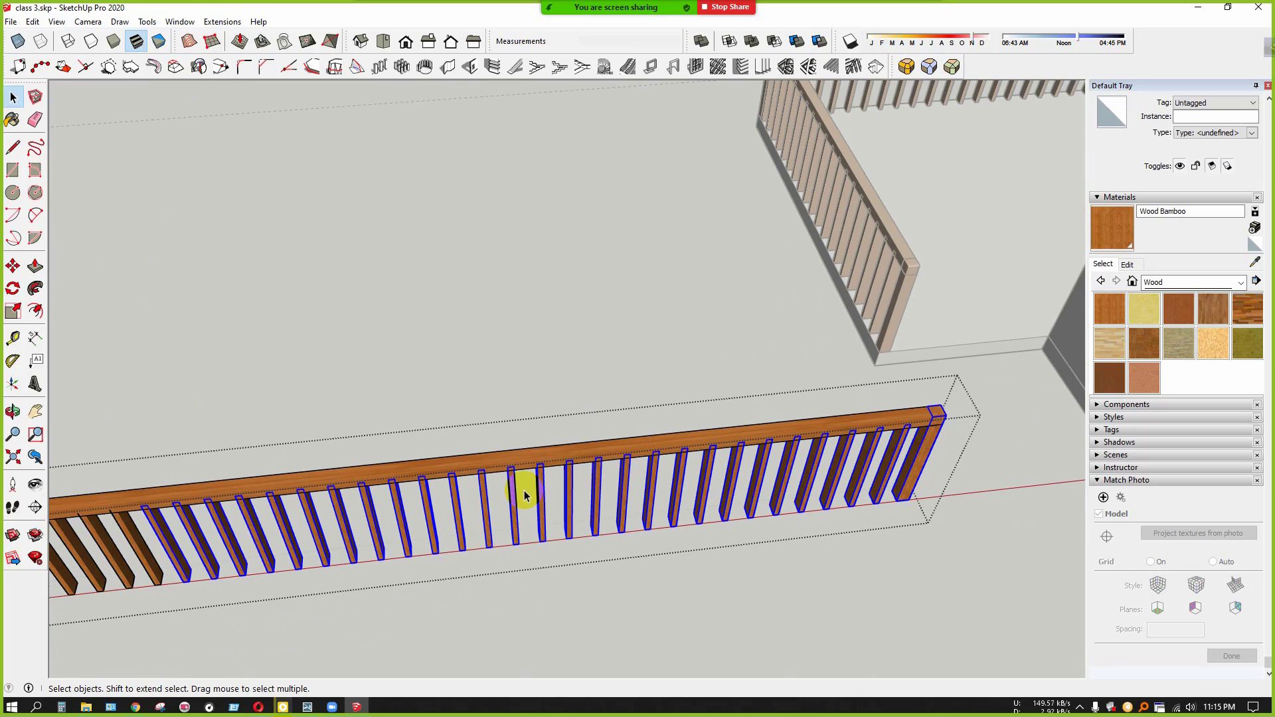
key("Delete")
Move the trimmed railing from its bottom end corner onto the terrace slab's open edge, against the short end railing's outer post
scroll(731, 465, "down", 2)
middle_click_drag(740, 587, 379, 597)
scroll(338, 576, "up", 2)
left_click(338, 577)
scroll(338, 576, "up", 2)
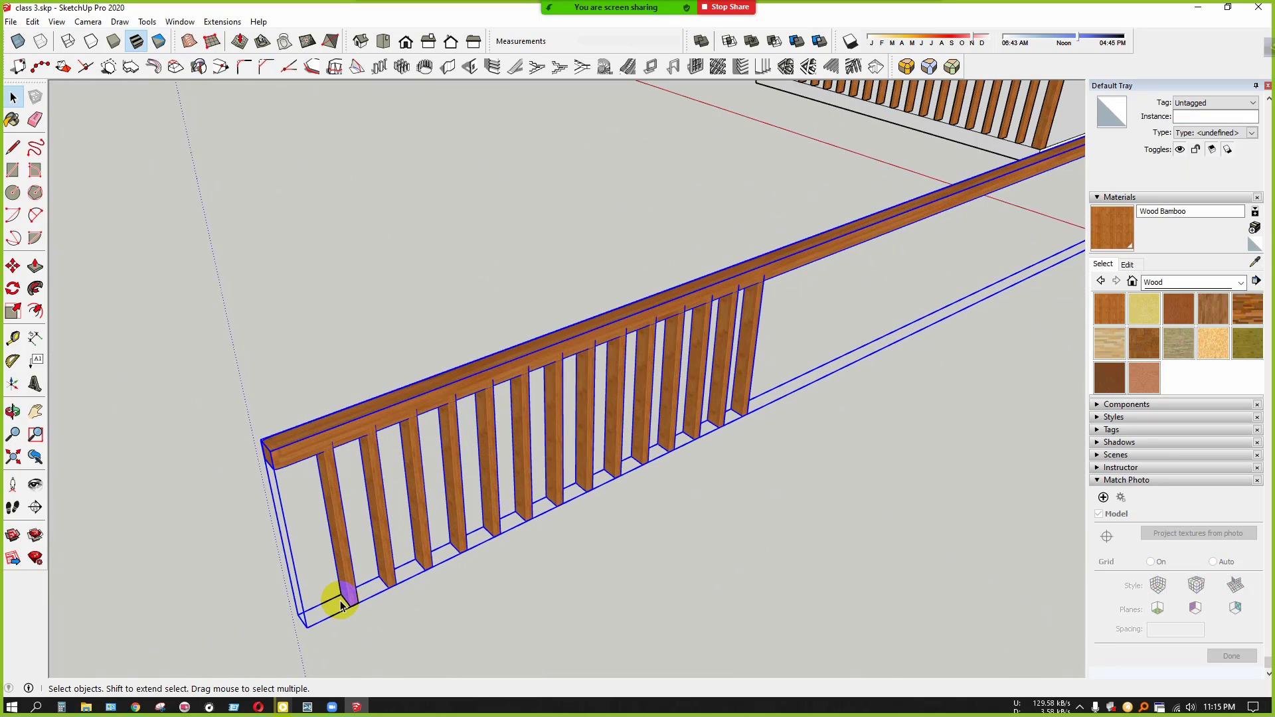
scroll(343, 584, "up", 2)
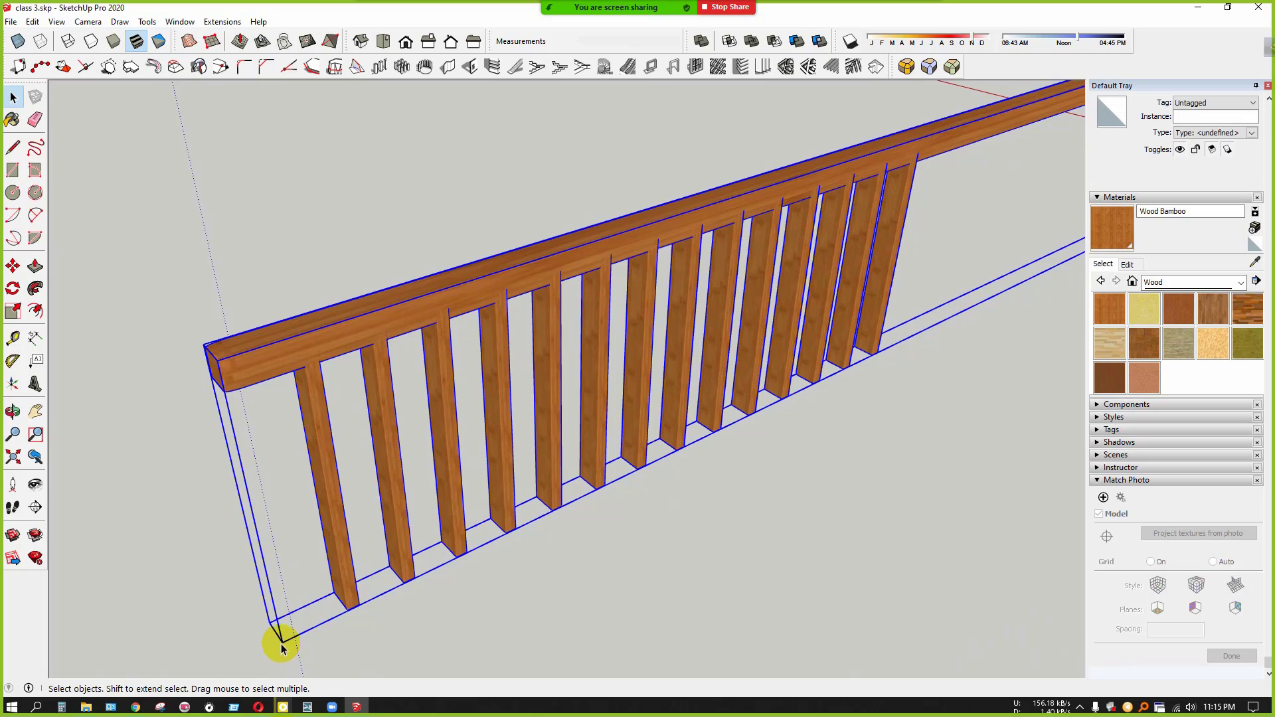
scroll(282, 640, "up", 2)
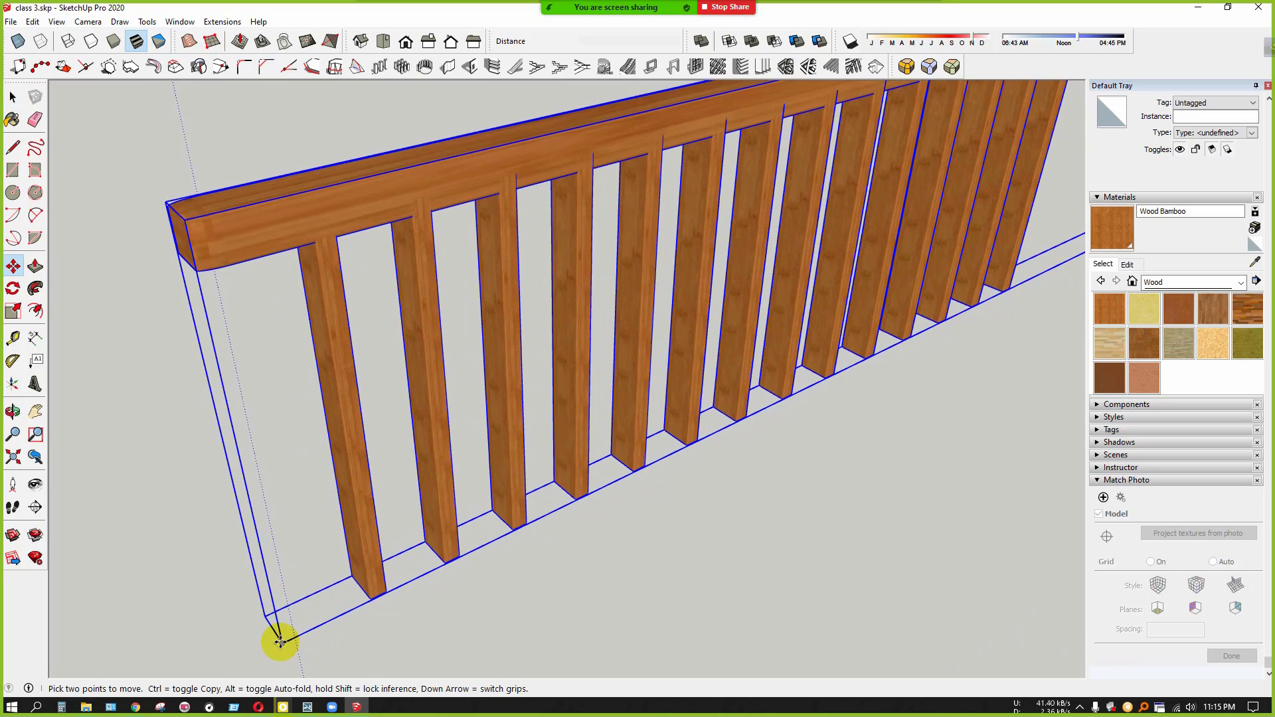
left_click(281, 642)
scroll(296, 578, "down", 5)
scroll(764, 299, "up", 4)
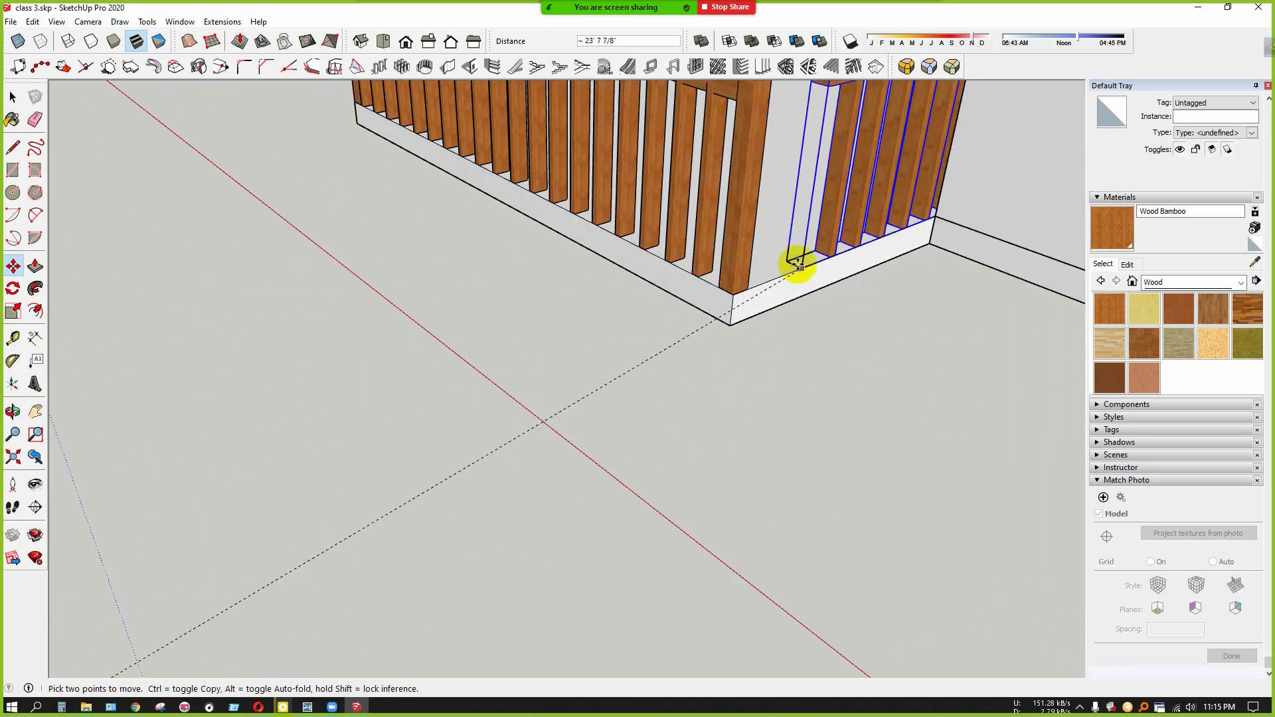
scroll(793, 267, "up", 4)
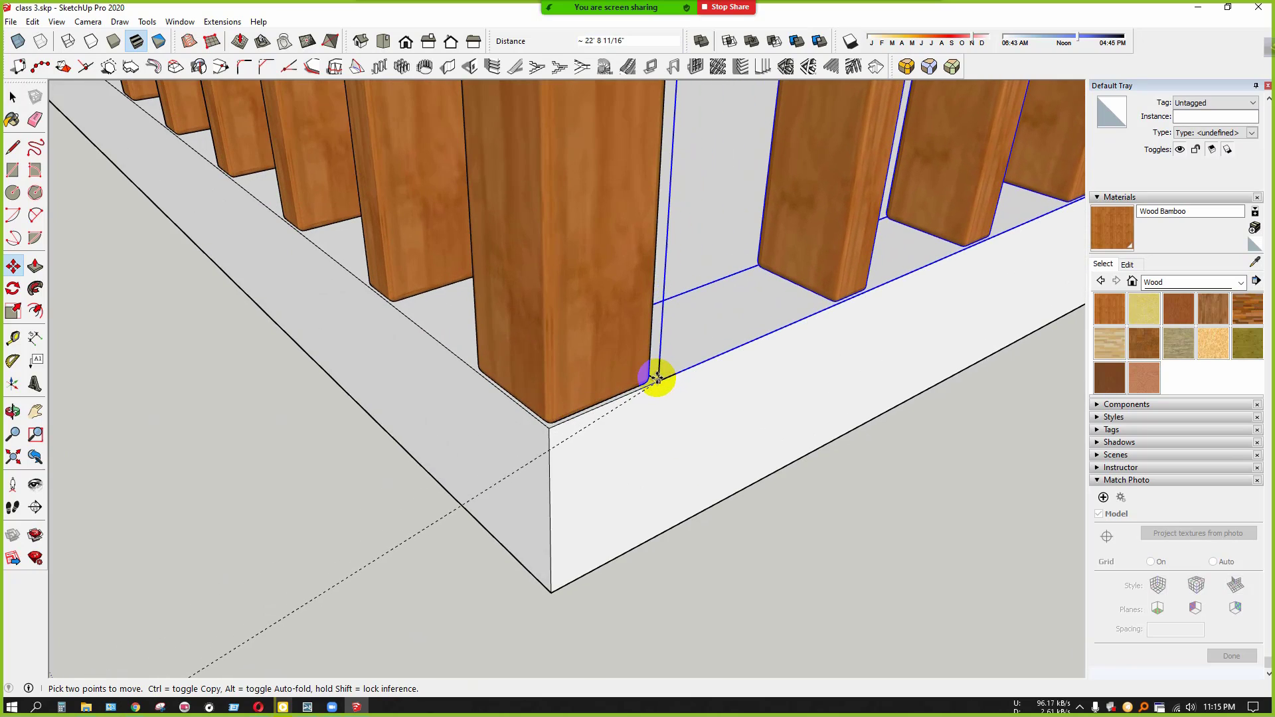
scroll(352, 505, "down", 6)
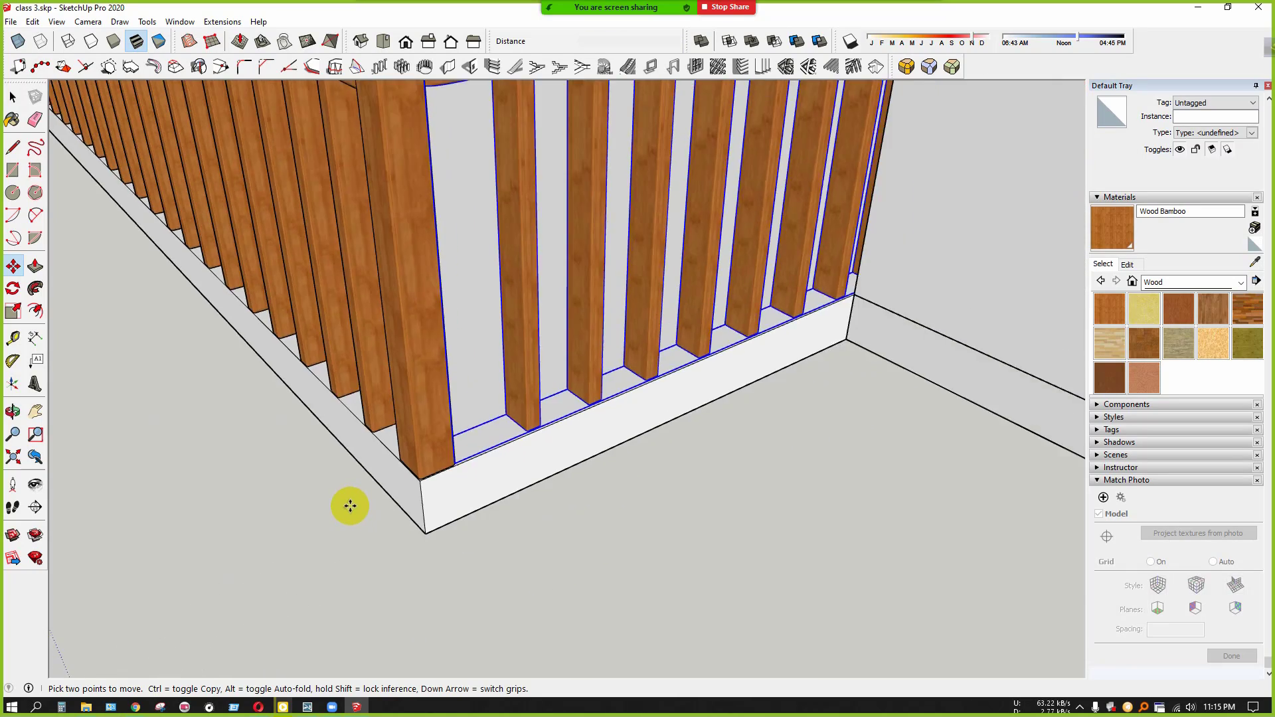
middle_click_drag(332, 516, 885, 557)
key("space")
Scale the moved railing's top rail shorter along its length so it ends beside the eighth baluster from the corner post
left_click(723, 502)
middle_click_drag(724, 502, 419, 485)
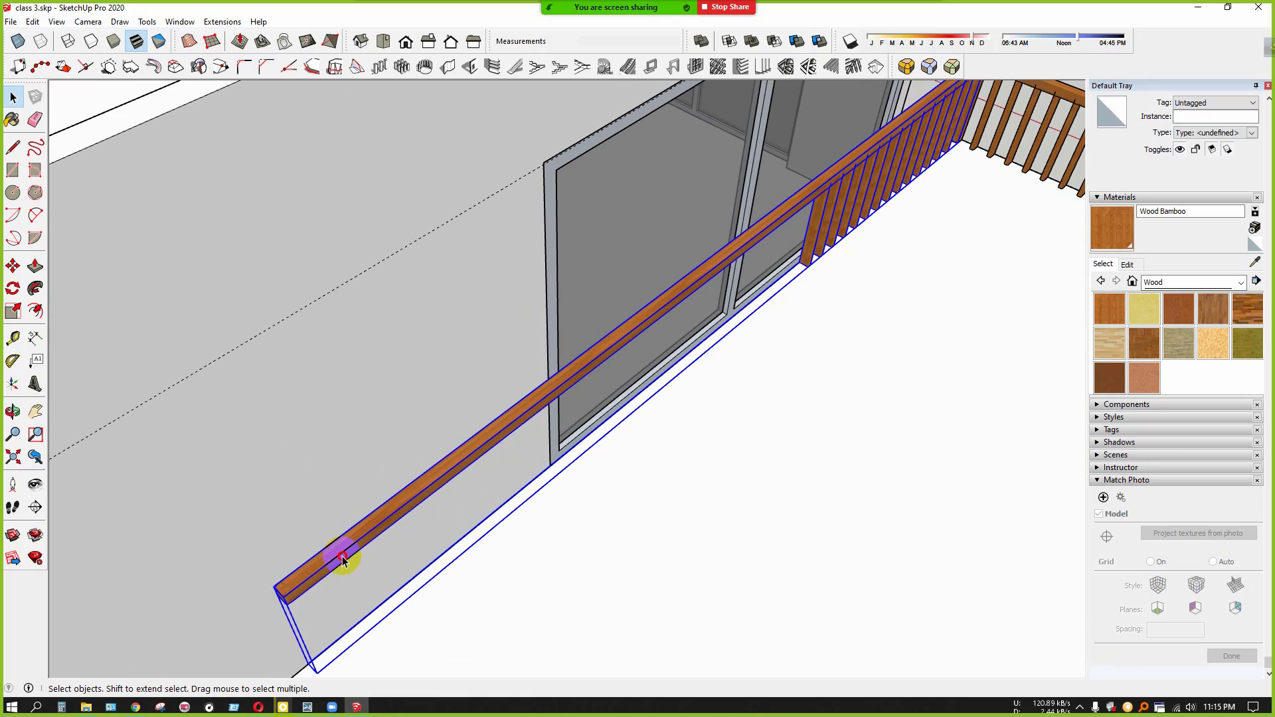
scroll(307, 584, "up", 3)
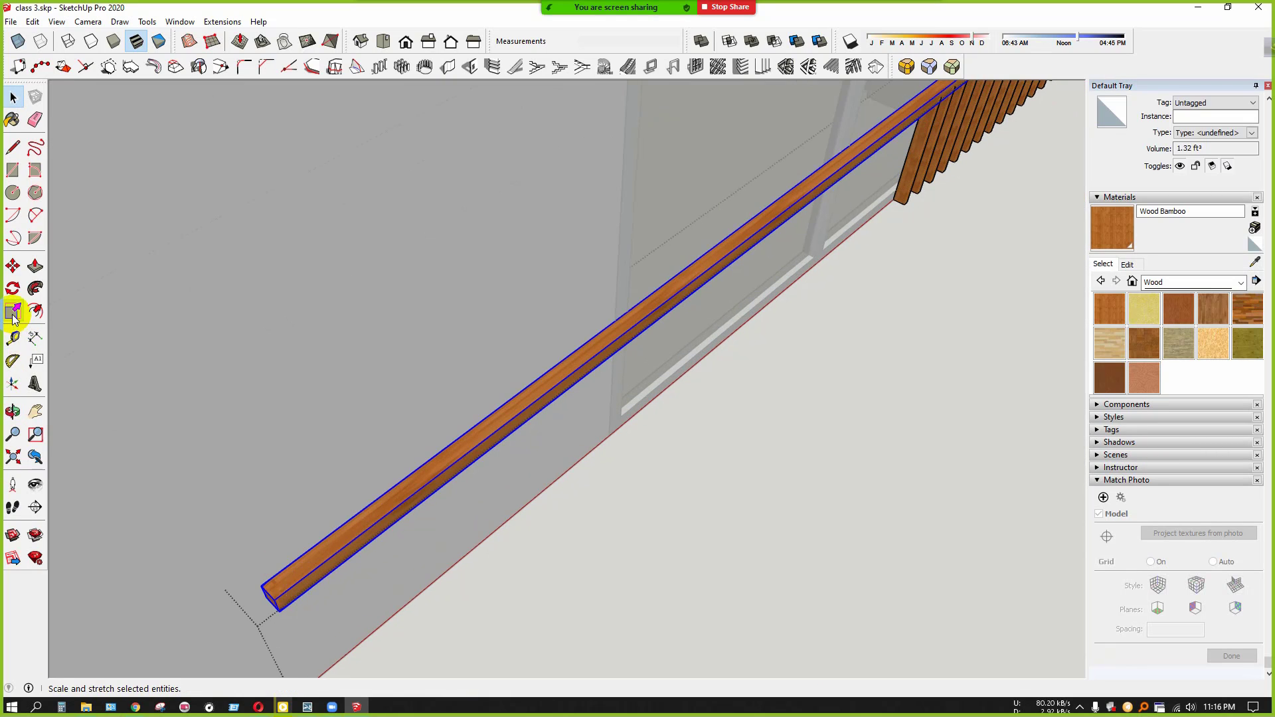
left_click(13, 312)
scroll(272, 607, "up", 5)
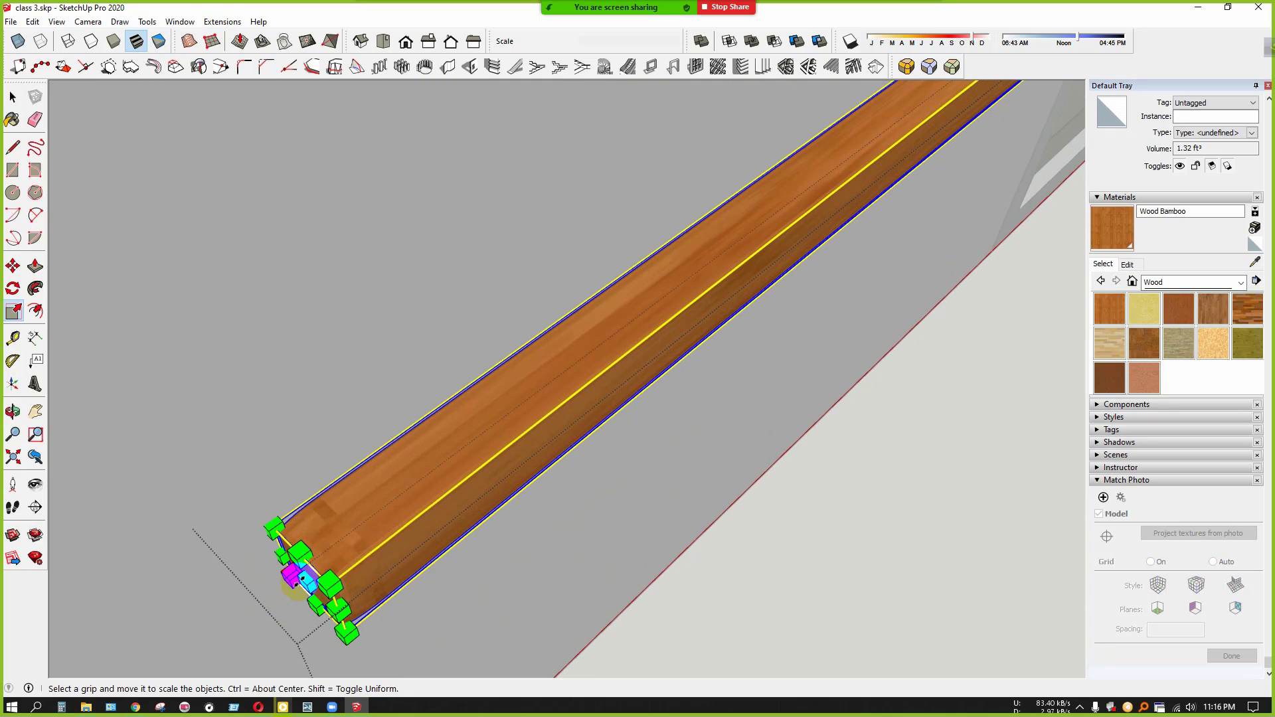
scroll(400, 514, "down", 3)
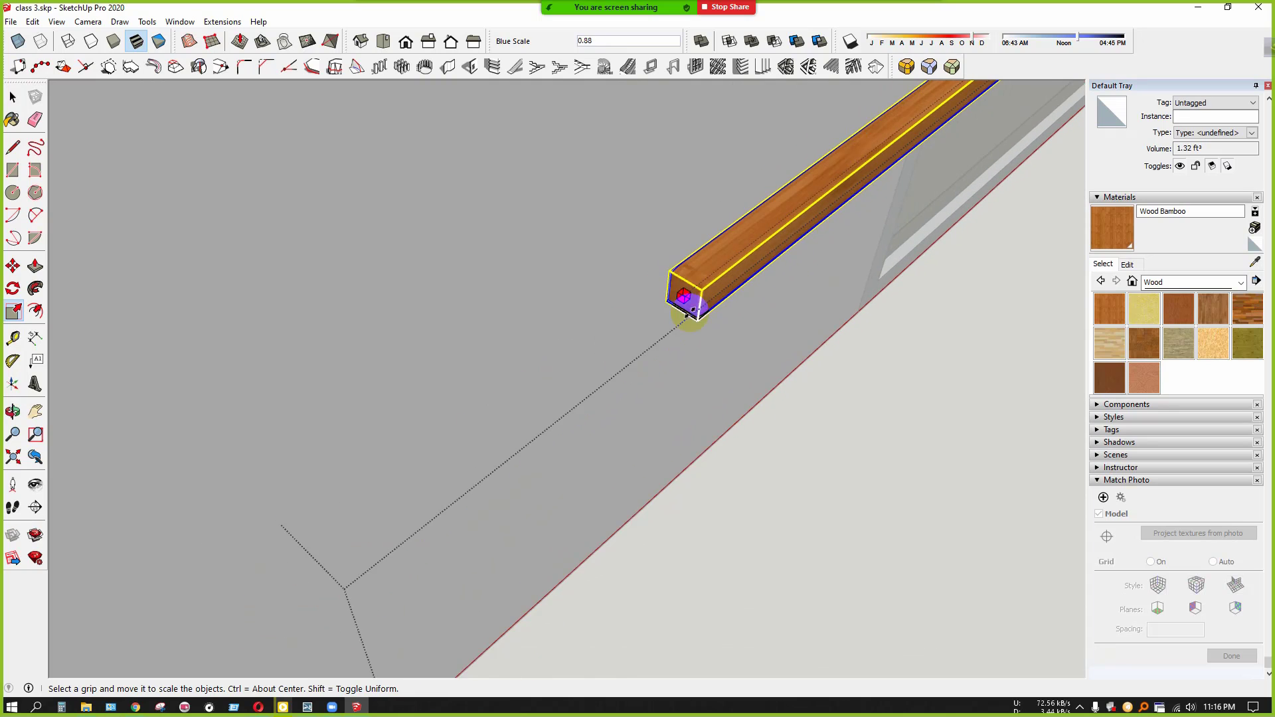
middle_click_drag(689, 308, 159, 618, "shift")
middle_click_drag(585, 385, 193, 668, "shift")
middle_click_drag(668, 416, 668, 329)
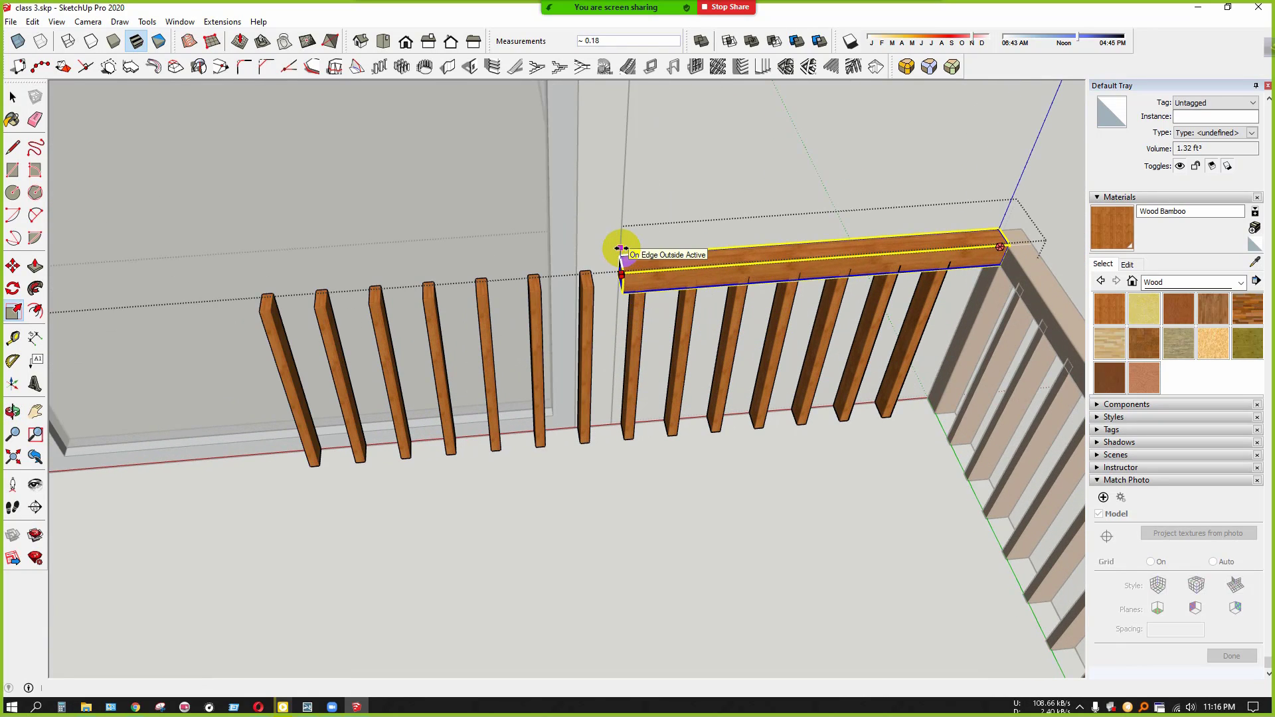
left_click(585, 300)
key("space")
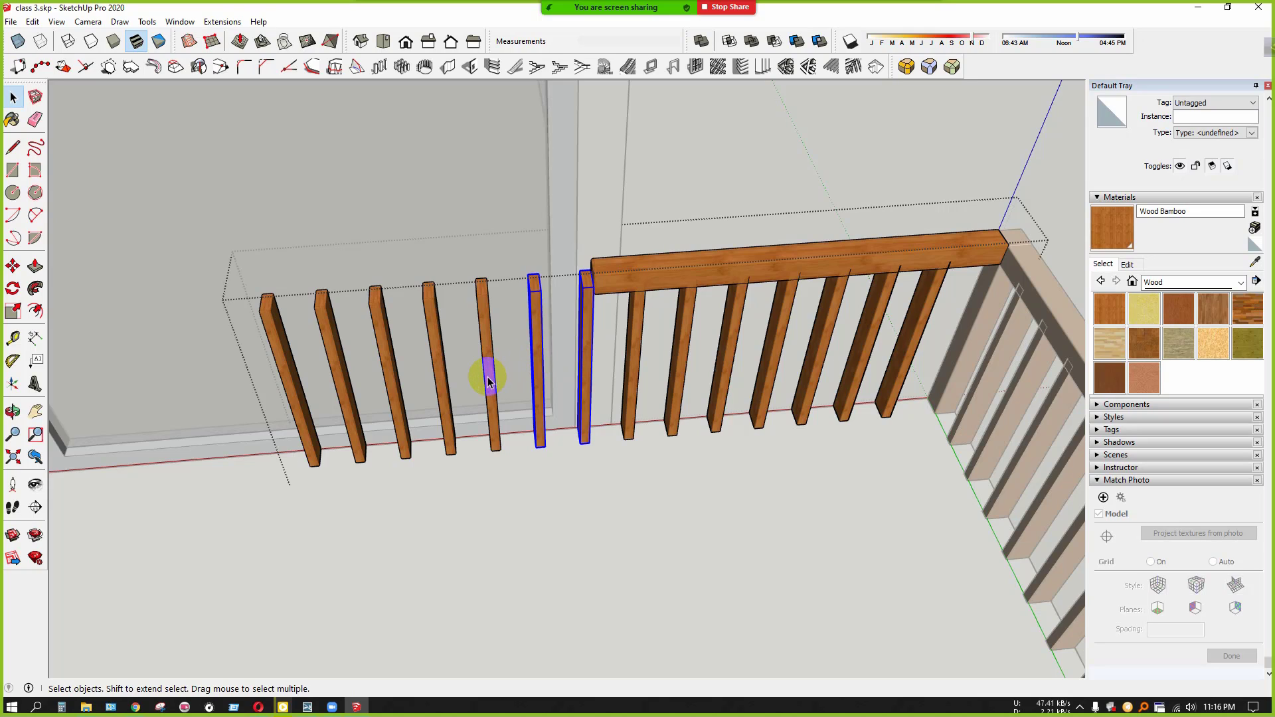
Delete the six surplus balusters beyond the shortened top rail and select the remaining baluster at the rail's end
left_click(536, 372, "ctrl")
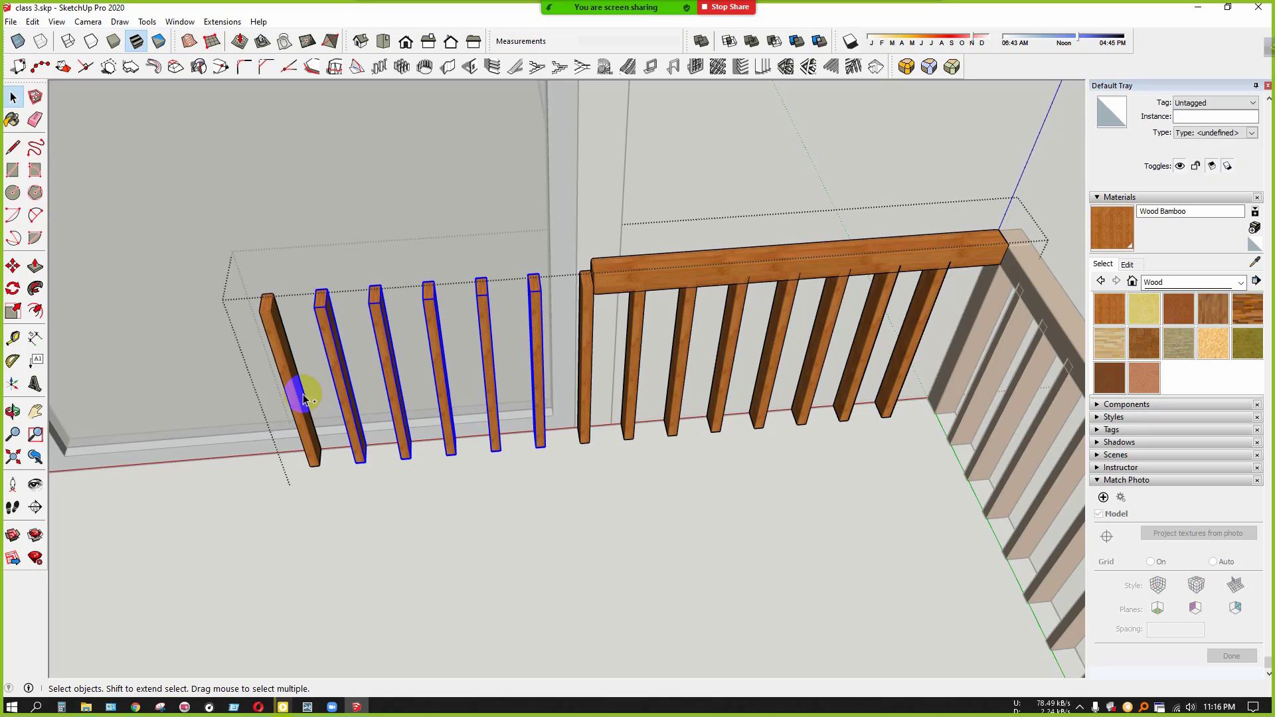
key("Delete")
scroll(542, 309, "up", 3)
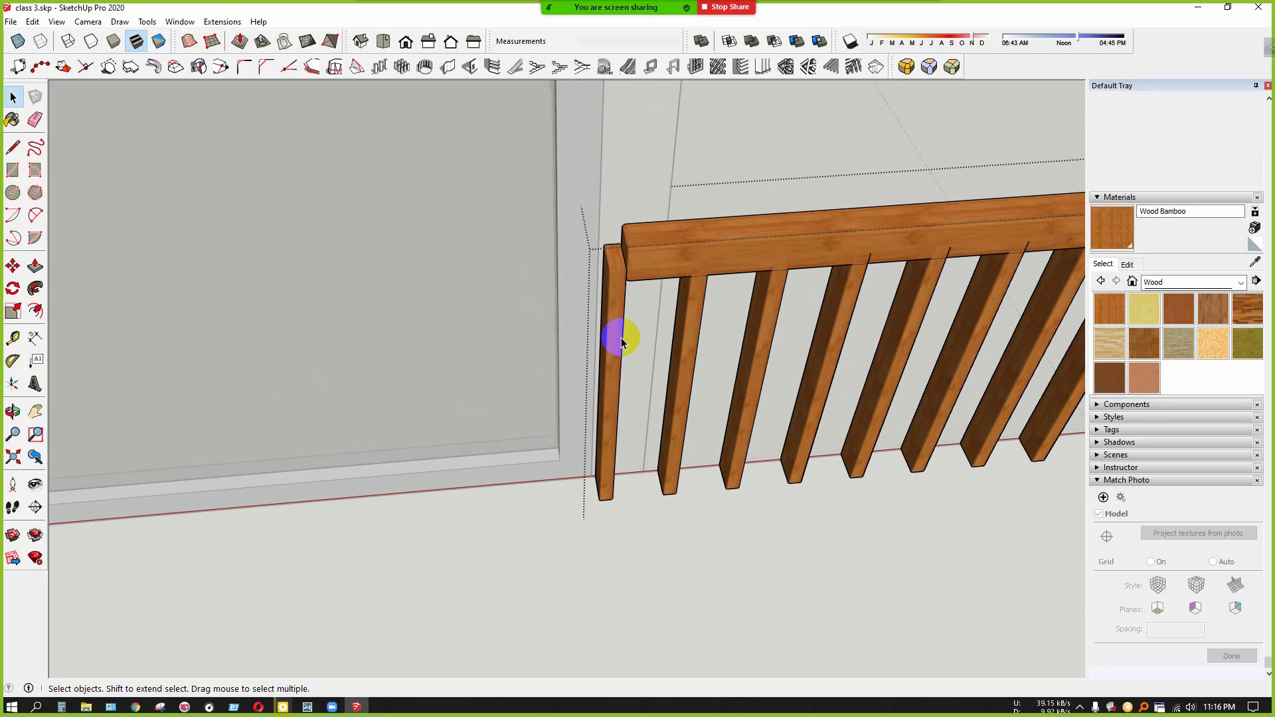
middle_click_drag(178, 392, 499, 425)
scroll(506, 428, "up", 2)
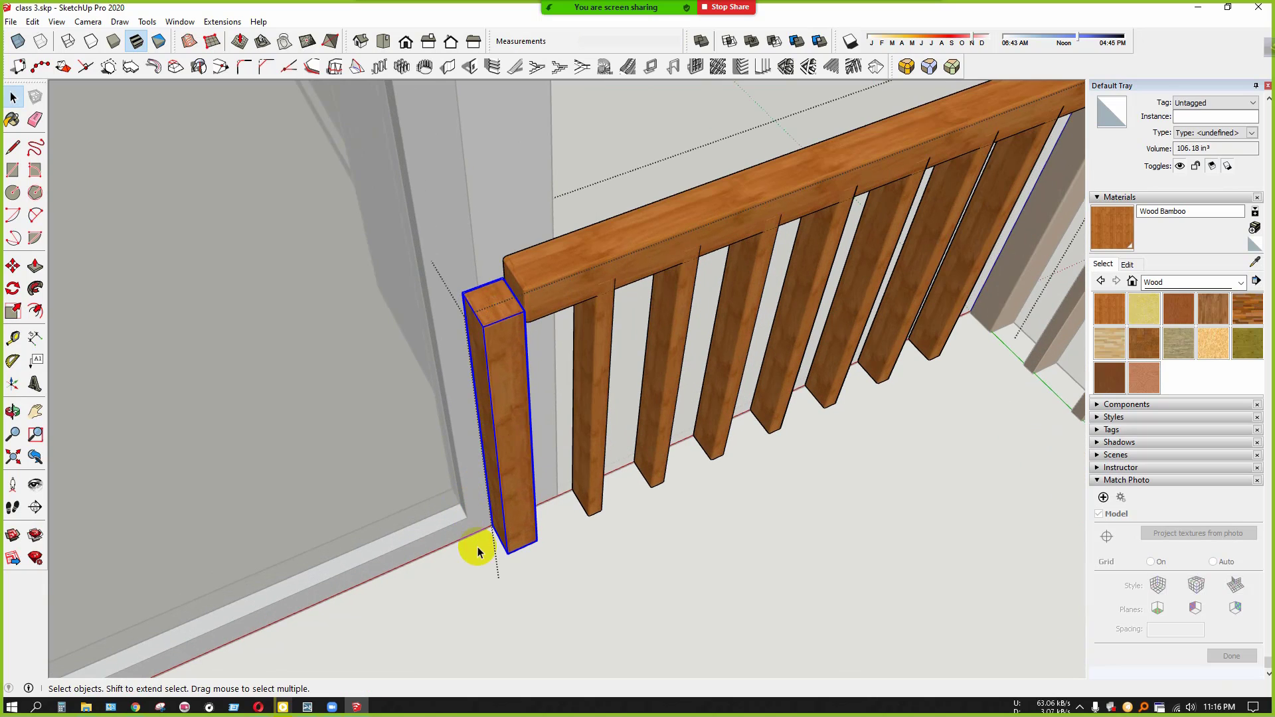
Move the selected end post along the slab edge so it stands under the end of the top rail
middle_click_drag(477, 547, 480, 589)
left_click(459, 603)
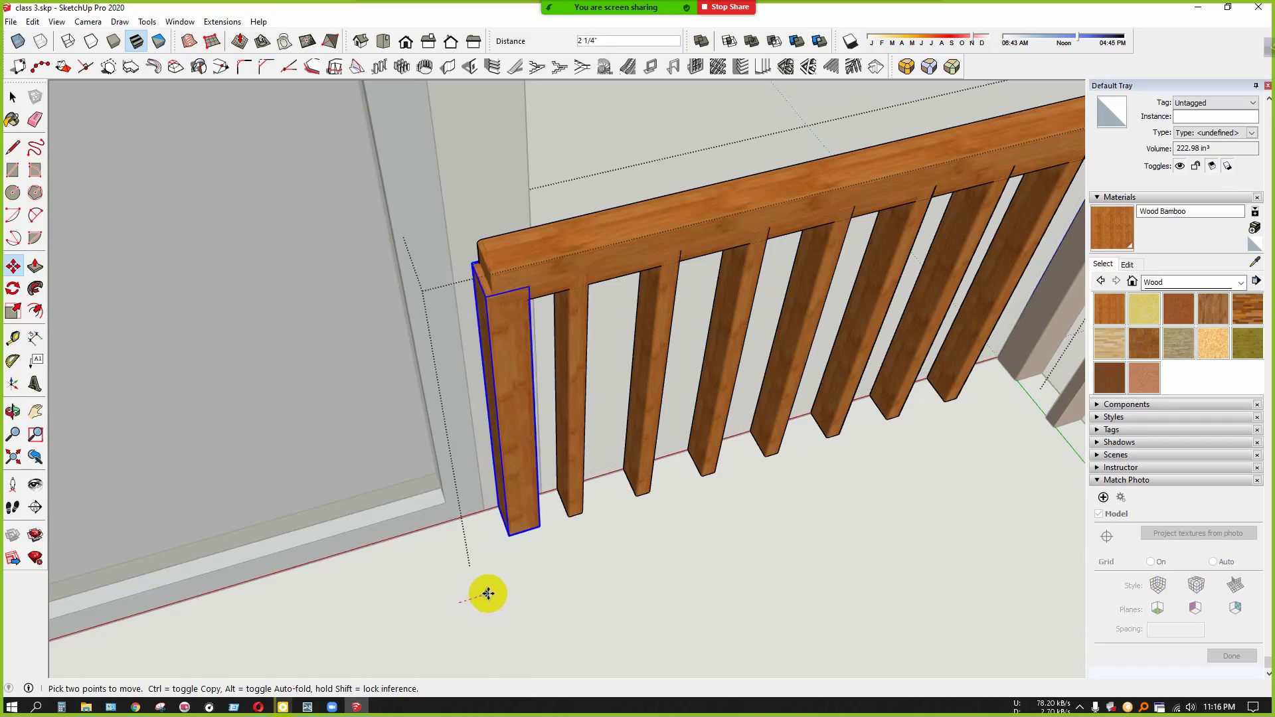
scroll(424, 601, "down", 5)
left_click(757, 421)
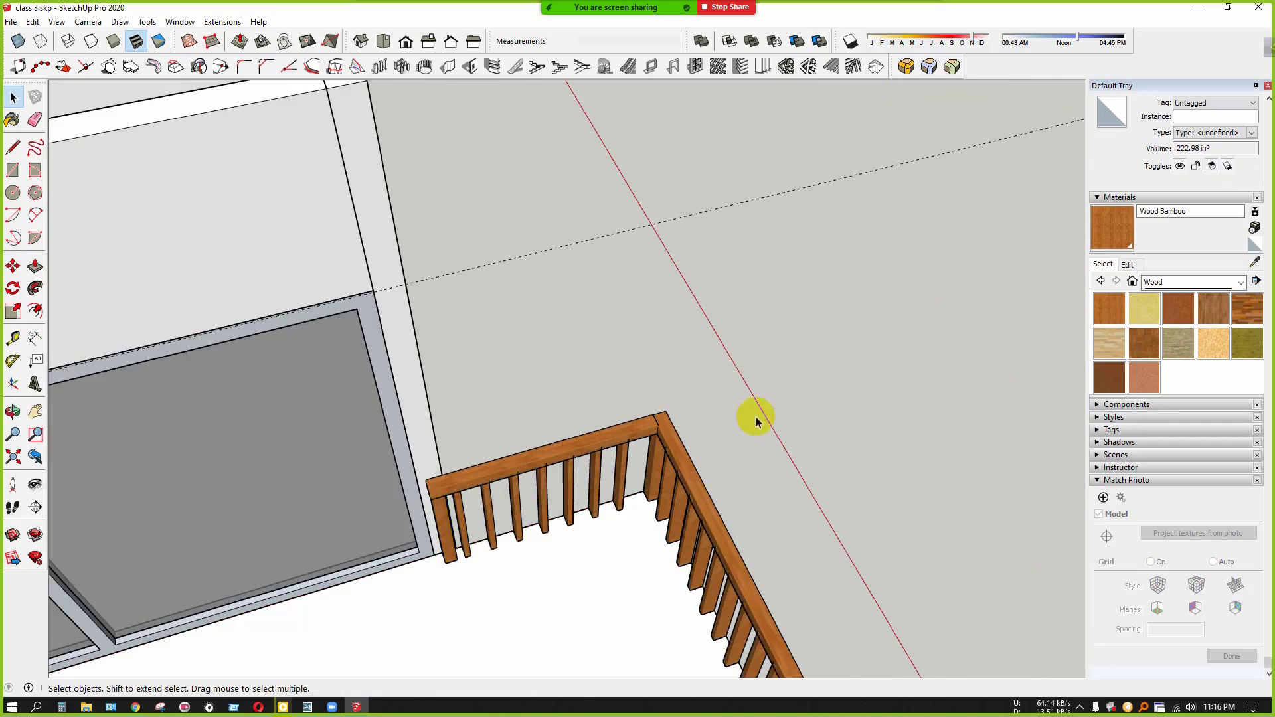
Review the railings around the terrace slab and front balcony in the context of the whole model
scroll(738, 385, "down", 3)
middle_click_drag(439, 561, 113, 597)
scroll(710, 367, "down", 3)
scroll(710, 367, "down", 4)
middle_click_drag(710, 367, 208, 168)
middle_click_drag(1056, 359, 923, 564)
scroll(319, 577, "down", 4)
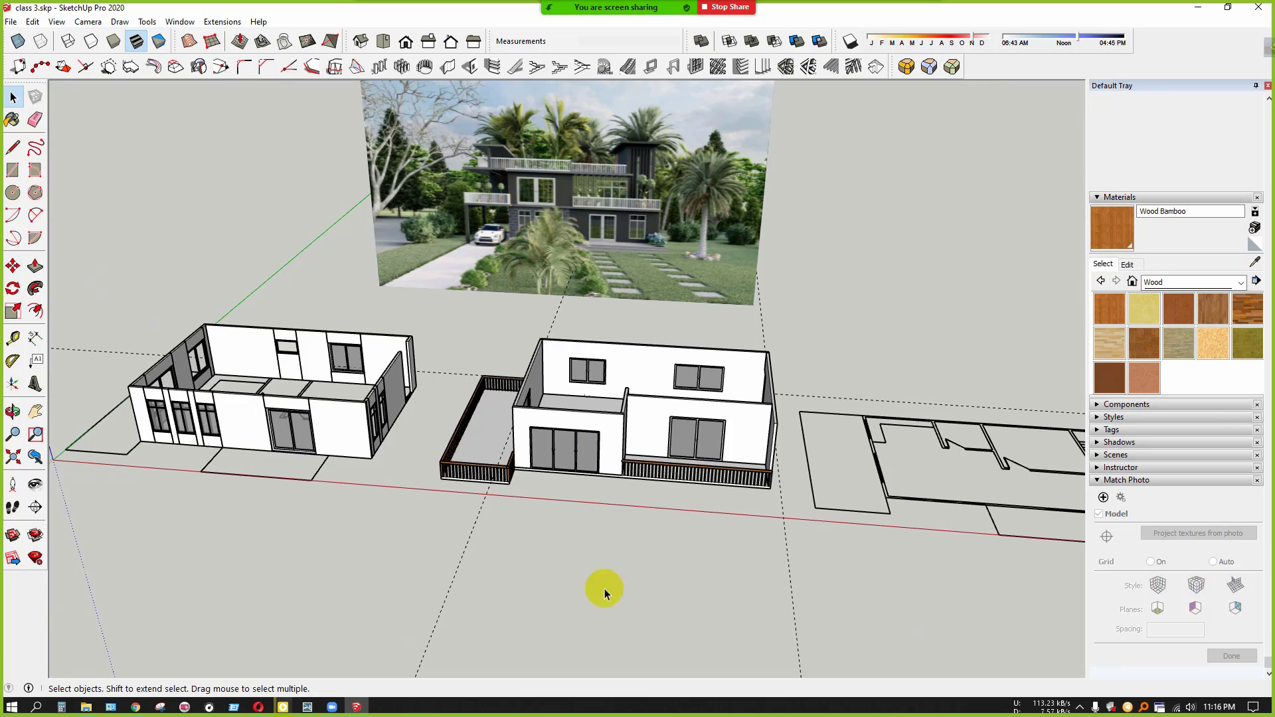
middle_click_drag(605, 588, 660, 427)
scroll(660, 384, "up", 2)
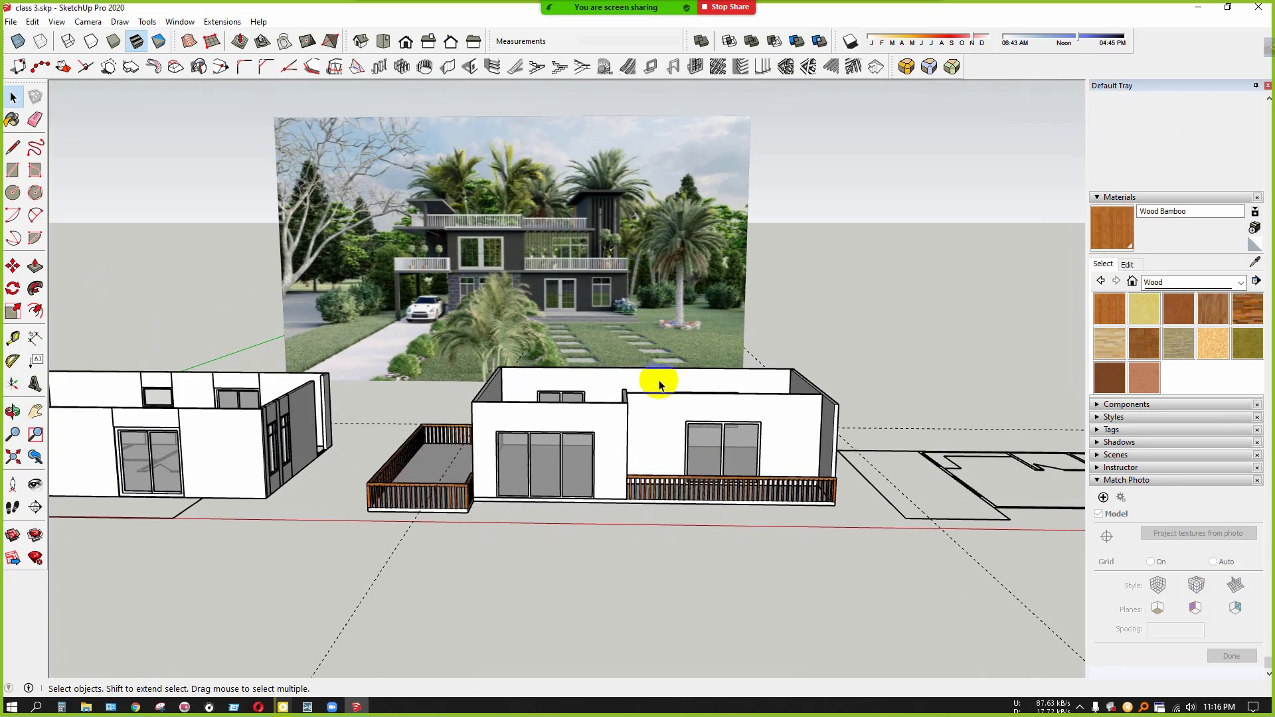
middle_click_drag(660, 384, 592, 364)
Examine the upper storeys, railings and tower in the reference rendering and compare them with the modelled upper floor
scroll(644, 574, "down", 2)
scroll(705, 500, "up", 3)
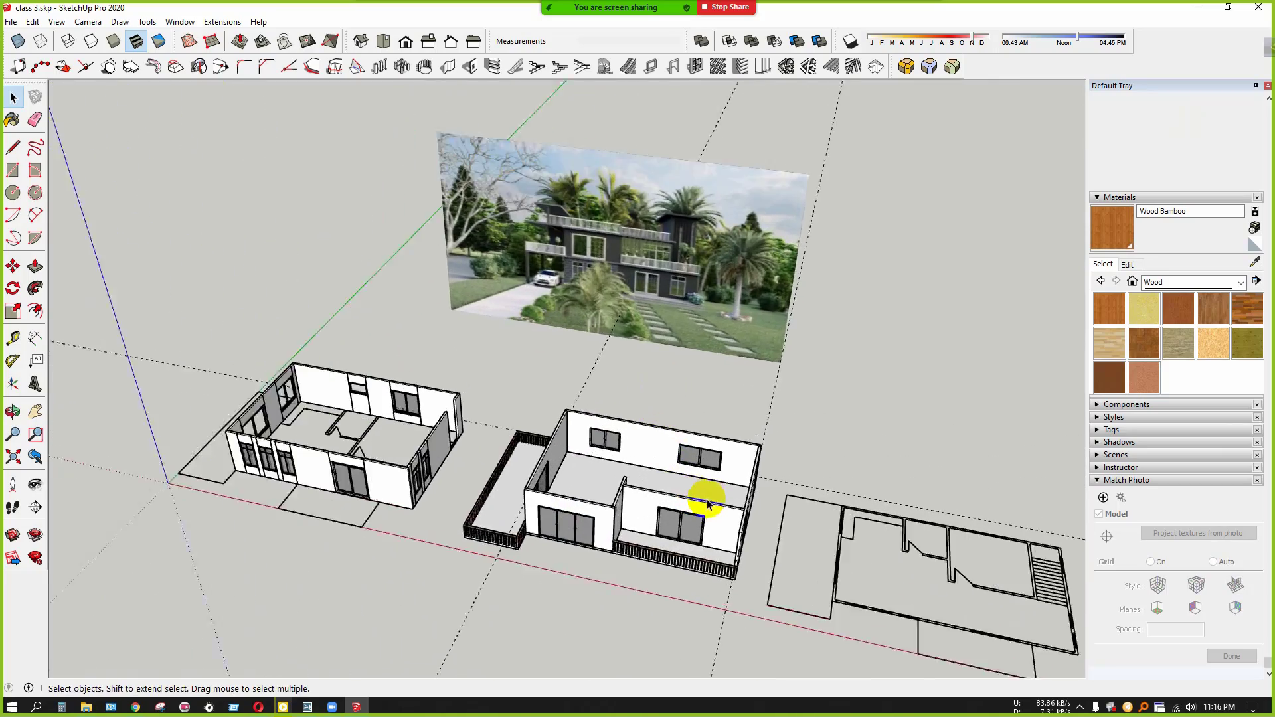
scroll(527, 555, "down", 2)
scroll(649, 277, "up", 5)
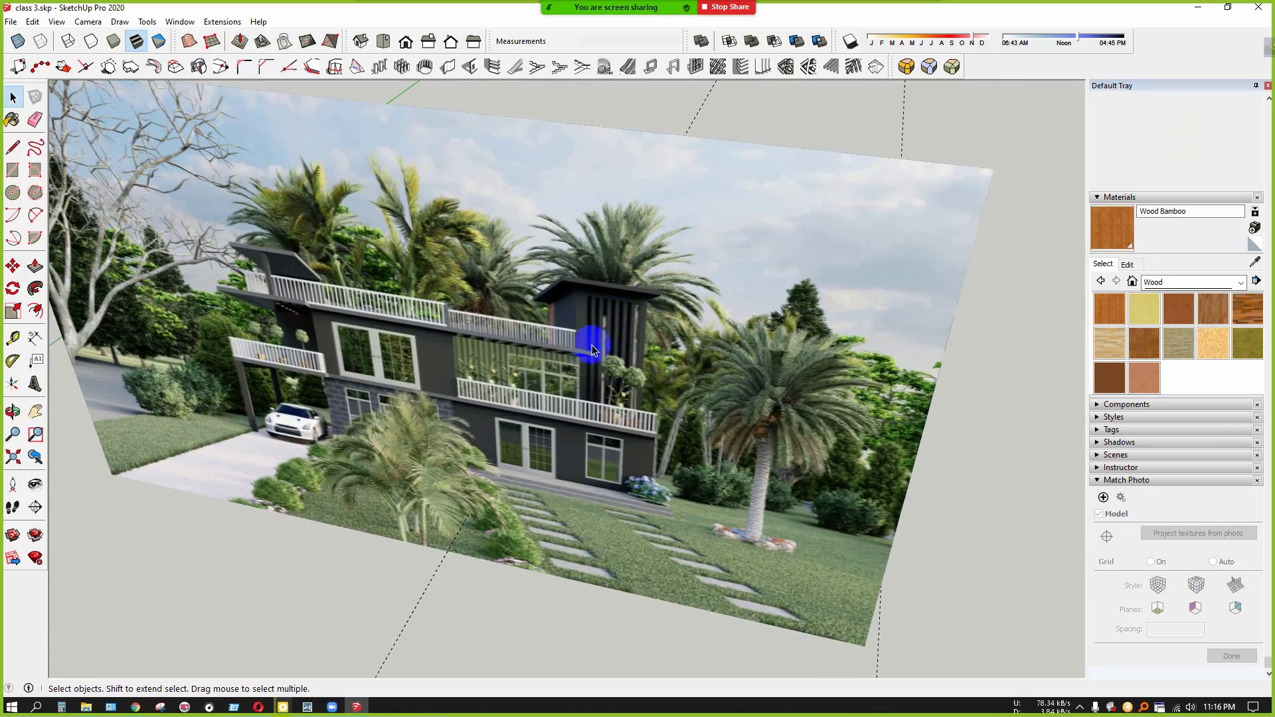
scroll(571, 312, "down", 4)
scroll(575, 319, "up", 2)
scroll(619, 292, "down", 2)
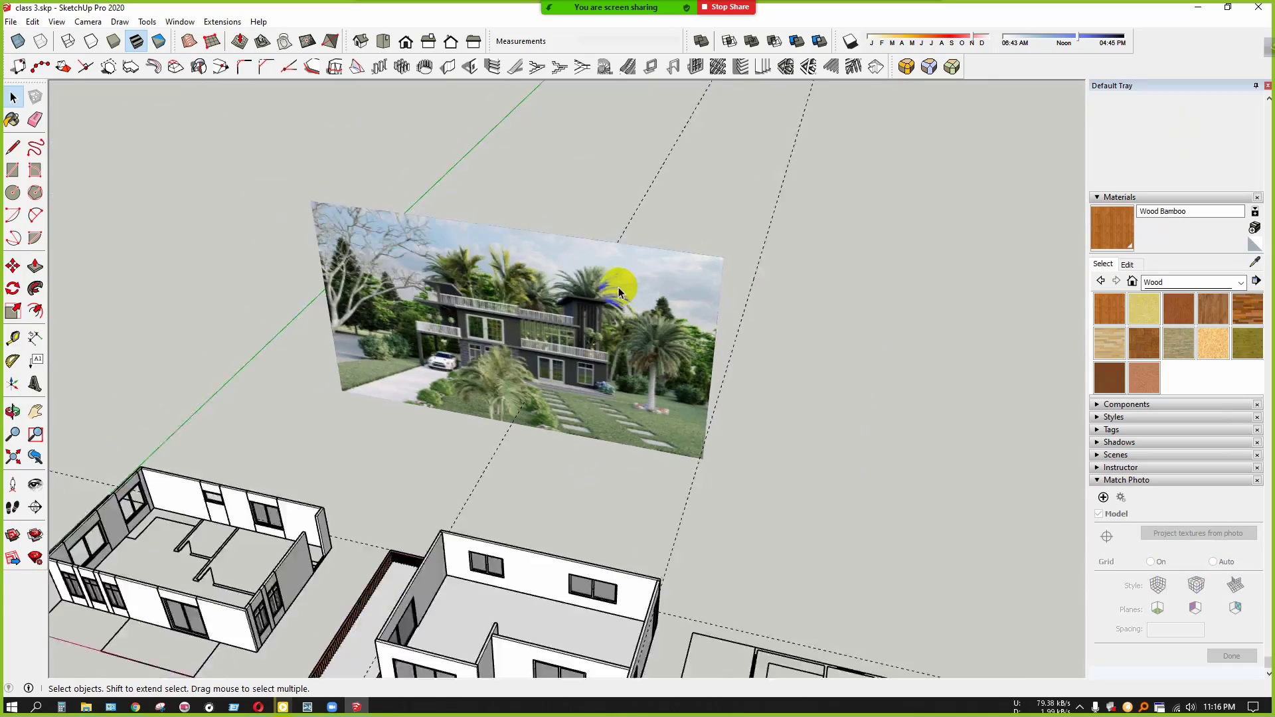
scroll(658, 393, "down", 2)
scroll(569, 270, "up", 5)
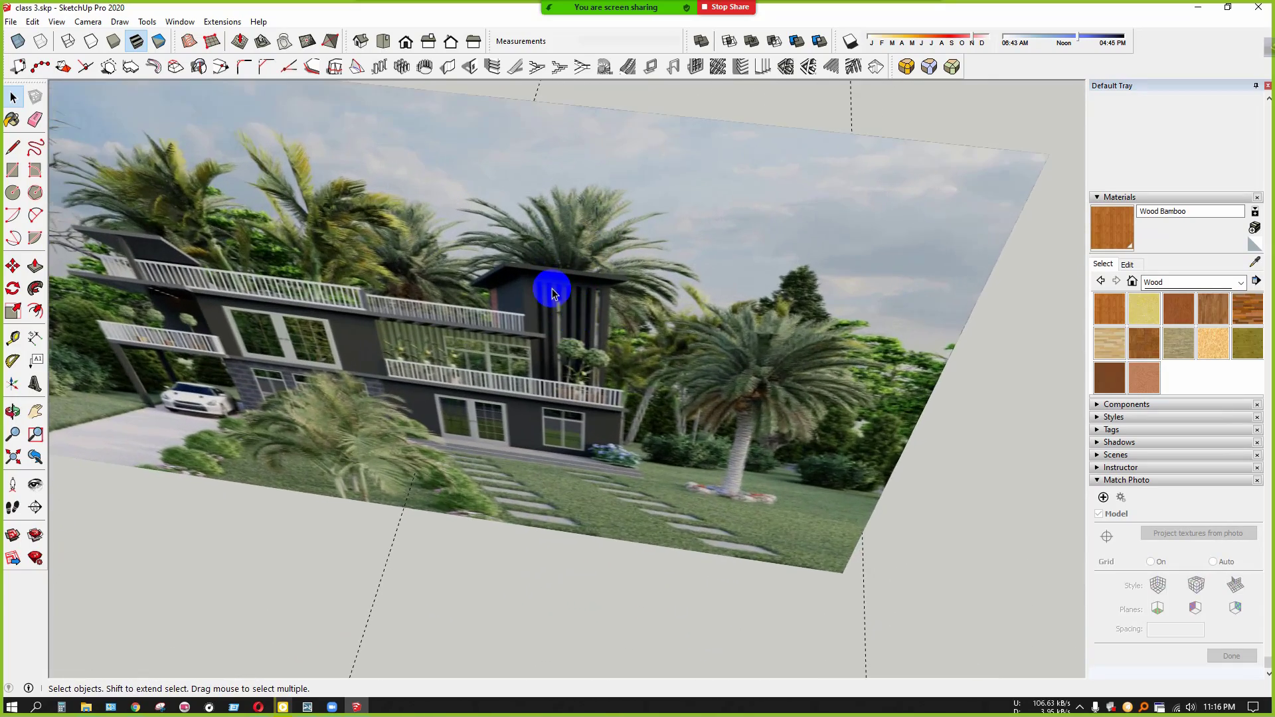
scroll(552, 293, "up", 3)
scroll(644, 319, "down", 3)
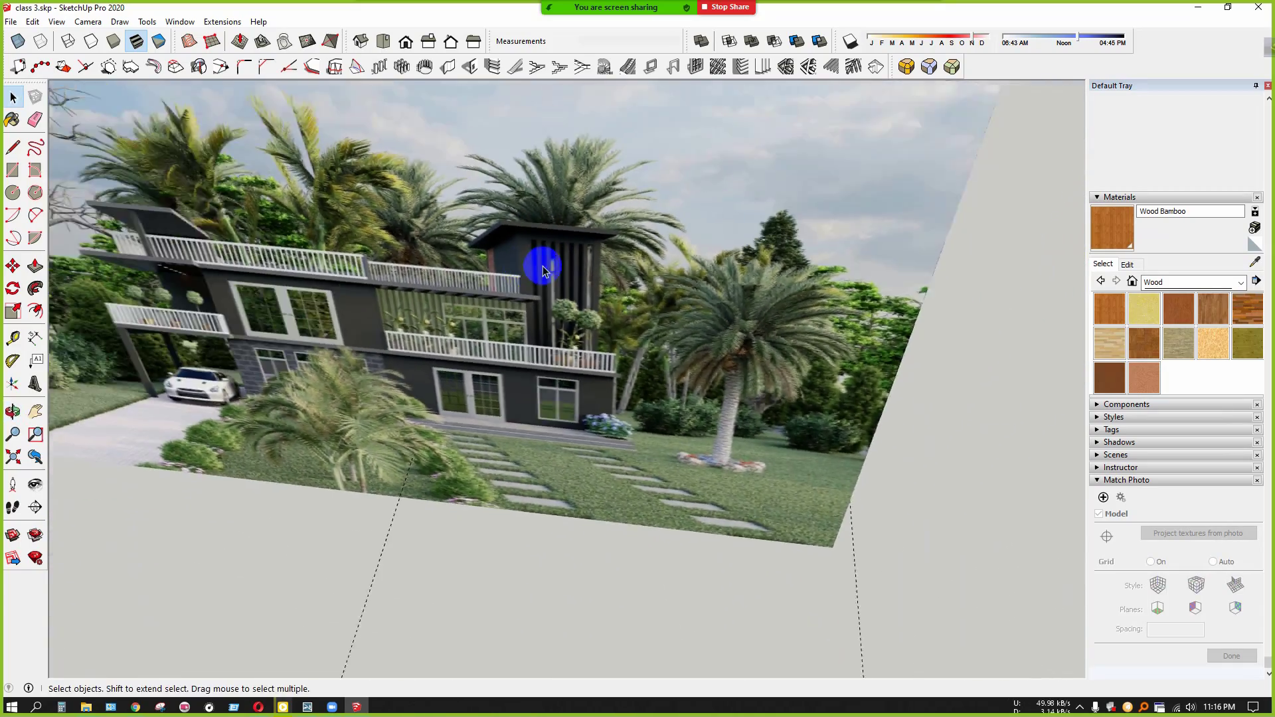
scroll(542, 269, "down", 4)
scroll(592, 436, "up", 3)
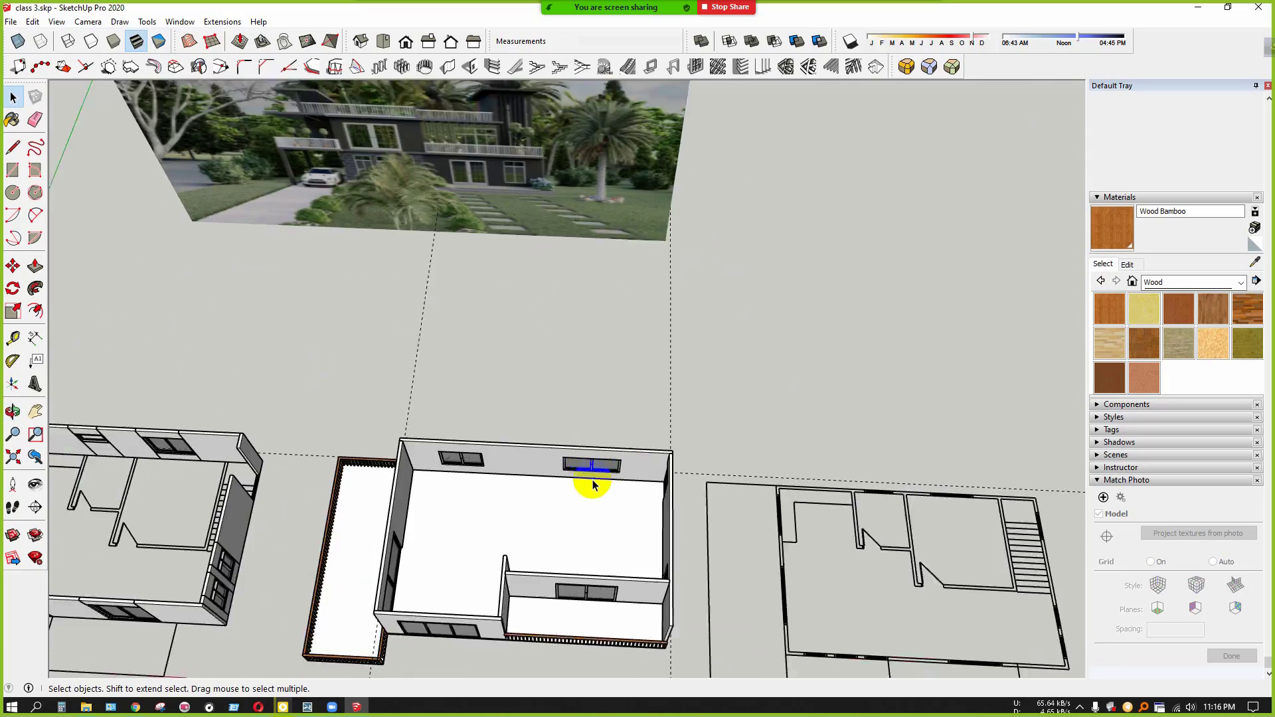
scroll(593, 484, "down", 4)
Copy the upper floor with its railings onto the ground floor, aligning its bottom front corner with the ground-floor walls' top corner
mouse_move(589, 356)
middle_mouse_down()
mouse_move(735, 279)
mouse_move(698, 412)
mouse_move(740, 350)
middle_mouse_up()
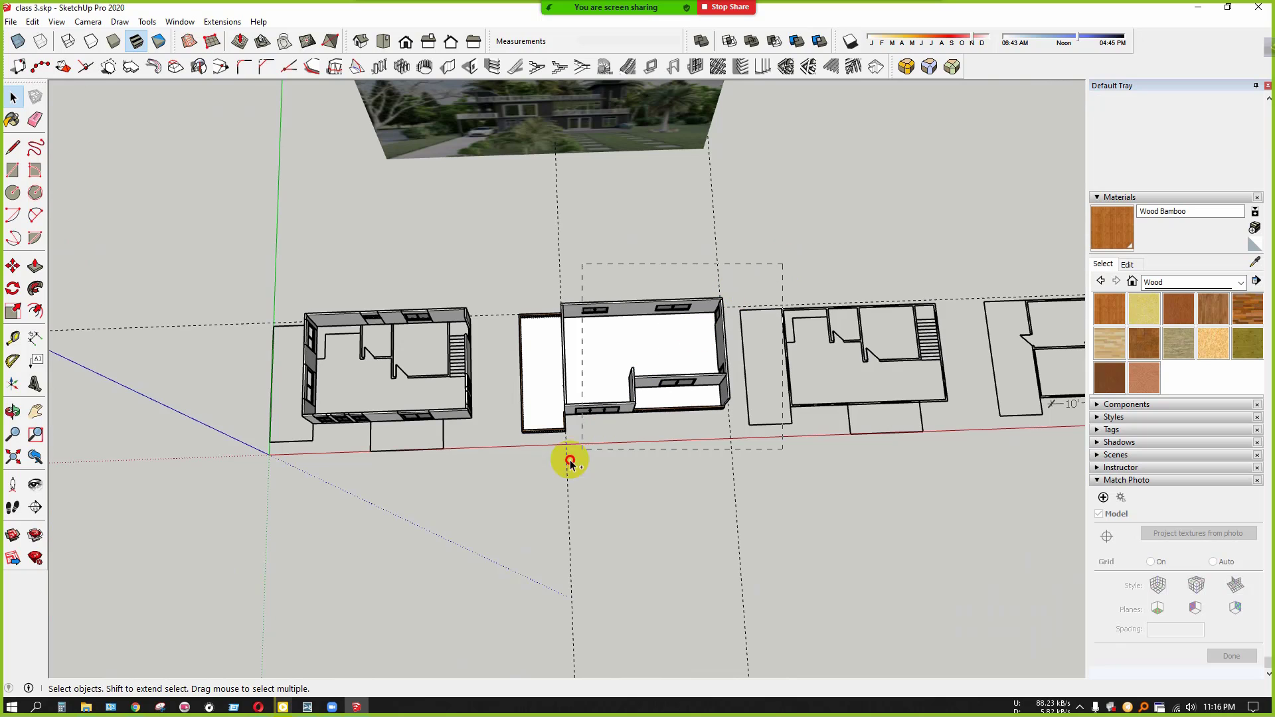
left_click_drag(521, 518, 524, 517)
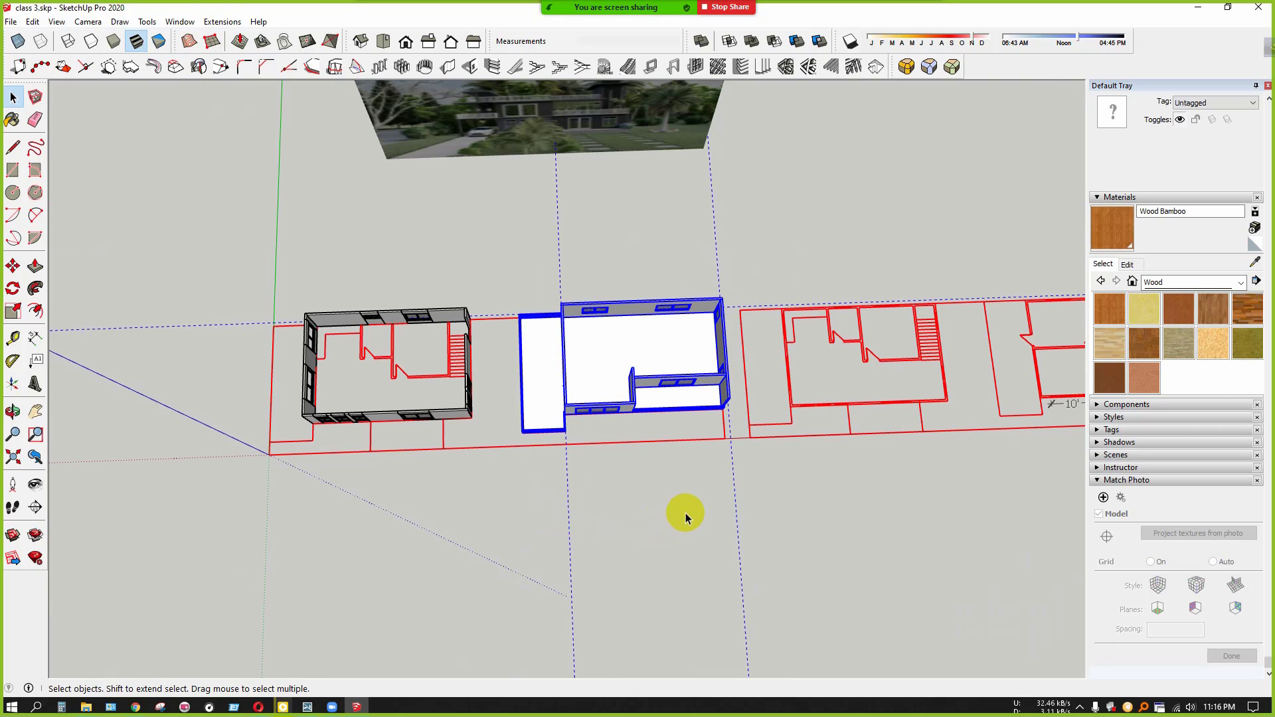
middle_click_drag(686, 513, 719, 525)
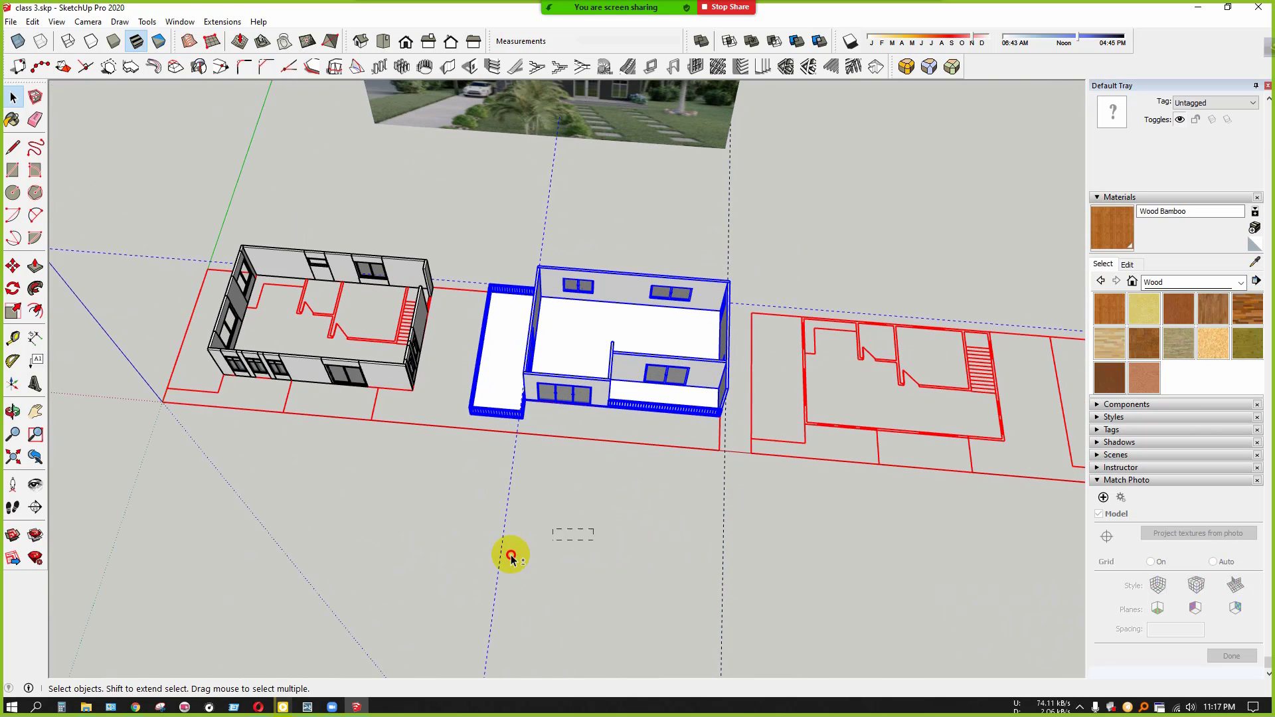
mouse_move(520, 554)
middle_mouse_down()
mouse_move(435, 404)
mouse_move(398, 392)
middle_mouse_up()
scroll(735, 435, "up", 6)
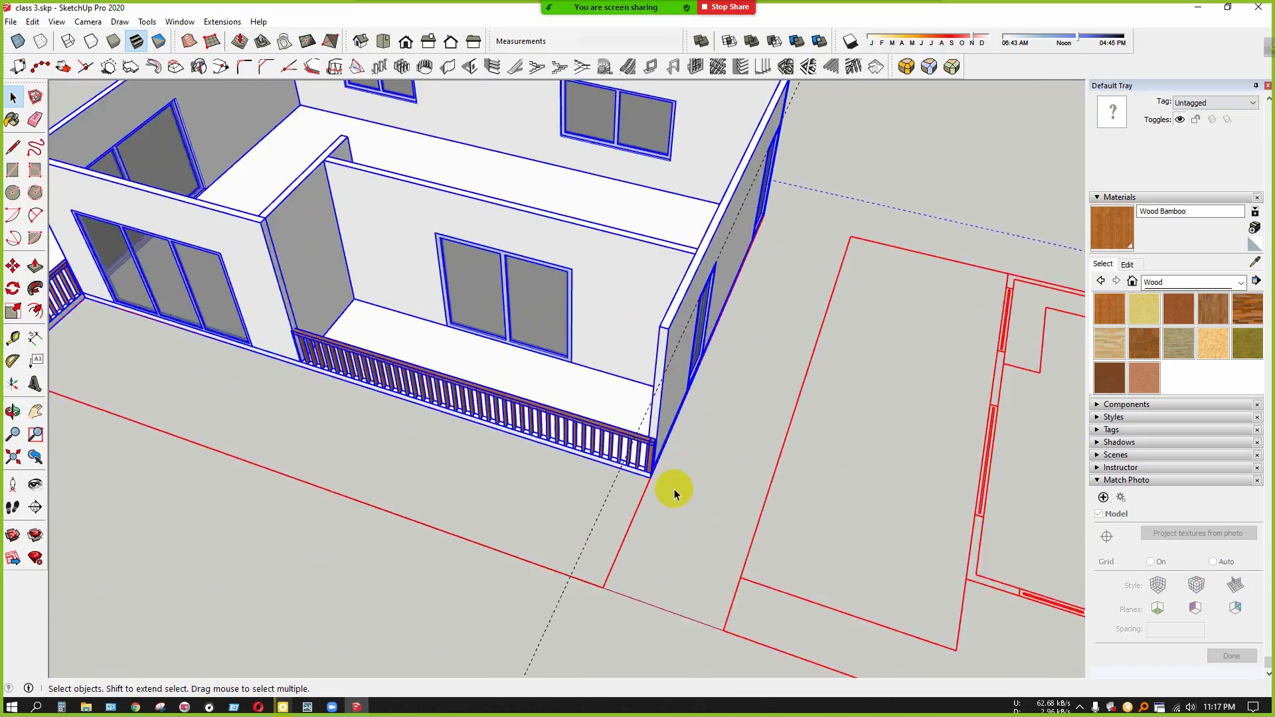
middle_click_drag(674, 492, 544, 285)
scroll(638, 498, "up", 8)
key("m")
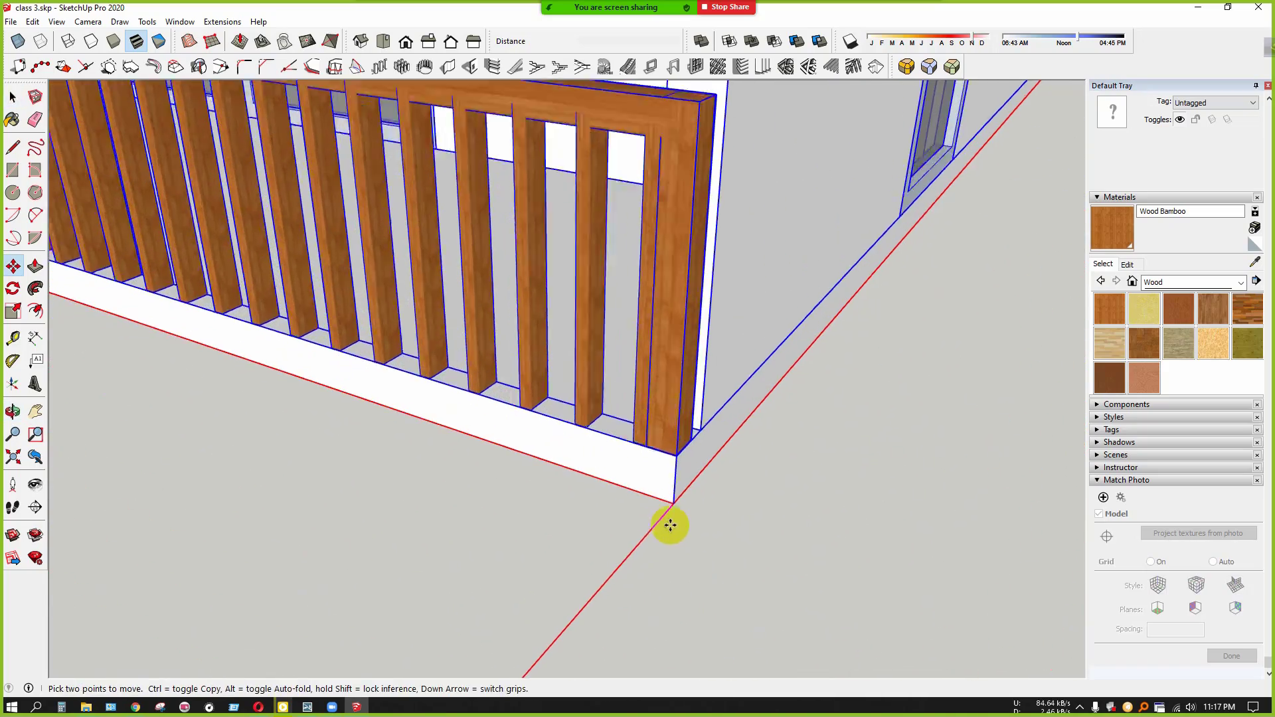
scroll(673, 499, "down", 10)
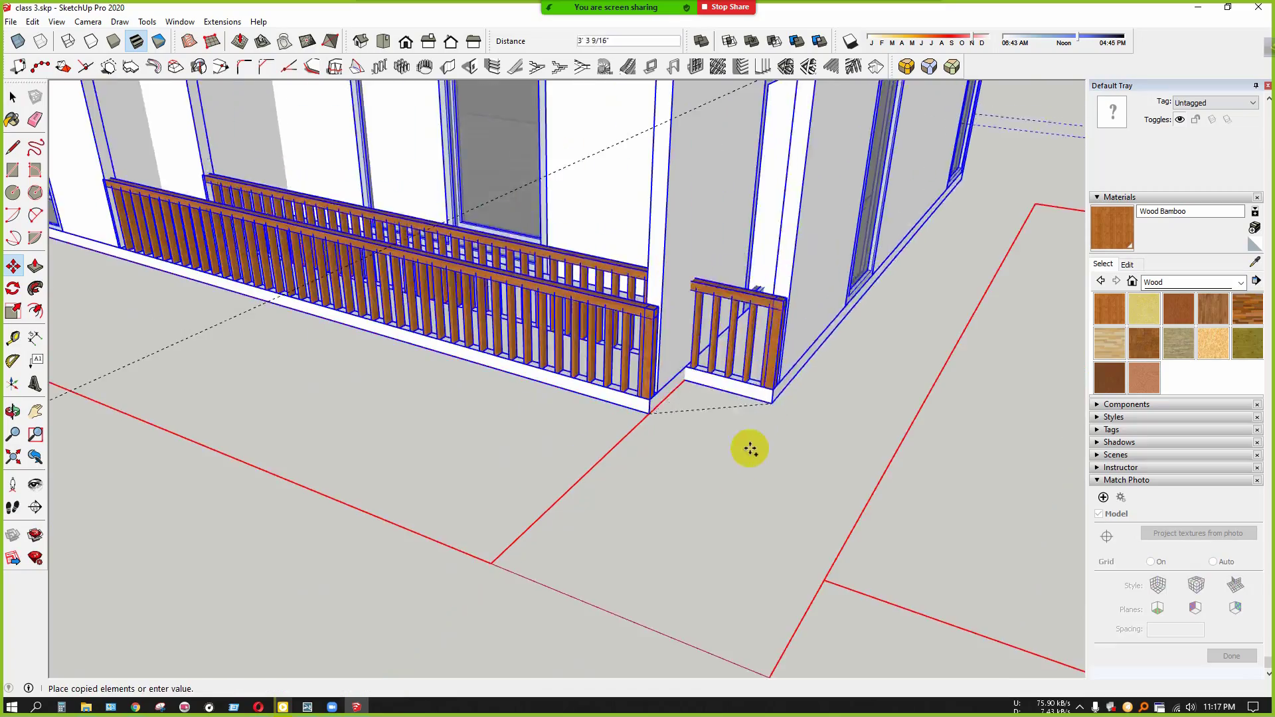
middle_click_drag(751, 447, 884, 637)
scroll(815, 425, "down", 2)
scroll(451, 312, "up", 6)
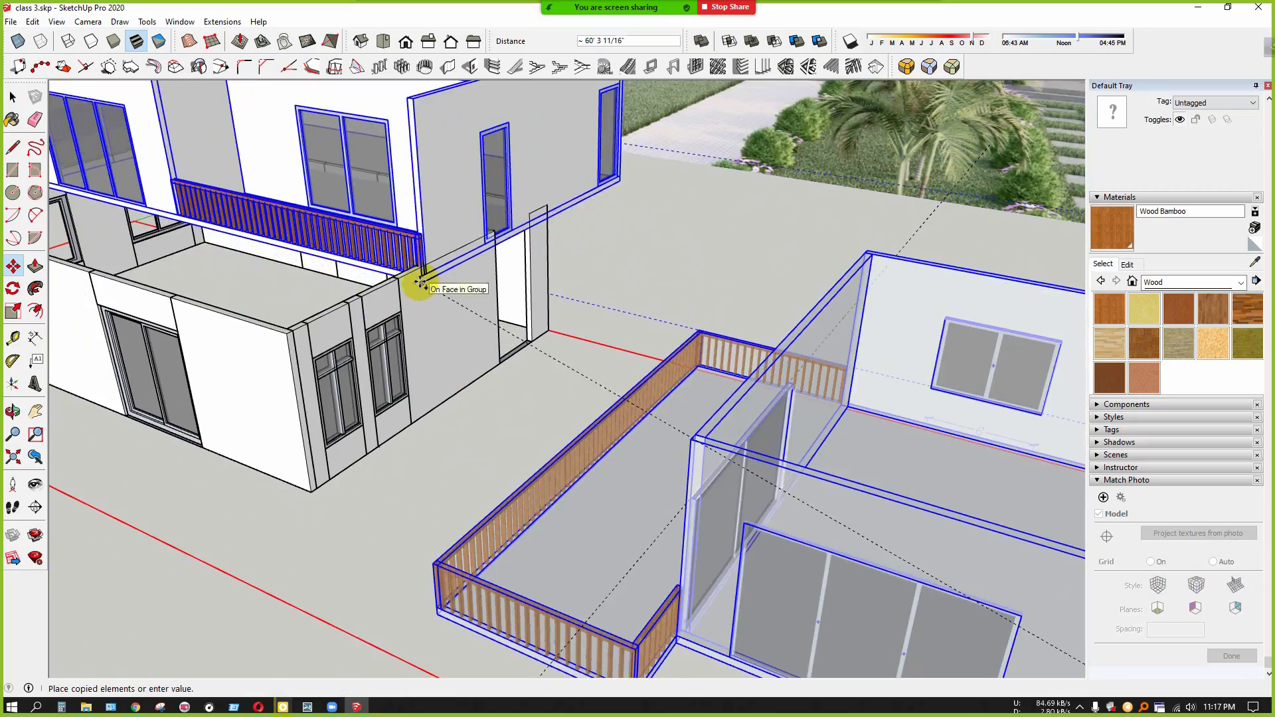
middle_click_drag(359, 276, 443, 239, "shift")
scroll(571, 233, "up", 3)
scroll(536, 241, "down", 6)
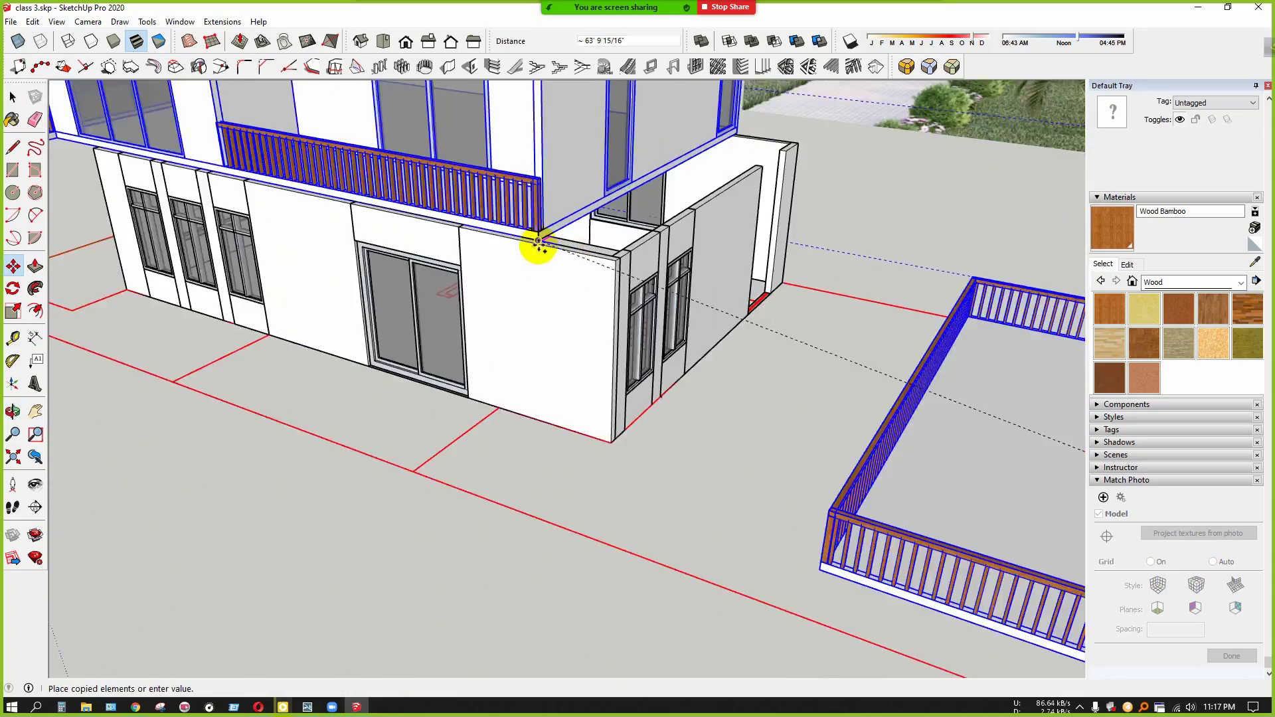
scroll(402, 299, "down", 3)
middle_click_drag(493, 208, 339, 407)
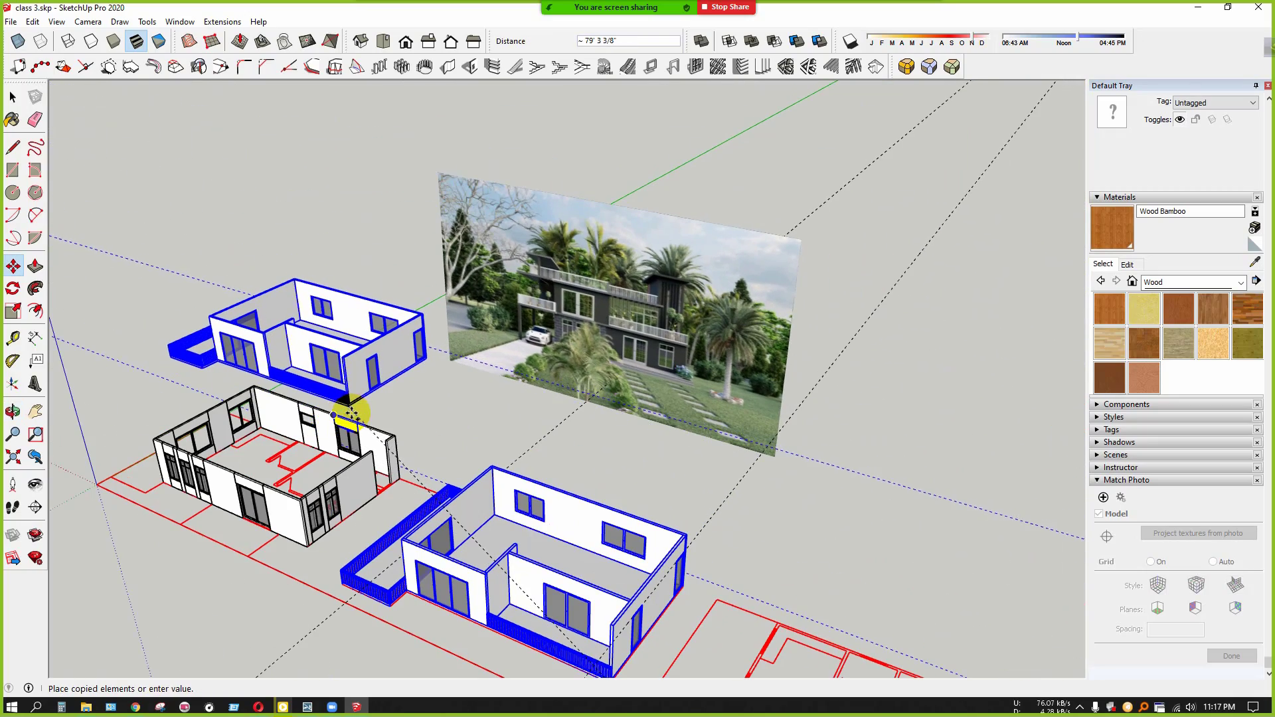
scroll(285, 511, "up", 10)
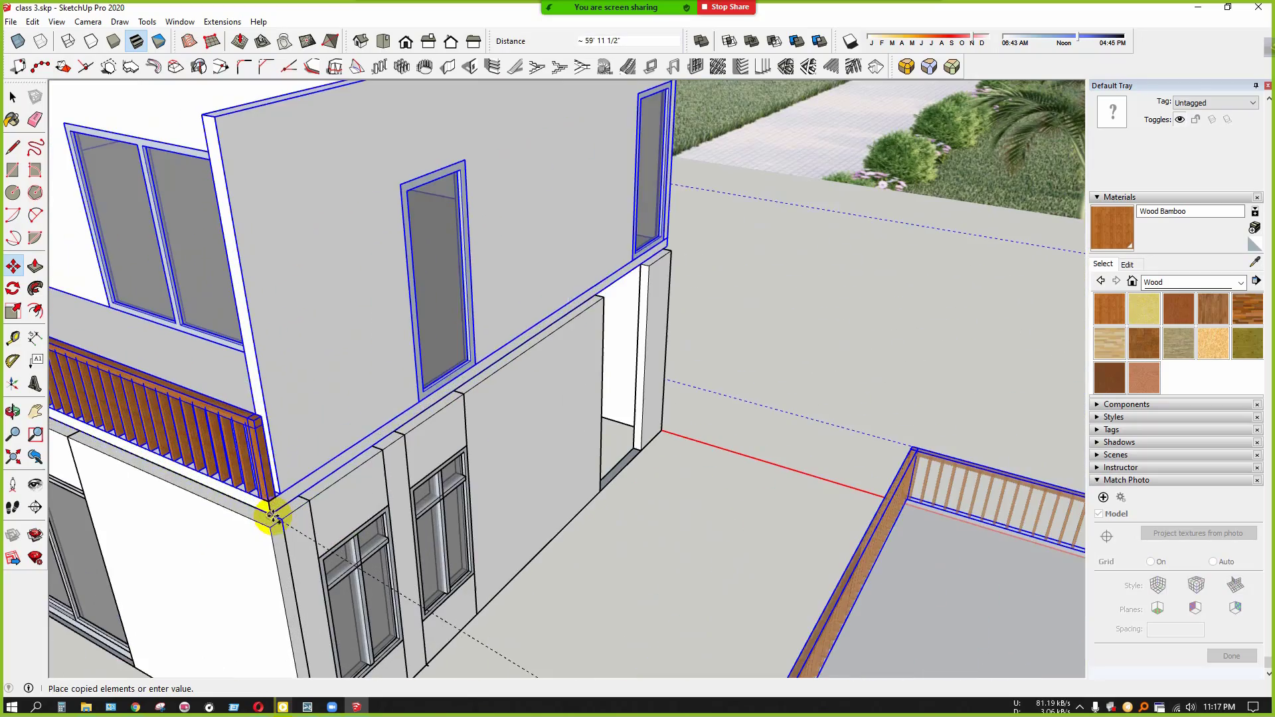
left_click(273, 517)
scroll(706, 358, "down", 8)
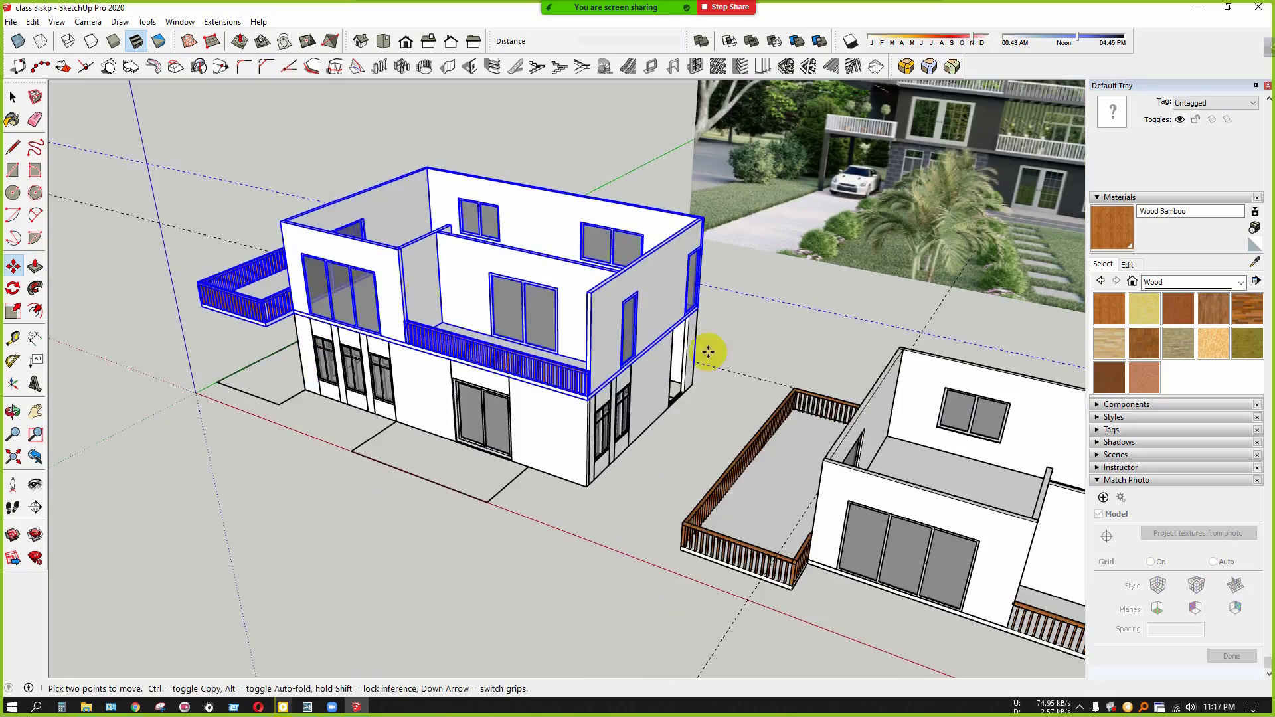
Compare the stacked two-storey house with the reference rendering, examining the wall cladding and window behind the front balcony
middle_click_drag(706, 350, 597, 489)
middle_click_drag(486, 520, 525, 393)
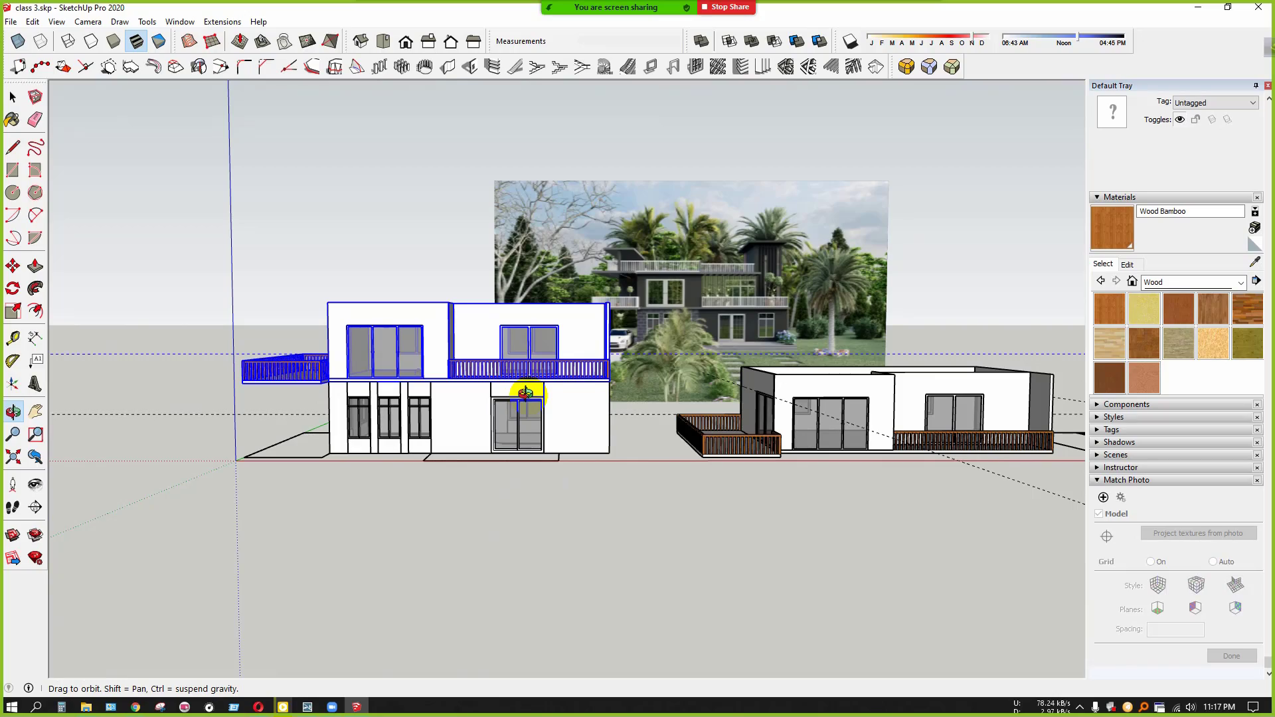
scroll(697, 277, "up", 15)
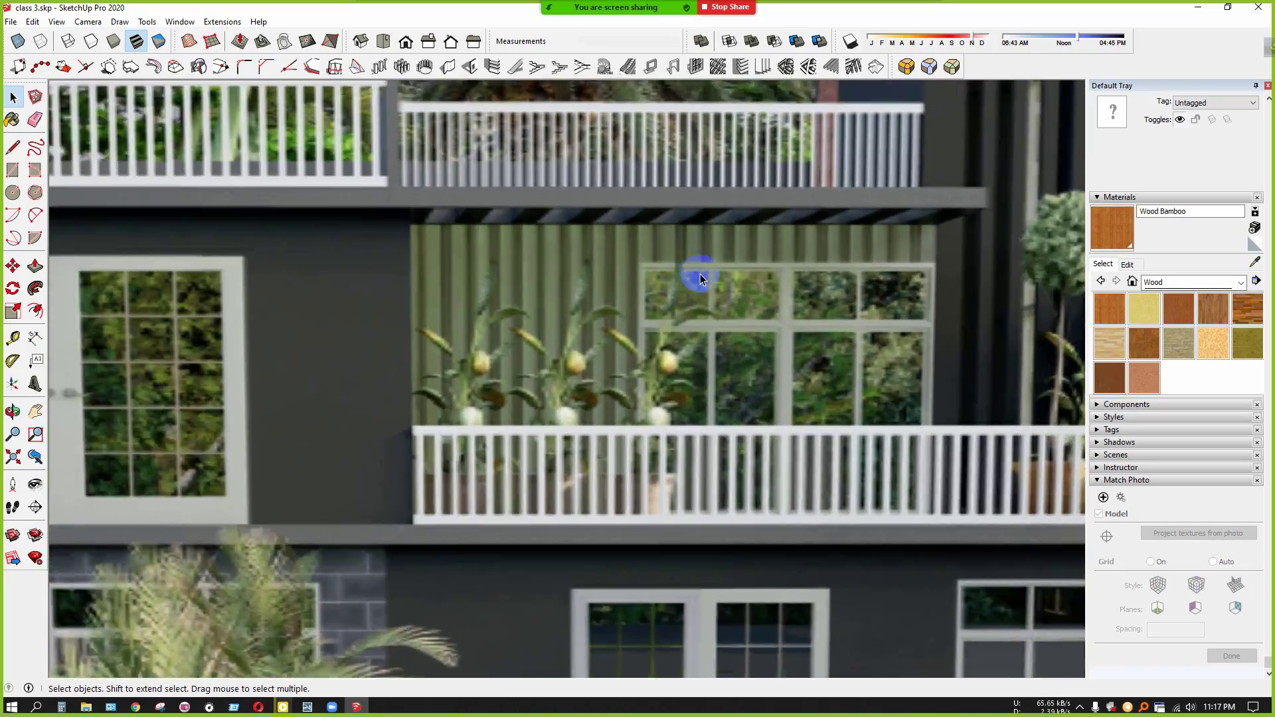
scroll(697, 278, "down", 5)
scroll(631, 270, "up", 8)
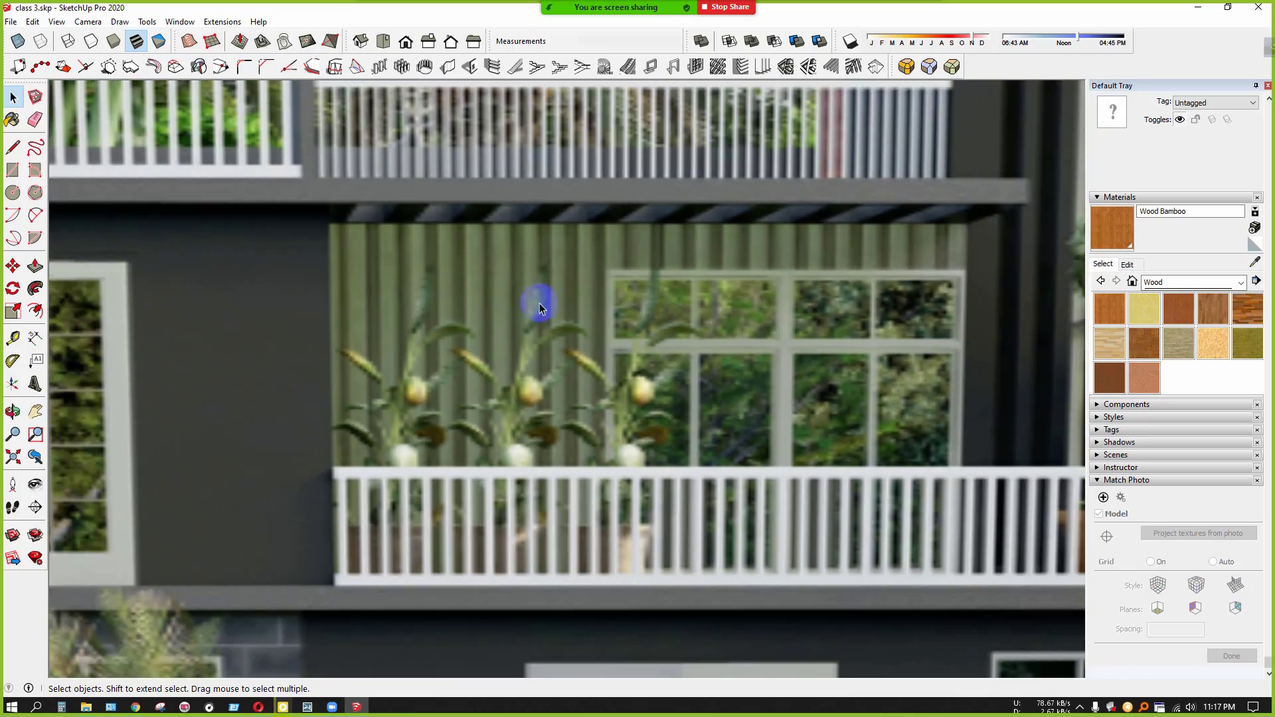
scroll(539, 307, "down", 10)
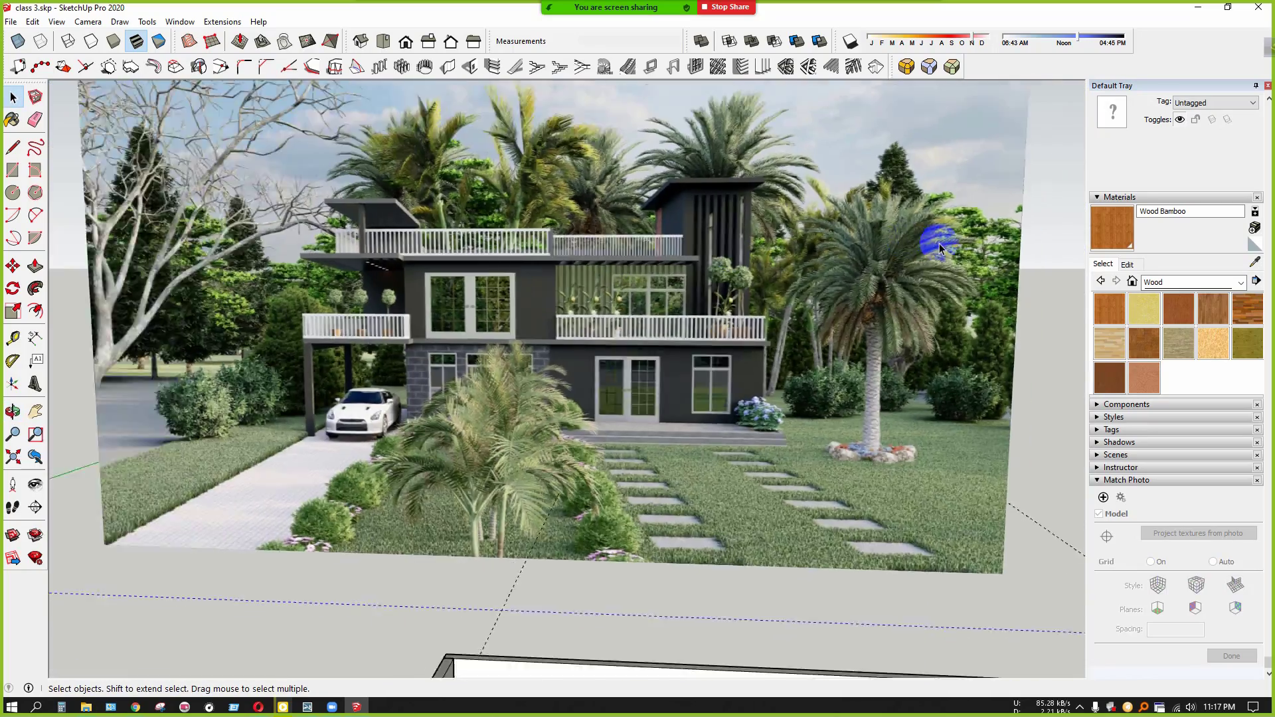
scroll(939, 248, "down", 8)
scroll(717, 307, "up", 3)
scroll(532, 322, "up", 6)
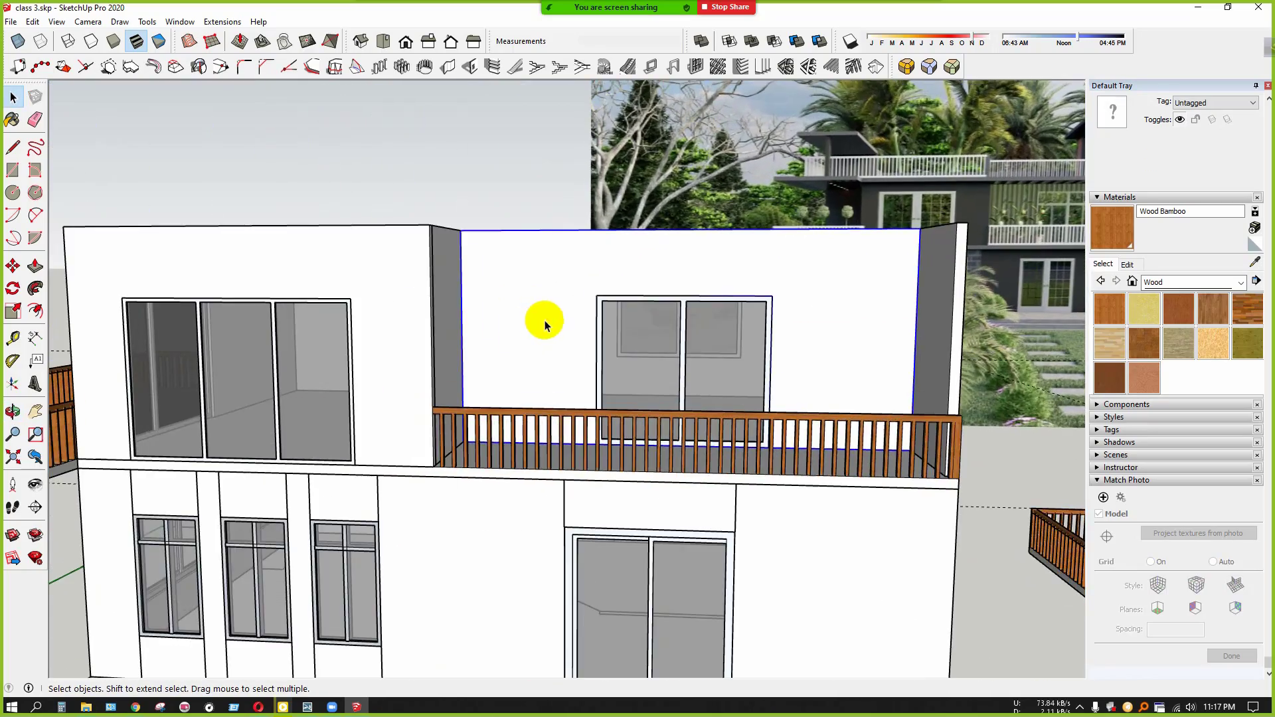
Show the Water material collection and sample the ground-floor front wall's Default material as the active paint
left_click(1214, 287)
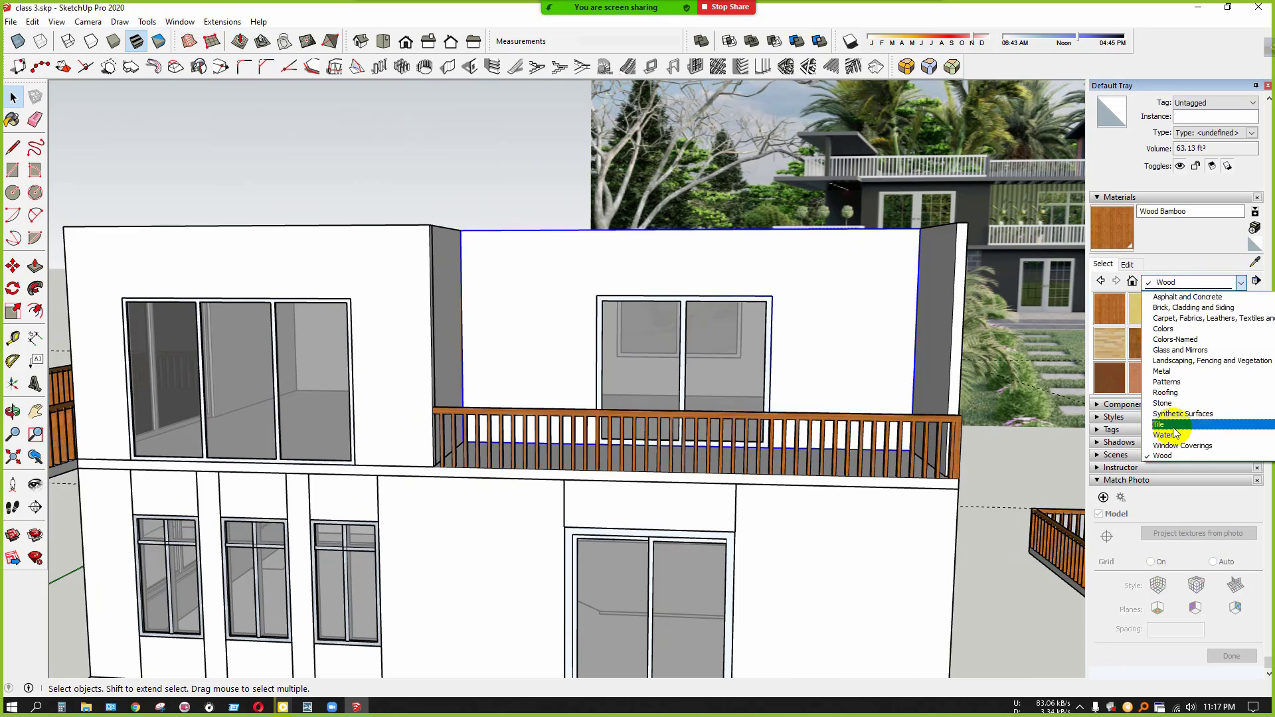
left_click(1169, 436)
left_click(1181, 284)
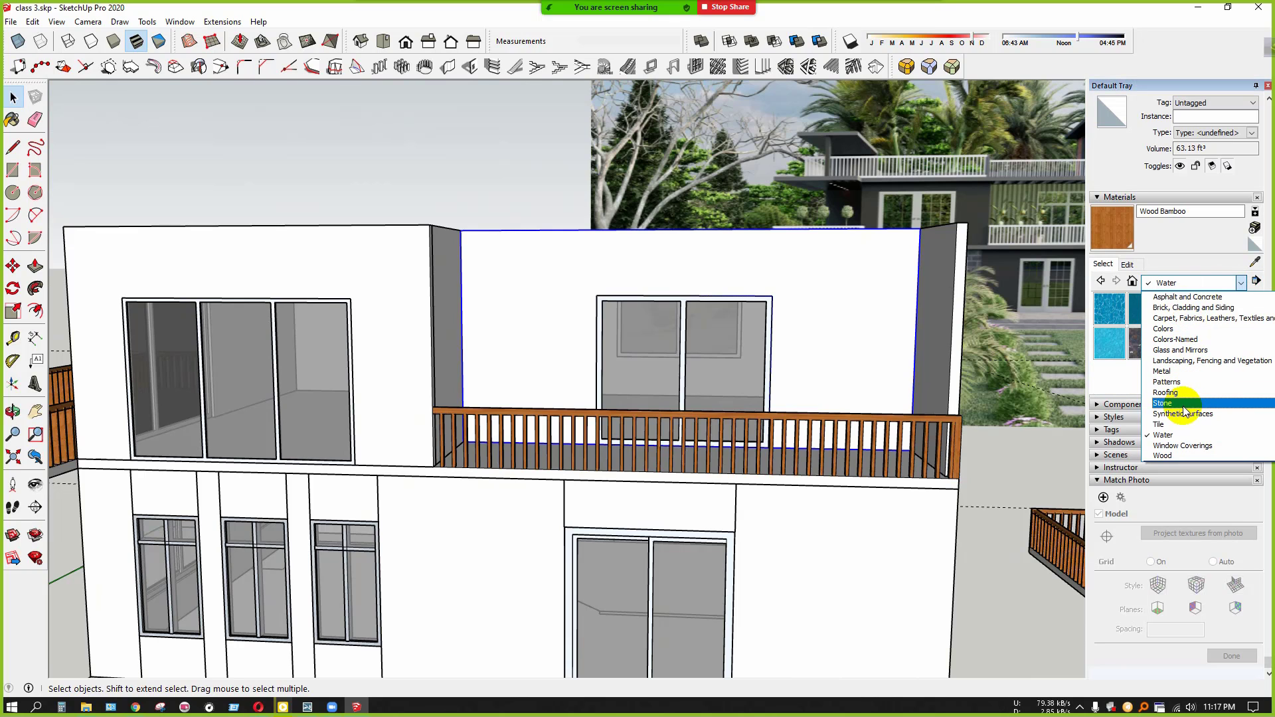
scroll(628, 532, "down", 3)
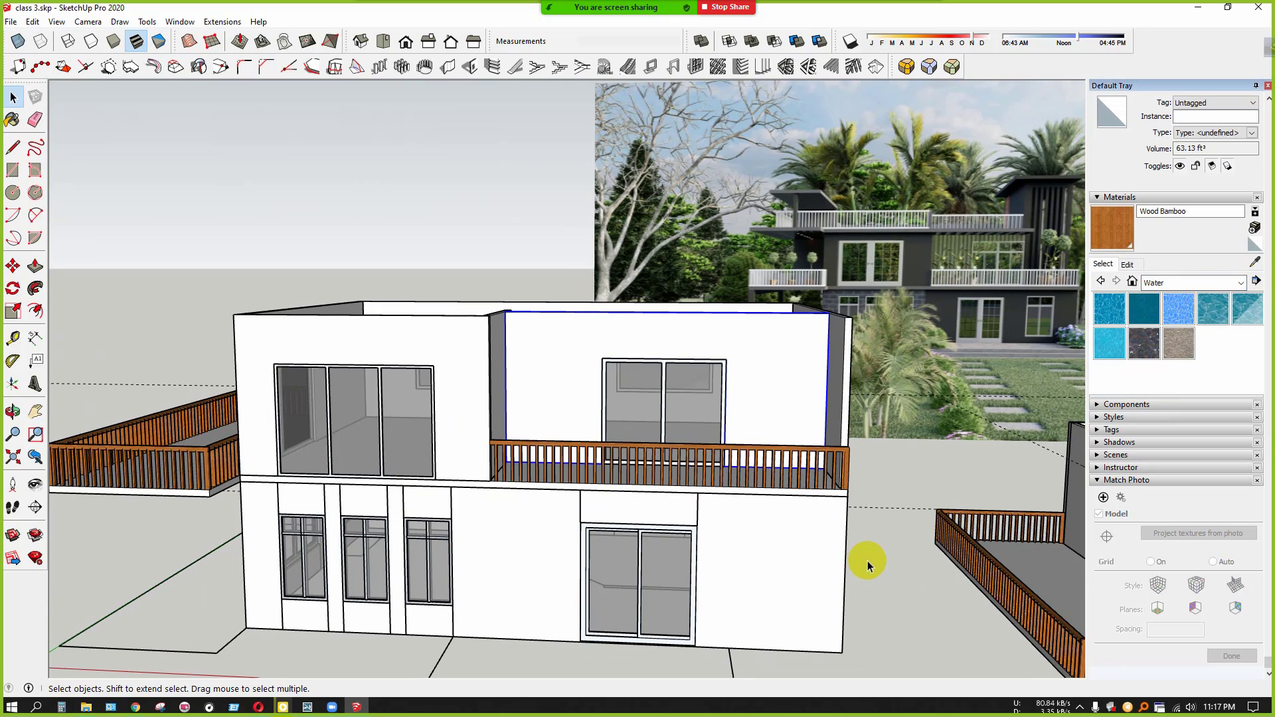
left_click(1255, 264)
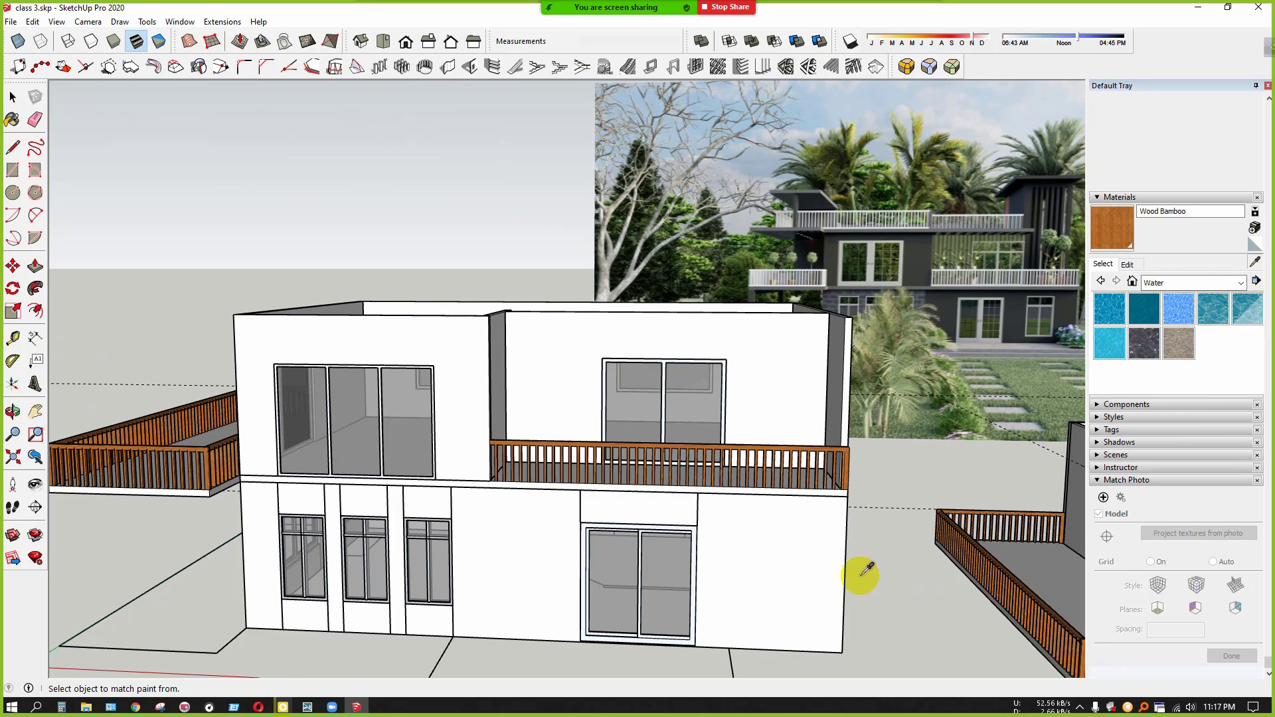
left_click(829, 575)
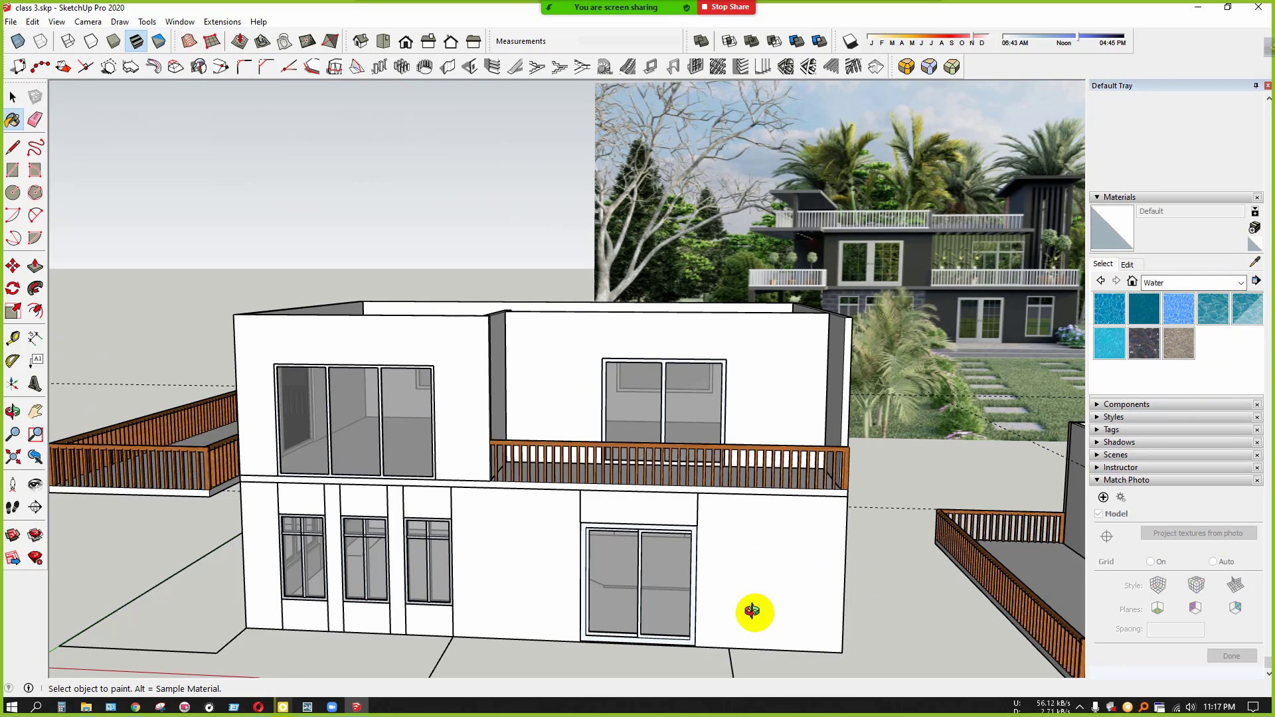
key("space")
Examine the stacked two-storey house from the front and above against the reference rendering
mouse_move(753, 611)
middle_mouse_down()
mouse_move(649, 632)
mouse_move(787, 564)
middle_mouse_up()
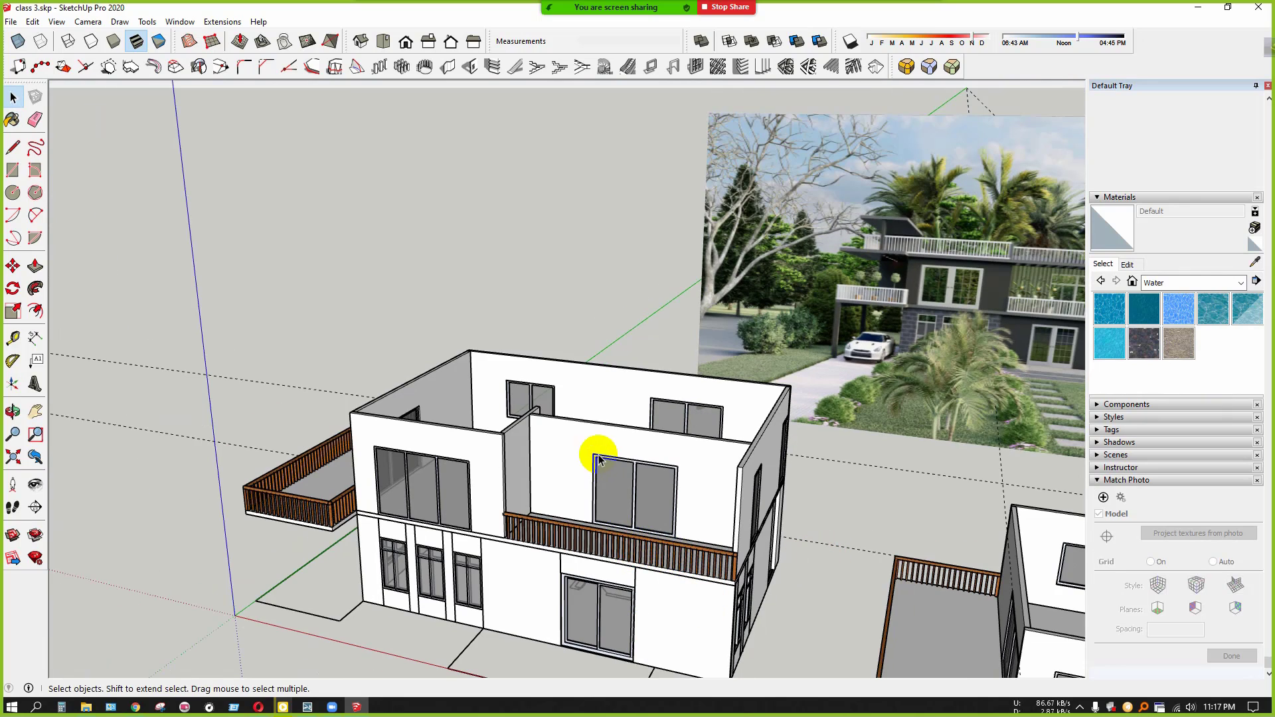
middle_click_drag(599, 458, 630, 505)
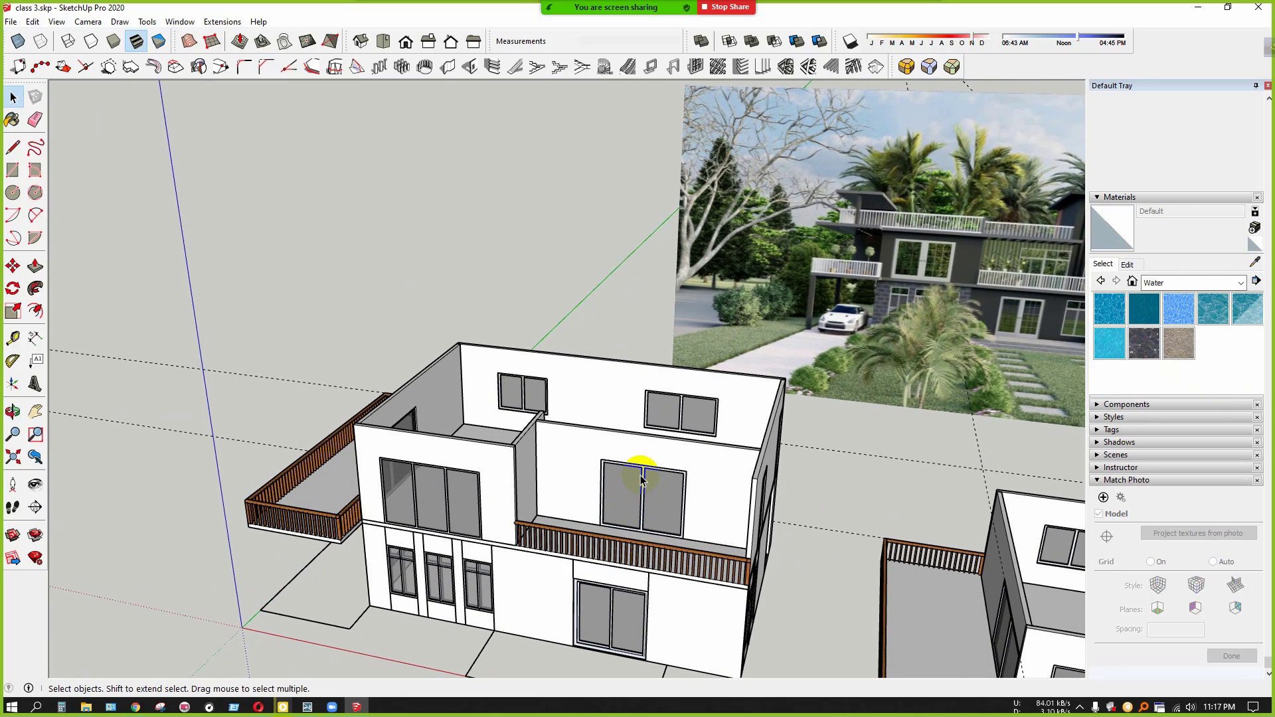
scroll(591, 438, "up", 2)
middle_click_drag(572, 471, 627, 606)
scroll(626, 607, "up", 2)
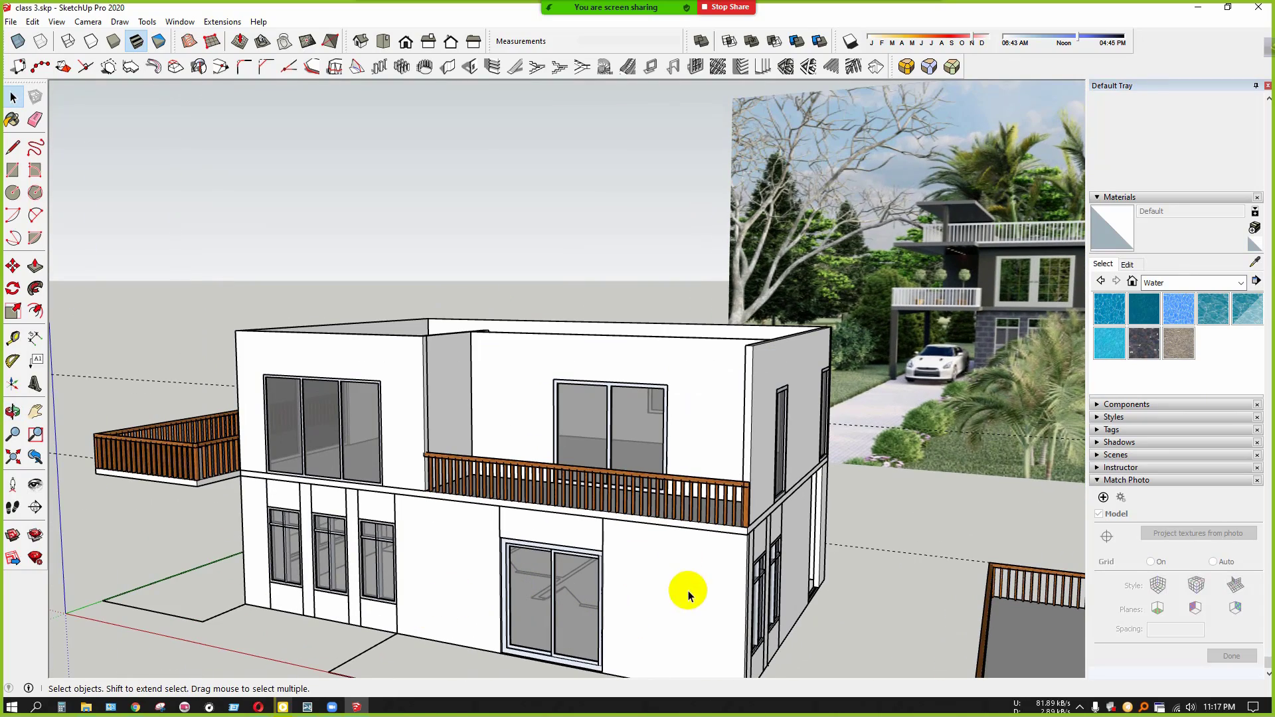
left_click(1195, 283)
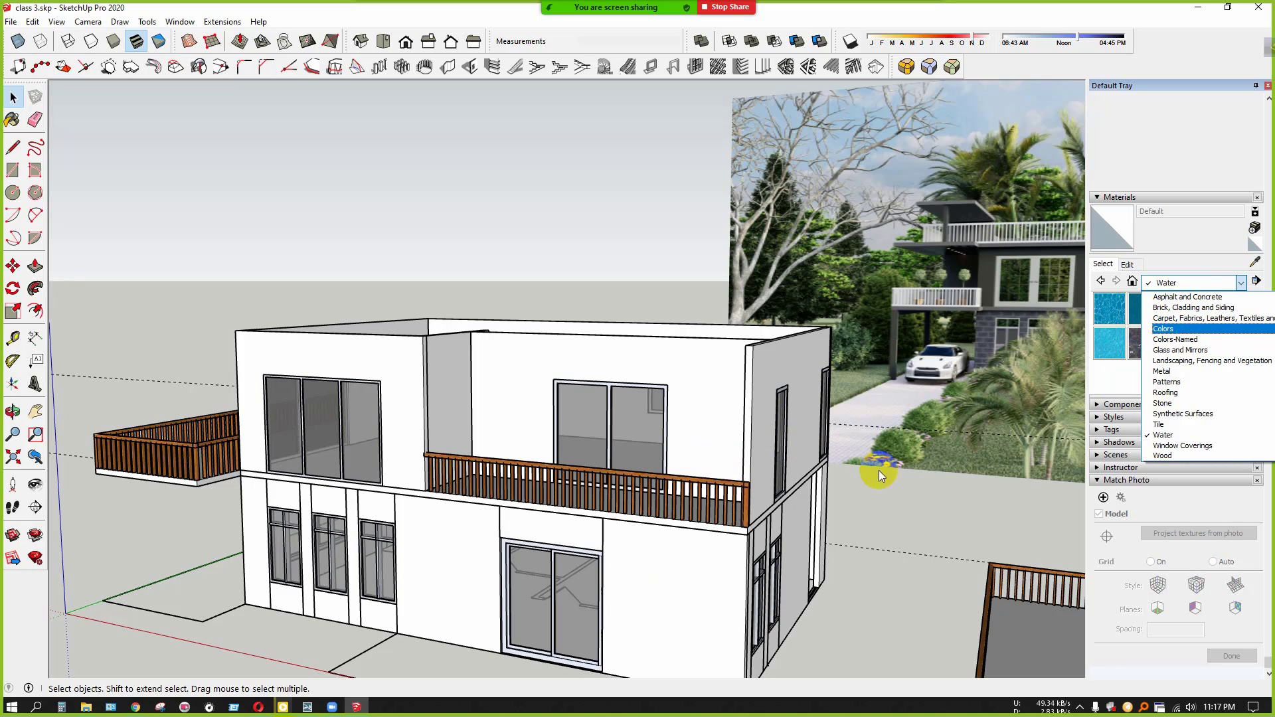
left_click(896, 474)
middle_click_drag(891, 482, 642, 469)
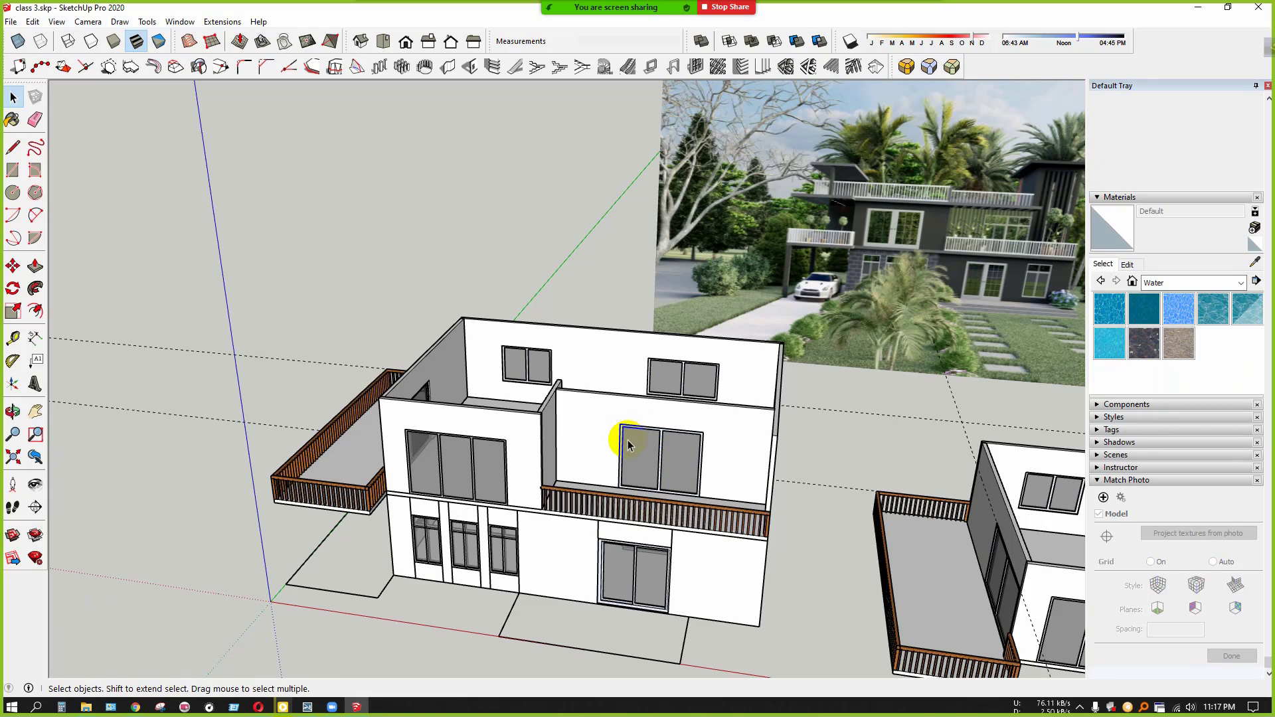
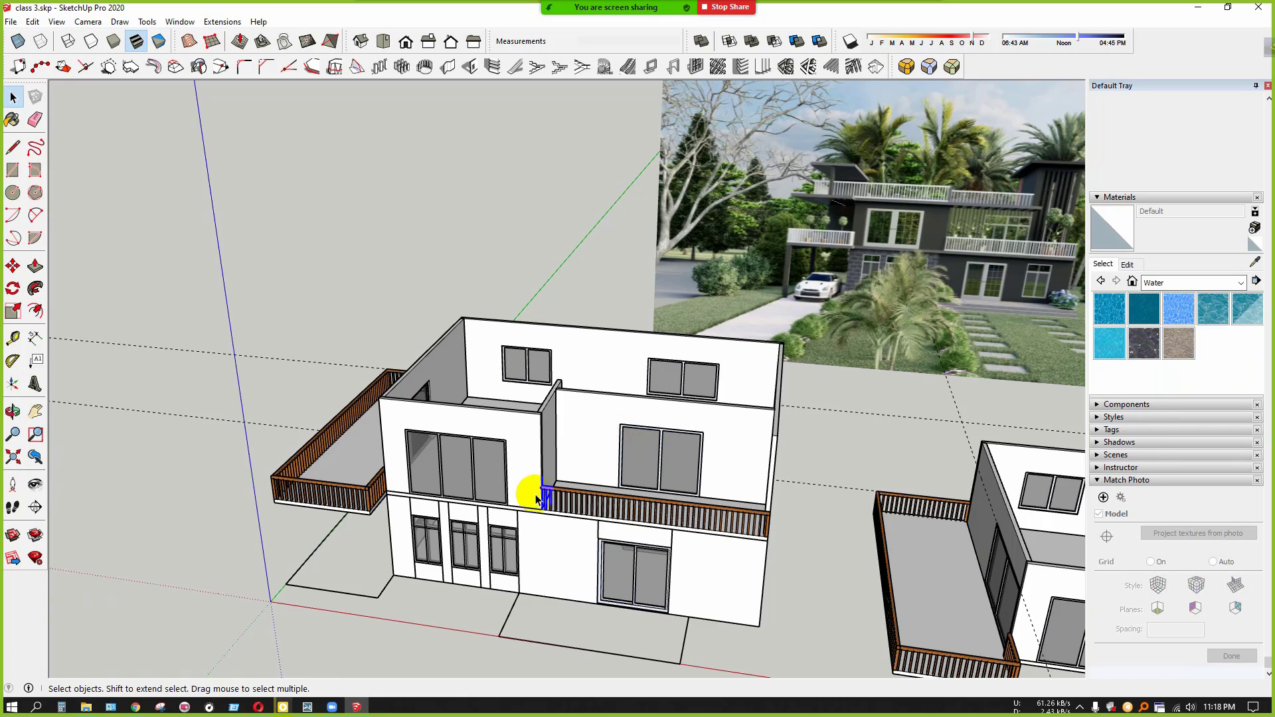
mouse_move(686, 34)
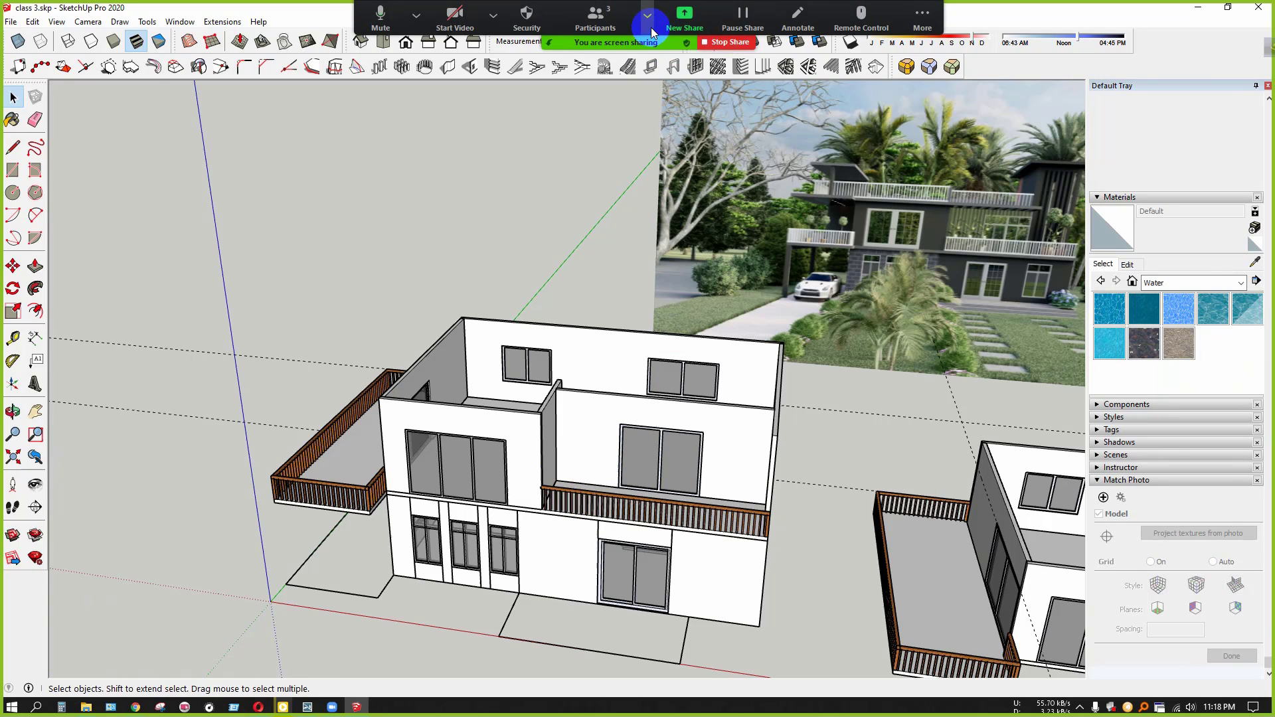
Paint the ground-floor front wall, including the sections around its sliding door and three windows, with Color E01 from the Colors collection
left_click(1231, 284)
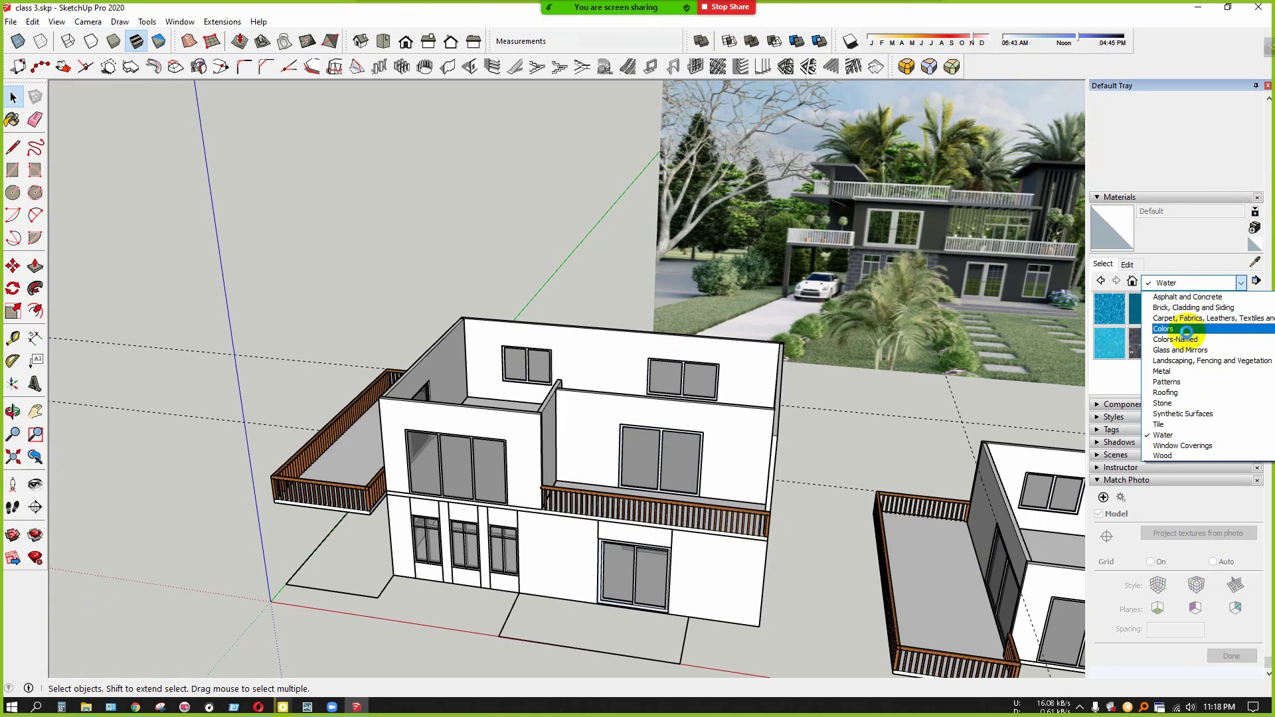
left_click(1169, 329)
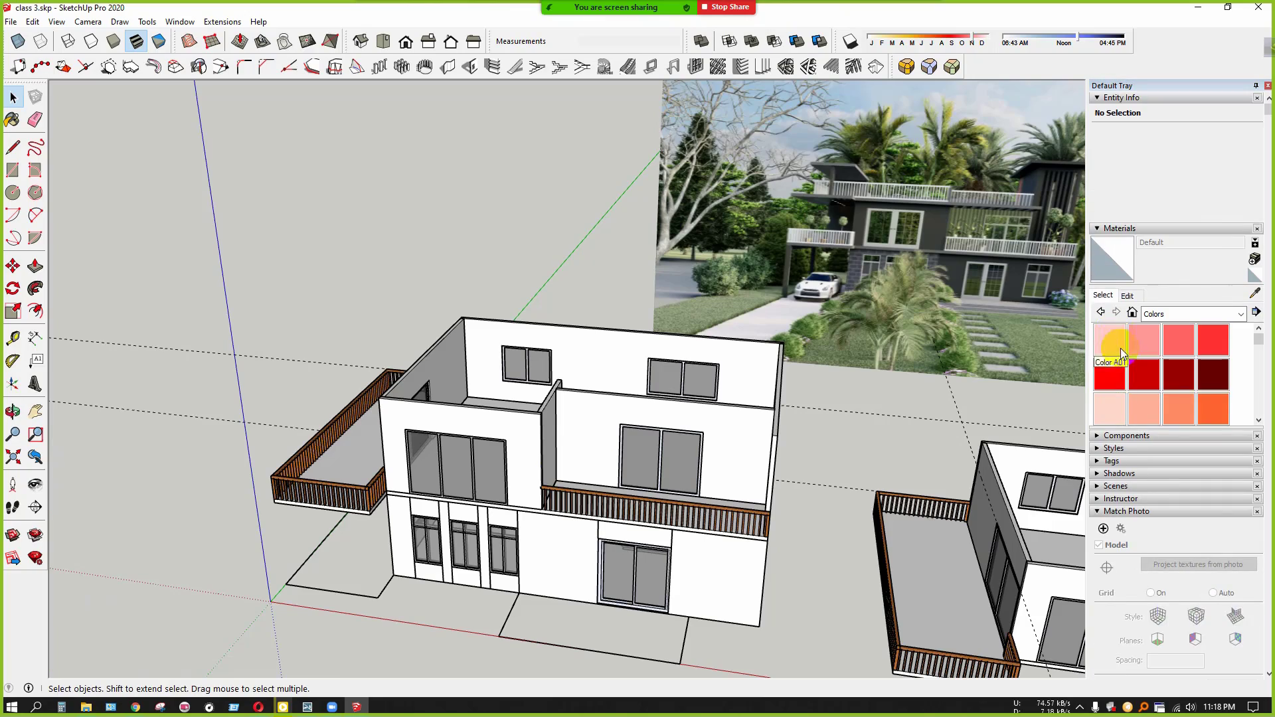
scroll(1133, 356, "down", 5)
left_click(1110, 377)
scroll(902, 458, "up", 5)
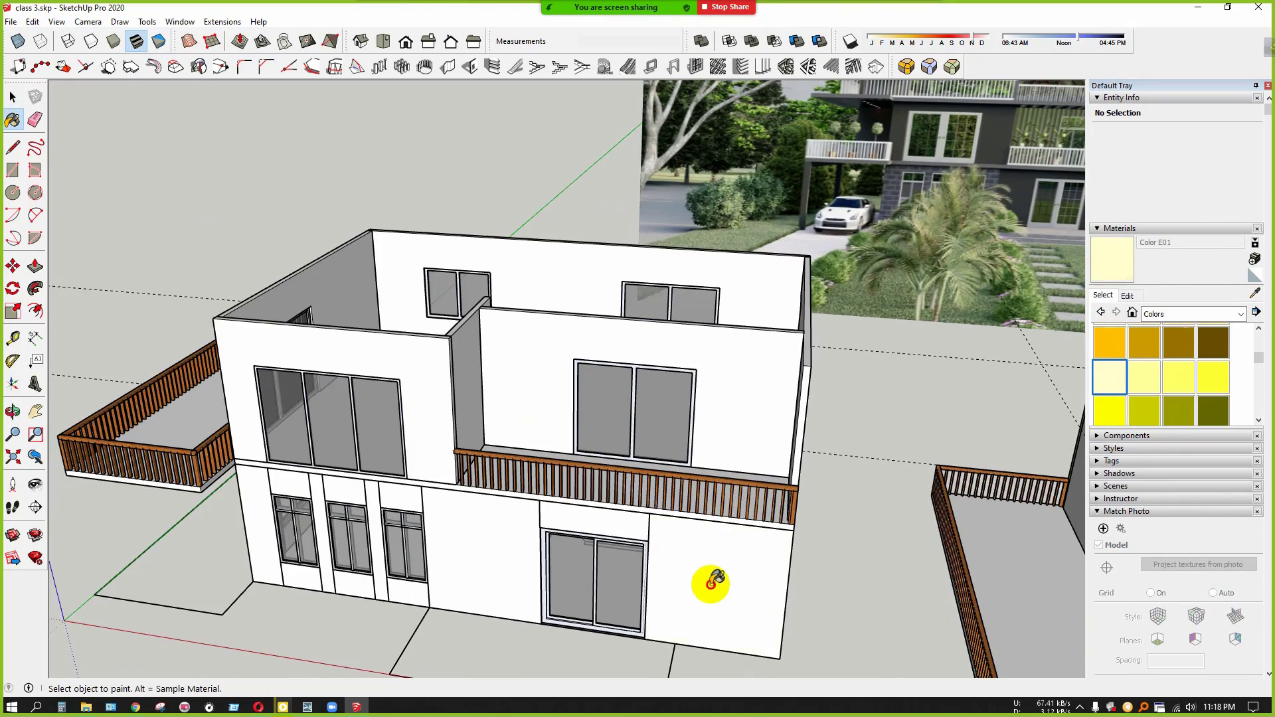
left_click(706, 578)
scroll(664, 571, "up", 3)
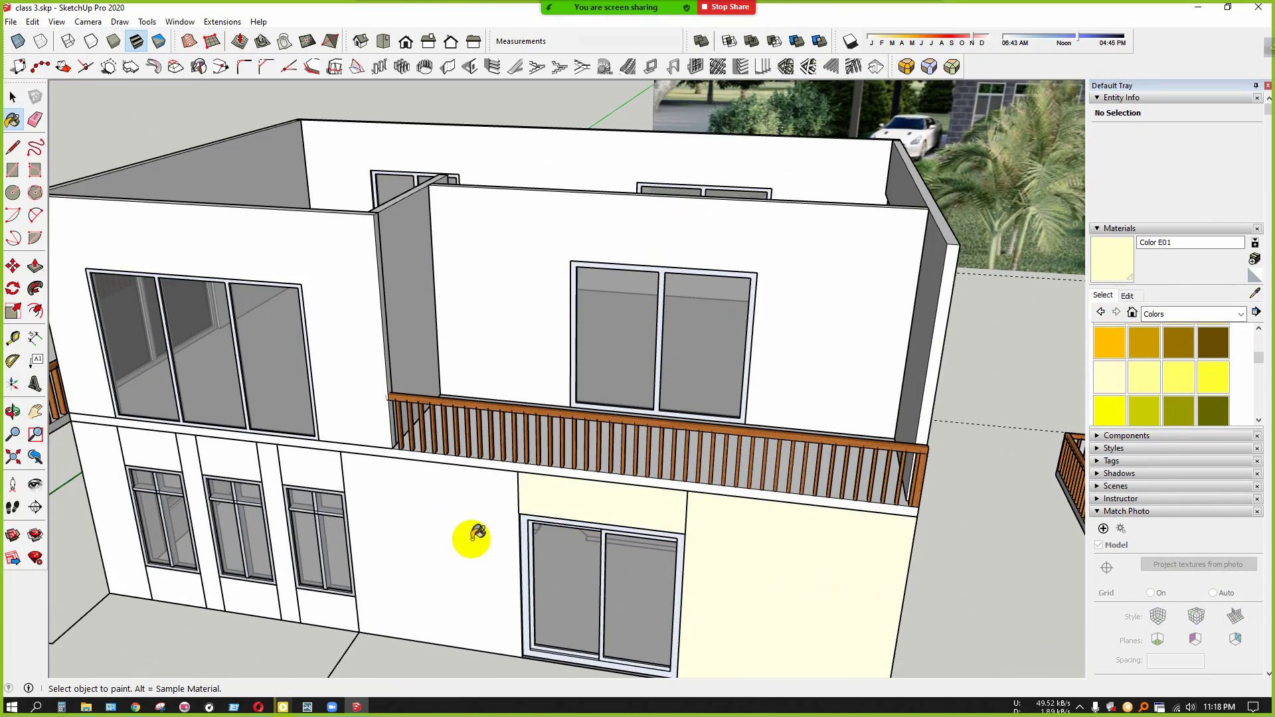
left_click(471, 539)
middle_click_drag(558, 501, 609, 389)
scroll(609, 389, "down", 3)
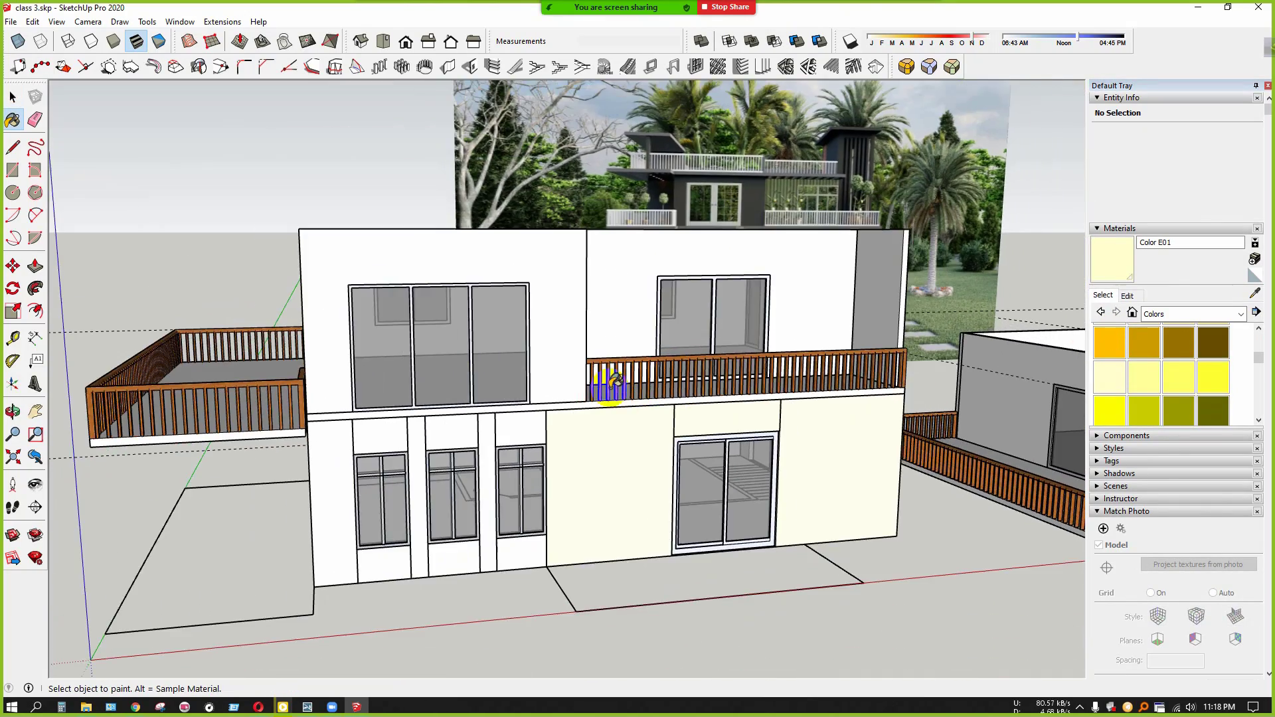
scroll(539, 439, "up", 3)
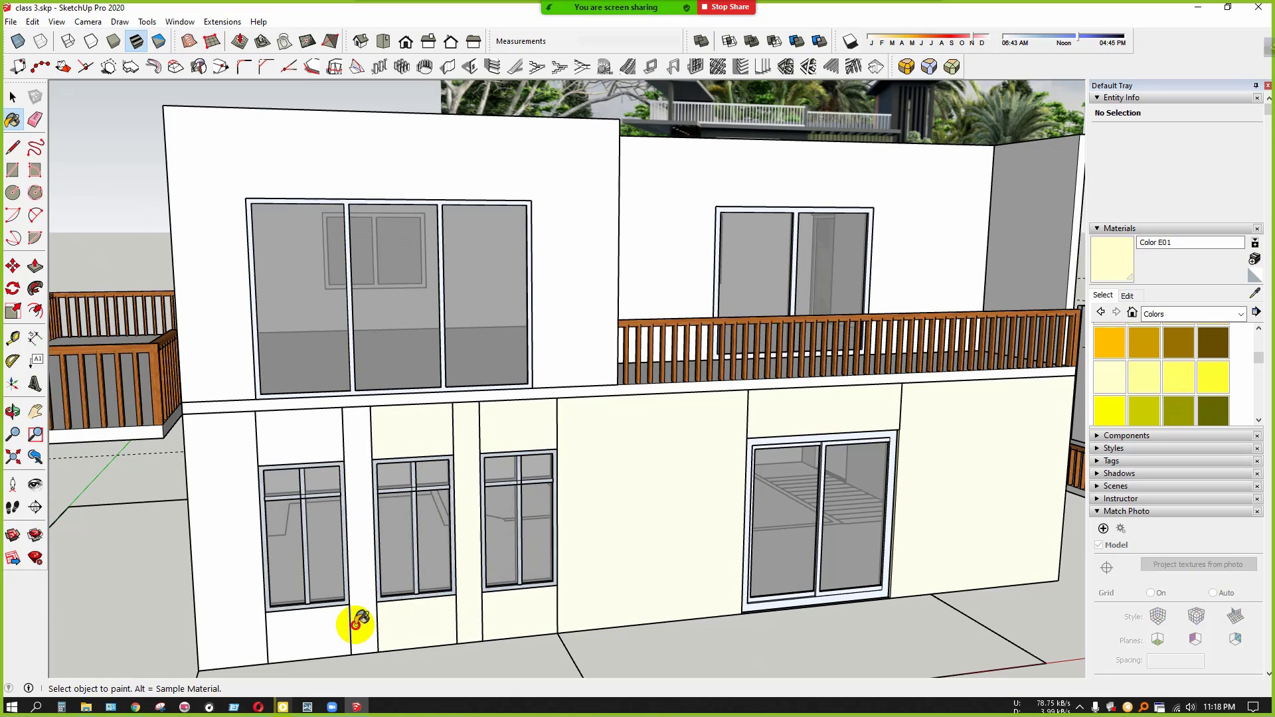
middle_click_drag(227, 529, 580, 515)
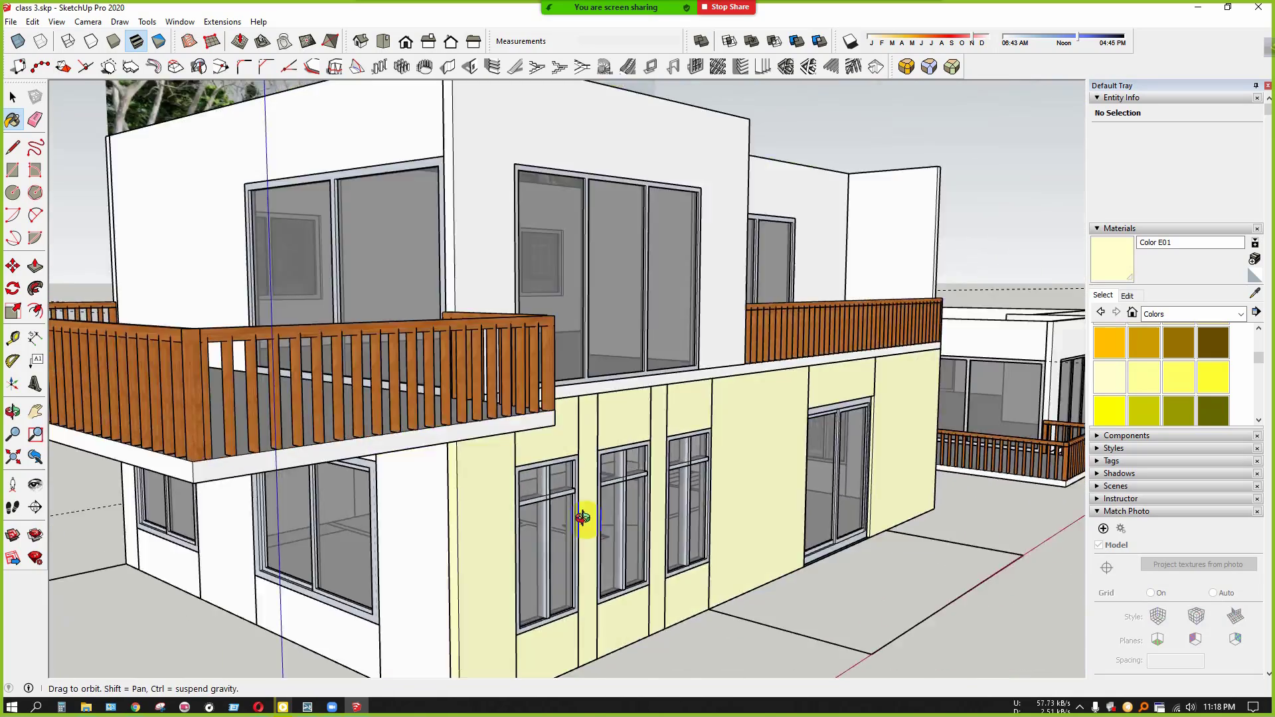
Paint the ground-floor wall beneath the side balcony and the ground-floor rear wall sections with Color E01
scroll(897, 513, "up", 5)
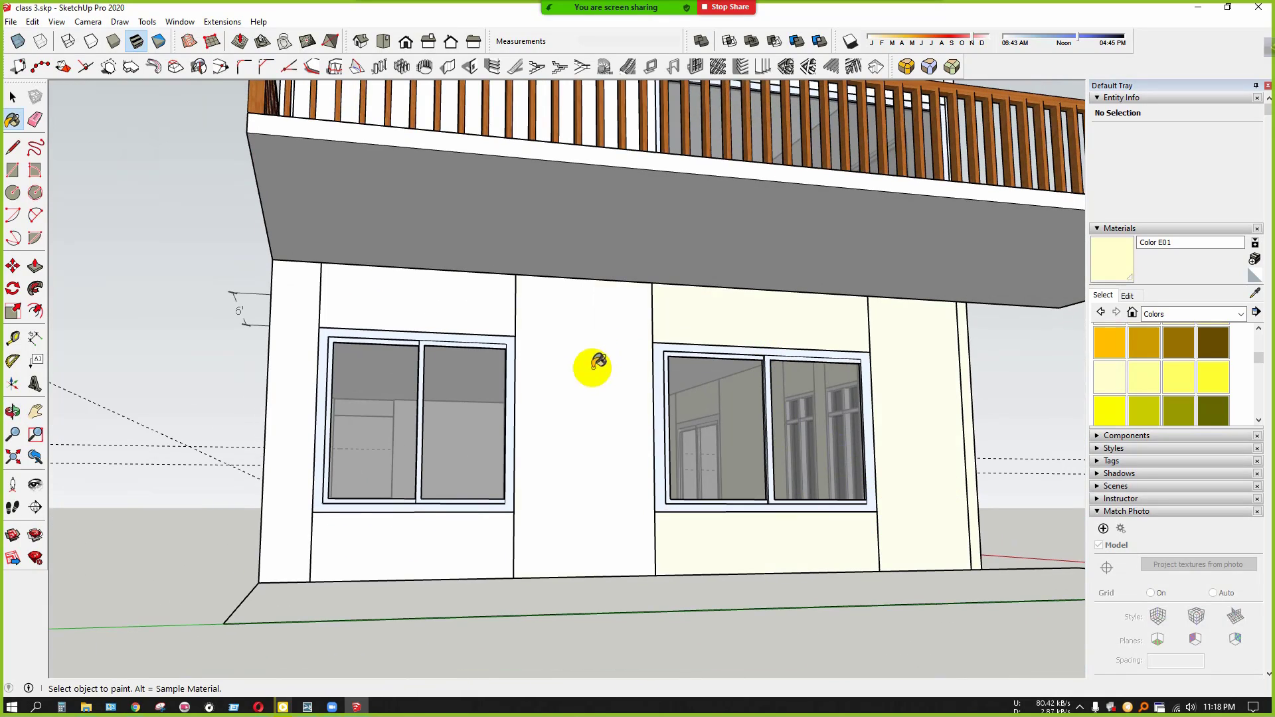
middle_click_drag(302, 378, 761, 437)
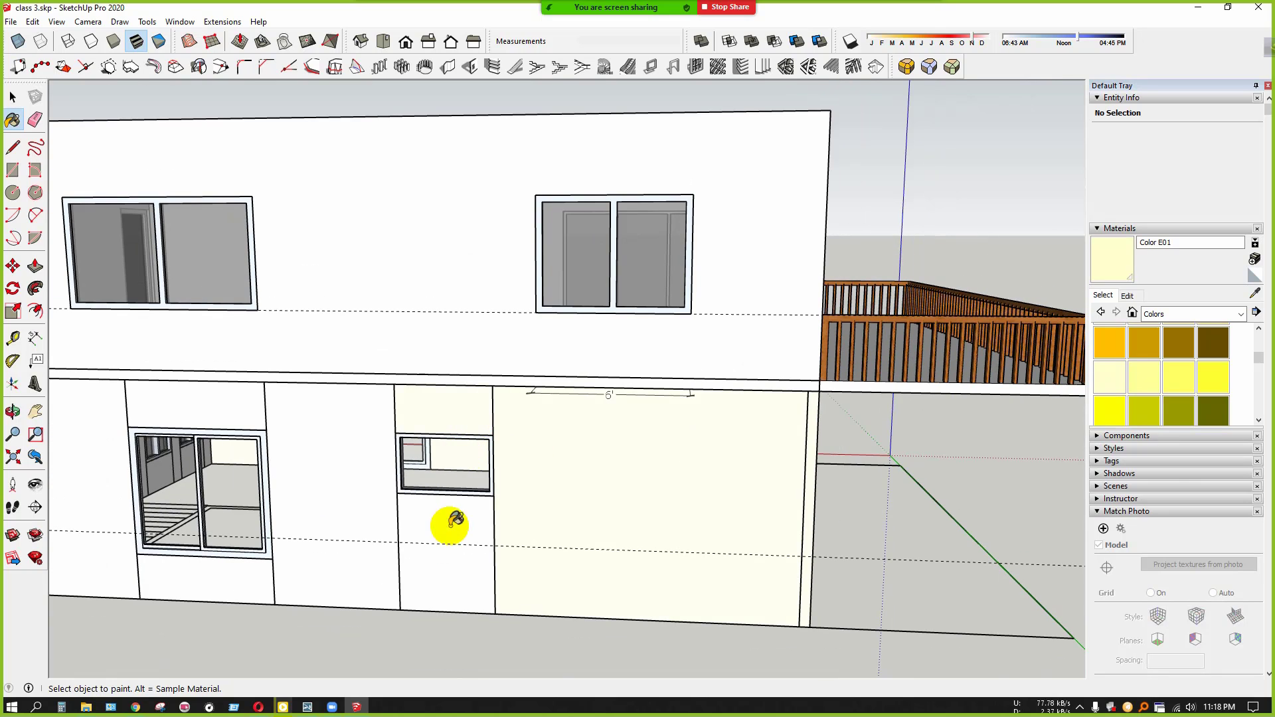
middle_click_drag(336, 512, 816, 371)
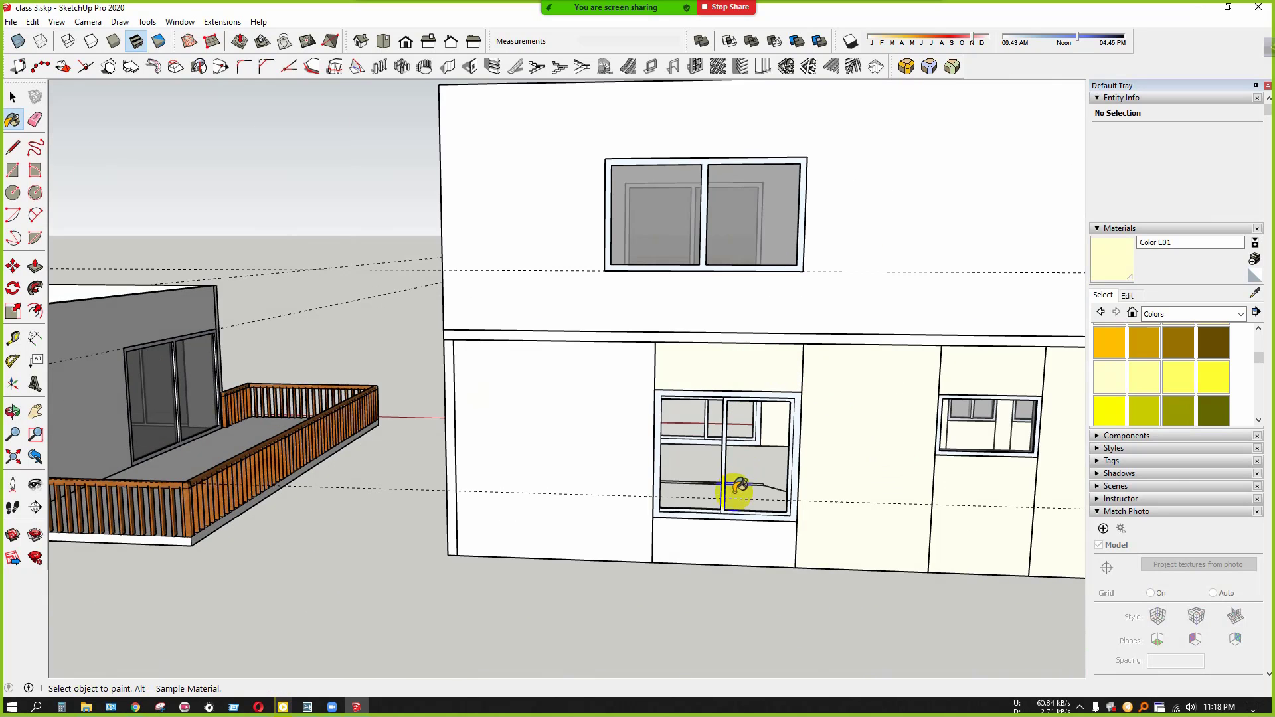
middle_click_drag(563, 508, 981, 590)
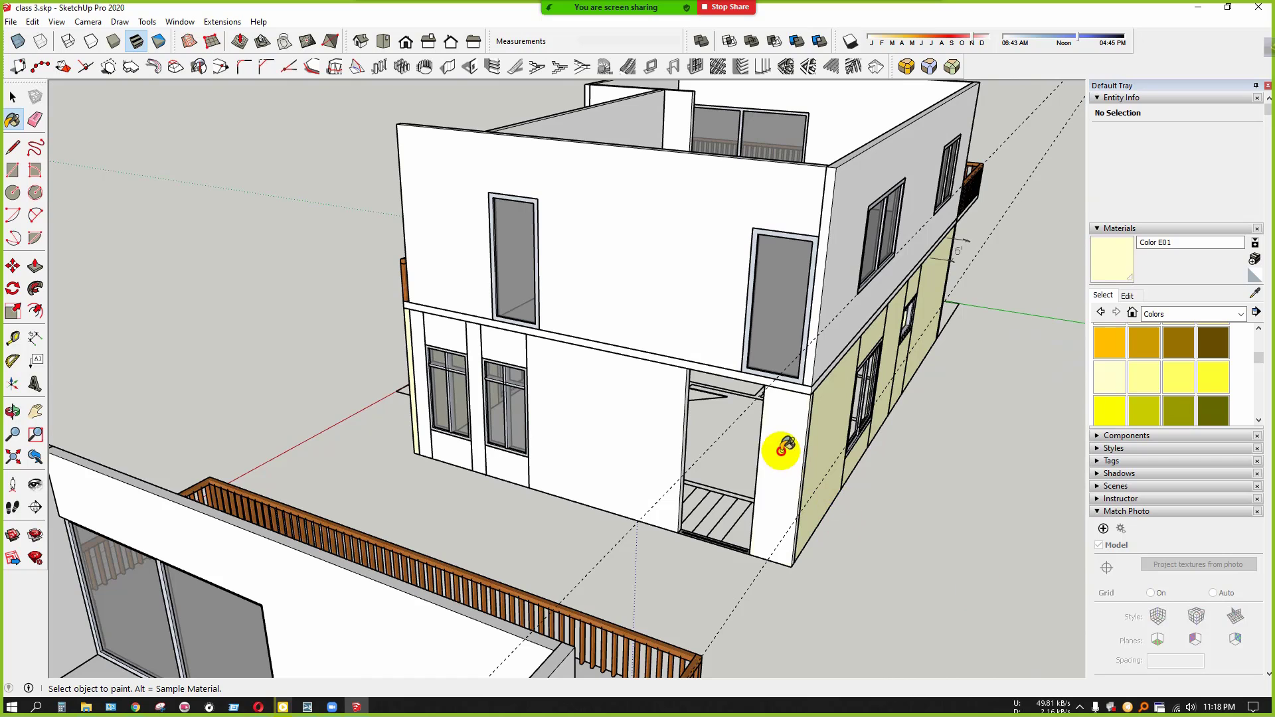
Paint both storeys of the side wall opposite the side balcony with Color E01, including the narrow strips beside the windows
middle_click_drag(563, 432, 706, 449)
scroll(609, 352, "up", 5)
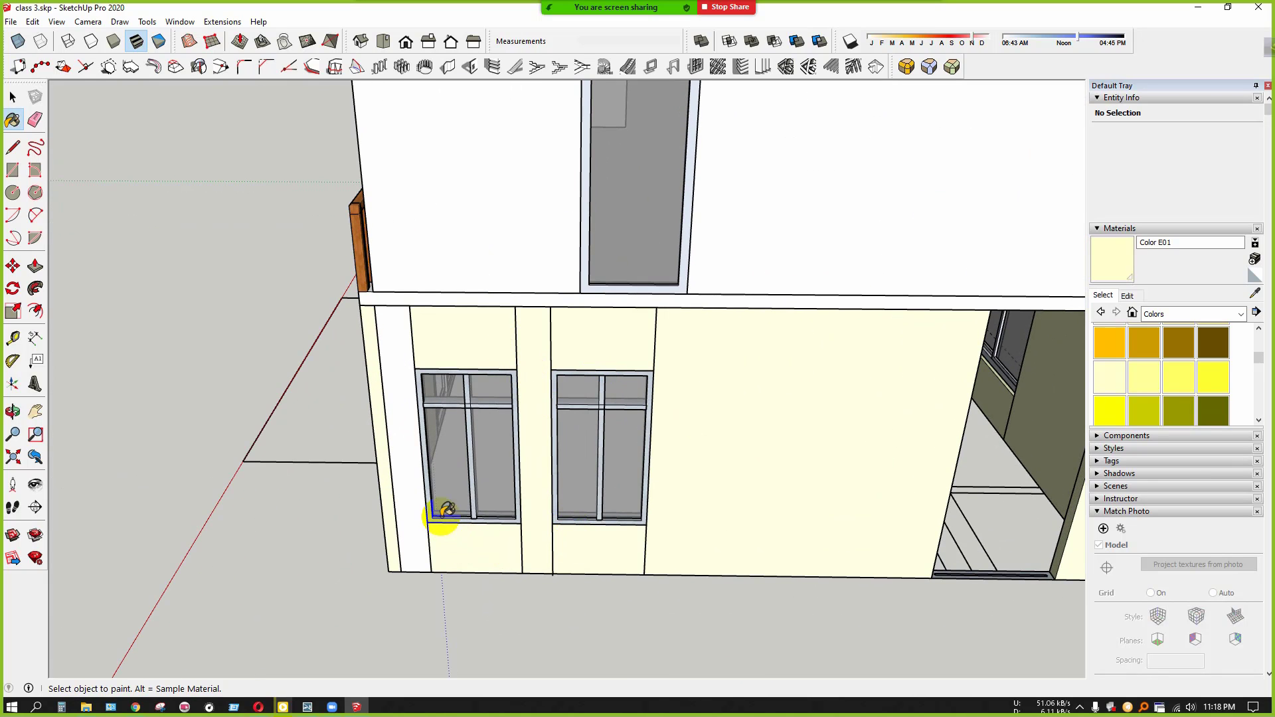
scroll(480, 474, "down", 3)
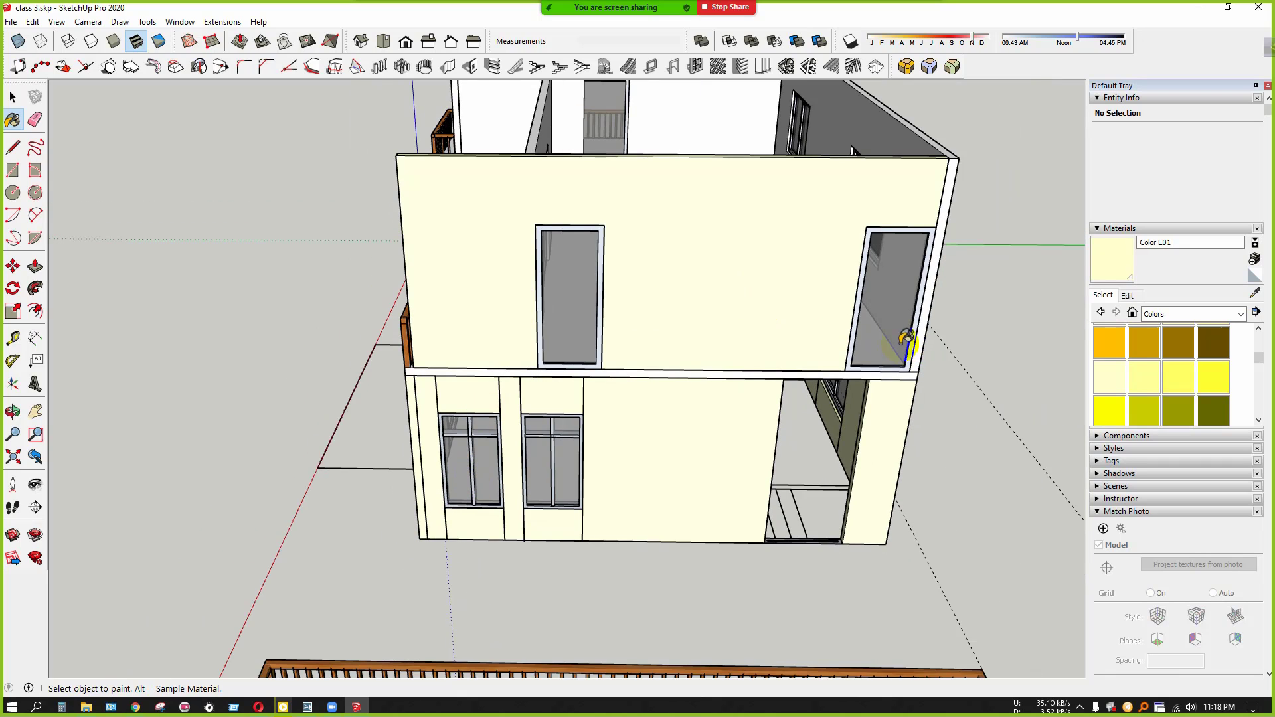
scroll(489, 530, "down", 2)
scroll(481, 458, "up", 4)
scroll(456, 442, "down", 2)
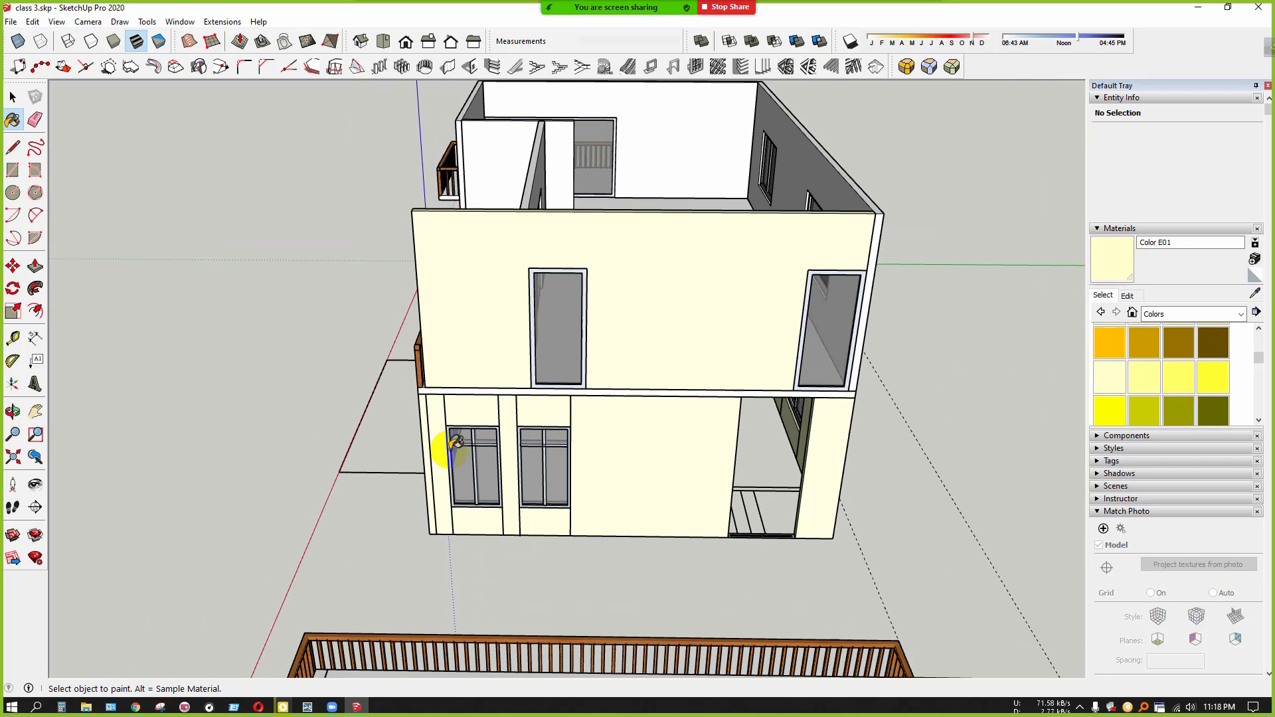
Paint the upper floor's rear wall and the wall facing the side balcony with Color E01
scroll(417, 363, "down", 2)
middle_click_drag(664, 361, 333, 332)
scroll(478, 307, "down", 2)
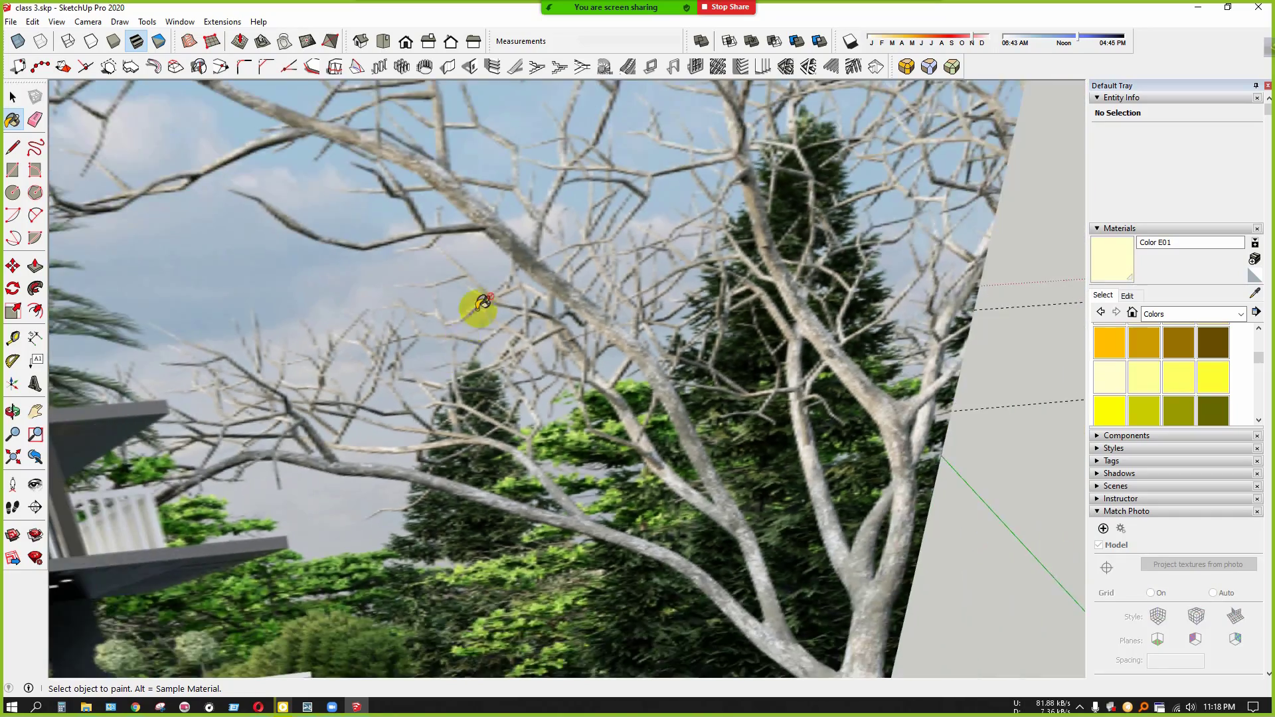
scroll(722, 400, "down", 3)
scroll(722, 359, "down", 3)
middle_click_drag(720, 321, 735, 489)
scroll(751, 495, "up", 4)
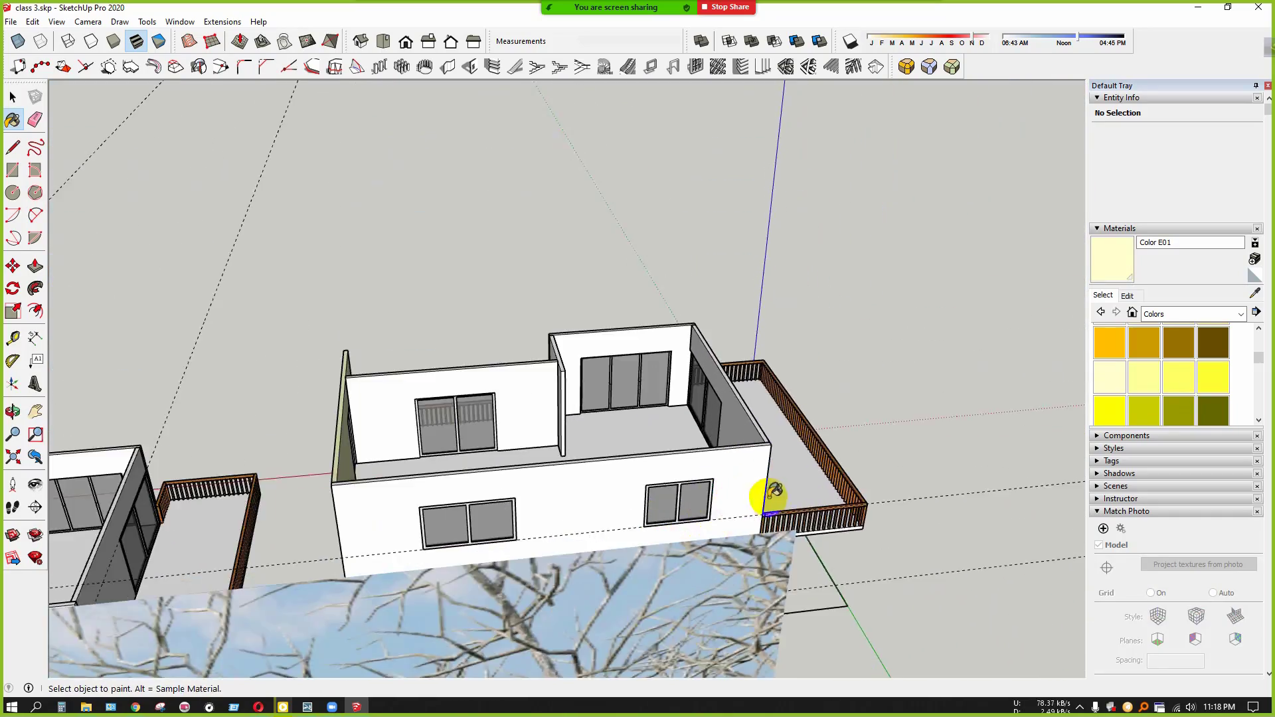
scroll(502, 523, "up", 2)
left_click(490, 504)
middle_click_drag(759, 536, 291, 537)
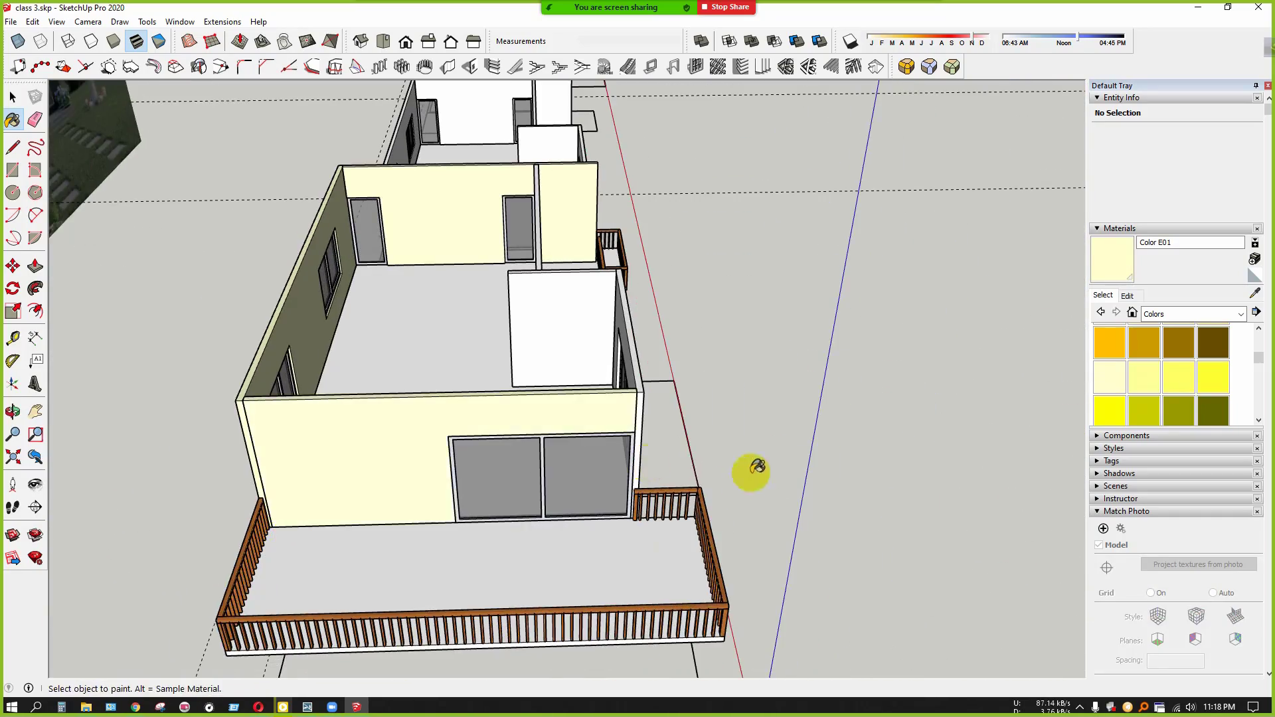
Paint the upper floor's front walls and the walls enclosing the front balcony with Color E01
middle_click_drag(757, 467, 174, 463)
scroll(504, 273, "up", 3)
middle_click_drag(648, 262, 463, 266)
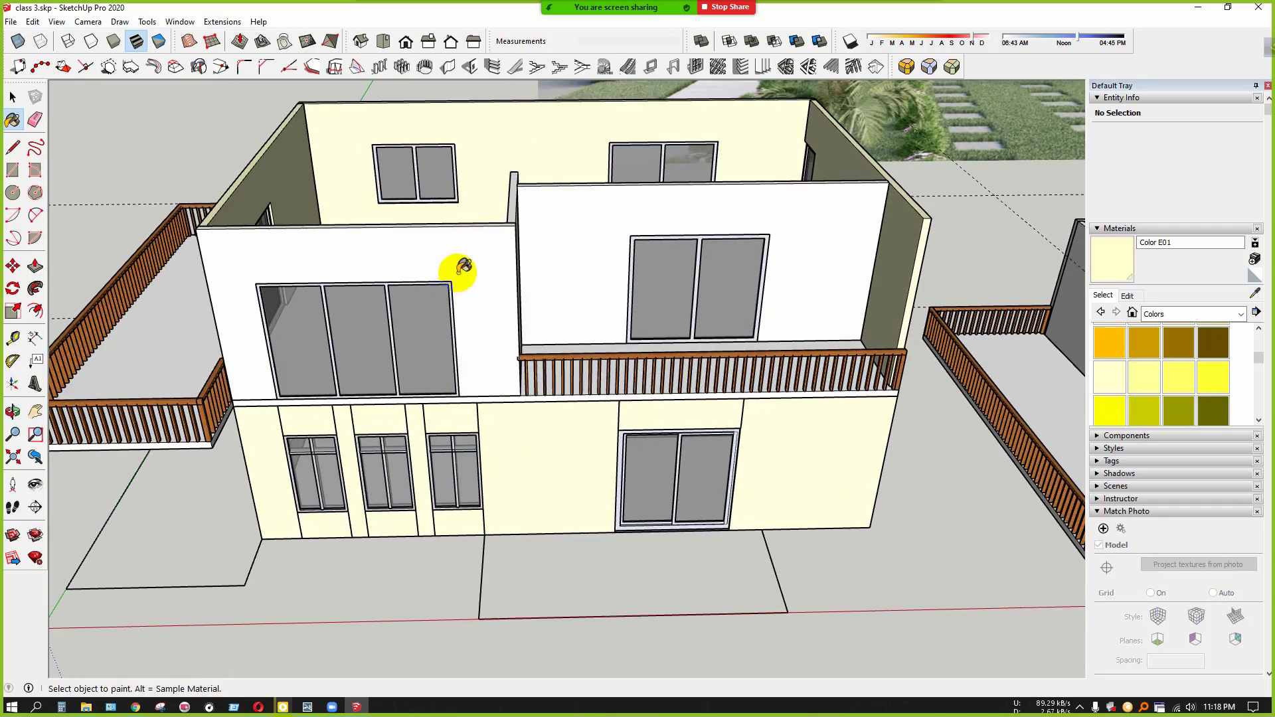
scroll(595, 227, "up", 3)
middle_click_drag(594, 226, 343, 219)
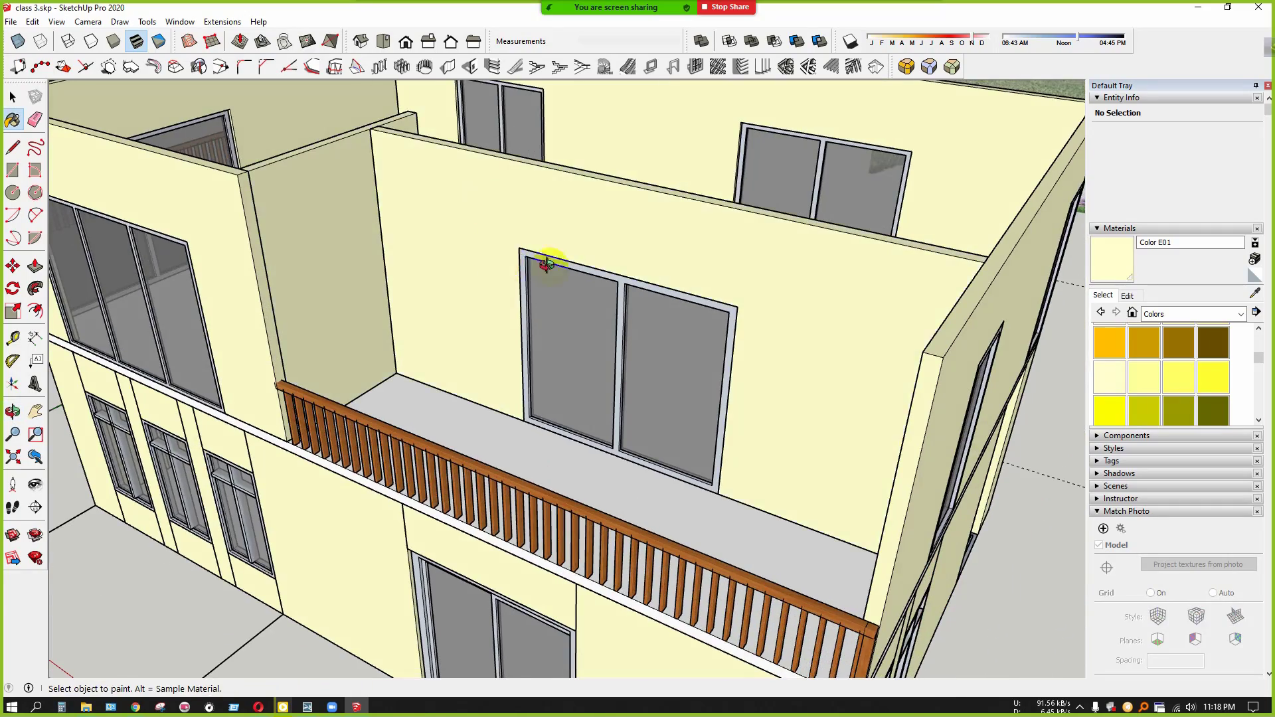
scroll(546, 264, "down", 5)
Paint the recessed wall behind the front balcony with Color D06 as an accent
left_click(1144, 342)
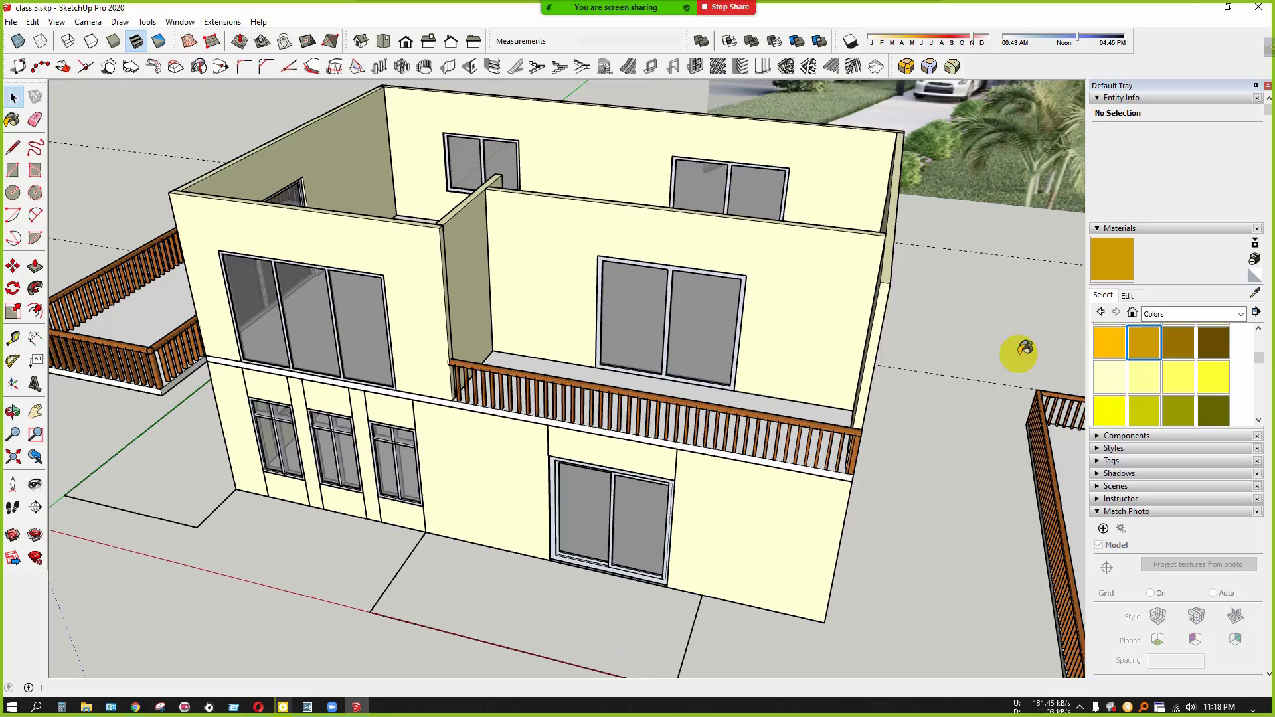
left_click(788, 335)
middle_click_drag(787, 335, 887, 306)
scroll(877, 312, "down", 3)
key("space")
middle_click_drag(736, 401, 720, 316)
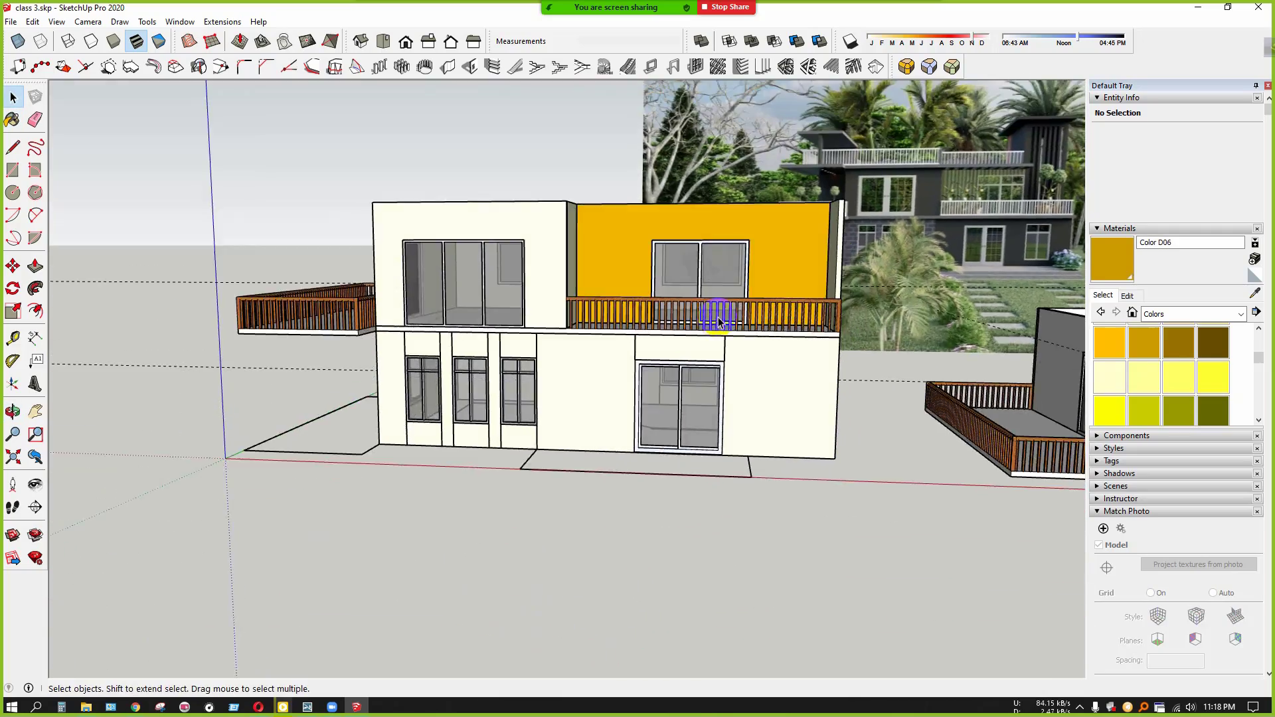
Examine the posts supporting the side balcony above the parked car in the reference rendering
scroll(720, 319, "down", 4)
middle_click_drag(749, 380, 724, 503)
scroll(277, 541, "down", 1)
scroll(669, 453, "down", 3)
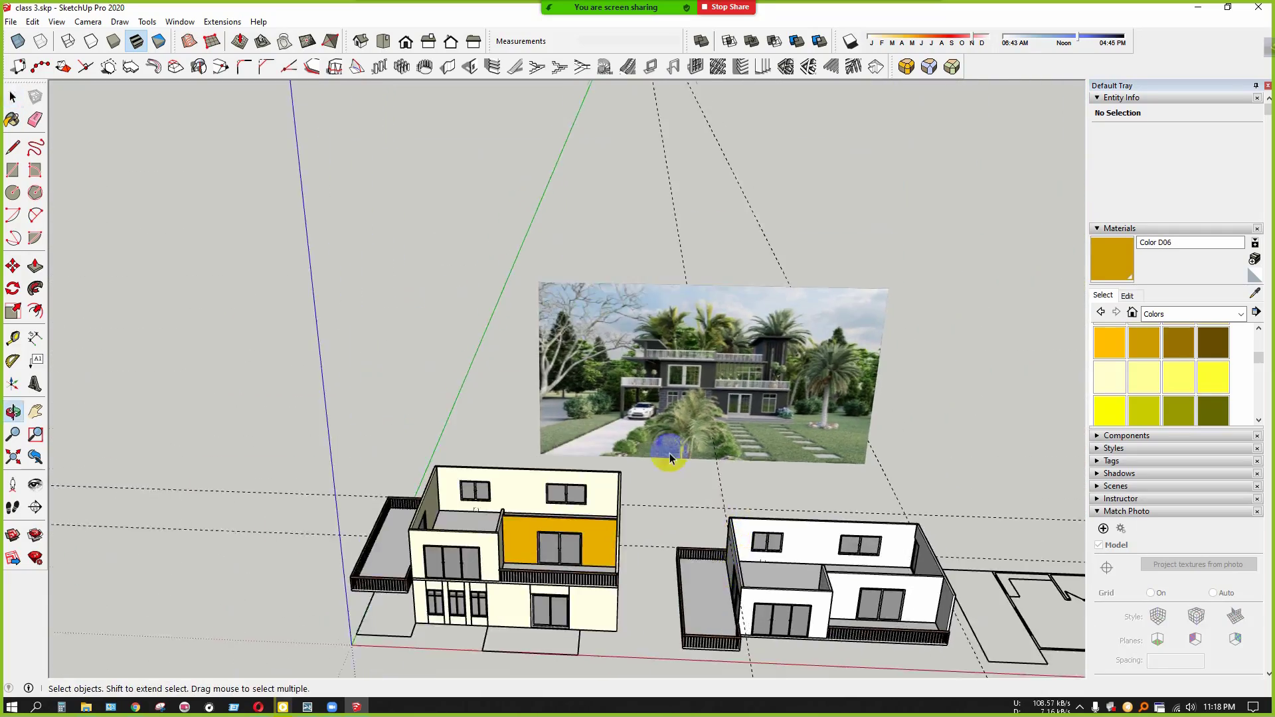
scroll(631, 413, "up", 10)
scroll(609, 276, "up", 5)
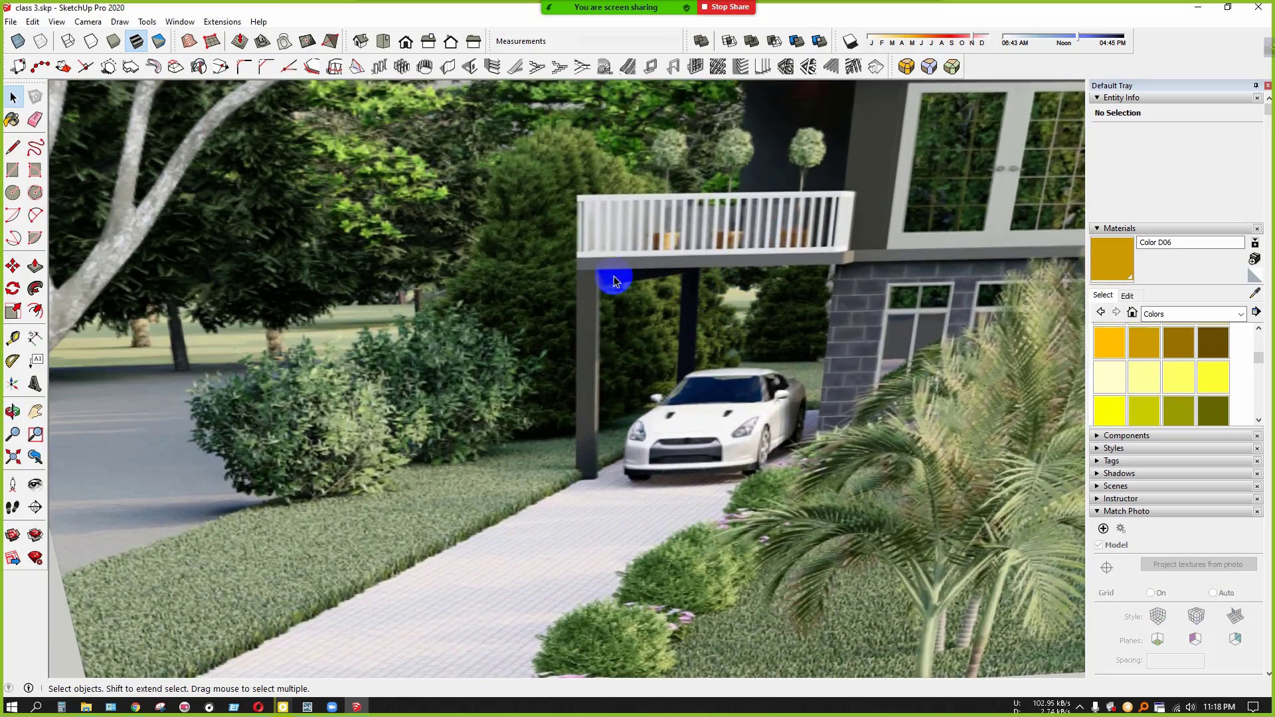
scroll(575, 390, "down", 2)
scroll(619, 466, "up", 2)
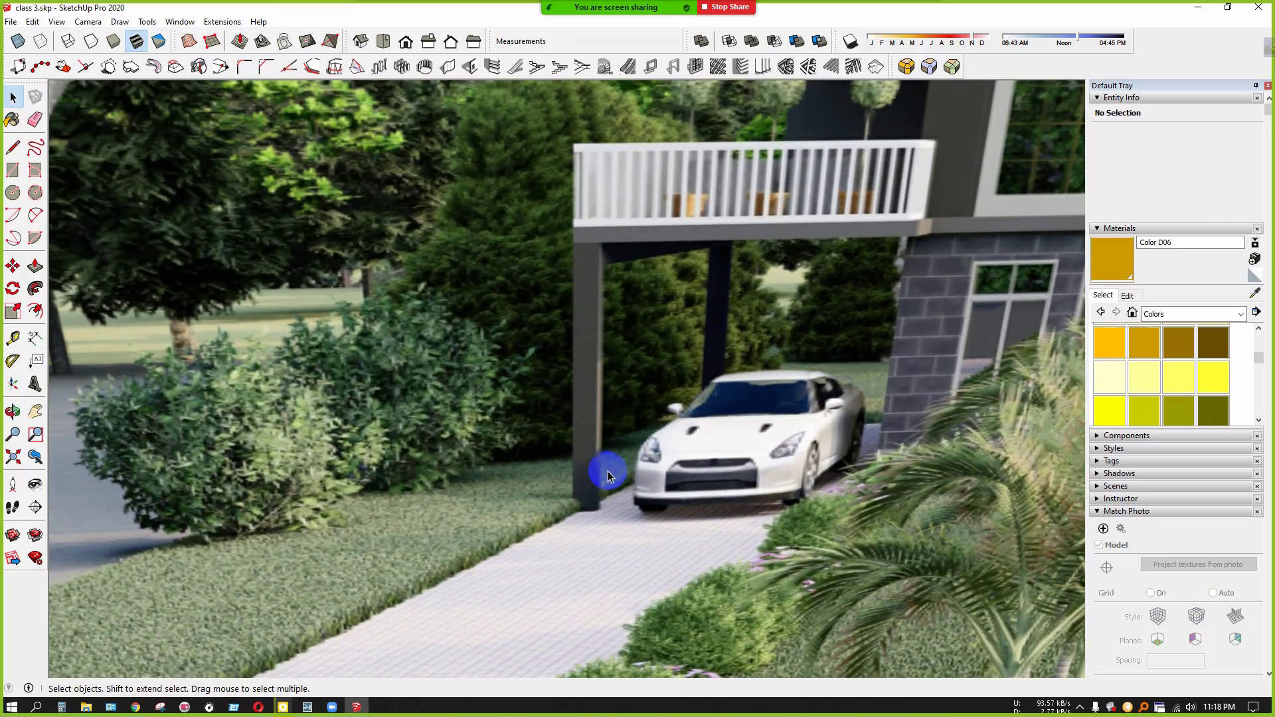
scroll(607, 469, "down", 1)
middle_click_drag(771, 446, 742, 450)
scroll(610, 353, "down", 2)
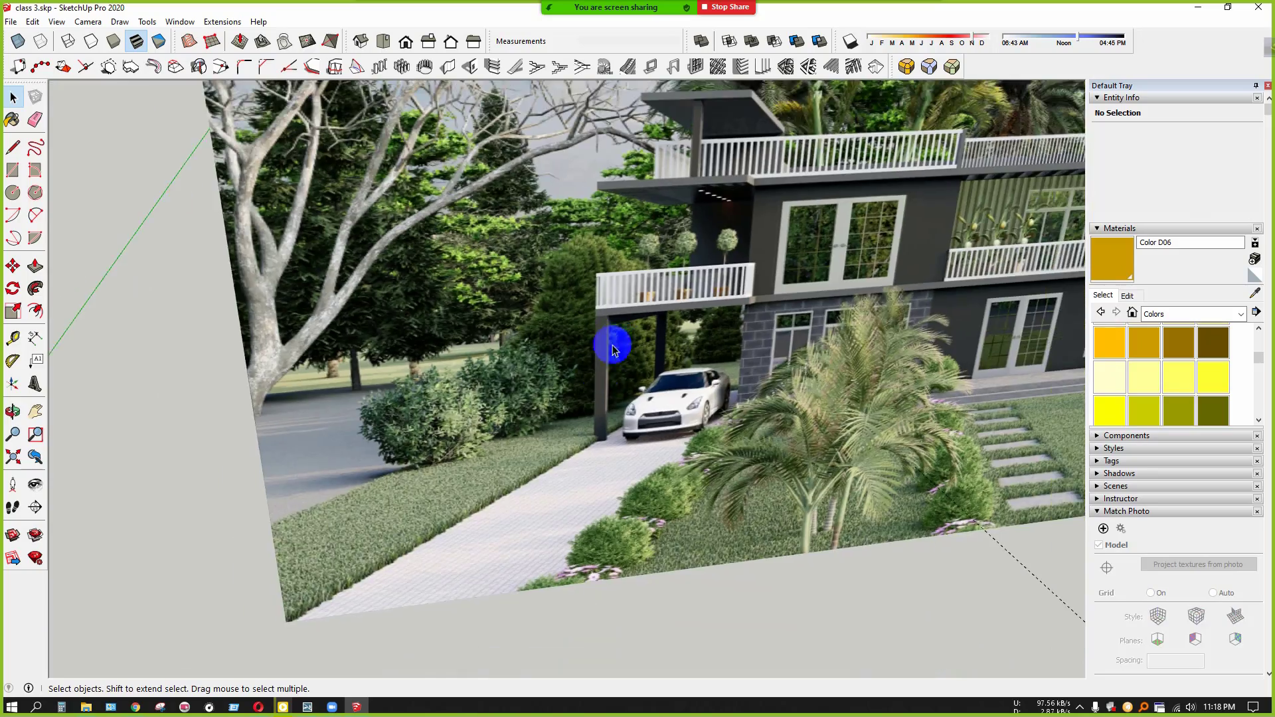
Compare the carport posts in the reference rendering with the unsupported side balcony of the painted house
scroll(599, 374, "up", 2)
scroll(751, 293, "down", 6)
scroll(691, 297, "down", 3)
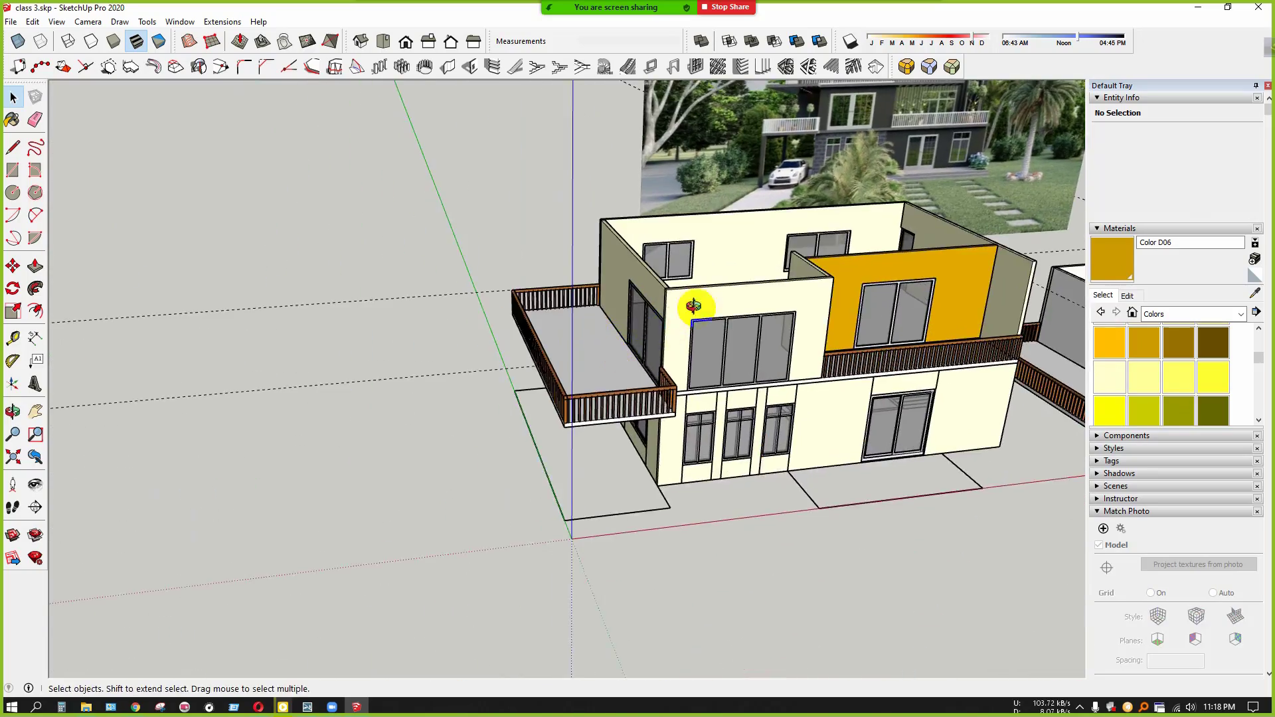
scroll(760, 188, "up", 6)
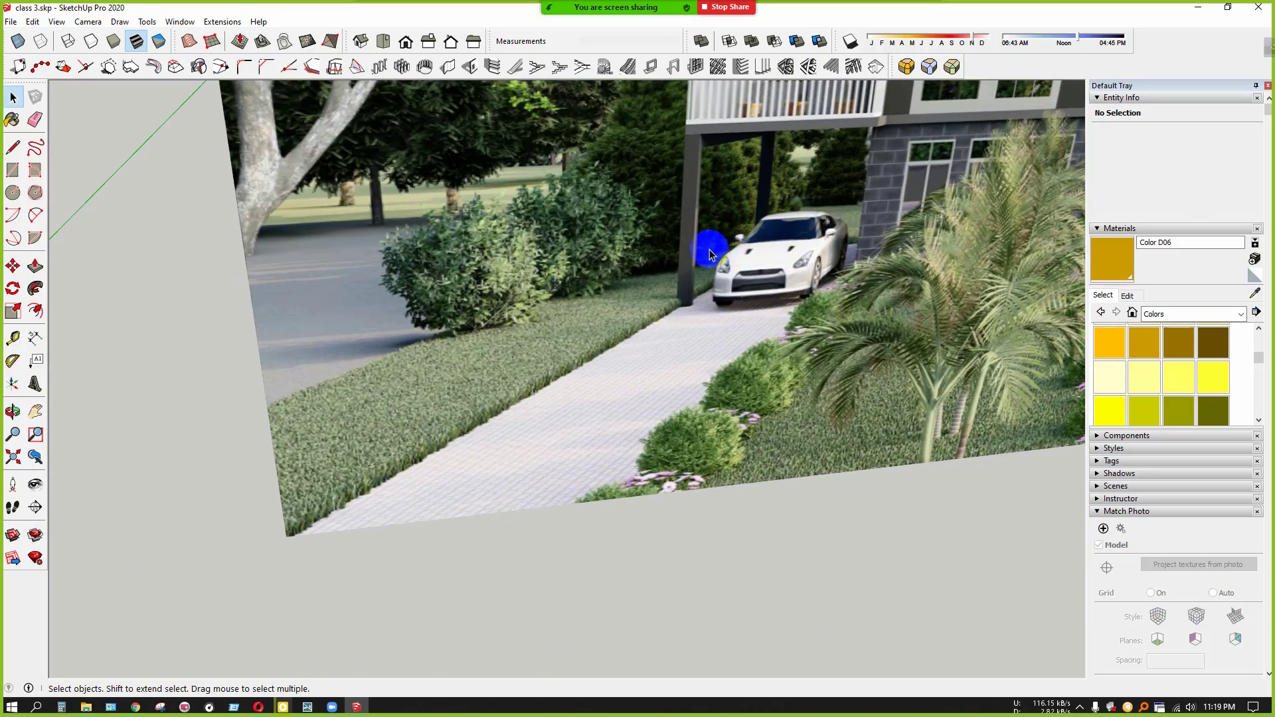
scroll(710, 252, "down", 9)
scroll(481, 450, "up", 3)
middle_click_drag(620, 478, 222, 567)
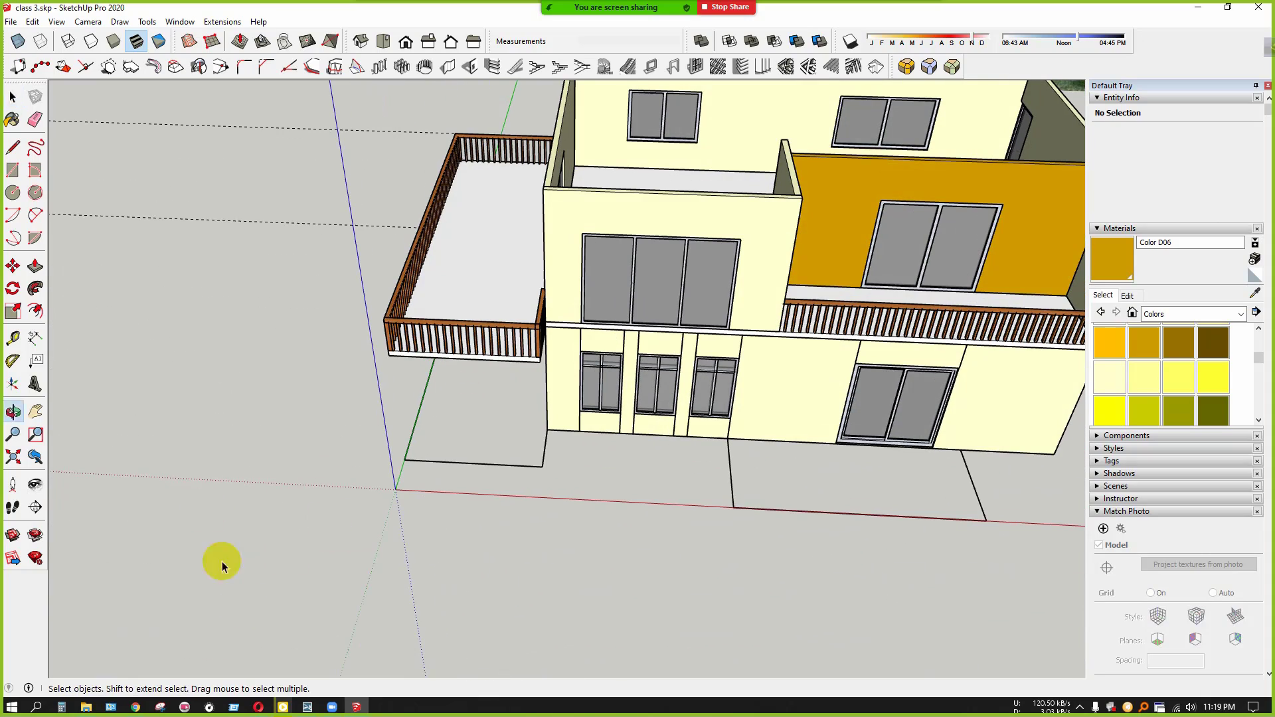
Draw a 10 by 10 inch square at the front outer corner of the carport outline below the side balcony
left_click(12, 170)
scroll(351, 449, "up", 5)
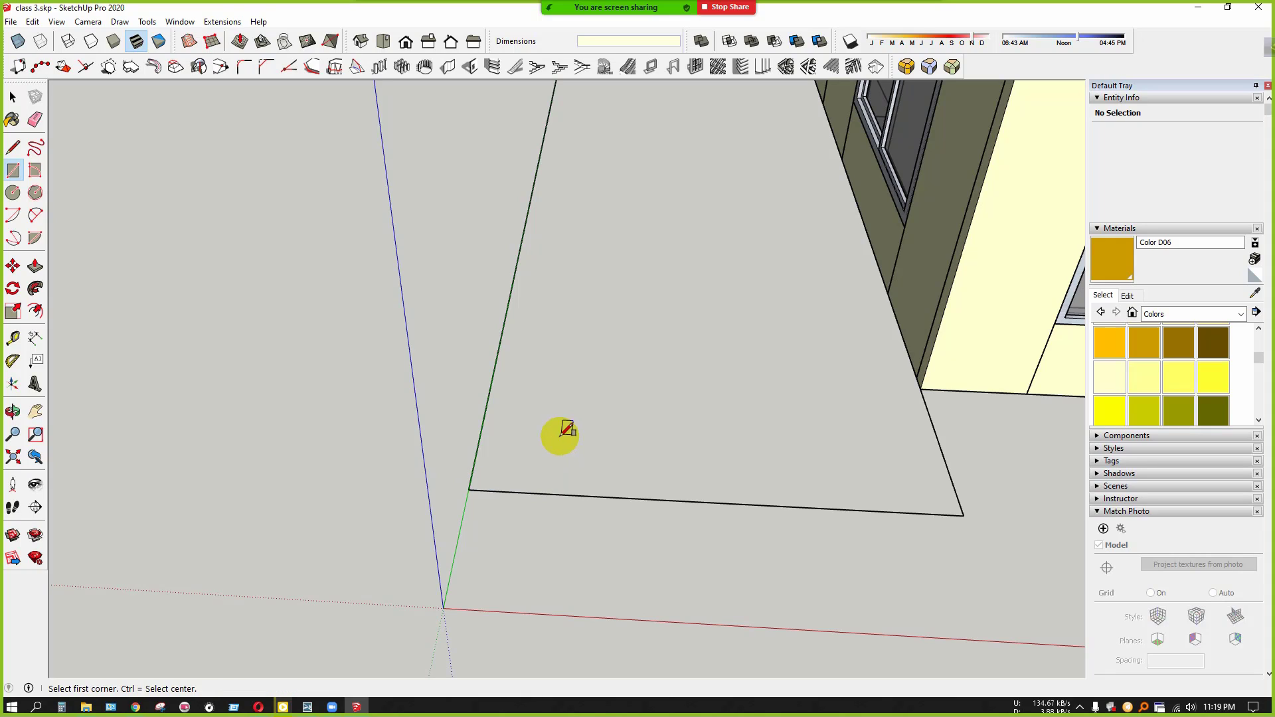
left_click(469, 490)
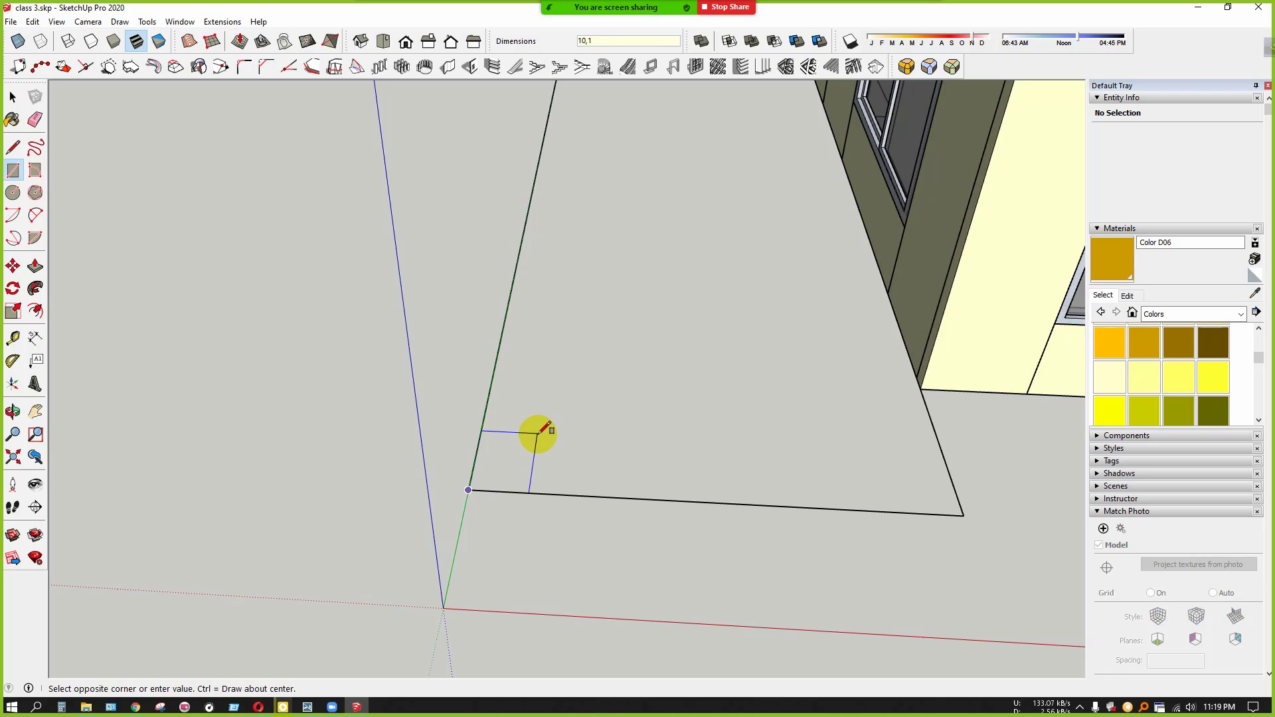
key("space")
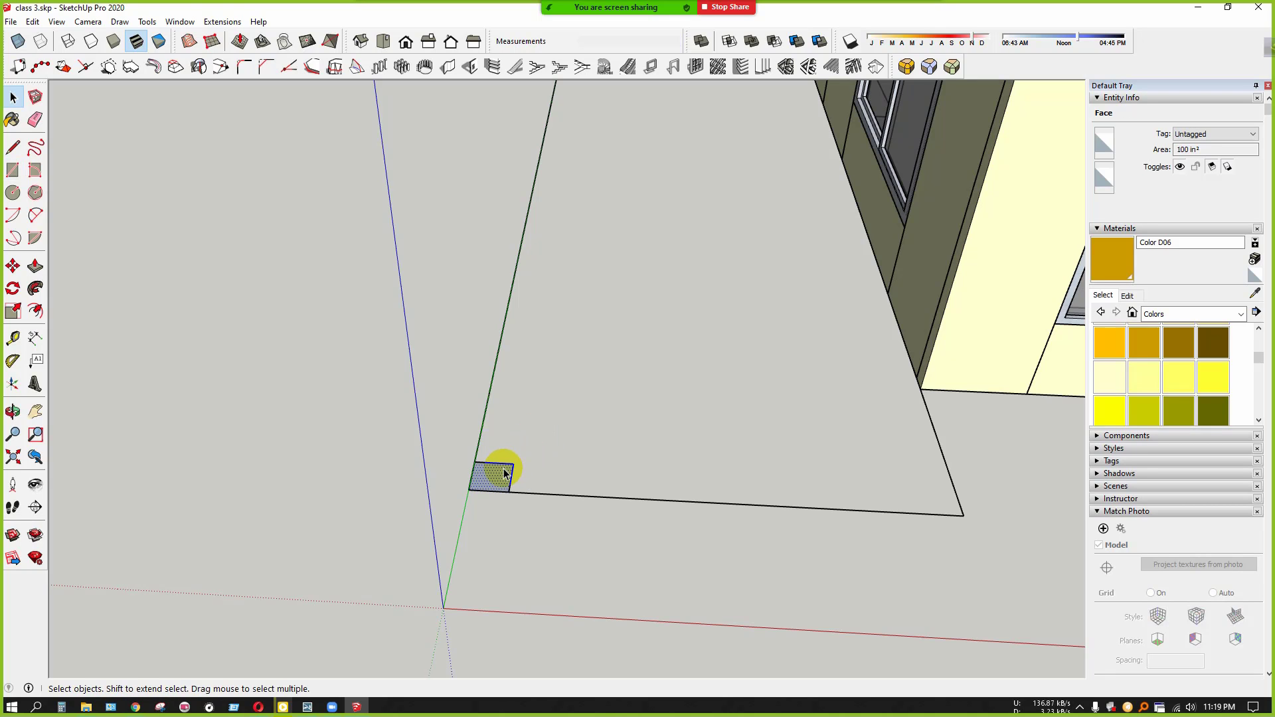
Push/Pull the square up to the underside of the side balcony slab to form a support post
key("p")
left_click(503, 471)
scroll(495, 425, "down", 5)
scroll(482, 334, "up", 2)
scroll(482, 335, "up", 2)
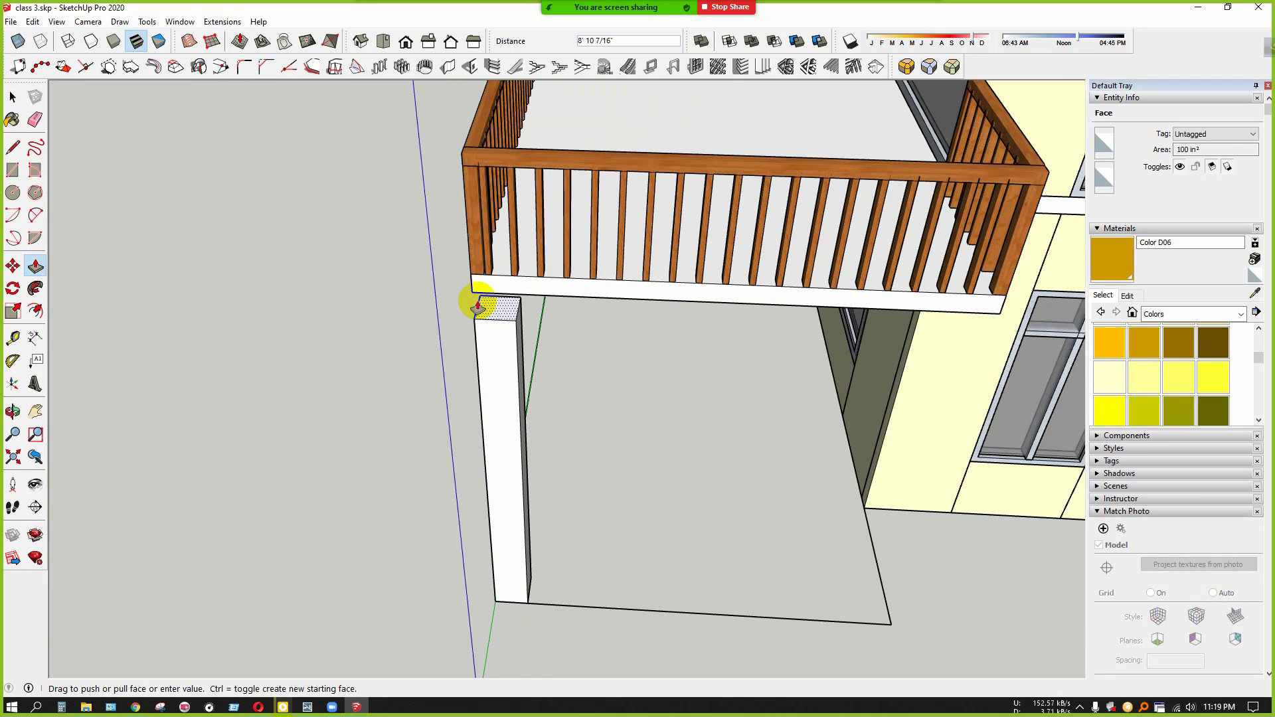
left_click(474, 293)
scroll(427, 412, "down", 3)
Select the whole front carport post and group it
key("space")
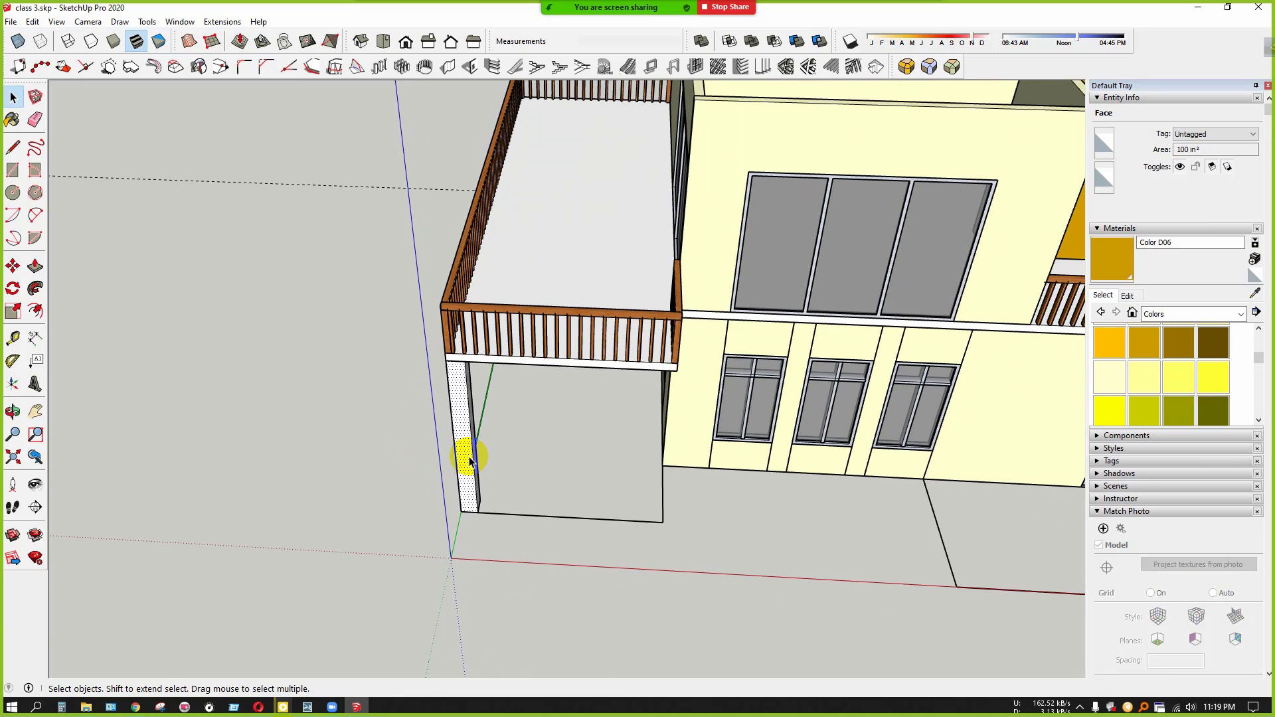
left_click(540, 574)
middle_click_drag(539, 574, 595, 594)
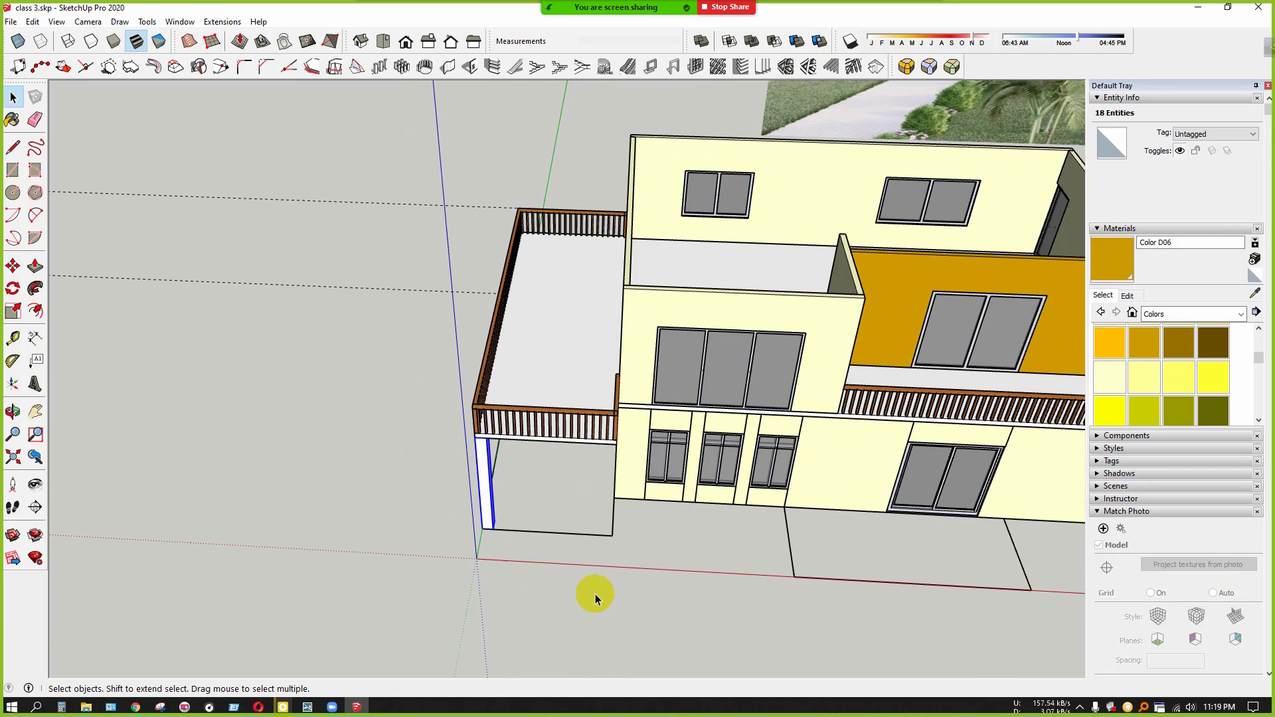
scroll(1236, 331, "up", 4)
Paint the side balcony's floor slab with the Marble Carrara Floor Tile material from the Tile collection
left_click(1226, 315)
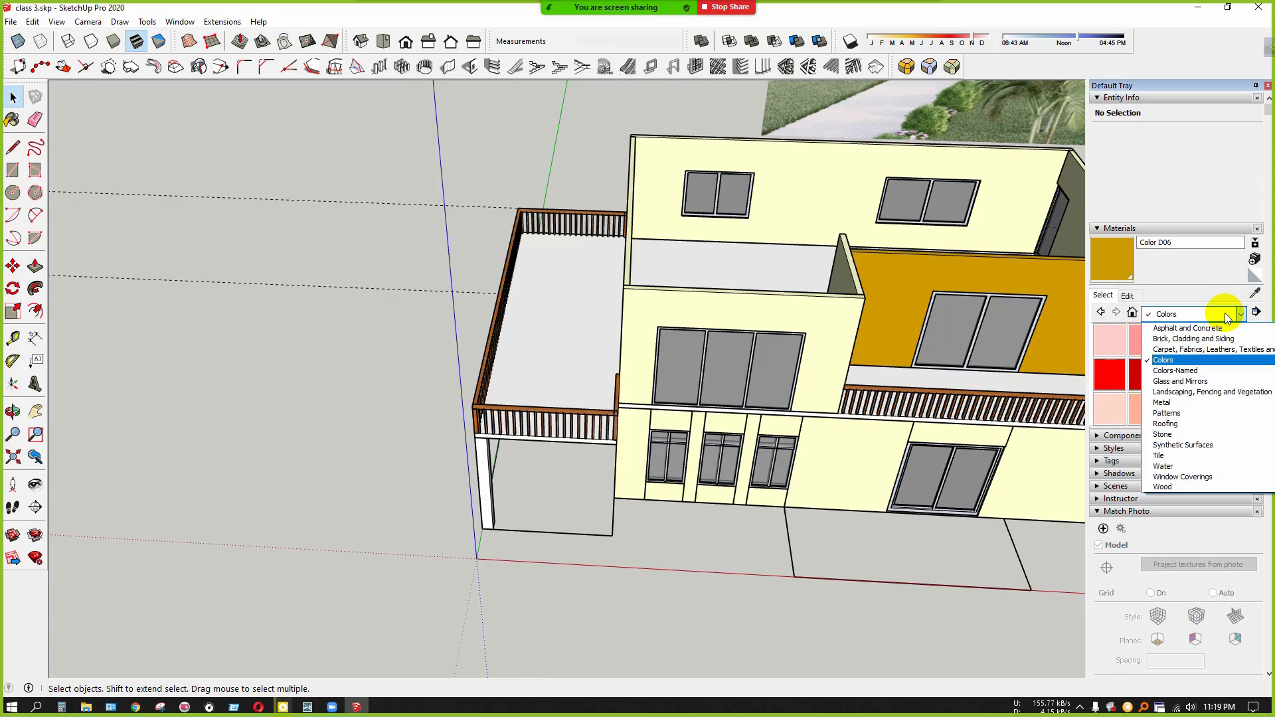
left_click(1171, 442)
left_click(1157, 399)
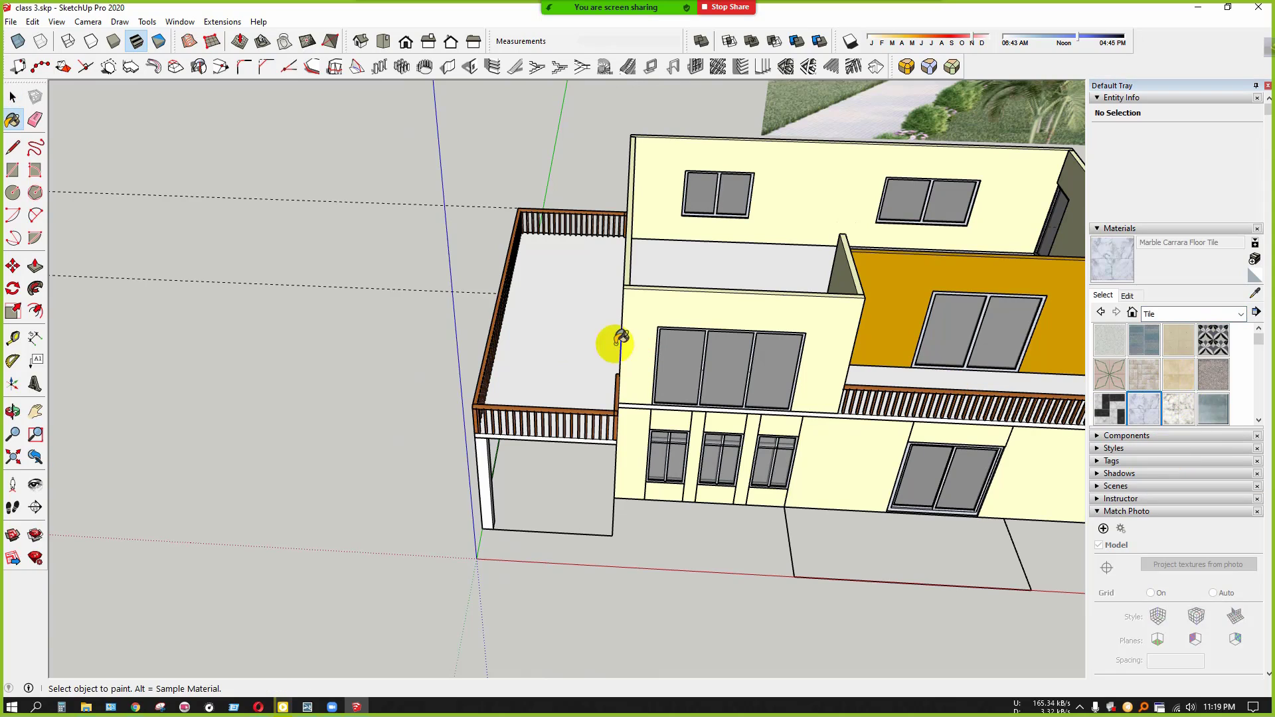
left_click(549, 370)
mouse_move(550, 370)
middle_mouse_down()
mouse_move(933, 470)
mouse_move(538, 477)
mouse_move(695, 405)
middle_mouse_up()
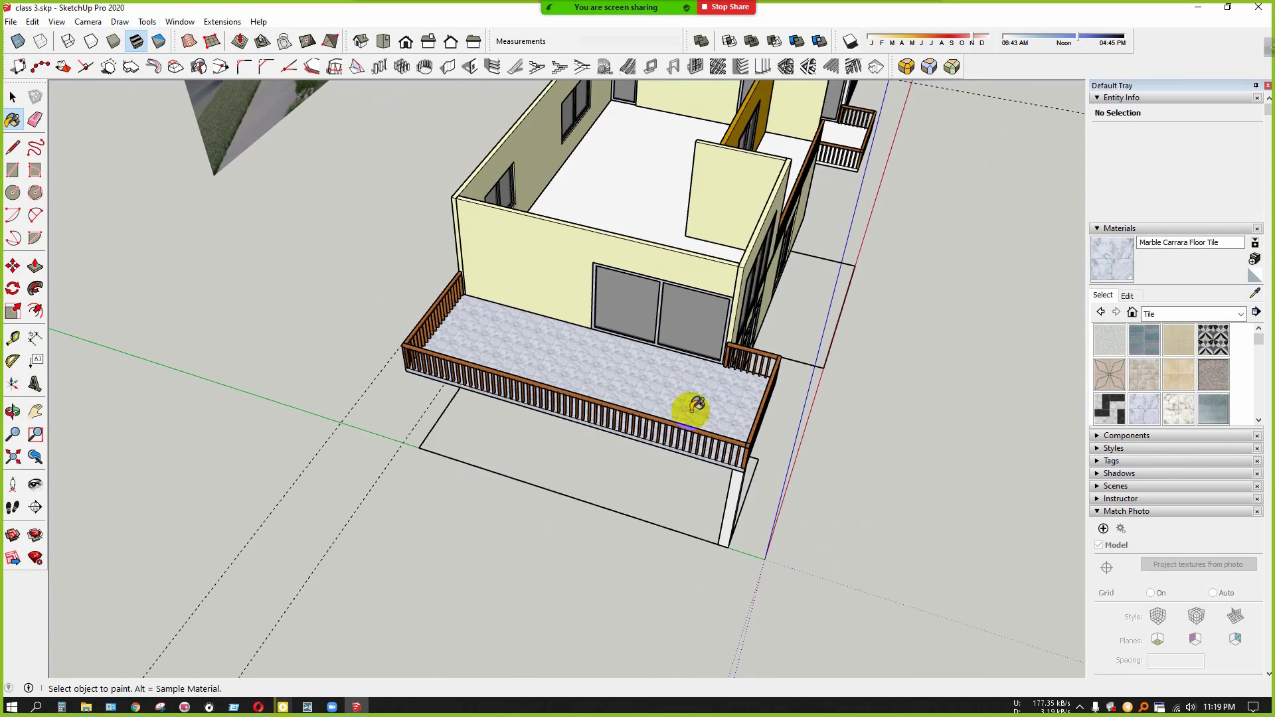
mouse_move(662, 203)
middle_mouse_down()
mouse_move(706, 361)
mouse_move(791, 478)
mouse_move(805, 436)
mouse_move(1239, 359)
middle_mouse_up()
Sample Color E01 from the house wall and paint the carport post with it
key("space")
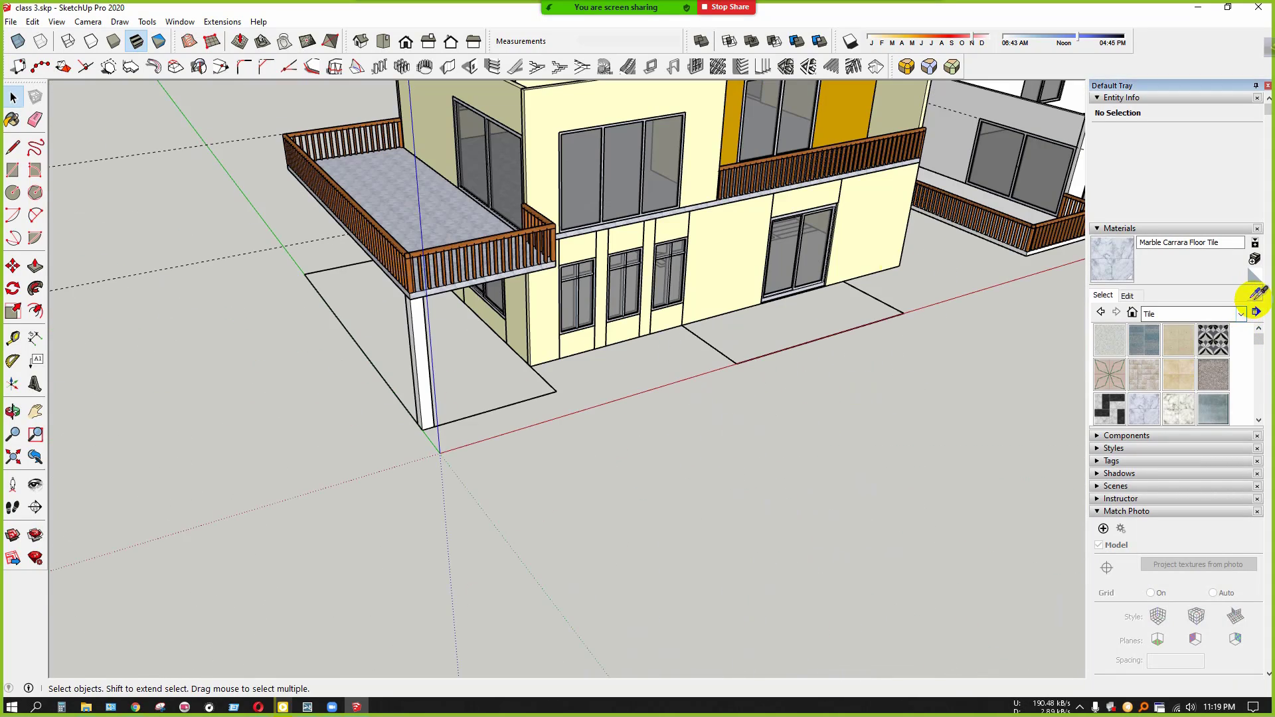
left_click(1255, 293)
left_click(540, 128)
scroll(422, 351, "up", 5)
left_click(412, 424)
scroll(413, 425, "up", 3)
Copy the painted post along the carport's outer edge to the rear outer corner of the outline
mouse_move(423, 458)
middle_mouse_down()
mouse_move(489, 521)
mouse_move(620, 510)
middle_mouse_up()
key("m")
scroll(773, 491, "up", 3)
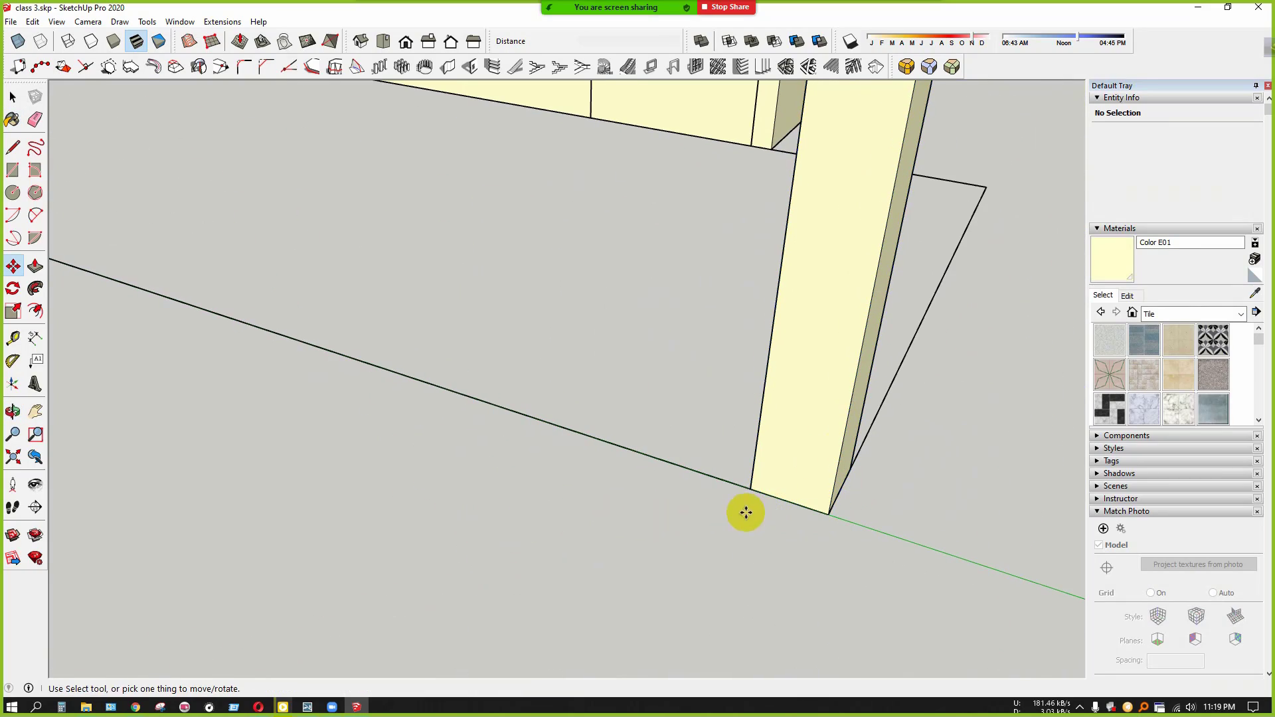
left_click(749, 490)
scroll(332, 465, "down", 3)
middle_click_drag(292, 464, 1028, 615)
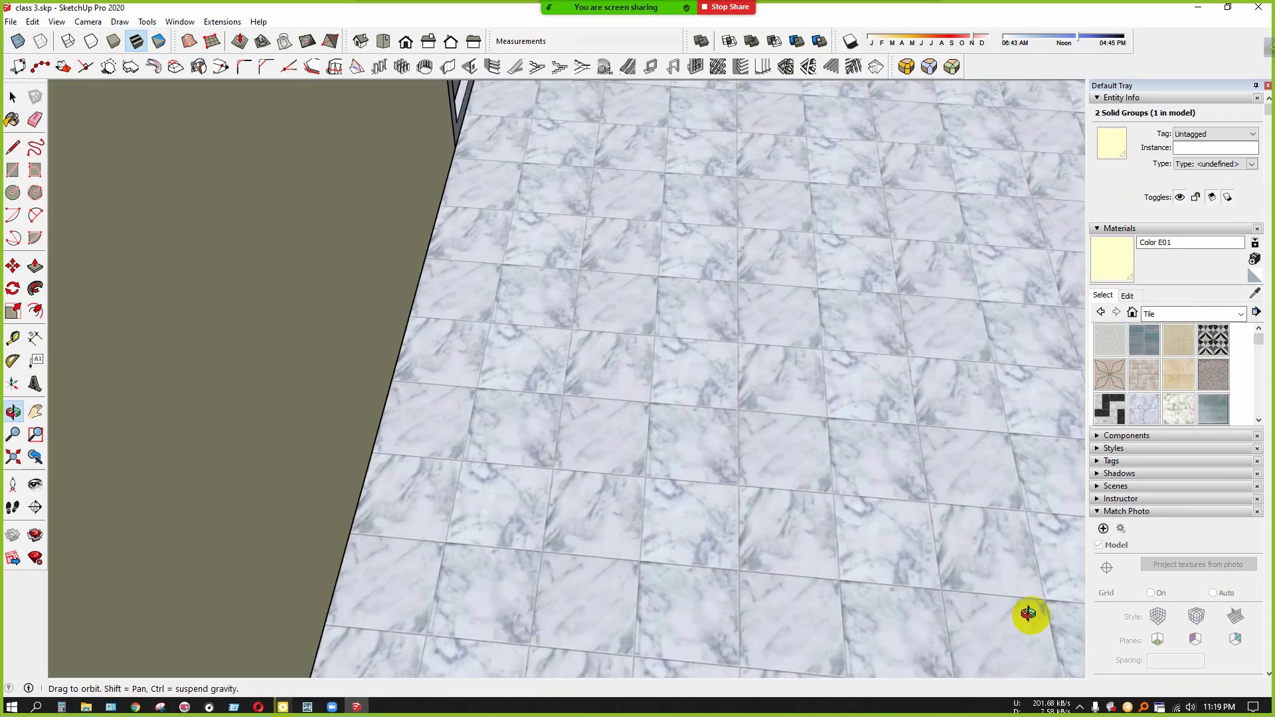
scroll(658, 459, "down", 6)
middle_click_drag(671, 468, 589, 456)
scroll(589, 458, "up", 2)
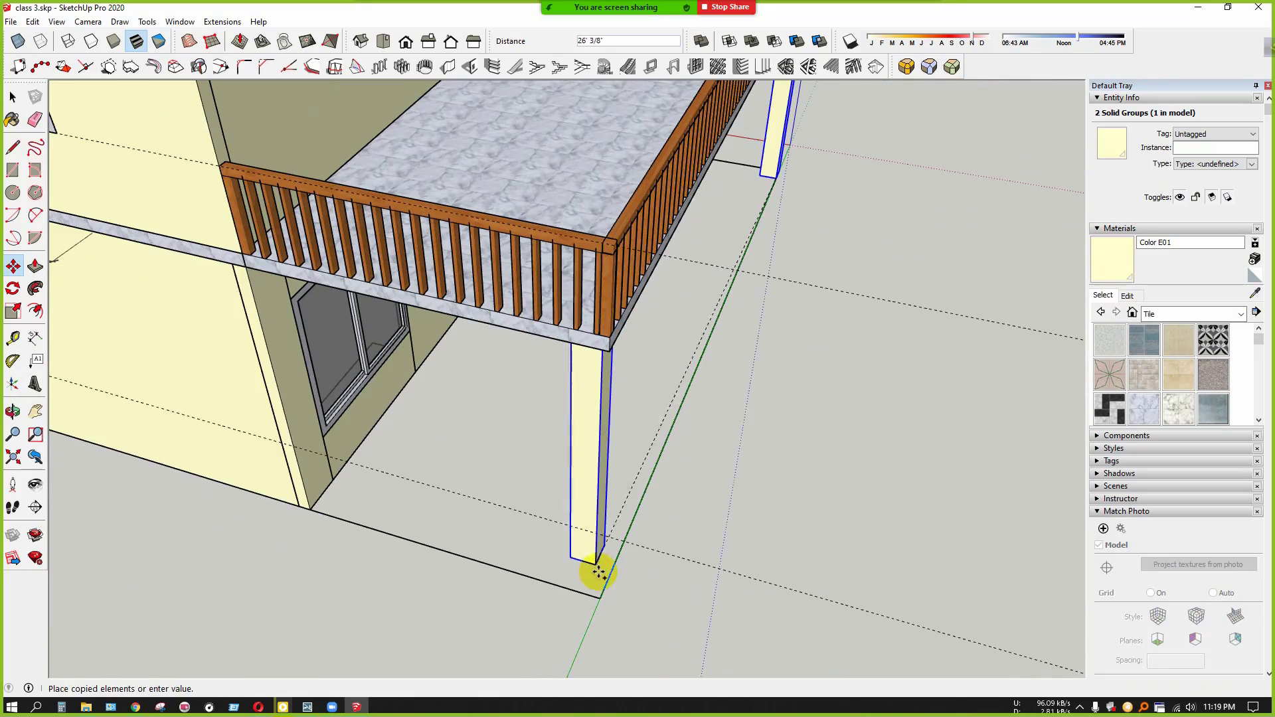
left_click(599, 597)
scroll(549, 582, "down", 4)
key("space")
left_click(702, 534)
Draw a rectangle across the underside of the ground floor walls, between opposite outer corners of the house
middle_click_drag(702, 534, 286, 525)
middle_click_drag(672, 552, 649, 105)
key("space")
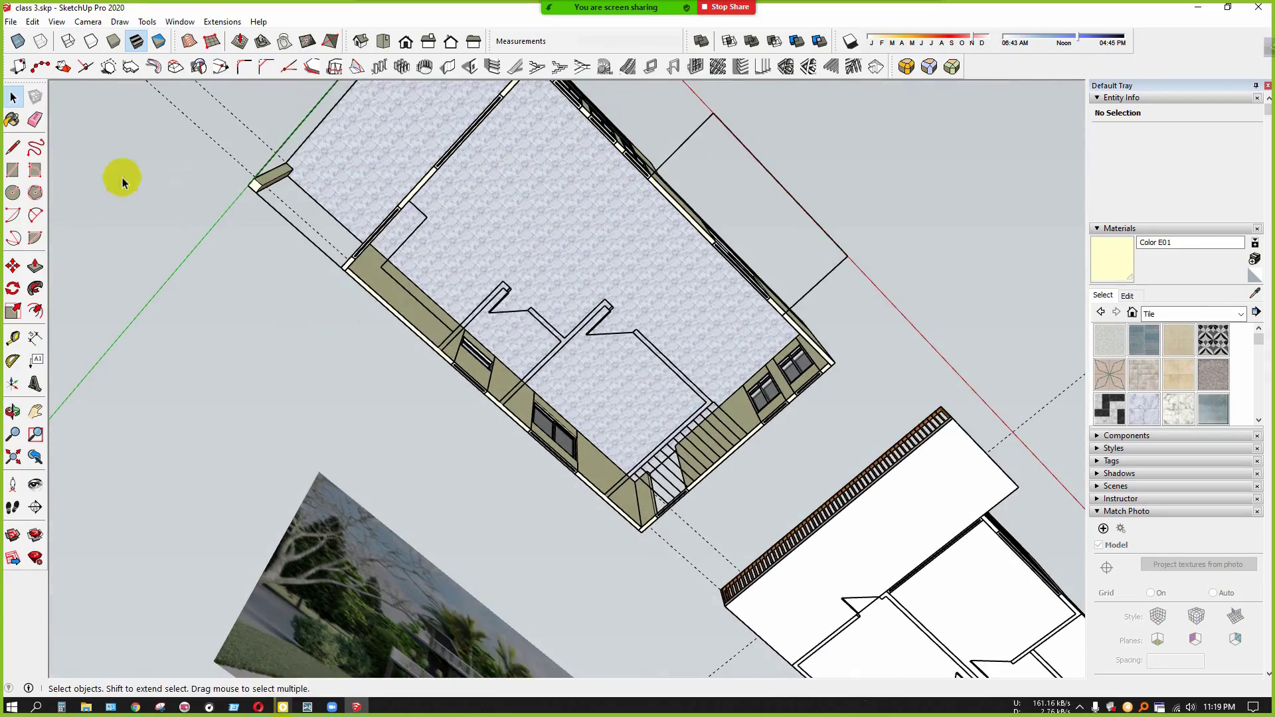
left_click(10, 178)
middle_click_drag(369, 411, 465, 359)
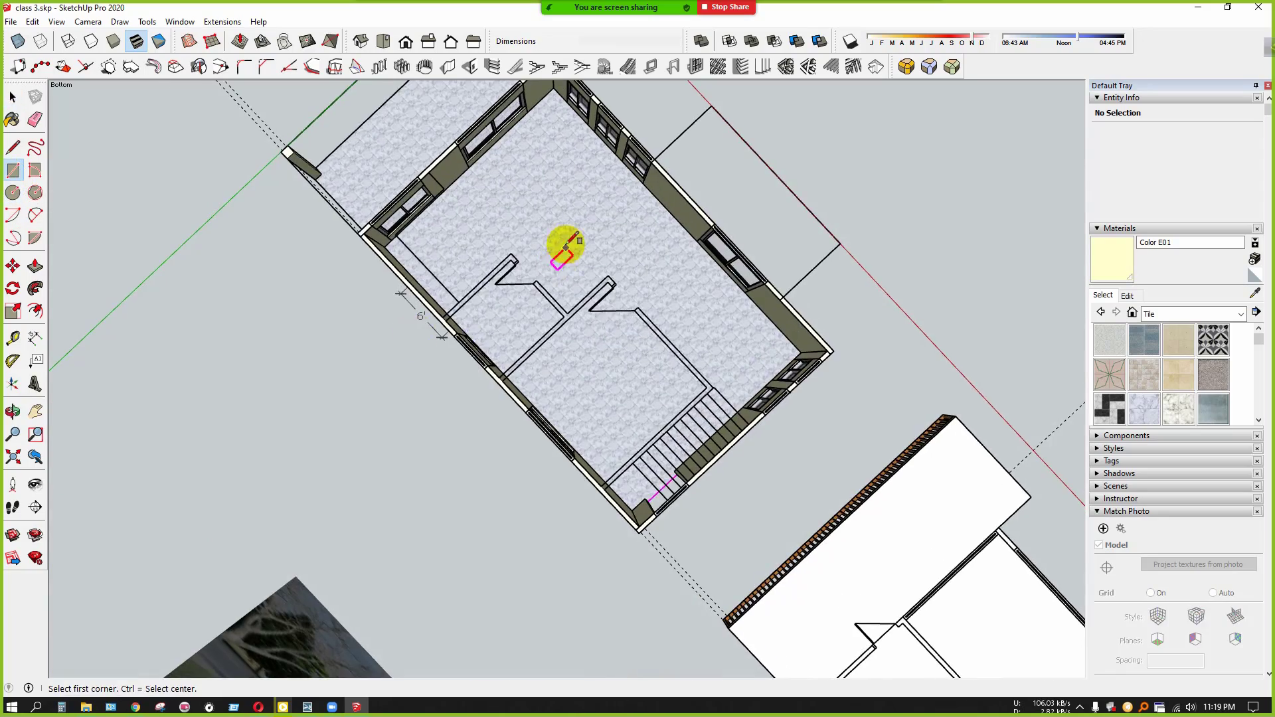
middle_click_drag(563, 248, 334, 495)
scroll(535, 421, "up", 3)
scroll(541, 341, "up", 4)
left_click(538, 324)
scroll(478, 316, "down", 4)
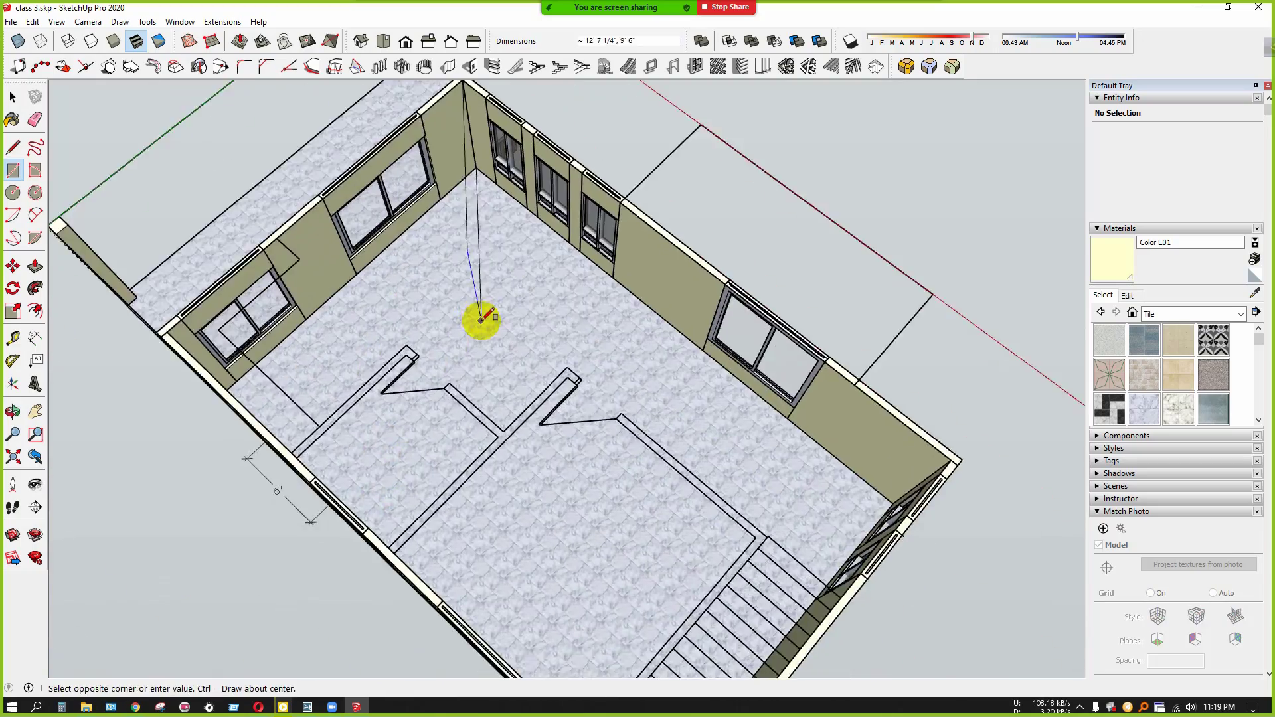
scroll(606, 505, "up", 7)
scroll(606, 495, "up", 3)
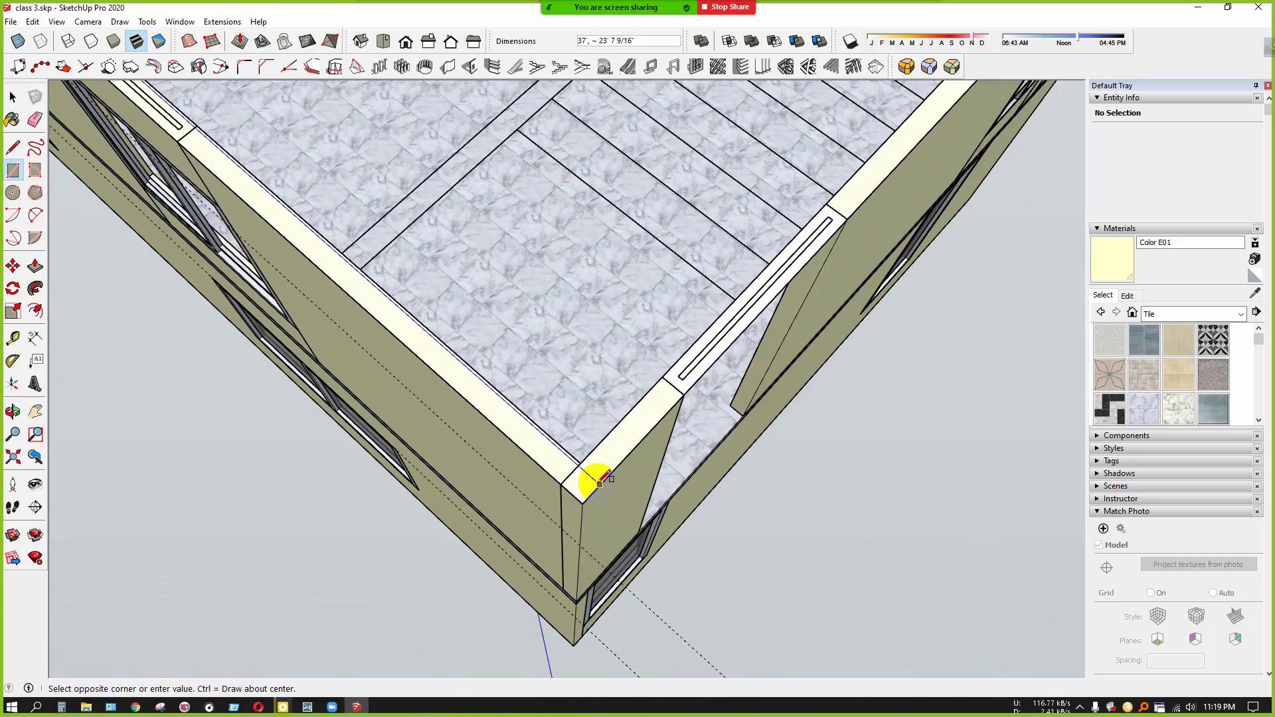
scroll(582, 503, "down", 2)
key("space")
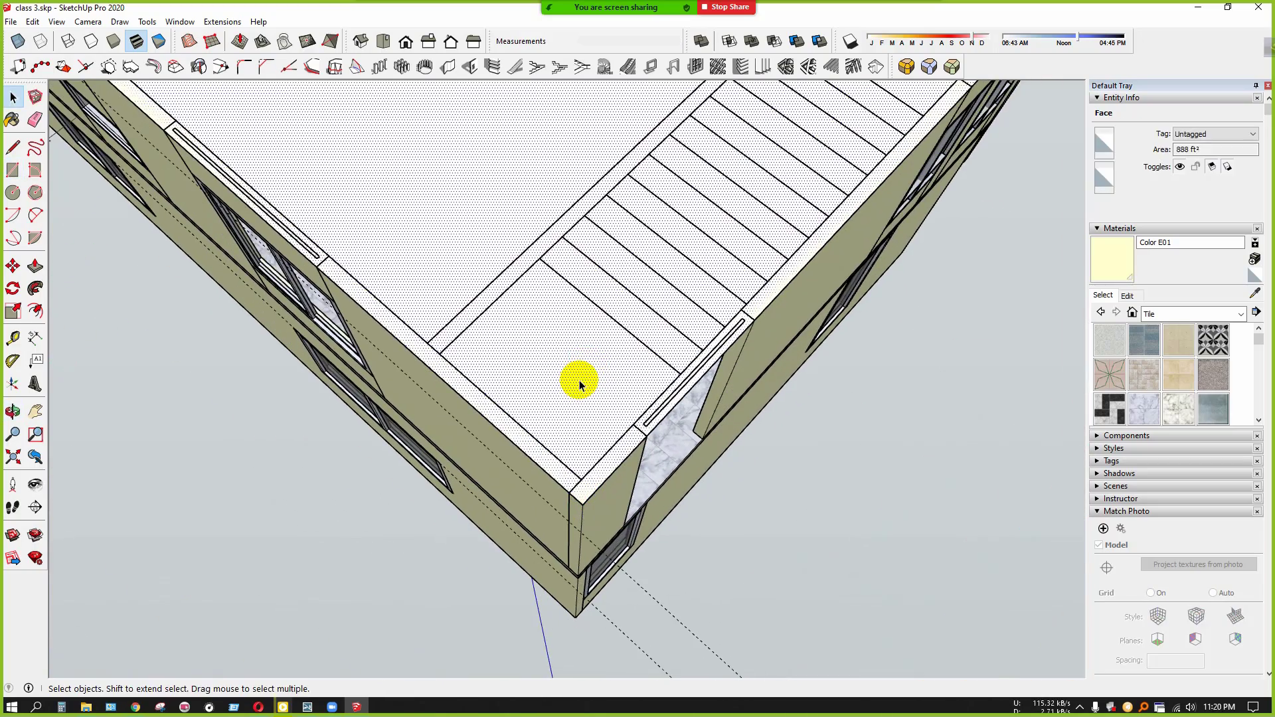
Push/Pull the base face to a 5 inch thick floor slab and group it
key("p")
left_click_drag(580, 385, 576, 366)
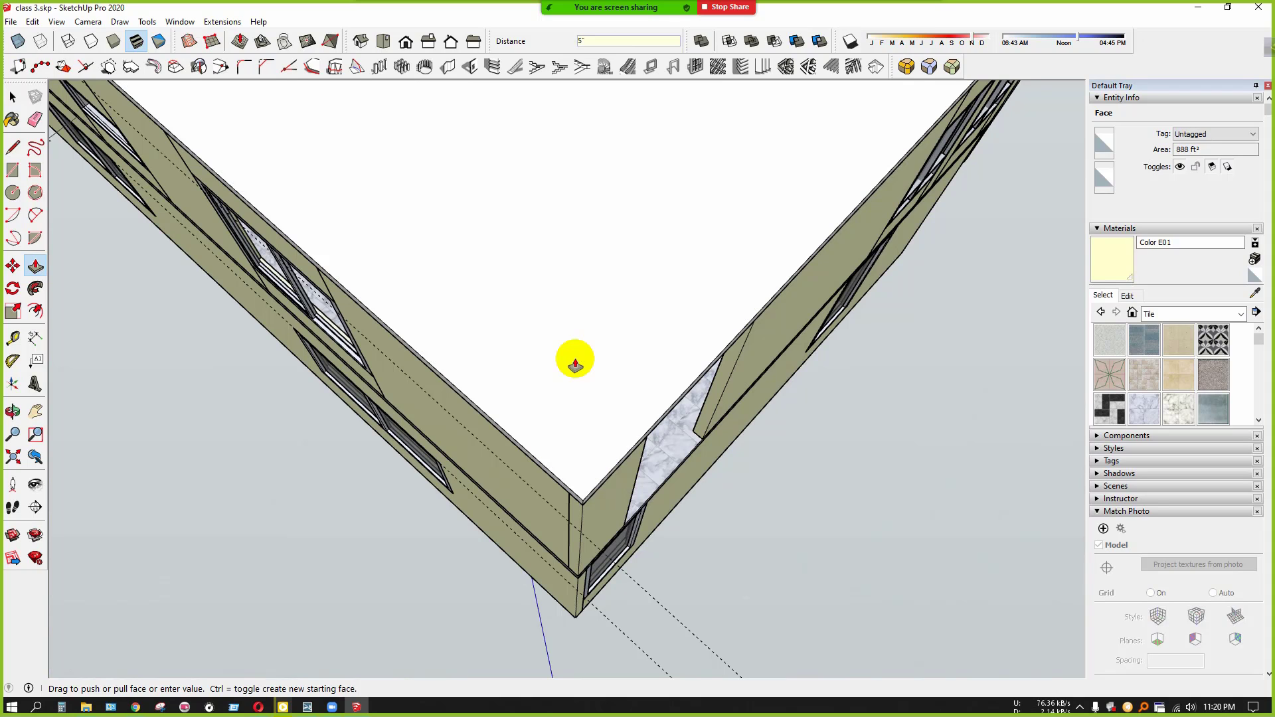
key("space")
triple_click(575, 359)
right_click(575, 360)
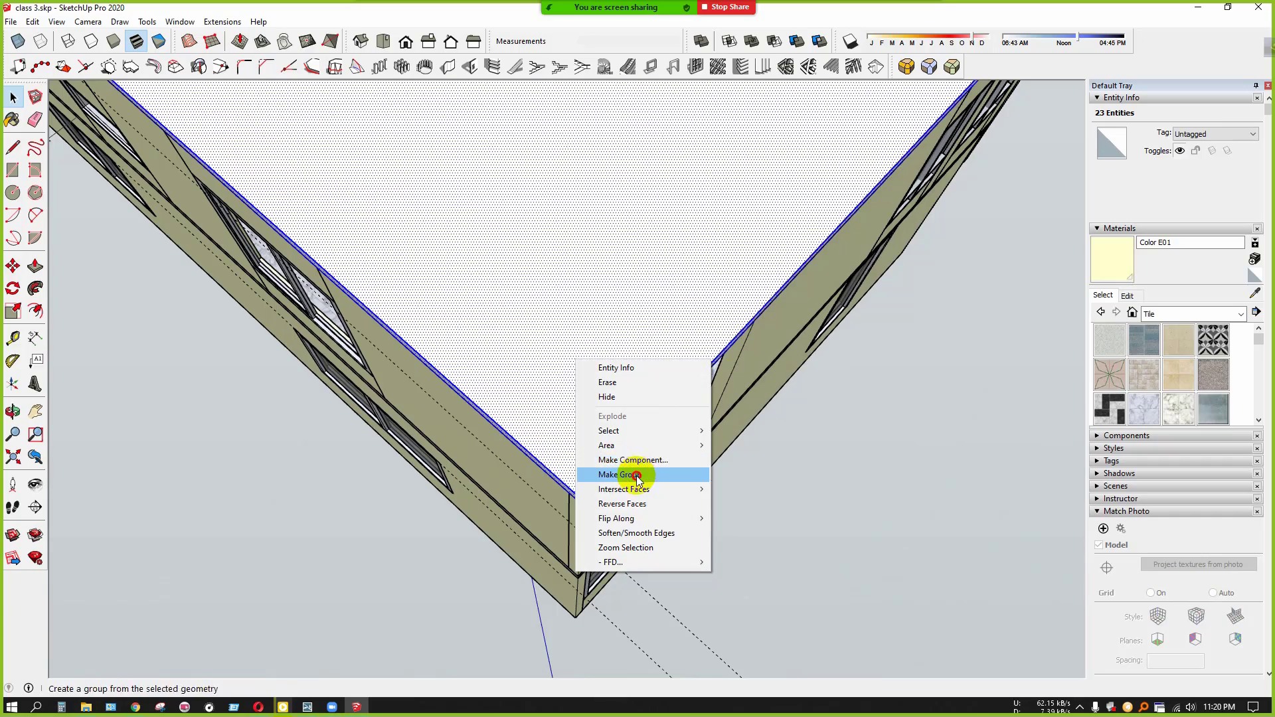
left_click(636, 475)
Paint the ground floor slab group with Marble Carrara Floor Tile
left_click(1143, 408)
left_click(683, 307)
mouse_move(686, 292)
middle_mouse_down()
mouse_move(689, 277)
mouse_move(608, 671)
middle_mouse_up()
scroll(638, 584, "down", 8)
key("space")
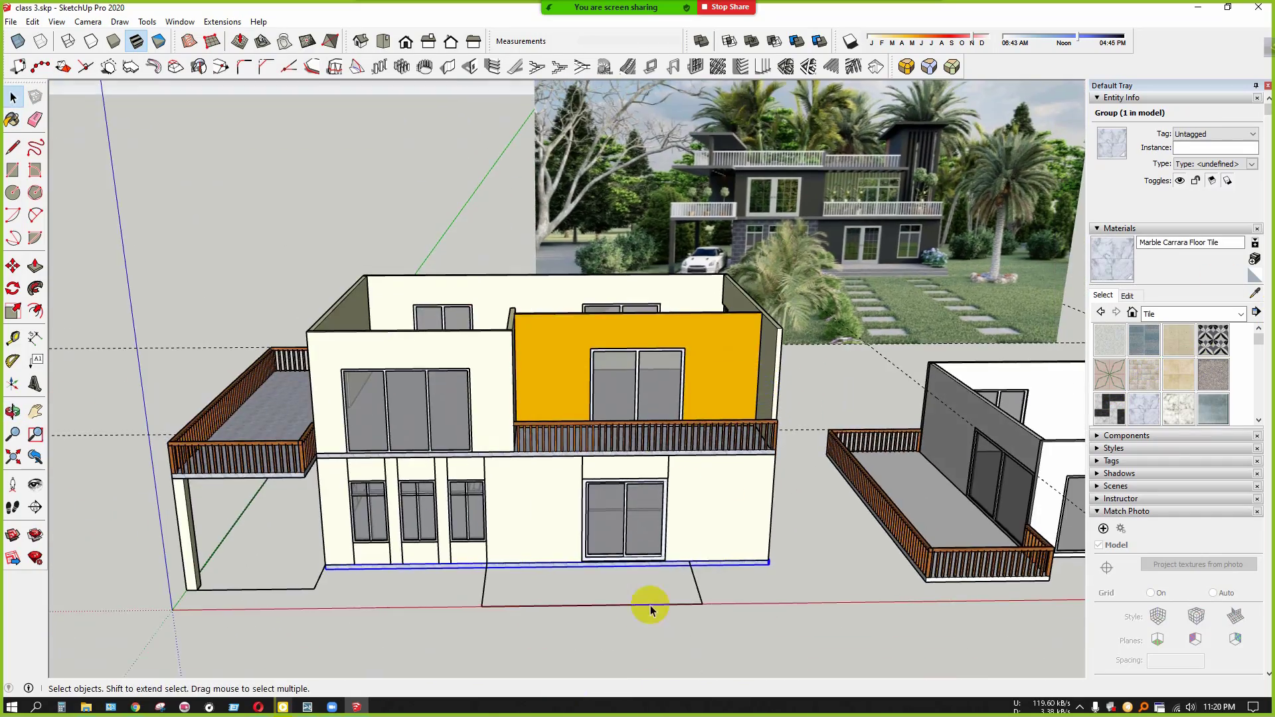
Open the exterior renderings and examine the side wall, its tall windows and its lowered section next to the front balcony
scroll(585, 580, "down", 2)
middle_click_drag(542, 489, 299, 307)
scroll(526, 376, "down", 3)
scroll(565, 430, "up", 2)
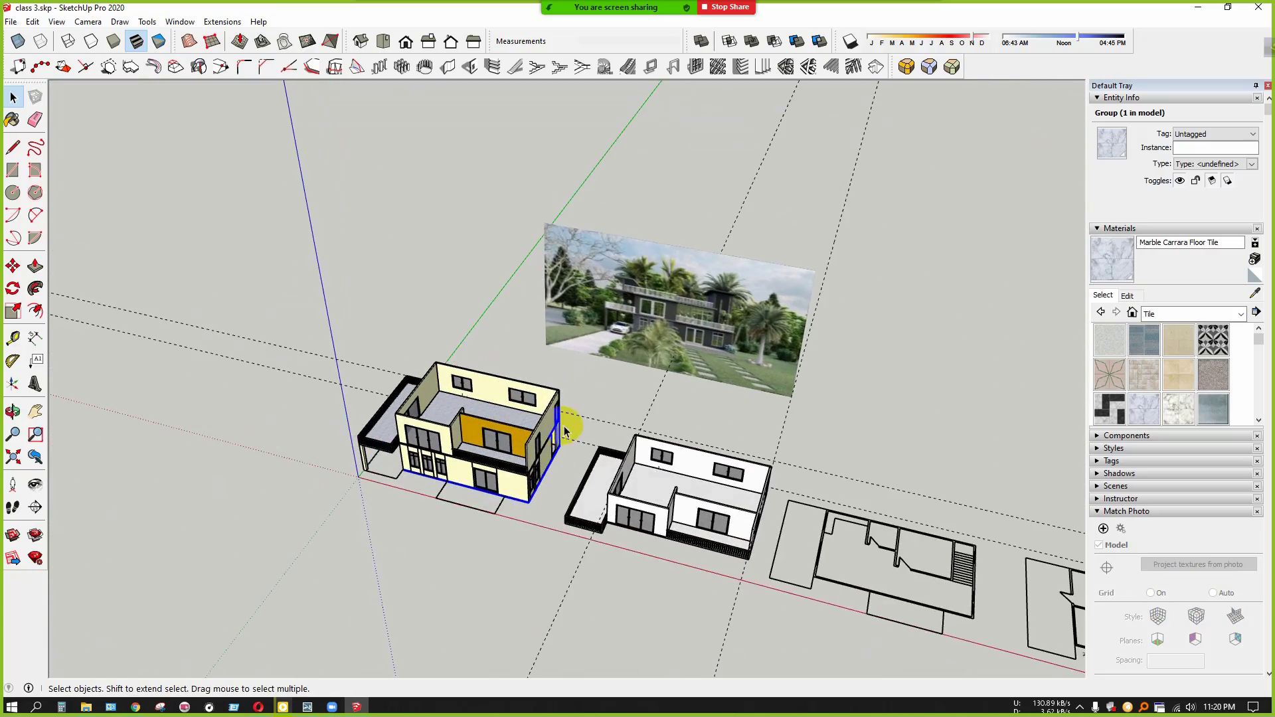
scroll(521, 423, "up", 2)
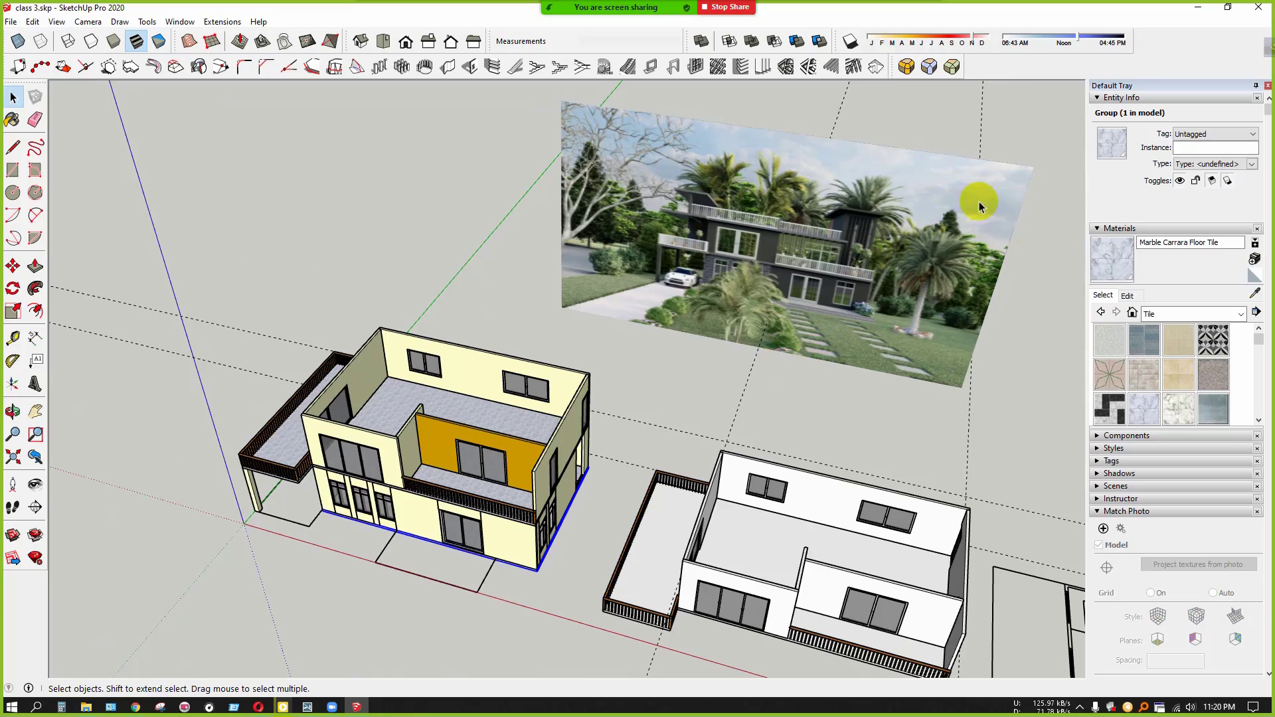
middle_click_drag(979, 206, 747, 221)
middle_click_drag(1009, 460, 916, 379)
left_click(83, 708)
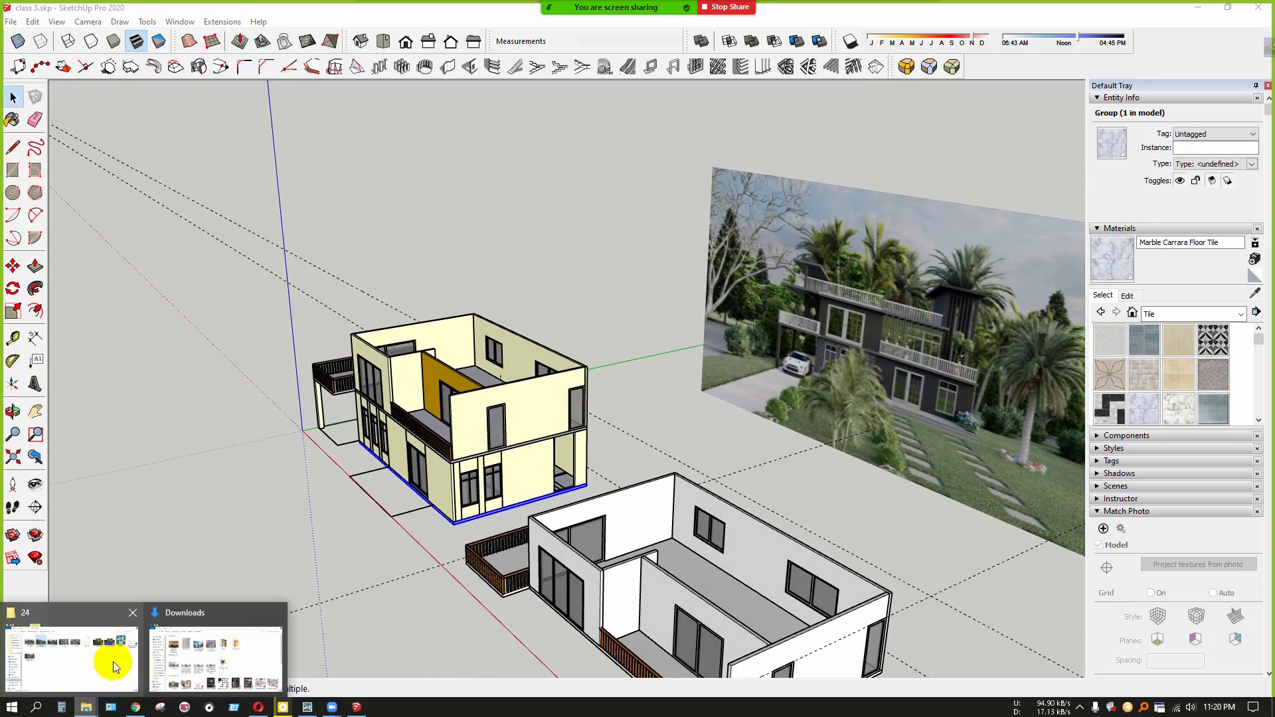
left_click(60, 644)
double_click(507, 247)
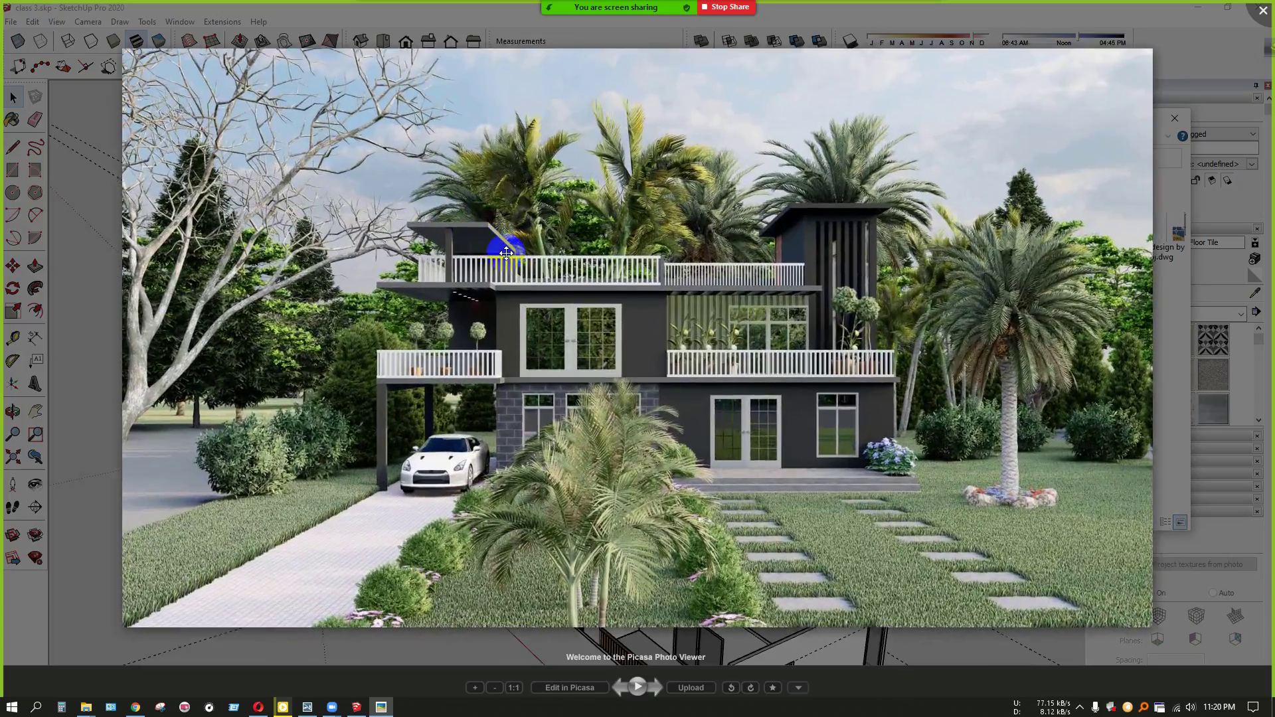
key("Right")
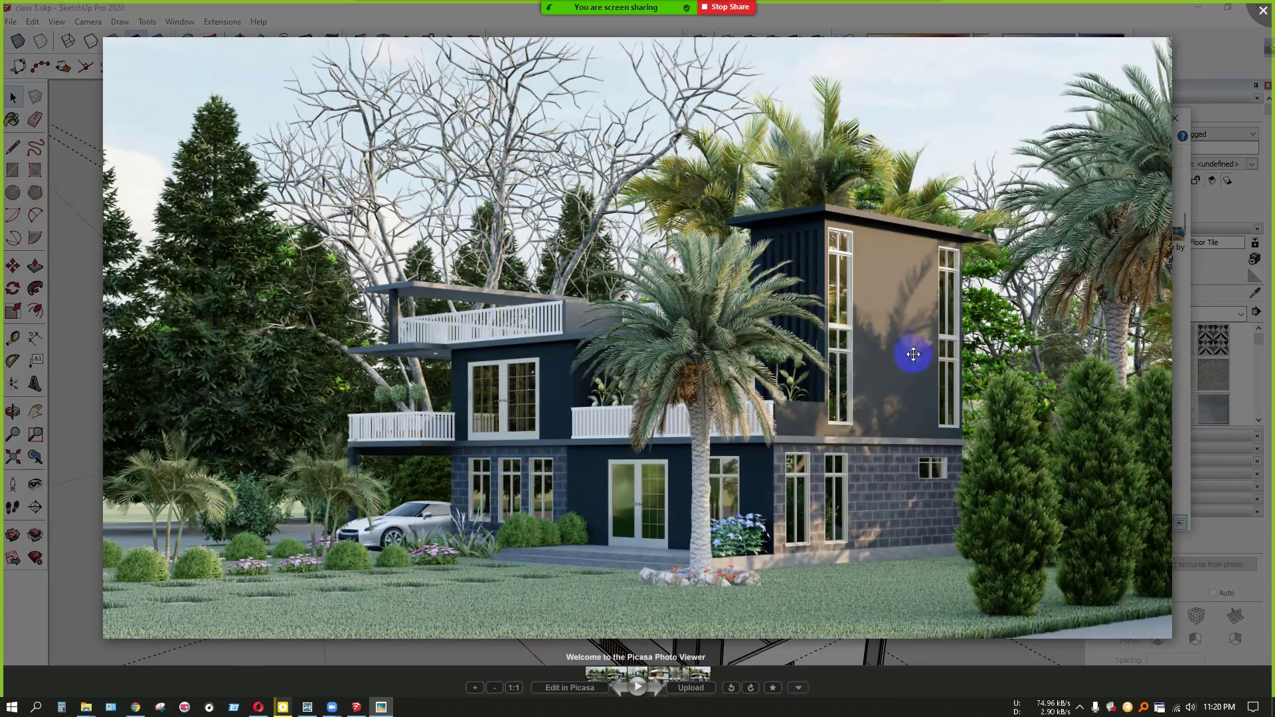
scroll(914, 354, "up", 3)
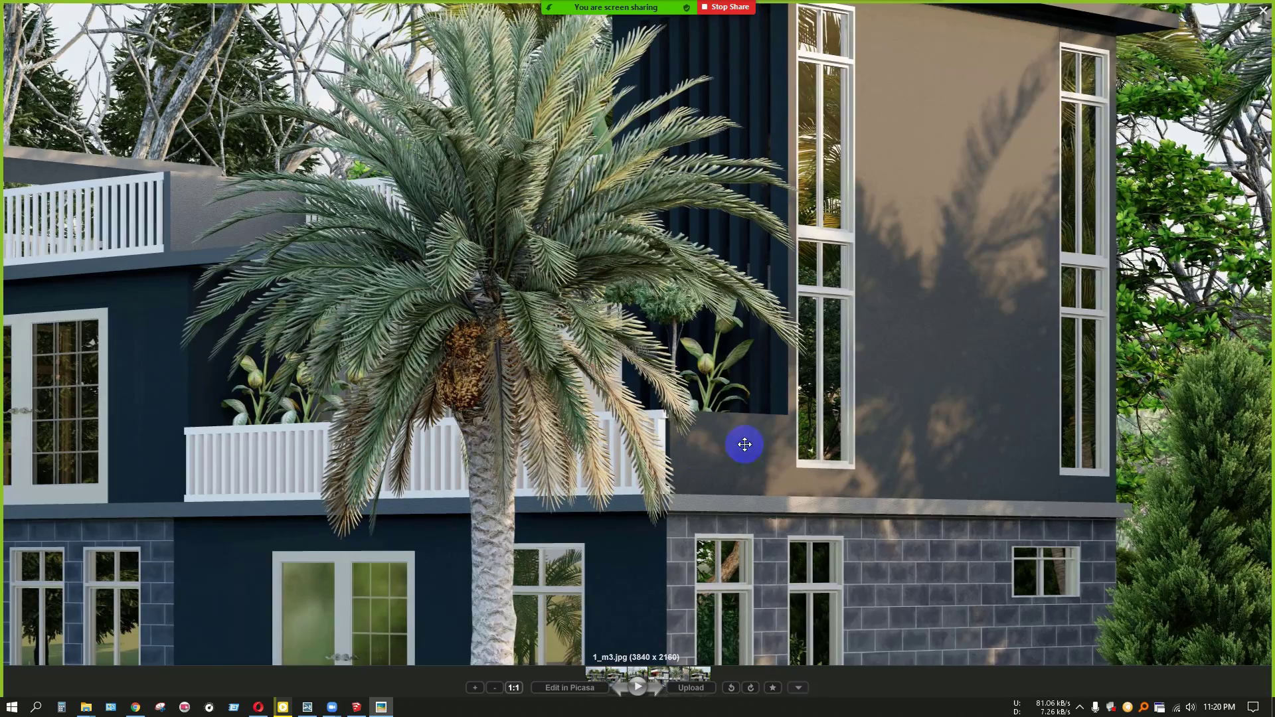
scroll(701, 452, "down", 1)
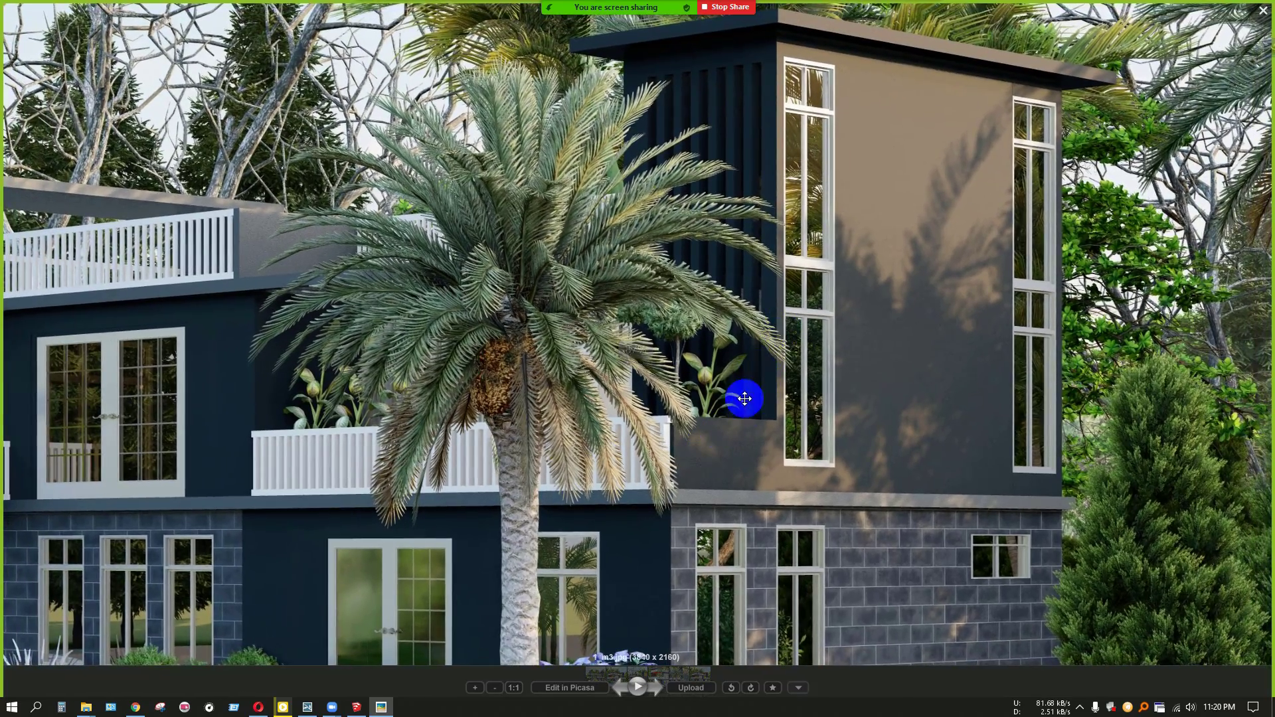
scroll(745, 398, "down", 1)
scroll(739, 455, "up", 1)
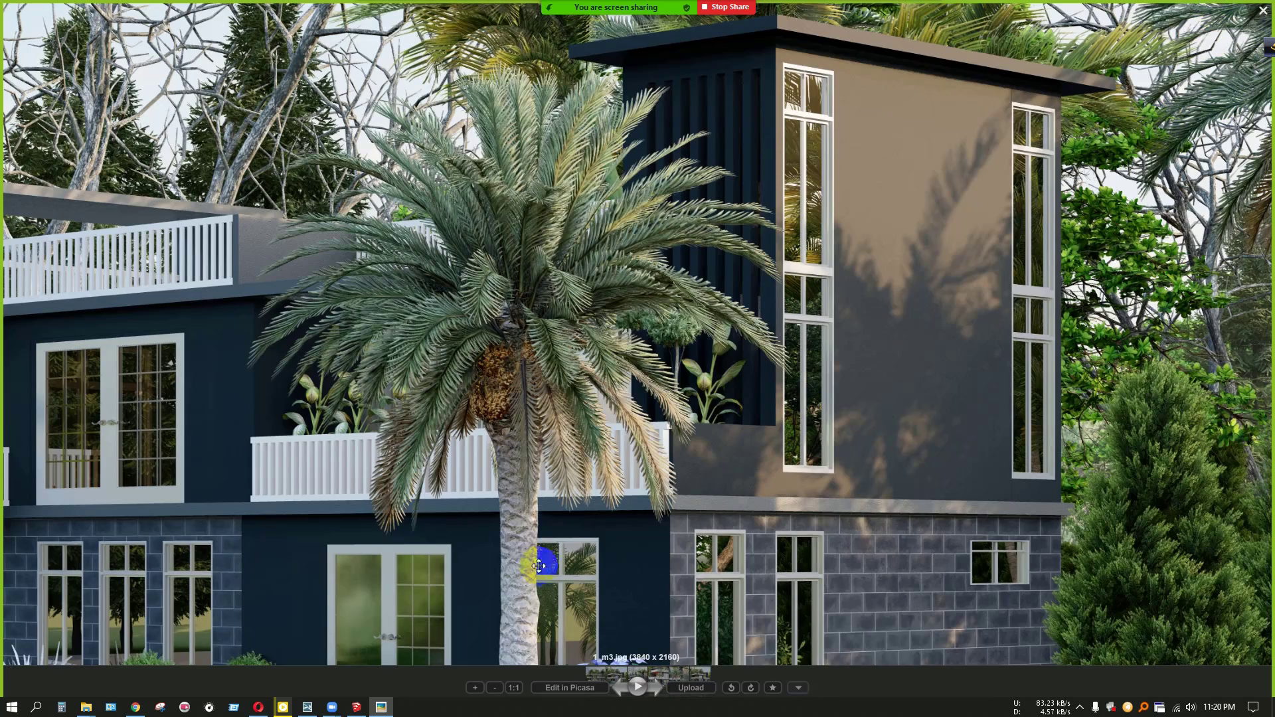
Back in SketchUp, split the upper side wall's top face with a line across it at the orange accent wall's front face
left_click(362, 710)
middle_click_drag(438, 522, 576, 506)
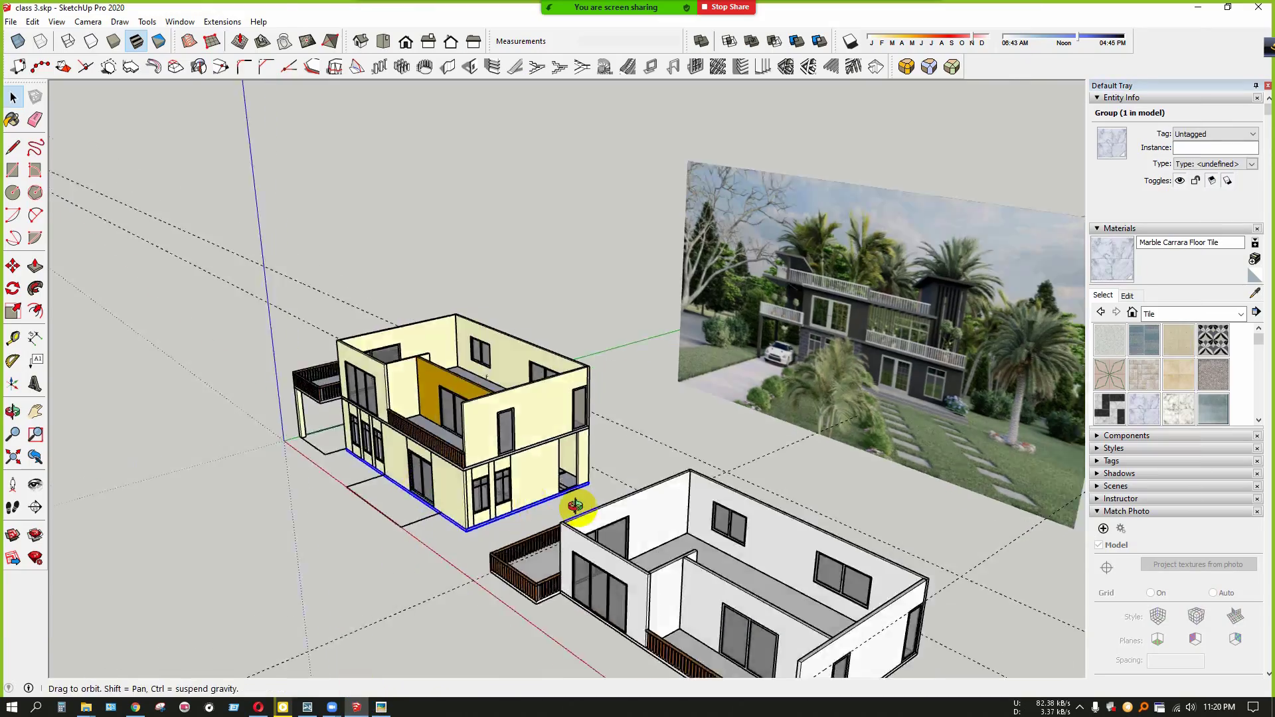
scroll(489, 404, "up", 5)
middle_click_drag(492, 402, 724, 543)
scroll(724, 543, "up", 10)
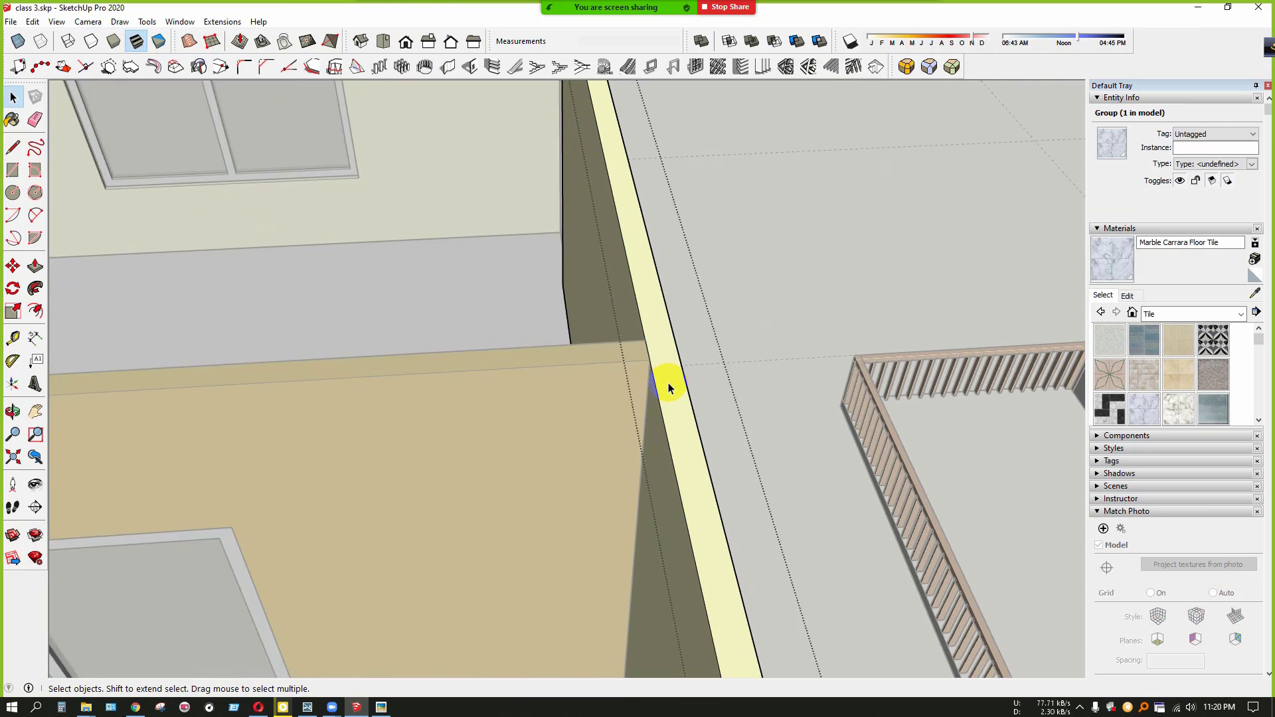
left_click(696, 384)
scroll(578, 275, "down", 3)
left_click(575, 272)
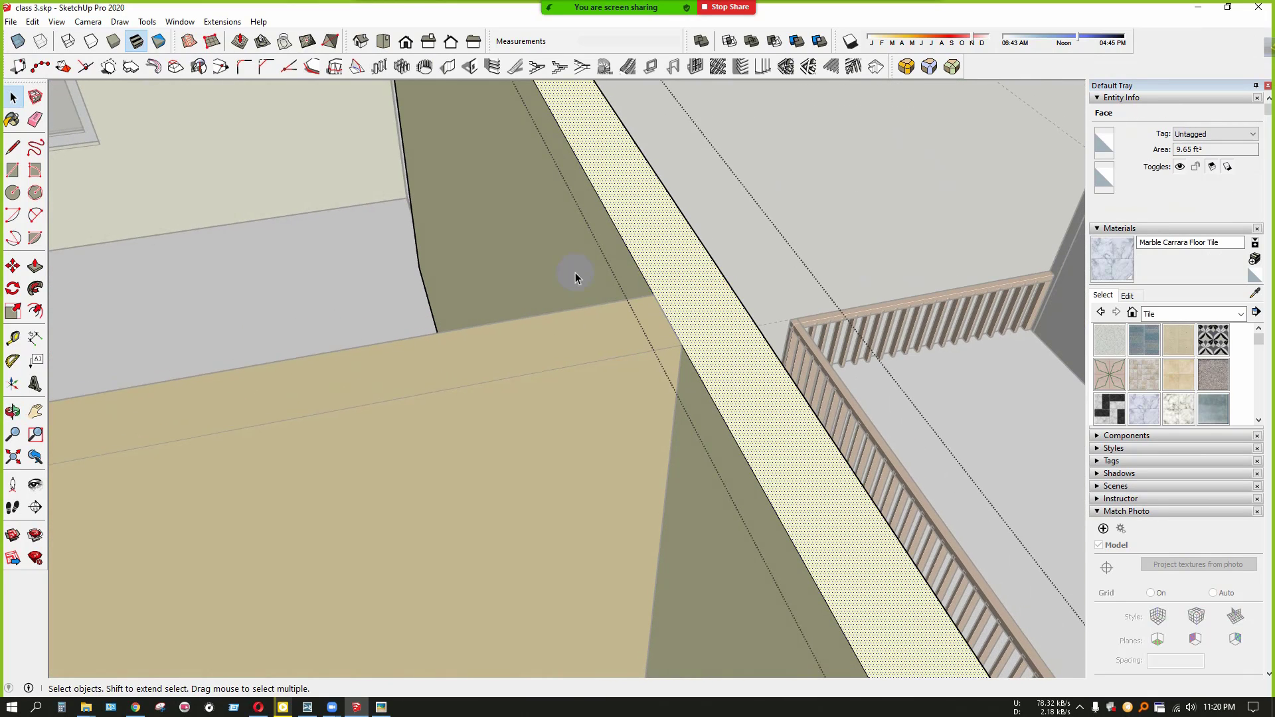
left_click(13, 150)
scroll(681, 387, "up", 1)
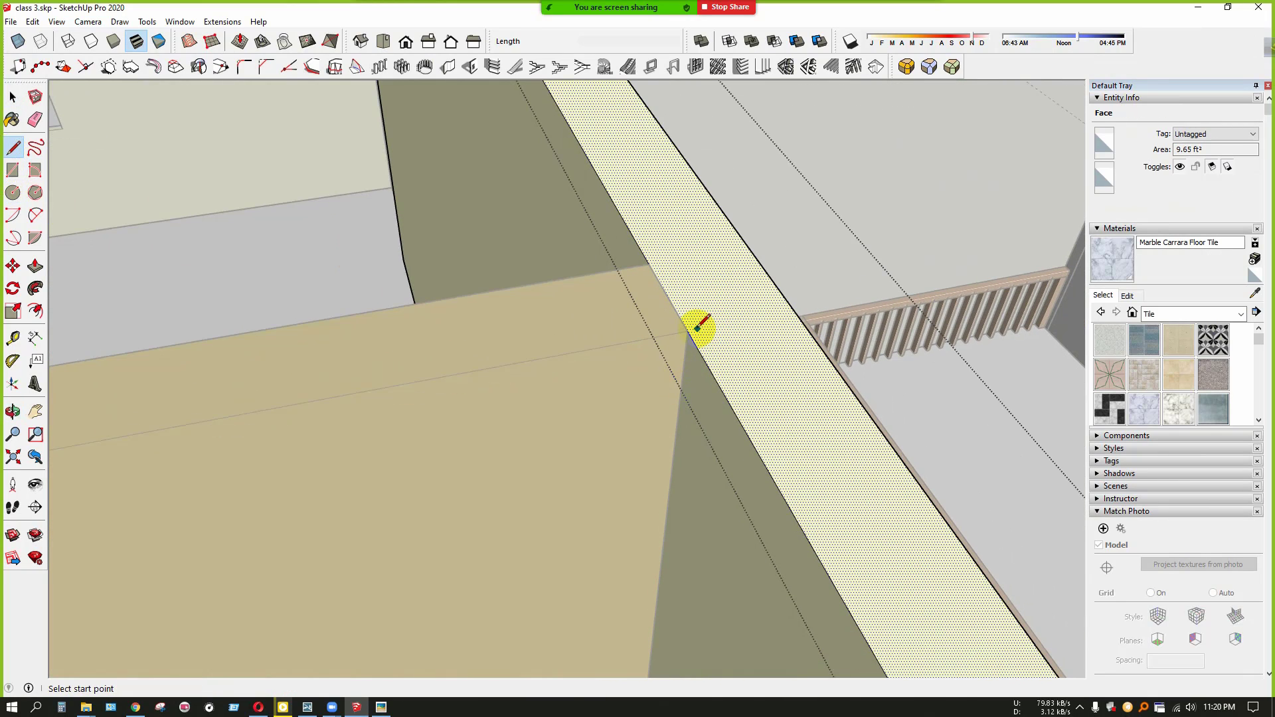
left_click(795, 310)
scroll(775, 313, "down", 3)
Push/Pull the front portion of the upper side wall's top face down about 9' to form a low parapet beside the front balcony
key("space")
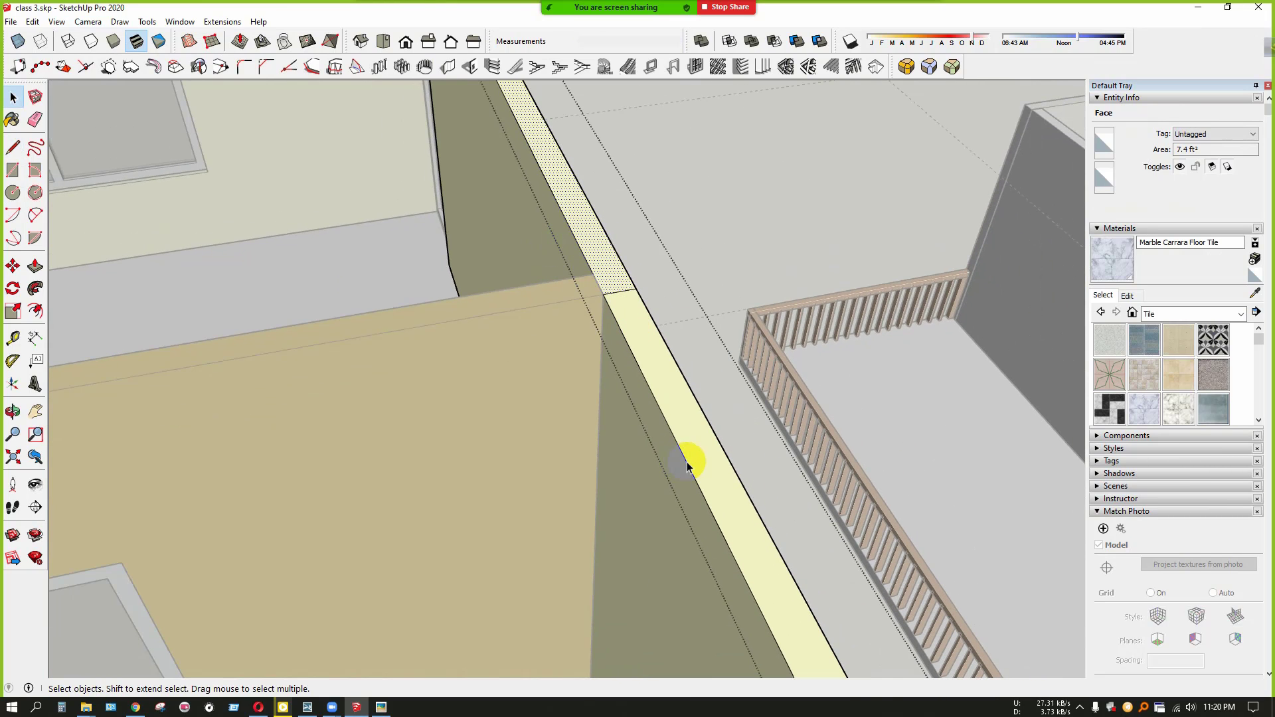
middle_click_drag(711, 503, 583, 247)
key("p")
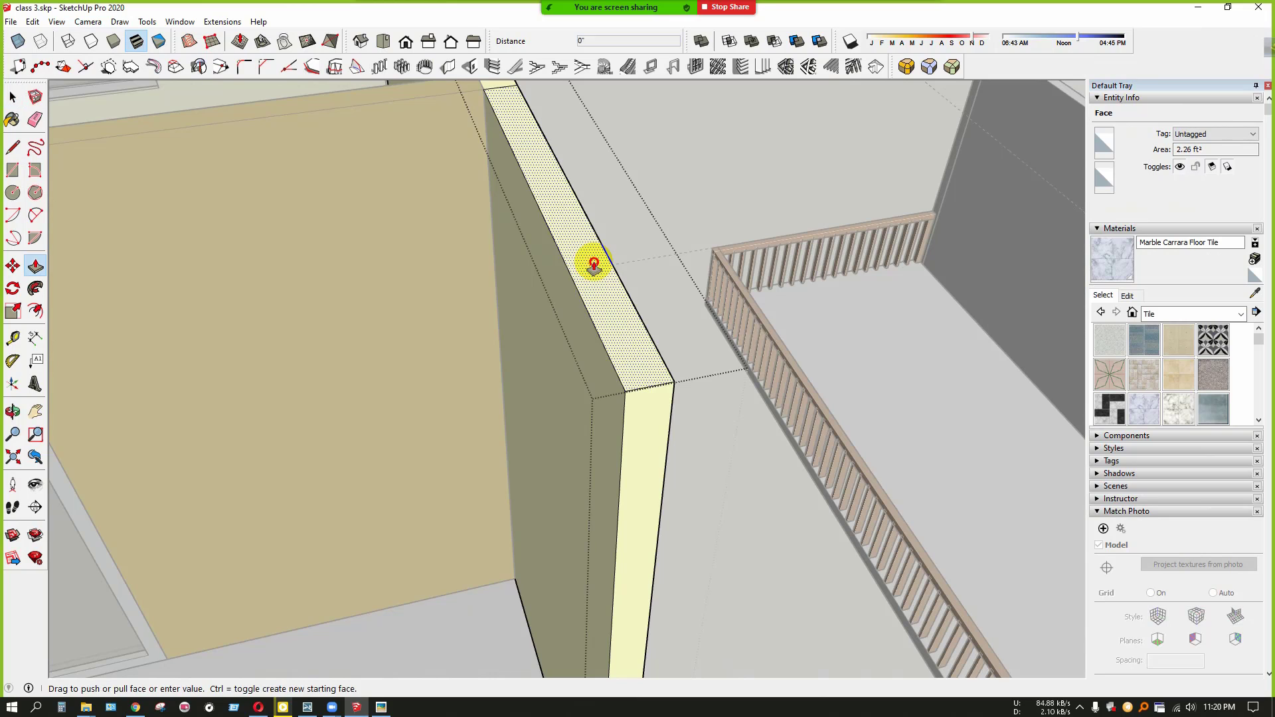
left_click(589, 262)
middle_click_drag(605, 428, 610, 353)
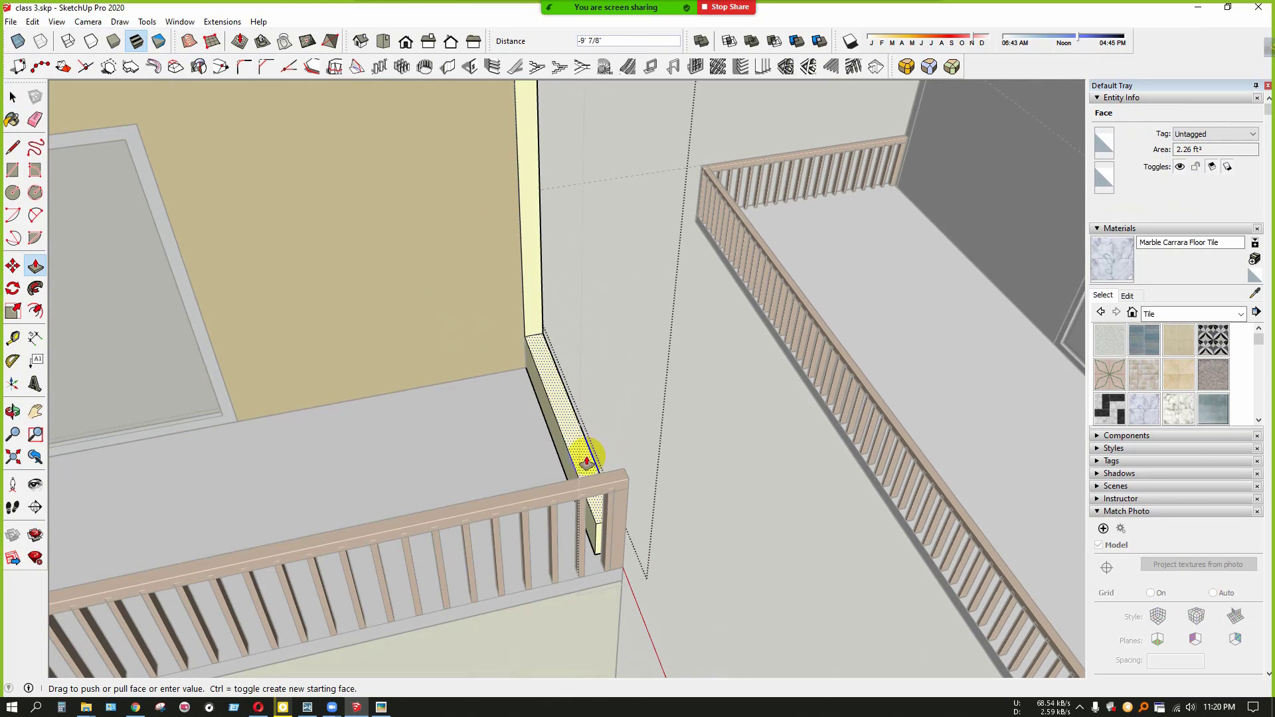
left_click(571, 482)
middle_click_drag(536, 449, 641, 287)
key("space")
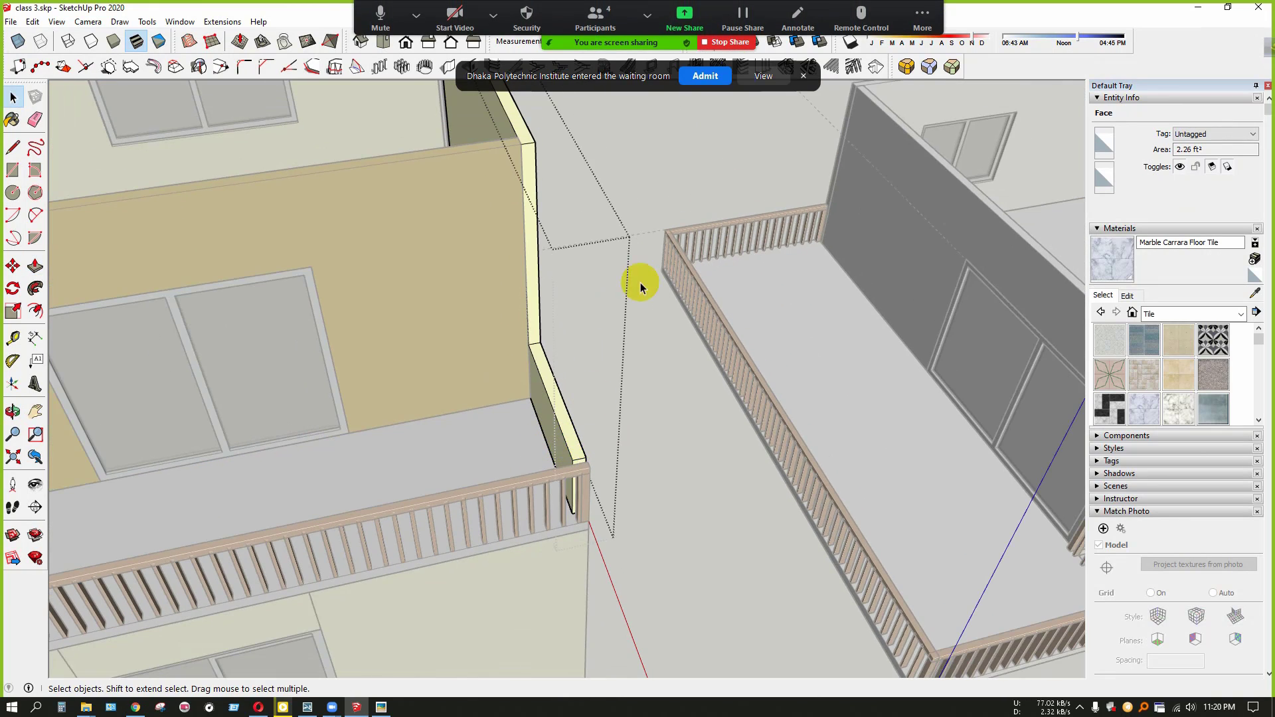
left_click(723, 78)
scroll(584, 249, "down", 2)
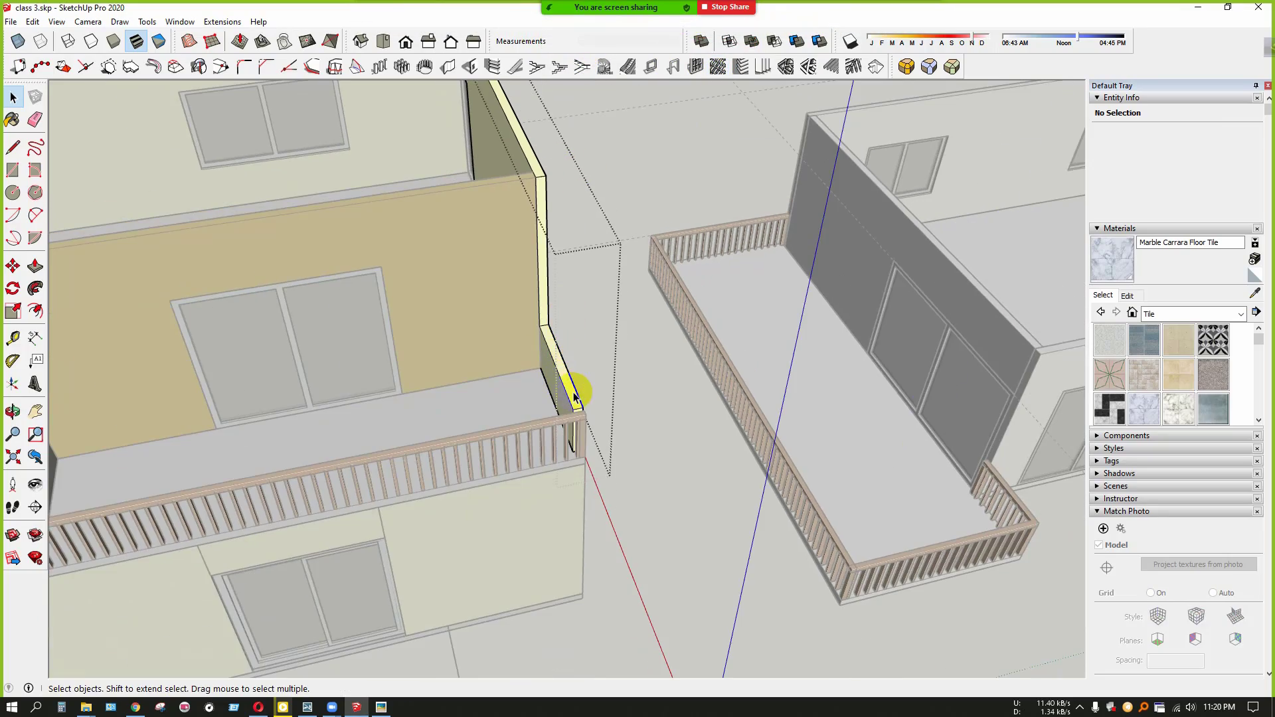
left_click(582, 402)
Reopen the side wall group and lower the parapet's top face slightly to line up with the front balcony railing's top
middle_click_drag(581, 402, 299, 292)
scroll(441, 345, "up", 3)
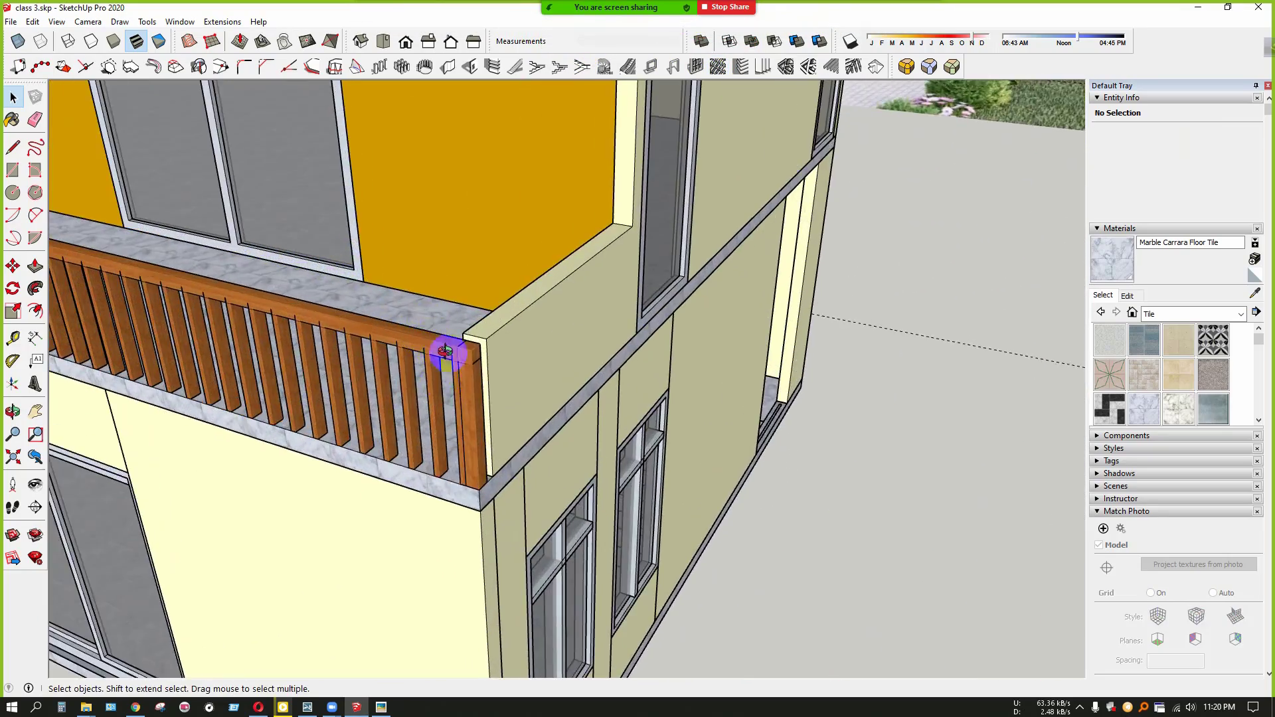
middle_click_drag(447, 353, 412, 389)
scroll(449, 352, "up", 4)
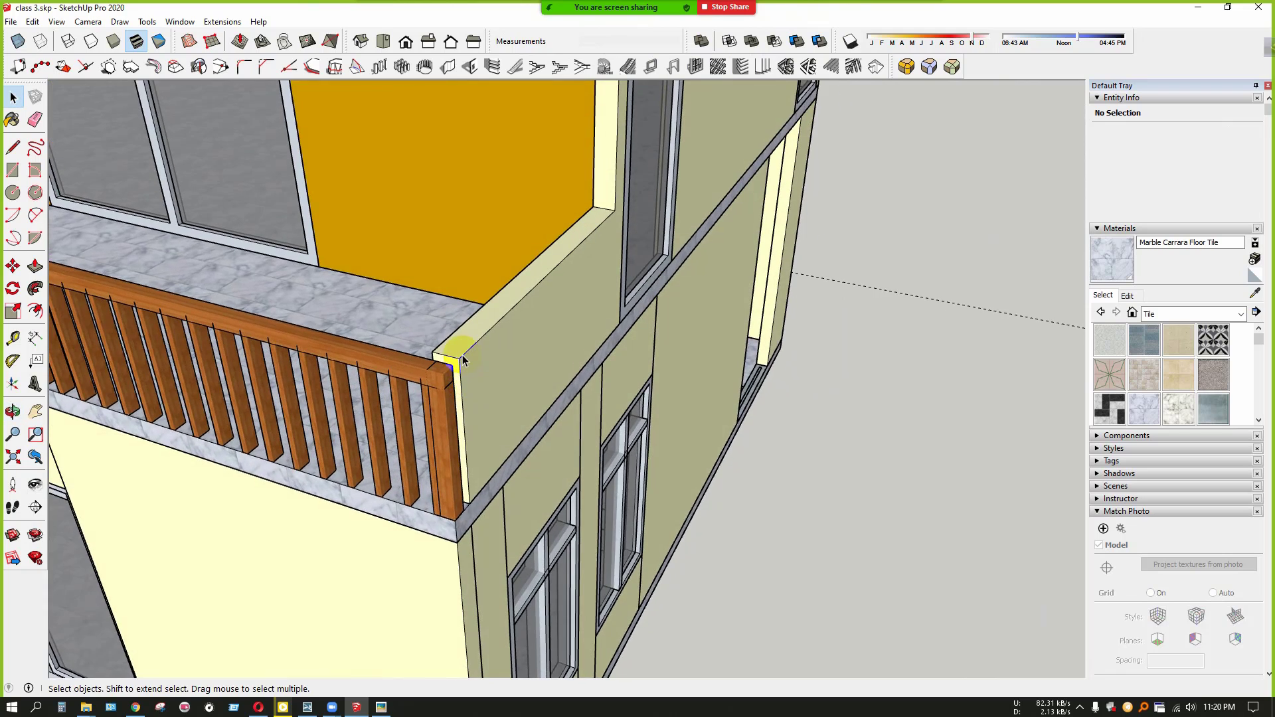
double_click(455, 341)
scroll(455, 341, "up", 2)
triple_click(455, 341)
left_click(455, 342)
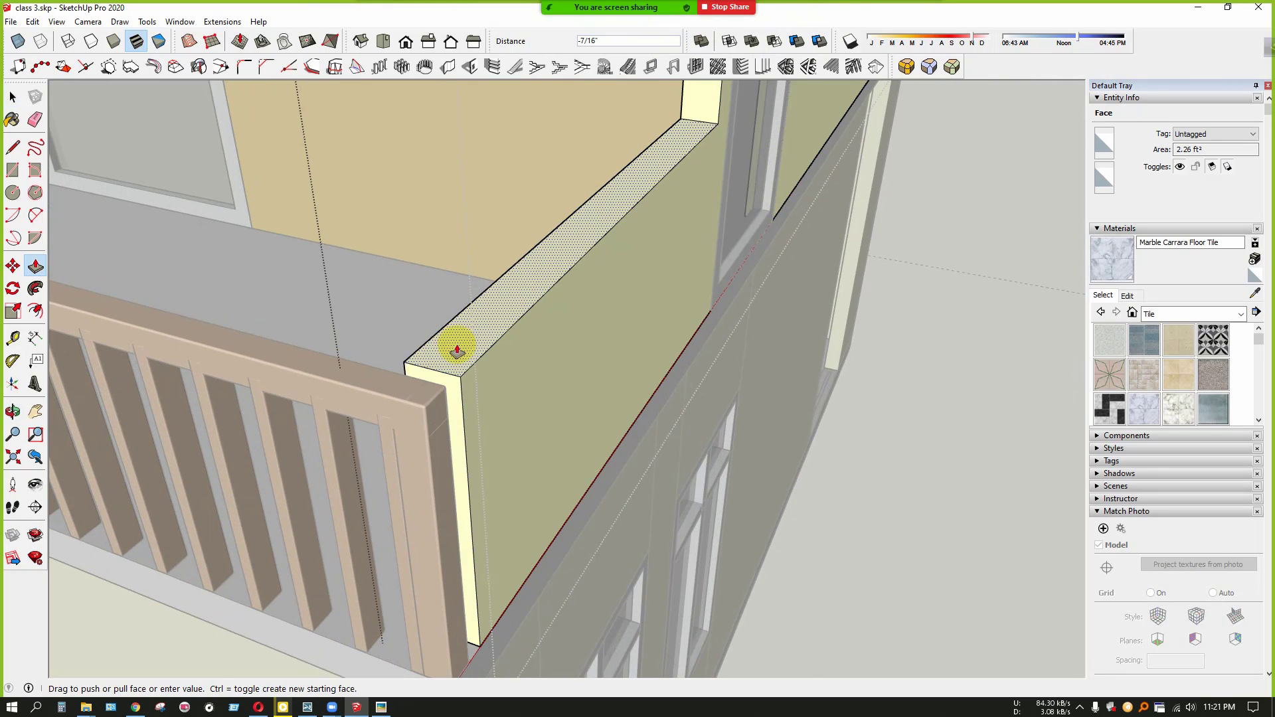
scroll(576, 336, "down", 10)
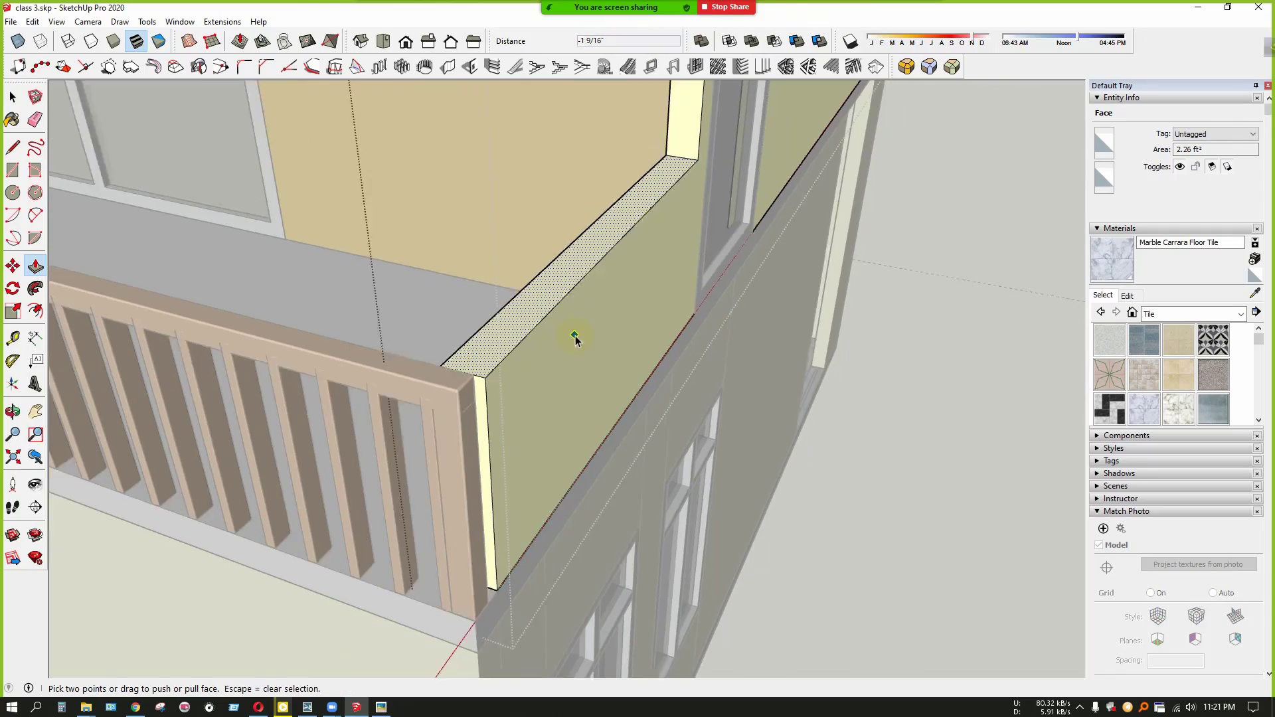
key("space")
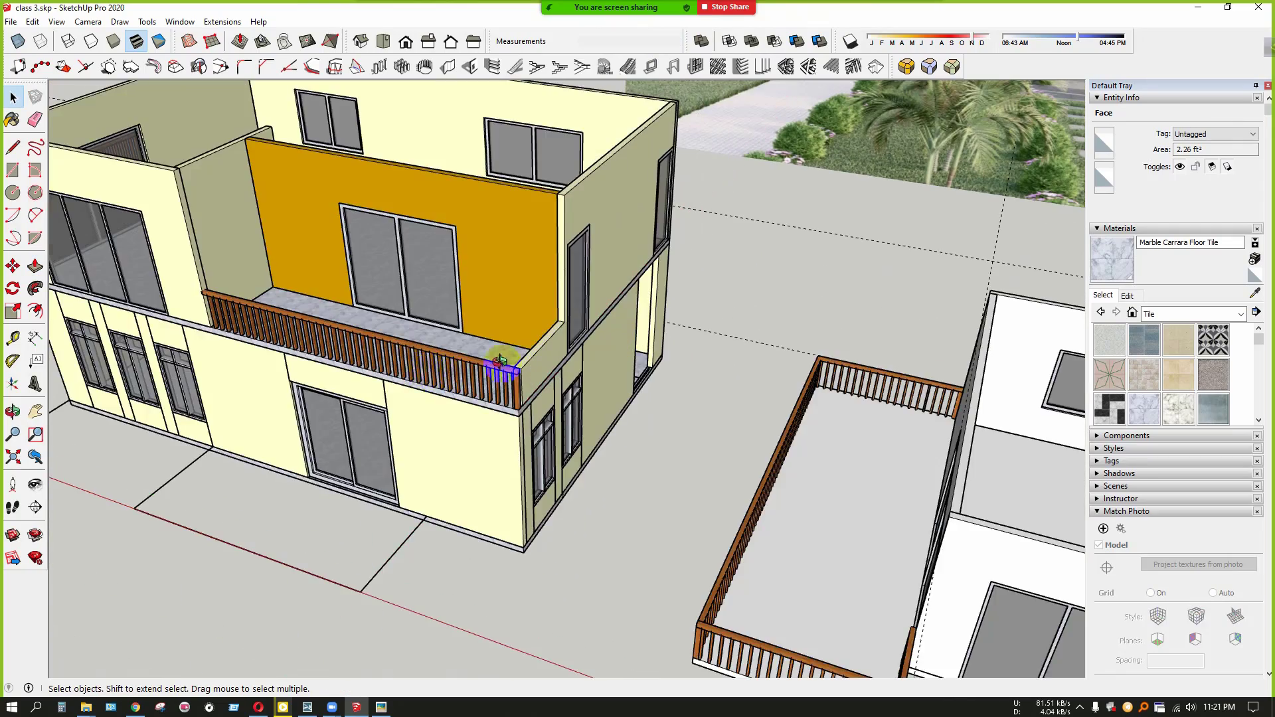
middle_click_drag(499, 361, 735, 211)
scroll(735, 211, "down", 4)
left_click(734, 211)
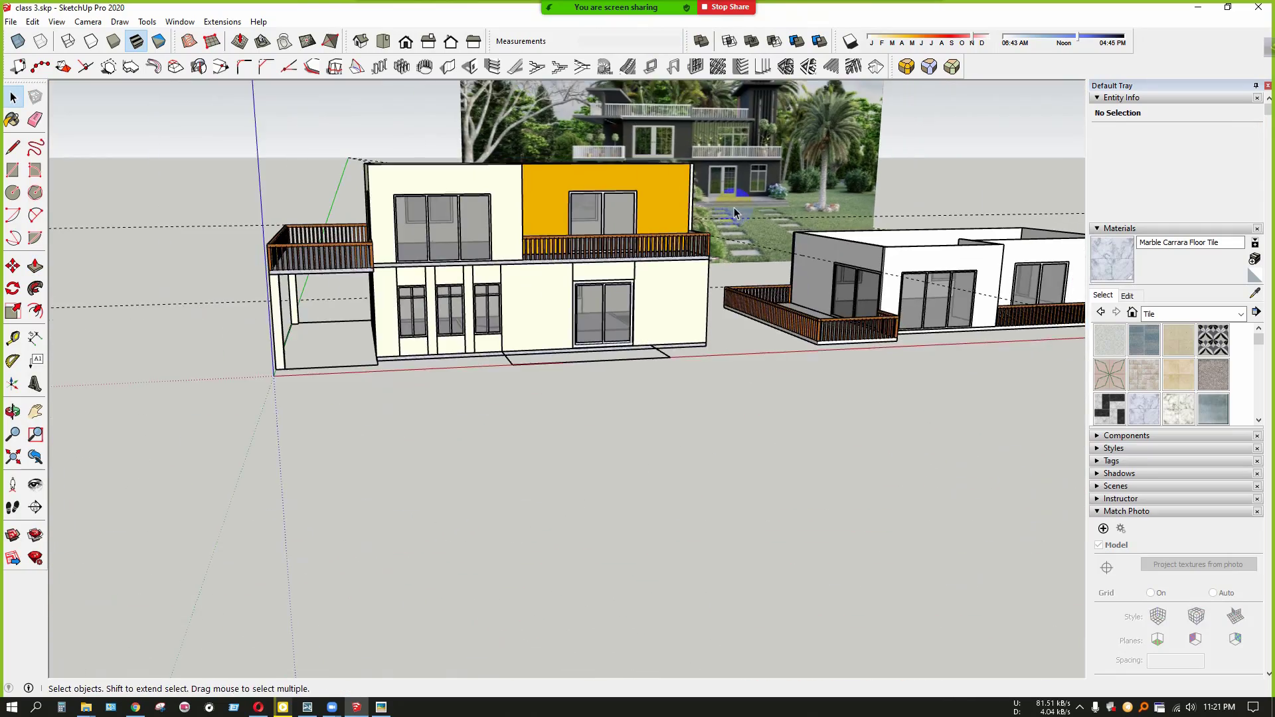
Examine the painted house from the front and above, including the carport, ground floor windows and neighbouring floor plans
middle_click_drag(538, 339, 476, 449)
scroll(475, 449, "down", 2)
scroll(415, 397, "up", 2)
left_click(413, 393)
scroll(413, 393, "up", 2)
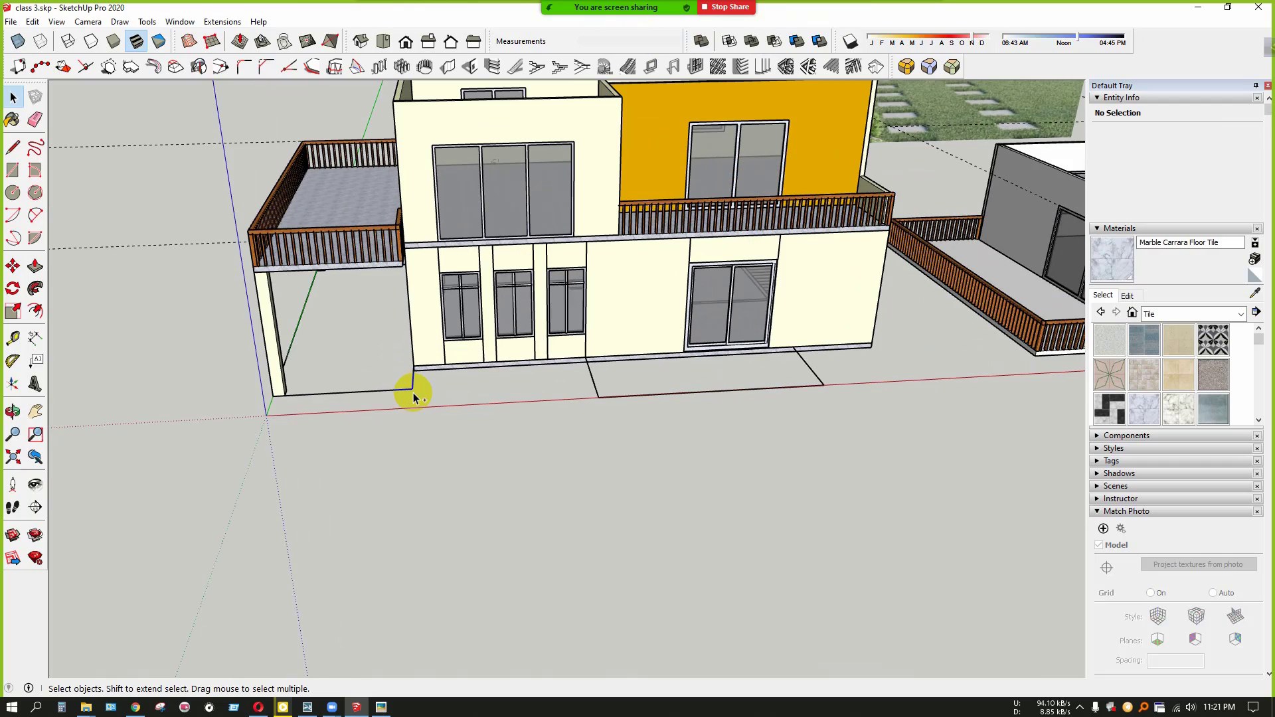
scroll(334, 432, "down", 5)
left_click(503, 294)
middle_click_drag(503, 299, 488, 371)
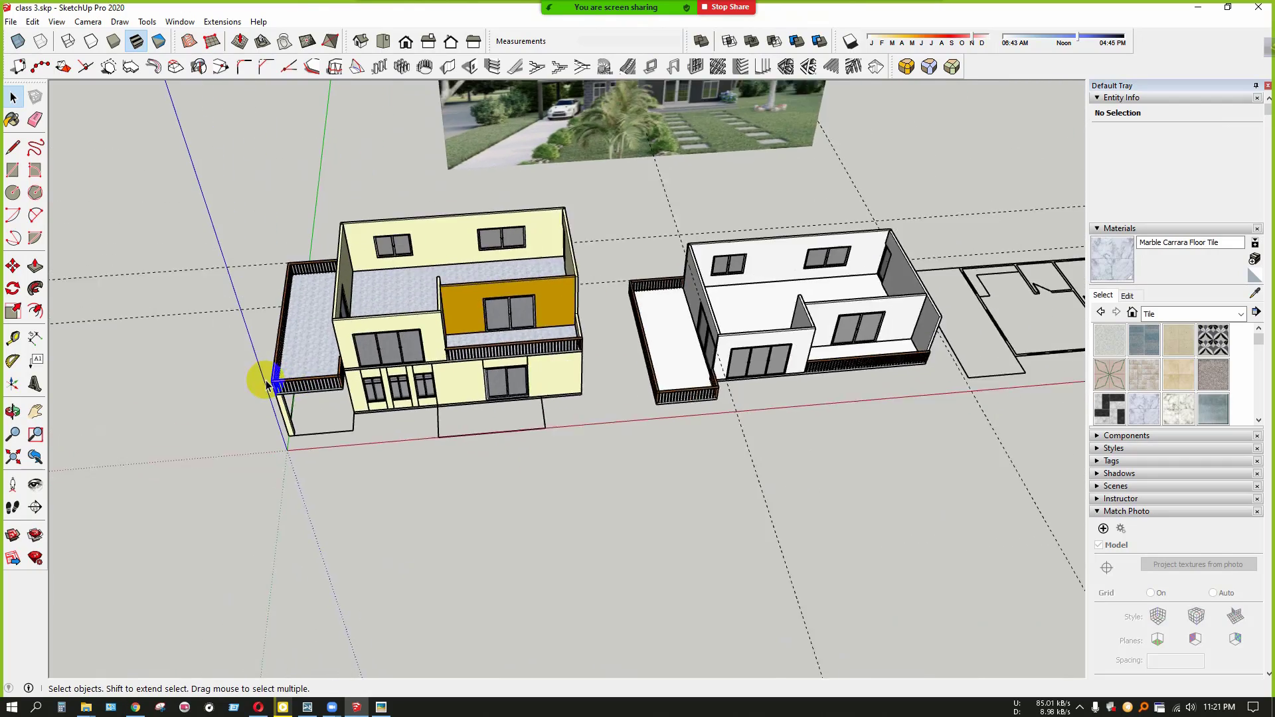
scroll(266, 380, "down", 3)
middle_click_drag(496, 251, 523, 383)
scroll(451, 332, "down", 3)
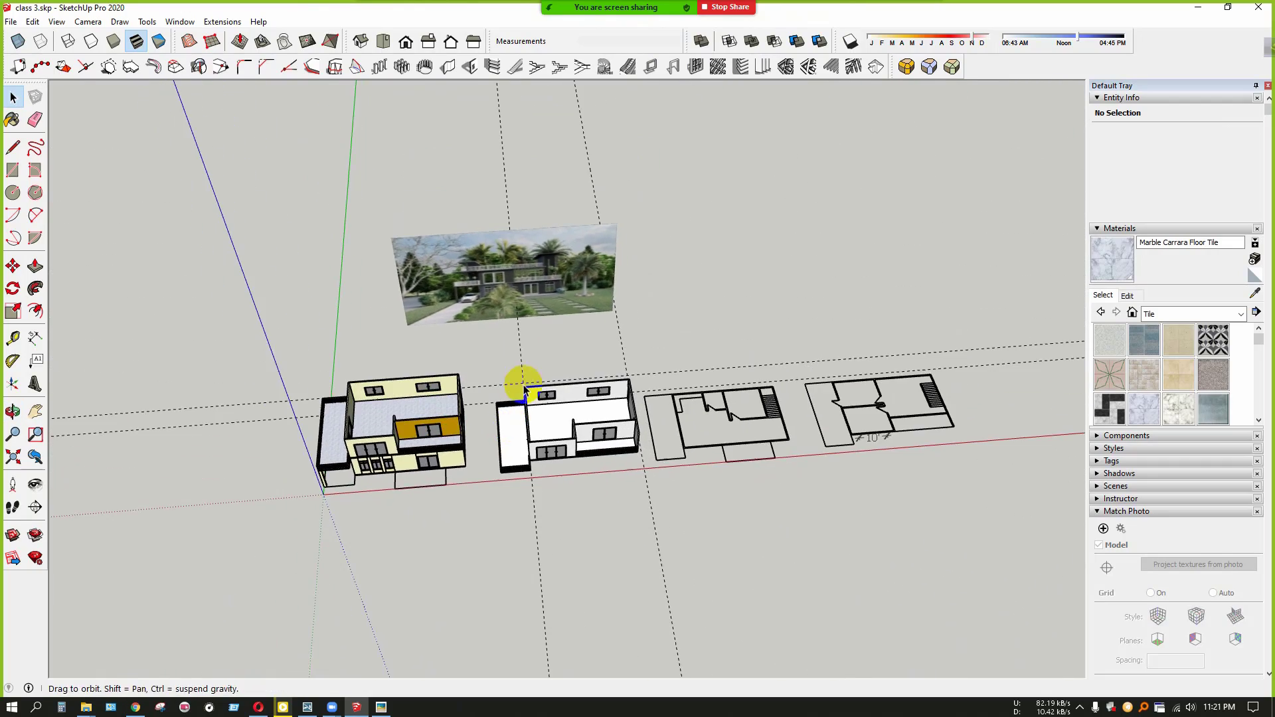
scroll(550, 349, "down", 1)
Examine the reference rendering placed behind the models and compare its balconies, windows and carport with the painted house
mouse_move(655, 8)
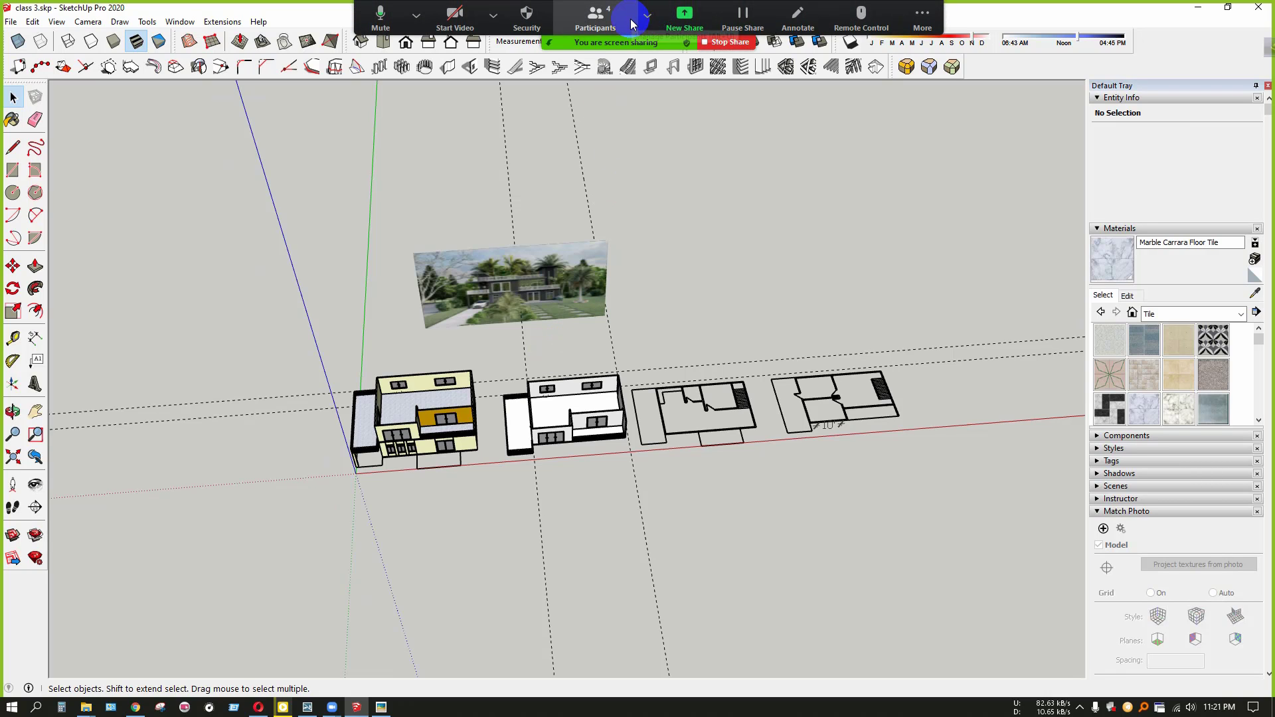
scroll(561, 373, "down", 2)
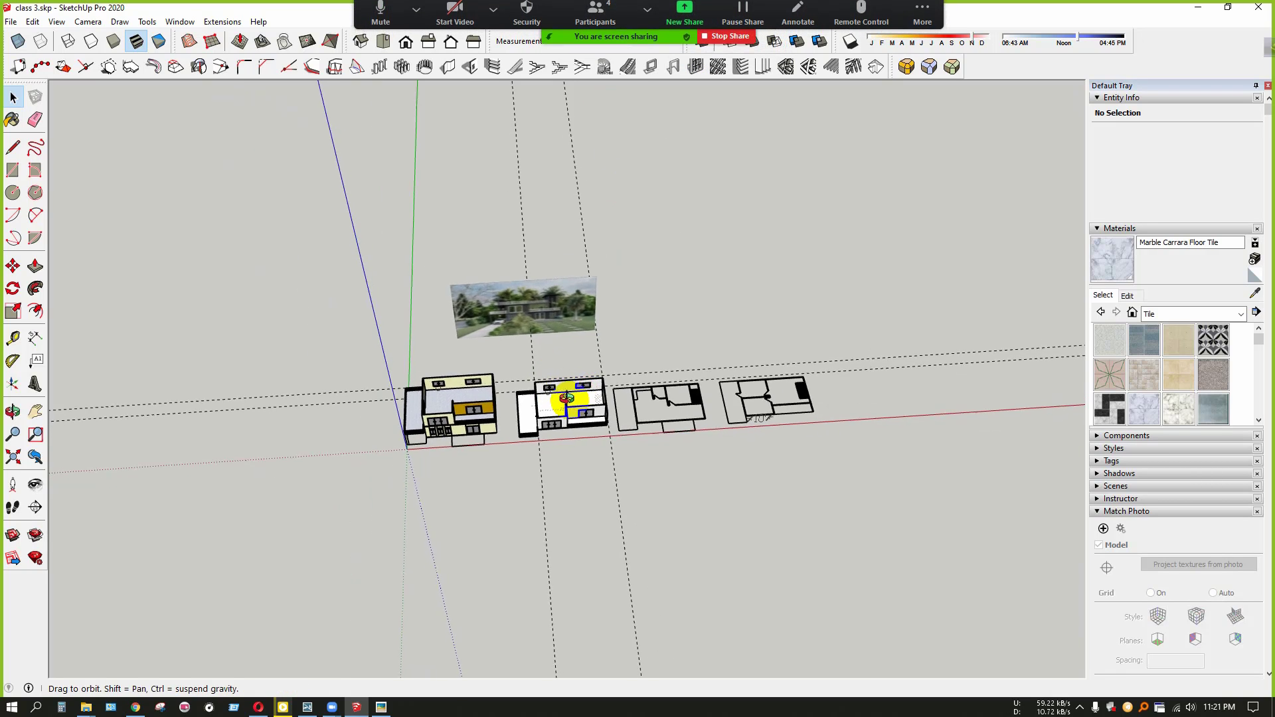
scroll(502, 373, "up", 3)
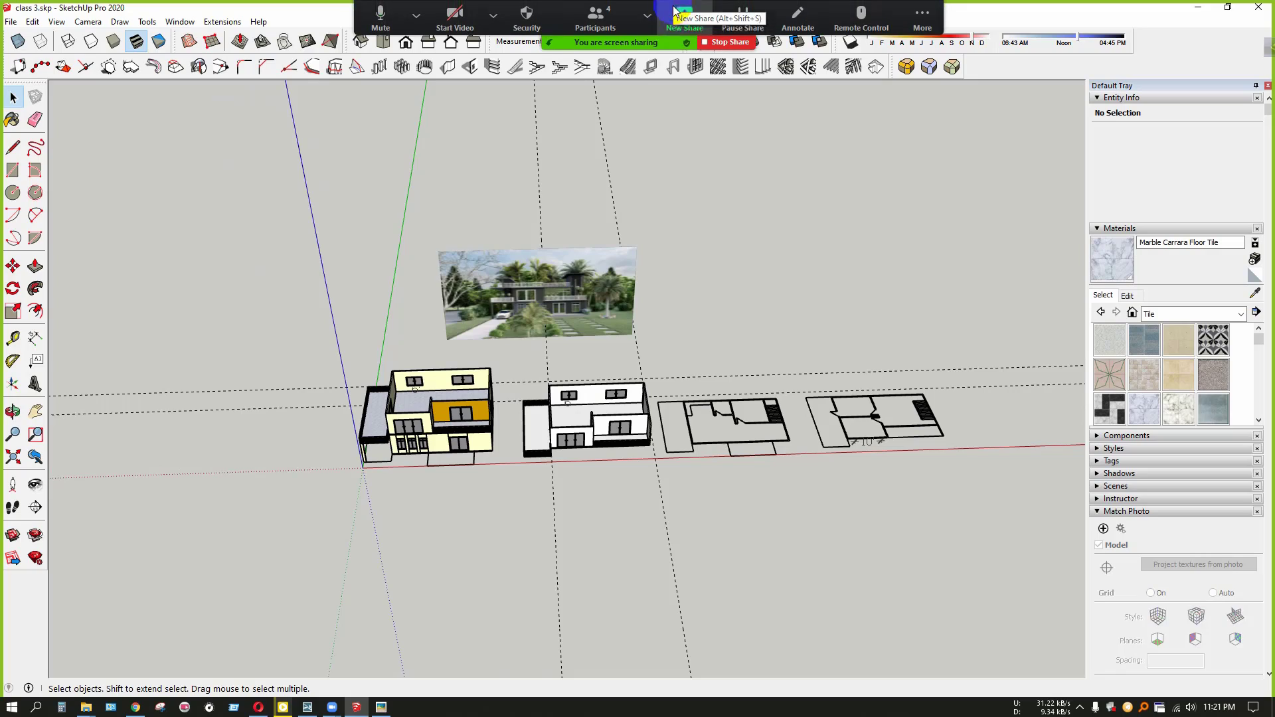
scroll(557, 297, "up", 6)
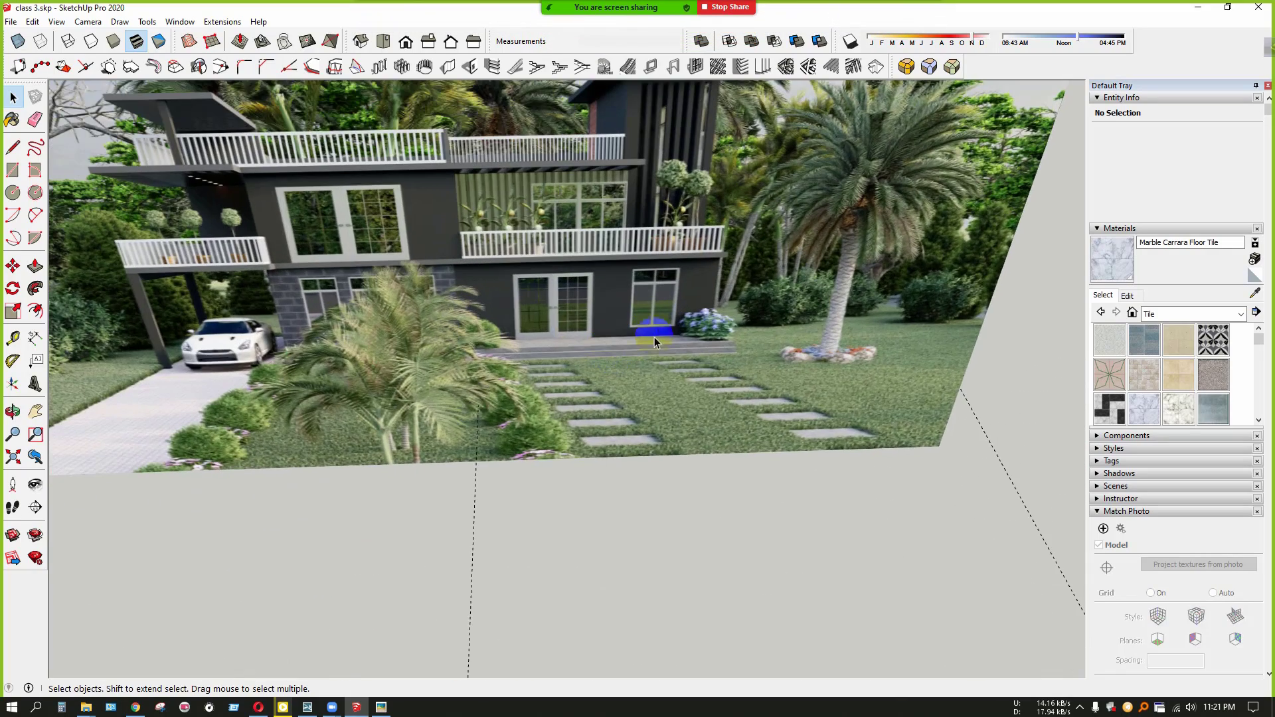
scroll(699, 393, "down", 1)
scroll(764, 388, "down", 2)
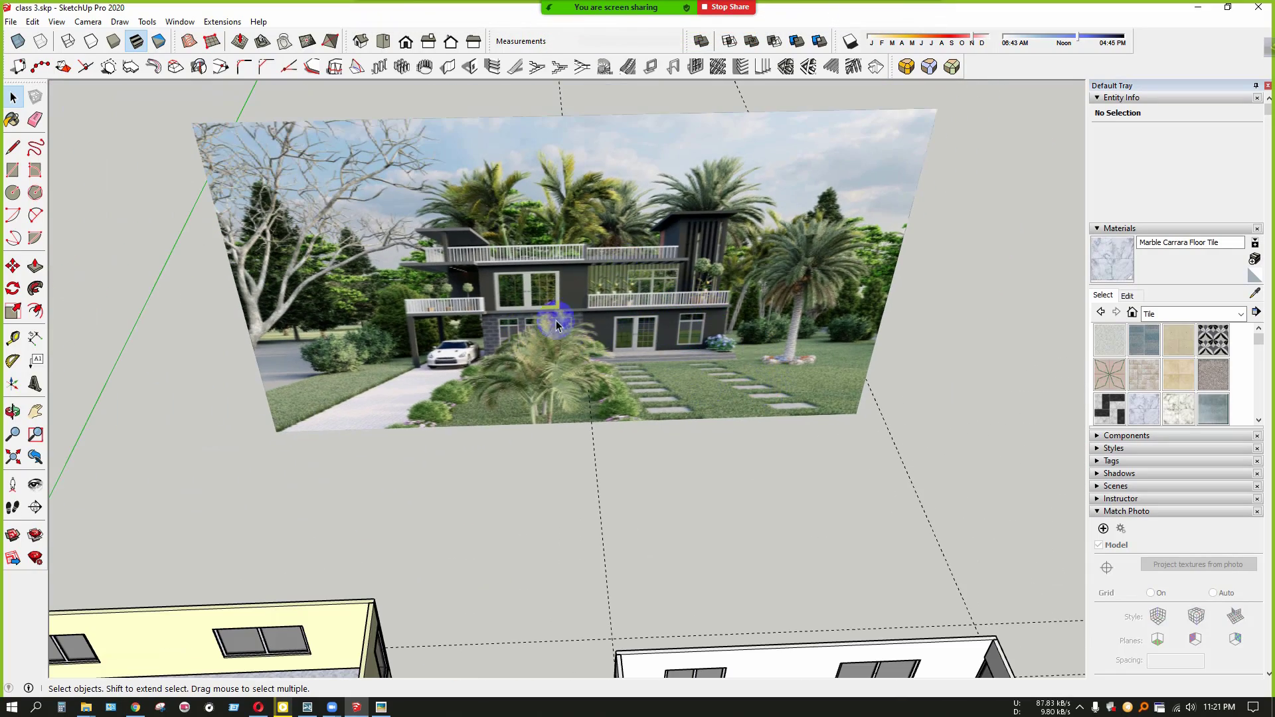
scroll(599, 338, "down", 4)
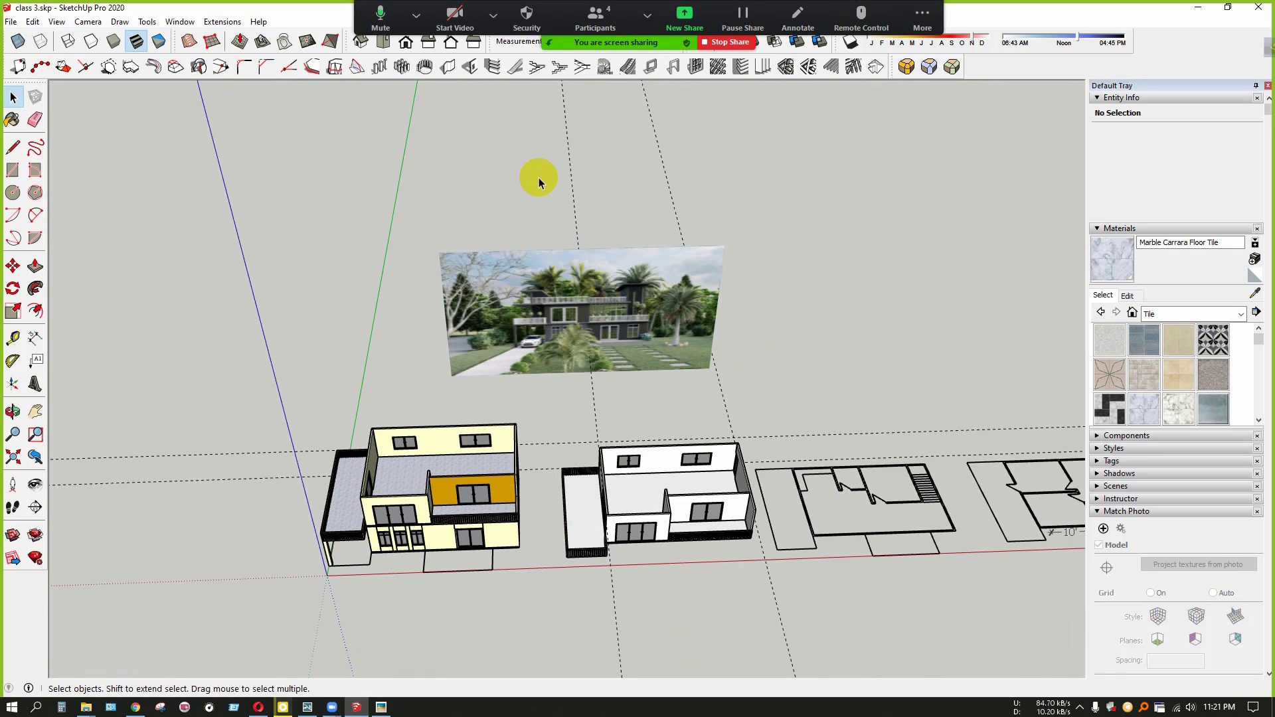
scroll(565, 335, "up", 2)
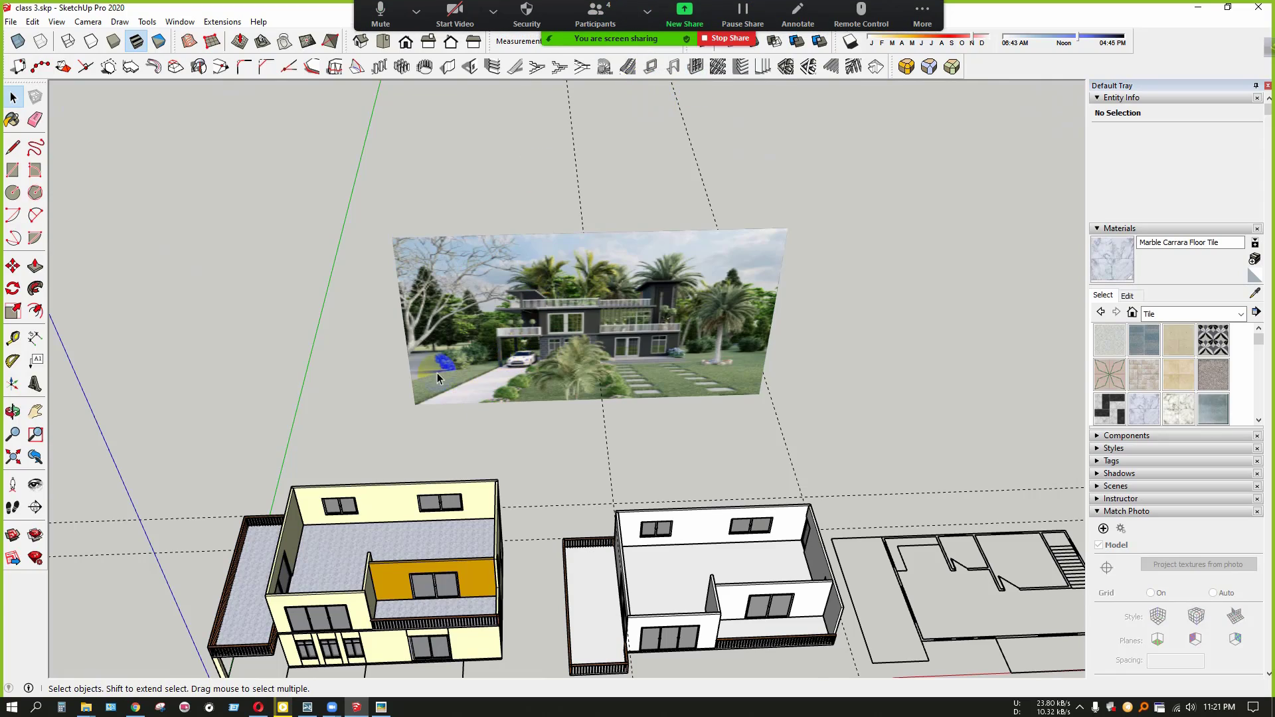
mouse_move(435, 368)
middle_mouse_down()
mouse_move(407, 402)
mouse_move(370, 611)
mouse_move(462, 495)
mouse_move(276, 591)
mouse_move(421, 478)
mouse_move(521, 478)
mouse_move(449, 598)
middle_mouse_up()
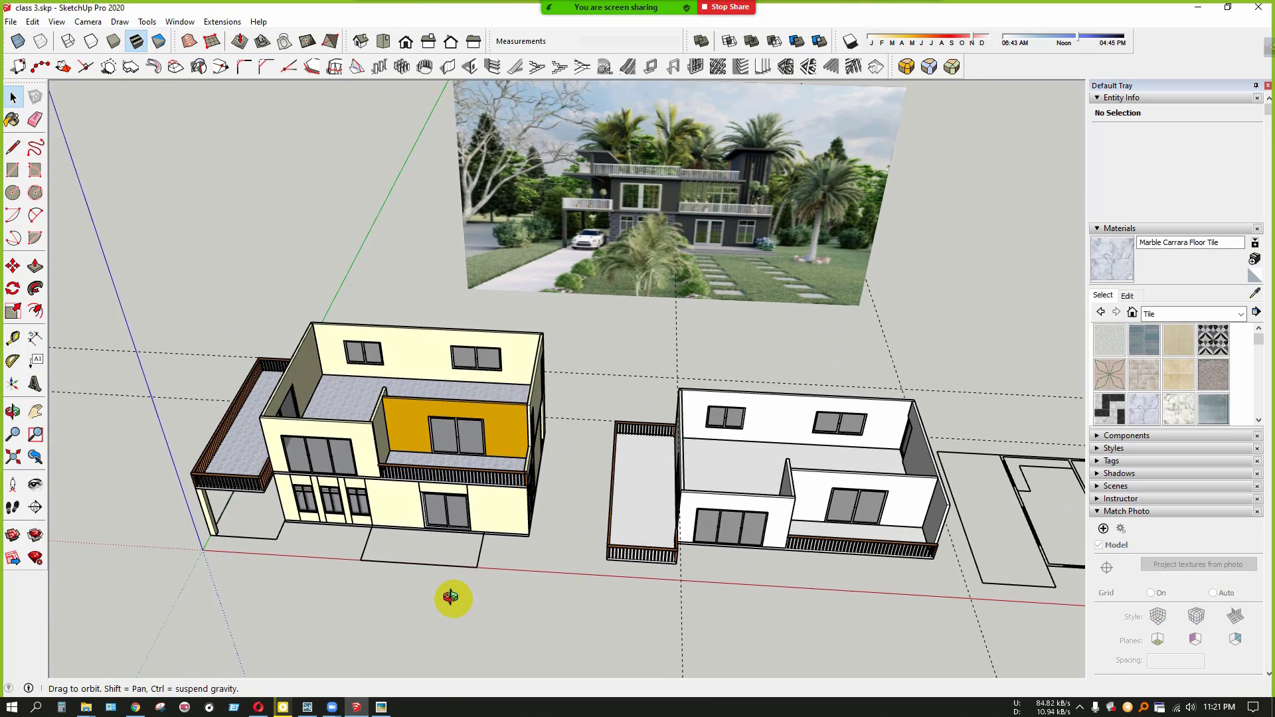
scroll(450, 598, "up", 1)
left_click(606, 10)
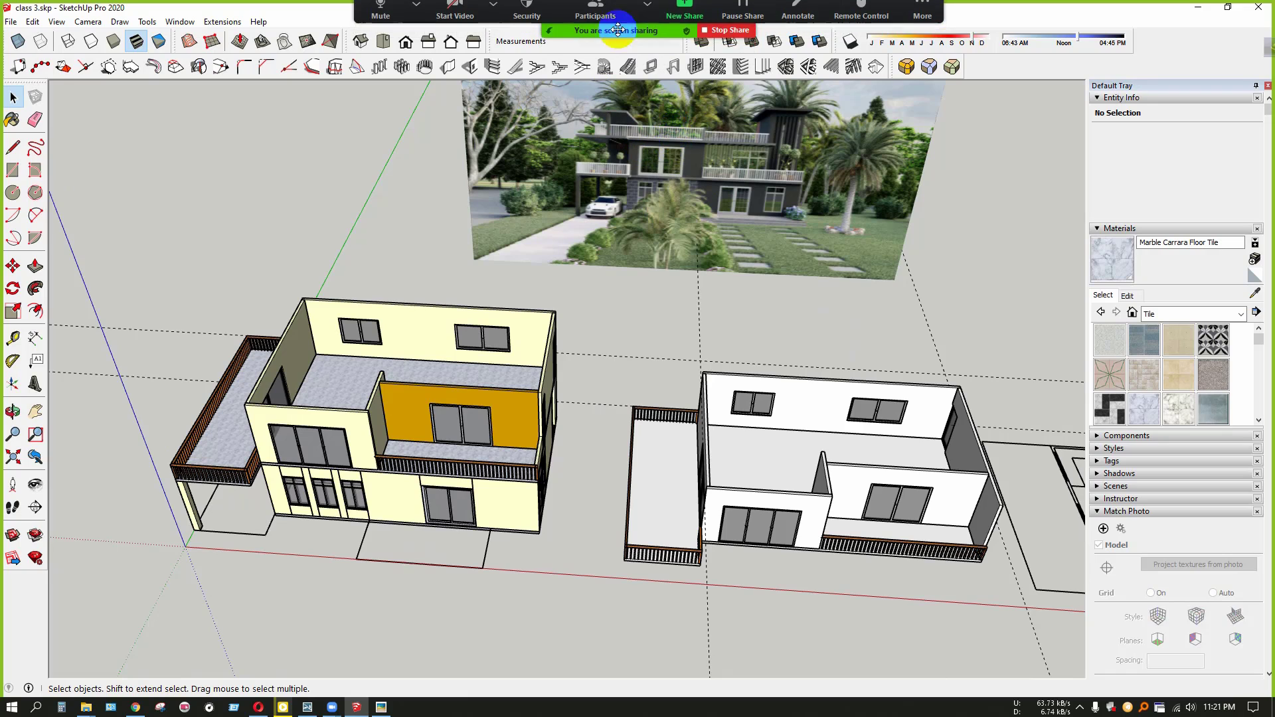
left_click(628, 262)
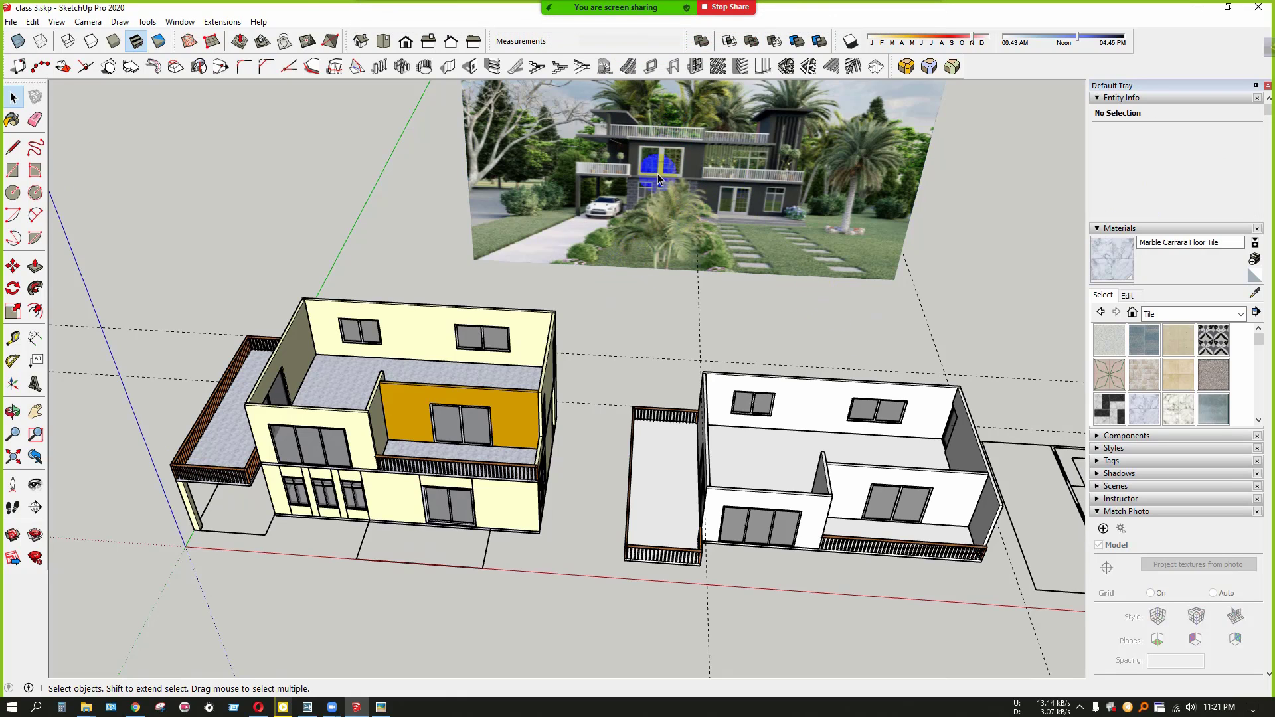
scroll(657, 173, "down", 3)
scroll(646, 169, "up", 6)
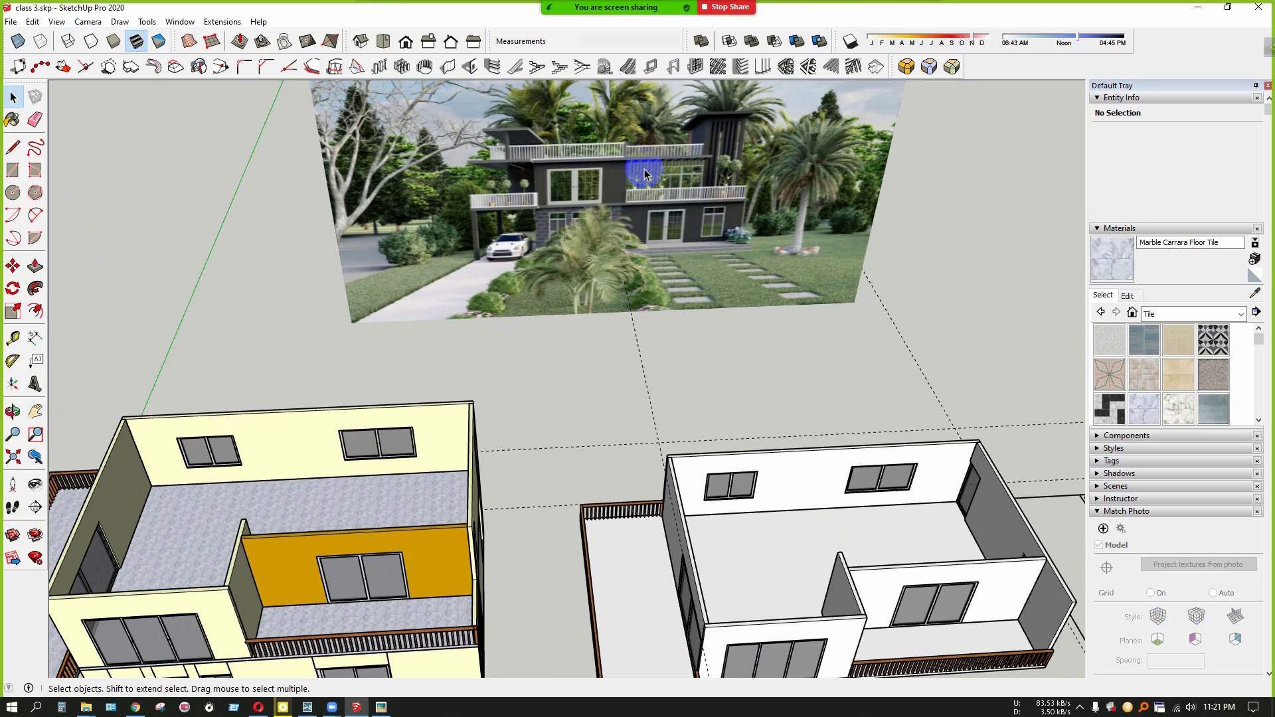
Check the meeting's participants list and minimize it
left_click(638, 13)
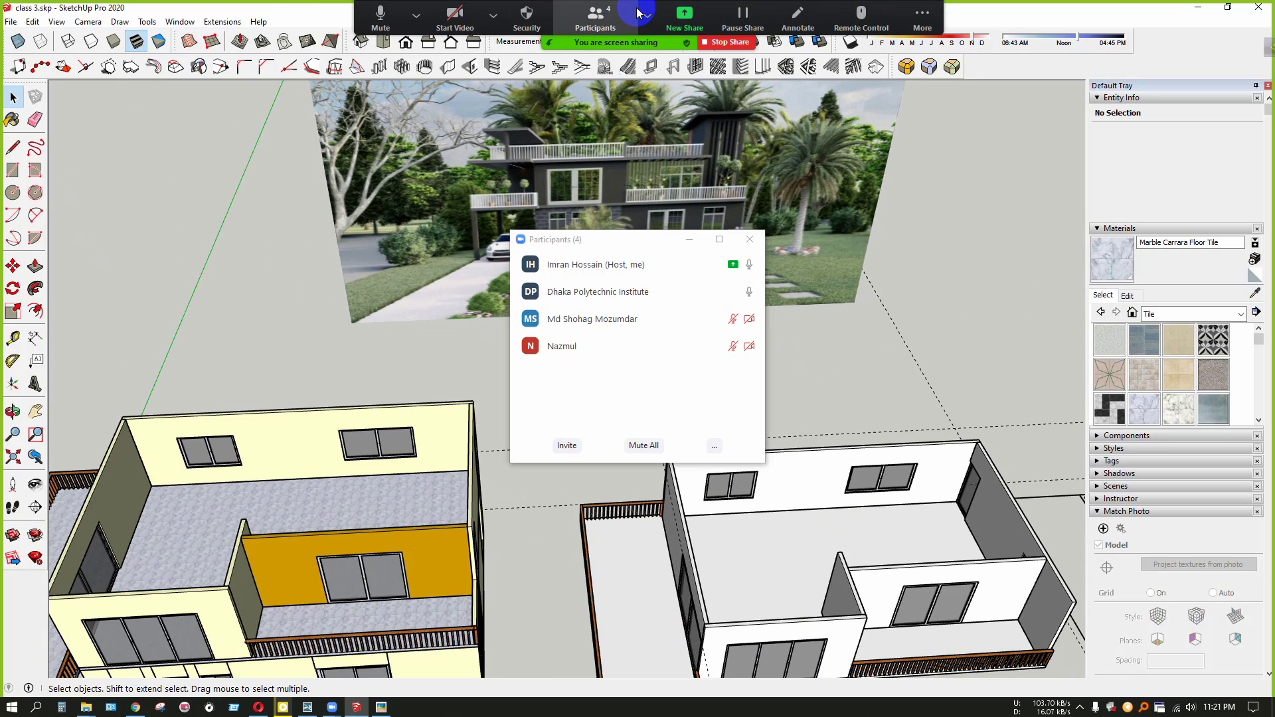
left_click(648, 15)
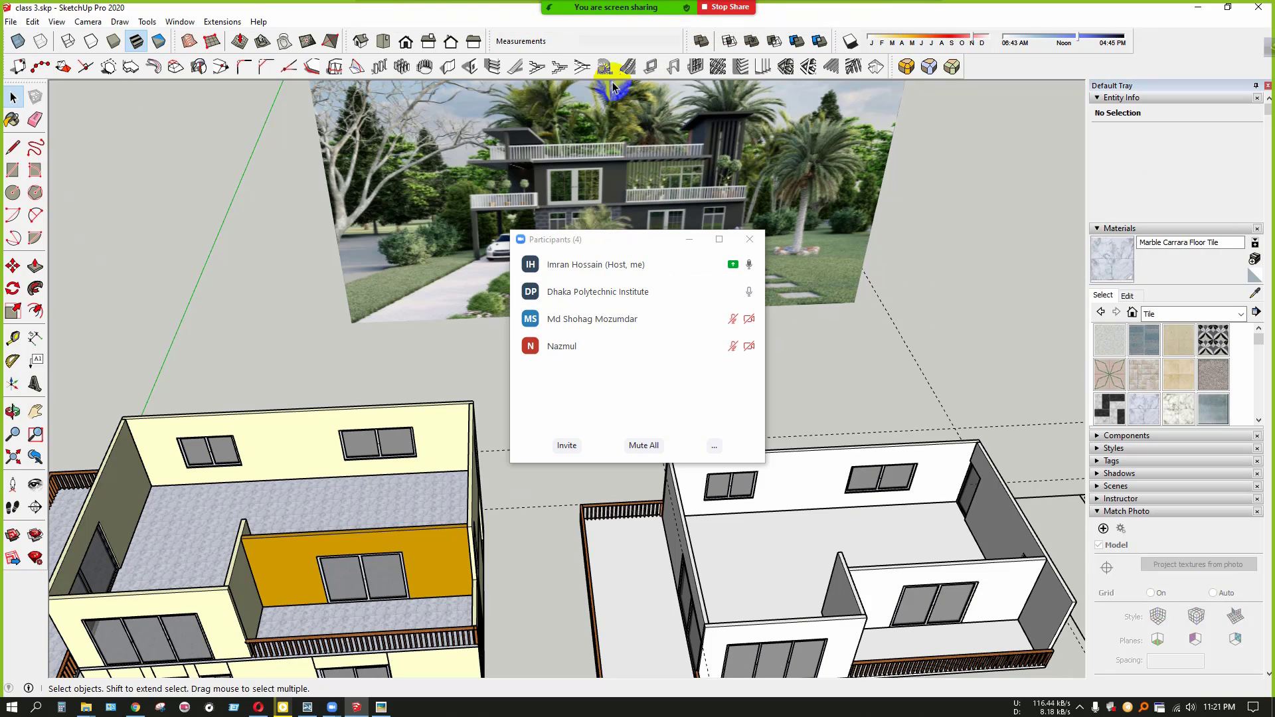
left_click(687, 241)
Compare the painted house's storeys and balconies with the unpainted upper-storey copy and the reference rendering
scroll(632, 125, "down", 2)
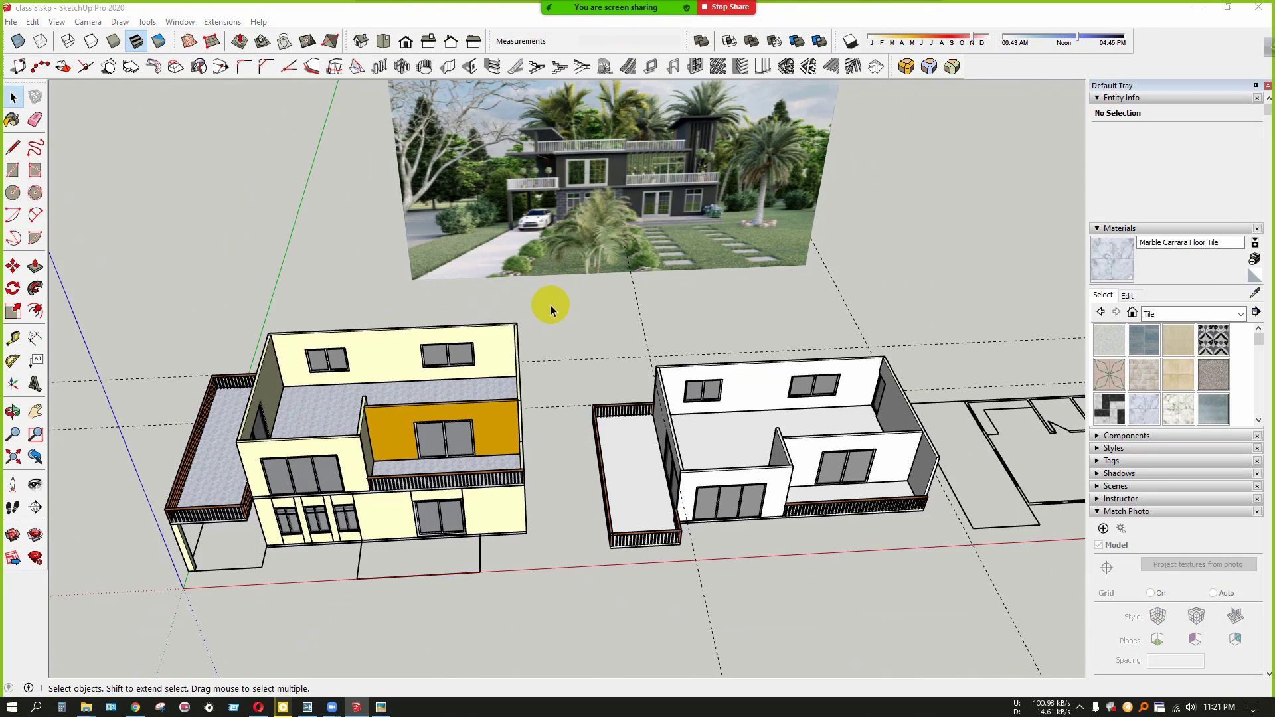
middle_click_drag(553, 310, 555, 245)
scroll(302, 473, "up", 4)
middle_click_drag(293, 512, 547, 533)
scroll(547, 534, "down", 4)
mouse_move(478, 482)
middle_mouse_down()
mouse_move(435, 451)
mouse_move(250, 421)
mouse_move(711, 441)
mouse_move(447, 454)
middle_mouse_up()
scroll(711, 441, "down", 4)
scroll(447, 454, "down", 3)
scroll(587, 408, "up", 4)
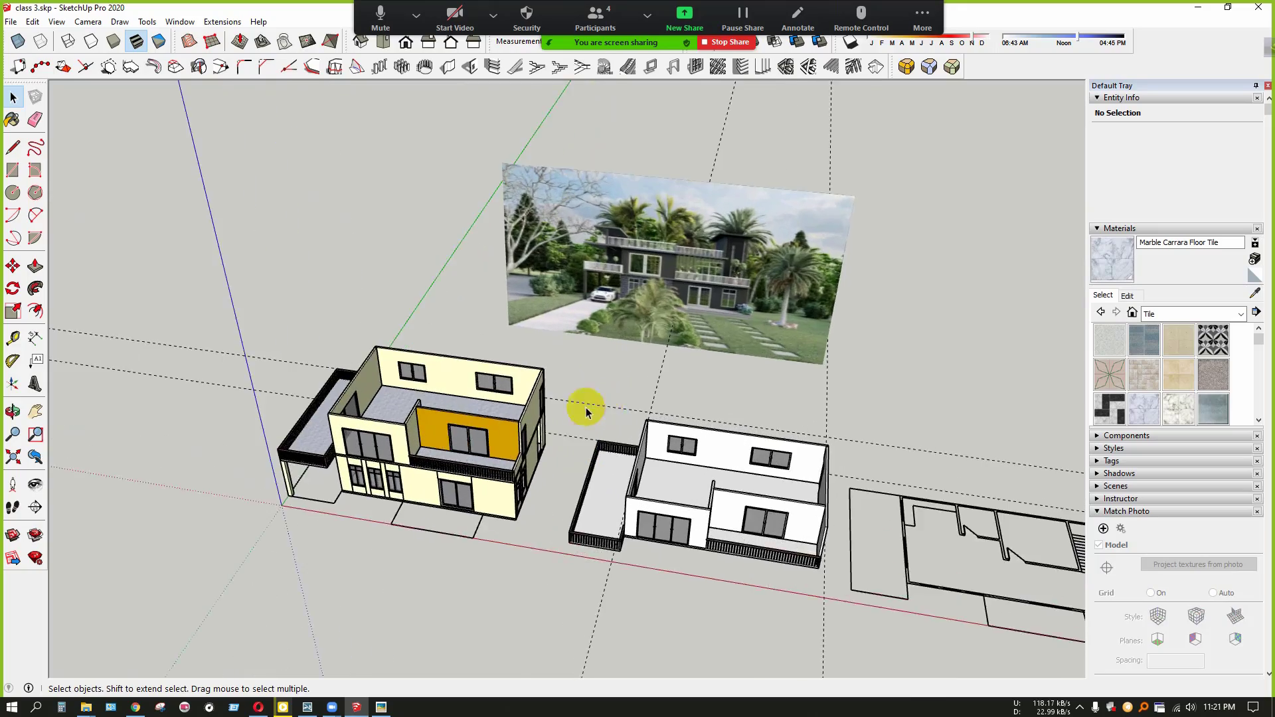
mouse_move(585, 410)
middle_mouse_down()
mouse_move(507, 442)
mouse_move(640, 276)
middle_mouse_up()
scroll(709, 255, "up", 3)
scroll(784, 251, "down", 2)
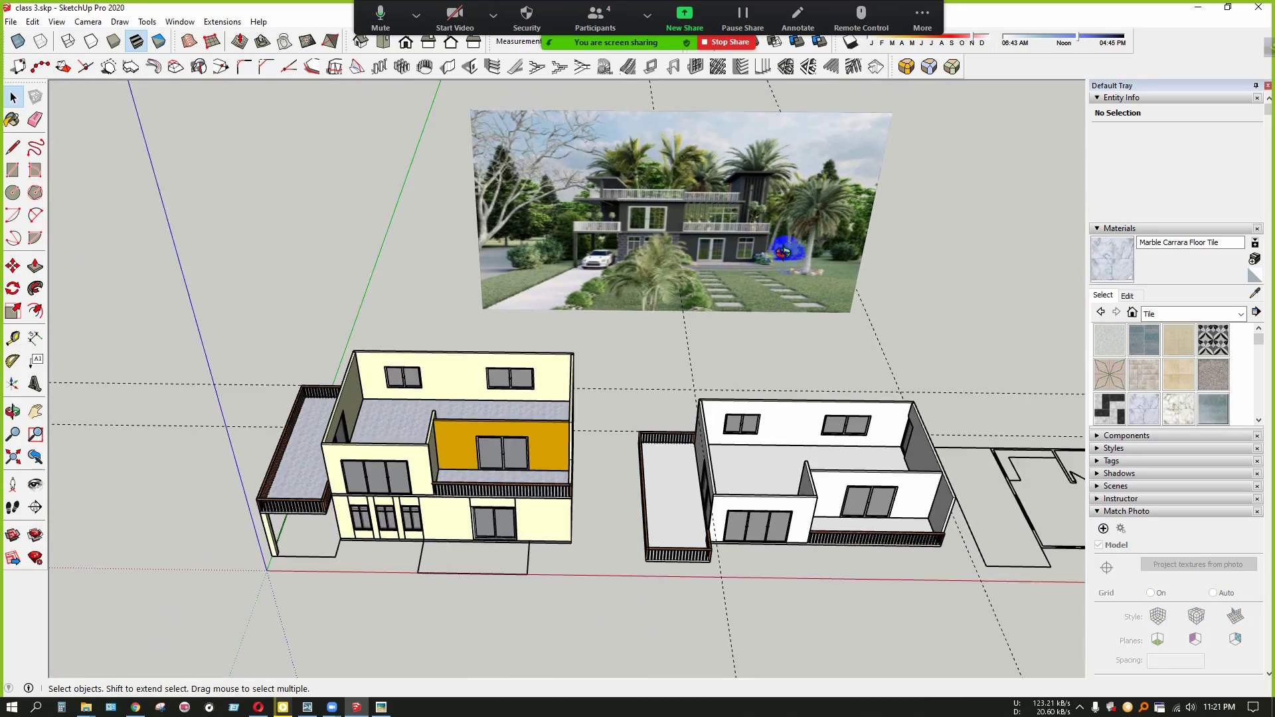
middle_click_drag(783, 251, 754, 253)
scroll(626, 310, "up", 3)
scroll(627, 310, "down", 3)
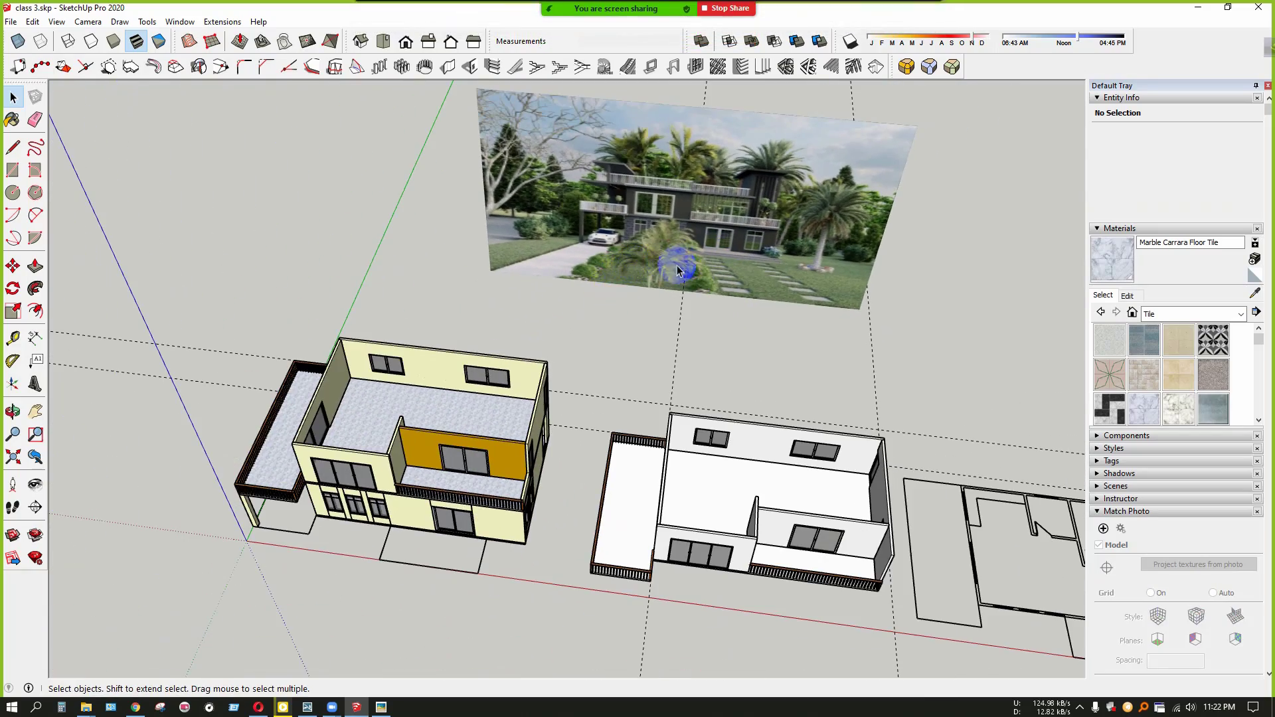
scroll(463, 417, "up", 2)
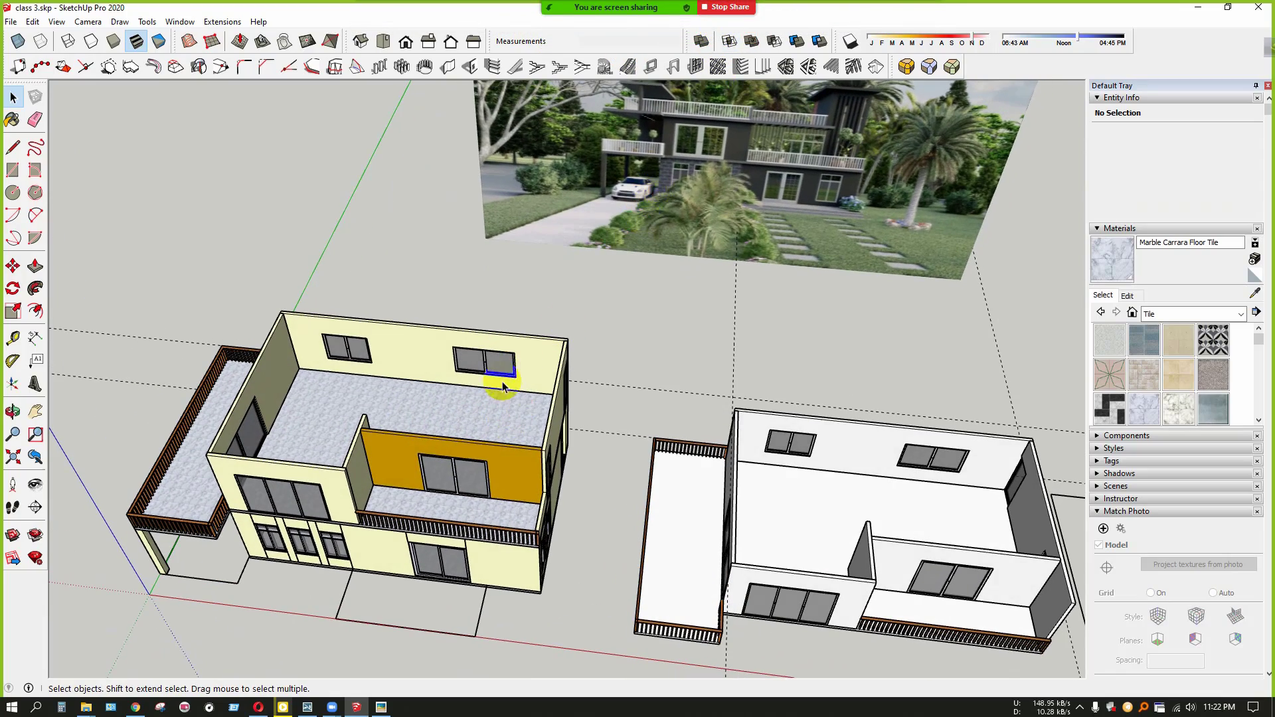
scroll(503, 387, "down", 2)
scroll(500, 412, "up", 5)
scroll(532, 435, "down", 5)
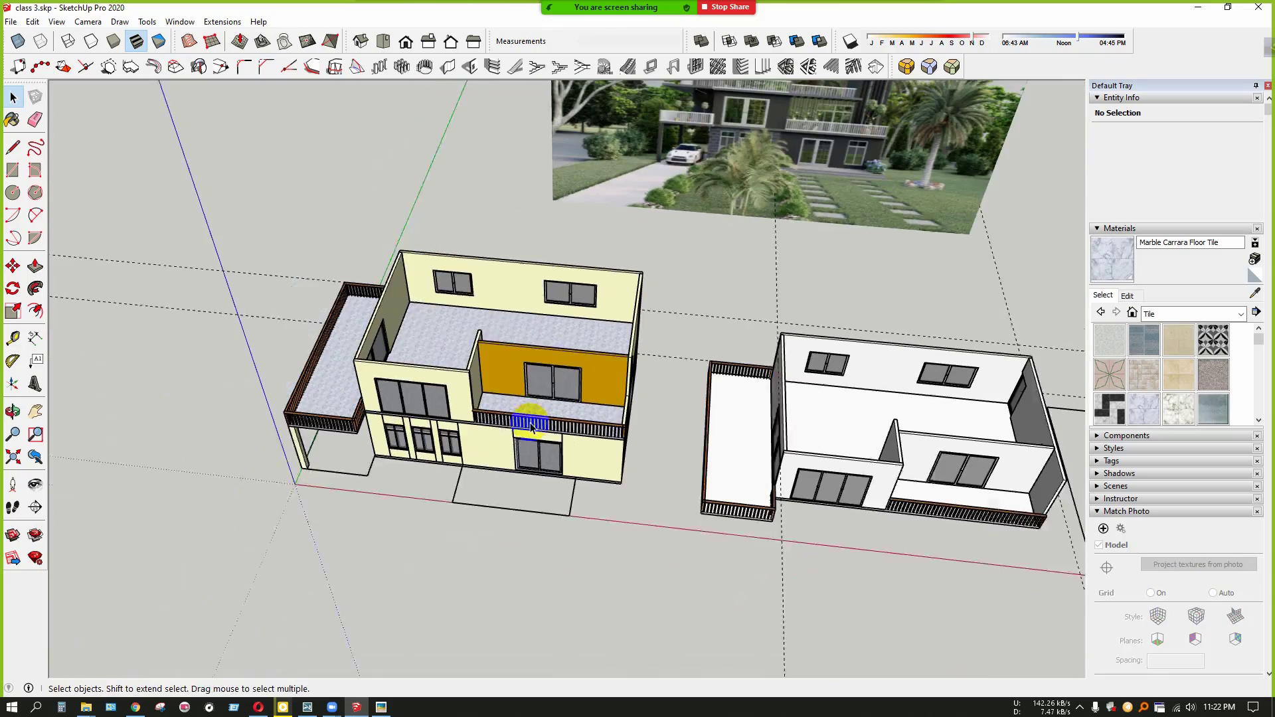
Move the unpainted upper-storey copy off its floor plan to the far end of the row of plans
scroll(532, 426, "down", 1)
middle_click_drag(522, 377, 525, 424, "shift")
mouse_move(551, 282)
middle_mouse_down()
mouse_move(516, 390)
mouse_move(373, 231)
mouse_move(251, 318)
mouse_move(263, 475)
mouse_move(569, 450)
mouse_move(584, 490)
mouse_move(702, 398)
middle_mouse_up()
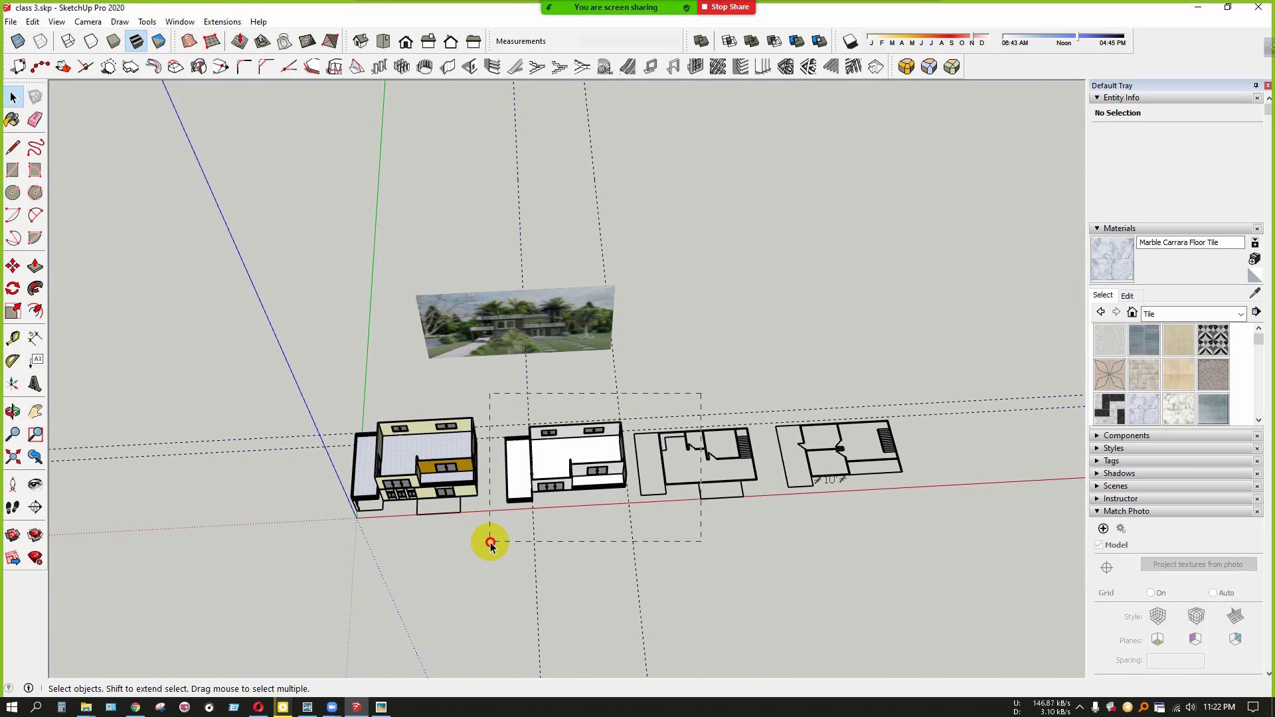
left_click_drag(490, 543, 491, 544)
key("m")
left_click(433, 632)
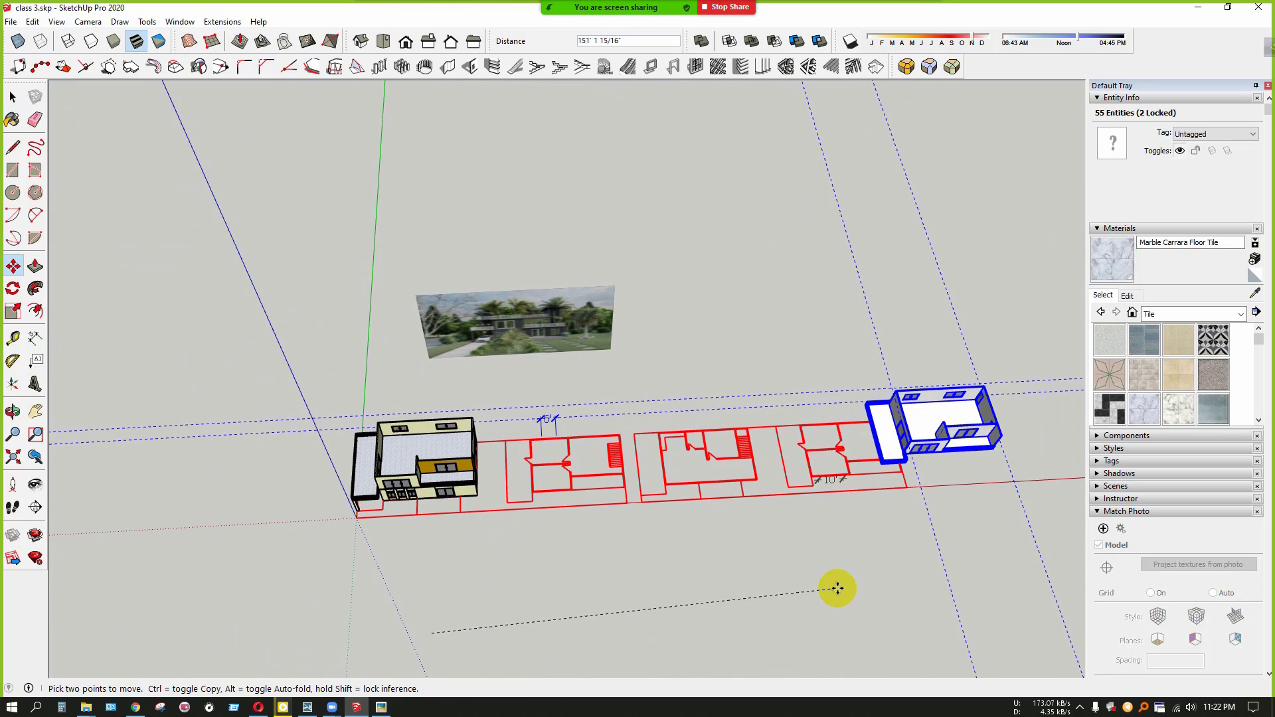
scroll(527, 610, "up", 2)
middle_click_drag(416, 585, 518, 521, "shift")
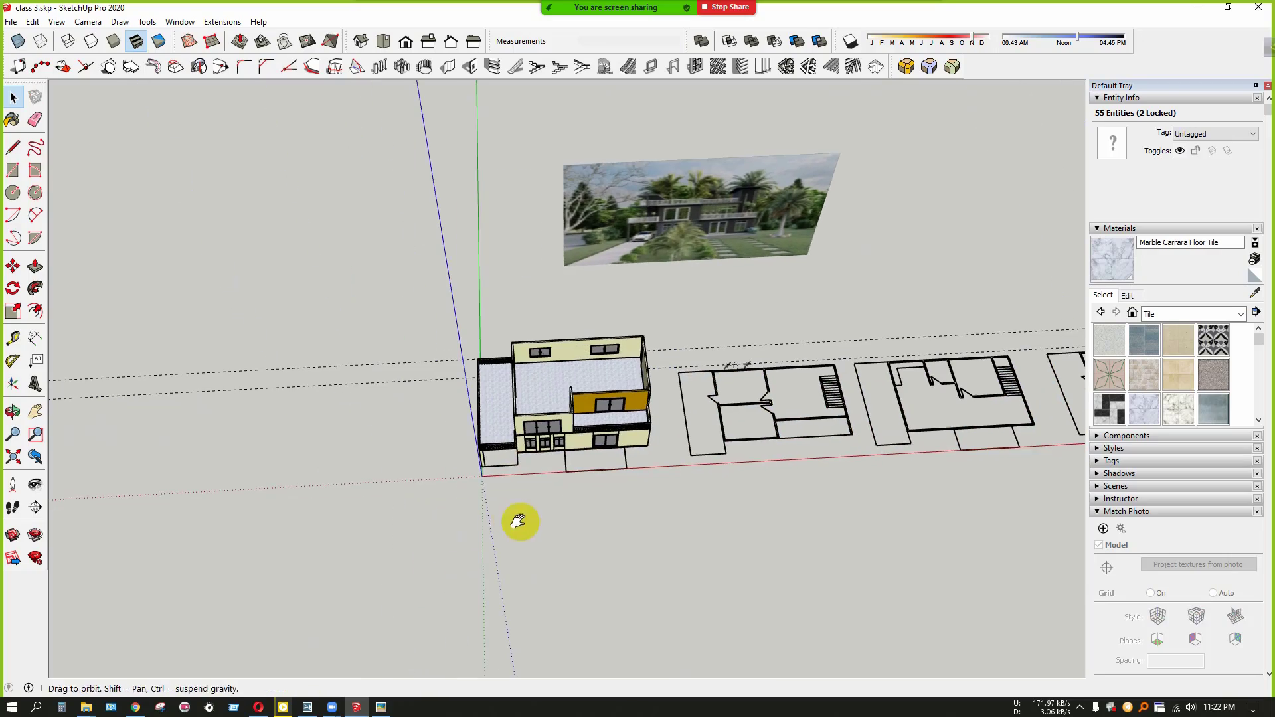
Draw a rectangle over the entrance platform outline in front of the ground floor sliding door and select its face
scroll(717, 221, "up", 8)
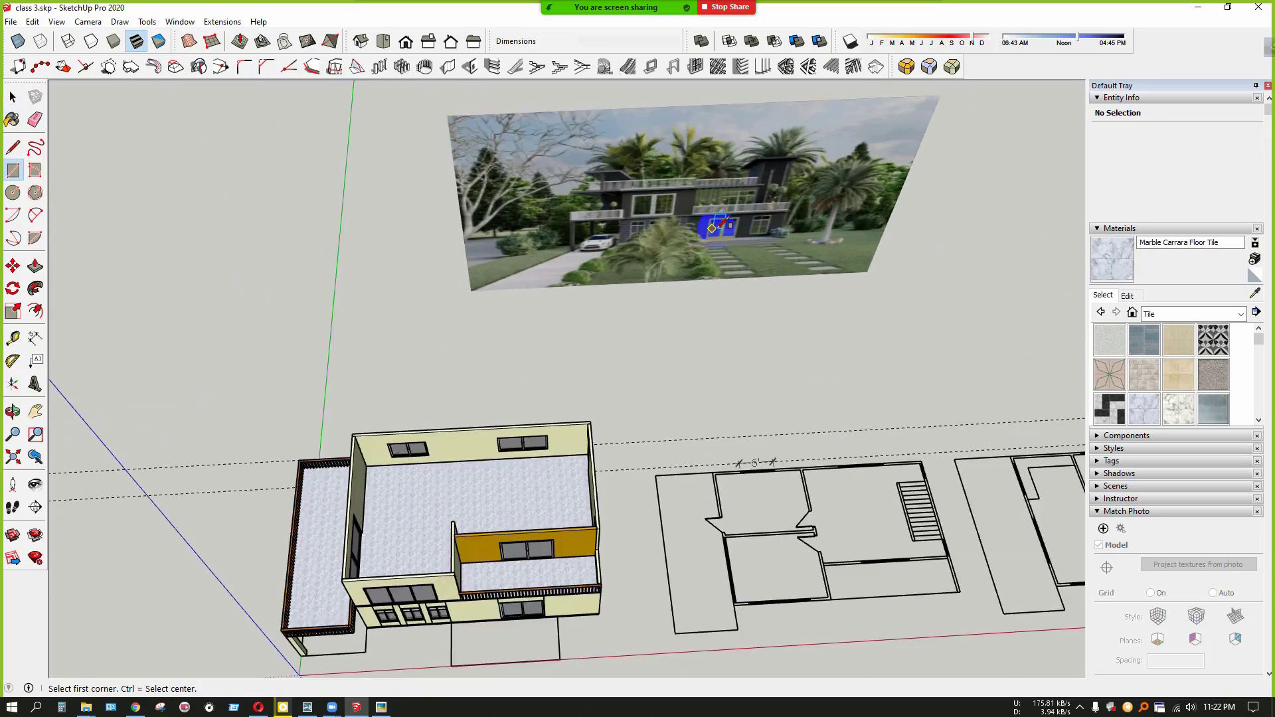
scroll(740, 219, "down", 6)
middle_click_drag(607, 467, 606, 469)
key("r")
scroll(572, 540, "up", 10)
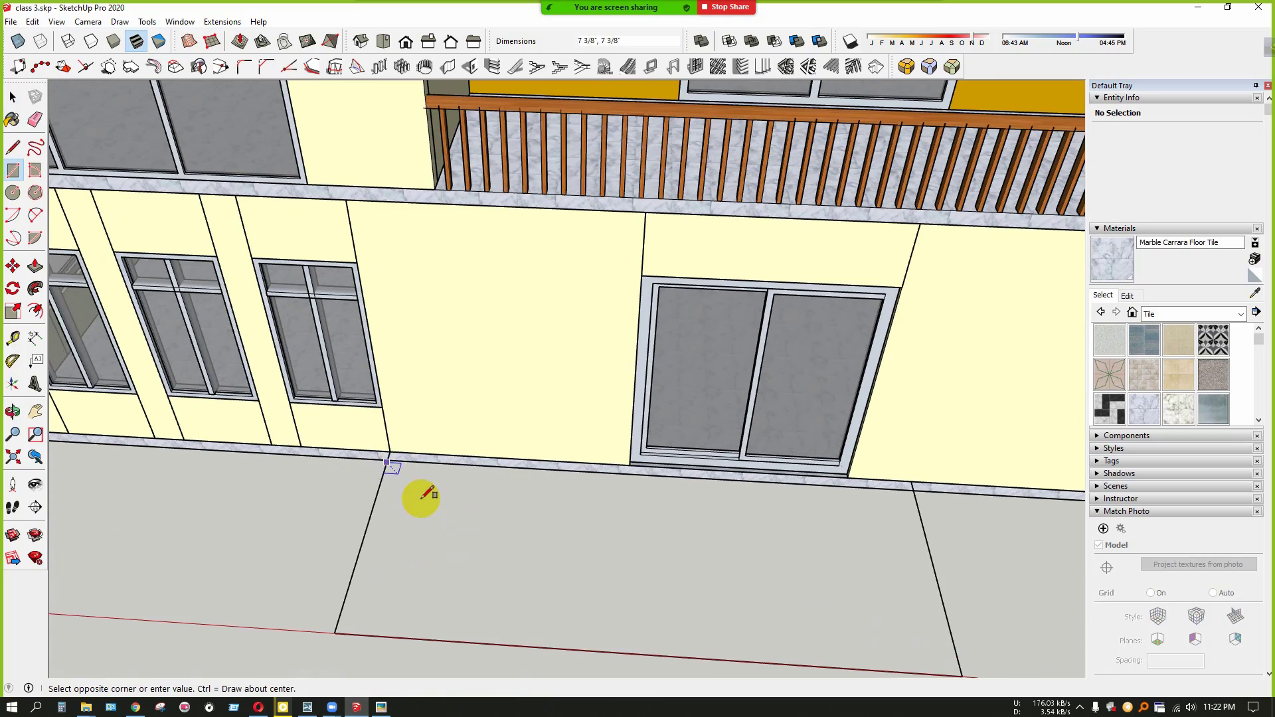
scroll(421, 497, "down", 3)
key("Escape")
scroll(429, 512, "up", 8)
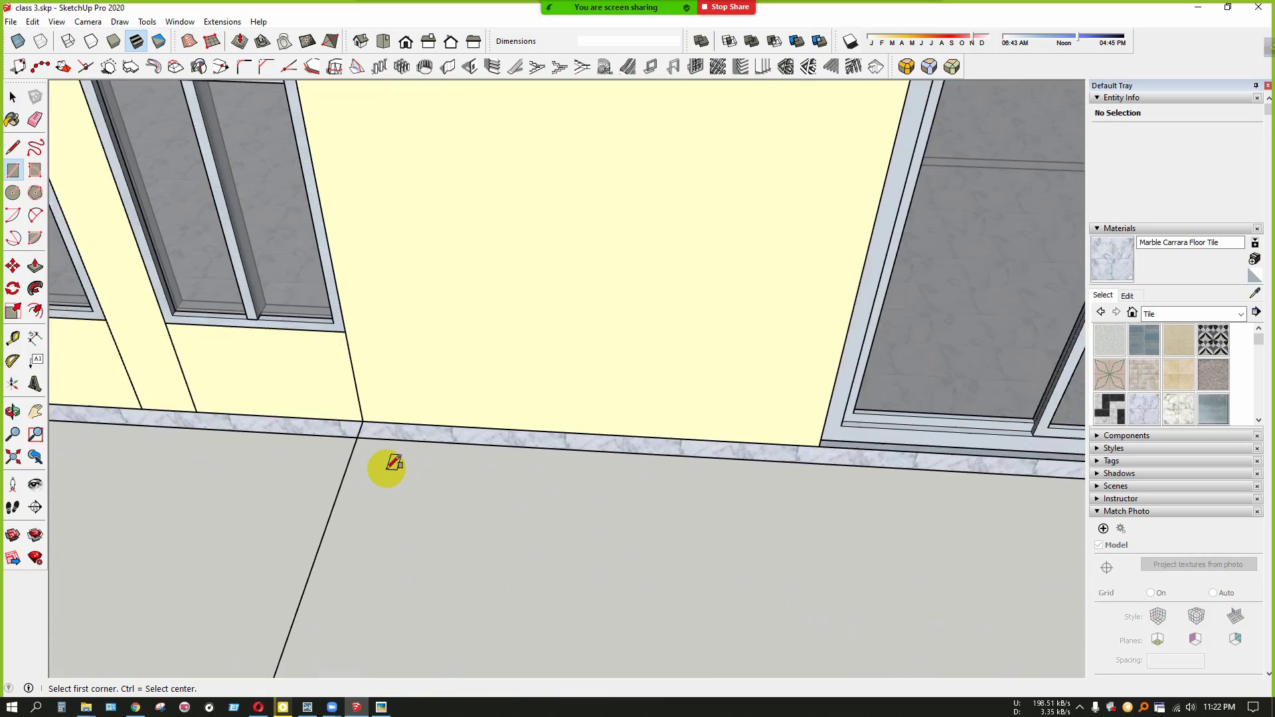
scroll(347, 430, "down", 3)
scroll(370, 498, "up", 2)
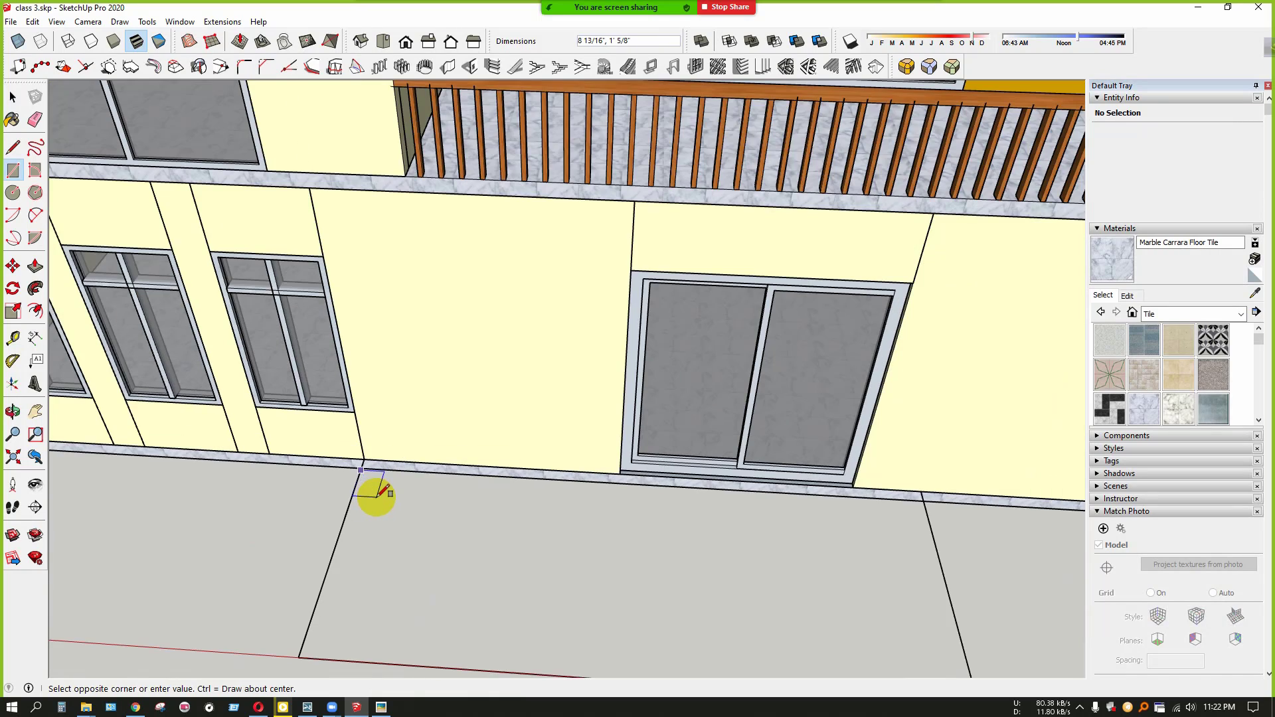
scroll(380, 541, "down", 2)
left_click(318, 634)
scroll(654, 595, "up", 2)
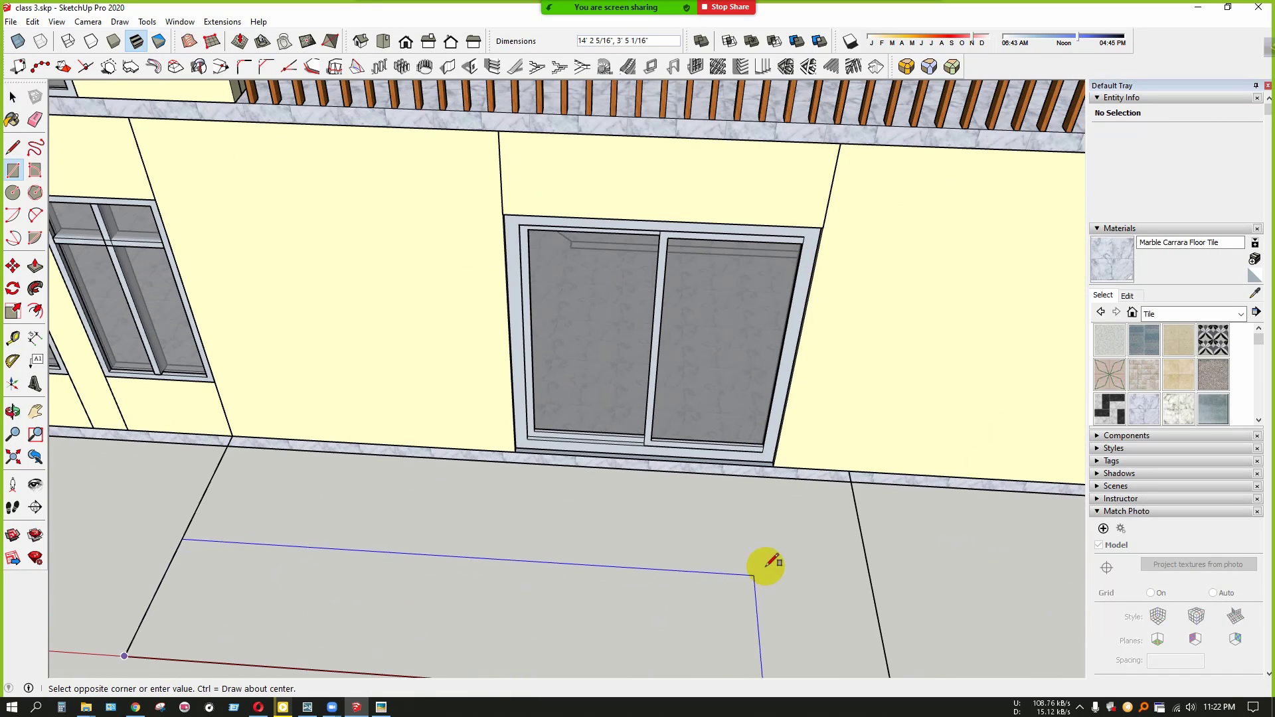
left_click(855, 500)
key("space")
middle_click_drag(834, 526, 549, 536)
left_click(551, 541)
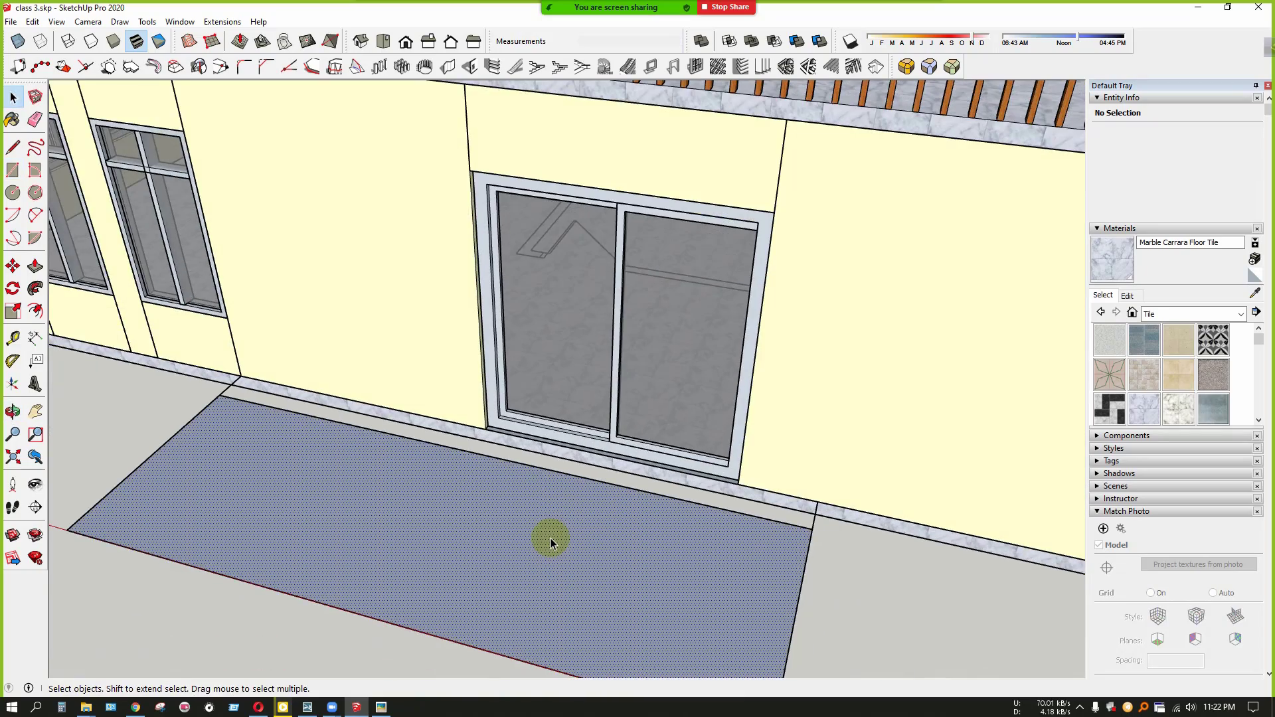
Compare the entrance area in the reference rendering with the platform face in front of the painted house
scroll(540, 539, "down", 8)
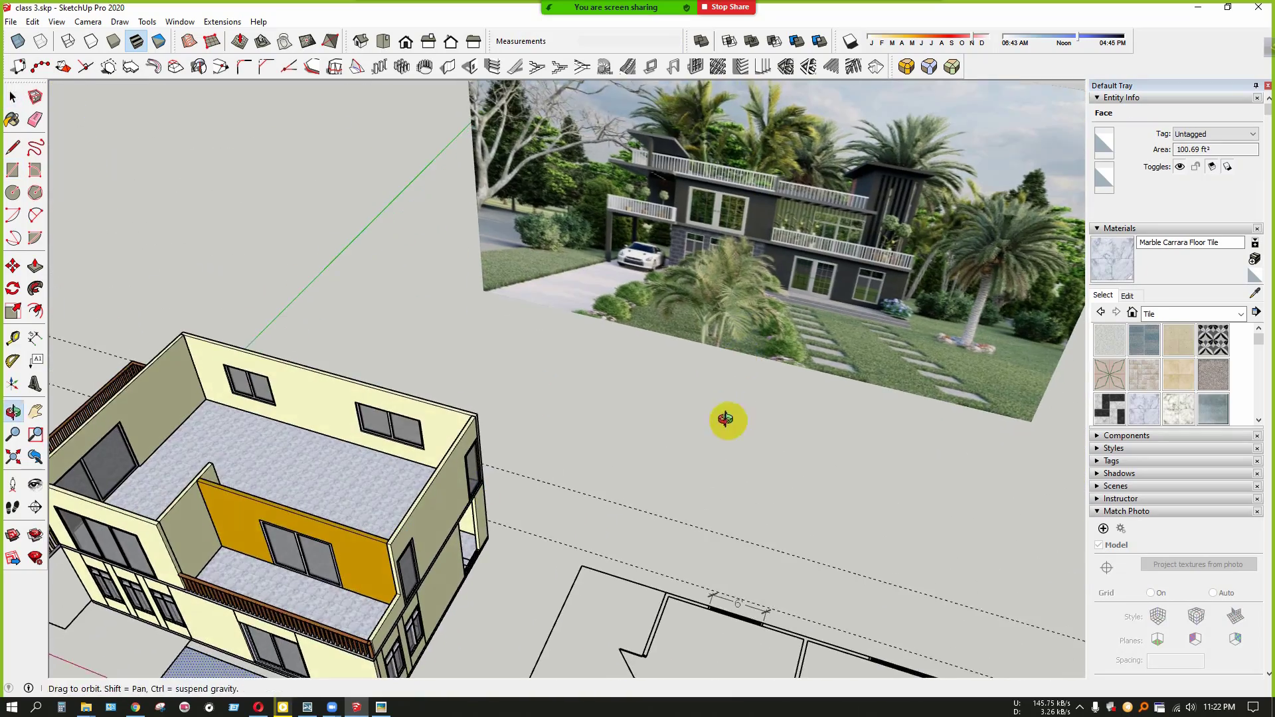
scroll(810, 299, "up", 2)
middle_click_drag(575, 558, 677, 433, "shift")
scroll(684, 419, "down", 2)
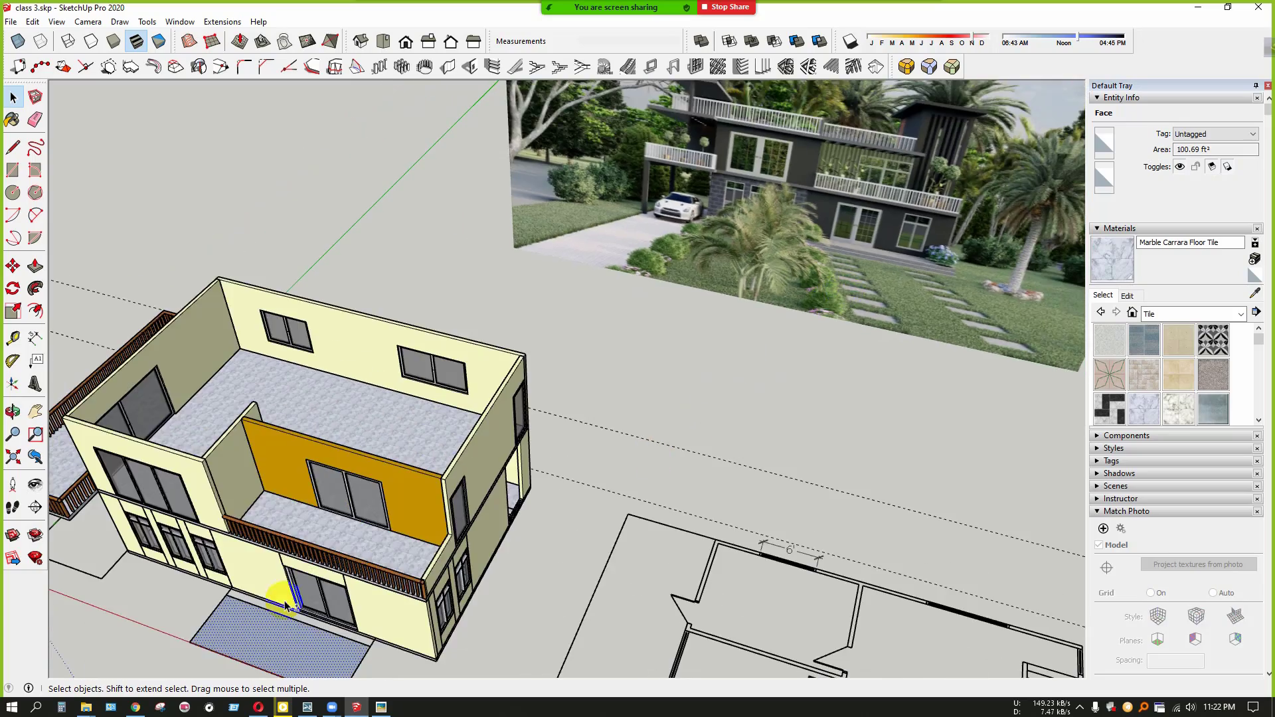
scroll(293, 617, "up", 2)
middle_click_drag(294, 615, 530, 379)
scroll(486, 506, "up", 2)
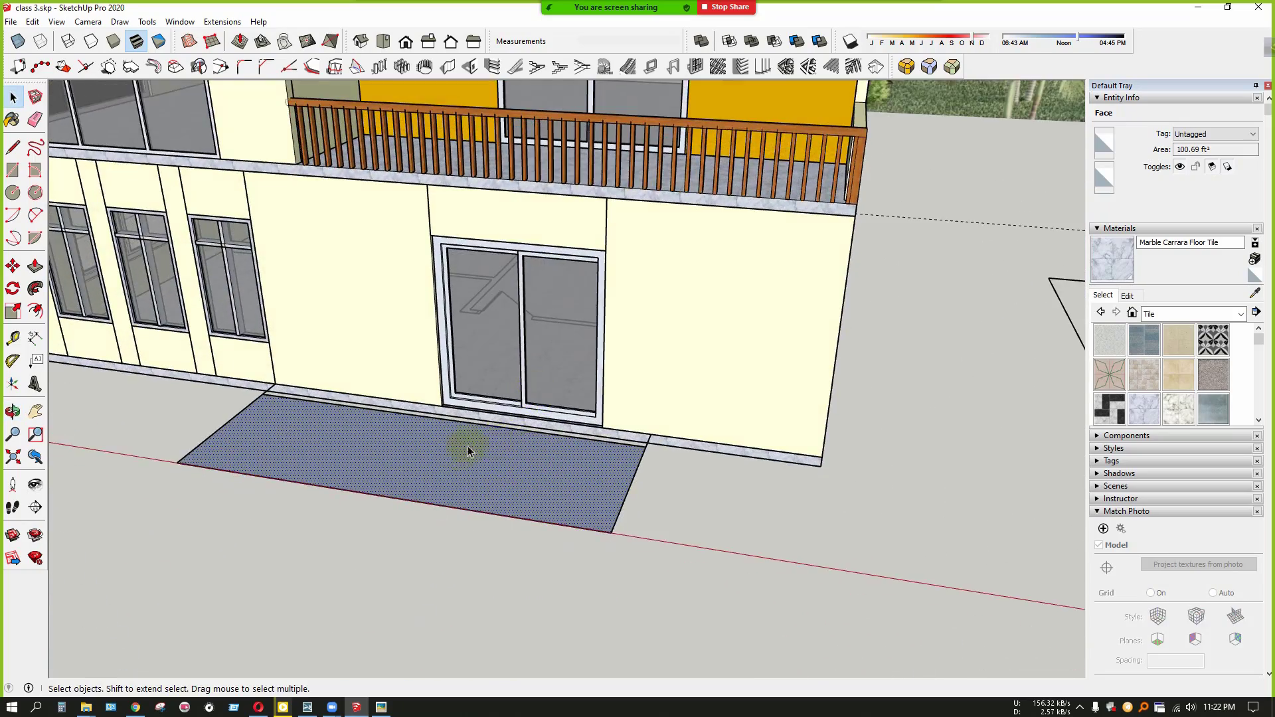
Push/Pull the entrance platform face up 10 inches
scroll(468, 445, "down", 2)
middle_click_drag(456, 433, 409, 570)
scroll(447, 512, "down", 2)
scroll(516, 509, "up", 4)
scroll(565, 508, "down", 2)
scroll(567, 506, "up", 3)
scroll(408, 570, "up", 2)
key("p")
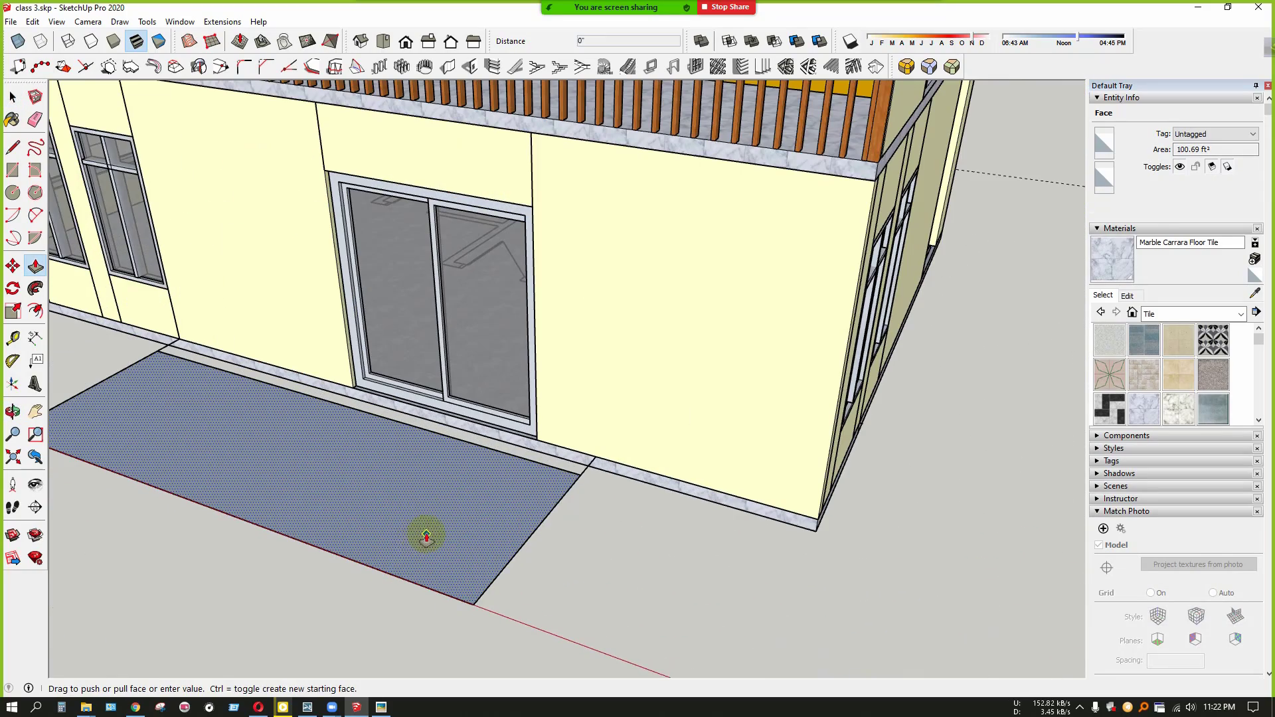
left_click_drag(421, 532, 427, 531)
key("Return")
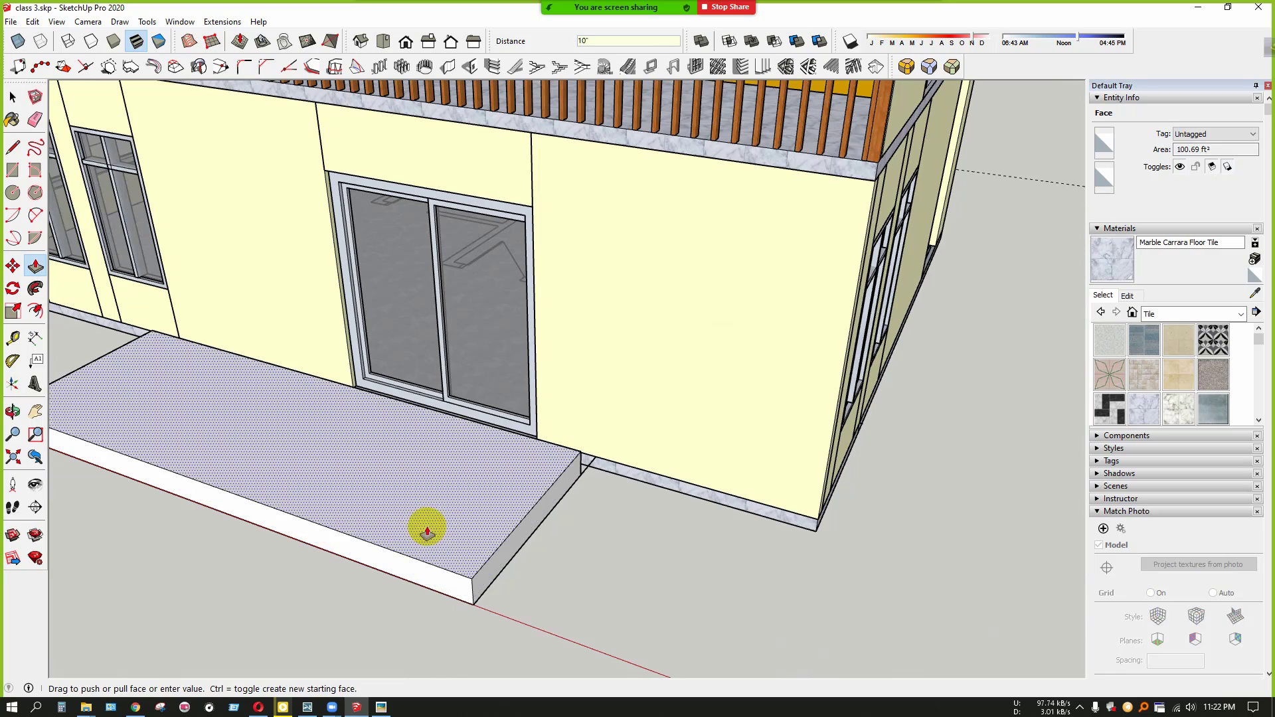
Extend the platform's rear face about 1' 9/16" so it meets the house wall
middle_click_drag(427, 532, 259, 519)
key("space")
scroll(484, 476, "up", 4)
middle_click_drag(484, 476, 373, 374)
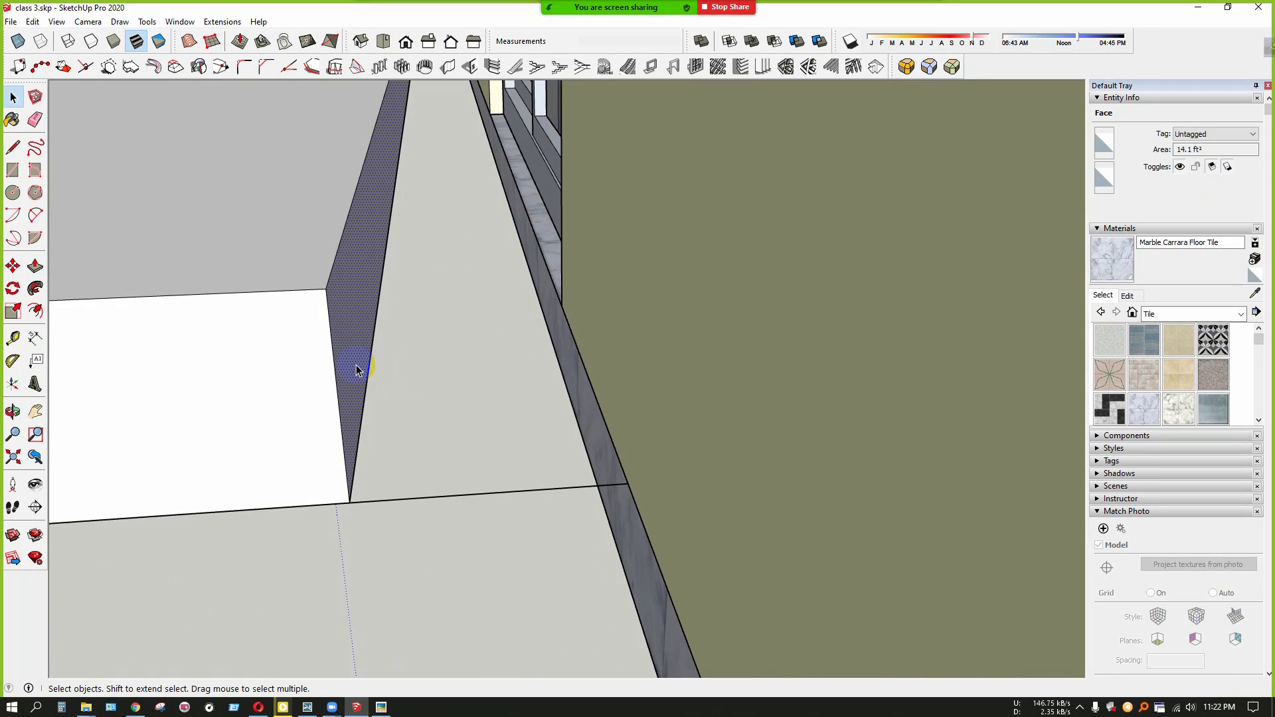
key("p")
left_click_drag(356, 366, 603, 515)
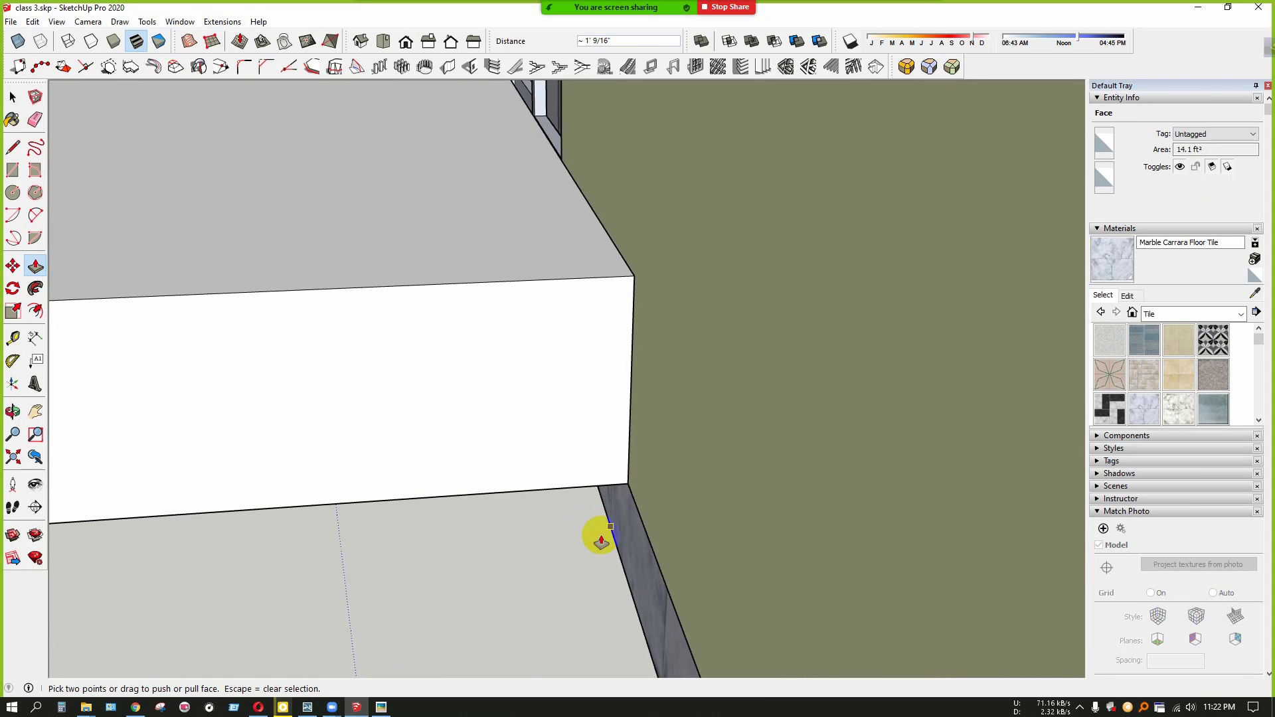
key("space")
scroll(577, 542, "down", 3)
middle_click_drag(331, 460, 575, 564)
scroll(568, 462, "down", 4)
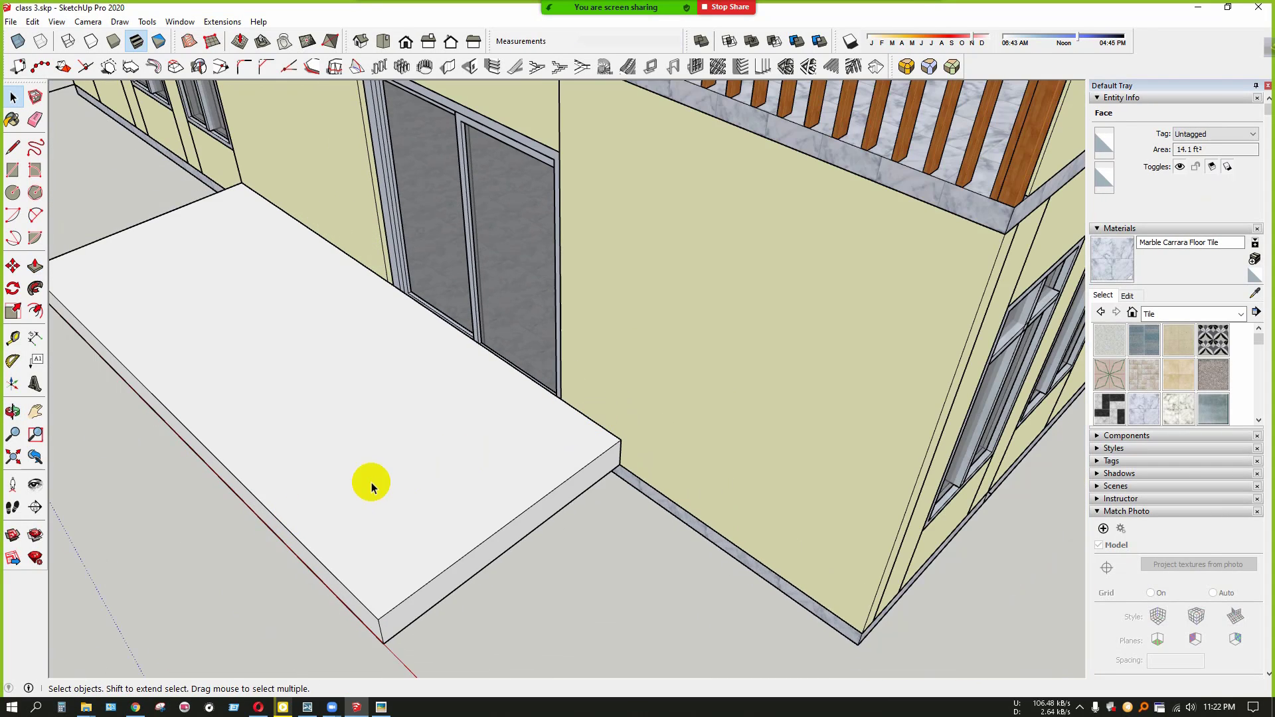
Try picking the outer edges of the platform's top face individually, leaving out the edge along the wall
middle_click_drag(370, 486, 724, 711)
double_click(585, 447)
scroll(585, 447, "up", 3)
left_click(503, 531)
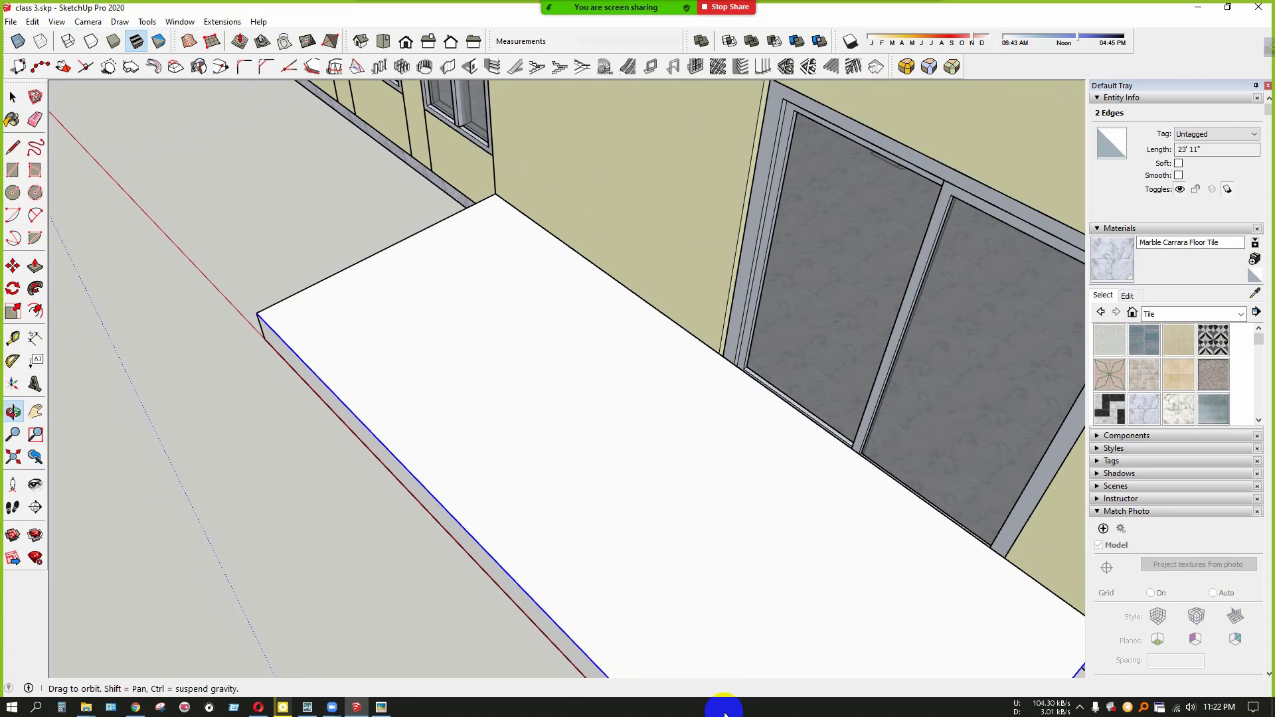
scroll(273, 245, "up", 3)
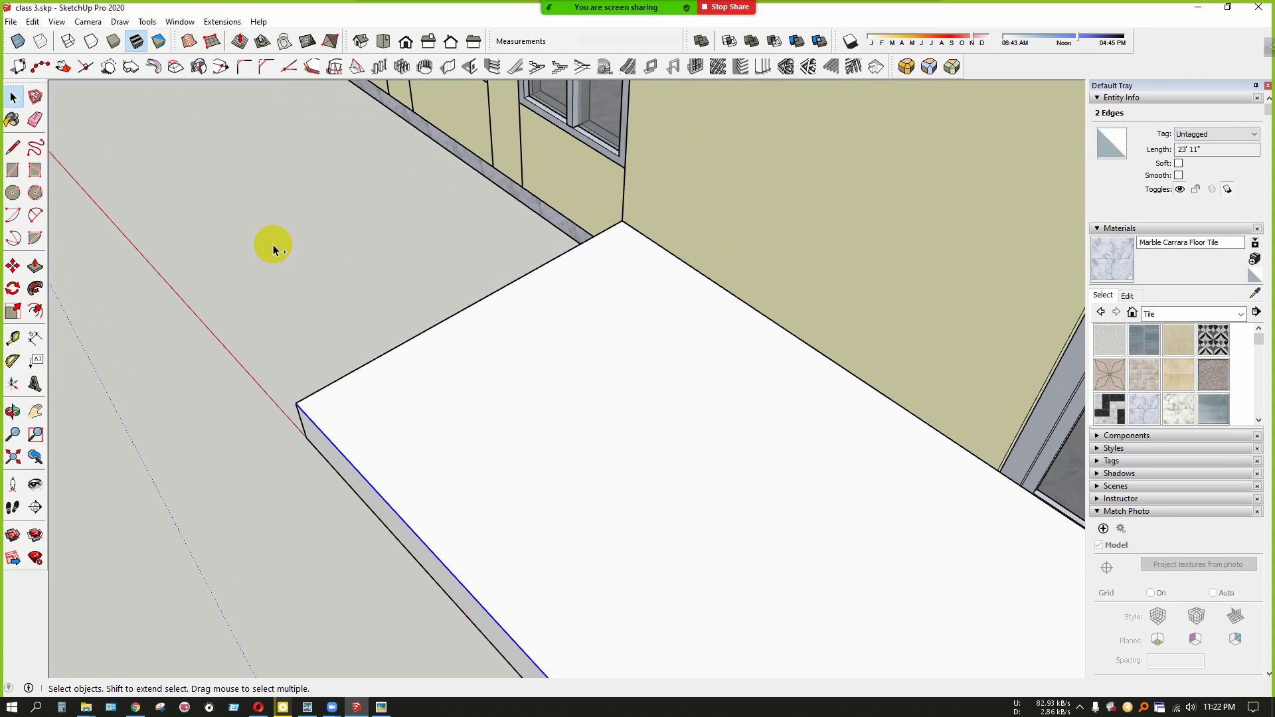
left_click(357, 380, "shift")
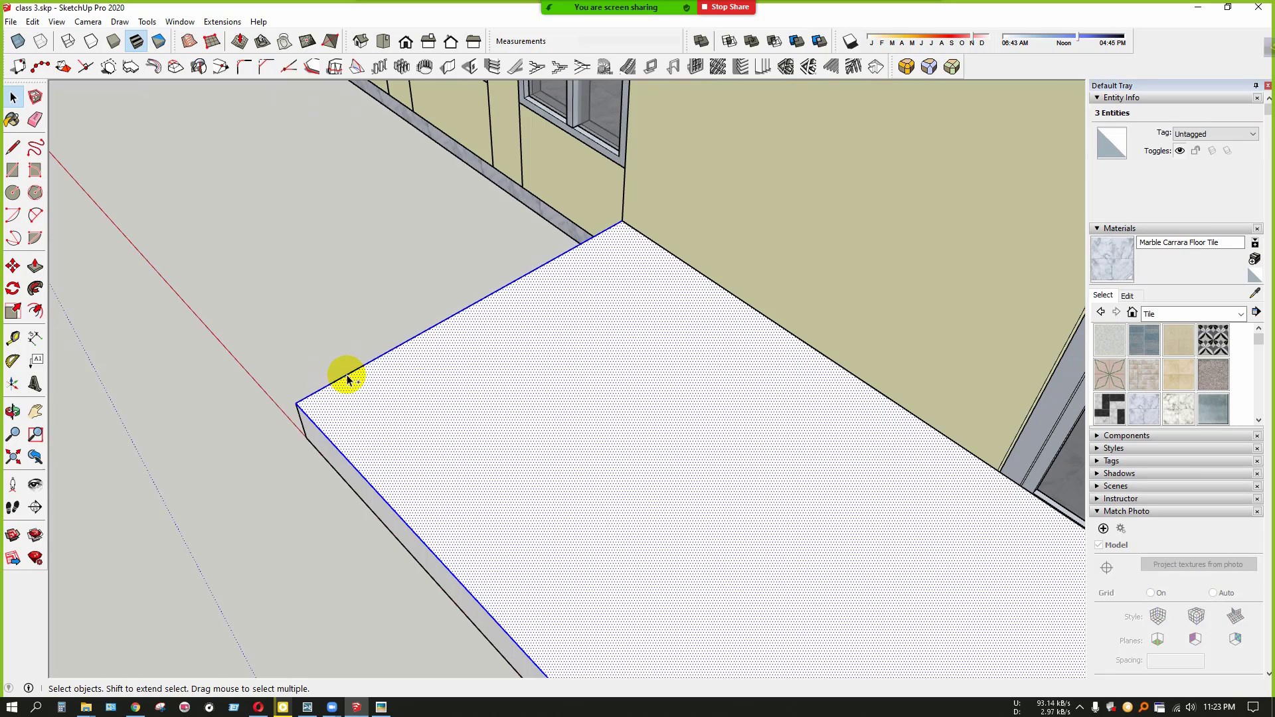
left_click(379, 406, "shift")
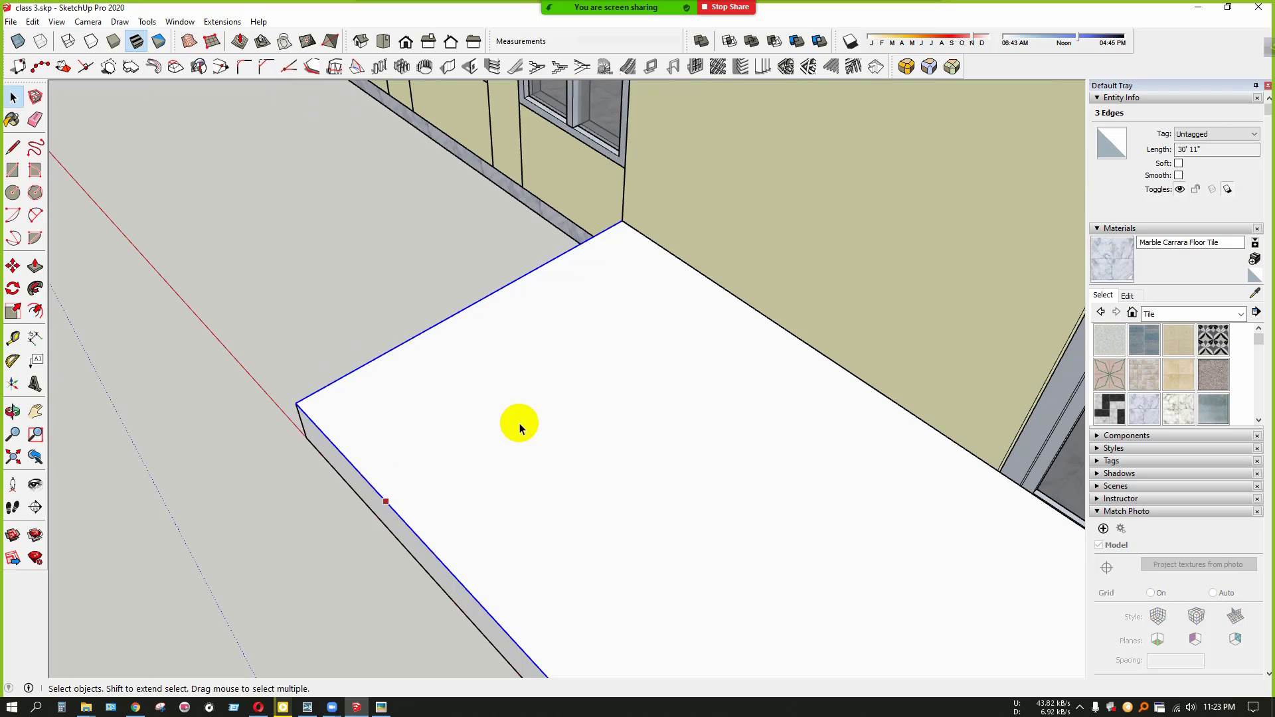
left_click(519, 429)
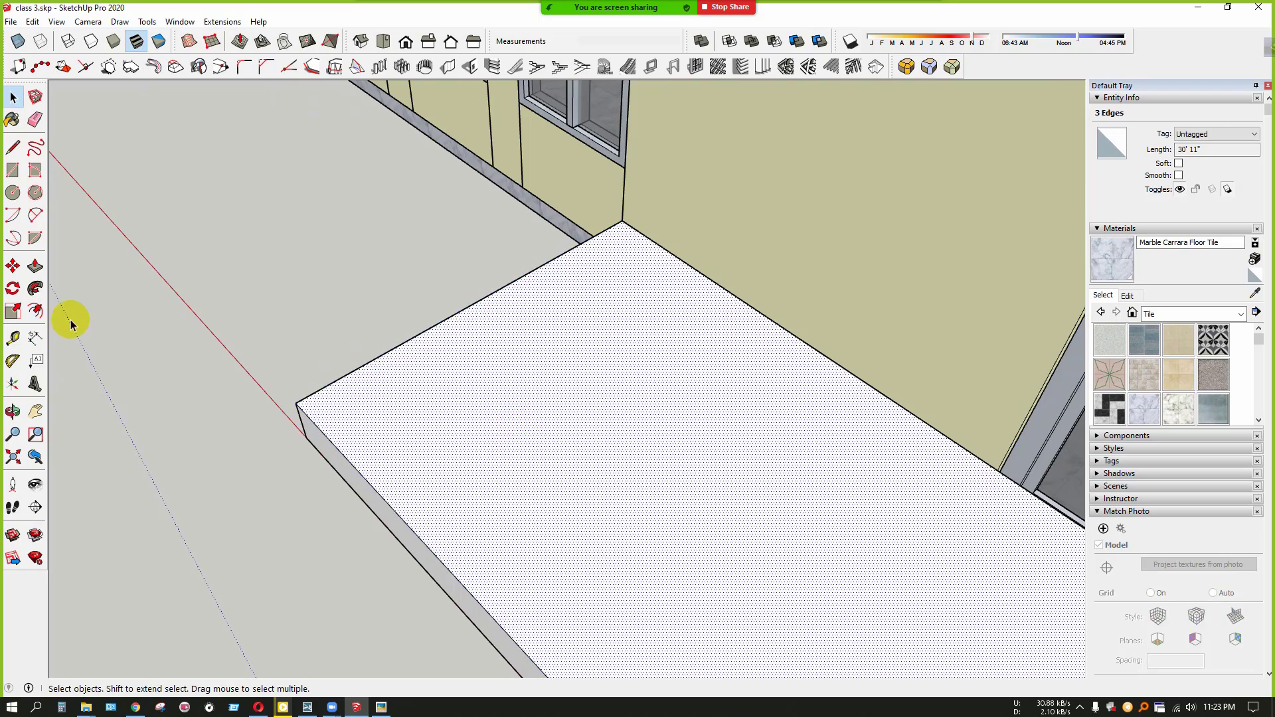
left_click(409, 366)
key("space")
scroll(347, 364, "up", 2)
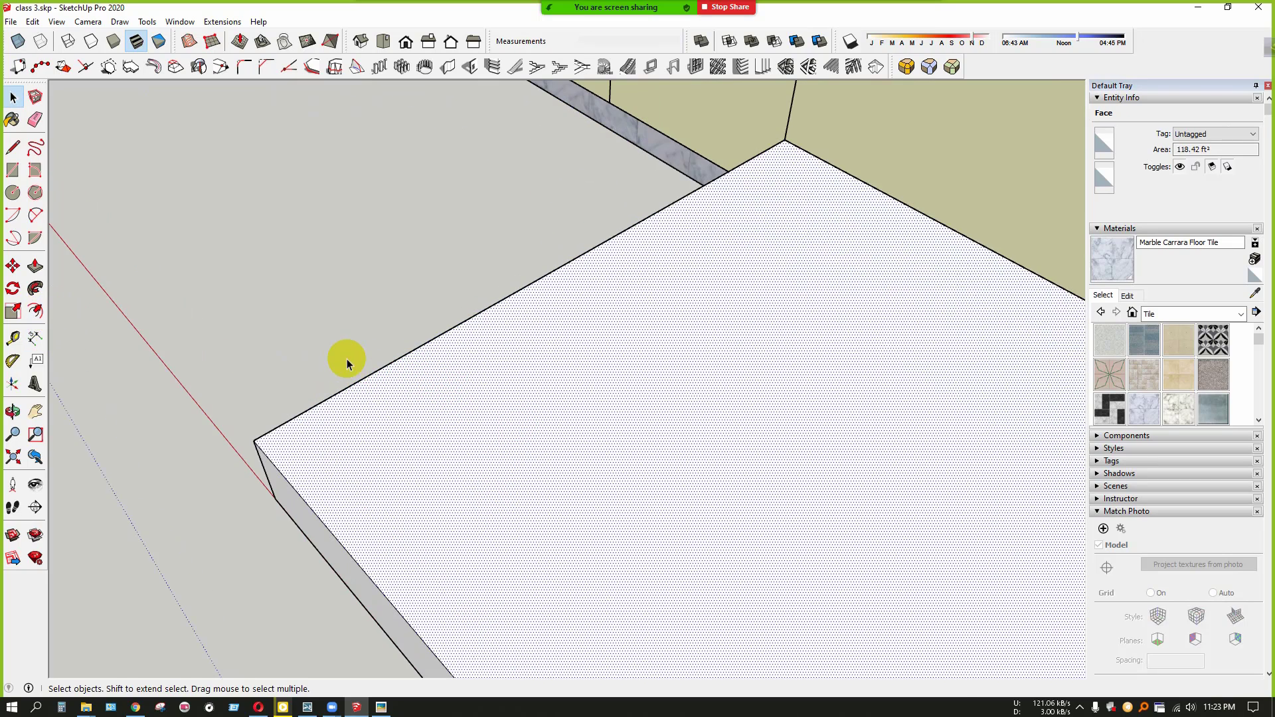
scroll(352, 382, "down", 3)
Offset the platform top's three outer edges 12 inches inward, leaving out the edge along the house wall
double_click(435, 454)
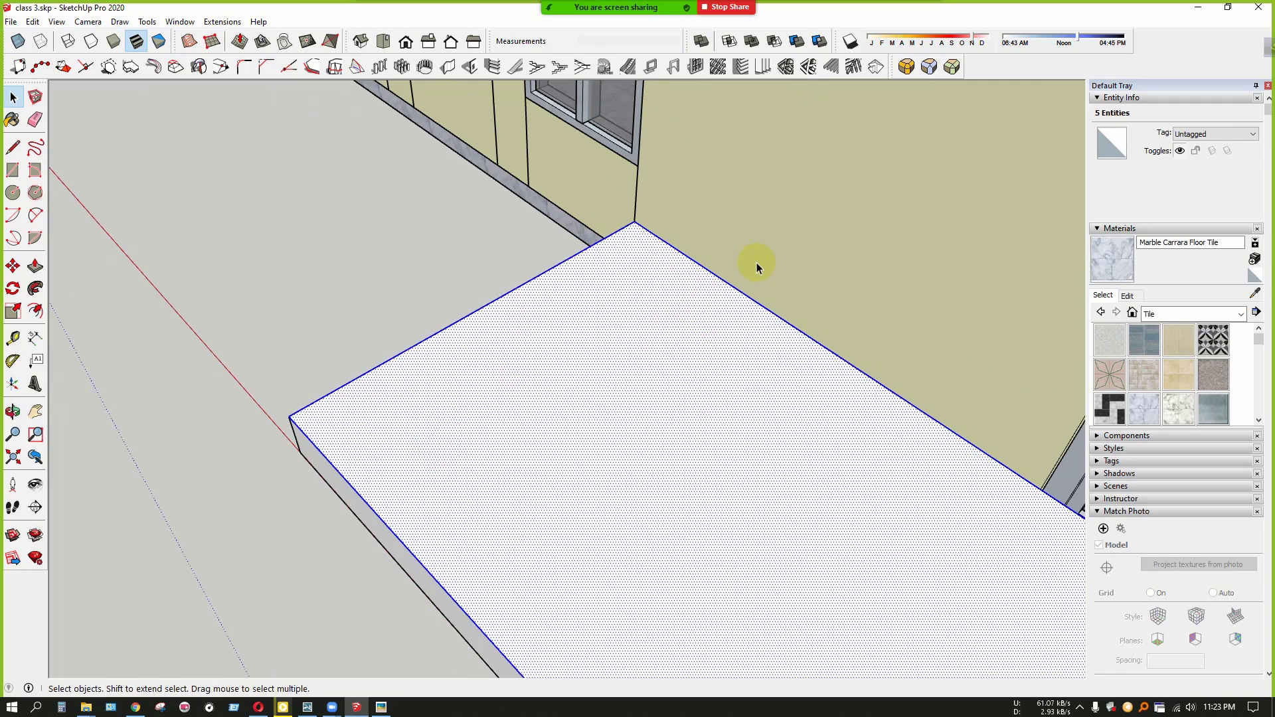
scroll(502, 410, "up", 3)
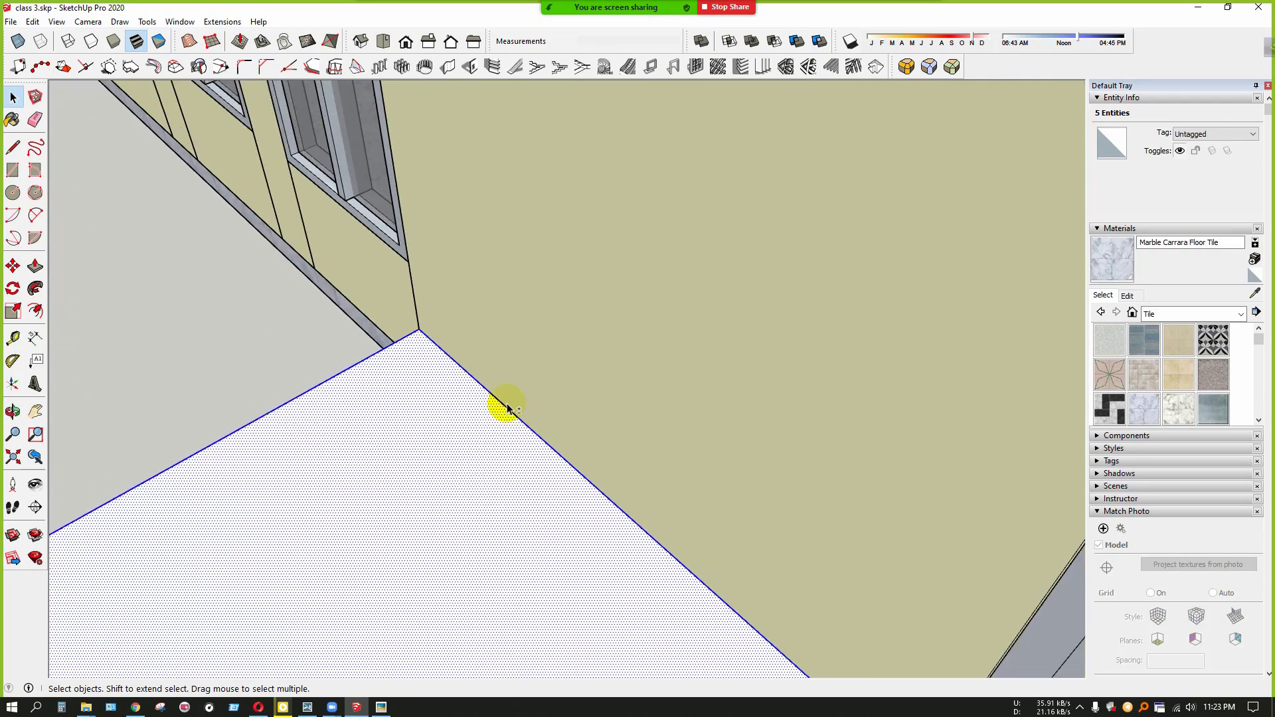
left_click(470, 444, "shift")
scroll(435, 421, "down", 5)
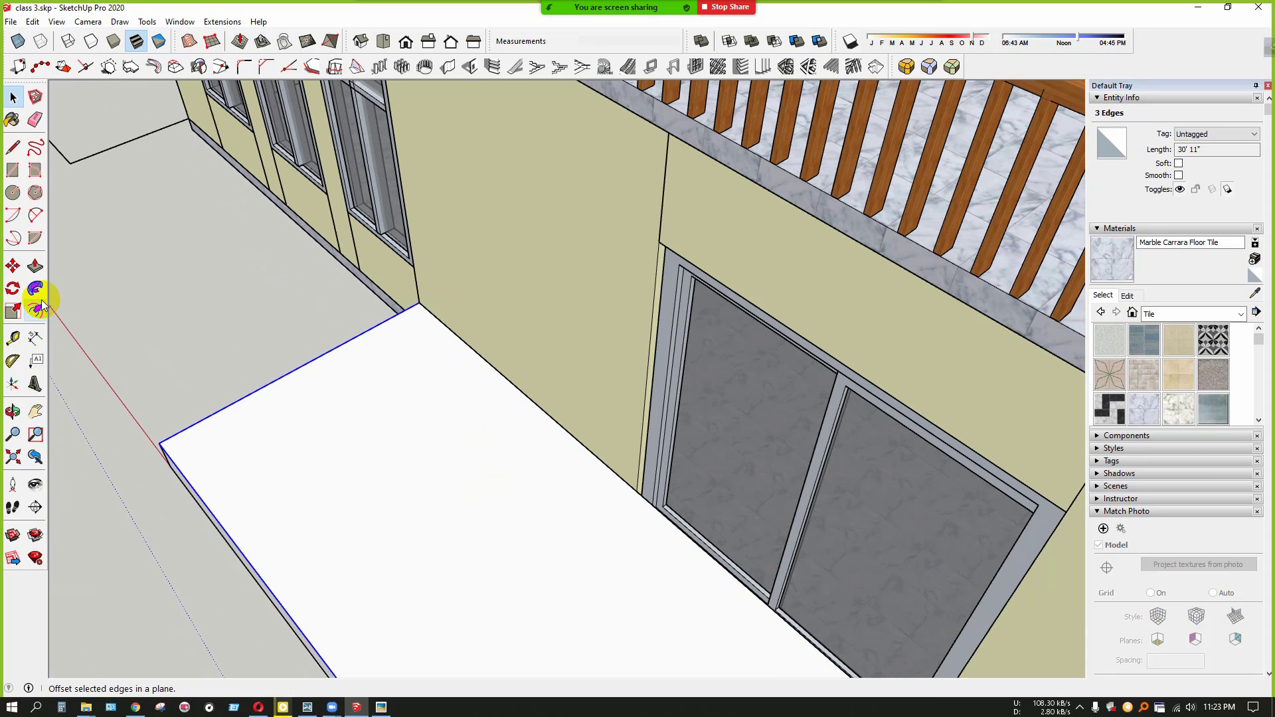
left_click(40, 304)
left_click(214, 492)
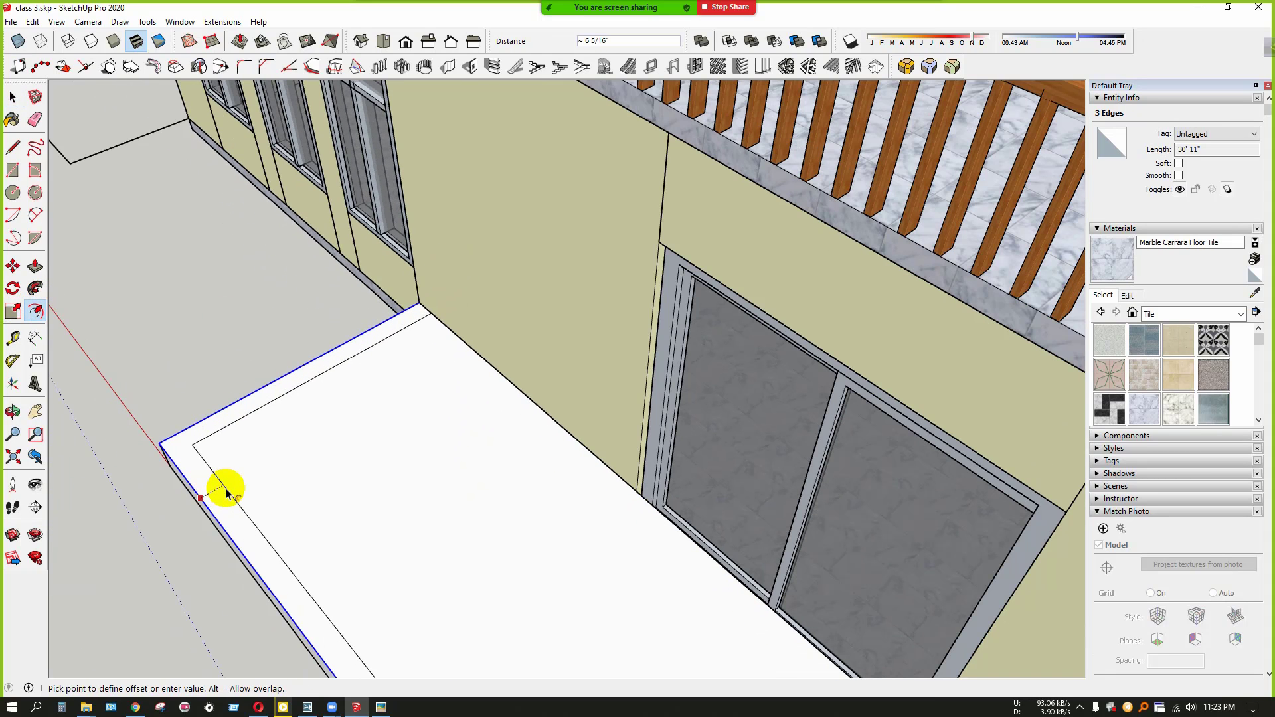
left_click(226, 492)
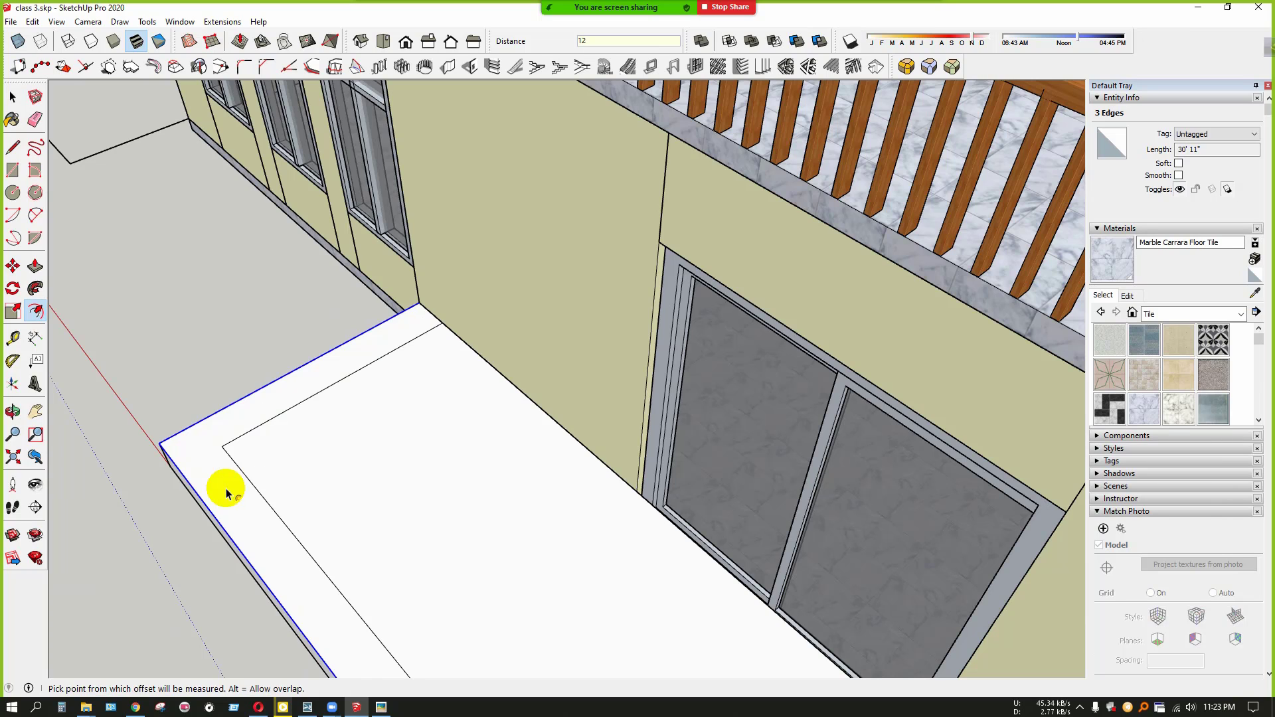
Push the border strip around the platform down to form a lower step
key("space")
scroll(437, 430, "up", 3)
left_click(437, 433)
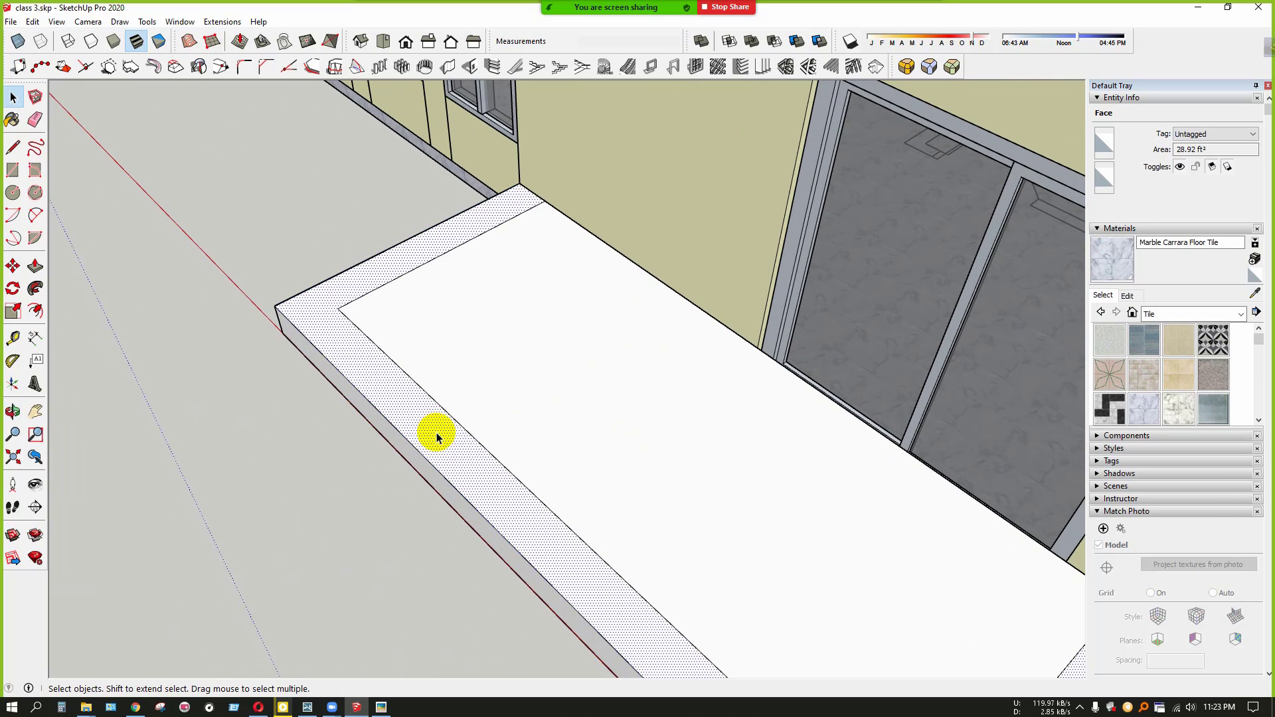
key("p")
left_click_drag(437, 436, 437, 447)
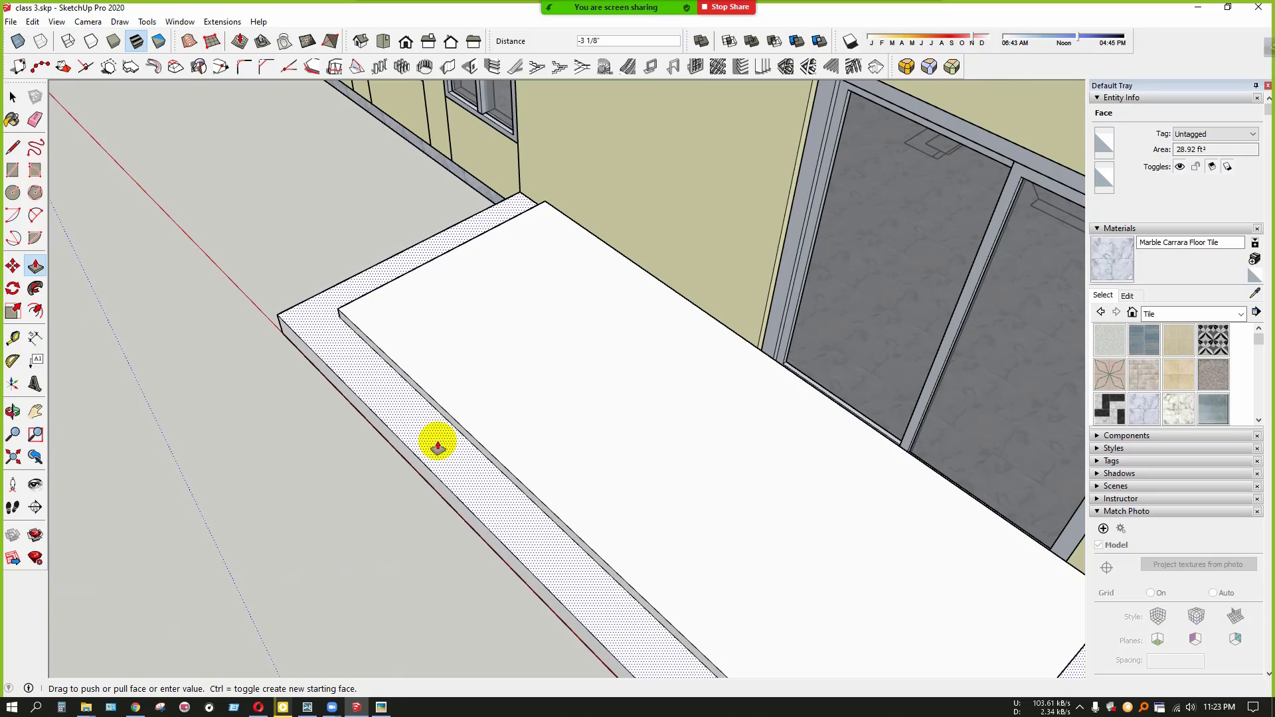
key("Return")
key("space")
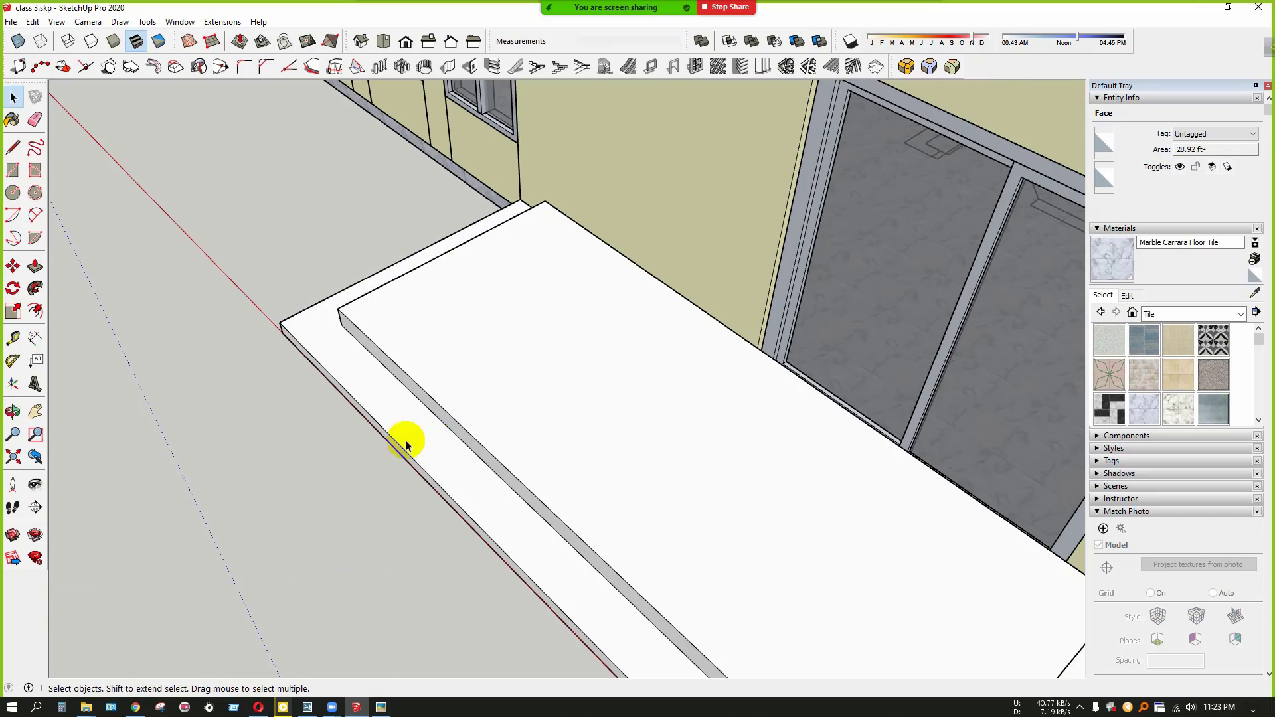
Examine the entrance steps in the reference rendering and compare them with the stepped platform on the painted house
scroll(405, 440, "down", 2)
middle_click_drag(406, 440, 717, 425)
scroll(537, 400, "down", 3)
middle_click_drag(536, 400, 164, 403)
scroll(165, 404, "down", 5)
middle_click_drag(564, 278, 821, 426)
scroll(797, 532, "up", 5)
scroll(821, 428, "up", 2)
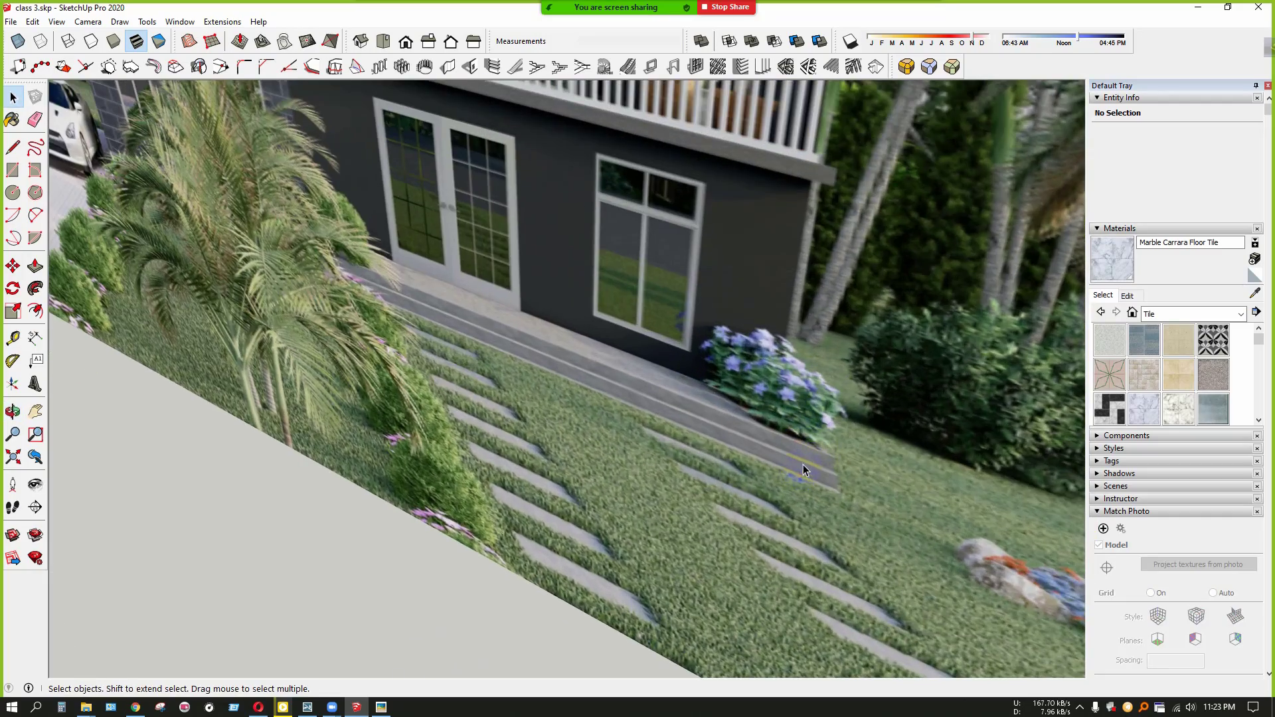
scroll(802, 451, "down", 3)
scroll(833, 413, "up", 2)
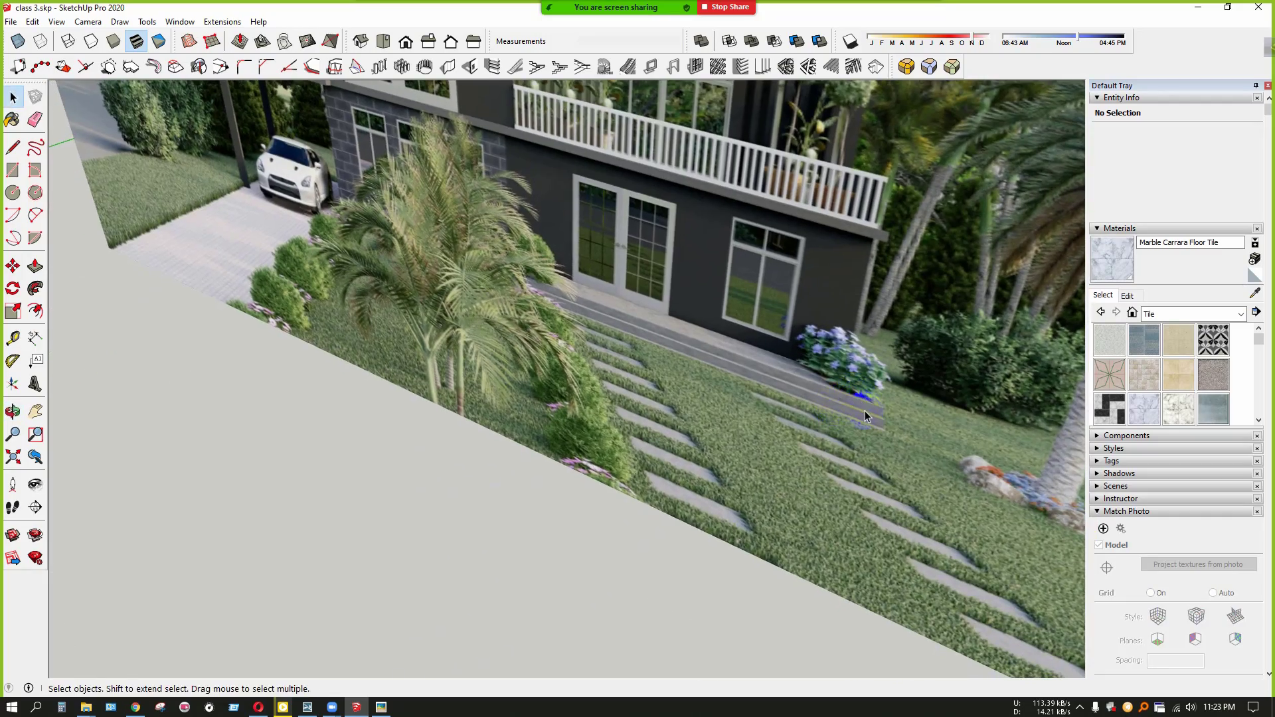
scroll(865, 416, "down", 5)
scroll(513, 494, "down", 3)
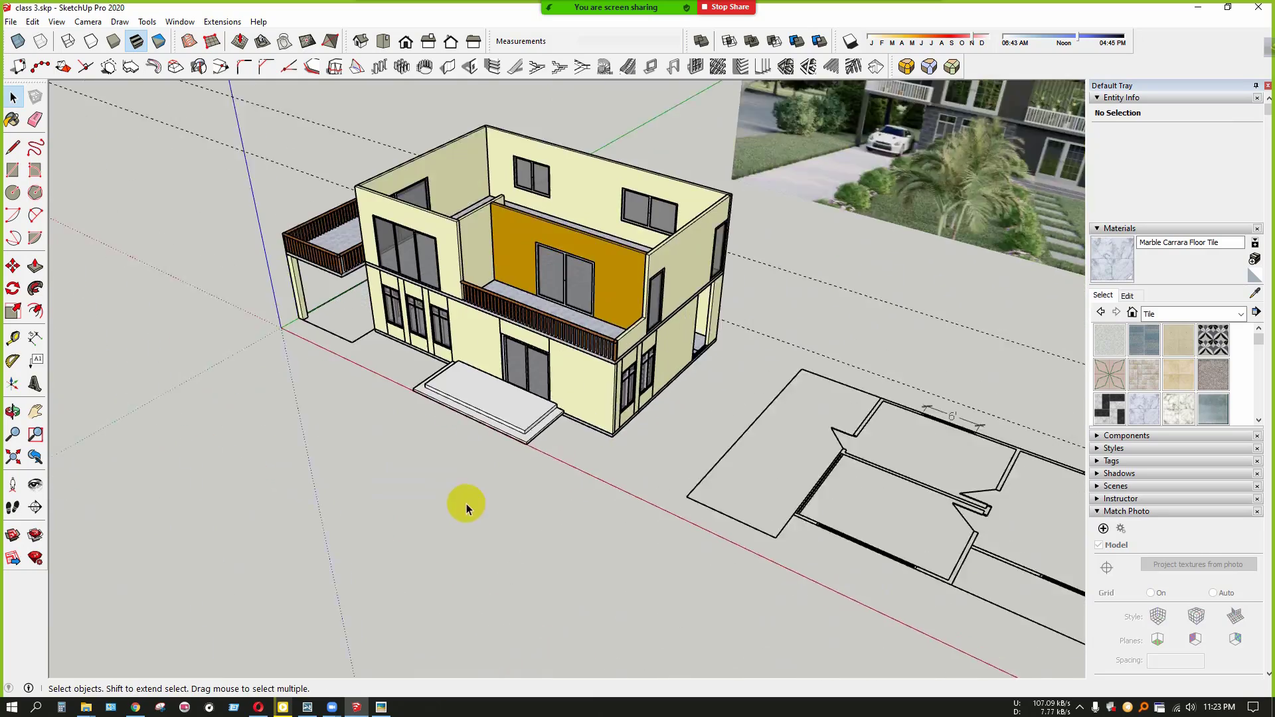
scroll(575, 414, "up", 8)
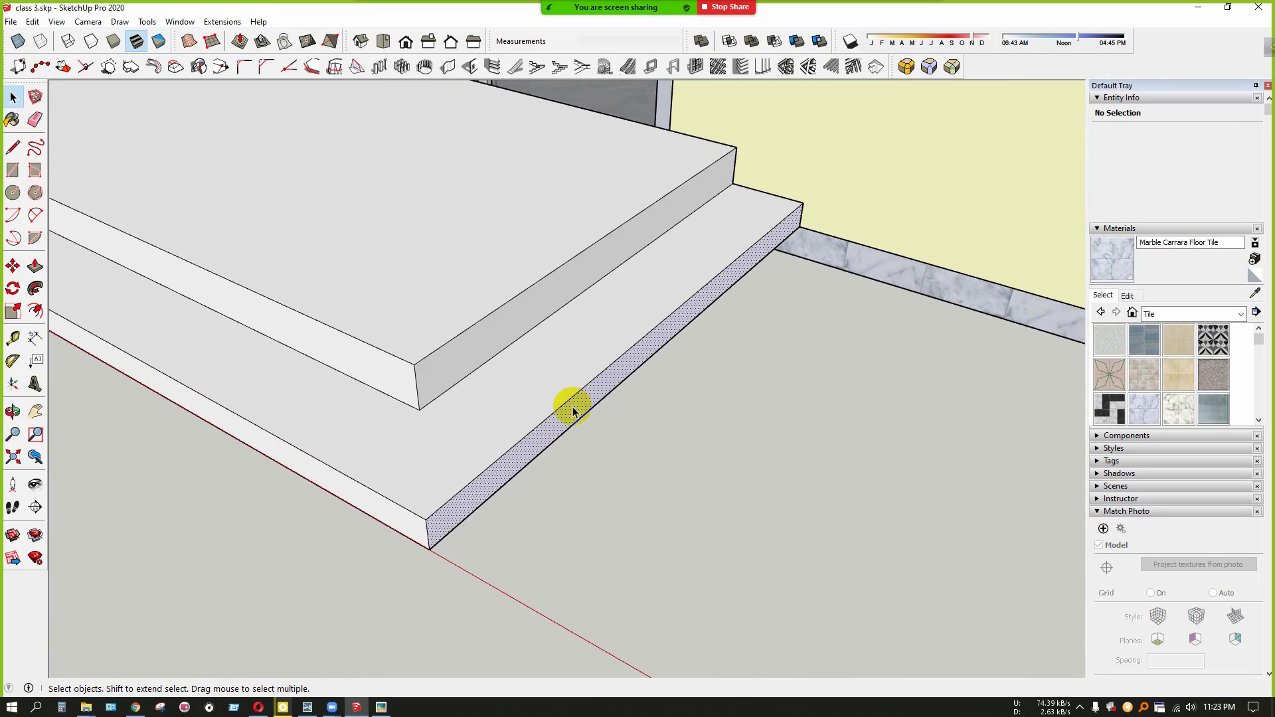
Extend the end face of the entrance's lower step along the wall until it lines up with the house corner
left_click(573, 412)
scroll(573, 413, "down", 6)
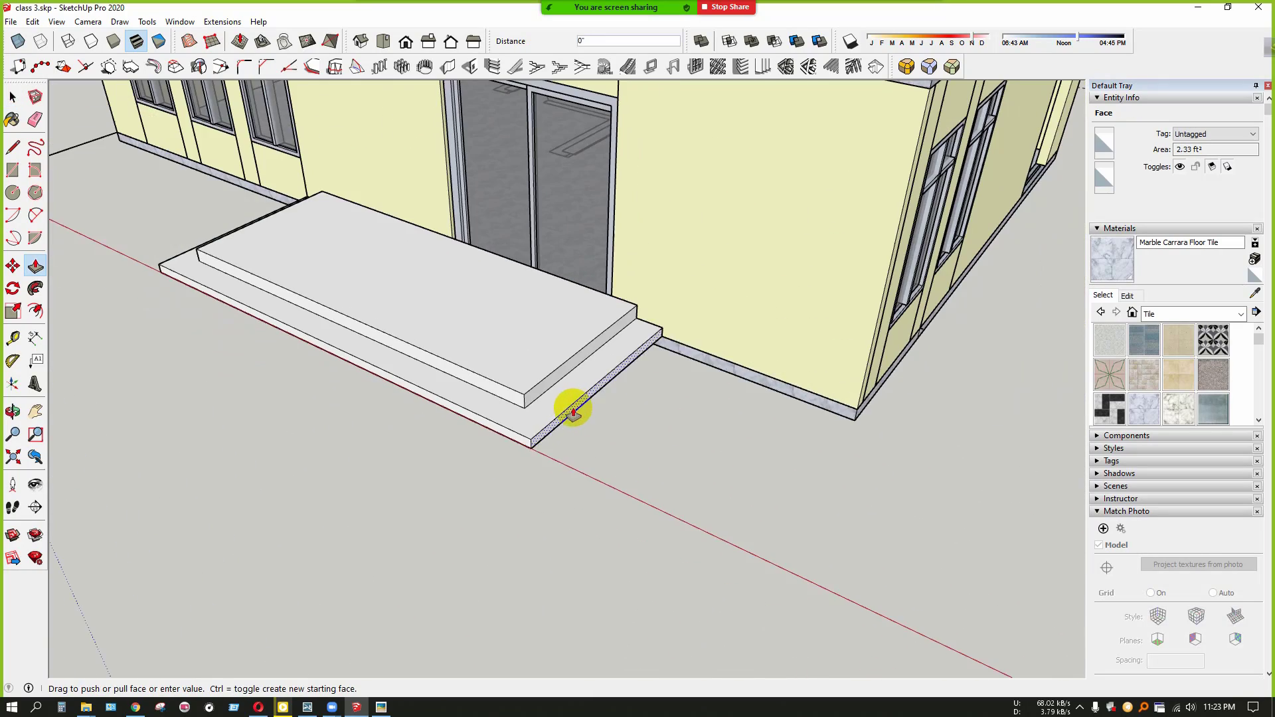
left_click(860, 369)
scroll(843, 489, "up", 5)
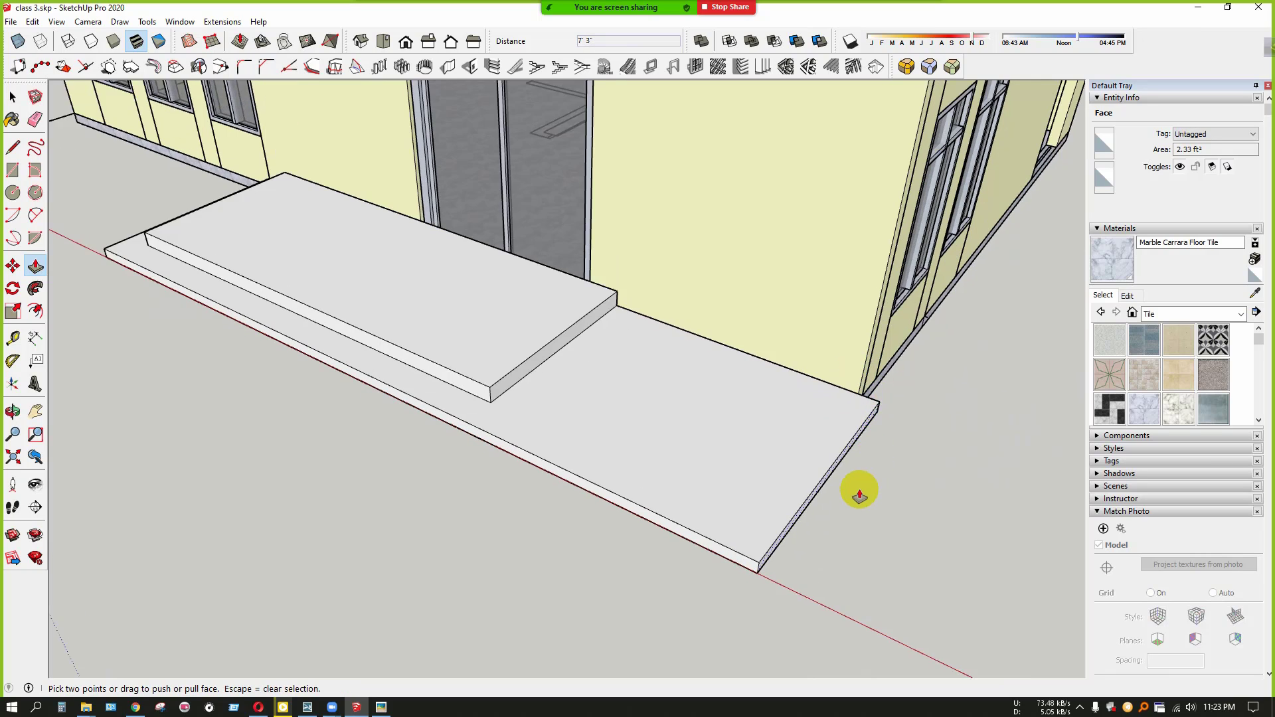
key("space")
key("p")
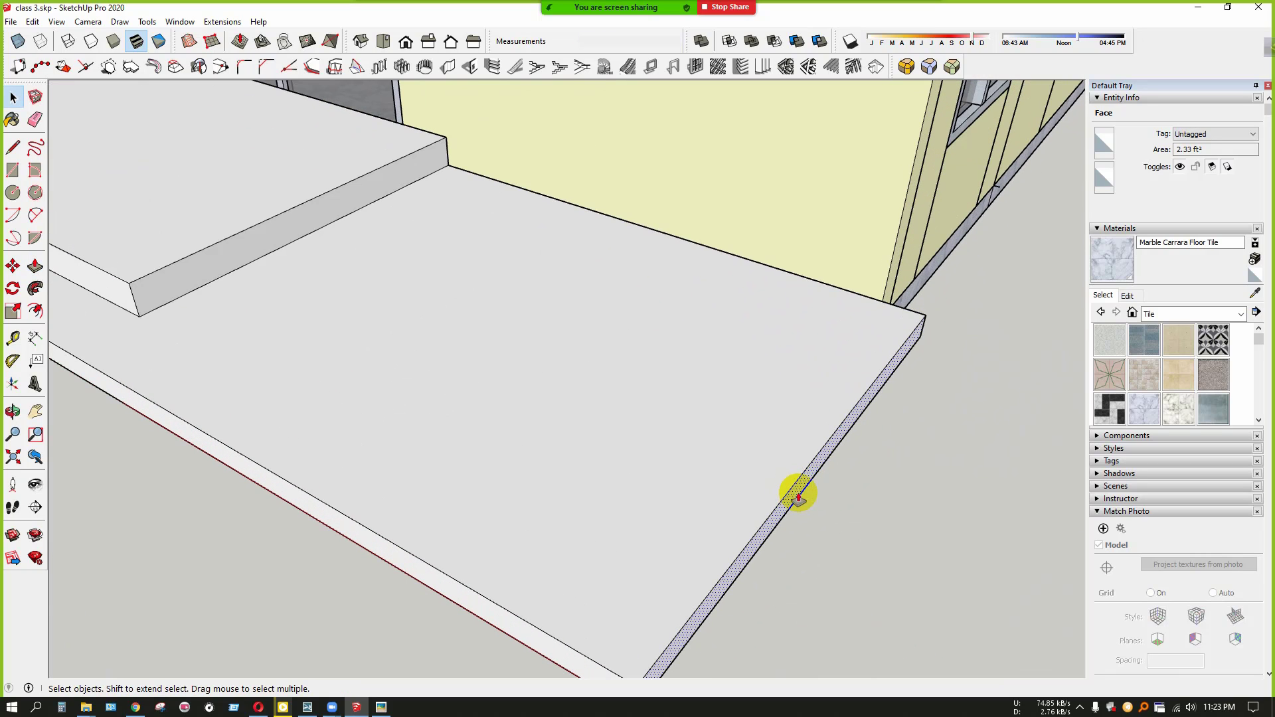
left_click(797, 494)
left_click(884, 279)
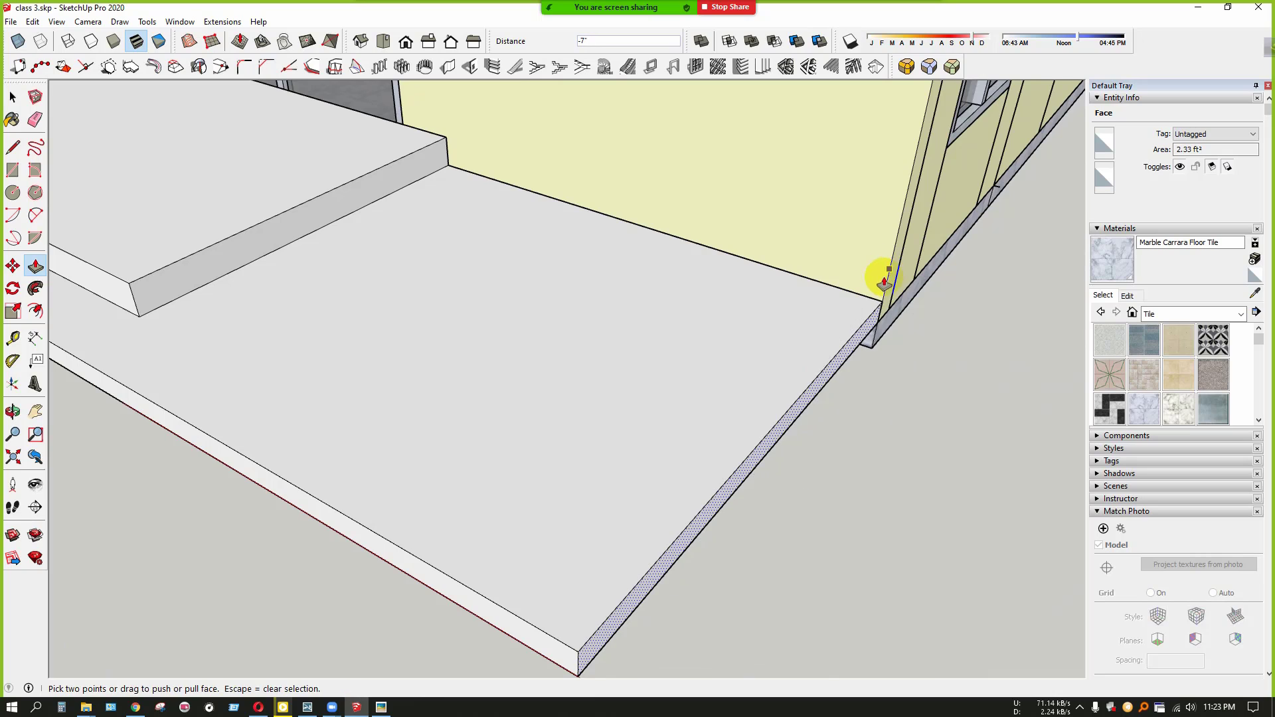
key("space")
Pull the upper platform's end face along the wall out to the house corner
scroll(612, 393, "down", 4)
scroll(390, 308, "up", 5)
left_click(389, 311)
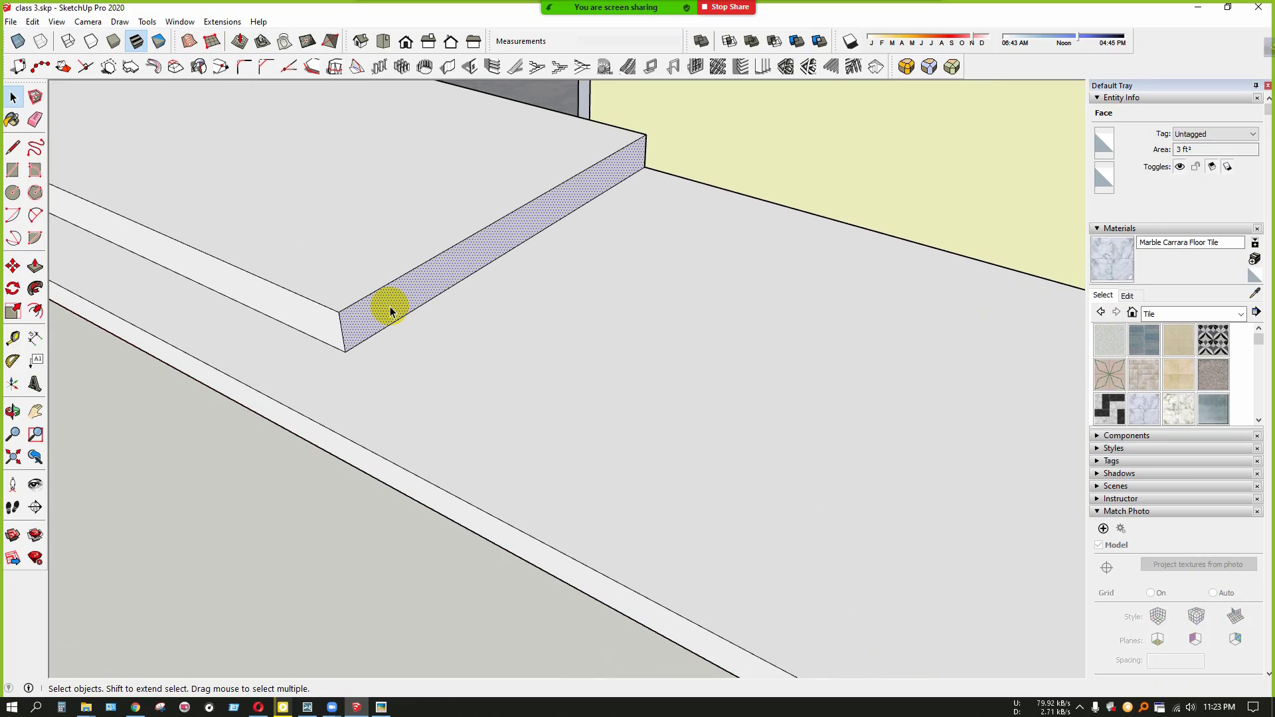
key("p")
left_click(390, 311)
scroll(618, 419, "down", 4)
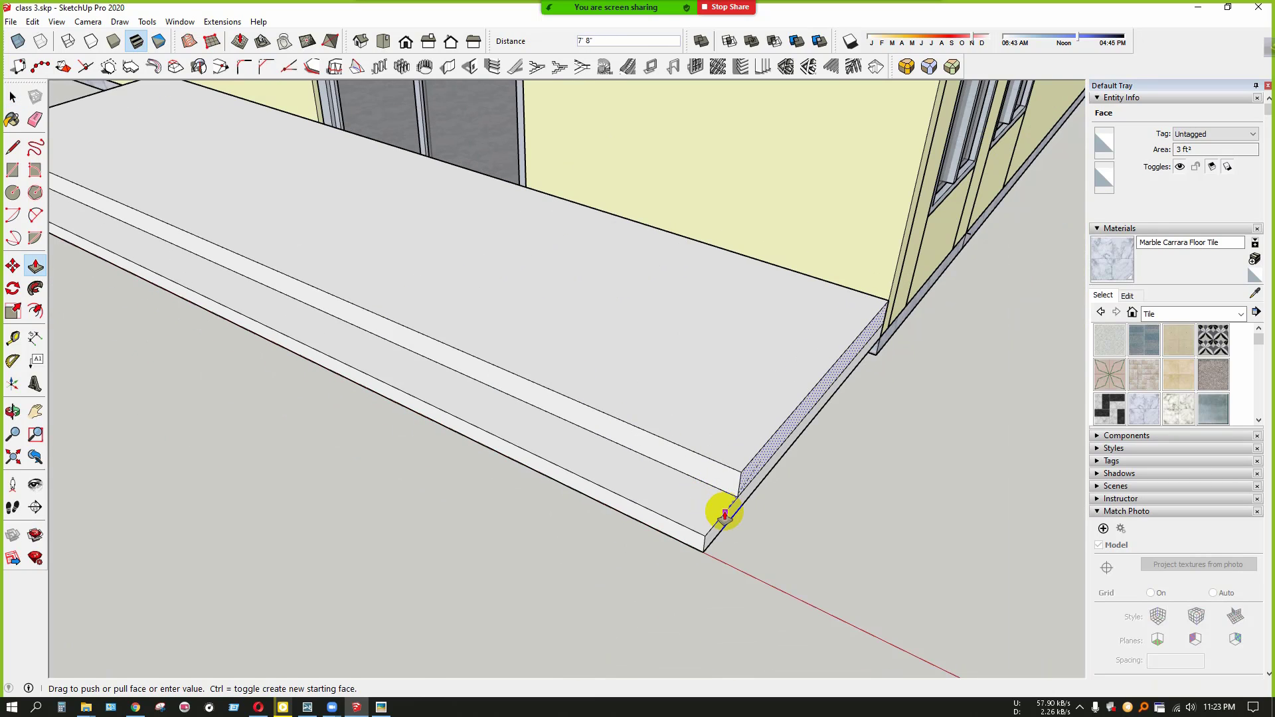
Push the upper platform's end face back 12 inches to leave a tread on the lower step
key("space")
scroll(759, 476, "up", 5)
key("p")
left_click(755, 467)
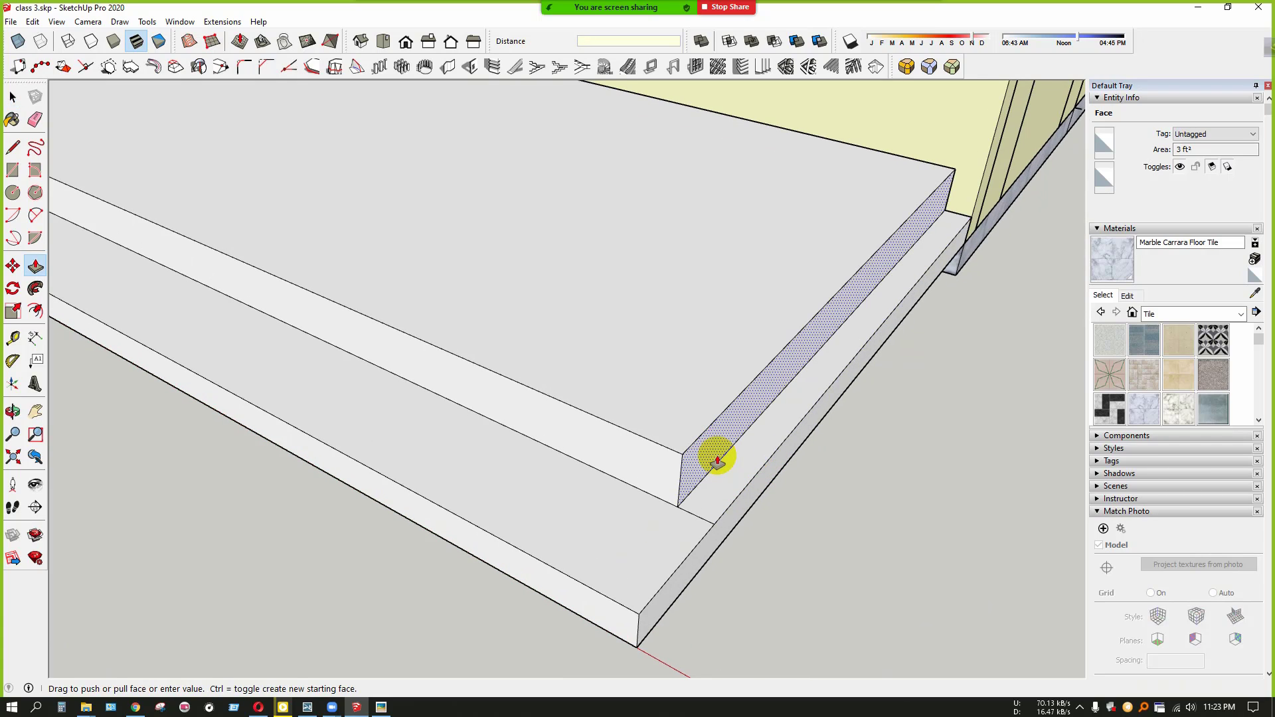
type("12")
key("Return")
key("space")
Make the whole two-tier entrance platform a group
triple_click(603, 327)
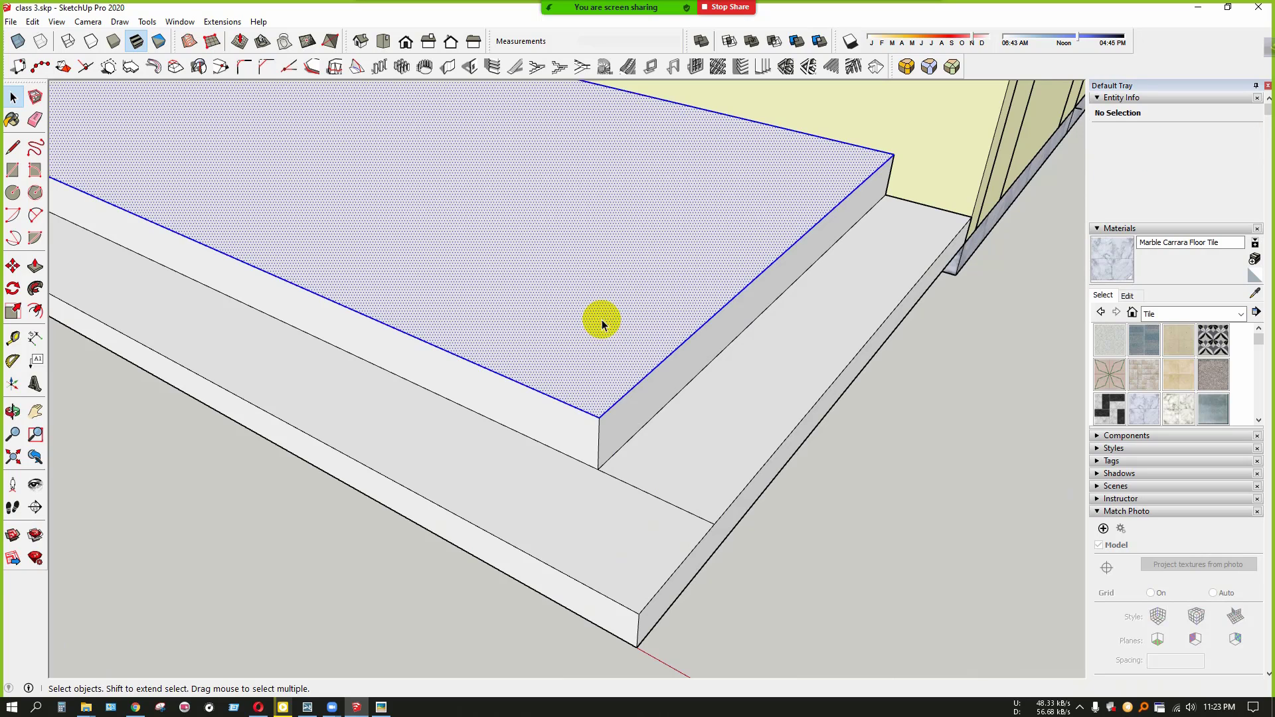
right_click(608, 326)
left_click(691, 437)
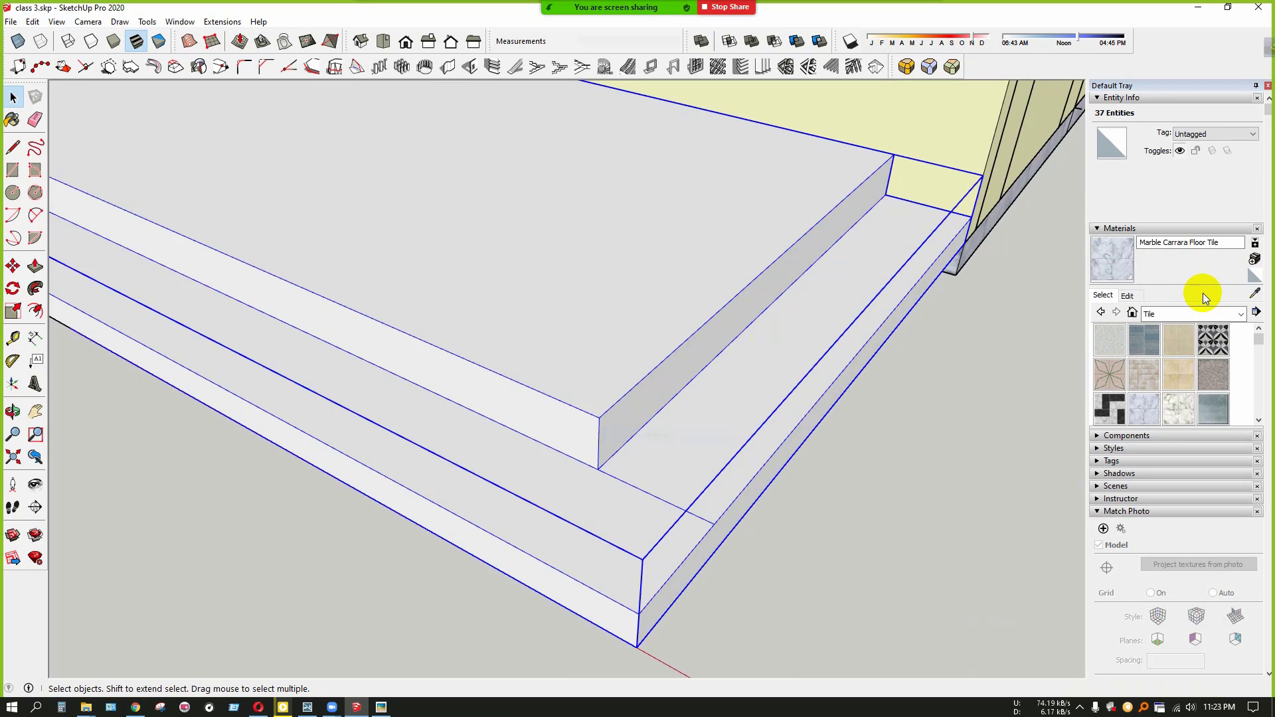
Paint the entrance platform group with Cladding Stucco White from the Brick, Cladding and Siding materials
left_click(1201, 316)
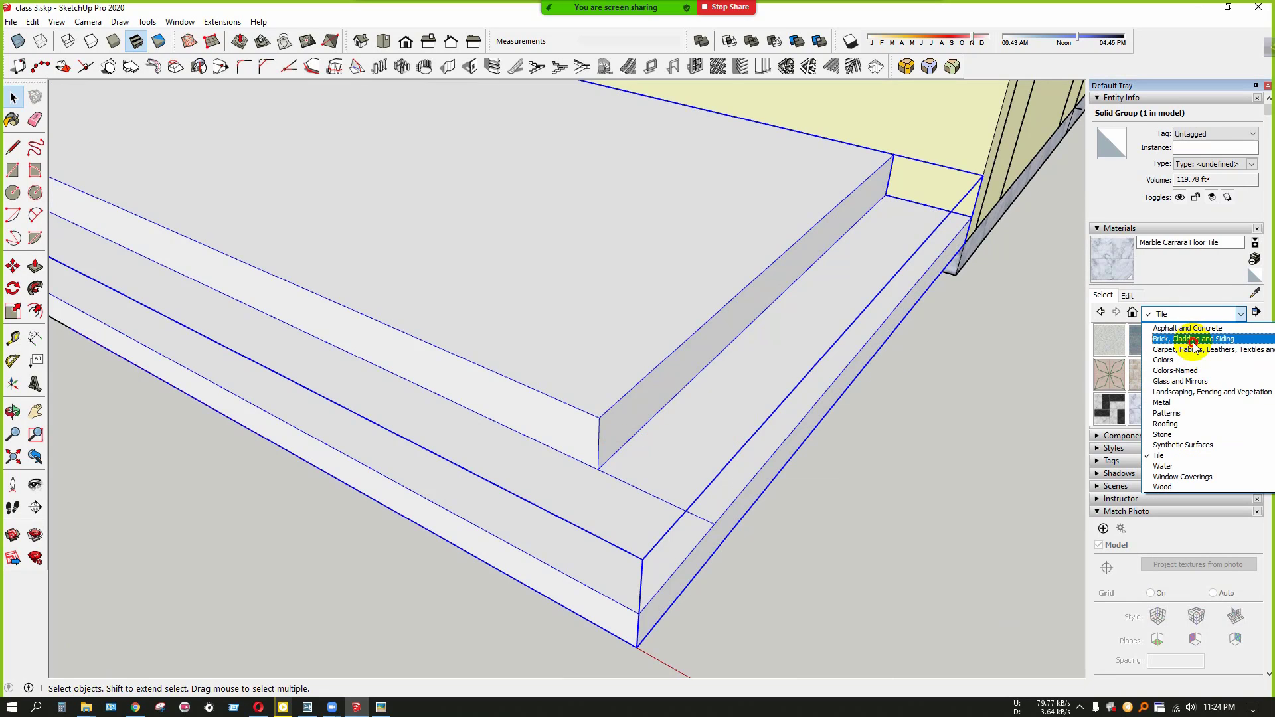
left_click(1193, 339)
left_click(1214, 406)
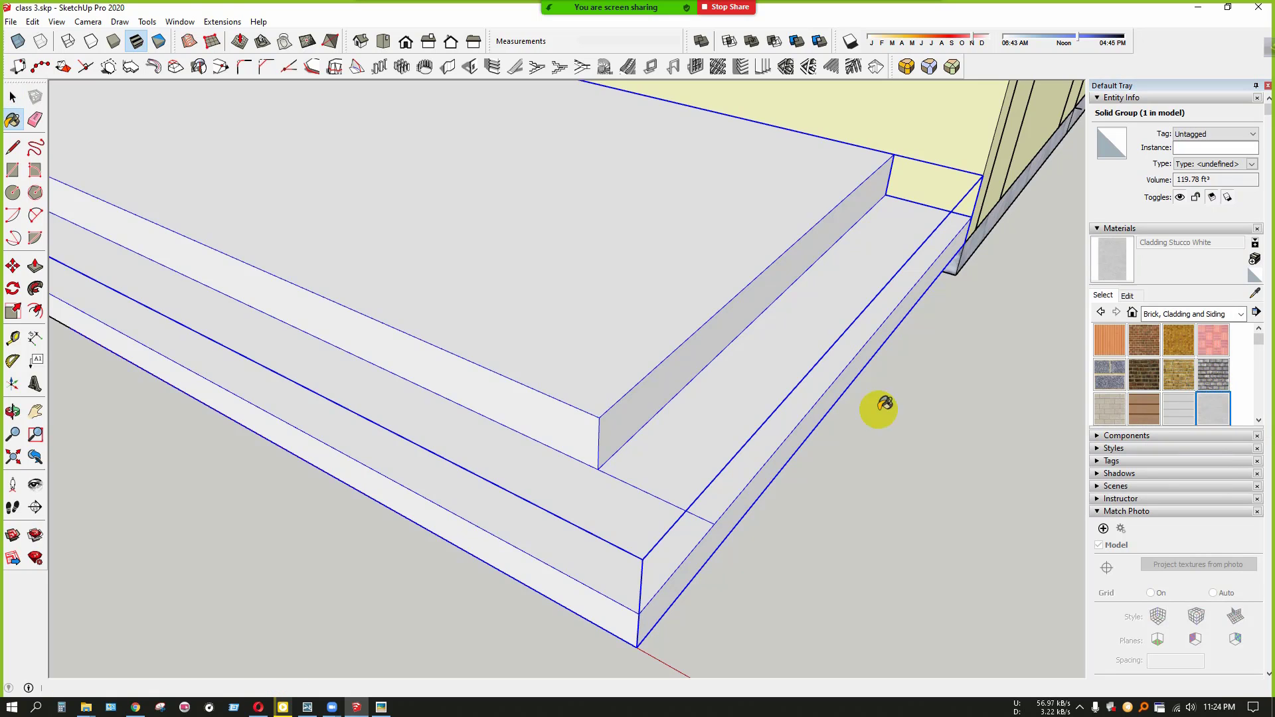
left_click(702, 400)
key("space")
scroll(704, 400, "down", 3)
left_click(890, 467)
Move the entrance platform group straight down until its upper surface is level with the marble skirting's top edge
middle_click_drag(890, 466, 688, 207)
scroll(850, 273, "up", 4)
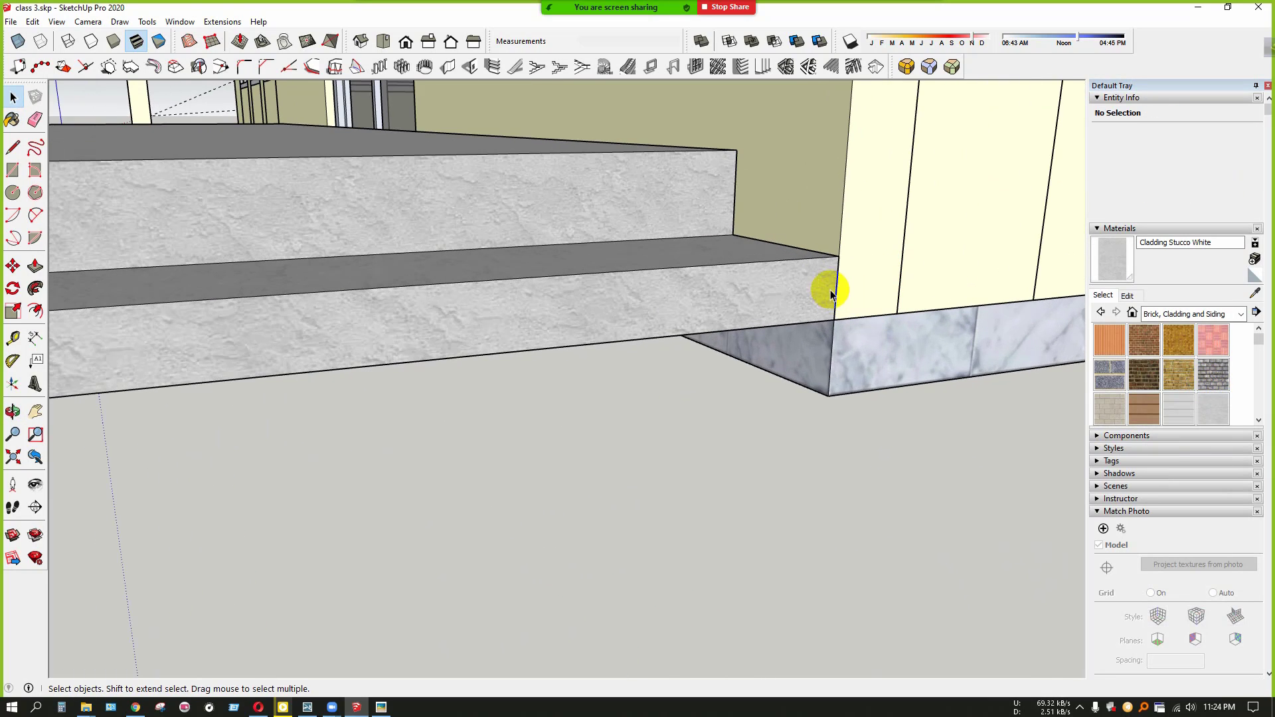
left_click(829, 291)
key("m")
scroll(852, 269, "up", 3)
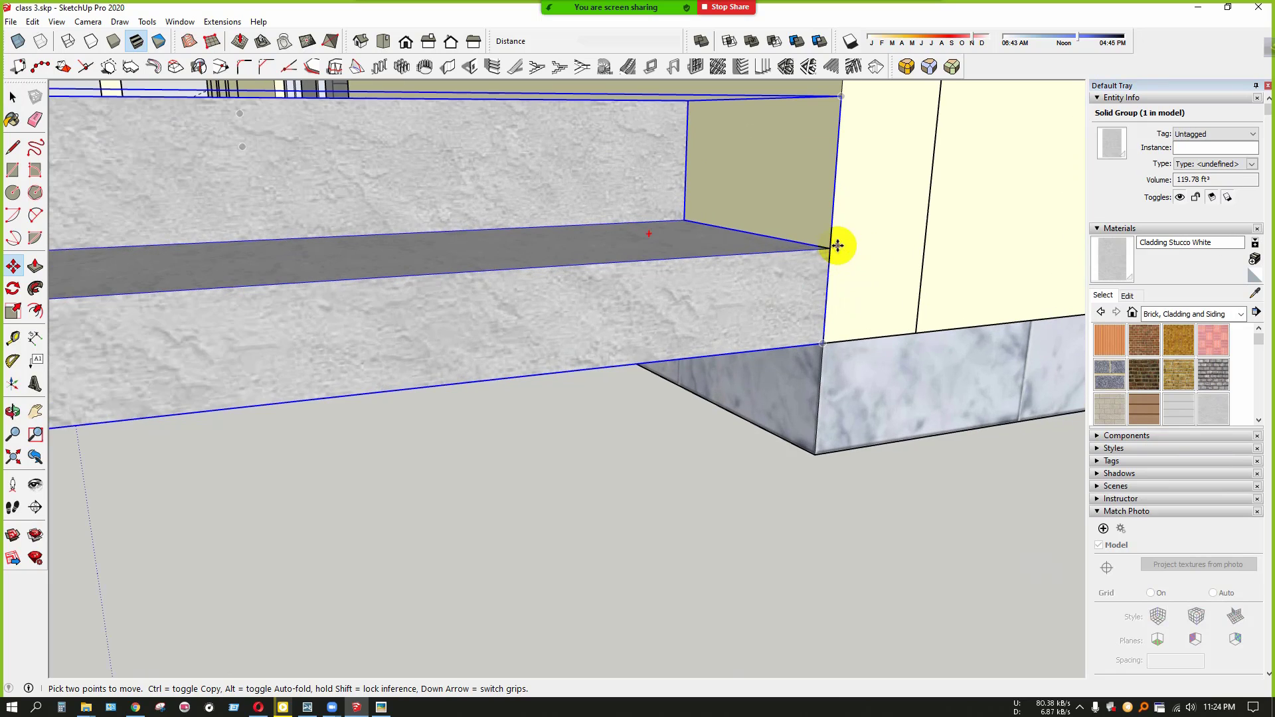
left_click(830, 251)
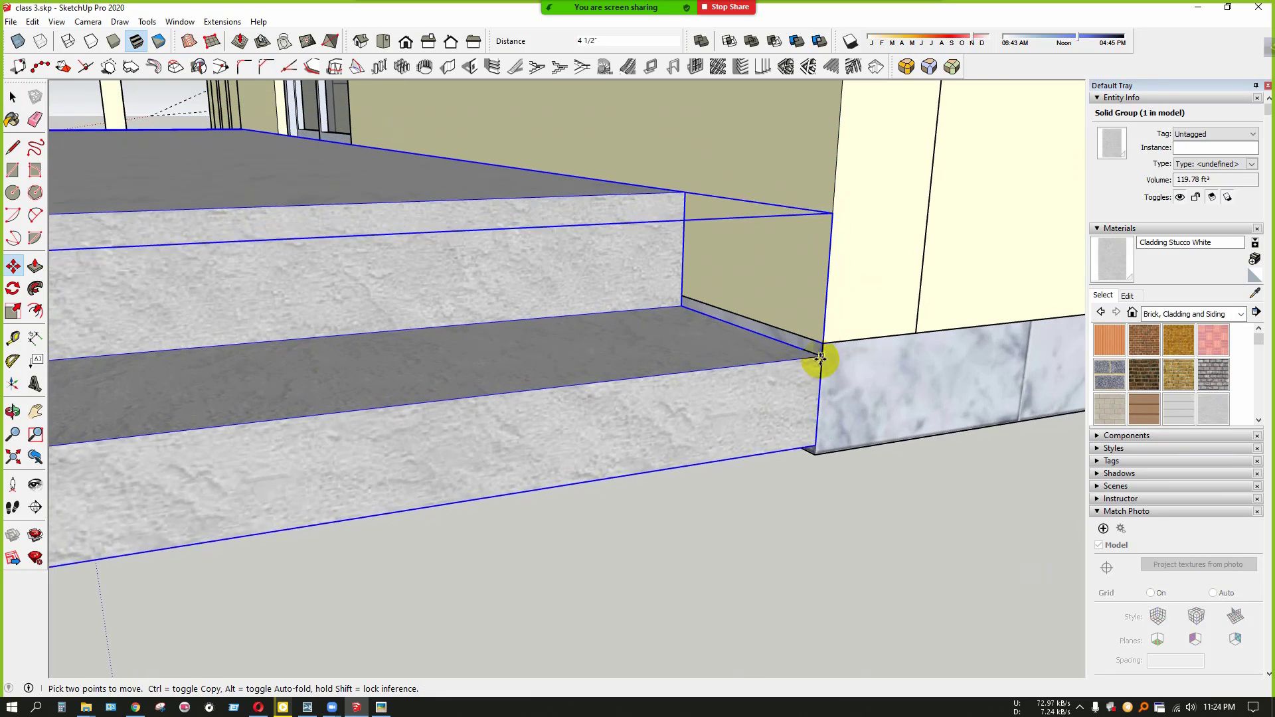
left_click(818, 410)
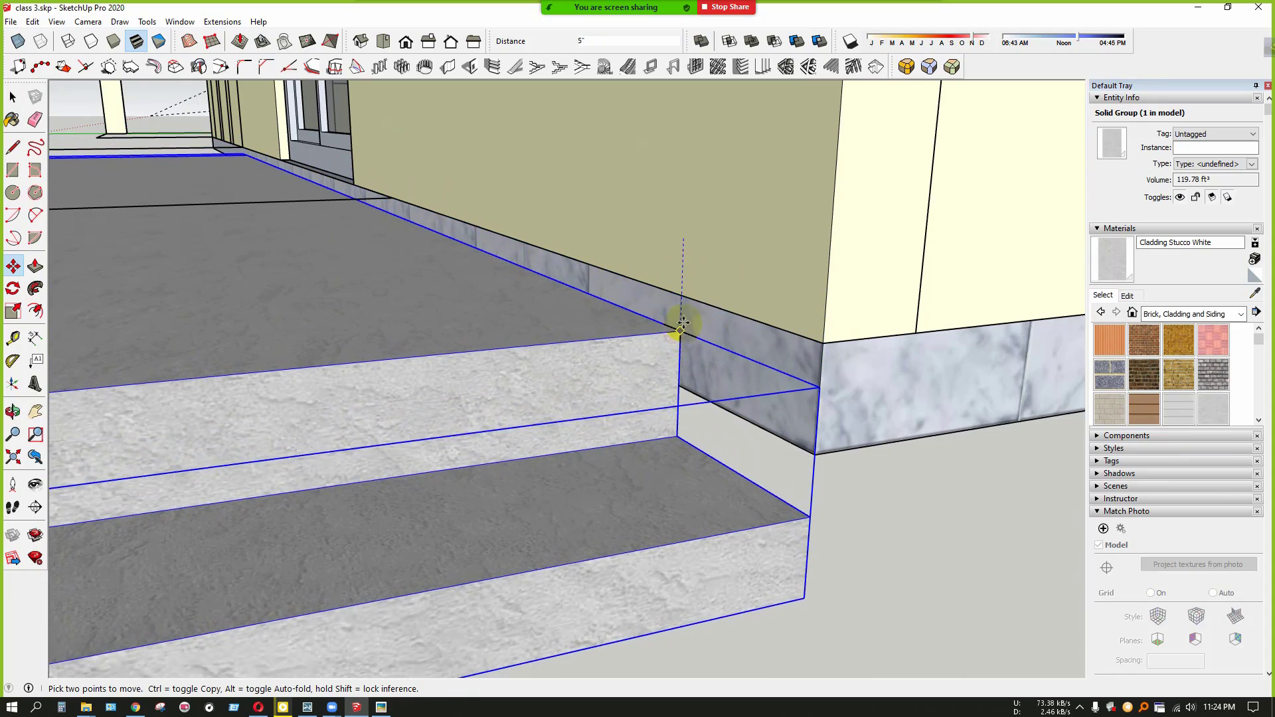
left_click(688, 299)
key("space")
Examine the lowered entrance platform and the house front, and compare them with the reference rendering
scroll(710, 350, "down", 5)
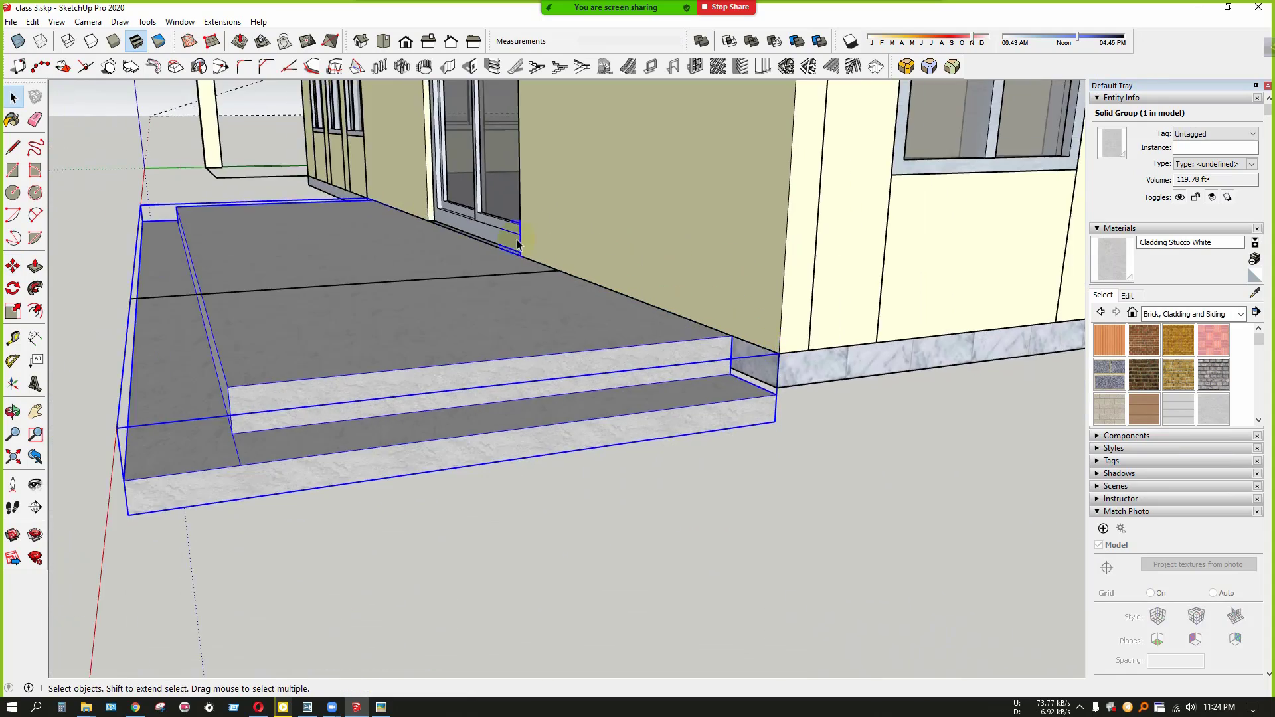
middle_click_drag(572, 255, 779, 277)
scroll(540, 449, "down", 6)
middle_click_drag(456, 422, 613, 426)
scroll(598, 265, "up", 4)
middle_click_drag(597, 265, 610, 255)
scroll(694, 244, "down", 4)
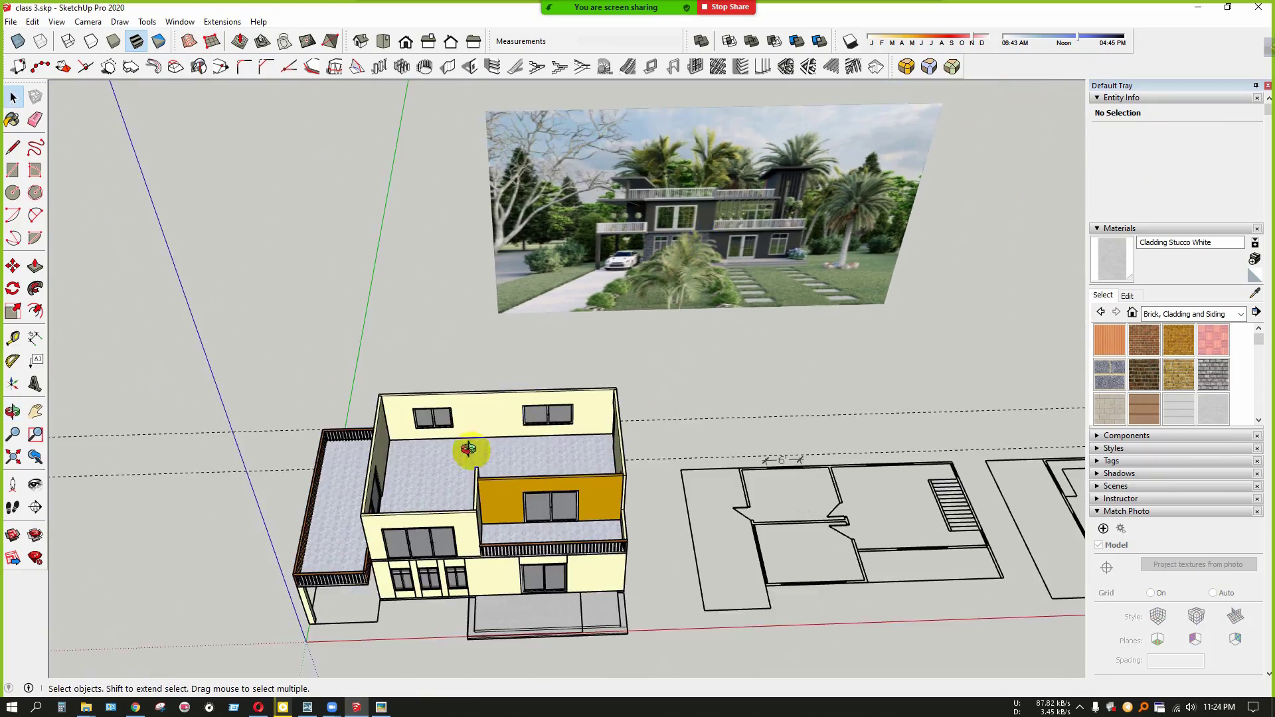
middle_click_drag(470, 450, 649, 300, "shift")
middle_click_drag(467, 414, 521, 416)
scroll(463, 410, "up", 2)
scroll(521, 416, "up", 3)
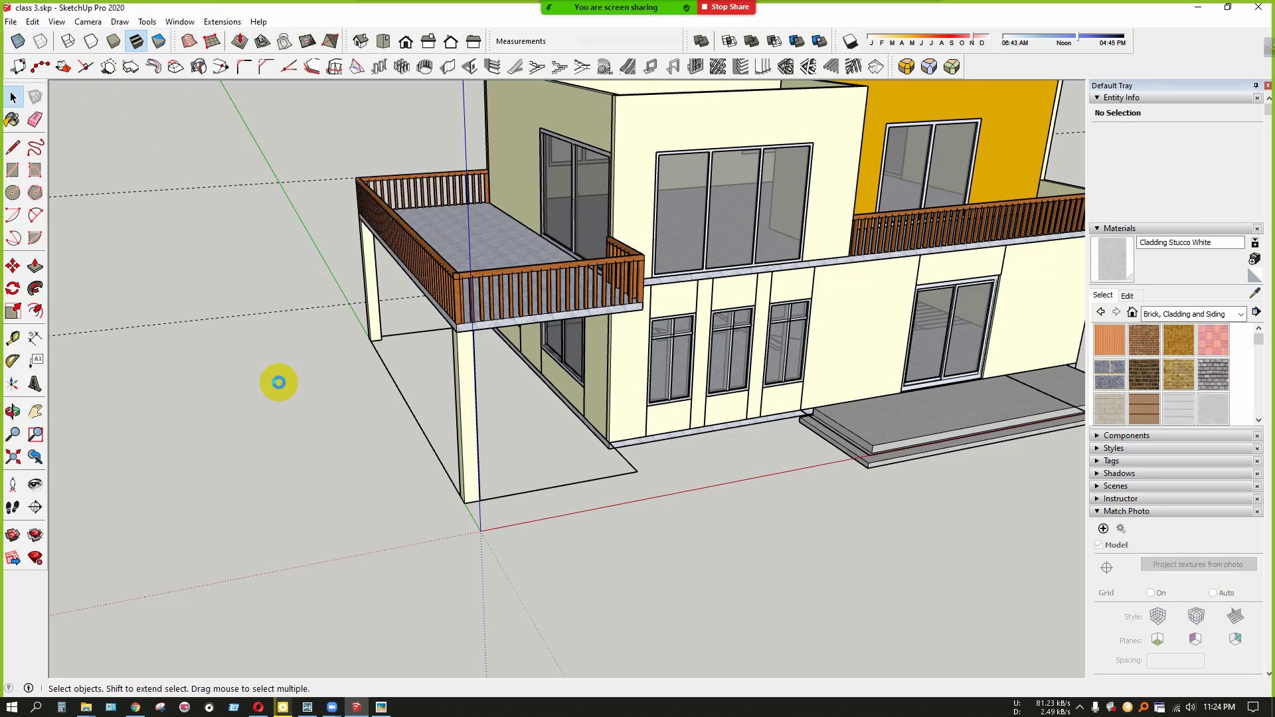
Search the built-in 3D Warehouse for "white car" and close its window
left_click(182, 20)
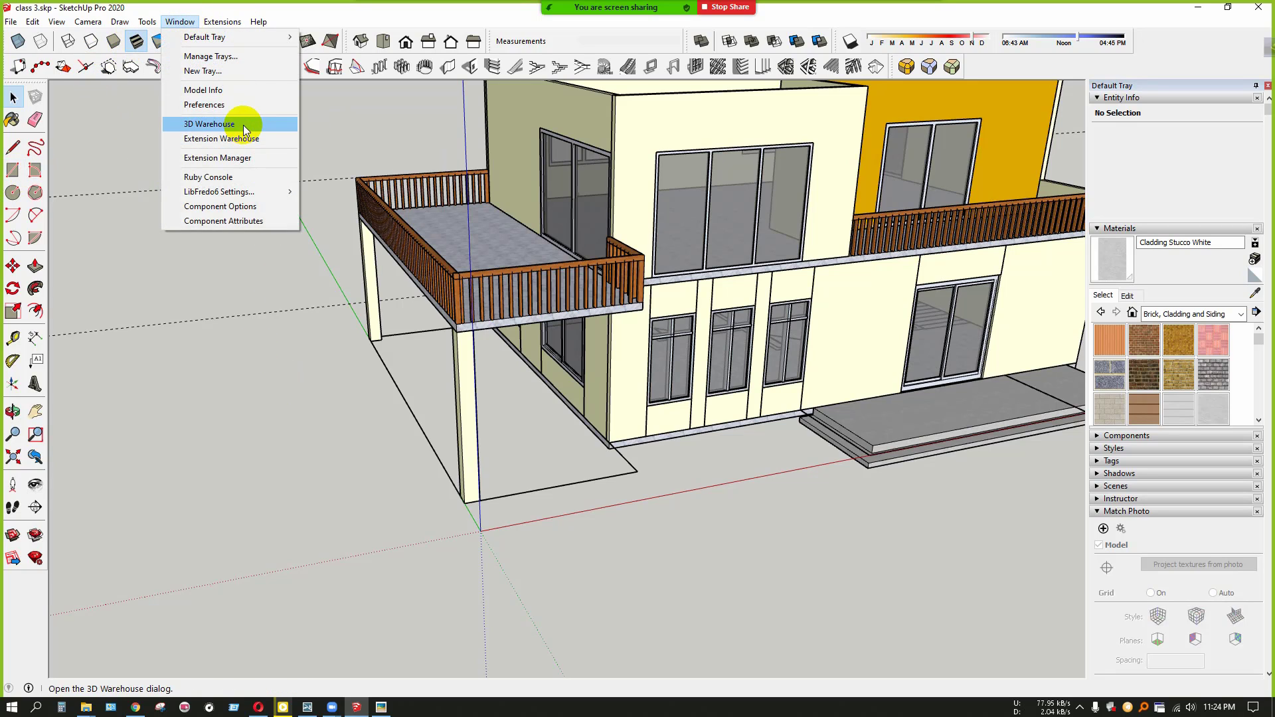
left_click(246, 130)
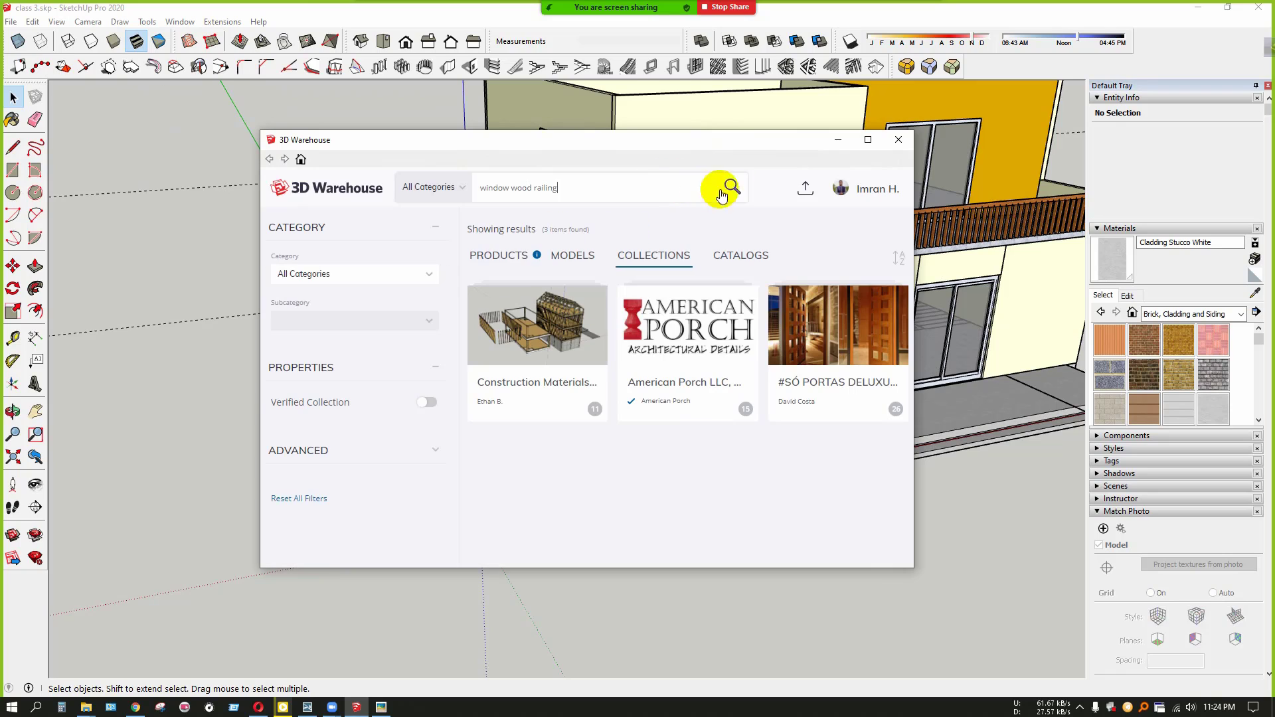
type("WHOTE")
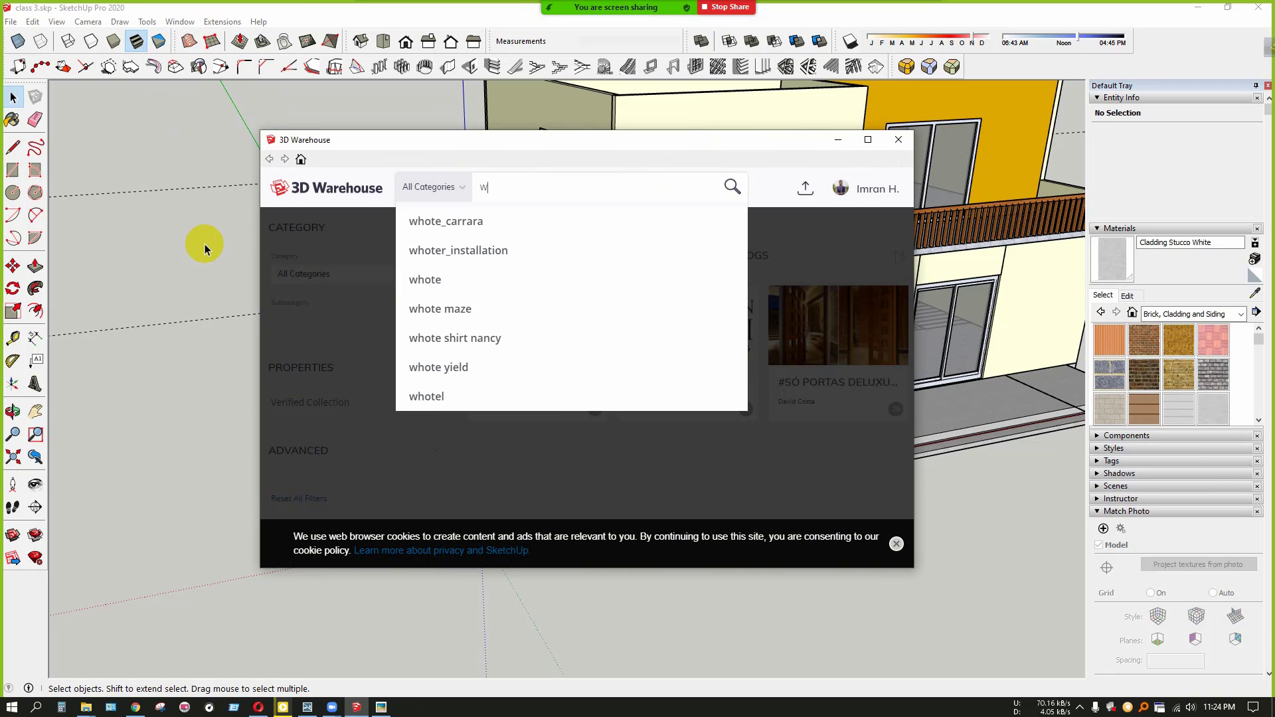
key("BackSpace")
type("whit")
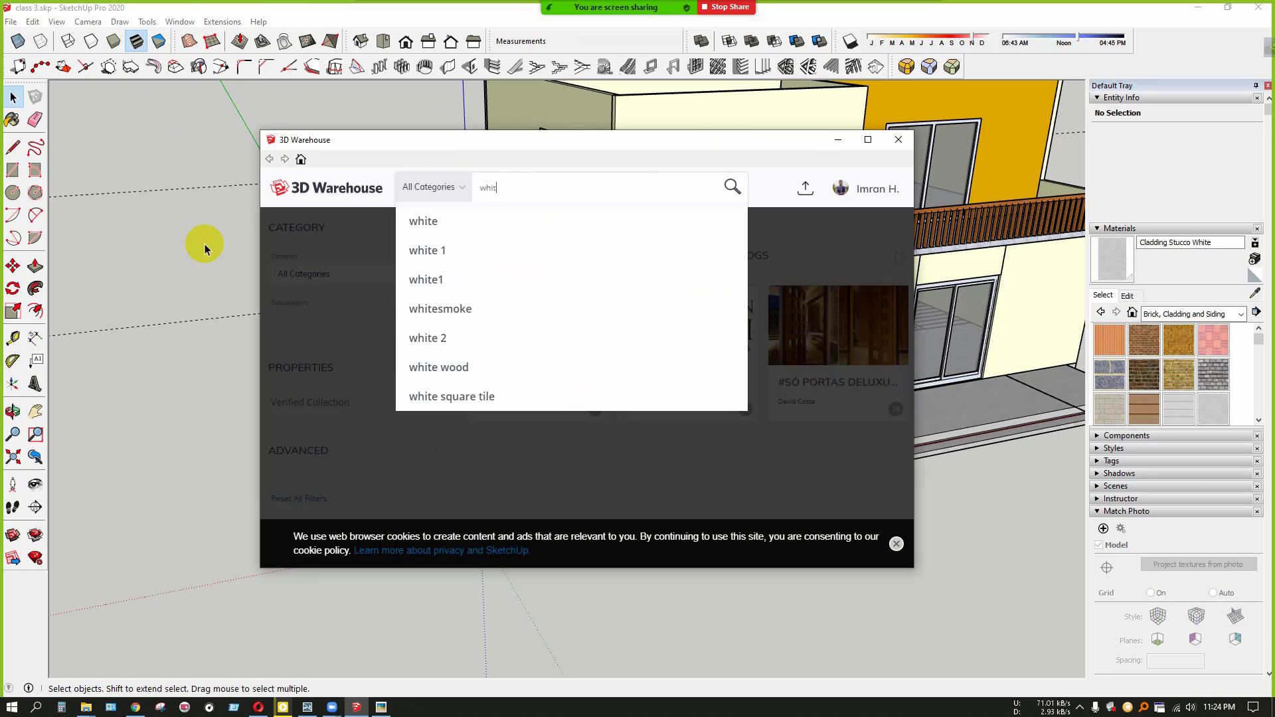
type("e car")
key("Return")
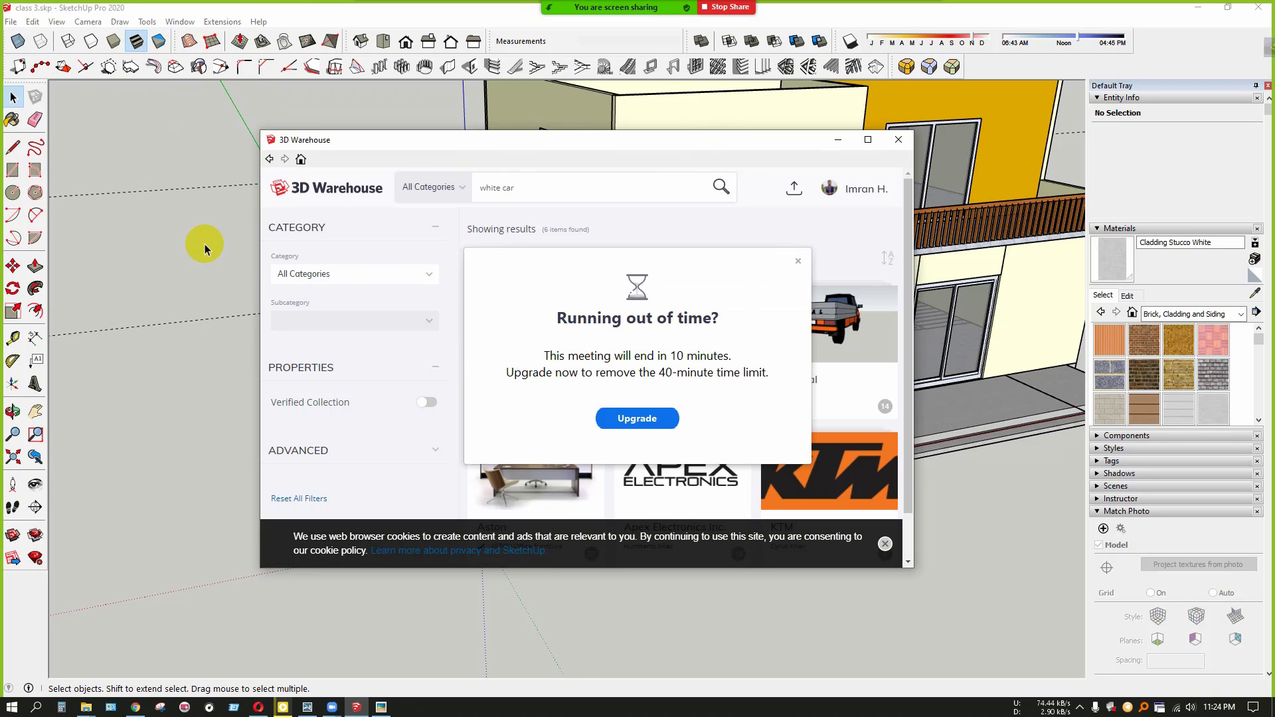
left_click(798, 261)
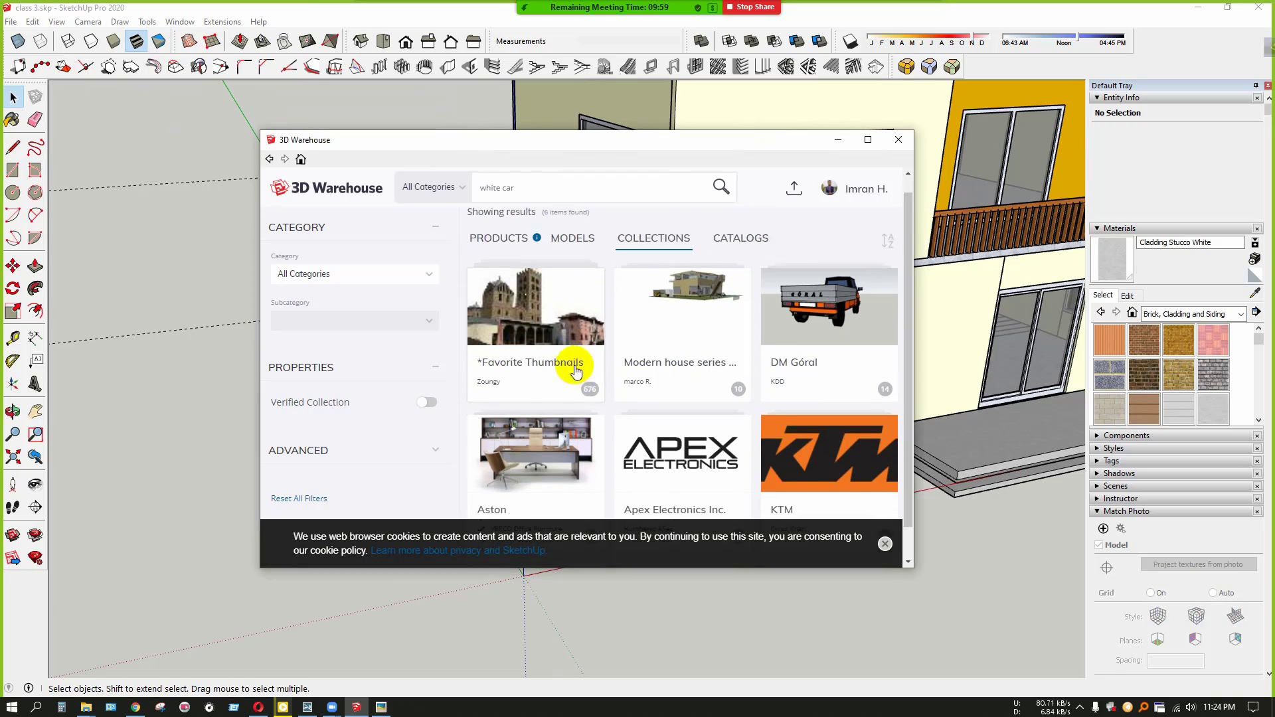
left_click(908, 142)
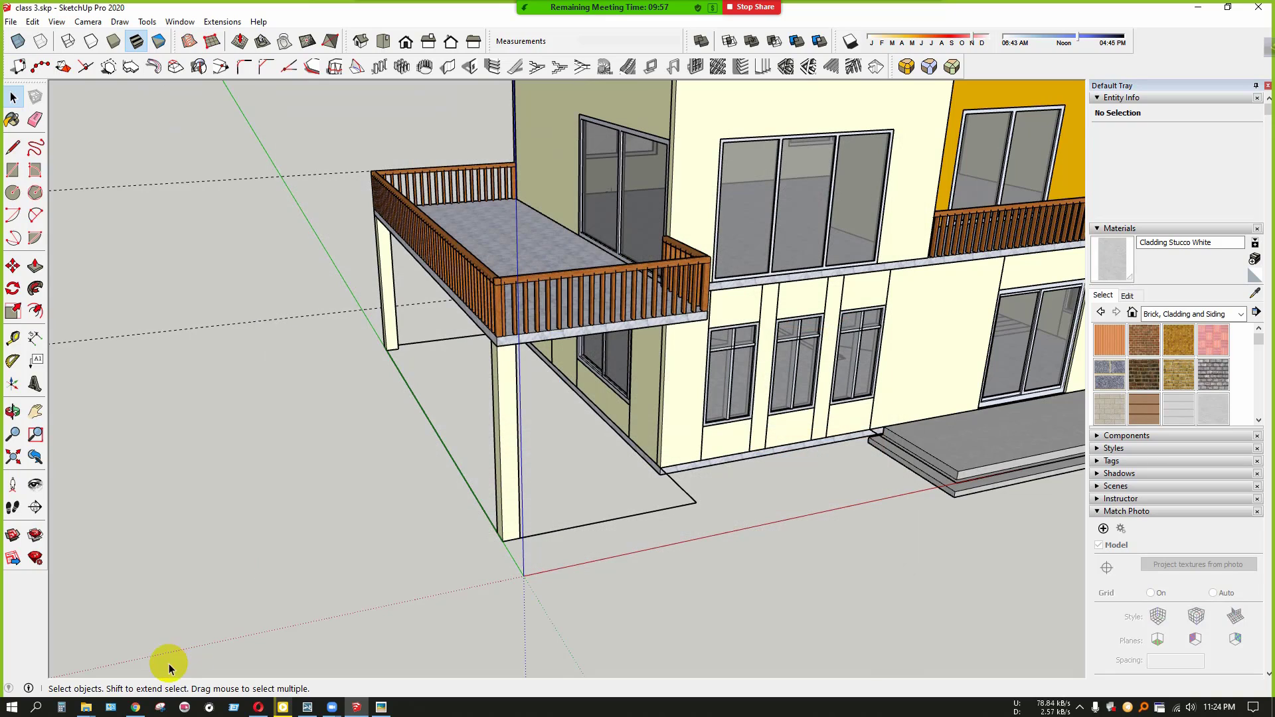
Switch to Chrome and open the 3D Warehouse website from the 3D model bookmarks in a new tab
left_click(136, 707)
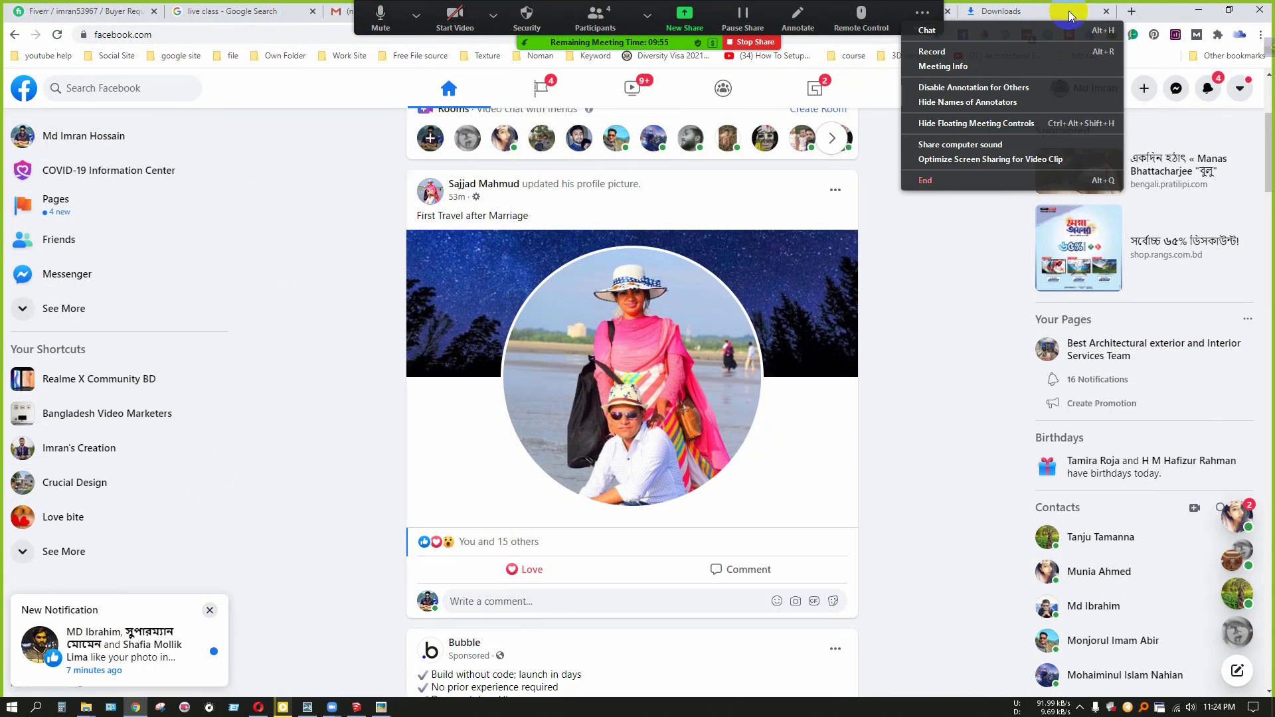
left_click(1074, 9)
left_click(1129, 12)
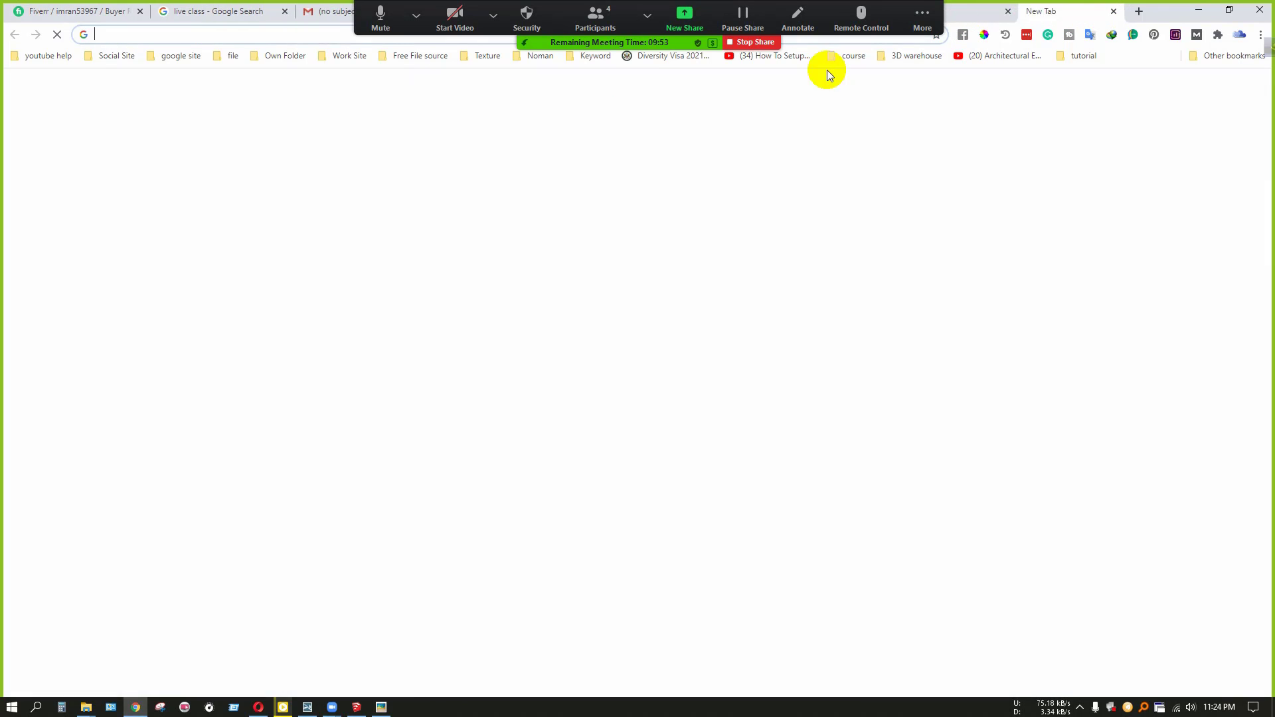
left_click(420, 55)
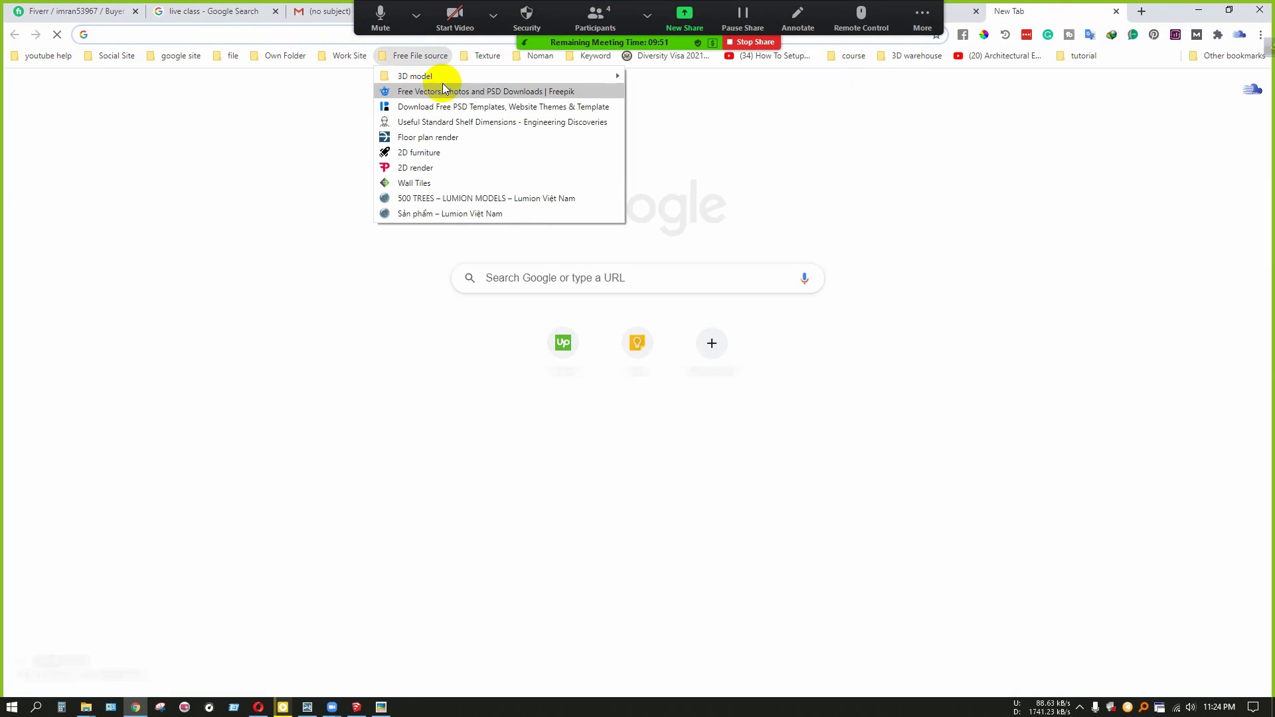
mouse_move(534, 75)
left_click(652, 77)
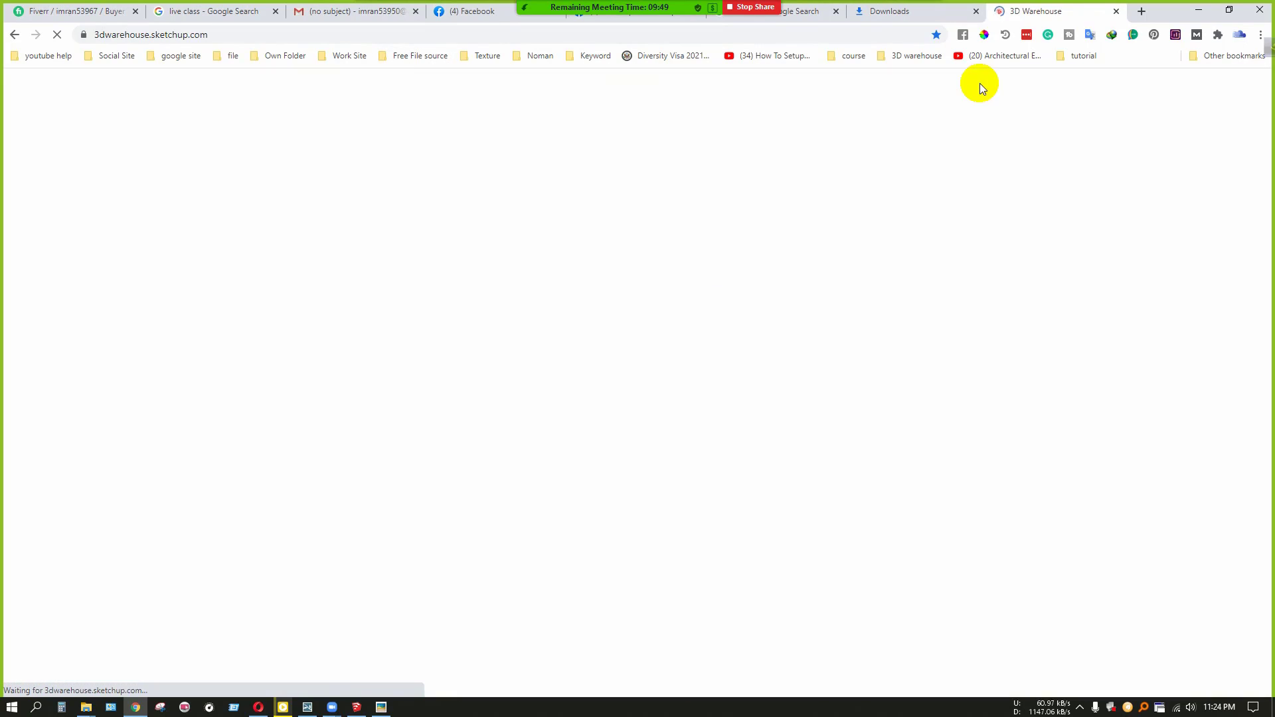
Search the 3D Warehouse website for "white car"
type("w")
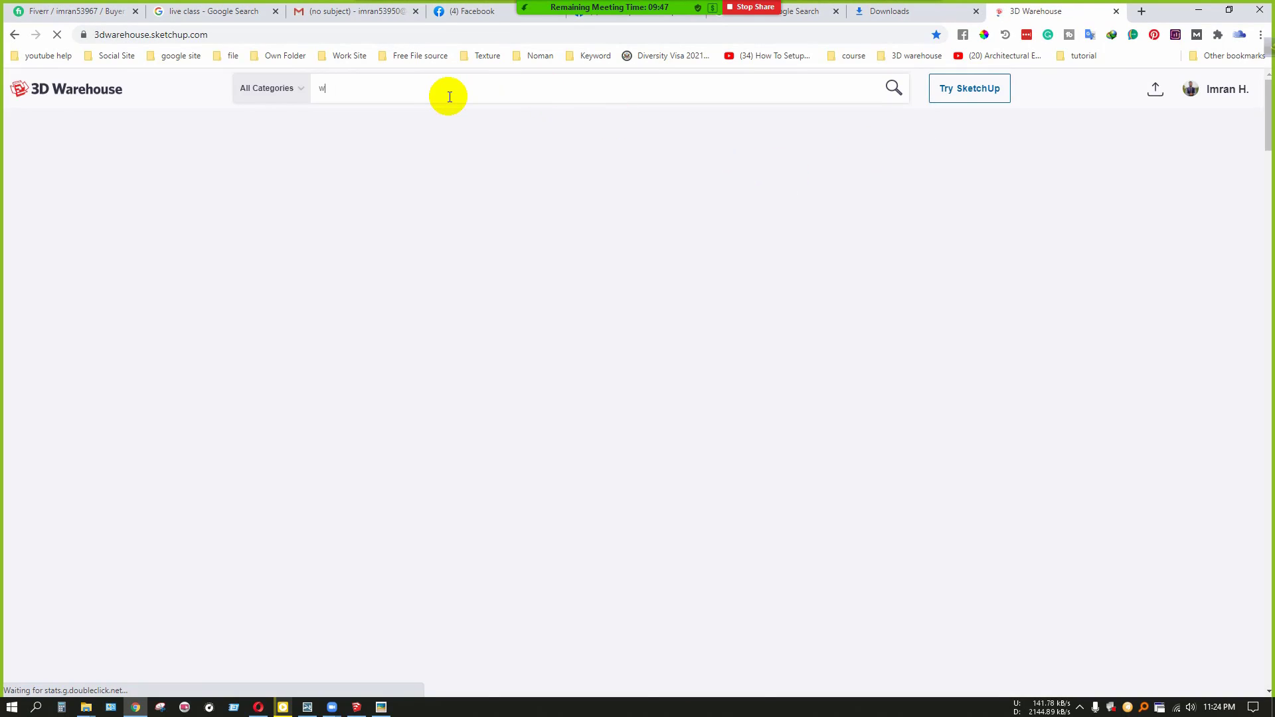
type("white car")
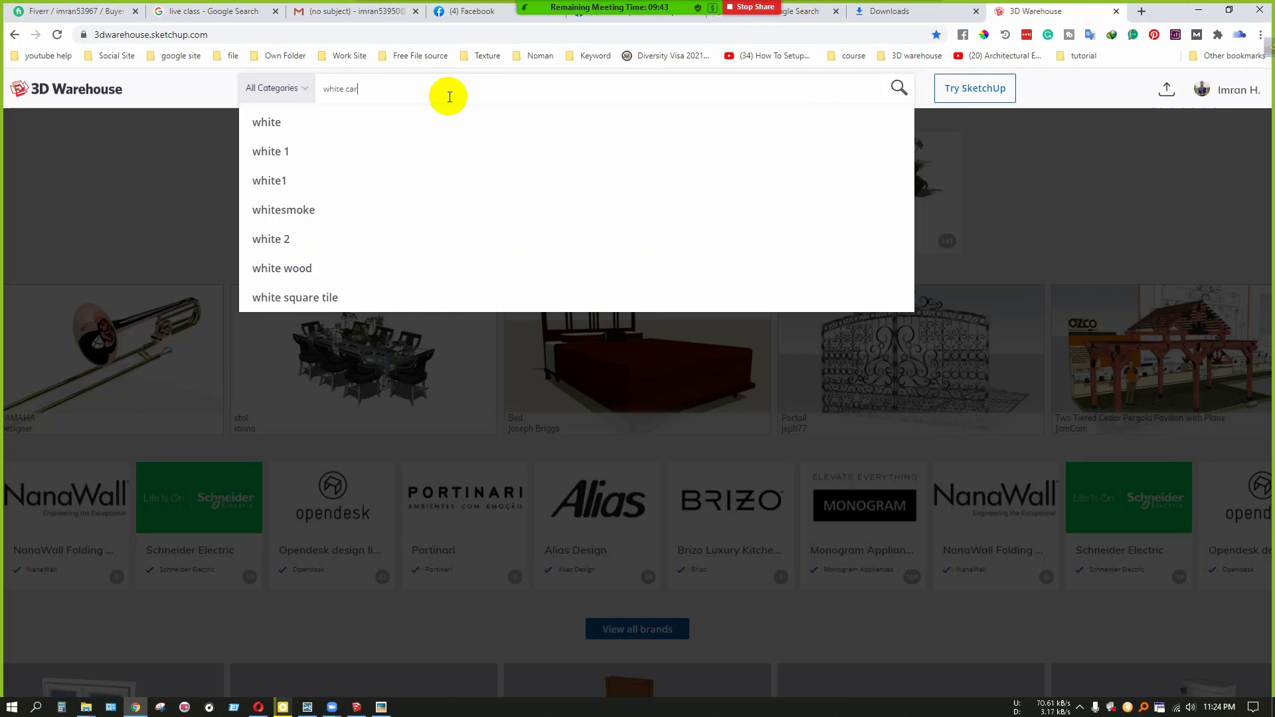
key("Return")
Restrict the search results to models with a file size of 0 to 10 MB
scroll(707, 417, "down", 3)
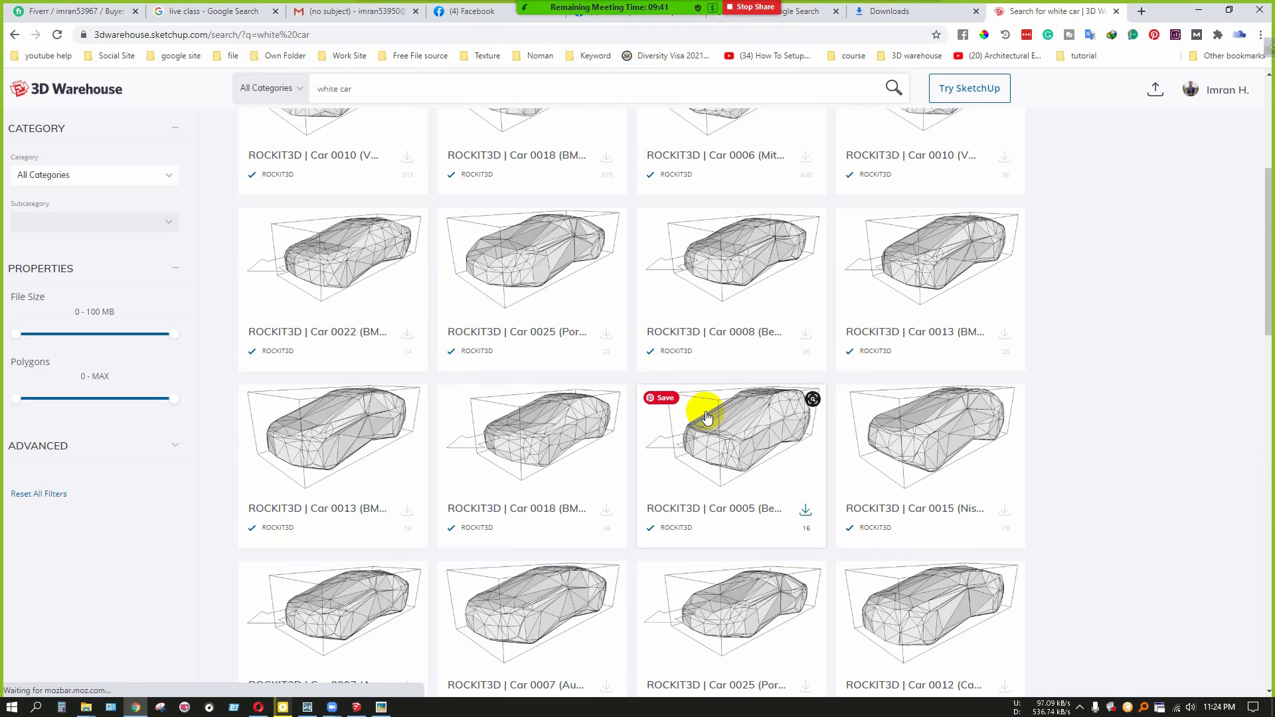
scroll(707, 417, "up", 5)
left_click(339, 156)
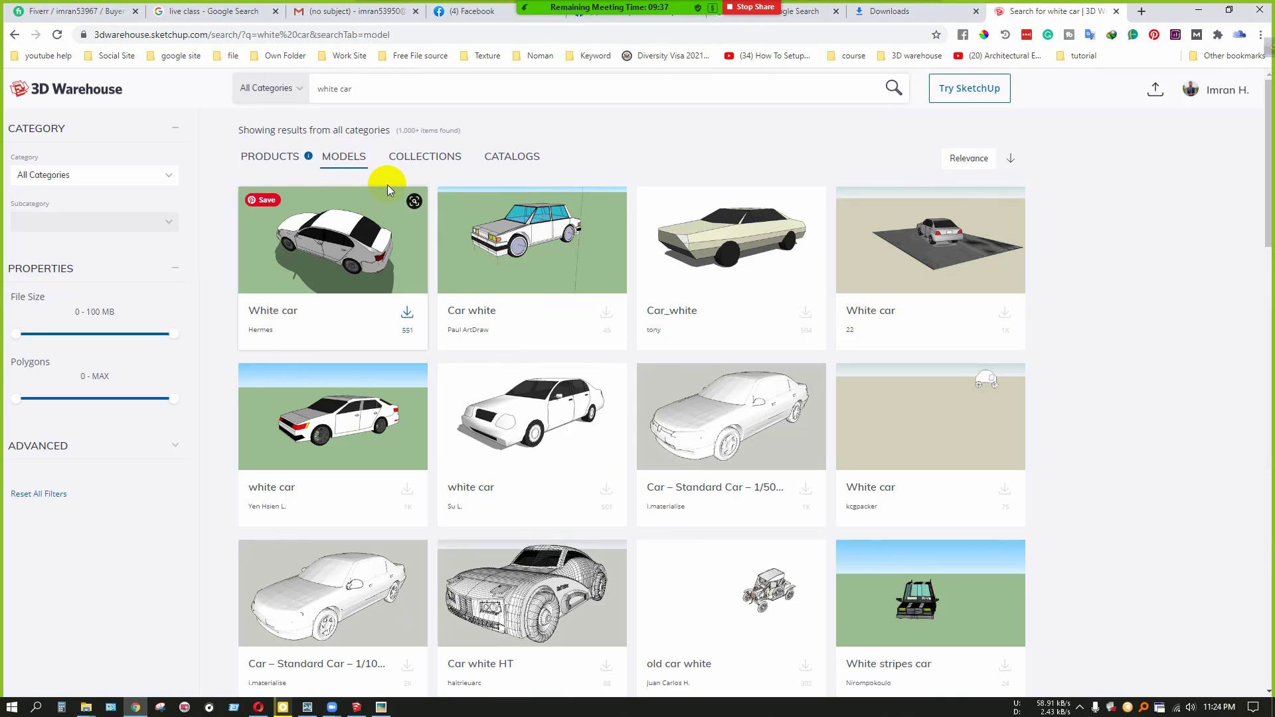
left_click_drag(177, 333, 122, 342)
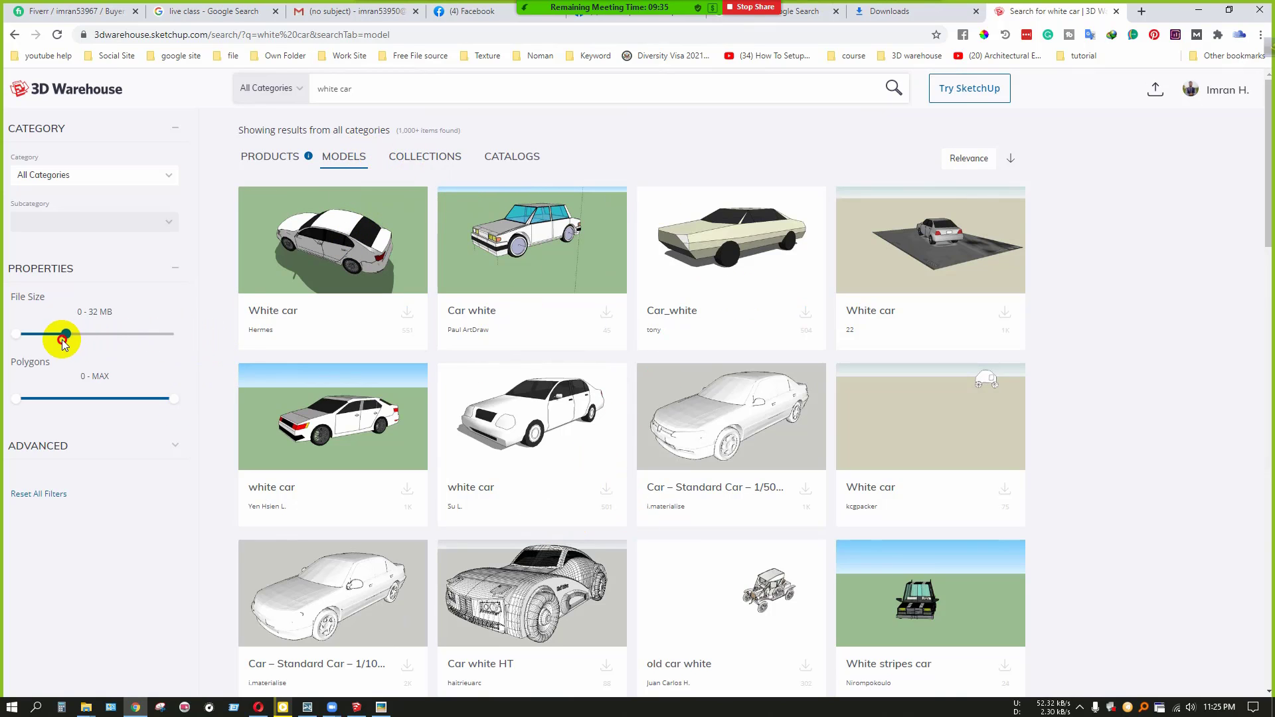
left_click_drag(31, 341, 31, 341)
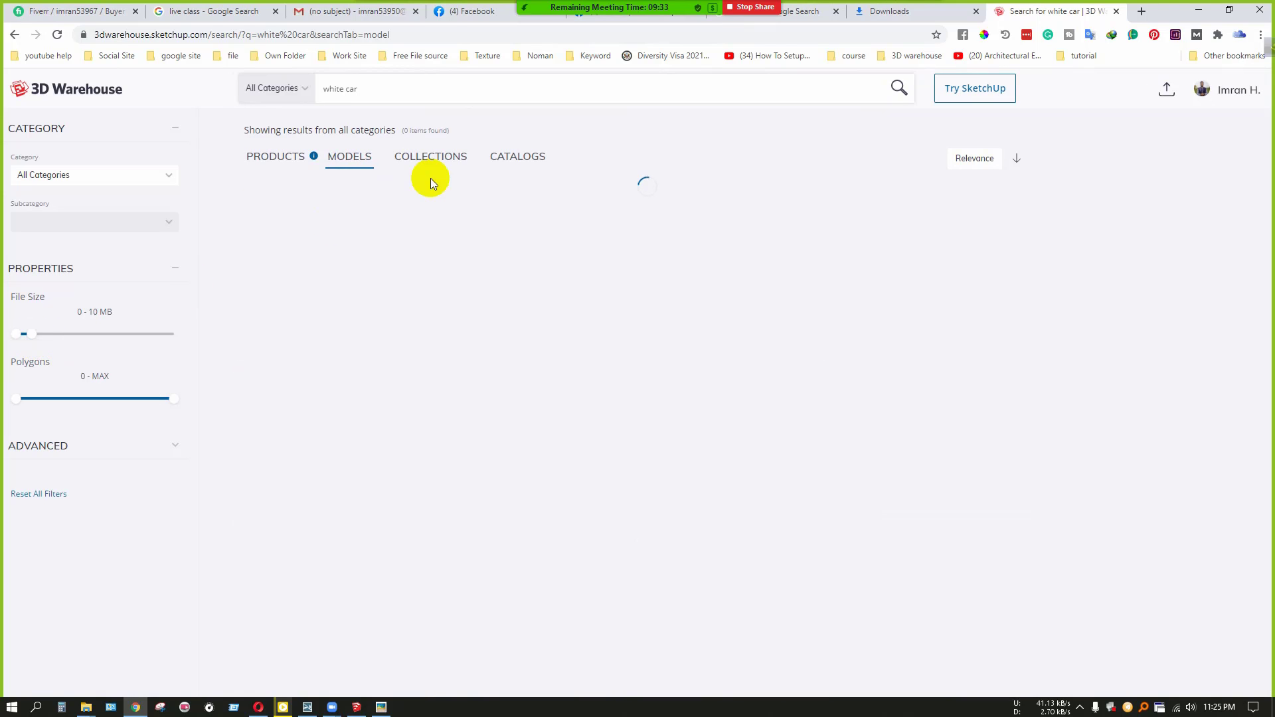
Download the first "White car" result as a SketchUp 2020 model
left_click(324, 256)
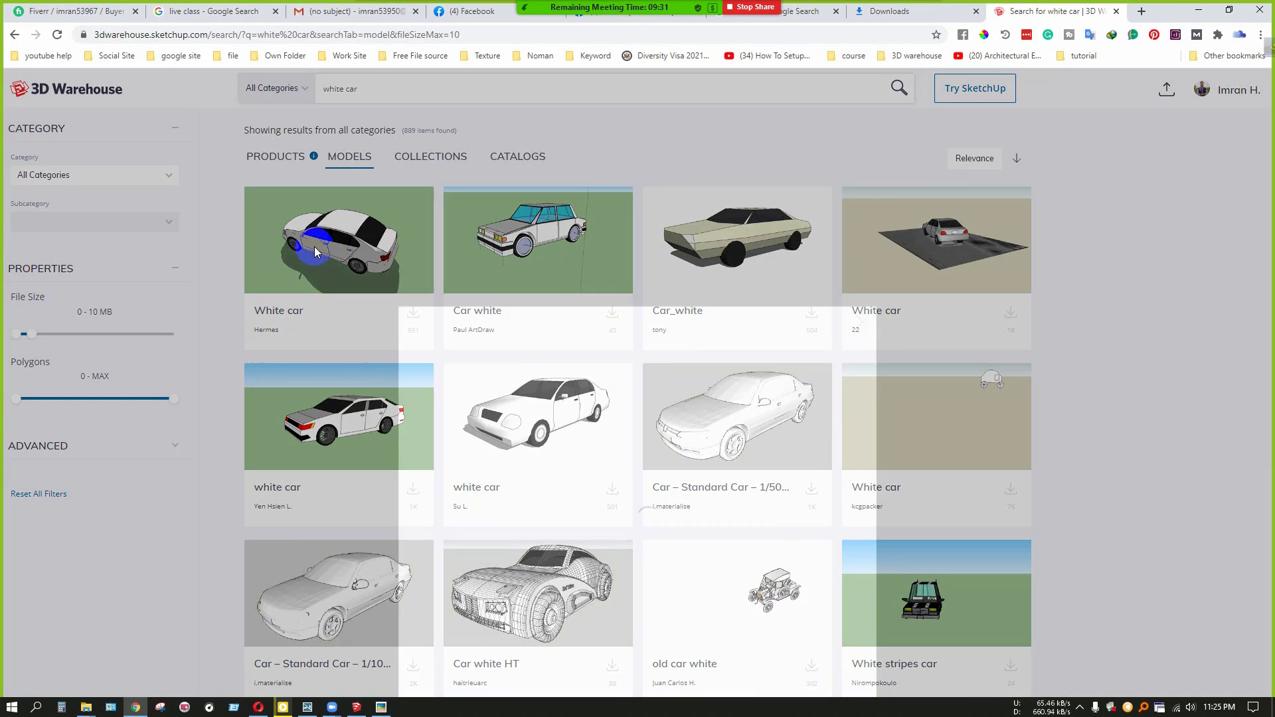
left_click(1203, 305)
left_click(407, 314)
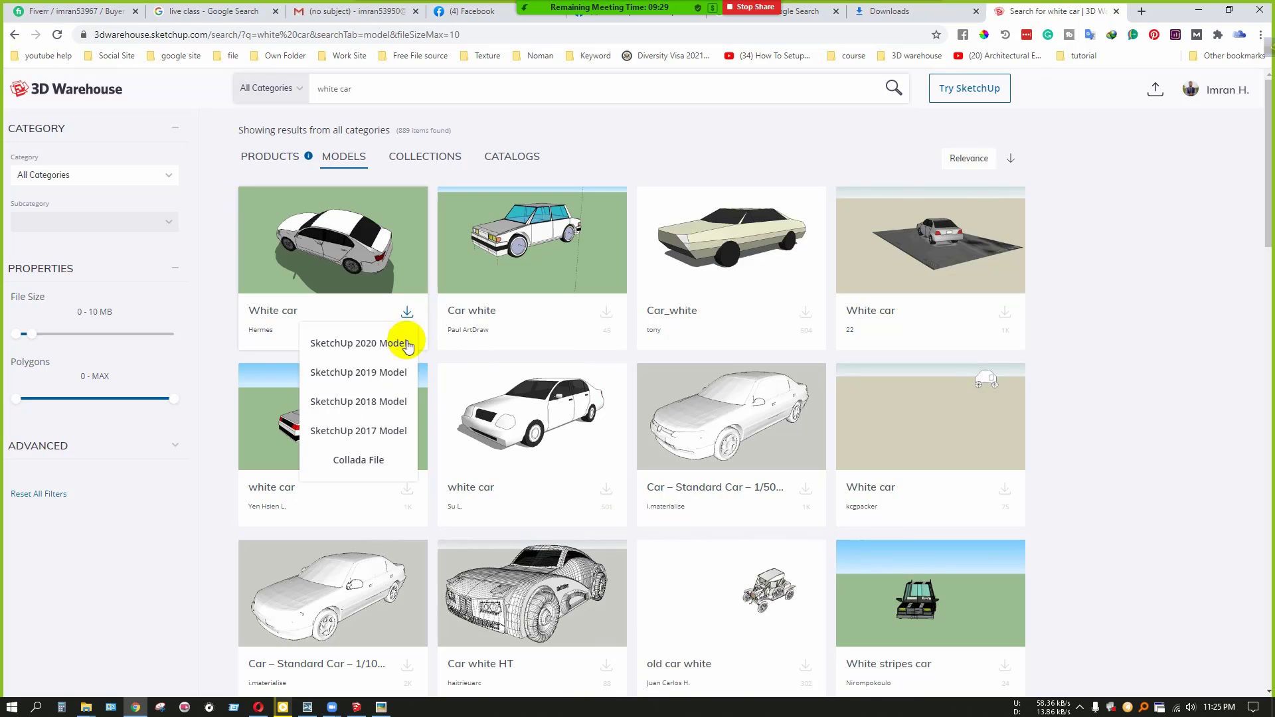
scroll(743, 384, "down", 4)
scroll(743, 383, "down", 9)
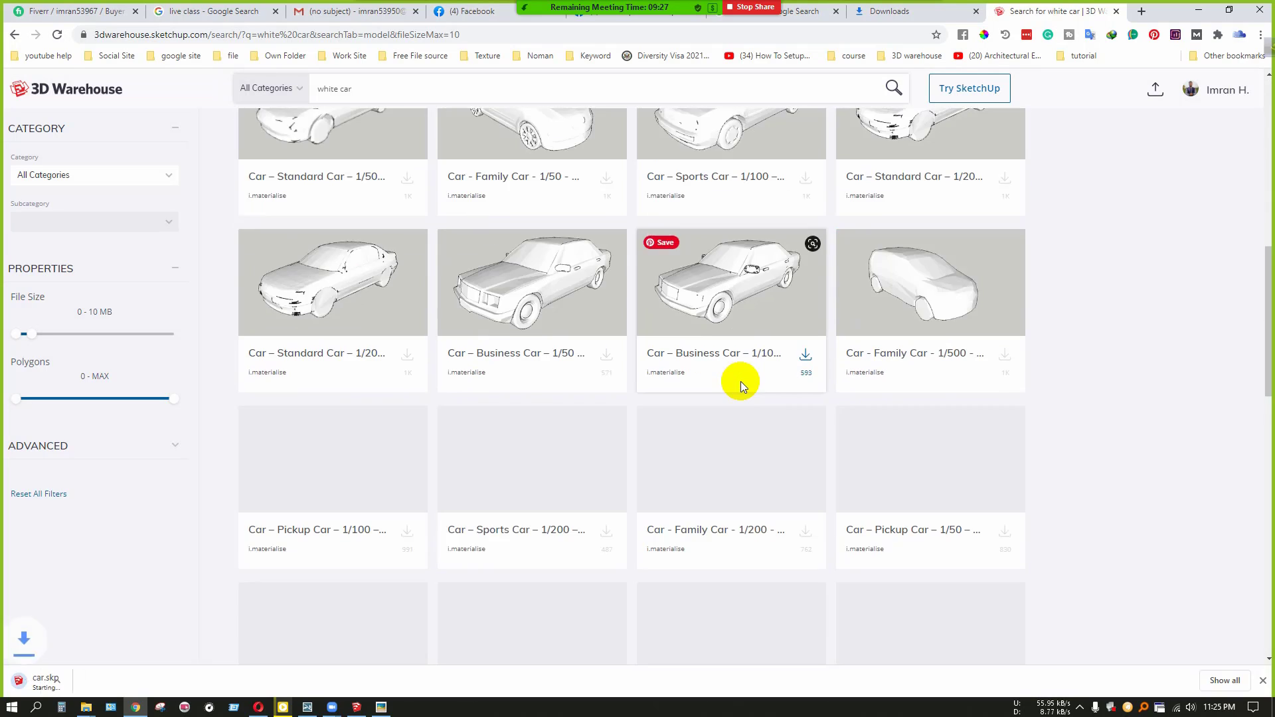
scroll(739, 378, "down", 3)
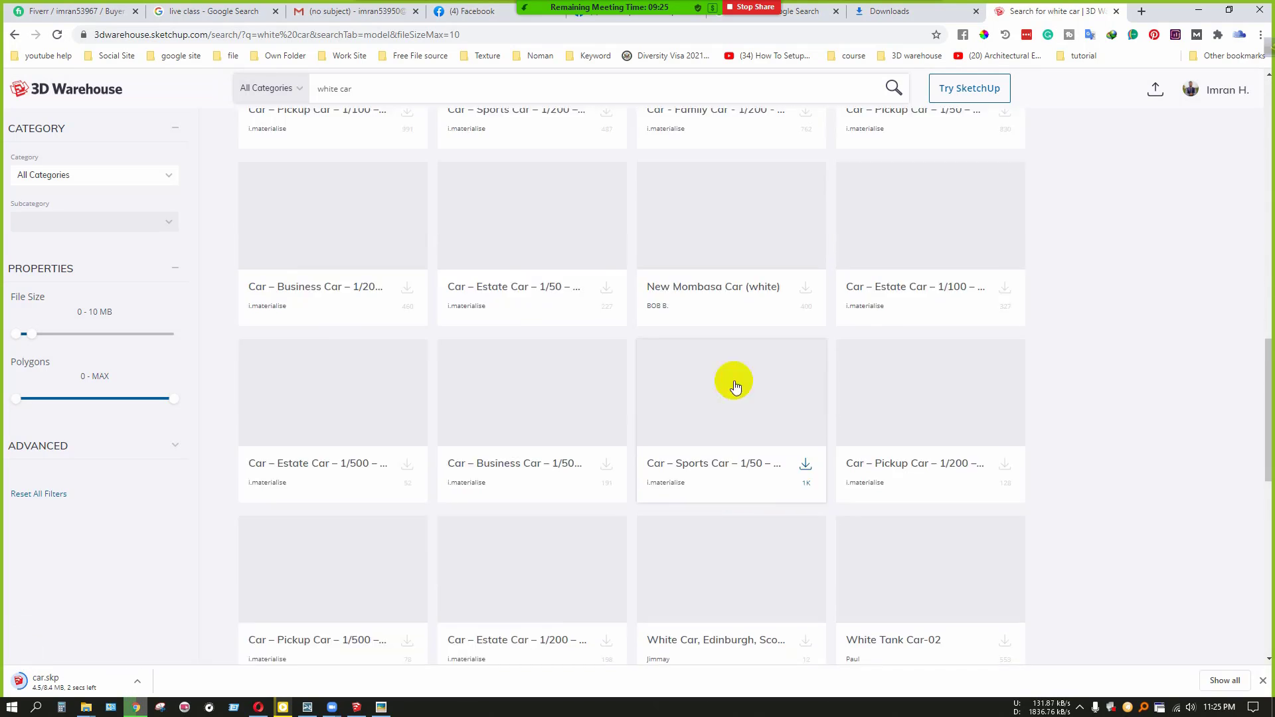
scroll(739, 378, "up", 3)
Switch to SketchUp and draw a 28' by 10' carport floor rectangle from the rear house corner to the front column's outer corner
left_click(358, 706)
scroll(535, 473, "down", 4)
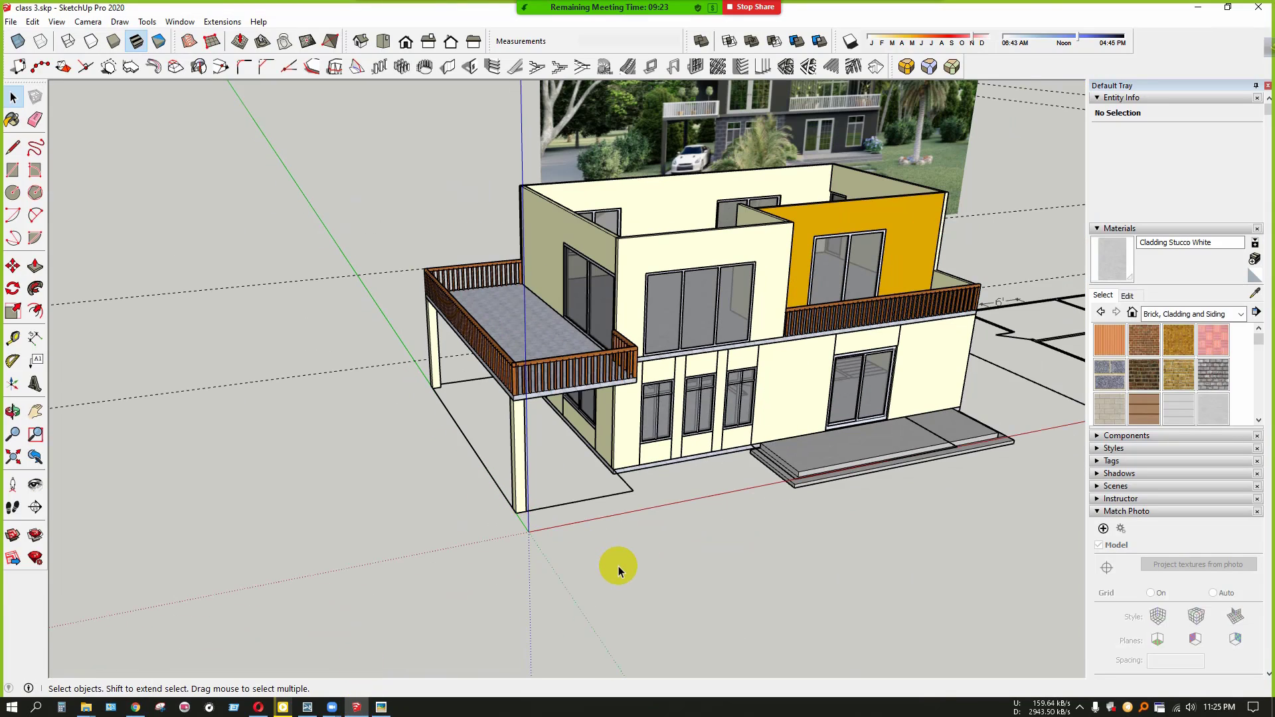
scroll(532, 525, "up", 3)
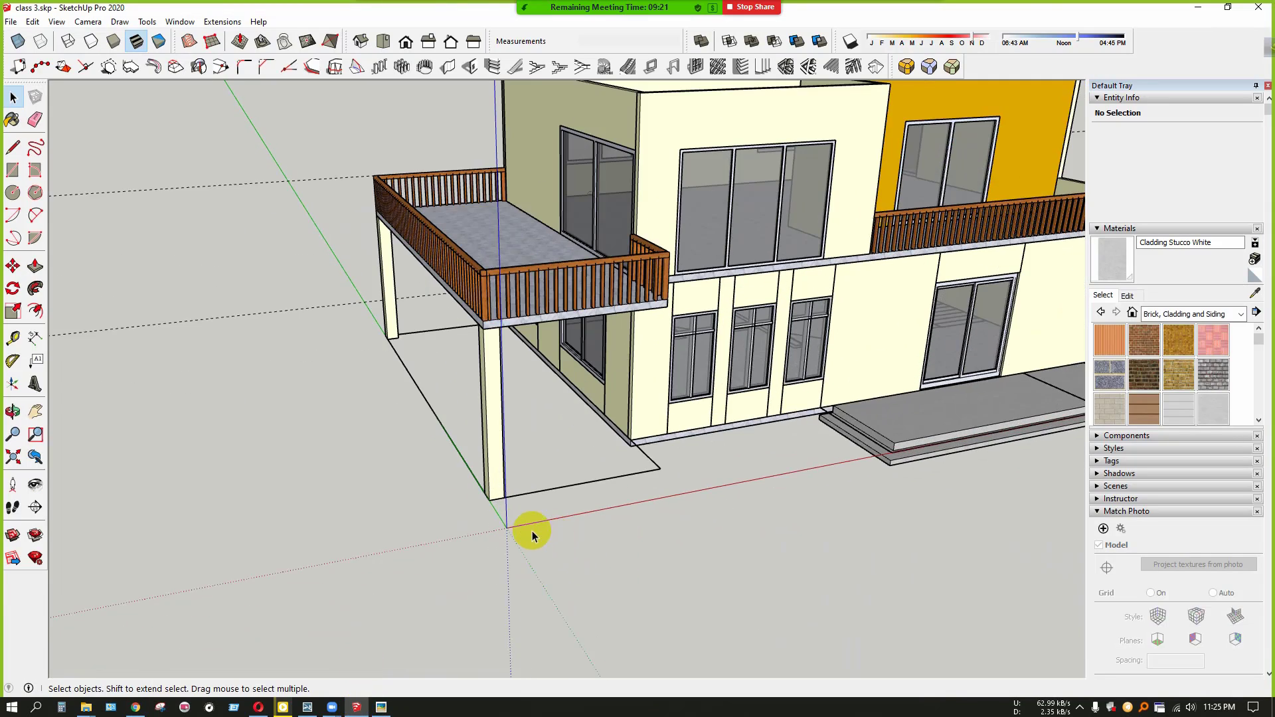
middle_click_drag(532, 524, 242, 365)
left_click(13, 171)
scroll(493, 336, "up", 6)
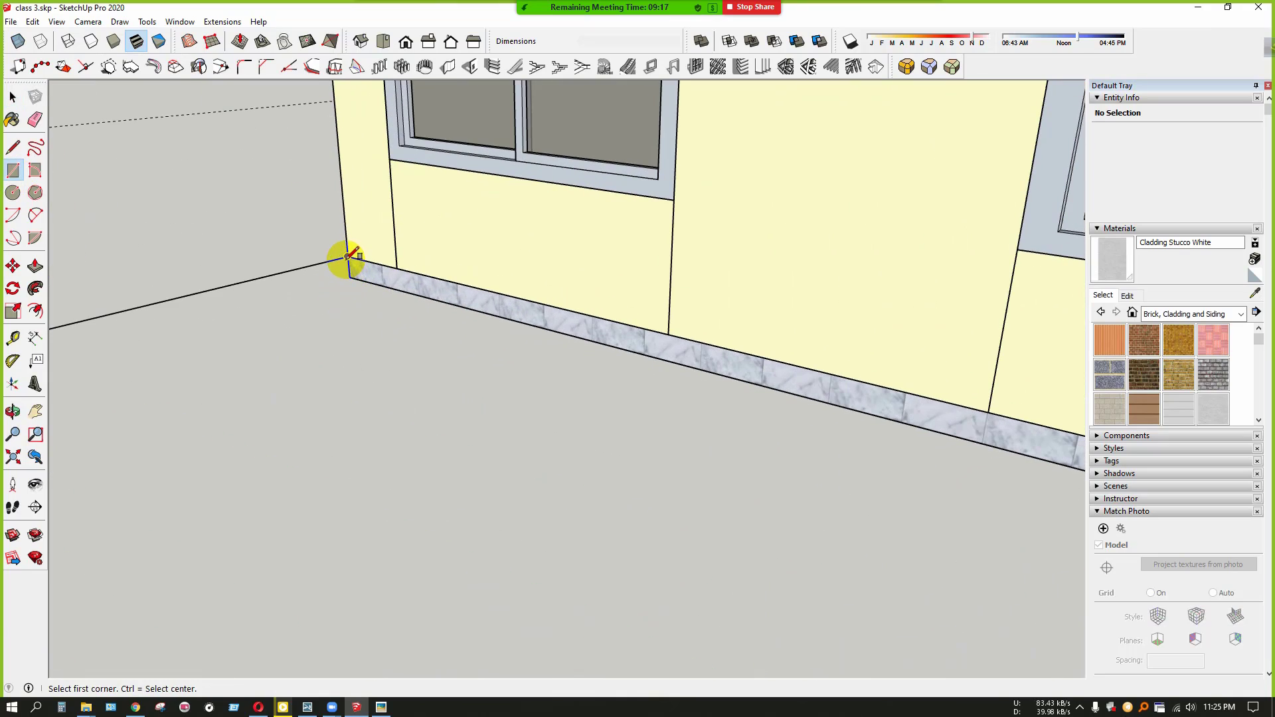
left_click(348, 256)
scroll(318, 279, "down", 3)
middle_click_drag(304, 294, 522, 456)
scroll(451, 384, "up", 4)
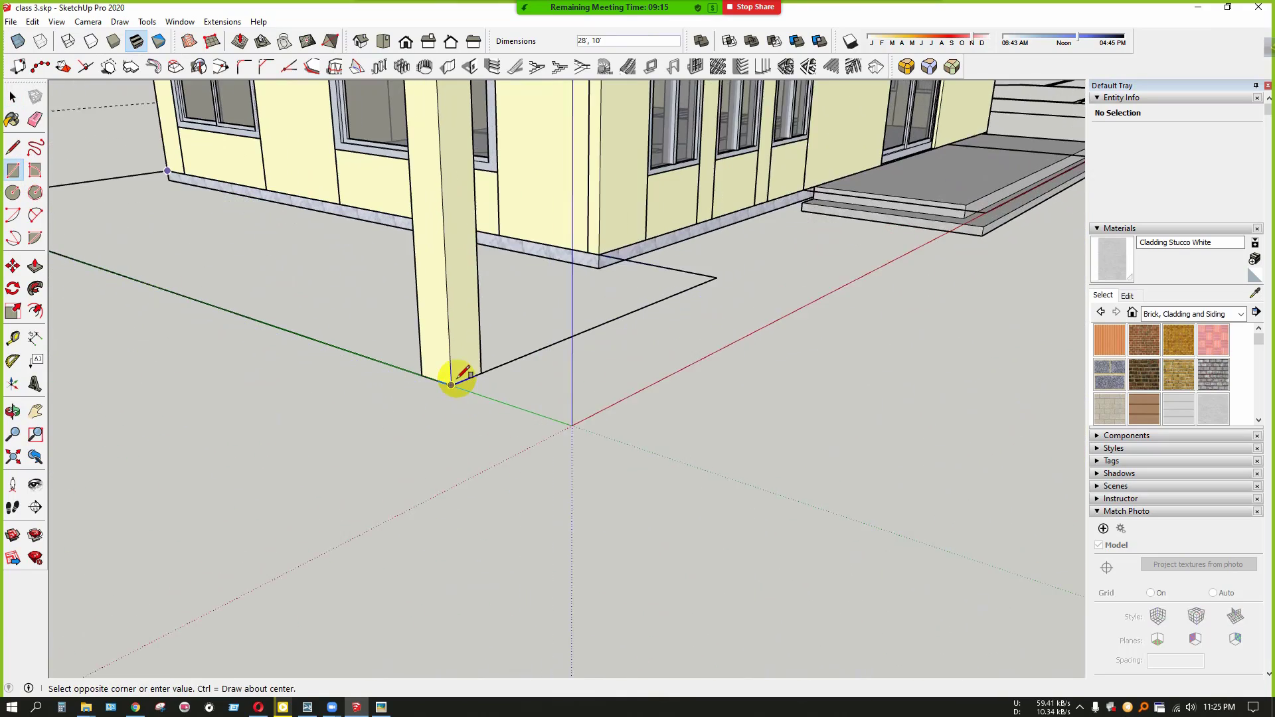
scroll(451, 384, "up", 1)
left_click(450, 385)
key("space")
Push/Pull the carport floor face upward into a thin slab and make the whole slab a group
middle_click_drag(450, 382, 411, 264)
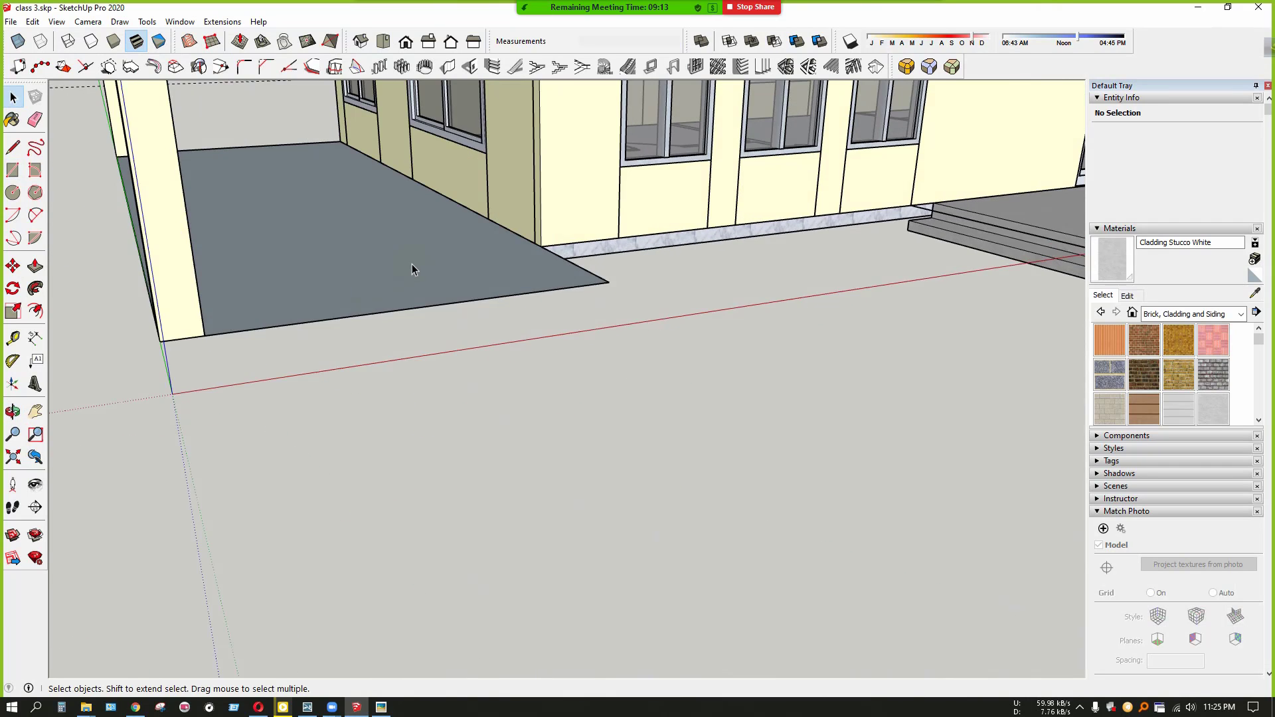
scroll(413, 265, "up", 2)
left_click(414, 267)
key("p")
left_click(413, 267)
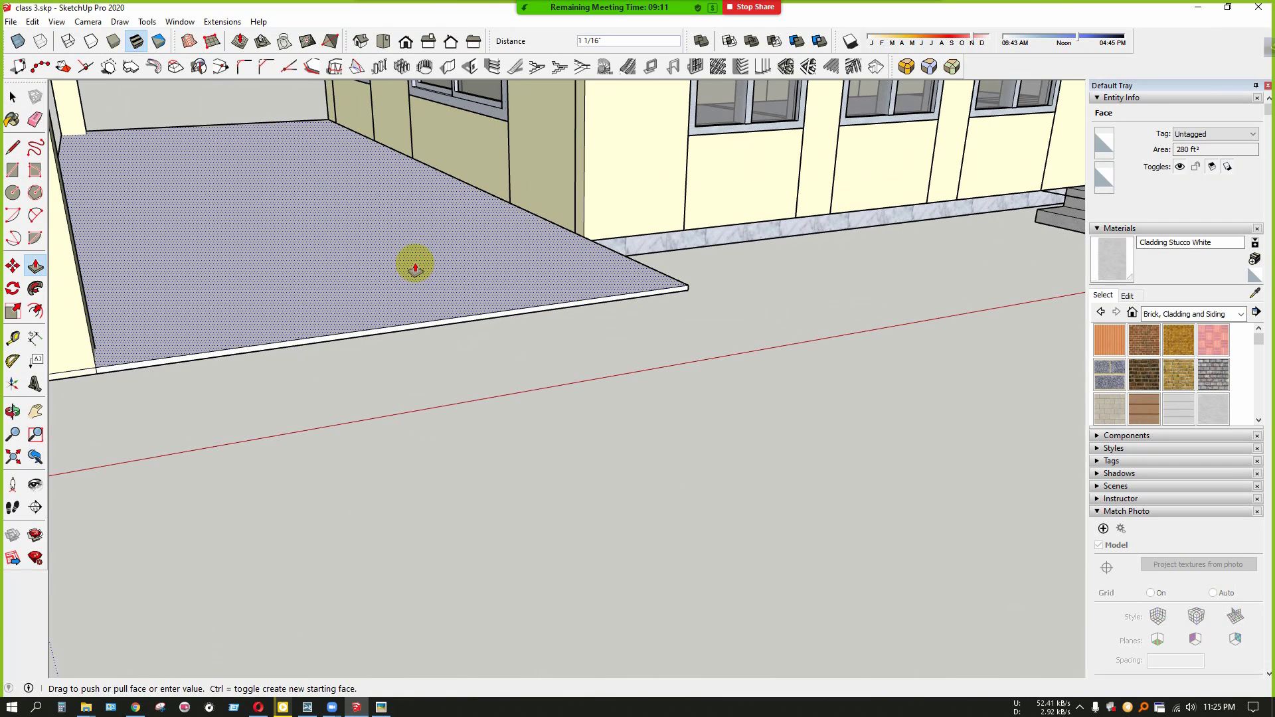
key("Return")
key("space")
triple_click(415, 264)
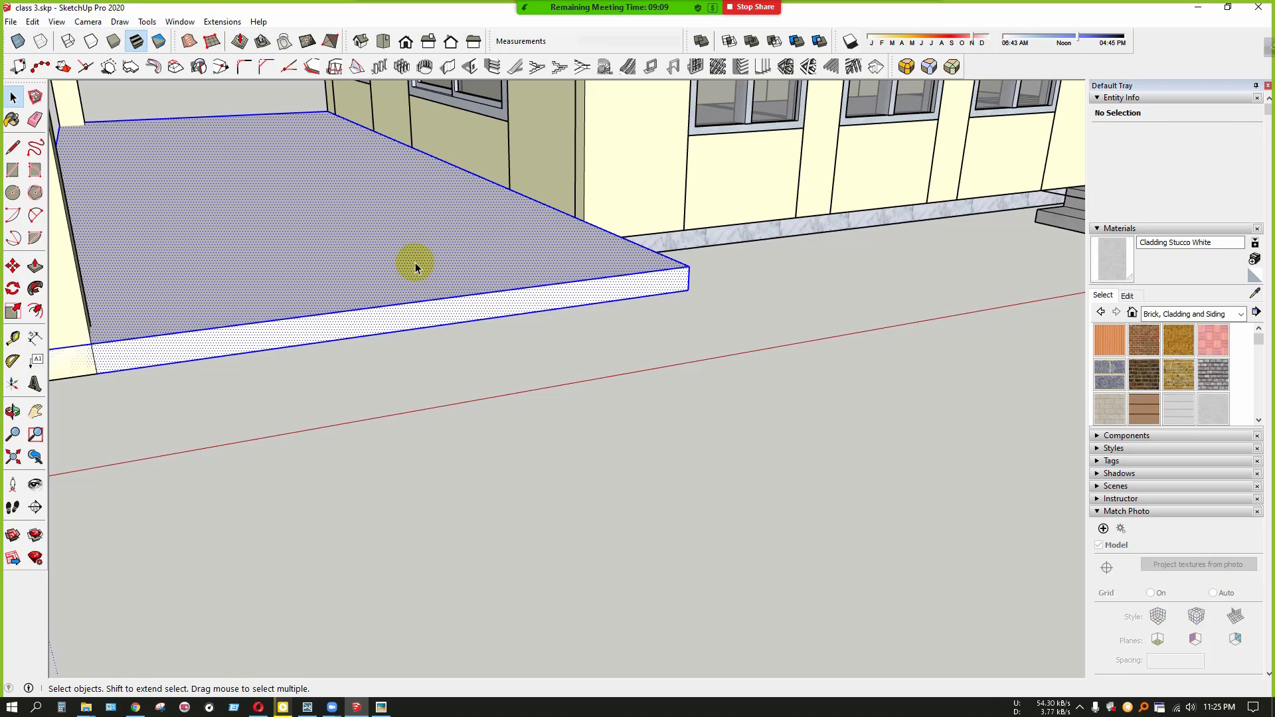
right_click(416, 264)
left_click(485, 378)
Move the carport slab group straight down from its front corner beside the house's marble base
scroll(556, 206, "up", 5)
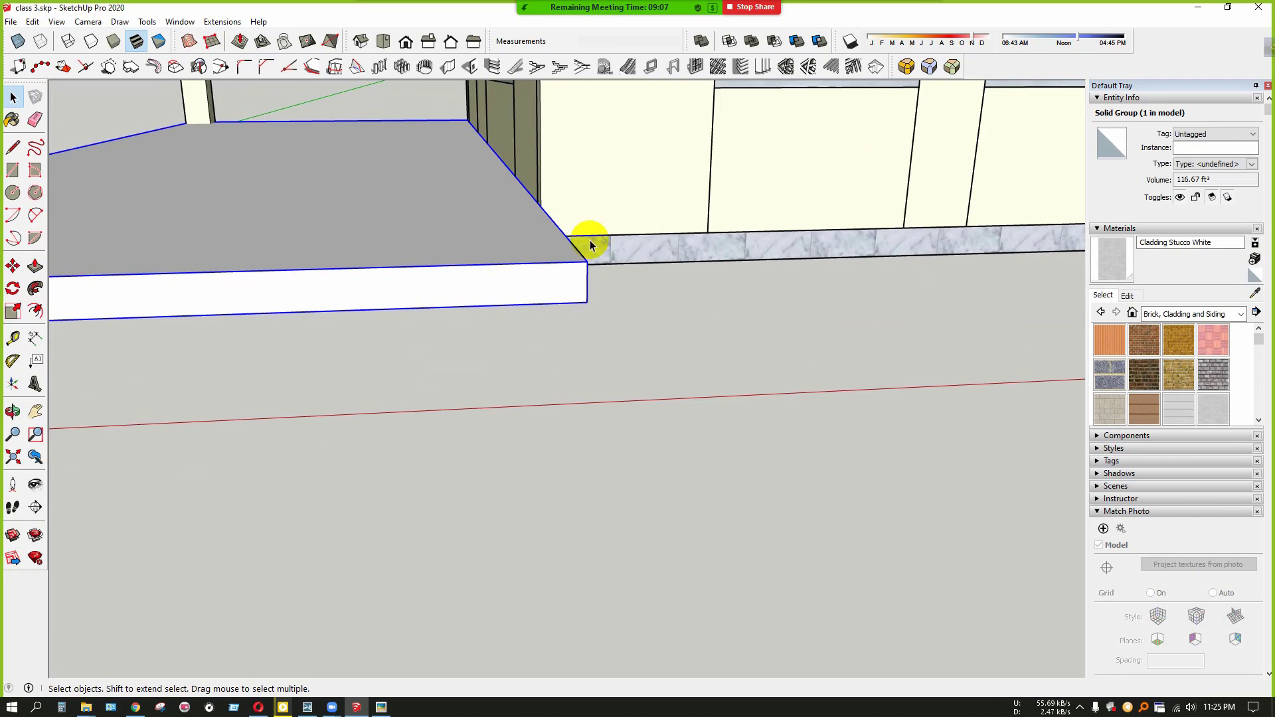
key("m")
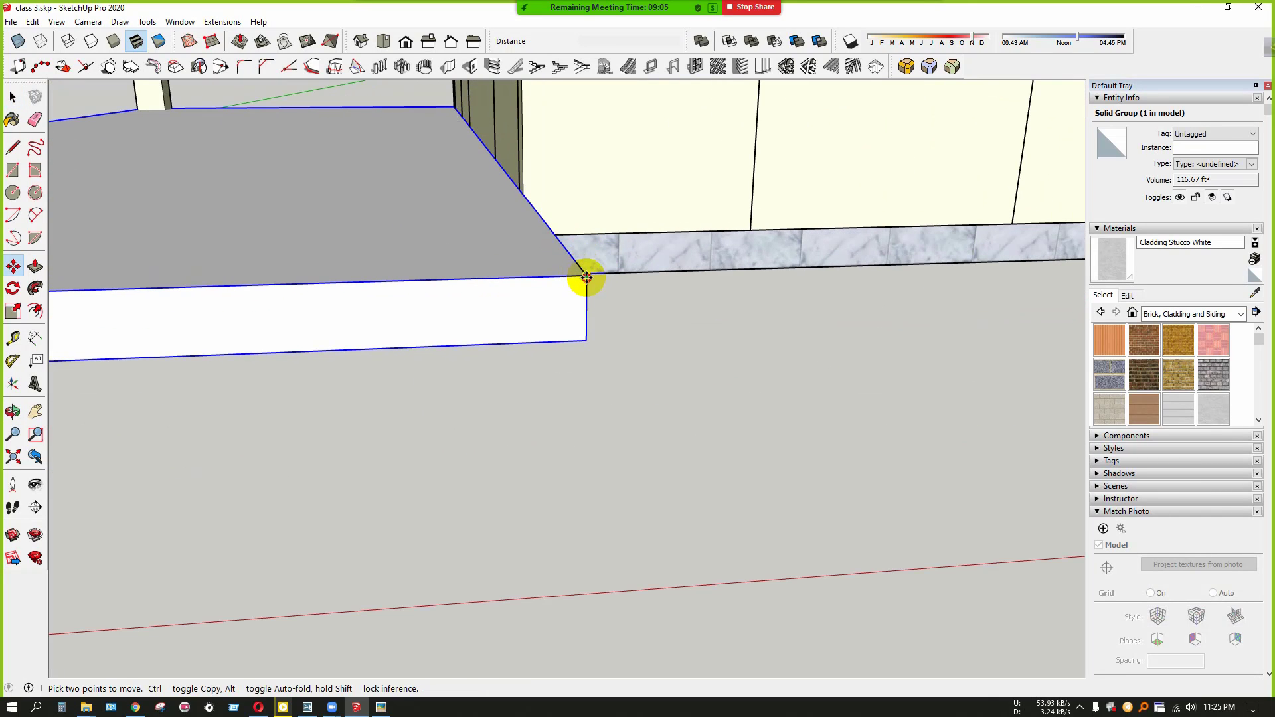
left_click(586, 277)
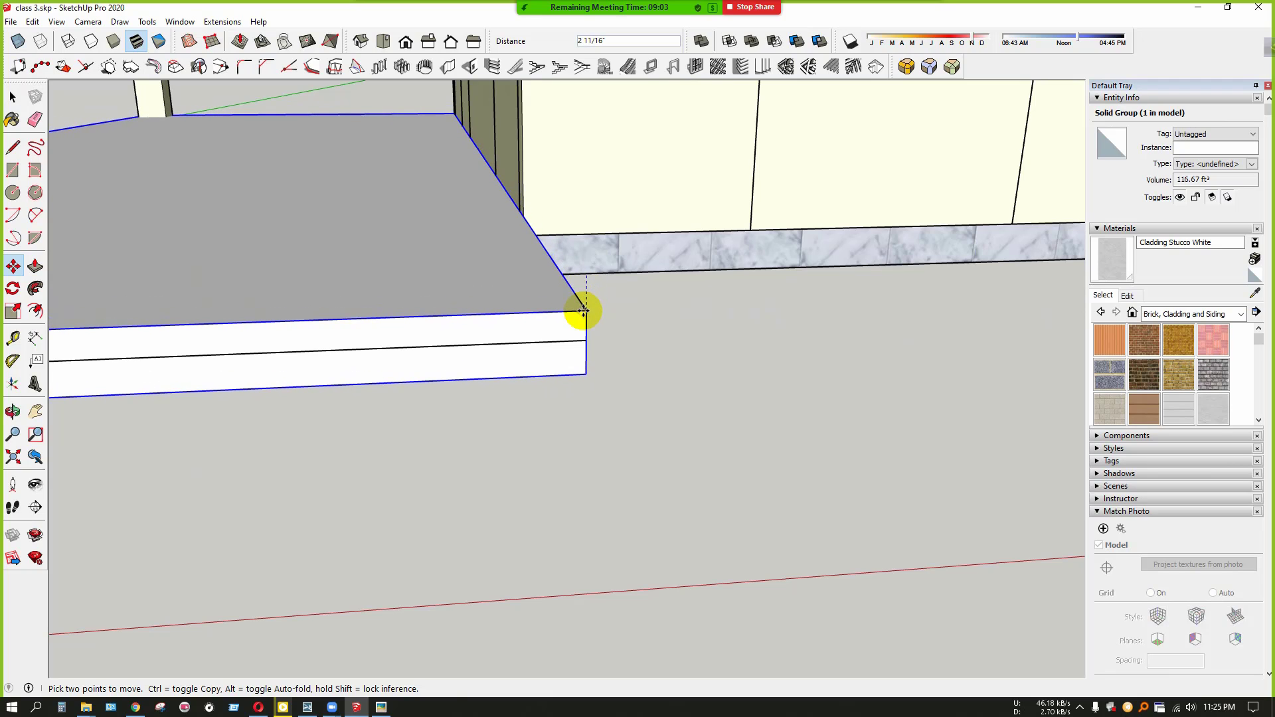
key("Return")
key("space")
scroll(510, 349, "down", 6)
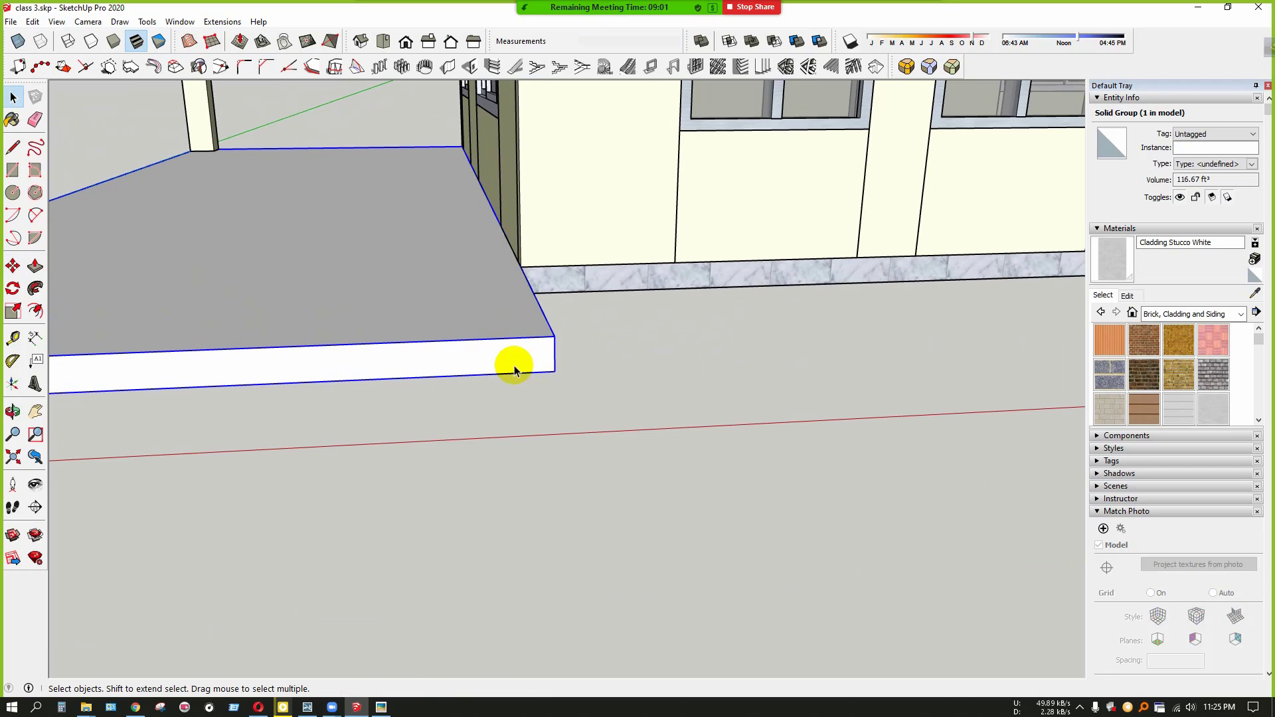
Examine the lowered carport slab up close and how it sits against the house front
scroll(508, 300, "up", 5)
left_click(504, 300)
double_click(504, 300)
middle_click_drag(399, 285, 412, 242)
scroll(413, 246, "up", 5)
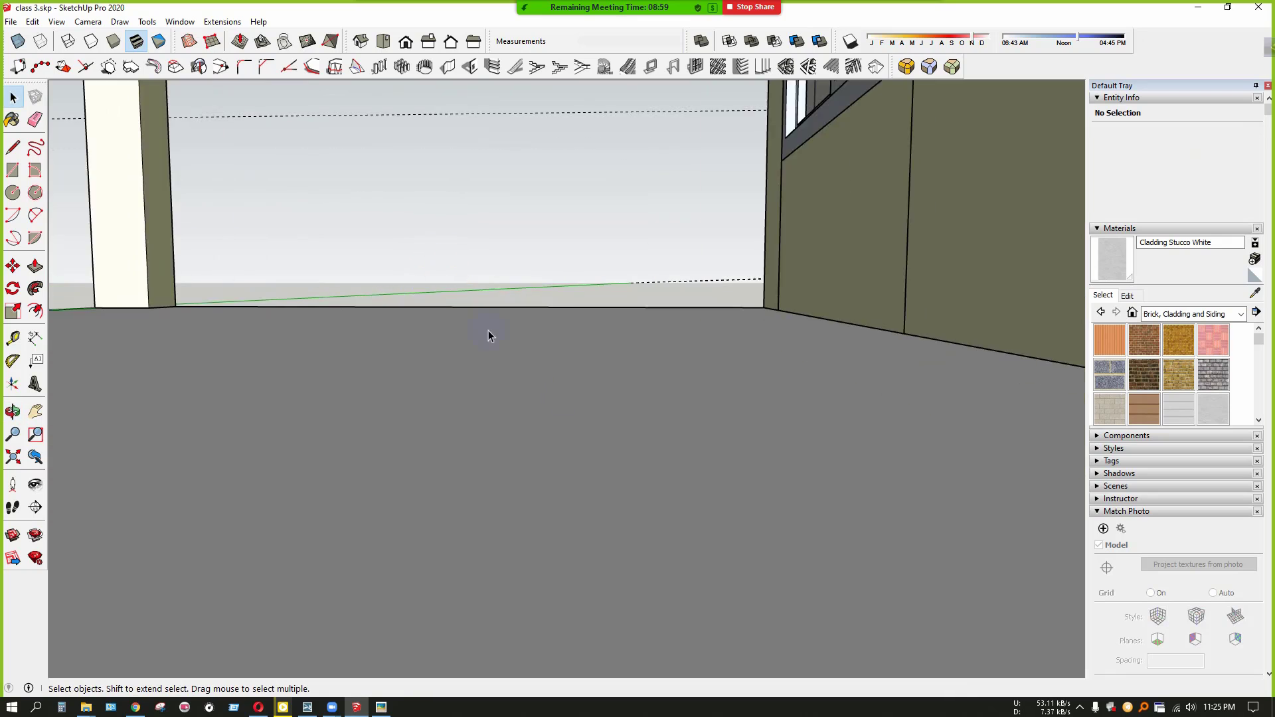
middle_click_drag(488, 330, 427, 405)
scroll(418, 365, "down", 3)
scroll(413, 350, "down", 6)
middle_click_drag(413, 352, 409, 501)
Import the car.skp model from the Downloads folder
left_click(11, 21)
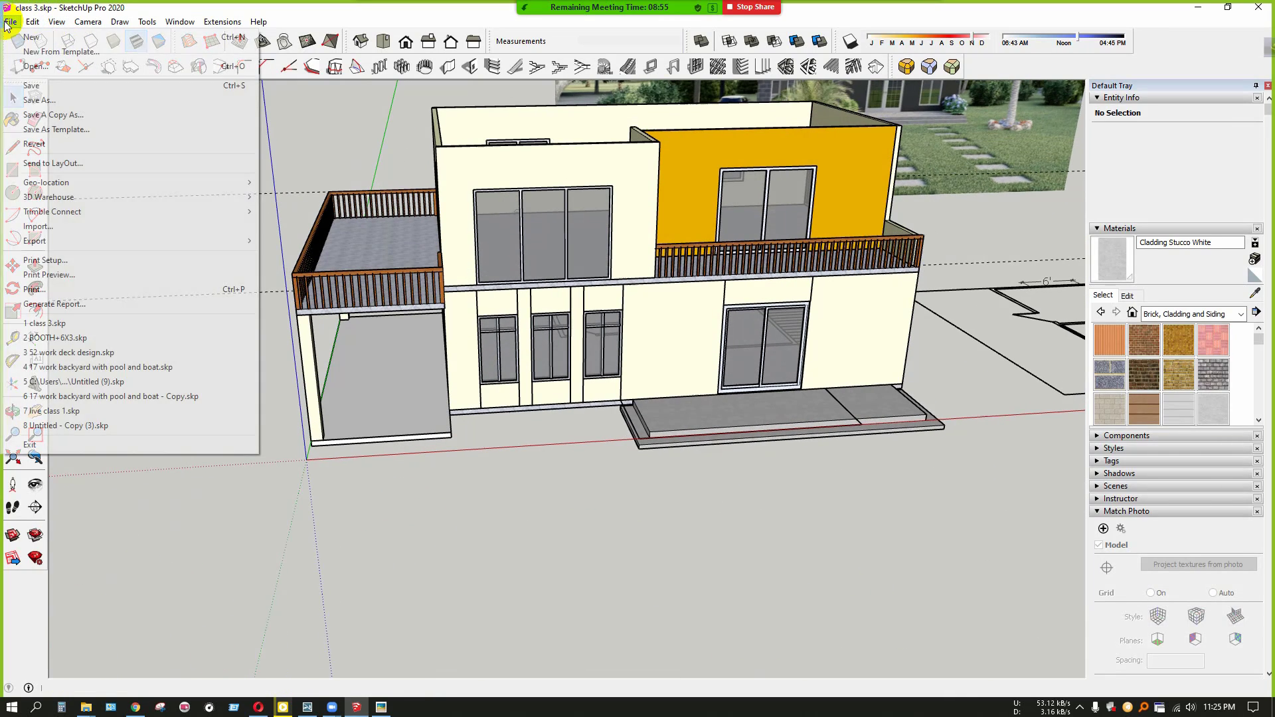
left_click(64, 229)
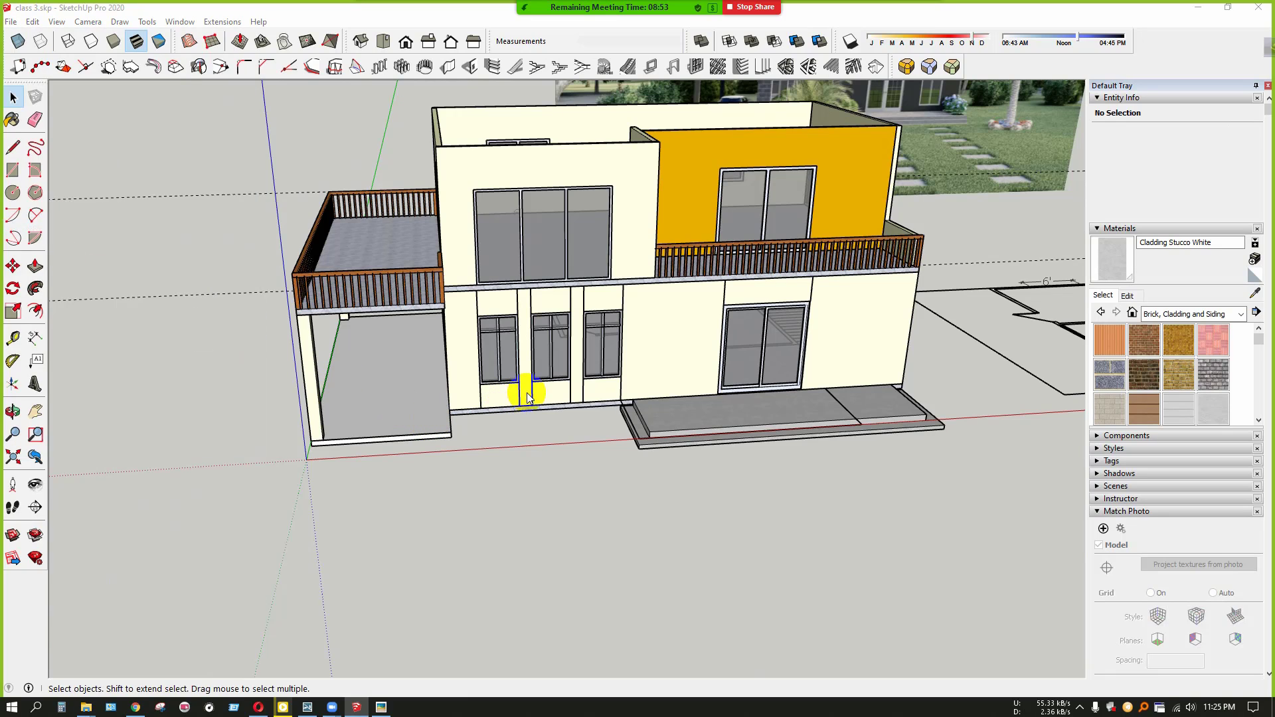
scroll(37, 123, "up", 5)
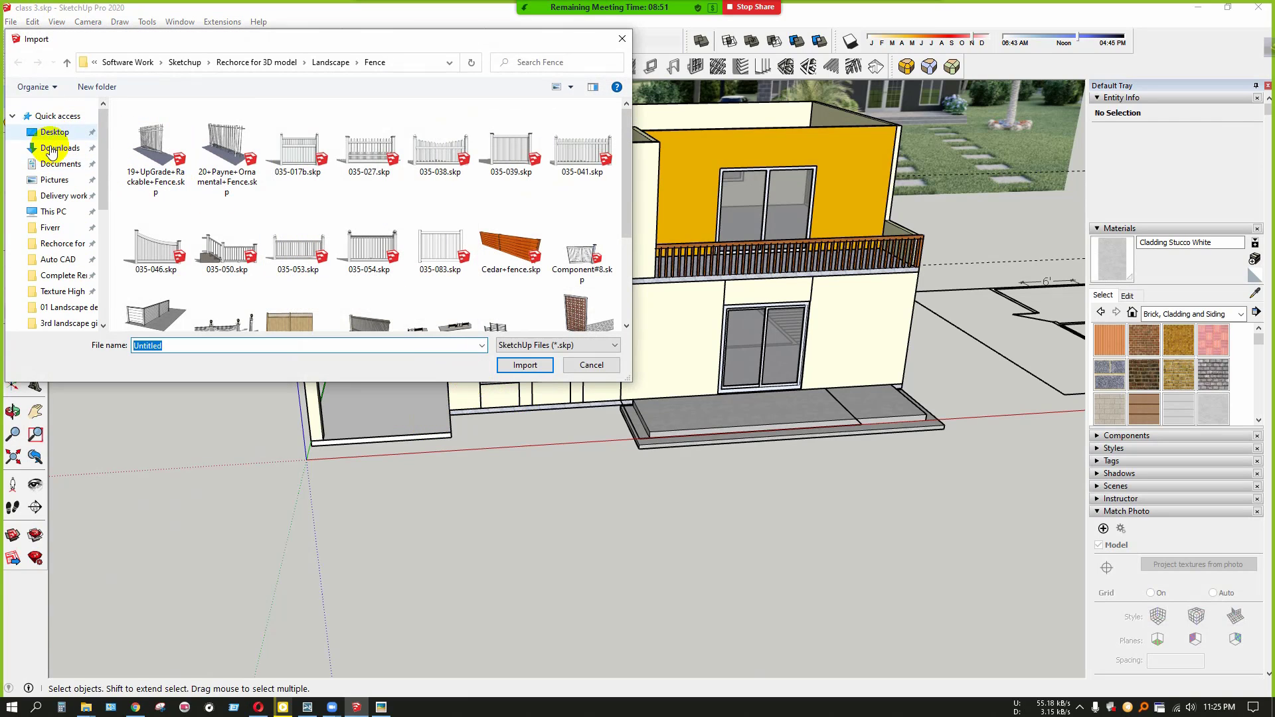
left_click(53, 148)
left_click(155, 171)
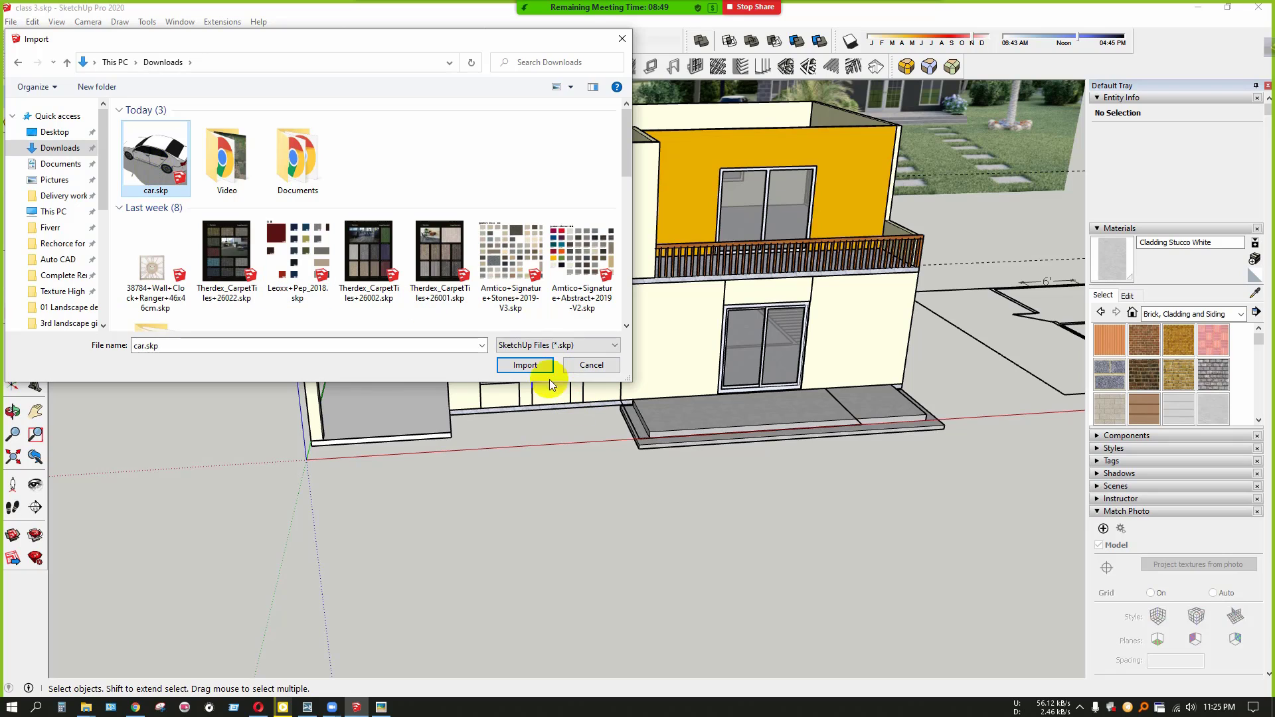
left_click(522, 365)
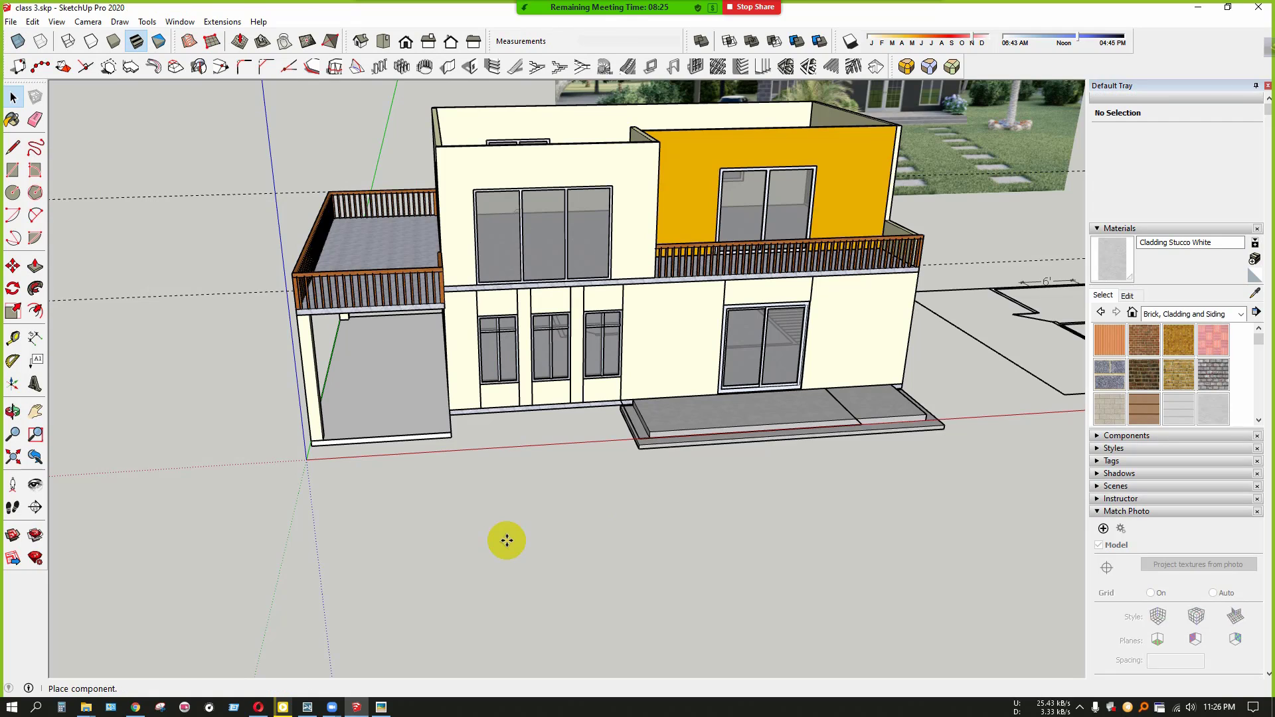
Place the imported car under the carport with its front facing the slab's front edge
scroll(406, 513, "up", 3)
middle_click_drag(387, 475, 241, 464)
scroll(556, 452, "up", 2)
left_click(536, 456)
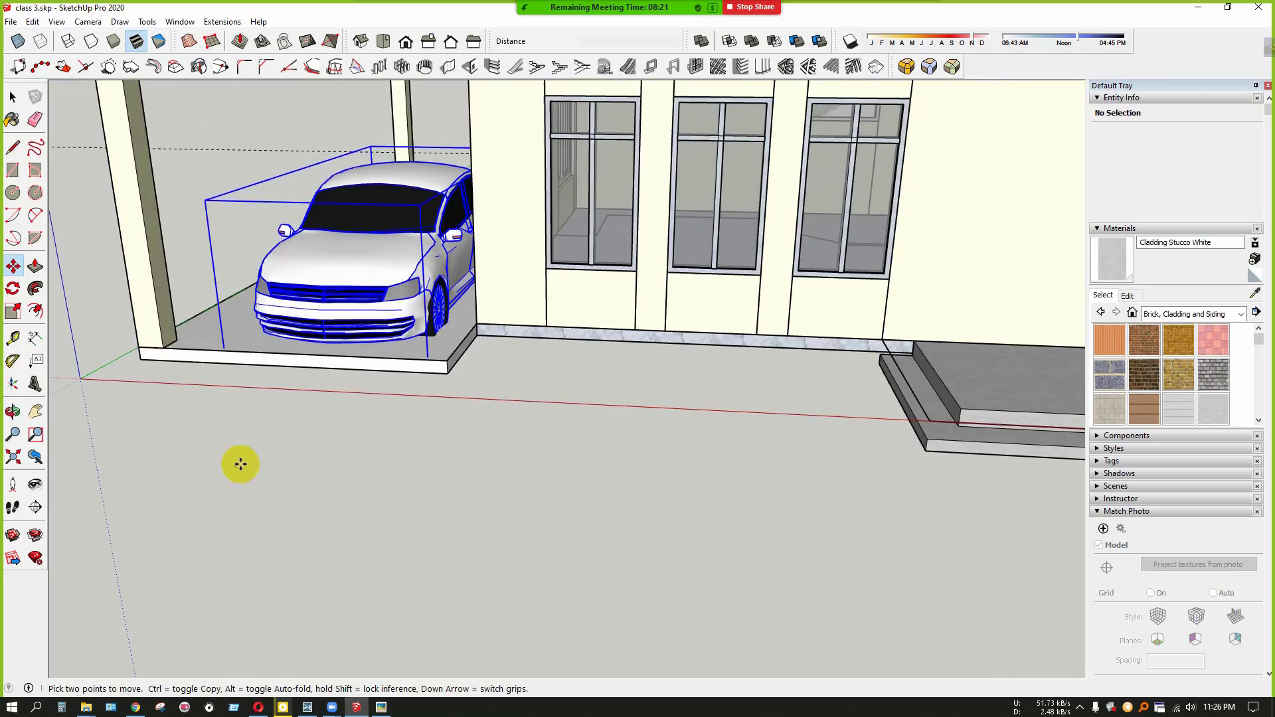
key("space")
middle_click_drag(373, 365, 543, 392)
scroll(584, 425, "up", 5)
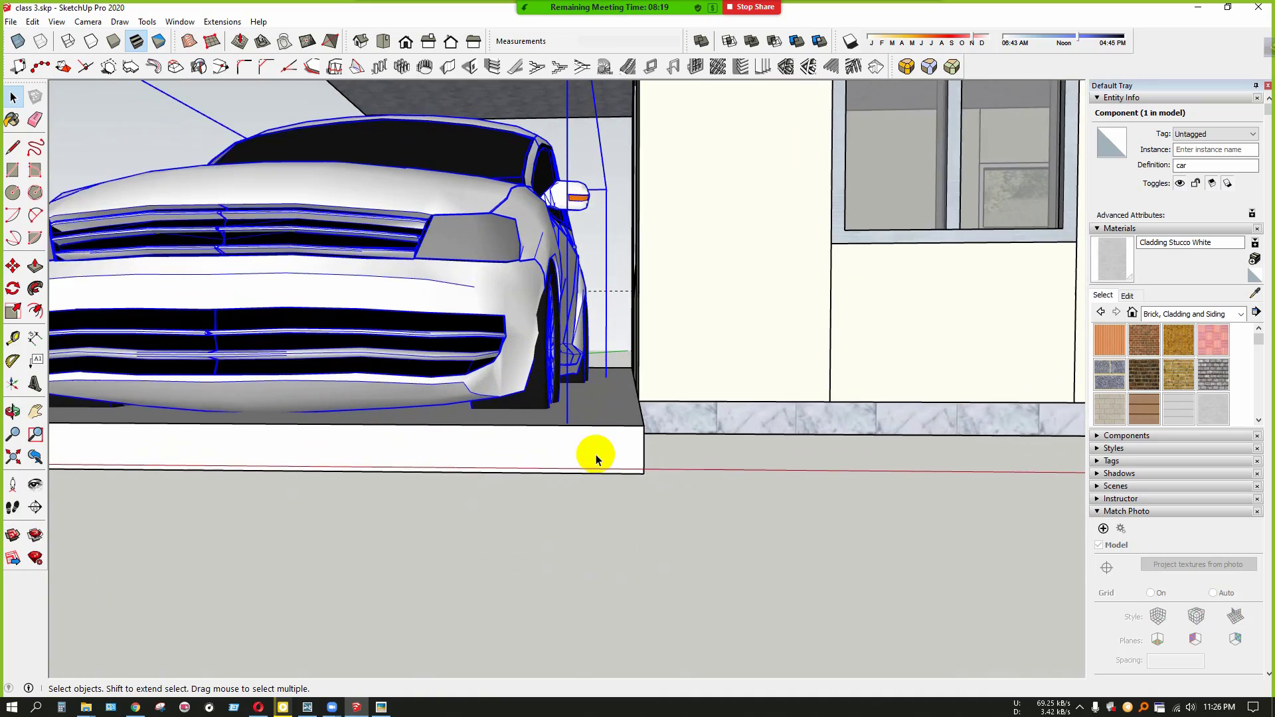
scroll(611, 465, "up", 1)
key("m")
scroll(631, 460, "up", 1)
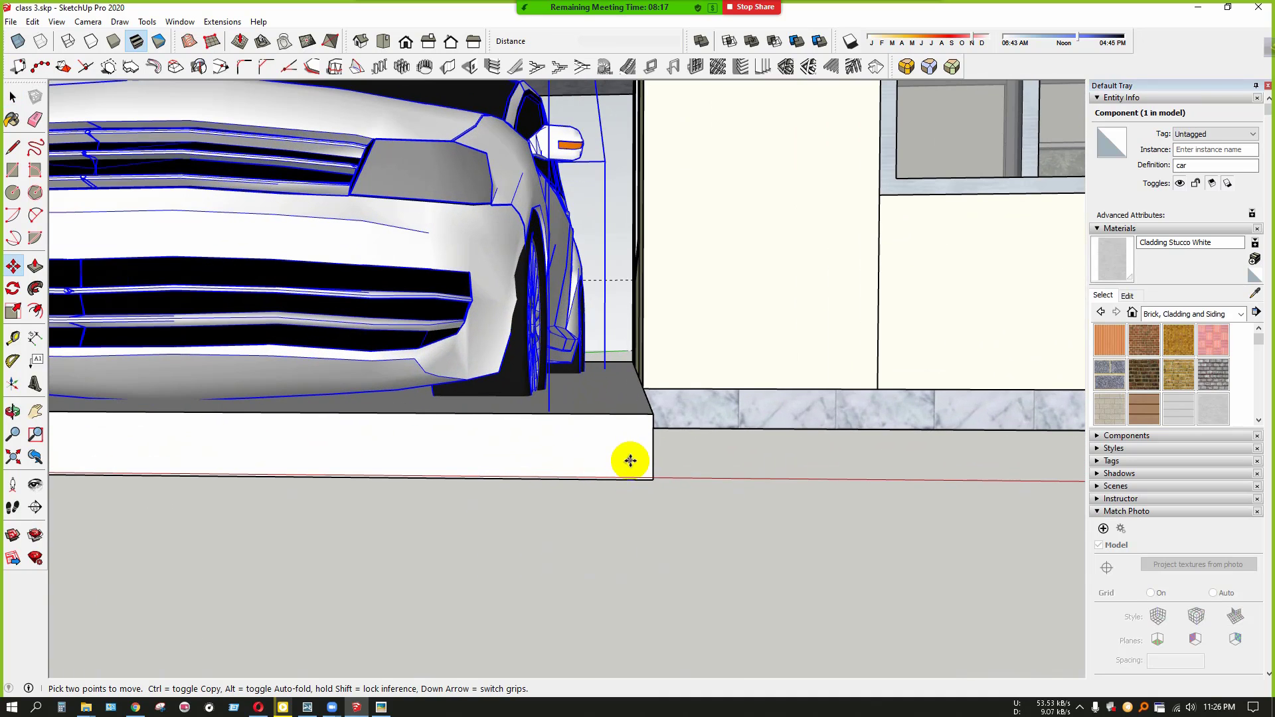
left_click(631, 453)
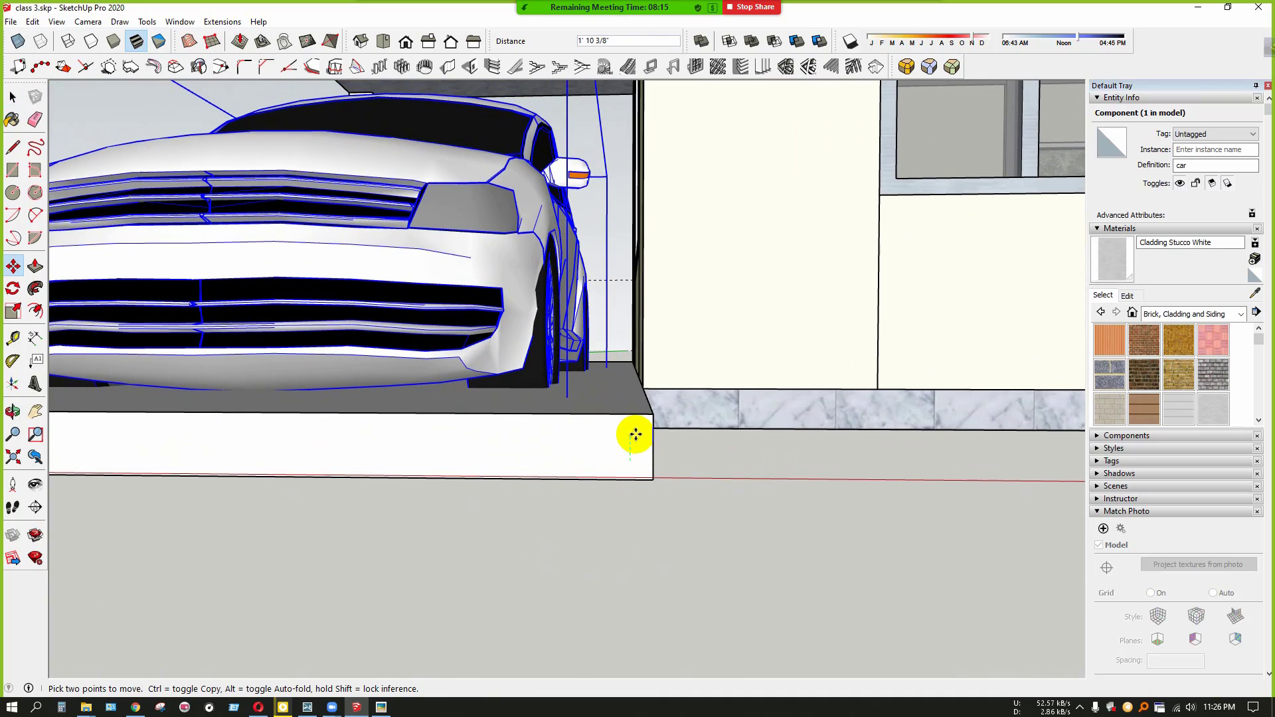
key("space")
Raise the car vertically so its wheels rest on top of the carport slab
middle_click_drag(640, 451, 568, 463)
key("m")
scroll(585, 483, "up", 1)
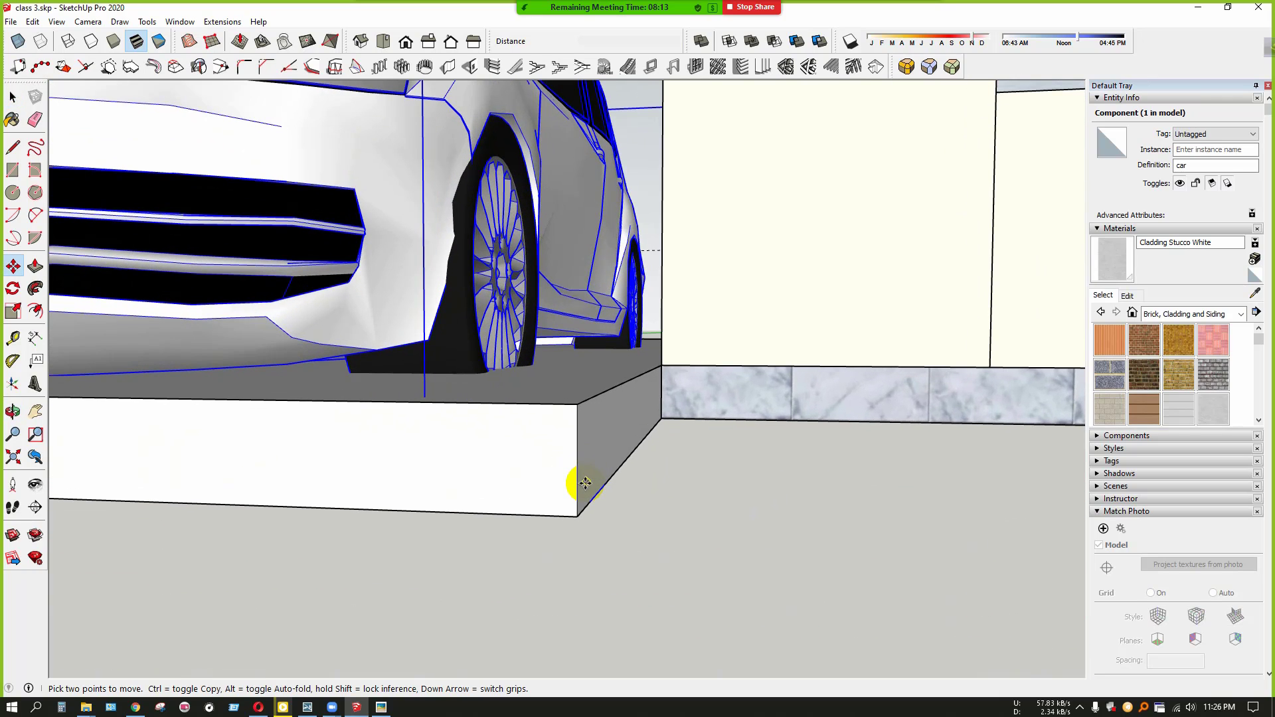
left_click(578, 483)
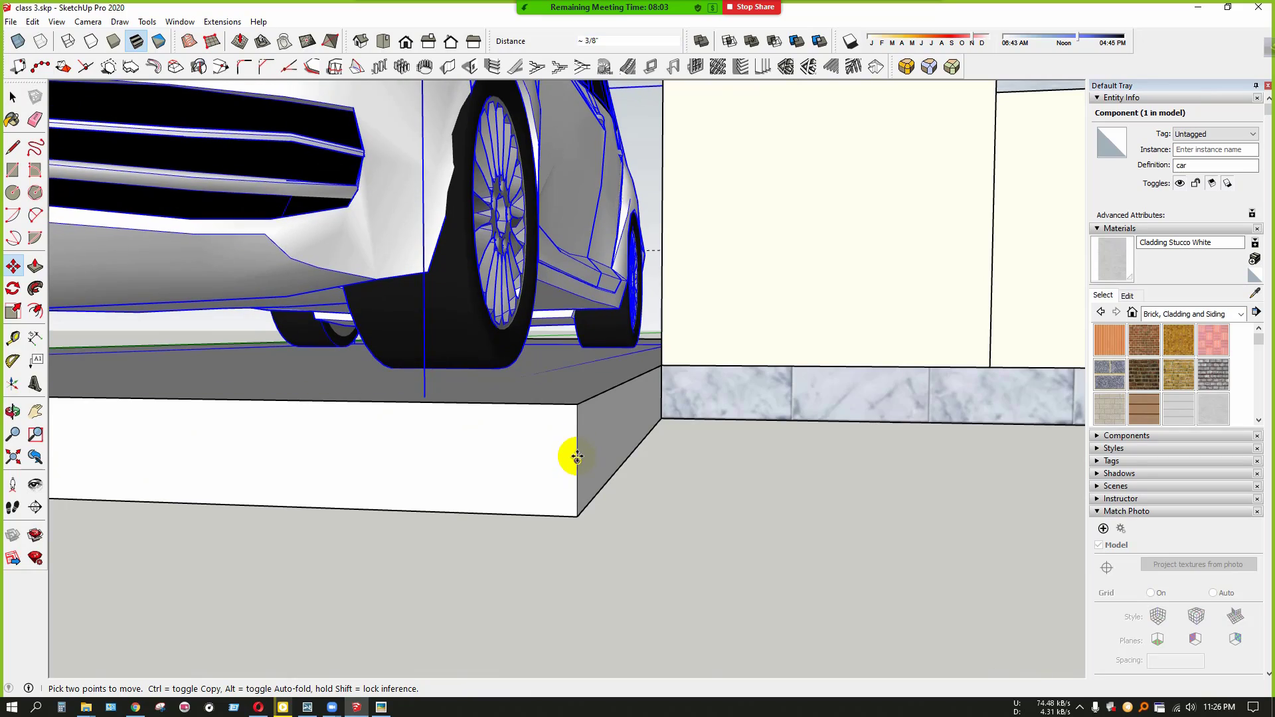
key("space")
scroll(679, 574, "down", 3)
middle_click_drag(666, 527, 637, 465)
scroll(637, 465, "down", 7)
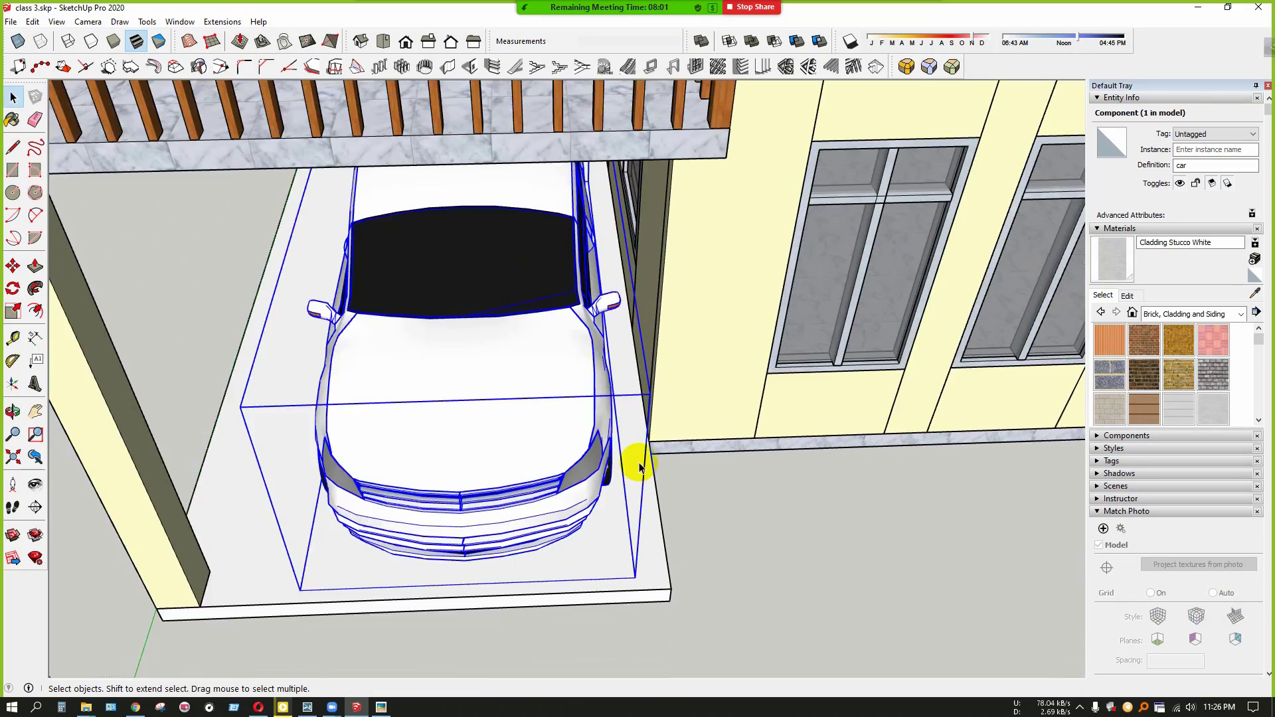
Shift the car slightly sideways toward the outer column to centre it on the carport slab
middle_click_drag(640, 598, 802, 444)
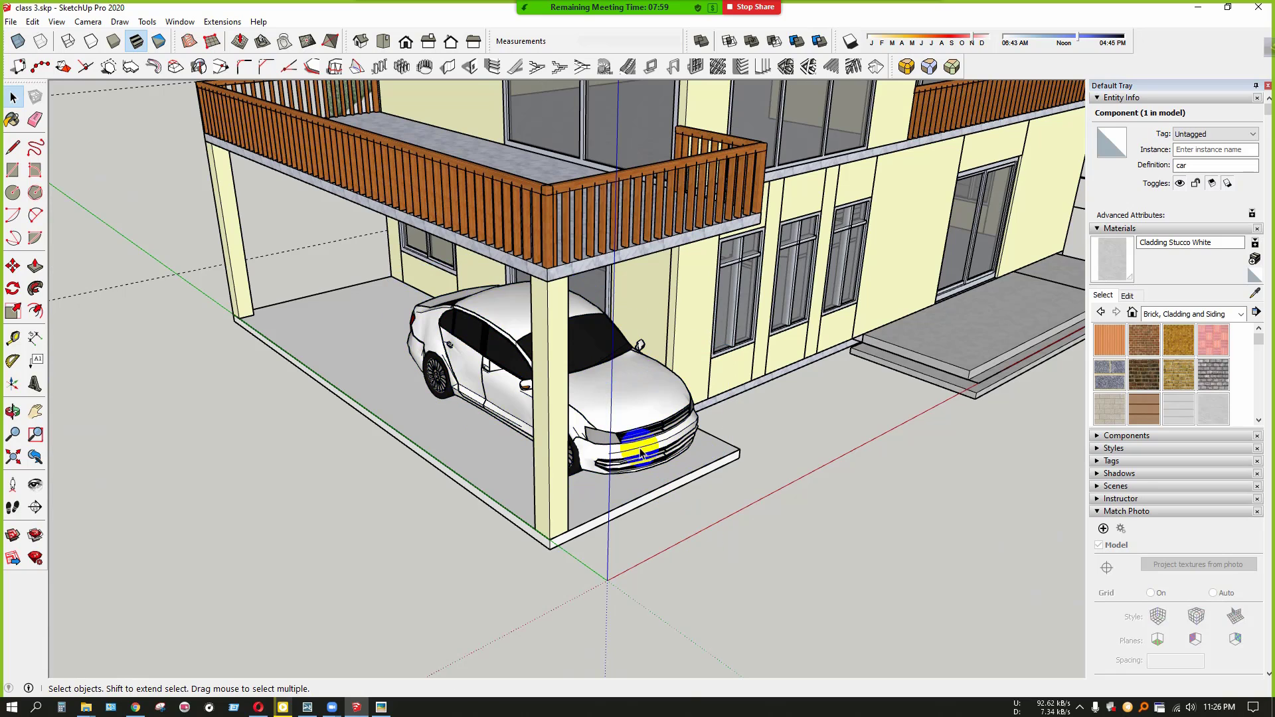
middle_click_drag(737, 513, 612, 541)
key("m")
left_click(640, 556)
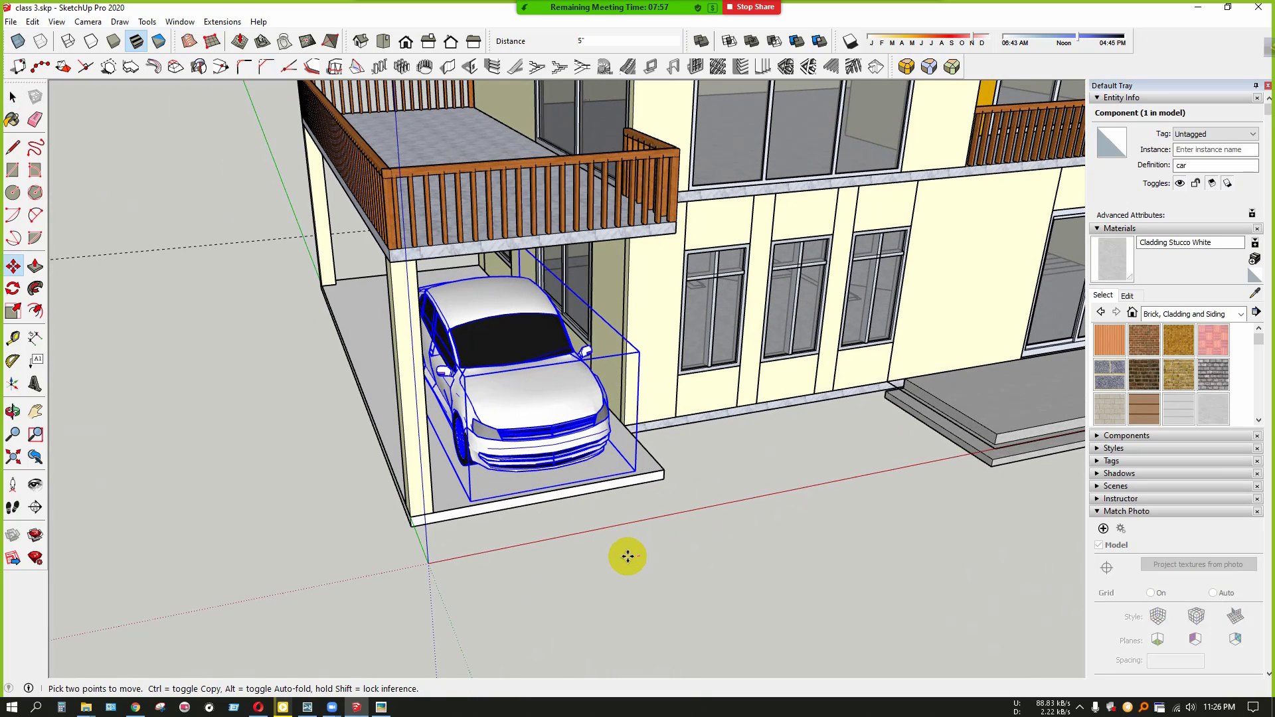
left_click(625, 574)
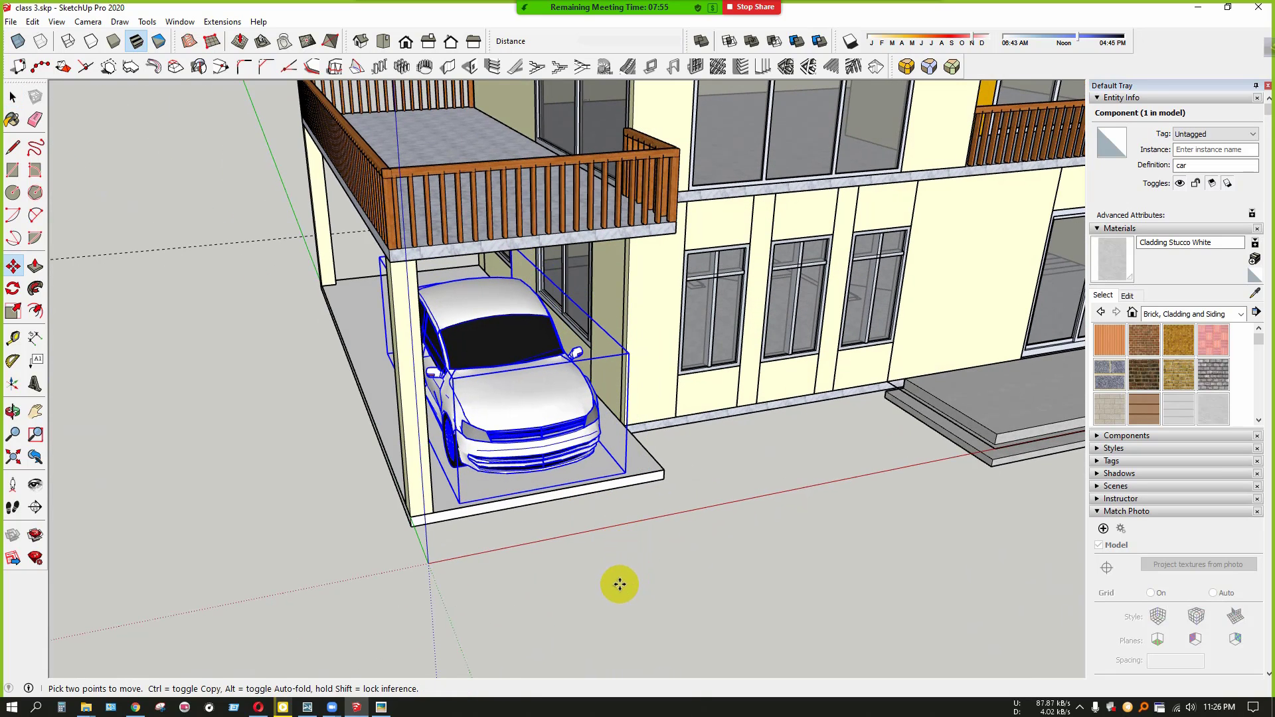
key("space")
scroll(396, 552, "down", 4)
left_click(471, 611)
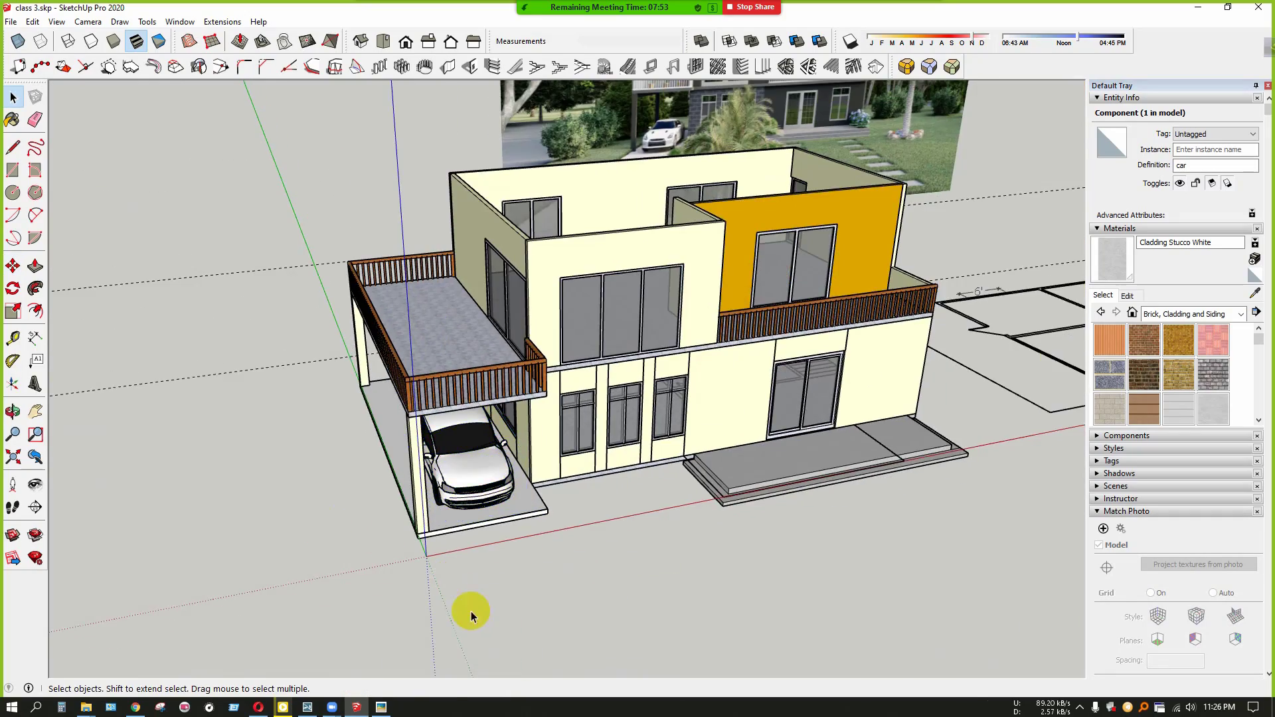
middle_click_drag(472, 611, 576, 479)
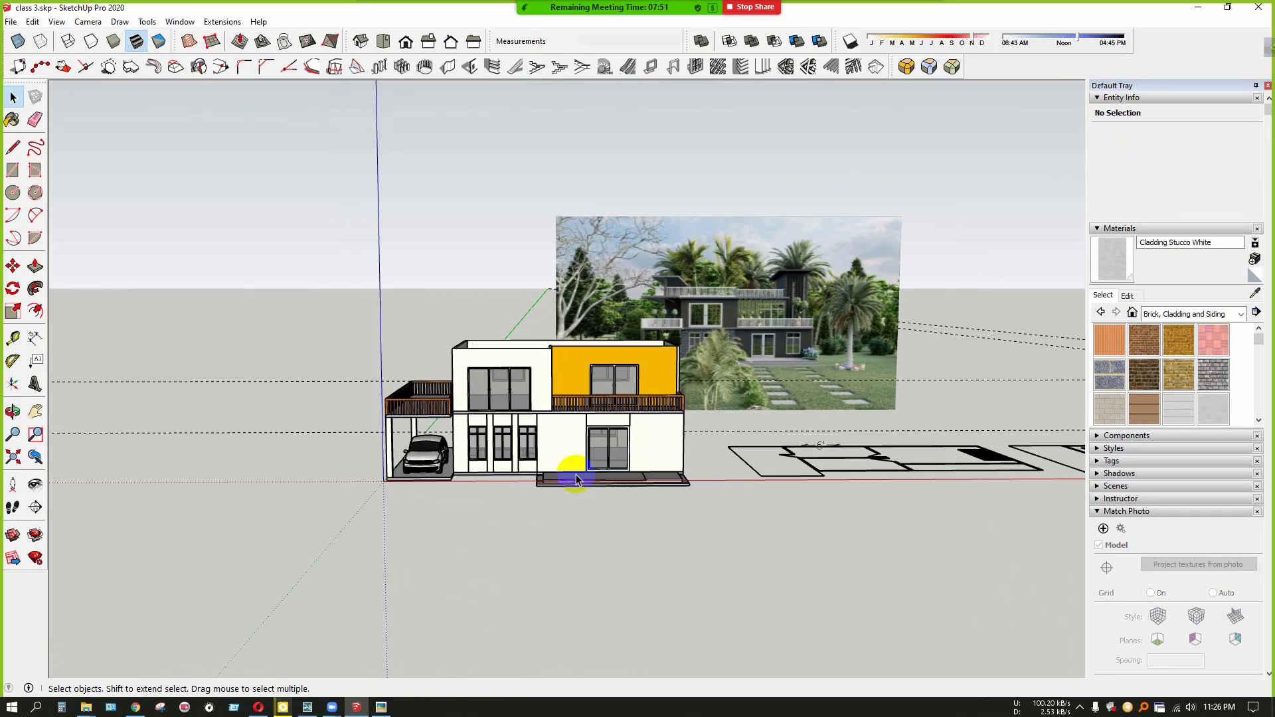
left_click(754, 365)
middle_click_drag(655, 621, 662, 451)
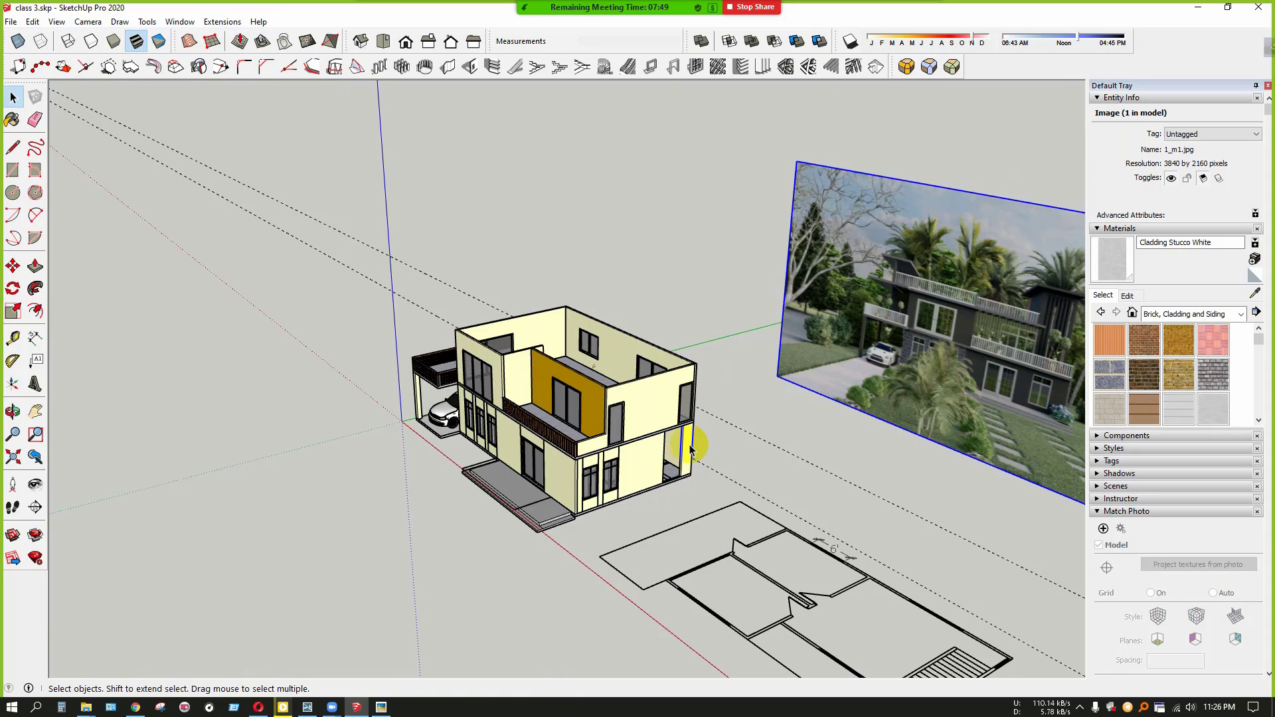
key("m")
scroll(691, 490, "up", 5)
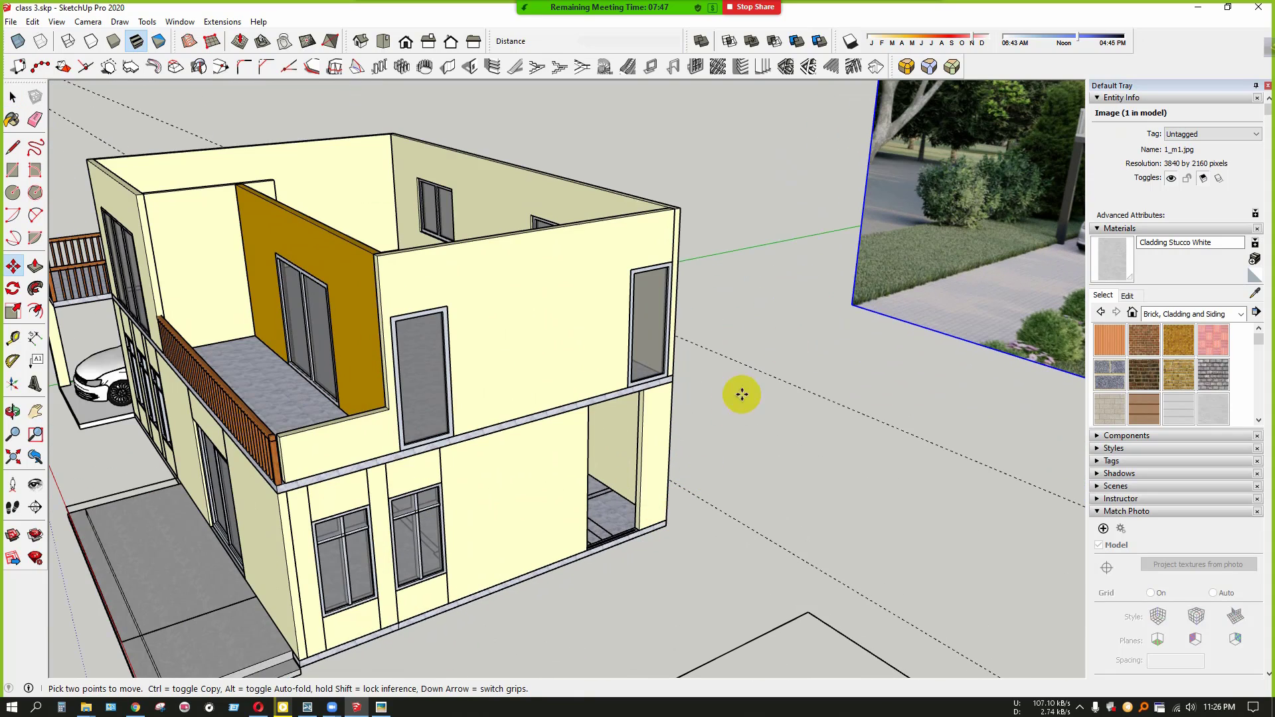
key("space")
Draw a rectangular face that closes the open doorway in the house's ground-floor side wall
scroll(621, 561, "up", 6)
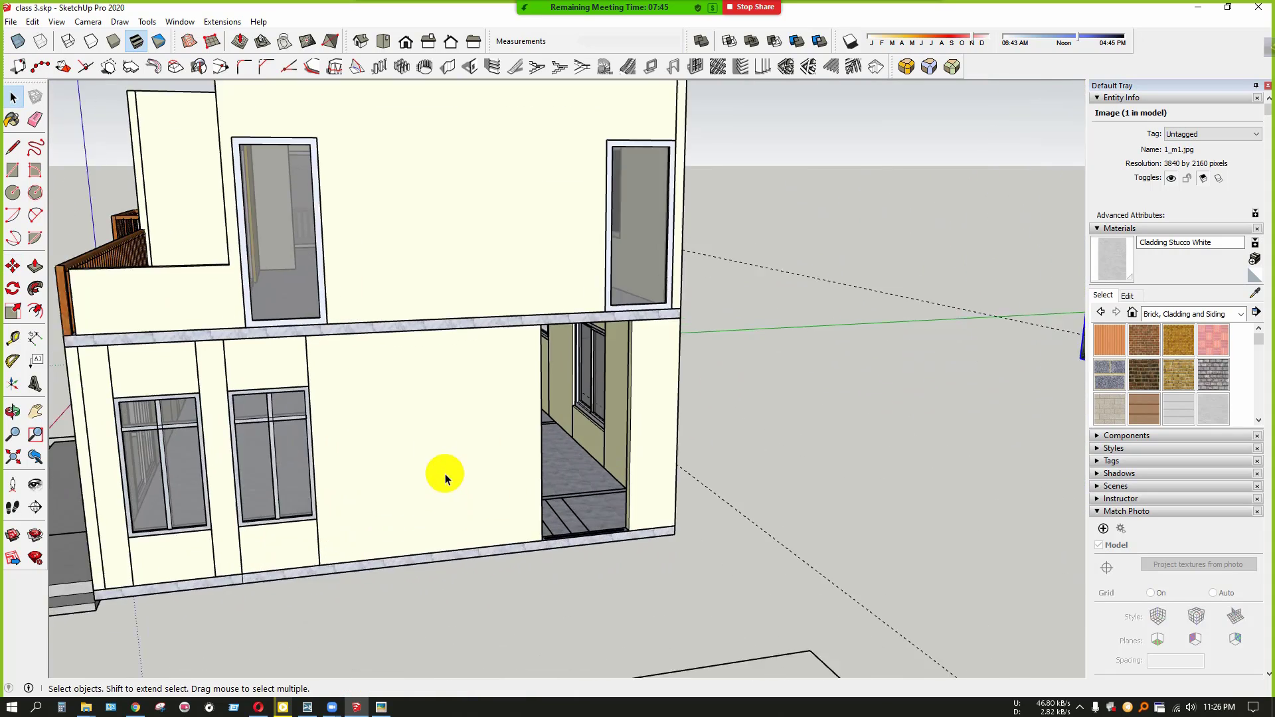
left_click(410, 524)
scroll(392, 412, "up", 2)
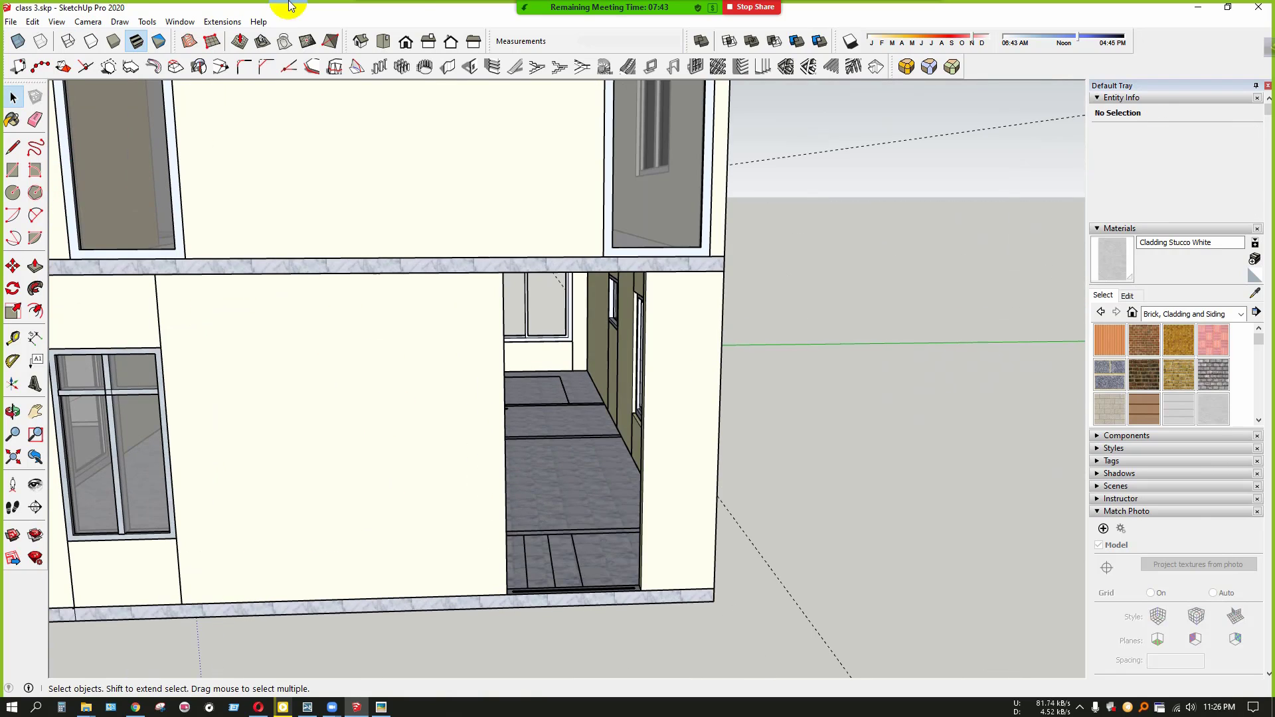
left_click(36, 170)
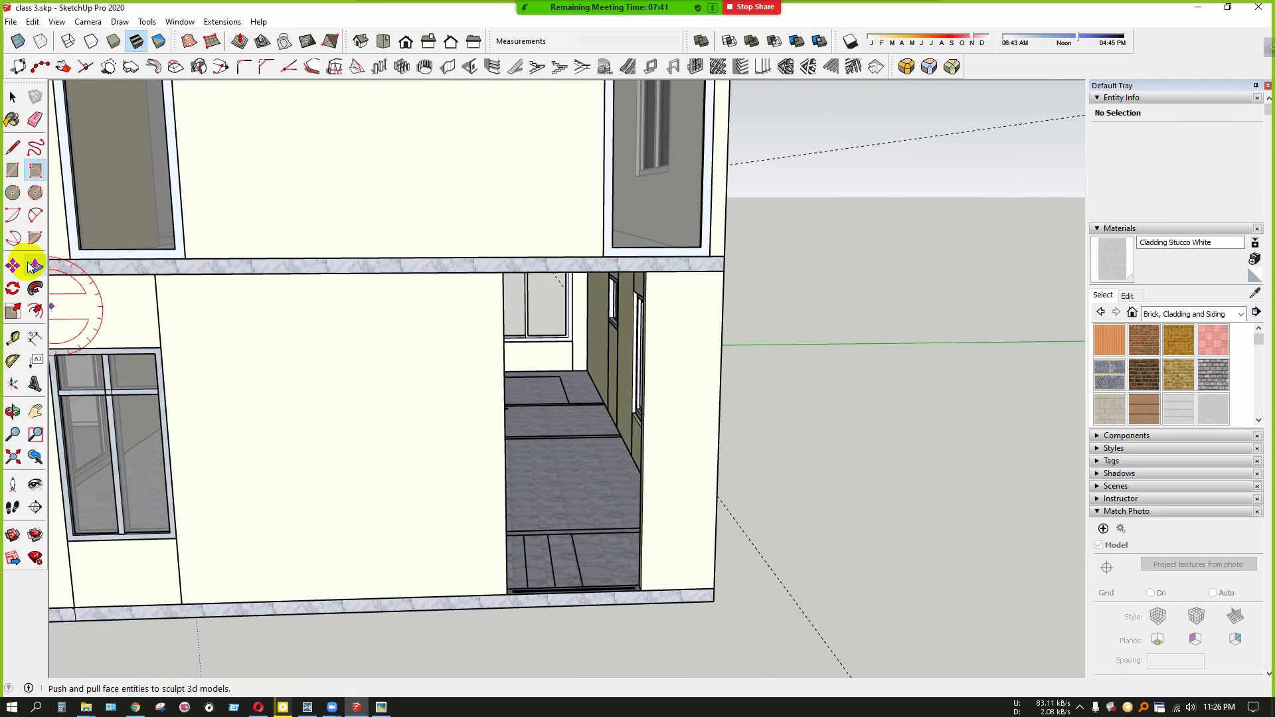
left_click(10, 177)
middle_click_drag(372, 408, 307, 285)
scroll(430, 150, "up", 2)
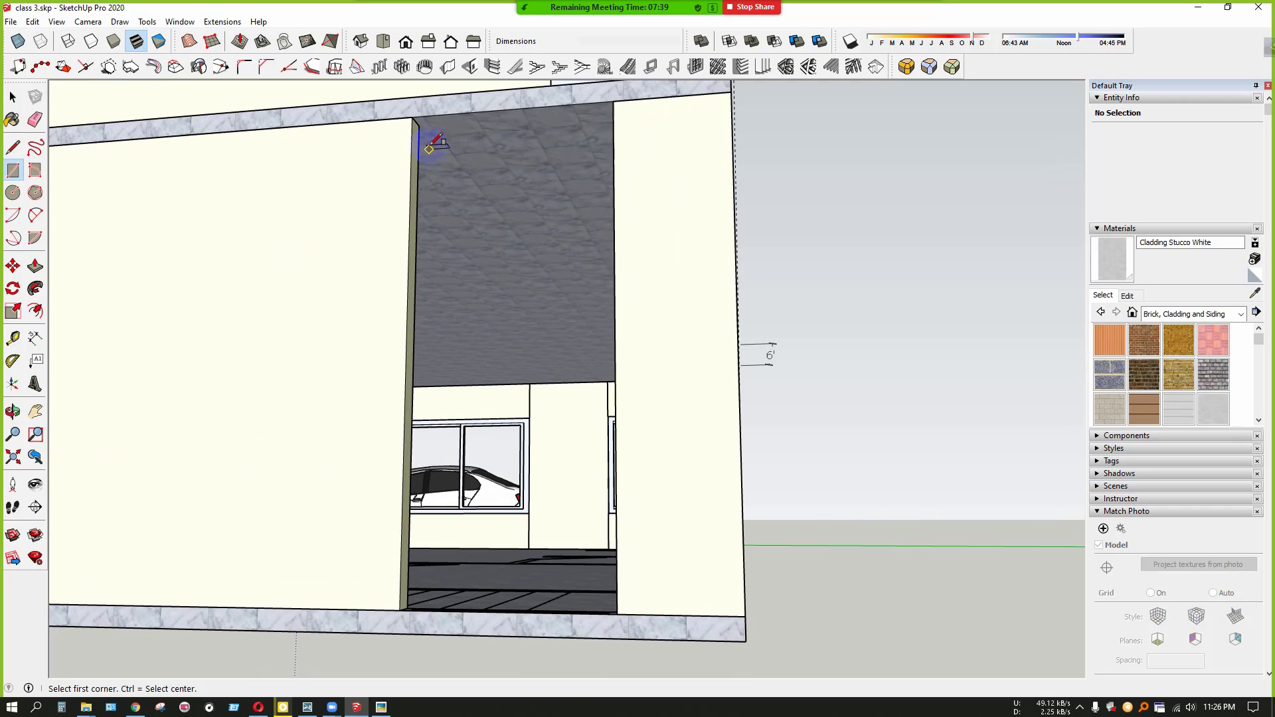
left_click(617, 614)
key("space")
scroll(541, 498, "down", 3)
scroll(620, 535, "up", 1)
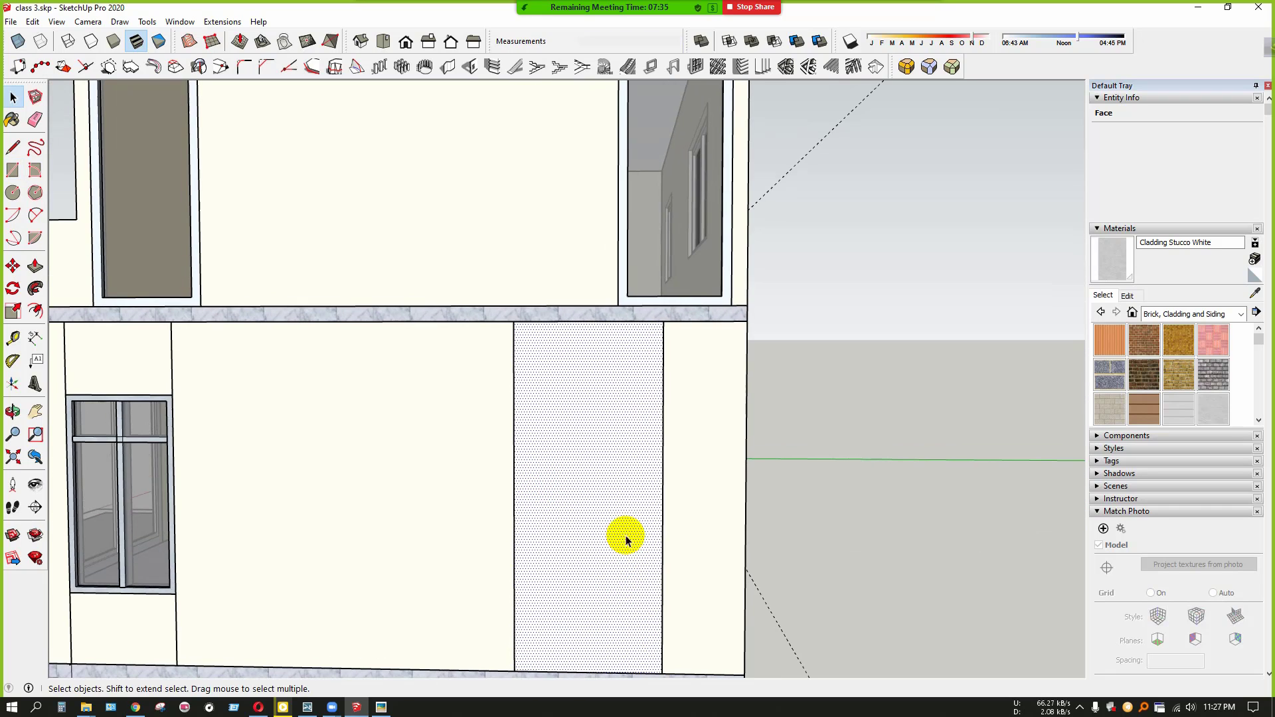
Try to turn the doorway face into a two-column window frame with Panel Divider, and undo it
left_click(620, 536)
left_click(694, 67)
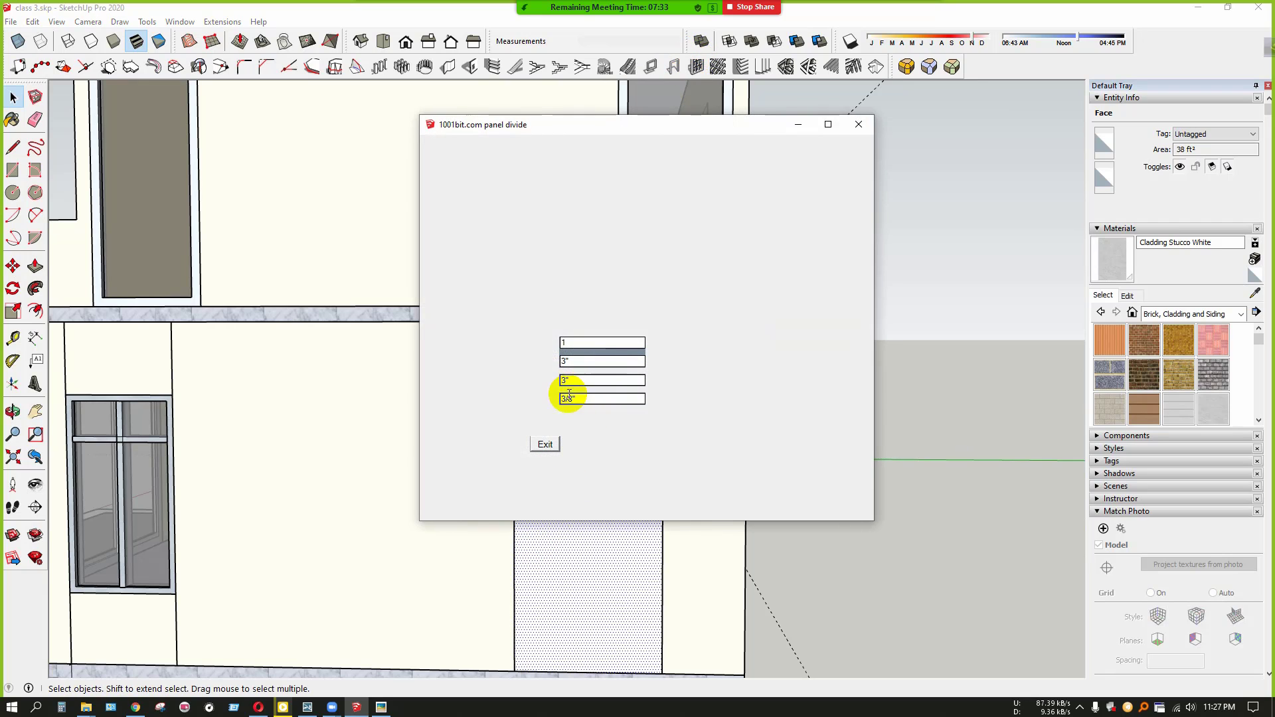
left_click(855, 126)
left_click(695, 67)
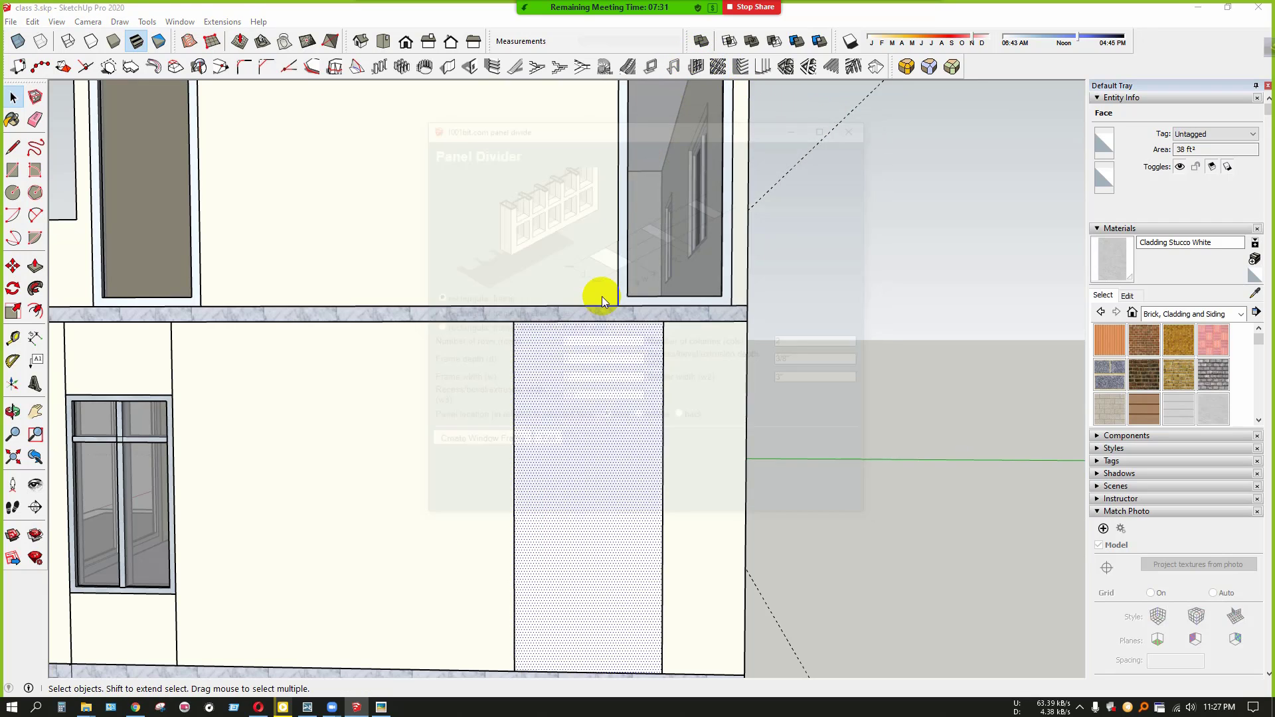
left_click(474, 447)
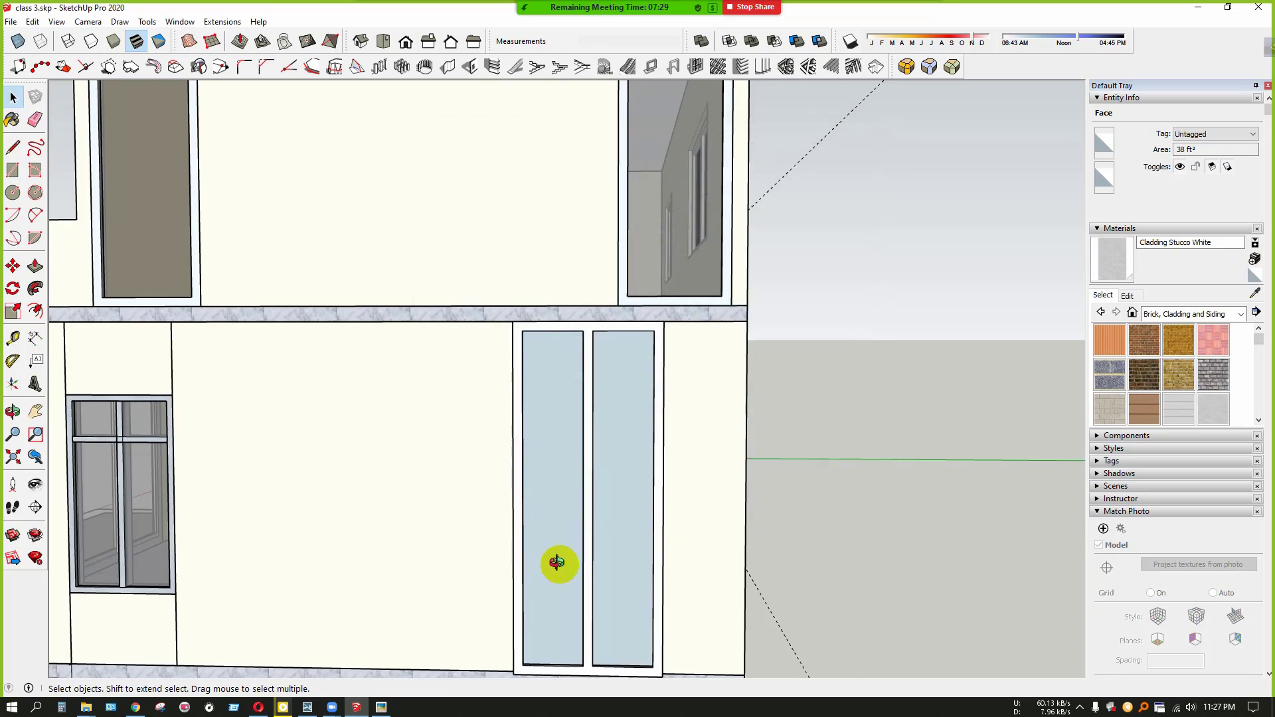
middle_click_drag(558, 564, 644, 558)
key("ctrl+z")
Create a rectangular frame with 1 row and 1 column on the doorway face using Panel Divider, with the panel location at the back
left_click(687, 547)
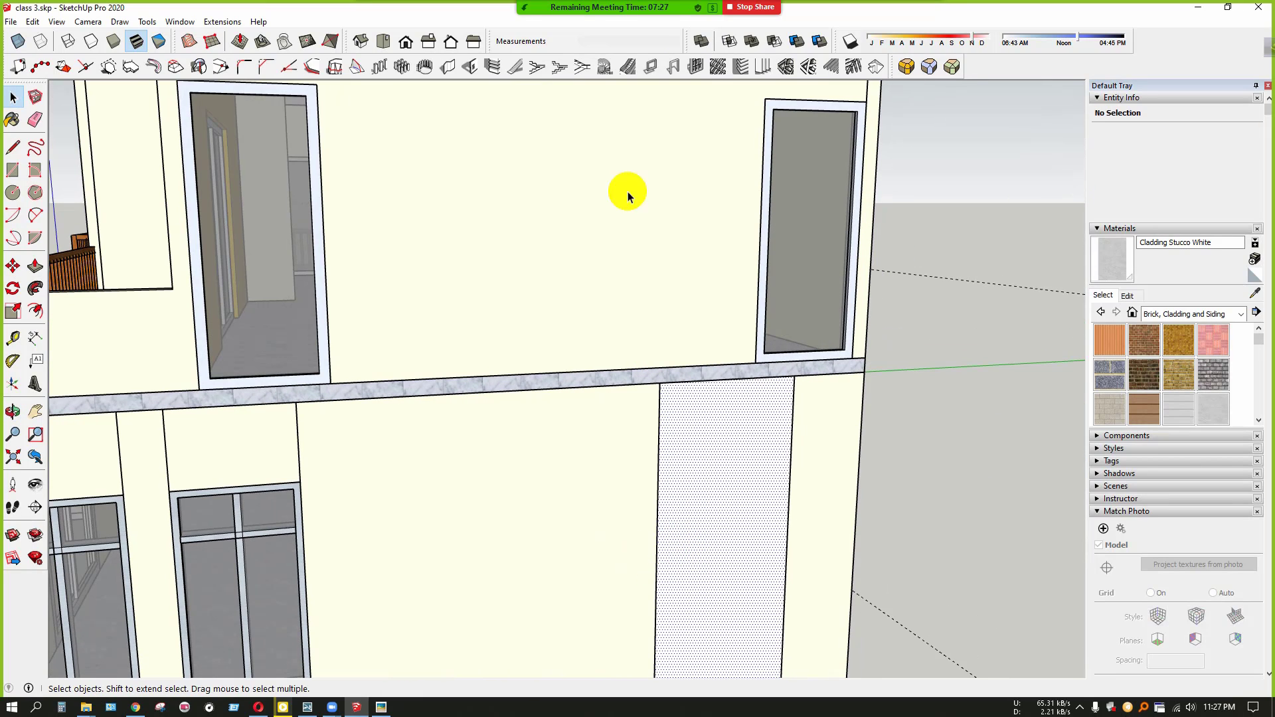
left_click(696, 66)
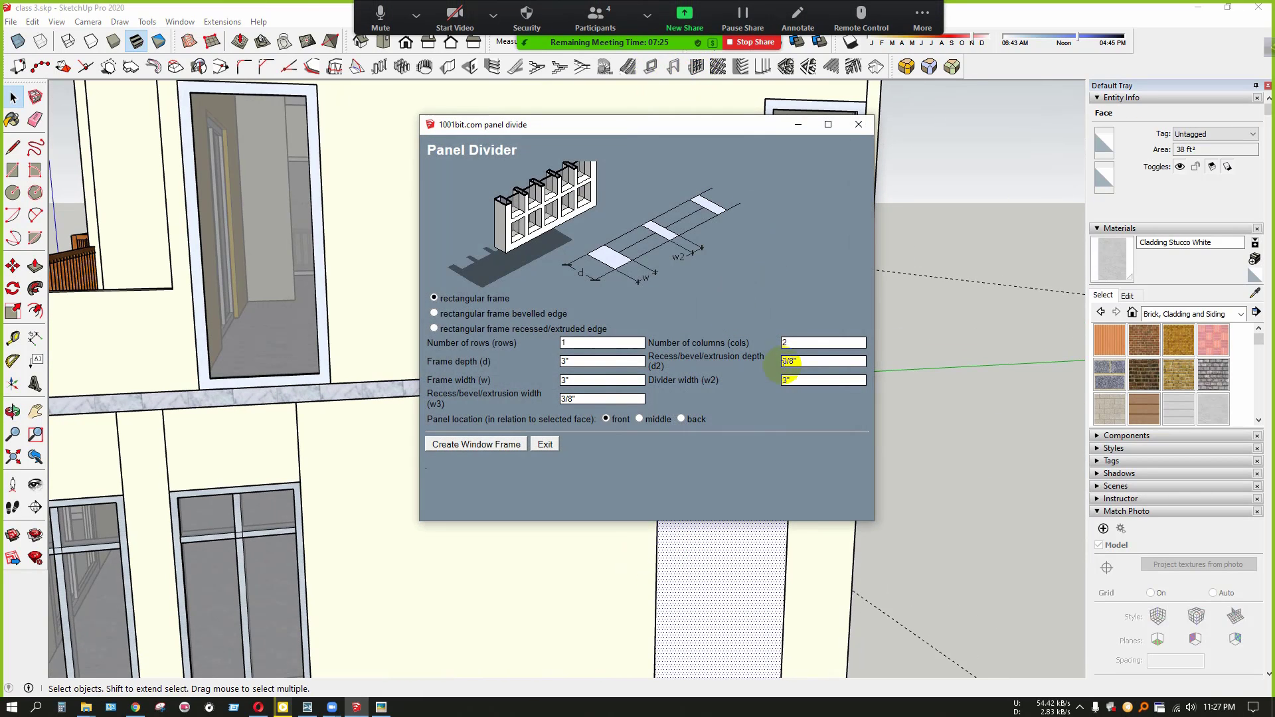
type("1")
left_click(493, 449)
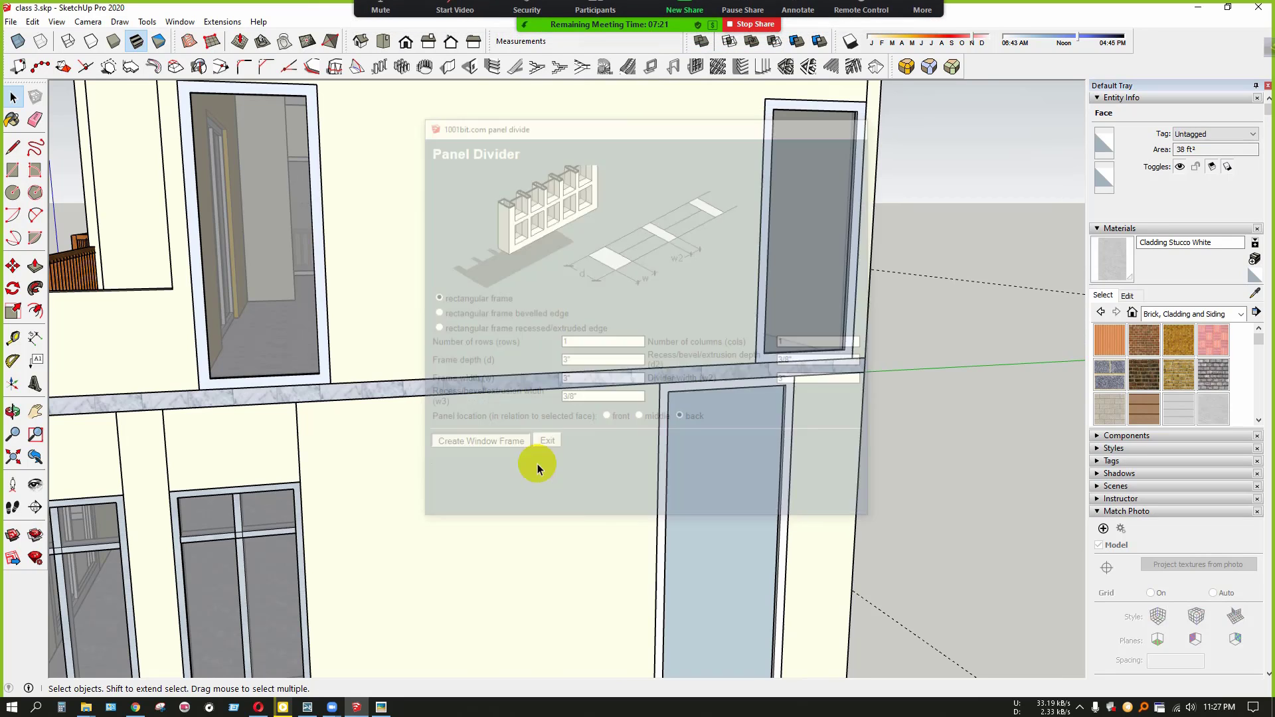
scroll(619, 420, "down", 2)
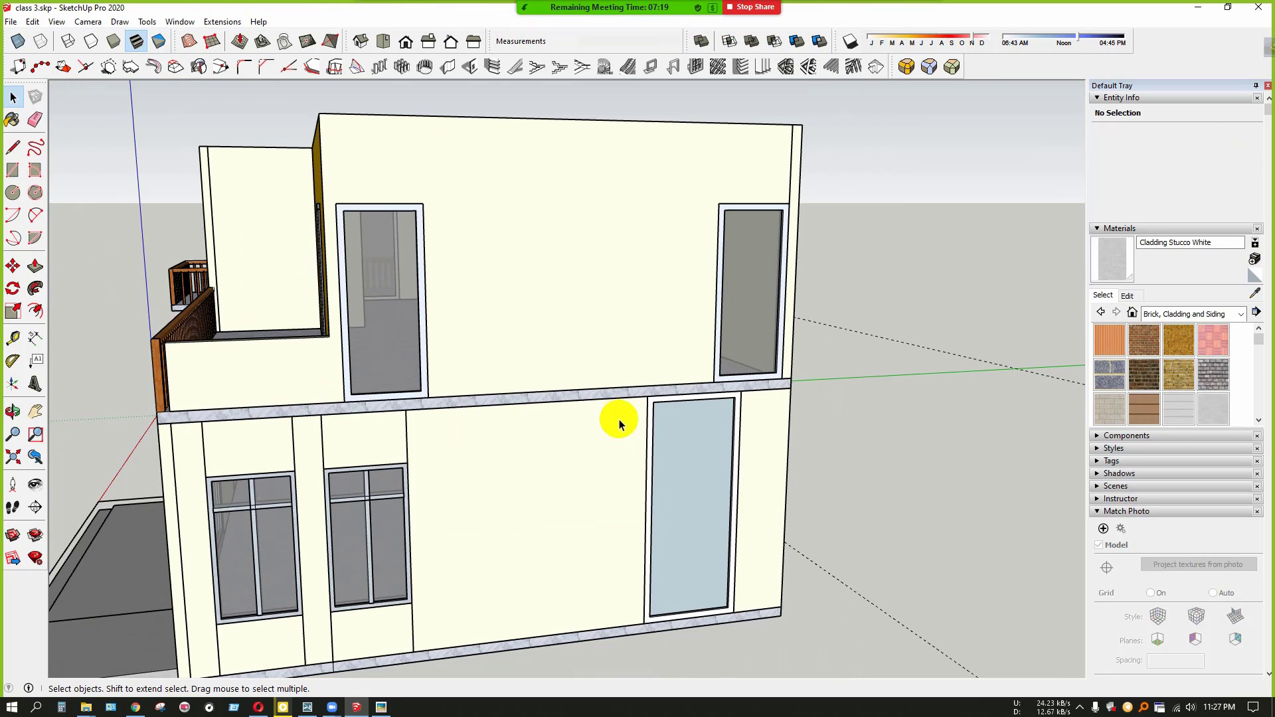
Sample Frame_Beige_Texture from the upper window frame and paint the new ground-floor door frame with it
left_click(1255, 293)
scroll(717, 291, "up", 2)
left_click(725, 294)
key("space")
left_click(663, 478)
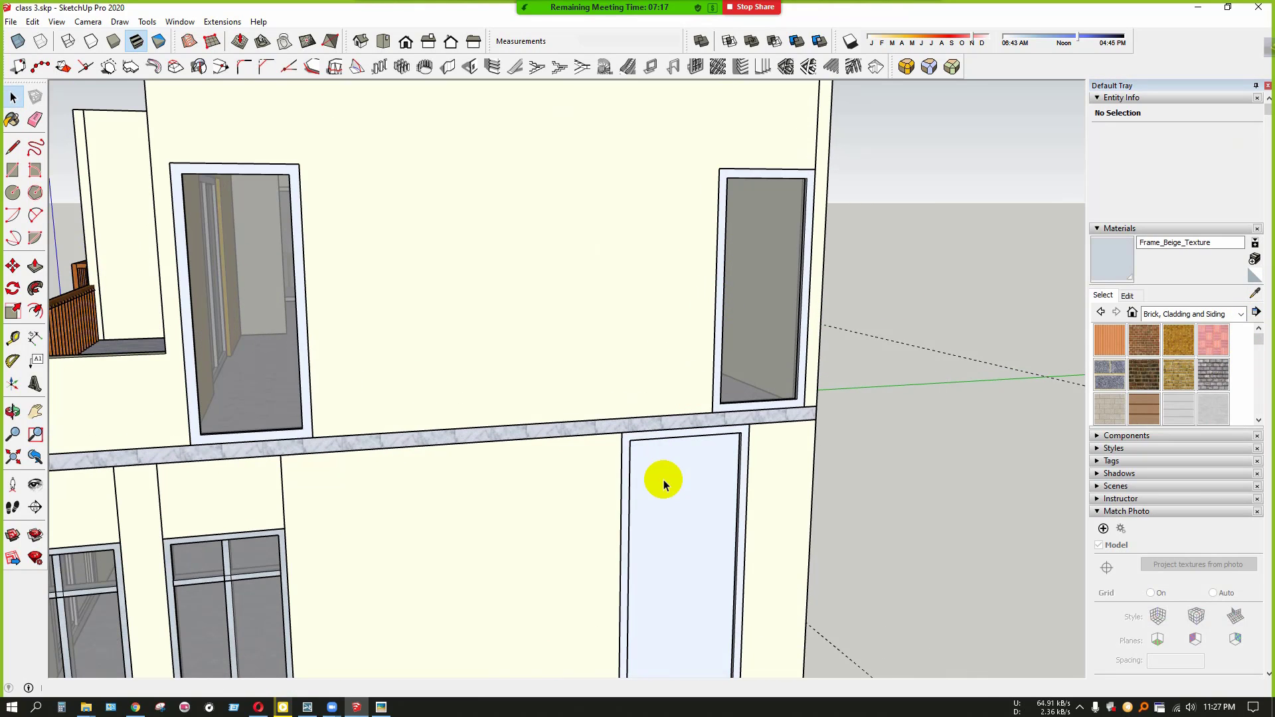
Sample Gray_Glass from the upper window and apply it to the pane inside the new door frame group
double_click(662, 479)
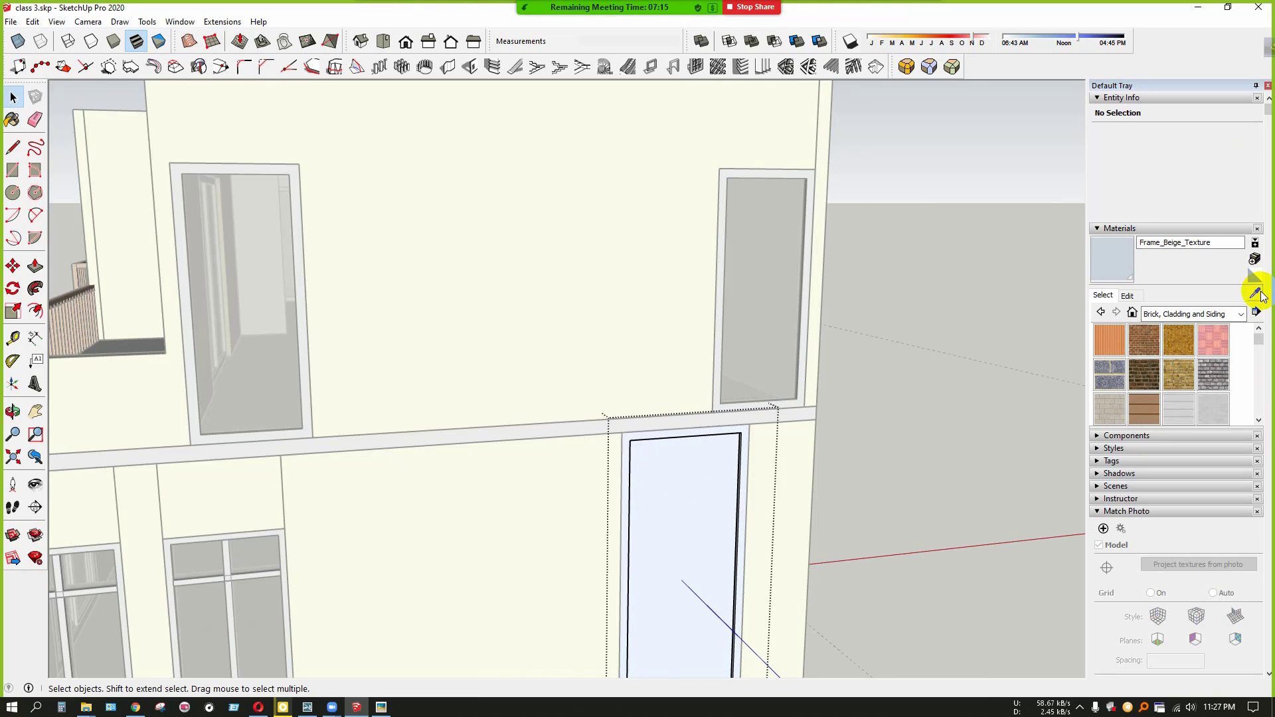
left_click(1255, 293)
left_click(762, 279)
left_click(671, 472)
key("space")
mouse_move(671, 472)
middle_mouse_down()
mouse_move(615, 430)
mouse_move(633, 463)
mouse_move(695, 405)
middle_mouse_up()
scroll(598, 452, "down", 5)
left_click(436, 416)
scroll(435, 416, "down", 2)
scroll(694, 405, "down", 2)
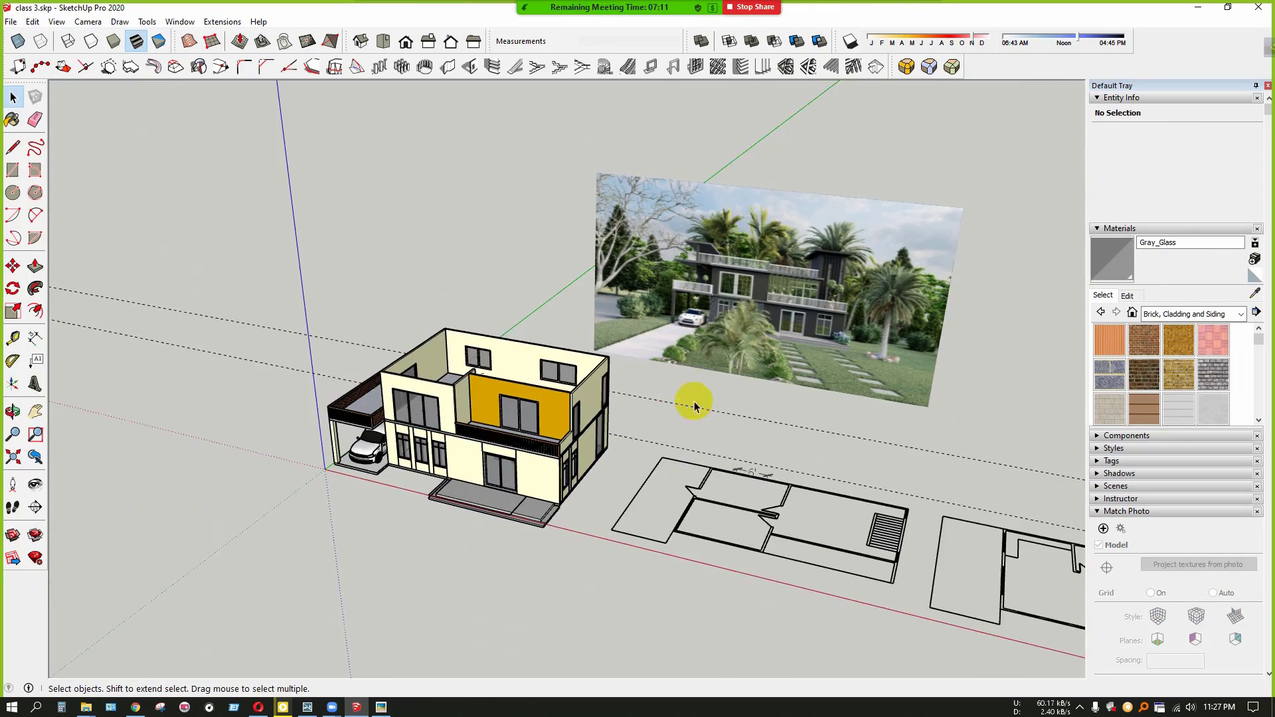
left_click(752, 326)
middle_click_drag(752, 327, 570, 516)
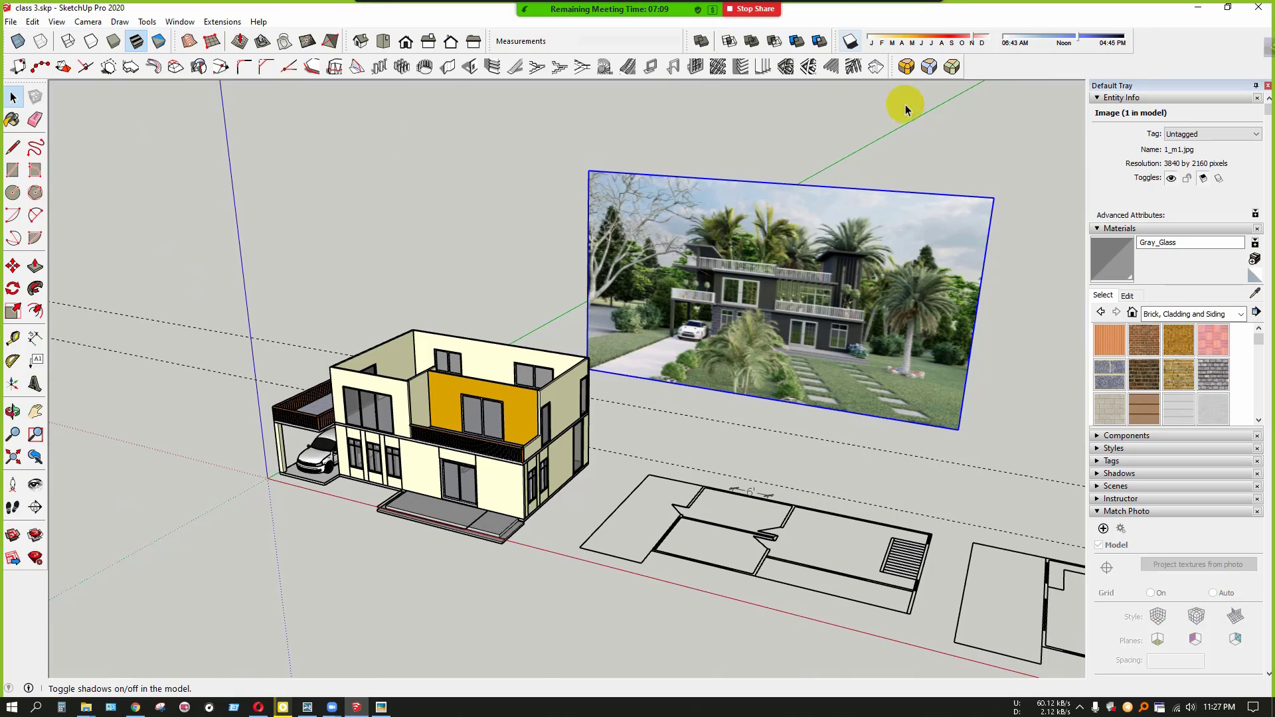